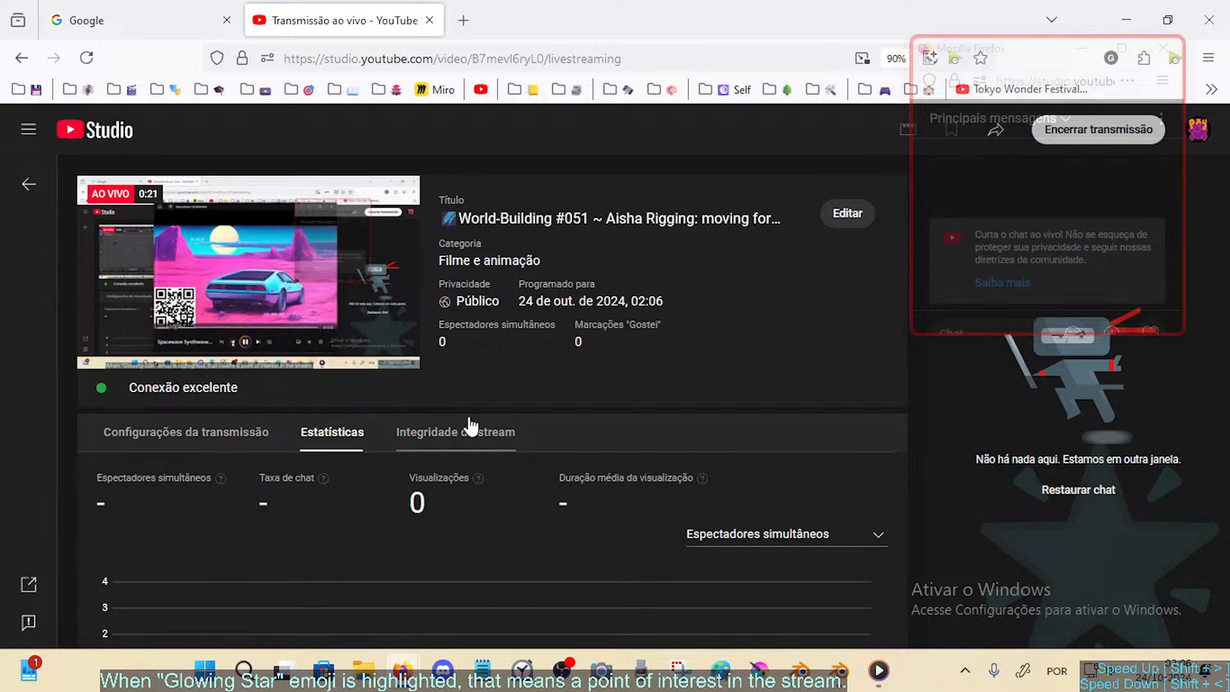
Step: Lower the system volume and switch to the Blender window with the Aisha character file
key("XF86AudioLowerVolume")
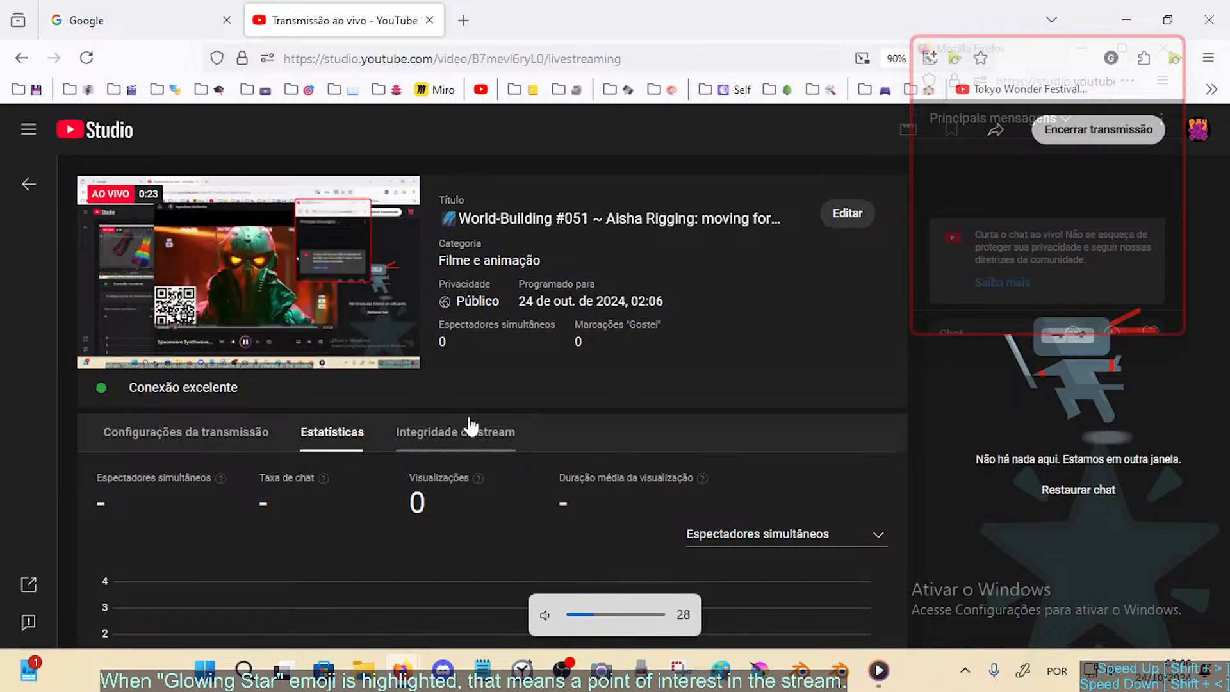
key("XF86AudioLowerVolume")
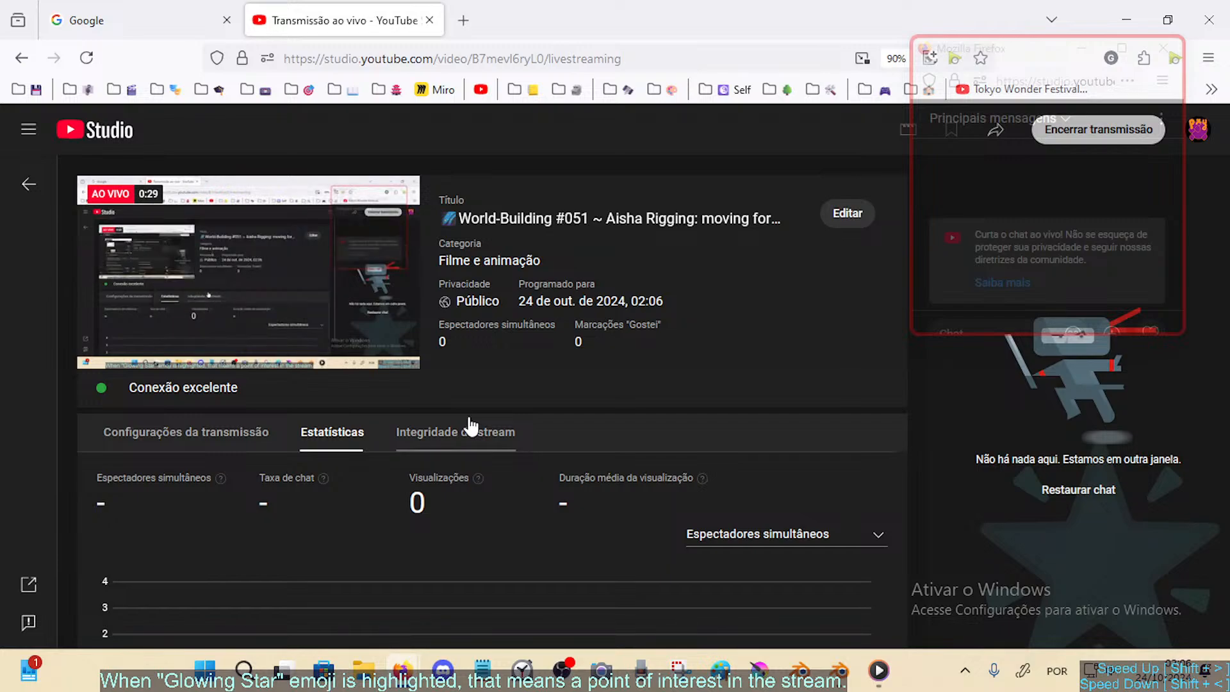
left_click(876, 660)
mouse_move(877, 659)
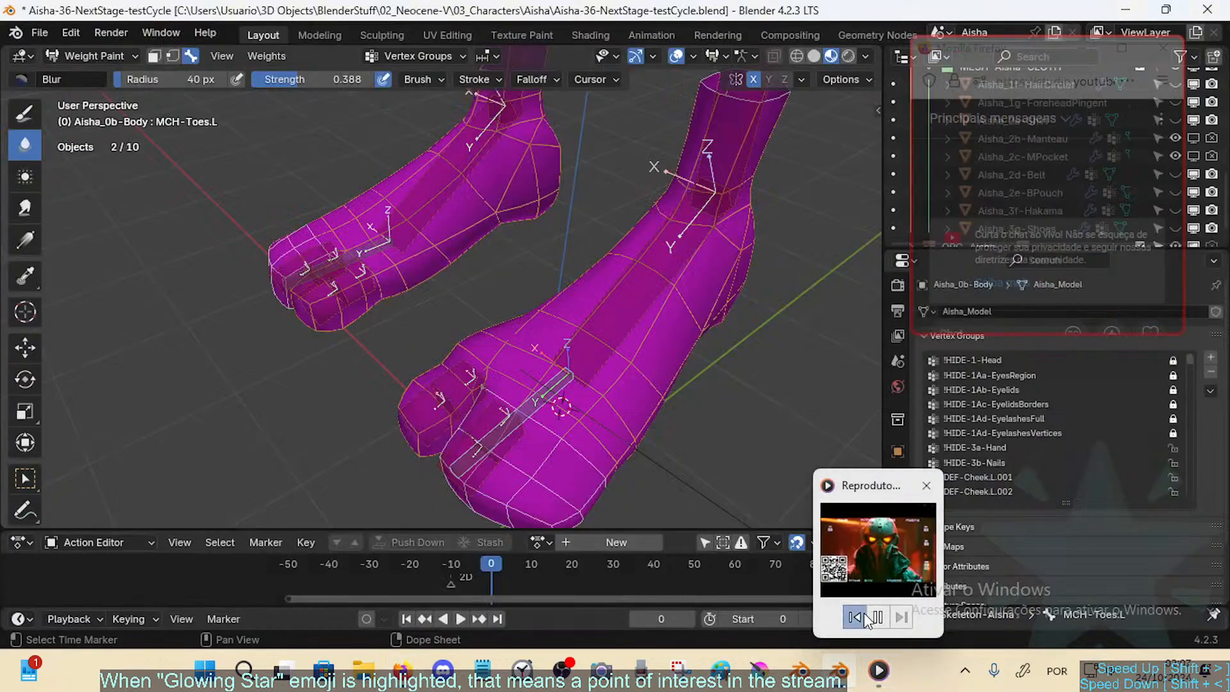
key("XF86AudioLowerVolume")
key("XF86AudioLowerVolume")
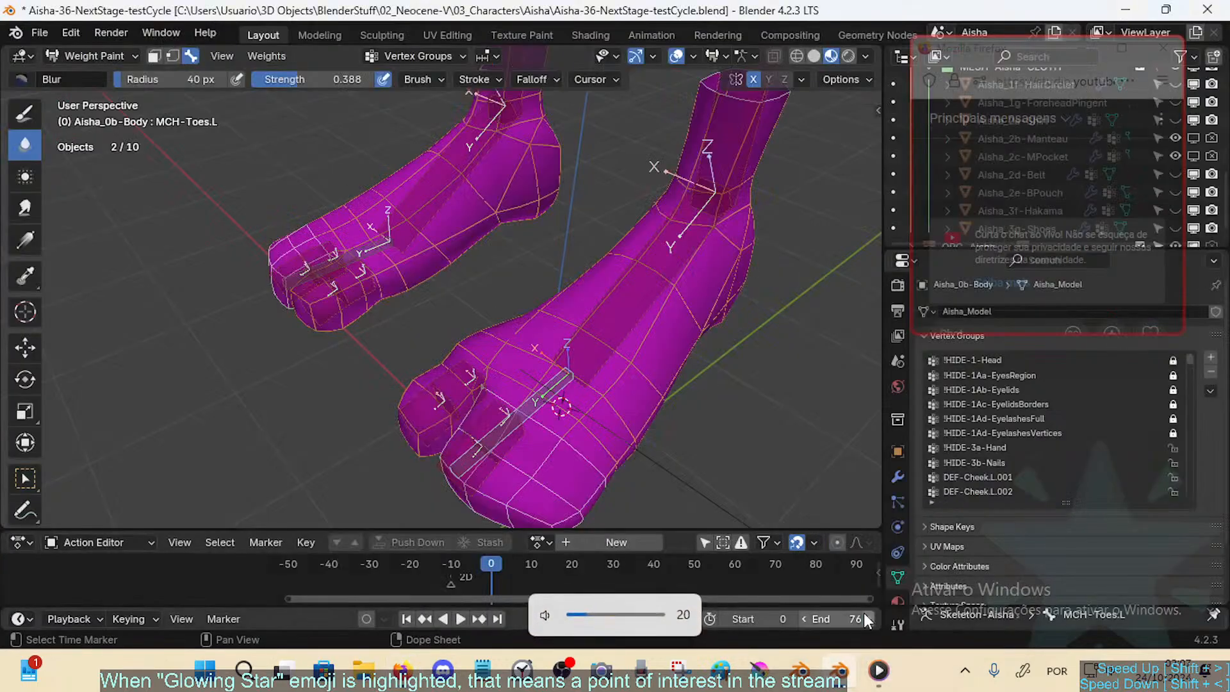
key("XF86AudioLowerVolume")
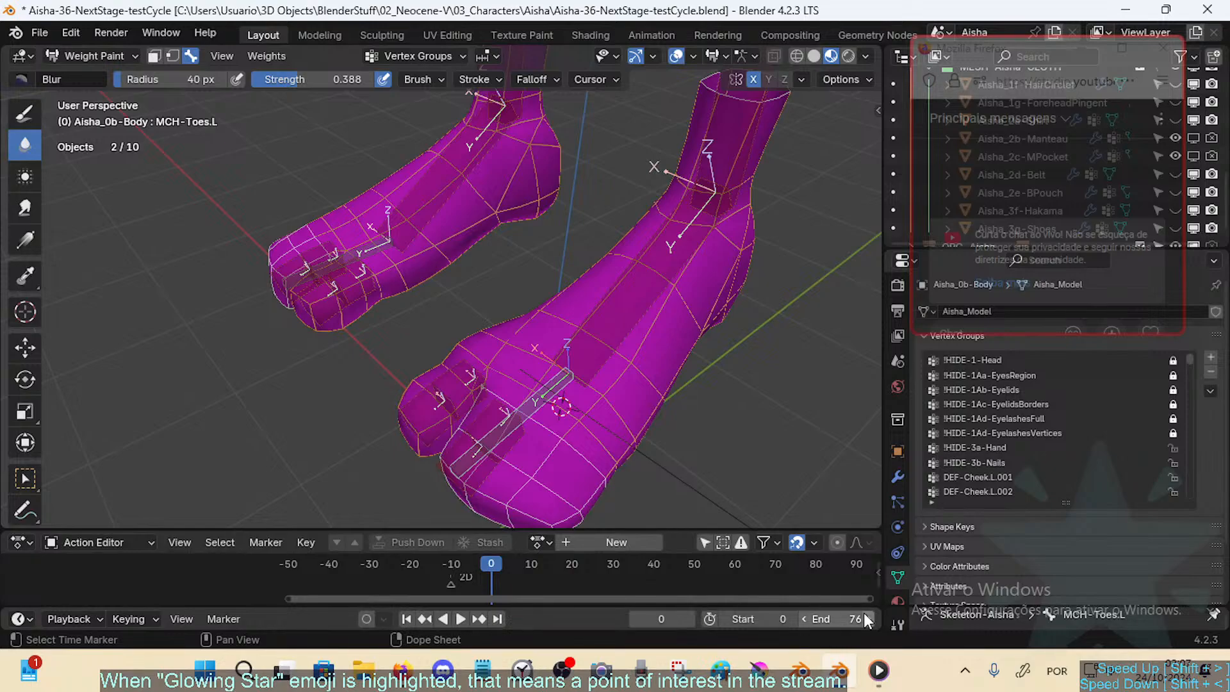
Step: Examine the toe bones and mesh of both feet from several angles, up close at the left toes
middle_click_drag(752, 321, 693, 229)
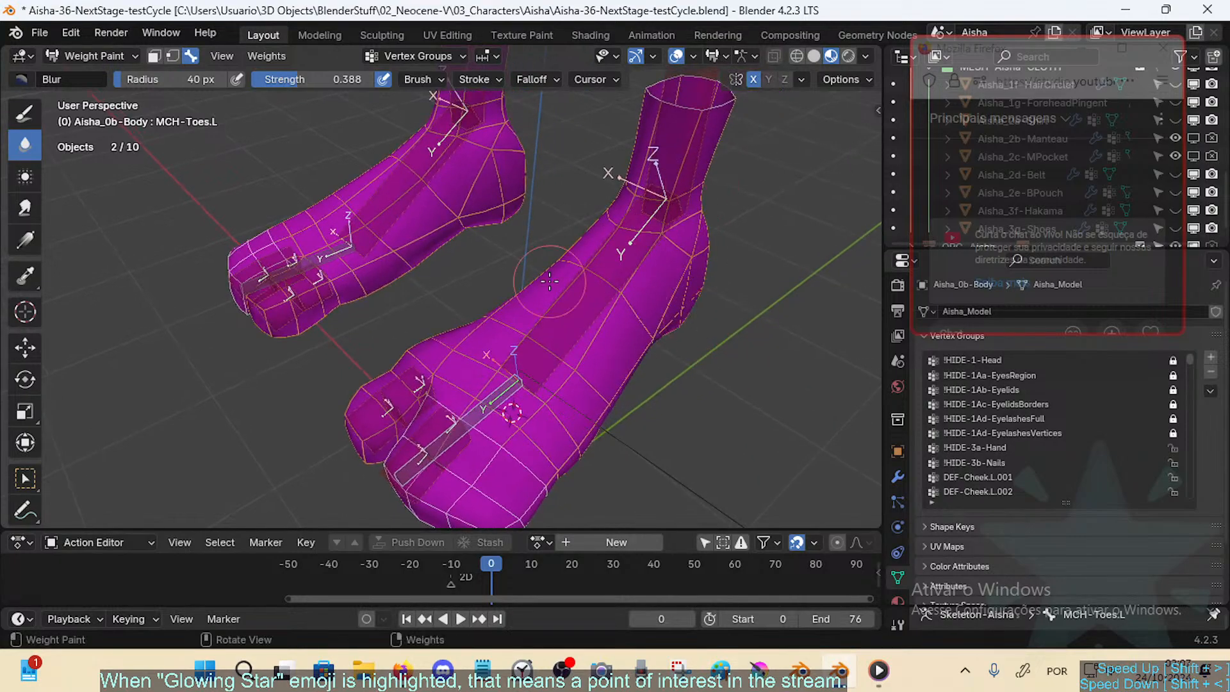
mouse_move(550, 282)
middle_mouse_down()
mouse_move(563, 214)
mouse_move(634, 210)
mouse_move(554, 209)
mouse_move(540, 288)
mouse_move(520, 297)
mouse_move(527, 339)
middle_mouse_up()
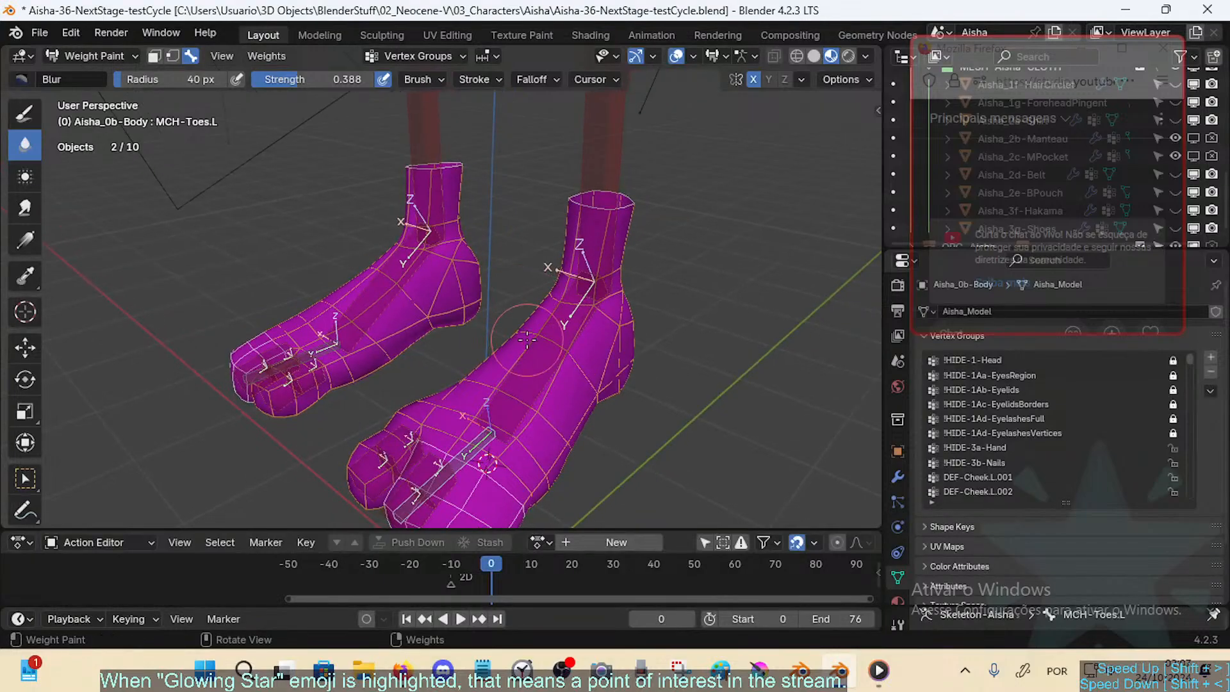
key("XF86AudioLowerVolume")
middle_click_drag(563, 338, 534, 384)
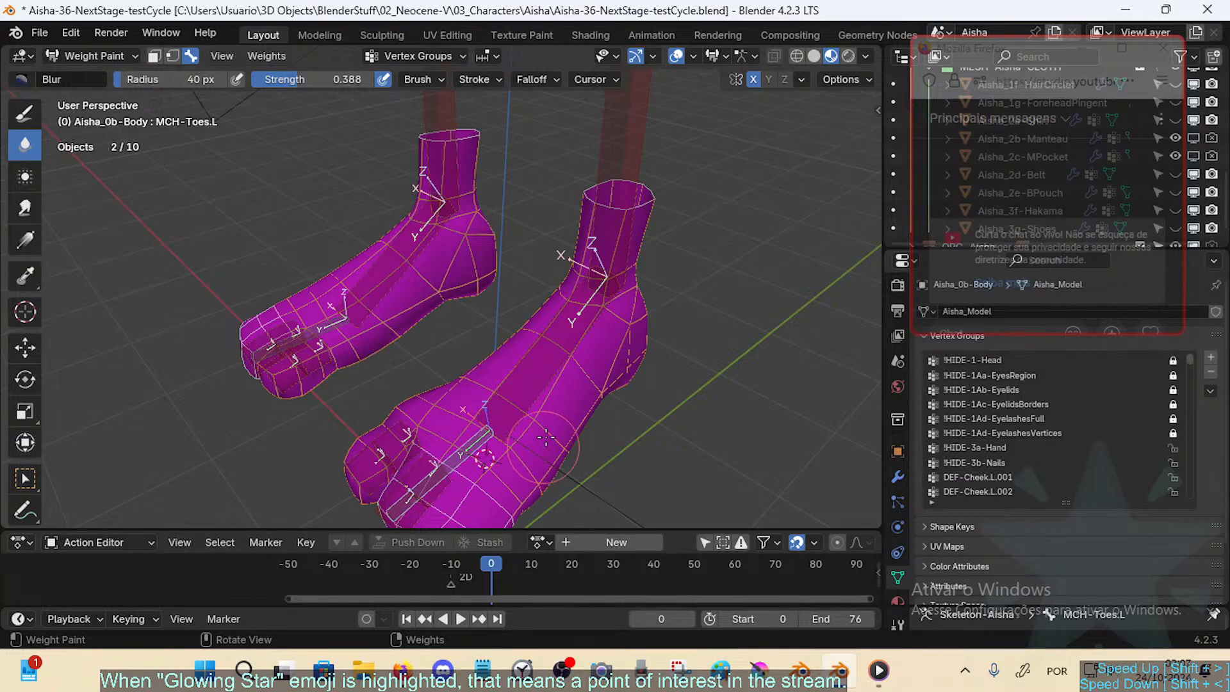
middle_click_drag(533, 383, 502, 365)
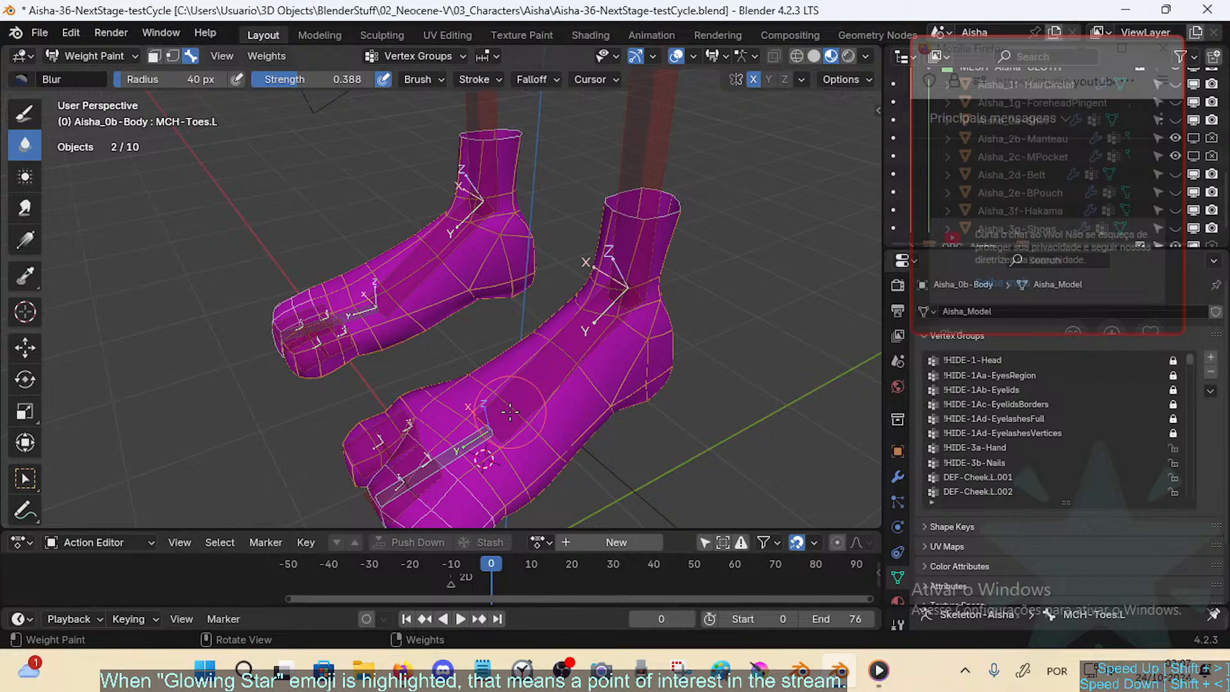
key("shift+grave")
key("w")
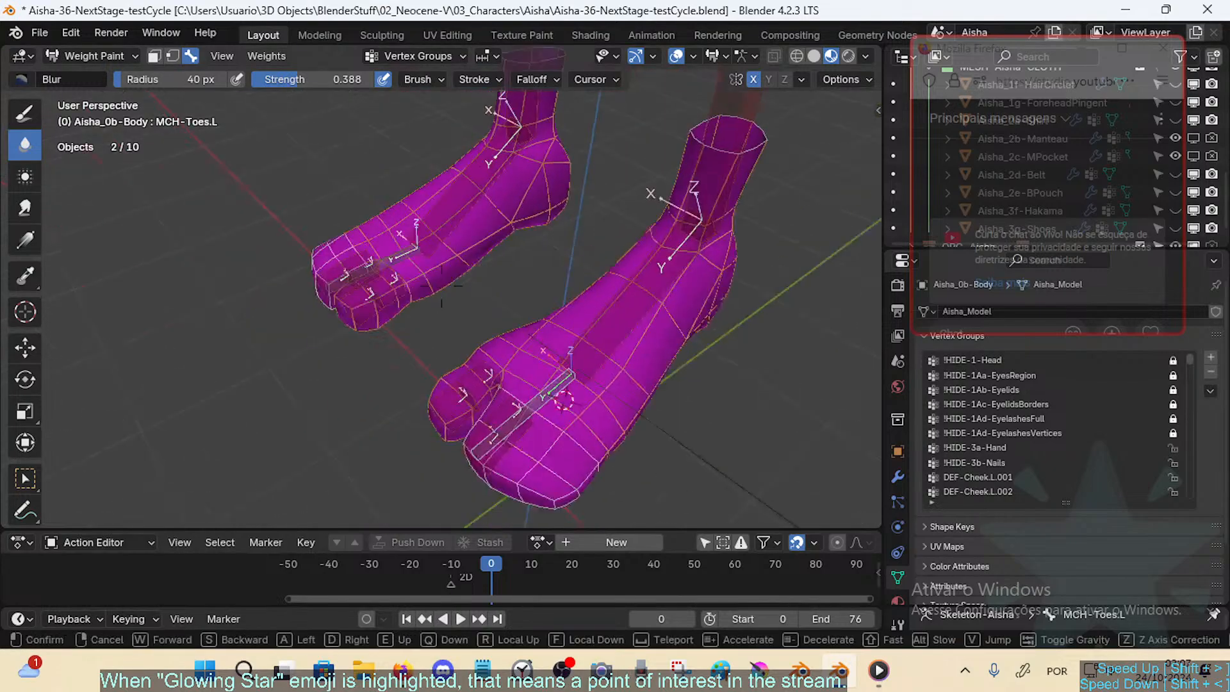
key("a")
key("w")
key("d")
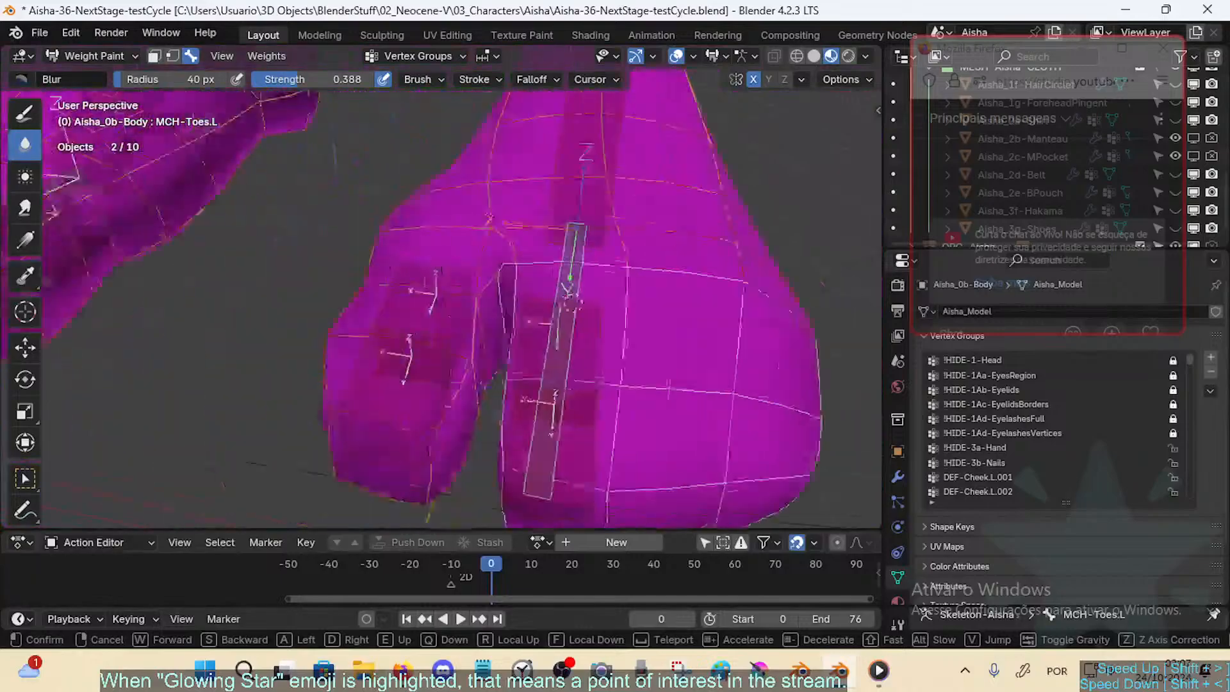
key("s")
left_click(424, 413)
middle_click_drag(371, 368, 379, 370)
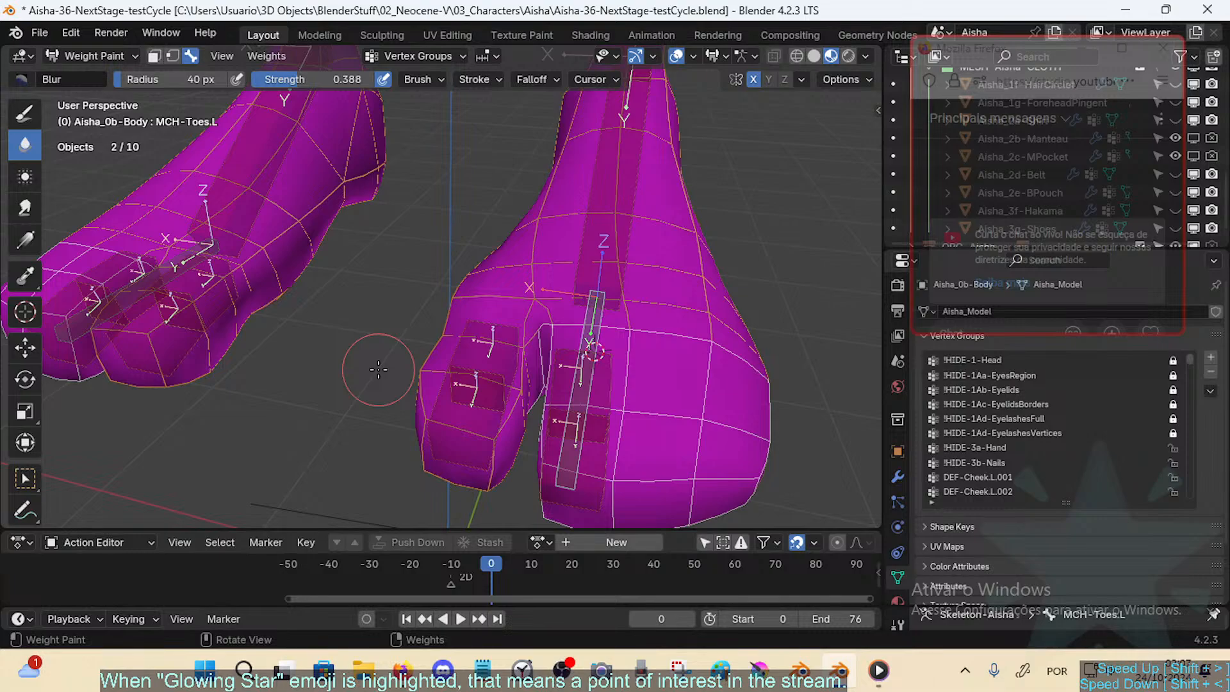
Step: Display the weights of the left foot bone DEF-FootX+35.L in the right orthographic view
left_click(584, 333, "ctrl")
key("KP_3")
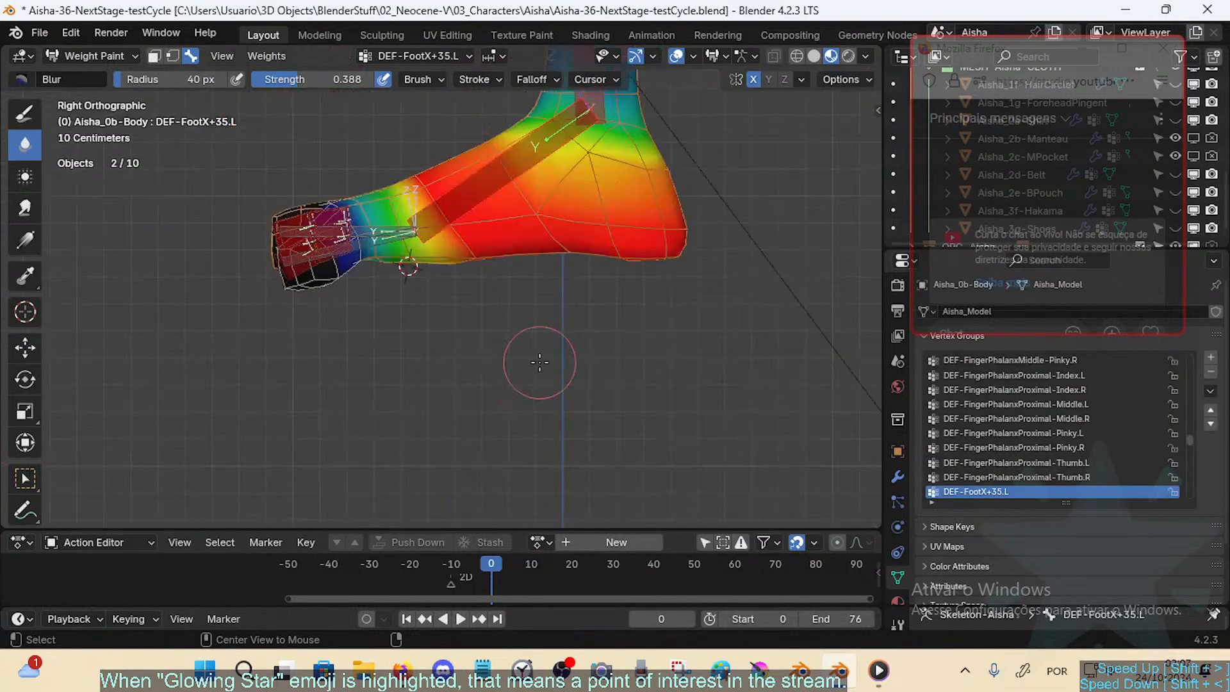
middle_click_drag(373, 254, 450, 402, "shift")
Step: Select the left MCH-Toes.L bone and try rotating it about its X axis in Weight Paint mode, discarding each rotation
left_click(430, 366, "ctrl")
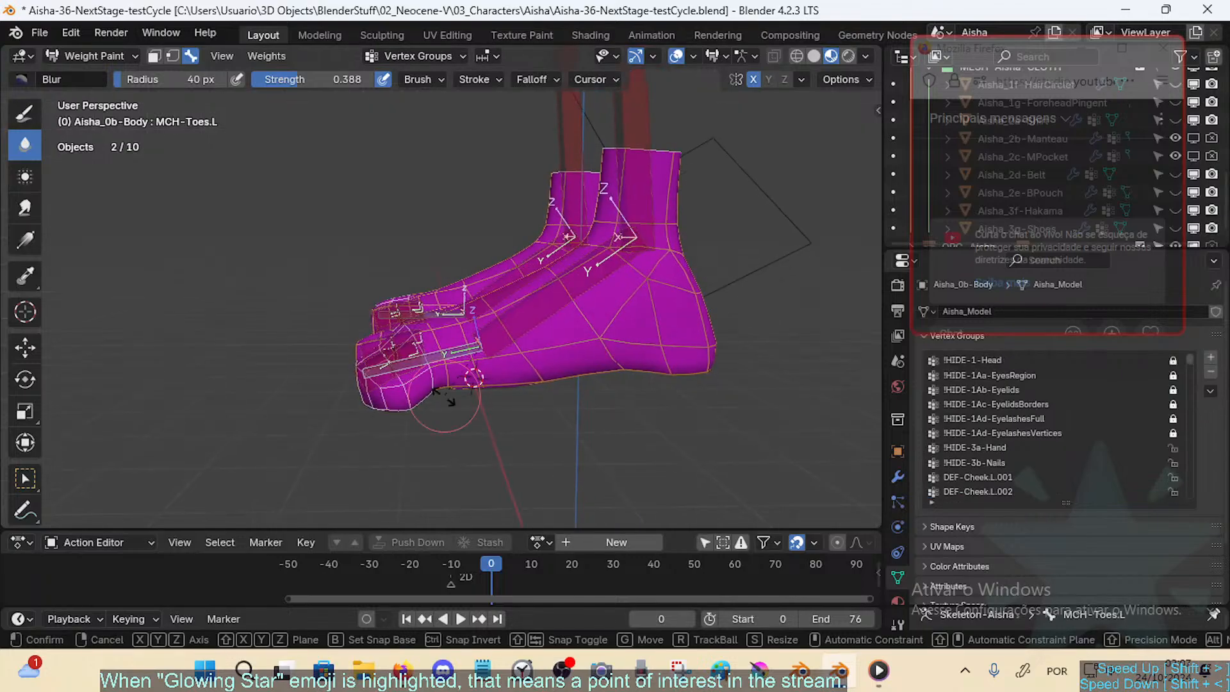
key("r")
key("x")
left_click(470, 410)
key("ctrl+z")
scroll(463, 403, "up", 2)
key("r")
key("x")
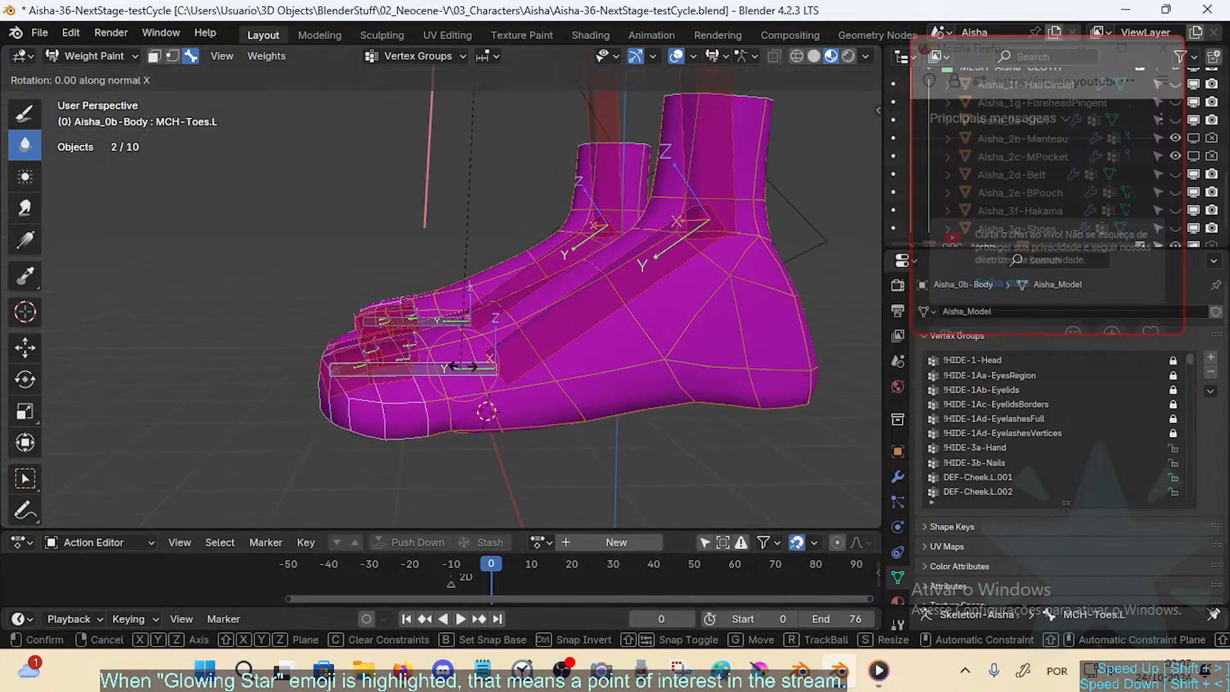
right_click(435, 342)
key("r")
key("x")
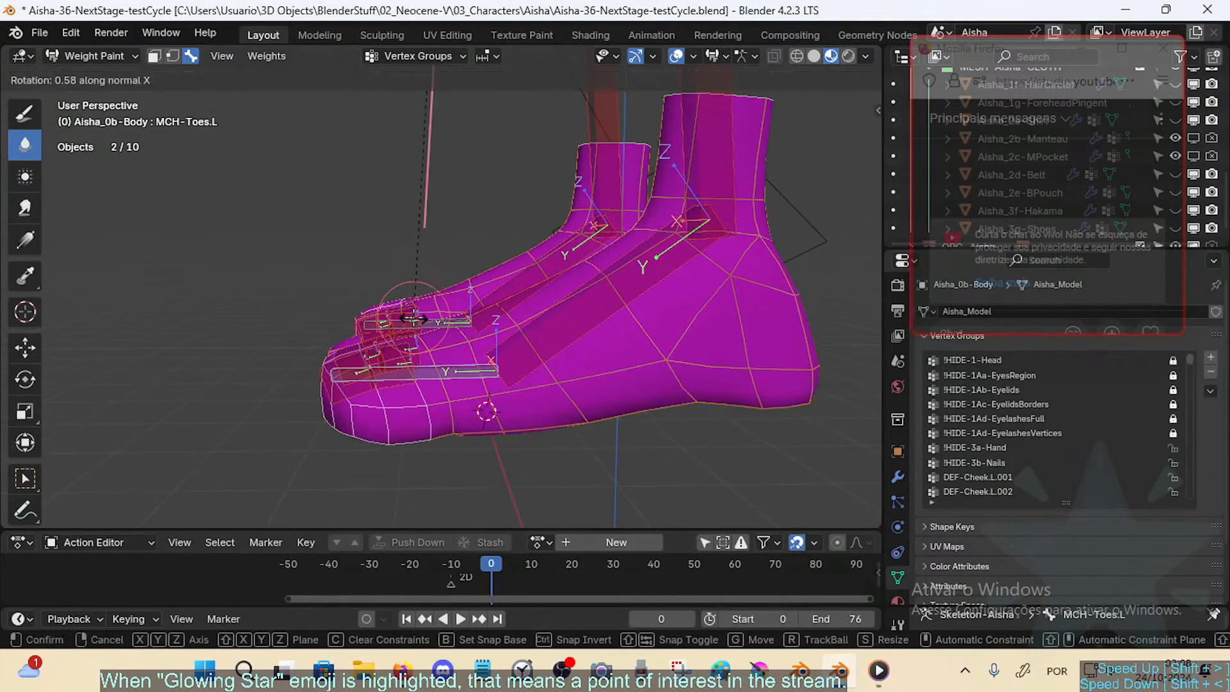
right_click(422, 329)
Step: Choose a pivot point option and try rotating MCH-Toes.L about X again, cancelling each rotation
key("period")
left_click(324, 340)
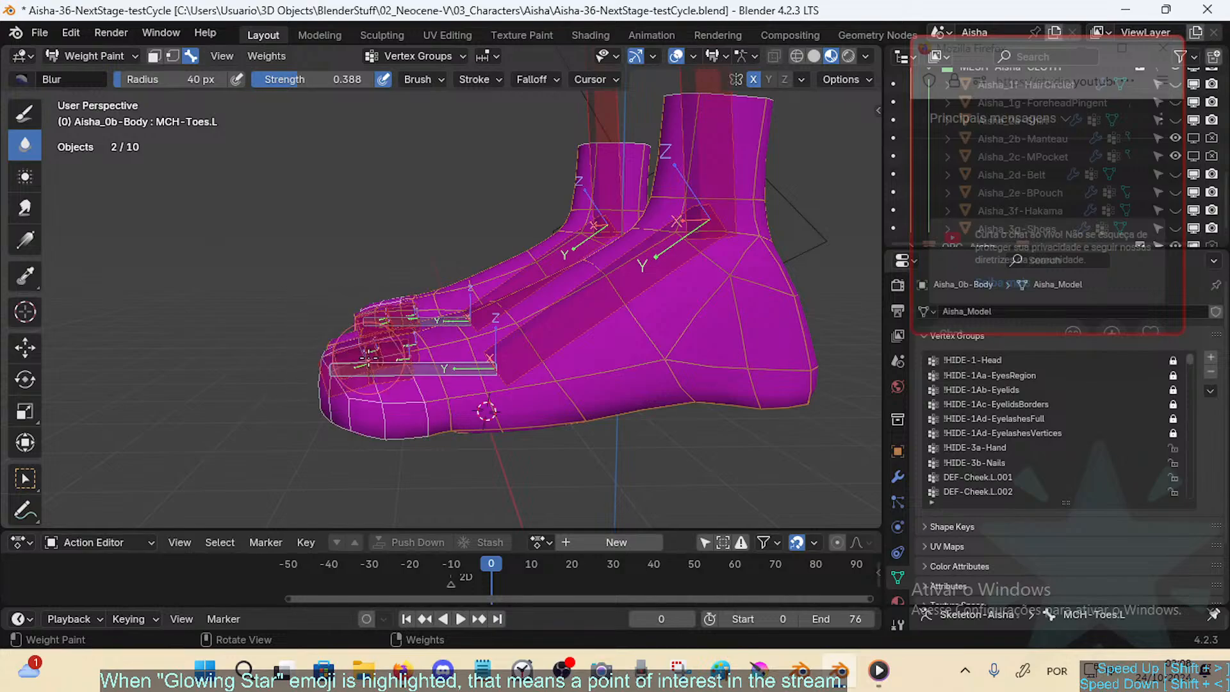
key("r")
key("x")
right_click(335, 276)
scroll(335, 279, "down", 3)
middle_click_drag(335, 279, 393, 324)
scroll(393, 324, "down", 1)
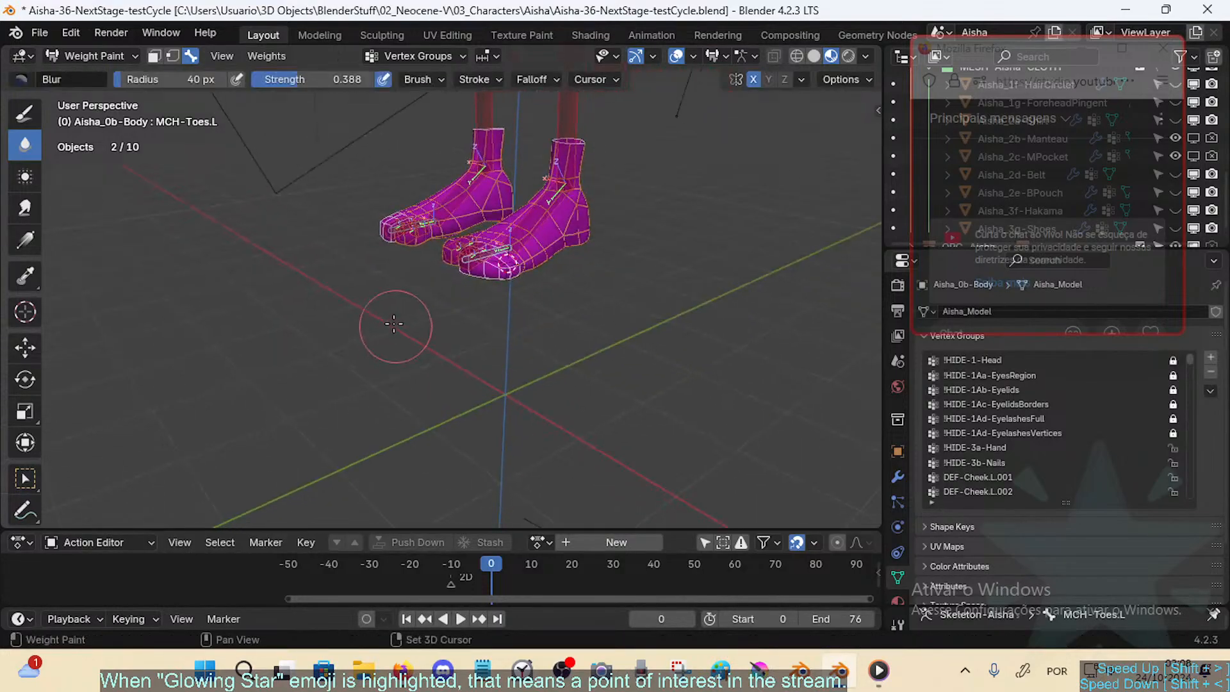
key("shift+grave")
key("w")
left_click(428, 370)
key("r")
key("x")
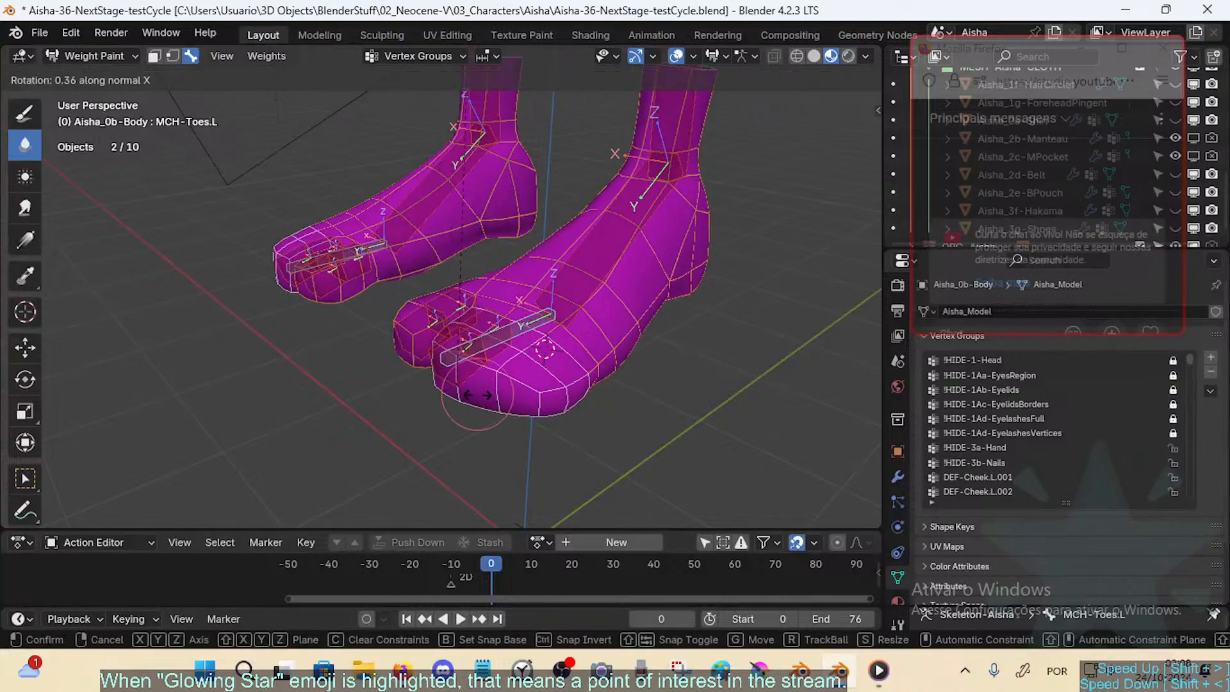
right_click(763, 285)
Step: Leave Weight Paint mode, put the ARM-Aisha armature in Pose Mode and try rotating MCH-Toes.L about X
middle_click_drag(717, 307, 617, 331)
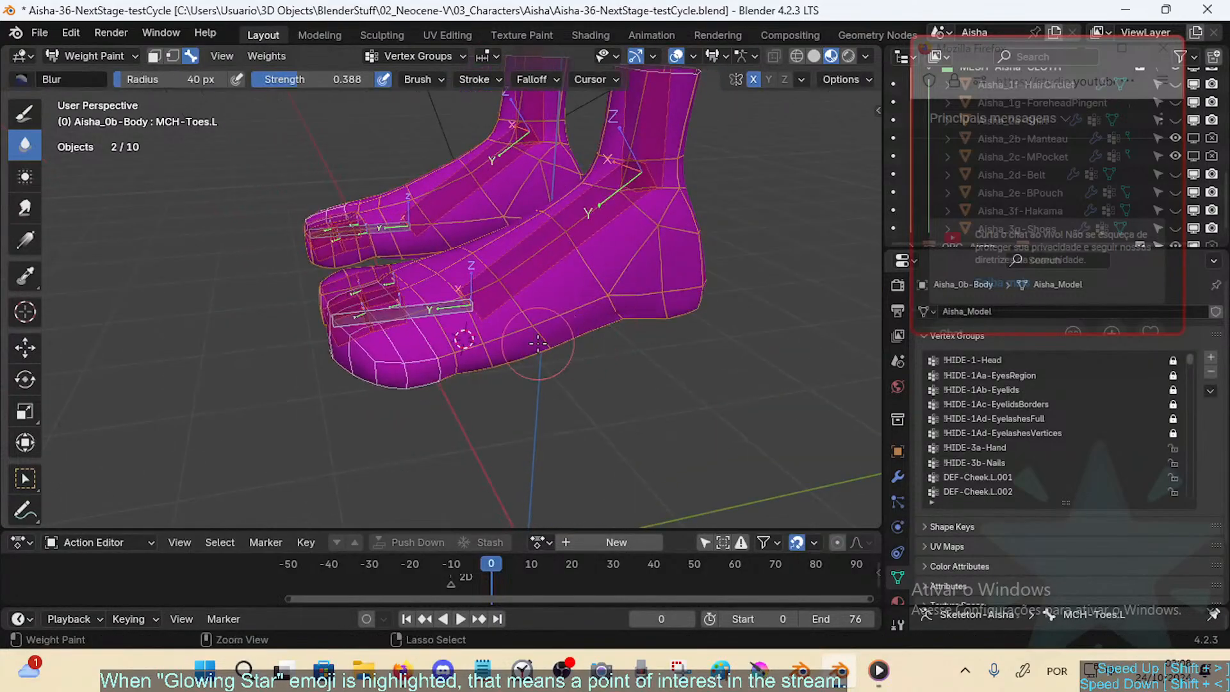
key("ctrl+Tab")
left_click(449, 328)
left_click(437, 308)
key("ctrl+Tab")
key("r")
key("x")
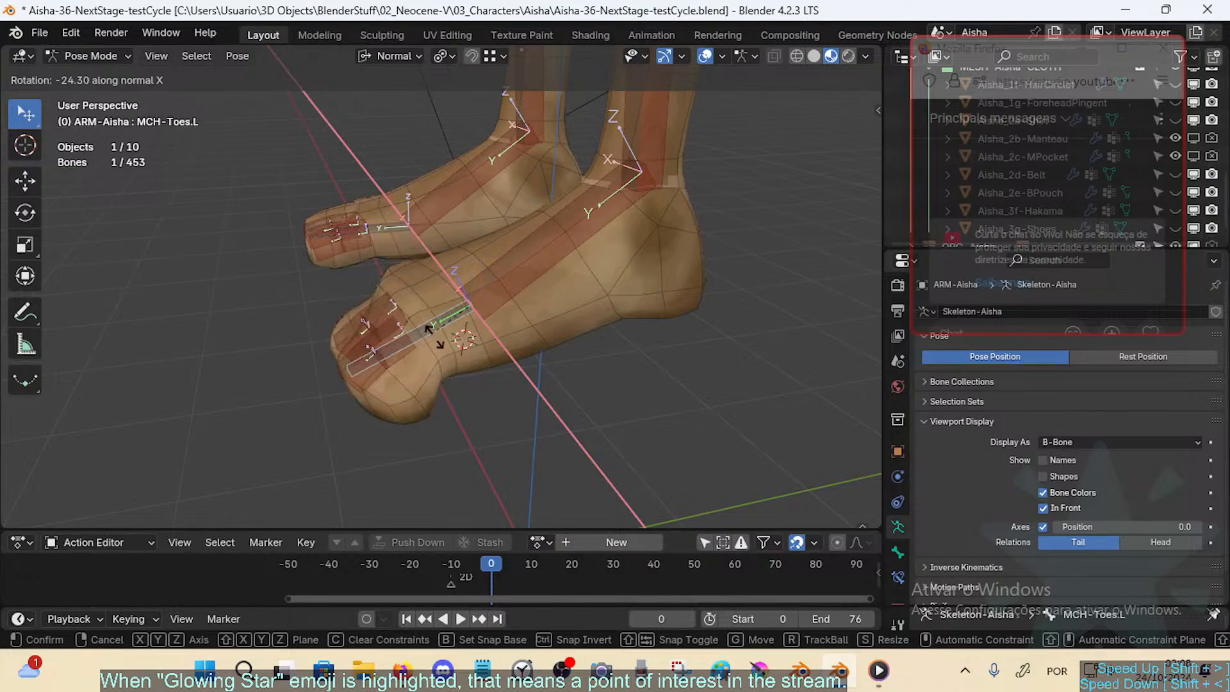
left_click(483, 282)
Step: Try rotating DEF-FootX+35.L and MCH-Toes.L about X in Pose Mode, cancelling both rotations
left_click(484, 282)
key("r")
key("x")
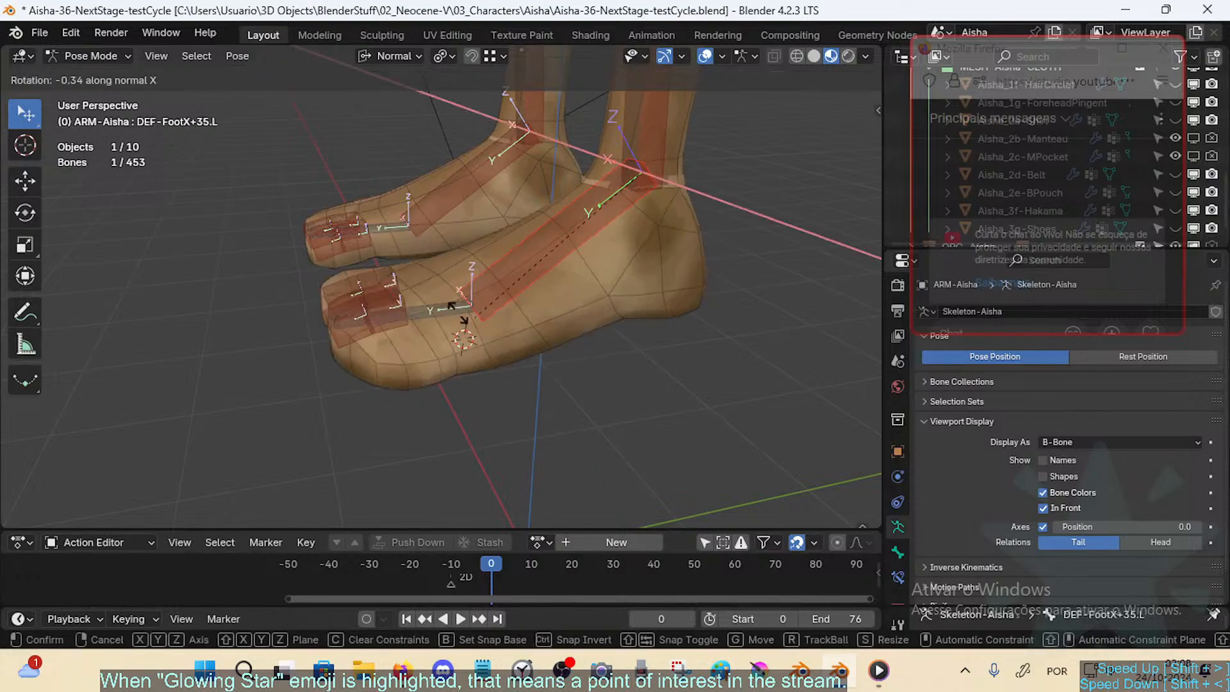
right_click(448, 290)
left_click(423, 320)
key("r")
key("x")
right_click(459, 339)
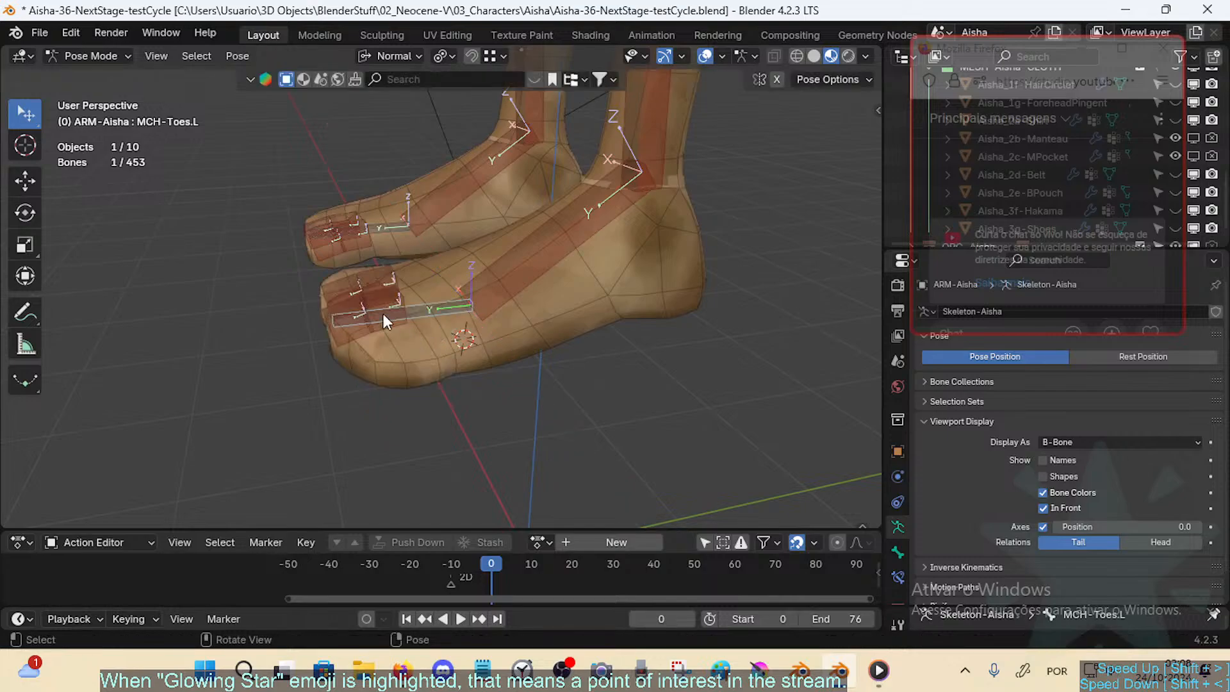
Step: Return the armature to Object Mode and bring both feet into close view
middle_click_drag(383, 314, 426, 389)
key("ctrl+Tab")
left_click(374, 310)
key("shift+grave")
key("w")
key("s")
left_click(441, 286)
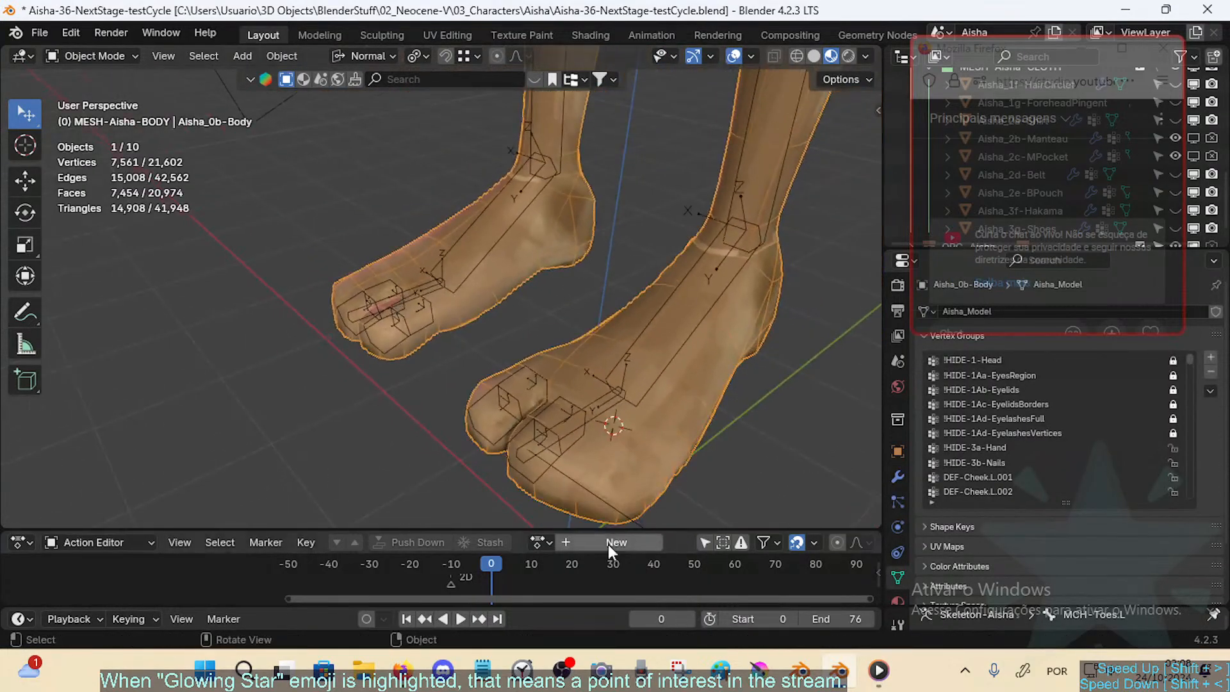
Step: Select the ARM-Aisha armature, add the Aisha_0b-Body mesh as the active object and enter Weight Paint mode
left_click(530, 403)
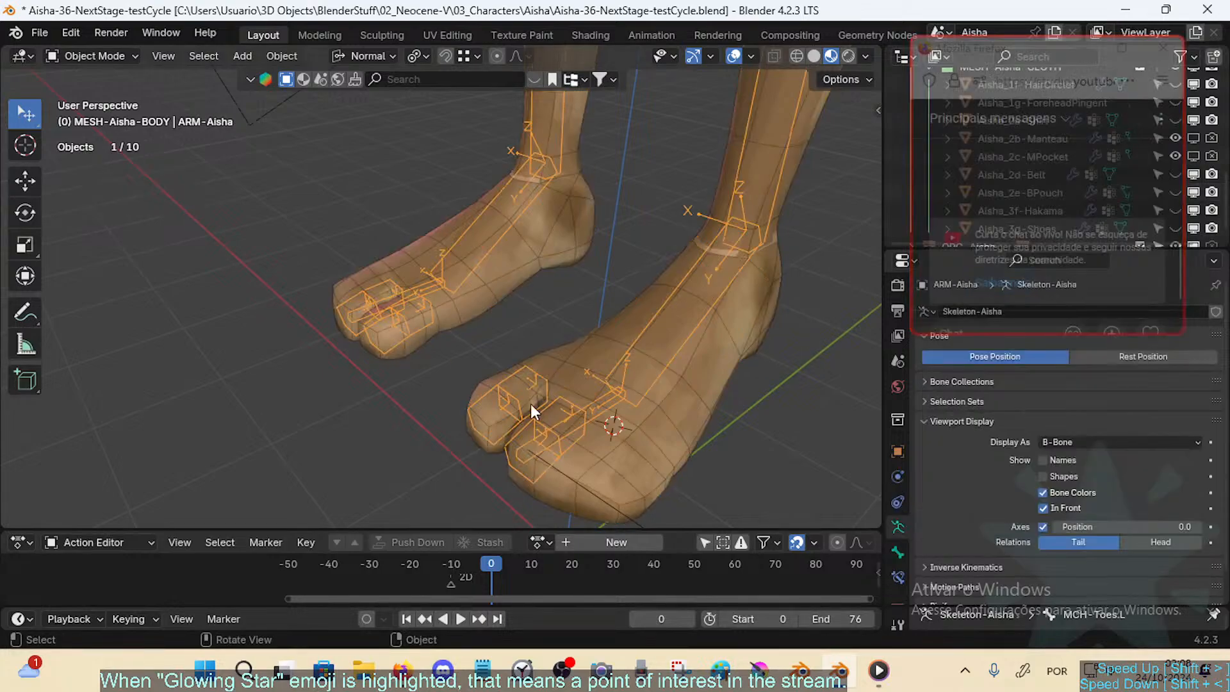
left_click(548, 410)
middle_click_drag(548, 410, 488, 378, "shift")
left_click(535, 382)
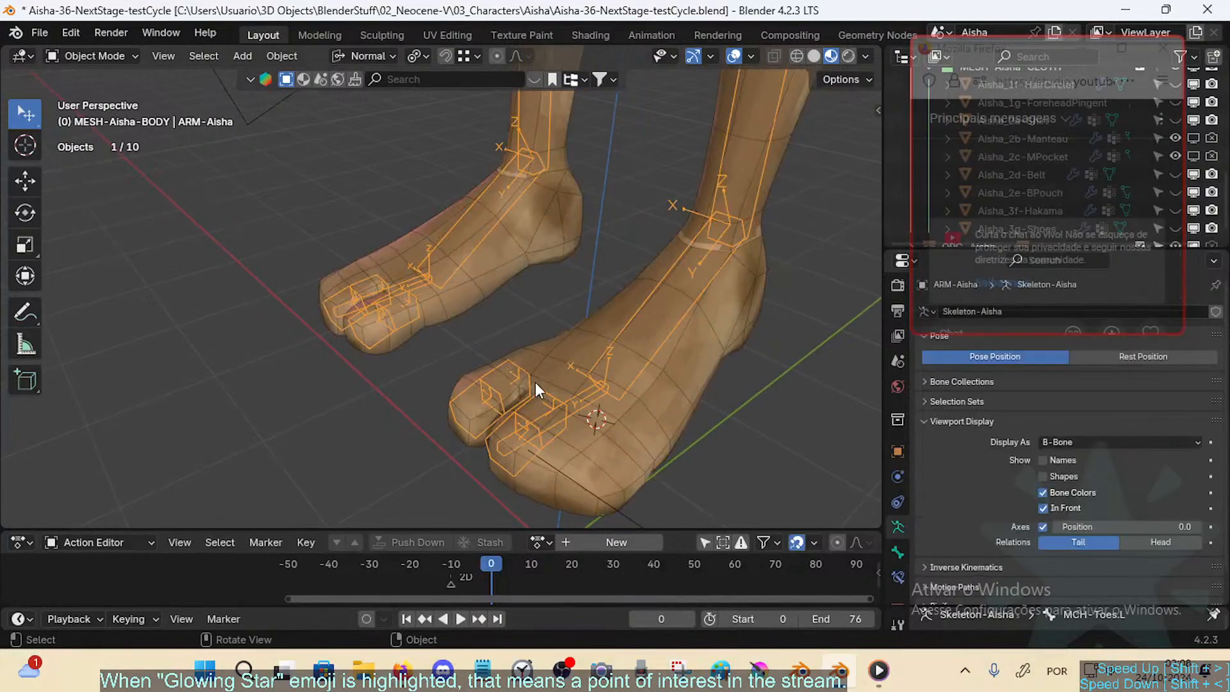
key("ctrl+Tab")
key("ctrl+Tab")
left_click(521, 378)
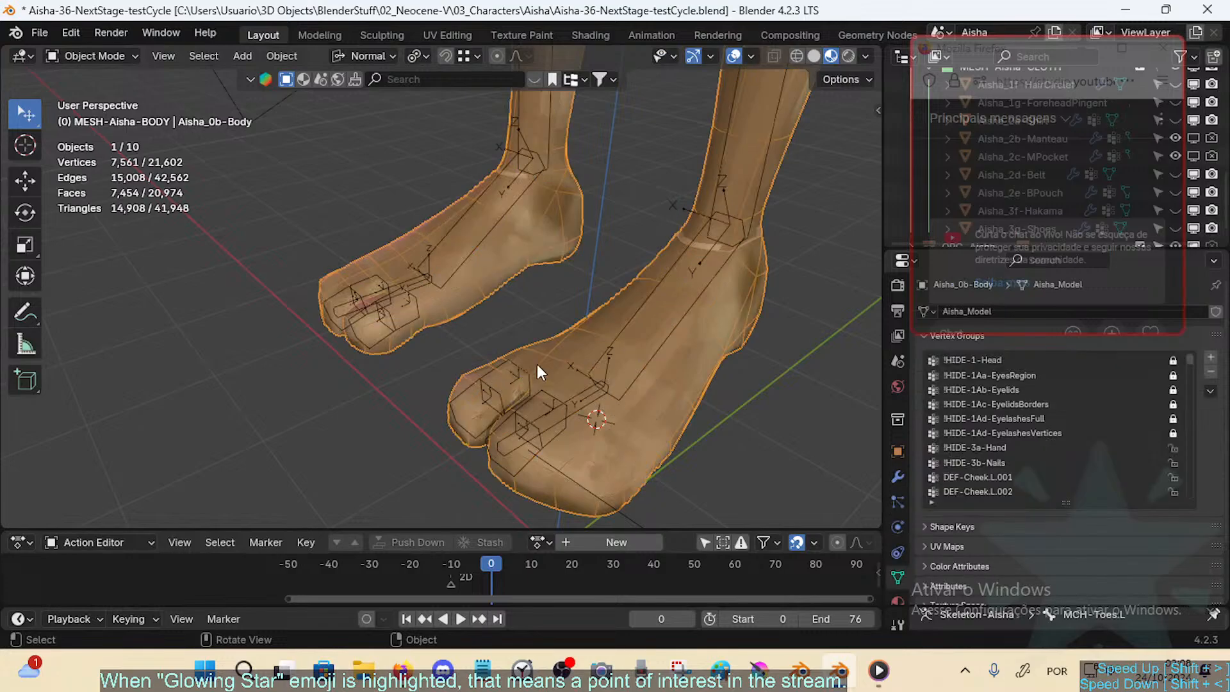
left_click(521, 371)
left_click(541, 355, "shift")
key("ctrl+Tab")
left_click(515, 291)
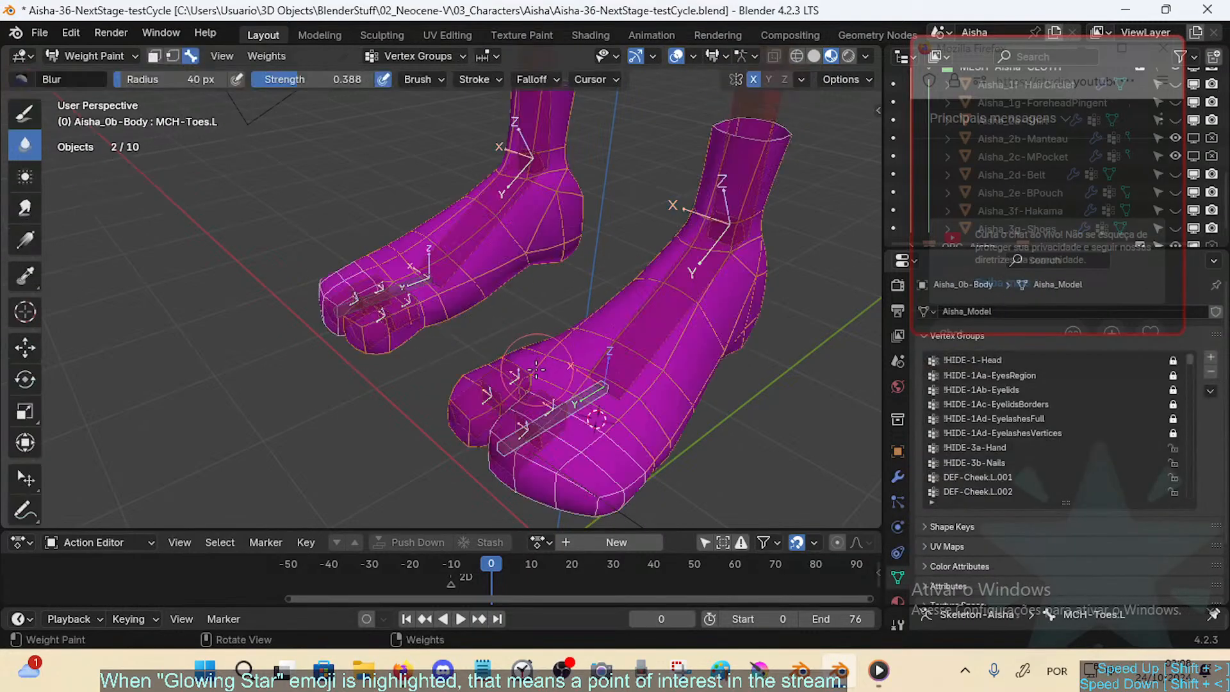
Step: Inspect the weights of the left toe bones, ending on DEF-BigToe.L.002
left_click(512, 388, "ctrl")
left_click(537, 404, "alt")
left_click(484, 401, "alt")
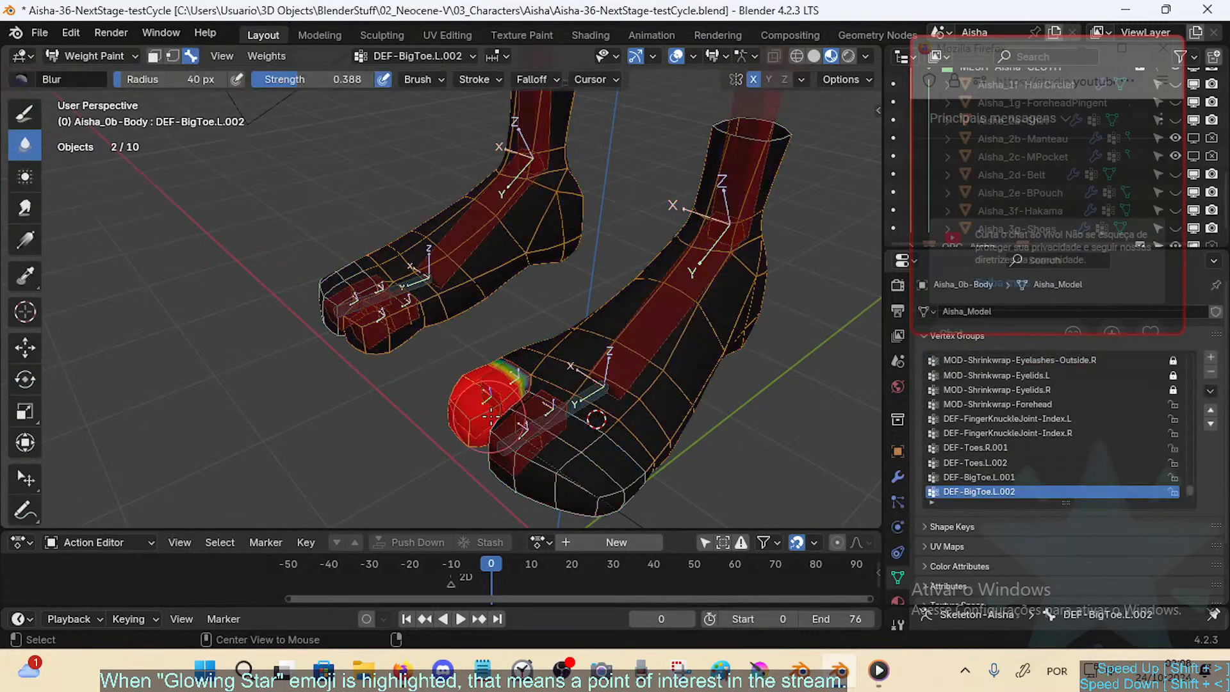
left_click(534, 404, "alt")
left_click(534, 403, "alt")
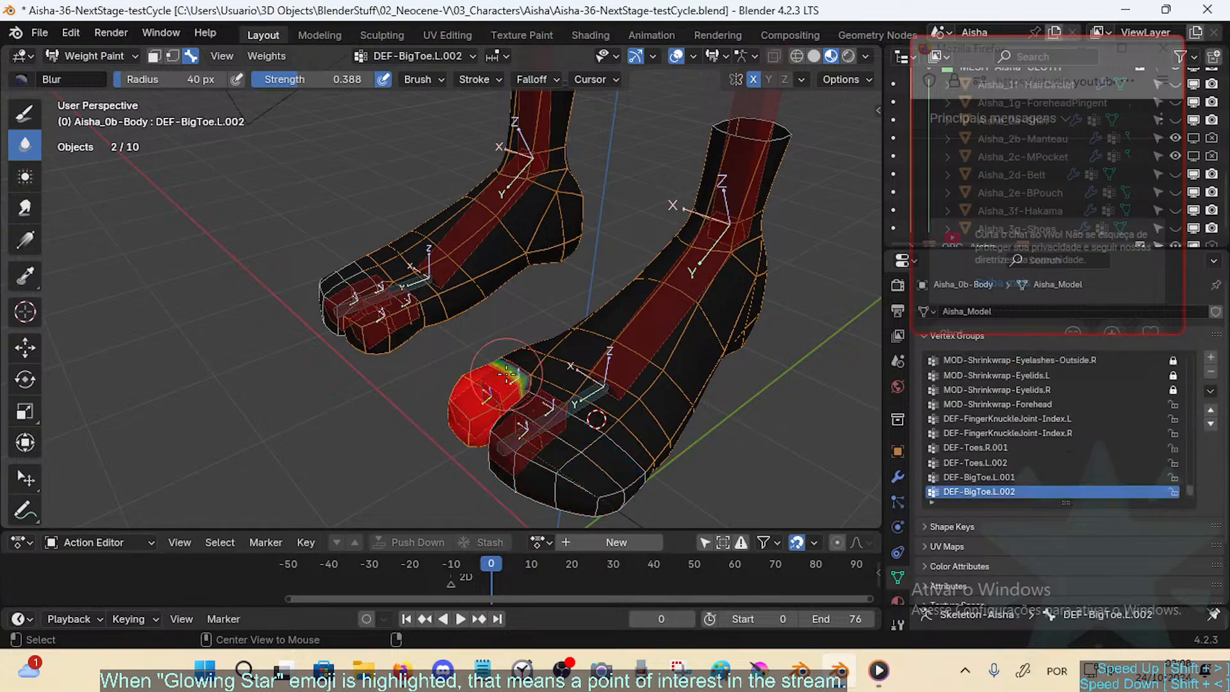
left_click(534, 403, "alt")
left_click(532, 405, "alt")
left_click(532, 405, "alt")
left_click(480, 400, "alt")
Step: Display the weights of the right big toe bone DEF-BigToe.R.002 from the front of the feet
middle_click_drag(461, 399, 565, 436)
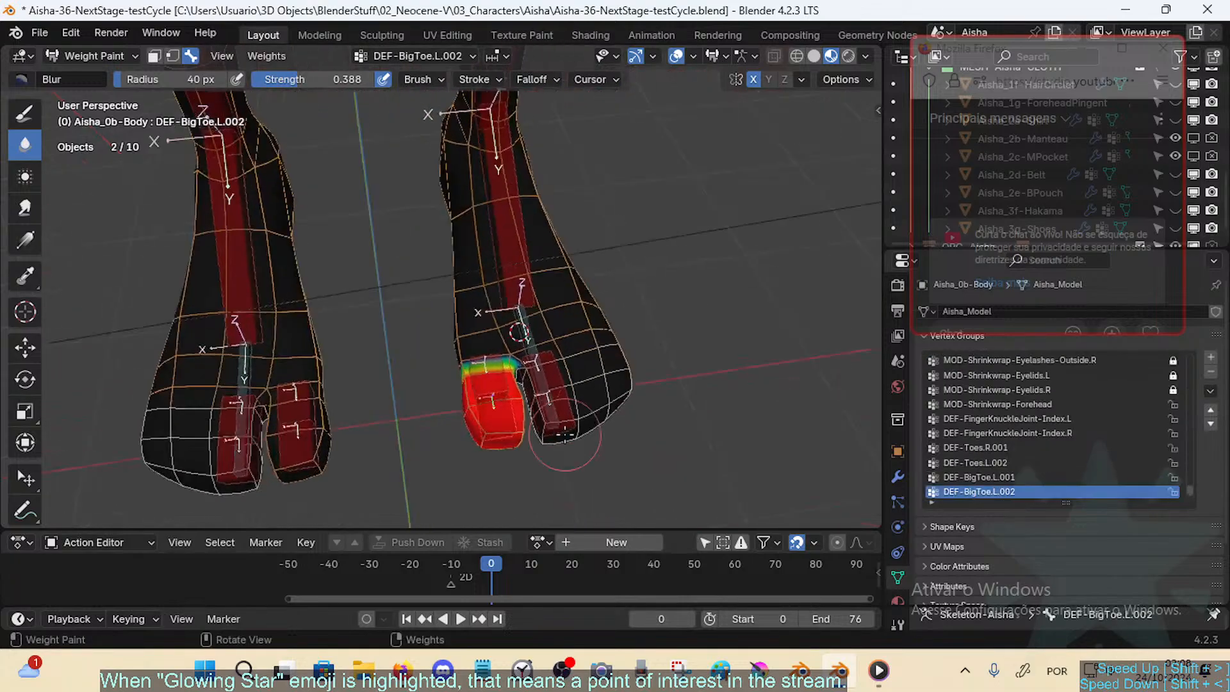
left_click(300, 400, "alt")
left_click(299, 442, "alt")
Step: Leave Weight Paint for Object Mode and briefly check the body mesh in Edit Mode
key("ctrl+Tab")
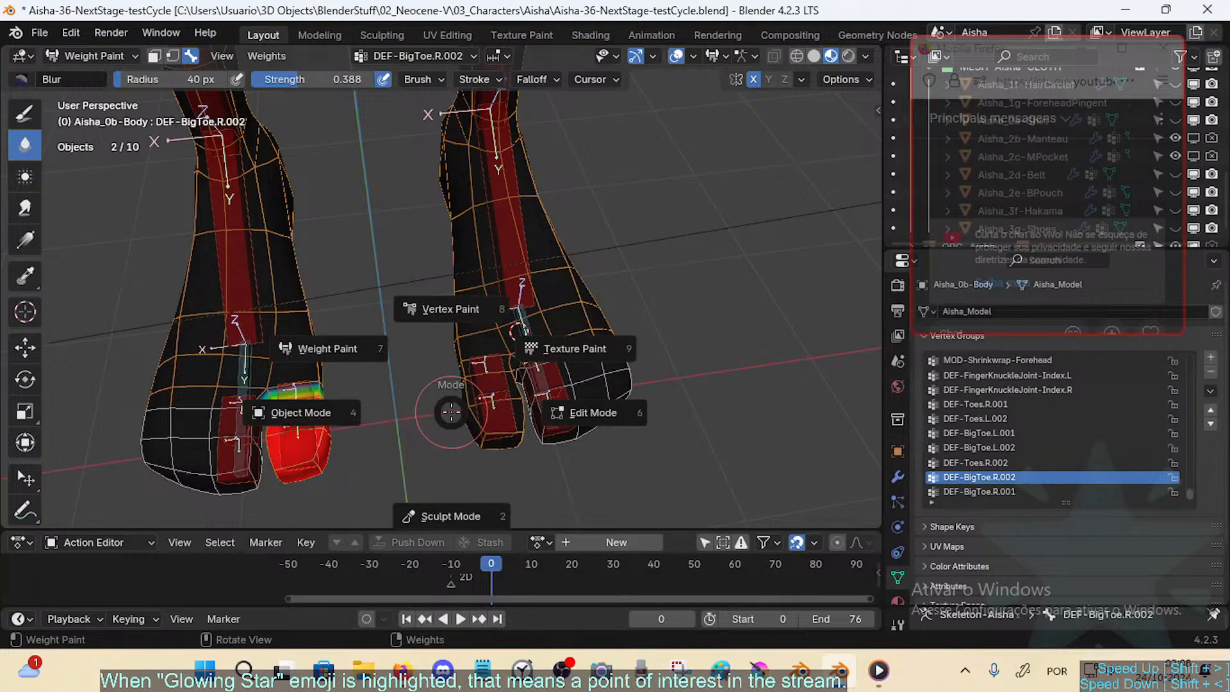
left_click(310, 412)
key("Tab")
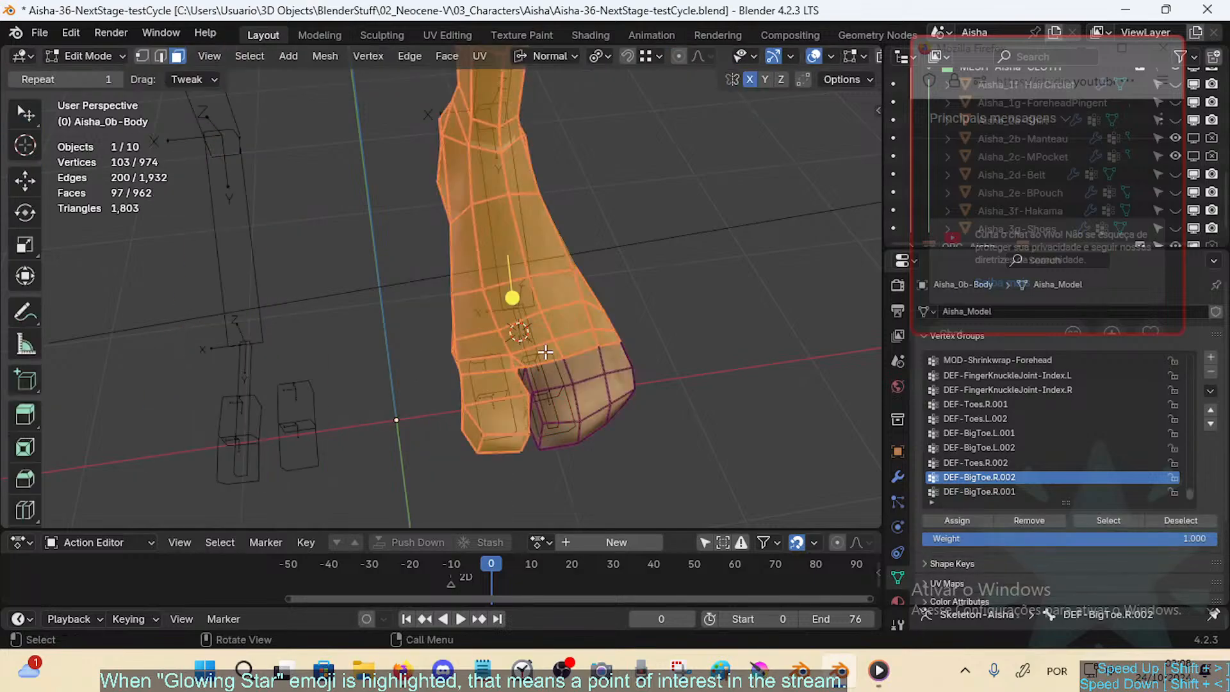
key("Tab")
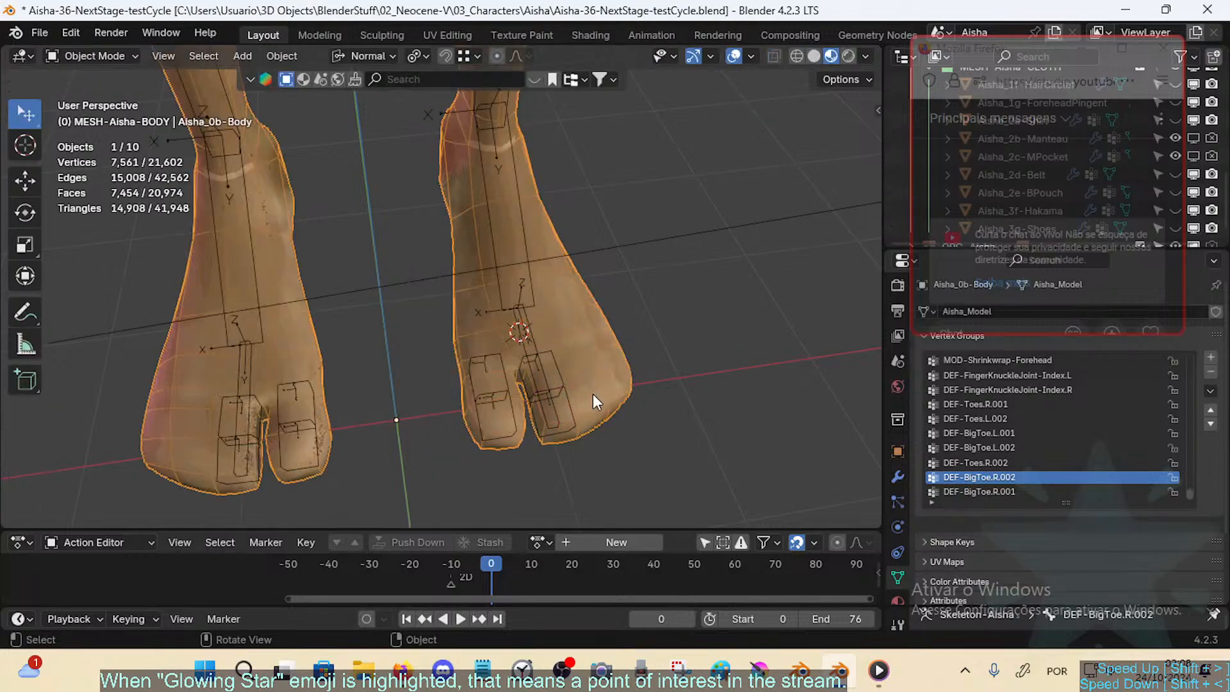
Step: Select the ARM-Aisha armature together with the Aisha_0b-Body mesh, keeping the mesh active
left_click(567, 401)
left_click(608, 383, "shift")
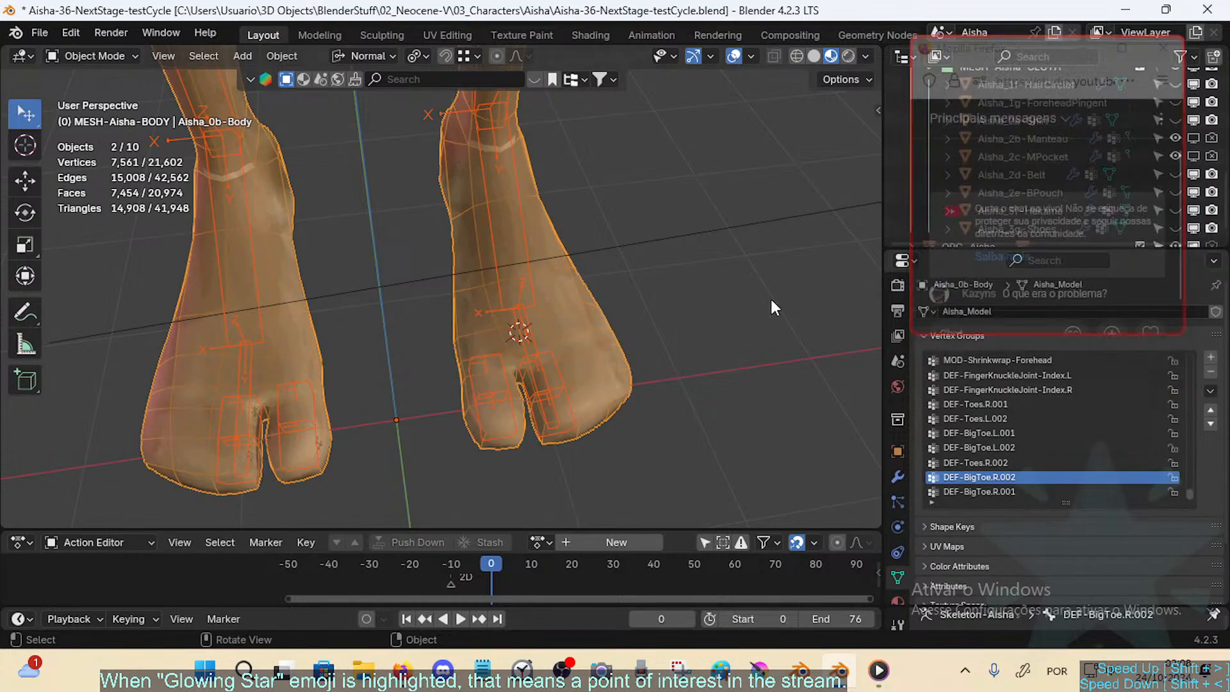
Step: Reselect the ARM-Aisha armature and add the Aisha_0b-Body mesh as the active object
key("shift+grave")
key("d")
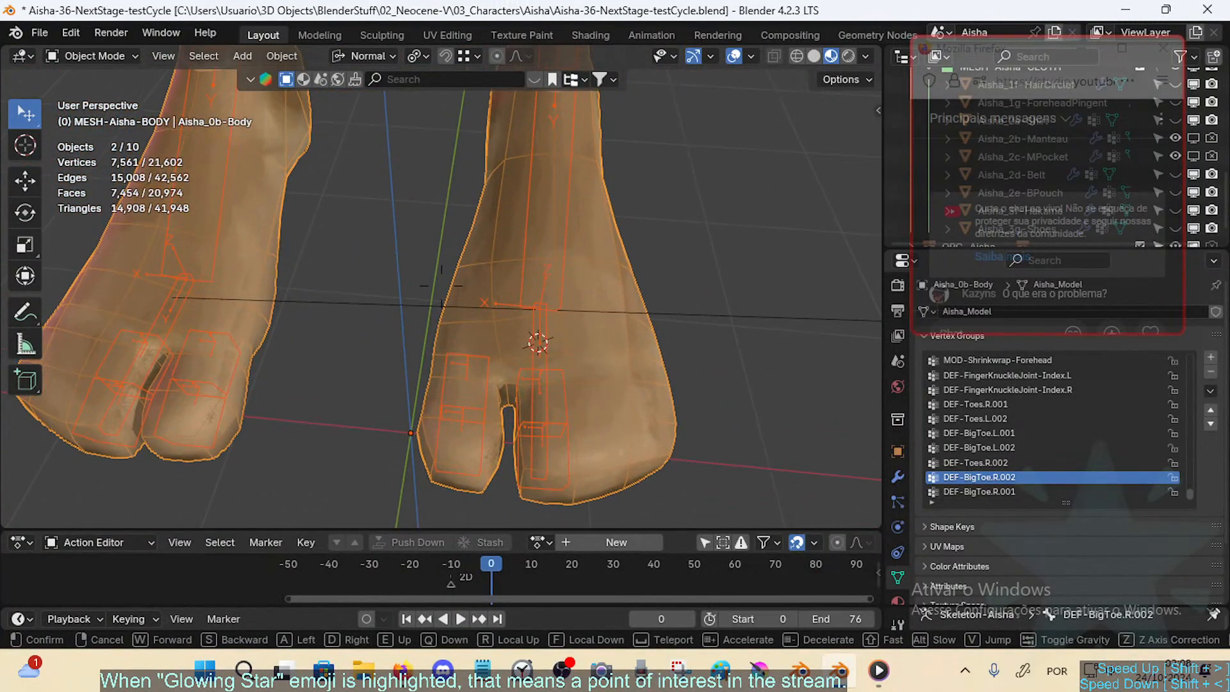
left_click(581, 429)
left_click(526, 399)
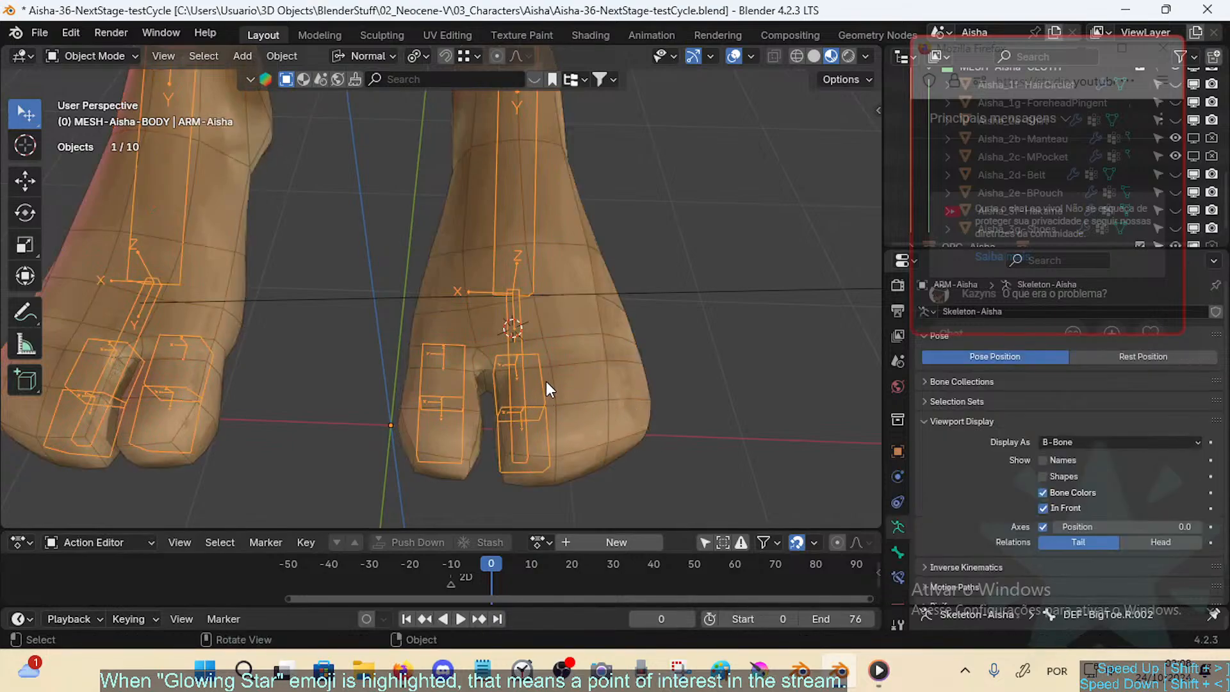
left_click(561, 379)
left_click(543, 388)
left_click(537, 389)
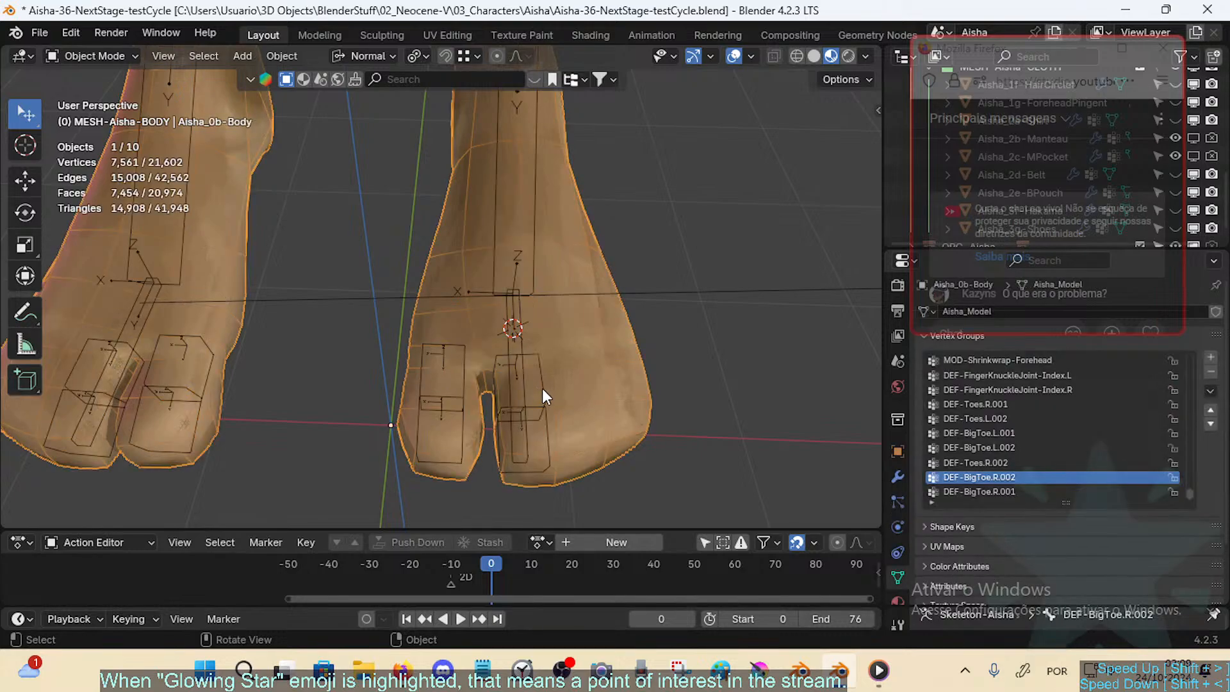
left_click(543, 388)
left_click(578, 385, "shift")
Step: Enter Weight Paint mode and display the weights of the left toe bone DEF-Toes.L.002
key("ctrl+Tab")
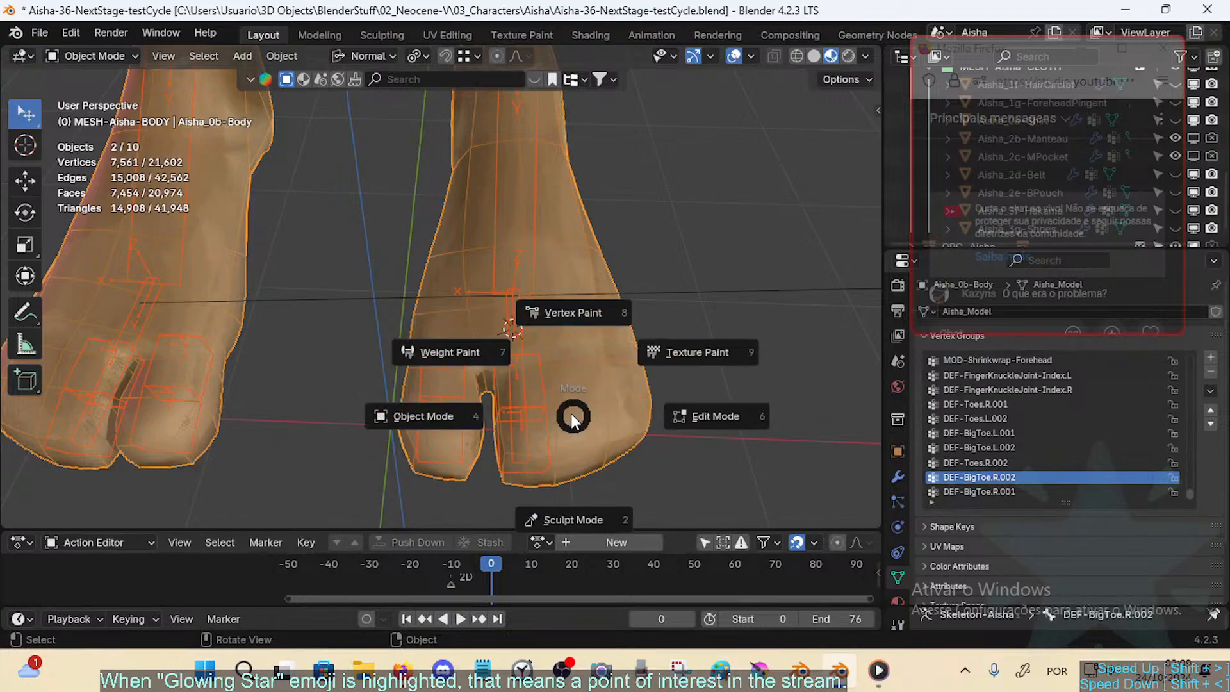
left_click(524, 387)
left_click(519, 428, "ctrl")
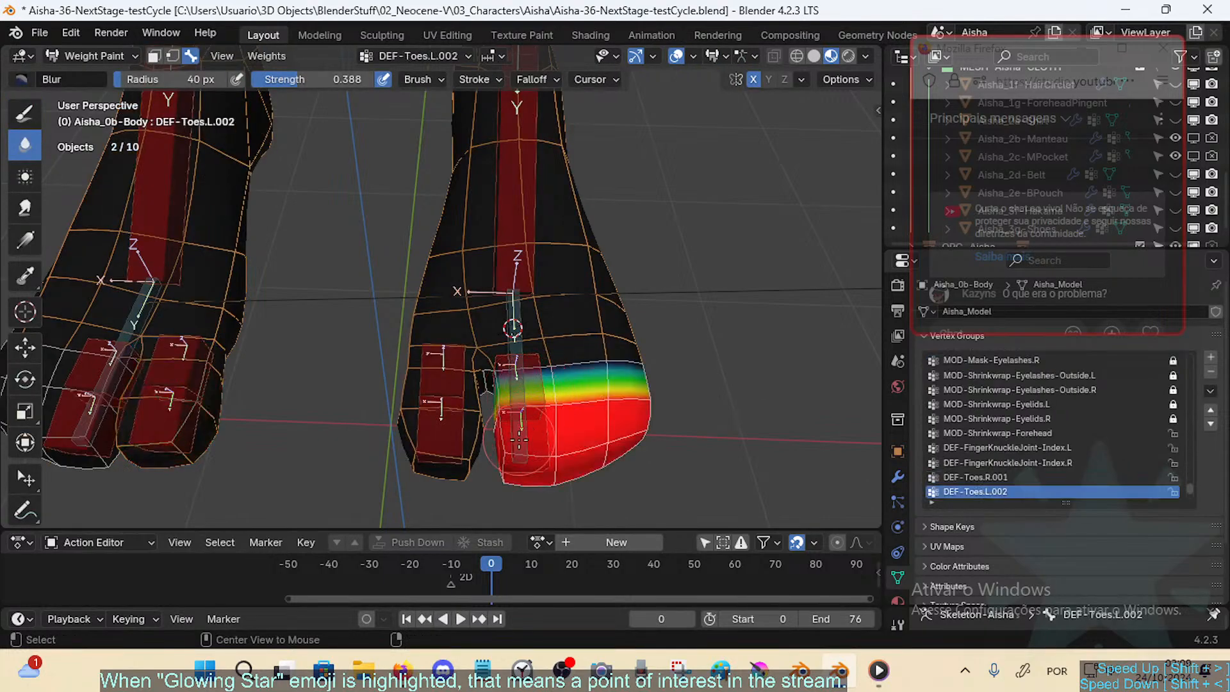
Step: Examine the DEF-Toes.L.002 weight falloff on the left foot from several angles and distances
key("shift+grave")
left_click(617, 428)
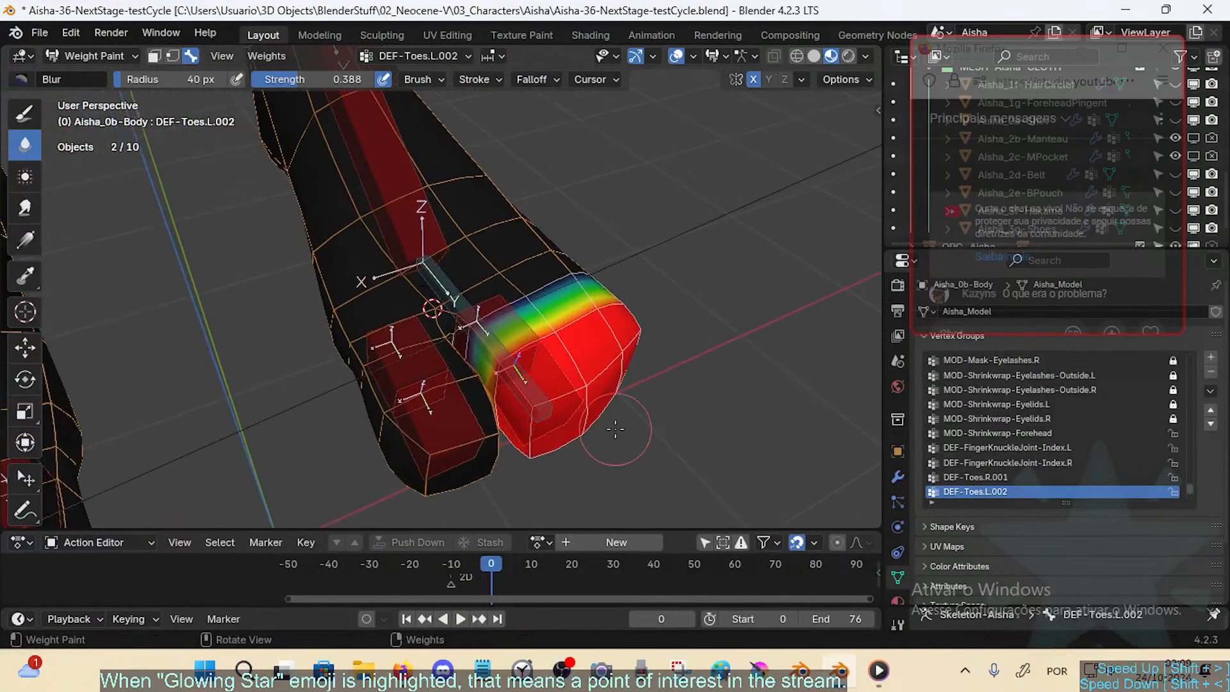
middle_click_drag(596, 360, 505, 396, "shift")
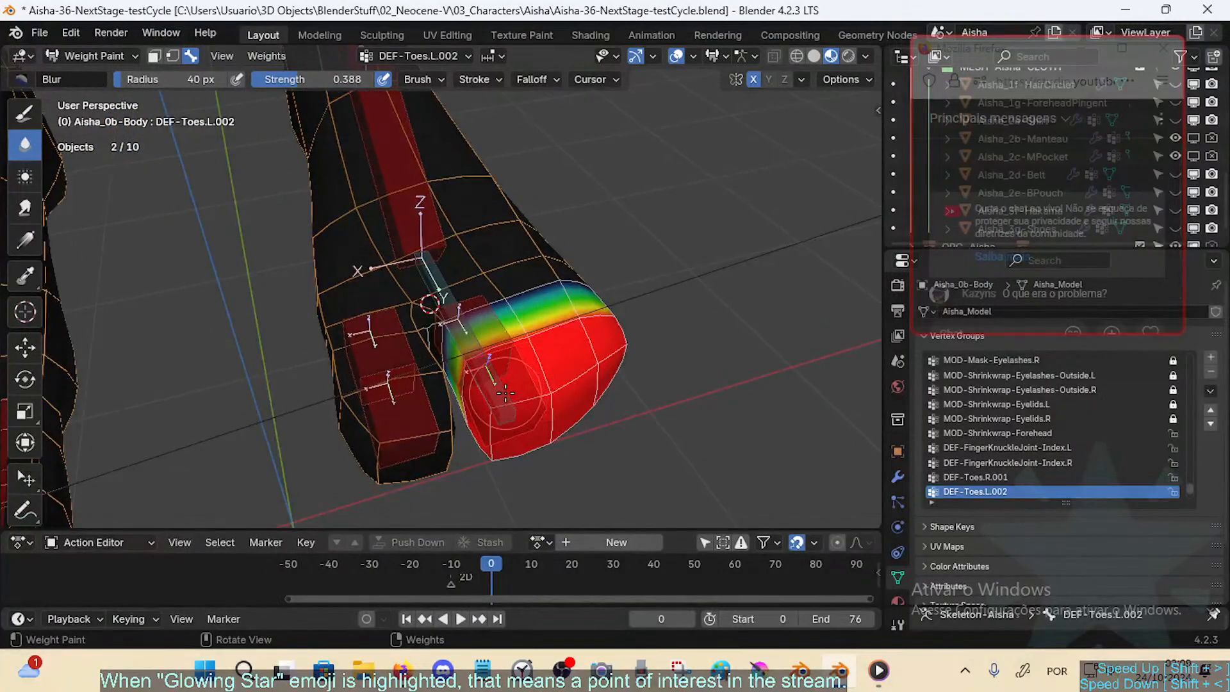
scroll(490, 375, "up", 1)
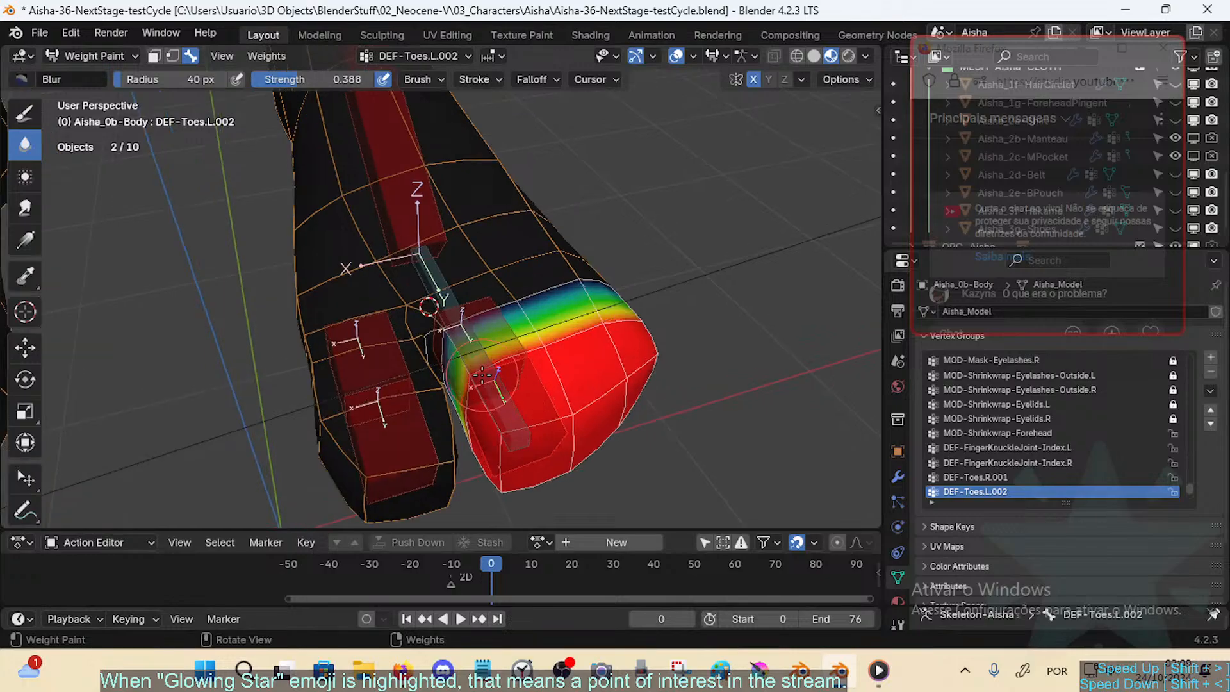
middle_click_drag(521, 295, 527, 378)
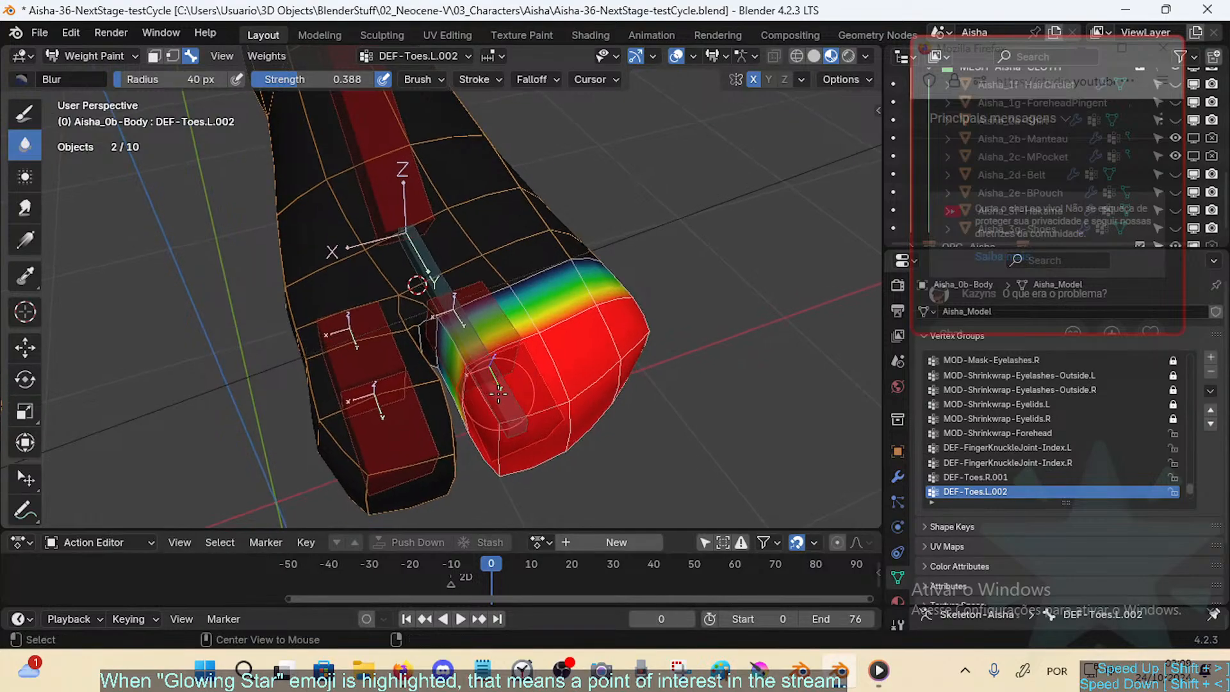
left_click(503, 379, "alt")
left_click(533, 376, "alt")
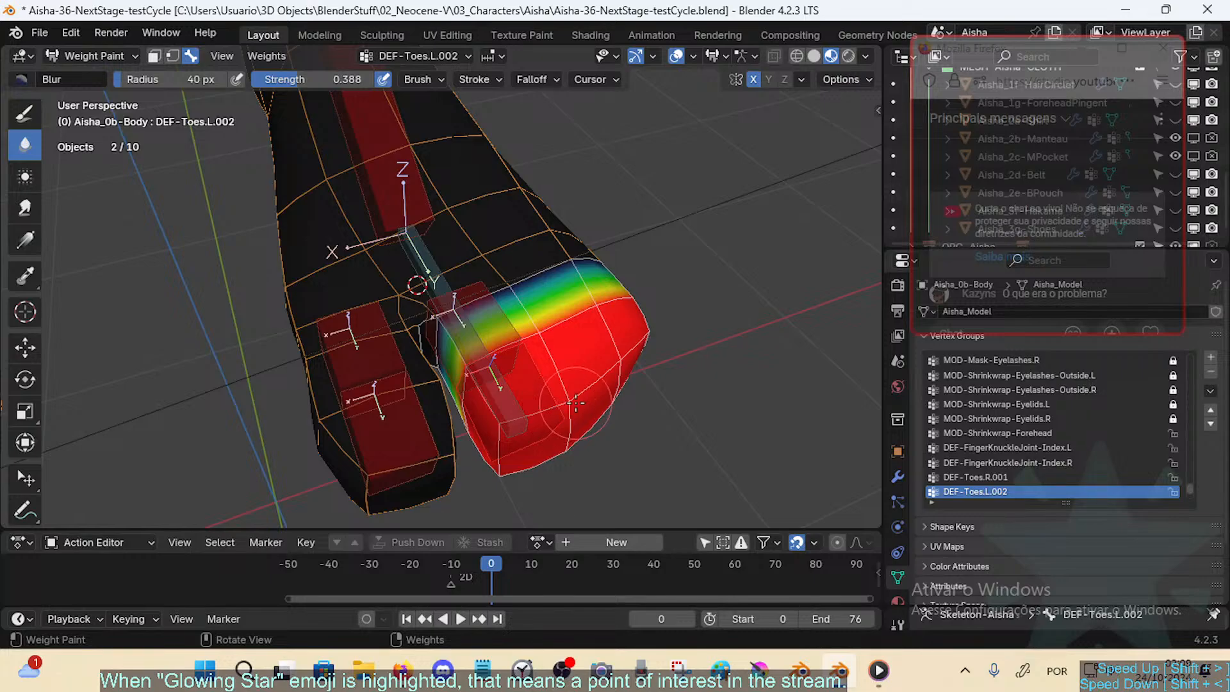
middle_click_drag(554, 406, 494, 345)
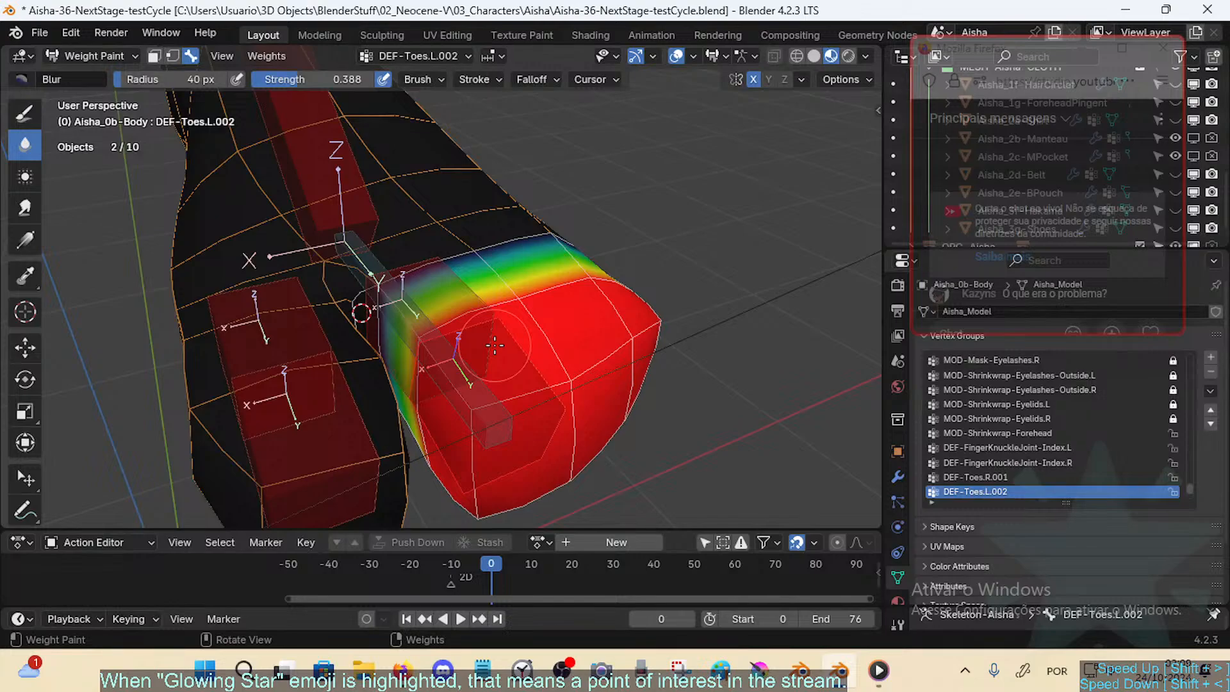
mouse_move(508, 386)
middle_mouse_down()
mouse_move(525, 389)
mouse_move(447, 389)
middle_mouse_up()
scroll(448, 389, "down", 2)
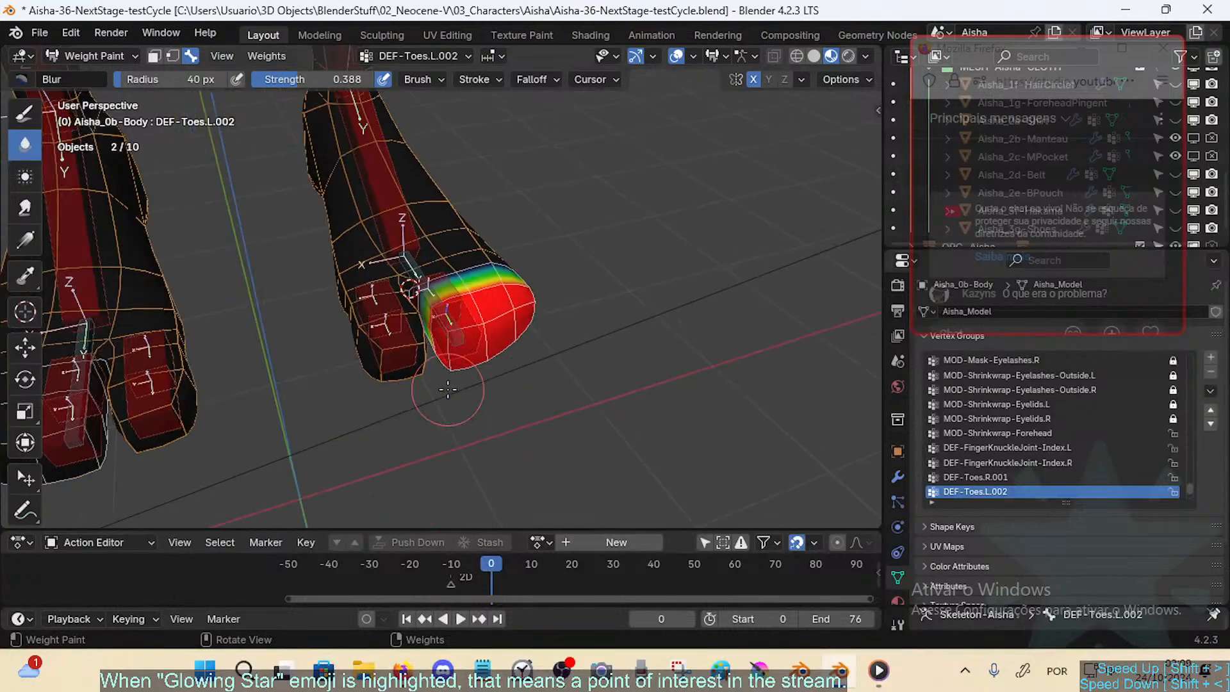
scroll(448, 389, "up", 1)
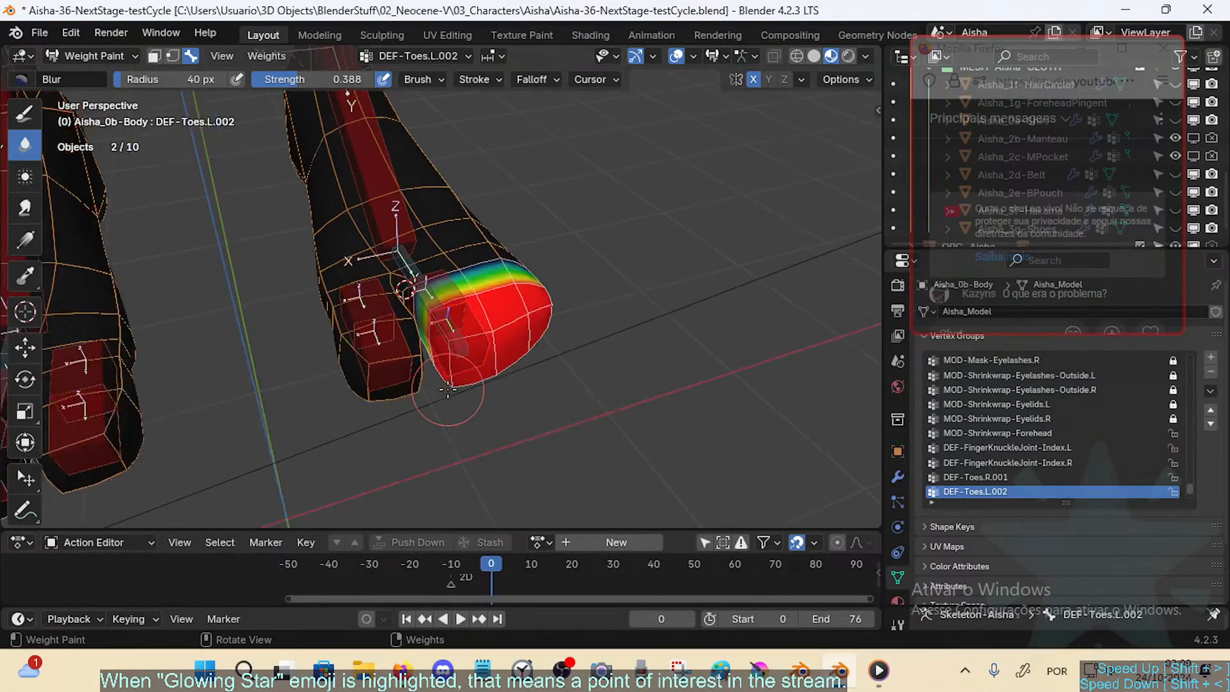
scroll(447, 389, "down", 8)
scroll(447, 389, "up", 3)
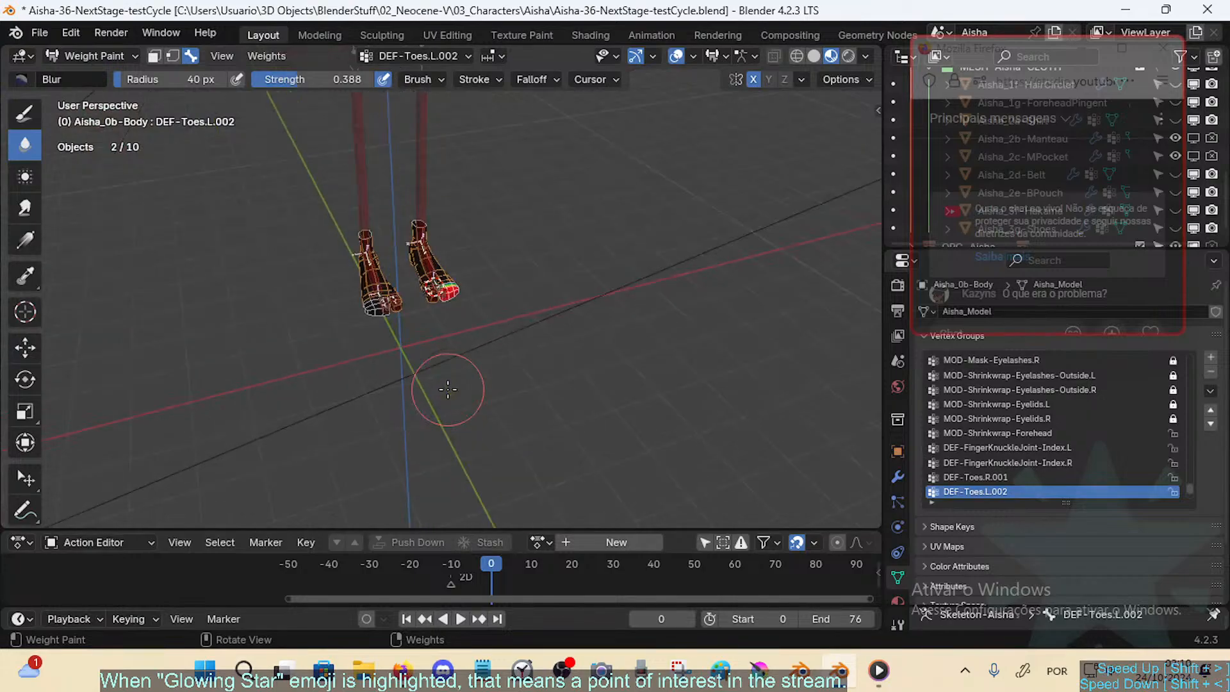
scroll(448, 388, "up", 4)
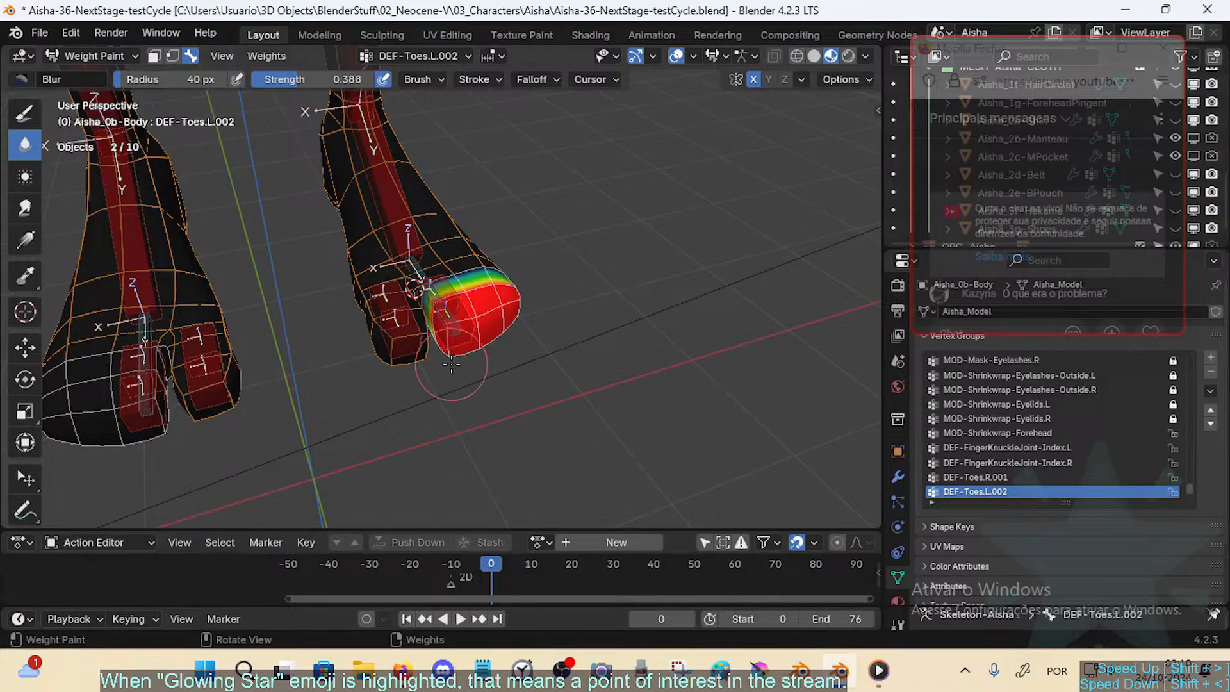
key("shift+grave")
key("w")
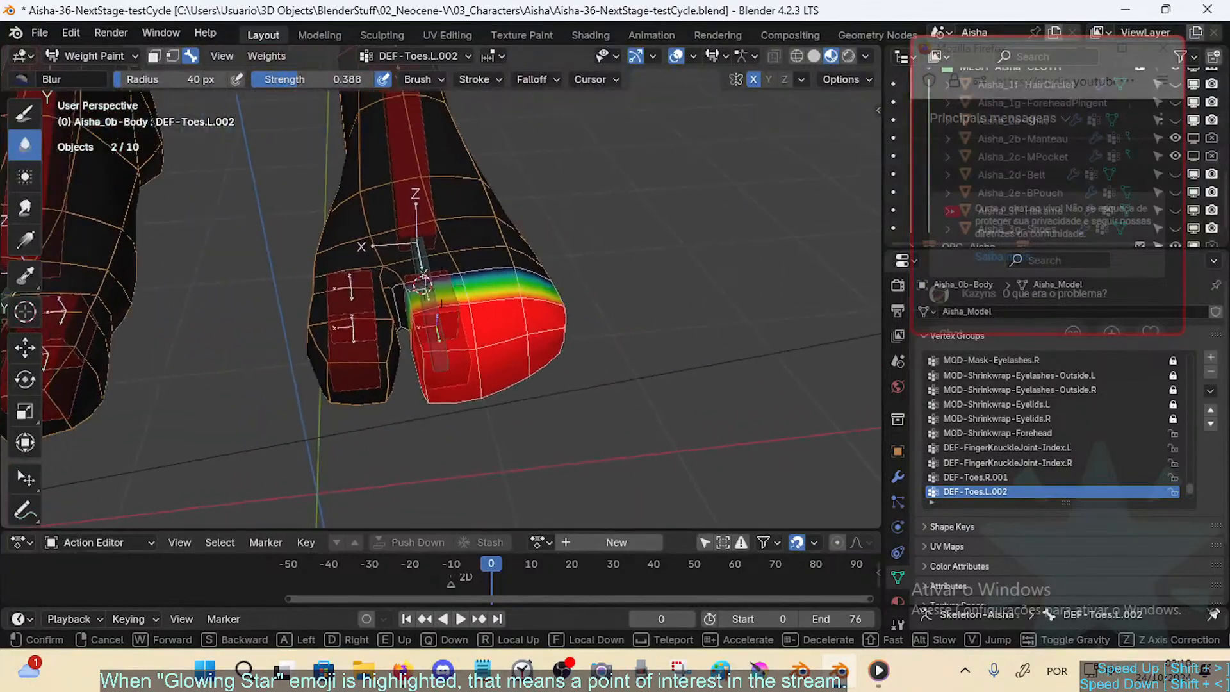
left_click(451, 363)
key("shift+grave")
key("w")
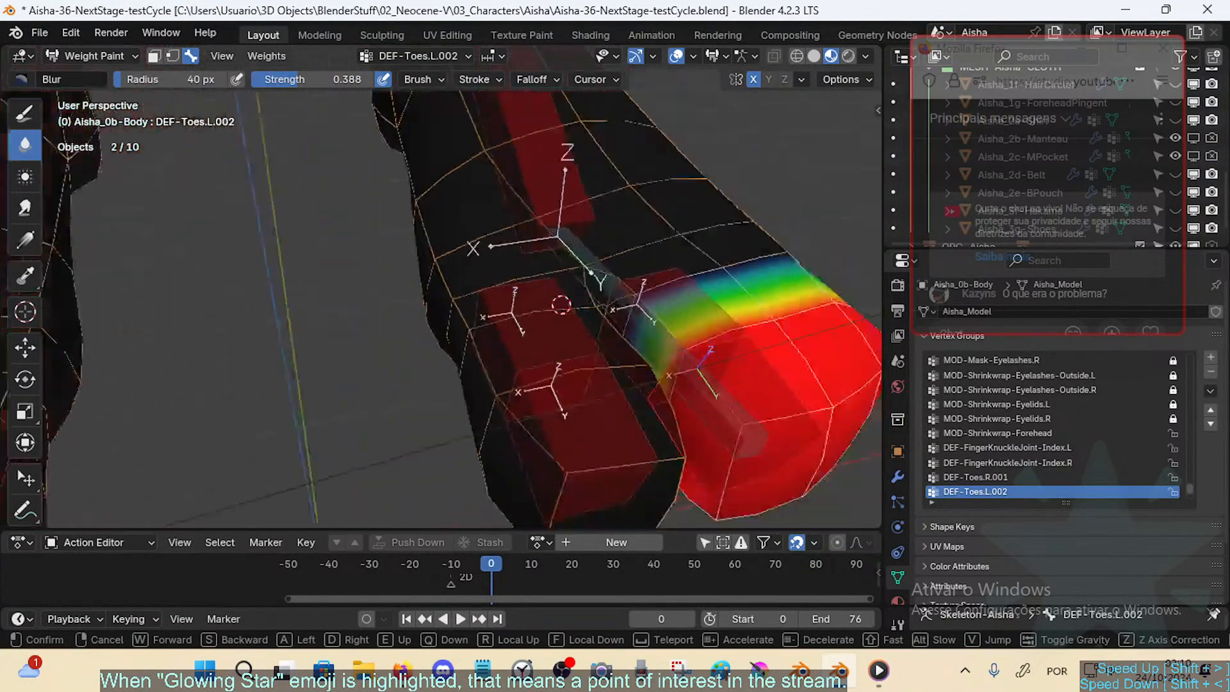
left_click(435, 373)
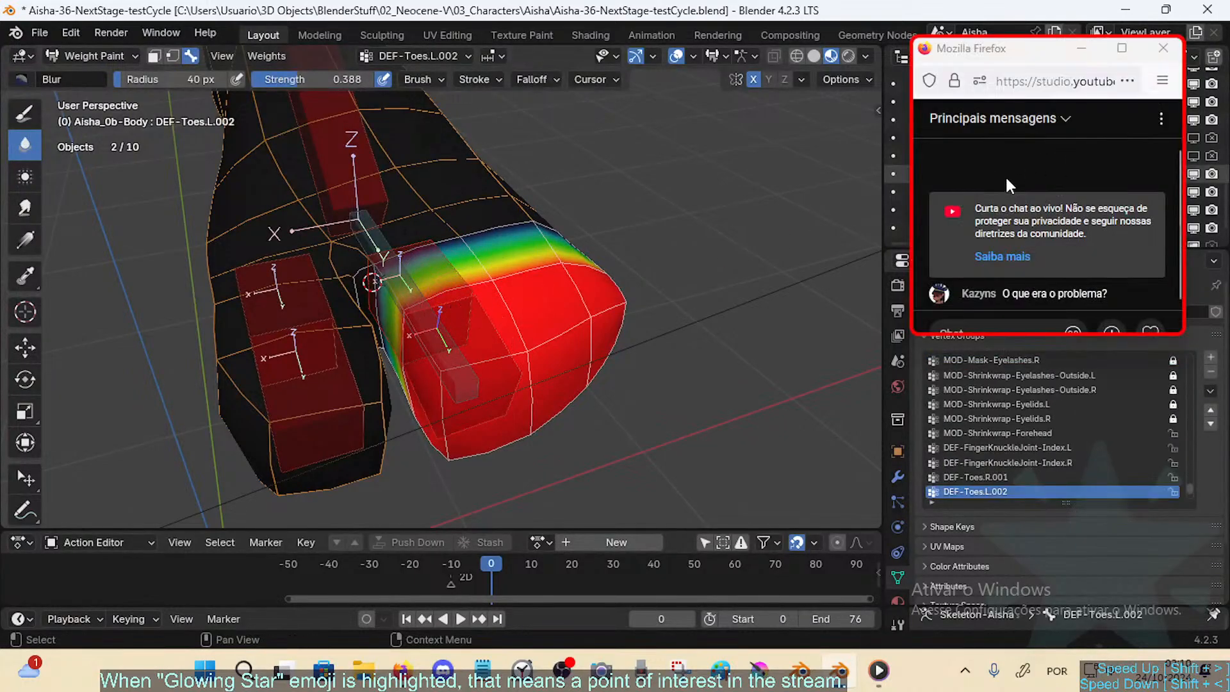
middle_click_drag(494, 294, 448, 288)
Step: Leave Weight Paint for Object Mode and check the left foot's mesh in Edit Mode
key("ctrl+Tab")
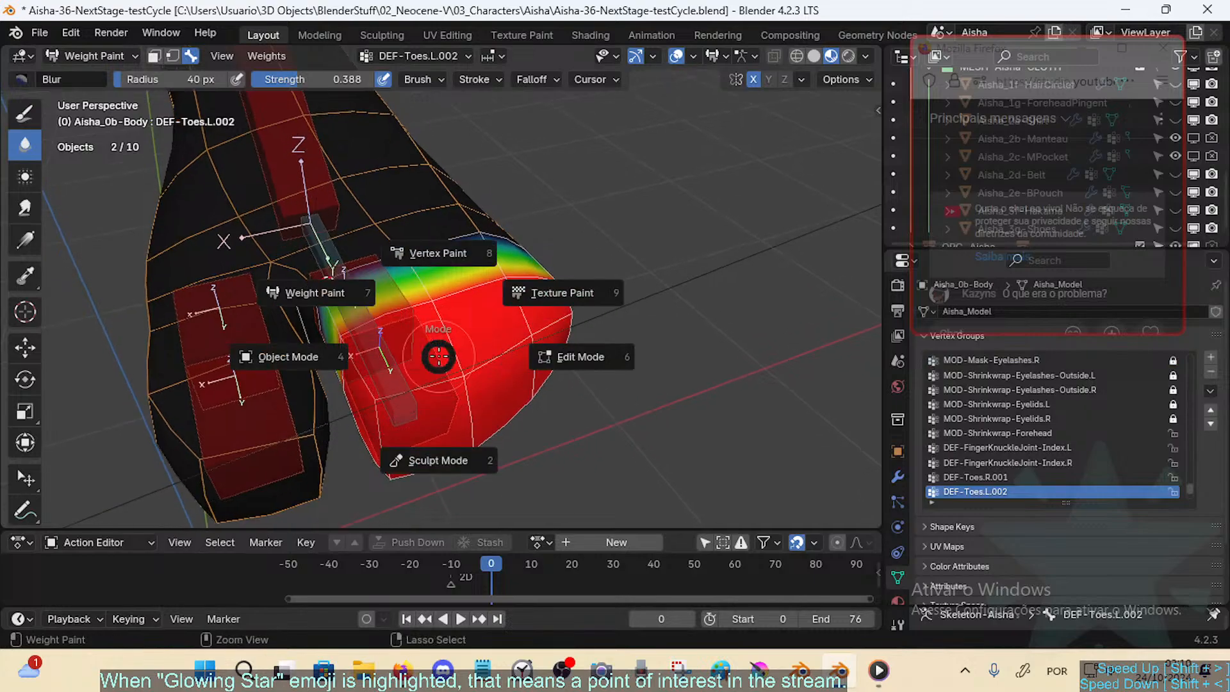
key("4")
left_click(429, 348)
left_click(479, 346, "shift")
key("Tab")
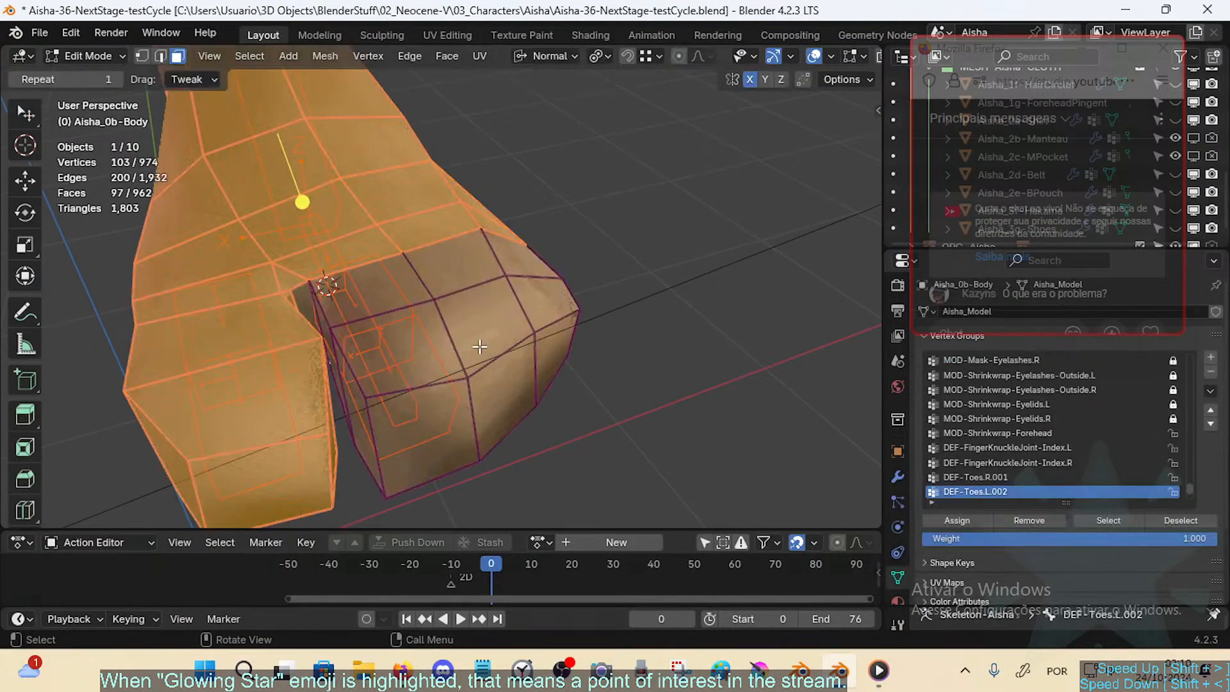
key("Tab")
Step: Select the armature plus the body mesh again and return to Weight Paint on DEF-Toes.L.002
left_click(427, 346)
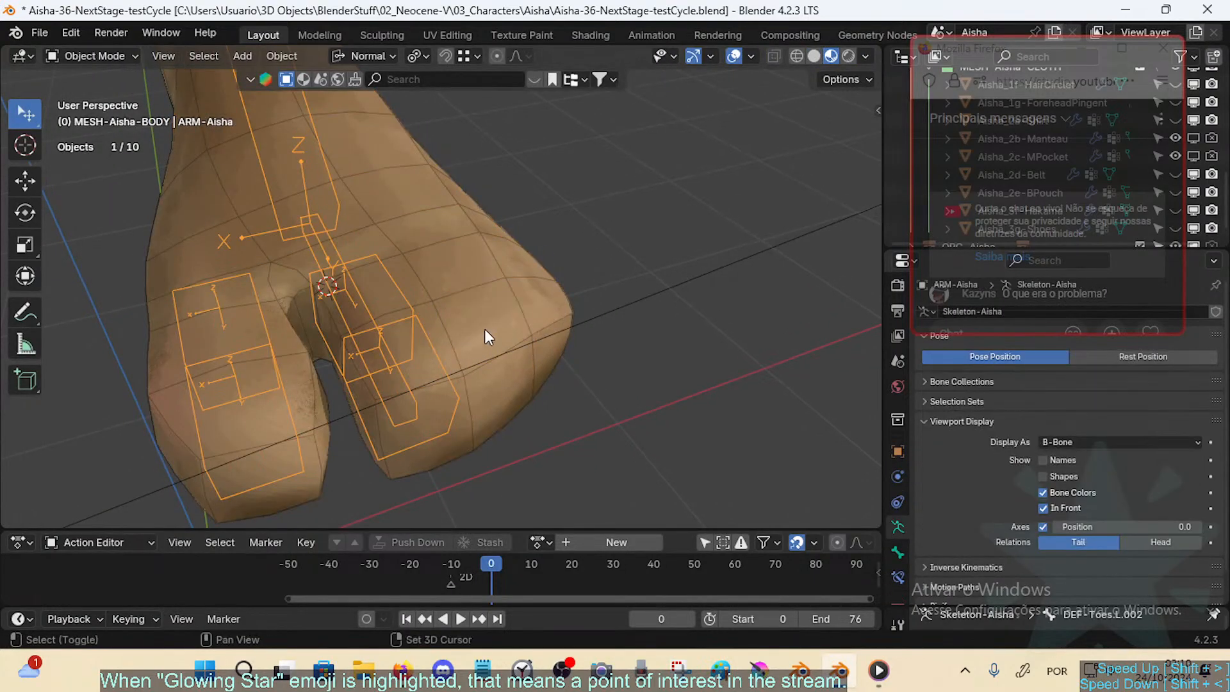
left_click(484, 329, "shift")
key("ctrl+Tab")
key("7")
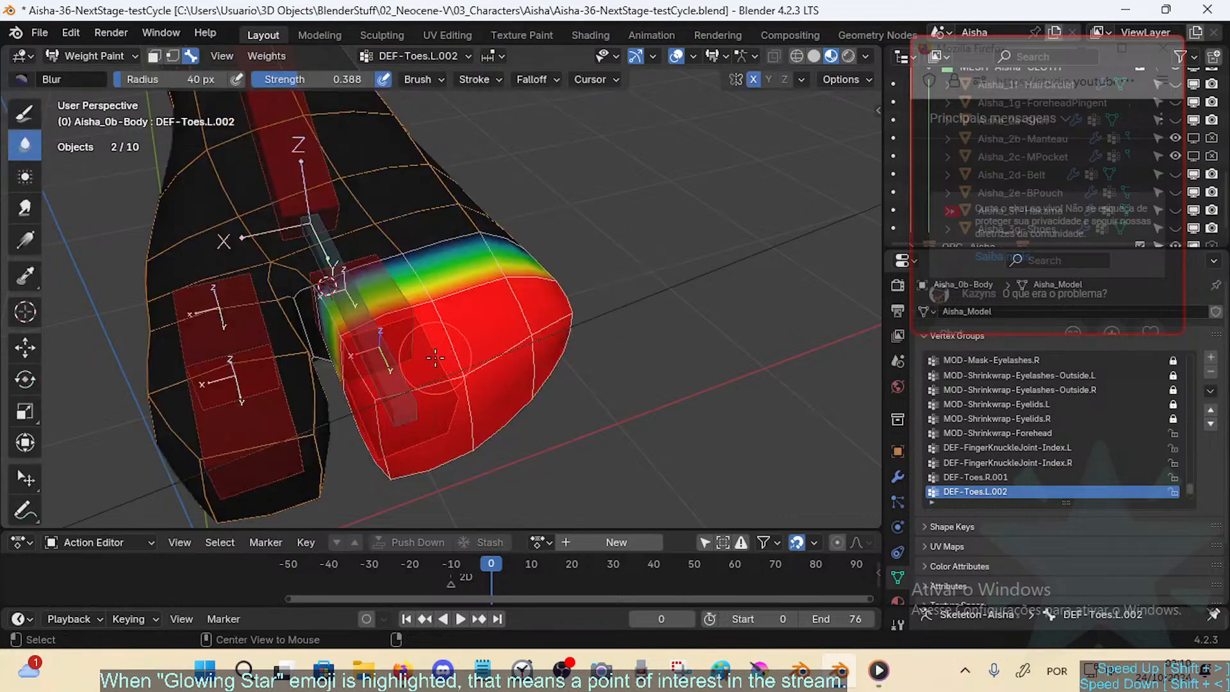
left_click(423, 345, "ctrl")
Step: Turn on vertex selection masking and reduce the selection to the tip of the left outer toes
middle_click_drag(423, 345, 465, 410)
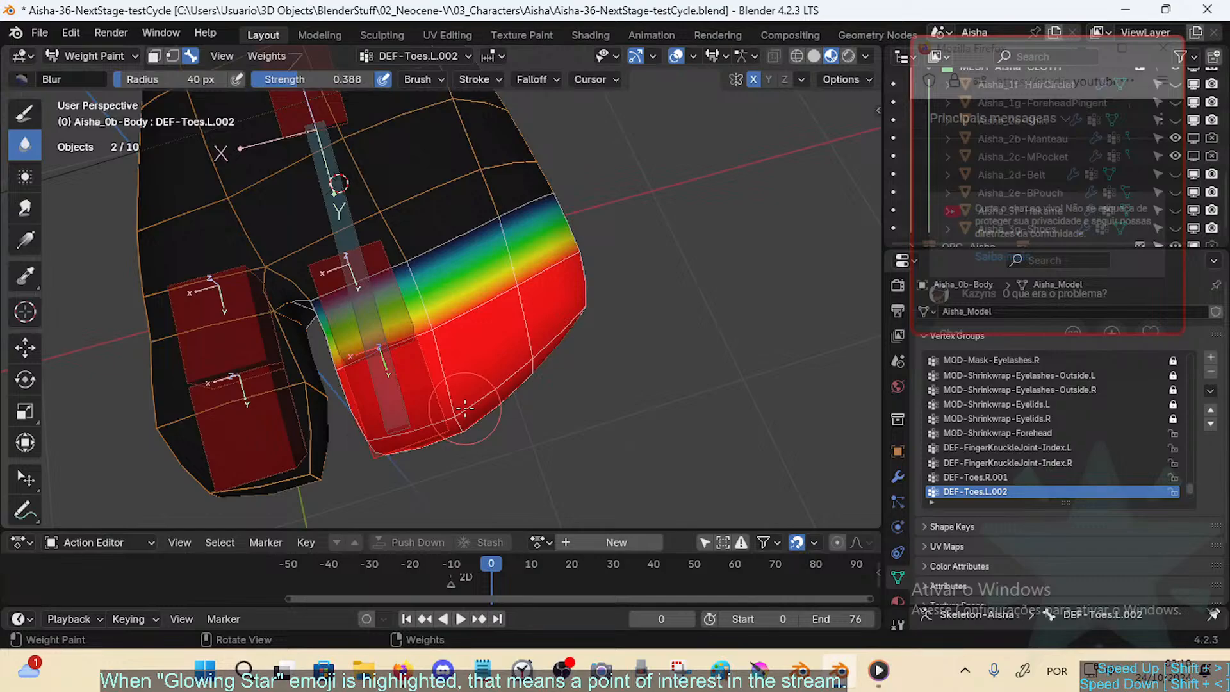
mouse_move(433, 360)
middle_mouse_down()
mouse_move(449, 384)
mouse_move(474, 333)
mouse_move(353, 334)
middle_mouse_up()
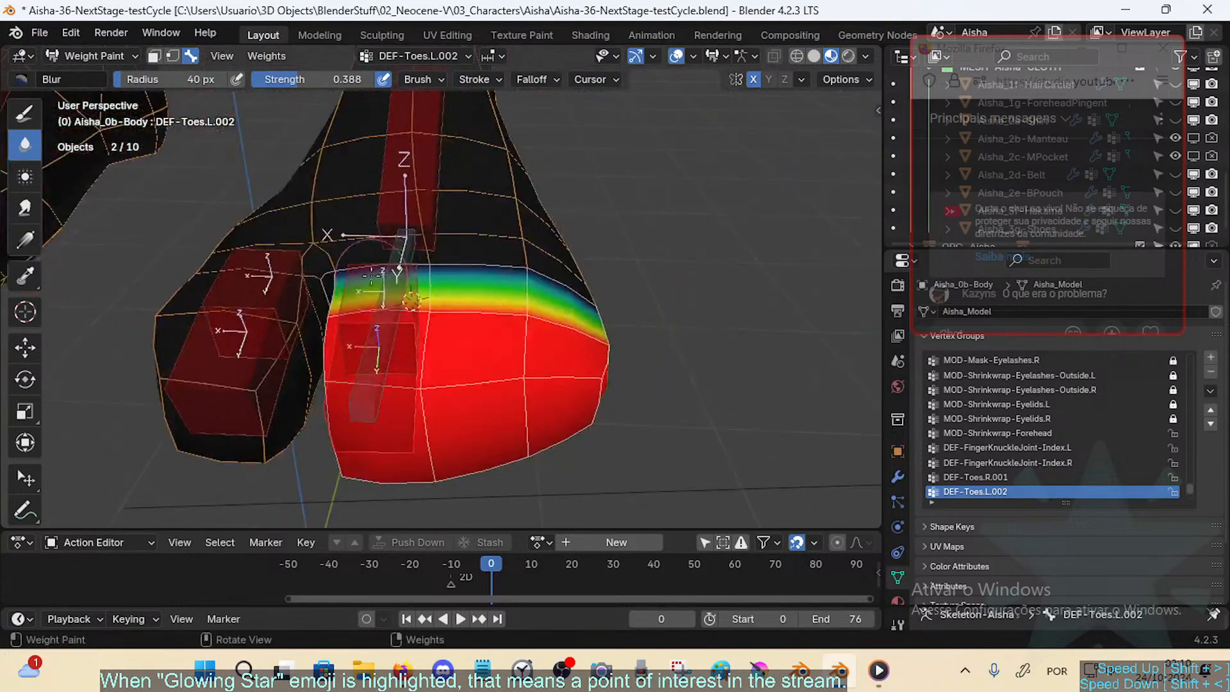
mouse_move(398, 375)
middle_mouse_down()
mouse_move(512, 410)
mouse_move(488, 382)
mouse_move(477, 390)
mouse_move(557, 392)
mouse_move(456, 350)
middle_mouse_up()
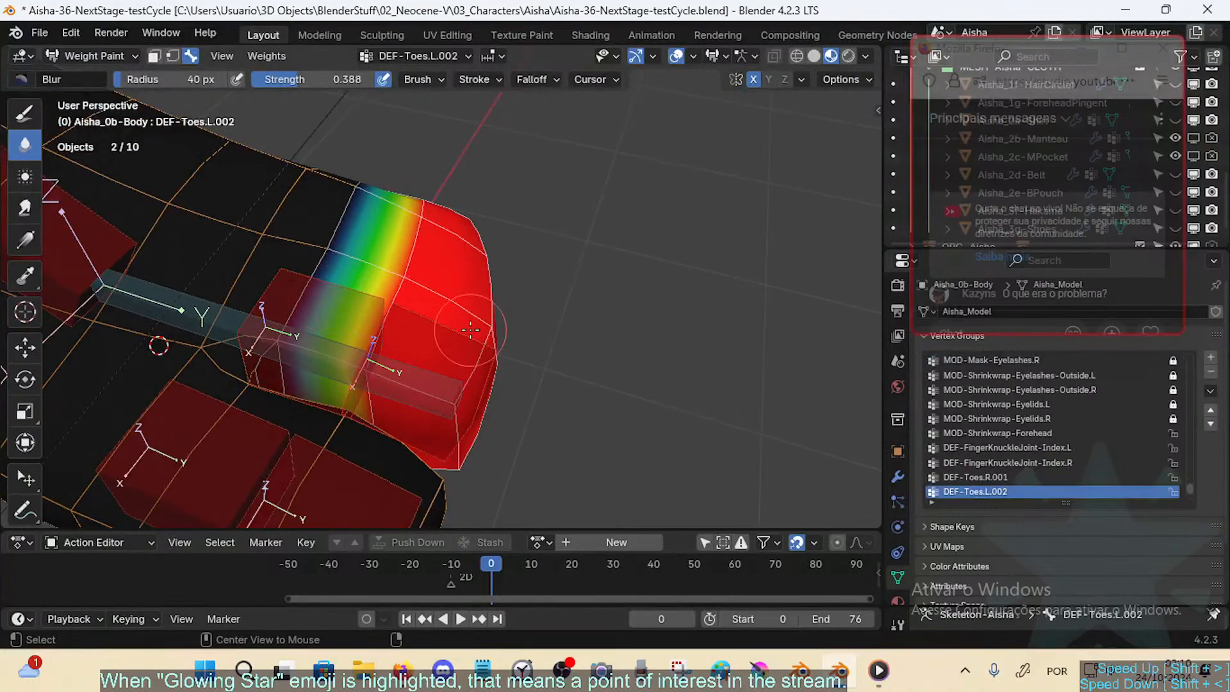
middle_click_drag(512, 320, 480, 328)
key("m")
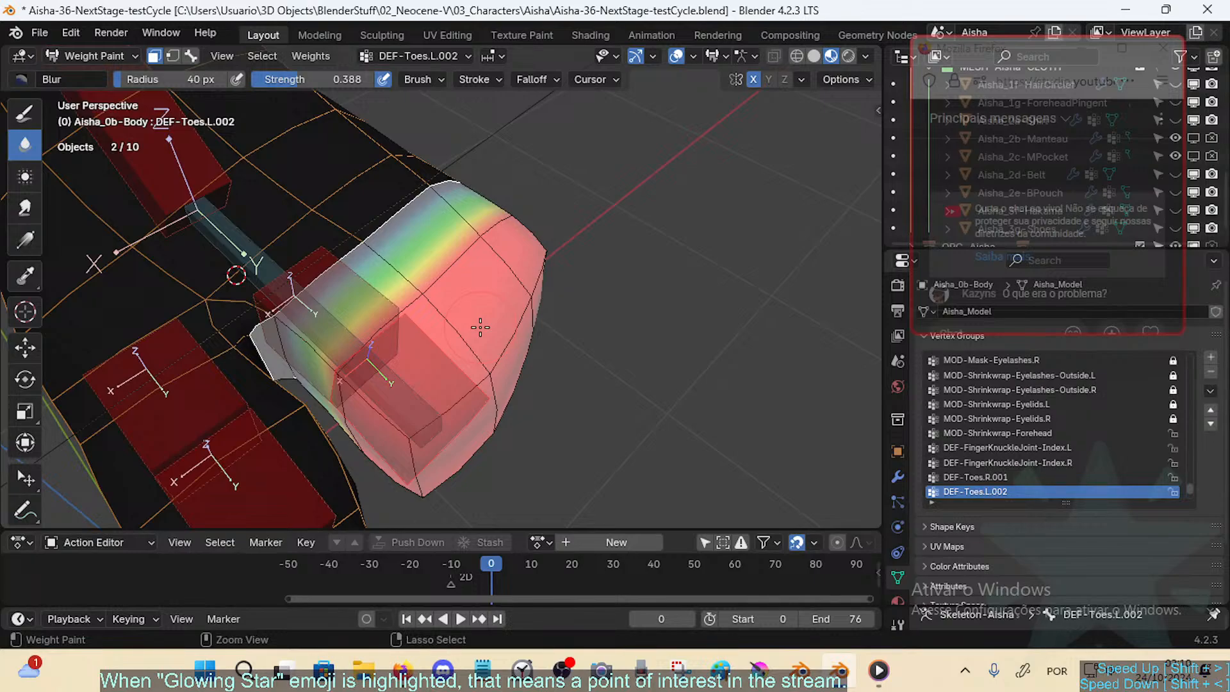
key("ctrl+KP_Subtract")
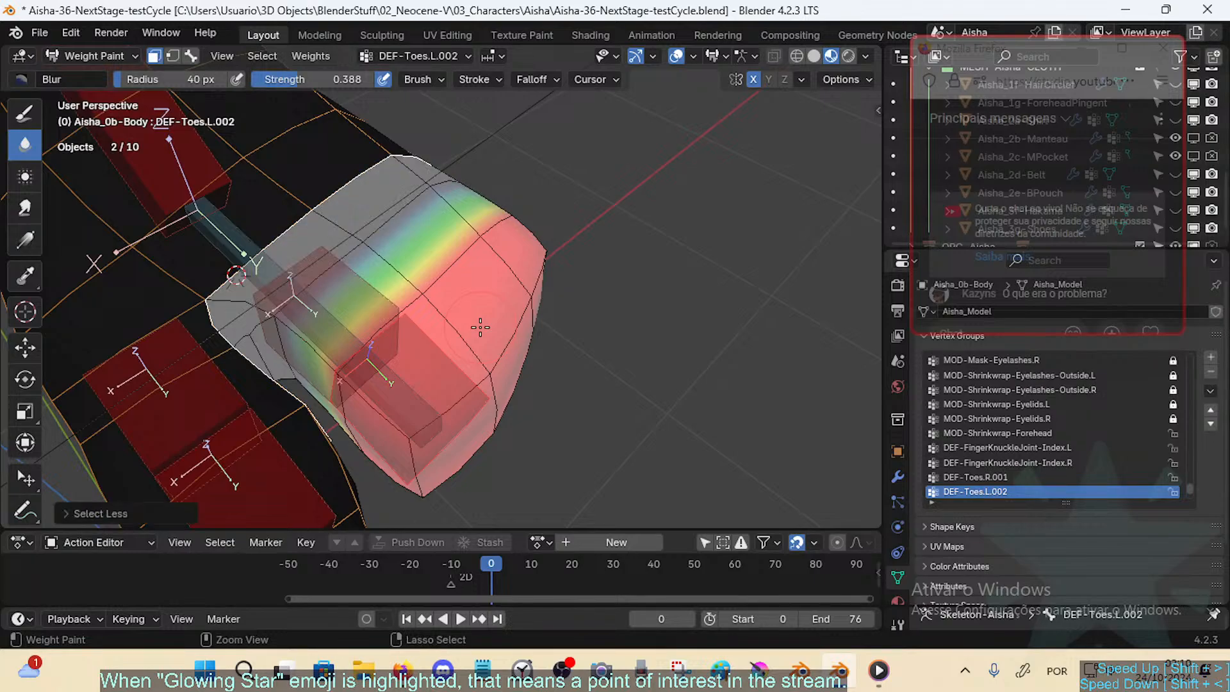
key("ctrl+KP_Add")
key("ctrl+KP_Add")
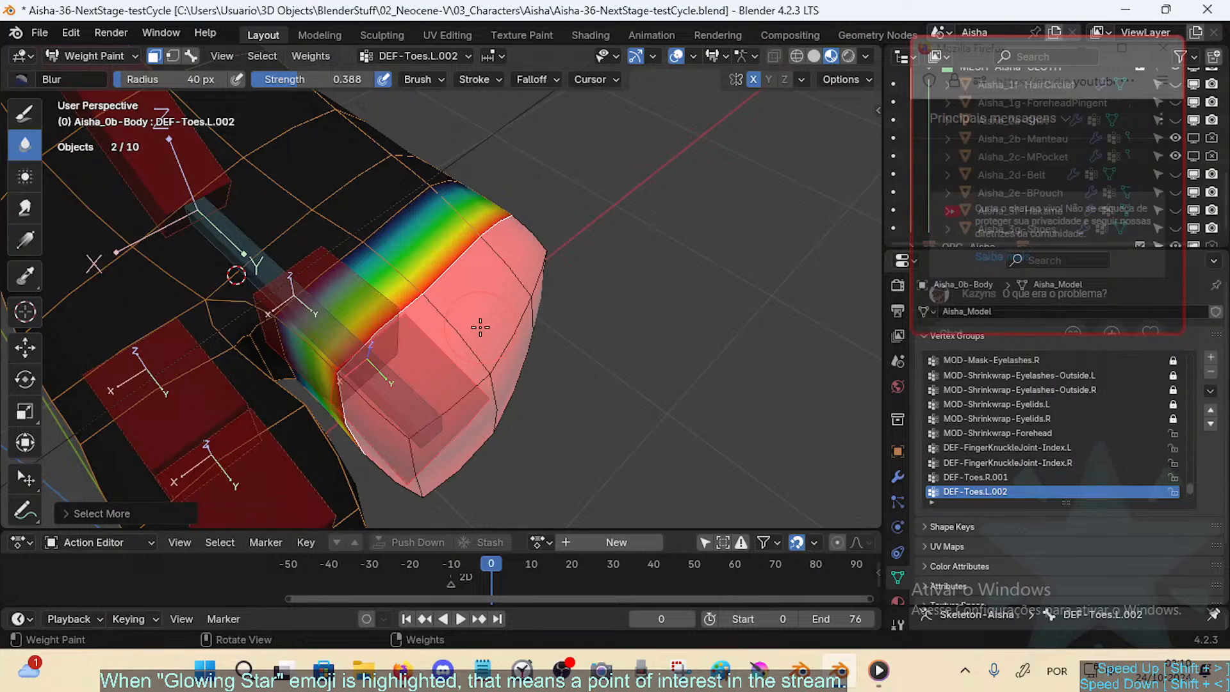
Step: Clear the DEF-Toes.L.002 influence on the rear vertex ring of the toe tip, moving the falloff forward
right_click(441, 225)
left_click_drag(538, 211, 512, 250)
middle_click_drag(499, 288, 497, 295)
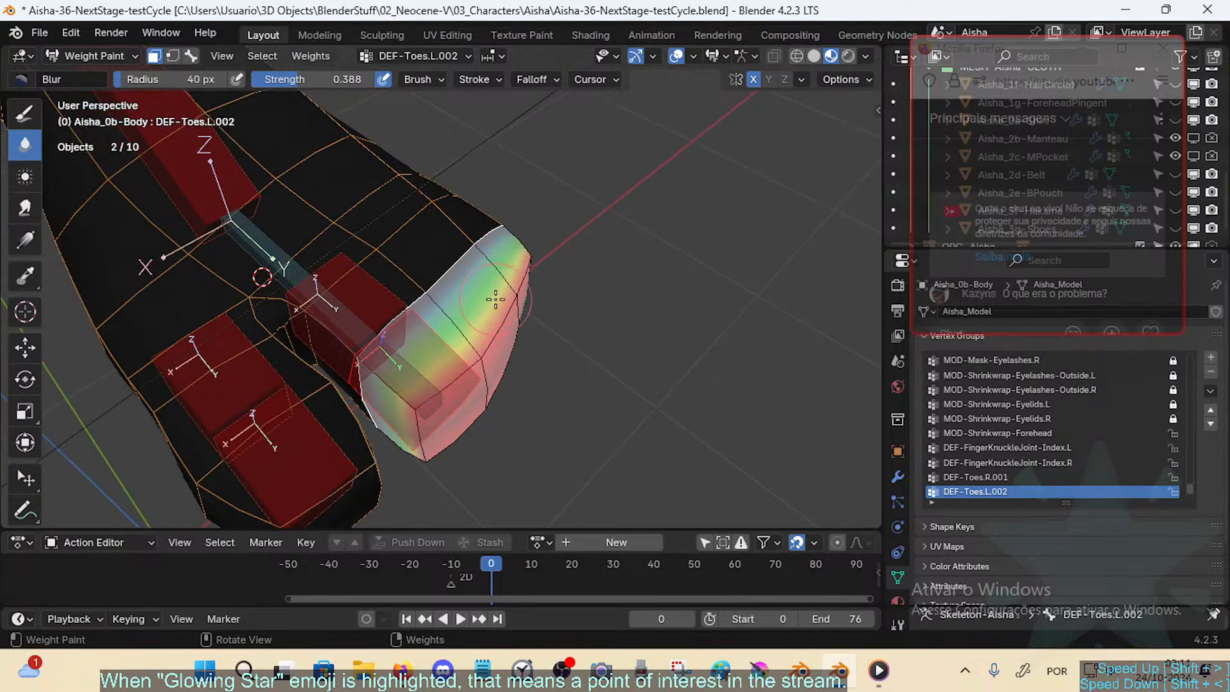
Step: Display the DEF-Toes.L.001 weights and compare them with the masked vertices behind the left toe tip
key("3")
left_click(389, 301, "alt")
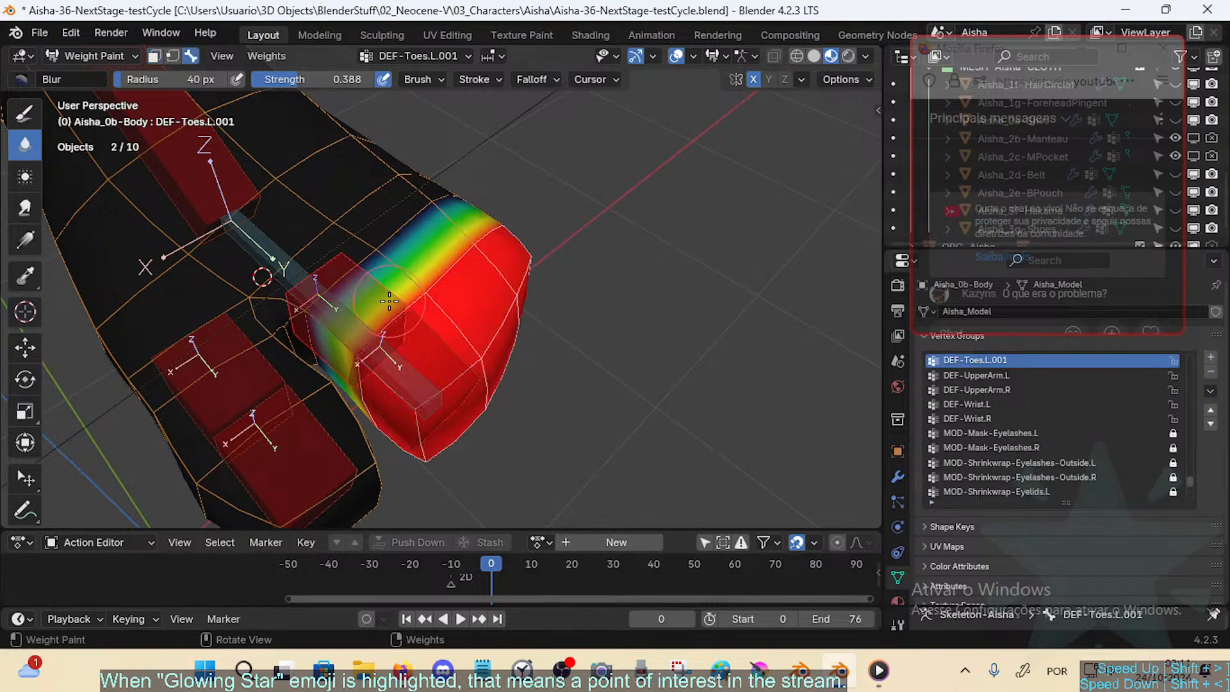
key("1")
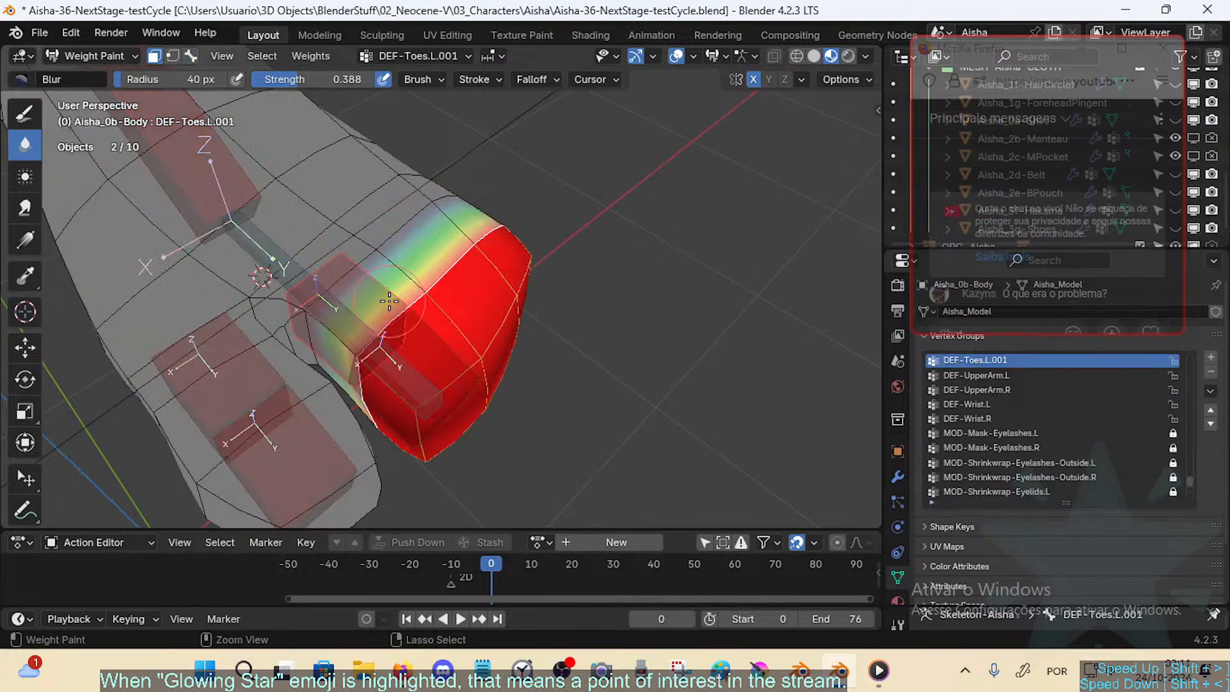
mouse_move(490, 301)
middle_mouse_down()
mouse_move(504, 318)
mouse_move(451, 342)
mouse_move(432, 328)
middle_mouse_up()
key("ctrl+x")
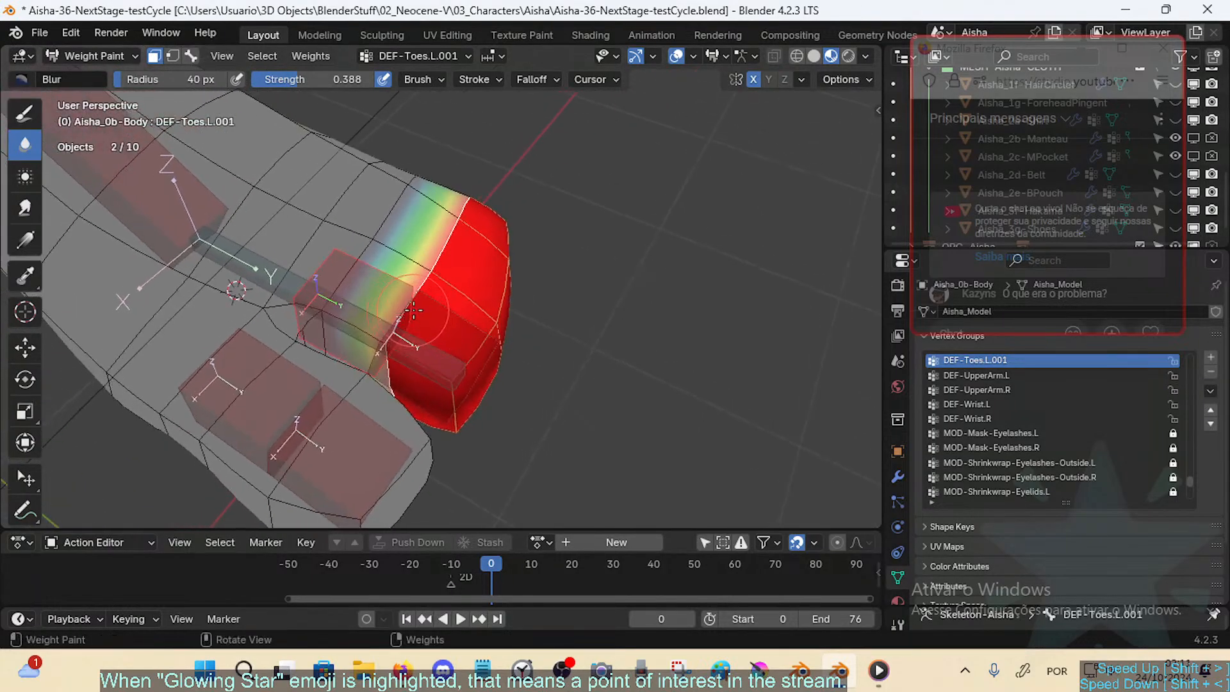
Step: Switch back to bone selection and compare the weights of the left toe bones, ending on DEF-BigToe.L.002
key("3")
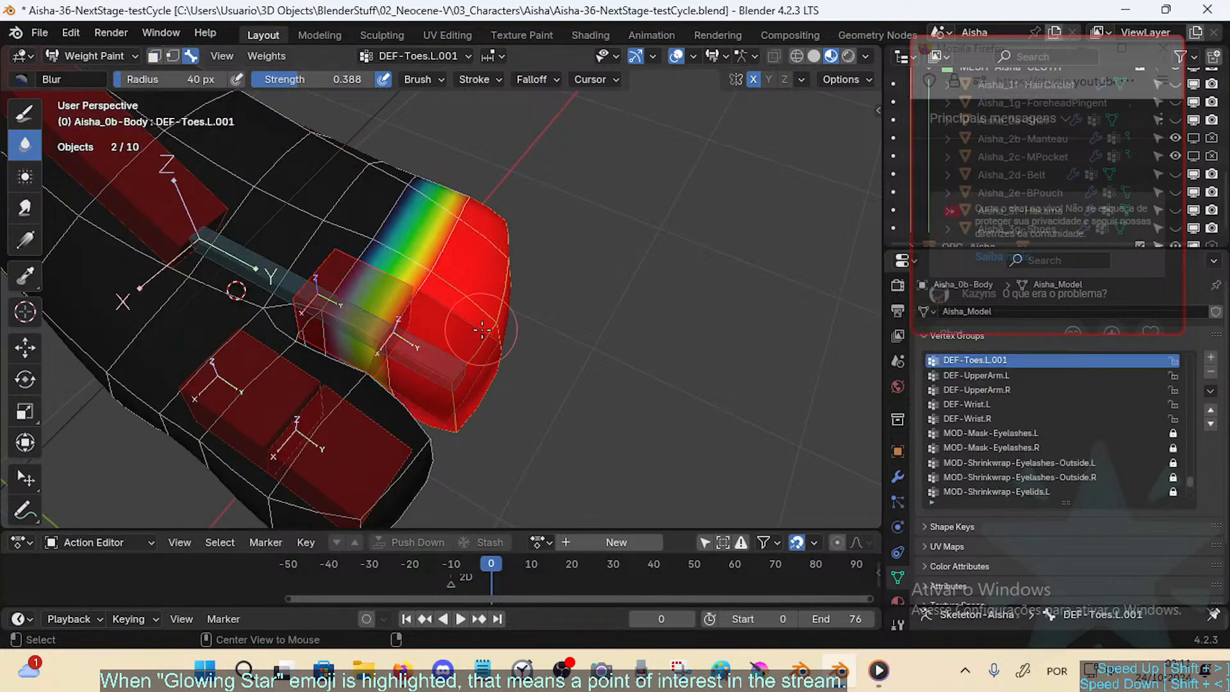
mouse_move(481, 330)
middle_mouse_down()
mouse_move(417, 327)
mouse_move(442, 330)
mouse_move(434, 318)
middle_mouse_up()
left_click(442, 330)
left_click(351, 288, "alt")
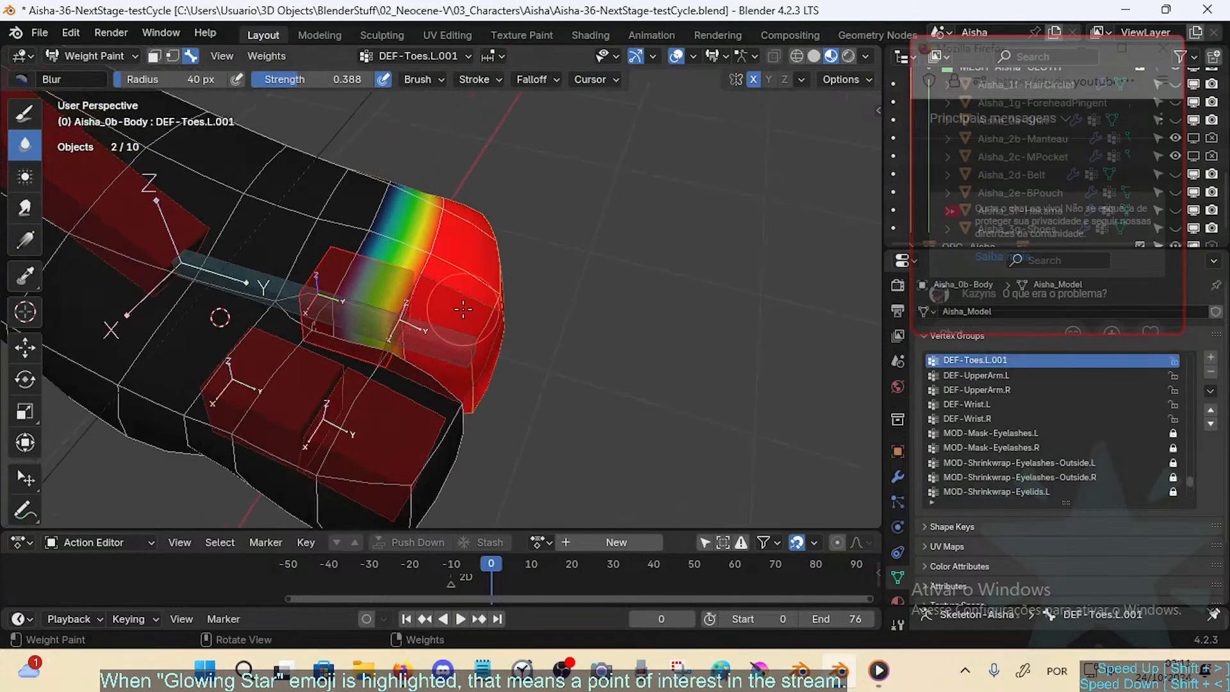
left_click(465, 308, "alt")
left_click(363, 267, "alt")
middle_click_drag(363, 266, 437, 330)
left_click(361, 331, "alt")
left_click(367, 384, "alt")
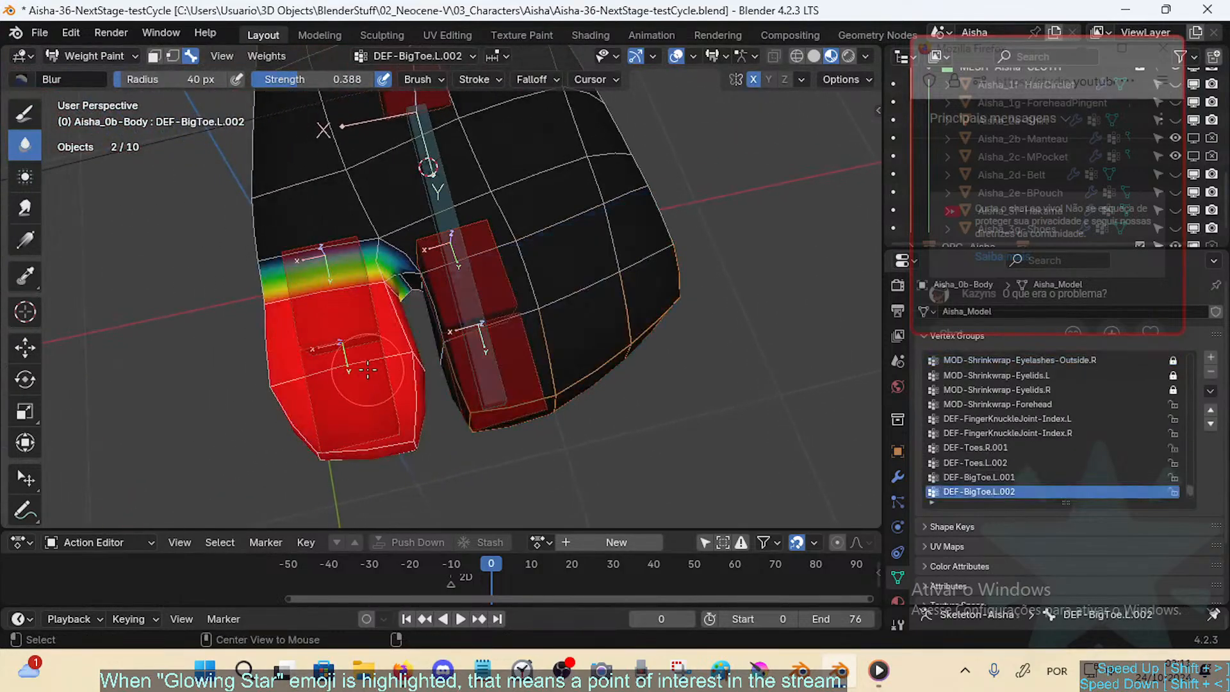
Step: Open the body mesh for editing and select only the five faces at the tip of the left big toe
middle_click_drag(367, 384, 434, 364)
key("ctrl+Tab")
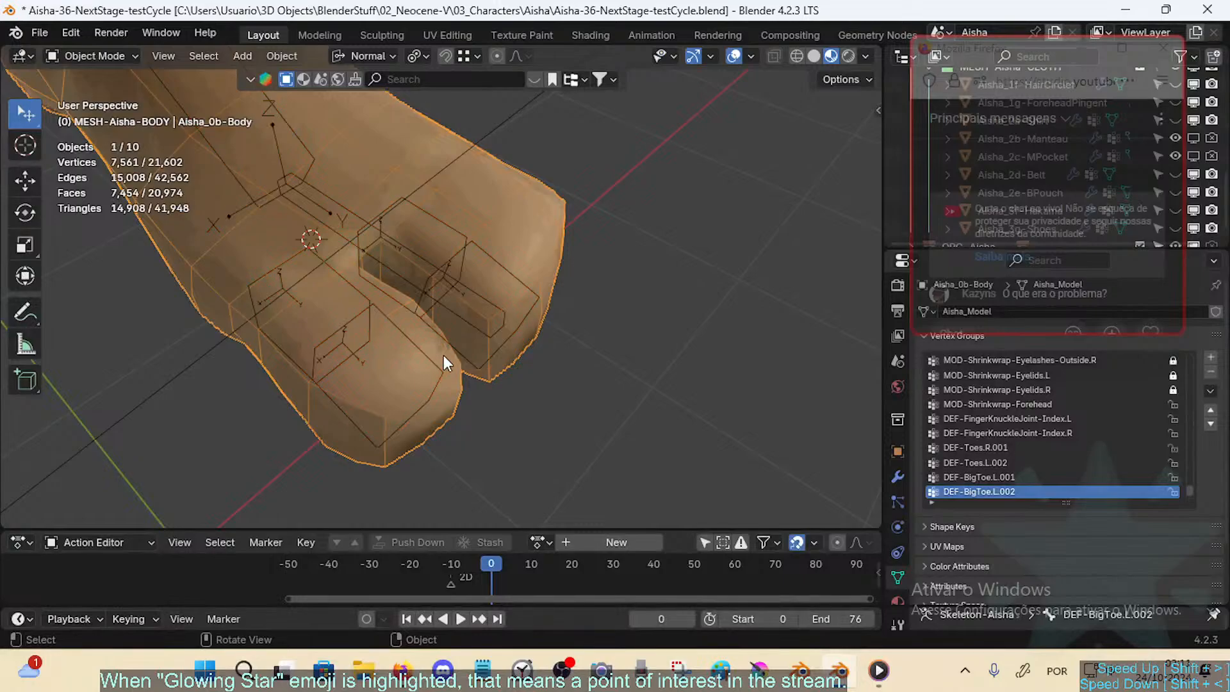
key("Tab")
left_click(365, 413, "alt+shift")
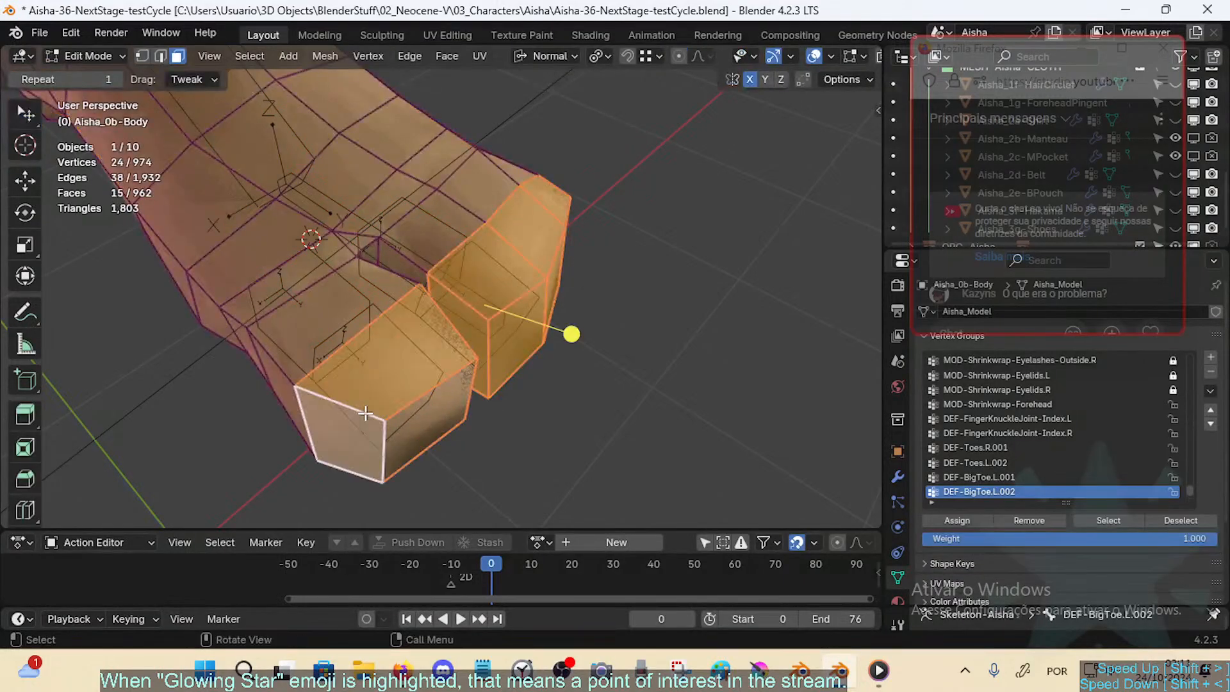
key("alt+a")
left_click(351, 414, "alt")
left_click(428, 417, "shift")
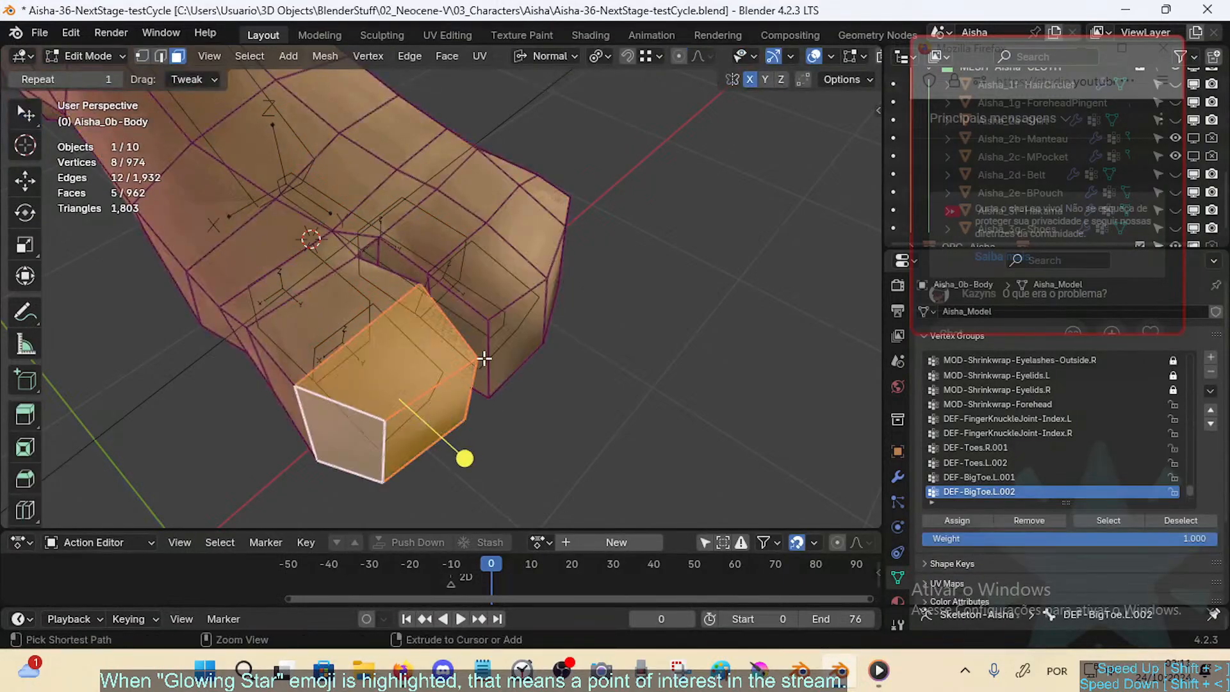
Step: Return to weight painting with the armature and body mesh selected, and turn on vertex selection masking
key("Tab")
left_click(362, 293)
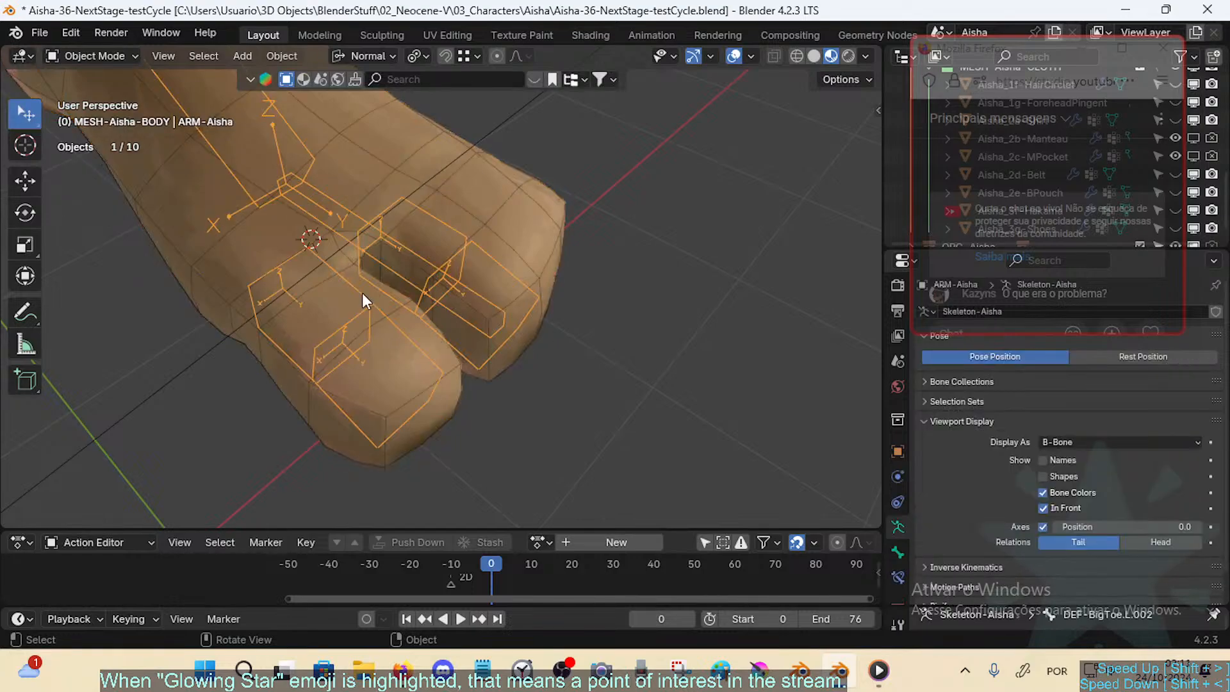
left_click(409, 321, "shift")
key("ctrl+Tab")
key("7")
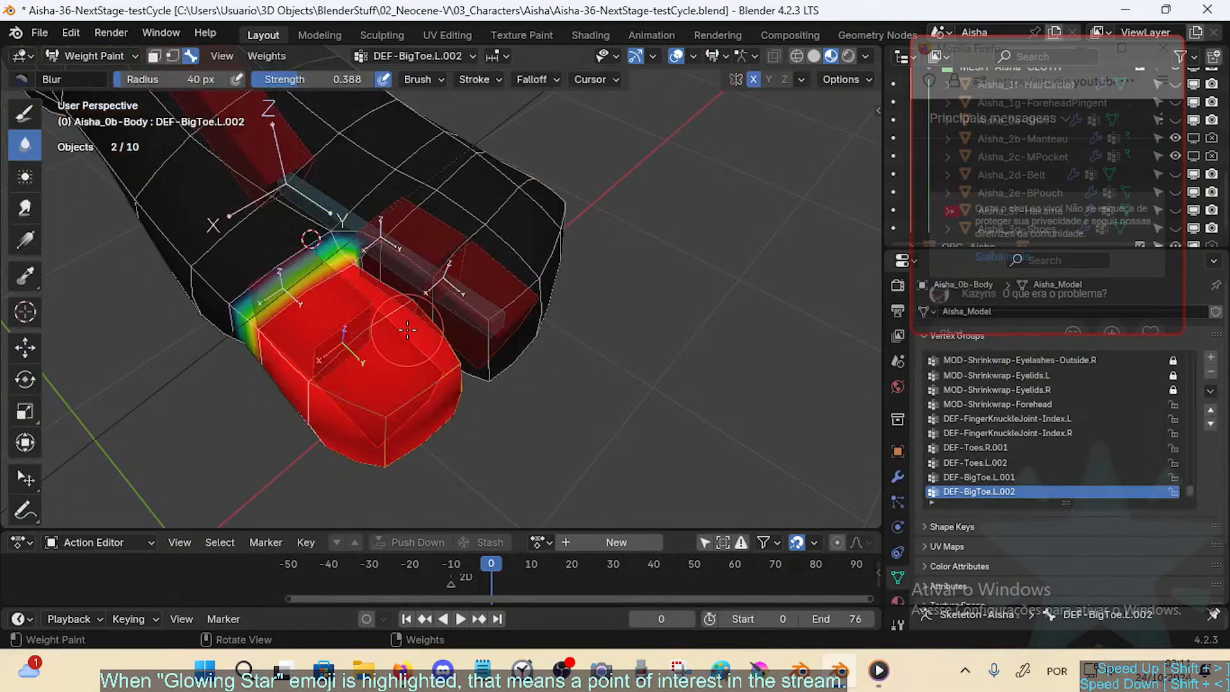
key("1")
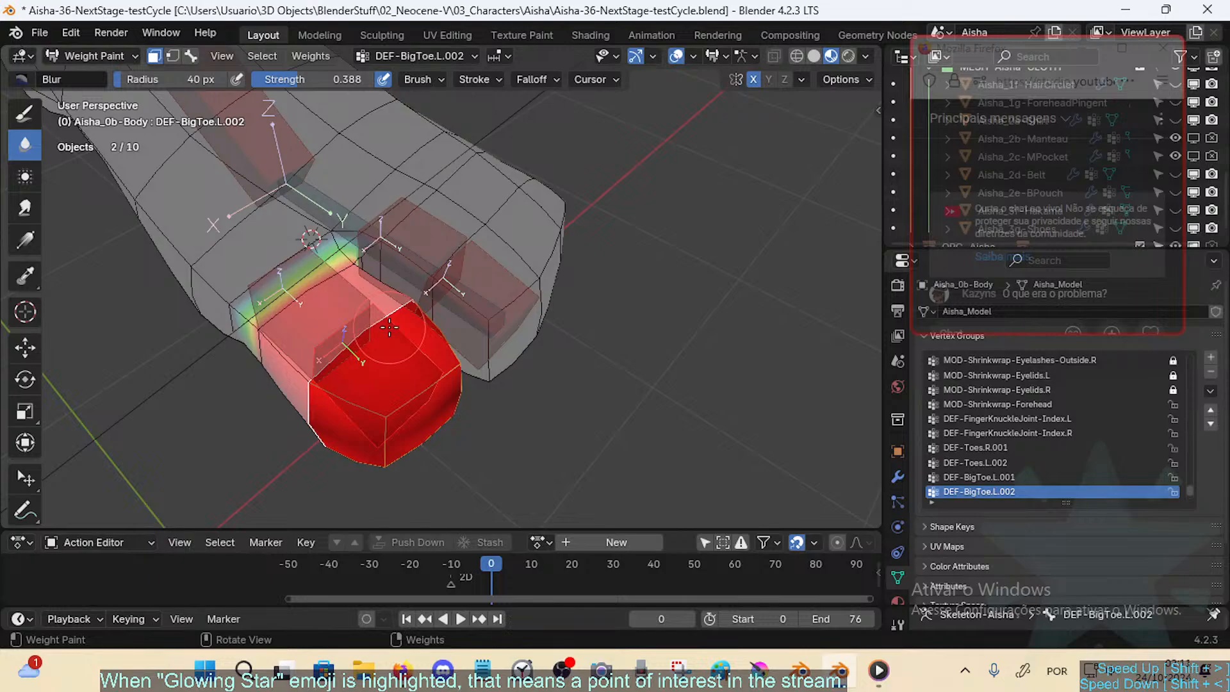
Step: Invert the mask, shrink it by one ring and clear the DEF-BigToe.L.002 weights behind the big toe tip, then restore the tip selection
key("ctrl+i")
key("ctrl+x")
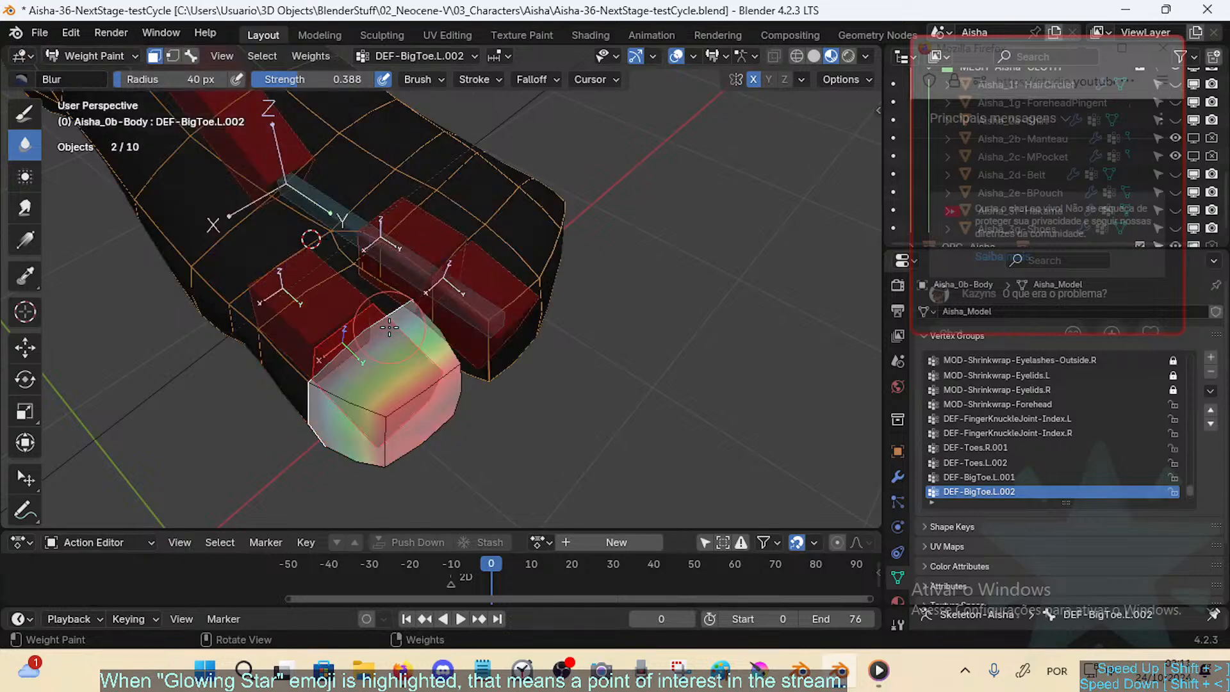
key("ctrl+z")
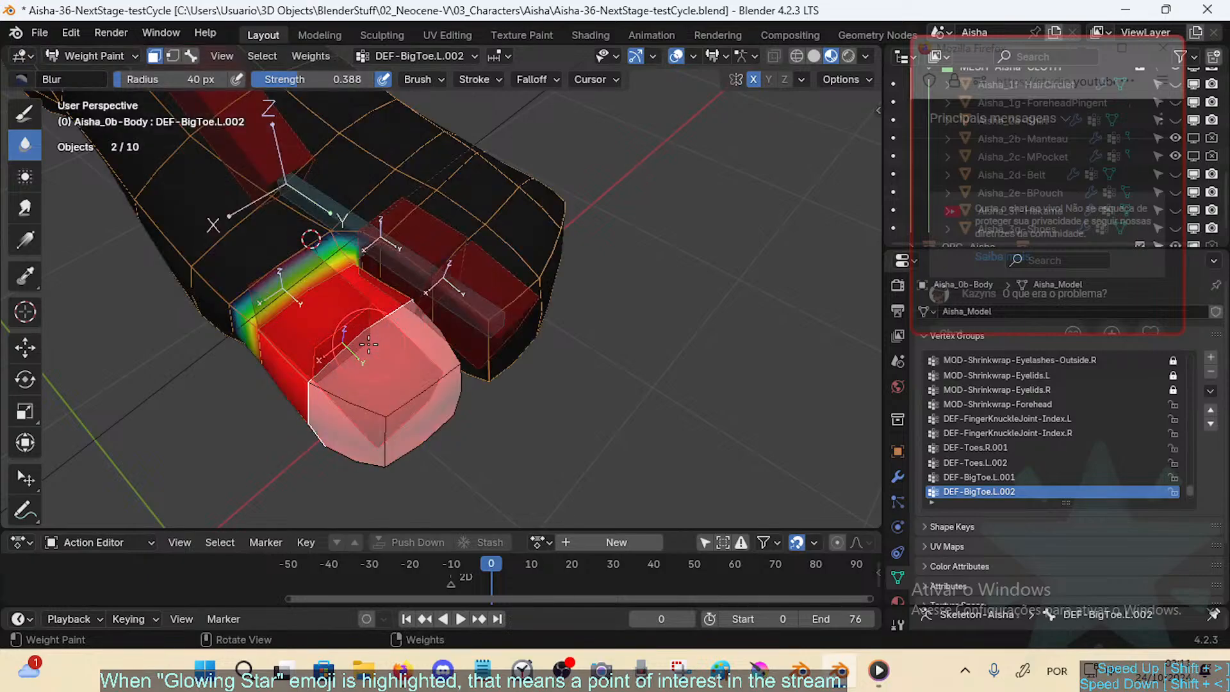
key("ctrl+KP_Add")
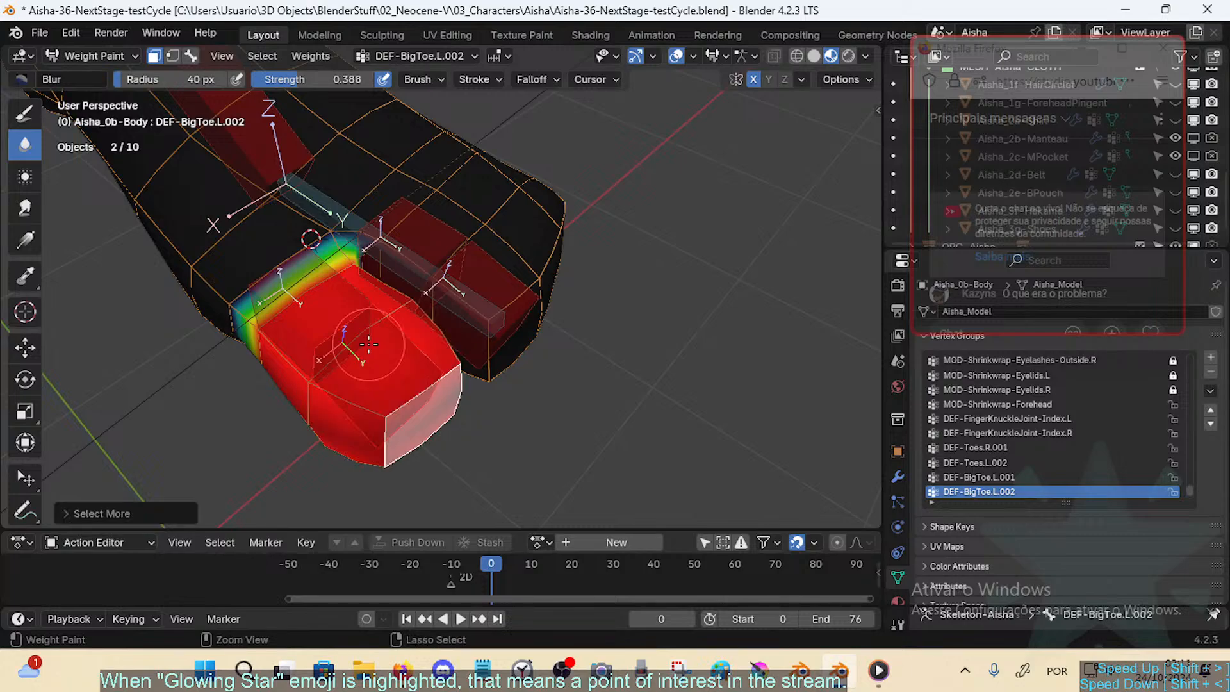
key("ctrl+KP_Subtract")
key("ctrl+KP_Subtract")
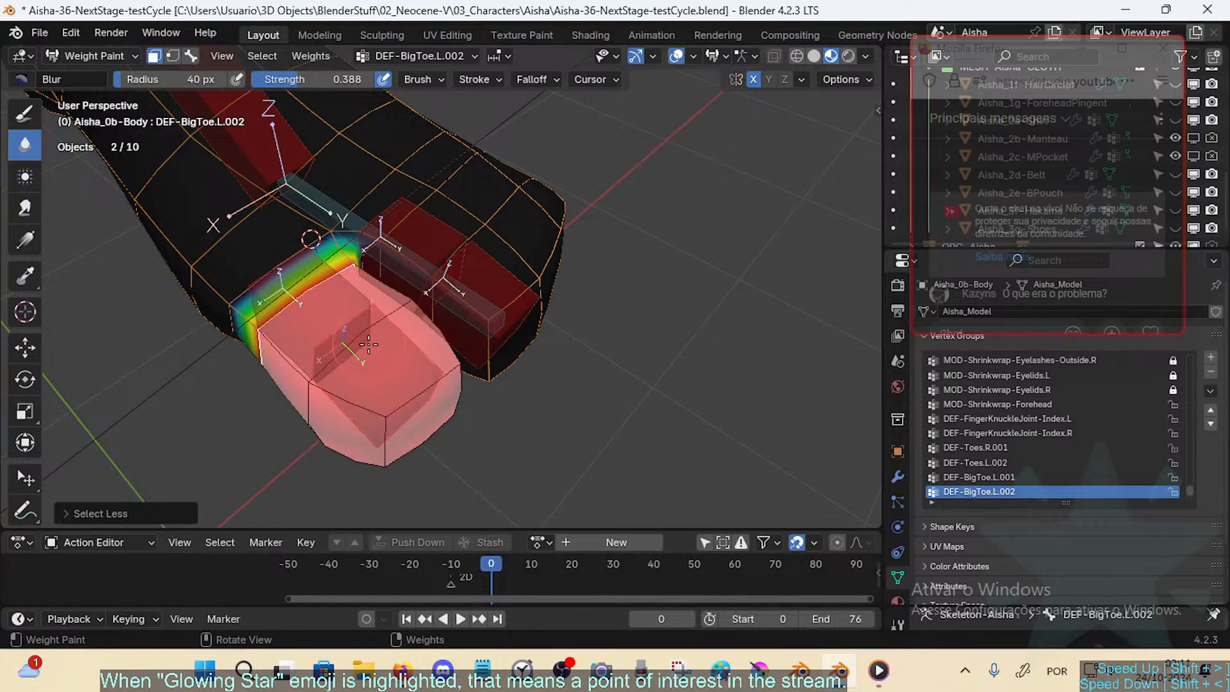
key("ctrl+x")
middle_click_drag(397, 306, 429, 366)
key("ctrl+i")
Step: Switch back to bone selection and compare the weights of DEF-BigToe.L.001, DEF-Toes.L.002 and DEF-Toes.L.001
key("3")
left_click(336, 294, "alt")
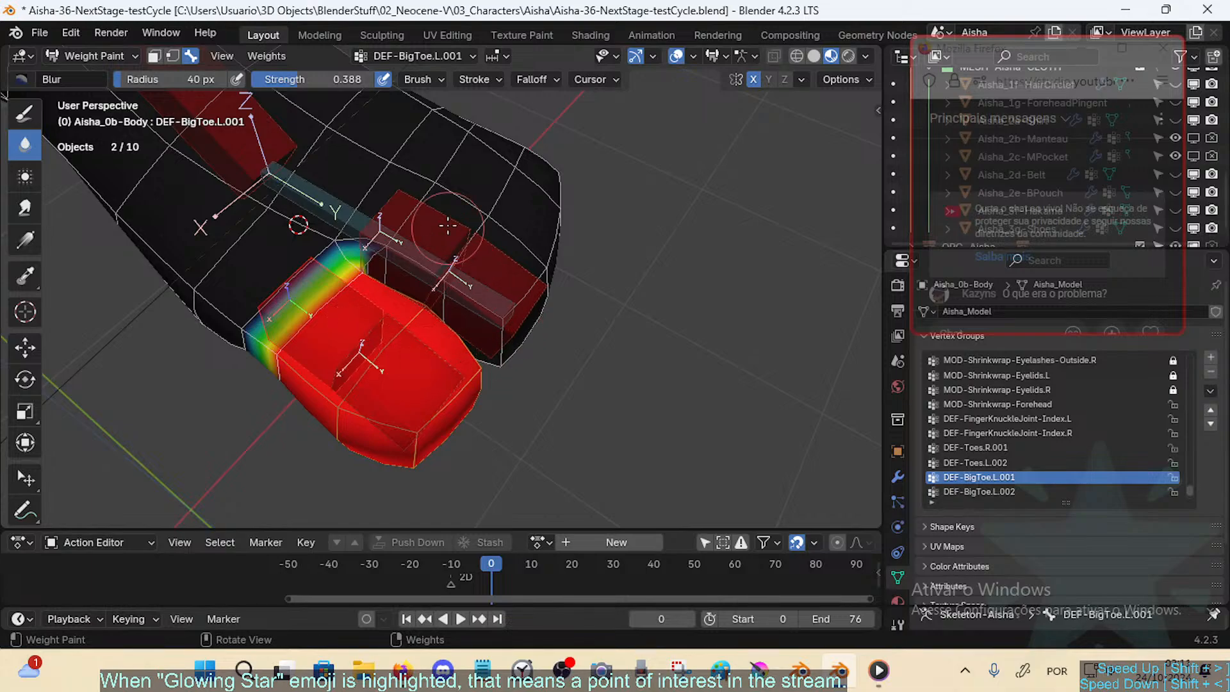
left_click(467, 232, "alt")
left_click(505, 259, "alt")
left_click(406, 222, "alt")
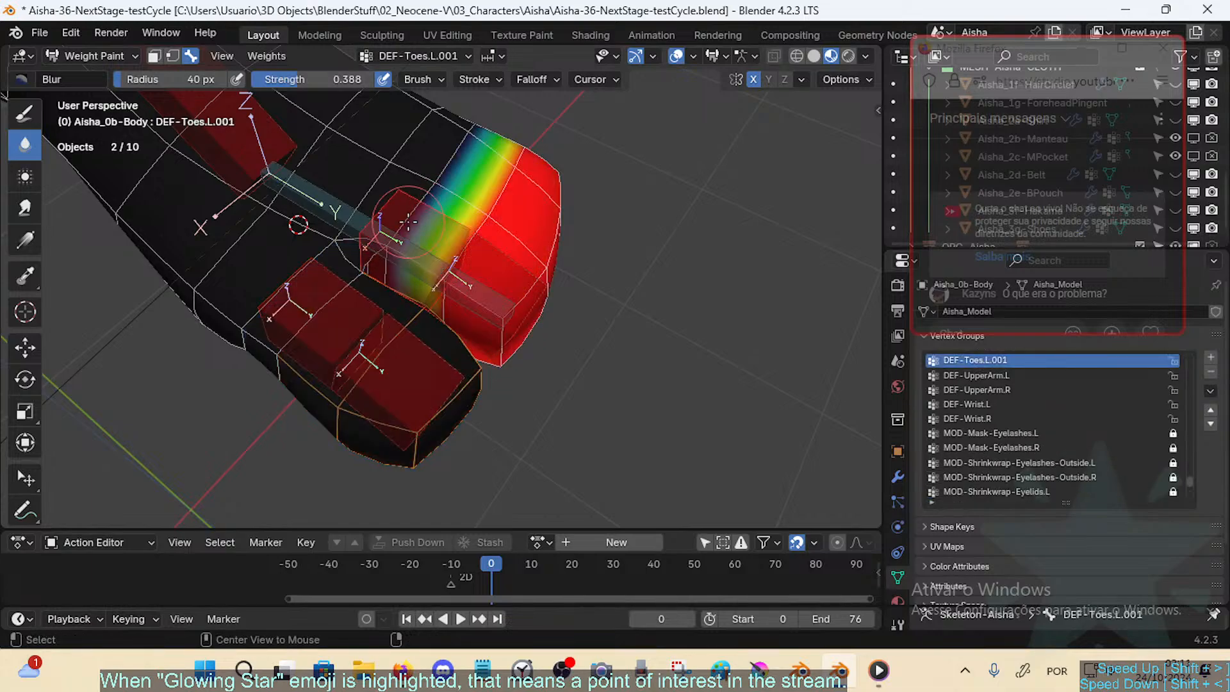
mouse_move(555, 279)
middle_mouse_down()
mouse_move(534, 275)
mouse_move(526, 312)
mouse_move(538, 327)
middle_mouse_up()
left_click(403, 205, "alt")
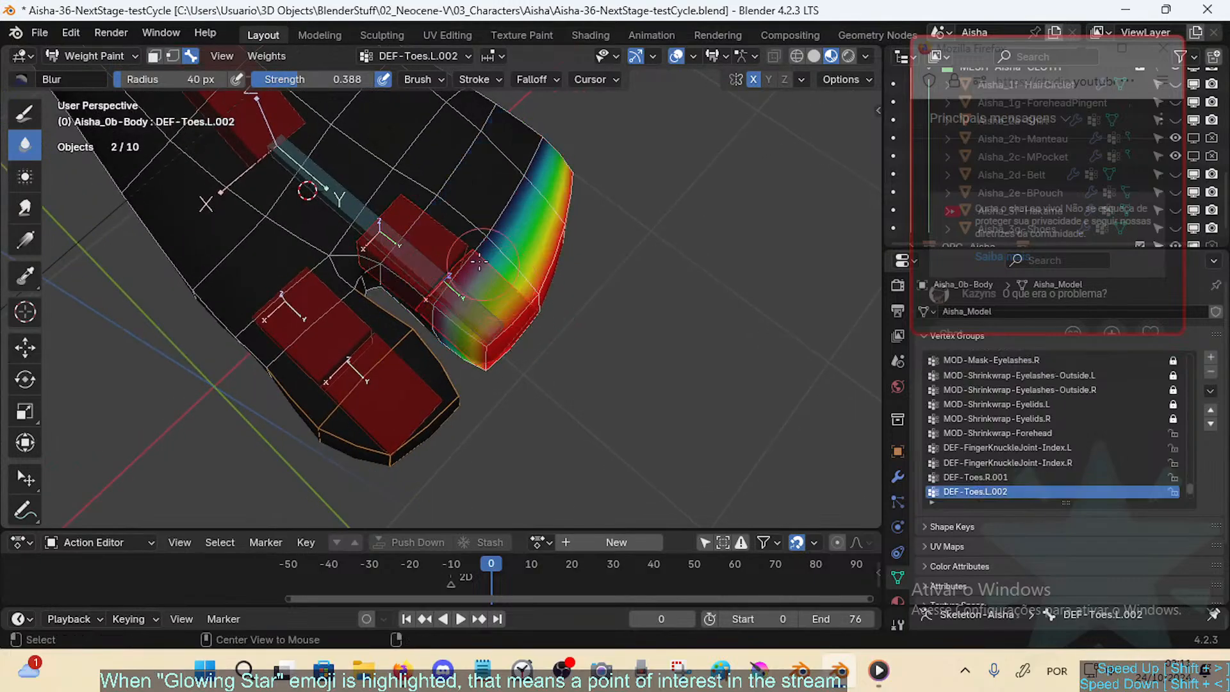
left_click(435, 266, "alt")
middle_click_drag(436, 266, 417, 301)
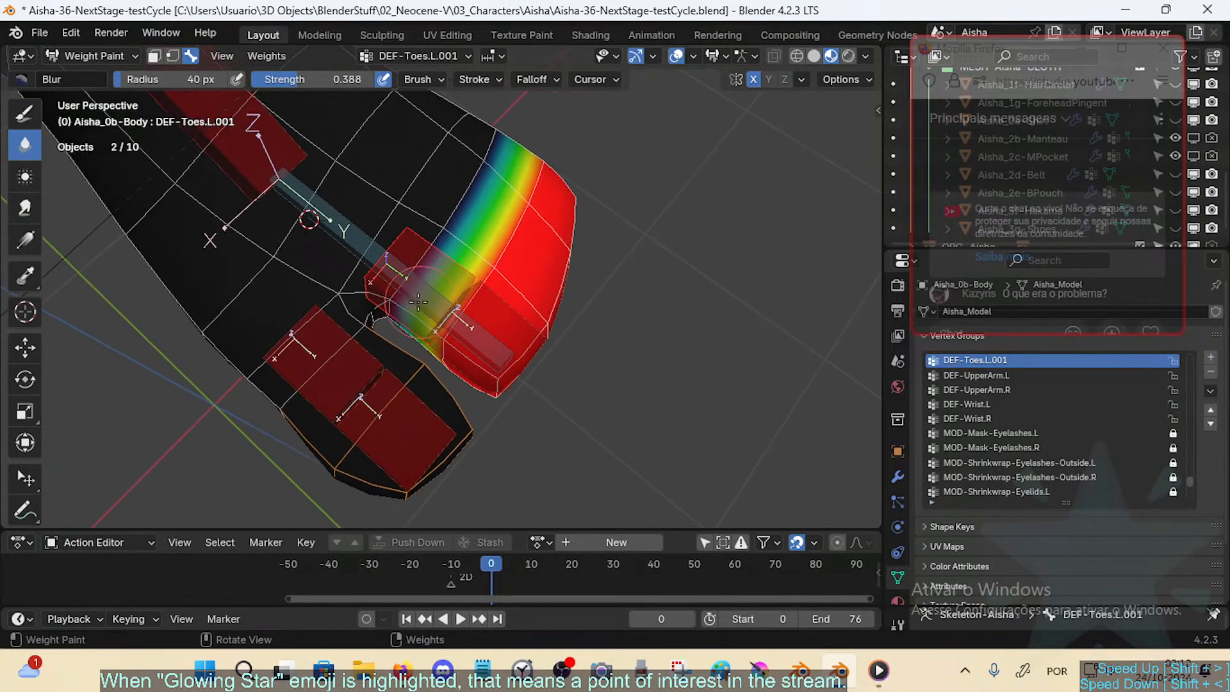
Step: Toggle vertex masking to check the DEF-Toes.L.001 falloff against the selected big toe vertices
key("m")
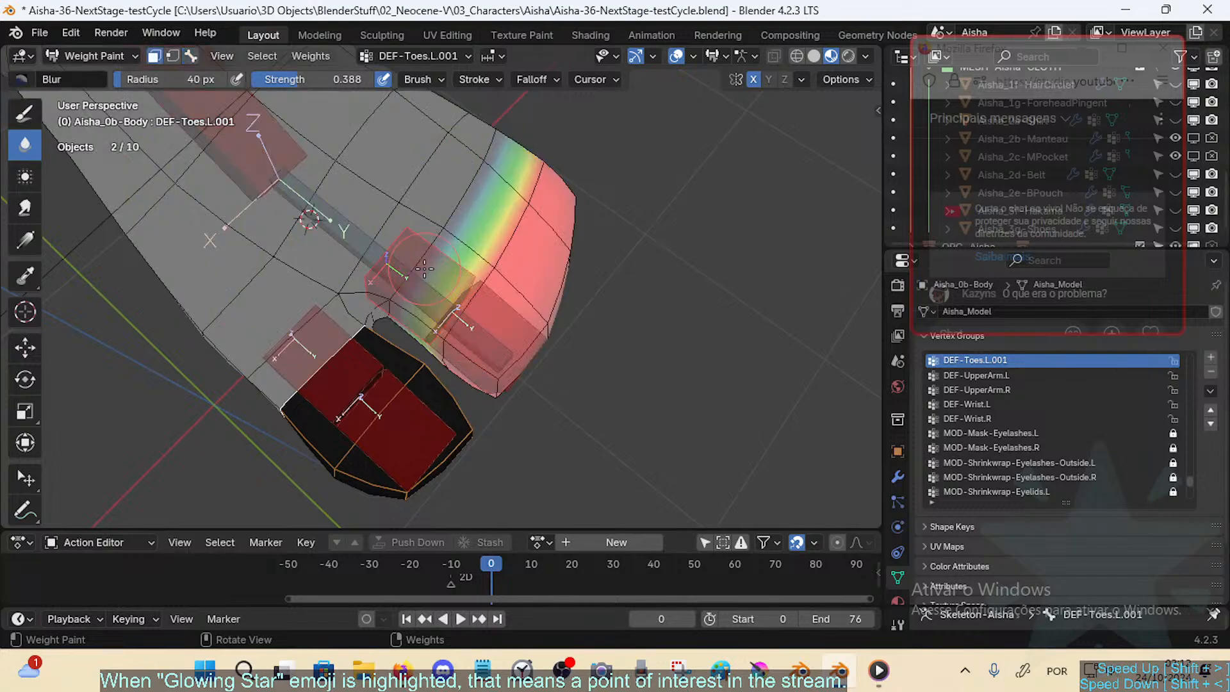
key("m")
left_click_drag(445, 282, 423, 317)
key("m")
key("m")
middle_click_drag(506, 294, 505, 299)
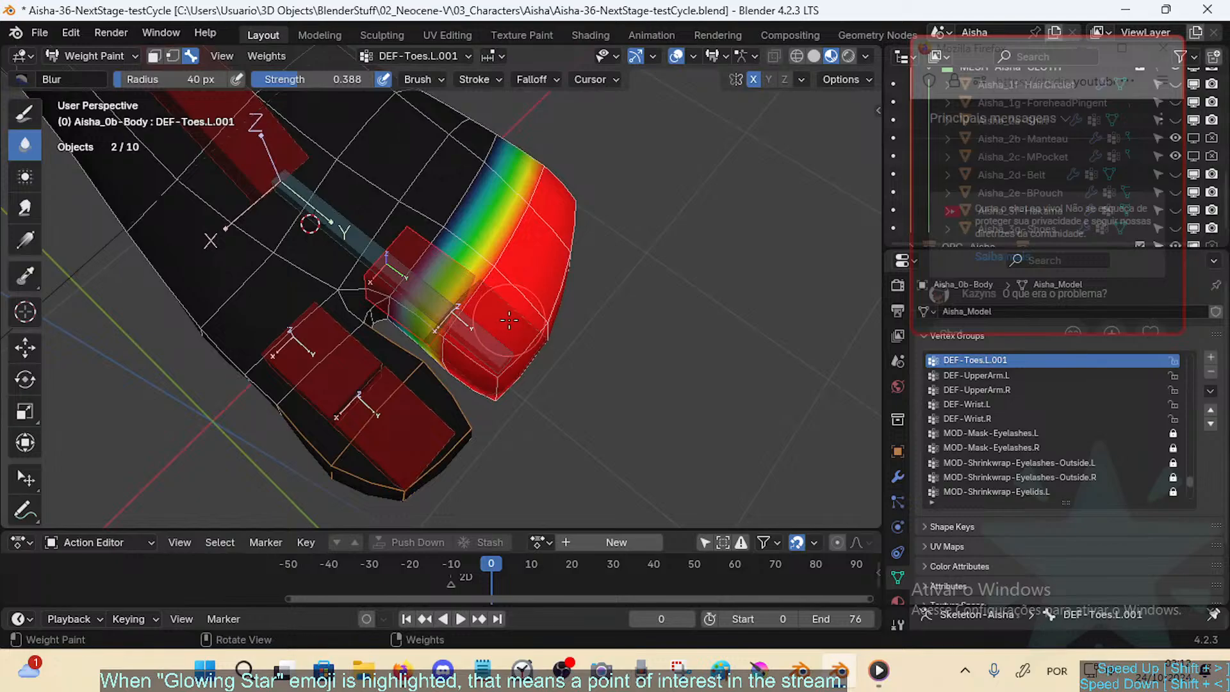
Step: Compare the weights of the left big toe bones with those of the outer toe bones, ending on DEF-BigToe.L.001
middle_click_drag(510, 354, 500, 366)
left_click(429, 421, "alt")
left_click(365, 367, "alt")
left_click(426, 419, "alt")
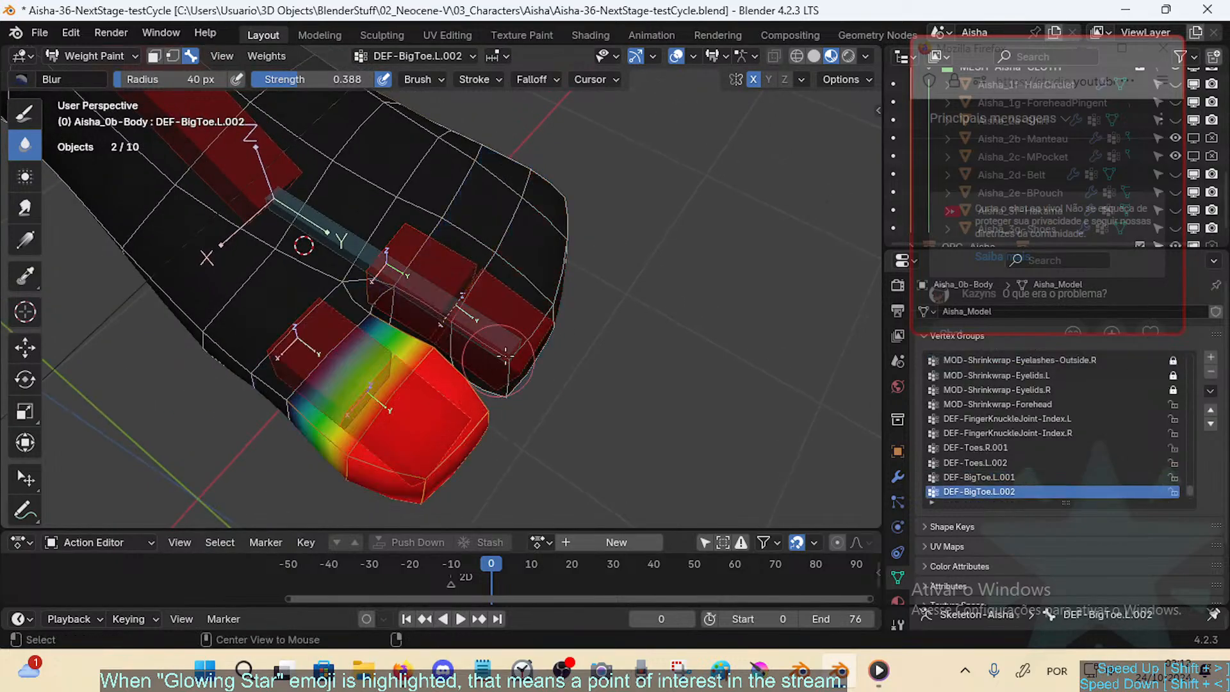
left_click(499, 328, "alt")
left_click(416, 270, "alt")
left_click(358, 415, "alt")
left_click(343, 384, "alt")
Step: Open the body mesh for editing and select a face loop at the base of the left outer toes
middle_click_drag(346, 384, 406, 370)
key("ctrl+Tab")
left_click(321, 370)
left_click(421, 199)
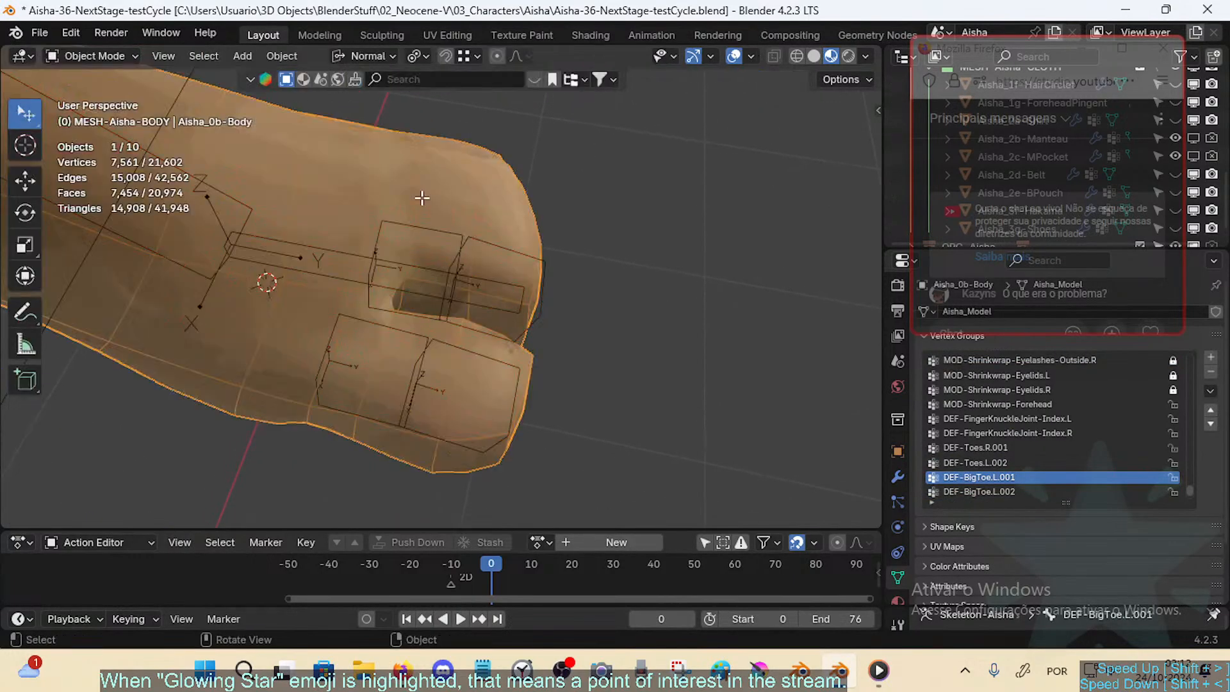
key("Tab")
key("alt+a")
left_click(407, 196, "alt")
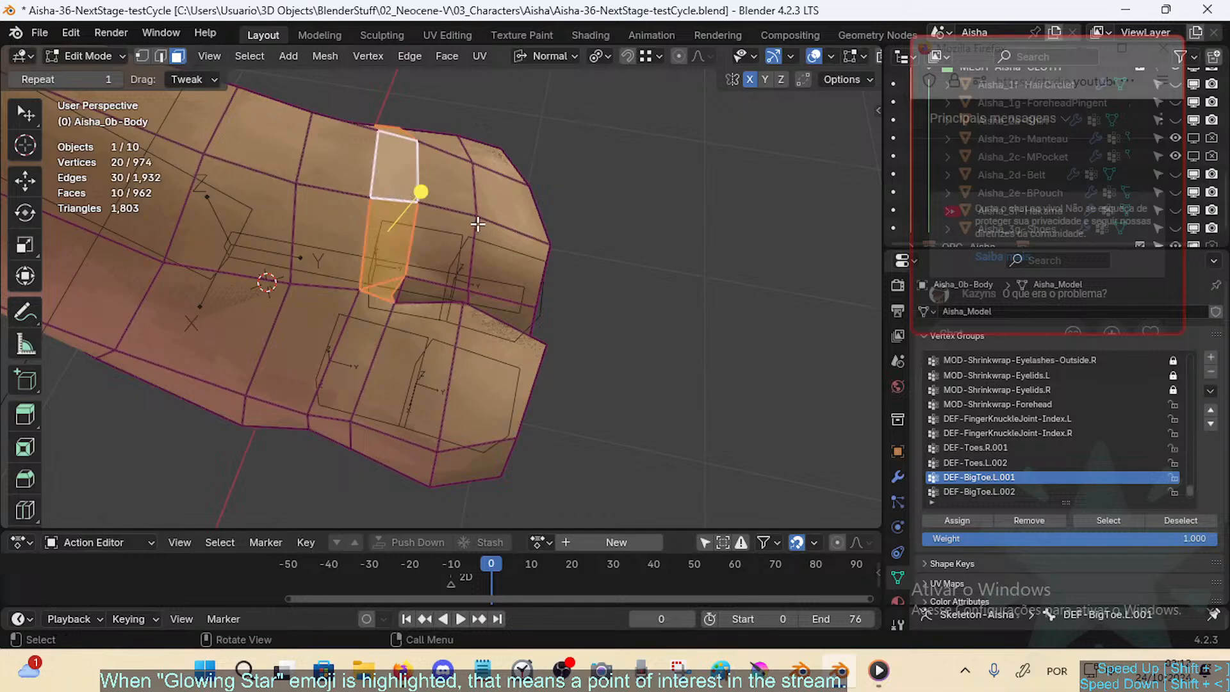
Step: Replace the selection with the eight-face loop around the middle of the left outer toes
middle_click_drag(417, 192, 410, 296)
key("alt+a")
left_click(408, 244, "alt")
key("ctrl+Tab")
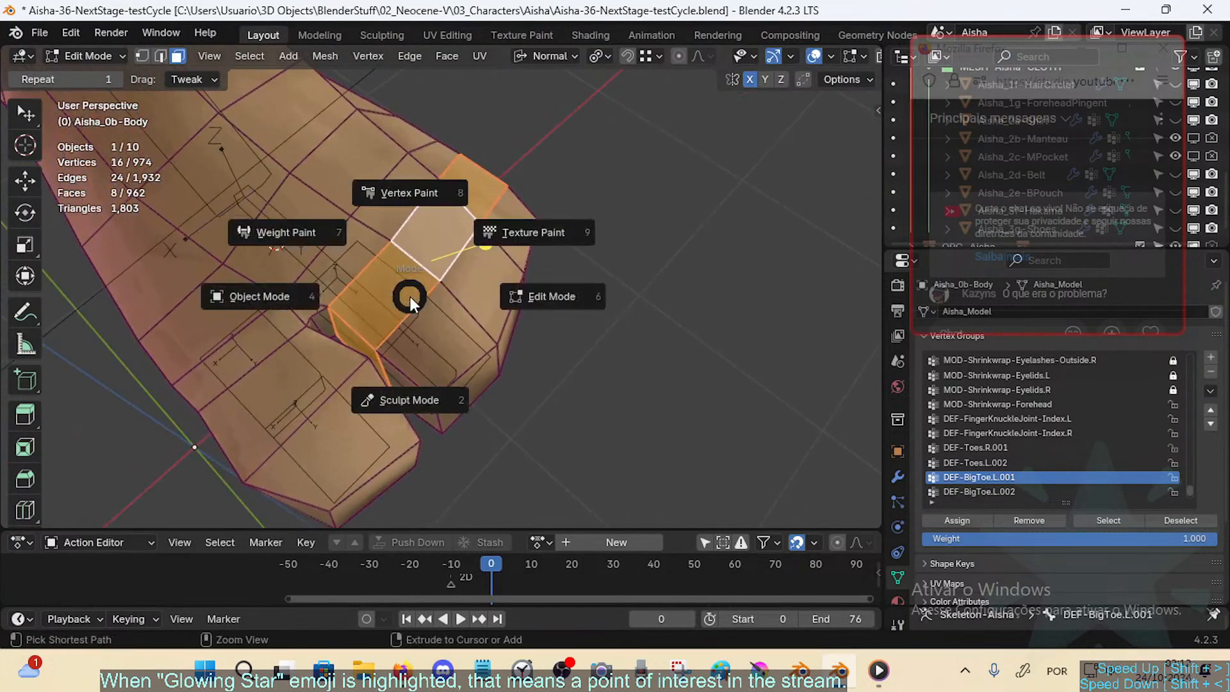
middle_click_drag(585, 335, 333, 288)
key("ctrl+KP_Add")
key("ctrl+KP_Subtract")
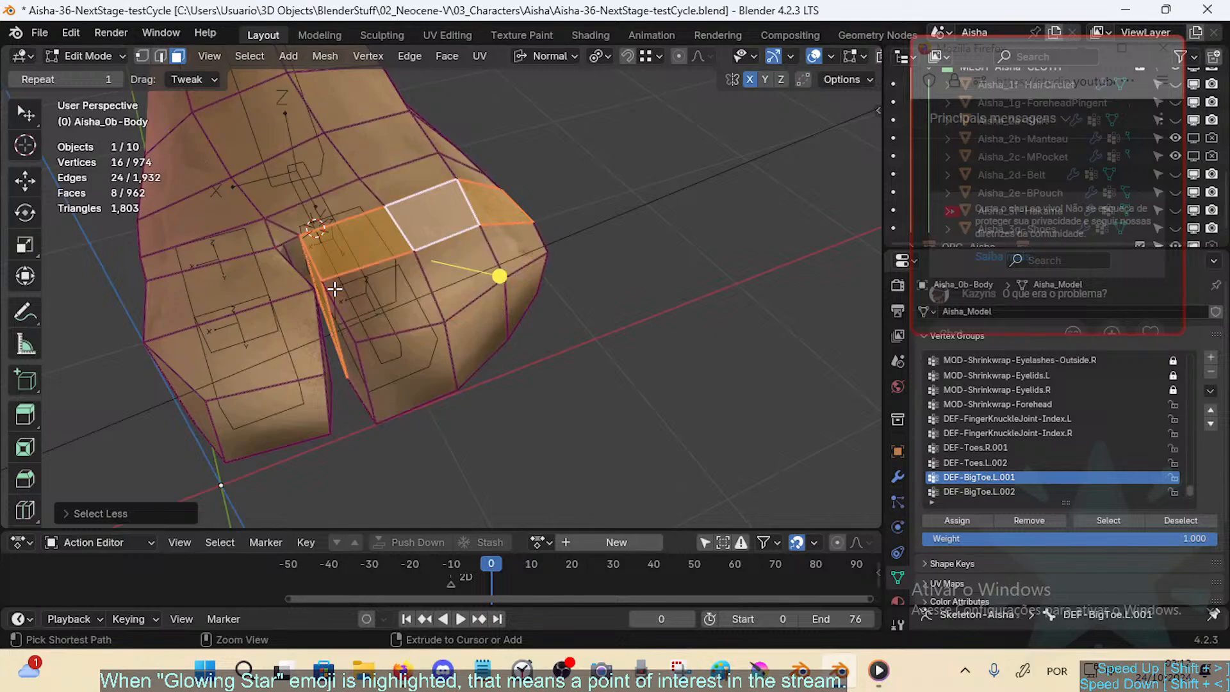
Step: Leave mesh editing and return to weight painting with the armature and body mesh selected
middle_click_drag(255, 292, 365, 271)
key("ctrl+Tab")
key("4")
left_click(387, 258)
left_click(467, 268, "shift")
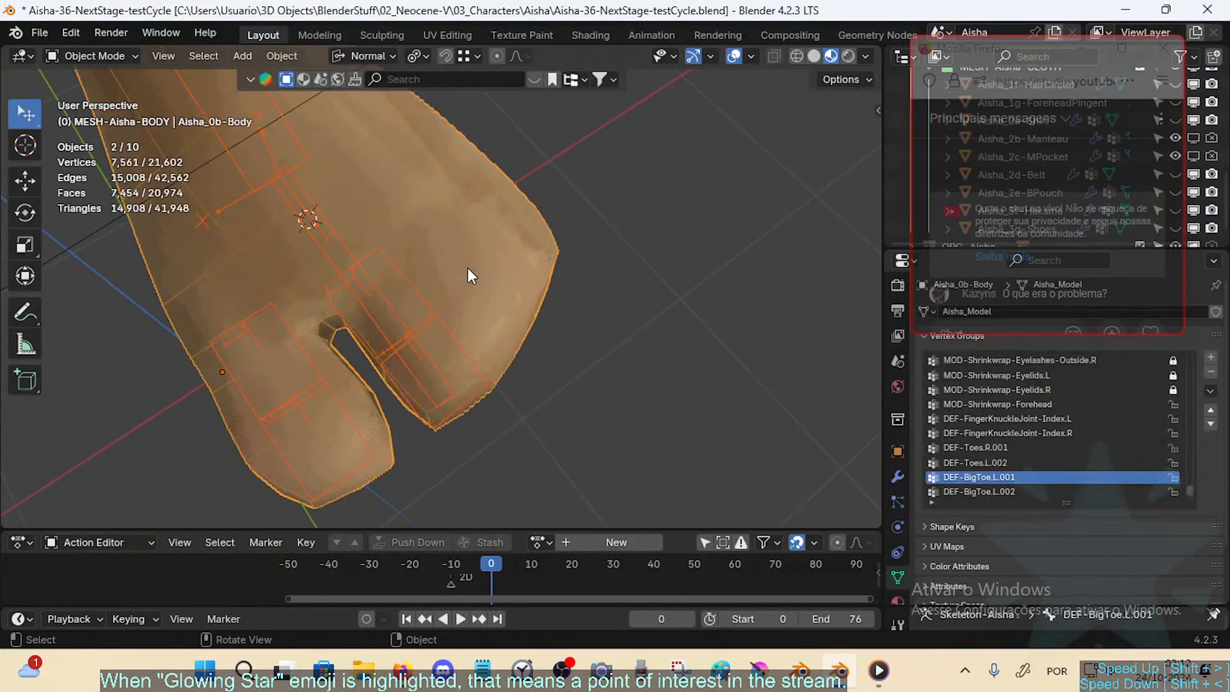
key("ctrl+Tab")
key("7")
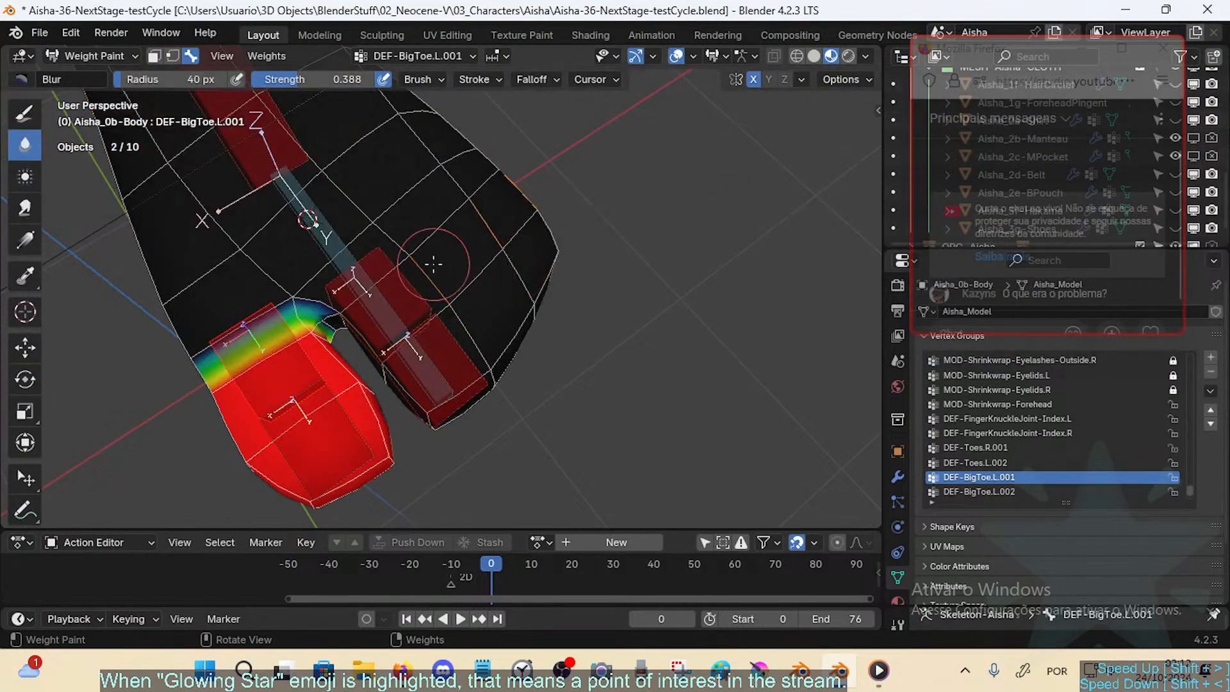
Step: Display the DEF-Toes.L.001 weights, turn on vertex masking and fill the selected outer toe ring with full weight
left_click(402, 272, "alt")
middle_click_drag(426, 274, 430, 288)
key("m")
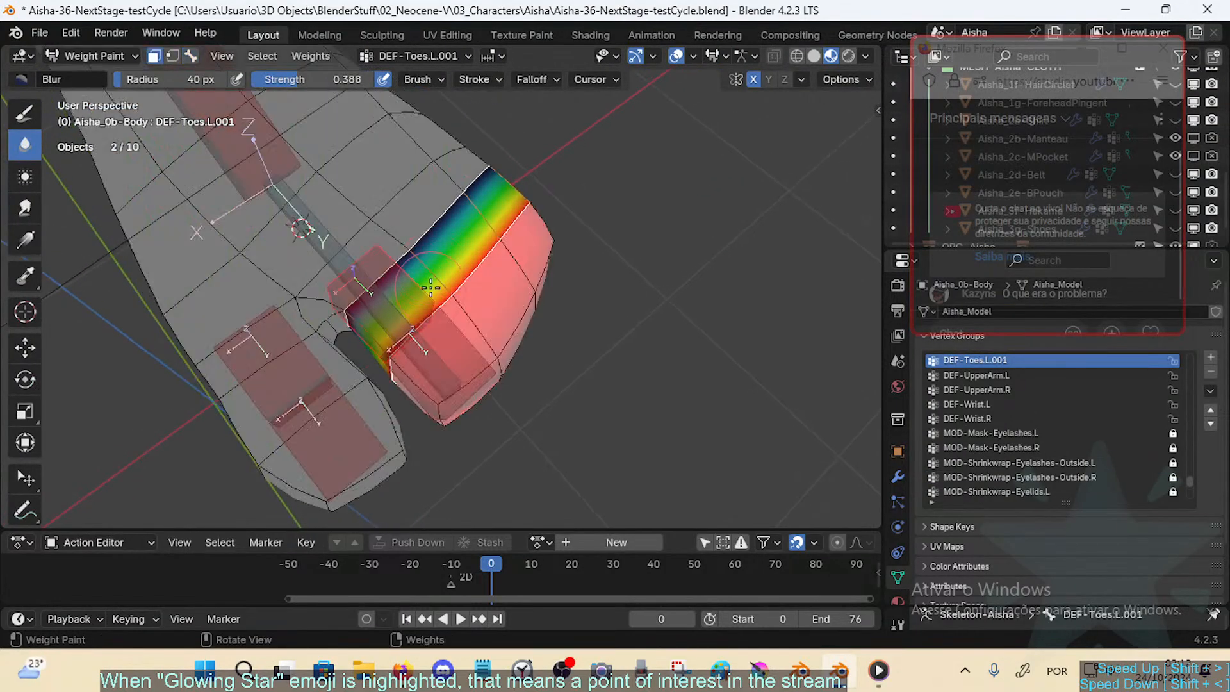
right_click(424, 214)
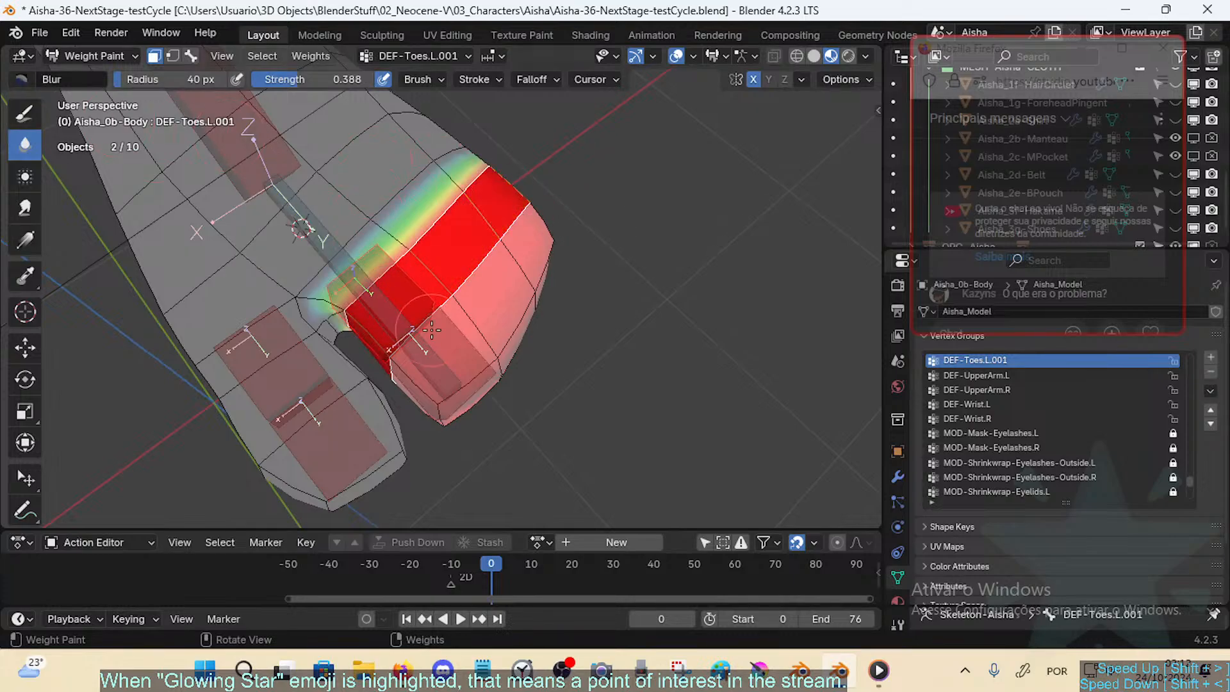
middle_click_drag(376, 162, 439, 308)
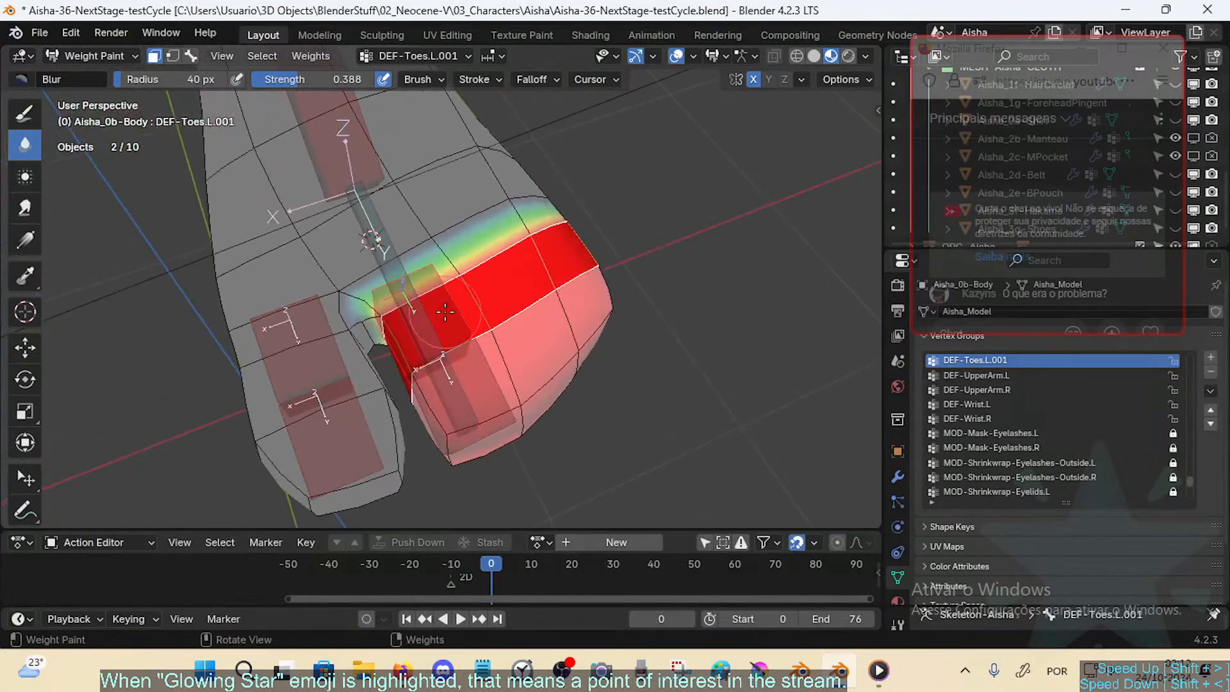
Step: In mesh editing, select the face loop around the middle of the left big toe and return to object mode
key("ctrl+Tab")
left_click(419, 307)
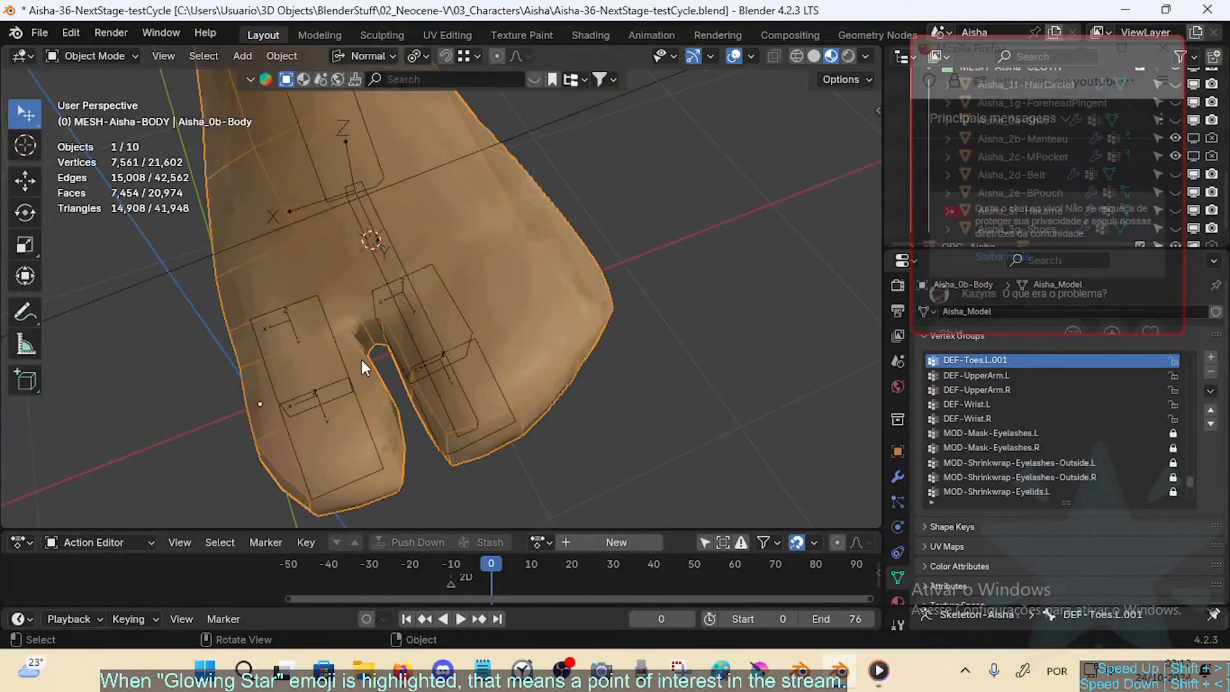
key("Tab")
left_click(333, 359)
middle_click_drag(333, 358, 428, 370)
key("ctrl+Tab")
left_click(327, 374)
Step: Select the armature together with the body mesh and return to weight painting
left_click(318, 352)
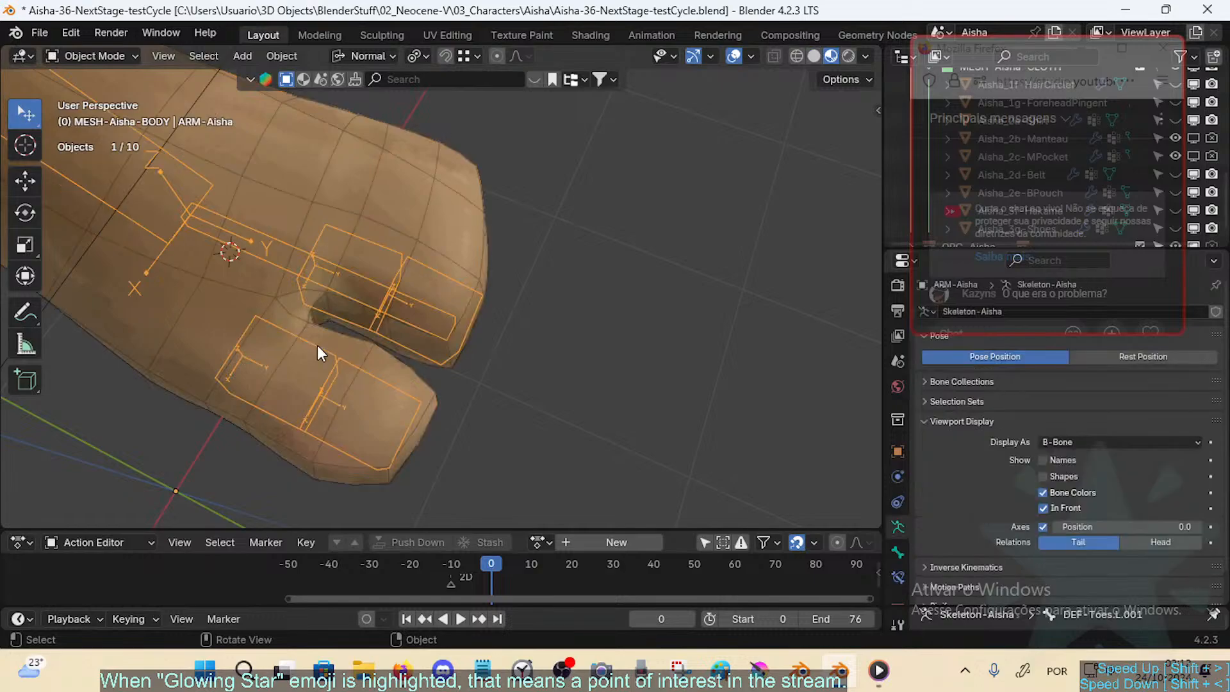
key("ctrl+Tab")
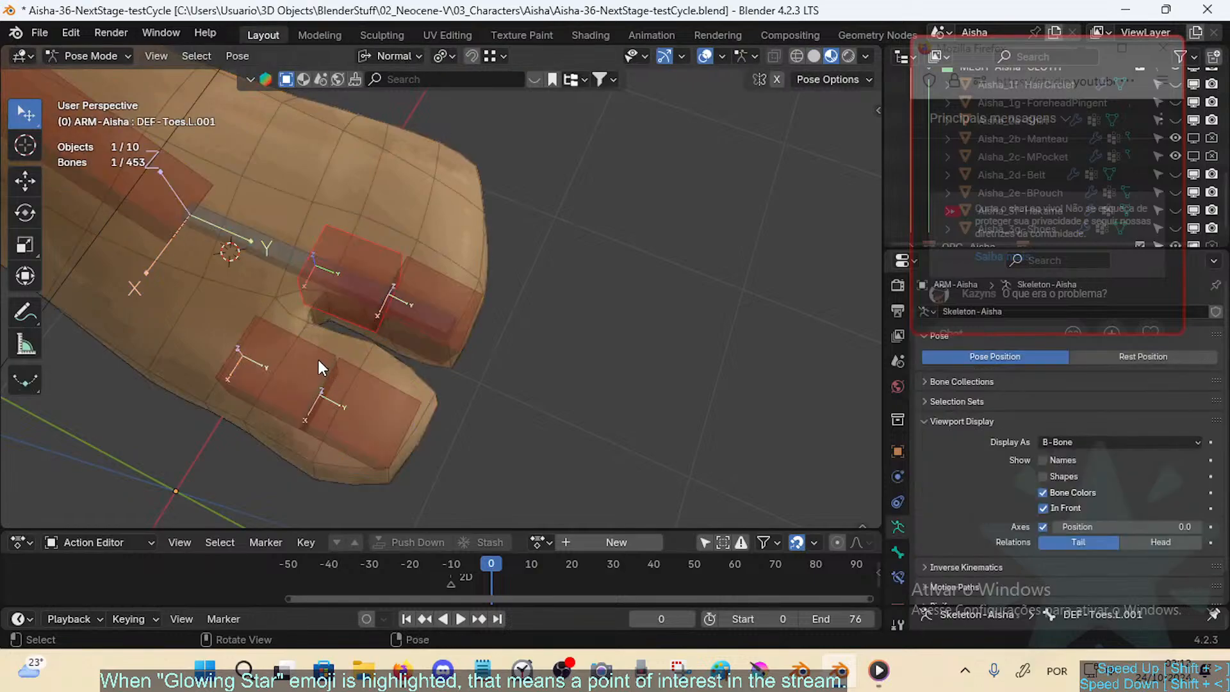
key("ctrl+Tab")
left_click(318, 359)
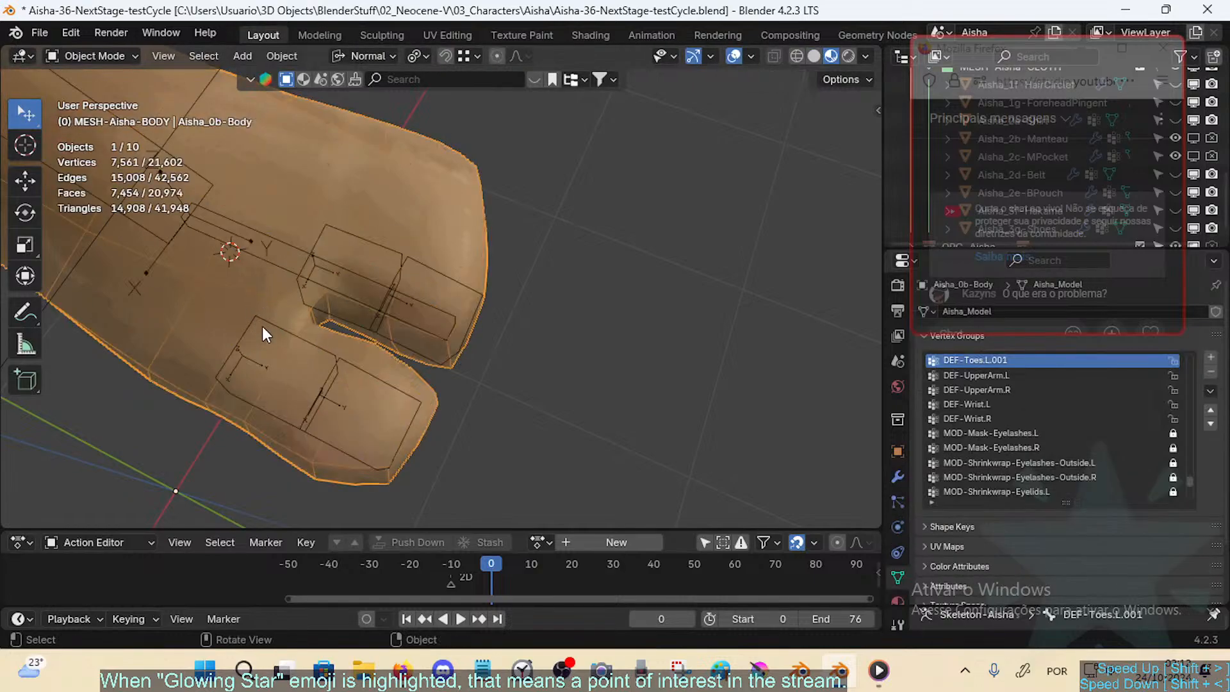
left_click(262, 325)
left_click(248, 284, "shift")
key("ctrl+Tab")
left_click(192, 255)
Step: Switch from face masking to bone selection and display the DEF-BigToe.L.001 weights on the left foot
left_click(332, 361, "alt")
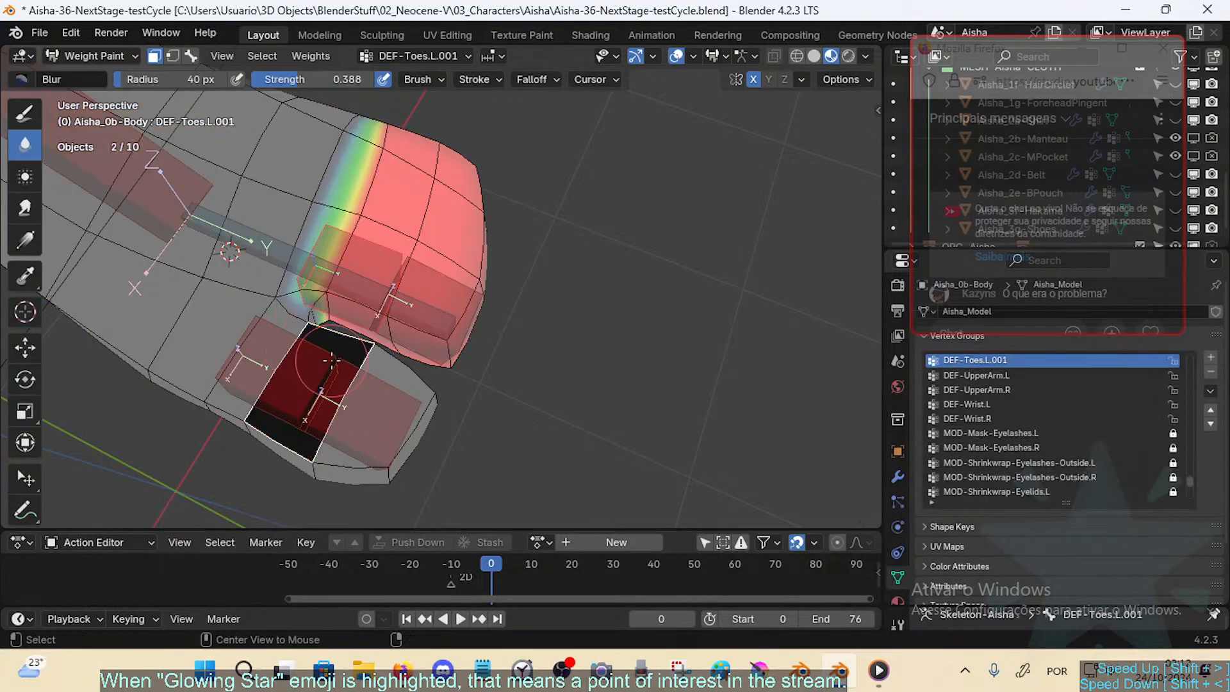
key("ctrl+z")
key("3")
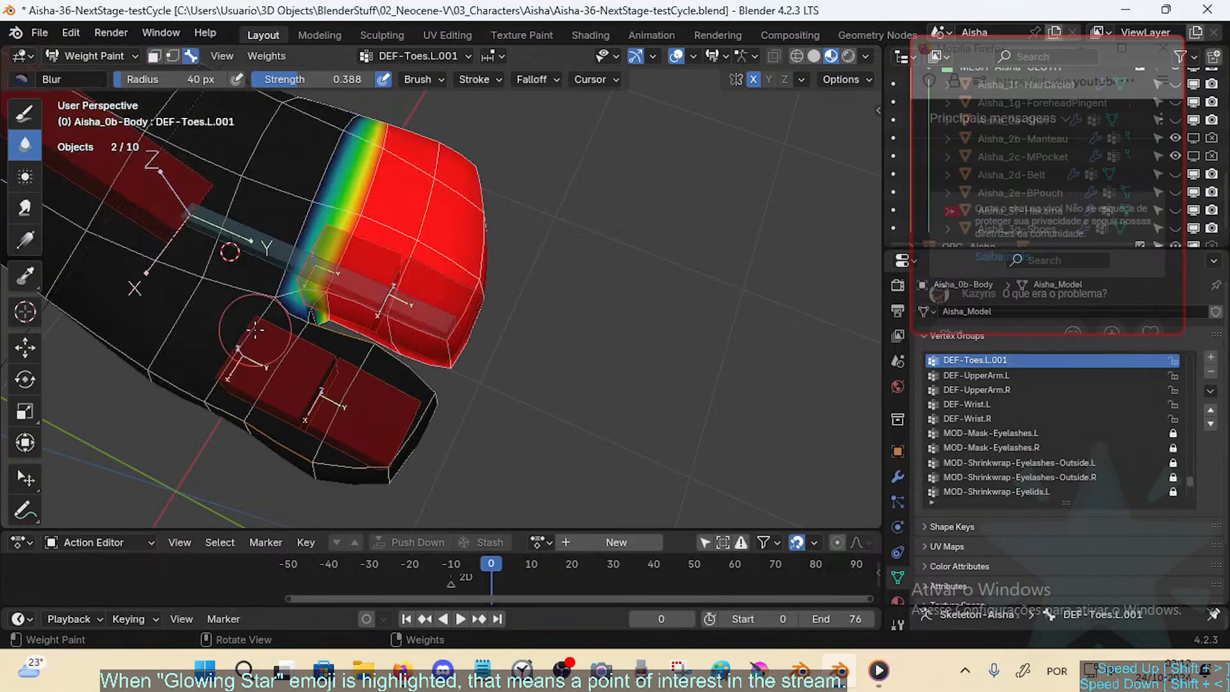
left_click(298, 356, "alt")
left_click_drag(308, 316, 312, 320)
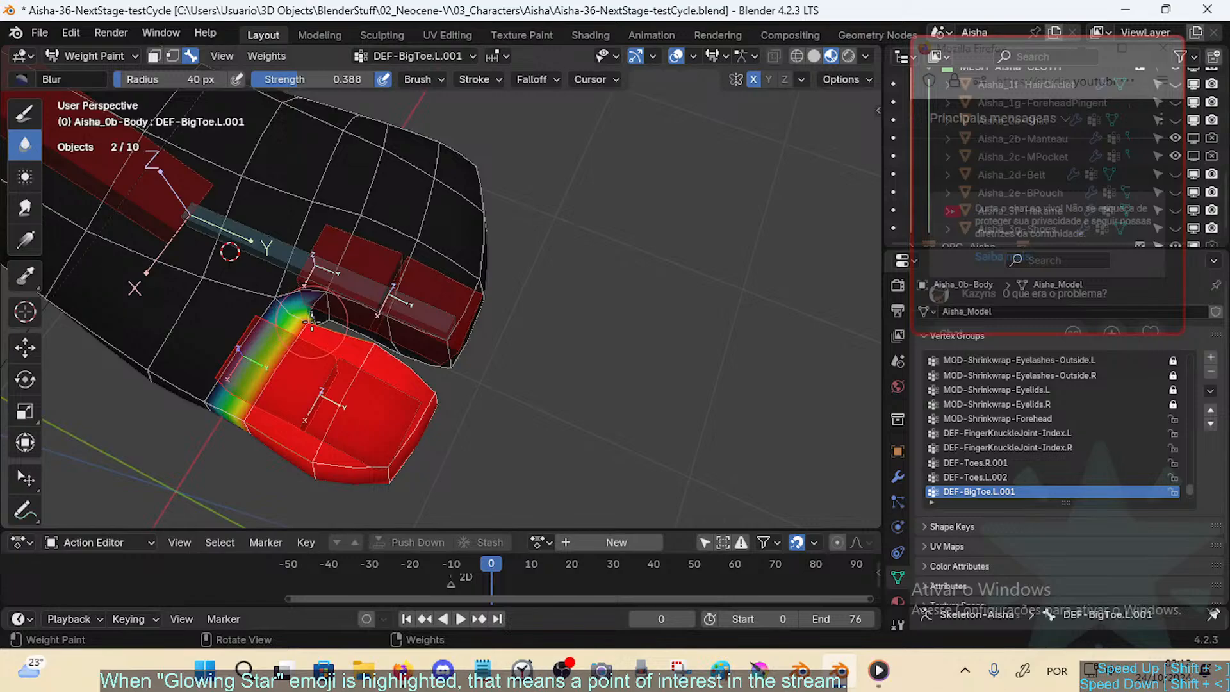
Step: Mask everything except the left big toe's middle face loop and fill it with weight 0.000 for DEF-BigToe.L.001
key("1")
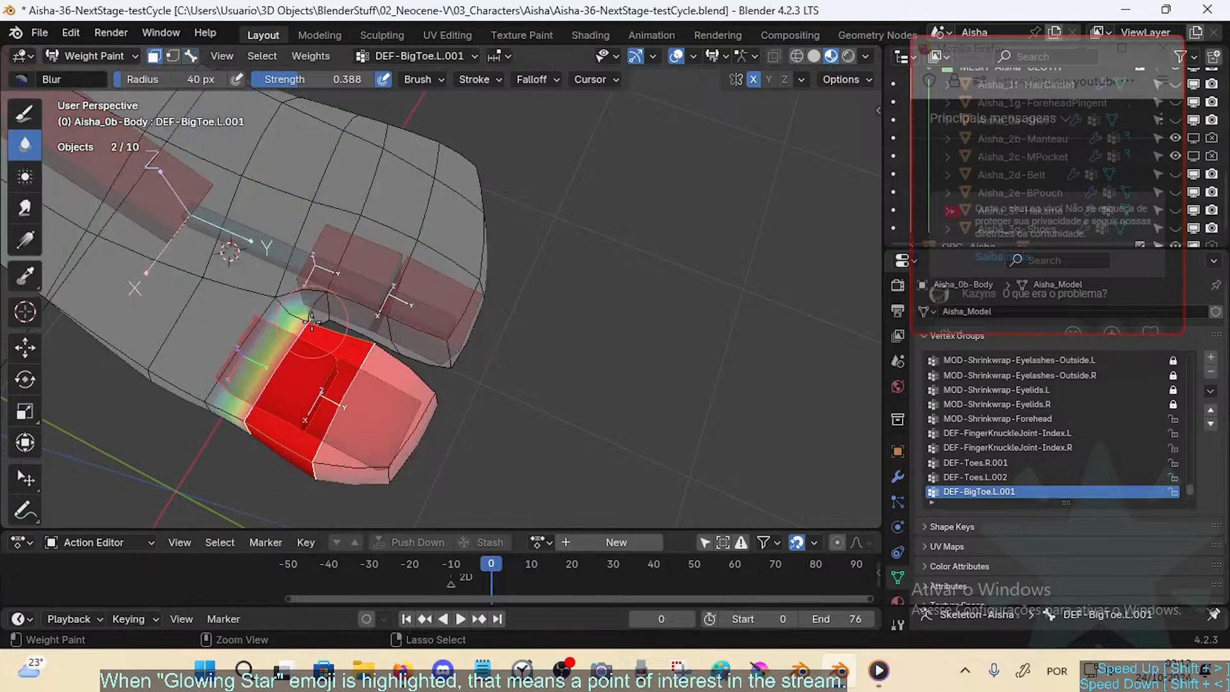
key("a")
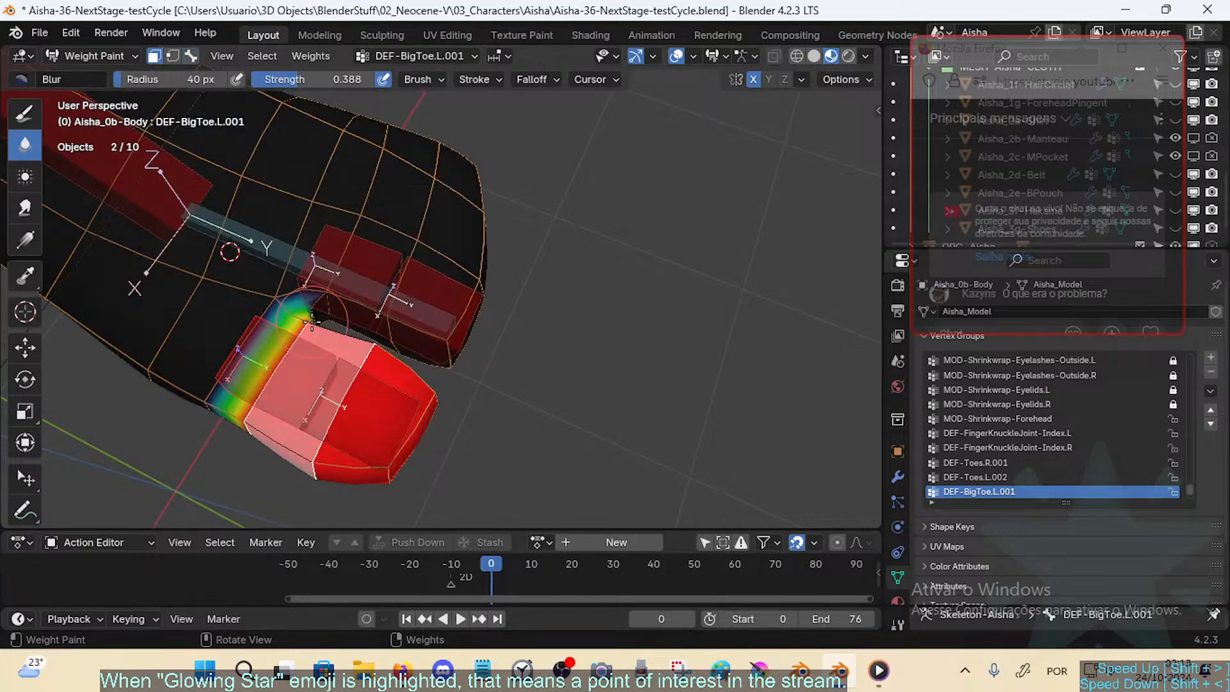
right_click(312, 322)
left_click_drag(256, 322, 136, 322)
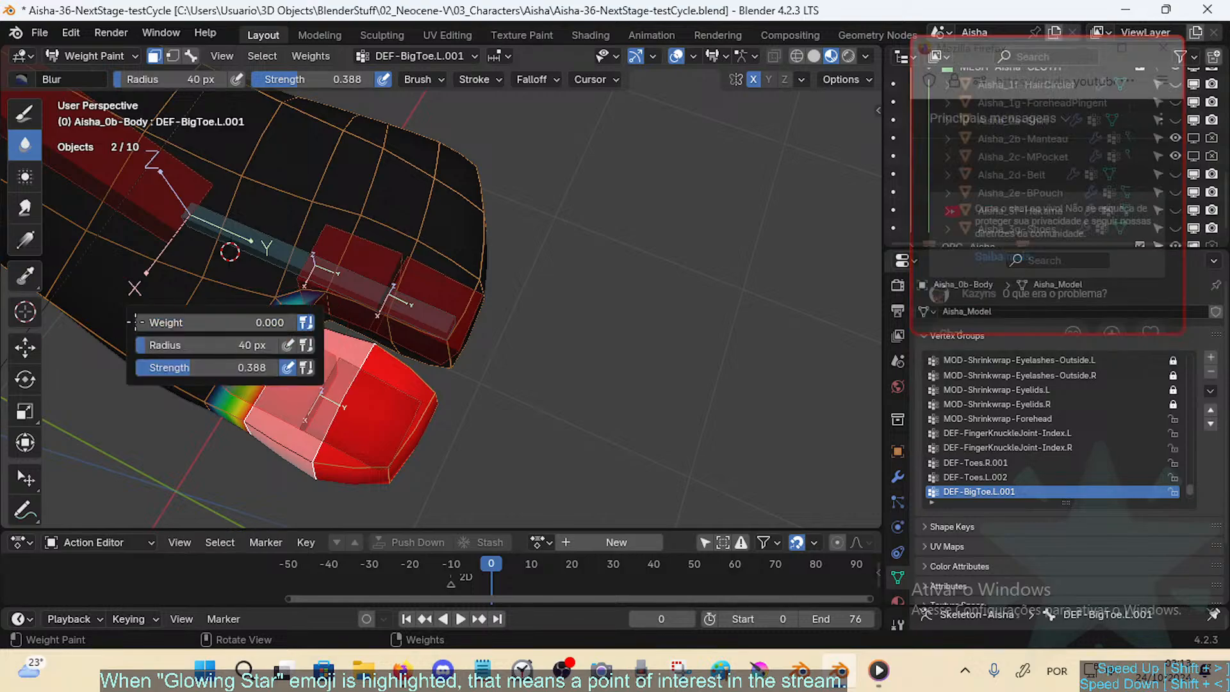
key("ctrl+x")
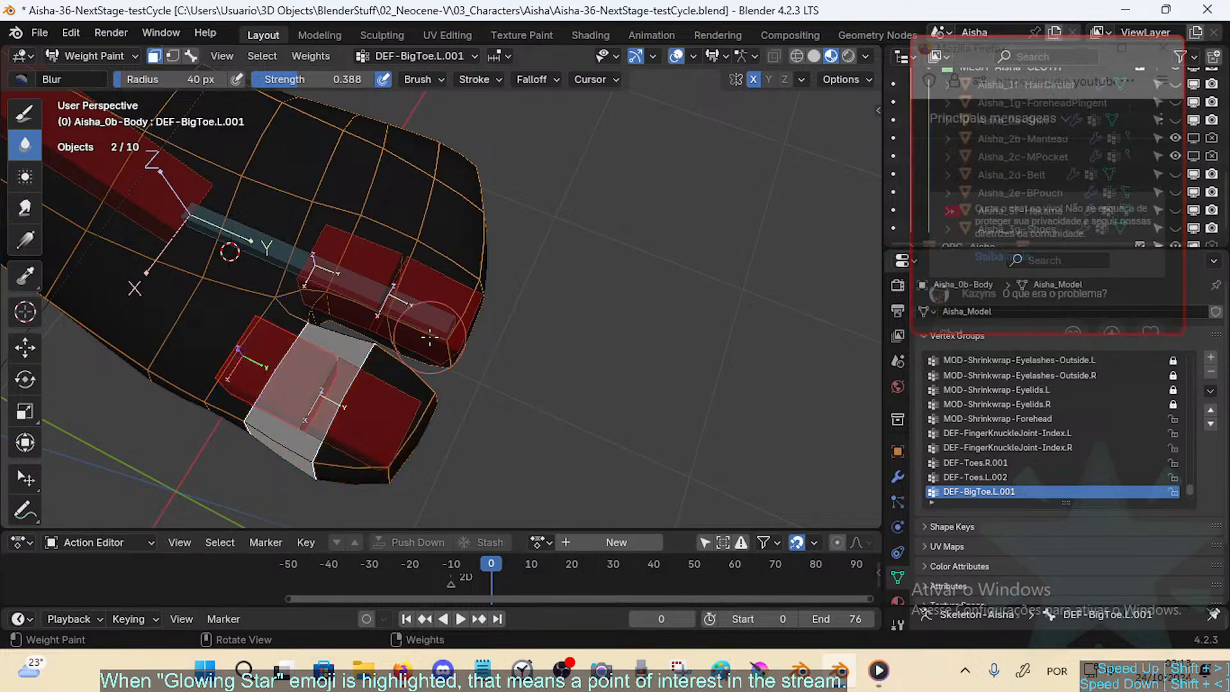
Step: Invert the mask back to the big toe's middle face loop and fill it with full weight
key("ctrl+i")
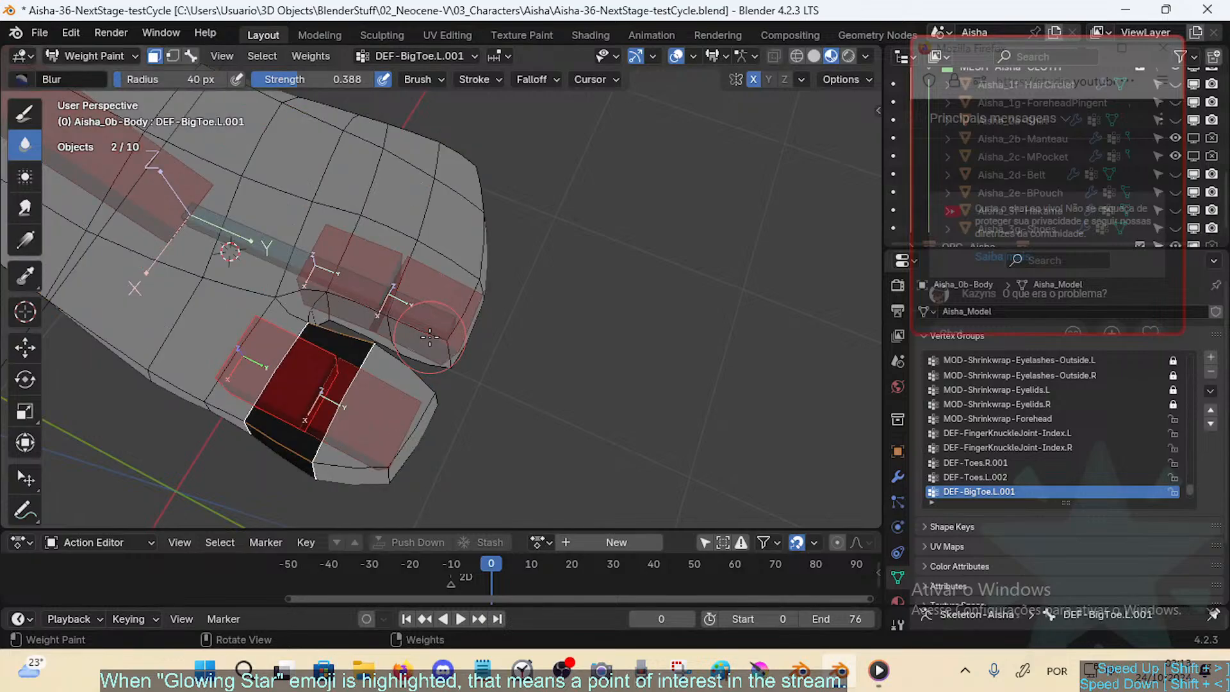
right_click(430, 337)
left_click_drag(269, 337, 419, 337)
key("ctrl+x")
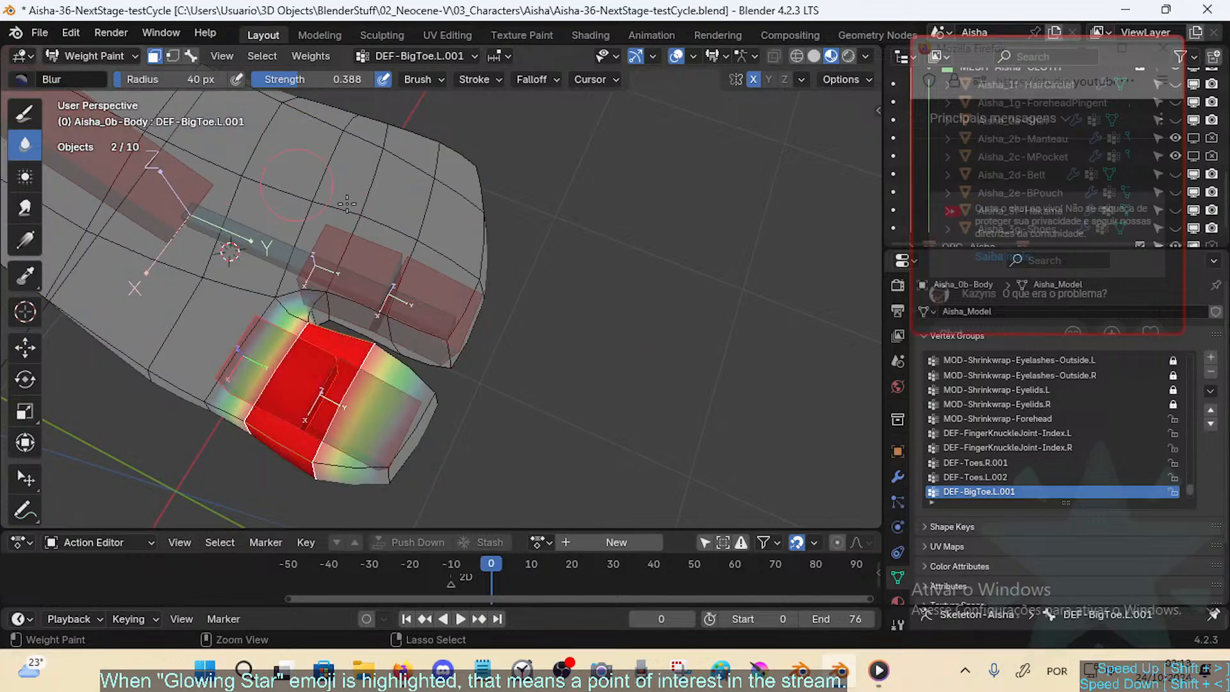
Step: Return to object mode, then select the armature and enter pose mode with both feet in view
mouse_move(346, 203)
middle_mouse_down()
mouse_move(455, 312)
mouse_move(404, 346)
mouse_move(430, 346)
mouse_move(368, 363)
mouse_move(259, 336)
middle_mouse_up()
key("ctrl+Tab")
left_click(319, 327)
key("q")
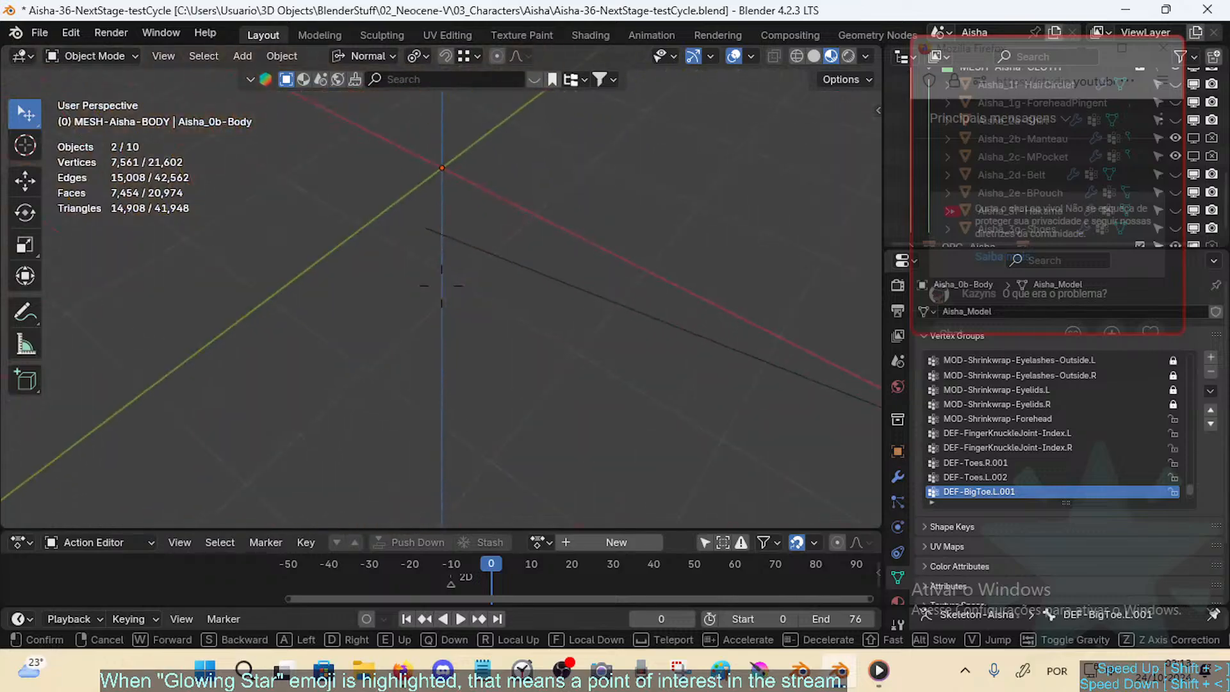
key("w")
left_click(259, 331)
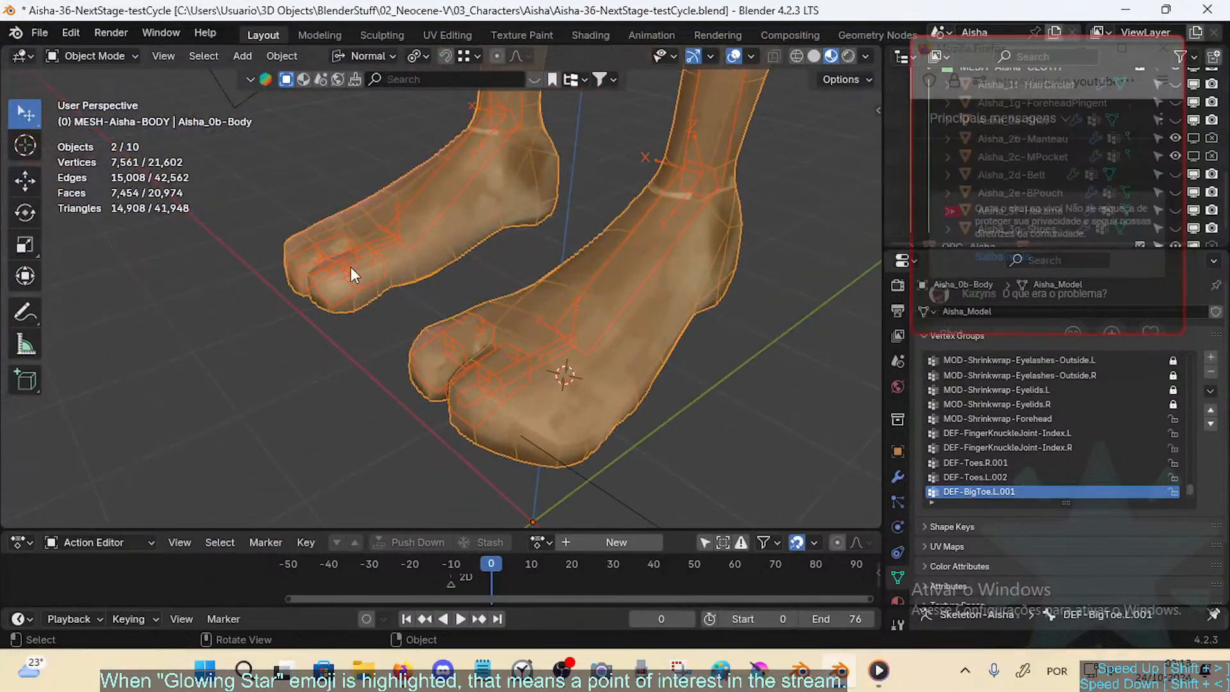
left_click(351, 267)
key("ctrl+Tab")
Step: Test the right foot's outer toe by rotating DEF-Toes.R.002 and DEF-Toes.R.001 about their X axes
left_click(305, 248)
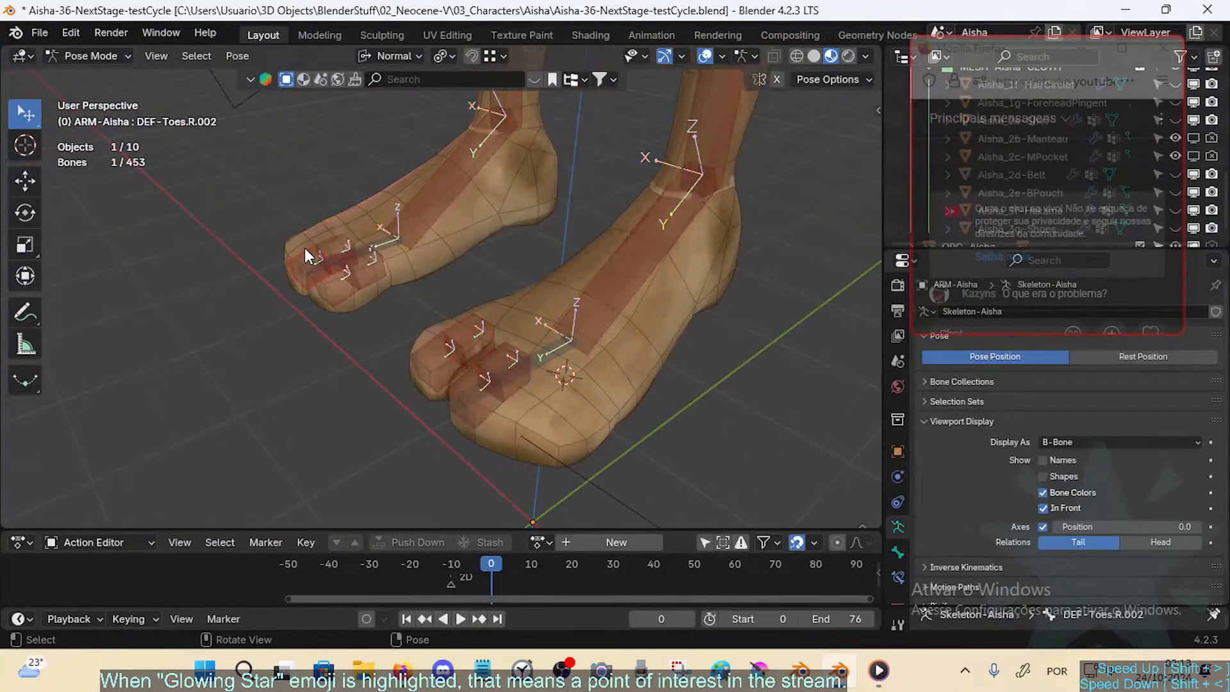
key("r")
key("x")
left_click(292, 260)
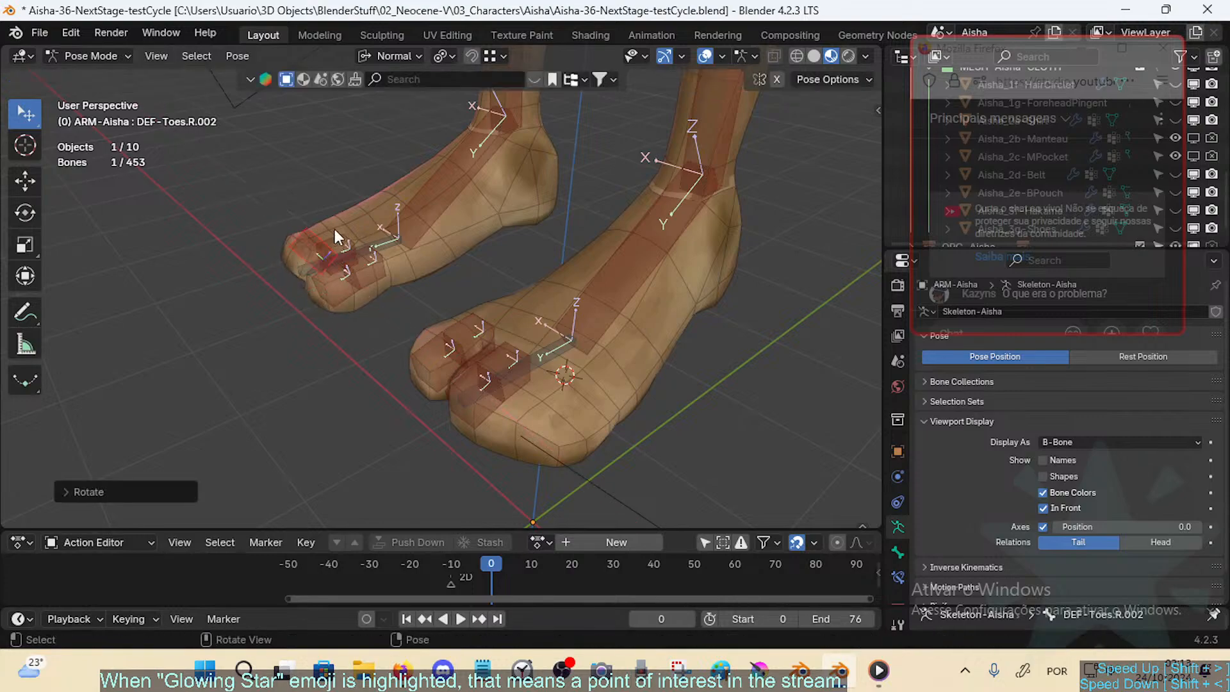
left_click(352, 228)
key("r")
key("x")
left_click(360, 269)
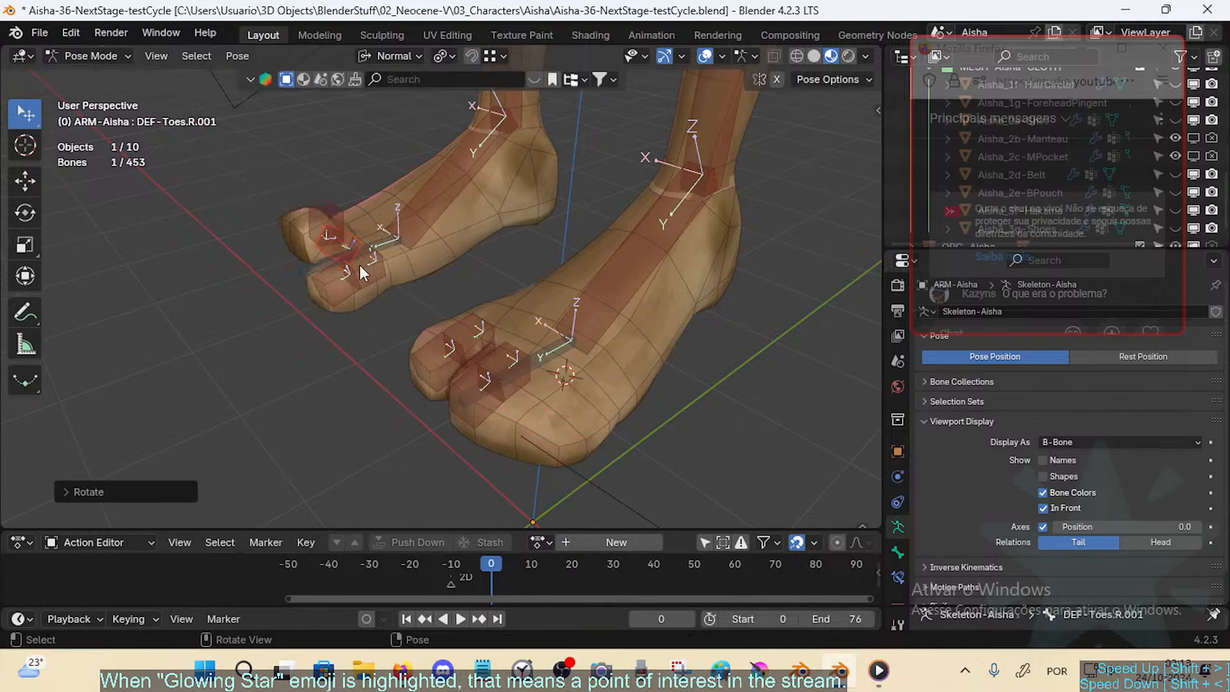
Step: Test the left big toe by rotating DEF-BigToe.L.001 and its tip bone about their X axes
left_click(512, 374)
left_click(472, 322)
key("r")
key("x")
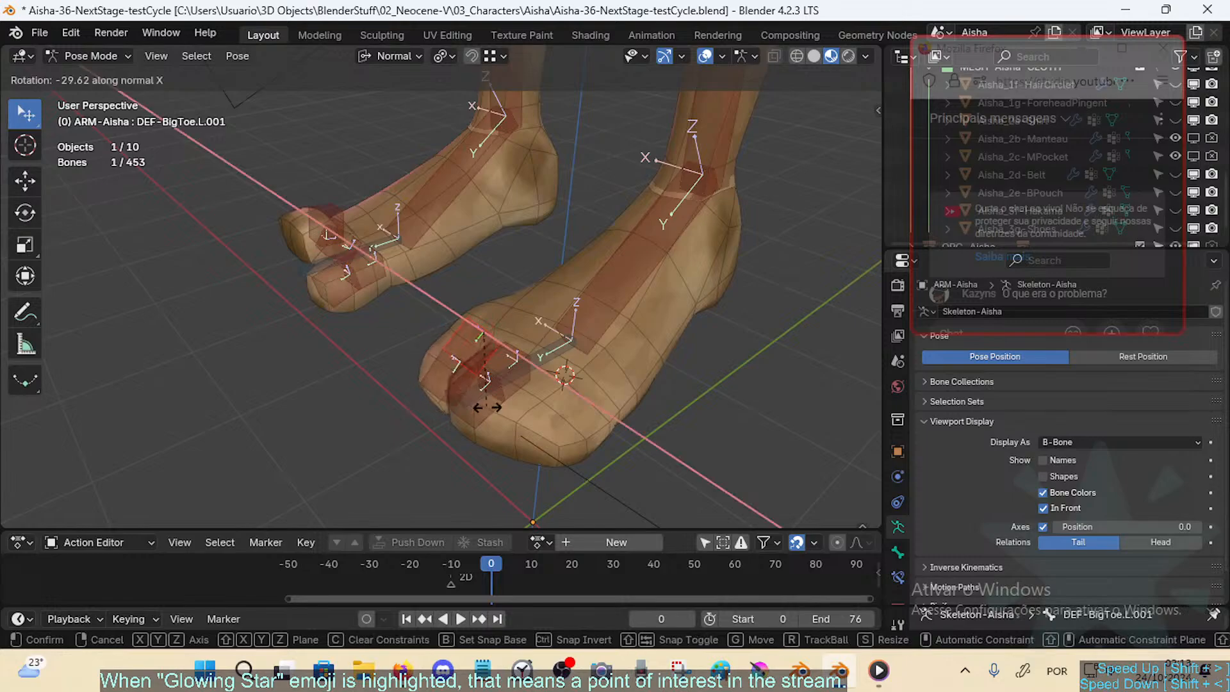
left_click(439, 345)
middle_click_drag(480, 336, 472, 237)
left_click(436, 298)
key("r")
key("x")
left_click(538, 244)
Step: Bend the left foot's outer toe by rotating DEF-Toes.L.001 and its tip bone about their X axes
left_click(482, 343)
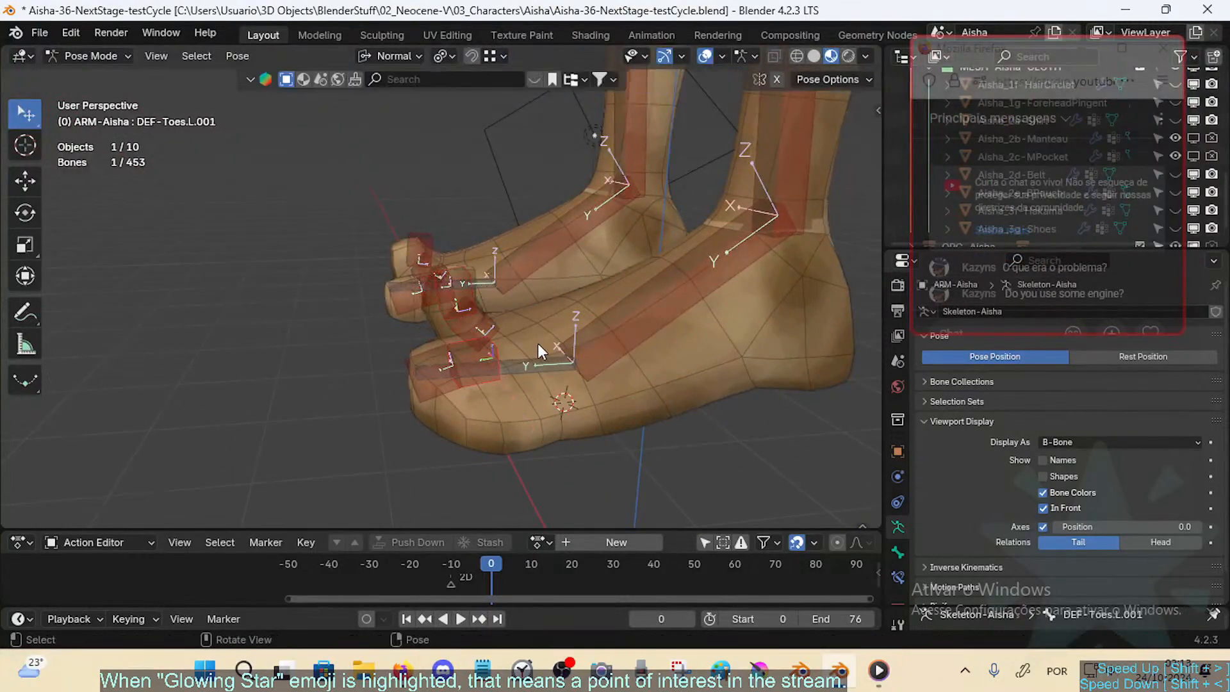
key("r")
key("x")
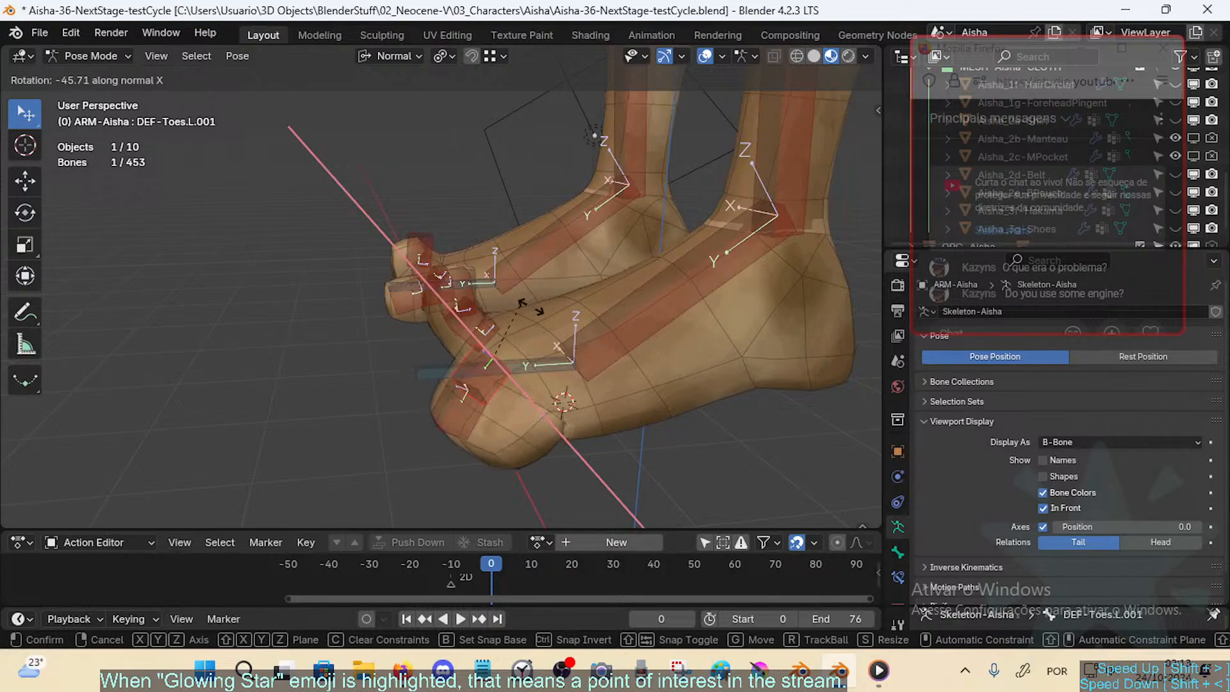
left_click(453, 428)
left_click(452, 421)
key("r")
key("x")
left_click(408, 376)
Step: Rotate the left outer toe's tip bone and DEF-Toes.L.001 further about X to check the deformation from the side
middle_click_drag(410, 381, 474, 447)
key("r")
key("x")
left_click(520, 435)
left_click(497, 382)
key("r")
key("x")
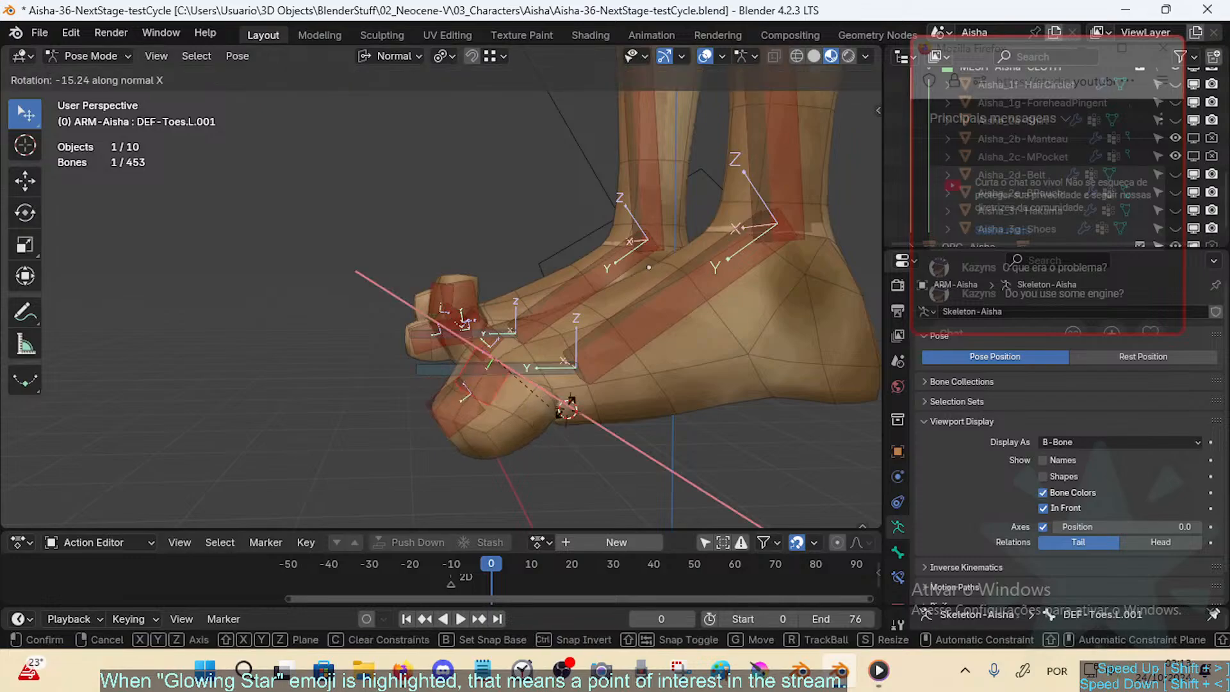
left_click(522, 407)
Step: Test rotating the MCH-Toes.L bone about its X axis
left_click(555, 368)
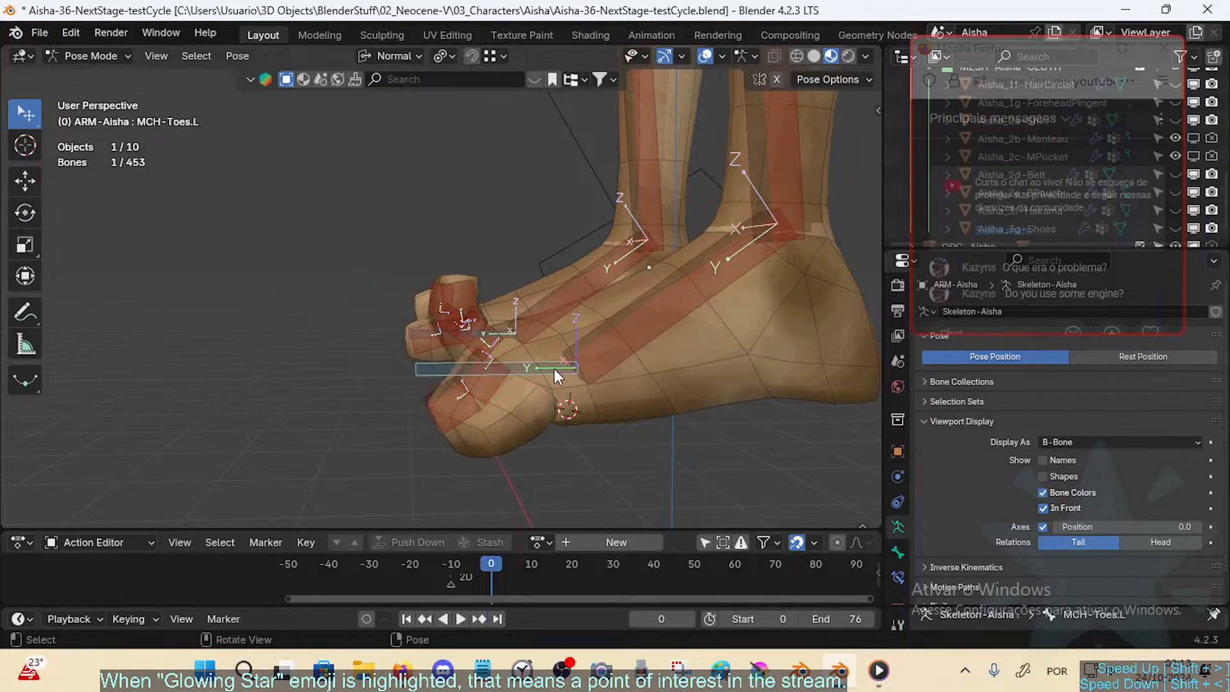
key("r")
key("x")
left_click(565, 402)
Step: Select all bones, clear their test rotations and save the file
middle_click_drag(564, 402, 497, 381)
key("a")
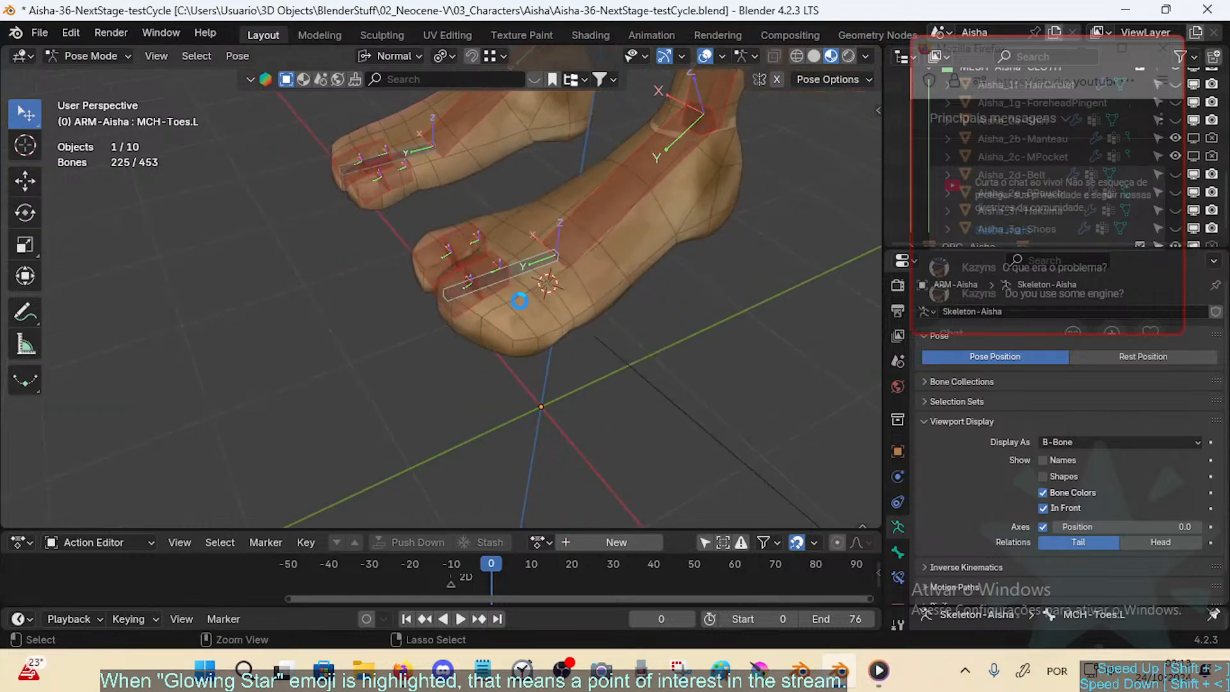
key("ctrl+s")
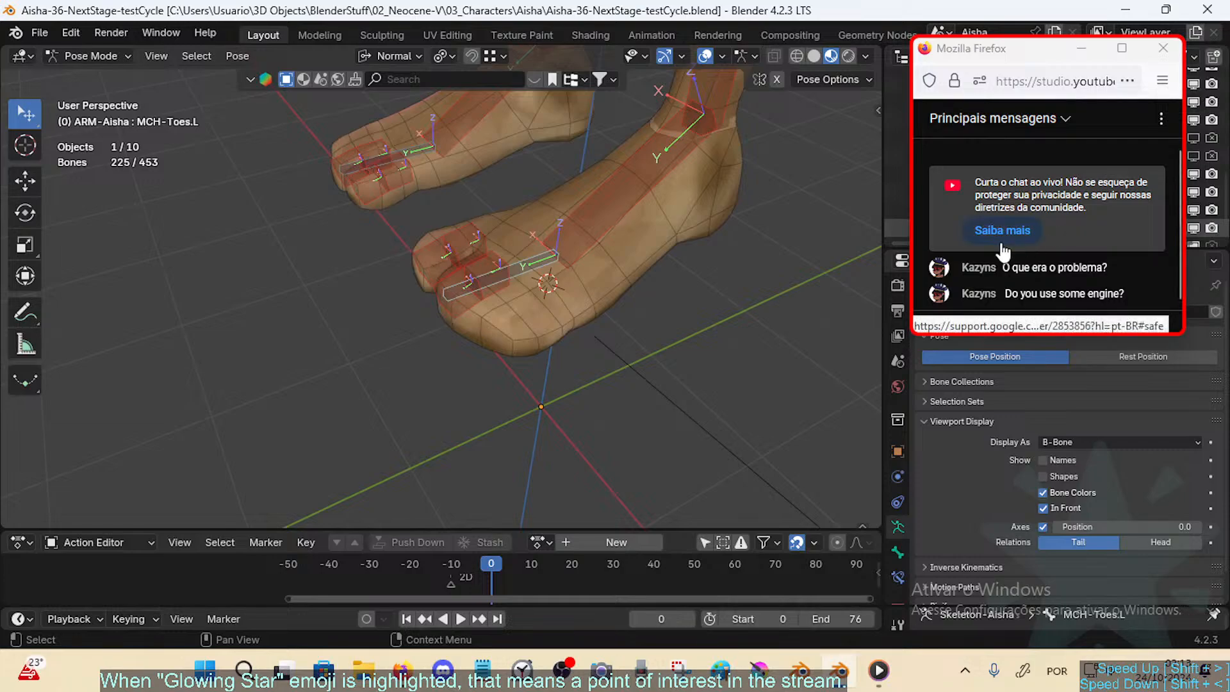
key("shift+grave")
key("w")
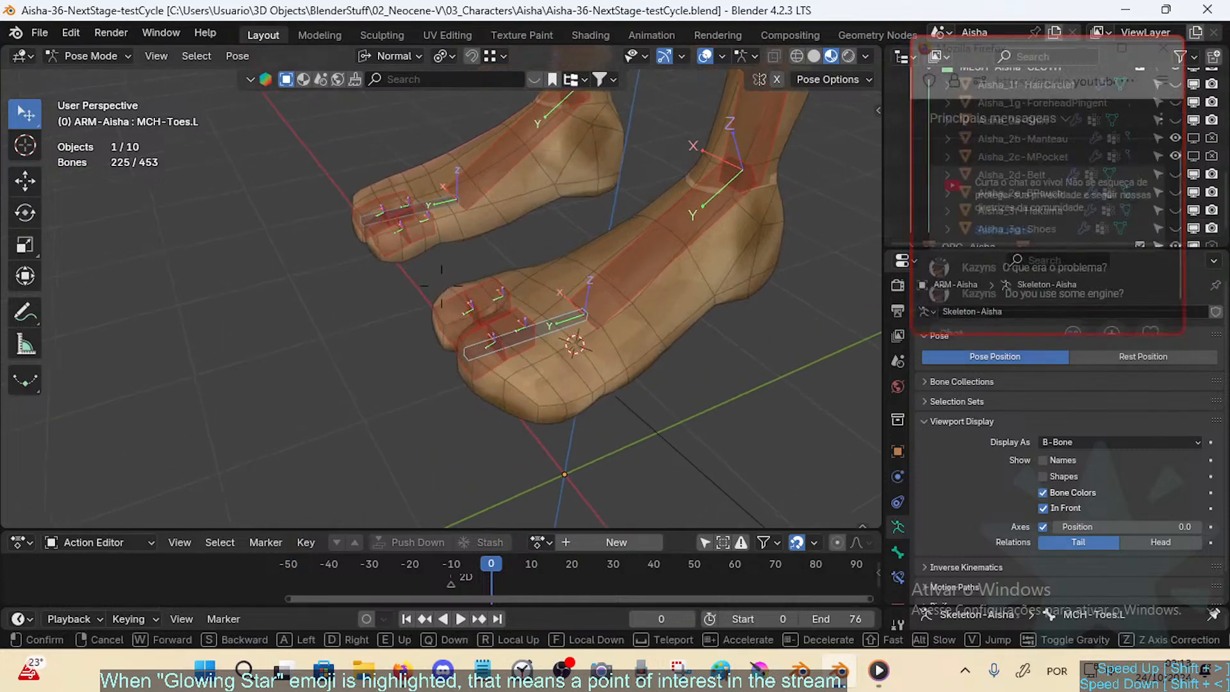
left_click(441, 286)
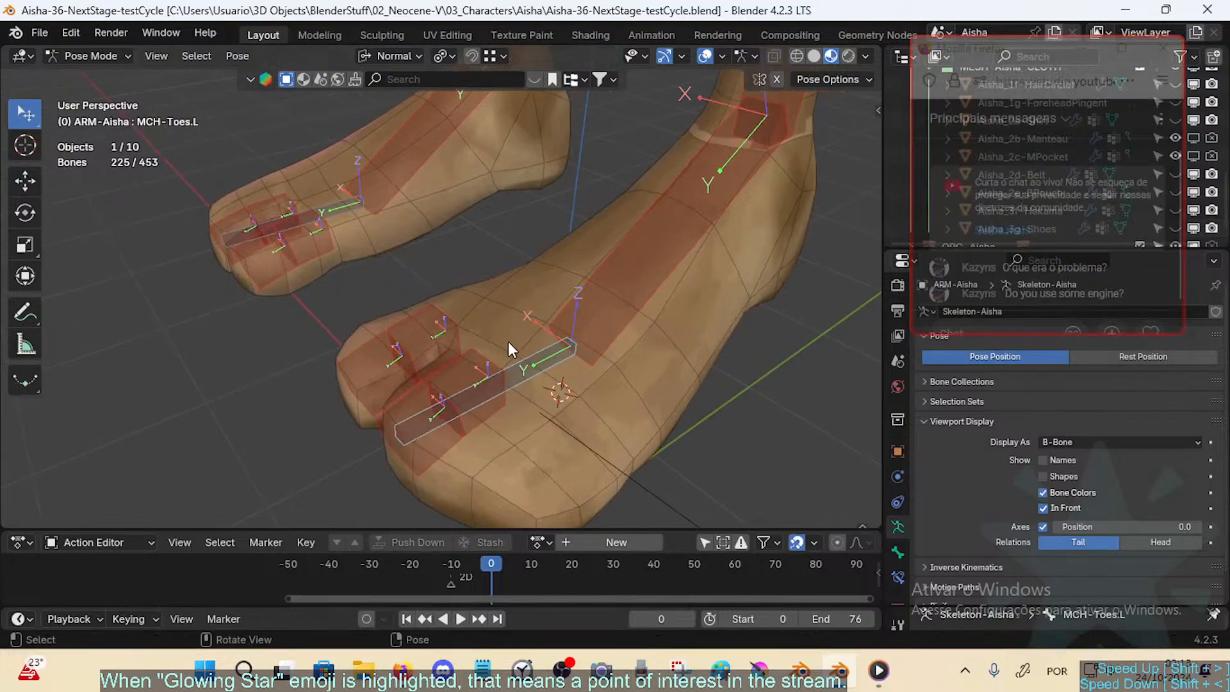
middle_click_drag(508, 341, 566, 341)
scroll(566, 340, "down", 2)
key("shift+grave")
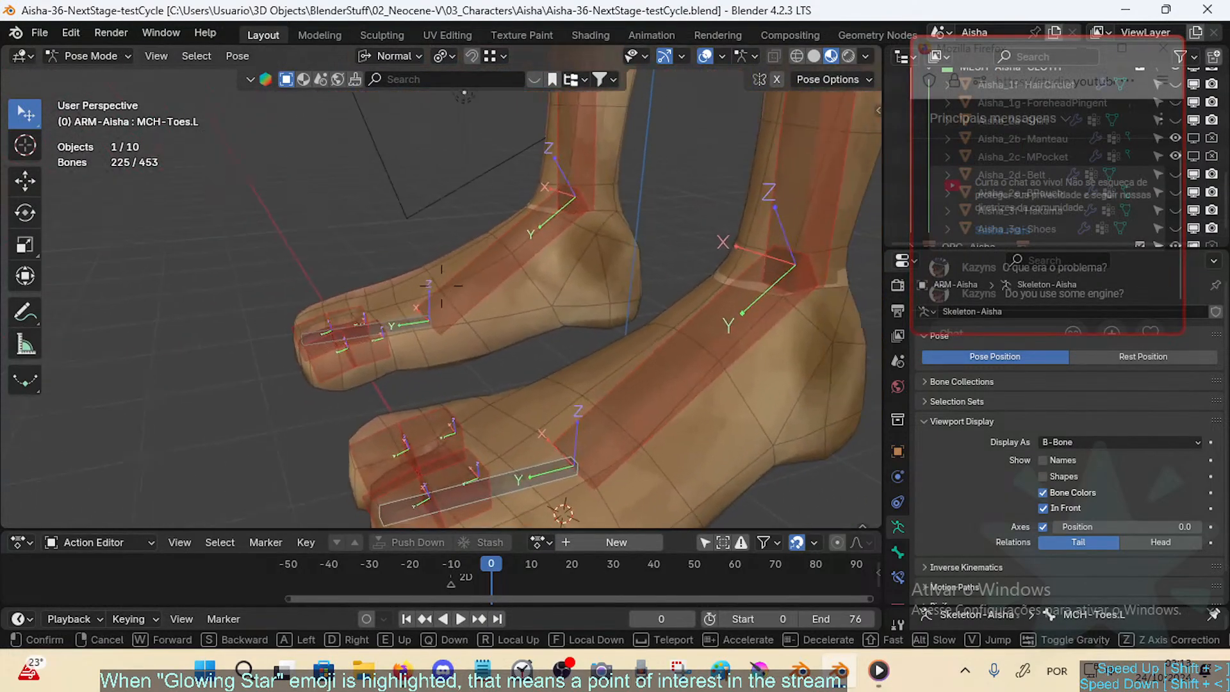
left_click(441, 285)
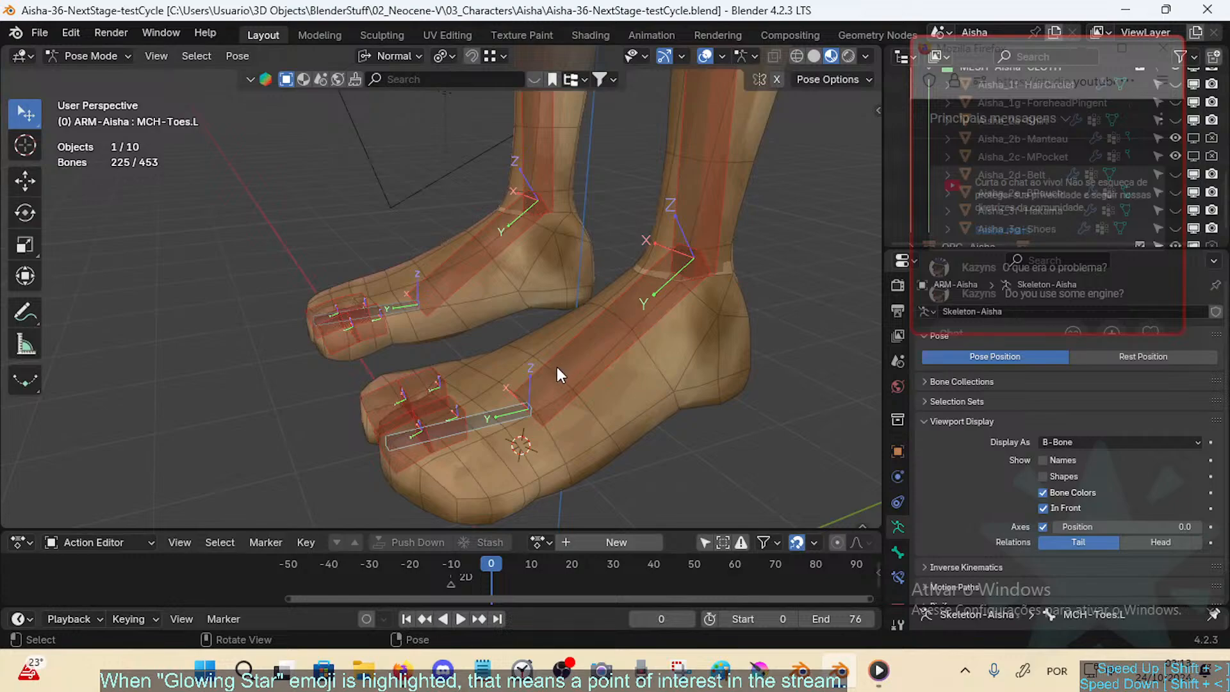
mouse_move(470, 378)
middle_mouse_down()
mouse_move(520, 378)
mouse_move(479, 380)
middle_mouse_up()
key("shift+grave")
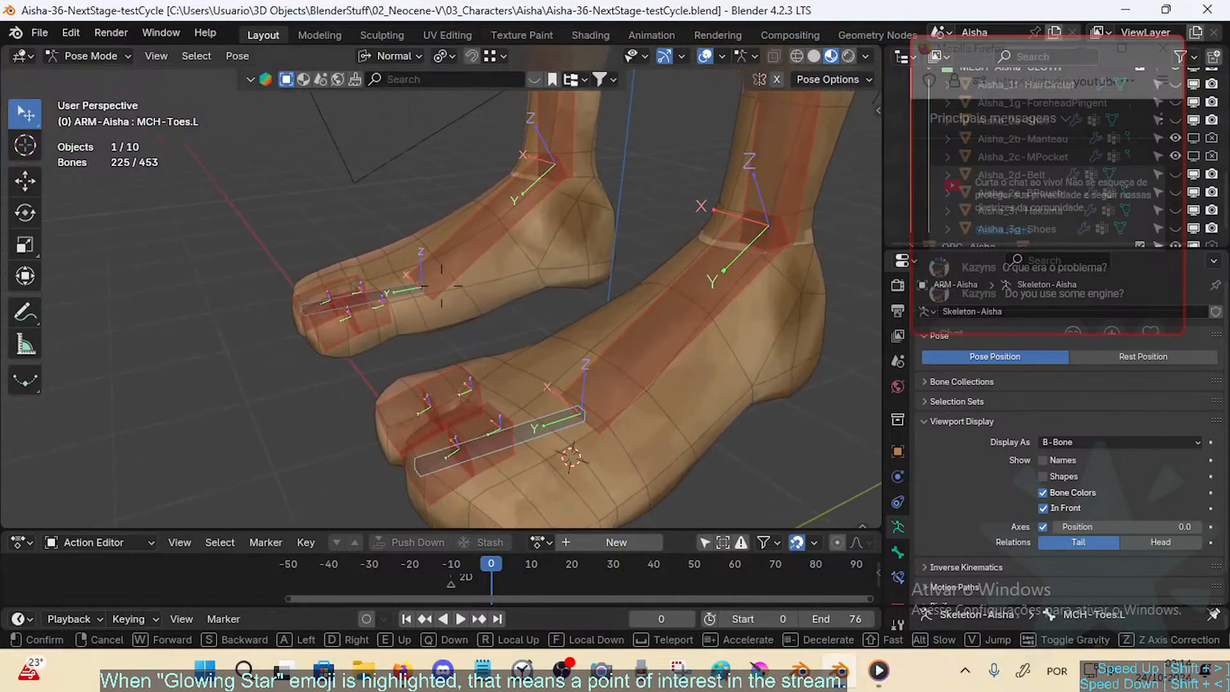
key("w")
key("s")
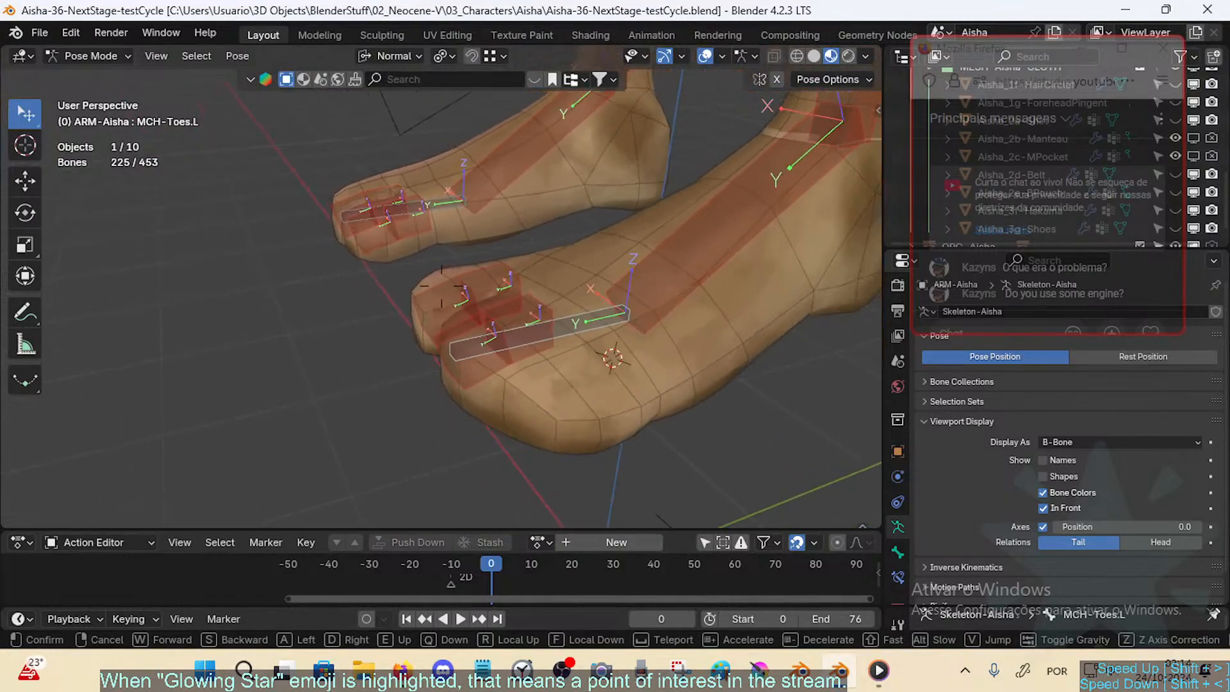
left_click(441, 286)
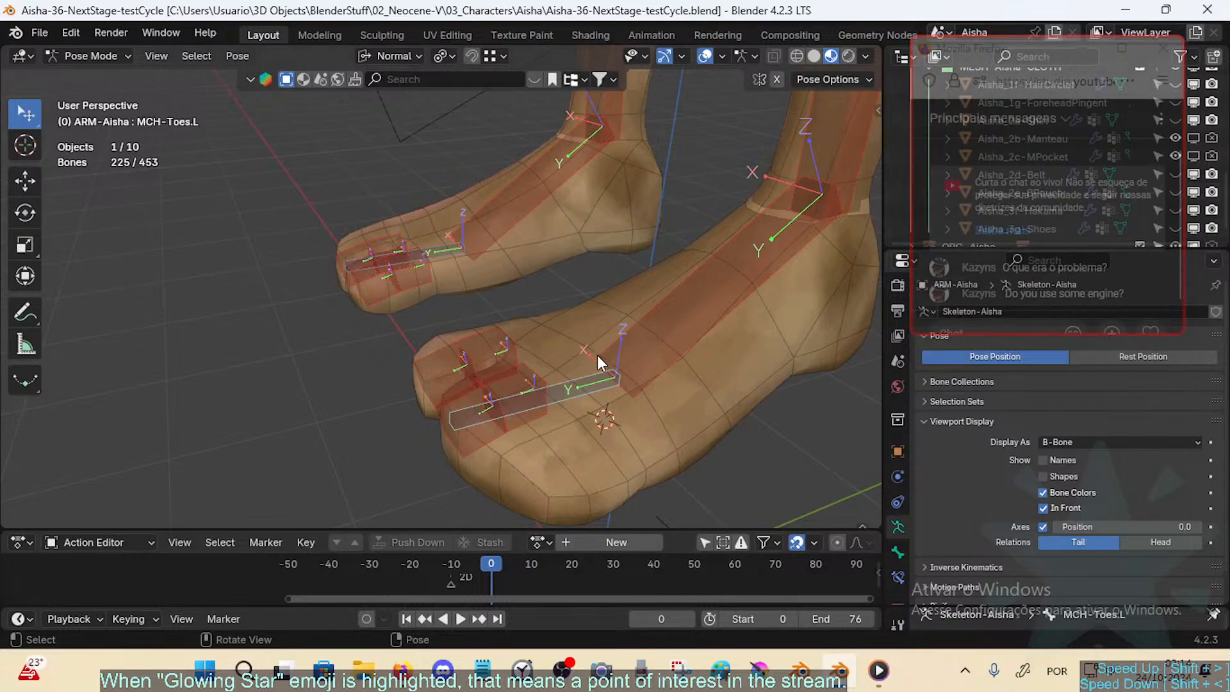
Step: Leave pose mode and return the armature to object mode
key("shift+grave")
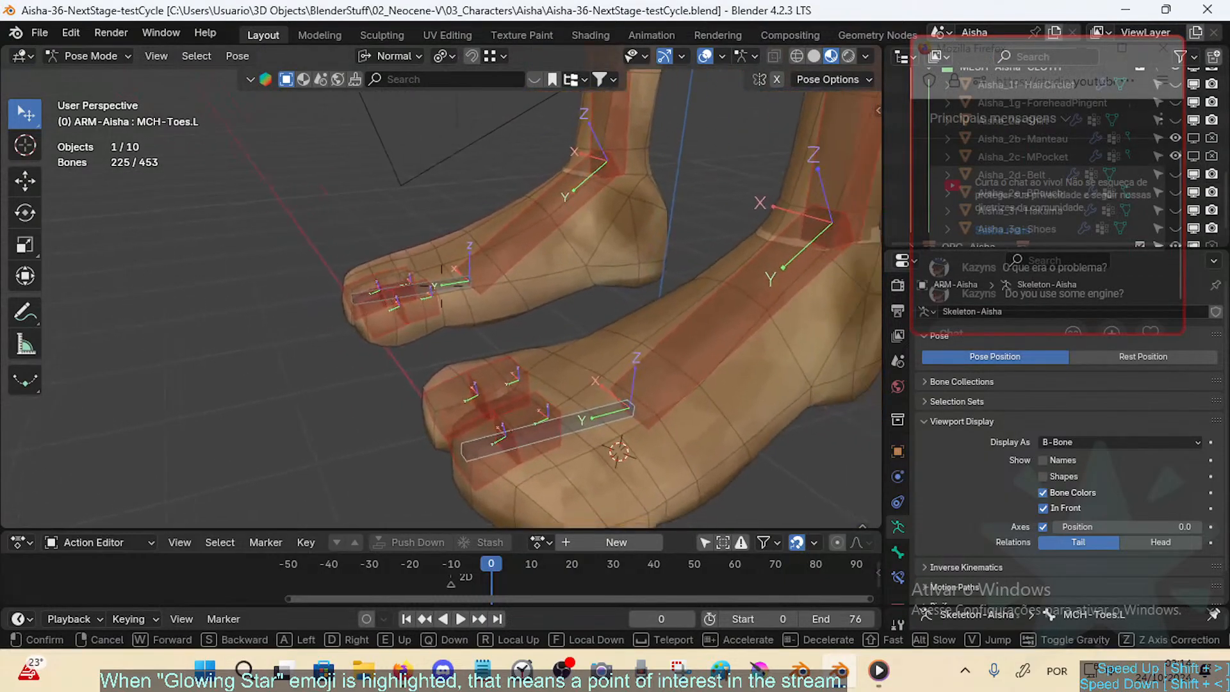
left_click(605, 359)
mouse_move(540, 356)
middle_mouse_down()
mouse_move(567, 367)
mouse_move(540, 357)
middle_mouse_up()
key("ctrl+Tab")
key("shift+grave")
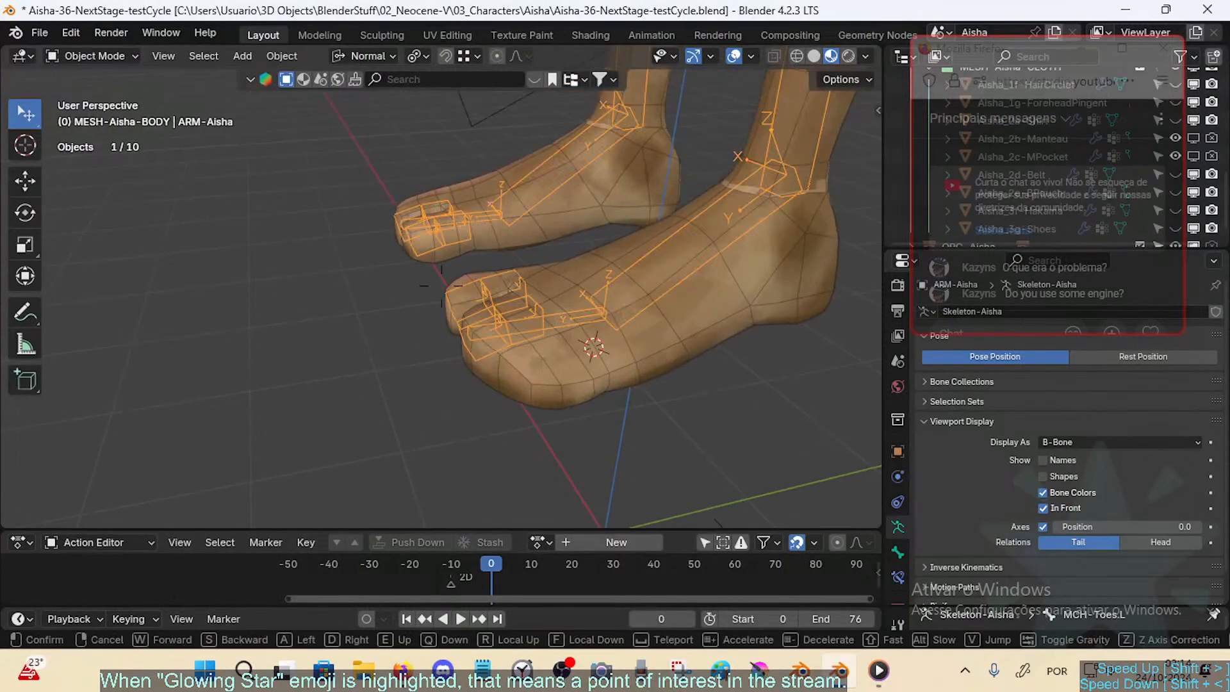
key("w")
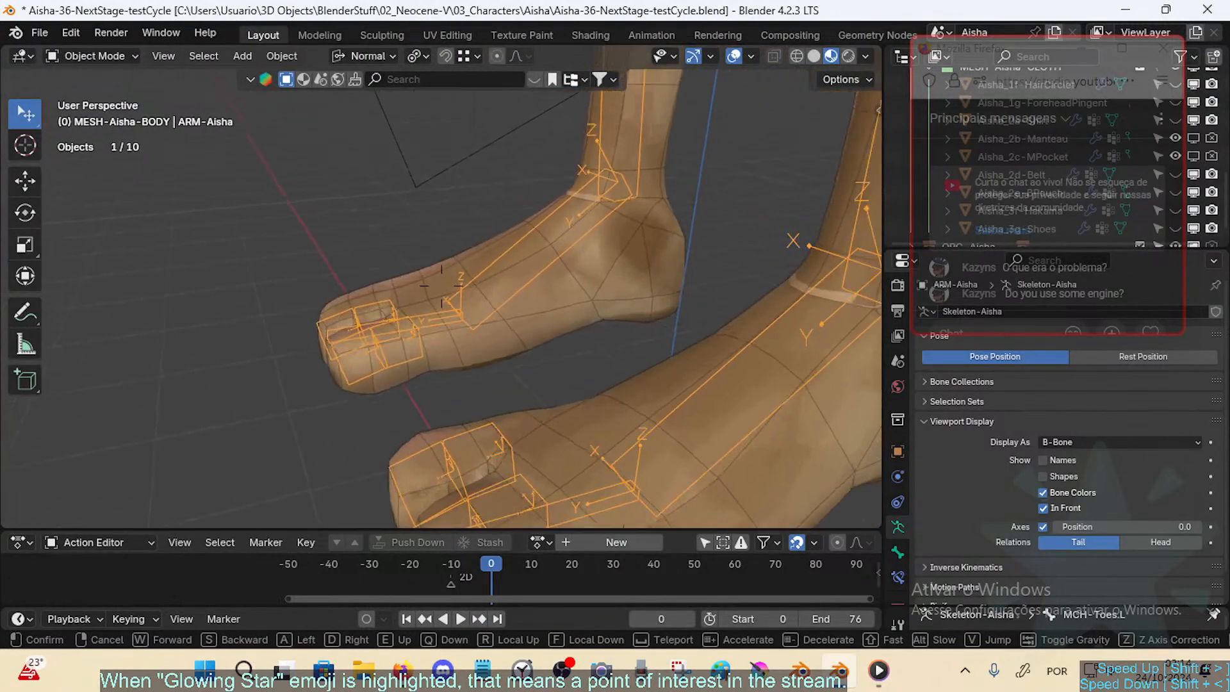
key("s")
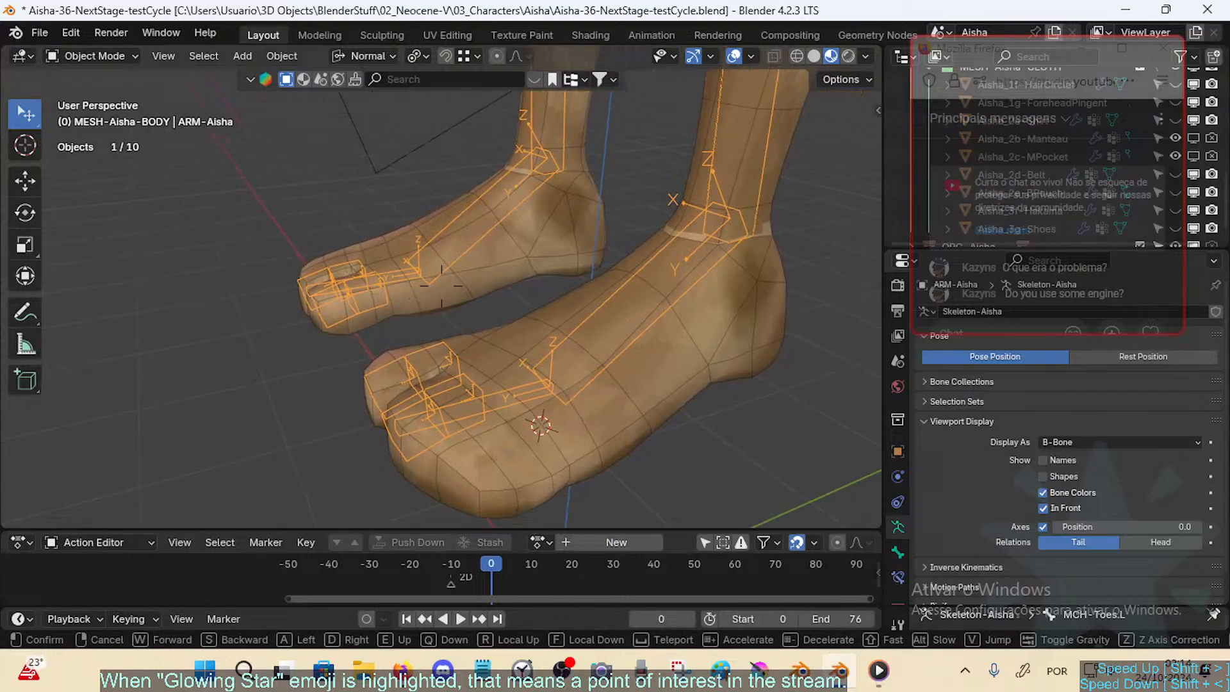
key("s")
left_click(616, 292)
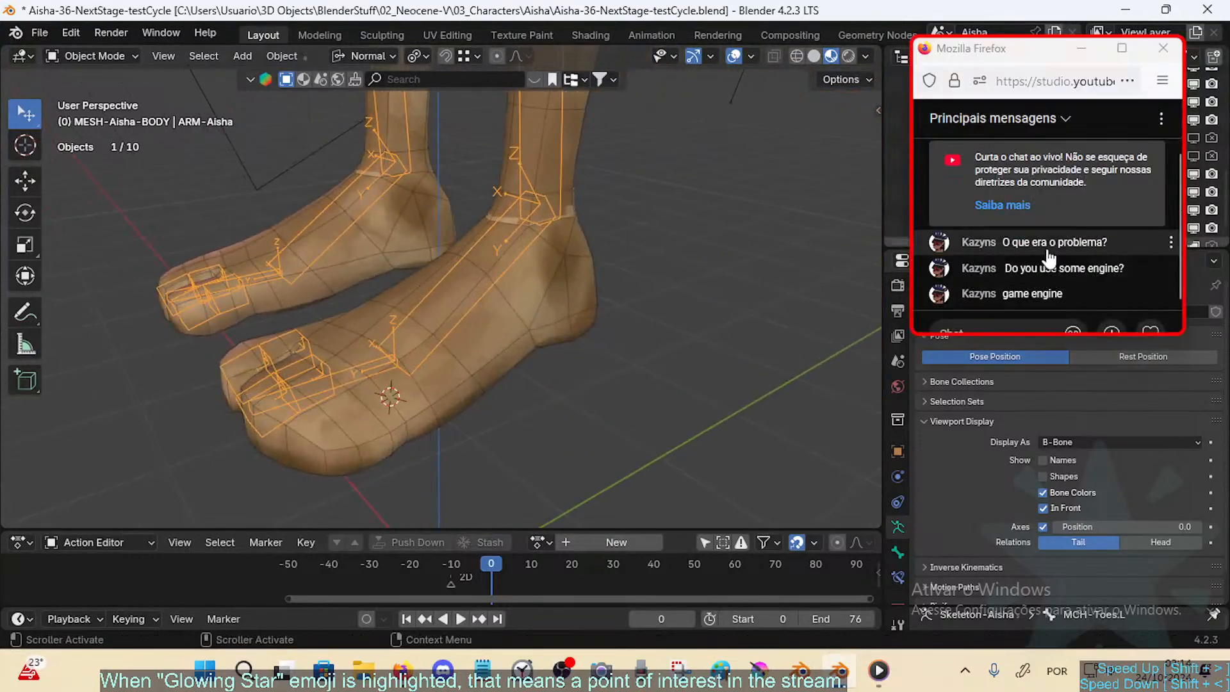
middle_click_drag(374, 348, 398, 355)
key("shift+grave")
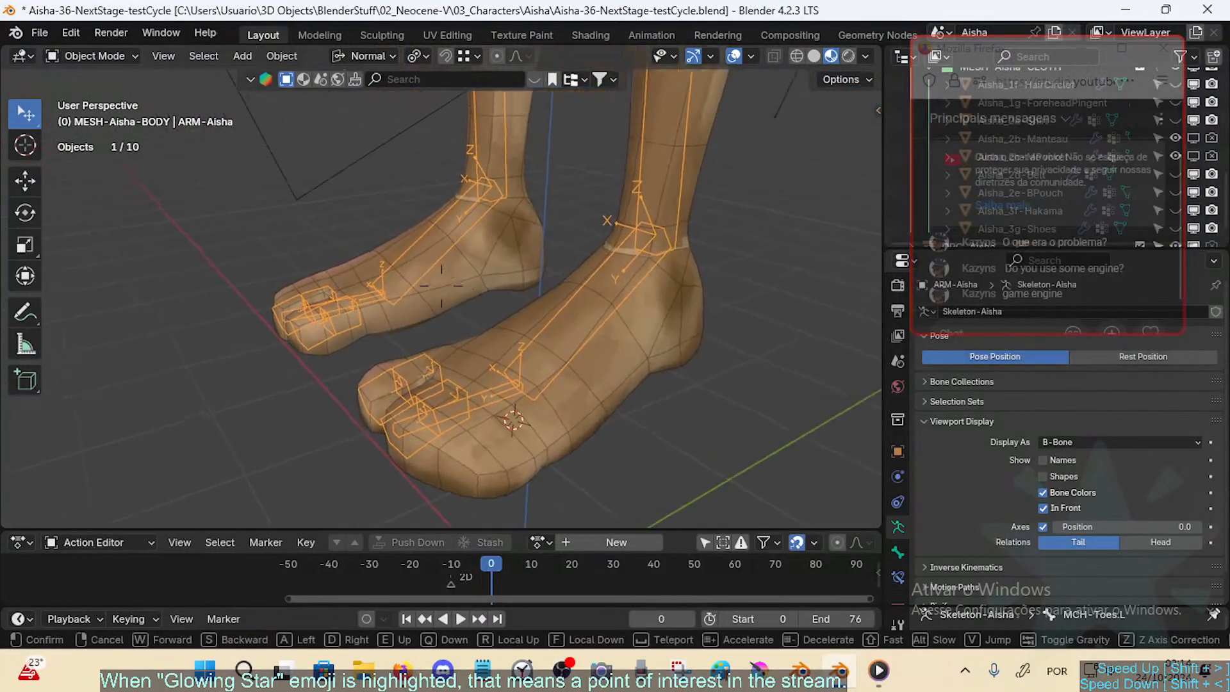
key("w")
key("s")
key("w")
key("s")
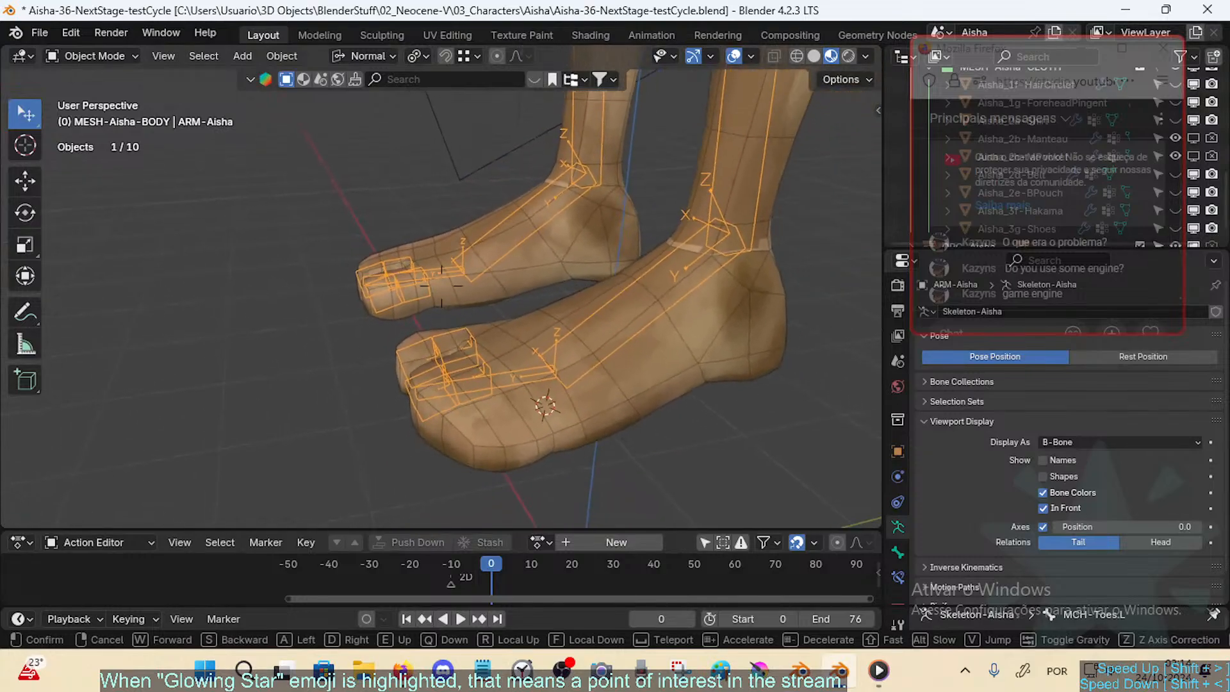
Step: Inspect the toe meshes and bones of both feet from the side and from the front
left_click(470, 298)
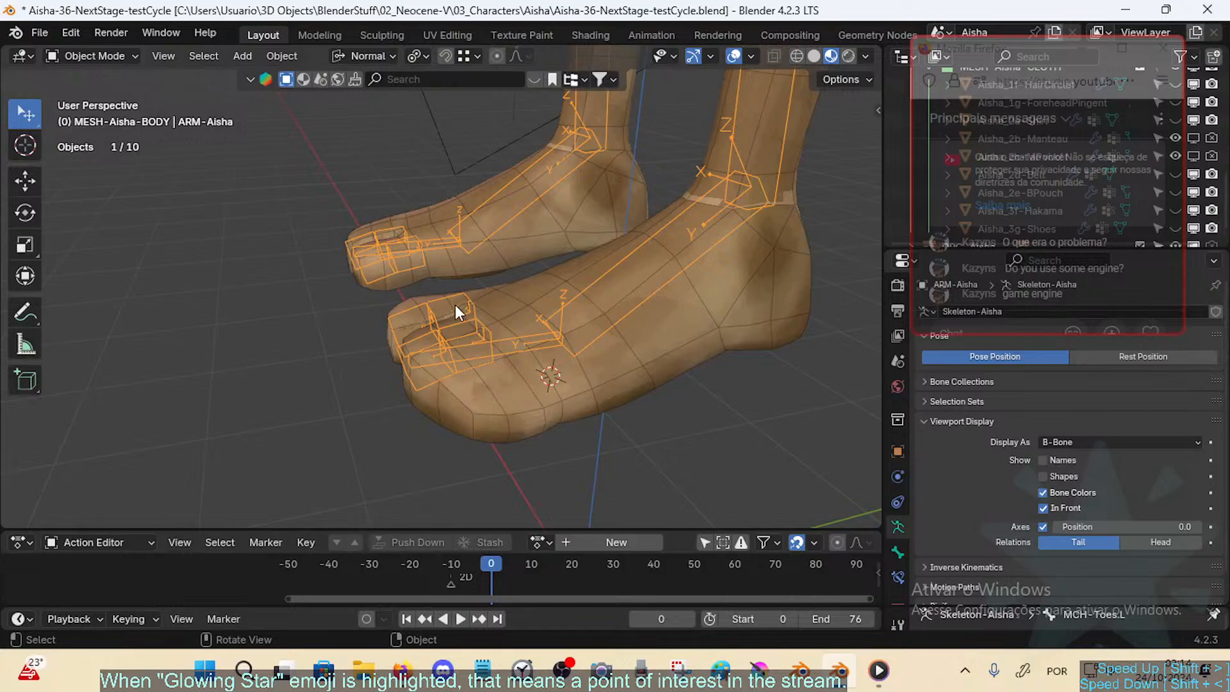
key("shift+grave")
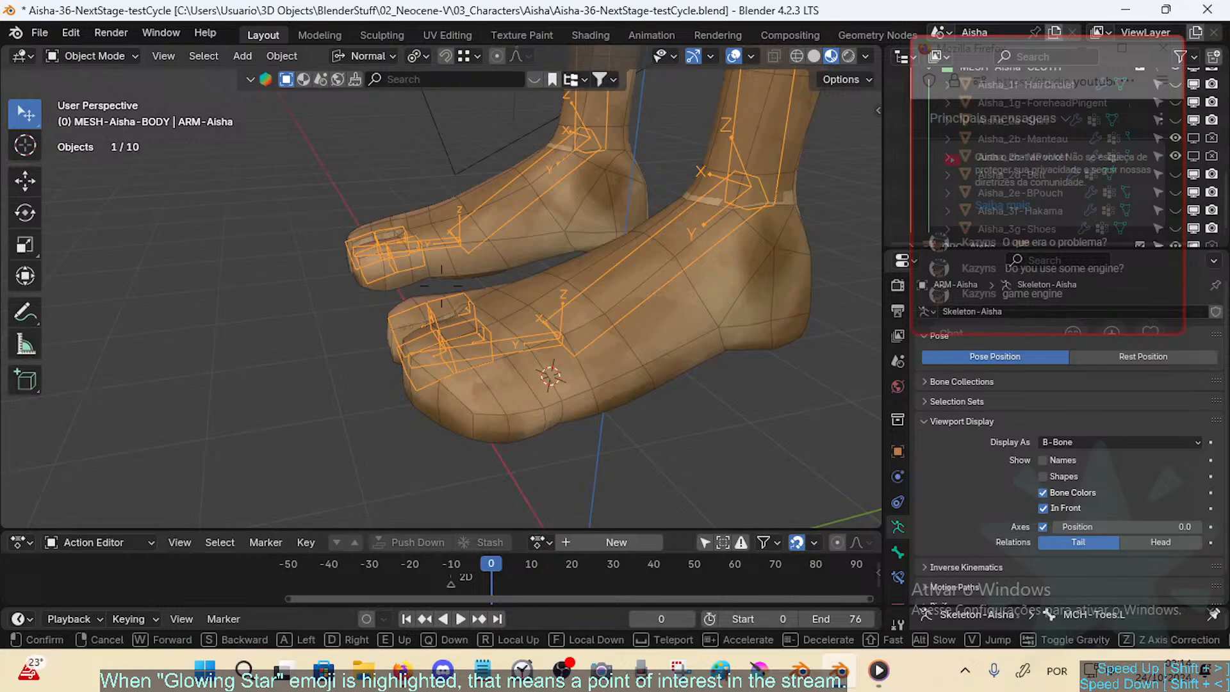
key("w")
key("s")
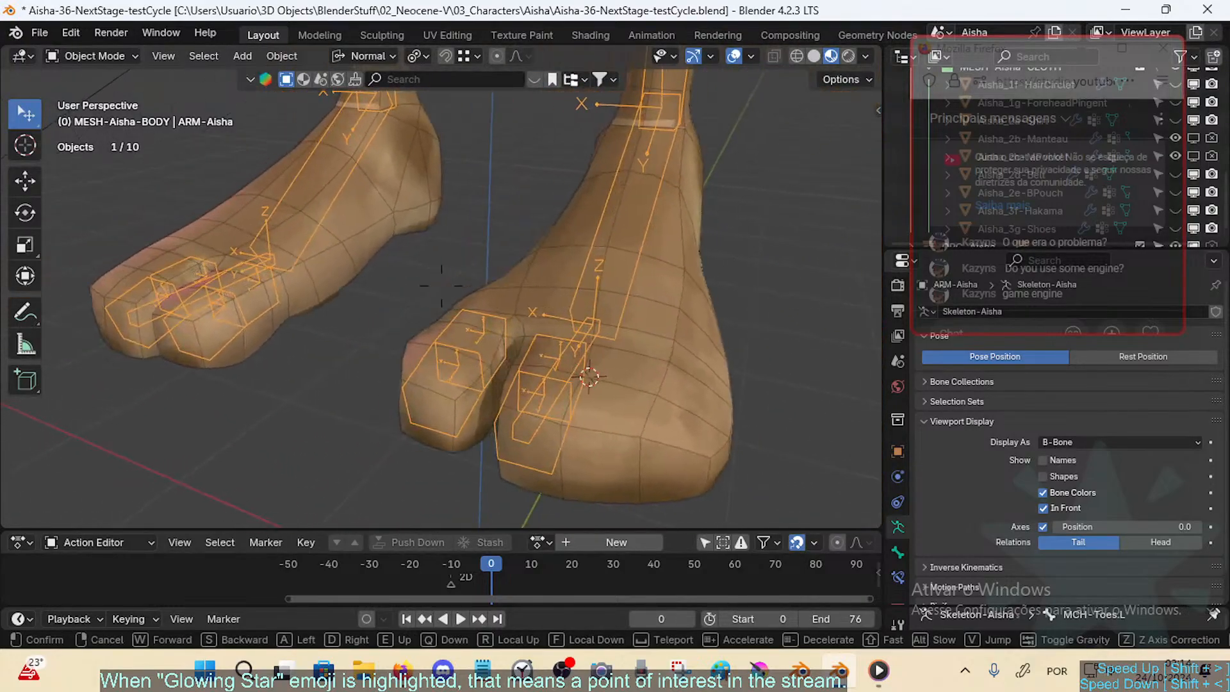
key("w")
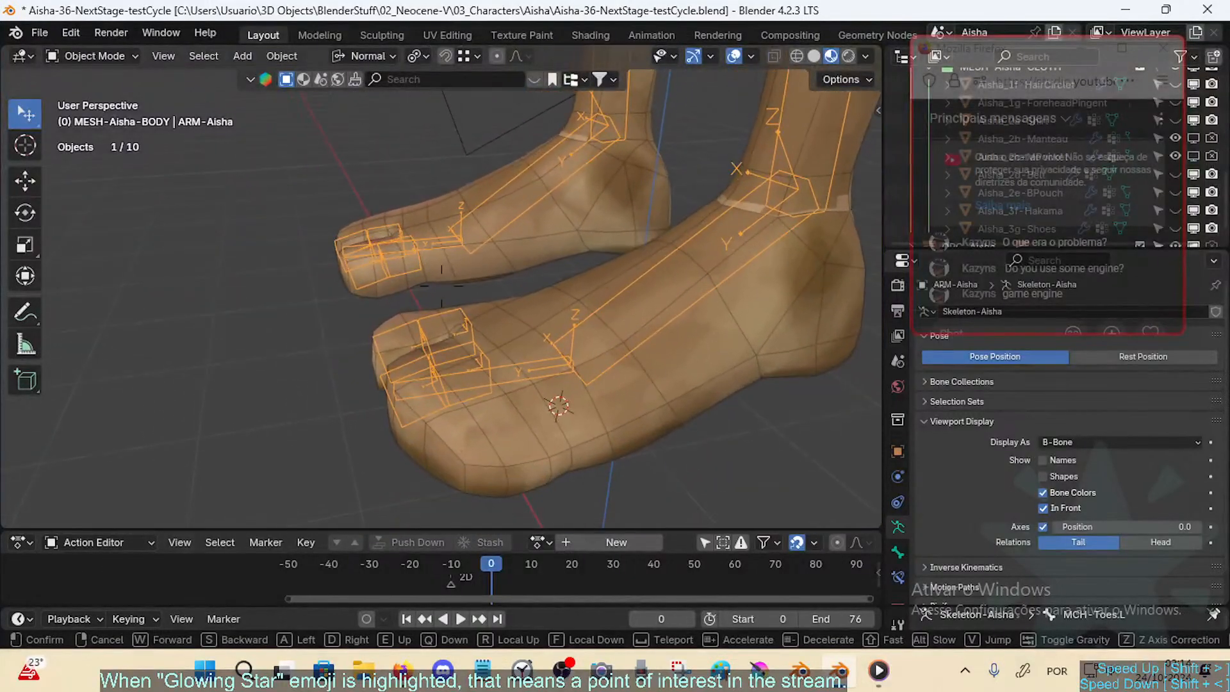
left_click(441, 286)
left_click(410, 329)
left_click(474, 344)
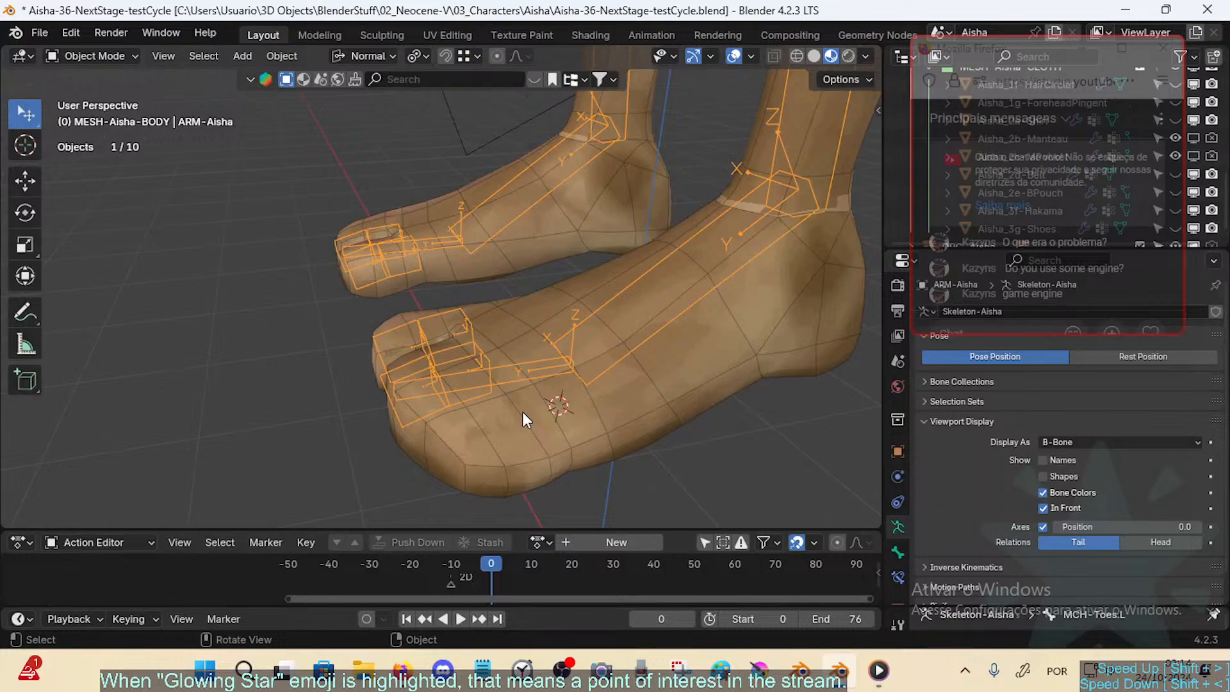
left_click(512, 432, "shift")
key("shift+grave")
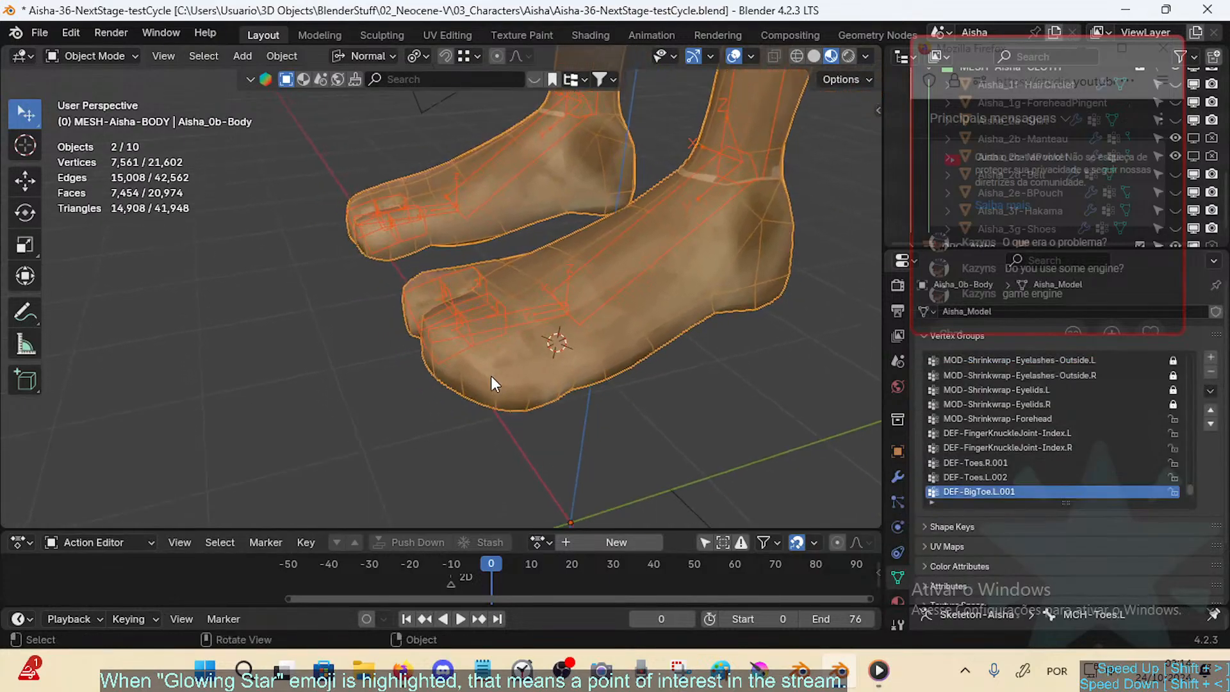
key("e")
left_click(468, 370)
key("alt+a")
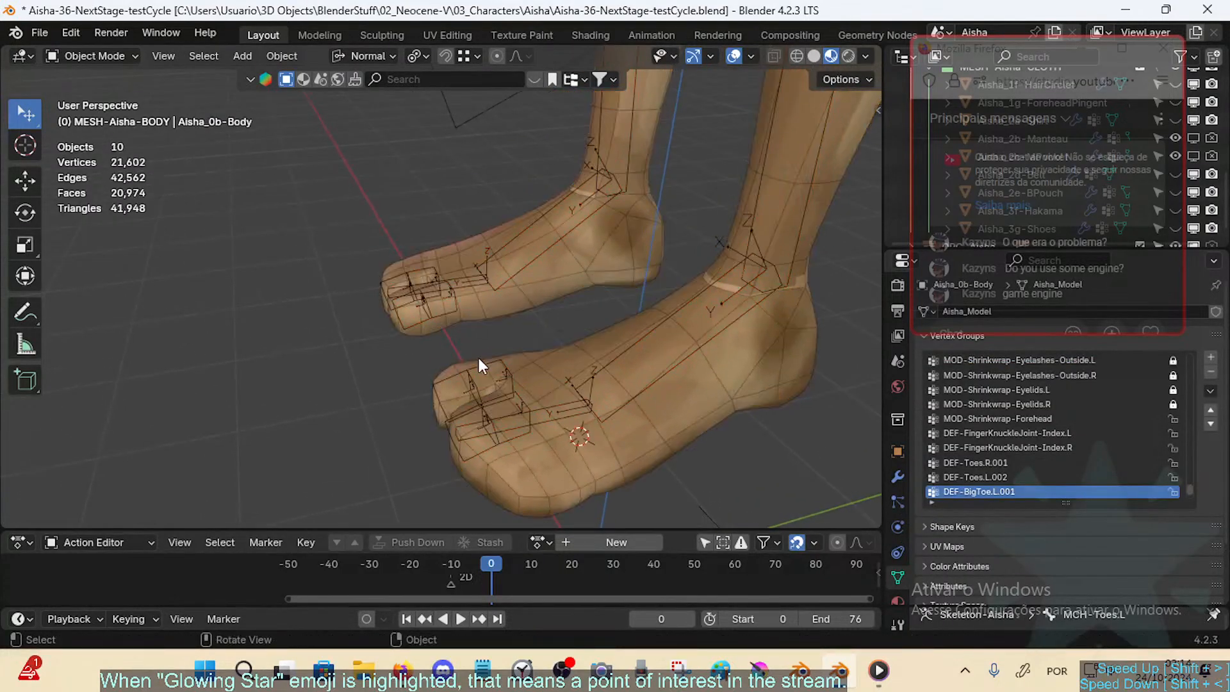
left_click(549, 392)
left_click(525, 358)
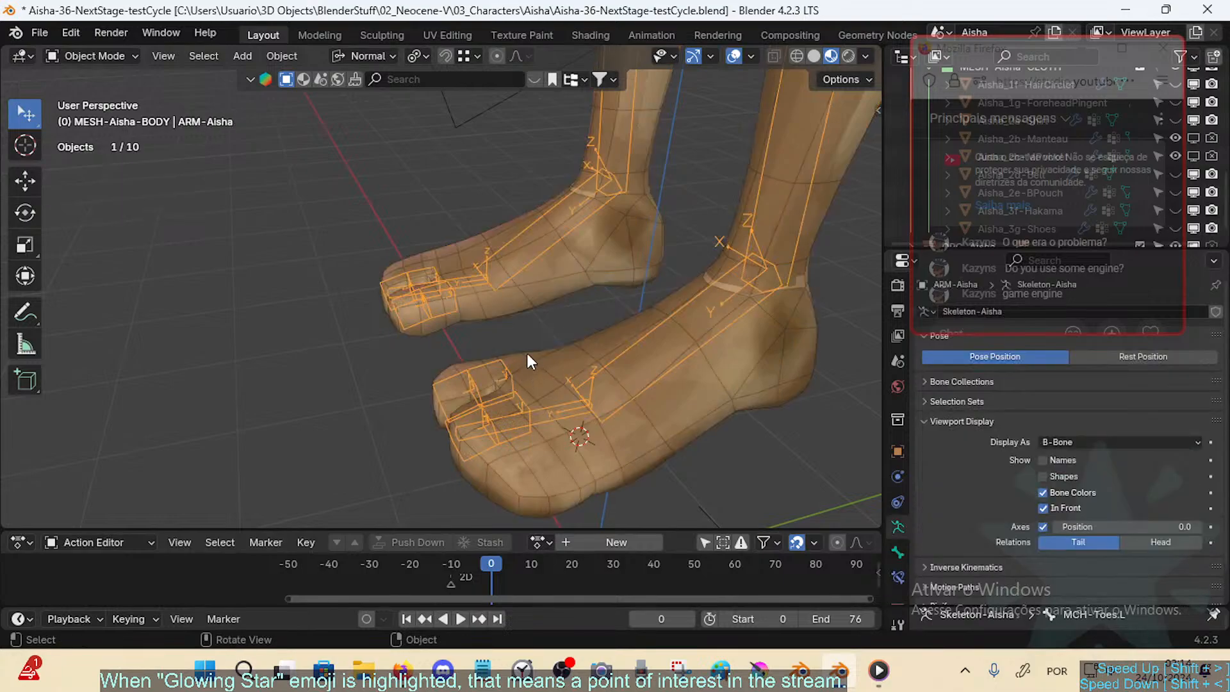
Step: Check the toes of both feet up close and select only the body mesh, leaving the armature deselected
key("shift+grave")
key("w")
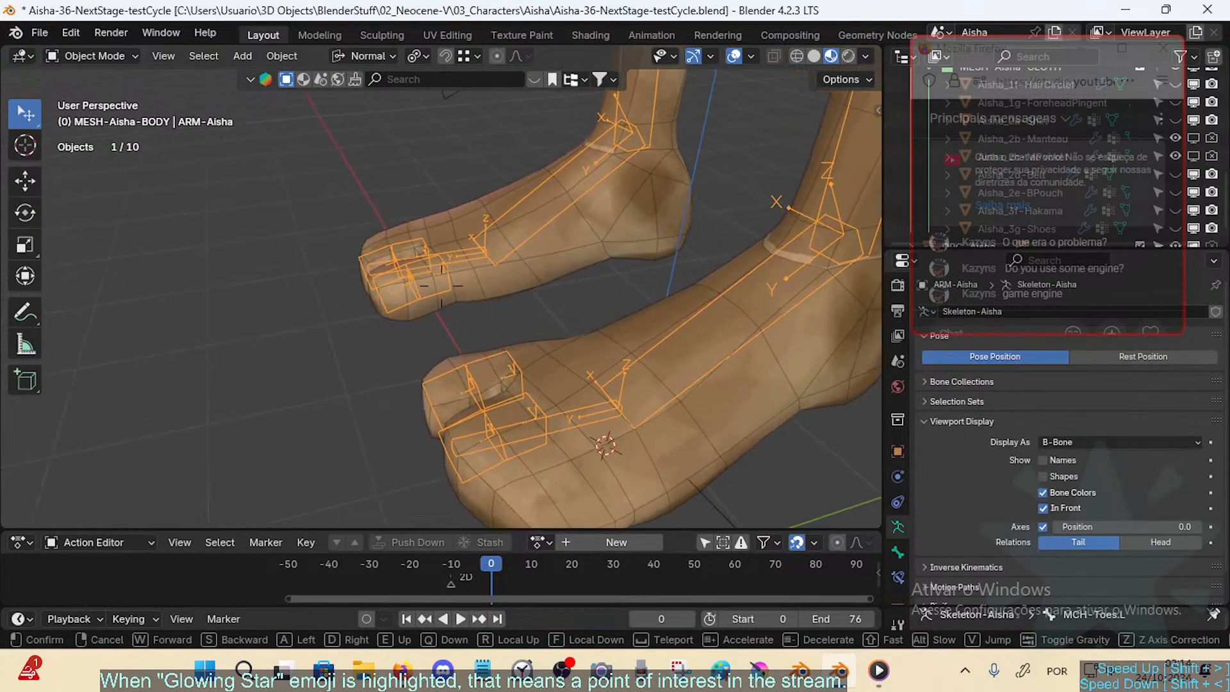
left_click(485, 314)
key("shift+grave")
key("w")
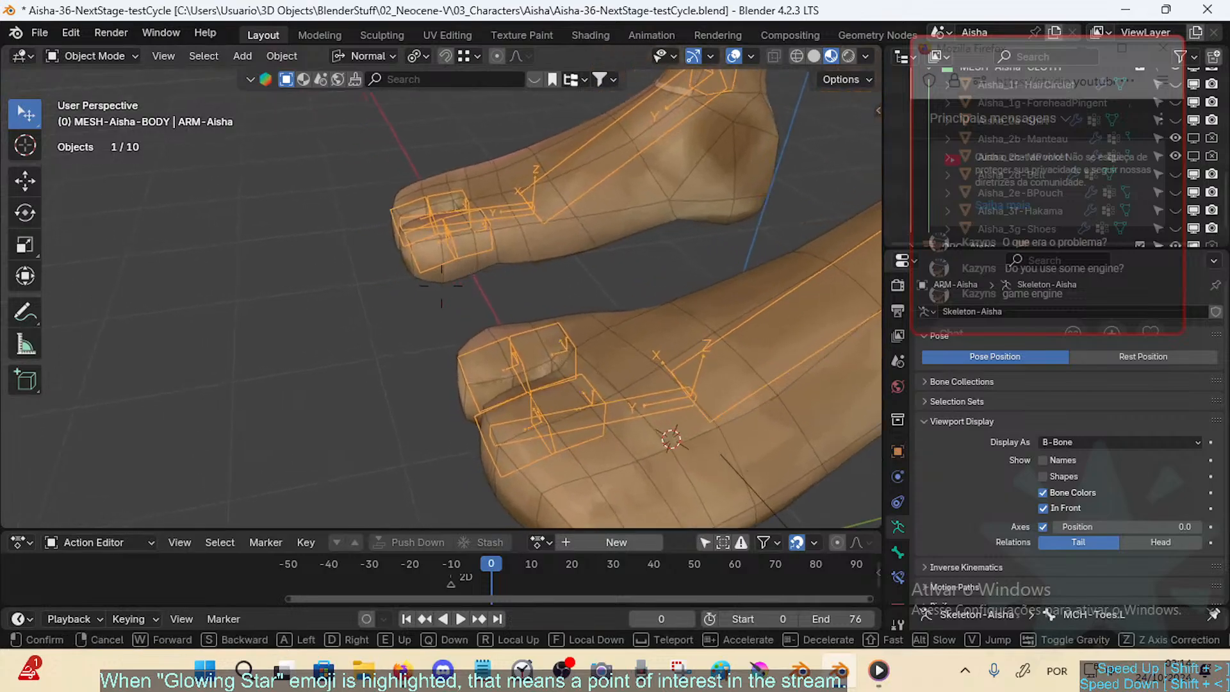
key("s")
left_click(498, 339)
key("alt+a")
left_click(500, 320)
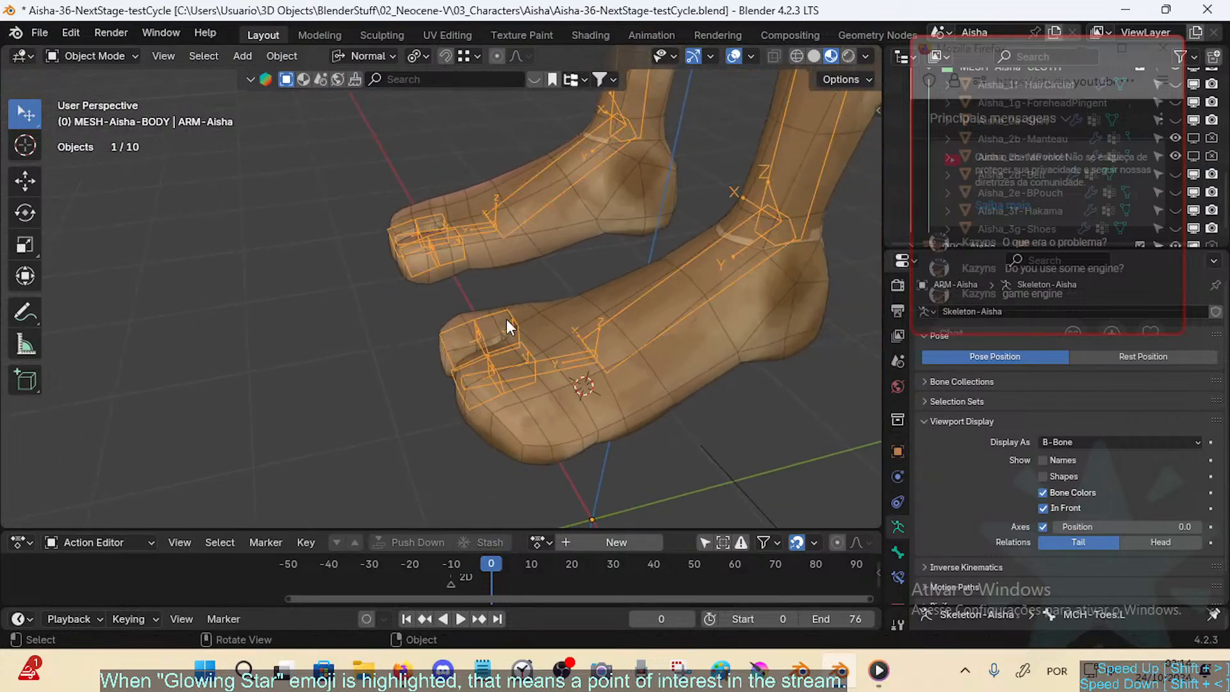
left_click(492, 319)
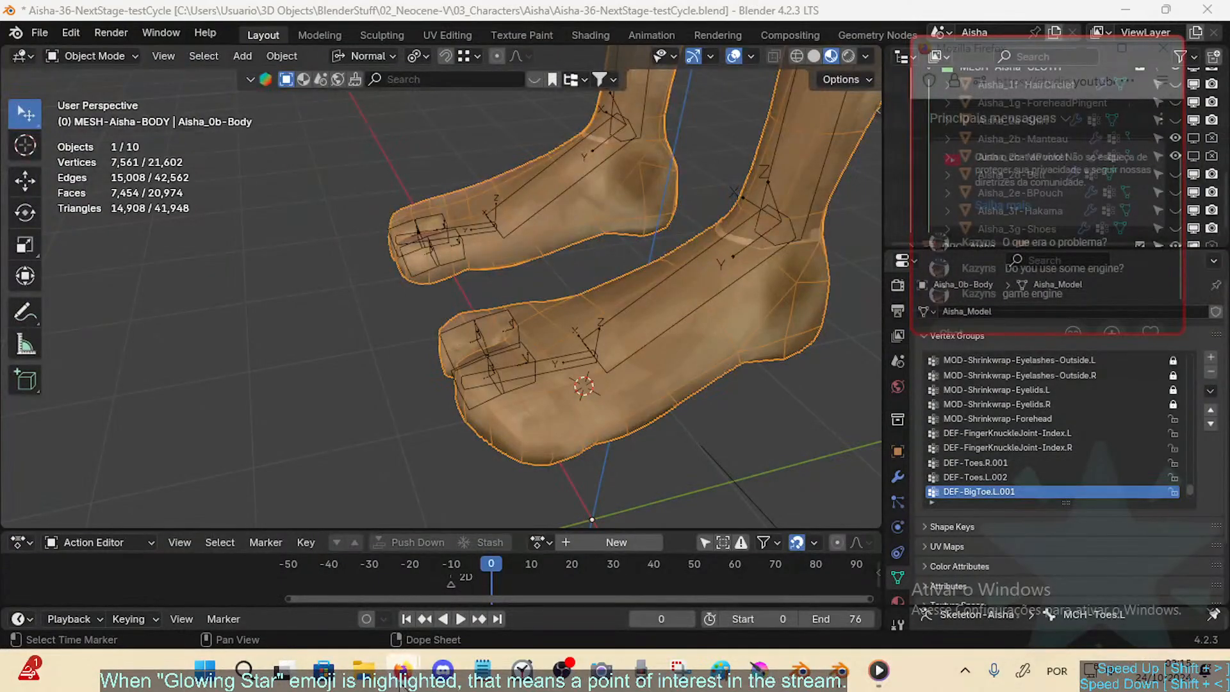
Step: Switch to Firefox and open YouTube in a new tab
left_click(383, 572)
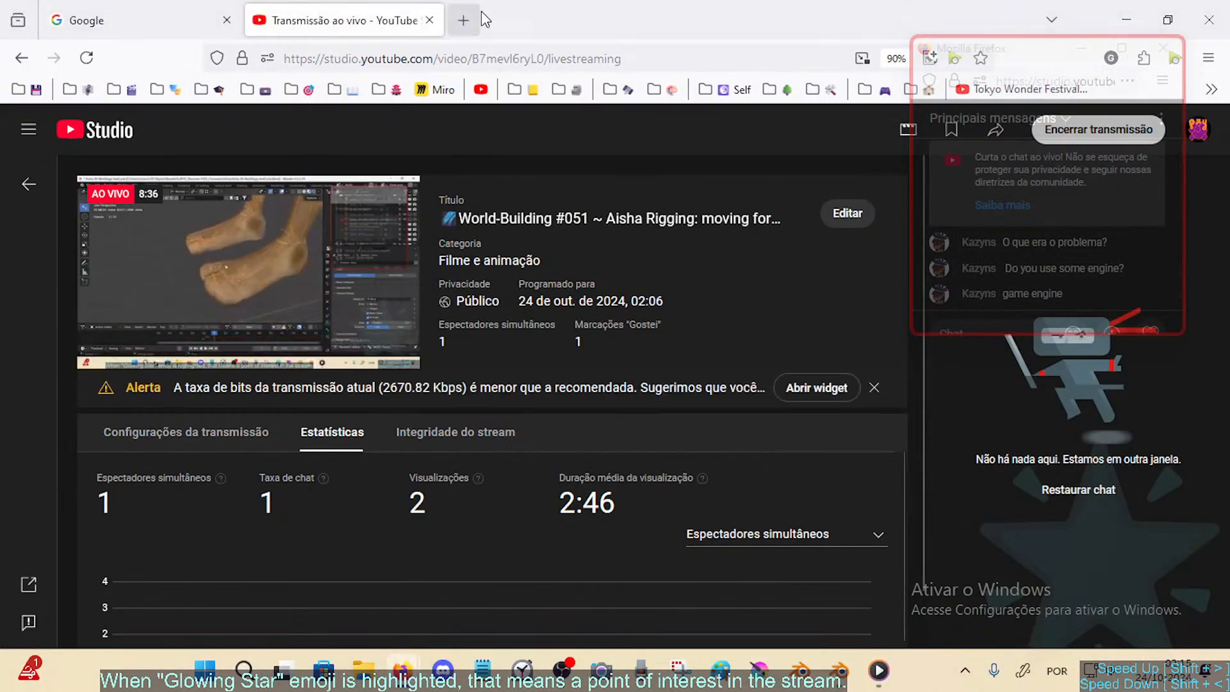
left_click(463, 20)
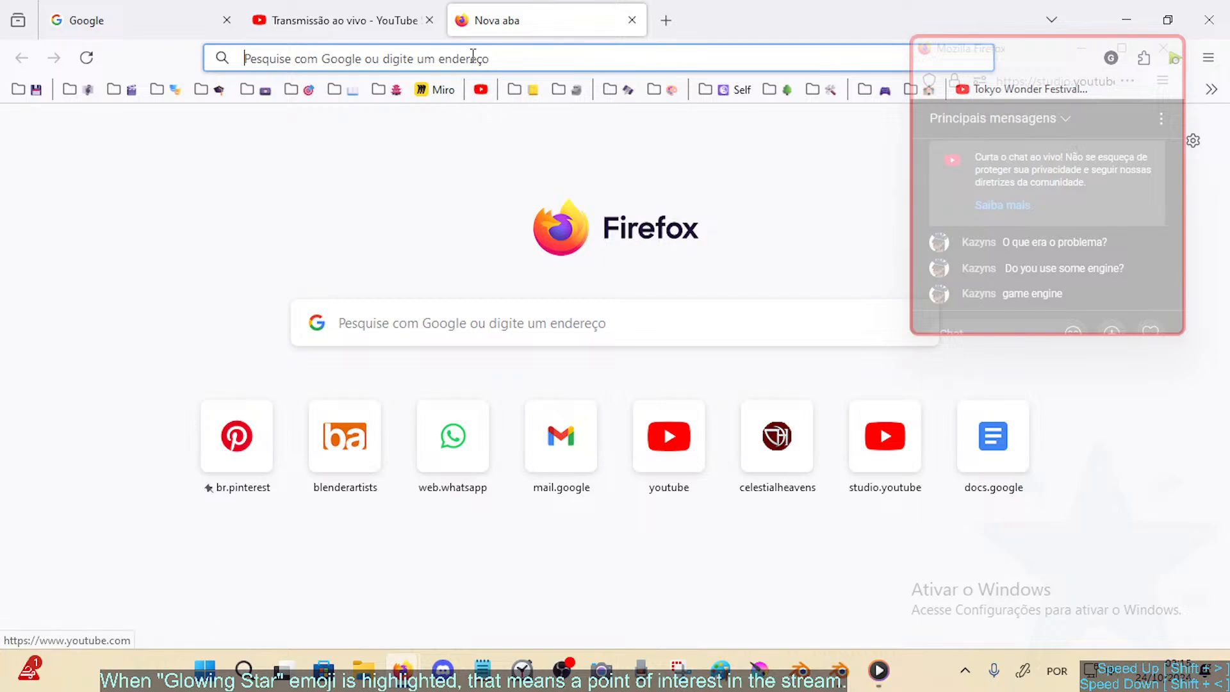
left_click(483, 89)
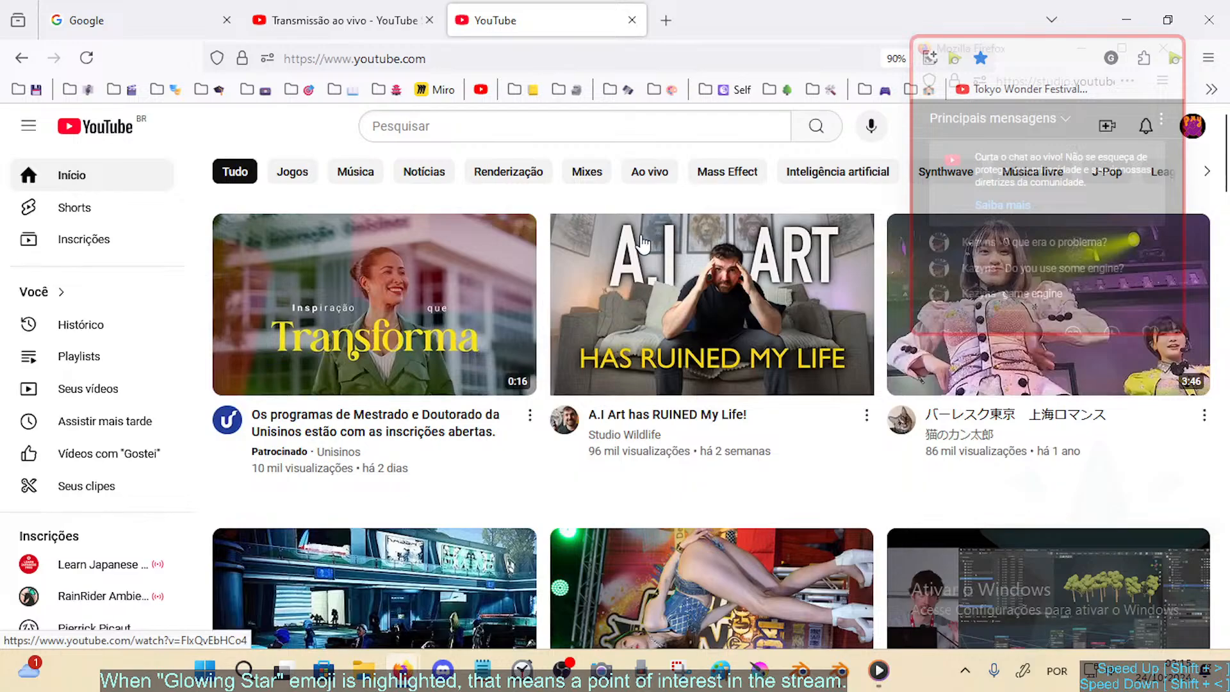
left_click(429, 124)
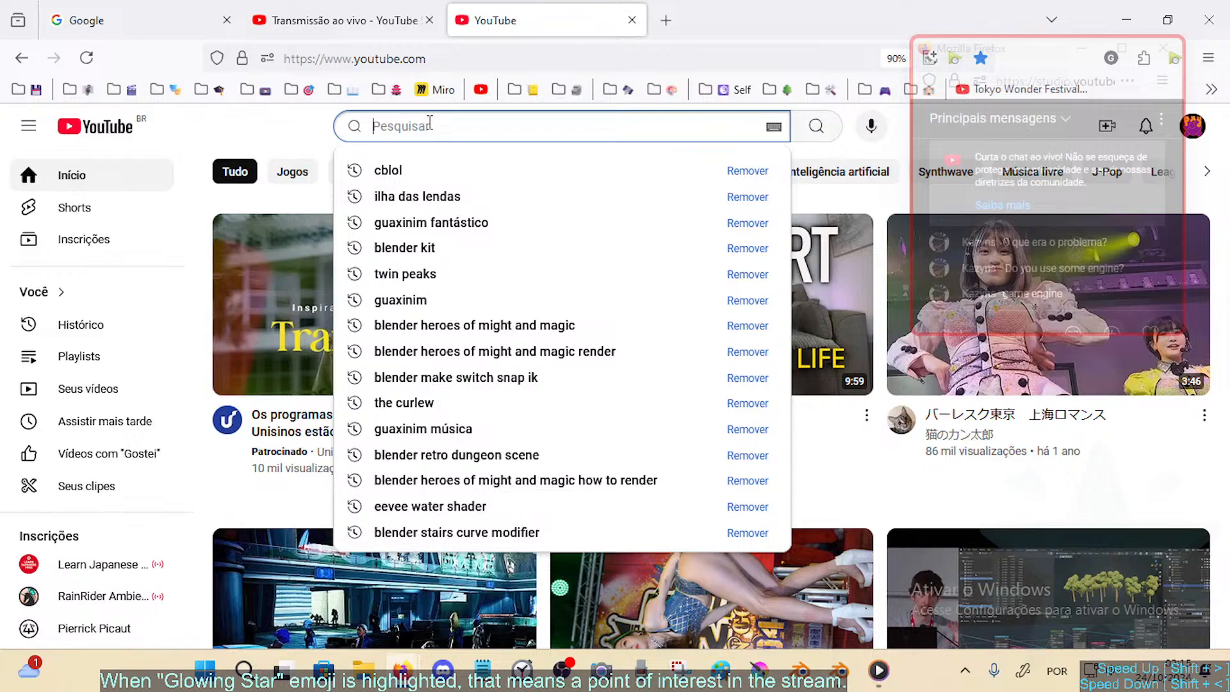
type("*Mario l")
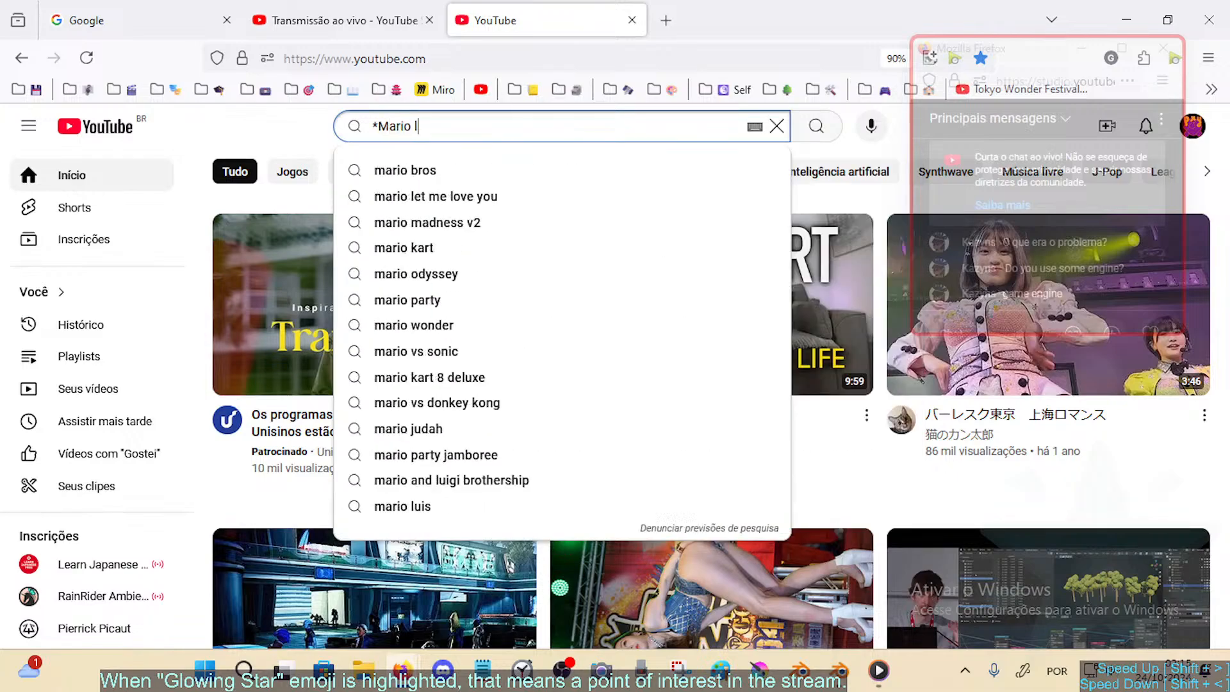
type("aions")
key("BackSpace")
key("BackSpace")
key("BackSpace")
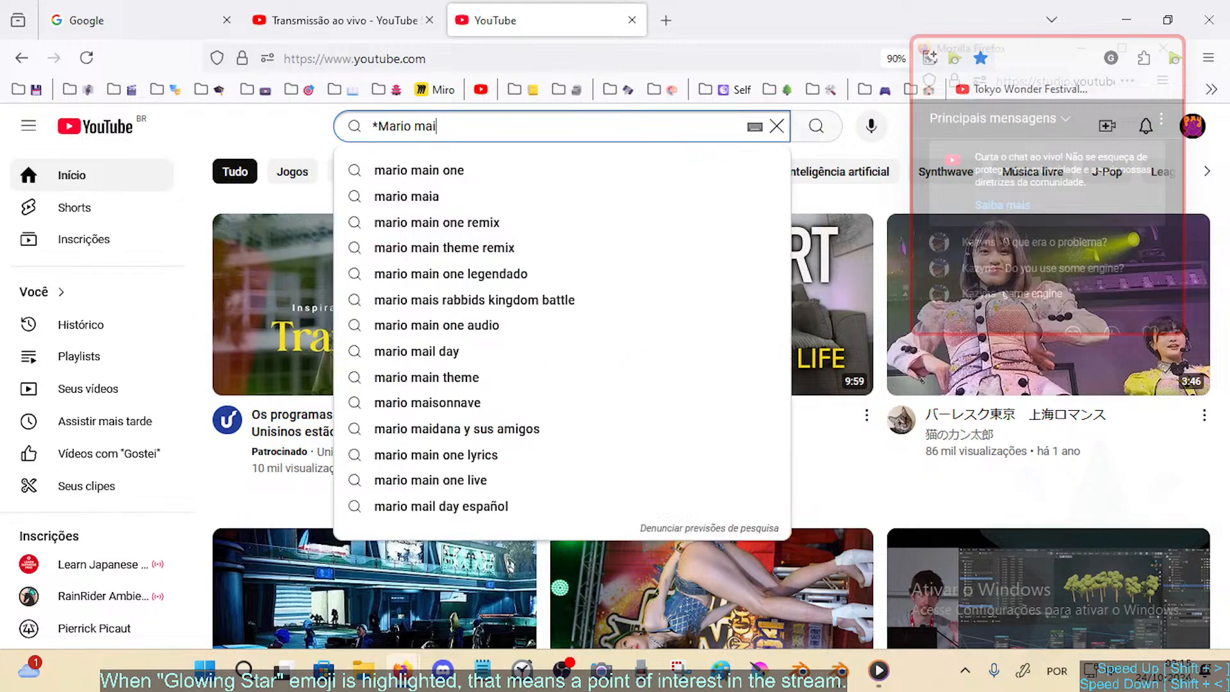
key("ctrl+a")
type("*Mario")
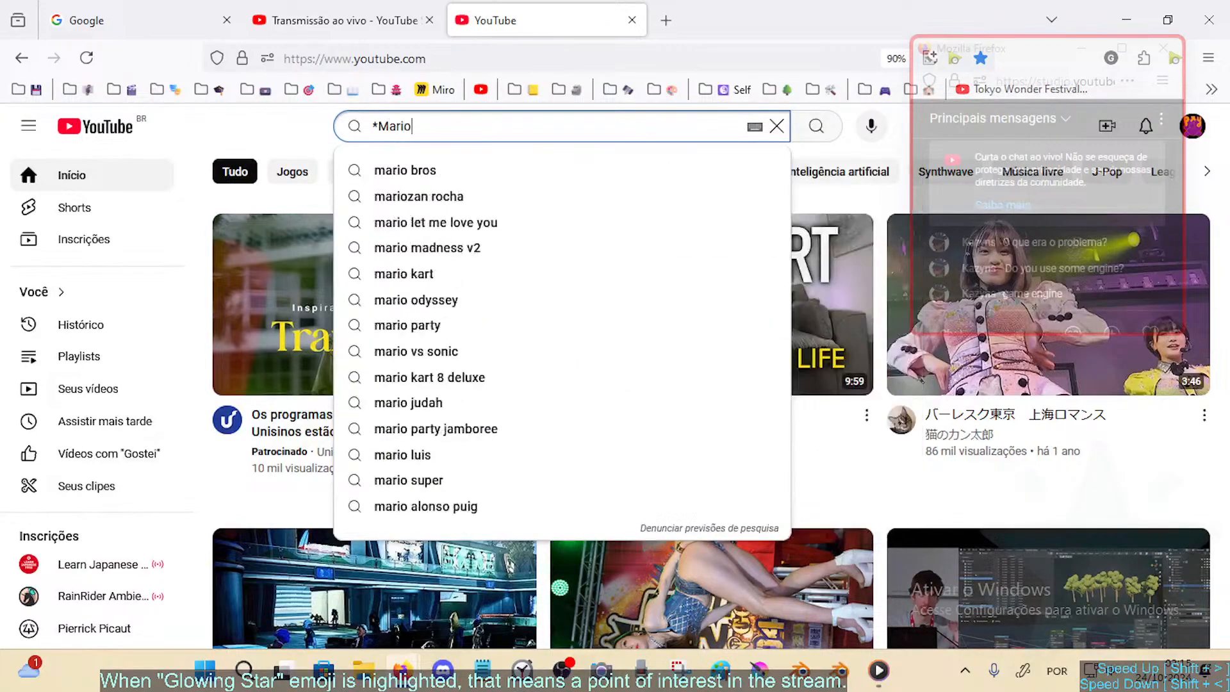
type(" mansion")
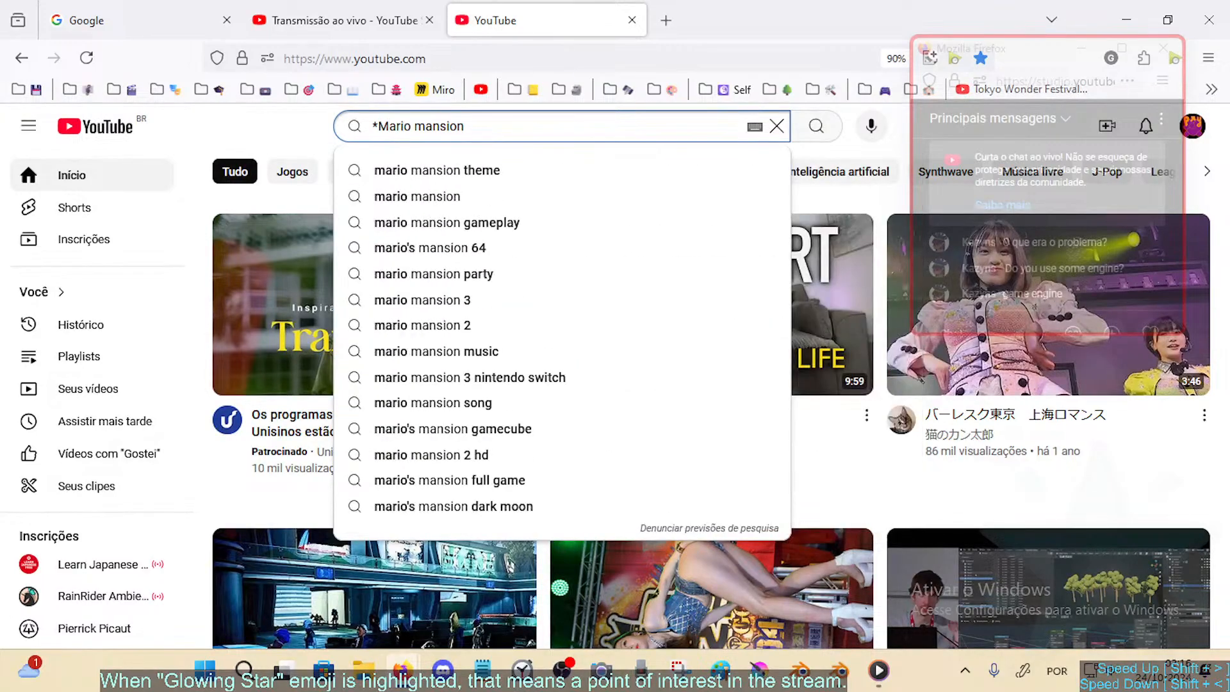
key("shift+Home")
key("shift+Right")
type("Lu")
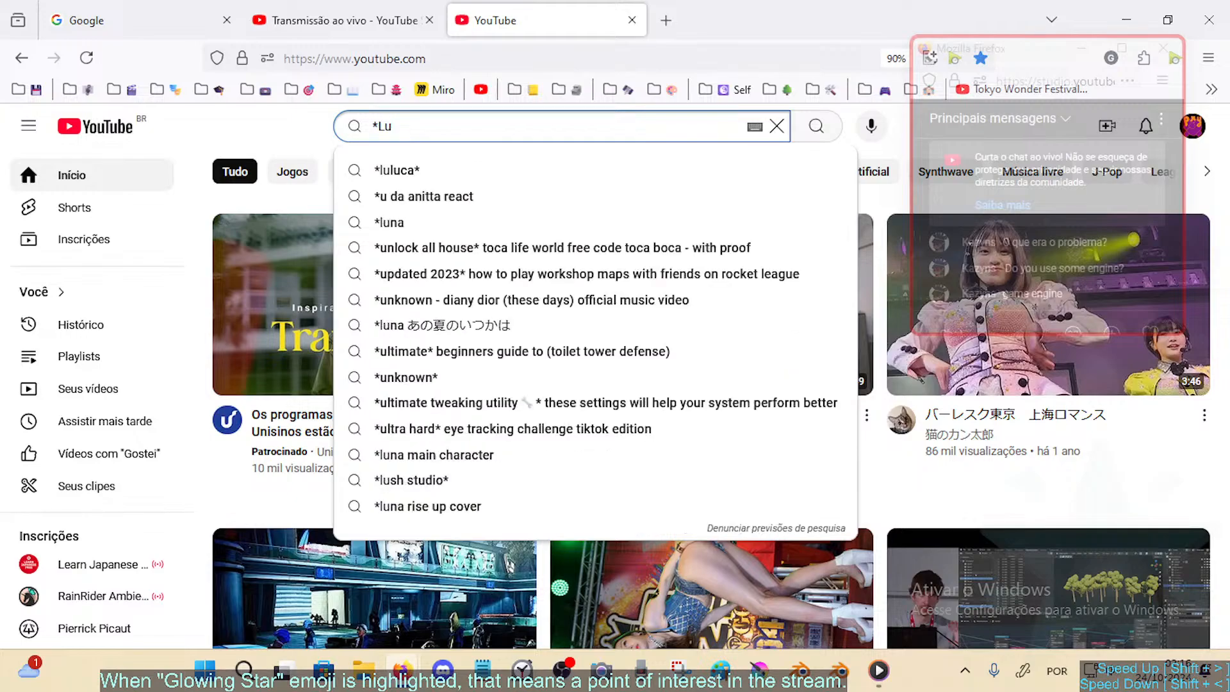
key("BackSpace")
key("BackSpace")
type("Luidgi")
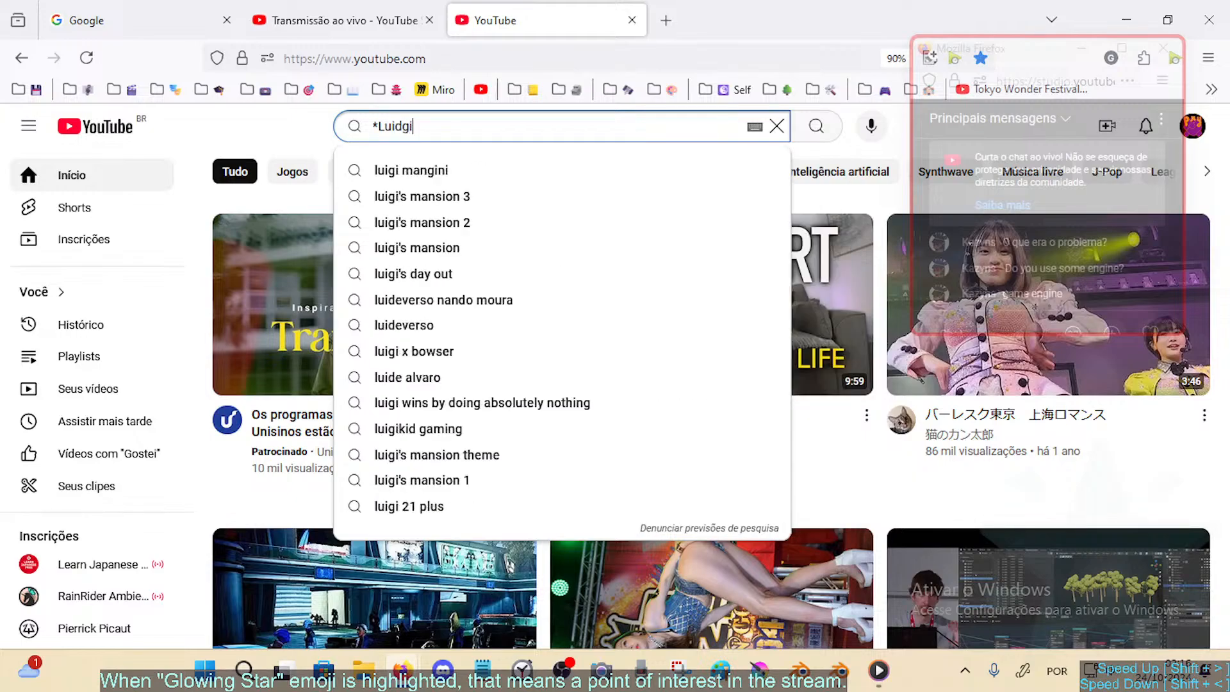
key("BackSpace")
key("BackSpace")
key("BackSpace")
type("gi man")
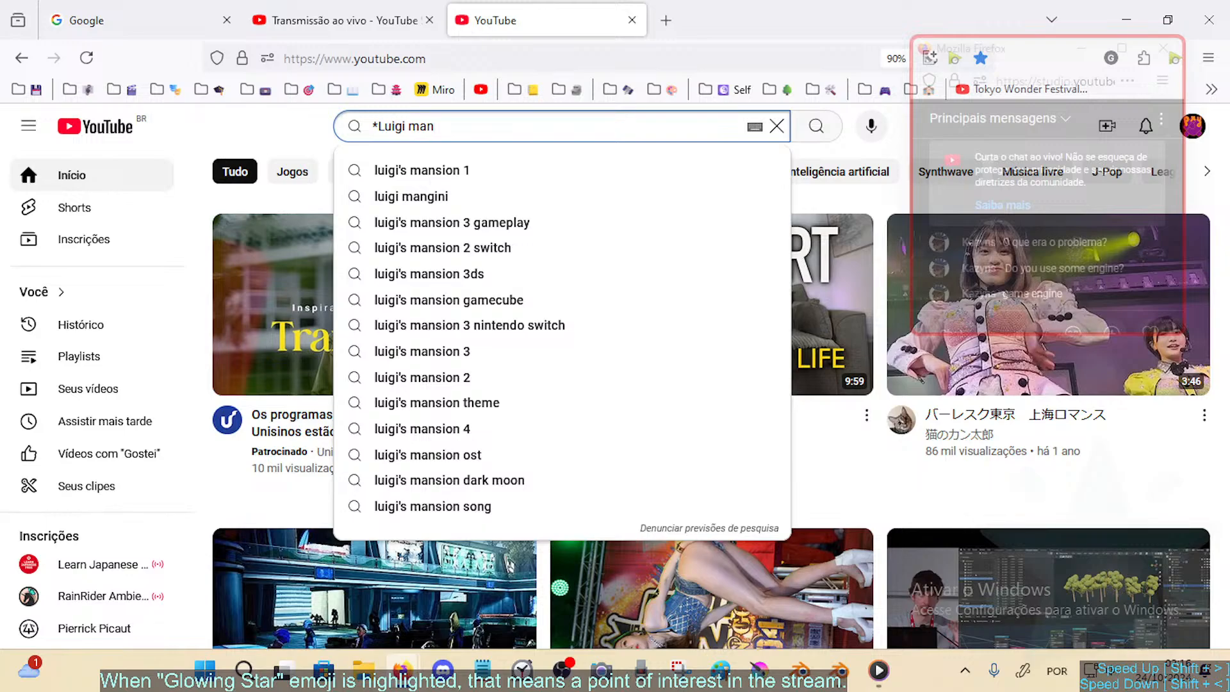
type("sion")
key("ctrl+a")
key("BackSpace")
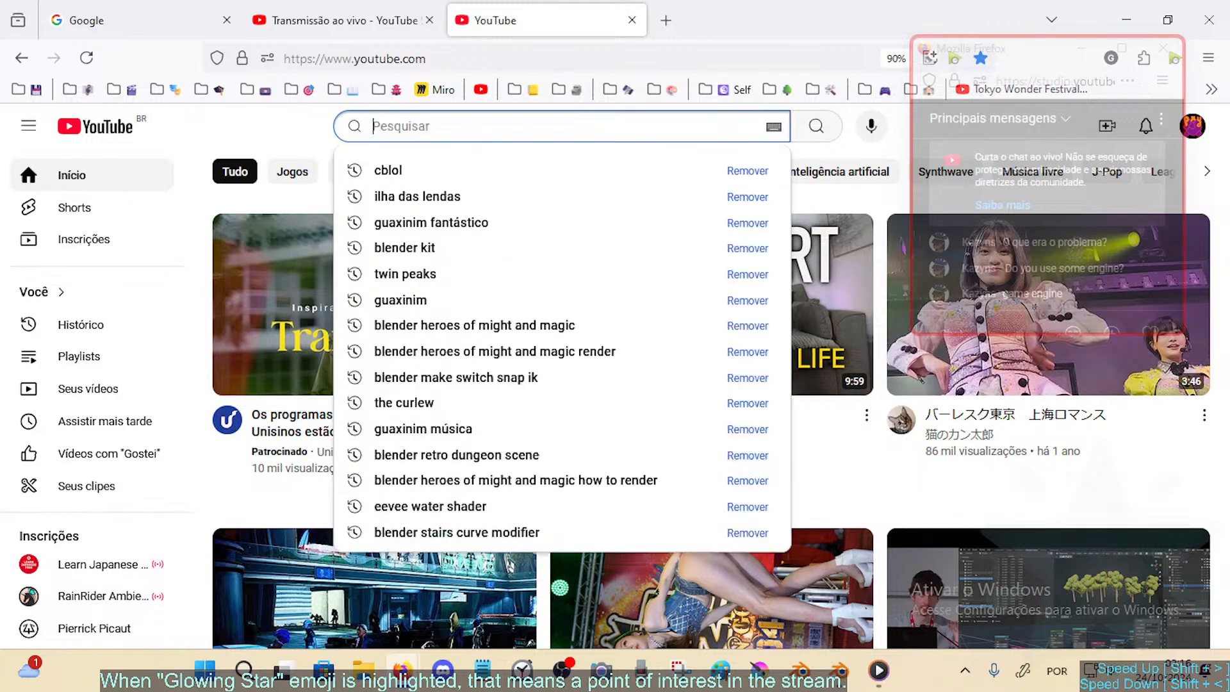
Step: Search YouTube for "luigi mansion 1"
type("luigi mansion ")
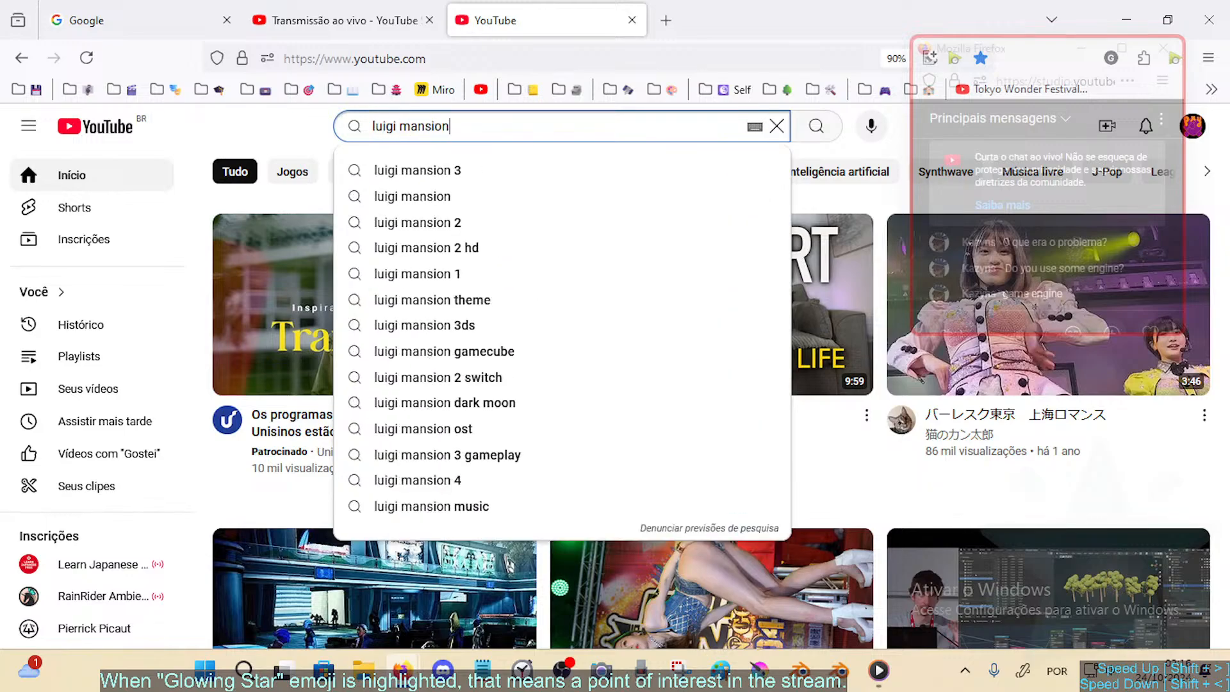
type("1")
key("Return")
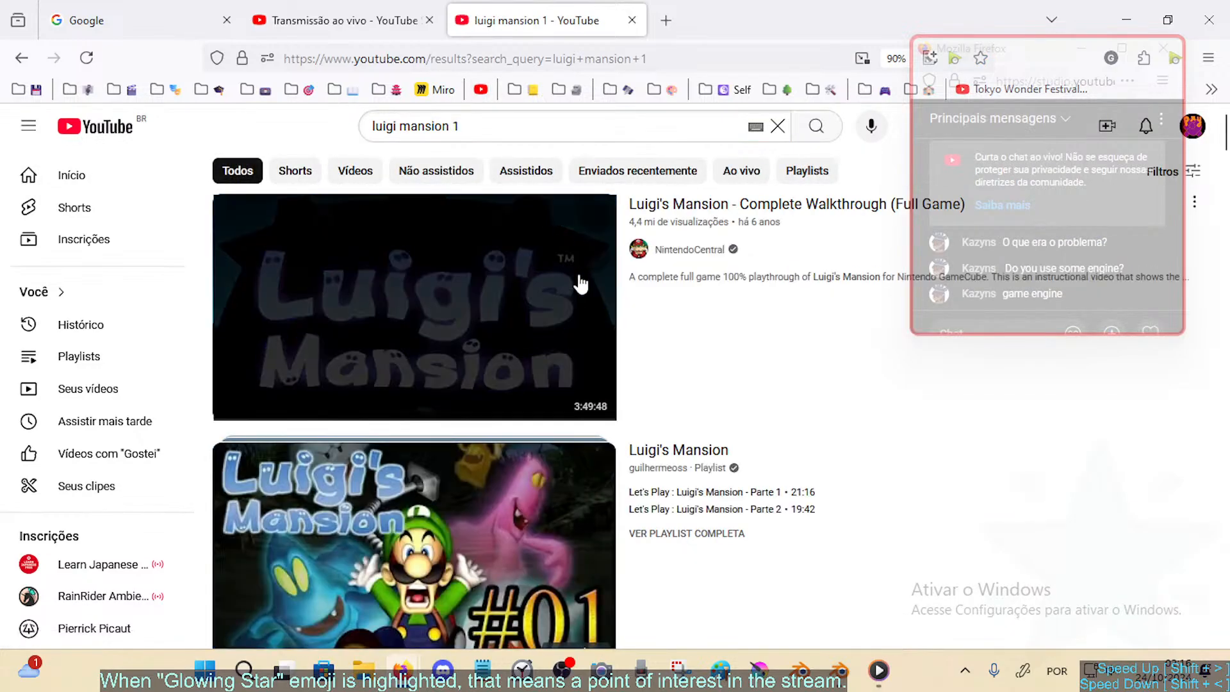
Step: Browse the search results for a suitable video about the first Luigi's Mansion game
scroll(536, 429, "down", 10)
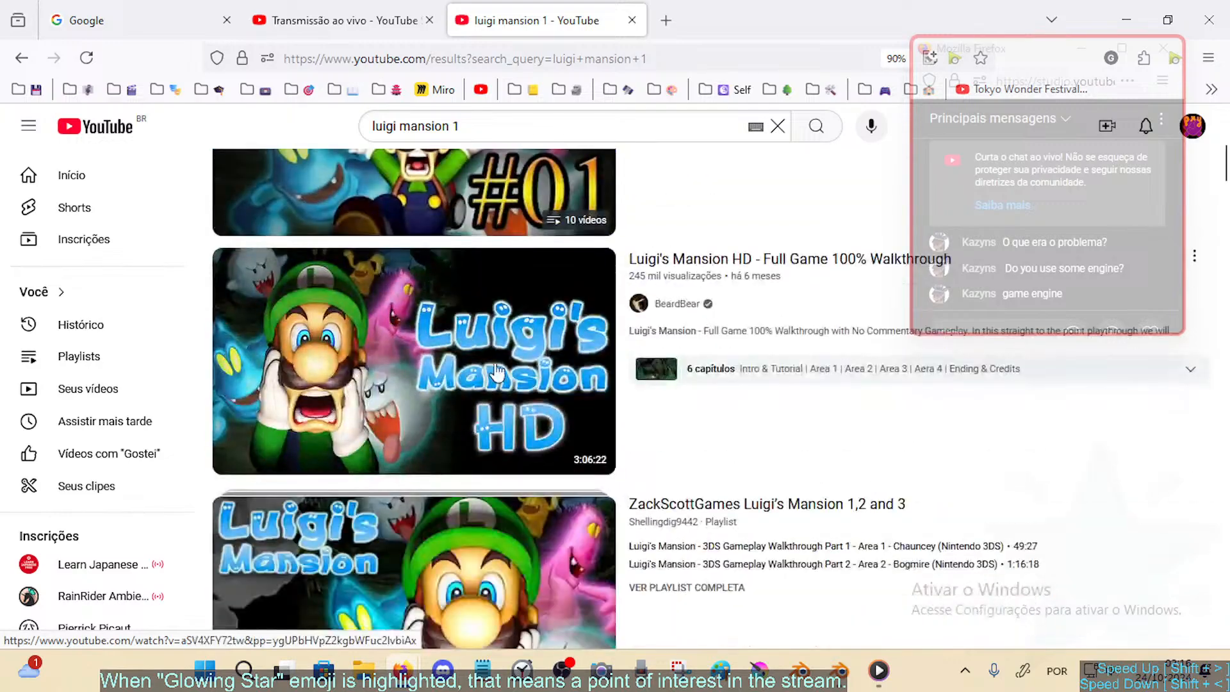
scroll(493, 385, "down", 10)
scroll(837, 417, "up", 5)
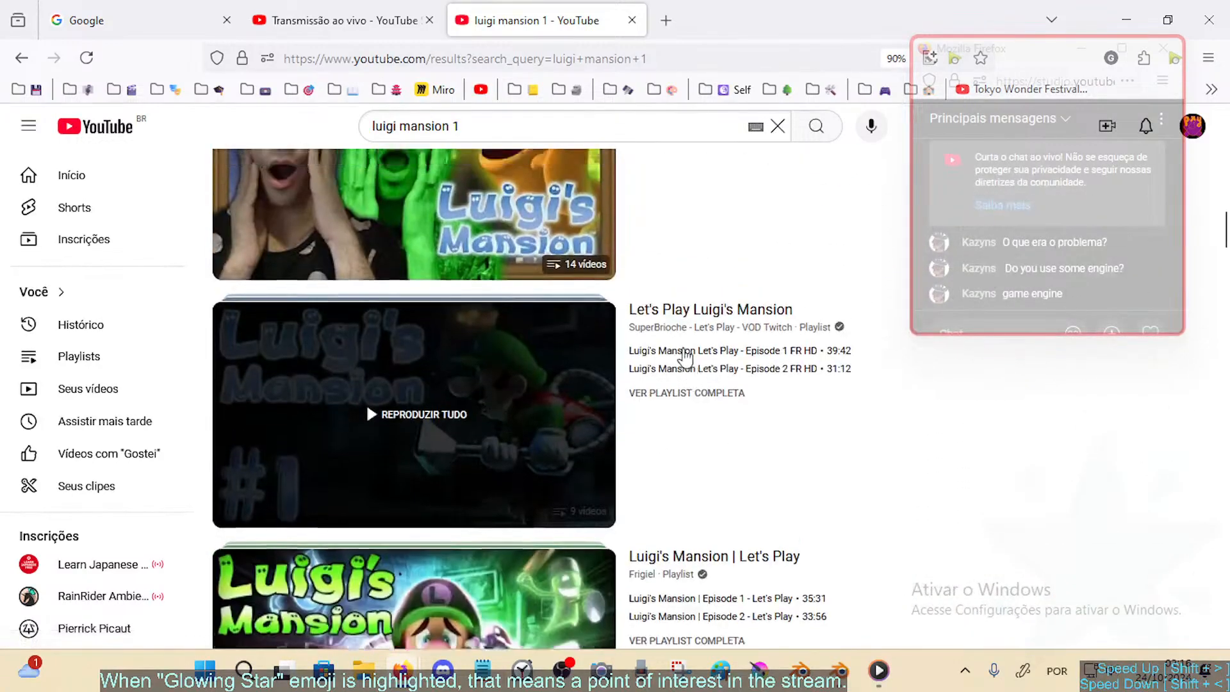
scroll(838, 416, "down", 15)
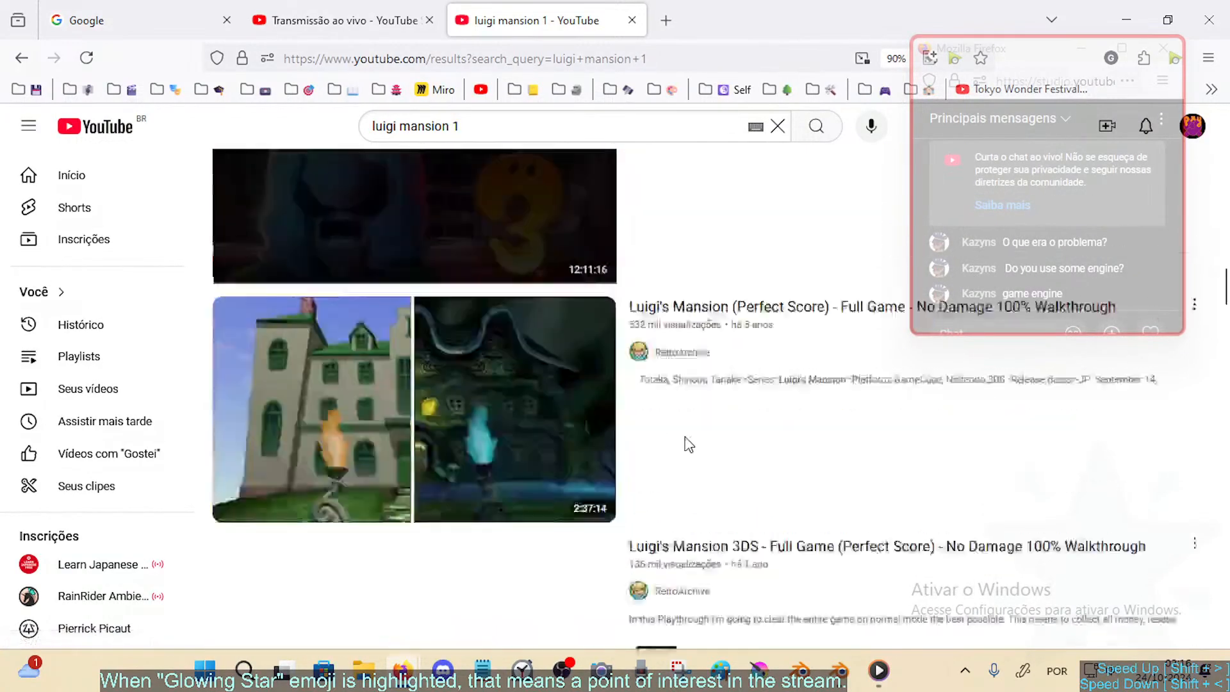
scroll(693, 444, "down", 15)
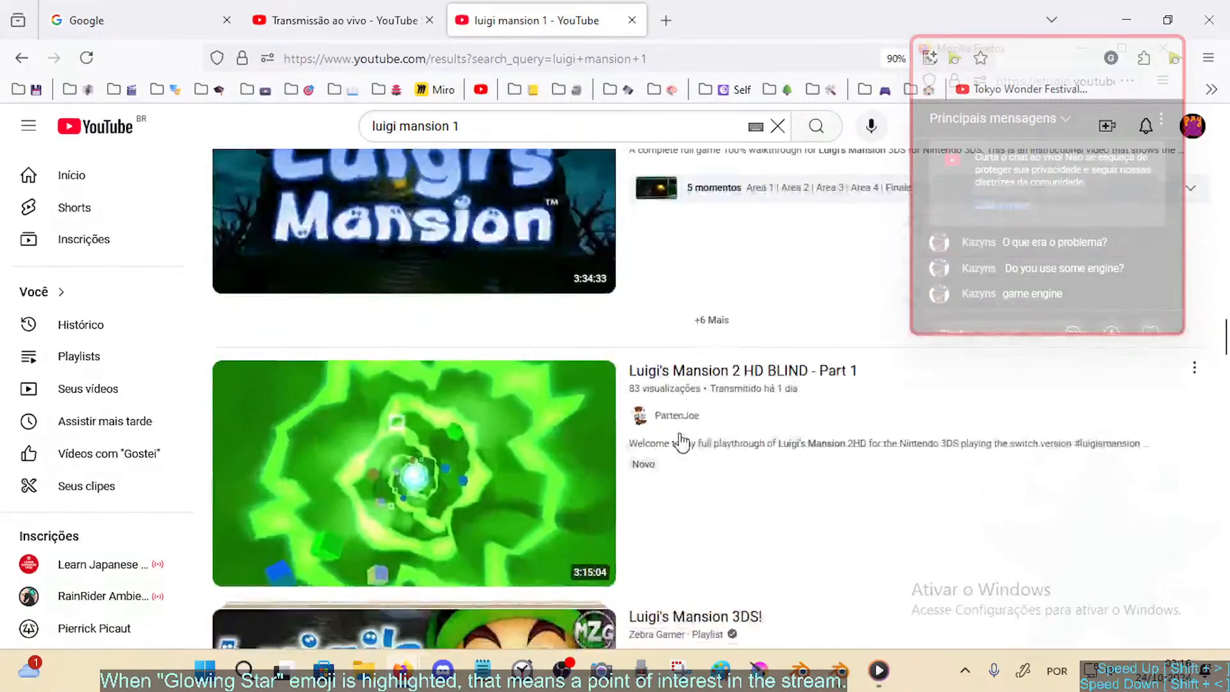
scroll(682, 441, "up", 5)
scroll(615, 415, "down", 10)
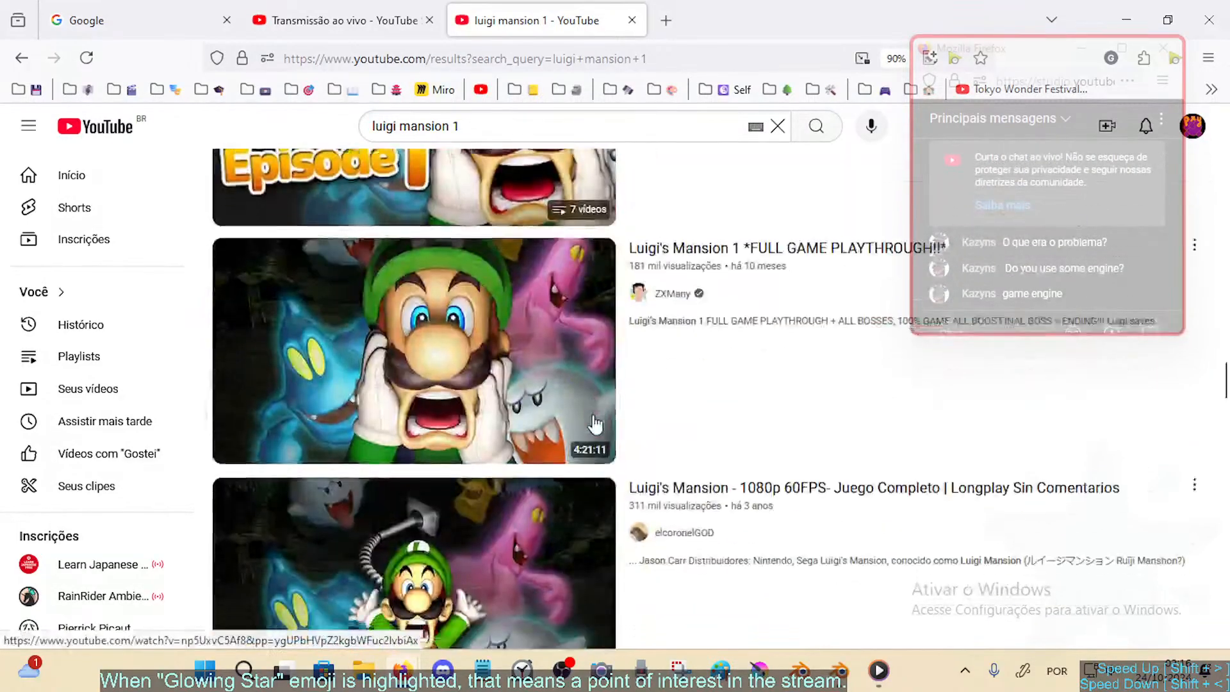
scroll(691, 436, "down", 10)
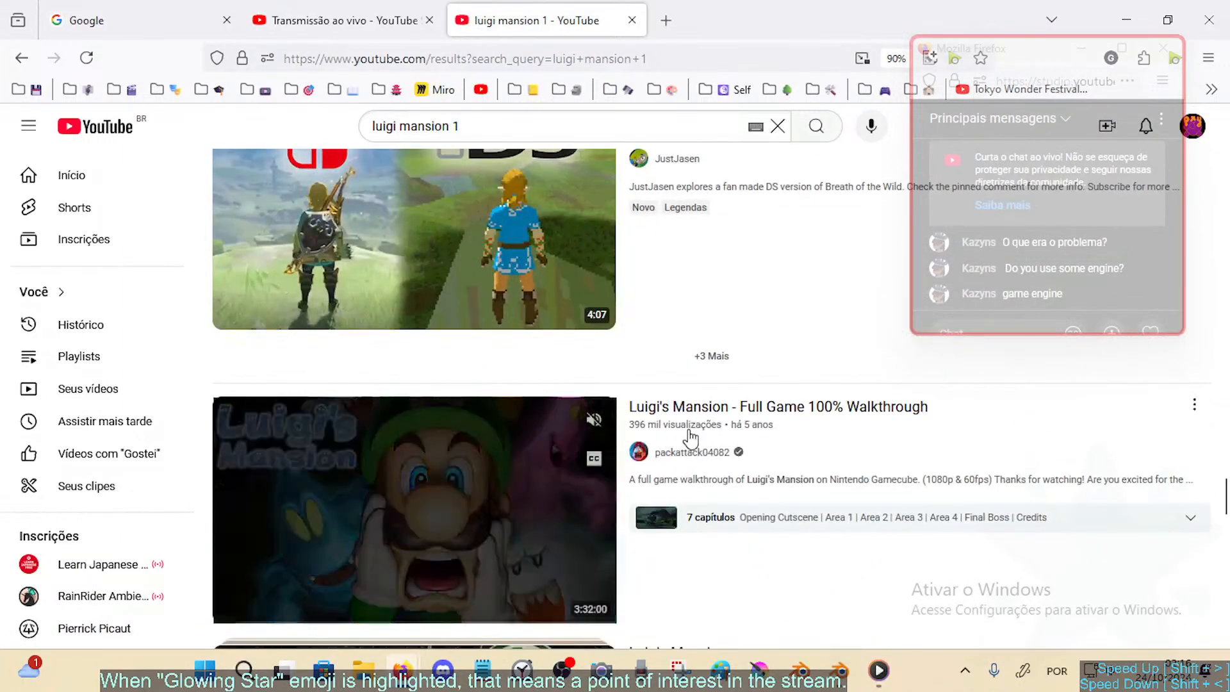
scroll(690, 439, "up", 10)
scroll(617, 366, "up", 10)
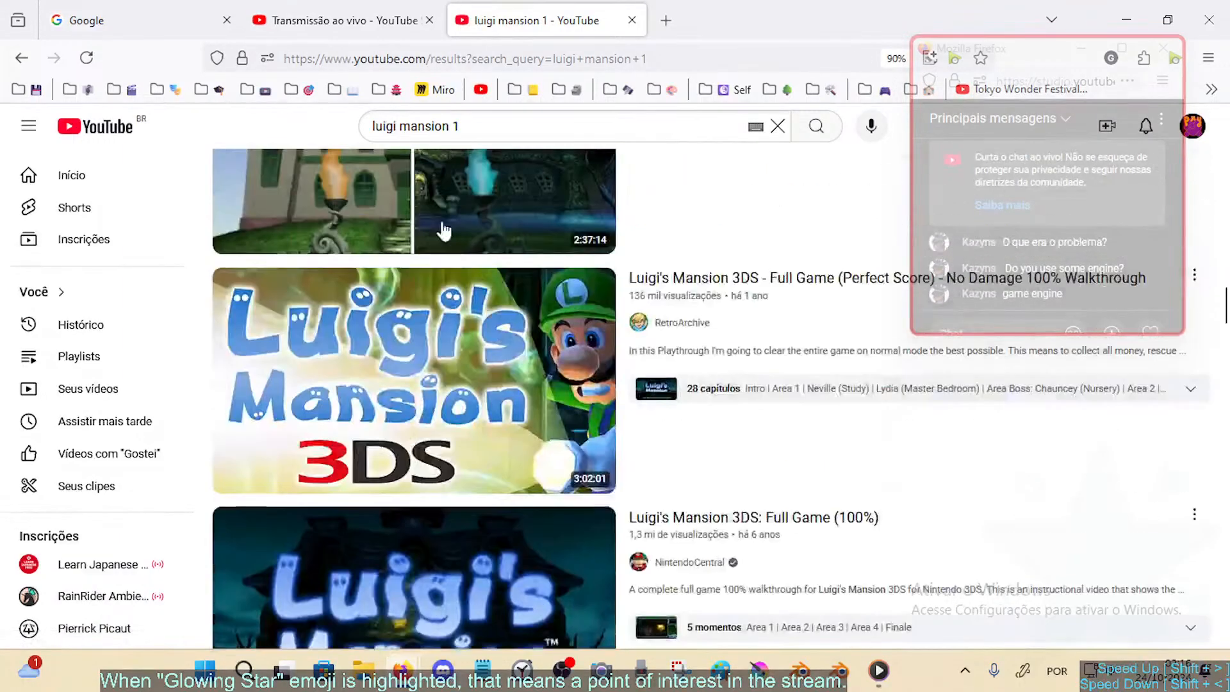
Step: Search YouTube for "luigi mansion narrative game youtube"
left_click(486, 123)
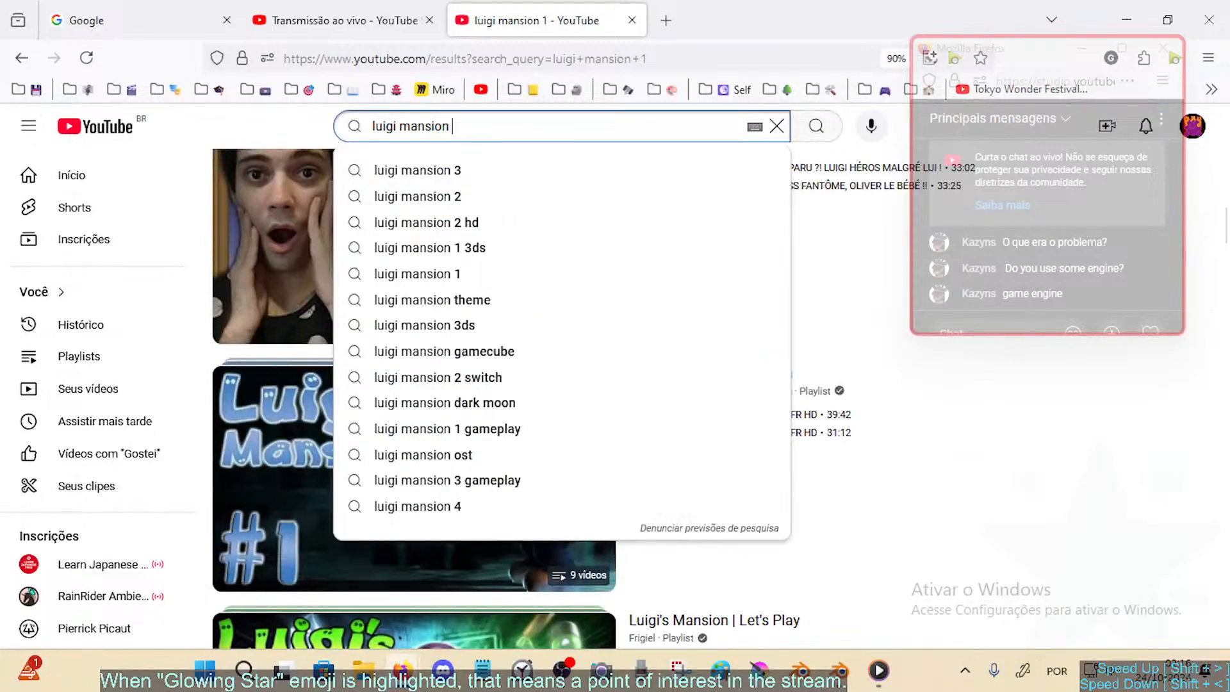
type("narati")
key("BackSpace")
type("ra")
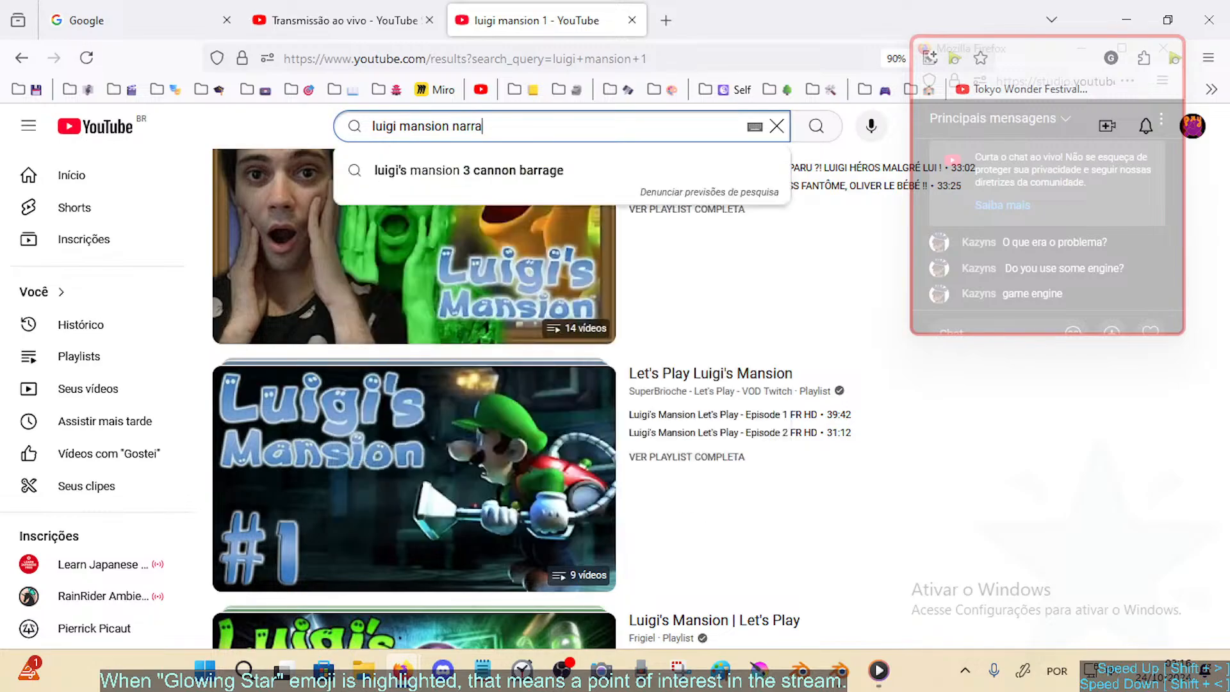
type("tive game youtube")
key("Return")
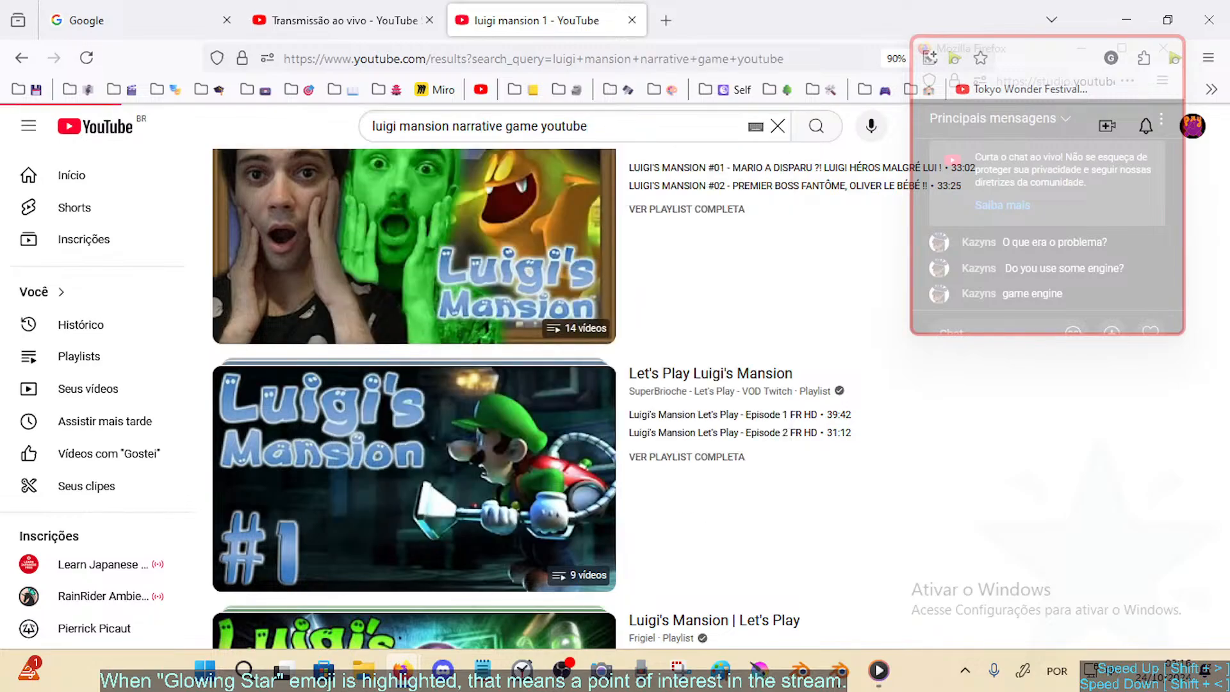
Step: Look through the search results for a narrated Luigi's Mansion game video
scroll(690, 321, "down", 9)
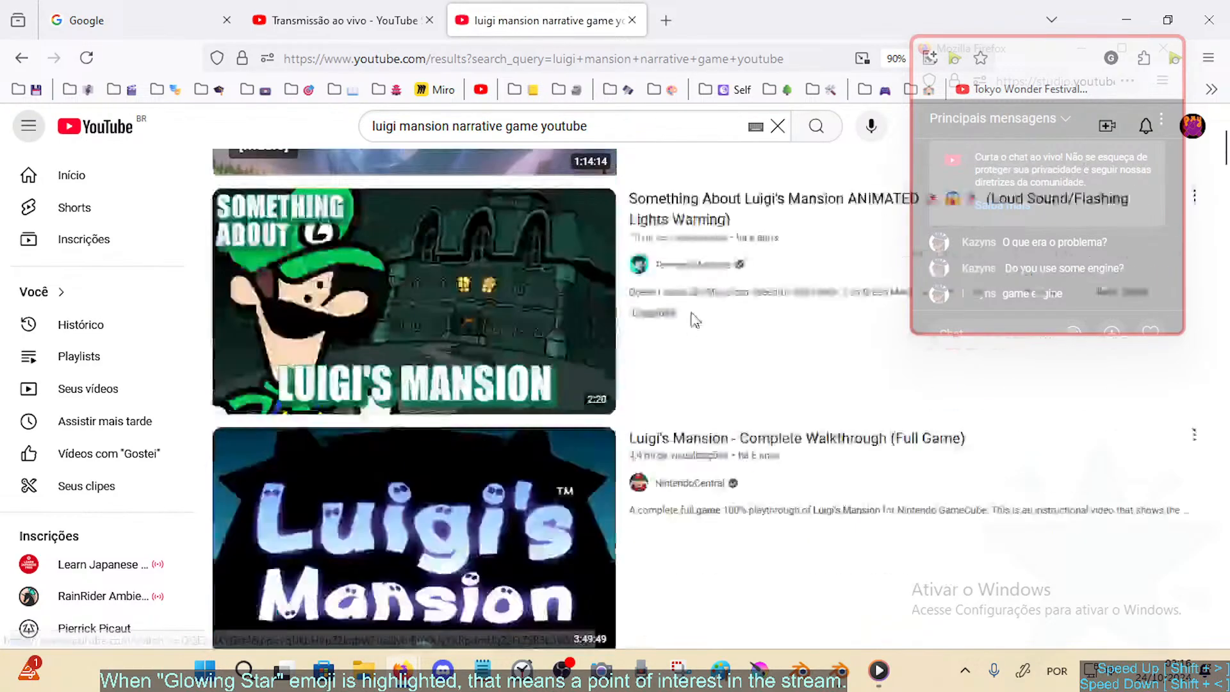
scroll(687, 349, "down", 6)
scroll(687, 355, "down", 16)
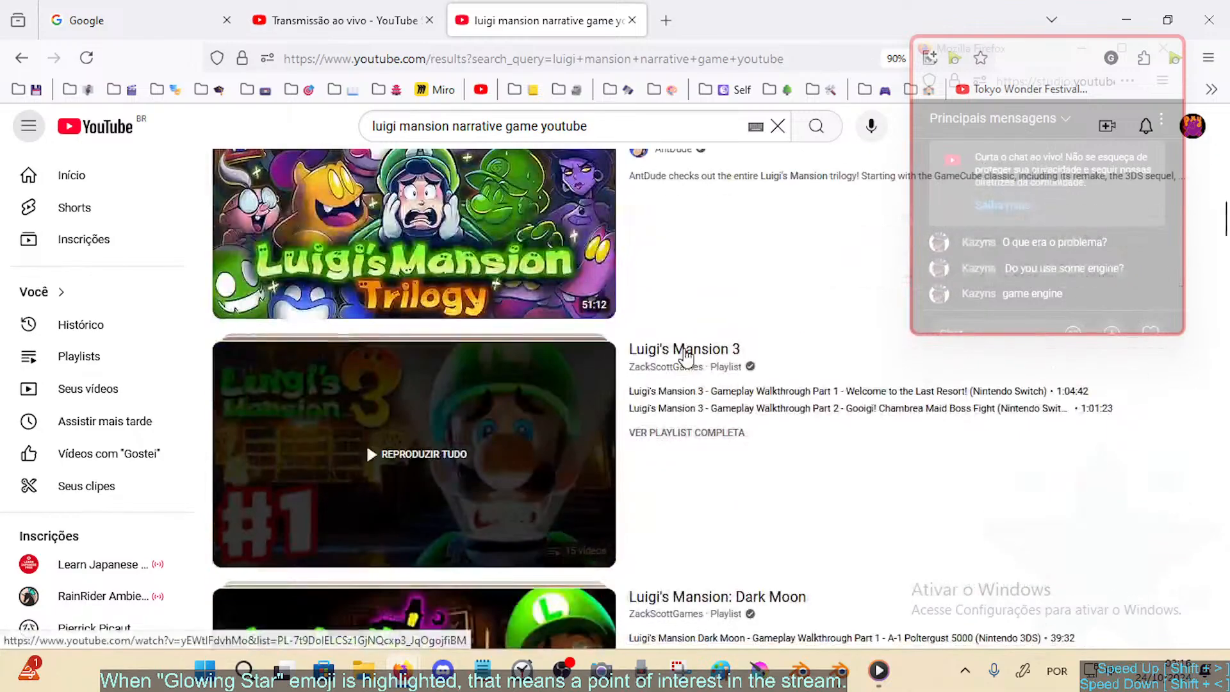
scroll(684, 352, "down", 12)
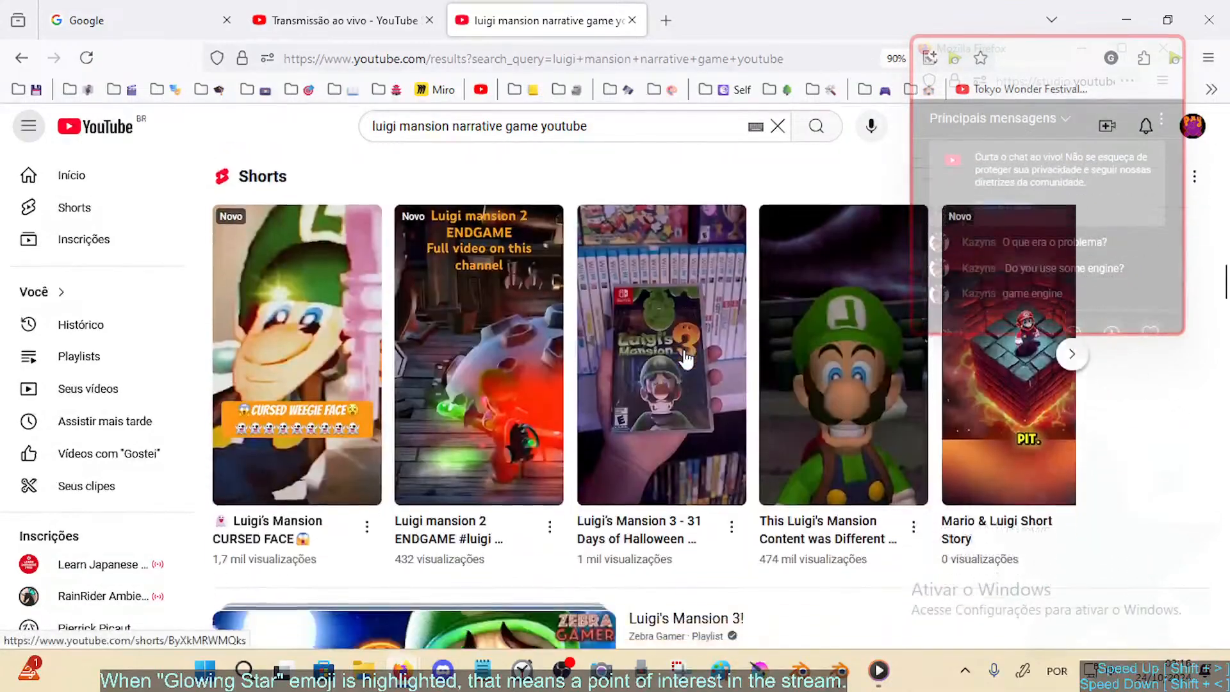
scroll(715, 427, "down", 16)
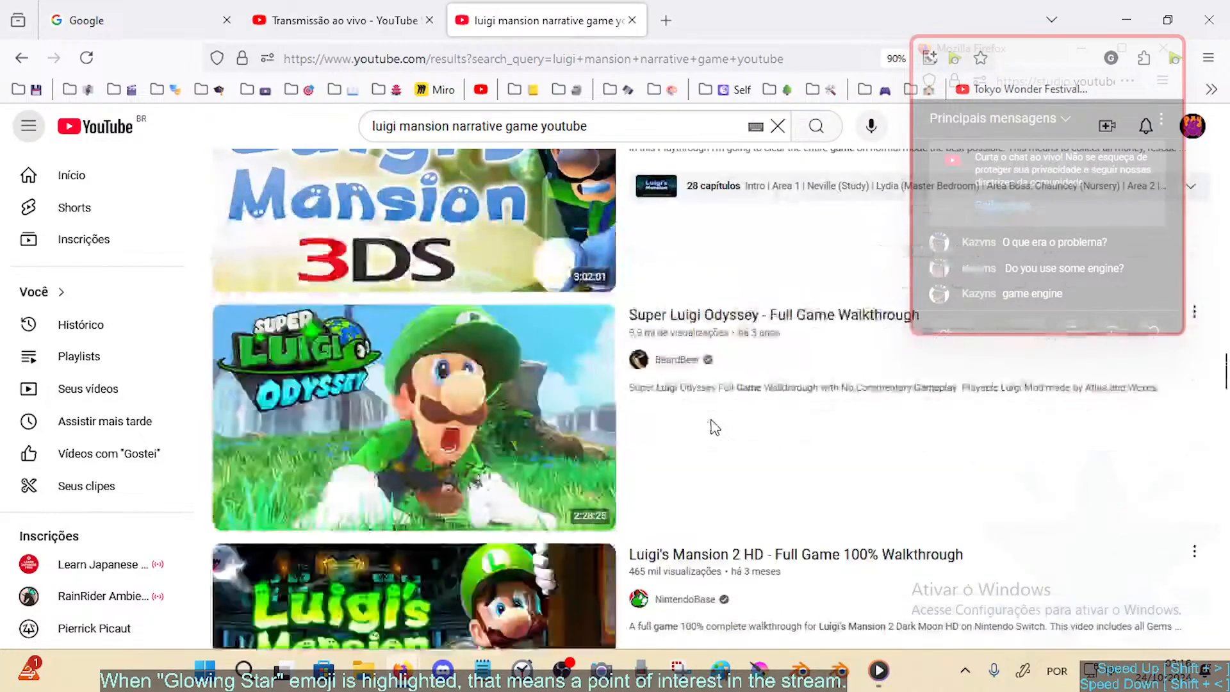
scroll(714, 427, "down", 10)
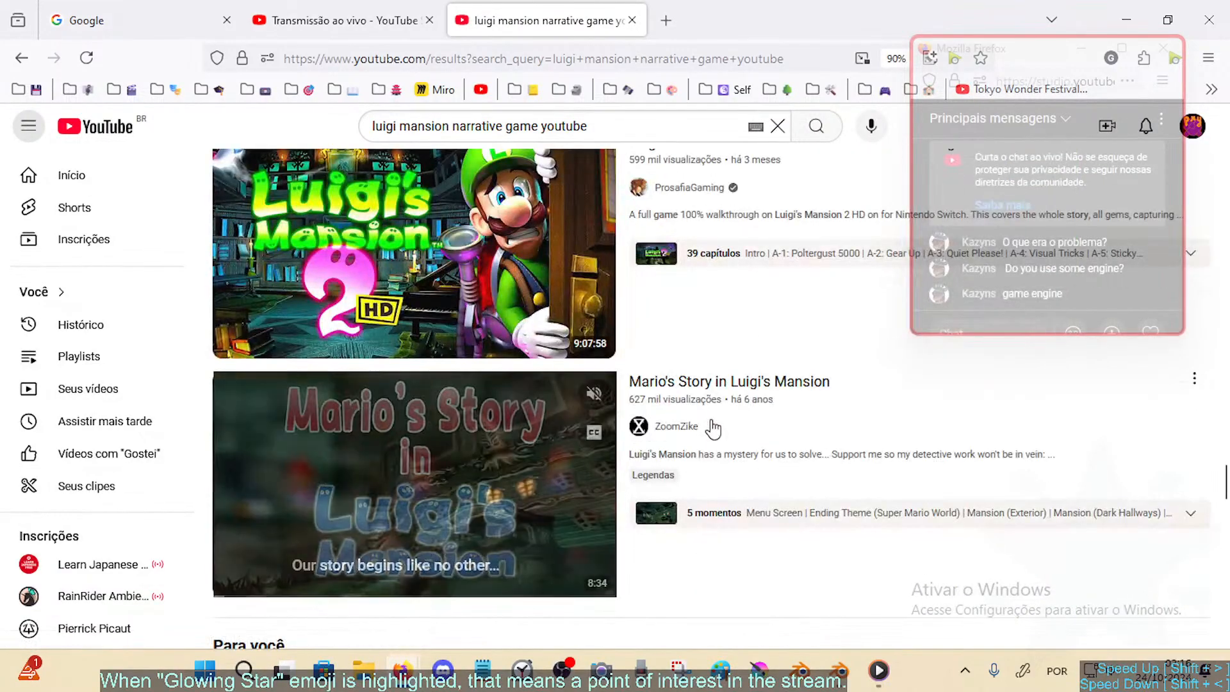
scroll(715, 427, "down", 7)
scroll(714, 427, "down", 5)
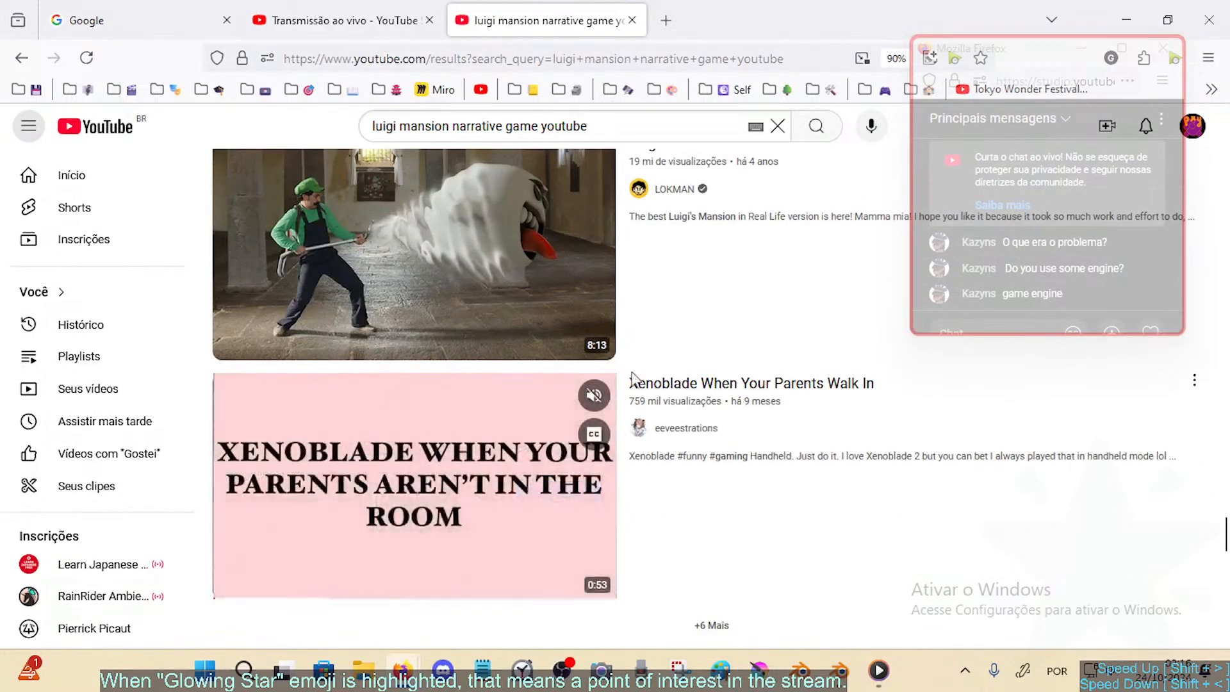
scroll(698, 355, "down", 5)
scroll(698, 355, "up", 6)
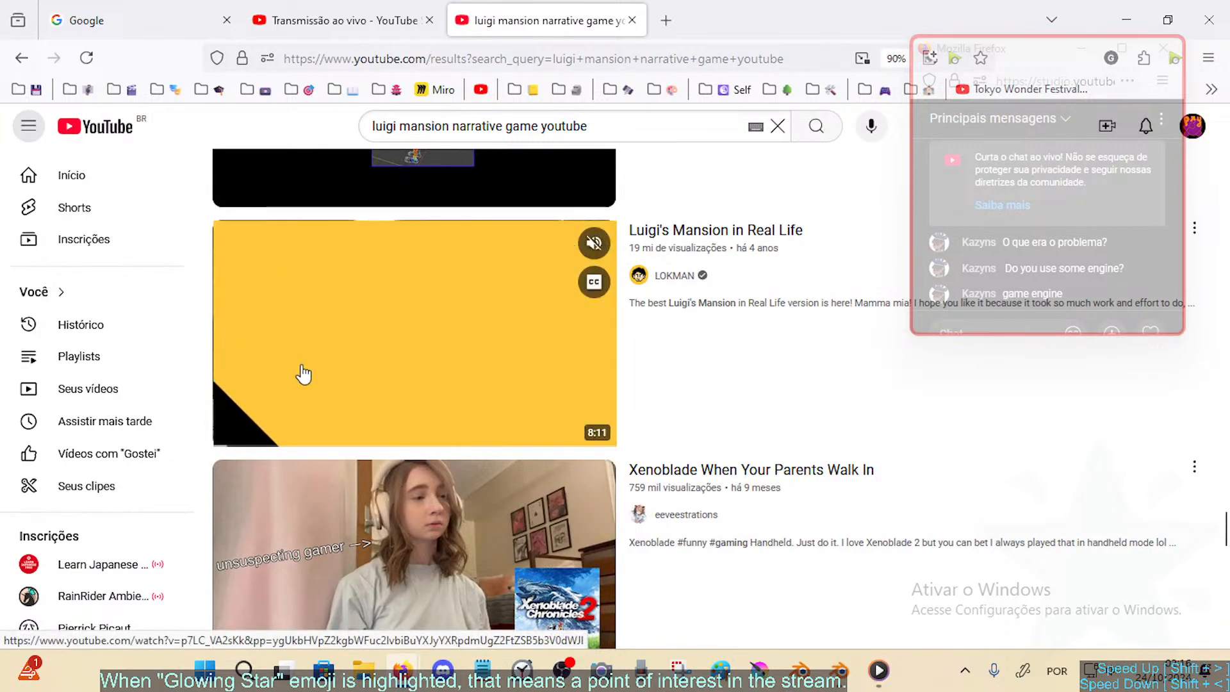
scroll(851, 467, "down", 15)
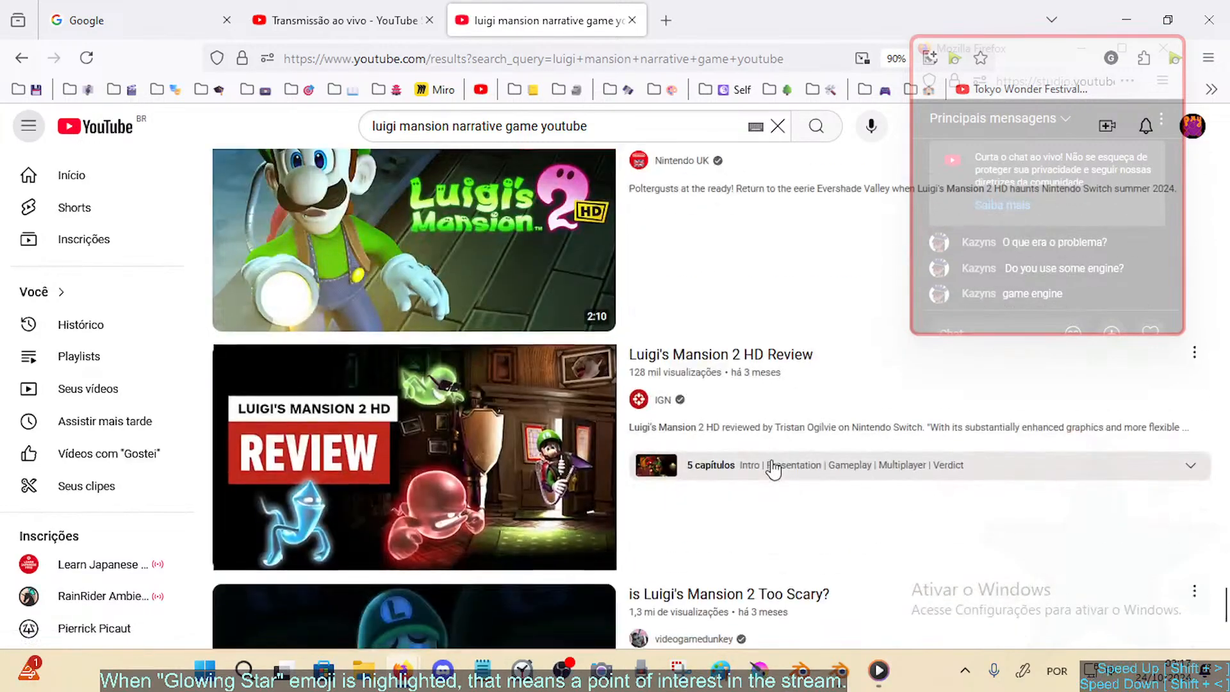
scroll(773, 469, "down", 15)
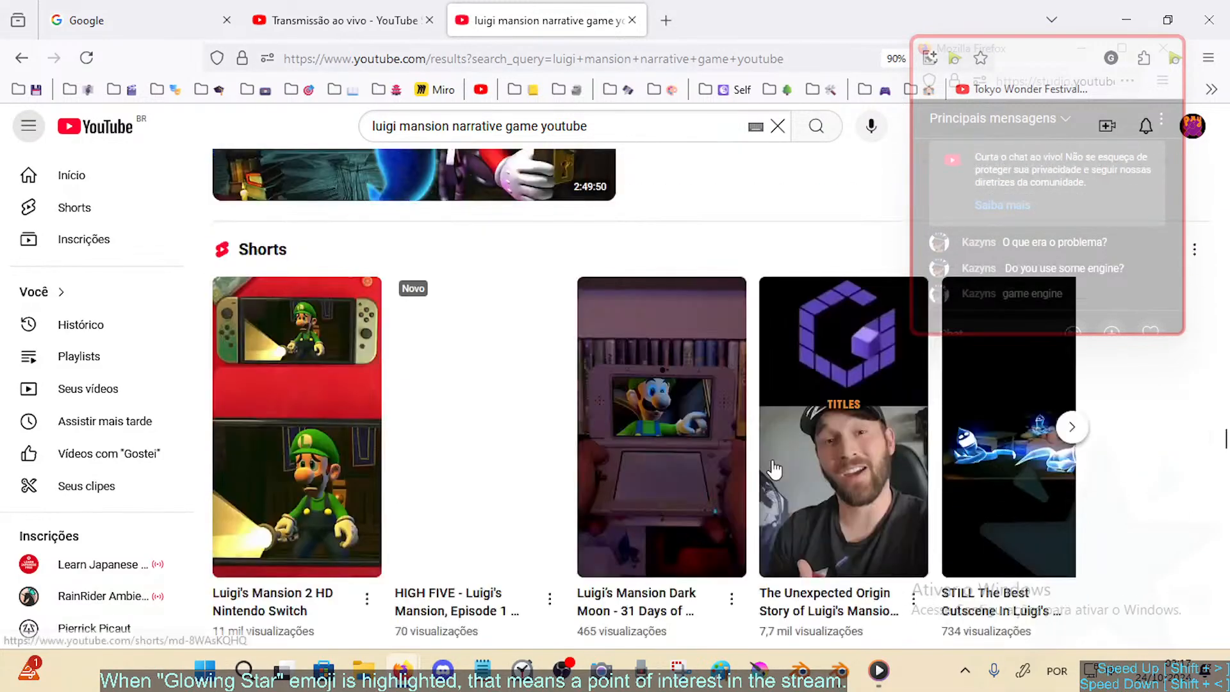
scroll(773, 469, "up", 10)
scroll(766, 448, "down", 4)
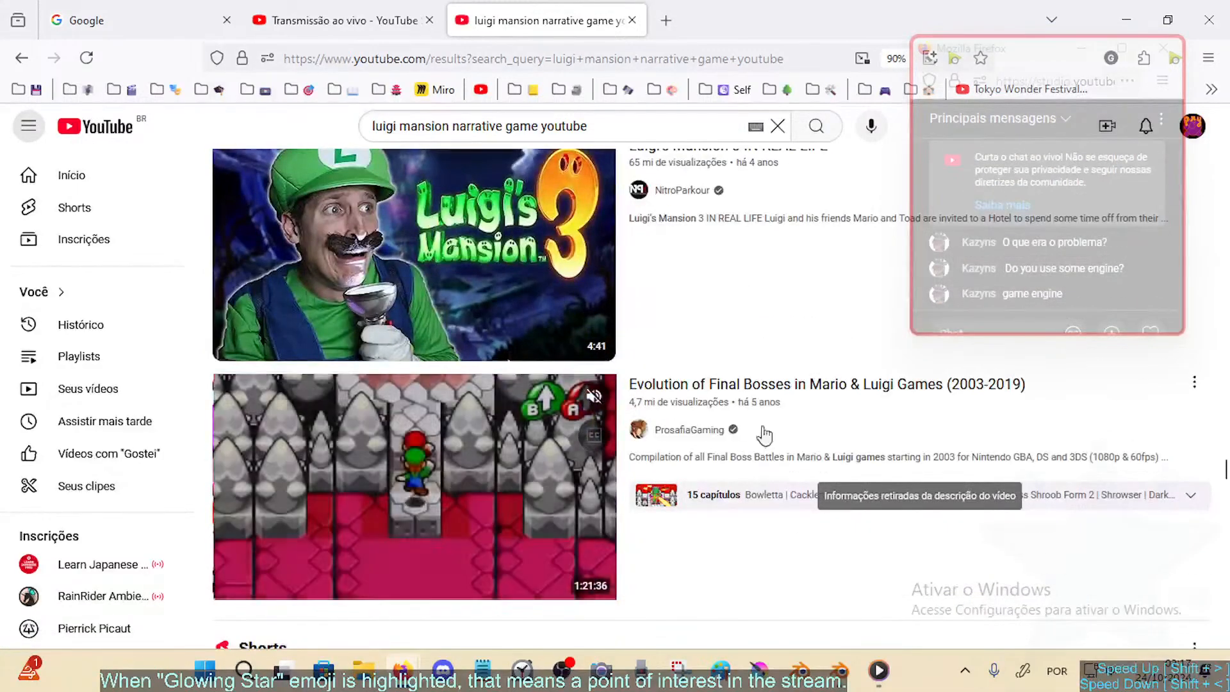
scroll(502, 285, "up", 4)
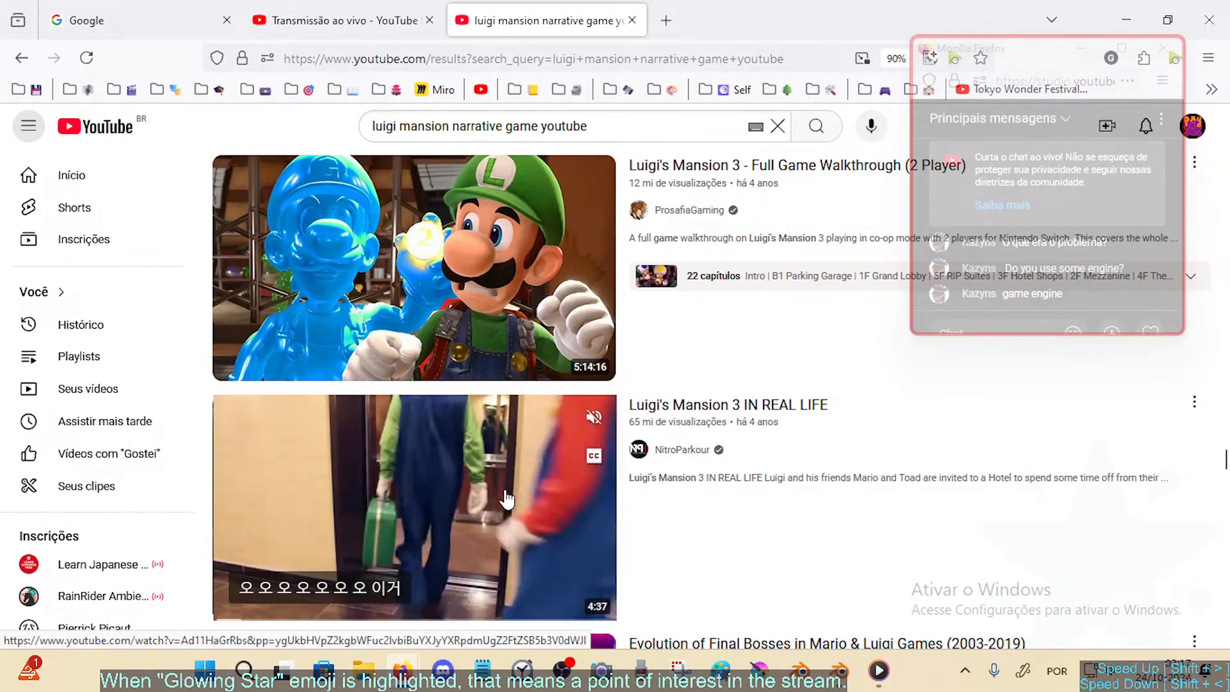
scroll(506, 498, "down", 12)
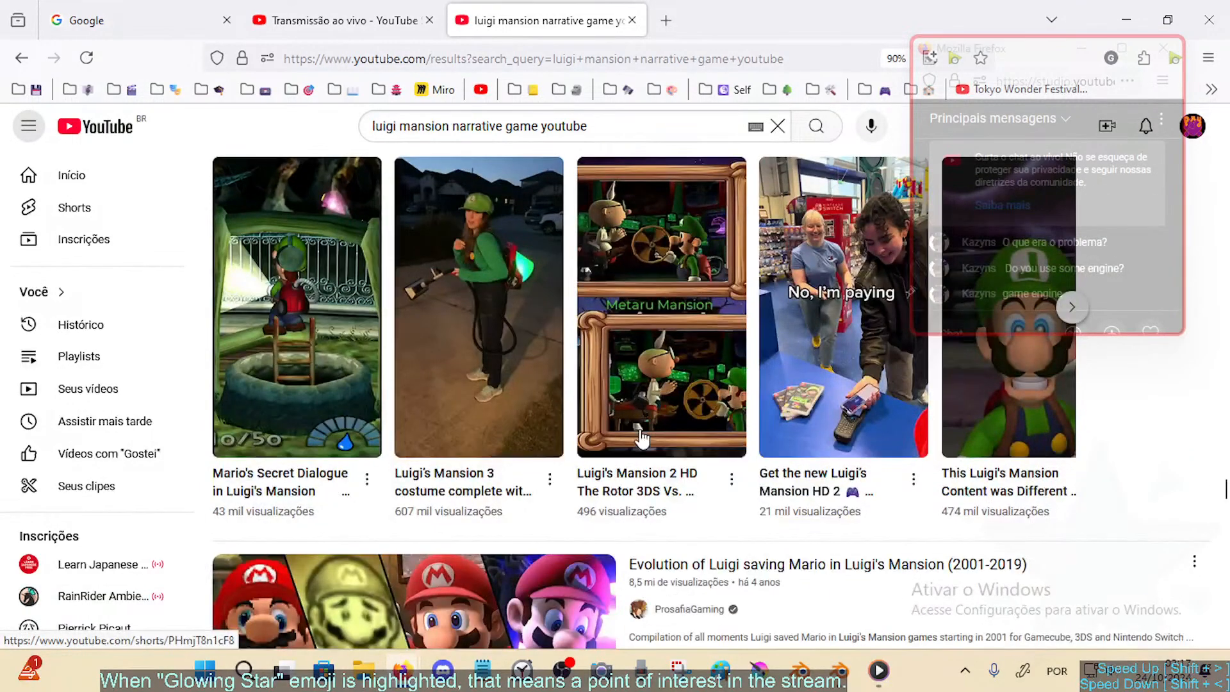
scroll(640, 438, "down", 18)
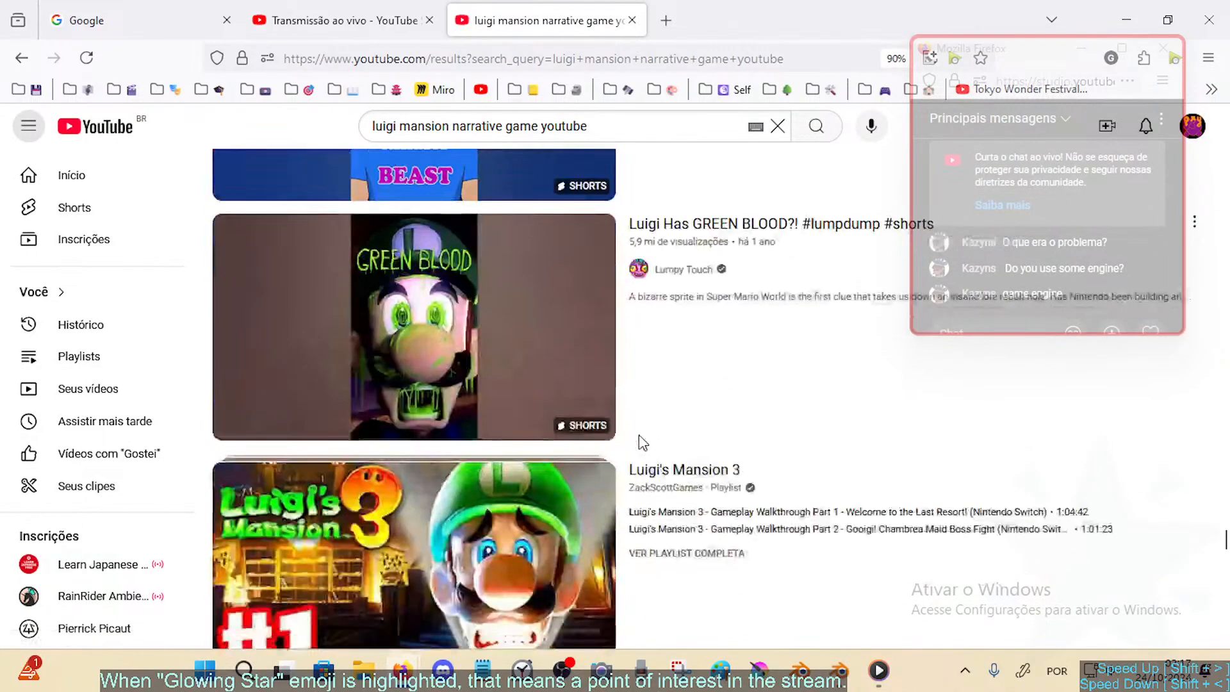
scroll(641, 442, "down", 15)
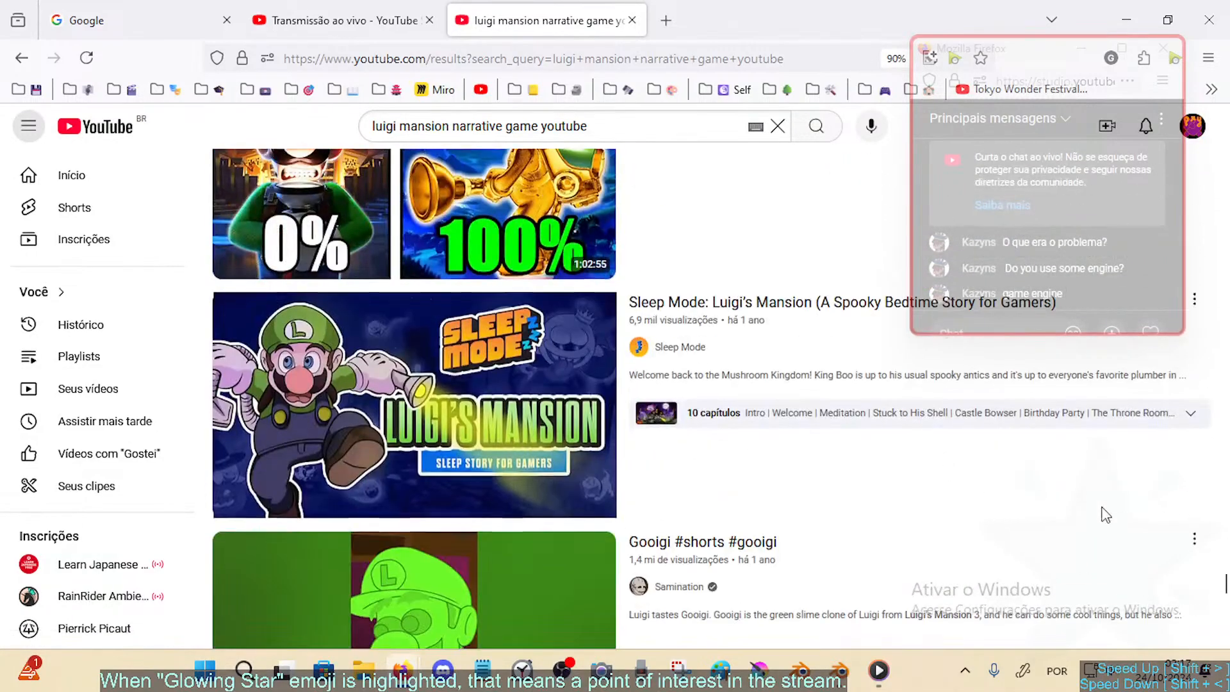
scroll(1104, 514, "down", 4)
Step: Change the YouTube search to "luigi house narrative" and run it
left_click_drag(1223, 592, 1227, 54)
left_click(506, 125)
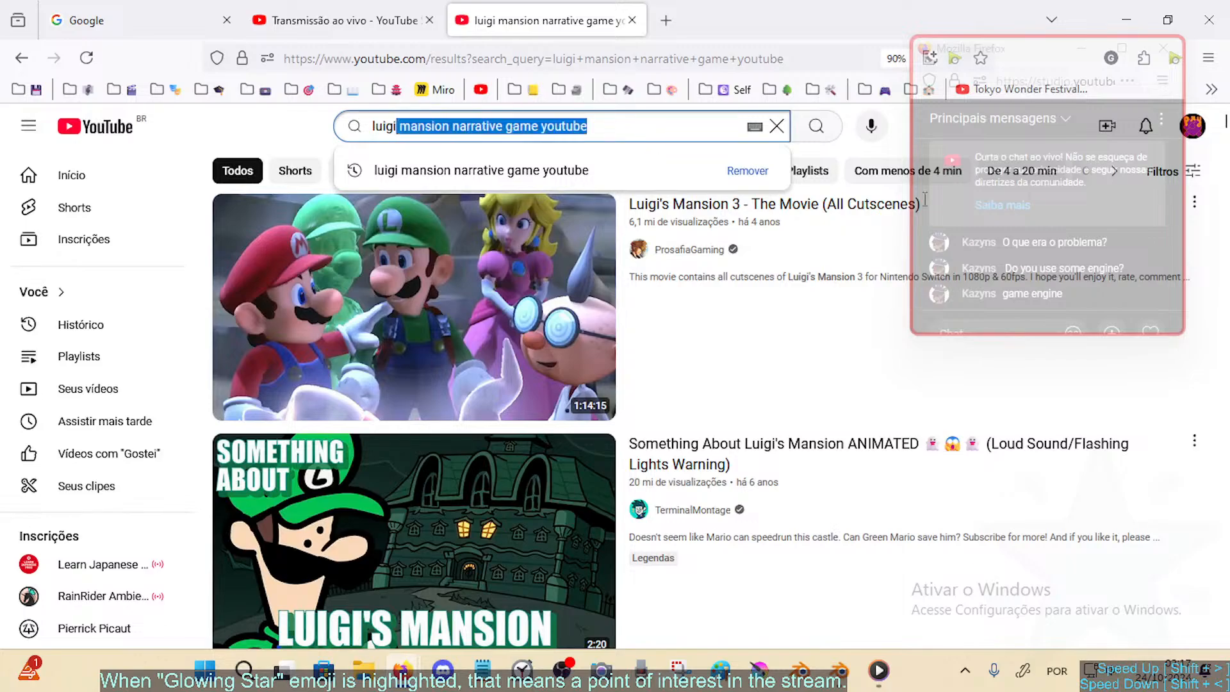
key("BackSpace")
type("house")
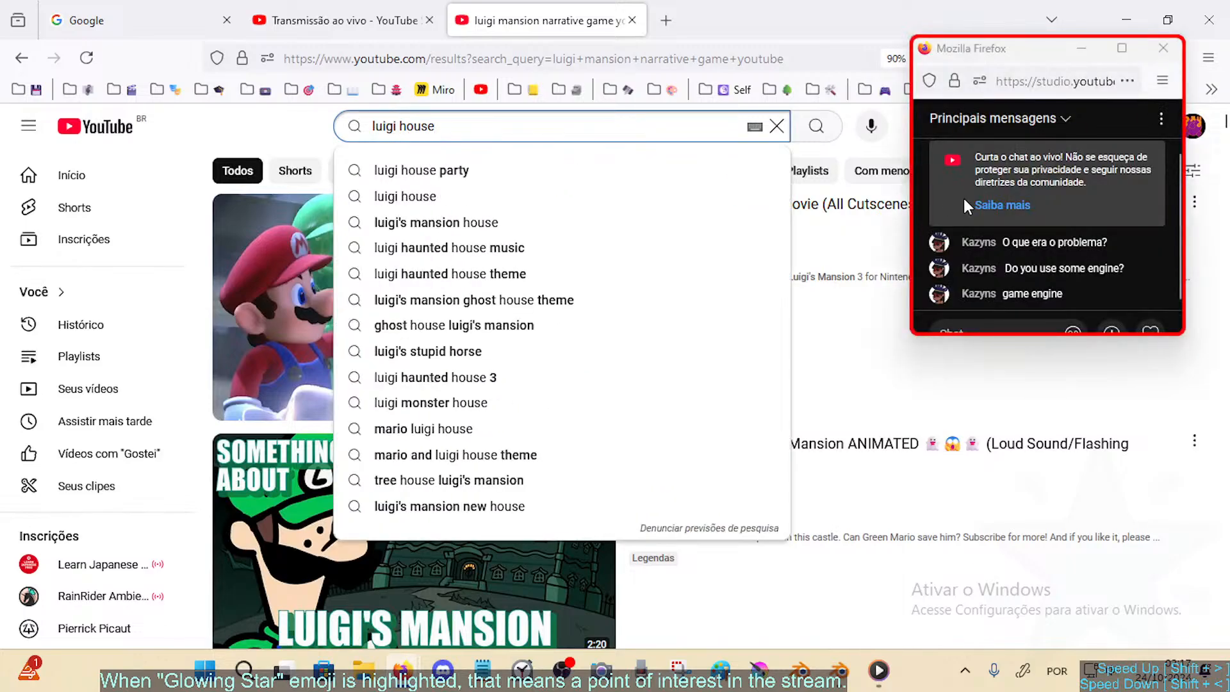
type(" gam")
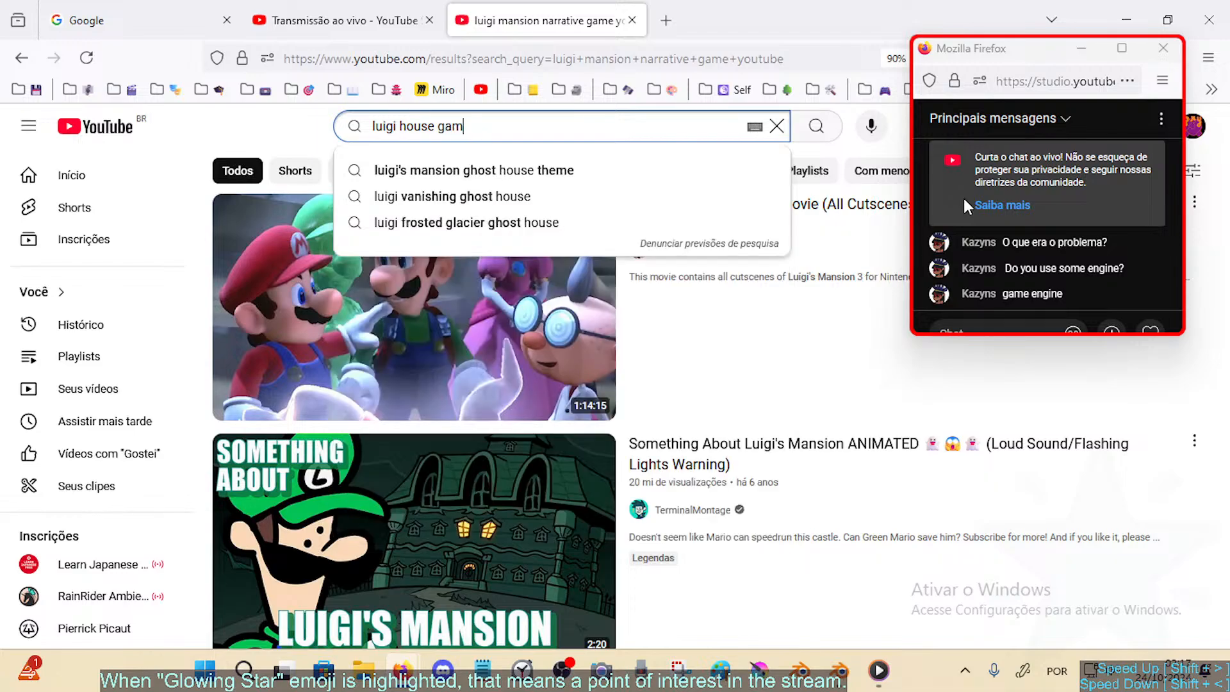
key("BackSpace")
key("BackSpace")
type("narrative")
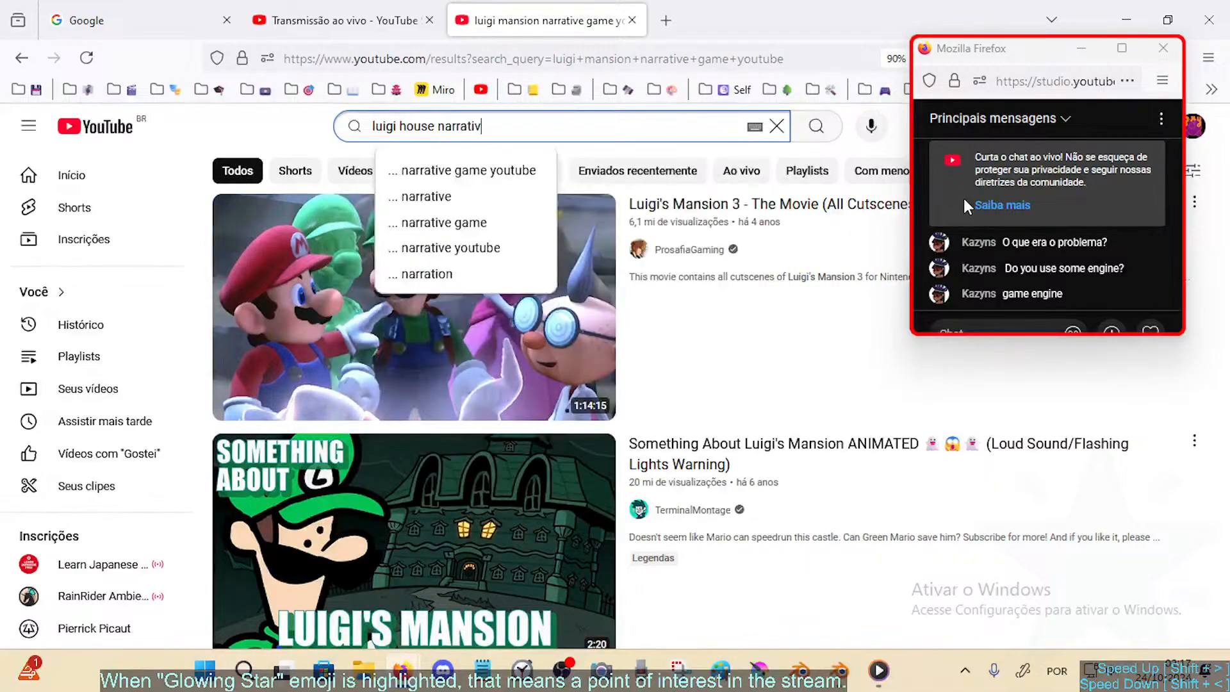
key("Return")
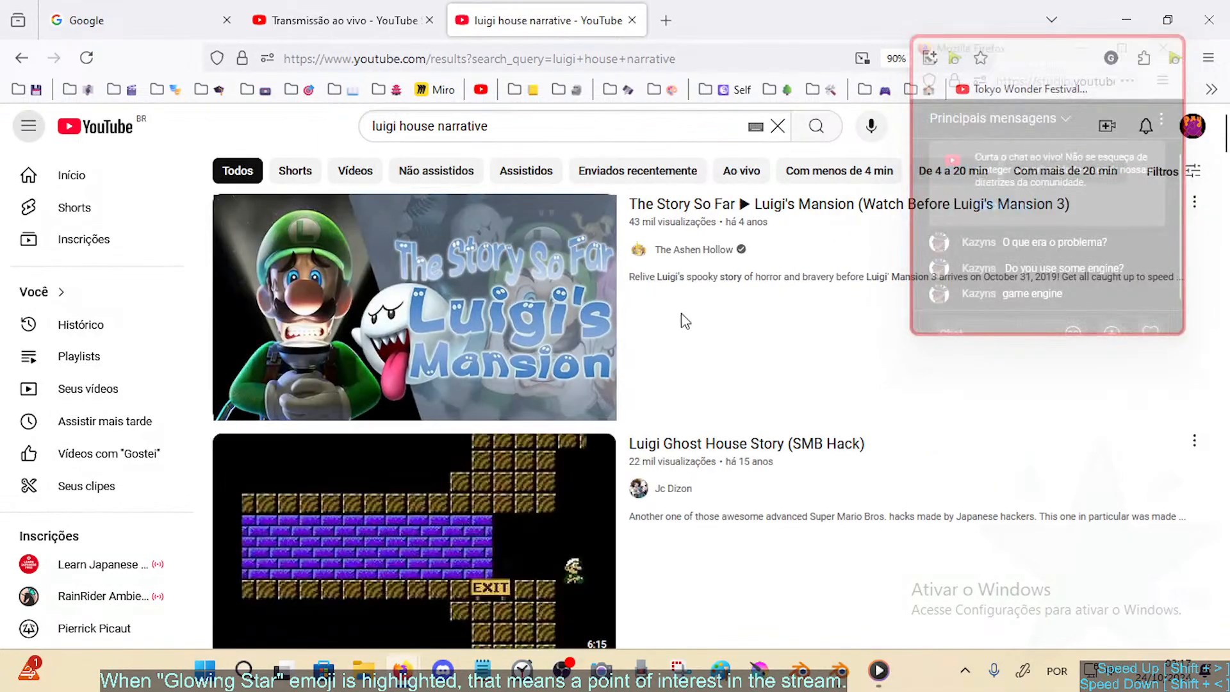
Step: Scan the new results, preview the "The Story So Far" Luigi's Mansion video, and close the search tab
scroll(678, 381, "down", 10)
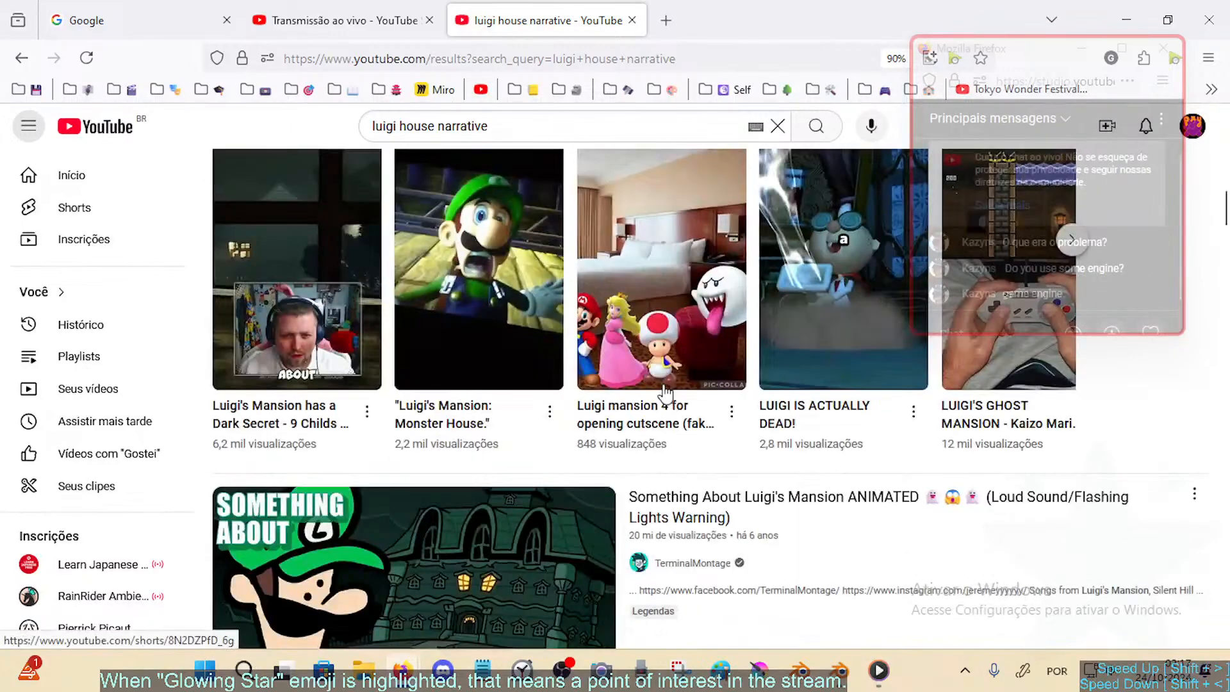
scroll(664, 388, "down", 10)
scroll(664, 387, "down", 10)
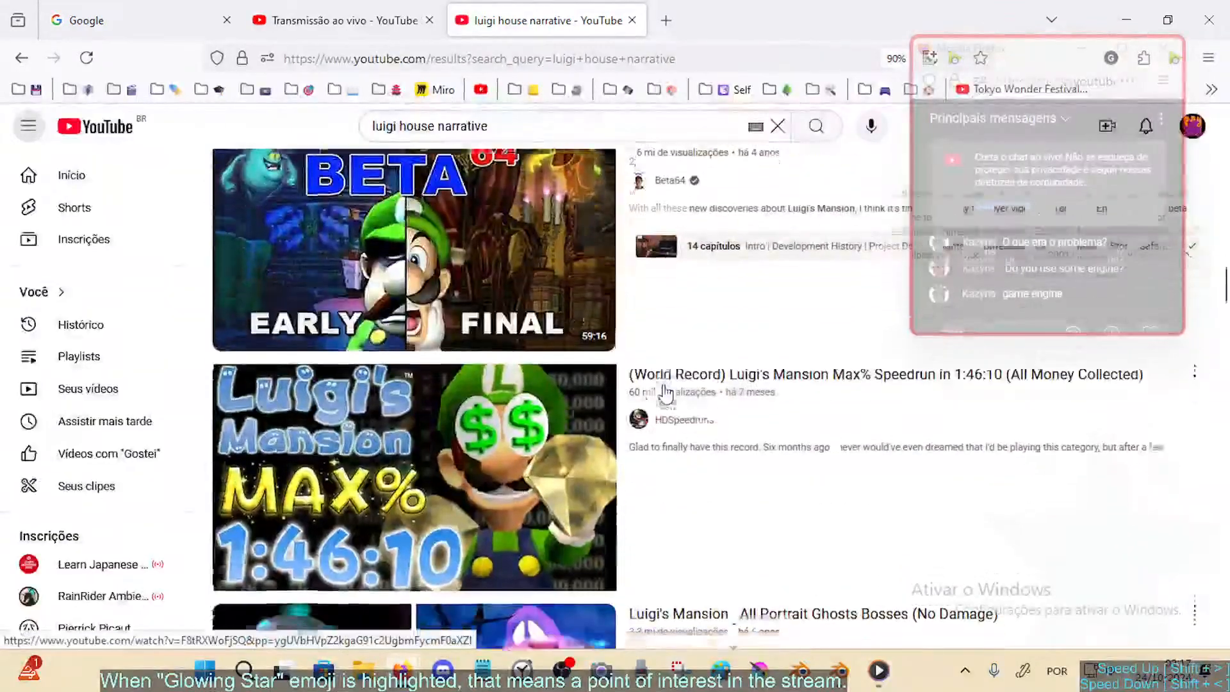
scroll(666, 392, "up", 15)
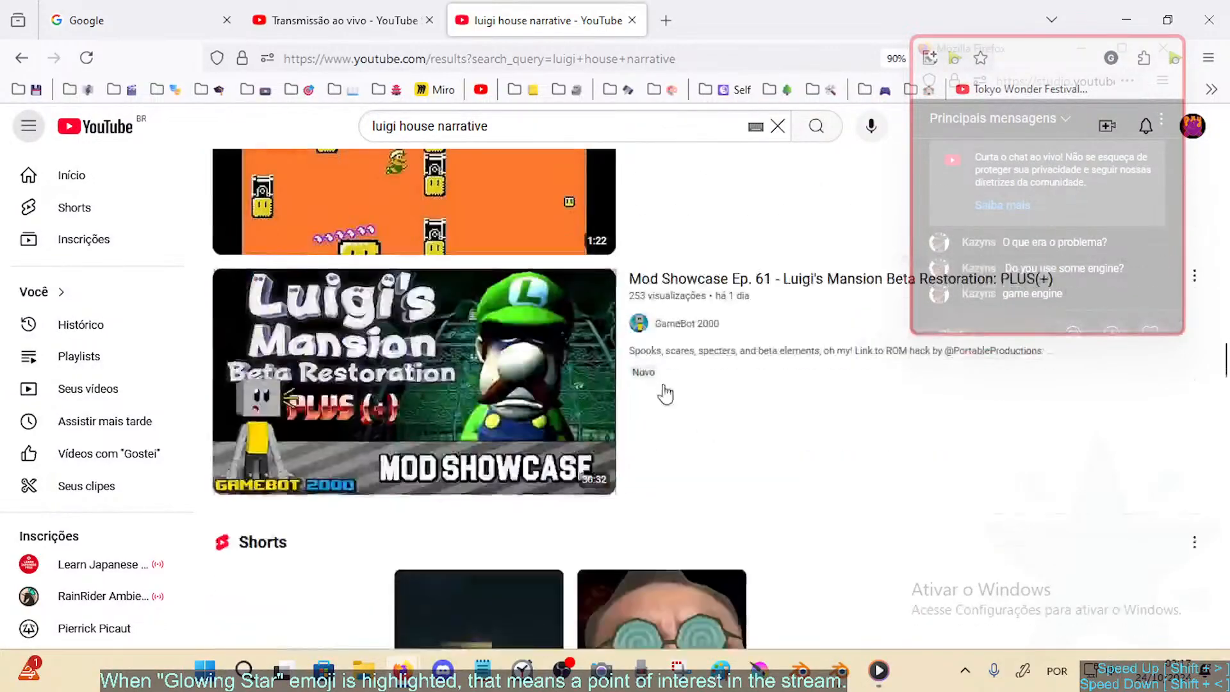
scroll(660, 392, "up", 15)
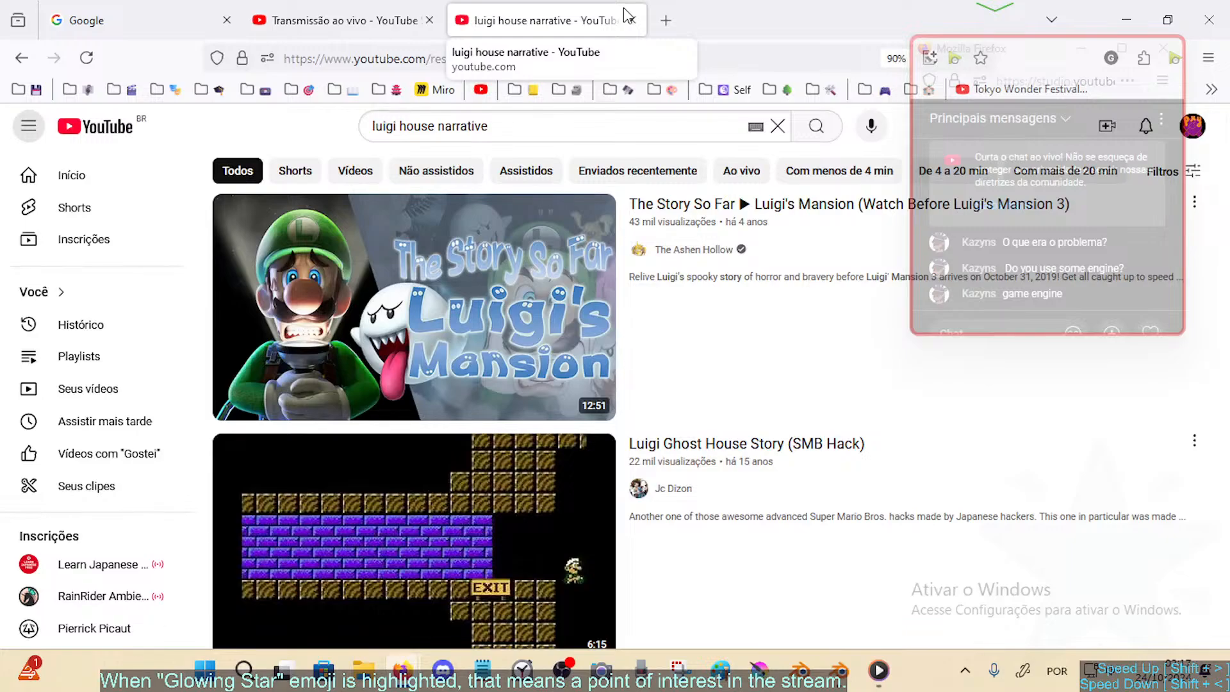
mouse_move(507, 294)
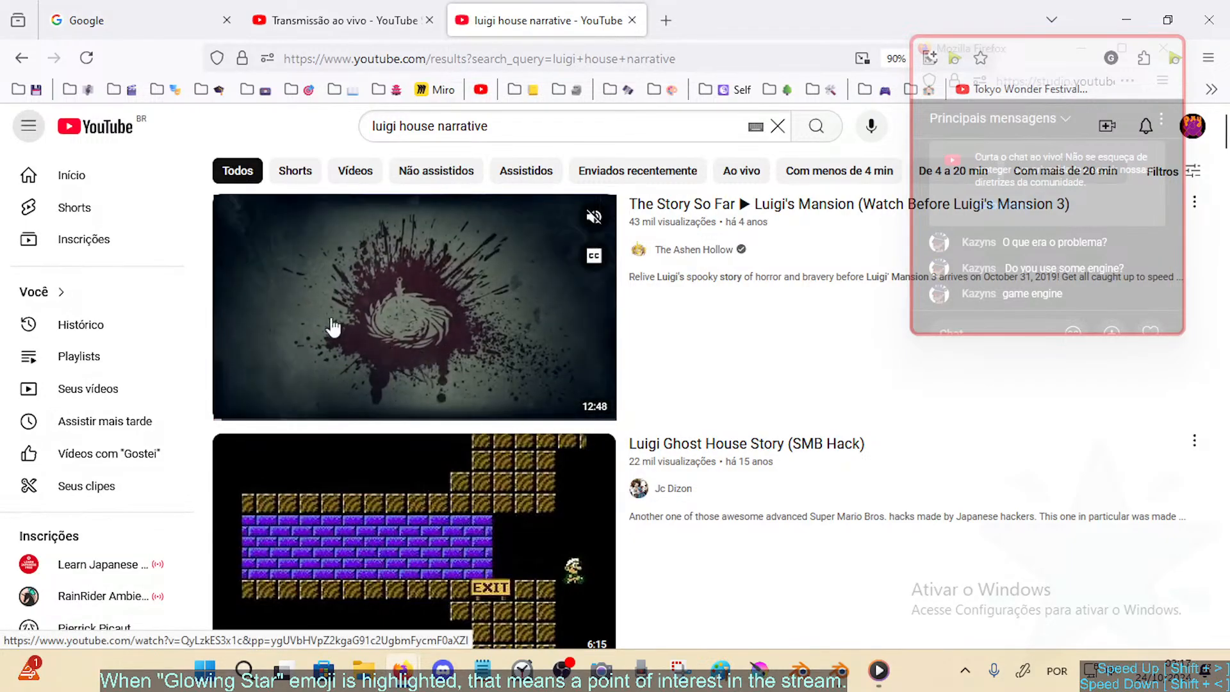
left_click(632, 20)
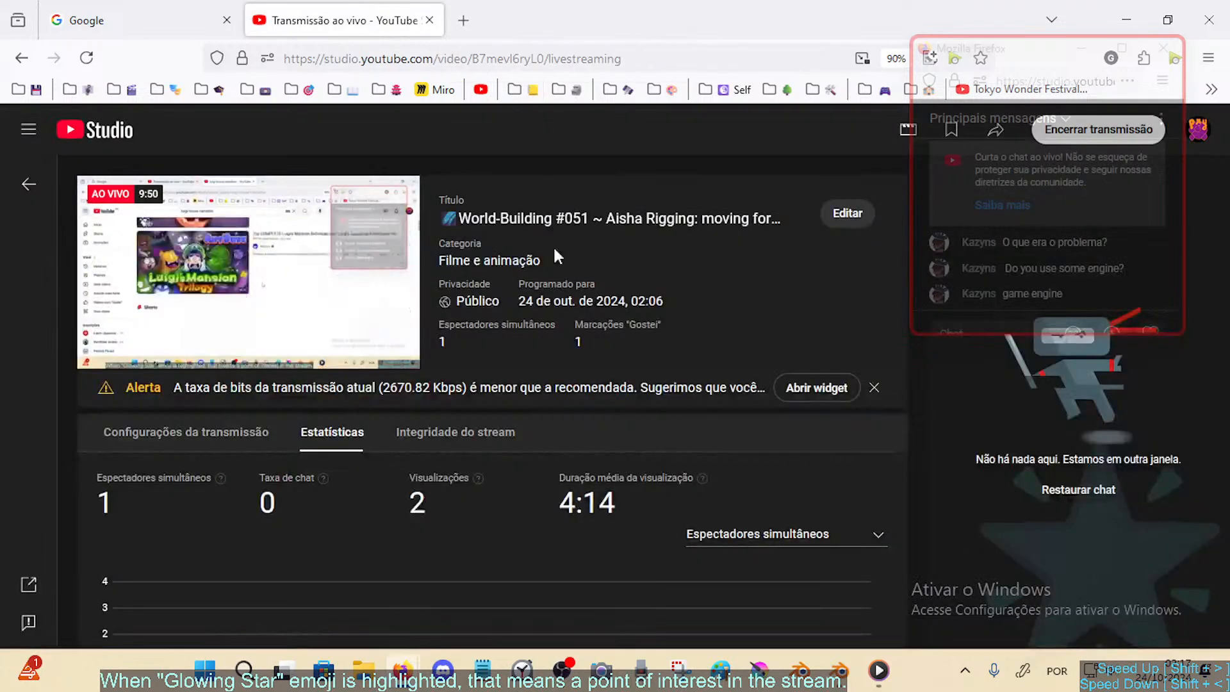
Step: Switch to Blender and select the armature together with the body mesh at the feet, keeping the mesh active
left_click(852, 671)
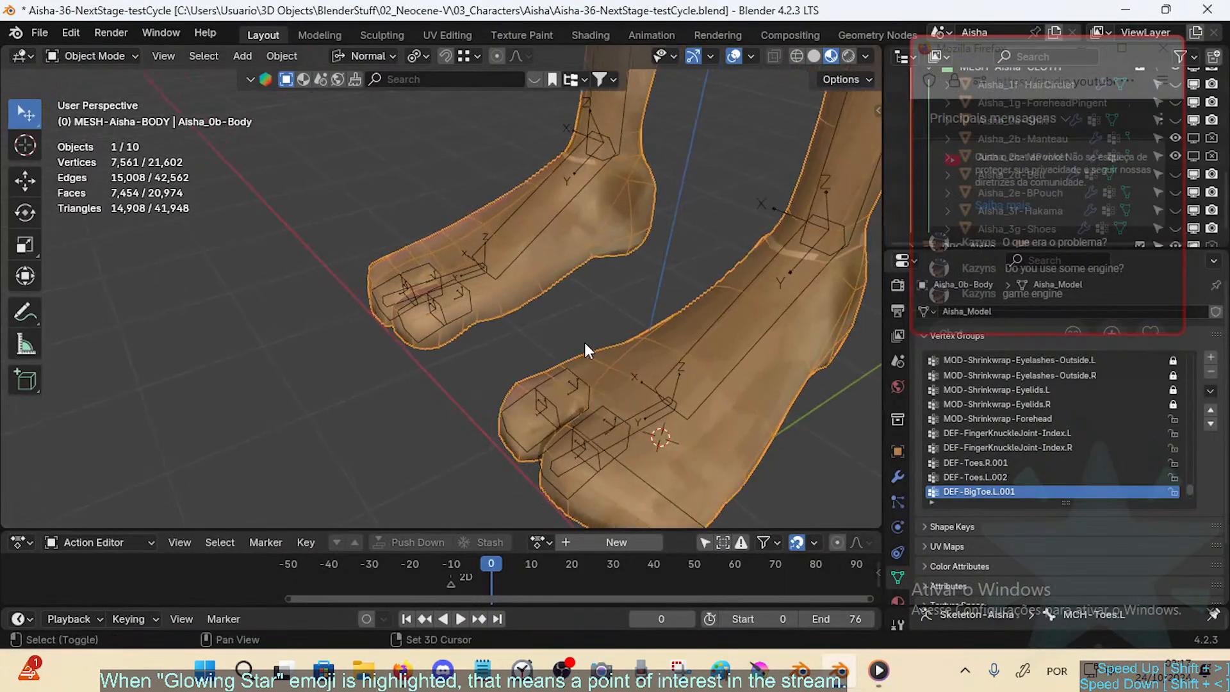
key("shift+grave")
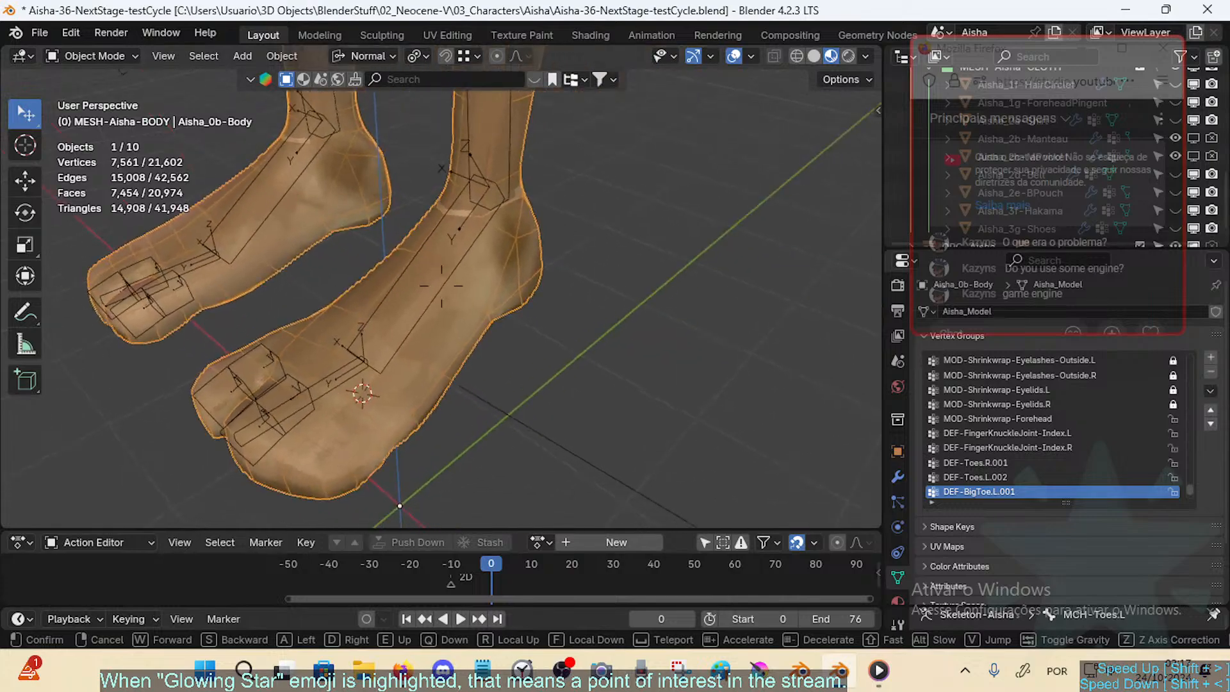
key("s")
key("e")
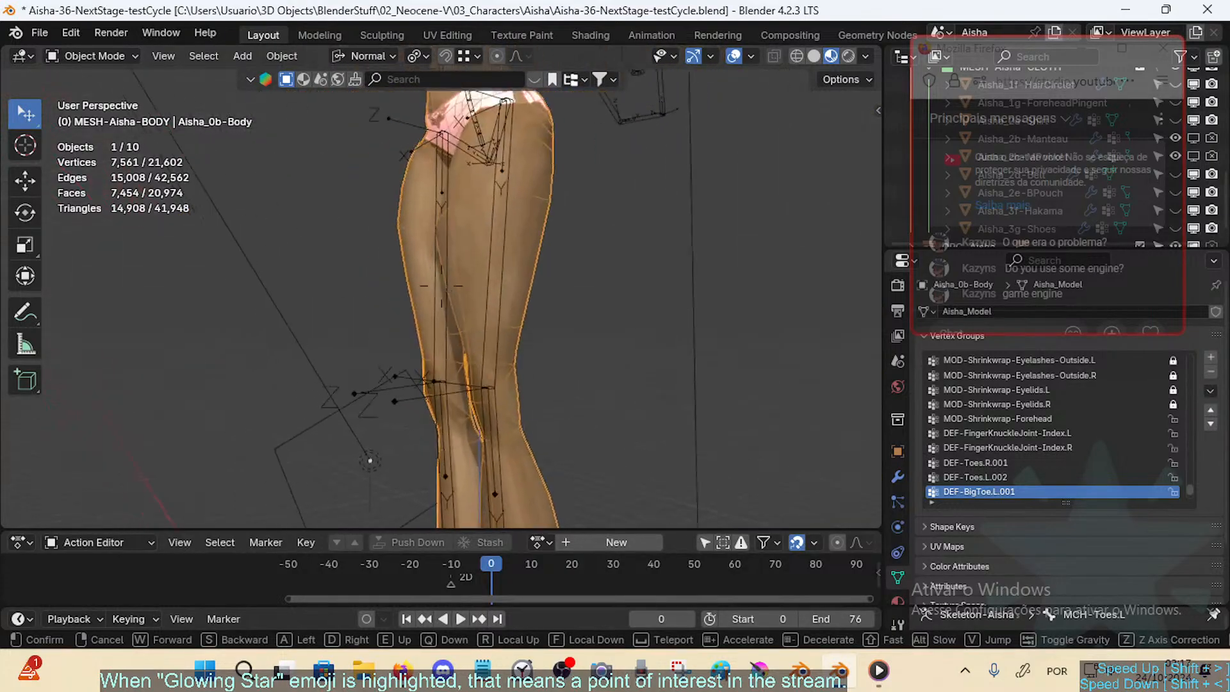
key("w")
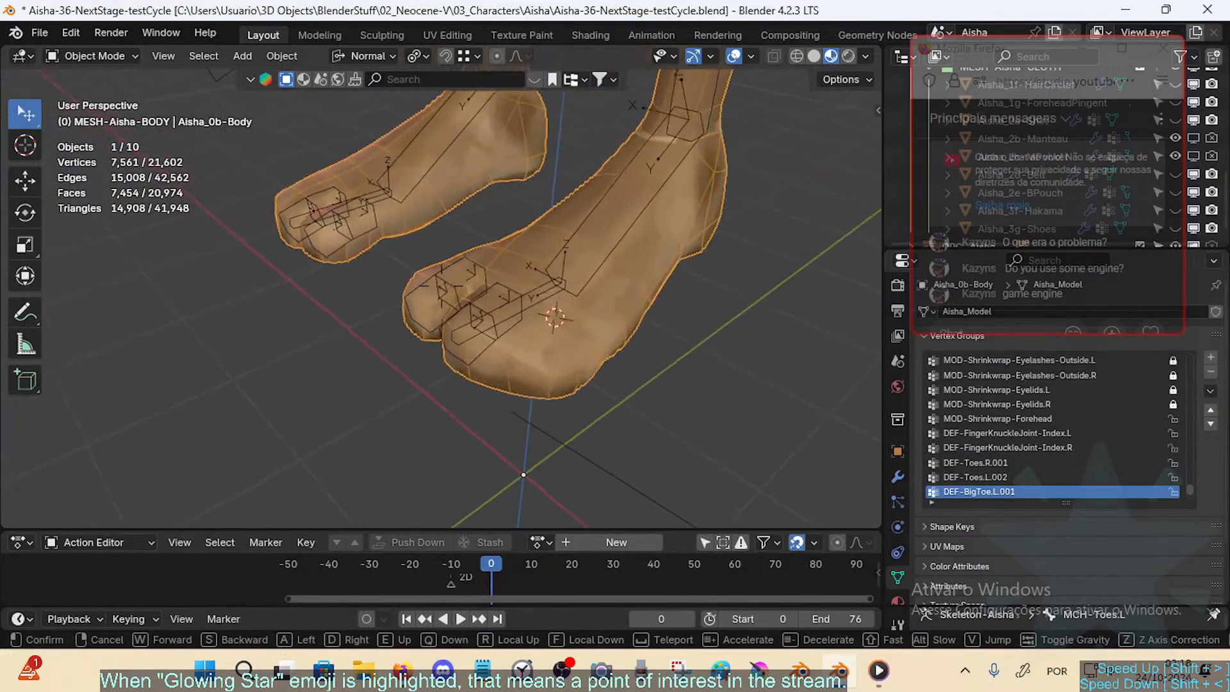
left_click(584, 342)
left_click(494, 310)
left_click(586, 379, "shift")
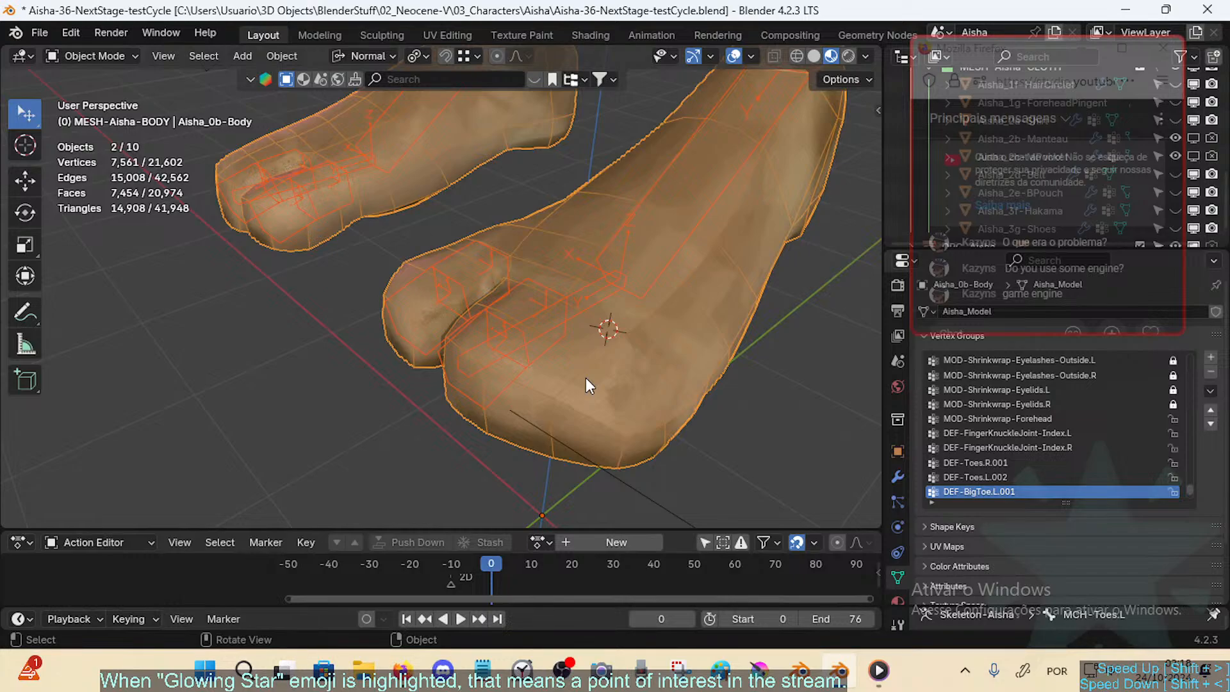
Step: Lower the system audio volume by a few steps
key("XF86AudioLowerVolume")
key("XF86AudioLowerVolume")
key("XF86AudioLowerVolume")
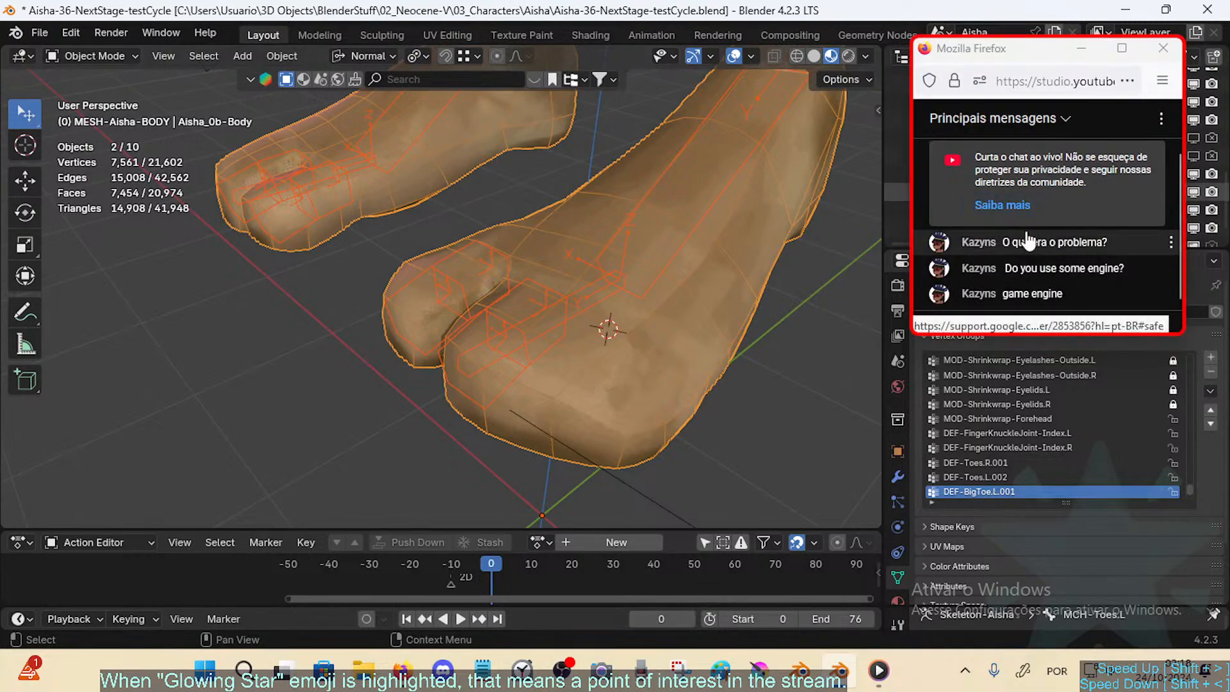
key("shift+grave")
key("w")
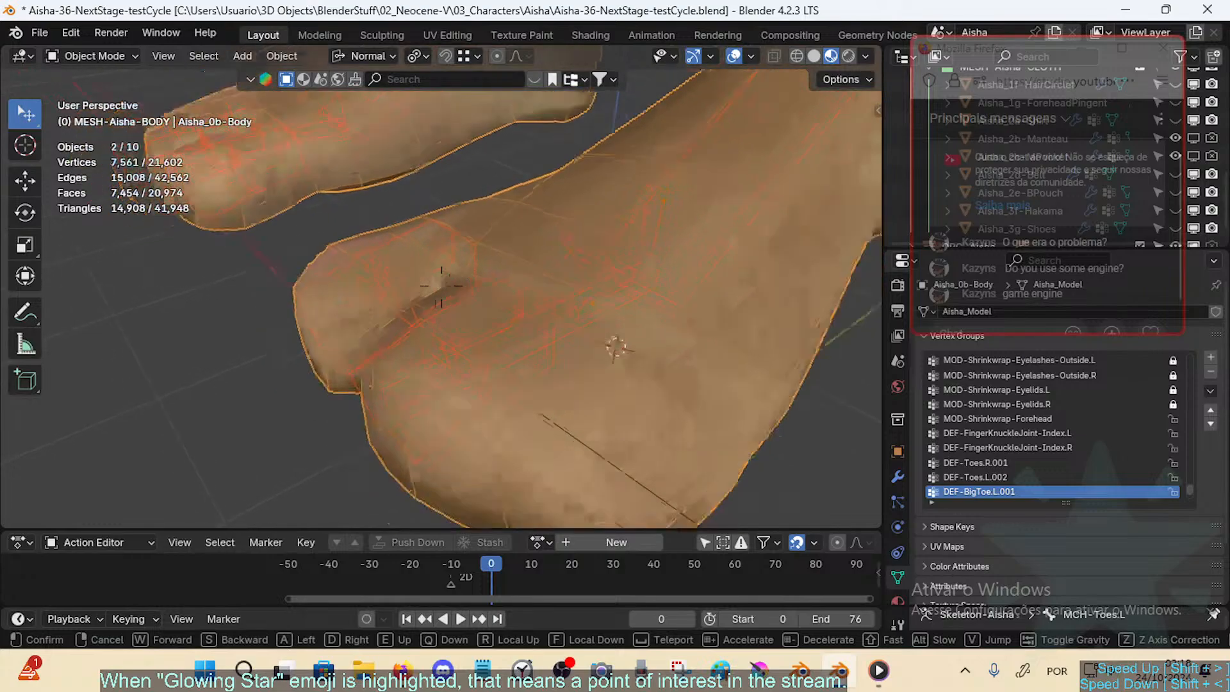
key("s")
left_click(416, 249)
left_click(387, 264)
left_click(520, 382)
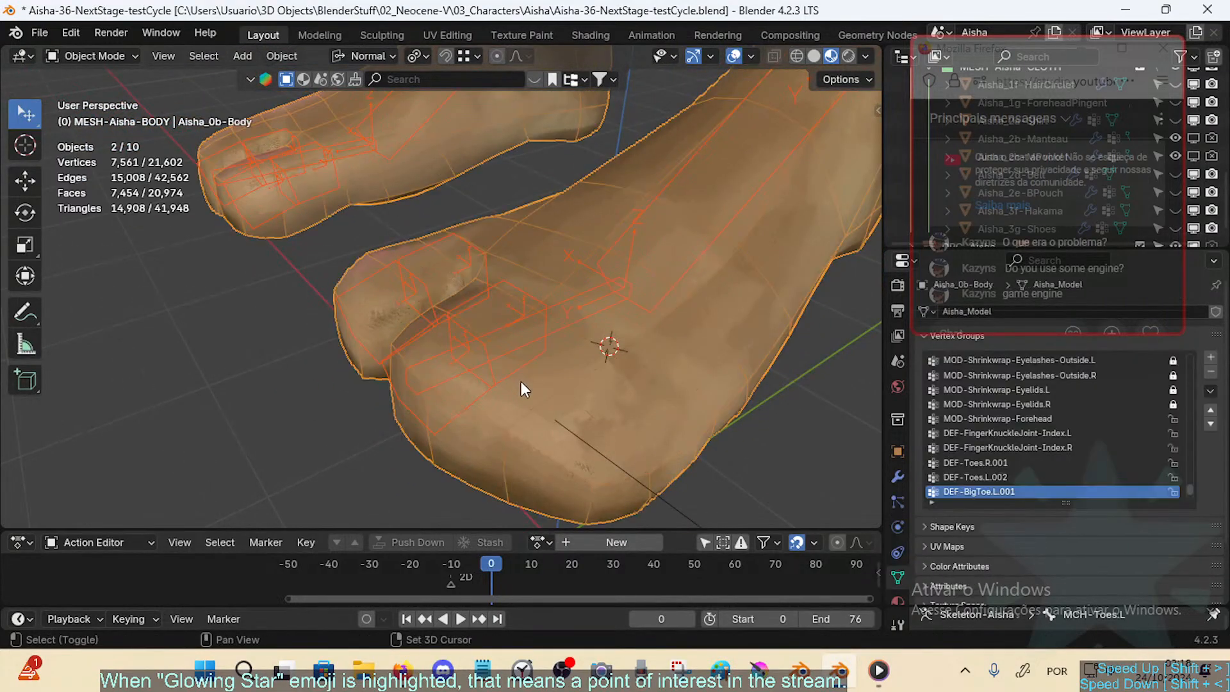
left_click(493, 326)
left_click(441, 325)
left_click(377, 263, "shift")
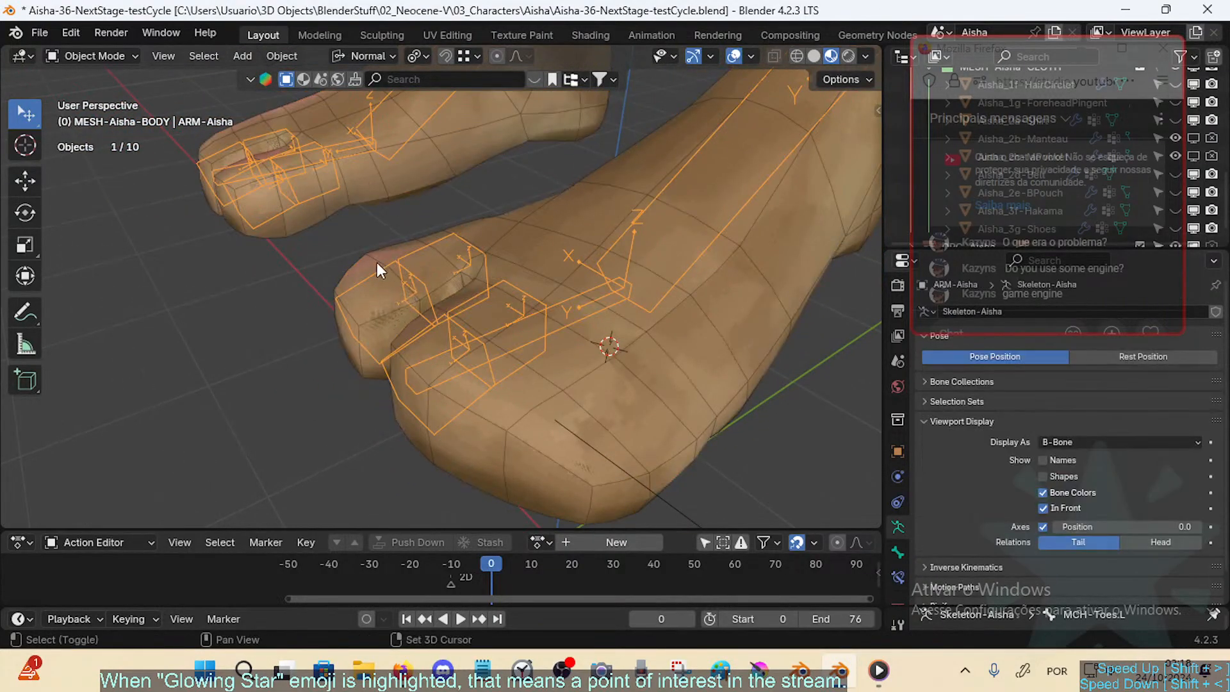
left_click(383, 267, "shift")
key("Tab")
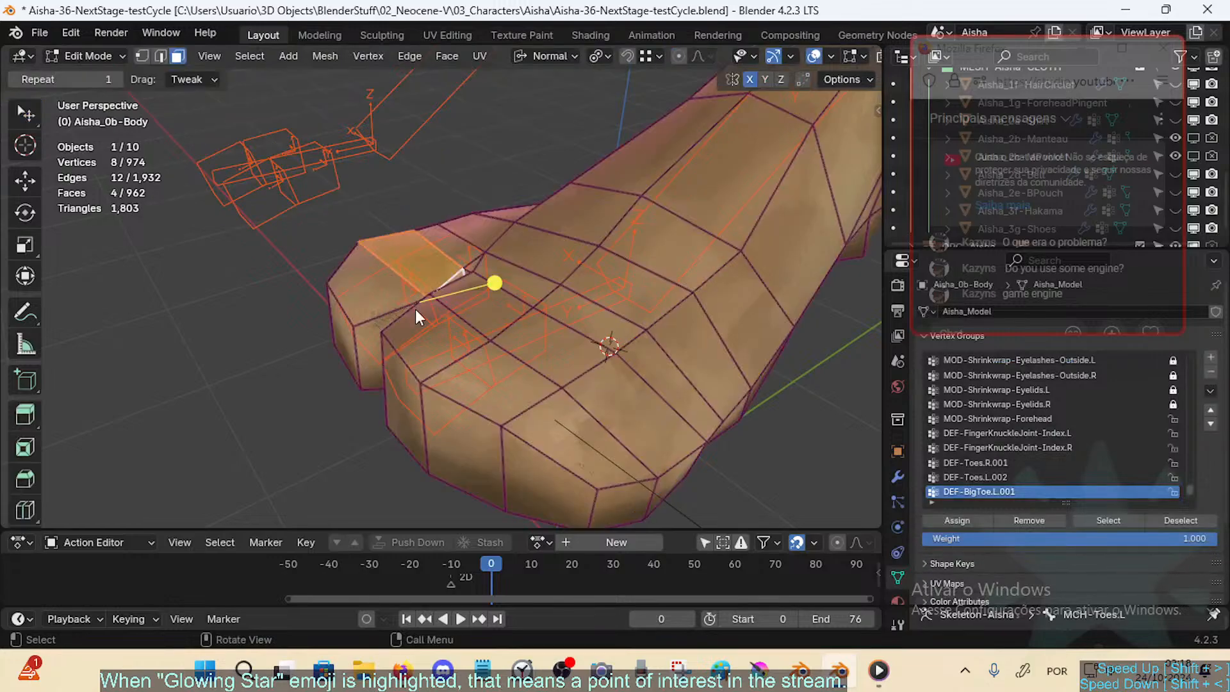
key("Tab")
Step: Select the armature with the body mesh active, and enter Weight Paint mode with bone selection enabled
left_click(403, 264)
left_click(376, 249, "shift")
key("ctrl+Tab")
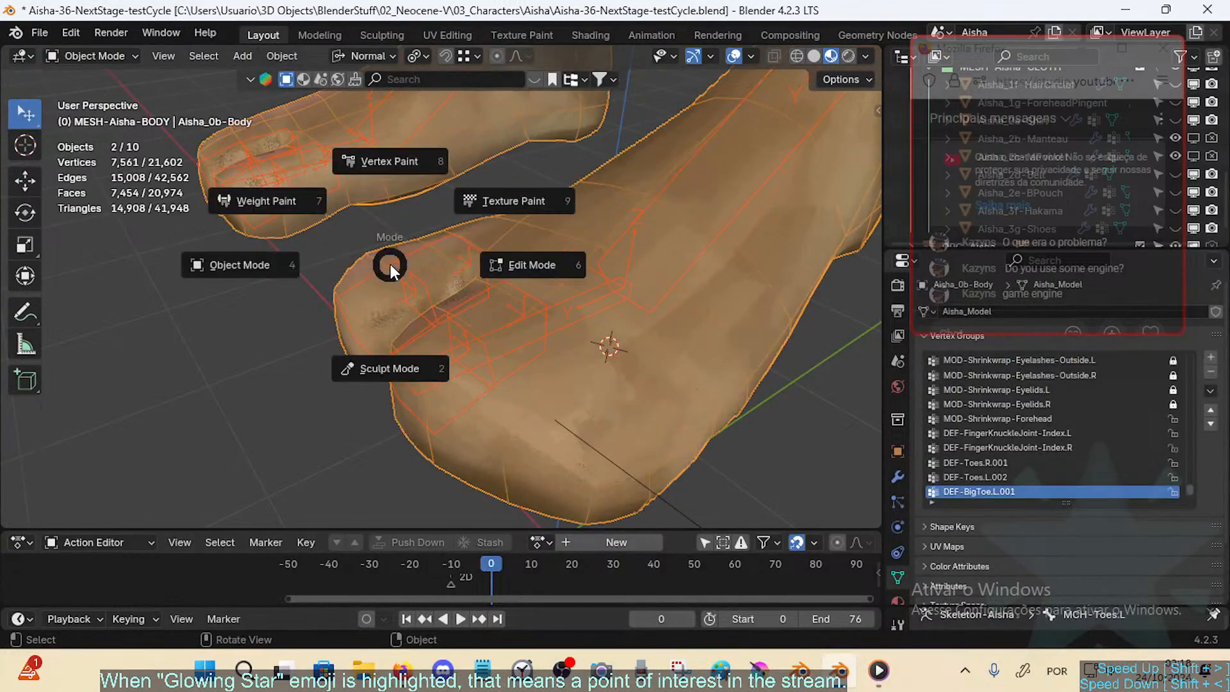
key("7")
key("3")
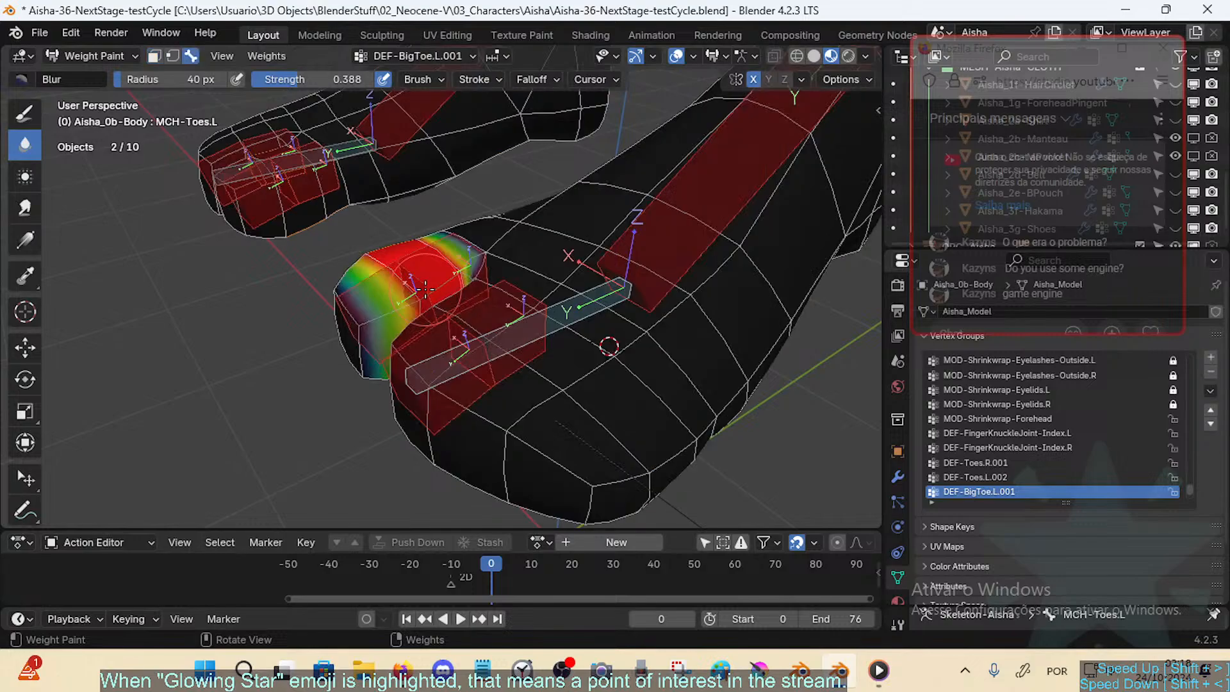
Step: Compare the weights of the left foot's toe bones, including DEF-BigToe.L.001, and leave DEF-BigToe.L.002 active
middle_click_drag(425, 309, 433, 296)
scroll(433, 296, "down", 1)
left_click(434, 223, "ctrl")
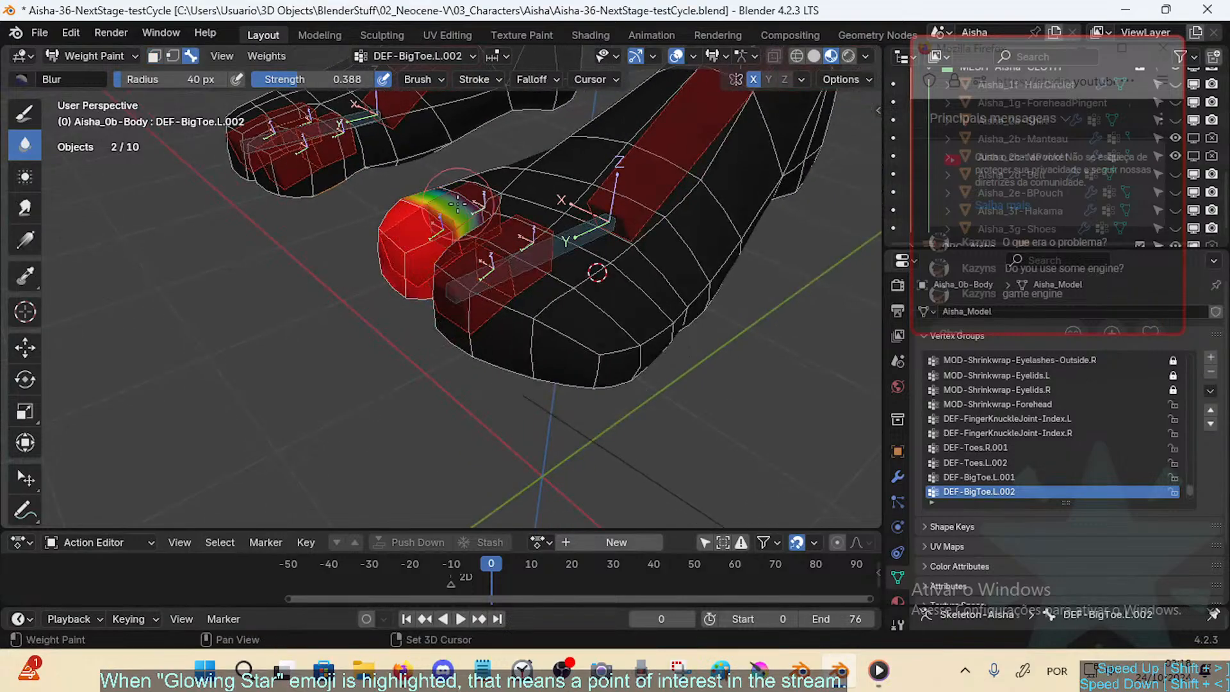
middle_click_drag(433, 224, 454, 241)
left_click(449, 288, "alt")
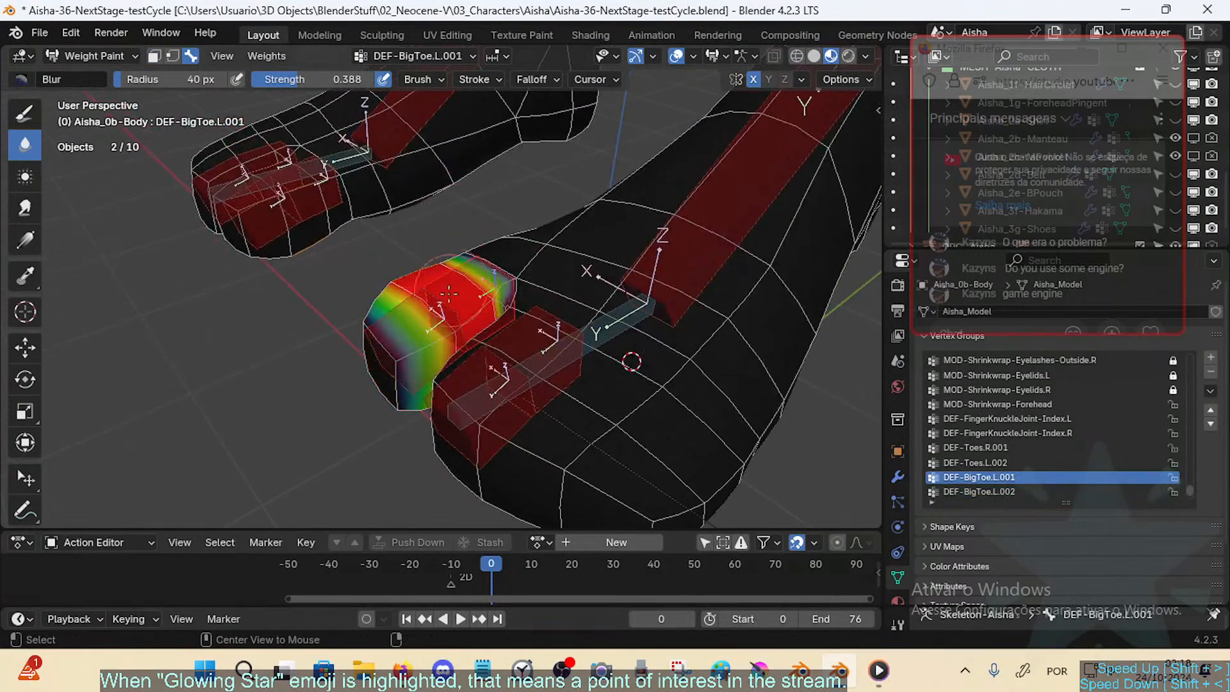
left_click(406, 342, "alt")
left_click(467, 369, "alt")
left_click(412, 343, "alt")
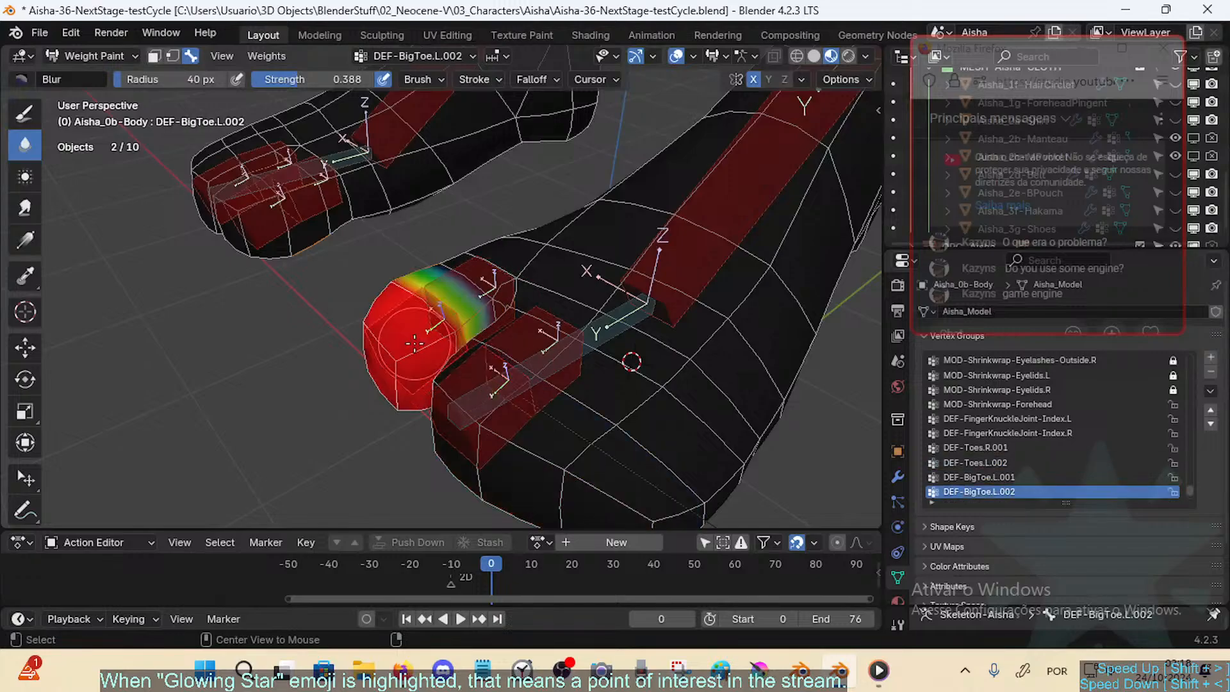
Step: Smooth the active DEF-BigToe.L.002 vertex group's weights with a factor of 0.640
left_click(268, 56)
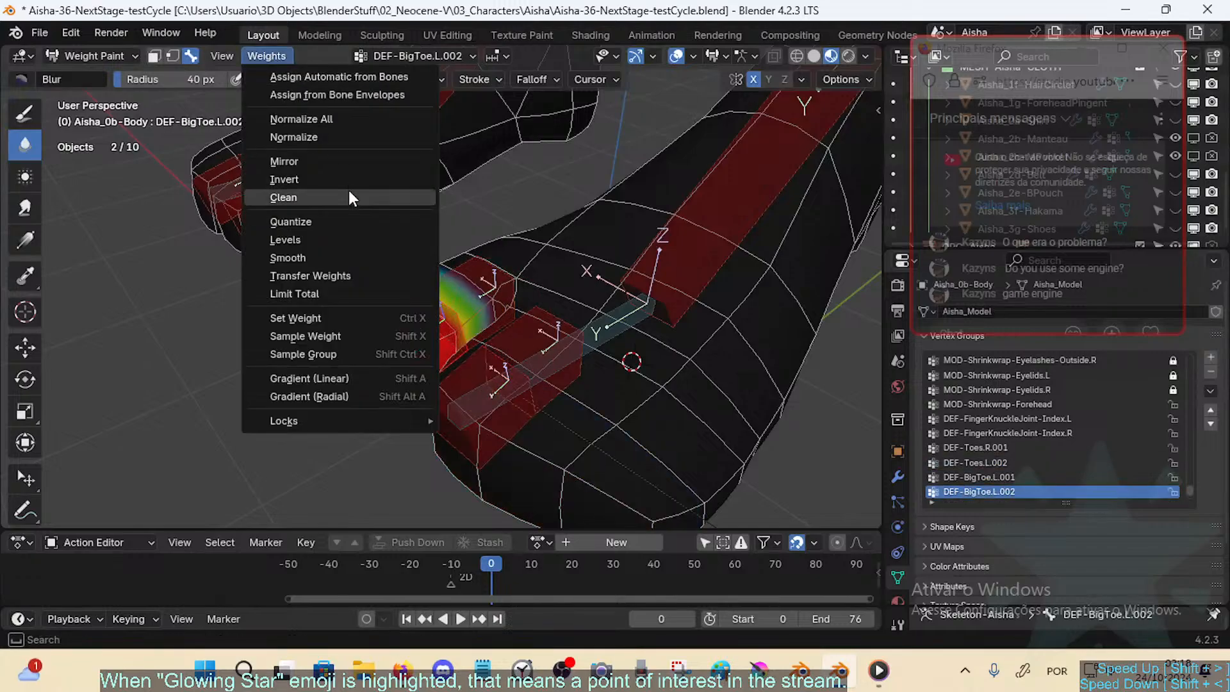
left_click(350, 256)
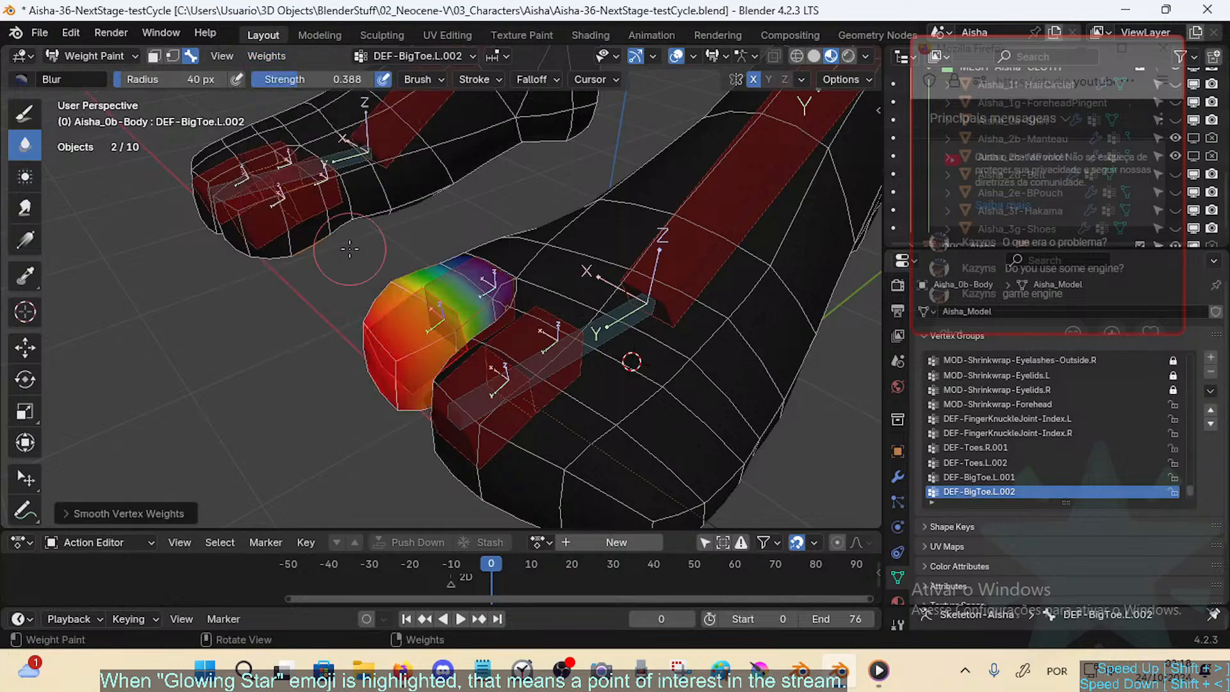
left_click(125, 512)
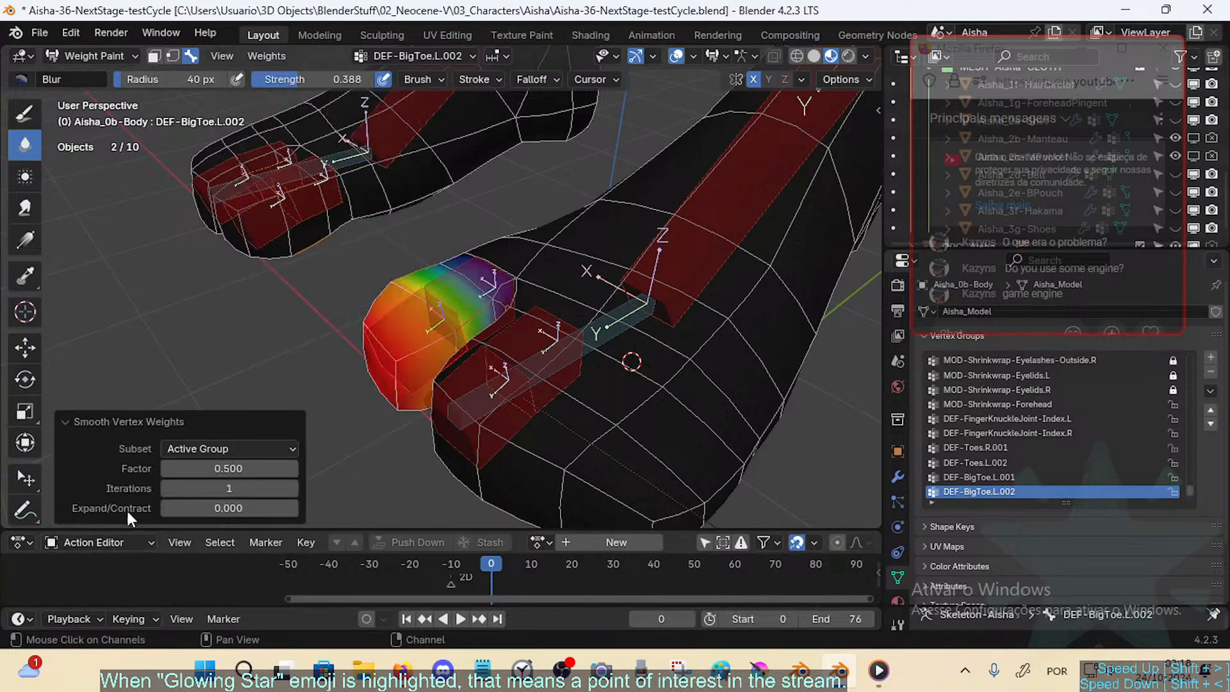
mouse_move(238, 468)
left_mouse_down()
mouse_move(378, 468)
mouse_move(138, 468)
mouse_move(247, 468)
left_mouse_up()
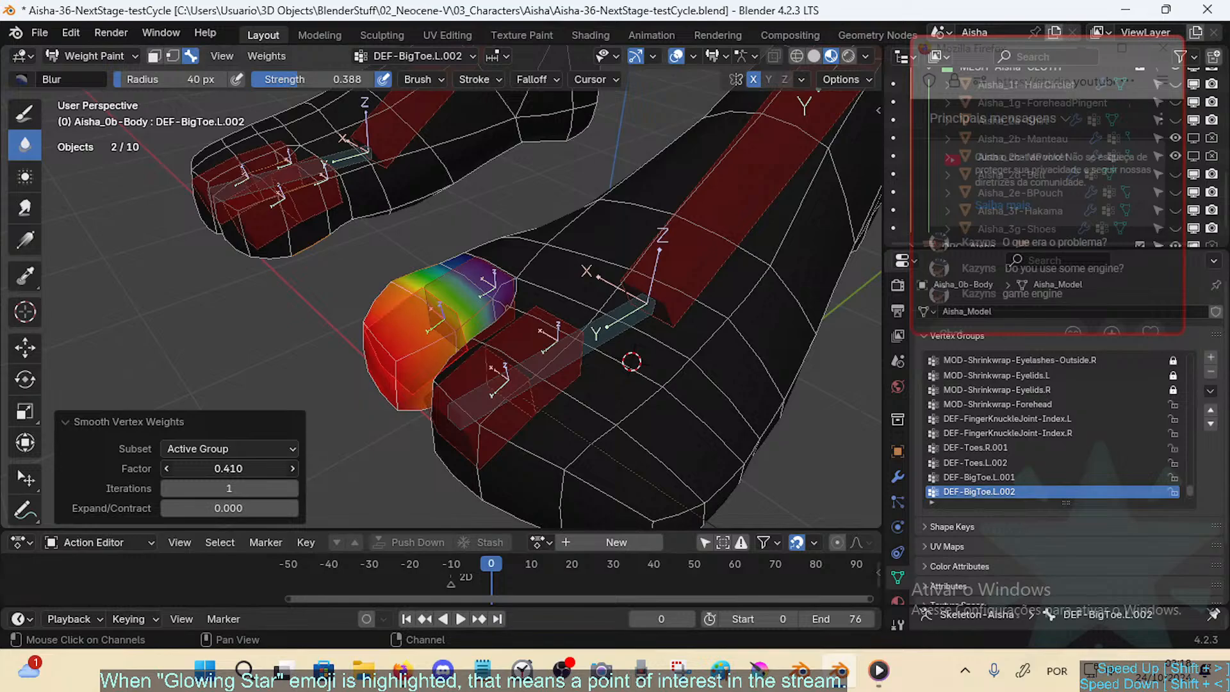
middle_click_drag(415, 274, 441, 246)
left_click_drag(250, 468, 330, 468)
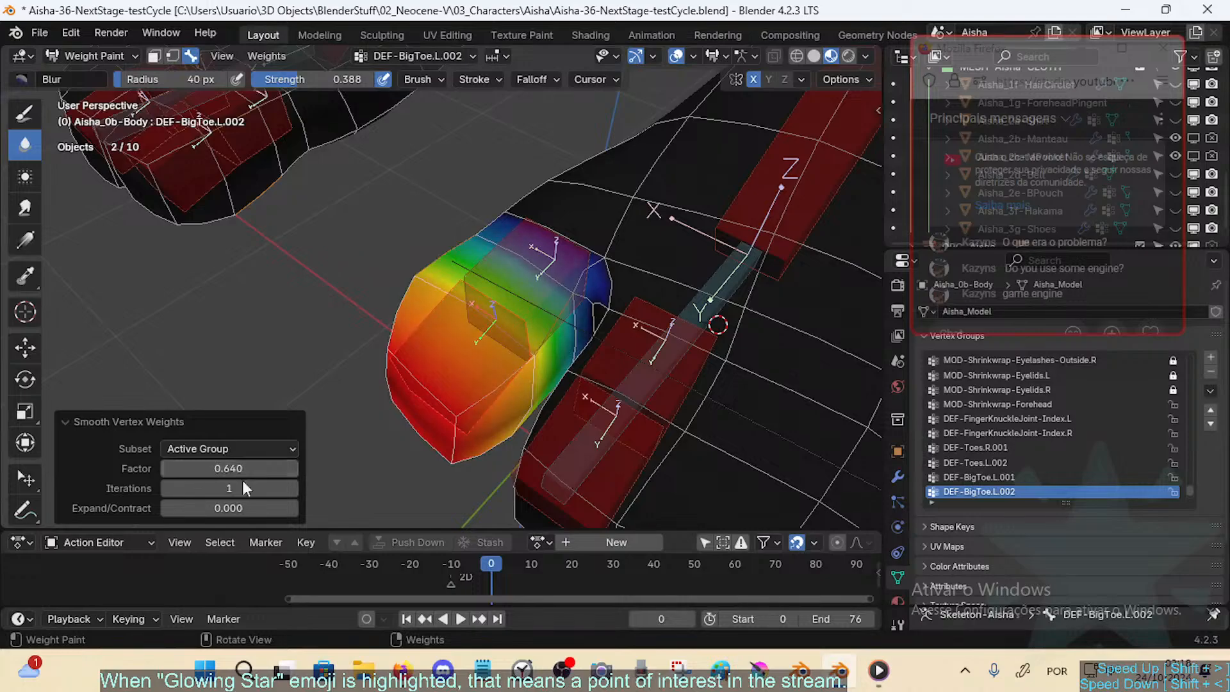
Step: Compare two smoothing iterations with one, keep 1 iteration, and set the smoothing factor to 0.490
left_click(293, 487)
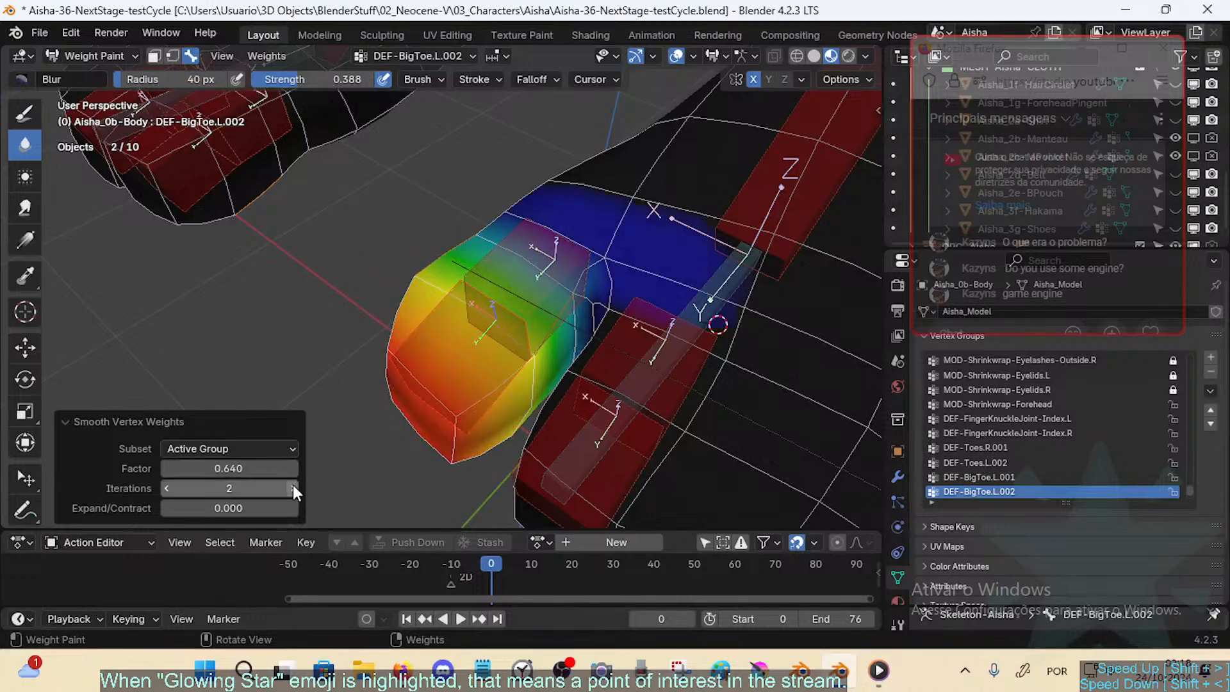
left_click(167, 488)
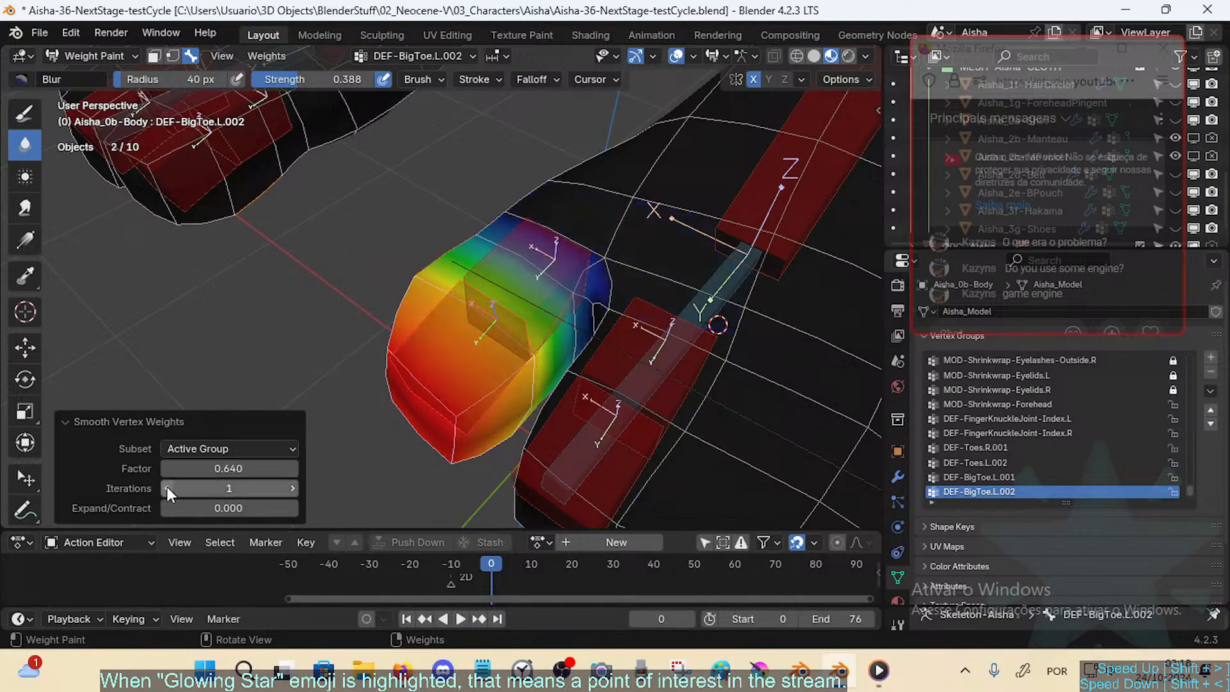
left_click(293, 488)
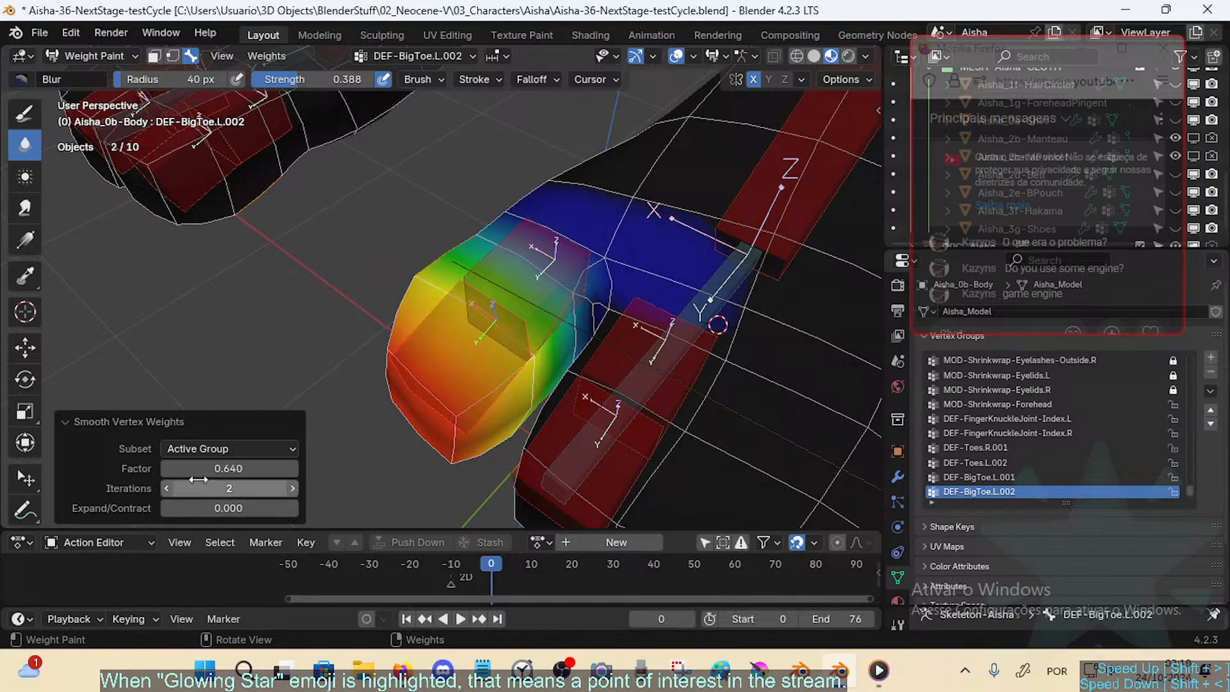
left_click(167, 488)
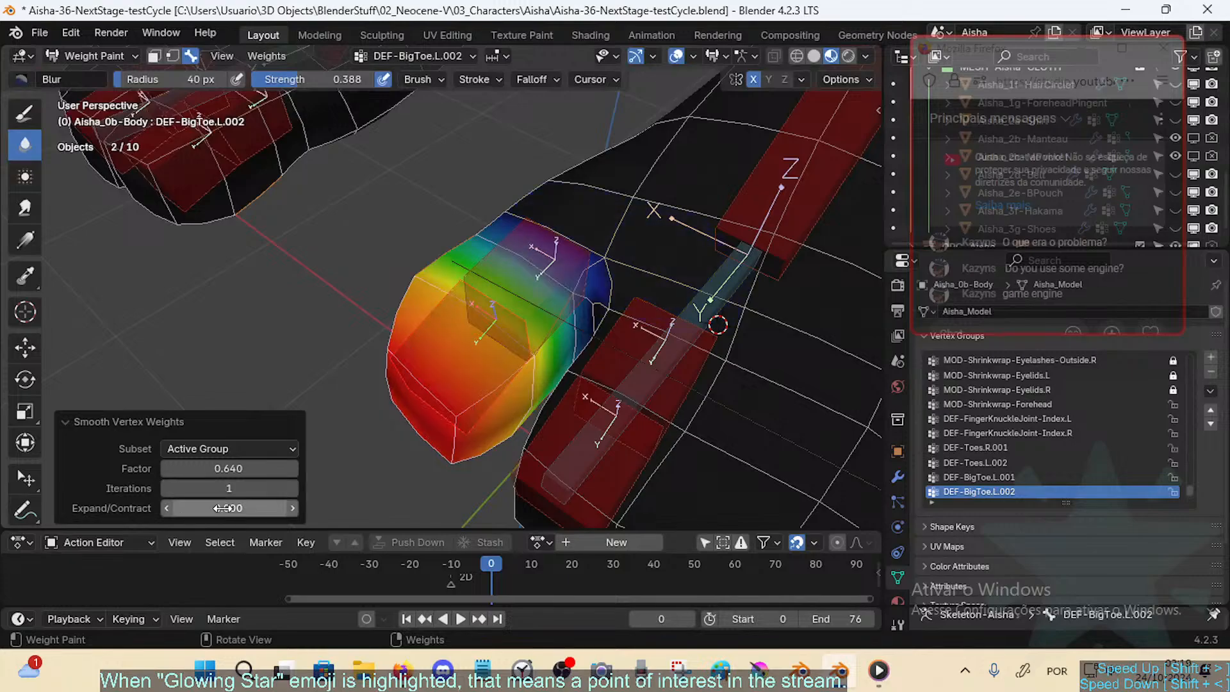
left_click(293, 488)
left_click(167, 487)
left_click_drag(228, 468, 195, 468)
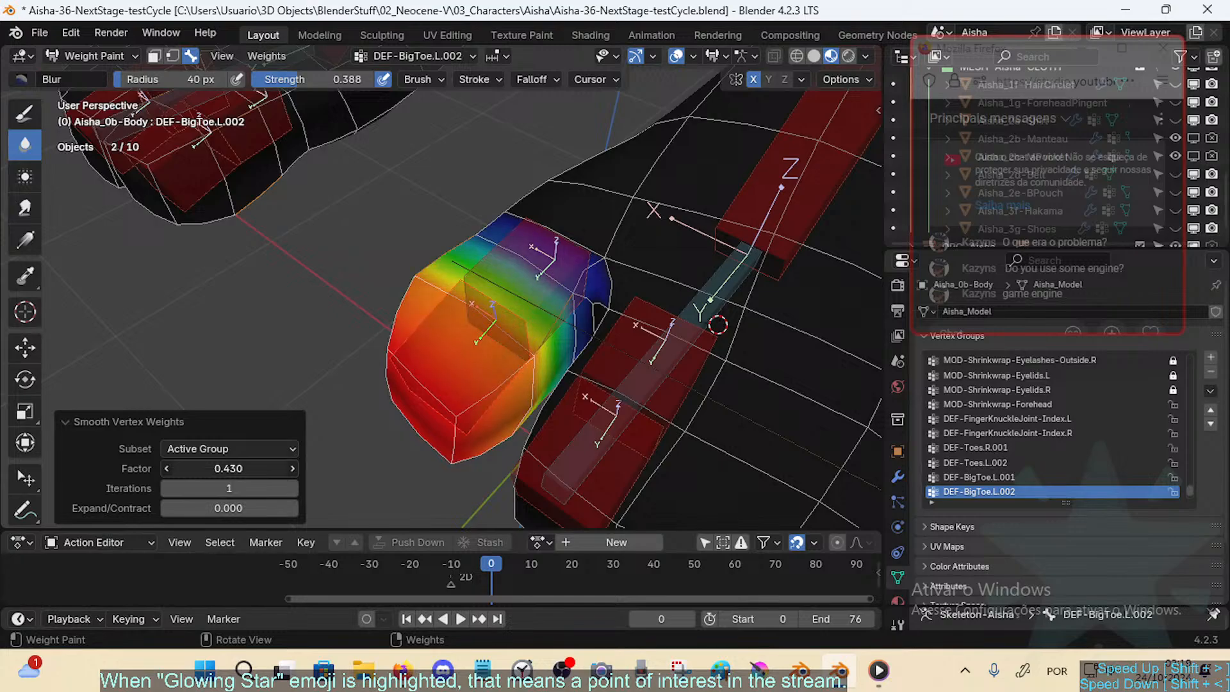
scroll(490, 307, "down", 1)
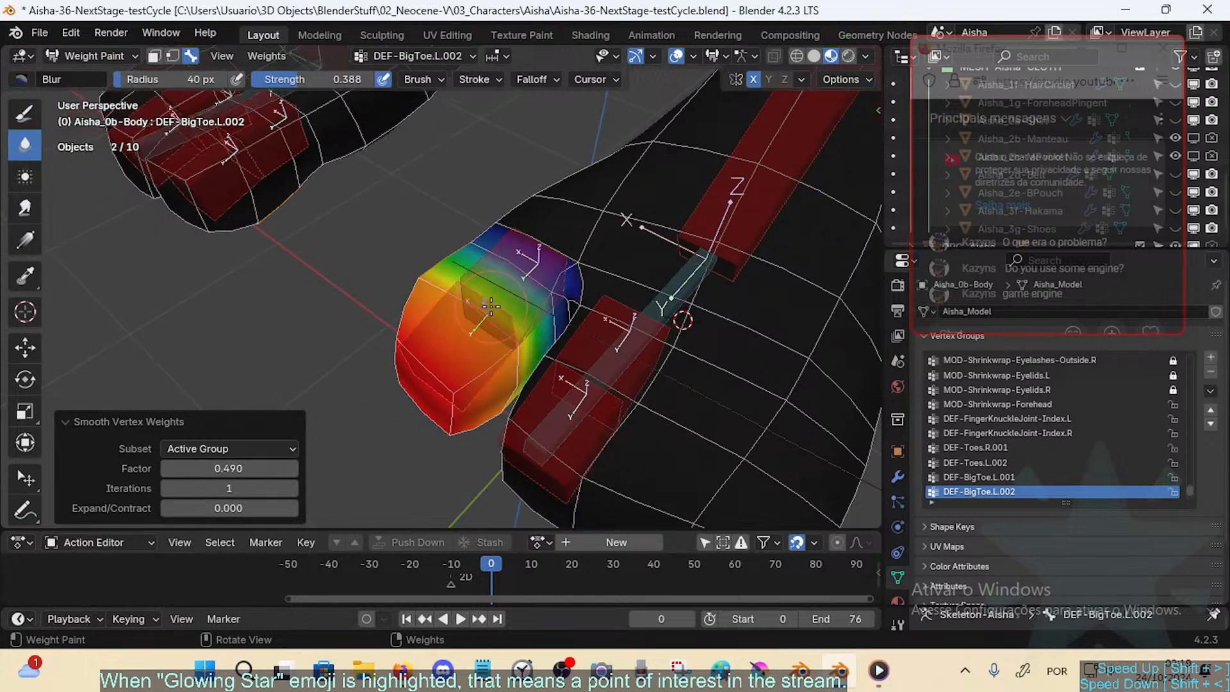
Step: Pick the DEF-Toes.L.002 bone and smooth its vertex weights
left_click(531, 392, "ctrl")
left_click(259, 62)
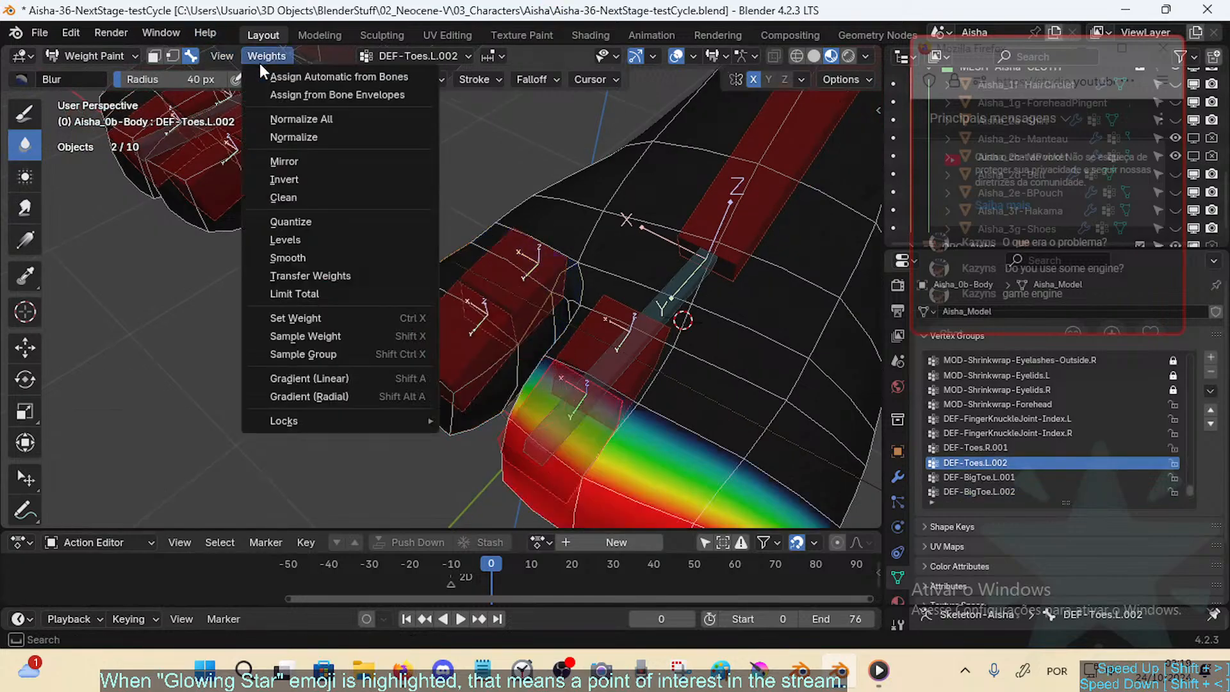
left_click(290, 255)
Step: Smooth the DEF-BigToe.L.001 weights with 2 iterations and a factor of 0.620
middle_click_drag(507, 368, 415, 229, "shift")
left_click(422, 298, "ctrl")
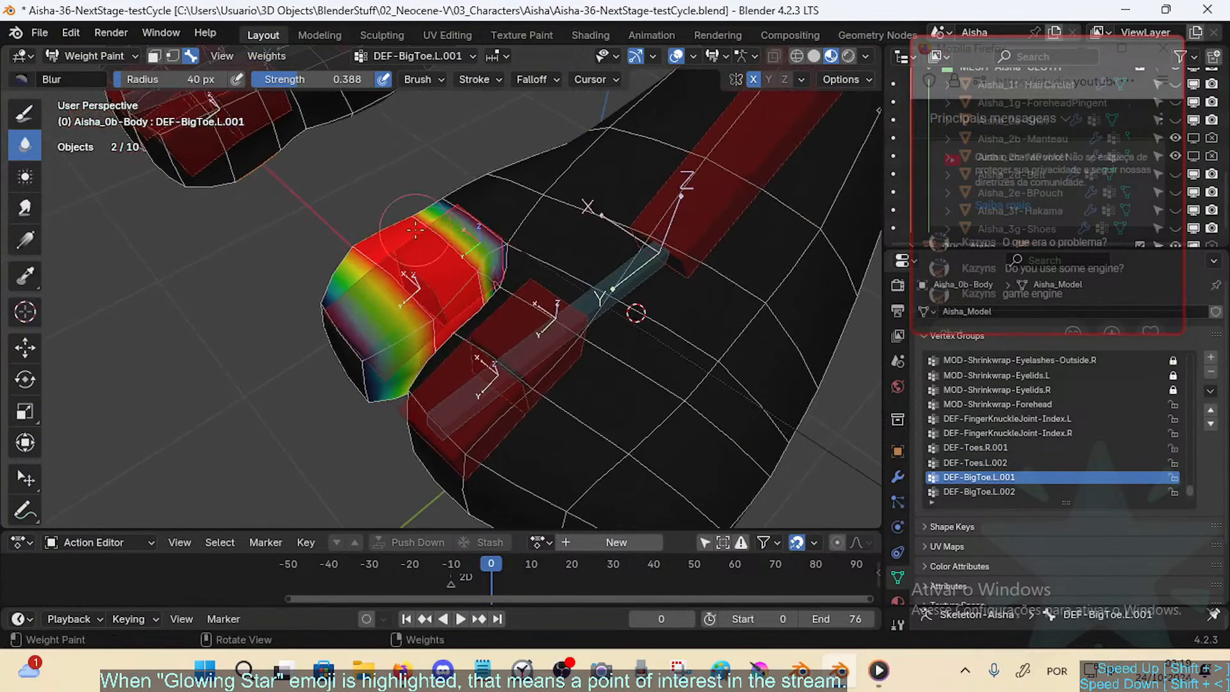
left_click(257, 55)
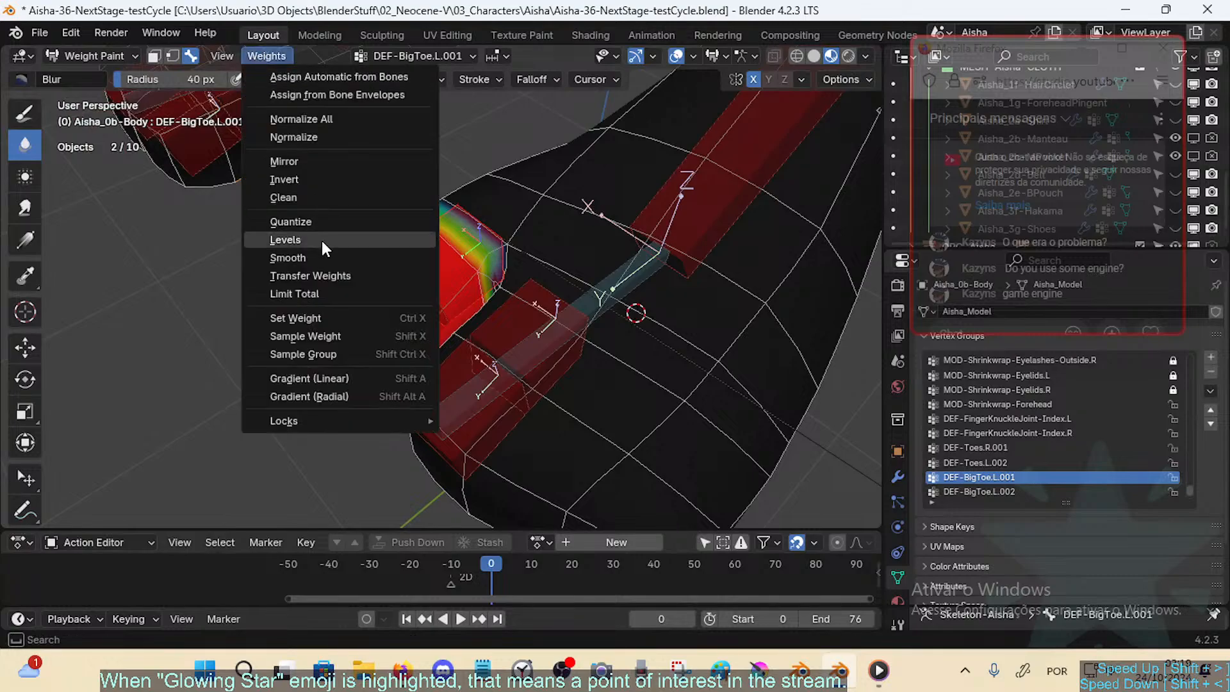
left_click(327, 258)
middle_click_drag(391, 329, 365, 365)
mouse_move(229, 468)
left_mouse_down()
mouse_move(256, 468)
mouse_move(229, 468)
left_mouse_up()
left_click(292, 488)
left_click(165, 468)
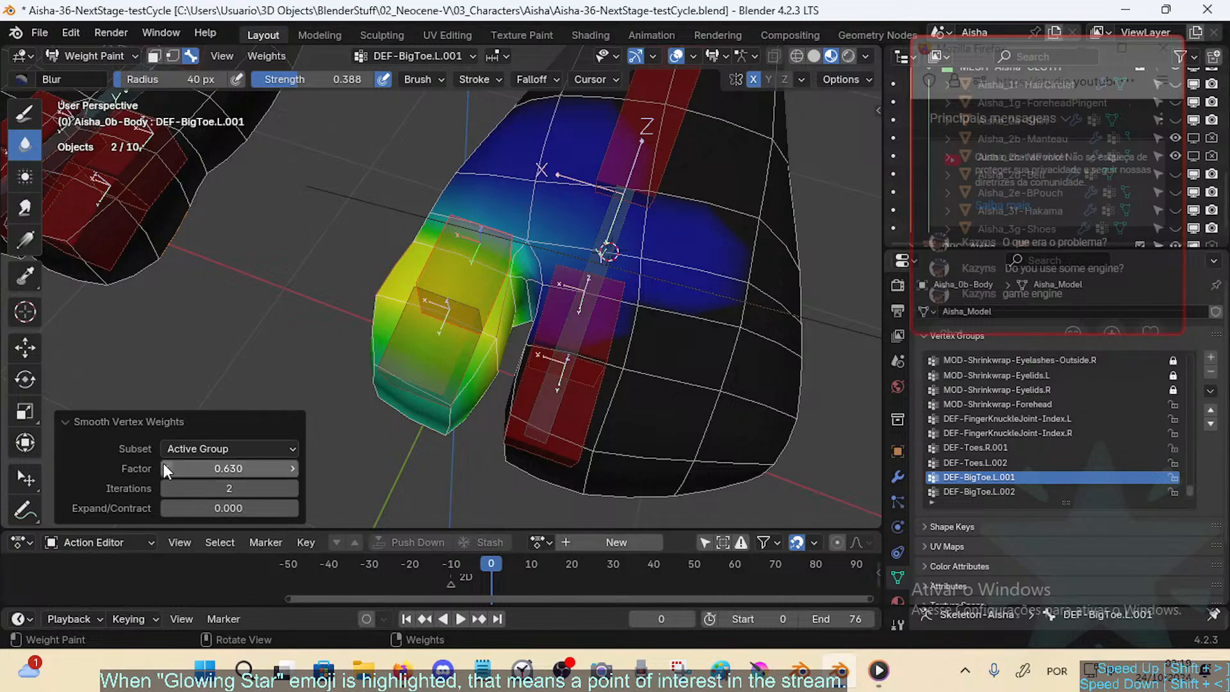
Step: Set the DEF-BigToe.L.001 smoothing to 1 iteration, with both Expand/Contract and Factor at 1.000
left_click(165, 488)
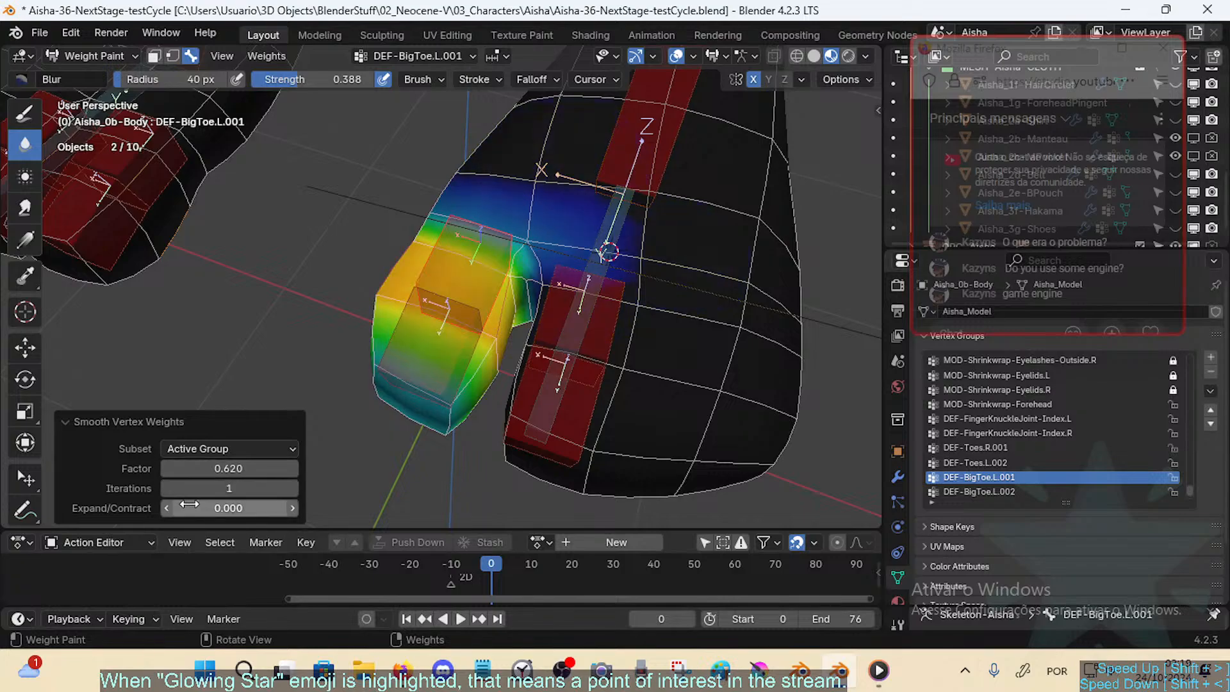
left_click_drag(192, 508, 256, 508)
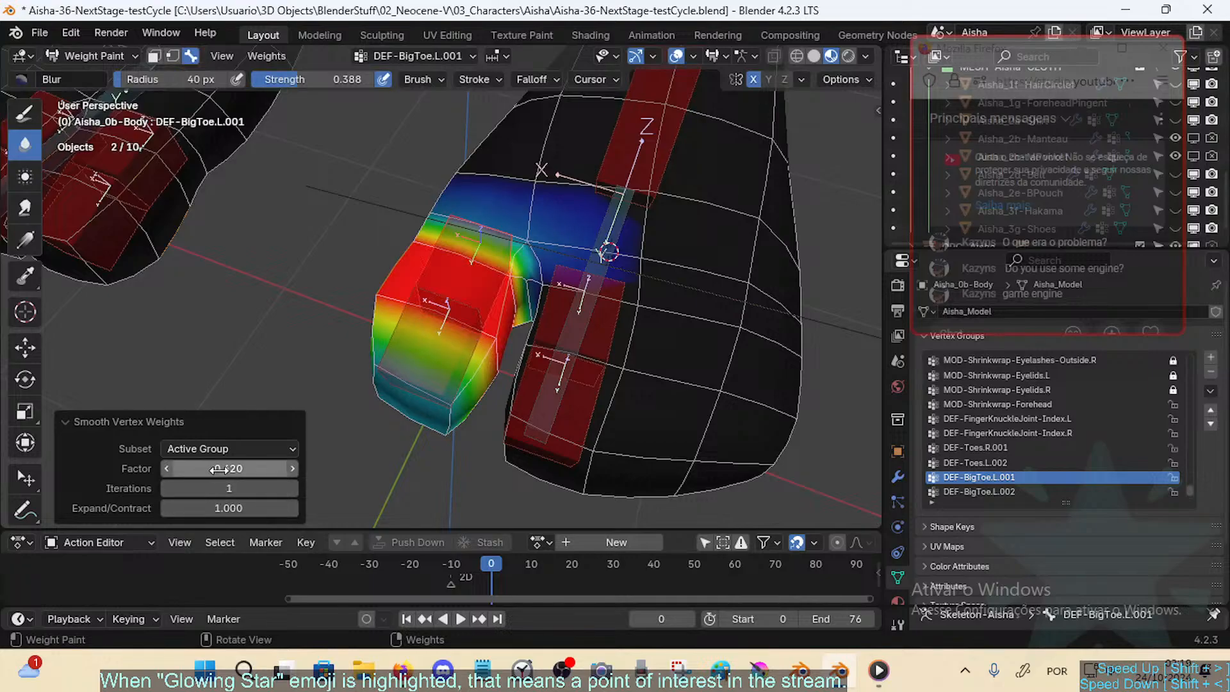
left_click_drag(219, 469, 275, 468)
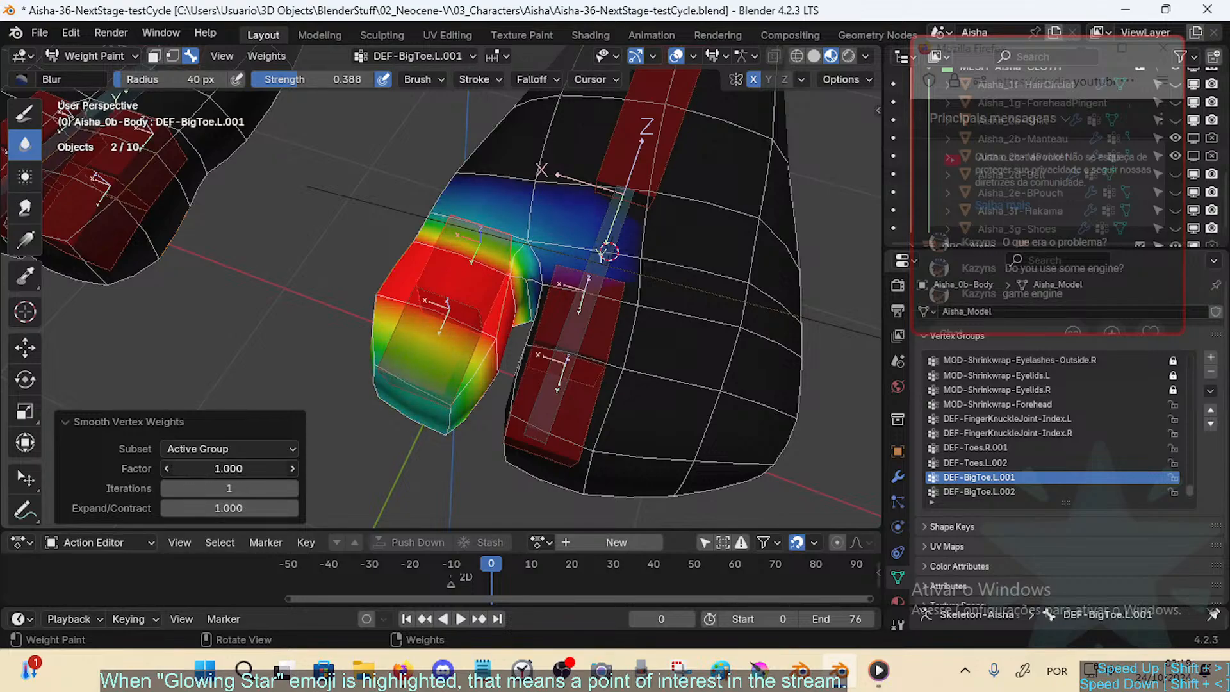
left_click(293, 488)
left_click(166, 487)
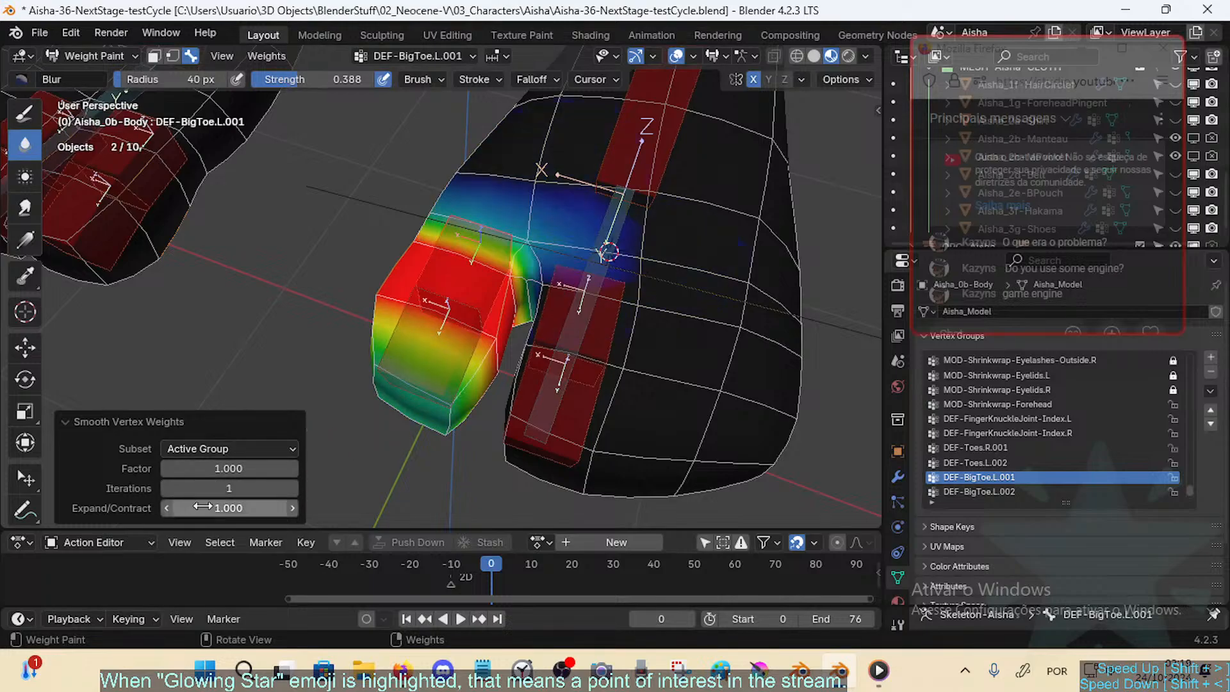
mouse_move(229, 507)
left_mouse_down()
mouse_move(127, 507)
mouse_move(232, 508)
left_mouse_up()
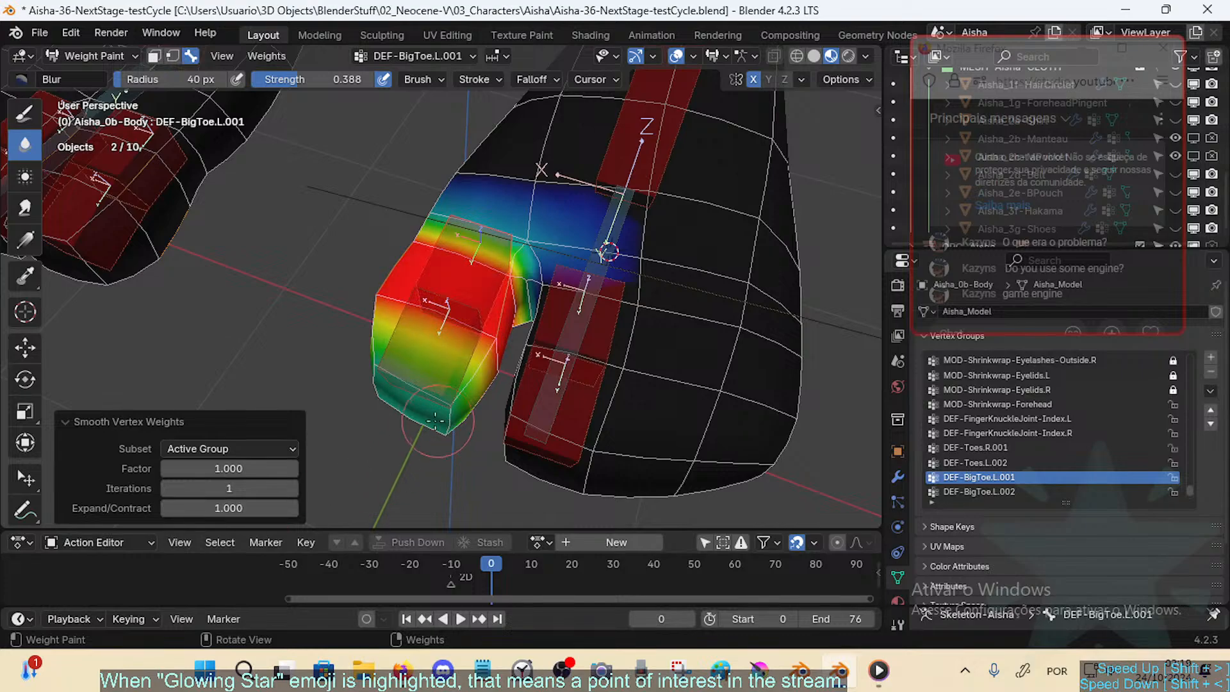
Step: Examine the weights of DEF-Toes.L.001, DEF-BigToe.L.001, DEF-BigToe.L.002 and DEF-Toes.L.002 across the left foot
left_click(549, 332, "ctrl")
left_click(259, 57)
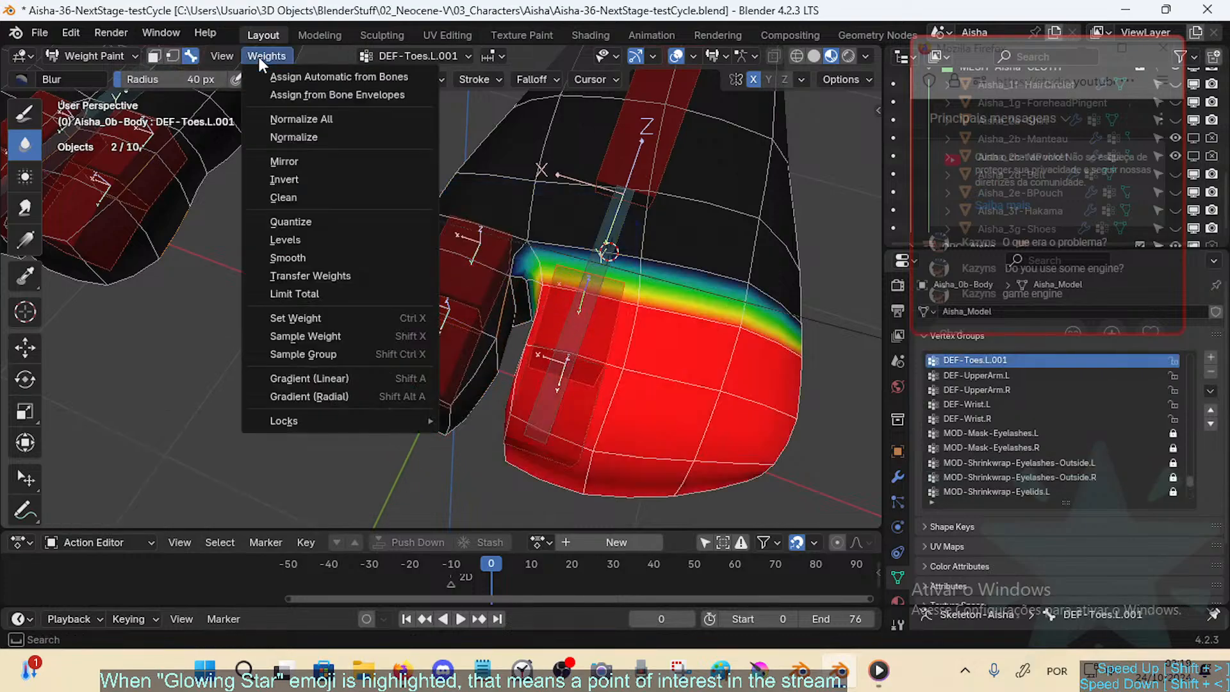
left_click(258, 56)
middle_click_drag(660, 383, 672, 376)
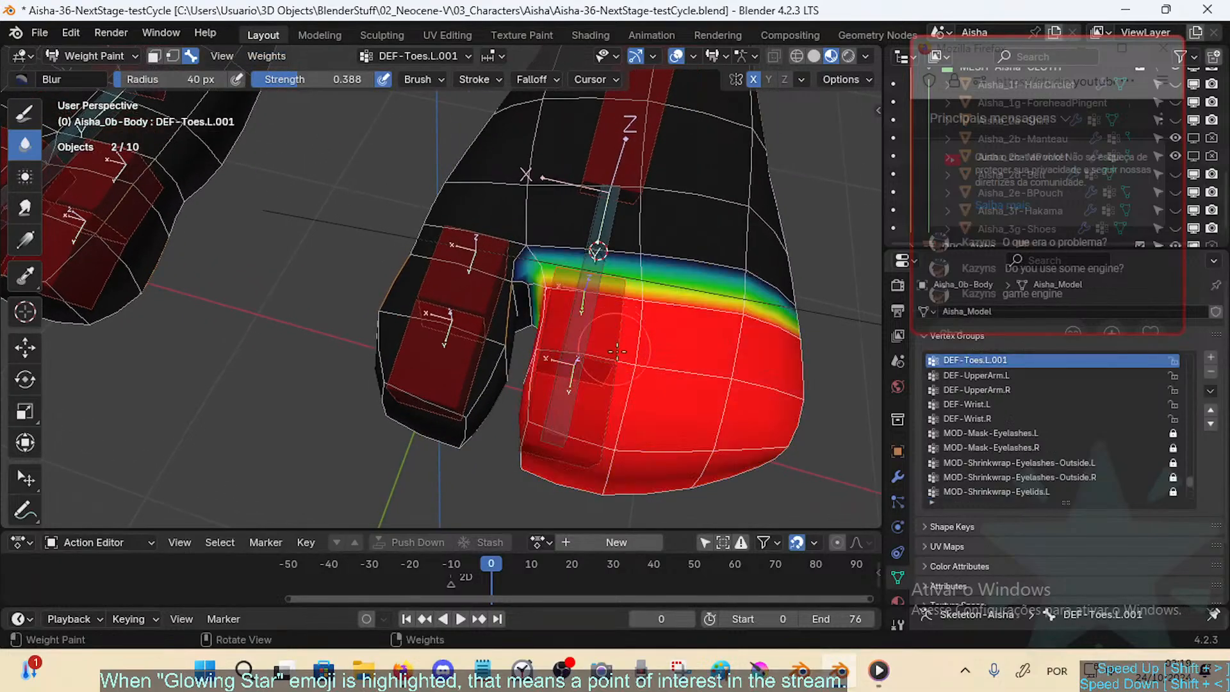
middle_click_drag(569, 349, 546, 354, "shift")
middle_click_drag(462, 374, 570, 378)
left_click(659, 398, "alt")
left_click(487, 431, "alt")
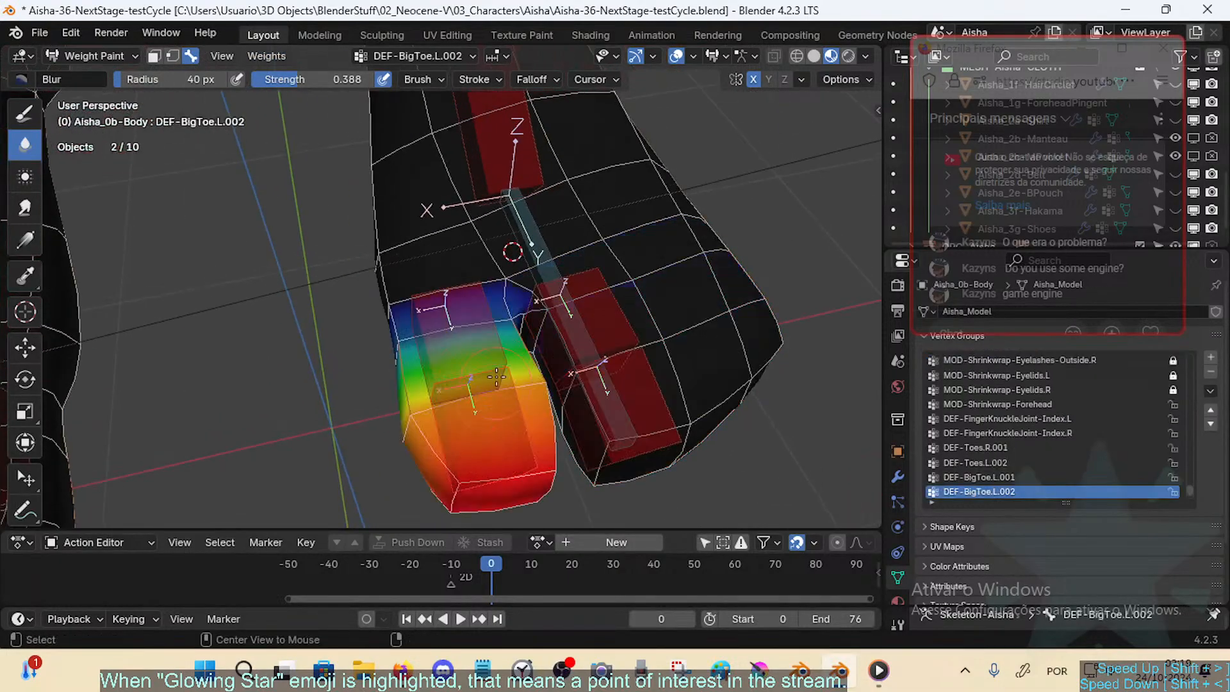
left_click(467, 343, "alt")
left_click(627, 332, "ctrl")
left_click(625, 325, "alt")
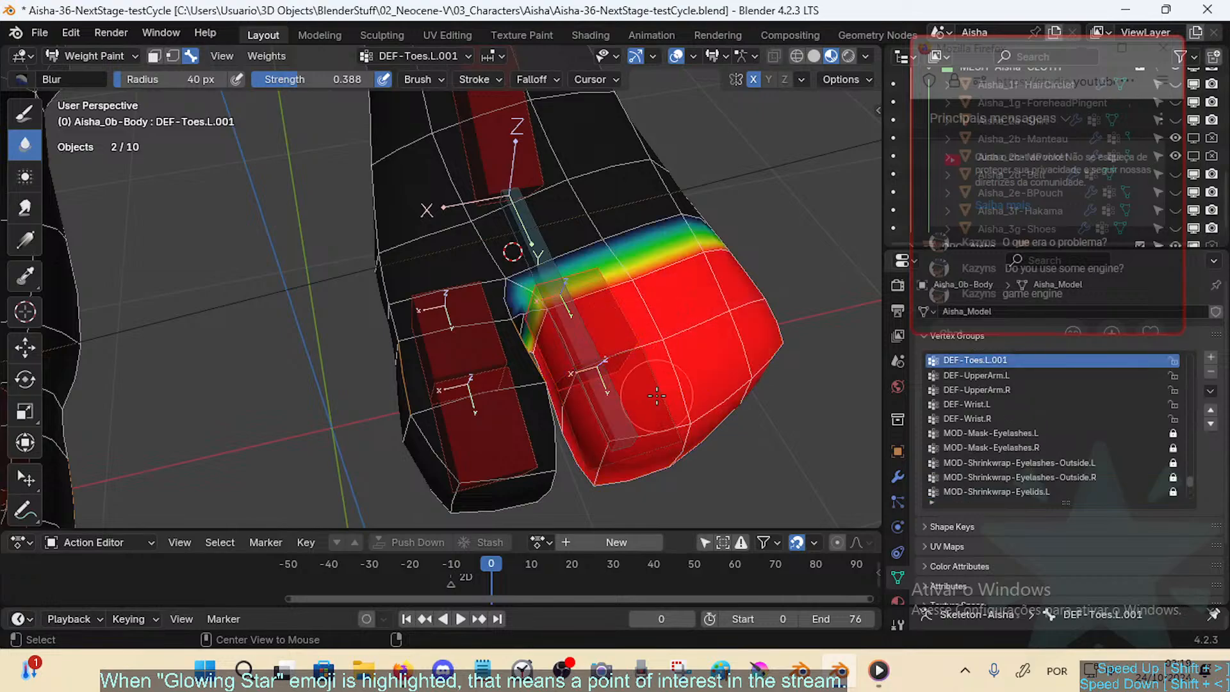
left_click(657, 396, "alt")
Step: Leave Weight Paint for Object Mode and open the body mesh in Edit Mode
key("ctrl+Tab")
left_click(508, 395)
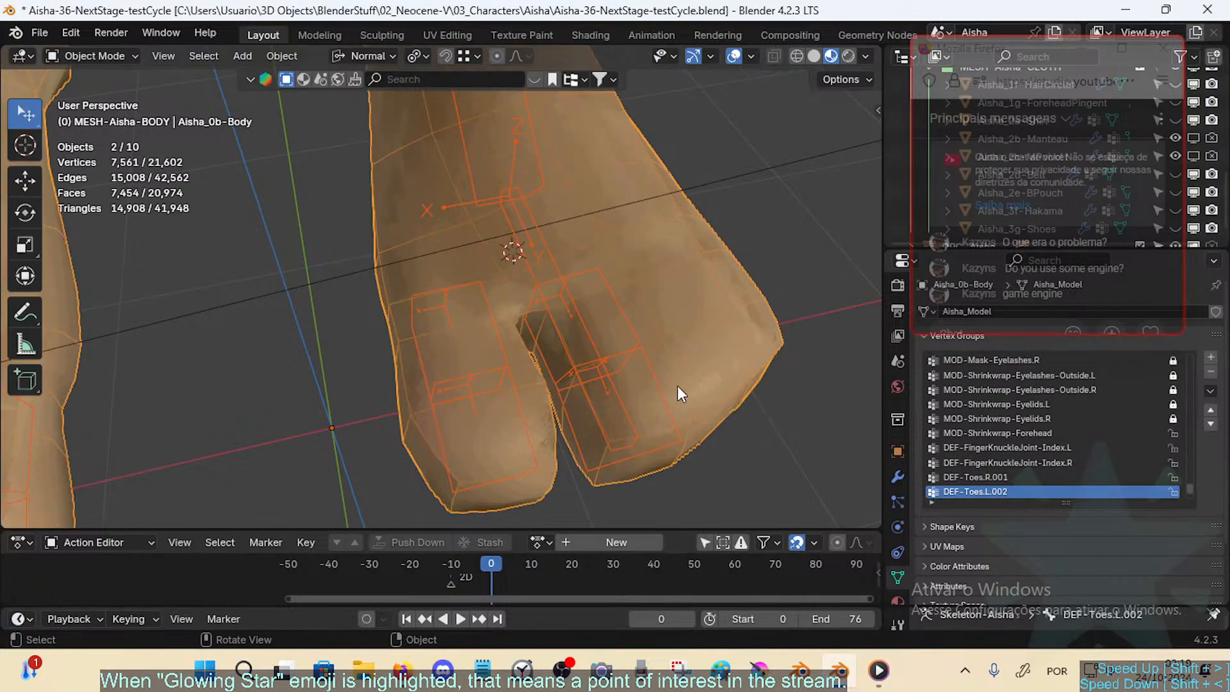
left_click(686, 398)
key("Tab")
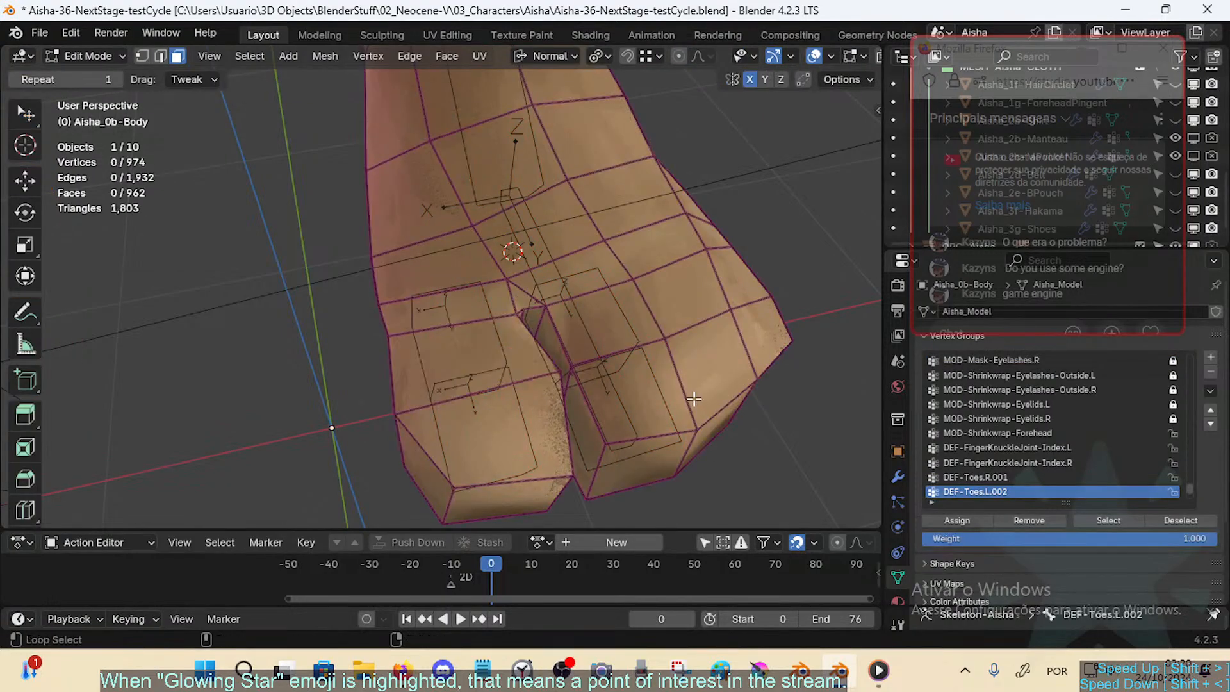
Step: Select the eight vertices around the tip of the left foot's outer toe block, and return the body to Object Mode
left_click(691, 455, "alt")
key("c")
left_click_drag(685, 464, 771, 388)
right_click(771, 388)
key("2")
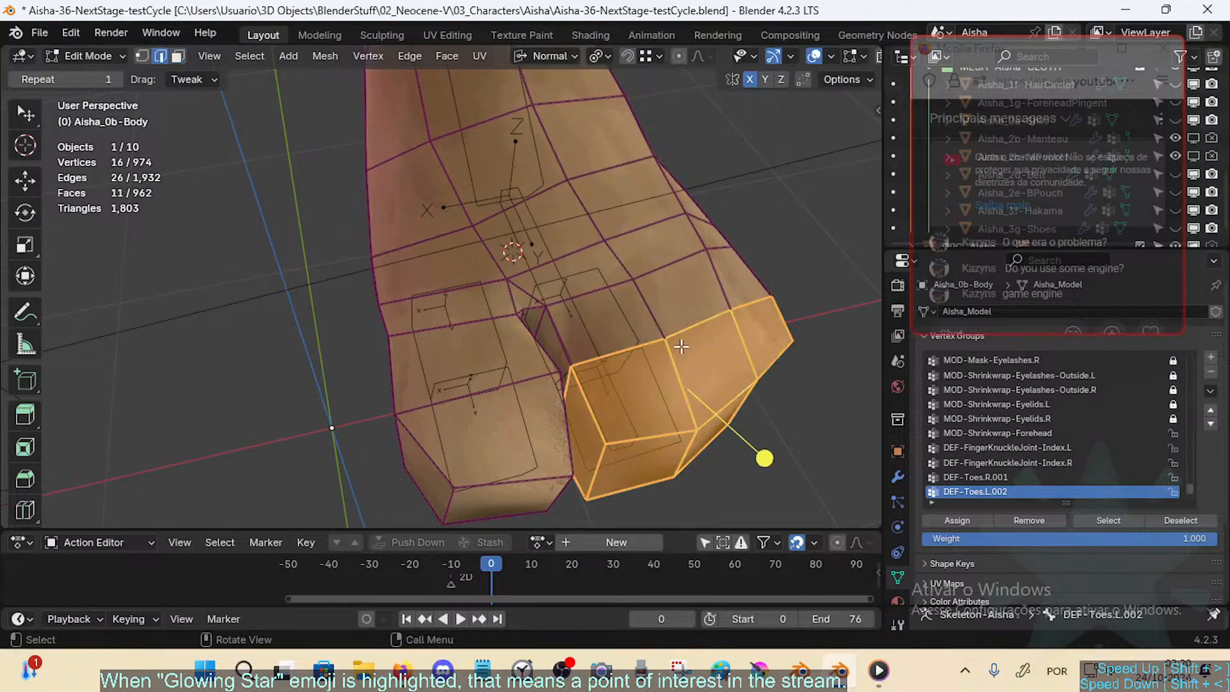
left_click(682, 345, "alt+shift")
key("1")
left_click(618, 361, "alt+shift")
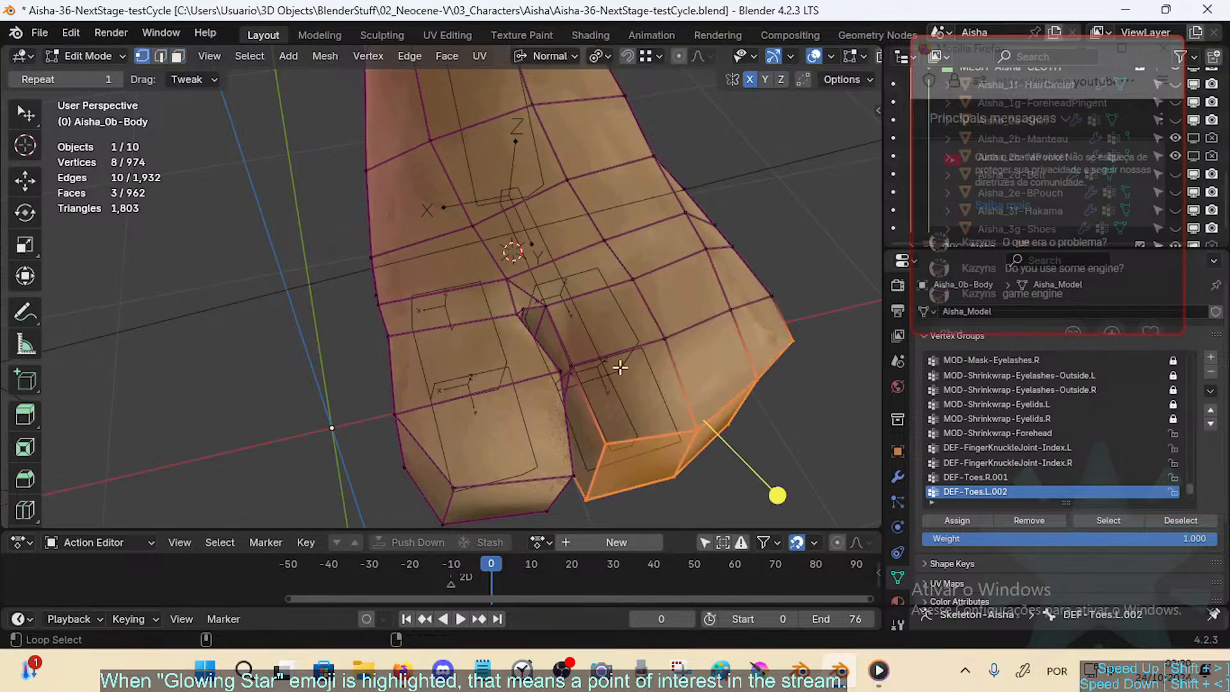
mouse_move(620, 365)
middle_mouse_down()
mouse_move(647, 387)
mouse_move(629, 384)
middle_mouse_up()
key("ctrl+Tab")
key("4")
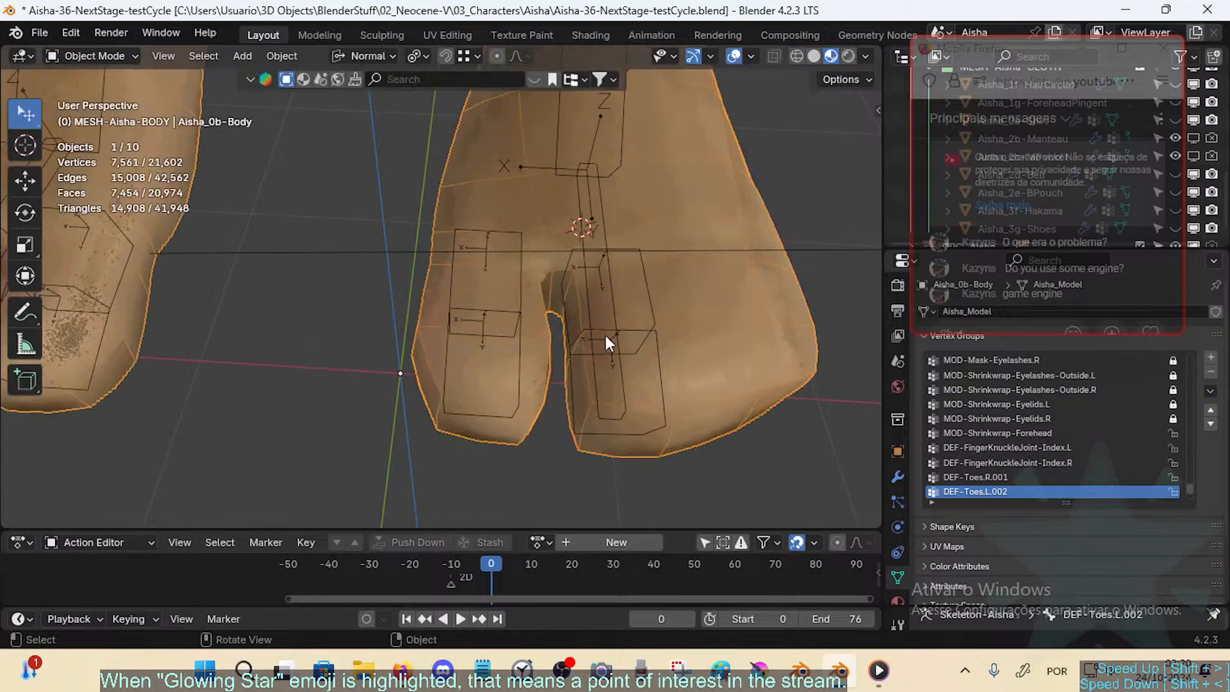
Step: Enter Weight Paint with the armature and body selected, make DEF-Toes.L.001 active, and enable face selection masking
left_click(647, 296)
left_click(698, 300, "shift")
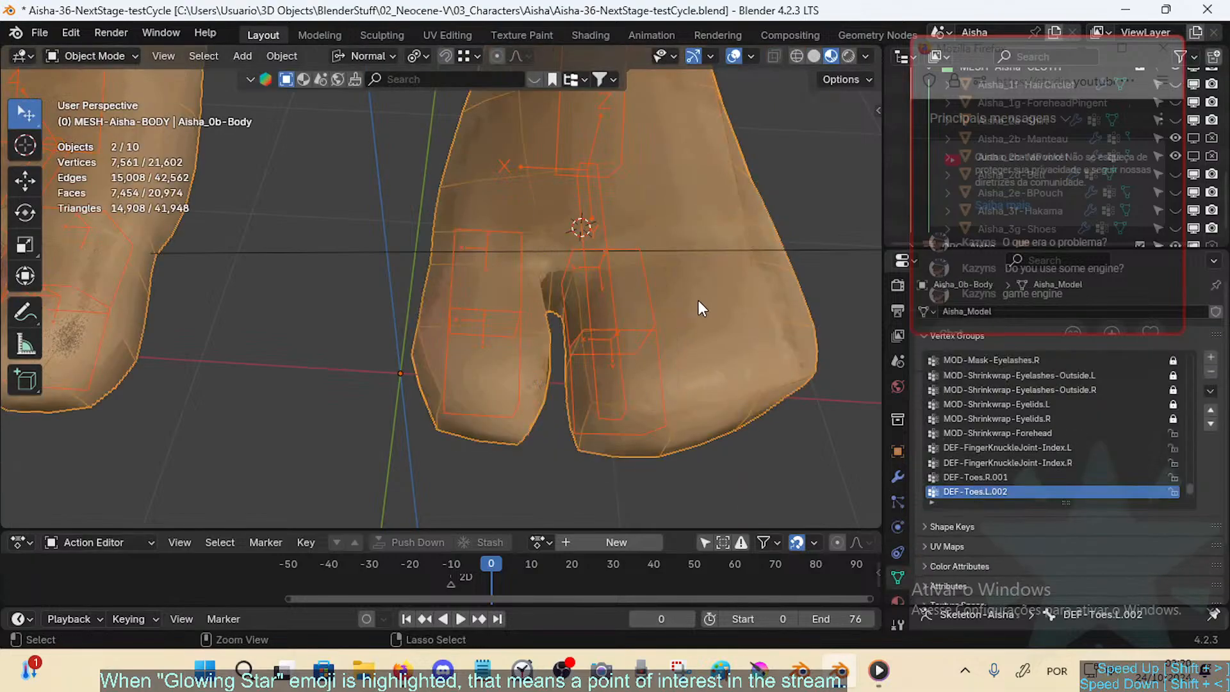
key("ctrl+Tab")
key("7")
left_click(637, 301, "ctrl")
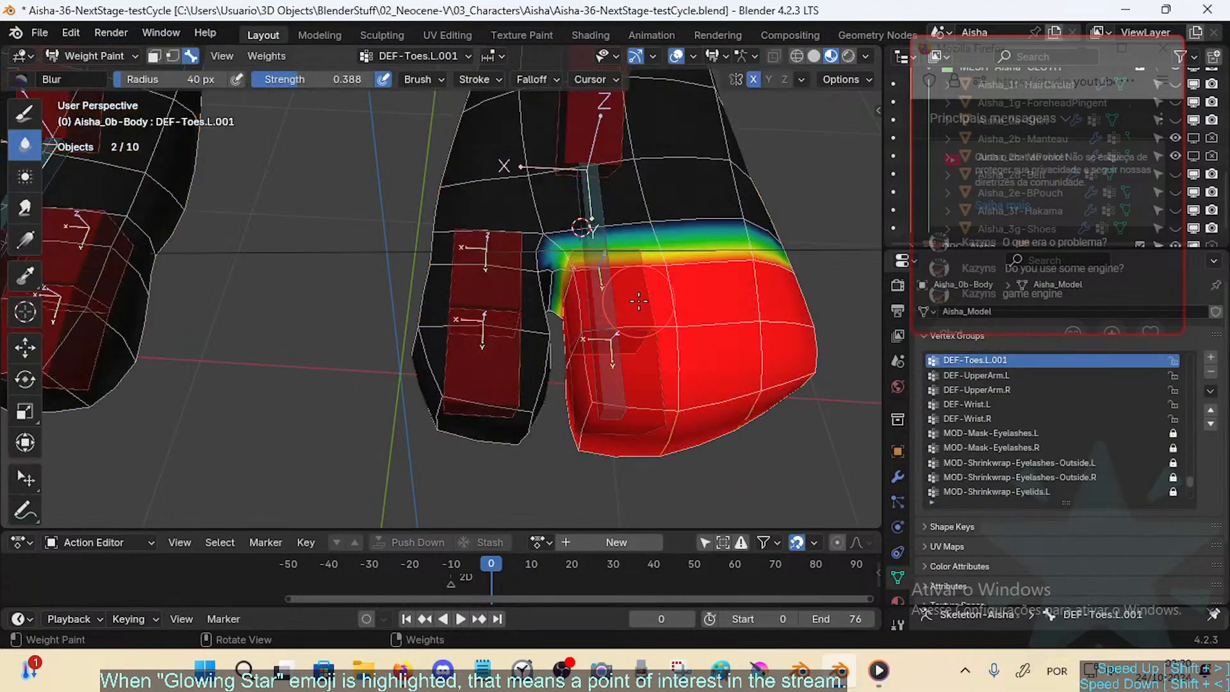
key("m")
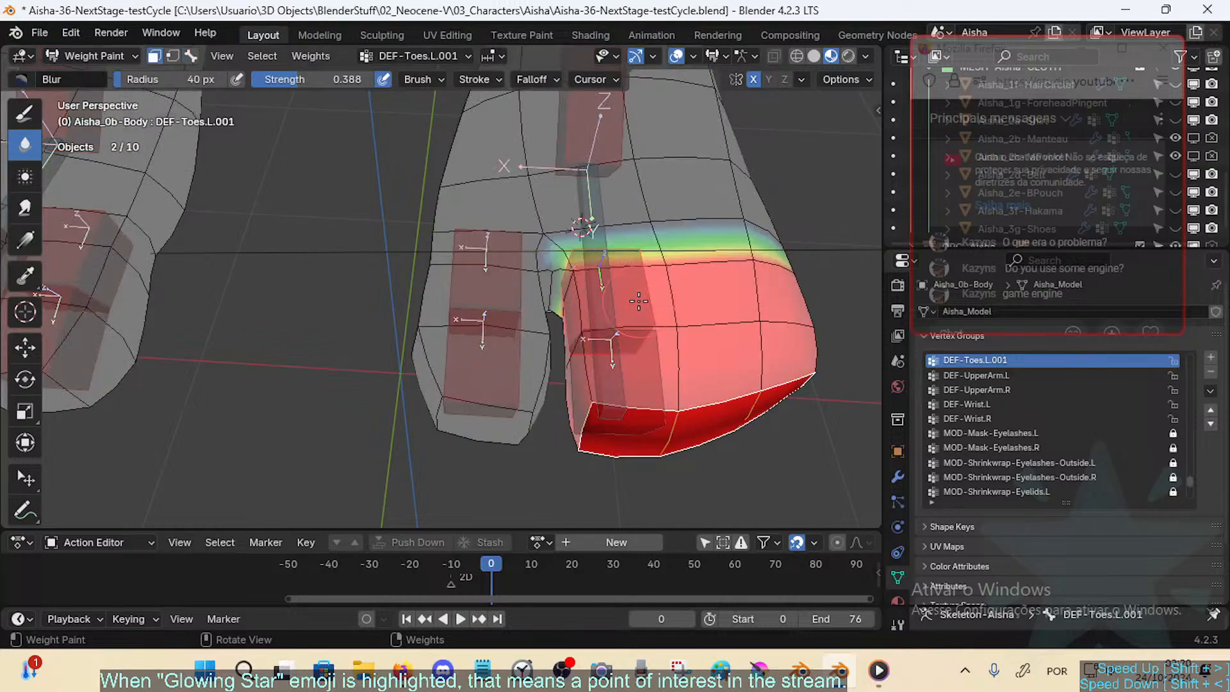
Step: Clear the DEF-Toes.L.001 weights at the tip of the outer toe block and return to Weight Paint
right_click(639, 301)
mouse_move(640, 301)
left_mouse_down()
mouse_move(694, 241)
mouse_move(630, 319)
left_mouse_up()
middle_click_drag(629, 319, 634, 321)
key("ctrl+Tab")
left_click(490, 321)
left_click(630, 297)
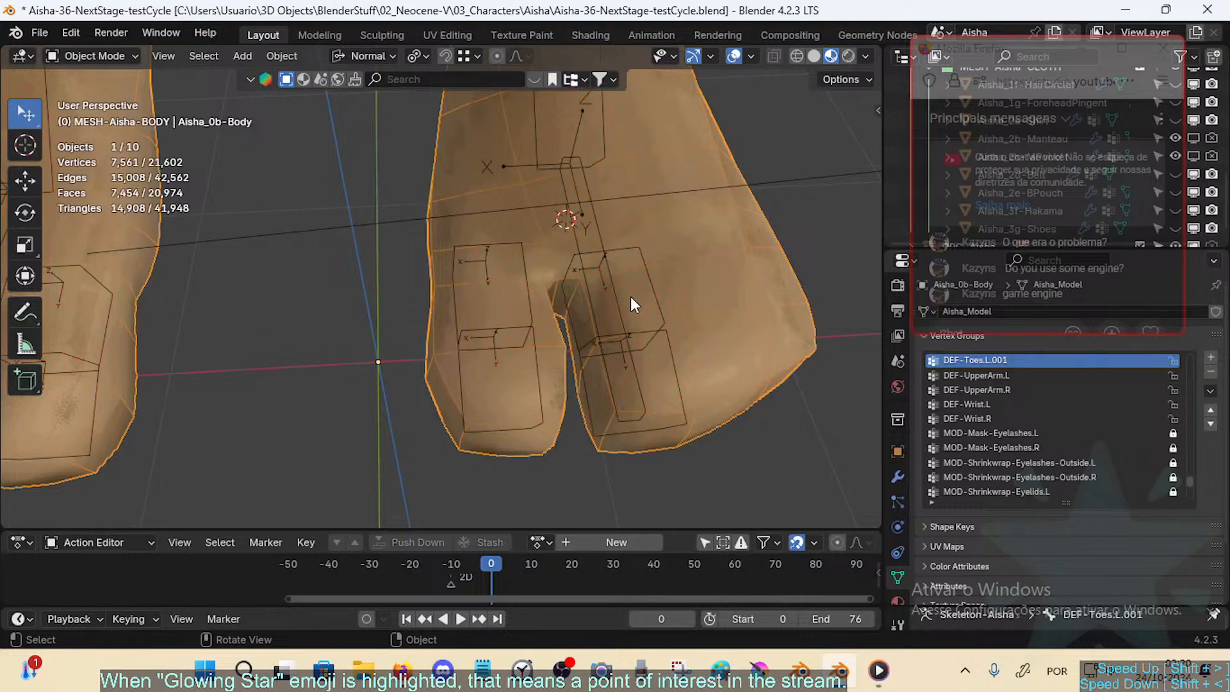
left_click(655, 287)
left_click(687, 282, "shift")
key("ctrl+Tab")
left_click(563, 218)
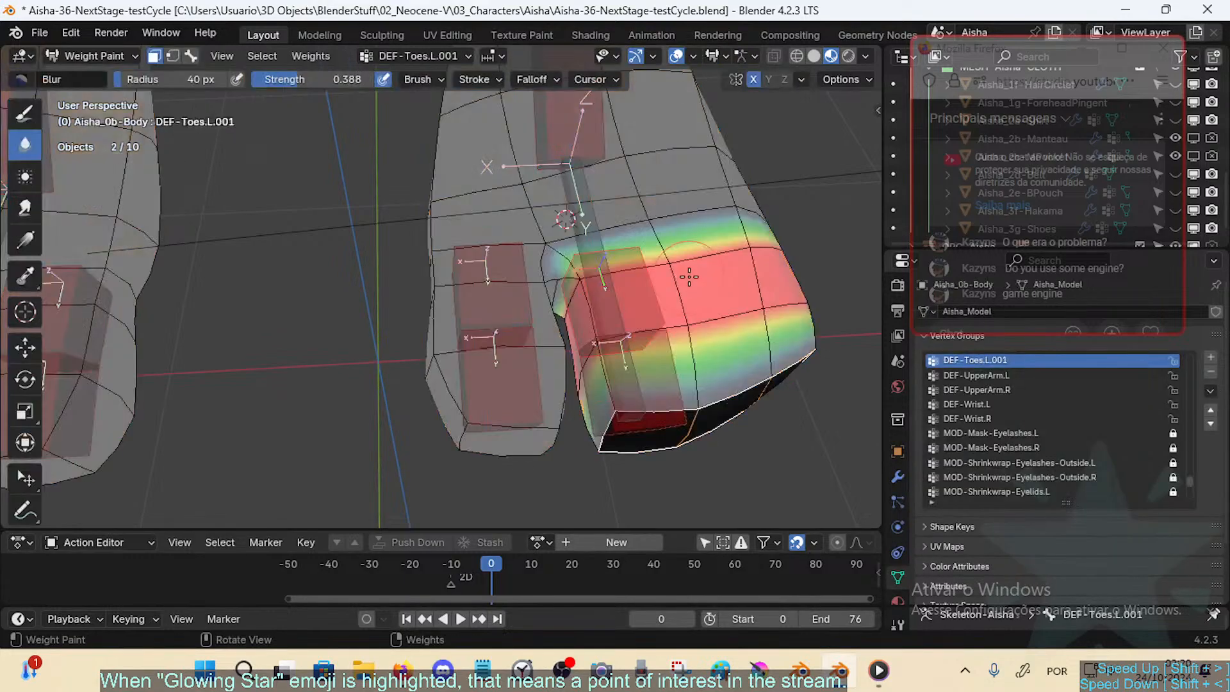
Step: Switch masking to bone selection and smooth the DEF-Toes.L.001 weights with factor 1.000, 1 iteration and Expand/Contract 1.000
key("ctrl+z")
key("3")
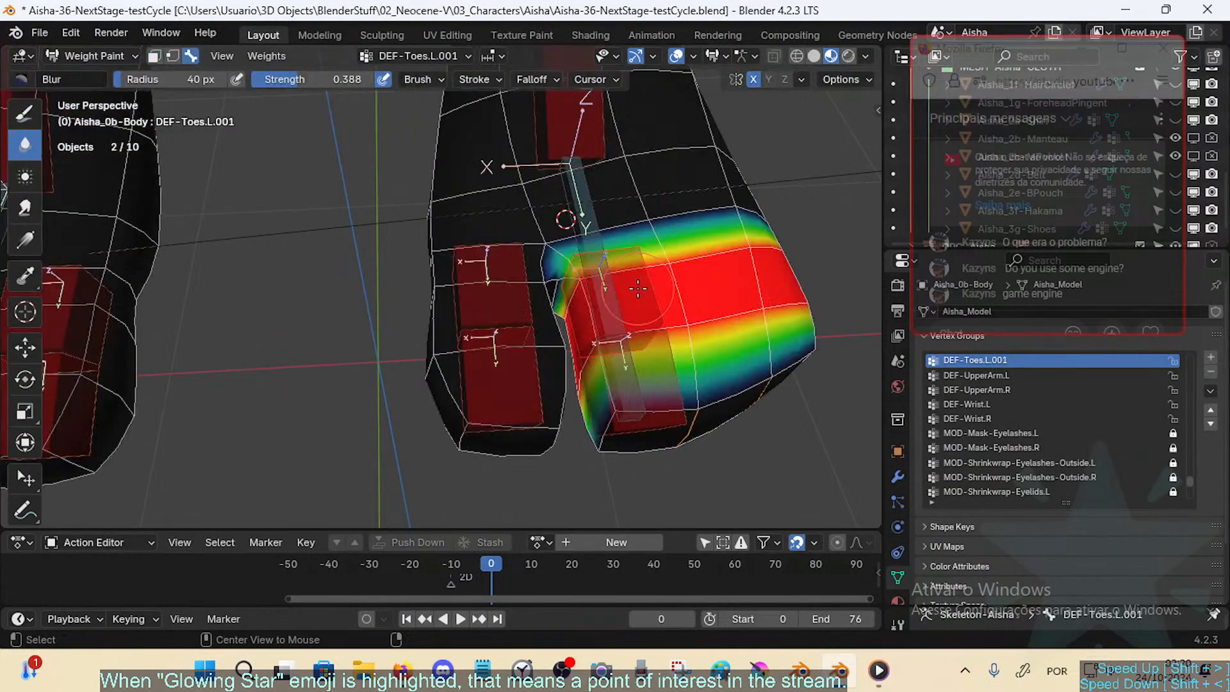
middle_click_drag(659, 306, 660, 318)
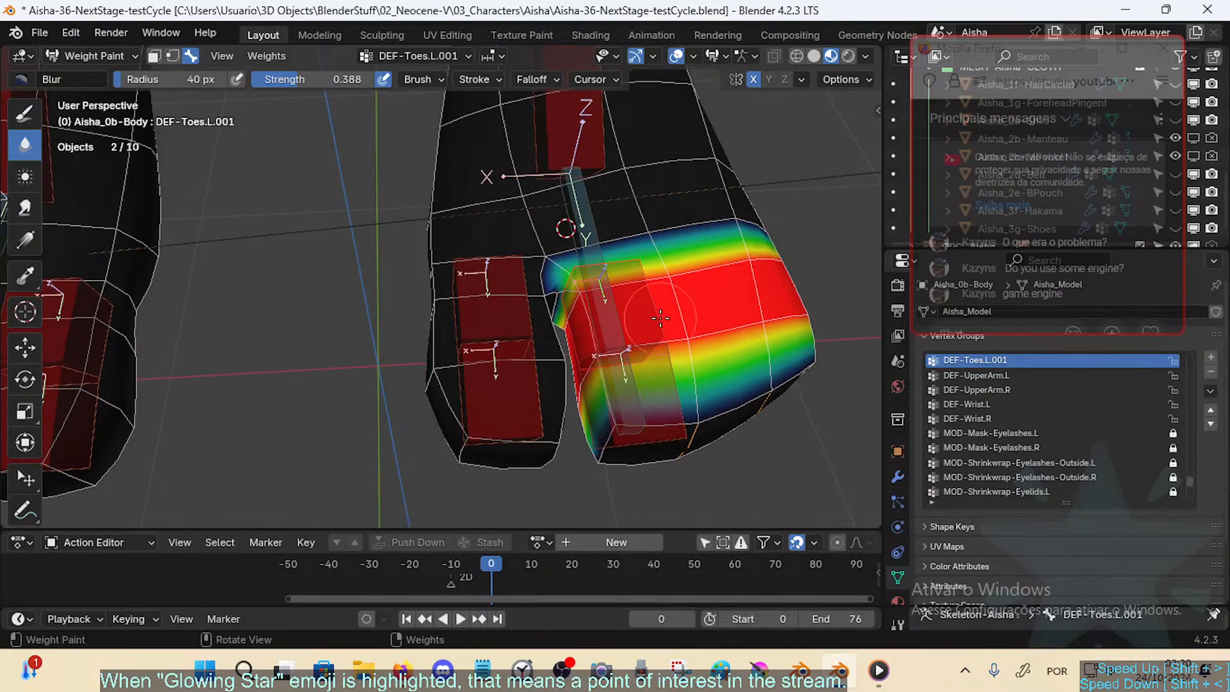
left_click(266, 56)
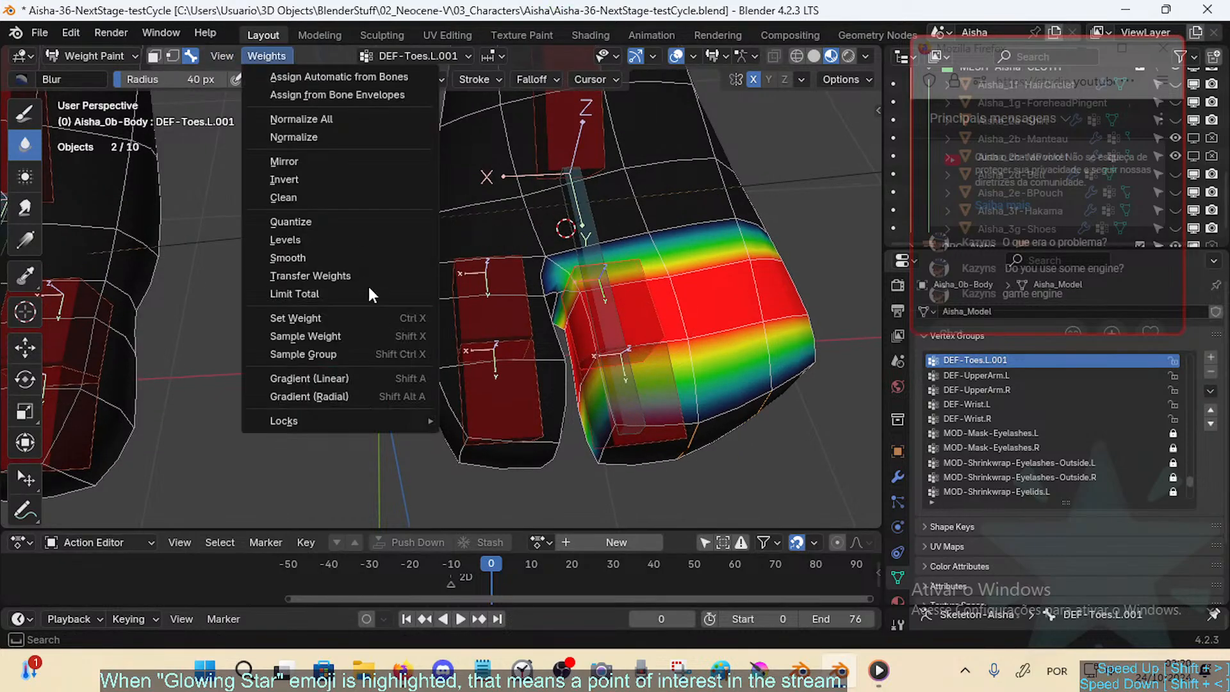
left_click(337, 253)
middle_click_drag(535, 315, 539, 385)
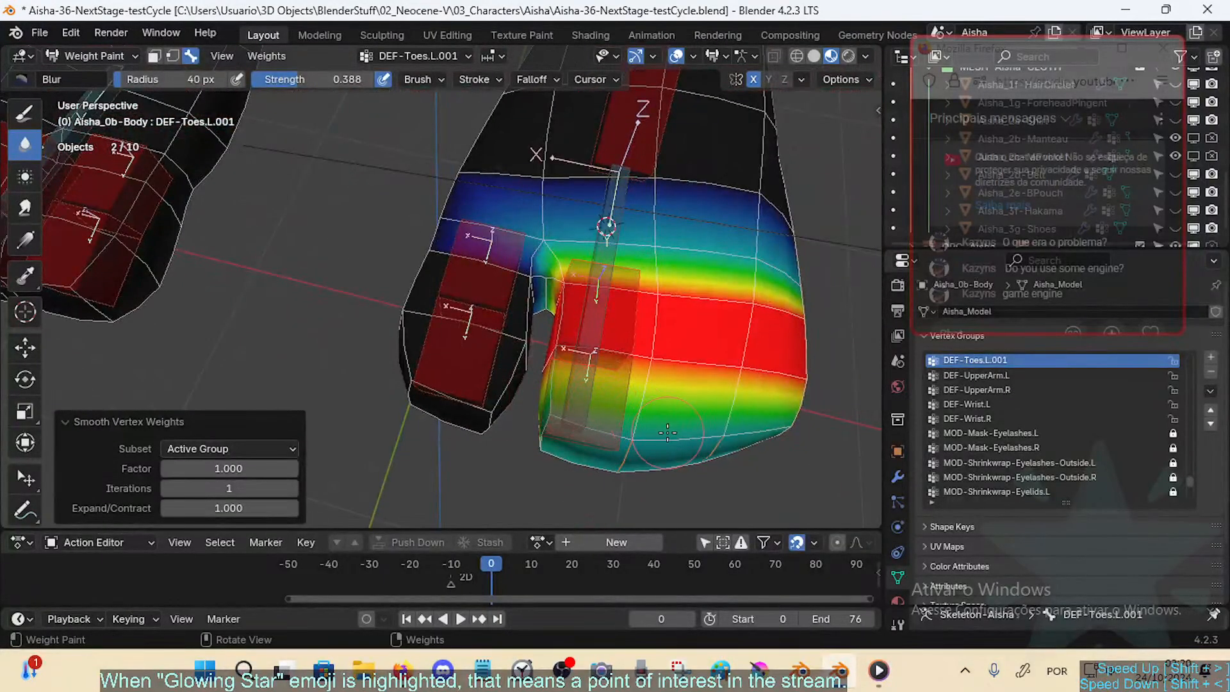
Step: Test how the outer toe block deforms by rotating DEF-Toes.L.001 about its X axis, and cancel the rotation
left_click(607, 402, "alt")
left_click(633, 314, "alt")
middle_click_drag(633, 375, 520, 301)
key("r")
key("x")
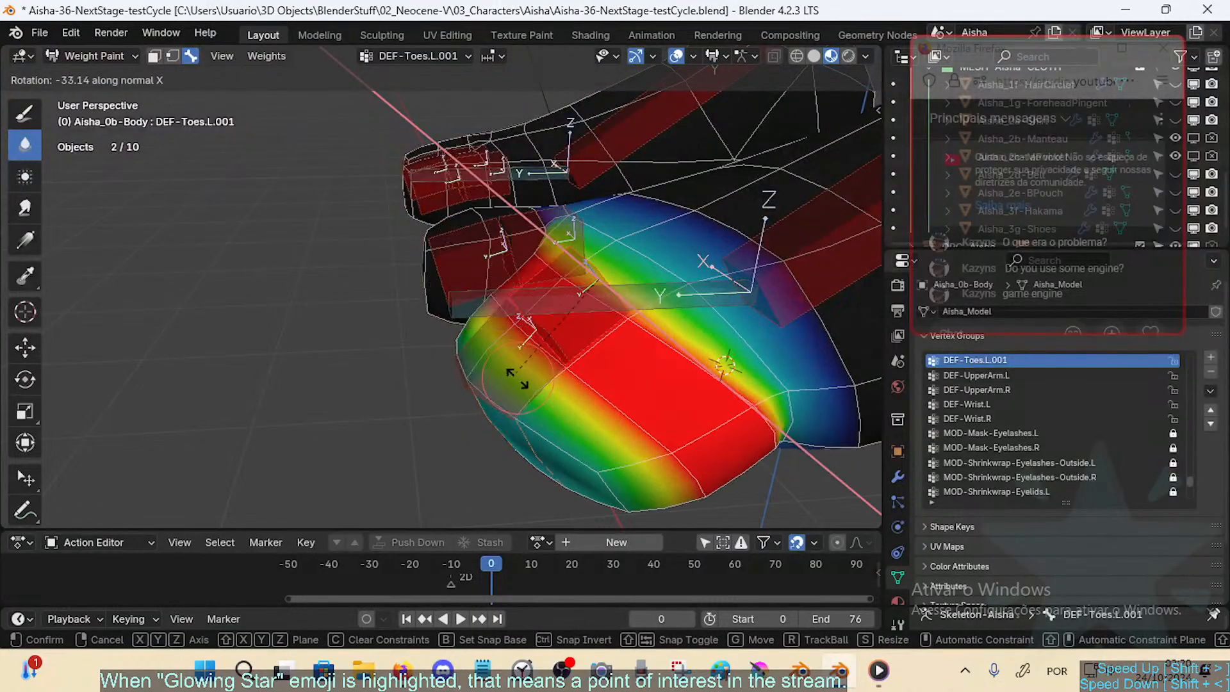
right_click(497, 259)
Step: Test the big toe's deformation by rotating DEF-BigToe.L.001 about its X axis, and undo the rotation
middle_click_drag(512, 212, 502, 247)
left_click(535, 235, "alt")
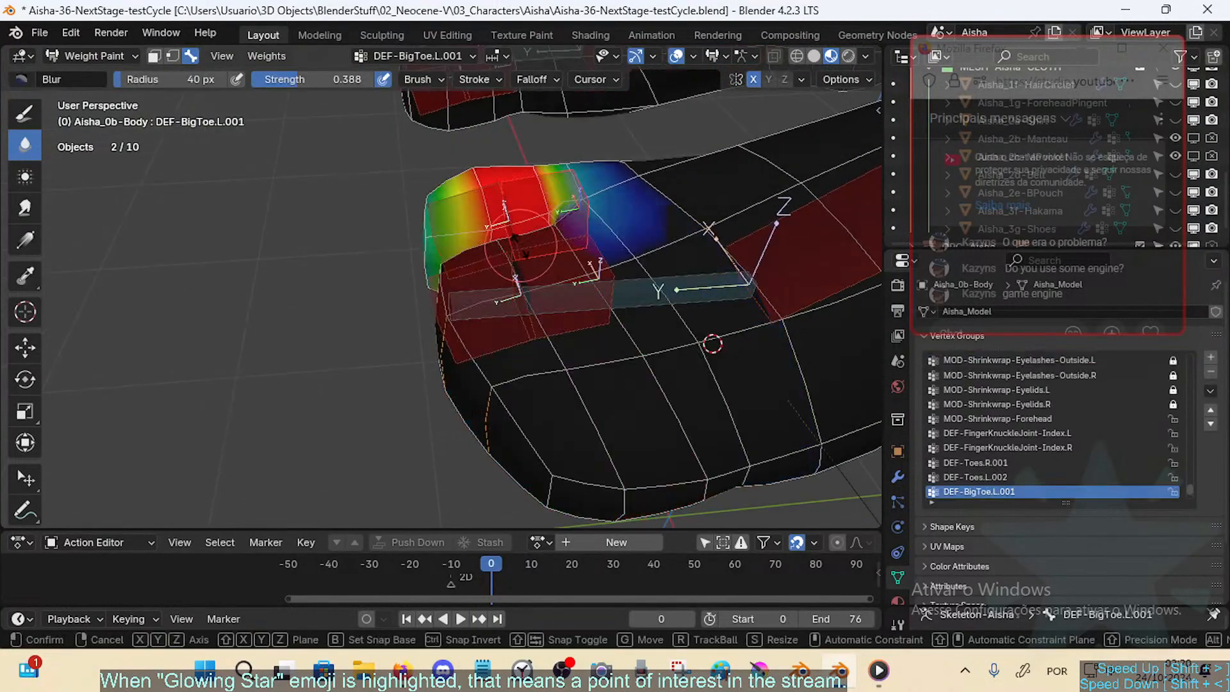
key("r")
key("x")
left_click(536, 213)
key("ctrl+z")
Step: Test the big toe tip's deformation by rotating DEF-BigToe.L.002 about its X axis
left_click(462, 235, "alt")
key("r")
key("x")
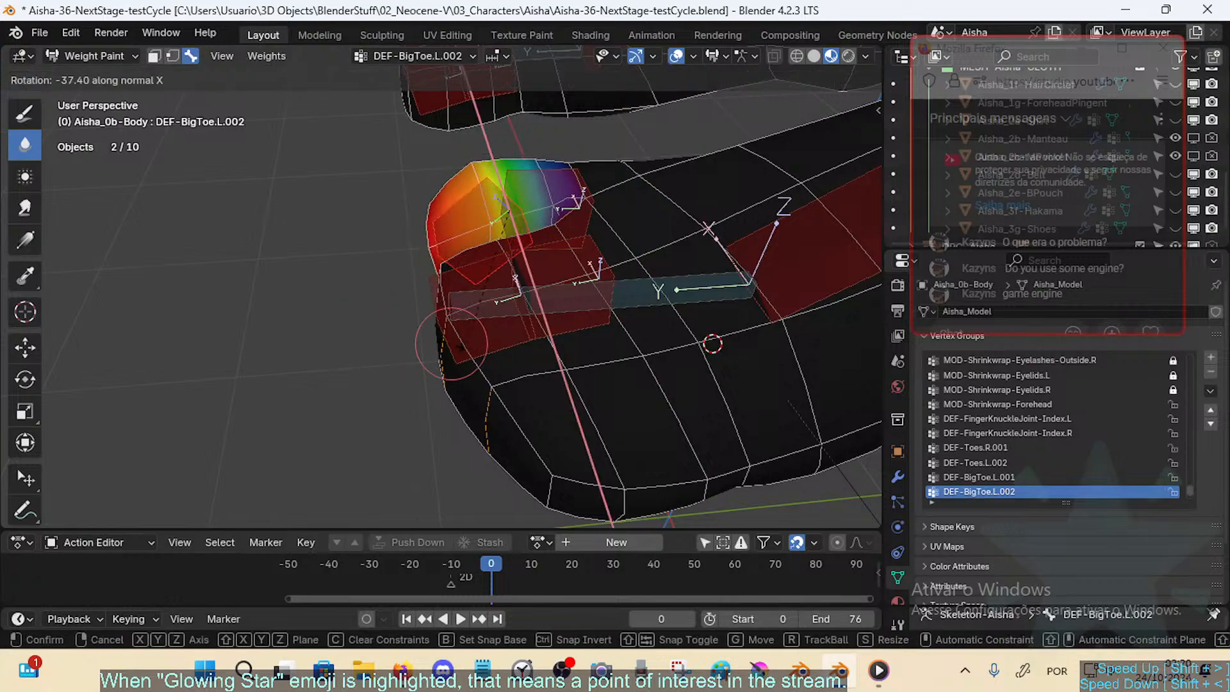
left_click(367, 310)
Step: Make DEF-BigToe.L.001 active and test its bend again with rotations about its X axis, using an angle of -38.2°
left_click(538, 211, "alt")
middle_click_drag(429, 200, 459, 217)
middle_click_drag(508, 327, 522, 349)
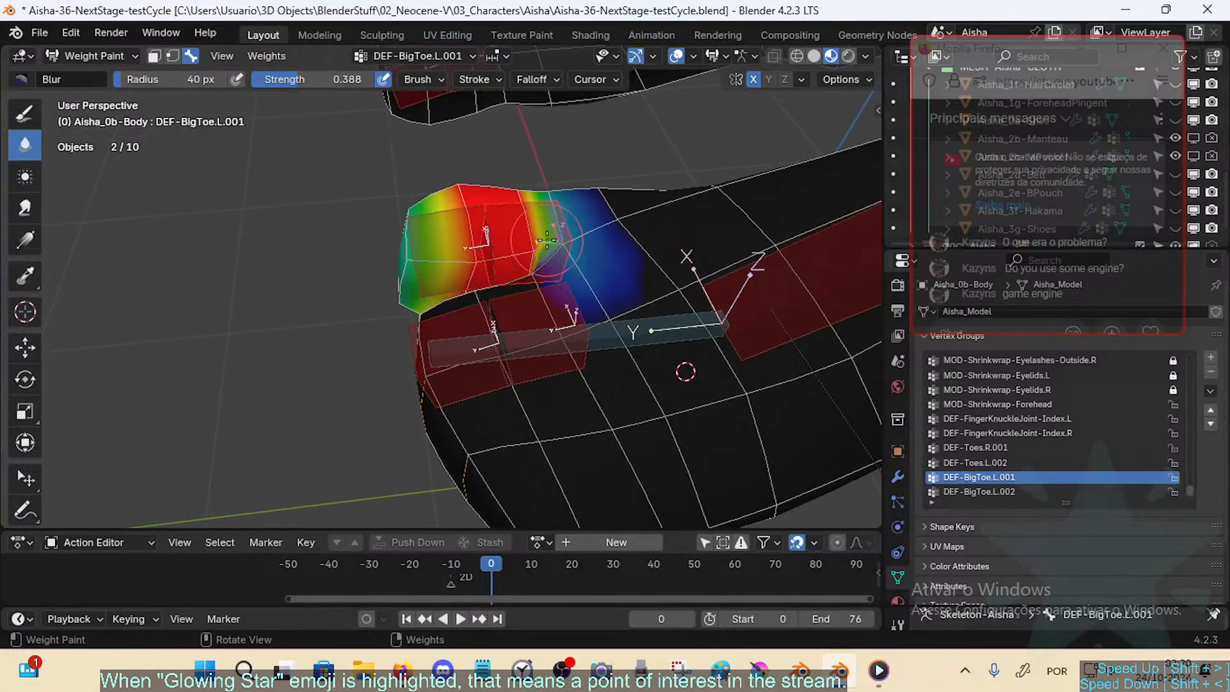
key("r")
key("x")
left_click(544, 208)
middle_click_drag(545, 209, 536, 178)
key("r")
key("x")
left_click(505, 192)
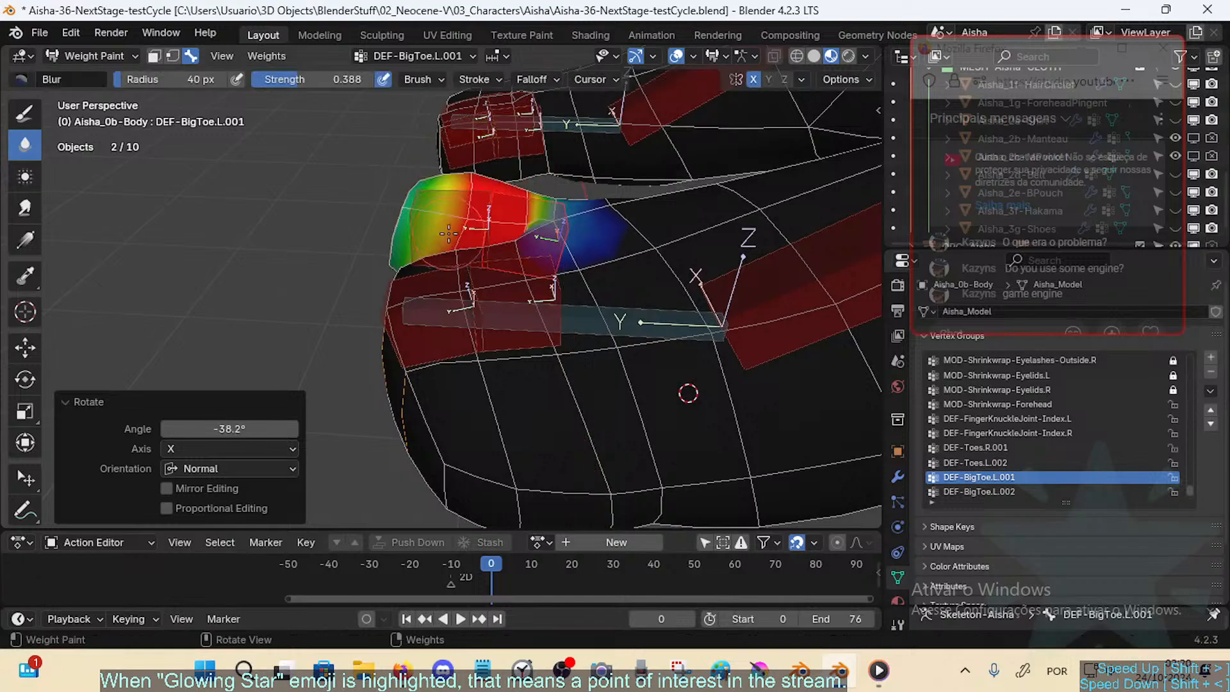
Step: Test DEF-Toes.L.001 with X-axis and free rotations, and make DEF-FootX+35.L active to inspect its weights
middle_click_drag(544, 128, 603, 274)
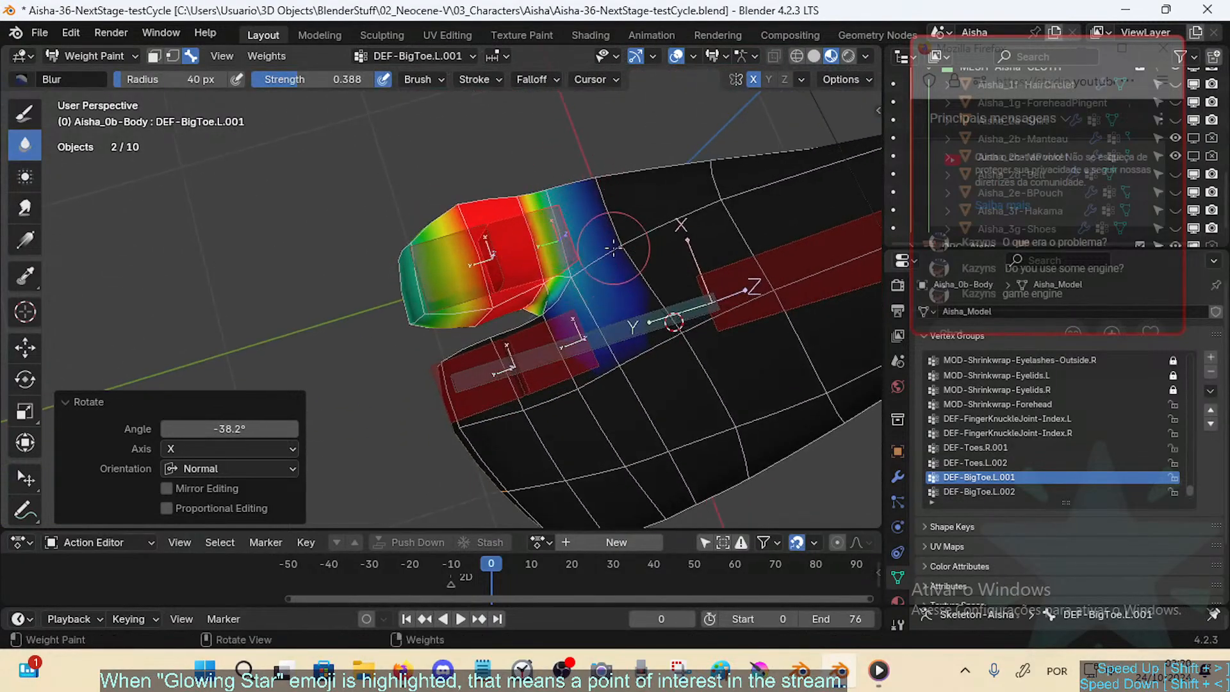
left_click(538, 370, "ctrl")
key("r")
key("x")
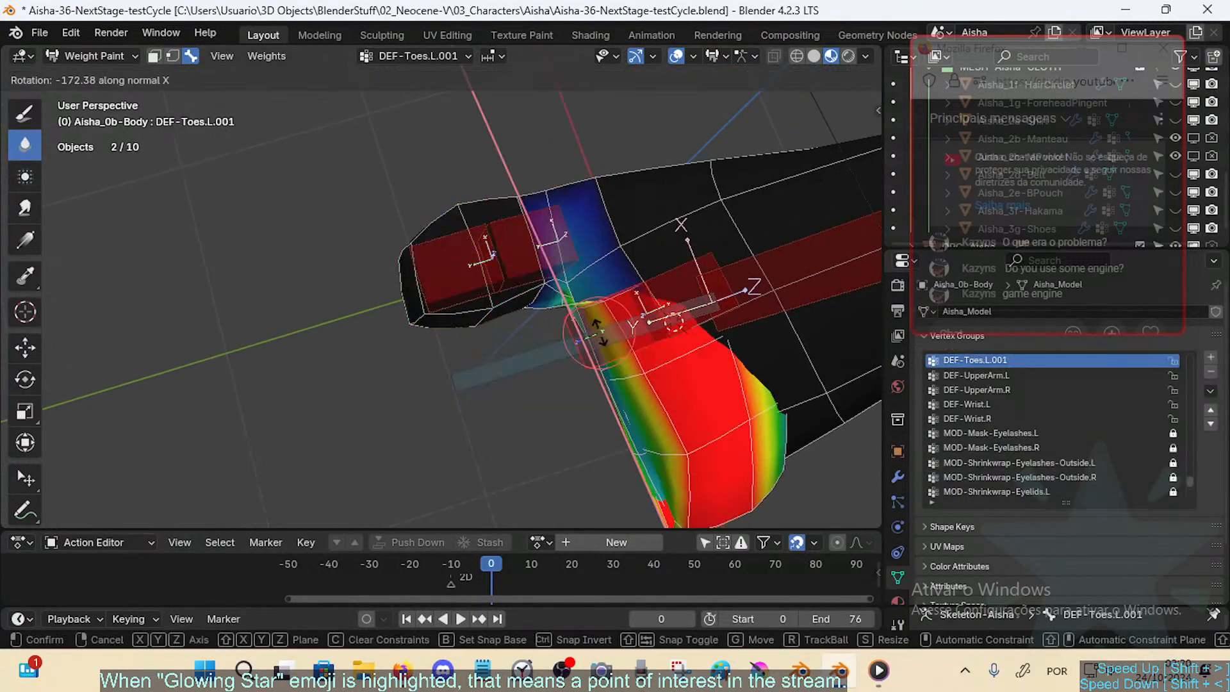
key("x")
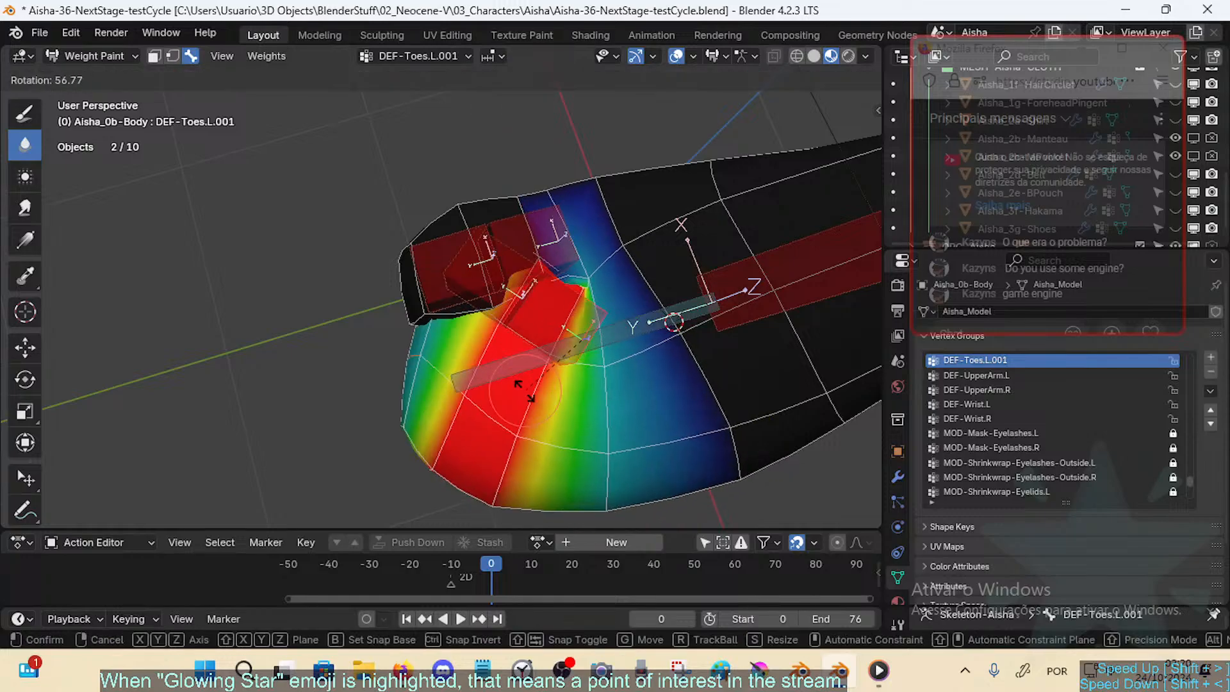
left_click(691, 357)
key("alt+r")
left_click(664, 325, "alt")
left_click(759, 284, "alt")
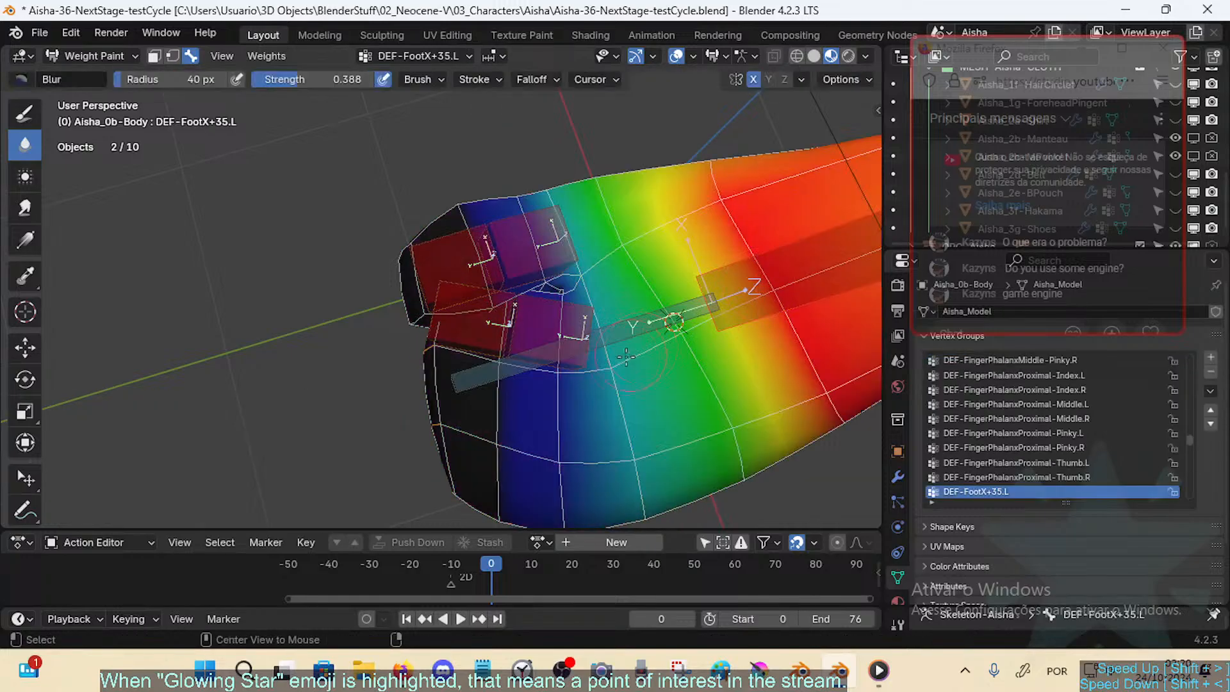
Step: Rotate DEF-Toes.L.001 by -38.7° about the view's Z axis to check the bend, and clear its rotation
left_click(532, 367, "ctrl")
key("r")
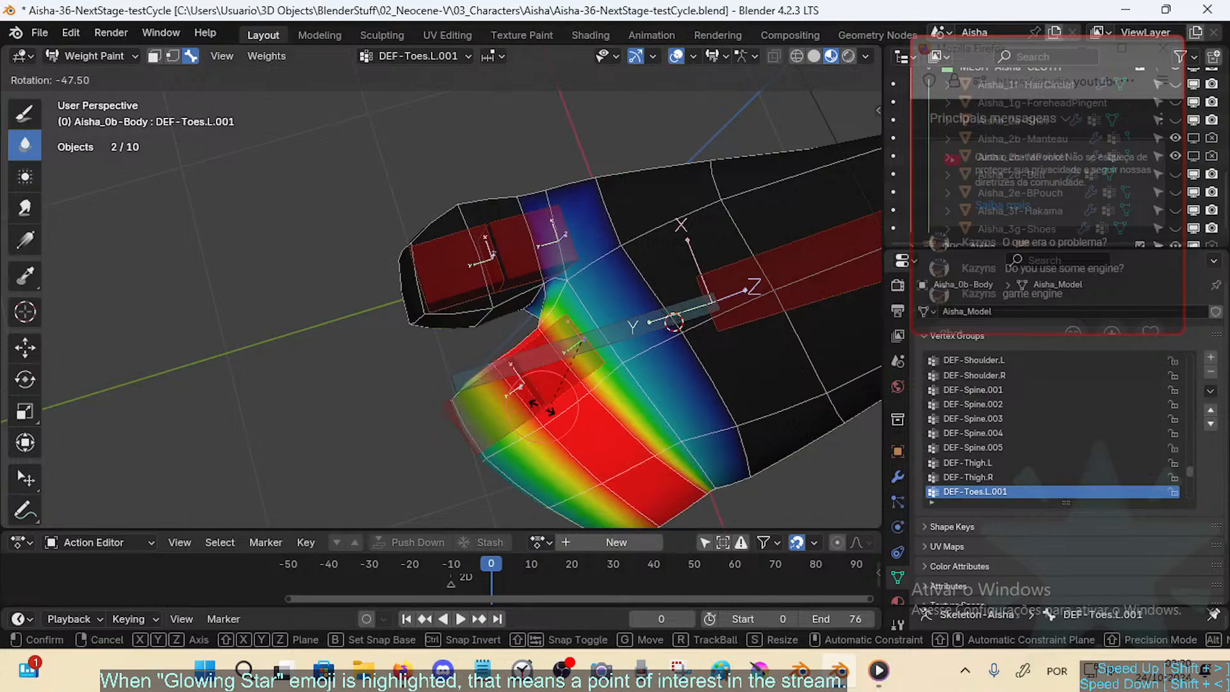
left_click(574, 386)
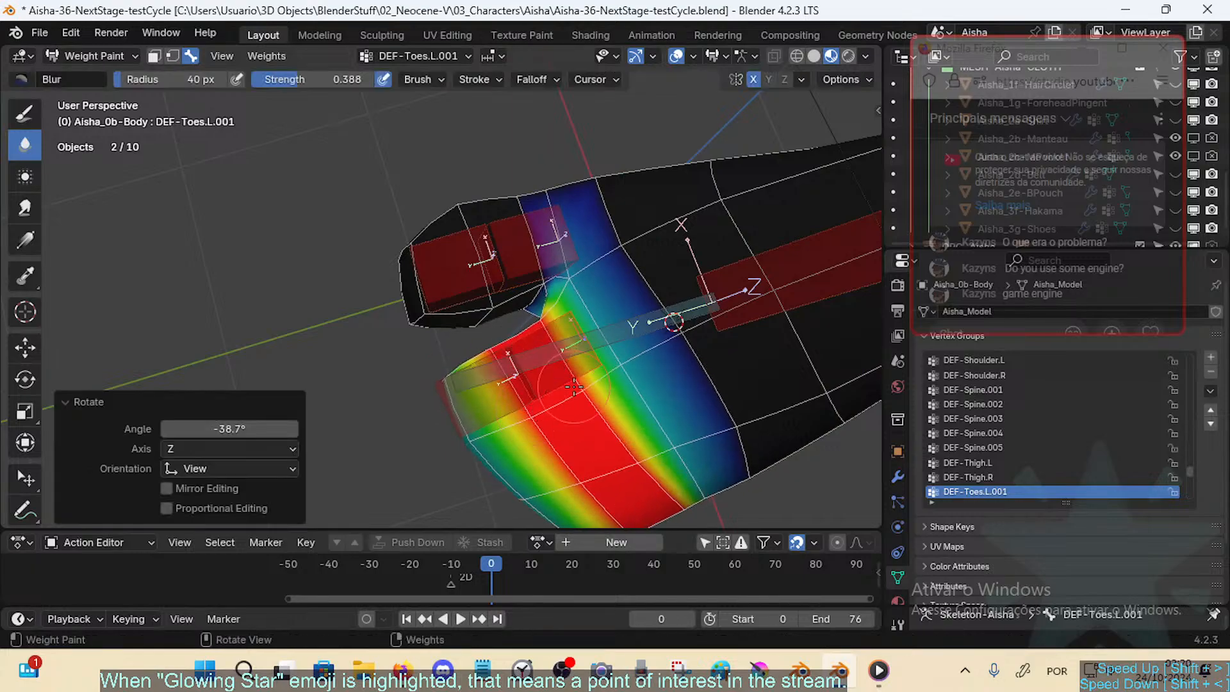
key("alt+r")
Step: Save the file with DEF-BigToe.L.001 active, and open the body mesh in Edit Mode
left_click(564, 268, "ctrl")
key("ctrl+s")
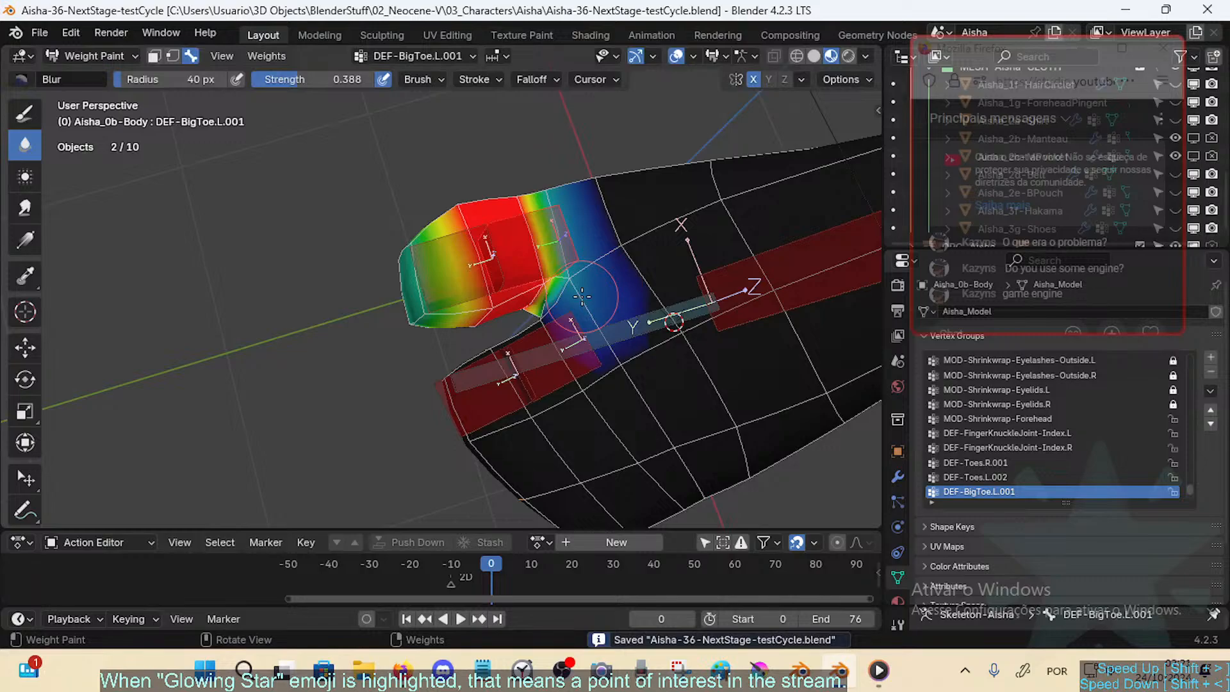
key("ctrl+Tab")
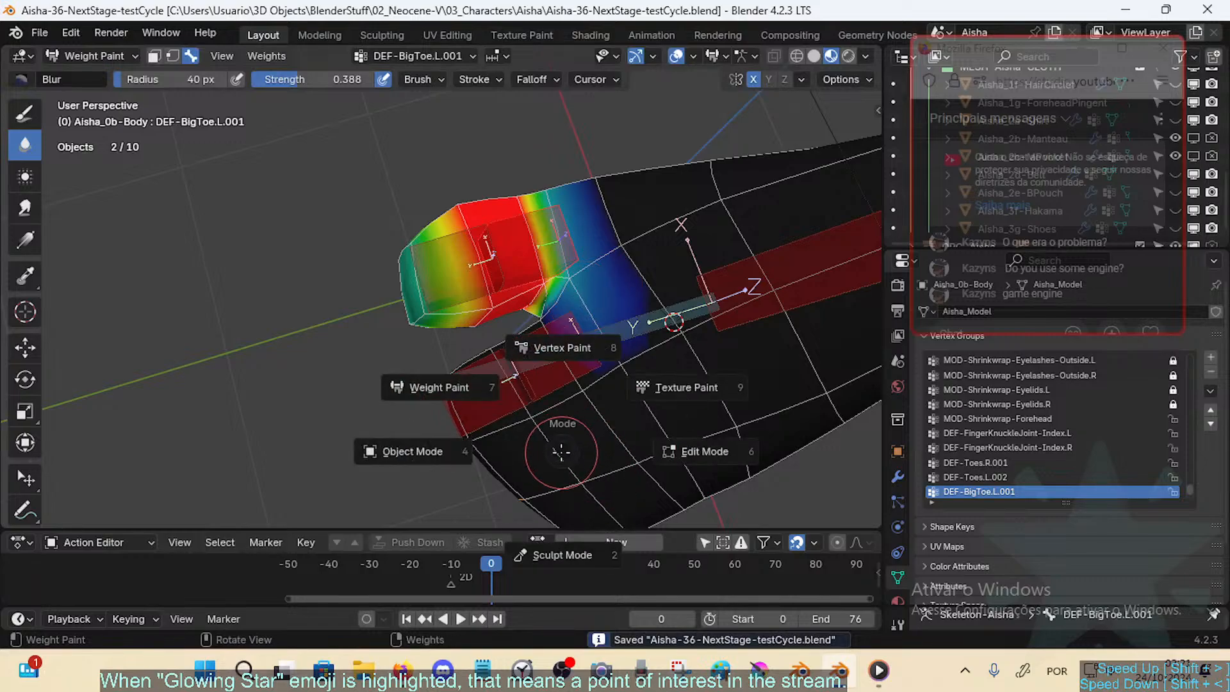
left_click(529, 438)
key("Tab")
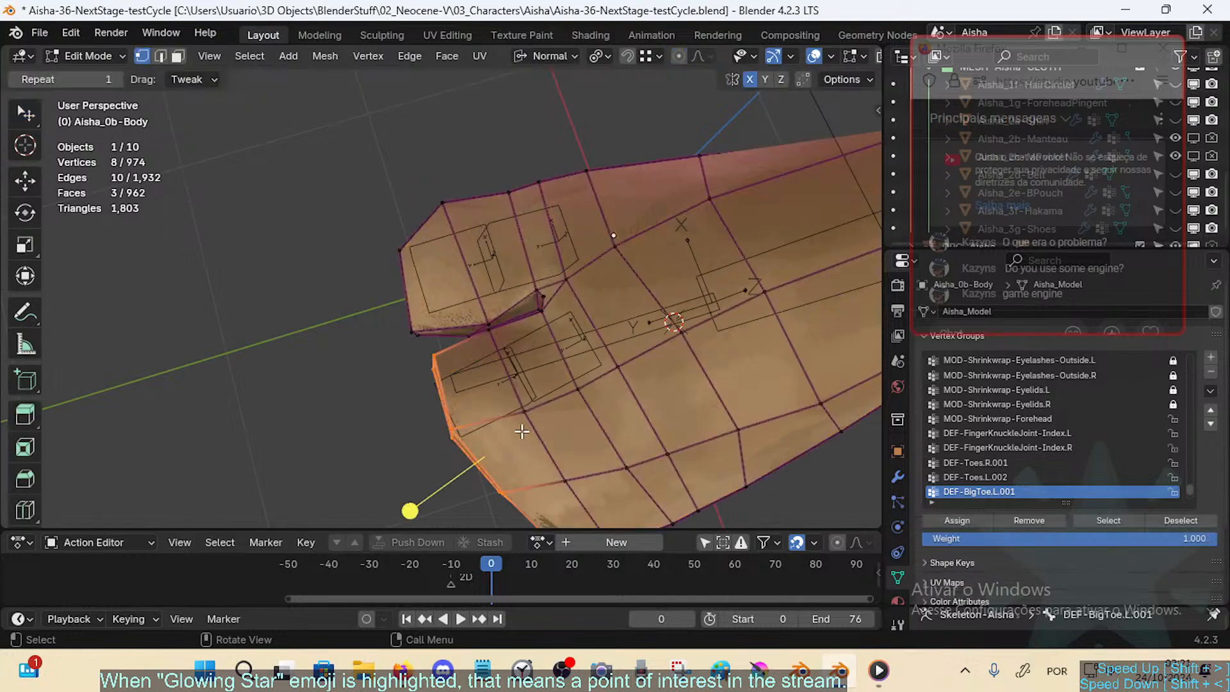
Step: Replace the selection with the outer toe block's face loop grown to 19 faces, and save the file
key("alt+a")
left_click(510, 414, "alt")
key("ctrl+KP_Add")
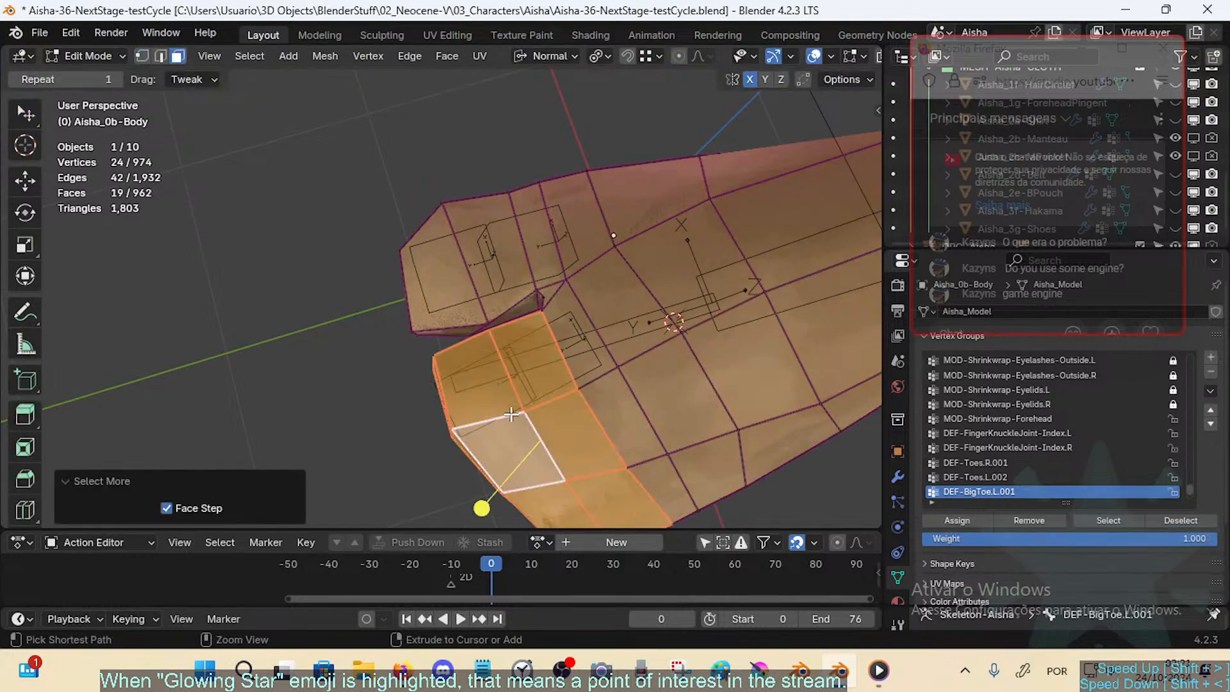
key("ctrl+KP_Add")
key("ctrl+KP_Subtract")
key("ctrl+s")
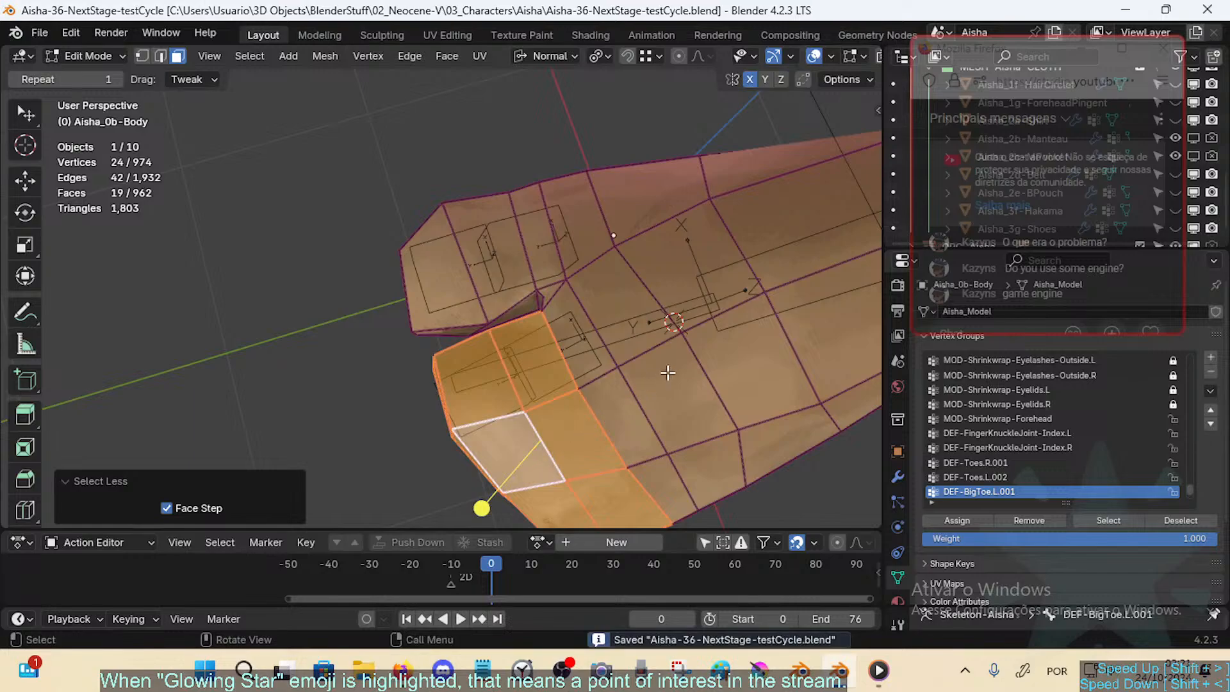
Step: Add the face loop around the left midfoot to the selection, undoing the wrong lengthwise loop
left_click(698, 211, "alt+shift")
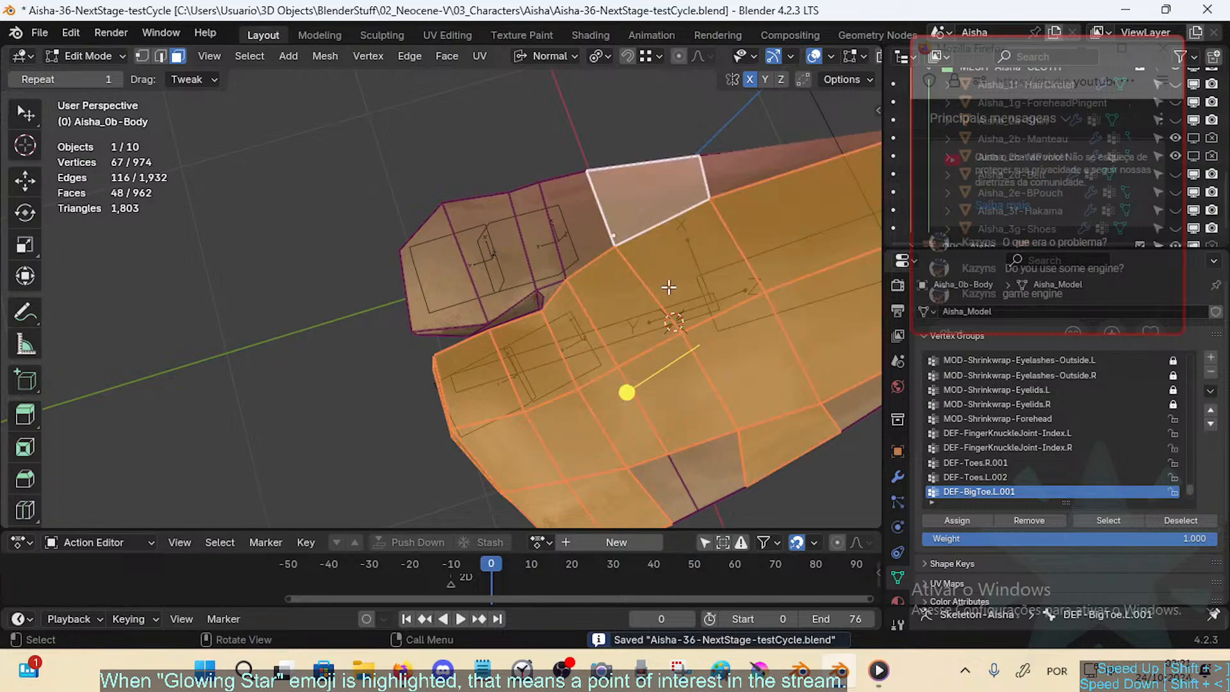
key("ctrl+z")
scroll(744, 308, "down", 1)
left_click(768, 269, "alt+shift")
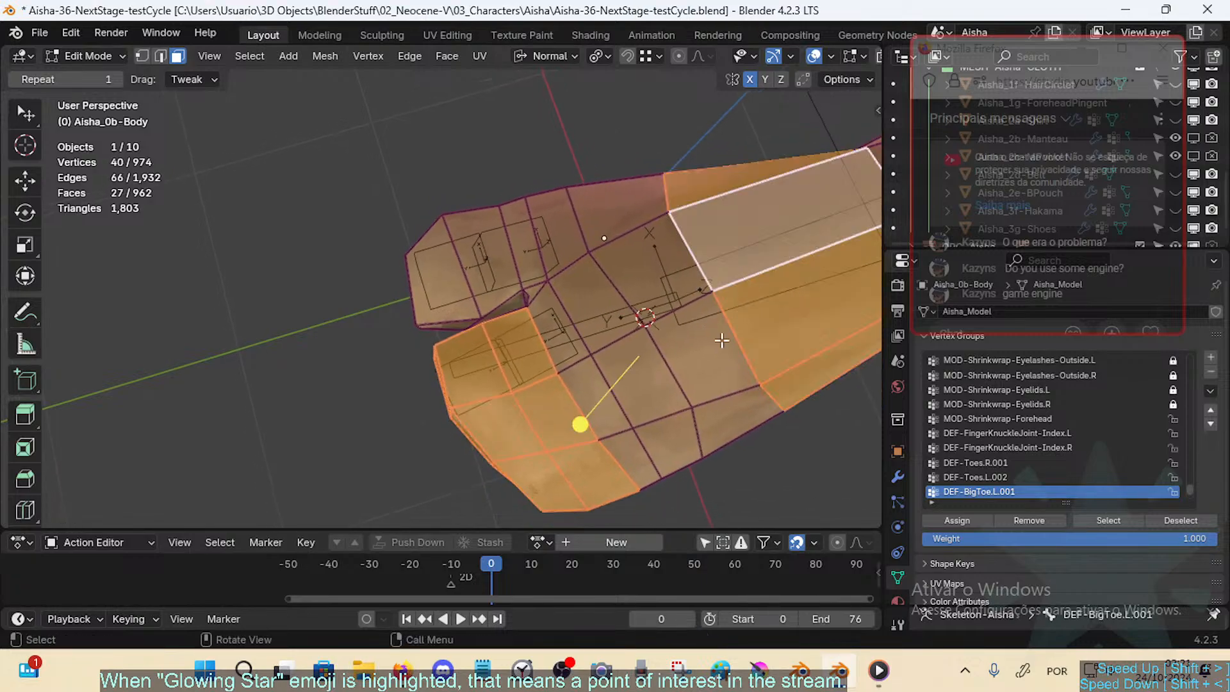
Step: Enable X-ray and box-select the heel, ankle and rear foot faces in addition to the selected toe and midfoot faces
middle_click_drag(737, 328, 656, 378, "ctrl")
key("alt+a")
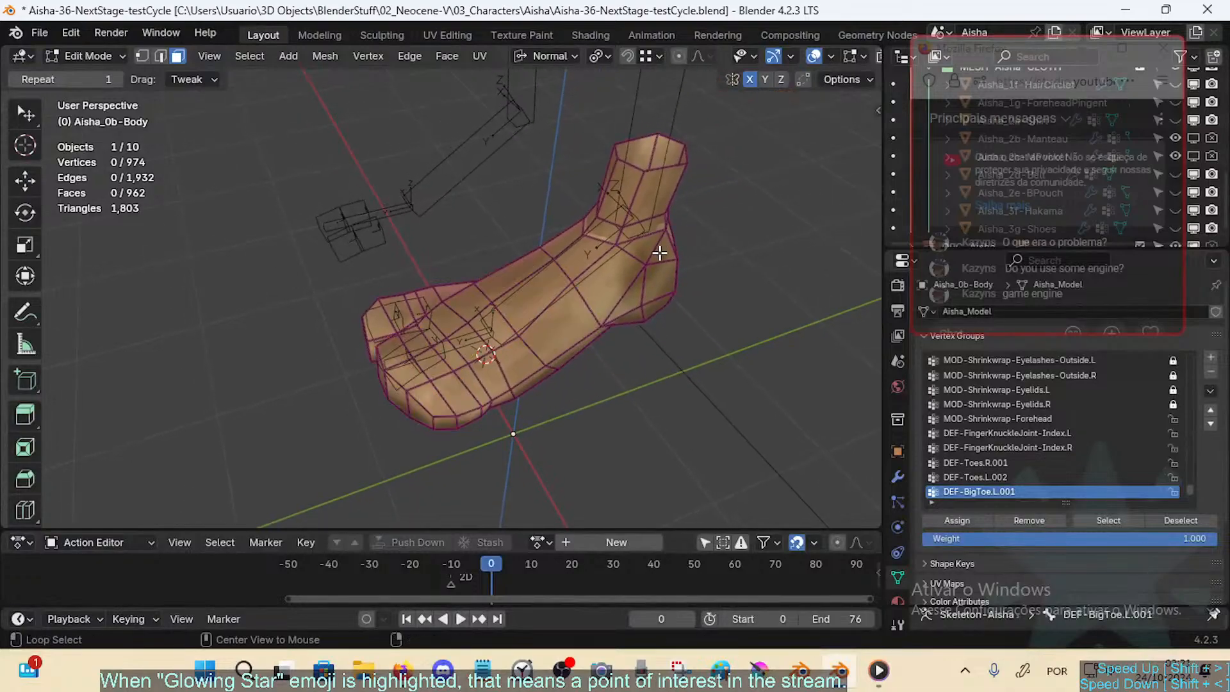
key("alt+z")
key("ctrl+z")
key("b")
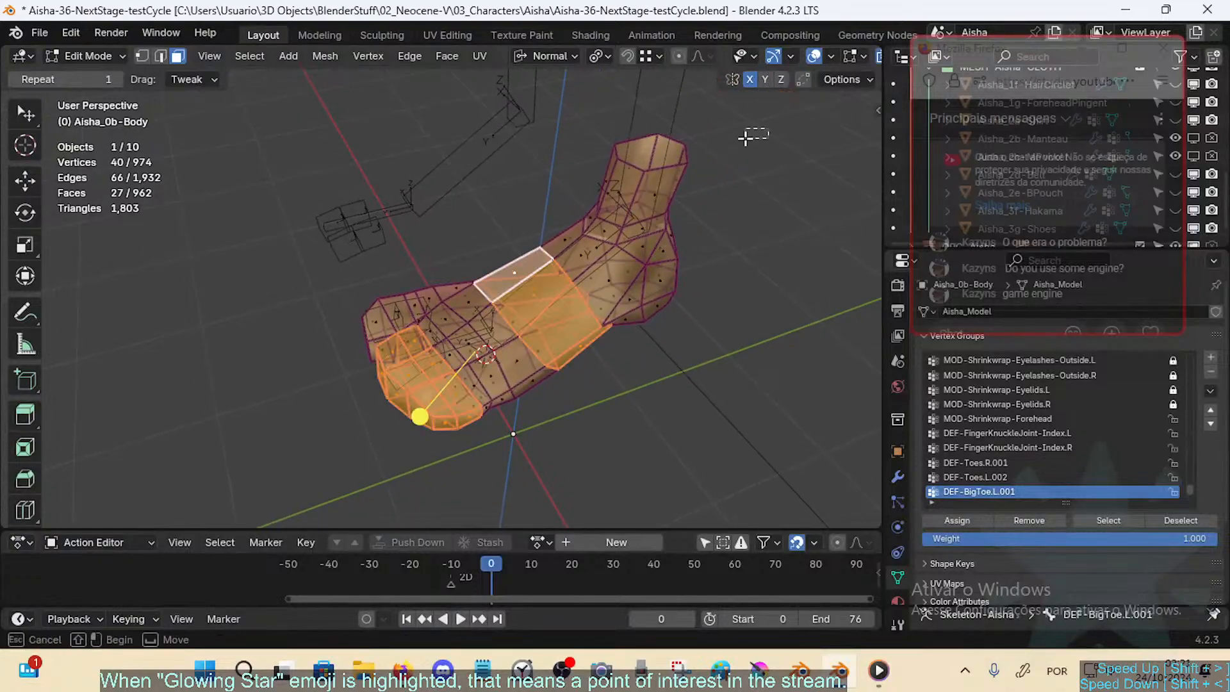
left_click_drag(765, 126, 524, 301)
key("b")
left_click_drag(751, 214, 614, 349)
middle_click_drag(617, 348, 559, 368)
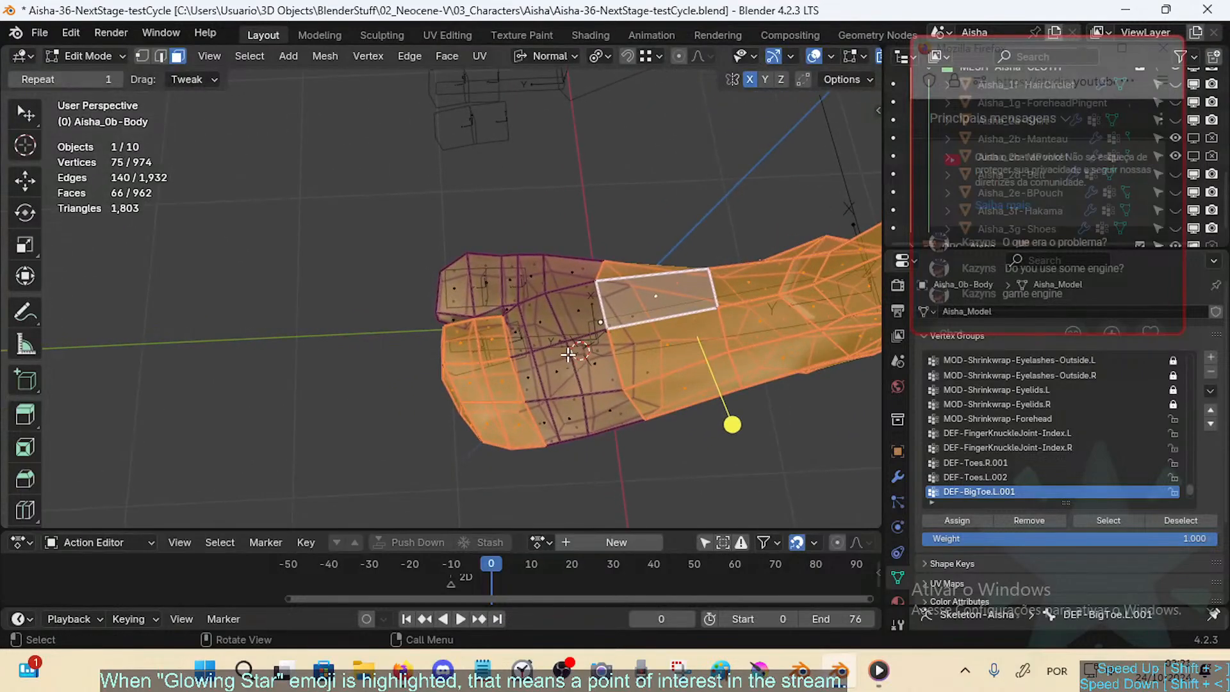
Step: Leave Edit Mode, select the armature together with the body, and enter Weight Paint on DEF-BigToe.L.001
key("Tab")
left_click(527, 271)
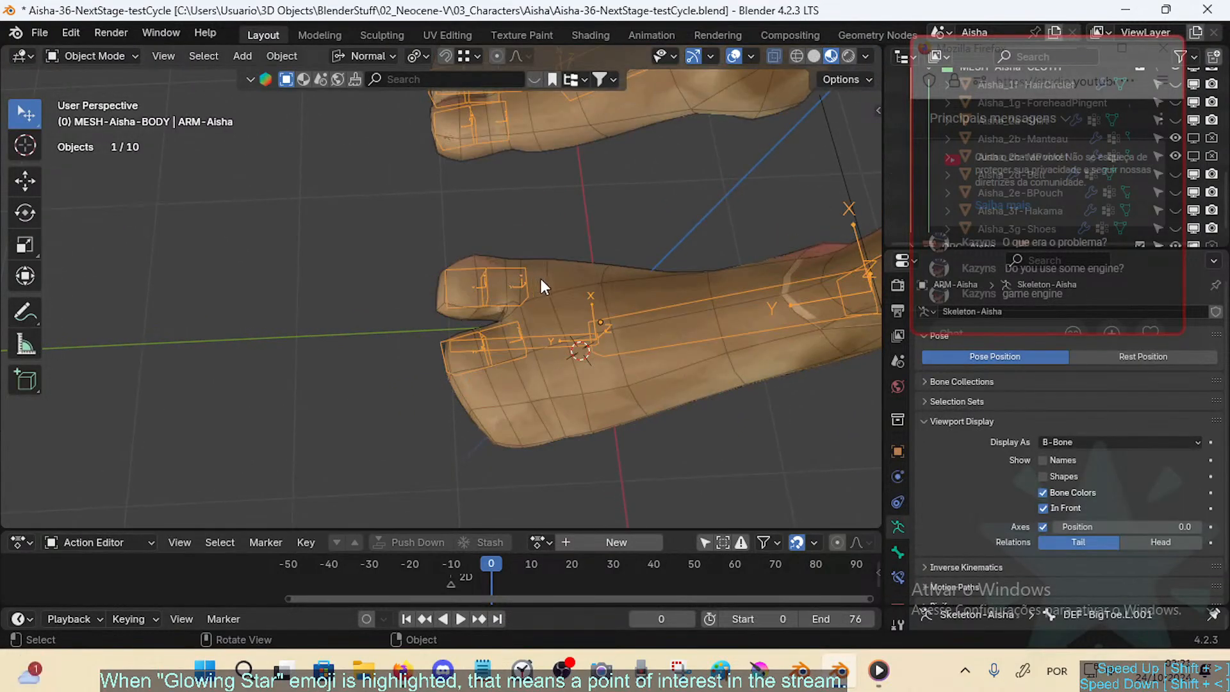
left_click(566, 290, "shift")
key("ctrl+Tab")
left_click(522, 275)
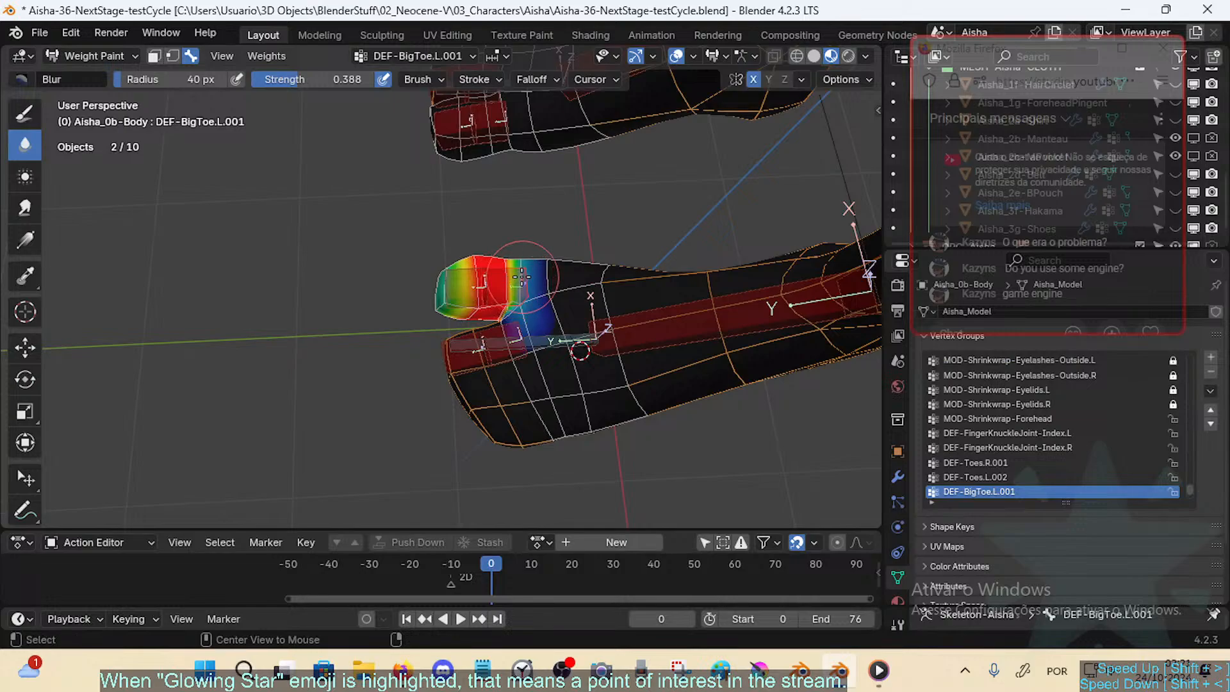
Step: Compare the paint mask modes, leave Weight Paint, select only the body mesh and enter Edit Mode
key("m")
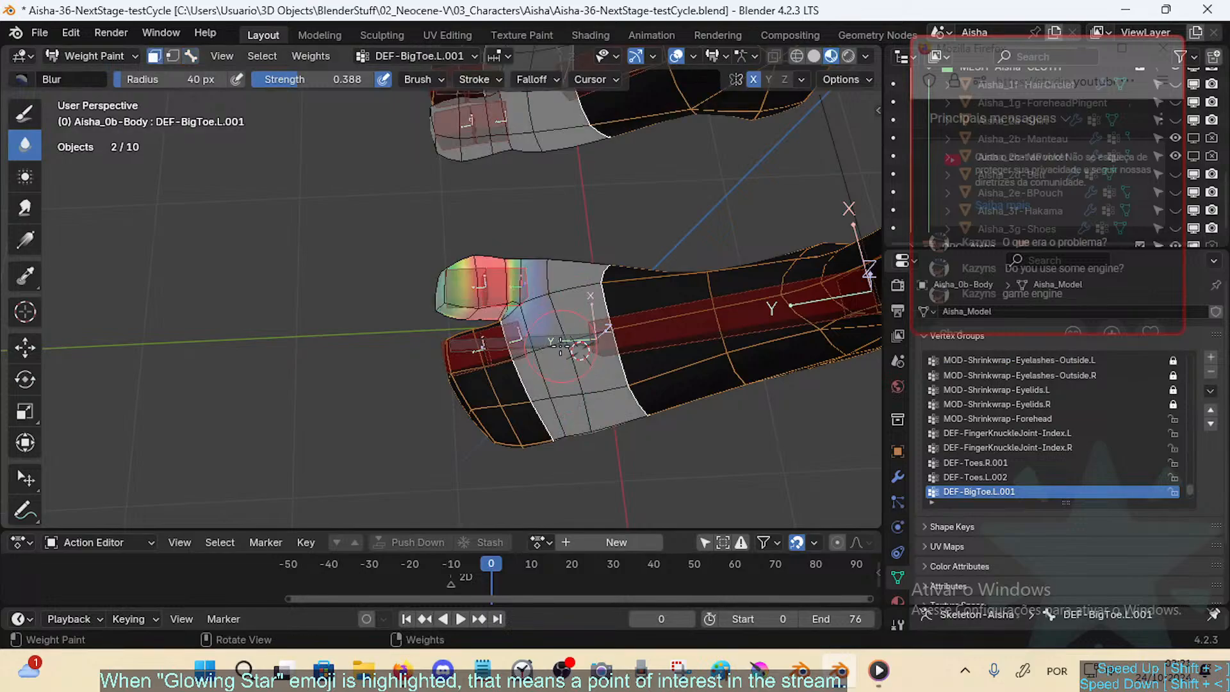
key("a")
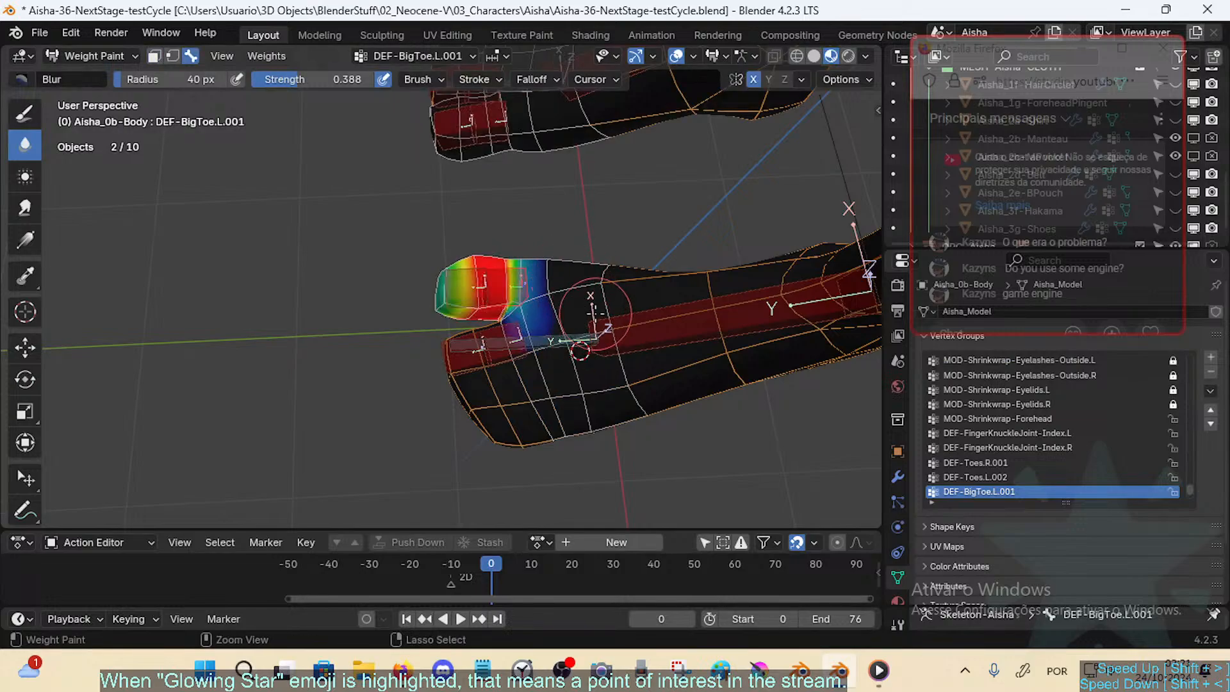
key("ctrl+Tab")
left_click(538, 303)
left_click(537, 279)
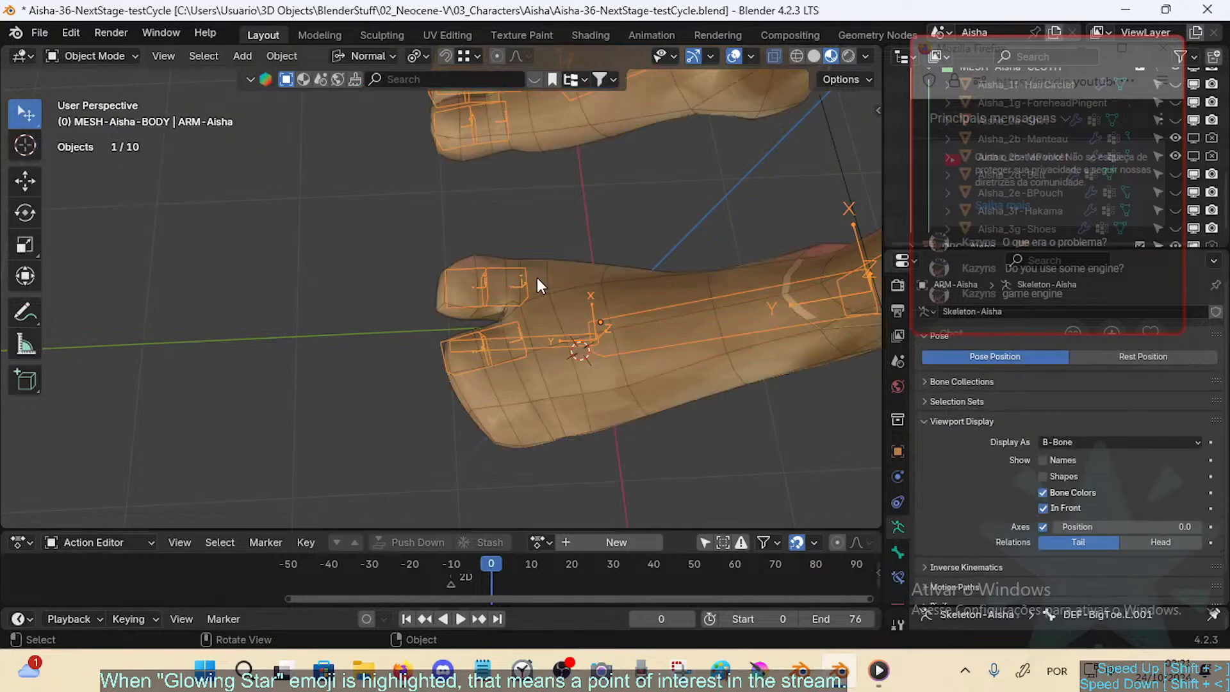
left_click(581, 279, "shift")
left_click(618, 313)
left_click(575, 287)
key("Tab")
Step: Circle-select the rear band of left midfoot faces next to the instep to add it to the selection
mouse_move(584, 301)
middle_mouse_down()
mouse_move(597, 303)
mouse_move(629, 412)
mouse_move(607, 304)
middle_mouse_up()
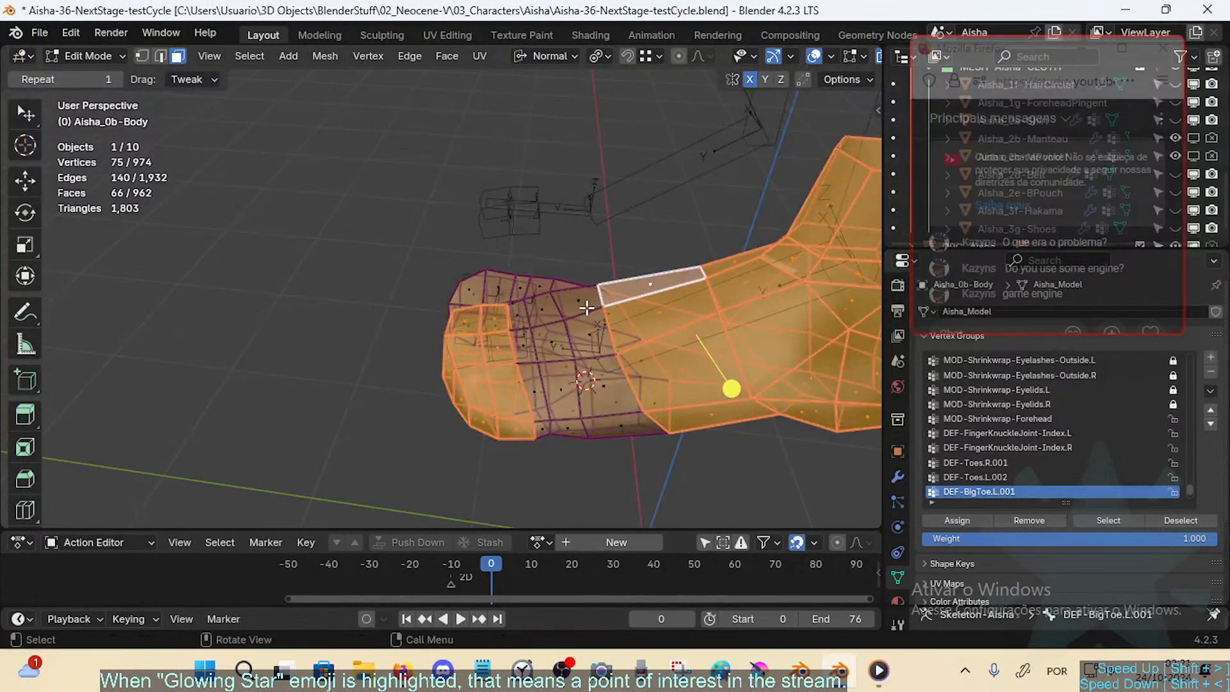
key("c")
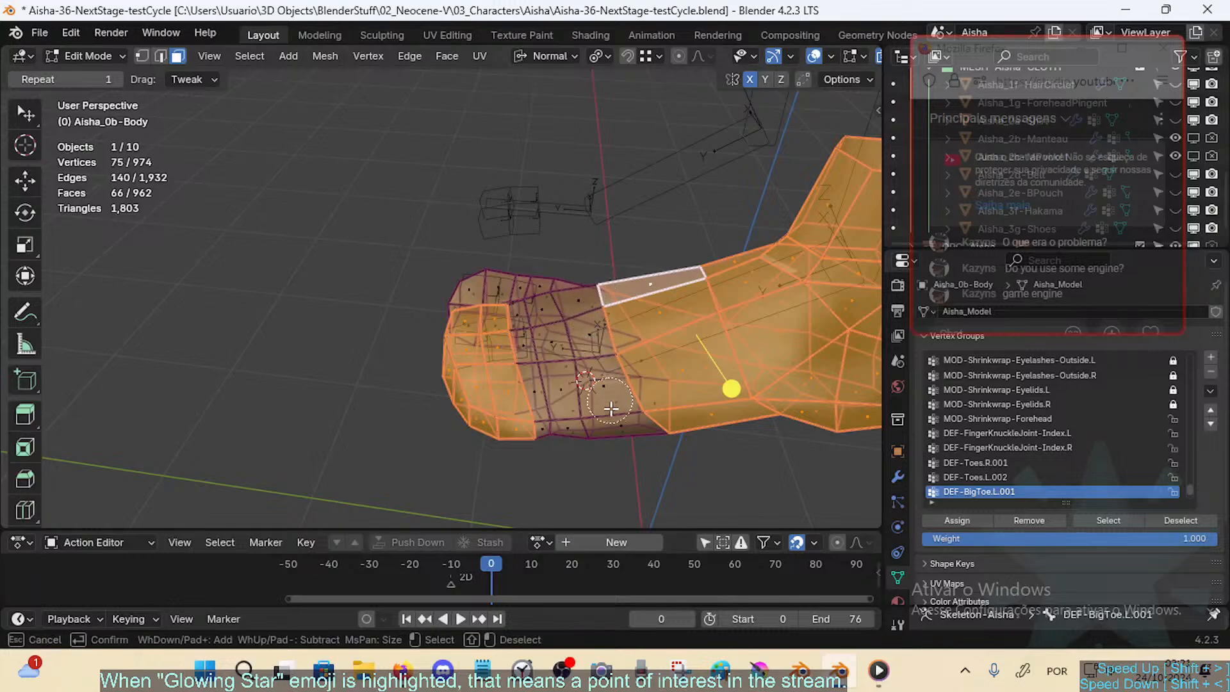
mouse_move(588, 288)
left_mouse_down()
mouse_move(592, 324)
mouse_move(631, 359)
mouse_move(651, 350)
left_mouse_up()
key("Escape")
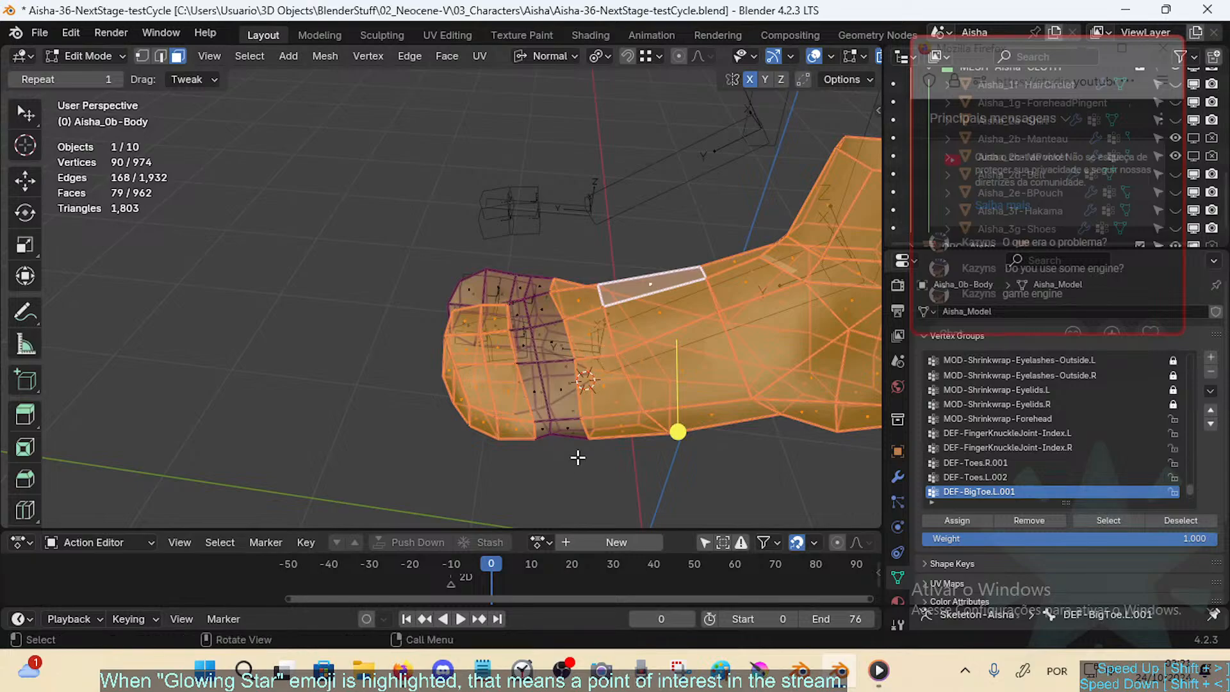
Step: Leave Edit Mode, select the armature together with the body, and return to Weight Paint on DEF-BigToe.L.001
mouse_move(579, 453)
middle_mouse_down()
mouse_move(590, 406)
mouse_move(571, 412)
mouse_move(553, 385)
mouse_move(551, 423)
mouse_move(601, 420)
mouse_move(579, 453)
mouse_move(585, 431)
middle_mouse_up()
key("ctrl+Tab")
key("4")
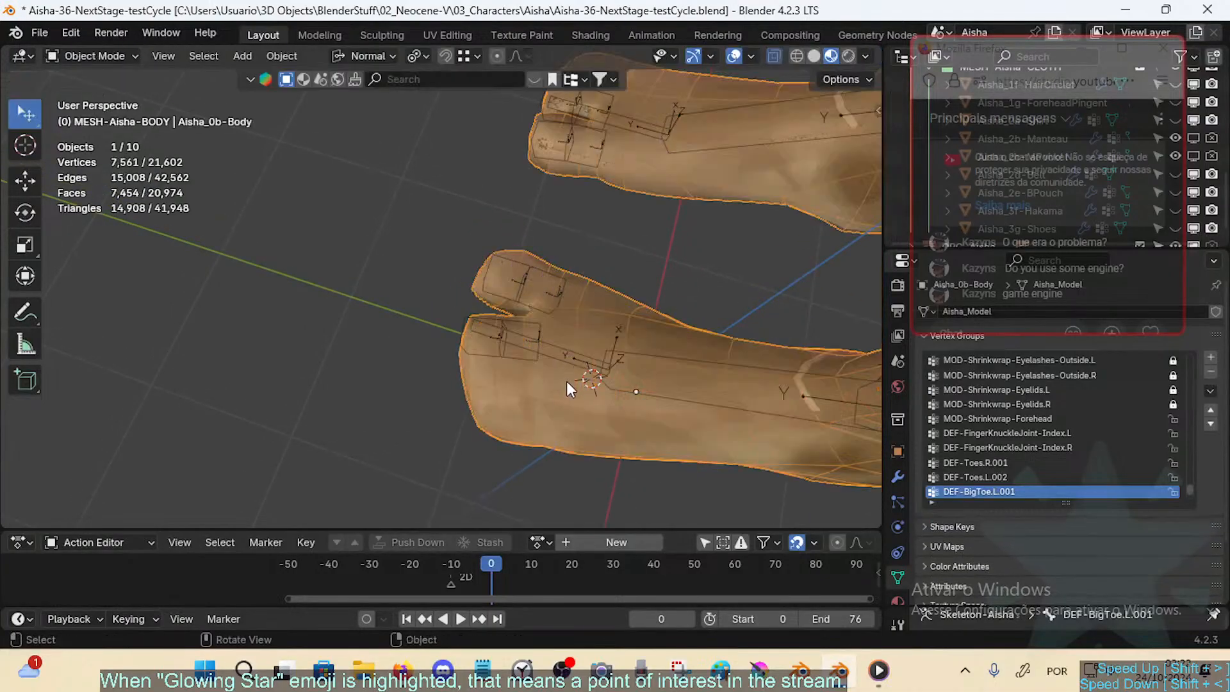
left_click(563, 289)
left_click(590, 301, "shift")
key("ctrl+Tab")
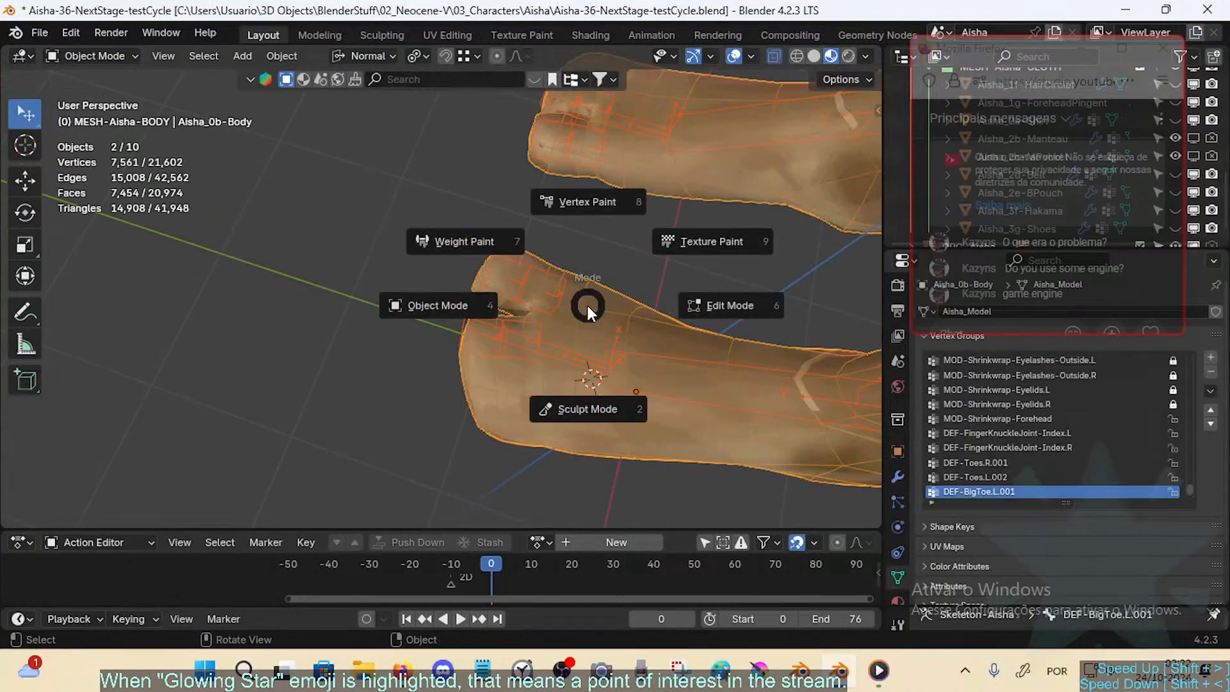
key("7")
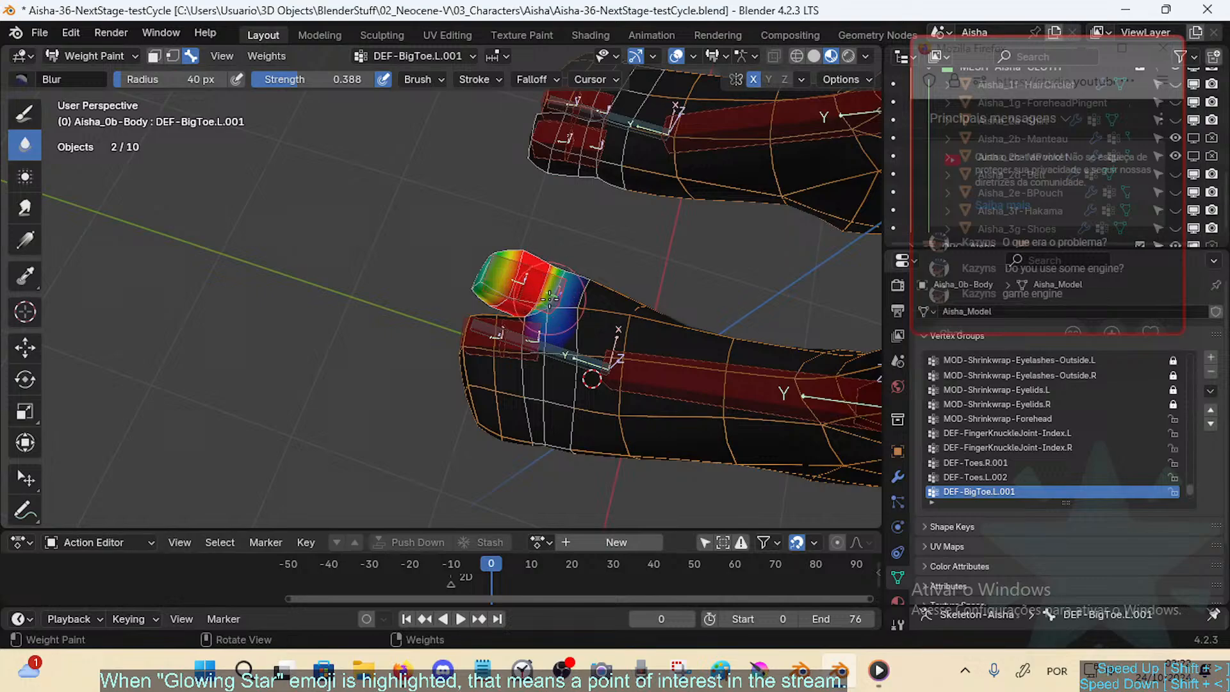
Step: Enable face selection masking and invert the mask so the big toe and the midfoot band can be painted
middle_click_drag(548, 292, 546, 299)
key("1")
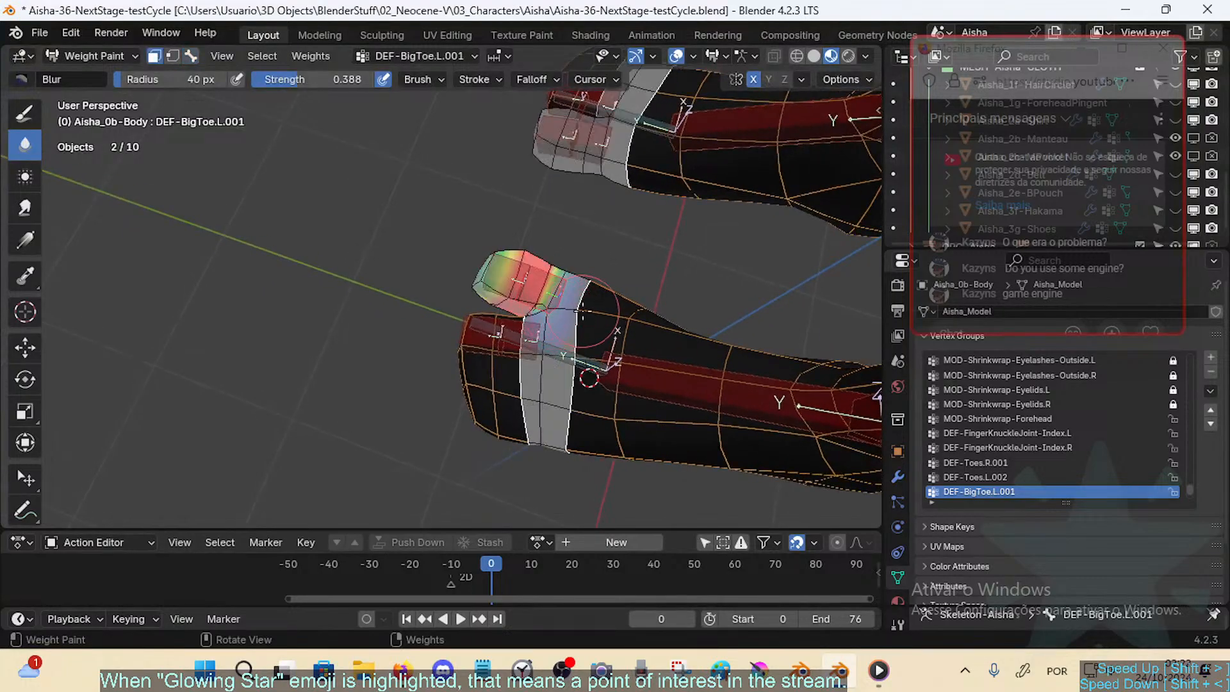
key("ctrl+i")
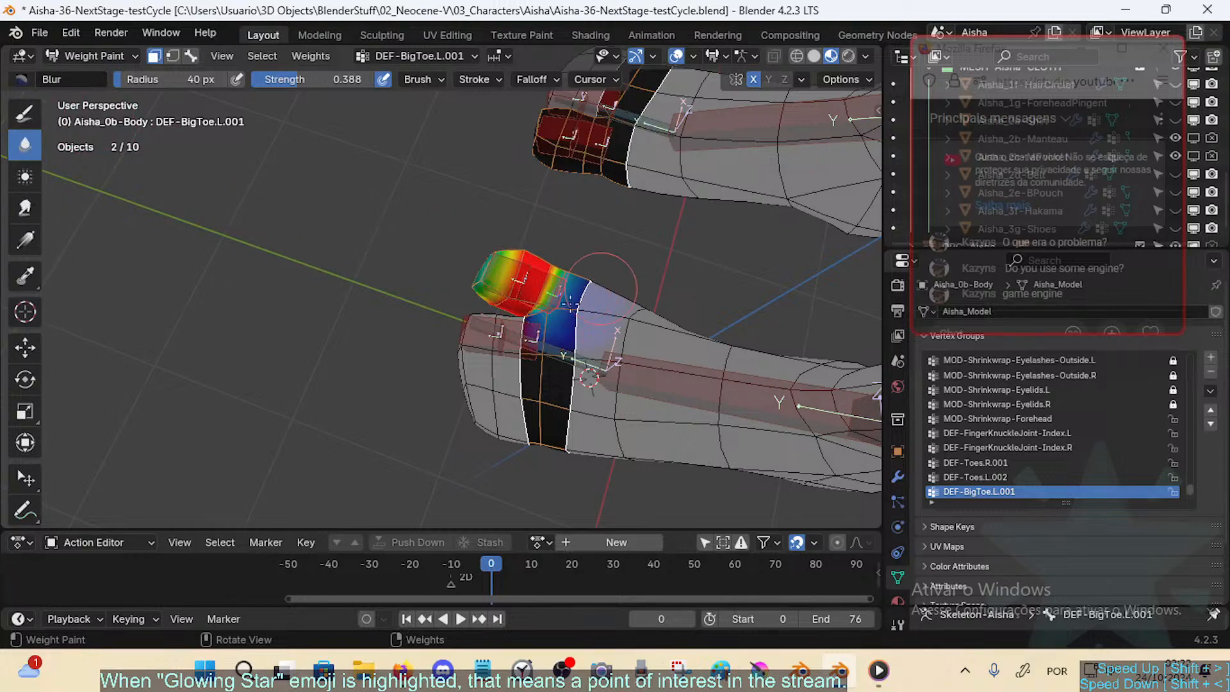
key("f")
left_click(579, 288)
key("shift+f")
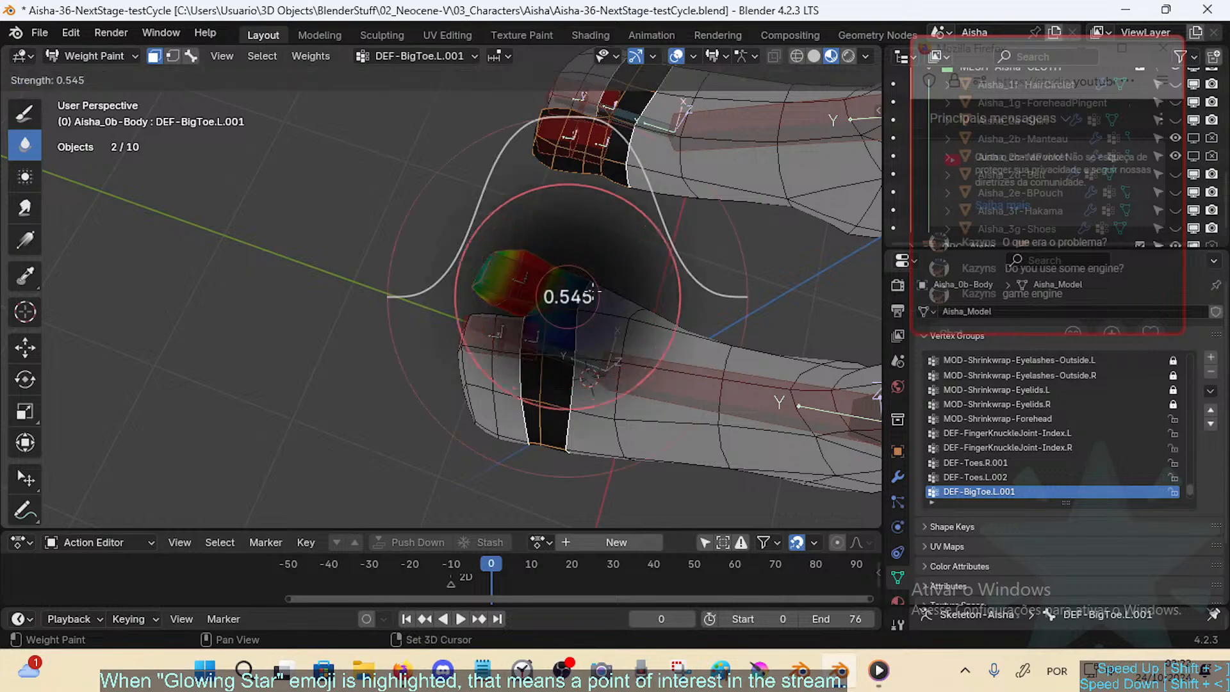
left_click(624, 297)
key("shift+grave")
key("w")
middle_click_drag(597, 316, 589, 340)
key("w")
left_click(570, 349)
key("w")
left_click(590, 341)
key("ctrl+l")
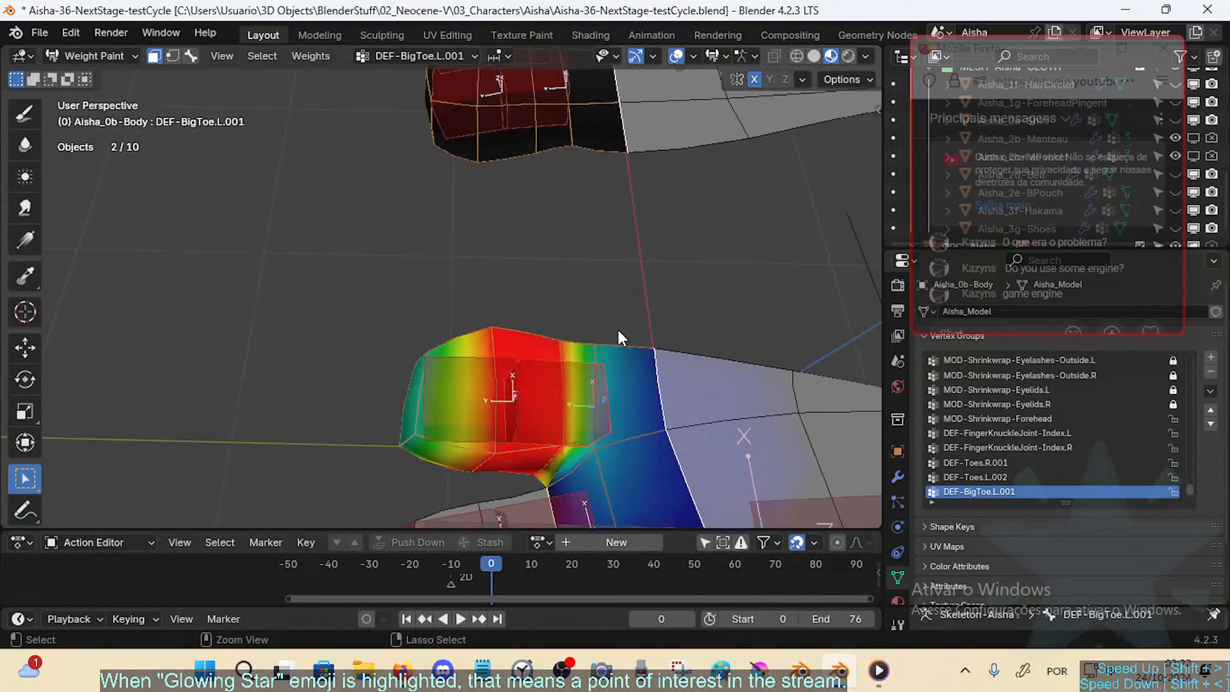
Step: Activate the Blur brush again with a radius of about 49 px and a strength of 1.000
key("3")
key("1")
key("shift+space")
left_click(165, 194)
key("shift+space")
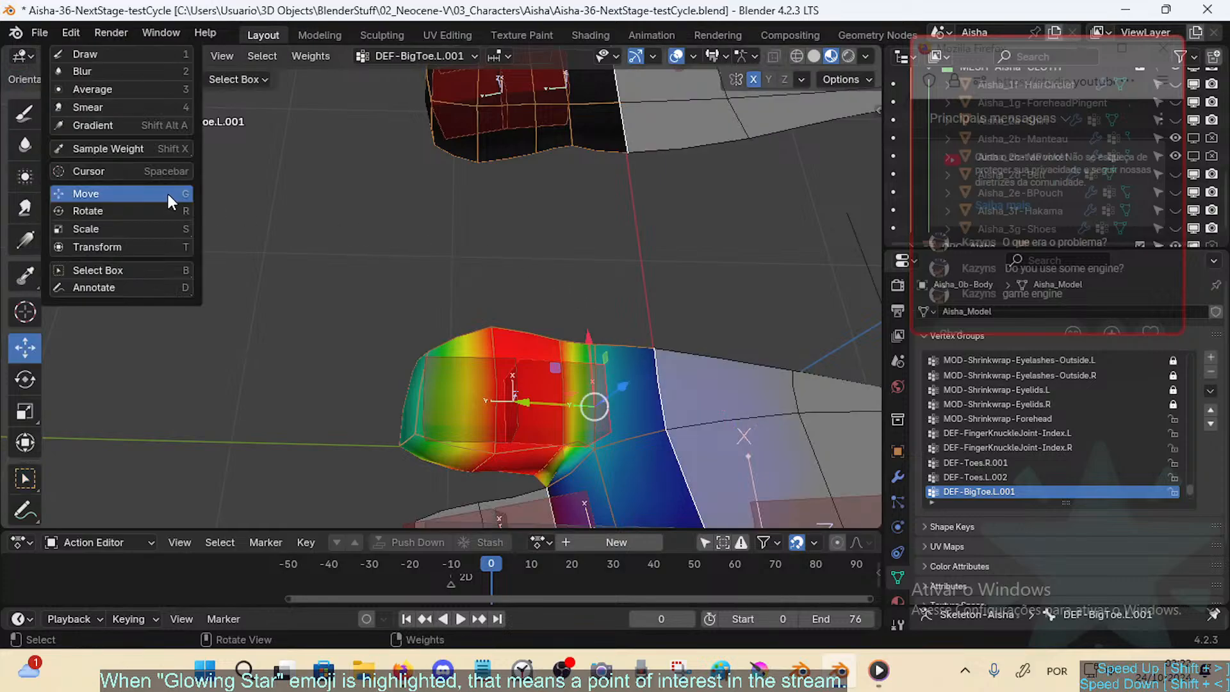
key("2")
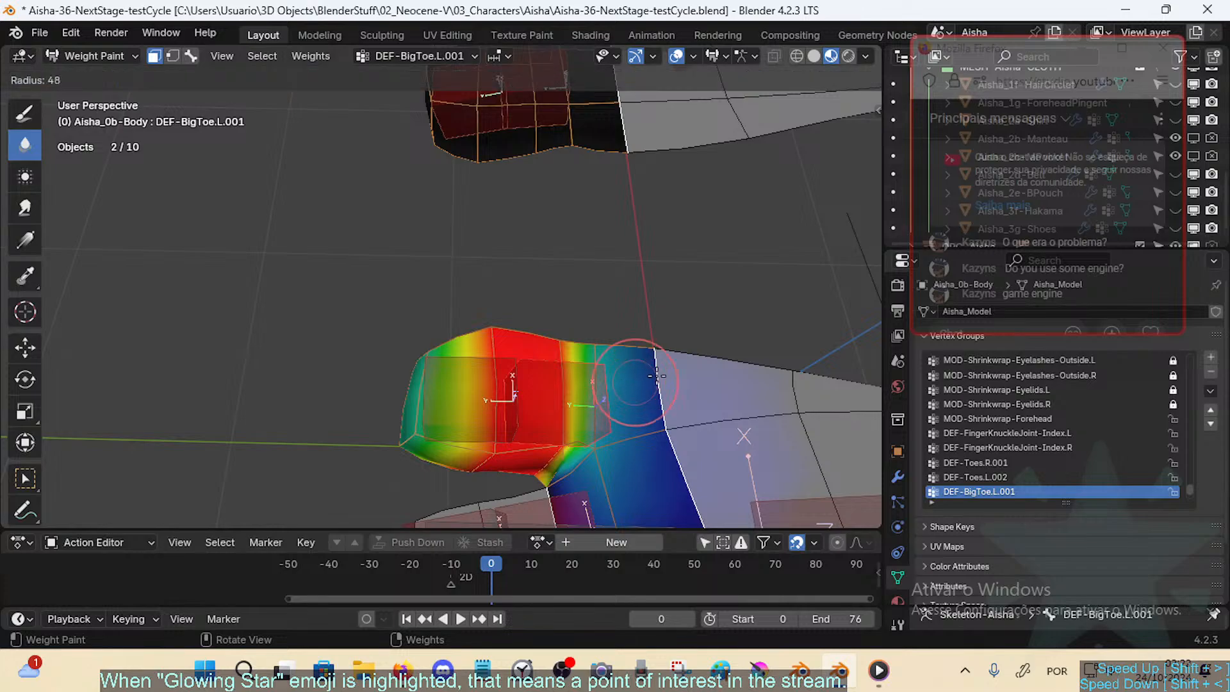
key("shift+f")
left_click(750, 318)
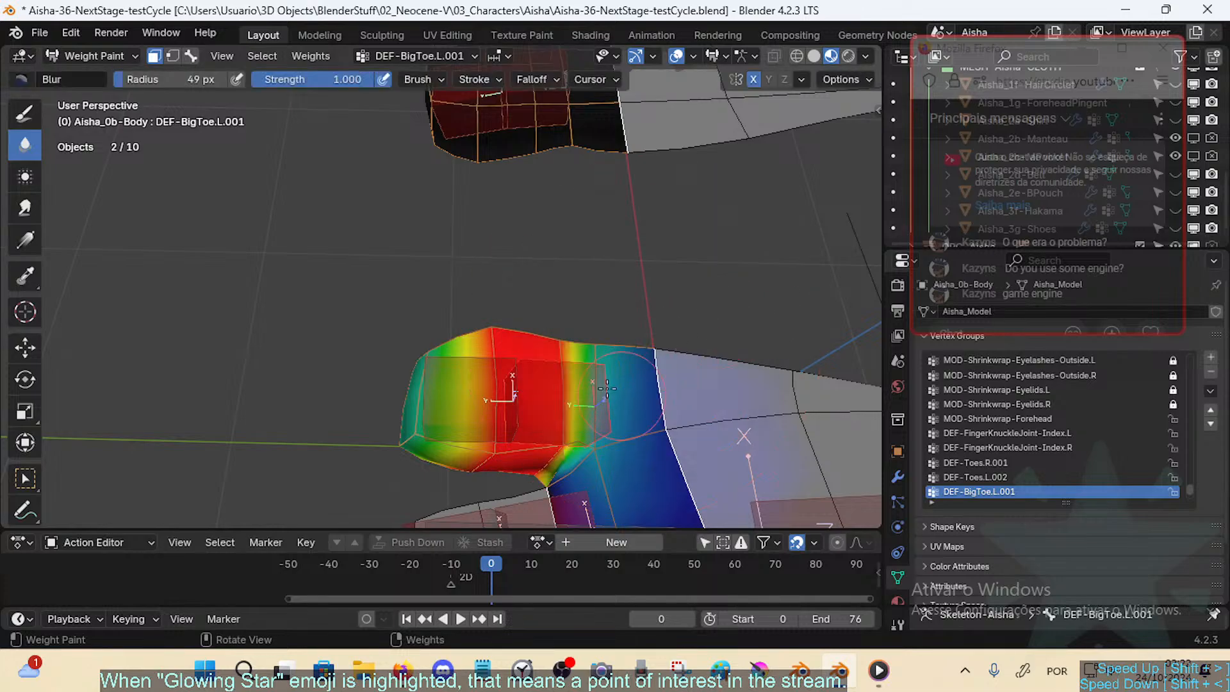
Step: Save the file and blur the DEF-BigToe.L.001 weights across the upper base of the left big toe
middle_click_drag(674, 397, 605, 429)
key("ctrl+s")
left_click_drag(638, 352, 647, 359)
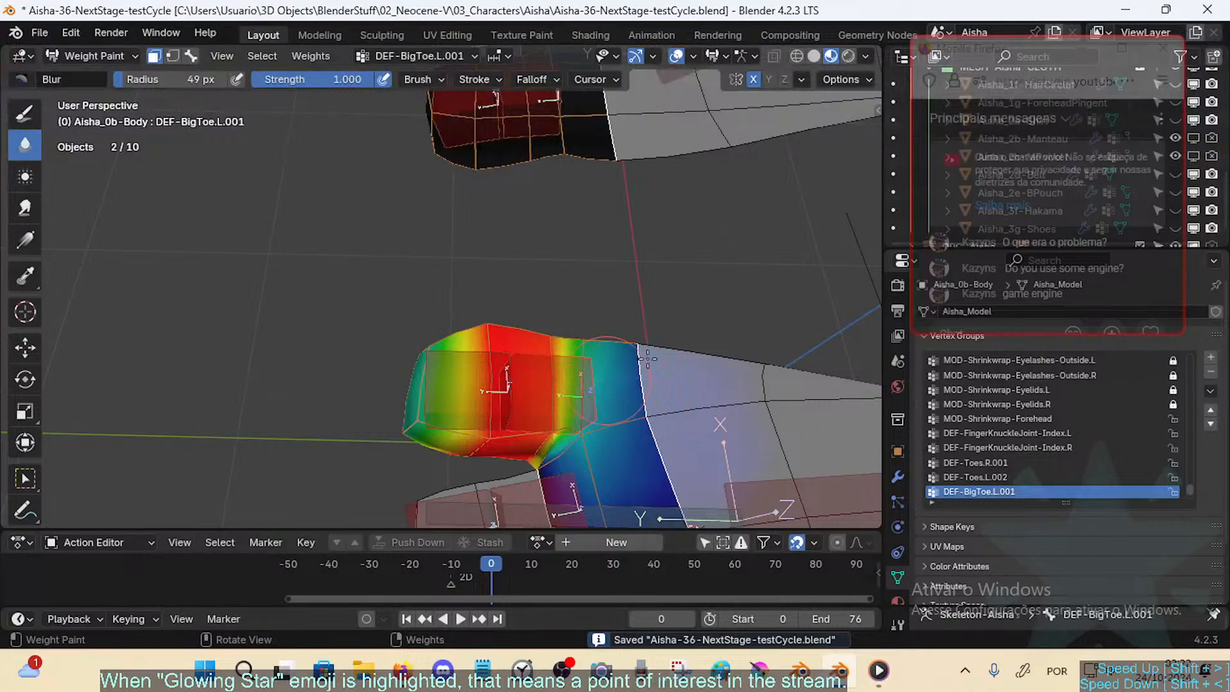
Step: Blur the weights in the gap between the big toe and the outer toe block, reducing the brush radius to 45 px
key("shift+grave")
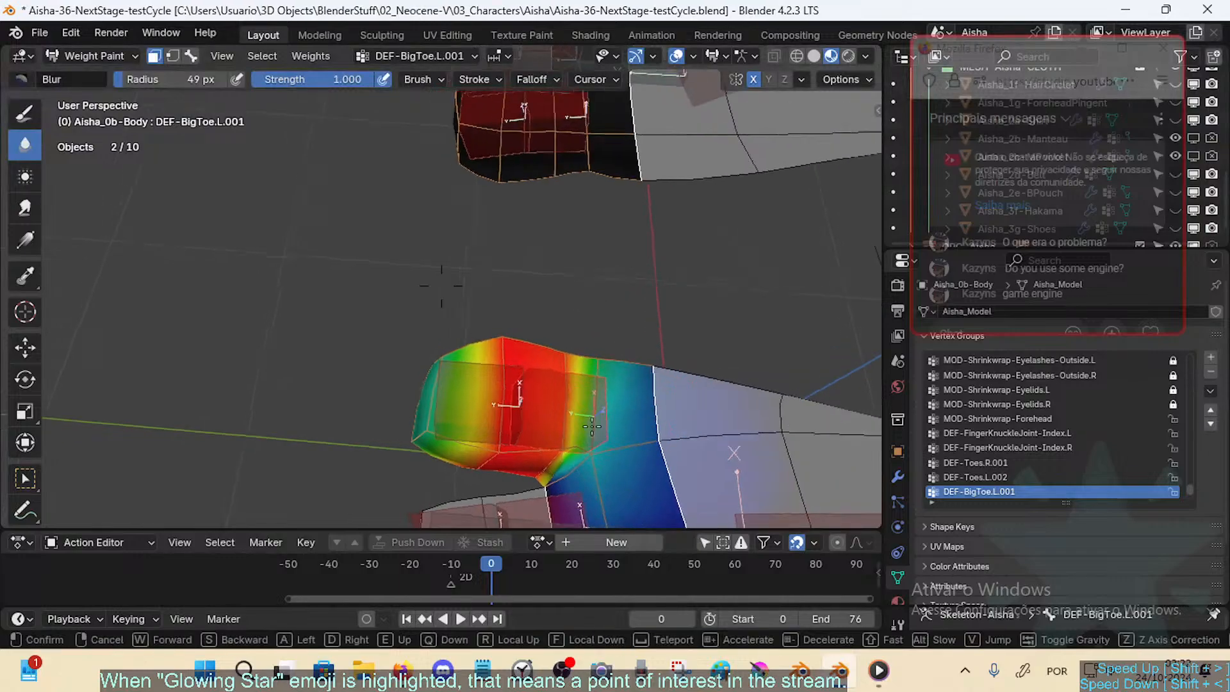
key("w")
left_click(644, 344)
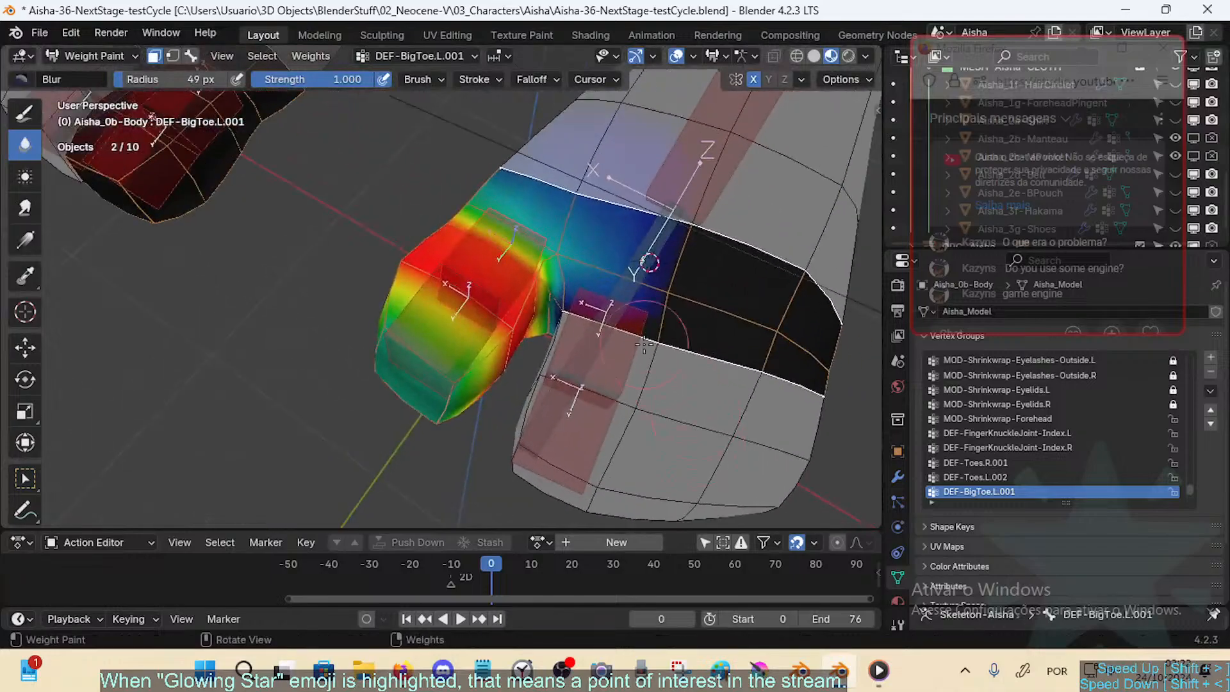
left_click_drag(572, 323, 567, 301)
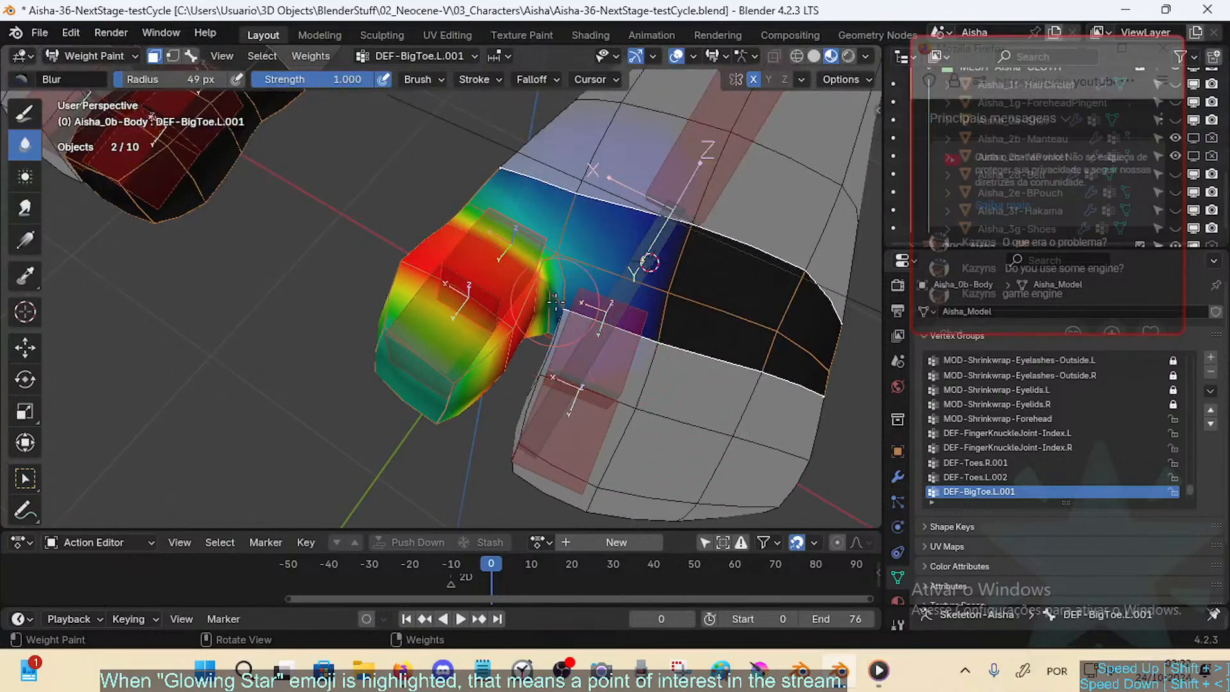
key("bracketleft")
key("bracketleft")
key("bracketleft")
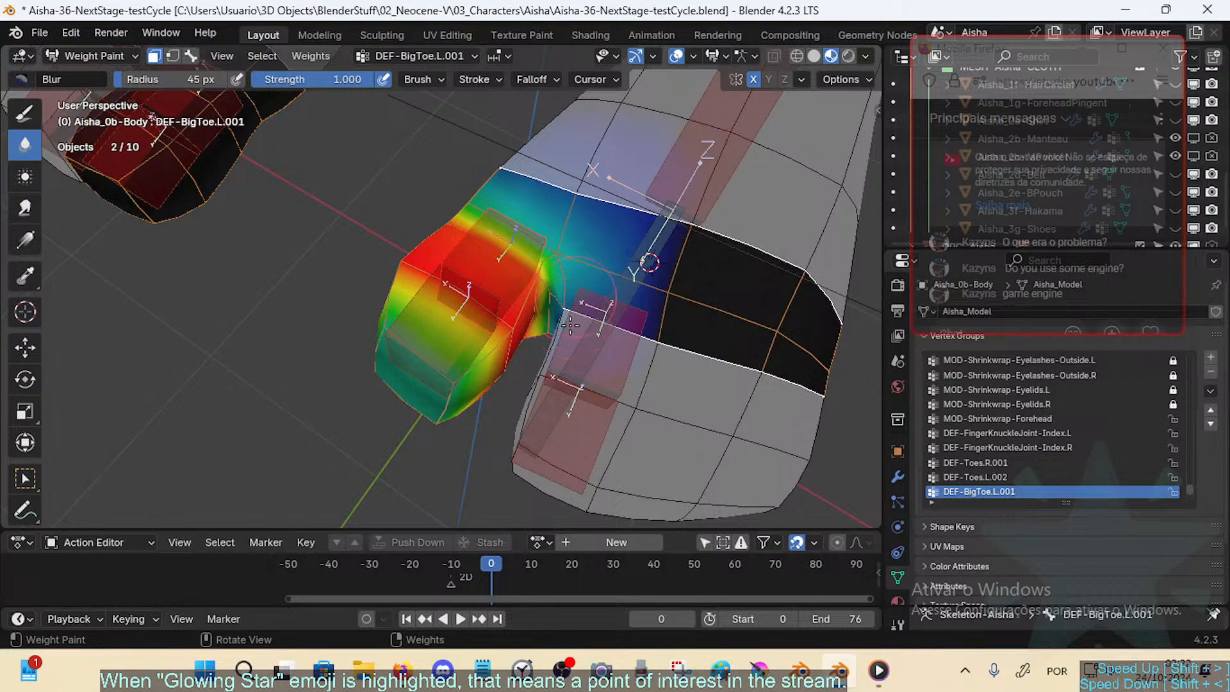
Step: Blur the weights around the inner side and top of the big toe's base with radii of 73, 62 and 48 px
mouse_move(569, 327)
middle_mouse_down()
mouse_move(470, 289)
mouse_move(490, 302)
middle_mouse_up()
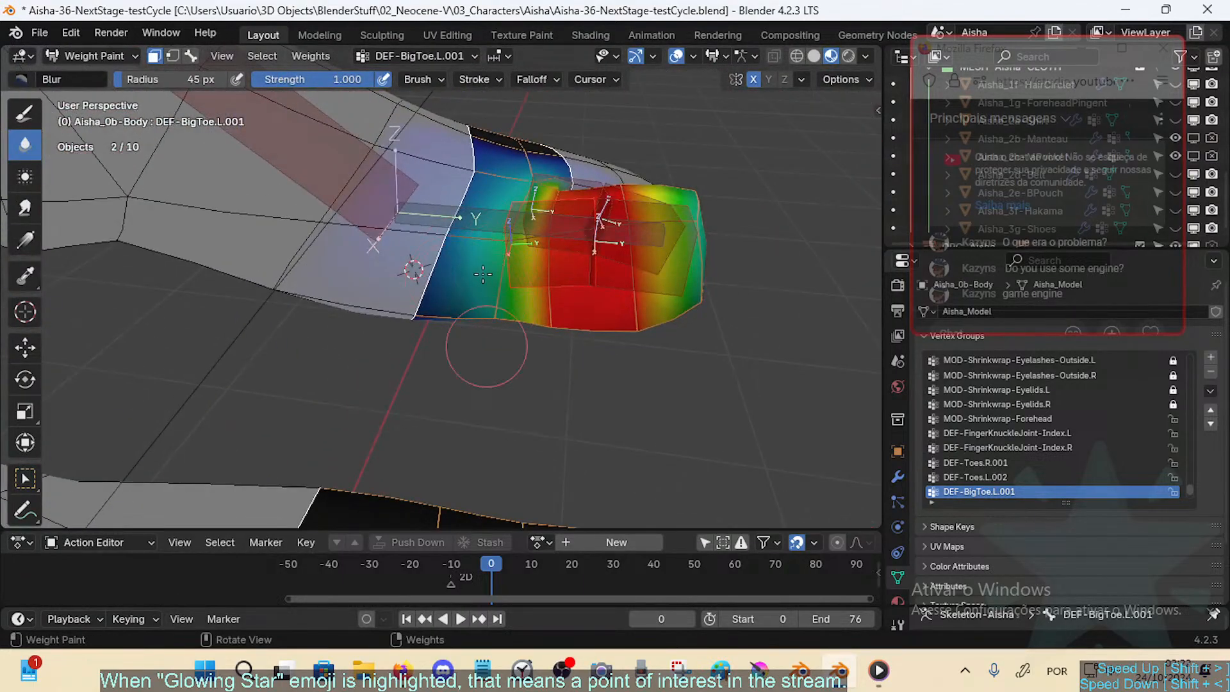
key("f")
left_click(417, 272)
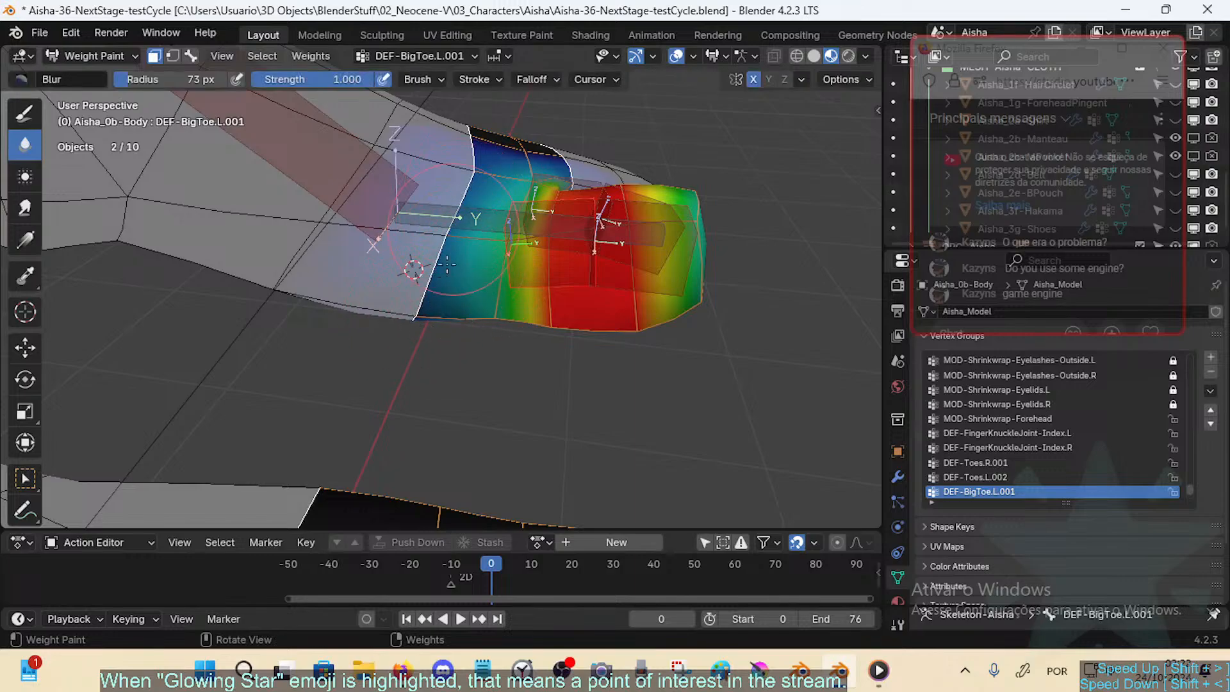
mouse_move(447, 282)
middle_mouse_down()
mouse_move(453, 343)
mouse_move(420, 327)
mouse_move(469, 265)
mouse_move(456, 242)
mouse_move(414, 250)
middle_mouse_up()
key("f")
left_click(443, 339)
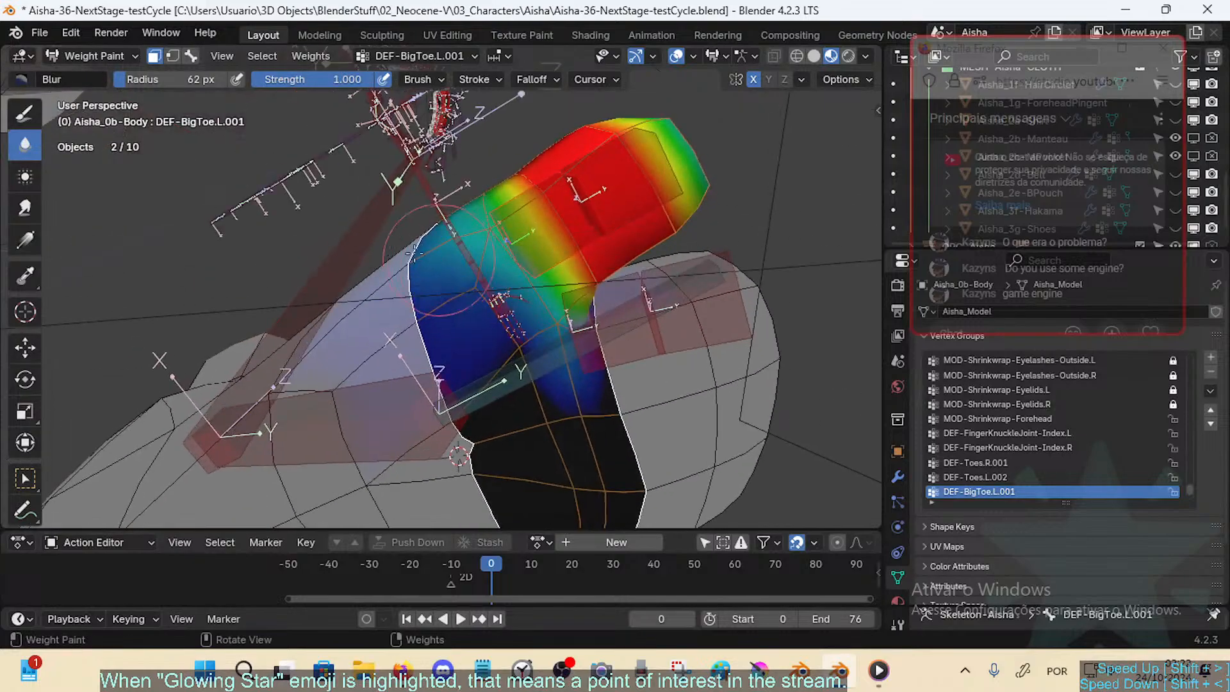
middle_click_drag(463, 294, 516, 325)
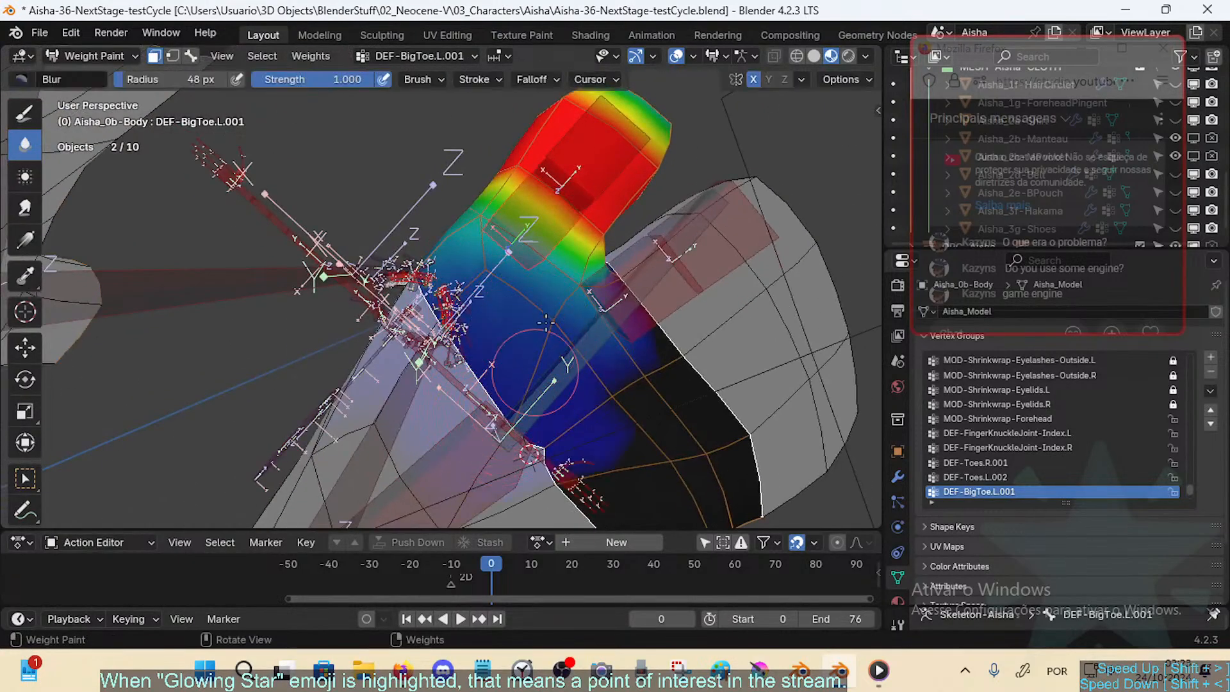
Step: Blur the weights on the underside of the big toe's base using brush radii of 34 px and 73 px
mouse_move(571, 296)
middle_mouse_down()
mouse_move(554, 307)
mouse_move(575, 326)
mouse_move(559, 310)
middle_mouse_up()
key("f")
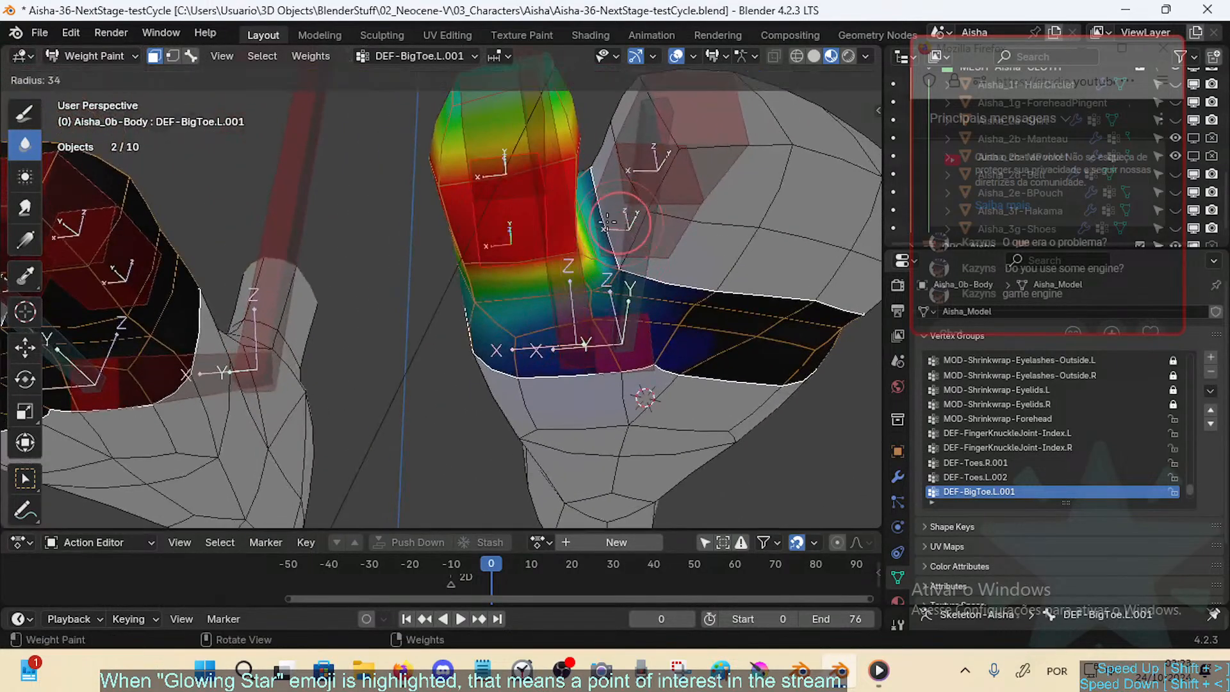
left_click(615, 186)
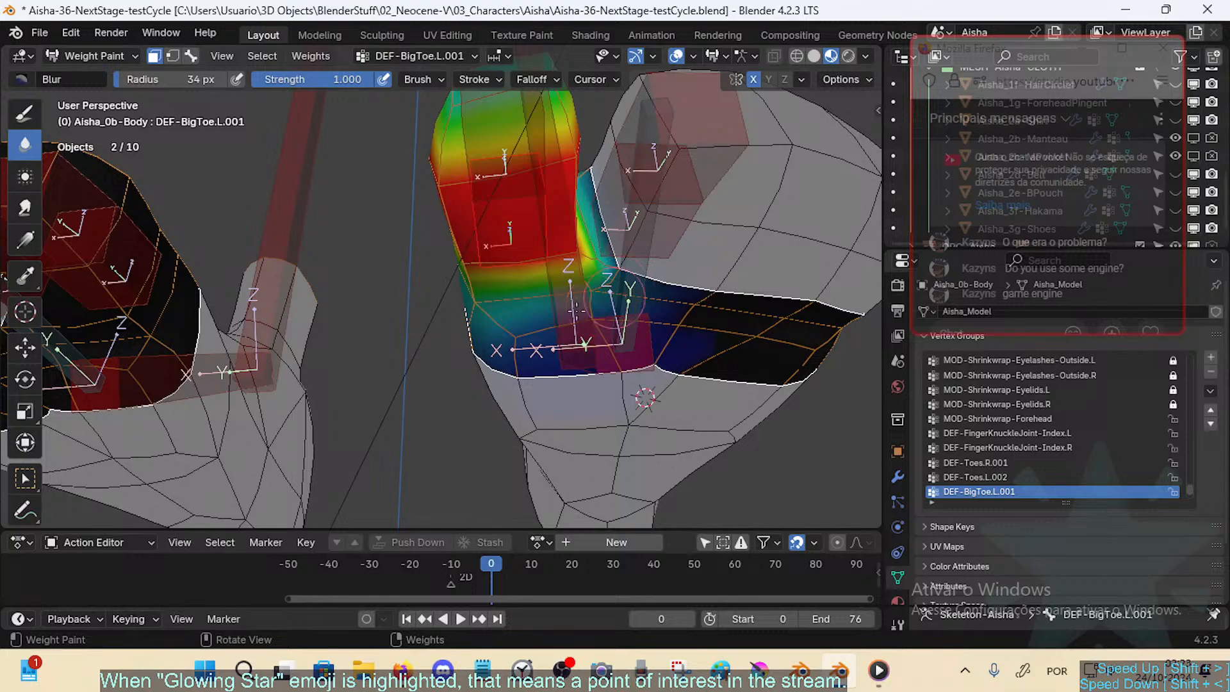
key("f")
left_click(540, 312)
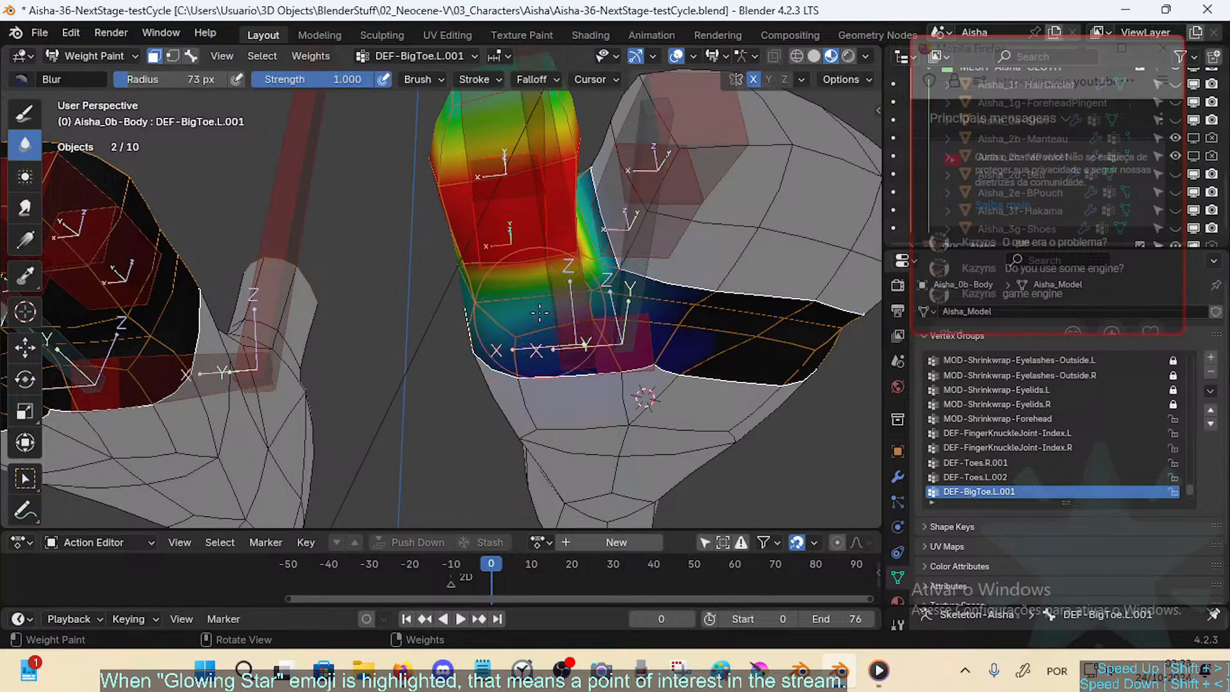
Step: Rotate the left big toe bone upward about the X axis and examine the bend from the inner side
key("r")
key("x")
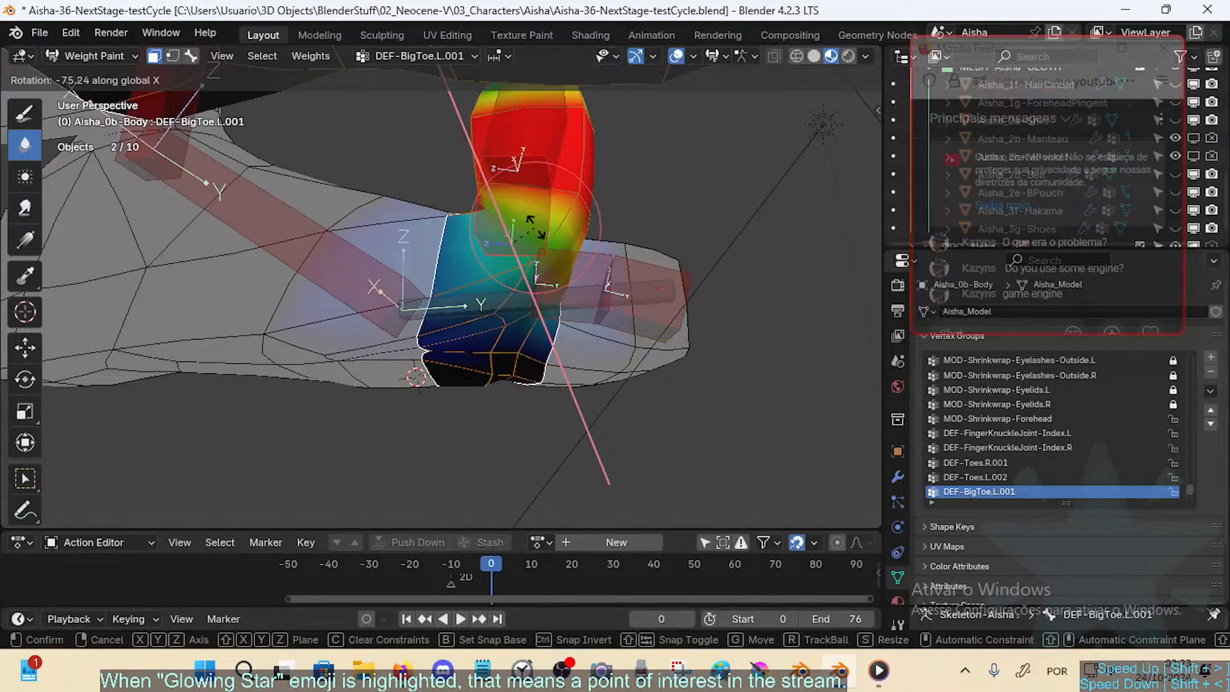
left_click(549, 310)
middle_click_drag(549, 309, 562, 303)
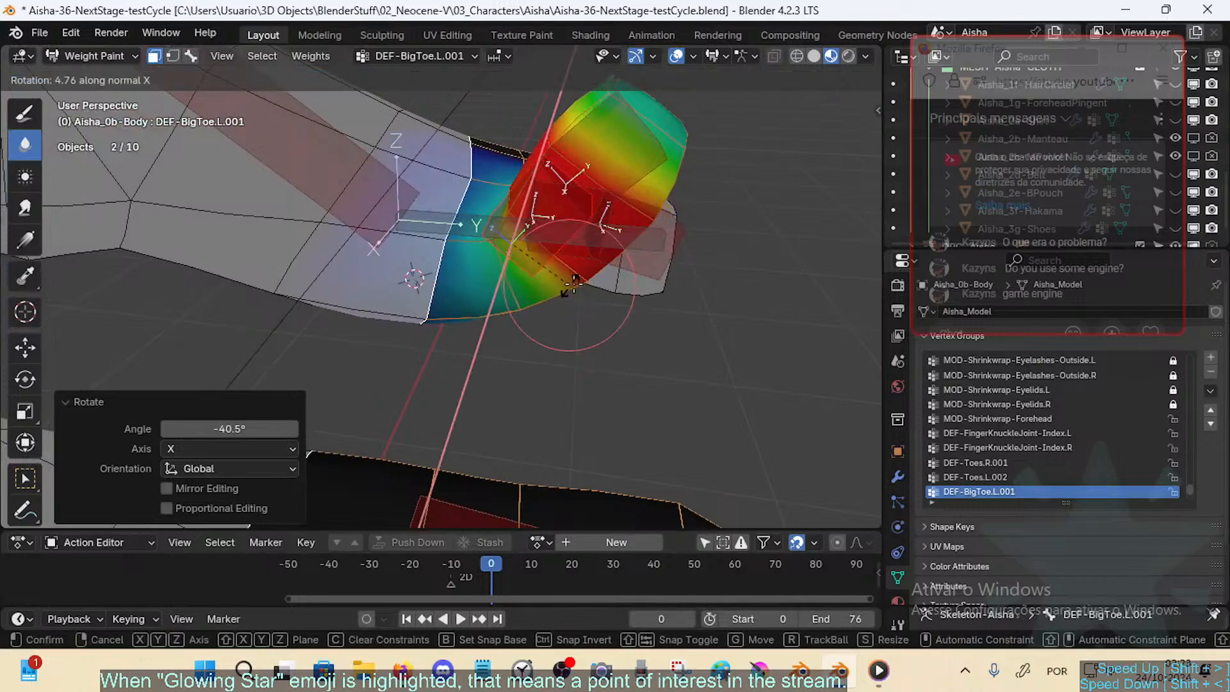
middle_click_drag(572, 300, 626, 264)
key("r")
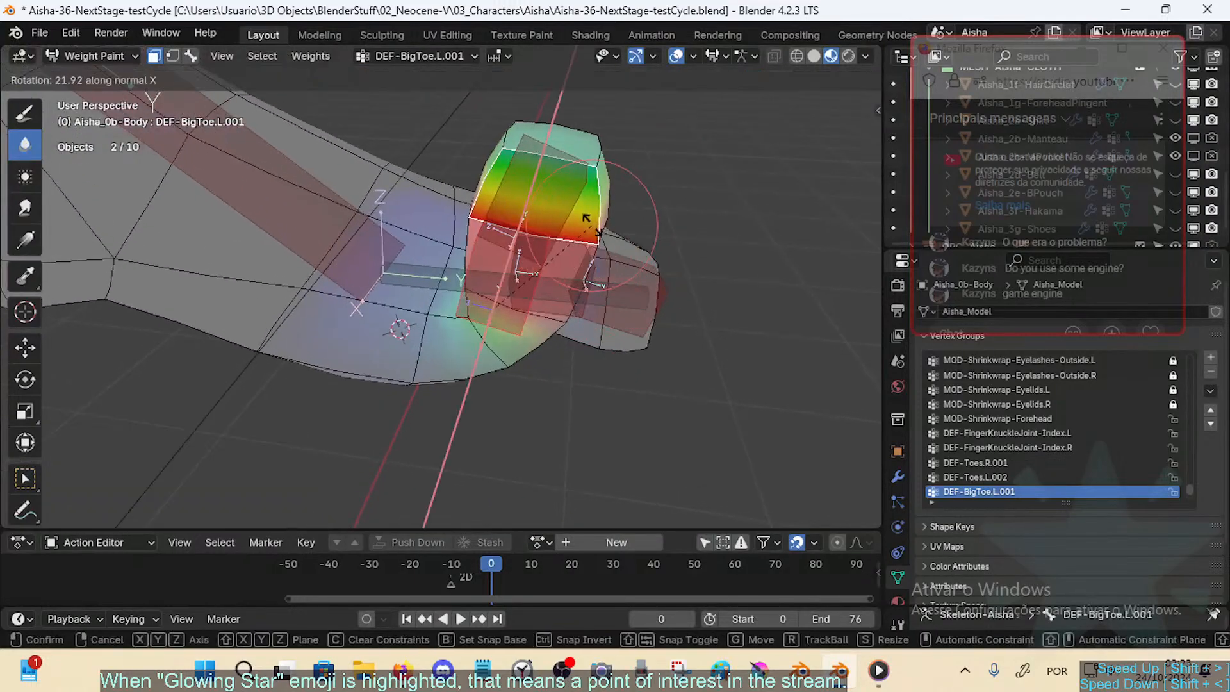
left_click(590, 177)
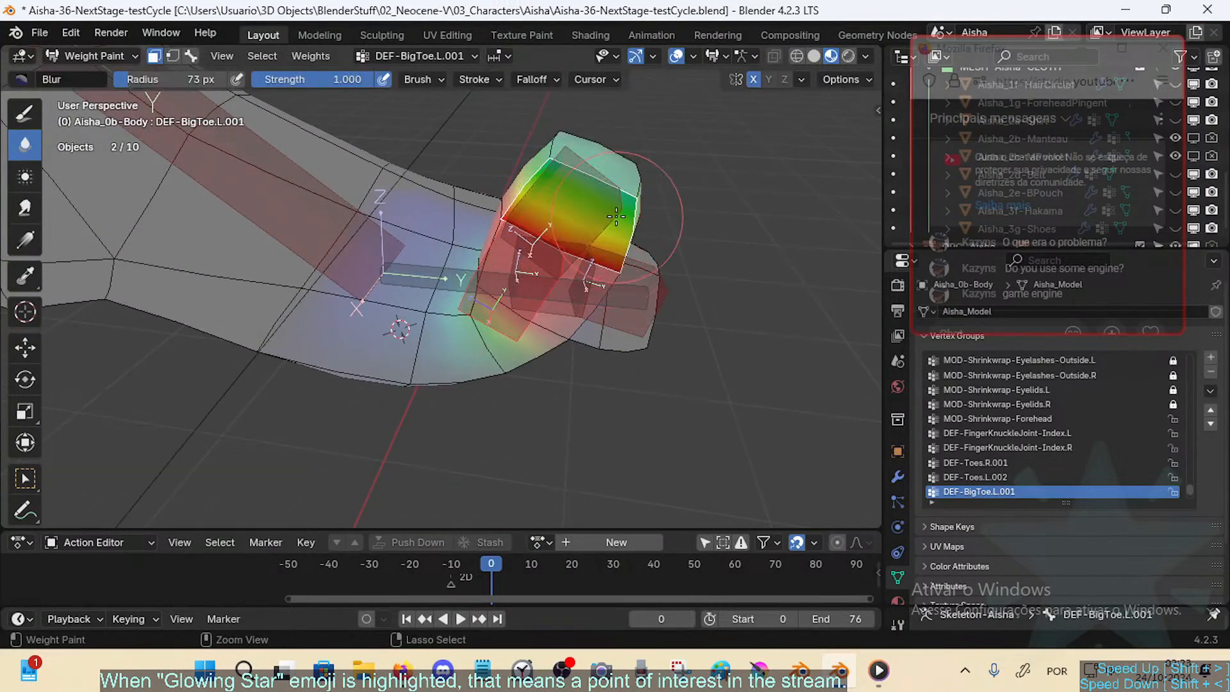
Step: Undo and redo the last big toe changes repeatedly to compare the deformation
key("ctrl+z")
key("ctrl+shift+z")
key("ctrl+z")
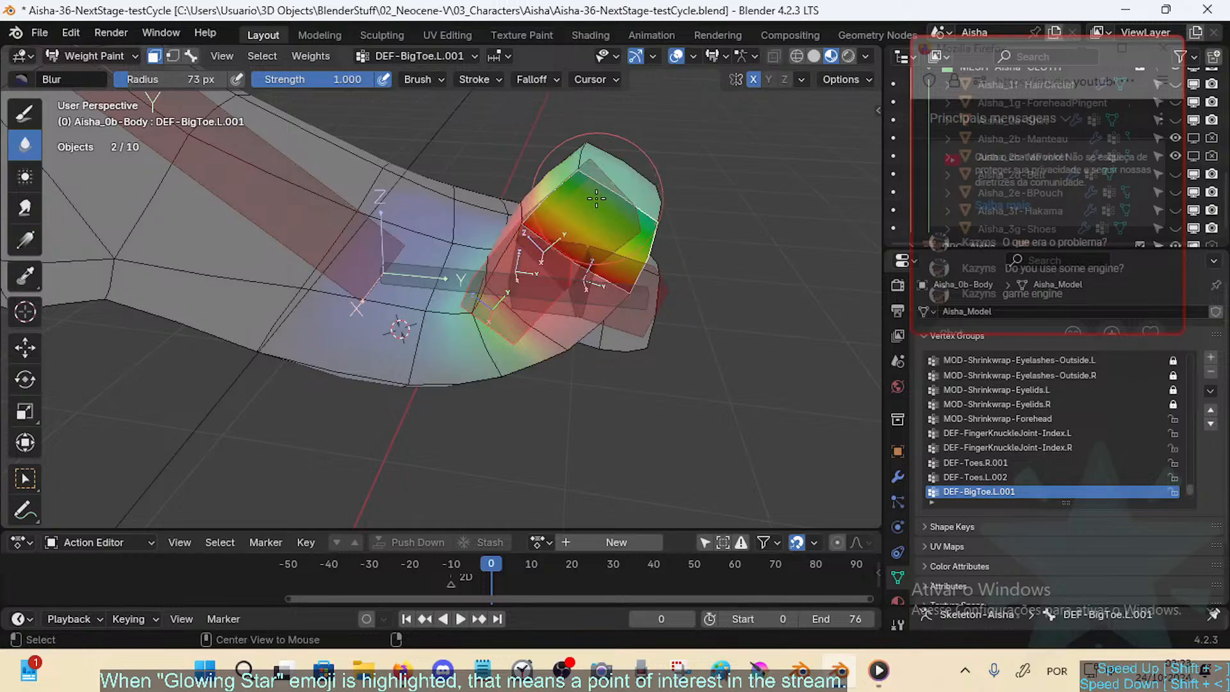
key("ctrl+shift+z")
key("ctrl+z")
Step: Switch to the DEF-BigToe.L.002 bone and rotate it to bend the tip of the big toe upward
key("r")
key("x")
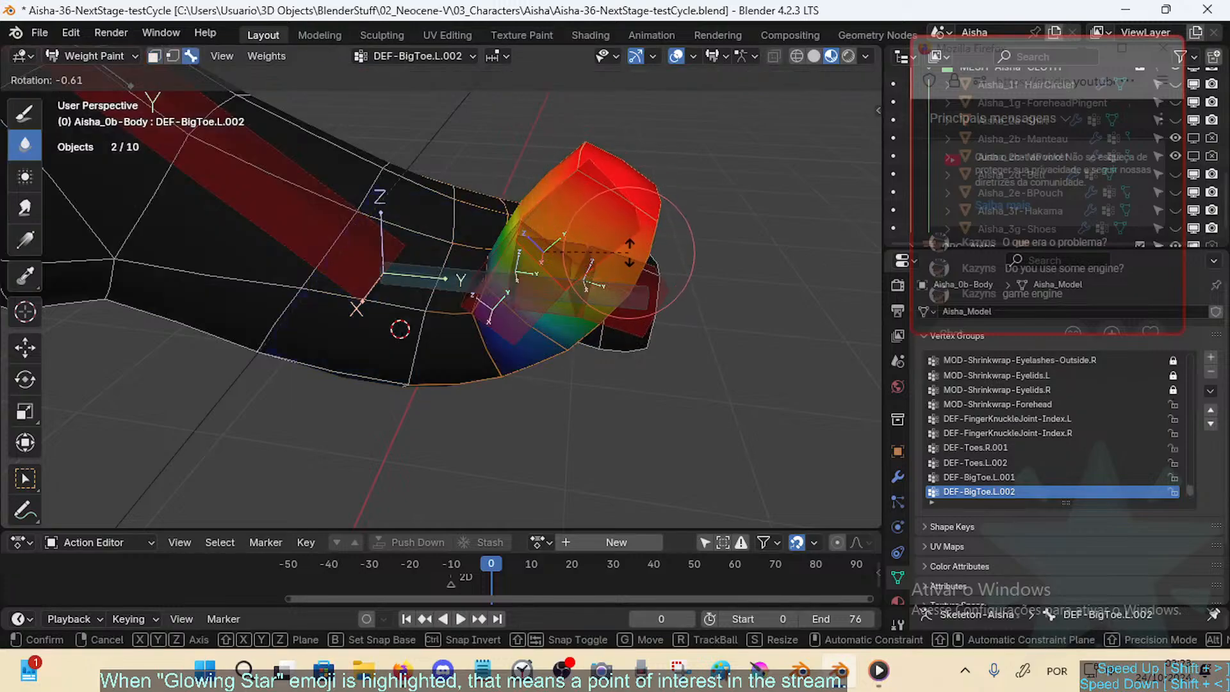
left_click(572, 238)
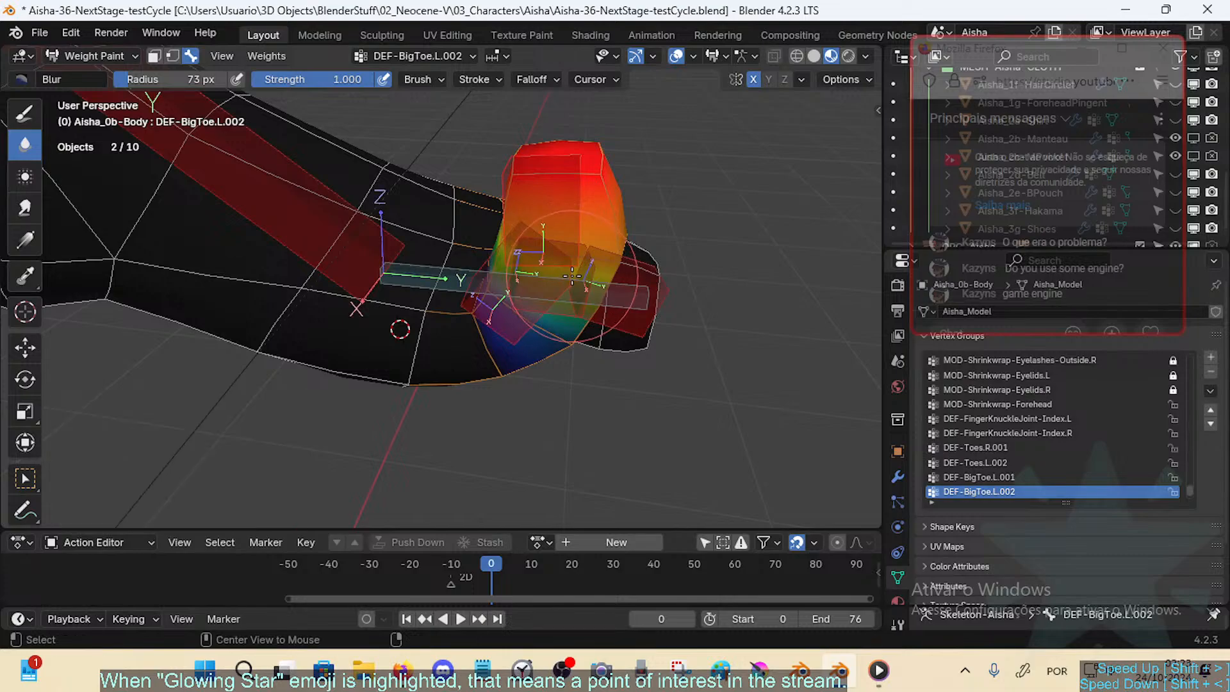
Step: Undo the big toe tip rotation and make DEF-Toes.L.001 the active bone for weight painting
key("ctrl+z")
scroll(561, 268, "up", 4)
middle_click_drag(561, 268, 471, 372, "shift")
left_click(525, 397, "ctrl")
left_click(490, 391, "ctrl")
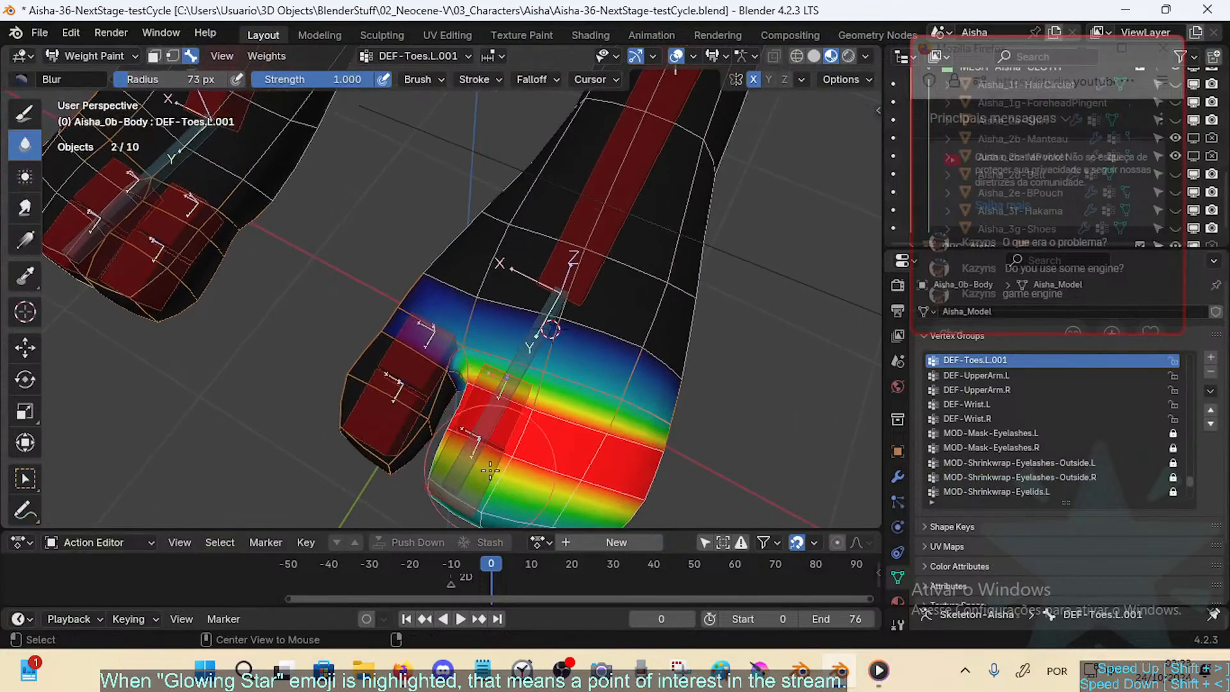
left_click(487, 464, "alt")
left_click(497, 410, "alt")
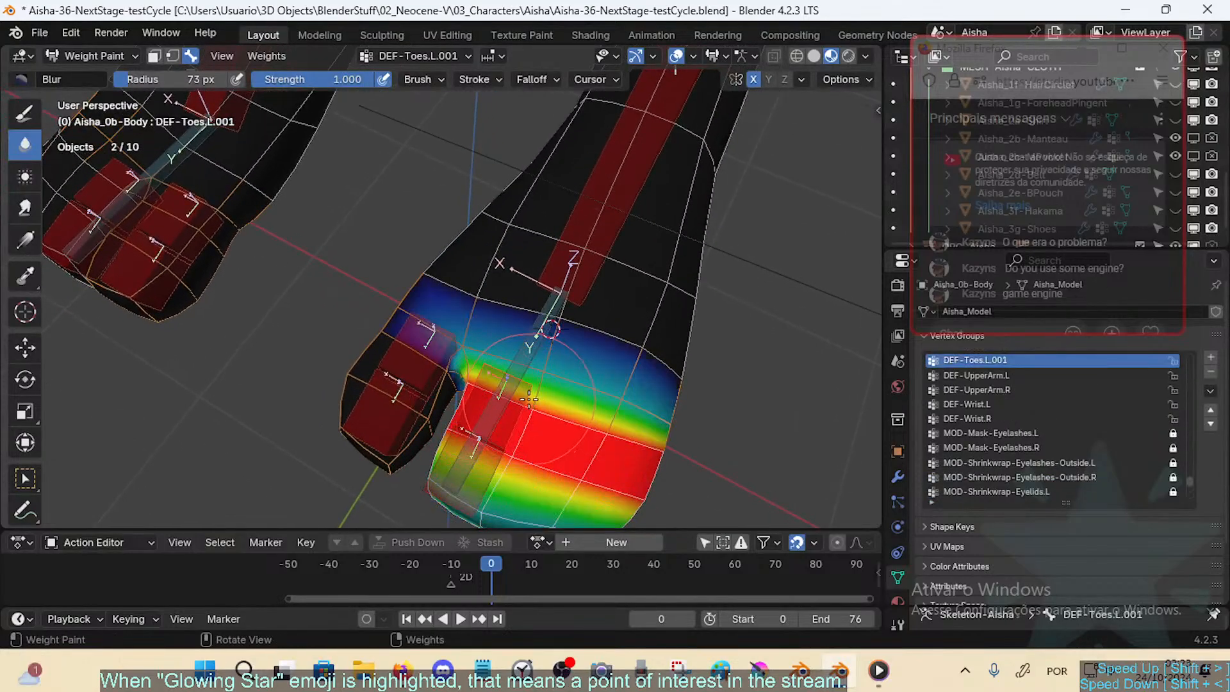
Step: Save the file with face masking enabled and blur the DEF-Toes.L.001 weights across the toe base using 47 px and 61 px radii
key("m")
key("ctrl+s")
key("f")
left_click(428, 341)
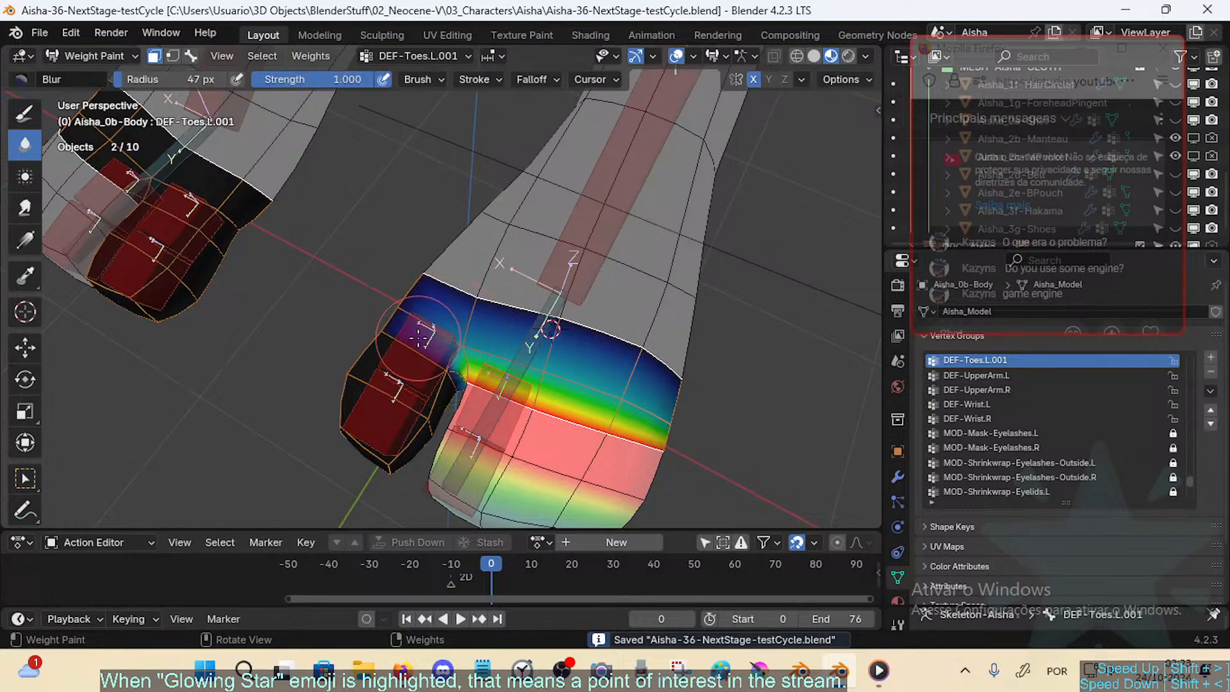
middle_click_drag(466, 325, 489, 313)
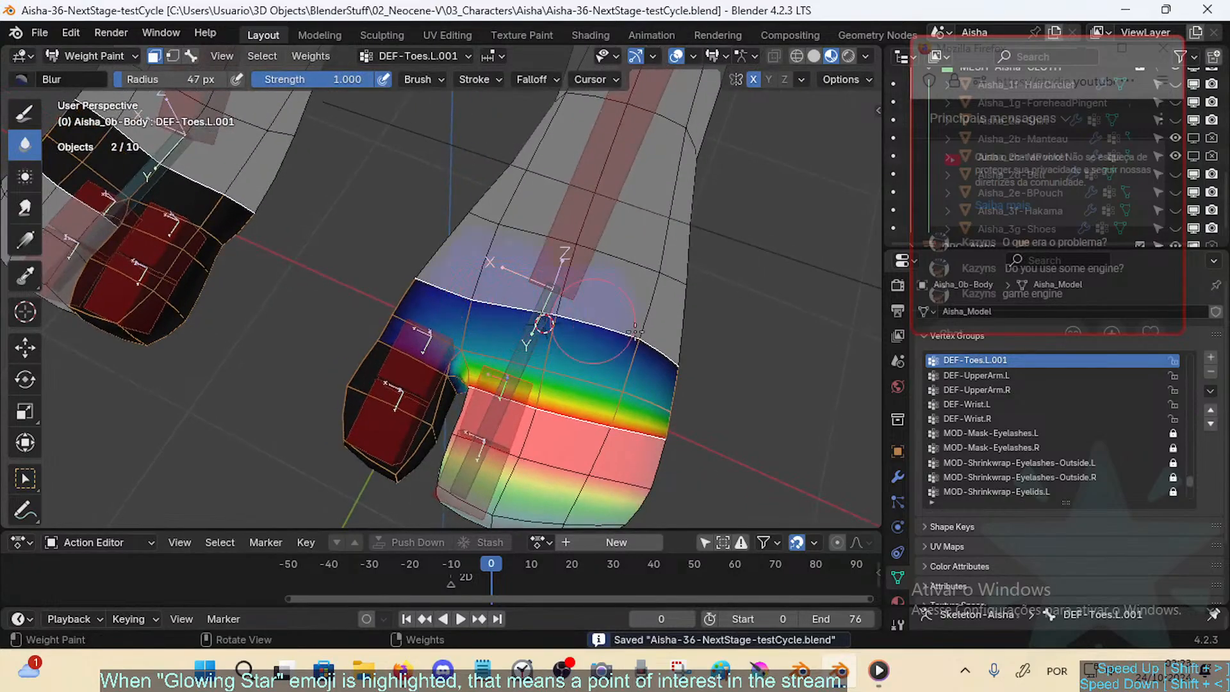
left_click_drag(636, 332, 664, 367)
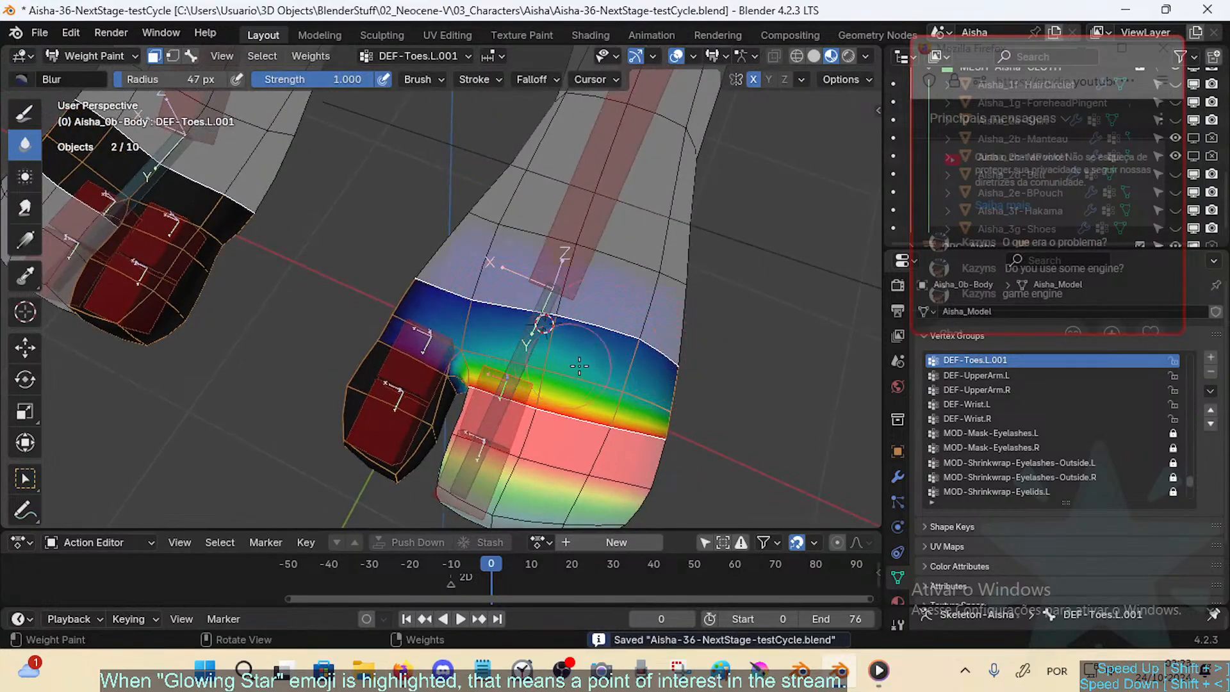
key("f")
left_click(503, 361)
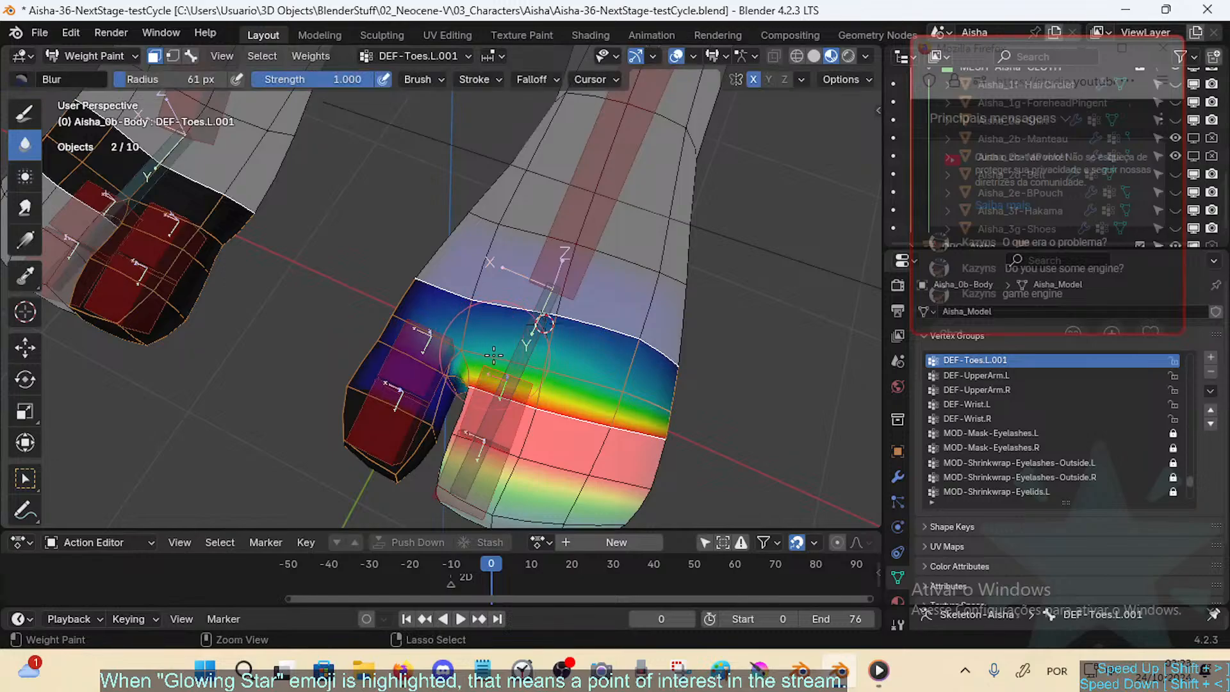
middle_click_drag(541, 360, 557, 369)
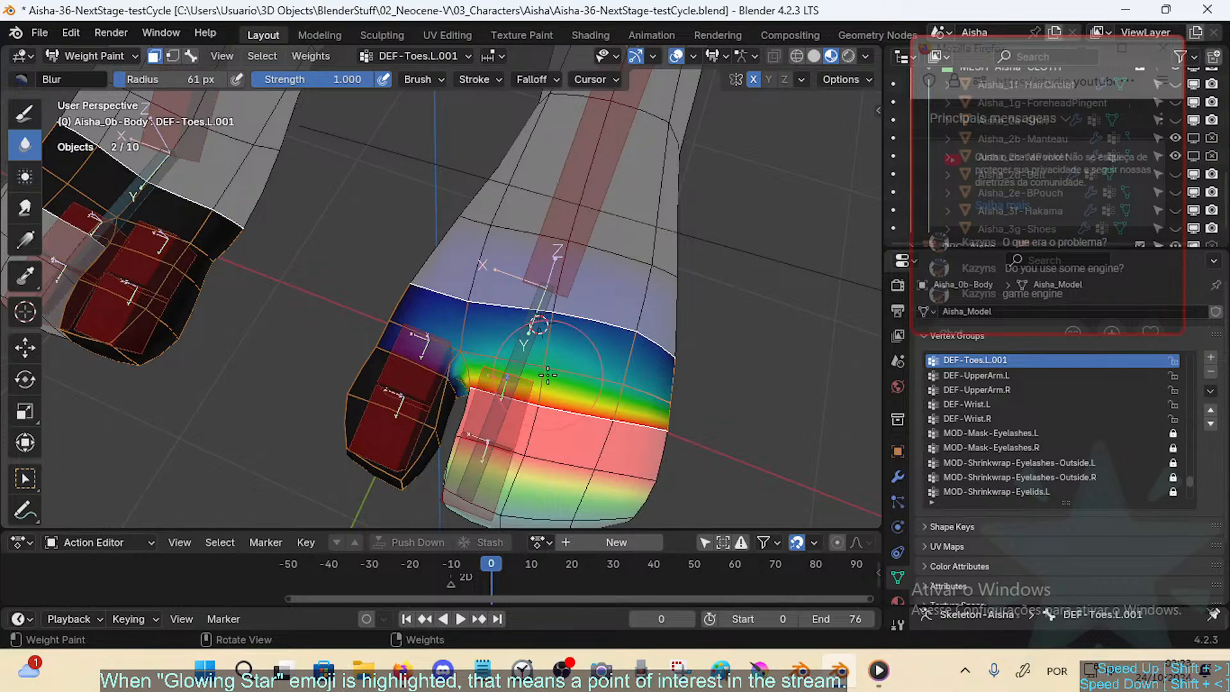
Step: In Edit Mode, rework the face selection to cover the foot and leave out the wide toe section of the left foot
key("Tab")
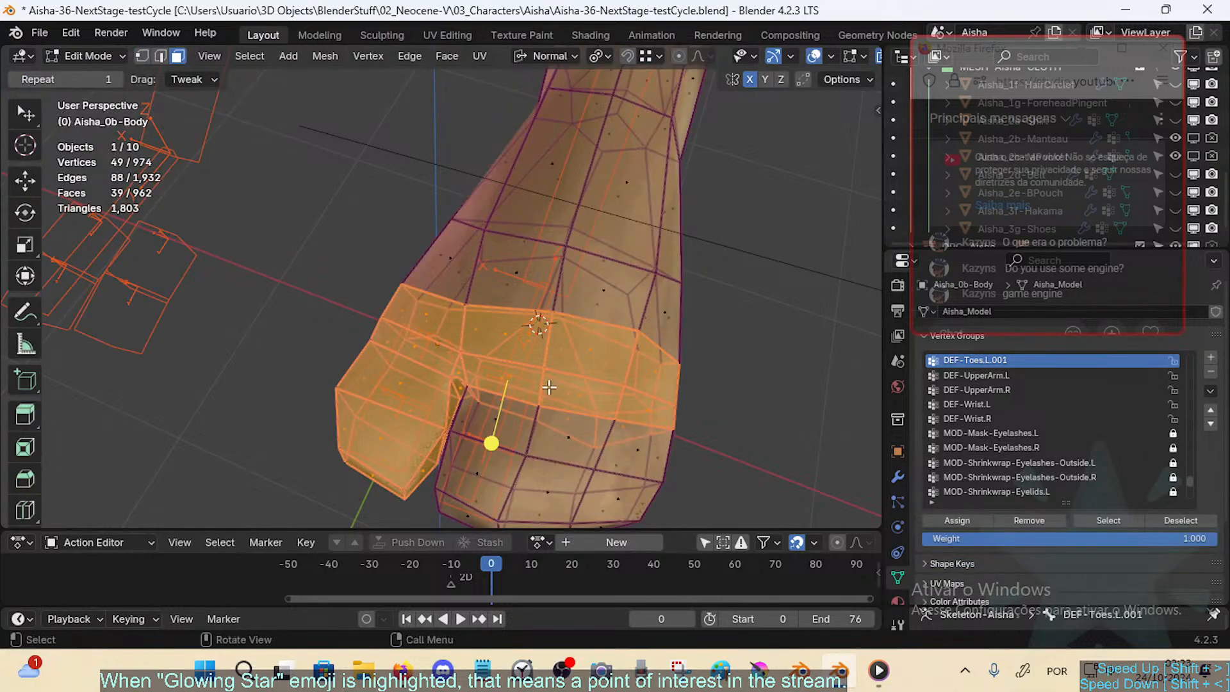
middle_click_drag(545, 386, 475, 409)
key("ctrl+KP_Add")
key("ctrl+KP_Subtract")
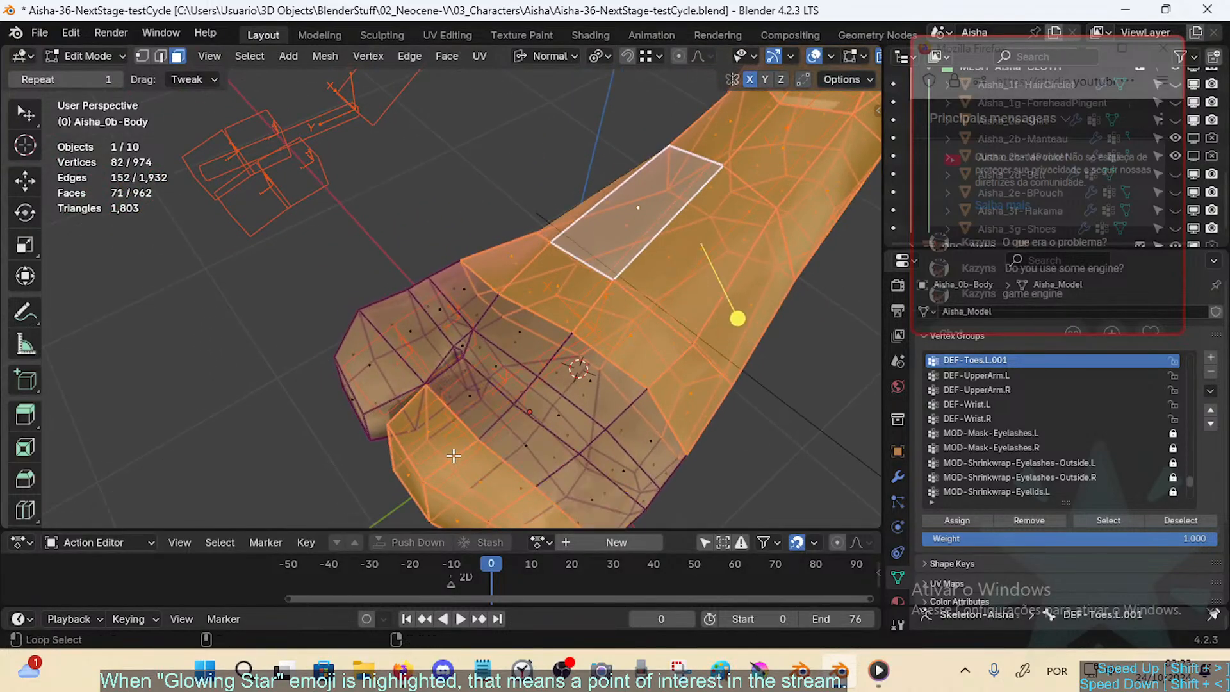
middle_click_drag(454, 457, 472, 370)
key("c")
middle_click_drag(416, 413, 532, 497)
right_click(573, 503)
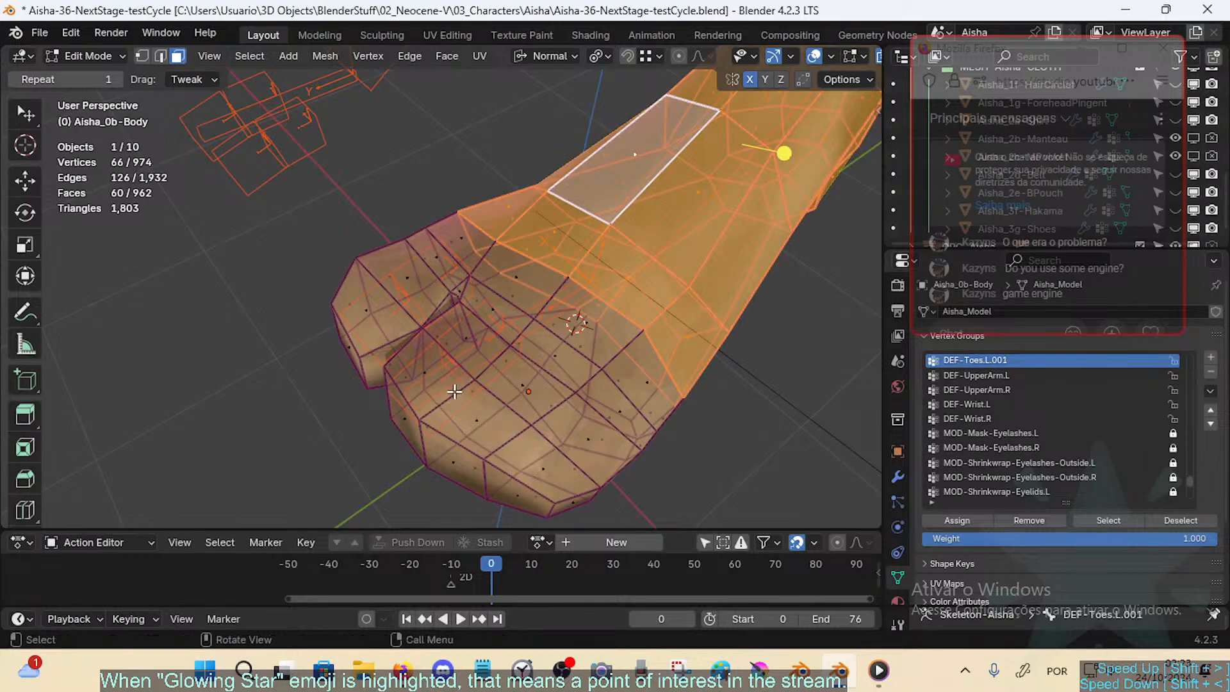
Step: Add the faces around the left big toe to the selection, including those at its tip
left_click(372, 255, "alt+shift")
left_click(359, 319, "alt+shift")
key("c")
left_click(342, 359)
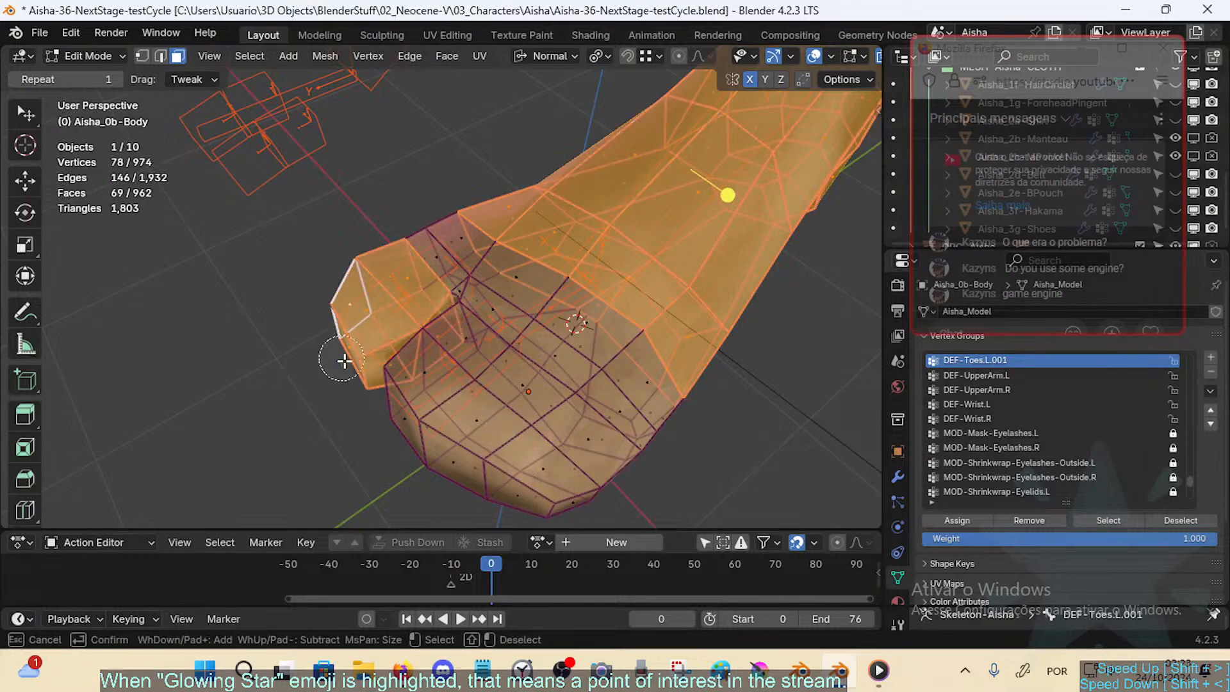
right_click(342, 360)
middle_click_drag(398, 334, 422, 385, "shift")
Step: Leave Edit Mode, select the armature together with the body mesh, and return to Weight Paint mode
key("ctrl+Tab")
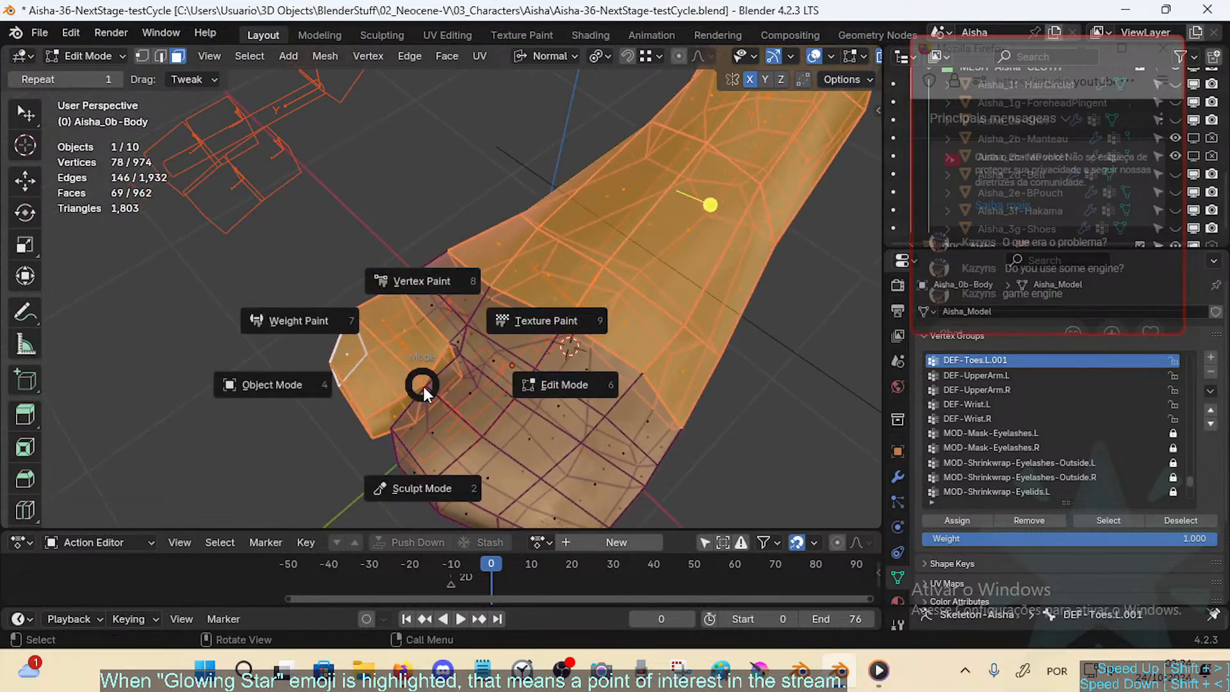
left_click(340, 383)
left_click(455, 314)
left_click(455, 315)
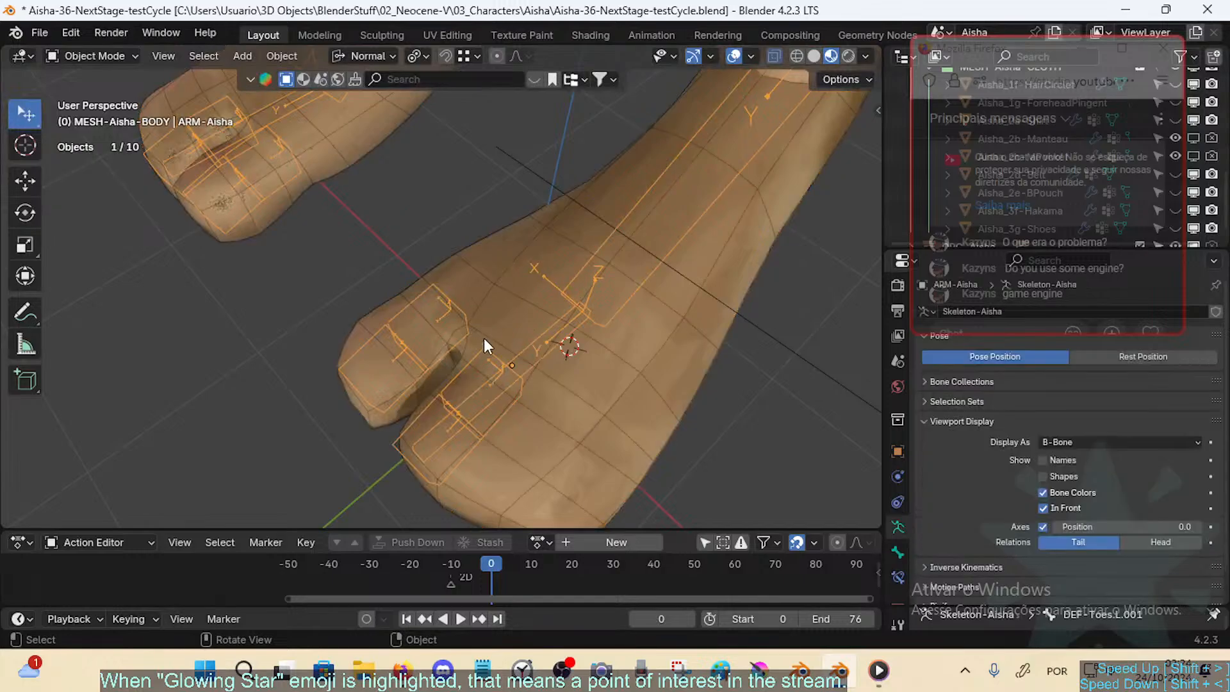
left_click(516, 441, "shift")
key("ctrl+Tab")
key("7")
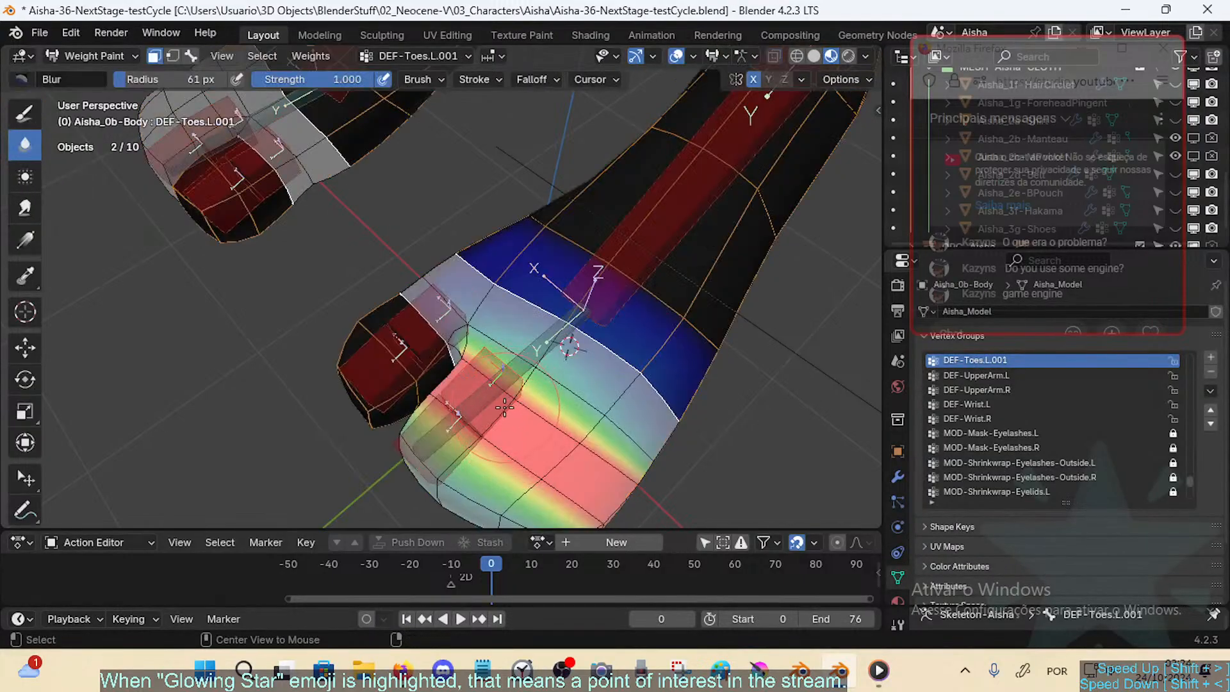
Step: Switch back to face masking, save the file, and invert the mask so the wide toe section and toe base are paintable
key("3")
left_click(474, 427, "alt")
left_click(497, 415, "alt")
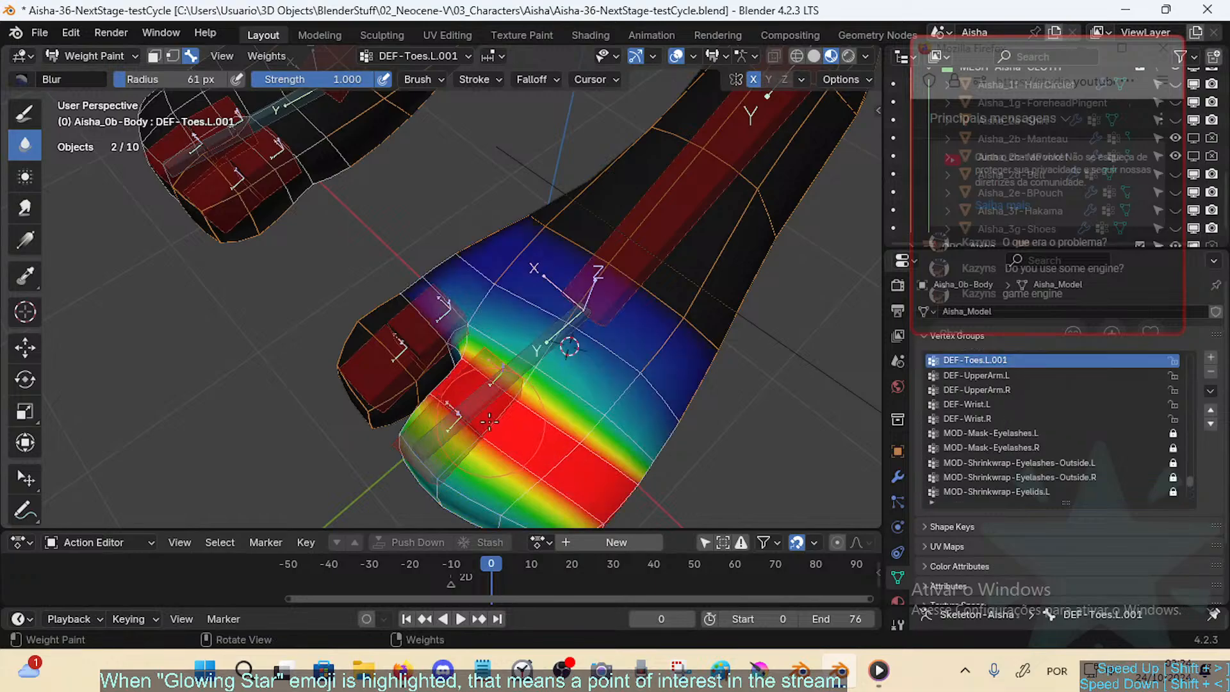
key("1")
key("ctrl+s")
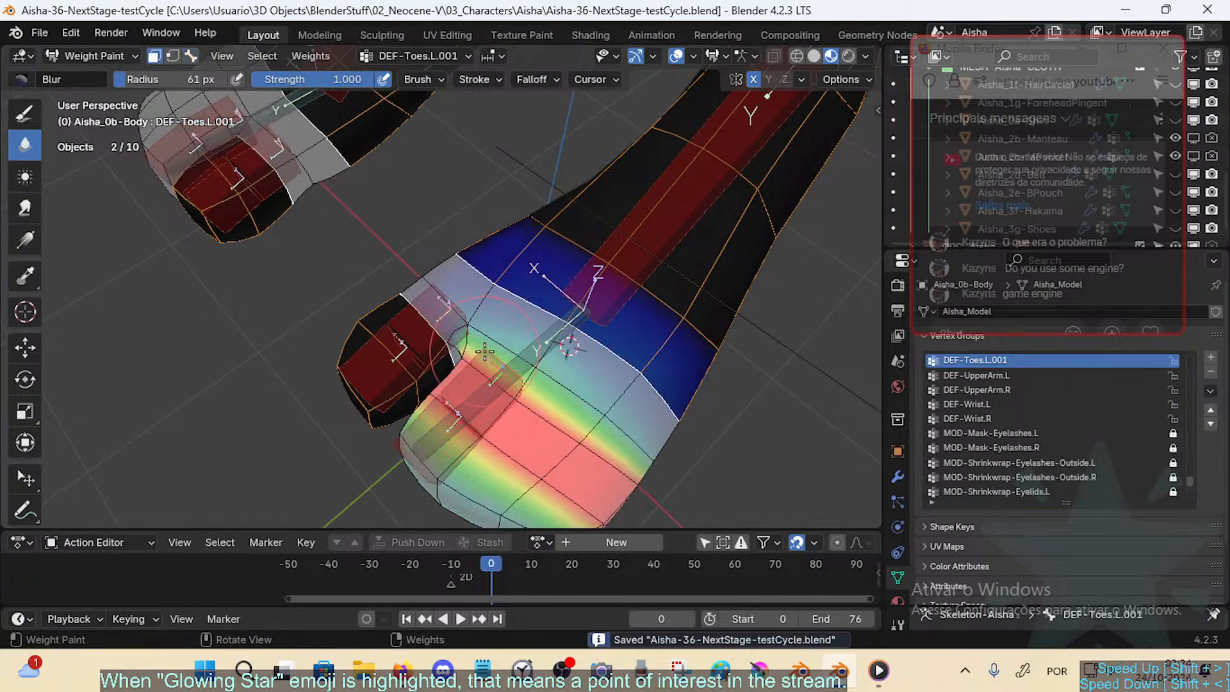
key("ctrl+i")
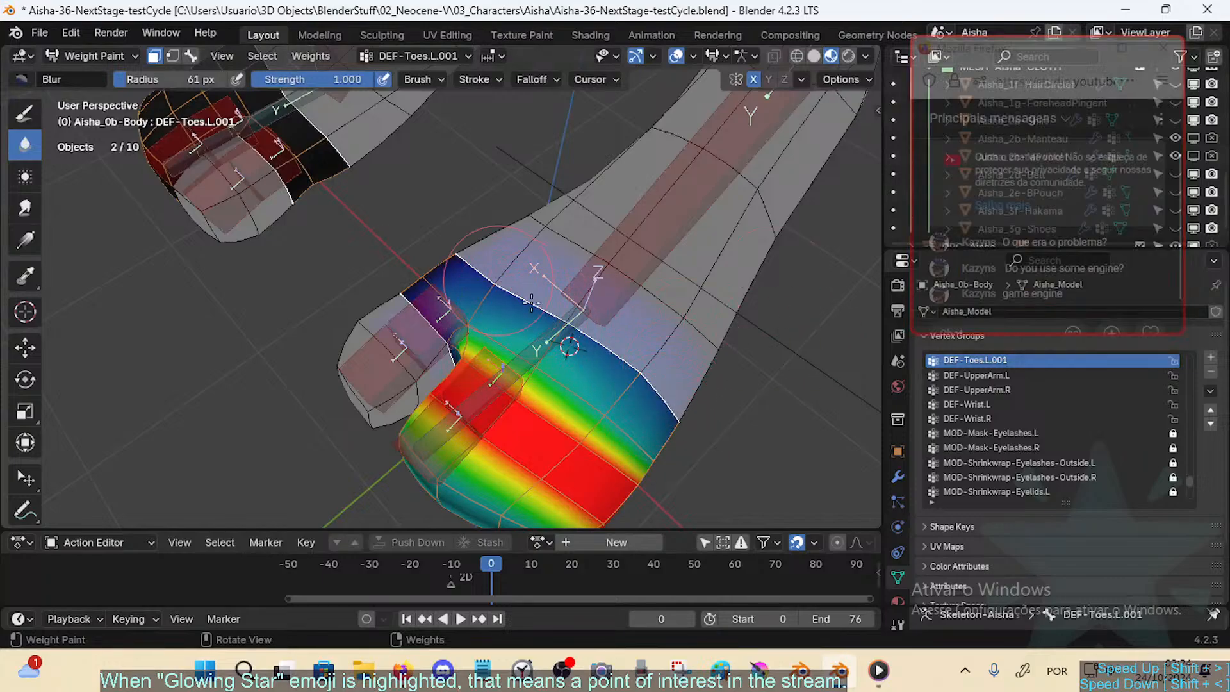
Step: Blur the DEF-Toes.L.001 weights across the top of the left toe base with a 28 px brush
mouse_move(662, 390)
middle_mouse_down()
mouse_move(453, 387)
mouse_move(450, 346)
middle_mouse_up()
key("f")
left_click(431, 387)
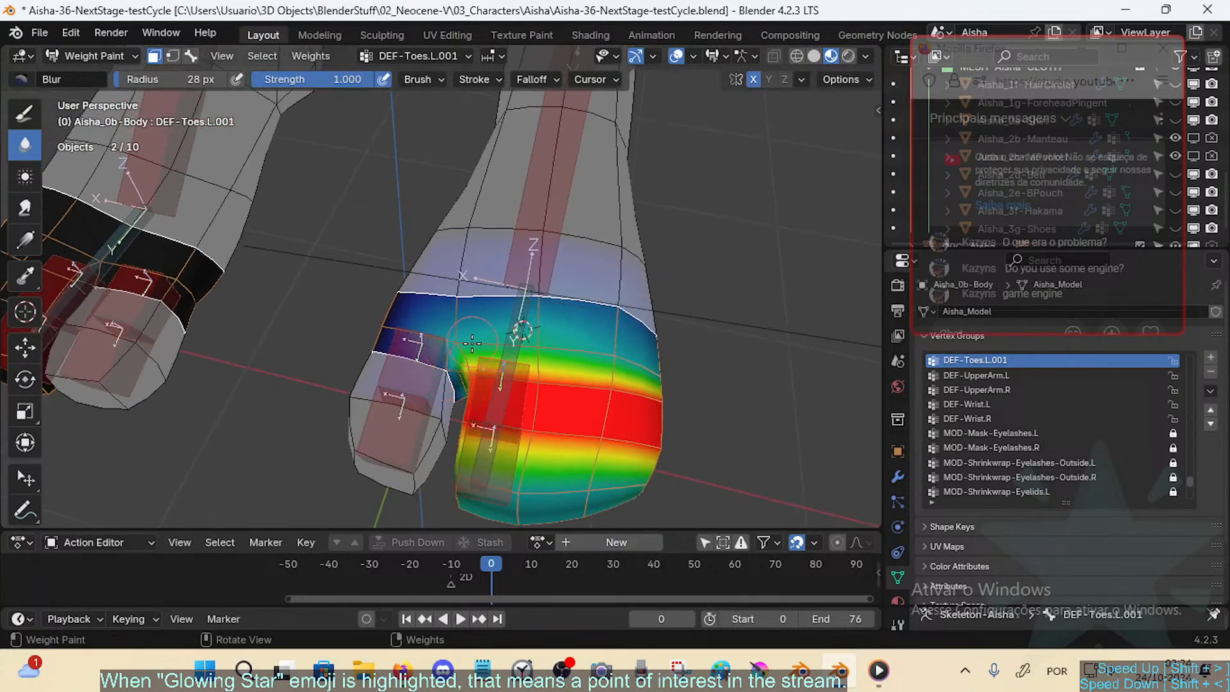
left_click_drag(530, 346, 678, 358)
middle_click_drag(679, 358, 573, 394)
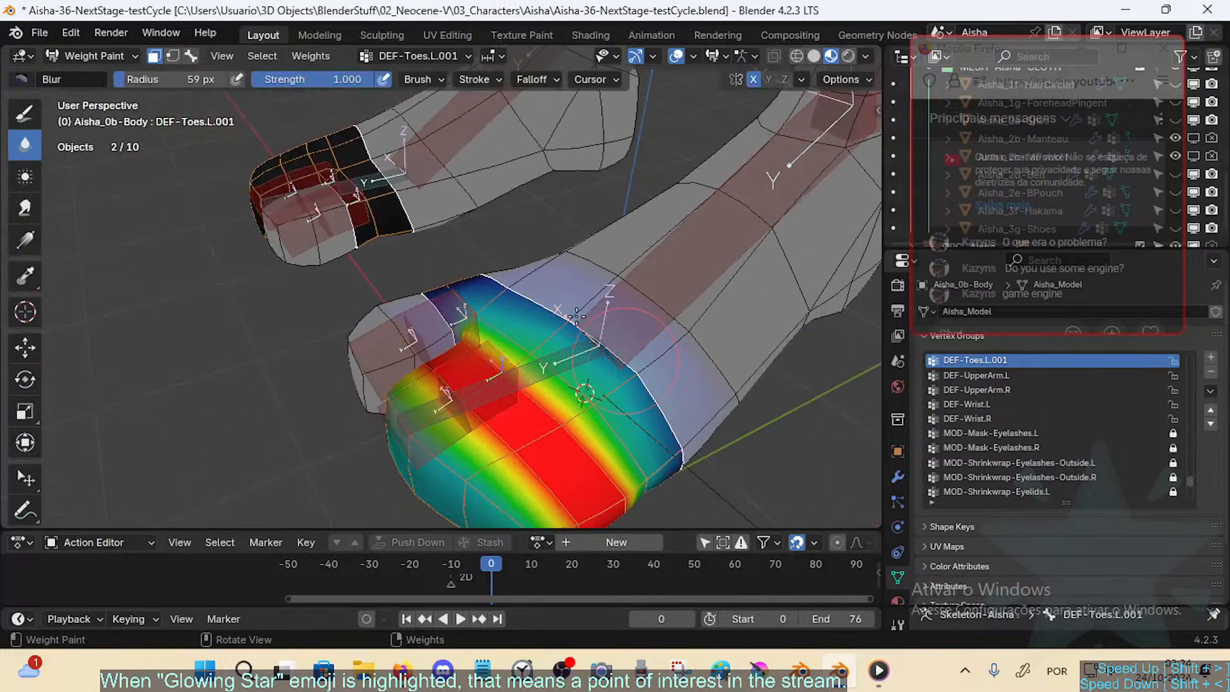
Step: Resize the Blur brush to 60 px and smooth the weights along the underside of the left toe base
mouse_move(611, 413)
middle_mouse_down()
mouse_move(563, 378)
mouse_move(456, 357)
mouse_move(463, 394)
mouse_move(423, 328)
mouse_move(557, 384)
mouse_move(612, 423)
mouse_move(550, 308)
middle_mouse_up()
key("f")
left_click(441, 362)
key("f")
left_click(650, 430)
key("f")
left_click(557, 295)
left_click_drag(557, 295, 544, 244)
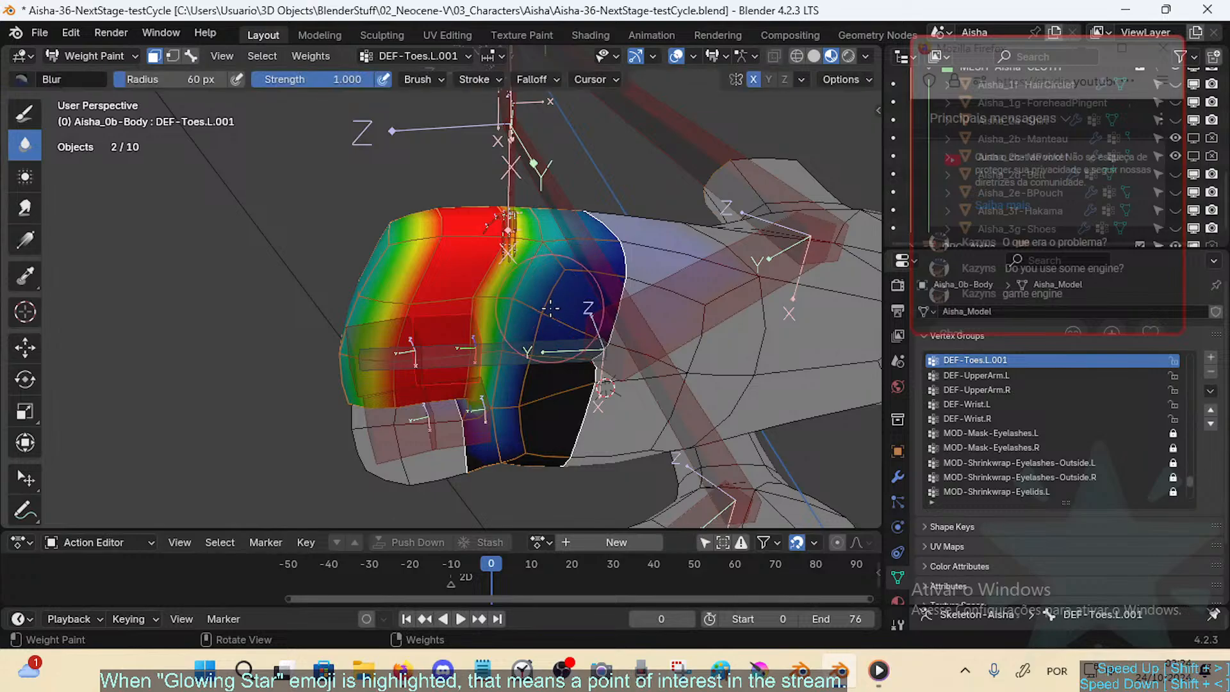
Step: Refine the underside weights near the gap between the toes using blur radii of 37 px and 32 px
key("f")
left_click(528, 315)
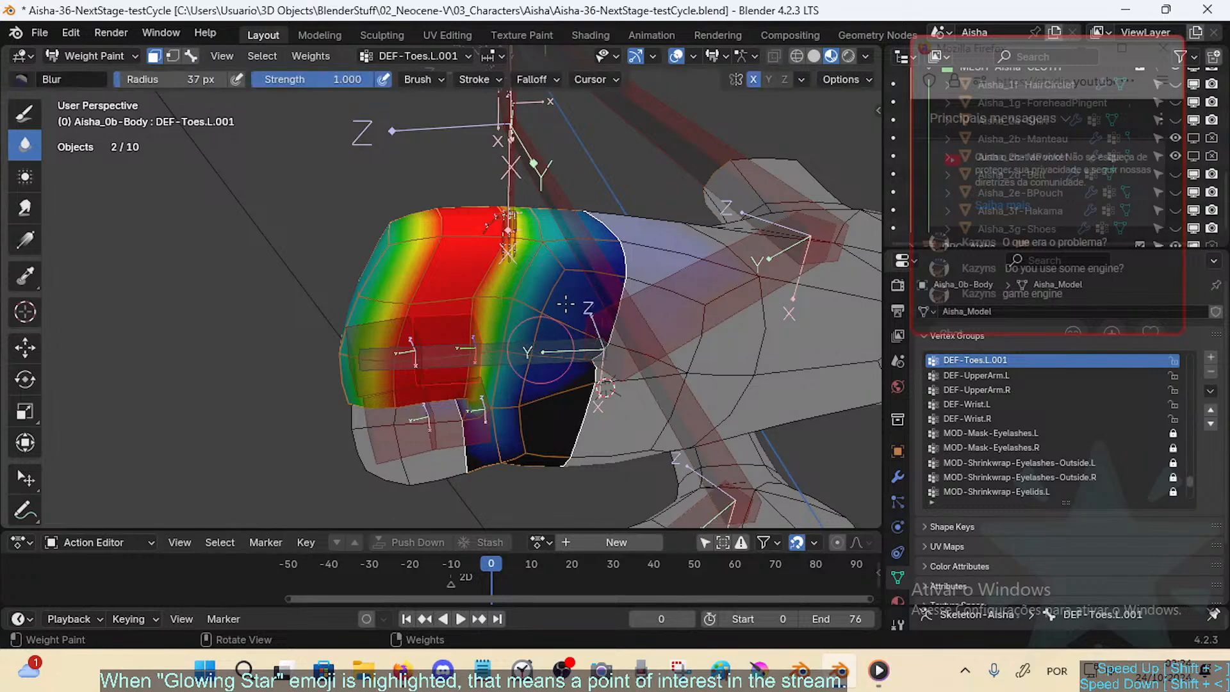
middle_click_drag(616, 308, 555, 354)
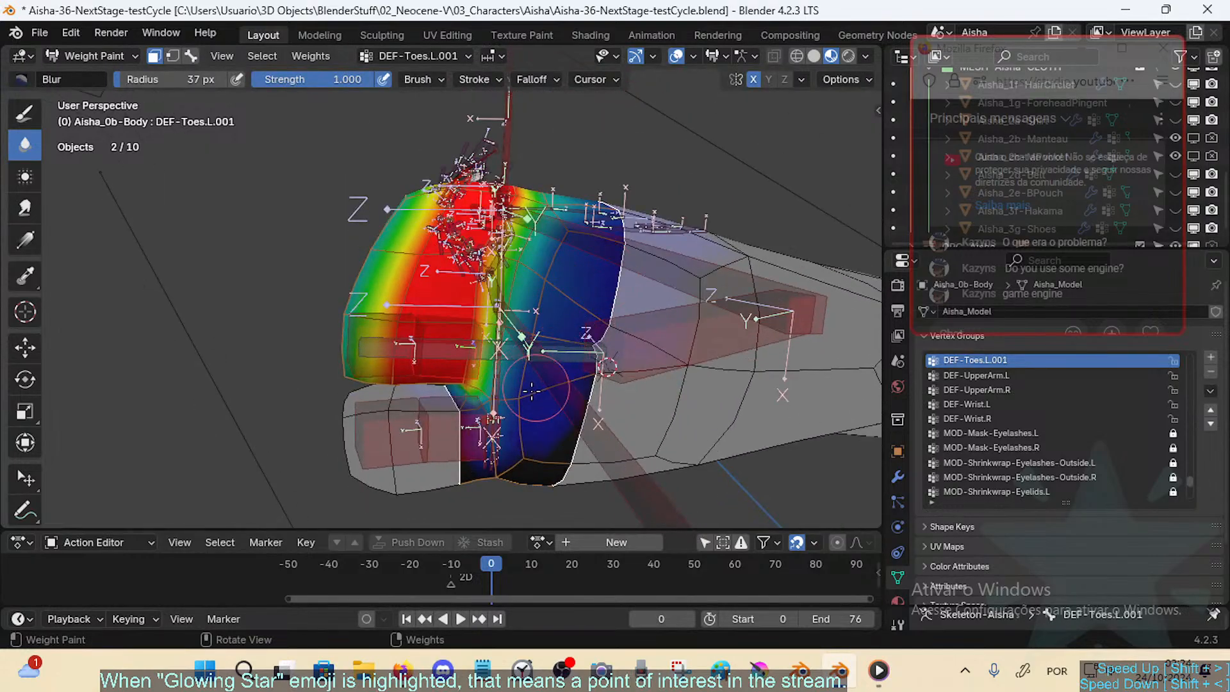
middle_click_drag(612, 311, 488, 407)
key("f")
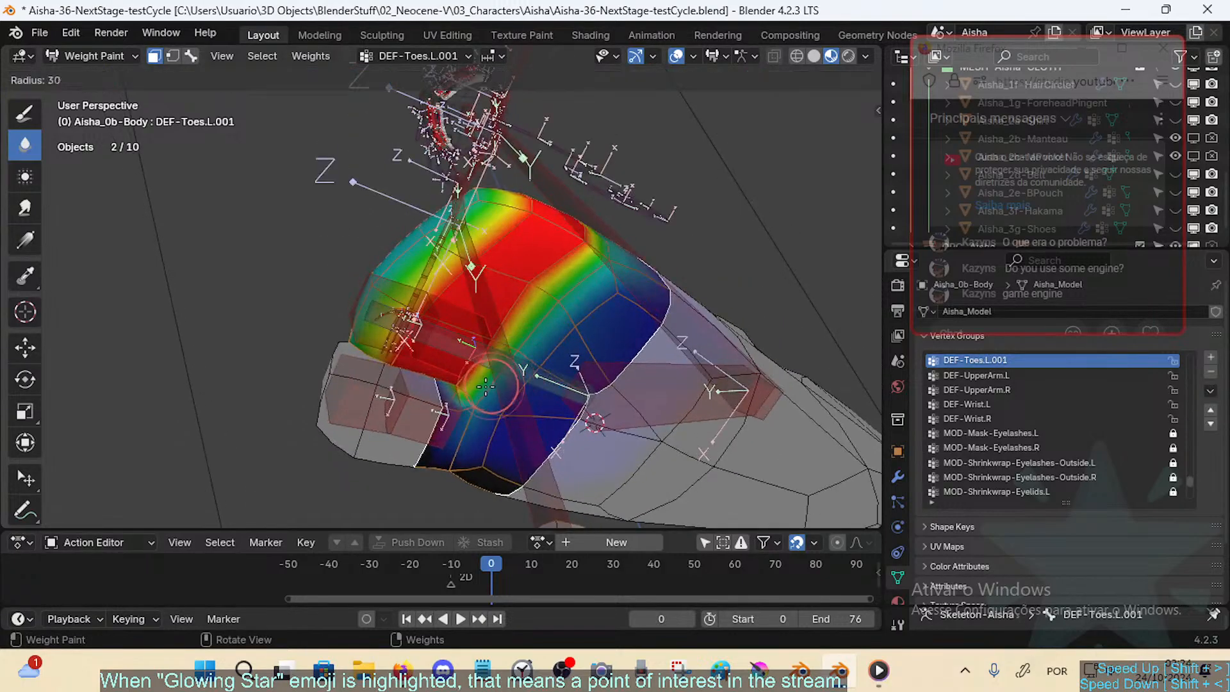
left_click(493, 392)
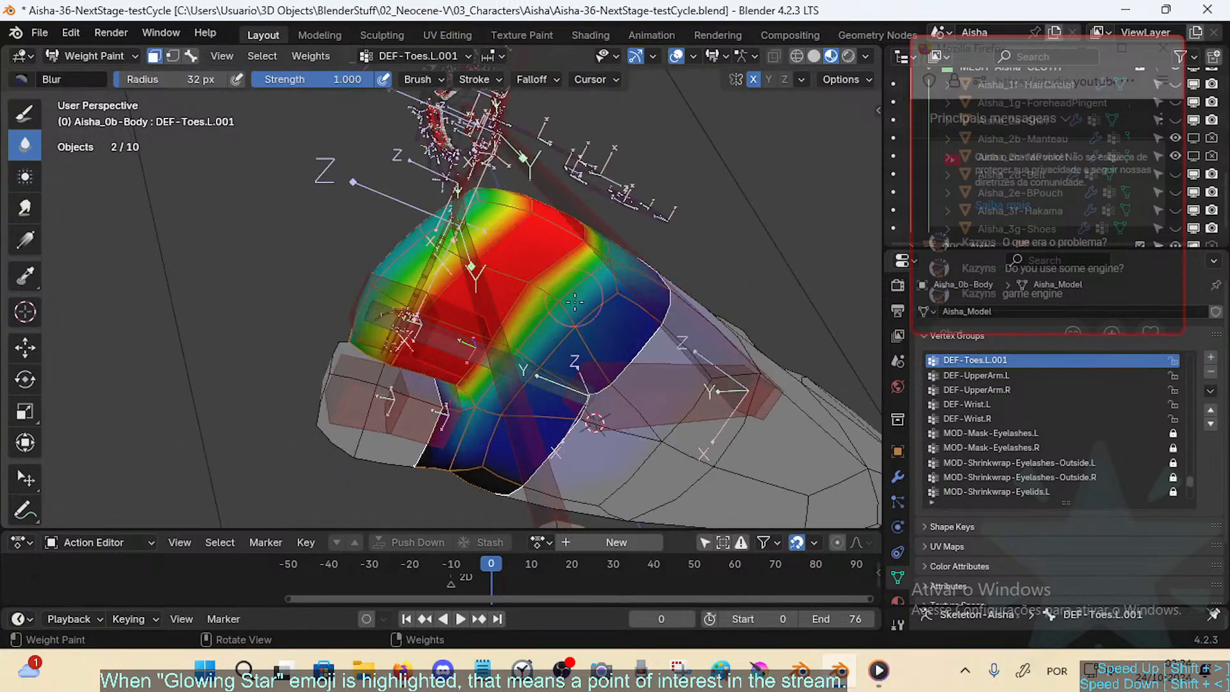
middle_click_drag(653, 287, 625, 341)
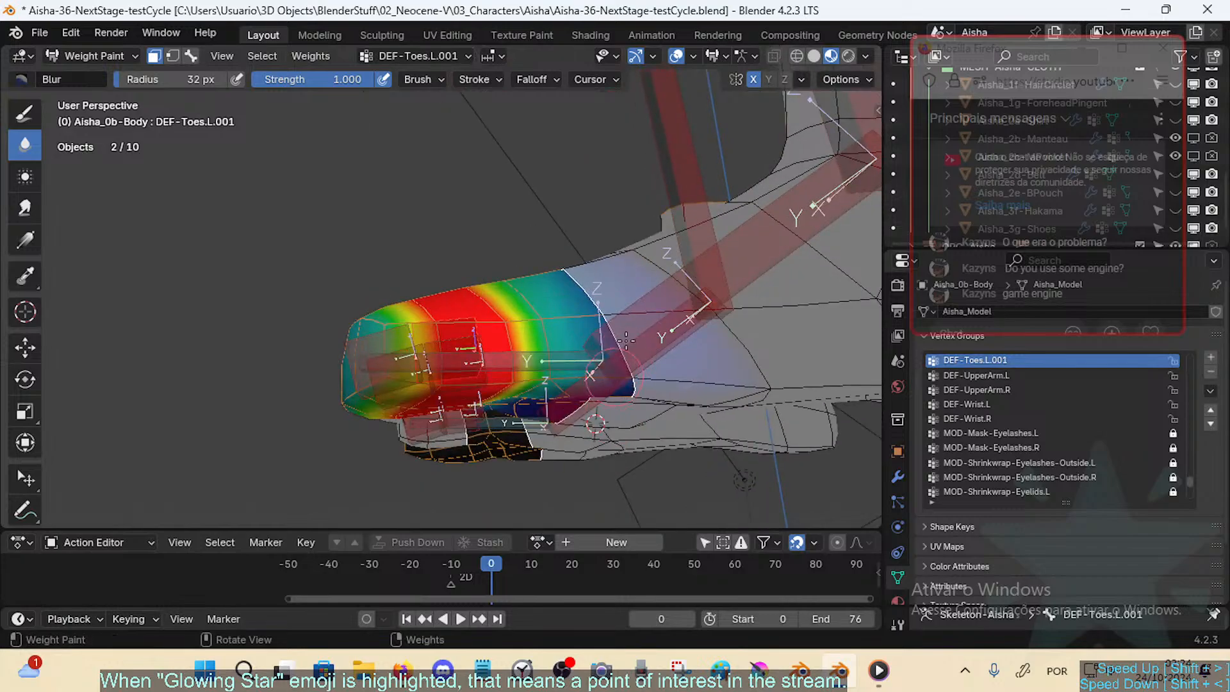
mouse_move(540, 273)
middle_mouse_down()
mouse_move(545, 287)
mouse_move(559, 265)
middle_mouse_up()
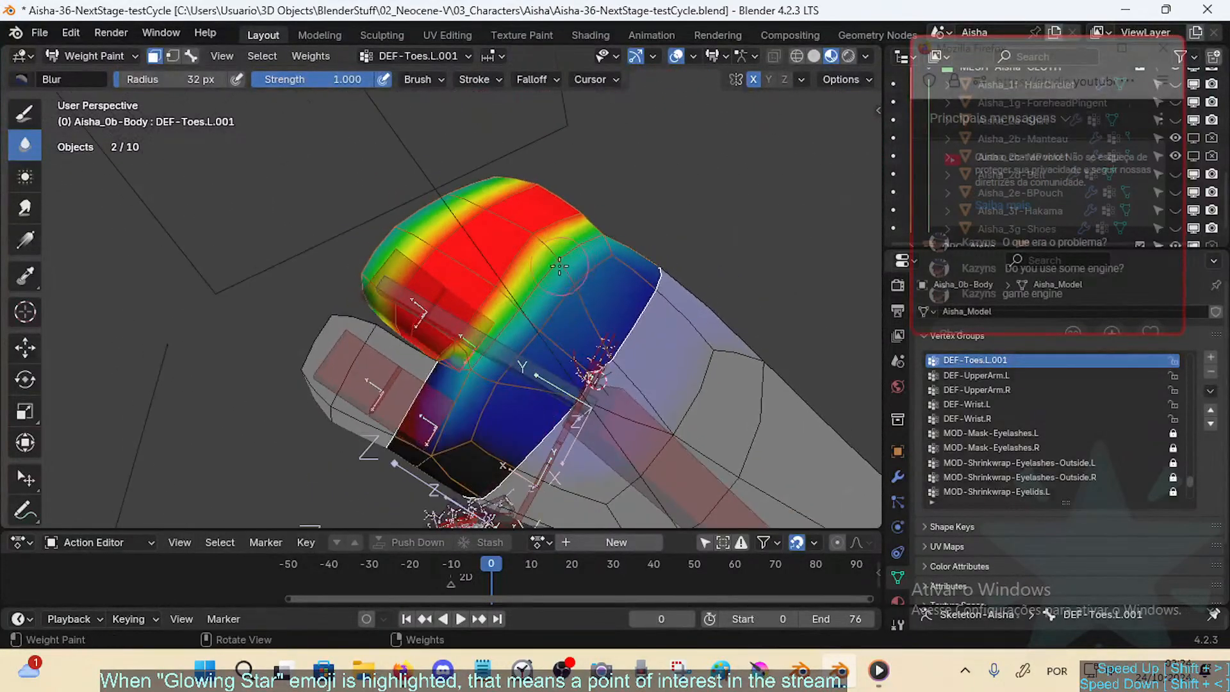
Step: Adjust the brush radius down to 18 px and blur the weights inside the gap between the big toe and other toes
mouse_move(643, 262)
middle_mouse_down()
mouse_move(519, 337)
mouse_move(494, 372)
mouse_move(517, 394)
mouse_move(549, 301)
mouse_move(528, 325)
mouse_move(526, 305)
mouse_move(546, 330)
mouse_move(525, 331)
middle_mouse_up()
key("f")
left_click(490, 372)
key("f")
left_click(517, 394)
key("f")
left_click(545, 306)
key("f")
left_click(520, 332)
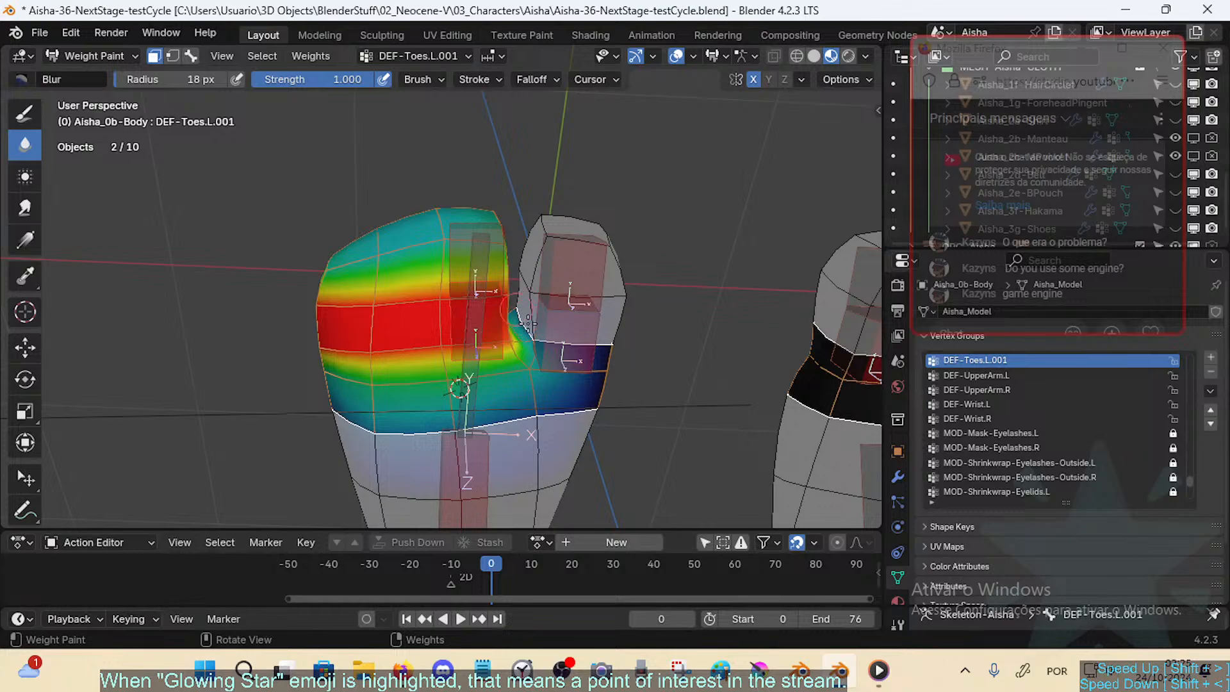
Step: Blend the weights around the big toe's base from below and above using blur radii of 56, 40 and 17 px
key("f")
left_click(545, 344)
middle_click_drag(527, 315, 530, 347)
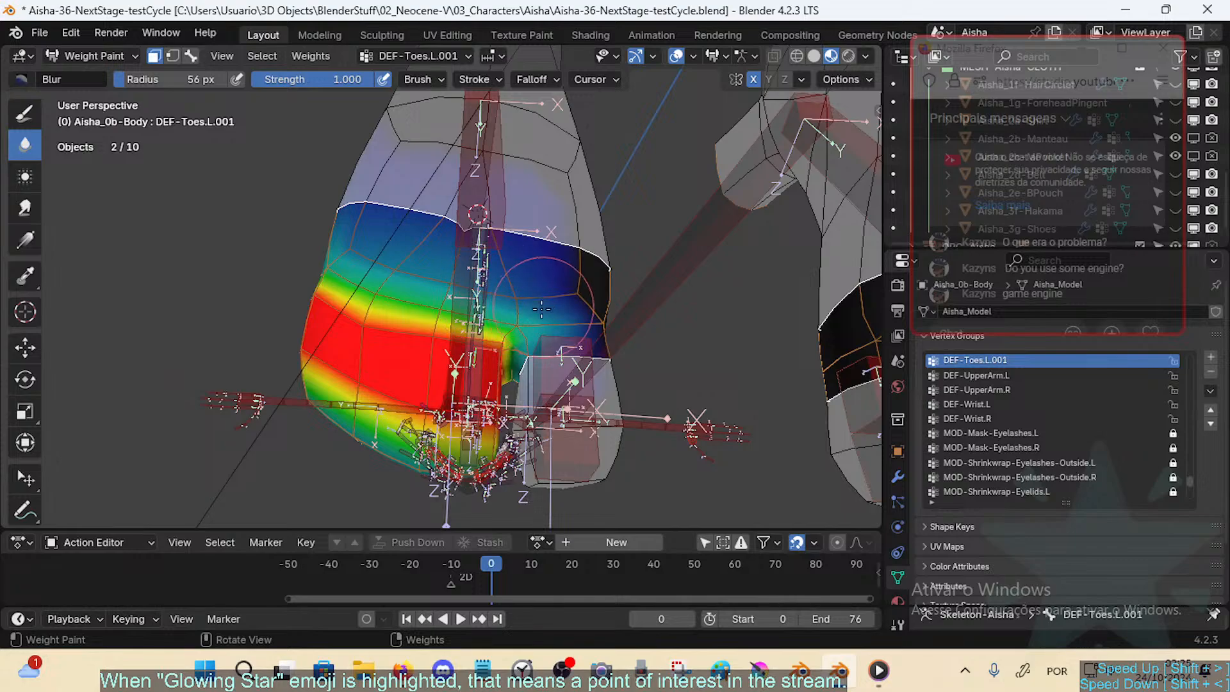
mouse_move(528, 322)
middle_mouse_down()
mouse_move(524, 277)
mouse_move(516, 343)
mouse_move(555, 302)
mouse_move(520, 288)
mouse_move(541, 339)
middle_mouse_up()
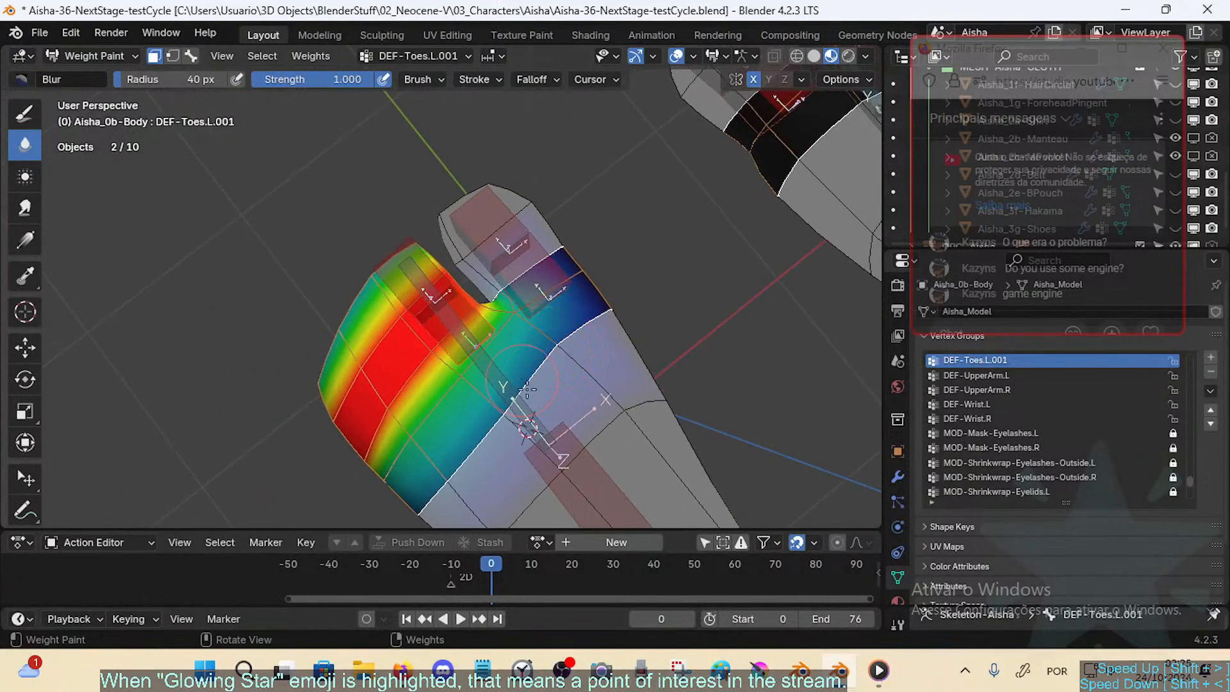
mouse_move(527, 388)
middle_mouse_down()
mouse_move(549, 371)
mouse_move(531, 346)
middle_mouse_up()
key("f")
left_click(511, 345)
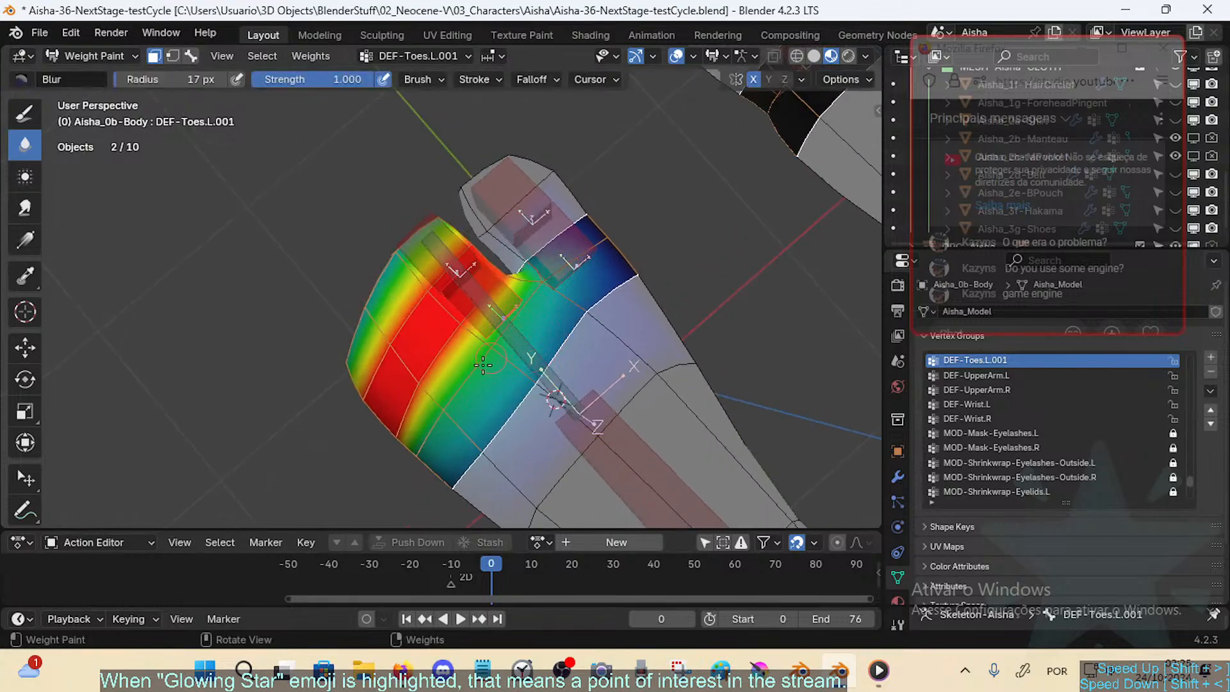
Step: Set the blur radius to 69 px and smooth the DEF-Toes.L.001 falloff around the outer side, underside and top of the toe base
mouse_move(485, 456)
middle_mouse_down()
mouse_move(538, 442)
mouse_move(593, 401)
middle_mouse_up()
key("f")
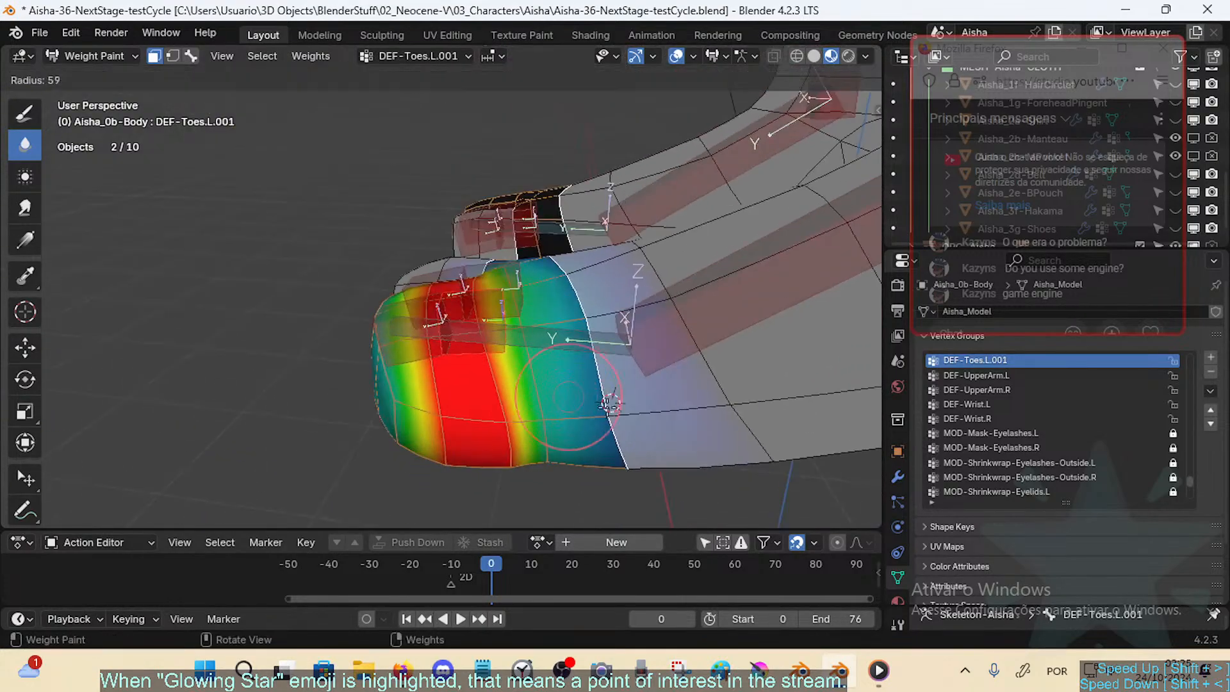
left_click(638, 397)
middle_click_drag(609, 453, 584, 329)
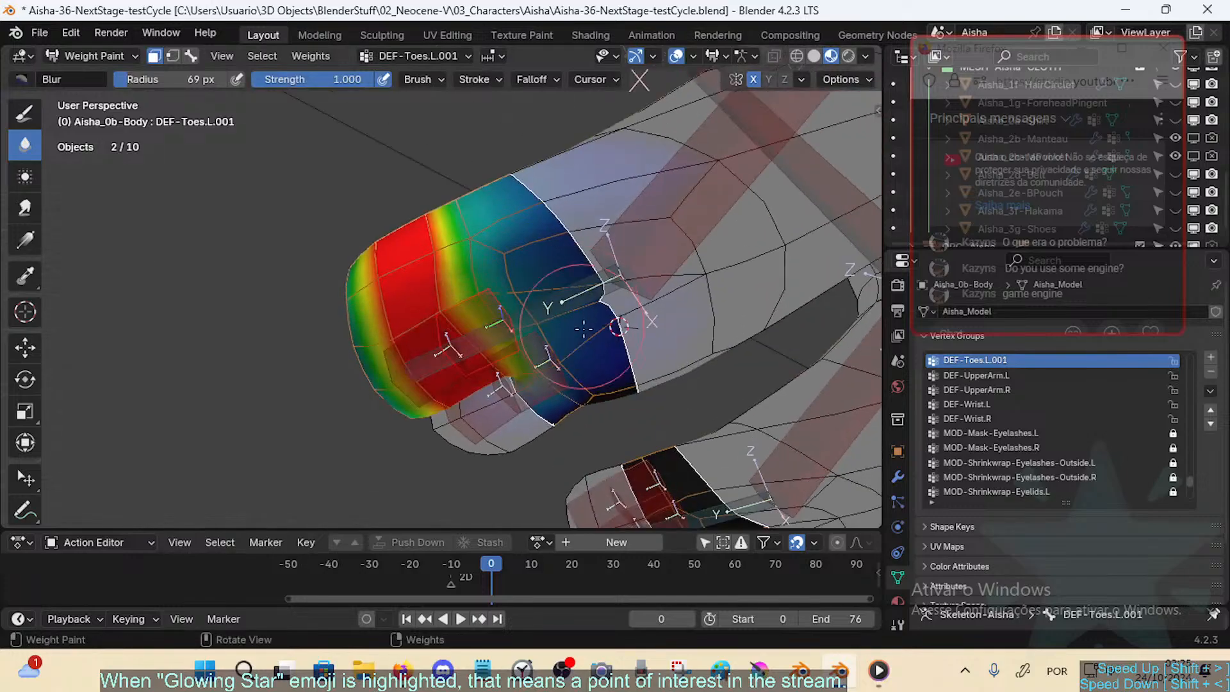
middle_click_drag(595, 252, 611, 319)
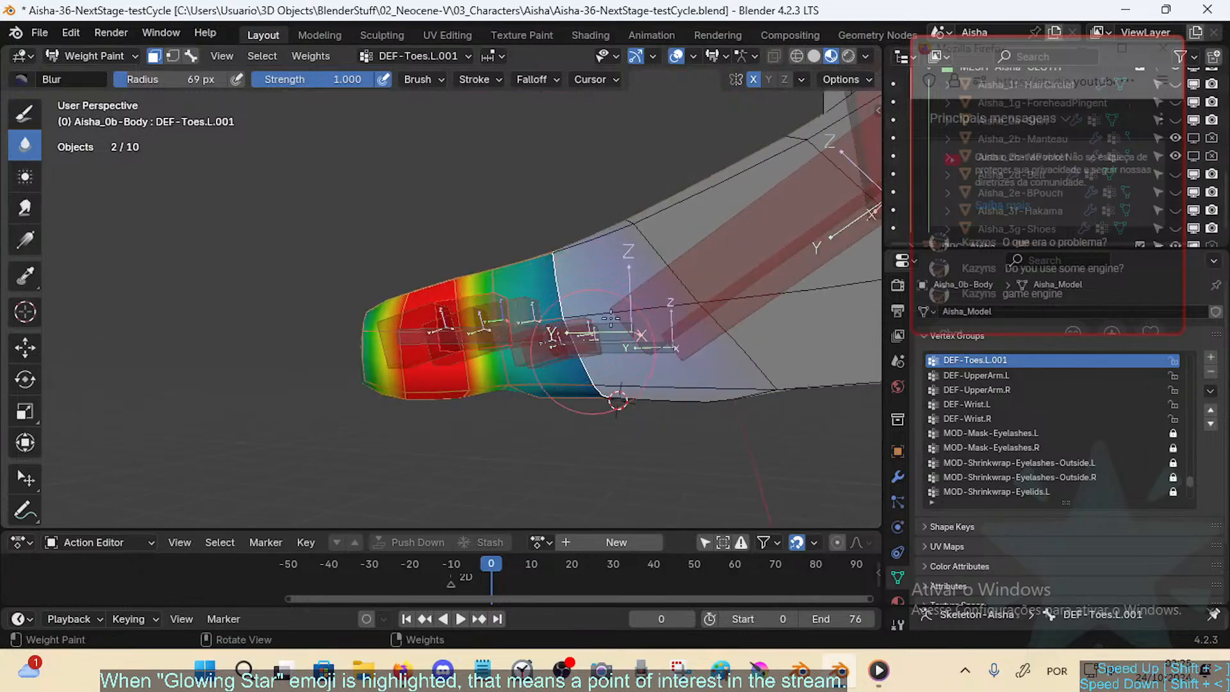
middle_click_drag(590, 370, 568, 331)
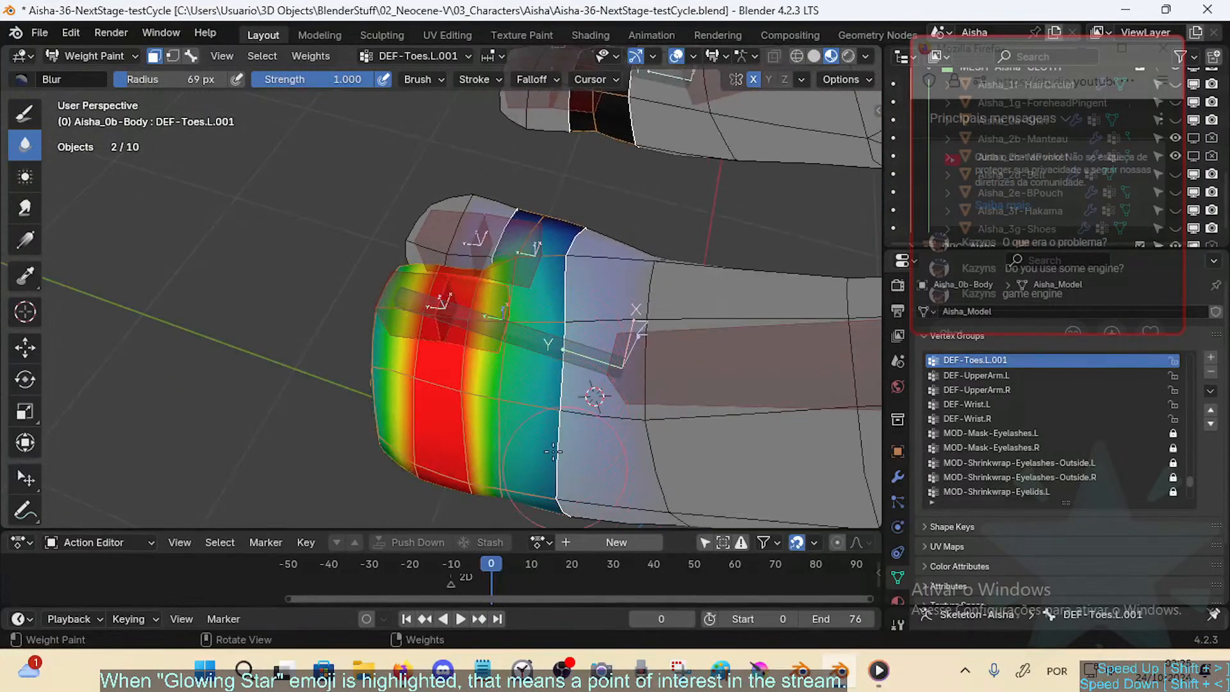
mouse_move(553, 452)
middle_mouse_down()
mouse_move(617, 337)
mouse_move(530, 420)
middle_mouse_up()
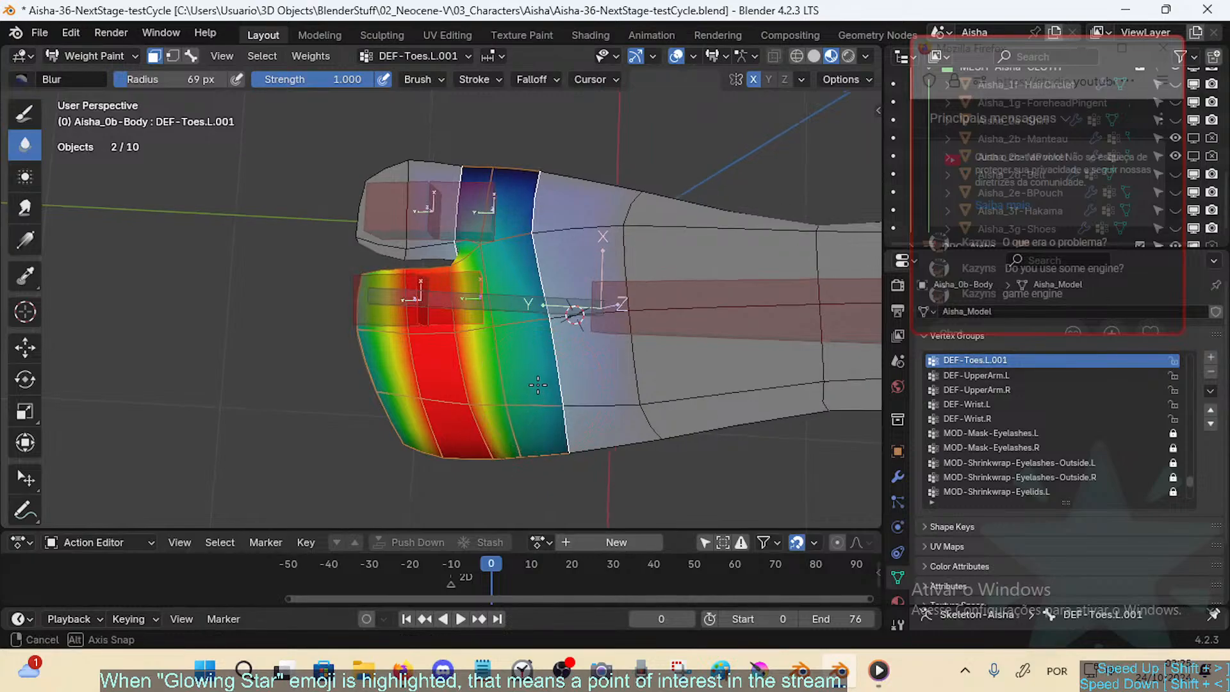
Step: Switch from the face selection mask to bone selection to display the full toe weights
middle_click_drag(546, 392, 519, 343)
key("l")
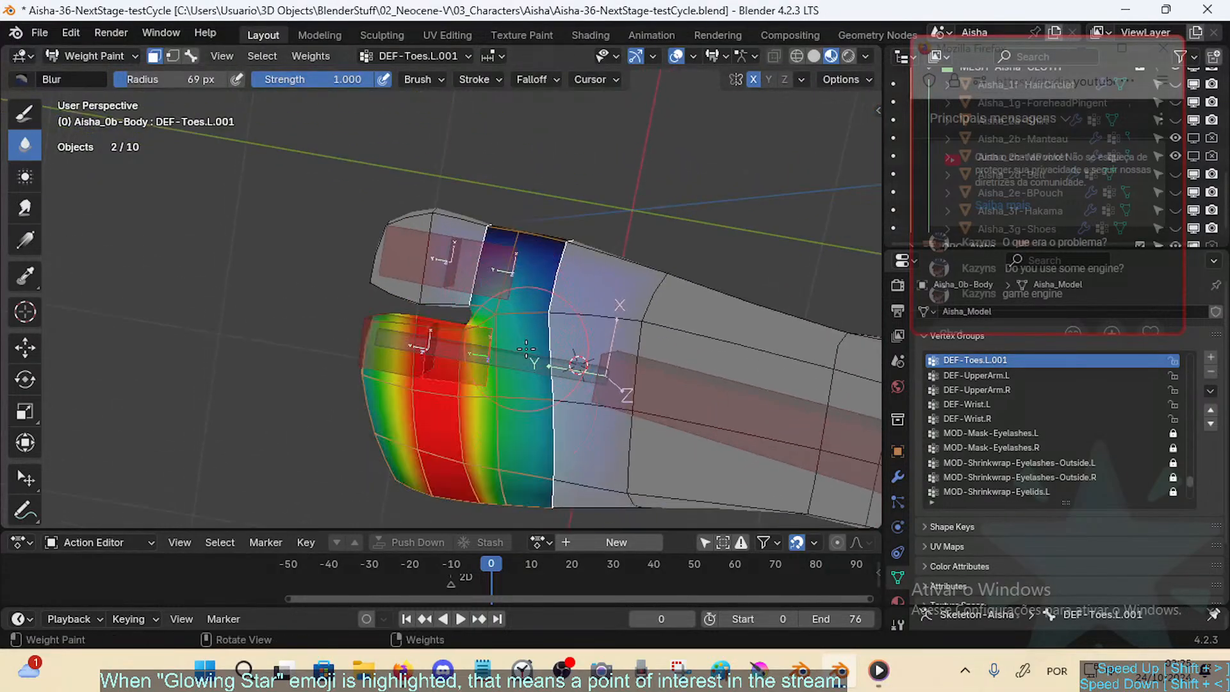
key("3")
left_click(498, 295, "alt")
left_click(486, 357, "alt")
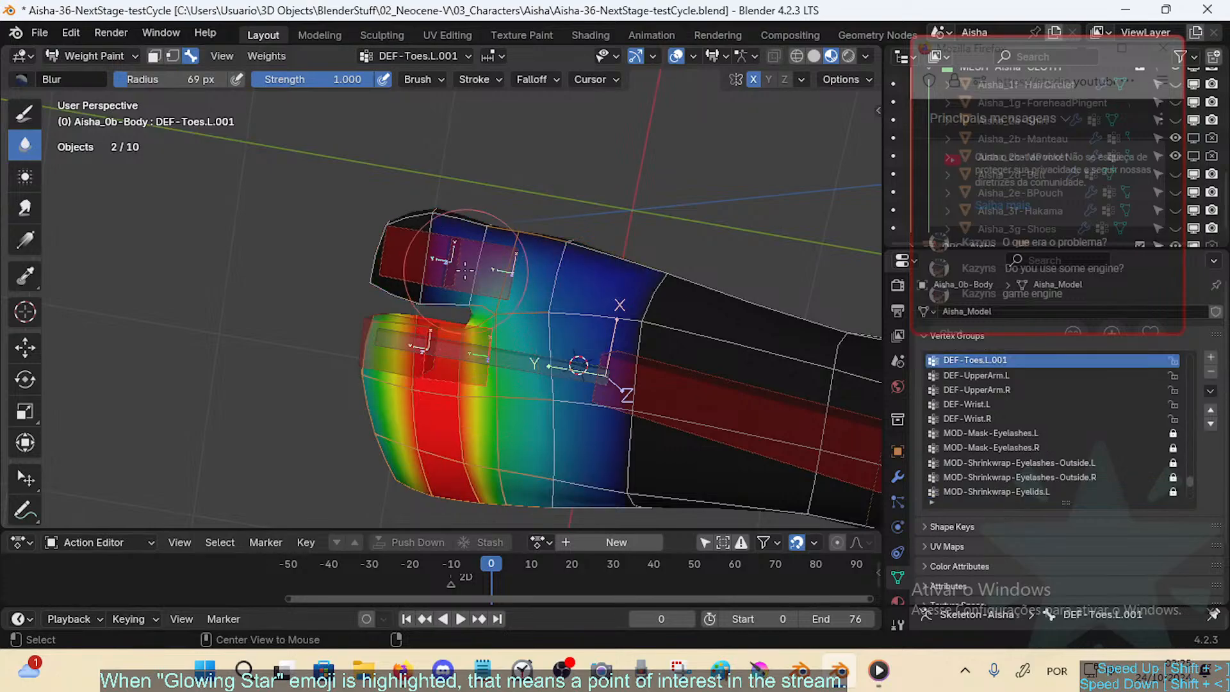
Step: Examine the weights of DEF-Toes.L.001, DEF-Toes.L.002 and the big toe bones by activating each bone in turn
left_click(476, 272, "alt")
left_click(405, 272, "alt")
left_click(494, 275, "alt")
left_click(417, 351, "alt")
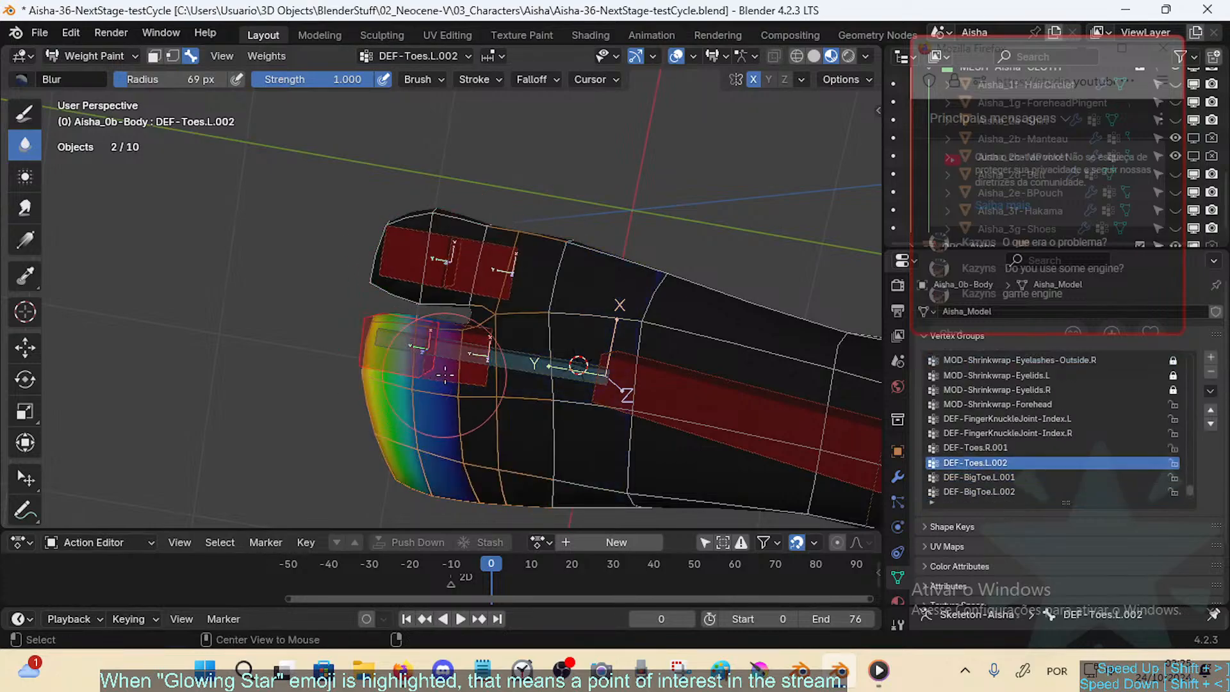
middle_click_drag(435, 358, 526, 332)
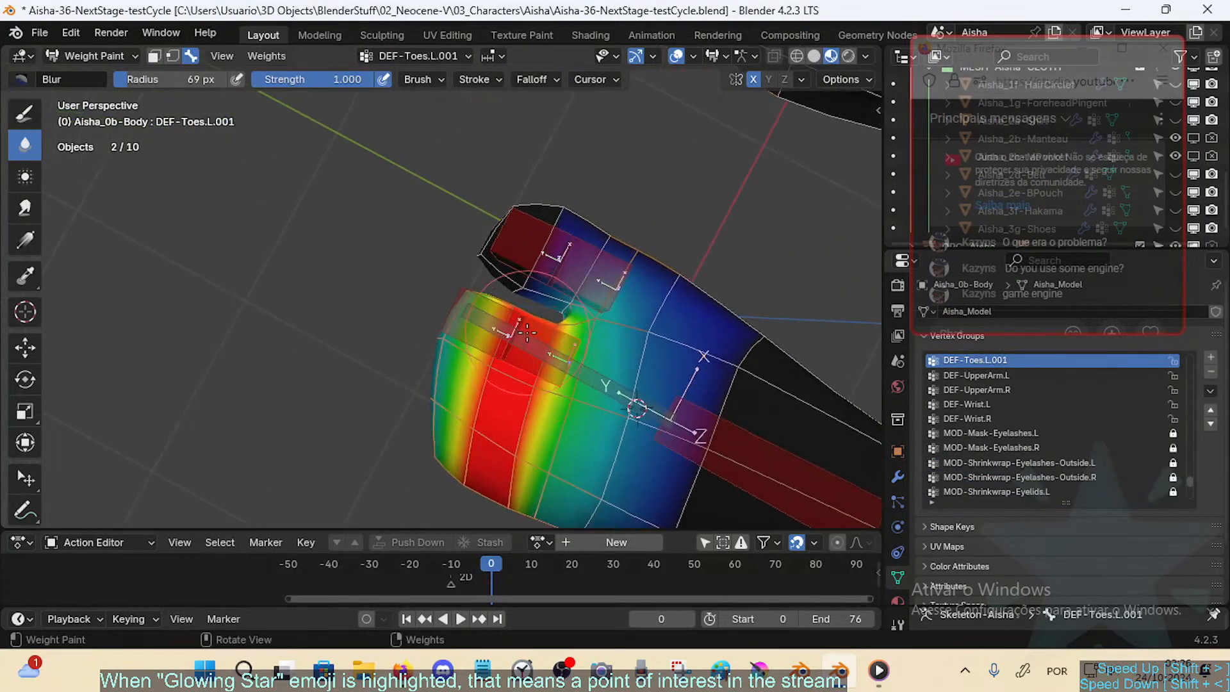
left_click(508, 252, "alt")
left_click(478, 321, "alt")
left_click(513, 260, "alt")
Step: Compare the weight distribution of DEF-BigToe.L.001 and DEF-BigToe.L.002 across the big toe
middle_click_drag(485, 315, 577, 262)
left_click(580, 274, "alt")
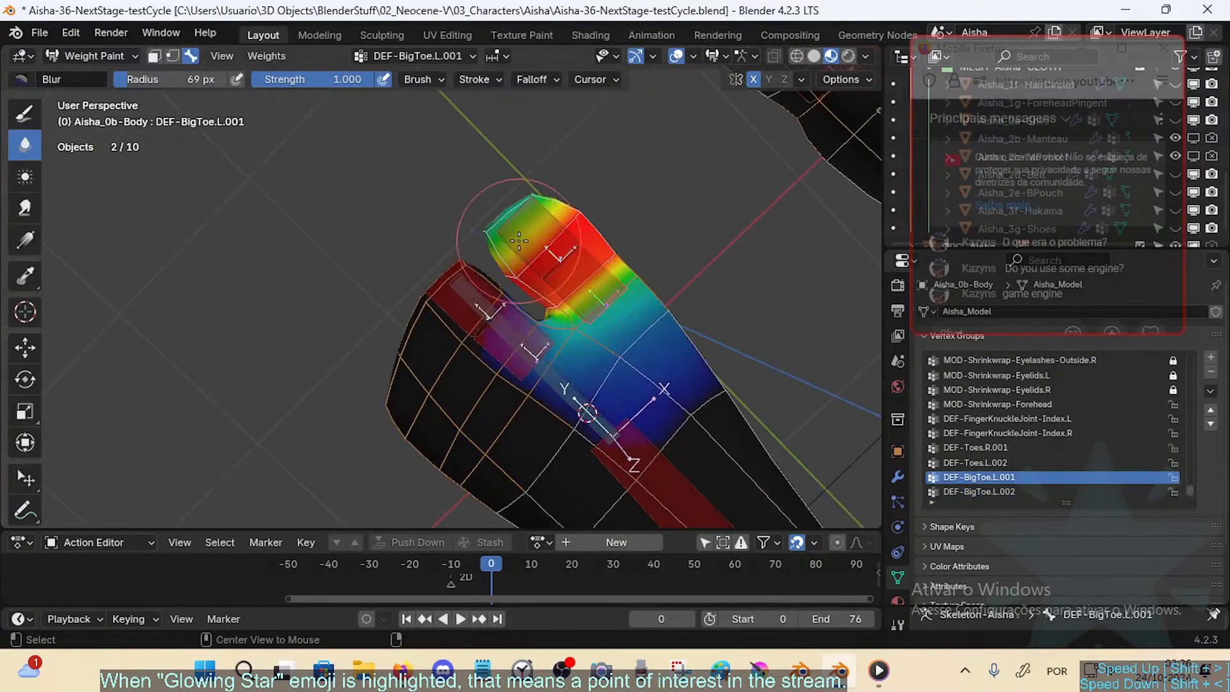
left_click(538, 244, "alt")
left_click(586, 285, "alt")
left_click(544, 247, "alt")
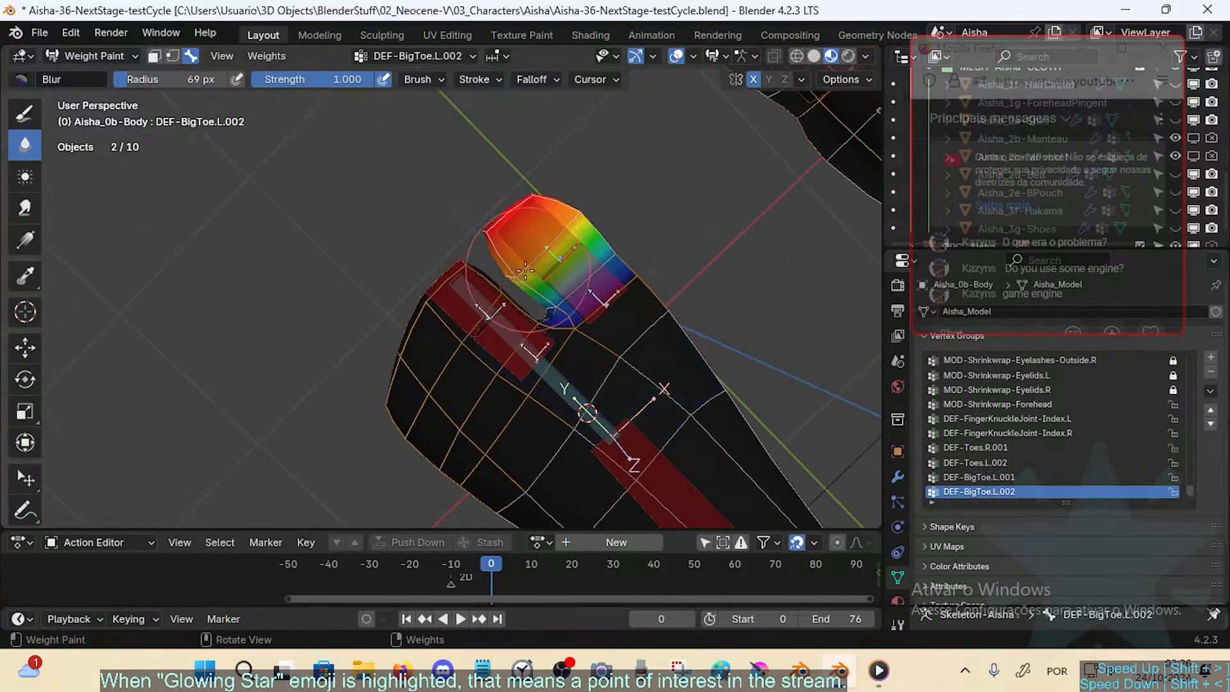
Step: Check the weights of the smaller toes' bones around the toe gap, ending with DEF-Toes.L.001 active
left_click(491, 316, "alt")
left_click(496, 341, "alt")
left_click(466, 303, "alt")
middle_click_drag(466, 304, 524, 296)
left_click(483, 358, "alt")
middle_click_drag(483, 357, 463, 309)
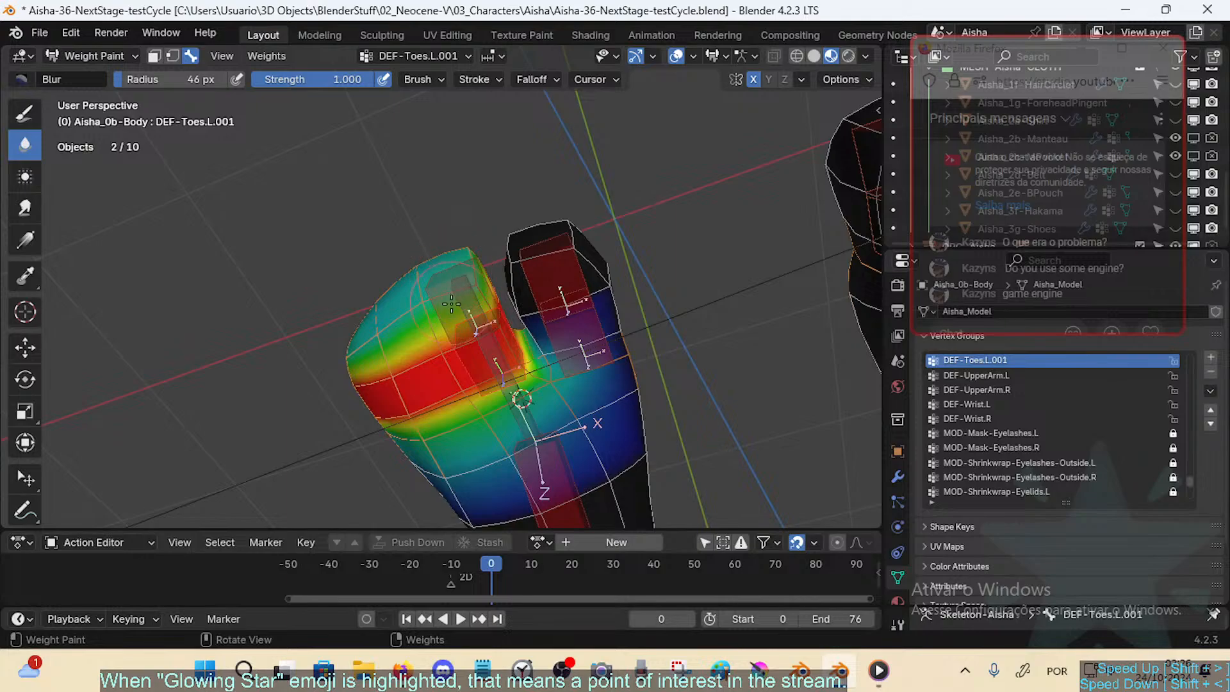
Step: Set the Blur brush radius to 40 px for refining DEF-Toes.L.001 near the toe tips
mouse_move(373, 290)
middle_mouse_down()
mouse_move(410, 417)
mouse_move(463, 436)
mouse_move(449, 401)
middle_mouse_up()
key("f")
left_click(466, 405)
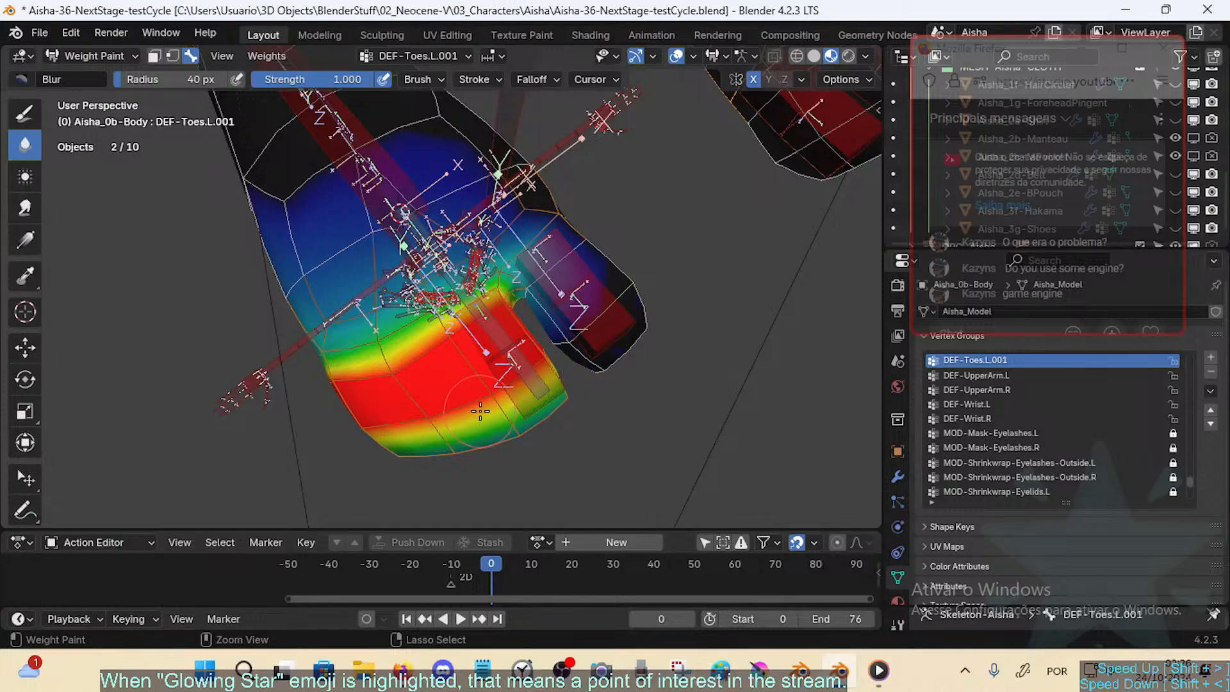
Step: Select the MCH-Toes.L bone and rotate it 38.9° about its local X axis, with a second rotation to test the bend
middle_click_drag(479, 411, 481, 314)
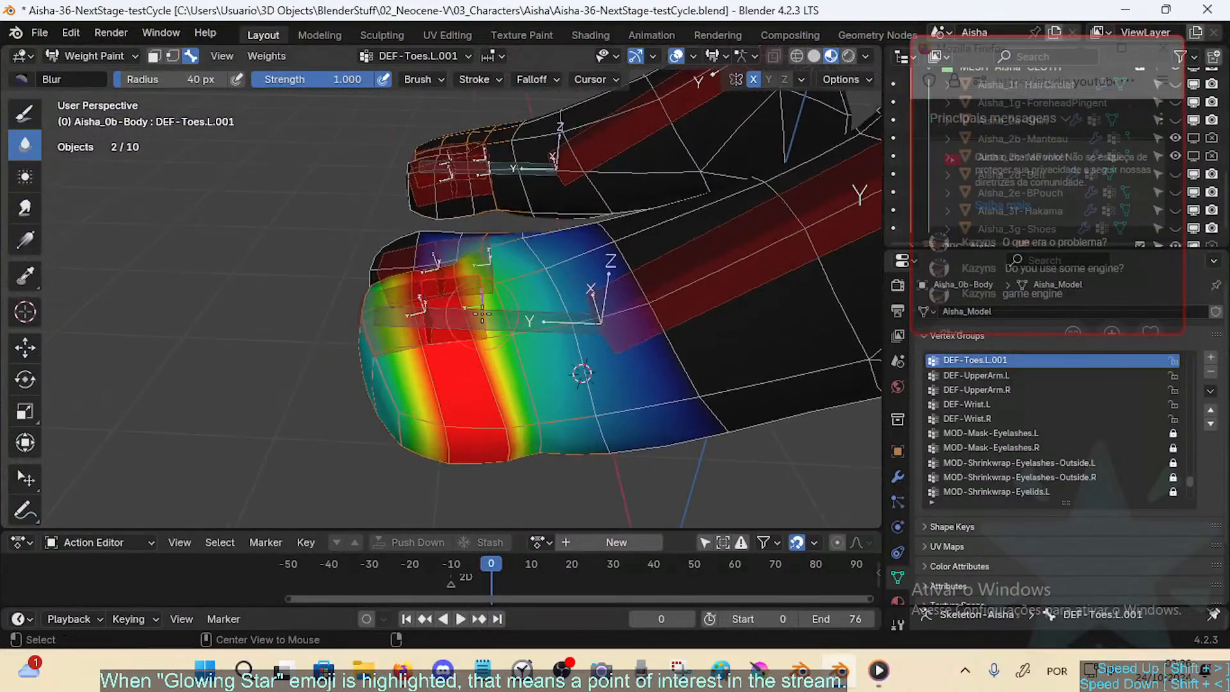
left_click(452, 322, "ctrl")
key("r")
key("x")
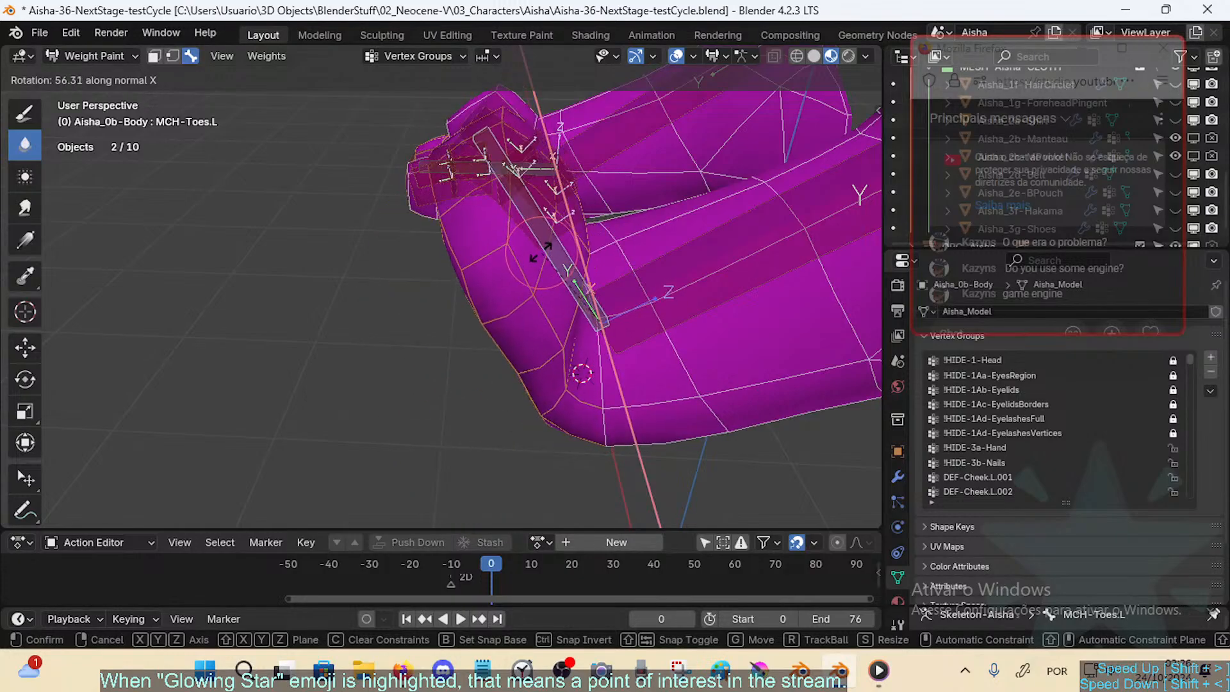
left_click(494, 261)
middle_click_drag(494, 261, 515, 283)
key("r")
key("x")
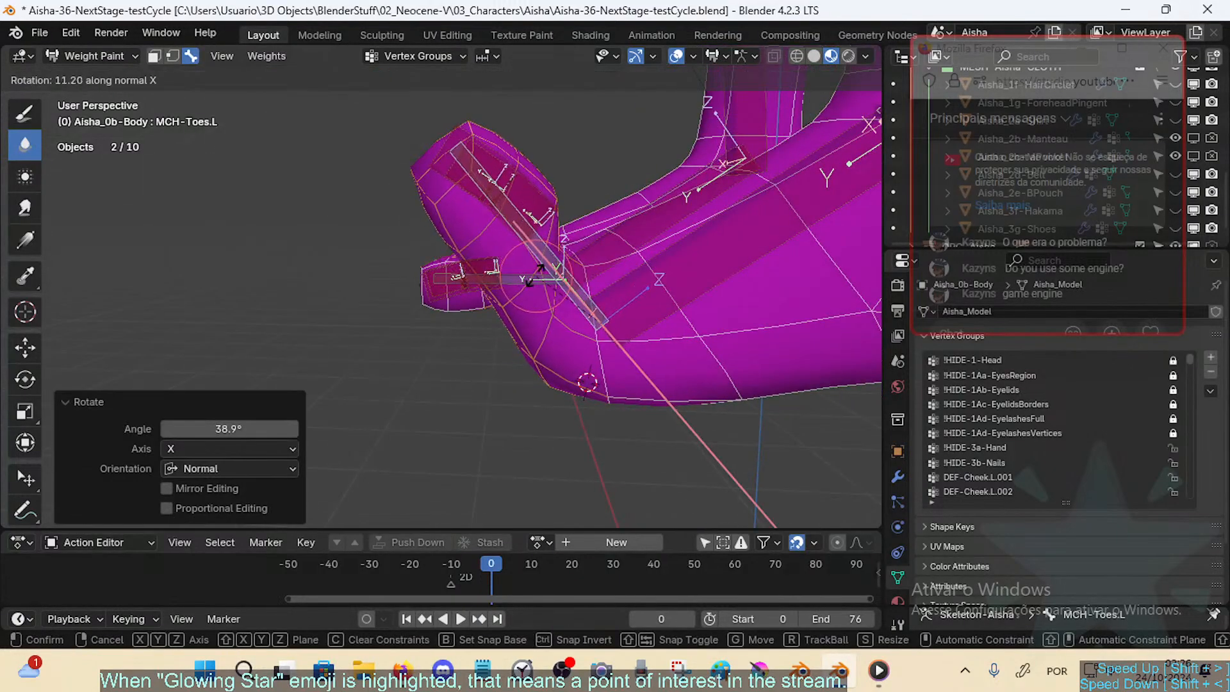
left_click(480, 330)
Step: Repeat the MCH-Toes.L bend test from the side by rotating the bone about its local X axis
middle_click_drag(505, 322, 501, 366)
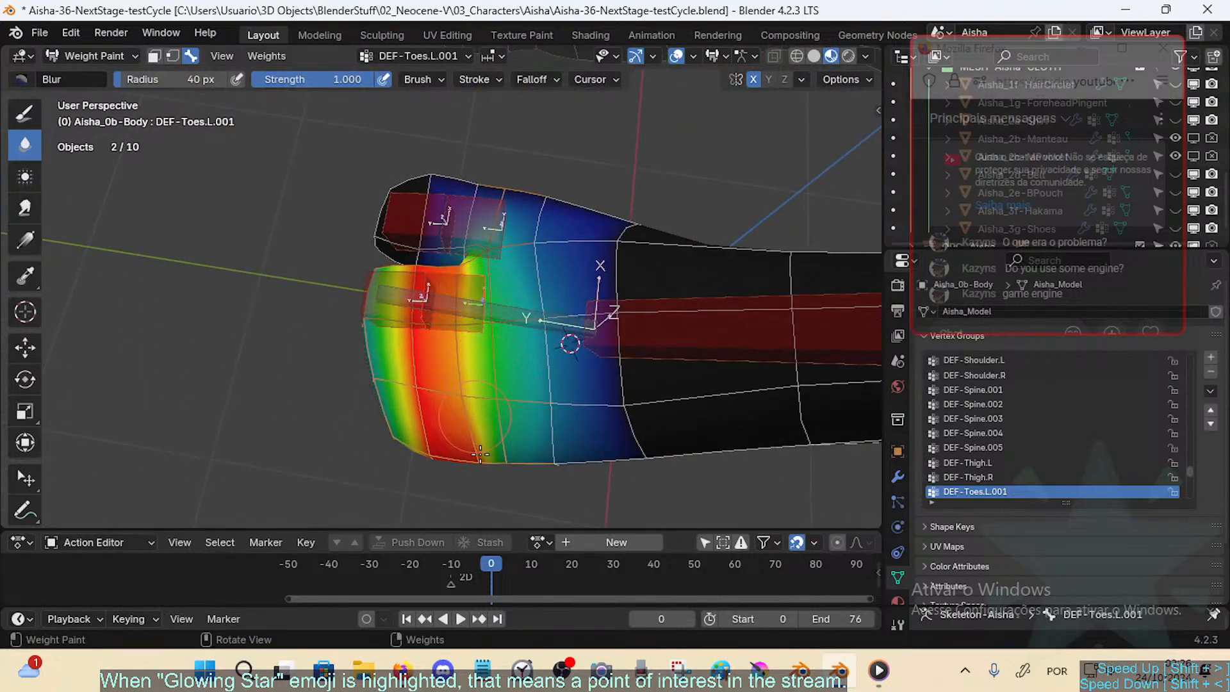
middle_click_drag(467, 440, 495, 289)
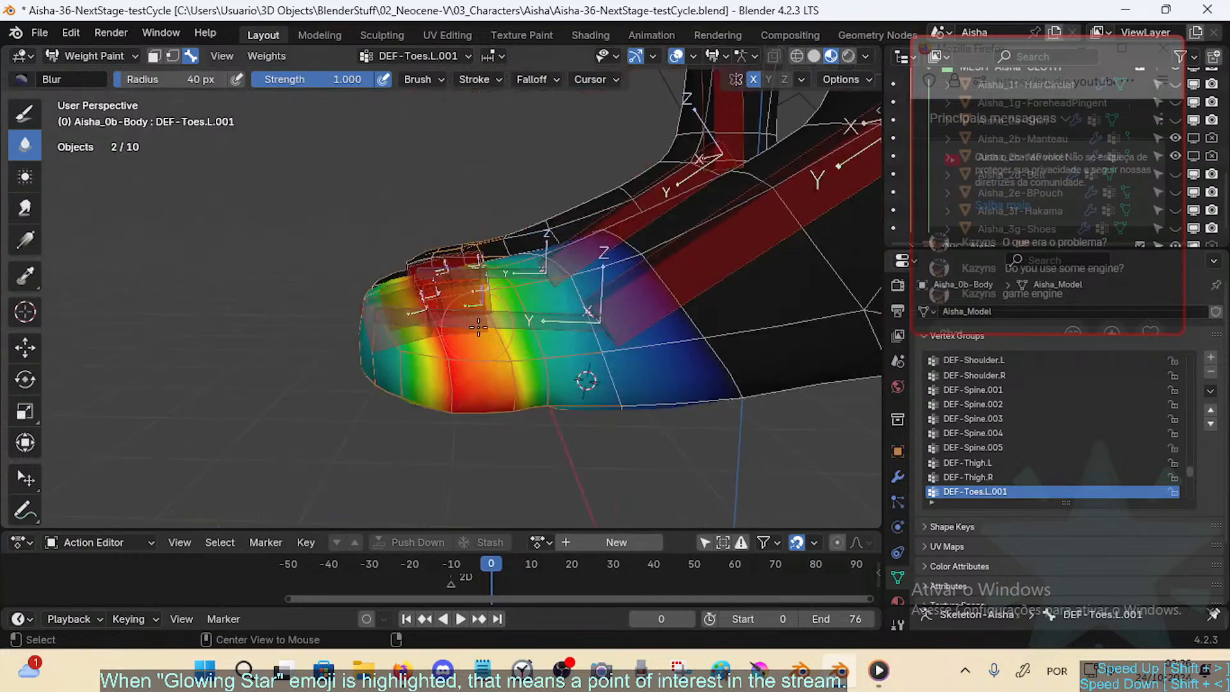
left_click(525, 319, "ctrl")
key("r")
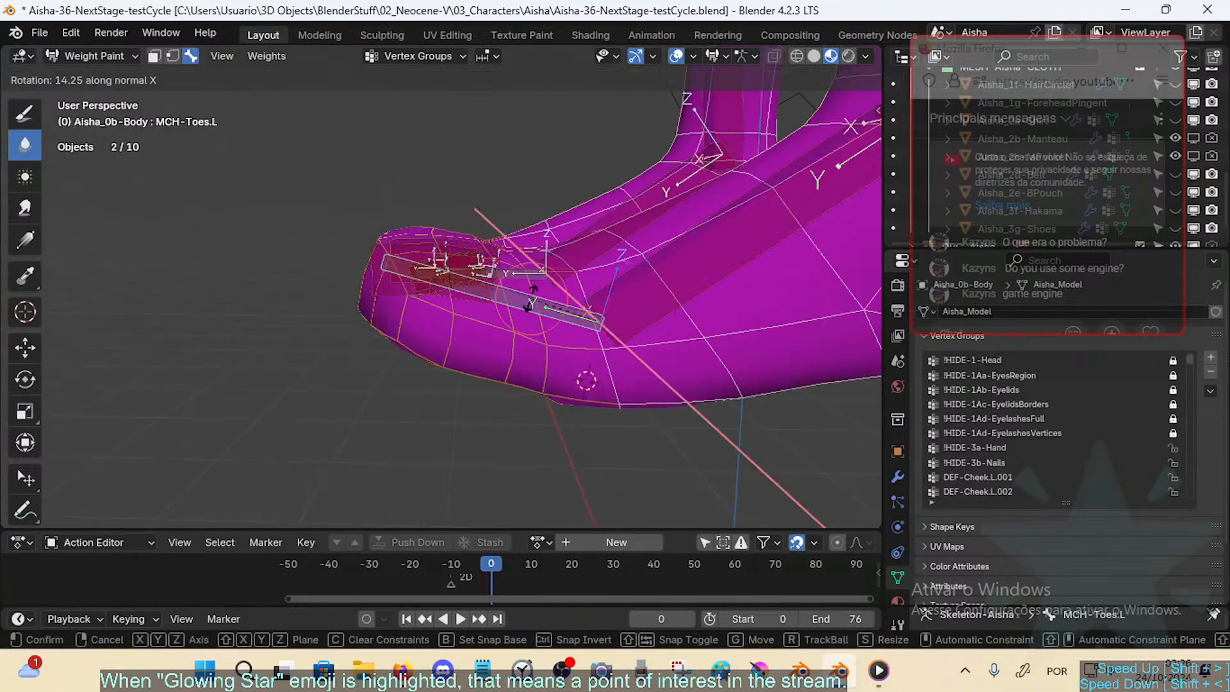
left_click(462, 331)
Step: Select the DEF-Toes.L.001 bone and rotate it about its local X axis to test the smaller toes' bend
left_click(463, 331, "ctrl")
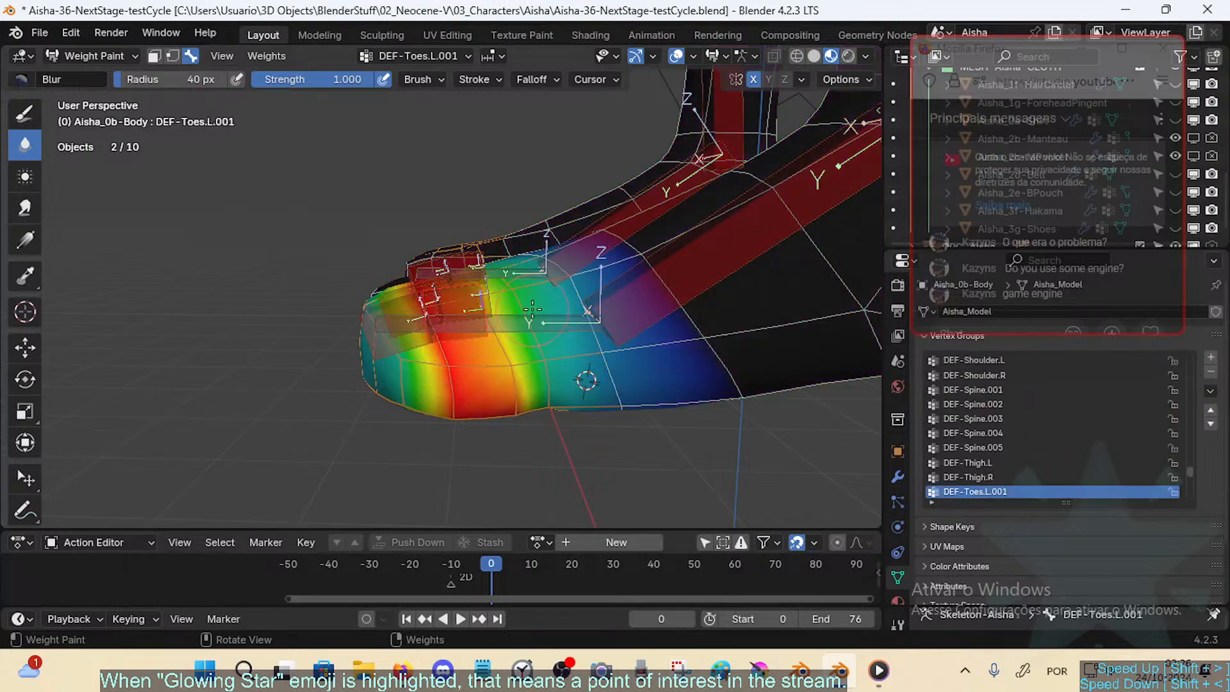
key("r")
key("x")
key("x")
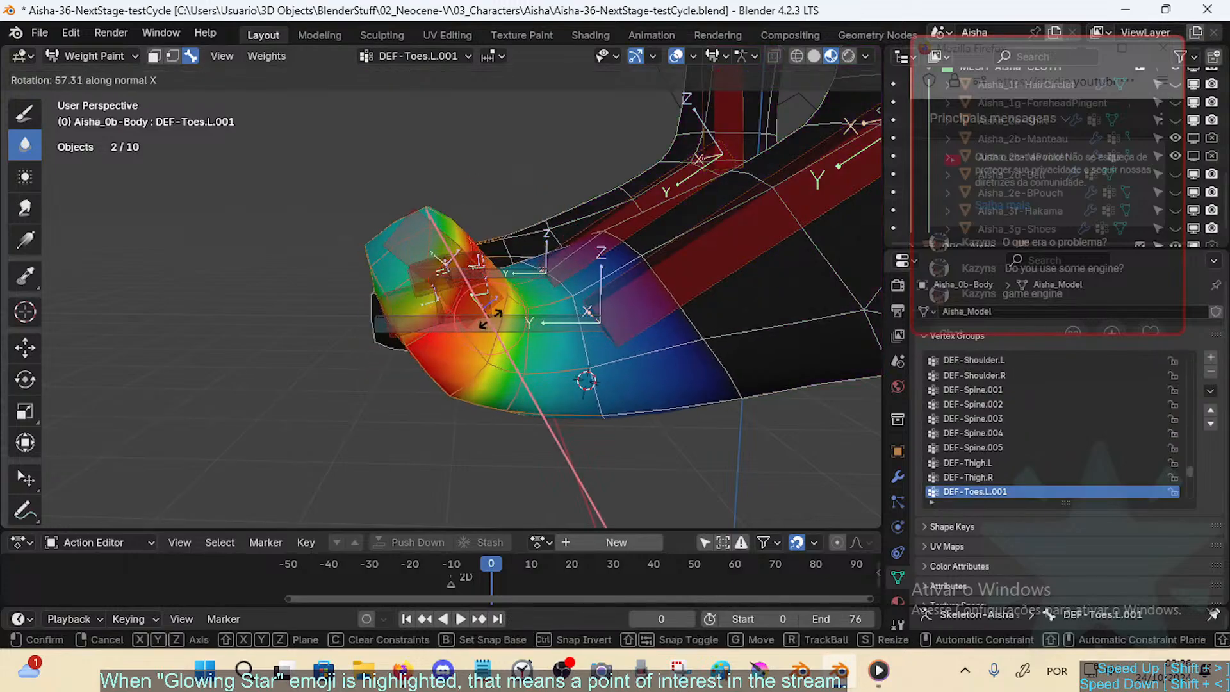
Step: Rotate the left toe bone DEF-Toes.L.001 up 60.8° and back by -40.6° about its local X axis to check the deformation
left_click(353, 320)
key("r")
key("x")
key("x")
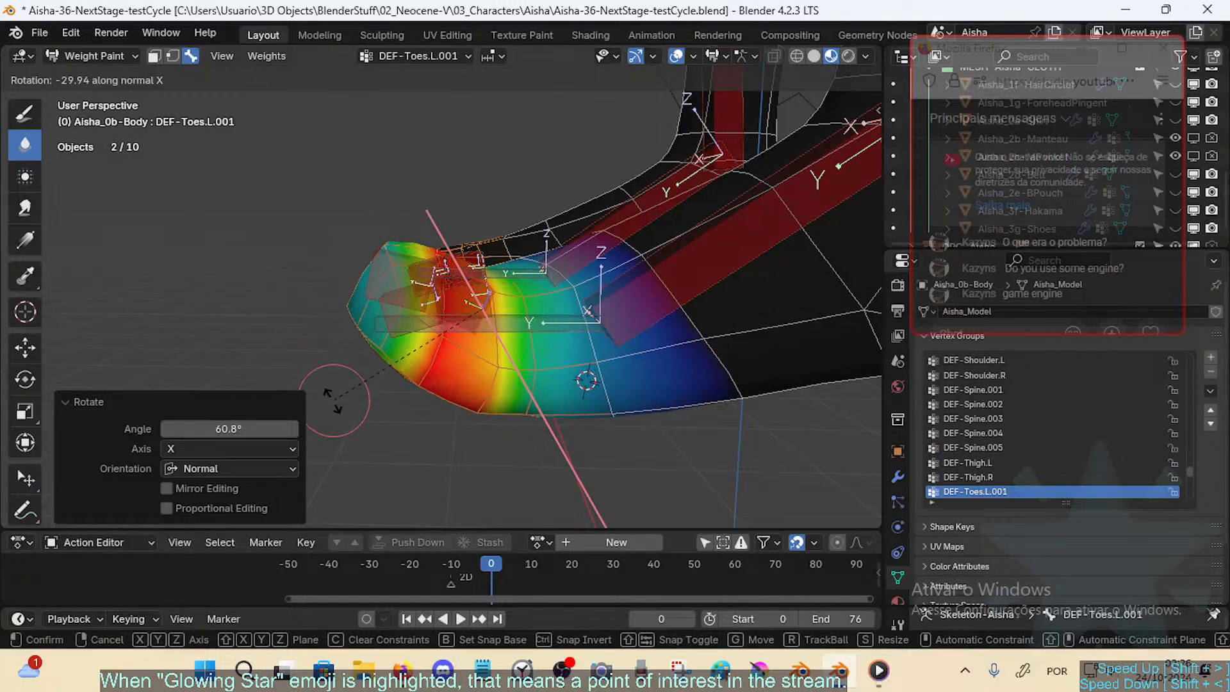
left_click(345, 432)
mouse_move(345, 432)
middle_mouse_down()
mouse_move(384, 416)
mouse_move(393, 382)
middle_mouse_up()
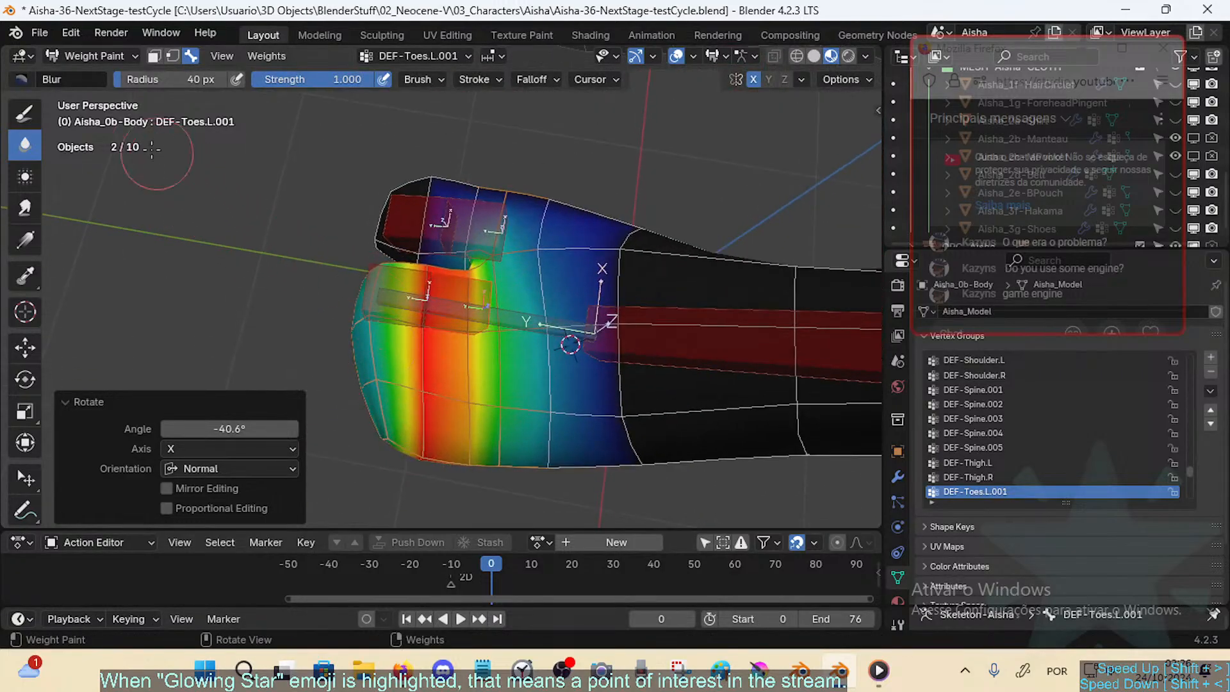
Step: Paint full weight across the middle of the left toes for DEF-Toes.L.001 using the Draw brush at weight 1.000
left_click(25, 114)
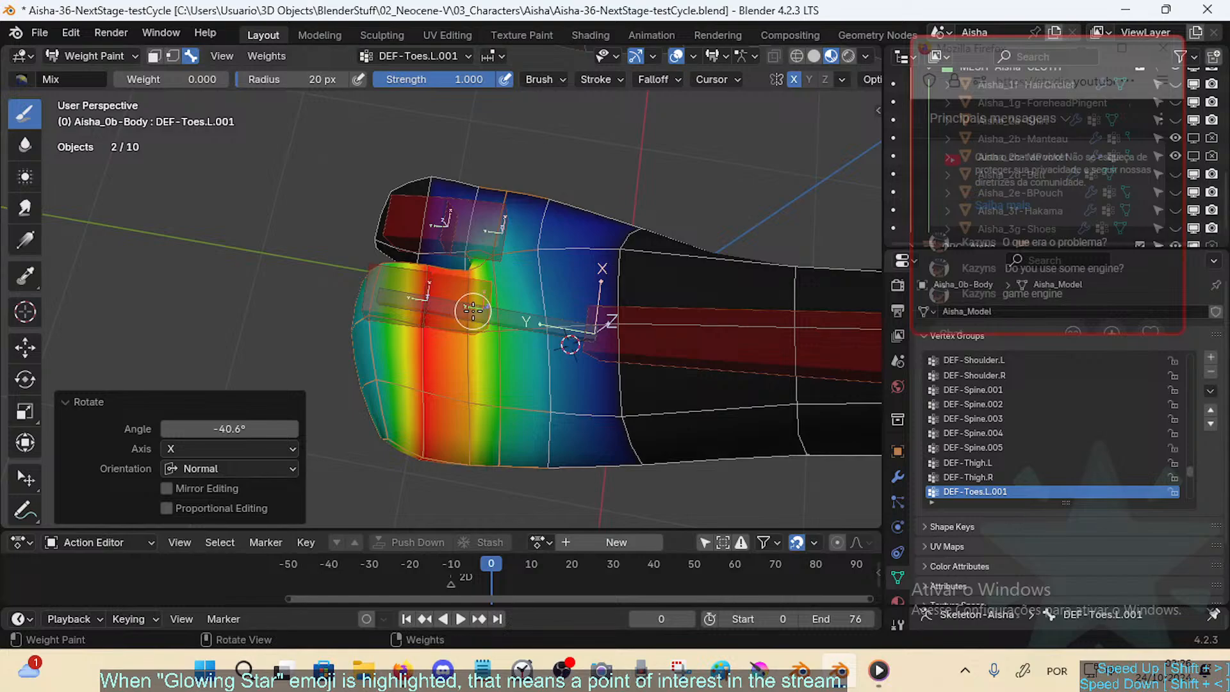
key("ctrl+f")
left_click(466, 280)
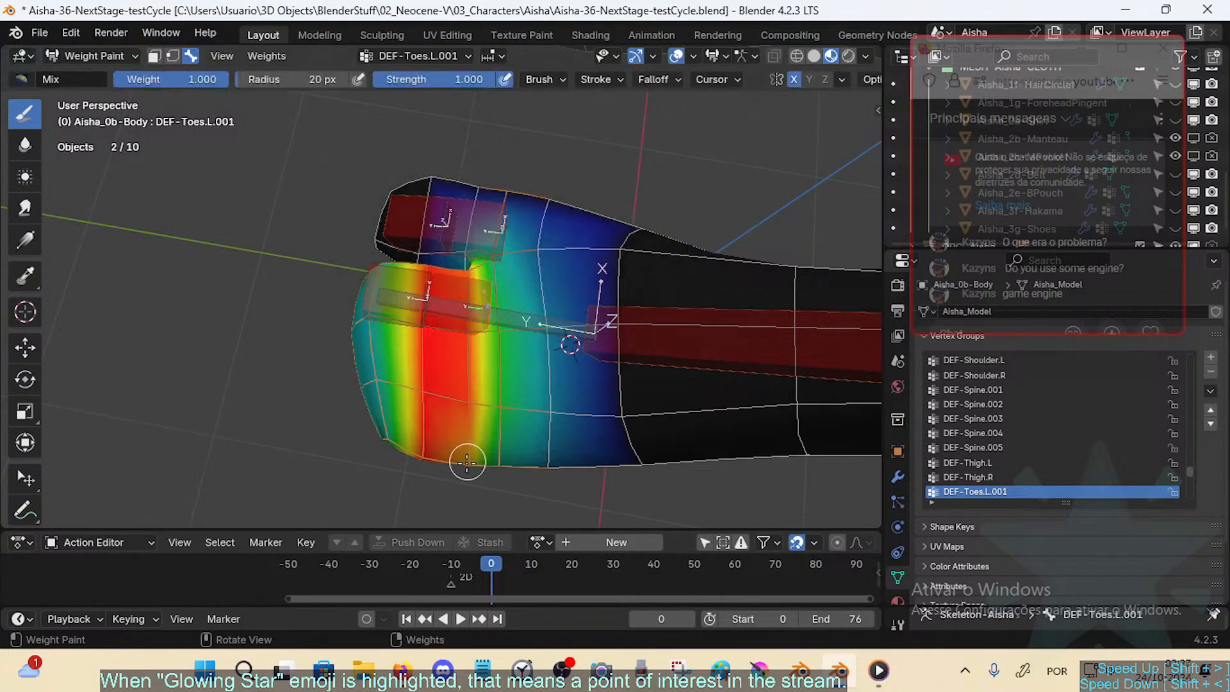
middle_click_drag(466, 461, 493, 256)
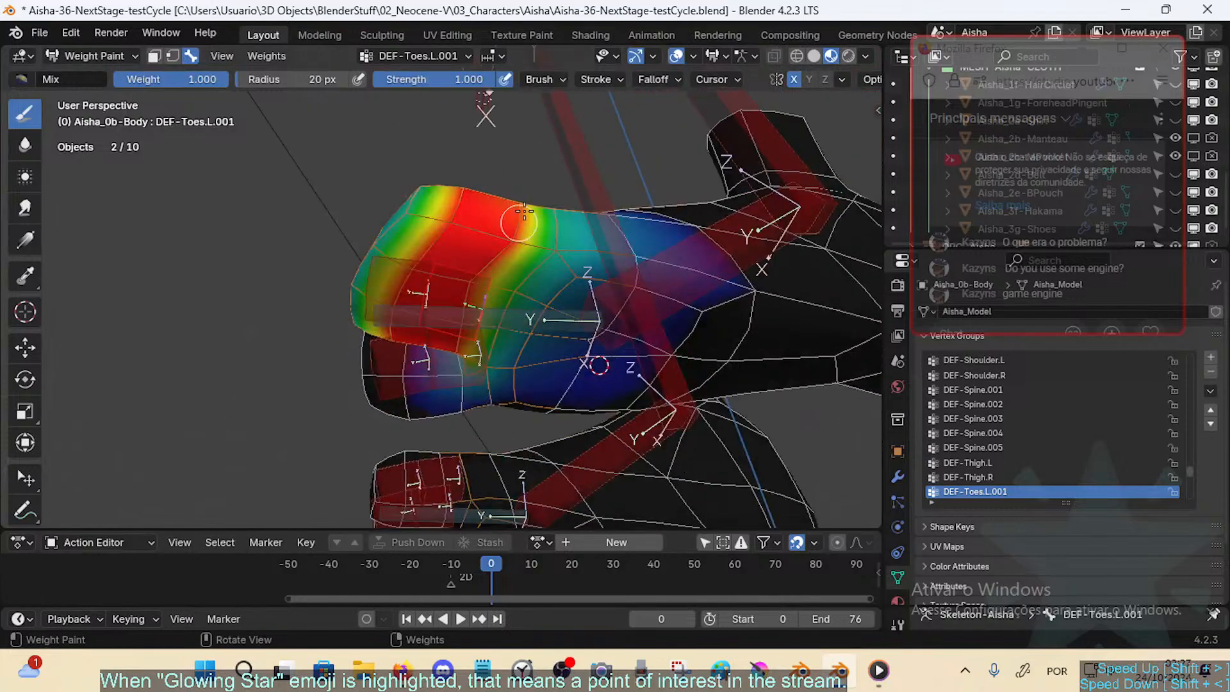
middle_click_drag(524, 212, 505, 246)
Step: Set the brush weight to 0.618 and paint the band behind the toes around the joint for DEF-Toes.L.001
key("ctrl+f")
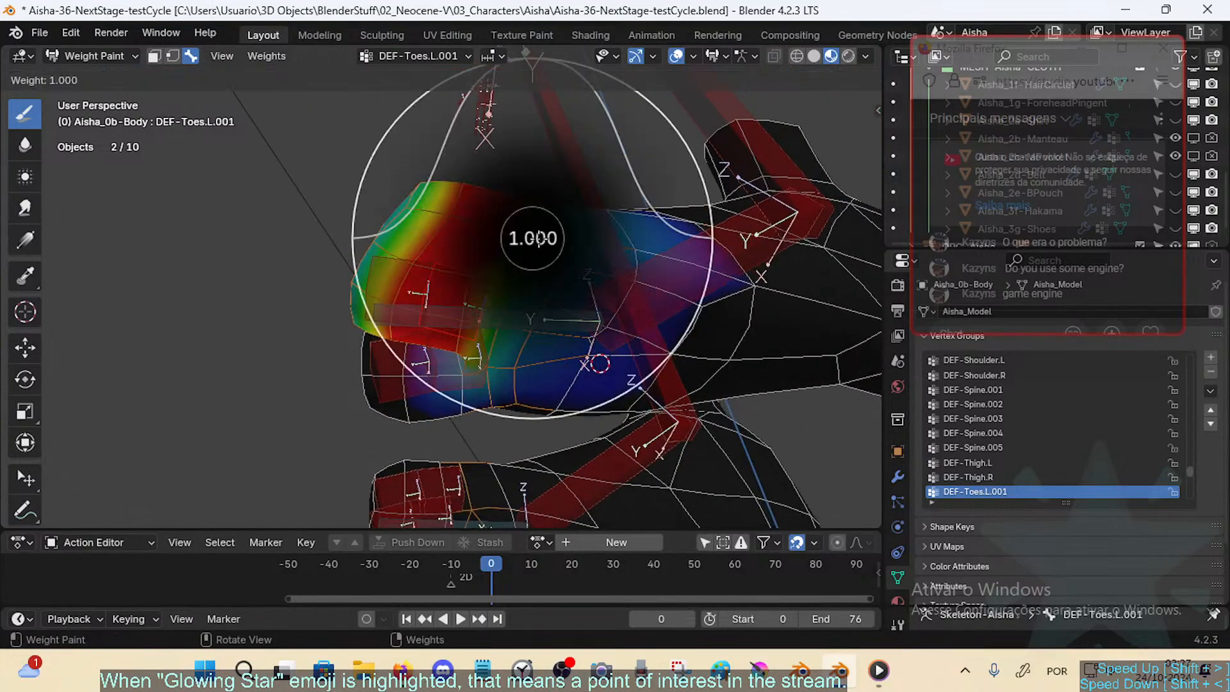
left_click(508, 241)
key("ctrl+f")
left_click(473, 249)
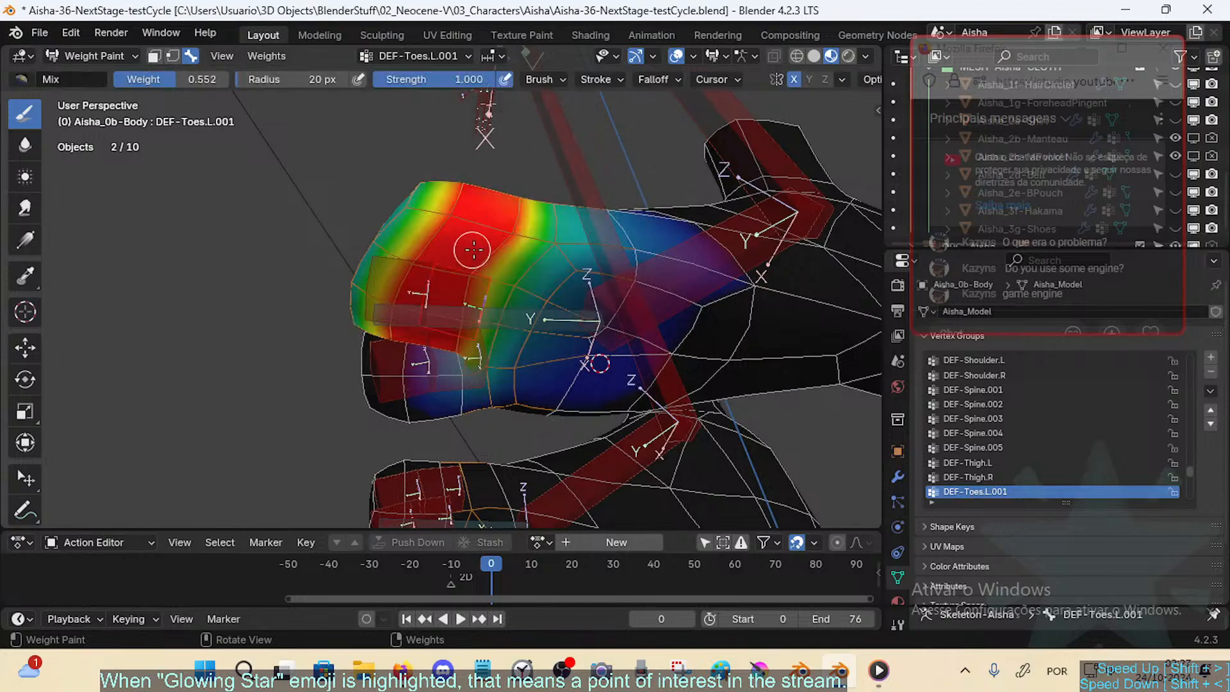
key("ctrl+f")
left_click(551, 245)
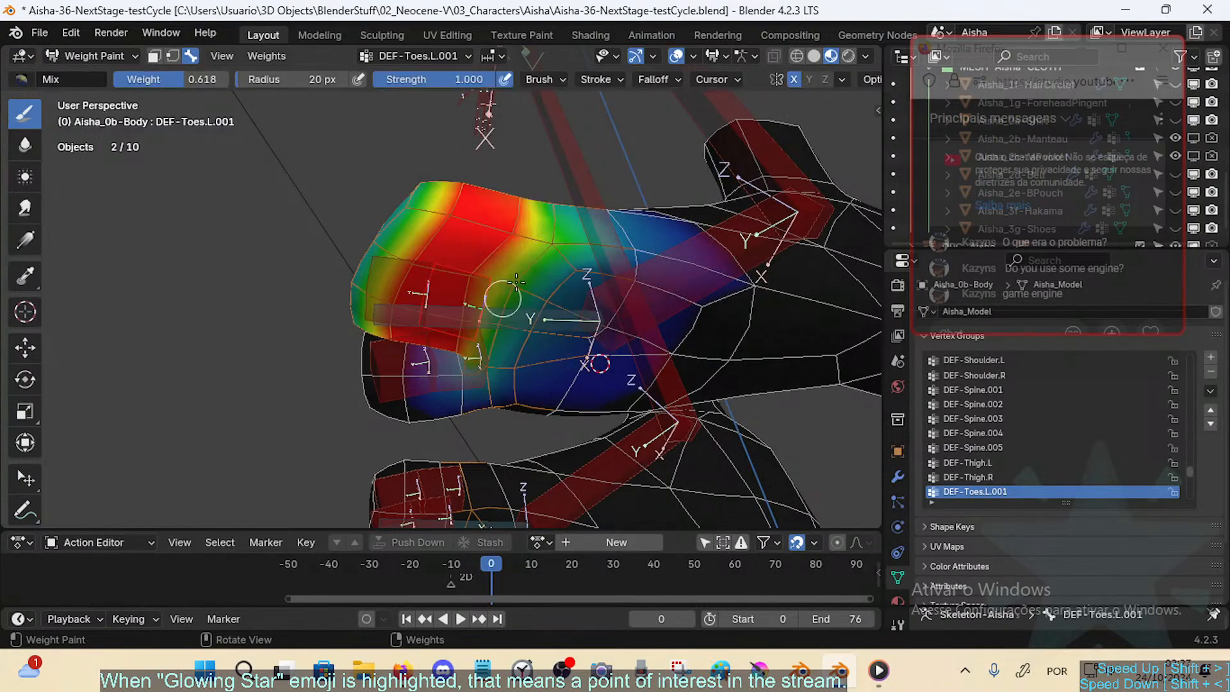
middle_click_drag(502, 301, 445, 395)
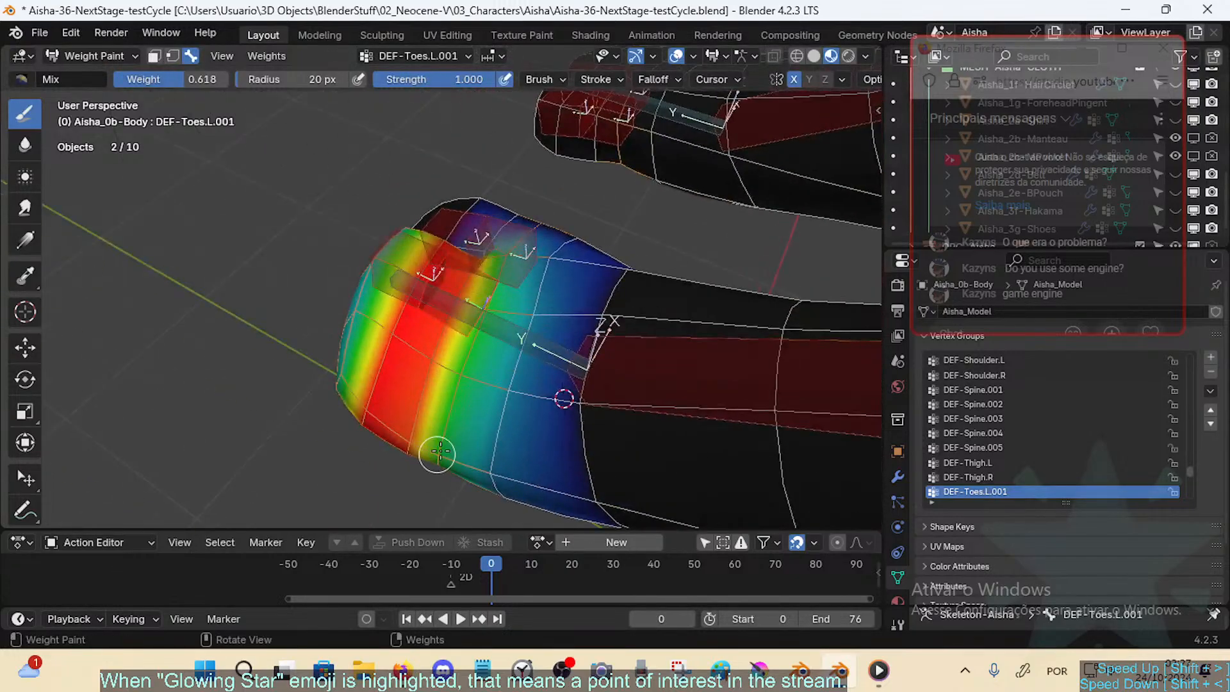
middle_click_drag(470, 344, 477, 367)
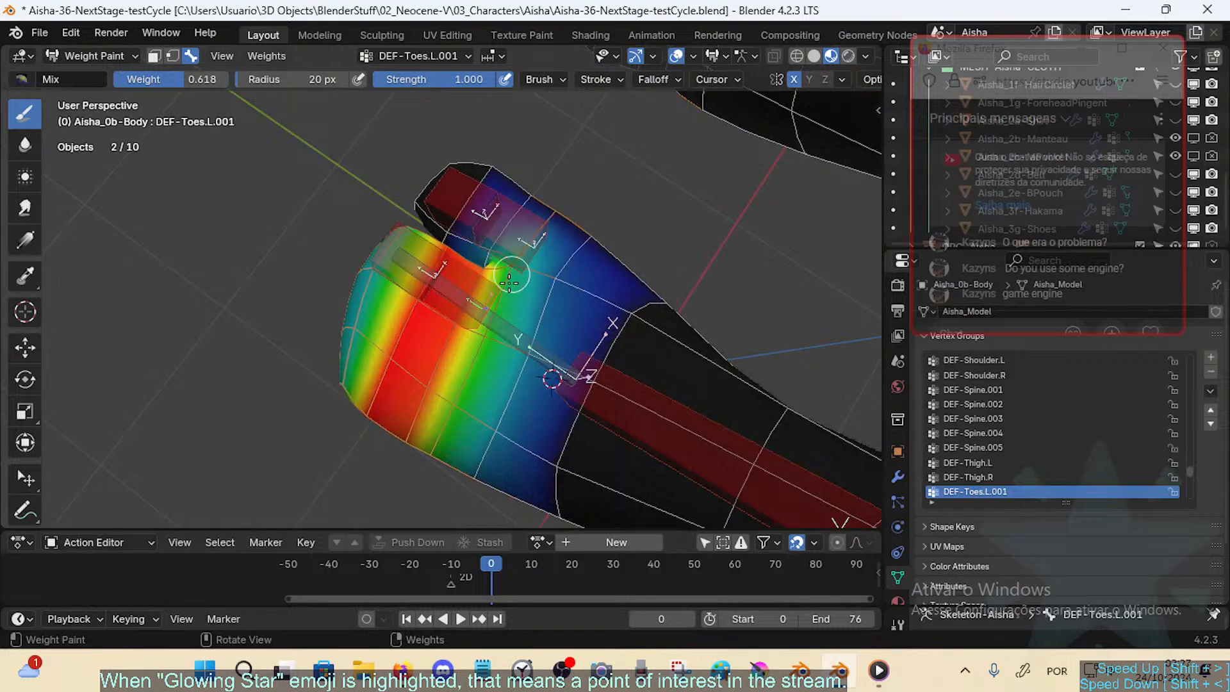
Step: Preview the left toe bend by rotating DEF-Toes.L.001 about X, discarding the trial rotations
middle_click_drag(501, 296, 518, 332)
key("r")
key("x")
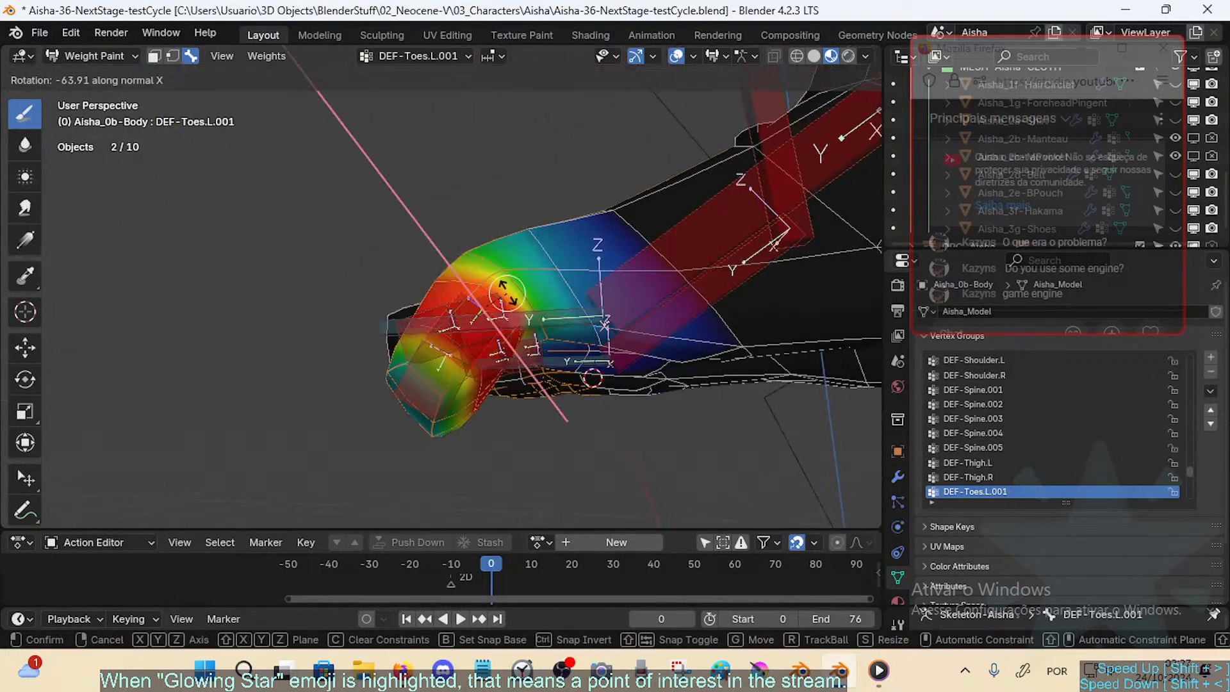
right_click(570, 287)
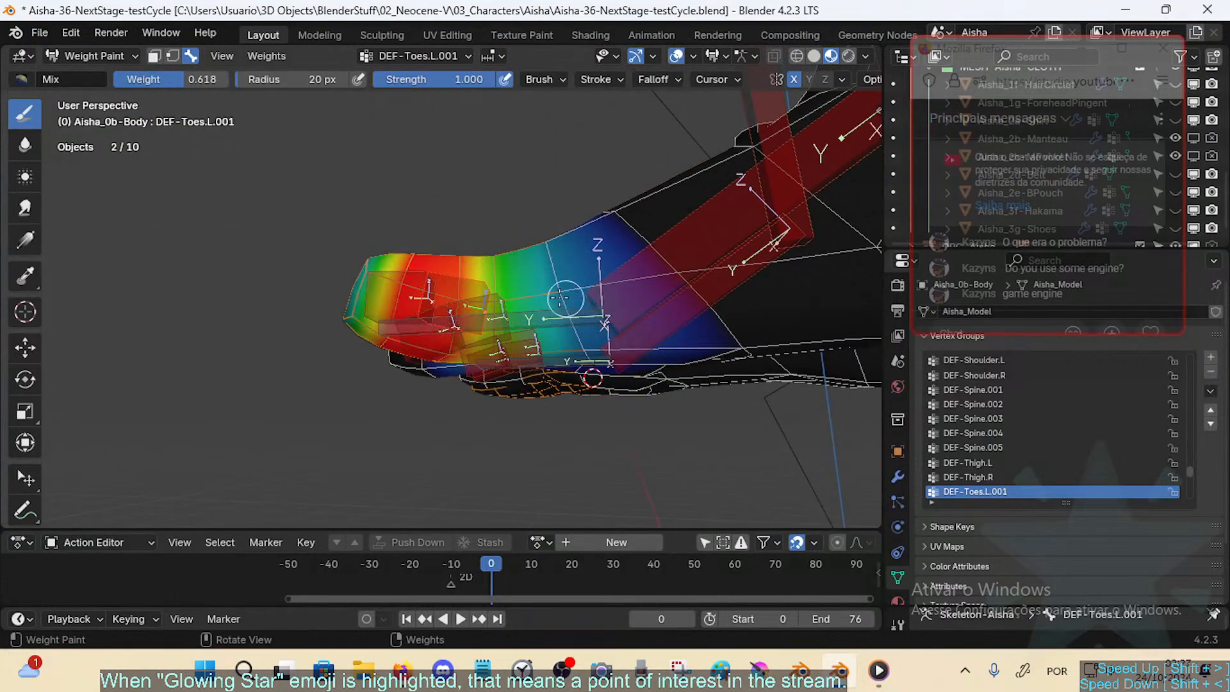
key("r")
right_click(438, 251)
middle_click_drag(390, 269, 395, 322)
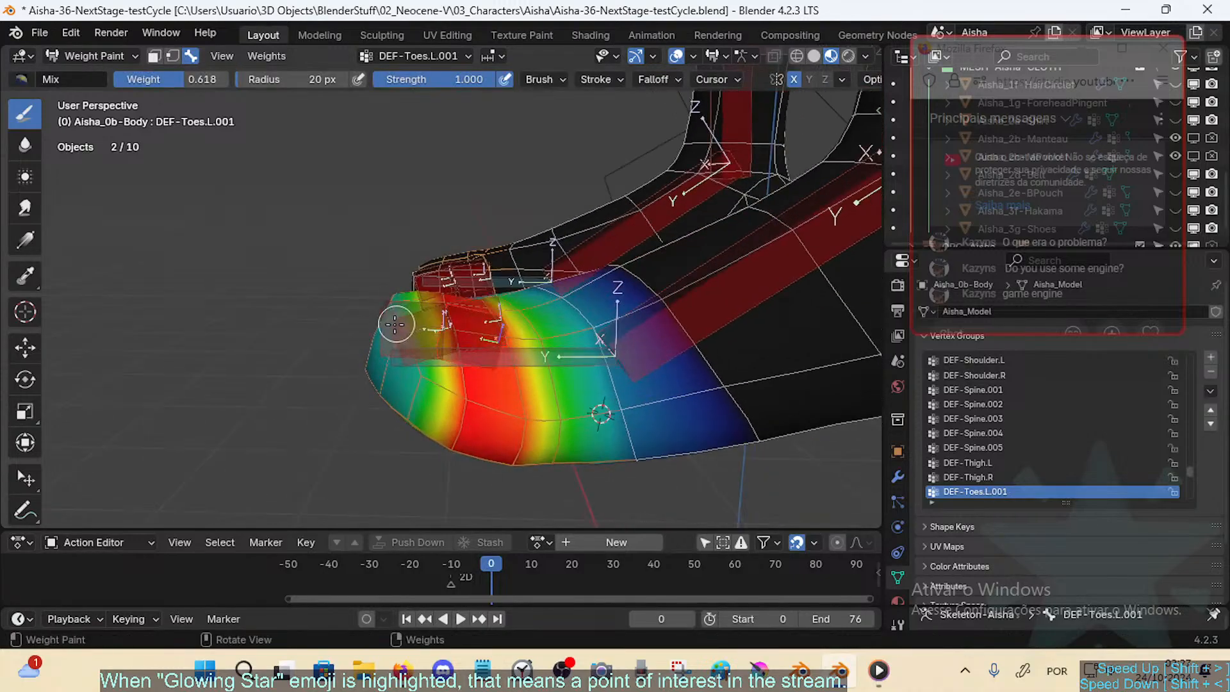
Step: Bend DEF-Toes.L.001 up 71.7° about its local X axis and swing it back down to check the painted weights
key("r")
key("x")
key("x")
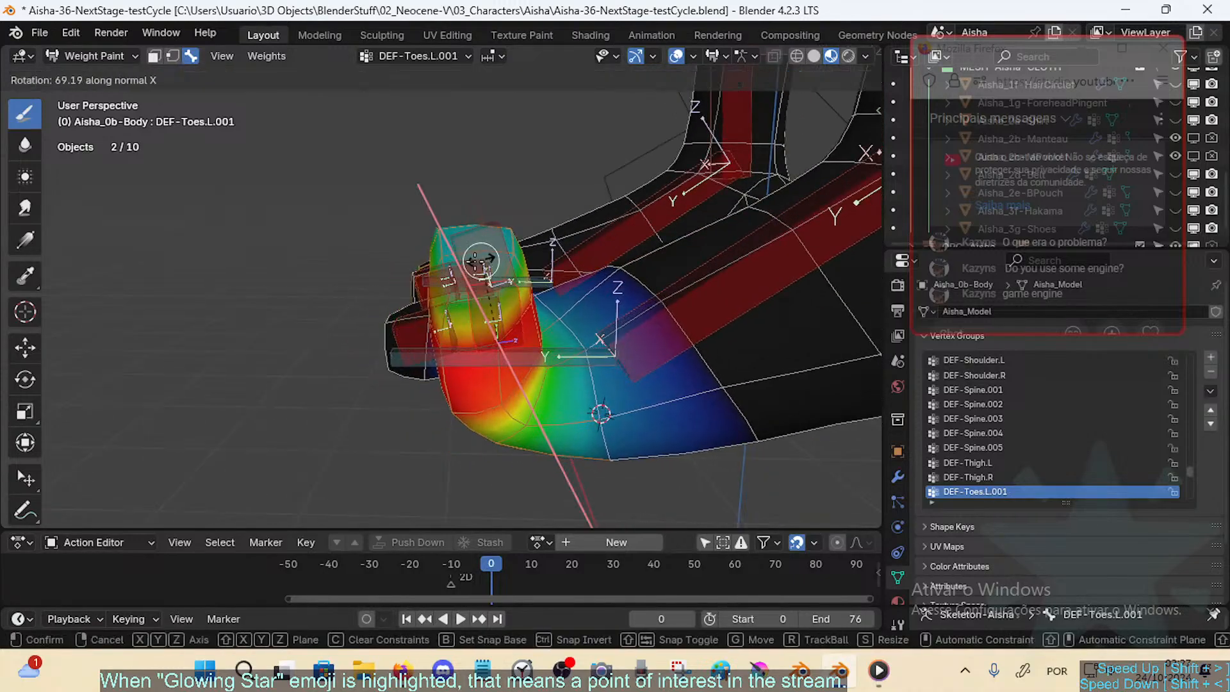
left_click(448, 269)
key("r")
key("x")
key("x")
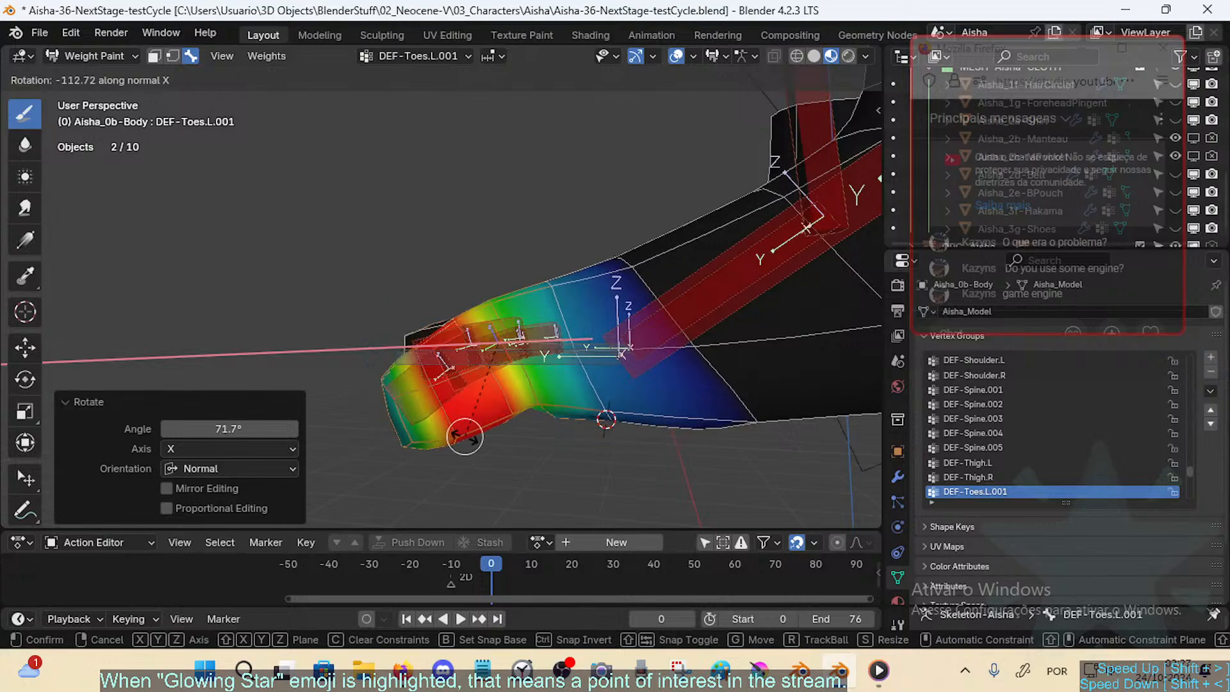
left_click(425, 415)
middle_click_drag(529, 351, 473, 370)
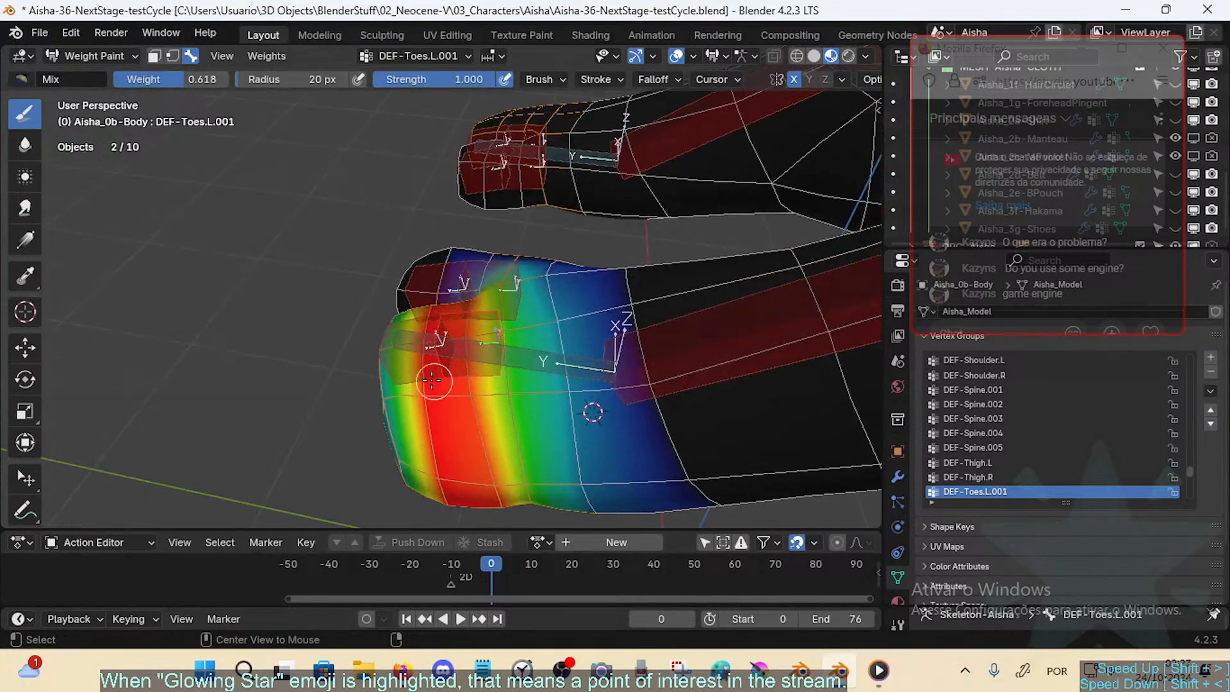
Step: Select DEF-FootX+35.L and clear its influence from the left toes using the Add brush subtractively at weight 1.000
left_click(639, 372, "ctrl")
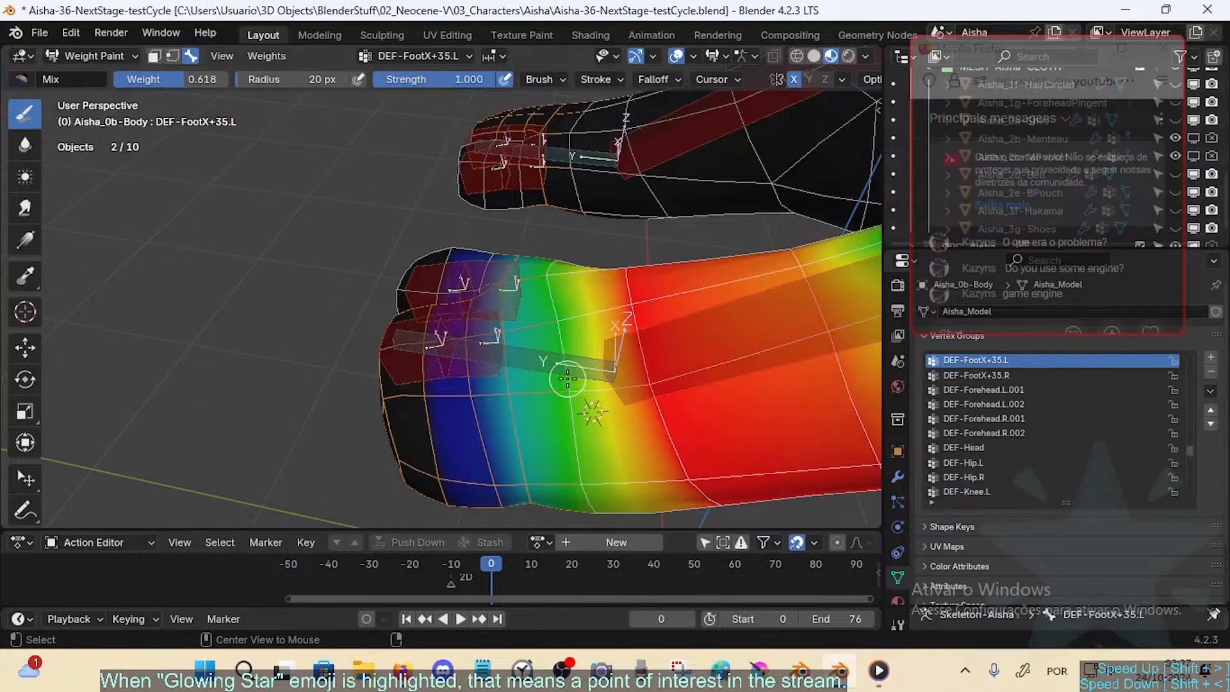
middle_click_drag(567, 379, 522, 435)
key("ctrl+f")
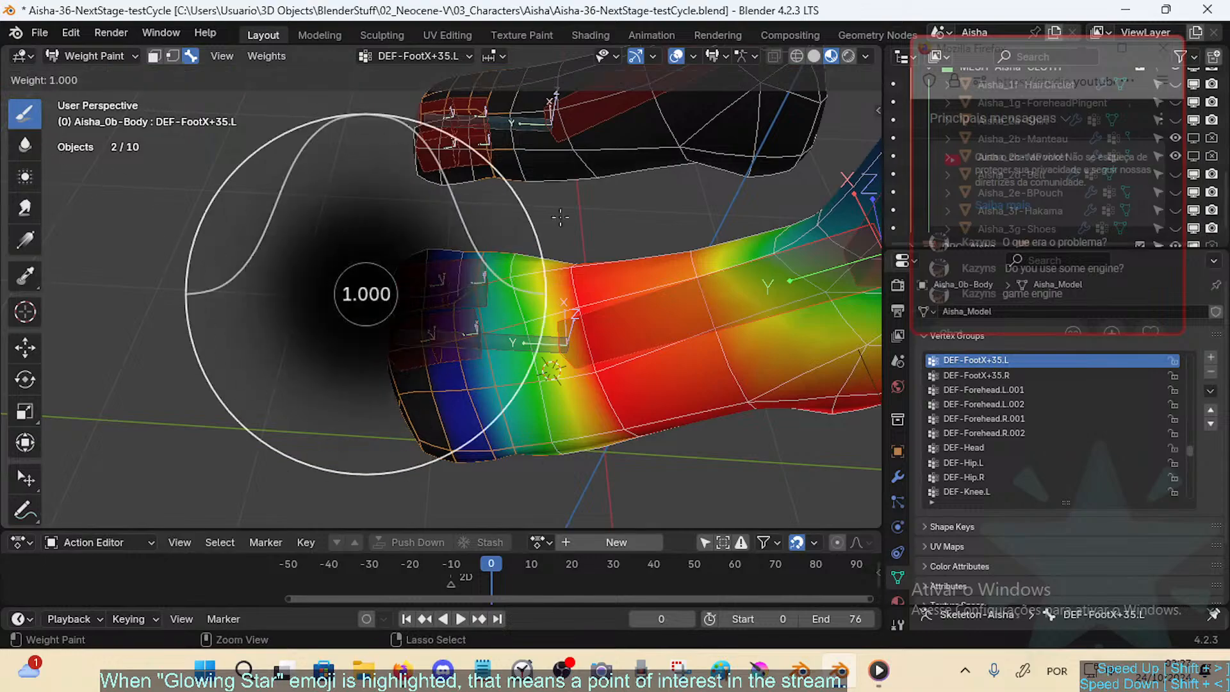
left_click(559, 217)
left_click(20, 80)
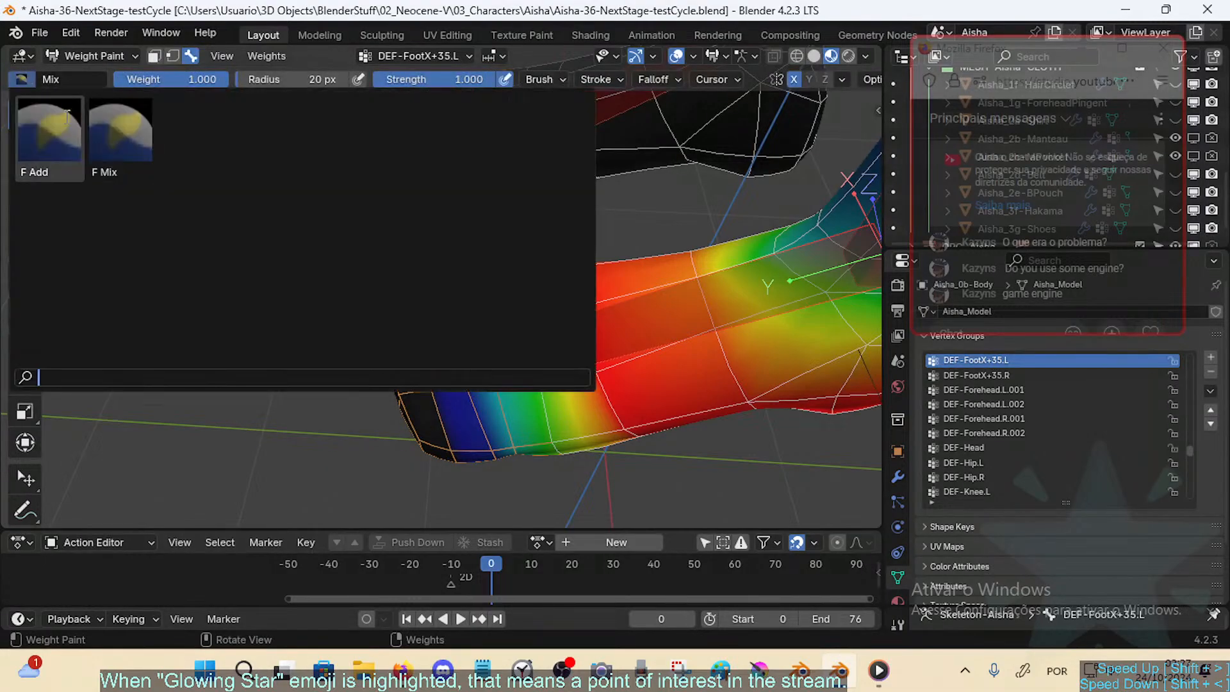
left_click(54, 121)
key("ctrl+f")
left_click(501, 325)
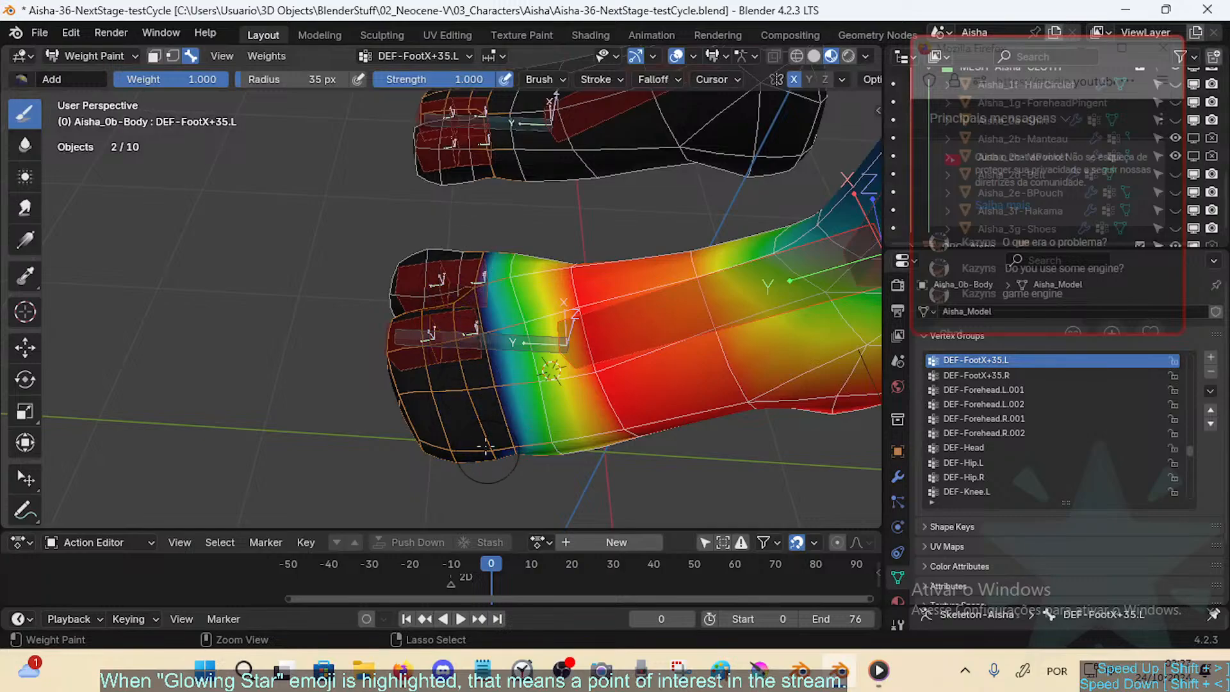
middle_click_drag(480, 335, 517, 410)
middle_click_drag(518, 410, 480, 438, "ctrl")
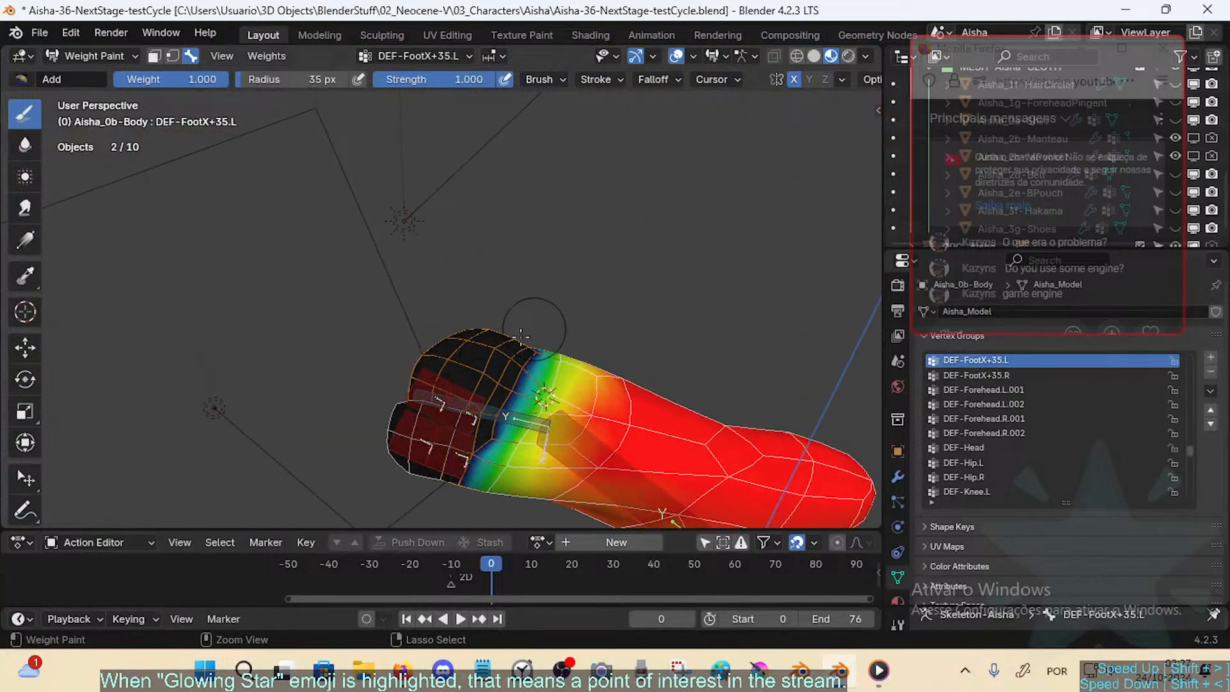
Step: Select the MCH-Toes.L bone and rotate it about its local X axis, raising the toes with a final turn of 86.3°
middle_click_drag(485, 397, 488, 337, "shift")
left_click(491, 351, "alt")
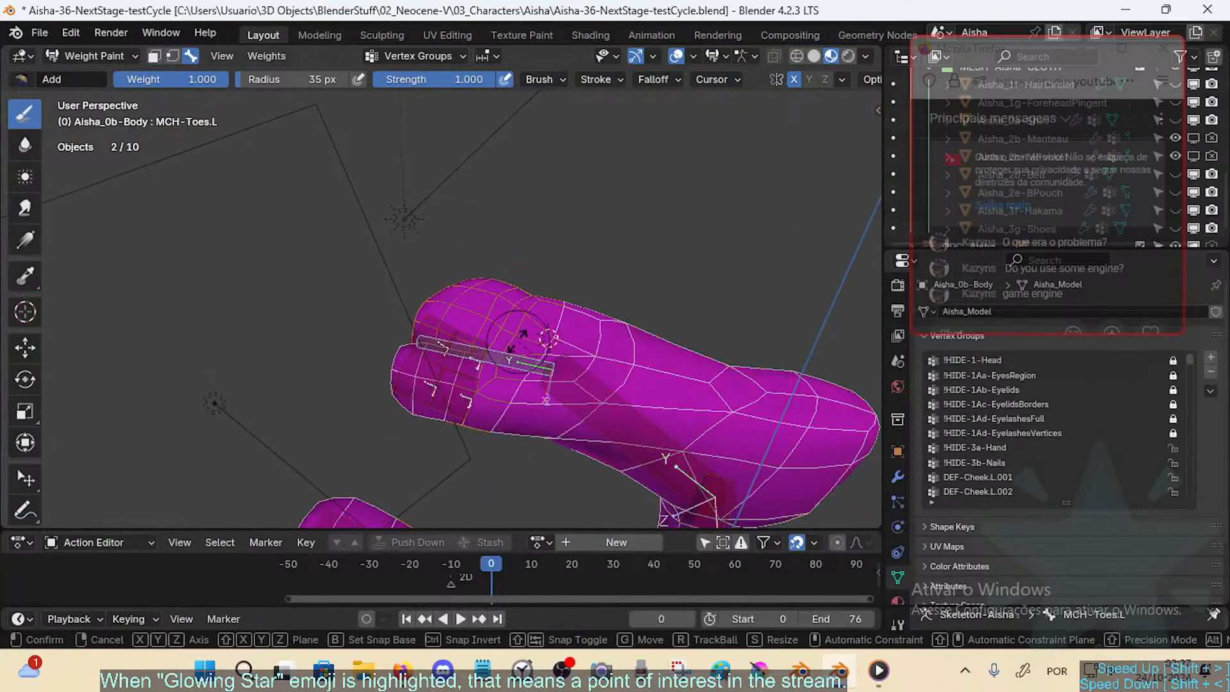
key("r")
key("x")
key("x")
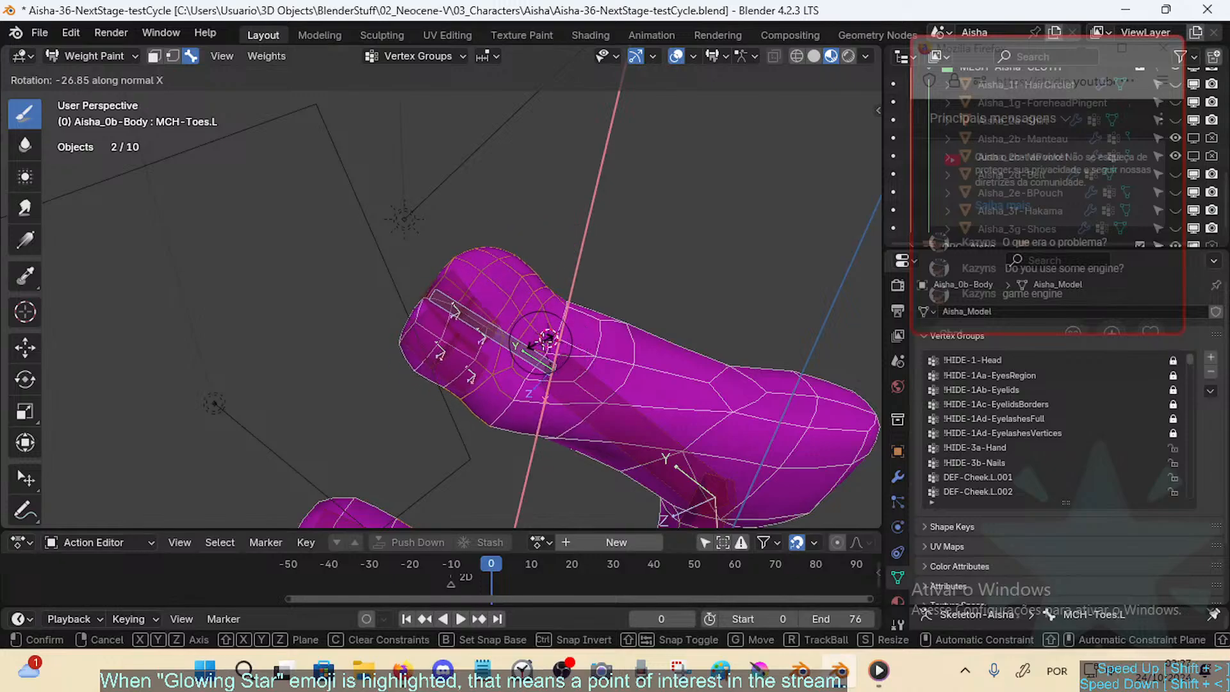
left_click(540, 341)
key("r")
key("x")
key("x")
left_click(440, 410)
middle_click_drag(440, 410, 524, 333)
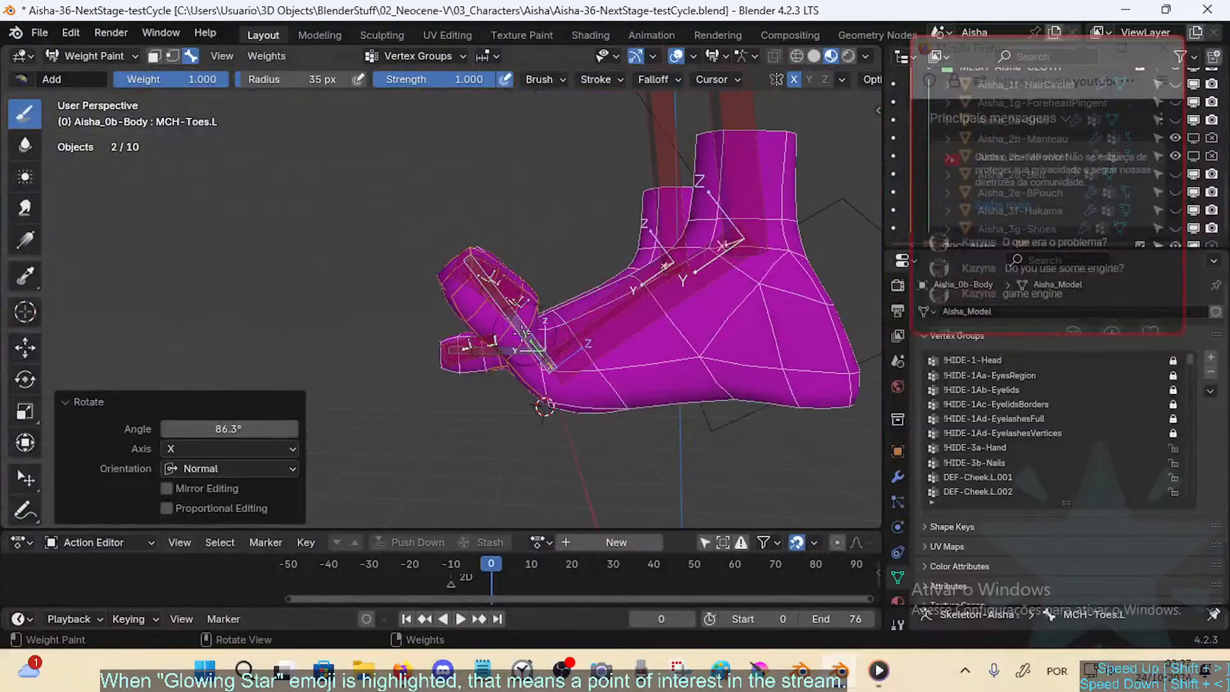
Step: Rotate MCH-Toes.L by -45° about its local X axis and readjust the toe bend
key("r")
key("x")
key("x")
left_click(488, 364)
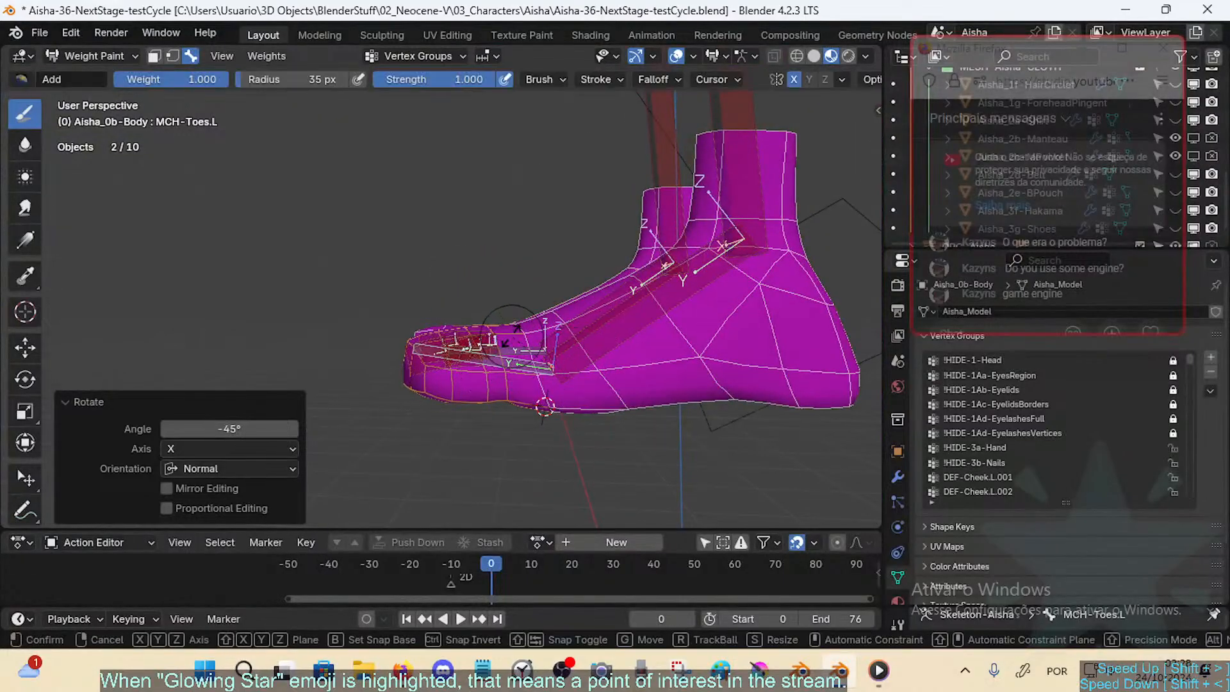
key("r")
key("x")
key("x")
left_click(594, 362)
Step: Select DEF-FootX+35.L and add full weight across the ball of the left foot behind the toes, top and sole
left_click(594, 361, "alt")
middle_click_drag(595, 362, 538, 320)
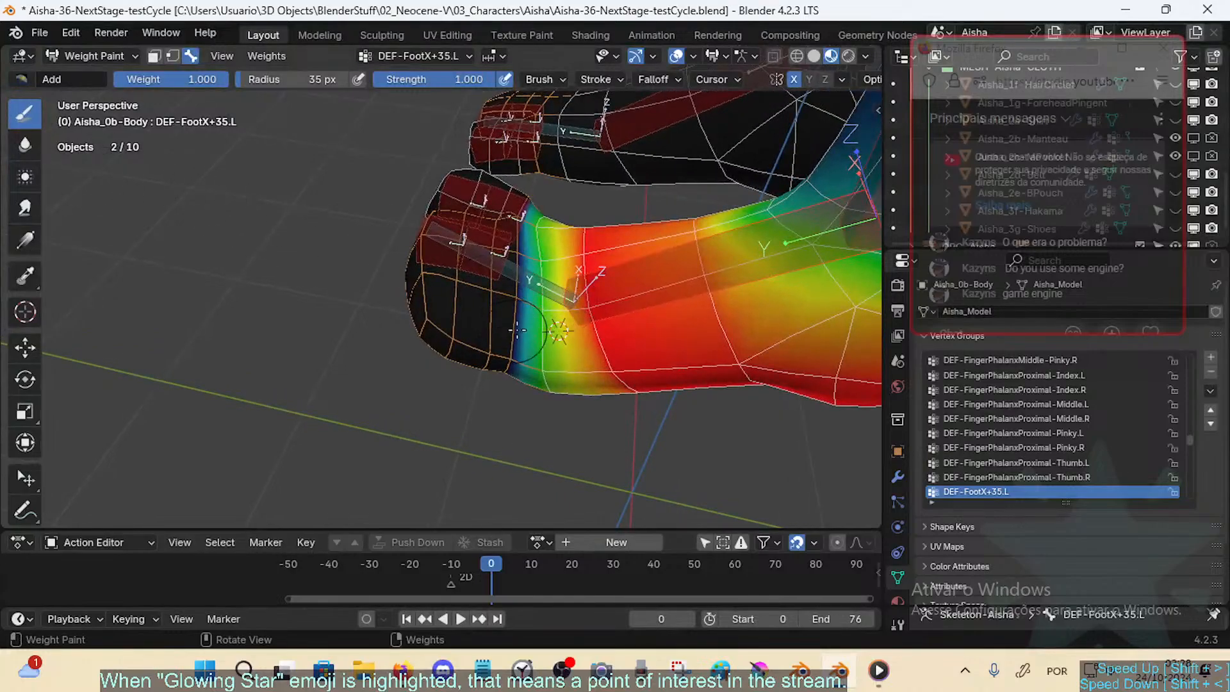
left_click_drag(555, 255, 560, 222)
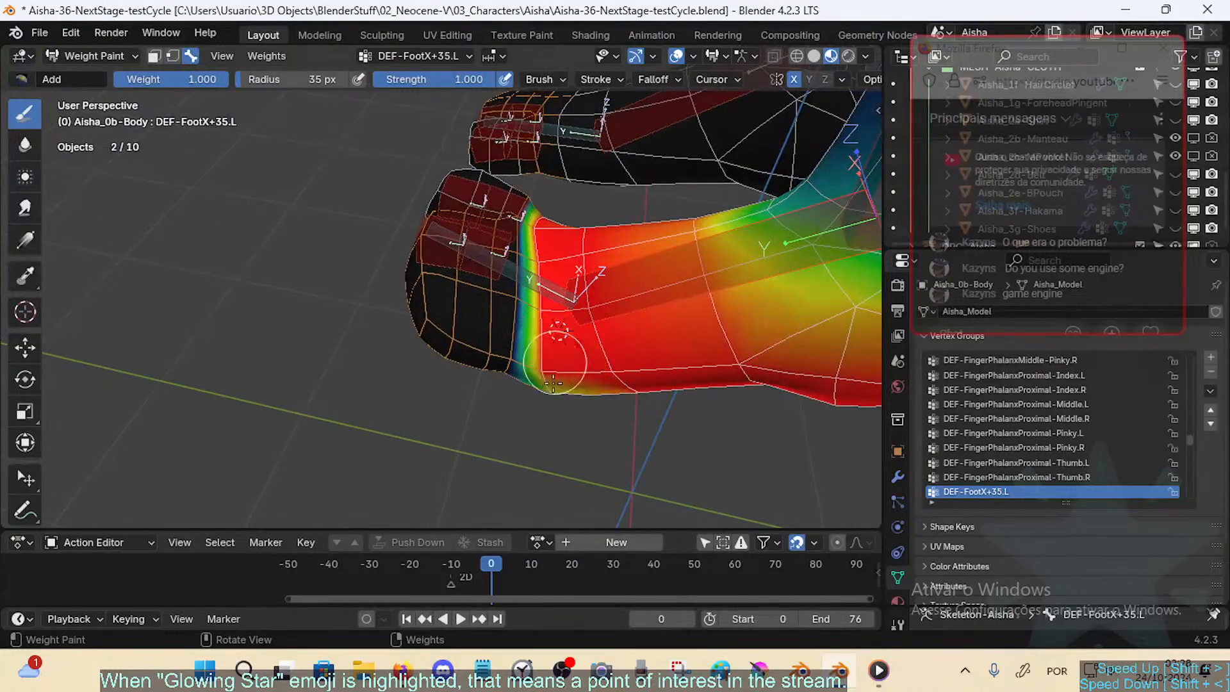
middle_click_drag(567, 401, 590, 355)
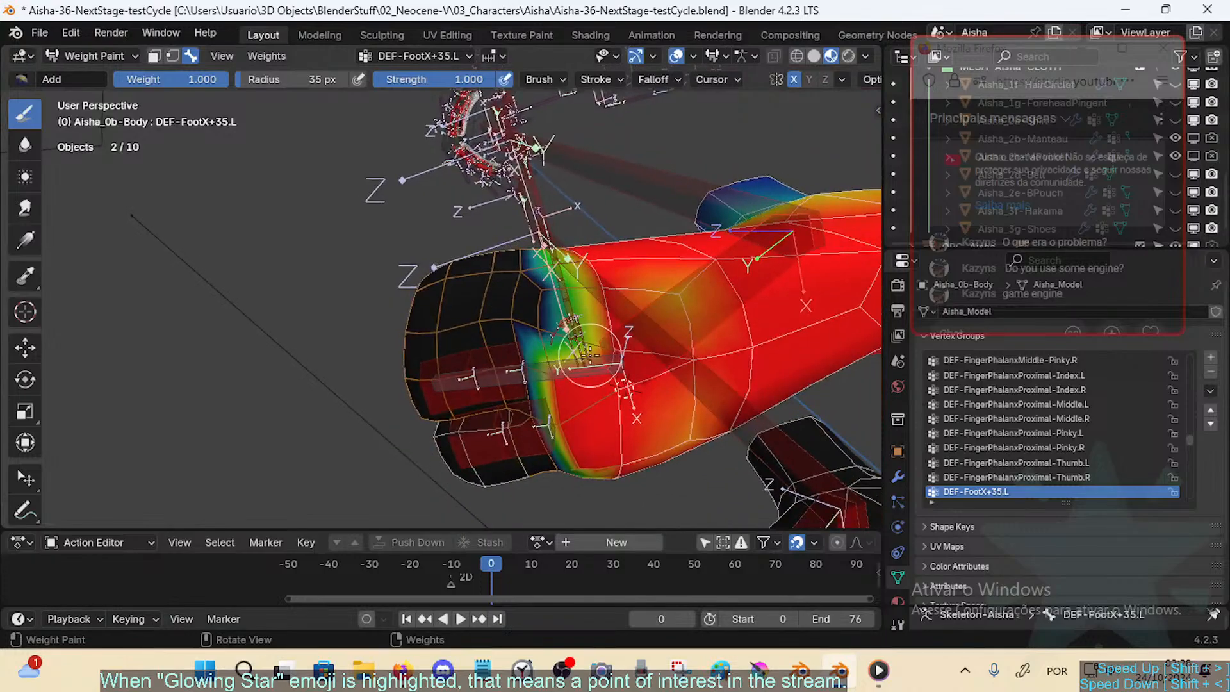
middle_click_drag(591, 292, 653, 359)
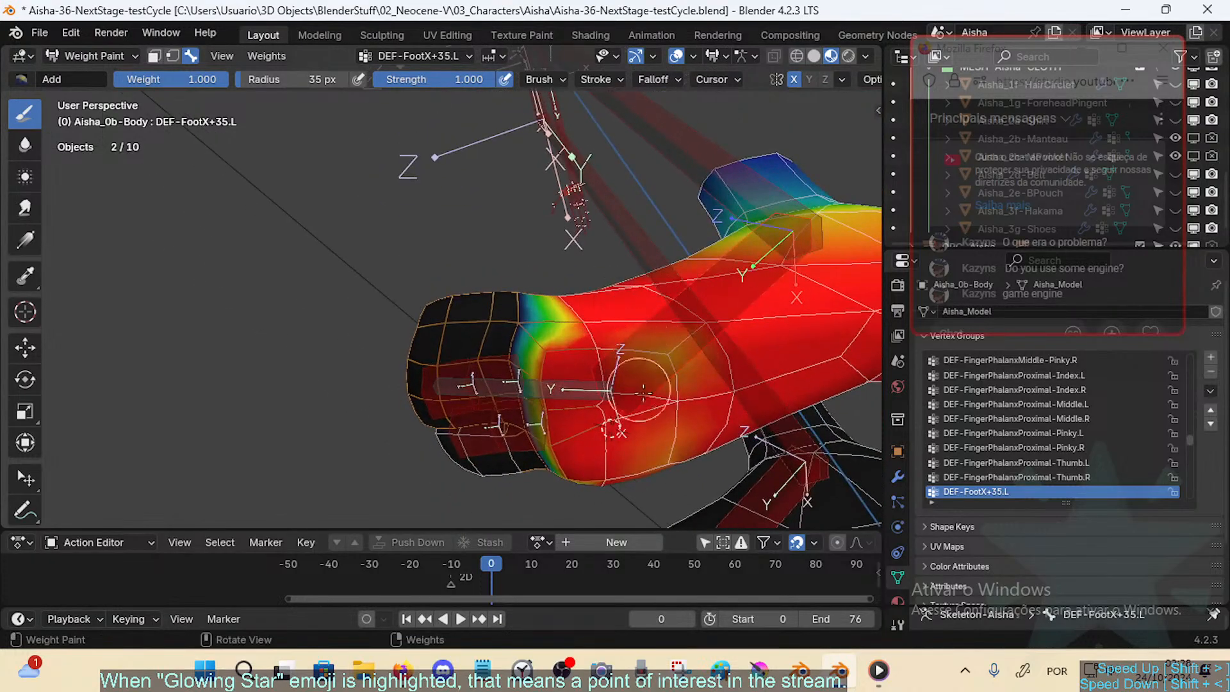
mouse_move(672, 454)
middle_mouse_down()
mouse_move(642, 290)
mouse_move(601, 249)
middle_mouse_up()
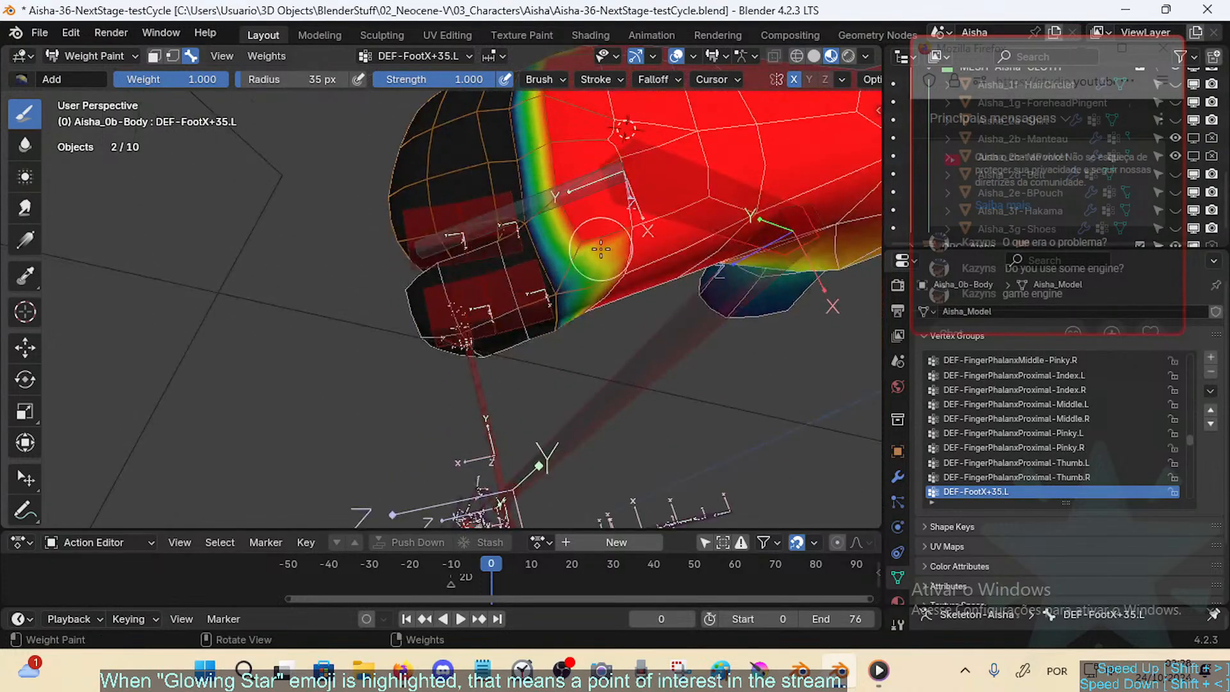
Step: Switch to the Mix brush at weight 0.709 and soften the DEF-FootX+35.L weight edge along the base of the toes
left_click(25, 80)
key("ctrl+f")
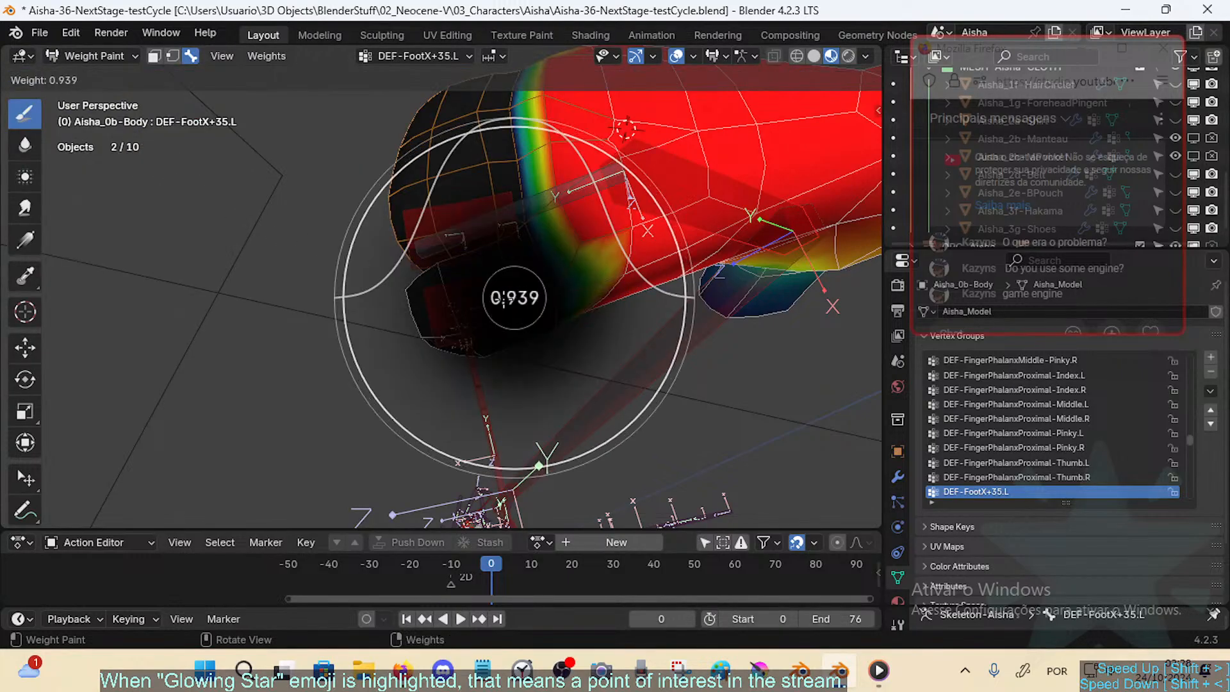
left_click(605, 276)
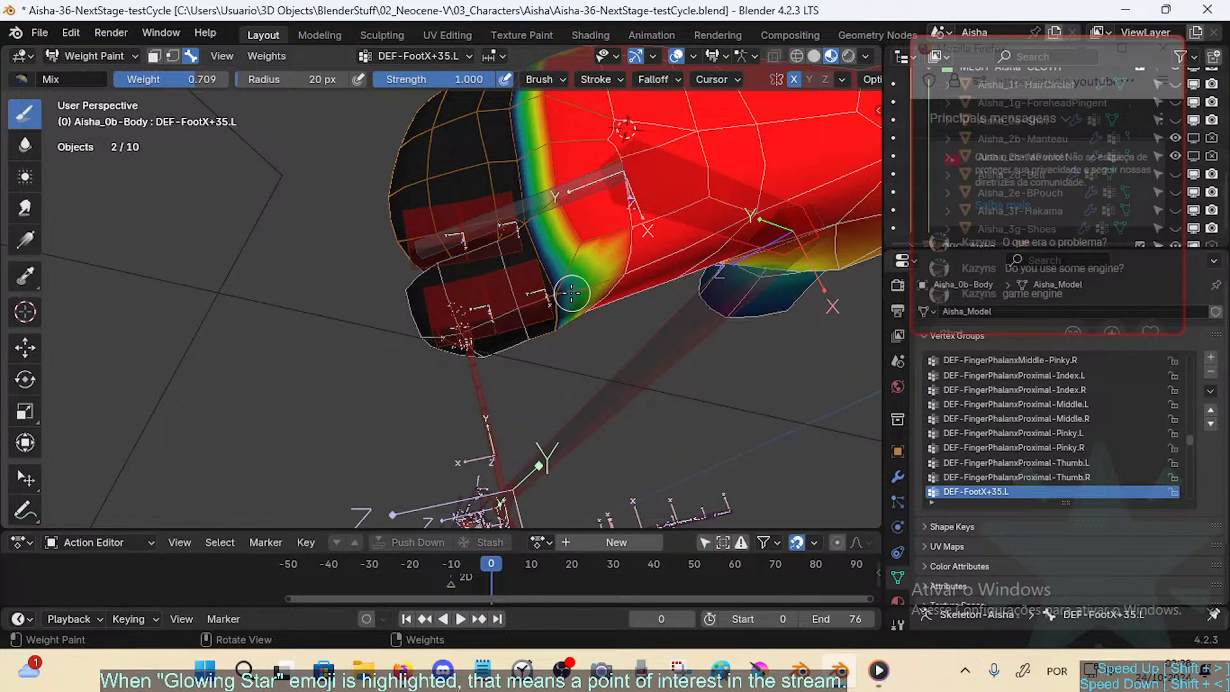
left_click_drag(571, 293, 554, 282)
left_click_drag(531, 219, 515, 136)
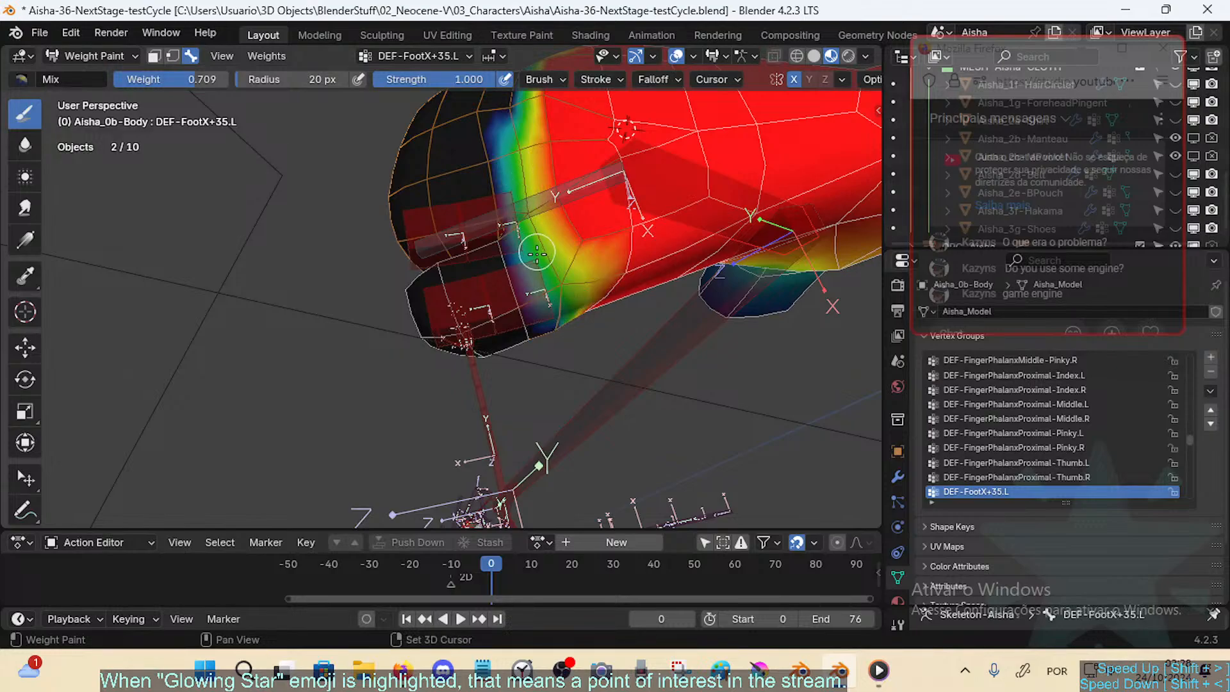
middle_click_drag(515, 140, 520, 208, "shift")
mouse_move(527, 220)
left_mouse_down()
mouse_move(516, 130)
mouse_move(503, 183)
left_mouse_up()
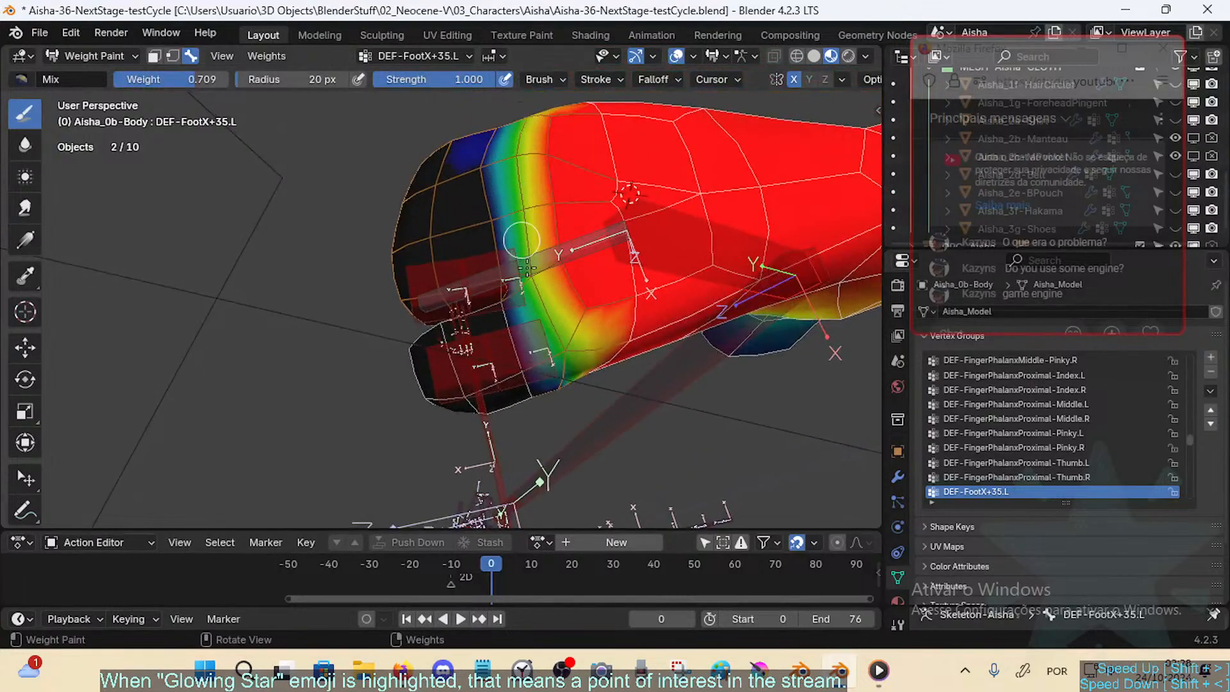
middle_click_drag(557, 429, 551, 273)
middle_click_drag(555, 346, 570, 513)
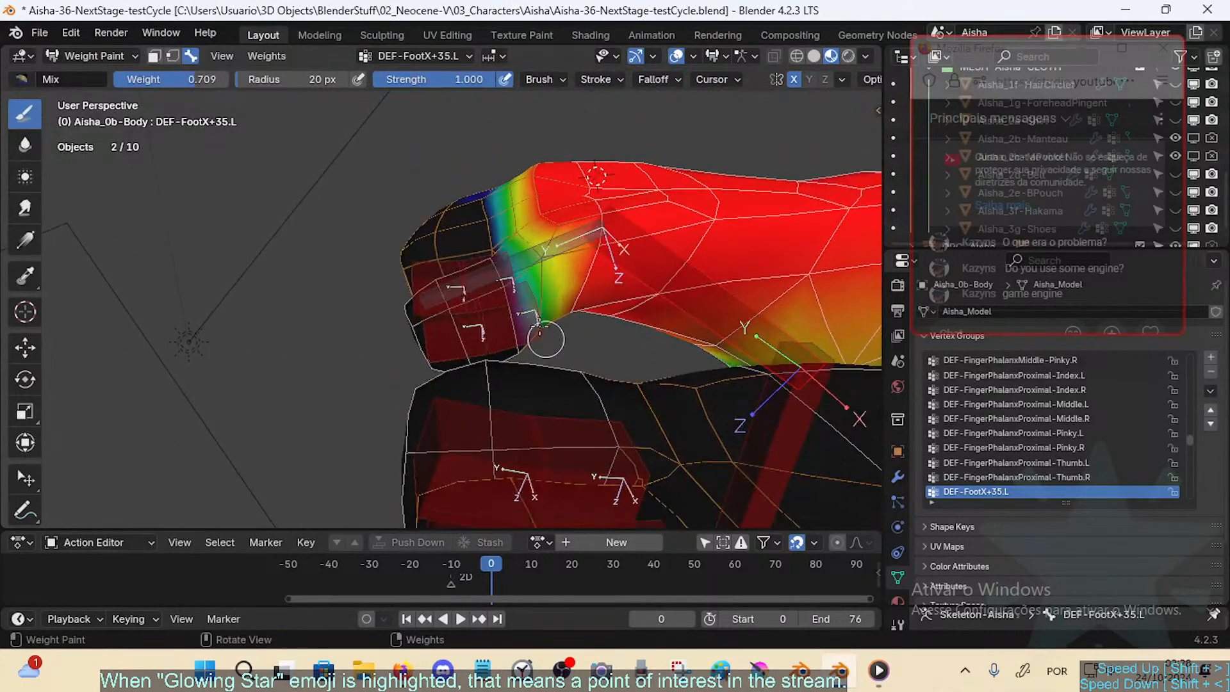
Step: Select the MCH-Toes.L bone and swing it about its local X axis, first by -70.7° and again to readjust the toe bend
middle_click_drag(544, 340, 505, 455)
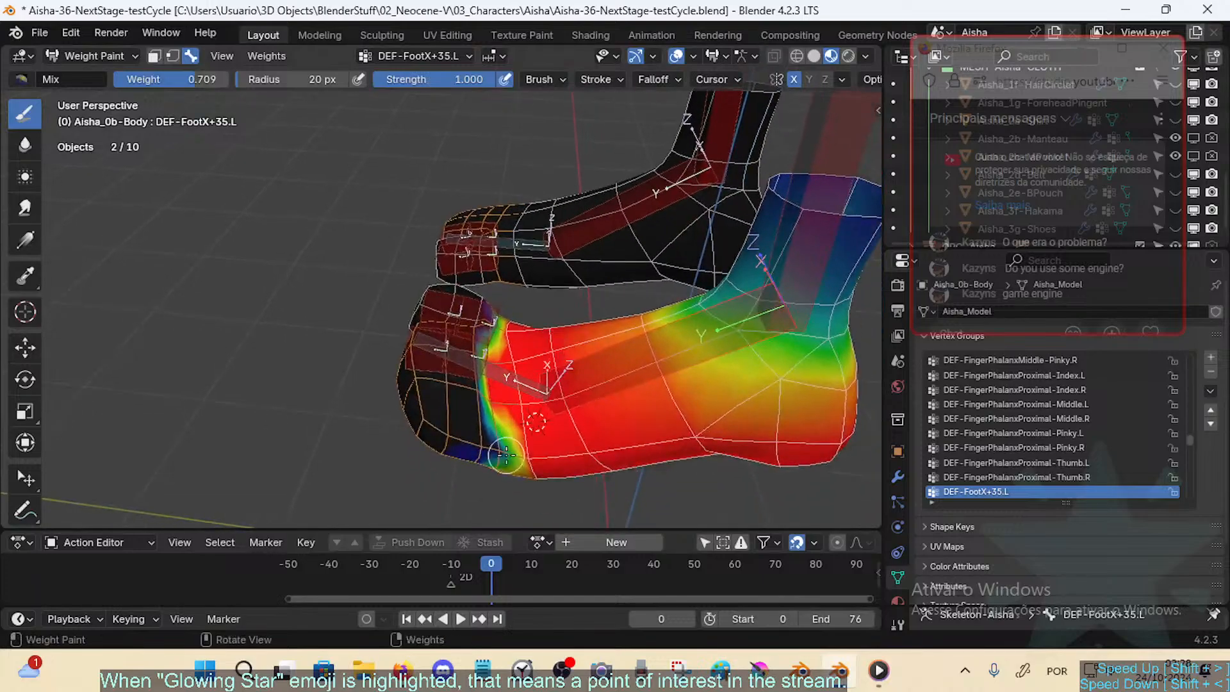
middle_click_drag(493, 383, 520, 298)
left_click(516, 352, "alt")
key("r")
key("x")
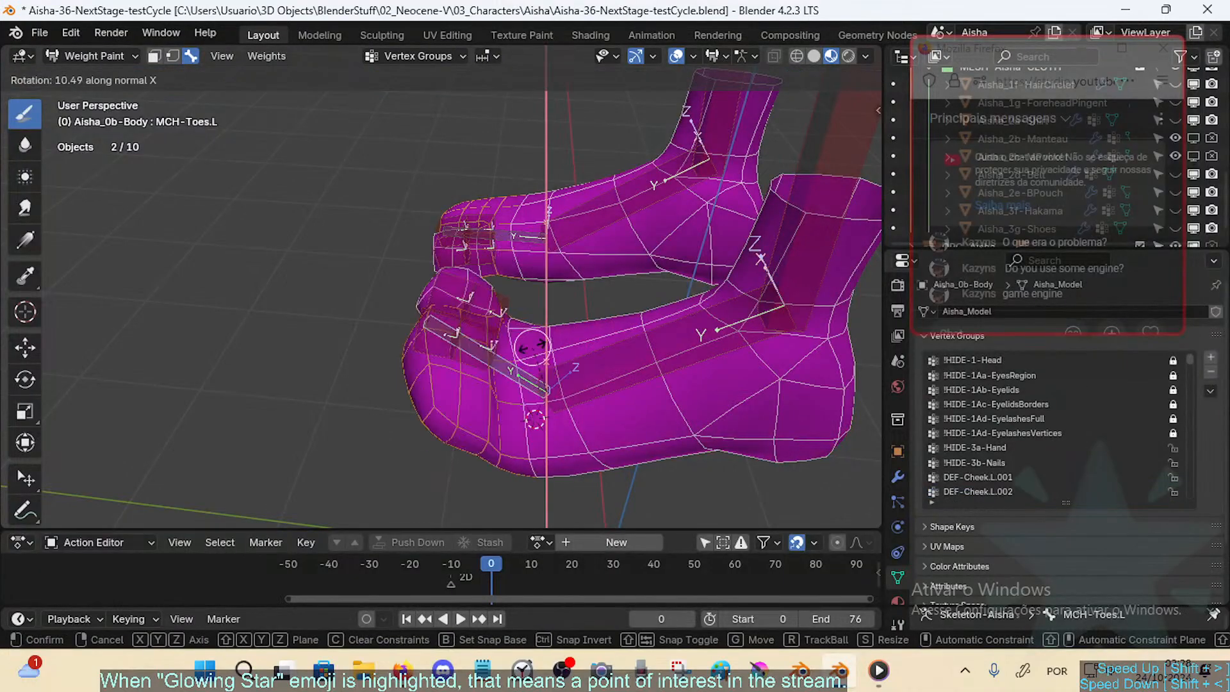
left_click(493, 410)
middle_click_drag(493, 410, 482, 398)
key("r")
key("x")
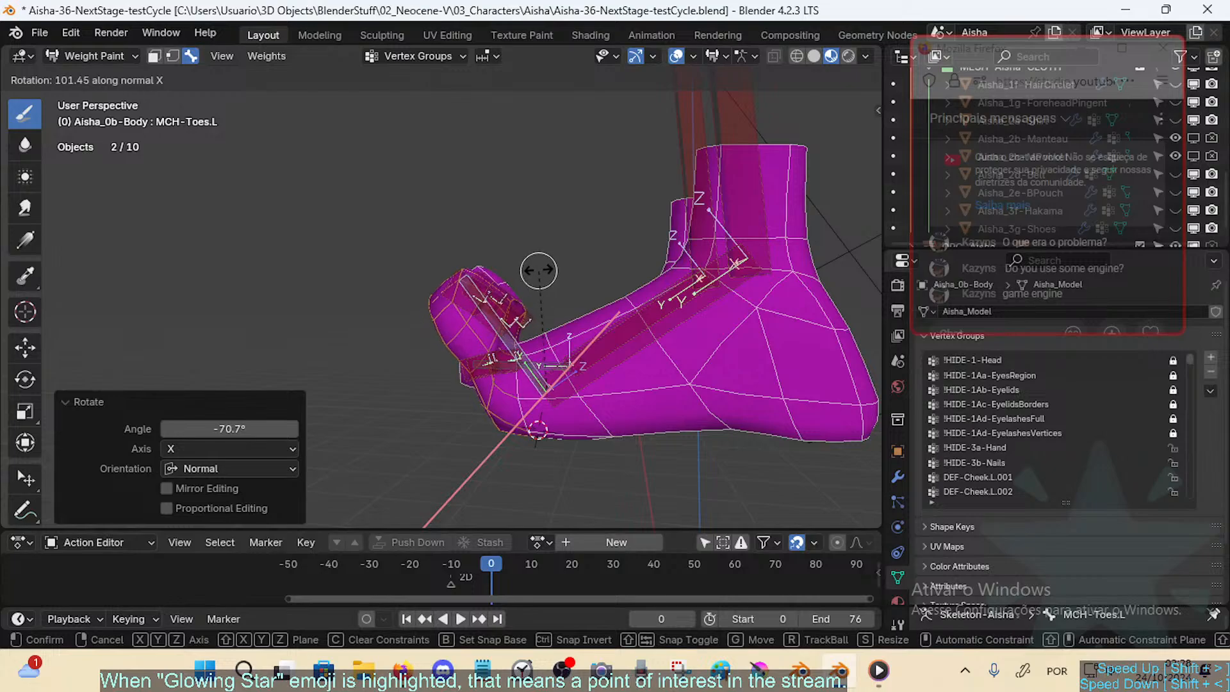
left_click(473, 363)
Step: Select DEF-FootX+35.L for painting and set the Mix brush weight to 0.830
mouse_move(473, 362)
middle_mouse_down()
mouse_move(544, 400)
mouse_move(564, 384)
mouse_move(544, 320)
middle_mouse_up()
left_click(563, 404, "alt")
middle_click_drag(544, 385, 570, 359, "shift")
key("ctrl+f")
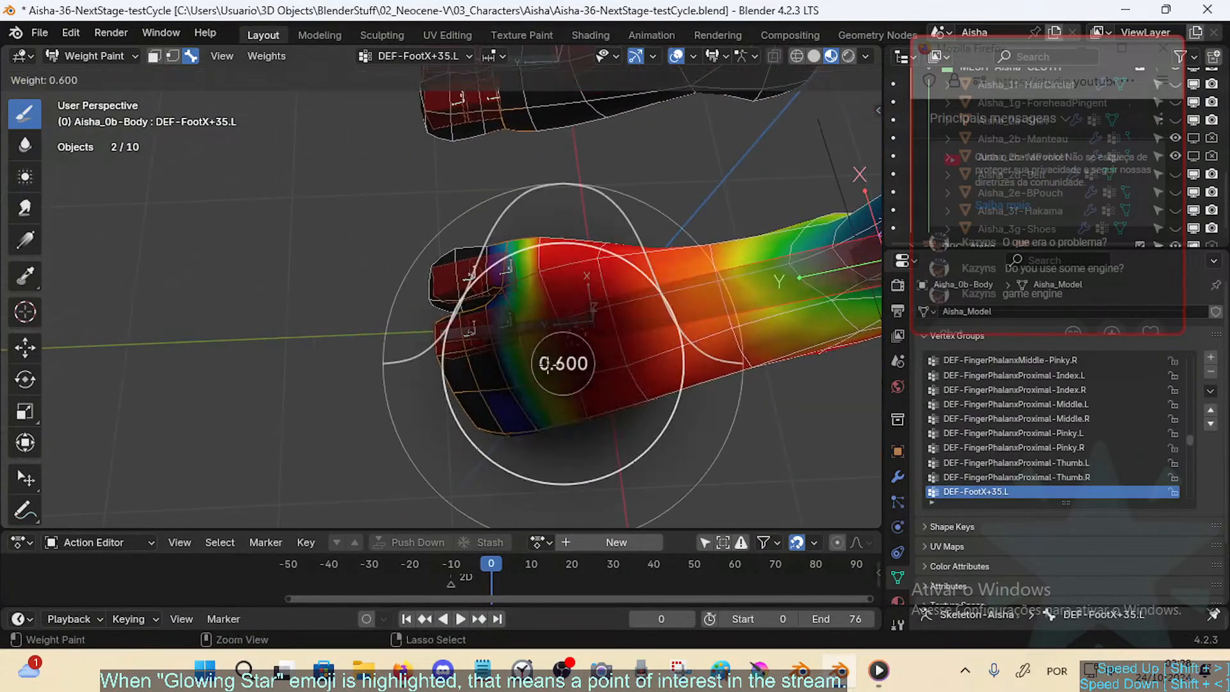
left_click(528, 365)
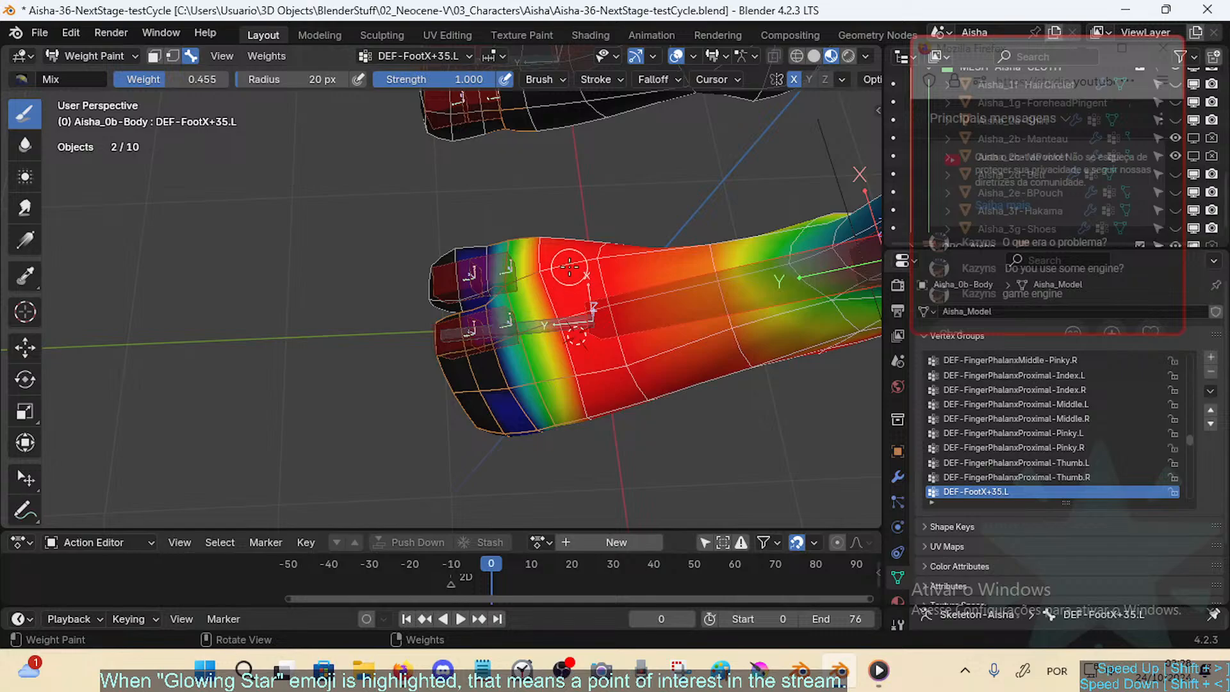
key("ctrl+f")
left_click(596, 263)
key("ctrl+f")
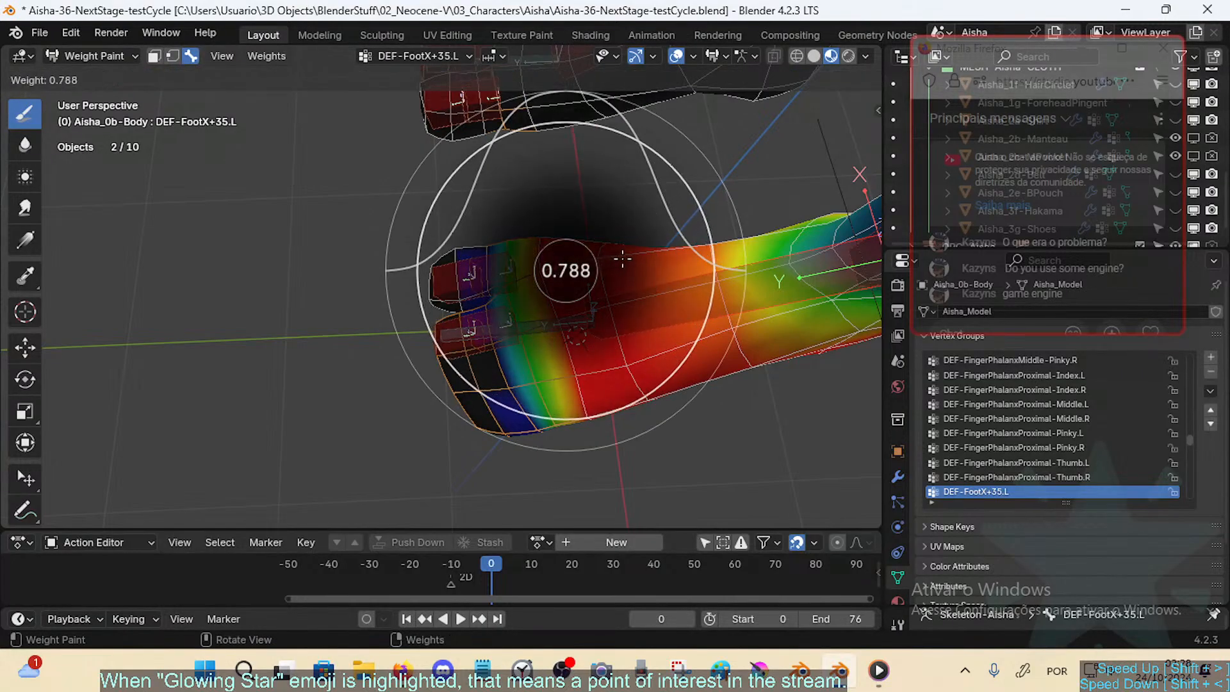
left_click(628, 258)
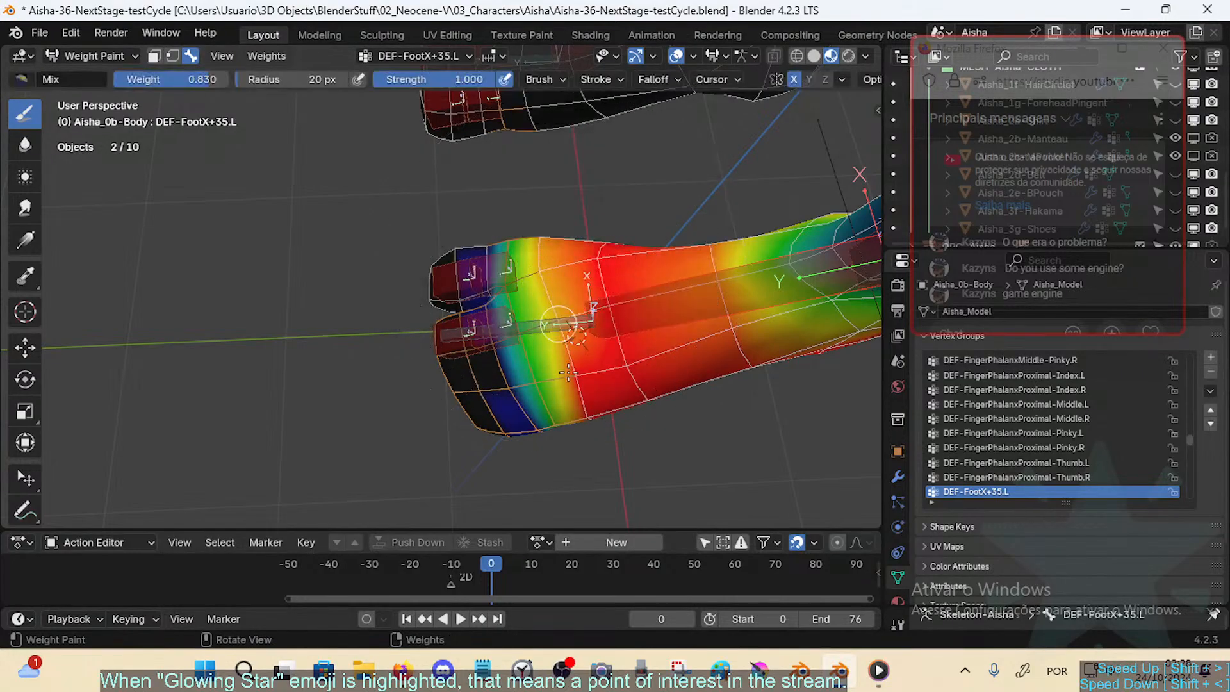
Step: Paint DEF-FootX+35.L at 0.830 across the ball of the left foot behind the toes, blending over the side and sole
mouse_move(579, 390)
middle_mouse_down()
mouse_move(551, 269)
mouse_move(596, 385)
mouse_move(514, 324)
mouse_move(538, 422)
mouse_move(557, 376)
mouse_move(544, 339)
mouse_move(552, 369)
middle_mouse_up()
left_click_drag(325, 265, 357, 292)
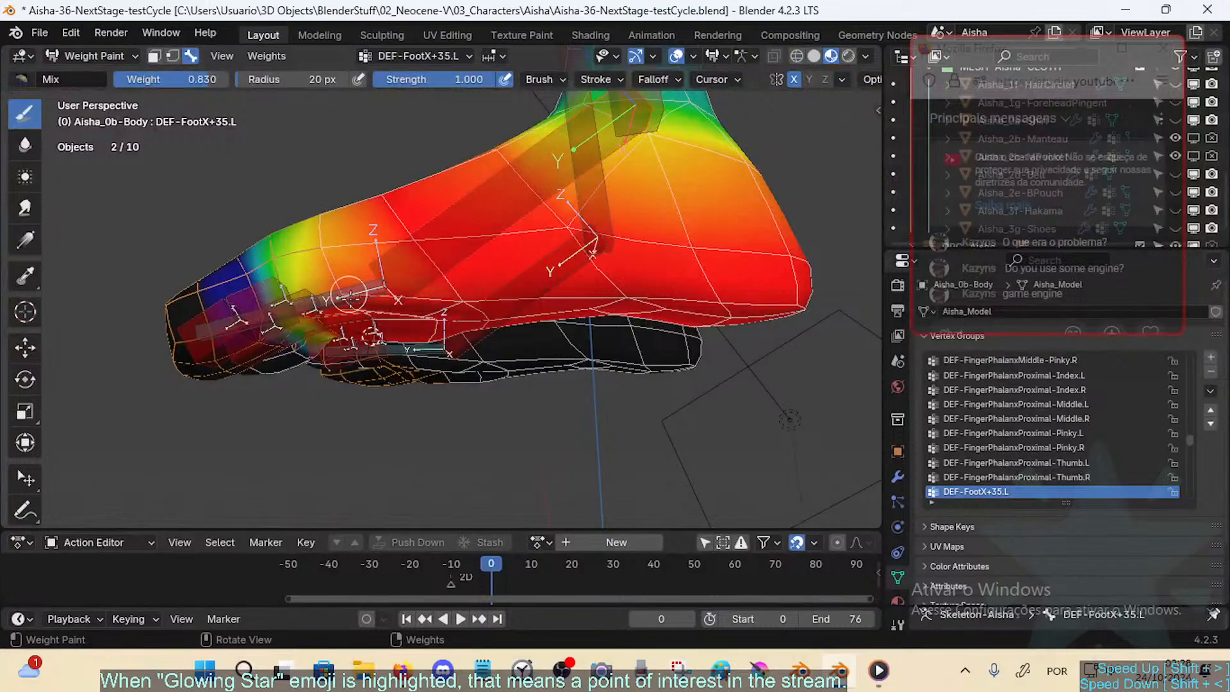
middle_click_drag(357, 292, 340, 252)
left_click_drag(334, 228, 339, 253)
middle_click_drag(339, 252, 321, 221)
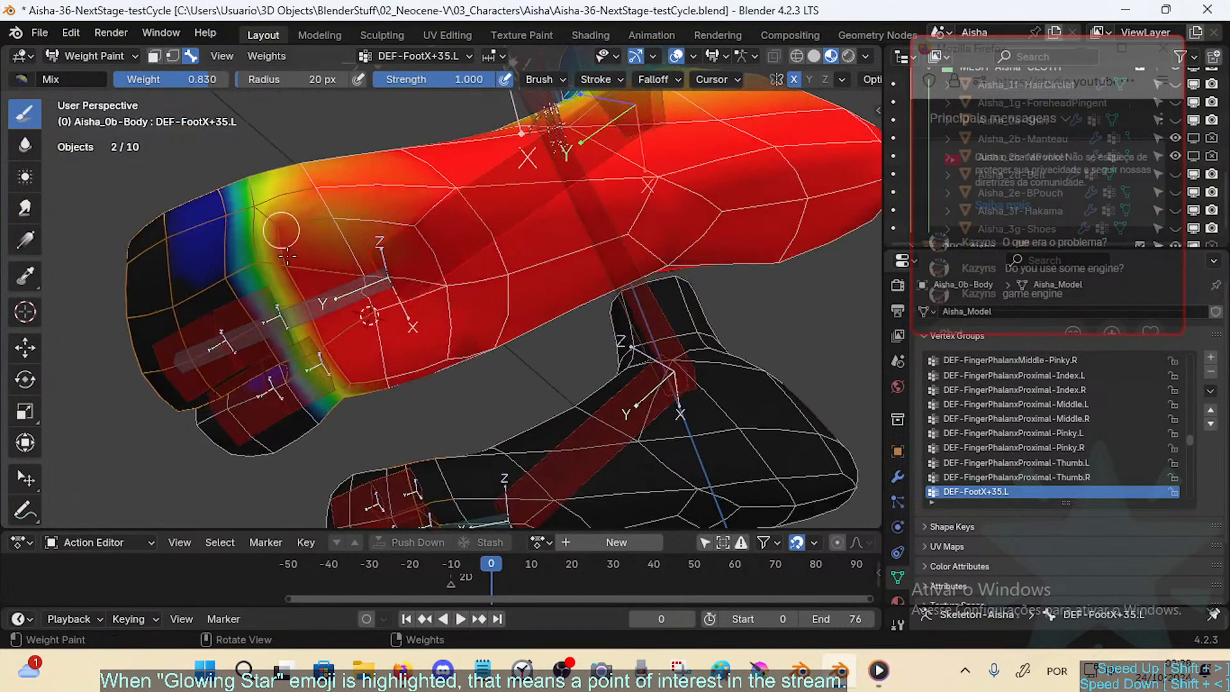
mouse_move(308, 269)
middle_mouse_down()
mouse_move(400, 353)
mouse_move(324, 251)
middle_mouse_up()
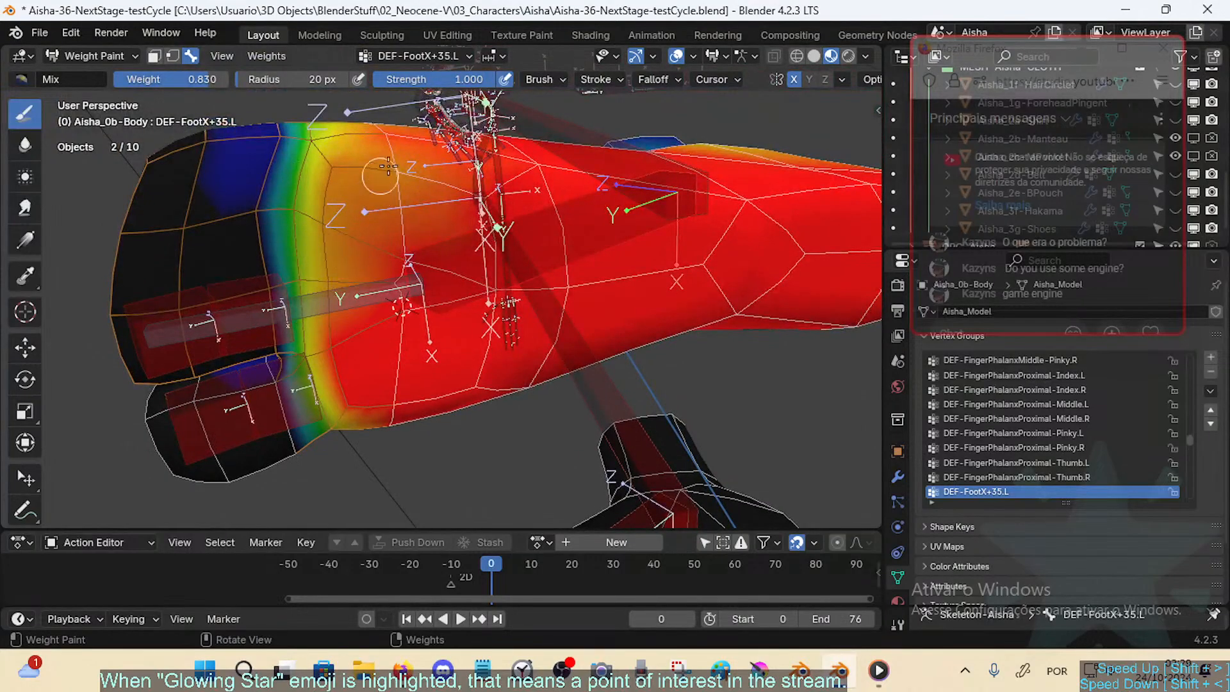
mouse_move(386, 168)
left_mouse_down()
mouse_move(407, 281)
mouse_move(372, 131)
left_mouse_up()
left_click_drag(404, 259, 381, 371)
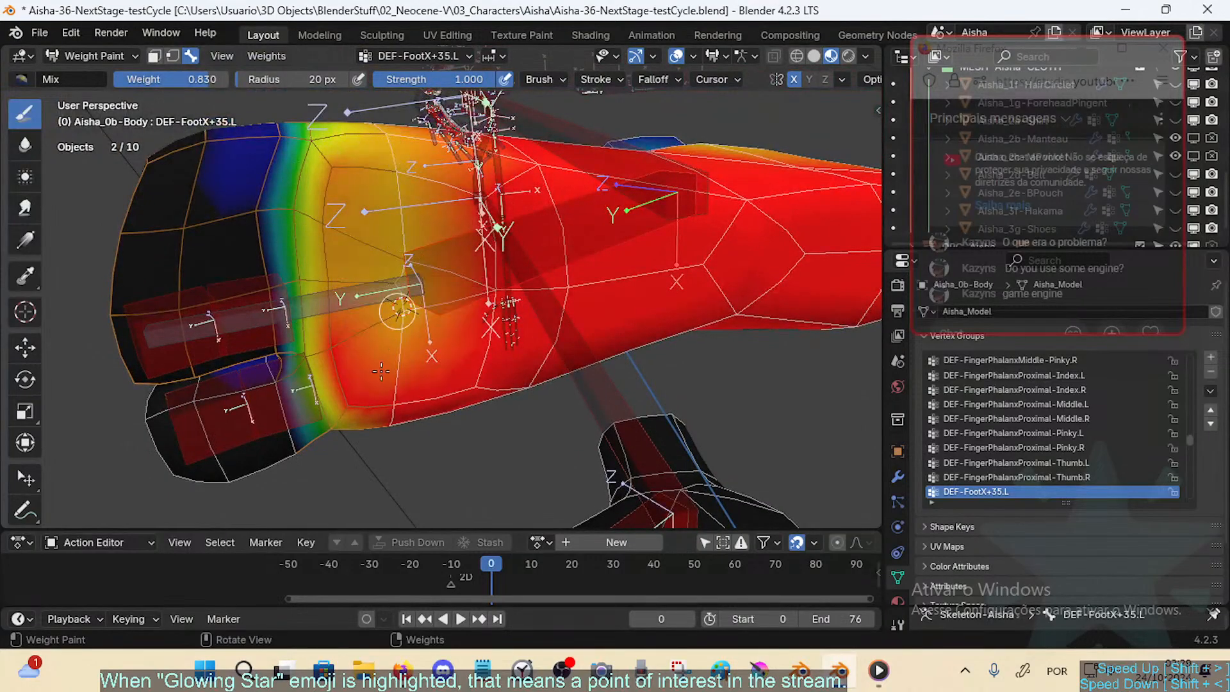
left_click_drag(330, 325, 346, 393)
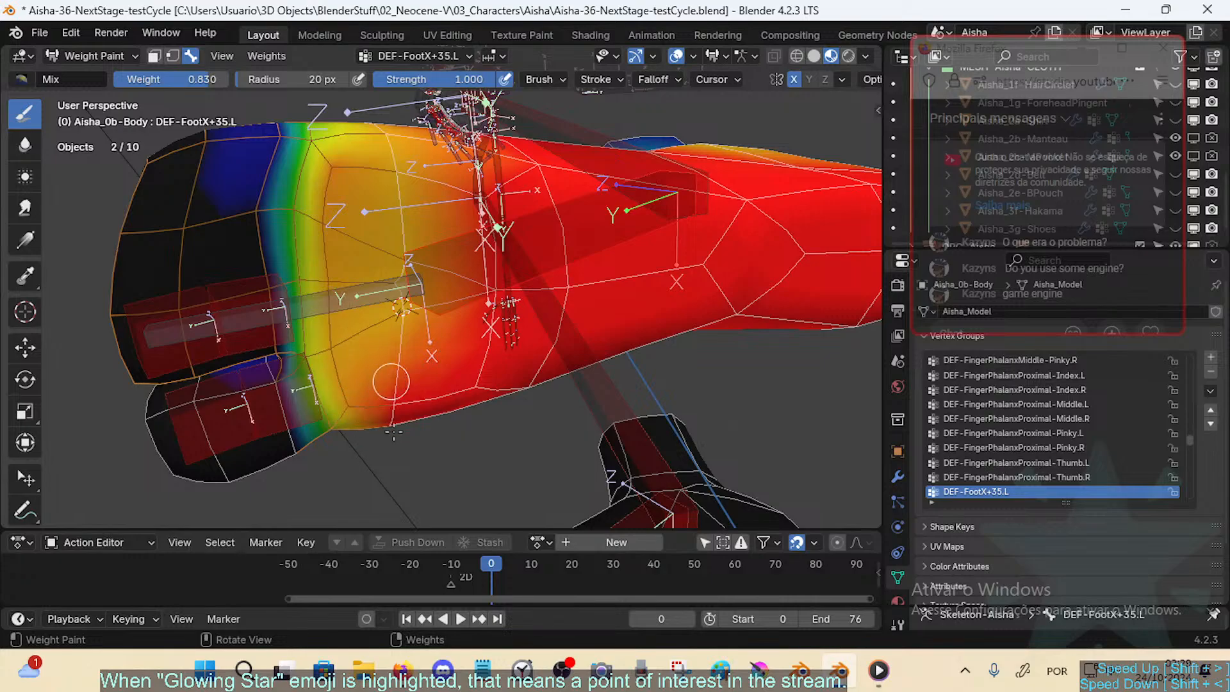
middle_click_drag(392, 383, 388, 259)
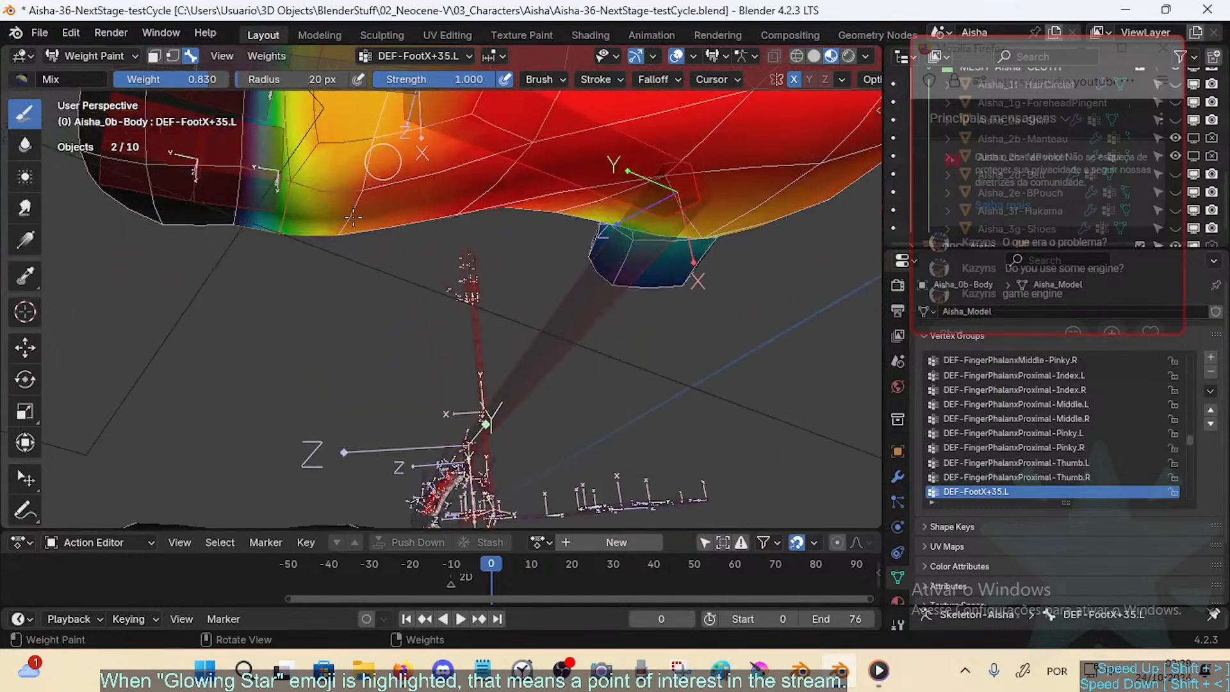
mouse_move(356, 221)
middle_mouse_down()
mouse_move(478, 382)
mouse_move(741, 370)
middle_mouse_up()
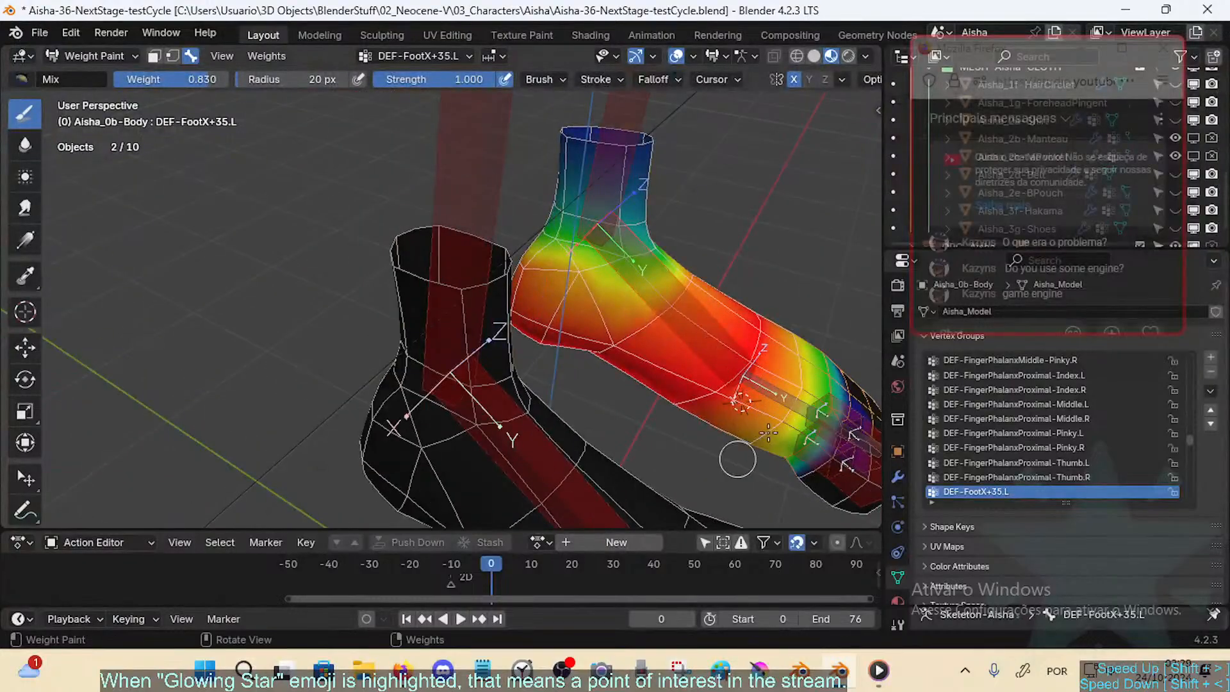
Step: Select MCH-Toes.L and rotate it about its local X axis to test the toe bend with the repainted weights
middle_click_drag(767, 433, 609, 380, "shift")
left_click(575, 413, "alt")
key("r")
key("x")
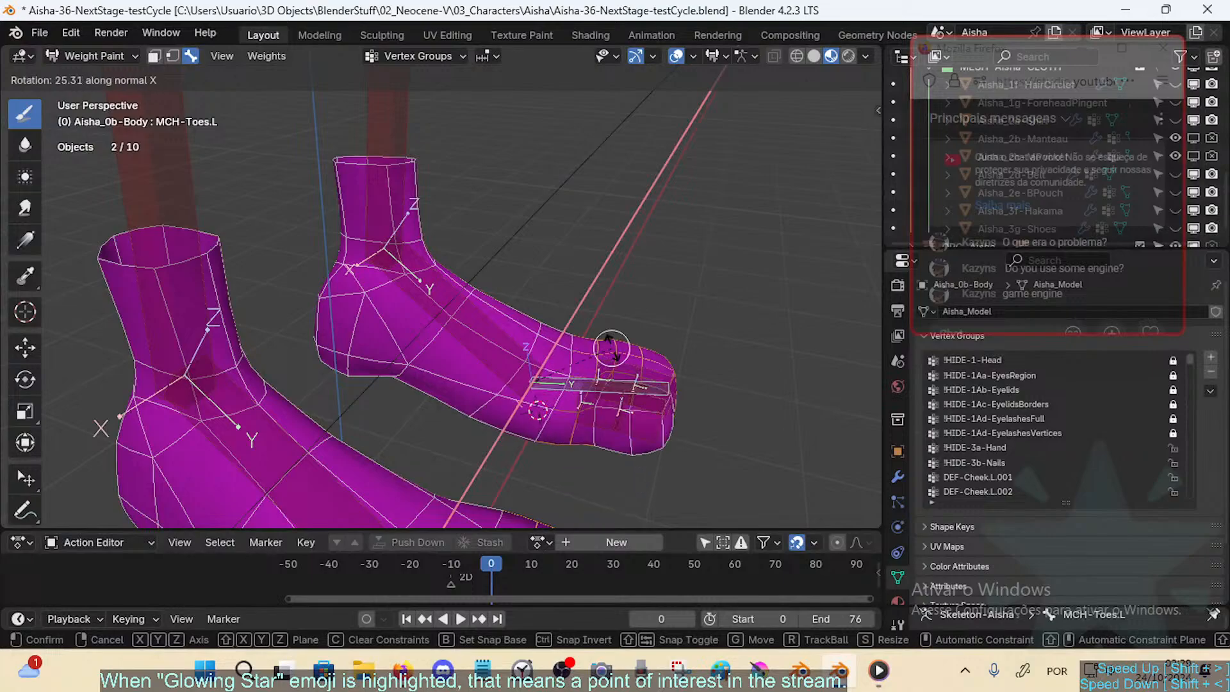
left_click(609, 364)
middle_click_drag(631, 399, 579, 433, "shift")
left_click(552, 390, "alt")
scroll(570, 378, "up", 2)
middle_click_drag(568, 366, 519, 320, "shift")
Step: Rotate MCH-Toes.L about its local X axis once more and clear its rotation
left_click(526, 371, "alt")
key("r")
key("x")
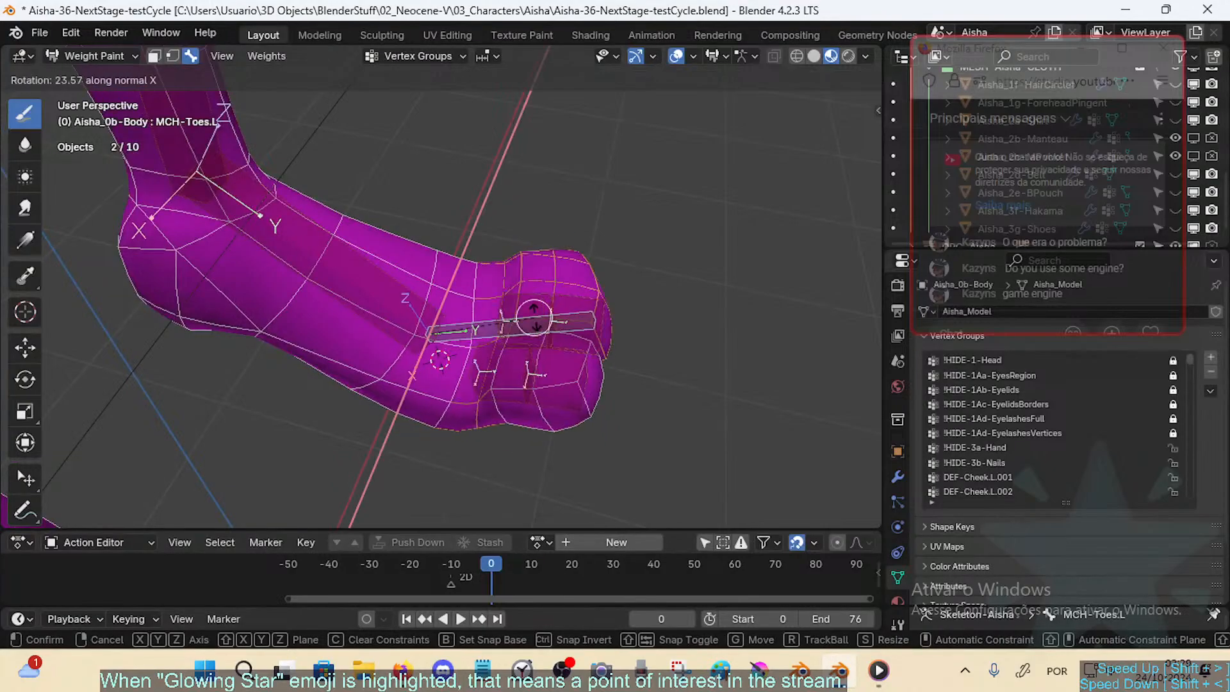
left_click(517, 317)
key("alt+r")
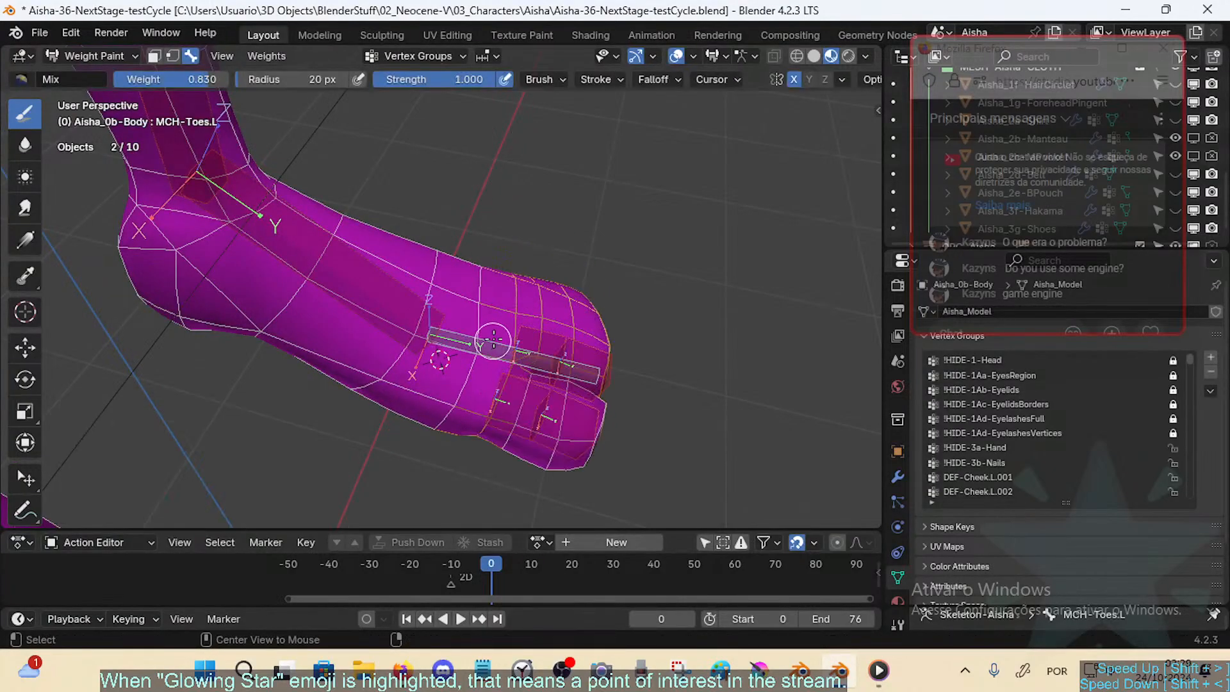
Step: Raise the toes by rotating MCH-Toes.L about its local X axis and select DEF-Toes.L.001 for painting
key("r")
key("x")
left_click(560, 324)
left_click(564, 327, "ctrl")
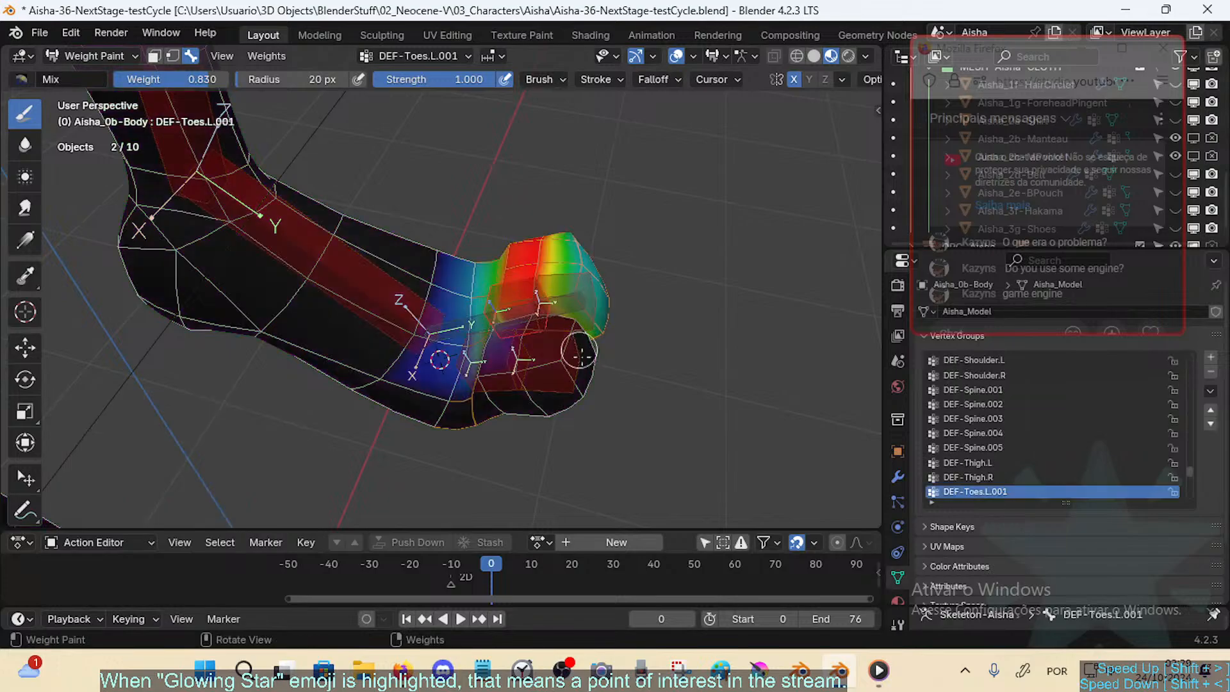
middle_click_drag(576, 352, 553, 301)
Step: Save the file and set the Mix brush weight to 1.000
key("ctrl+s")
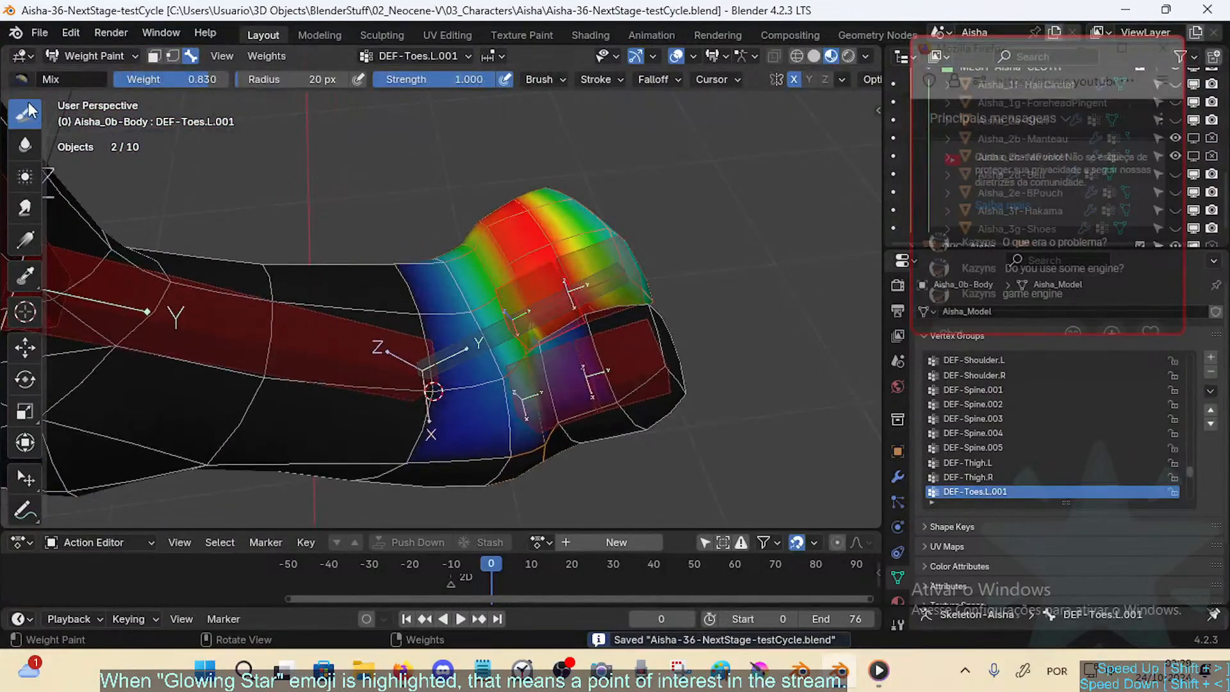
key("ctrl+f")
left_click(448, 263)
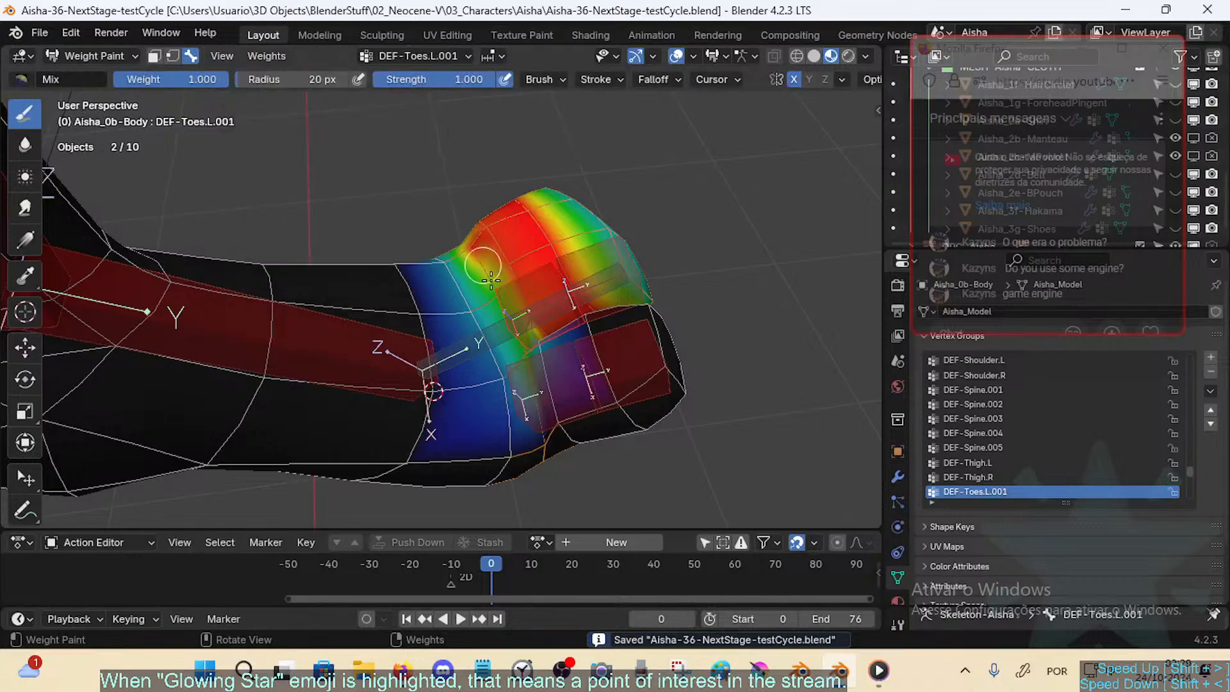
middle_click_drag(491, 280, 518, 325)
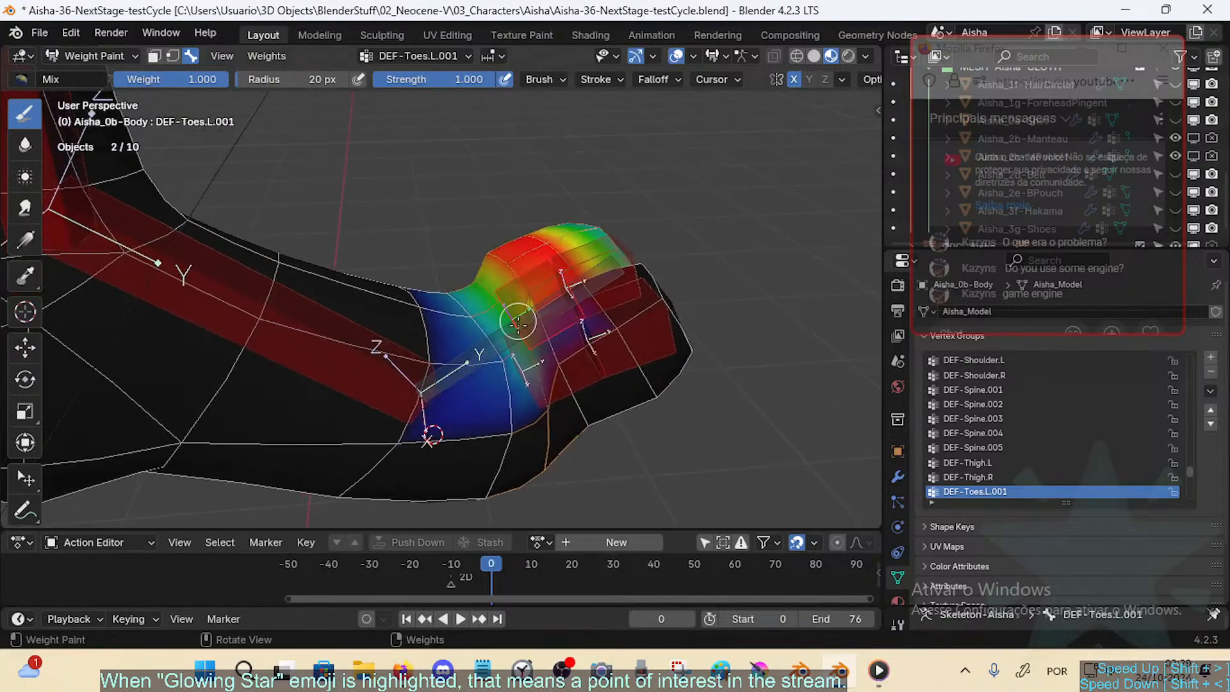
middle_click_drag(515, 265, 554, 294)
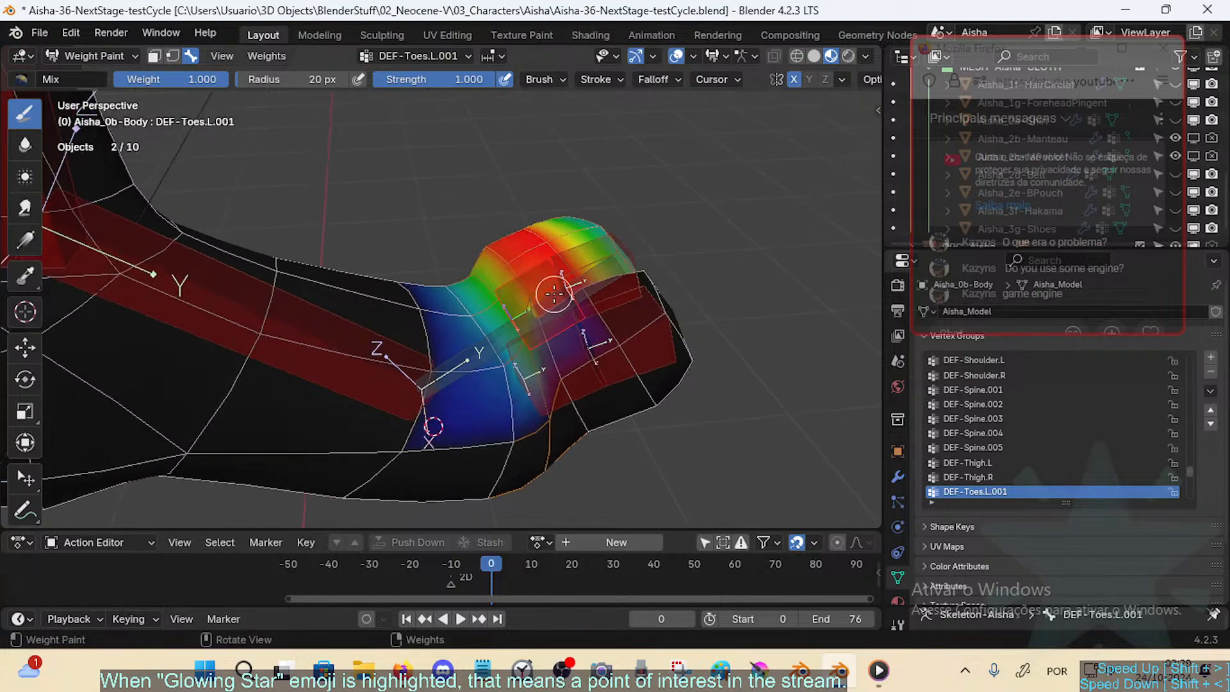
Step: Rotate the DEF-Toes.L.001 bone about its local X axis to bend its toe further upward
key("r")
key("x")
key("x")
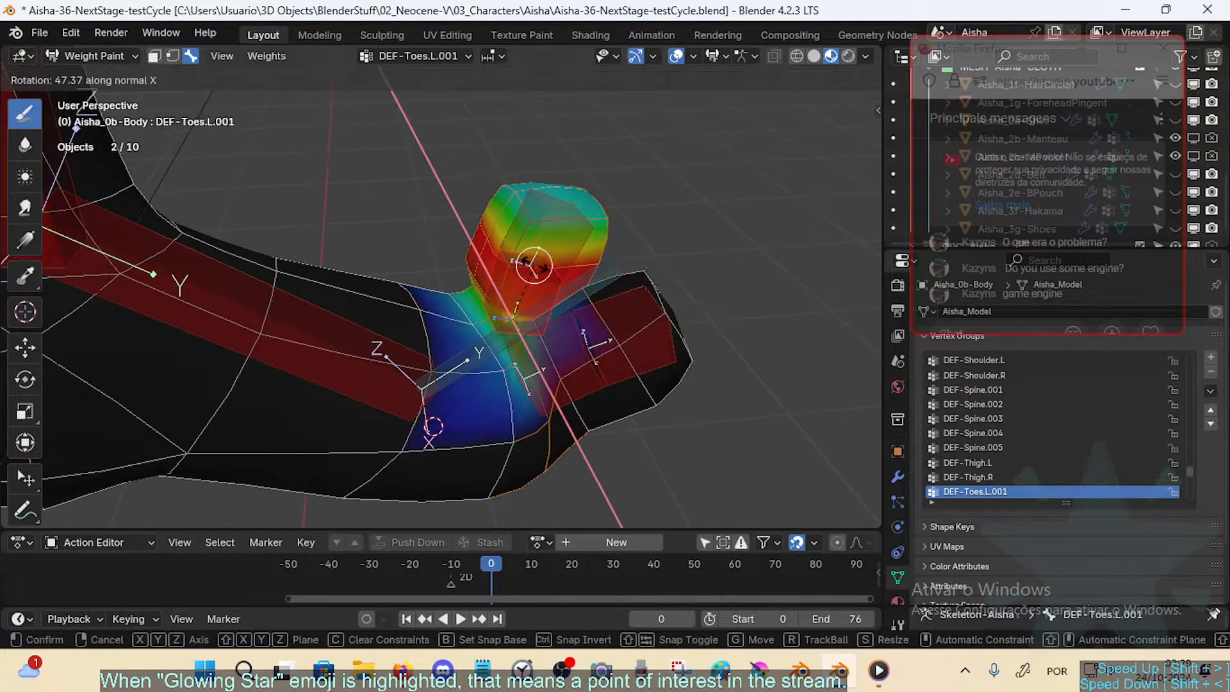
left_click(466, 313)
Step: Try adding DEF-Toes.L.001 weight with the 1.000 brush on top of the foot at the base of the raised toe
middle_click_drag(470, 316, 524, 303)
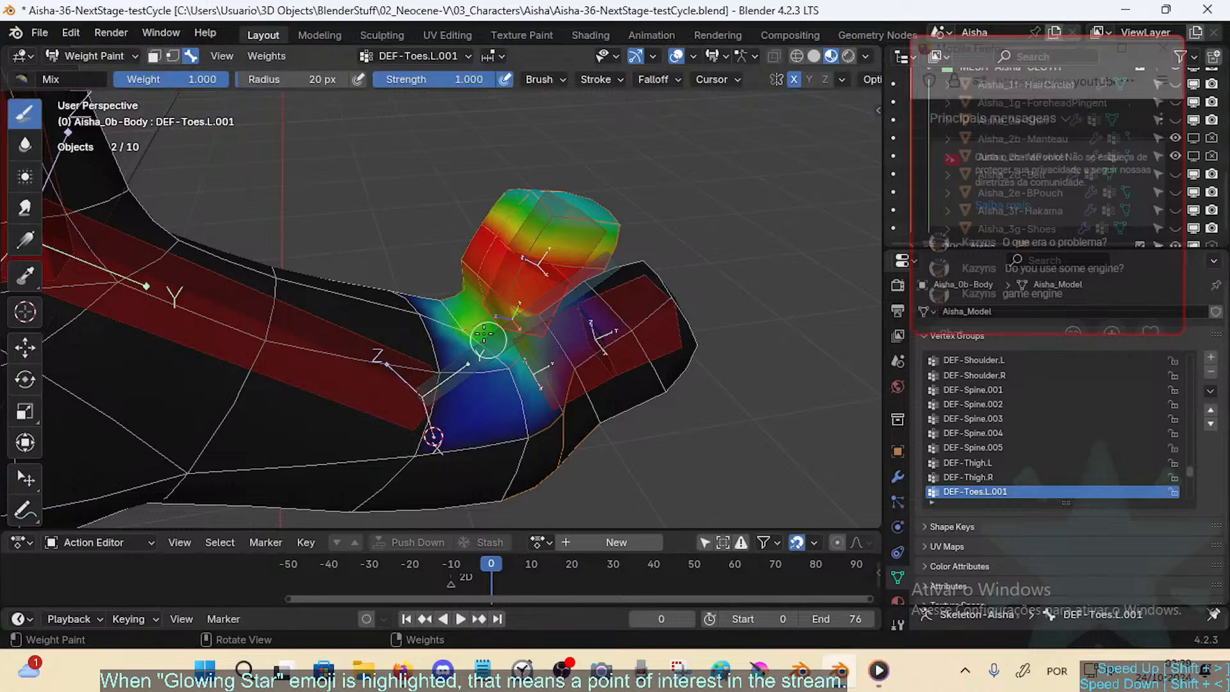
left_click(447, 299)
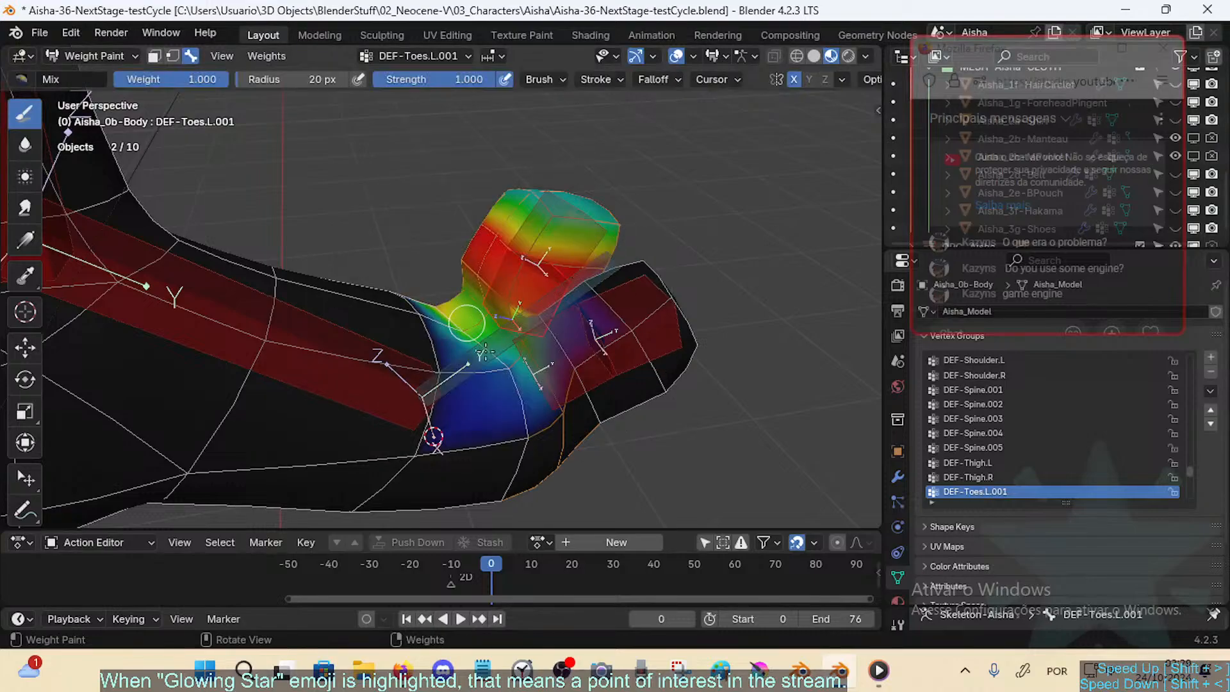
mouse_move(512, 317)
middle_mouse_down()
mouse_move(525, 297)
mouse_move(509, 299)
middle_mouse_up()
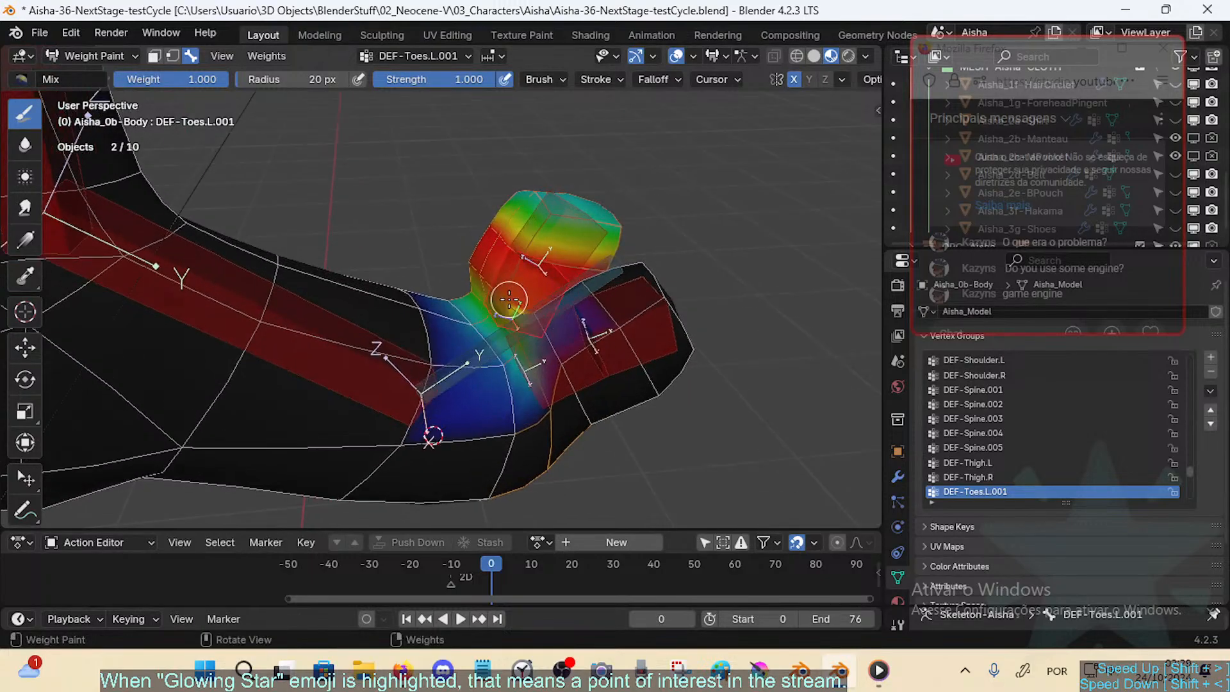
Step: Compare the DEF-Toes.L.001, DEF-Toes.L.002 and DEF-FootX+35.L weights around the base of the raised toe by switching between the groups
left_click(467, 316, "ctrl+shift")
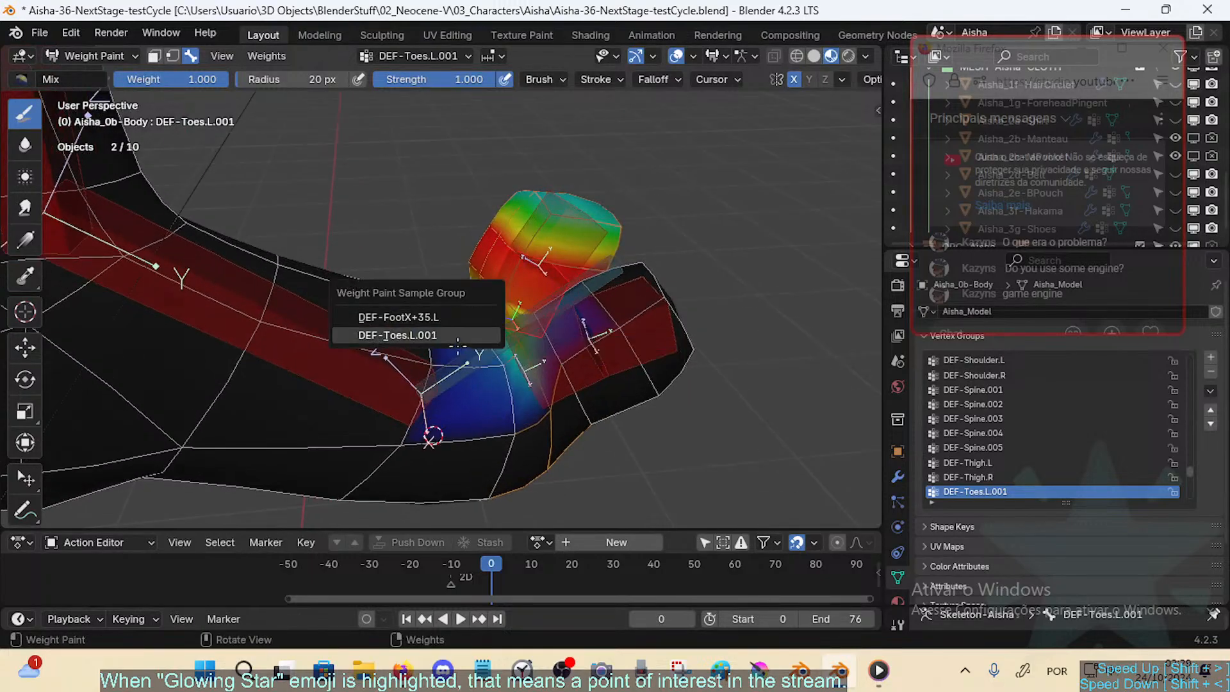
left_click(471, 334)
left_click(546, 235, "ctrl")
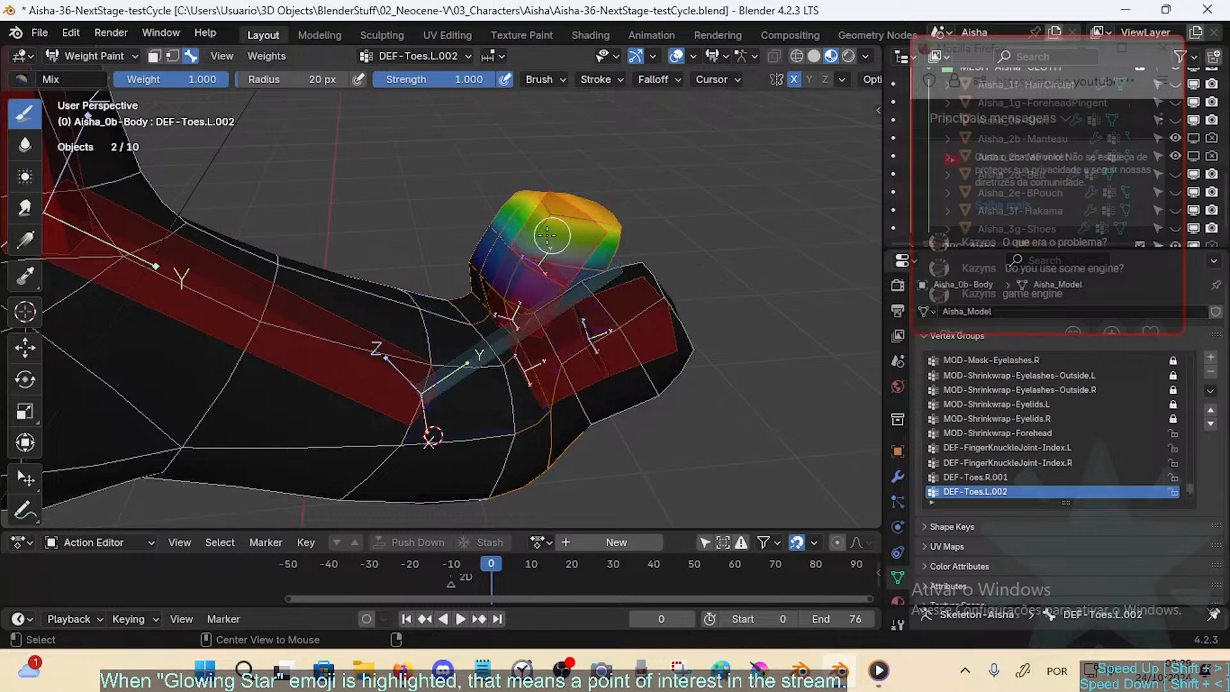
left_click(510, 290, "ctrl")
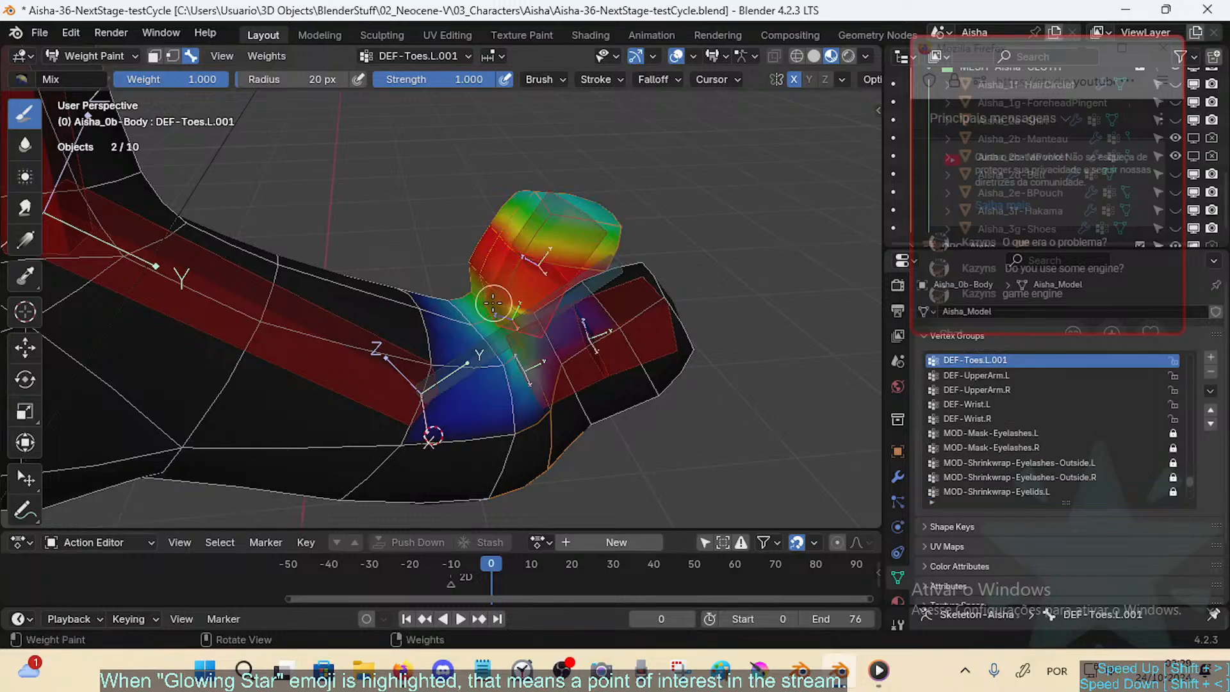
left_click(470, 315, "ctrl")
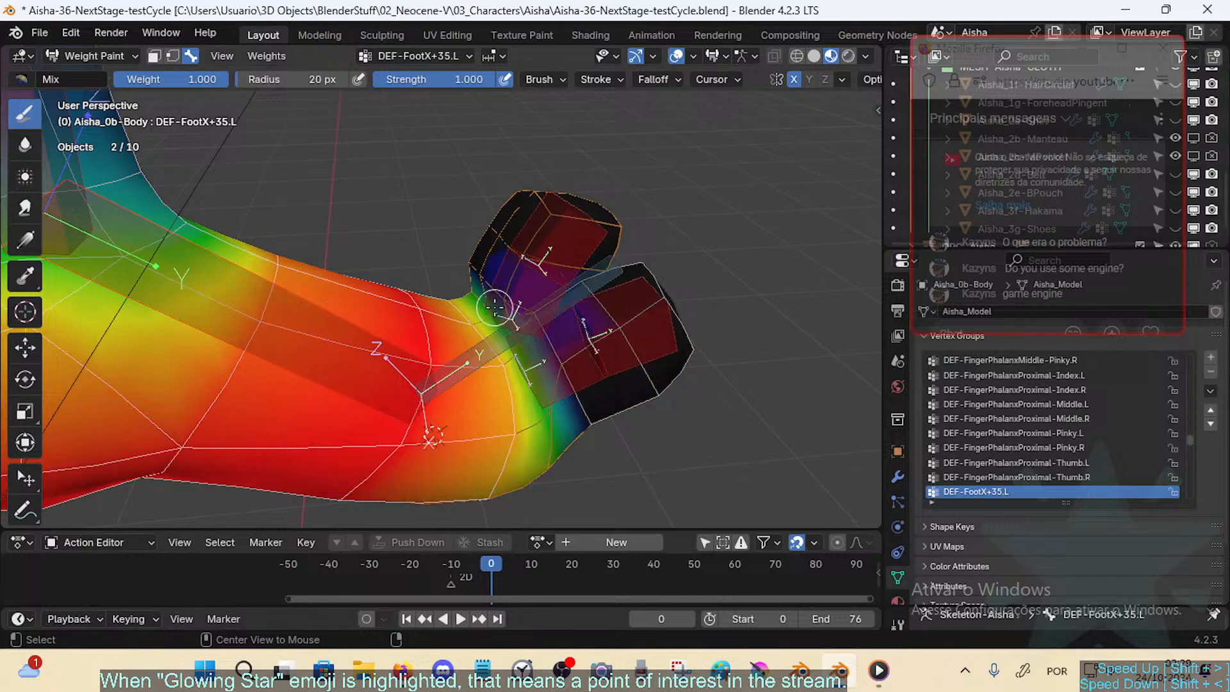
left_click(494, 307, "alt")
left_click(412, 376, "alt")
left_click(502, 307, "alt")
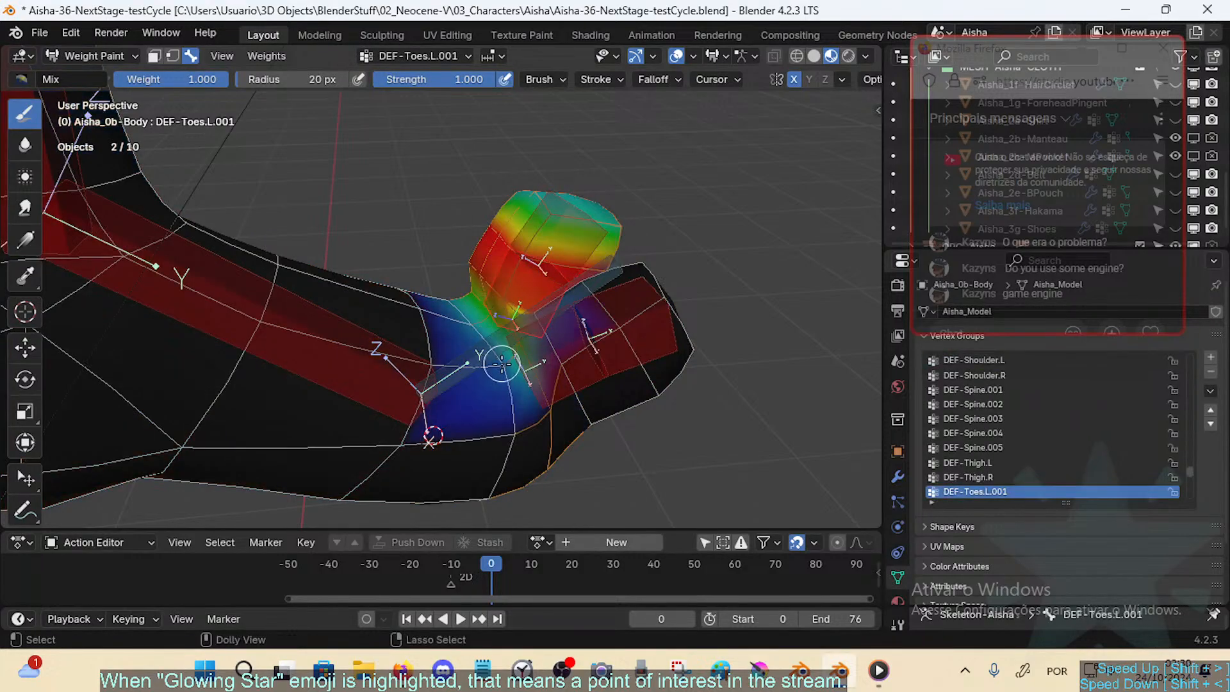
key("ctrl+shift+x")
left_click(472, 293)
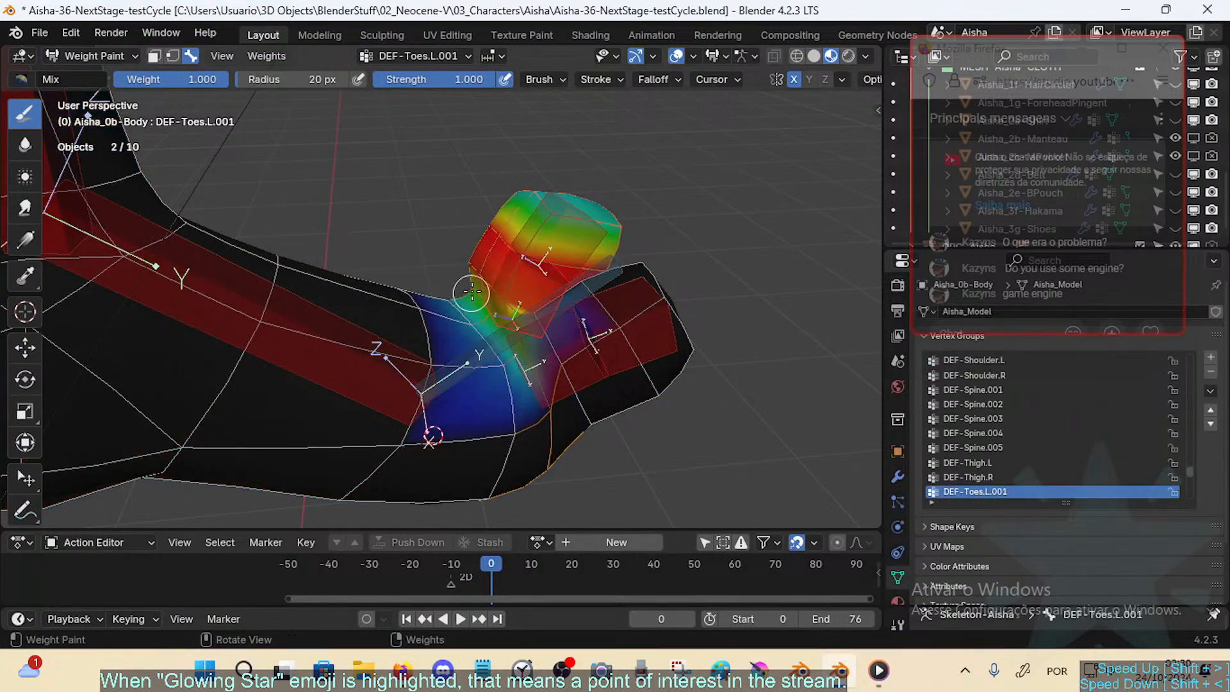
left_click(420, 384, "alt")
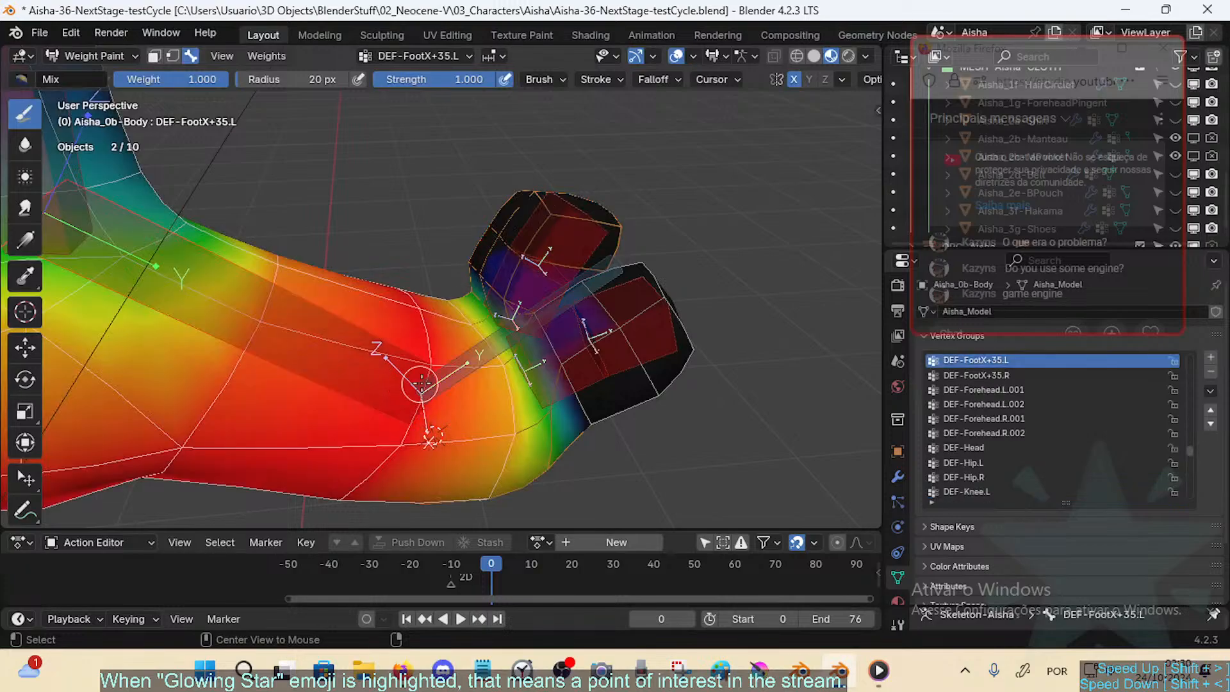
left_click(504, 309, "alt")
left_click(405, 387, "alt")
middle_click_drag(448, 324, 488, 308)
key("shift+f")
right_click(589, 251)
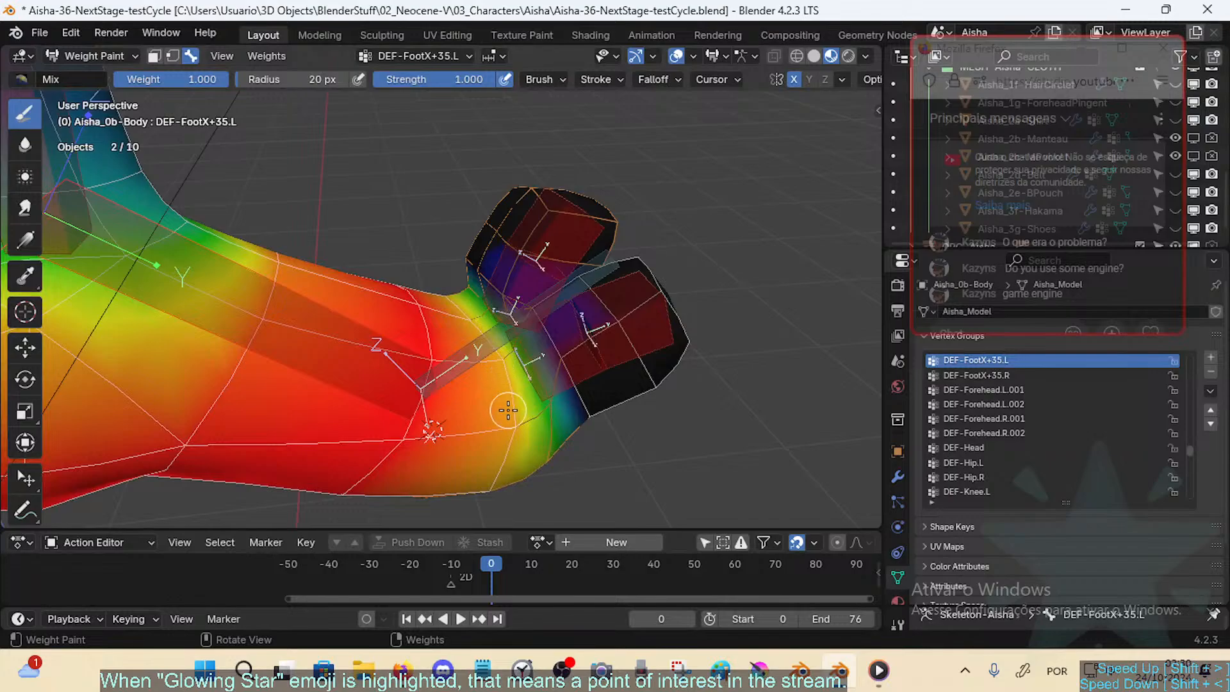
middle_click_drag(508, 410, 216, 201)
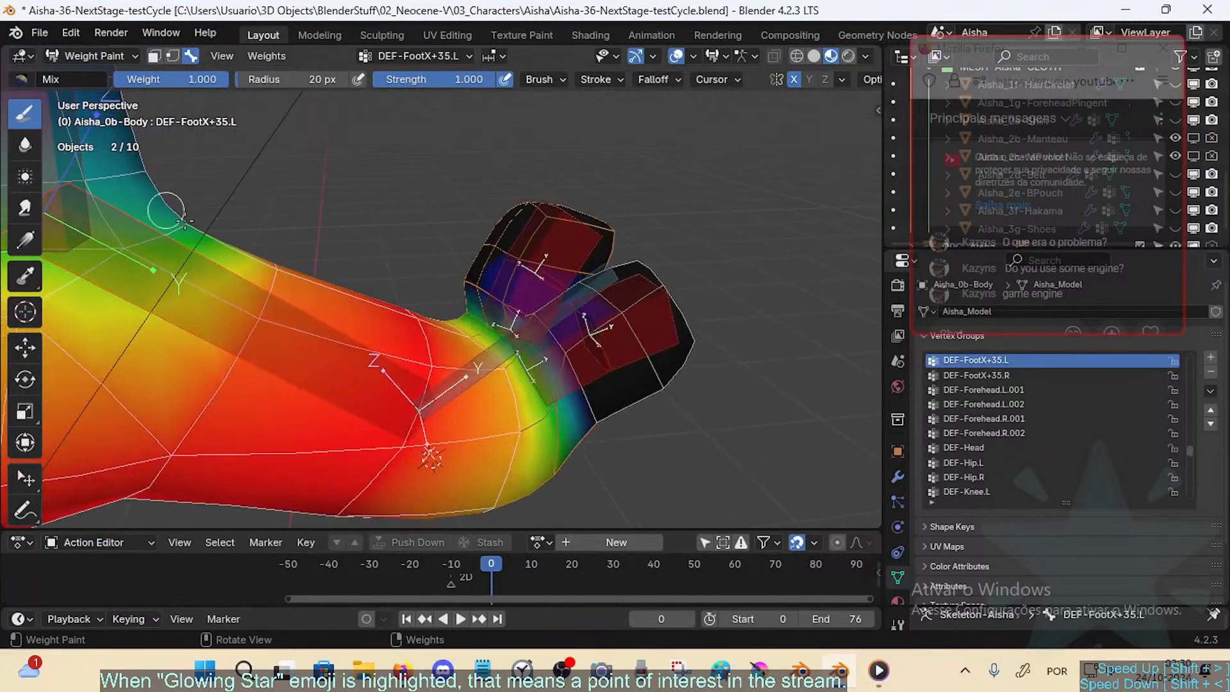
Step: Paint DEF-FootX+35.L on top of the foot at the raised toe's base with Mix weight 0.230 and radius 87 px
middle_click_drag(509, 292, 452, 263)
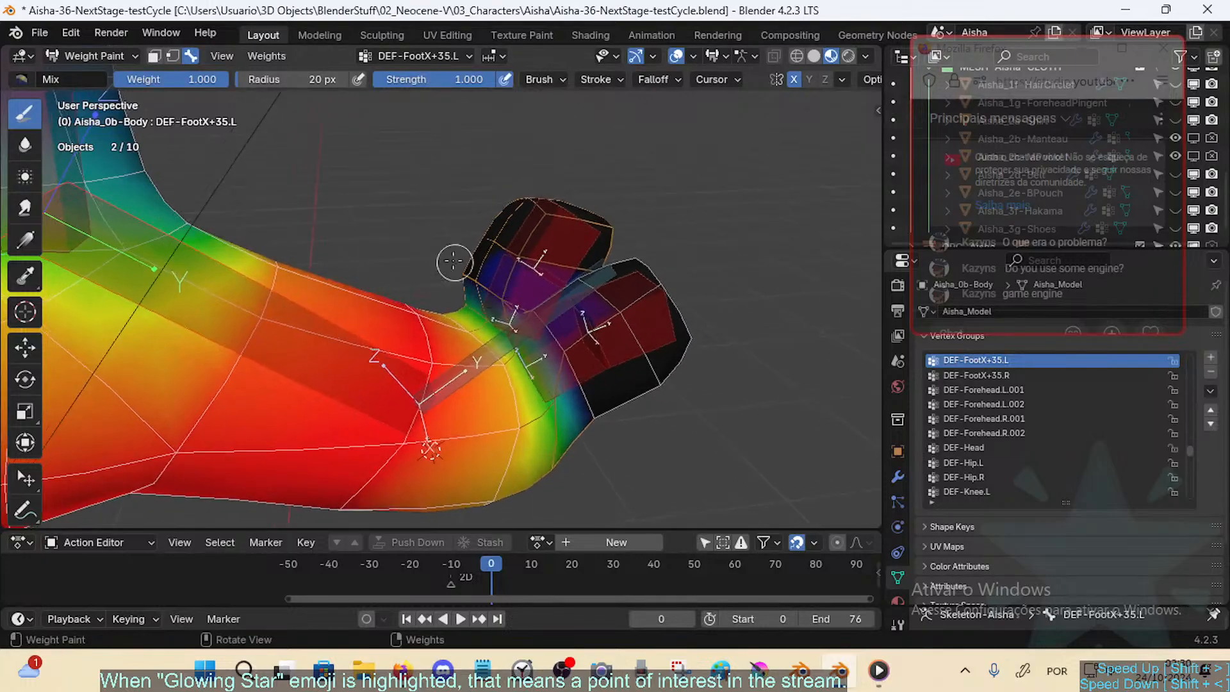
left_click(25, 144)
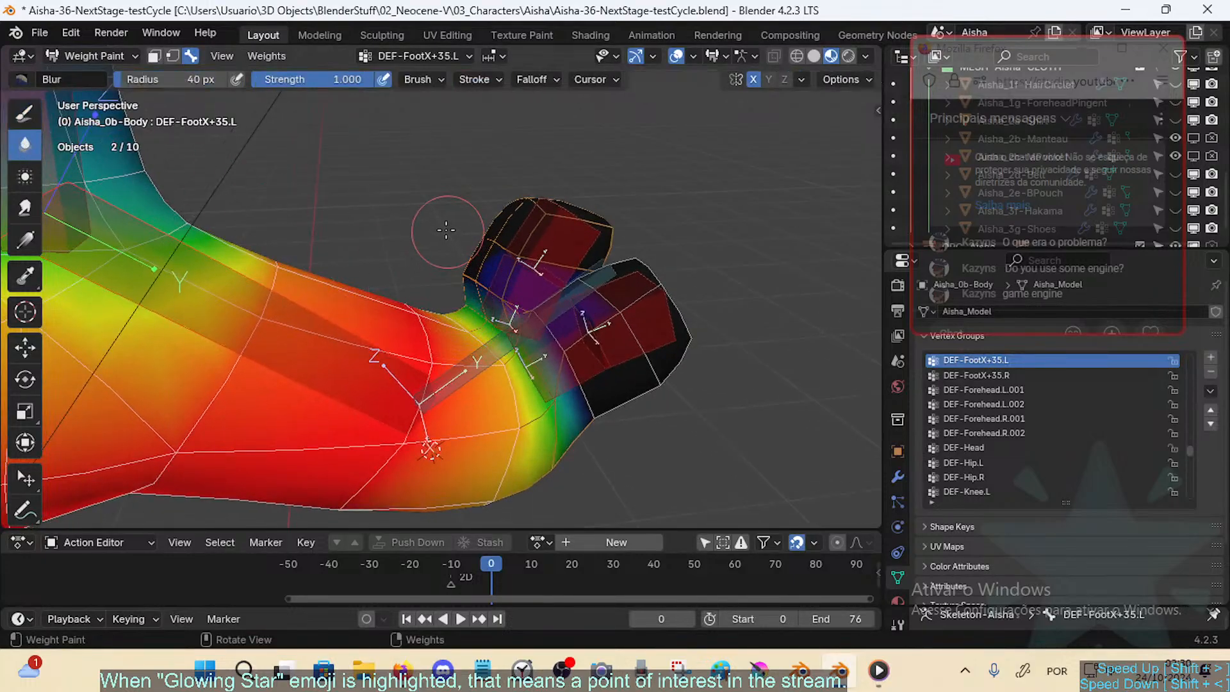
left_click(17, 118)
key("ctrl+f")
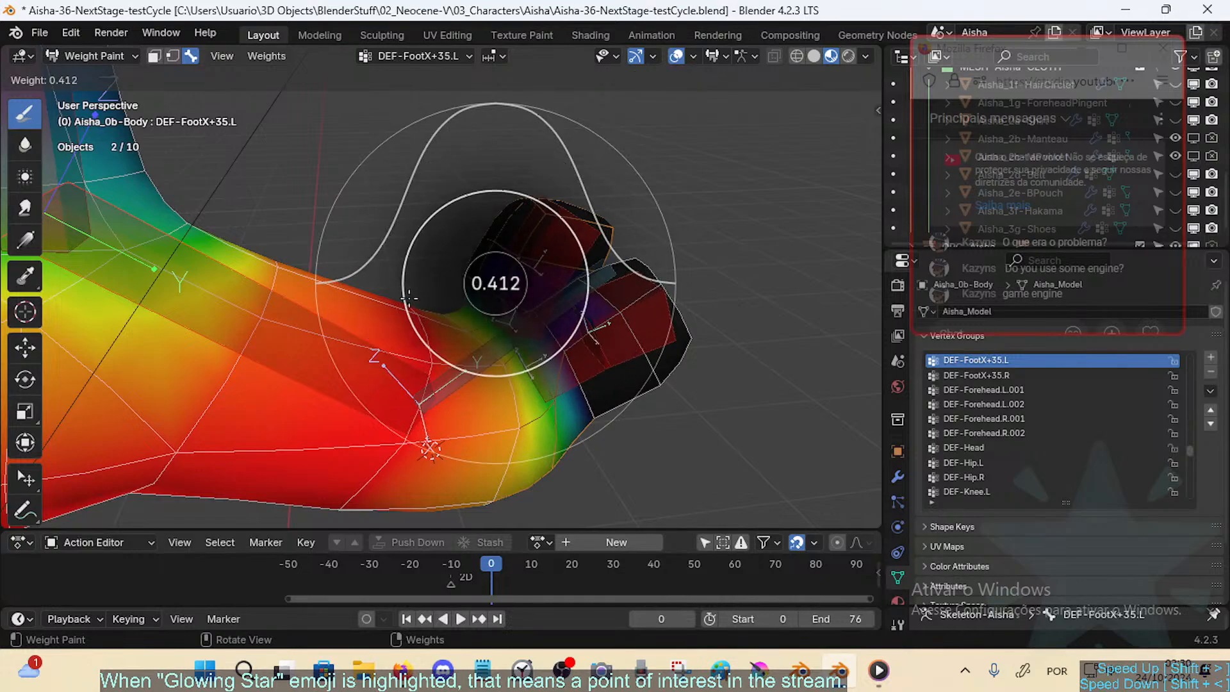
left_click(442, 299)
middle_click_drag(437, 316, 450, 266)
key("ctrl+f")
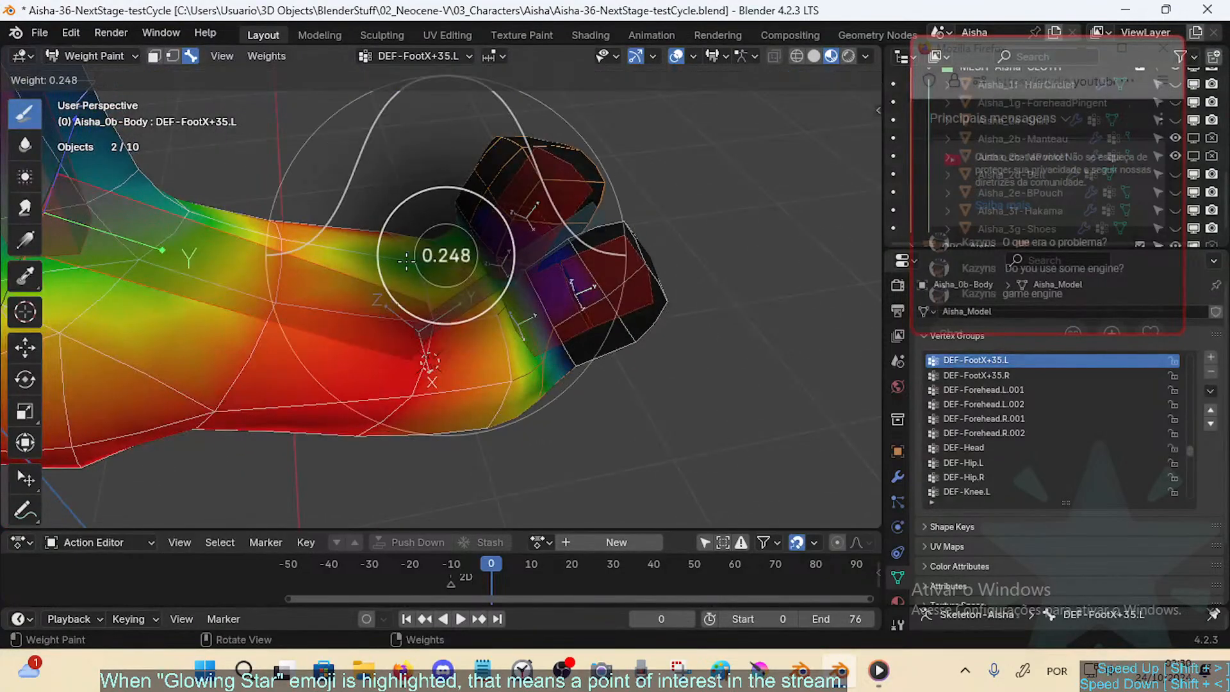
left_click(512, 255)
key("f")
left_click(511, 258)
left_click(427, 244)
Step: Extend the 0.230 DEF-FootX+35.L weight around the raised toe's base, reducing the brush radius to 57 px and 27 px
middle_click_drag(459, 262, 448, 266)
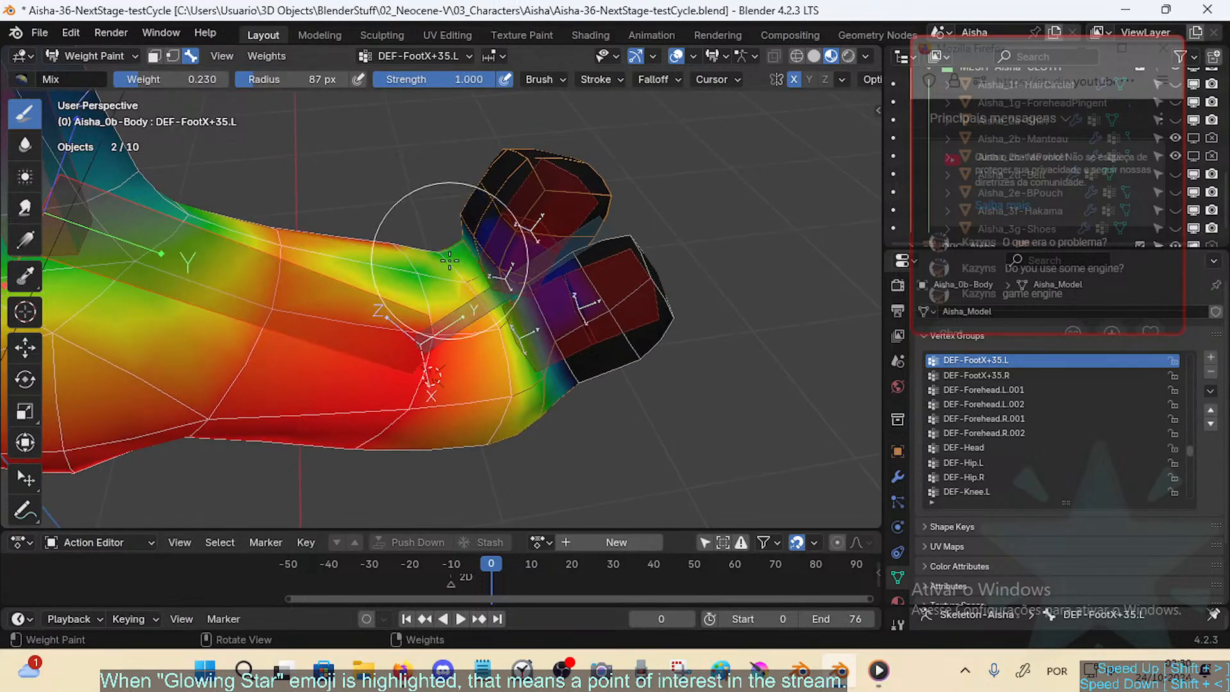
key("f")
left_click(423, 269)
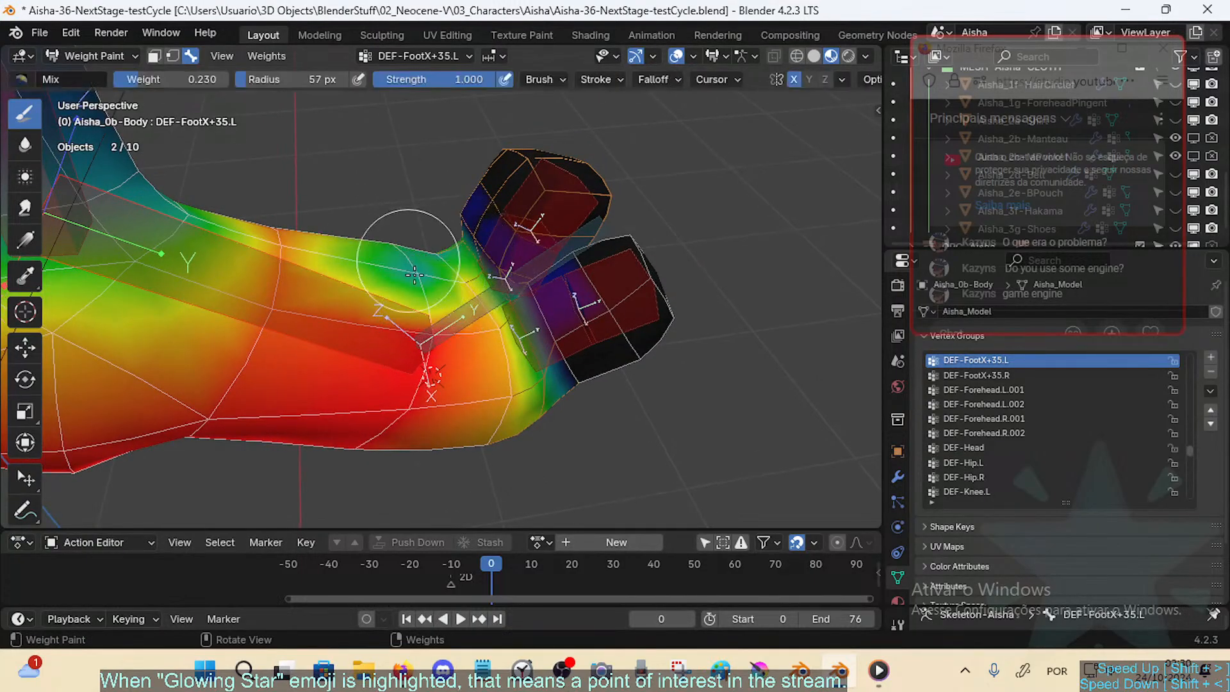
mouse_move(398, 260)
middle_mouse_down()
mouse_move(494, 275)
mouse_move(475, 341)
middle_mouse_up()
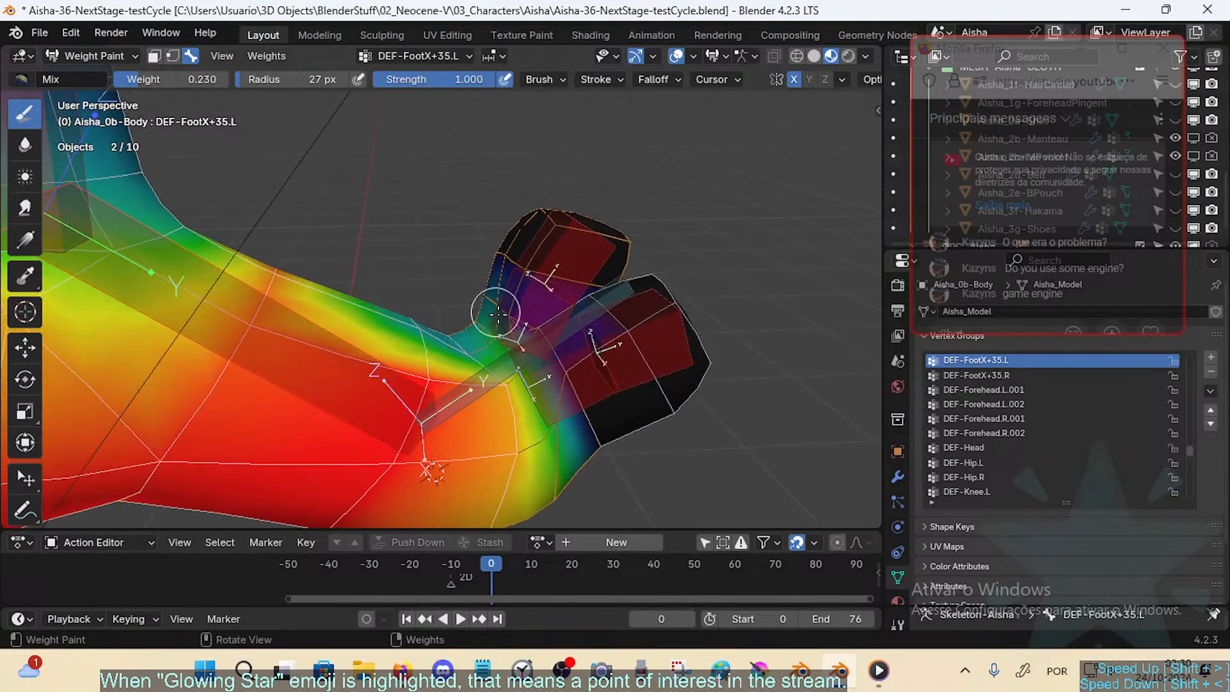
mouse_move(510, 310)
middle_mouse_down()
mouse_move(520, 319)
mouse_move(506, 309)
middle_mouse_up()
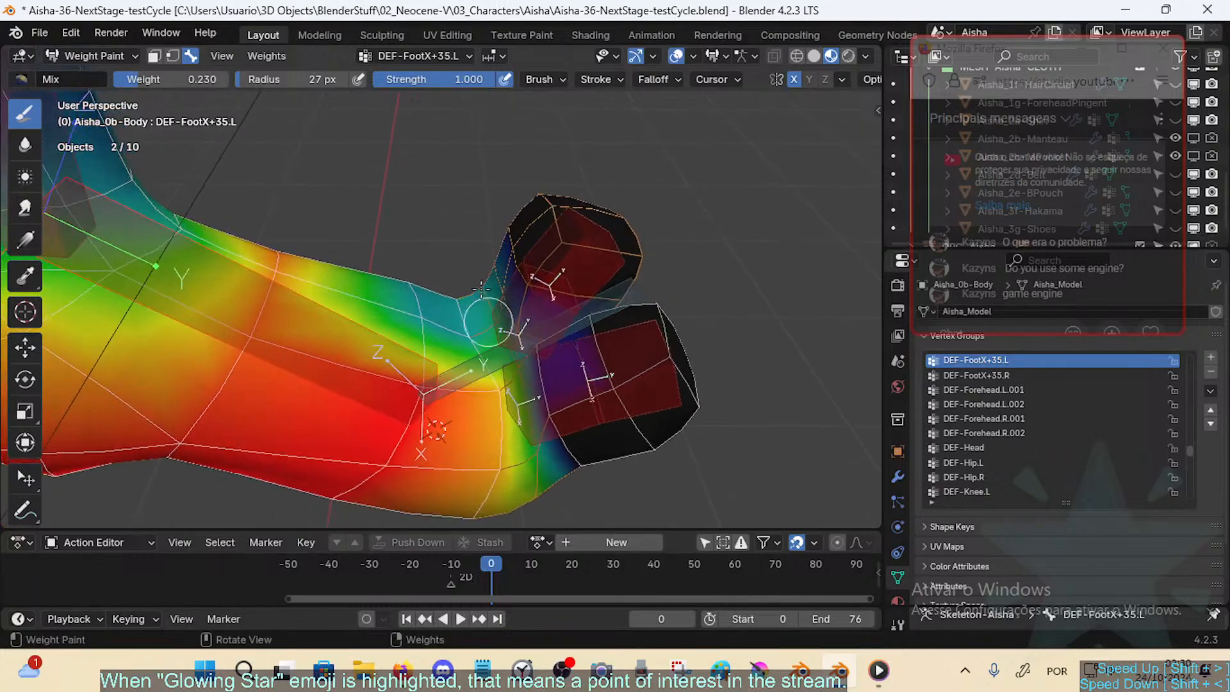
Step: Paint full 1.000 DEF-FootX+35.L weight across the top and side of the midfoot
key("ctrl+f")
left_click(435, 317)
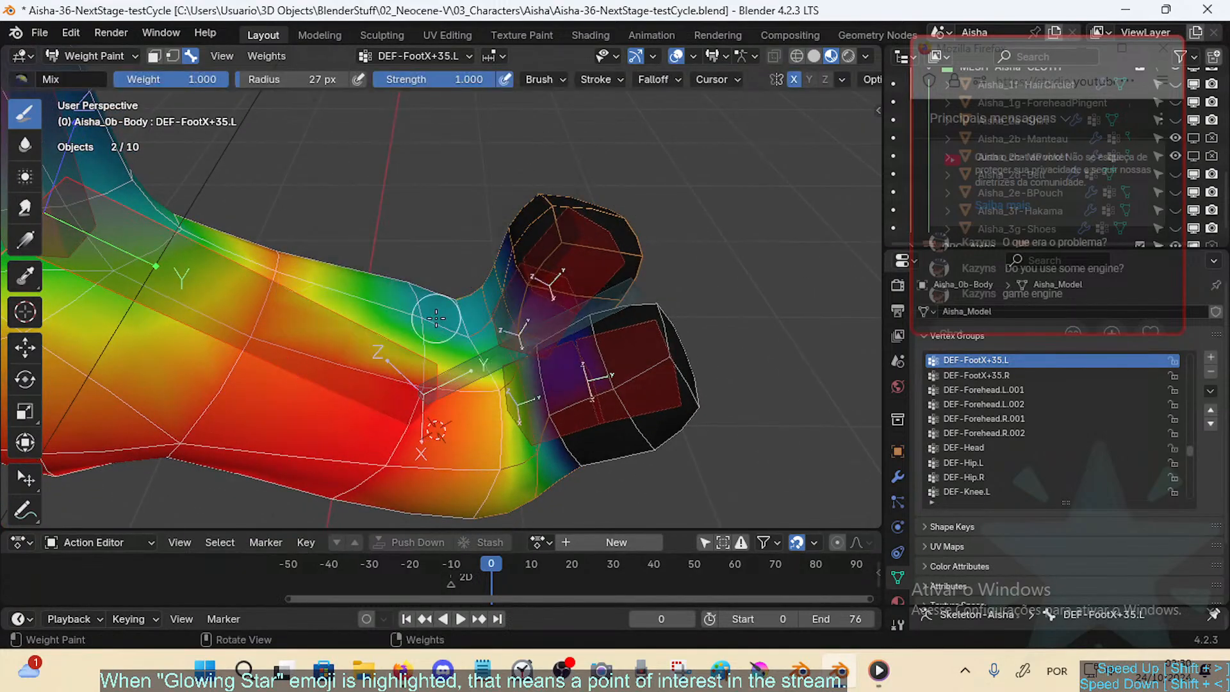
mouse_move(385, 297)
left_mouse_down()
mouse_move(349, 301)
mouse_move(411, 314)
mouse_move(502, 275)
mouse_move(409, 295)
left_mouse_up()
left_click_drag(332, 274, 280, 275)
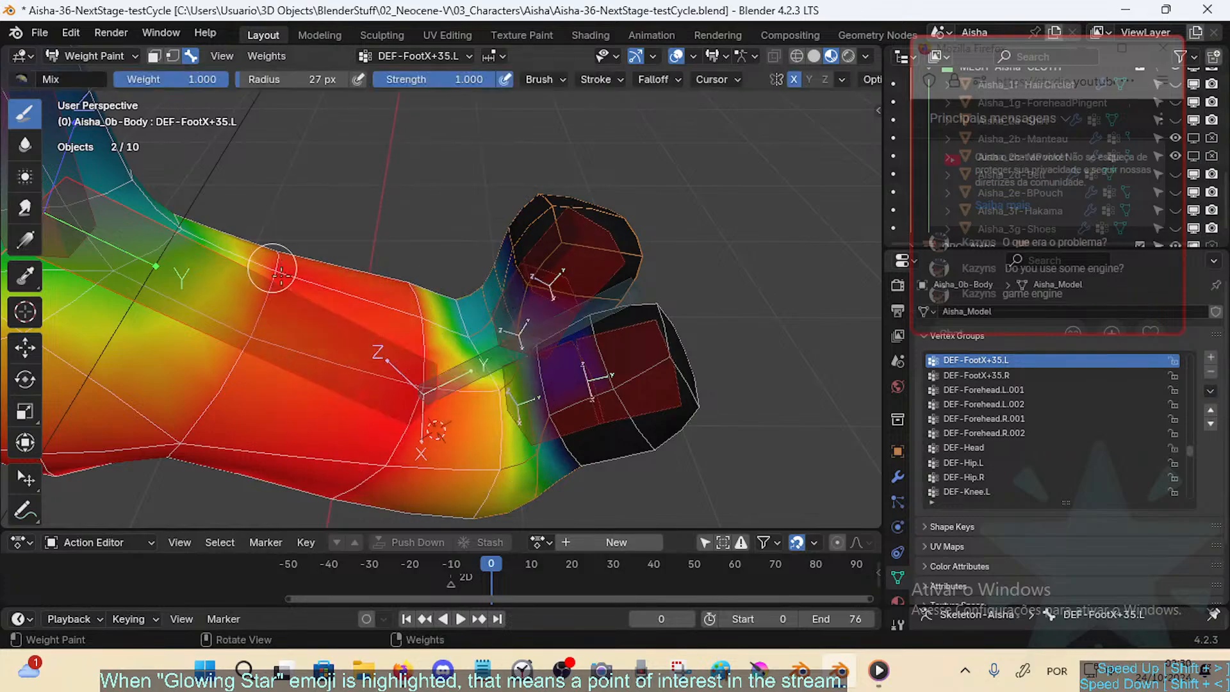
left_click_drag(223, 398, 267, 339)
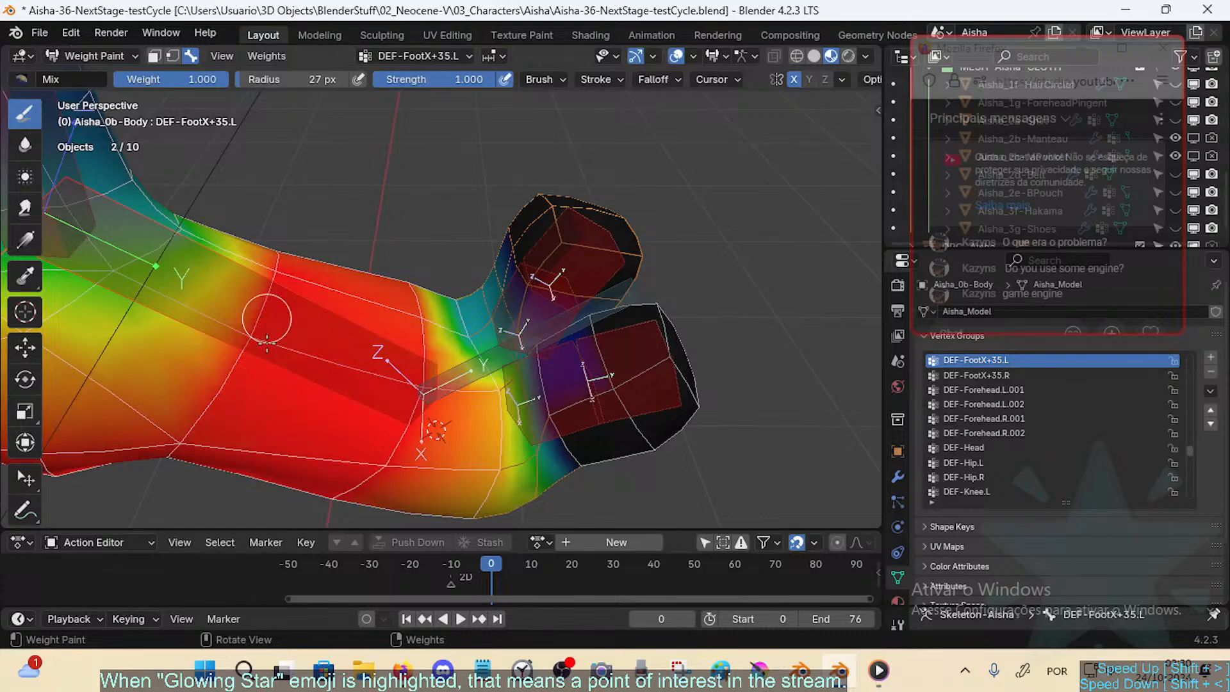
Step: Set the brush weight to 0.618 and paint DEF-FootX+35.L at the raised toe's base and the side of the ball
key("ctrl+f")
left_click(431, 314)
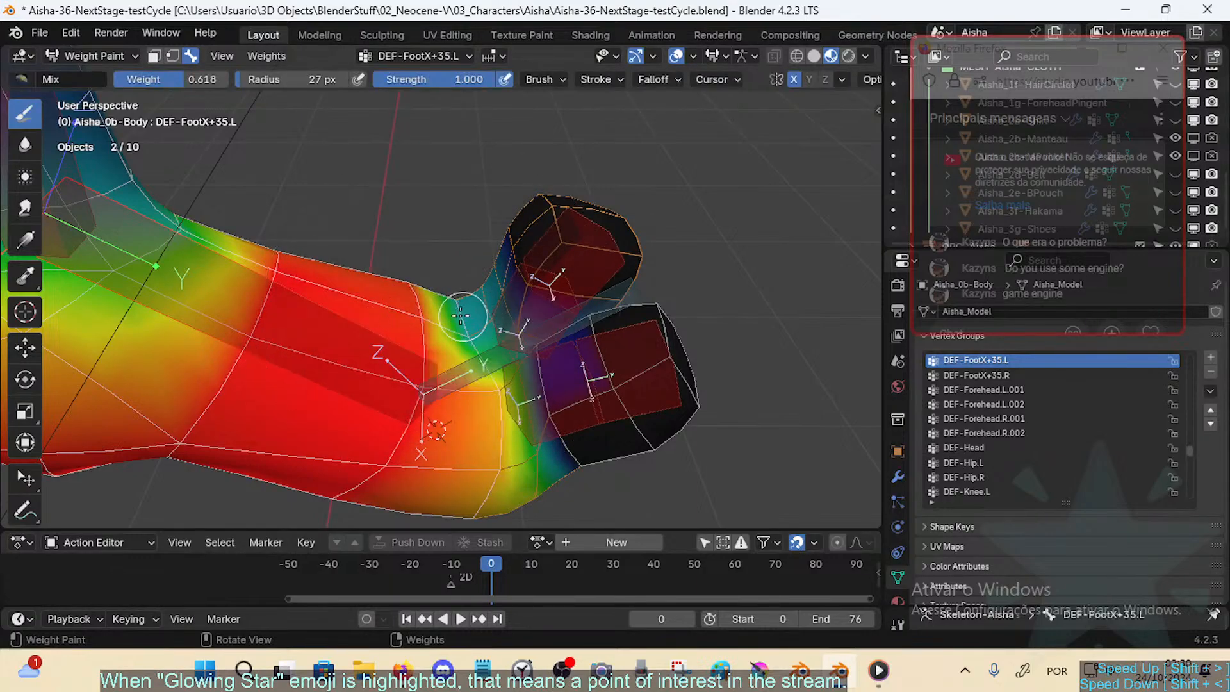
left_click_drag(460, 315, 467, 334)
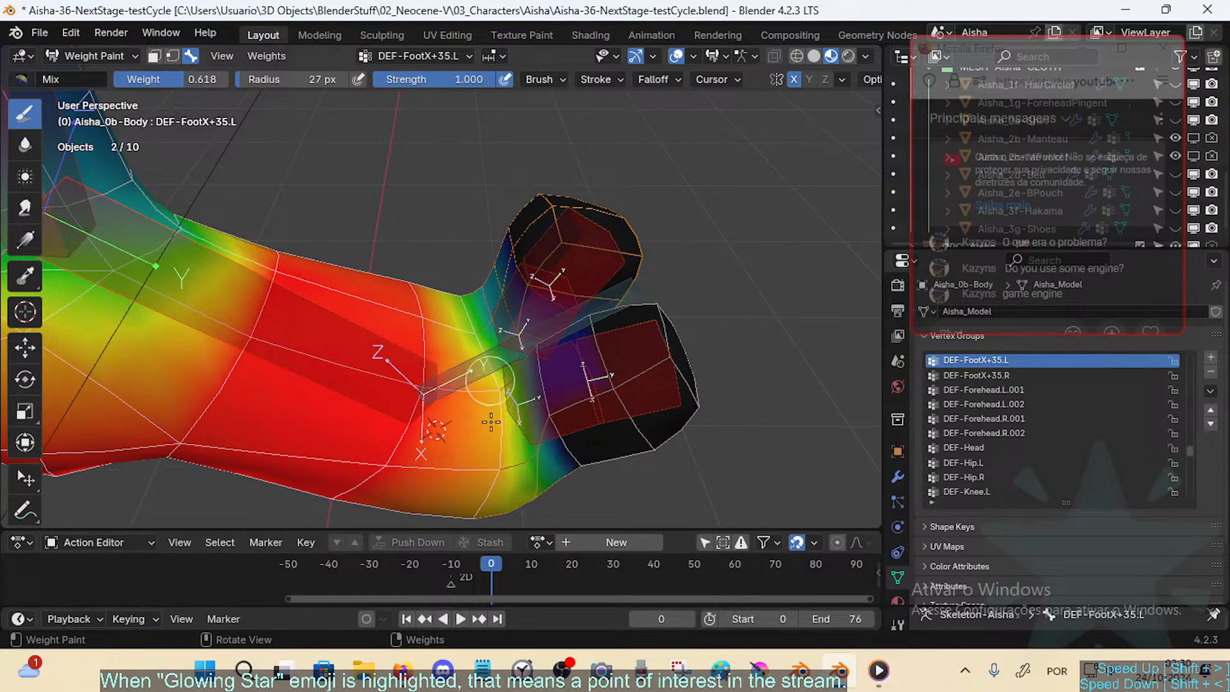
mouse_move(477, 455)
middle_mouse_down()
mouse_move(481, 366)
mouse_move(472, 429)
middle_mouse_up()
left_click_drag(459, 496, 472, 484)
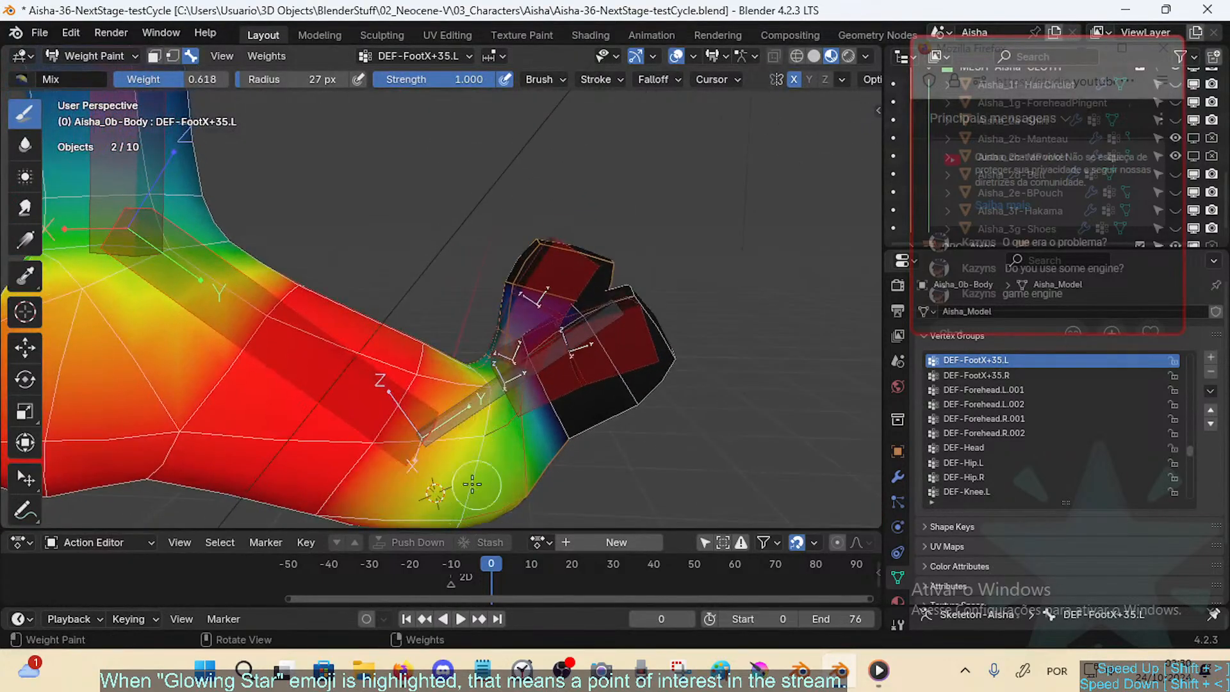
Step: Paint the 0.618 DEF-FootX+35.L weight on the underside of the ball of the foot
mouse_move(476, 416)
middle_mouse_down()
mouse_move(479, 425)
mouse_move(499, 410)
mouse_move(252, 386)
mouse_move(486, 356)
mouse_move(813, 355)
middle_mouse_up()
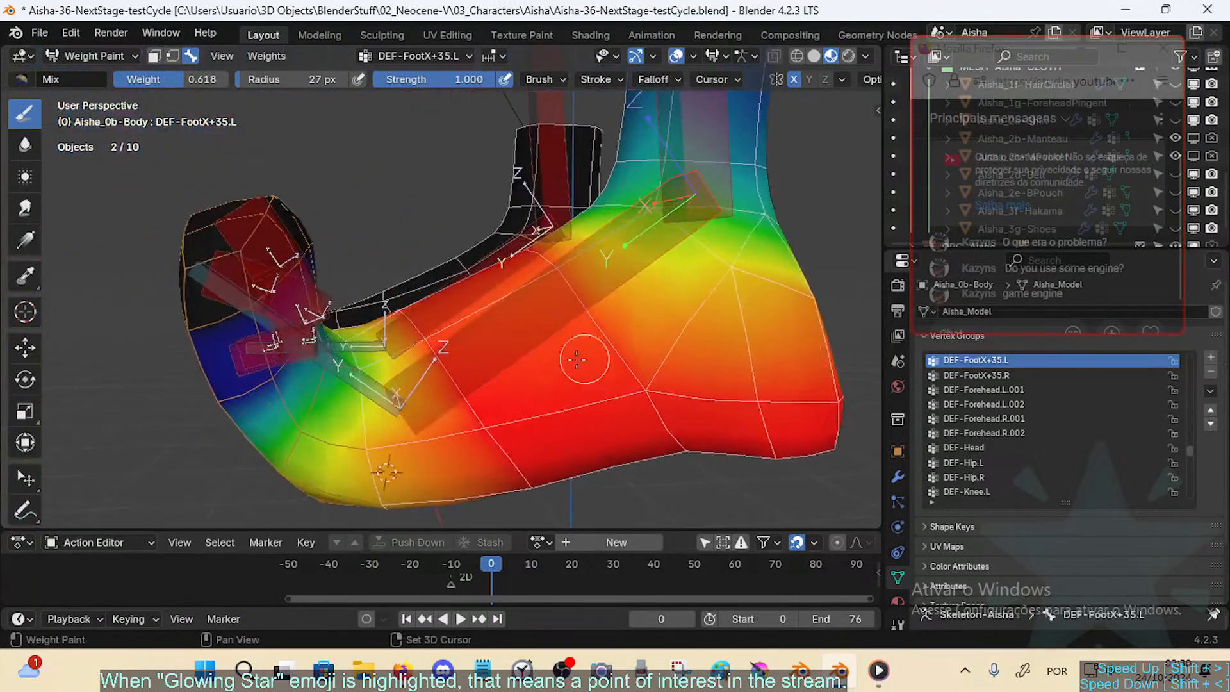
middle_click_drag(371, 472, 398, 296)
left_click_drag(398, 296, 375, 359)
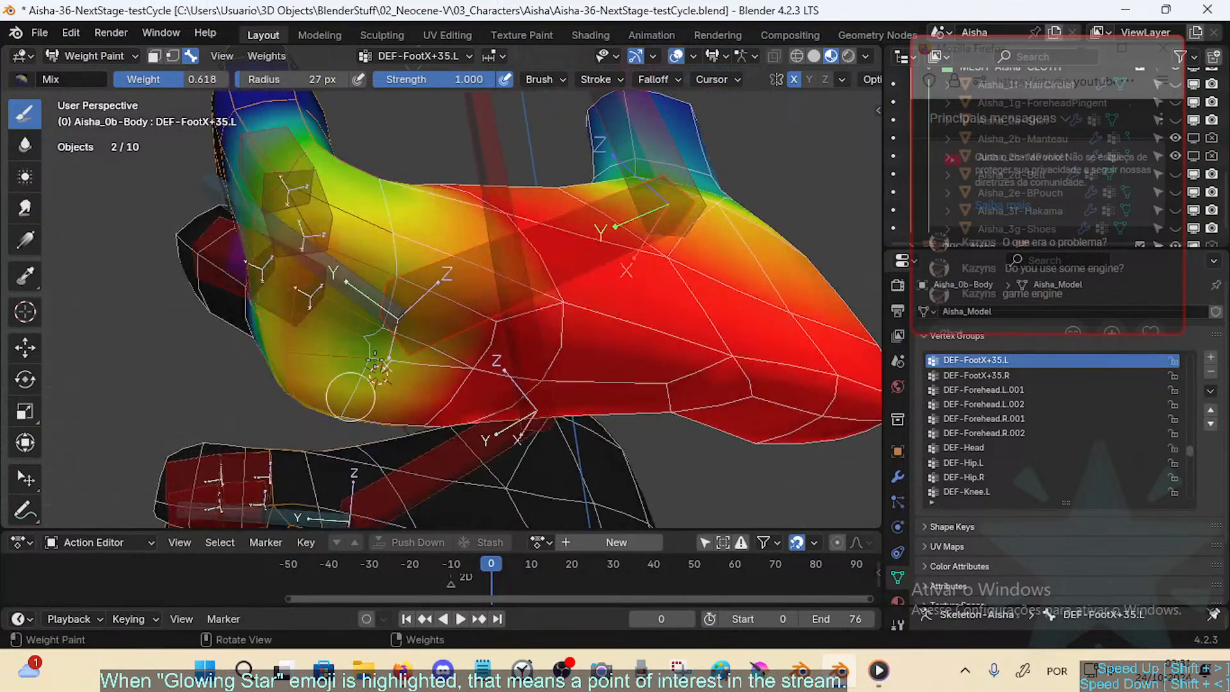
Step: Adjust the brush weight to 0.424 and 0.558 while painting DEF-FootX+35.L along the crease behind the toes
mouse_move(374, 359)
middle_mouse_down()
mouse_move(391, 410)
mouse_move(622, 364)
mouse_move(637, 421)
mouse_move(755, 376)
mouse_move(771, 357)
middle_mouse_up()
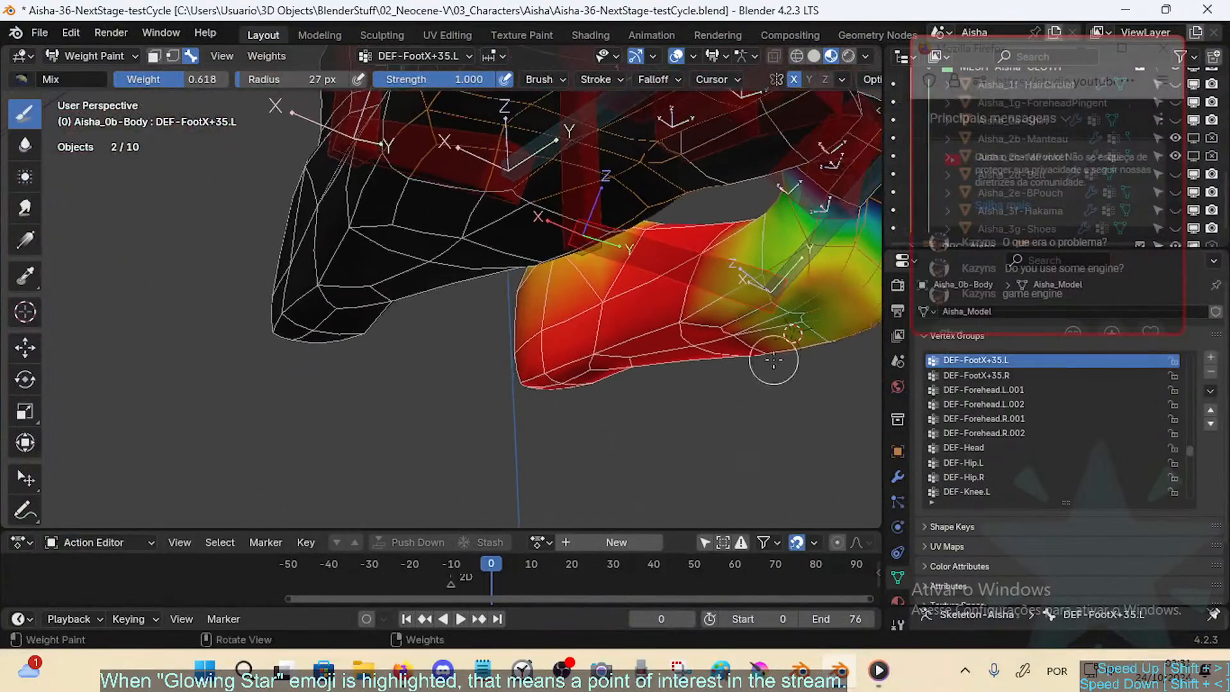
mouse_move(778, 295)
middle_mouse_down()
mouse_move(659, 343)
mouse_move(673, 439)
mouse_move(647, 448)
mouse_move(688, 422)
mouse_move(564, 449)
middle_mouse_up()
scroll(641, 397, "up", 6)
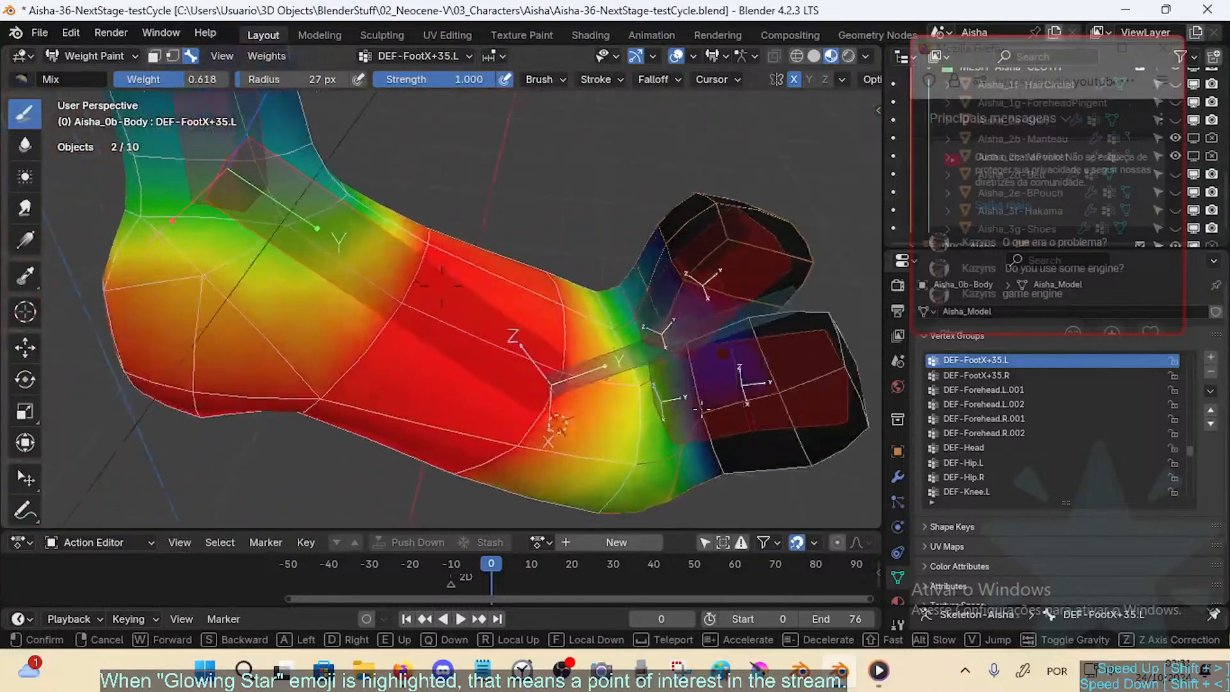
middle_click_drag(767, 345, 705, 416, "shift")
key("ctrl+f")
left_click(571, 343)
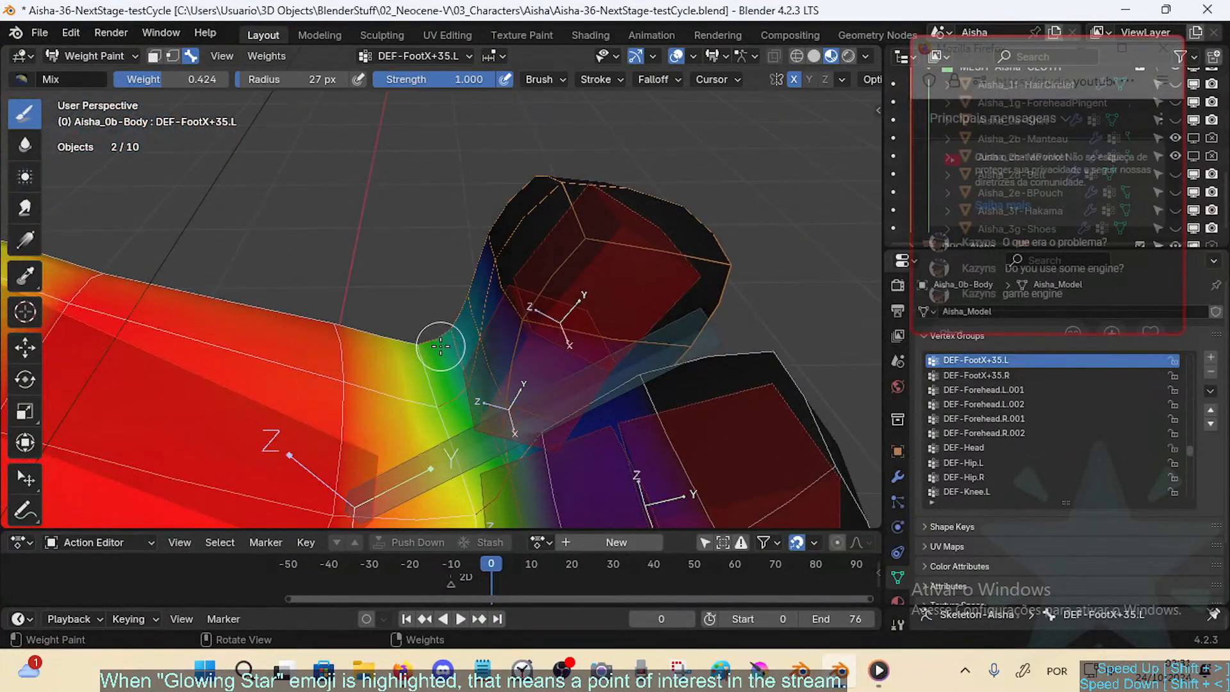
key("ctrl+f")
left_click(544, 343)
mouse_move(545, 349)
middle_mouse_down()
mouse_move(493, 362)
mouse_move(483, 349)
middle_mouse_up()
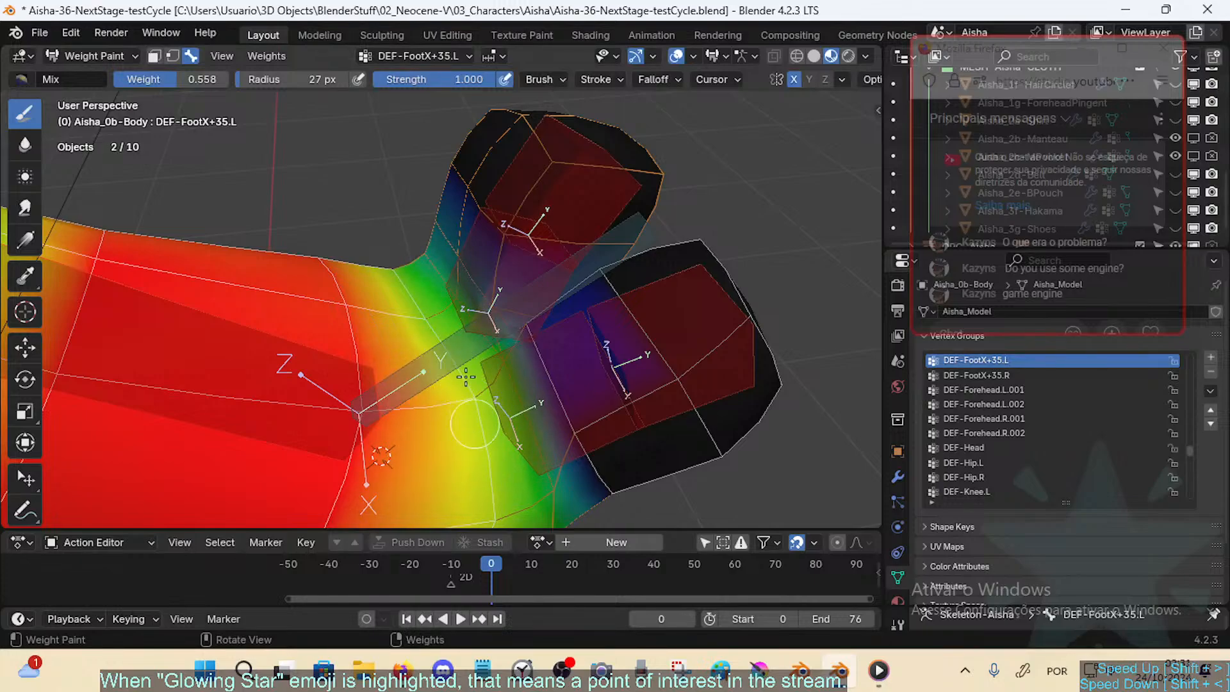
middle_click_drag(452, 344, 461, 423)
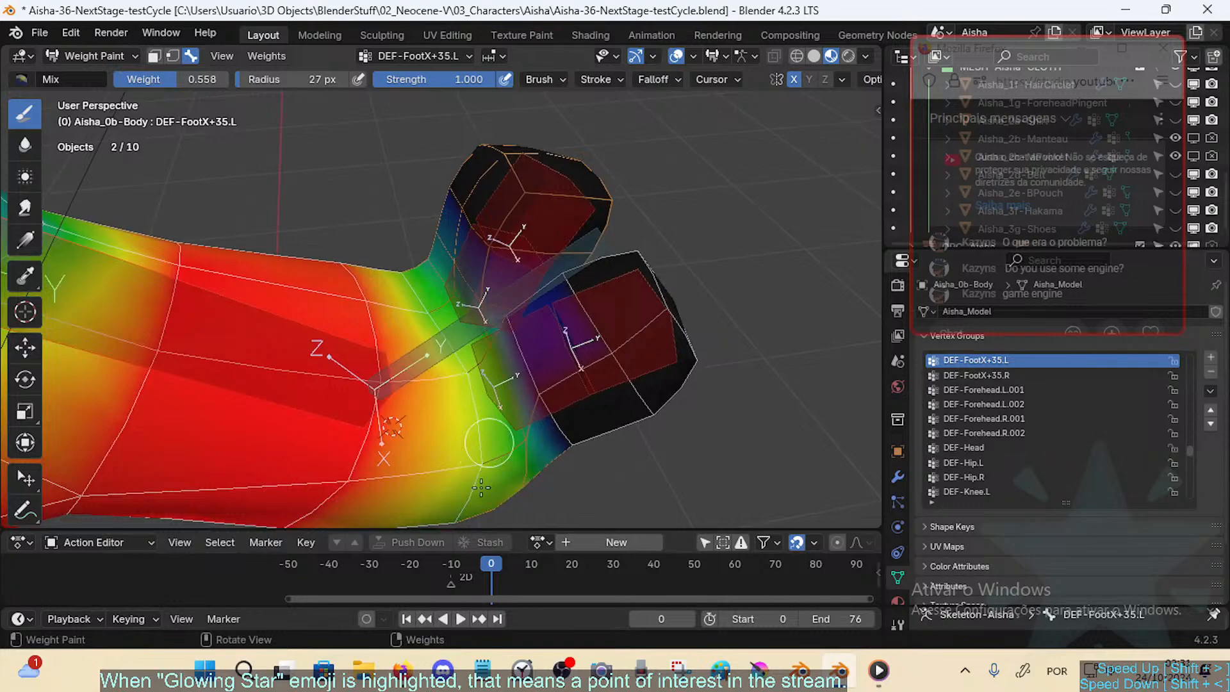
Step: Set the brush weight to 0.279 and paint DEF-FootX+35.L from between the toes down the side of the big toe's base
key("ctrl+f")
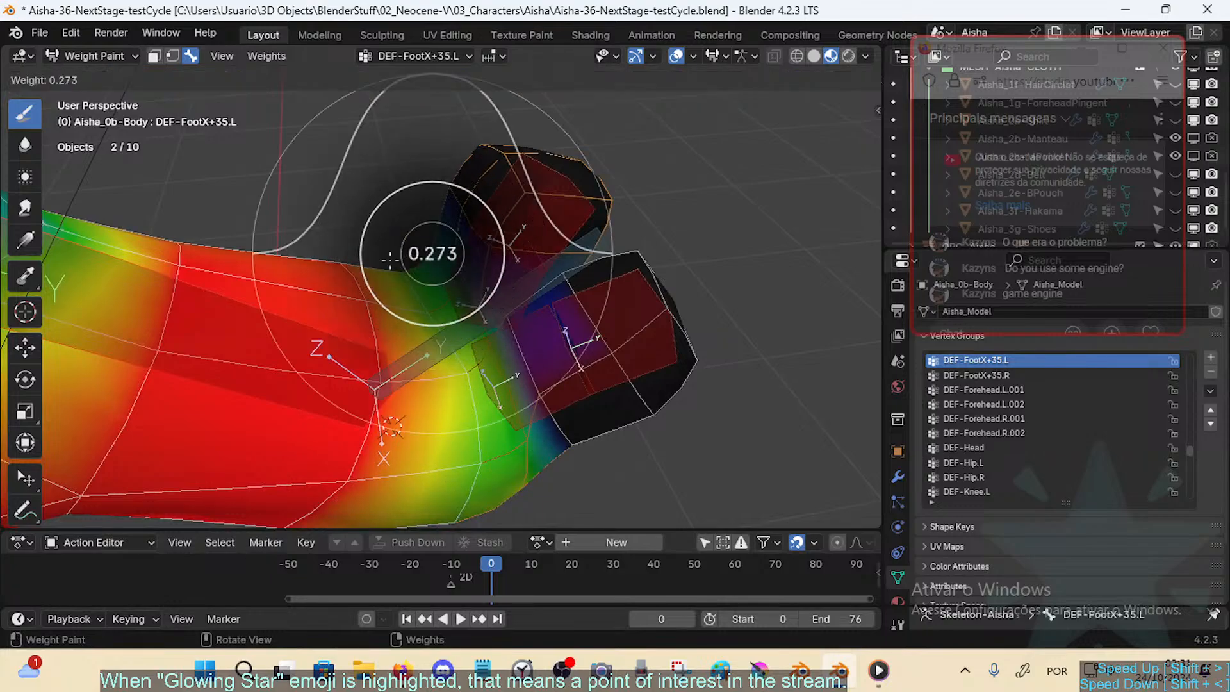
left_click(445, 255)
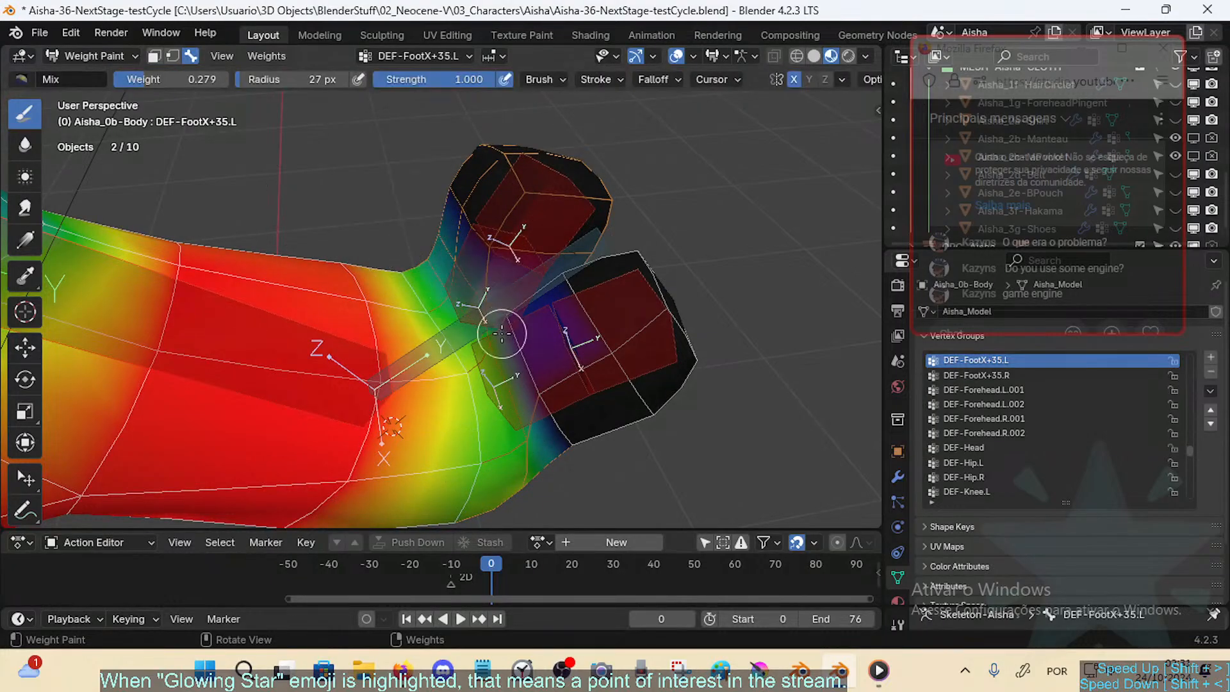
left_click_drag(504, 325, 546, 401)
left_click_drag(504, 322, 563, 439)
Step: Paint the 0.279 DEF-FootX+35.L weight across the underside of the smaller toes' base
mouse_move(563, 439)
middle_mouse_down()
mouse_move(519, 365)
mouse_move(494, 403)
mouse_move(392, 385)
mouse_move(411, 433)
mouse_move(401, 382)
mouse_move(385, 408)
mouse_move(427, 386)
middle_mouse_up()
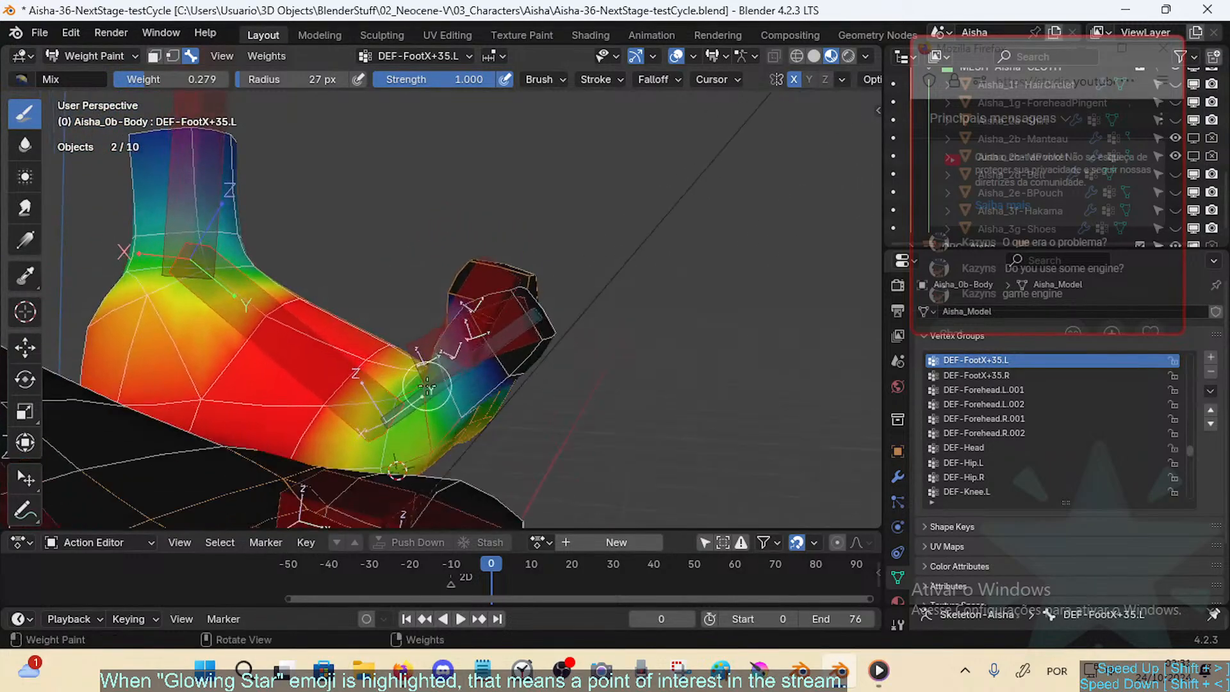
mouse_move(512, 388)
middle_mouse_down()
mouse_move(343, 356)
mouse_move(375, 321)
mouse_move(314, 352)
middle_mouse_up()
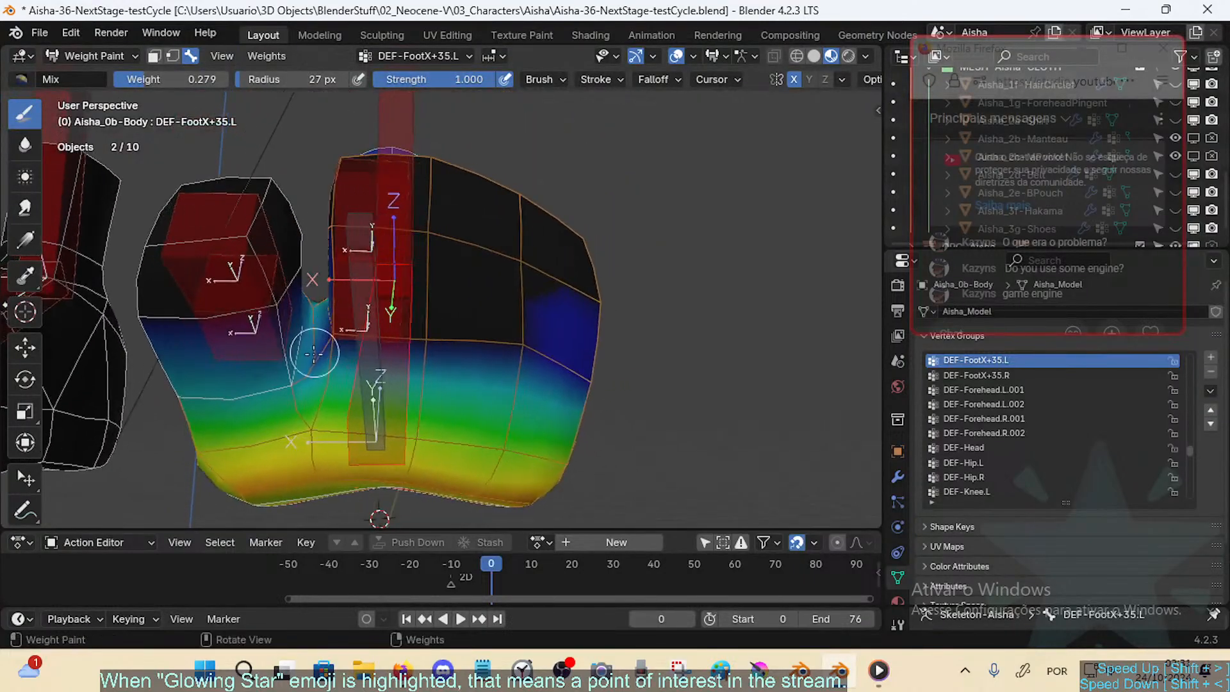
left_click_drag(411, 346, 570, 346)
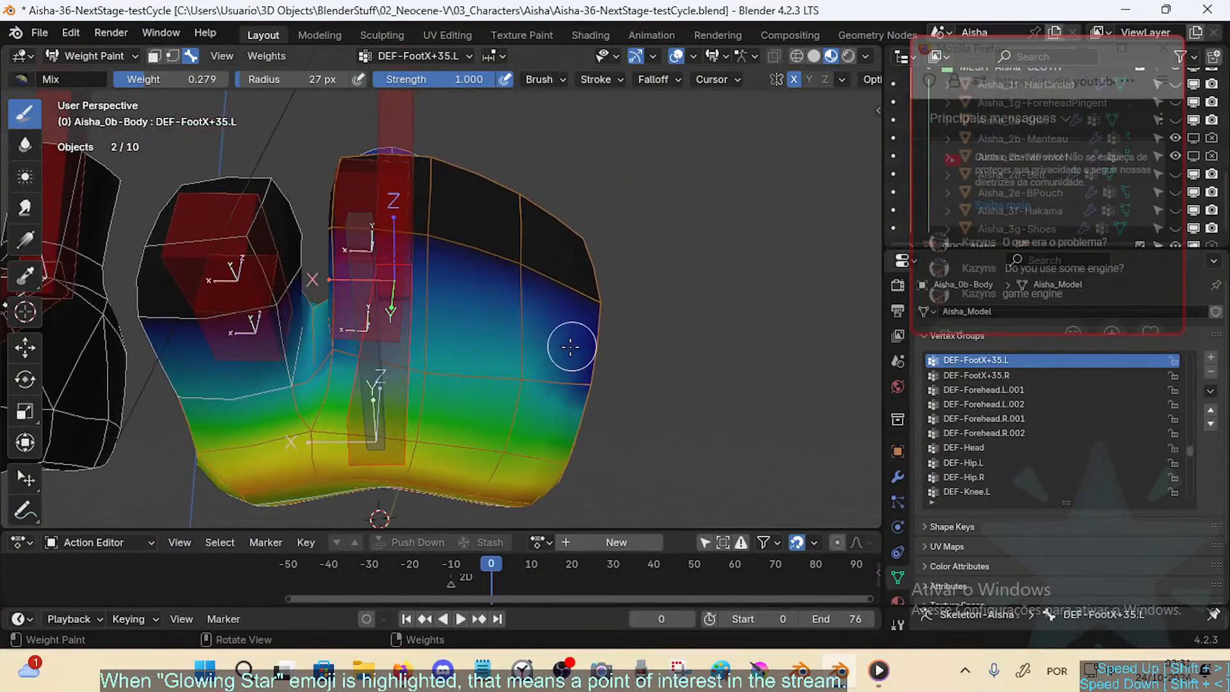
Step: Select the MCH-Toes.L bone and rotate it about its local X axis twice to test the toe bend
mouse_move(574, 376)
middle_mouse_down()
mouse_move(387, 365)
mouse_move(391, 436)
mouse_move(333, 367)
mouse_move(317, 408)
mouse_move(344, 432)
mouse_move(365, 381)
middle_mouse_up()
left_click(383, 337, "ctrl+shift")
key("r")
key("x")
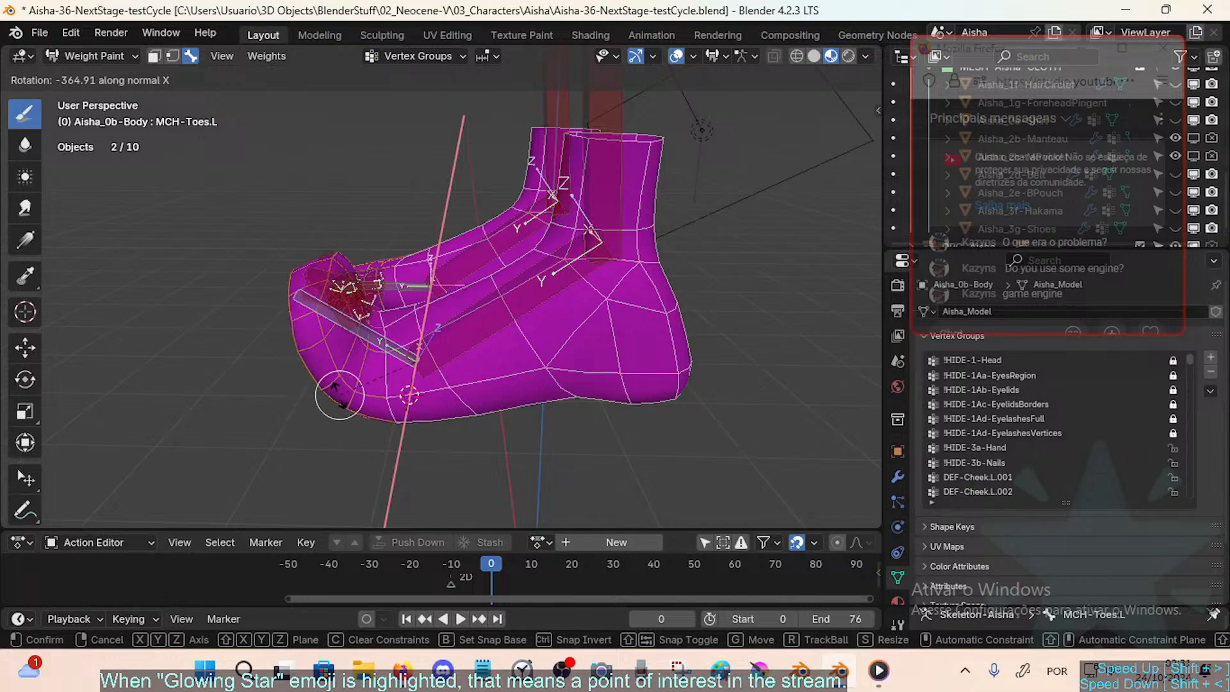
left_click(378, 362)
key("r")
key("x")
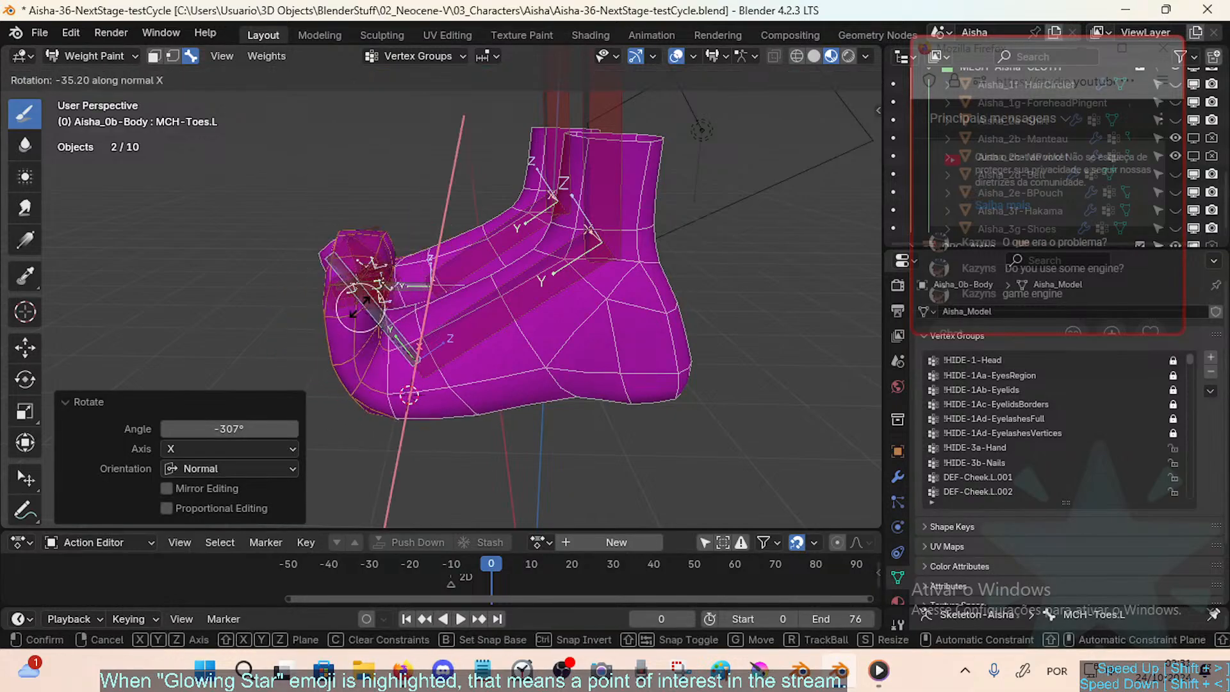
left_click(329, 356)
Step: Make DEF-Toes.L.001 active and paint its weight at the base of the toes with brush weights 0.606 and 0.715
left_click(357, 351, "alt")
mouse_move(357, 351)
middle_mouse_down()
mouse_move(390, 437)
mouse_move(401, 400)
mouse_move(307, 253)
middle_mouse_up()
key("ctrl+f")
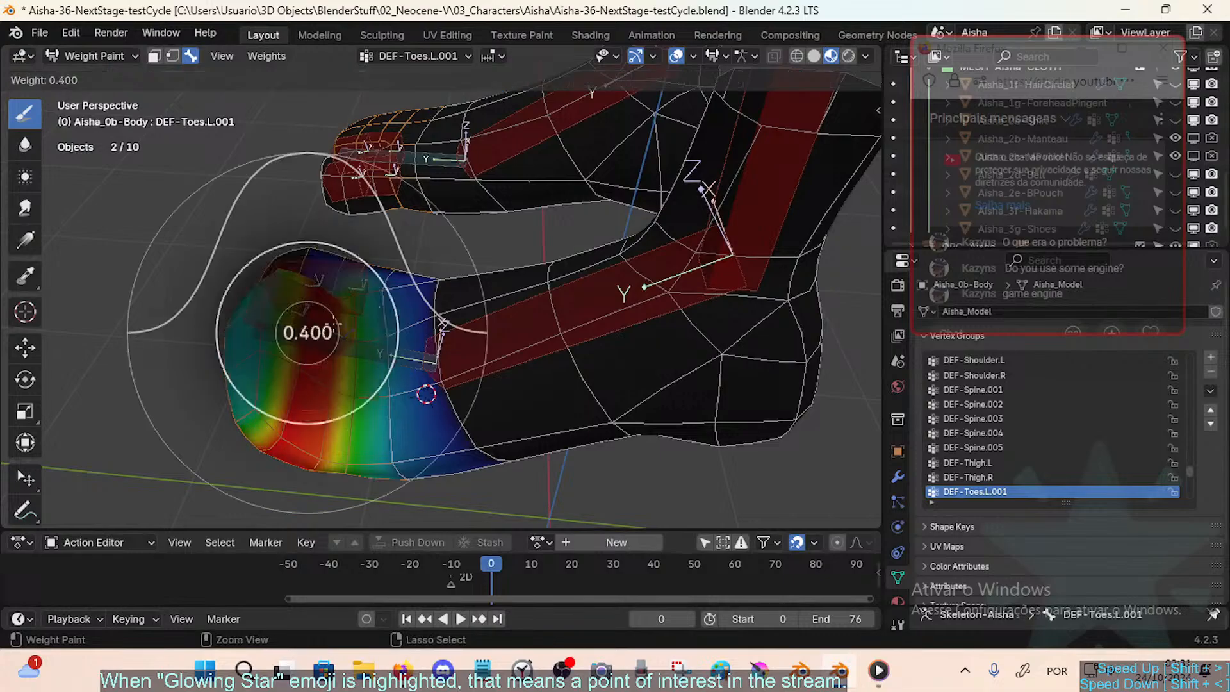
left_click(329, 376)
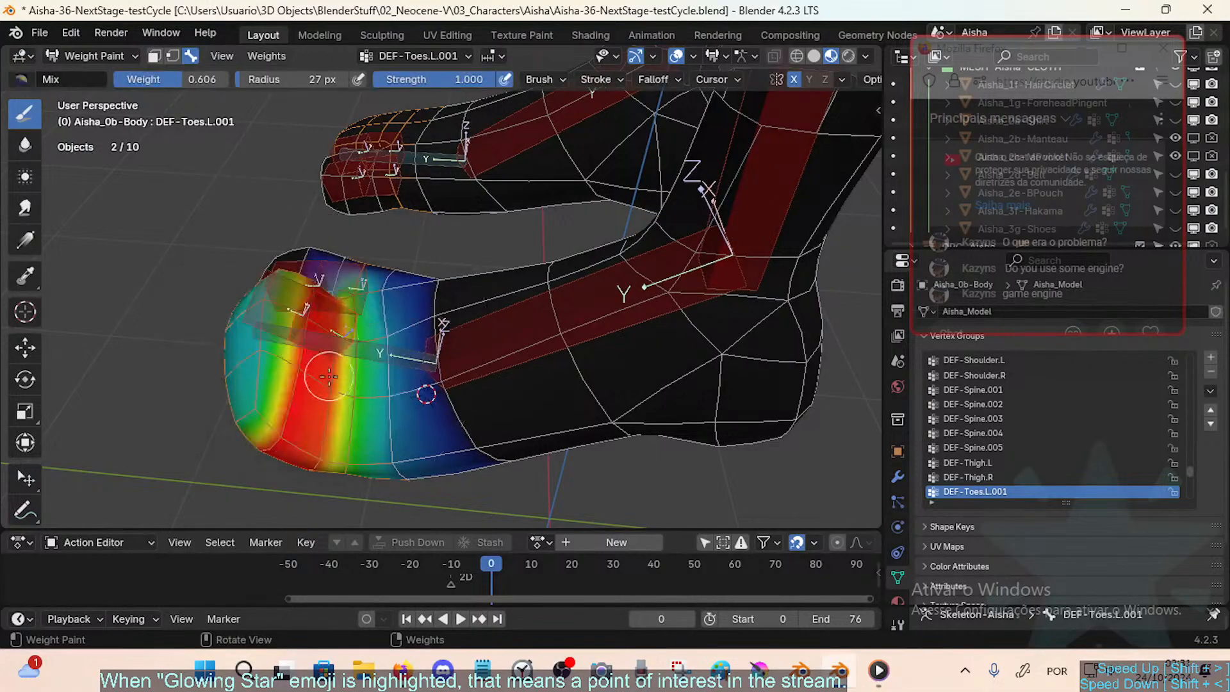
key("ctrl+f")
left_click(353, 344)
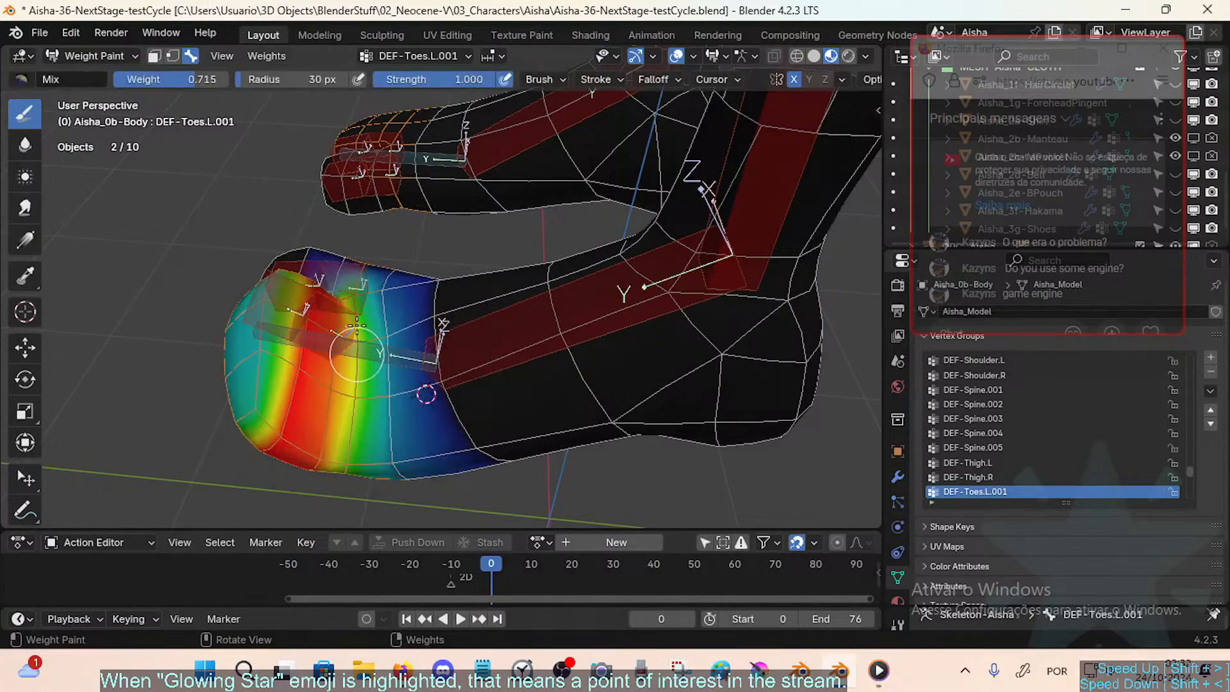
Step: Set the brush weight to 0.842 and strengthen DEF-Toes.L.001 along the base of the toes
middle_click_drag(356, 379, 355, 348)
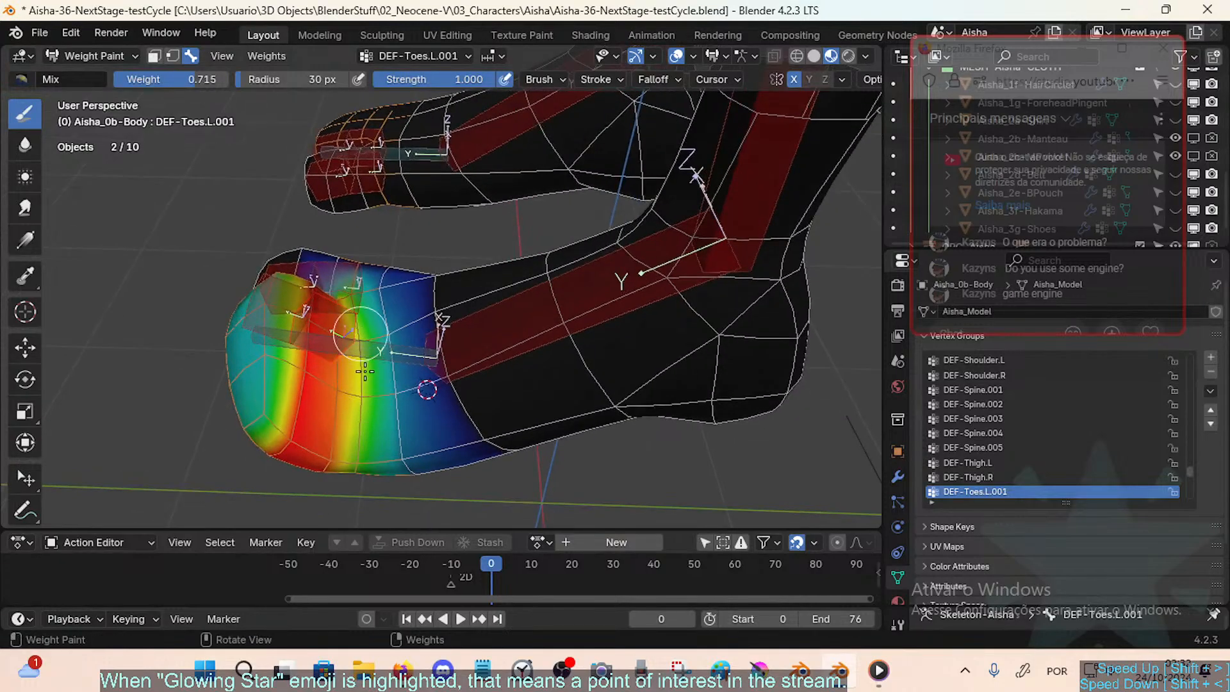
key("ctrl+f")
left_click(378, 345)
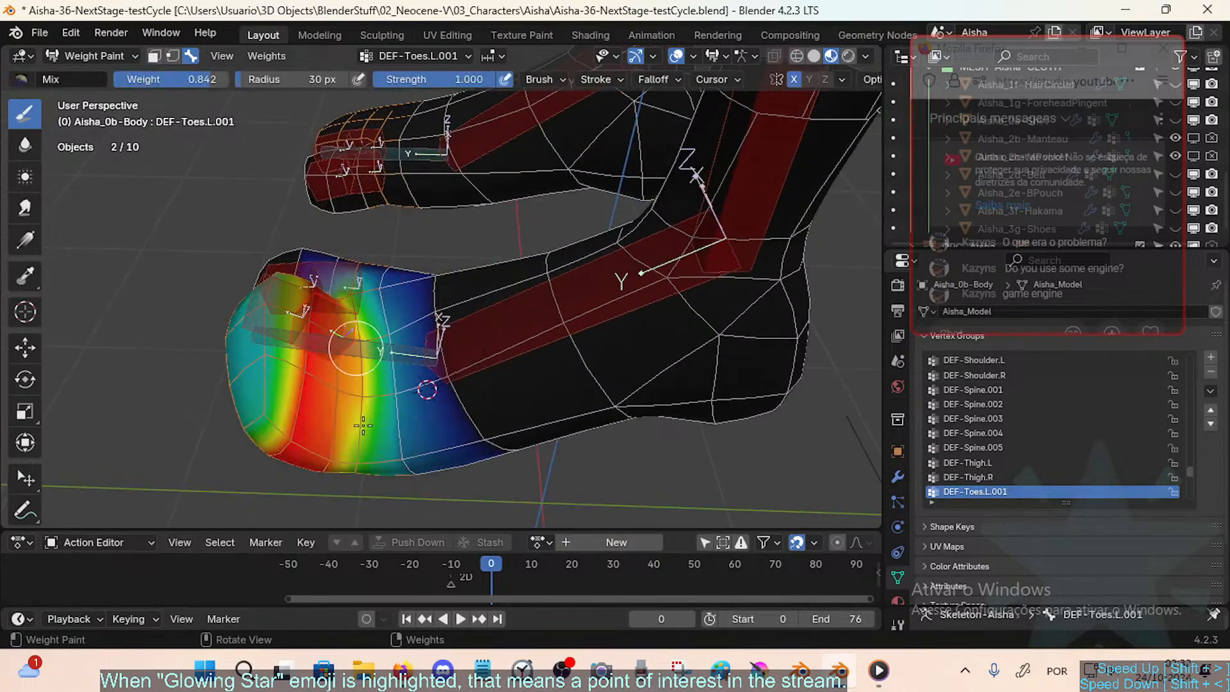
Step: Make DEF-BigToe.L.001 the active group and view its weights from beneath the foot
middle_click_drag(361, 474, 356, 373)
mouse_move(343, 456)
middle_mouse_down()
mouse_move(408, 269)
mouse_move(376, 293)
middle_mouse_up()
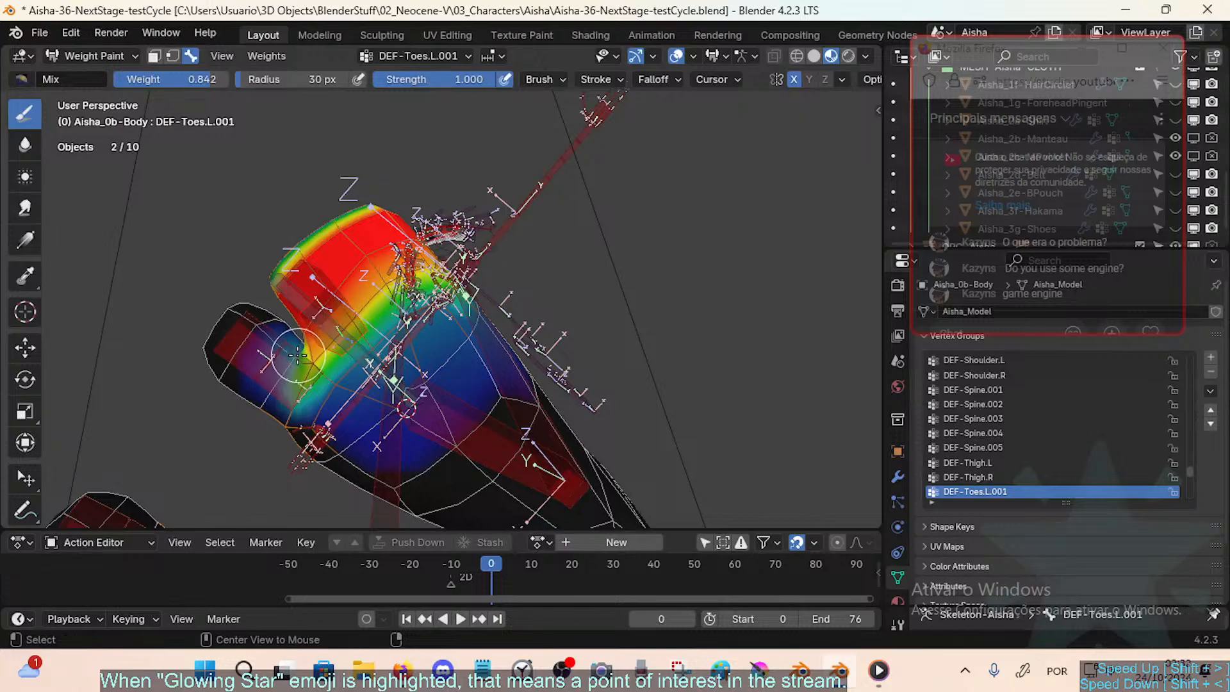
left_click(288, 373, "ctrl")
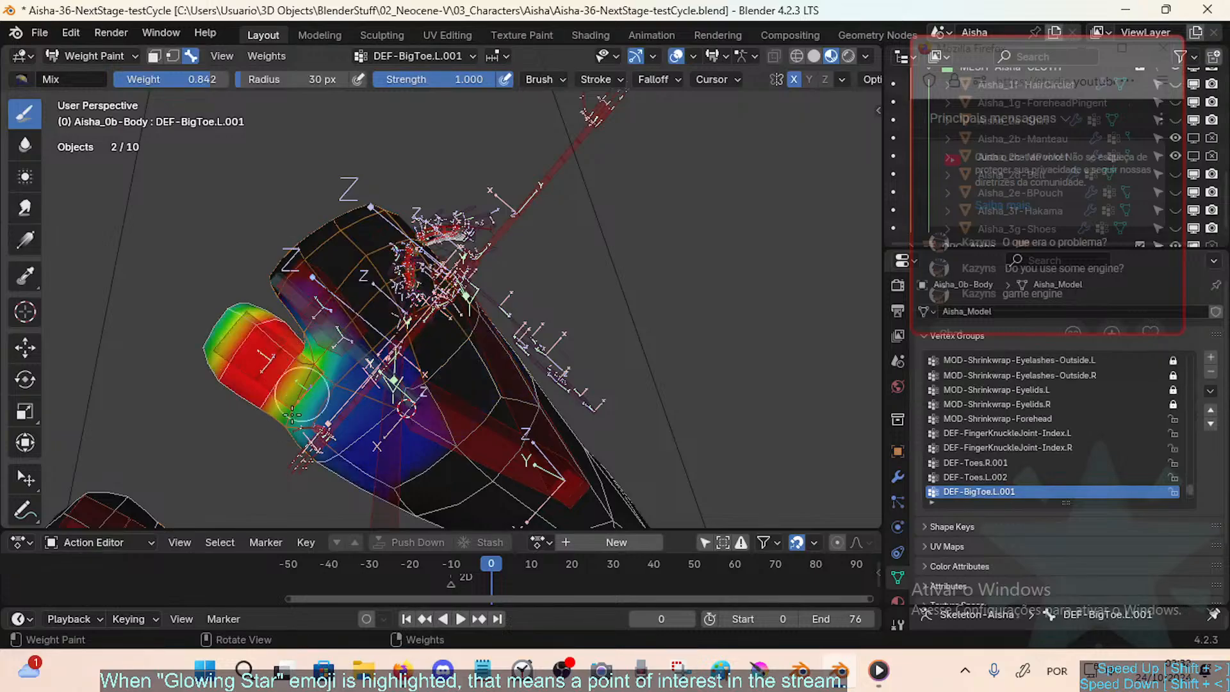
Step: Rotate the DEF-BigToe.L.001 bone about its X axis by -43.7°, 101° and -69.3° to test the big toe's deformation
middle_click_drag(321, 369, 356, 373)
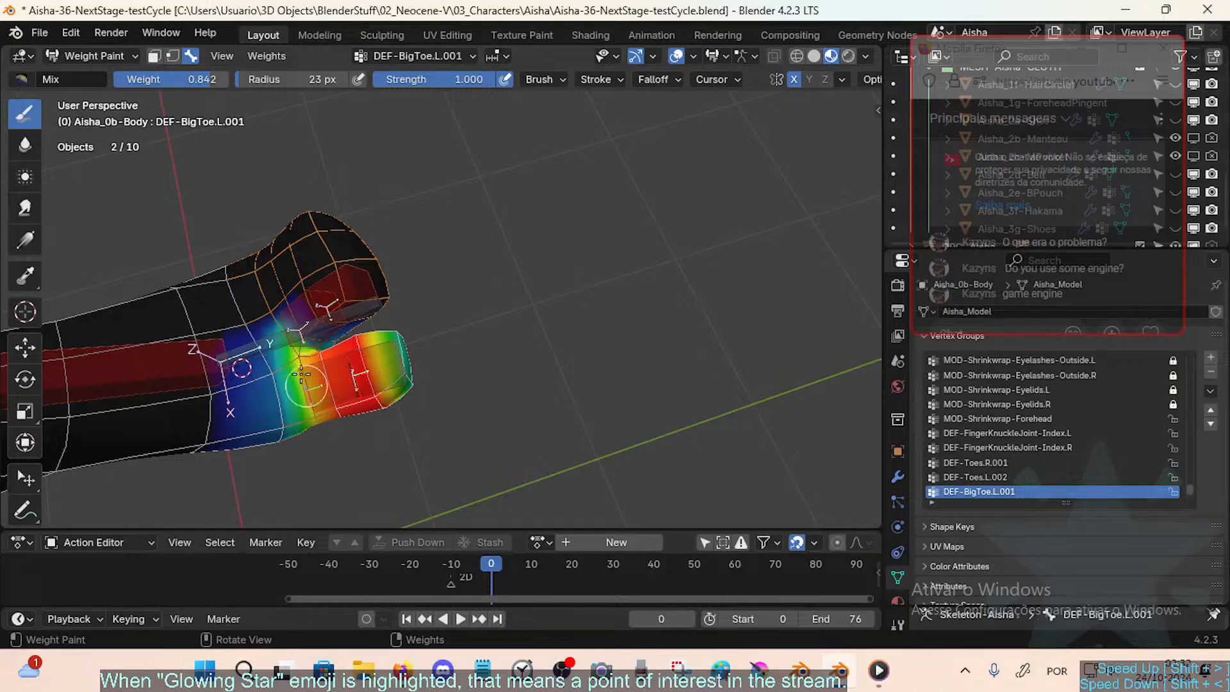
middle_click_drag(311, 400, 359, 368)
key("r")
key("x")
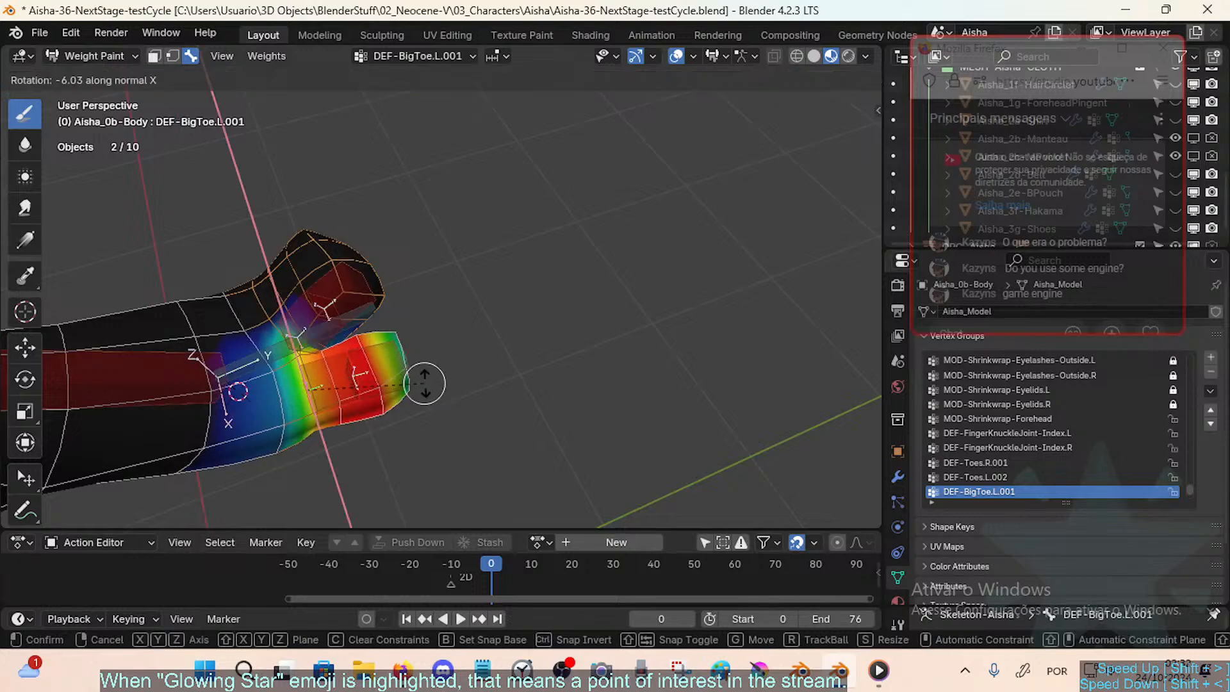
left_click(405, 454)
middle_click_drag(405, 454, 405, 378)
key("r")
key("x")
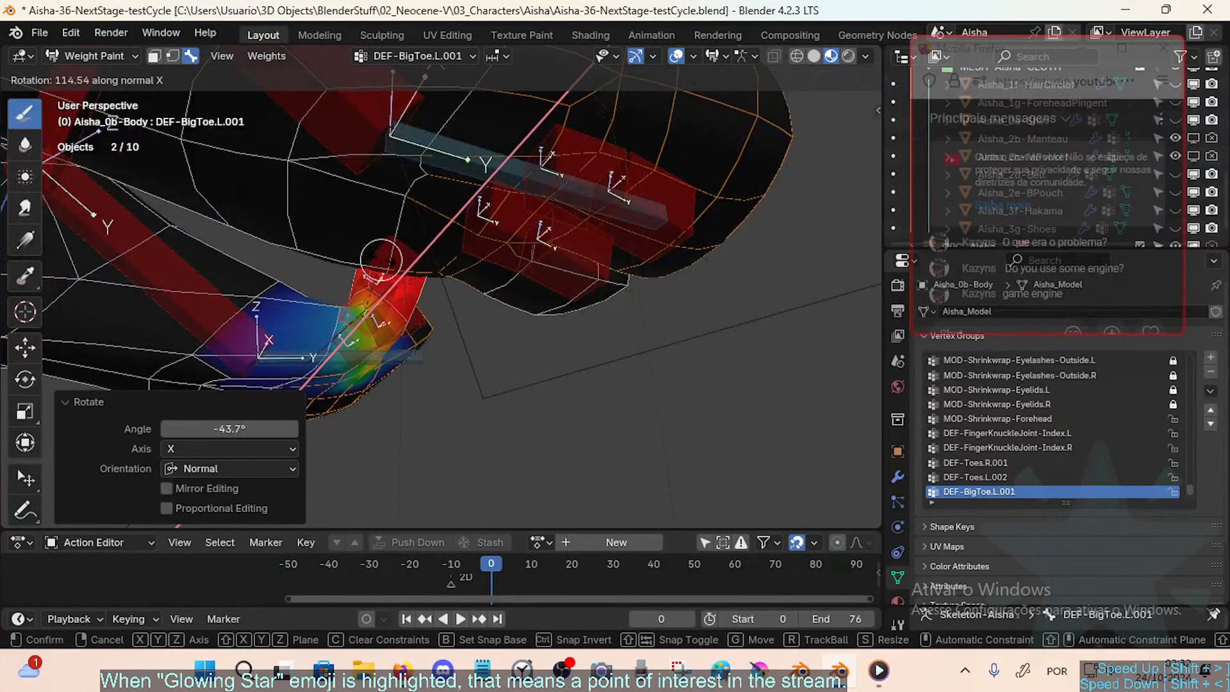
left_click(386, 276)
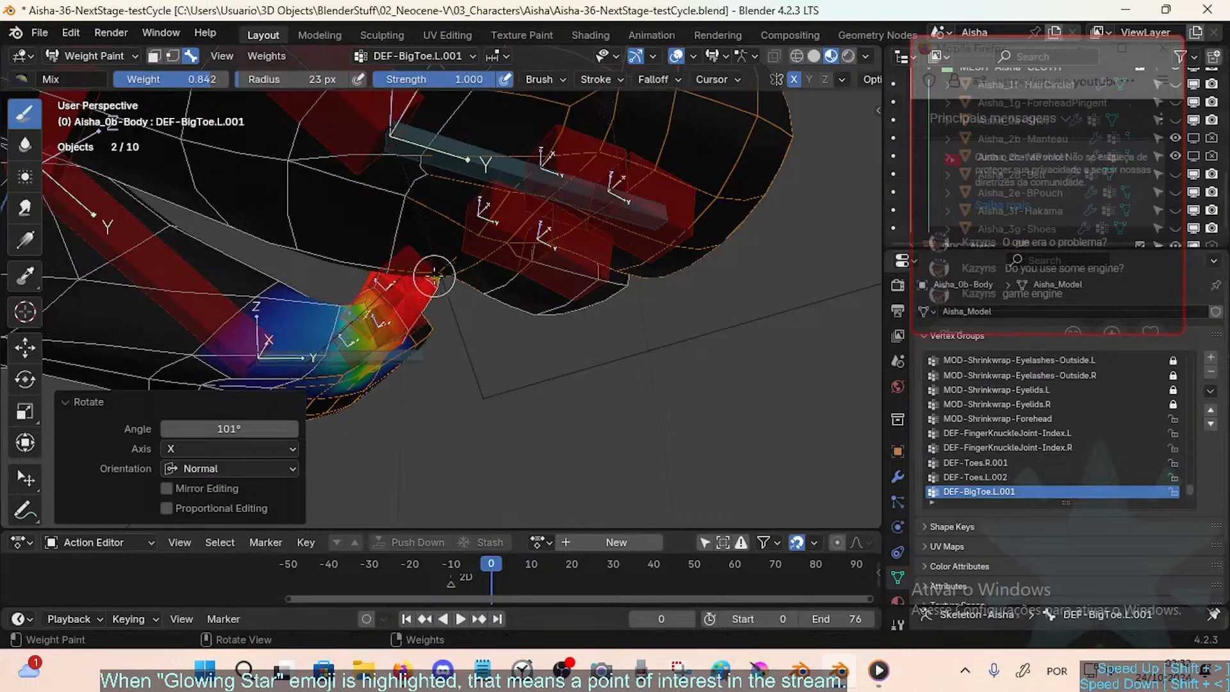
middle_click_drag(386, 275, 448, 359)
key("r")
key("x")
left_click(437, 444)
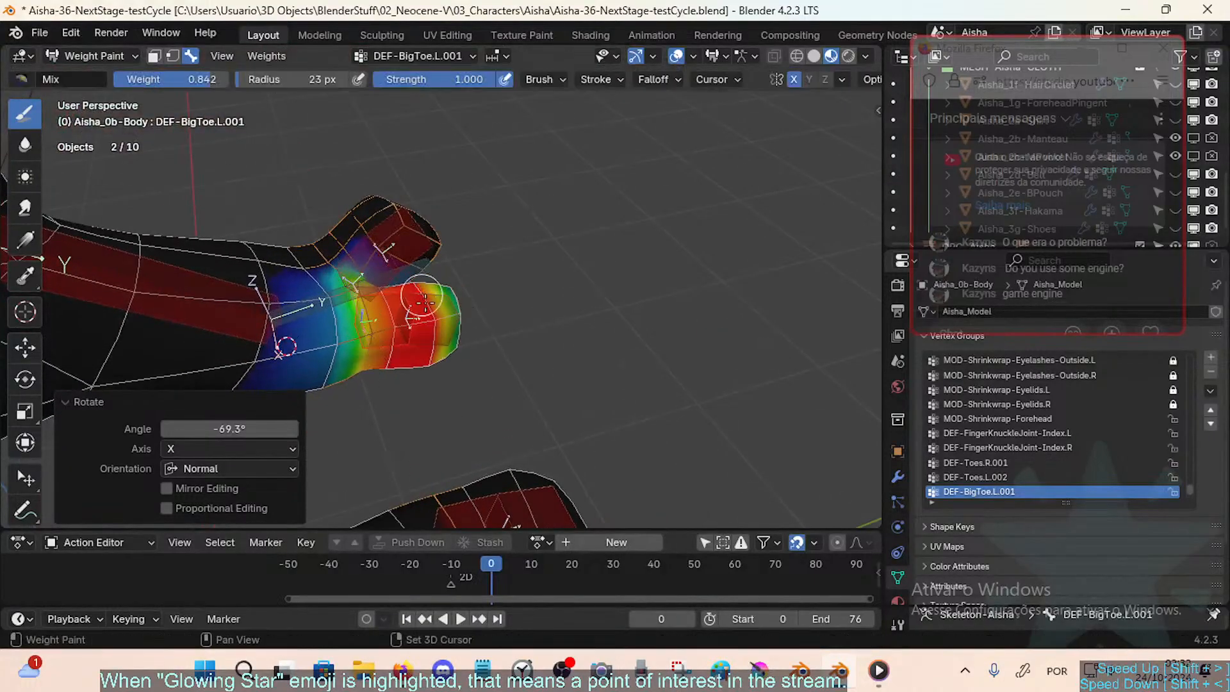
Step: Make DEF-Toes.L.001 active and rotate it about its X axis twice to test how the smaller toes bend
middle_click_drag(436, 443, 410, 384)
left_click(368, 305, "alt")
middle_click_drag(368, 305, 361, 360)
key("r")
key("x")
left_click(411, 338)
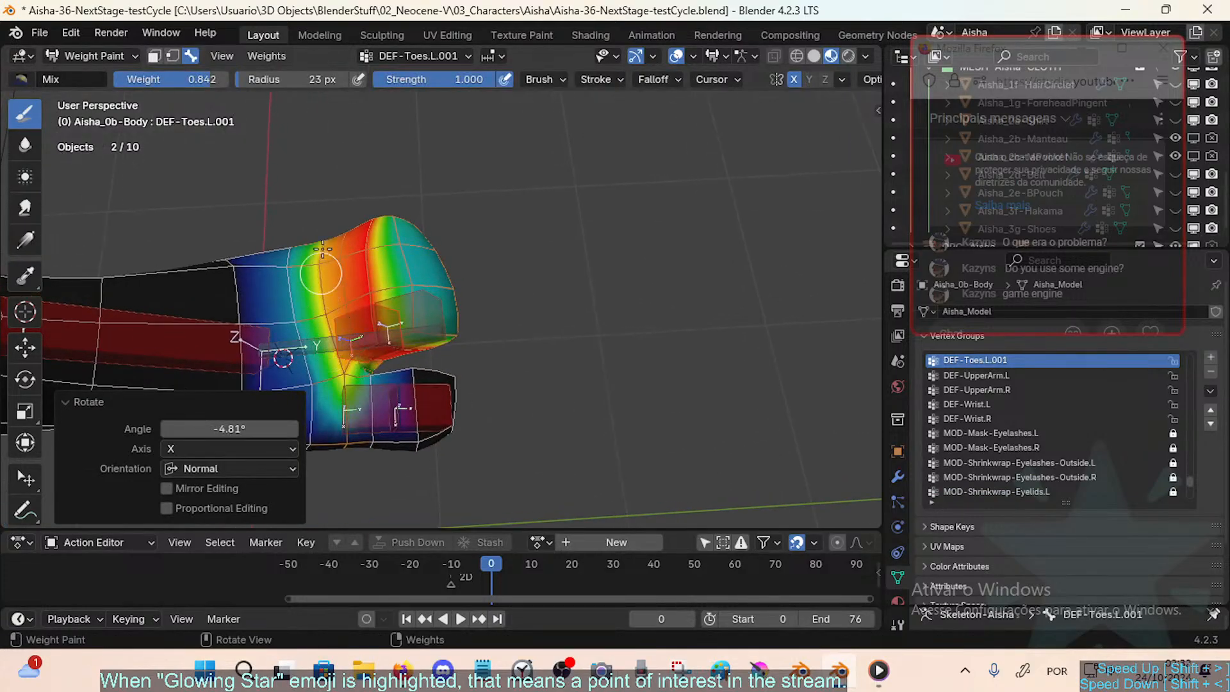
middle_click_drag(322, 249, 404, 435)
key("r")
key("x")
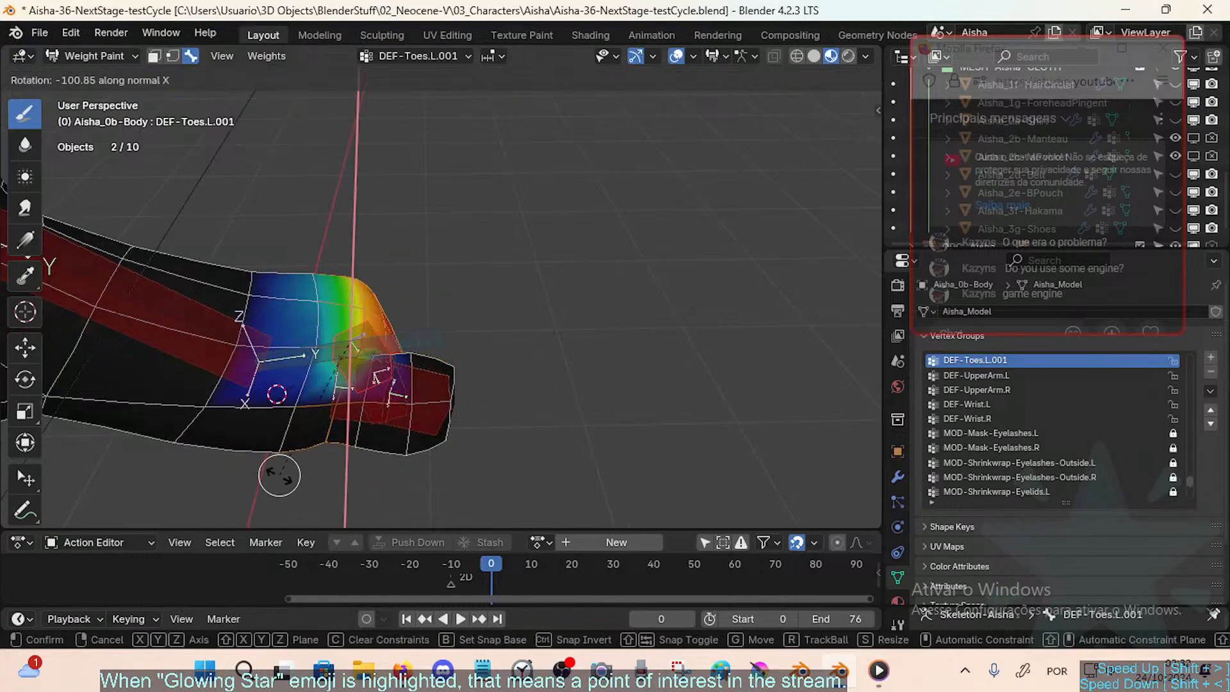
left_click(410, 288)
middle_click_drag(410, 288, 443, 370)
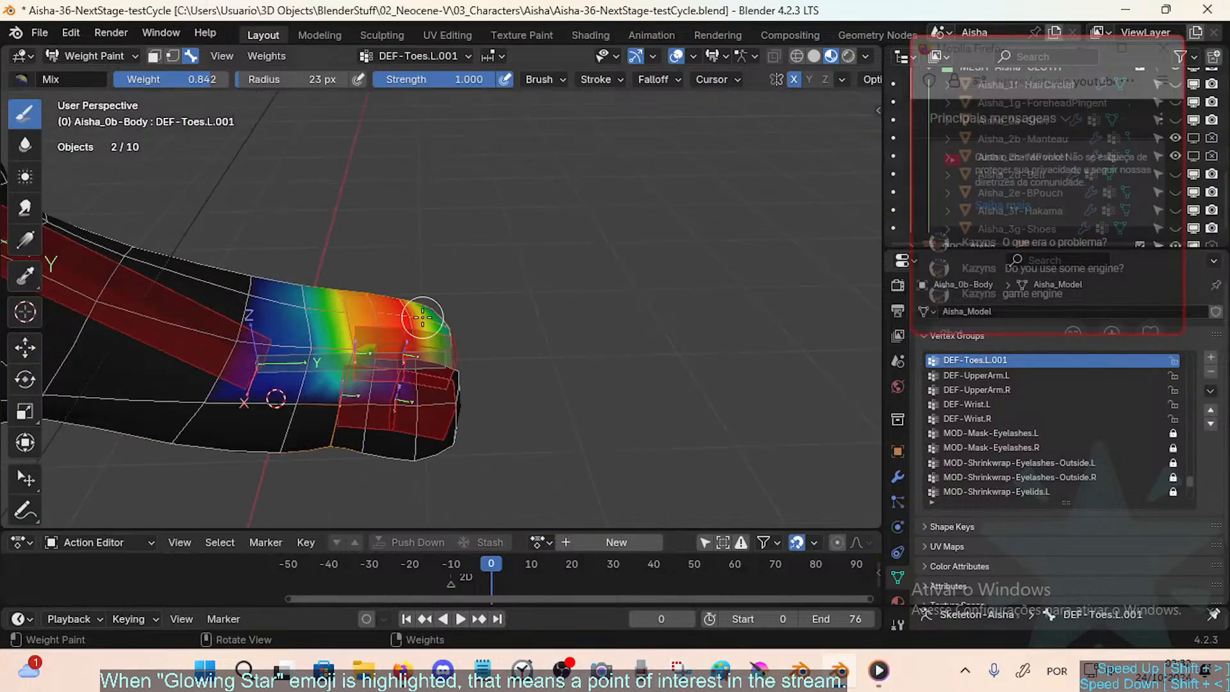
mouse_move(477, 420)
middle_mouse_down("shift")
mouse_move(555, 327)
mouse_move(521, 332)
middle_mouse_up("shift")
Step: Switch to Object Mode, select only the ARM-Aisha armature and save the file
key("ctrl+Tab")
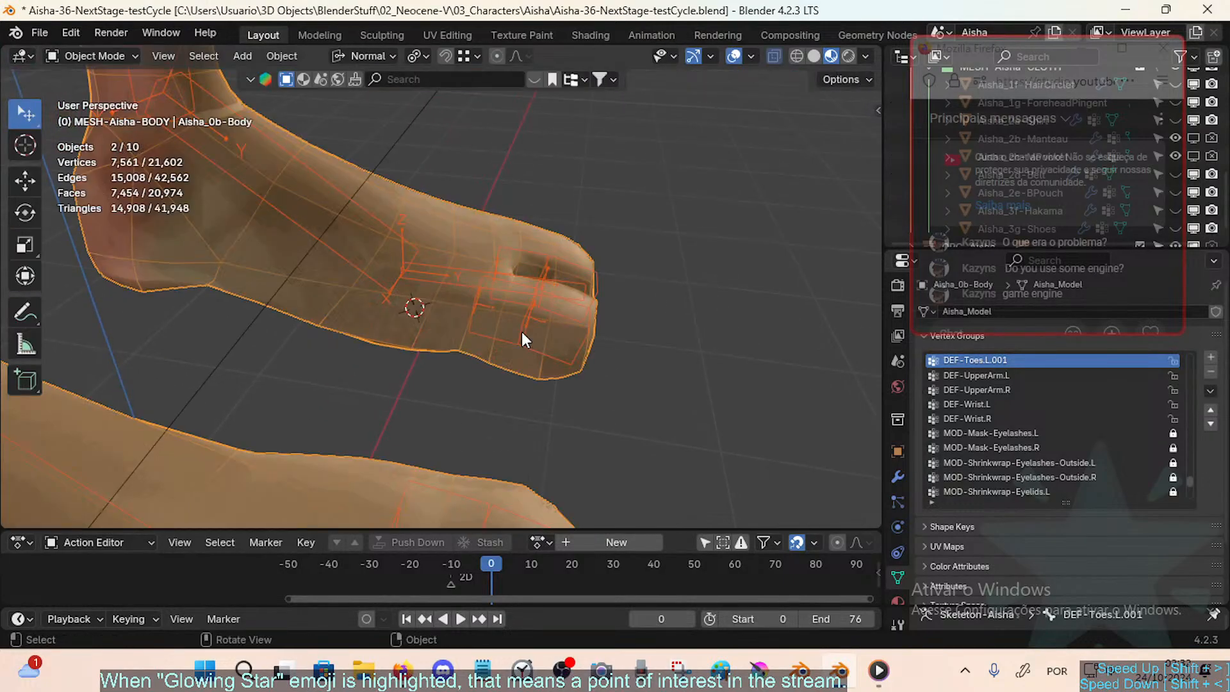
left_click(530, 331)
key("ctrl+s")
Step: Toggle the visibility of the armature's Deform bone collection off and on, and look through the other bone collections
scroll(584, 290, "up", 3)
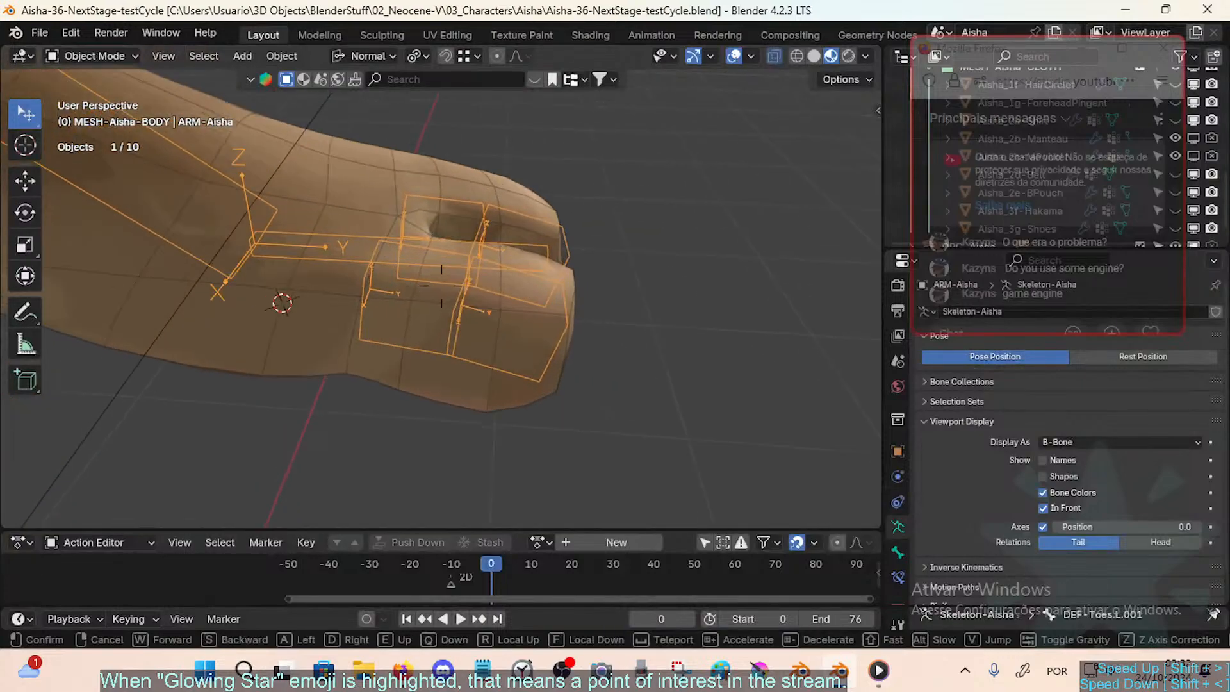
key("n")
scroll(785, 253, "down", 2)
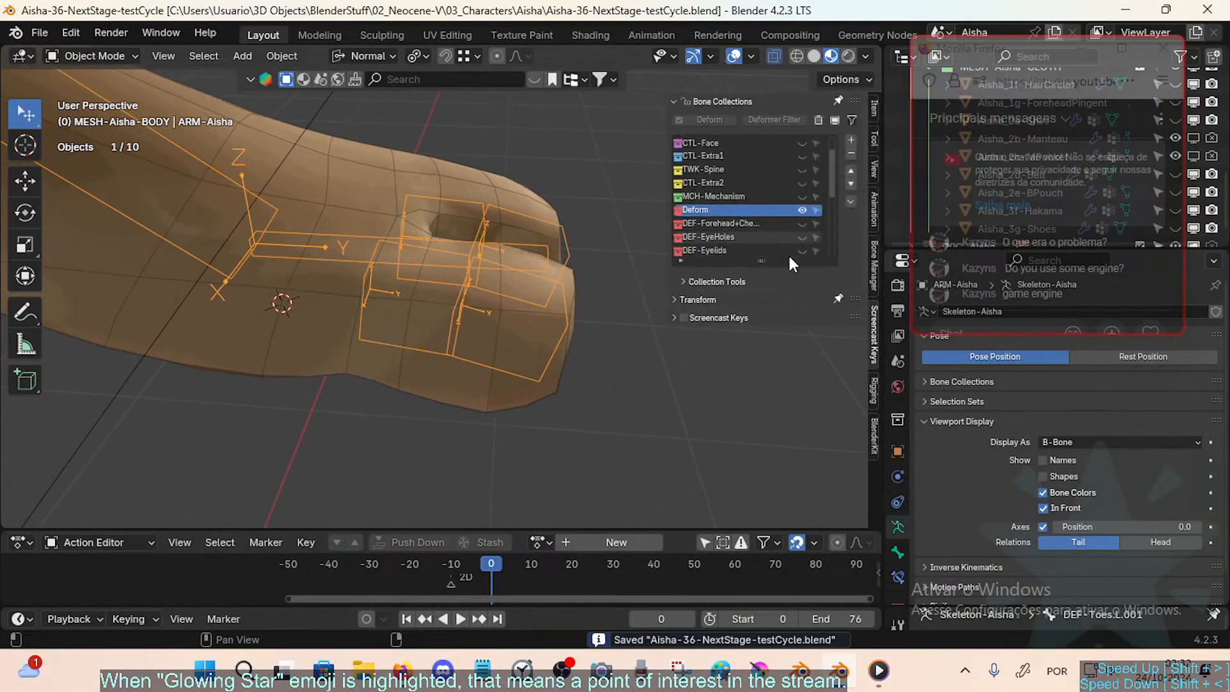
left_click(801, 210)
left_click(801, 211)
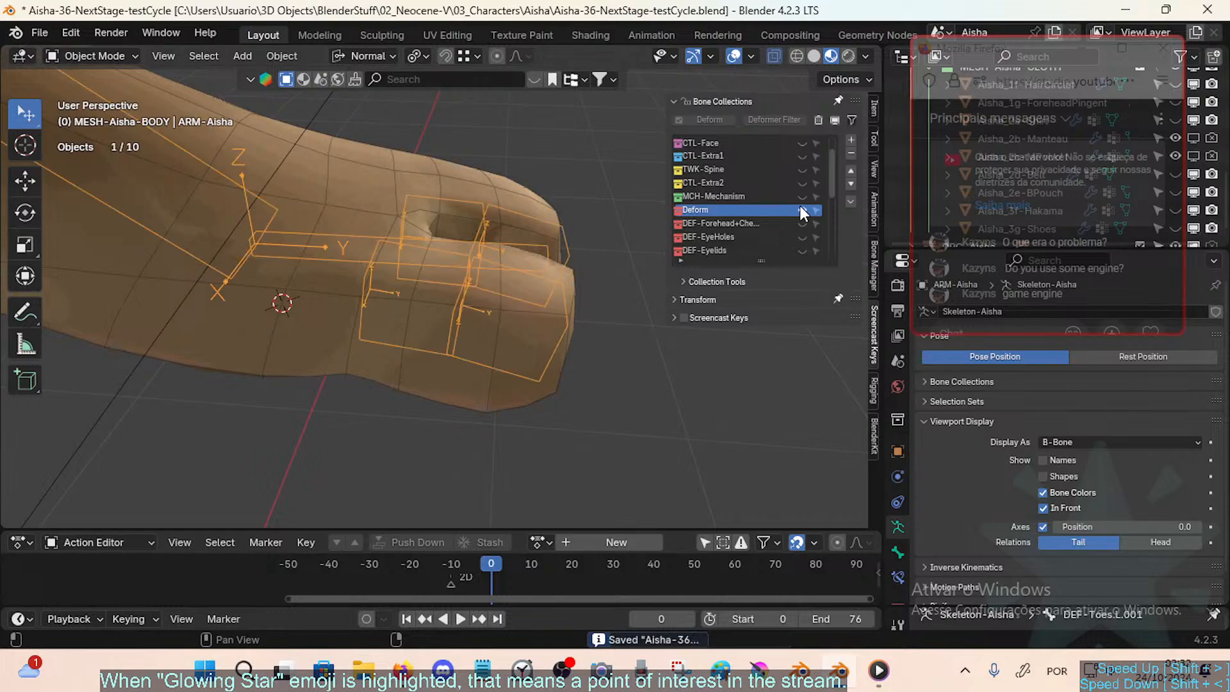
scroll(788, 227, "down", 7)
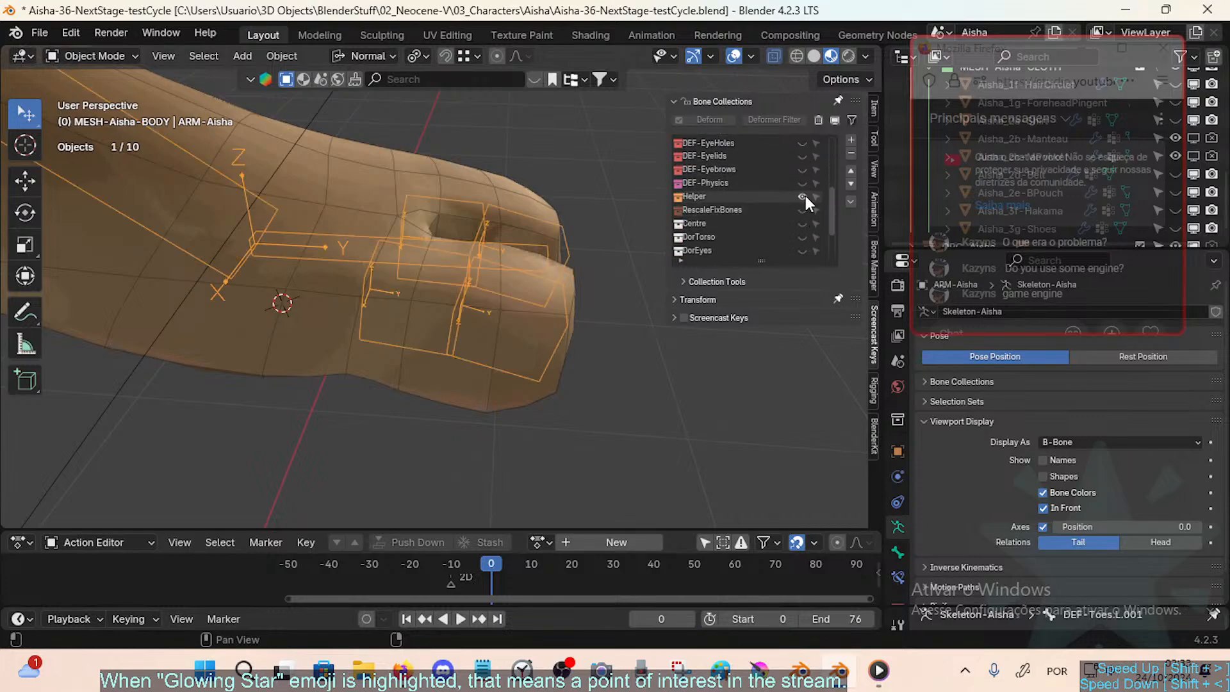
key("n")
Step: Put the ARM-Aisha armature in Edit Mode with the left foot's toe bones in close view, and save the file
left_click(401, 272)
middle_click_drag(402, 273, 416, 314, "shift")
left_click(417, 314)
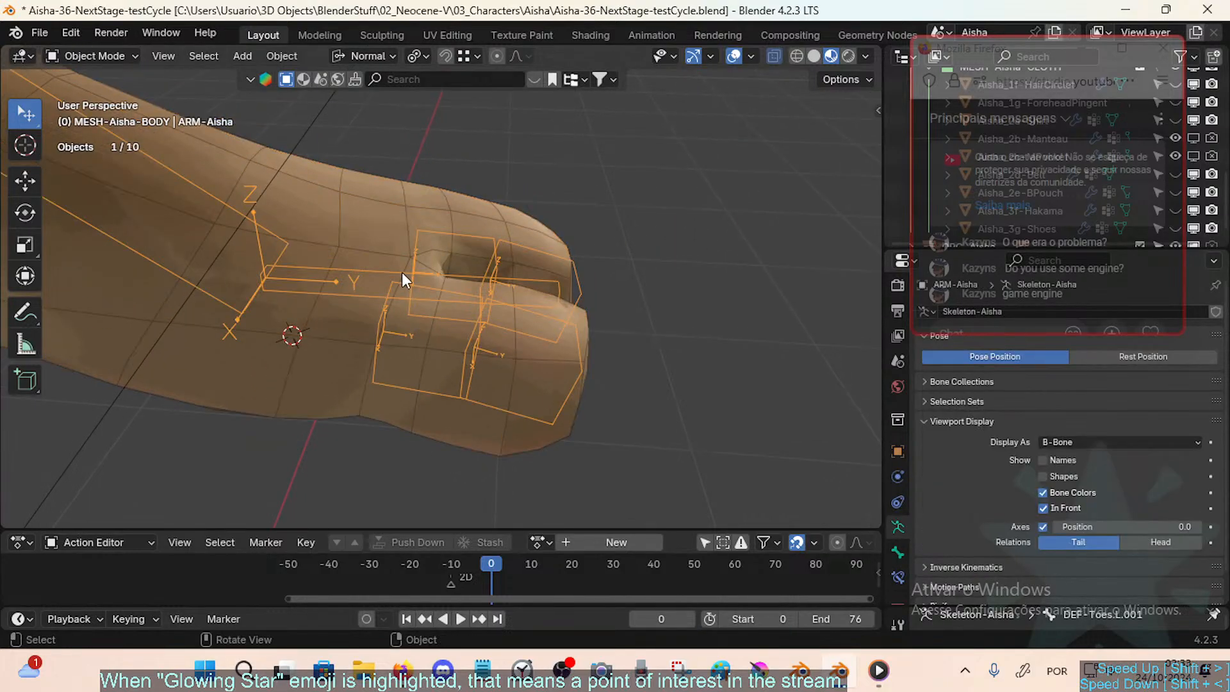
scroll(397, 282, "down", 4)
middle_click_drag(473, 141, 533, 324, "shift")
scroll(512, 317, "down", 6)
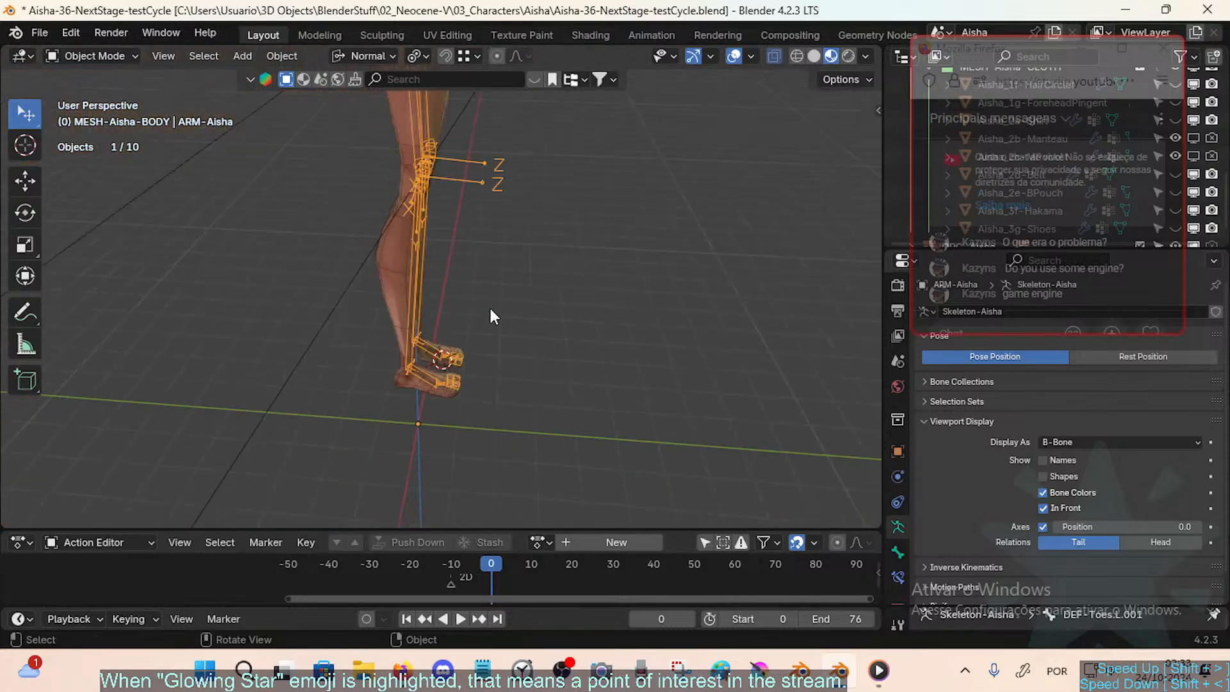
key("shift+grave")
key("w")
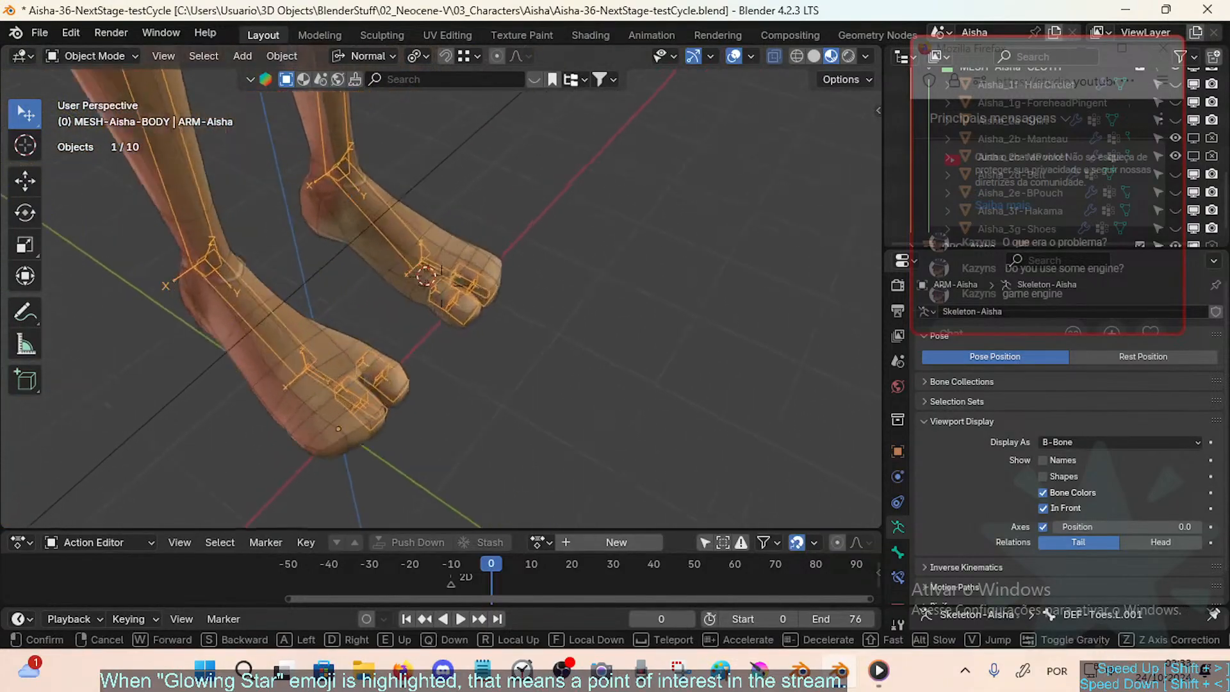
key("w")
left_click(441, 286)
left_click(528, 222)
left_click(499, 217)
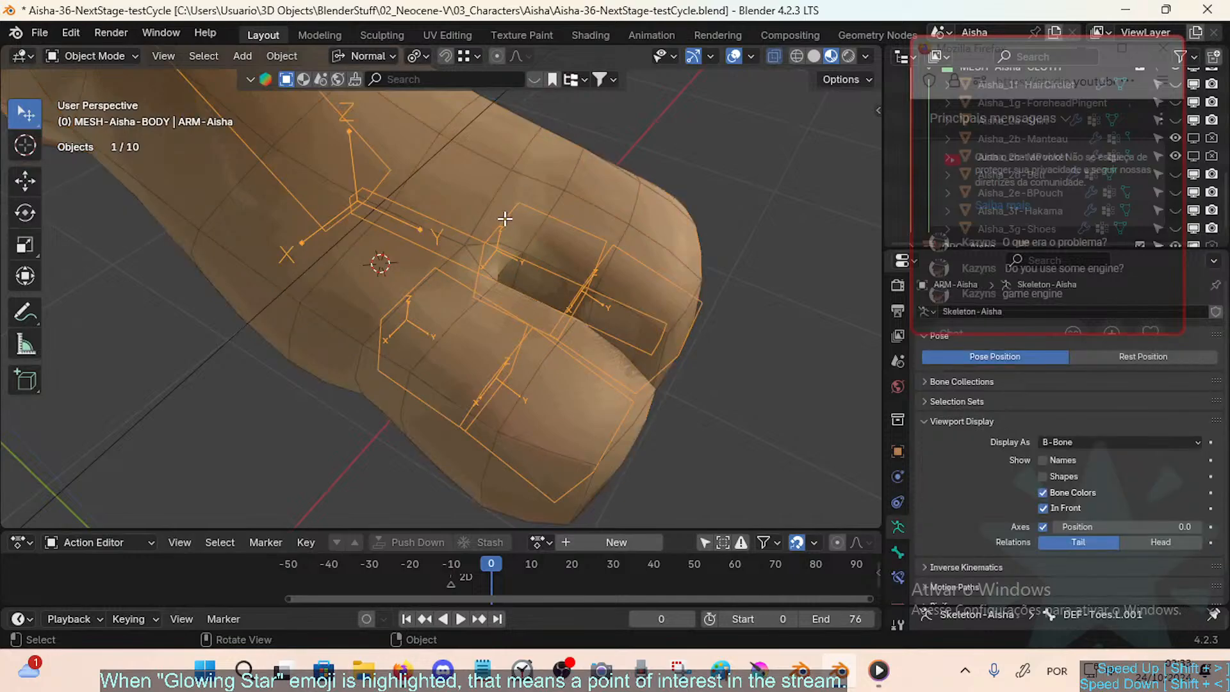
key("Tab")
key("ctrl+s")
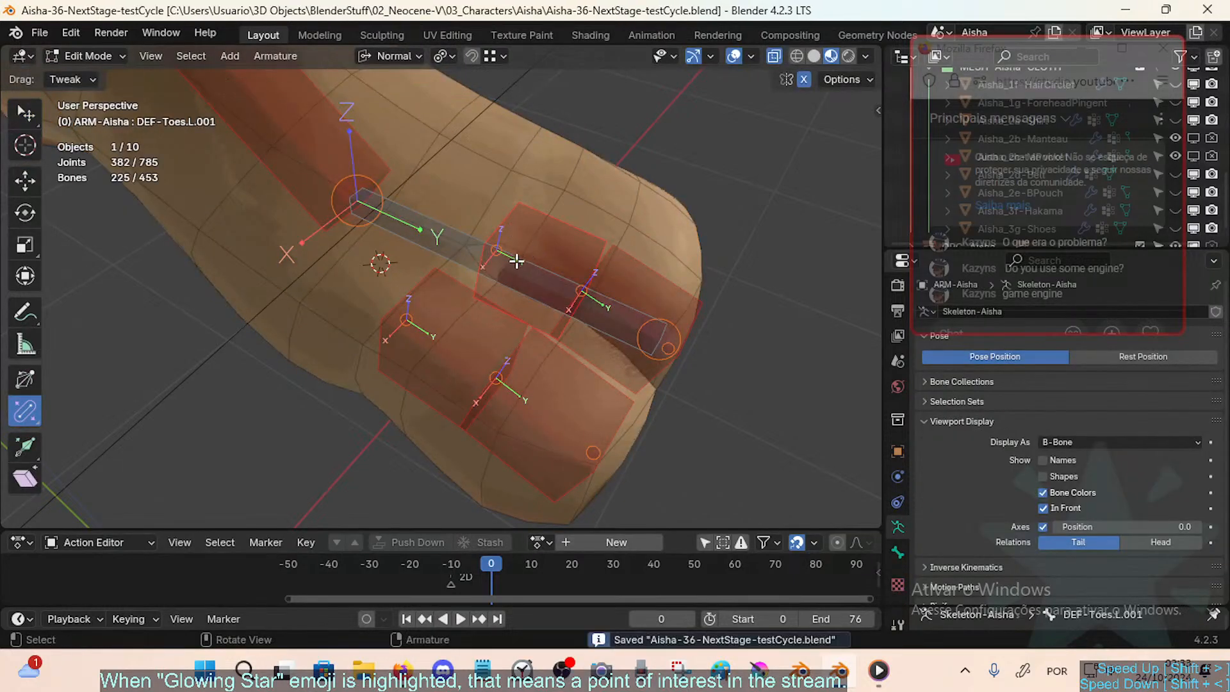
Step: Snap the 3D cursor to the head of DEF-Toes.L.001 and add a new bone there
left_click(509, 232)
left_click(510, 231)
key("shift+s")
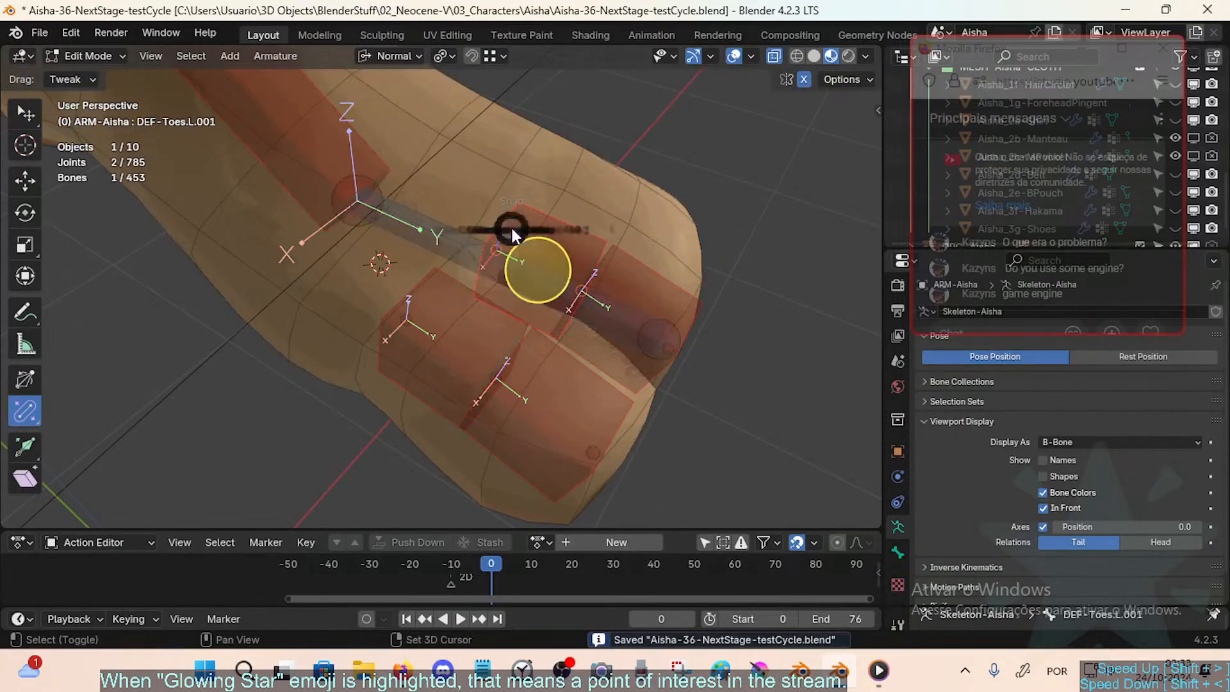
left_click(521, 234)
middle_click_drag(522, 234, 544, 209)
key("shift+a")
left_click(550, 160)
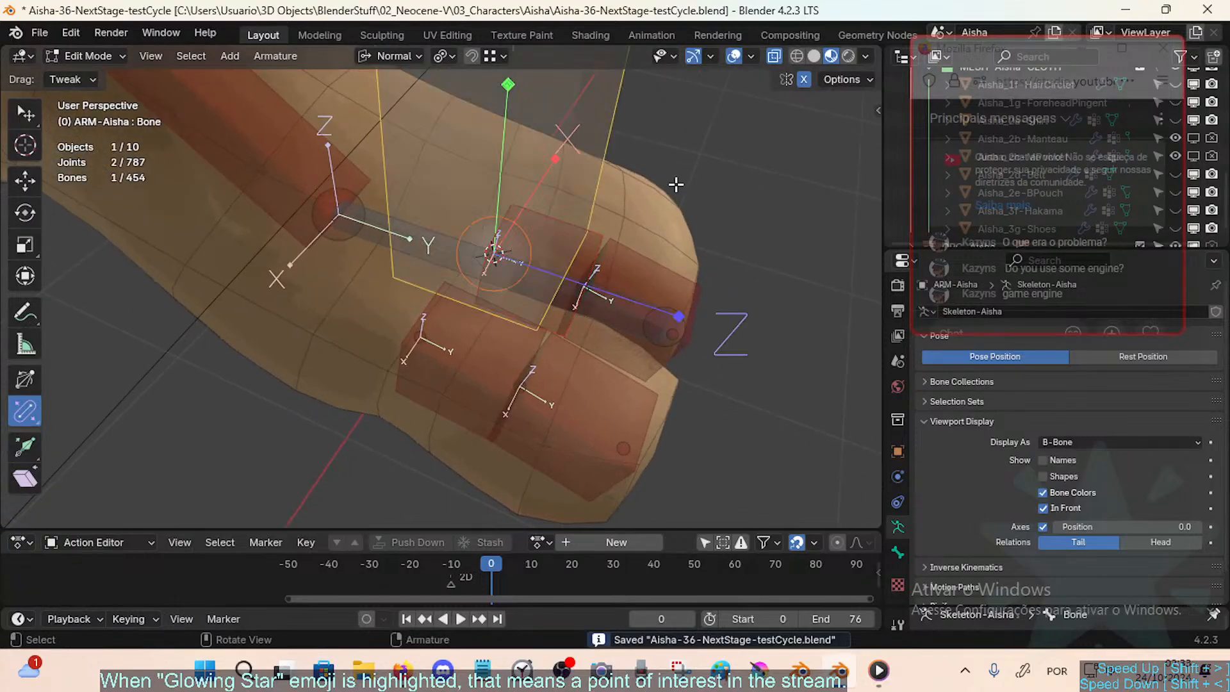
Step: Reduce the new bone's B-Bone display thickness and scale the bone itself by about 0.082
middle_click_drag(675, 183, 511, 141)
key("s")
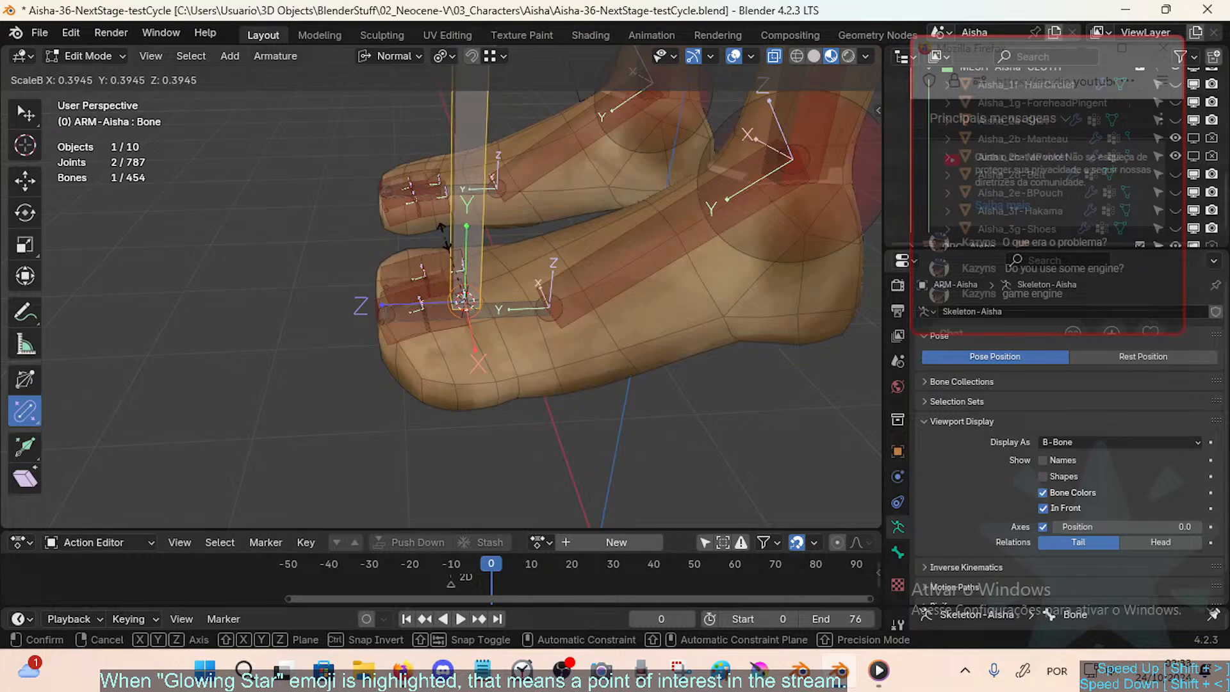
left_click(446, 247)
key("s")
left_click(468, 286)
scroll(476, 279, "up", 5)
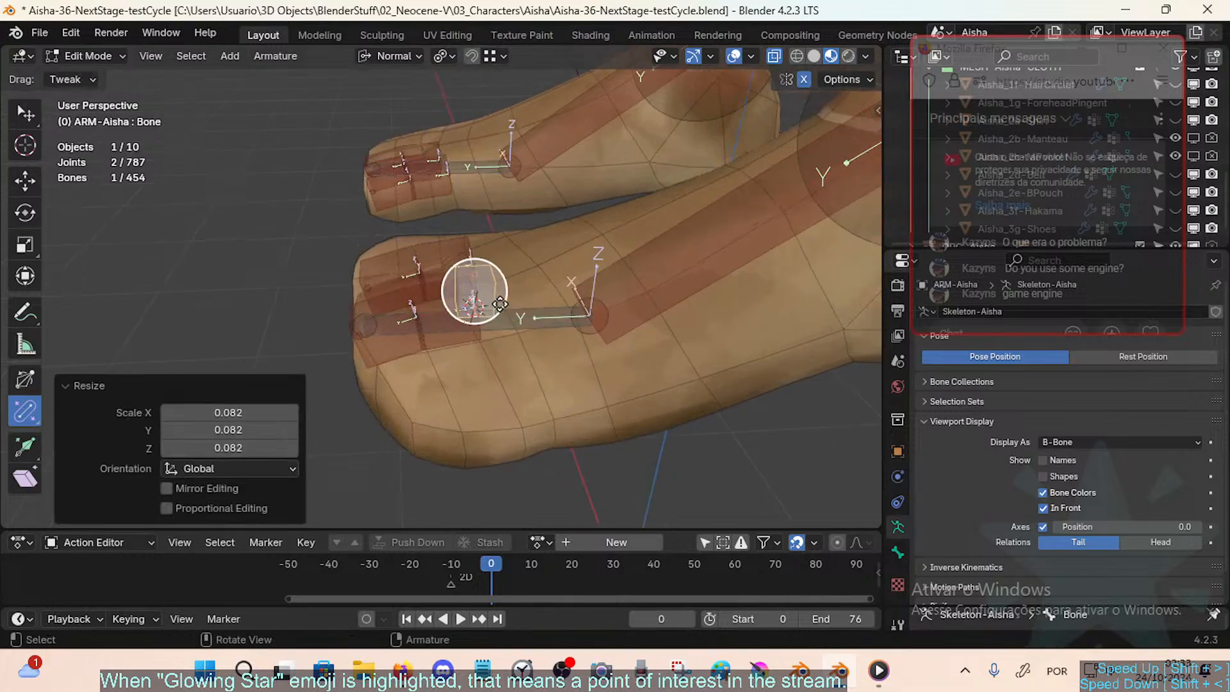
Step: Clear the new bone's roll and align the bone to DEF-Toes.L.001
key("alt+r")
middle_click_drag(507, 293, 554, 314)
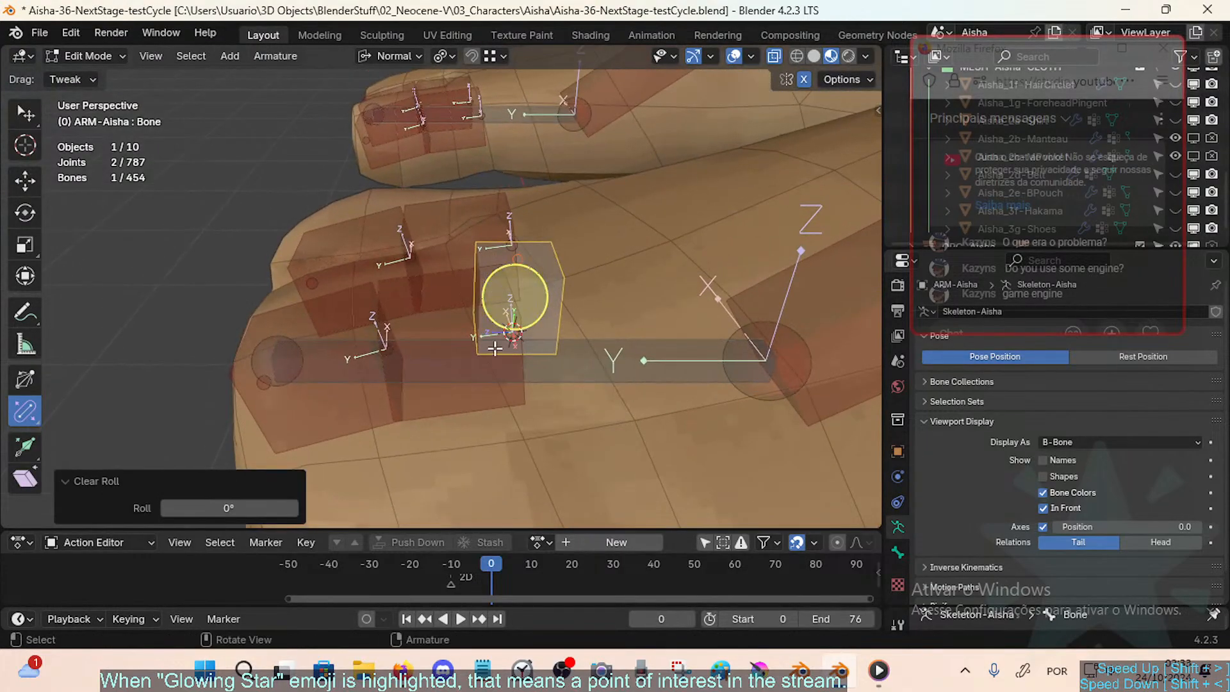
left_click(468, 379, "shift")
key("ctrl+alt+a")
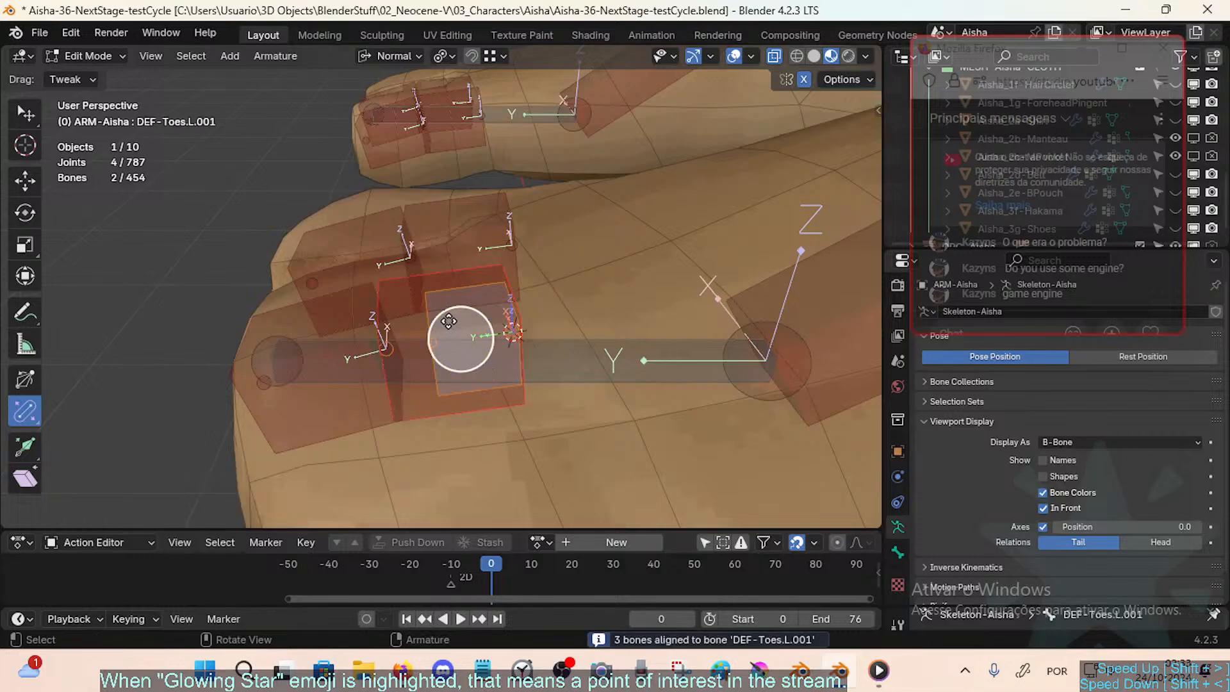
Step: Select only the new bone and scale it by about 1.045
left_click(468, 310)
key("s")
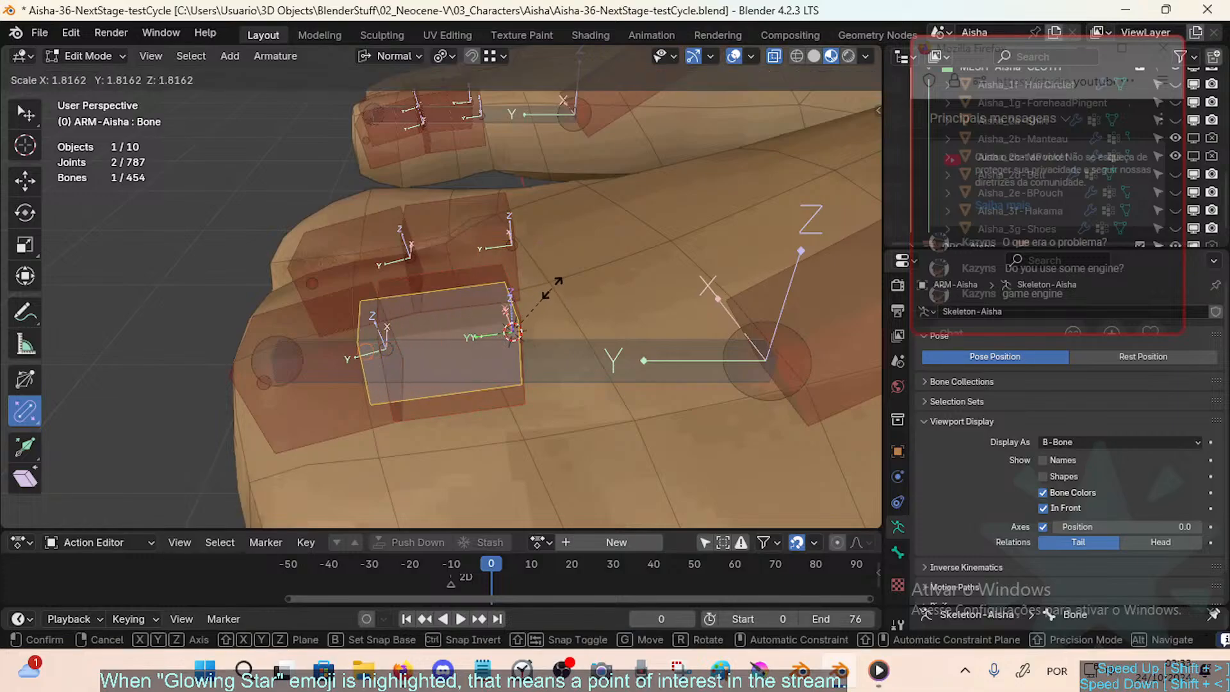
left_click(456, 309)
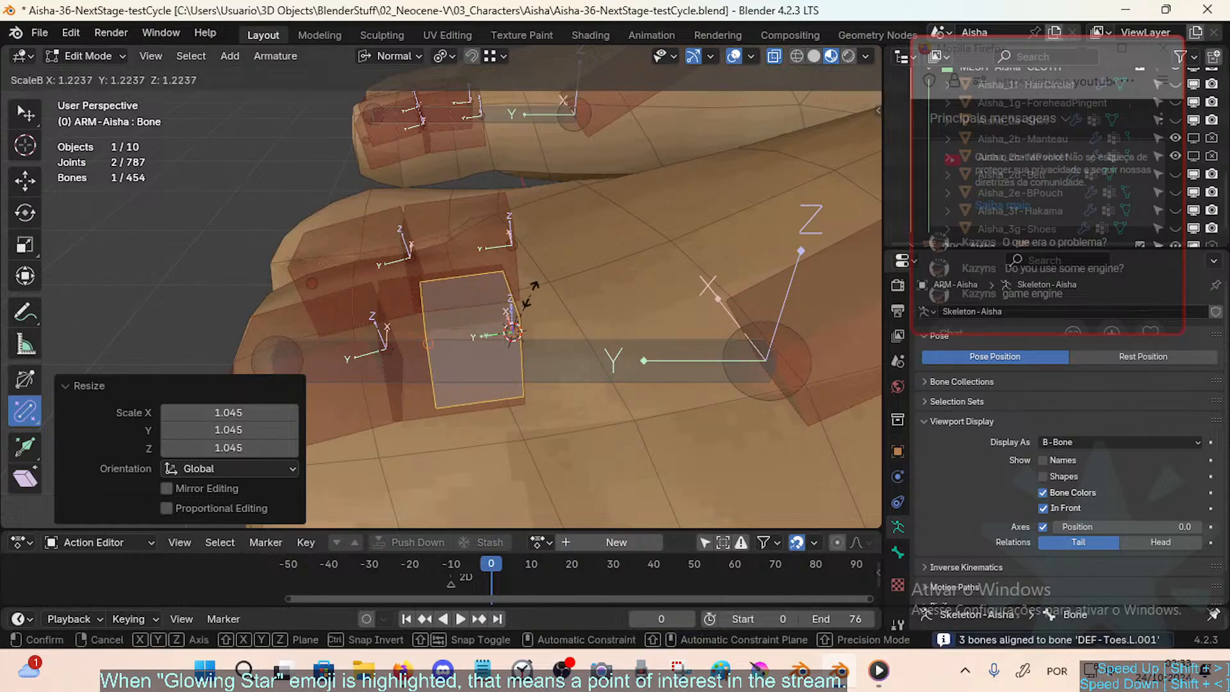
Step: Select the left toe and big toe deform bones together and reduce their B-Bone display thickness
left_click(430, 392)
left_click(346, 313, "shift")
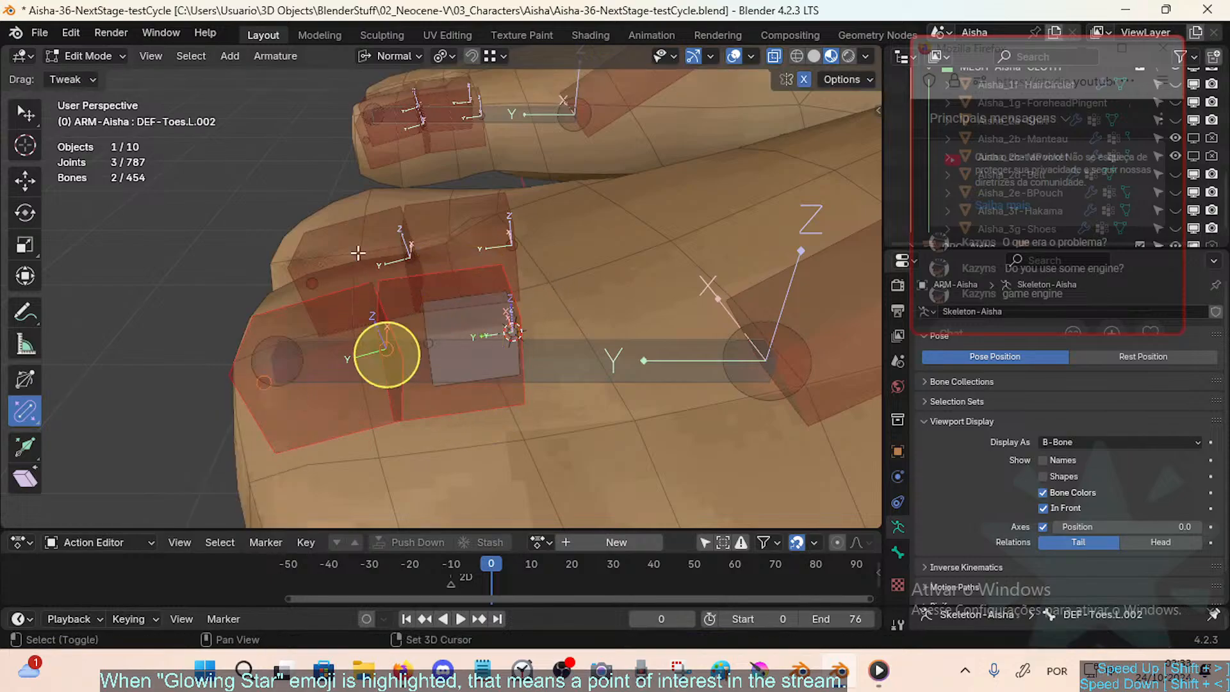
left_click(396, 217, "shift")
left_click(445, 207, "shift")
key("ctrl+alt+s")
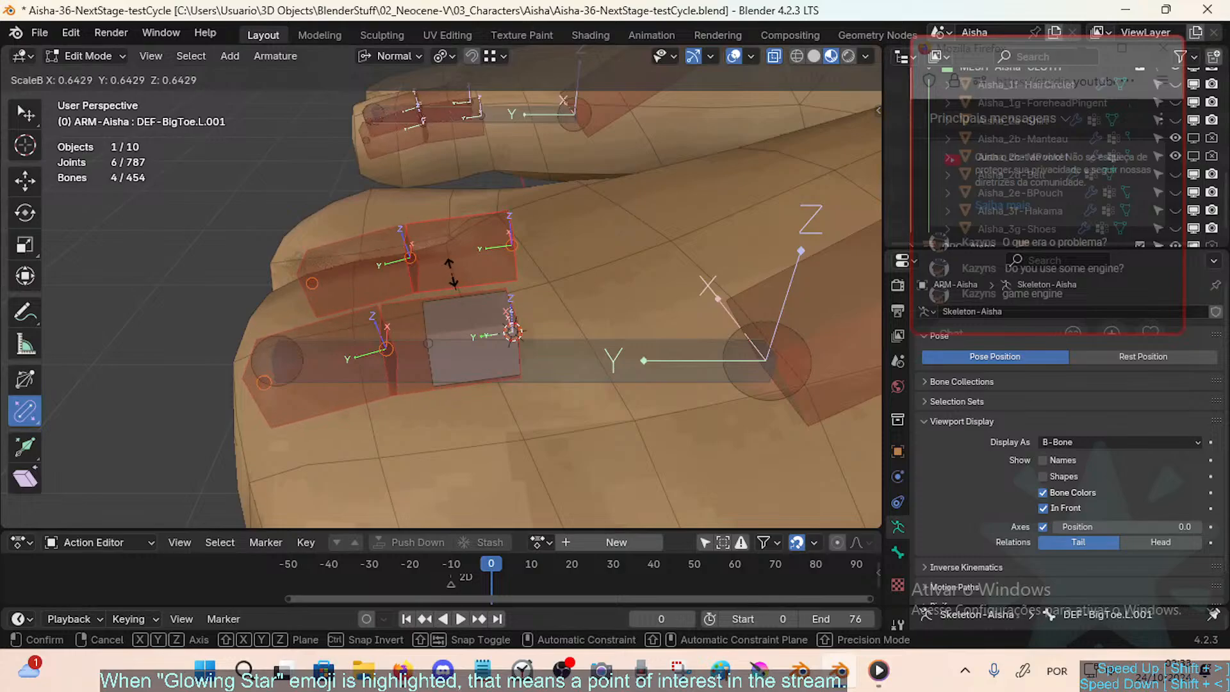
left_click(446, 276)
Step: Enlarge the new bone's B-Bone display size by about 1.6 and shorten the bone by scaling it 0.771 and 0.943
left_click(470, 337)
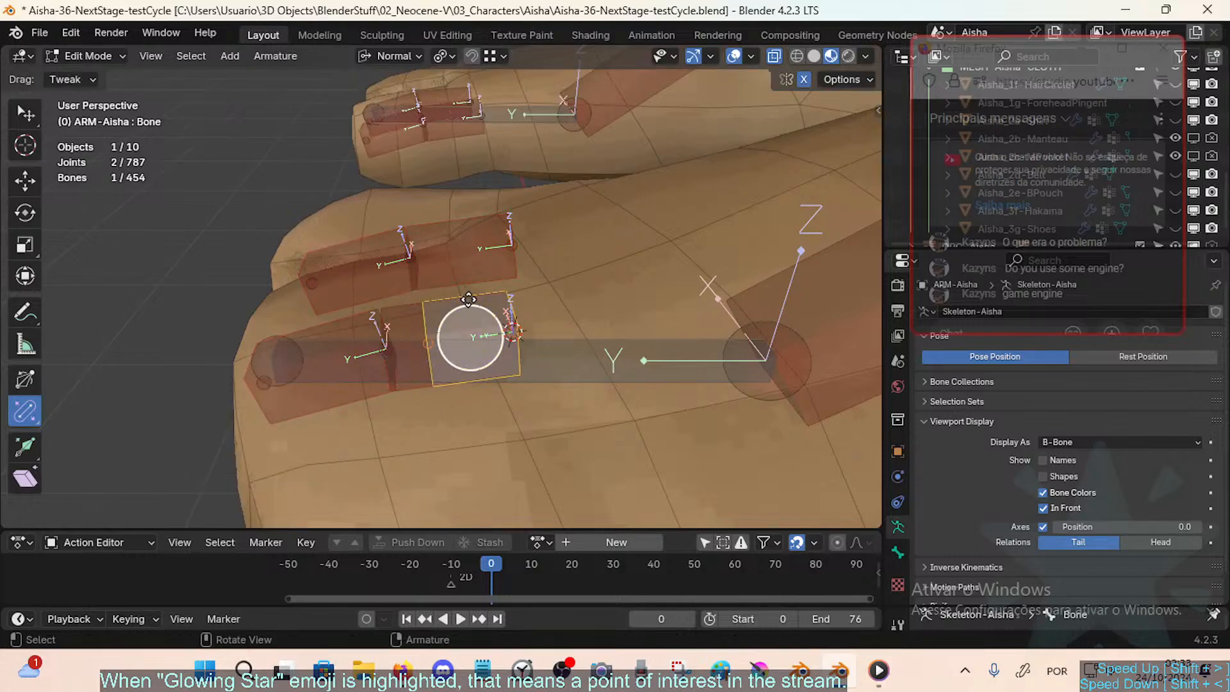
key("ctrl+alt+s")
left_click(381, 288)
key("s")
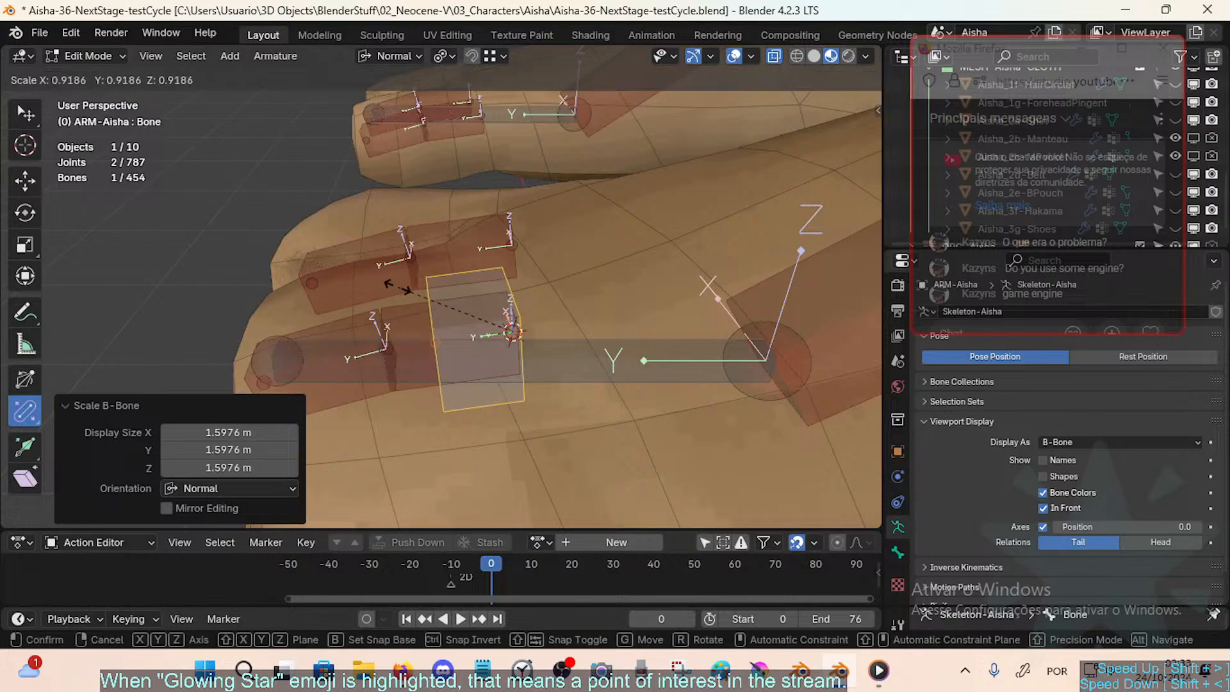
left_click(419, 282)
mouse_move(419, 282)
middle_mouse_down()
mouse_move(418, 310)
mouse_move(433, 292)
middle_mouse_up()
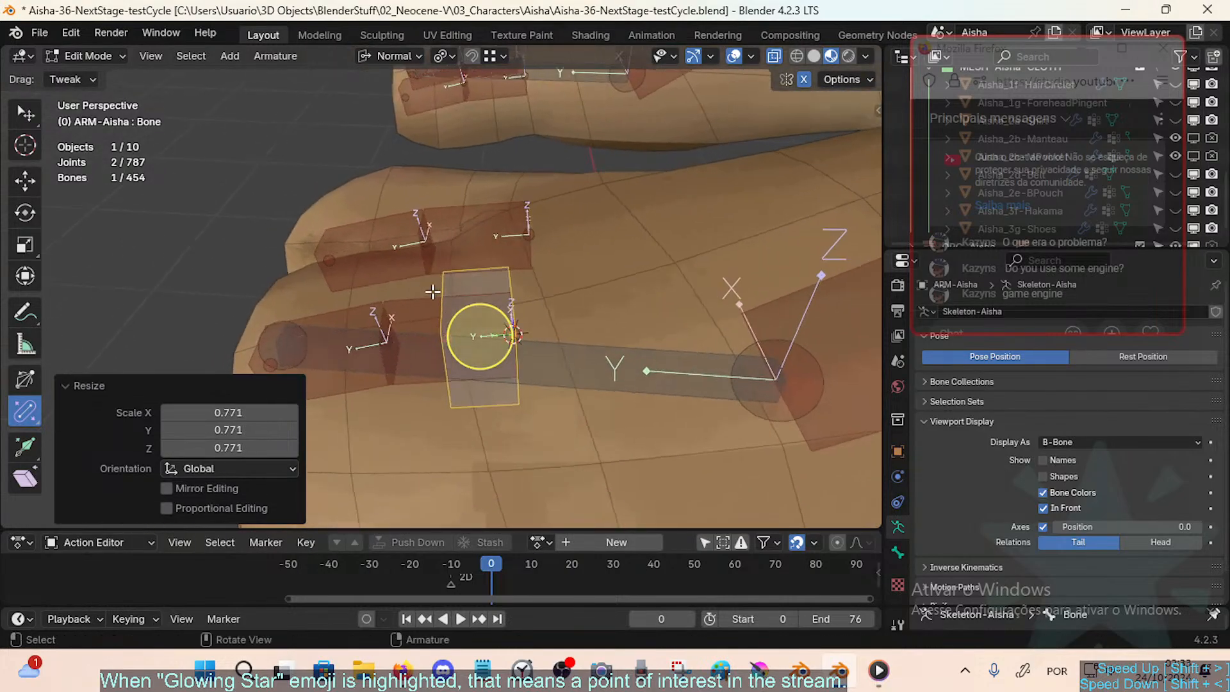
key("s")
left_click(428, 288)
Step: Show the bone properties and copy the name of the left toe bone DEF-Toes.L.001
left_click(897, 552)
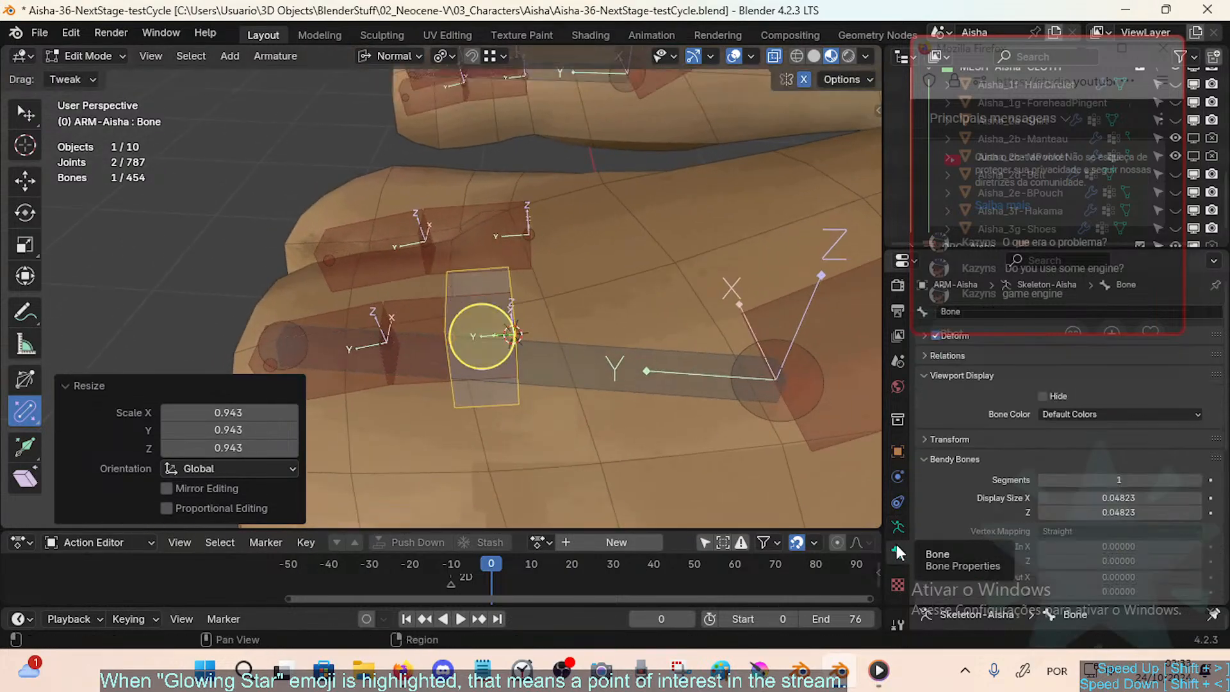
key("F2")
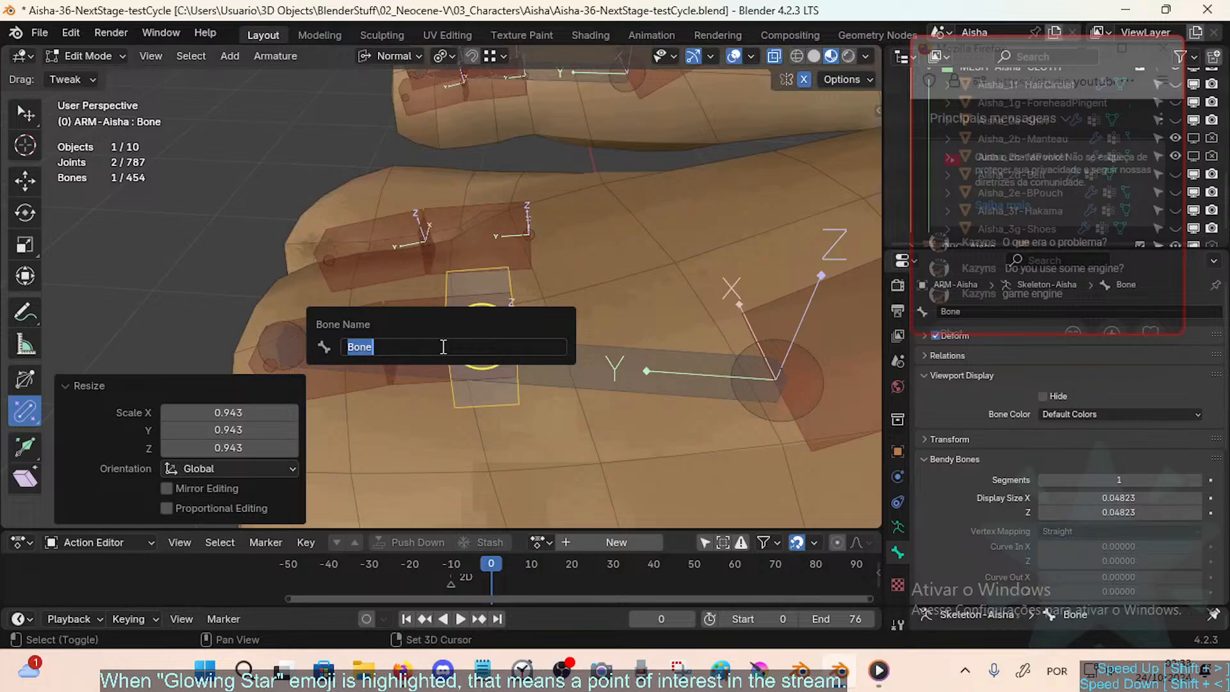
key("Escape")
left_click(429, 312)
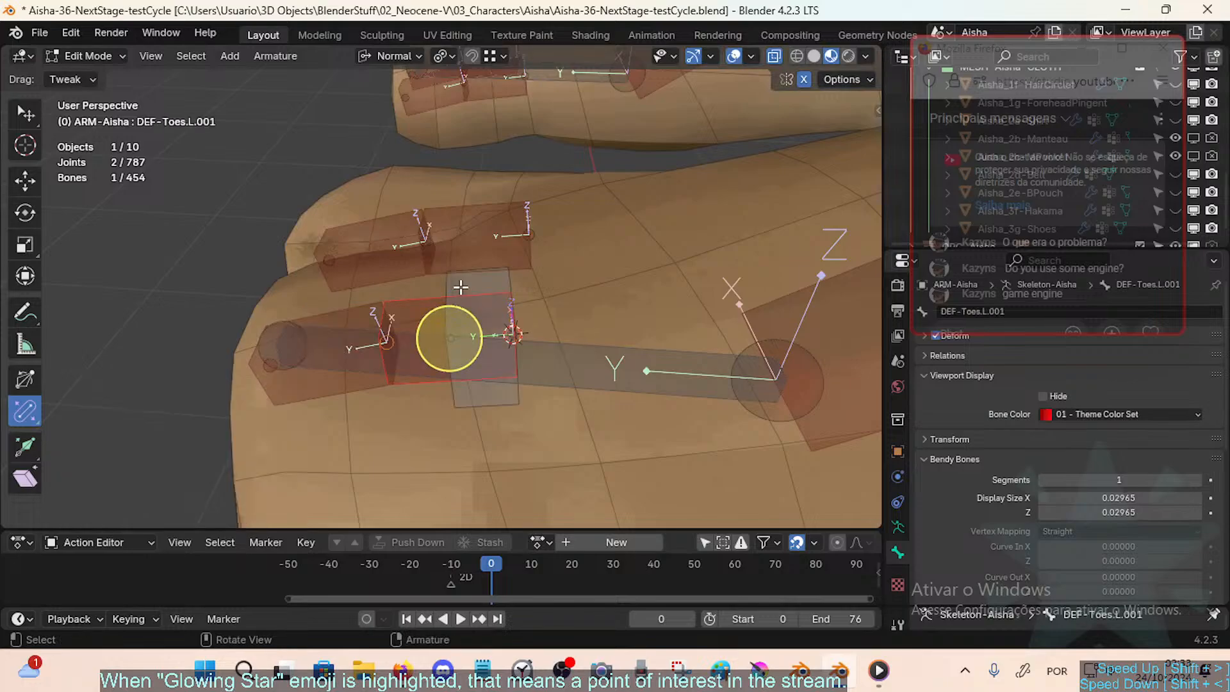
key("F2")
key("ctrl+c")
key("Escape")
Step: Rename the new bone to DEF-FAN-Toes.L.001, based on the copied toe bone name
left_click(455, 283)
key("F2")
key("ctrl+v")
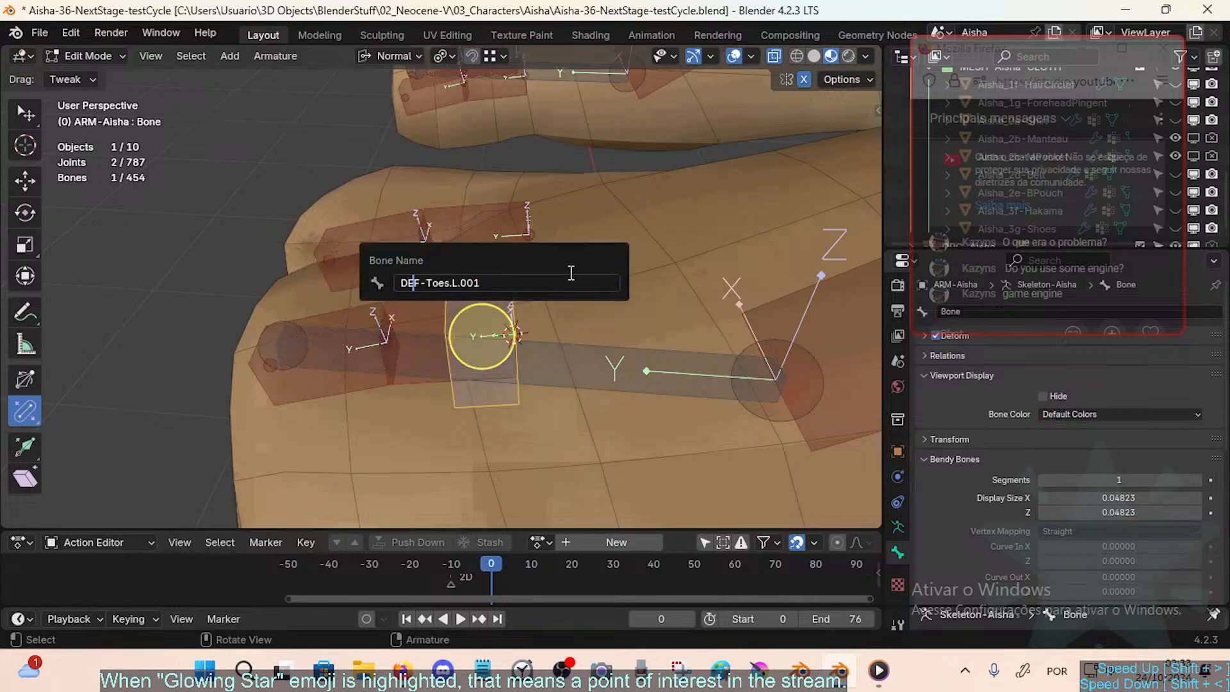
type("Fan")
key("BackSpace")
key("BackSpace")
type("AN")
key("ctrl+a")
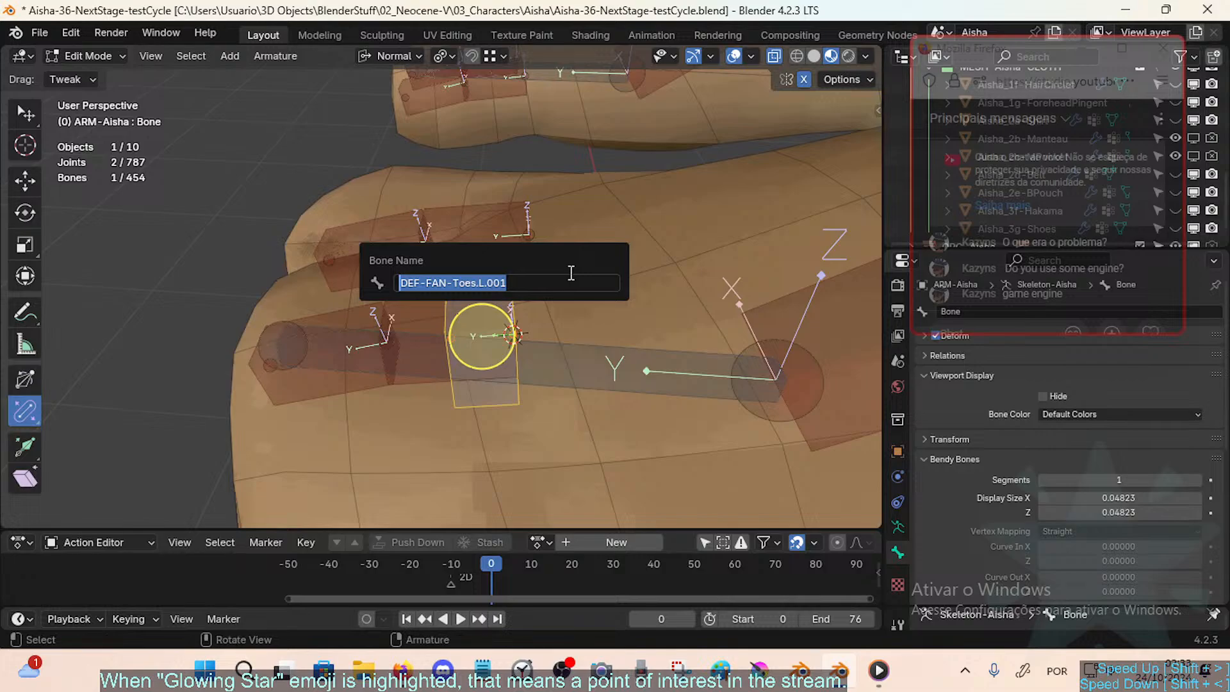
key("Return")
Step: Duplicate DEF-FAN-Toes.L.001 and snap the copy to the head of DEF-Toes.L.002 using the 3D cursor
key("shift+d")
left_click(397, 390)
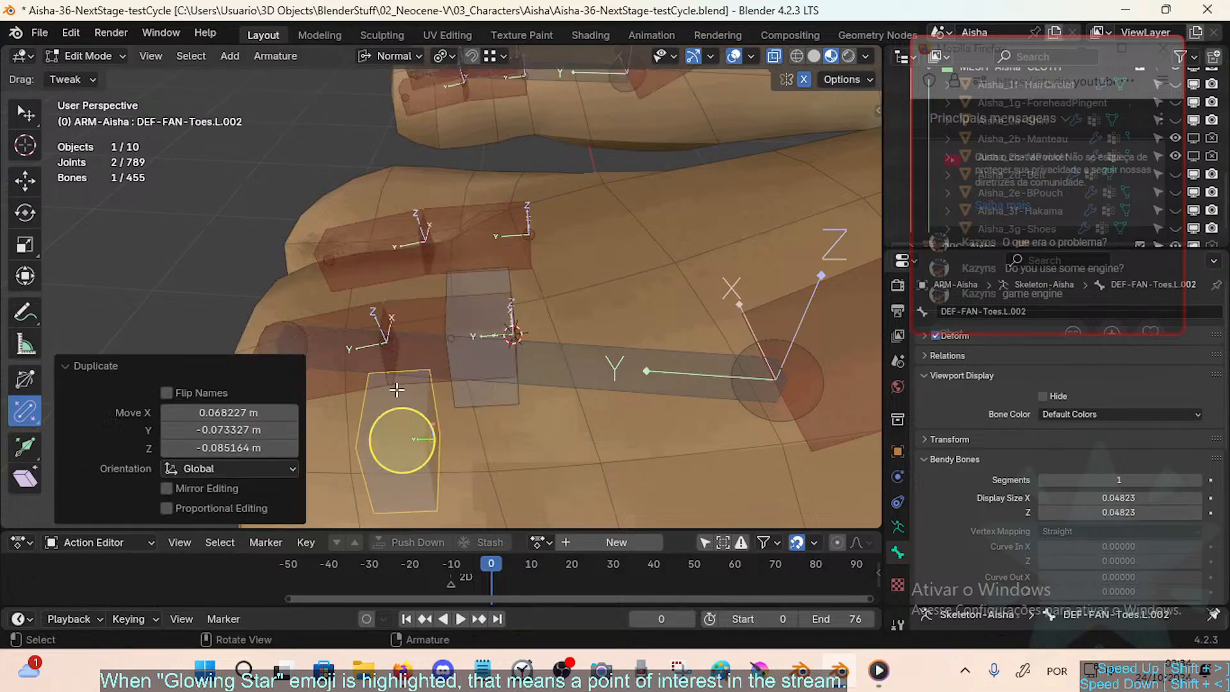
left_click(365, 252)
left_click(328, 354)
key("shift+s")
left_click(384, 376)
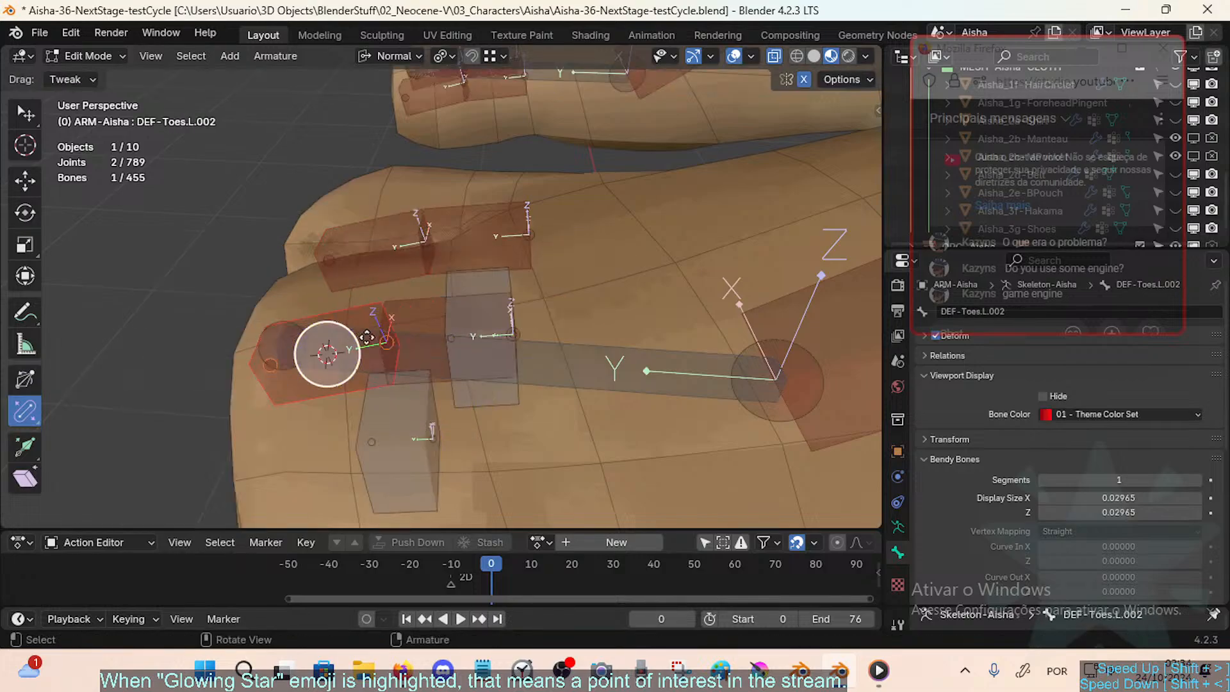
left_click(392, 397)
key("shift+s")
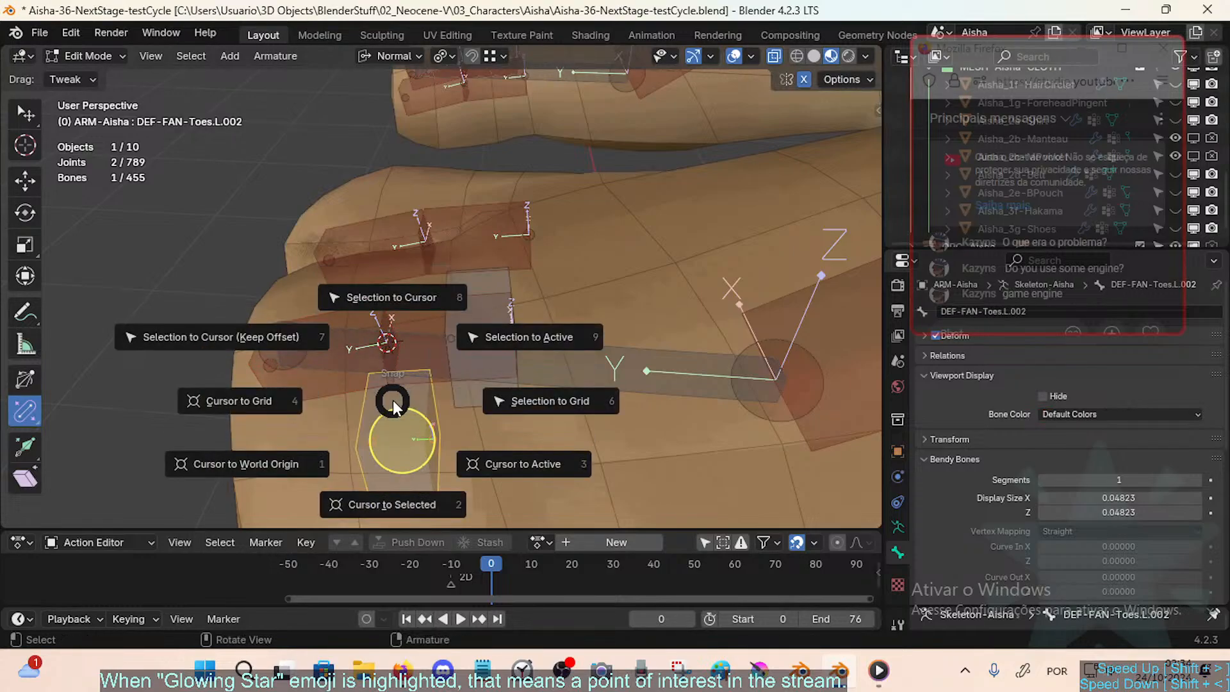
left_click(379, 296)
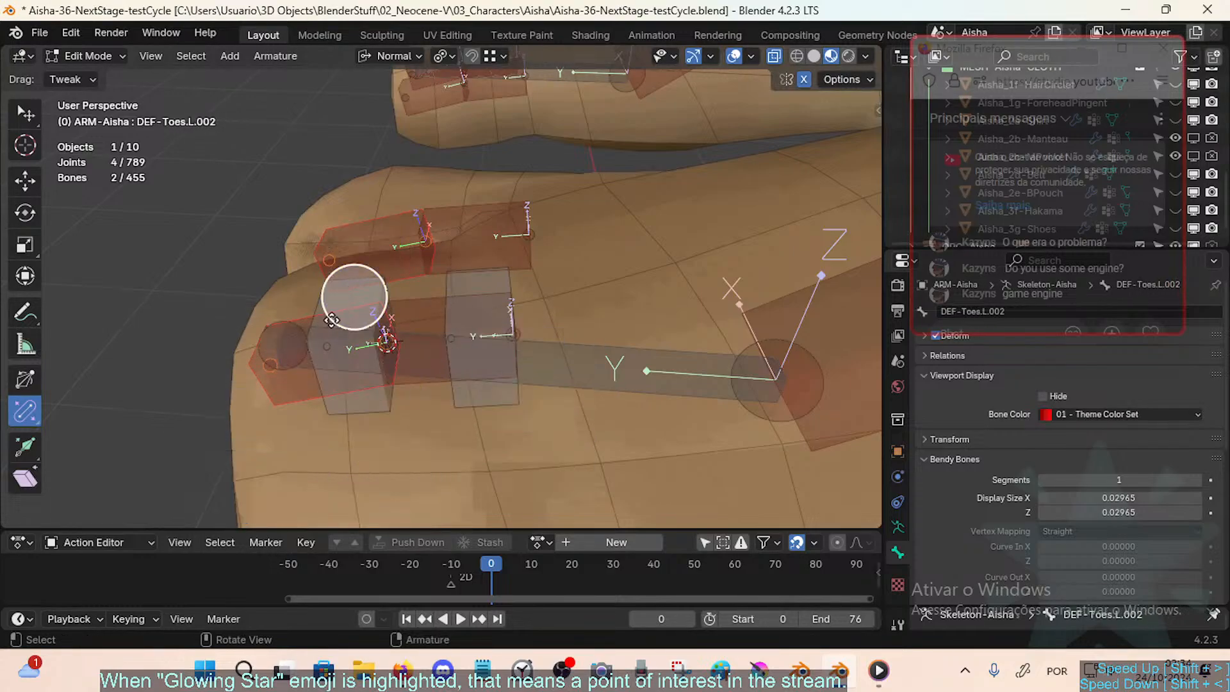
Step: Align the duplicated fan bone to DEF-Toes.L.002
left_click(344, 345, "shift")
key("ctrl+alt+a")
middle_click_drag(286, 394, 417, 393)
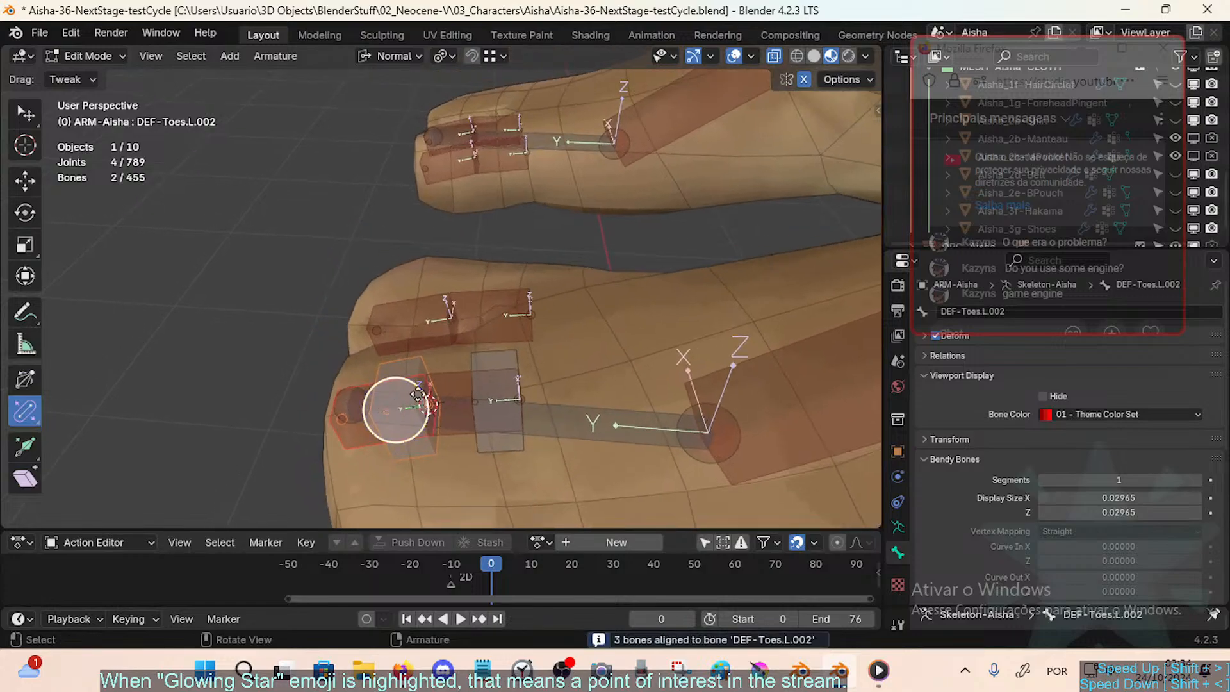
Step: Duplicate both toe fan bones and move the copies about 0.346 m along their normal X axis, beyond the big toe
left_click(496, 354)
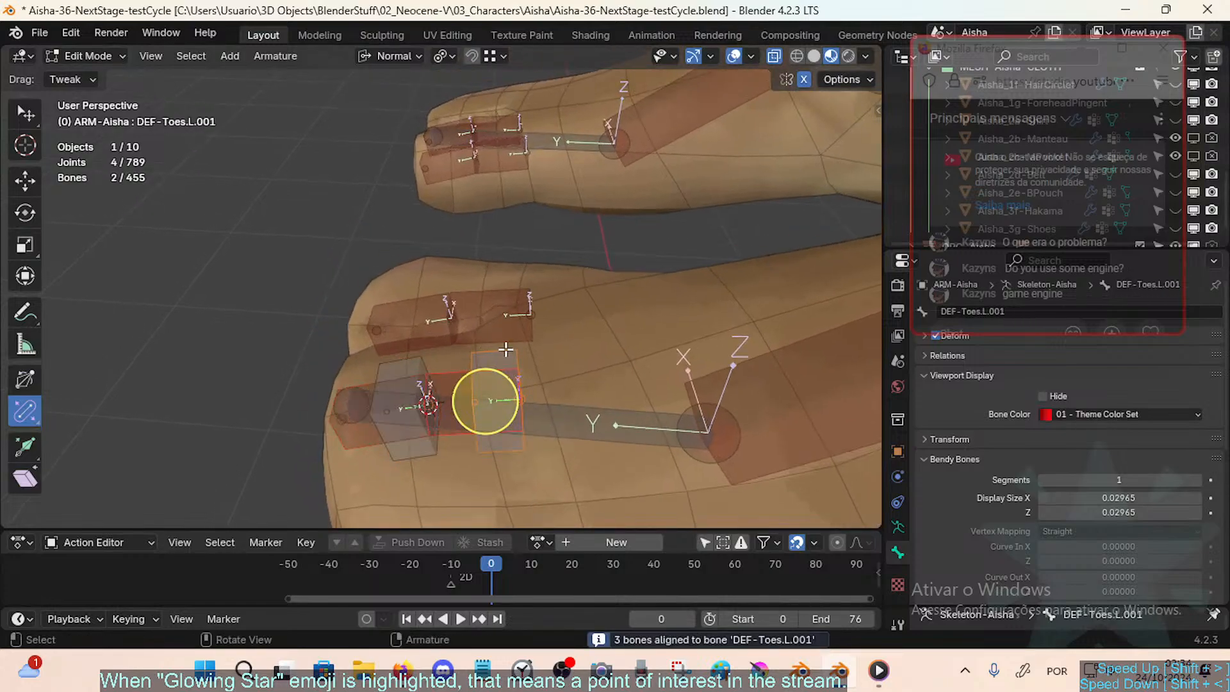
left_click(416, 358, "shift")
middle_click_drag(441, 352, 455, 378)
key("shift+d")
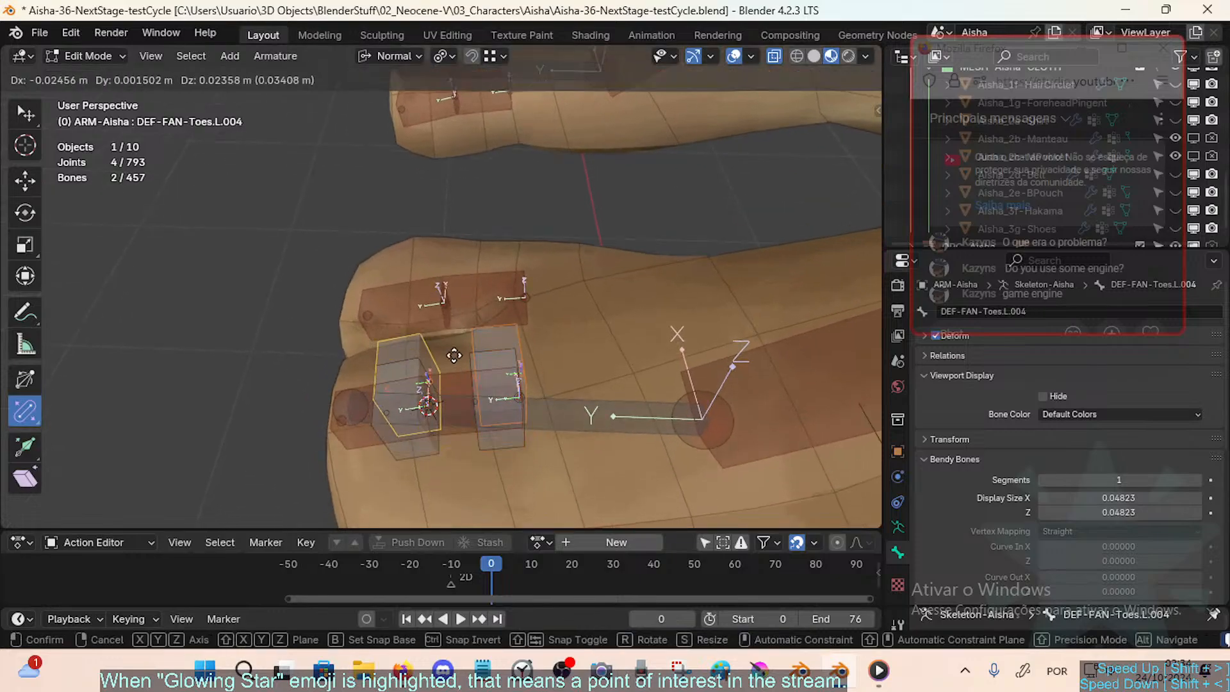
left_click(445, 239)
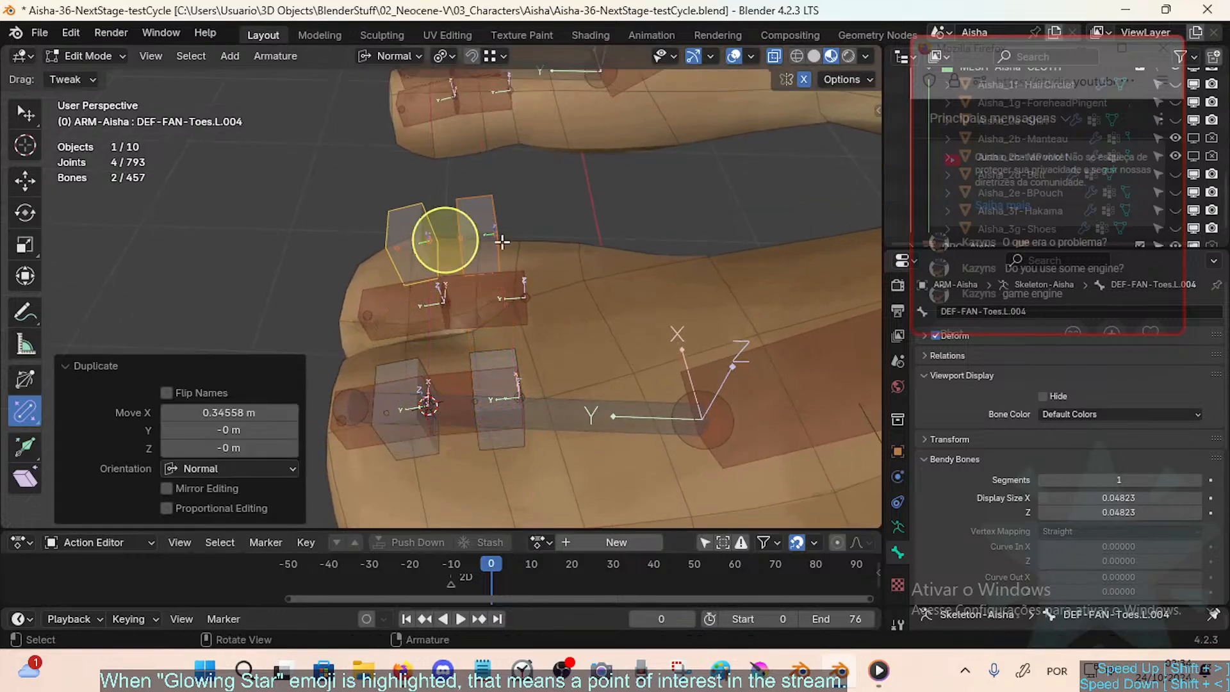
Step: Snap the 3D cursor to the head of the left big toe's base deform bone
left_click(504, 298)
key("shift+s")
left_click(572, 360)
Step: Batch rename the two copied fan bones, replacing "Toes" with "BigToe" in their names
left_click(479, 215)
left_click(409, 223, "shift")
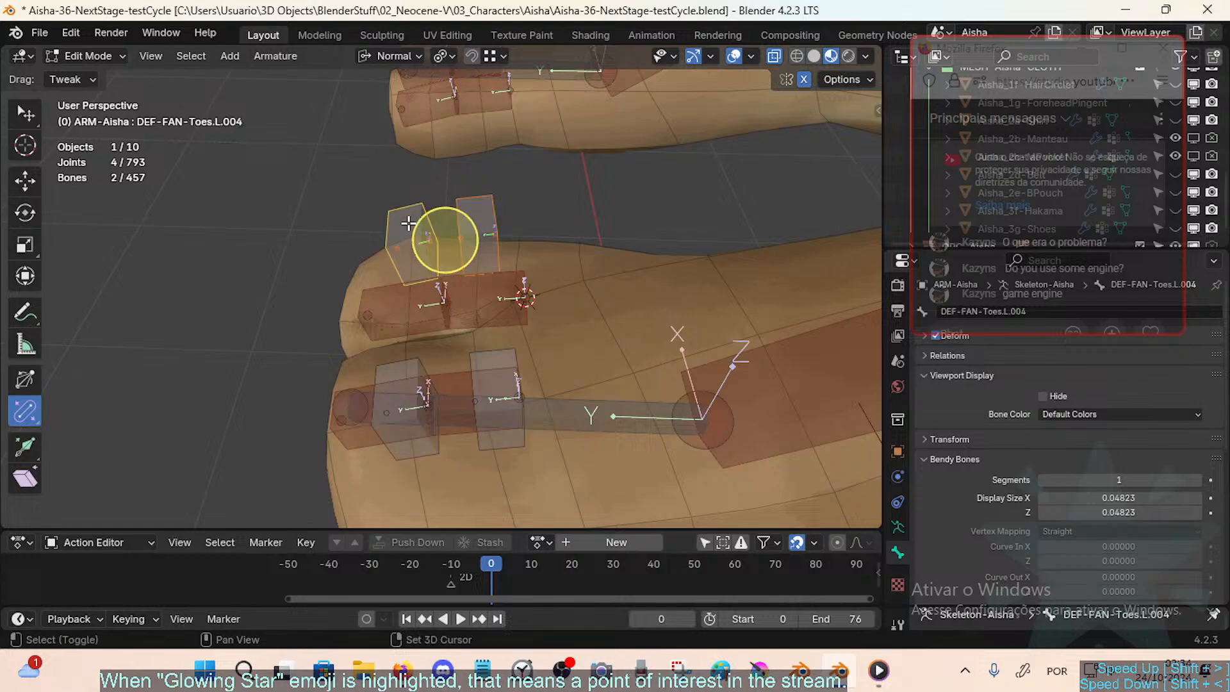
key("ctrl+F2")
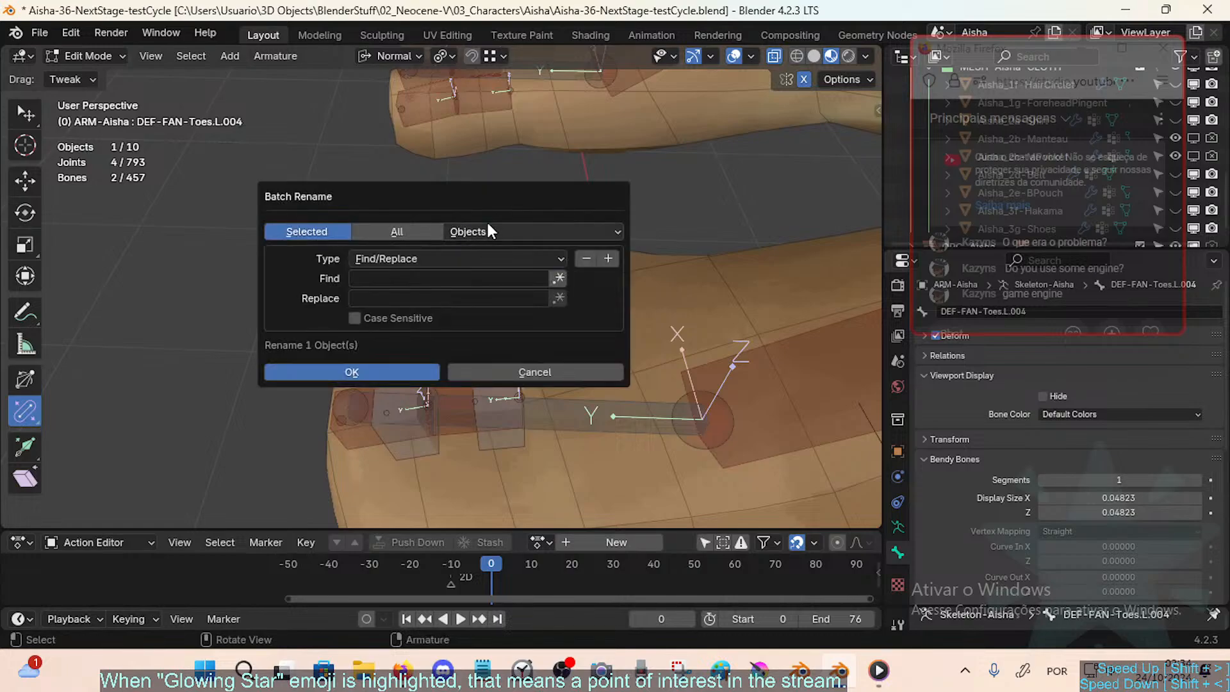
left_click(390, 297)
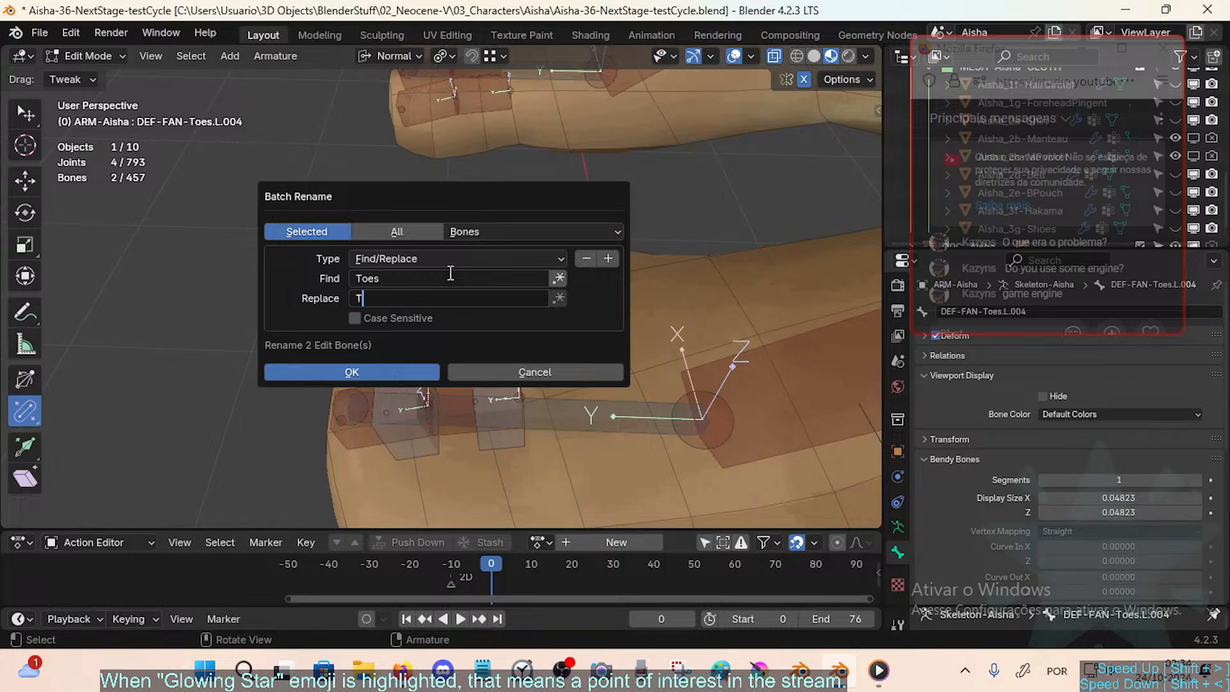
type("BigToe")
left_click(399, 370)
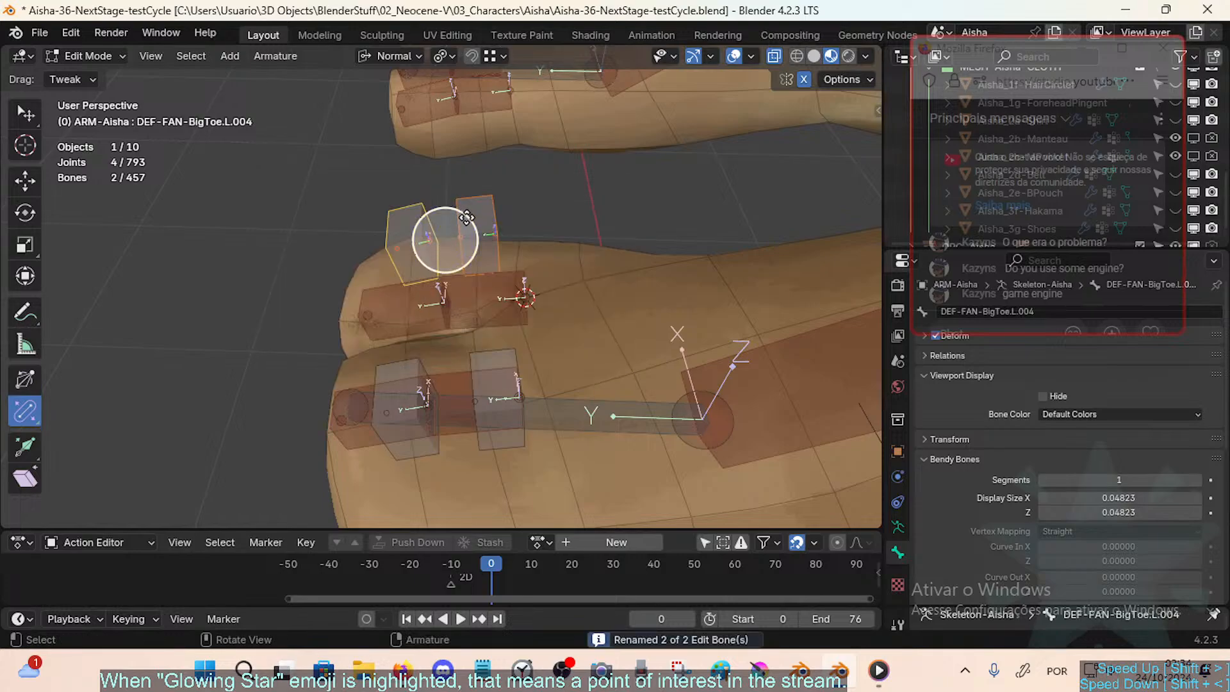
Step: Batch rename the two big toe fan bones by stripping digits and punctuation from the end of their names
key("ctrl+F2")
left_click(440, 272)
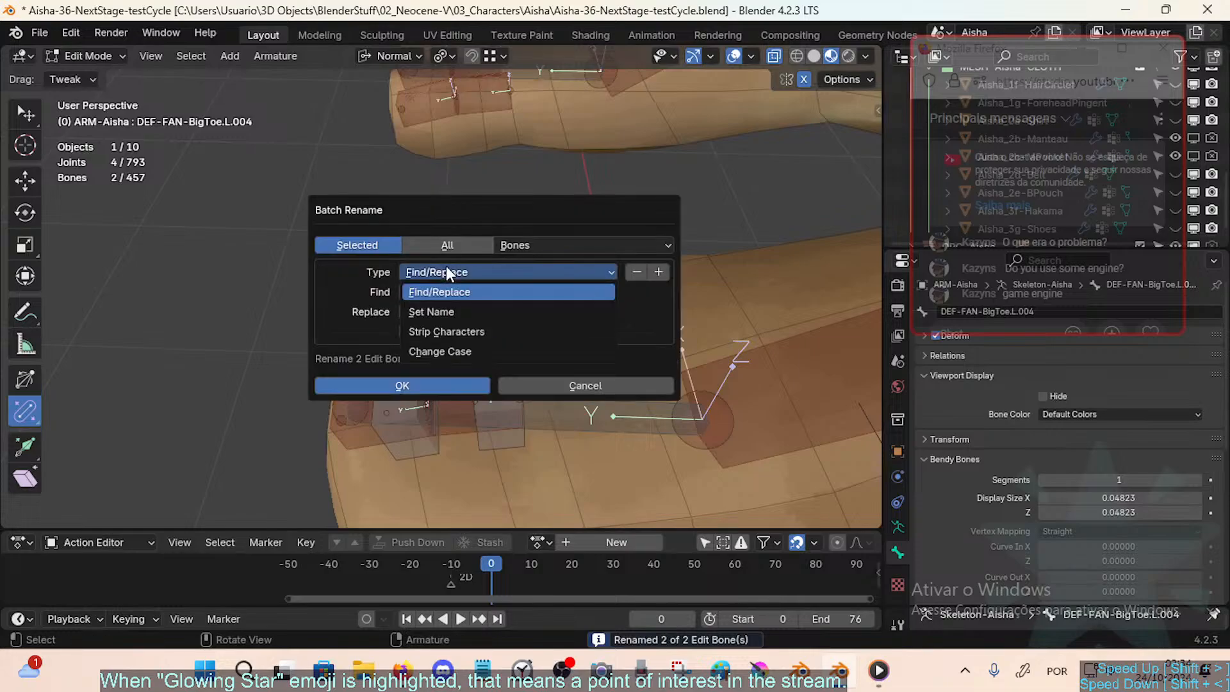
left_click(454, 331)
left_click(507, 291)
left_click(564, 292)
left_click(557, 313)
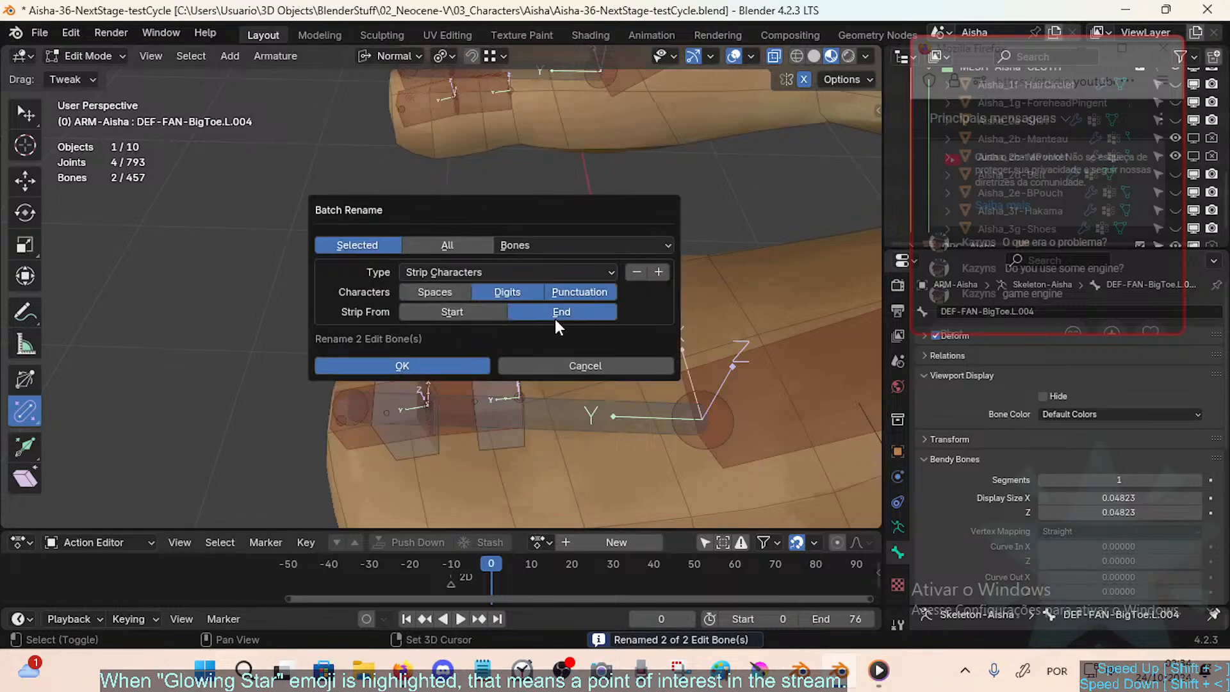
left_click(438, 368)
Step: Identify the two big toe fan bones and move DEF-FAN-BigToe.L past the other one, toward the toe tip
left_click(480, 233)
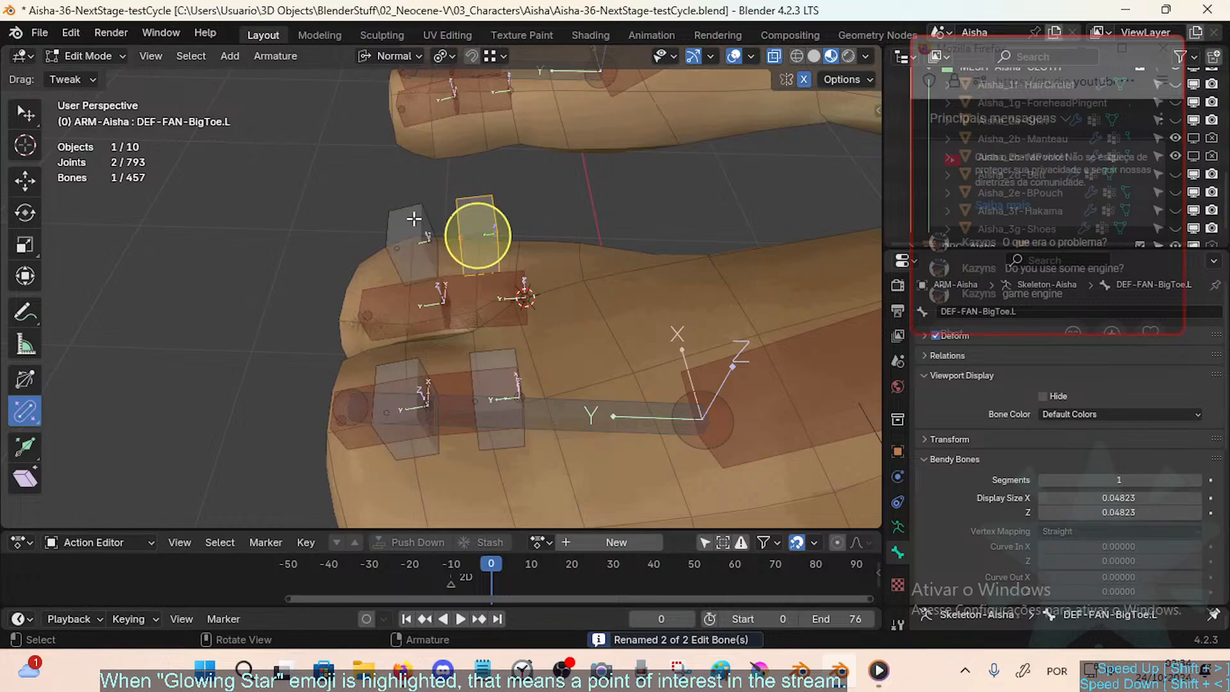
left_click(412, 241)
left_click(478, 235)
left_click(413, 238)
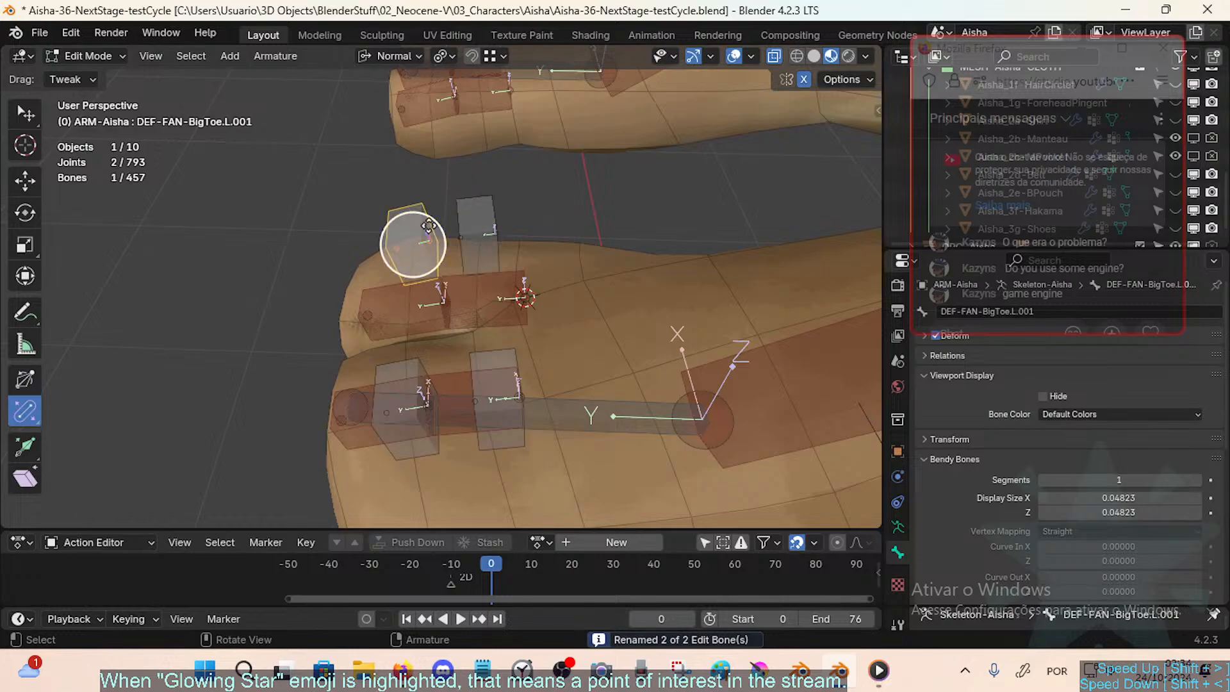
left_click(475, 218)
key("g")
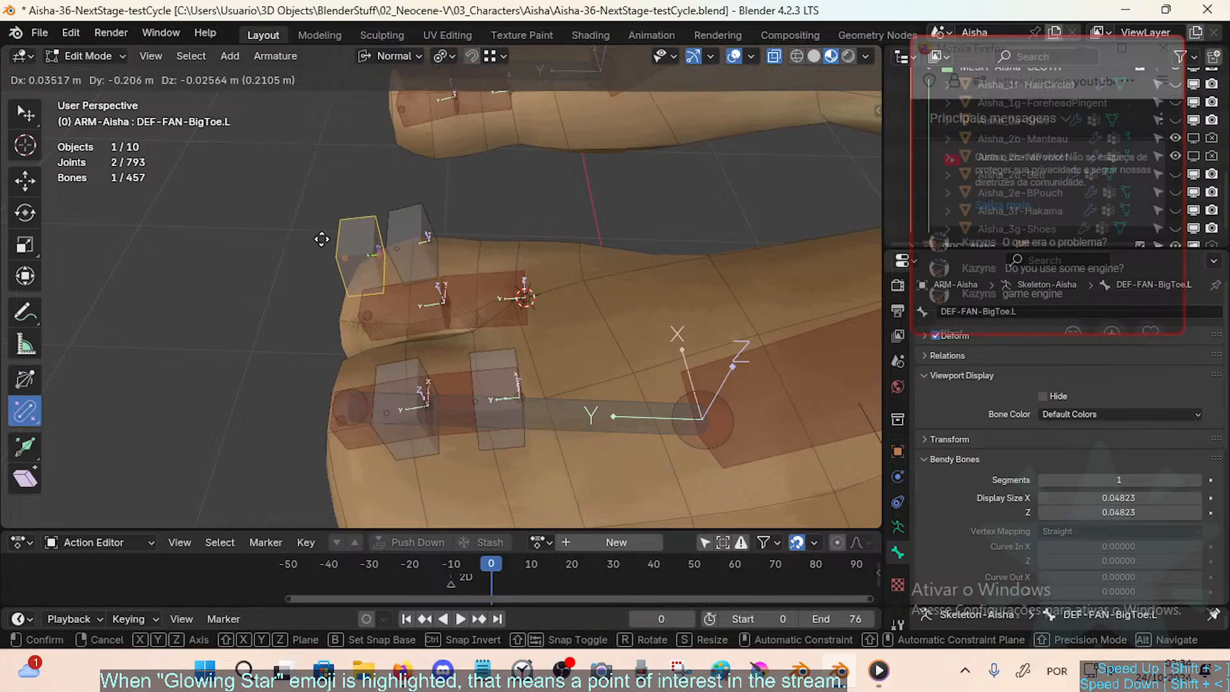
left_click(302, 245)
Step: Rename the moved front fan bone to DEF-FAN-BigToe.L.002
left_click(388, 224)
left_click(333, 232)
key("F2")
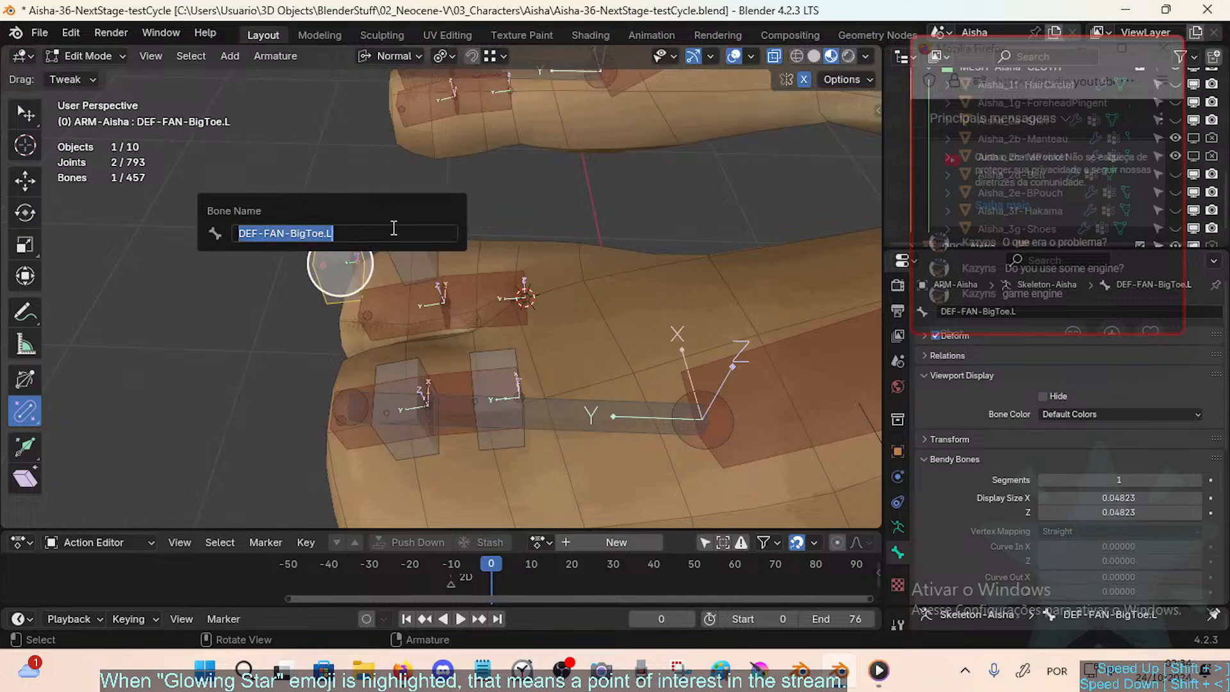
left_click(394, 228)
type(".002")
key("Return")
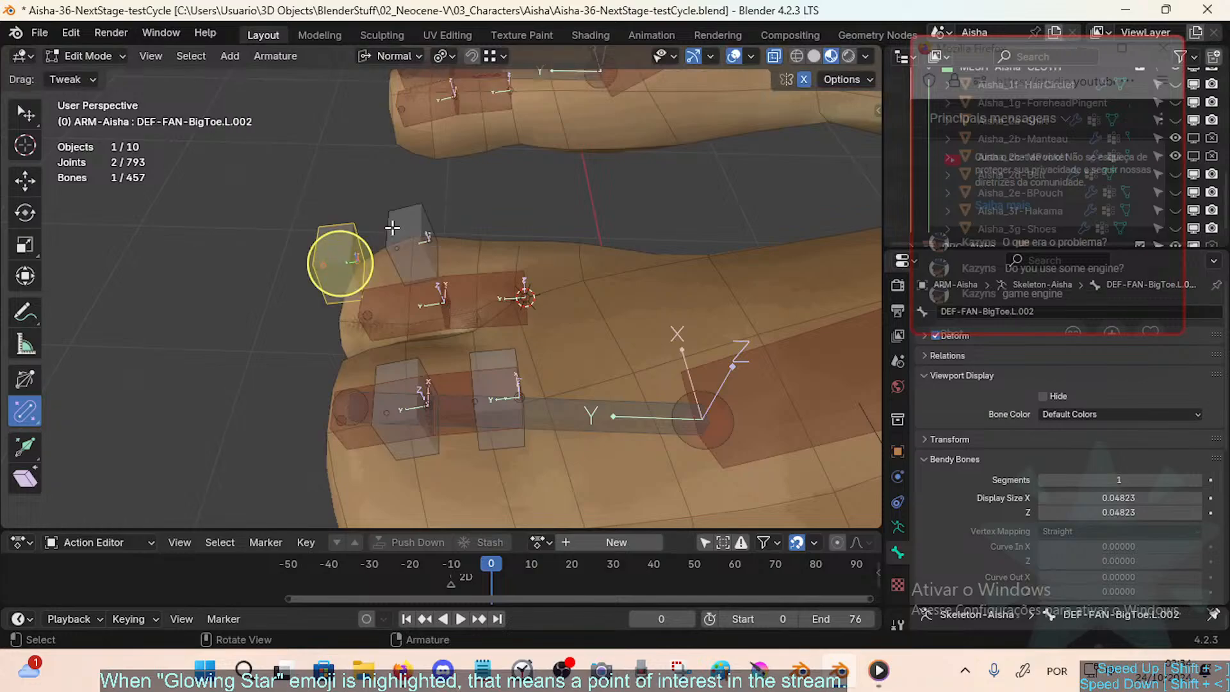
Step: Snap DEF-FAN-BigToe.L.001 to the 3D cursor at the big toe's base
left_click(392, 227)
key("shift+s")
key("KP_8")
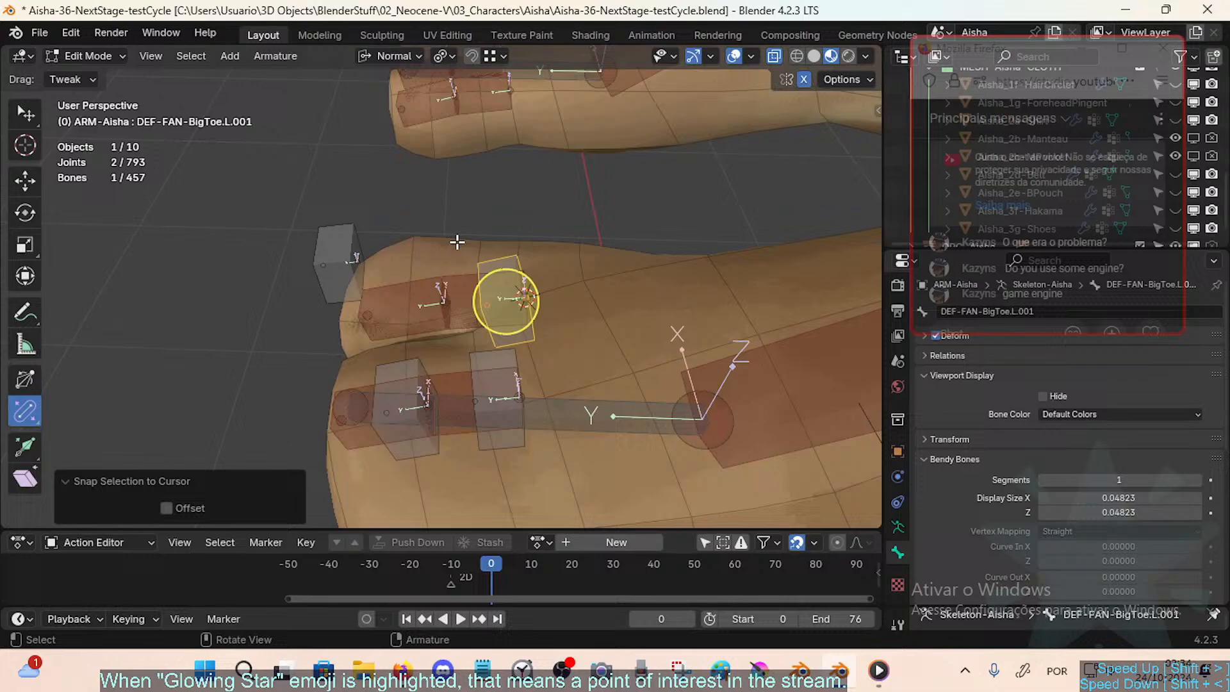
Step: Snap the 3D cursor to the head of DEF-BigToe.L.002 and snap DEF-FAN-BigToe.L.002 onto it
left_click(336, 261)
left_click(398, 317)
key("shift+s")
key("KP_2")
left_click(331, 246)
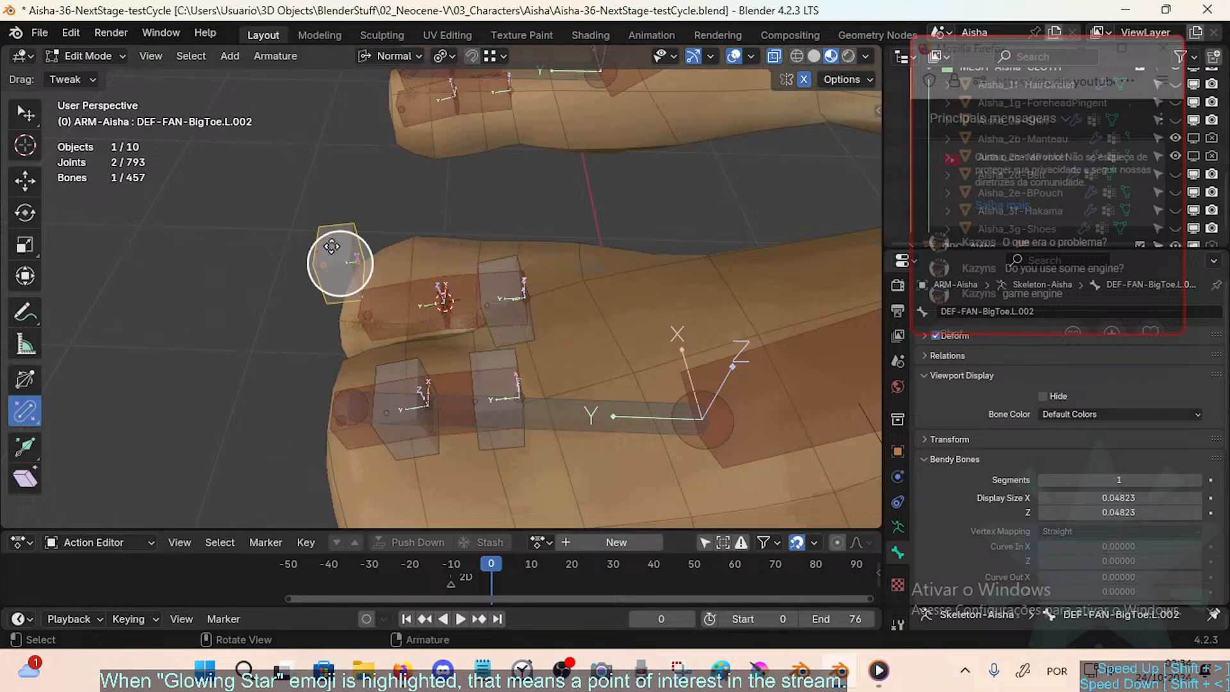
key("shift+s")
key("KP_8")
Step: Align DEF-FAN-BigToe.L.001 to DEF-BigToe.L.001
left_click(488, 271)
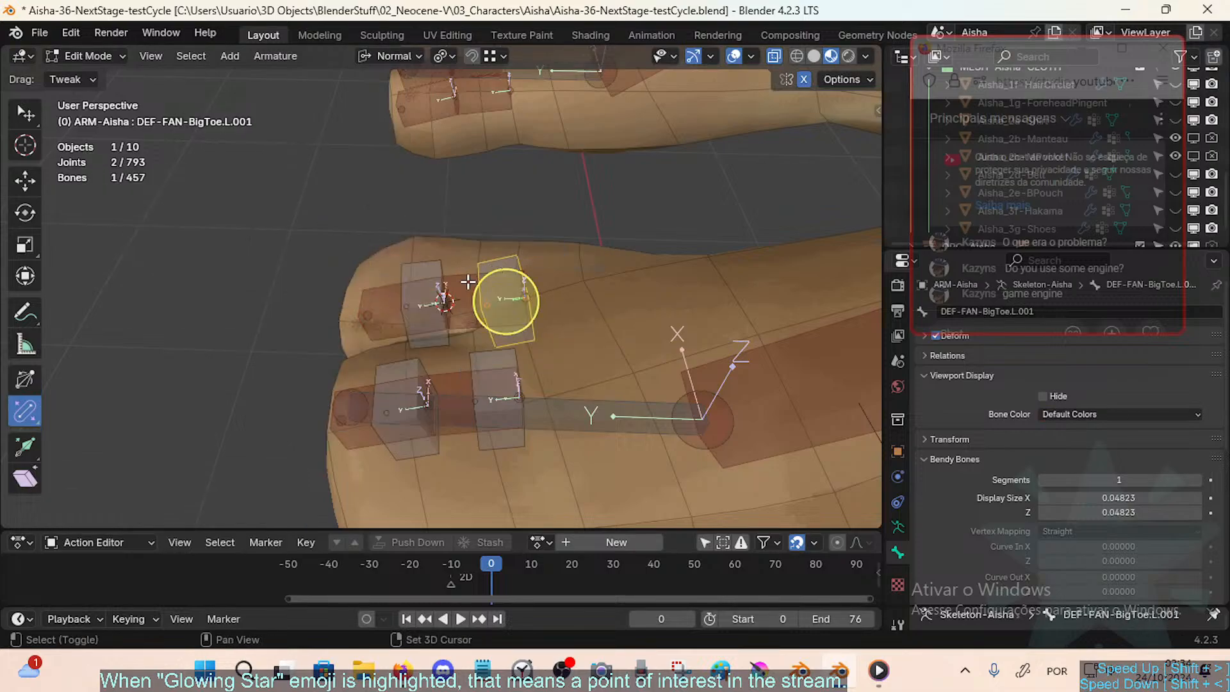
left_click(468, 282, "shift")
key("ctrl+alt+a")
Step: Align DEF-FAN-BigToe.L.002 to DEF-BigToe.L.002 and save the file
left_click(374, 291)
left_click(425, 265, "shift")
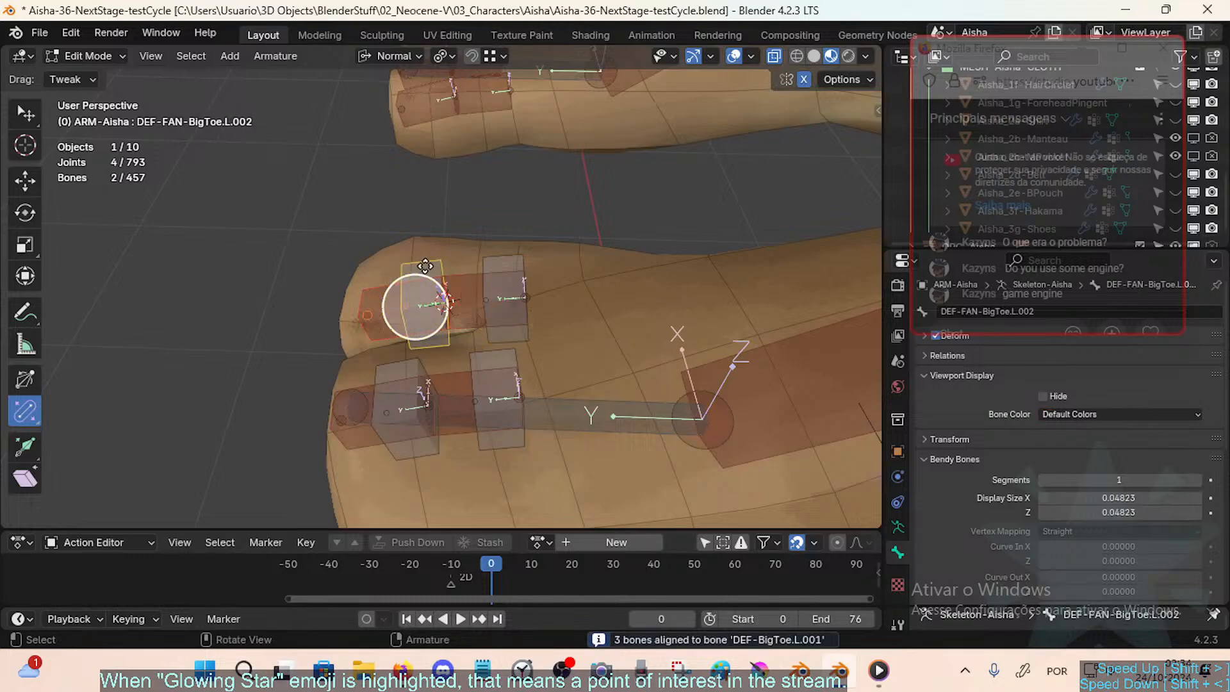
left_click(401, 275, "shift")
left_click(416, 262)
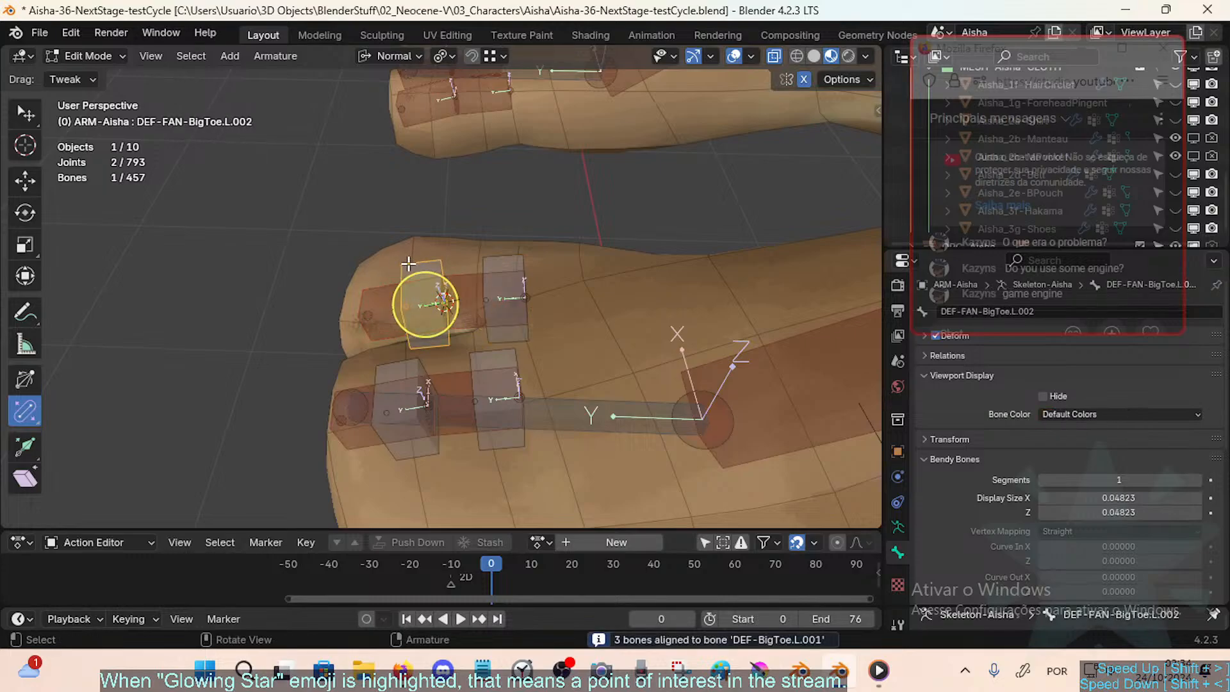
left_click(376, 283, "shift")
key("ctrl+alt+a")
middle_click_drag(488, 284, 497, 359)
key("ctrl+s")
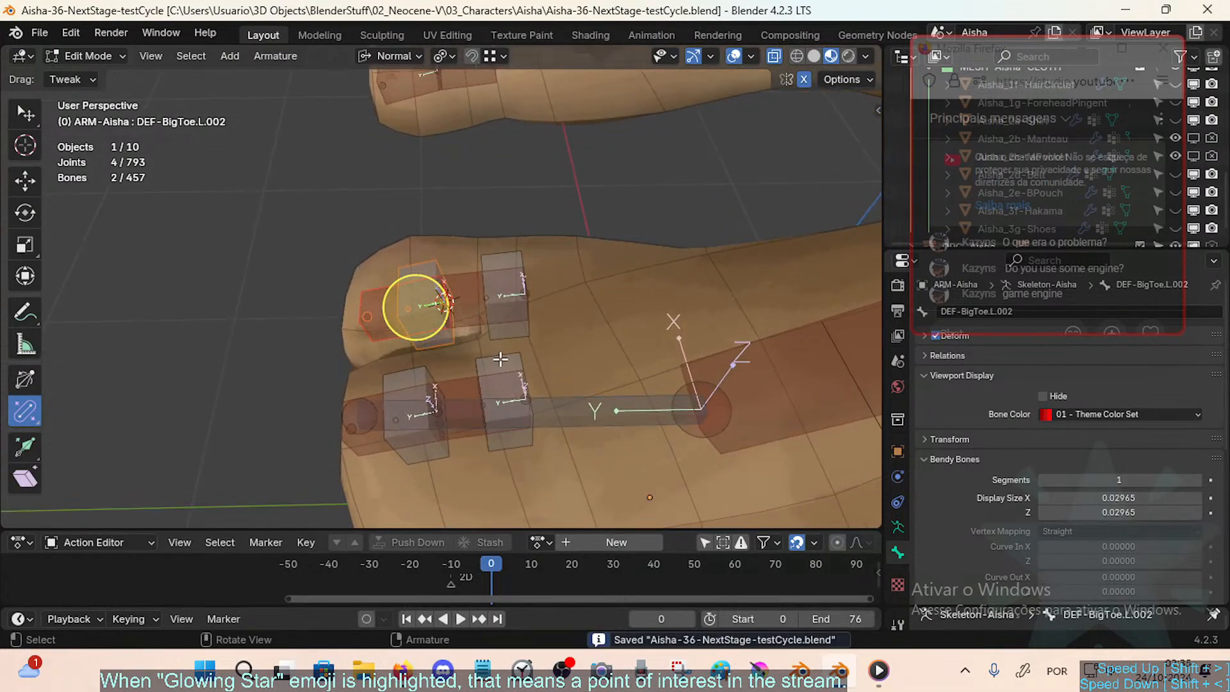
Step: Set the bone color of all four left toe fan bones to 02 - Theme Color Set
left_click(498, 361)
left_click(423, 379, "shift")
left_click(501, 255, "shift")
left_click(427, 264, "shift")
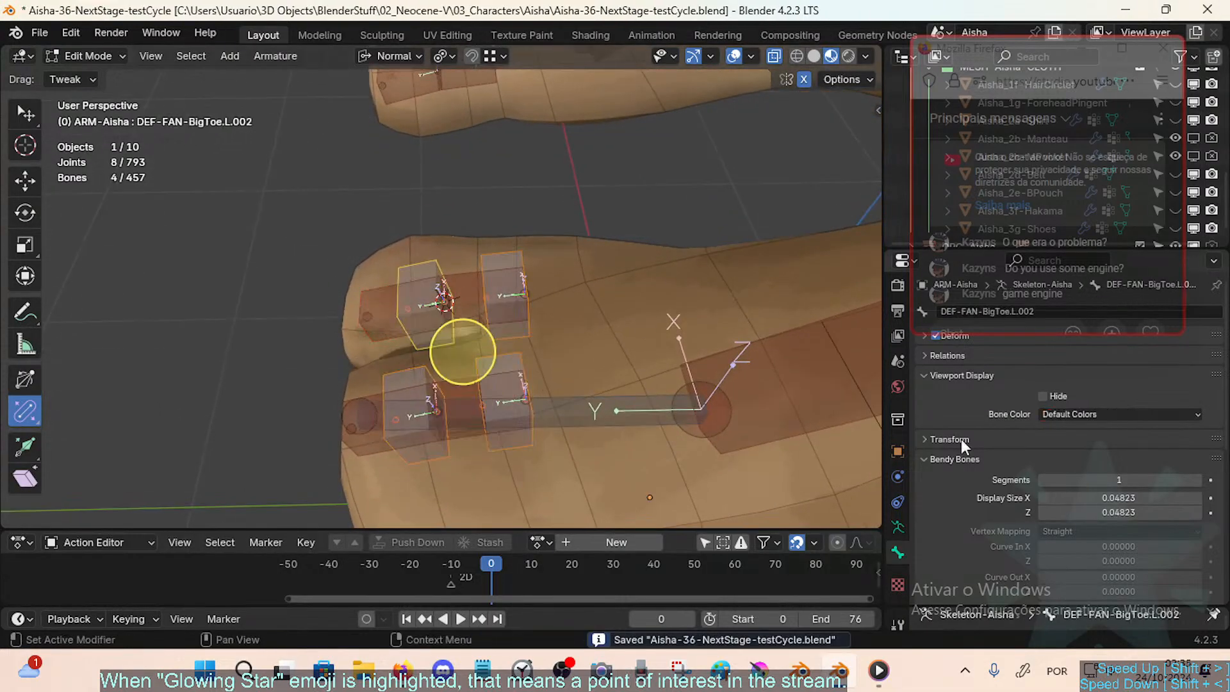
left_click(1067, 414)
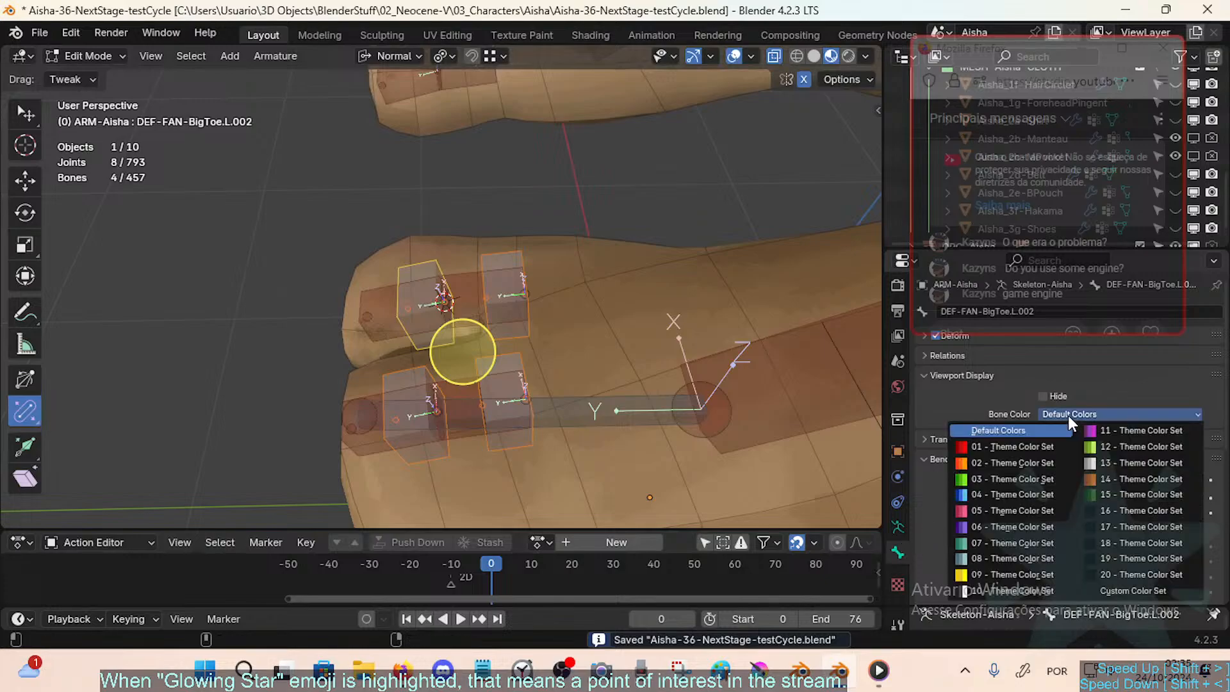
left_click(1012, 474)
key("alt+a")
Step: Select the four left toe fan bones and scale them down to about 0.529 of their size
mouse_move(439, 252)
middle_mouse_down()
mouse_move(431, 220)
mouse_move(422, 252)
middle_mouse_up()
left_click(425, 307)
left_click(476, 259, "shift")
left_click(415, 446, "shift")
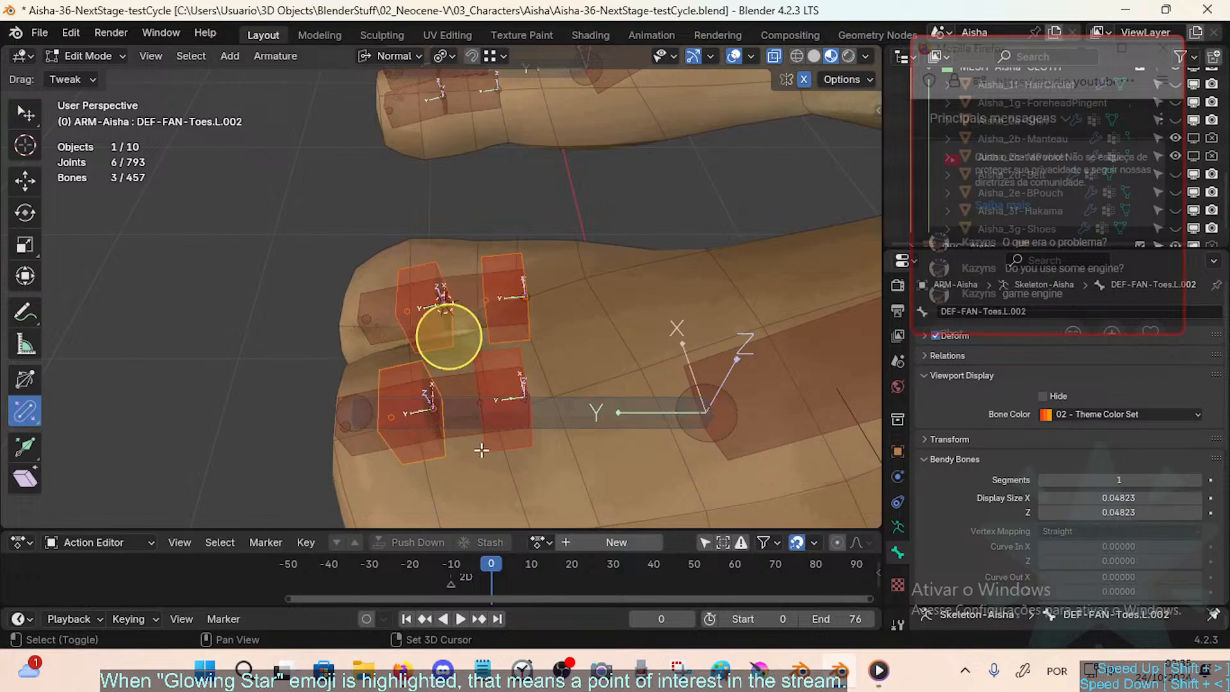
left_click(498, 451, "shift")
left_click_drag(486, 353, 502, 356)
key("ctrl+z")
key("s")
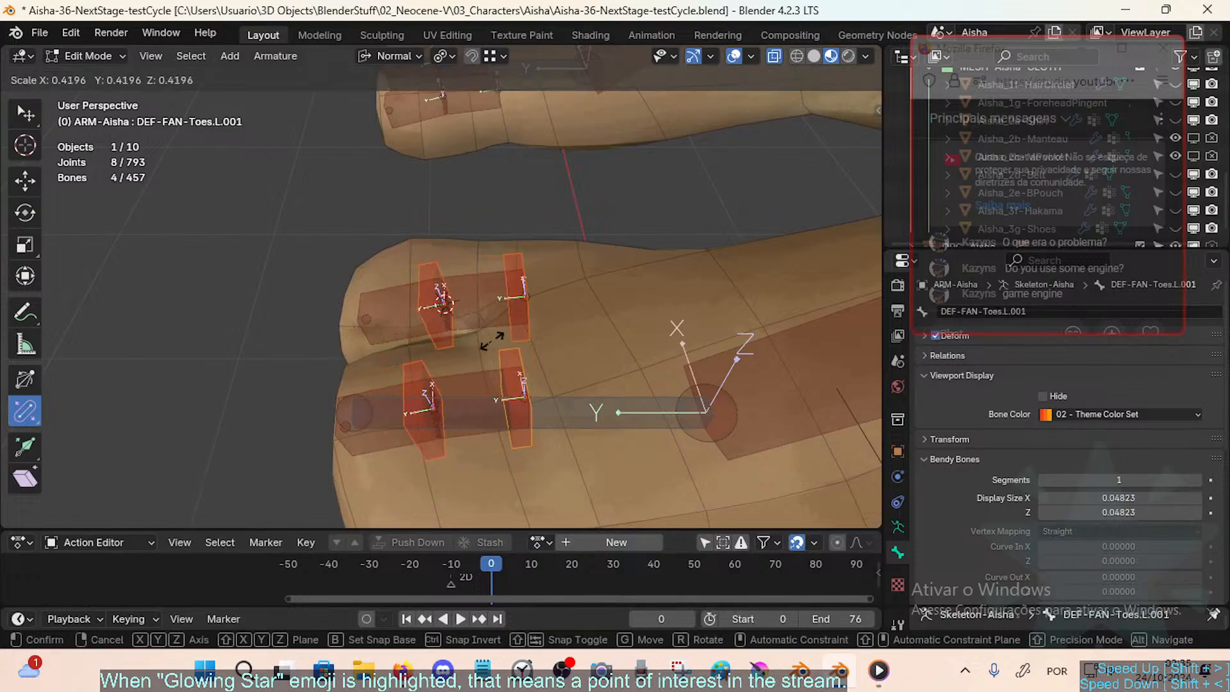
left_click(444, 351)
Step: Enlarge the bendy bone display size of the four left toe fan bones and save the file
key("ctrl+alt+s")
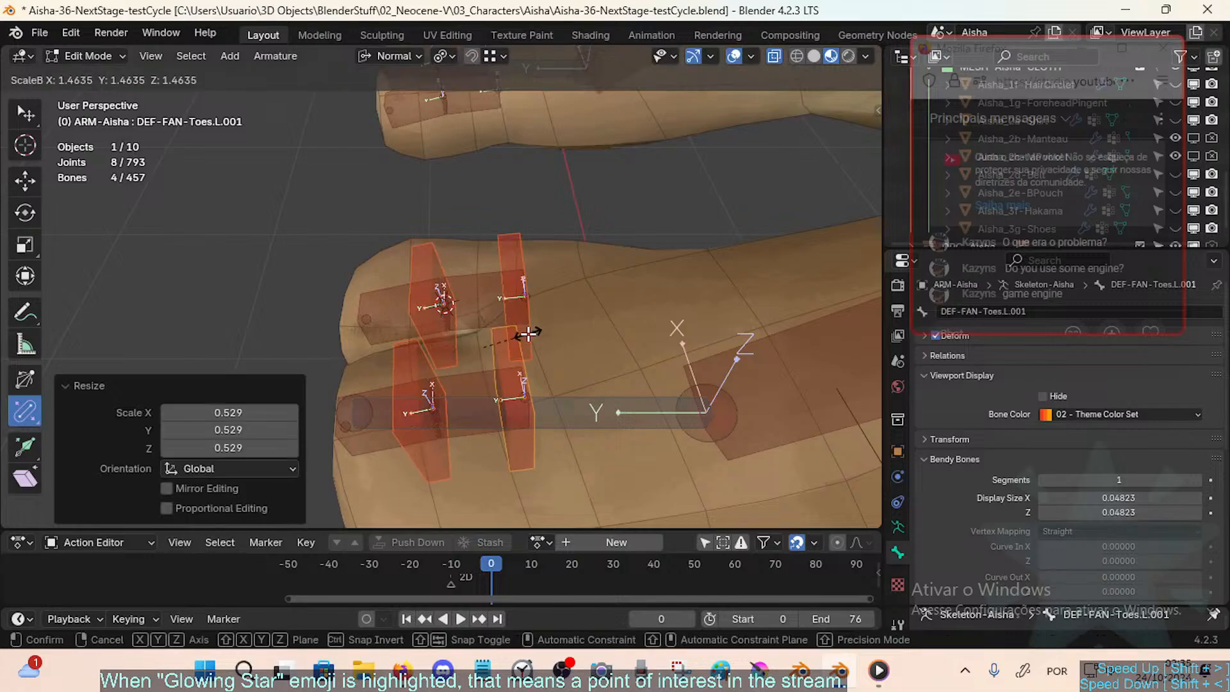
left_click(512, 334)
middle_click_drag(513, 334, 477, 363)
key("ctrl+s")
scroll(489, 365, "up", 1)
key("alt+a")
left_click(370, 478)
key("g")
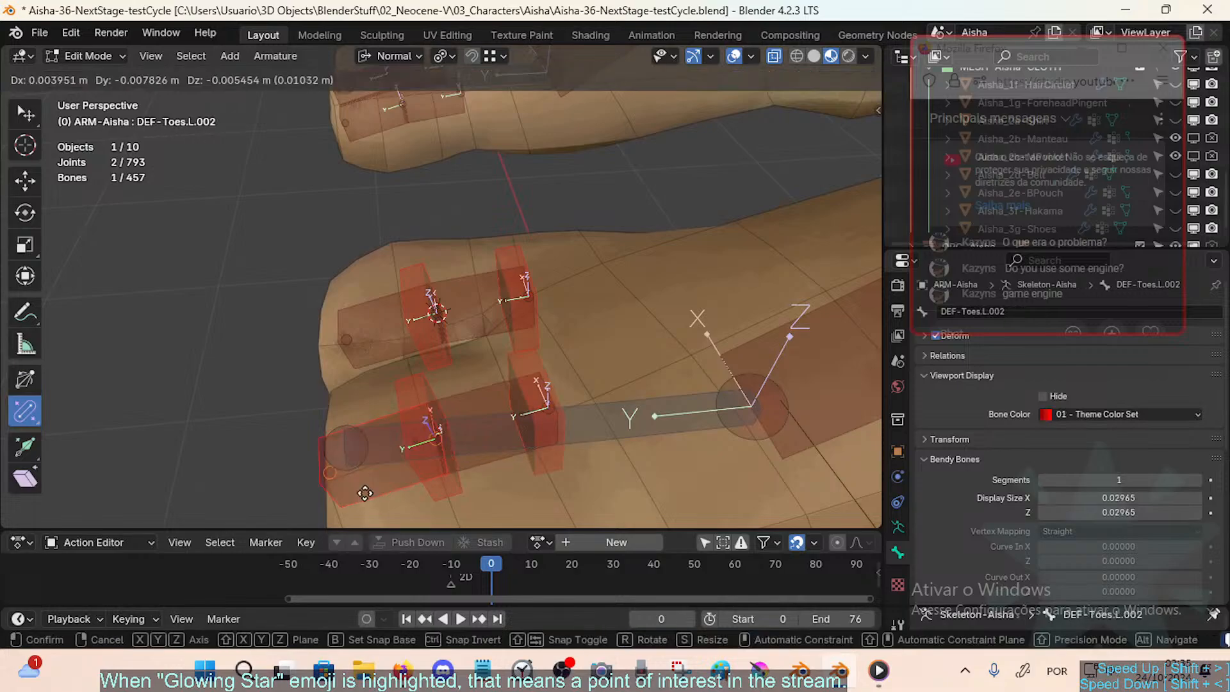
right_click(354, 498)
left_click(368, 335)
key("g")
right_click(332, 352)
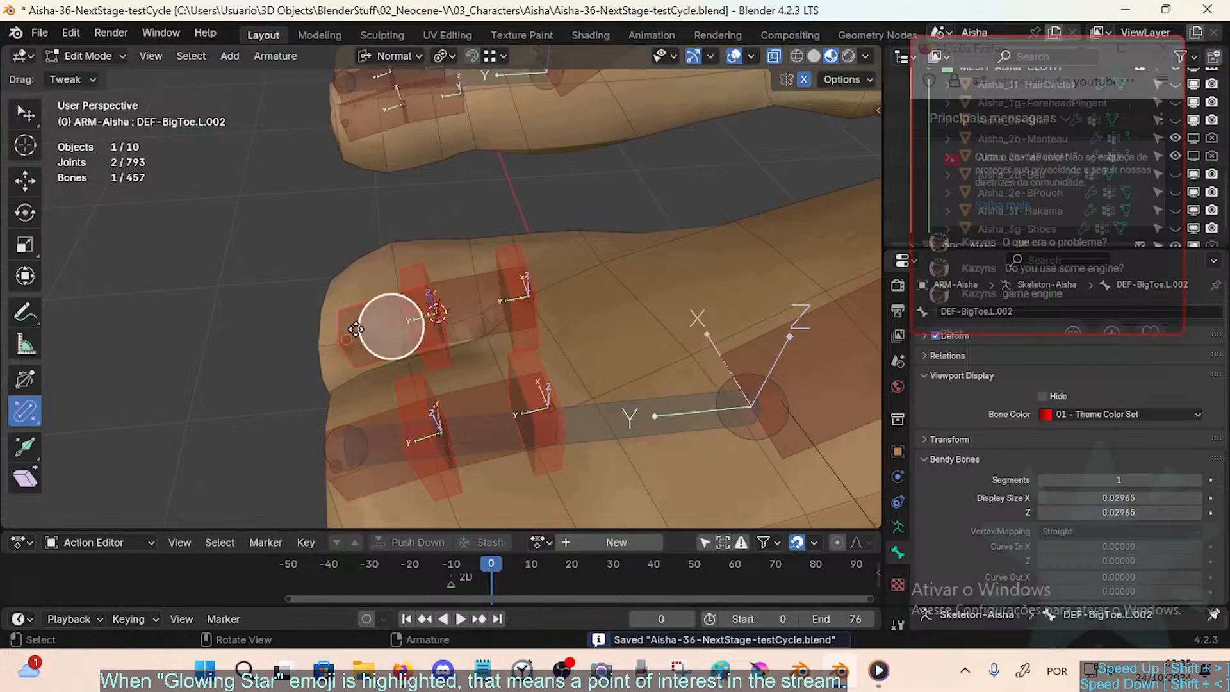
scroll(357, 332, "down", 1)
left_click(385, 445)
key("g")
right_click(361, 473)
middle_click_drag(461, 417, 454, 419)
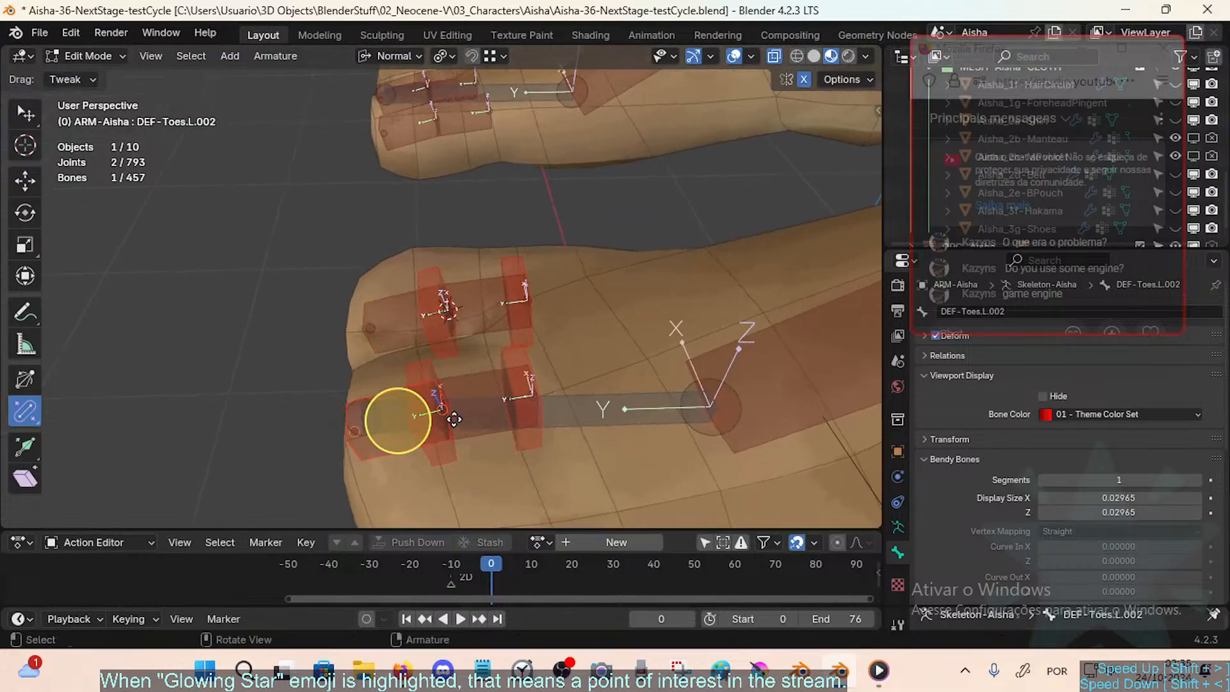
Step: Parent DEF-FAN-Toes.L.002 to DEF-Toes.L.002 and DEF-FAN-Toes.L.001 to DEF-Toes.L.001, using Keep Offset
left_click(425, 412, "shift")
left_click(412, 417, "shift")
key("ctrl+p")
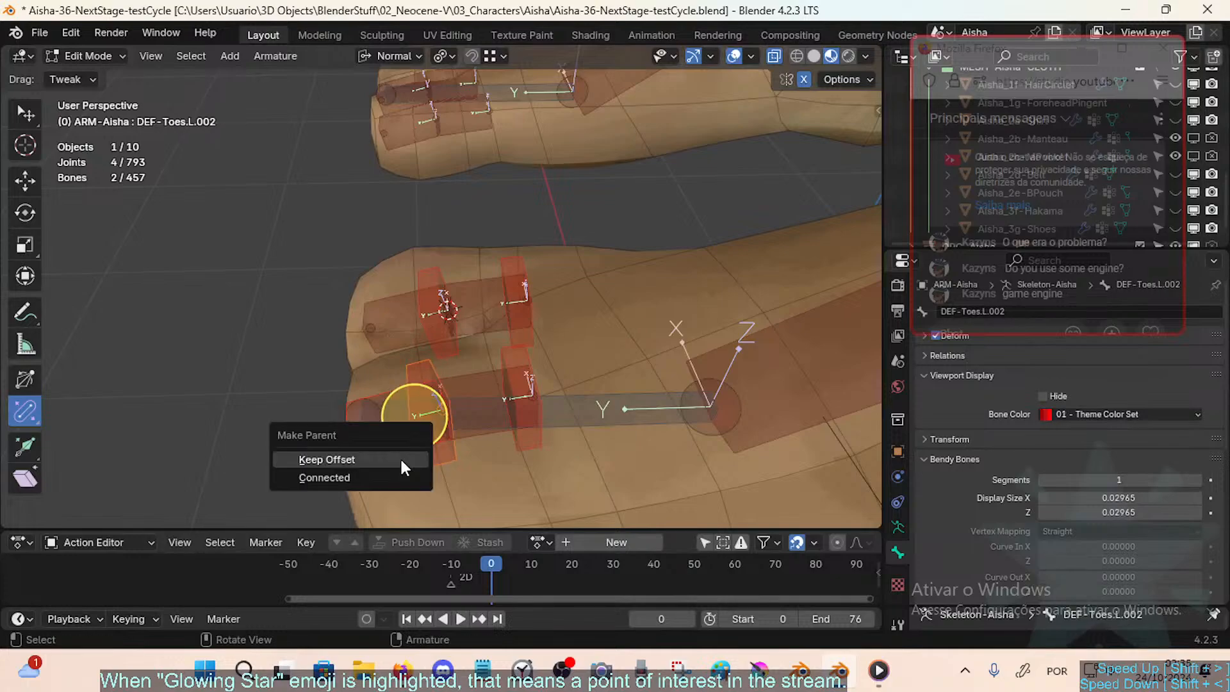
left_click(399, 456)
left_click(522, 396)
left_click(504, 401, "shift")
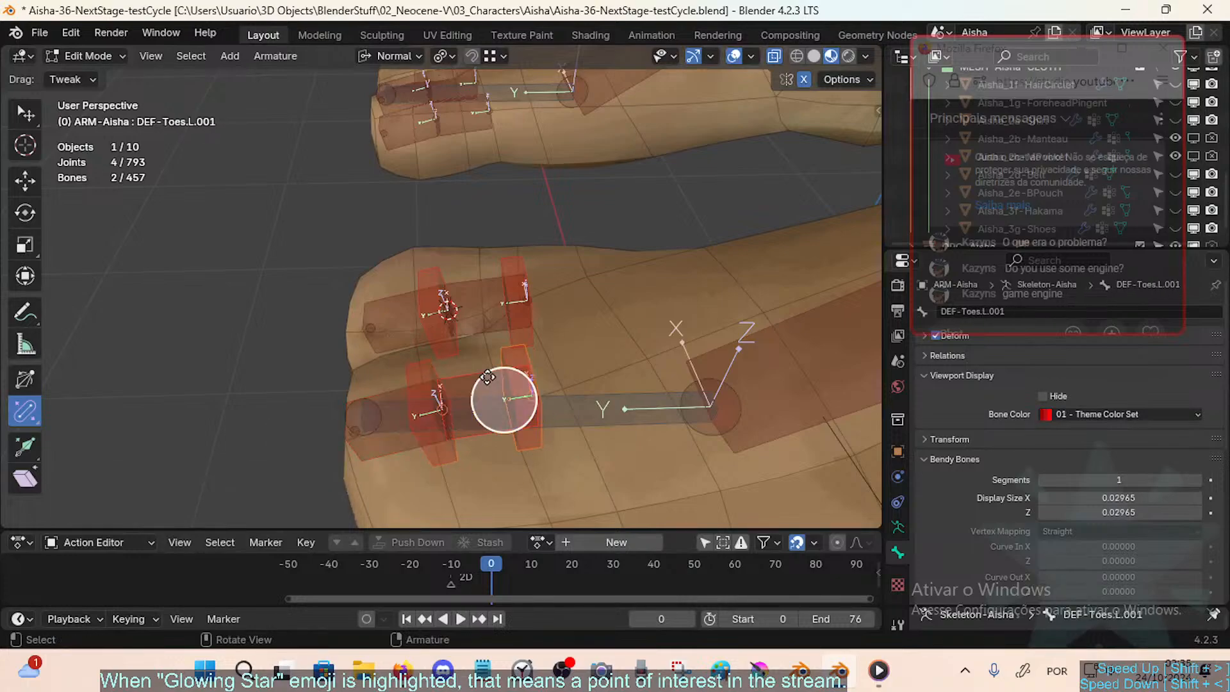
key("ctrl+p")
left_click(488, 384)
Step: Parent DEF-FAN-BigToe.L.001 to DEF-BigToe.L.001 and DEF-FAN-BigToe.L.002 to DEF-BigToe.L.002, using Keep Offset
left_click(510, 301)
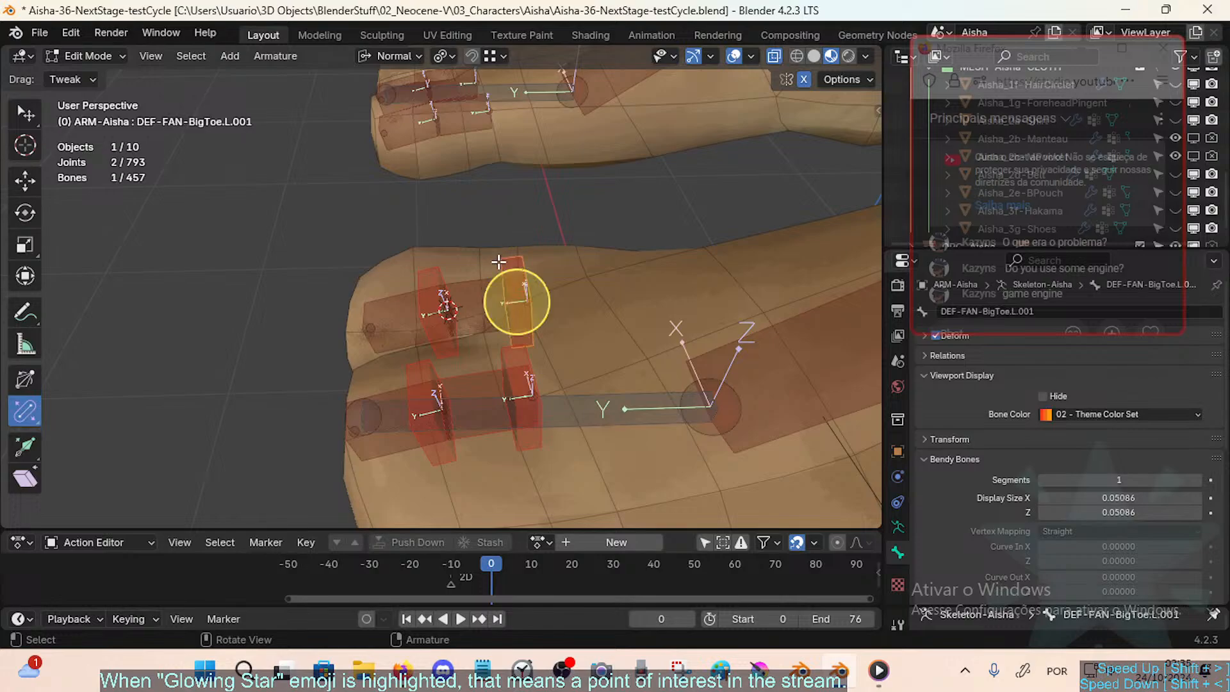
key("ctrl+p")
left_click(457, 277)
left_click(438, 311)
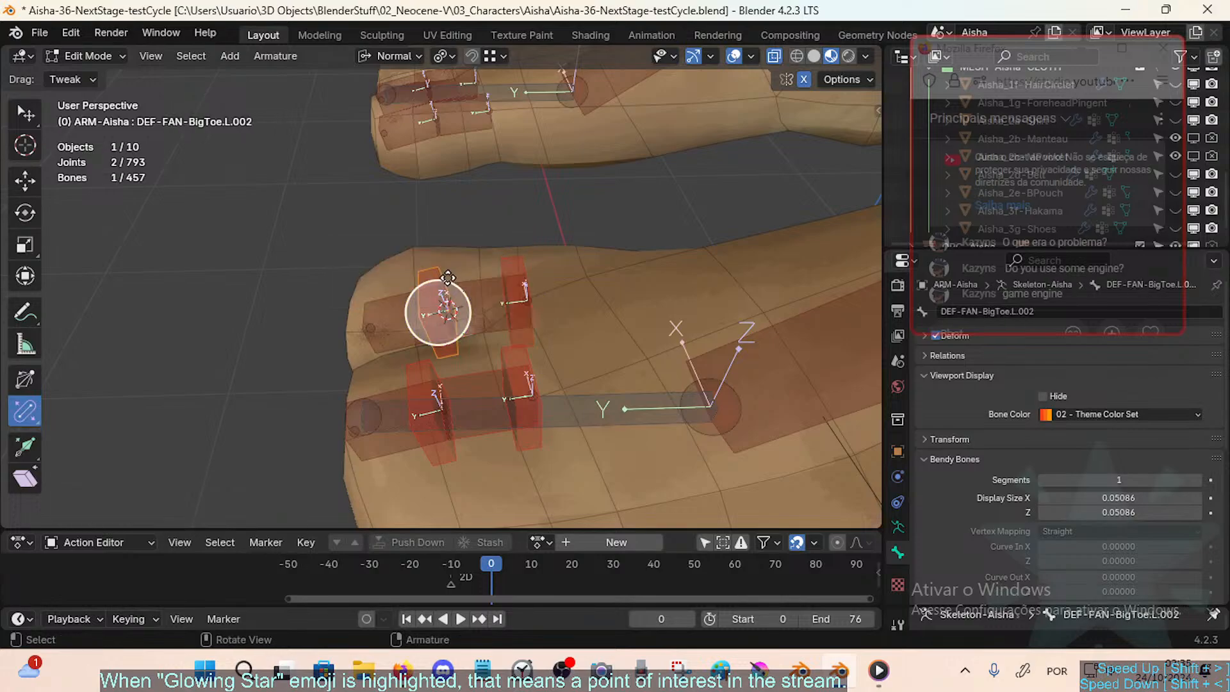
left_click(416, 307, "shift")
key("ctrl+p")
left_click(406, 296)
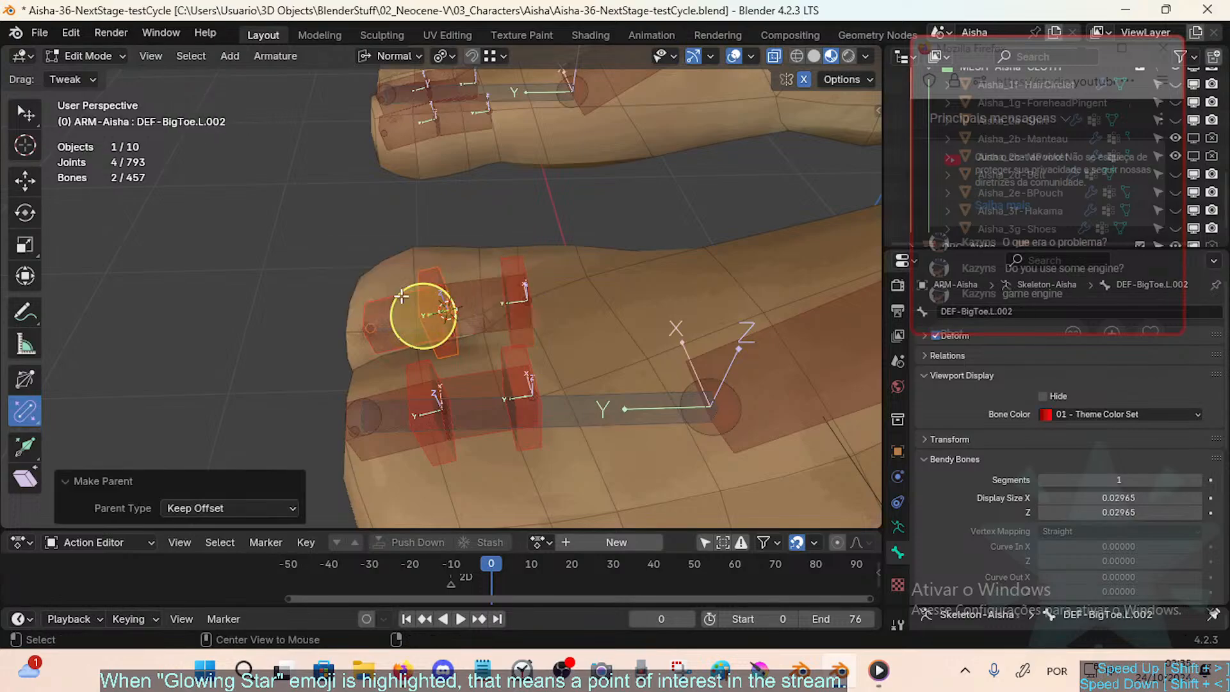
Step: Deselect all bones, leave Edit Mode and put the ARM-Aisha armature in Pose Mode
key("alt+a")
key("ctrl+Tab")
left_click(410, 295)
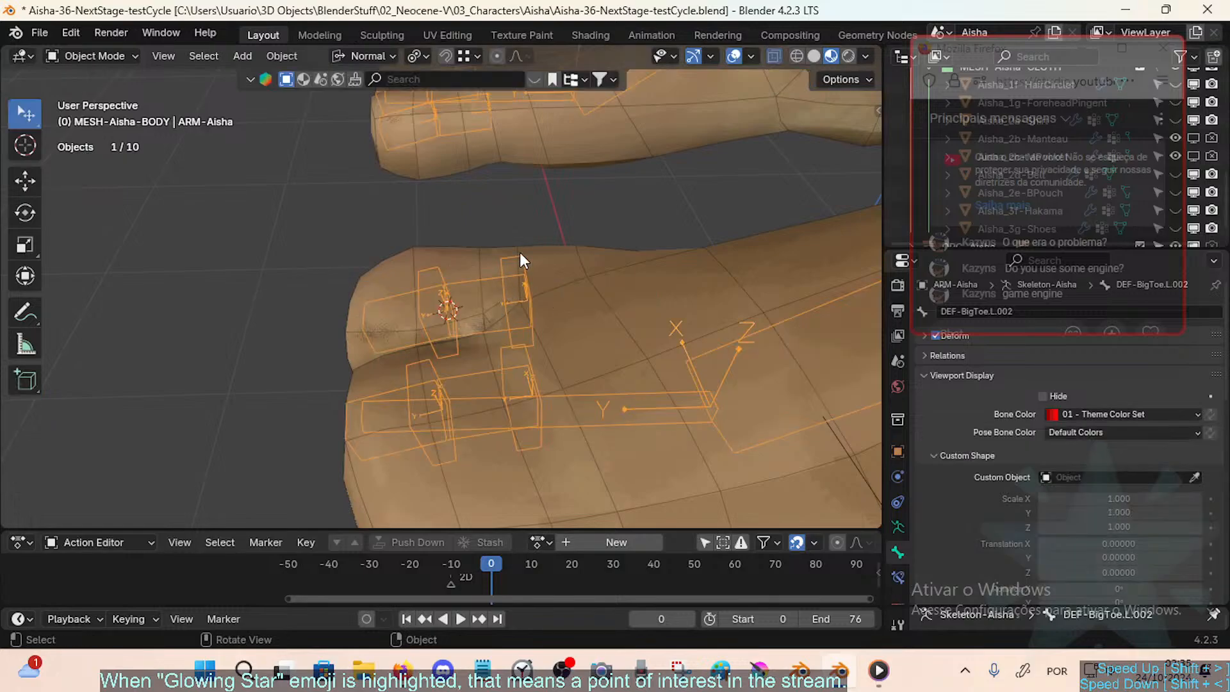
left_click(518, 261)
left_click(506, 286)
left_click(528, 271, "shift")
left_click(526, 271)
left_click(462, 287, "shift")
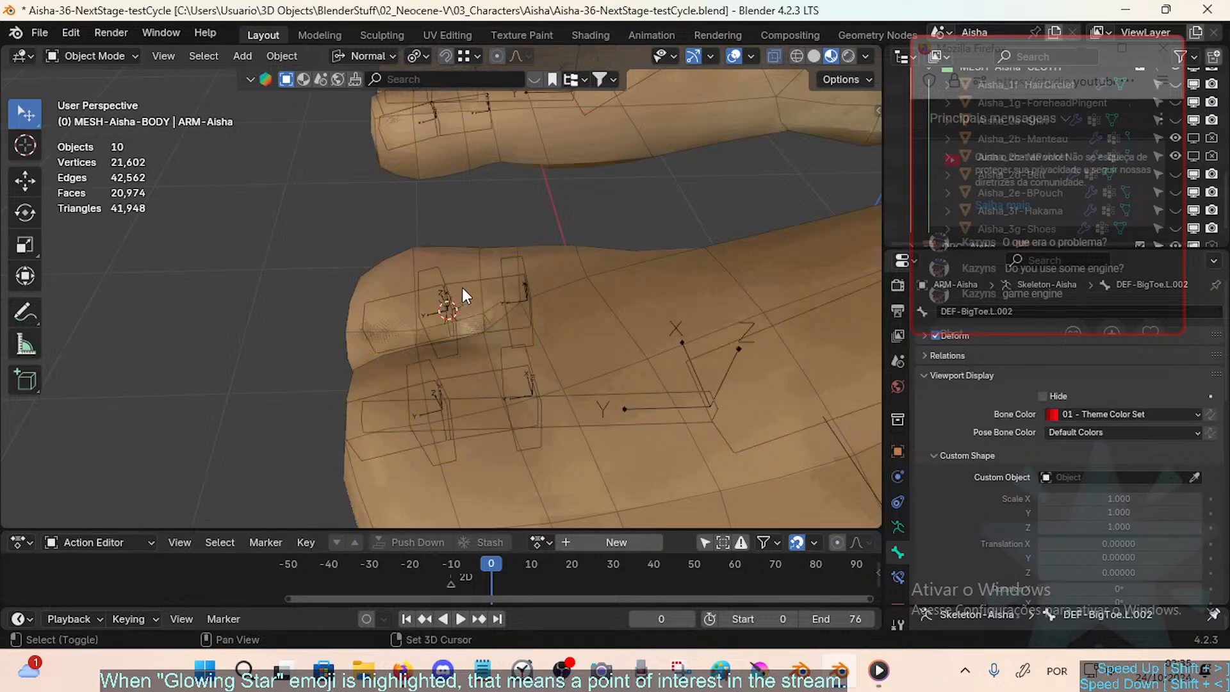
left_click(559, 267)
left_click(517, 268)
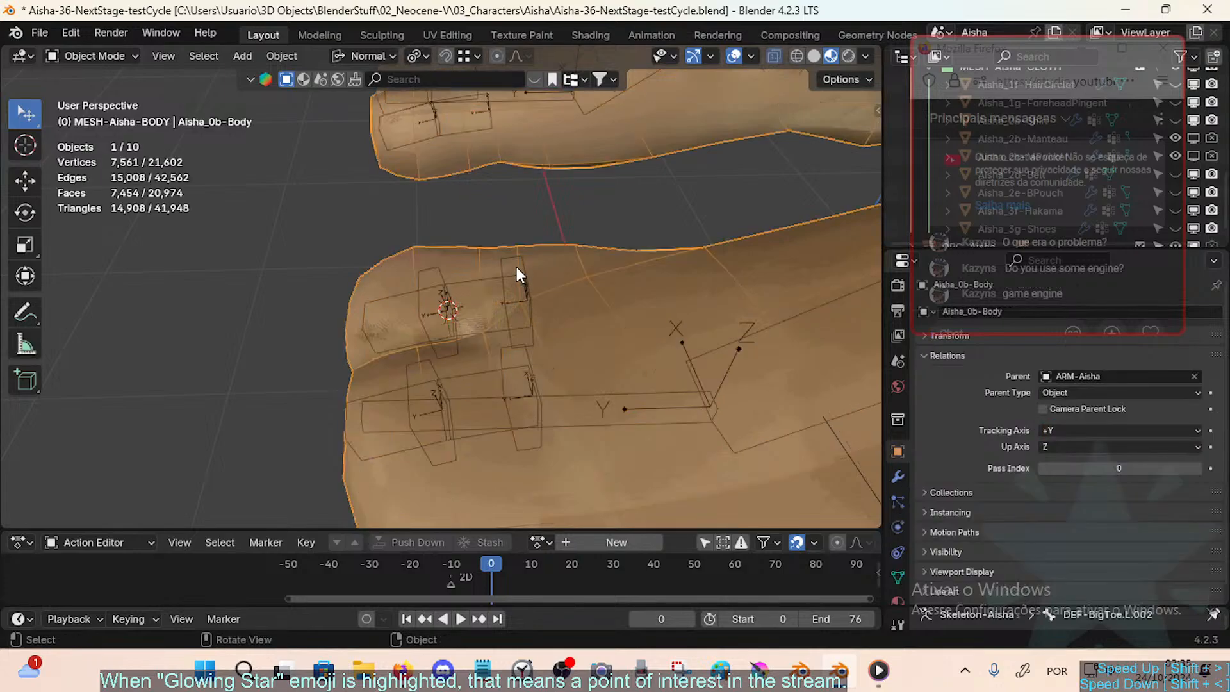
left_click(521, 269)
key("ctrl+Tab")
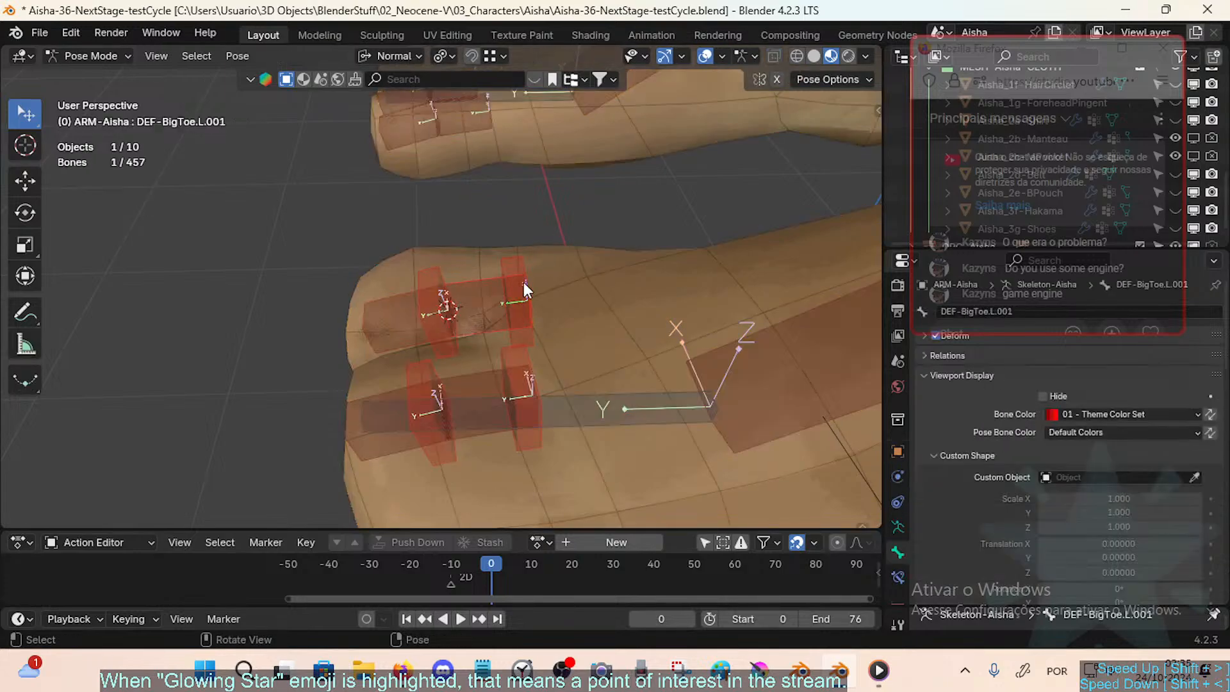
Step: Select DEF-BigToe.L.001 with DEF-FAN-BigToe.L.001 as the active bone and show its bone constraints
left_click(516, 275)
left_click(472, 297, "shift")
left_click(514, 263, "shift")
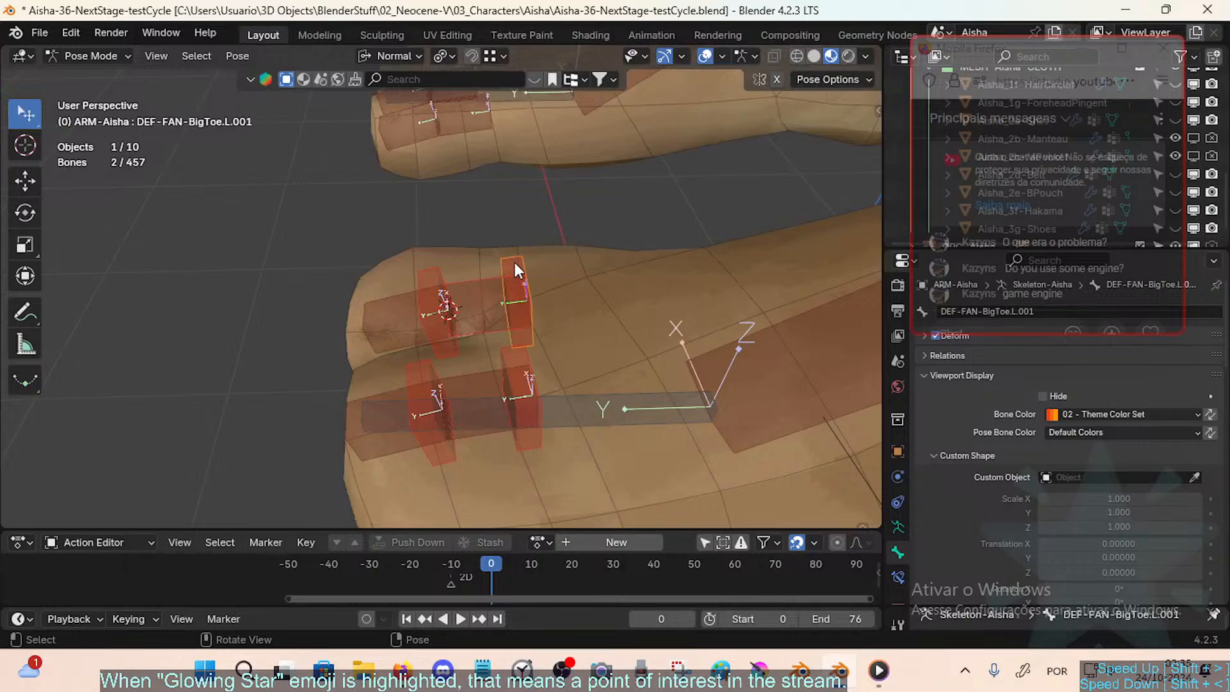
left_click(920, 373)
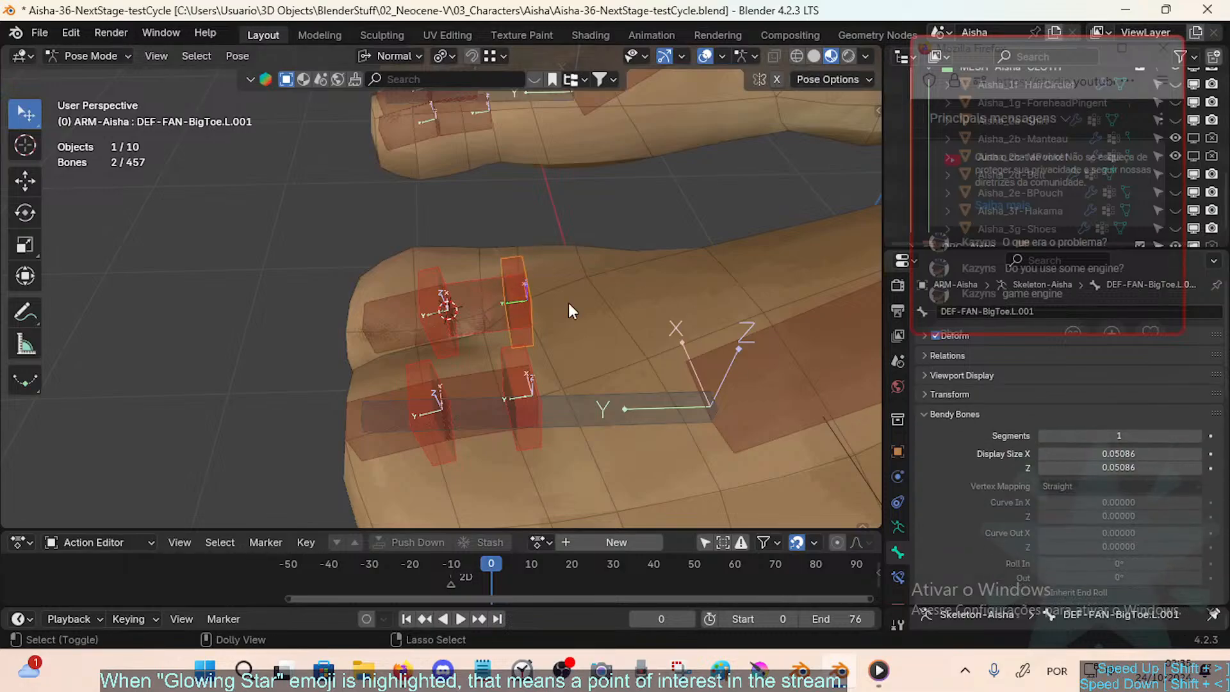
left_click(898, 572)
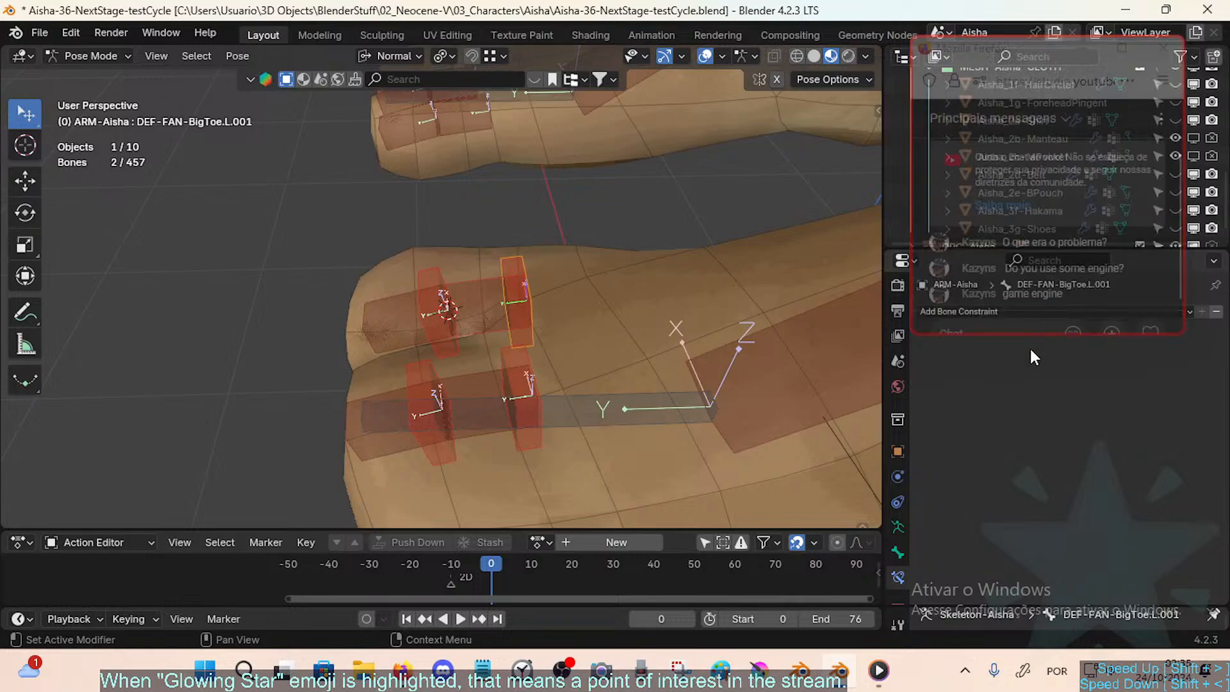
Step: Move the floating Firefox live chat window up so it clears the bone constraint properties
left_click_drag(1027, 334, 1028, 282)
left_click_drag(1017, 59, 1017, 25)
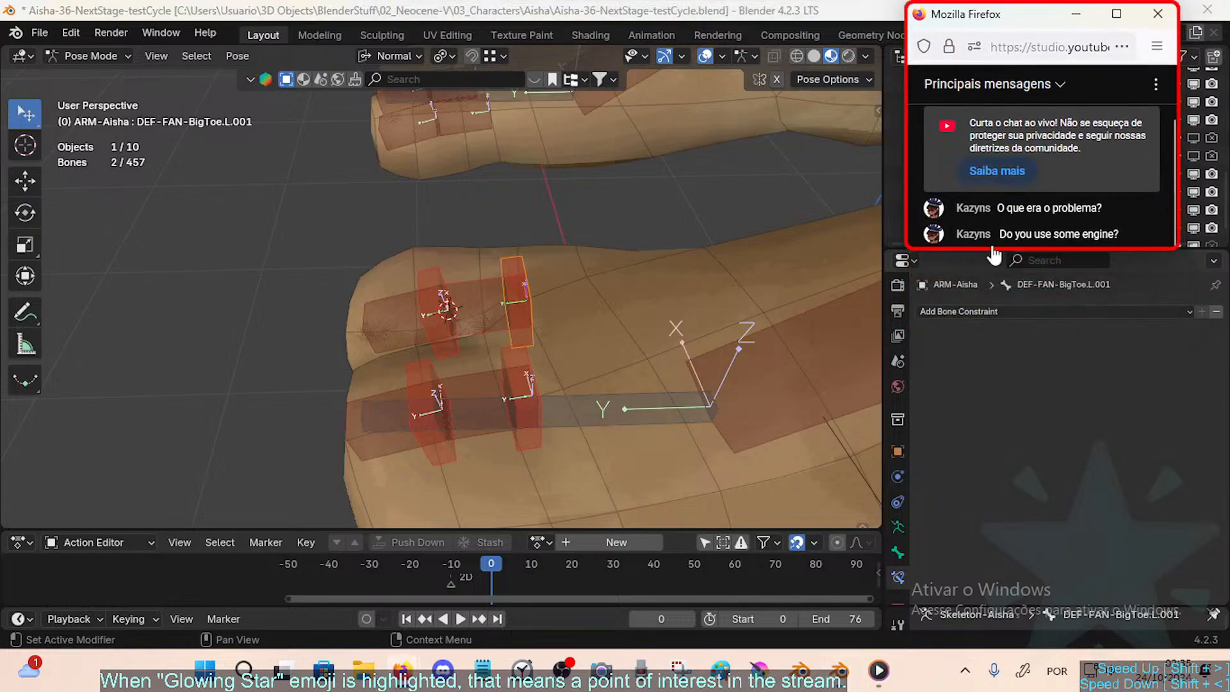
key("ctrl+alt+s")
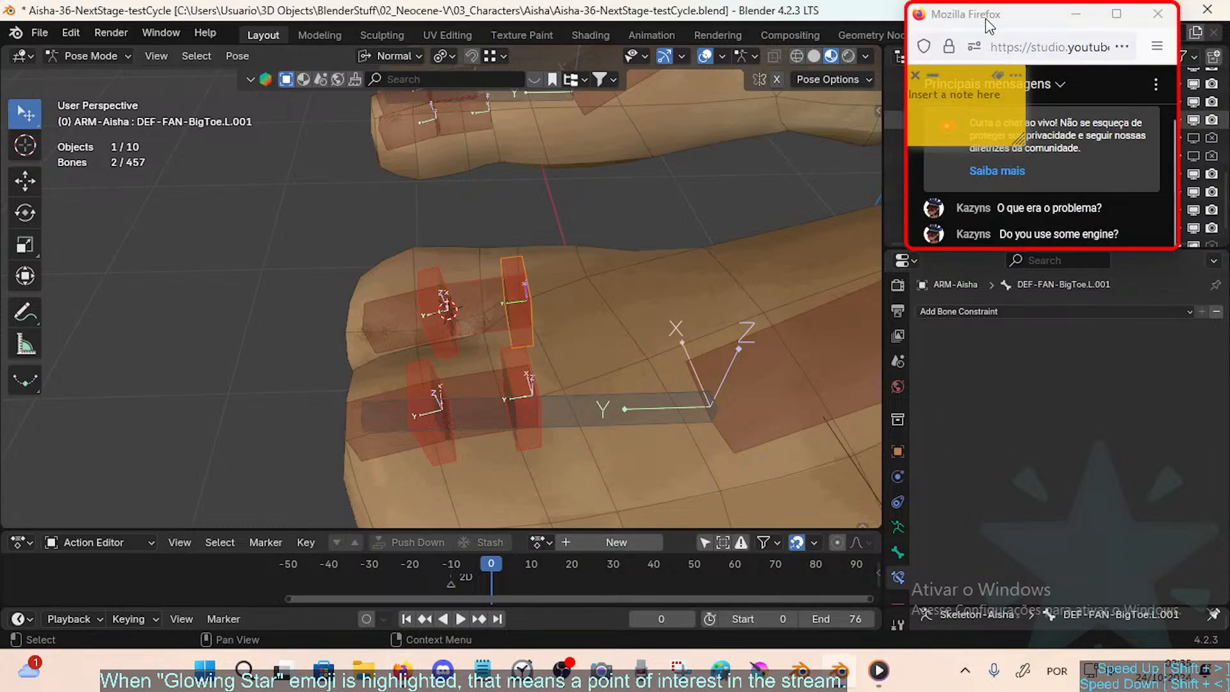
left_click_drag(990, 4, 946, 59)
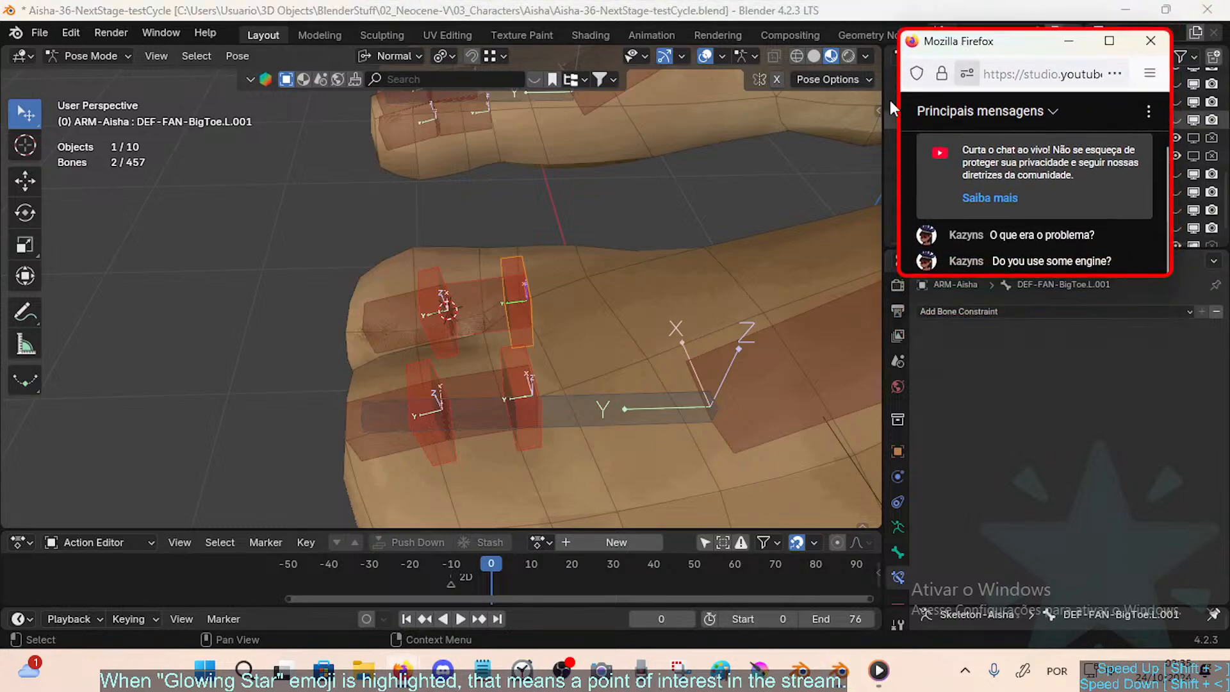
Step: Add a Copy Rotation constraint to DEF-FAN-BigToe.L.001 targeting DEF-BigToe.L.001, with X, Y and Z inverted
middle_click_drag(532, 351, 481, 297)
key("shift+ctrl+c")
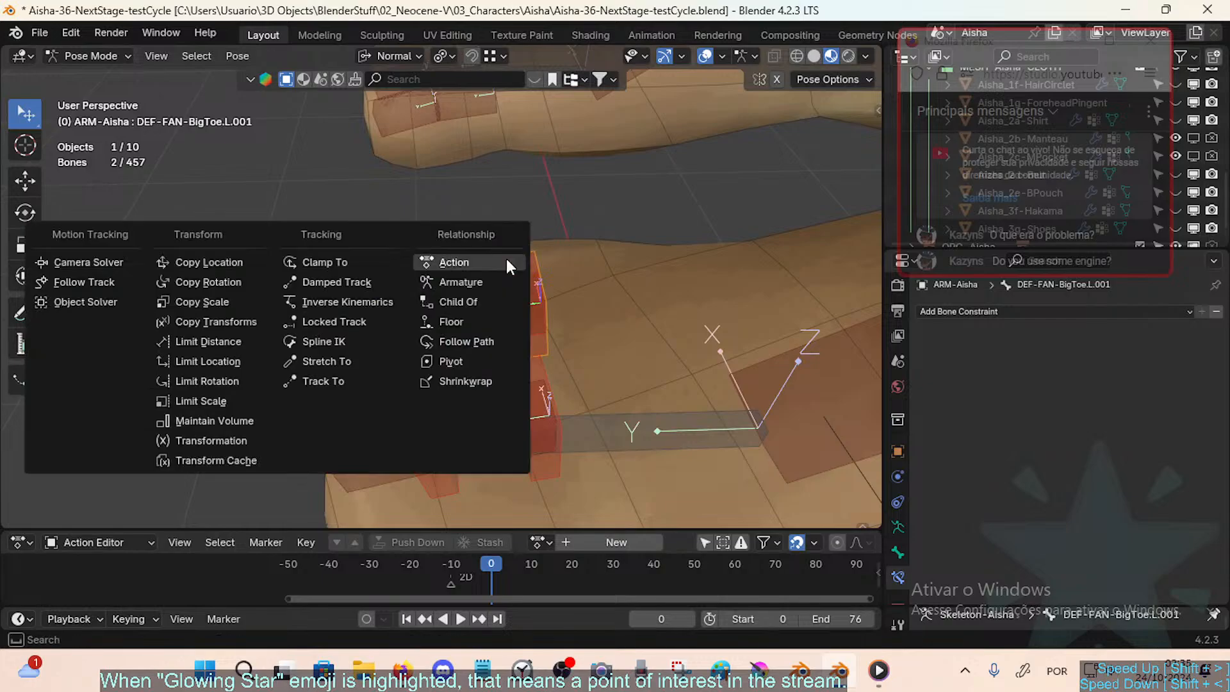
left_click(220, 279)
left_click(1078, 425)
left_click_drag(1112, 427, 1163, 429)
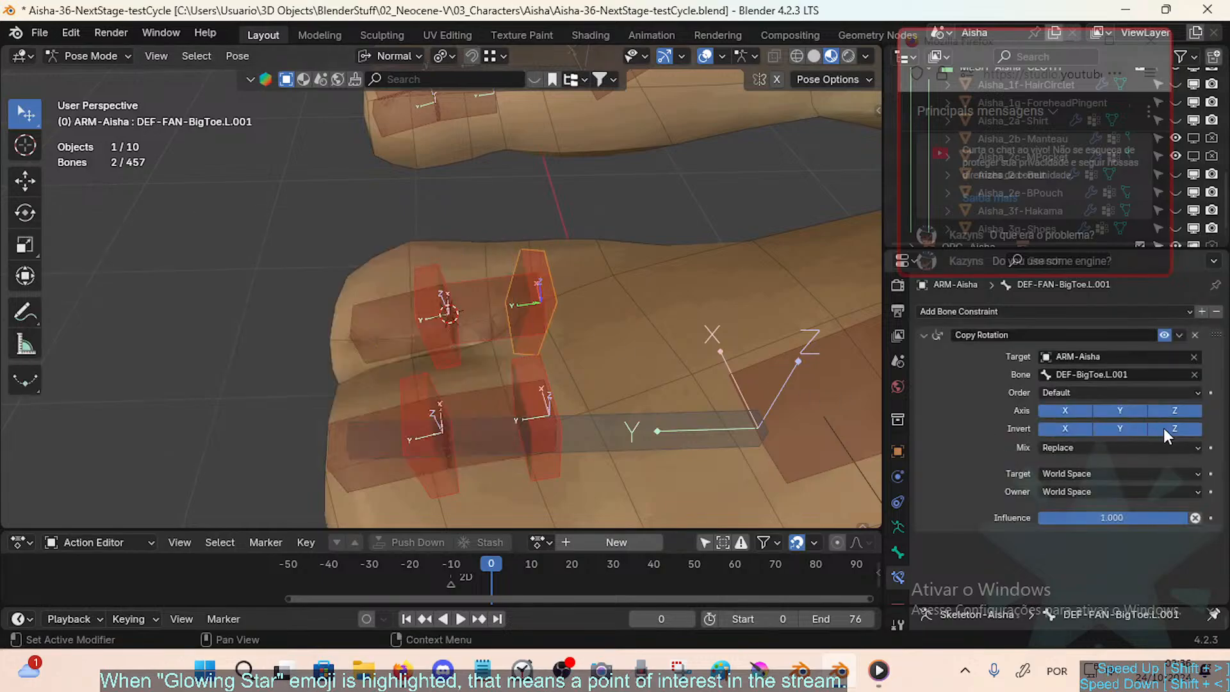
Step: Set the Copy Rotation target space to Local Space (Owner Orientation) and the owner space to Local Space
middle_click_drag(800, 371, 869, 416)
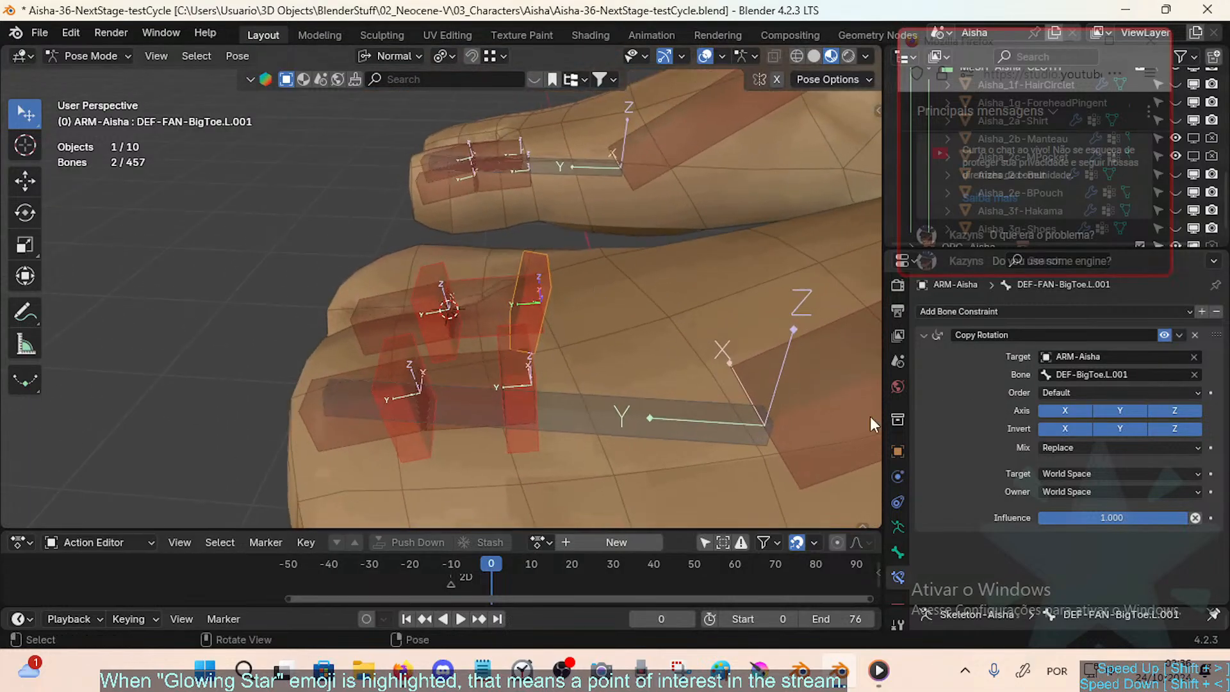
left_click(1086, 472)
left_click(1082, 576)
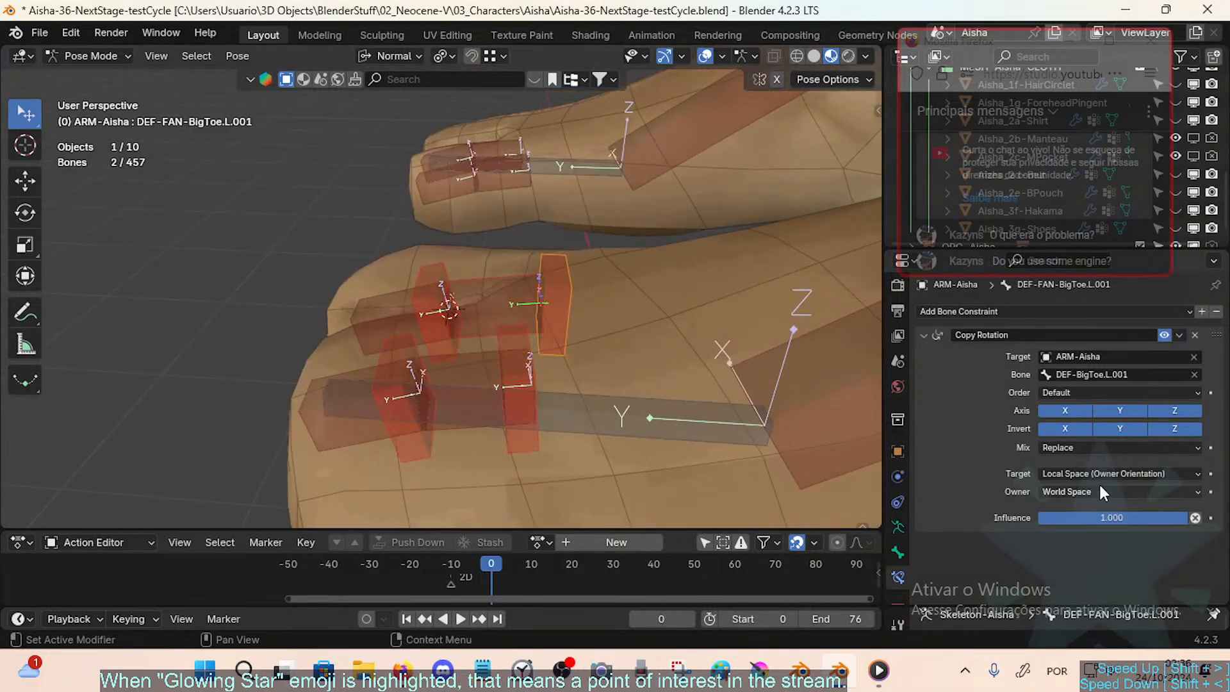
left_click(1098, 492)
left_click(1076, 577)
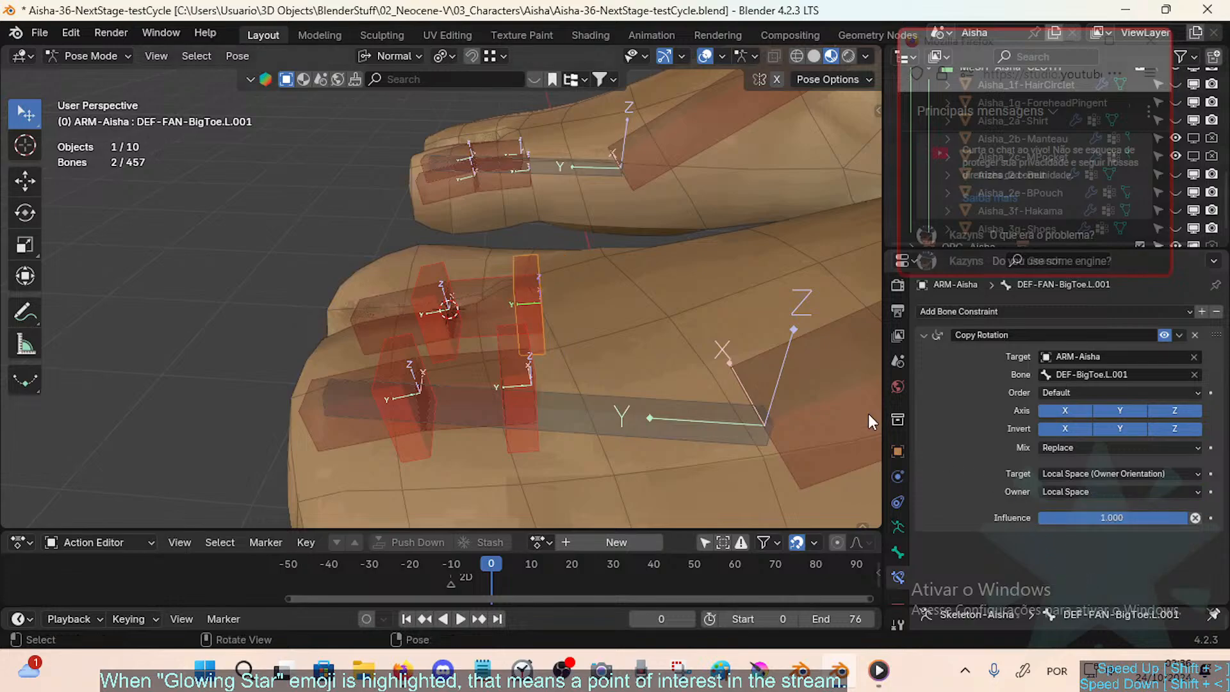
Step: Rotate DEF-BigToe.L.001 by about 39.3° around its X axis and check how DEF-FAN-BigToe.L.001 reacts
left_click(495, 324)
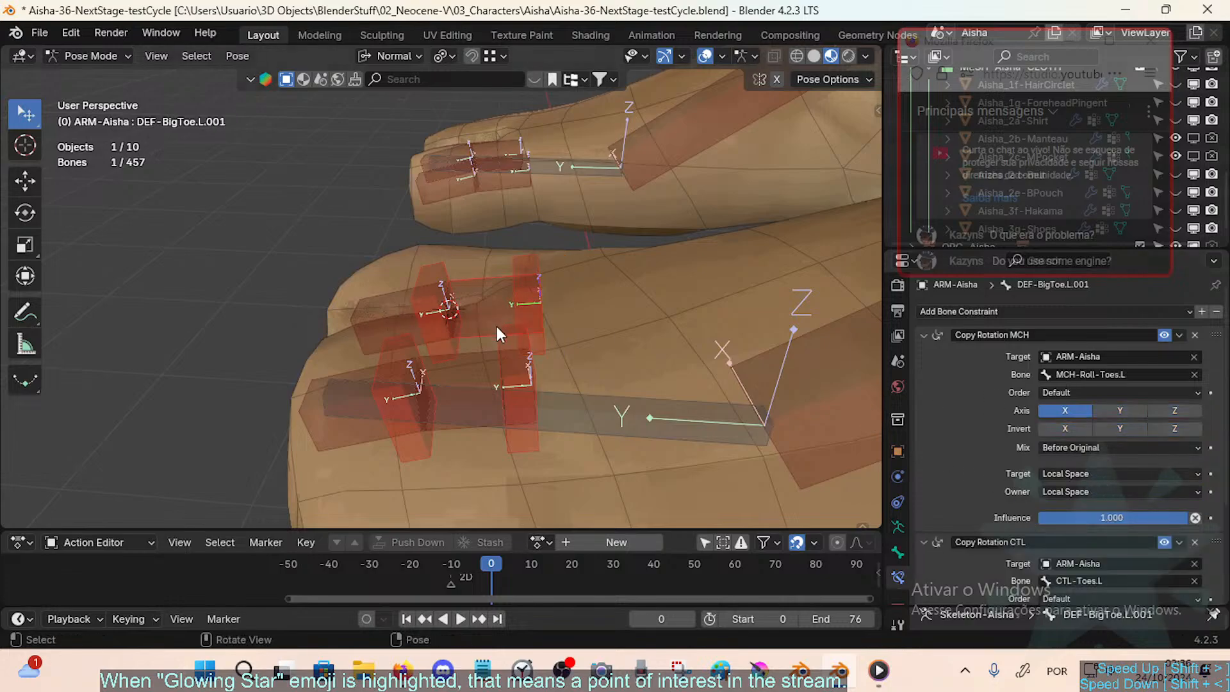
key("r")
key("x")
left_click(489, 296)
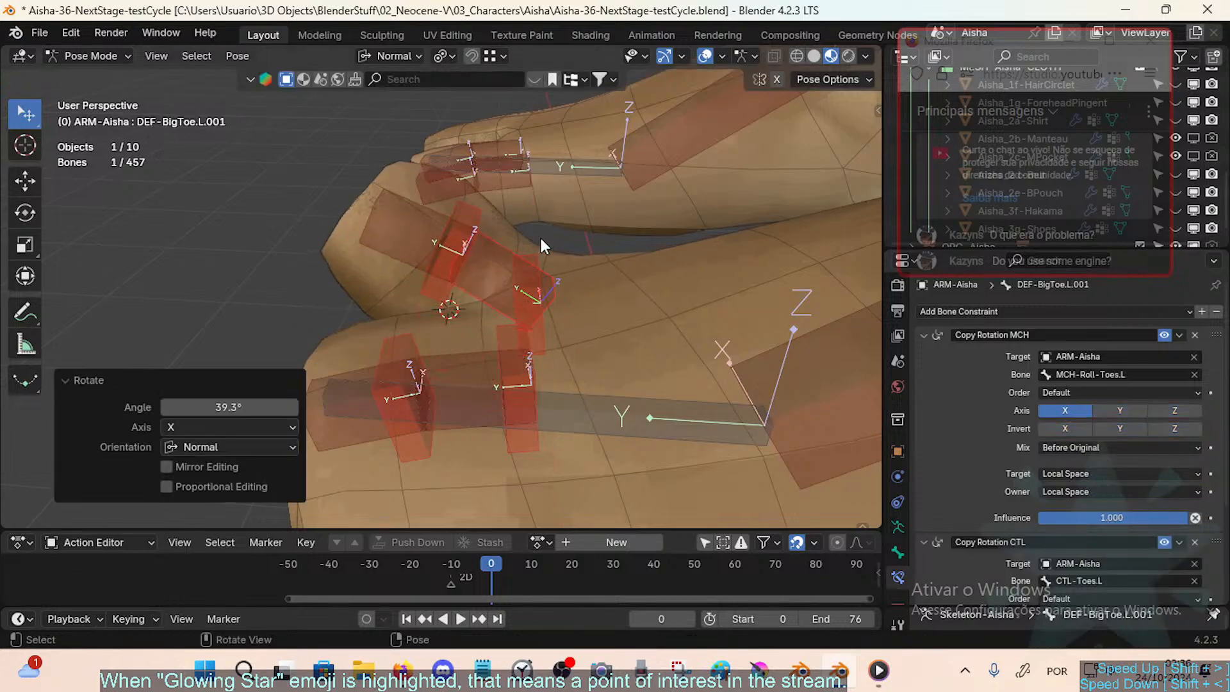
left_click(536, 260)
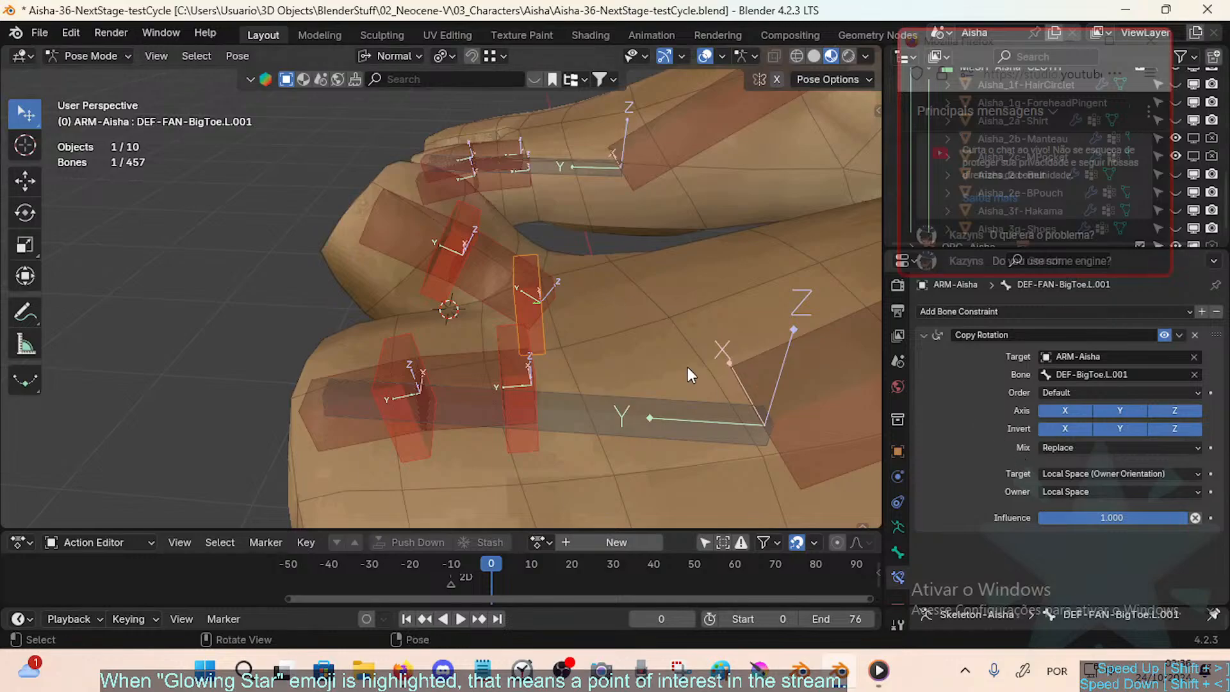
Step: Rotate DEF-BigToe.L.001 back downward around its X axis to test the fan bone further
left_click(529, 315)
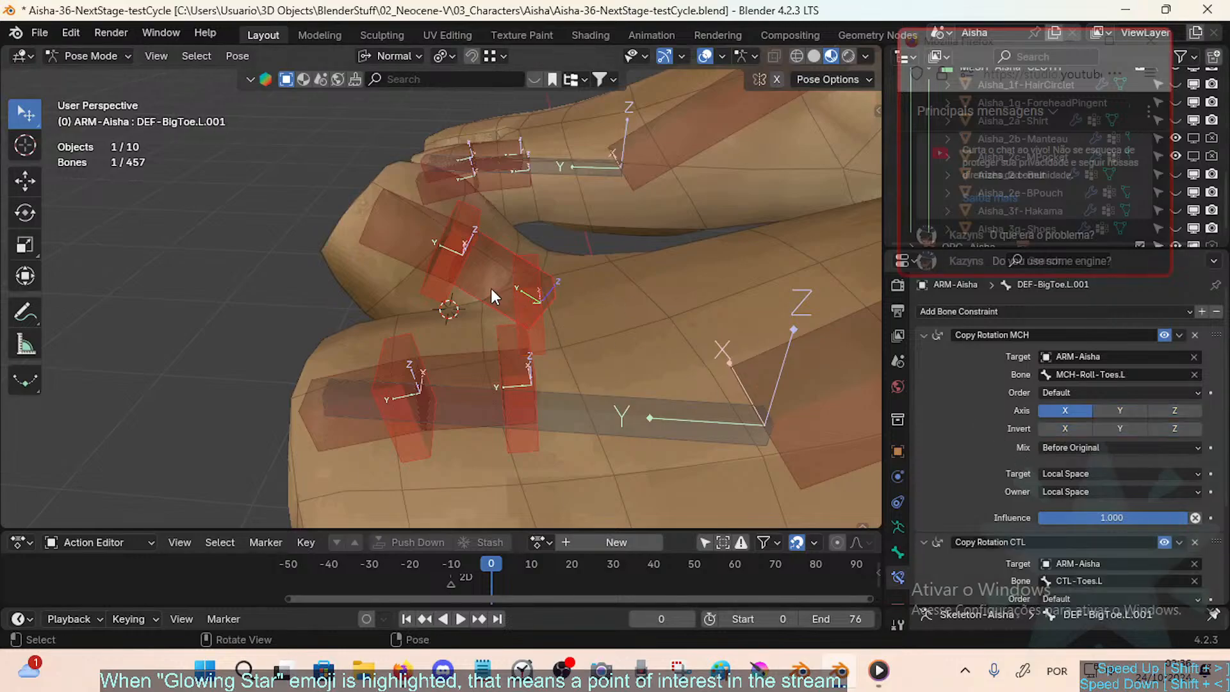
key("r")
key("x")
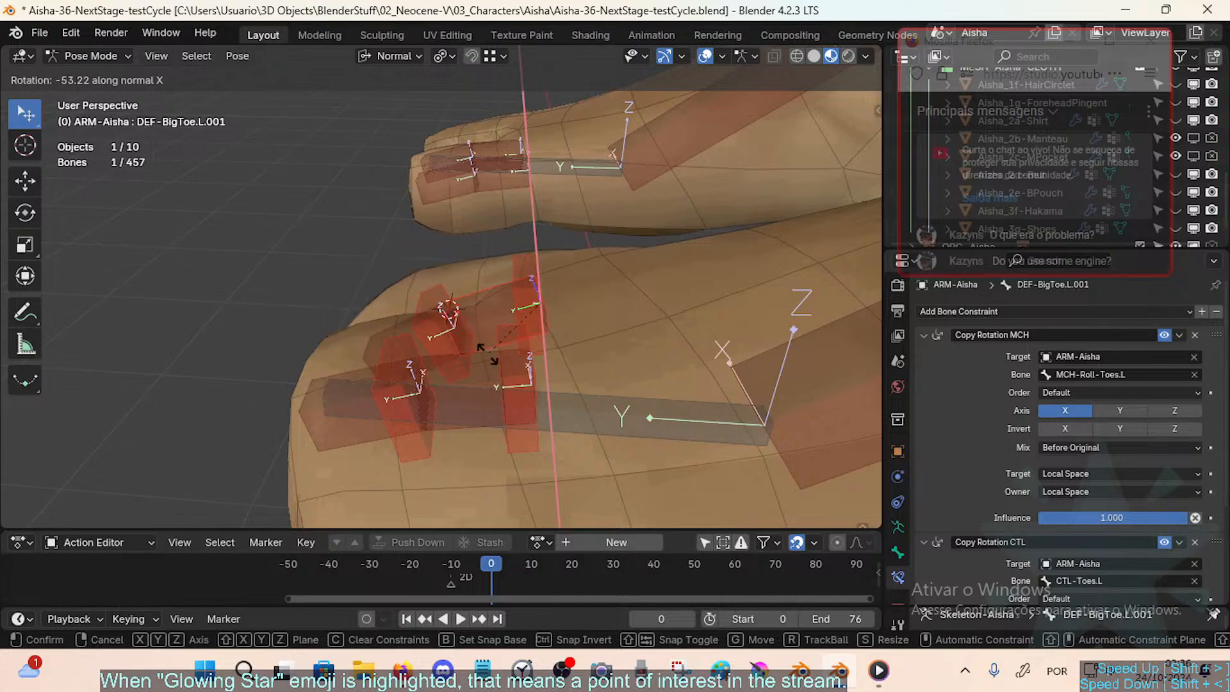
left_click(488, 341)
Step: Set the Copy Rotation mix mode of DEF-FAN-BigToe.L.001 to Add and recheck the big toe bones
left_click(529, 264)
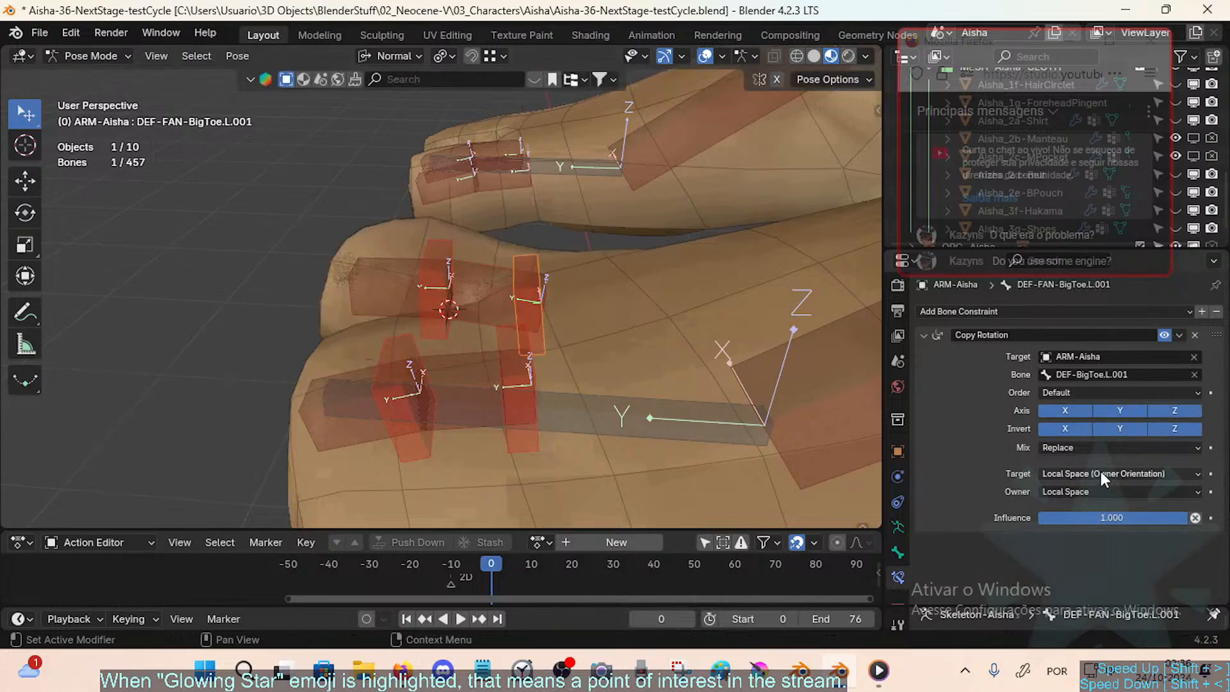
left_click(1077, 447)
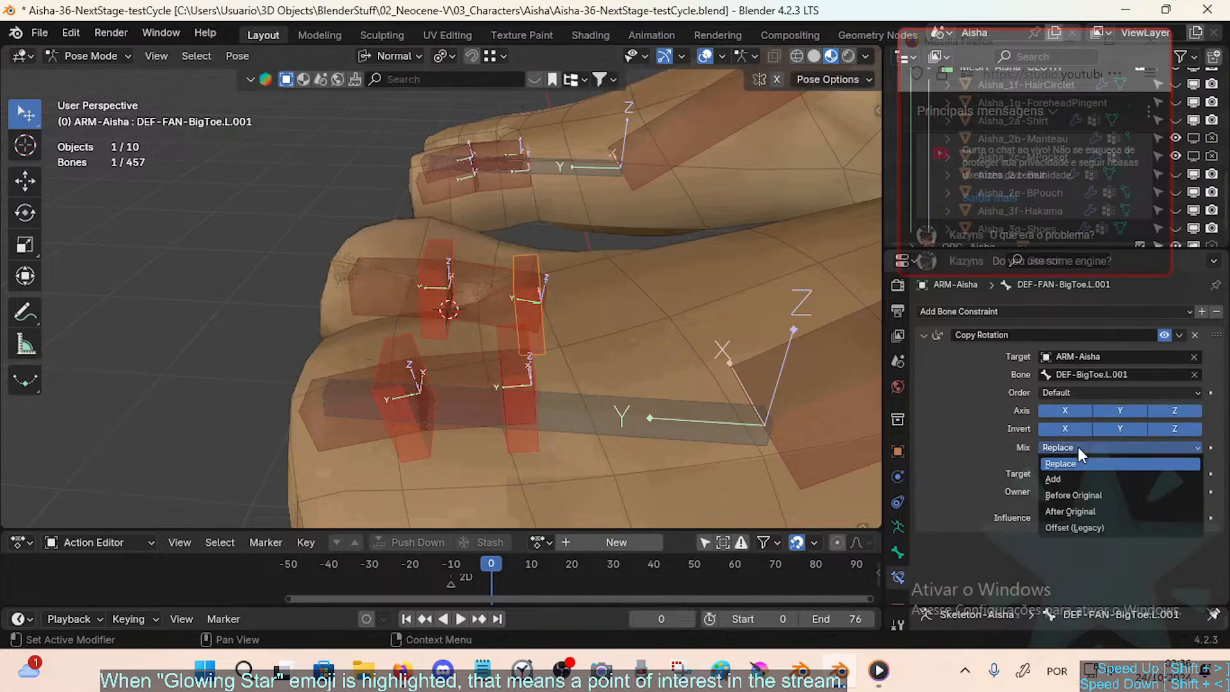
left_click(1060, 481)
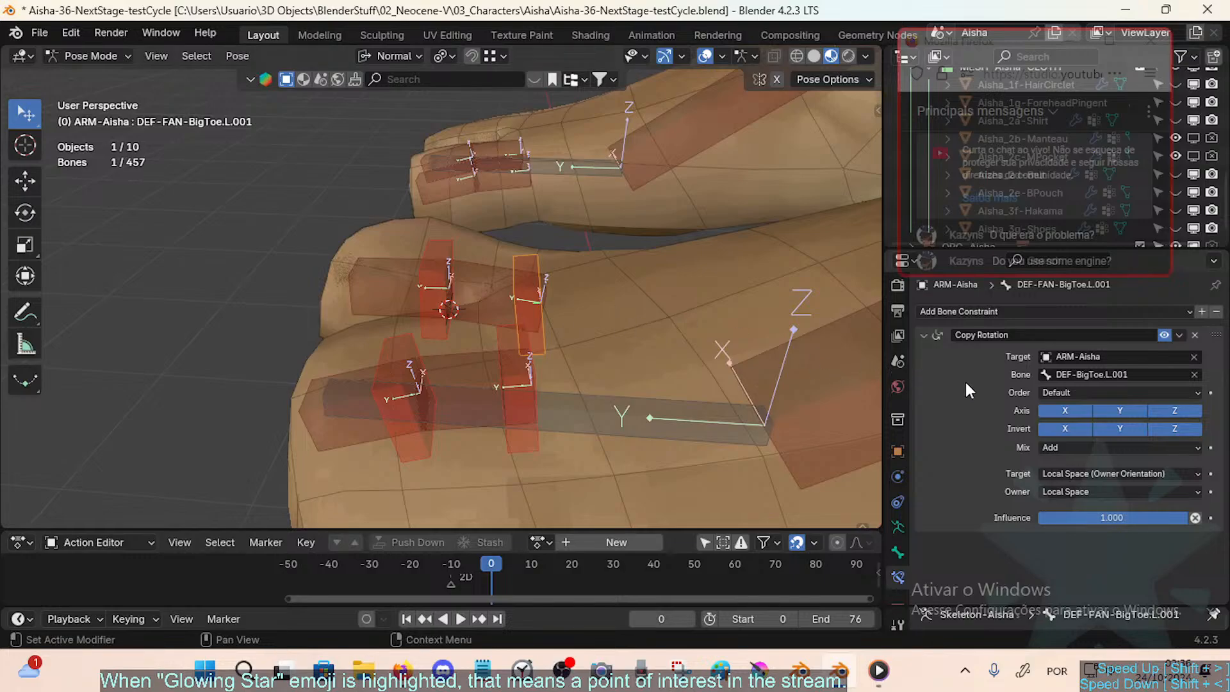
left_click(497, 298)
left_click(538, 285)
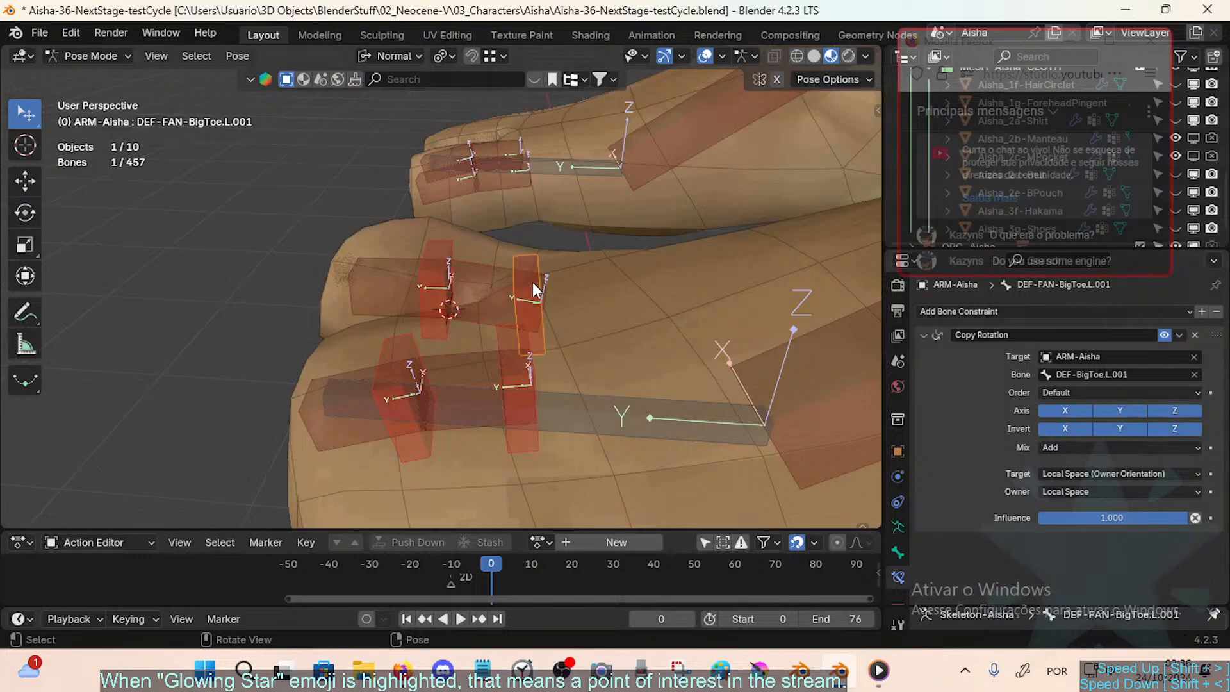
Step: Remove the Copy Rotation constraint from DEF-FAN-BigToe.L.001 and compare its orientation with DEF-BigToe.L.001
left_click(510, 272)
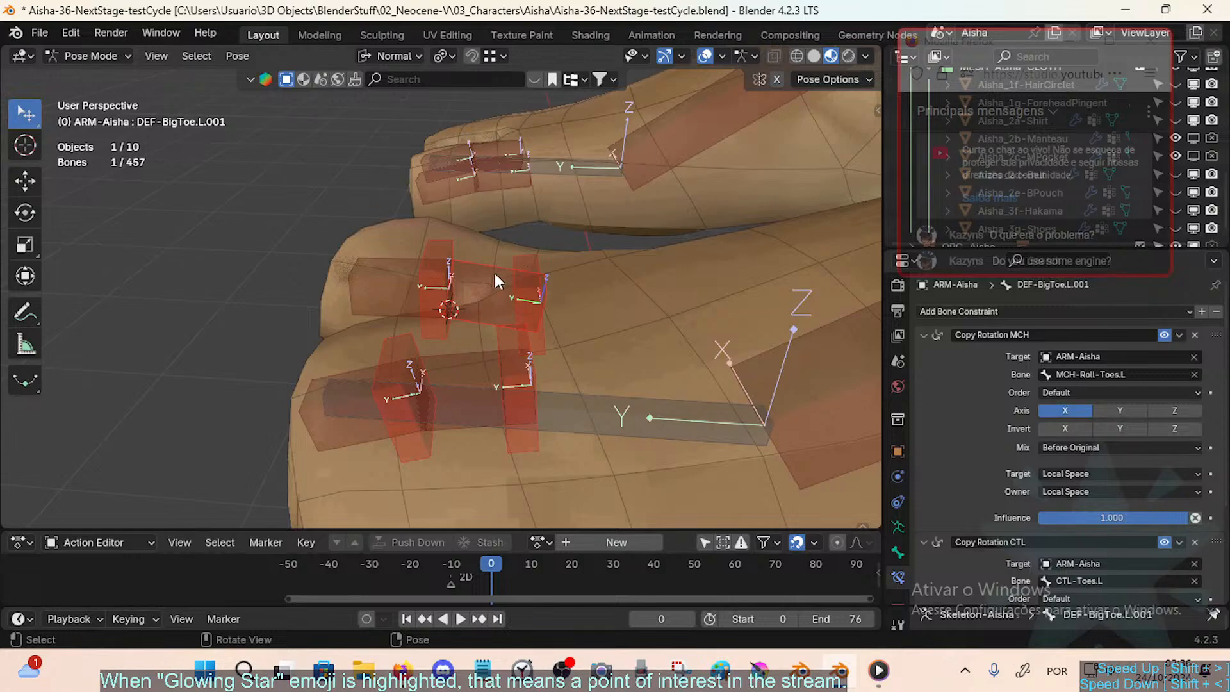
left_click(535, 268)
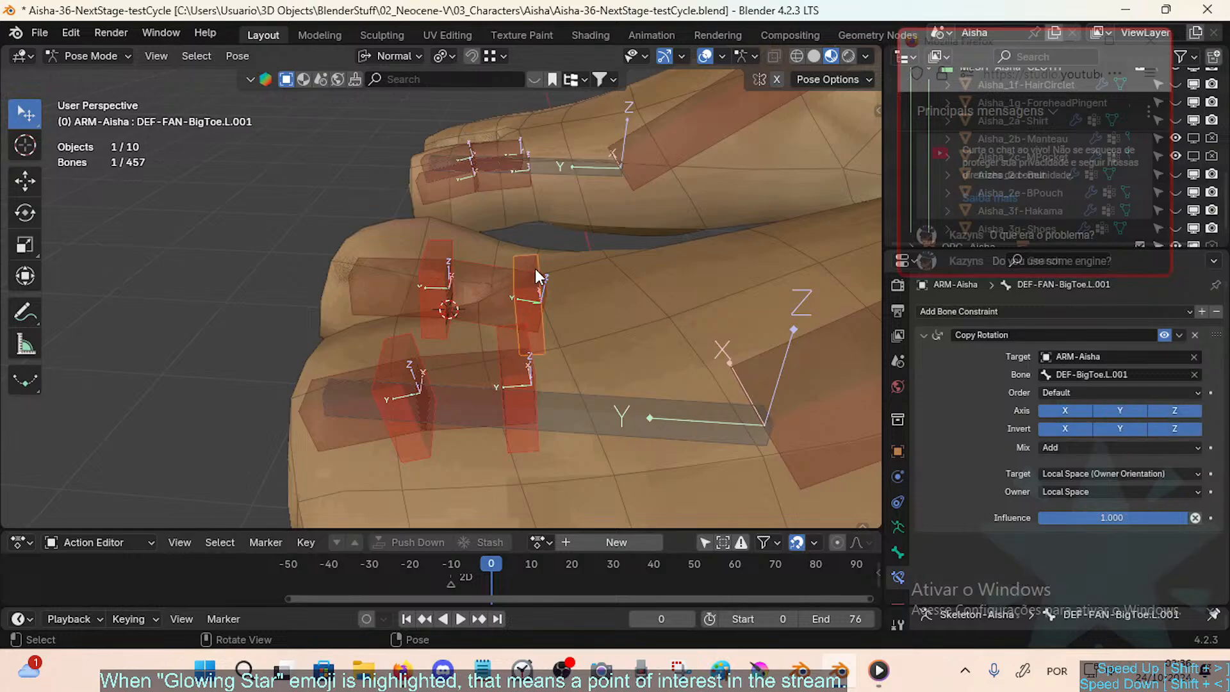
left_click(1194, 334)
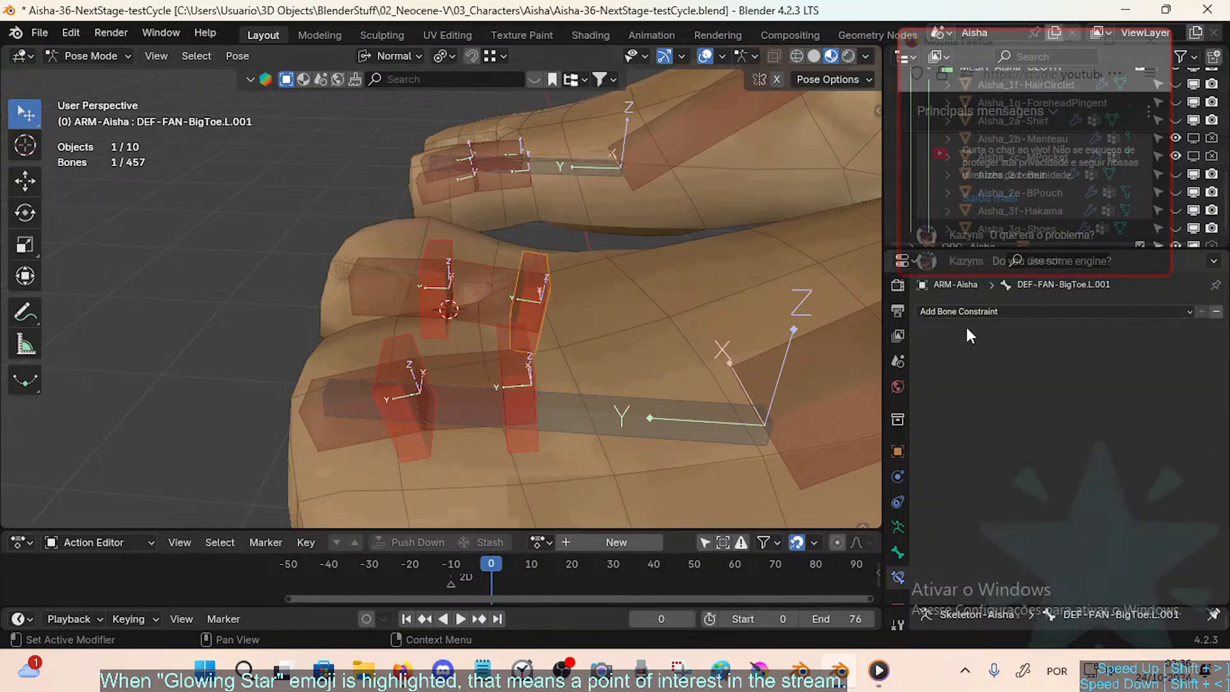
left_click(535, 268)
left_click(543, 256)
left_click(490, 267, "shift")
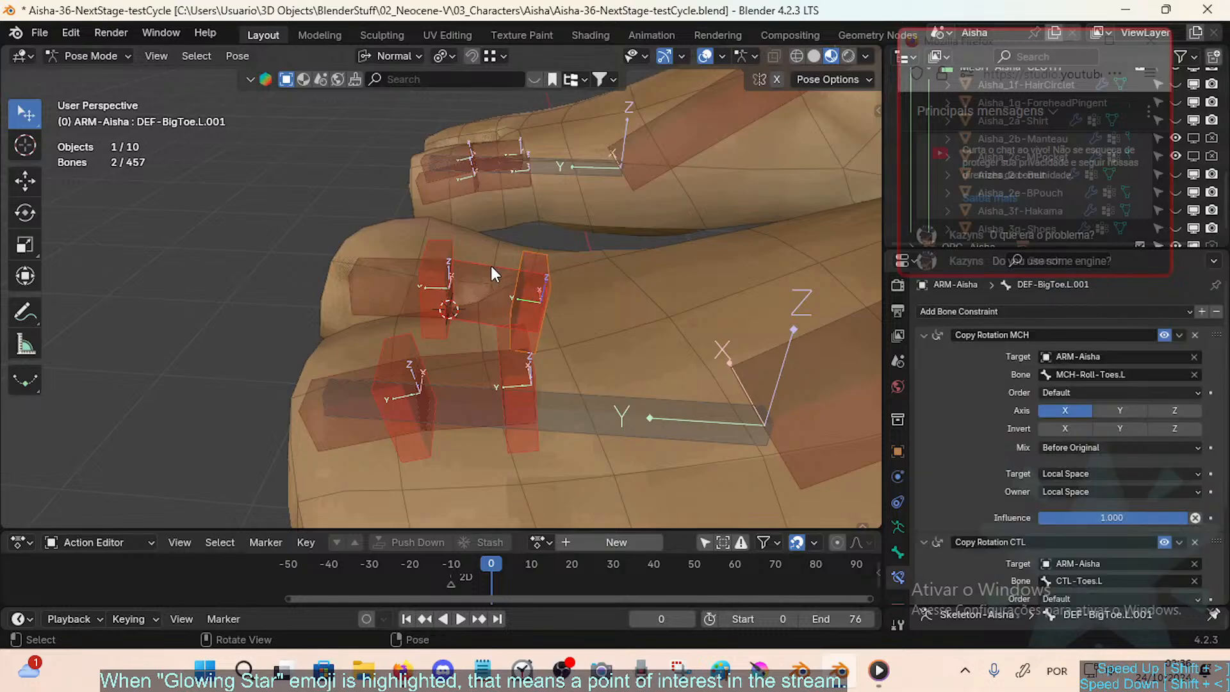
left_click(517, 273, "shift")
left_click(517, 270, "shift")
left_click(515, 272, "shift")
left_click(525, 297)
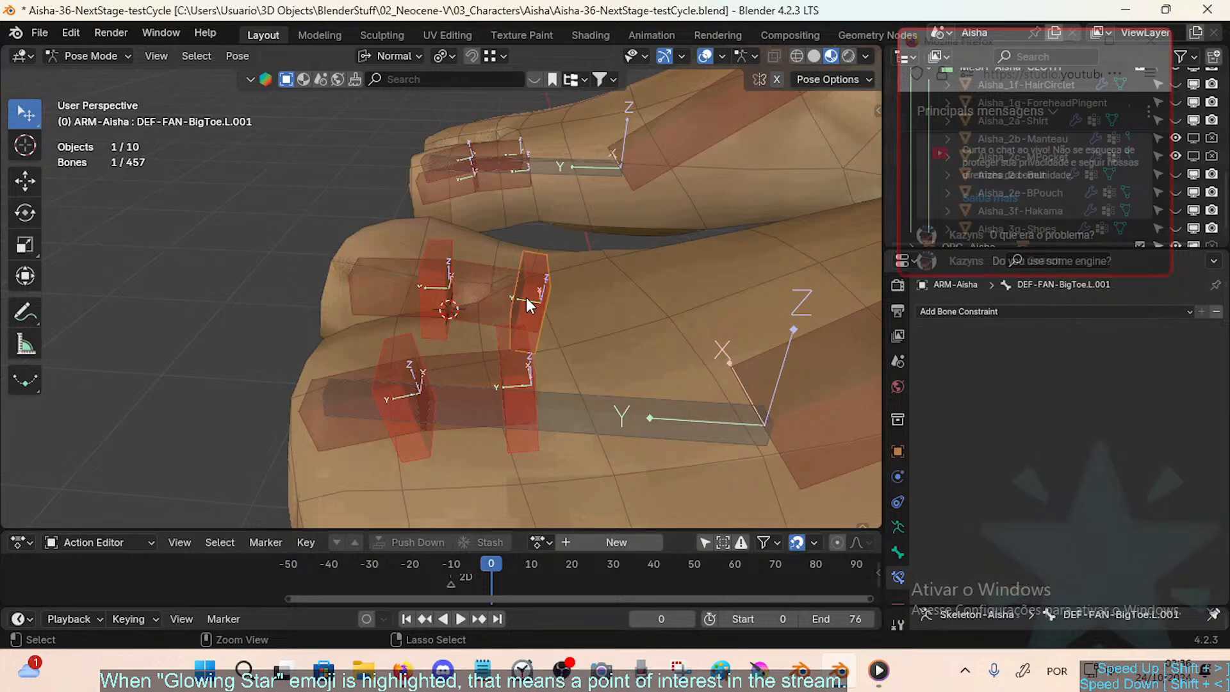
Step: Test-rotate DEF-BigToe.L.001 around its X axis and freely in the view, and clear the rotation of all pose bones
left_click(459, 285)
middle_click_drag(493, 333, 506, 384)
key("r")
key("x")
left_click(479, 305)
key("r")
left_click(451, 395)
key("r")
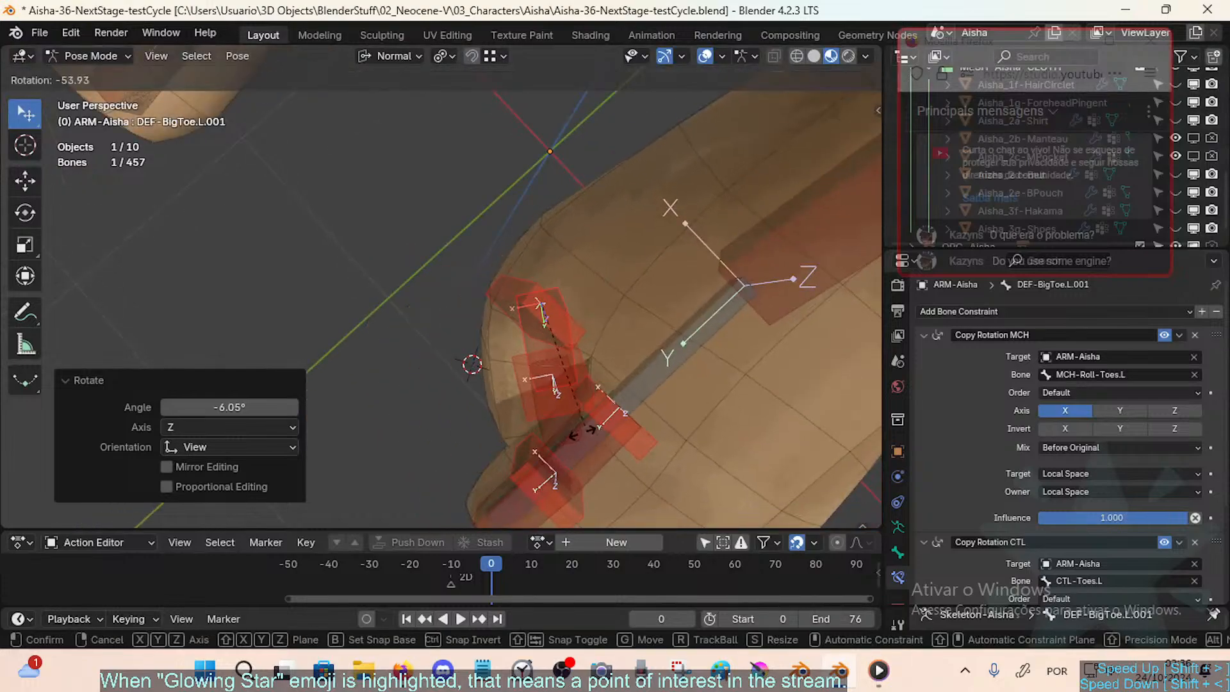
left_click(495, 417)
key("a")
key("alt+r")
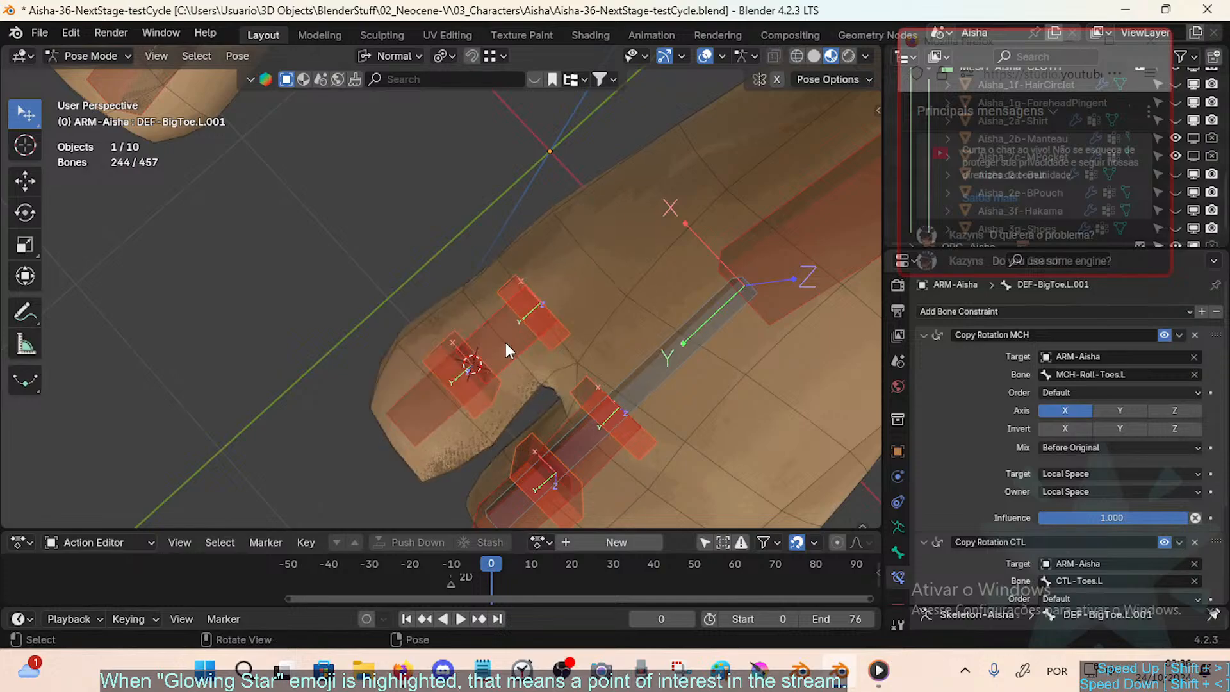
Step: Rotate DEF-BigToe.L.001 by about -27.9° around its Z axis to test the fan bone sideways
left_click(505, 343)
key("r")
key("y")
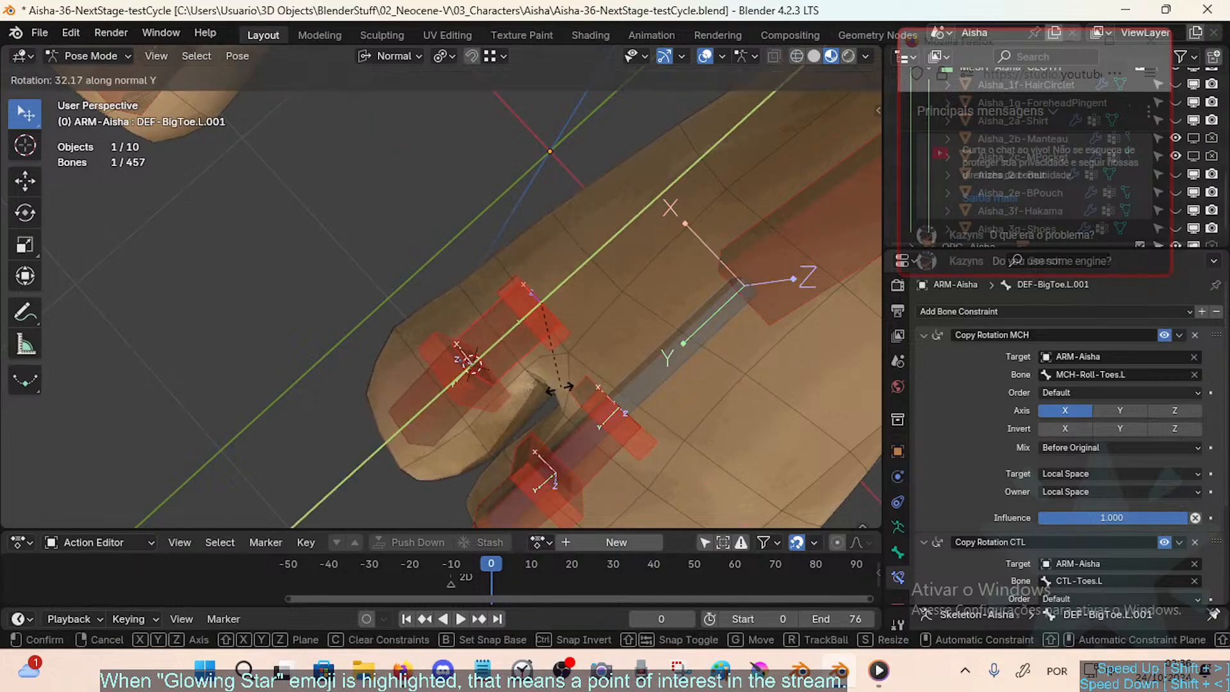
key("z")
left_click(558, 315)
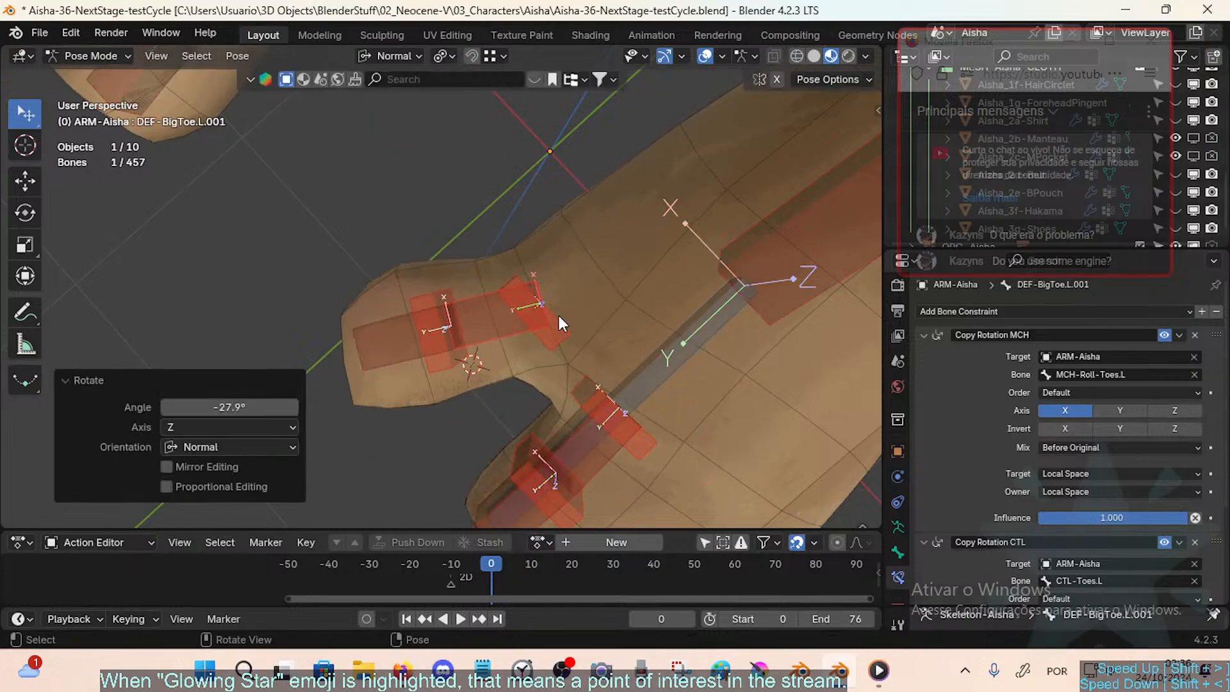
Step: Set the Copy Rotation mix mode of DEF-FAN-BigToe.L.001 to Replace and lower its influence to about 0.327
left_click(558, 315)
left_click(1062, 447)
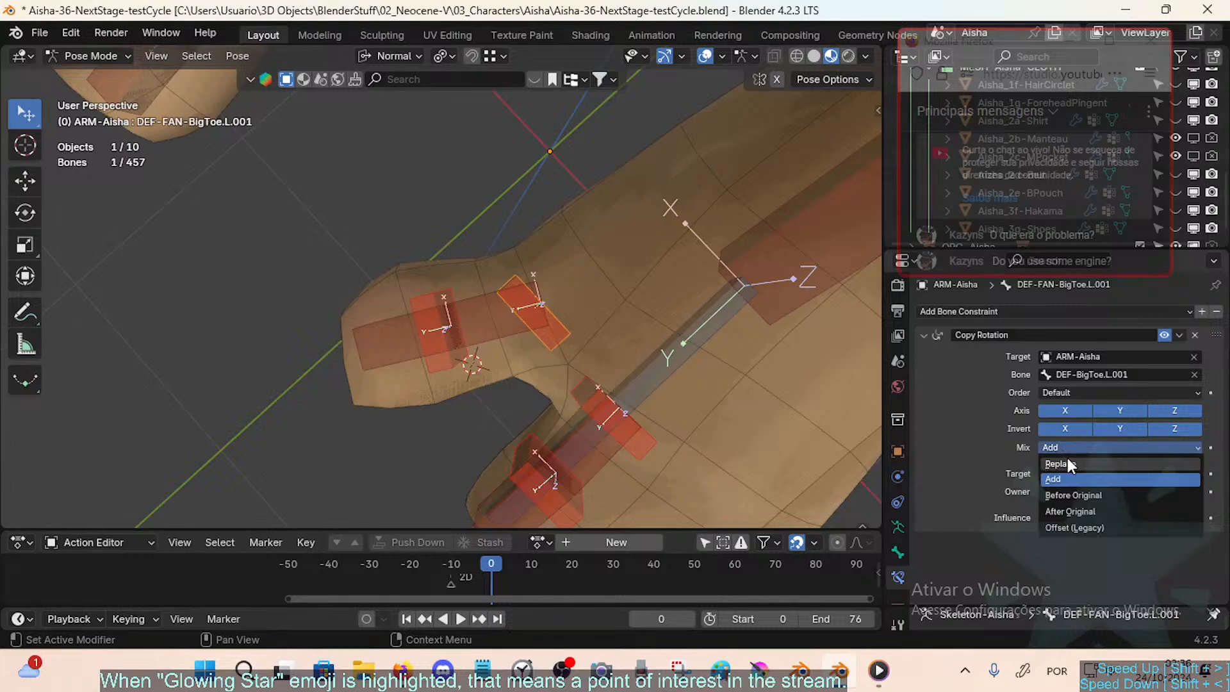
left_click(1067, 460)
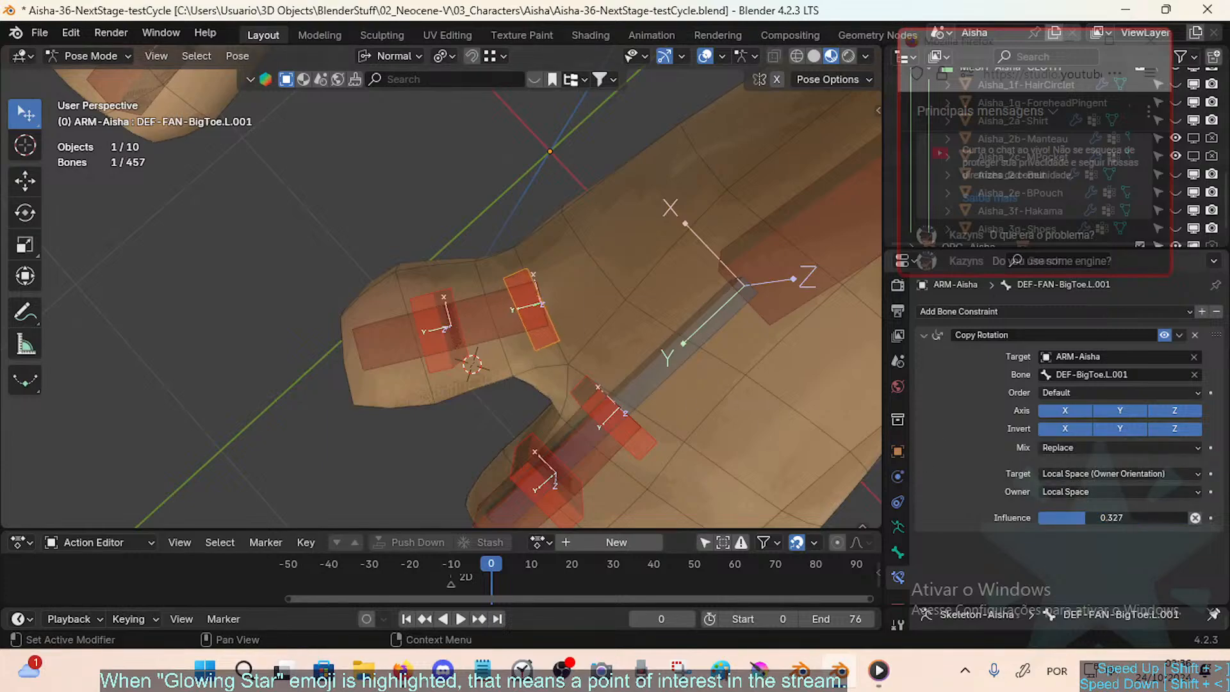
Step: Test-rotate DEF-BigToe.L.001 around its Z axis and by about 5.74° around X, and clear all pose bone rotations
left_click(490, 328)
key("r")
key("z")
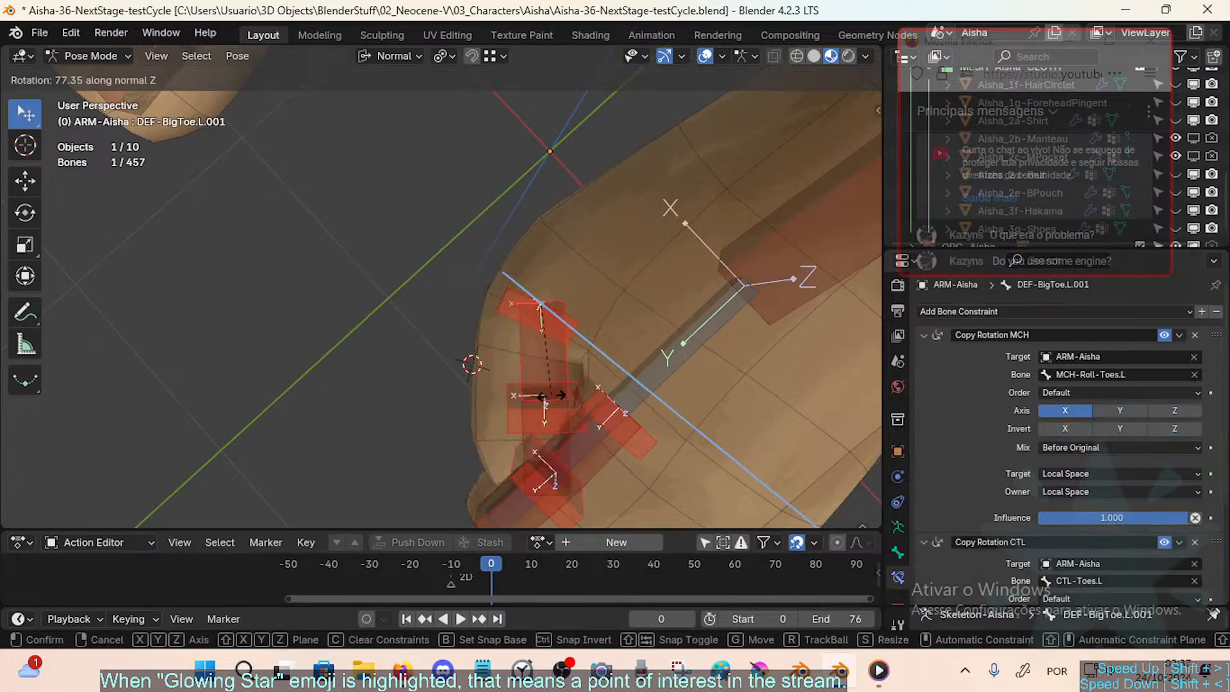
left_click(467, 359)
middle_click_drag(467, 358, 476, 312)
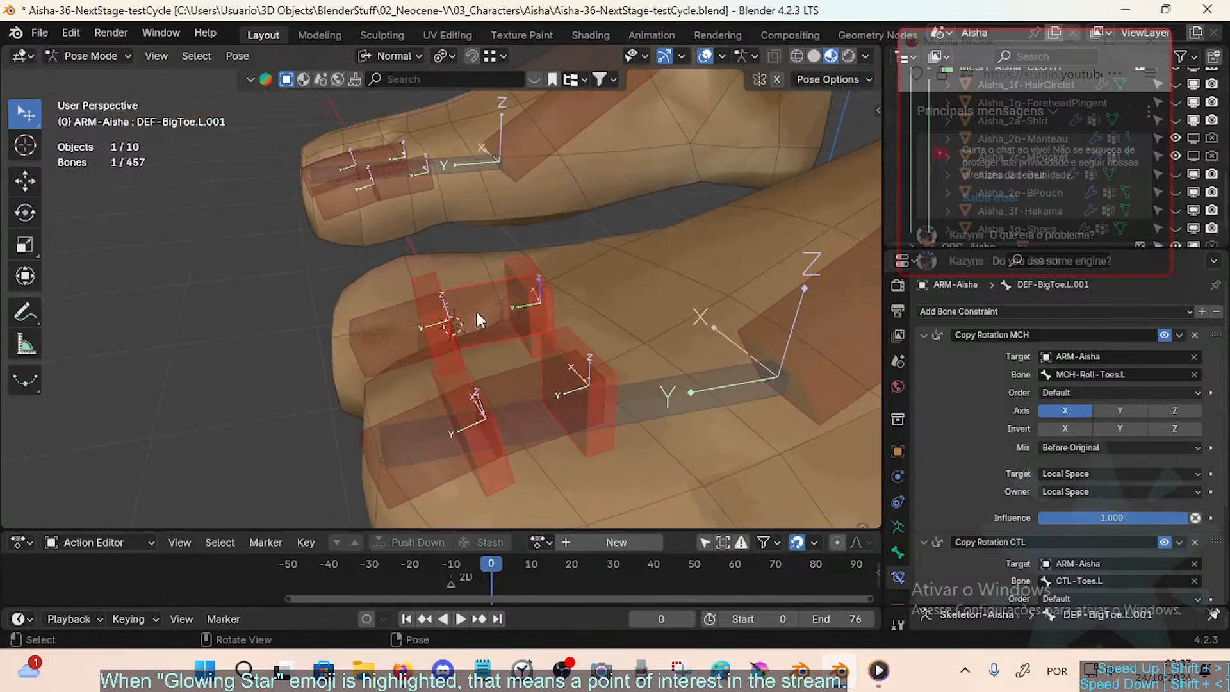
key("r")
key("x")
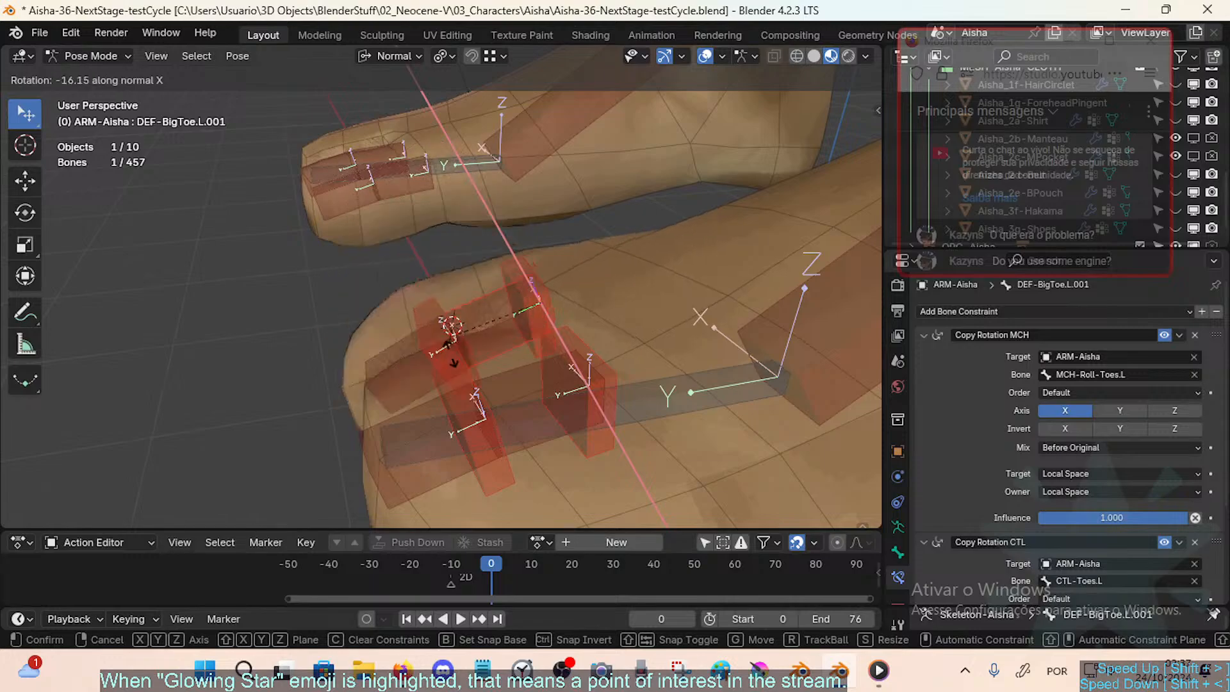
left_click(472, 286)
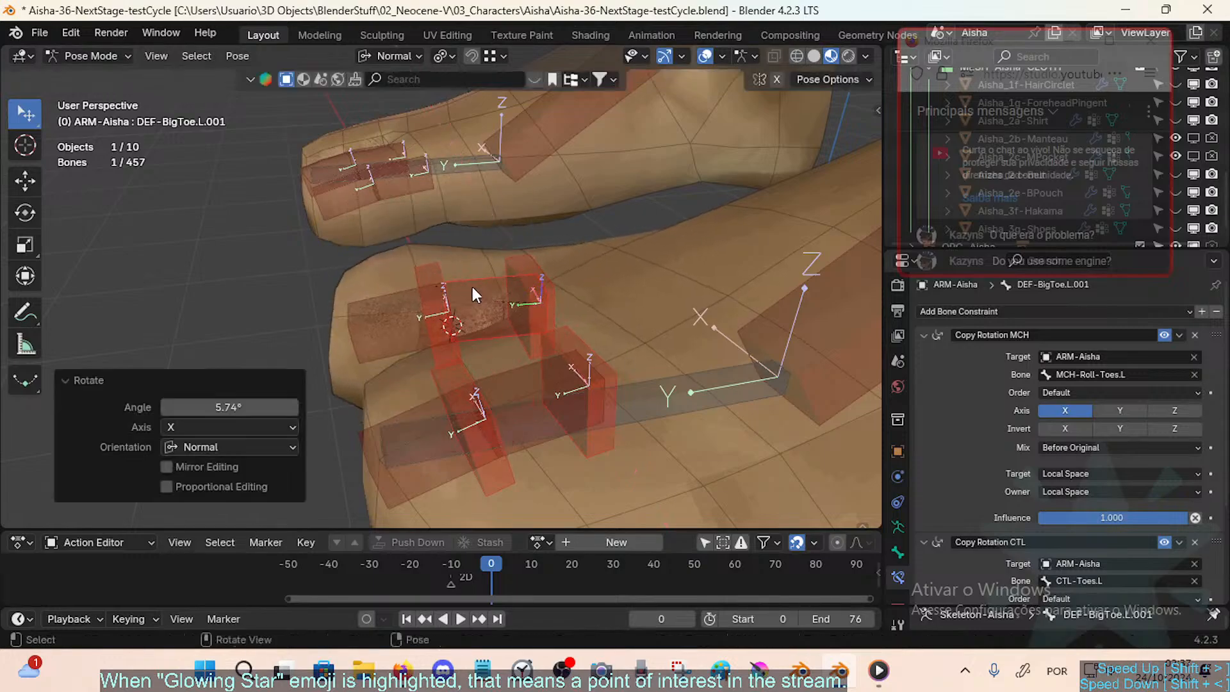
key("a")
middle_click_drag(471, 287, 550, 290)
key("alt+r")
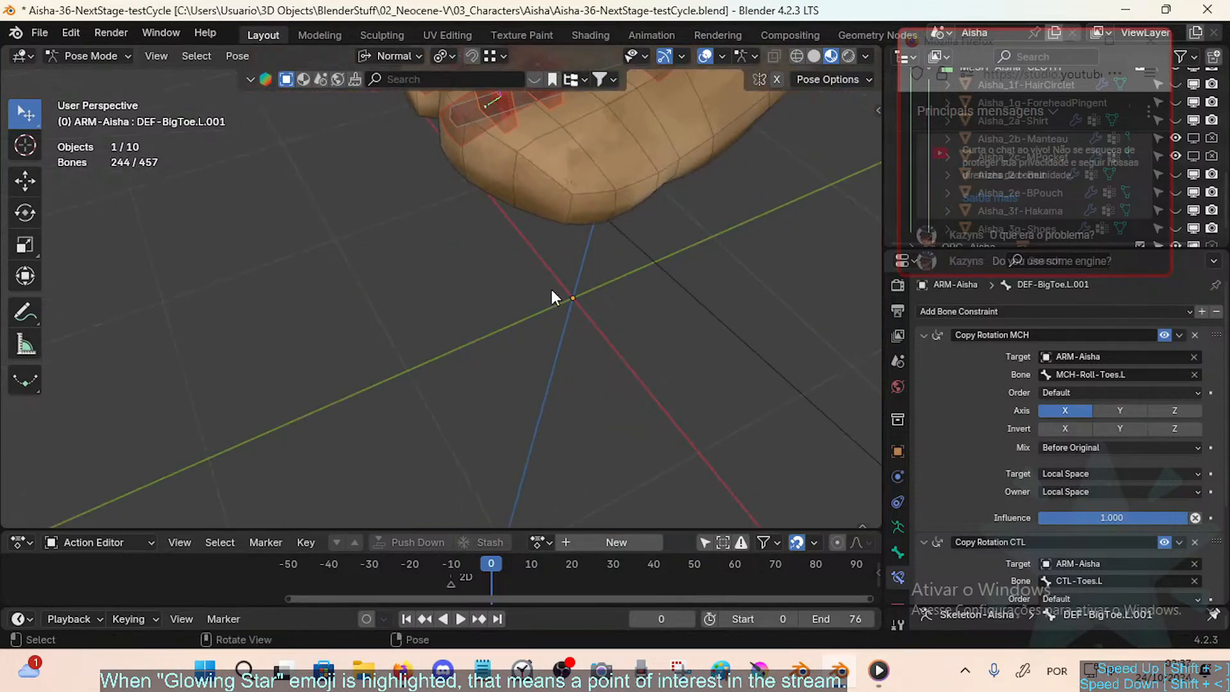
Step: Inspect DEF-FAN-BigToe.L.001 in the rest pose and set its Copy Rotation influence to about 0.317
key("shift+grave")
key("w")
left_click(547, 244)
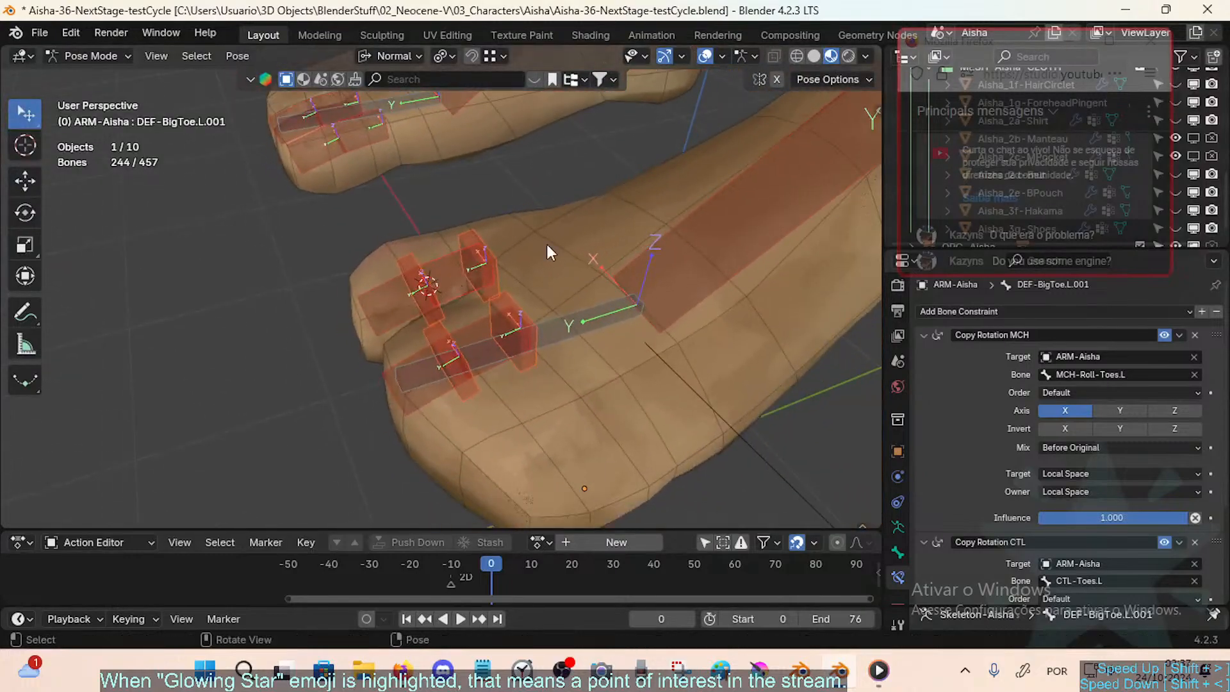
left_click(484, 240)
middle_click_drag(473, 309, 499, 314)
left_click(897, 551)
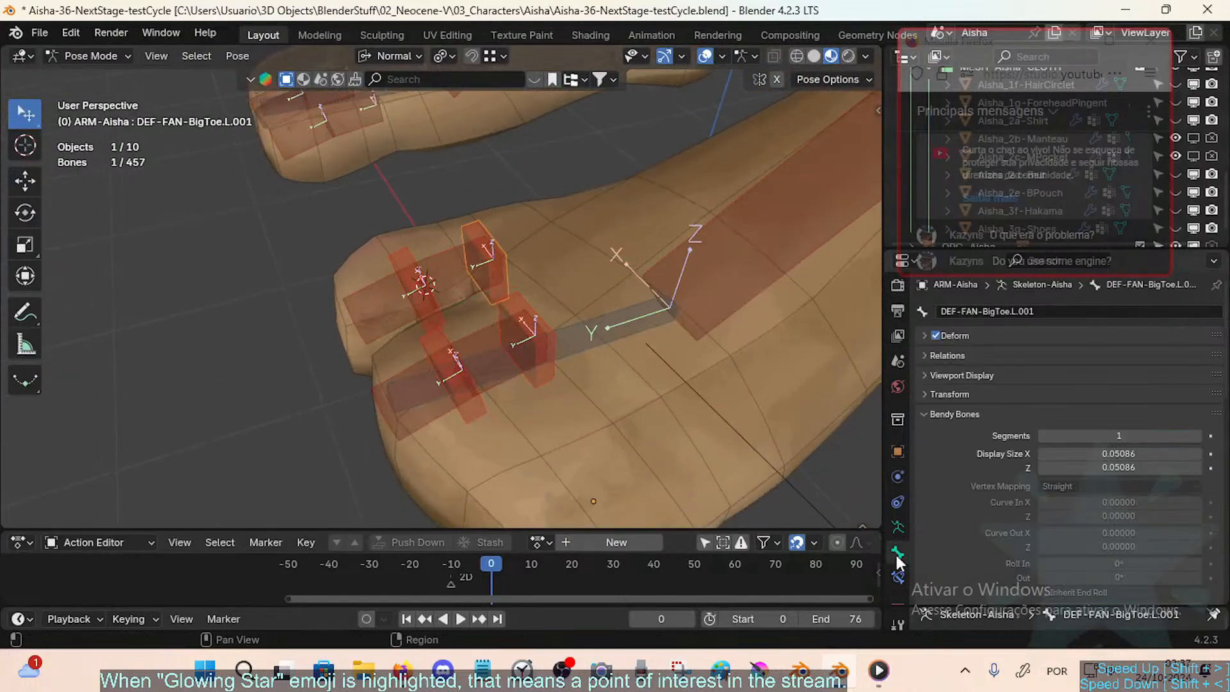
middle_click_drag(461, 274, 432, 368)
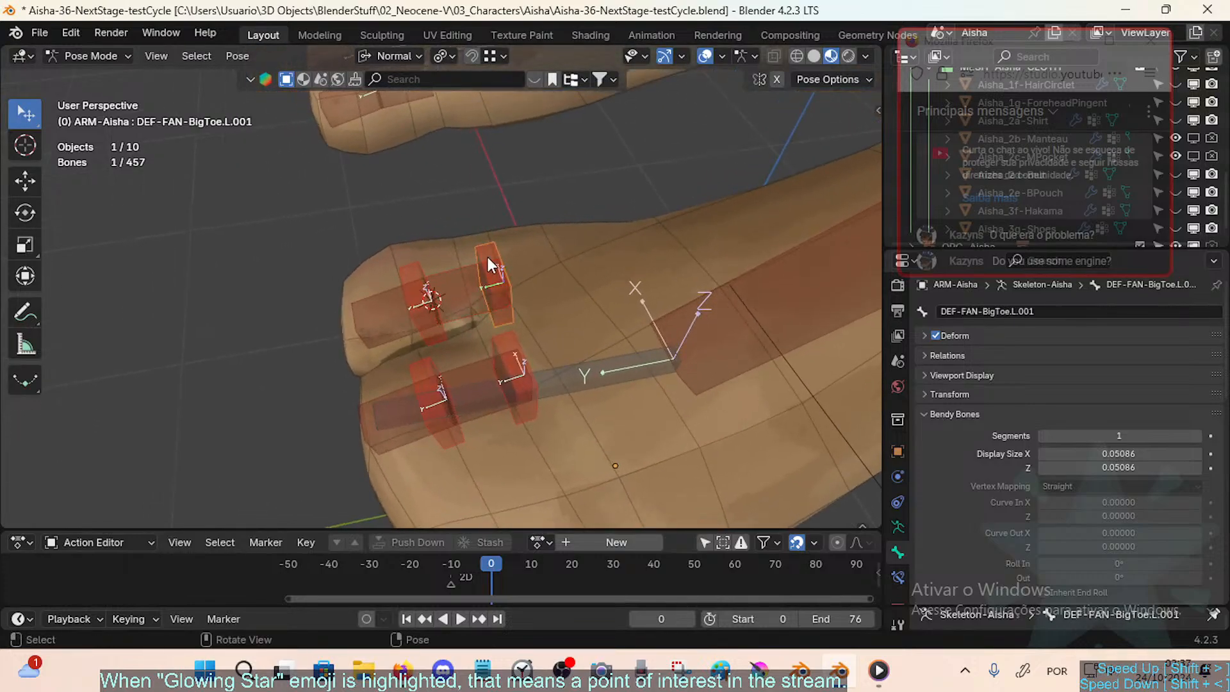
middle_click_drag(487, 258, 478, 335)
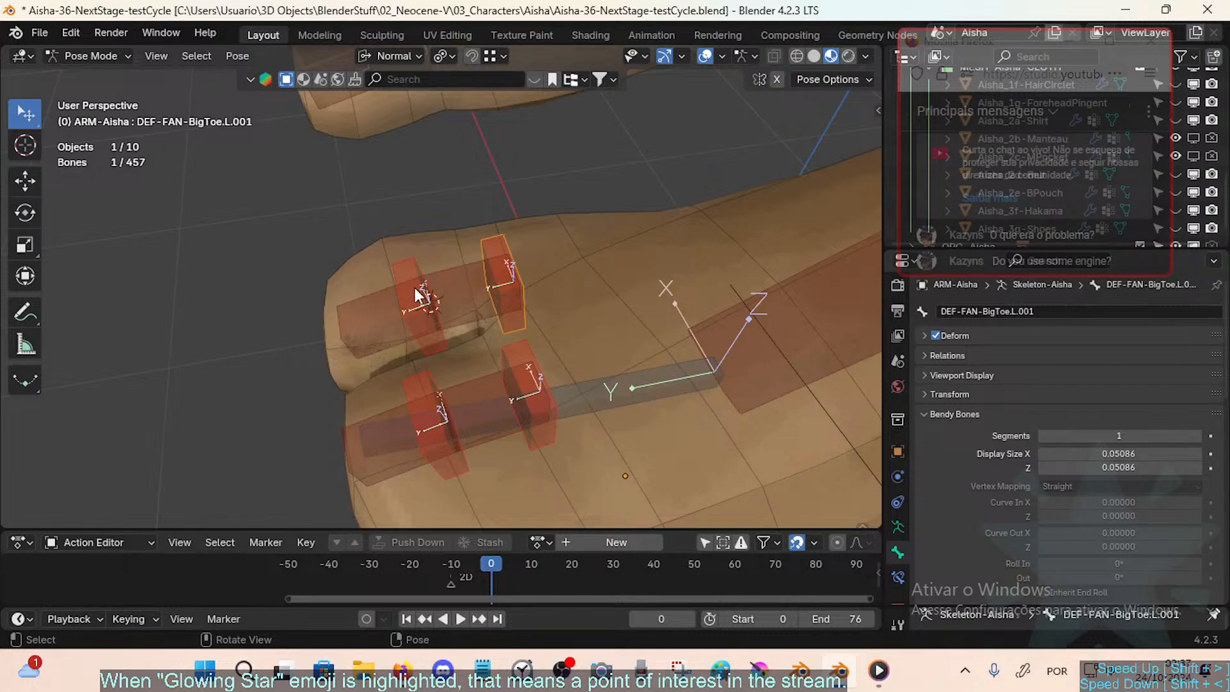
left_click(897, 577)
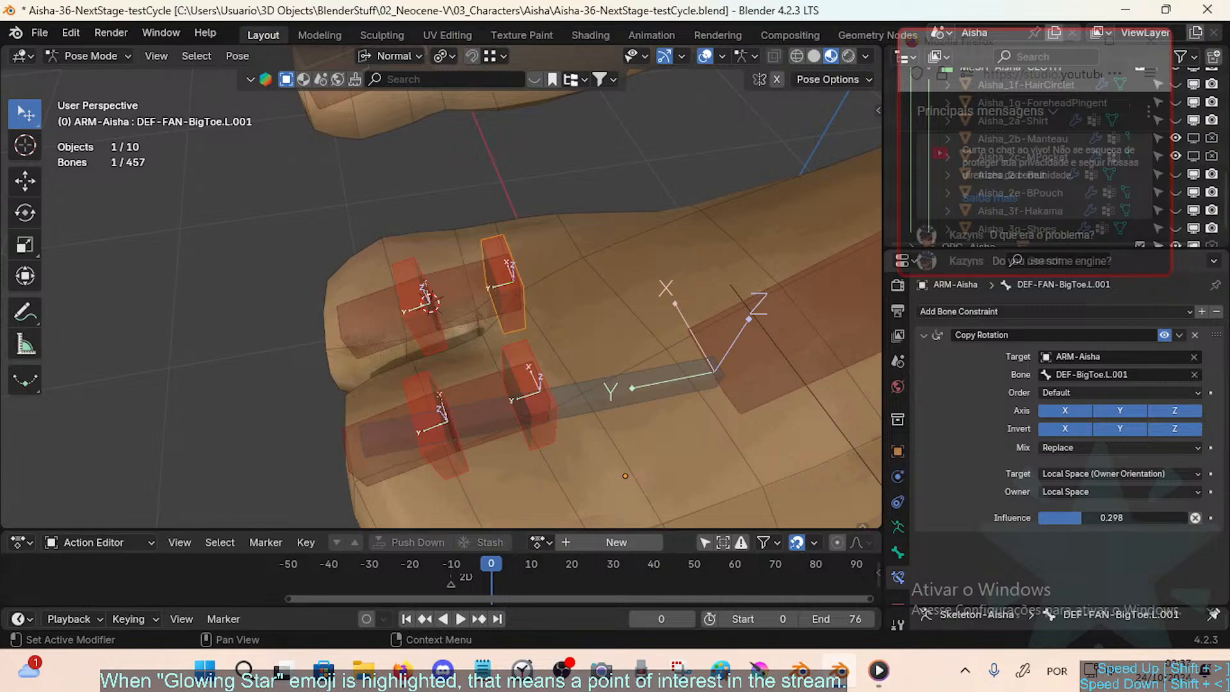
middle_click_drag(580, 296, 544, 287)
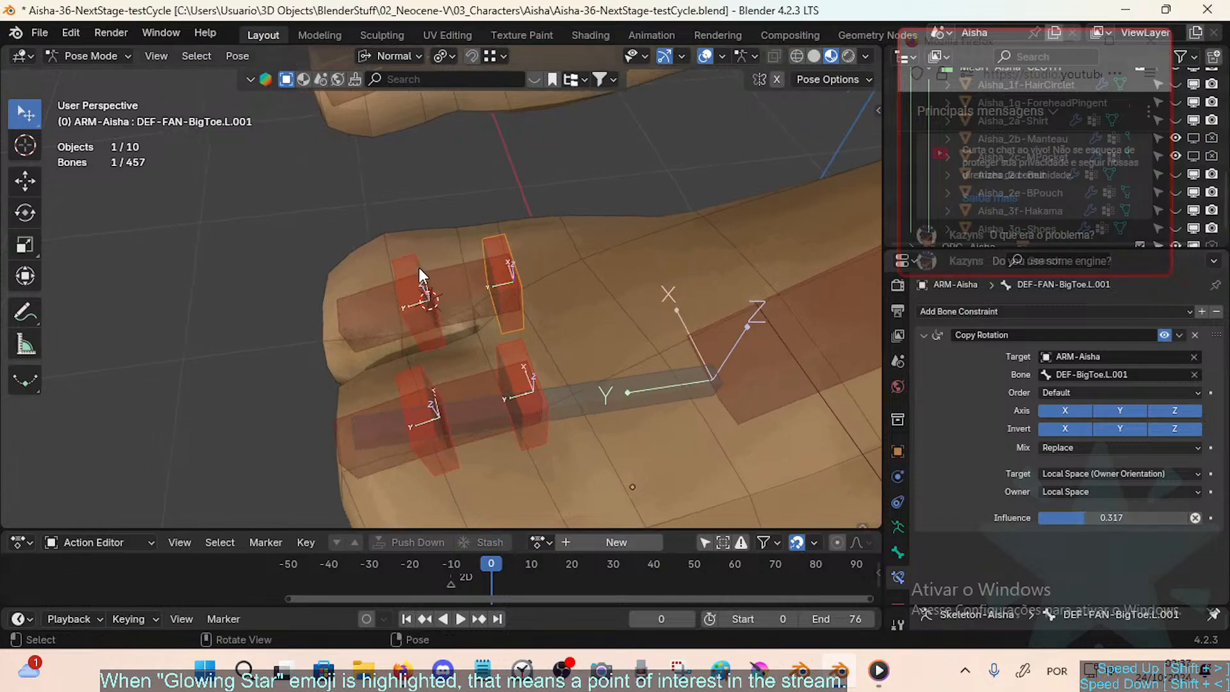
Step: Copy the Copy Rotation constraint from DEF-FAN-BigToe.L.001 to the other three fan bones of the left toes
left_click(422, 258)
left_click(413, 400, "shift")
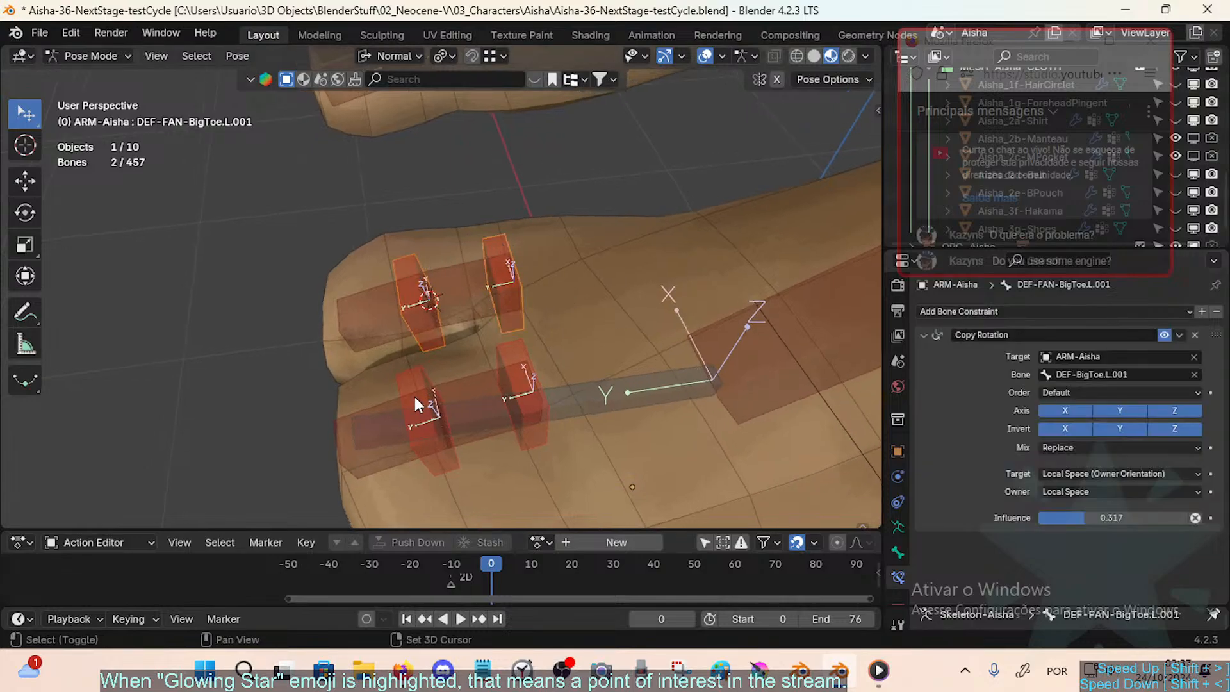
left_click(511, 344, "shift")
left_click(508, 242, "shift")
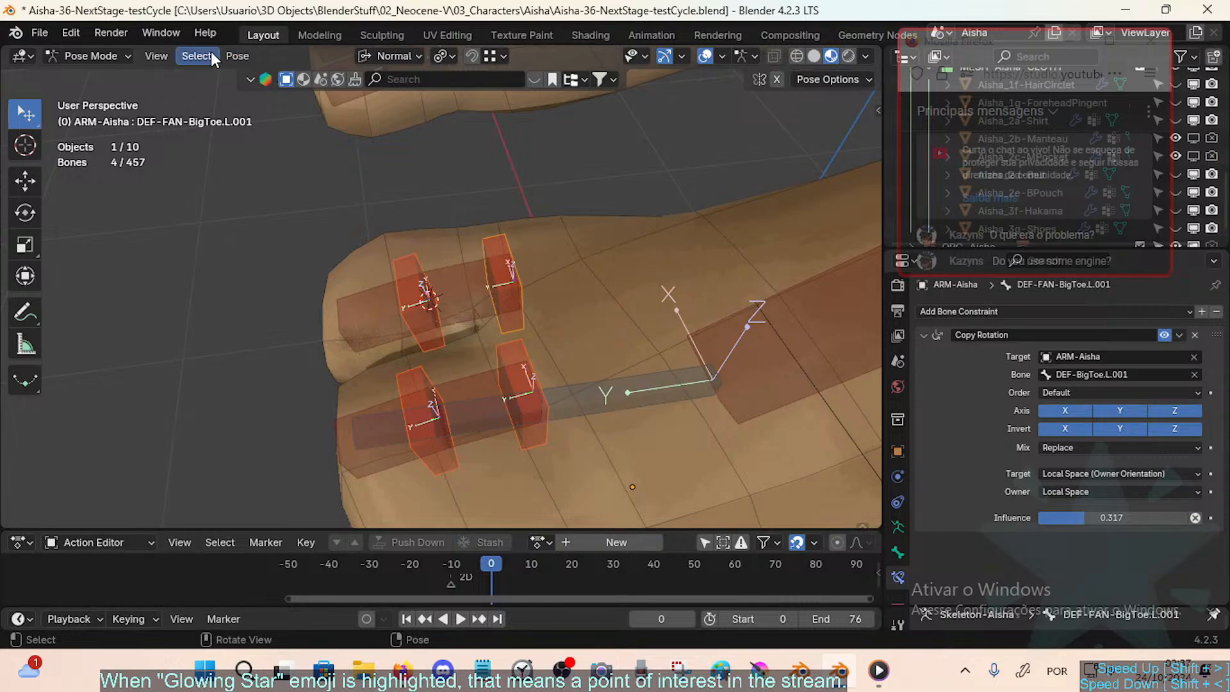
left_click(231, 56)
mouse_move(318, 360)
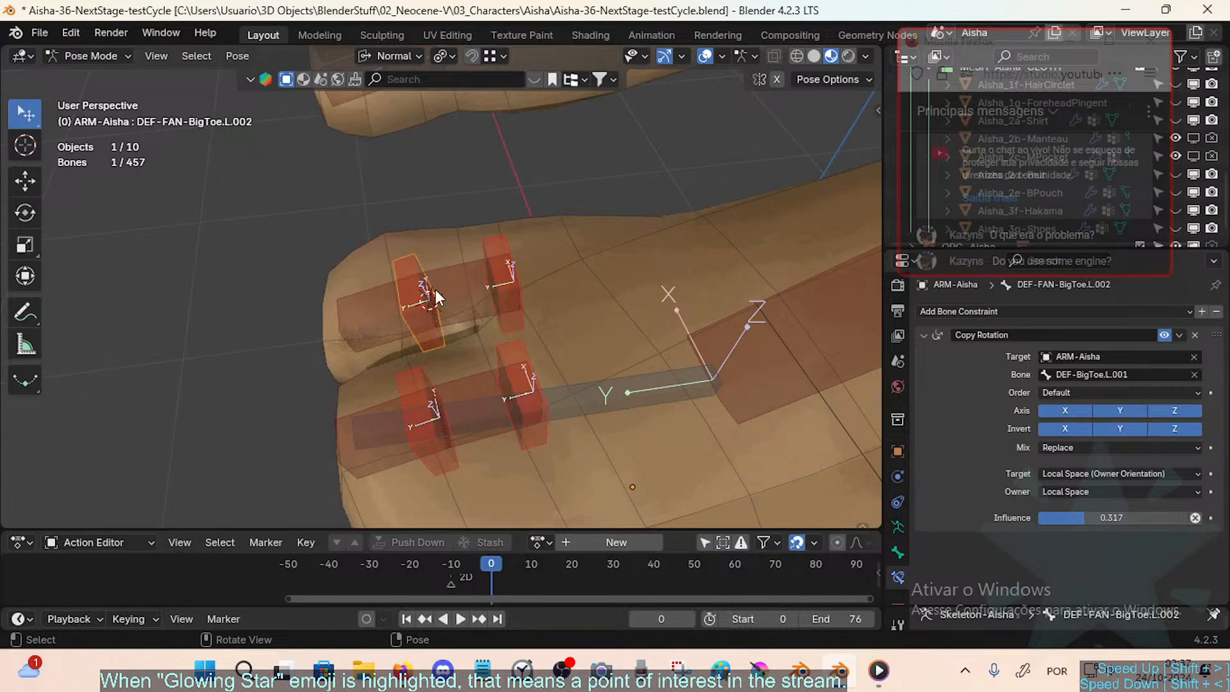
Step: Copy the name of bone DEF-BigToe.L.002 for use as the Copy Rotation target of DEF-FAN-BigToe.L.002
left_click(366, 295)
key("F2")
key("Escape")
left_click(408, 265)
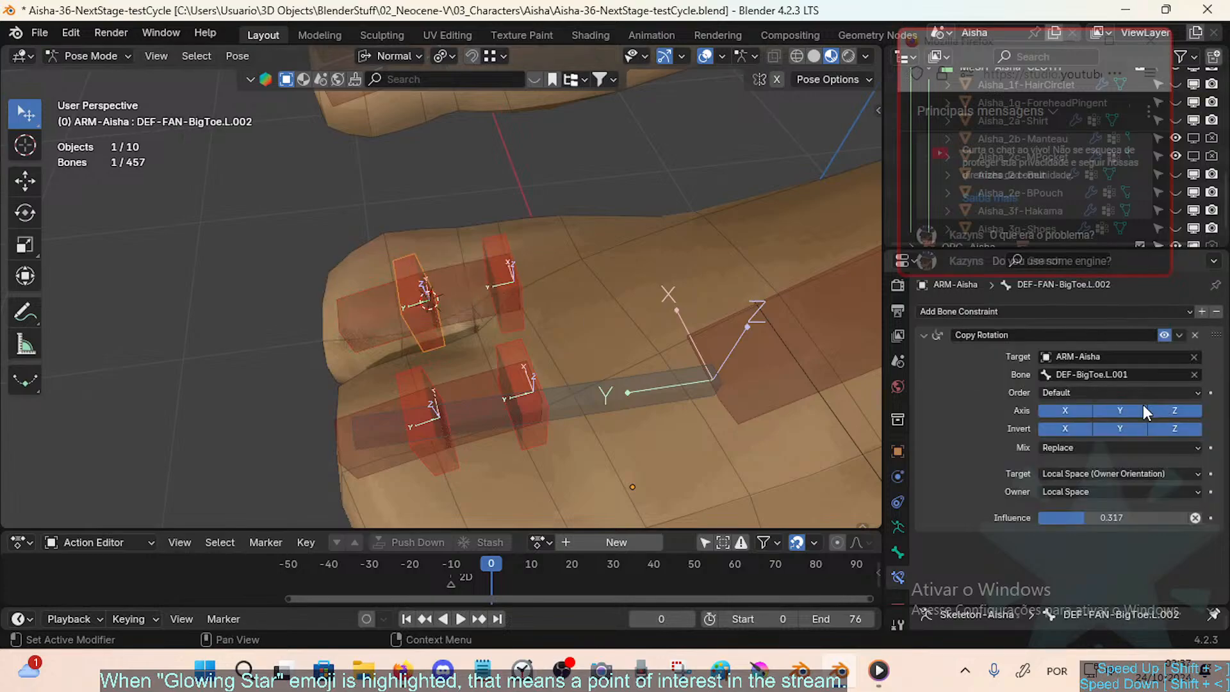
left_click(377, 325)
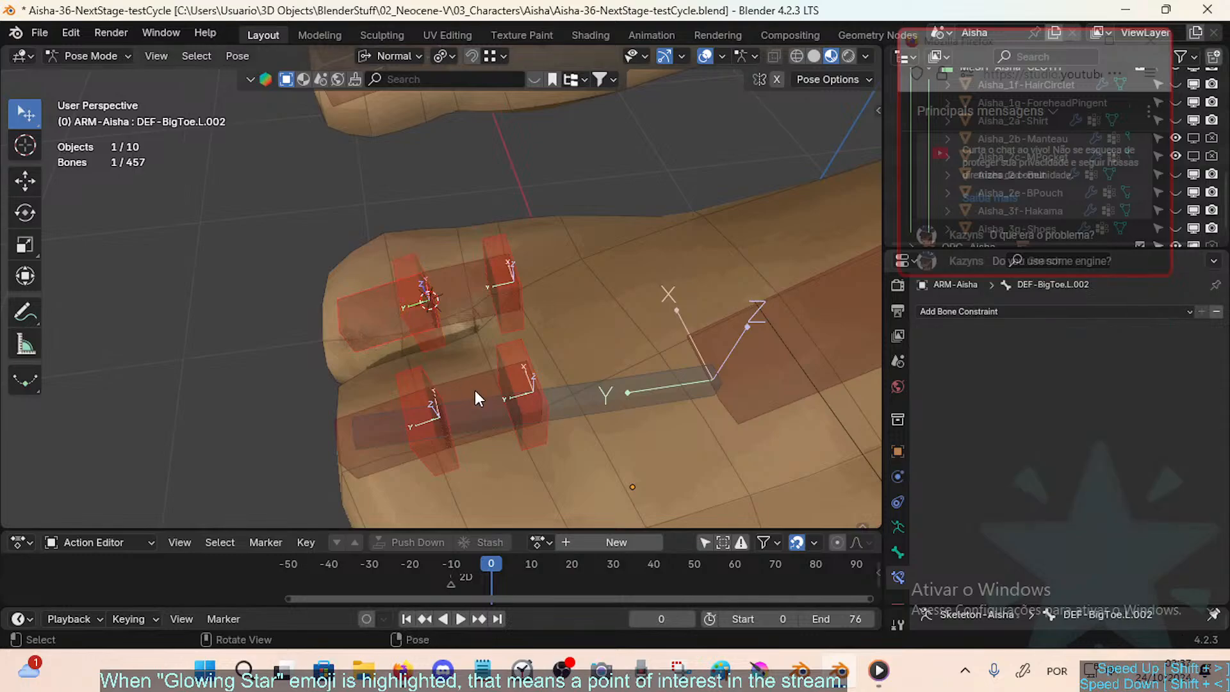
Step: Retarget the Copy Rotation constraint of DEF-FAN-Toes.L.001 to the bone DEF-Toes.L.001
left_click(510, 383)
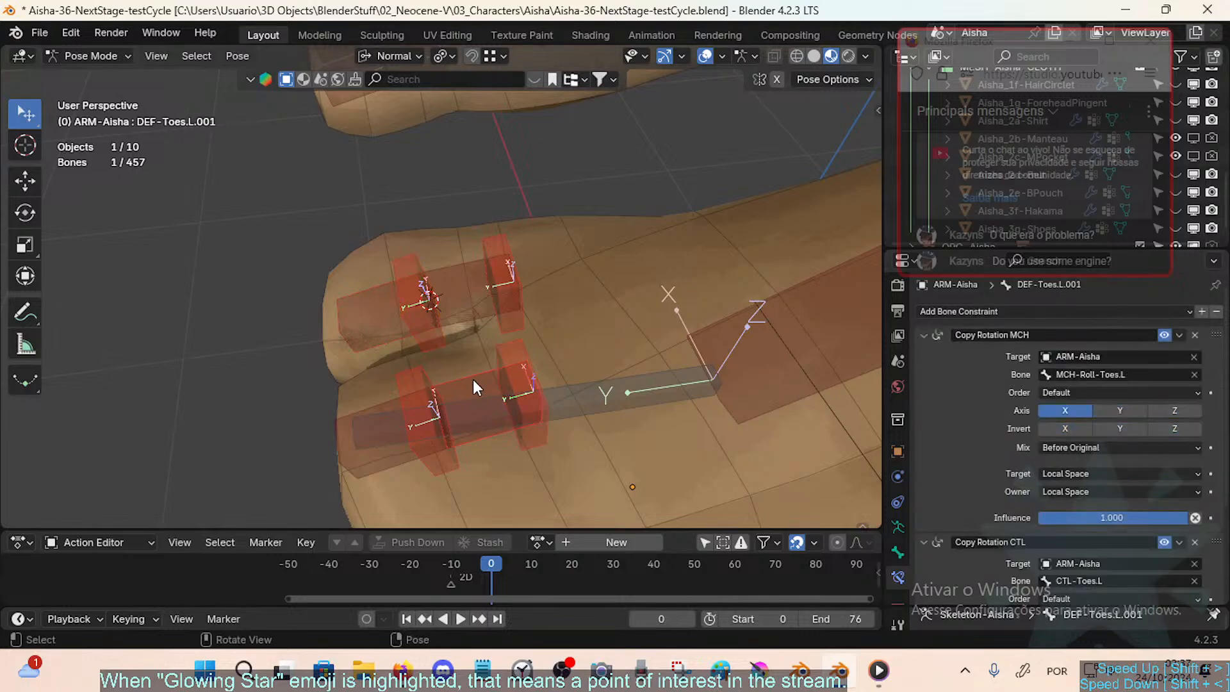
key("F2")
key("Escape")
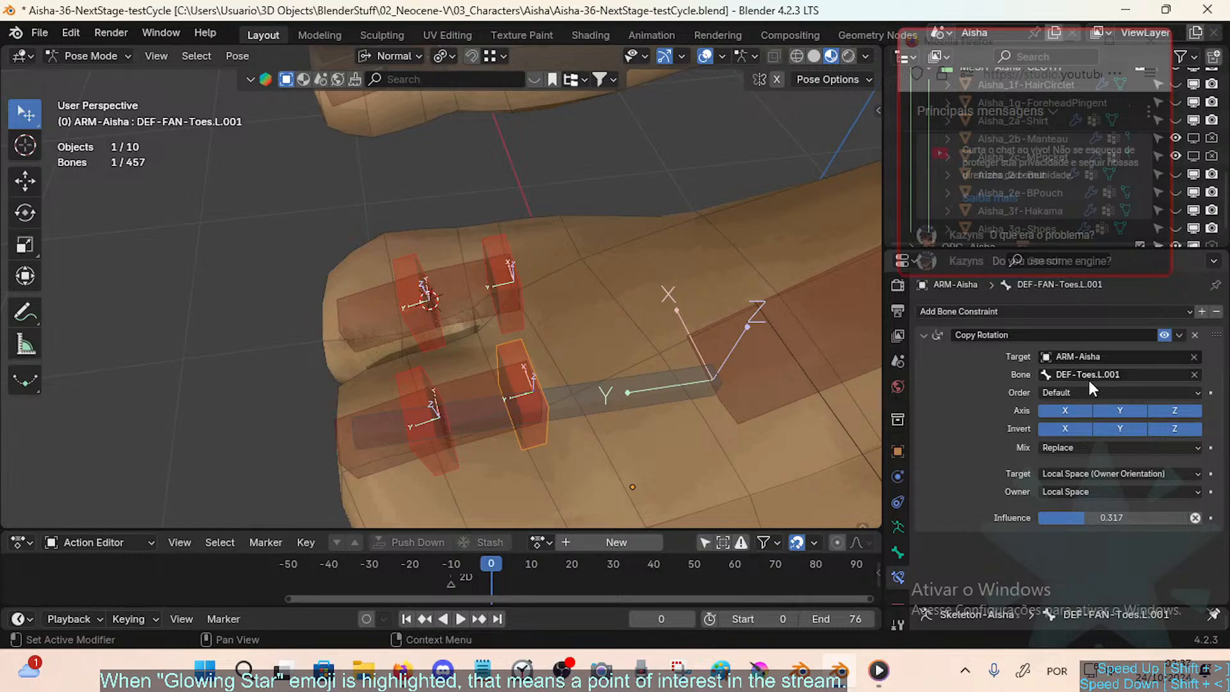
Step: Retarget the Copy Rotation constraint of DEF-FAN-Toes.L.002 to the bone DEF-Toes.L.002
left_click(335, 424)
key("F2")
key("Escape")
left_click(404, 374)
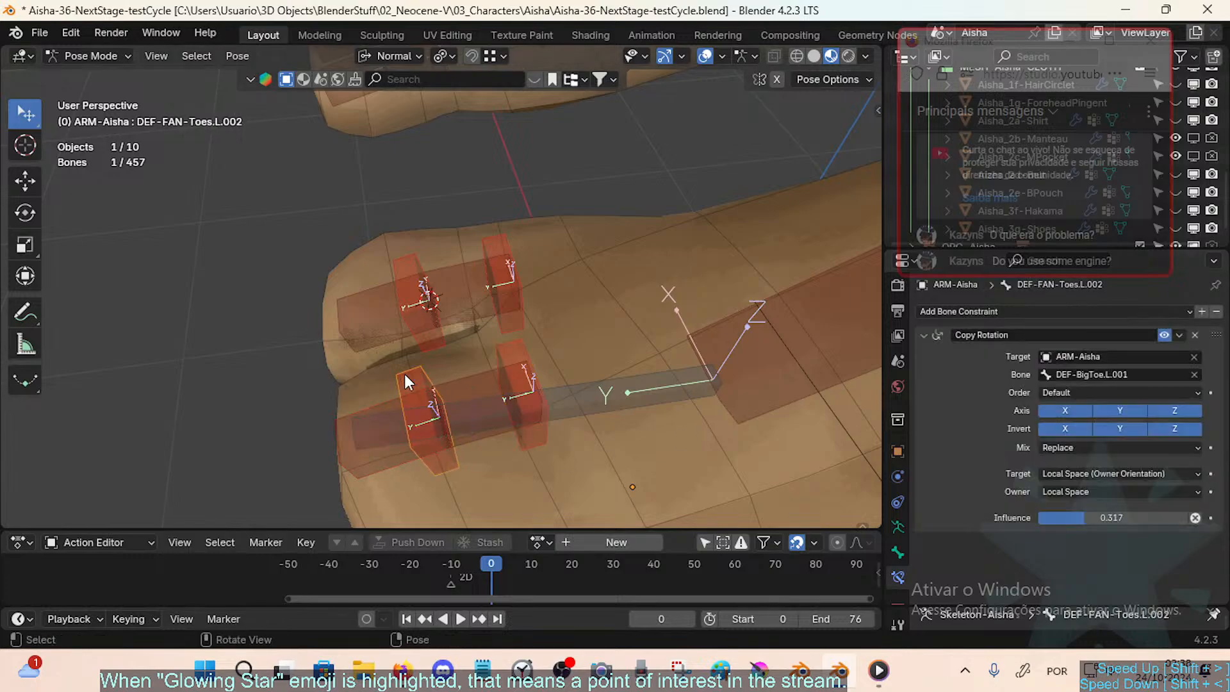
left_click(344, 426)
left_click(410, 378)
key("F2")
key("Escape")
left_click(1137, 374)
type("DEF-Toes.L.002")
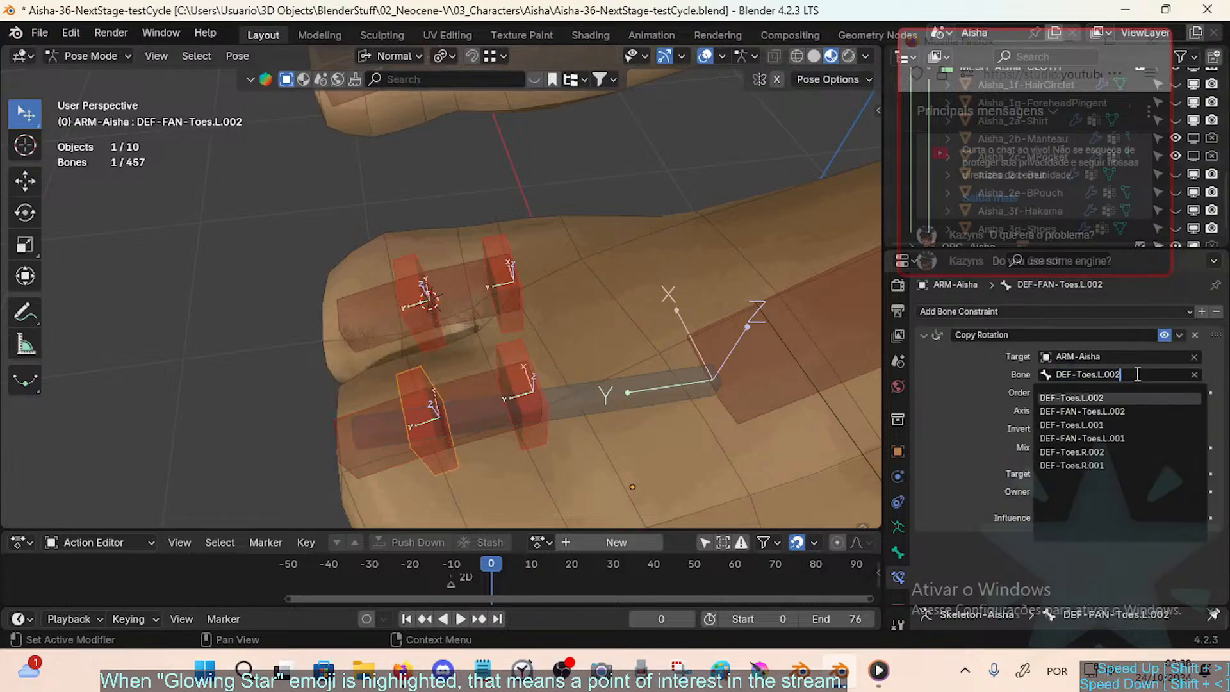
key("Return")
Step: Test-rotate DEF-Toes.L.002 and DEF-Toes.L.001 around their X axes to check the fan bones
left_click(378, 400)
left_click(425, 379)
middle_click_drag(426, 379, 388, 354)
left_click(373, 457)
key("r")
key("x")
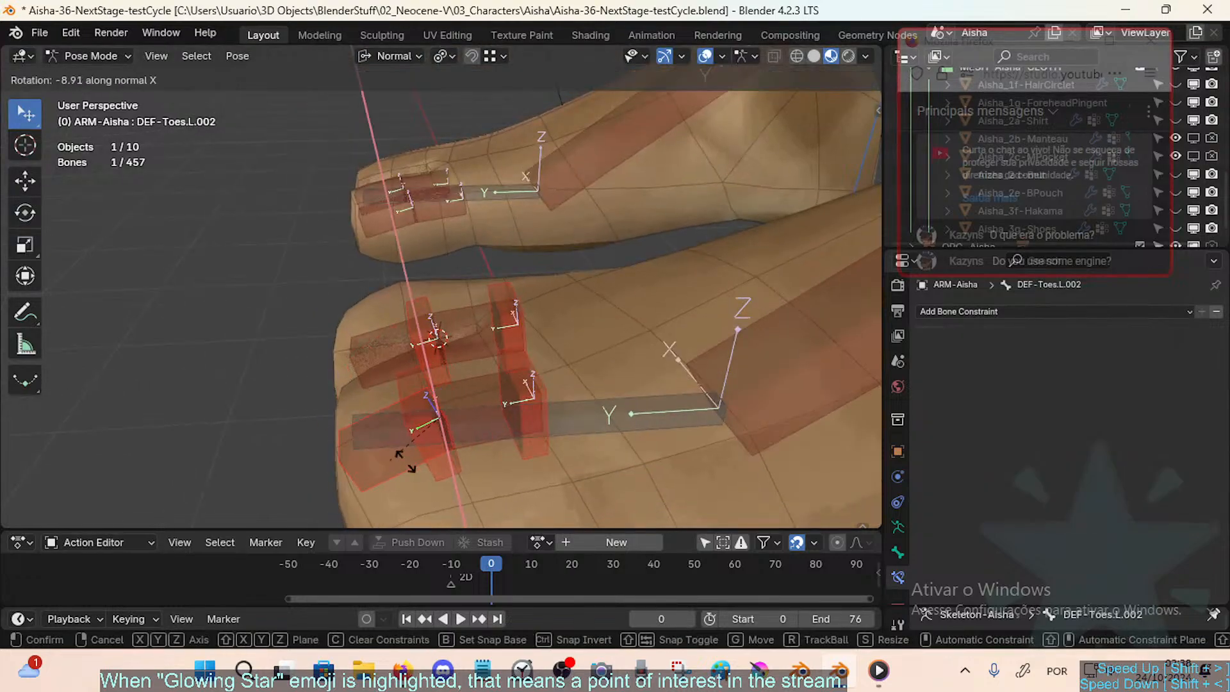
left_click(496, 434)
left_click(495, 433)
middle_click_drag(495, 433, 507, 428)
key("r")
key("x")
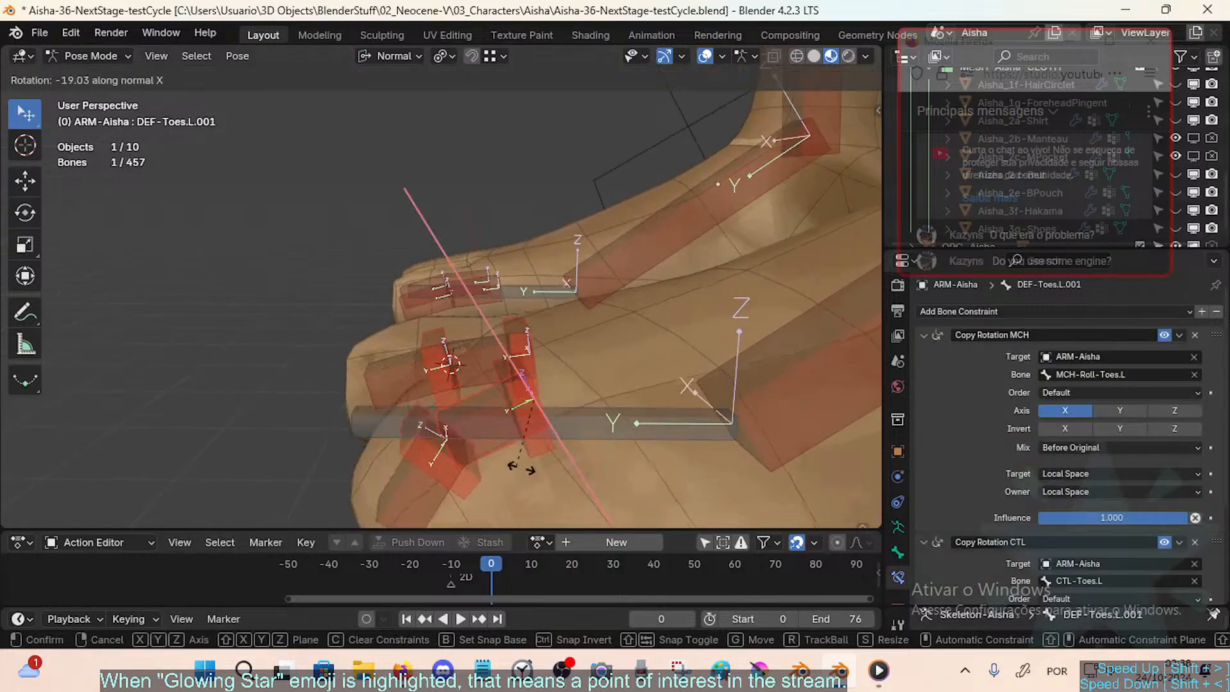
left_click(499, 406)
Step: Check DEF-FAN-Toes.L.001 on the bent toes and clear the rotation of all pose bones
left_click(520, 426)
middle_click_drag(520, 427, 505, 387)
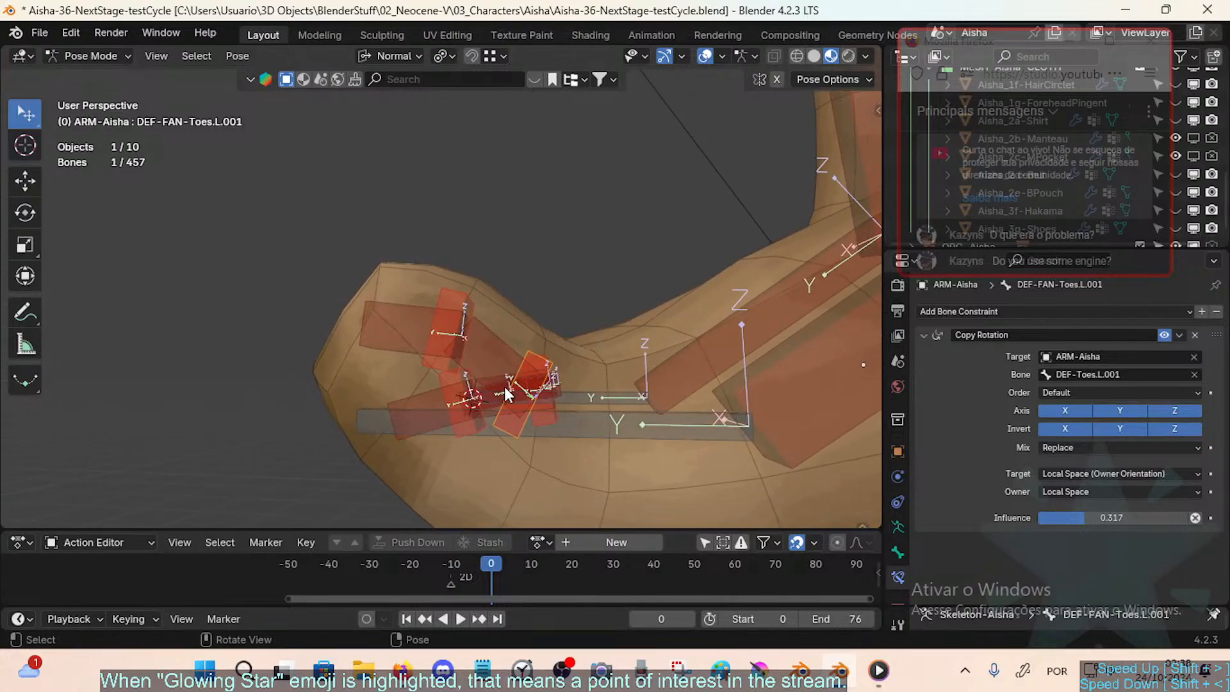
middle_click_drag(490, 301, 504, 412)
key("a")
key("alt+r")
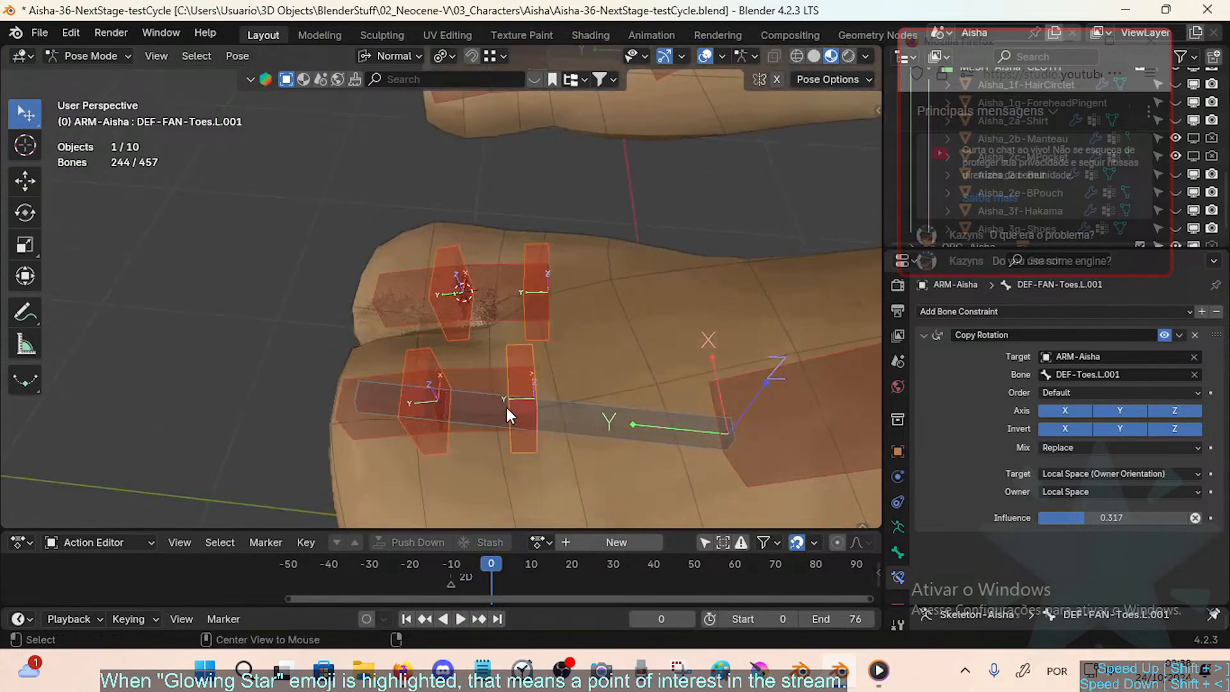
Step: Save the file and select the left foot bone DEF-FootX+35.L
left_click(527, 297)
middle_click_drag(527, 297, 752, 262)
left_click(510, 294)
left_click(732, 365)
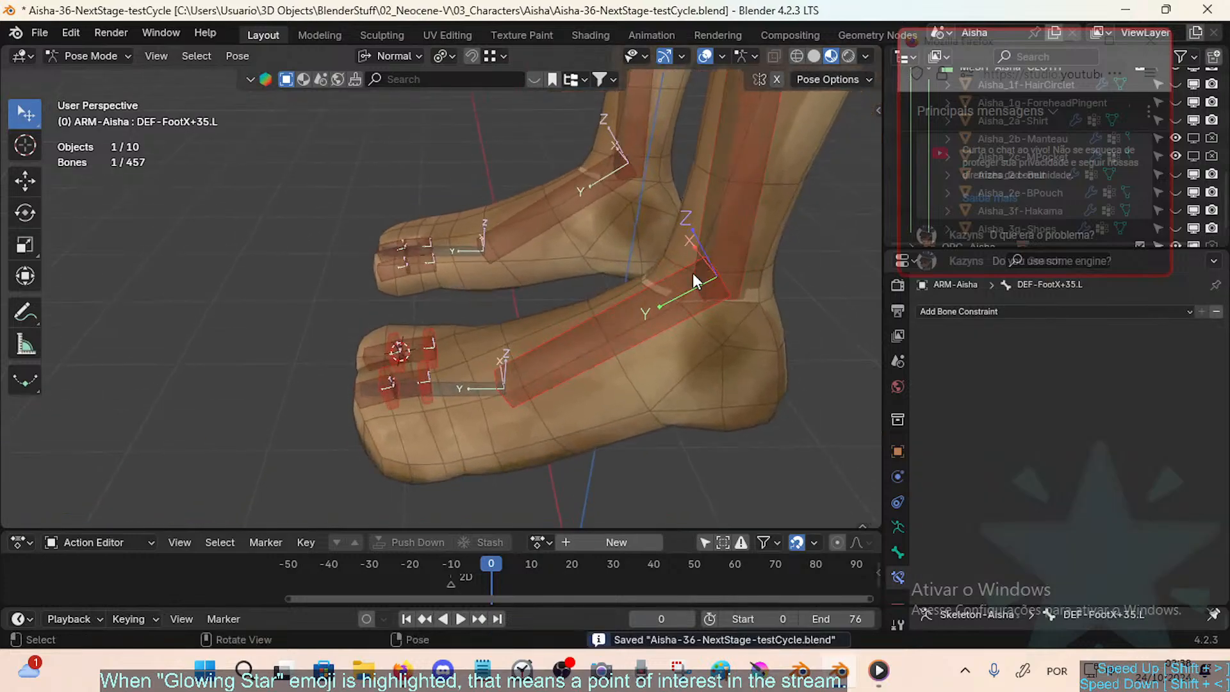
left_click(693, 273)
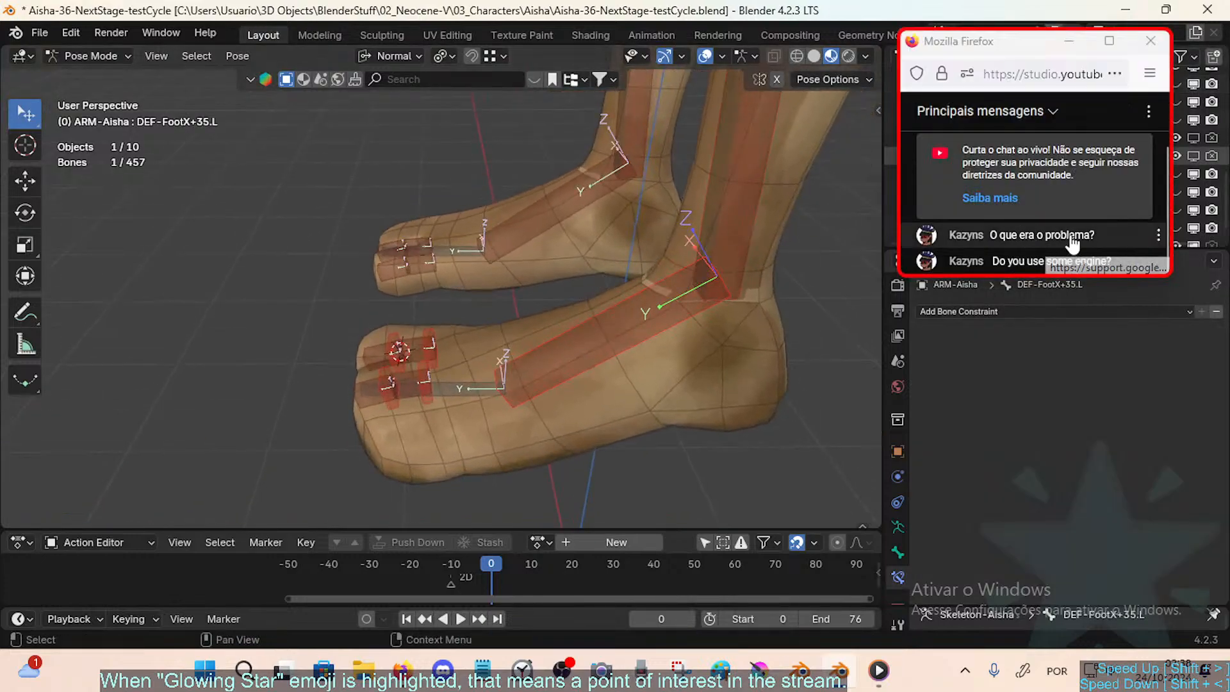
Step: Read the new live chat messages and examine the deformation bones from the left foot up past the knee and back to the toes
left_click(1080, 279)
mouse_move(1079, 279)
left_mouse_down()
mouse_move(1079, 321)
mouse_move(1079, 296)
left_mouse_up()
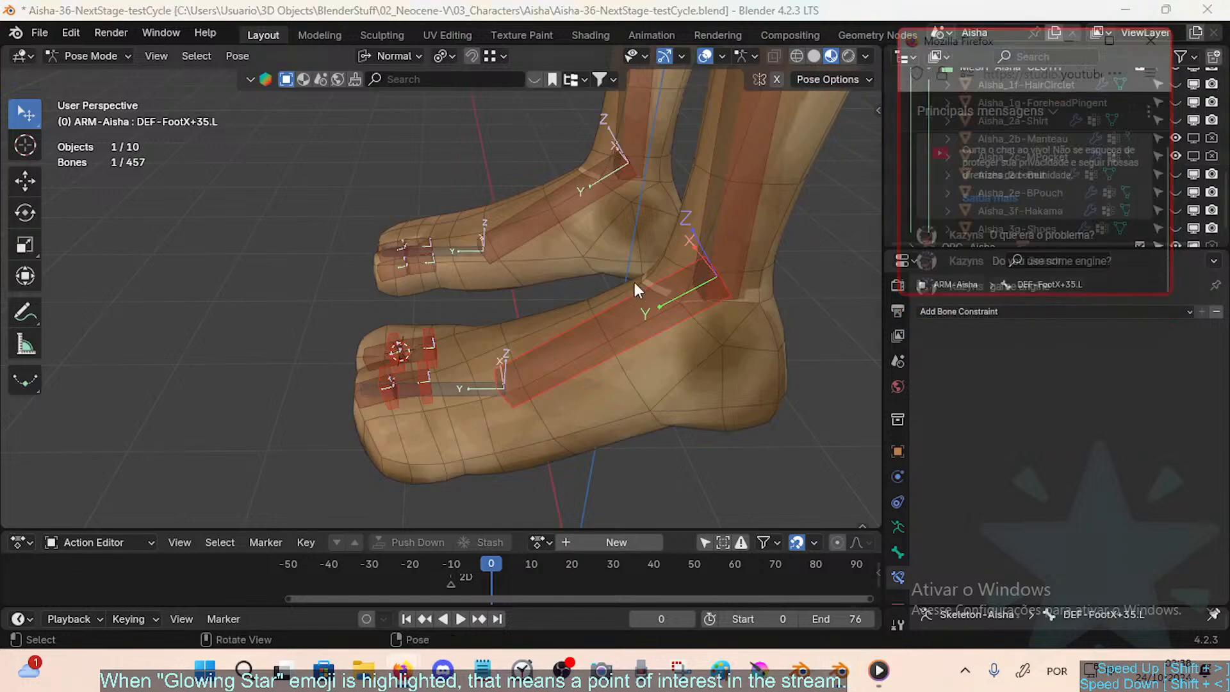
scroll(571, 329, "up", 1)
scroll(601, 301, "down", 3)
middle_click_drag(535, 326, 528, 341, "shift")
scroll(548, 273, "down", 3)
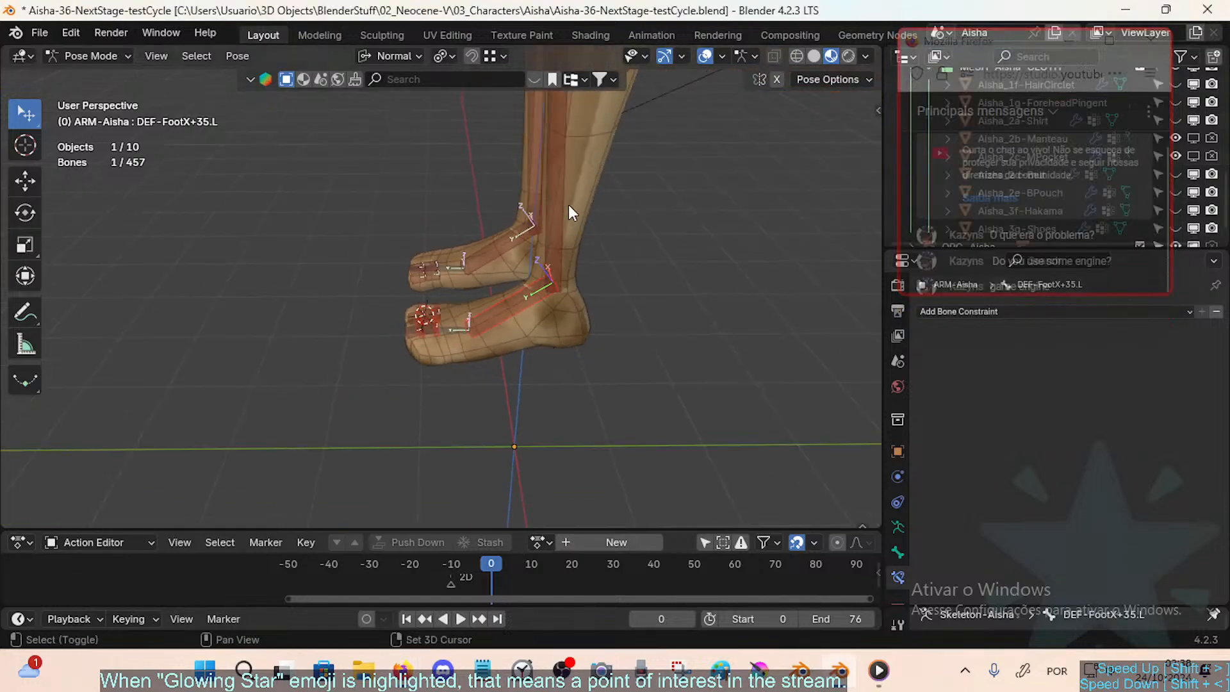
middle_click_drag(578, 134, 543, 416, "shift")
scroll(570, 305, "down", 3)
middle_click_drag(545, 221, 531, 472, "shift")
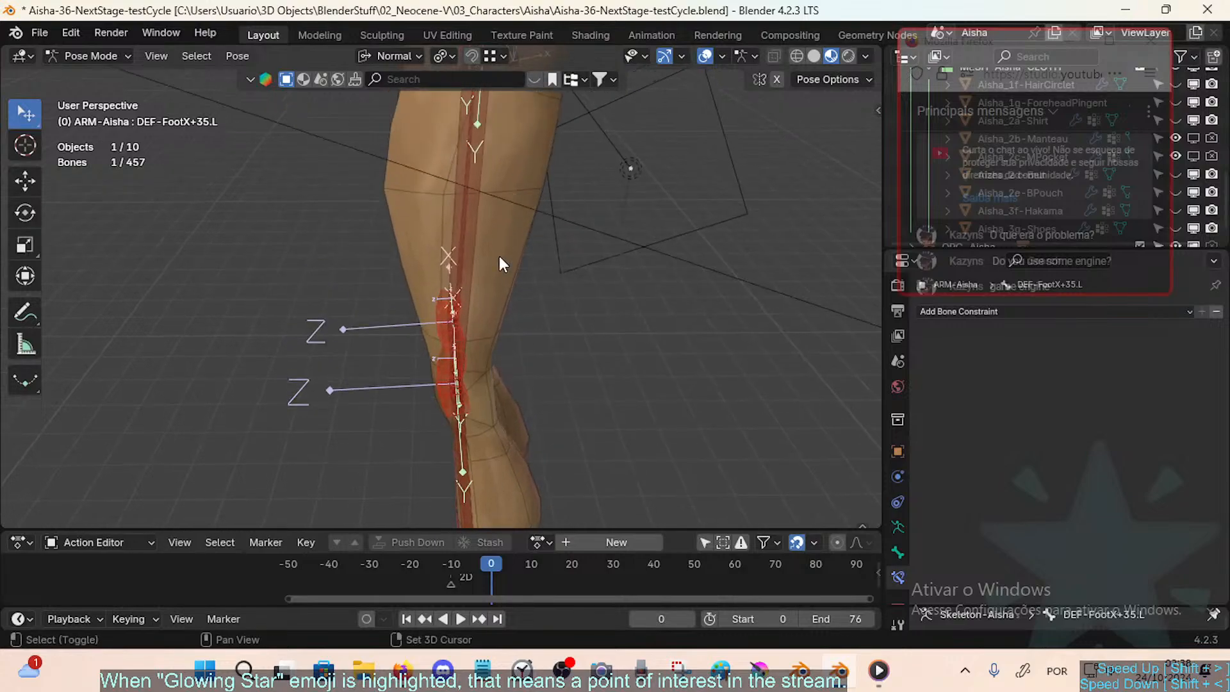
scroll(498, 255, "down", 3)
middle_click_drag(474, 301, 531, 61, "shift")
scroll(497, 301, "up", 7)
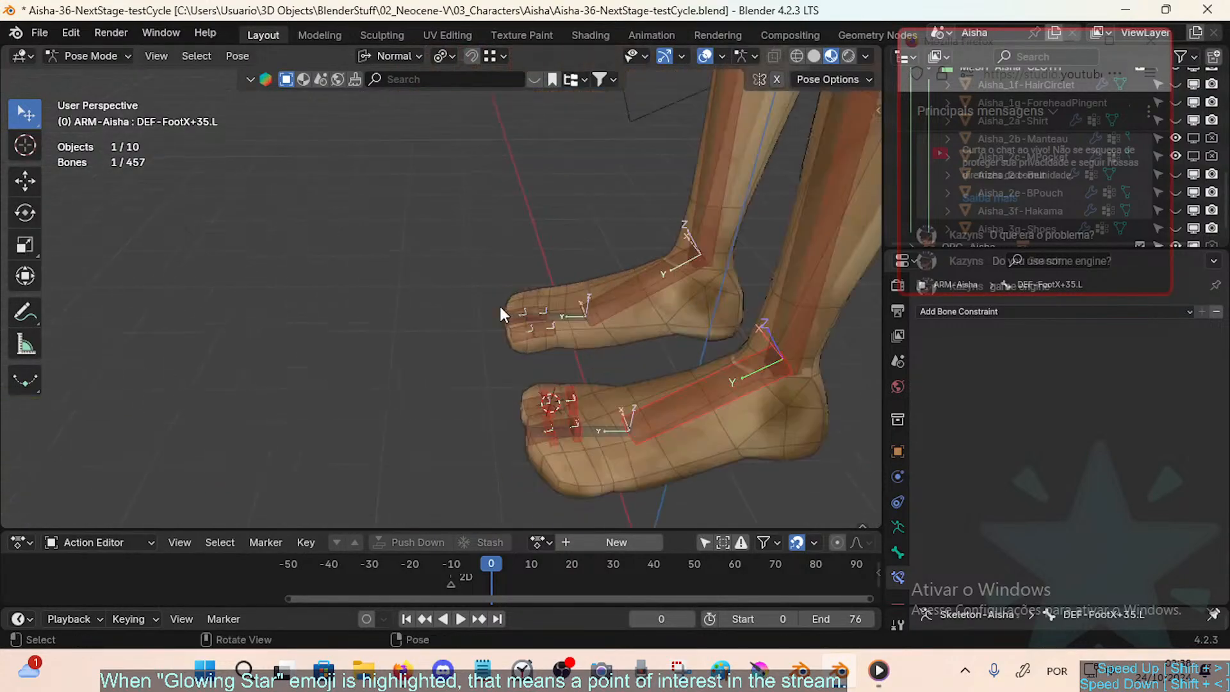
middle_click_drag(500, 307, 451, 228, "shift")
scroll(465, 294, "up", 4)
middle_click_drag(511, 294, 453, 311, "shift")
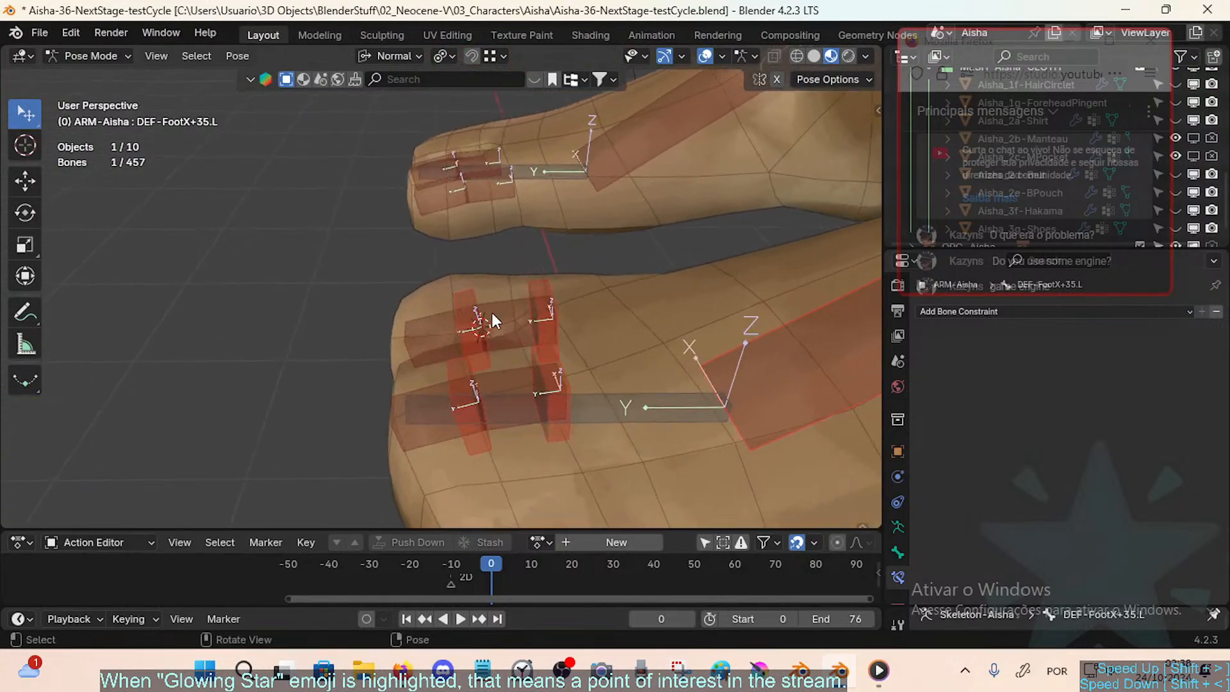
Step: Save the file and symmetrize the four DEF-FAN bones of the left big toe and toes to the right foot
left_click(543, 309)
middle_click_drag(543, 309, 566, 333)
key("ctrl+s")
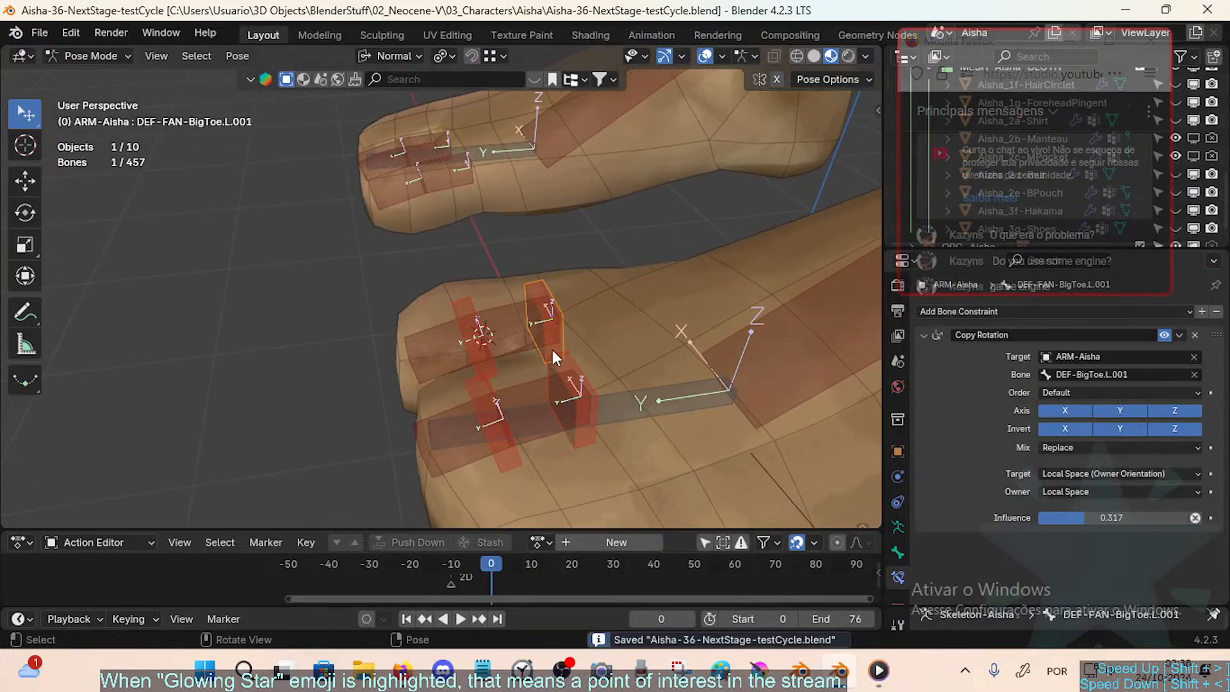
left_click(468, 299, "shift")
left_click(479, 381, "shift")
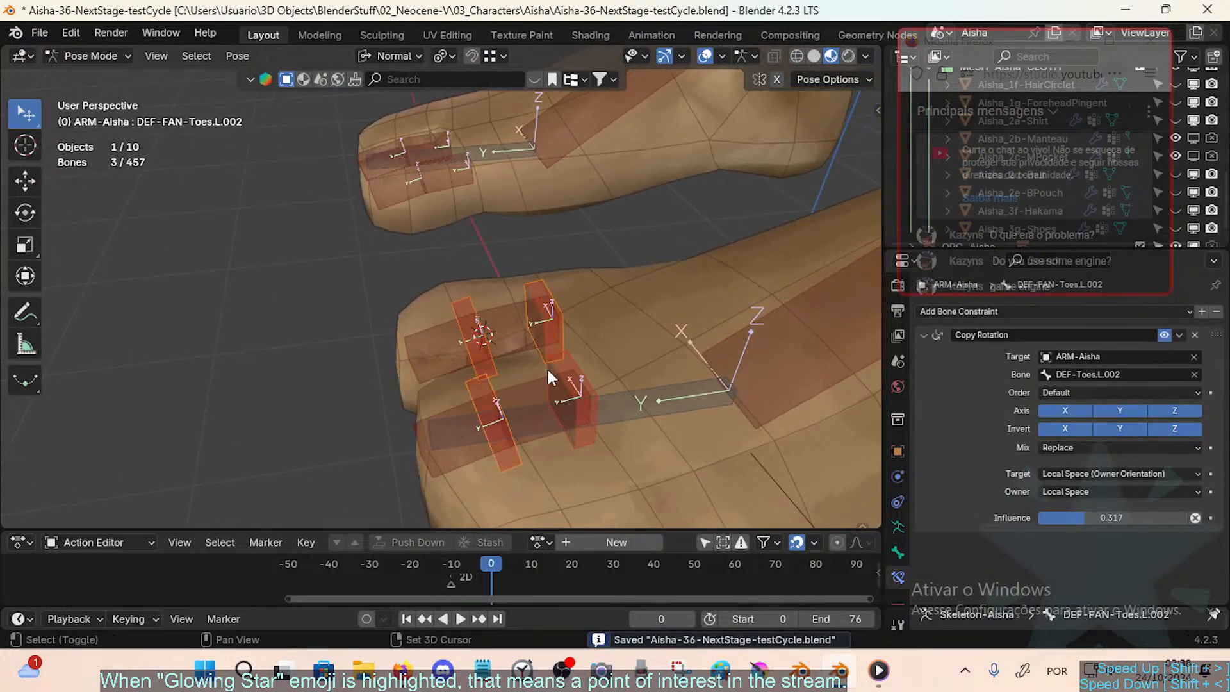
left_click(551, 370, "shift")
key("Tab")
right_click(552, 366)
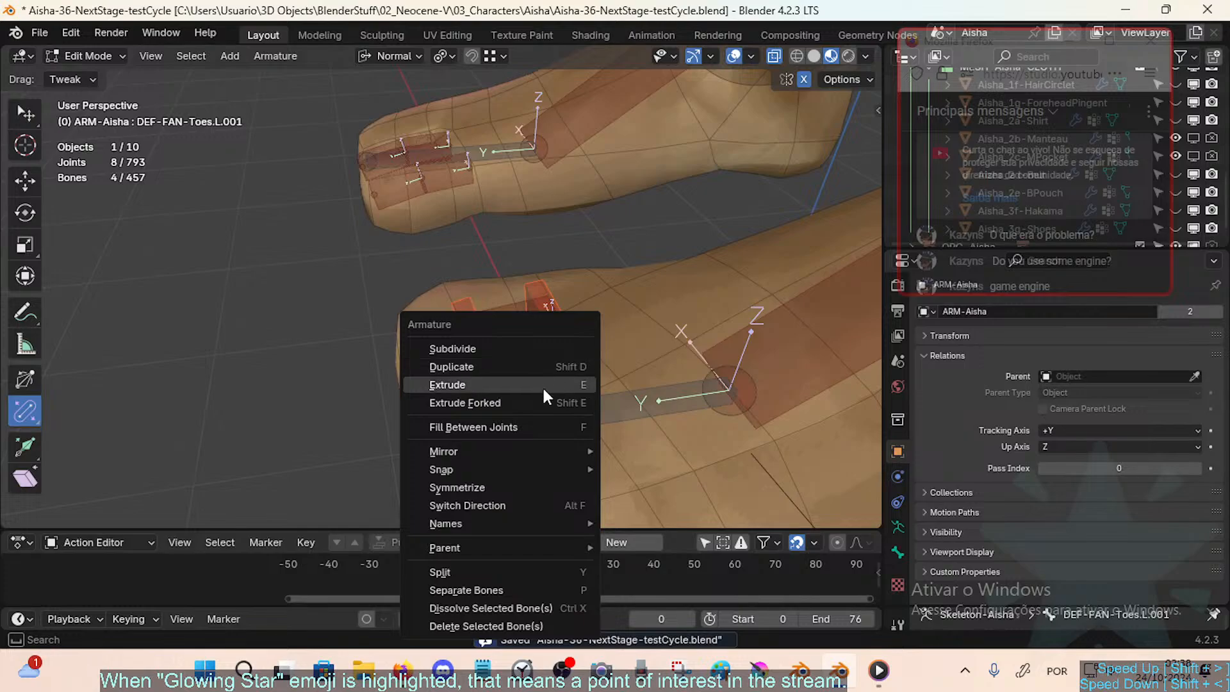
left_click(500, 487)
Step: Return the ARM-Aisha armature to Pose Mode
middle_click_drag(529, 350, 591, 377)
key("ctrl+Tab")
left_click(392, 365)
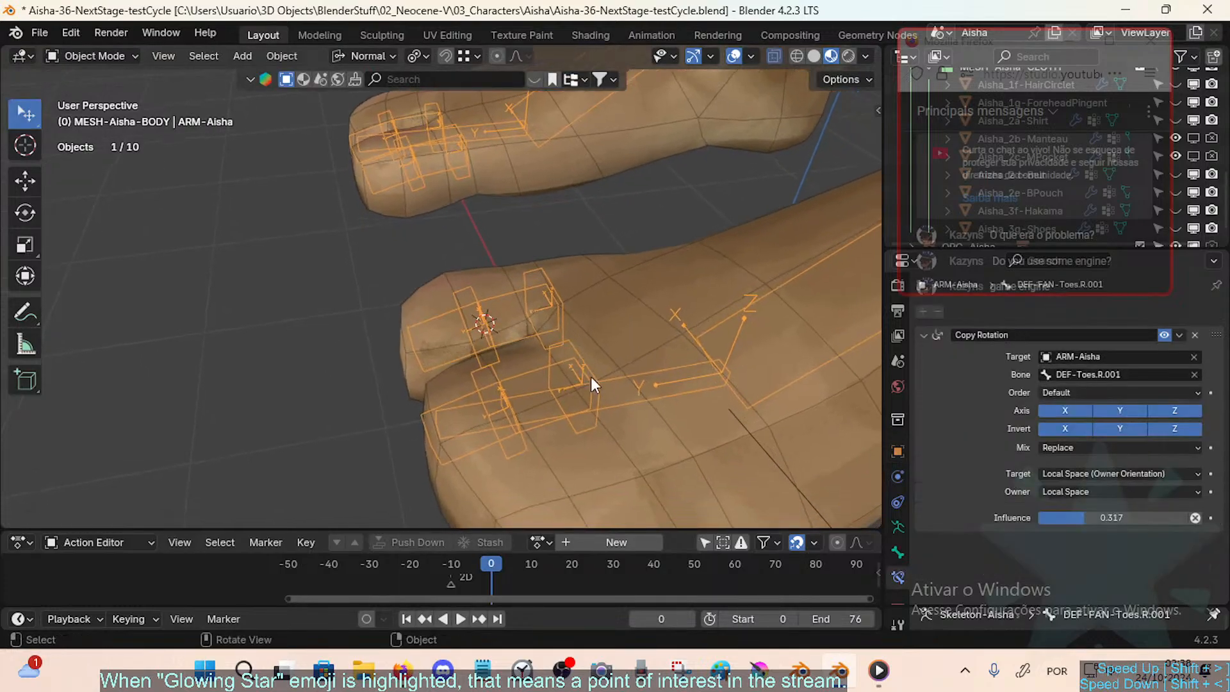
left_click(592, 374)
left_click(621, 379)
key("ctrl+Tab")
Step: Test-rotate MCH-Toes.L around its X axis from two viewpoints, cancel the rotations, and save the file
left_click(621, 383)
key("r")
key("x")
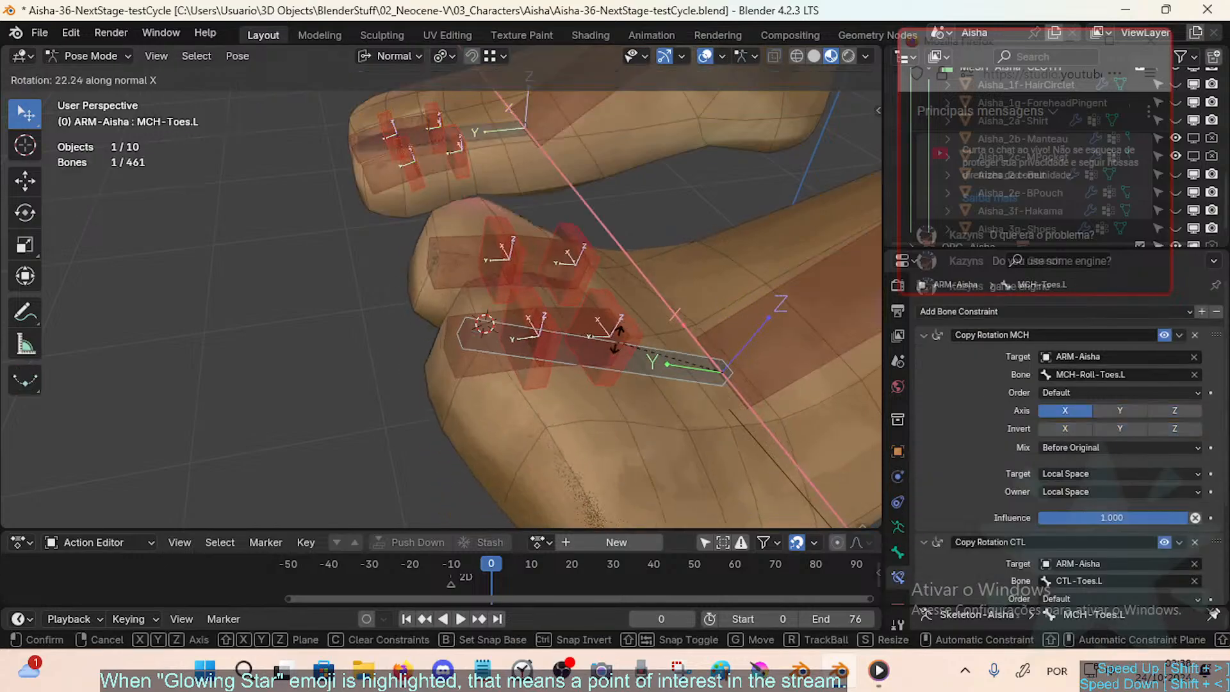
right_click(596, 356)
middle_click_drag(592, 356, 504, 316)
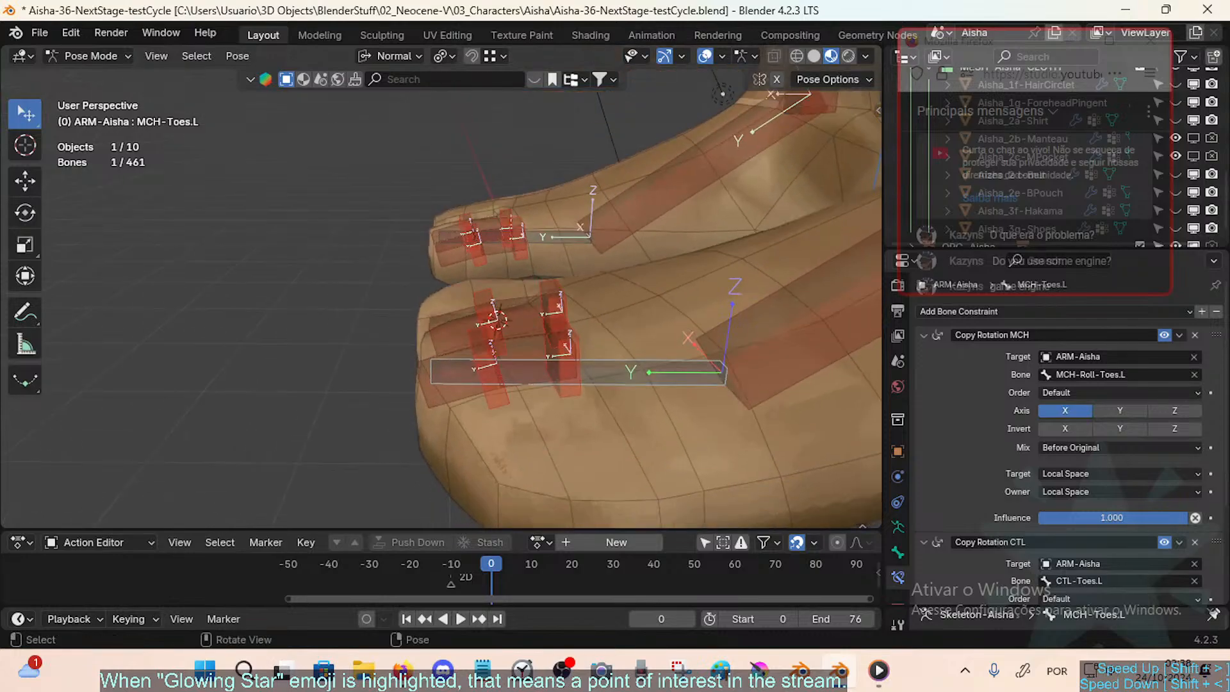
key("r")
key("x")
right_click(602, 243)
middle_click_drag(602, 243, 607, 382)
key("ctrl+s")
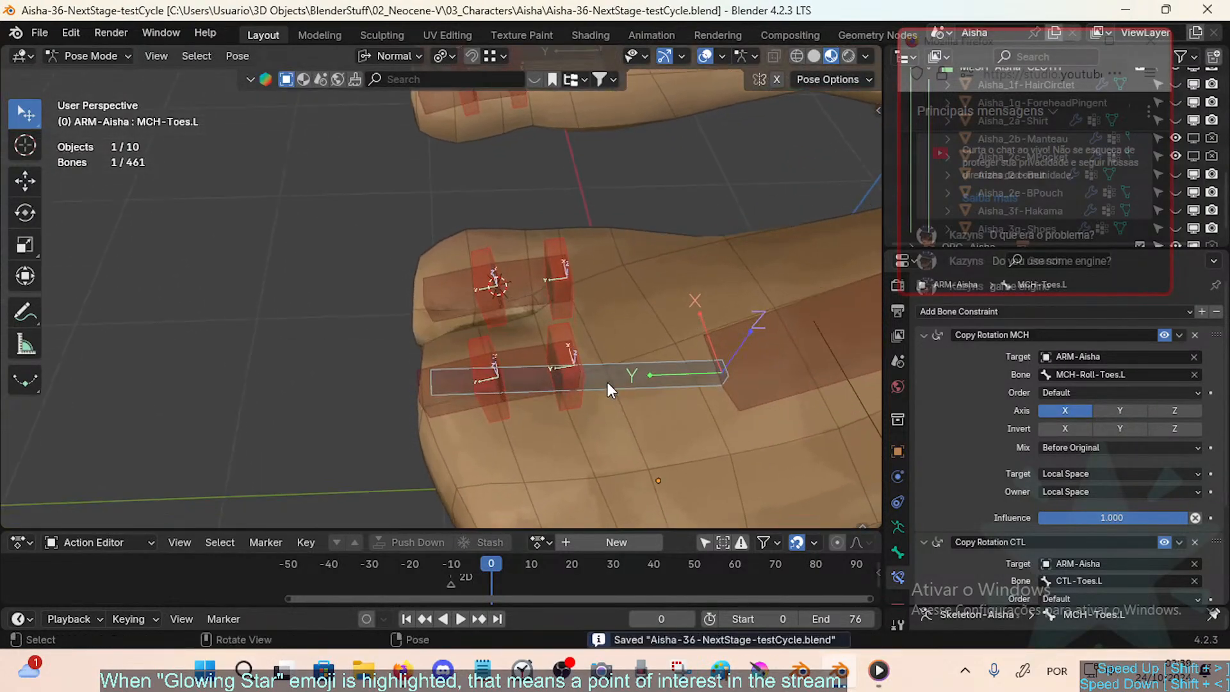
Step: Test-move the toe tip bone DEF-Toes.L.002 with Auto IK in several directions to check the fan bones
left_click(559, 335)
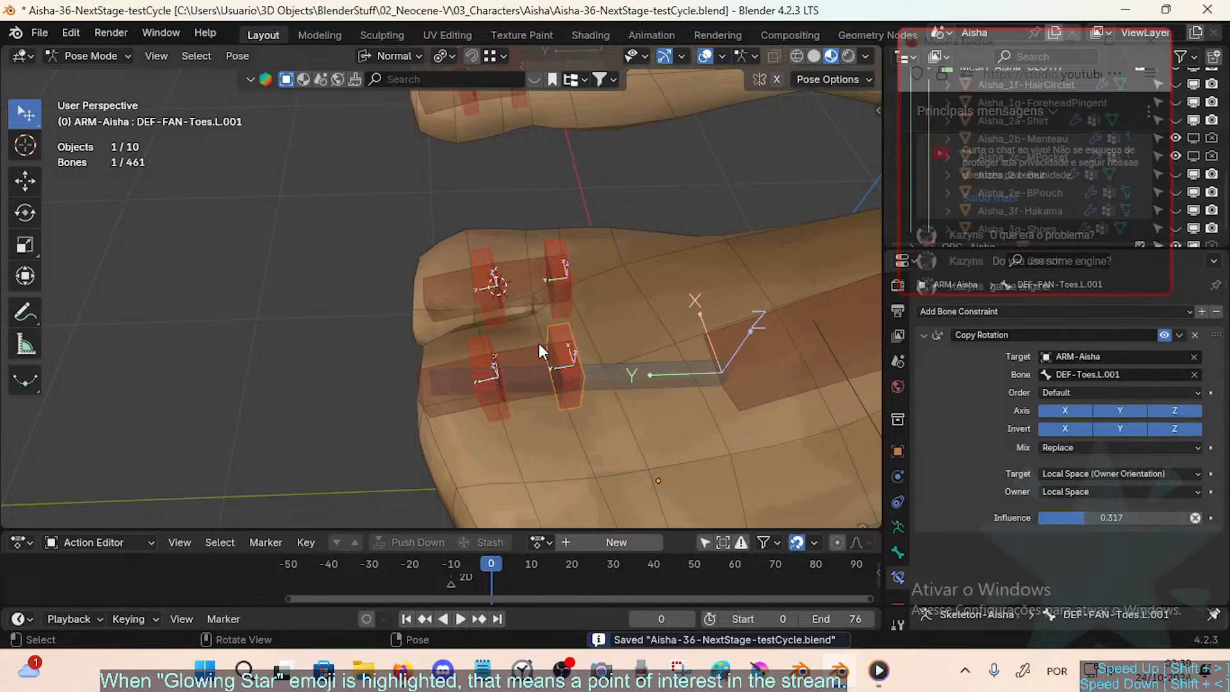
left_click(537, 343)
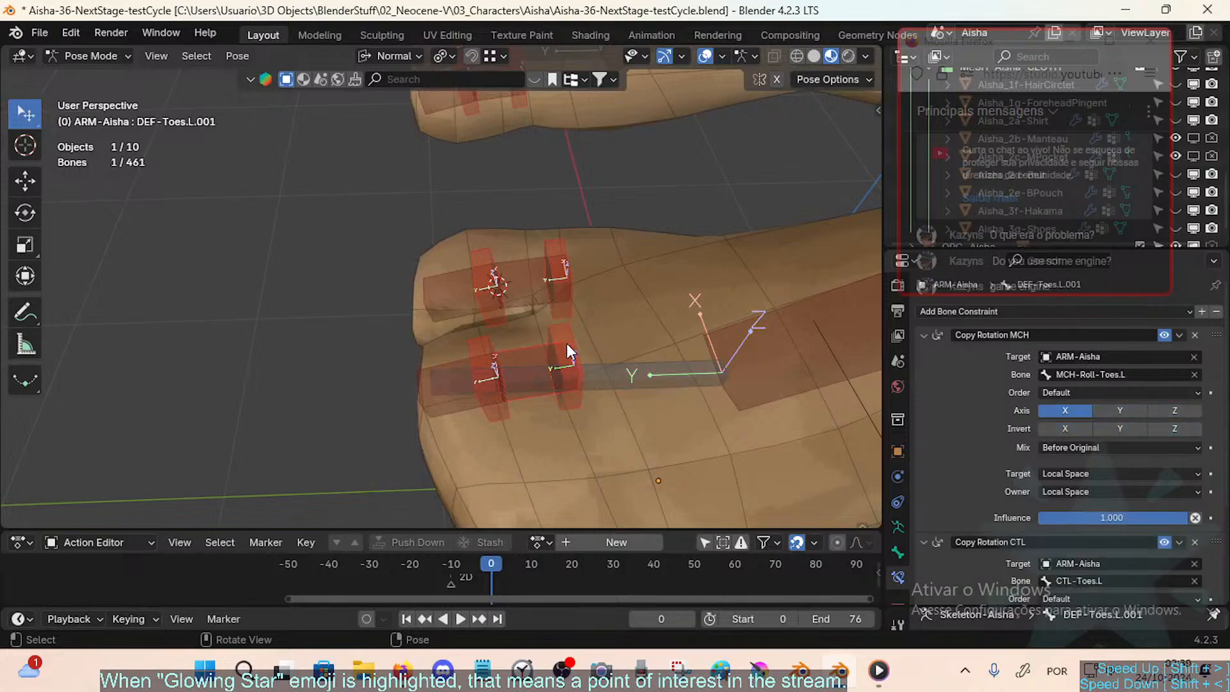
left_click(566, 345)
middle_click_drag(564, 352, 456, 481)
key("g")
left_click(405, 301)
key("g")
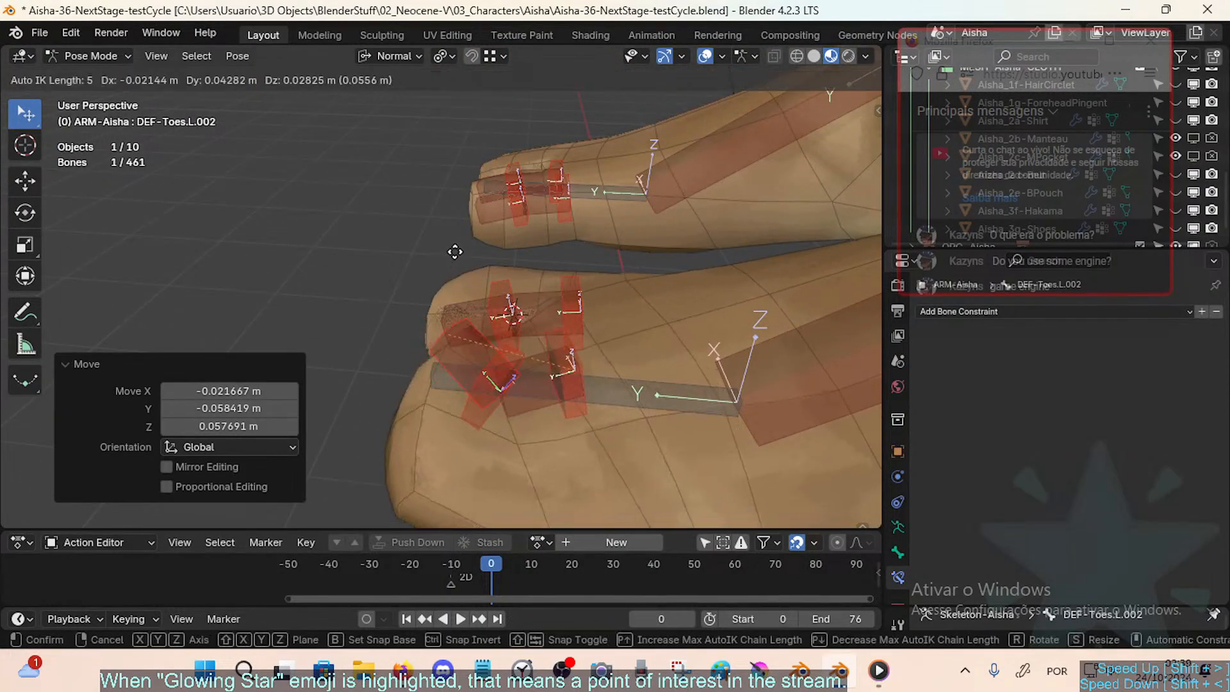
left_click(339, 356)
key("g")
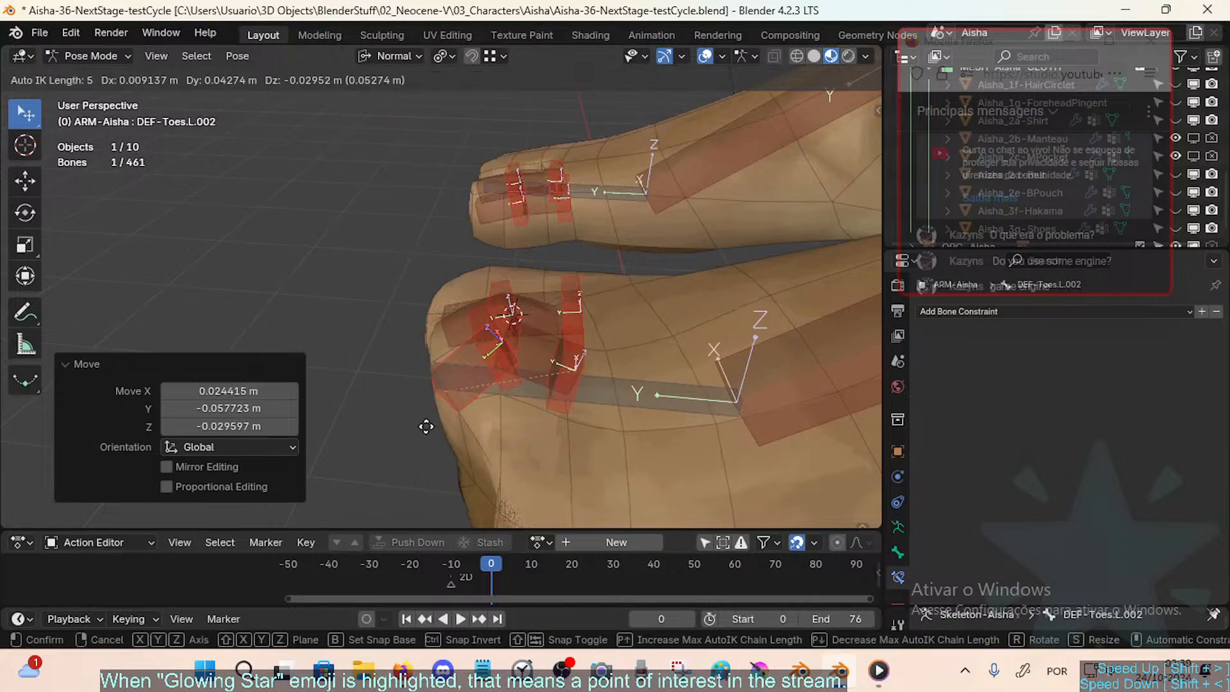
left_click(413, 443)
key("g")
left_click(450, 363)
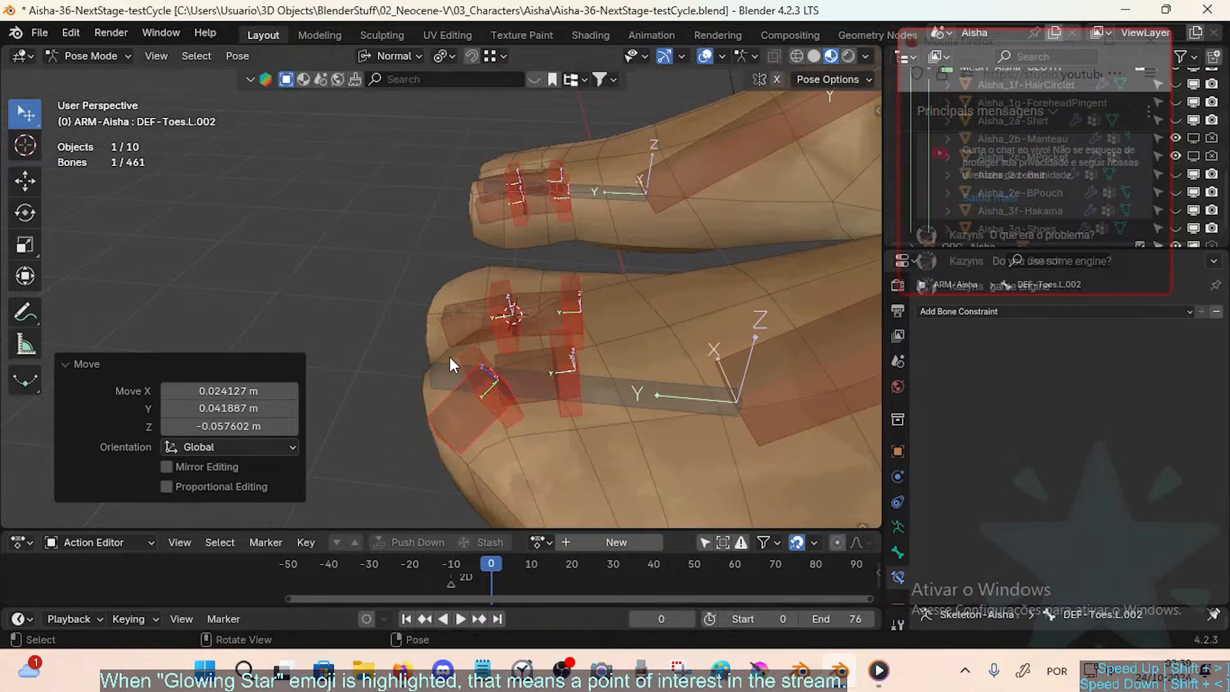
Step: Test-move the big toe tip bone DEF-BigToe.L.002 up and down with Auto IK
left_click(468, 315)
key("g")
left_click(420, 221)
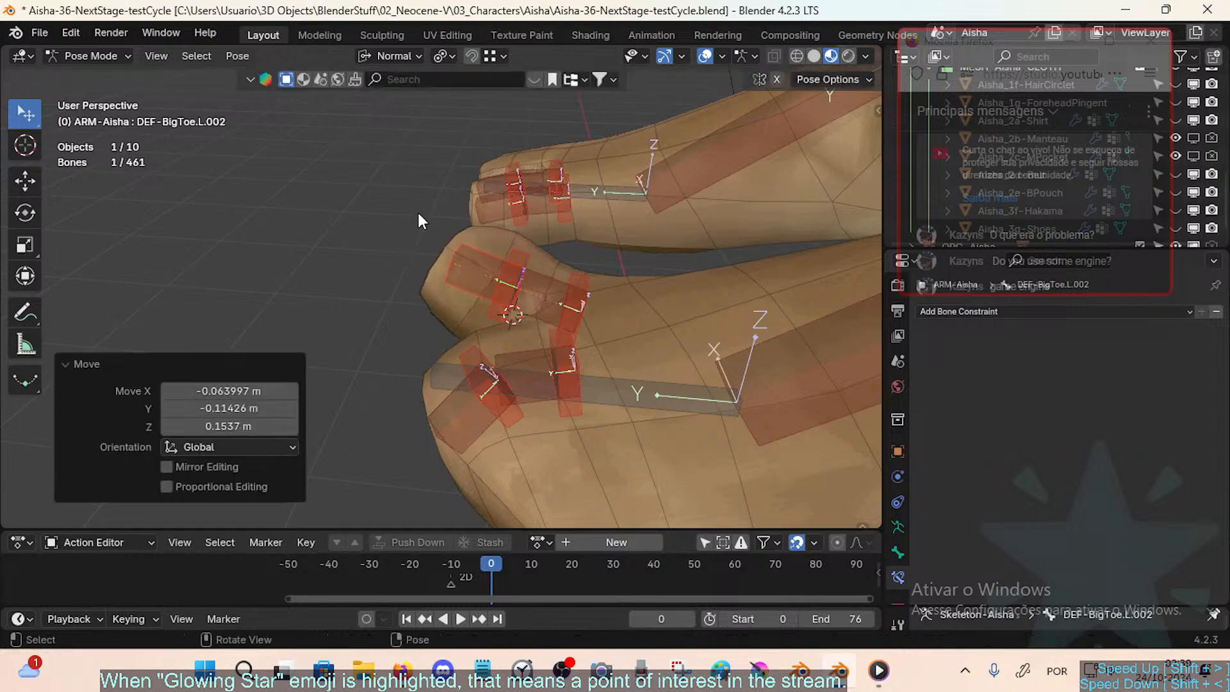
key("g")
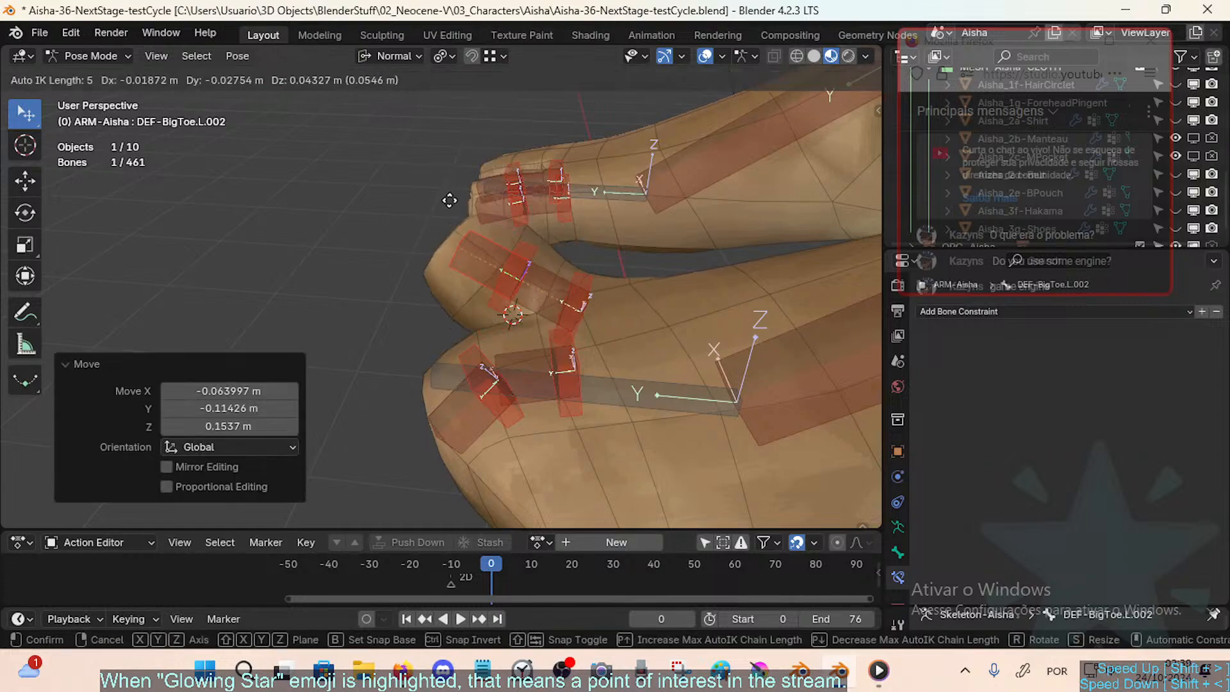
left_click(432, 335)
key("g")
left_click(467, 425)
Step: Add DEF-Toes.L.002 to the selected big toe bone and test-move both toe tips together
left_click(467, 425, "shift")
key("g")
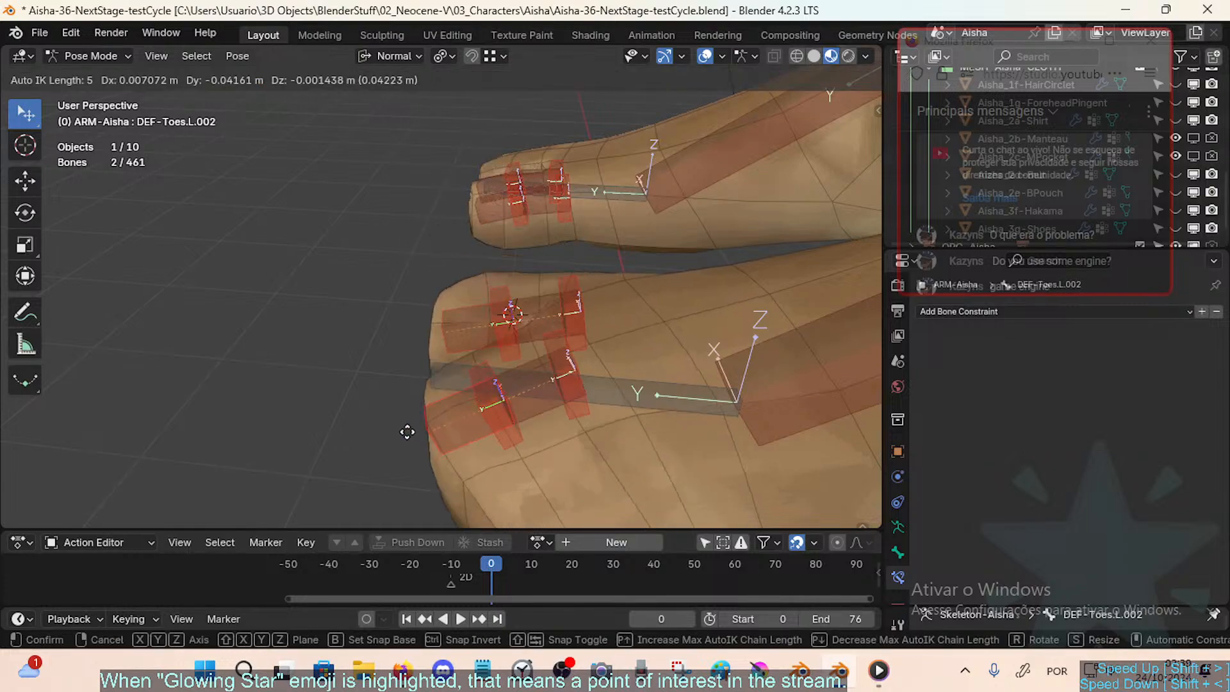
left_click(421, 408)
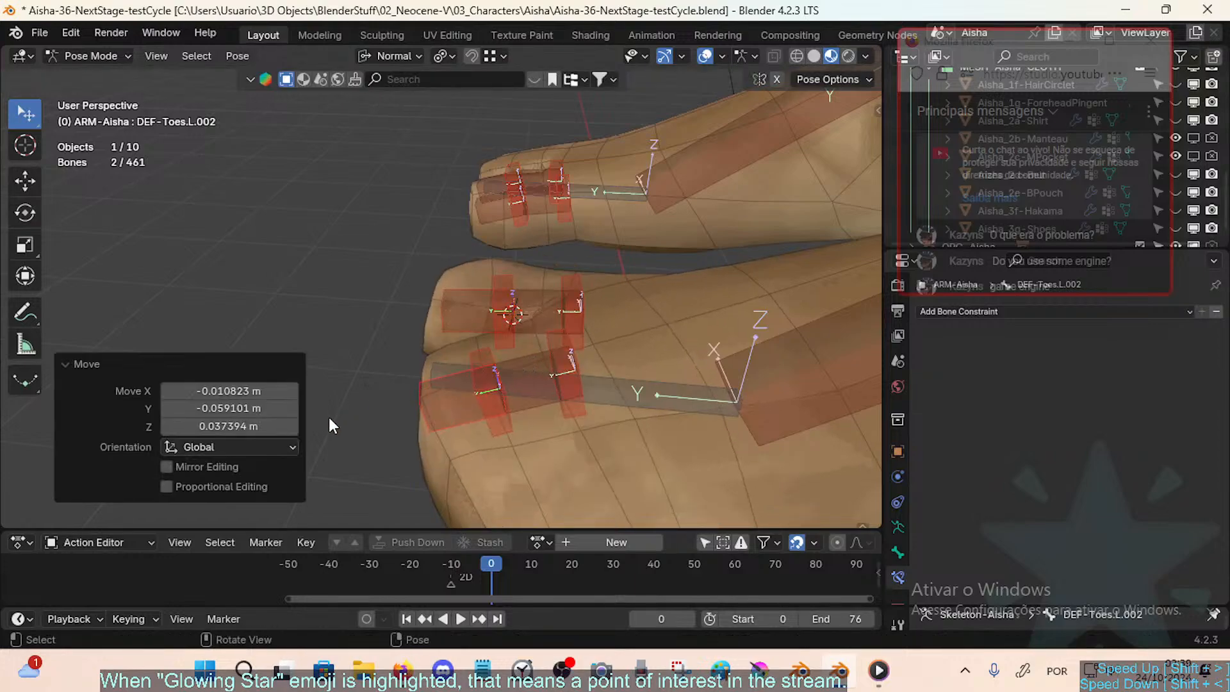
key("g")
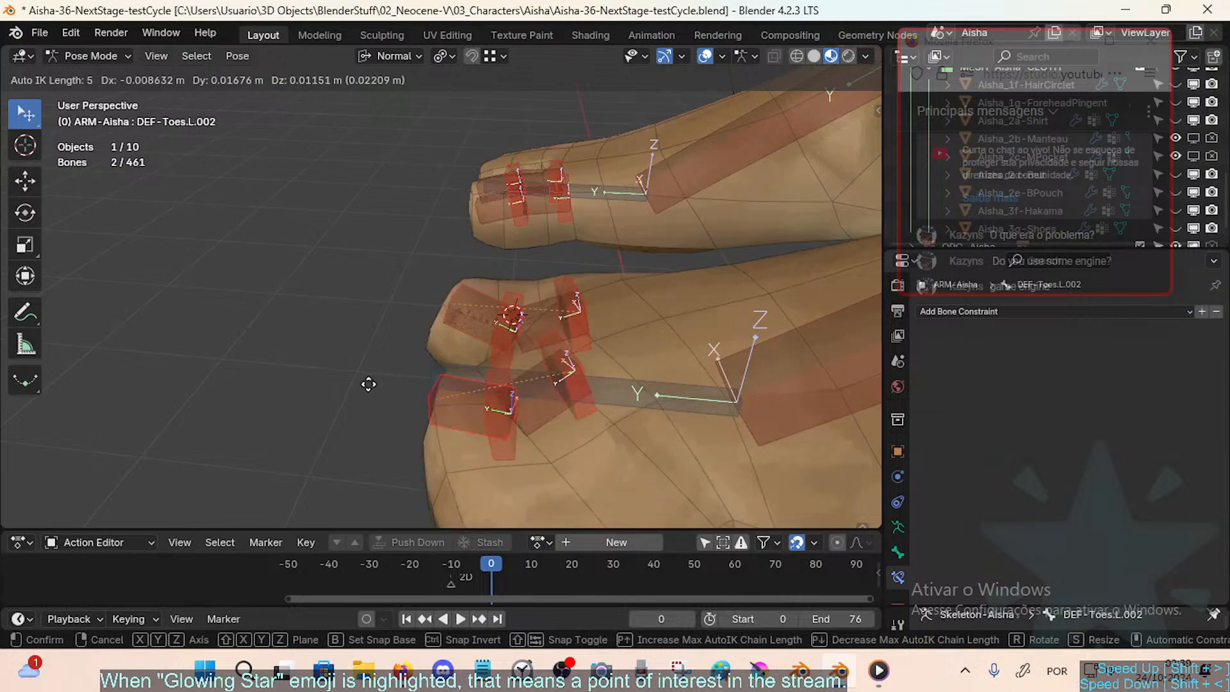
left_click(363, 384)
Step: Enable X-axis pose mirroring and test-move DEF-BigToe.L.002 and DEF-Toes.L.002 so the toes of both feet bend
key("g")
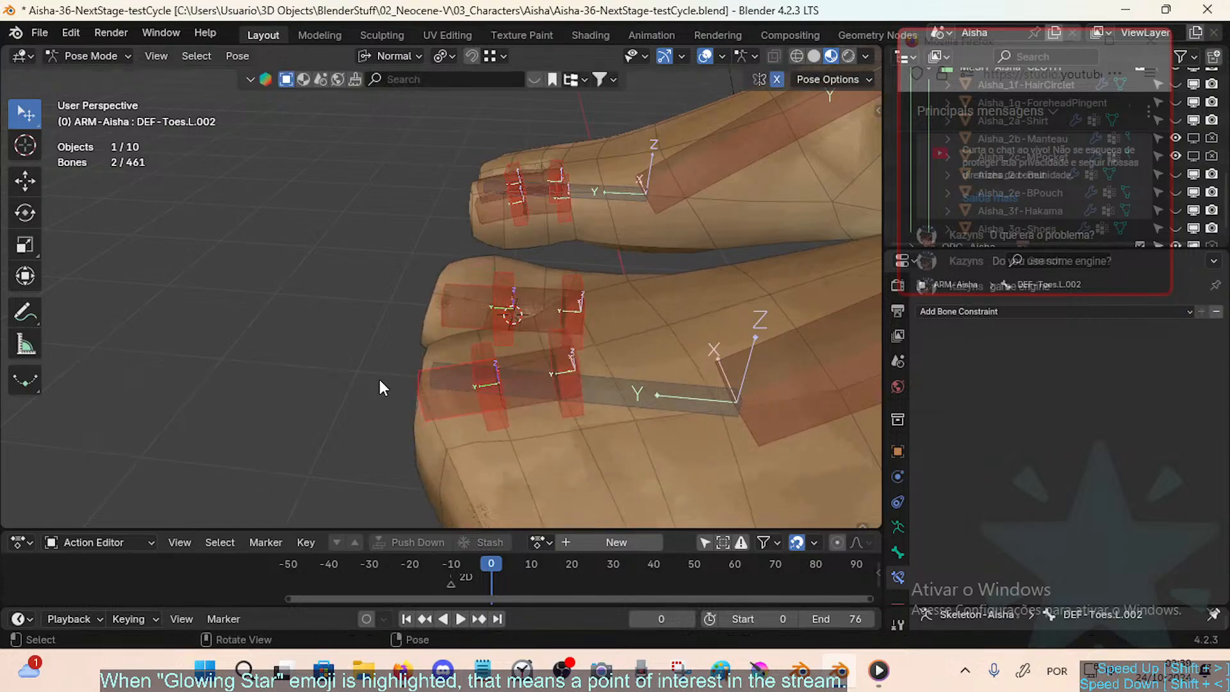
left_click(376, 382)
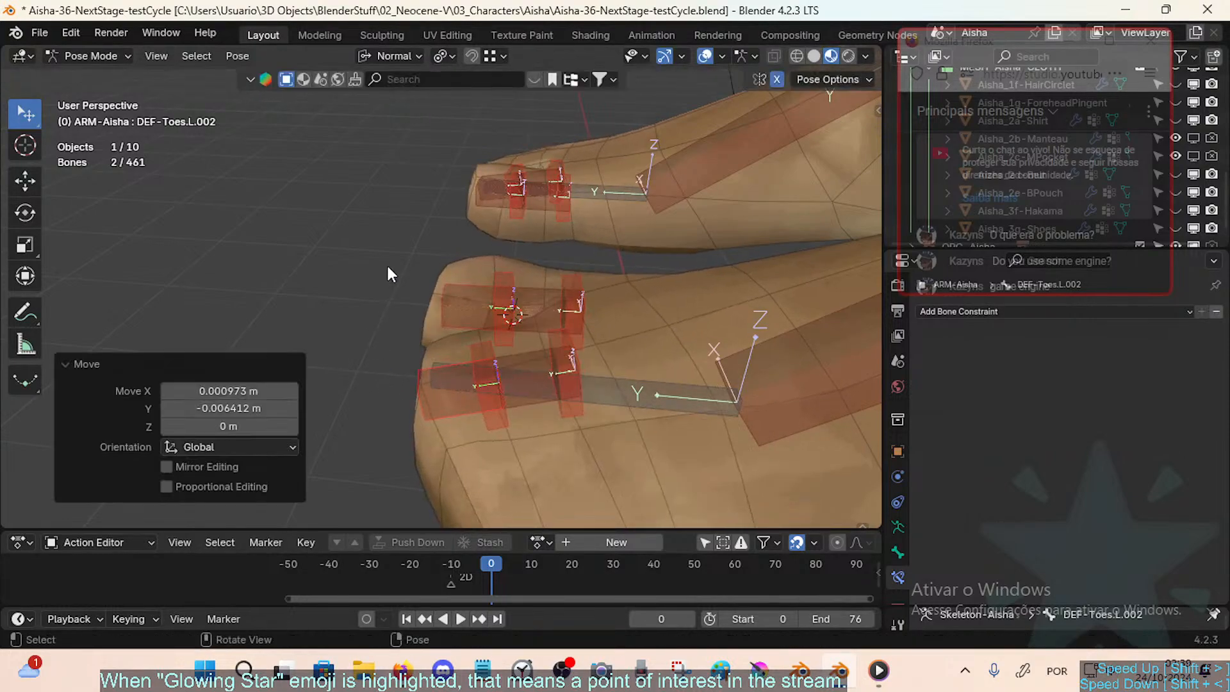
key("g")
left_click(393, 324)
key("g")
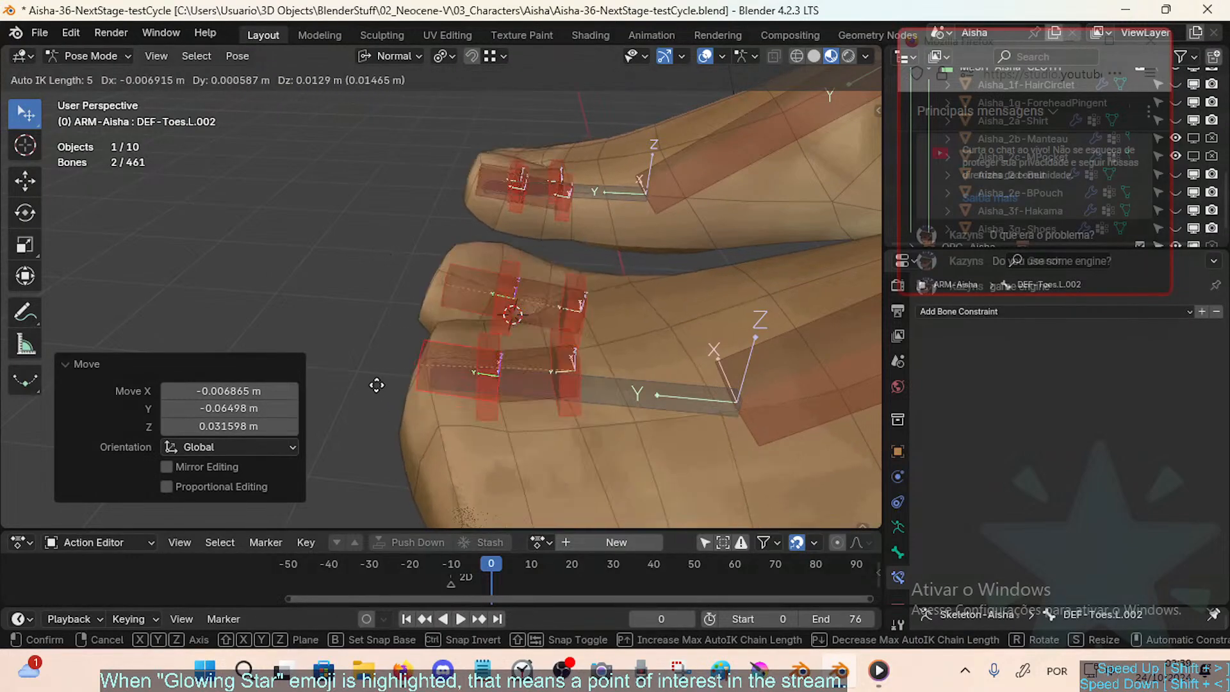
left_click(406, 279)
key("g")
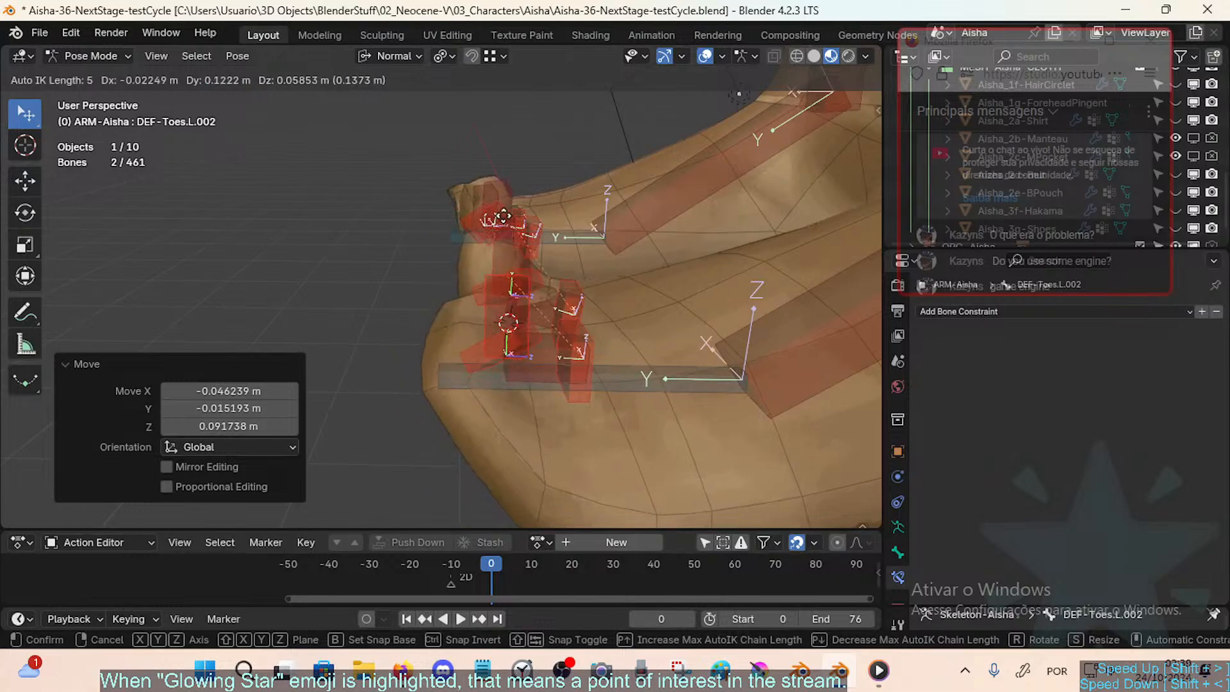
left_click(406, 447)
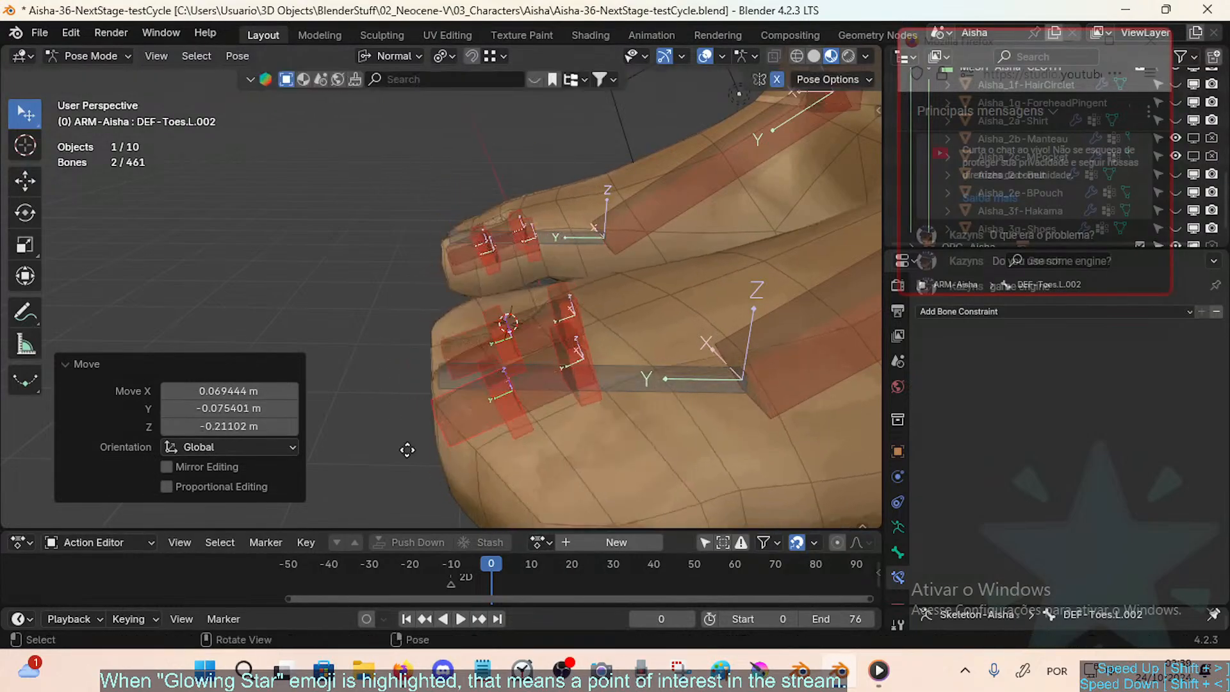
key("g")
left_click(445, 472)
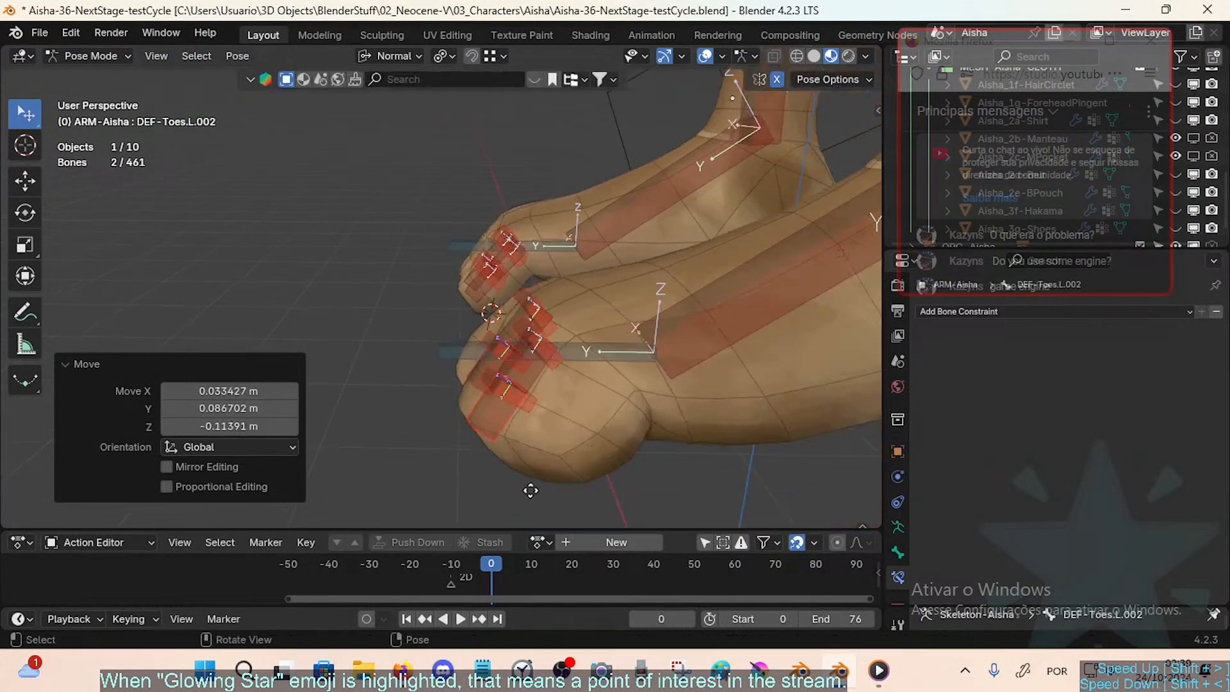
key("g")
left_click(436, 472)
Step: Clear the rotation of all pose bones and inspect the toe fan bones on both feet
key("a")
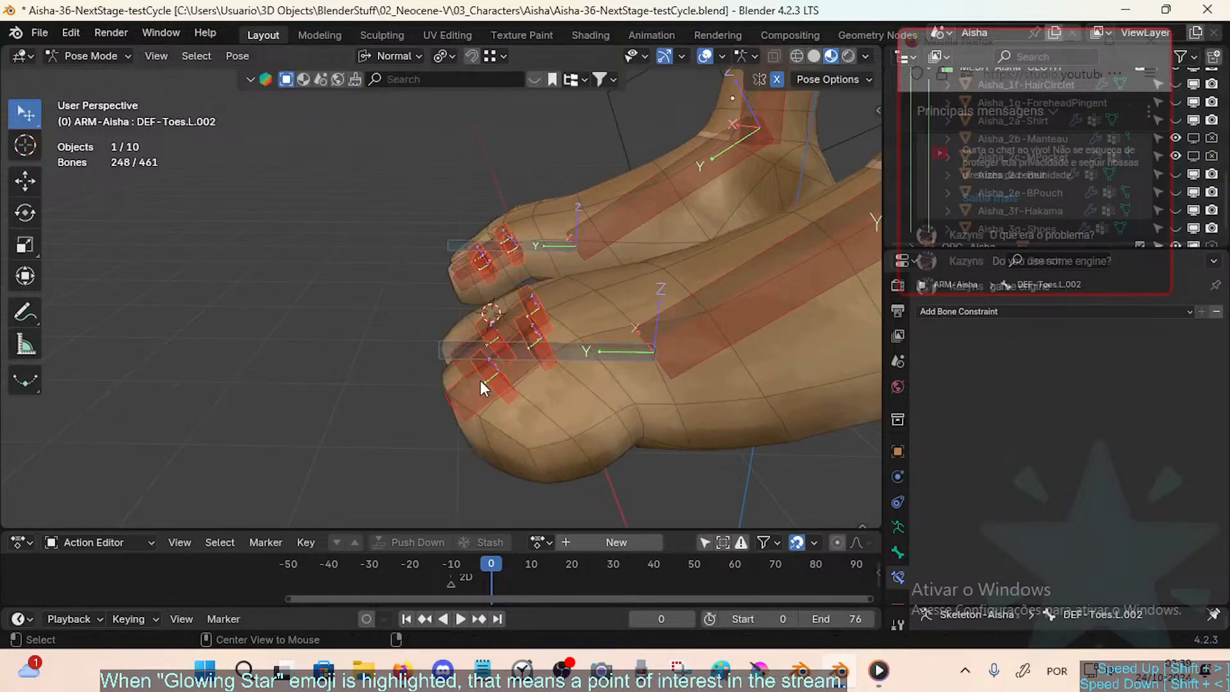
key("alt+r")
middle_click_drag(480, 381, 487, 314)
scroll(501, 321, "down", 1)
key("shift+grave")
key("w")
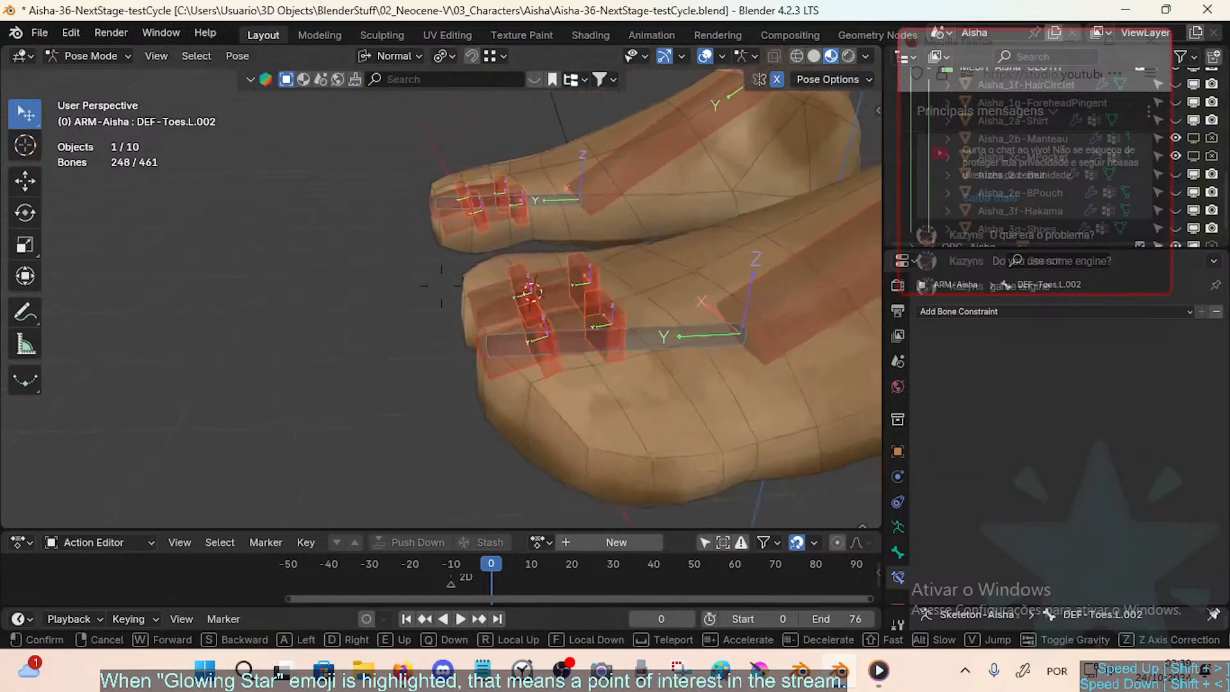
left_click(441, 285)
key("ctrl+z")
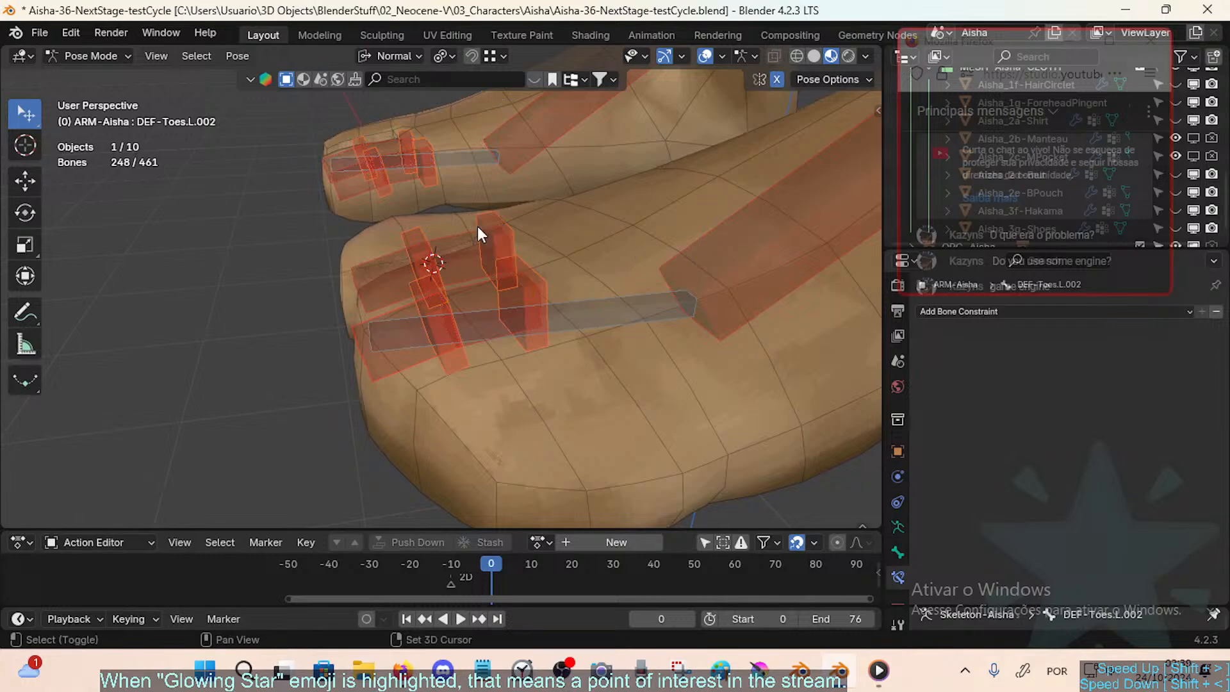
middle_click_drag(478, 226, 483, 323, "shift")
middle_click_drag(484, 324, 500, 340)
scroll(500, 340, "down", 3)
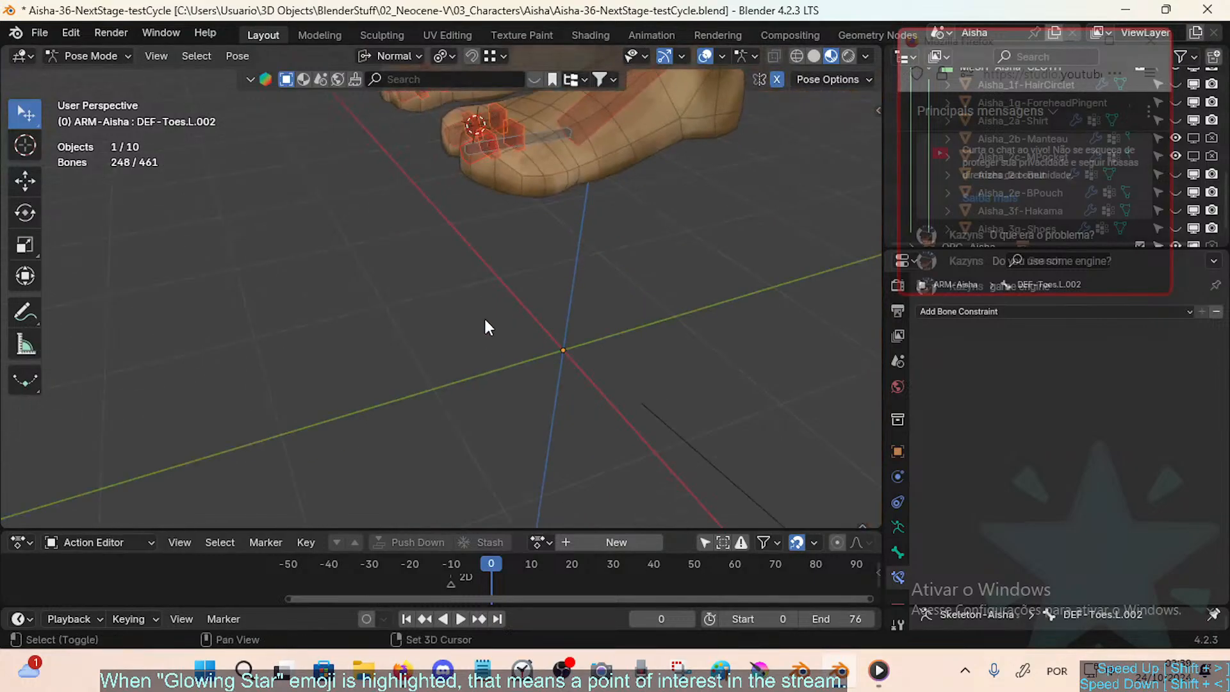
scroll(482, 316, "up", 8)
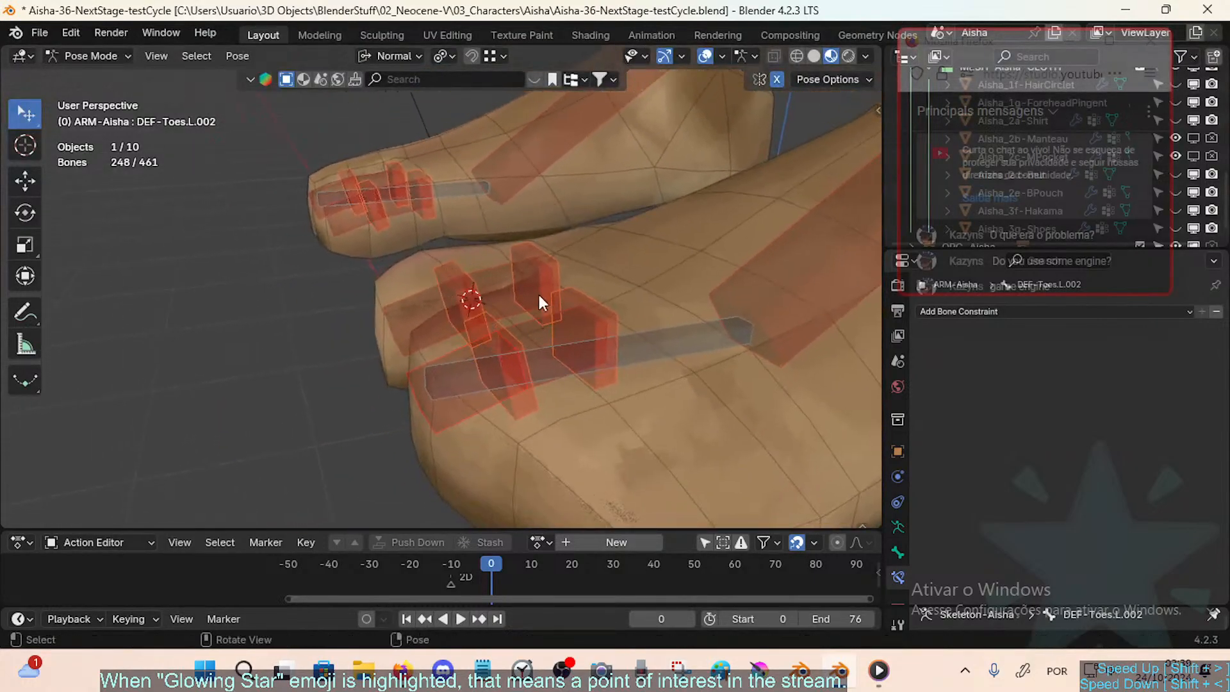
Step: Leave Pose Mode and select the Aisha_0b-Body mesh, bringing the left foot into view
left_click(539, 295)
middle_click_drag(539, 293, 504, 314)
key("ctrl+Tab")
left_click(509, 282)
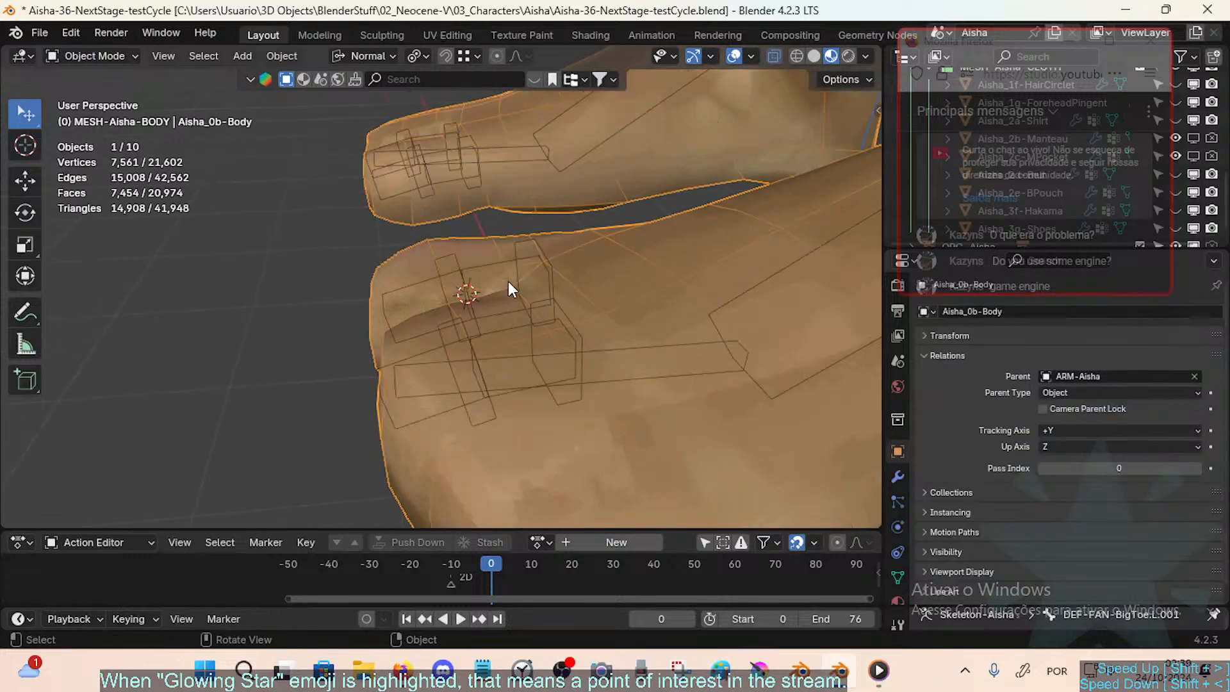
mouse_move(570, 254)
middle_mouse_down()
mouse_move(573, 282)
mouse_move(556, 238)
mouse_move(558, 273)
middle_mouse_up()
key("shift+grave")
key("w")
left_click(543, 195)
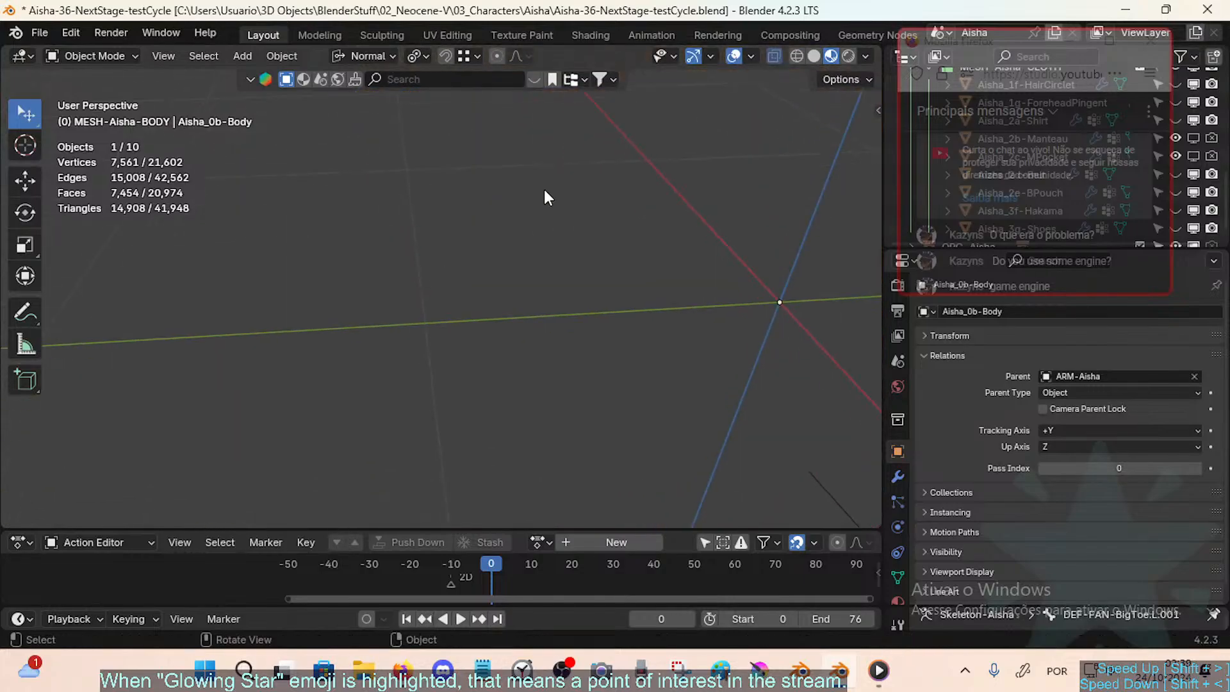
key("shift+grave")
key("s")
left_click(606, 212)
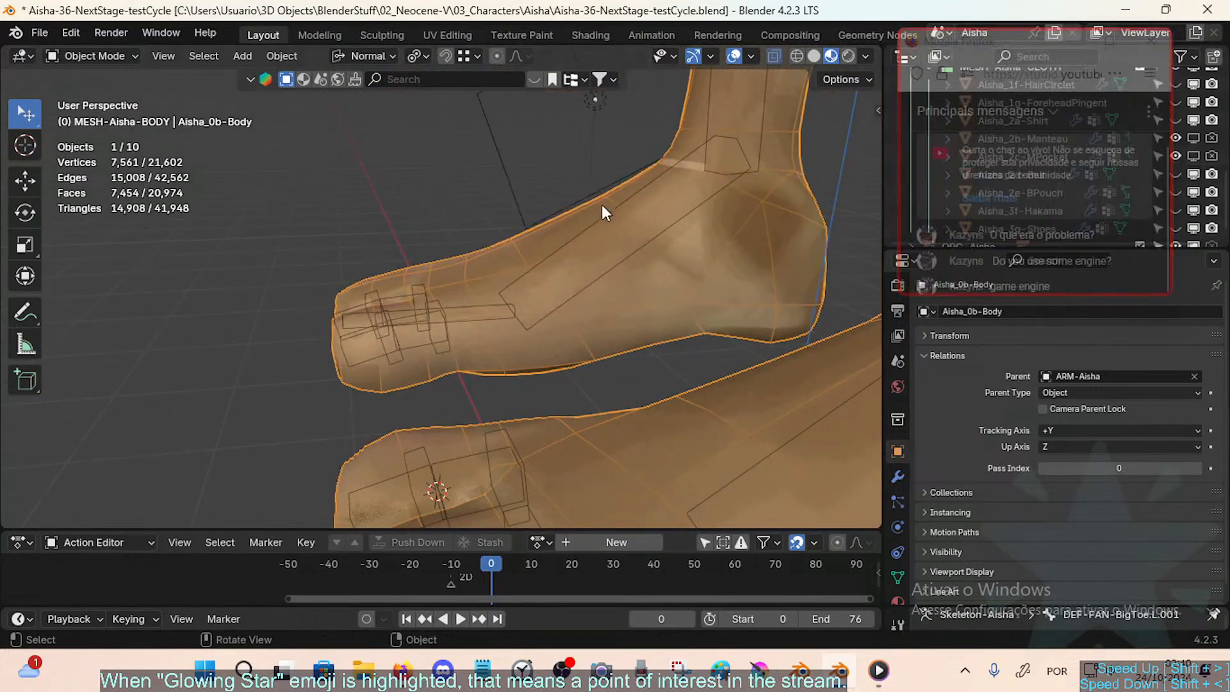
Step: Open the body mesh in Edit Mode and deselect all faces
key("Tab")
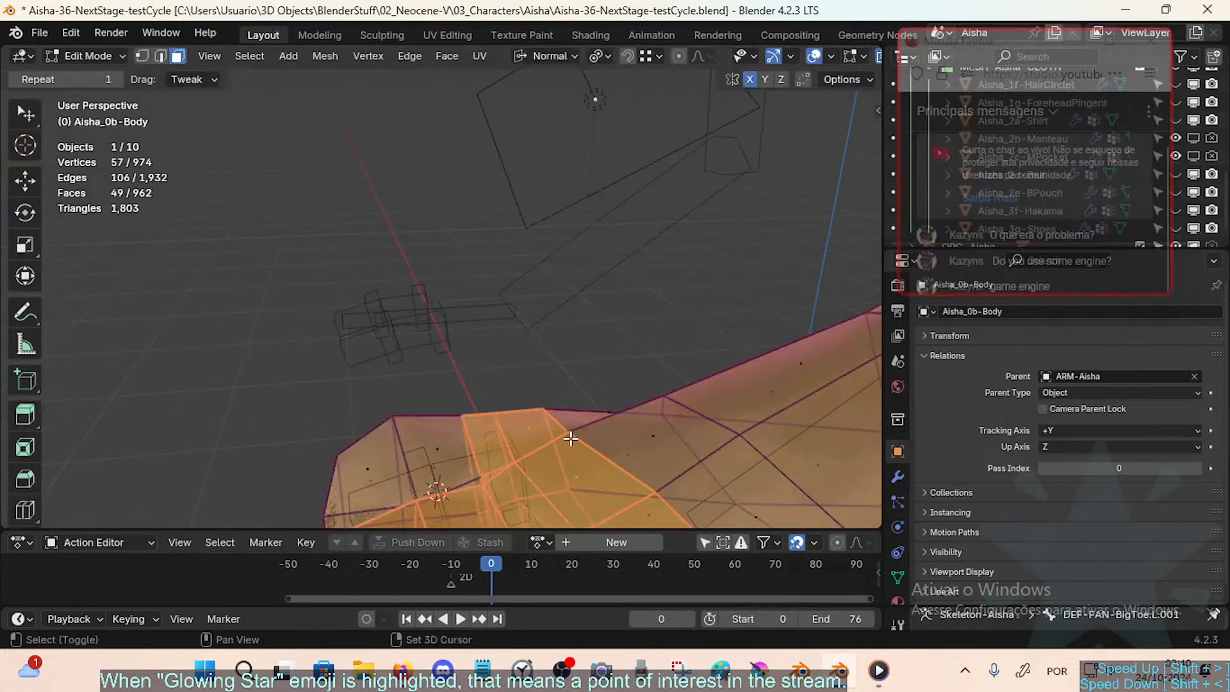
key("shift+grave")
key("s")
left_click(576, 370)
key("alt+a")
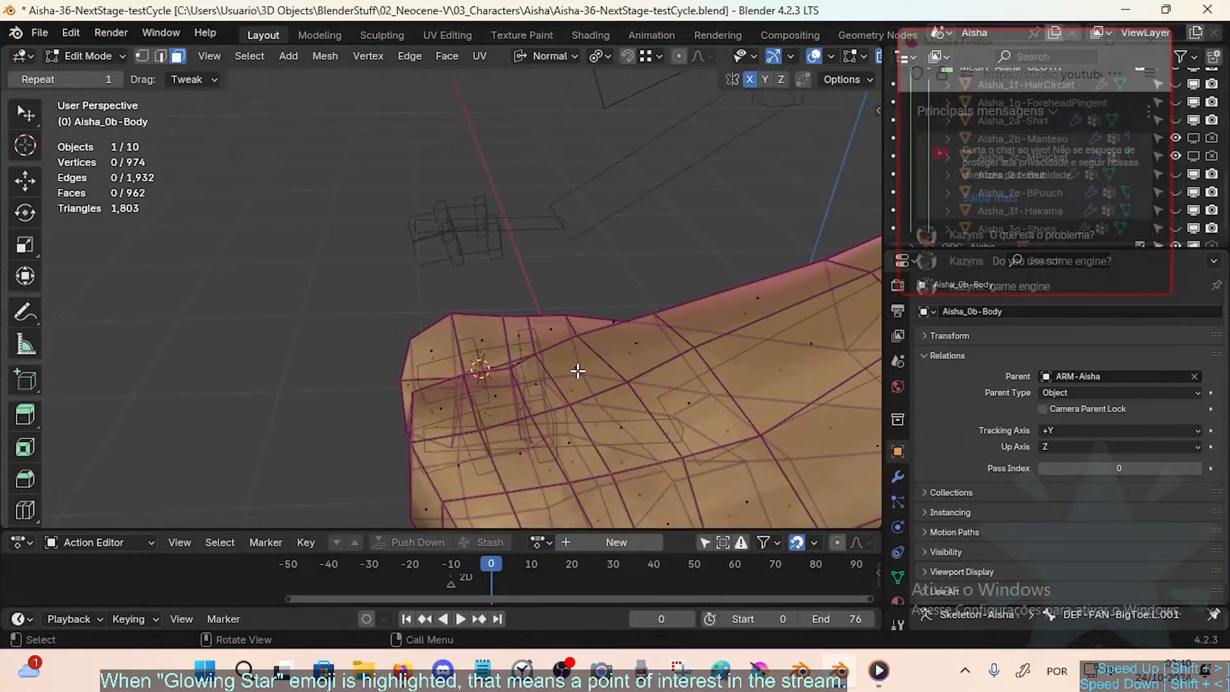
Step: Select the two face loops around the base of the left small toes, excluding the big toe, and save the file
middle_click_drag(576, 370, 563, 281)
left_click(550, 424, "alt")
key("alt+a")
left_click(564, 421, "alt")
left_click(564, 410, "alt+shift")
key("c")
key("Escape")
middle_click_drag(572, 347, 538, 382)
key("c")
middle_click(637, 455)
key("Escape")
key("ctrl+s")
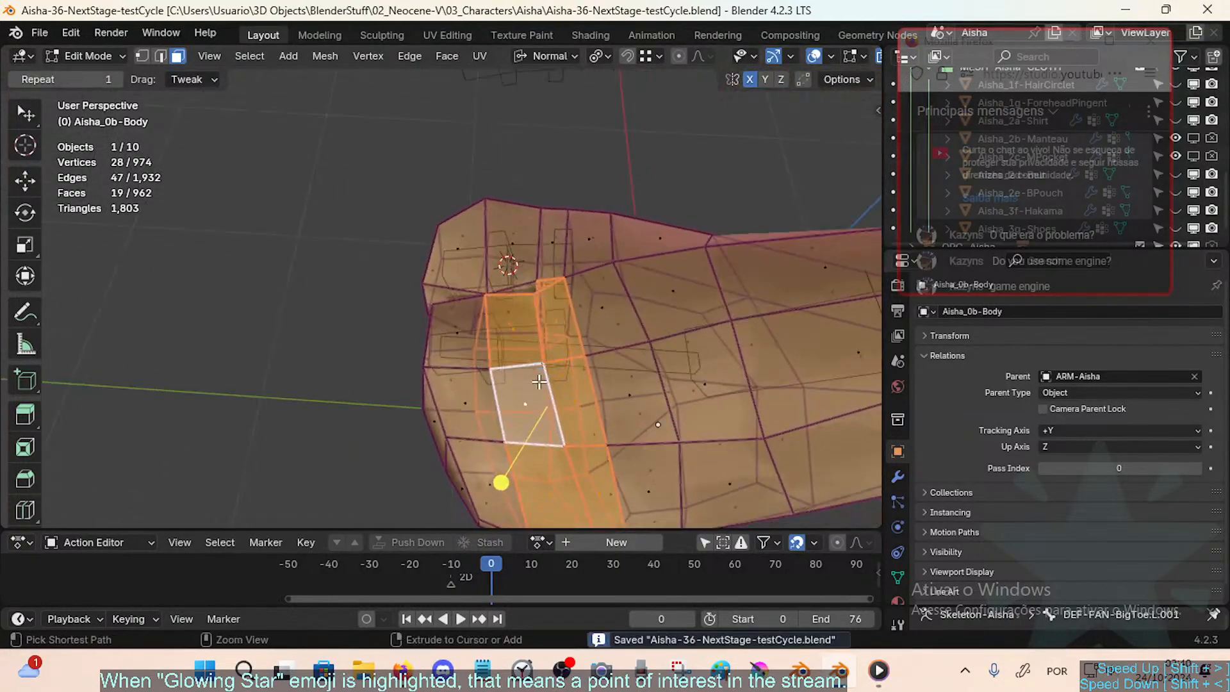
Step: Select the armature together with the body mesh, enter Weight Paint mode and activate the DEF-FAN-Toes.L.001 bone
key("Tab")
left_click(536, 361, "shift")
left_click(534, 406, "shift")
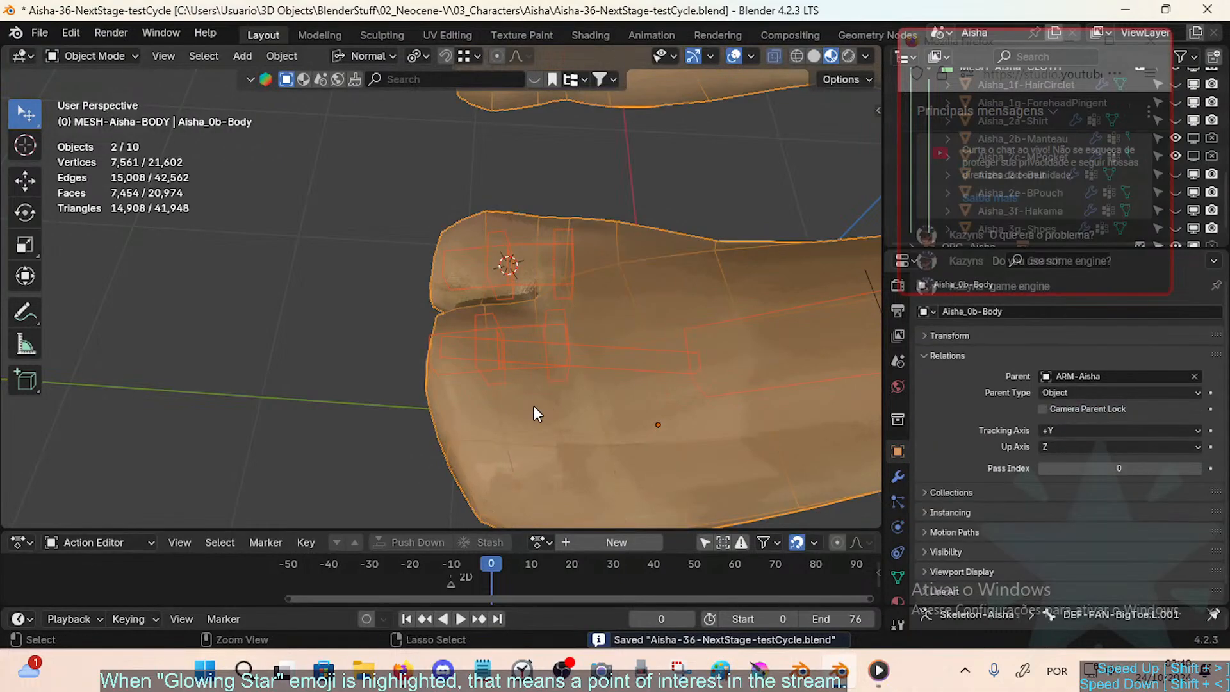
key("ctrl+Tab")
left_click(431, 343)
left_click(561, 321, "ctrl")
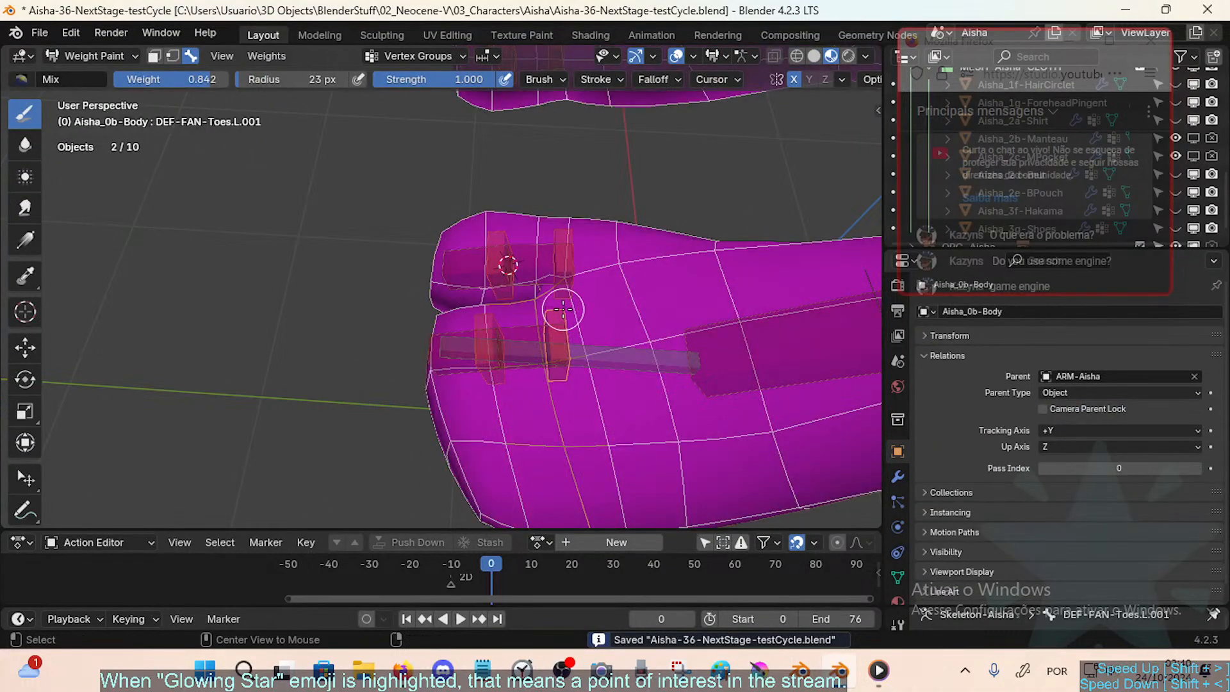
Step: Enable face masking and fill the selected toe faces with weight 1.000 for DEF-FAN-Toes.L.001
key("m")
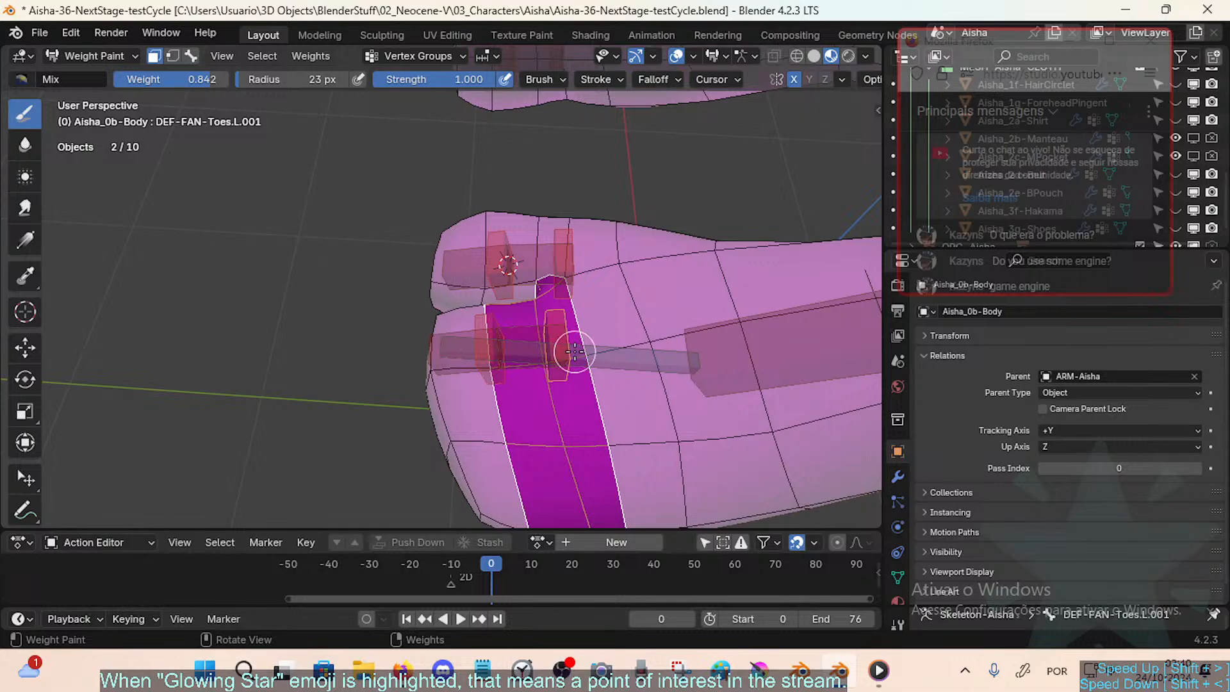
right_click(575, 349)
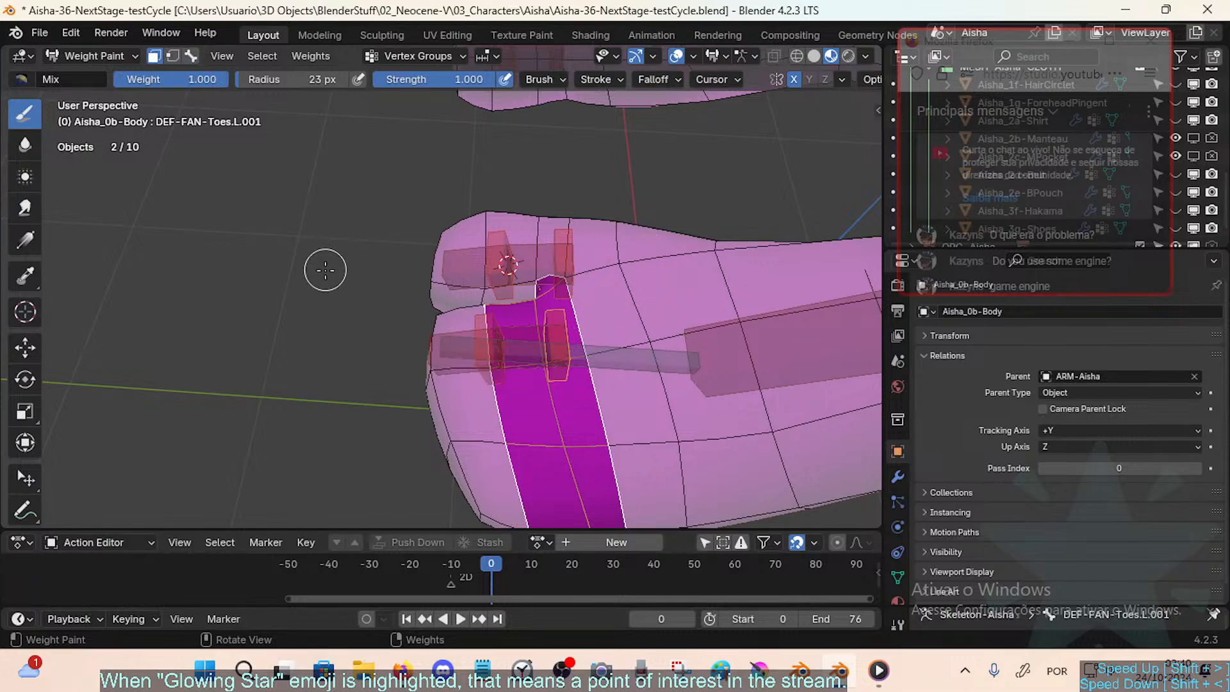
key("shift+k")
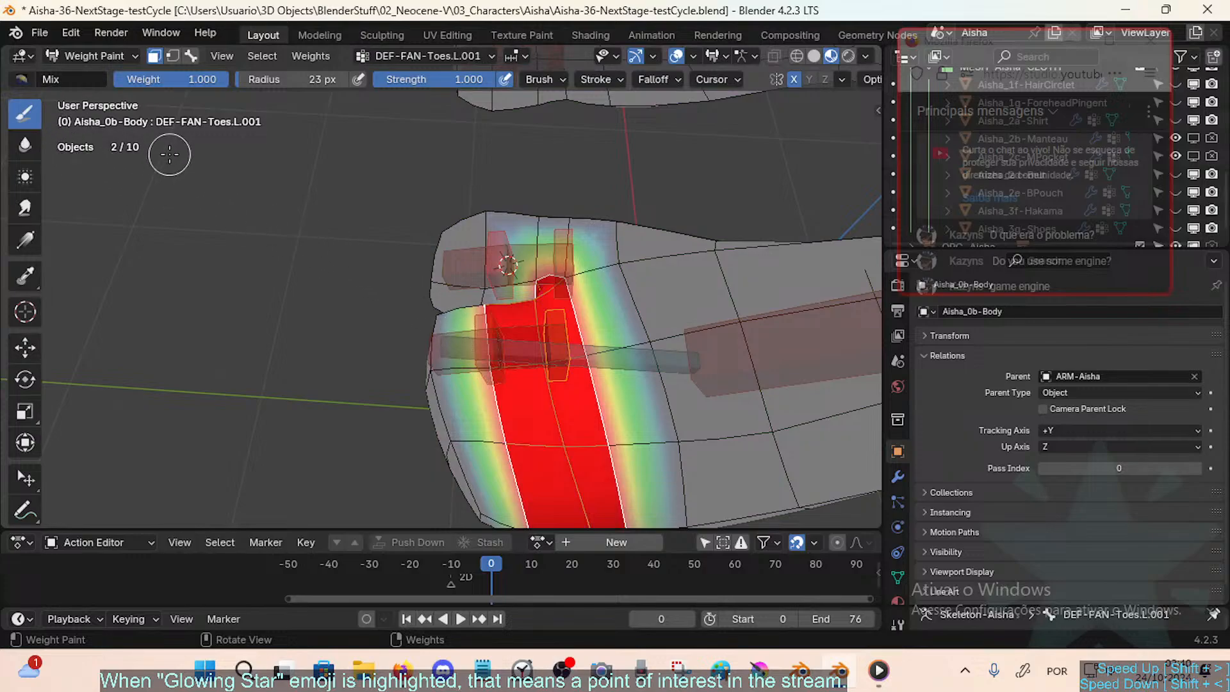
Step: Try to soften the front edge of the DEF-FAN-Toes.L.001 weights with the Blur brush
left_click(24, 149)
middle_click_drag(472, 387, 460, 336, "shift")
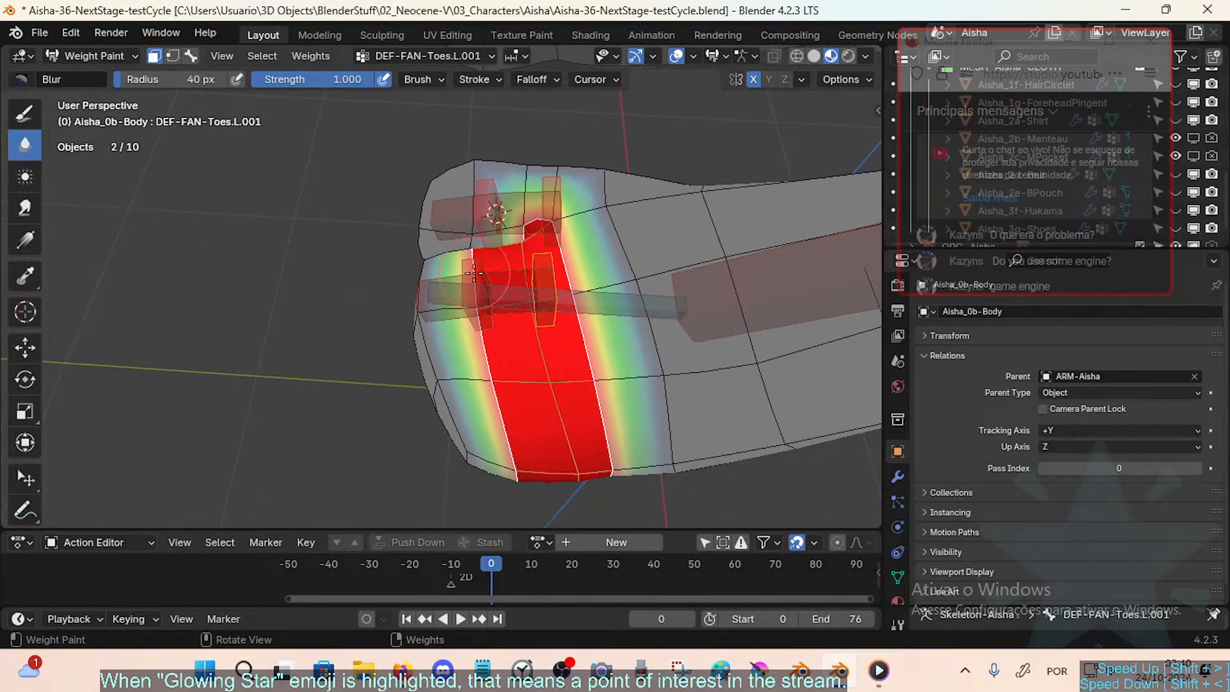
mouse_move(490, 263)
left_mouse_down()
mouse_move(483, 313)
mouse_move(516, 461)
mouse_move(470, 330)
left_mouse_up()
key("shift+f")
key("Escape")
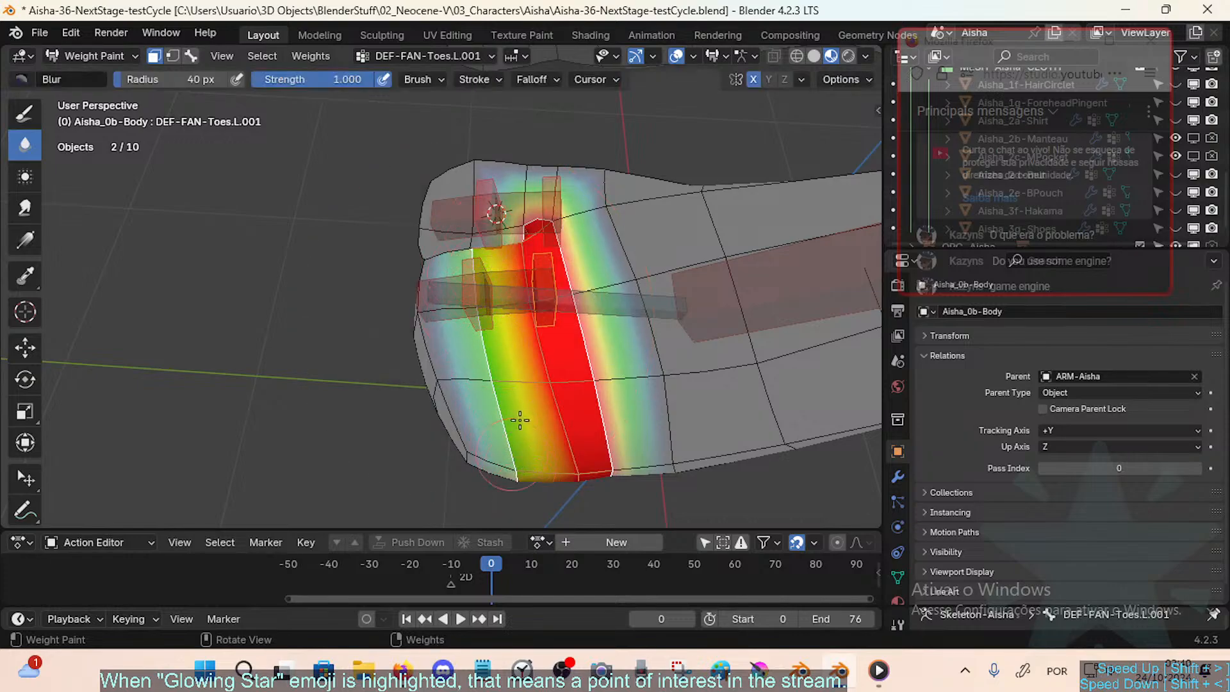
mouse_move(519, 420)
left_mouse_down()
mouse_move(525, 371)
mouse_move(544, 422)
mouse_move(512, 333)
mouse_move(552, 402)
mouse_move(532, 371)
left_mouse_up()
Step: Smooth the active group's weights on the masked toe faces, with factor 0.700, more iterations and an adjusted Expand/Contract value
left_click(296, 56)
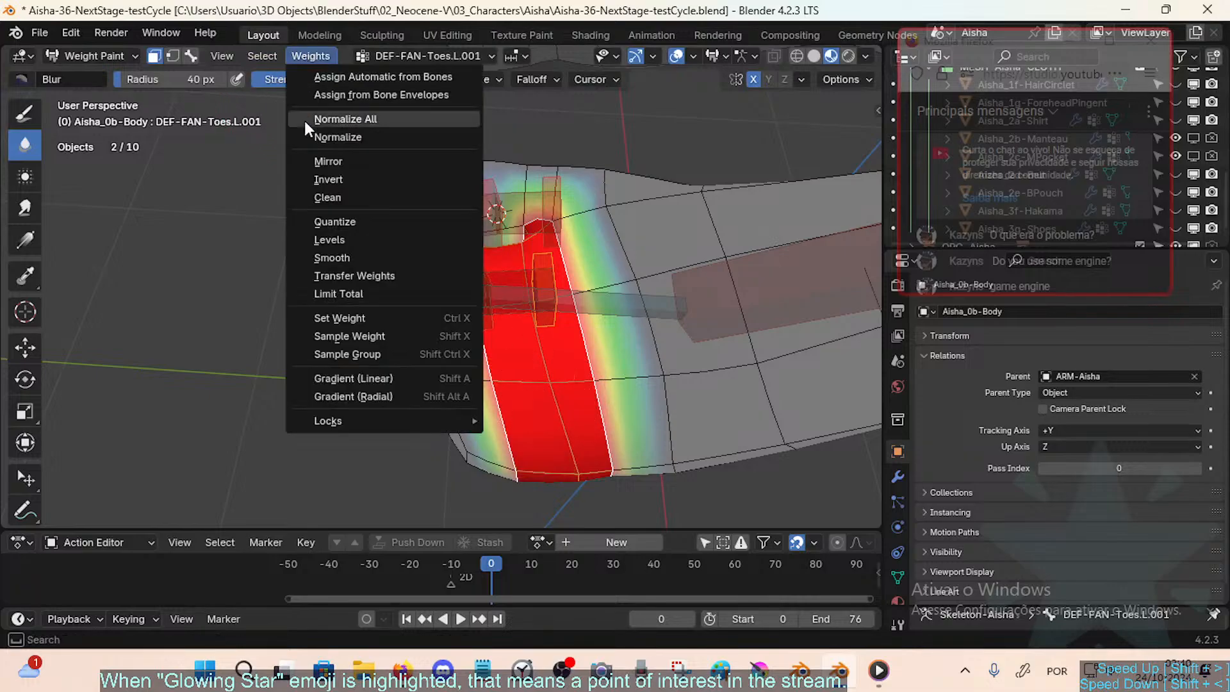
left_click(351, 257)
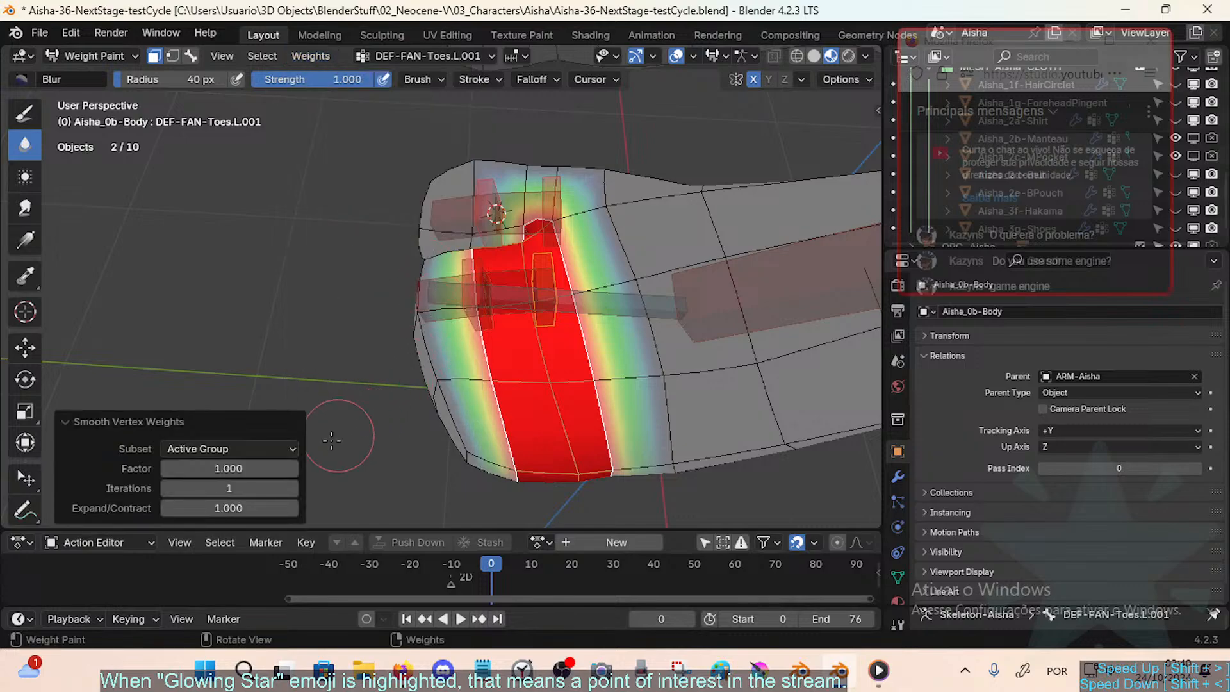
left_click_drag(228, 508, 26, 525)
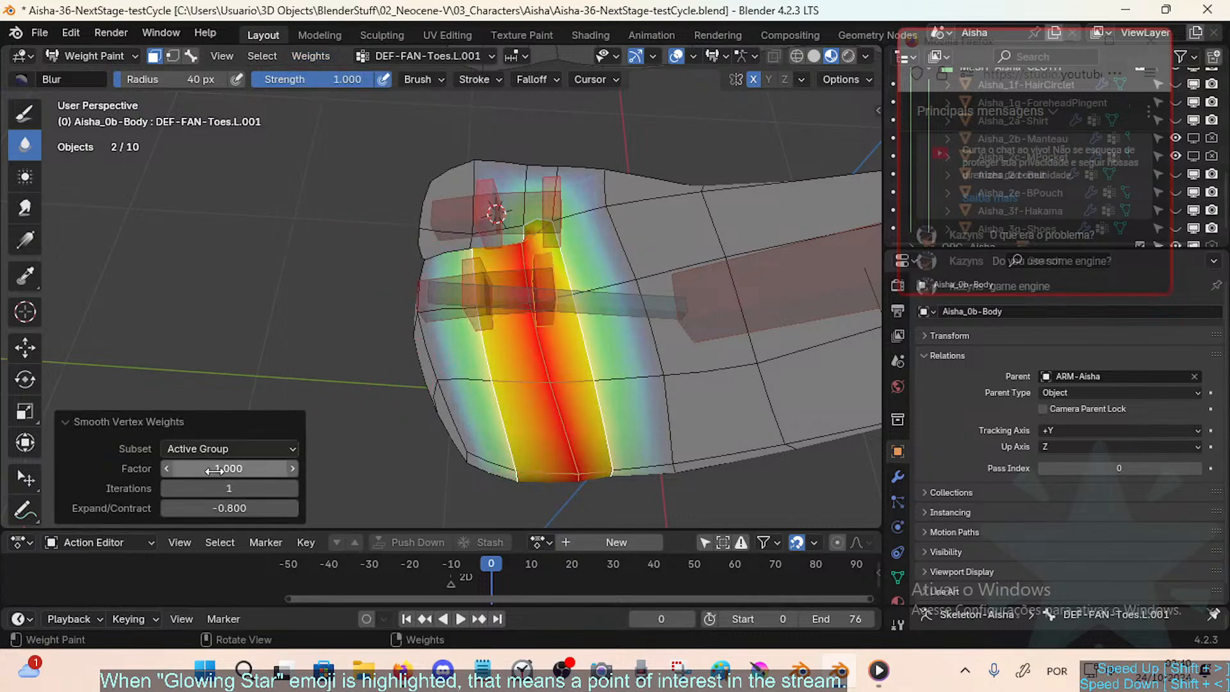
left_click(292, 490)
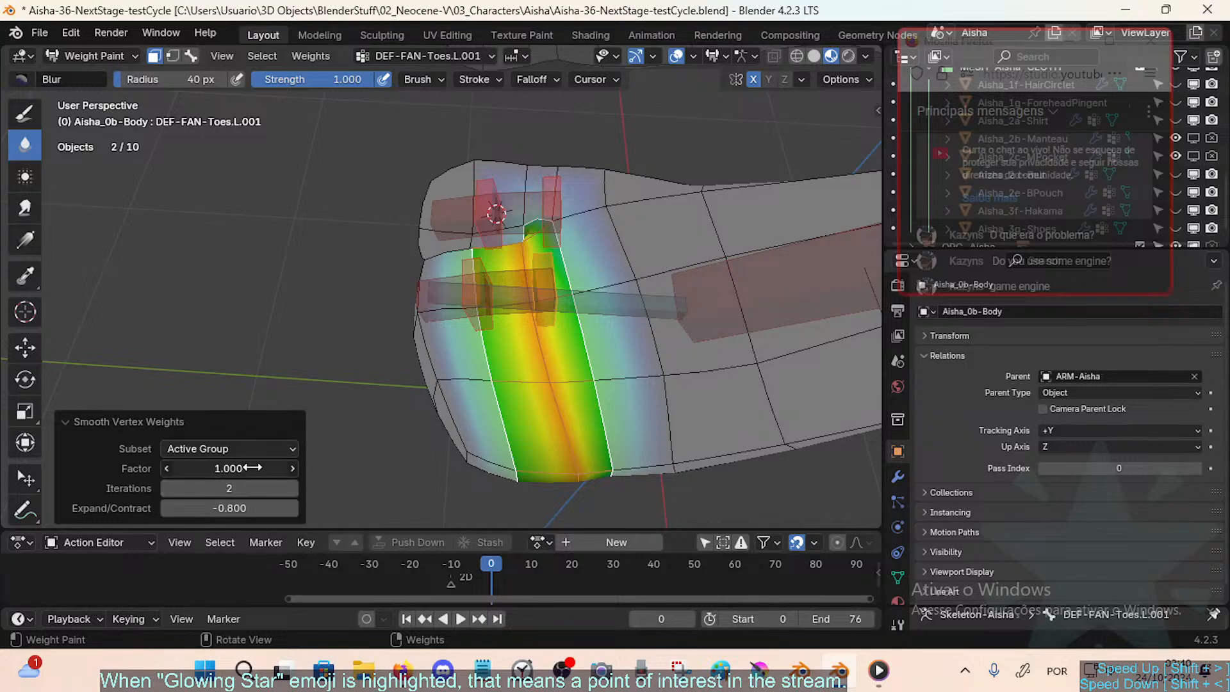
left_click_drag(326, 476, 255, 490)
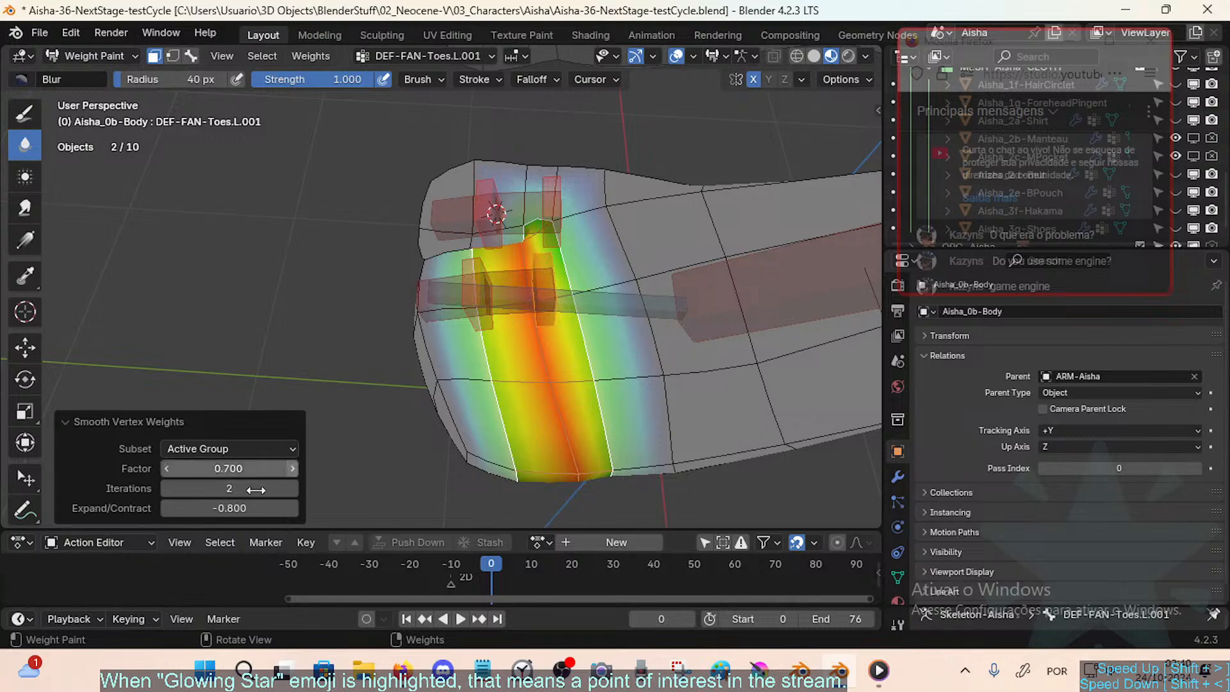
mouse_move(181, 508)
left_mouse_down()
mouse_move(297, 503)
mouse_move(256, 504)
mouse_move(283, 501)
mouse_move(256, 504)
mouse_move(281, 506)
mouse_move(244, 489)
mouse_move(256, 469)
mouse_move(289, 473)
mouse_move(206, 474)
mouse_move(241, 470)
left_mouse_up()
left_click(291, 487)
Step: Leave Weight Paint mode, select the ARM-Aisha armature and enter Pose Mode
mouse_move(480, 356)
middle_mouse_down()
mouse_move(467, 369)
mouse_move(444, 352)
mouse_move(492, 328)
middle_mouse_up()
key("ctrl+Tab")
left_click(316, 369)
left_click(463, 330)
key("ctrl+Tab")
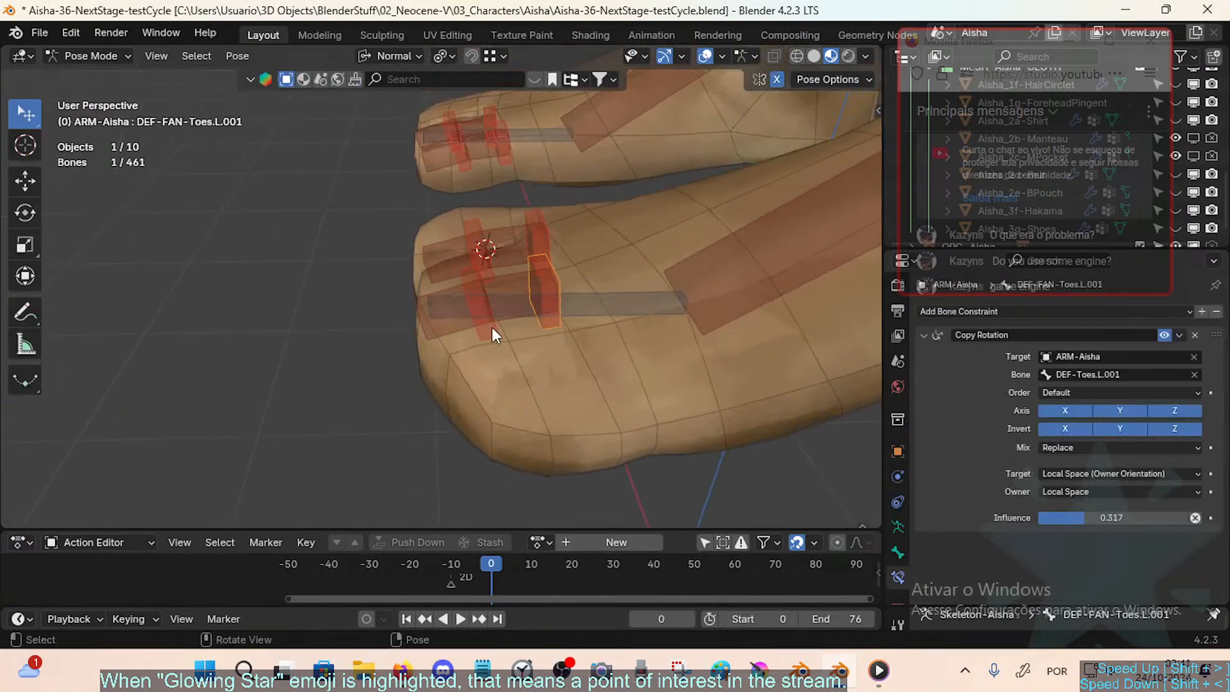
Step: Test-rotate the left toe bone DEF-Toes.L.001 about its normal X axis, cancelling each rotation
left_click(585, 314)
key("r")
key("x")
right_click(610, 383)
left_click(545, 320)
left_click(513, 310)
middle_click_drag(512, 310, 520, 364)
key("r")
key("x")
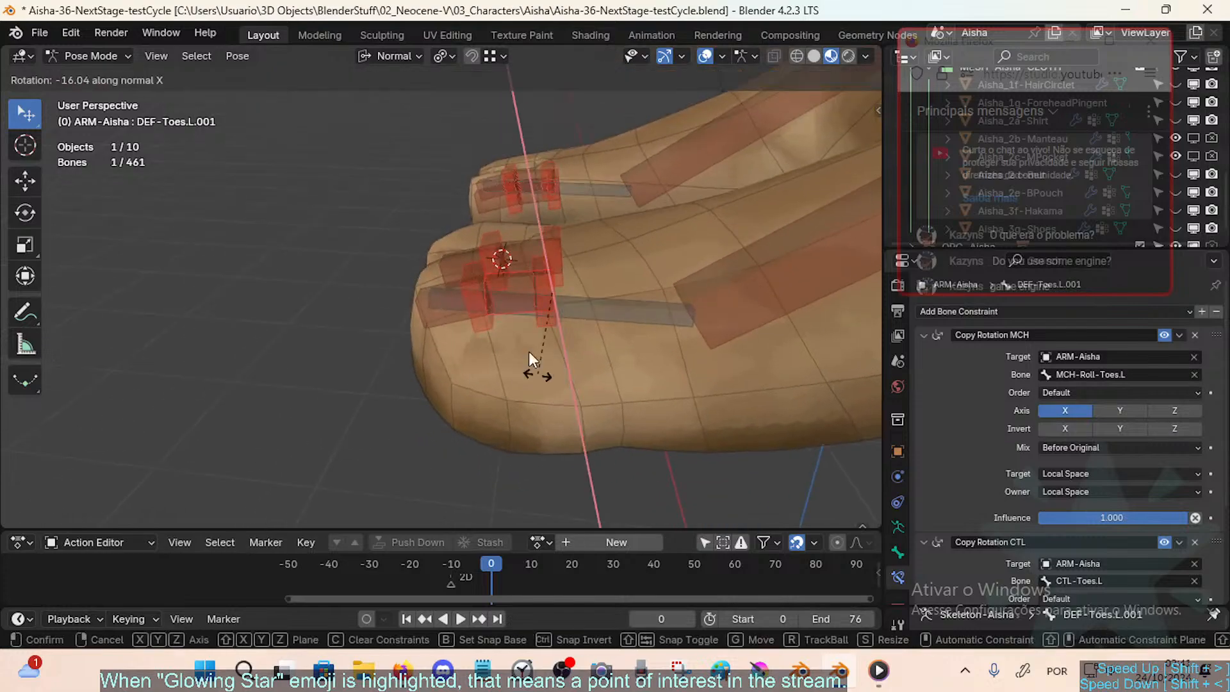
right_click(528, 351)
left_click(519, 298)
key("r")
key("x")
right_click(513, 345)
Step: Test-move and freely test-rotate DEF-Toes.L.001, cancelling both transforms
left_click(528, 291)
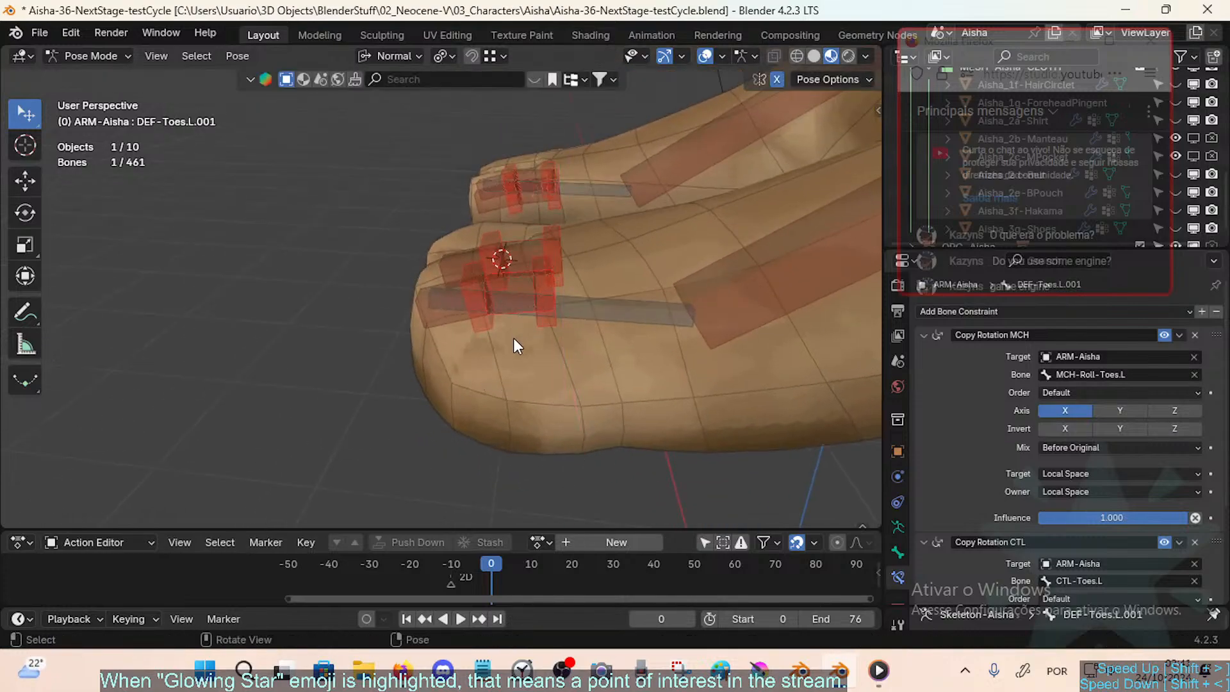
key("g")
right_click(480, 379)
middle_click_drag(480, 379, 482, 413)
key("r")
right_click(493, 406)
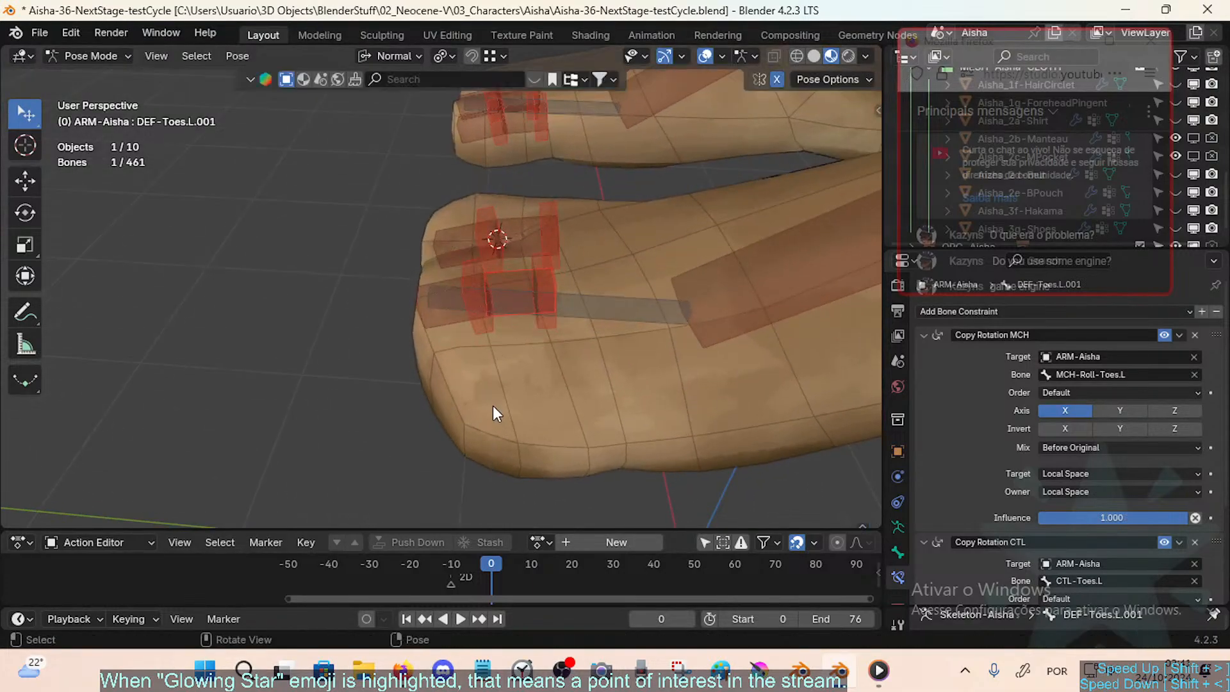
Step: Switch the transform orientation to Global and test-rotate DEF-Toes.L.001 about the X axis
key("shift+less")
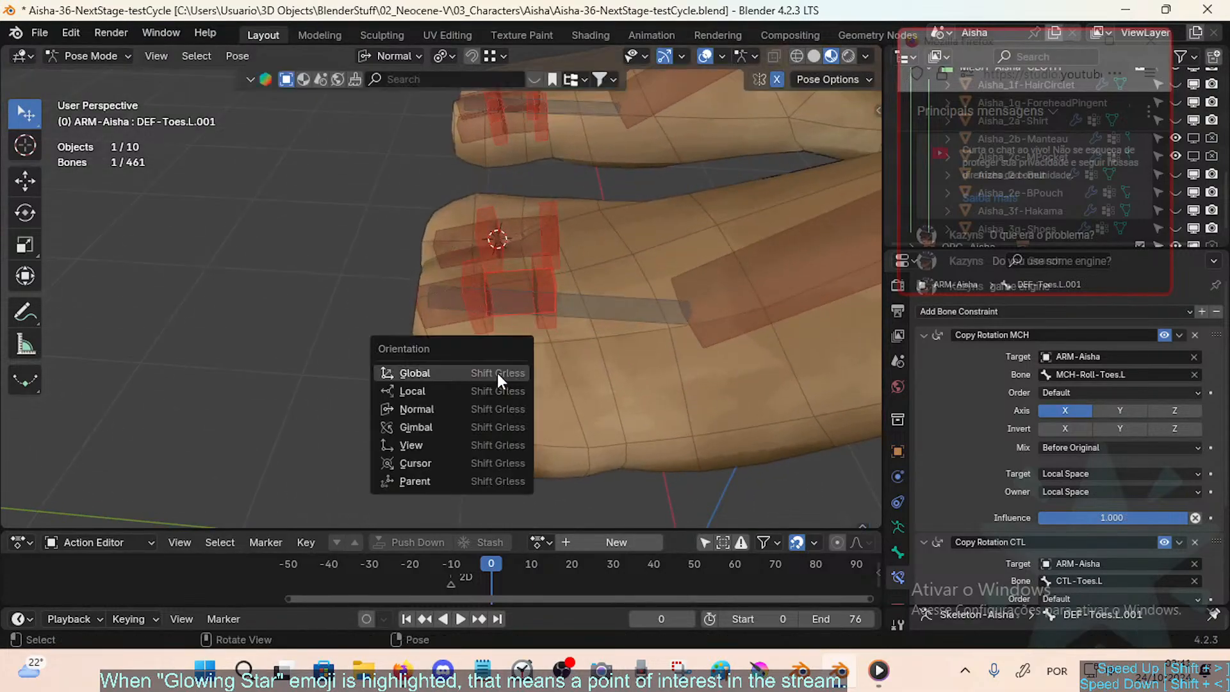
left_click(470, 372)
key("r")
key("x")
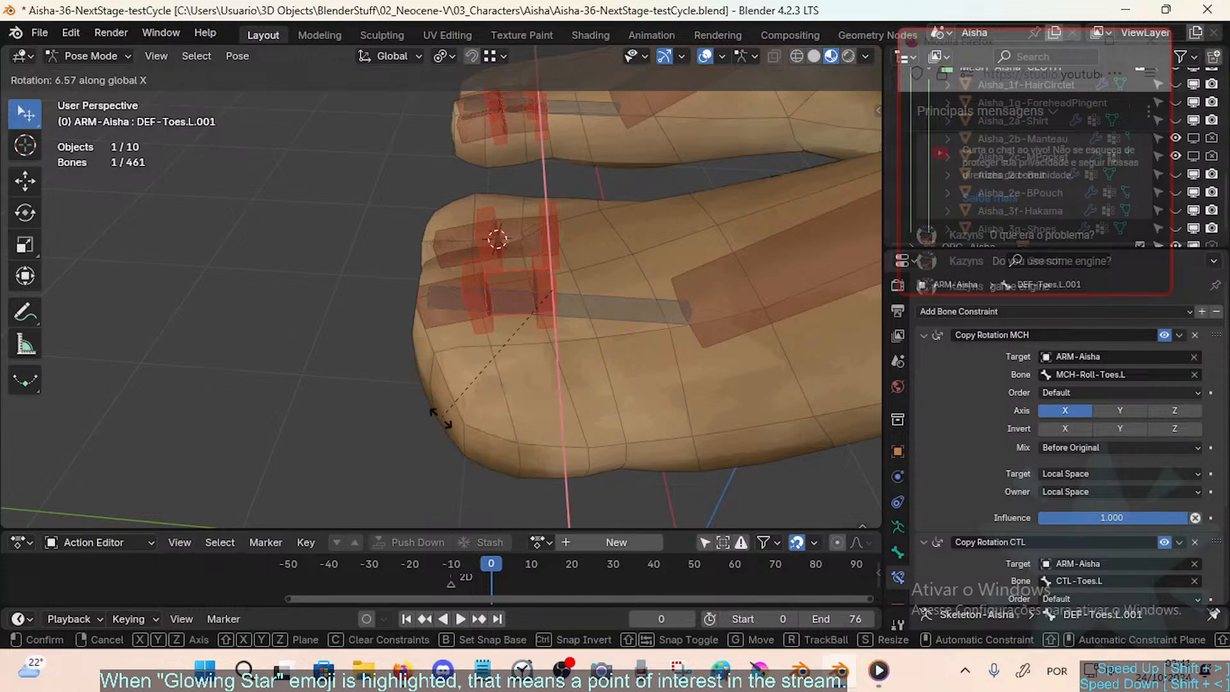
right_click(490, 382)
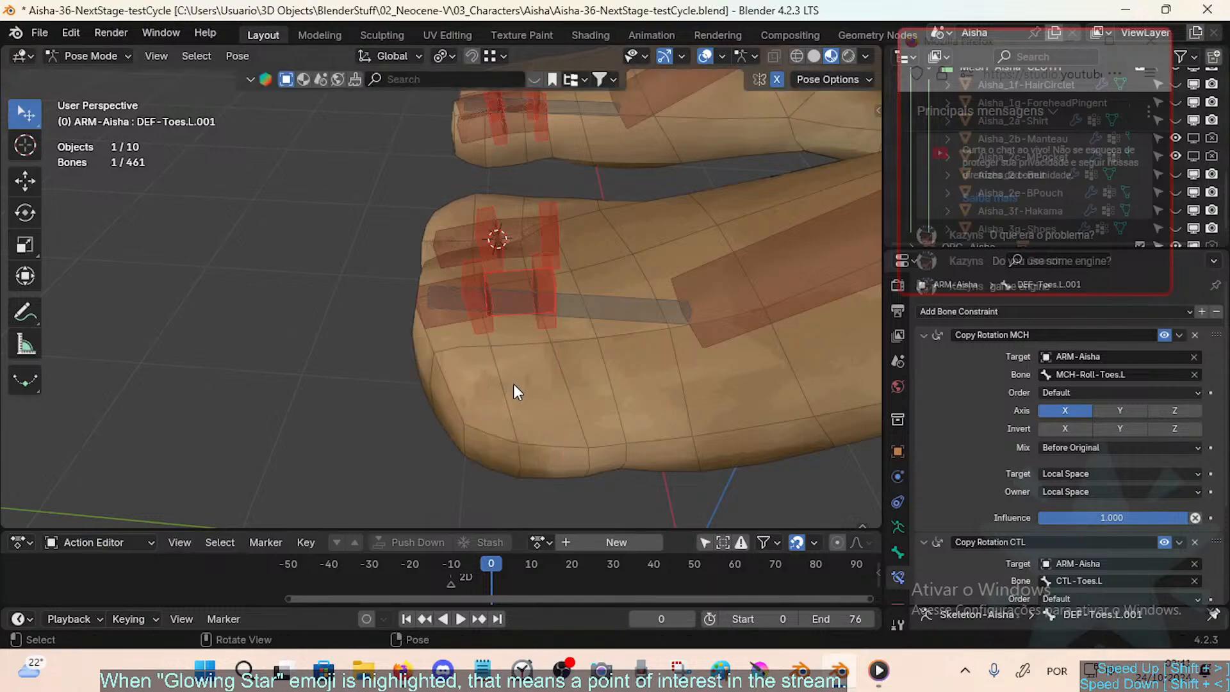
Step: Turn off X-axis pose mirroring and rotate DEF-Toes.L.001 by -57.5° about the global X axis
key("n")
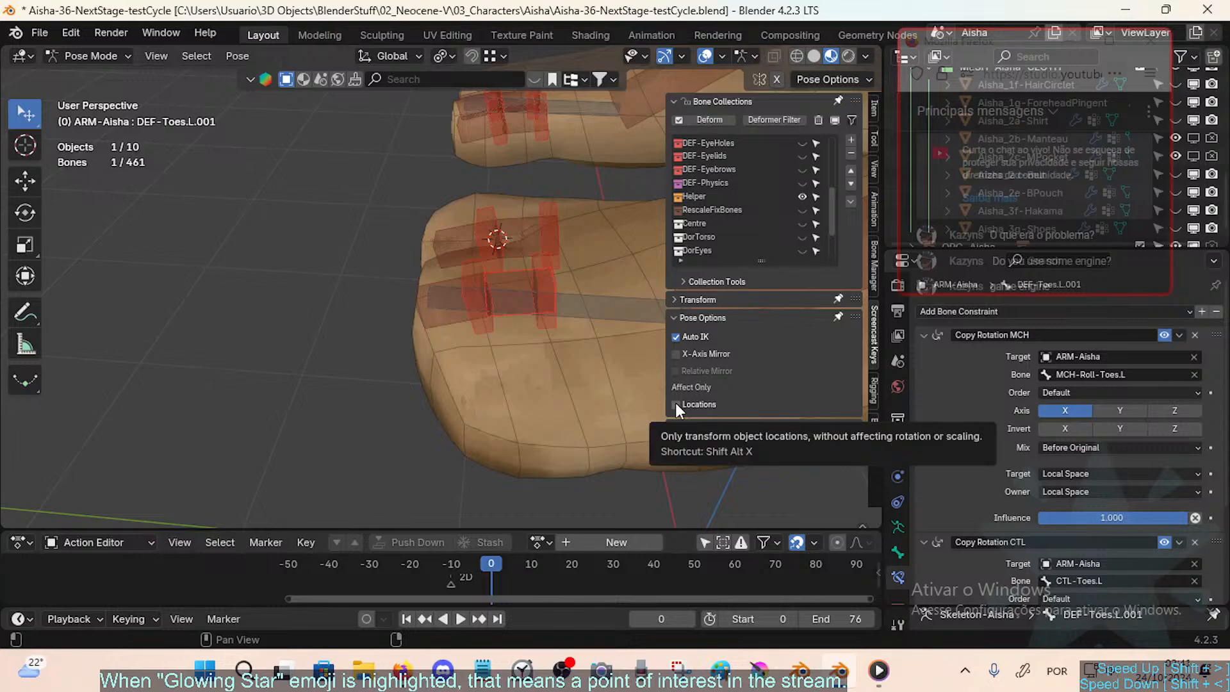
key("n")
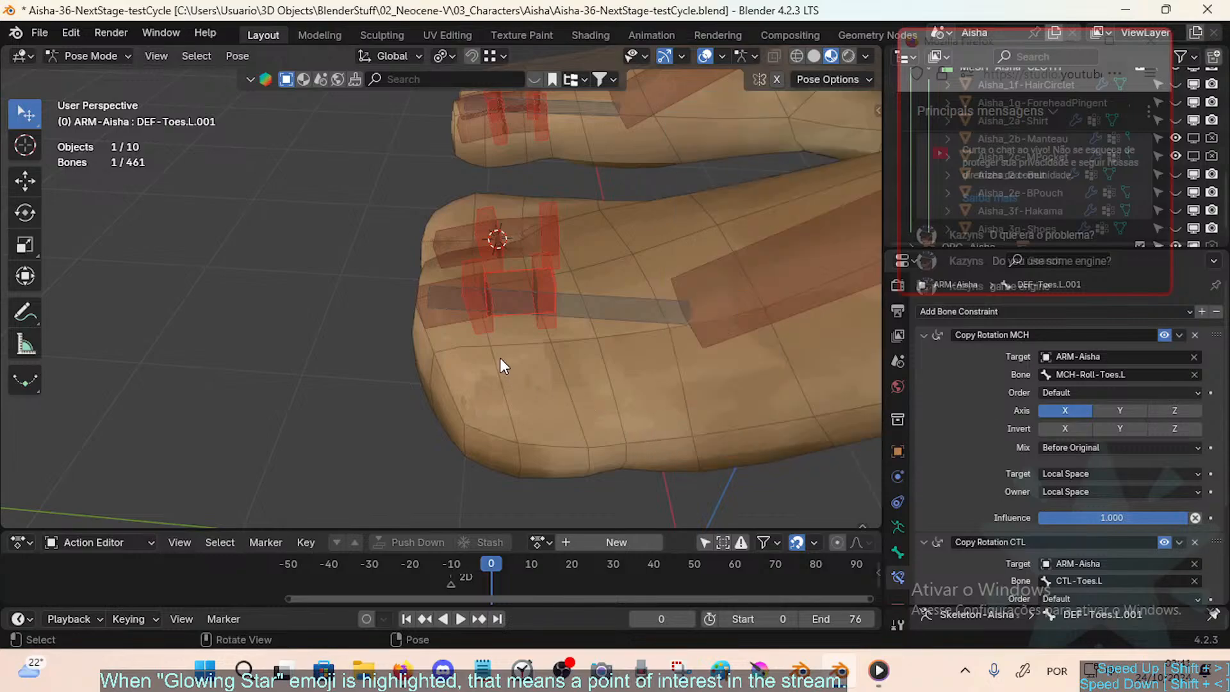
key("r")
key("x")
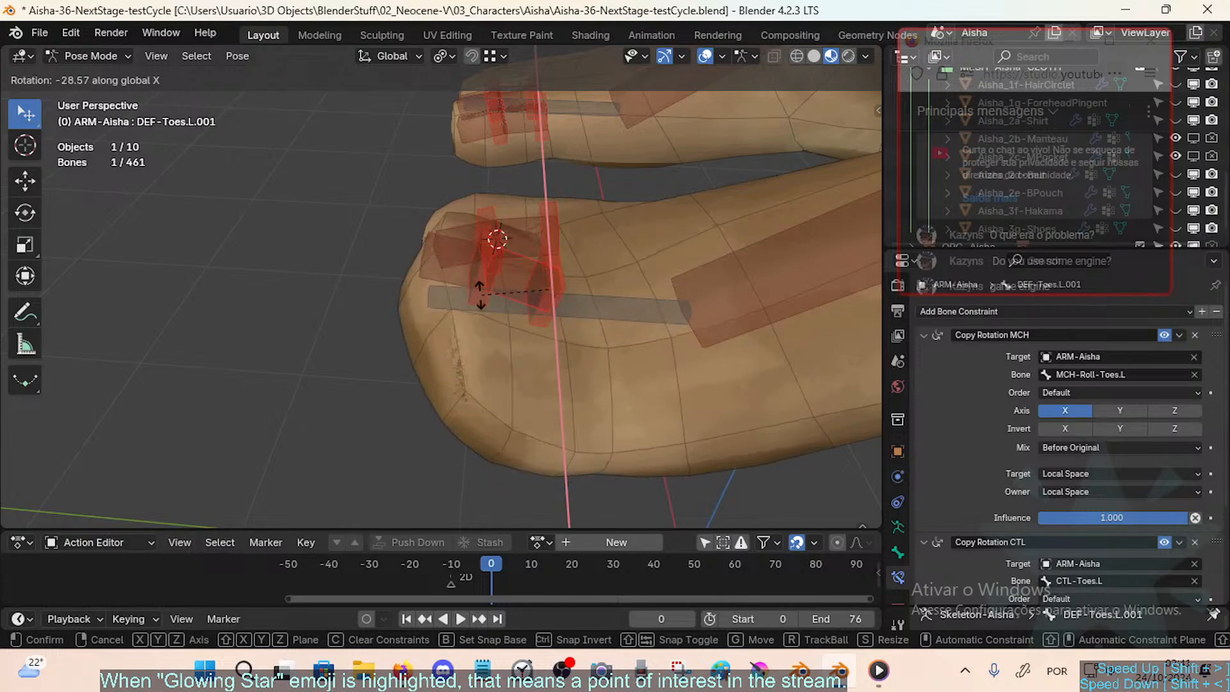
left_click(526, 275)
Step: Rotate DEF-Toes.L.001 further about the X axis to bend the left small toes strongly upward
middle_click_drag(521, 316, 583, 325)
key("r")
key("x")
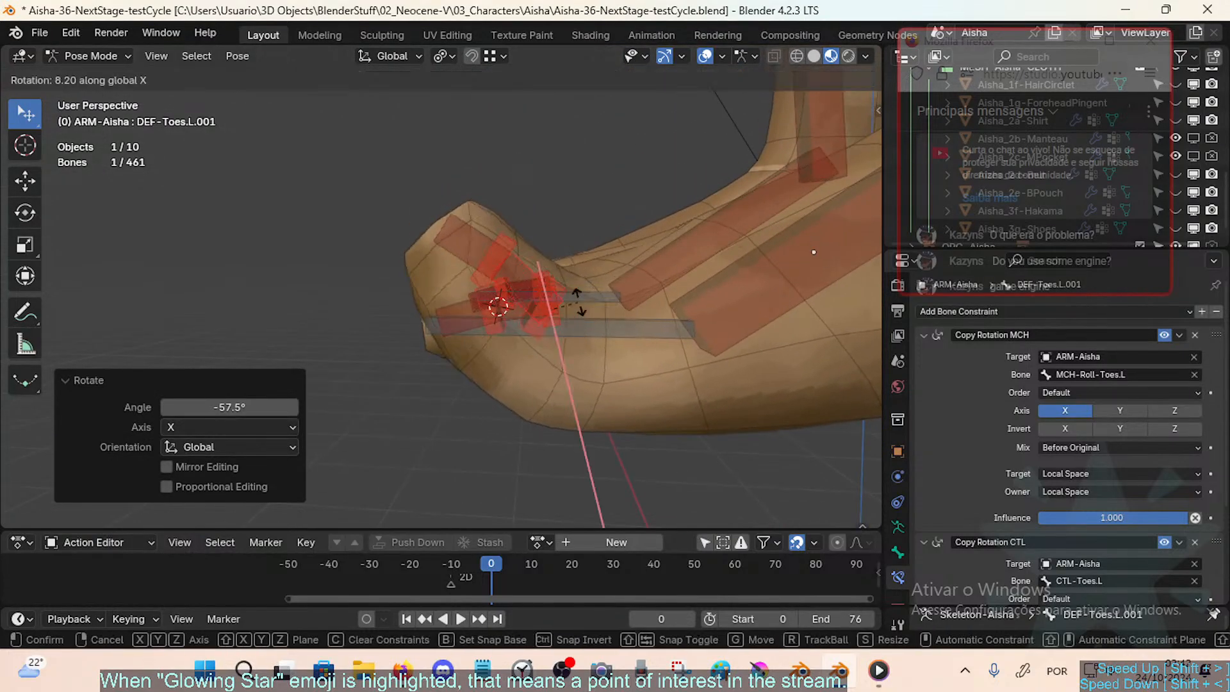
key("x")
key("x")
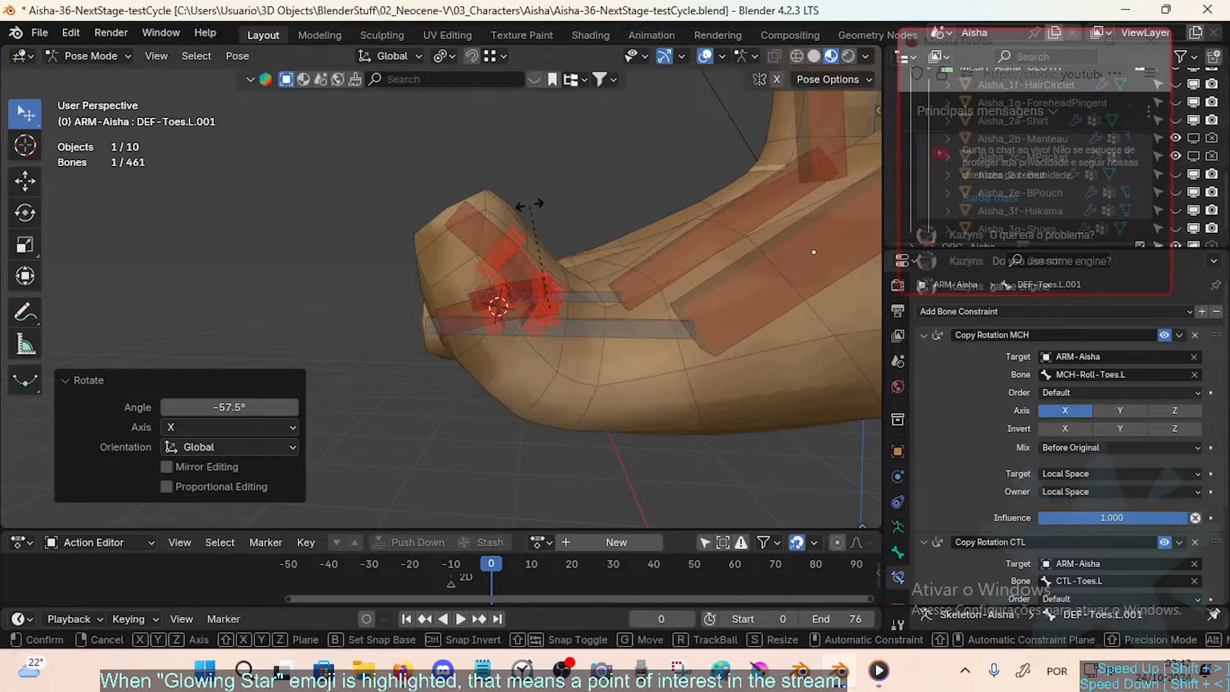
key("x")
left_click(636, 237)
Step: Select DEF-FAN-Toes.L.001 and toggle its Deform option off and on to compare the bent toes' shape
middle_click_drag(636, 237, 570, 298)
left_click(570, 301)
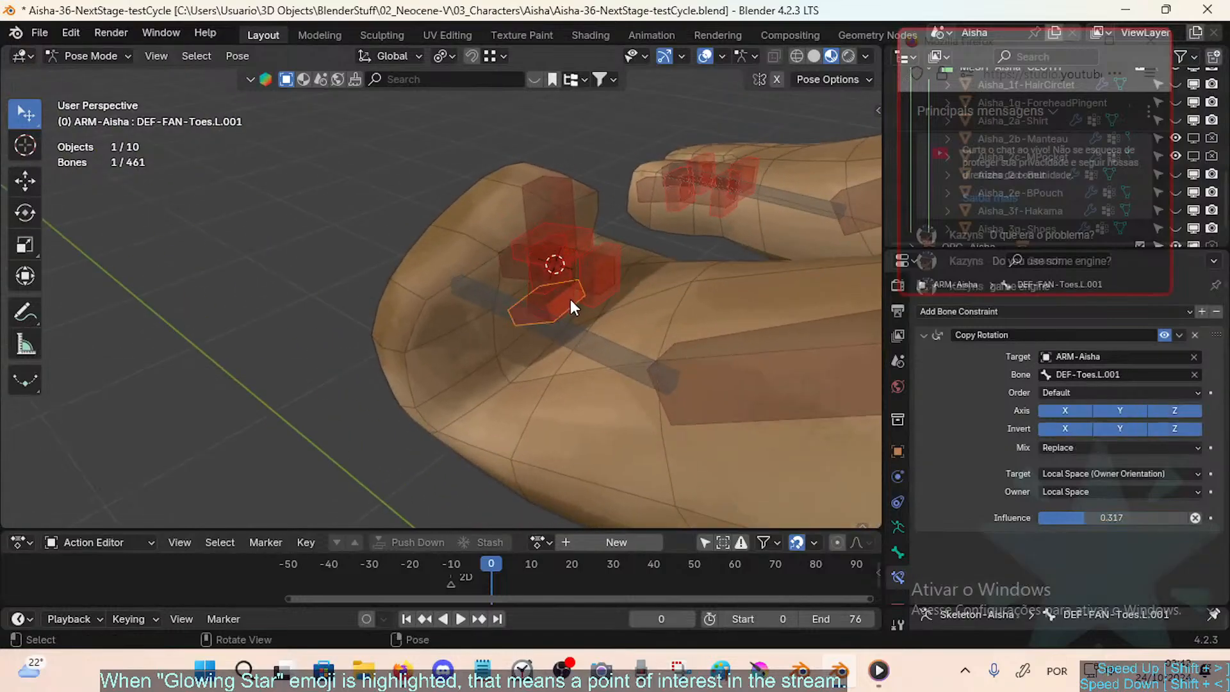
left_click(896, 551)
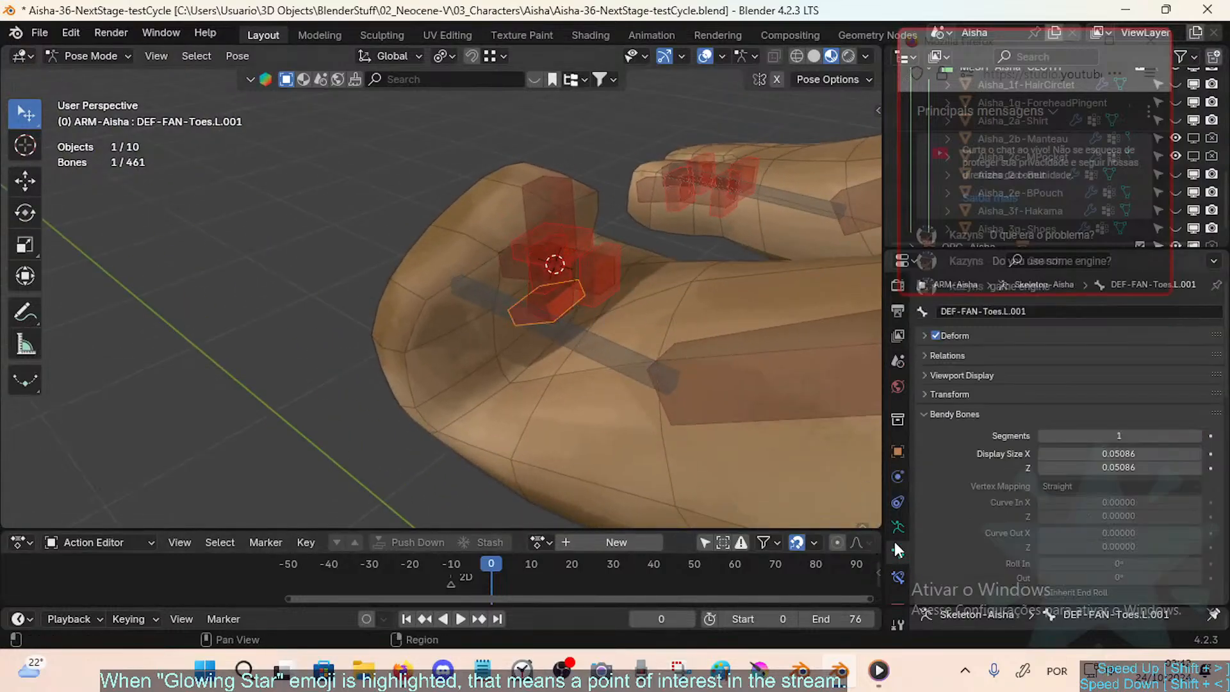
left_click(939, 334)
left_click(939, 333)
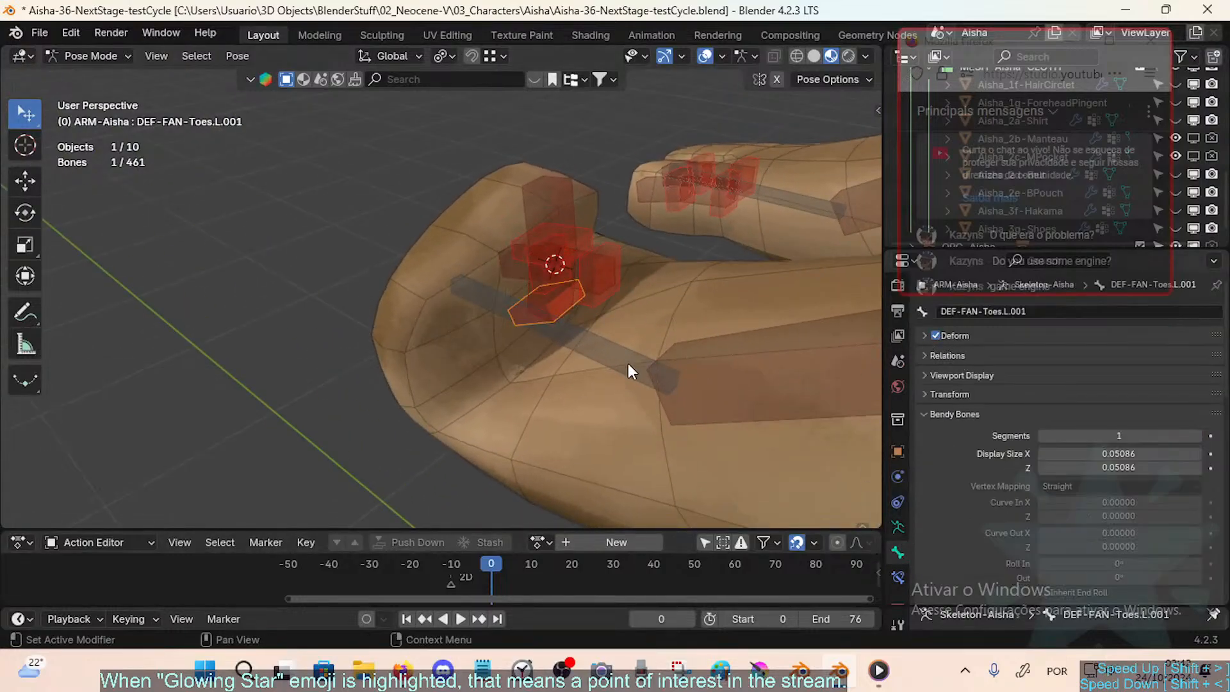
middle_click_drag(575, 443, 878, 324)
left_click(936, 333)
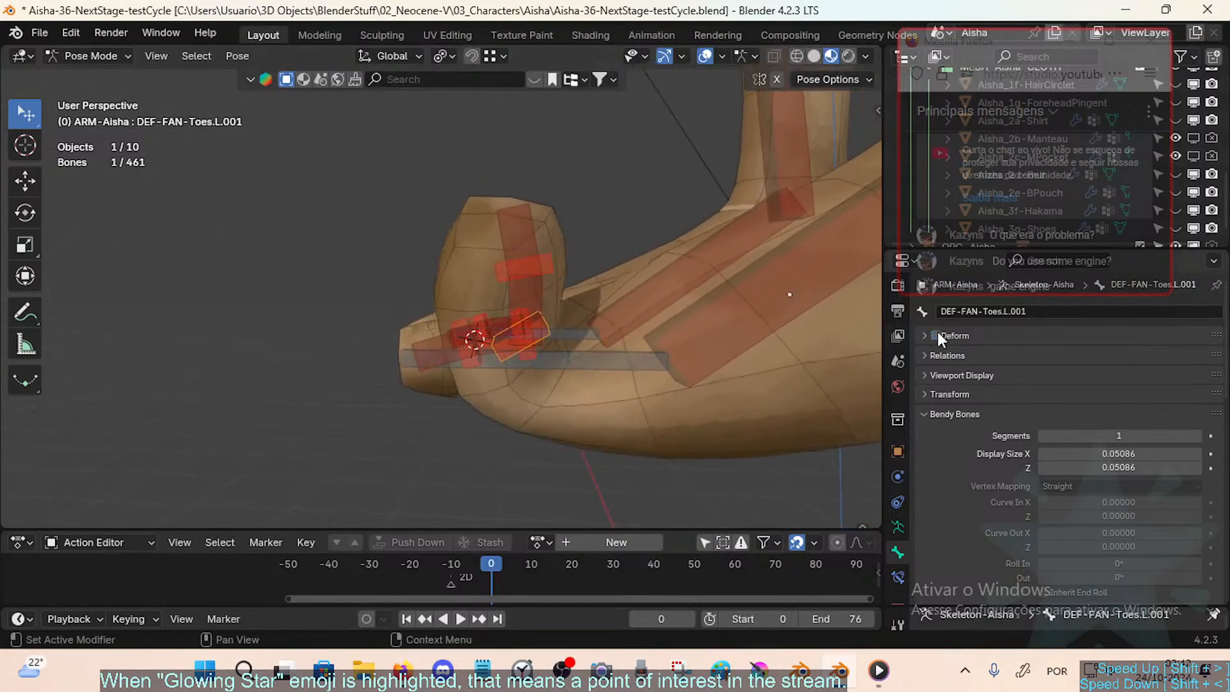
left_click(936, 331)
left_click(939, 333)
left_click(939, 333)
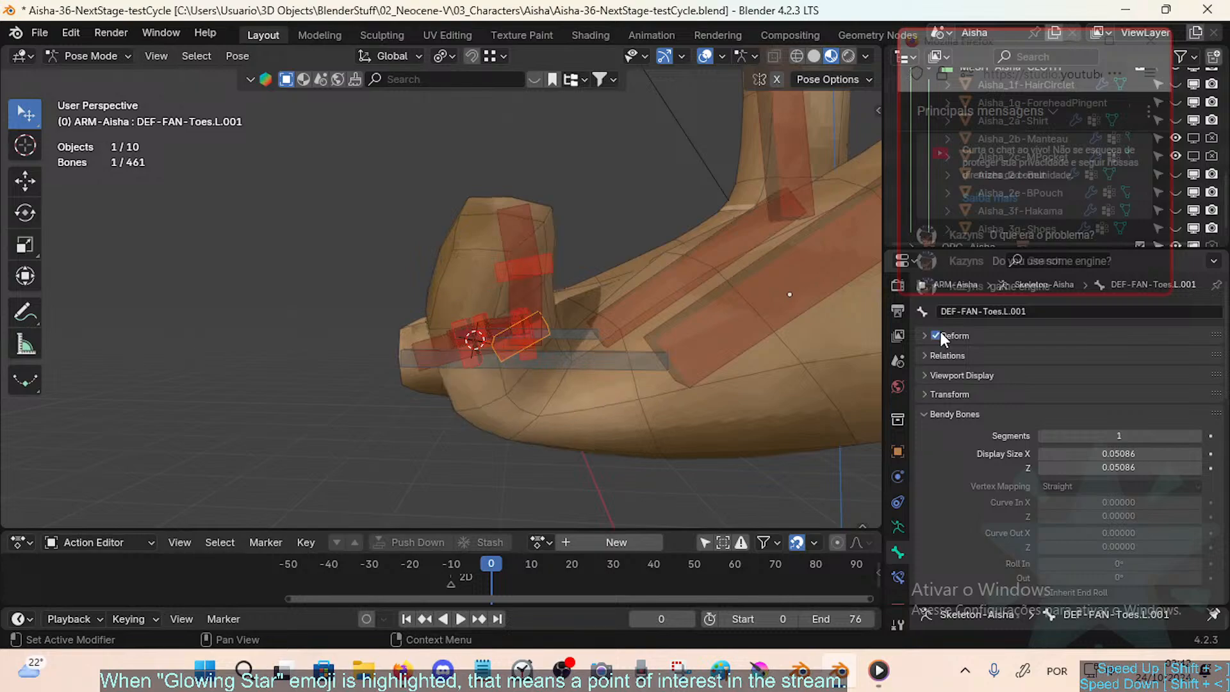
Step: Toggle the Deform option of DEF-FAN-Toes.L.001 again and compare the bent left toes from several angles
left_click(939, 333)
middle_click_drag(662, 402, 797, 318)
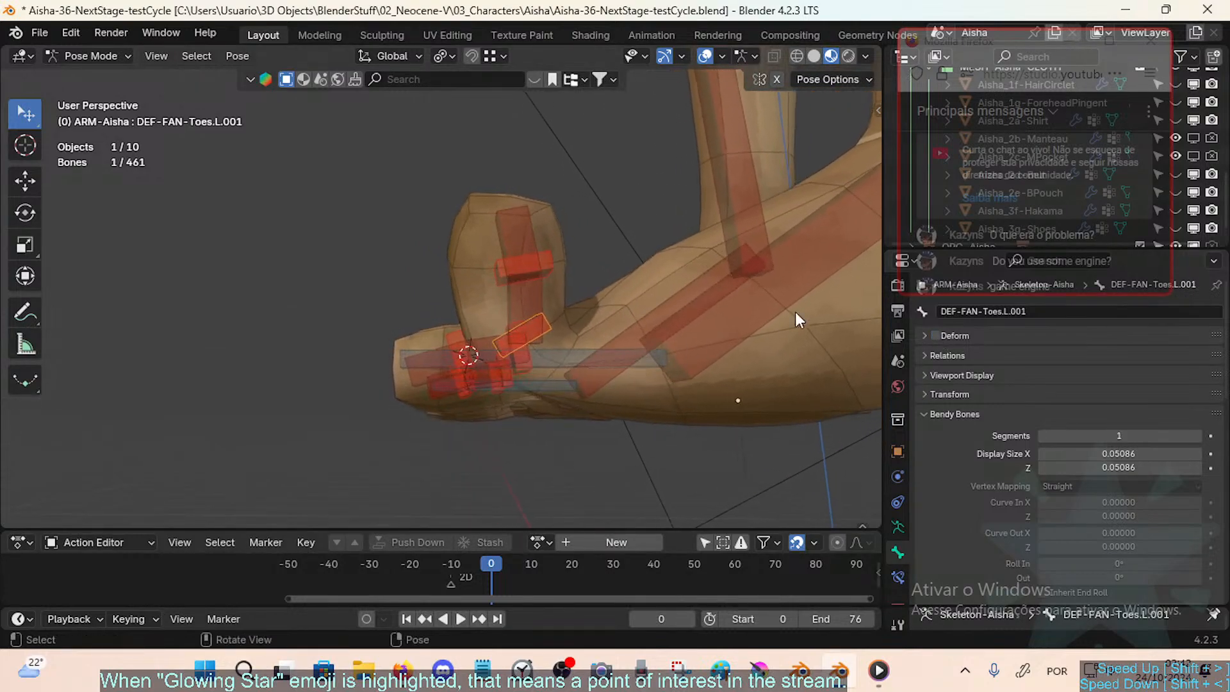
left_click(933, 330)
left_click(931, 331)
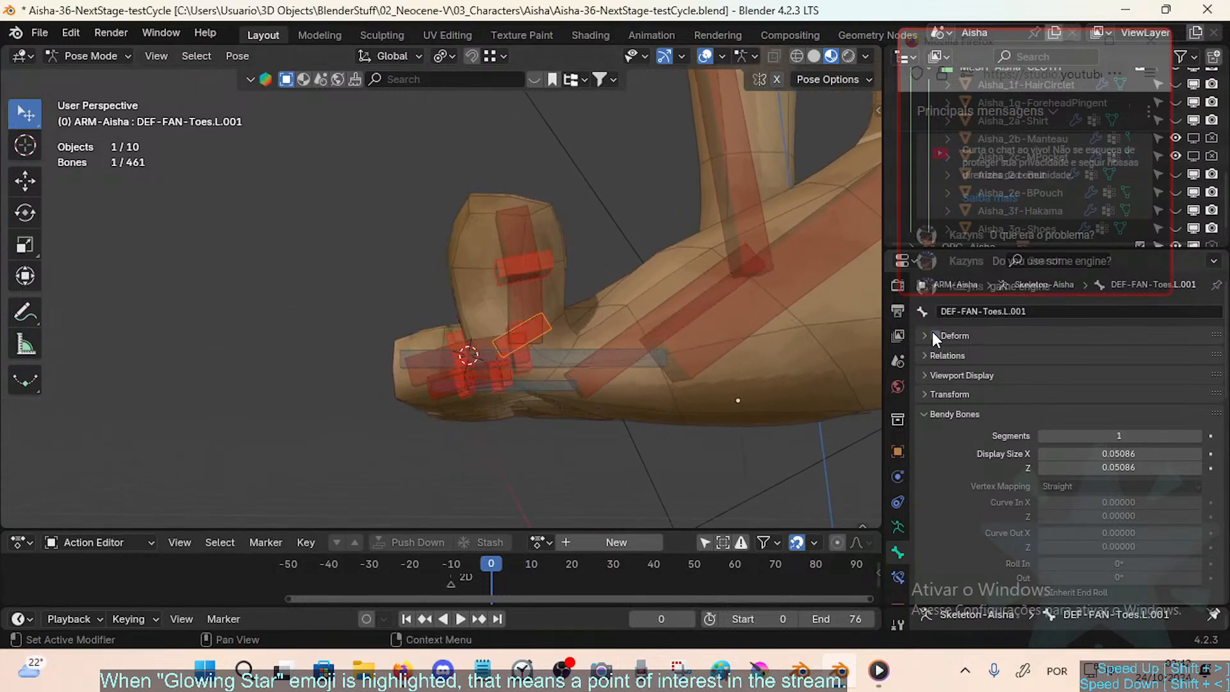
left_click(930, 332)
middle_click_drag(570, 348, 515, 439)
Step: Select the armature together with the body mesh and show the DEF-FAN-Toes.L.001 weights in Weight Paint mode
key("ctrl+Tab")
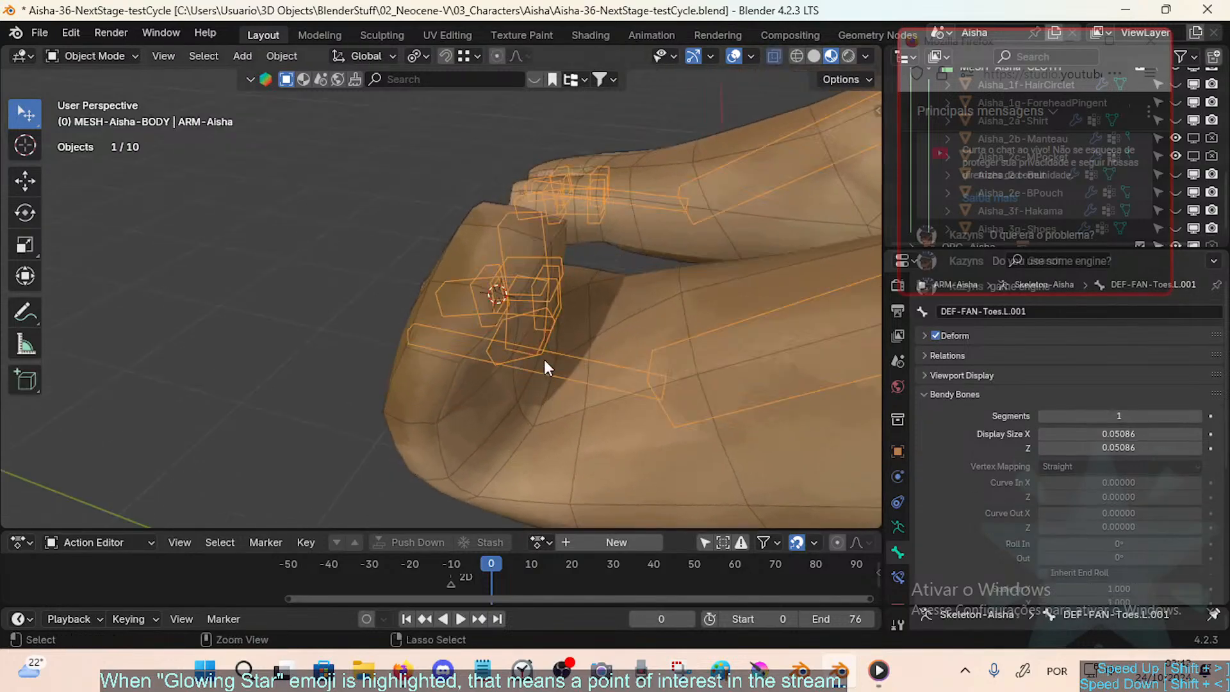
left_click(549, 337)
left_click(544, 343)
left_click(593, 340, "shift")
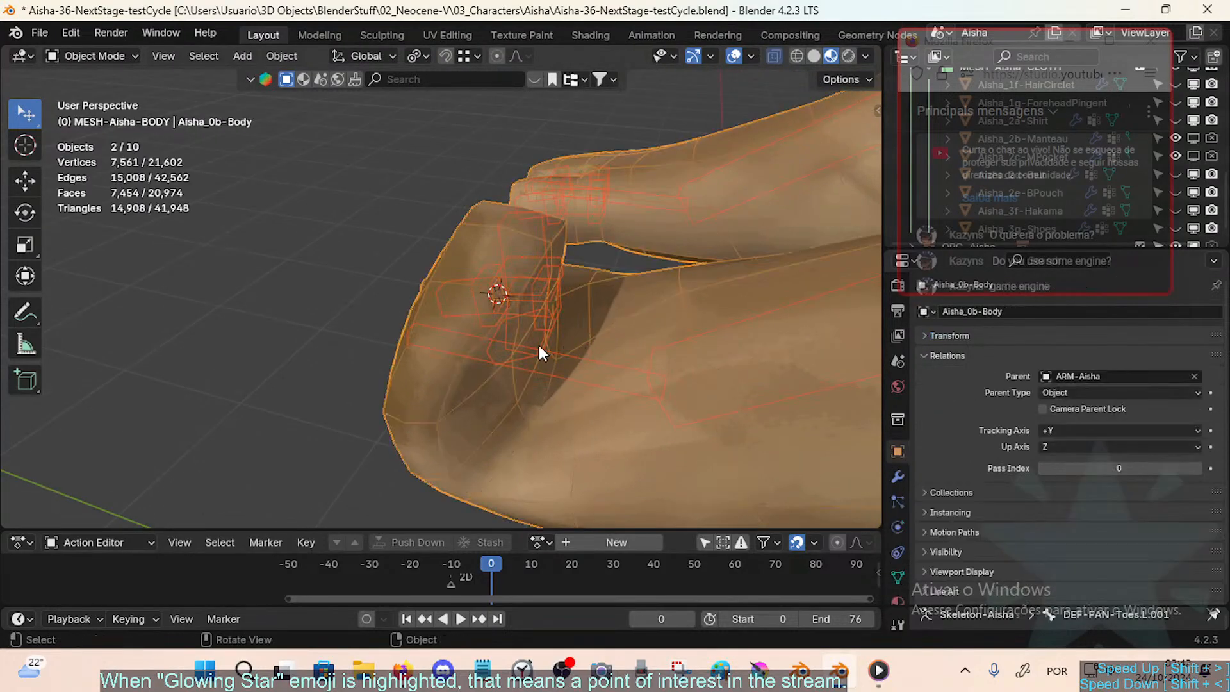
left_click(540, 345)
left_click(586, 344, "shift")
key("ctrl+Tab")
left_click(557, 336)
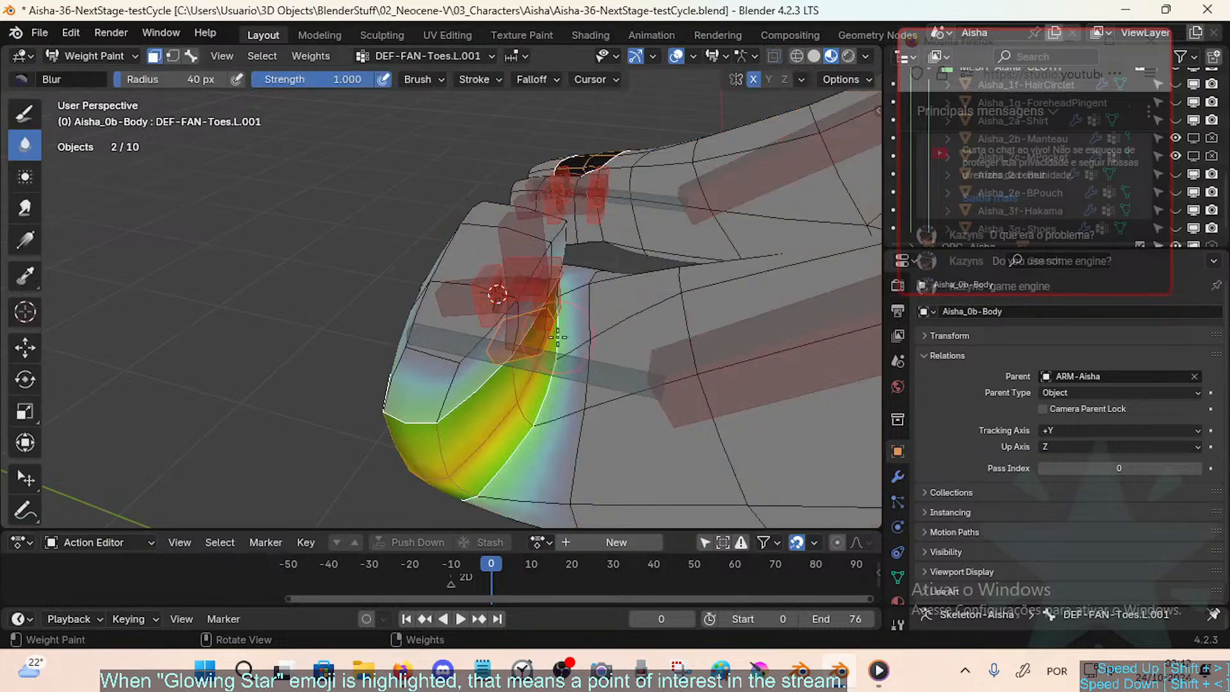
Step: Replace the face selection mask with bone selection and apply Smooth to the DEF-FAN-Toes.L.001 vertex weights
key("alt+a")
key("ctrl+z")
key("3")
left_click(547, 339, "alt")
left_click(536, 343, "alt")
middle_click_drag(536, 344, 569, 299)
left_click(536, 333, "alt")
left_click(569, 299, "alt")
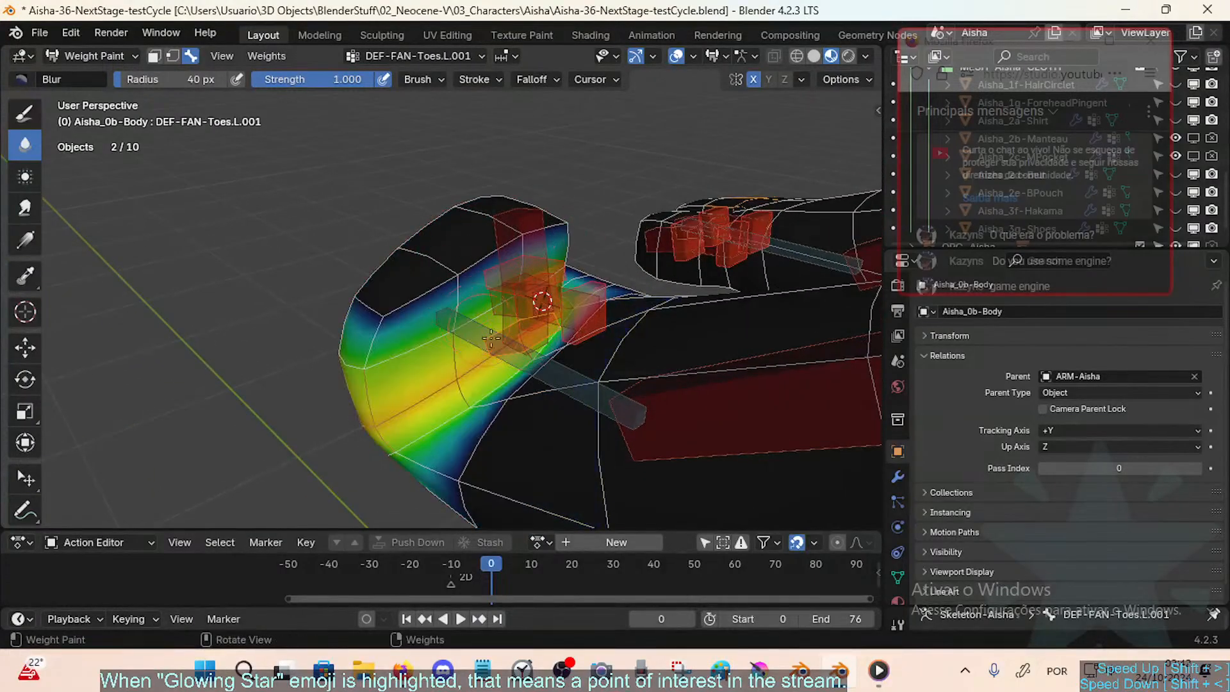
middle_click_drag(491, 337, 541, 306)
left_click(266, 56)
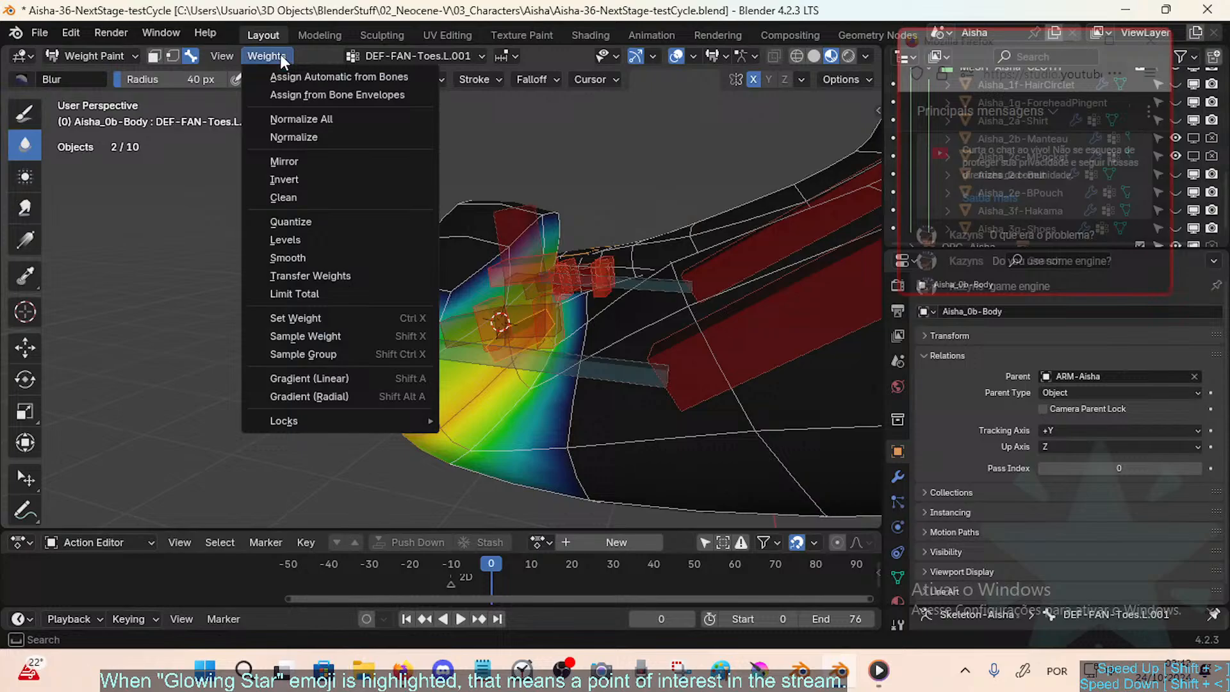
left_click(282, 256)
mouse_move(507, 361)
middle_mouse_down()
mouse_move(542, 380)
mouse_move(508, 392)
mouse_move(485, 376)
mouse_move(540, 393)
mouse_move(496, 379)
mouse_move(641, 385)
mouse_move(666, 397)
mouse_move(646, 412)
middle_mouse_up()
Step: Return the armature to Pose Mode with DEF-FAN-Toes.L.001 active and check the left toe bend
left_click(26, 114)
key("ctrl+Tab")
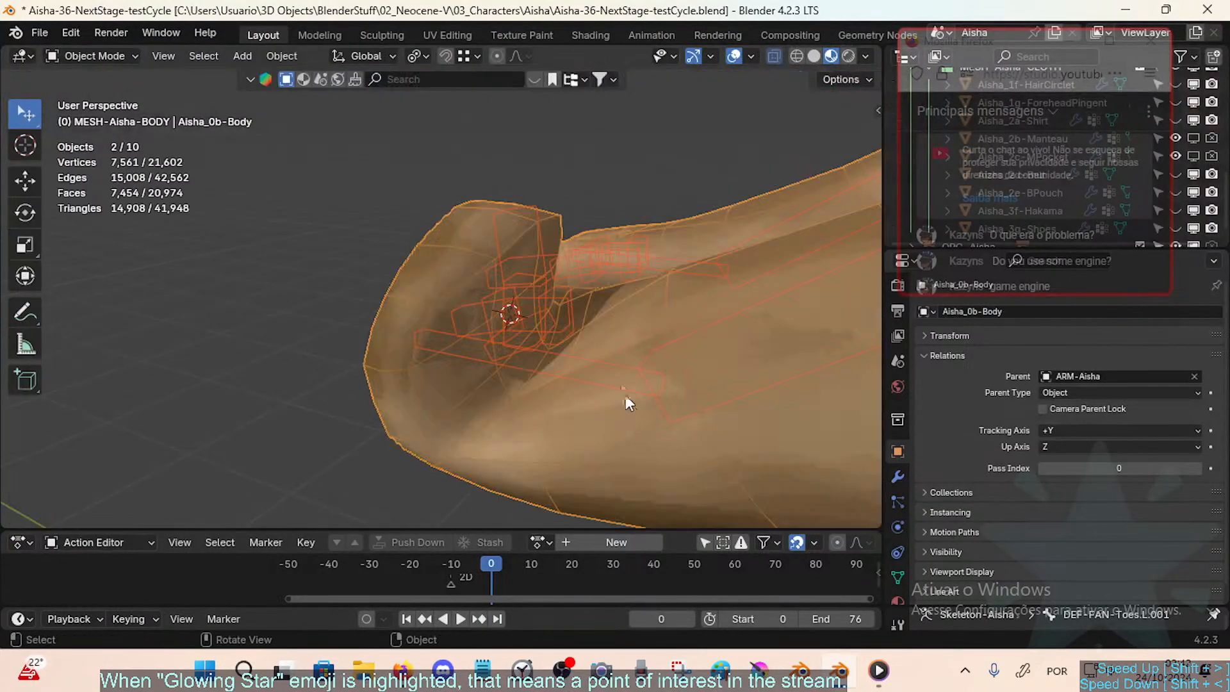
left_click(540, 337)
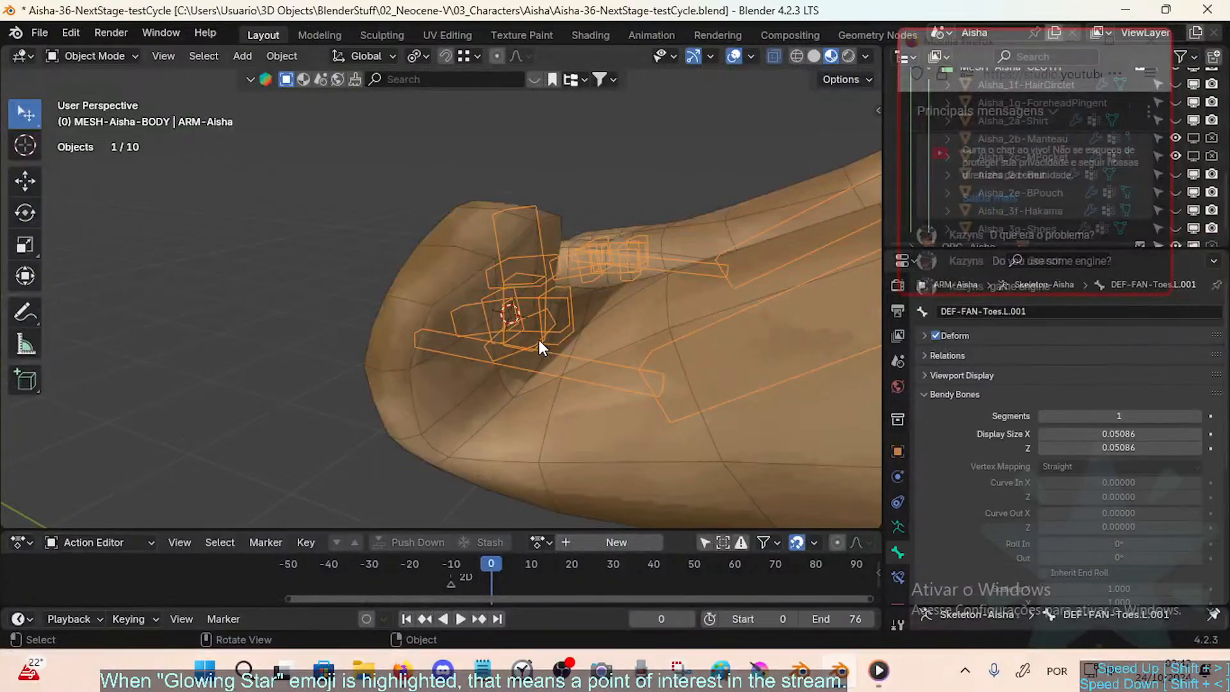
key("ctrl+Tab")
left_click(535, 340)
key("ctrl+z")
middle_click_drag(582, 390, 567, 417)
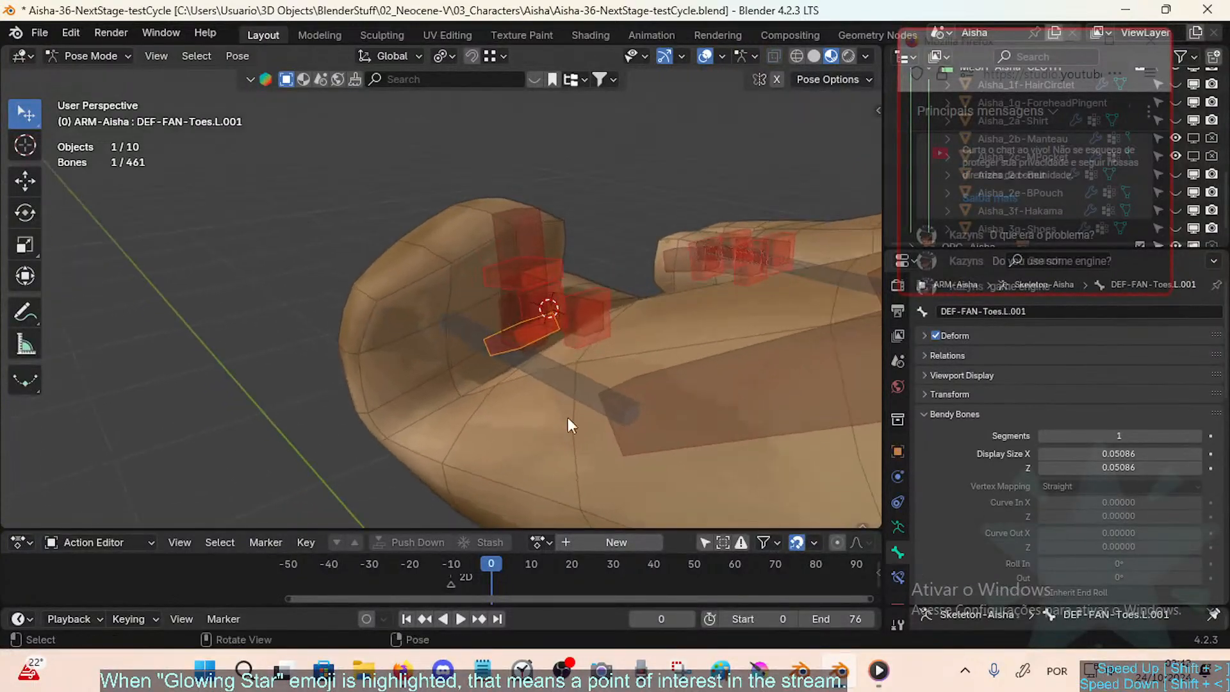
Step: Try Copy Rotation influences of 0.683 and 0.442 on DEF-FAN-Toes.L.001 and compare the toe crease
left_click(897, 577)
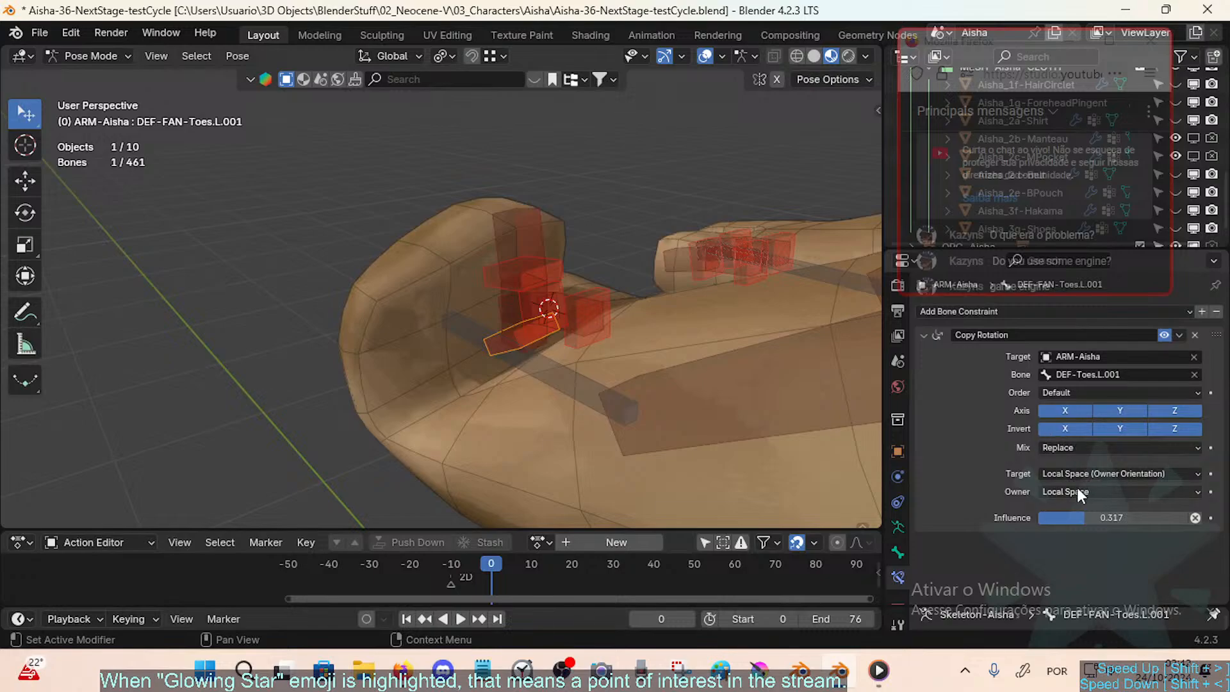
left_click_drag(1081, 517, 1122, 517)
middle_click_drag(602, 442, 679, 406)
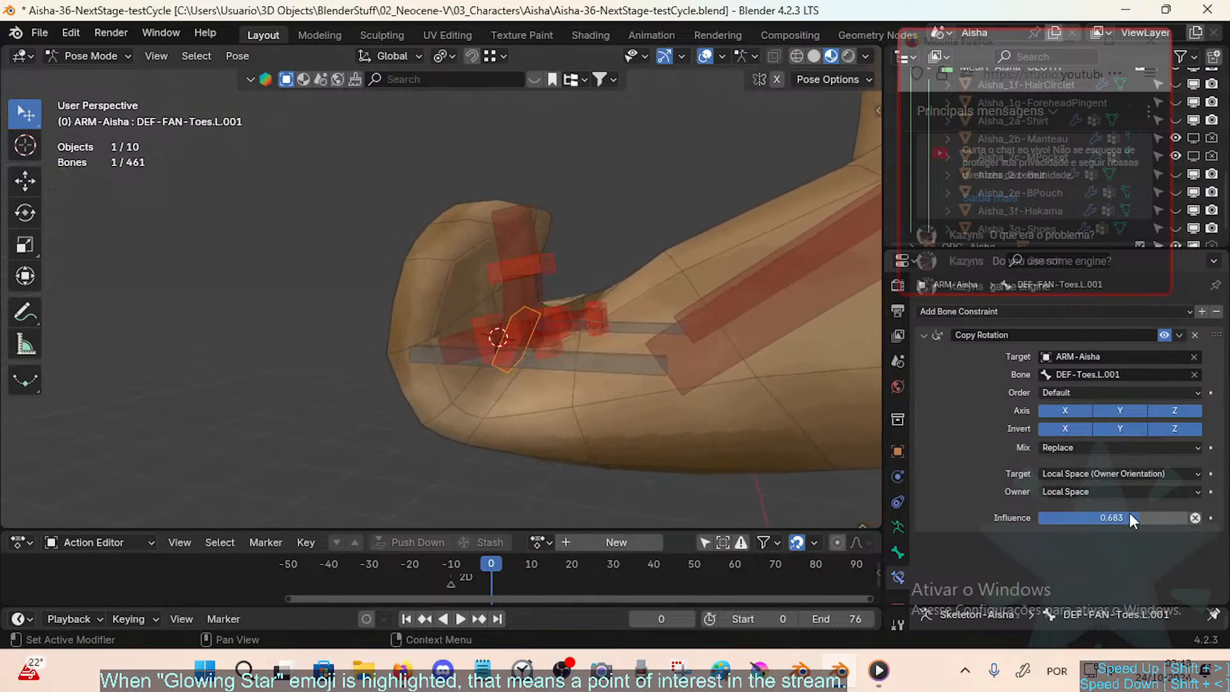
mouse_move(1128, 517)
left_mouse_down()
mouse_move(1153, 517)
mouse_move(1114, 518)
left_mouse_up()
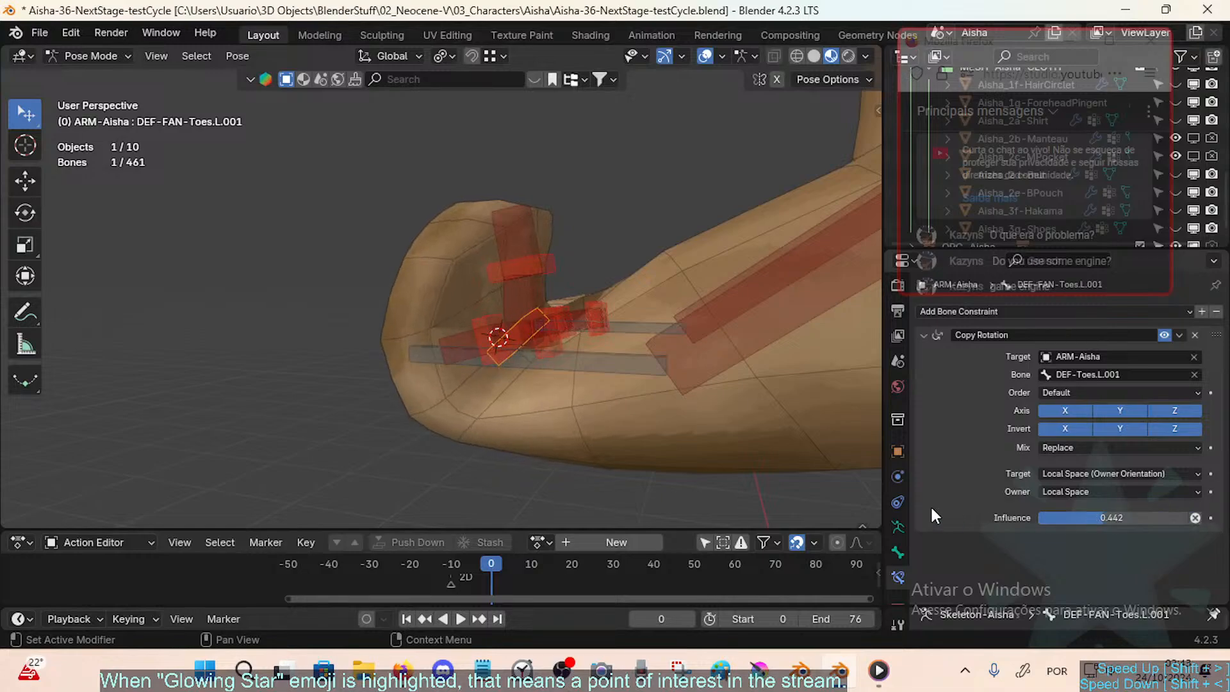
mouse_move(858, 493)
middle_mouse_down()
mouse_move(625, 421)
mouse_move(768, 450)
mouse_move(839, 480)
middle_mouse_up()
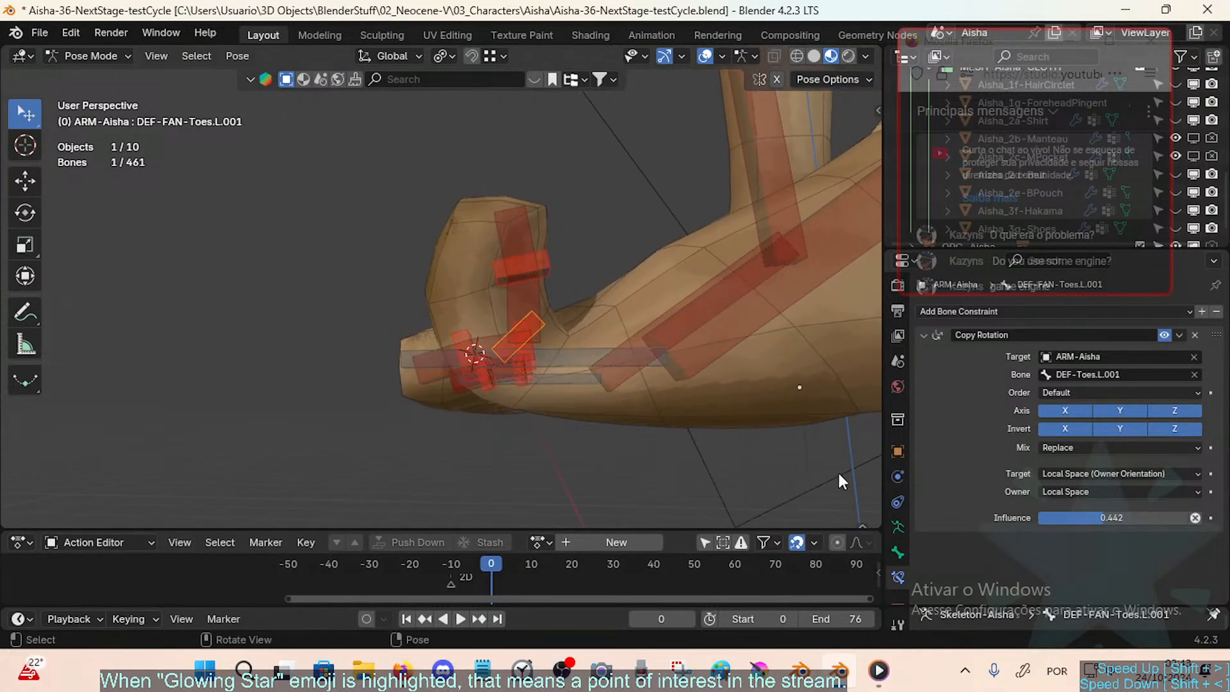
Step: Compare the toes with DEF-FAN-Toes.L.001's Copy Rotation constraint disabled and enabled, and set its influence to 0.327
mouse_move(1057, 515)
left_mouse_down()
mouse_move(1032, 515)
mouse_move(1119, 510)
mouse_move(1064, 516)
mouse_move(1110, 519)
mouse_move(1076, 520)
mouse_move(1167, 501)
mouse_move(1044, 520)
left_mouse_up()
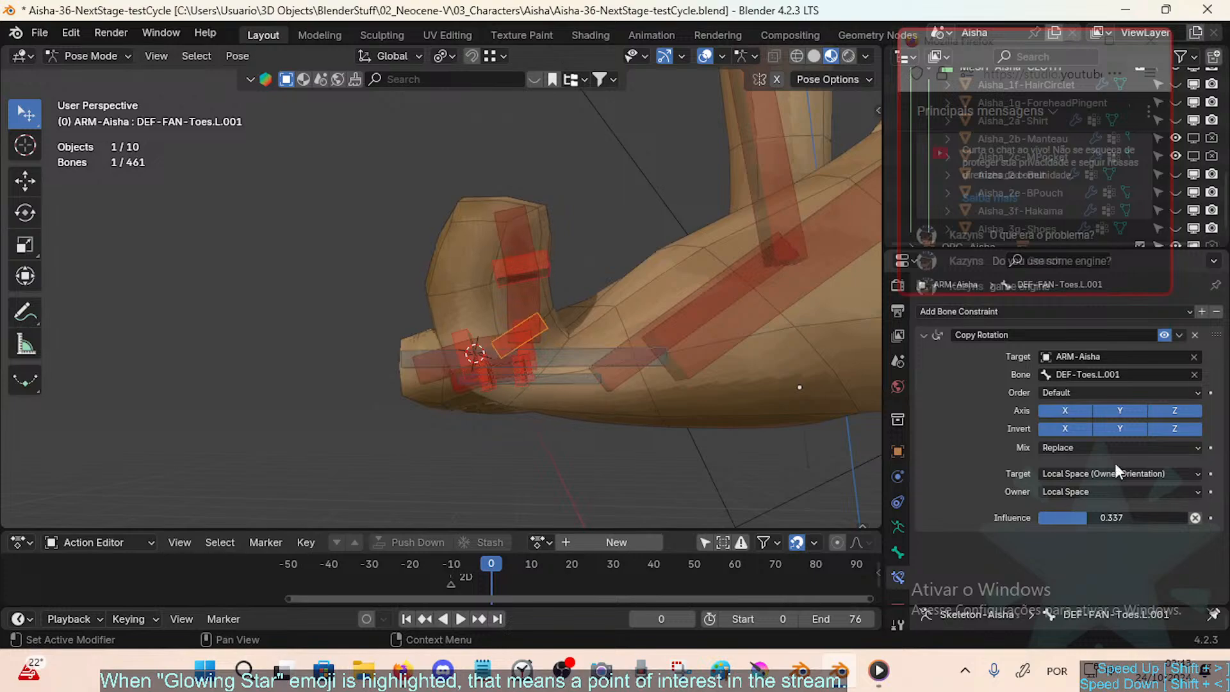
left_click(1164, 335)
left_click(1164, 335)
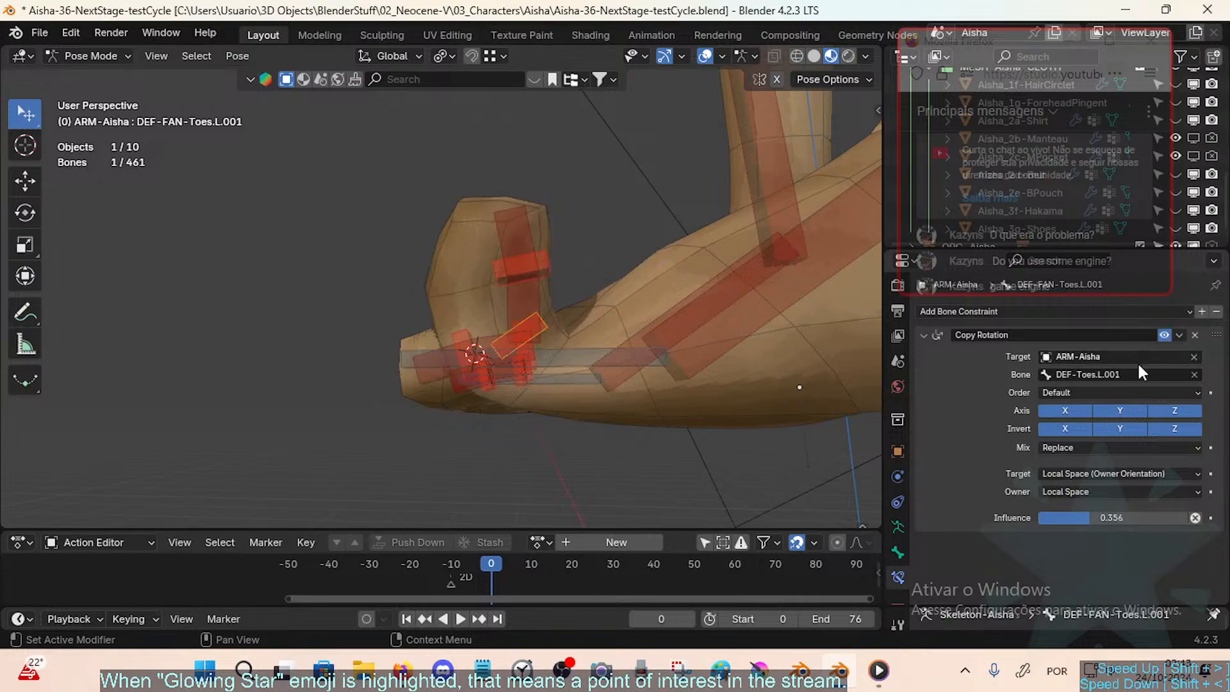
mouse_move(1057, 517)
left_mouse_down()
mouse_move(1097, 515)
mouse_move(1056, 514)
left_mouse_up()
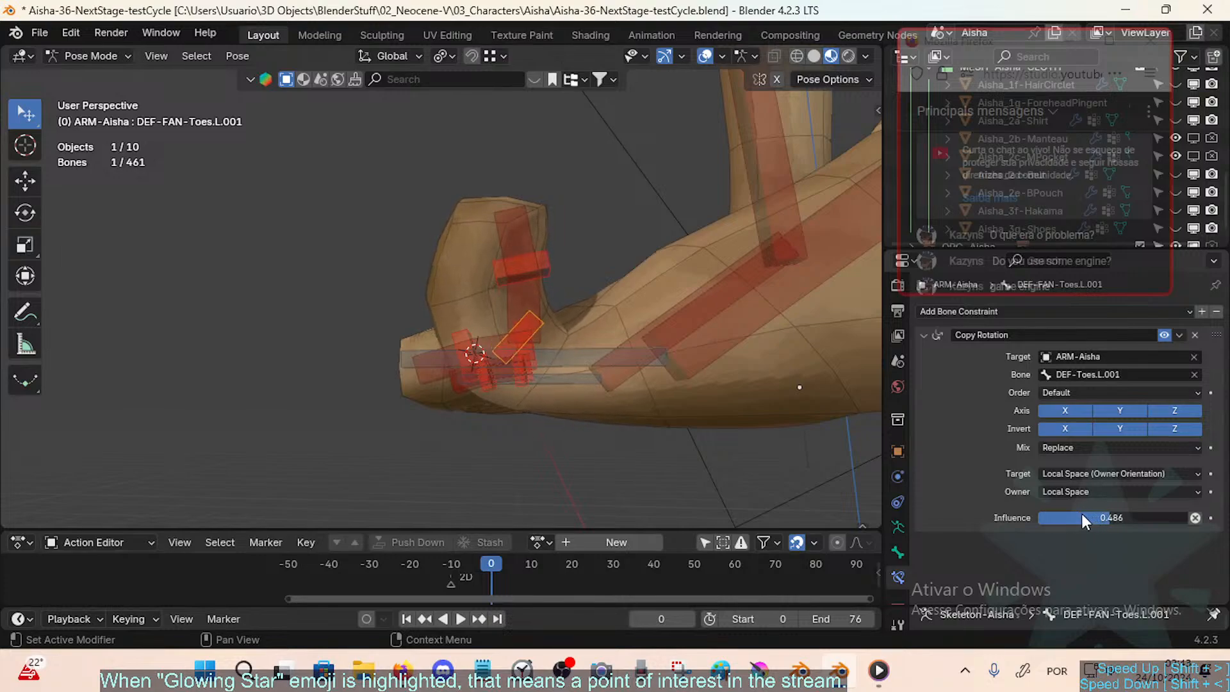
left_click_drag(1082, 513, 1081, 513)
middle_click_drag(594, 383, 565, 372)
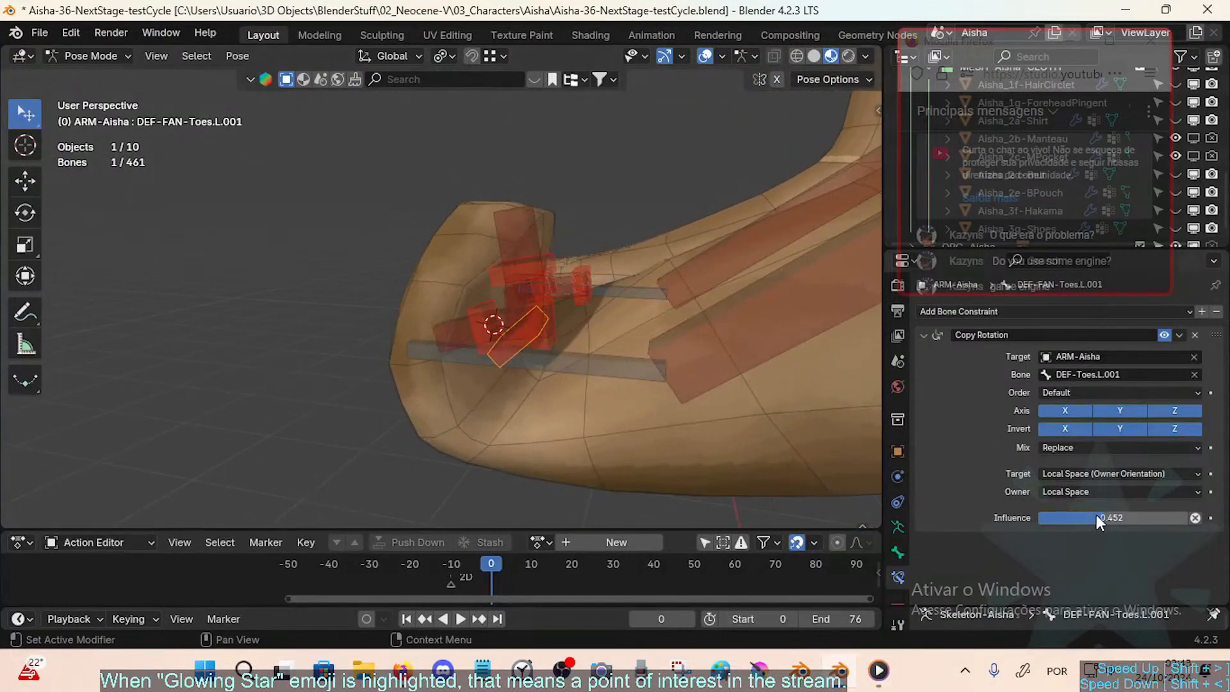
left_click_drag(1096, 514, 1063, 513)
middle_click_drag(602, 410, 566, 420)
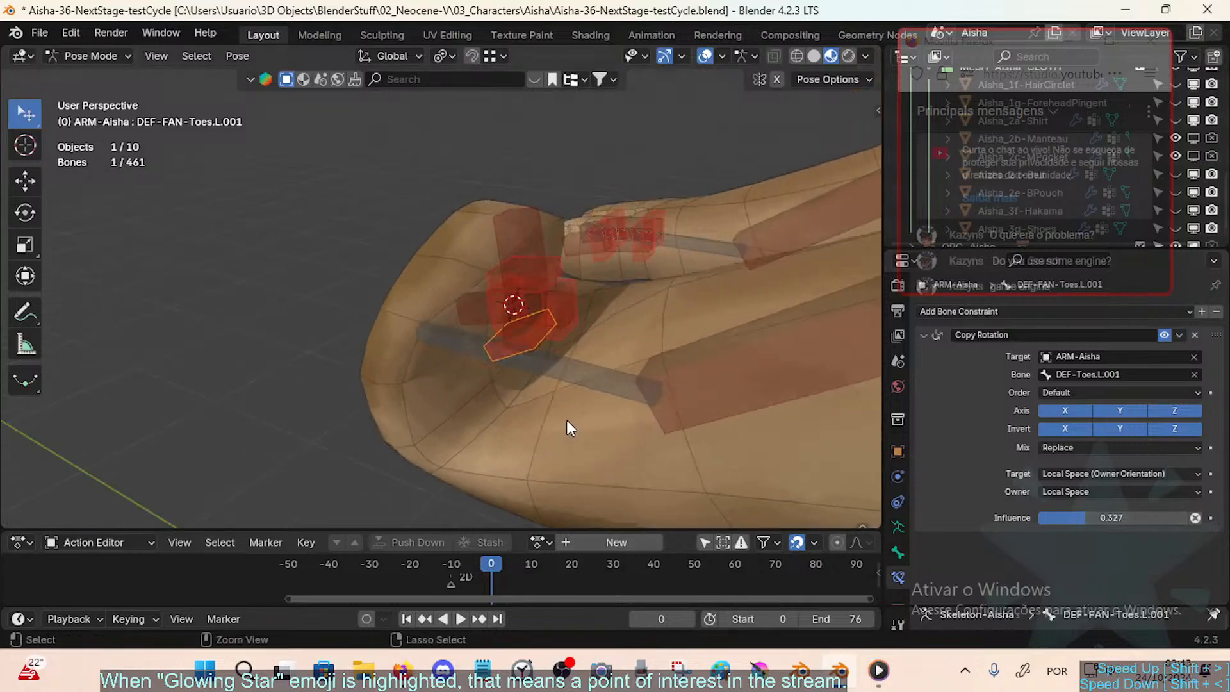
Step: Reselect the armature and body mesh, and go back to weight painting with DEF-FAN-Toes.L.001 as the active bone
key("ctrl+Tab")
left_click(536, 356)
left_click(528, 369)
left_click(533, 398, "shift")
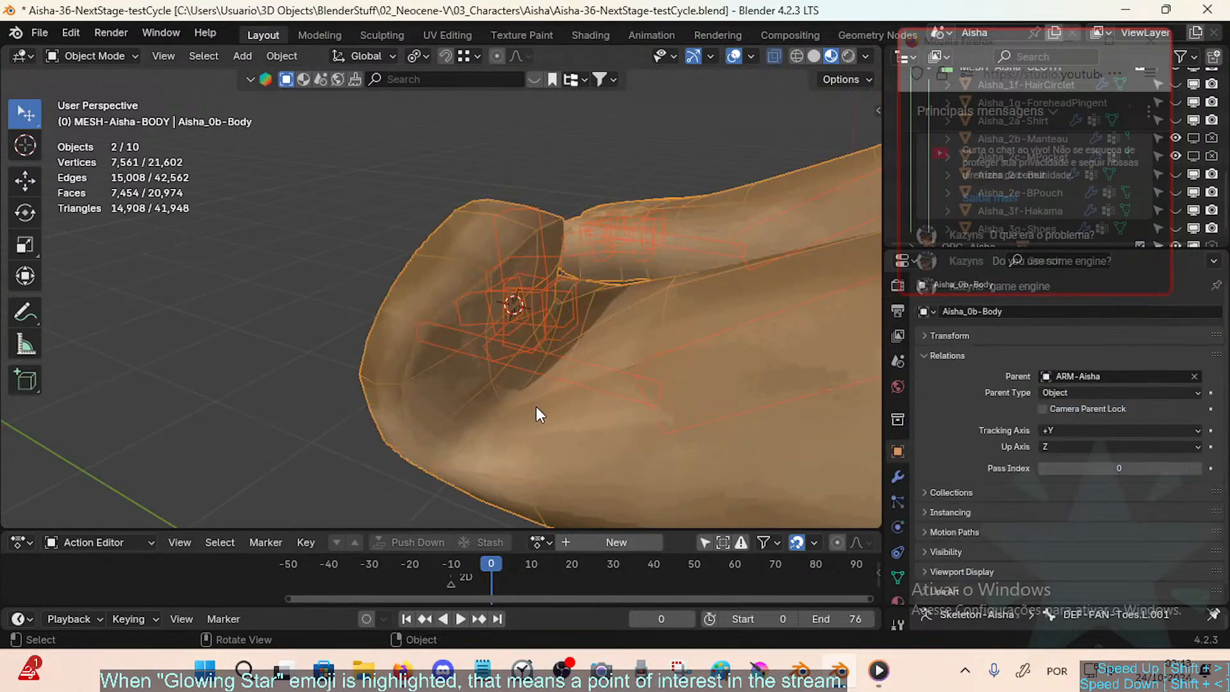
key("ctrl+Tab")
left_click(412, 343)
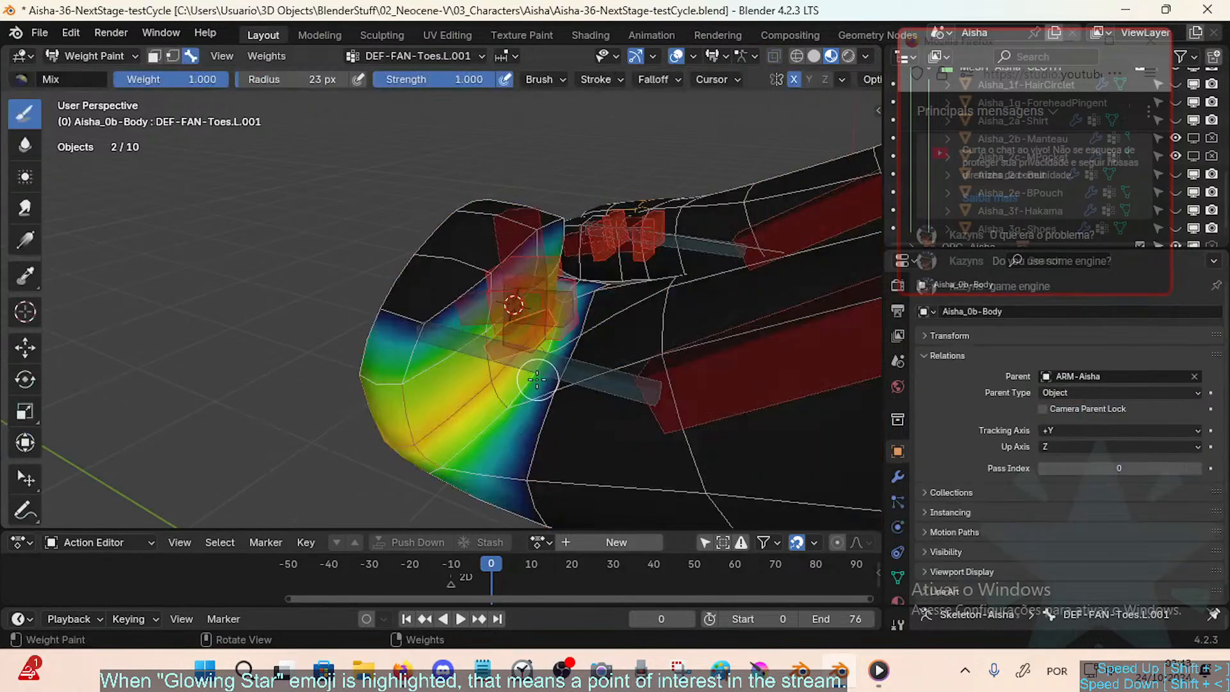
left_click(538, 341, "ctrl")
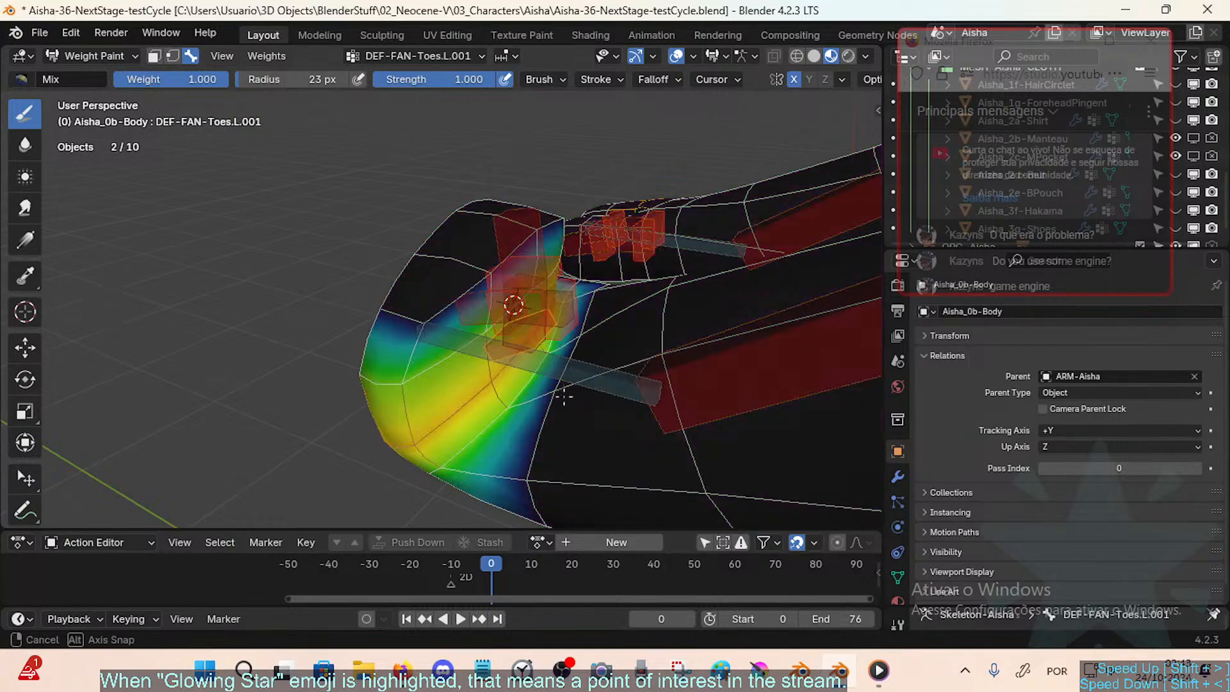
Step: Blur the DEF-FAN-Toes.L.001 weights from the left toe crease onto the neighbouring part of the foot
middle_click_drag(563, 397, 531, 455)
left_click(30, 145)
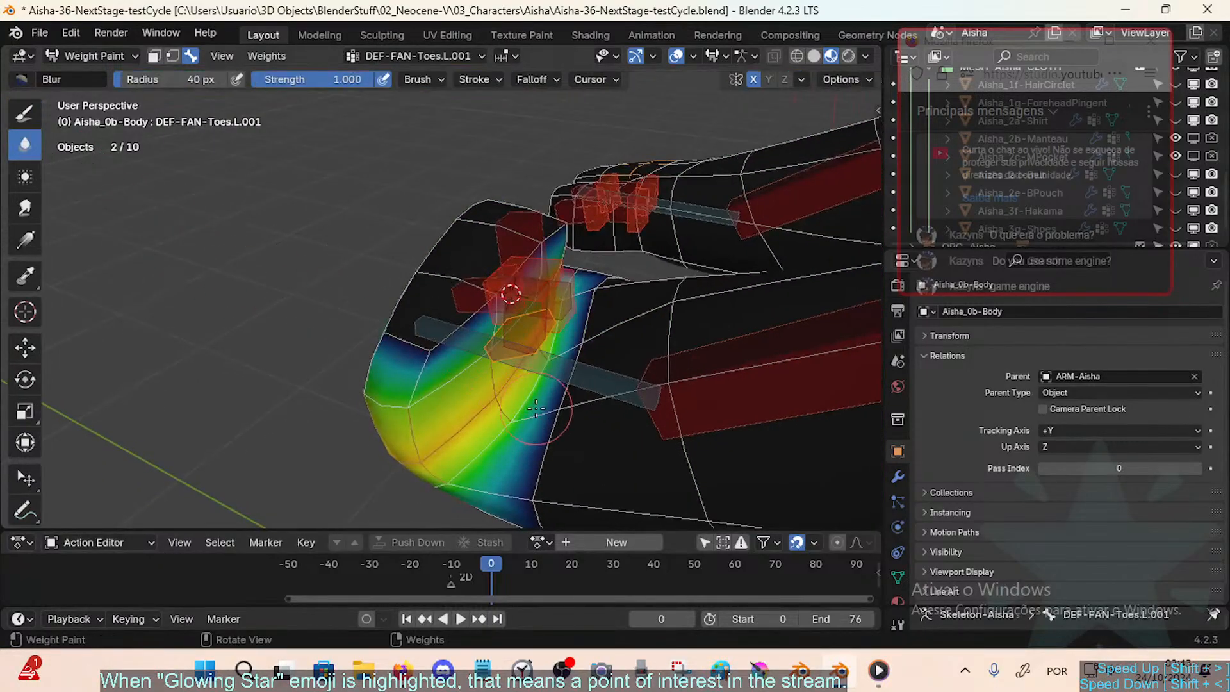
key("shift+f")
left_click(589, 400)
mouse_move(508, 437)
left_mouse_down()
mouse_move(570, 391)
mouse_move(516, 449)
left_mouse_up()
mouse_move(485, 445)
middle_mouse_down()
mouse_move(515, 372)
mouse_move(500, 329)
middle_mouse_up()
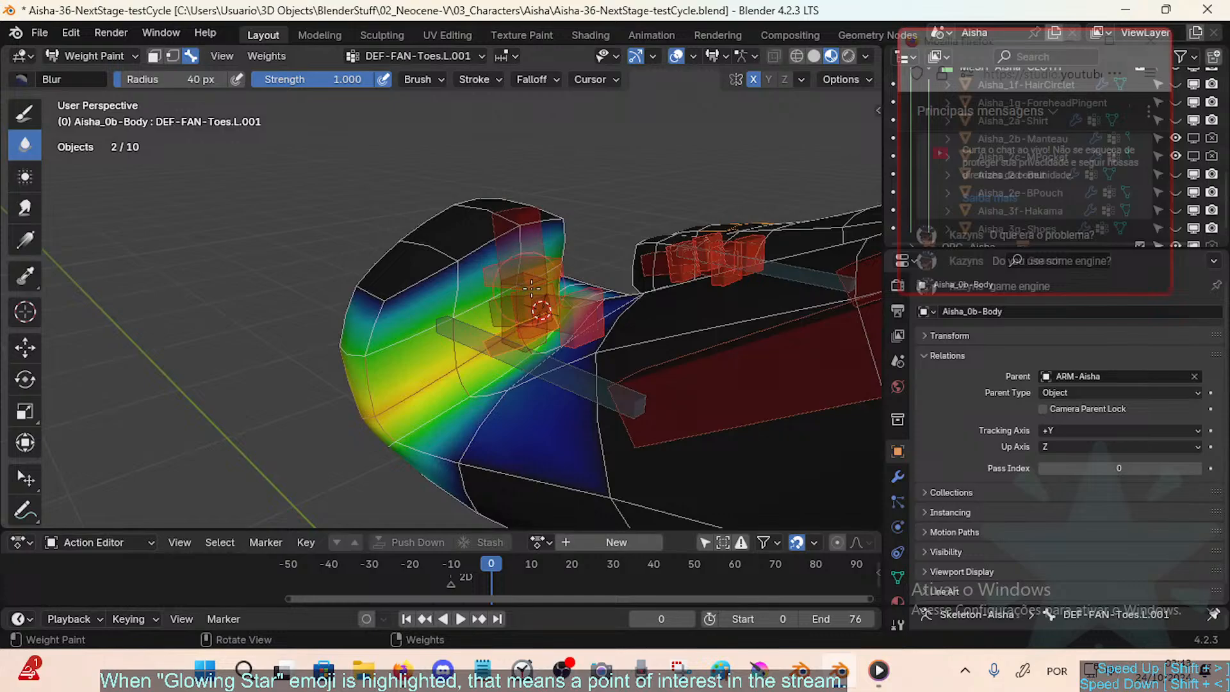
mouse_move(450, 367)
middle_mouse_down()
mouse_move(586, 438)
mouse_move(588, 376)
middle_mouse_up()
middle_click_drag(609, 300, 568, 385)
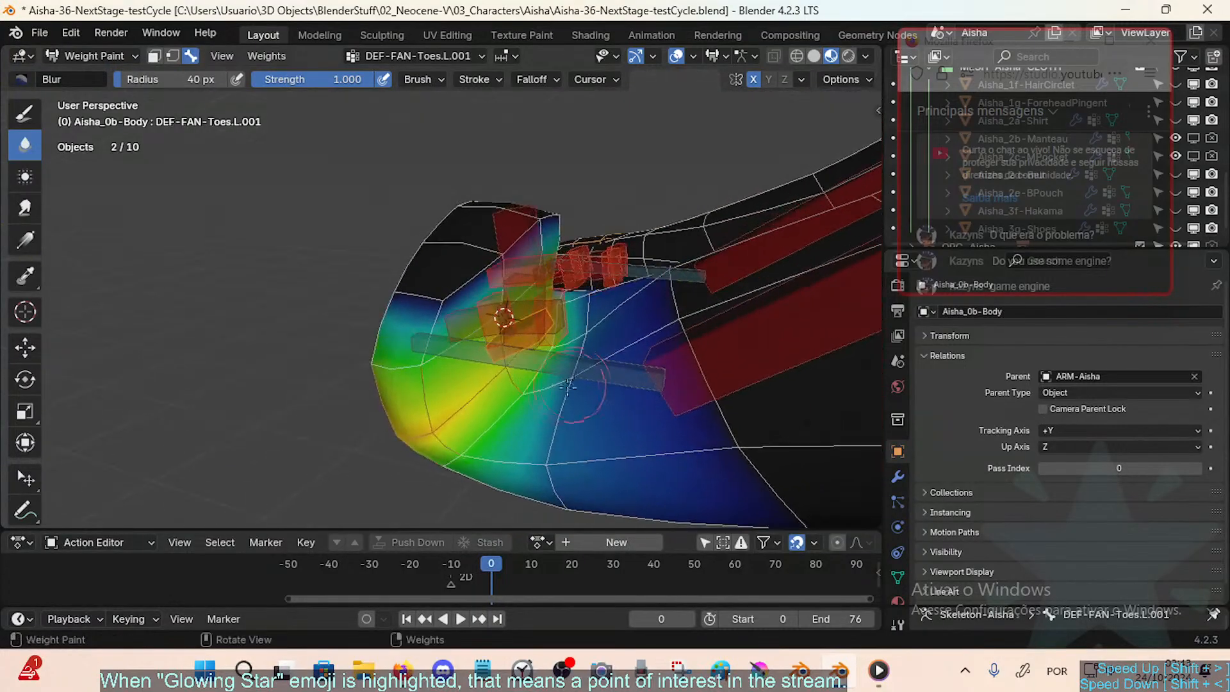
Step: Choose the Add brush with the Draw tool and subtract the DEF-FAN-Toes.L.001 weights from the left toes and foot
left_click(25, 113)
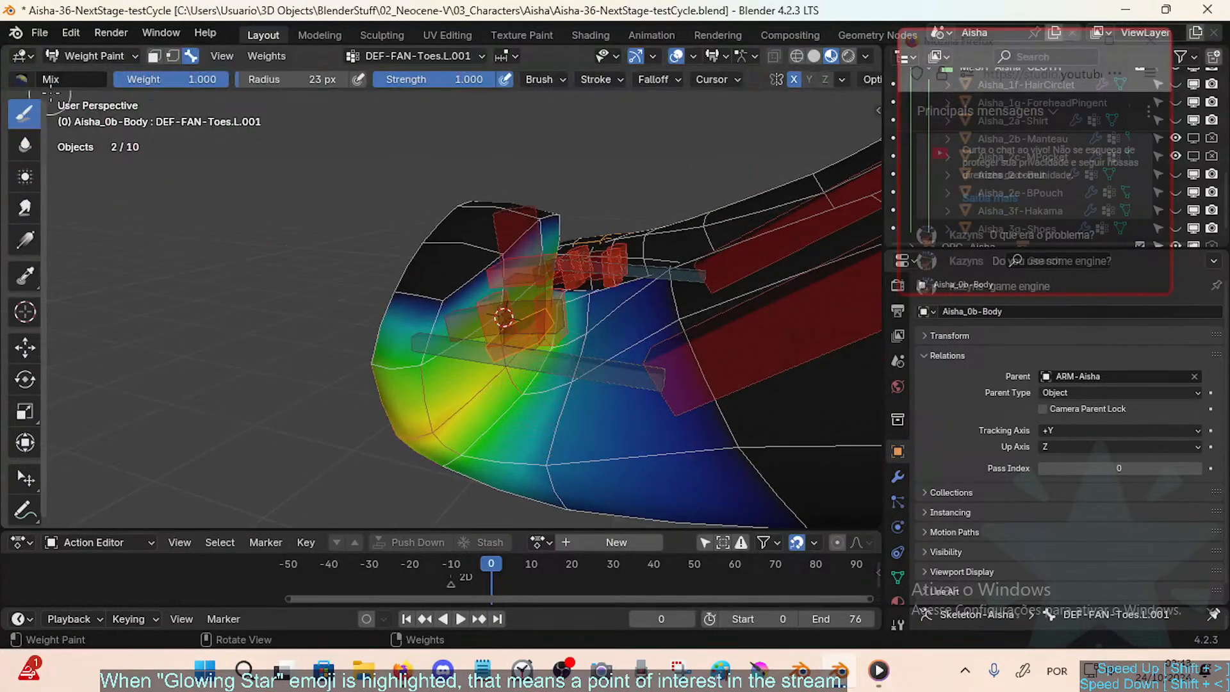
left_click(22, 78)
left_click(52, 137)
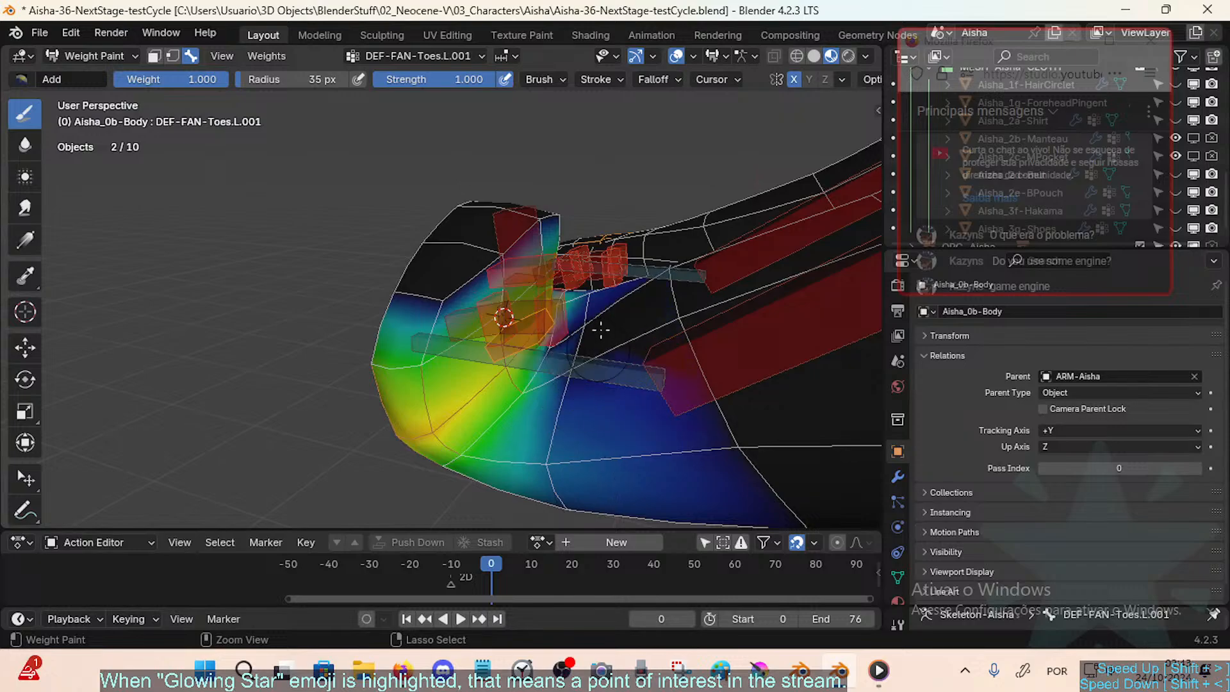
middle_click_drag(570, 483, 513, 426)
middle_click_drag(553, 383, 700, 365)
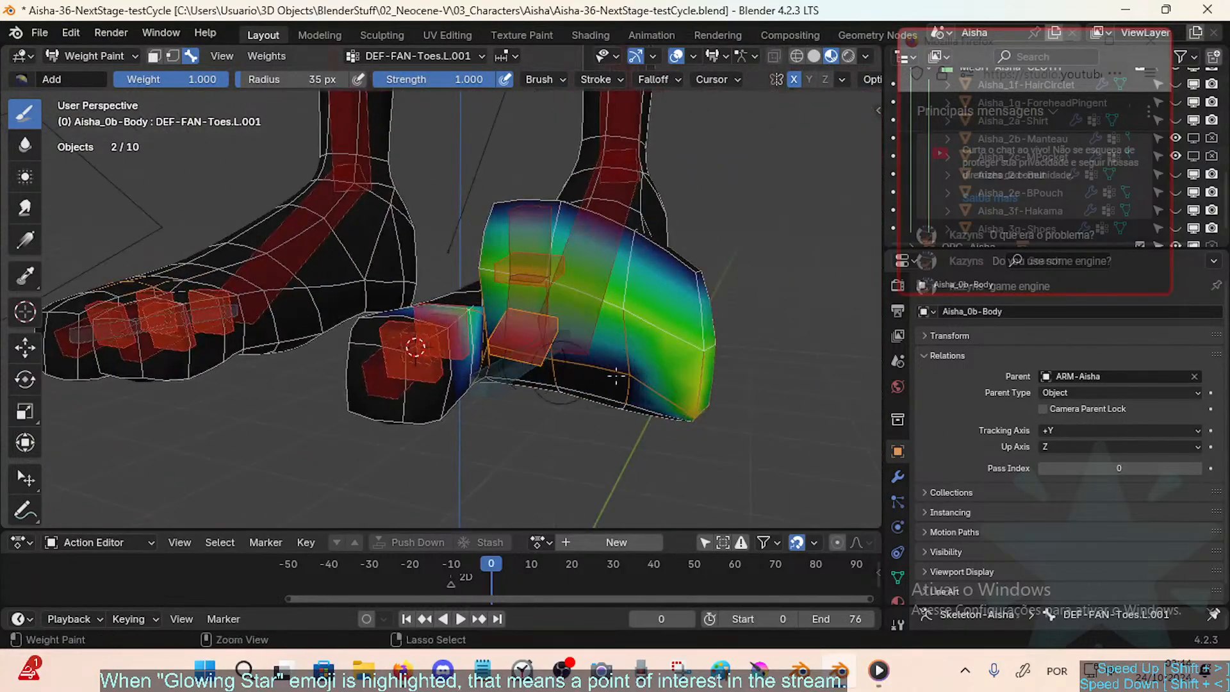
mouse_move(705, 410)
middle_mouse_down()
mouse_move(581, 357)
mouse_move(579, 390)
mouse_move(538, 440)
mouse_move(511, 366)
mouse_move(570, 268)
middle_mouse_up()
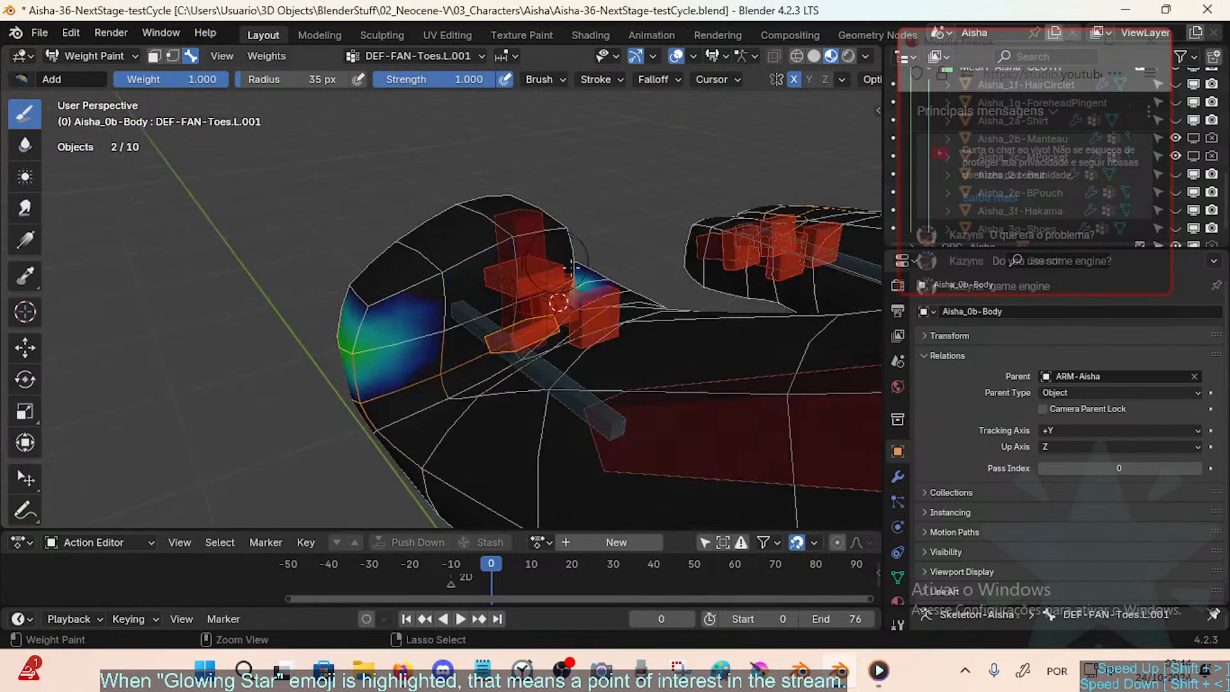
middle_click_drag(427, 332, 545, 313)
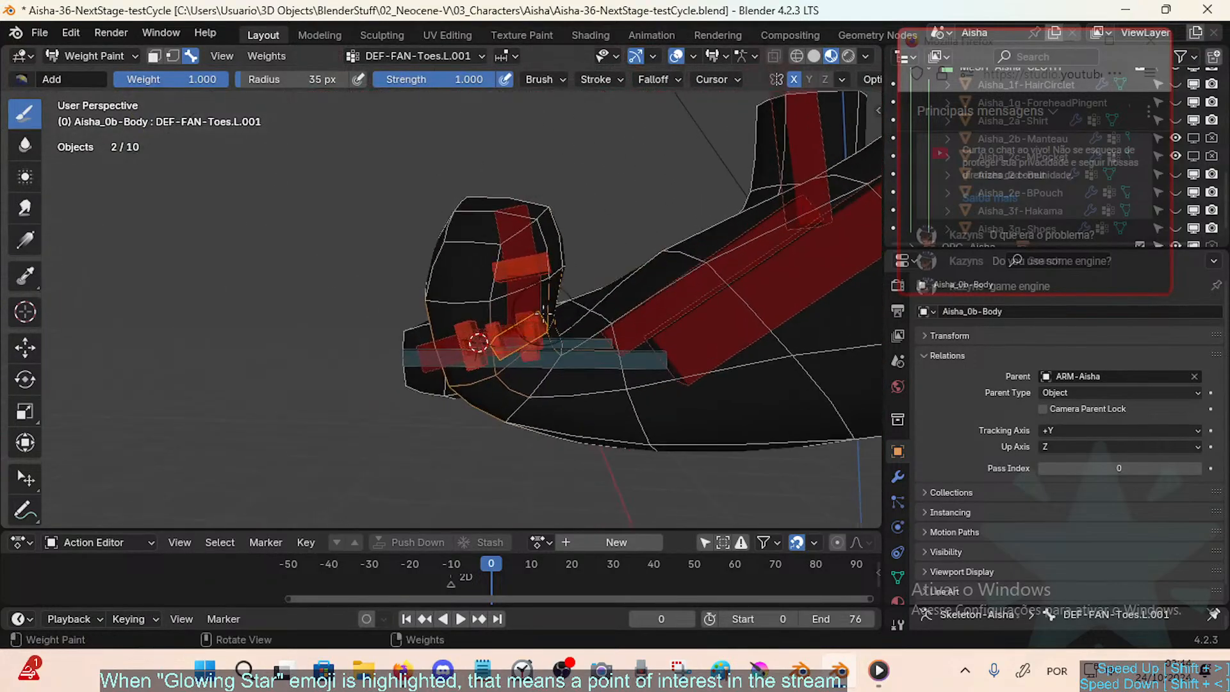
Step: Try painting DEF-FAN-Toes.L.001 weight at 1.000 around the base of the left toes, then undo the strokes
left_click_drag(473, 358, 568, 348)
middle_click_drag(568, 348, 546, 349)
left_click_drag(591, 336, 579, 367)
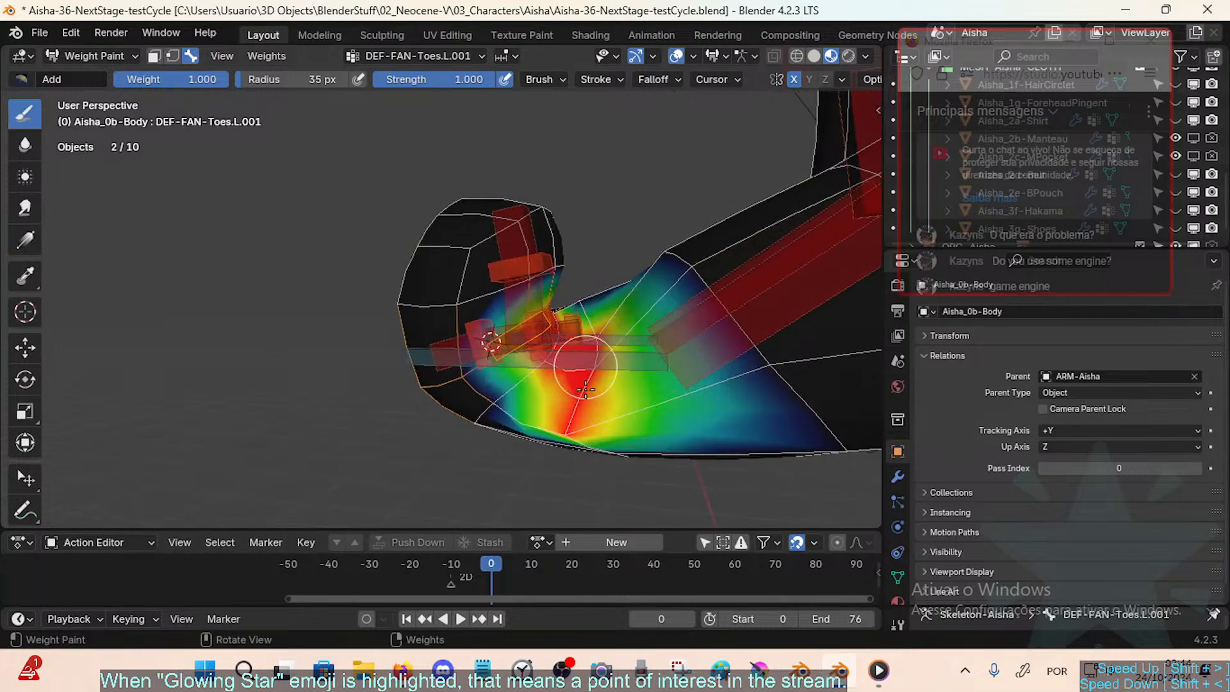
middle_click_drag(570, 395, 626, 343)
key("ctrl+z")
key("ctrl+z")
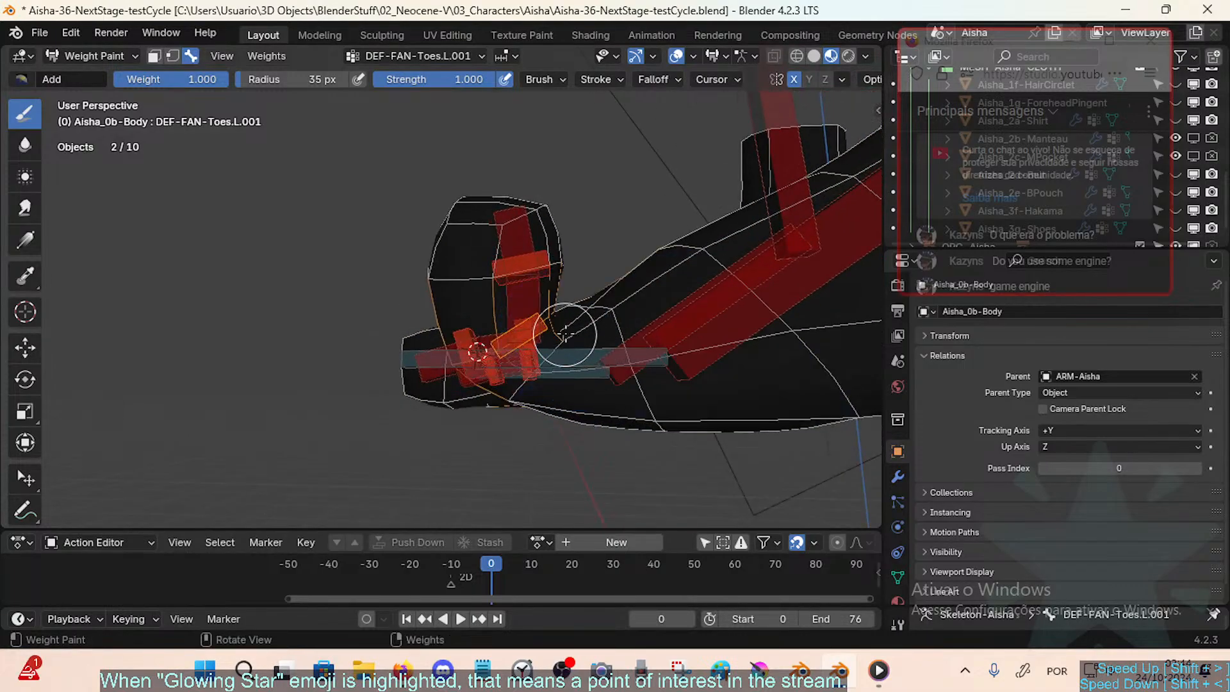
left_click_drag(564, 340, 544, 333)
mouse_move(545, 333)
middle_mouse_down()
mouse_move(521, 346)
mouse_move(520, 401)
mouse_move(559, 378)
middle_mouse_up()
key("ctrl+z")
Step: Enter Edit Mode on the body mesh, clear the selection and select the face loop around the base of the left toes
key("ctrl+Tab")
left_click(476, 378)
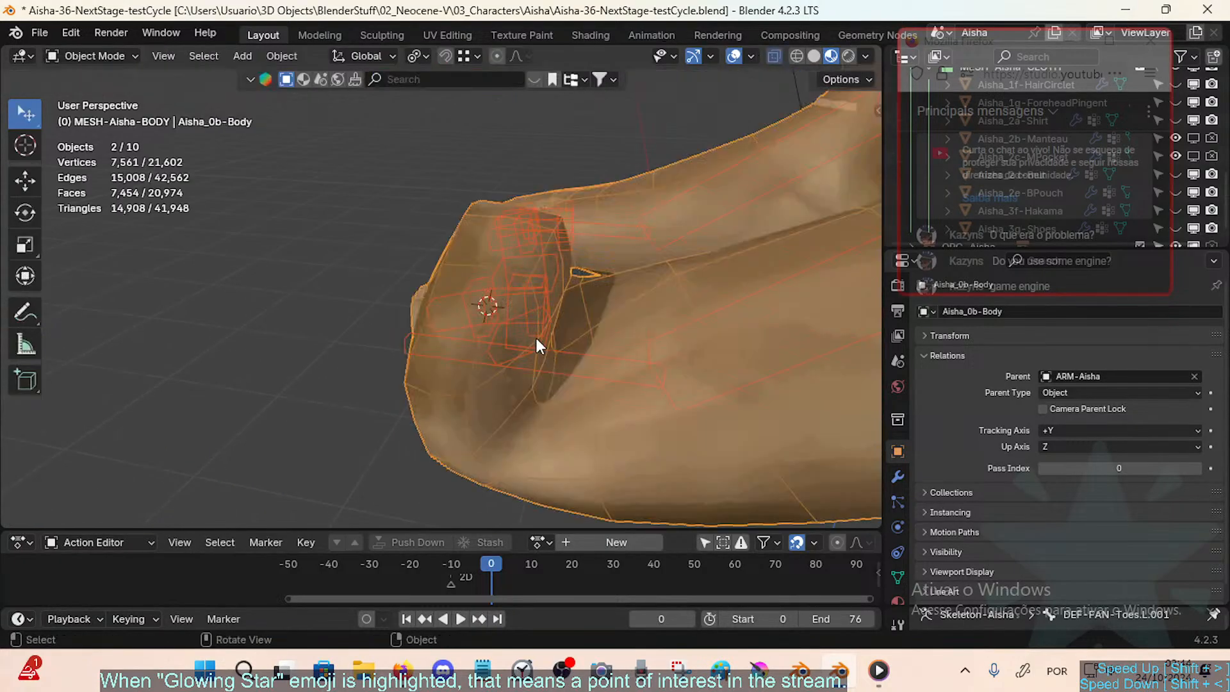
left_click(554, 344)
left_click(515, 409)
key("Tab")
key("alt+a")
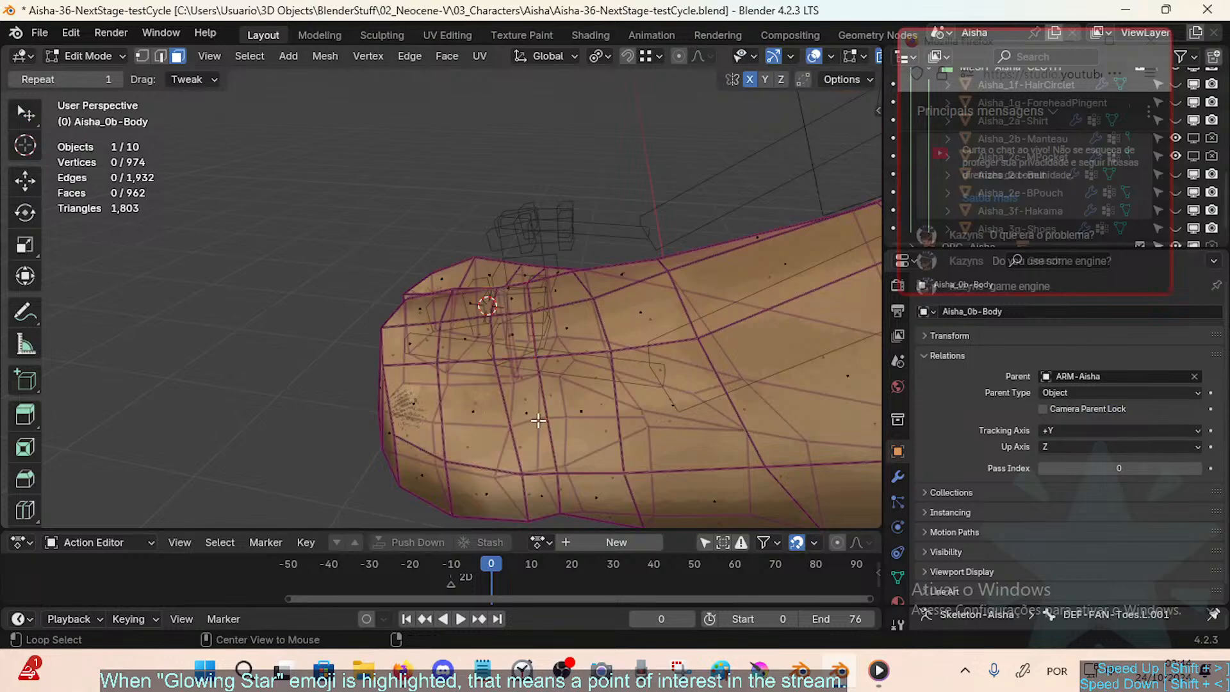
left_click(533, 431, "alt")
mouse_move(533, 431)
middle_mouse_down()
mouse_move(536, 462)
mouse_move(551, 420)
middle_mouse_up()
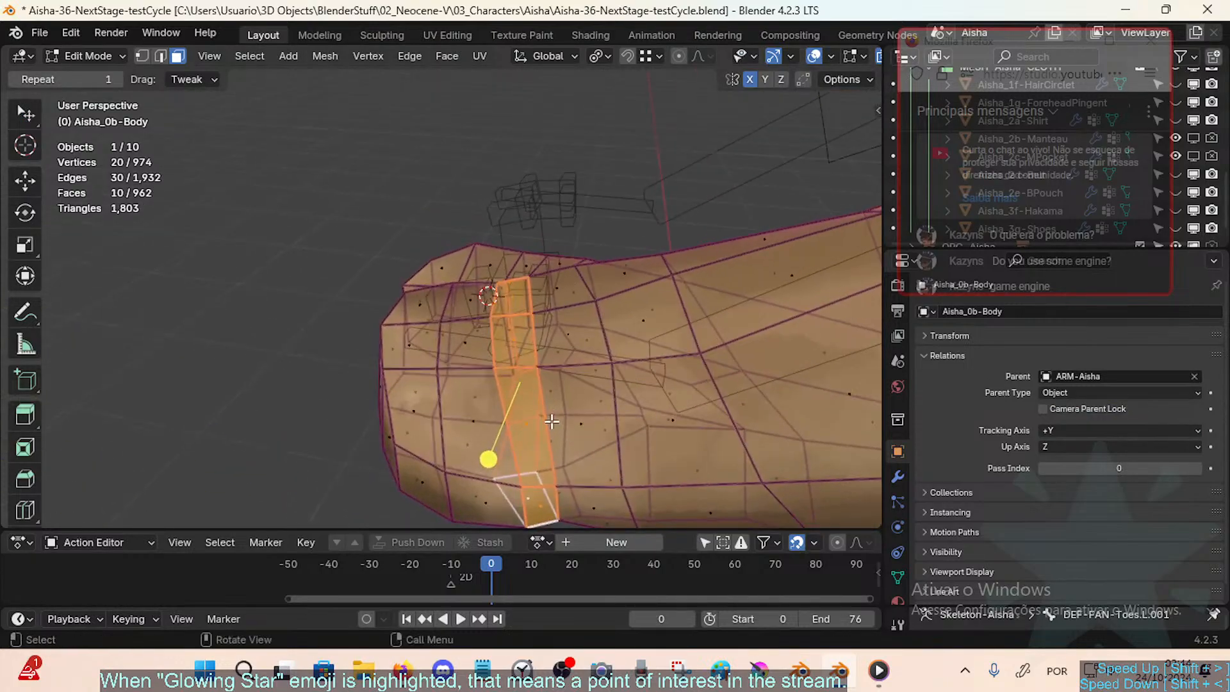
Step: Leave Edit Mode, select the armature together with the body mesh, and put the body into Weight Paint mode
key("ctrl+Tab")
left_click(474, 411)
left_click(550, 356)
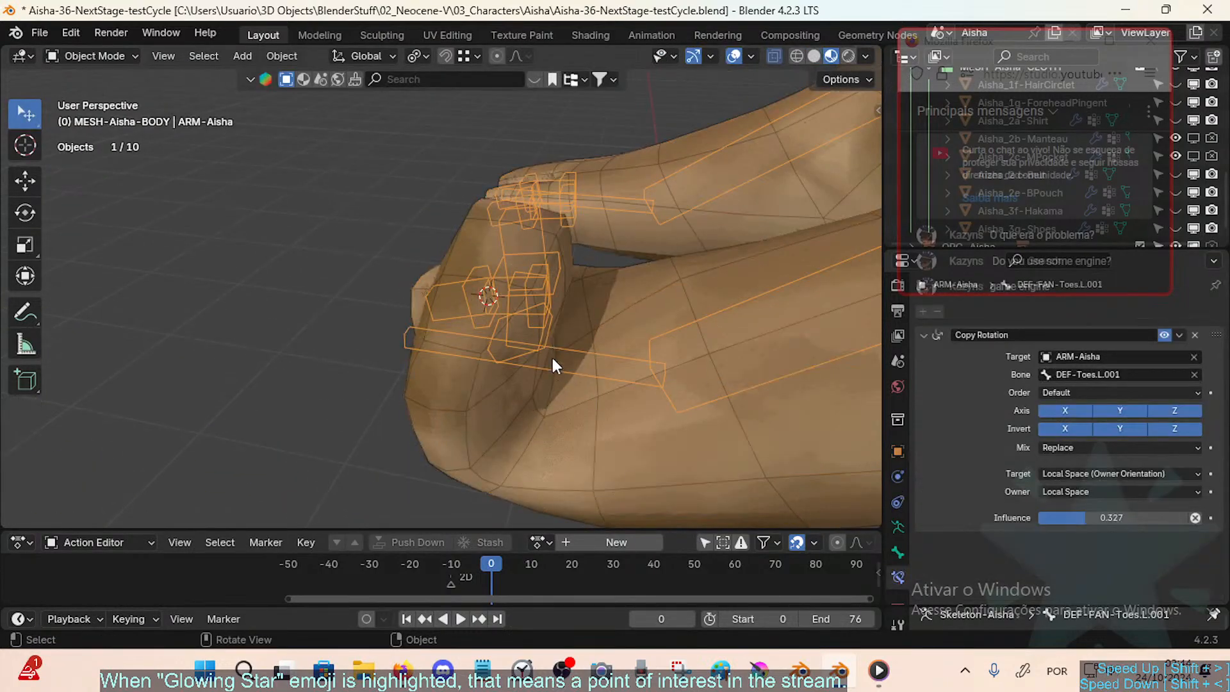
left_click(548, 409, "shift")
key("ctrl+Tab")
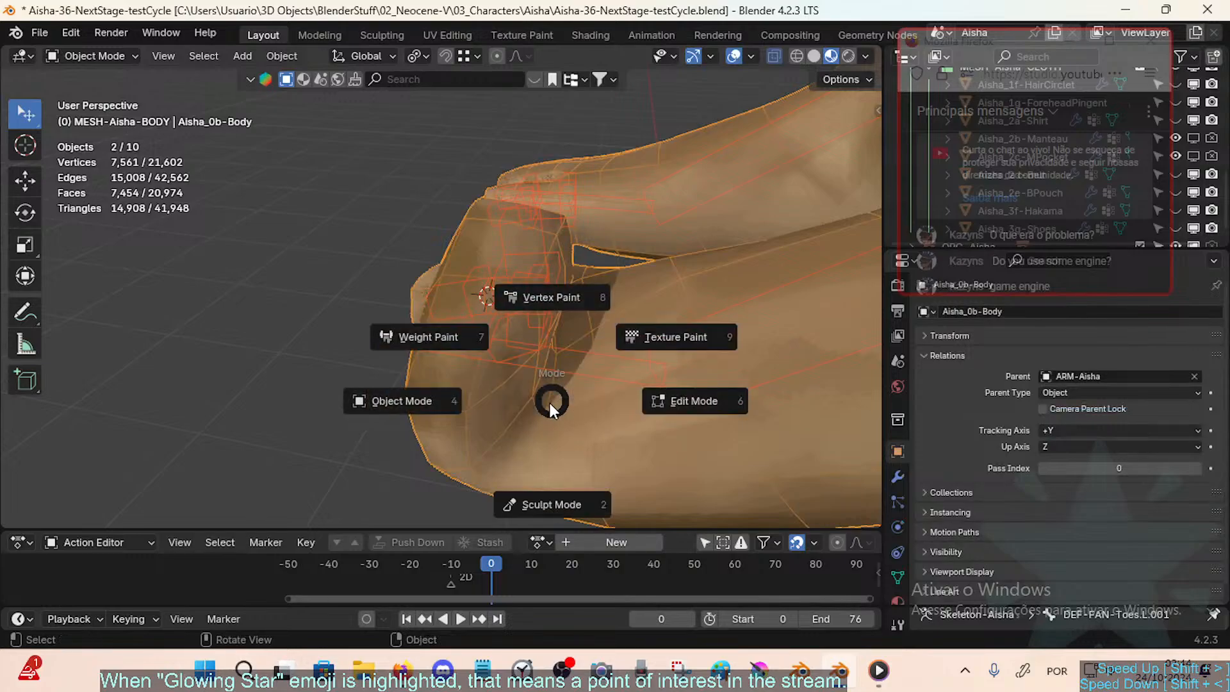
left_click(484, 358)
Step: Enable face selection masking and fill the selected loop at the base of the left toes with DEF-FAN-Toes.L.001 weight 1.000
mouse_move(566, 346)
middle_mouse_down()
mouse_move(495, 335)
mouse_move(535, 376)
mouse_move(633, 317)
mouse_move(610, 314)
middle_mouse_up()
key("1")
key("ctrl+x")
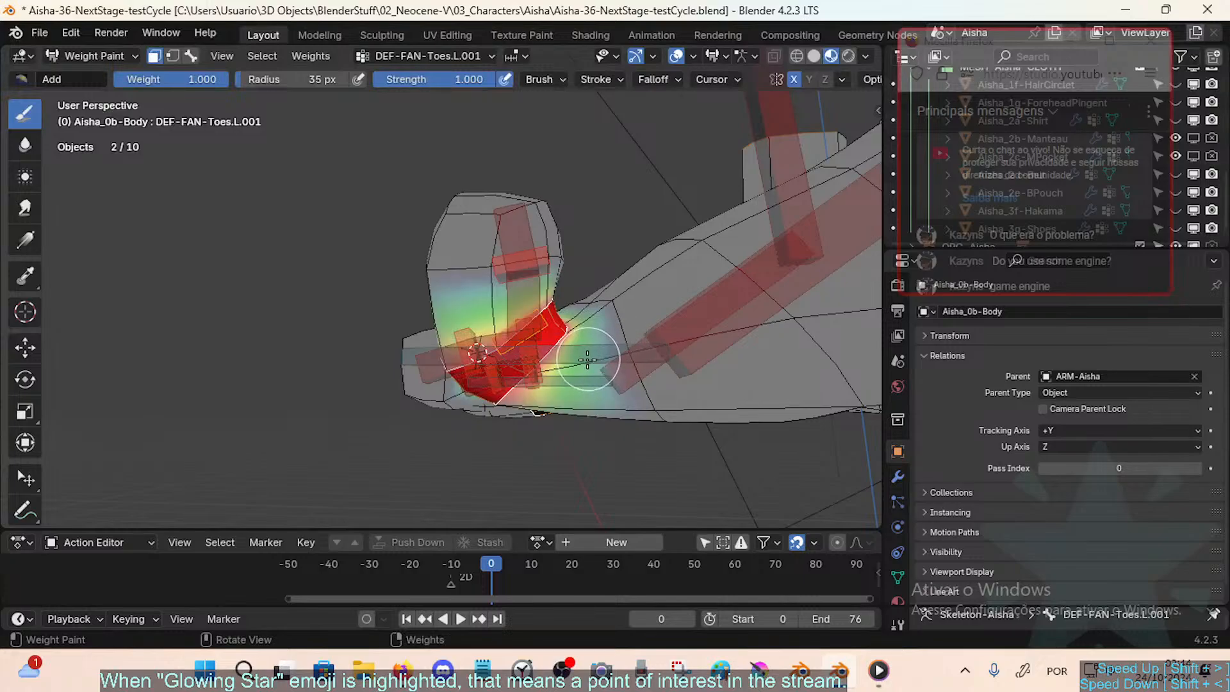
mouse_move(587, 360)
middle_mouse_down()
mouse_move(567, 423)
mouse_move(564, 391)
middle_mouse_up()
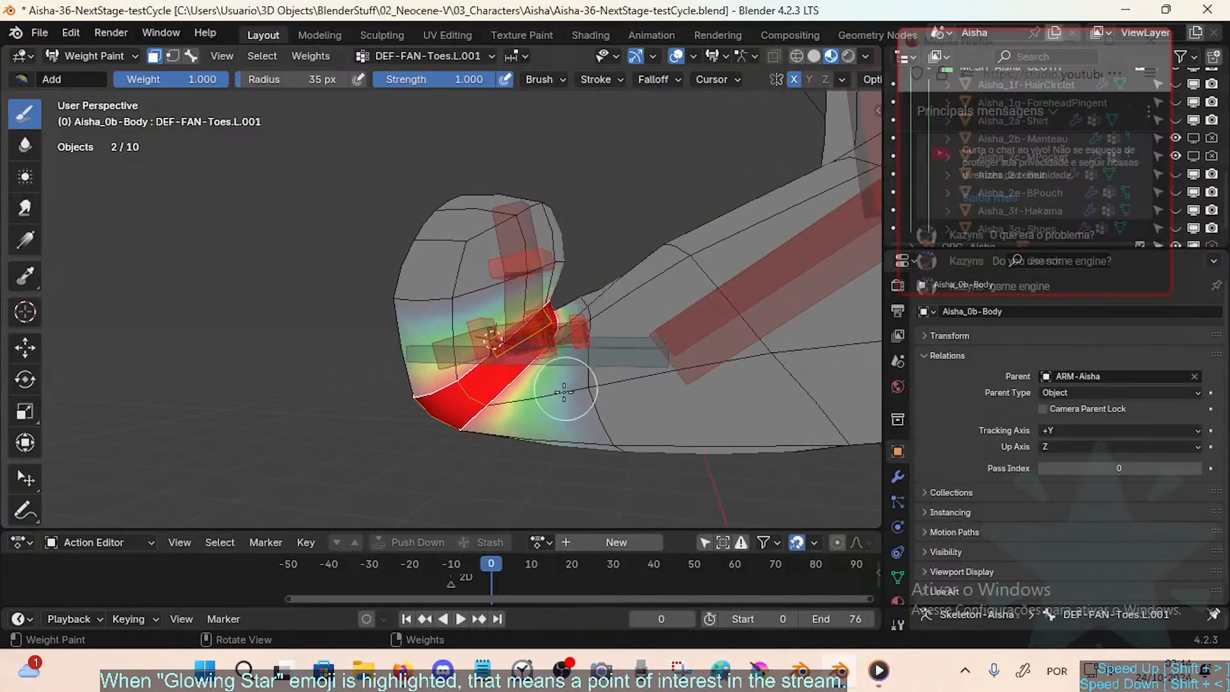
Step: Invert the face mask and blur the DEF-FAN-Toes.L.001 weights from the left toe base across the top of the foot
key("ctrl+i")
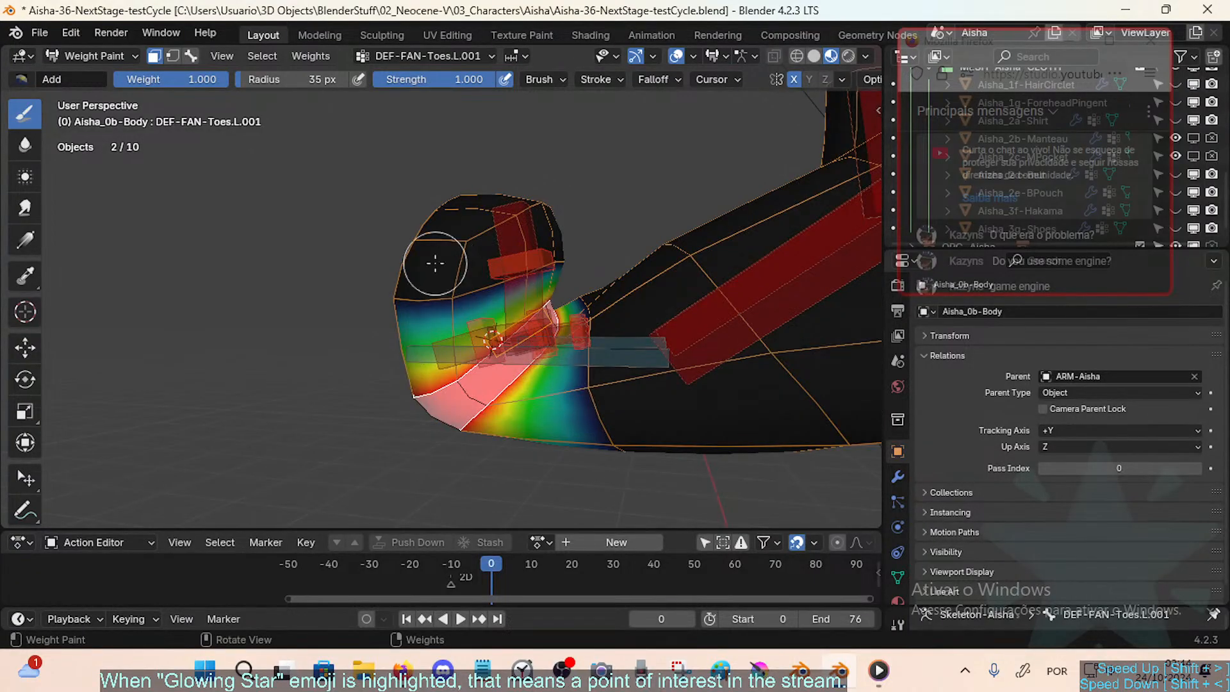
left_click(25, 144)
middle_click_drag(567, 384, 572, 376)
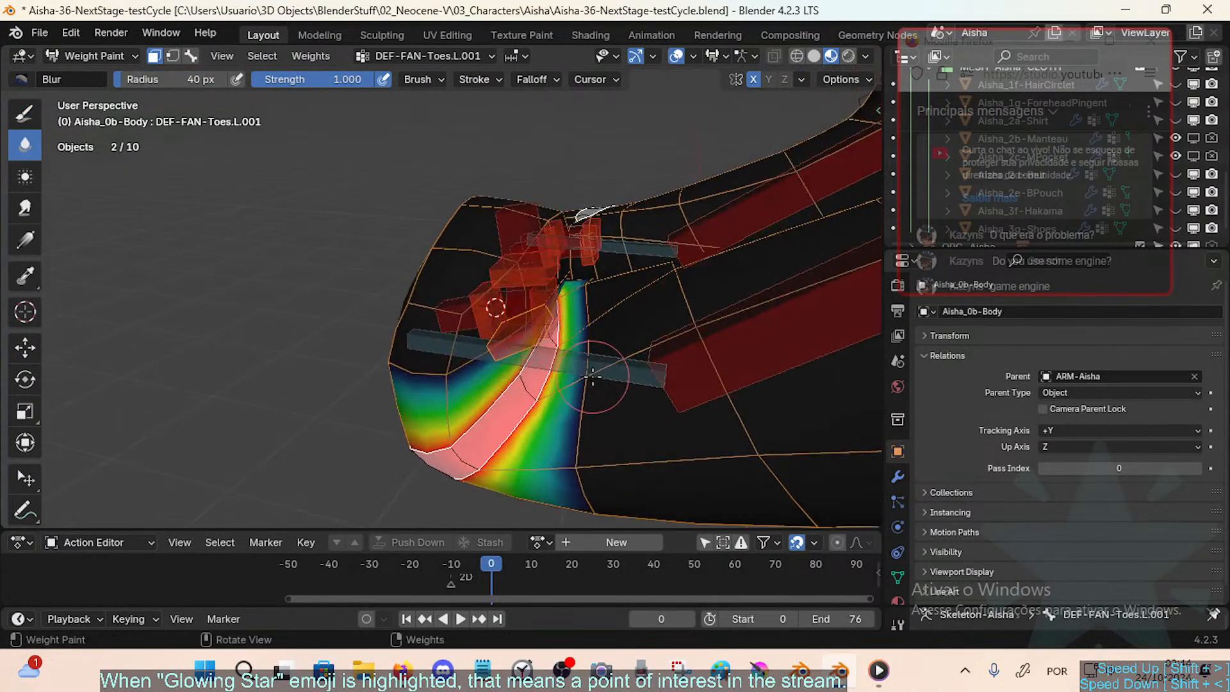
middle_click_drag(594, 335, 677, 338)
middle_click_drag(655, 259, 666, 280)
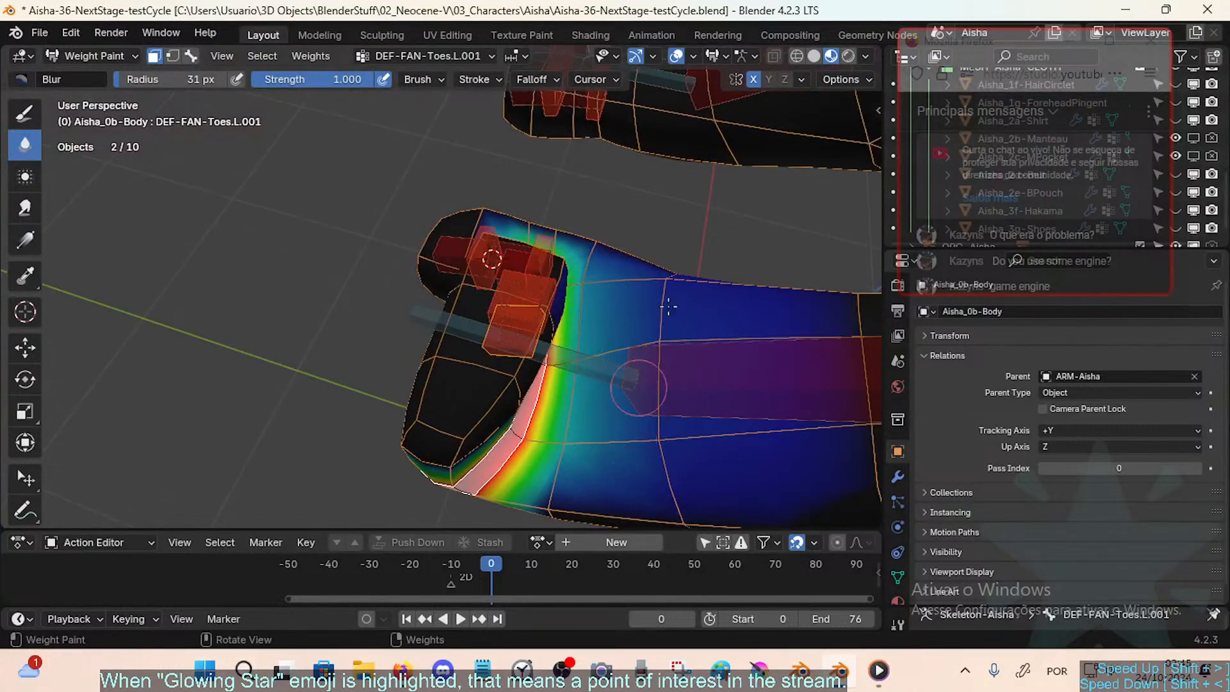
mouse_move(607, 406)
middle_mouse_down()
mouse_move(546, 338)
mouse_move(534, 406)
middle_mouse_up()
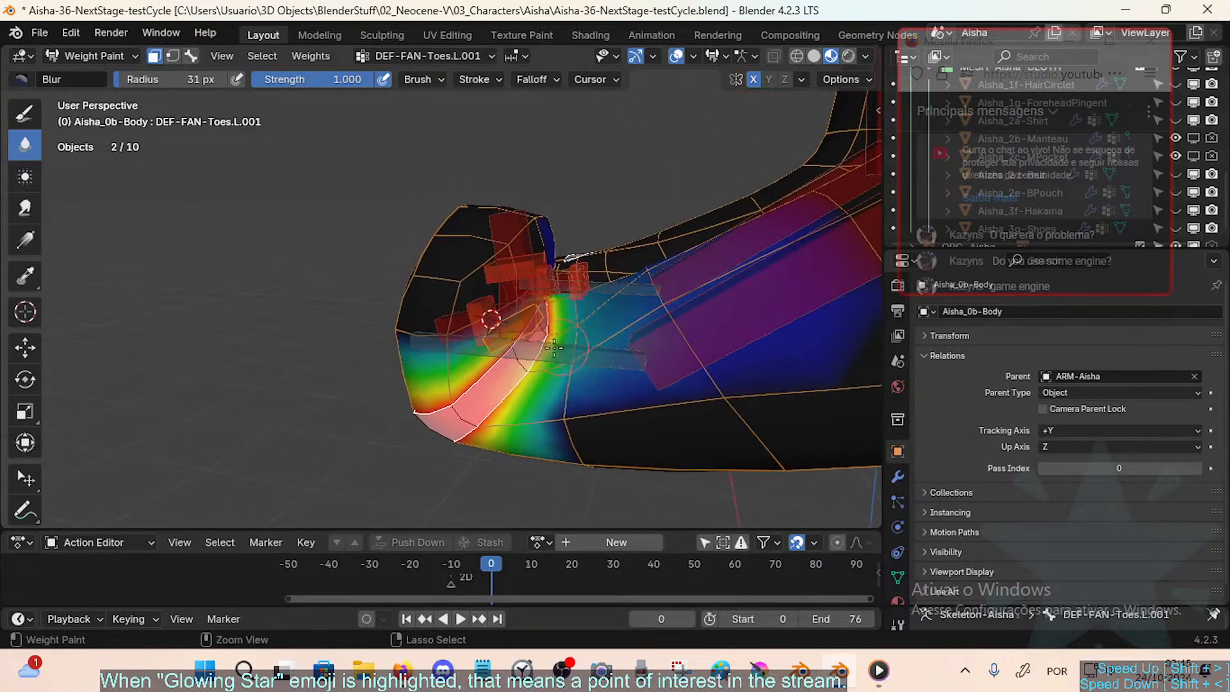
Step: Enlarge the Blur brush to 50 px and soften the DEF-FAN-Toes.L.001 weights along the side of the left foot
key("f")
left_click(556, 390)
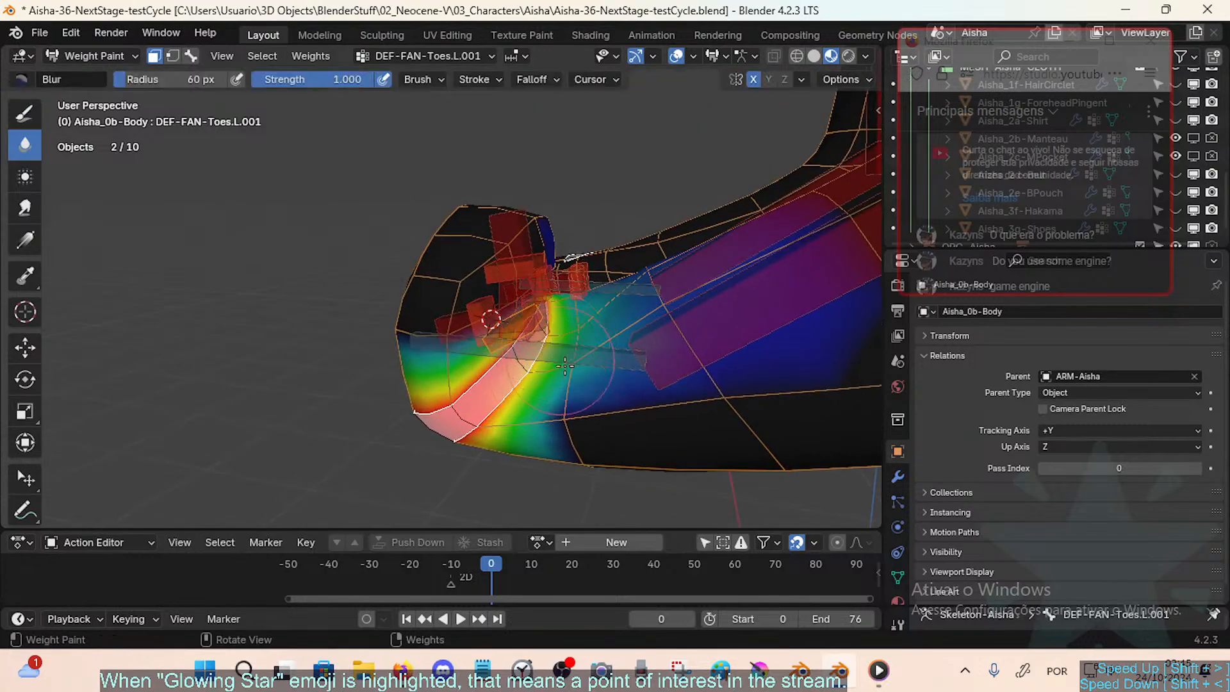
middle_click_drag(565, 366, 576, 336)
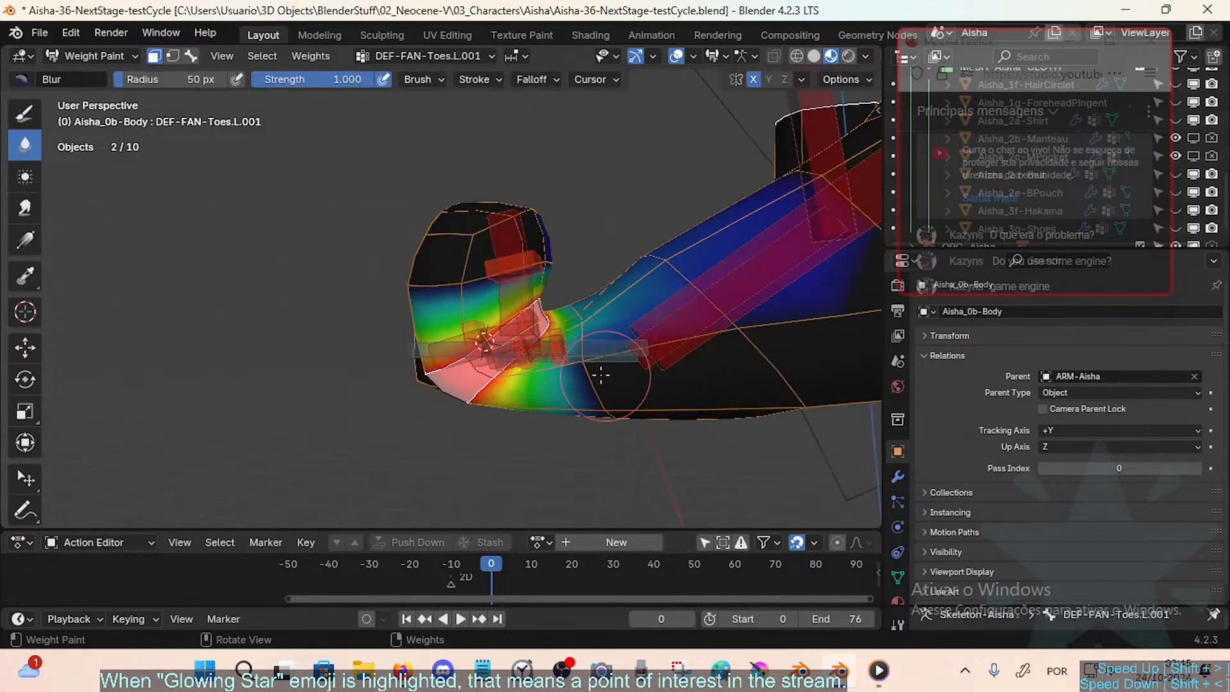
left_click_drag(601, 375, 590, 375)
middle_click_drag(595, 373, 608, 374)
left_click_drag(759, 331, 738, 343)
middle_click_drag(738, 343, 714, 311)
Step: Make DEF-FootX+35.L the active bone and choose the Draw tool with a 23 px radius
mouse_move(639, 263)
middle_mouse_down()
mouse_move(681, 326)
mouse_move(637, 395)
mouse_move(533, 364)
mouse_move(555, 370)
mouse_move(484, 415)
mouse_move(514, 423)
mouse_move(478, 419)
mouse_move(527, 256)
mouse_move(489, 364)
middle_mouse_up()
key("1")
key("3")
left_click(679, 367, "alt")
left_click(26, 114)
key("f")
left_click(509, 422)
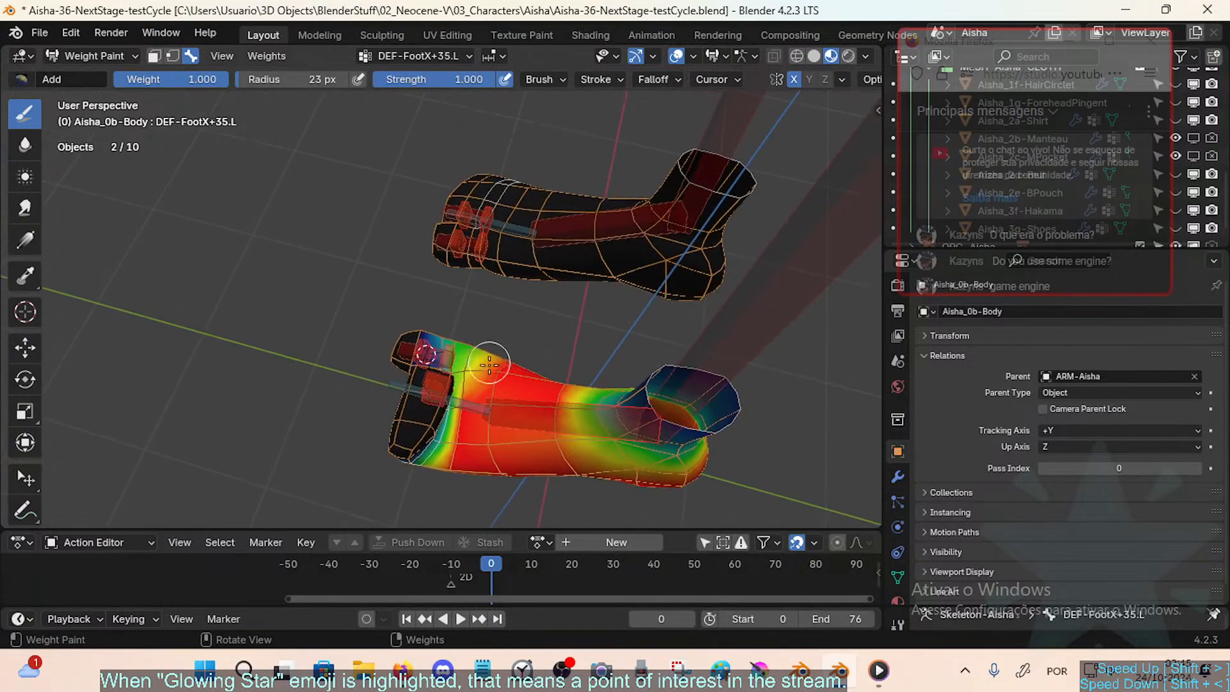
Step: Restore face selection masking and choose the Blur tool with a 40 px radius for the left foot's DEF-FootX+35.L weights
middle_click_drag(506, 415, 510, 378)
middle_click_drag(510, 378, 517, 241, "shift")
mouse_move(517, 289)
middle_mouse_down("ctrl")
mouse_move(524, 342)
mouse_move(493, 408)
mouse_move(513, 371)
mouse_move(510, 400)
mouse_move(526, 392)
mouse_move(518, 383)
middle_mouse_up("ctrl")
left_click(26, 147)
middle_click_drag(476, 279, 474, 330)
key("f")
left_click(452, 326)
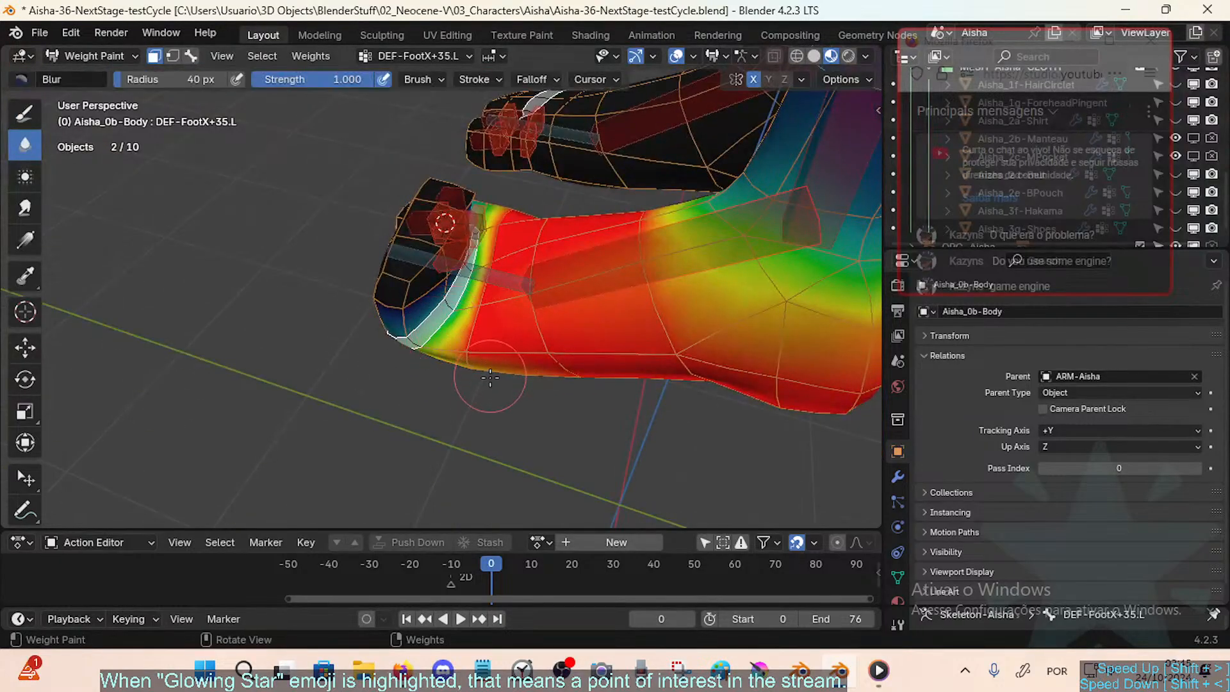
Step: Blur the DEF-FootX+35.L weights around the base of the left toes and the front of the sole, adjusting the brush radius
middle_click_drag(488, 384, 475, 367, "ctrl")
key("f")
left_click(436, 357)
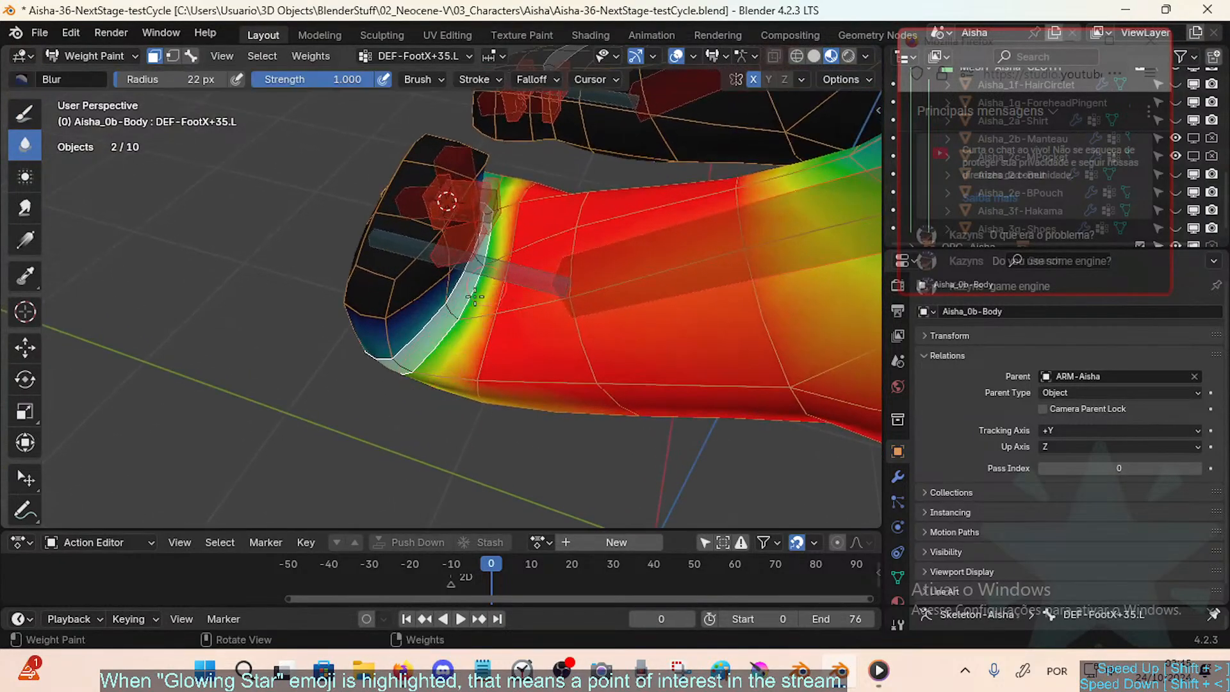
middle_click_drag(498, 243, 485, 371)
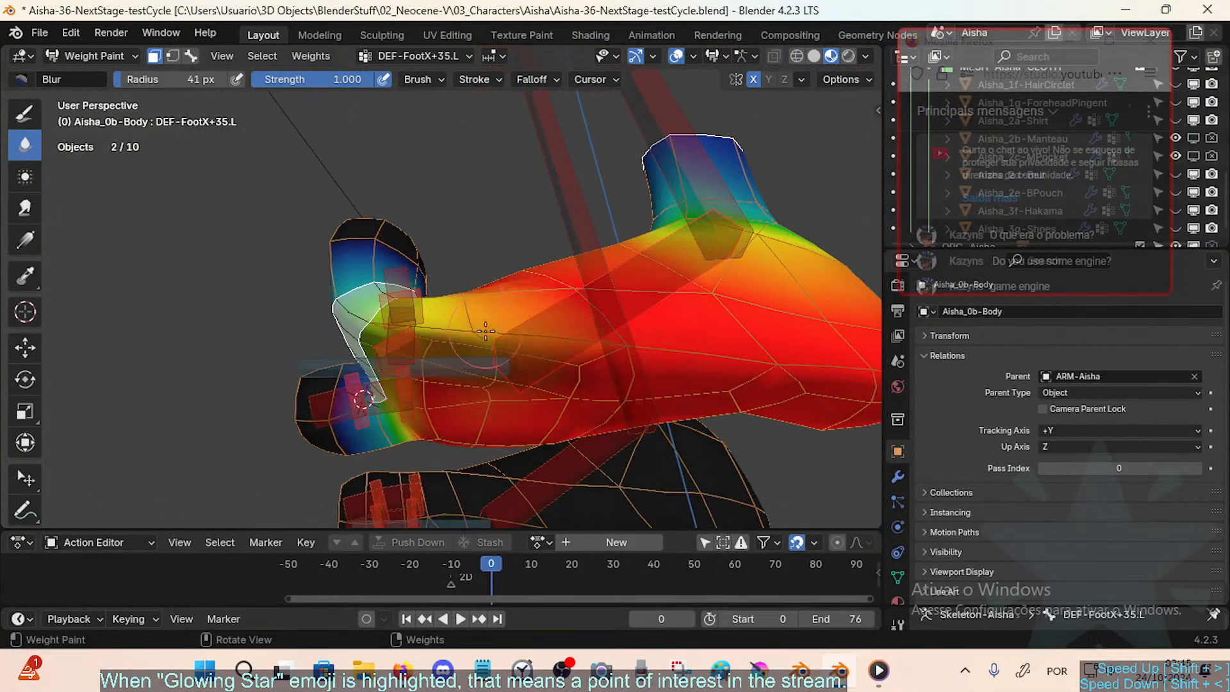
middle_click_drag(472, 306, 486, 427)
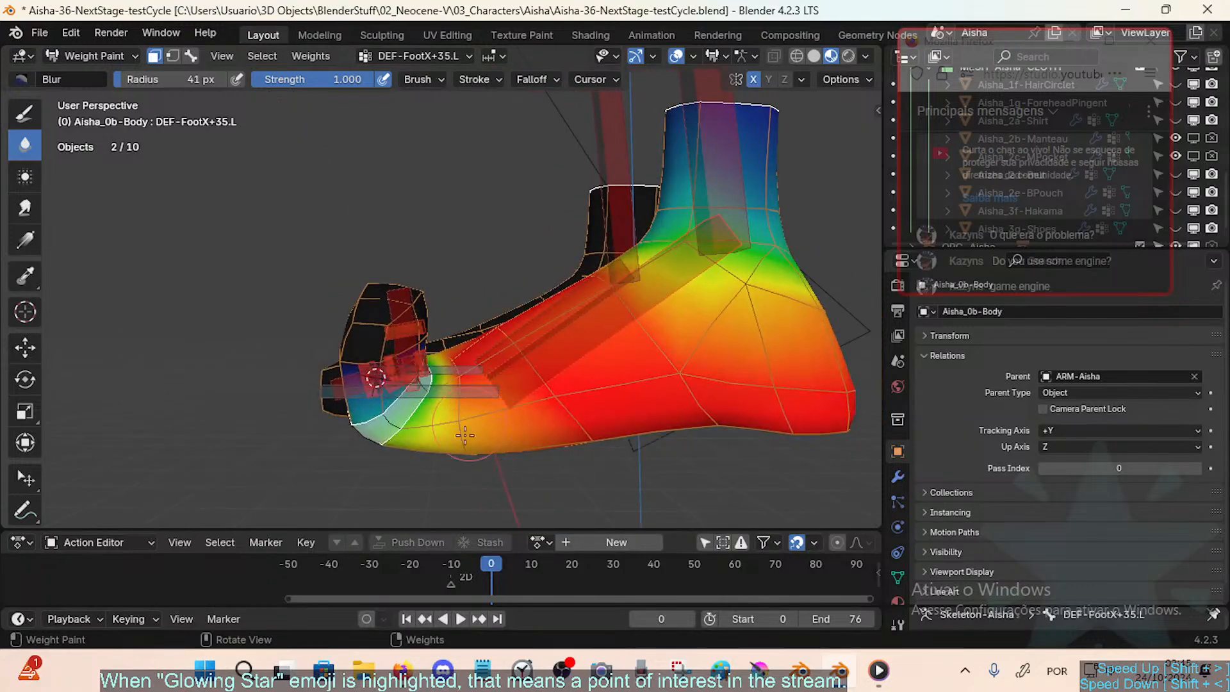
Step: Add full-strength weight for the left foot bone on the sole and sides just behind the toes, using a 23 px Add brush
left_click(25, 113)
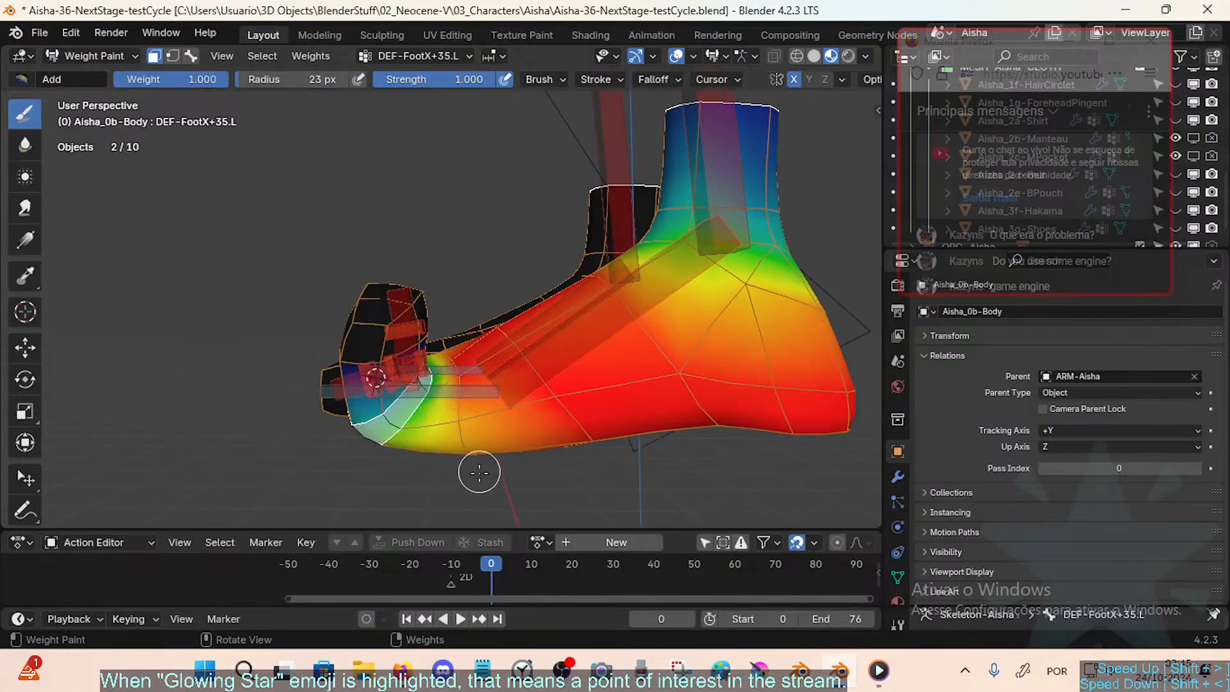
mouse_move(480, 425)
middle_mouse_down()
mouse_move(520, 307)
mouse_move(495, 297)
middle_mouse_up()
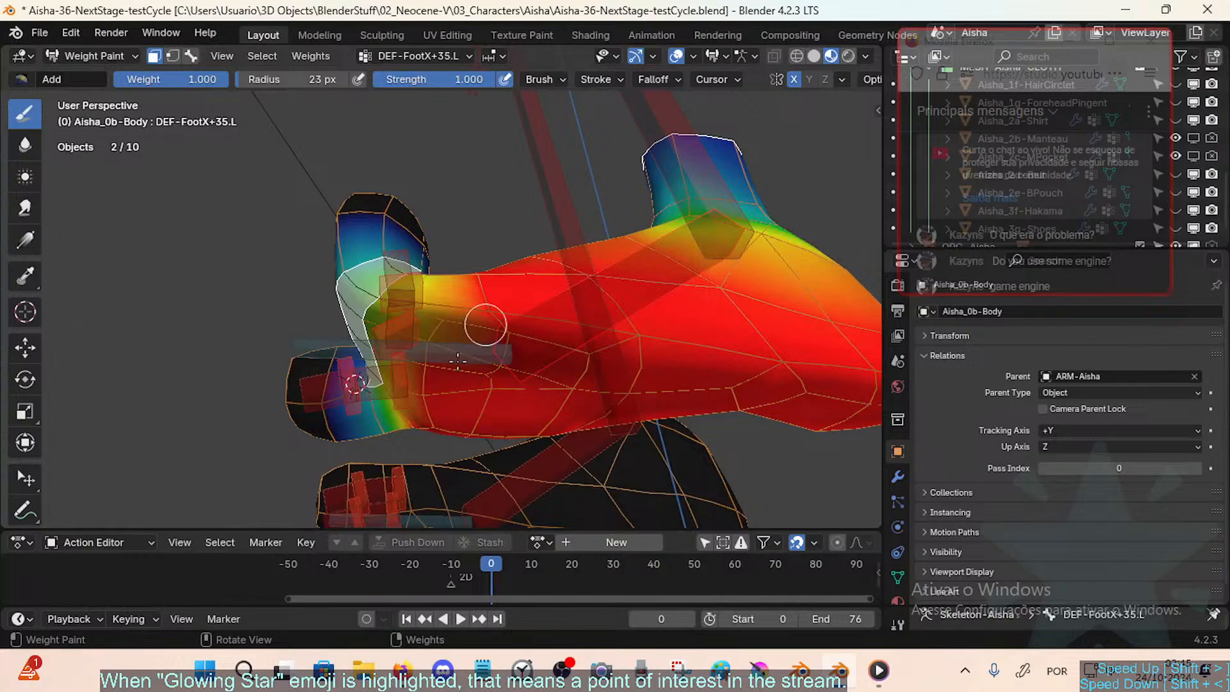
middle_click_drag(439, 413, 507, 408)
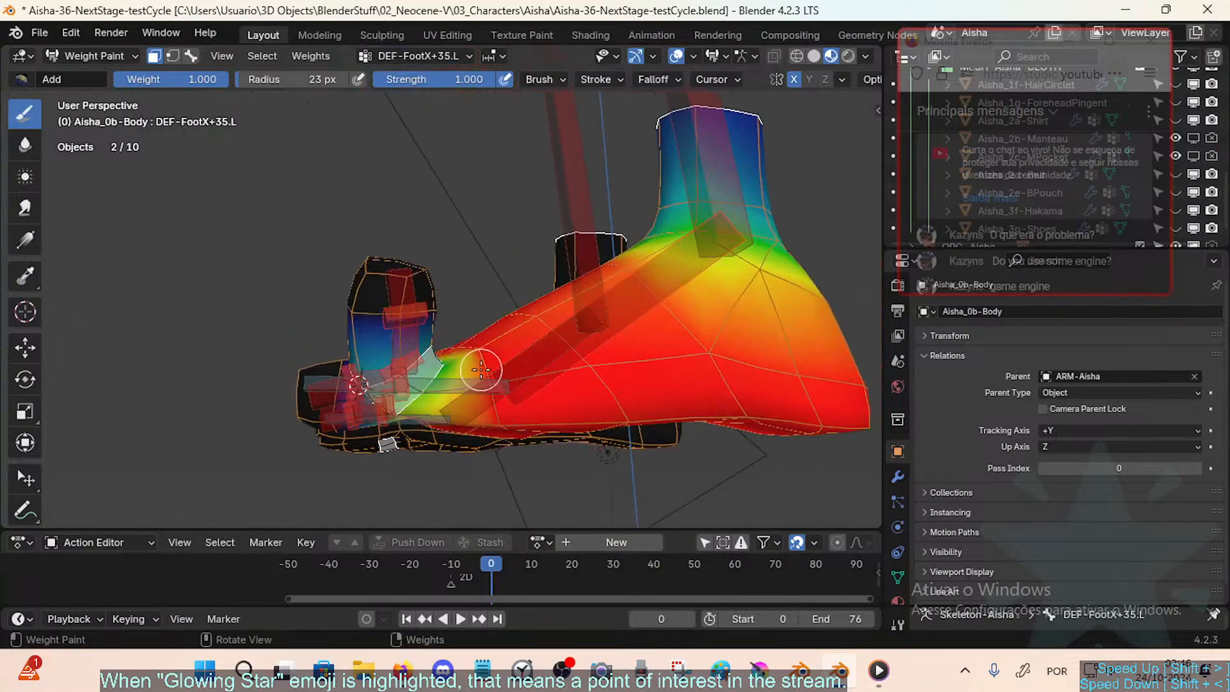
mouse_move(480, 369)
middle_mouse_down()
mouse_move(500, 429)
mouse_move(486, 410)
middle_mouse_up()
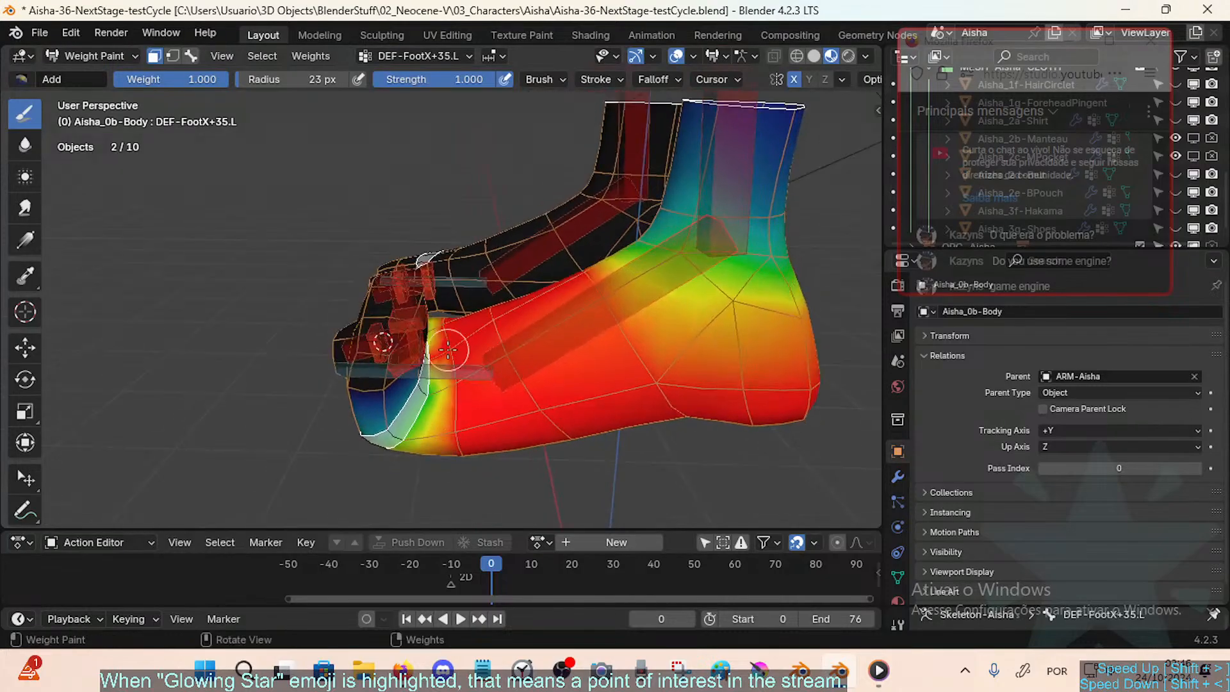
Step: Switch to the Blur brush, make DEF-FAN-Toes.L.001 the active bone for painting with face masking, and save the file
left_click(32, 146)
mouse_move(391, 388)
middle_mouse_down()
mouse_move(433, 378)
mouse_move(437, 356)
mouse_move(448, 385)
mouse_move(495, 335)
mouse_move(484, 383)
middle_mouse_up()
scroll(435, 374, "up", 1)
key("3")
left_click(479, 349, "alt")
key("ctrl+s")
key("1")
Step: Blur the toe fan bone's weights across the top of the left foot with a 47 px brush
key("f")
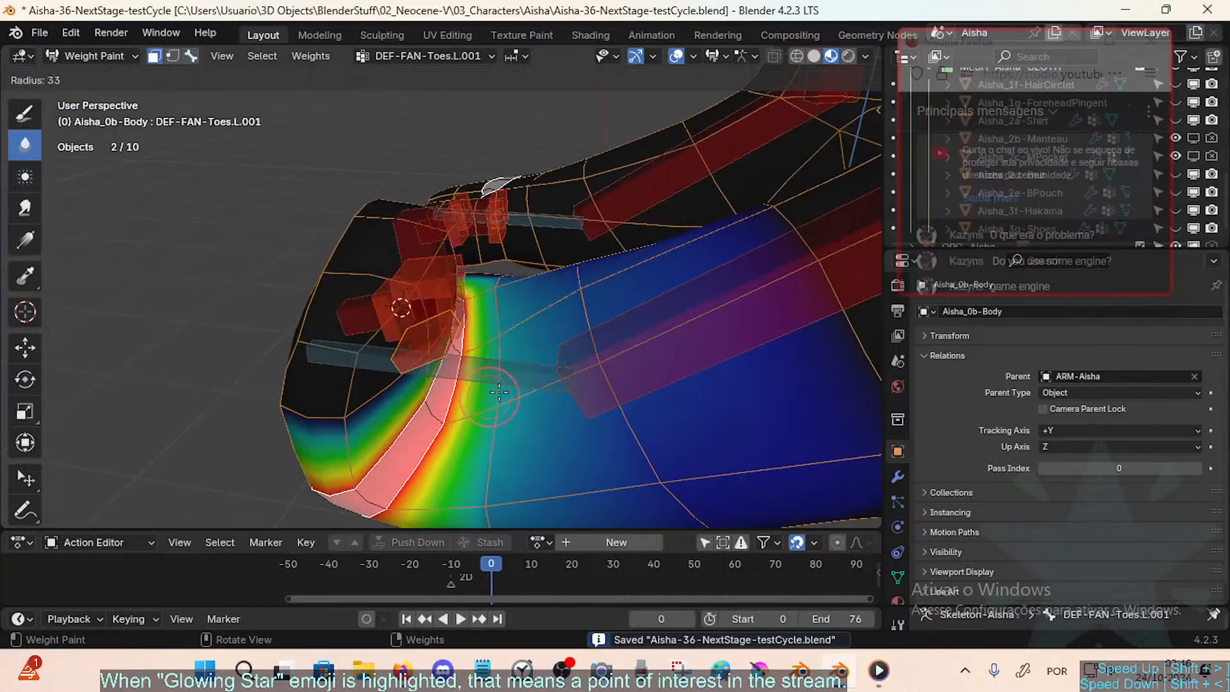
left_click(499, 392)
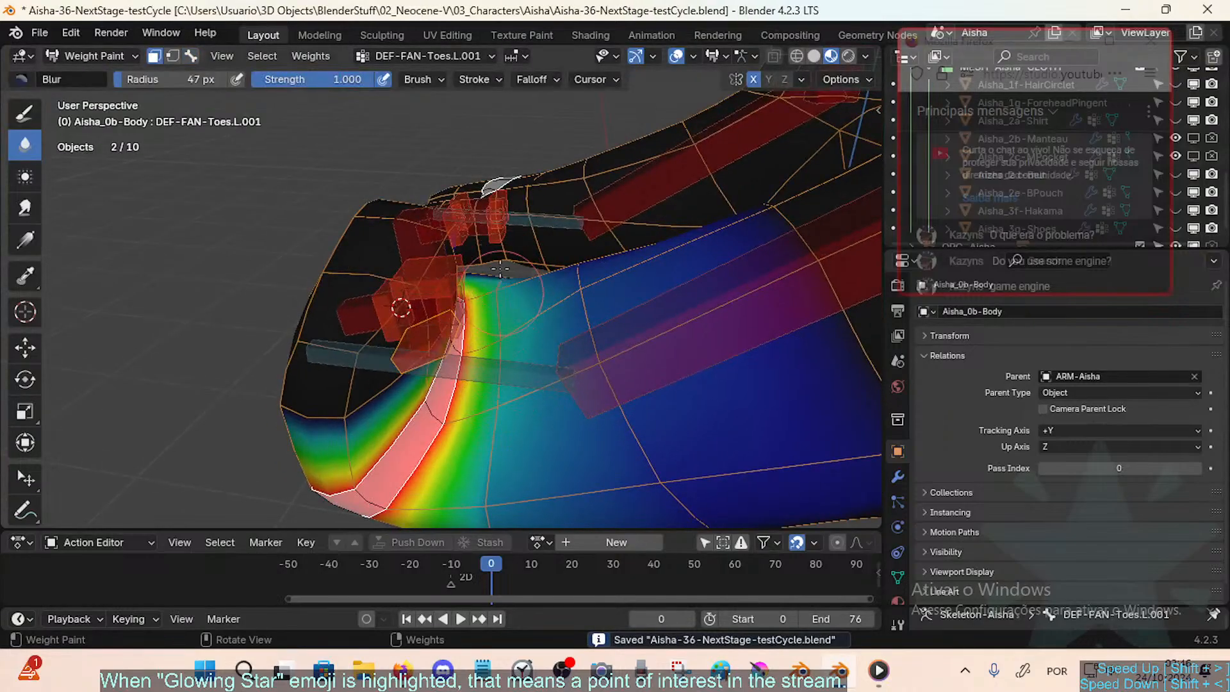
middle_click_drag(499, 270, 504, 291)
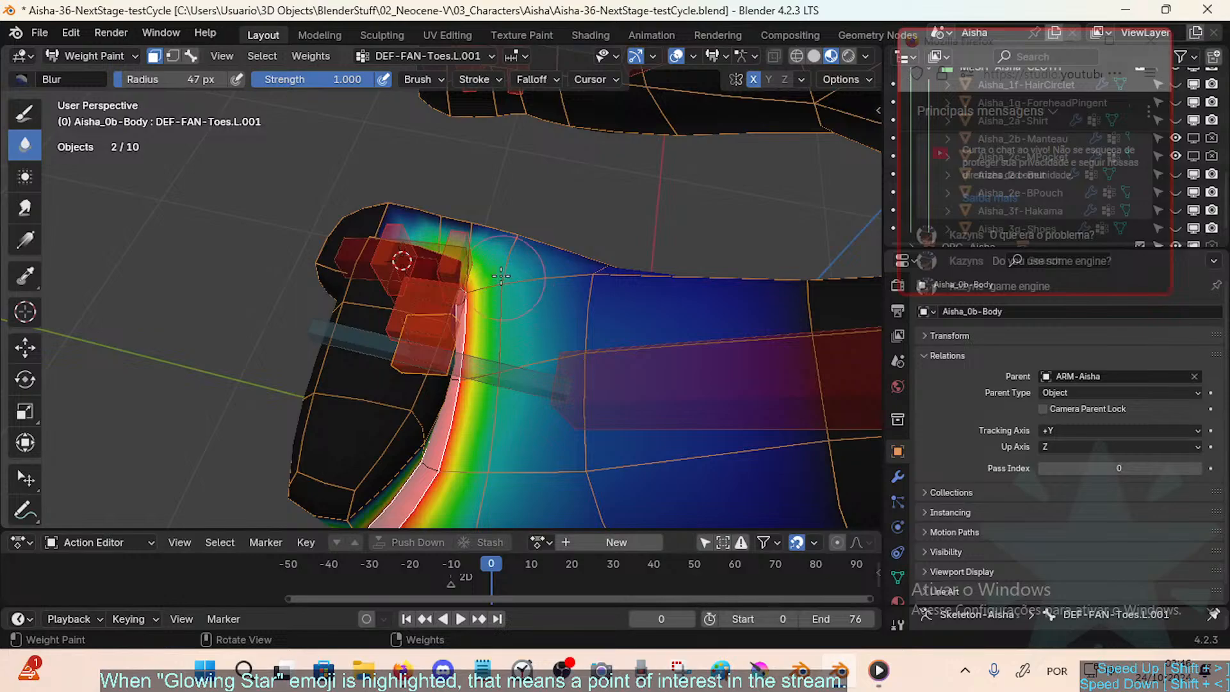
Step: Subtract the DEF-FAN-Toes.L.001 weights from the left big toe with a 33 px Add brush at weight 1.000
left_click(24, 114)
mouse_move(422, 180)
middle_mouse_down()
mouse_move(478, 224)
mouse_move(467, 267)
middle_mouse_up()
key("f")
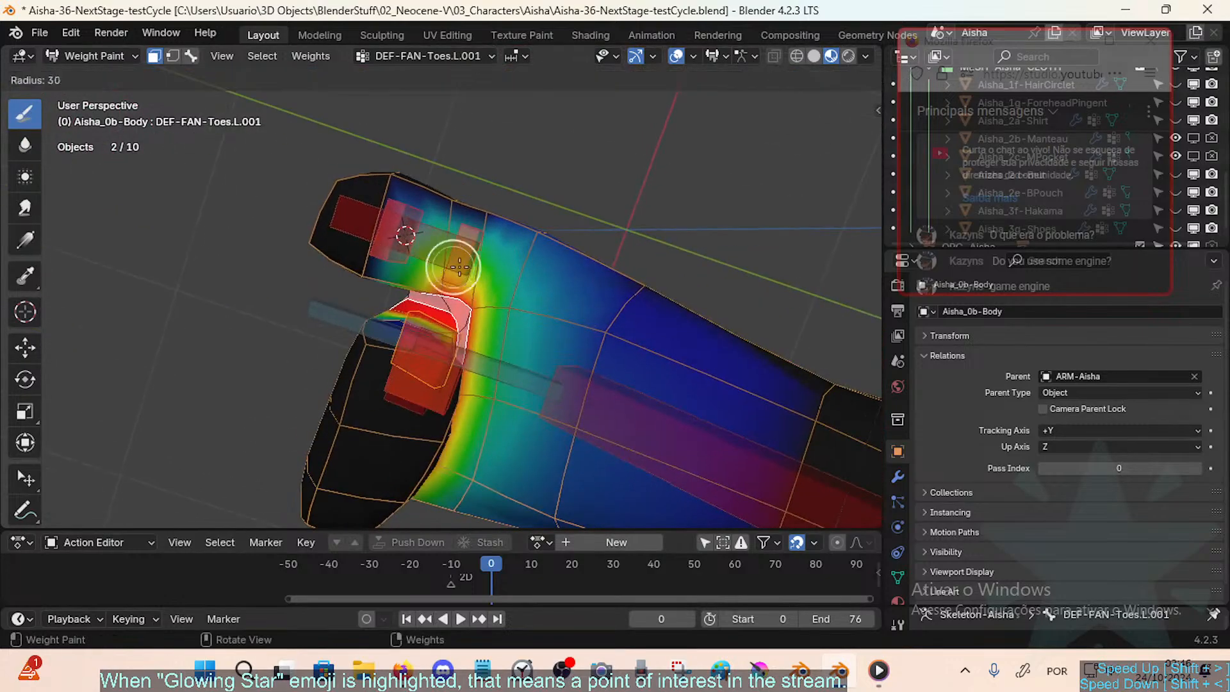
left_click(469, 267)
mouse_move(410, 247)
left_mouse_down("ctrl")
mouse_move(436, 274)
mouse_move(394, 265)
mouse_move(428, 264)
left_mouse_up("ctrl")
key("ctrl+z")
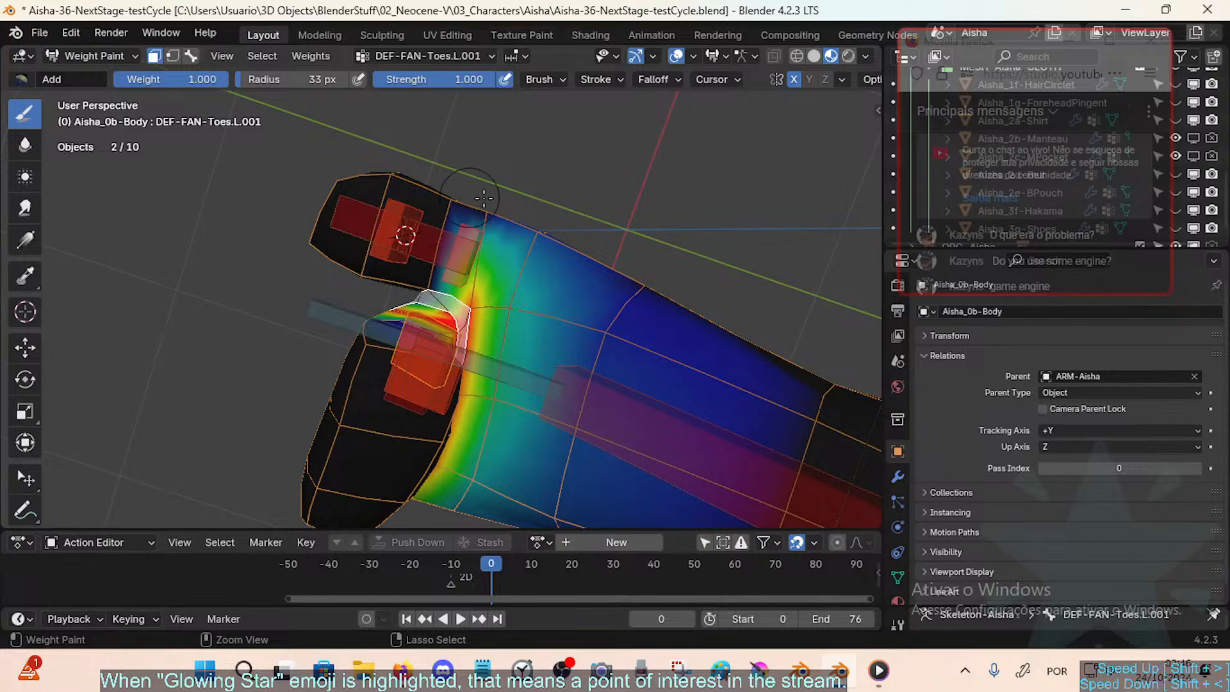
left_click_drag(483, 200, 551, 224, "ctrl")
middle_click_drag(522, 237, 570, 298)
mouse_move(544, 288)
middle_mouse_down()
mouse_move(554, 313)
mouse_move(494, 292)
middle_mouse_up()
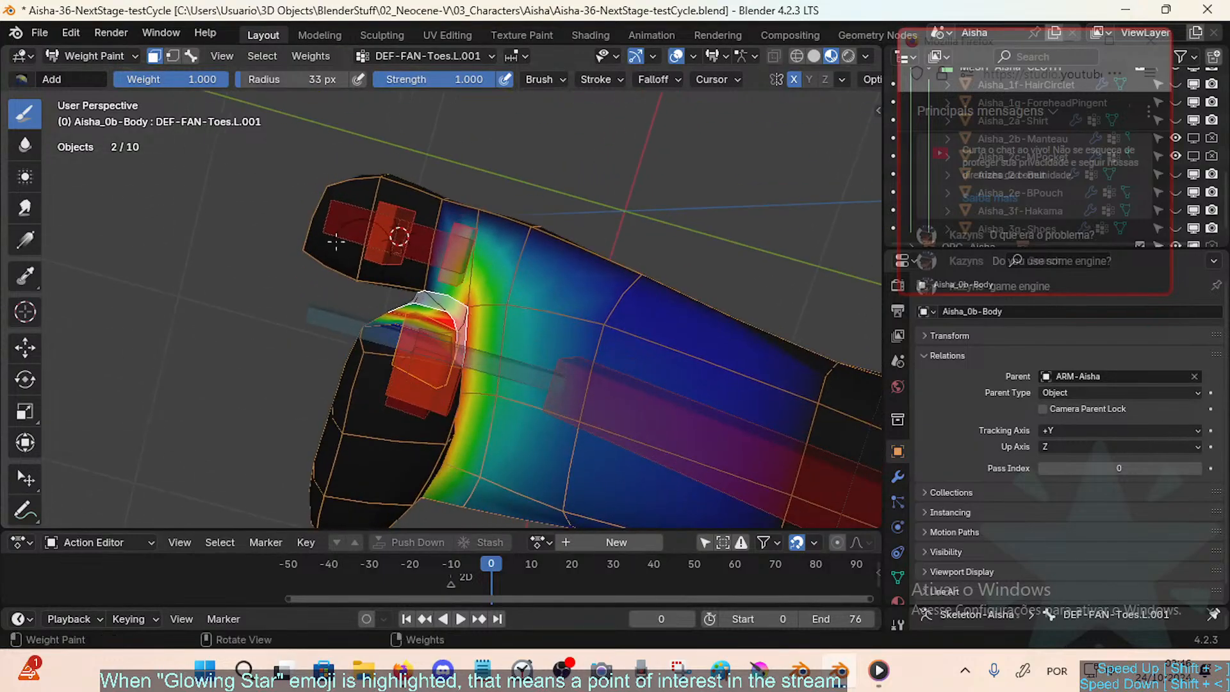
Step: Blur the toe fan weights along the base of the toes, from the big toe side outward, with a 29 px brush
left_click(25, 144)
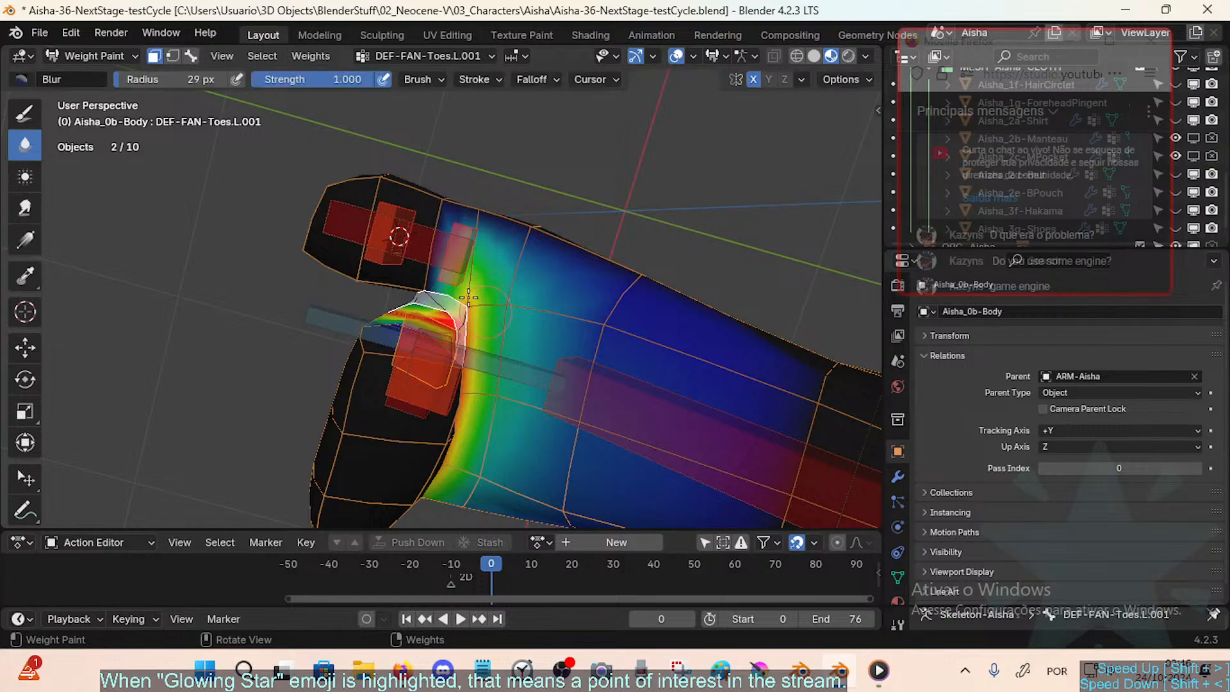
left_click_drag(468, 297, 484, 292)
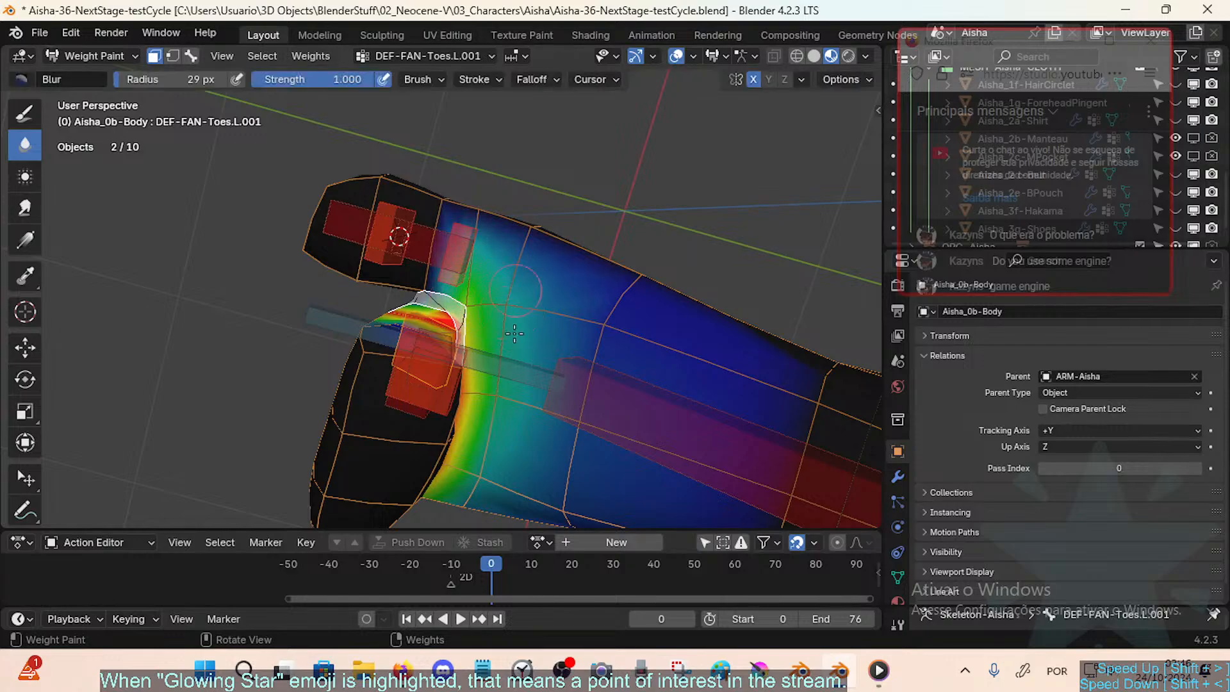
middle_click_drag(493, 318, 514, 291)
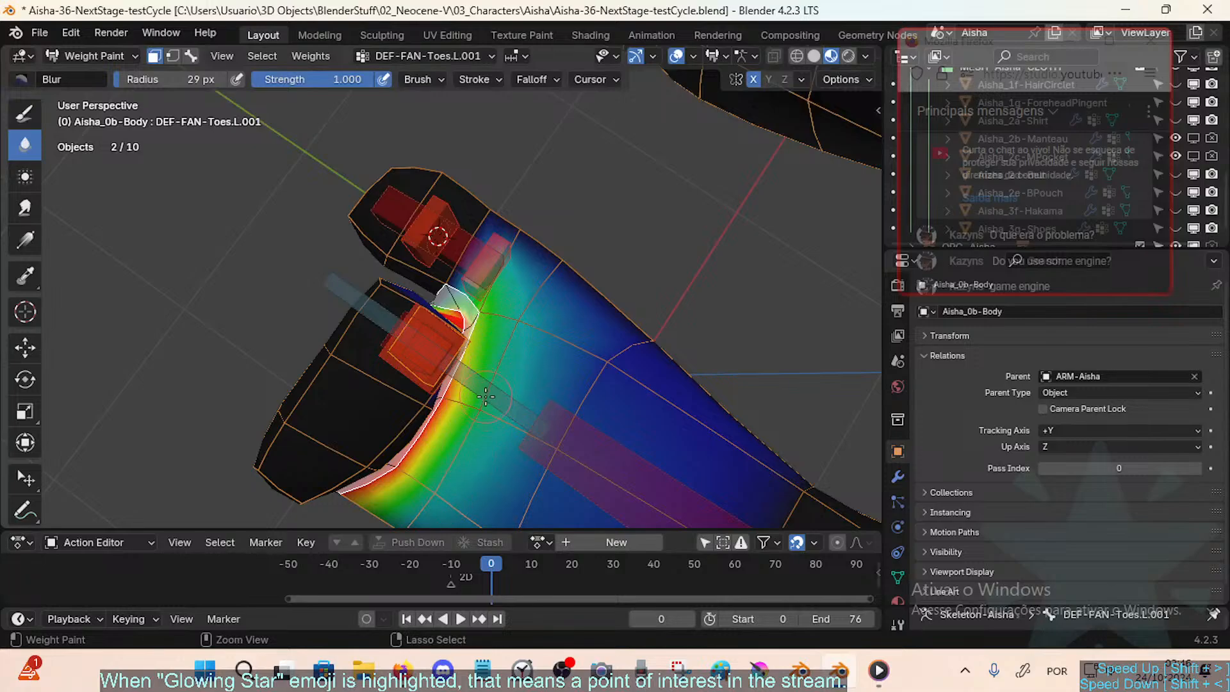
middle_click_drag(485, 397, 472, 417)
left_click_drag(458, 384, 396, 451)
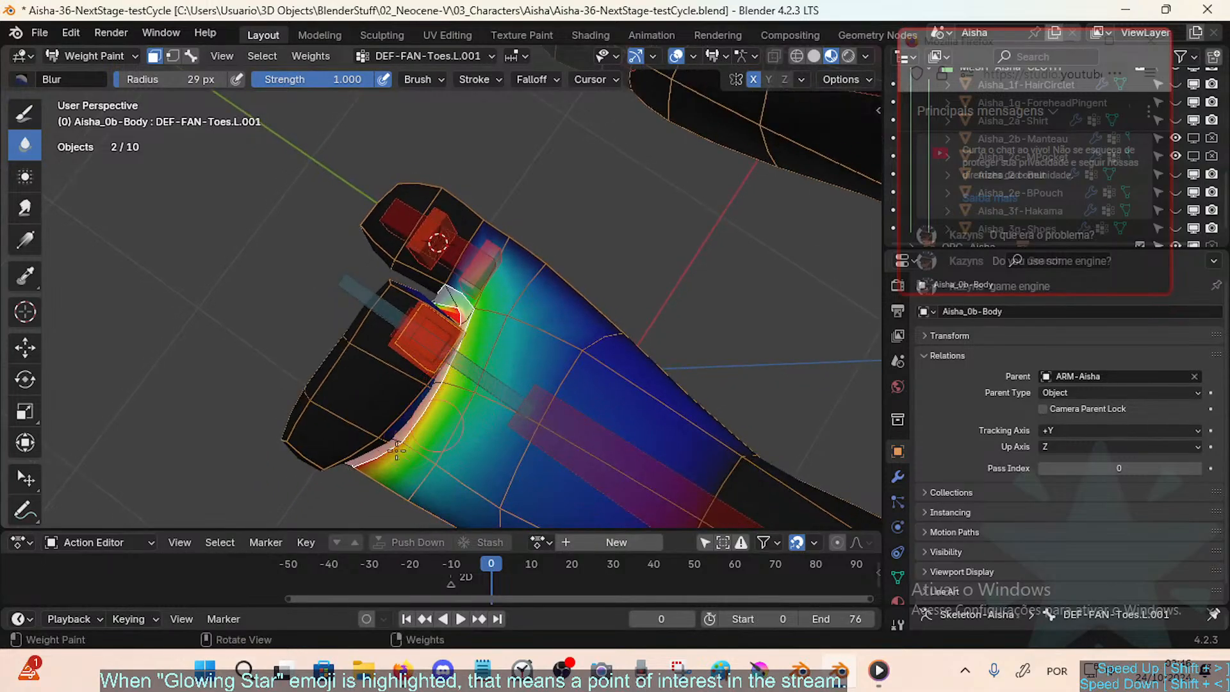
middle_click_drag(458, 462, 522, 366)
mouse_move(485, 333)
middle_mouse_down()
mouse_move(465, 363)
mouse_move(499, 359)
mouse_move(528, 276)
mouse_move(535, 288)
middle_mouse_up()
Step: Subtract the toe fan weights from the midfoot behind the toe base with the Add brush, enlarging its radius from 33 to 119 px
left_click(23, 116)
left_click_drag(497, 351, 525, 305)
key("ctrl+z")
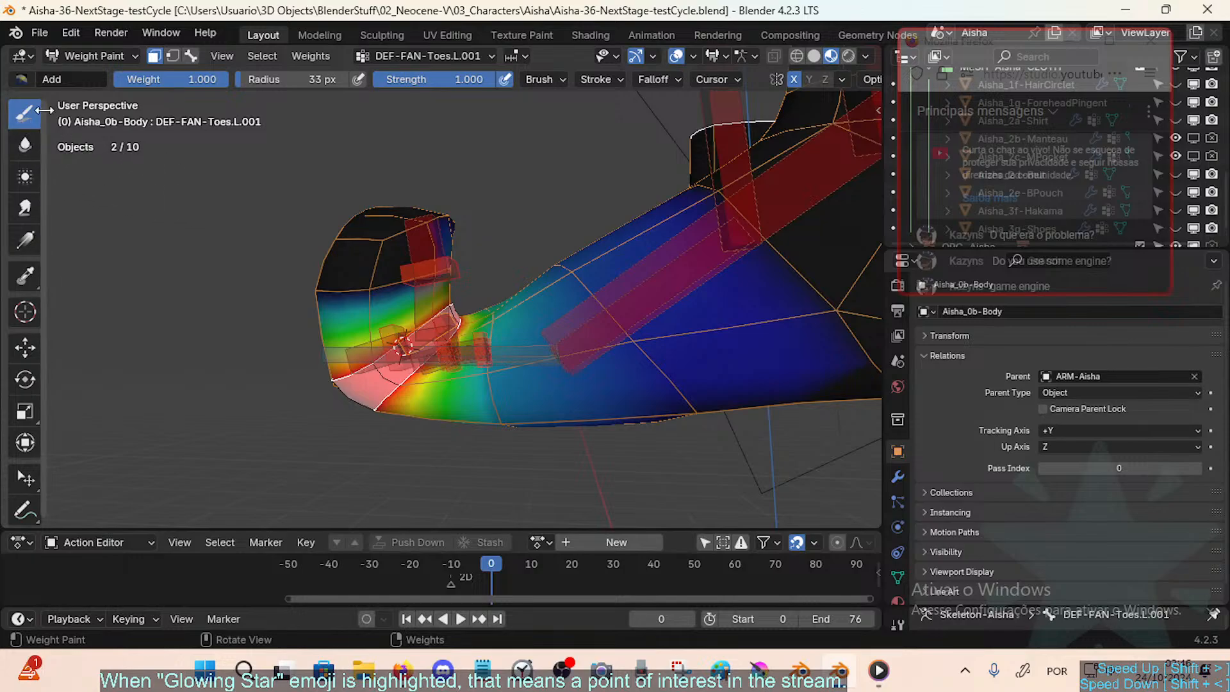
mouse_move(427, 319)
left_mouse_down("ctrl")
mouse_move(557, 288)
mouse_move(663, 385)
left_mouse_up("ctrl")
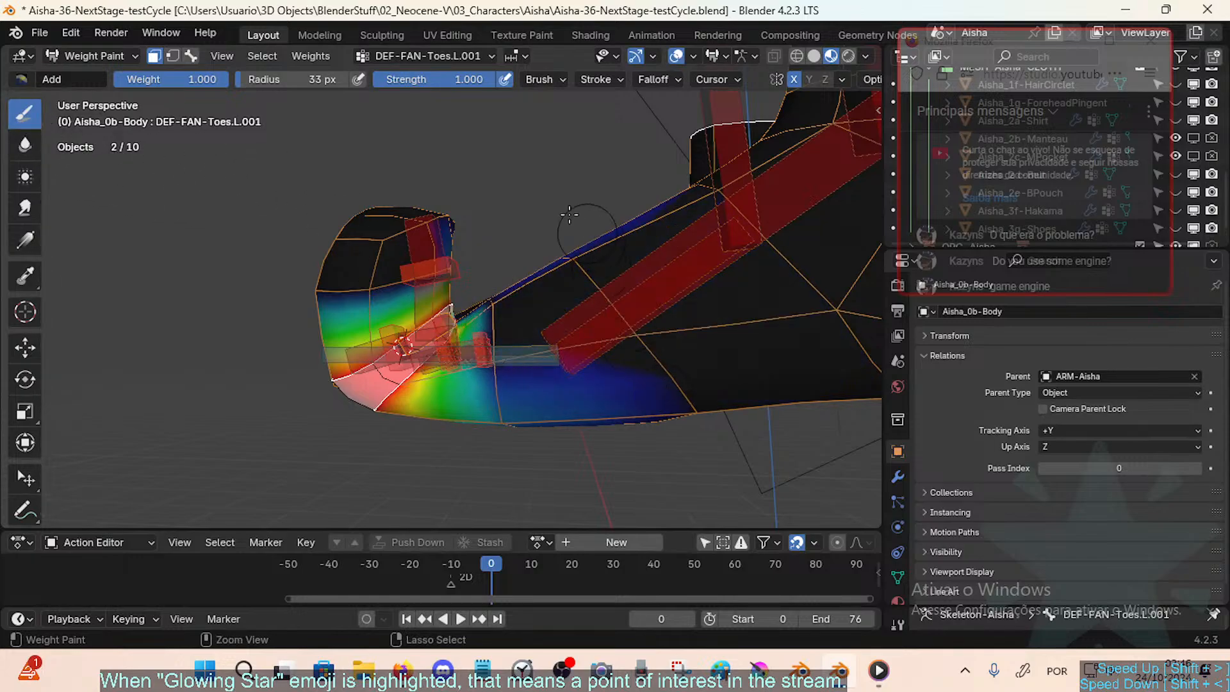
mouse_move(671, 298)
left_mouse_down("ctrl")
mouse_move(577, 269)
mouse_move(634, 391)
mouse_move(560, 386)
left_mouse_up("ctrl")
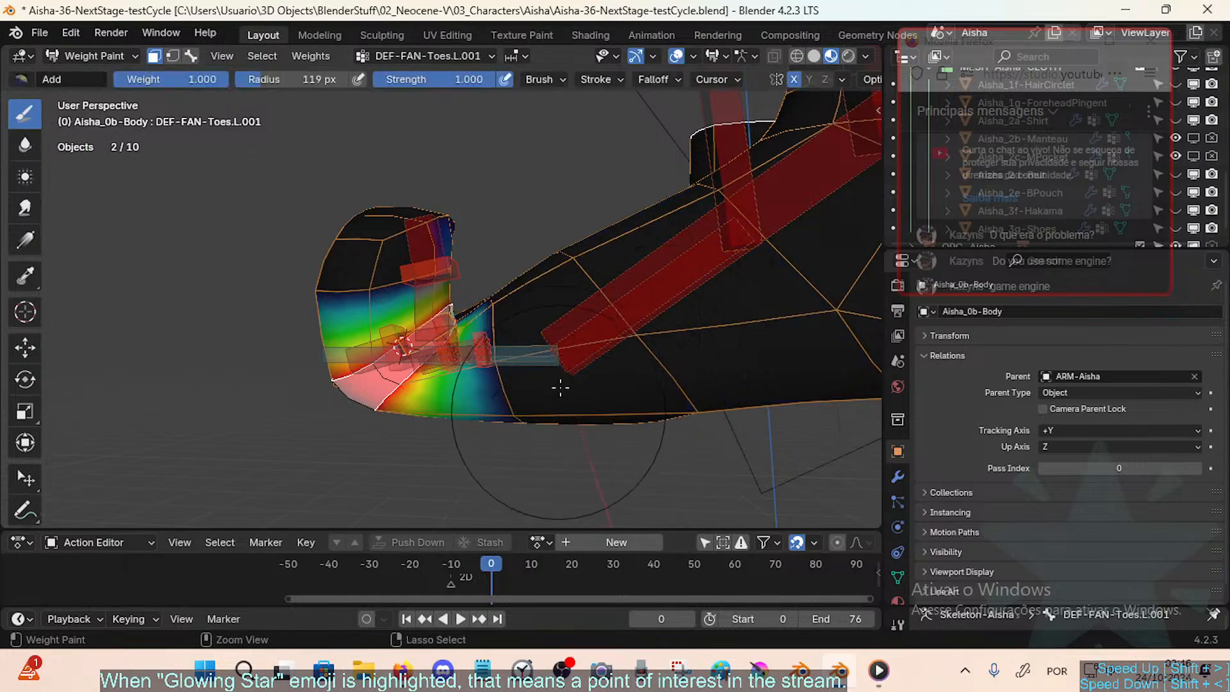
left_click_drag(463, 406, 415, 416, "ctrl")
key("ctrl+z")
key("f")
left_click(442, 417)
key("ctrl+z")
Step: Clean up the stray toe fan weights around the toe base and ball of the foot with 22 px and 36 px Add brushes
key("f")
left_click(370, 420)
mouse_move(370, 419)
middle_mouse_down()
mouse_move(478, 449)
mouse_move(449, 397)
mouse_move(496, 325)
mouse_move(479, 337)
middle_mouse_up()
key("f")
left_click(436, 448)
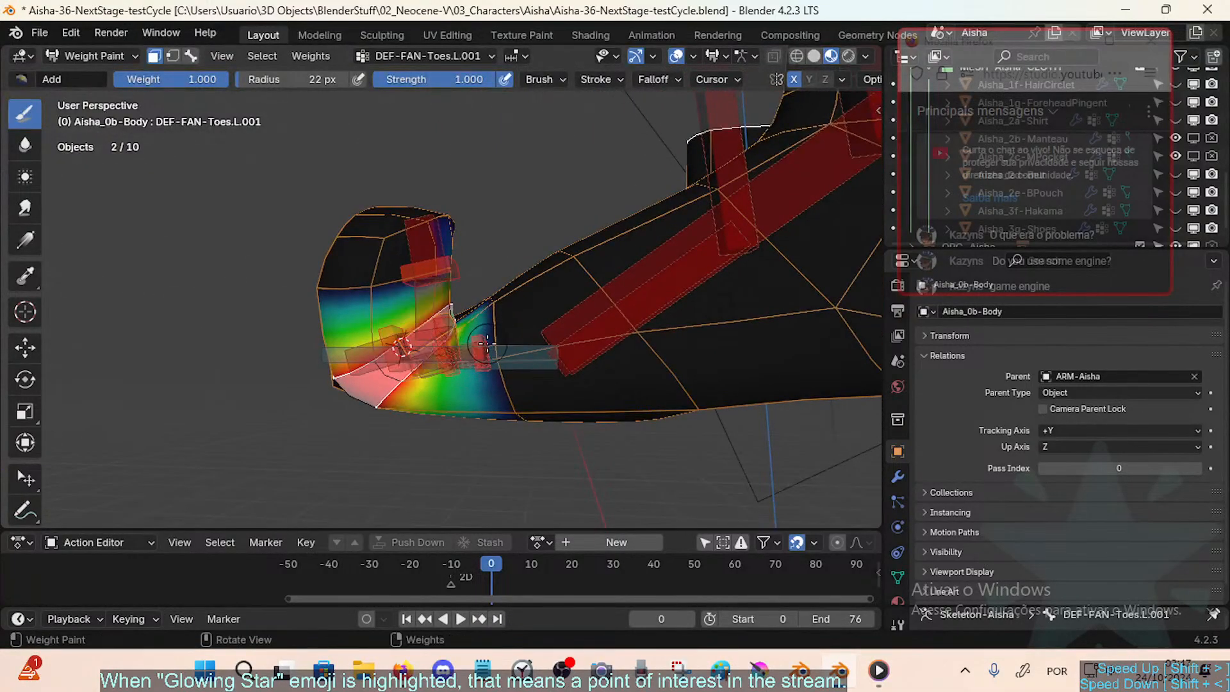
mouse_move(479, 392)
middle_mouse_down()
mouse_move(503, 522)
mouse_move(429, 421)
middle_mouse_up()
mouse_move(485, 386)
middle_mouse_down()
mouse_move(527, 420)
mouse_move(497, 421)
mouse_move(545, 369)
mouse_move(491, 298)
middle_mouse_up()
key("f")
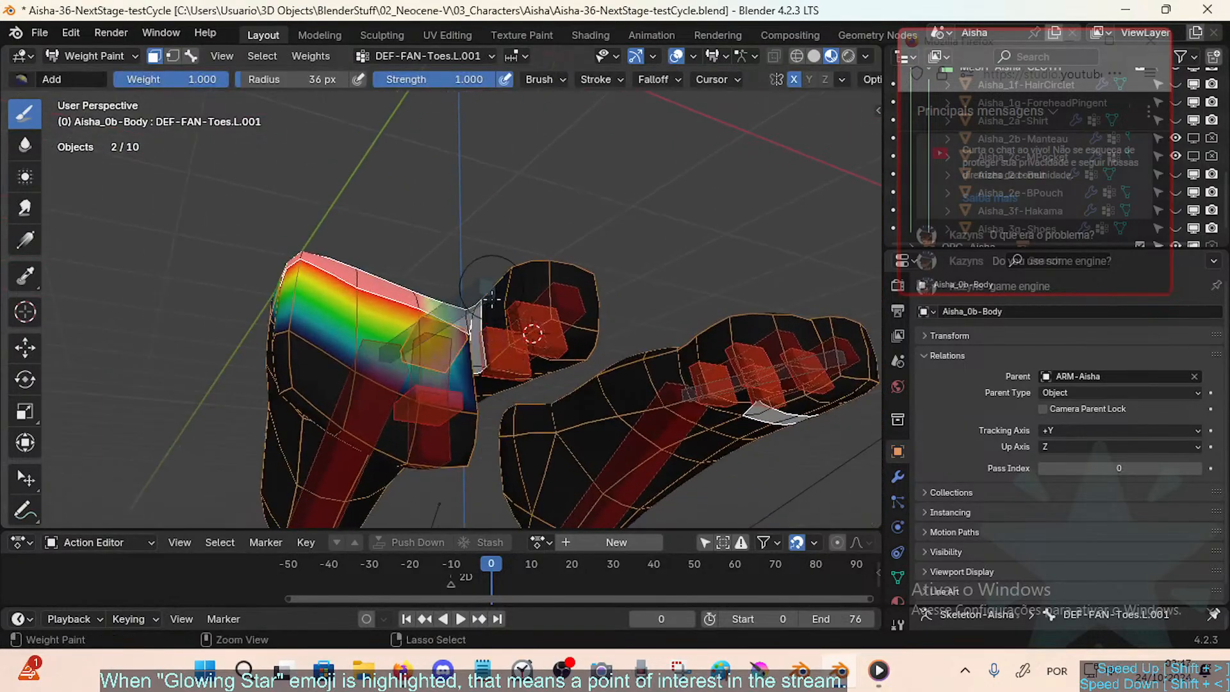
middle_click_drag(524, 346, 419, 292)
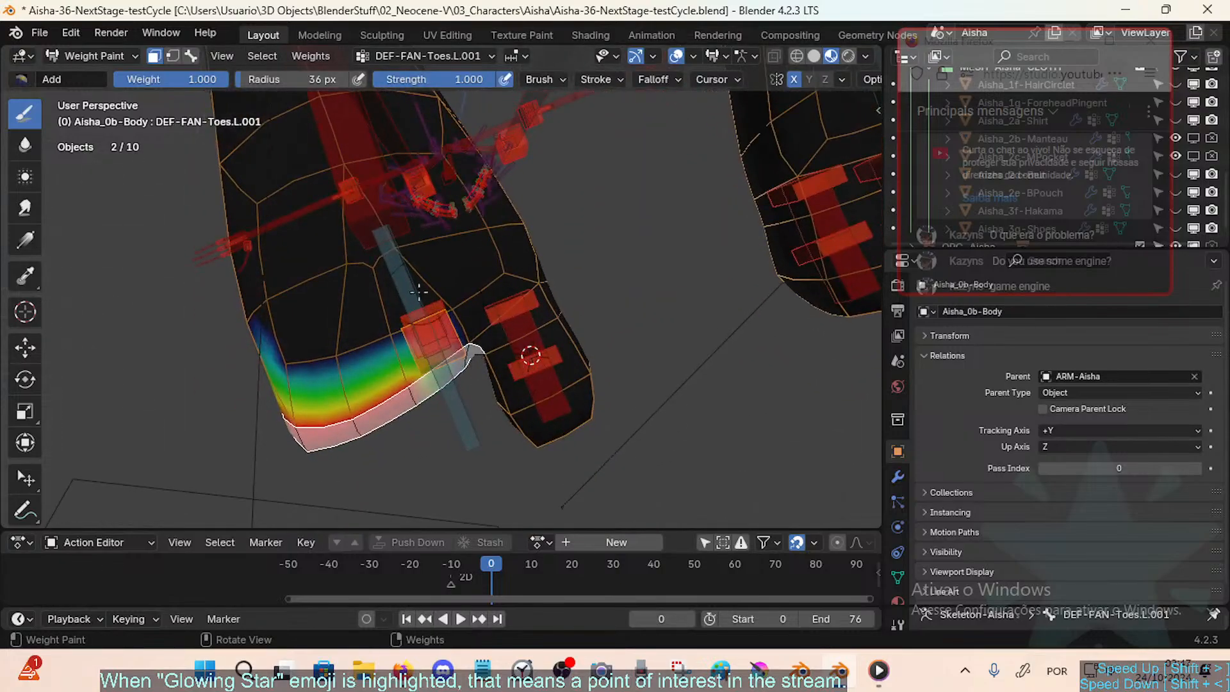
Step: Blur the toe fan weights back across the sole and towards the big toe with 41 px and 20 px brushes
left_click(21, 146)
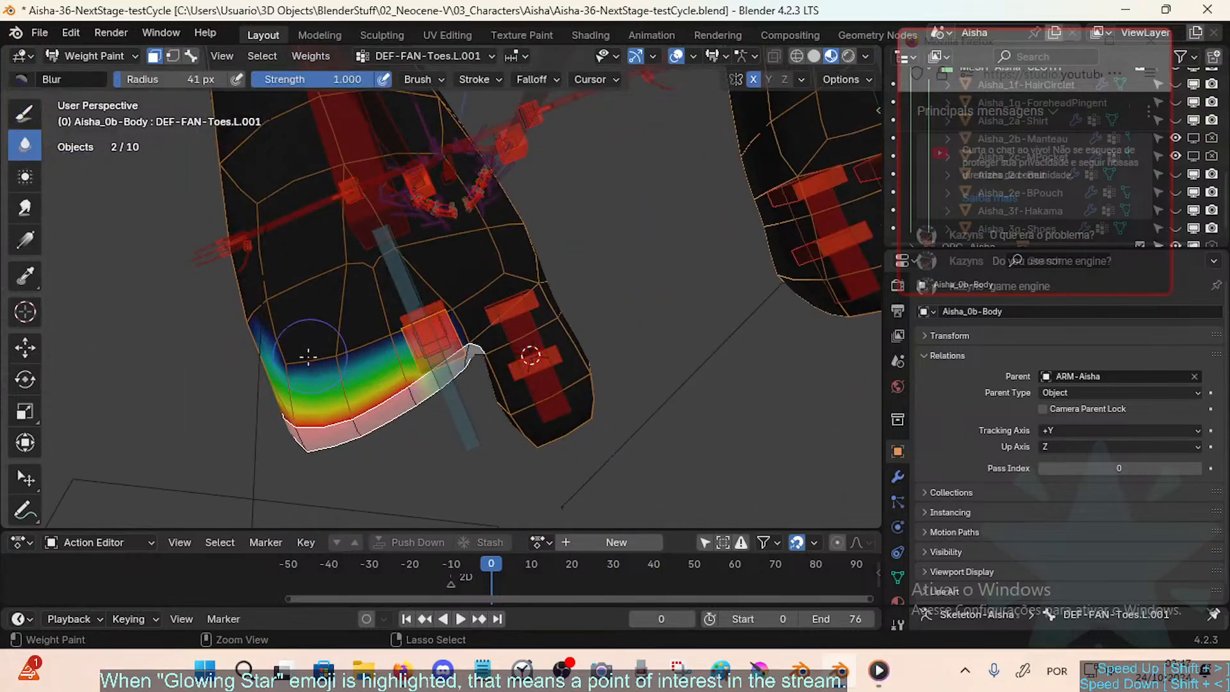
left_click_drag(308, 356, 414, 332)
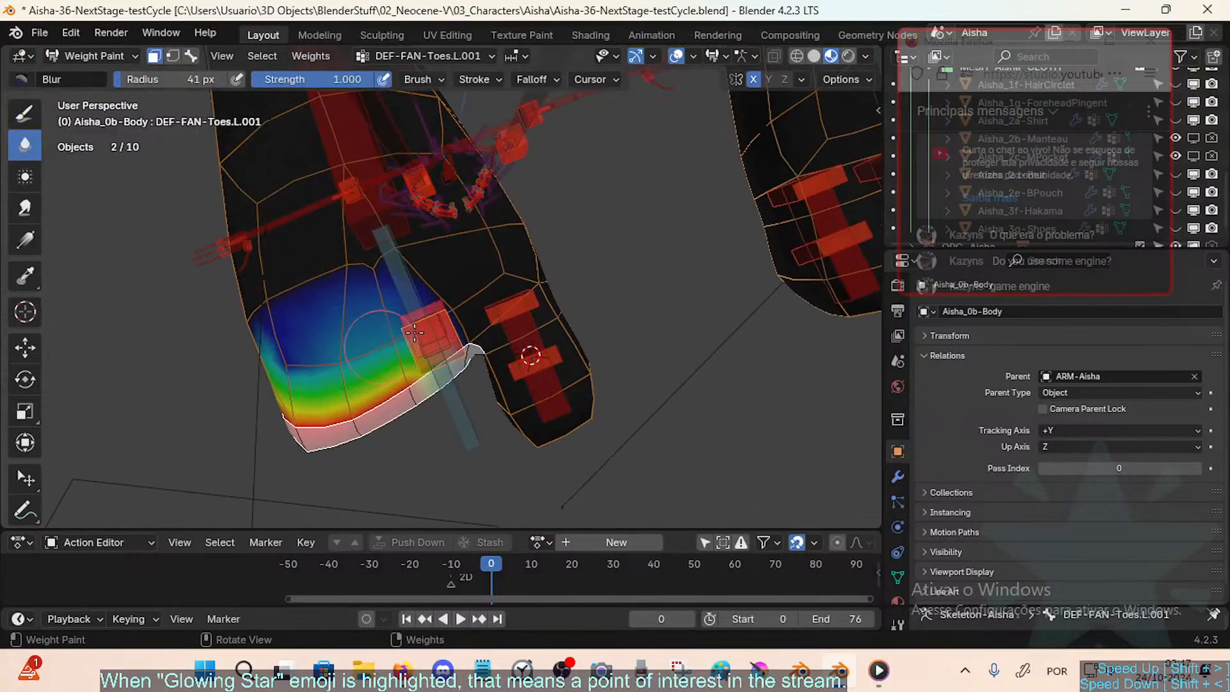
key("f")
left_click(471, 331)
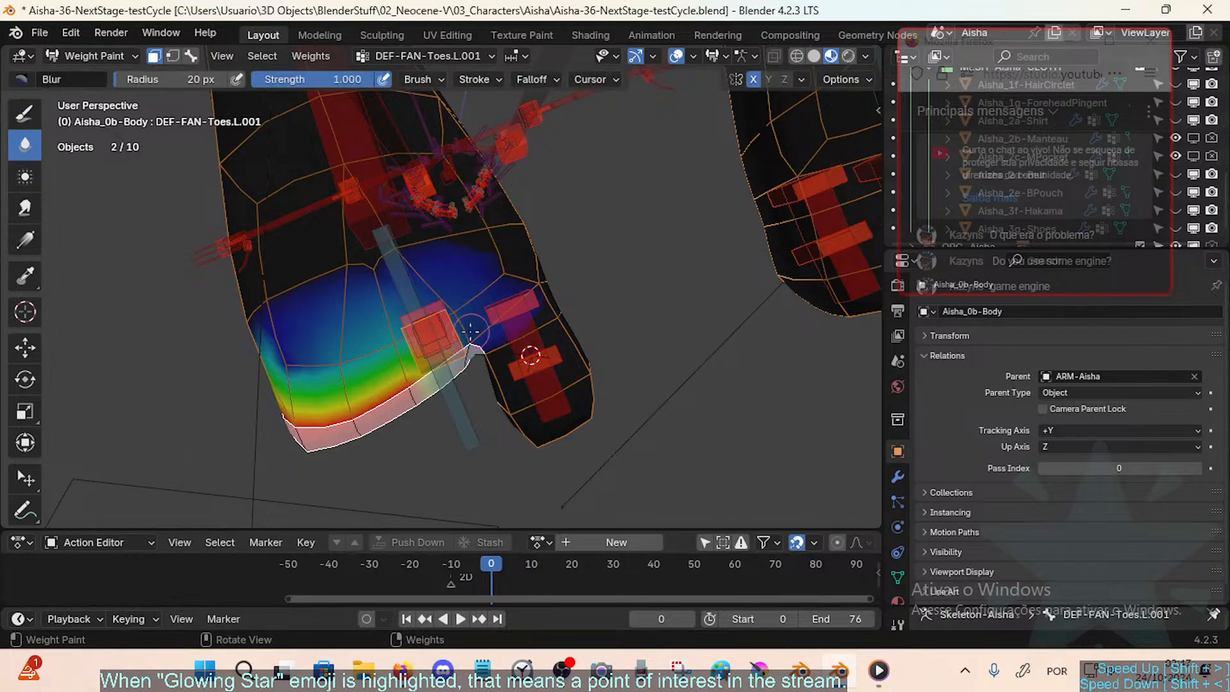
middle_click_drag(481, 349, 490, 336)
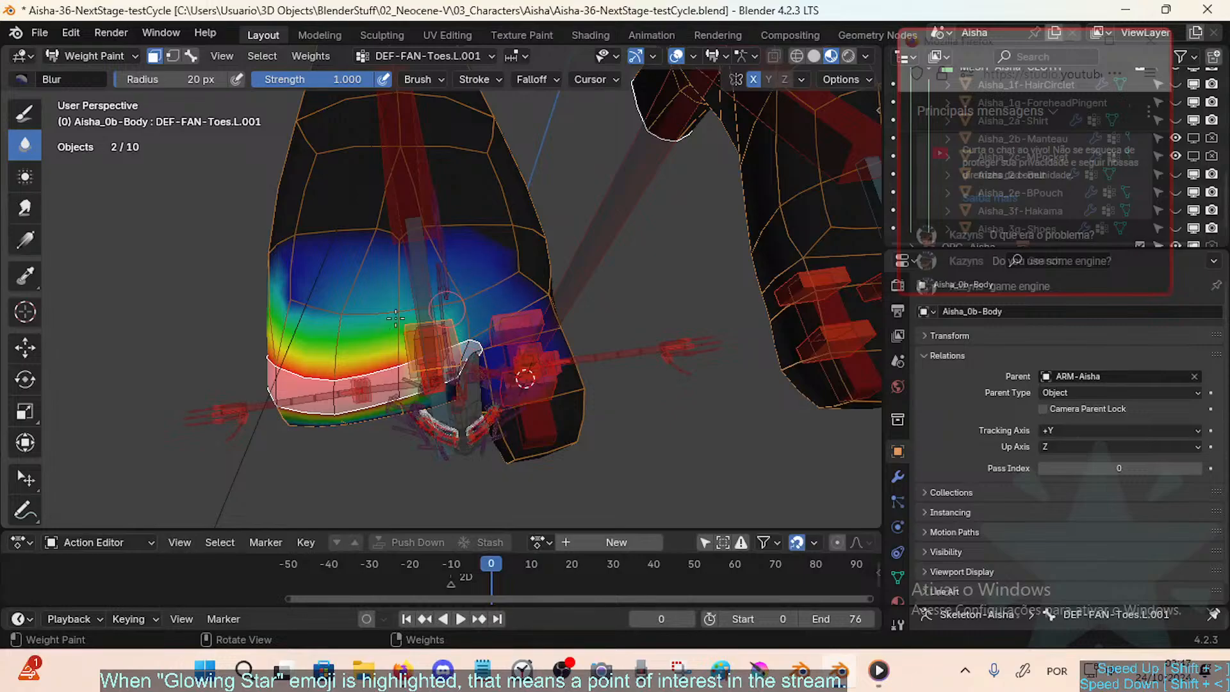
mouse_move(356, 316)
left_mouse_down()
mouse_move(323, 288)
mouse_move(285, 298)
mouse_move(311, 313)
left_mouse_up()
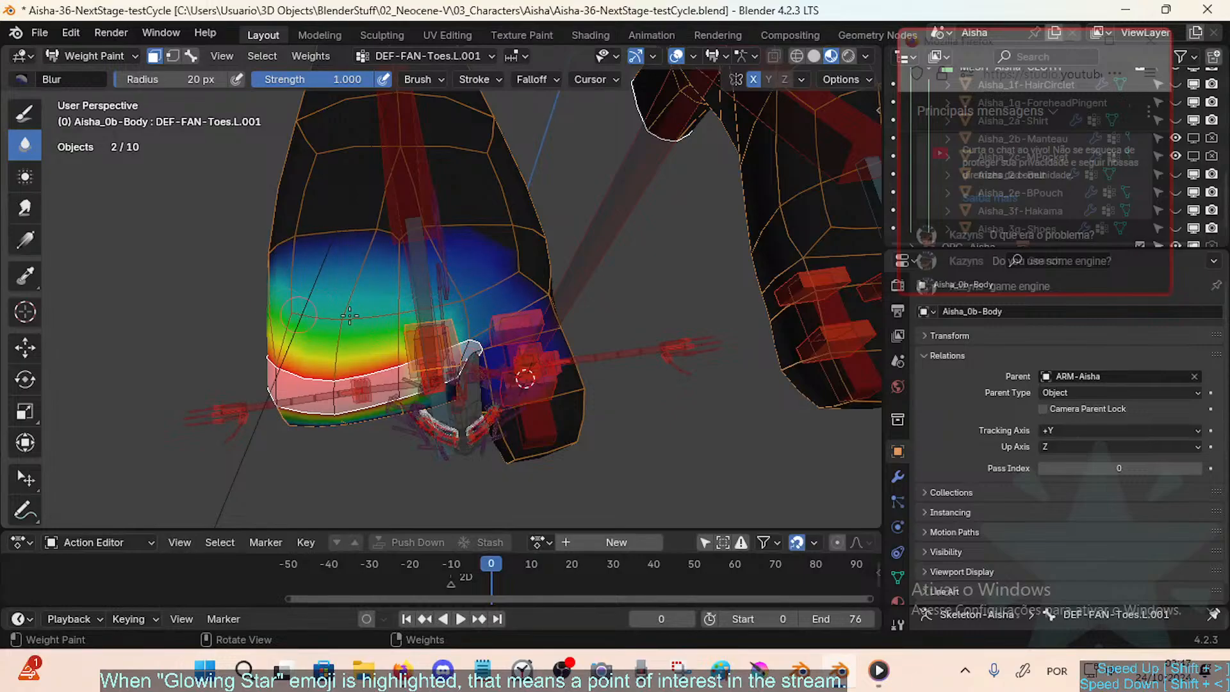
Step: Blur the toe fan weights along the highlighted strip of faces under the toes with a 39 px brush
mouse_move(311, 313)
middle_mouse_down()
mouse_move(495, 304)
mouse_move(467, 320)
middle_mouse_up()
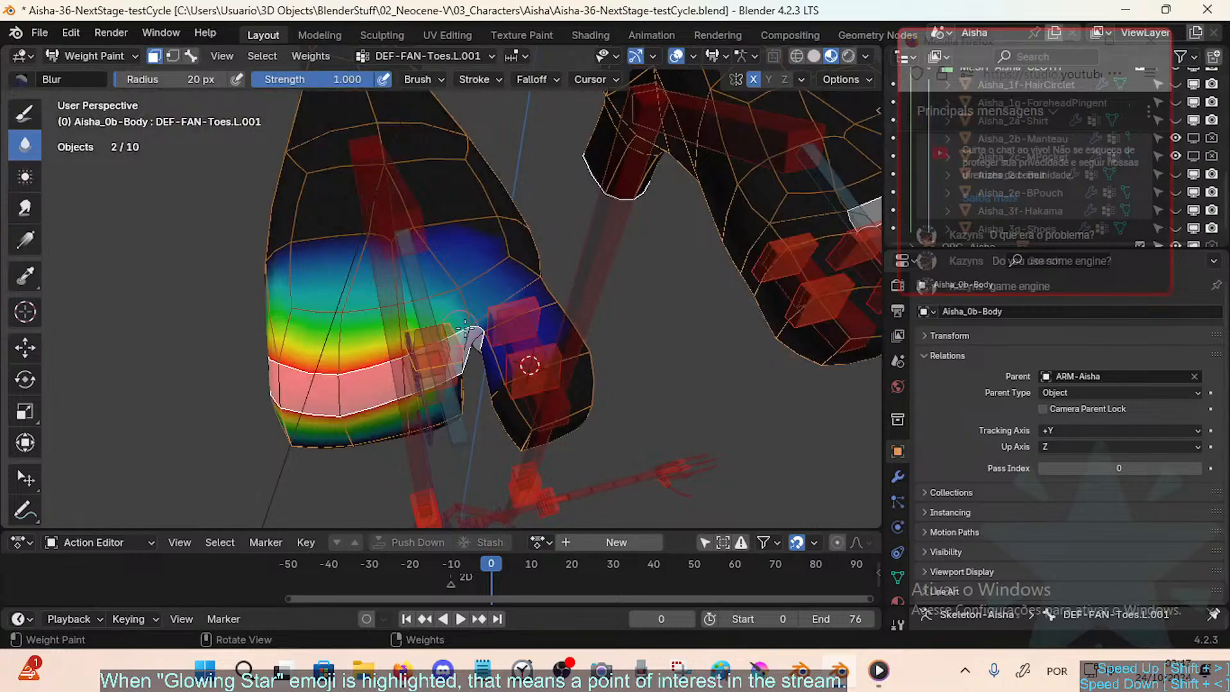
key("f")
left_click(334, 358)
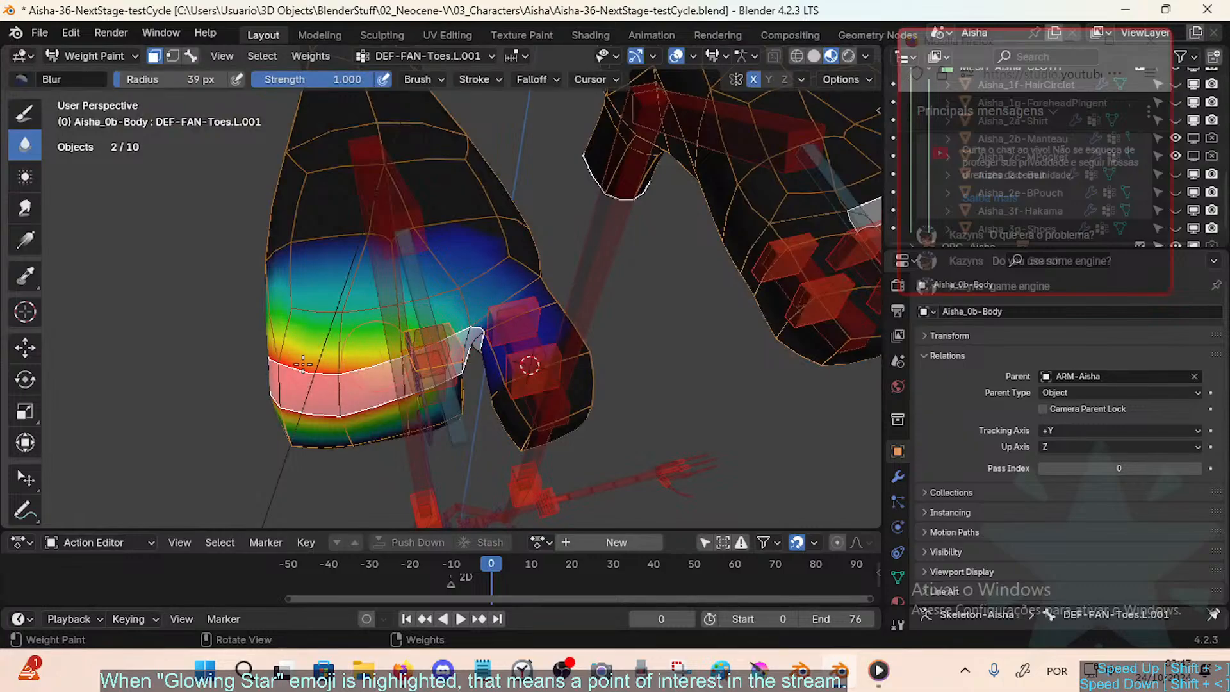
left_click_drag(303, 364, 344, 369)
mouse_move(344, 369)
middle_mouse_down()
mouse_move(480, 340)
mouse_move(397, 268)
mouse_move(401, 257)
mouse_move(443, 322)
middle_mouse_up()
Step: Soften the toe fan weights on the outer side and underside of the bent toes with 27 px and 41 px Blur brushes
key("f")
left_click(393, 257)
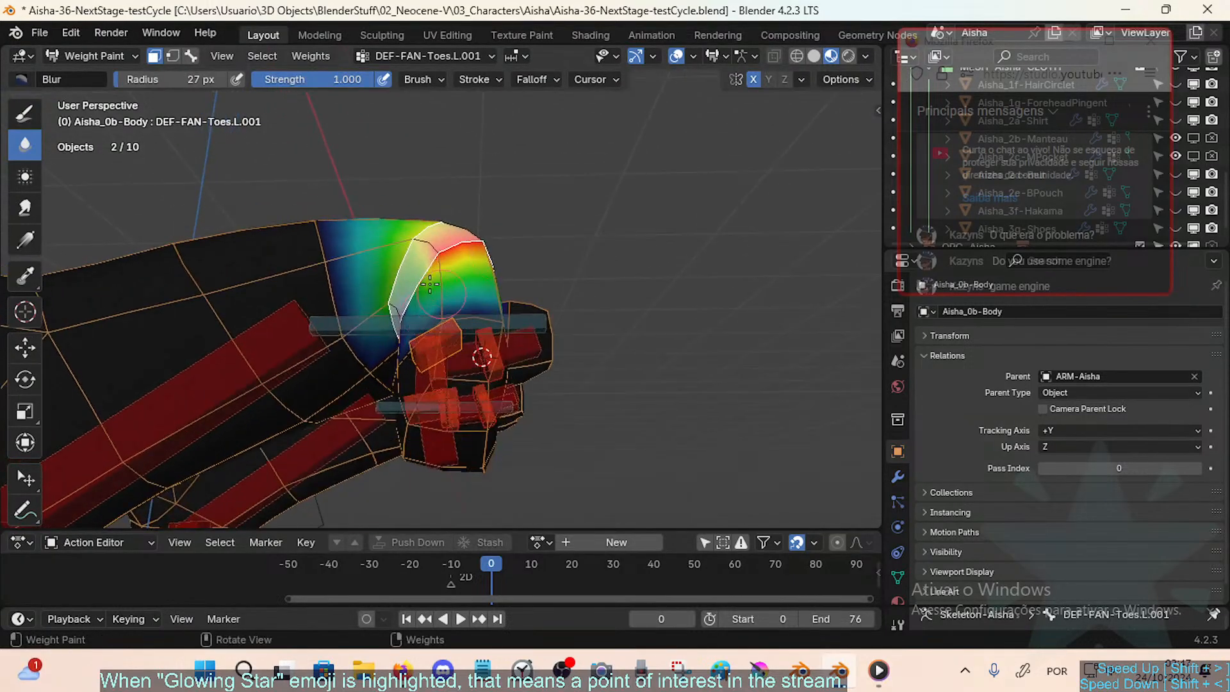
middle_click_drag(465, 265, 424, 349)
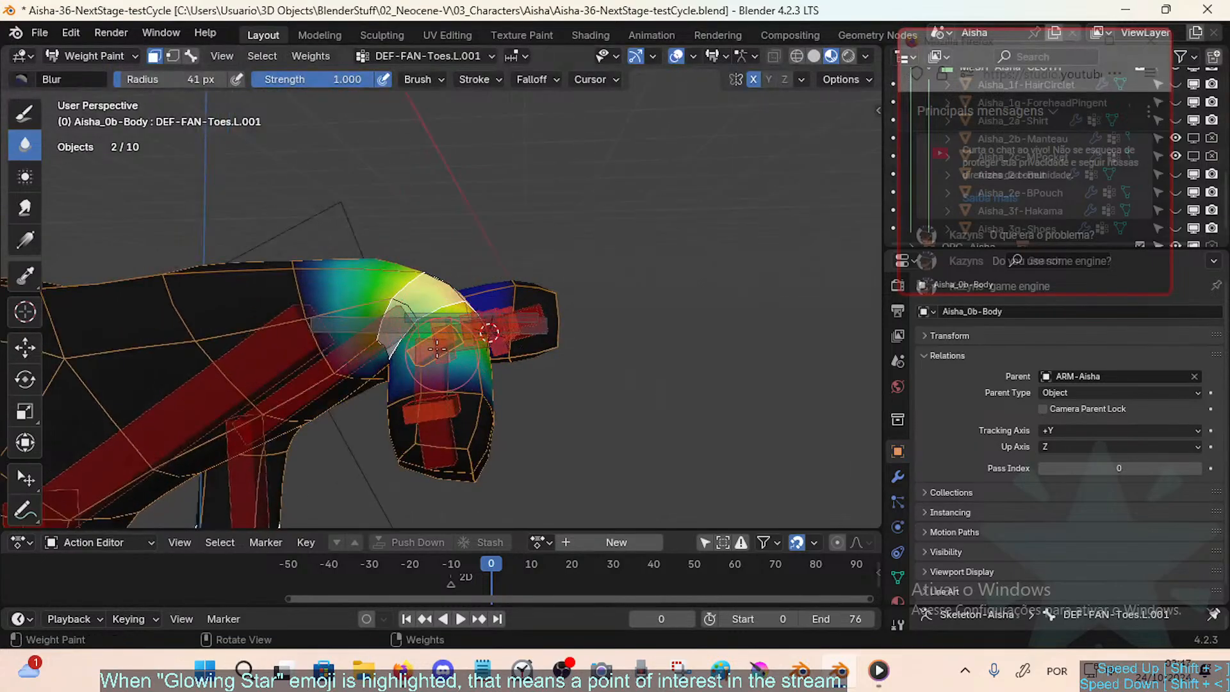
middle_click_drag(513, 329, 430, 359)
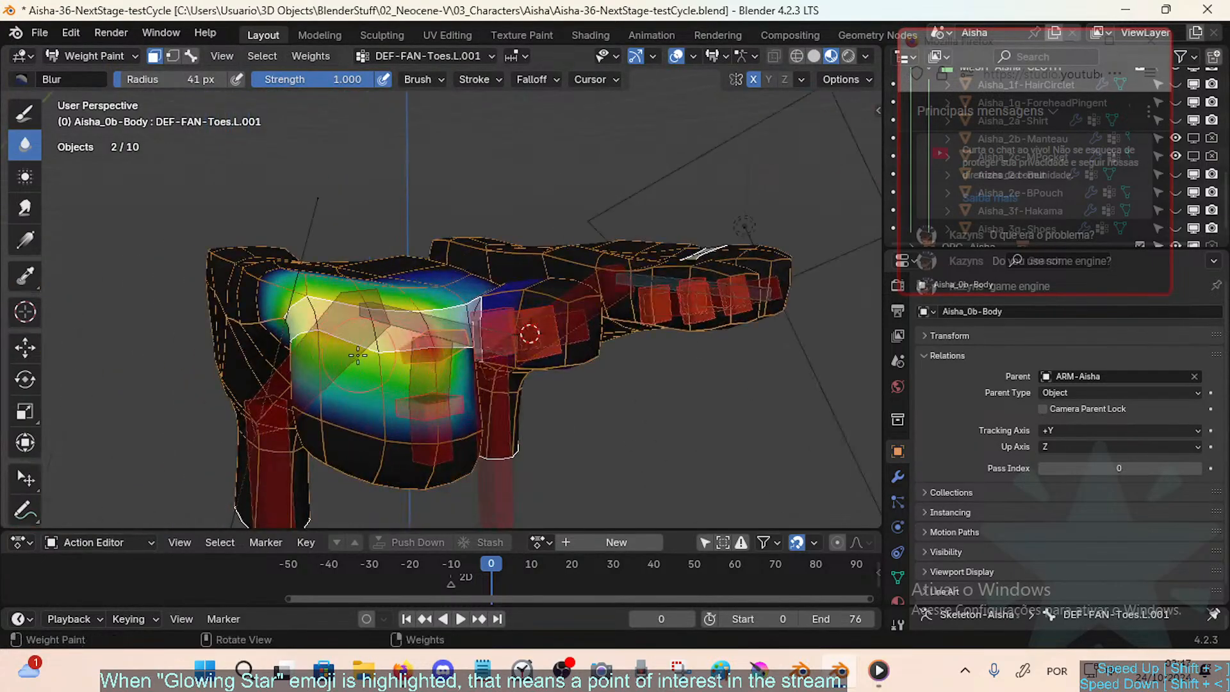
Step: Reduce the Blur brush radius to 25 px and smooth the toe fan weights along the upper crease behind the toes
mouse_move(348, 351)
middle_mouse_down()
mouse_move(339, 356)
mouse_move(339, 338)
mouse_move(441, 324)
mouse_move(439, 299)
mouse_move(437, 315)
mouse_move(475, 346)
mouse_move(456, 370)
mouse_move(410, 383)
middle_mouse_up()
key("bracketleft")
key("bracketleft")
key("bracketleft")
key("bracketleft")
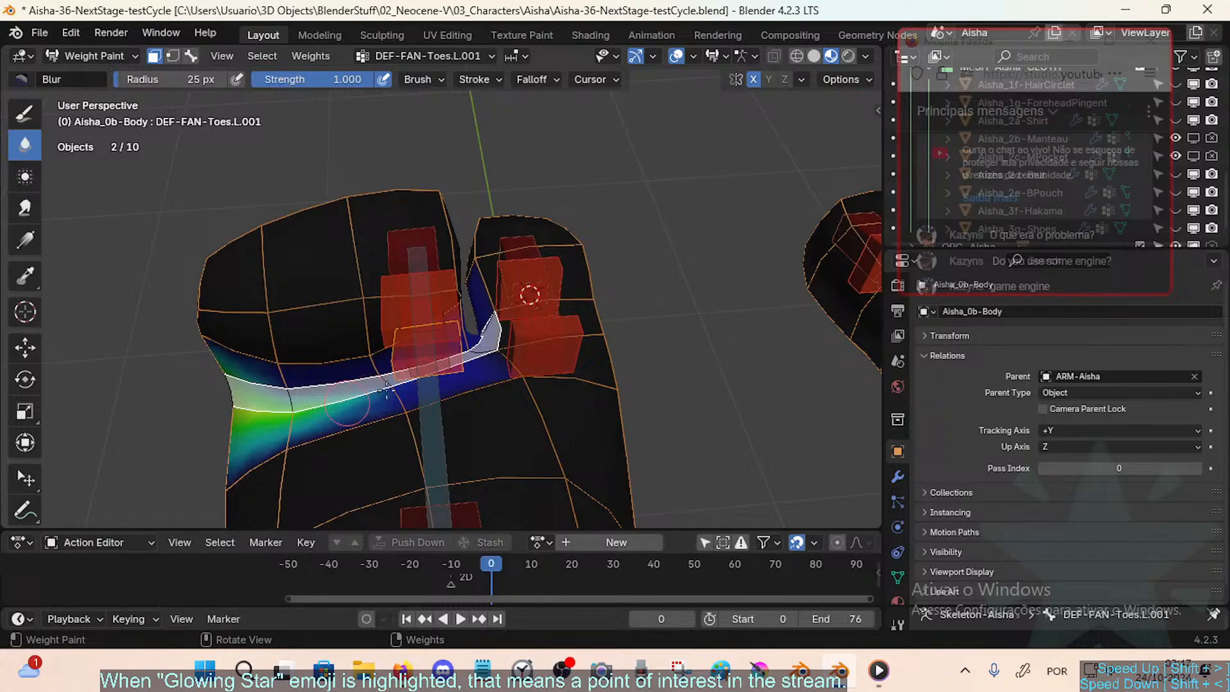
Step: Switch to the F Mix brush with weight 0.667 and radius 20 px, then try a weight fill and undo it
left_click(25, 113)
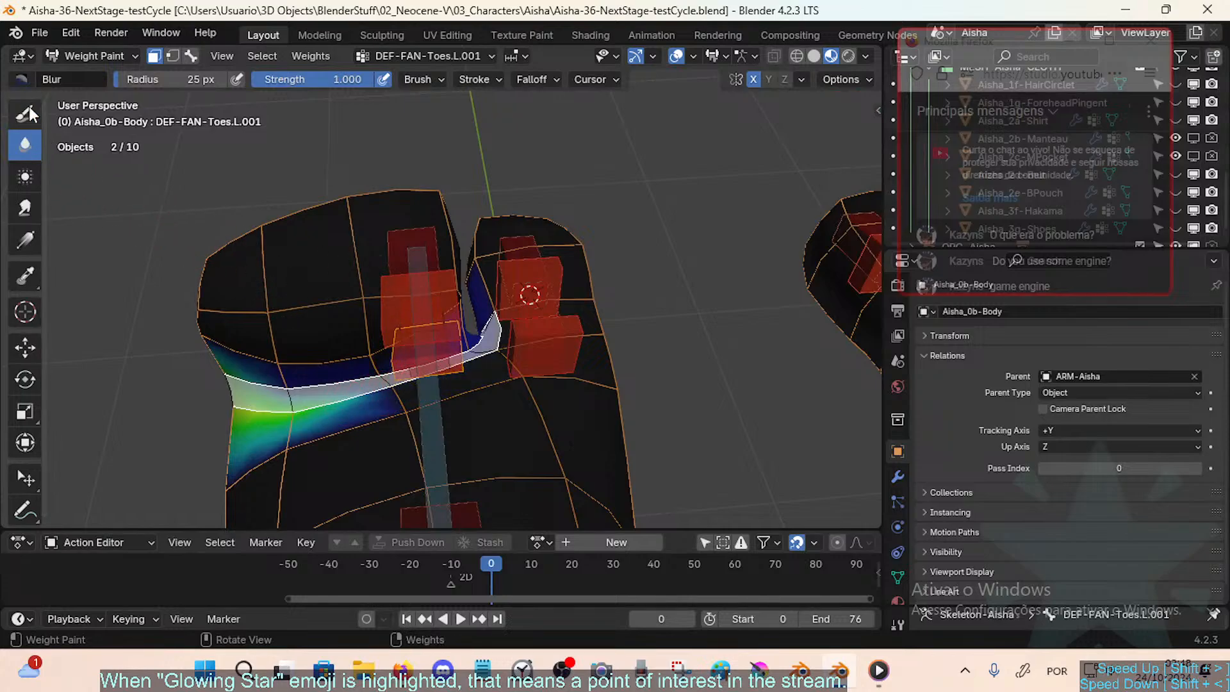
left_click(21, 79)
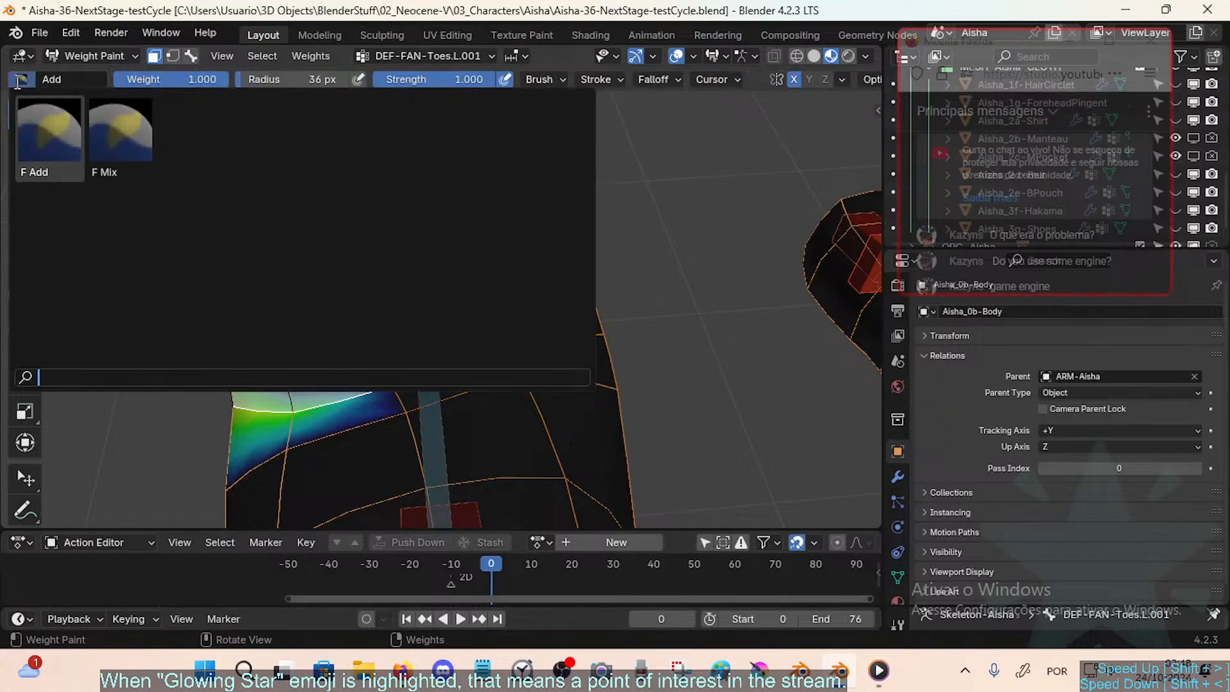
left_click(125, 137)
key("ctrl+f")
left_click(297, 413)
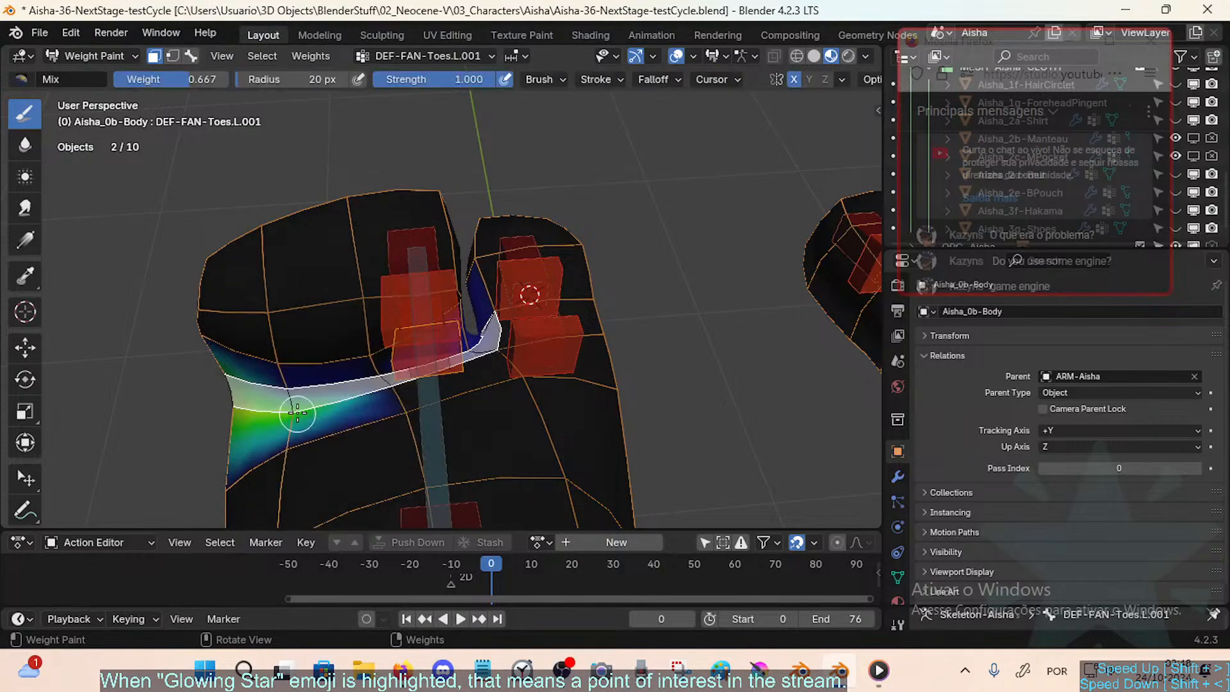
key("shift+k")
key("ctrl+z")
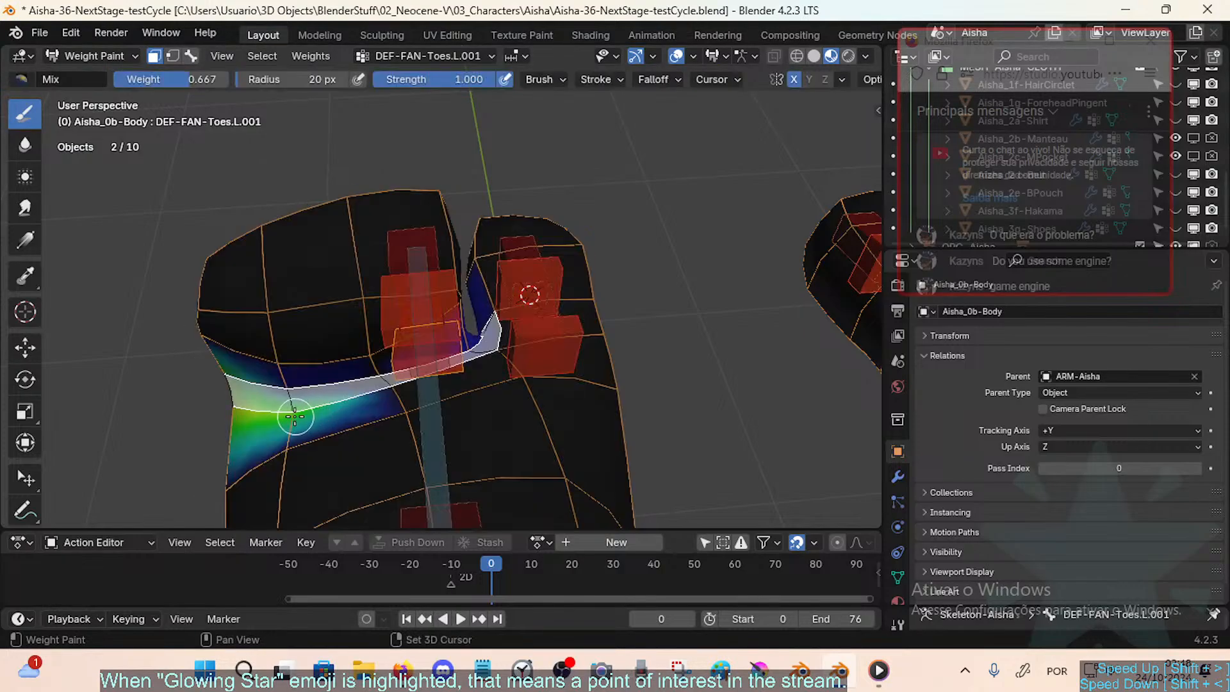
Step: Paint the toe fan weights along the upper crease behind the toes with weight 0.605 and an 18 px Mix brush
key("bracketleft")
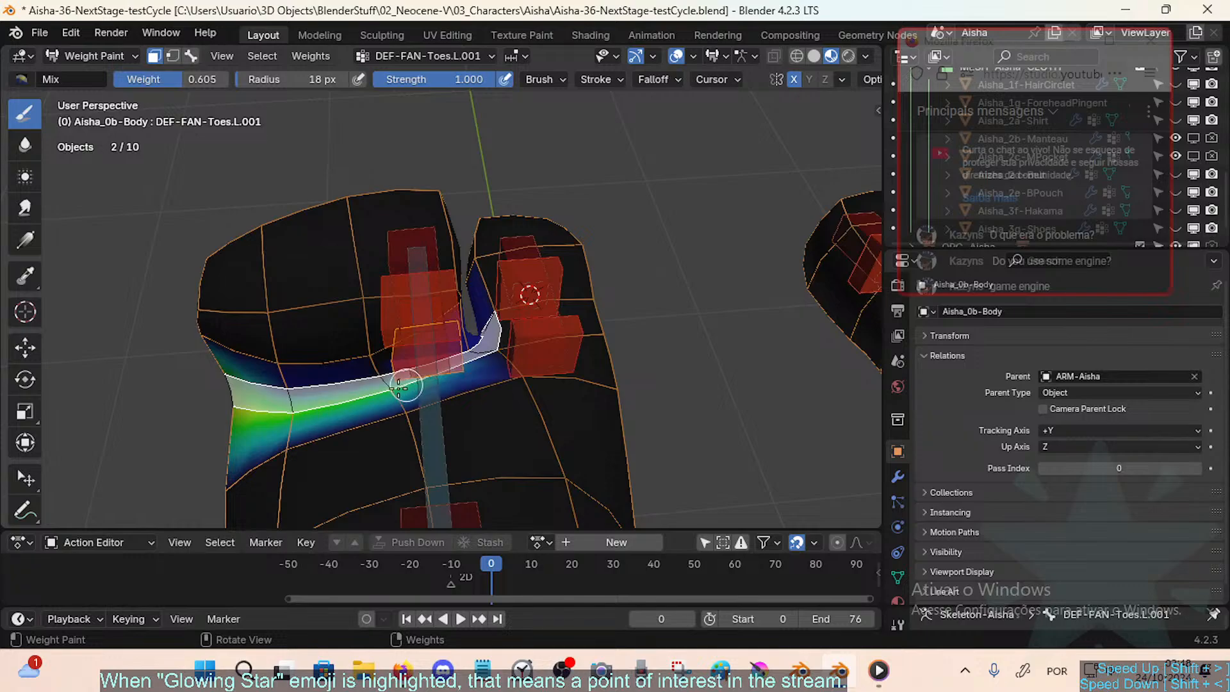
middle_click_drag(450, 374, 484, 377)
mouse_move(428, 383)
left_mouse_down()
mouse_move(490, 382)
mouse_move(468, 388)
left_mouse_up()
middle_click_drag(378, 384, 440, 351)
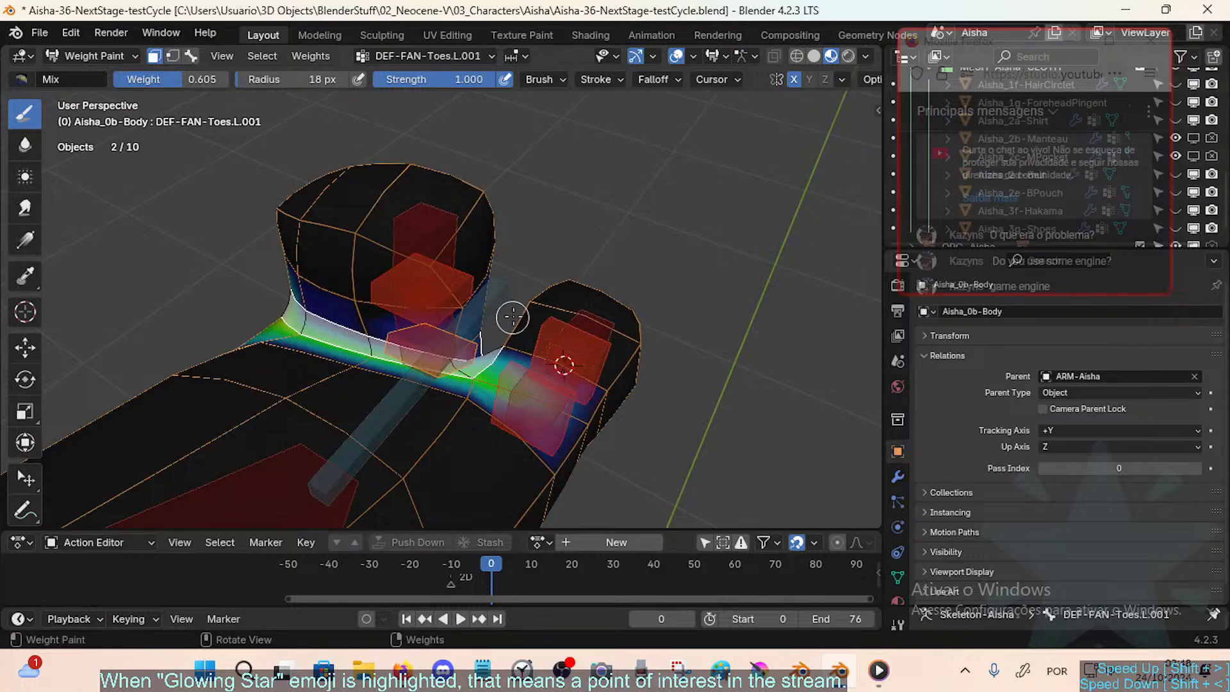
middle_click_drag(508, 316, 456, 318)
left_click(447, 325, "alt")
key("ctrl+z")
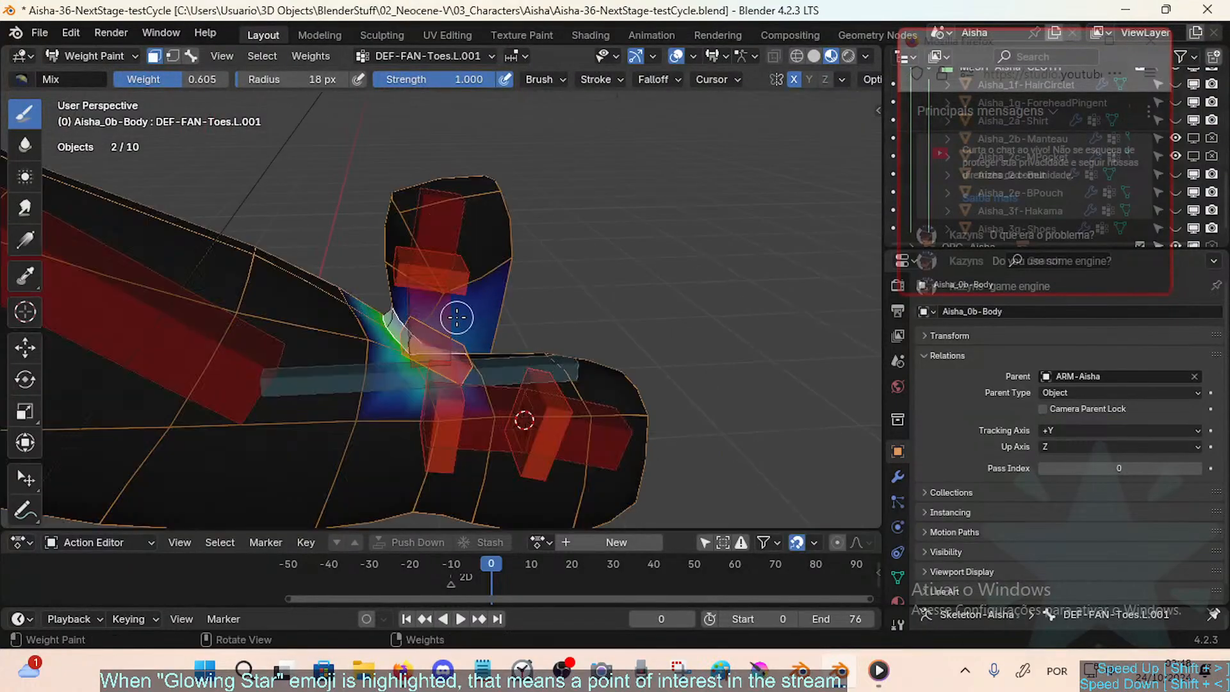
Step: Lower the raised DEF-Toes.L.001 bone with a rotation about global X, and adjust the toe pose with a free rotation from another angle
key("3")
left_click(448, 317, "ctrl")
key("r")
key("x")
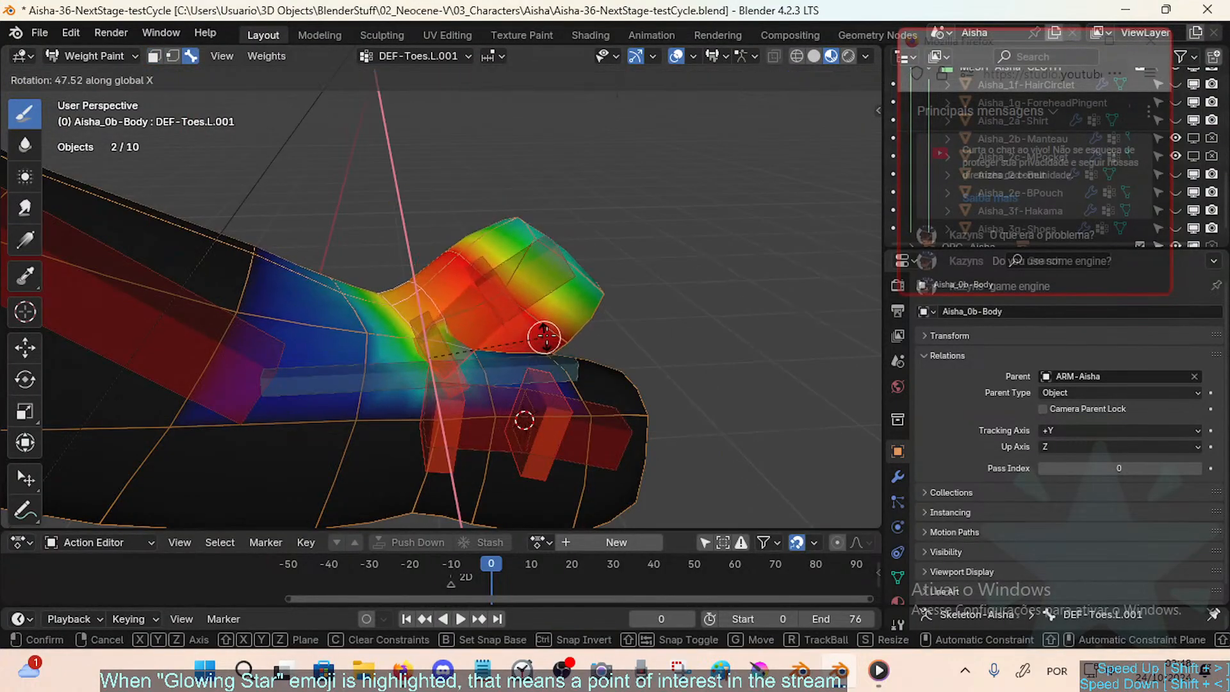
left_click(538, 387)
middle_click_drag(539, 387, 472, 345)
left_click(461, 493, "ctrl")
key("r")
left_click(453, 493)
middle_click_drag(453, 493, 438, 343)
mouse_move(493, 387)
middle_mouse_down()
mouse_move(516, 365)
mouse_move(494, 376)
mouse_move(485, 345)
mouse_move(460, 342)
mouse_move(489, 340)
middle_mouse_up()
Step: Enlarge the Mix brush radius to 25 px and paint the DEF-FAN-Toes.L.001 weights along the masked strip between and around the toes
left_click(517, 365, "ctrl")
key("1")
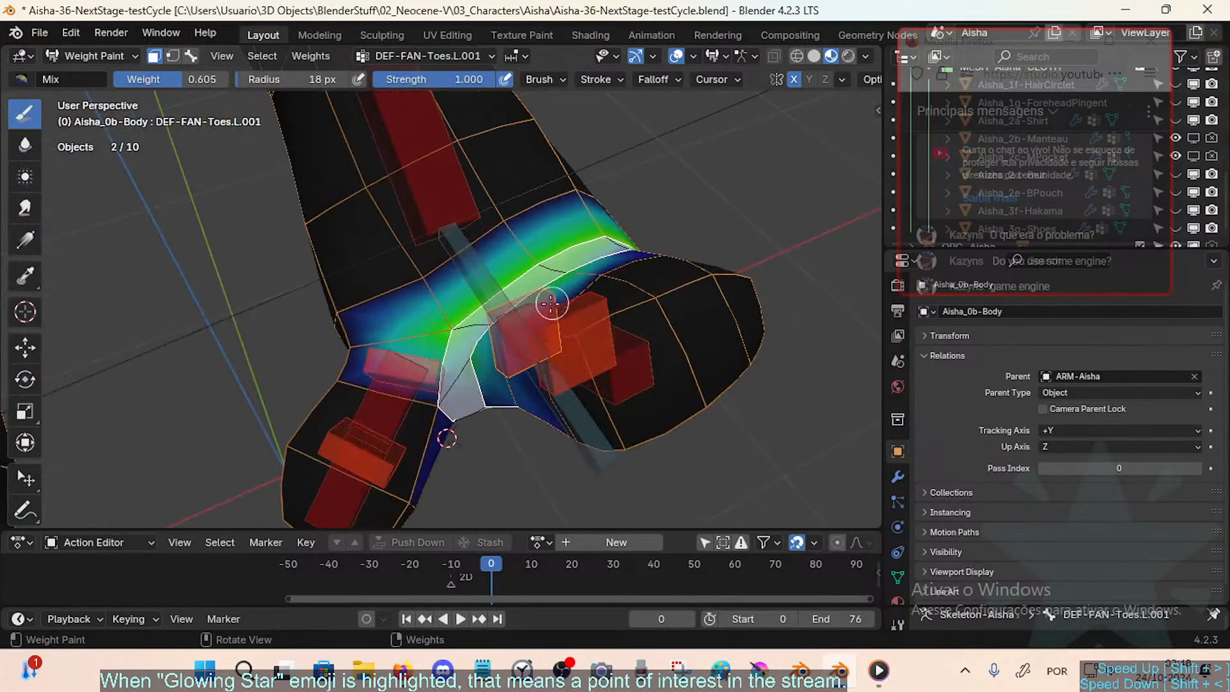
middle_click_drag(550, 304, 544, 311)
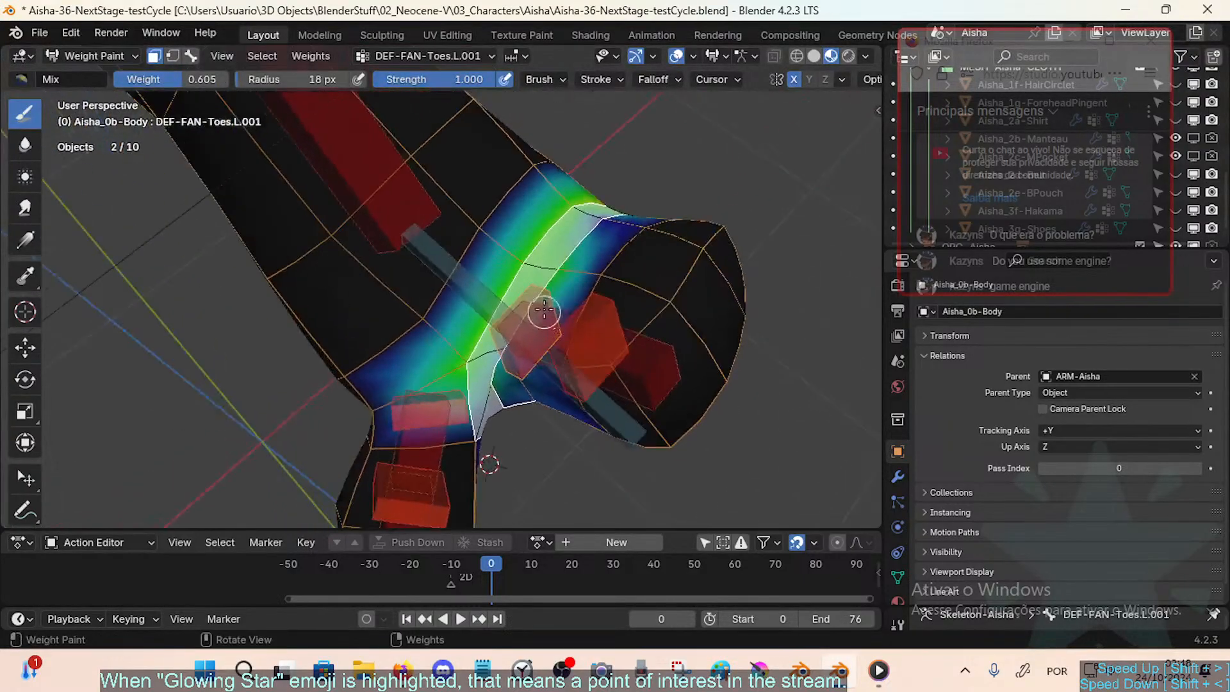
key("f")
left_click(613, 215)
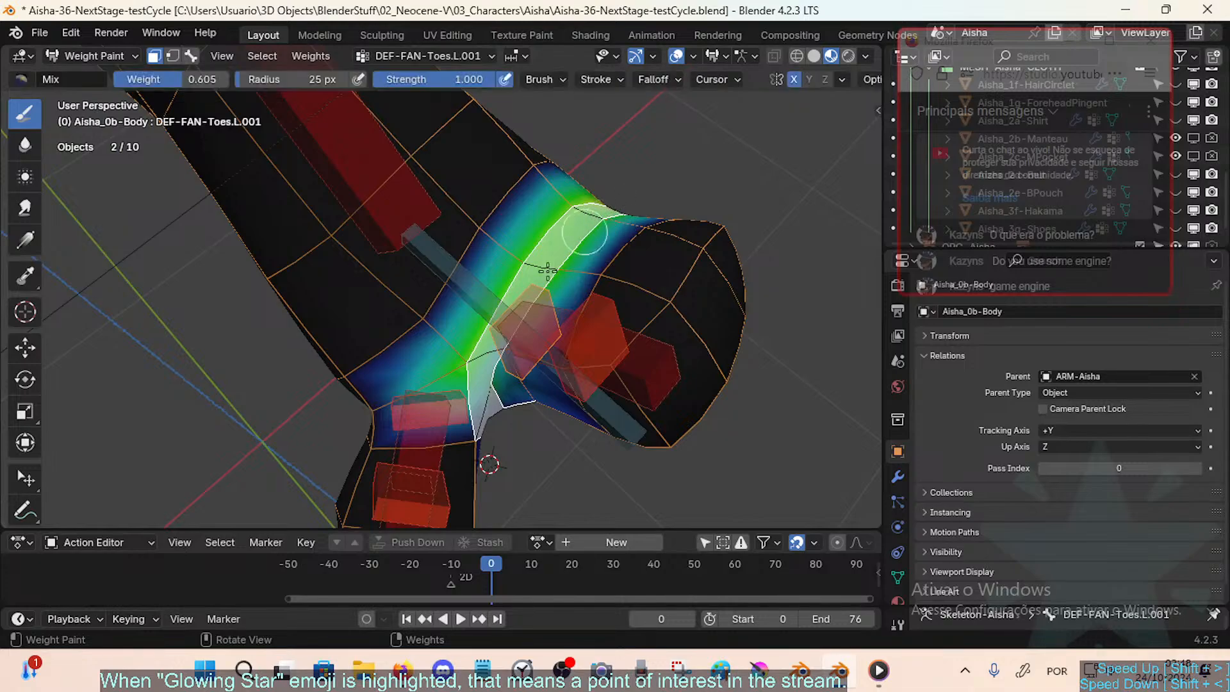
middle_click_drag(525, 392, 515, 340)
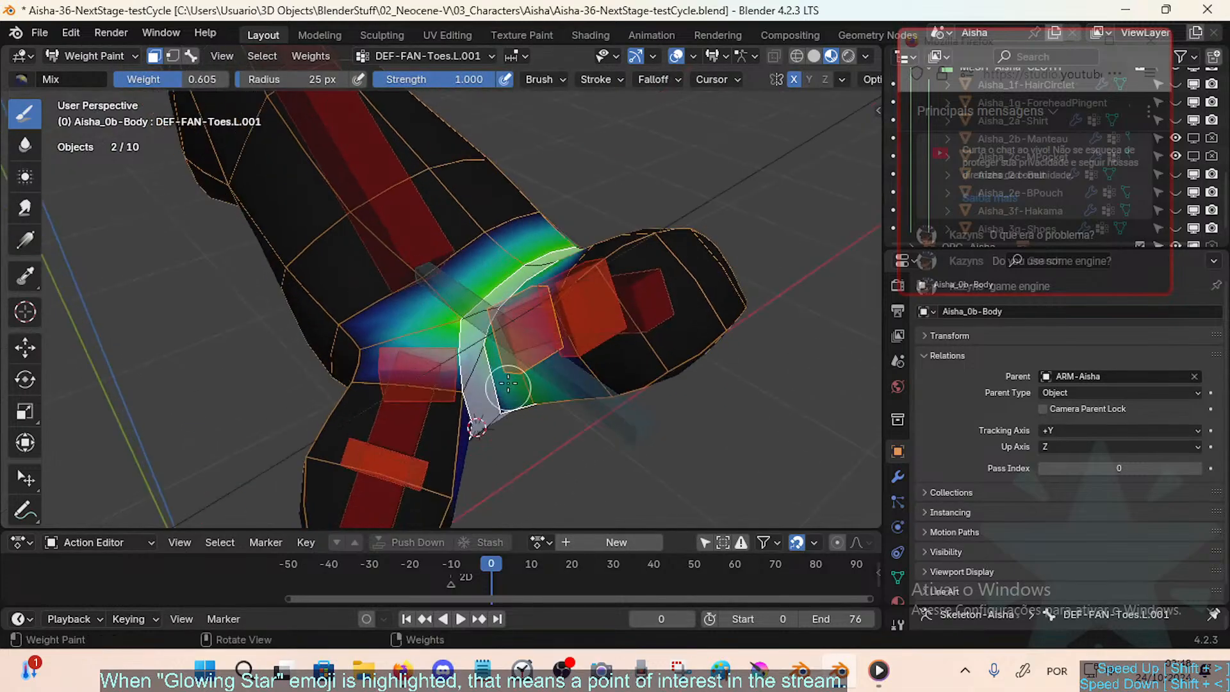
middle_click_drag(508, 384, 504, 344)
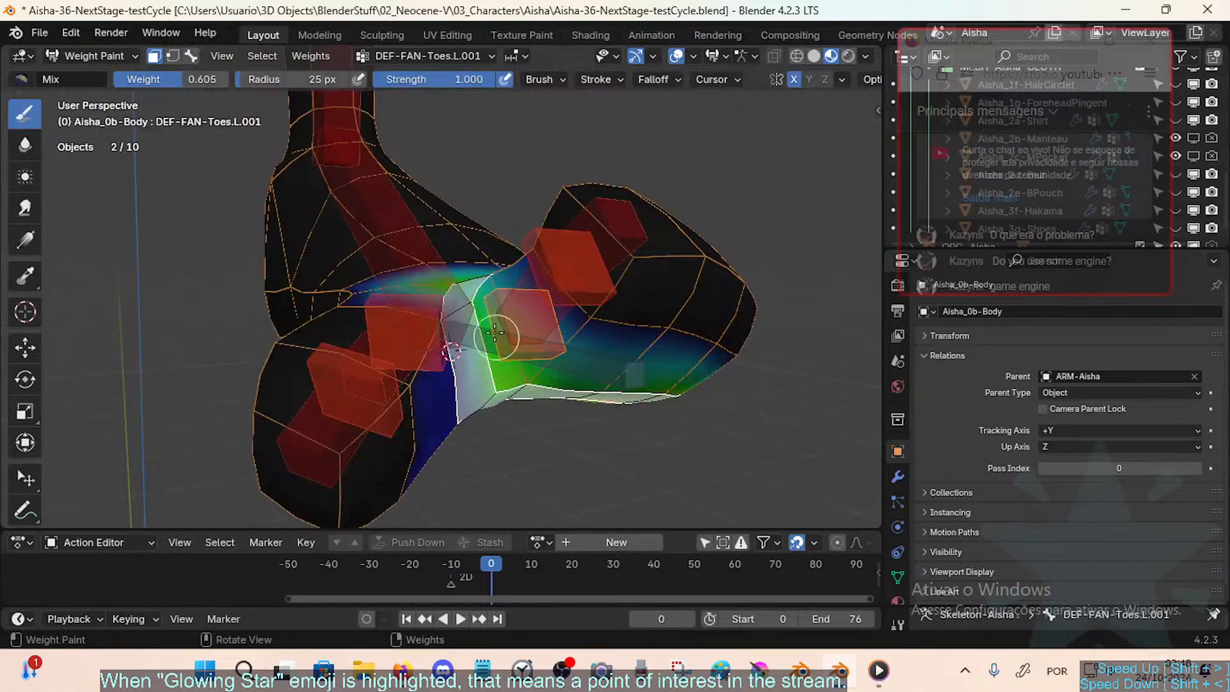
middle_click_drag(494, 338, 484, 296)
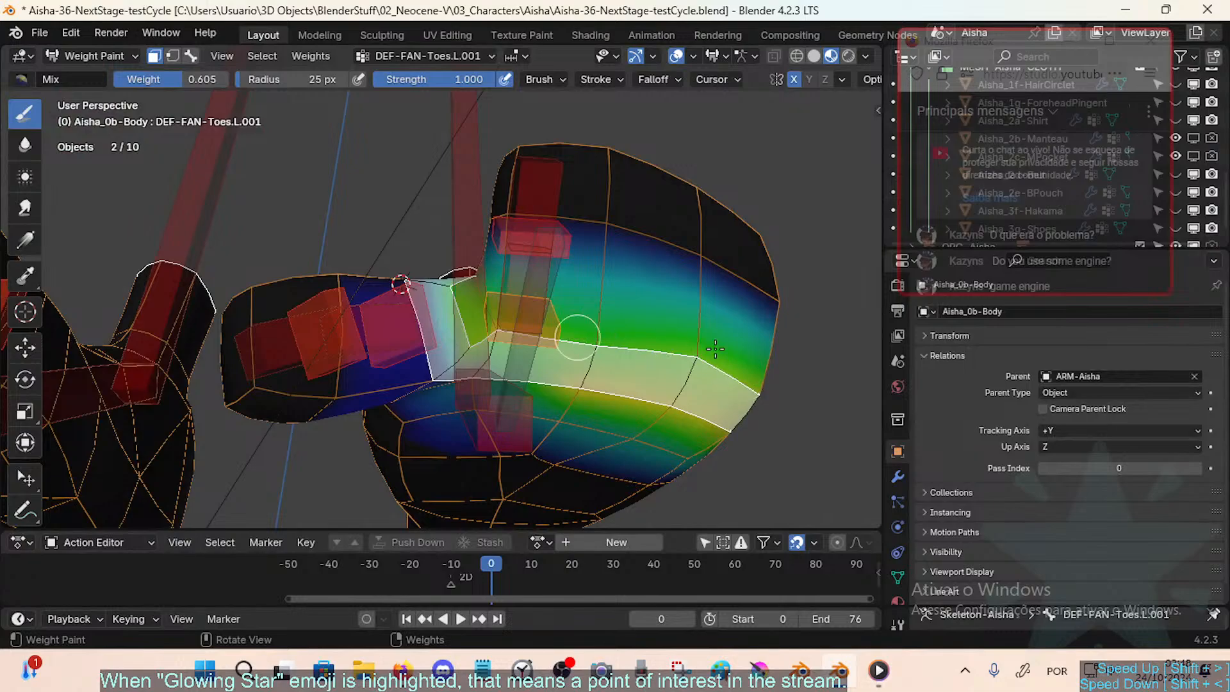
mouse_move(715, 348)
middle_mouse_down()
mouse_move(439, 403)
mouse_move(521, 434)
mouse_move(458, 470)
mouse_move(470, 502)
mouse_move(440, 461)
mouse_move(525, 371)
mouse_move(531, 410)
mouse_move(503, 388)
middle_mouse_up()
Step: Bend the DEF-Toes.L.001 bone upward about global X by -28.4° and a further -17.3° to test the toe deformation
key("3")
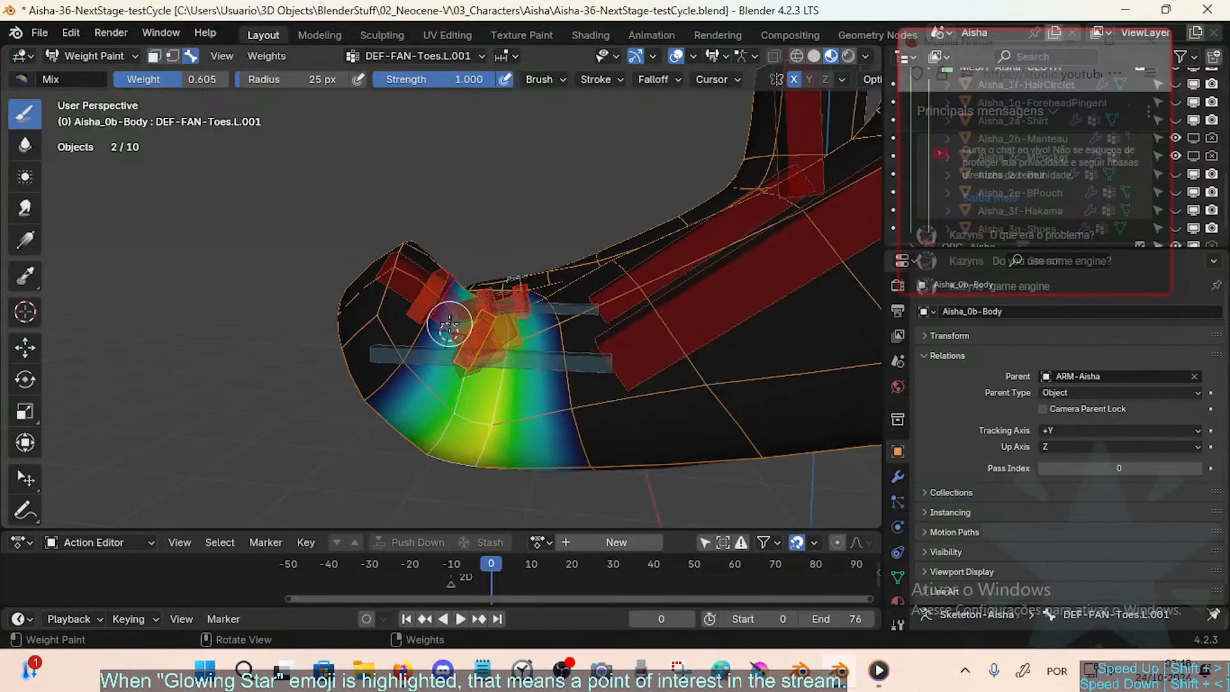
left_click(456, 333, "ctrl")
key("r")
key("x")
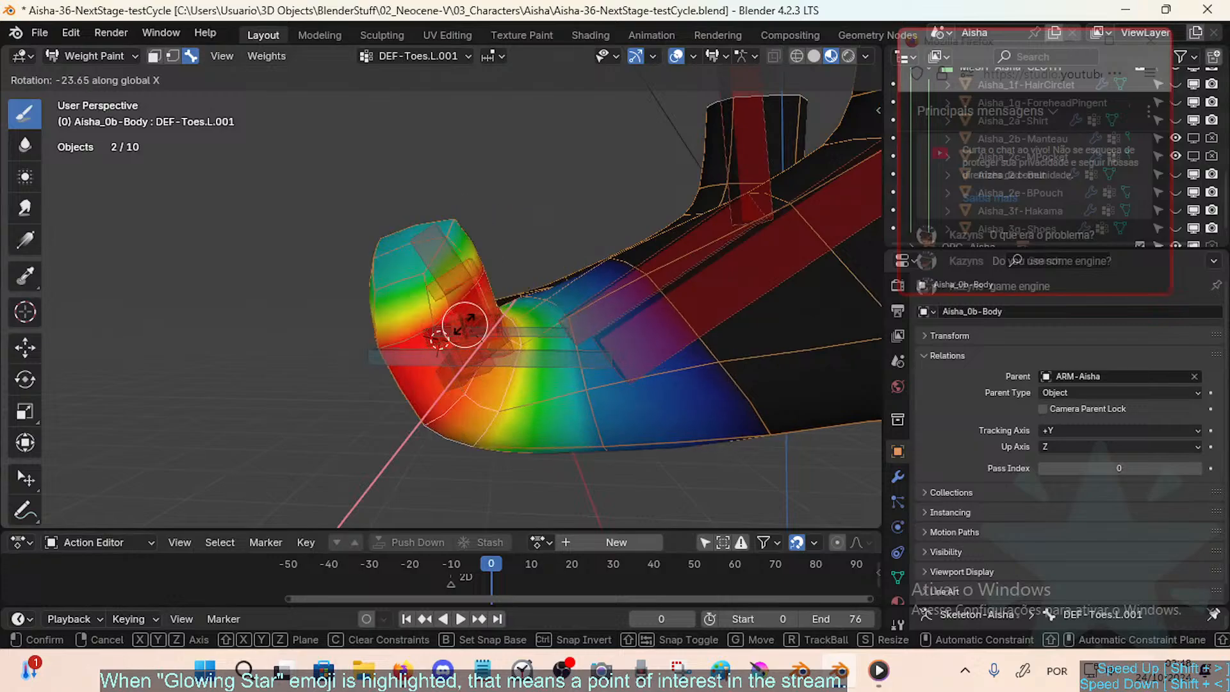
left_click(507, 295)
key("r")
key("x")
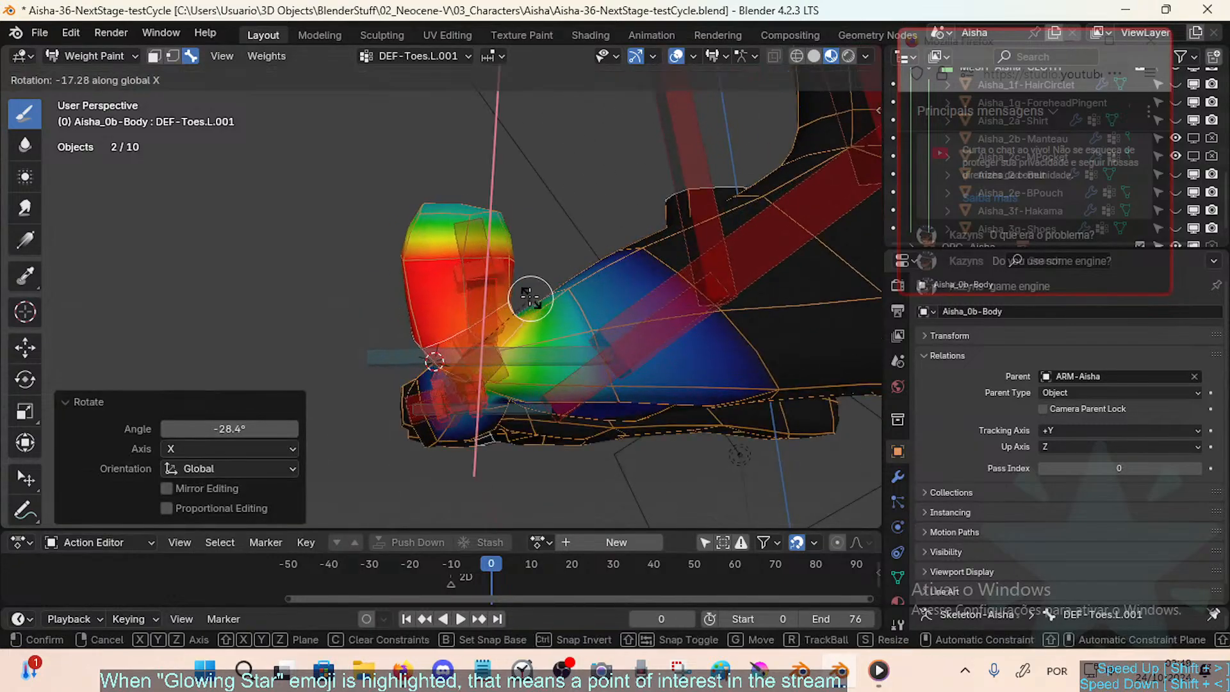
left_click(530, 298)
Step: Try rotating the toe bone -185° in the view plane and again about global X, and undo the last change
key("r")
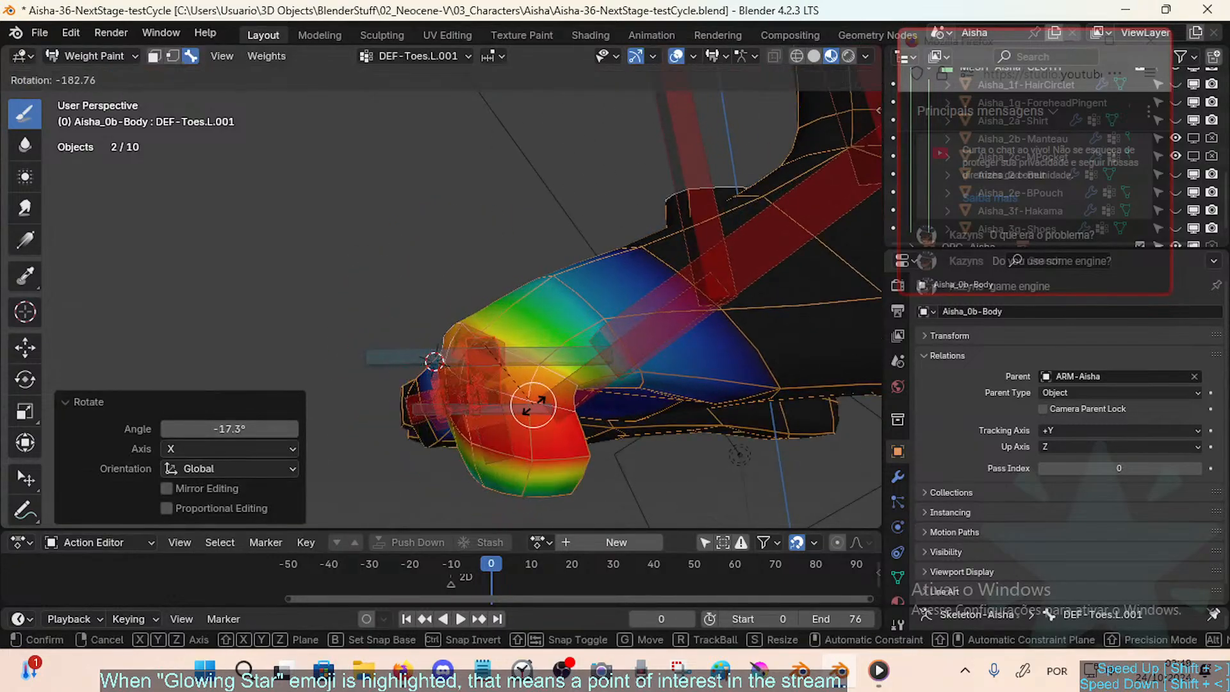
left_click(532, 406)
middle_click_drag(531, 406, 497, 408)
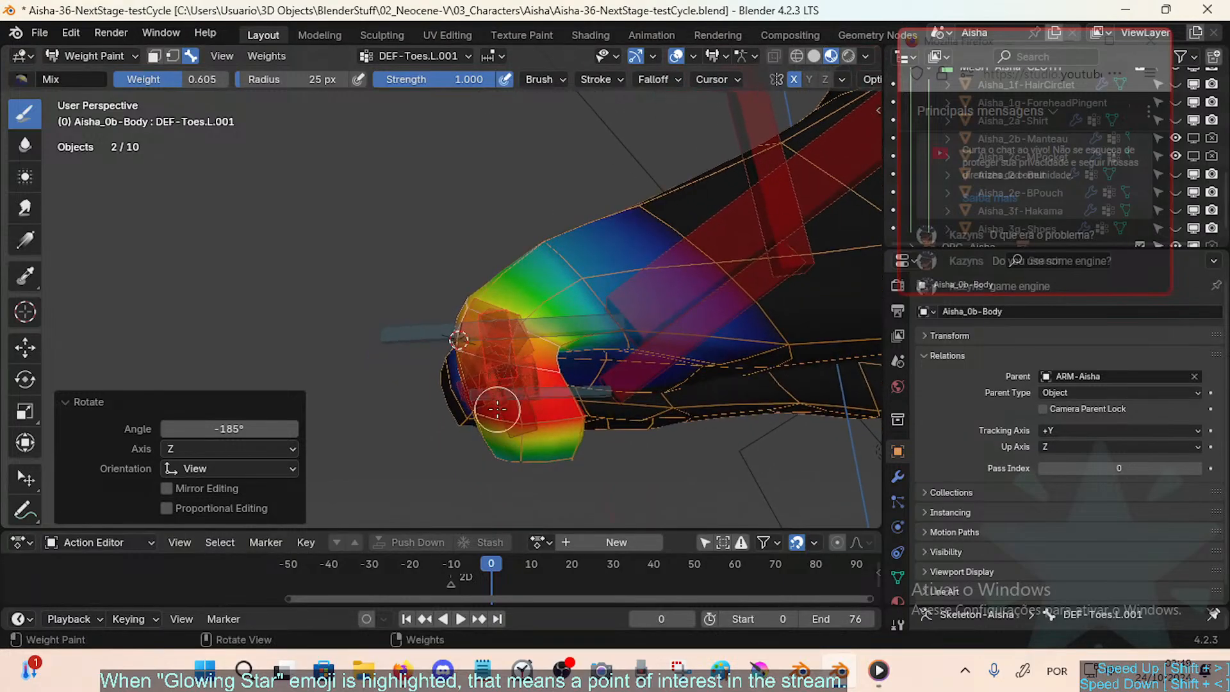
key("r")
key("x")
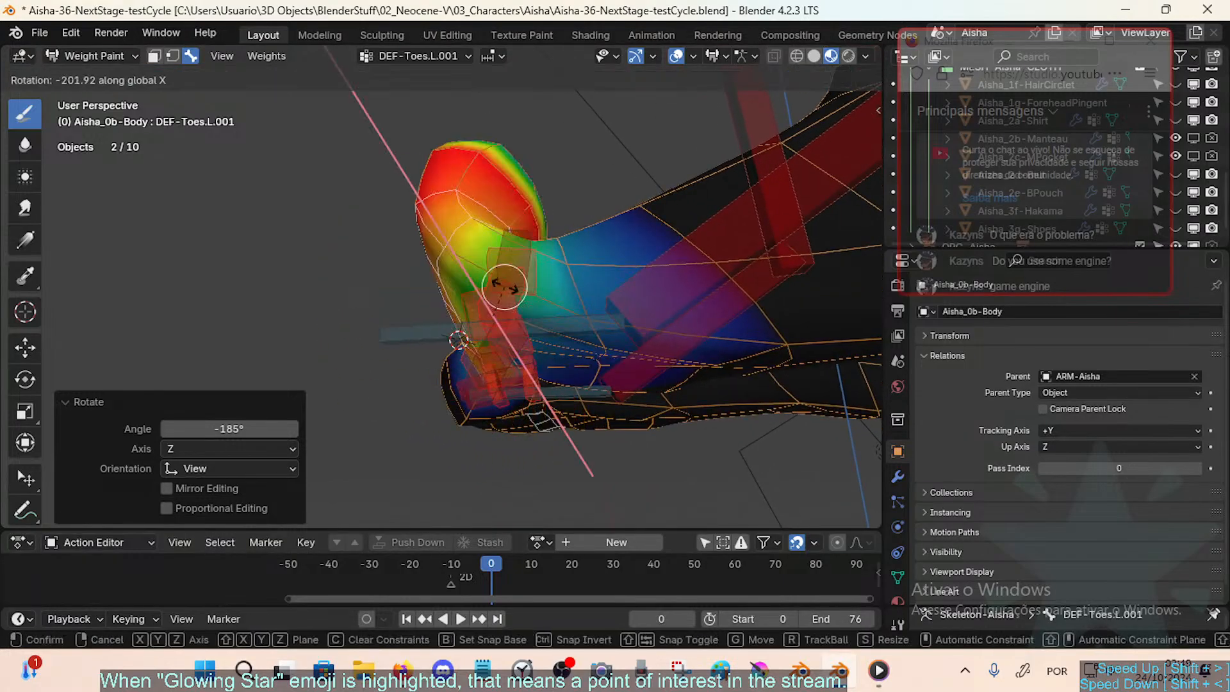
left_click(516, 275)
mouse_move(529, 413)
middle_mouse_down()
mouse_move(533, 351)
mouse_move(486, 442)
mouse_move(490, 346)
middle_mouse_up()
key("ctrl+z")
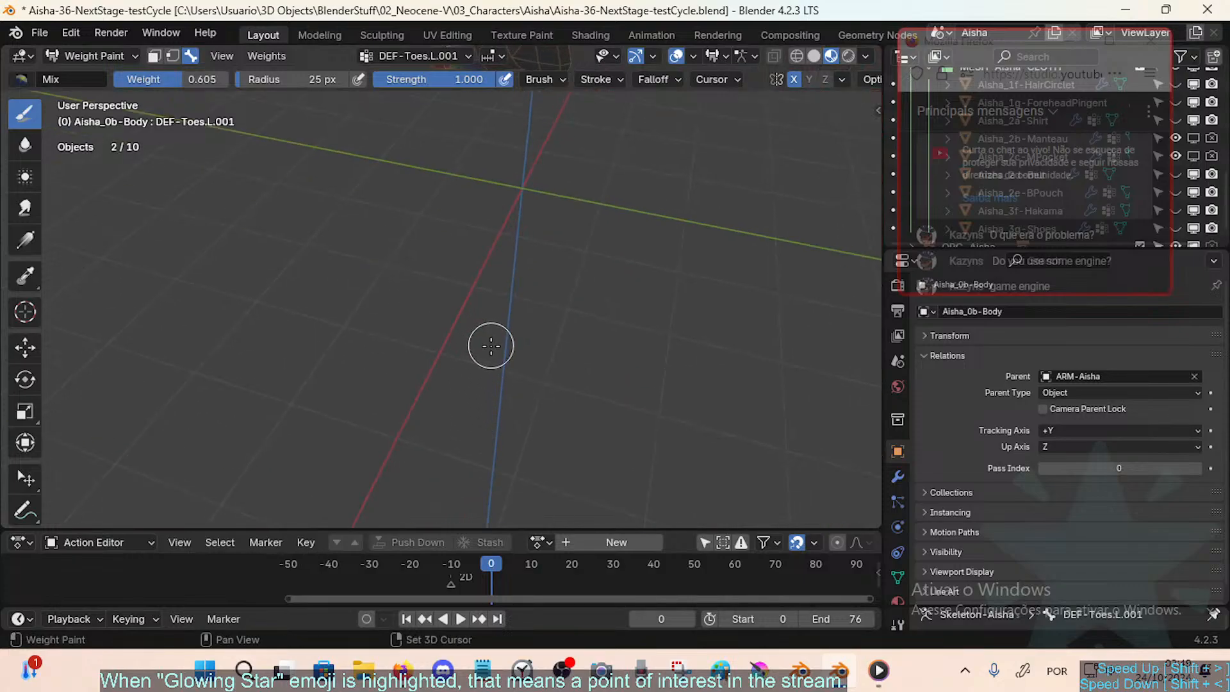
Step: Move in close to the left foot and bend the DEF-Toes.L.001 bone downward 77.5° about global X
key("shift+grave")
key("w")
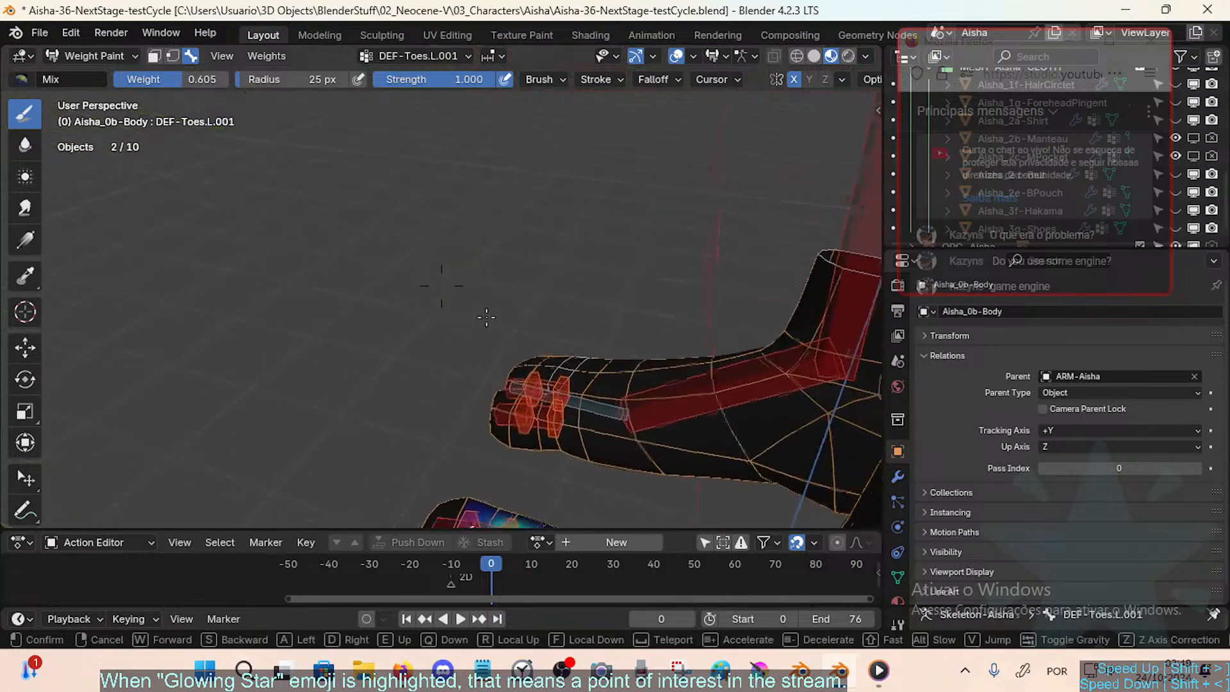
key("w")
left_click(498, 306)
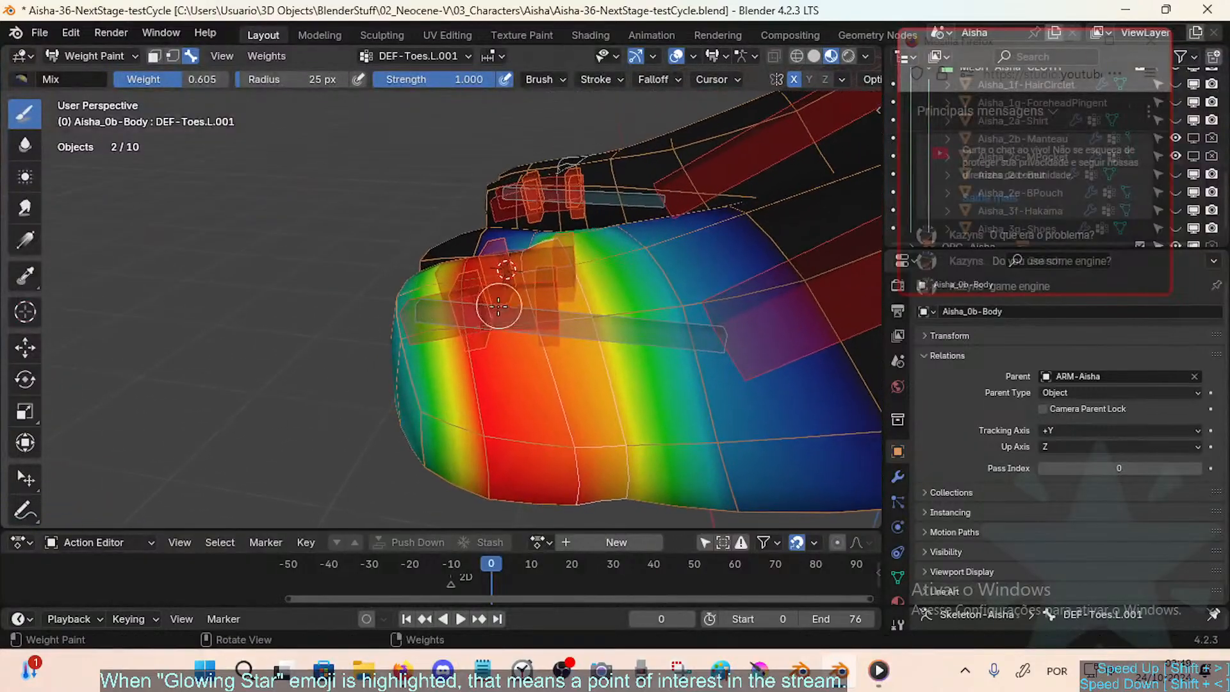
key("r")
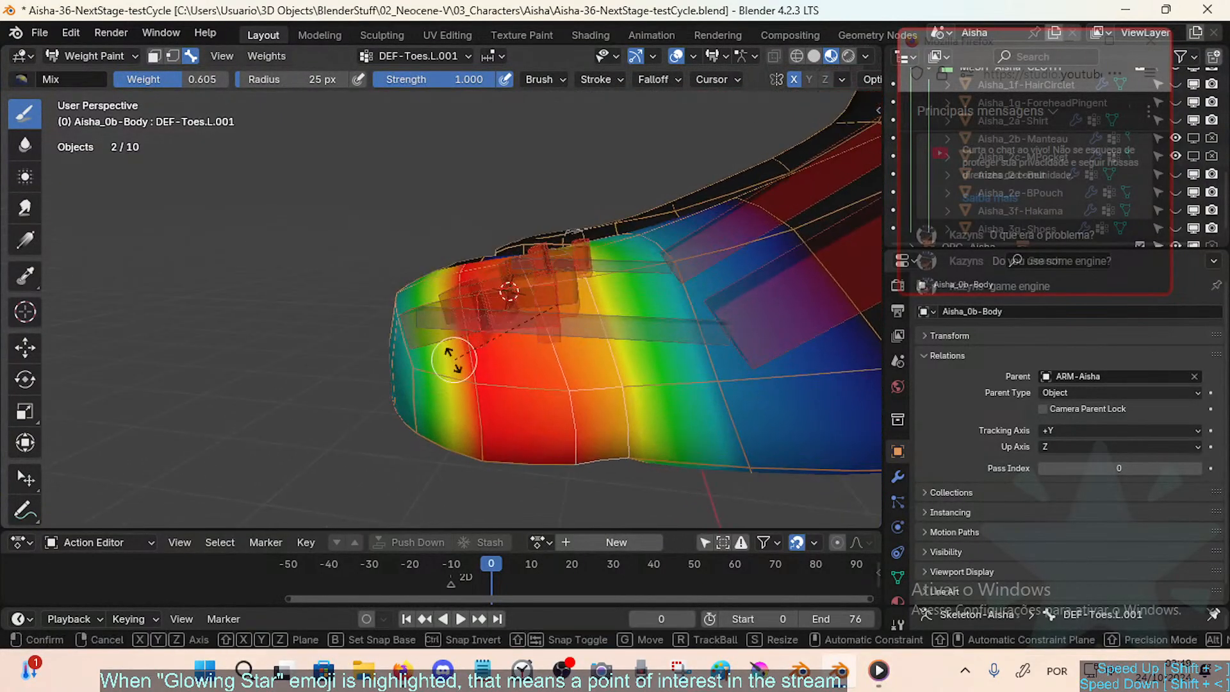
key("x")
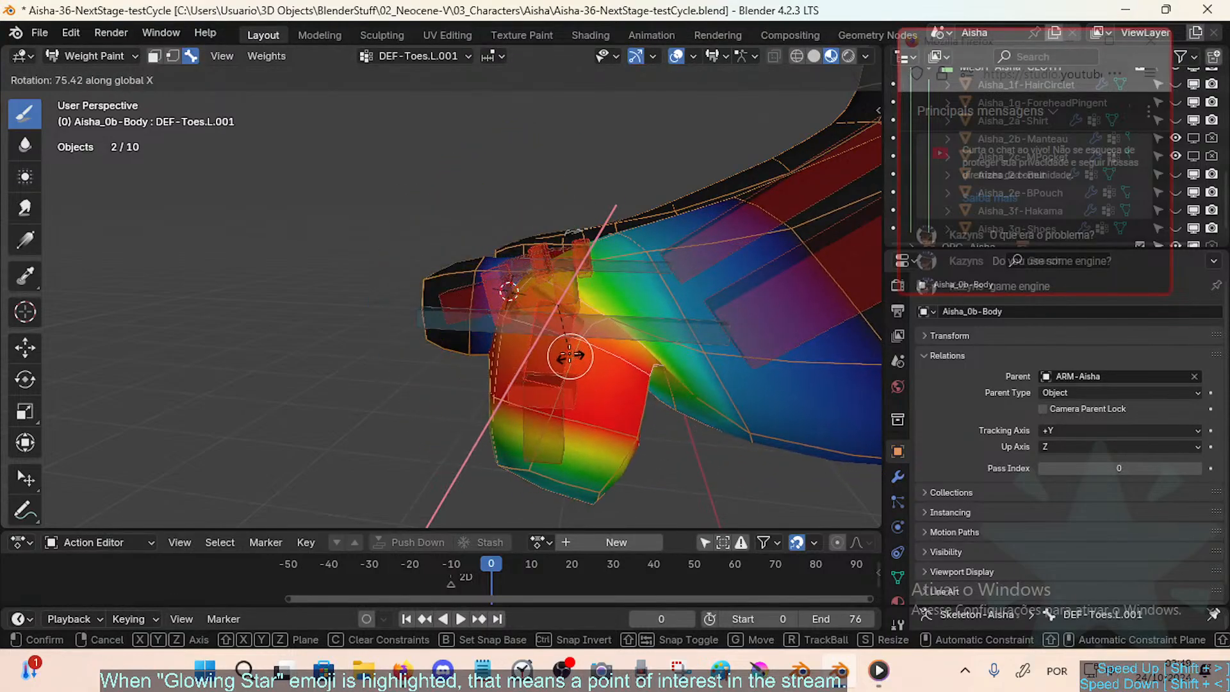
left_click(569, 356)
middle_click_drag(569, 356, 566, 383)
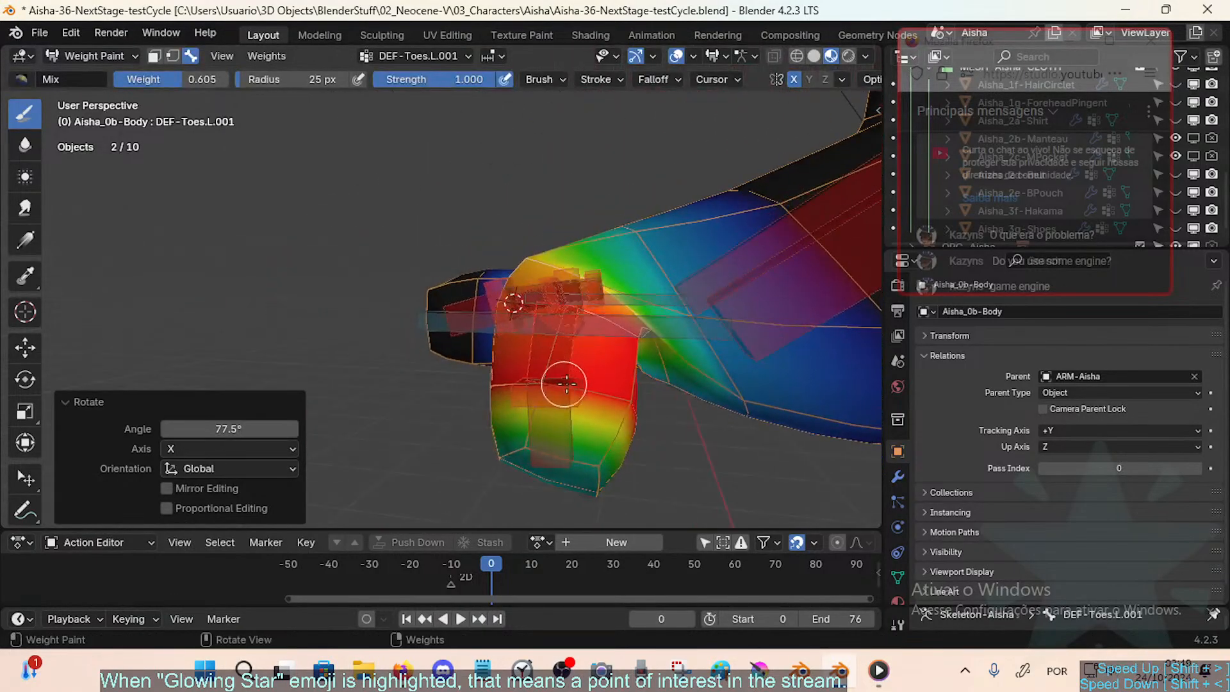
Step: Reduce the toe bone's downward bend with another rotation about global X
key("g")
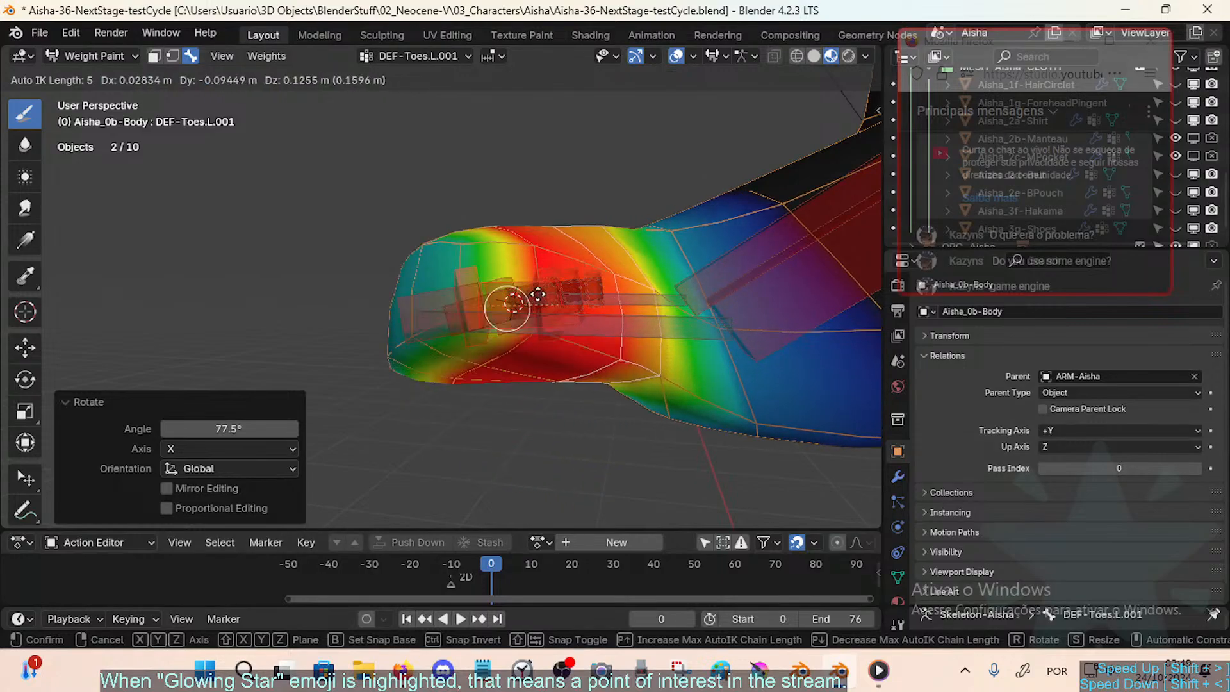
key("r")
key("x")
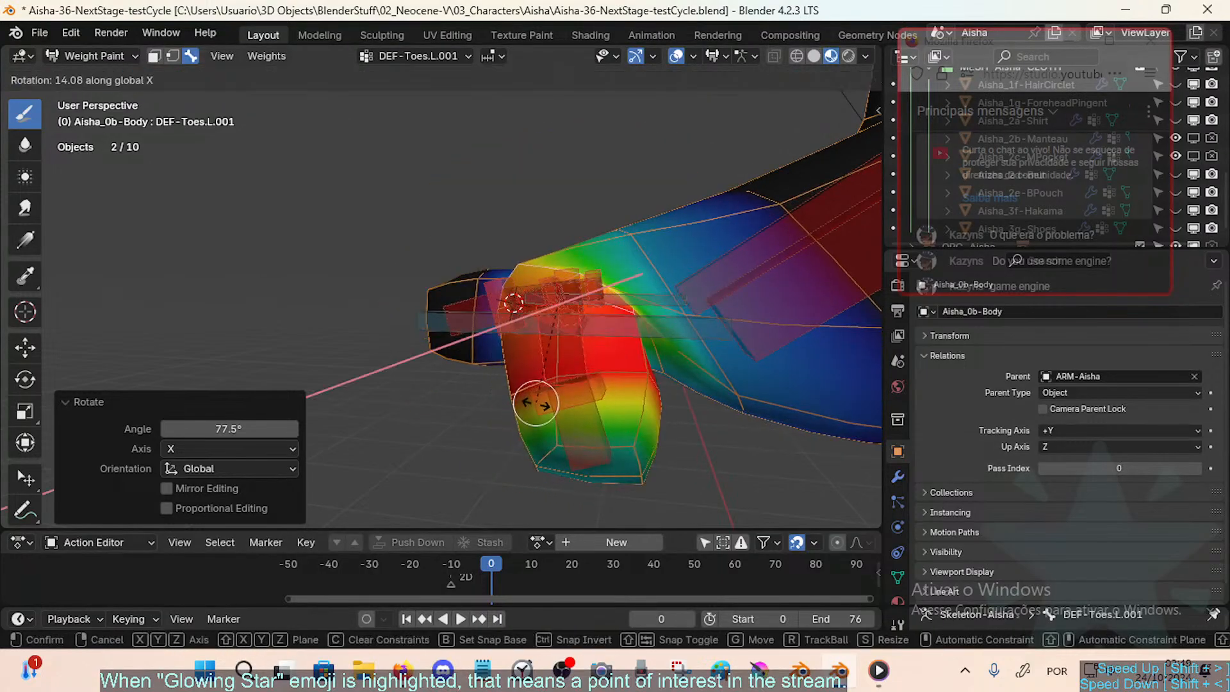
left_click(458, 357)
left_click(547, 352, "alt")
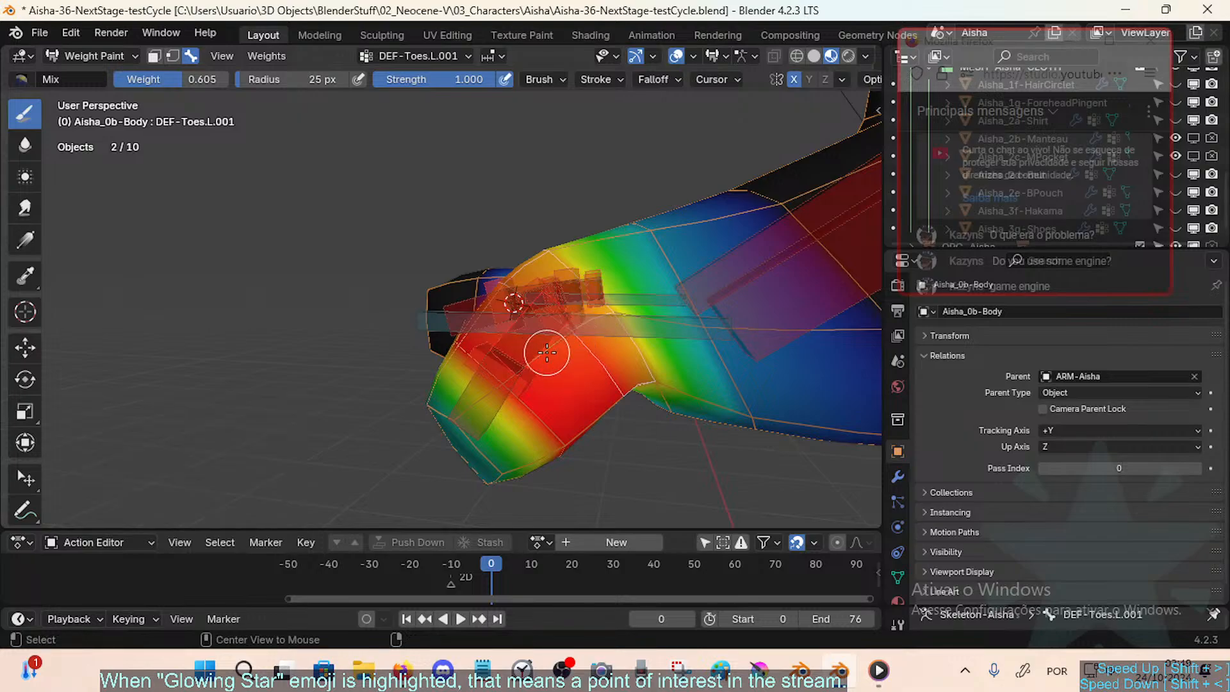
Step: Switch to the Blur brush with a 47 px radius and check the DEF-Toes.L.001 weights around the bent toes from several sides
mouse_move(547, 352)
middle_mouse_down()
mouse_move(600, 331)
mouse_move(598, 283)
middle_mouse_up()
left_click(25, 145)
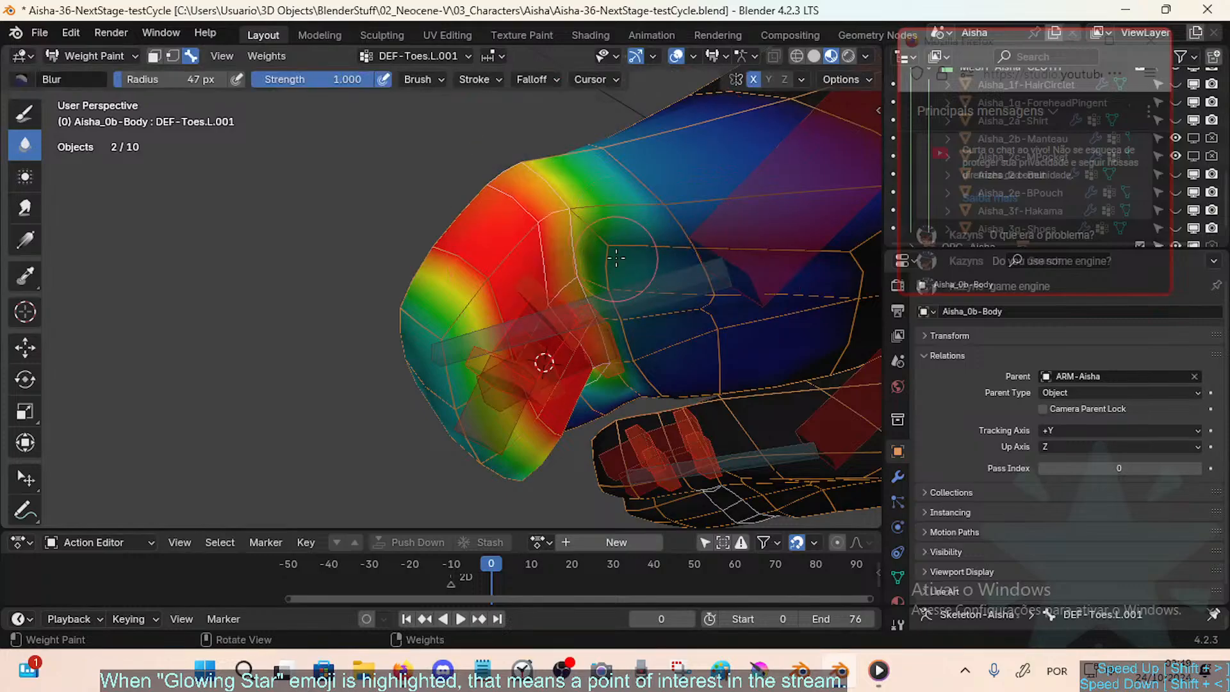
middle_click_drag(616, 258, 625, 223)
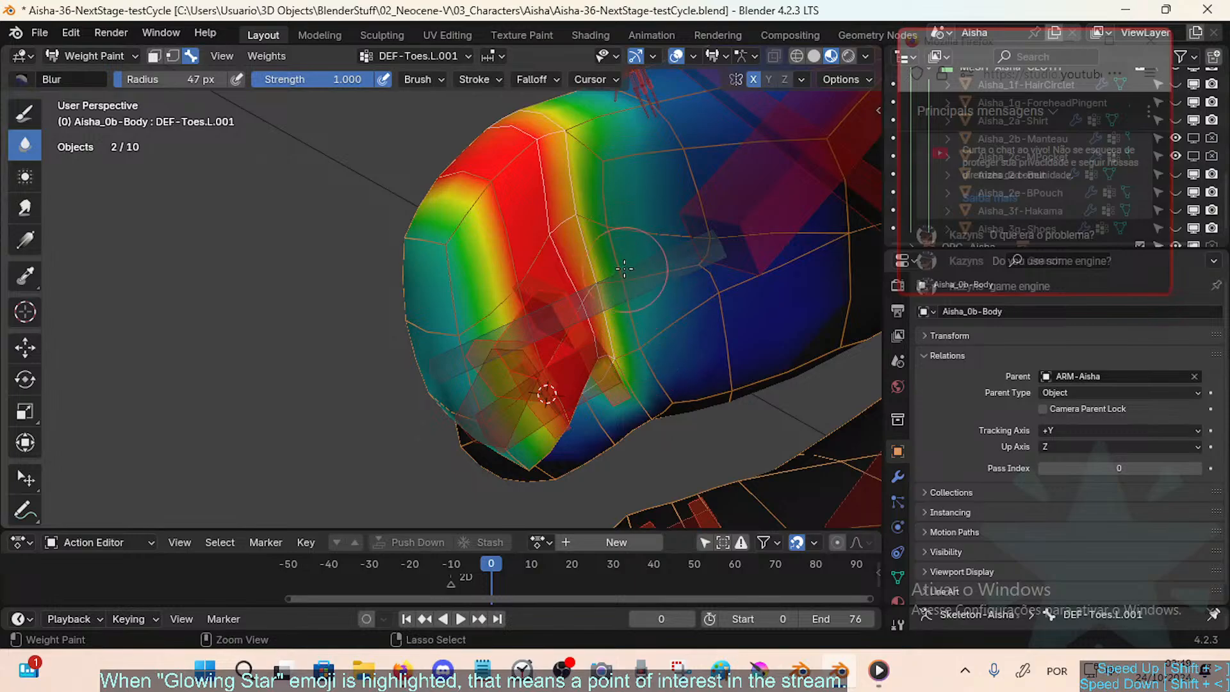
mouse_move(624, 268)
middle_mouse_down()
mouse_move(587, 380)
mouse_move(601, 379)
middle_mouse_up()
middle_click_drag(588, 336, 650, 354)
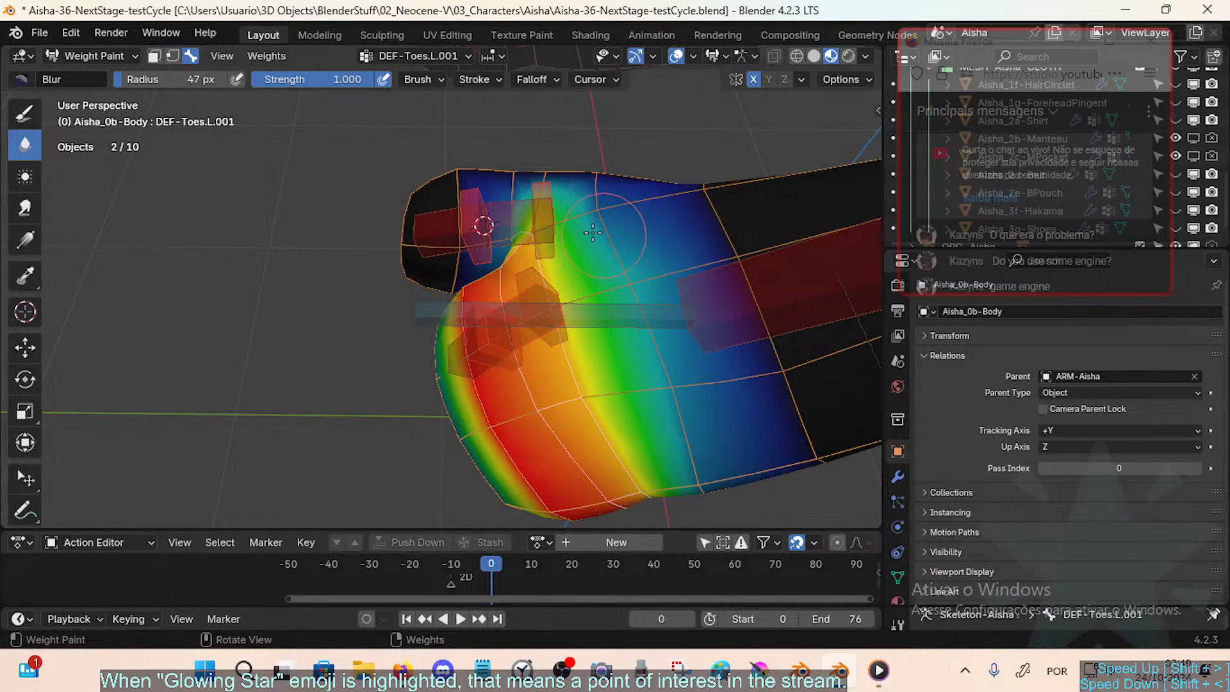
middle_click_drag(699, 472, 727, 296)
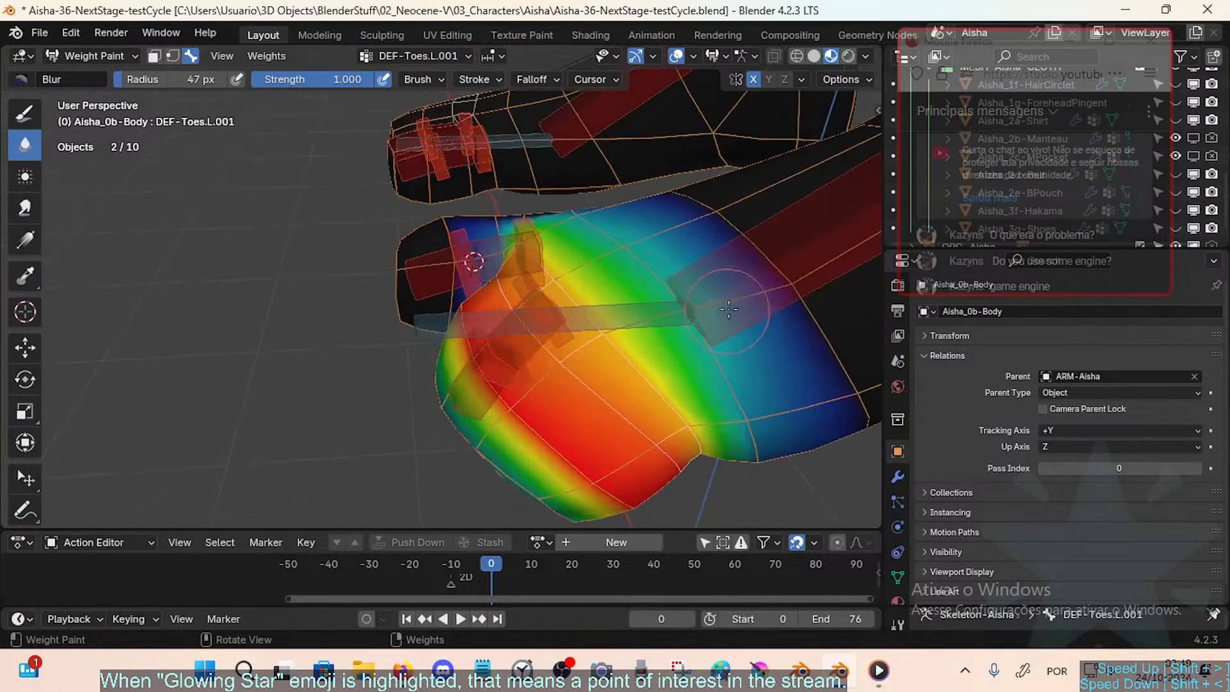
Step: Display the DEF-FAN-Toes.L.001 weights and examine their spread across the bent toes
left_click(754, 277, "alt")
left_click(534, 337, "alt")
left_click(717, 300, "alt")
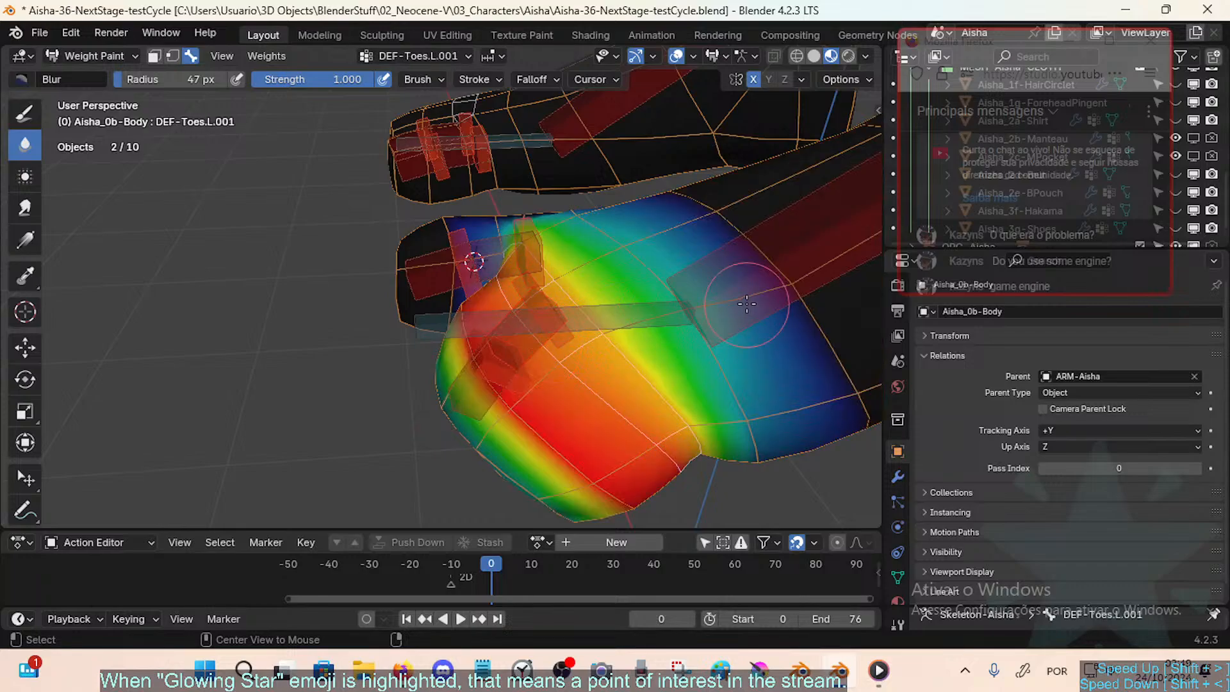
left_click(632, 330, "alt")
left_click(584, 342, "alt")
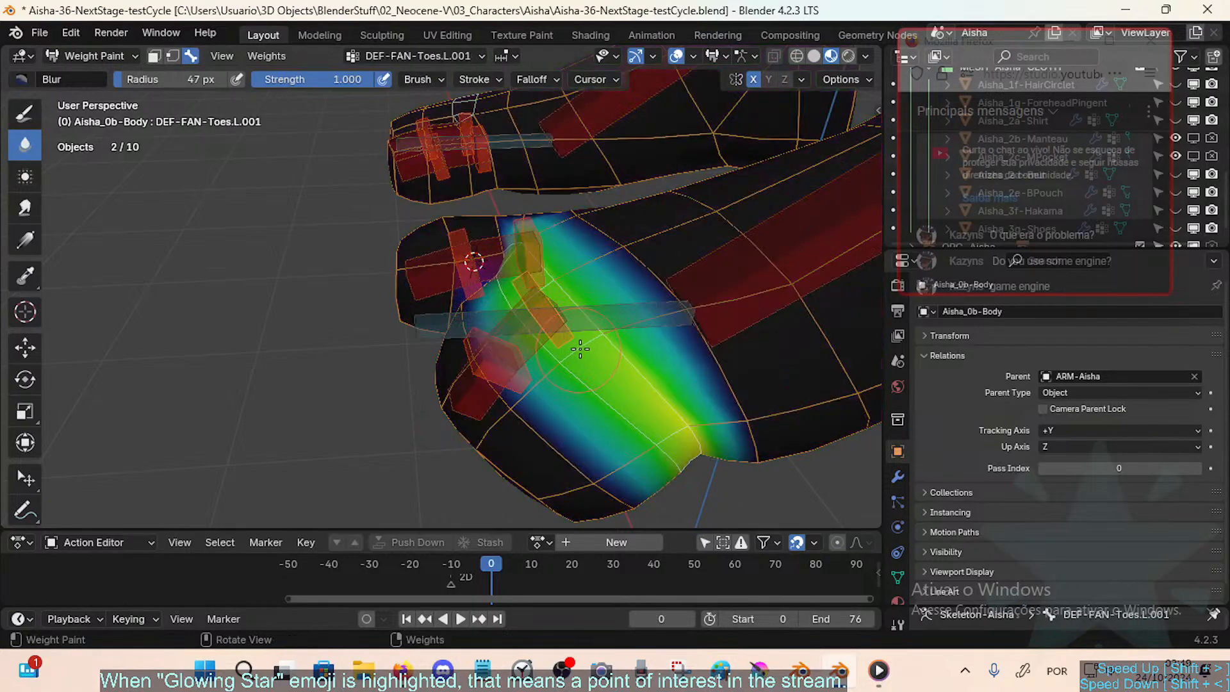
middle_click_drag(620, 342, 624, 367)
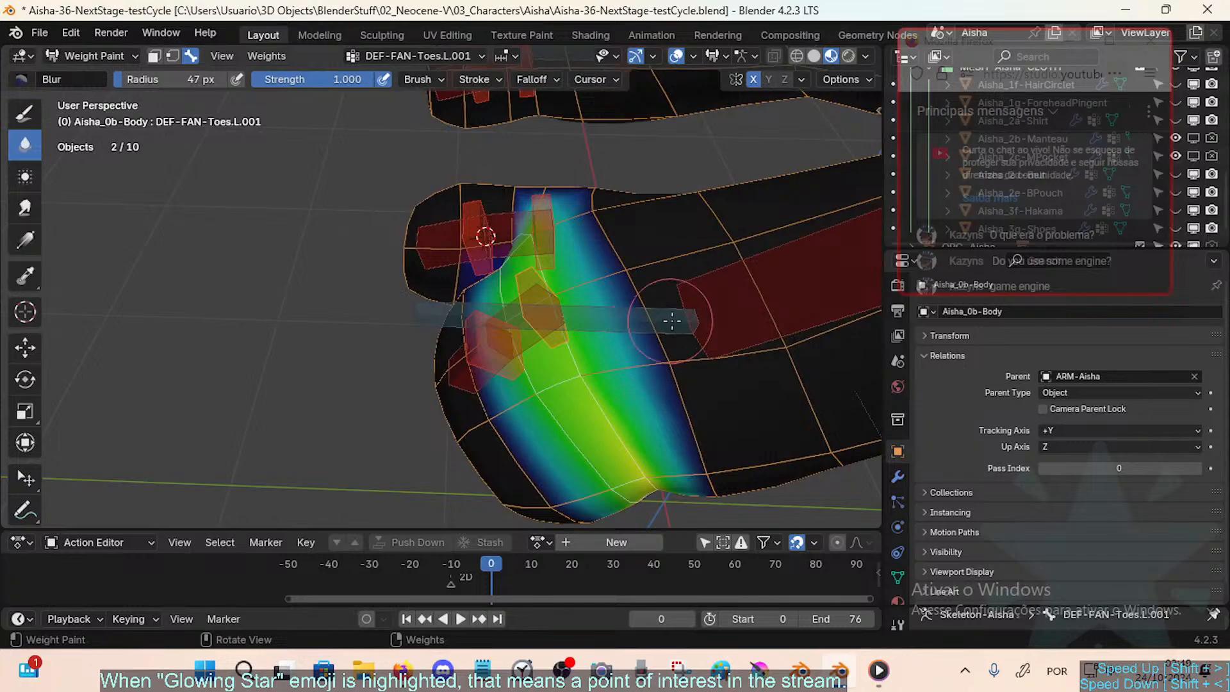
Step: Display the DEF-FootX+35.L weights and paint beside the toe gap with the Add brush at weight 0.605 and a 36 px radius
left_click(711, 312, "ctrl")
key("shift+grave")
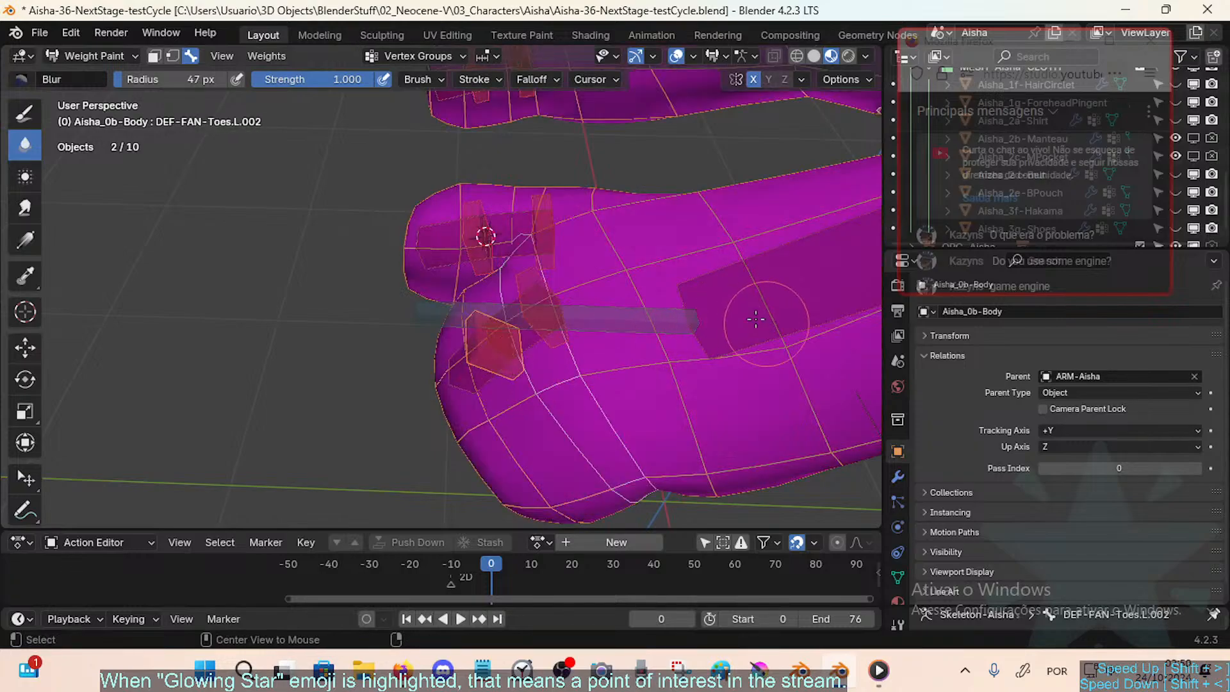
key("s")
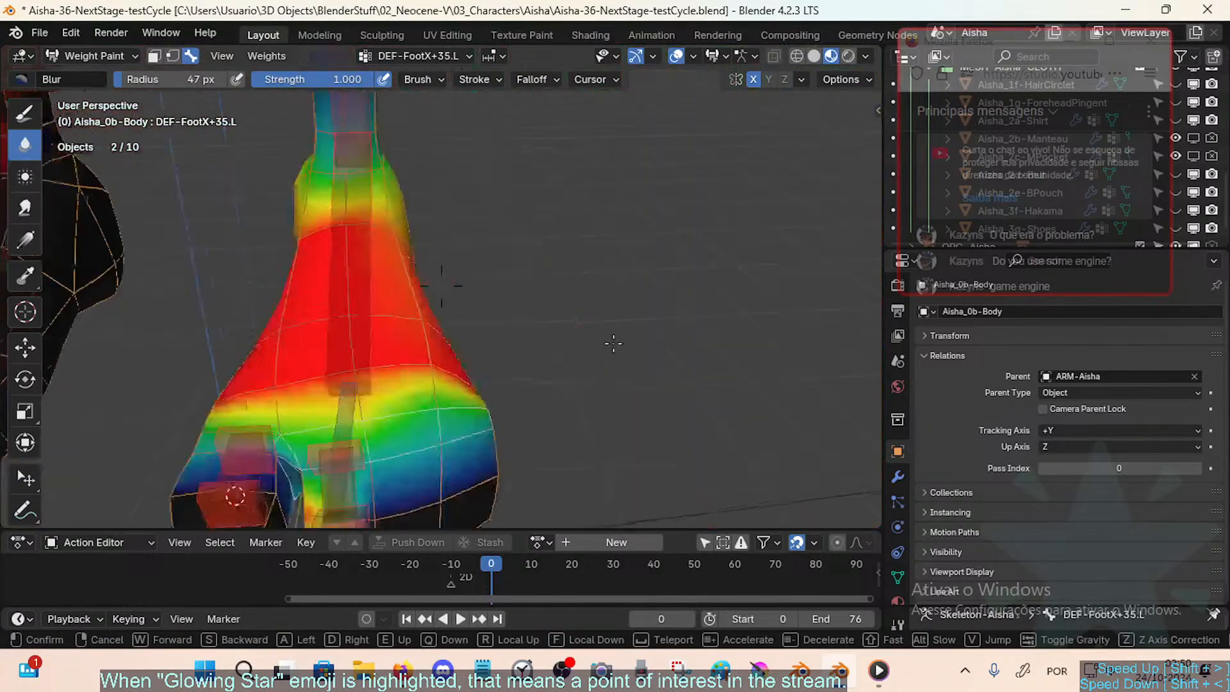
key("w")
key("a")
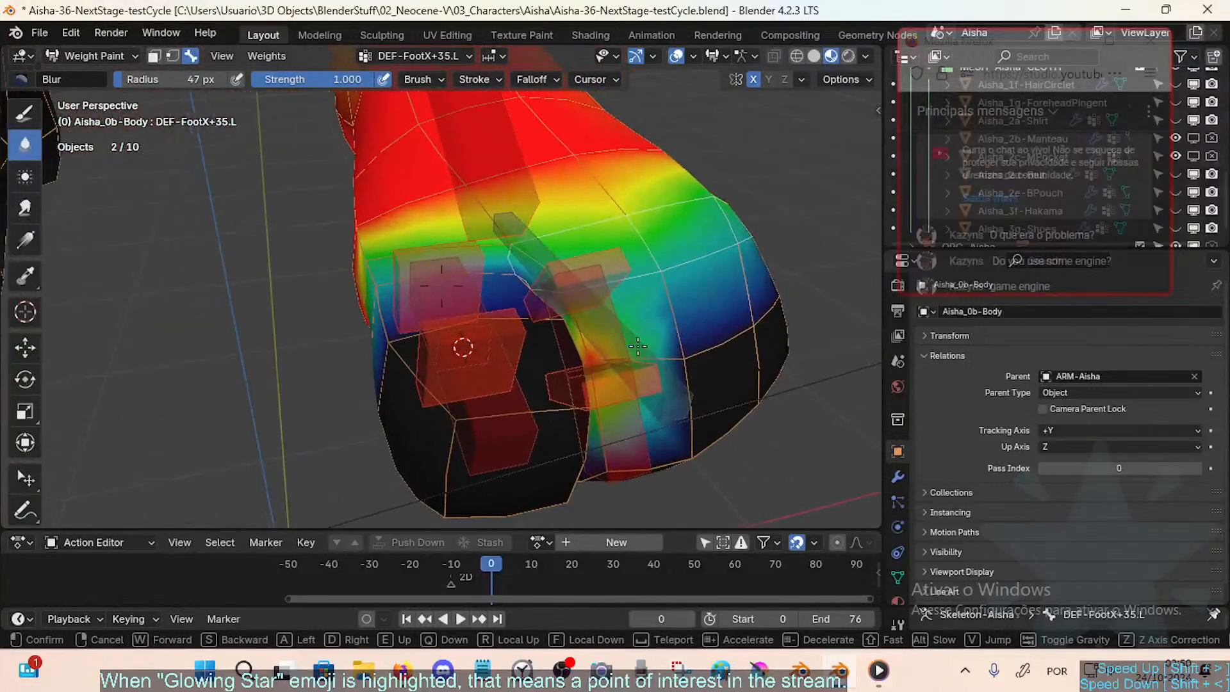
key("d")
left_click(617, 348)
left_click(25, 113)
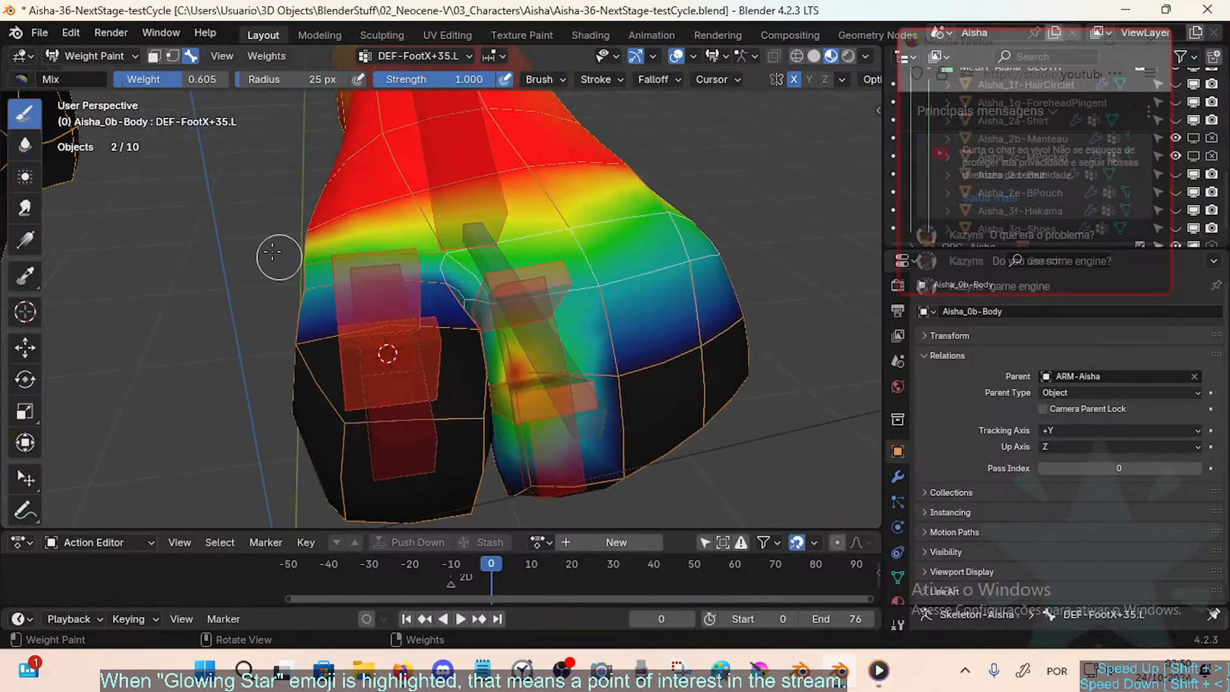
left_click(21, 79)
left_click(39, 128)
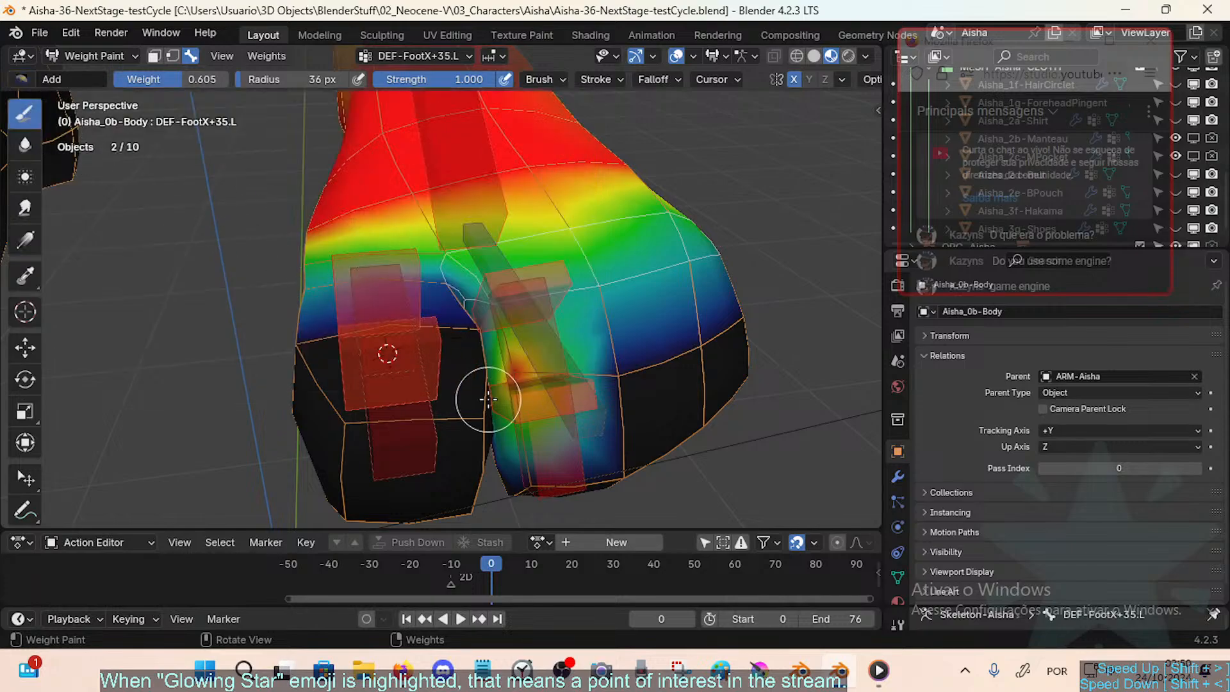
left_click_drag(525, 388, 509, 401)
Step: Check the painted foot weights from the side, return to the 47 px Blur brush and save the file
mouse_move(587, 391)
middle_mouse_down()
mouse_move(573, 376)
mouse_move(570, 406)
middle_mouse_up()
key("shift+grave")
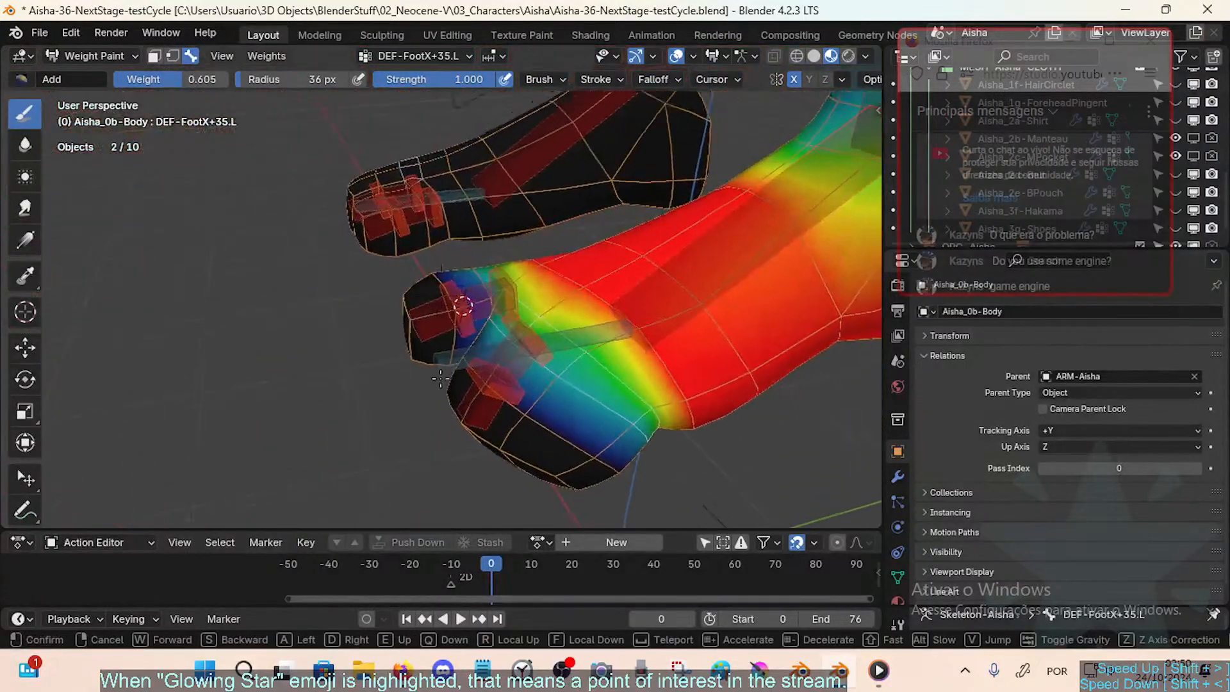
left_click(487, 334)
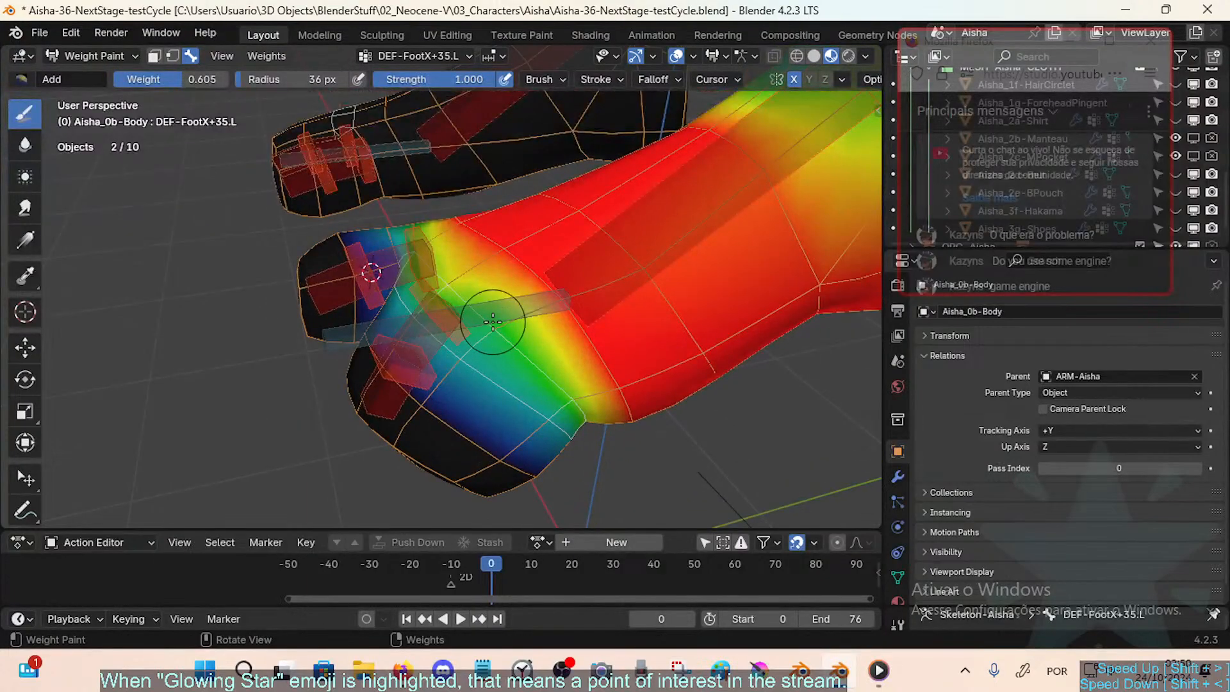
mouse_move(495, 293)
middle_mouse_down()
mouse_move(471, 266)
mouse_move(435, 317)
mouse_move(513, 363)
mouse_move(540, 403)
middle_mouse_up()
left_click(21, 147)
key("ctrl+s")
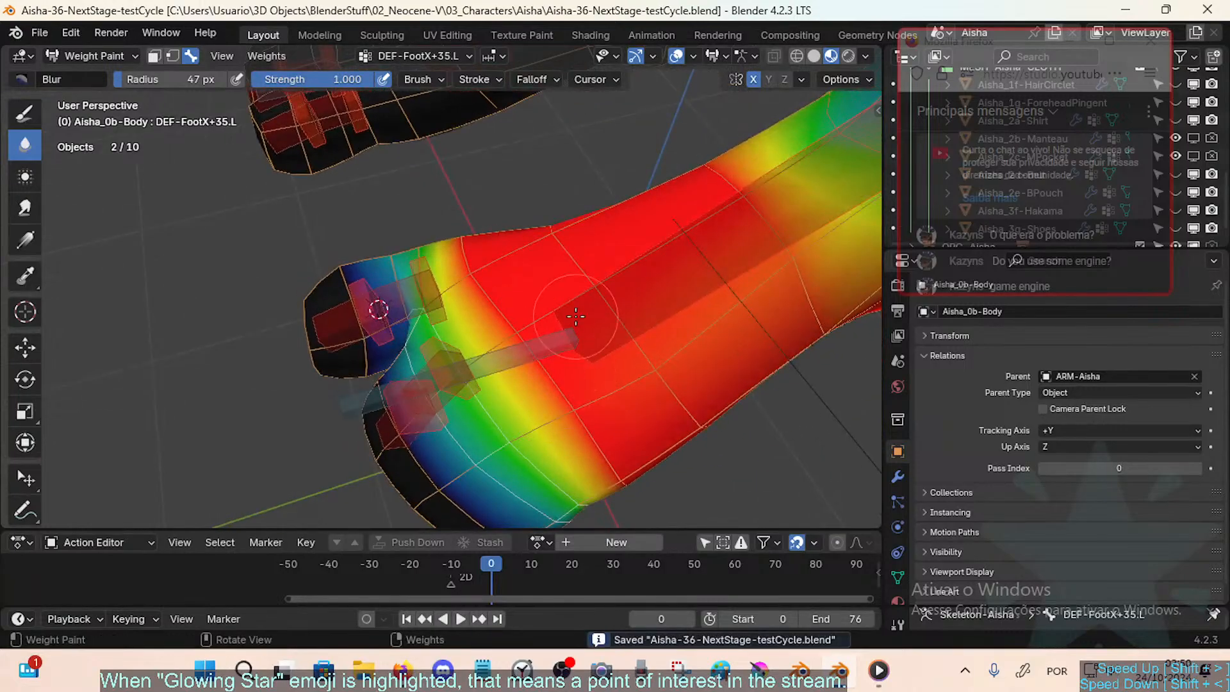
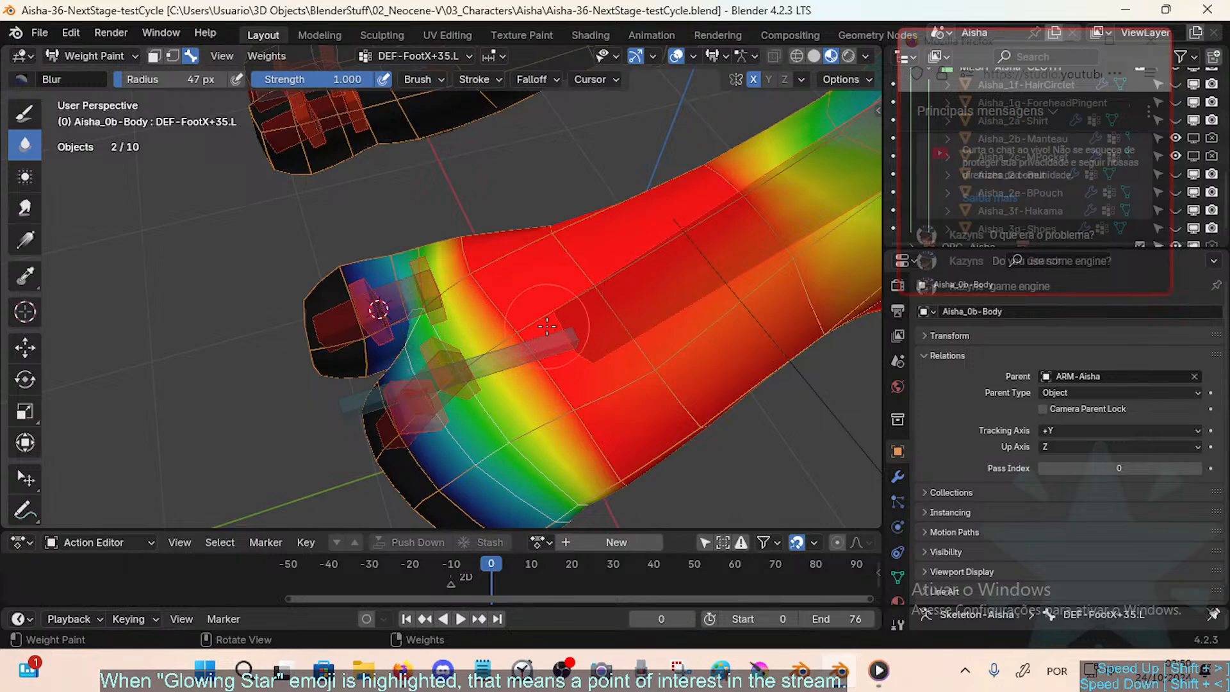
Step: Compare the weights of the DEF-FAN-Toes.L.001, DEF-FootX+35.L and DEF-FAN-BigToe.L.002 bones around the toe joints
left_click(466, 338, "ctrl")
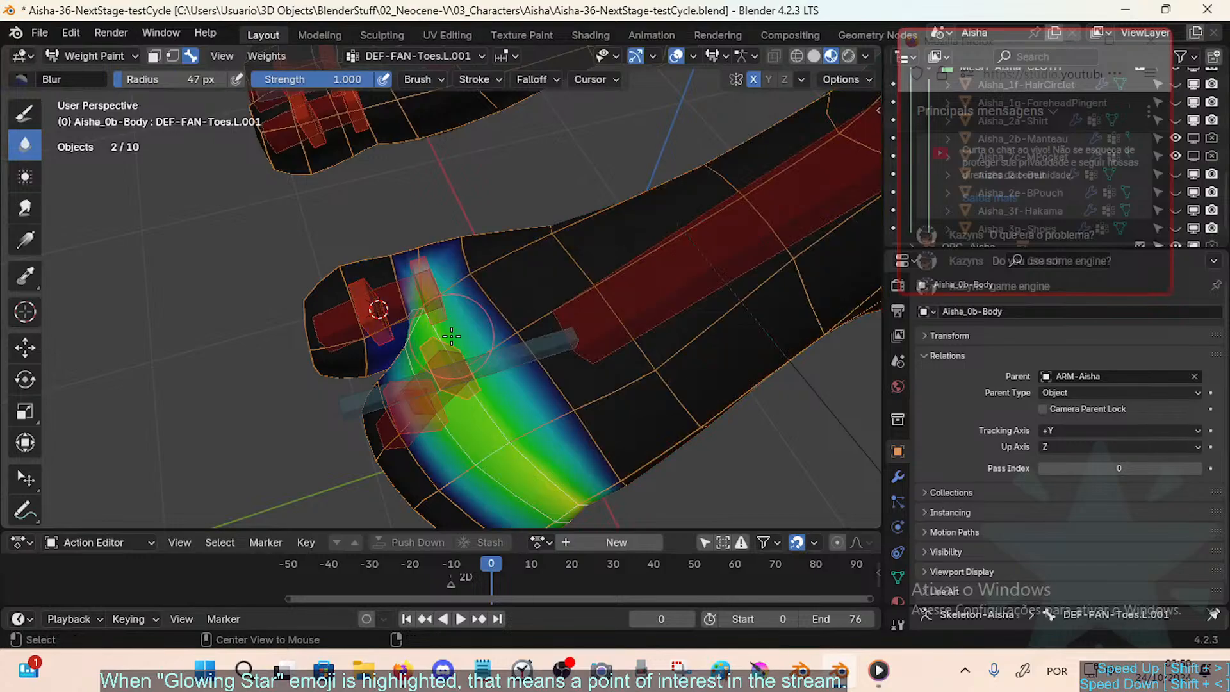
left_click(596, 314, "ctrl")
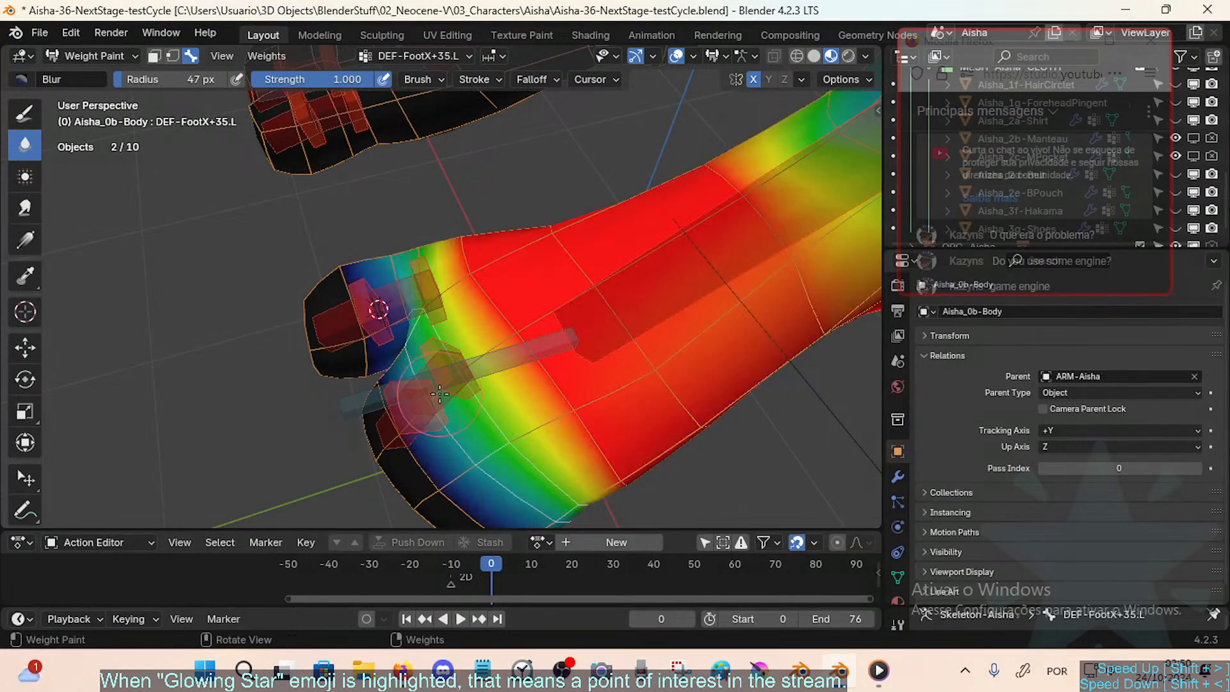
key("shift+grave")
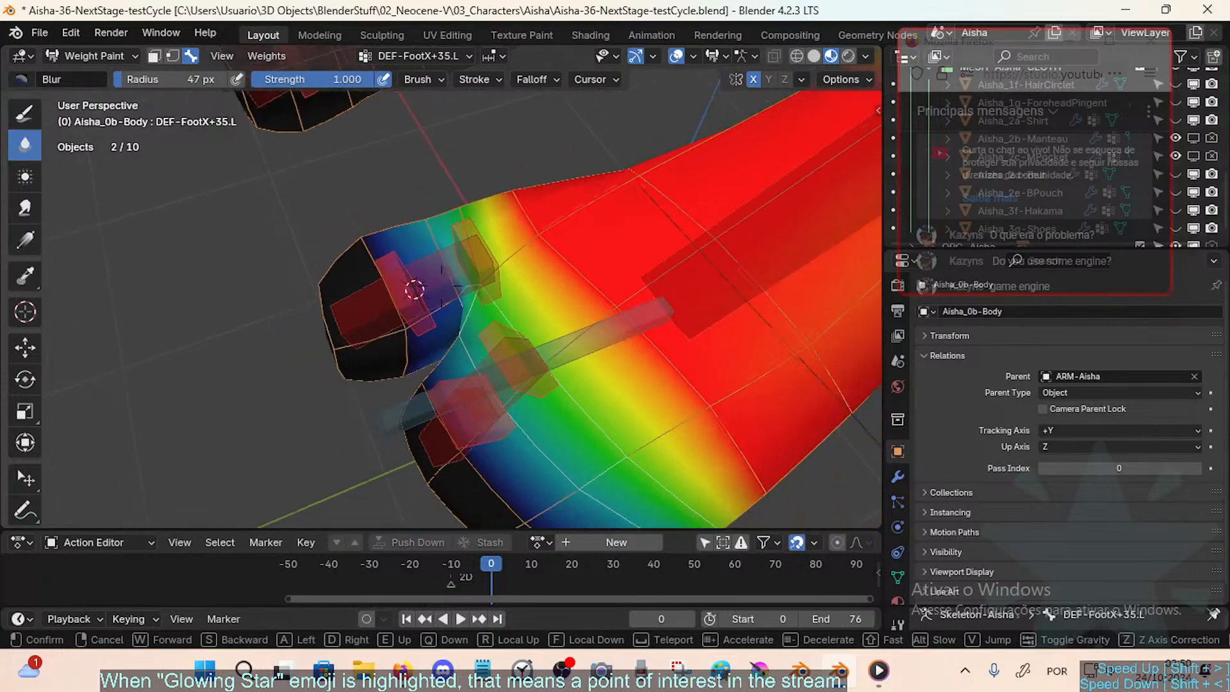
left_click(449, 285)
left_click(403, 294, "ctrl")
left_click(426, 322, "ctrl")
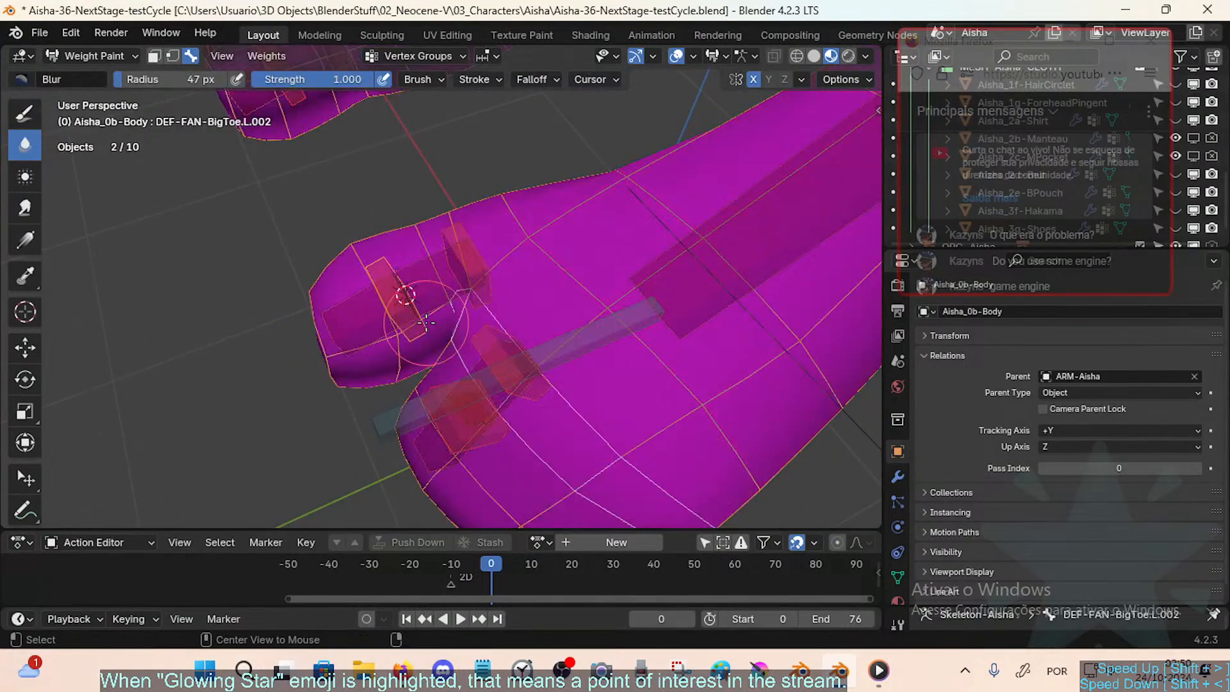
left_click(403, 292, "ctrl")
left_click(403, 292, "ctrl")
left_click(404, 292, "ctrl")
left_click(536, 350, "ctrl")
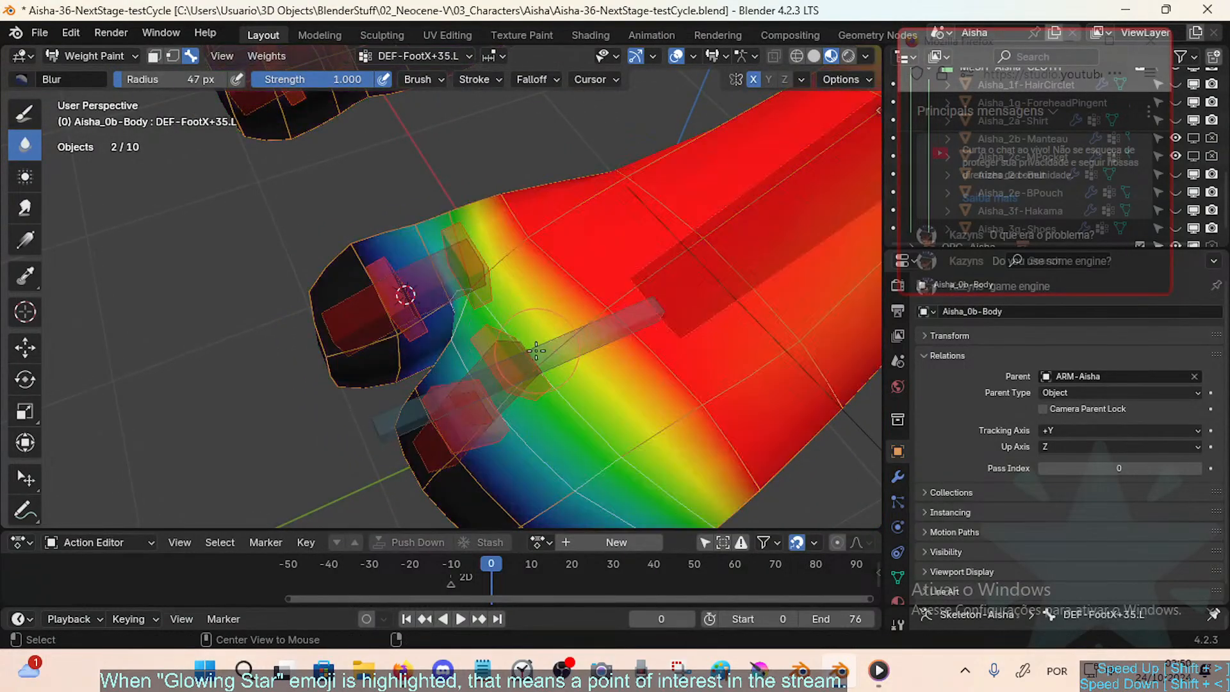
left_click(537, 350, "ctrl")
middle_click_drag(536, 350, 618, 320)
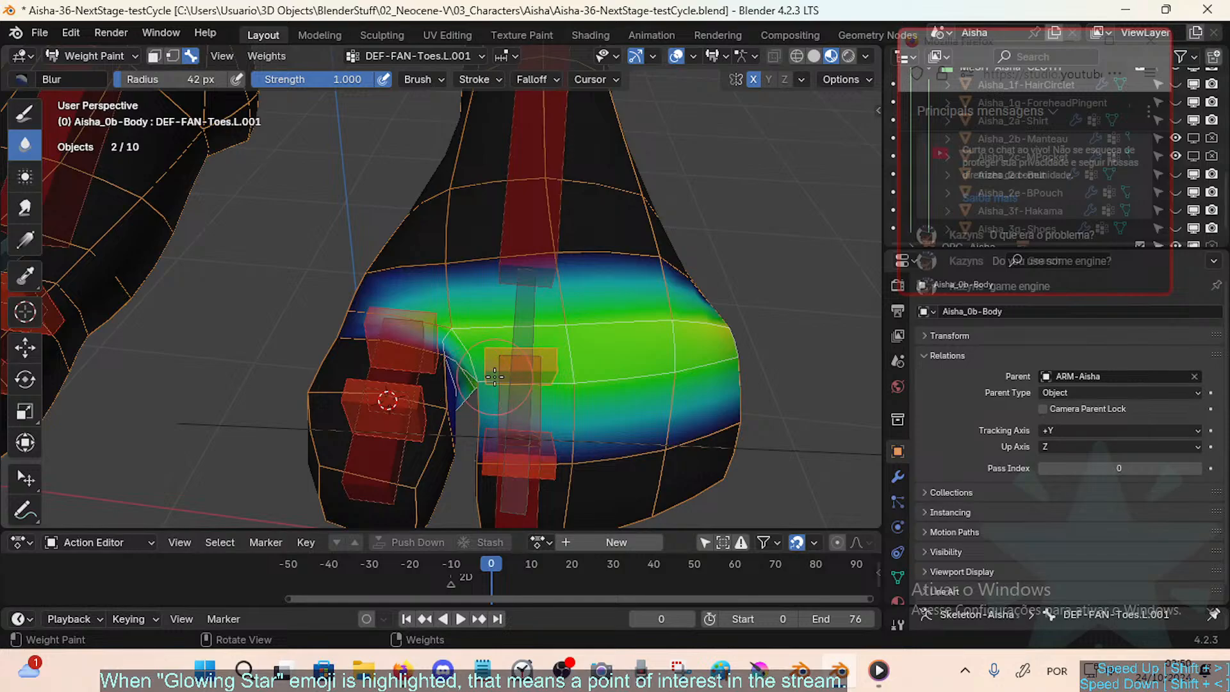
Step: Reduce the Blur brush radius to 33 px, check the DEF-FAN-Toes.L.001 weights from the side and save the file
middle_click_drag(494, 377, 494, 368)
key("bracketleft")
key("bracketleft")
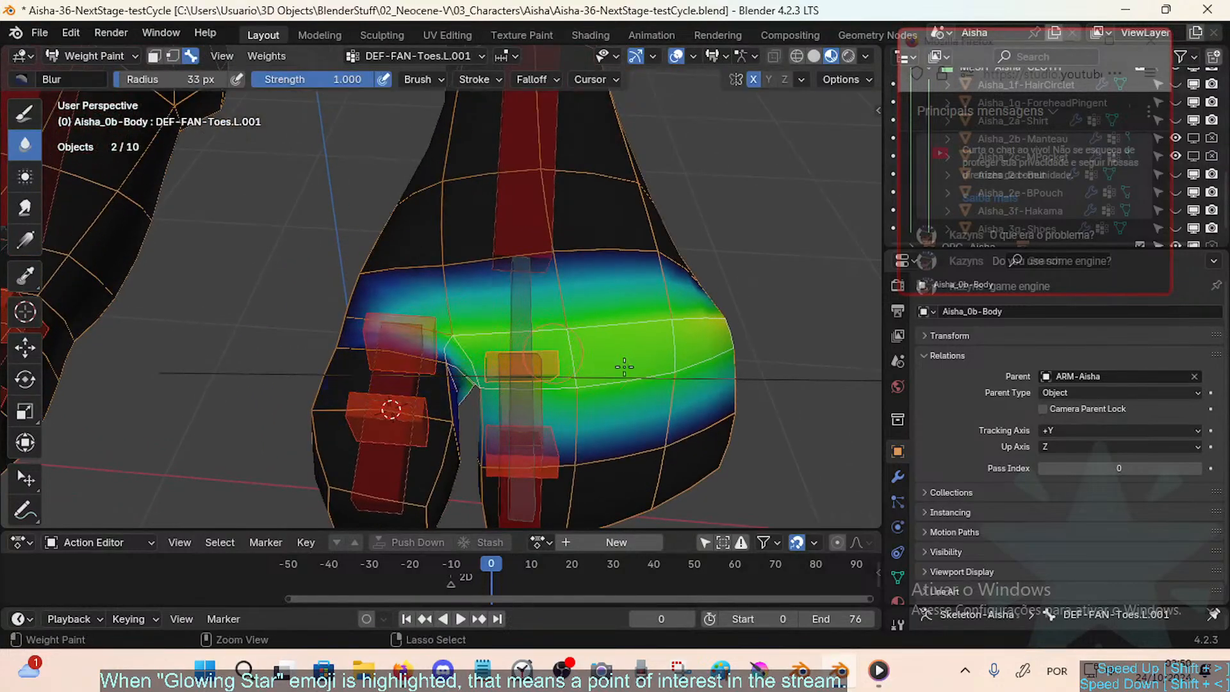
middle_click_drag(625, 366, 498, 379)
key("ctrl+s")
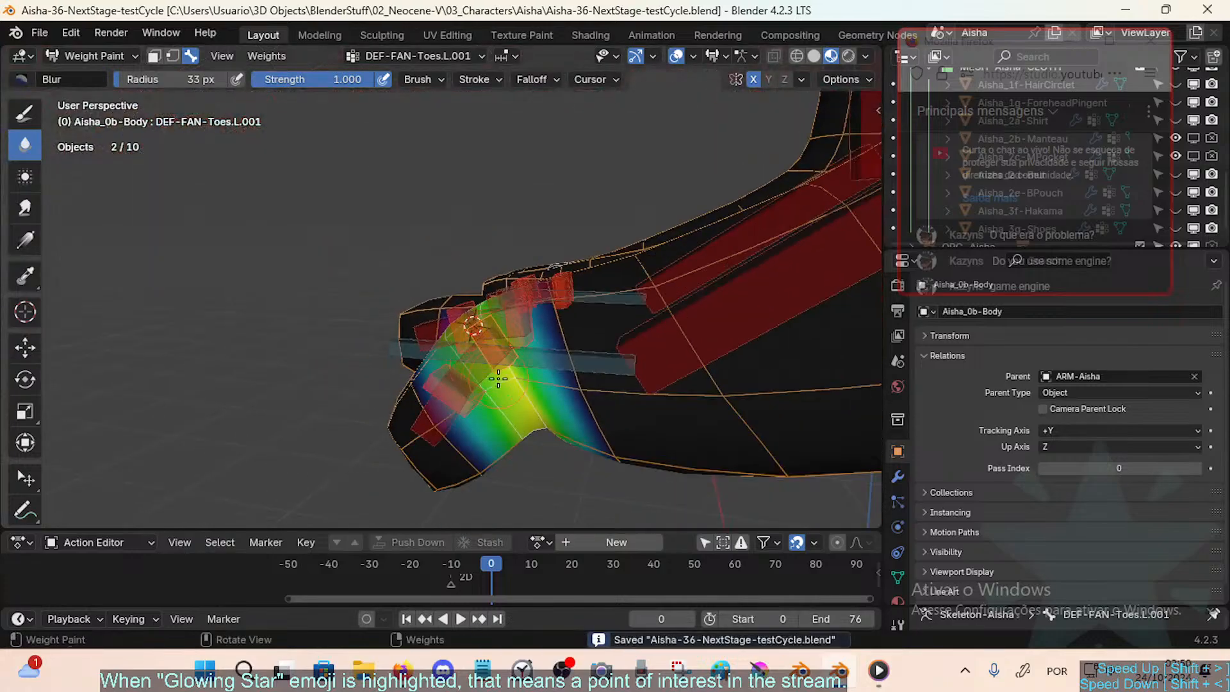
Step: Rotate the DEF-Toes.L.001 bone 20.7° about global X and save the file
left_click(499, 379)
key("r")
key("x")
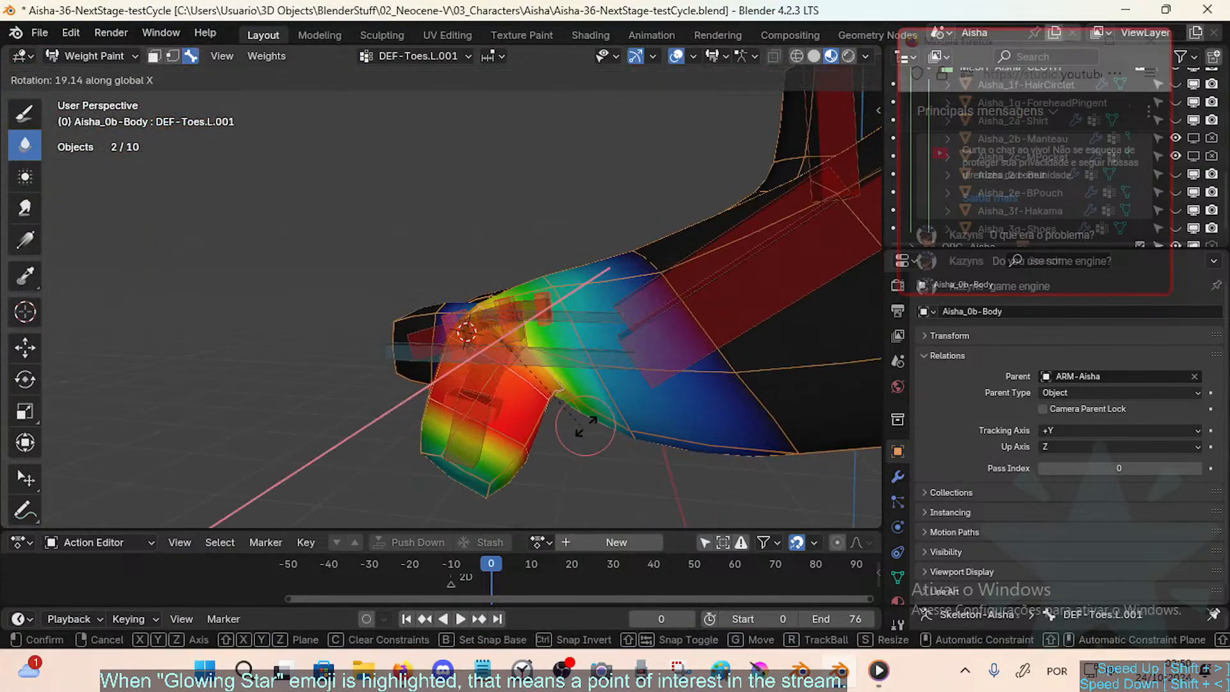
left_click(584, 426)
key("ctrl+s")
Step: Try bending the DEF-Toes.L.001 bone sharply upward about global X and undo the rotation
key("r")
key("x")
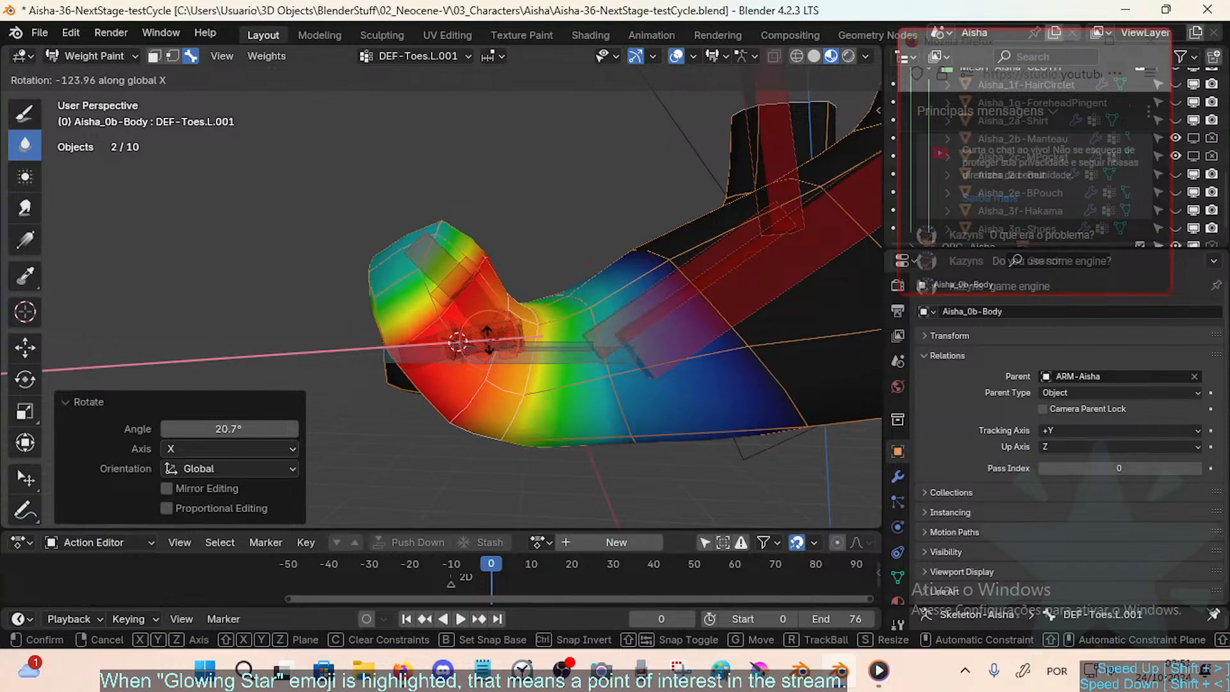
left_click(452, 351)
middle_click_drag(452, 350, 508, 440)
key("ctrl+z")
Step: Examine the DEF-Toes.L.001 weights across the left toes from close up and from the outer side
key("shift+grave")
key("w")
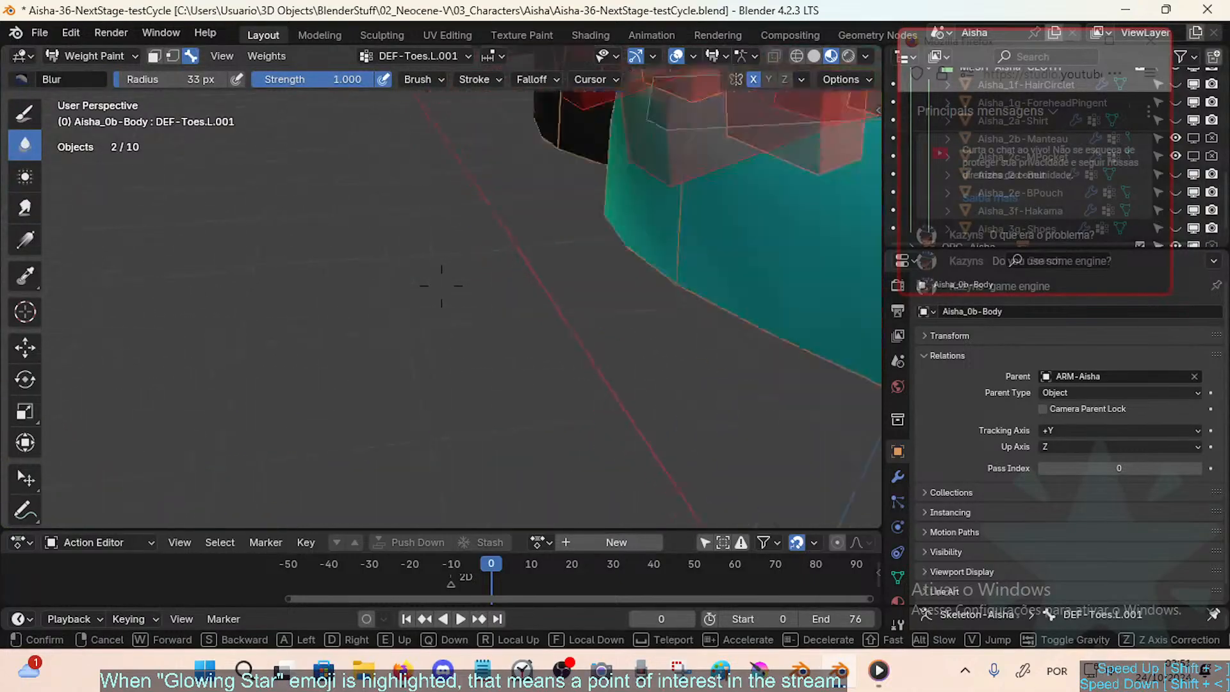
key("s")
key("w")
left_click(441, 286)
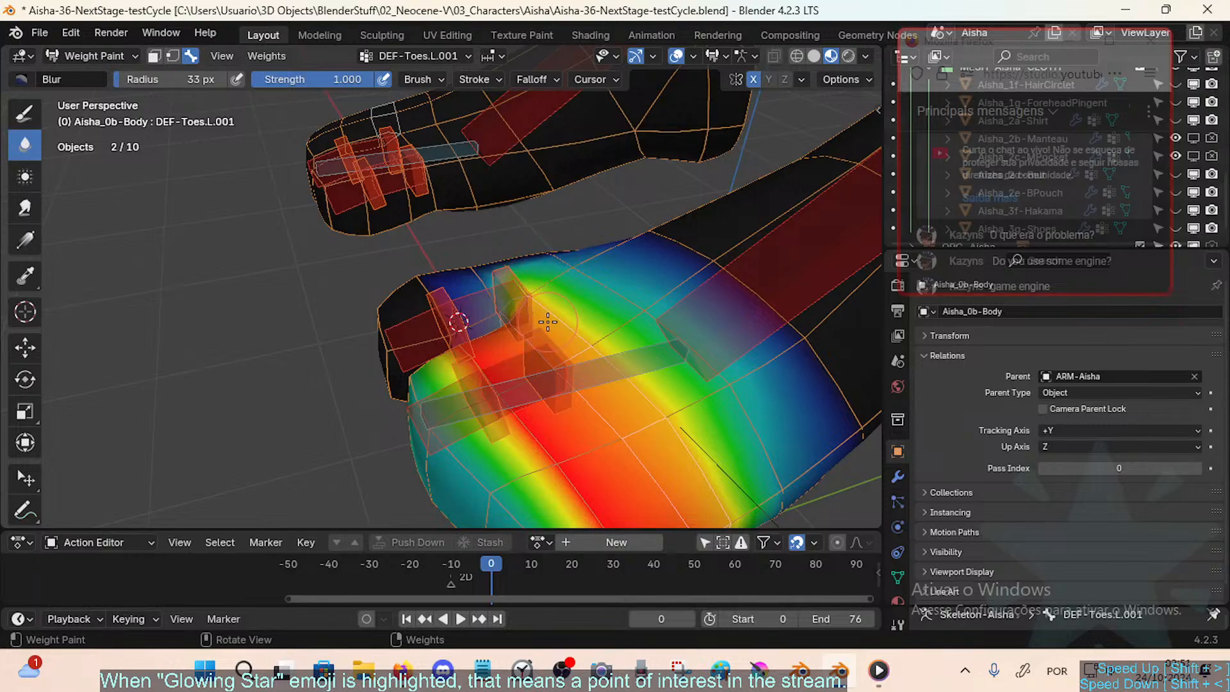
middle_click_drag(555, 344, 537, 350)
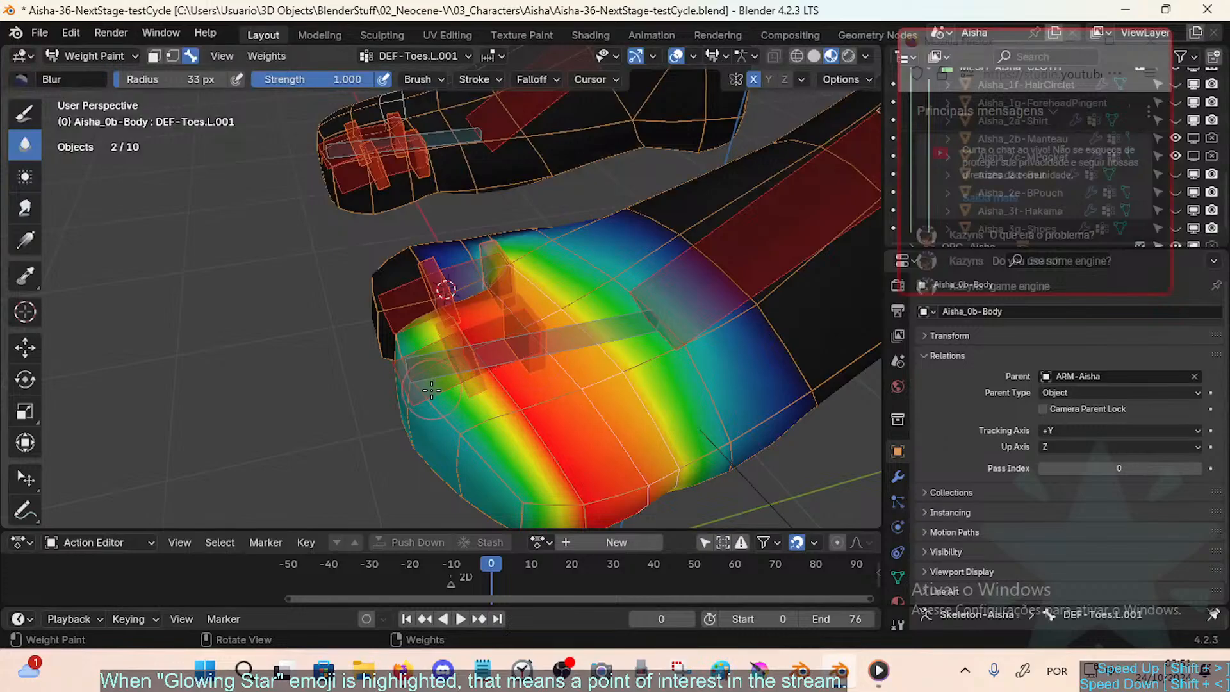
Step: Select the DEF-Toes.L.002 bone and bend the toe tips downward about global X
left_click(468, 378, "alt")
middle_click_drag(482, 403, 336, 384)
key("r")
key("x")
right_click(431, 403)
key("r")
key("x")
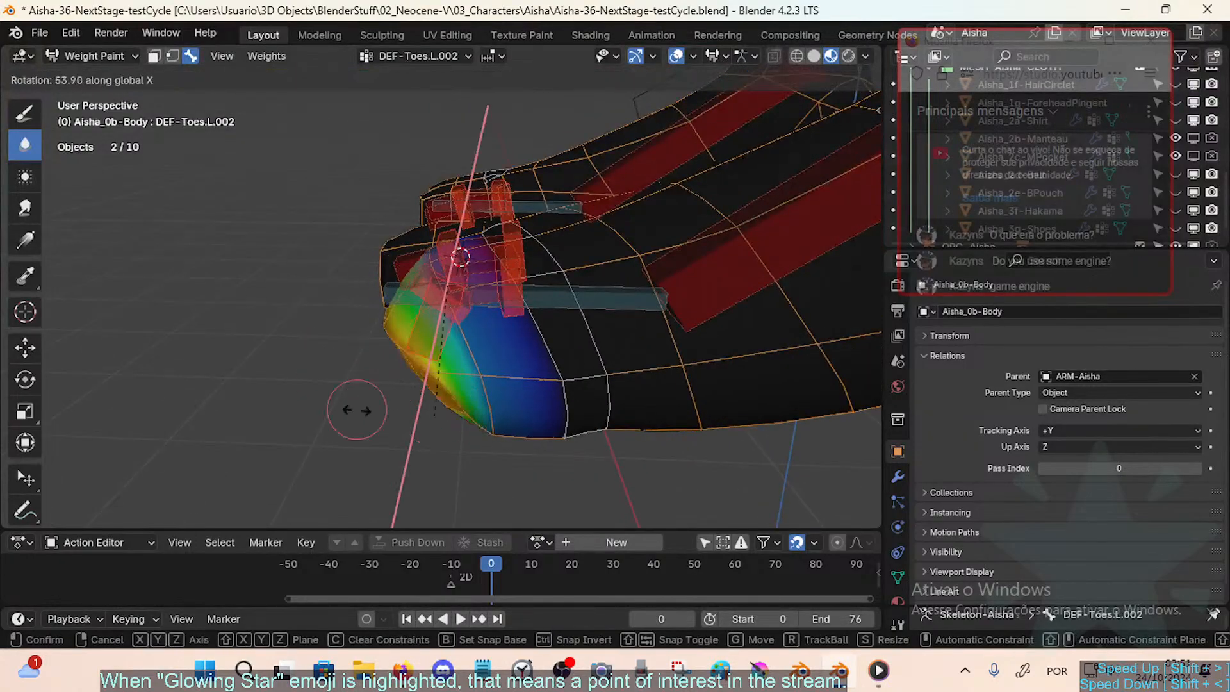
left_click(410, 404)
Step: Rotate the DEF-Toes.L.002 bone -75.1° about global X and check the toe tips from the front
middle_click_drag(410, 404, 448, 333)
key("r")
key("x")
left_click(359, 372)
middle_click_drag(358, 372, 429, 433)
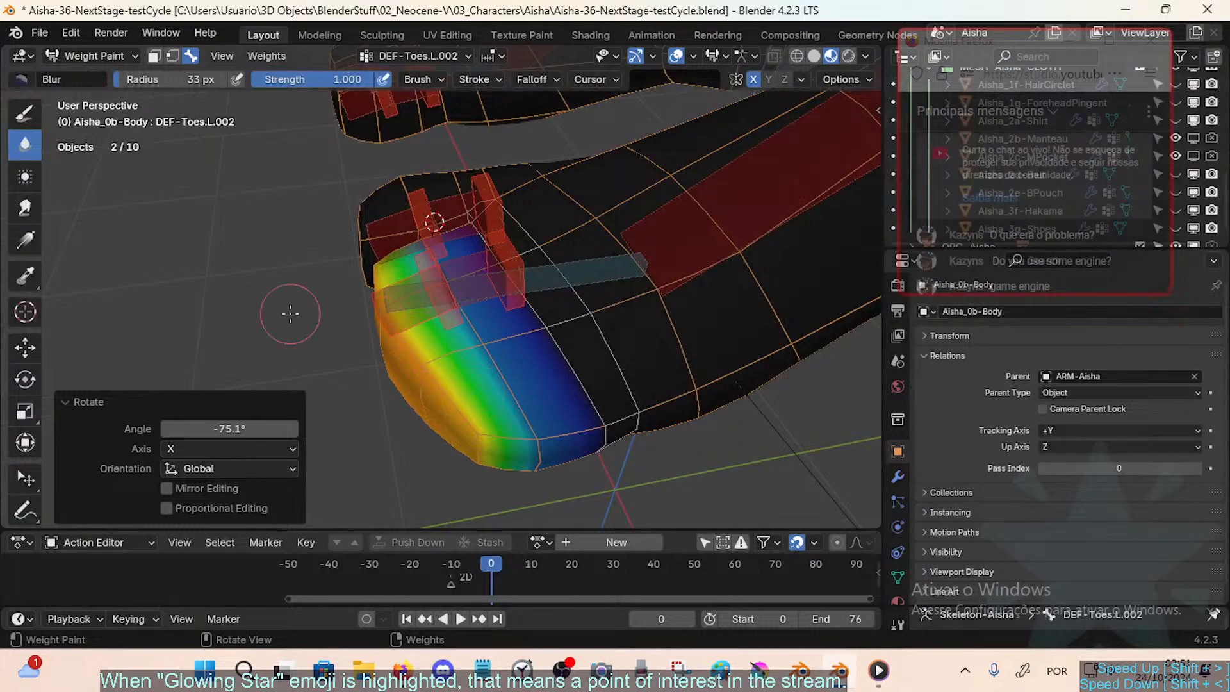
middle_click_drag(365, 371, 497, 368)
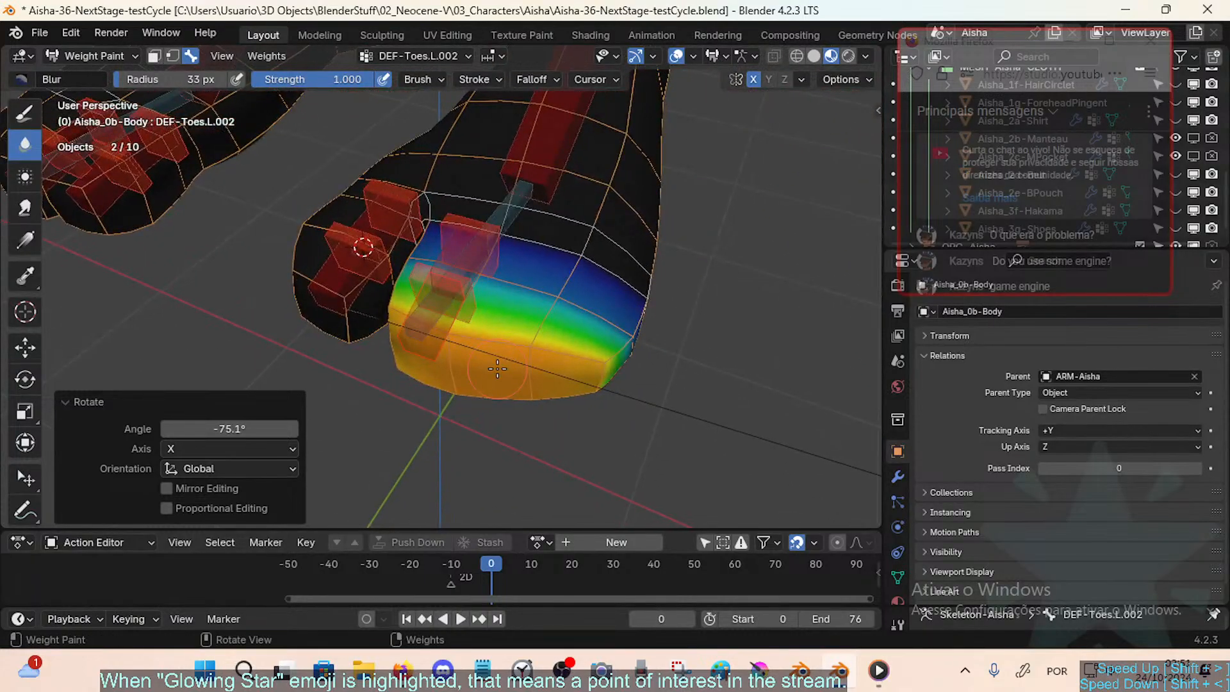
Step: Enter Edit Mode on the body mesh and select only the three front faces at the left toe tips
key("ctrl+Tab")
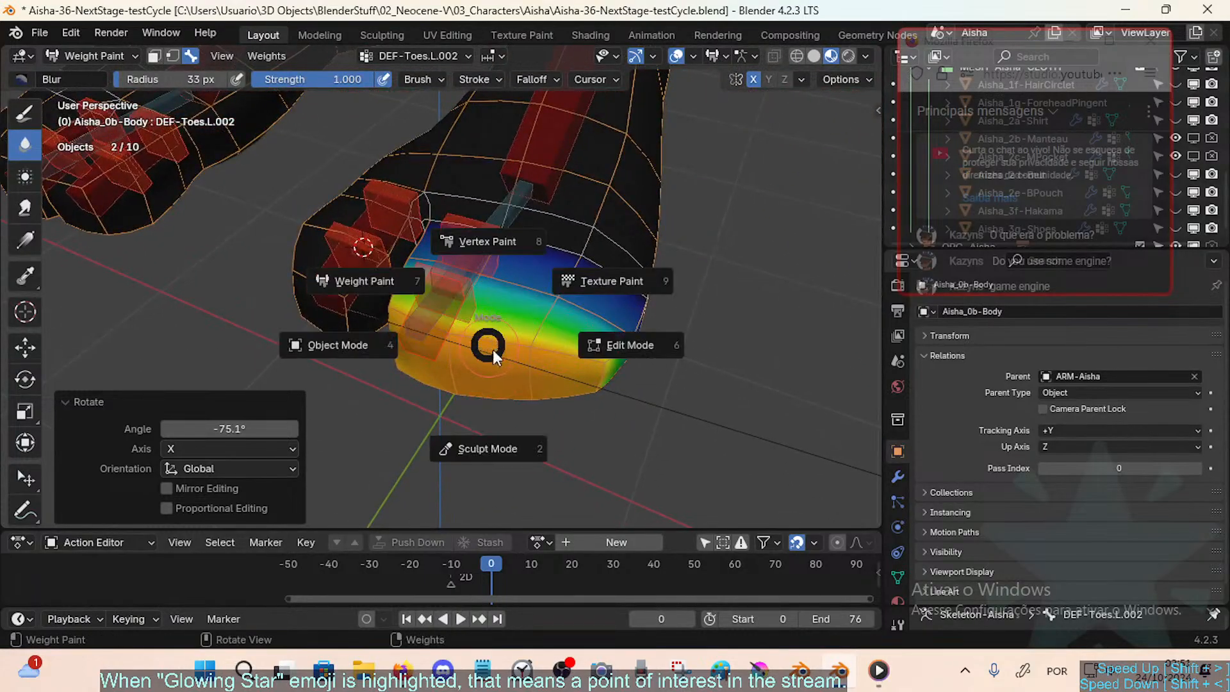
key("4")
key("Tab")
key("alt+a")
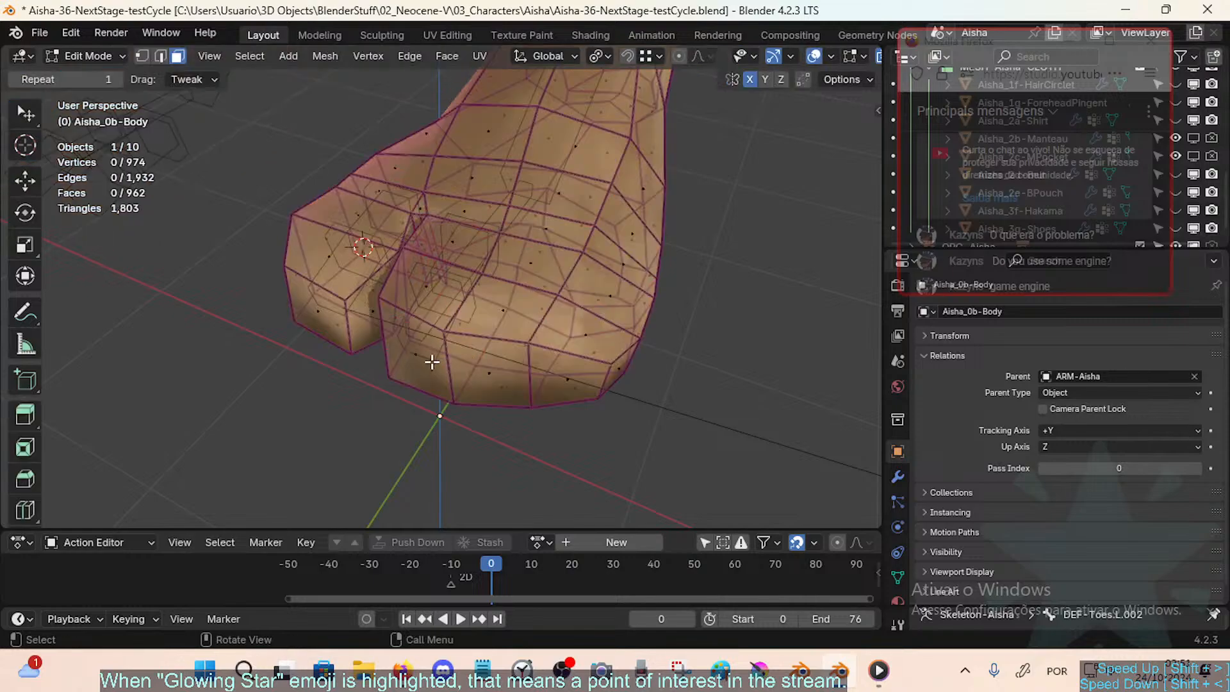
key("c")
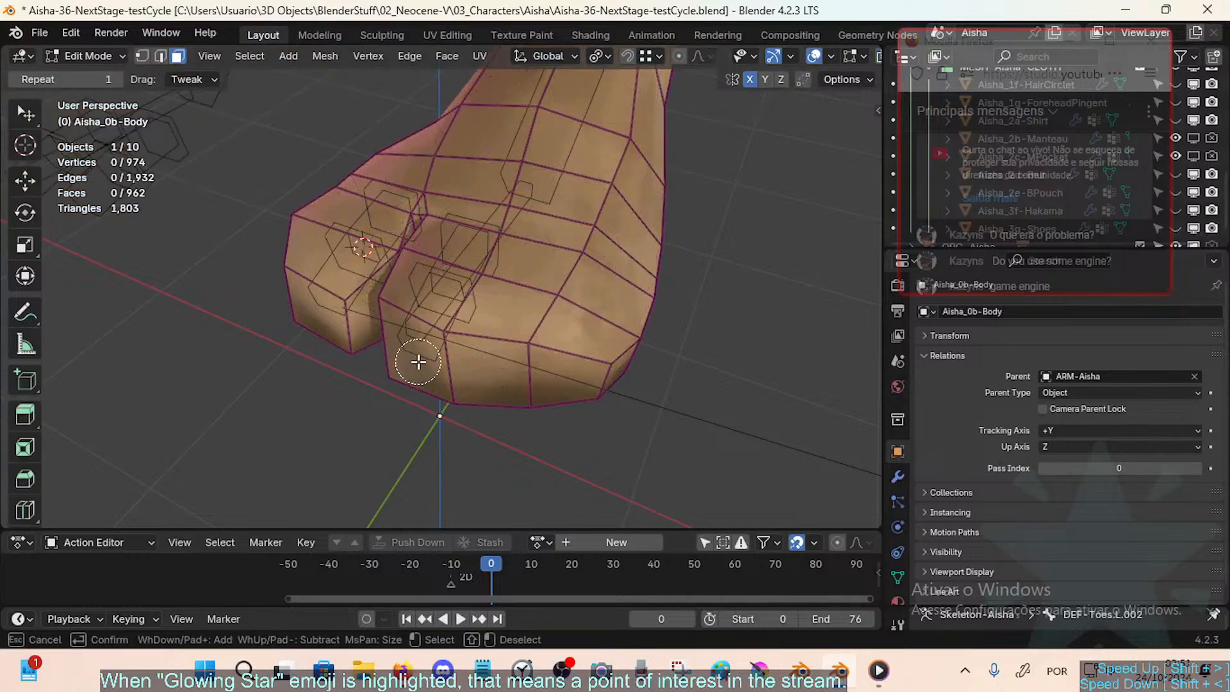
left_click(420, 360)
left_click_drag(511, 380, 562, 381)
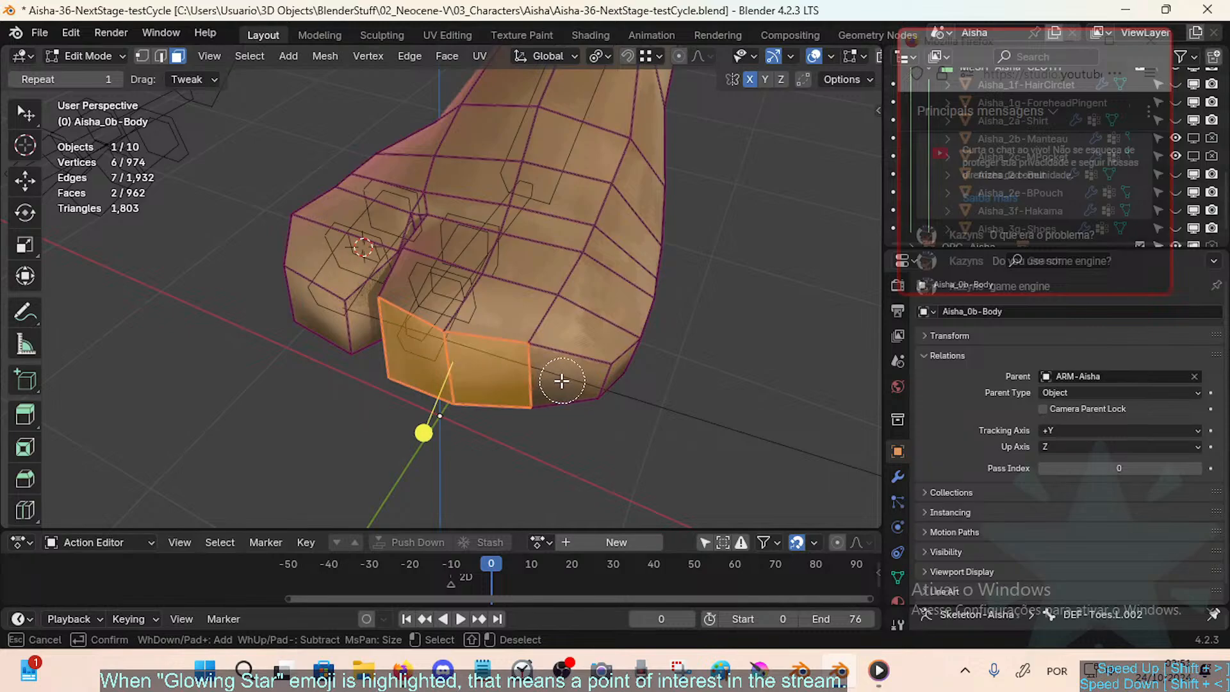
left_click(576, 379)
right_click(552, 382)
Step: Return the body to Weight Paint mode with its armature selected and mask painting to the selected toe-tip faces
key("ctrl+Tab")
left_click(456, 381)
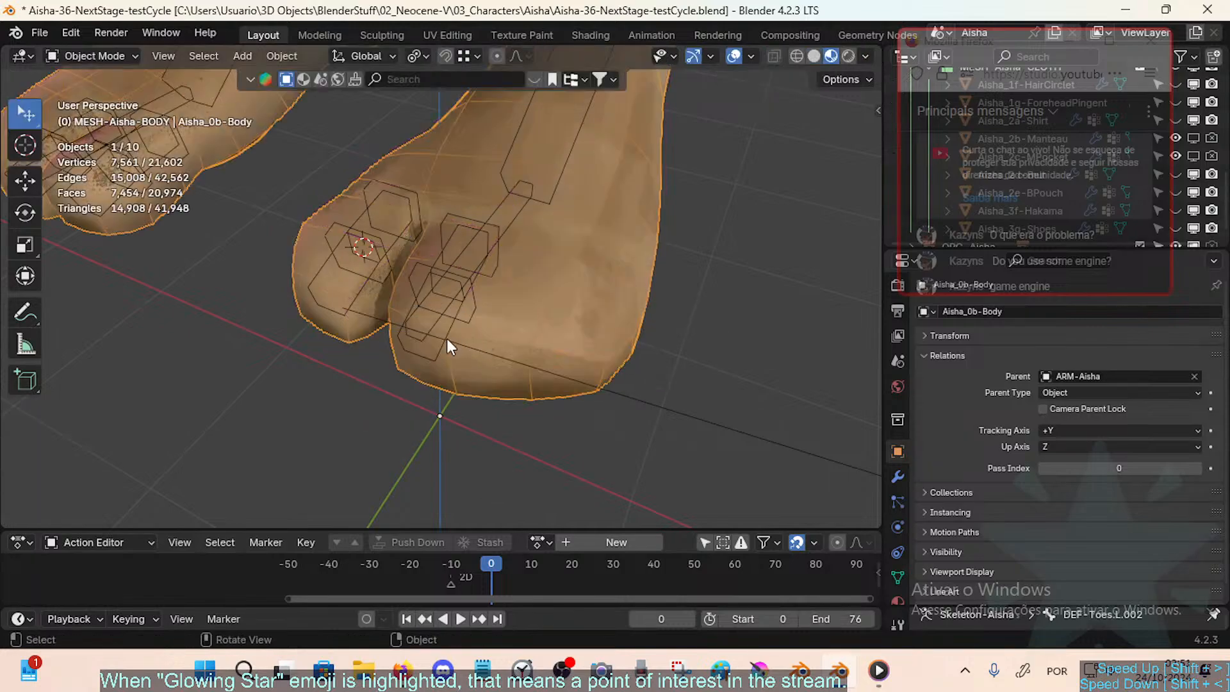
left_click(447, 339)
left_click(488, 359, "shift")
key("ctrl+Tab")
left_click(394, 294)
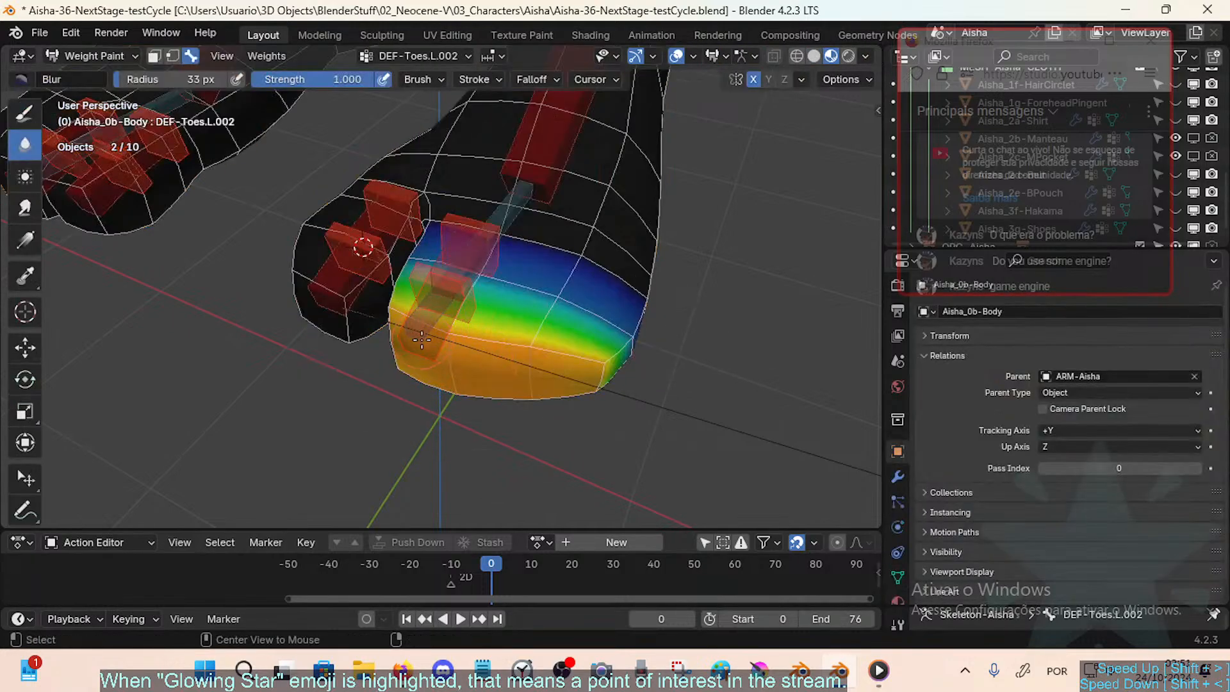
left_click(441, 351, "ctrl")
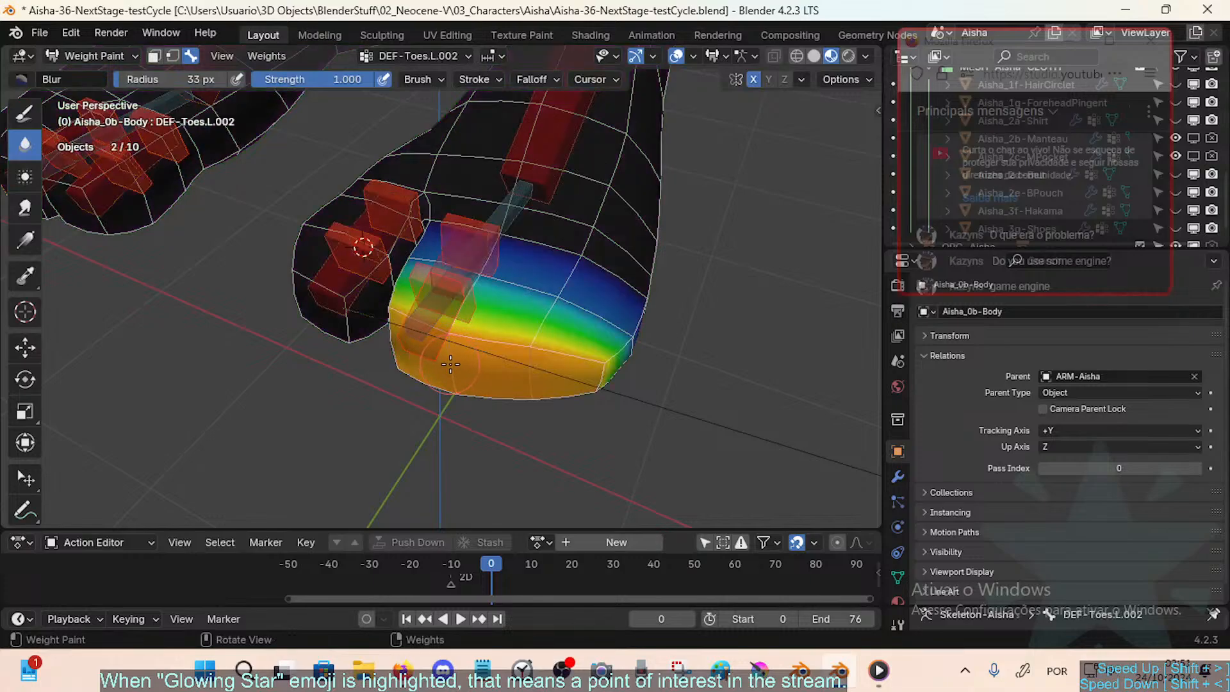
key("m")
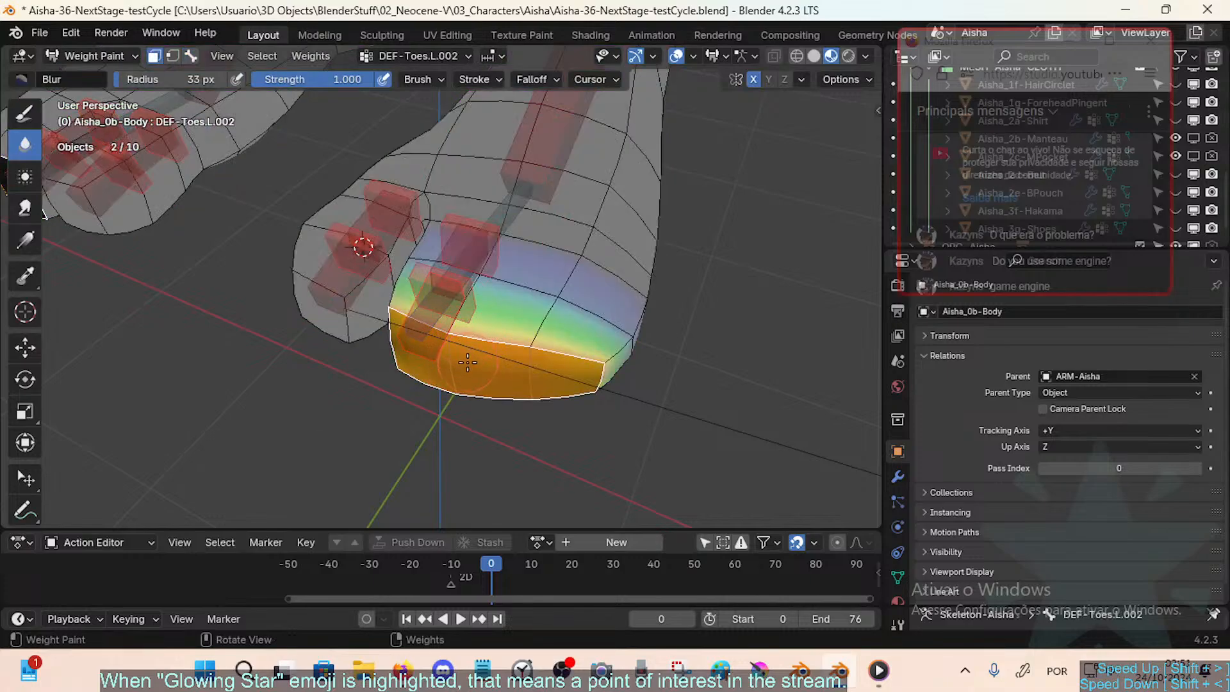
Step: Paint the masked toe-tip faces for DEF-Toes.L.002 using the Add brush at weight 1.000 and a 152 px radius
left_click(26, 114)
key("ctrl+f")
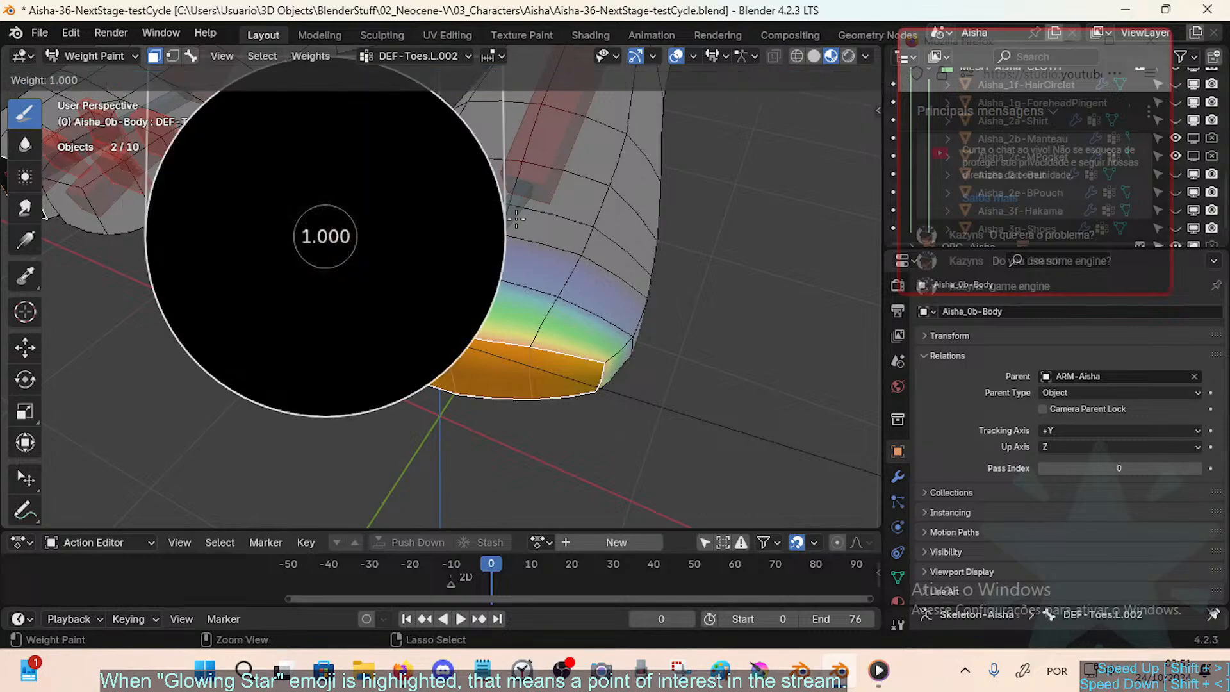
left_click(327, 238)
key("f")
left_click(546, 343)
left_click_drag(434, 351, 615, 380)
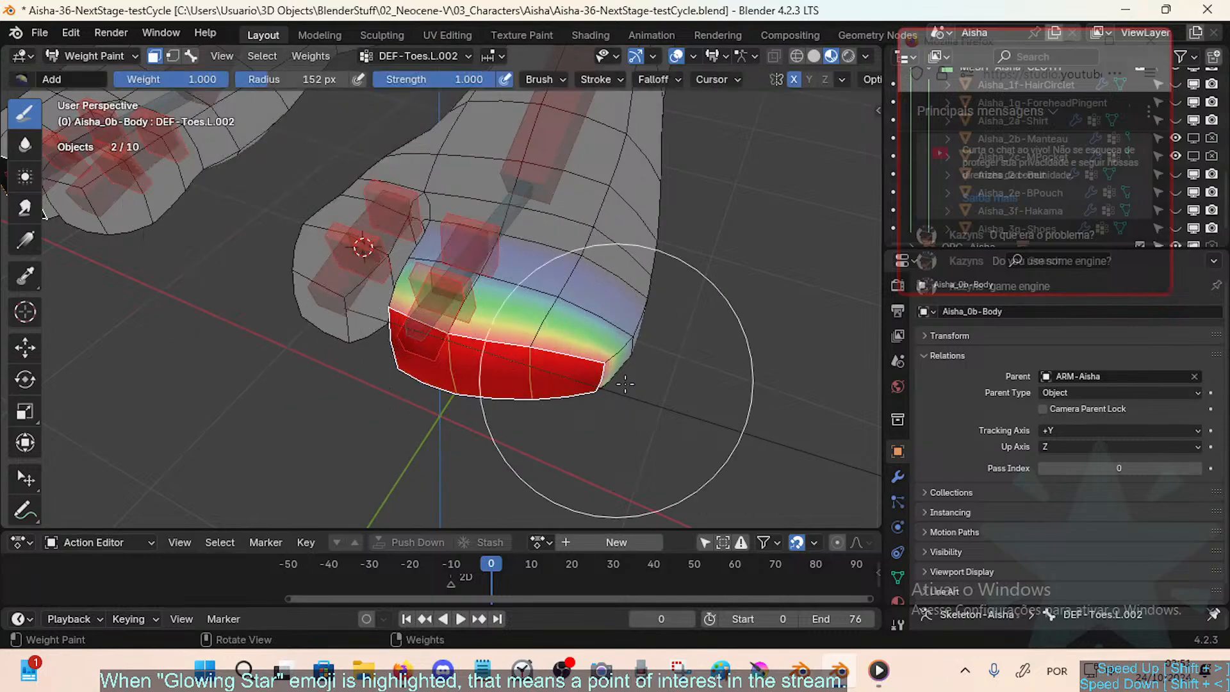
Step: Leave Weight Paint mode and select only the big-toe tip faces on the body mesh in Edit Mode
mouse_move(504, 388)
middle_mouse_down()
mouse_move(494, 382)
mouse_move(516, 359)
mouse_move(528, 394)
mouse_move(436, 306)
middle_mouse_up()
key("ctrl+Tab")
left_click(340, 378)
left_click(392, 291)
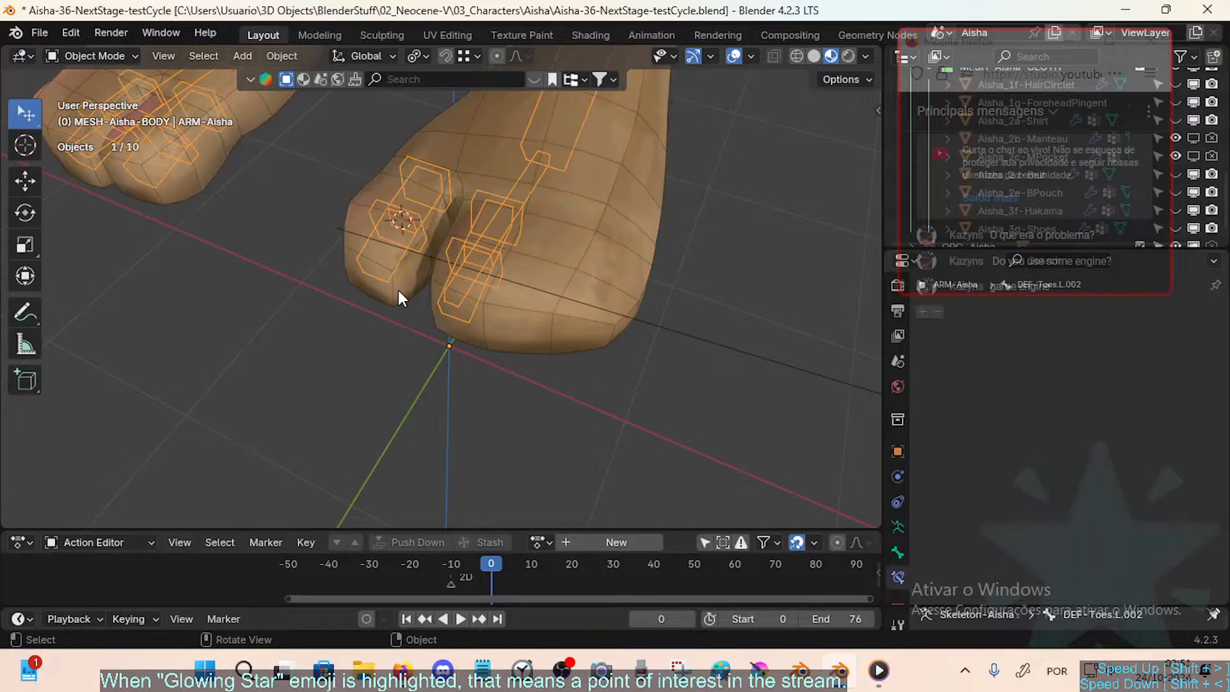
left_click(398, 290)
key("Tab")
middle_click_drag(383, 291, 398, 343)
key("Tab")
Step: Select the armature together with the body and return the body to Weight Paint mode
left_click(398, 343)
left_click(414, 358, "shift")
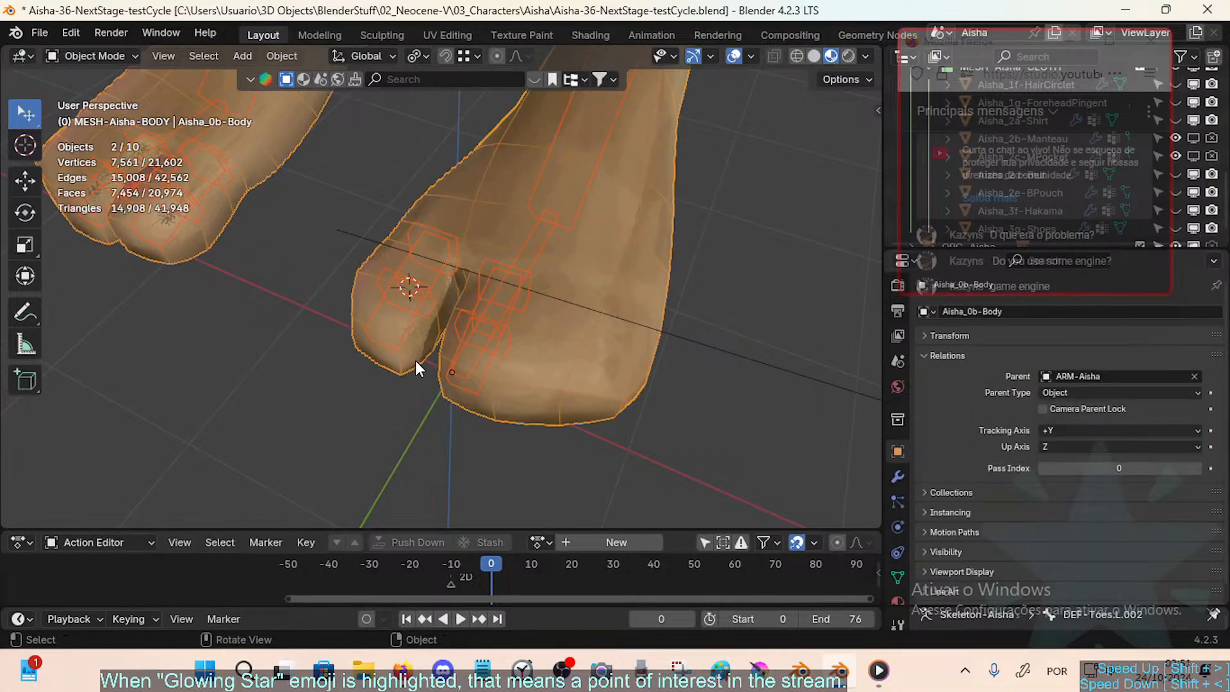
key("ctrl+Tab")
left_click(394, 340)
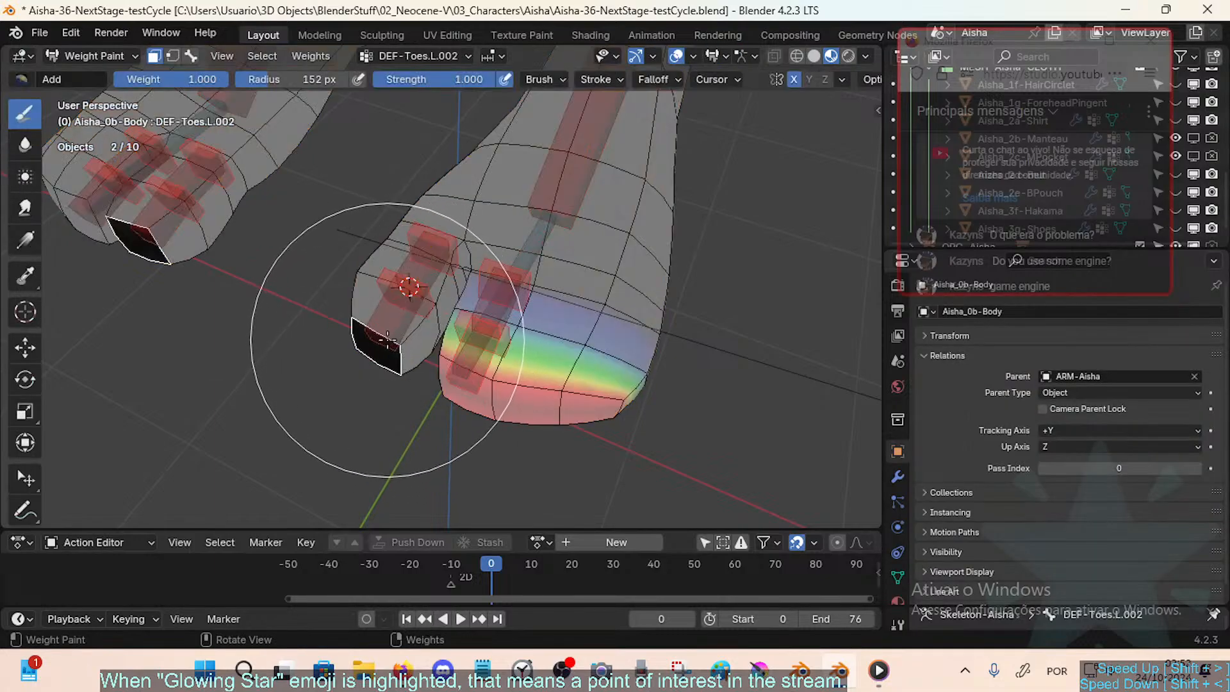
left_click(393, 338)
key("ctrl+Tab")
key("4")
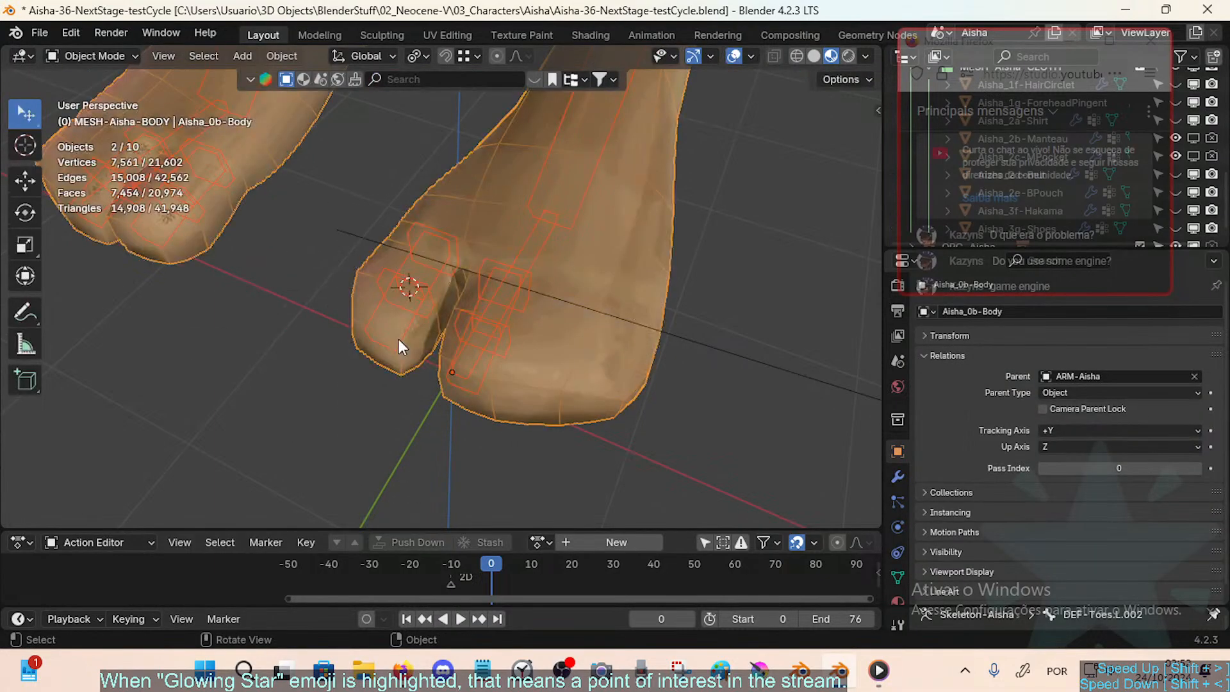
key("ctrl+Tab")
key("7")
key("ctrl+Tab")
key("4")
key("ctrl+Tab")
left_click(402, 335)
left_click(404, 337)
left_click(405, 338)
left_click(402, 358, "shift")
key("ctrl+Tab")
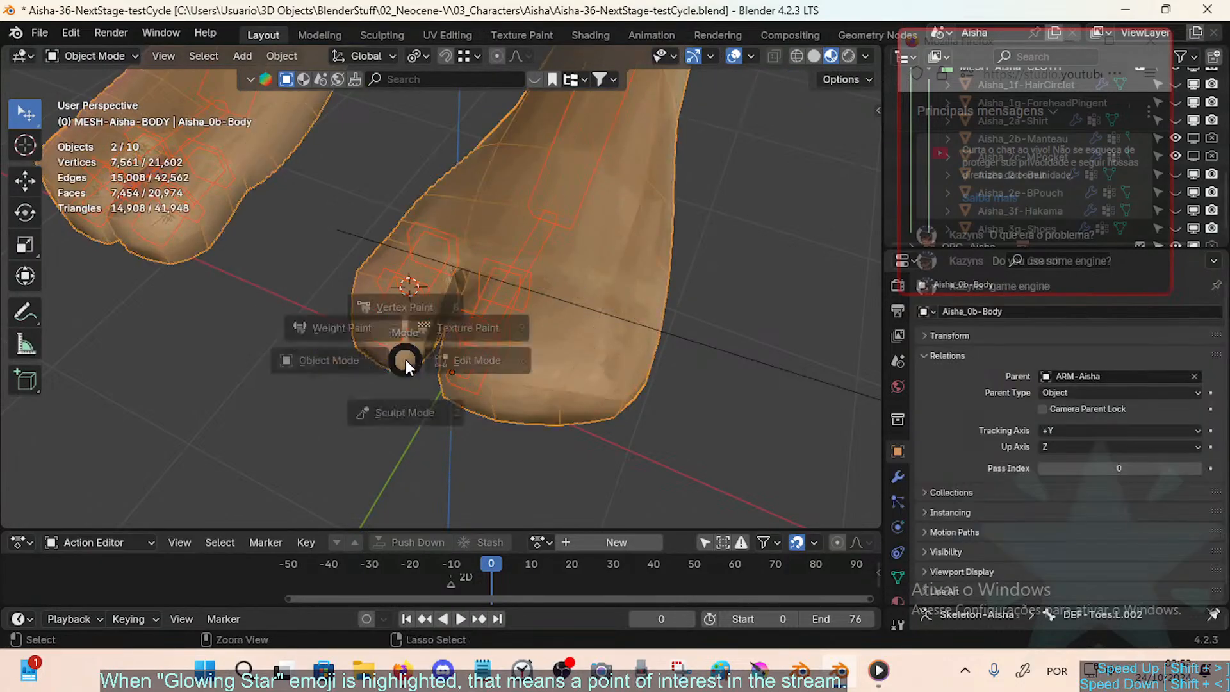
key("7")
key("ctrl+Tab")
key("4")
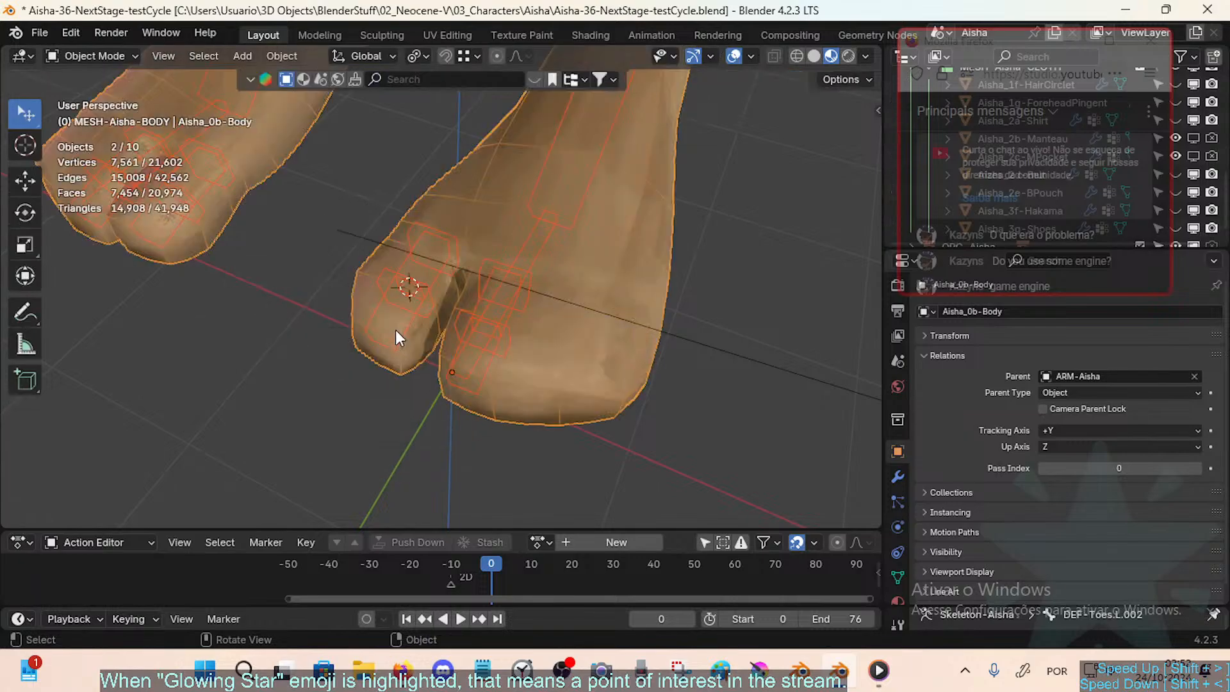
Step: Reselect the armature and body, enter Weight Paint mode on the body, and make DEF-BigToe.L.002 the active bone
left_click(399, 329)
key("Tab")
key("Tab")
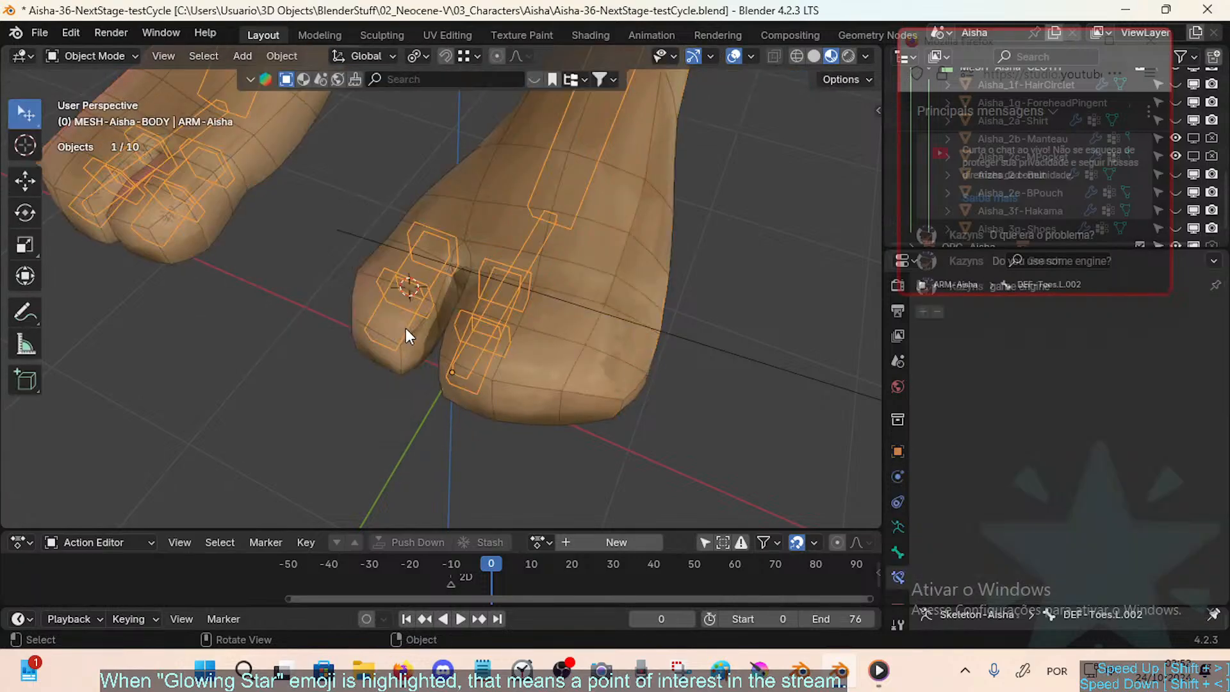
left_click(405, 328)
left_click(407, 348)
left_click(409, 355, "shift")
key("ctrl+Tab")
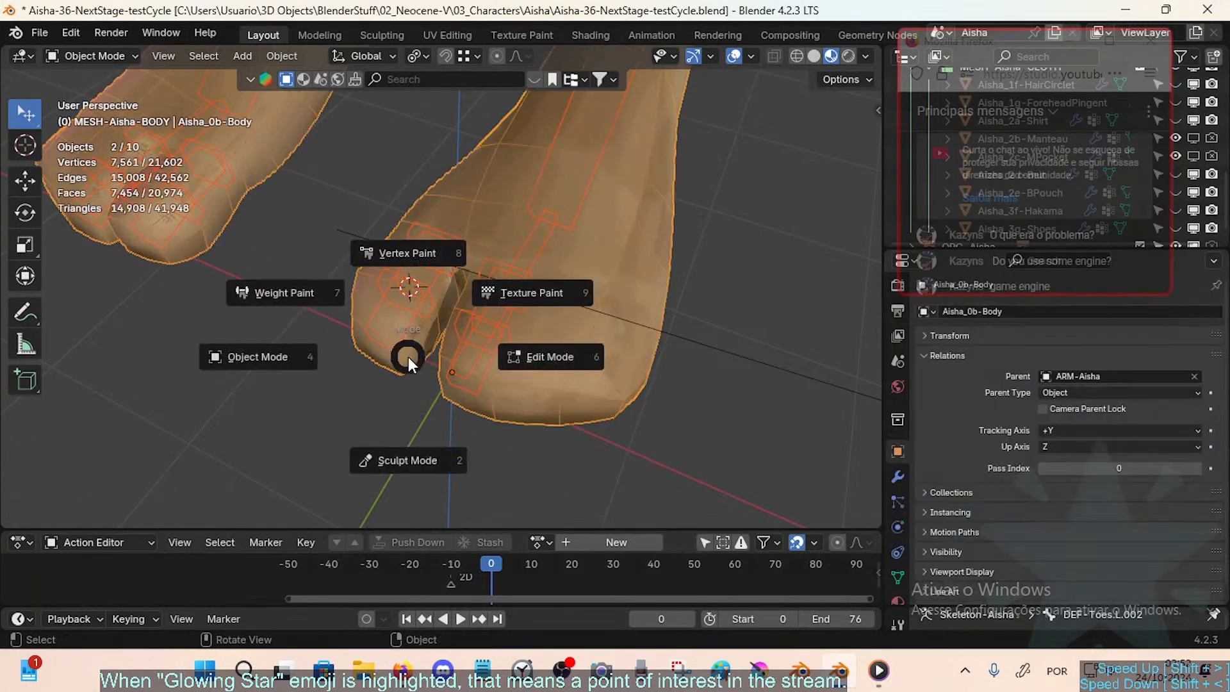
key("7")
left_click(386, 358, "ctrl")
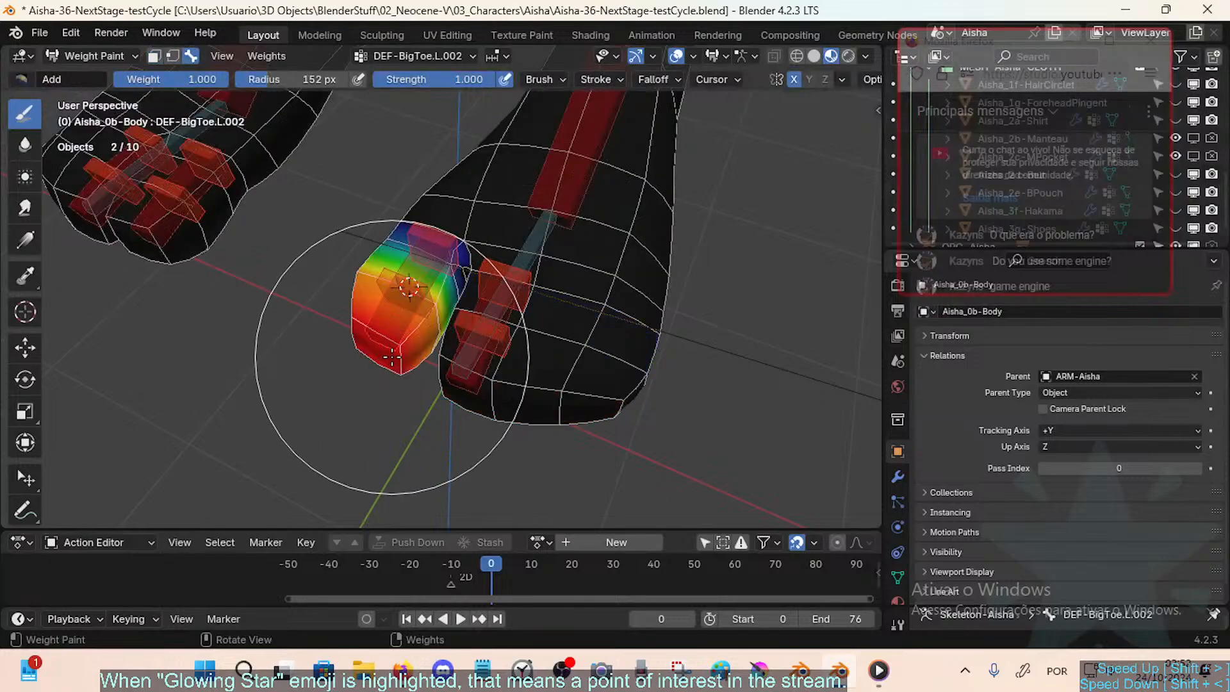
Step: Put the armature in Pose Mode and rotate the DEF-BigToe.L.002 bone about global X to bend the big toe tip
key("ctrl+Tab")
key("4")
left_click(398, 332)
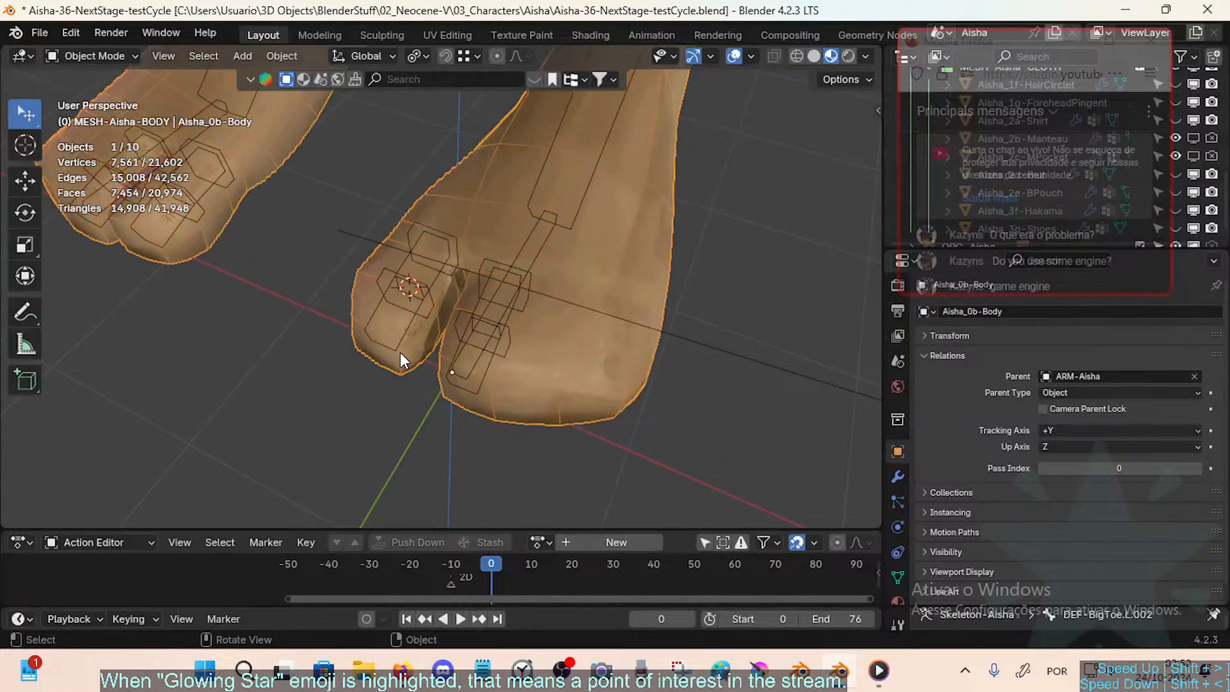
left_click(404, 338)
key("ctrl+Tab")
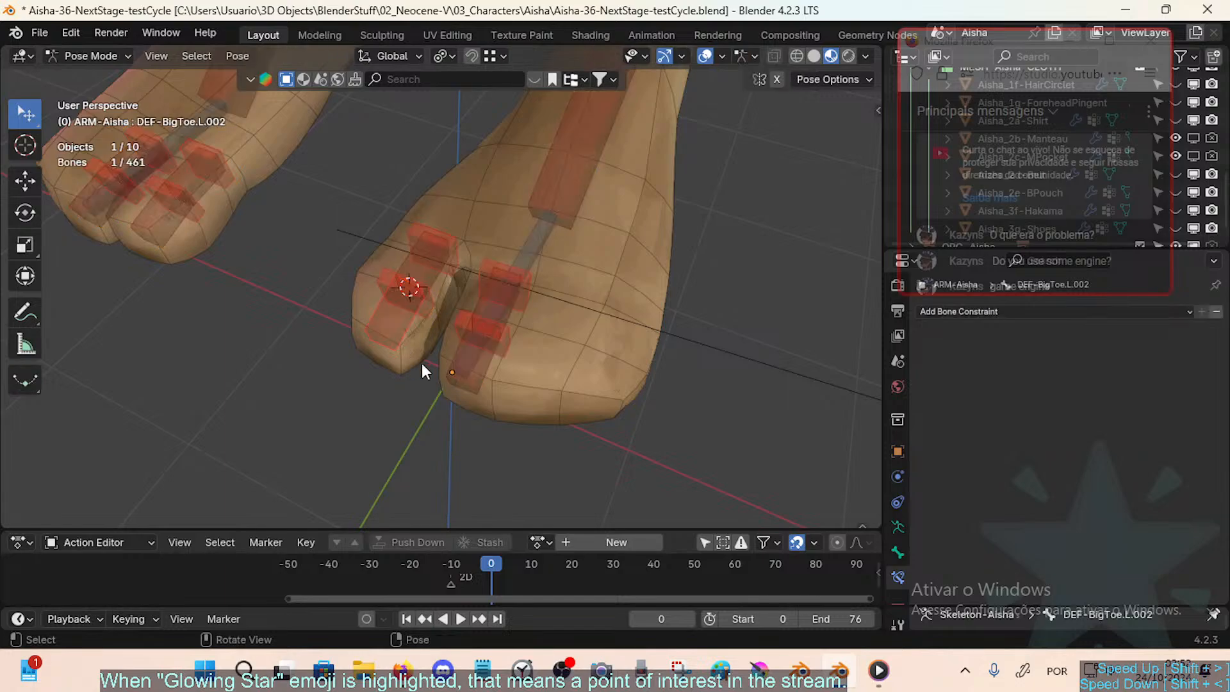
middle_click_drag(422, 363, 390, 365)
key("r")
key("x")
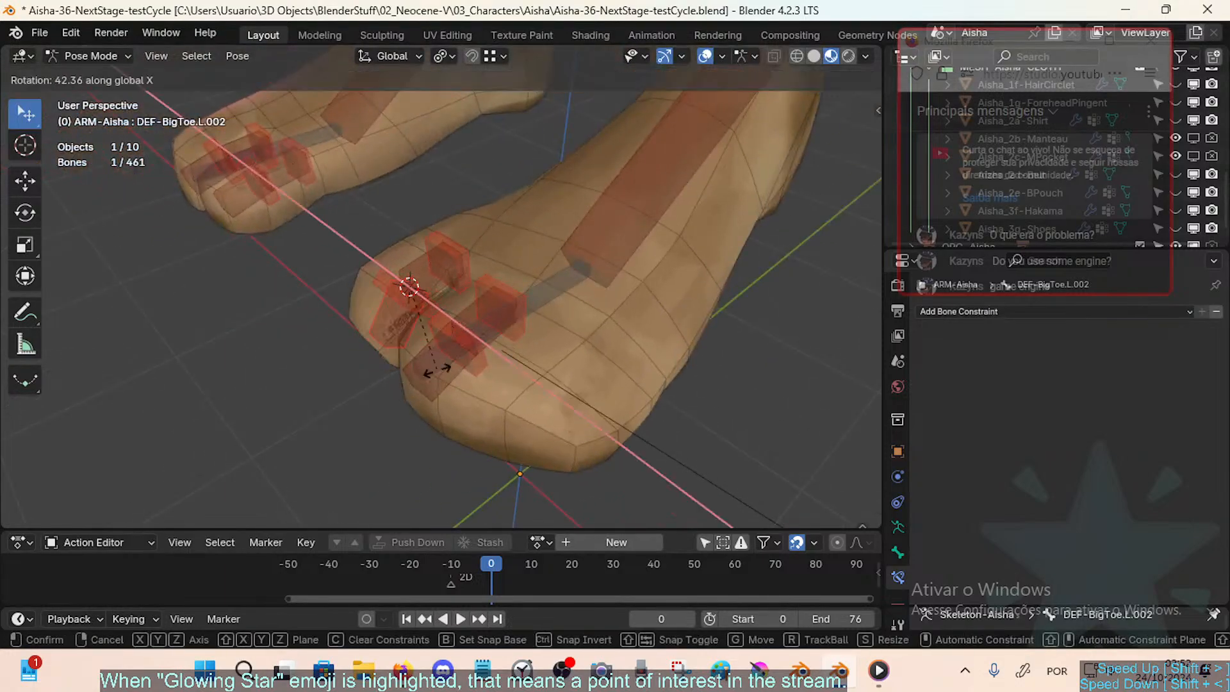
left_click(366, 286)
middle_click_drag(366, 286, 358, 346)
Step: Select the DEF-Toes.L.002 bone and rotate it repeatedly about global X, including by -26.5°, to test the toe-tip bend
left_click(392, 394)
key("r")
key("x")
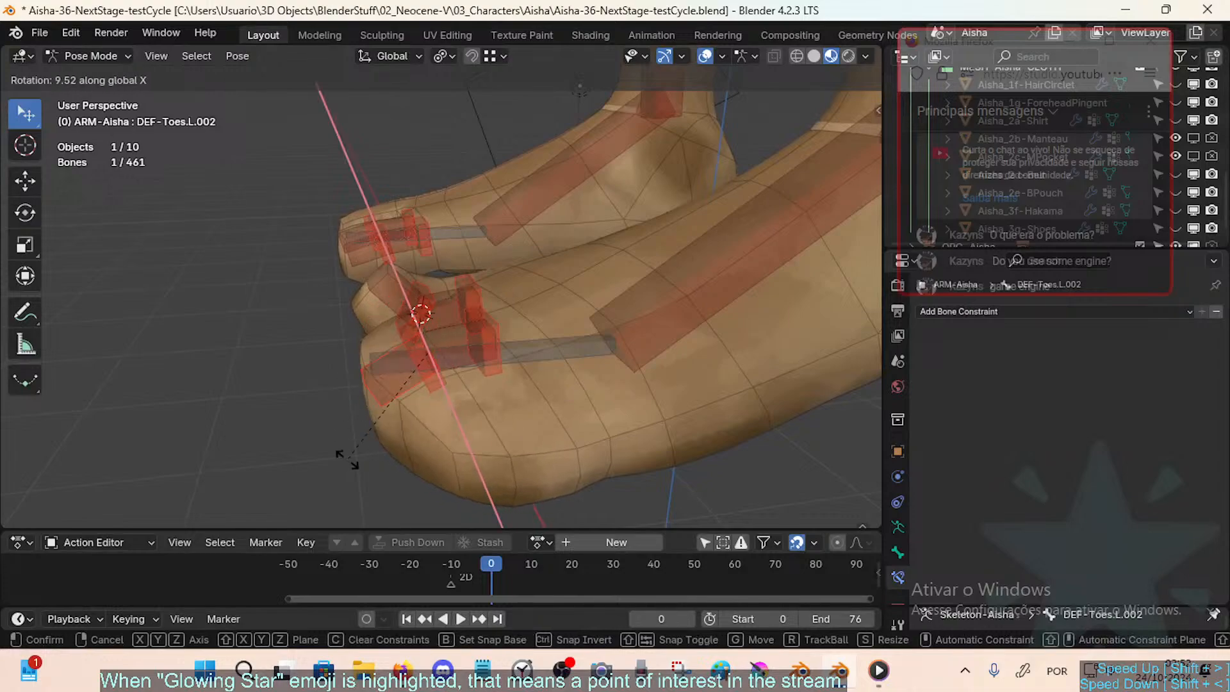
left_click(418, 444)
middle_click_drag(417, 444, 370, 368)
key("r")
key("x")
left_click(354, 365)
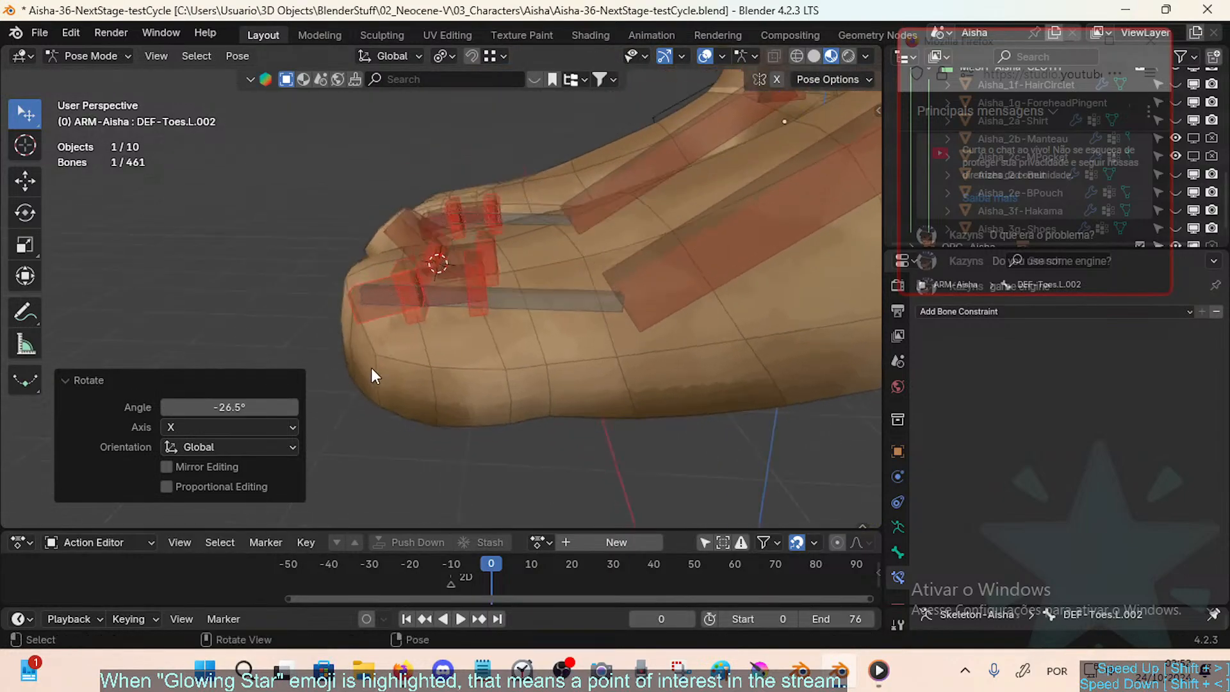
key("r")
key("x")
left_click(363, 320)
Step: Return the body to Weight Paint mode with its armature selected and make DEF-Toes.L.002 the active bone
middle_click_drag(362, 320, 409, 395)
key("ctrl+Tab")
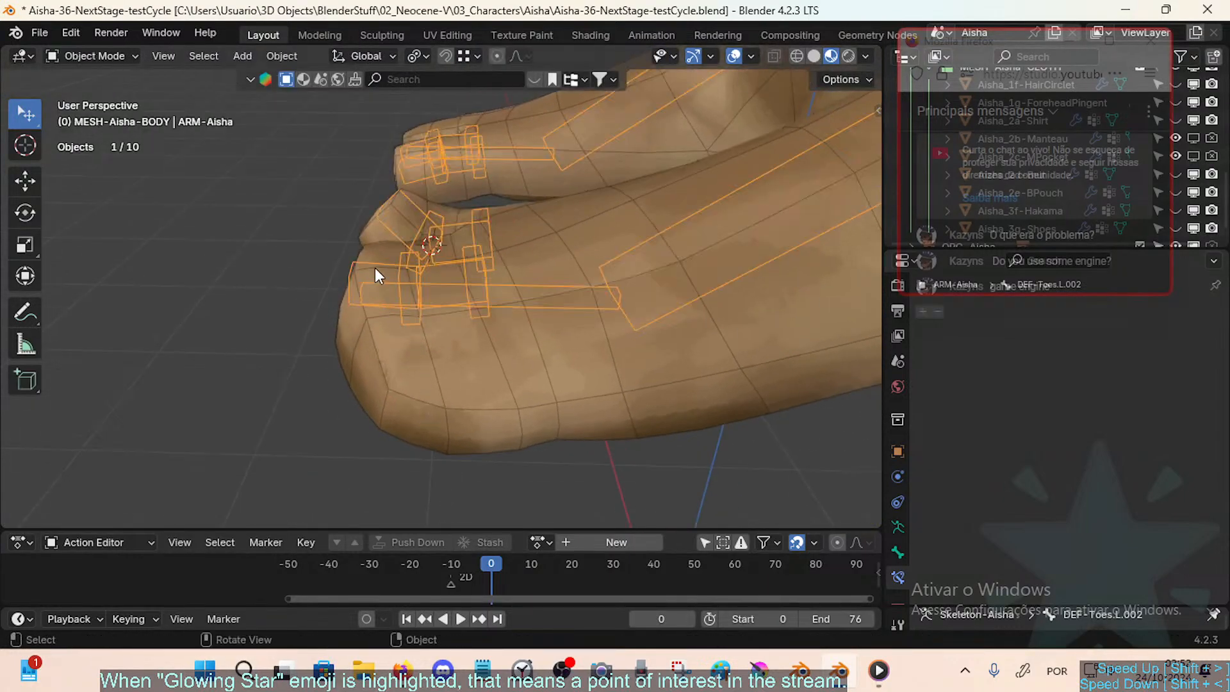
left_click(374, 269)
left_click(397, 290, "shift")
left_click(417, 356, "shift")
key("ctrl+Tab")
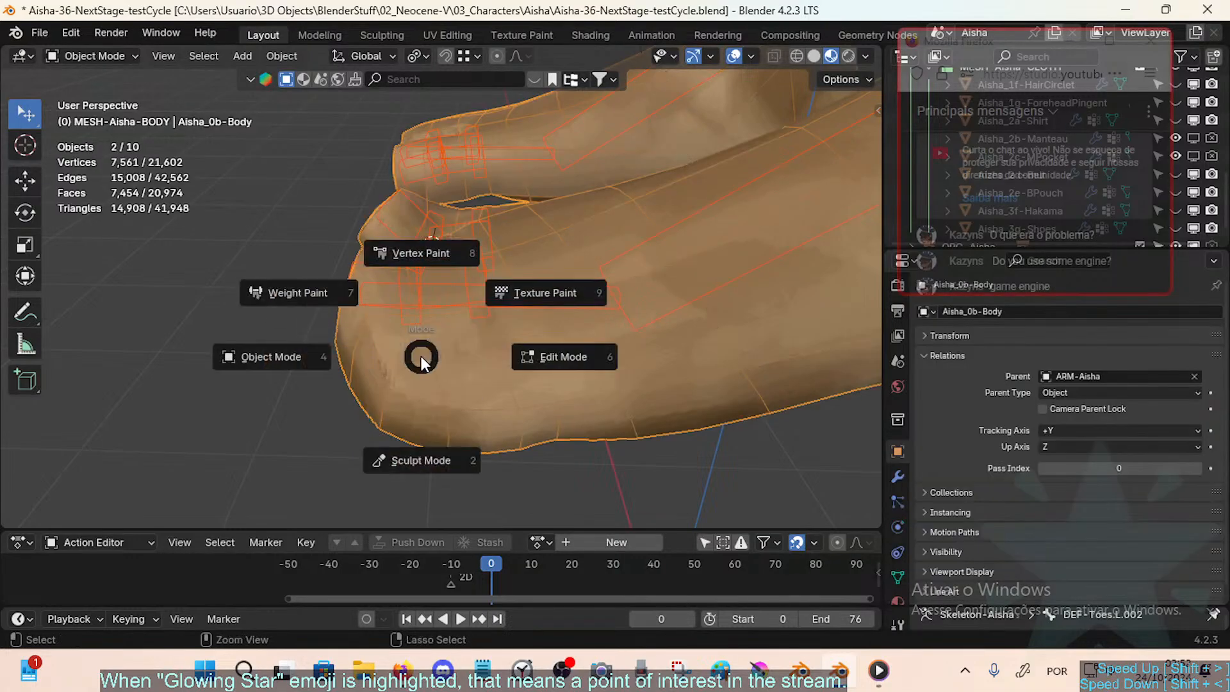
left_click(372, 308)
key("ctrl+Tab")
left_click(339, 301)
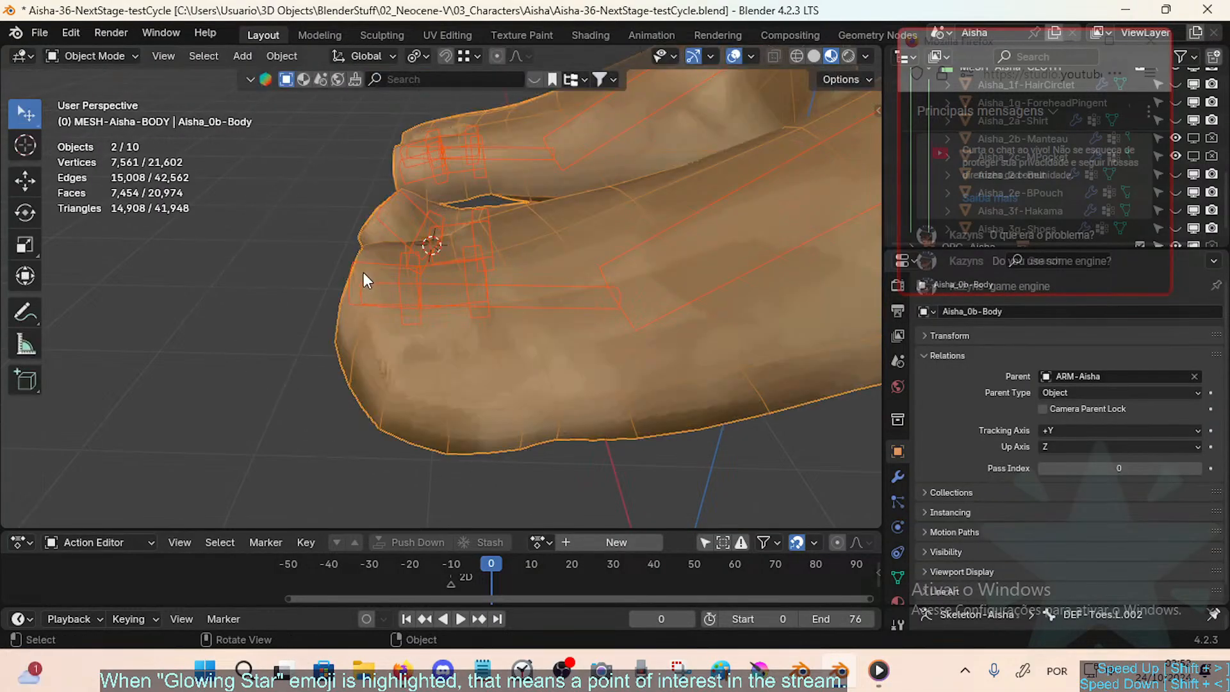
left_click(368, 275)
left_click(378, 283)
left_click(413, 348, "shift")
key("ctrl+Tab")
left_click(372, 307)
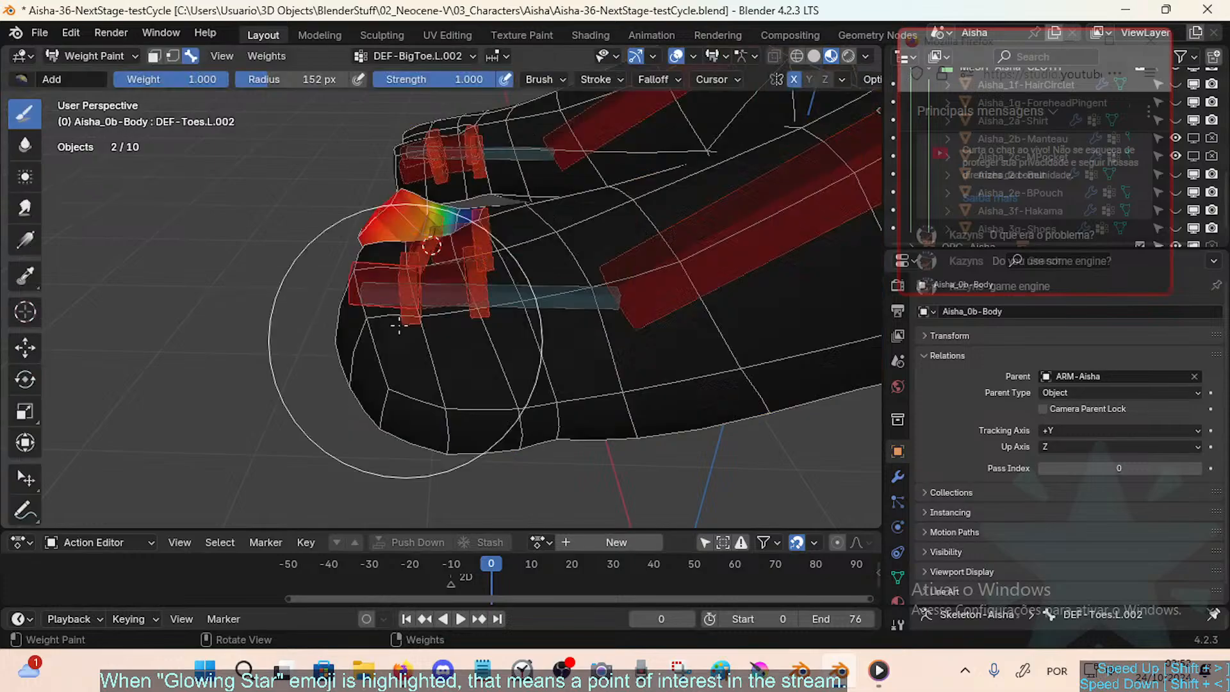
left_click(374, 289, "alt")
Step: Change the weight brush blend from Add to Mix and set its weight to 0.527
mouse_move(416, 378)
middle_mouse_down()
mouse_move(419, 360)
mouse_move(398, 360)
mouse_move(385, 392)
middle_mouse_up()
key("f")
left_click(360, 357)
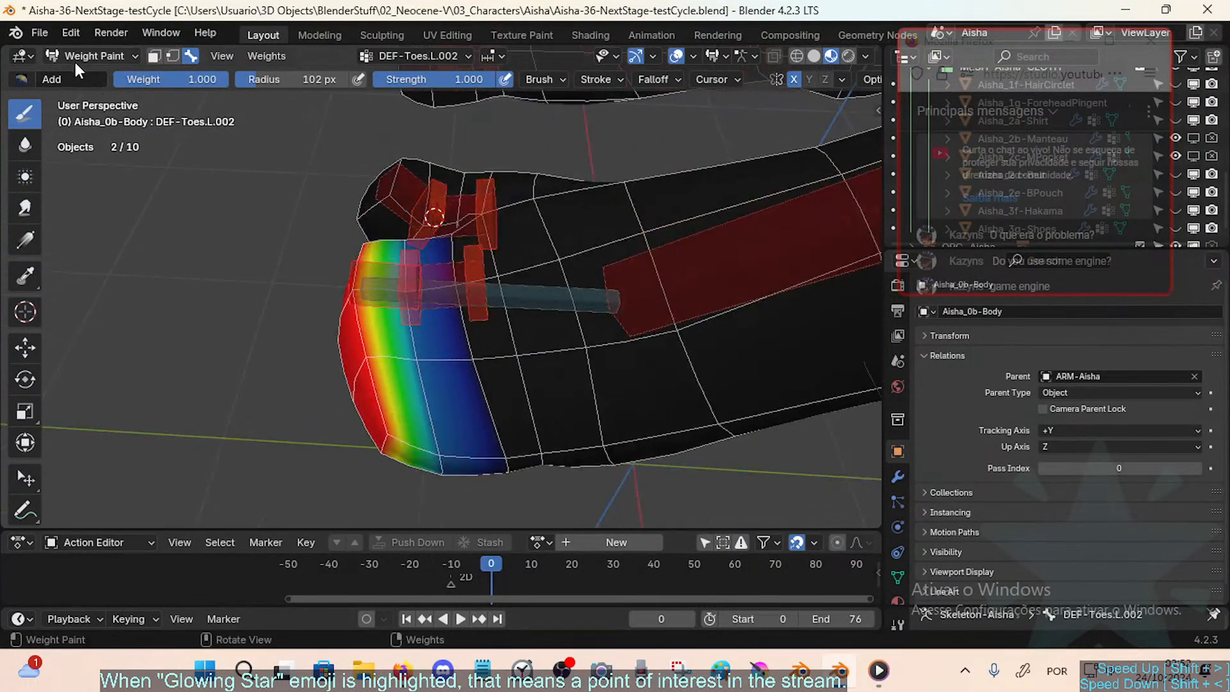
left_click(65, 79)
left_click(119, 135)
key("ctrl+f")
left_click(273, 345)
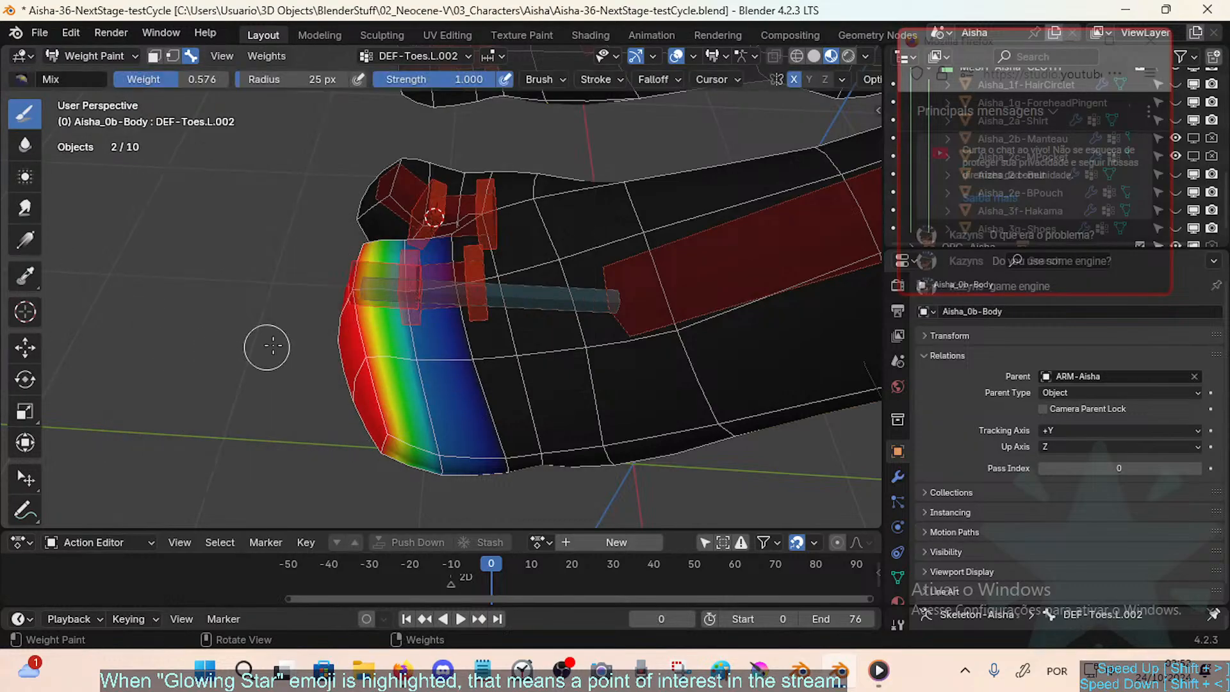
middle_click_drag(273, 345, 359, 326)
key("f")
left_click(378, 316)
key("ctrl+f")
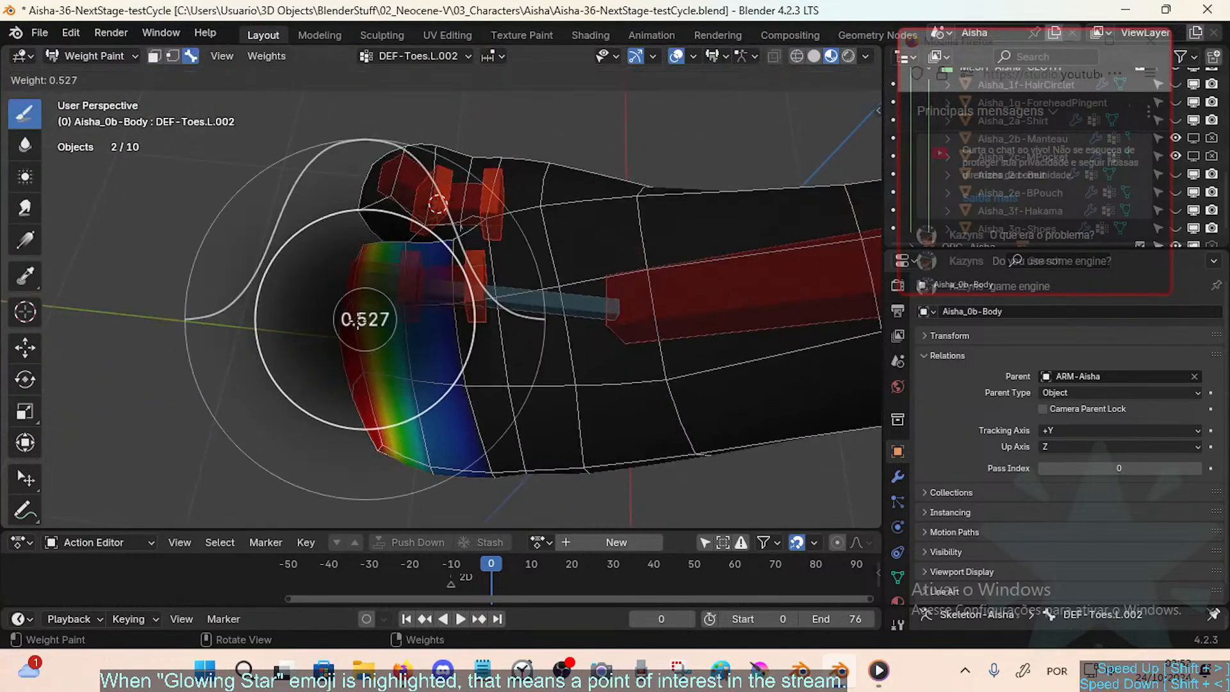
left_click(358, 317)
Step: Paint DEF-Toes.L.002 weight 0.527 along the edge loop behind the toe tips, reducing the Mix brush radius to 14 px
key("f")
left_click(378, 307)
mouse_move(393, 299)
left_mouse_down()
mouse_move(400, 275)
mouse_move(410, 418)
left_mouse_up()
mouse_move(428, 462)
middle_mouse_down()
mouse_move(394, 432)
mouse_move(383, 221)
mouse_move(404, 312)
middle_mouse_up()
key("f")
left_click(397, 291)
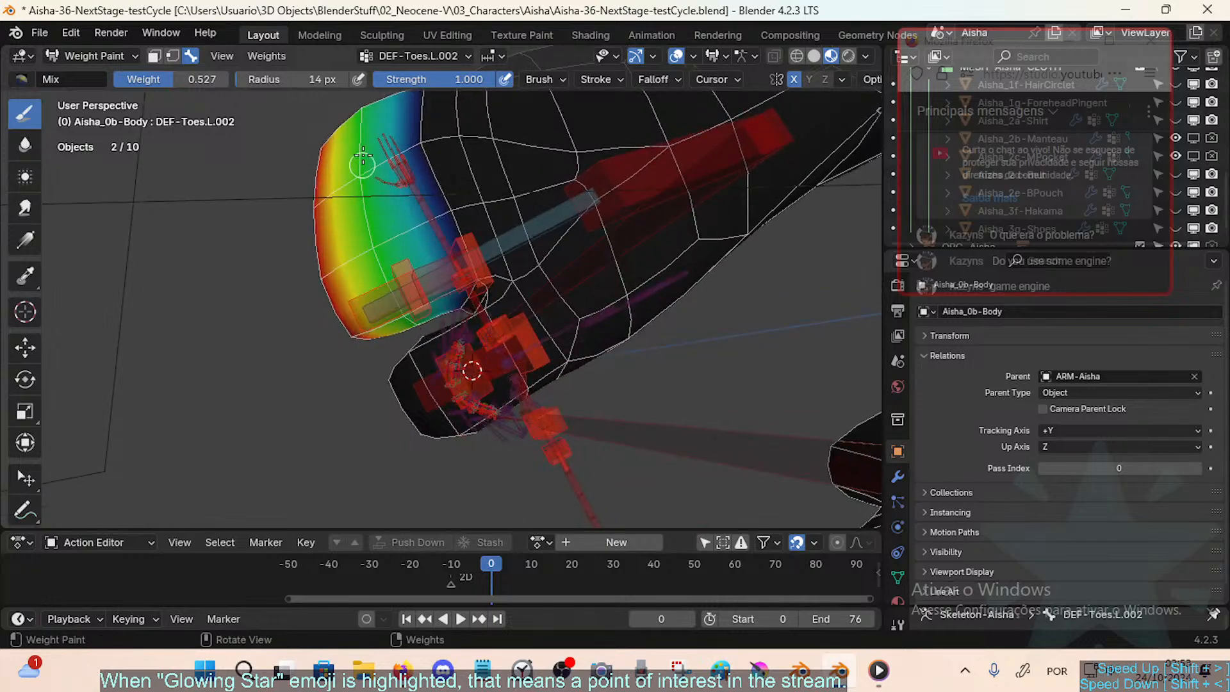
Step: Rotate the DEF-Toes.L.002 bone -58.3° about global X to test the bend
mouse_move(363, 156)
middle_mouse_down()
mouse_move(499, 333)
mouse_move(422, 381)
mouse_move(401, 330)
mouse_move(410, 303)
mouse_move(379, 312)
mouse_move(443, 330)
mouse_move(491, 318)
middle_mouse_up()
key("r")
key("x")
left_click(505, 275)
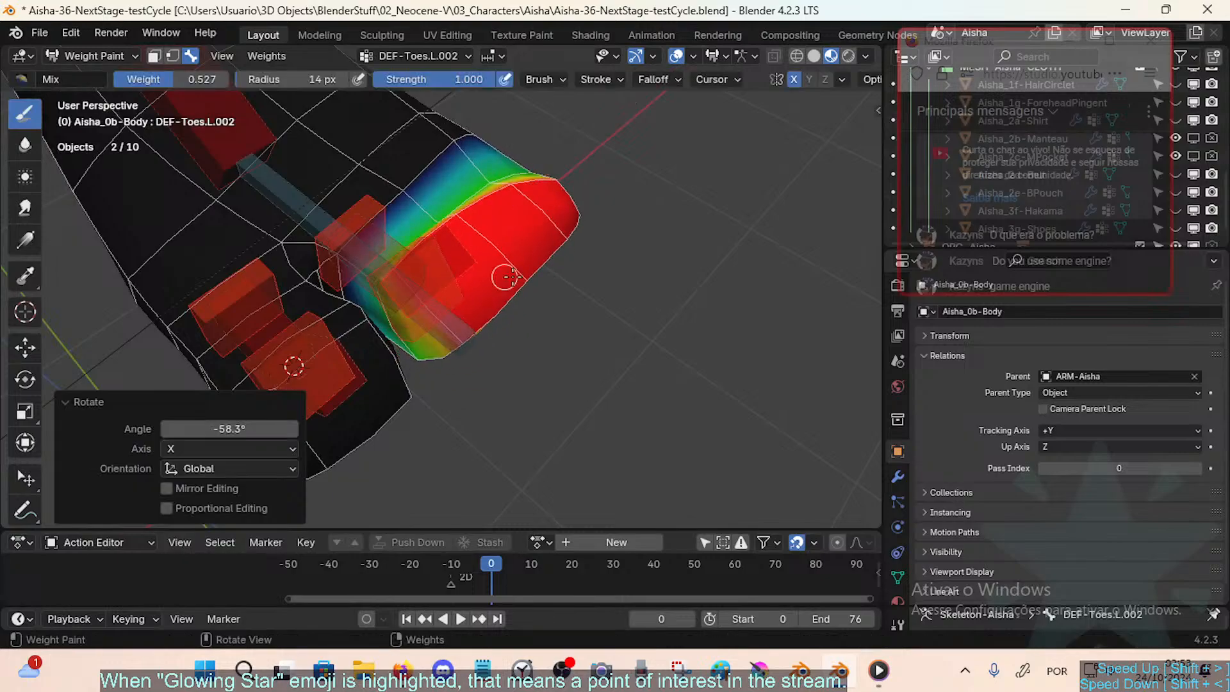
Step: Rotate DEF-Toes.L.002 110° about global X and check the toe tips from the side
middle_click_drag(506, 275, 432, 251)
key("r")
key("x")
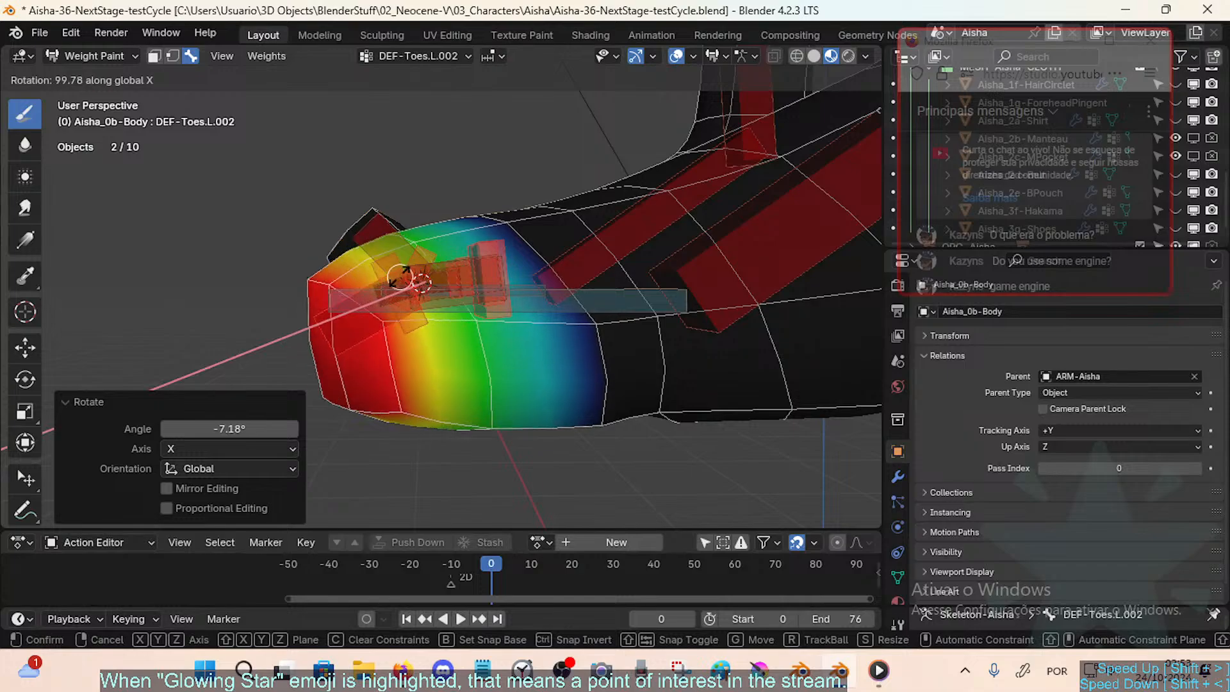
left_click(413, 274, "ctrl")
middle_click_drag(413, 274, 425, 404)
key("r")
key("x")
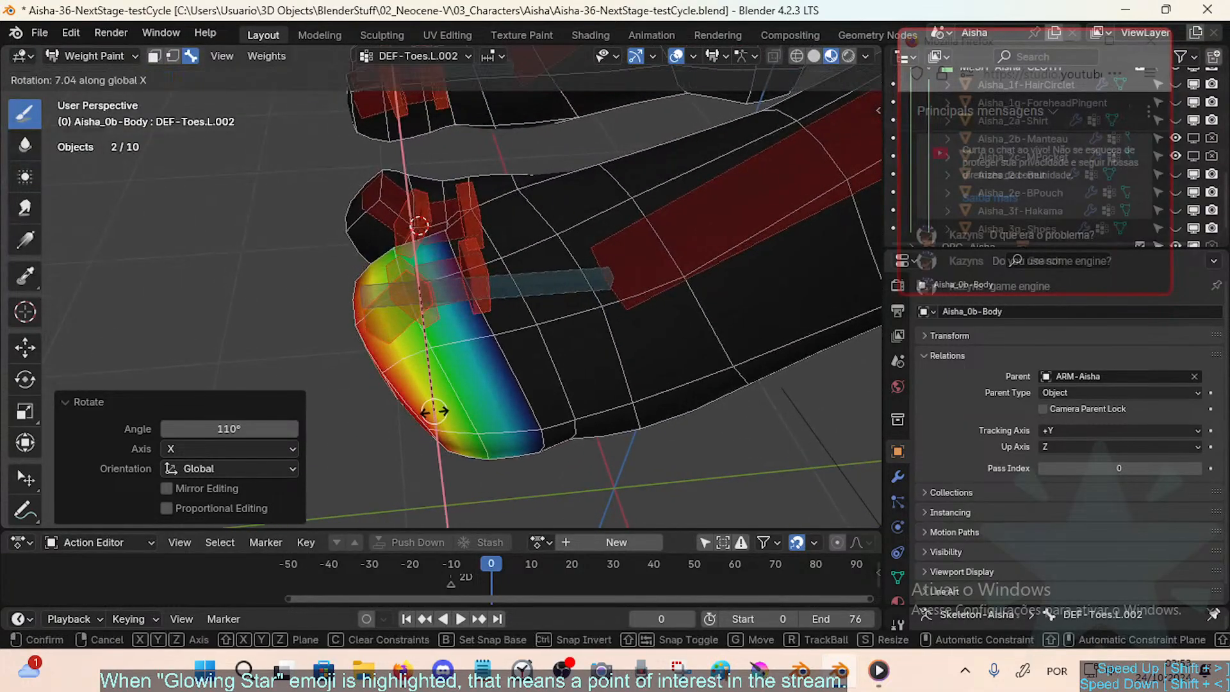
key("Escape")
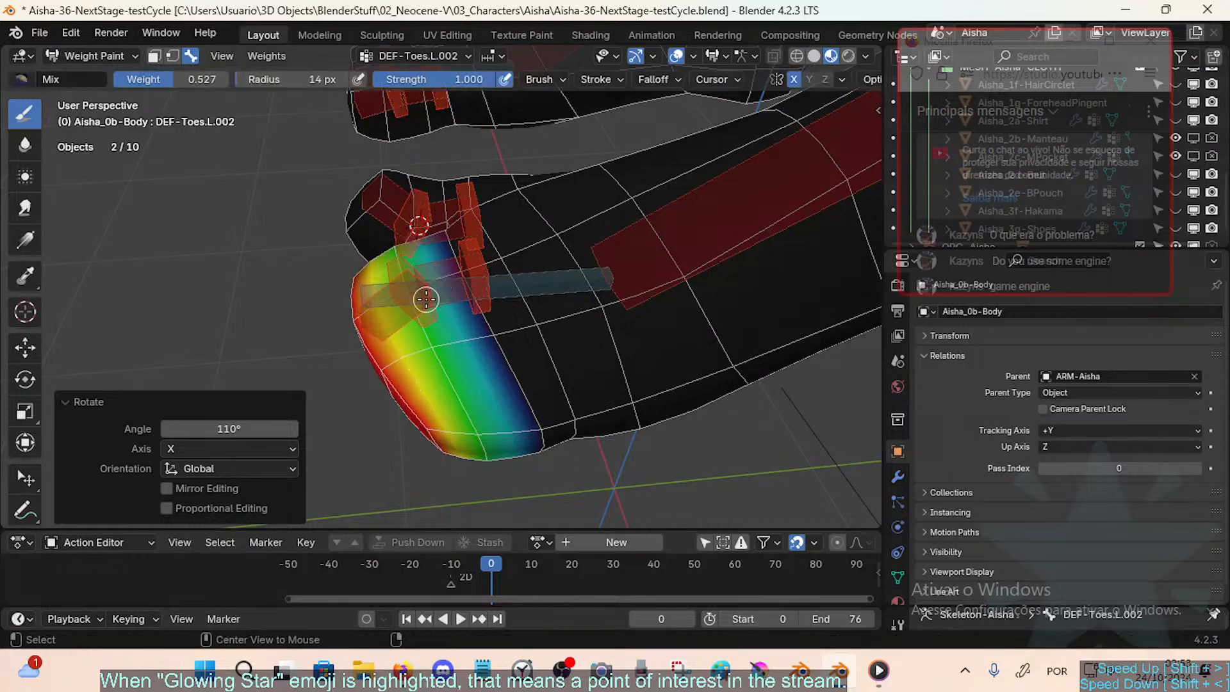
Step: Make DEF-Toes.L.001 the active bone and switch to the Add brush
left_click(436, 266, "ctrl")
middle_click_drag(438, 312, 318, 190)
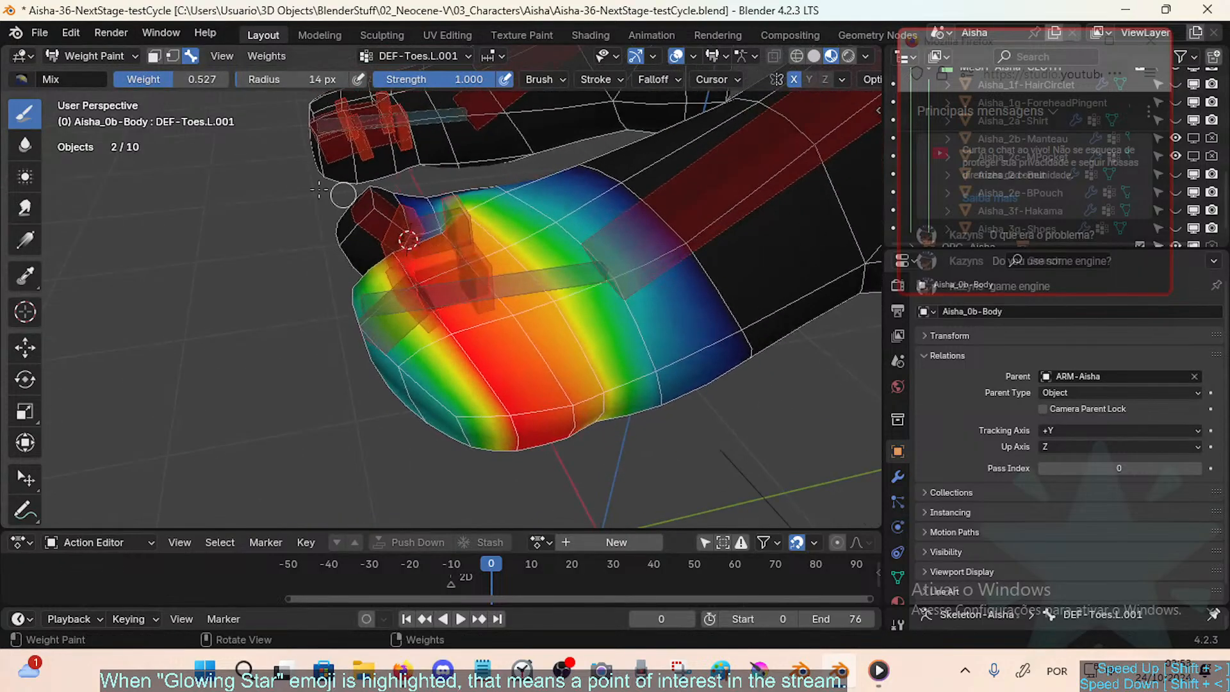
left_click(23, 80)
left_click(50, 139)
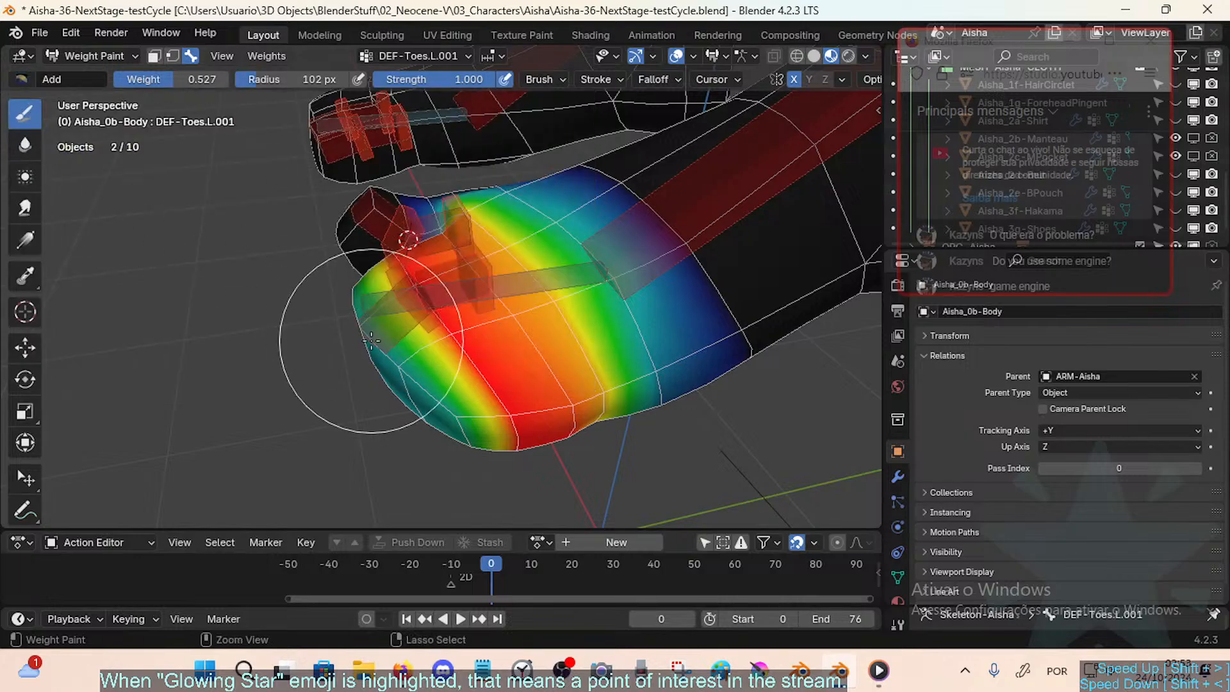
Step: Subtract DEF-Toes.L.001 weight from the front faces of the left toe tips using a 53 px brush radius
mouse_move(350, 349)
middle_mouse_down()
mouse_move(543, 336)
mouse_move(523, 336)
middle_mouse_up()
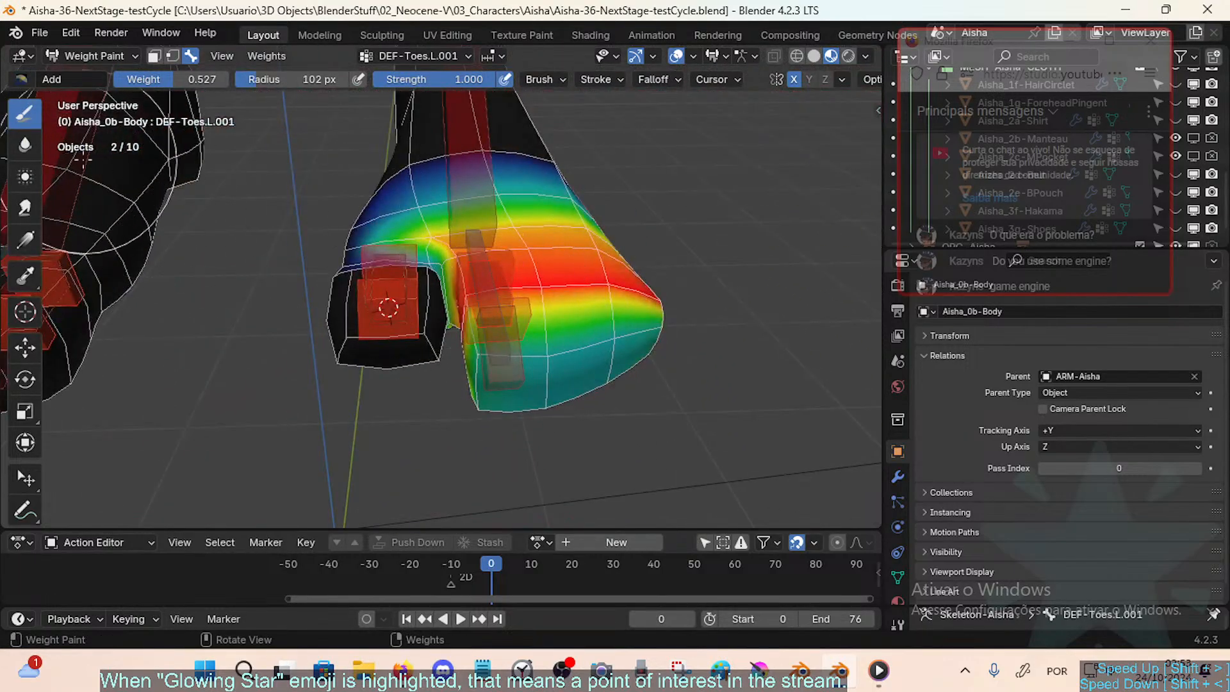
key("f")
left_click(512, 411)
middle_click_drag(512, 412, 576, 417)
key("f")
left_click(561, 417)
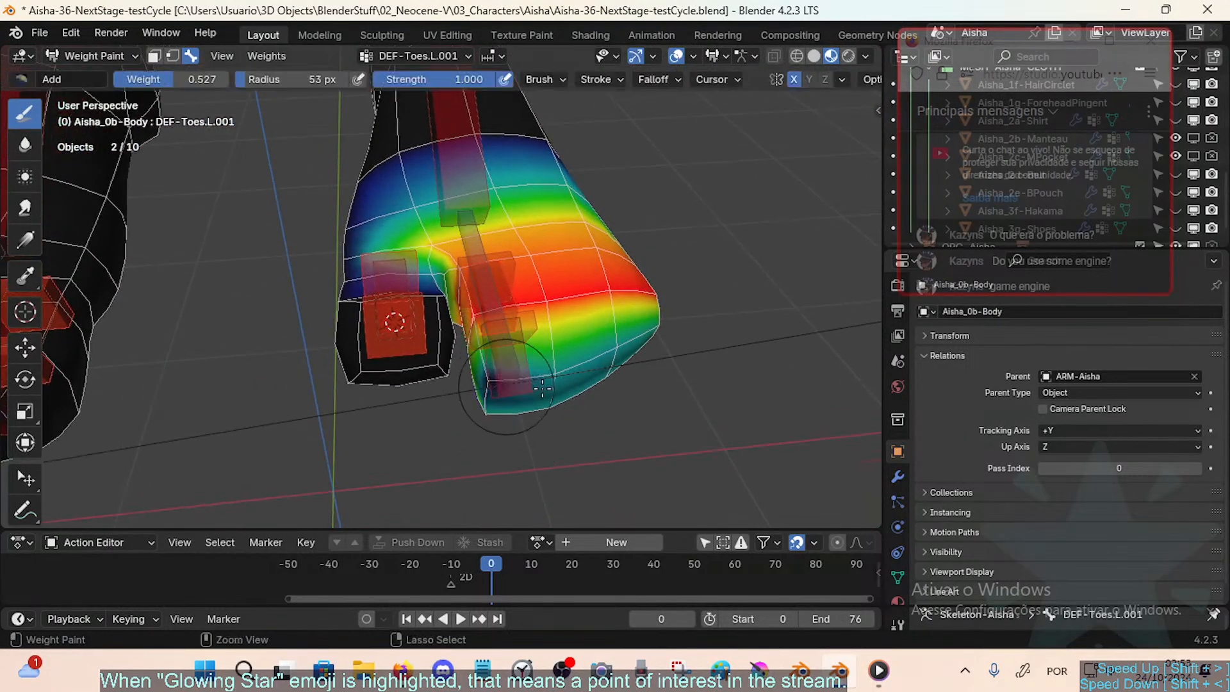
left_click_drag(508, 394, 605, 362, "ctrl")
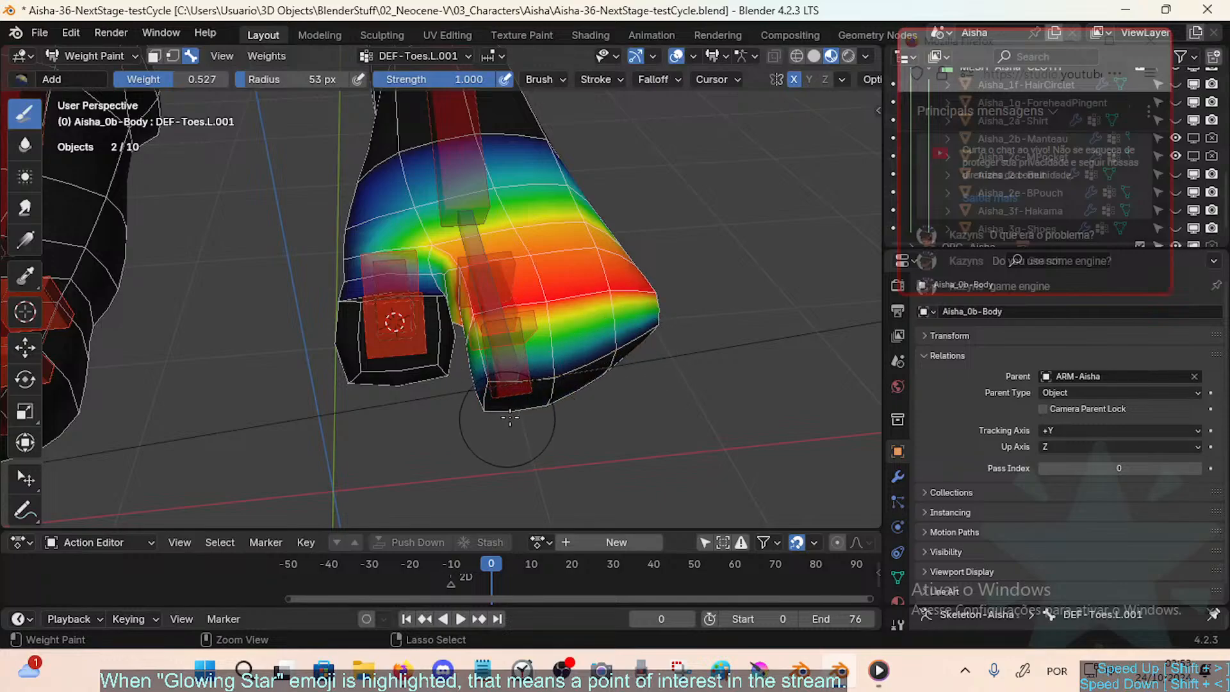
Step: Paint DEF-Toes.L.001 weight along the toe crease on the underside with the Add brush at 0.527 and 37 px radius
mouse_move(509, 419)
middle_mouse_down()
mouse_move(536, 356)
mouse_move(502, 384)
mouse_move(411, 275)
mouse_move(412, 289)
mouse_move(432, 229)
middle_mouse_up()
key("f")
left_click(428, 243)
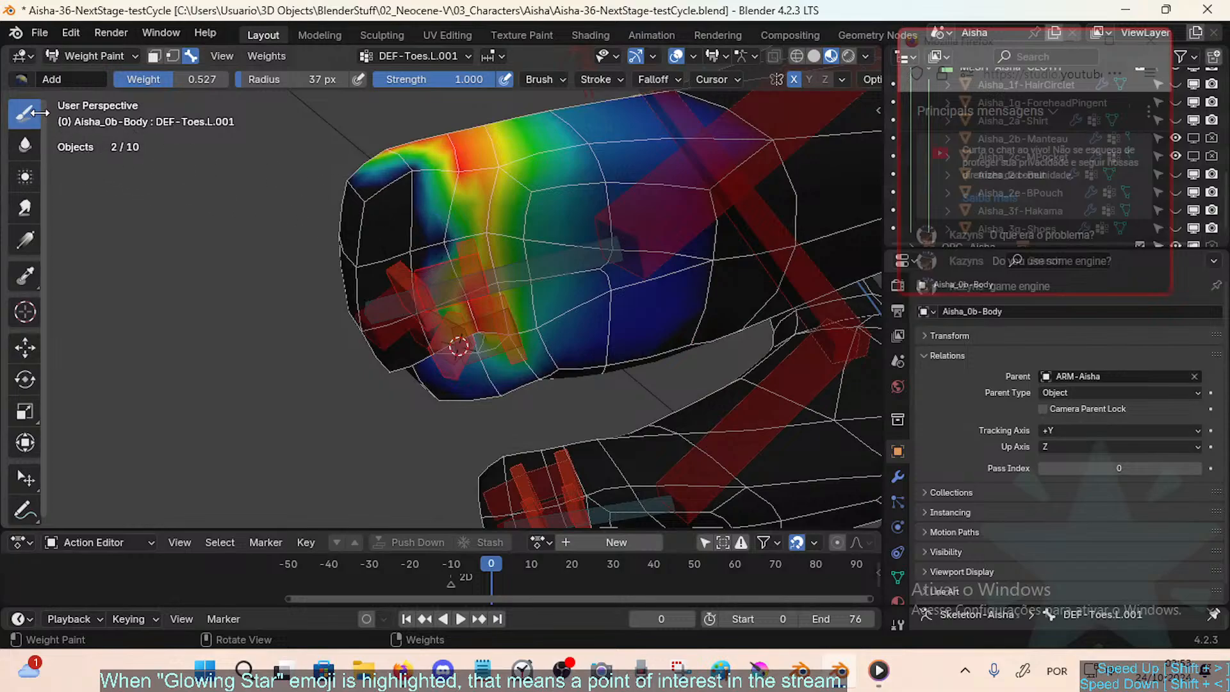
left_click_drag(457, 188, 450, 239)
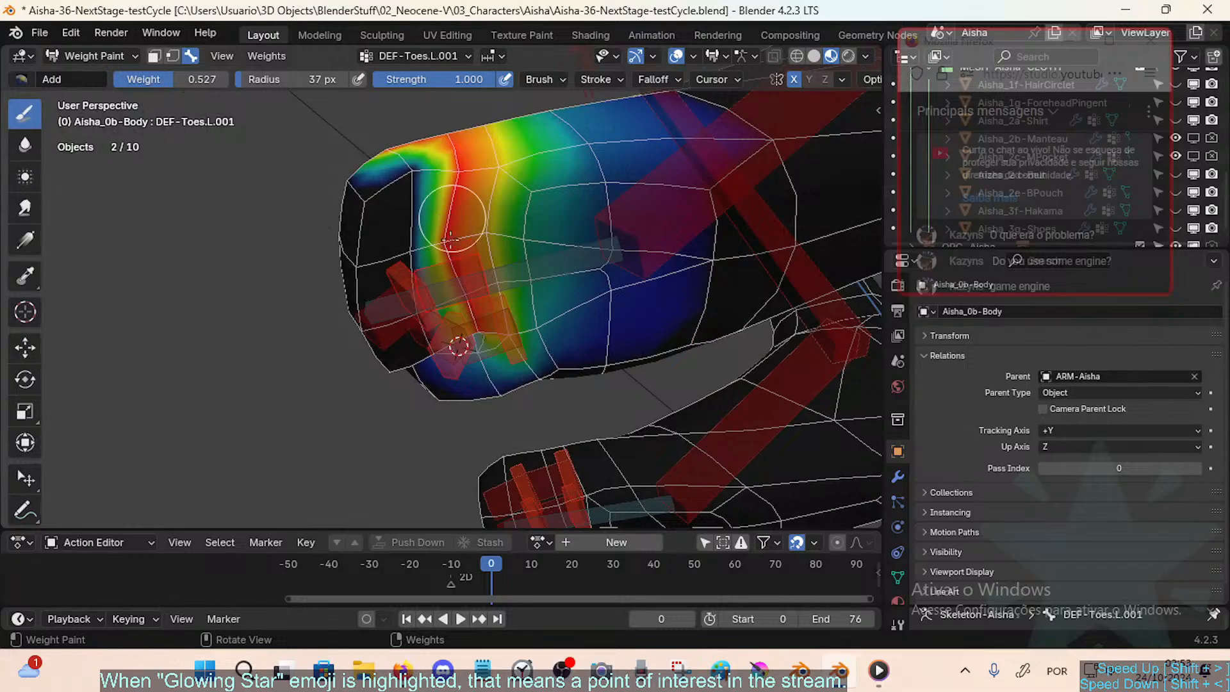
Step: Blur the DEF-Toes.L.001 weights on the underside of the left toes using a 23 px brush radius
mouse_move(456, 258)
middle_mouse_down()
mouse_move(483, 404)
mouse_move(457, 361)
mouse_move(470, 379)
middle_mouse_up()
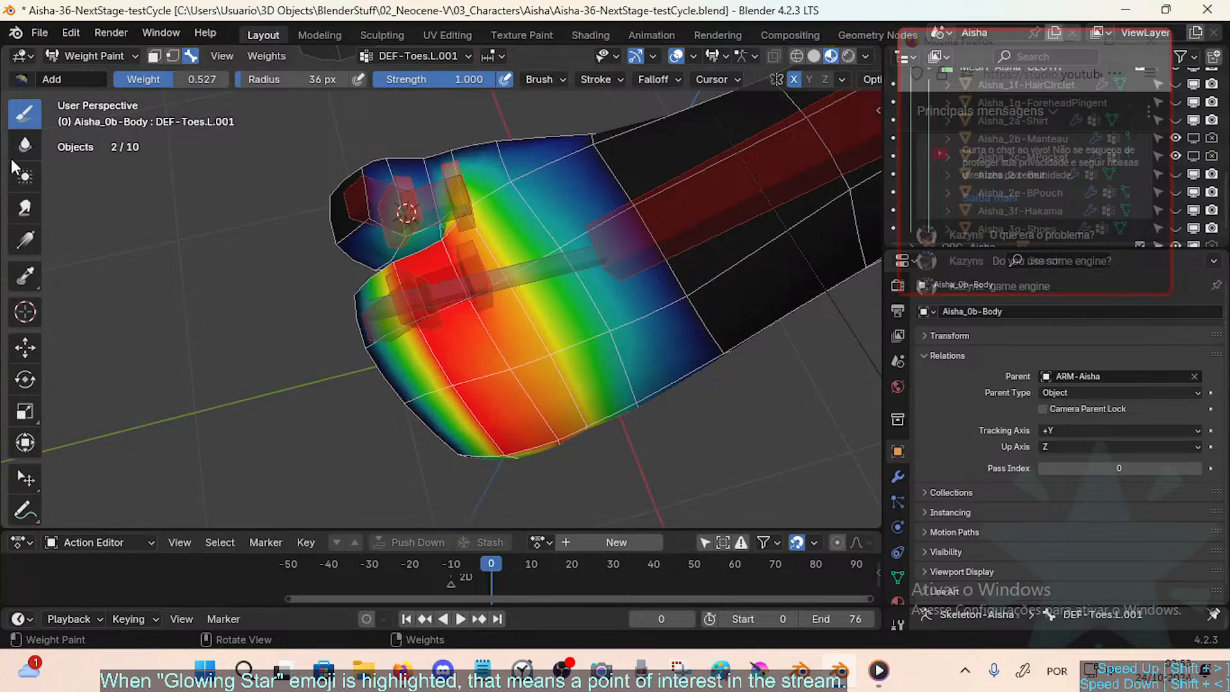
left_click(25, 145)
key("f")
left_click(192, 181)
mouse_move(409, 346)
middle_mouse_down()
mouse_move(422, 359)
mouse_move(412, 324)
middle_mouse_up()
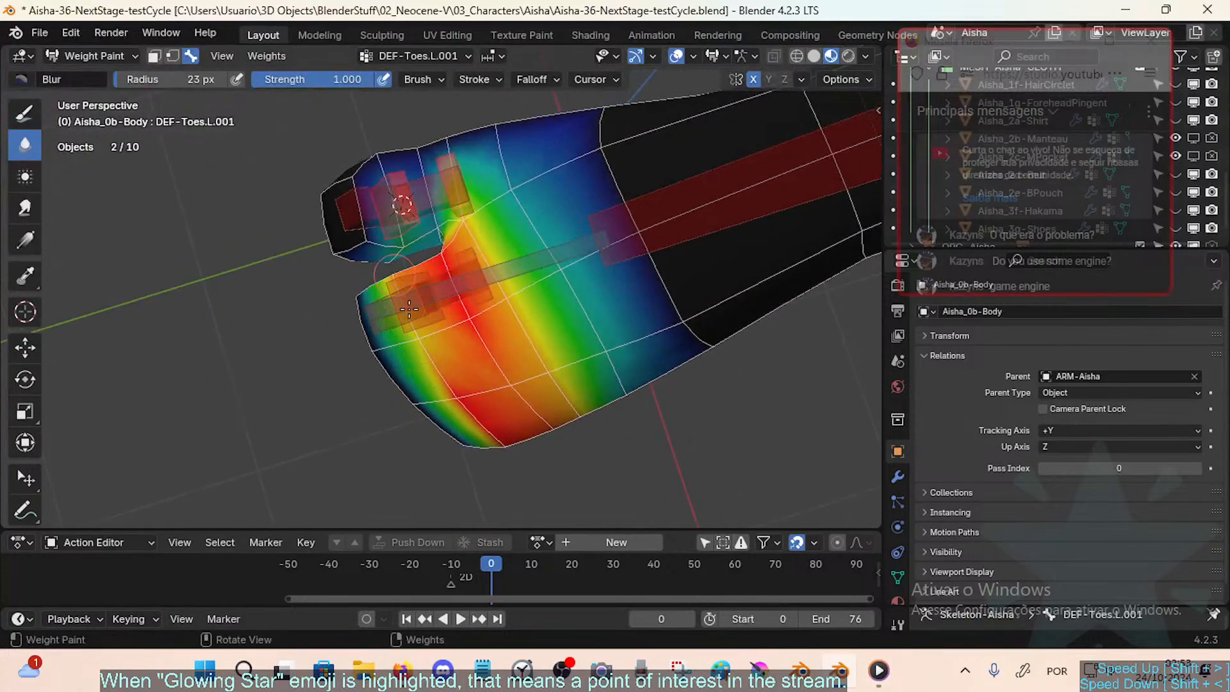
mouse_move(441, 364)
left_mouse_down()
mouse_move(464, 410)
mouse_move(417, 343)
left_mouse_up()
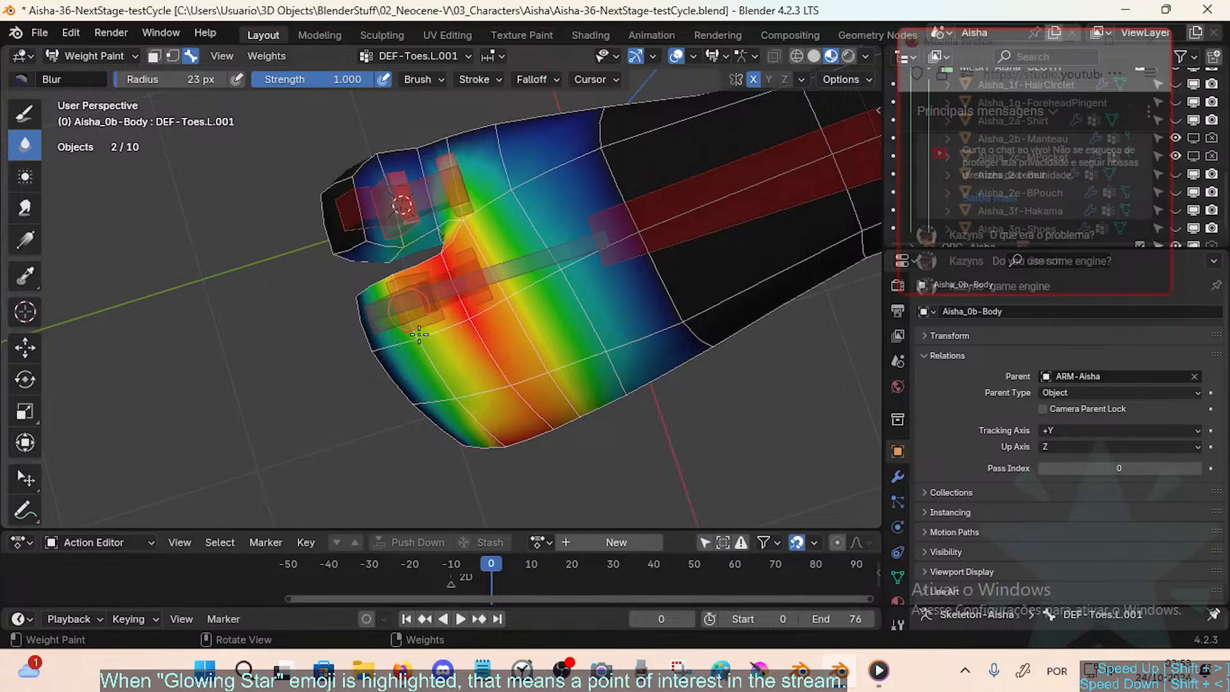
Step: Blur the DEF-Toes.L.001 weights over the upper side and front of the left toes
middle_click_drag(454, 409, 389, 186)
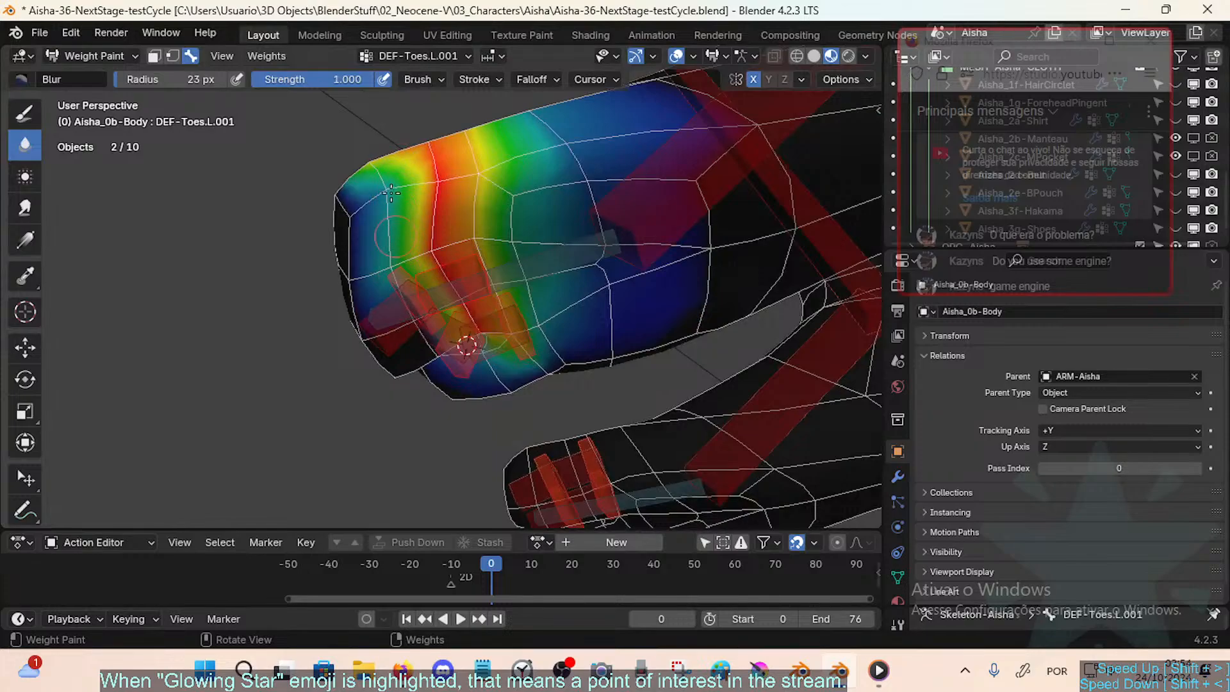
middle_click_drag(390, 279, 415, 244)
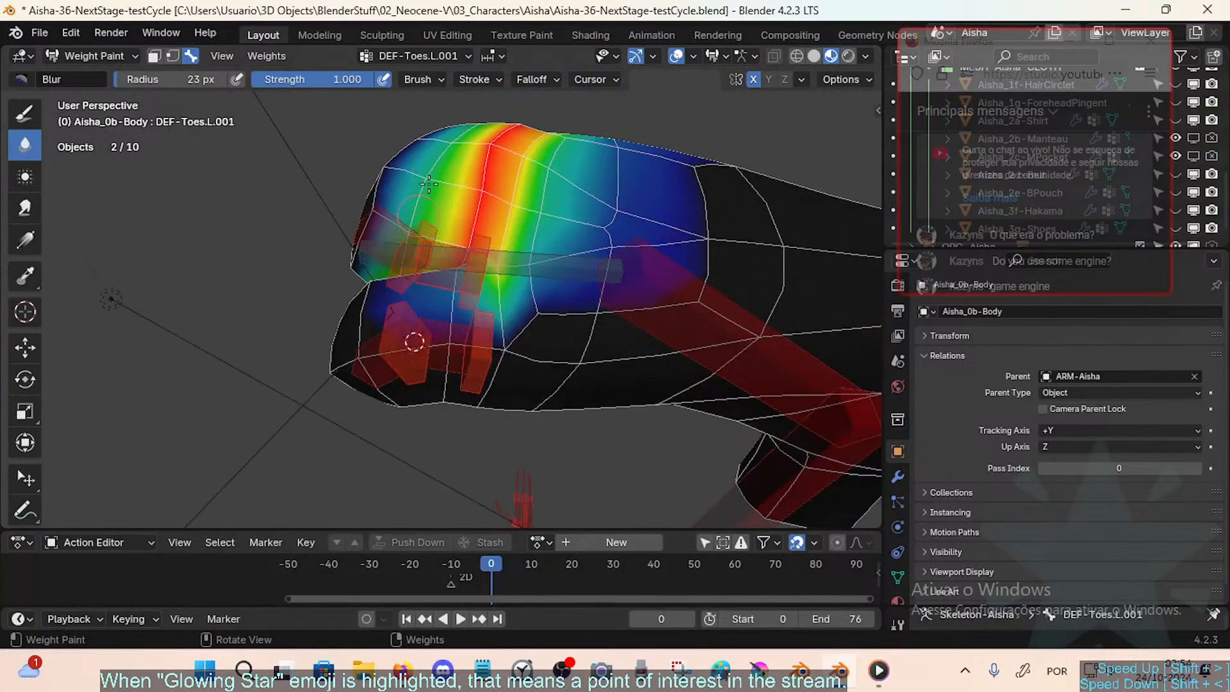
middle_click_drag(449, 143, 428, 227)
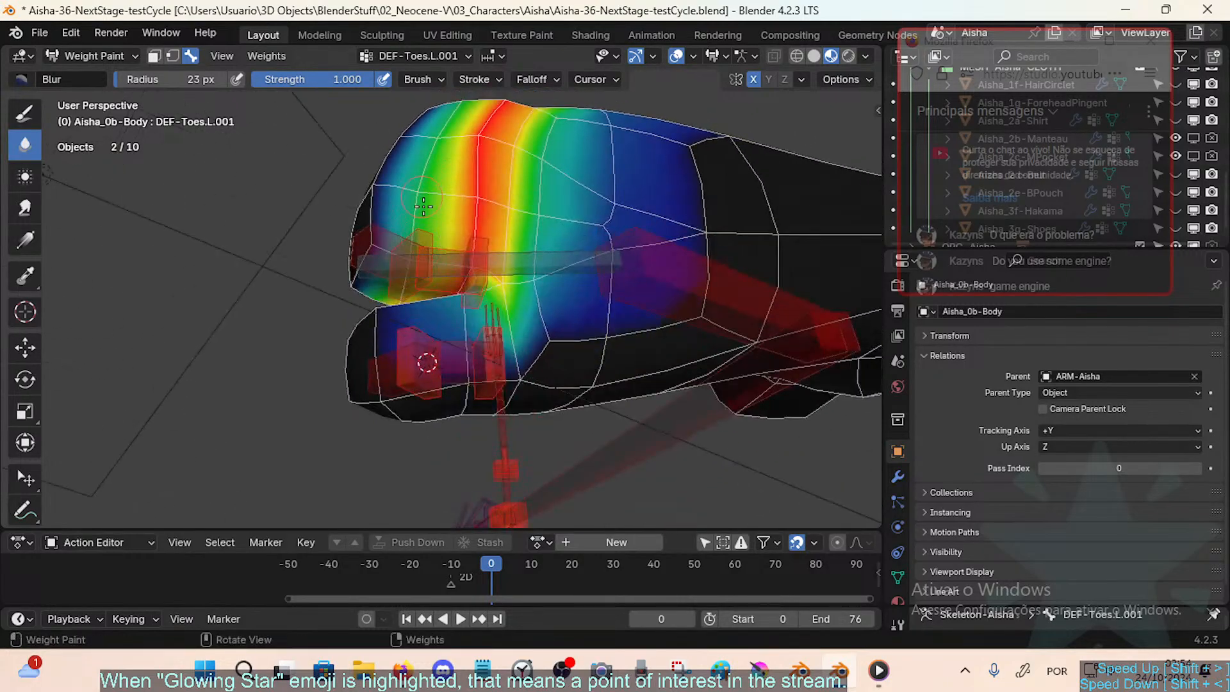
left_click(449, 246, "alt")
left_click(450, 247, "alt")
mouse_move(450, 246)
middle_mouse_down()
mouse_move(532, 174)
mouse_move(460, 230)
mouse_move(467, 265)
mouse_move(471, 185)
mouse_move(444, 272)
mouse_move(461, 222)
middle_mouse_up()
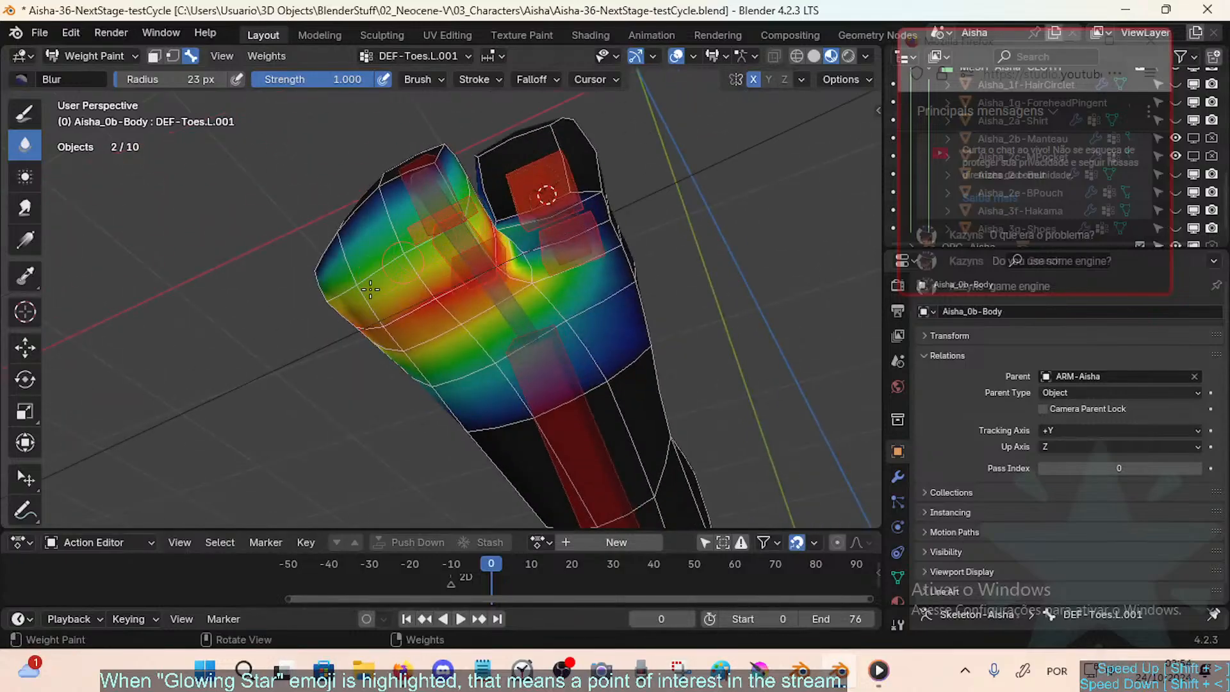
Step: Straighten the left toe tips by rotating DEF-Toes.L.002 -68.7° about global X and clearing its rotation
middle_click_drag(431, 286, 638, 320)
key("r")
key("x")
left_click(613, 219)
middle_click_drag(613, 219, 544, 198)
key("r")
key("x")
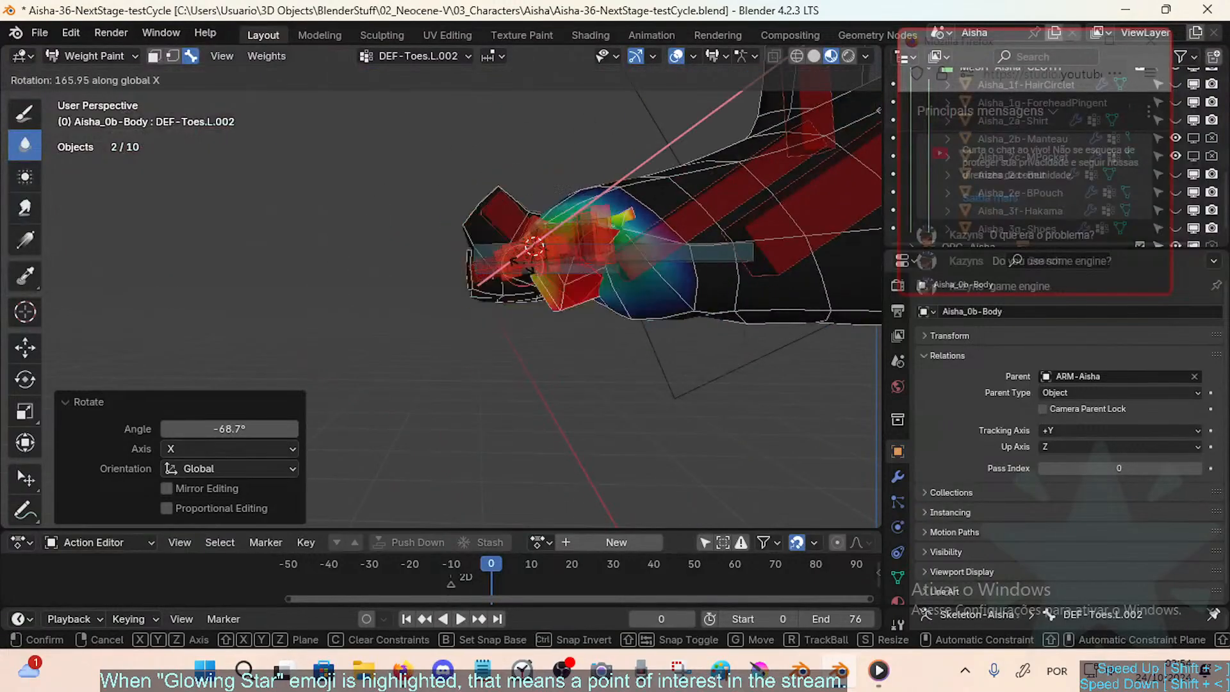
right_click(516, 266)
middle_click_drag(516, 266, 480, 275)
key("r")
key("x")
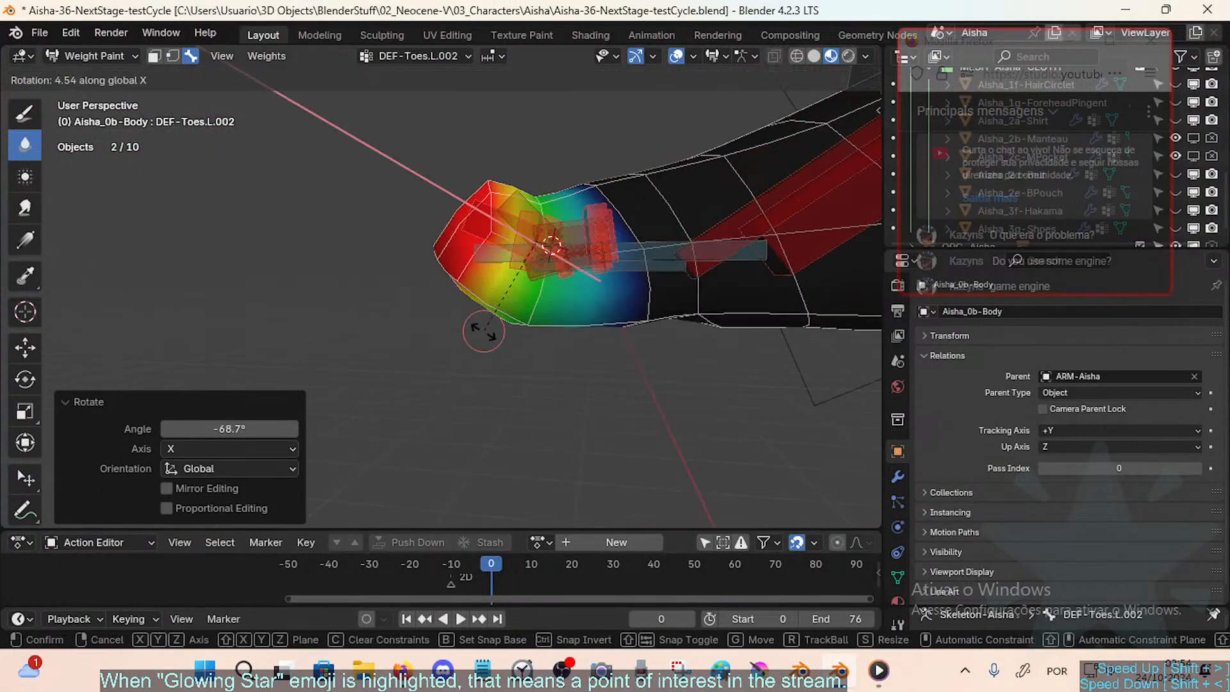
left_click(499, 324)
key("alt+r")
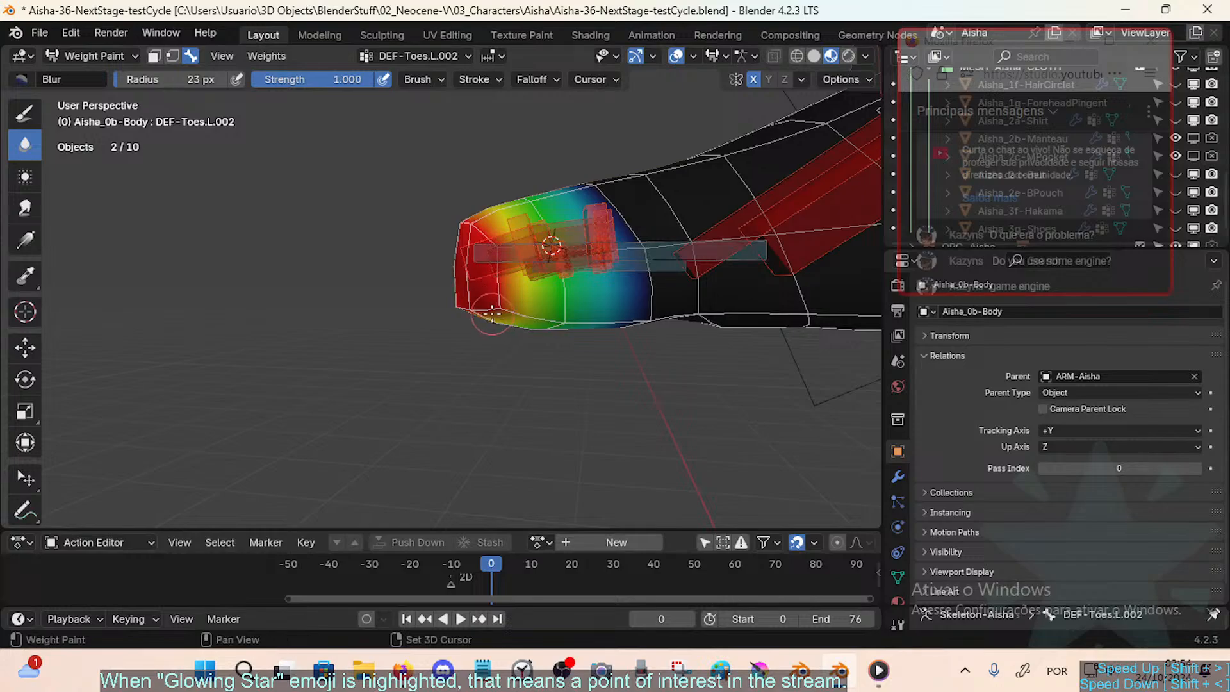
Step: Rotate DEF-Toes.L.002 -57.5° about local X and -47.2° about global X to test the toe-tip bend
key("r")
key("x")
key("x")
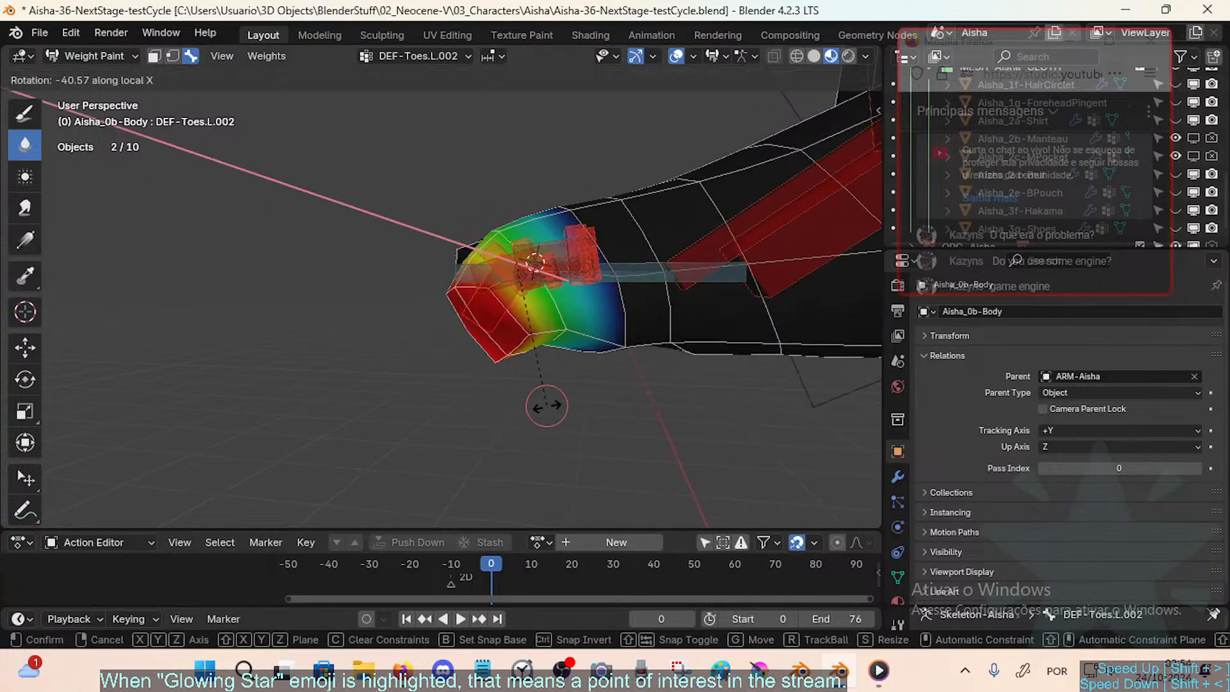
left_click(583, 397)
middle_click_drag(584, 397, 563, 394)
key("r")
key("x")
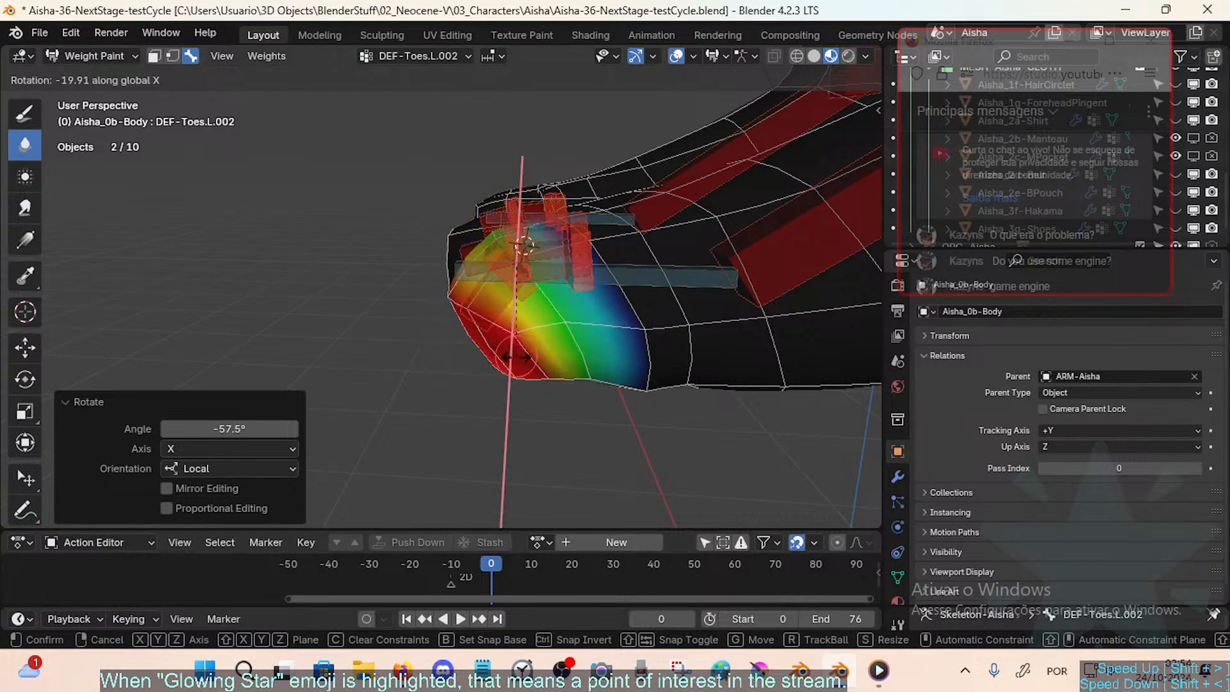
left_click(474, 349)
middle_click_drag(474, 349, 492, 406)
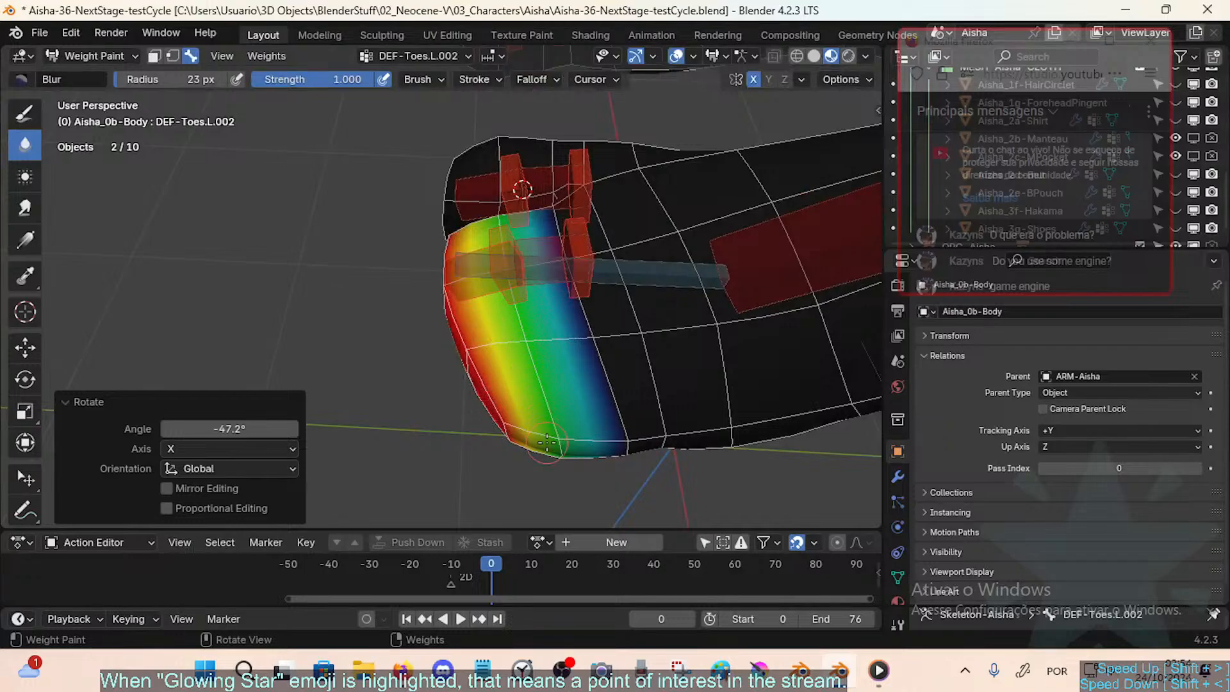
left_click_drag(506, 298, 483, 296)
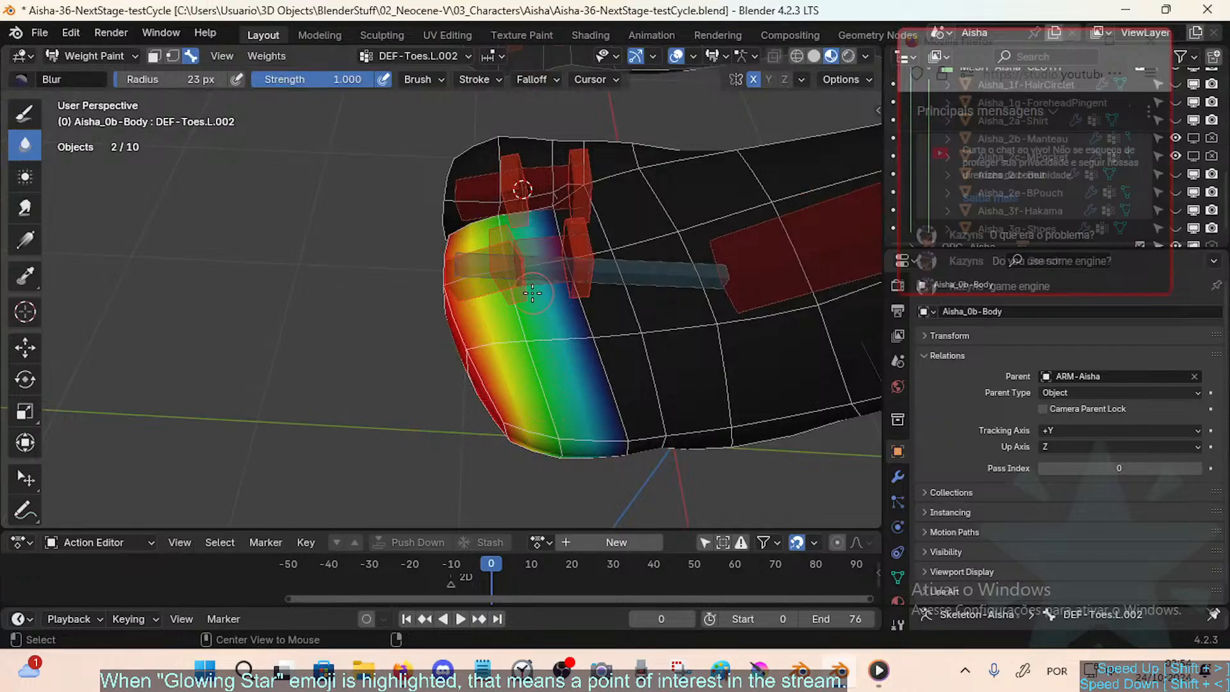
Step: Make DEF-Toes.L.001 the active bone and rotate it -12° and 14.7° about global X
left_click(532, 292, "alt")
left_click(550, 287, "alt")
key("r")
key("x")
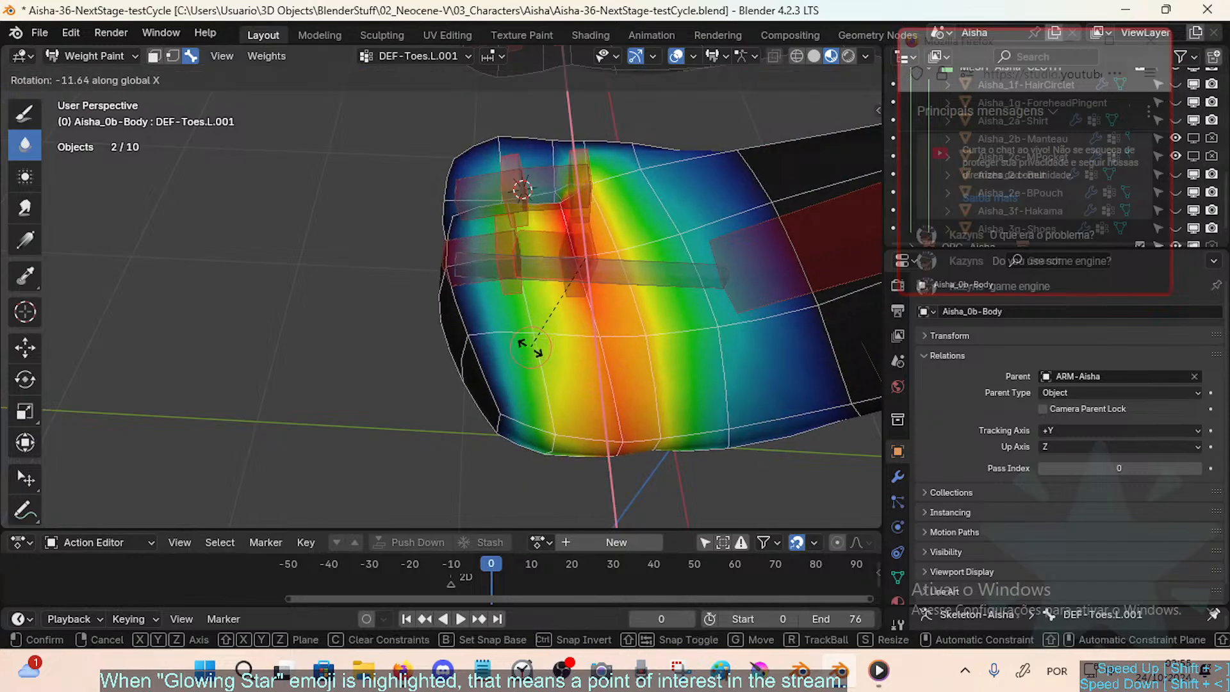
left_click(529, 348)
key("r")
key("x")
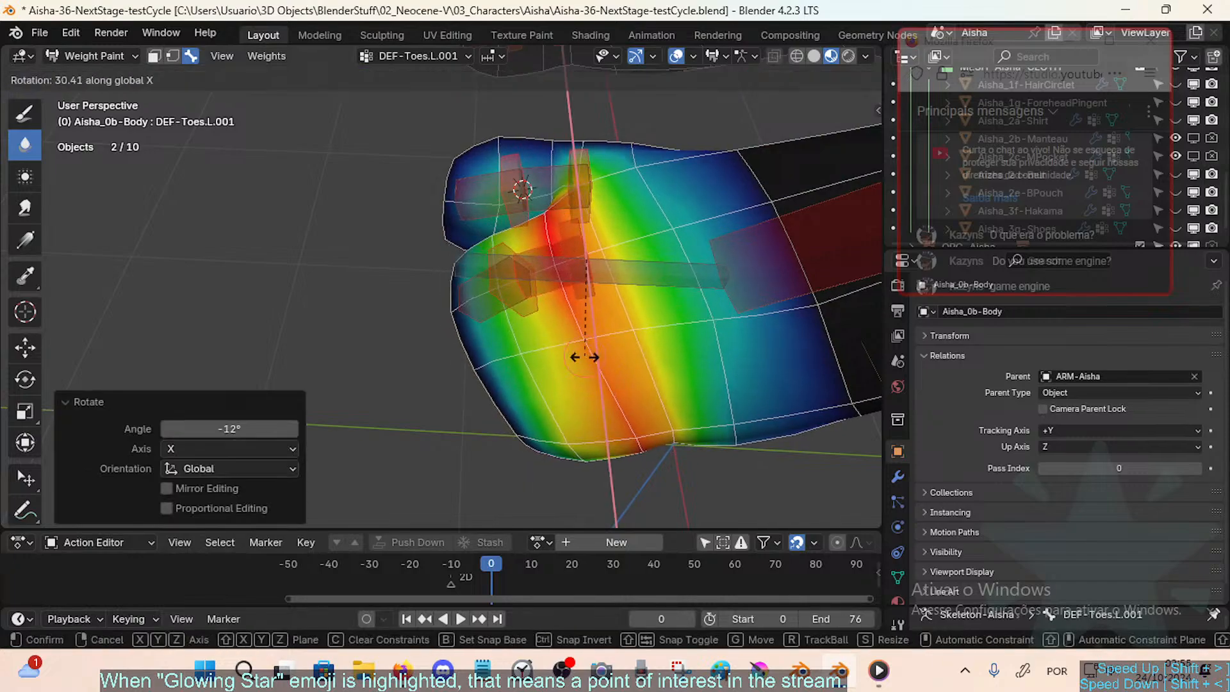
left_click(554, 339)
Step: Try to subtract DEF-Toes.L.001 weight from the left toe tips with the Add brush at 0.527 and 36 px radius
left_click(26, 117)
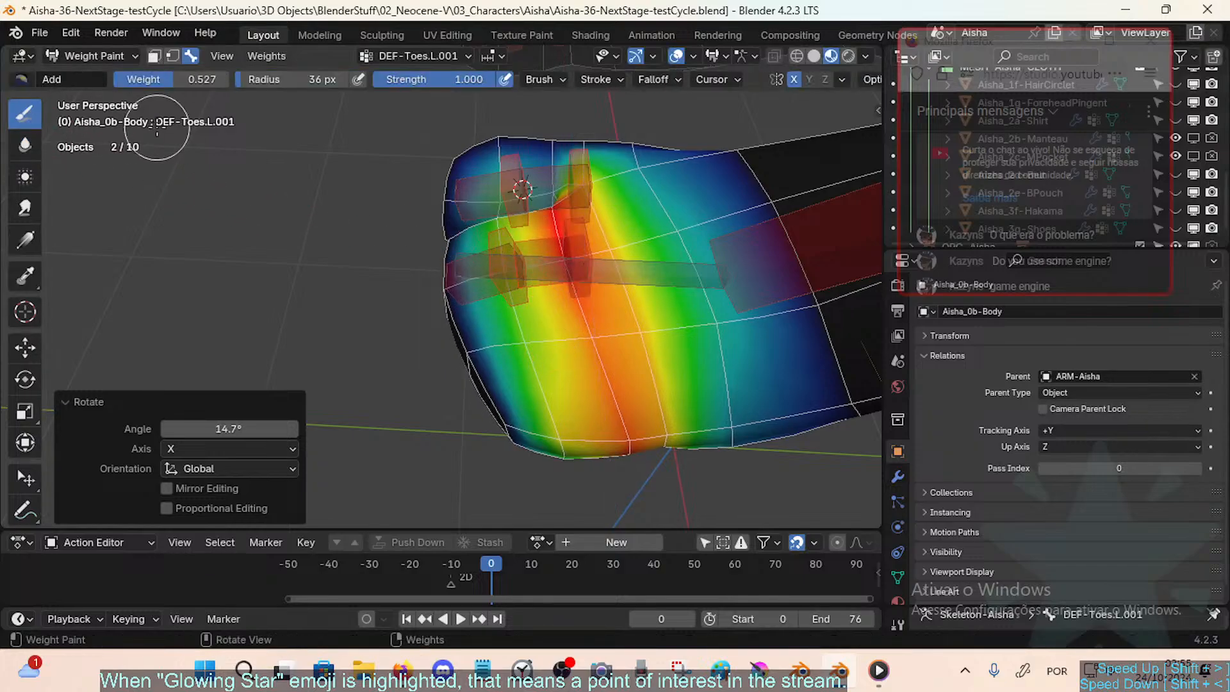
left_click_drag(501, 237, 494, 204)
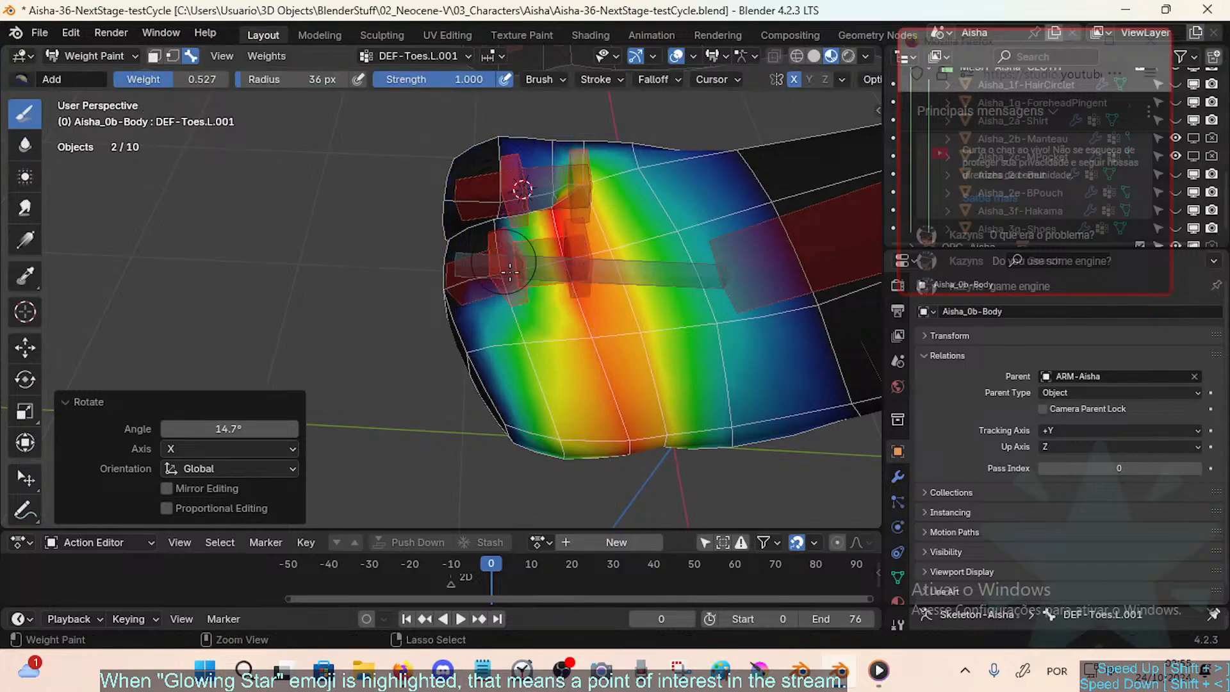
middle_click_drag(510, 272, 506, 190)
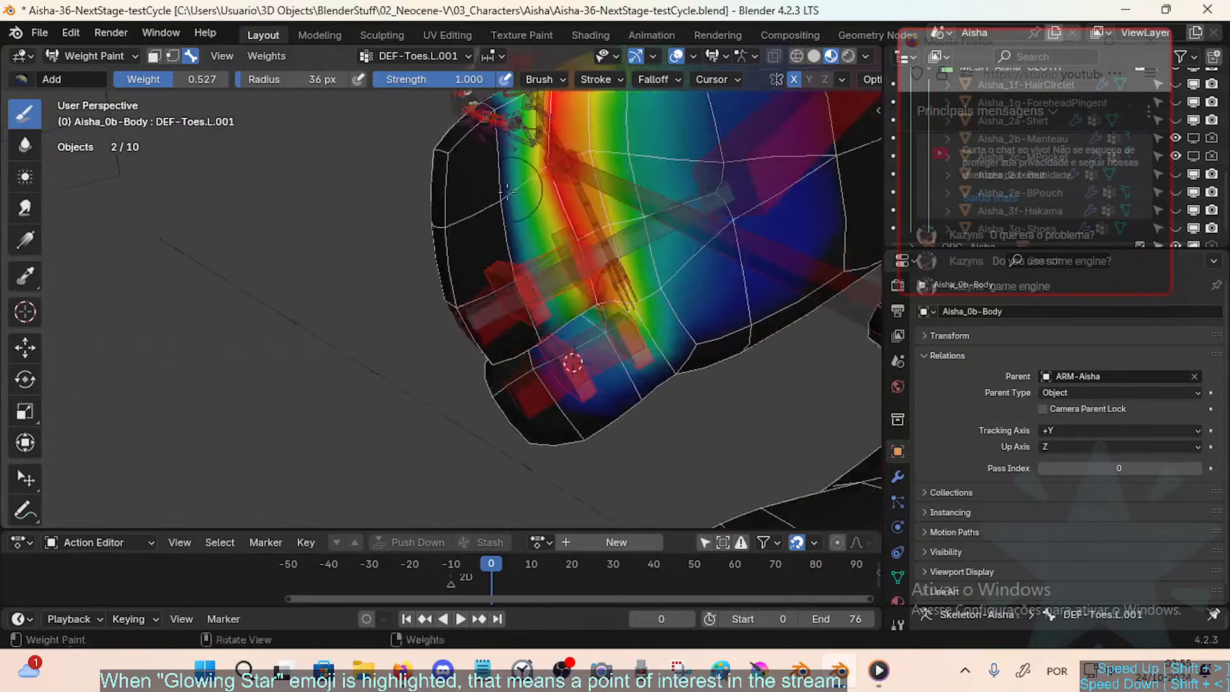
middle_click_drag(505, 250, 486, 202)
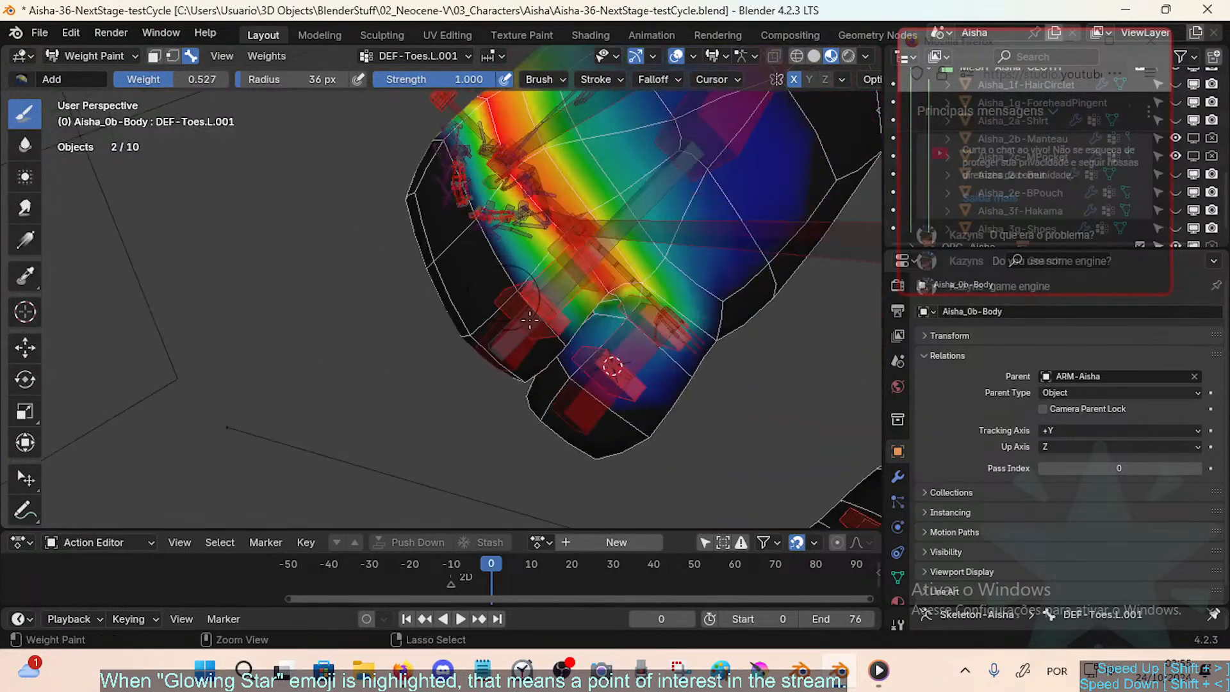
middle_click_drag(529, 320, 524, 272)
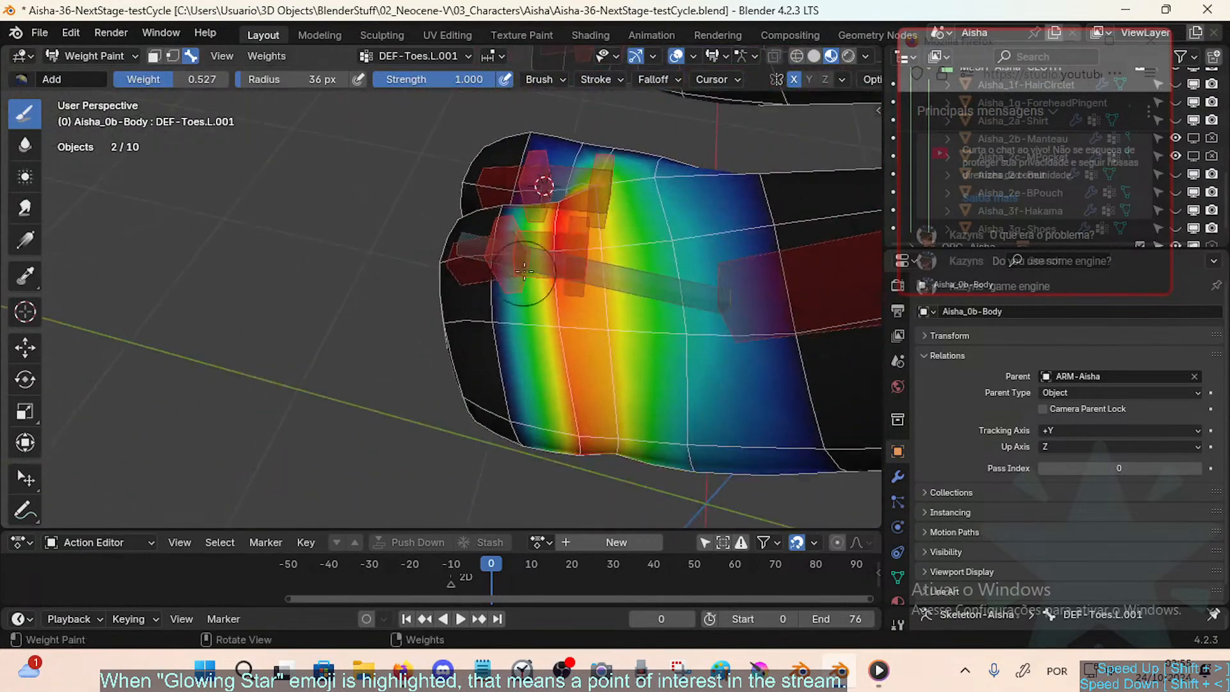
left_click(578, 233, "ctrl")
left_click(554, 238, "ctrl")
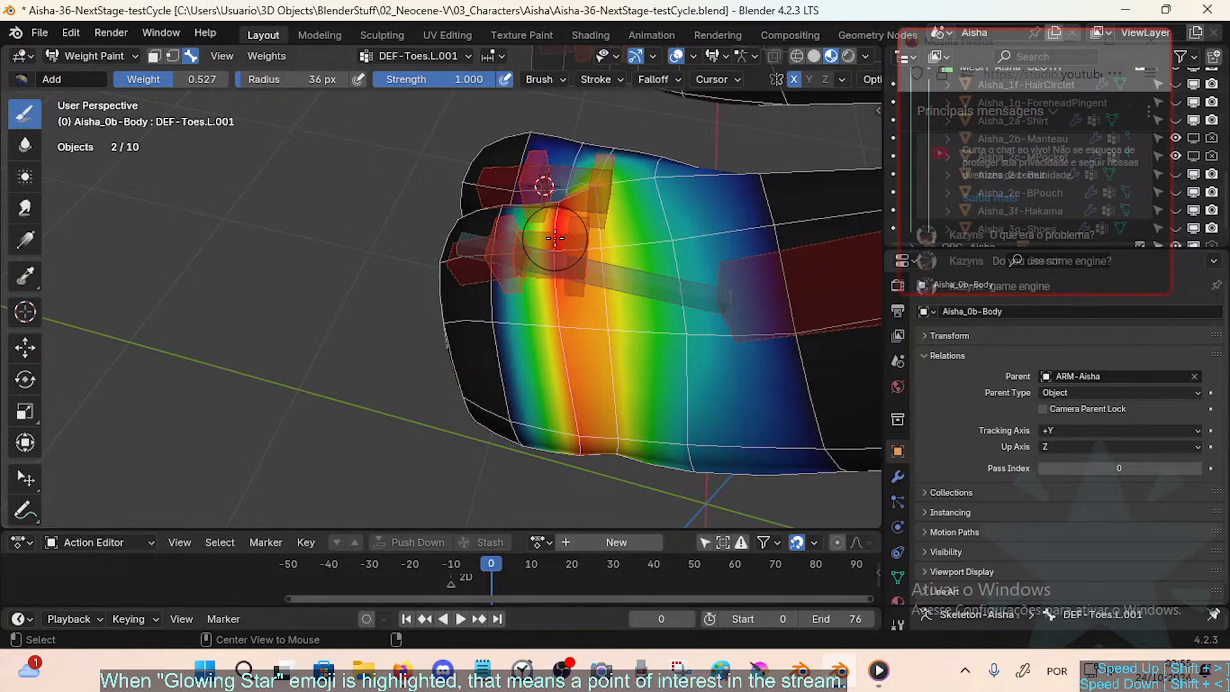
key("ctrl+z")
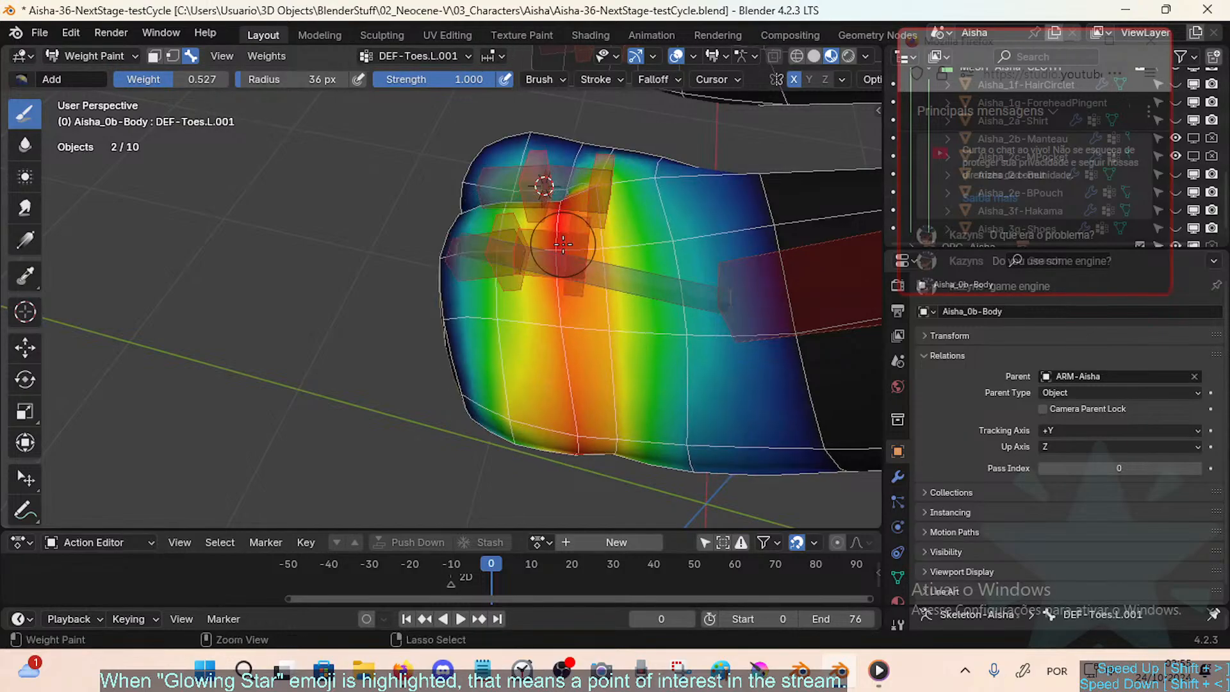
Step: Check the DEF-FAN-Toes.L.001 weights, and rotate DEF-Toes.L.001 34.4° and 25.3° about global X to curl the toes
left_click(591, 277, "ctrl")
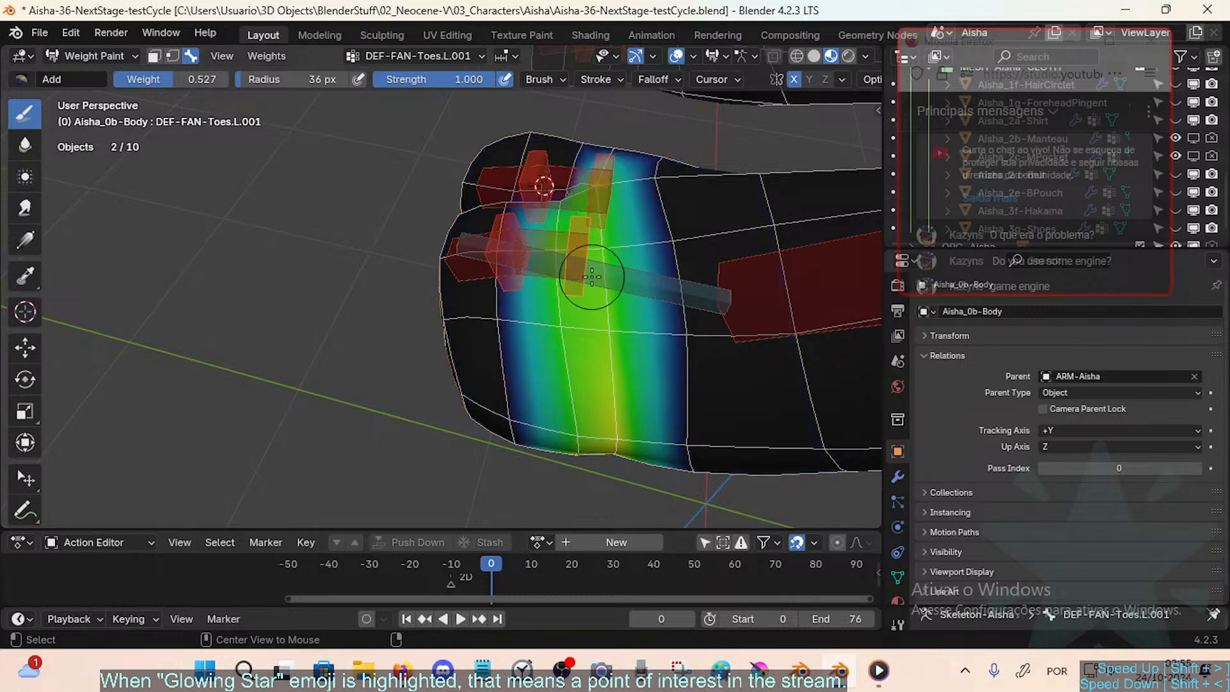
middle_click_drag(557, 256, 531, 417)
left_click(544, 228, "ctrl")
middle_click_drag(522, 368, 542, 301)
key("r")
key("x")
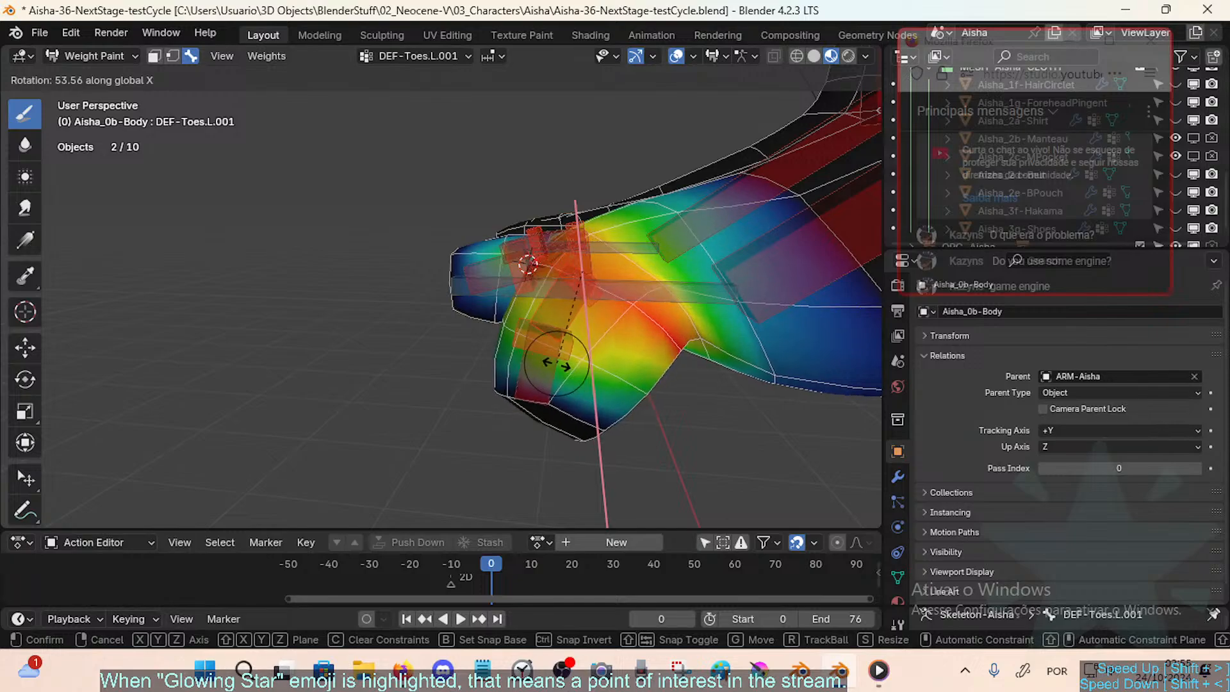
left_click(557, 356)
key("r")
key("x")
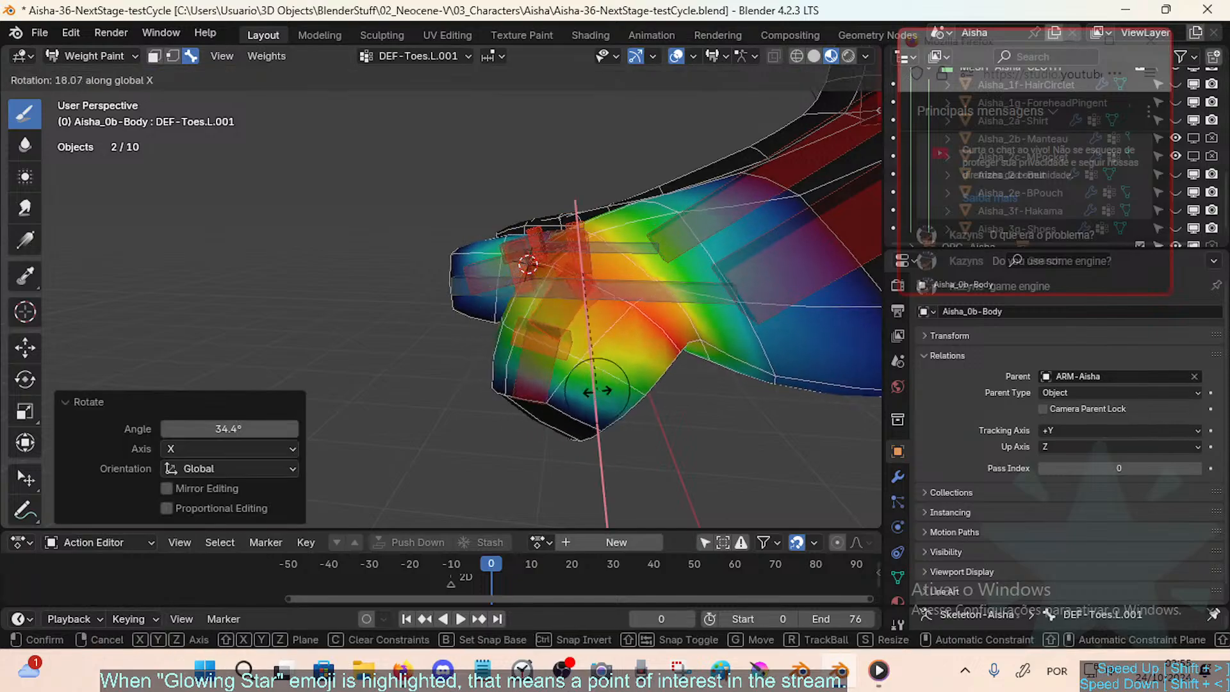
left_click(611, 398)
Step: Blur the DEF-Toes.L.001 weights around the bent toe crease using a 47 px brush radius
left_click(25, 144)
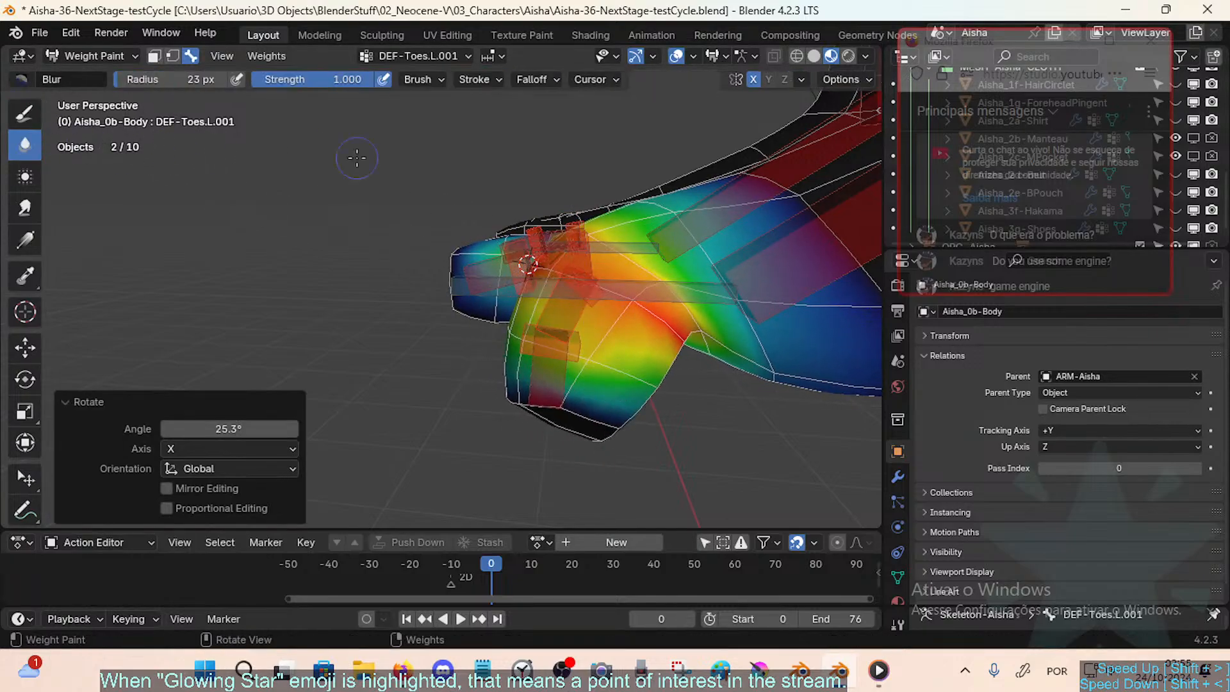
middle_click_drag(705, 334, 654, 228)
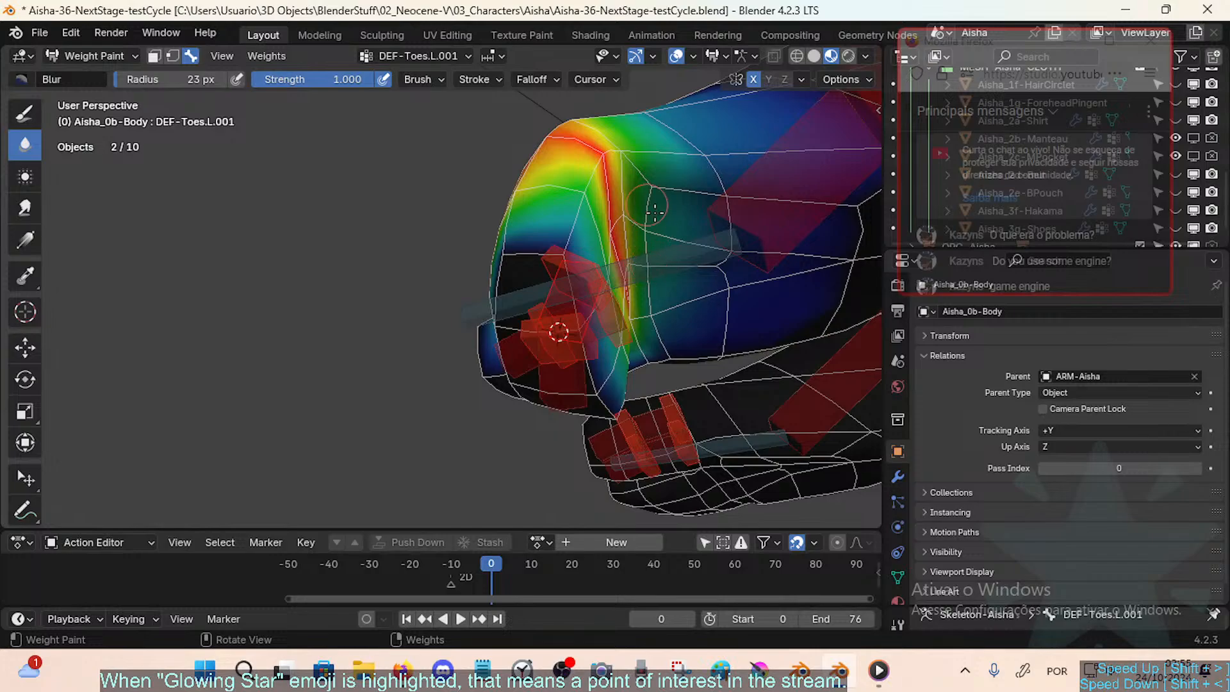
mouse_move(639, 145)
middle_mouse_down()
mouse_move(631, 349)
mouse_move(634, 320)
mouse_move(672, 310)
mouse_move(725, 351)
mouse_move(727, 380)
mouse_move(711, 358)
middle_mouse_up()
key("f")
left_click(720, 327)
left_click(729, 355)
Step: Make DEF-FAN-Toes.L.001 the active bone and try to rotate it about global X
left_click(585, 297, "alt")
mouse_move(620, 323)
middle_mouse_down()
mouse_move(660, 308)
mouse_move(685, 330)
mouse_move(656, 332)
middle_mouse_up()
key("r")
key("x")
right_click(580, 358)
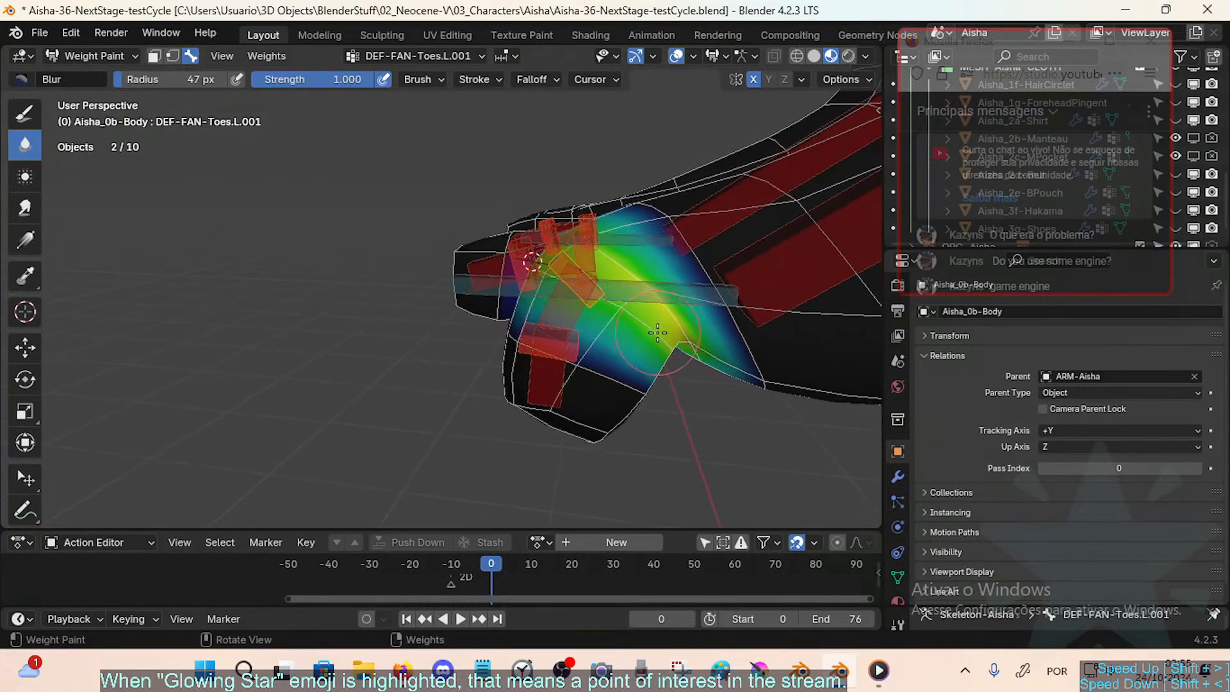
key("r")
key("x")
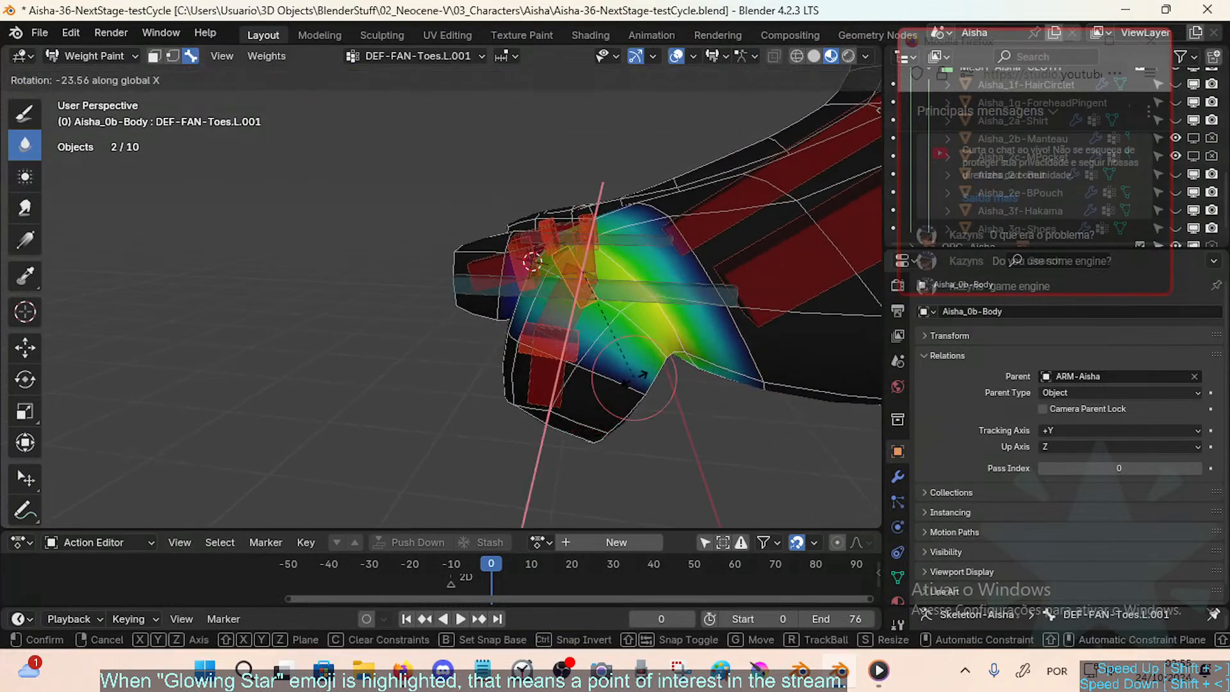
right_click(661, 367)
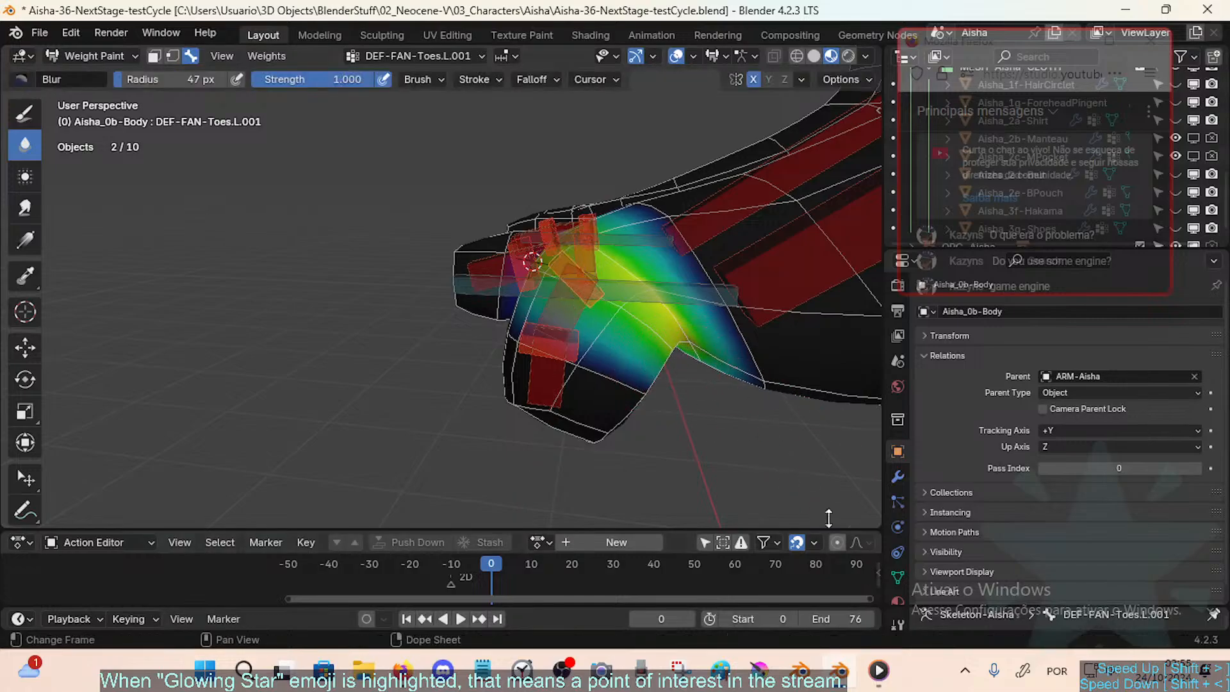
Step: Switch ARM-Aisha to Pose Mode and set the Copy Rotation influence of DEF-FAN-Toes.L.001 to 0.529
key("ctrl+Tab")
left_click(594, 306)
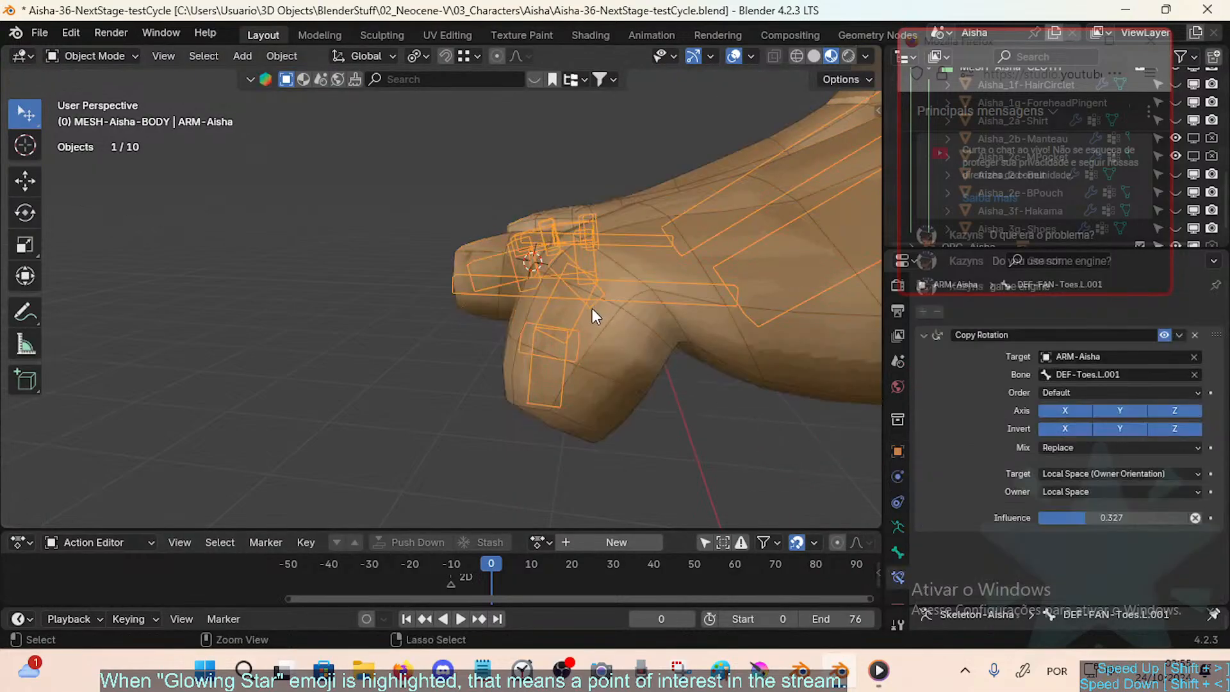
key("ctrl+Tab")
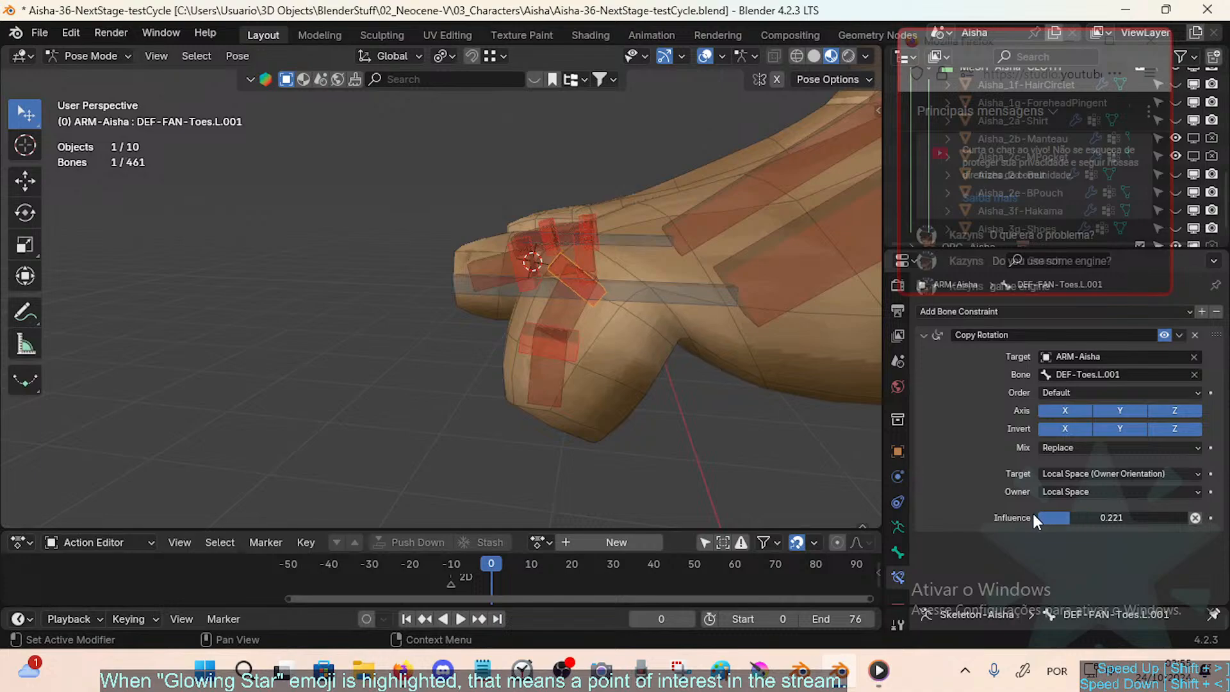
left_click_drag(1033, 516, 1085, 528)
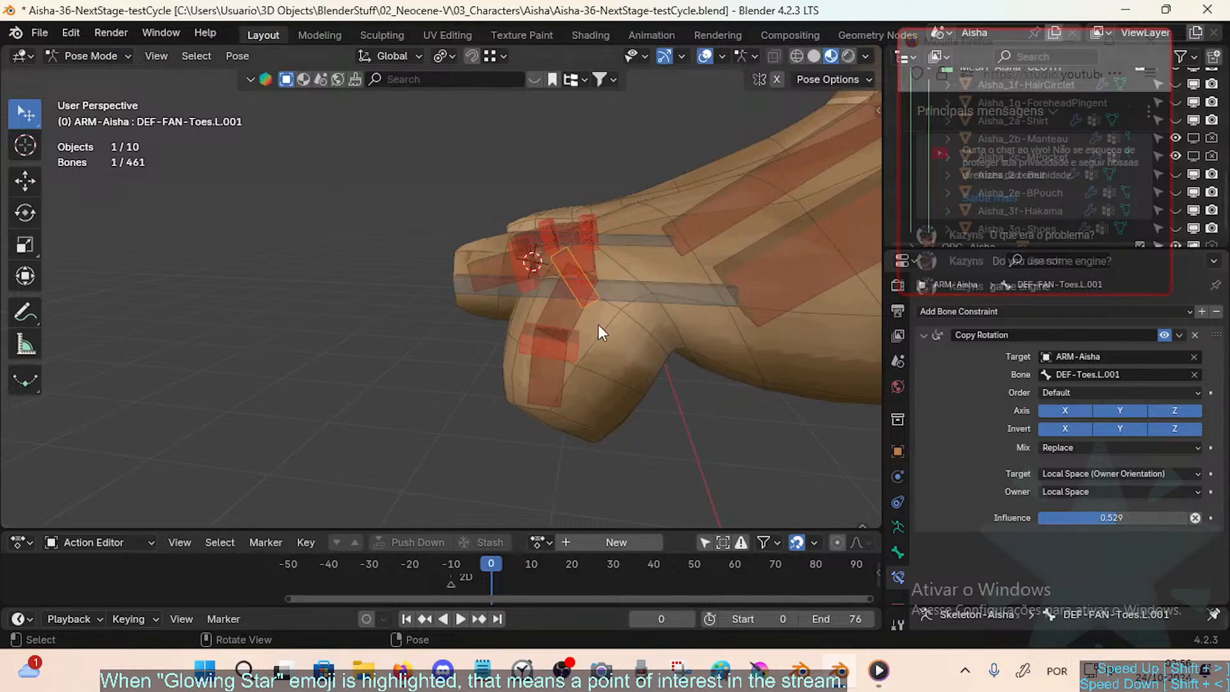
Step: Rotate DEF-Toes.L.001 about global X by -462° and 111° to test the toe bend in both directions
left_click(578, 314)
key("r")
key("x")
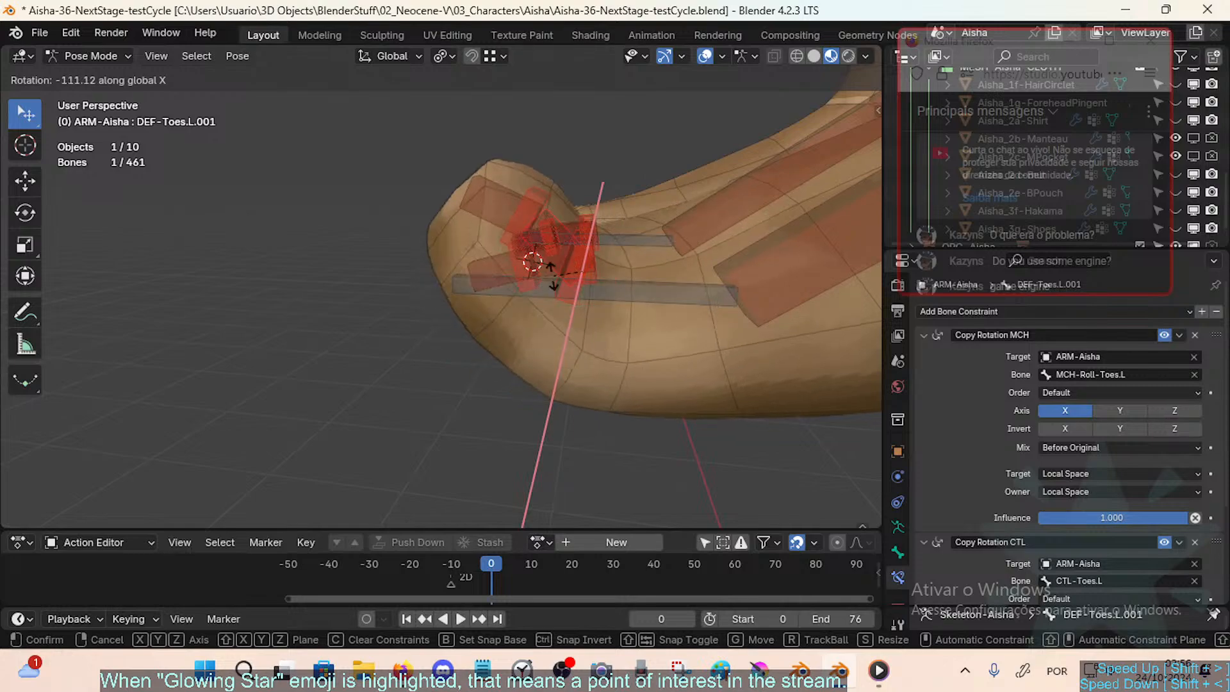
left_click(516, 383)
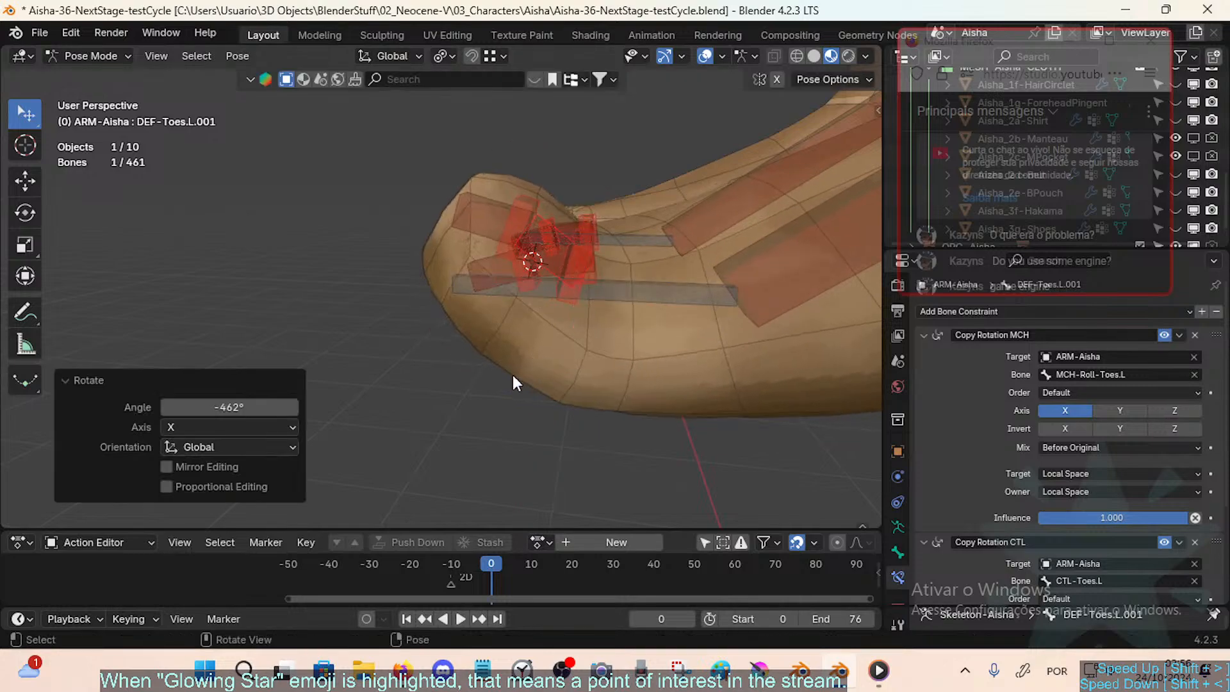
key("r")
key("x")
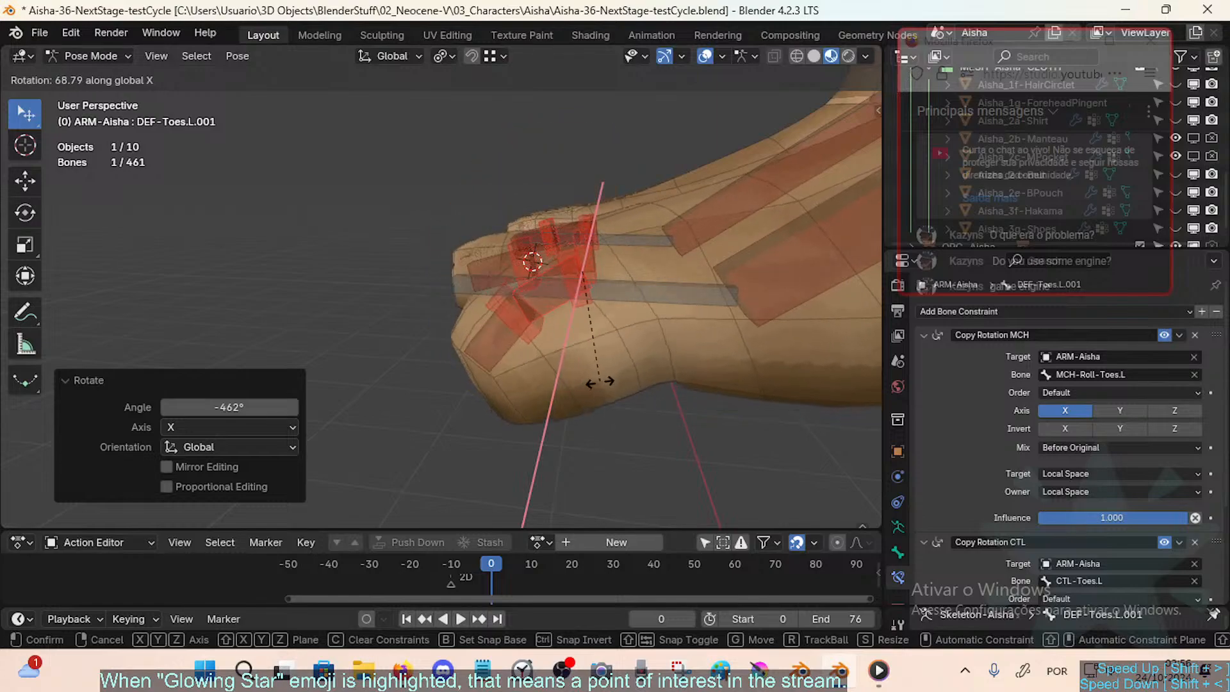
left_click(693, 374)
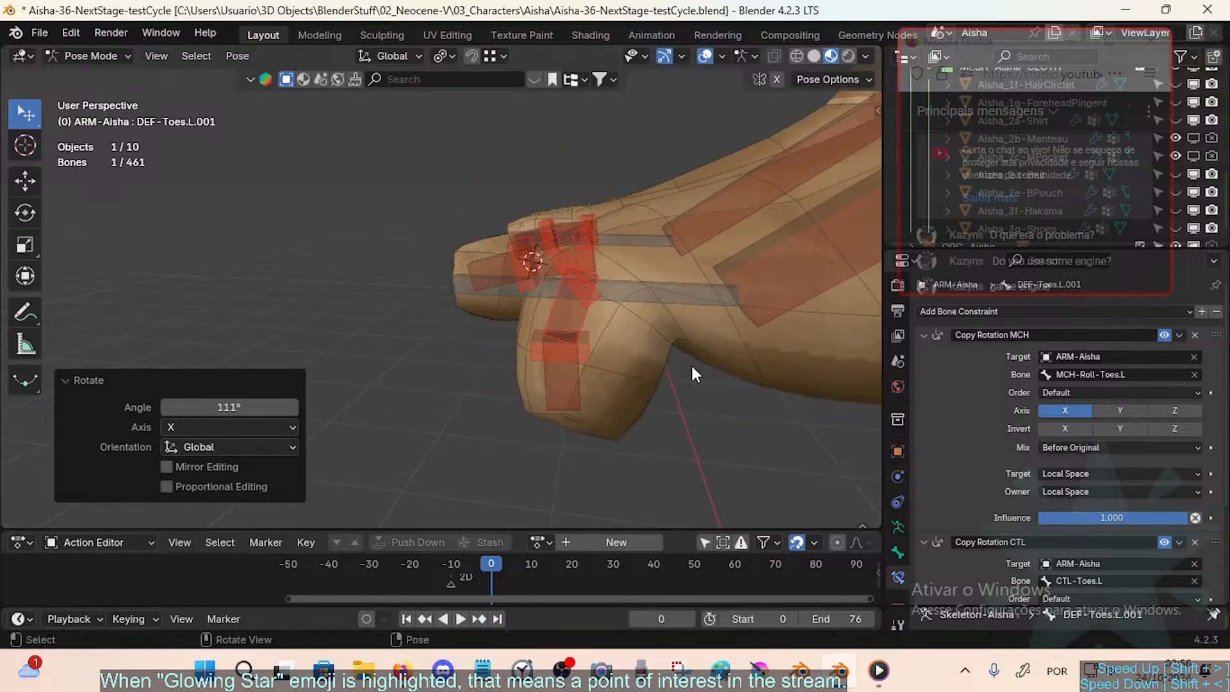
Step: Set the Copy Rotation influence of DEF-FAN-Toes.L.001 to 0.337
scroll(1097, 568, "down", 5)
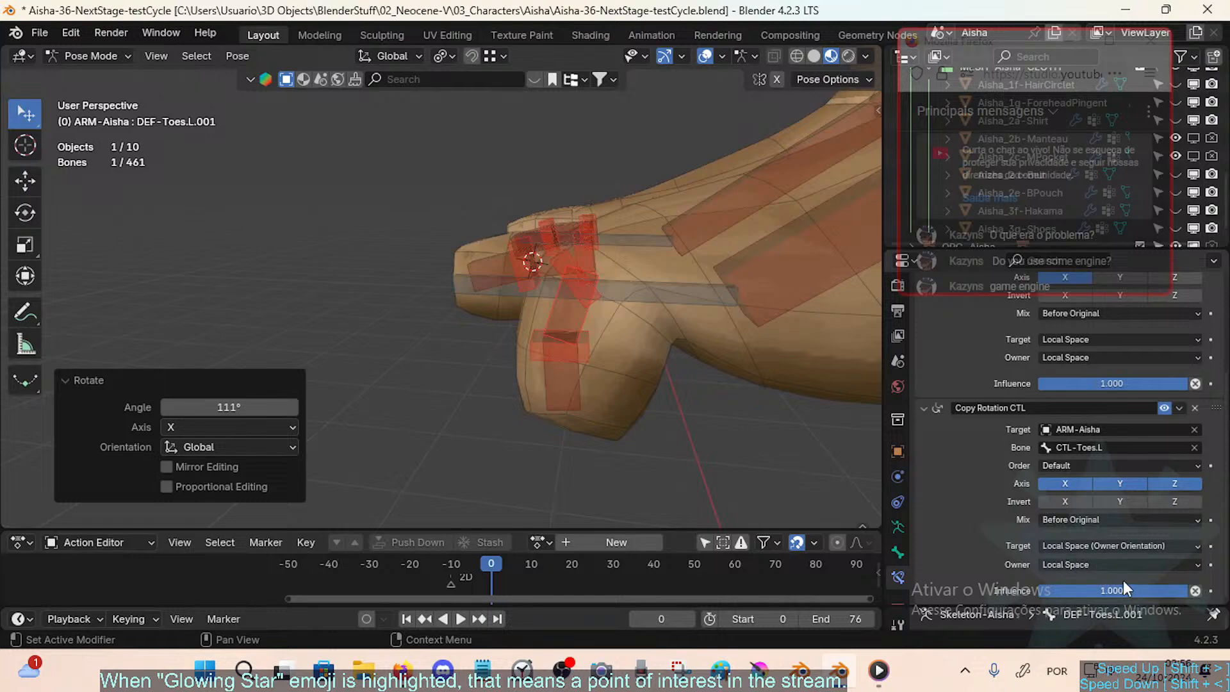
scroll(1123, 581, "up", 5)
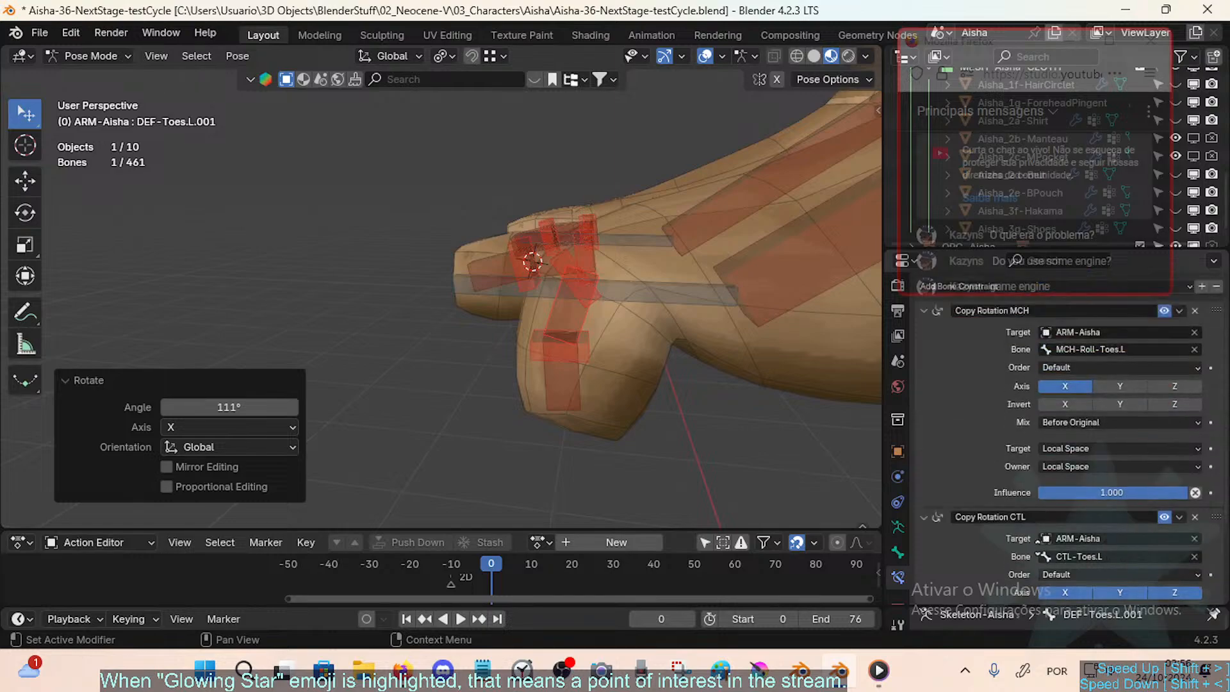
left_click(587, 274)
left_click_drag(1115, 521, 1057, 517)
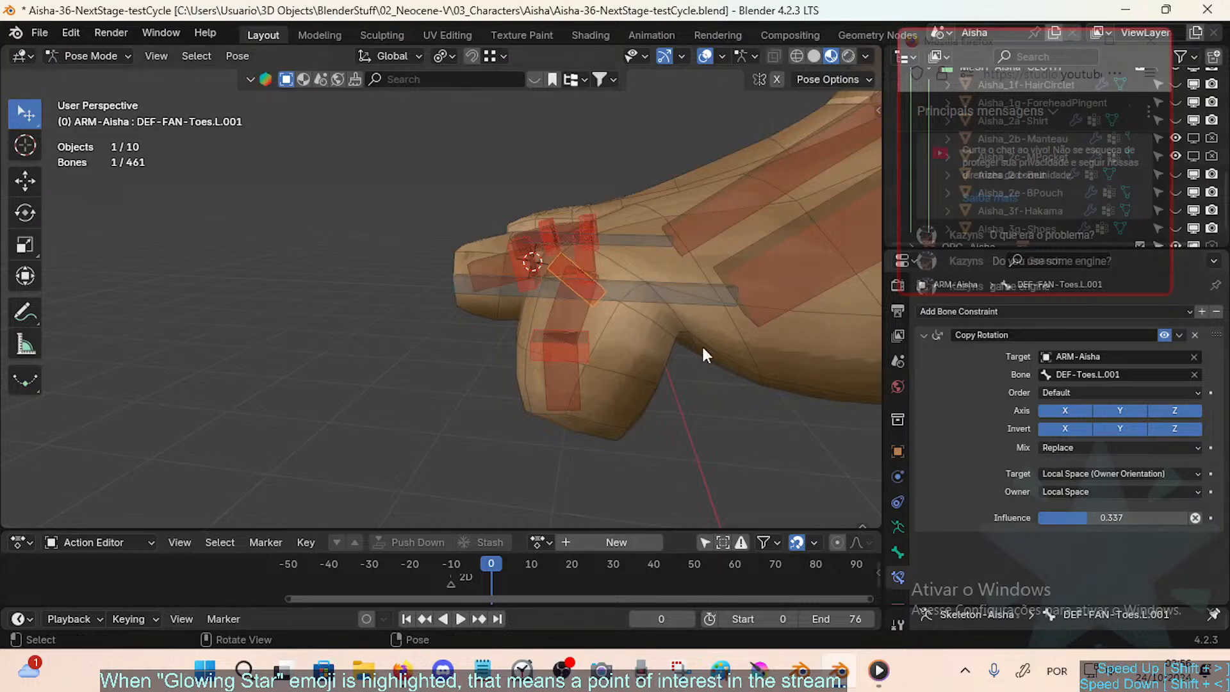
Step: Rotate DEF-Toes.L.001 by -142° about global X to test the upward toe bend
left_click(564, 316)
key("r")
key("x")
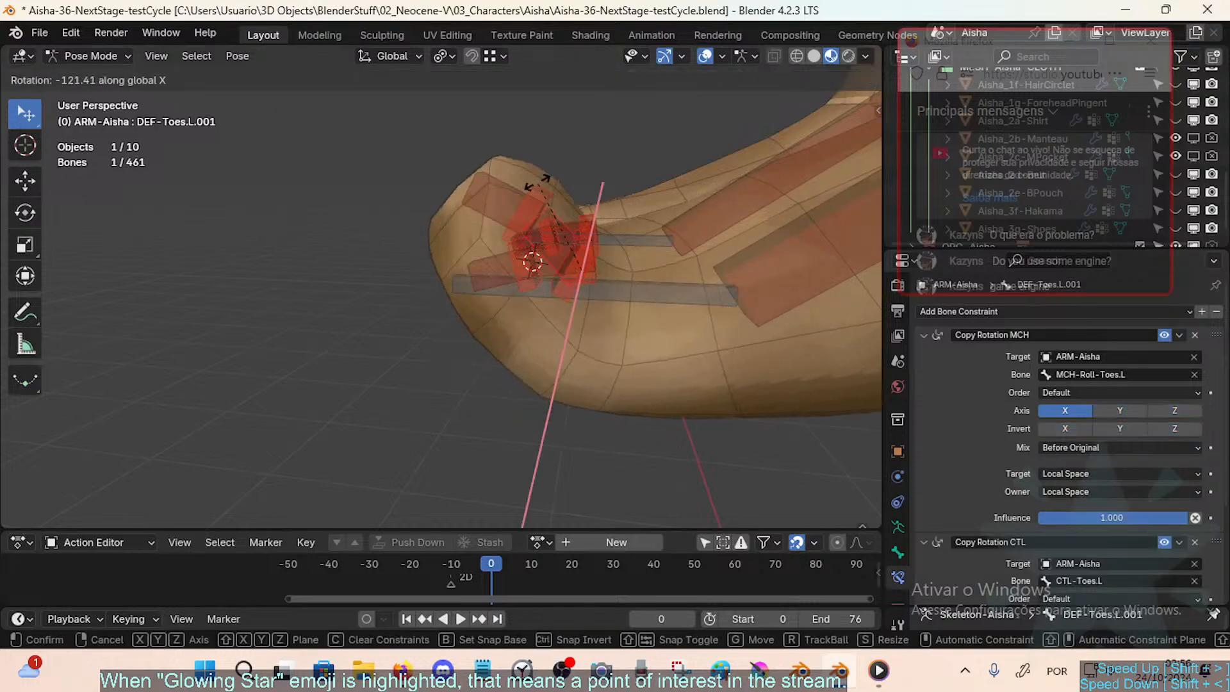
left_click(591, 205)
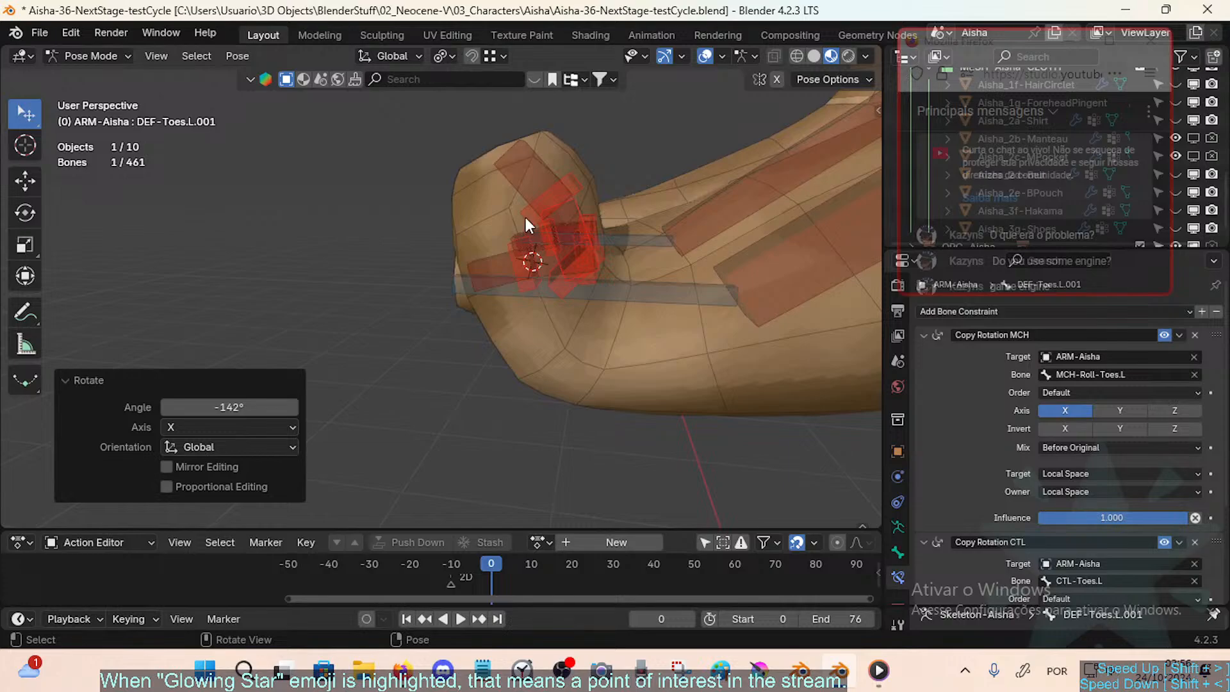
Step: Select all visible bones of ARM-Aisha and clear their rotations to straighten the toes
middle_click_drag(525, 217, 553, 429)
key("a")
key("shift+grave")
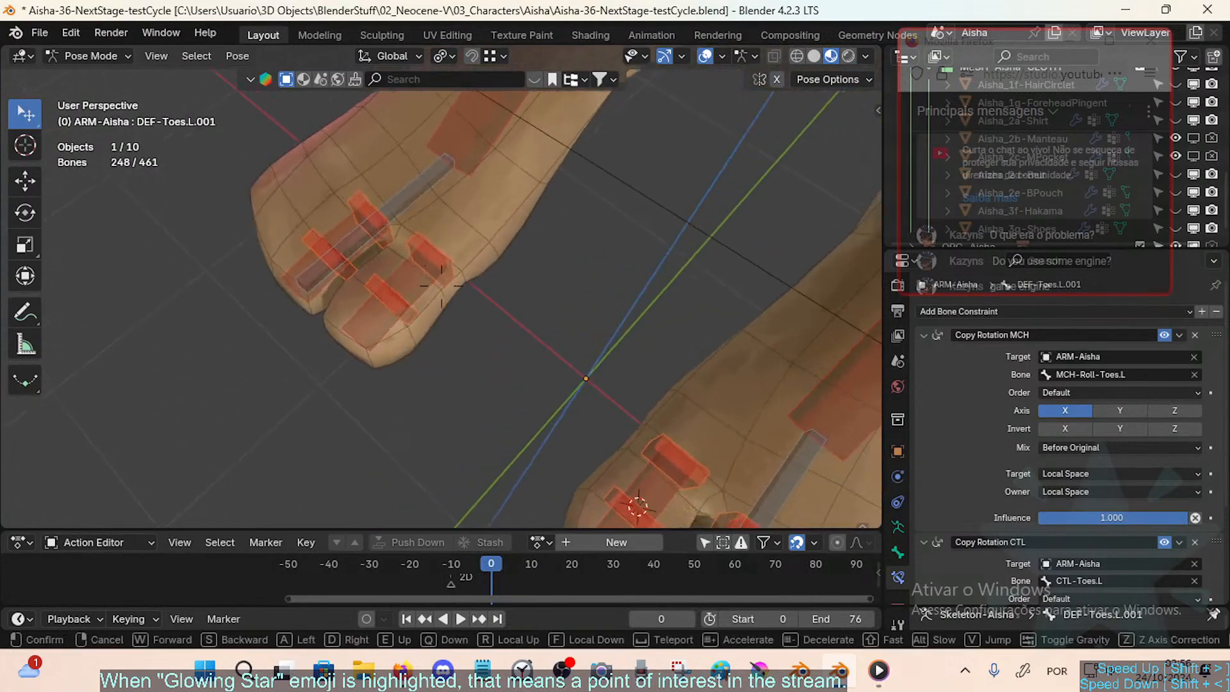
key("w")
key("s")
key("w")
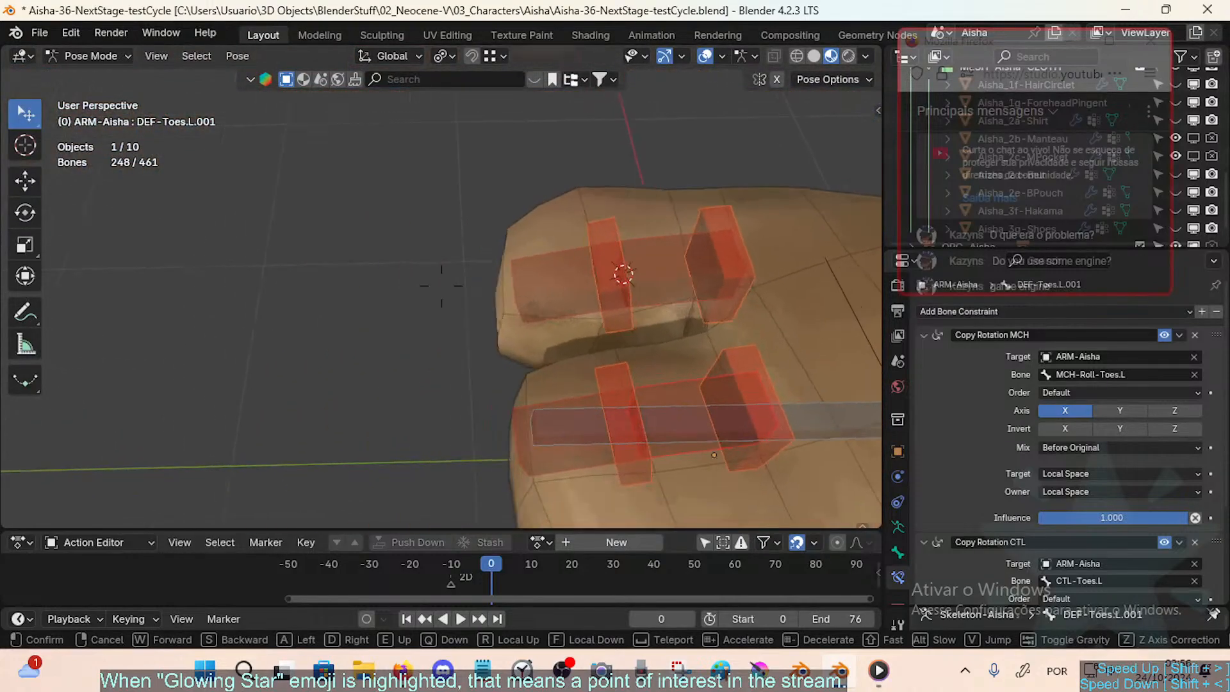
key("s")
key("w")
left_click(441, 286)
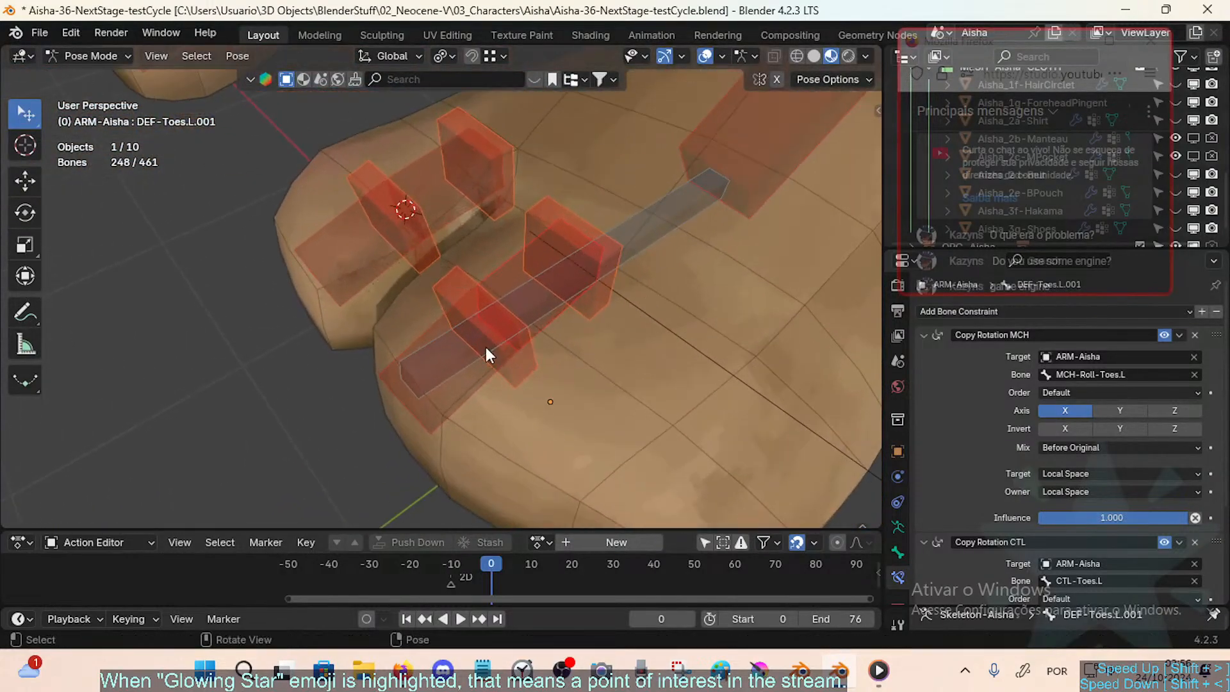
Step: Check the Copy Rotation constraints of DEF-FAN-Toes.L.002 and DEF-FAN-BigToe.L.001
left_click(469, 304)
middle_click_drag(533, 340, 467, 280)
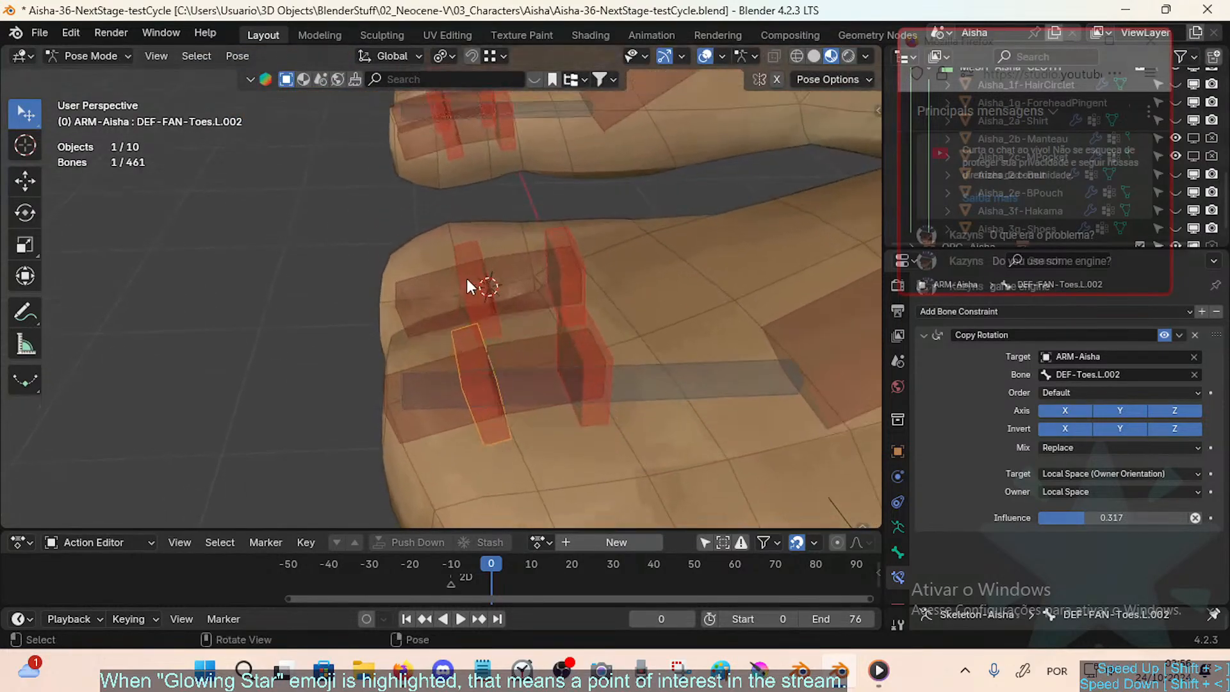
middle_click_drag(549, 256, 575, 243)
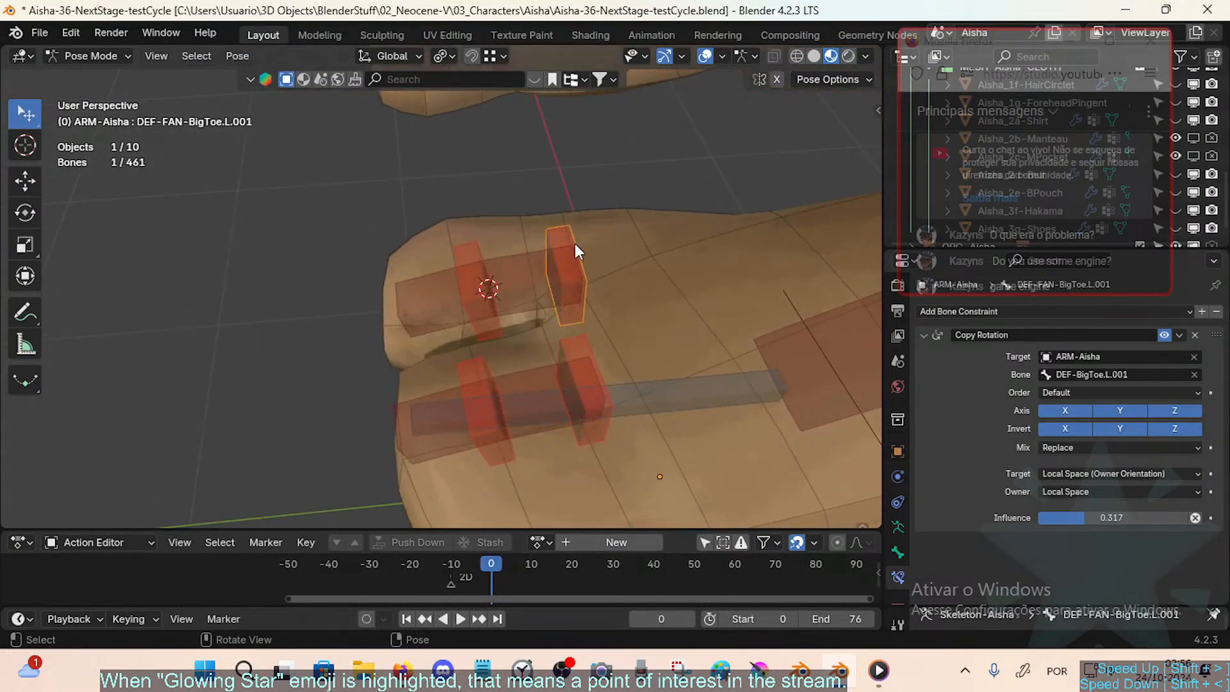
Step: Inspect the selected face loop at the left big toe's base on Aisha_0b-Body in Edit Mode, and save the file
key("ctrl+Tab")
left_click(514, 214)
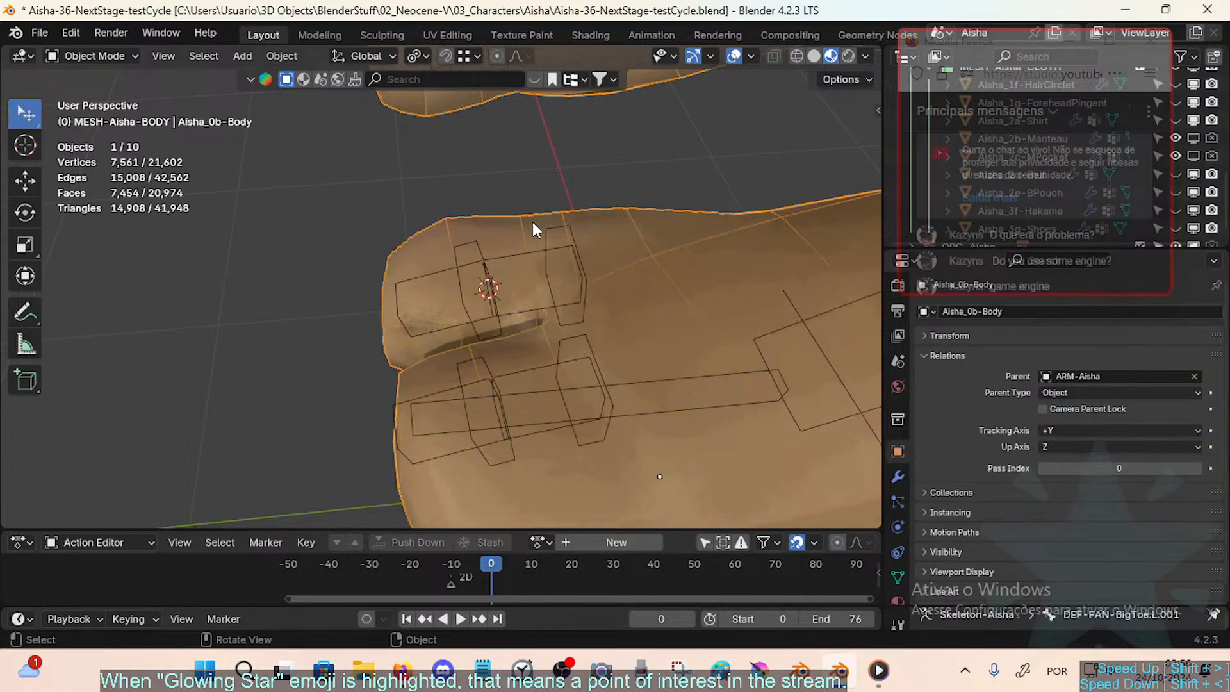
key("Tab")
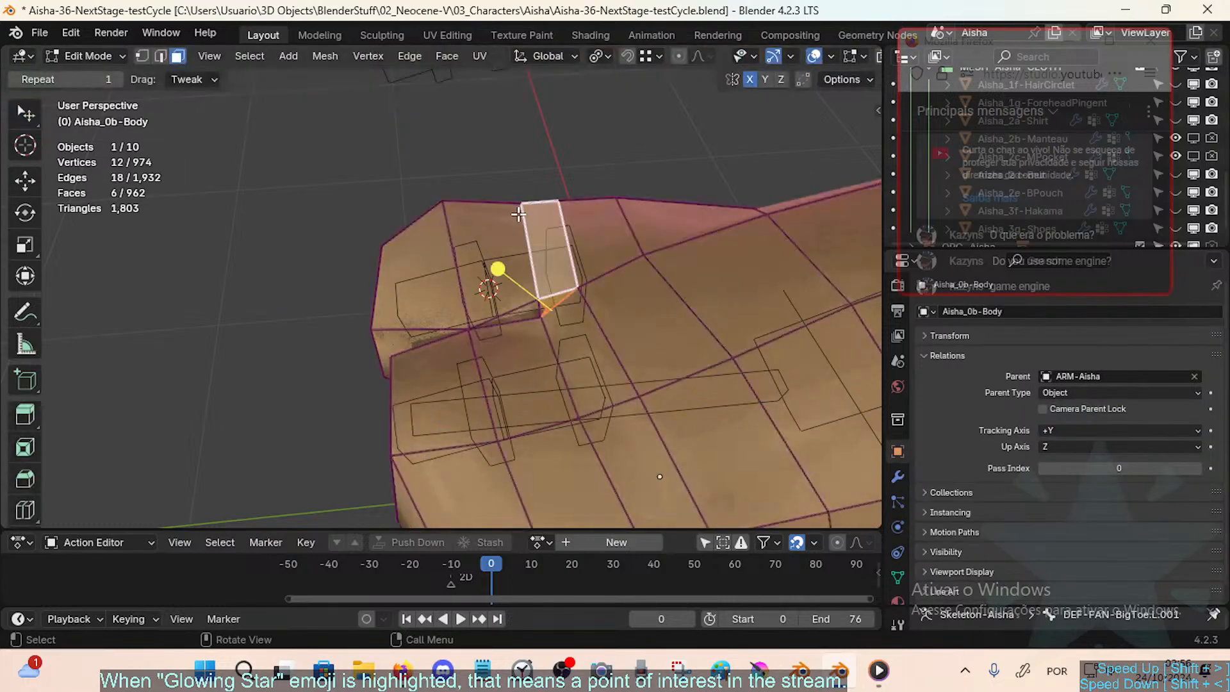
middle_click_drag(519, 214, 530, 326)
left_click(494, 278, "shift")
key("ctrl+s")
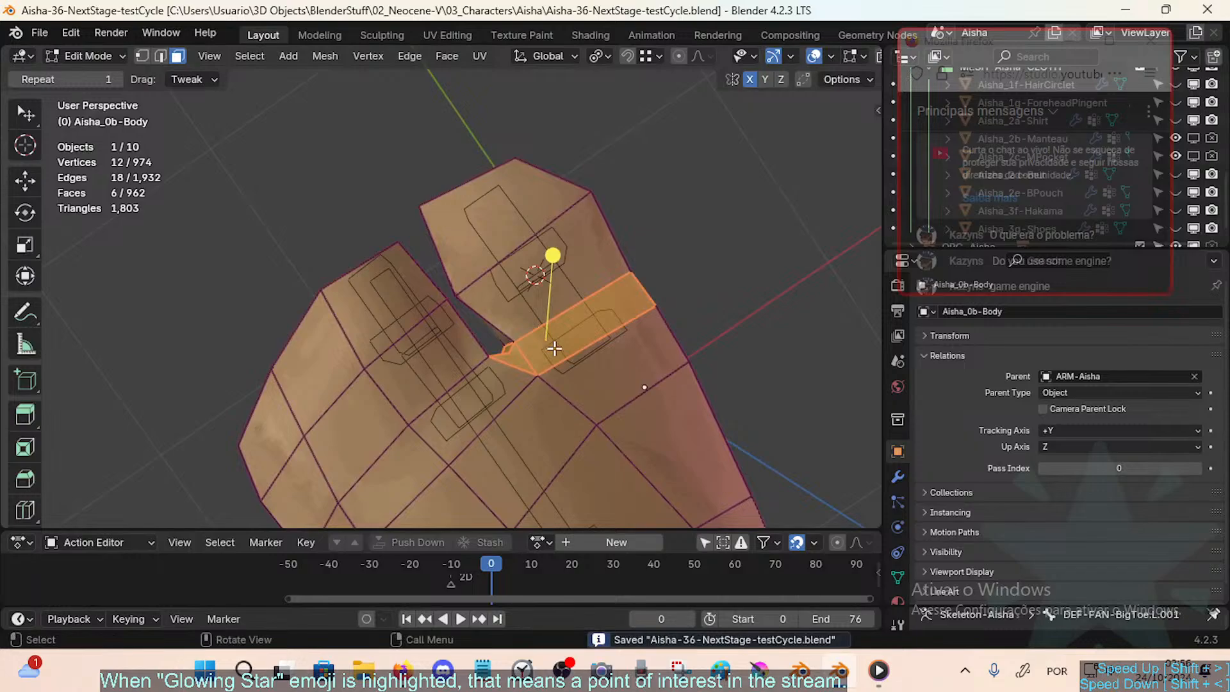
Step: Put Aisha_0b-Body in Weight Paint mode together with ARM-Aisha and make DEF-FAN-BigToe.L.001 the active bone
key("ctrl+Tab")
key("Tab")
left_click(554, 264)
left_click(582, 254, "shift")
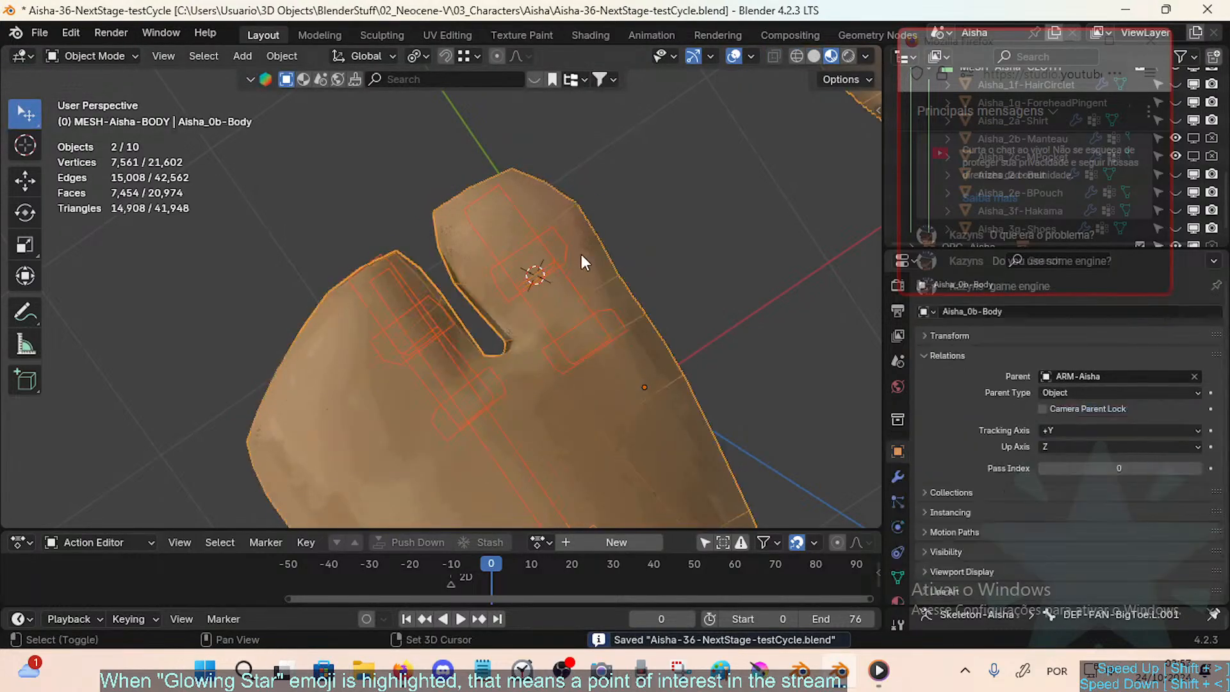
key("ctrl+Tab")
left_click(458, 190)
middle_click_drag(612, 383, 584, 351)
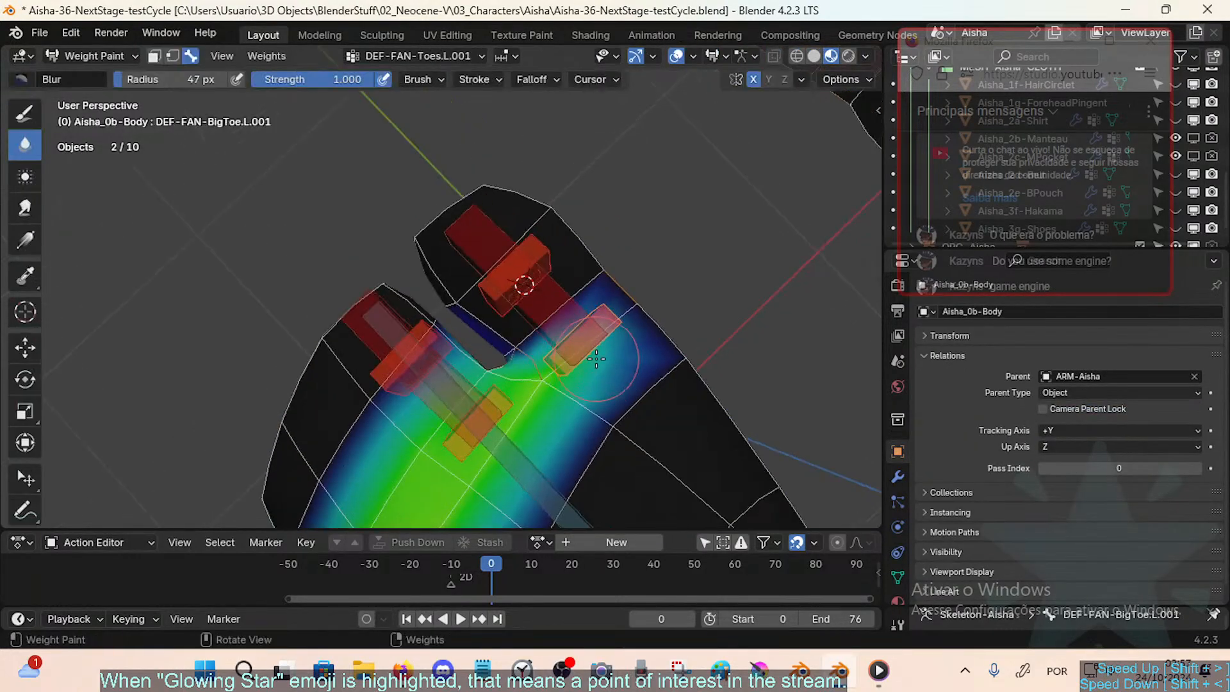
left_click(624, 309, "alt")
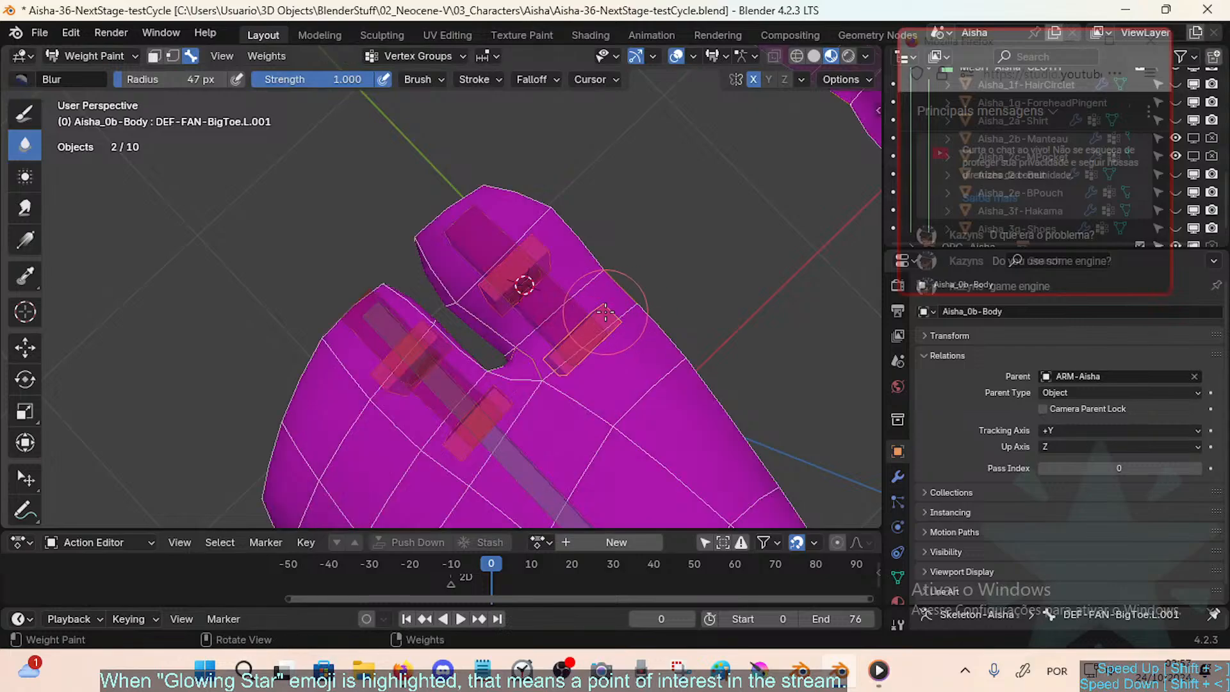
Step: Turn on face masking and fill the face loop at the left big toe's base with full DEF-FAN-BigToe.L.001 weight
key("m")
right_click(402, 236)
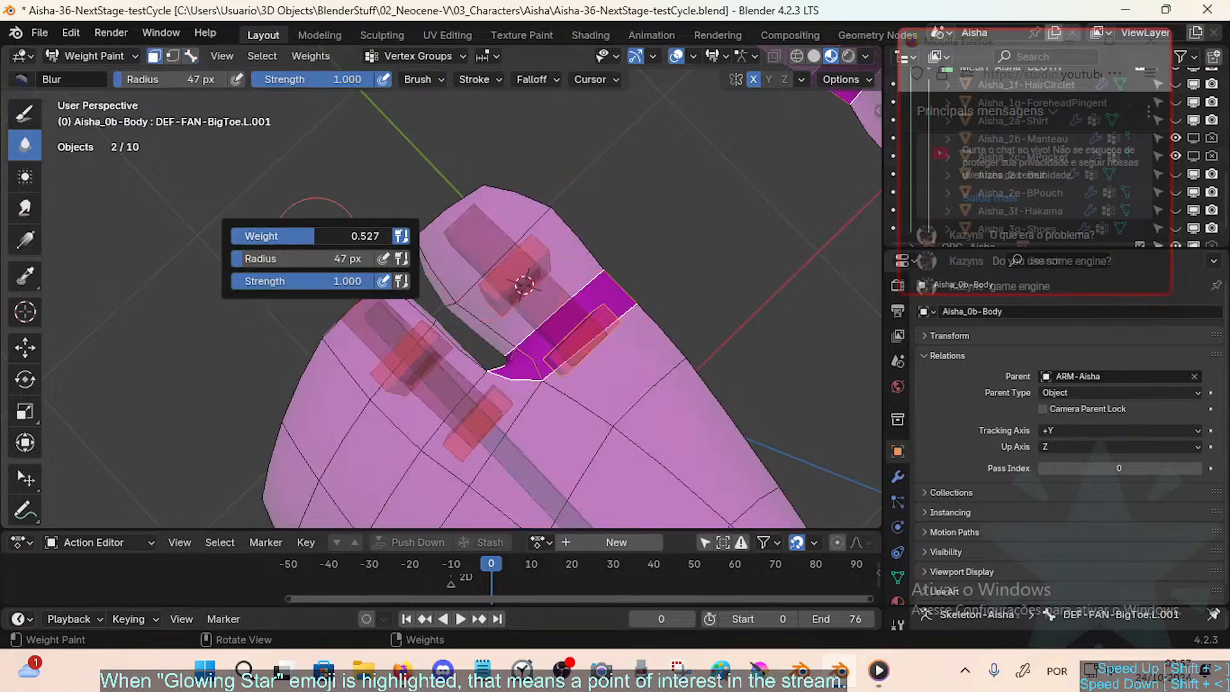
key("ctrl+z")
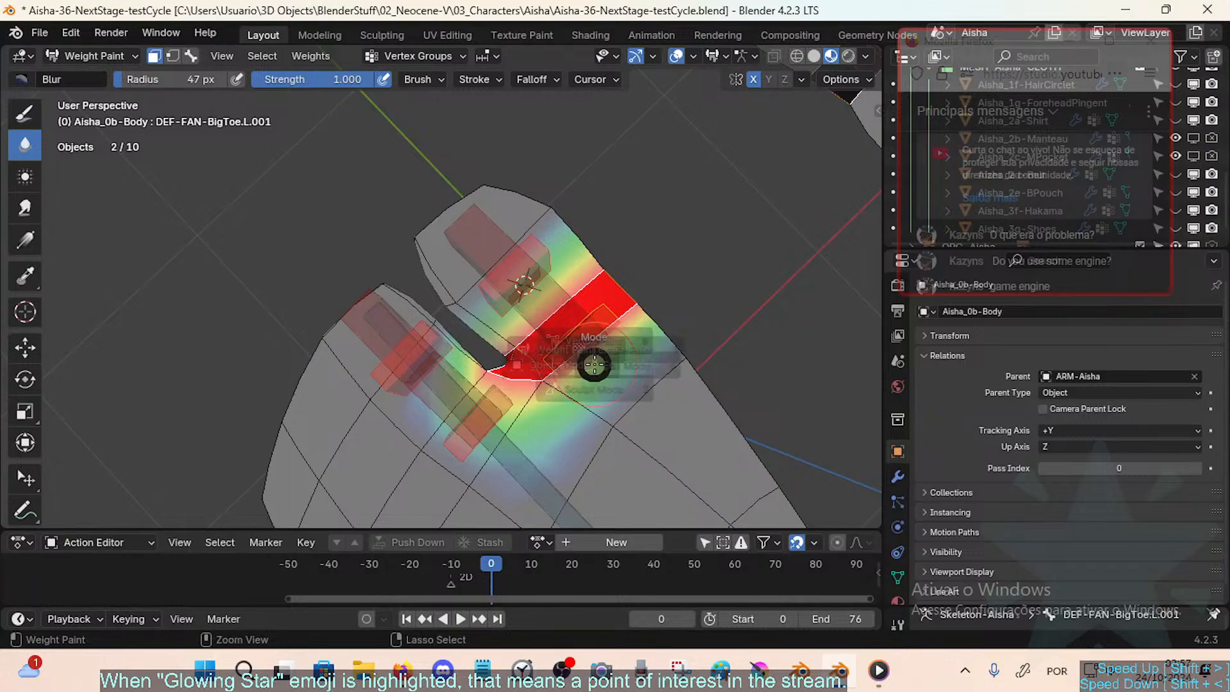
key("ctrl+z")
Step: Switch ARM-Aisha back to Pose Mode and select DEF-BigToe.L.001 on the left foot
scroll(531, 348, "up", 3)
key("shift+grave")
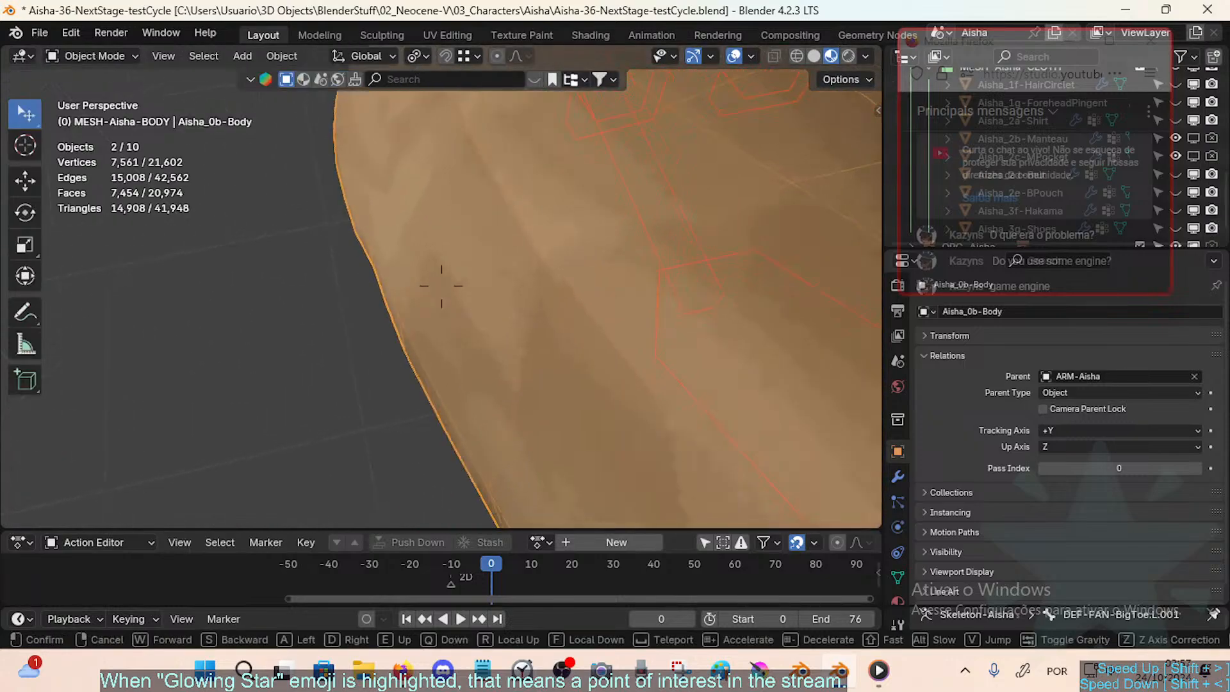
key("s")
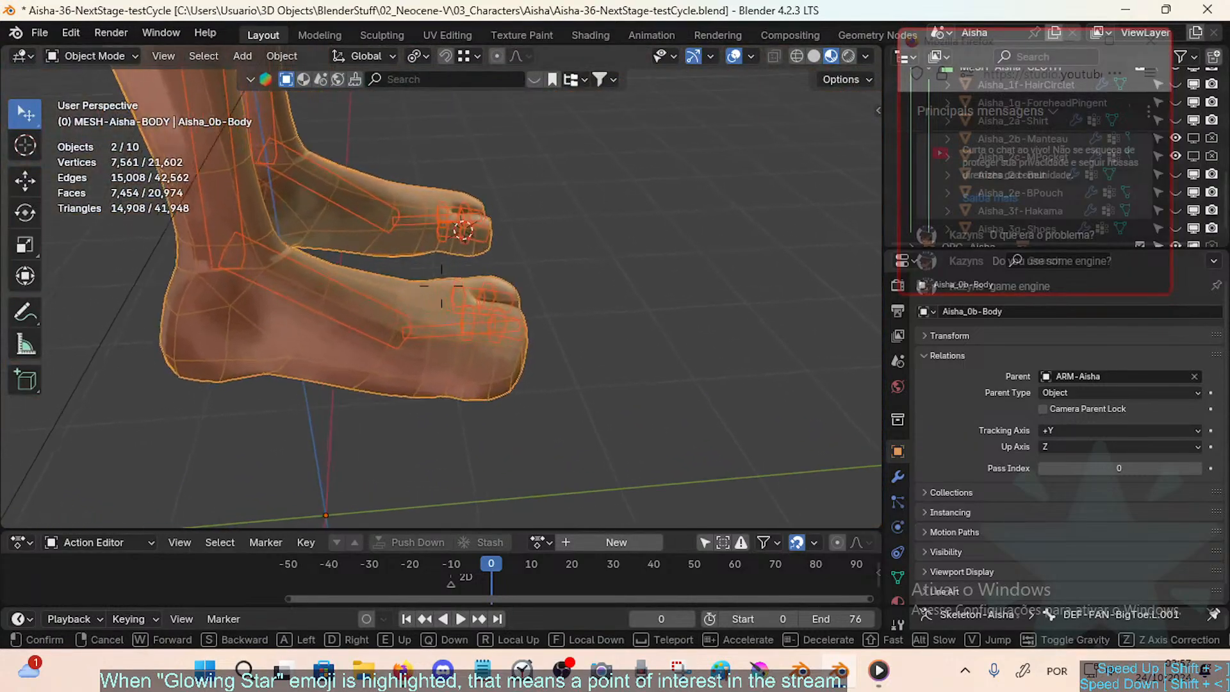
left_click(441, 286)
left_click(567, 266)
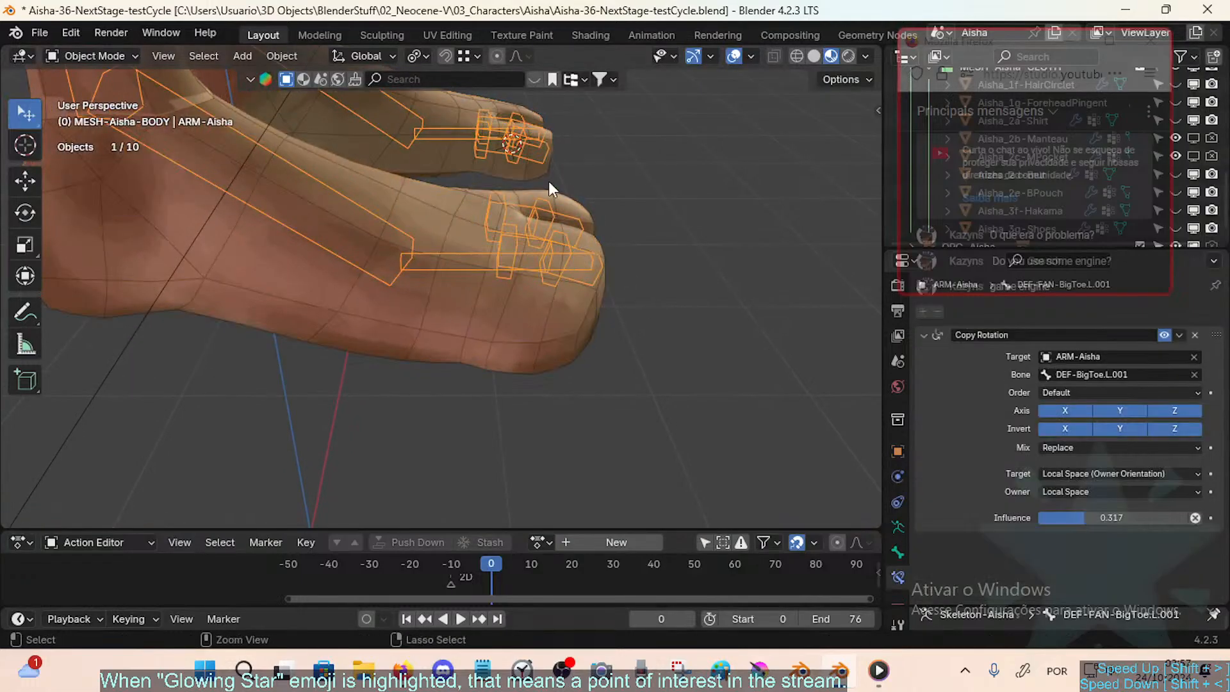
key("ctrl+Tab")
key("shift+grave")
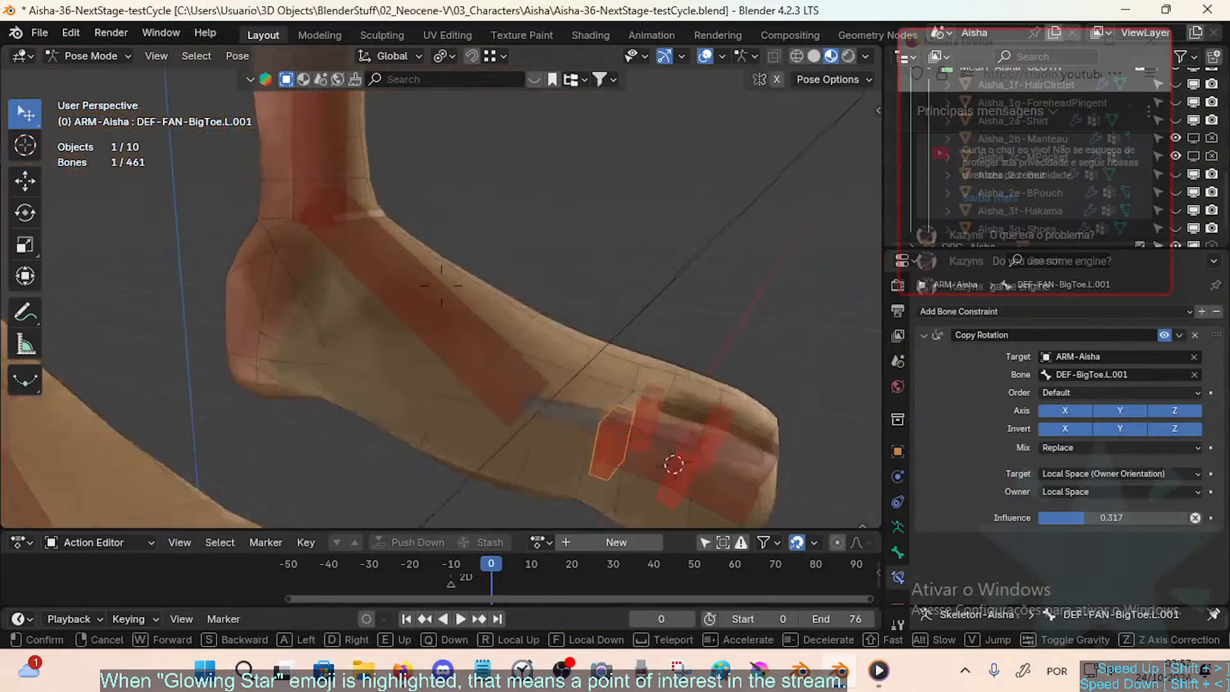
key("w")
left_click(441, 286)
left_click(392, 400)
middle_click_drag(392, 400, 456, 424)
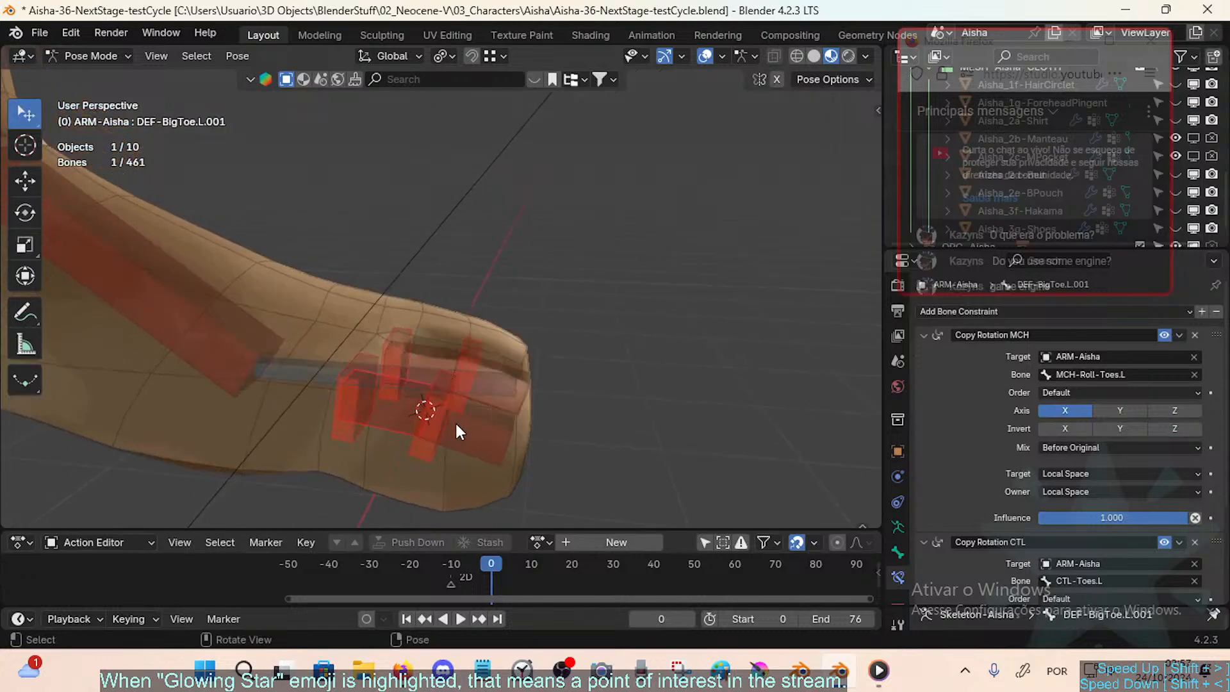
Step: Rotate DEF-BigToe.L.001 about global X by -30°, 83.9° and -129° to test the big toe's bend
key("r")
key("x")
left_click(470, 407)
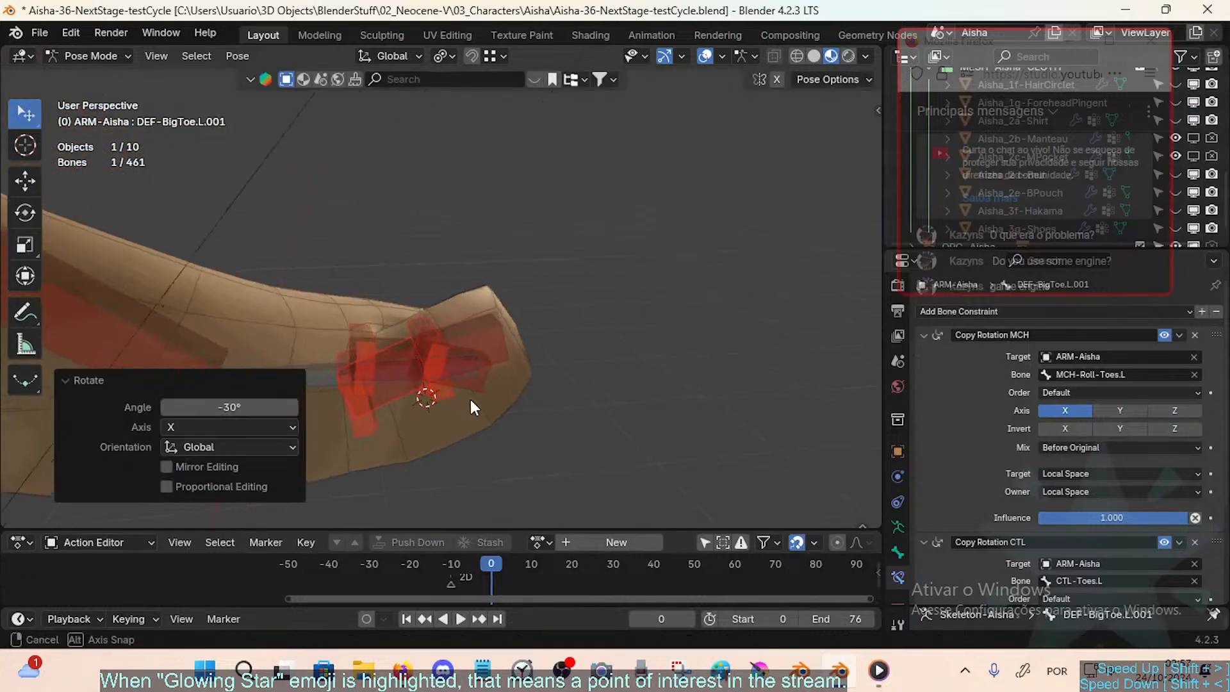
key("r")
key("x")
left_click(452, 487)
middle_click_drag(453, 487, 523, 391)
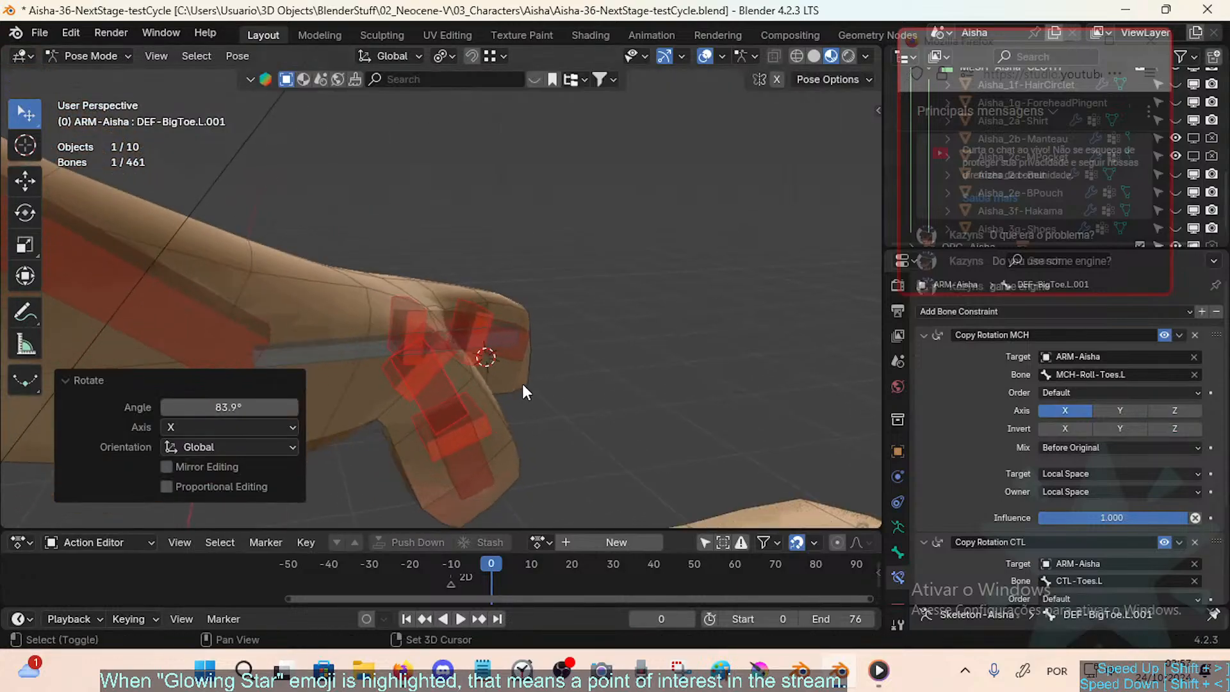
key("r")
key("x")
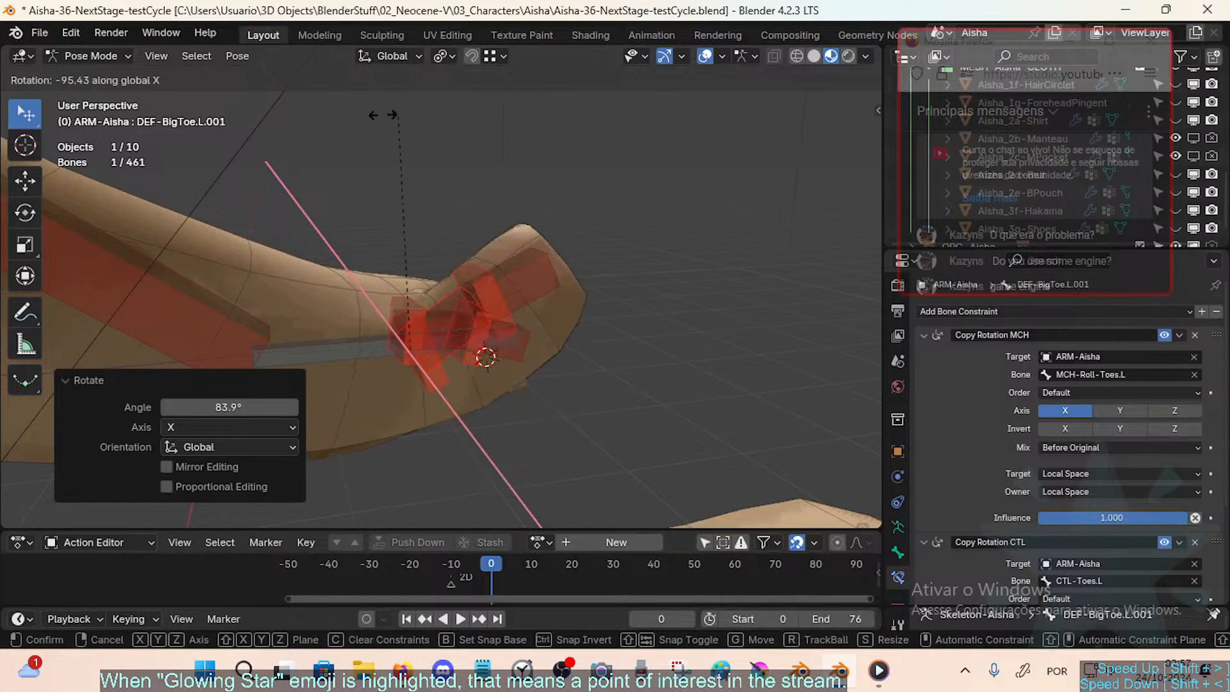
left_click(282, 112)
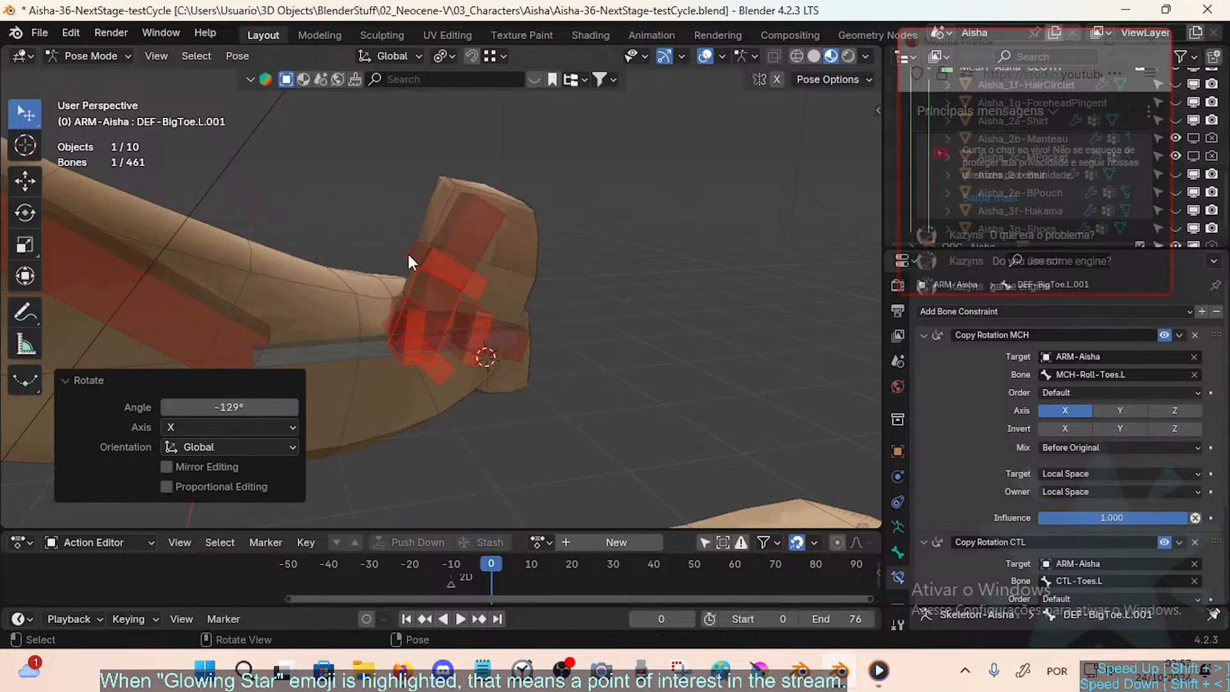
Step: Rotate DEF-BigToe.L.002 about global X in two passes, the last by -30.8°, to test the big toe's tip
left_click(468, 214)
key("r")
key("x")
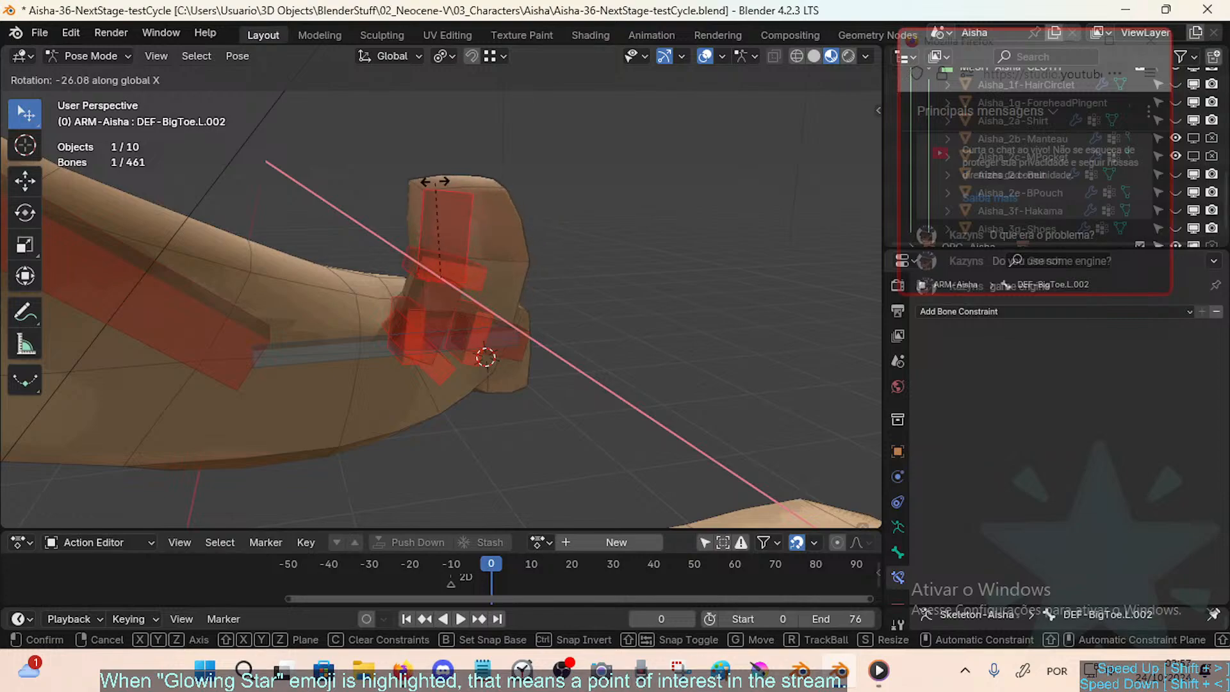
left_click(551, 265)
middle_click_drag(550, 269, 521, 298)
key("r")
key("x")
left_click(521, 260)
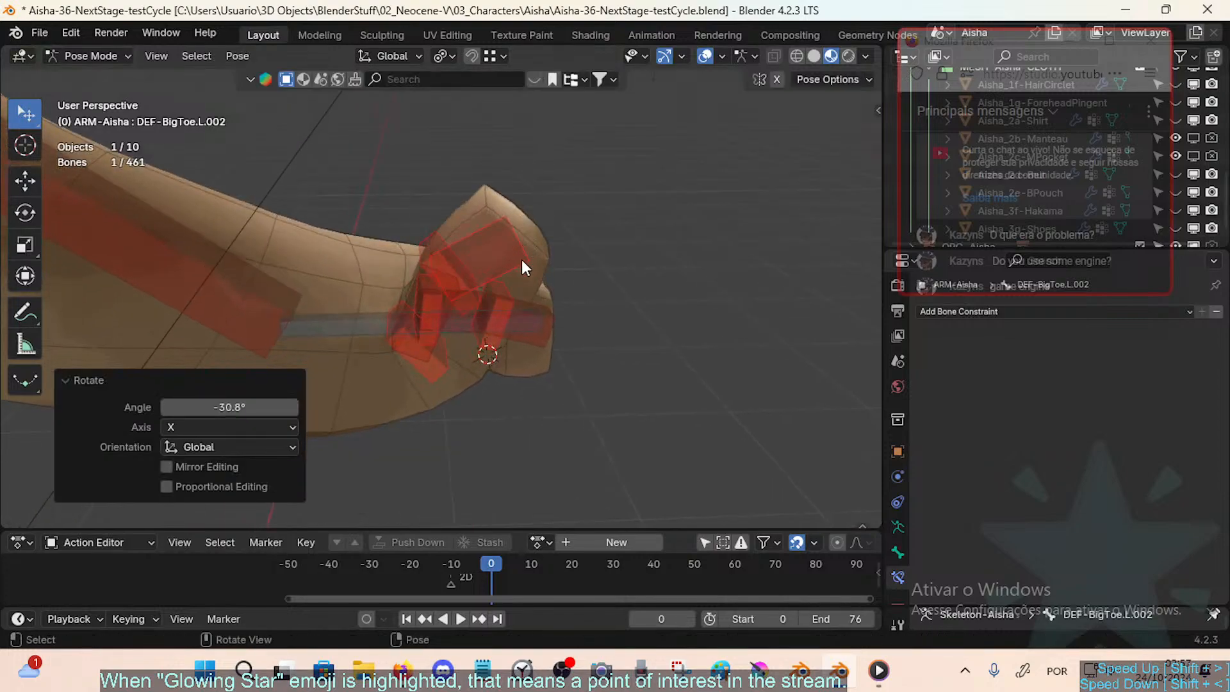
Step: Return Aisha_0b-Body to Weight Paint with ARM-Aisha selected, switch from face masking to bone selection, and make DEF-BigToe.L.002 active
key("ctrl+Tab")
left_click(502, 231)
left_click(501, 211)
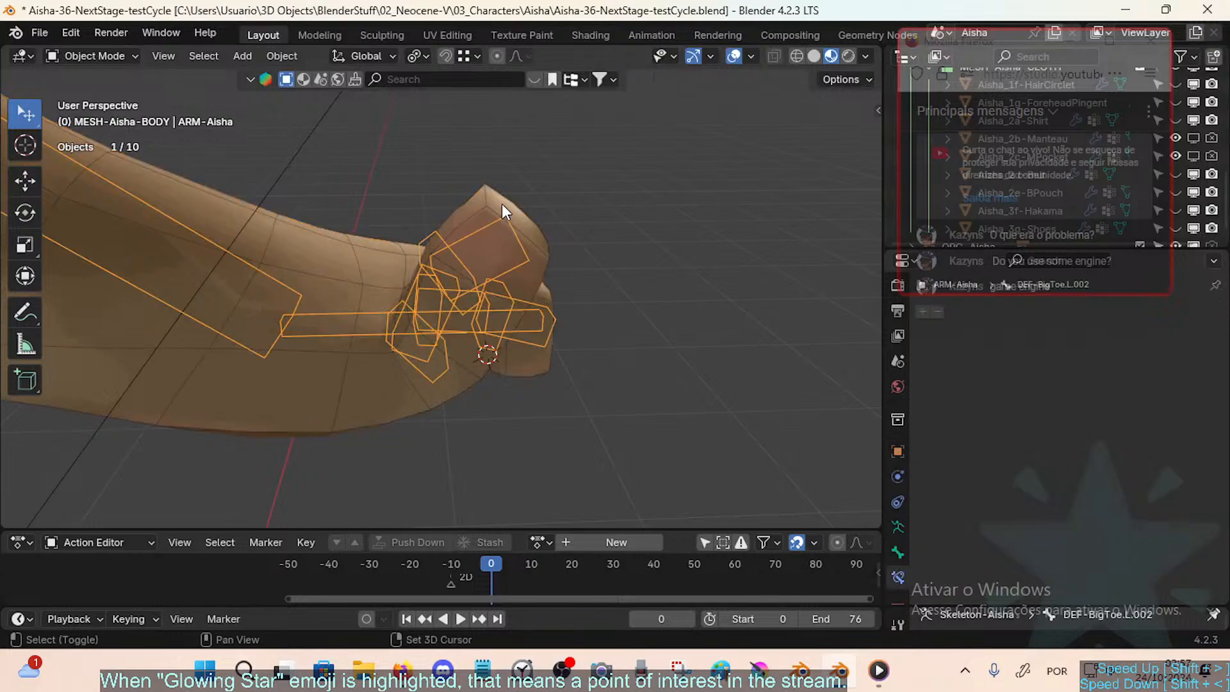
left_click(501, 204, "shift")
key("ctrl+Tab")
left_click(365, 140)
left_click(498, 236, "alt")
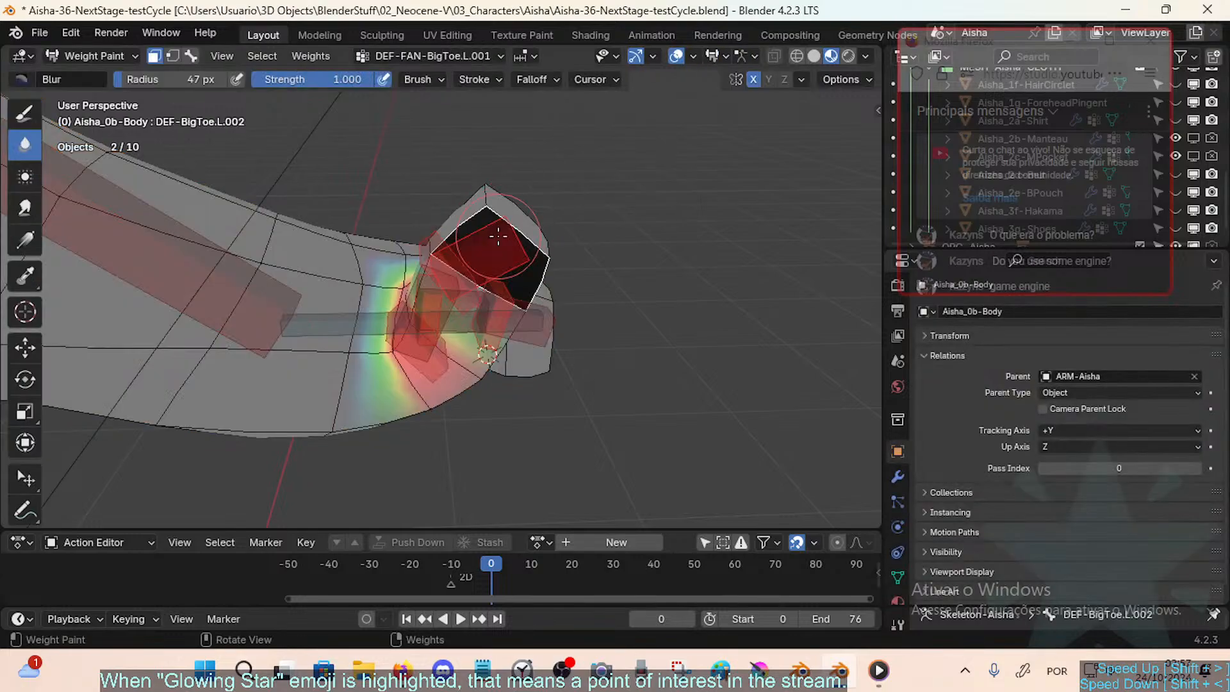
key("ctrl+z")
key("3")
left_click(498, 234, "alt")
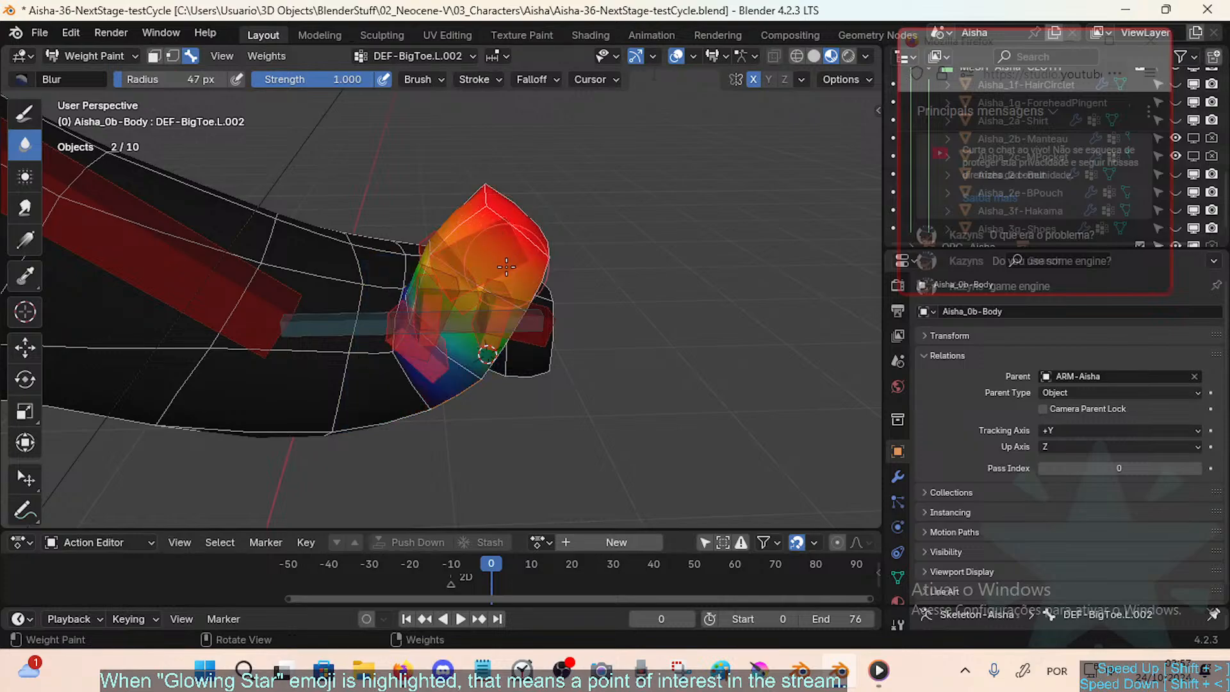
Step: Paint full DEF-BigToe.L.002 weight onto the left big toe's tip with the Add brush, reducing its radius to 26 px
mouse_move(506, 252)
middle_mouse_down()
mouse_move(517, 308)
mouse_move(602, 291)
mouse_move(506, 267)
middle_mouse_up()
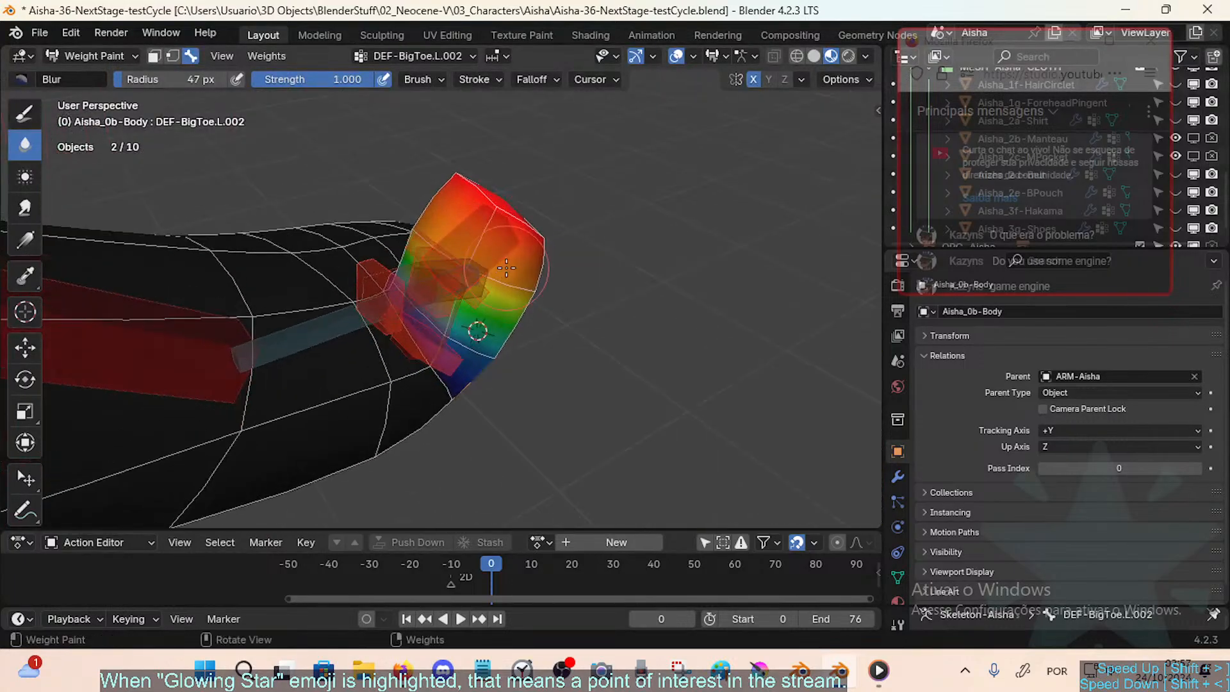
left_click(15, 125)
middle_click_drag(457, 239, 407, 252)
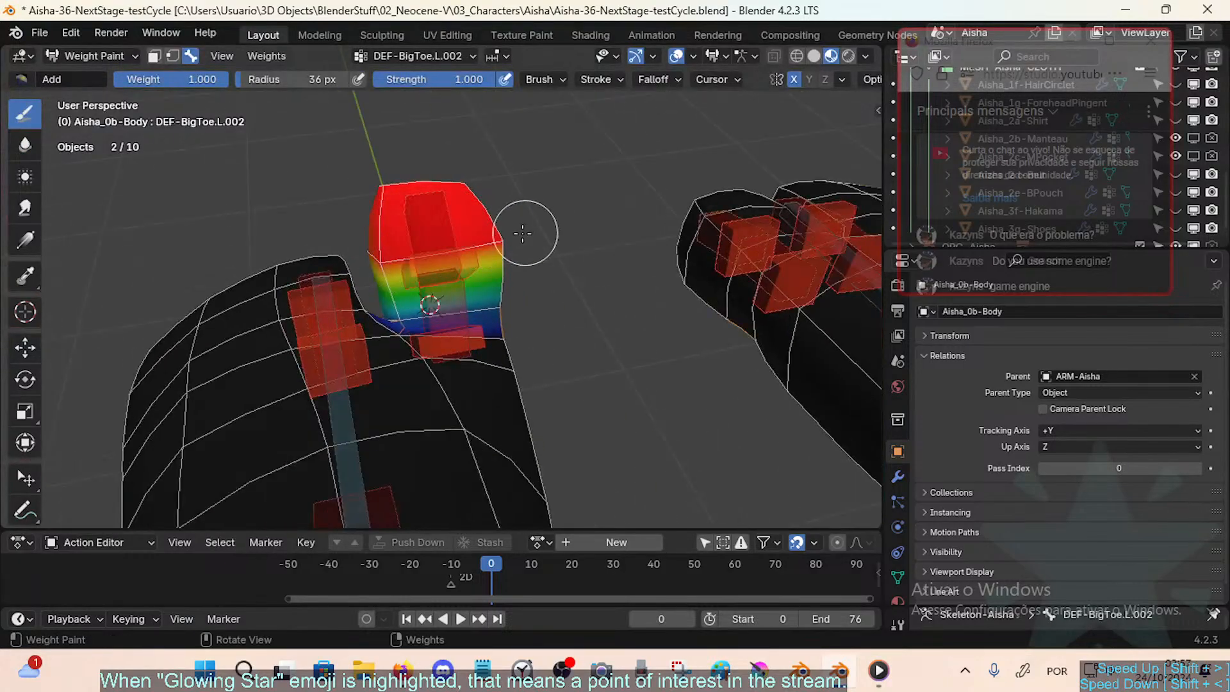
mouse_move(522, 233)
middle_mouse_down()
mouse_move(490, 339)
mouse_move(417, 339)
middle_mouse_up()
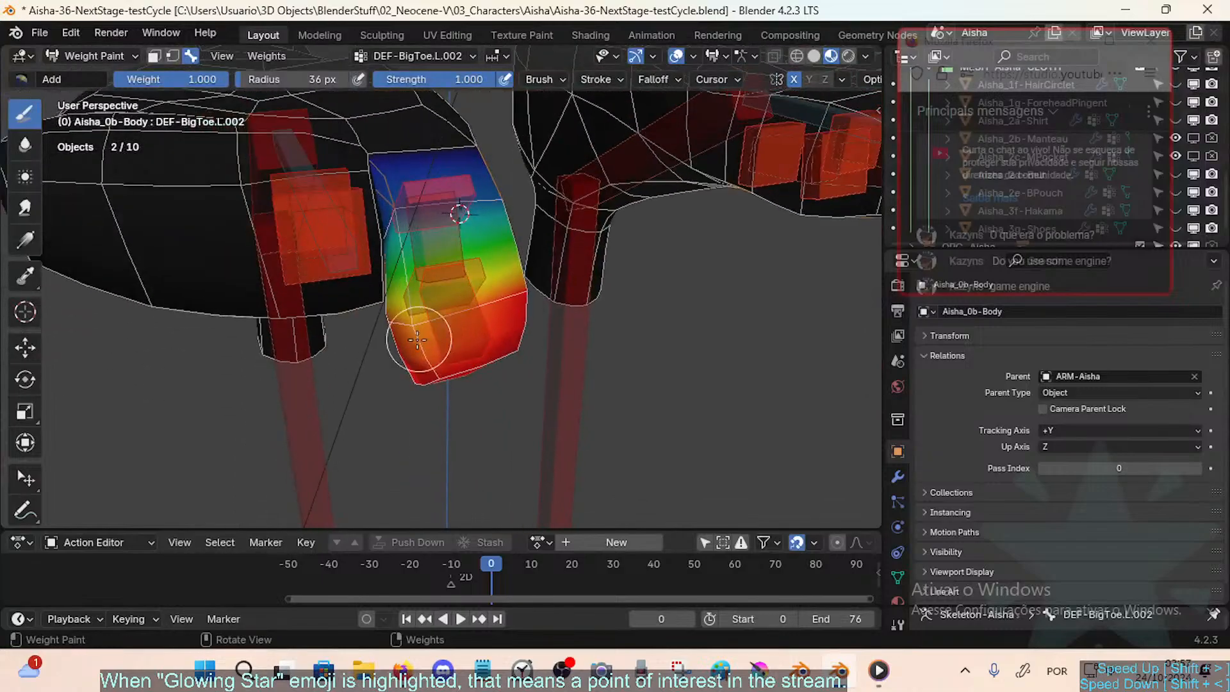
left_click_drag(417, 339, 474, 321)
key("ctrl+z")
key("f")
left_click(430, 339)
left_click_drag(406, 340, 453, 324)
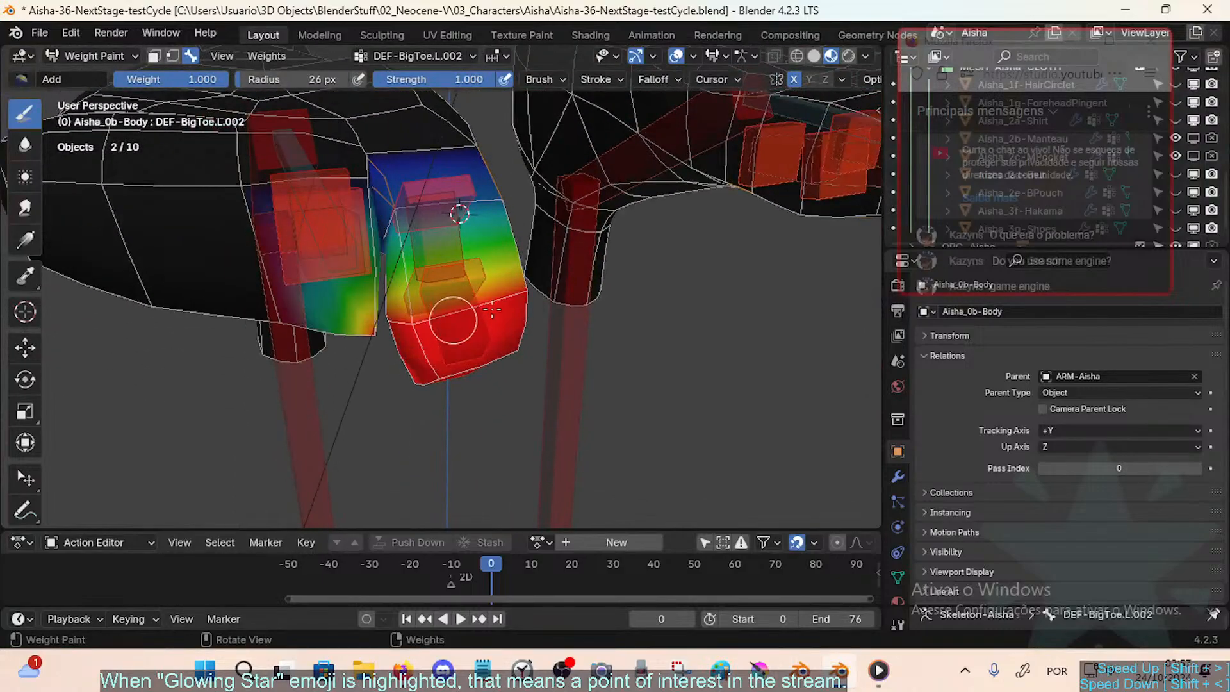
key("ctrl+z")
middle_click_drag(436, 340, 407, 315)
mouse_move(519, 298)
middle_mouse_down()
mouse_move(439, 301)
mouse_move(426, 256)
mouse_move(456, 331)
middle_mouse_up()
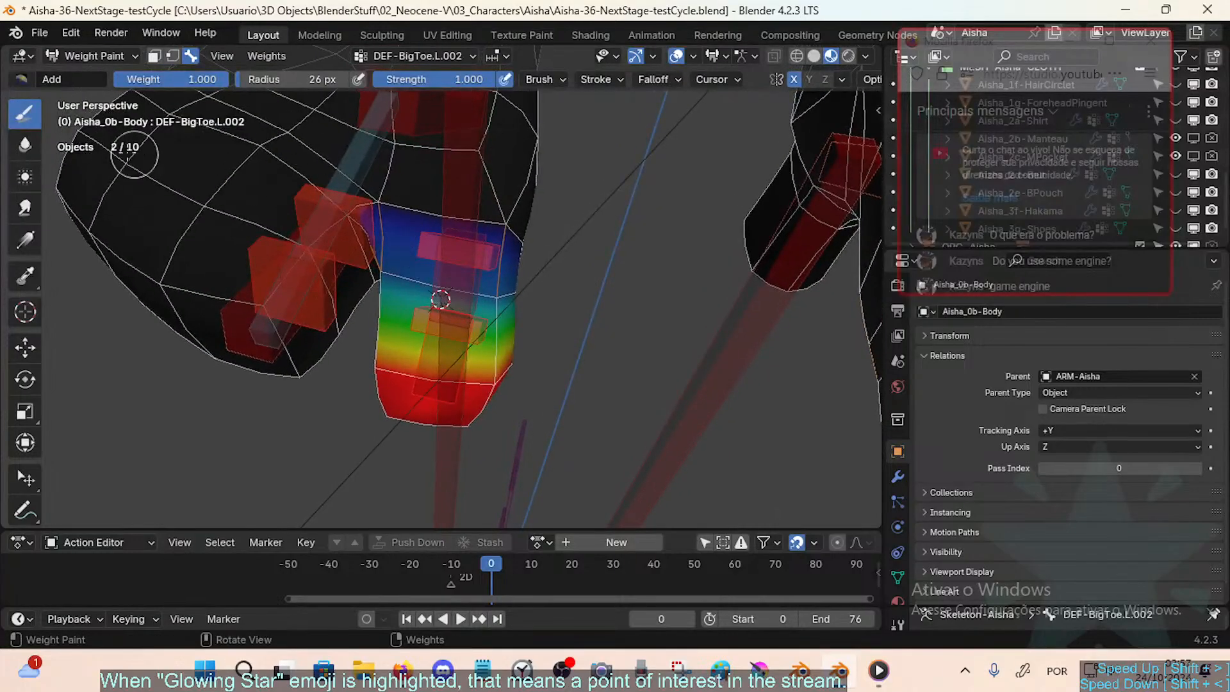
Step: Make DEF-BigToe.L.001 active and remove its weight from the left big toe's tip using a 44 px brush radius
mouse_move(479, 265)
middle_mouse_down()
mouse_move(452, 302)
mouse_move(494, 280)
mouse_move(461, 280)
mouse_move(95, 154)
middle_mouse_up()
left_click(459, 292, "ctrl")
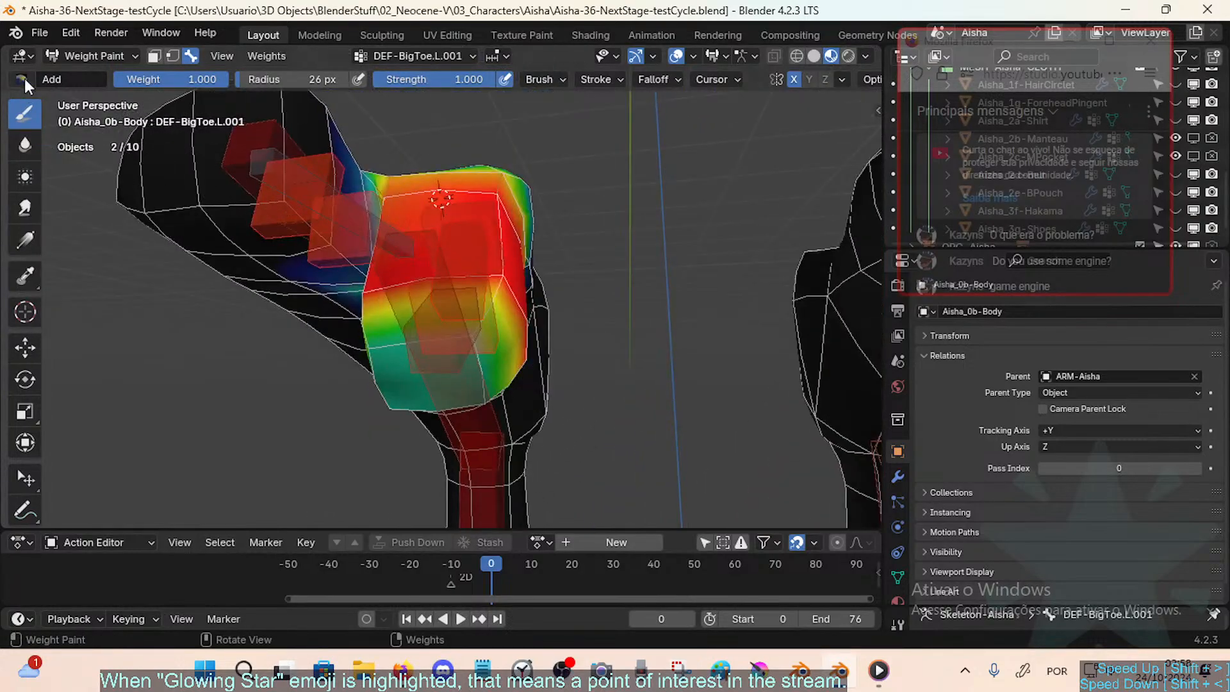
middle_click_drag(410, 256, 447, 336)
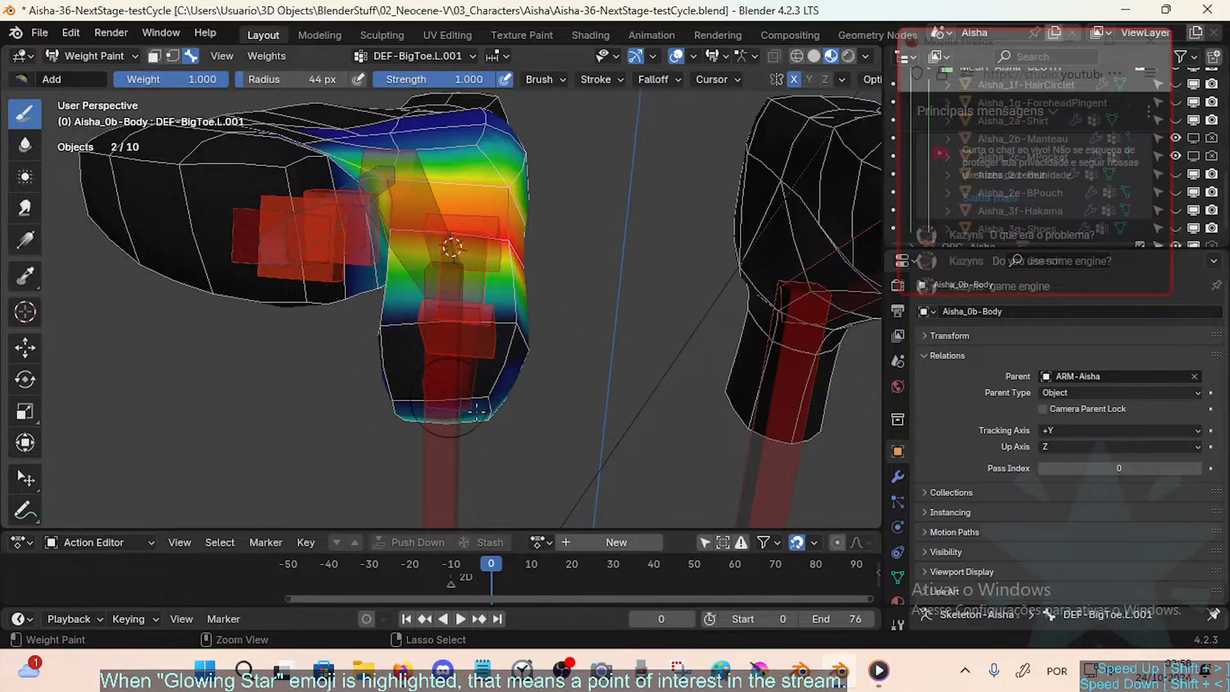
middle_click_drag(477, 409, 358, 262)
Step: Rotate DEF-BigToe.L.002 by -47° about global X to test the big toe tip's bend
mouse_move(366, 381)
middle_mouse_down()
mouse_move(384, 240)
mouse_move(381, 324)
middle_mouse_up()
mouse_move(449, 299)
middle_mouse_down()
mouse_move(352, 209)
mouse_move(408, 278)
middle_mouse_up()
key("r")
key("x")
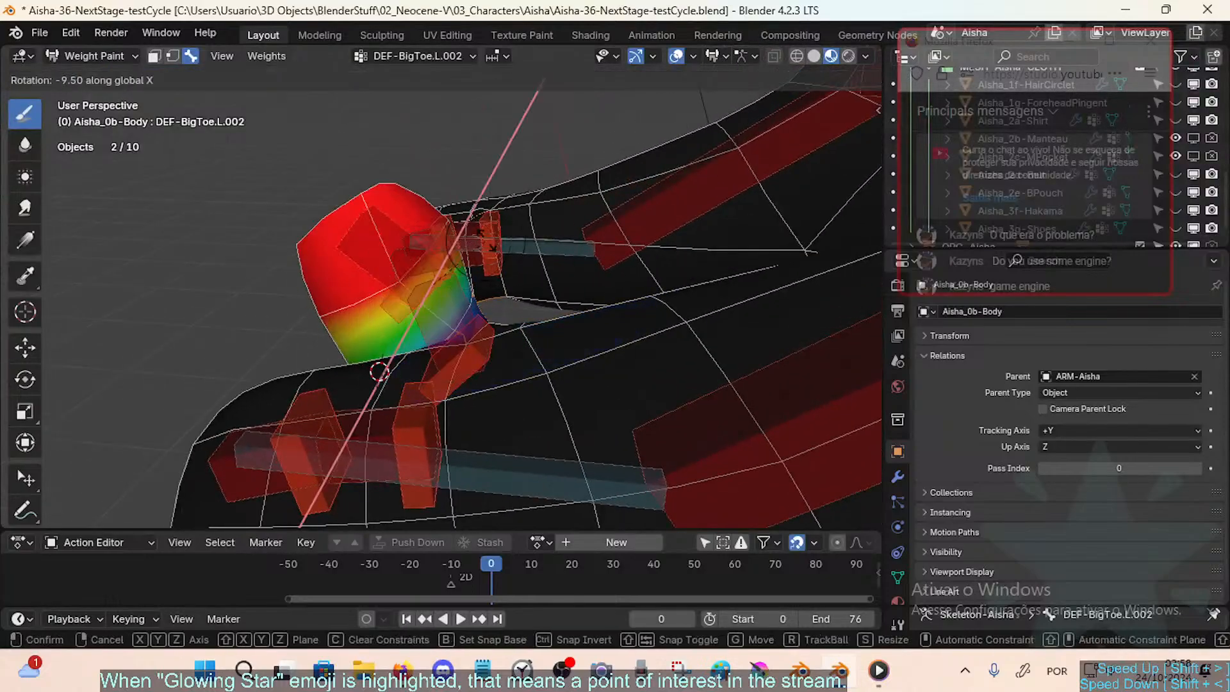
left_click(528, 290)
middle_click_drag(528, 290, 558, 327)
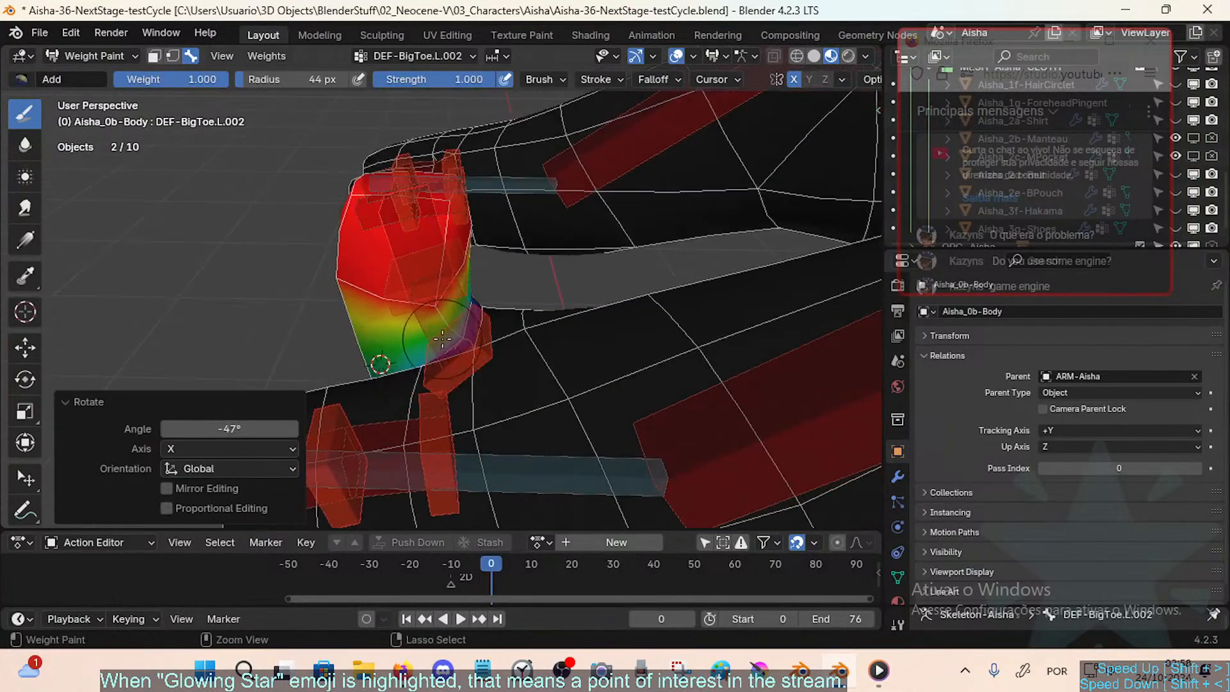
Step: Make DEF-Toes.L.001 active and rotate it by -30.3° about global X to test the toes' bend
scroll(333, 423, "down", 2)
middle_click_drag(333, 428, 408, 405, "shift")
left_click(435, 405, "ctrl")
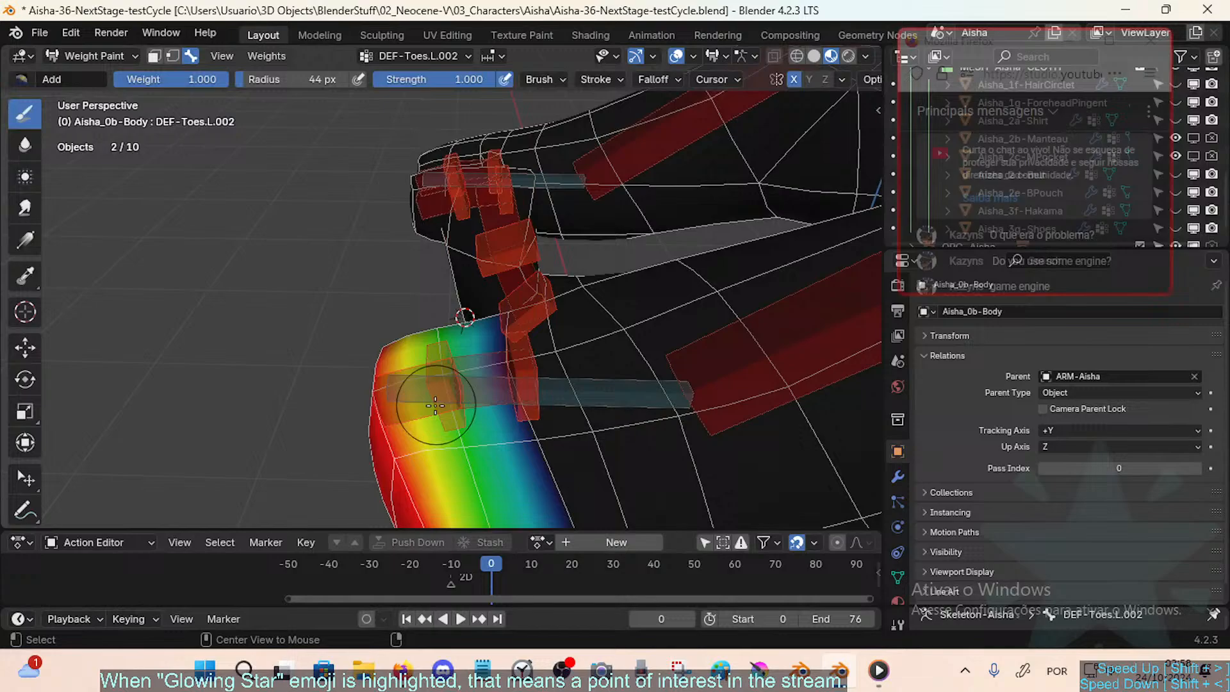
left_click(478, 385, "ctrl")
mouse_move(444, 378)
middle_mouse_down()
mouse_move(428, 349)
mouse_move(421, 385)
middle_mouse_up()
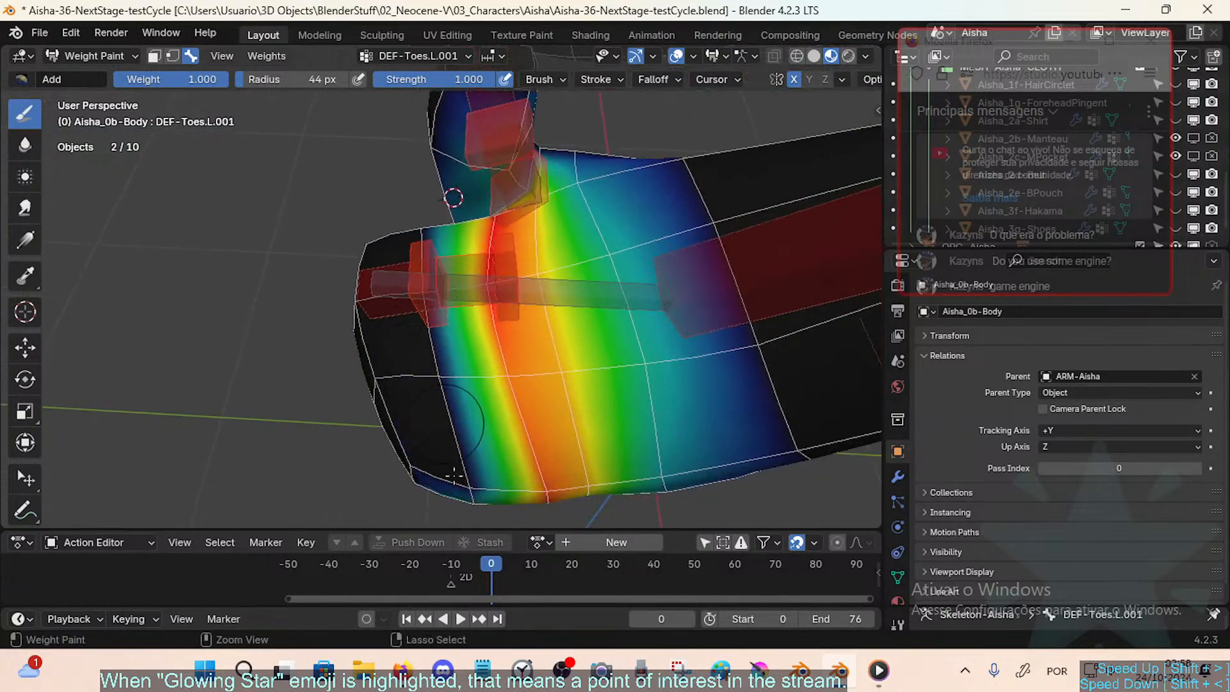
mouse_move(454, 475)
middle_mouse_down()
mouse_move(425, 417)
mouse_move(441, 408)
middle_mouse_up()
key("r")
key("x")
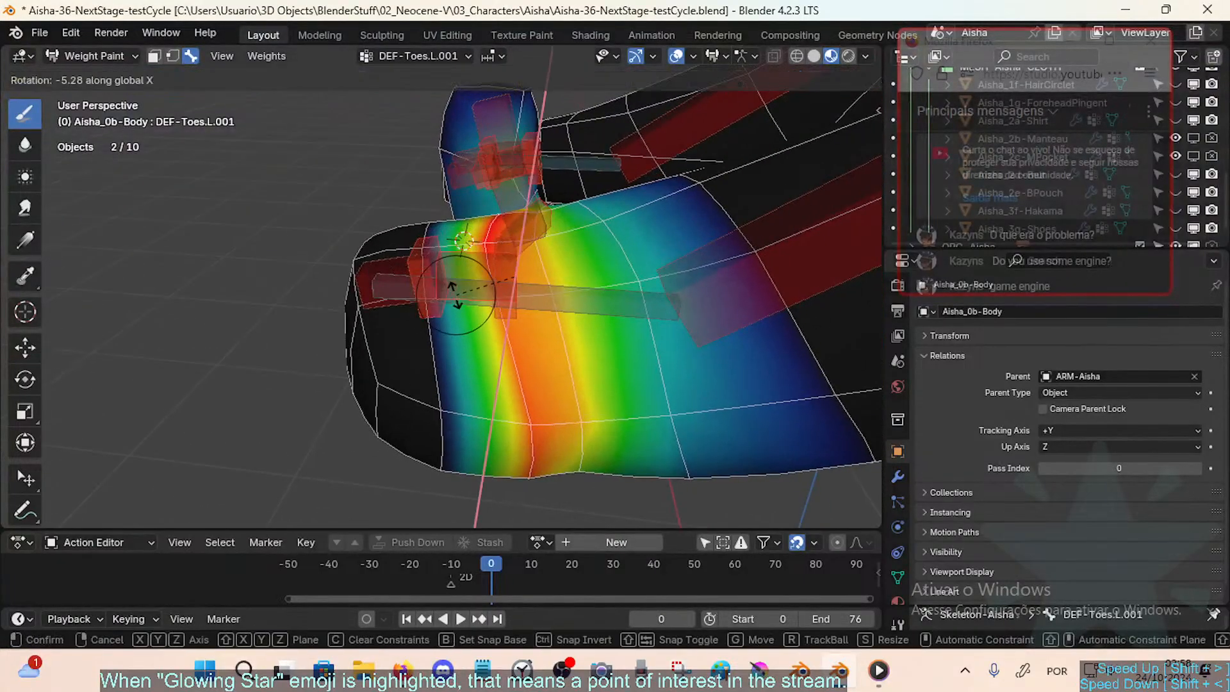
left_click(467, 263)
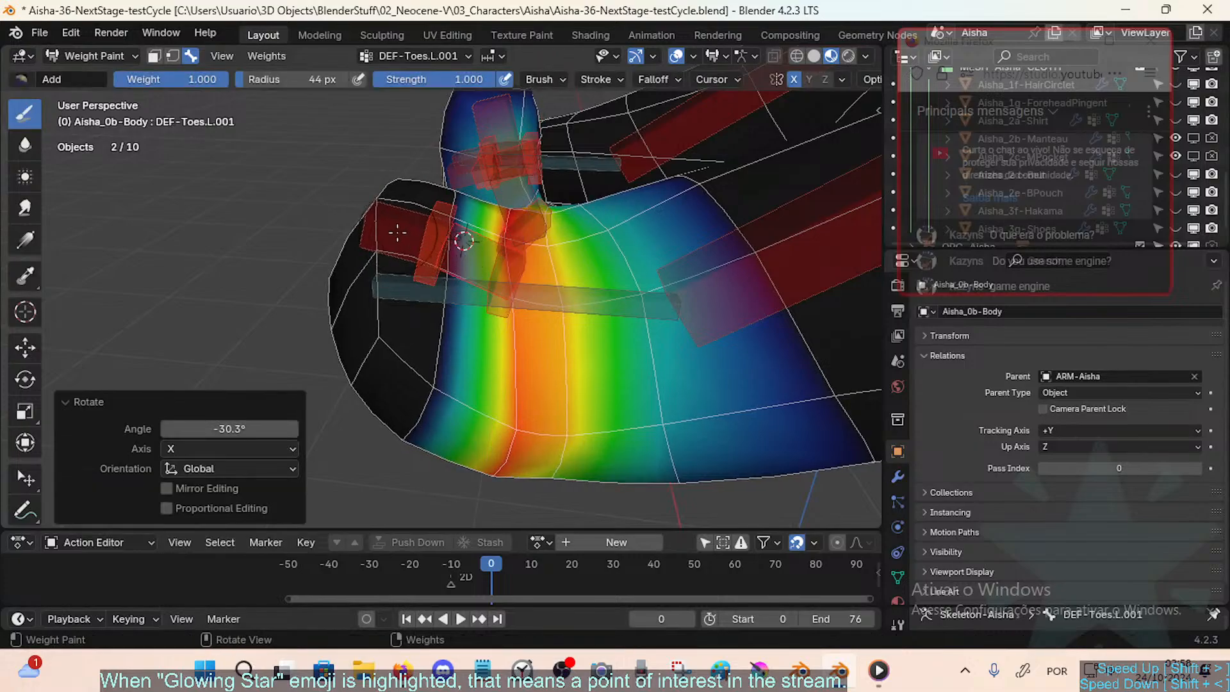
Step: Rotate DEF-Toes.L.002 by -22.8° about global X and by -66.7° about its local X to test the toe tips
left_click(471, 253, "ctrl")
key("r")
key("x")
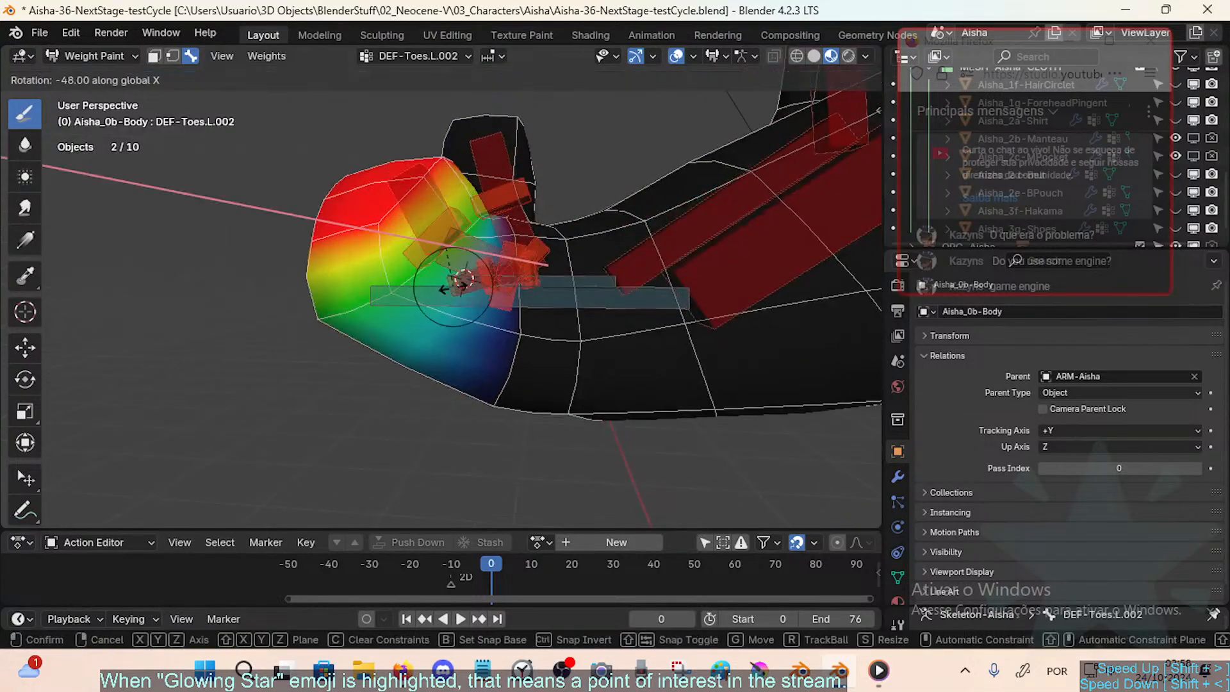
left_click(464, 283)
middle_click_drag(464, 282, 416, 308)
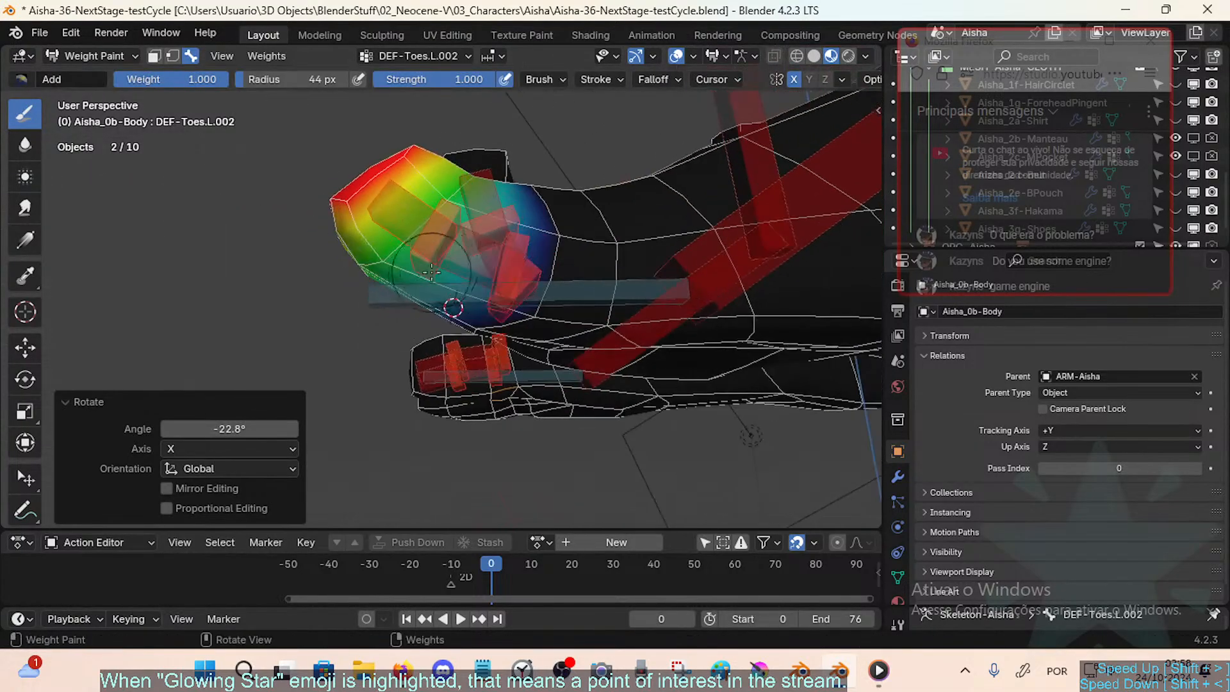
key("r")
key("x")
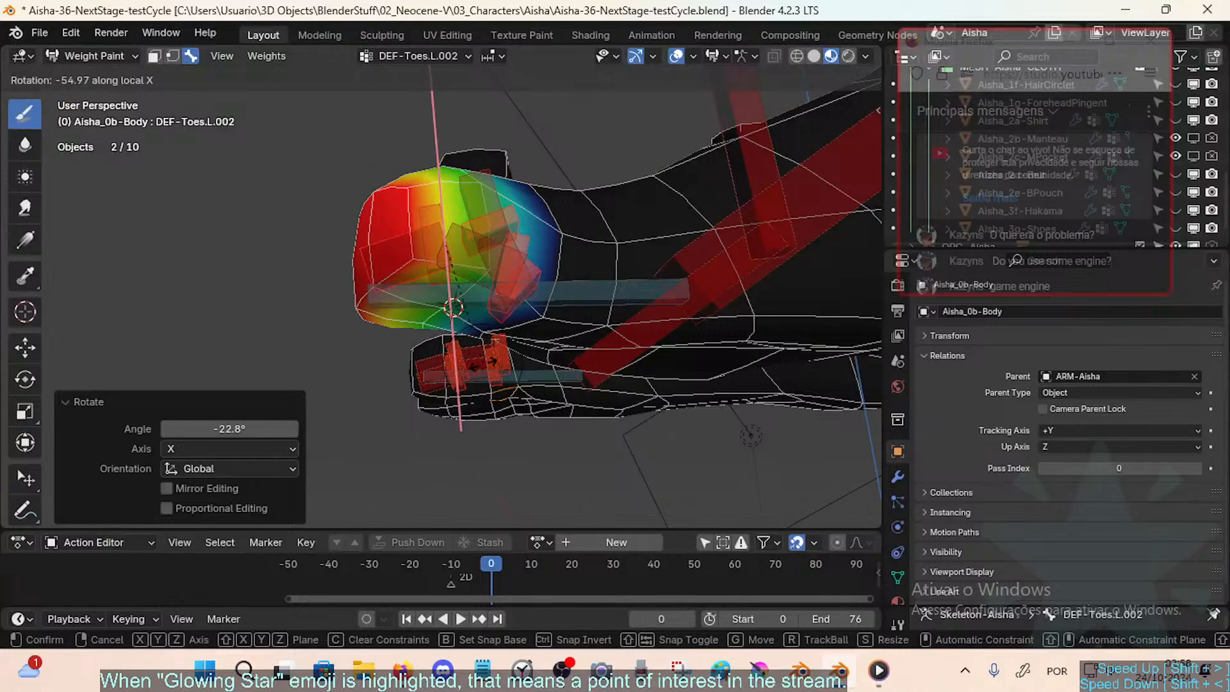
left_click(511, 365)
middle_click_drag(511, 365, 391, 307)
Step: Rotate DEF-Toes.L.002 about global X in three more passes while checking how the toe tips bend
key("r")
key("x")
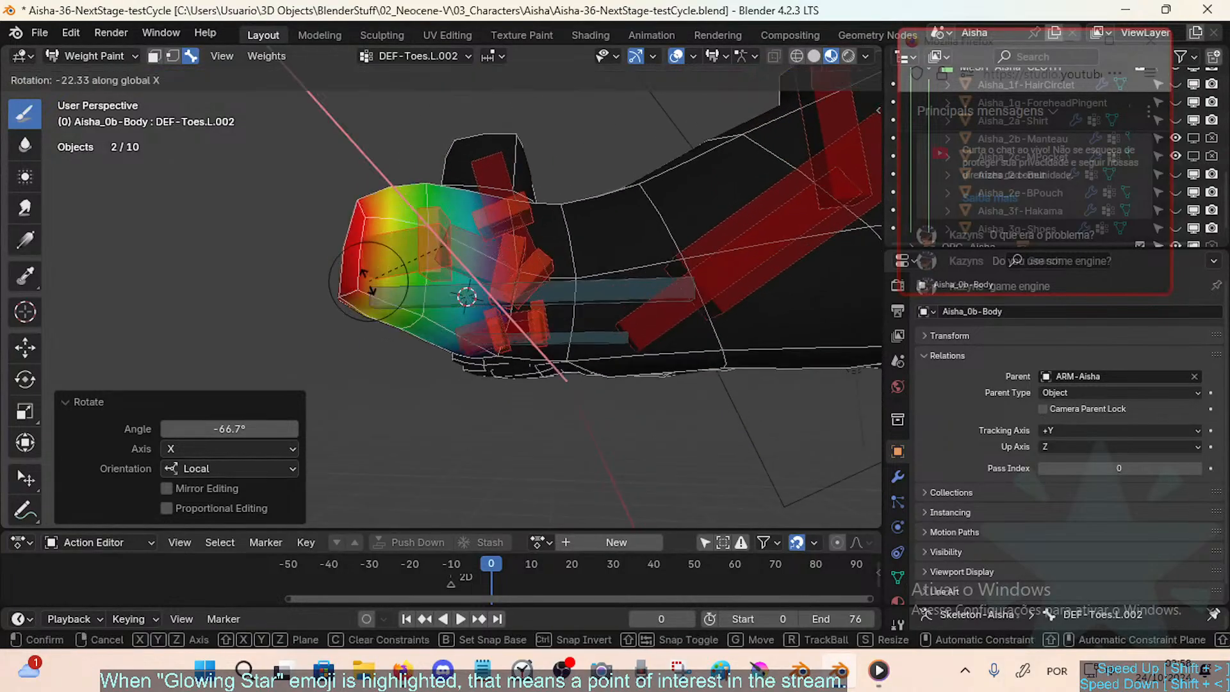
left_click(399, 200)
middle_click_drag(400, 199, 463, 264)
key("r")
key("x")
left_click(420, 331)
key("r")
key("x")
left_click(434, 350)
Step: Reselect DEF-Toes.L.001 and rotate it about global X to test the bend at the toes' base again
left_click(465, 276, "alt")
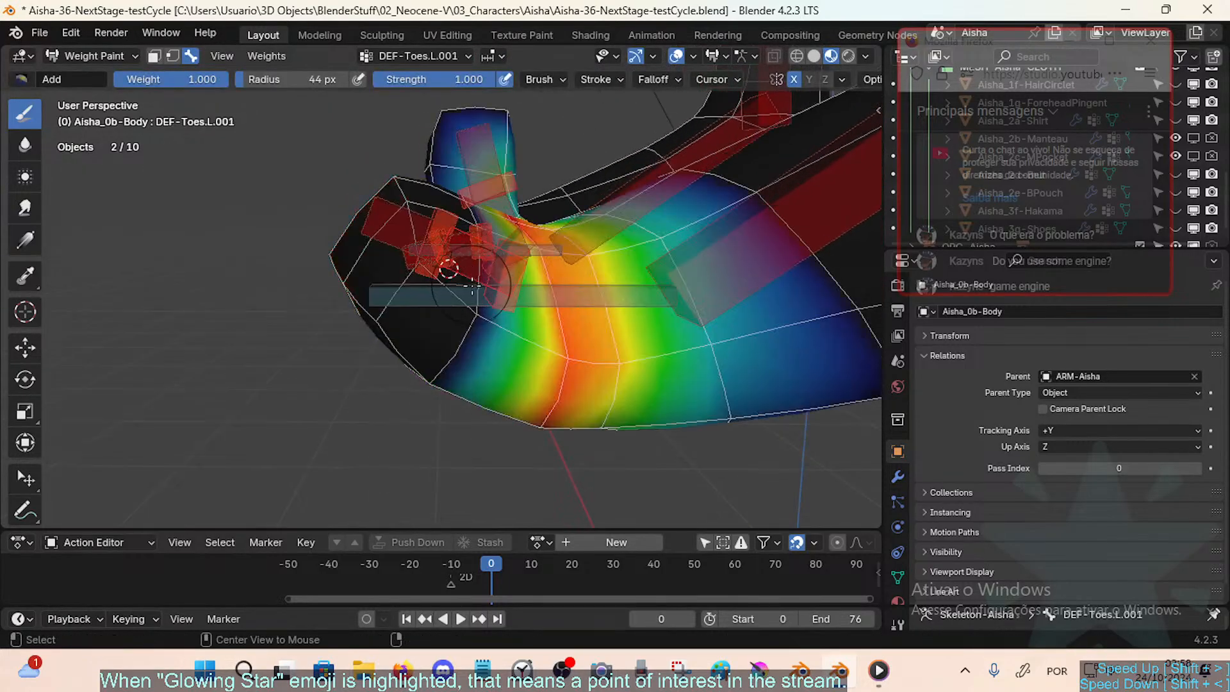
key("r")
key("x")
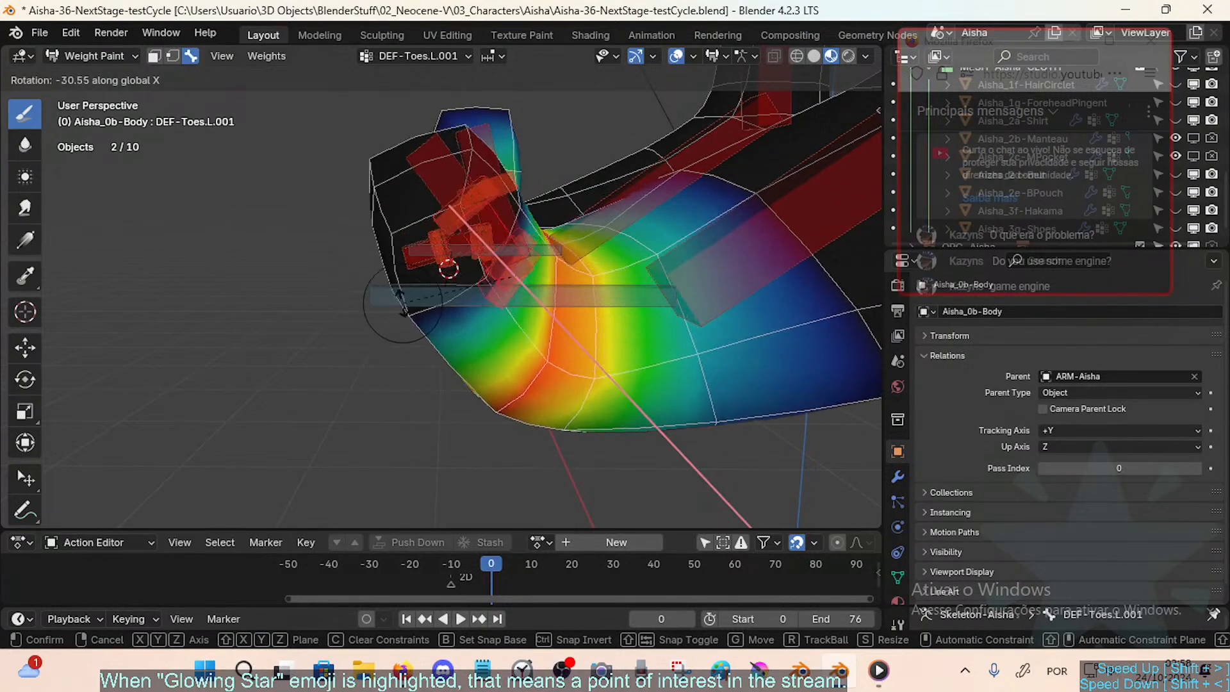
left_click(442, 384)
mouse_move(444, 384)
middle_mouse_down()
mouse_move(484, 330)
mouse_move(461, 381)
mouse_move(484, 340)
mouse_move(469, 316)
mouse_move(470, 332)
middle_mouse_up()
Step: Make DEF-FAN-Toes.L.001 active, then select the face loop around the left toes' base on Aisha_0b-Body in Edit Mode
left_click(505, 301, "alt")
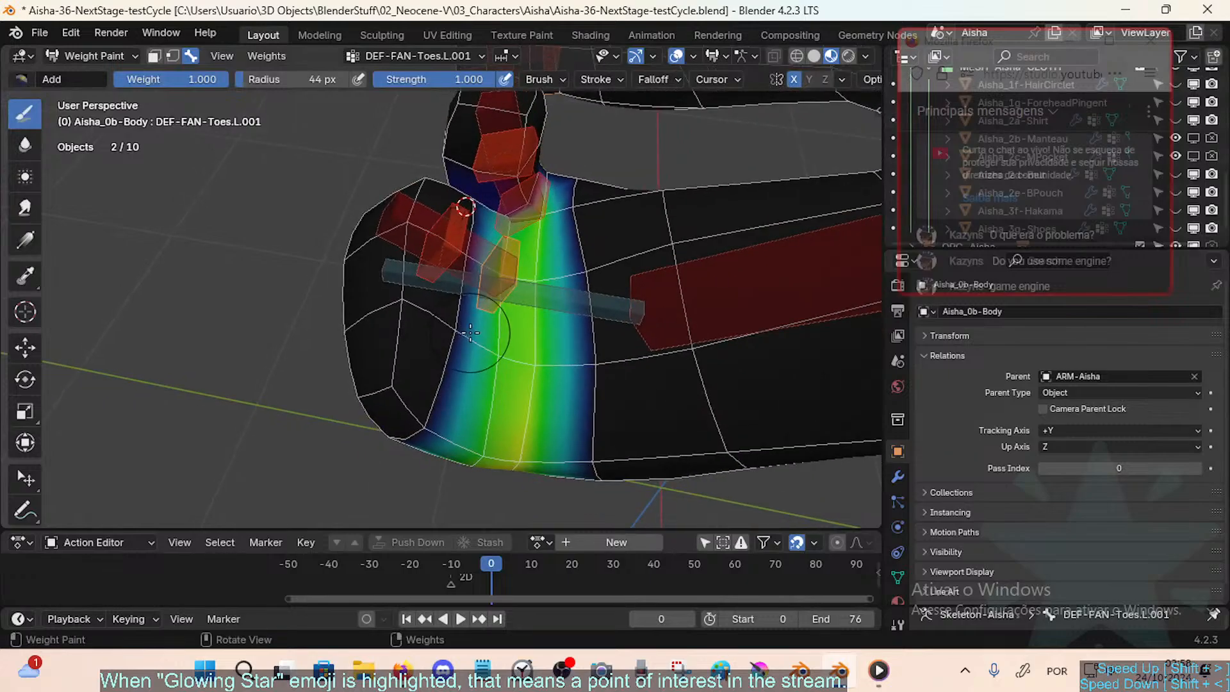
key("ctrl+Tab")
left_click(510, 283)
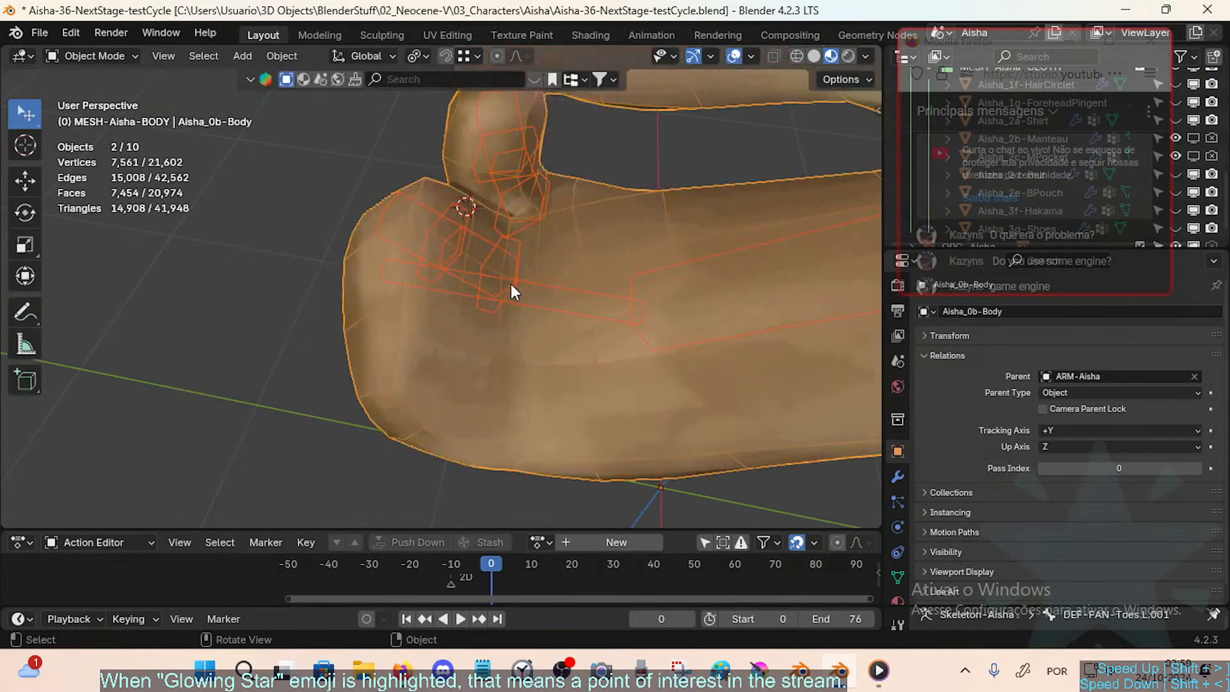
left_click(504, 301)
left_click(494, 340)
key("Tab")
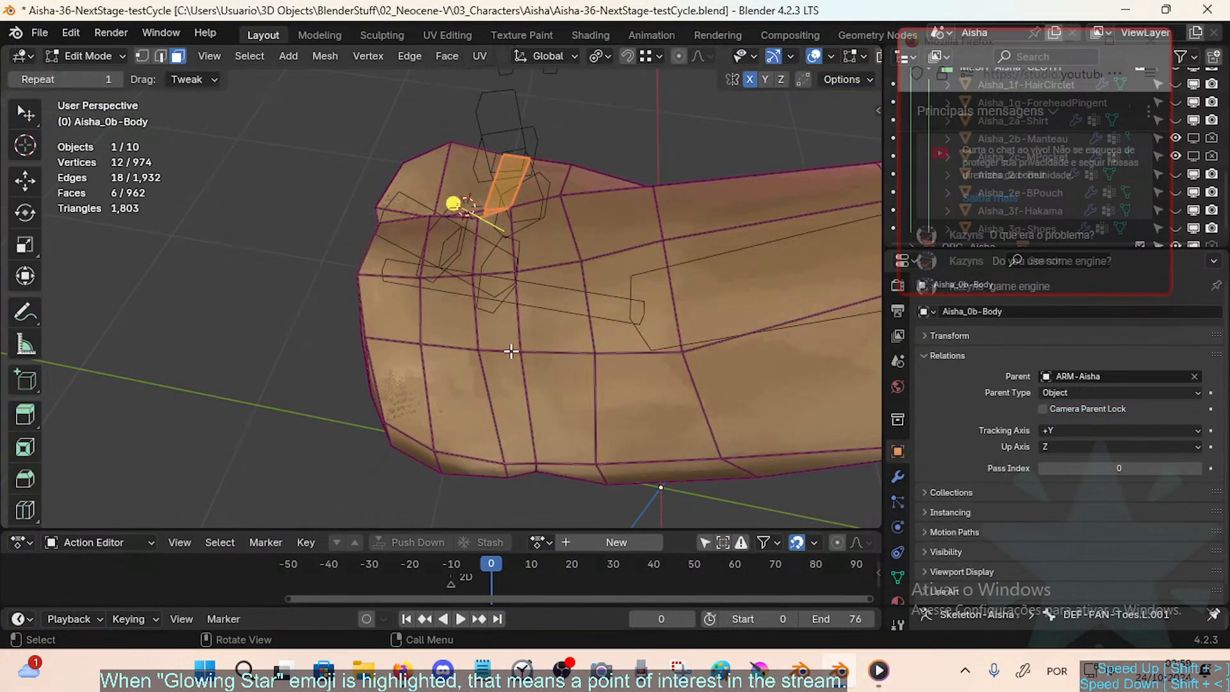
left_click(511, 346, "alt")
middle_click_drag(510, 346, 488, 359)
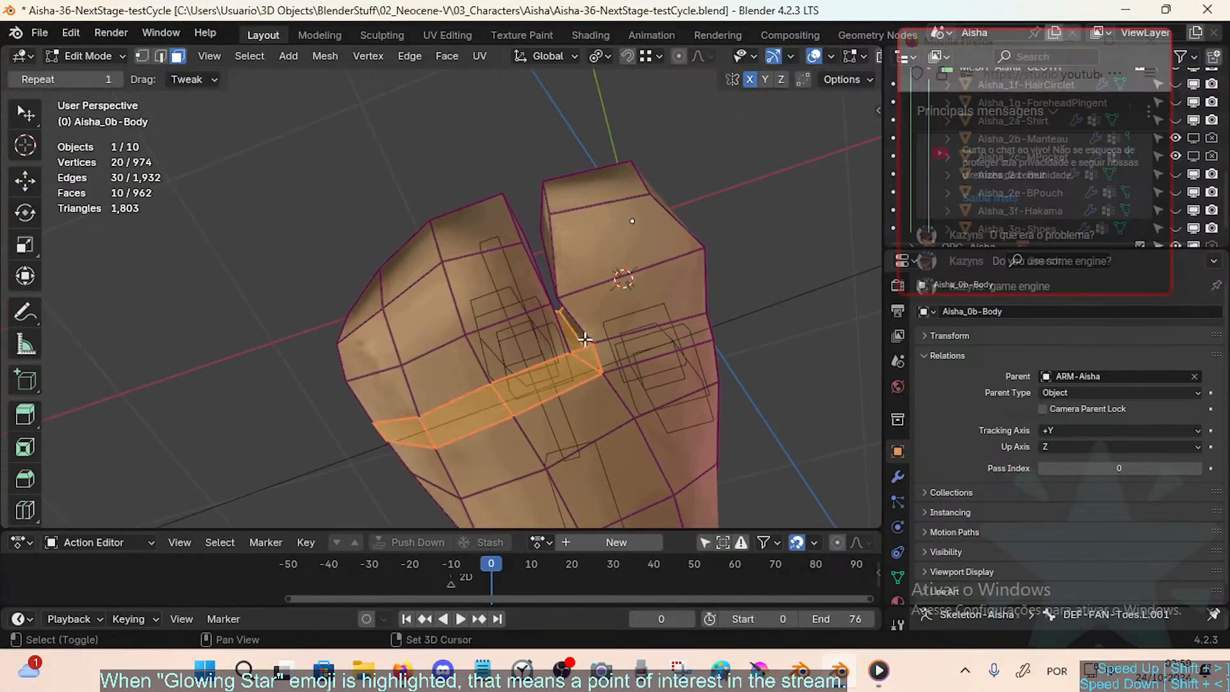
middle_click_drag(529, 401, 533, 360)
Step: Return to Weight Paint, turn on face masking, and fill the selected toe loop with full DEF-FAN-Toes.L.001 weight
key("ctrl+Tab")
left_click(494, 333)
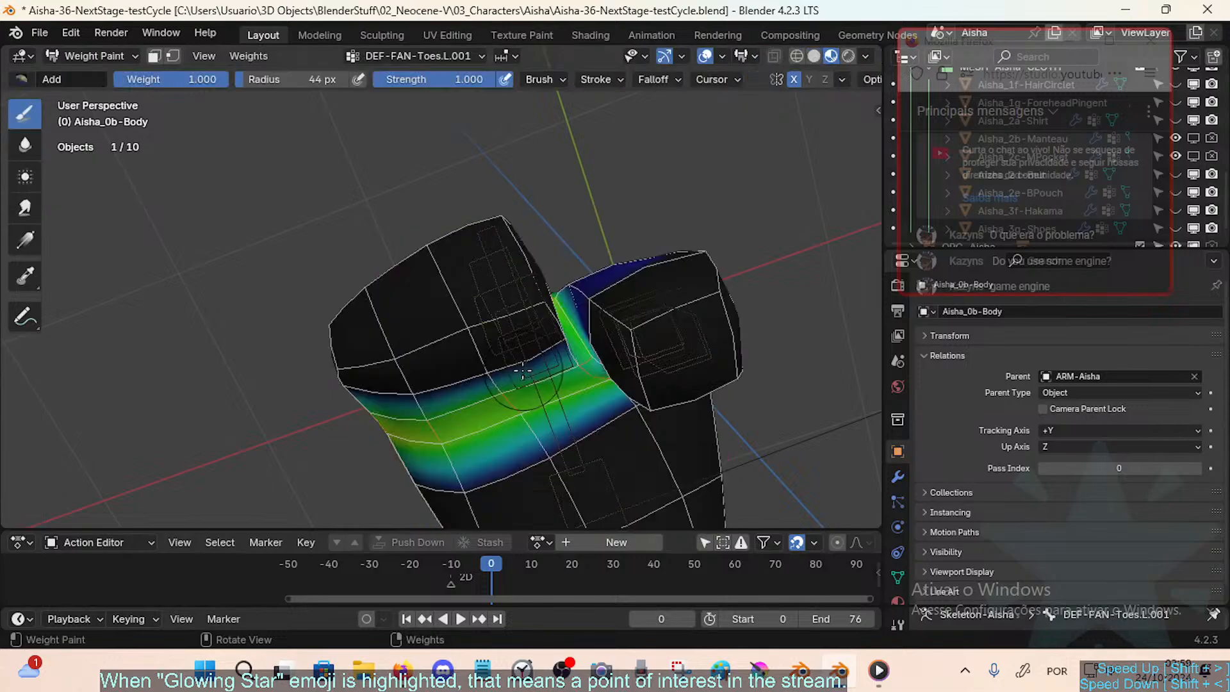
key("shift+grave")
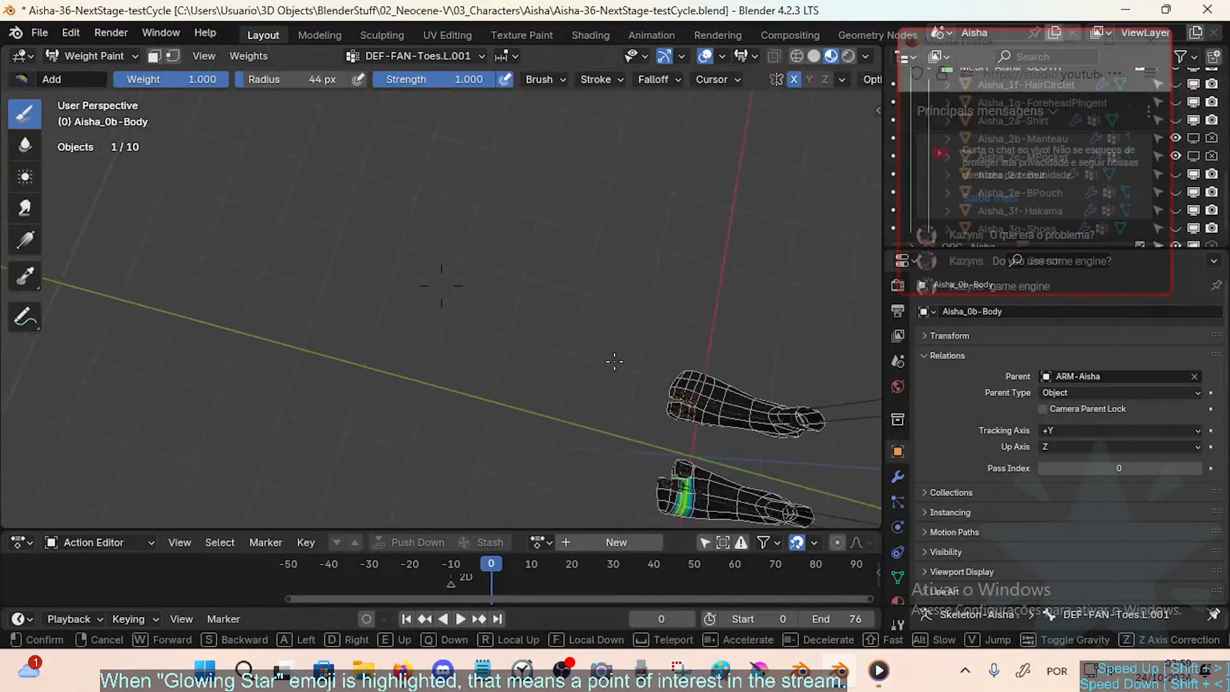
left_click(682, 342)
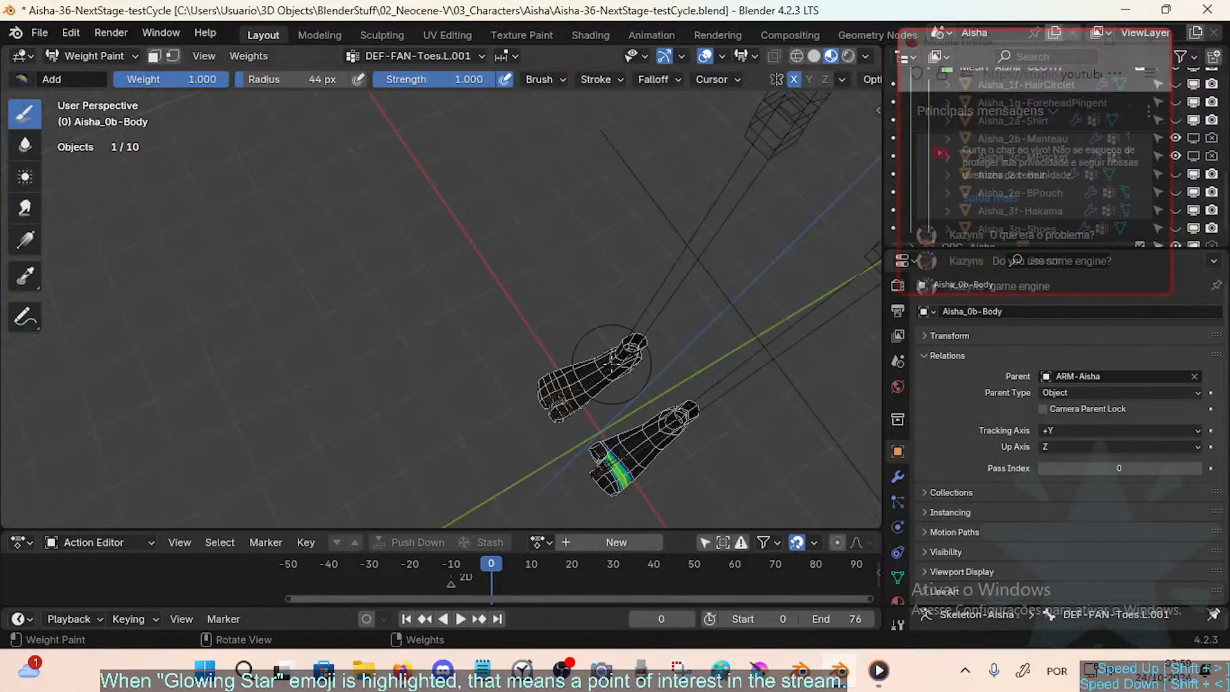
key("shift+grave")
key("w")
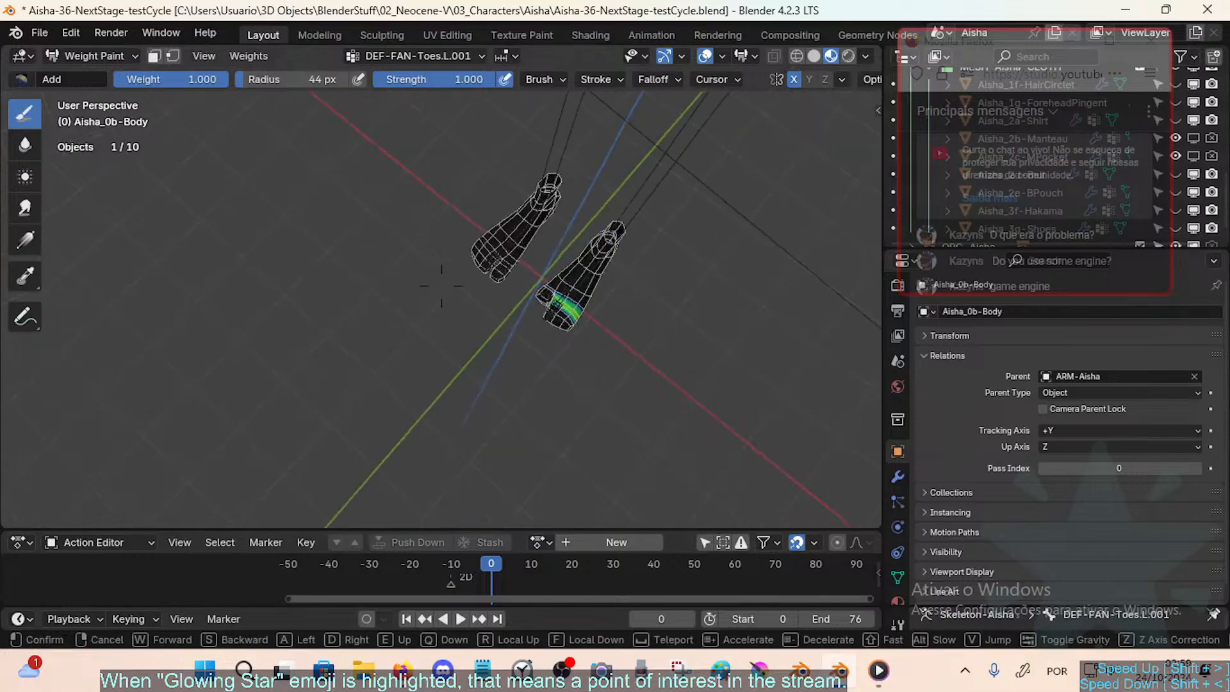
key("w")
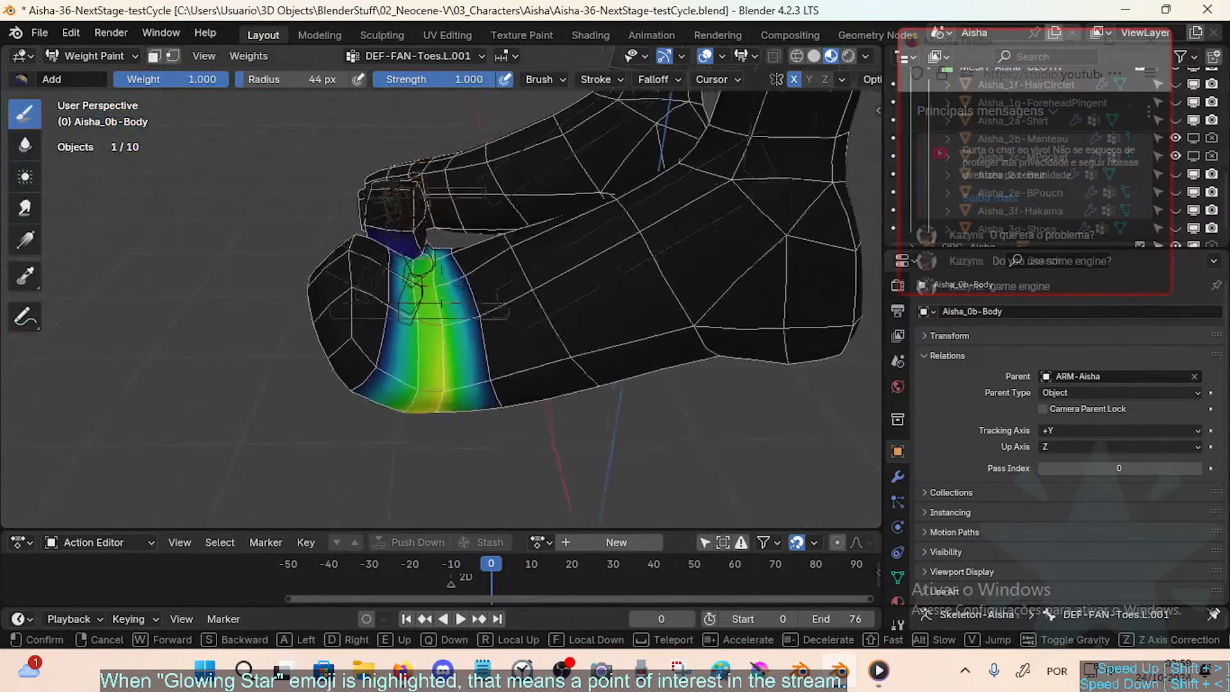
left_click(671, 407)
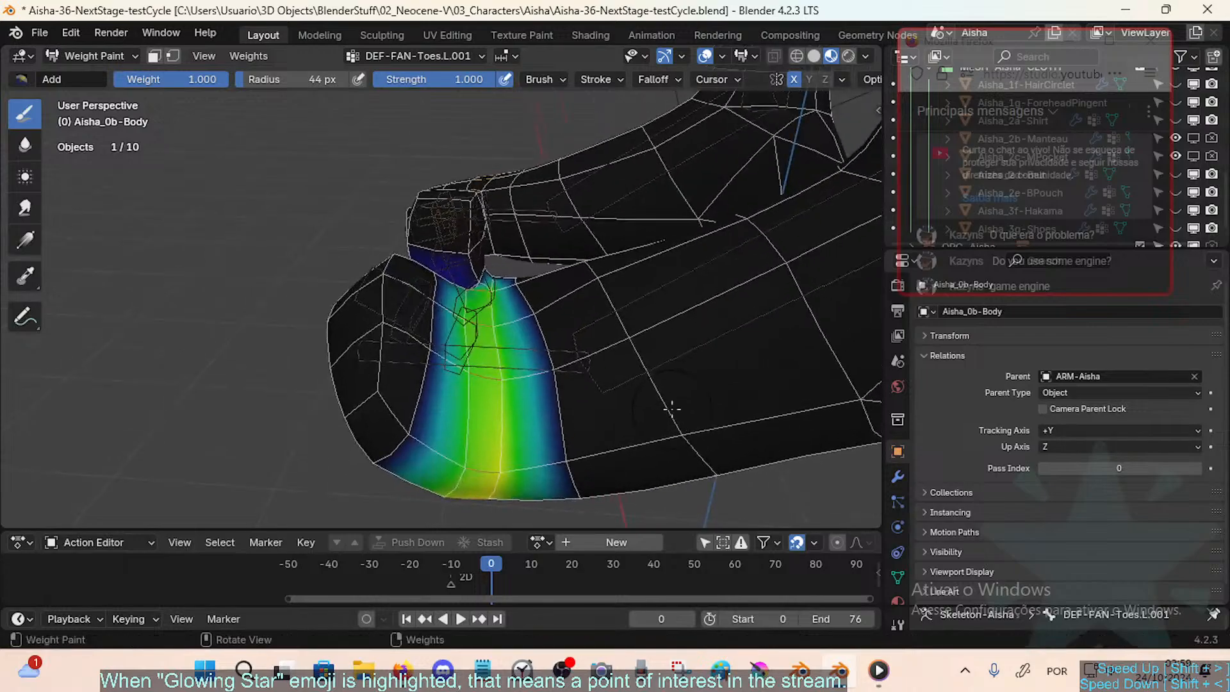
key("m")
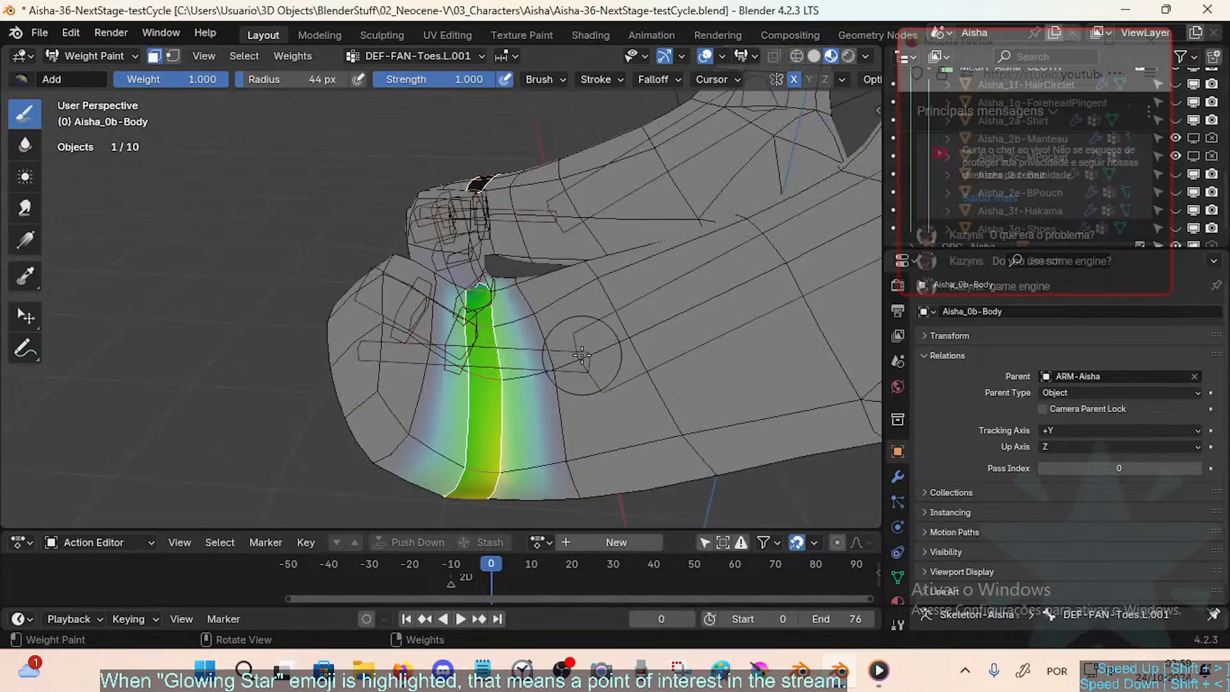
key("ctrl+x")
Step: Leave Weight Paint for Object Mode, make ARM-Aisha the active object near the left foot, and put it in Pose Mode
key("ctrl+Tab")
left_click(478, 364)
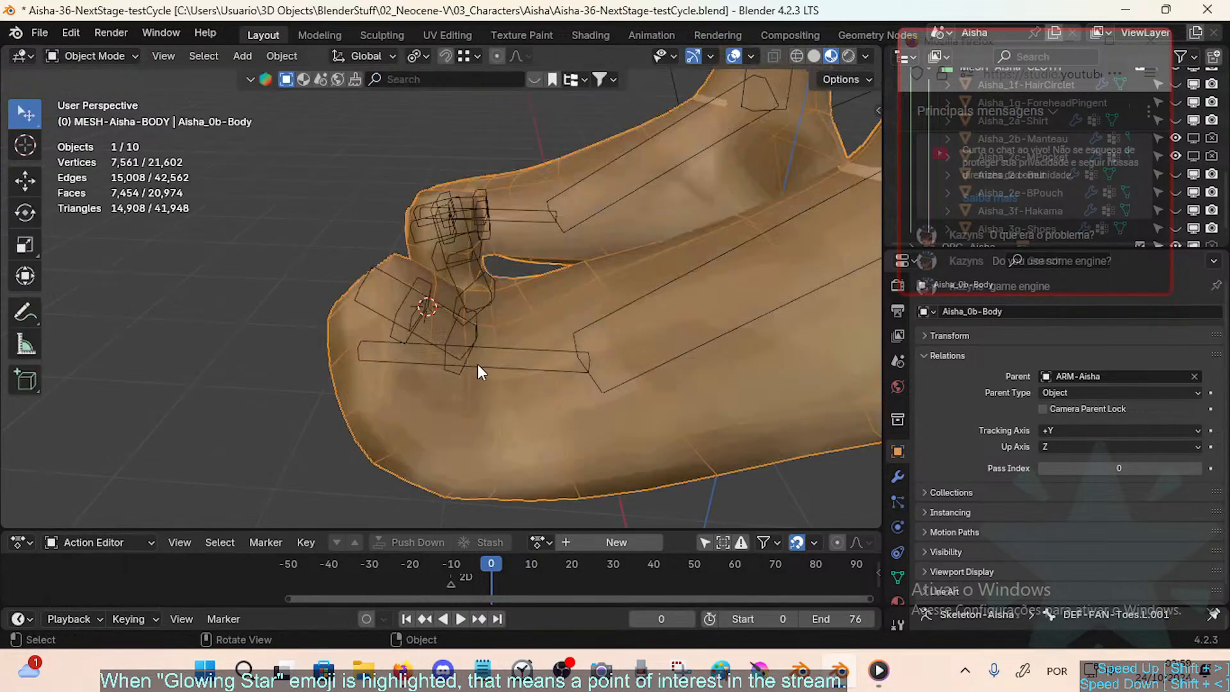
mouse_move(490, 314)
middle_mouse_down()
mouse_move(481, 288)
mouse_move(472, 317)
middle_mouse_up()
key("shift+grave")
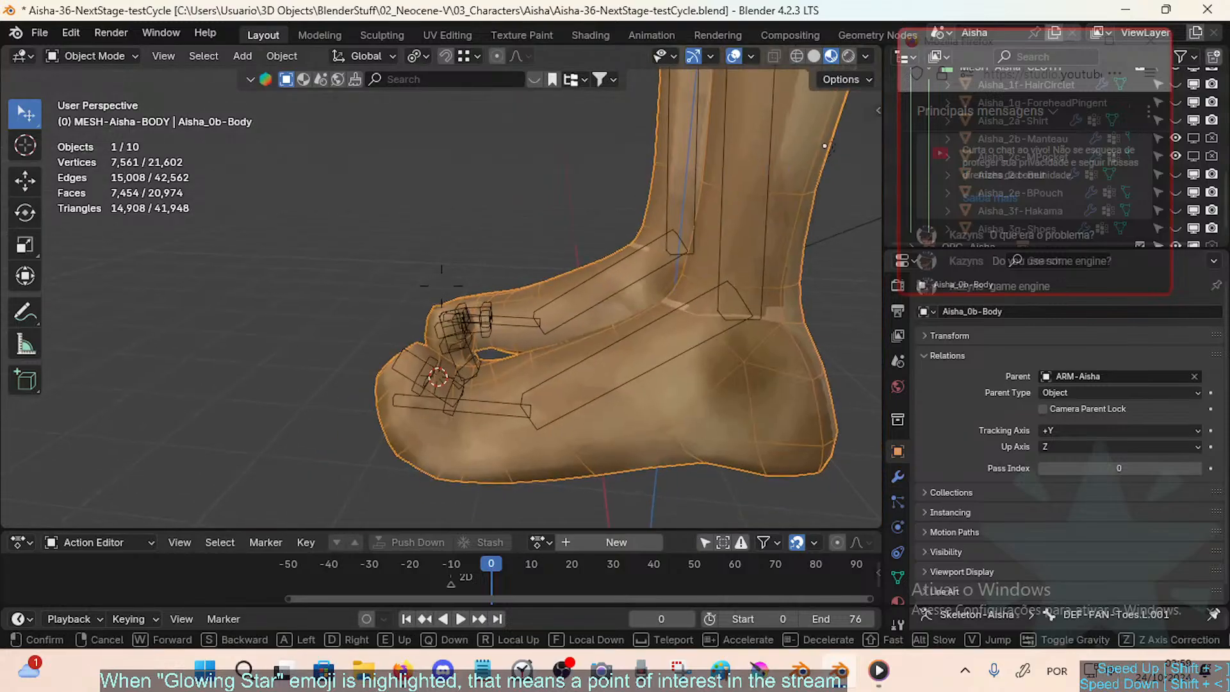
key("w")
left_click(451, 326)
left_click(453, 322)
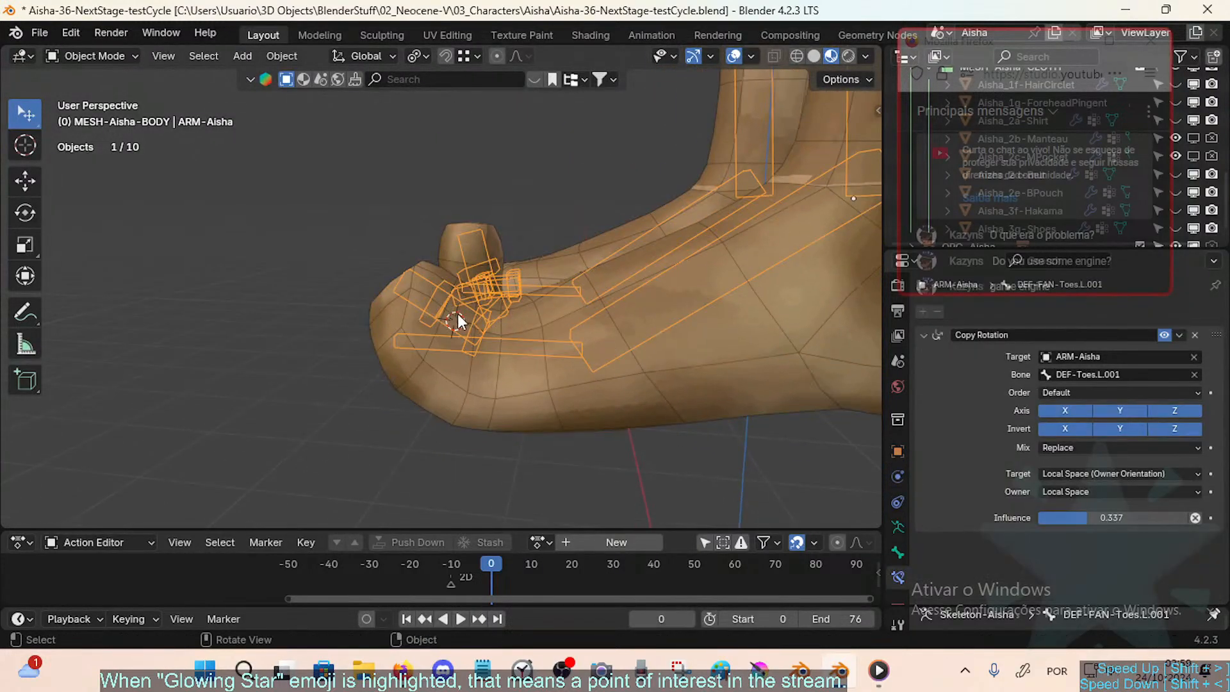
key("ctrl+Tab")
Step: Rotate DEF-Toes.L.001 97.2° about global X to test the downward bend at the base of the left toes
middle_click_drag(474, 352, 472, 338)
left_click(459, 297)
key("r")
key("x")
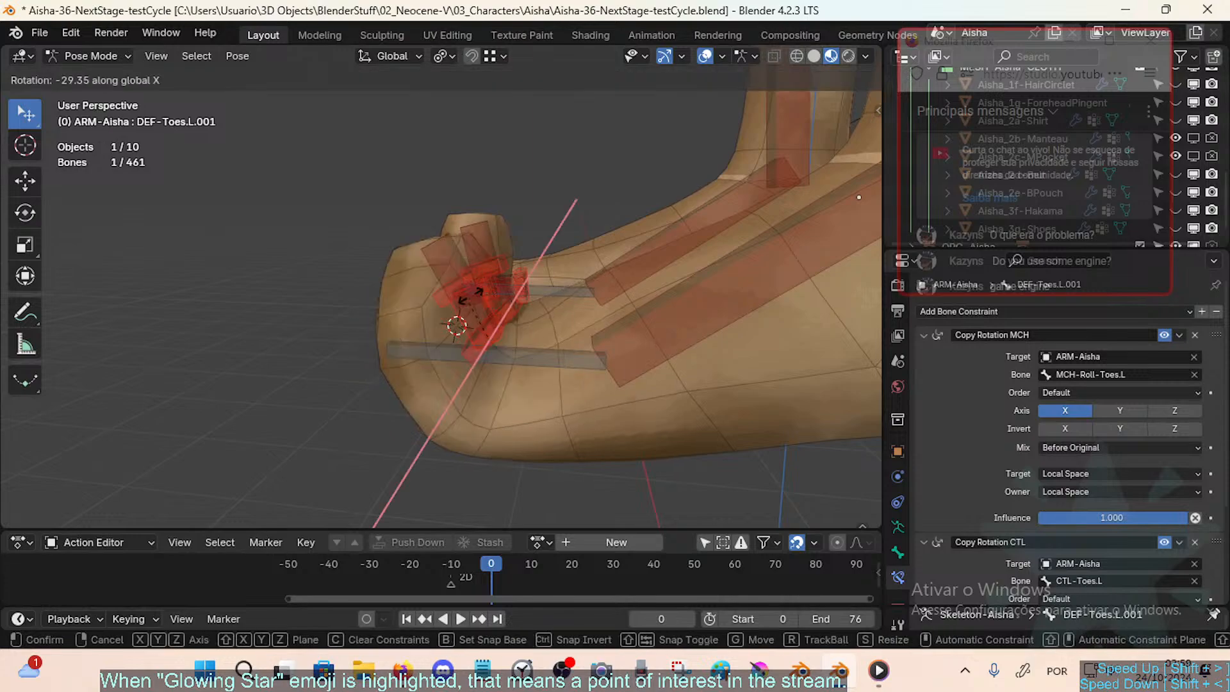
left_click(464, 407)
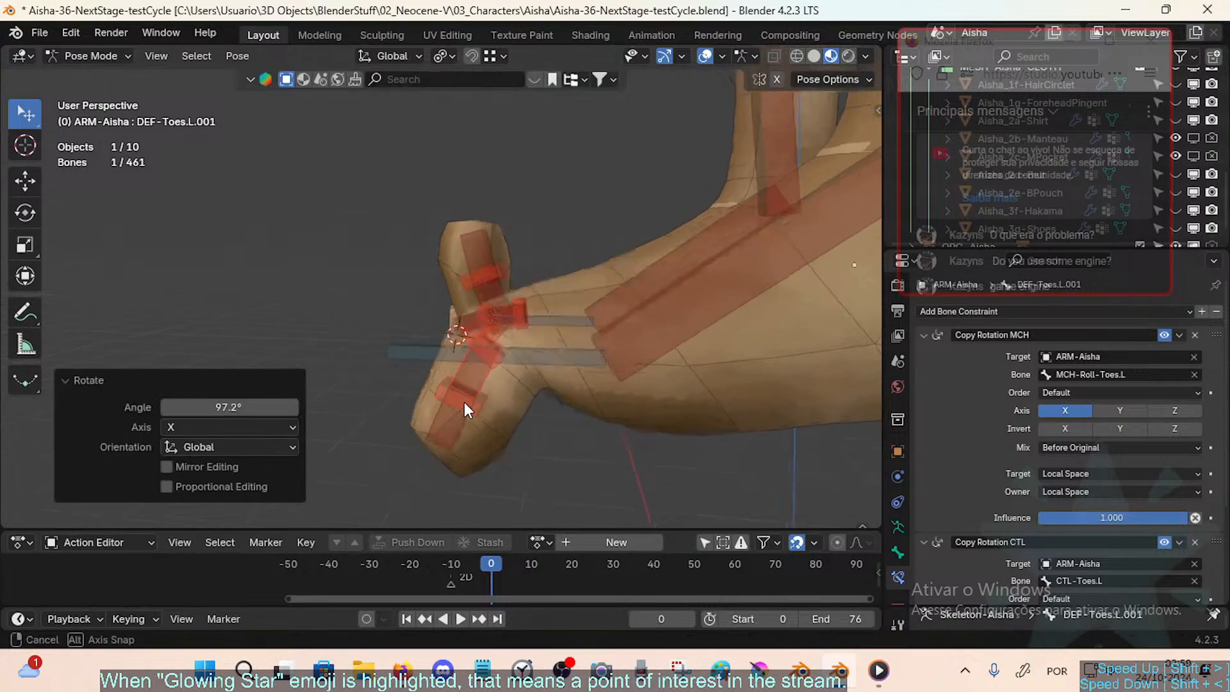
Step: Test DEF-Toes.L.001 further by rotating it -151° about global X and -132° about the view axis
key("r")
key("x")
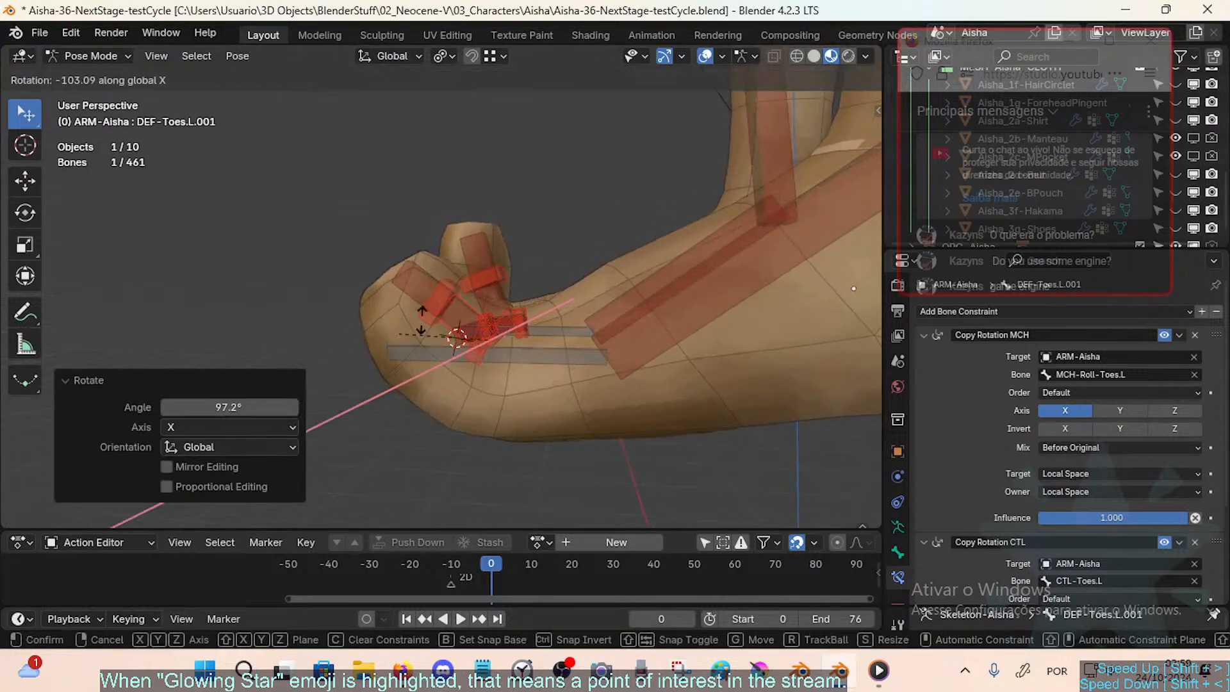
left_click(467, 310)
middle_click_drag(466, 310, 510, 291)
key("r")
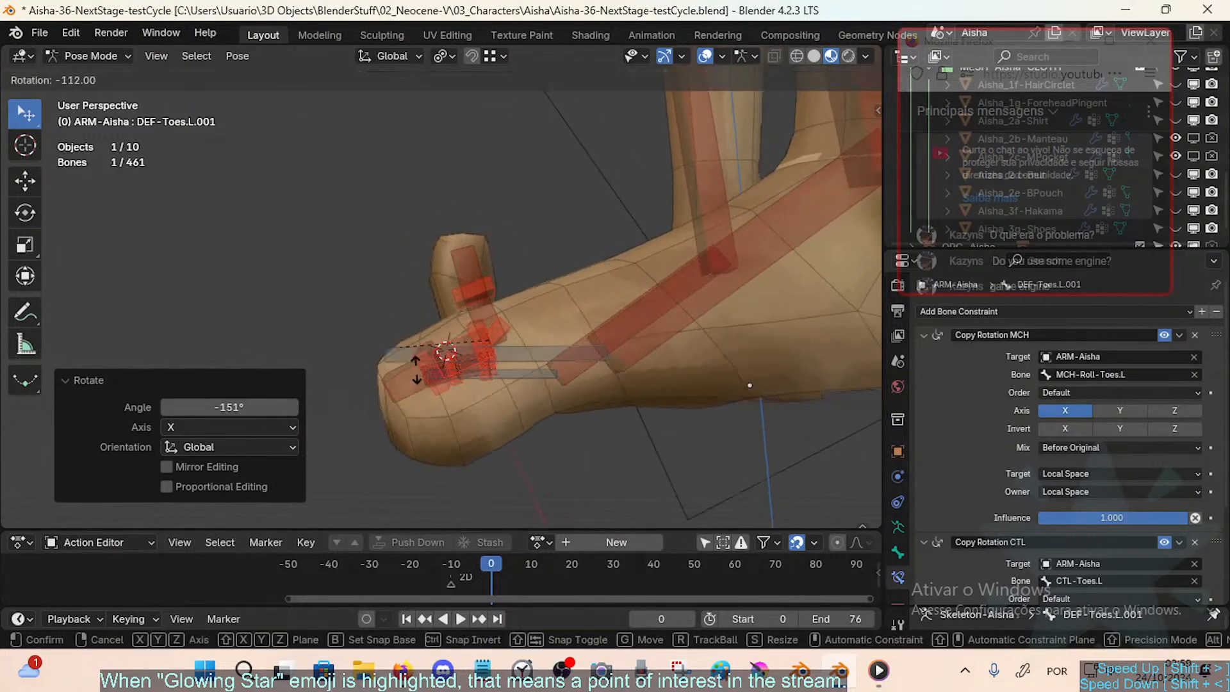
left_click(448, 359)
middle_click_drag(448, 359, 467, 456)
Step: Save the file, then select all visible bones and reset the pose so the toes return to rest
key("ctrl+s")
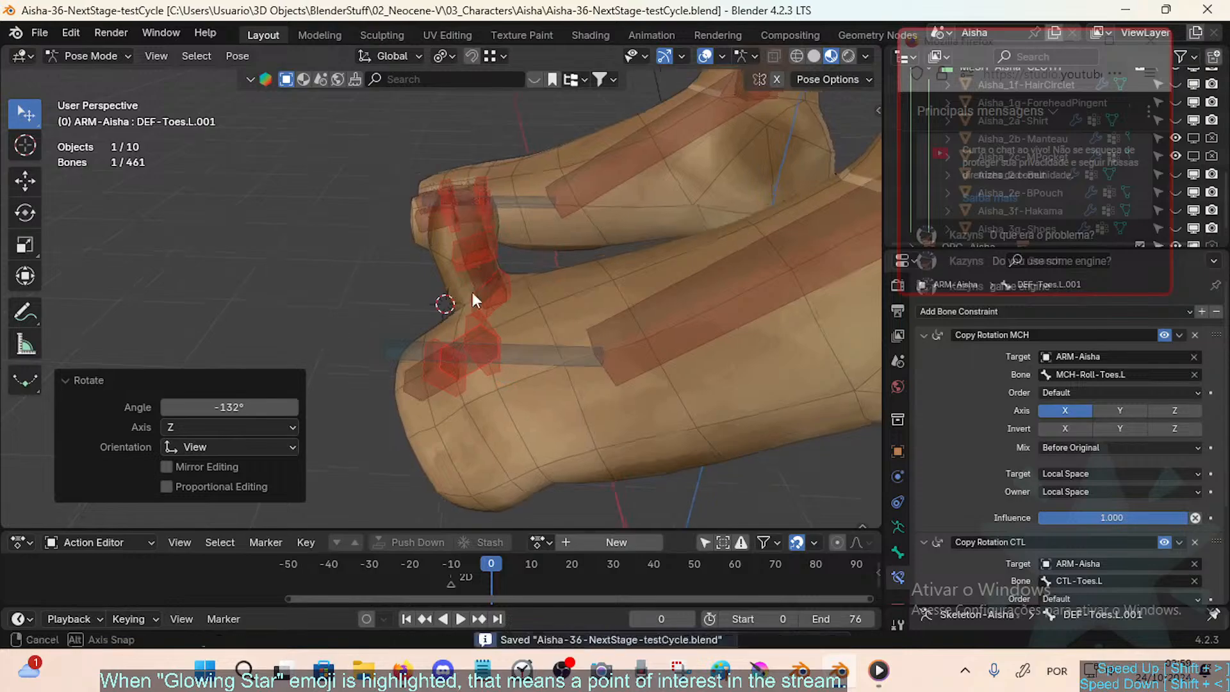
middle_click_drag(472, 292, 500, 410)
key("a")
scroll(508, 329, "down", 5)
key("shift+grave")
key("w")
left_click(484, 190)
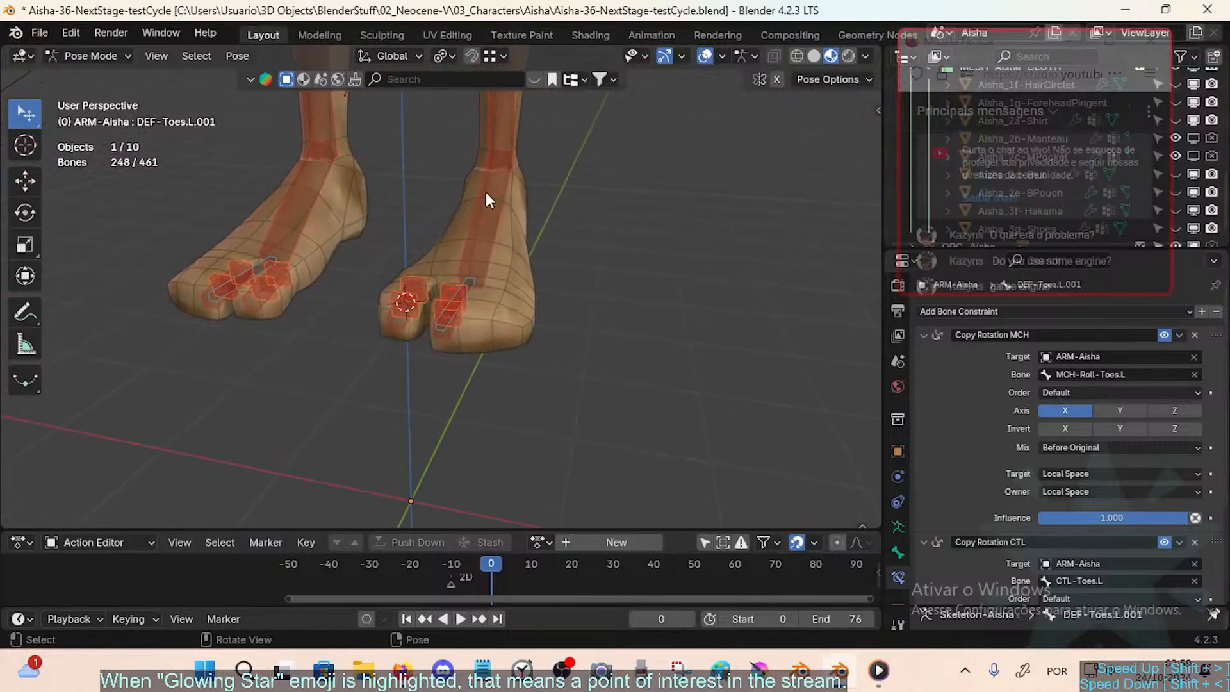
Step: Close in on the left foot and select DEF-FAN-BigToe.L.002 together with DEF-BigToe.L.002
key("shift+grave")
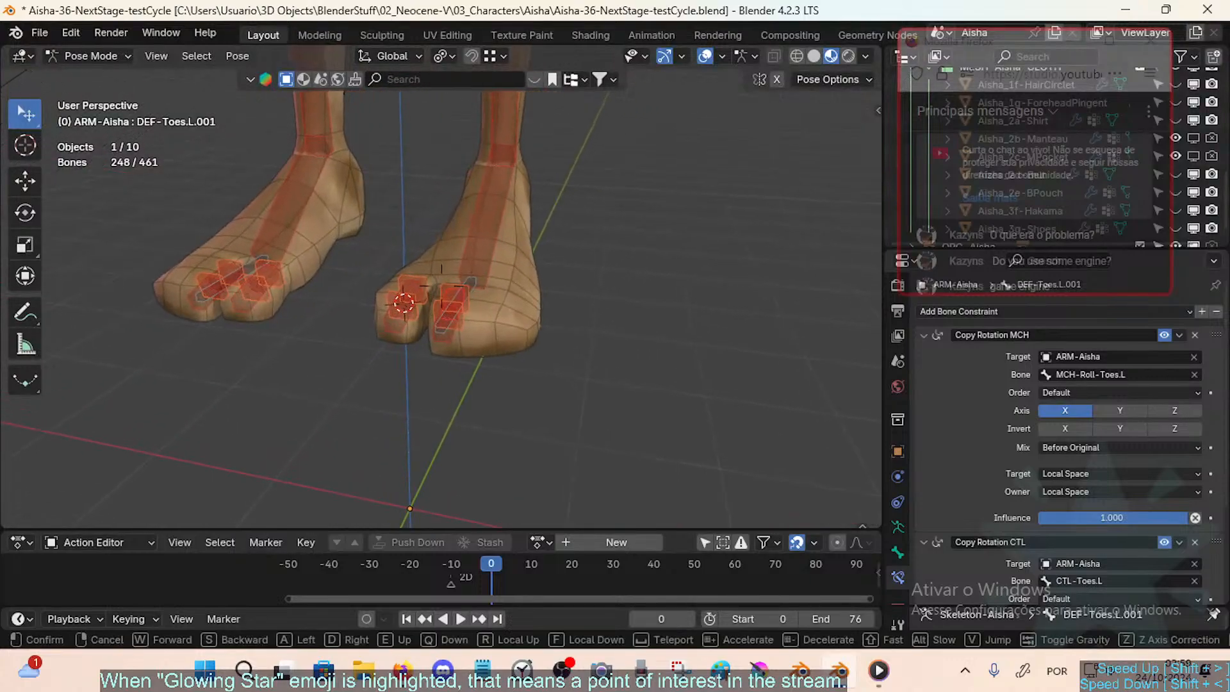
key("Home")
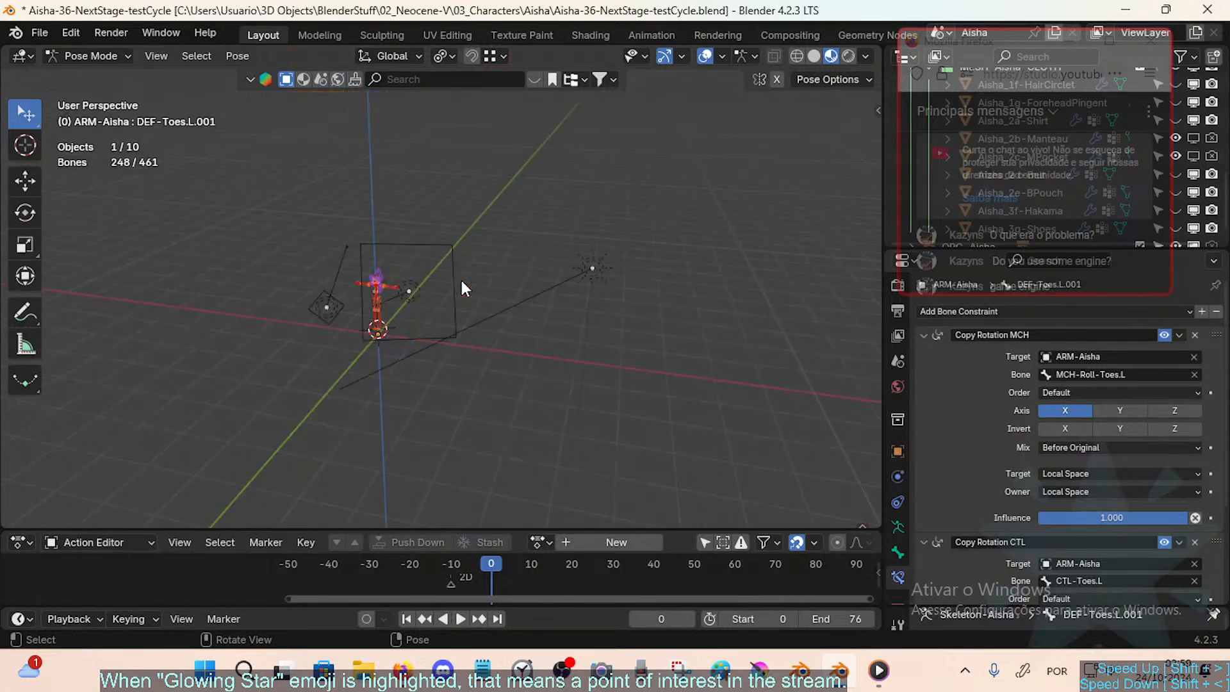
key("KP_Decimal")
key("shift+grave")
key("w")
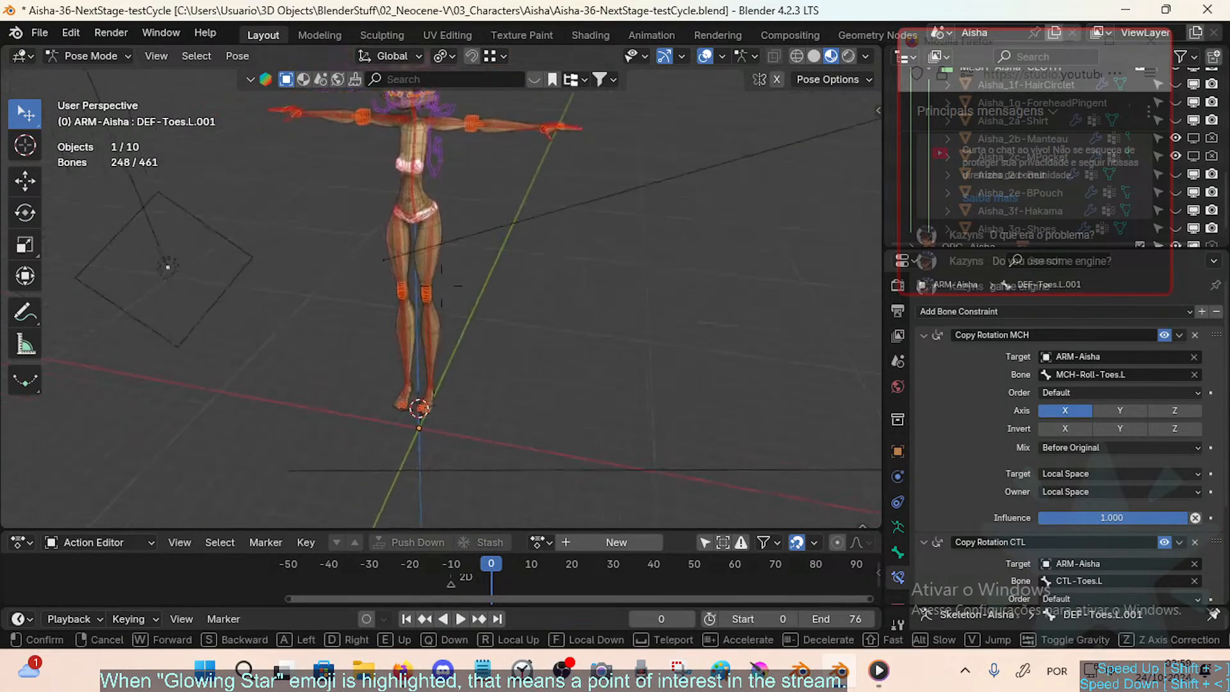
key("w")
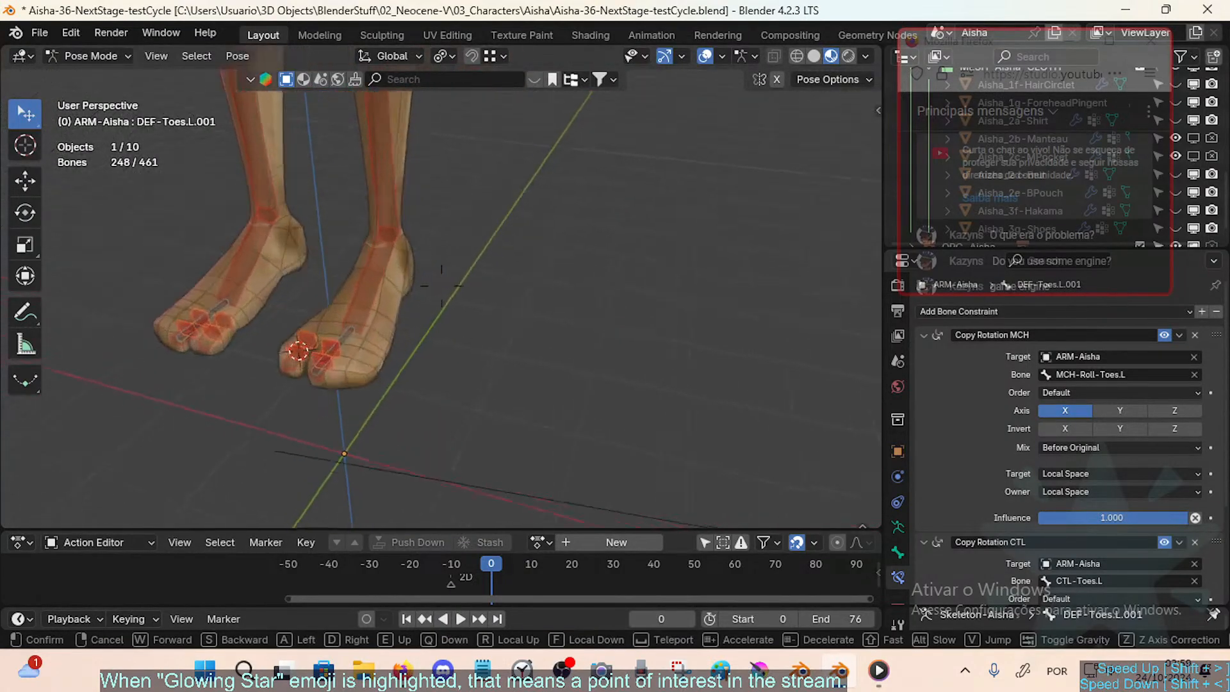
left_click(319, 328)
left_click(403, 349)
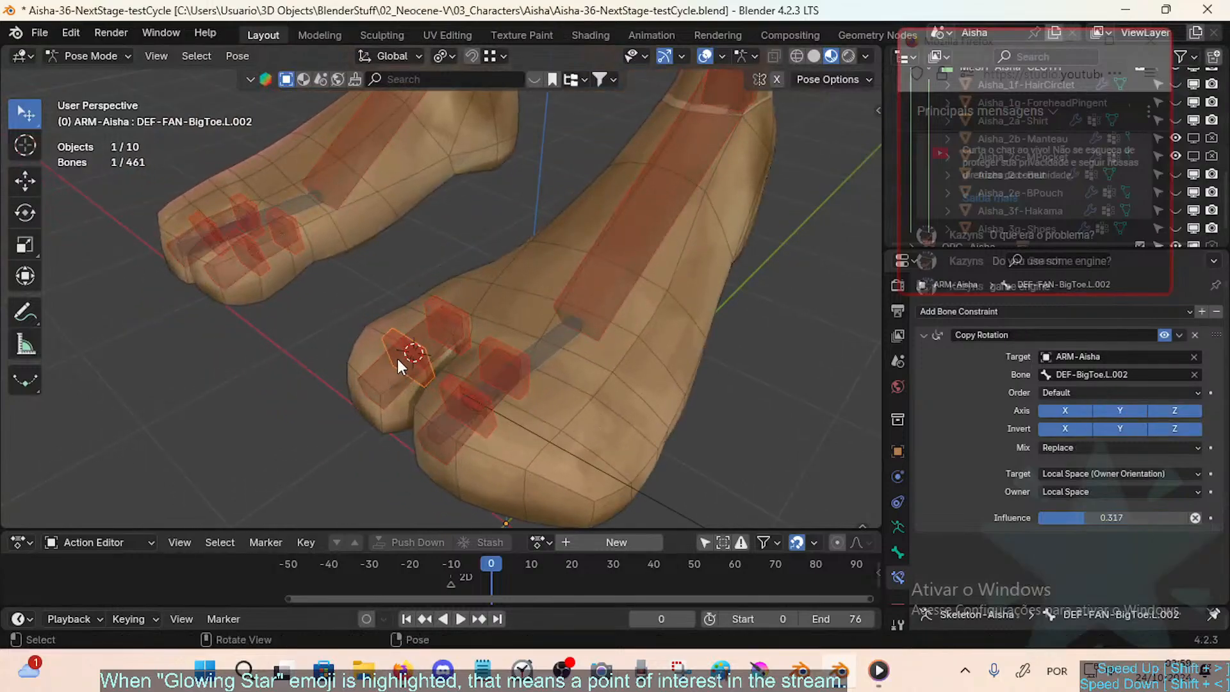
left_click(397, 364)
left_click(399, 370)
left_click(379, 385, "shift")
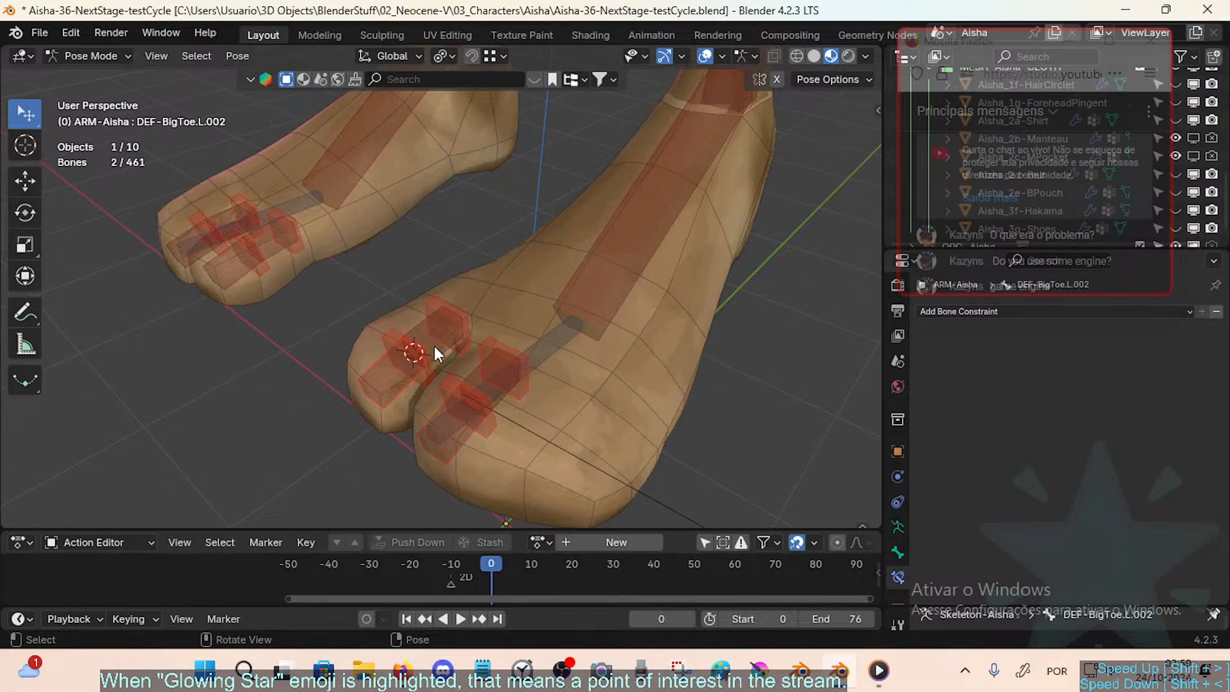
Step: Check the Helper bone collection against the toe fan bones and make DEF-FAN-BigToe.L.001 the active bone
scroll(432, 347, "down", 2)
key("n")
key("n")
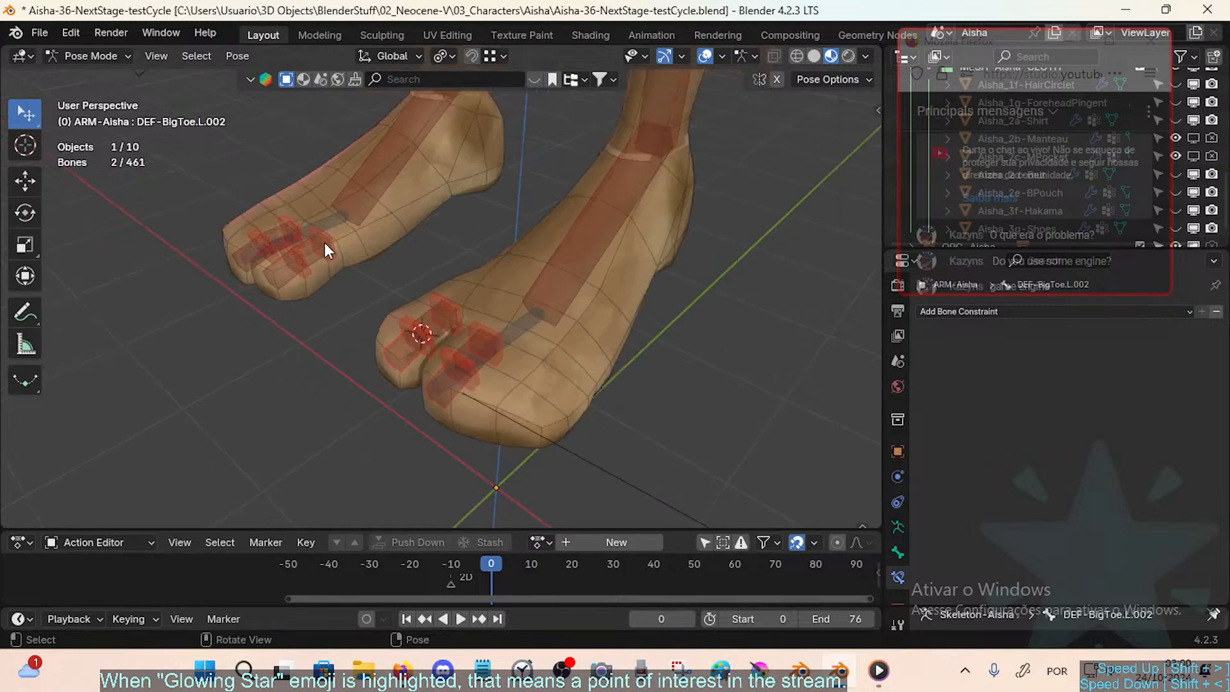
scroll(229, 186, "up", 2)
left_click(222, 194)
key("n")
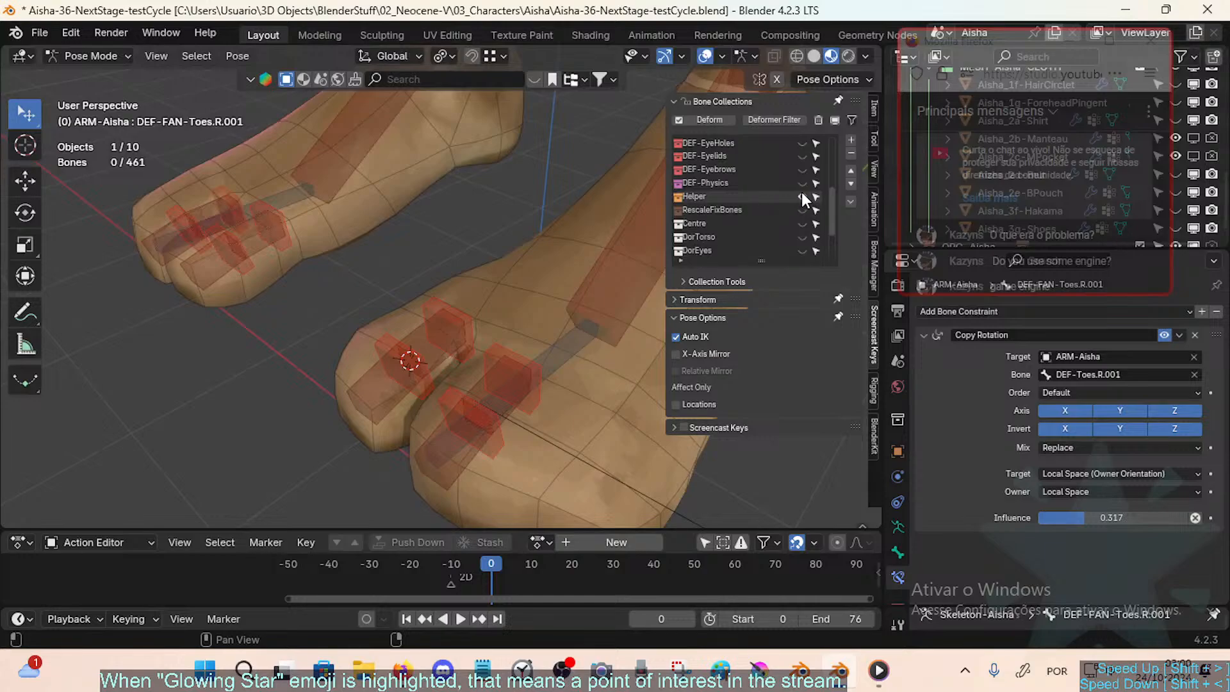
key("n")
scroll(513, 222, "down", 3)
left_click(443, 288)
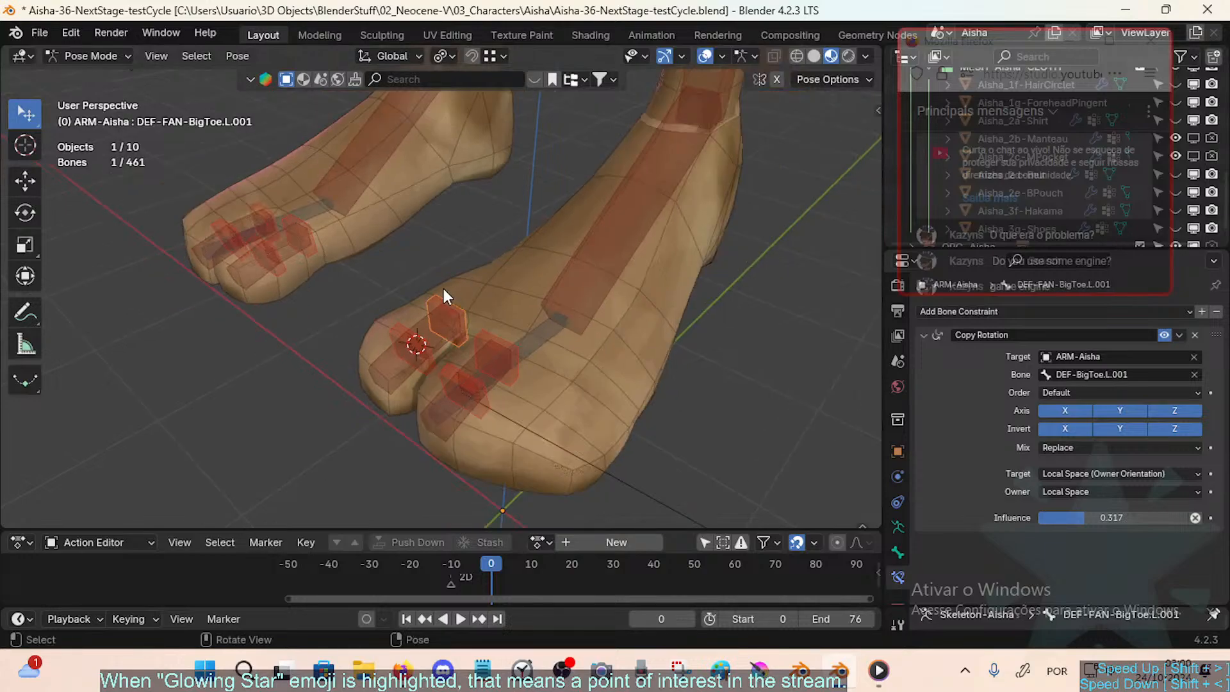
Step: Inspect the Helper bones around the knees, then hide the Helper collection and show the Deform collection
scroll(493, 209, "down", 2)
middle_click_drag(494, 214, 500, 448, "shift")
scroll(494, 335, "down", 4)
middle_click_drag(544, 280, 547, 318, "shift")
key("n")
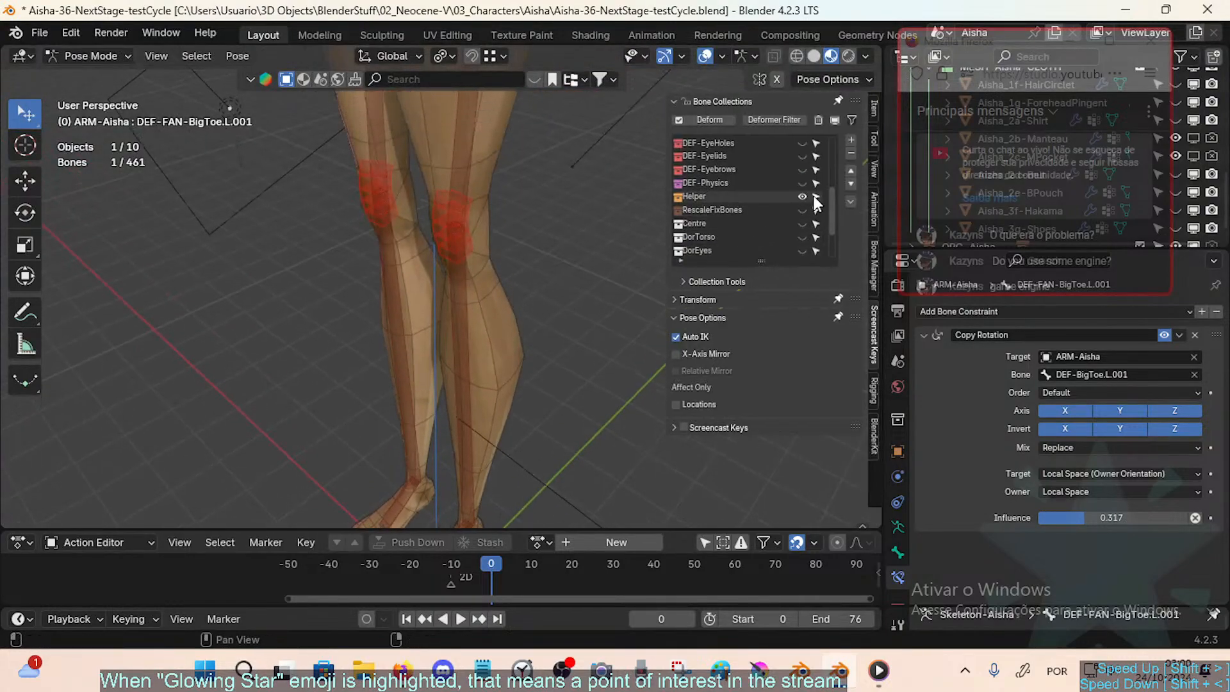
left_click(802, 142)
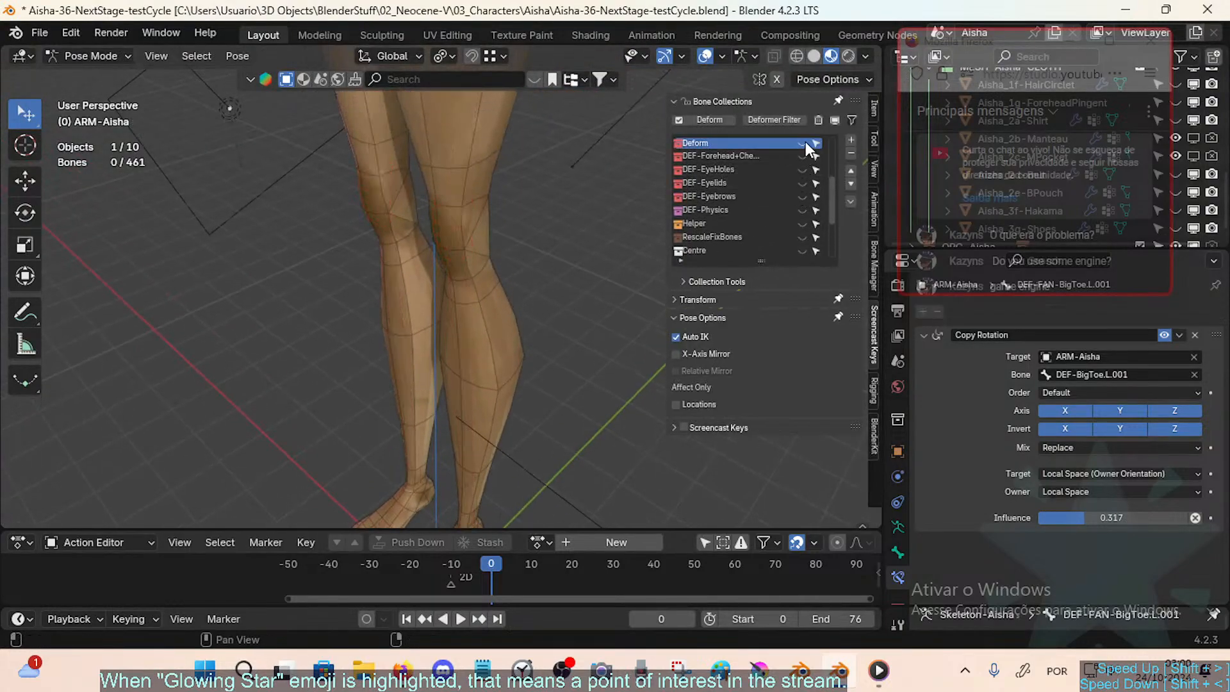
left_click(802, 142)
Step: Examine the Deform collection's bones along the knees, arm, hand and feet for remaining helper bones
scroll(440, 321, "down", 2)
key("shift+grave")
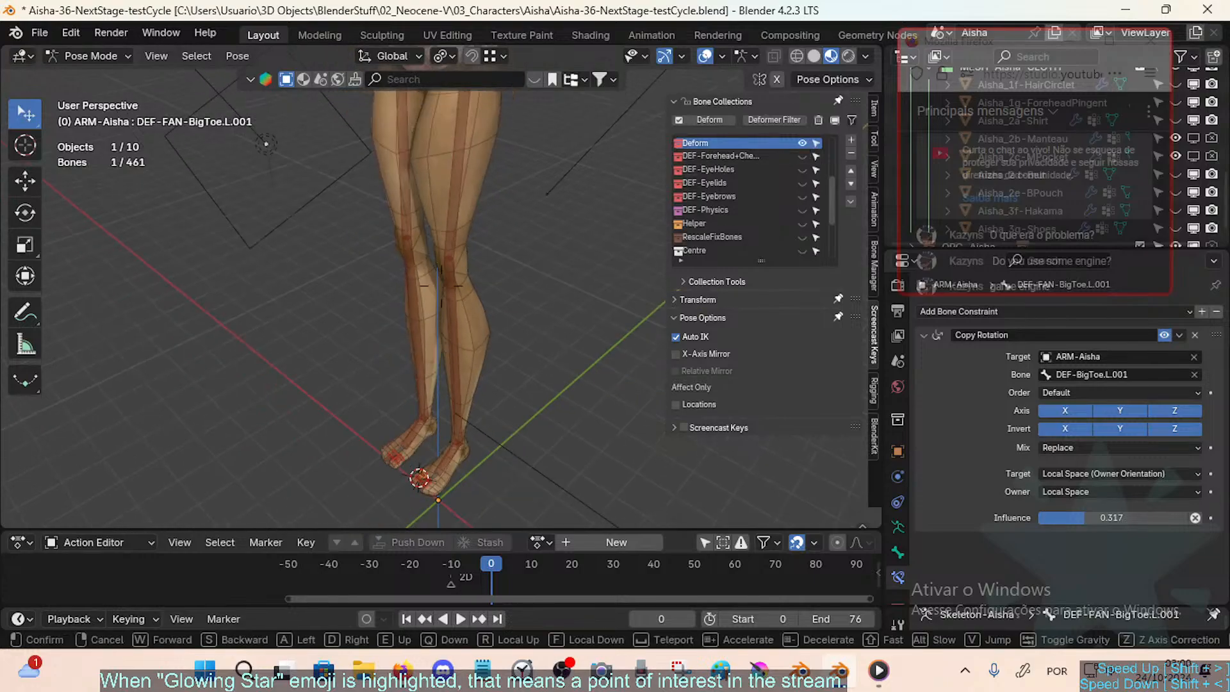
key("w")
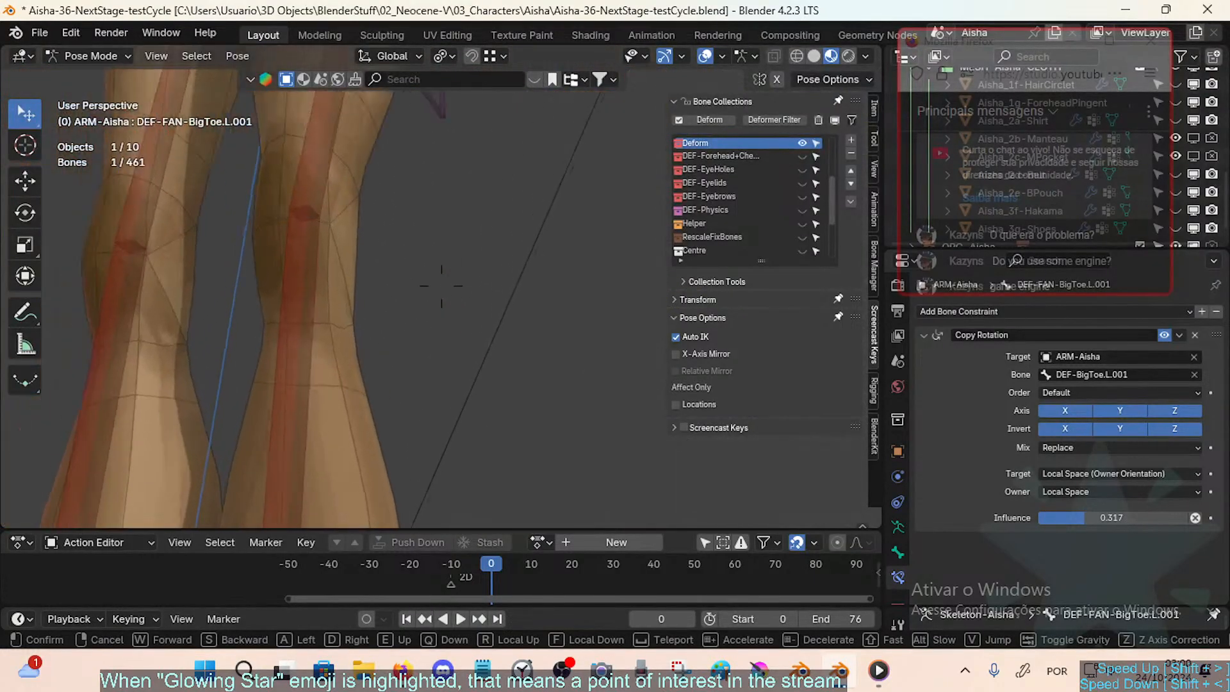
key("w")
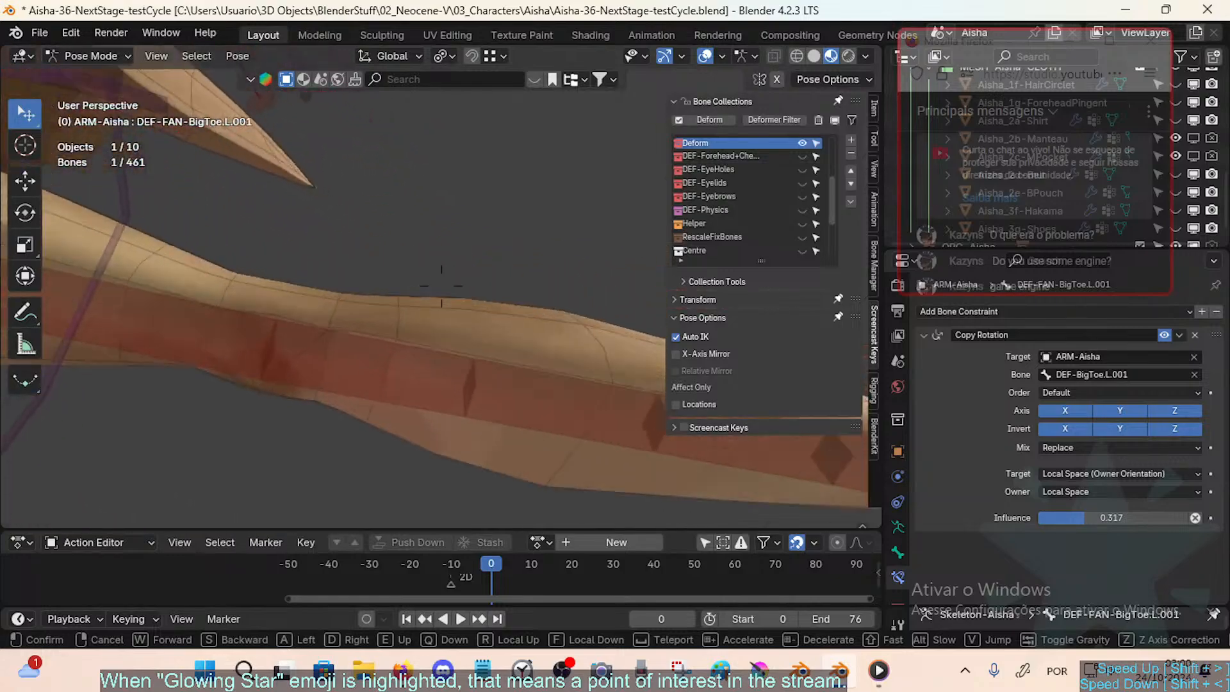
key("w")
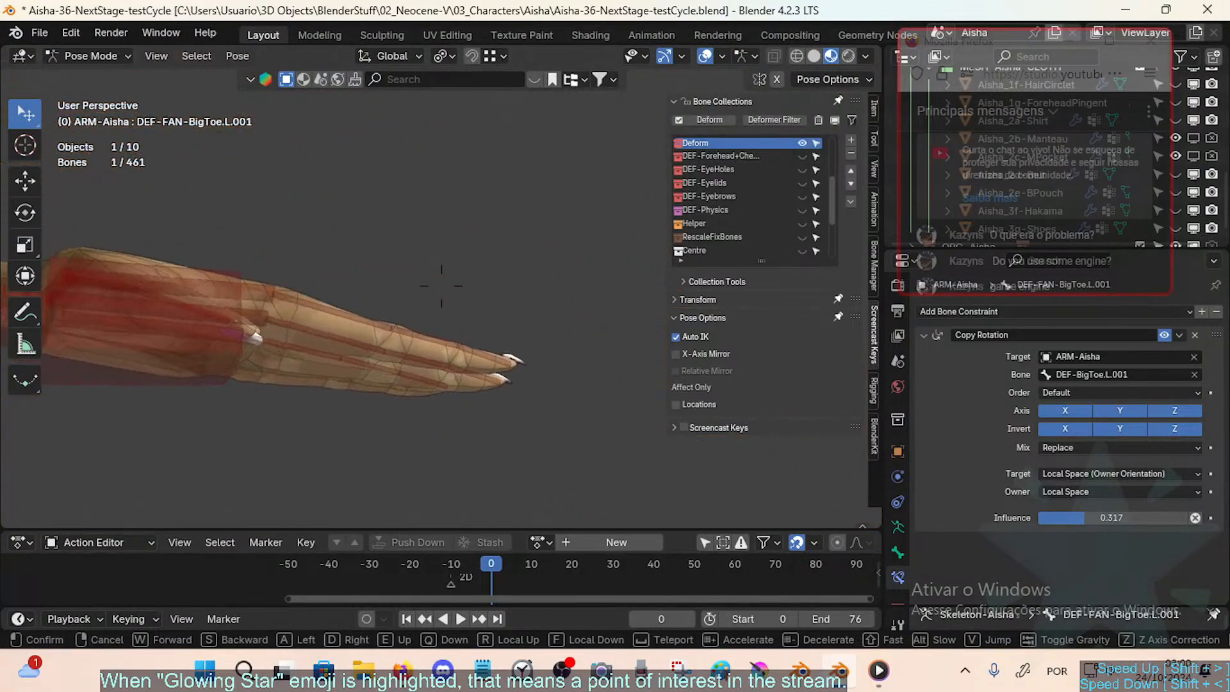
key("w")
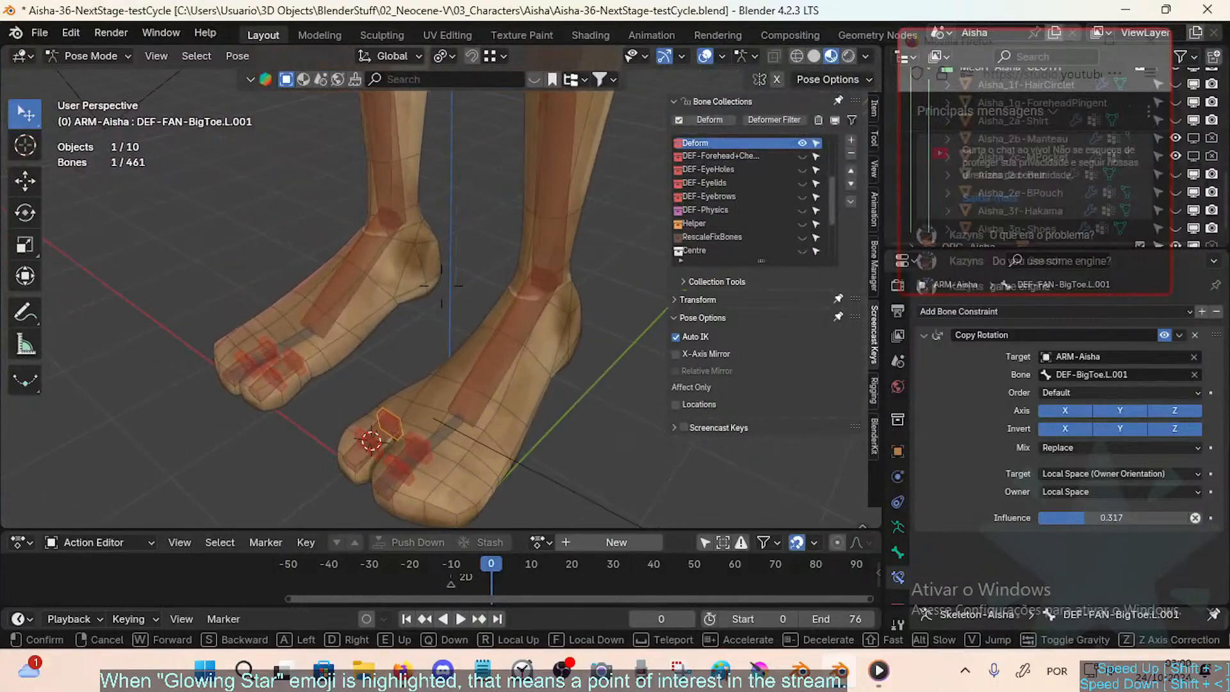
left_click(409, 440)
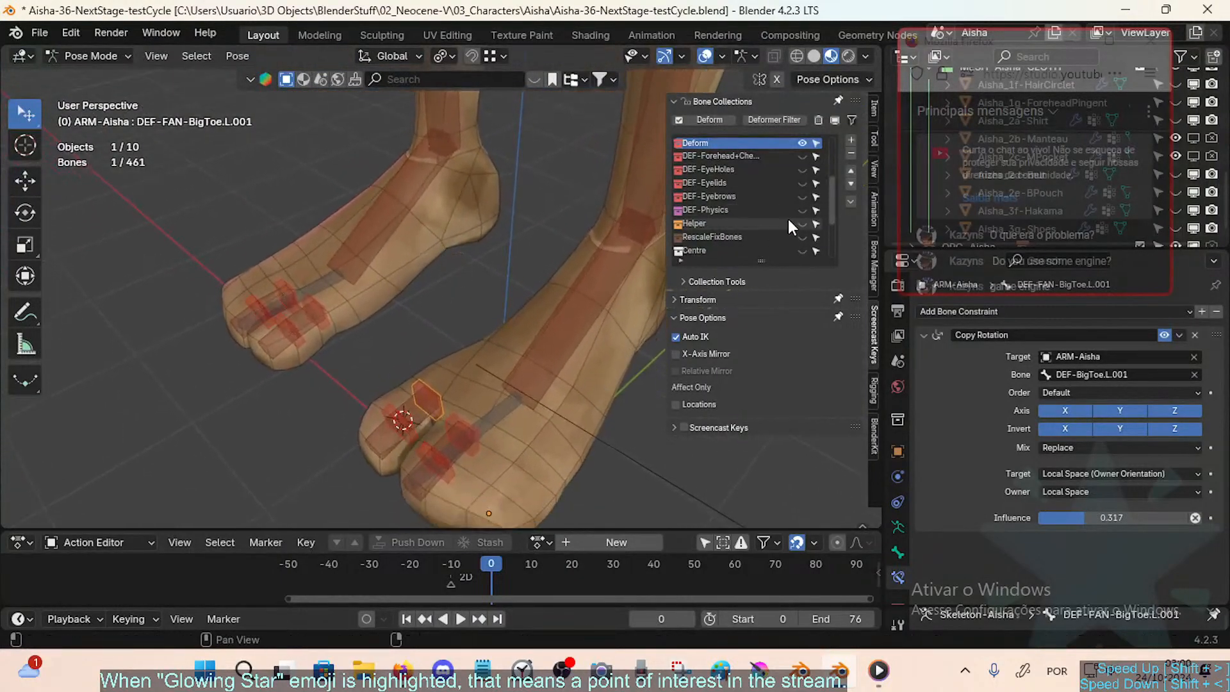
Step: Move the Helper bone collection one place up, above DEF-Physics
left_click(772, 221)
left_click(851, 168)
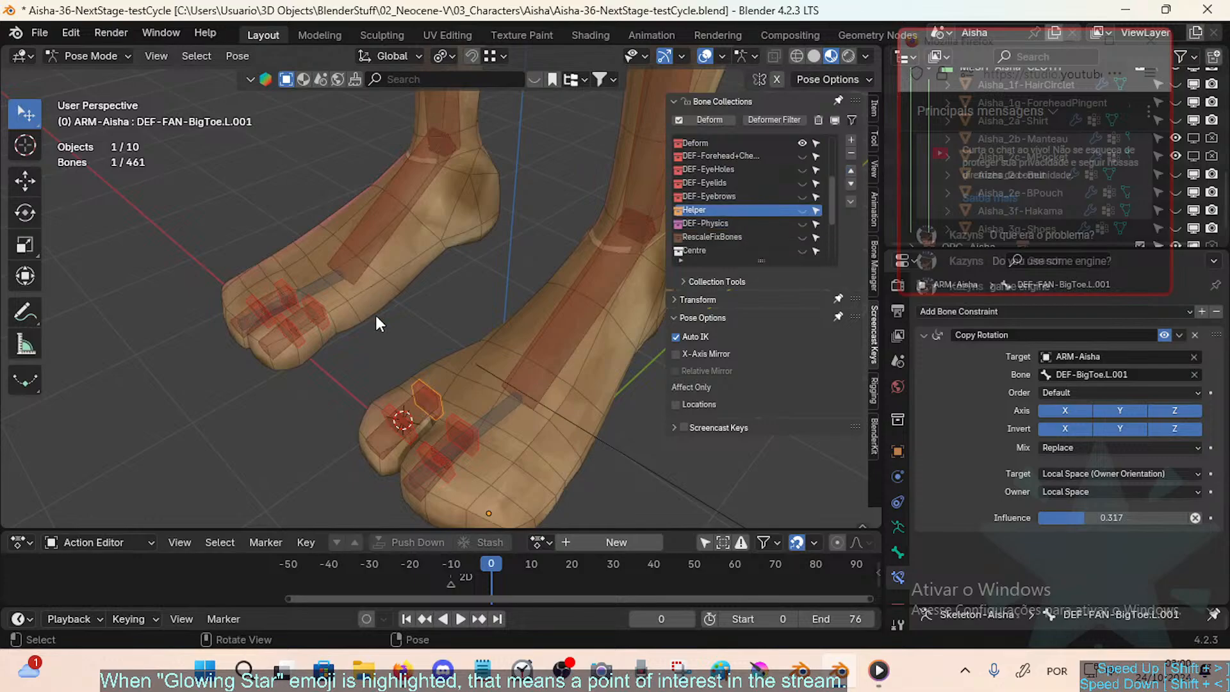
Step: Select all bones sharing DEF-FAN-BigToe.L.001's color and move them to the Helper bone collection
key("shift+g")
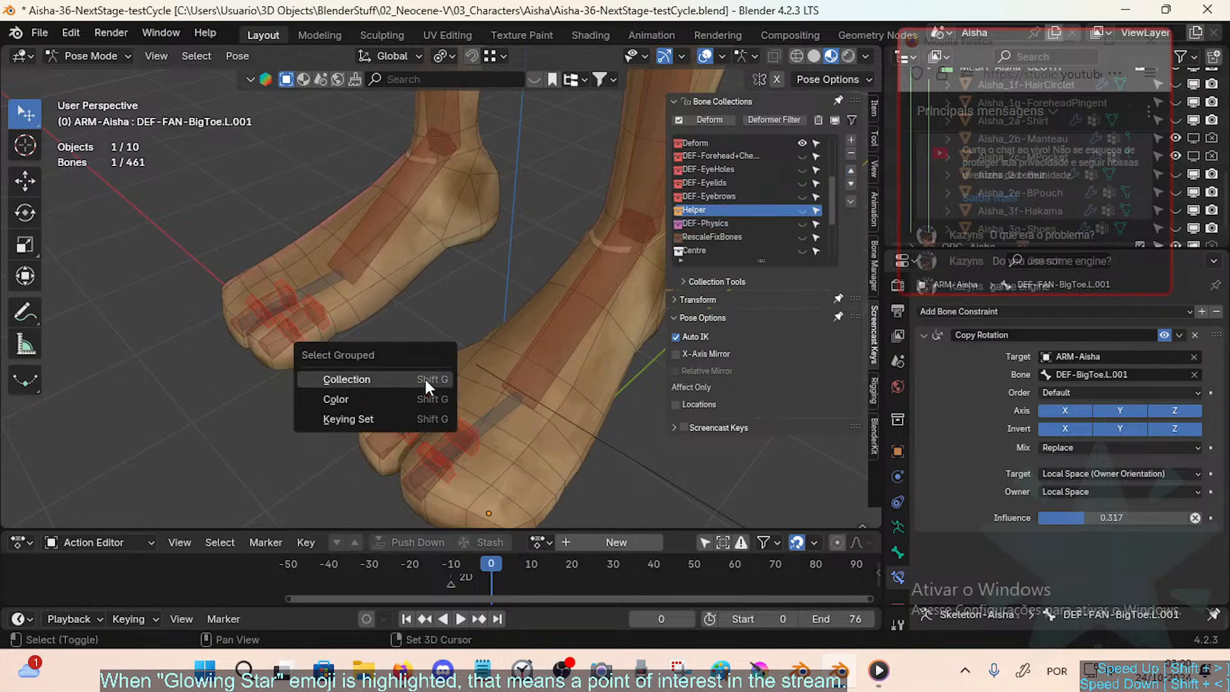
left_click(399, 397)
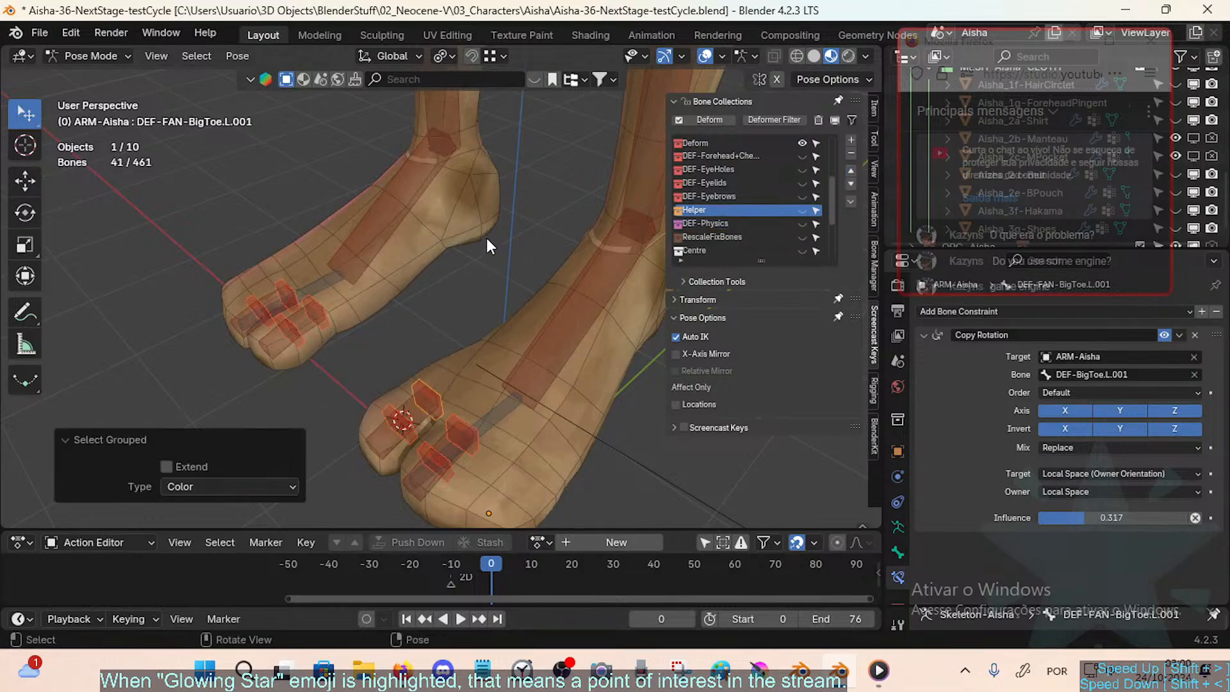
scroll(483, 232, "down", 5)
middle_click_drag(475, 224, 430, 329, "shift")
scroll(430, 328, "down", 2)
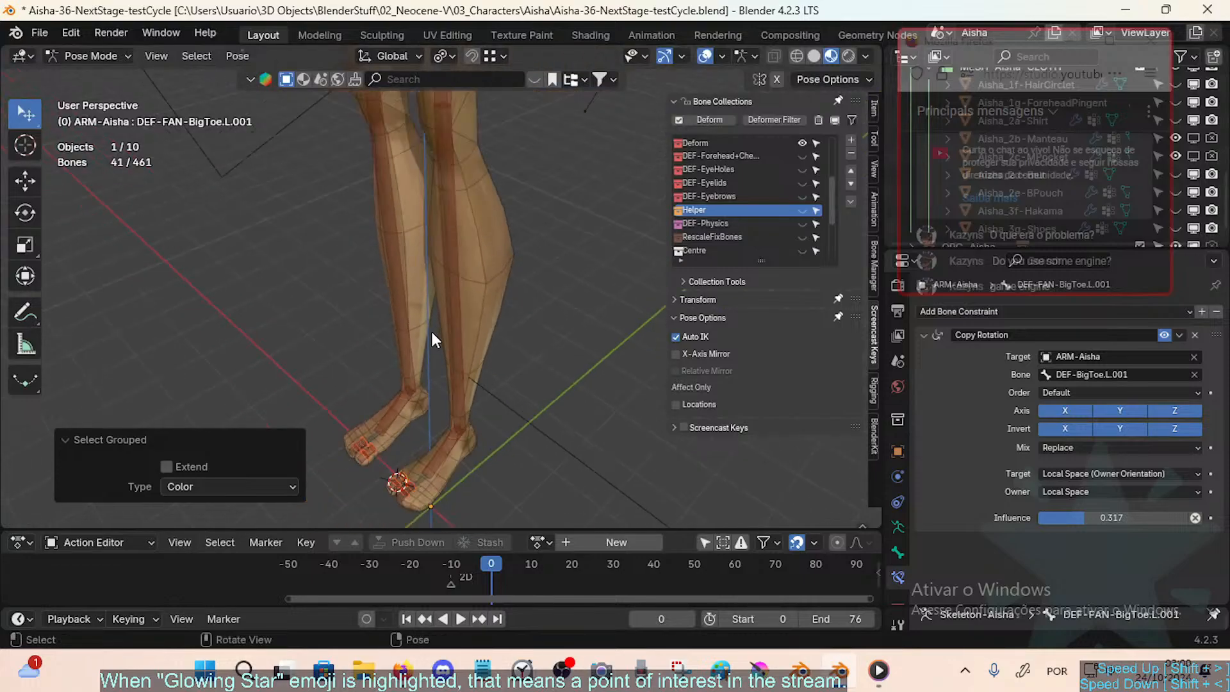
key("m")
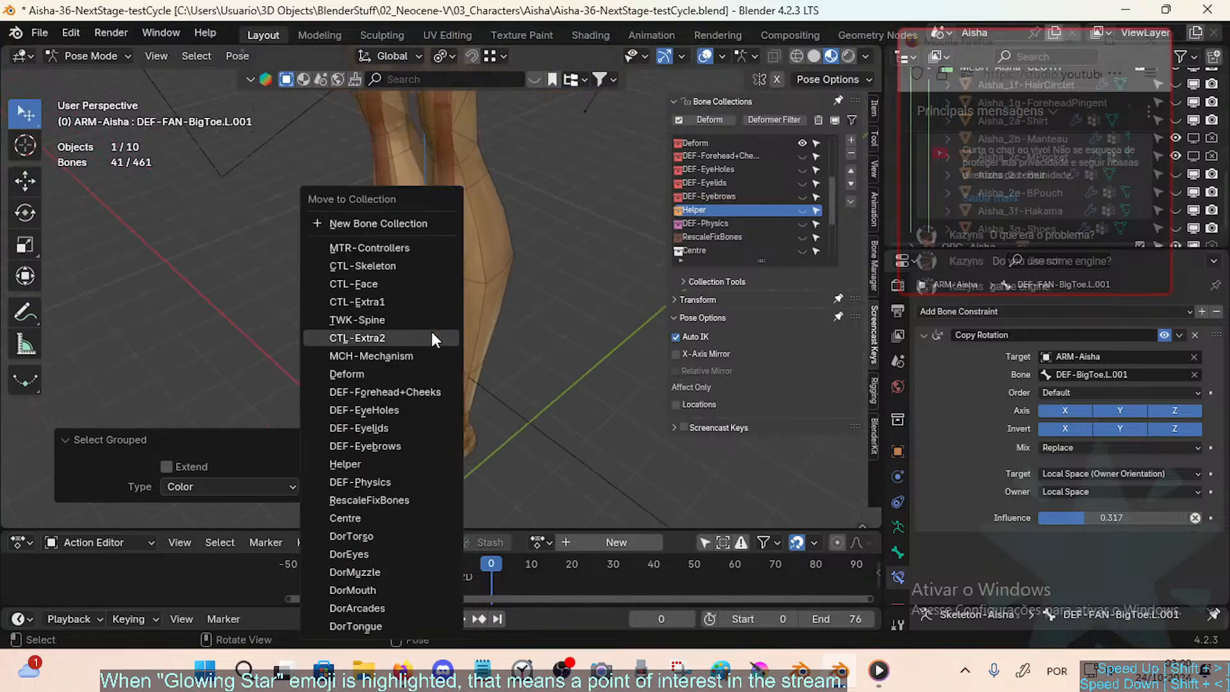
left_click(397, 463)
Step: Rename the Helper bone collection as DEF-Helper, and select the MCH-Toes.L bone on the left foot
middle_click_drag(500, 356, 451, 340)
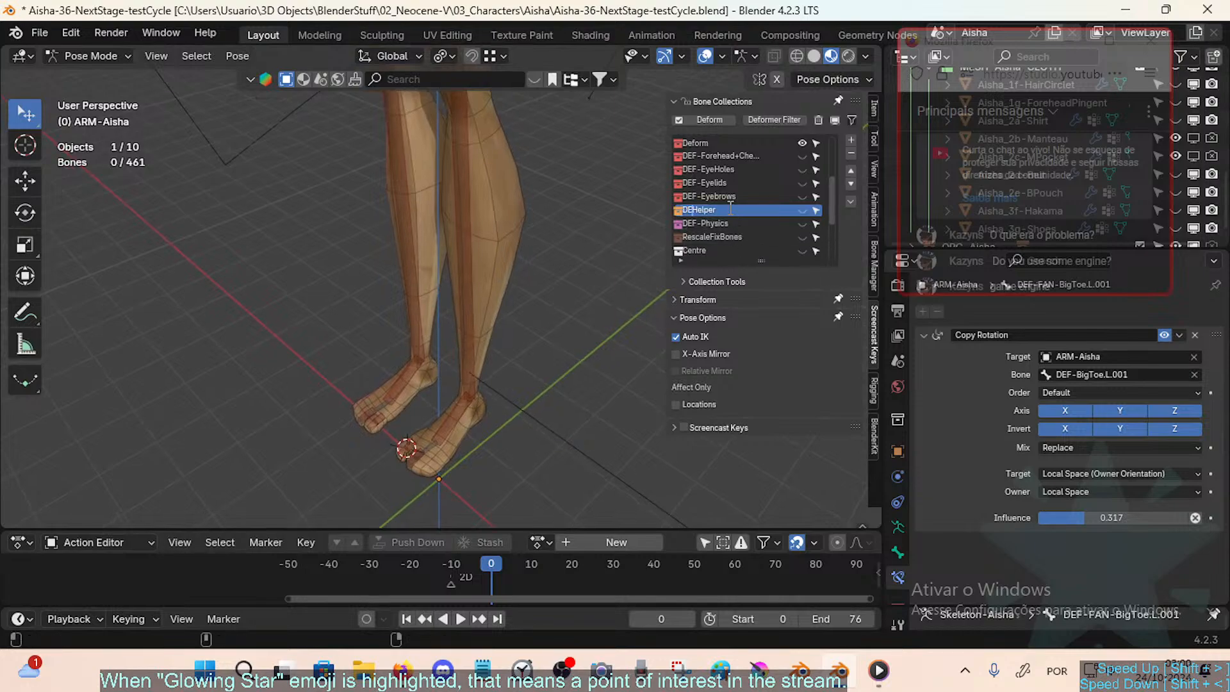
key("shift+grave")
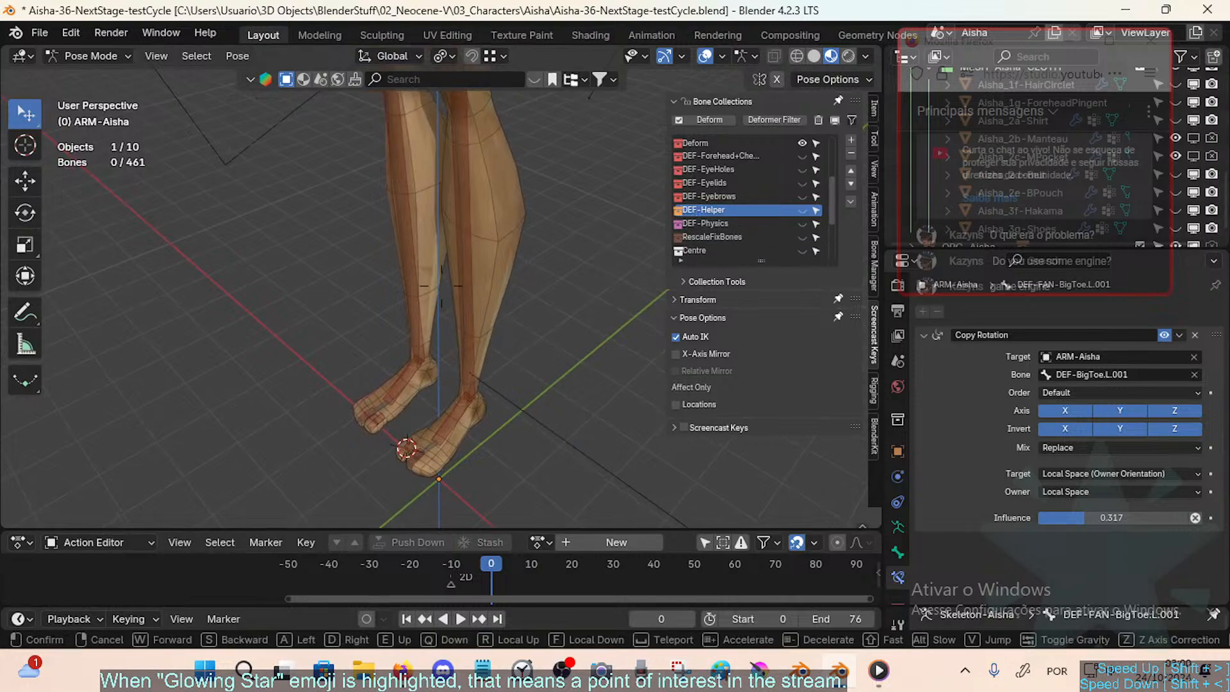
key("w")
left_click(522, 346)
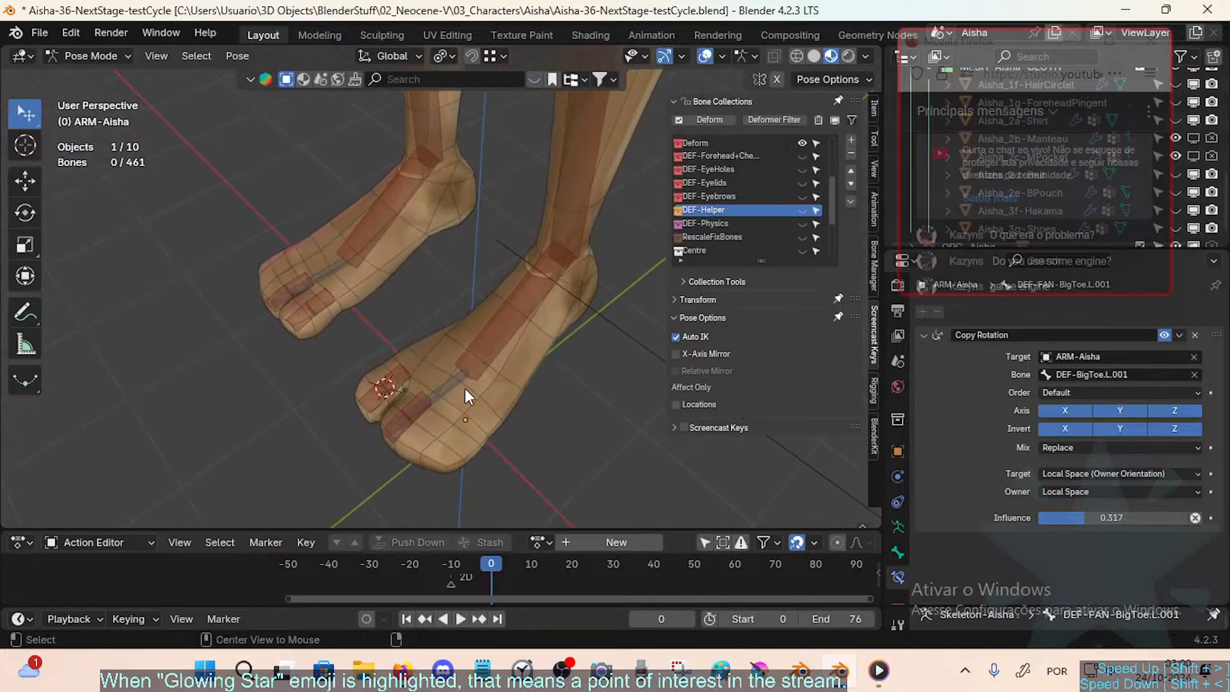
left_click(442, 397)
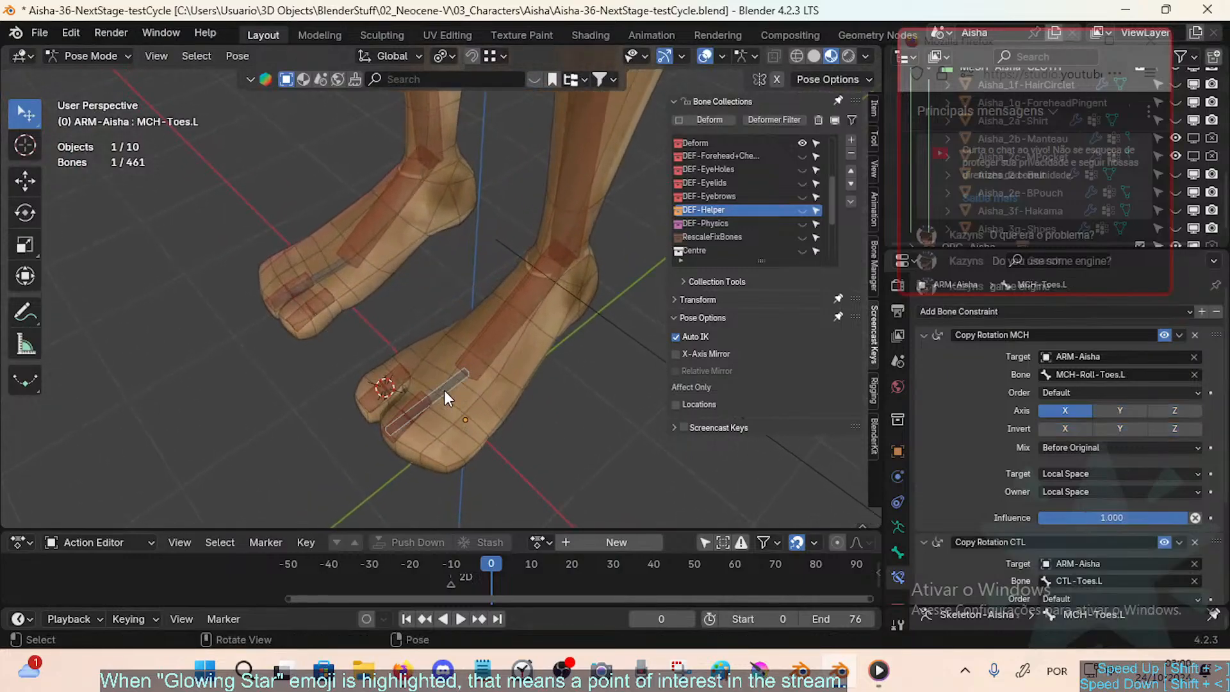
Step: Add MCH-Toes.R to the selection and move both MCH toe bones to the MCH-Mechanism collection
left_click(341, 268, "shift")
key("m")
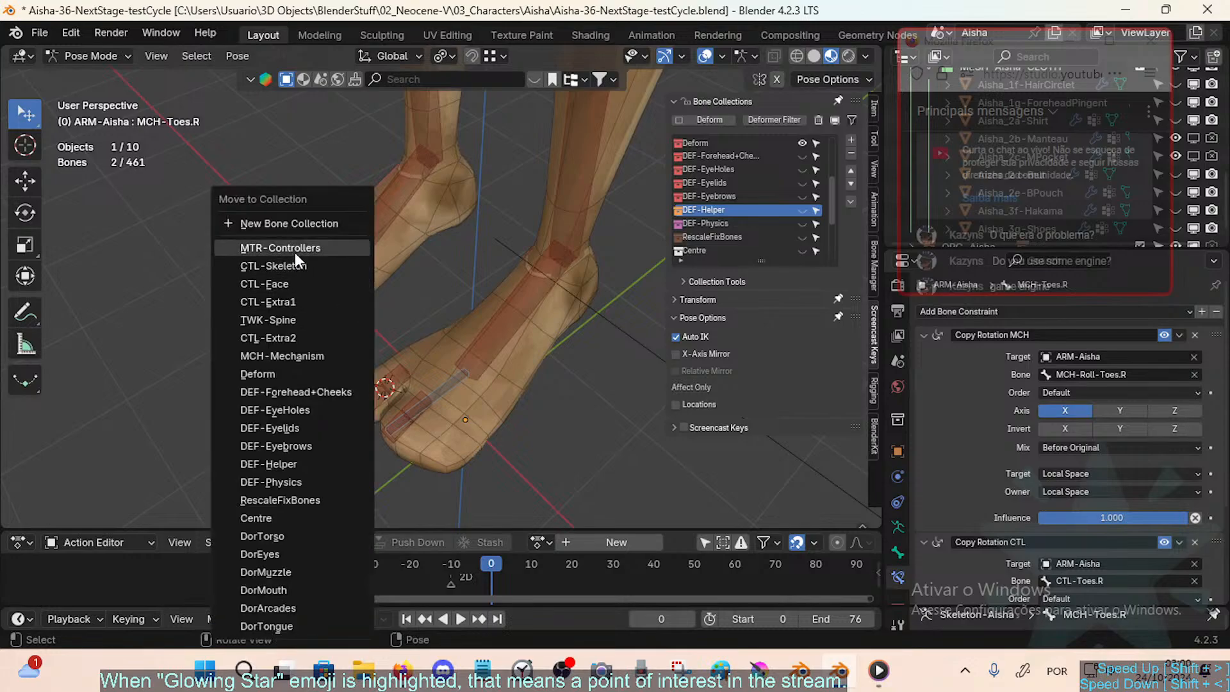
left_click(309, 358)
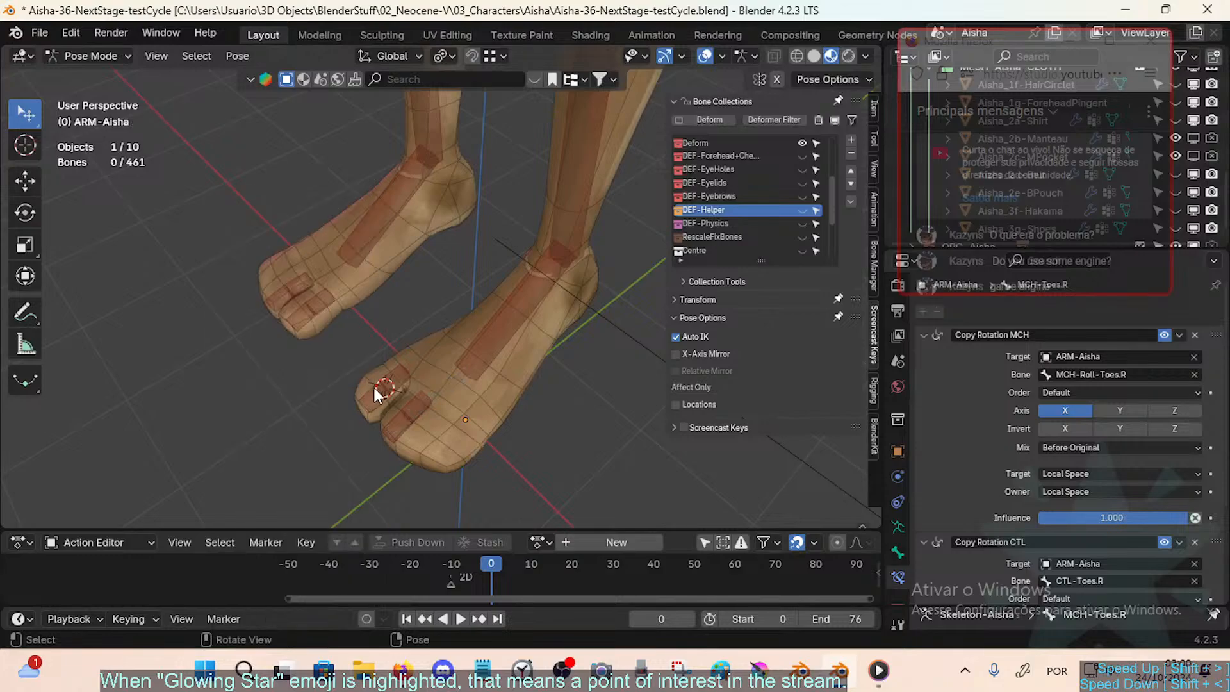
Step: Inspect the deform bones on both feet while toggling the visibility of the DEF-Helper and Deform collections
left_click(801, 210)
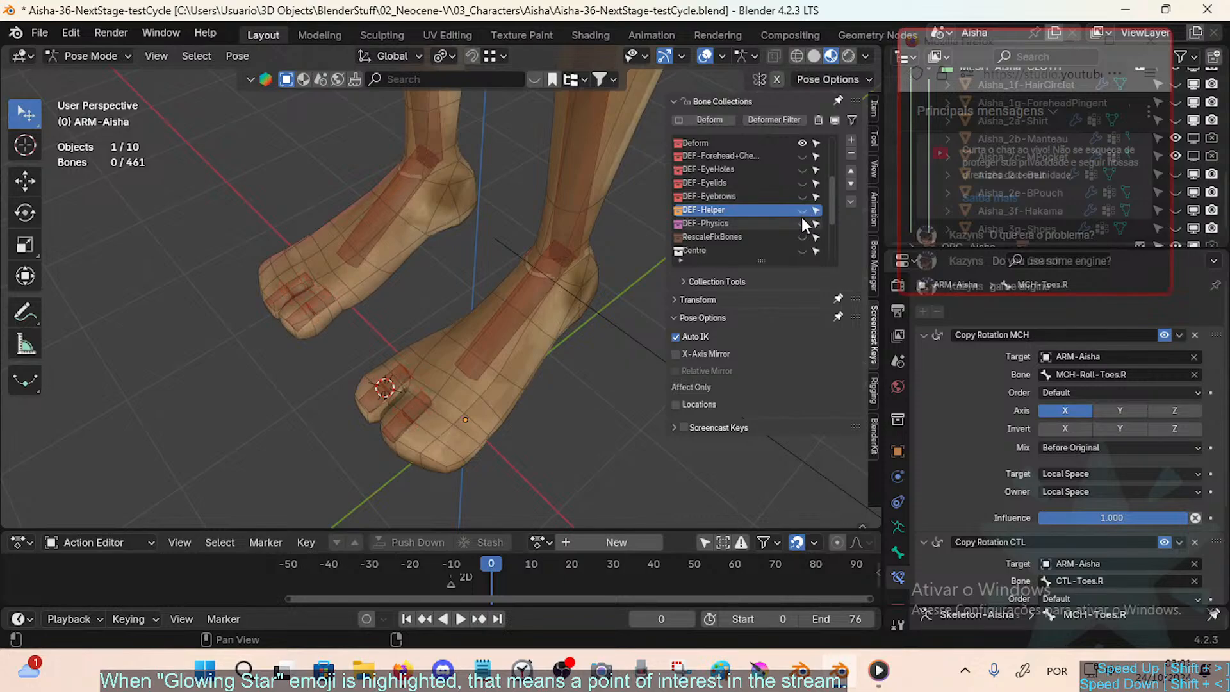
scroll(802, 199, "up", 3)
left_click(802, 187)
left_click(802, 187)
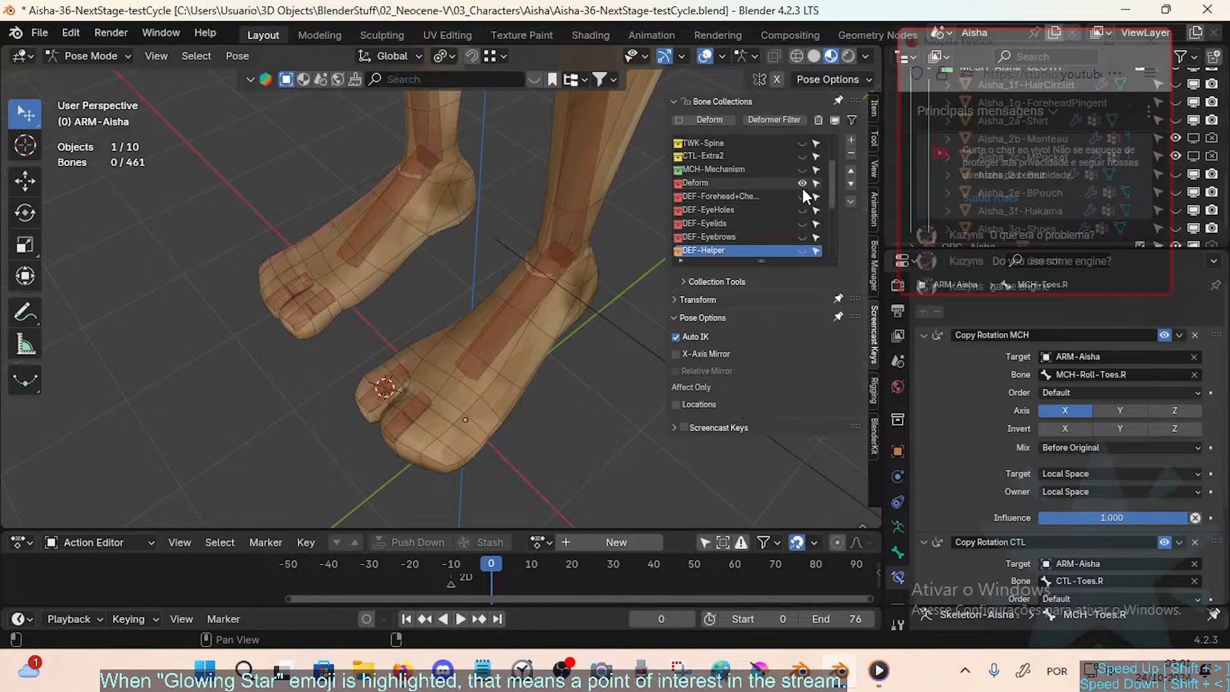
left_click(802, 187)
left_click(802, 187)
scroll(474, 333, "up", 1)
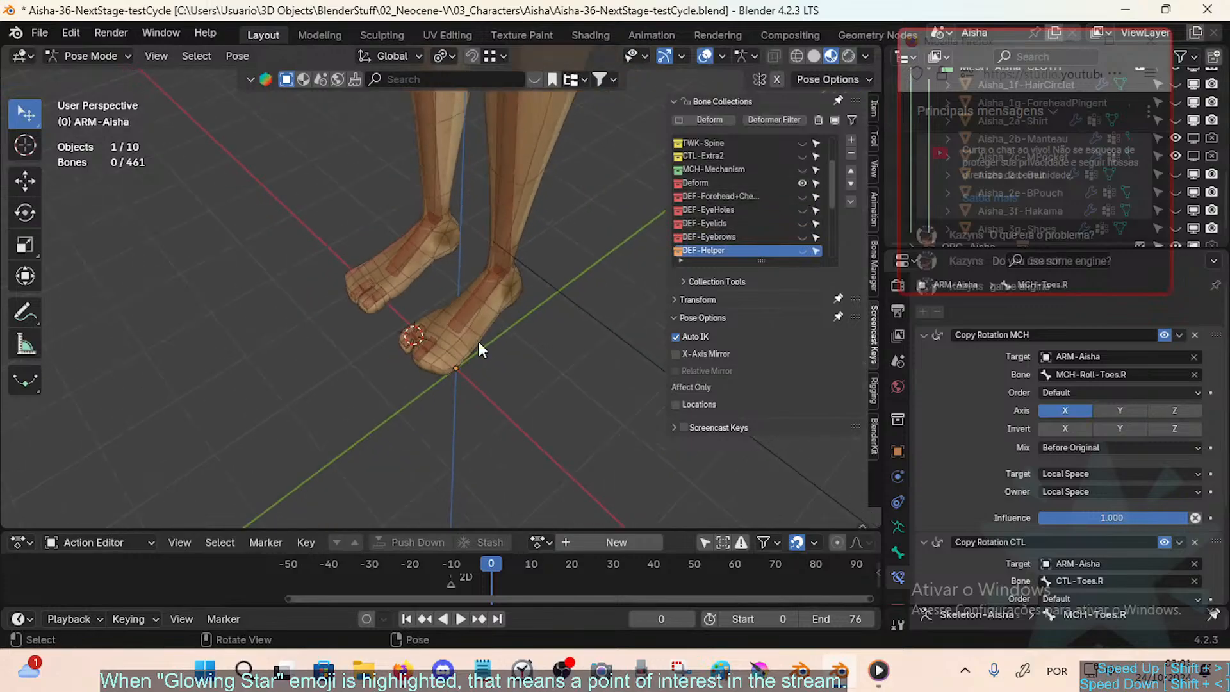
scroll(474, 378, "up", 2)
key("shift+grave")
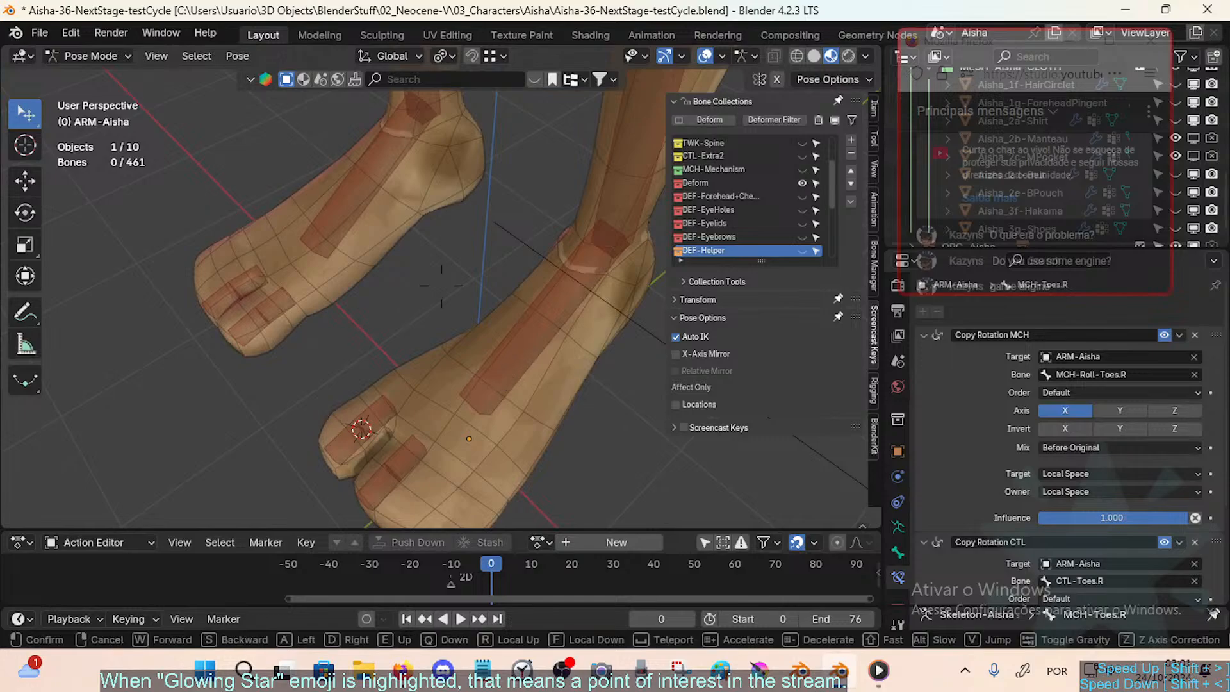
key("d")
key("q")
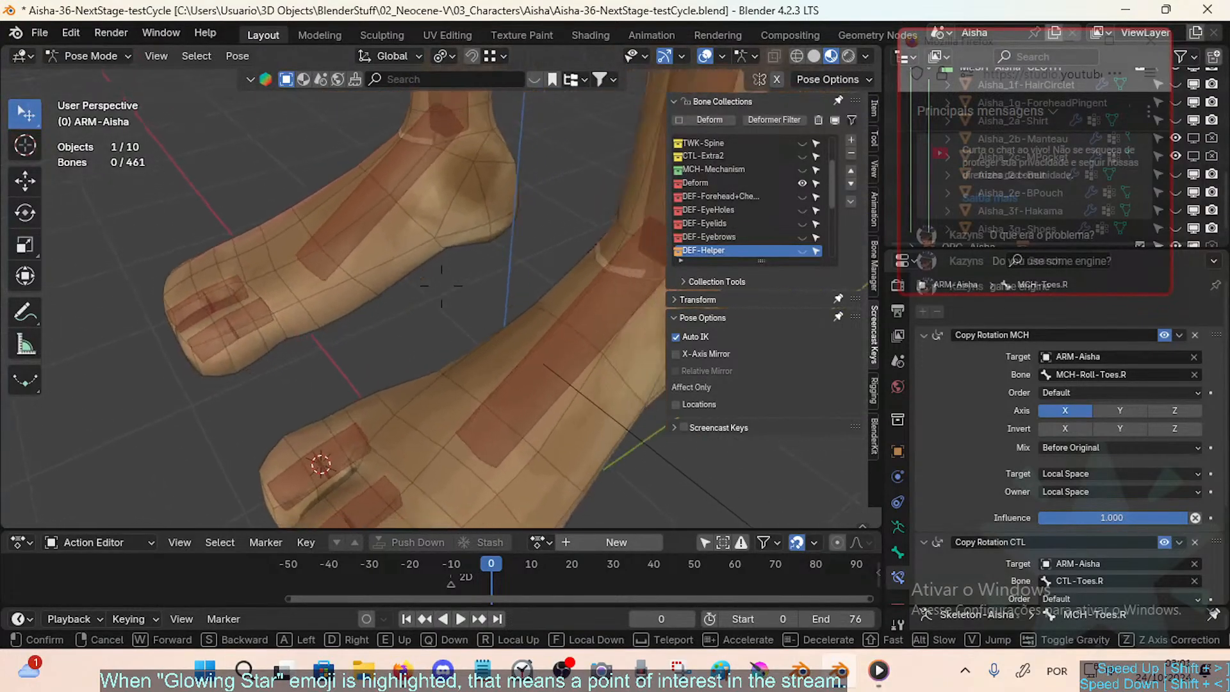
left_click(441, 286)
scroll(787, 223, "down", 2)
scroll(784, 221, "up", 3)
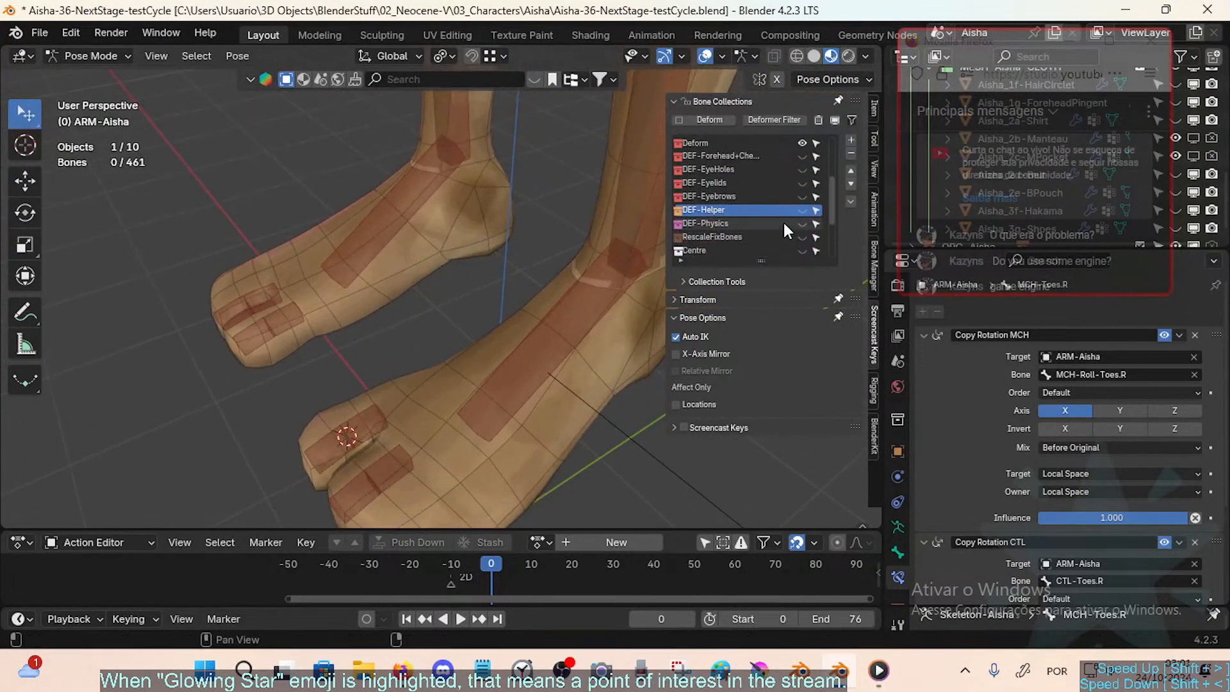
Step: Show the MCH-Mechanism collection alongside Deform and select the MCH-Toes.L bone in Edit Mode
scroll(782, 222, "up", 1)
left_click(802, 196)
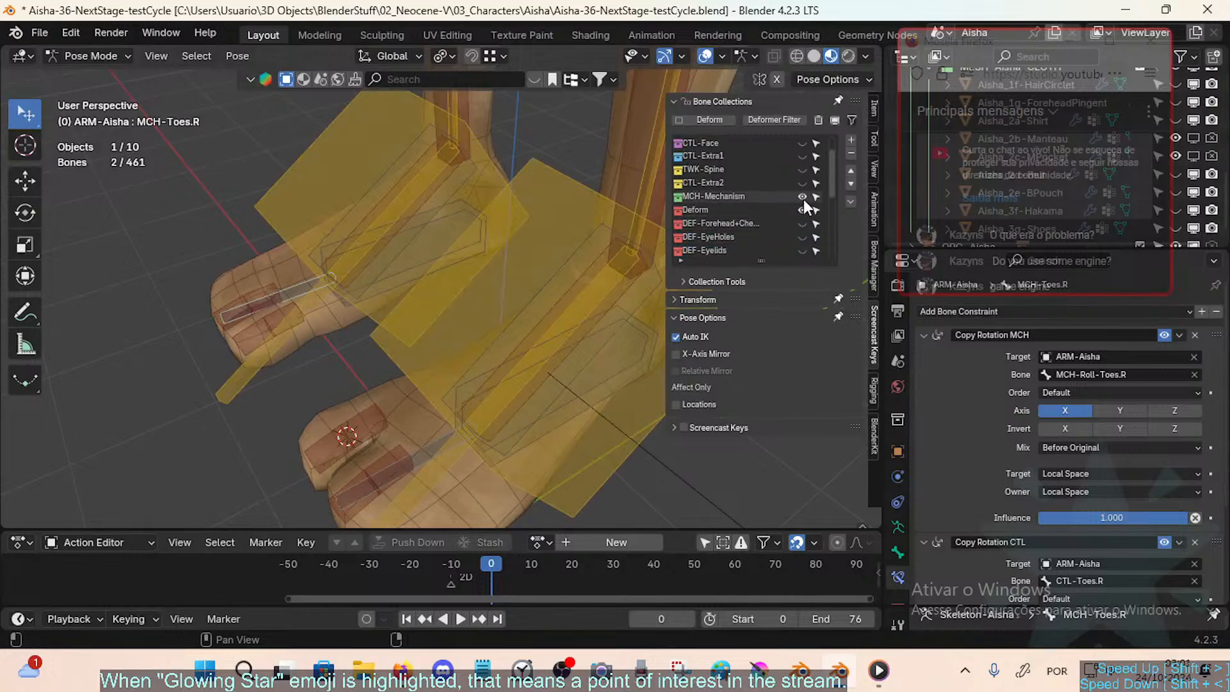
scroll(529, 332, "down", 2)
scroll(499, 392, "up", 4)
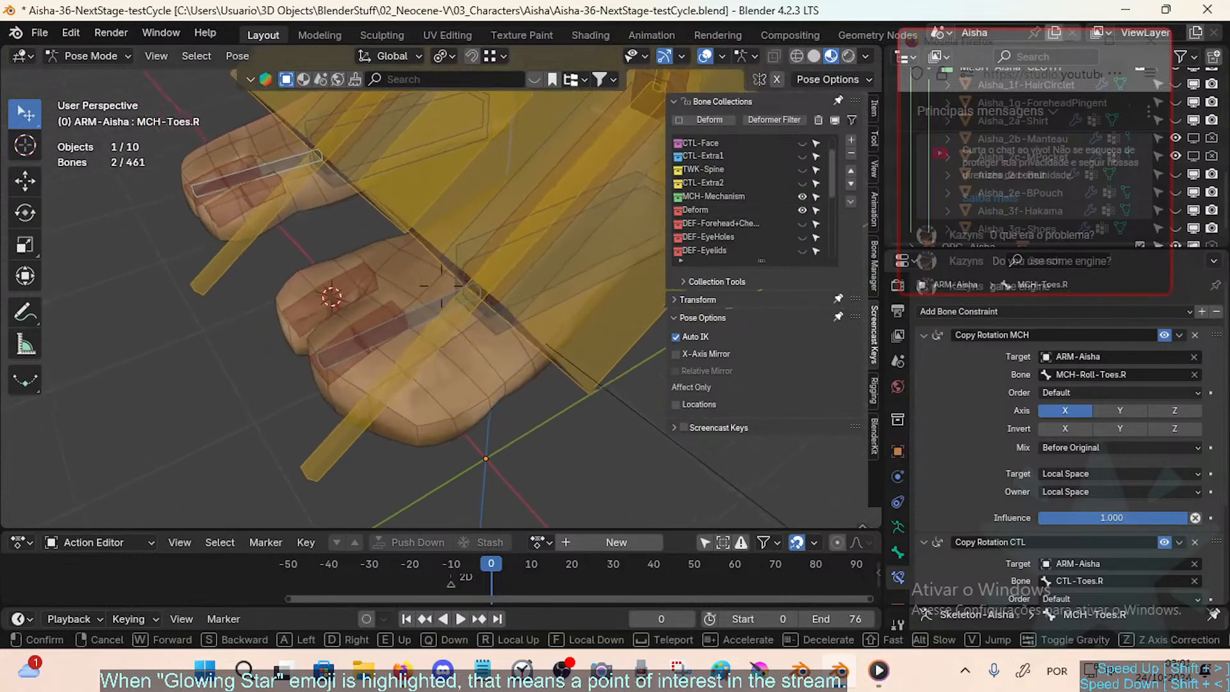
key("Tab")
left_click(428, 317)
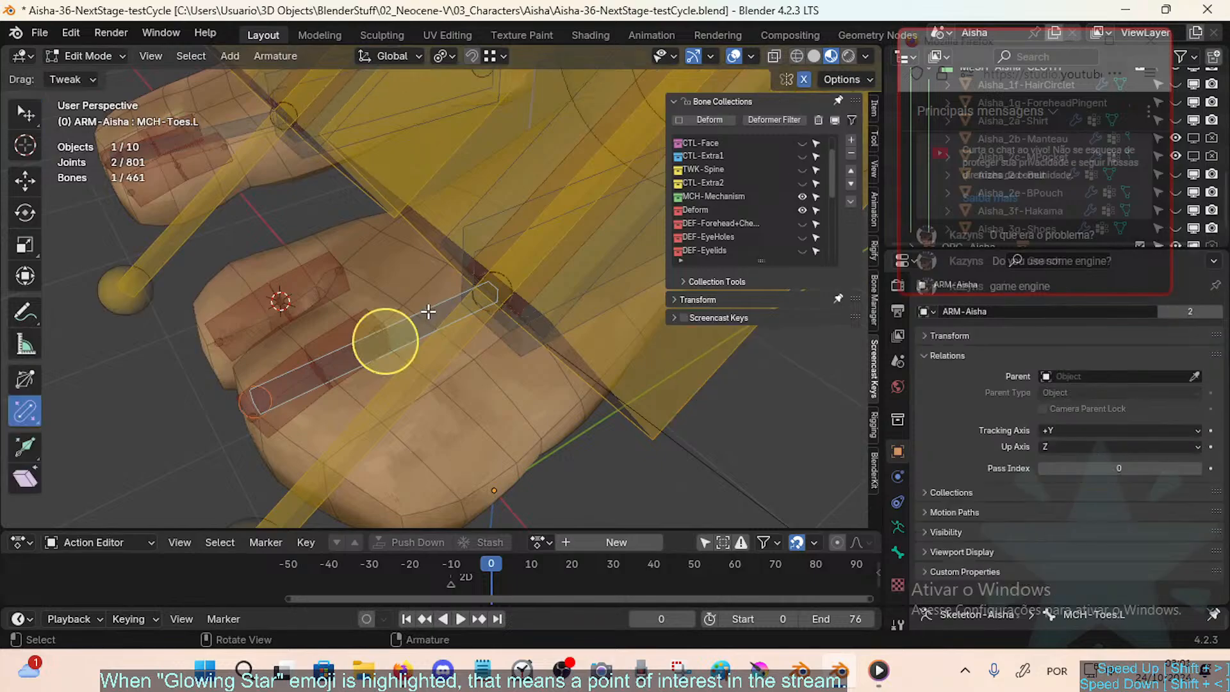
key("g")
left_click(385, 341)
middle_click_drag(385, 341, 442, 329)
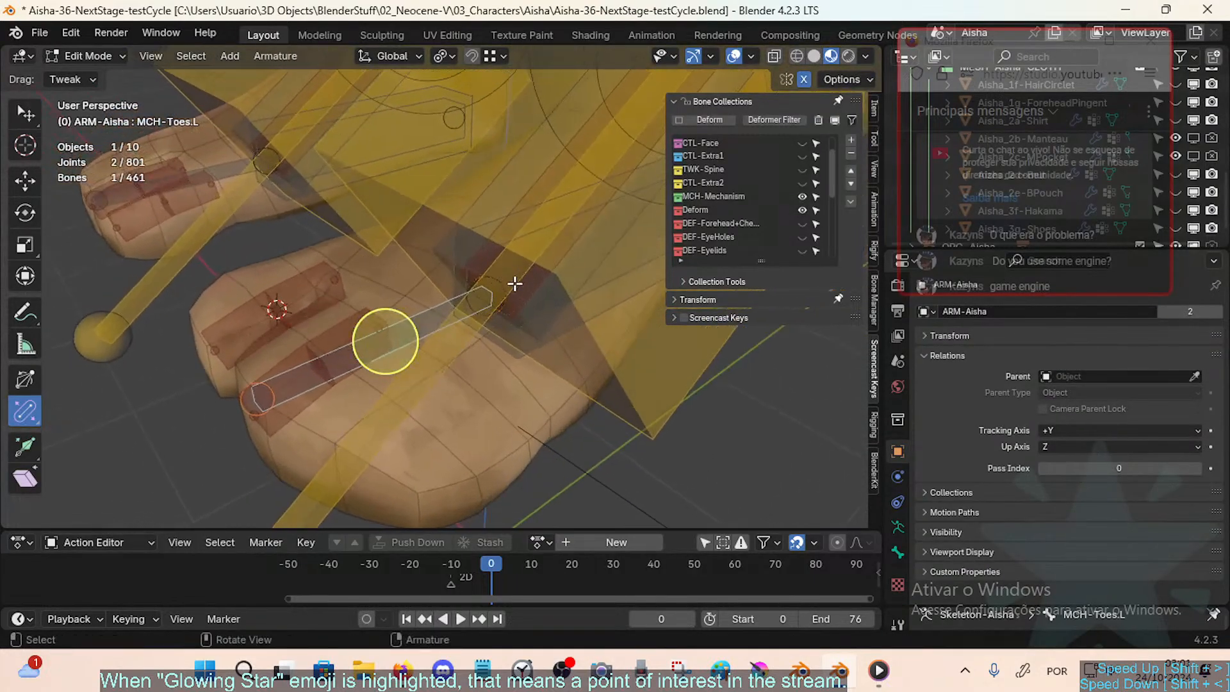
mouse_move(538, 295)
middle_mouse_down()
mouse_move(551, 297)
mouse_move(508, 294)
mouse_move(521, 294)
middle_mouse_up()
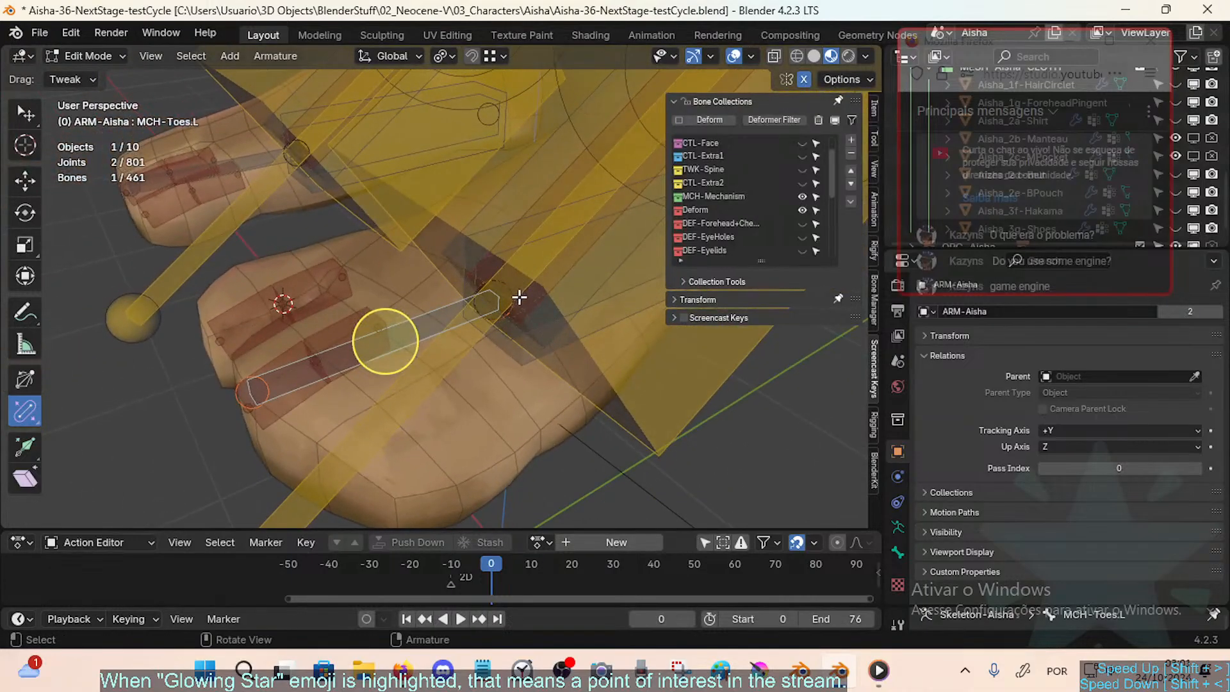
key("alt+Tab")
scroll(502, 335, "up", 5)
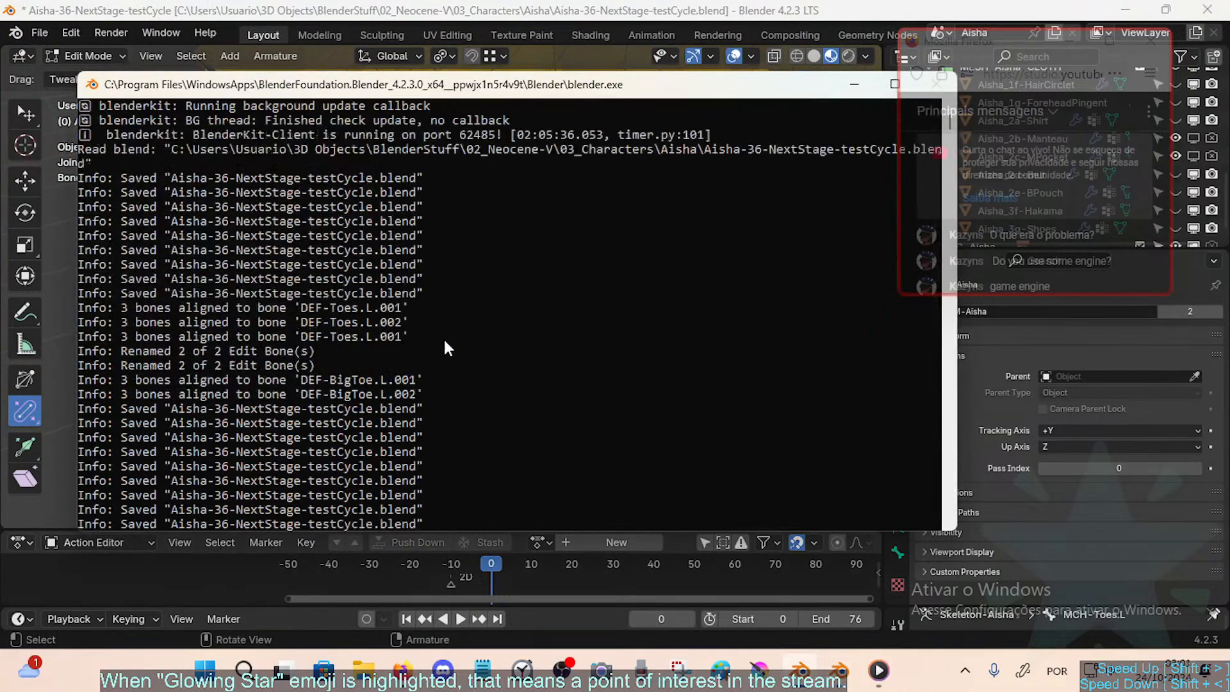
scroll(414, 394, "down", 5)
left_click(454, 7)
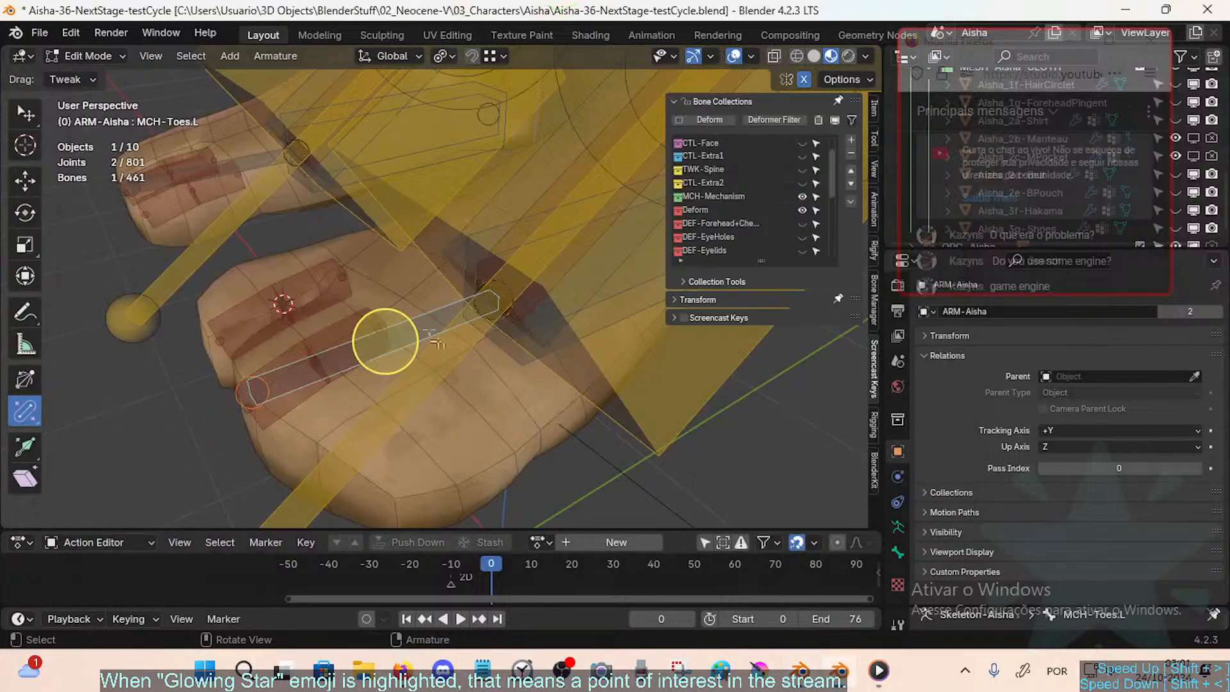
Step: Compare the DEF-BigToe.L.001 and MCH-Toes.L bones on the left foot by selecting each in turn
middle_click_drag(443, 371, 509, 393)
left_click(339, 307)
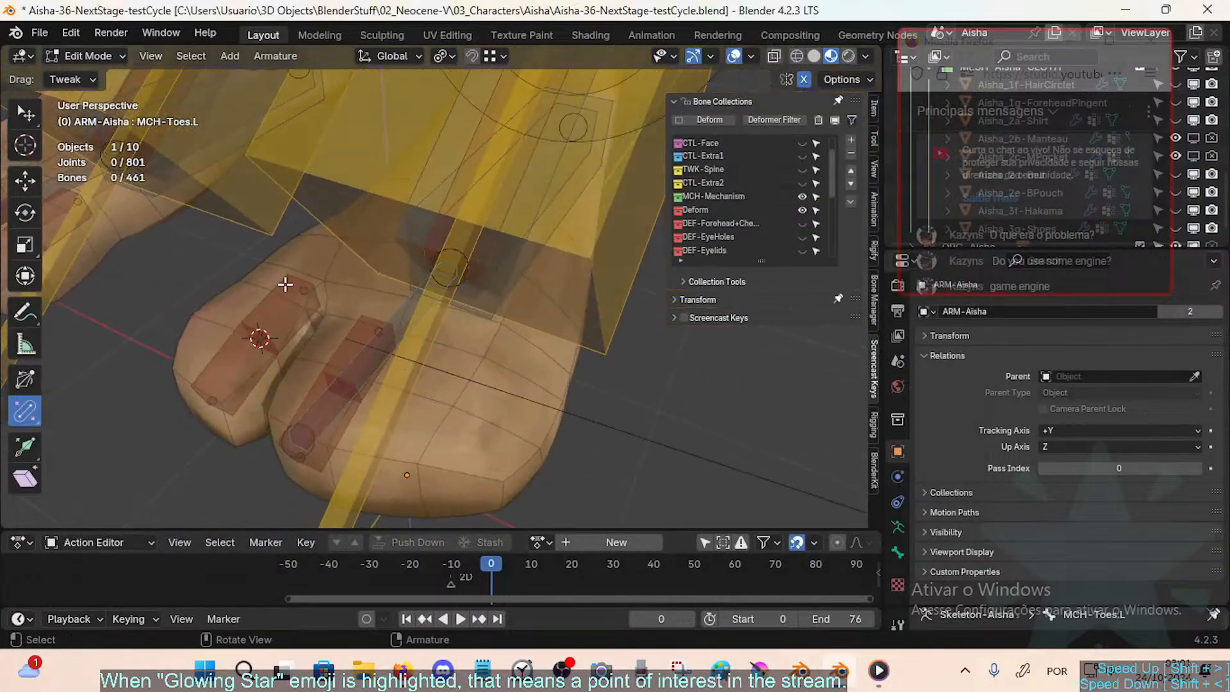
left_click(285, 284)
middle_click_drag(285, 288, 307, 331)
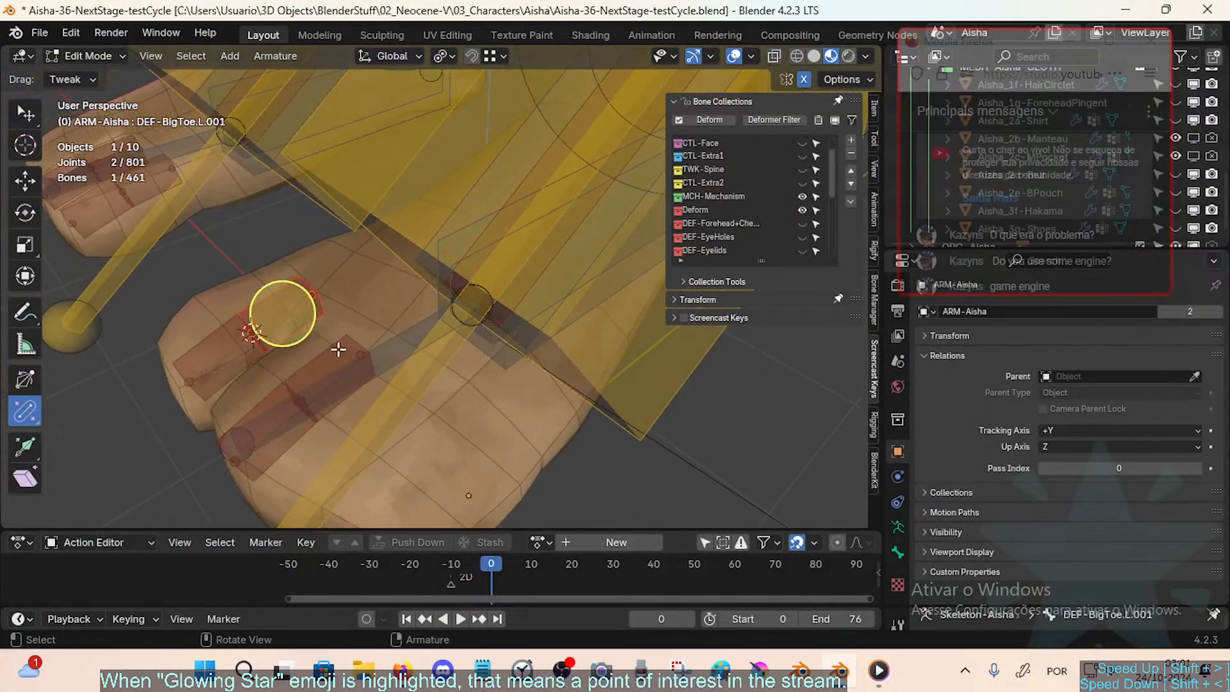
left_click(412, 341)
middle_click_drag(434, 363, 463, 346)
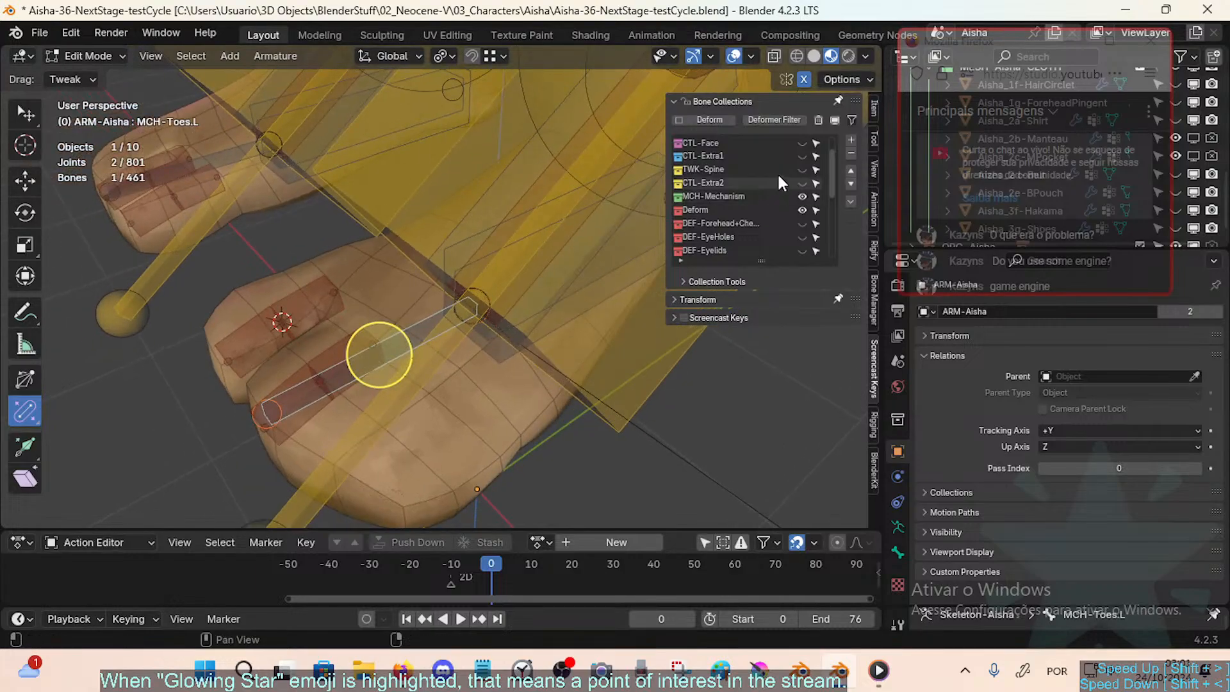
Step: Show the CTL-Extra1 collection and pick MCH-Toes.L among the overlapping left foot bones
scroll(780, 169, "up", 2)
left_click(799, 157)
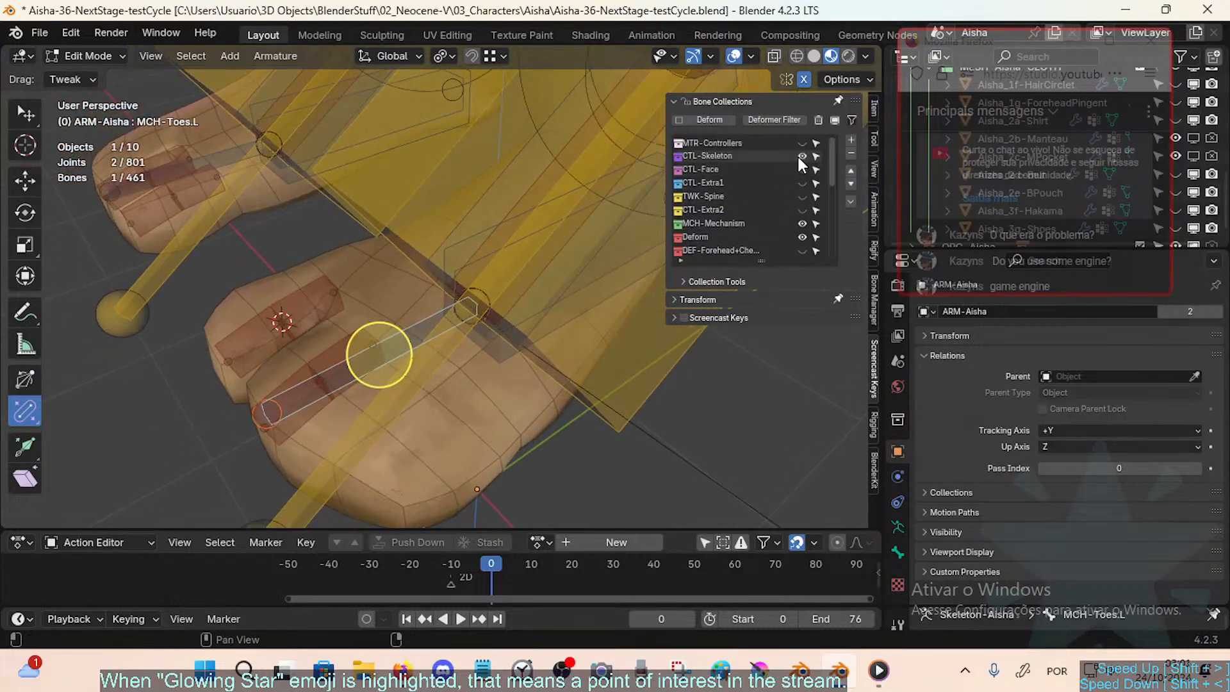
left_click(802, 169)
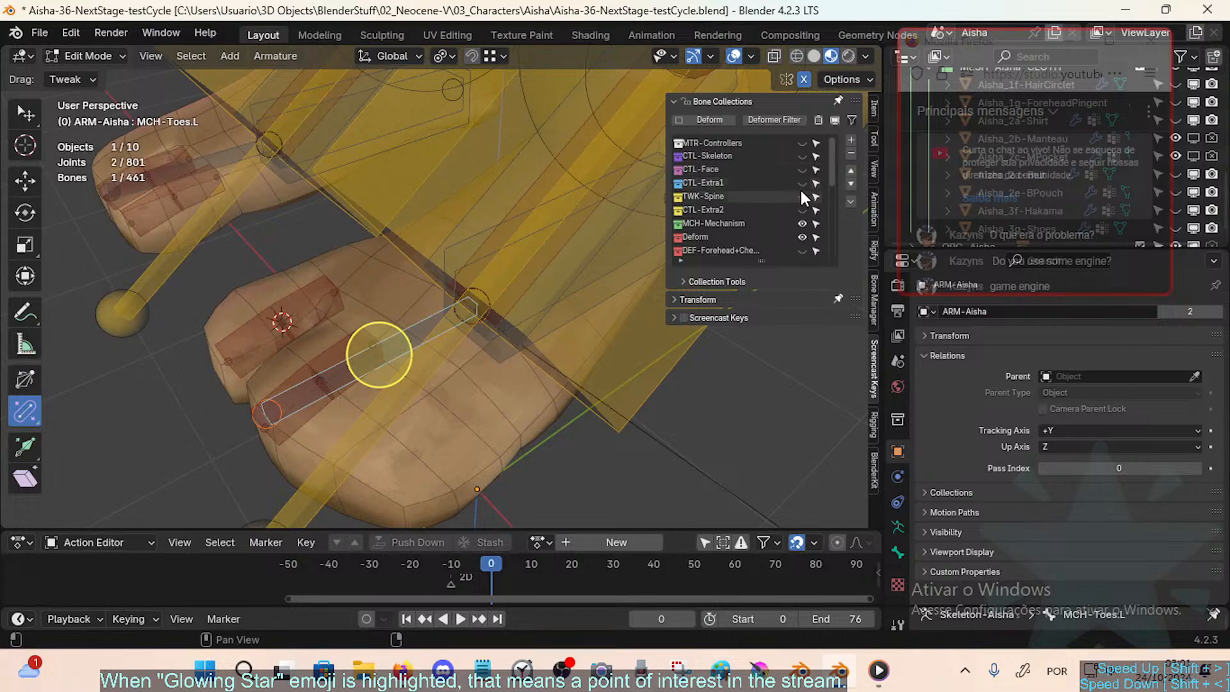
left_click(802, 183)
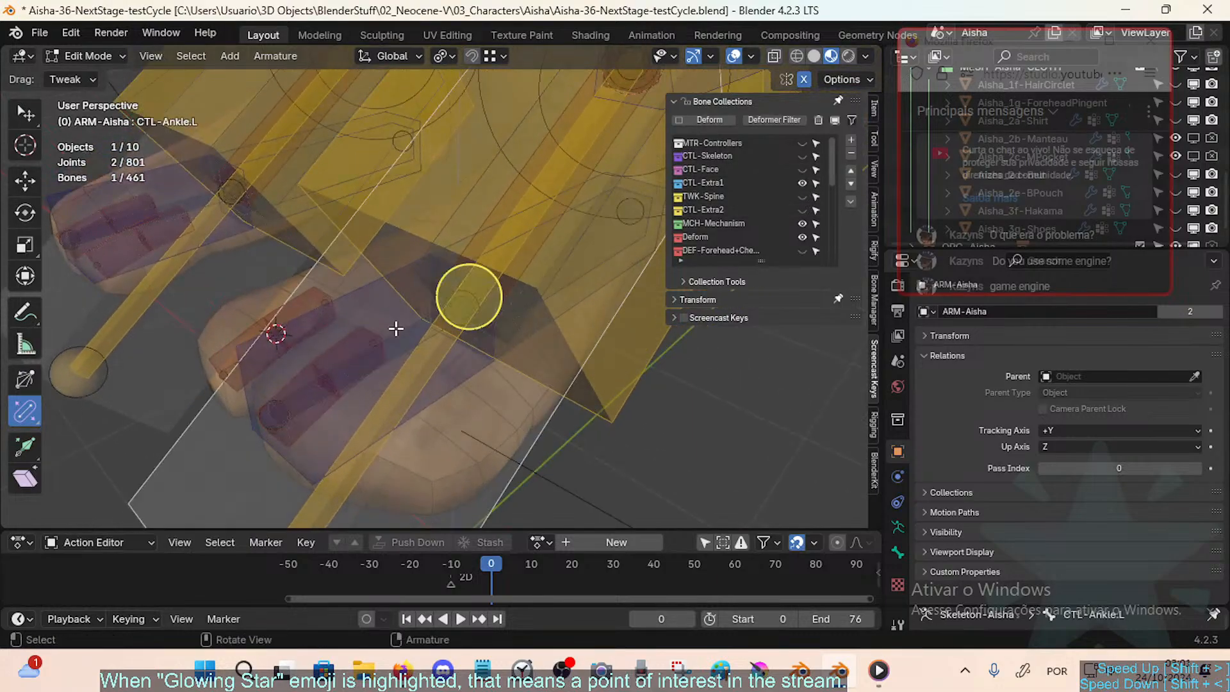
left_click(396, 329)
left_click(396, 328)
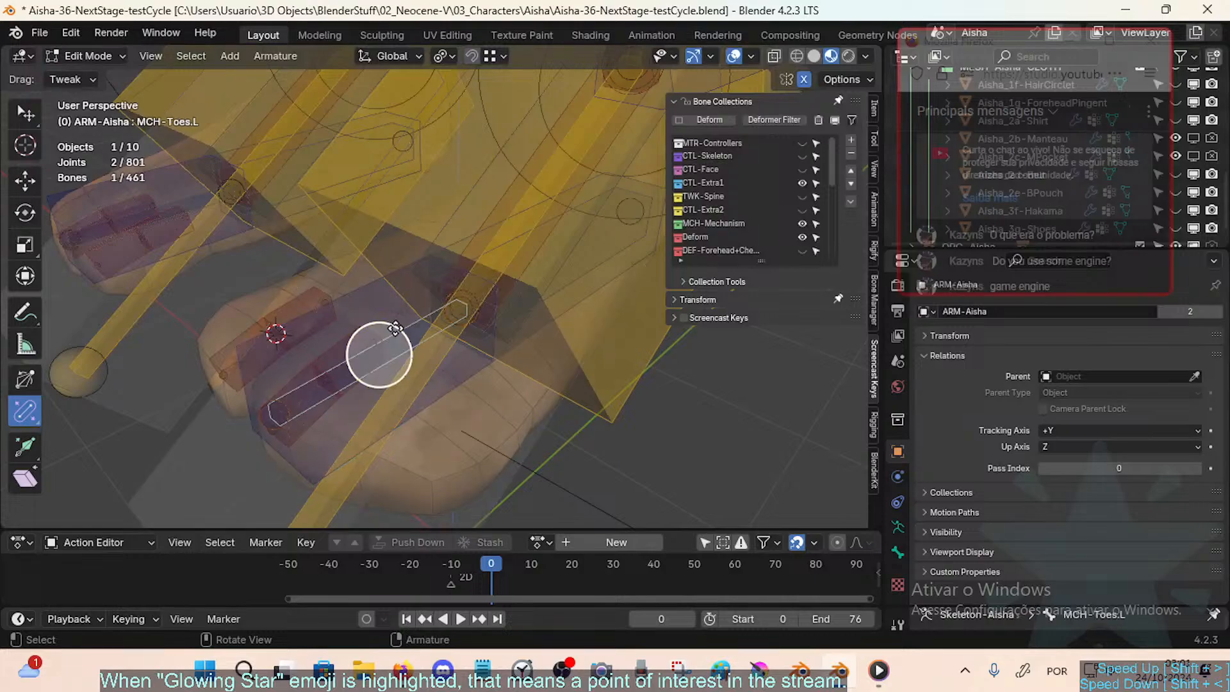
middle_click_drag(396, 328, 343, 341)
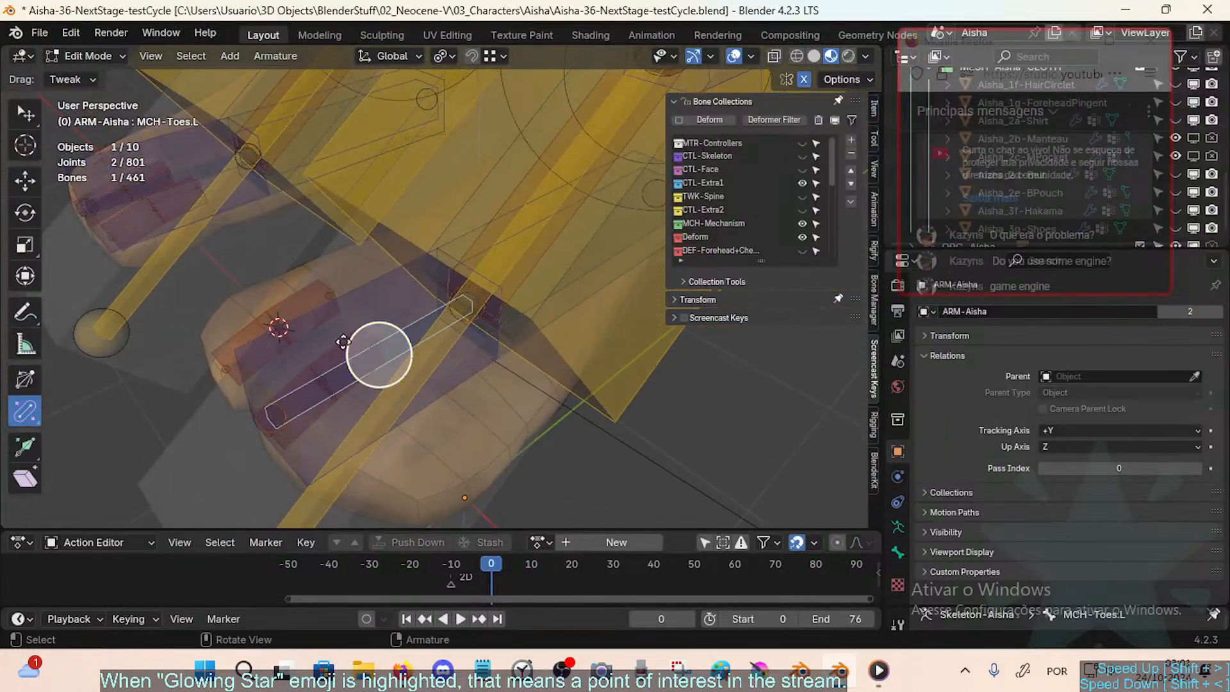
Step: Cycle through the overlapping control and mechanism bones at the left toes to identify each one
left_click(315, 301)
left_click(316, 295)
left_click(323, 308)
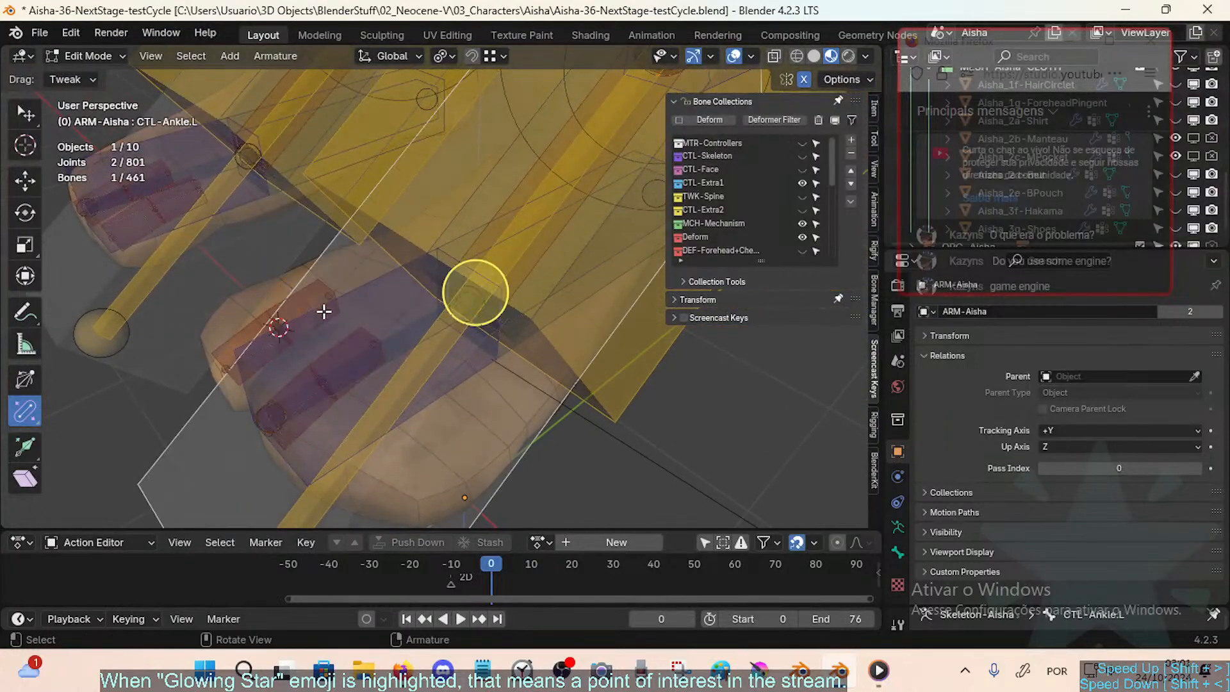
left_click(337, 332)
left_click(378, 300)
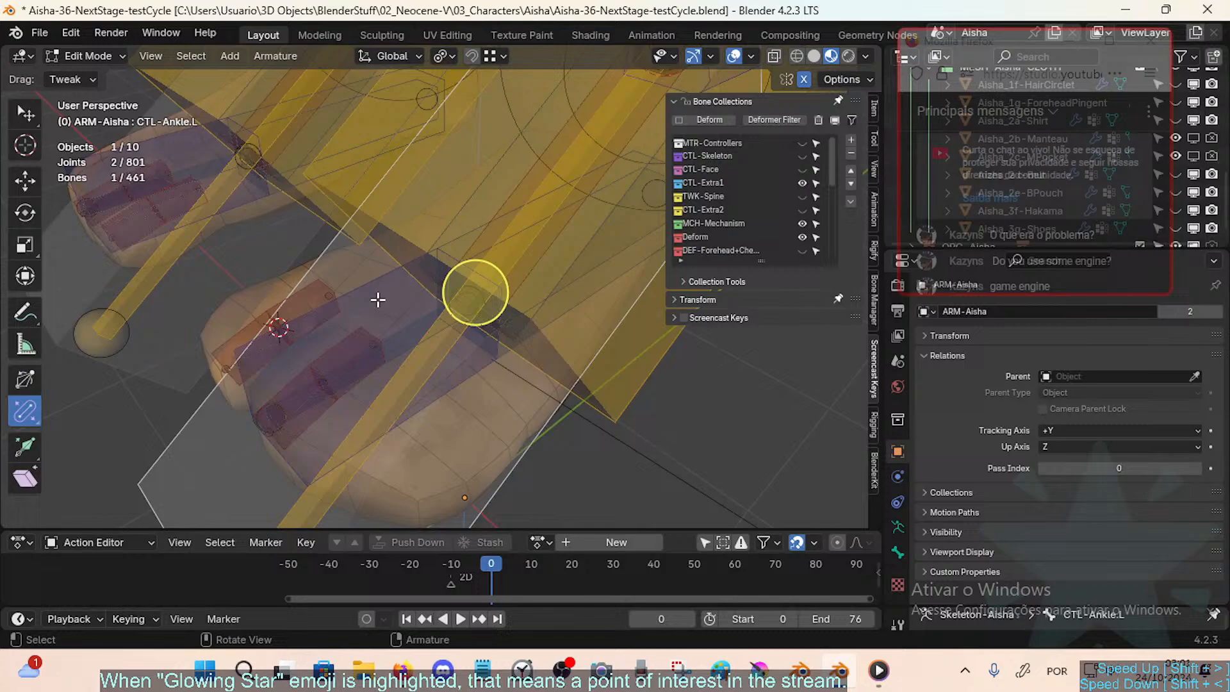
left_click(398, 326)
left_click(398, 327)
left_click(397, 327)
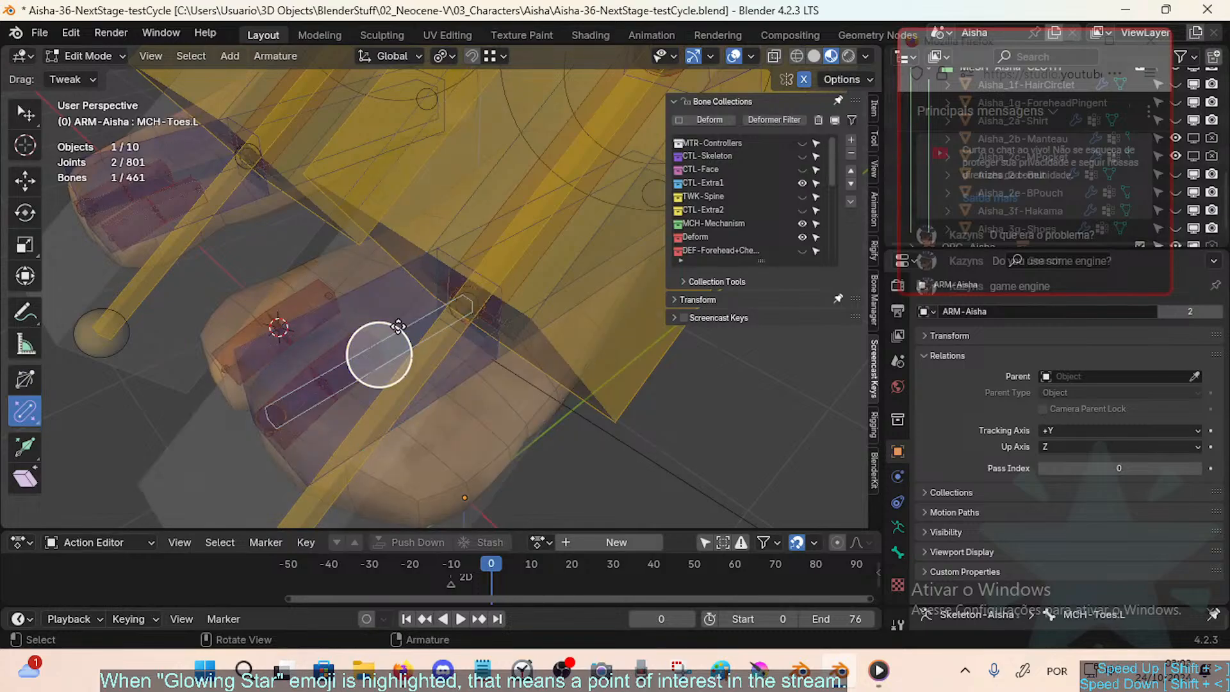
middle_click_drag(408, 353, 448, 339)
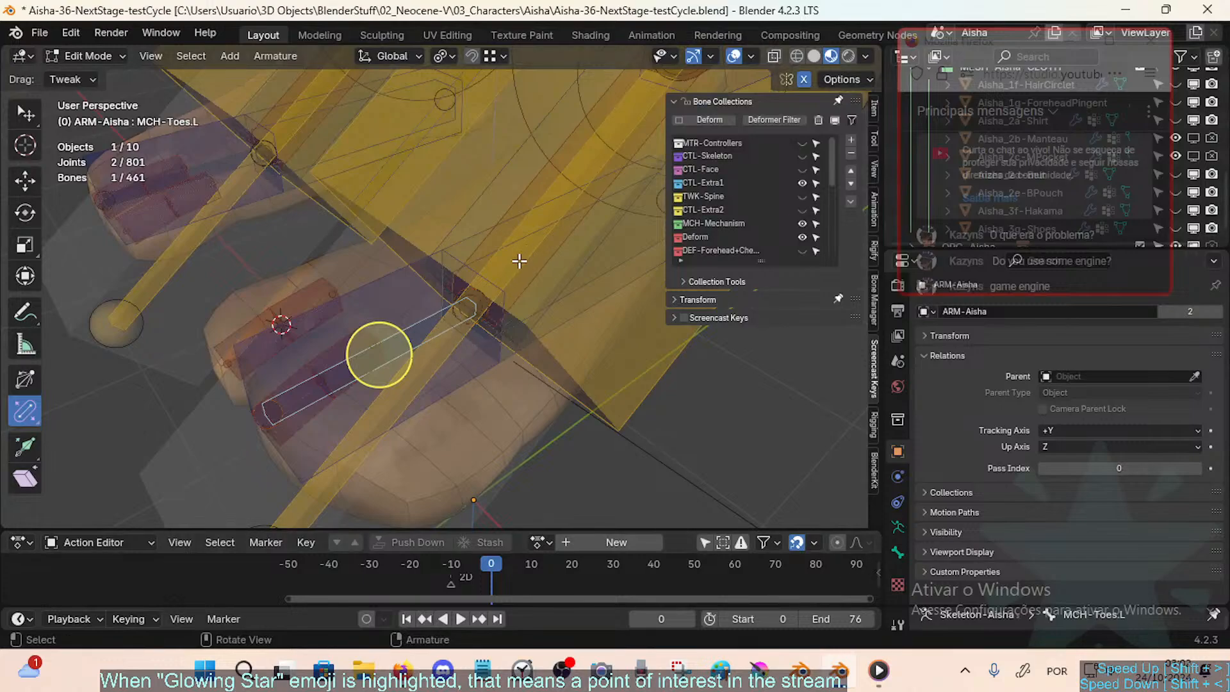
left_click(388, 296)
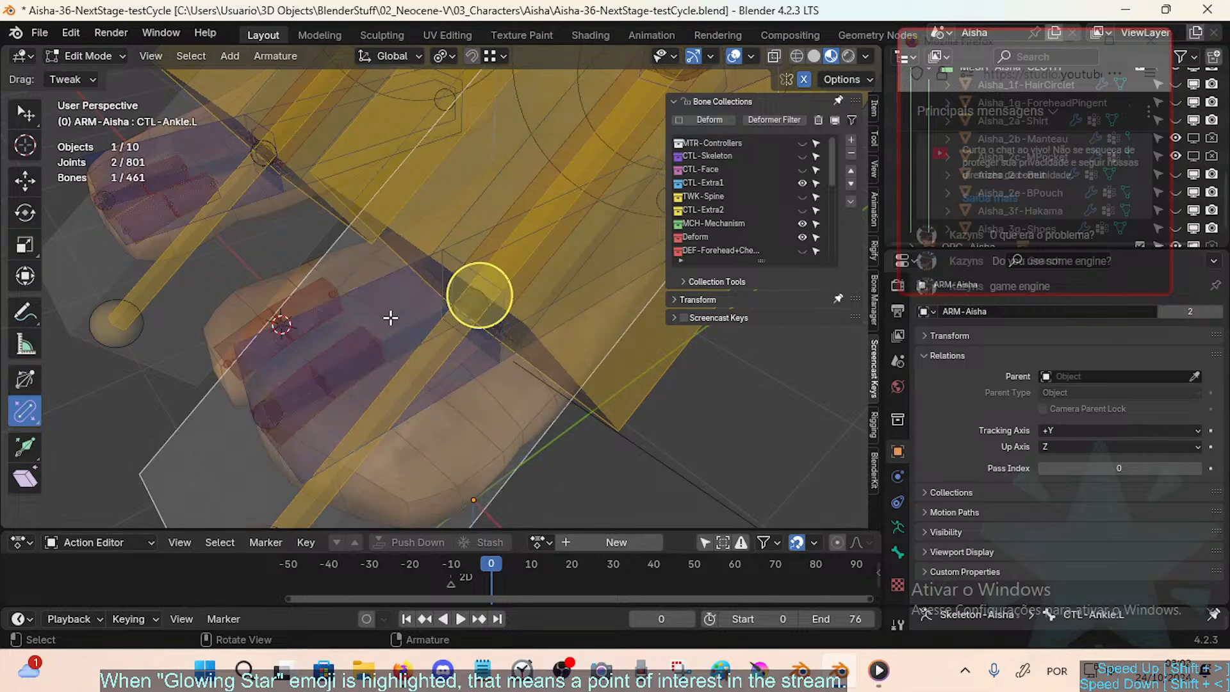
Step: Select CTL-Toes.L, add MCH-Toes.L as the active bone, and switch the armature to Pose Mode
left_click(390, 319)
left_click(395, 346, "alt+shift")
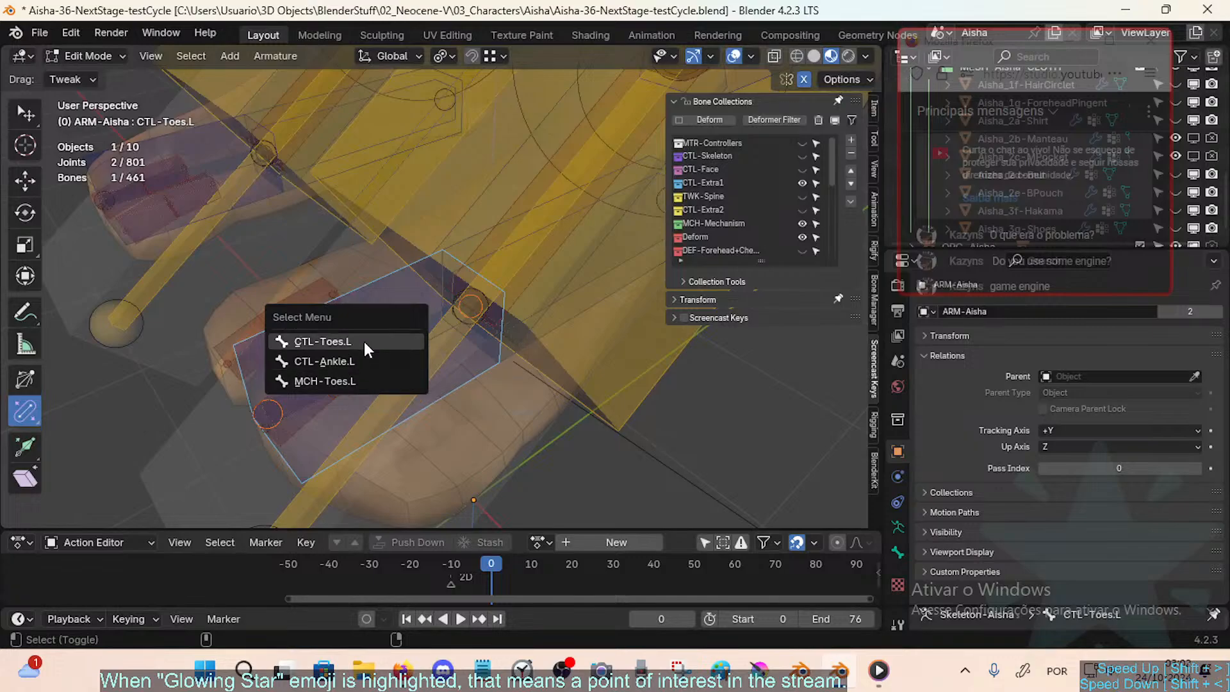
left_click(353, 382)
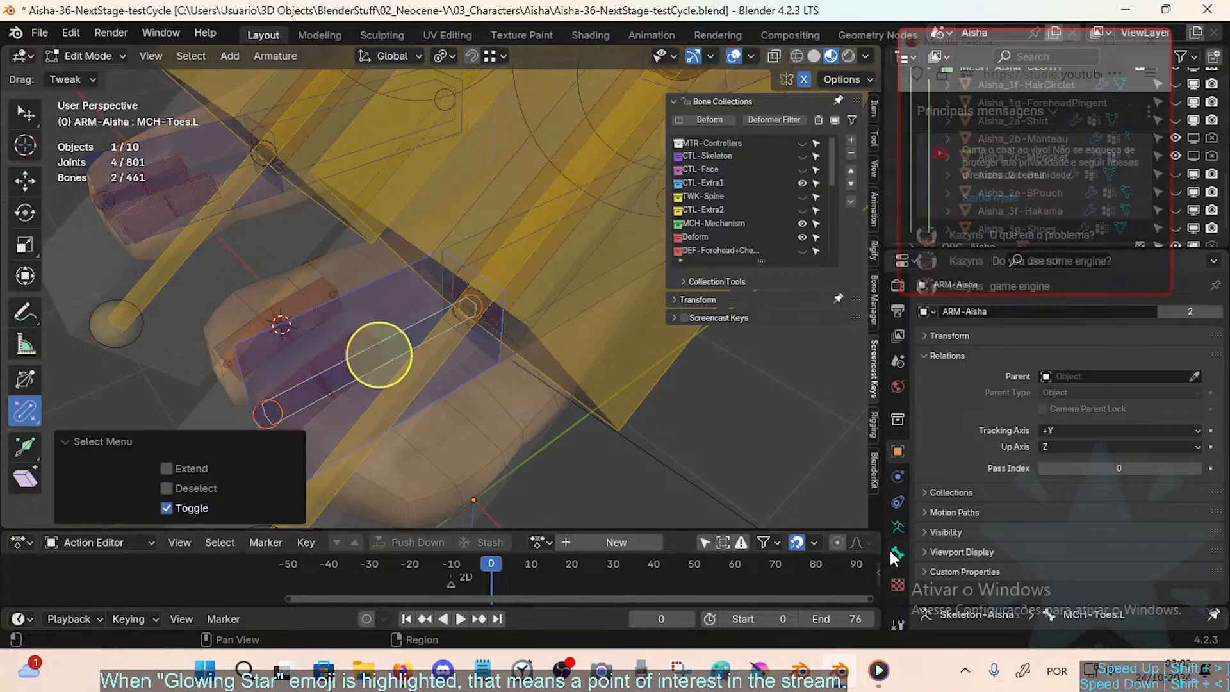
key("ctrl+Tab")
key("2")
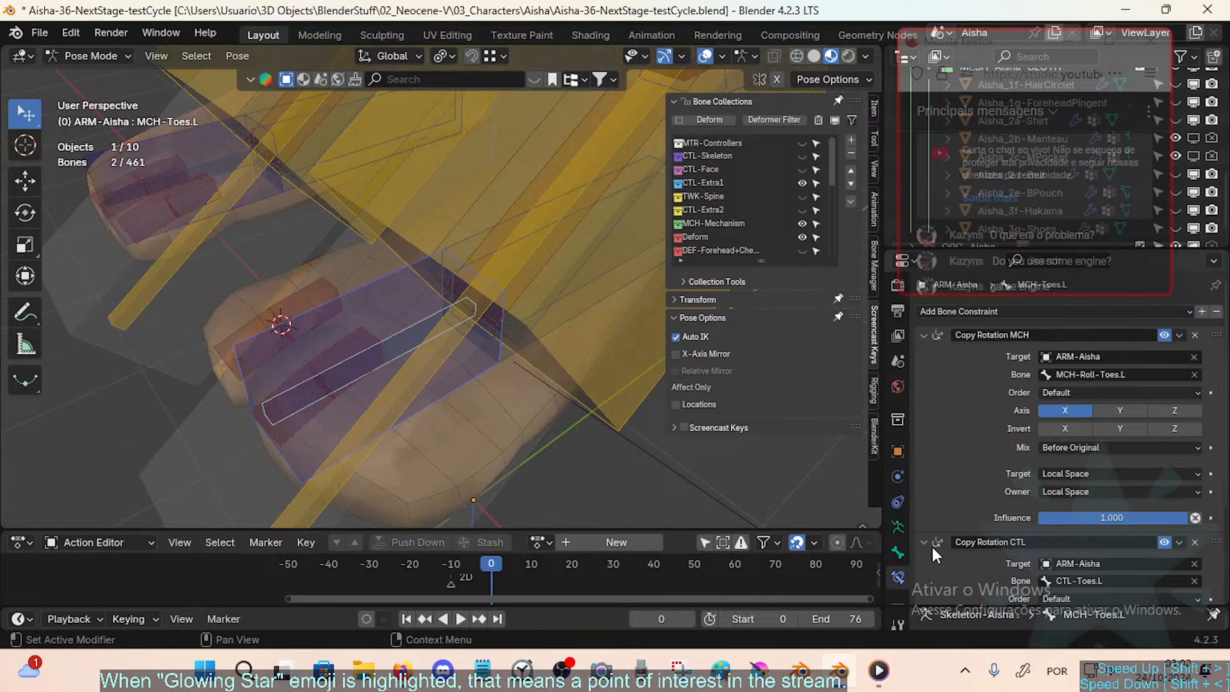
Step: Review the Copy Rotation MCH and Copy Rotation CTL constraint settings of MCH-Toes.L
left_click(397, 351, "alt+shift")
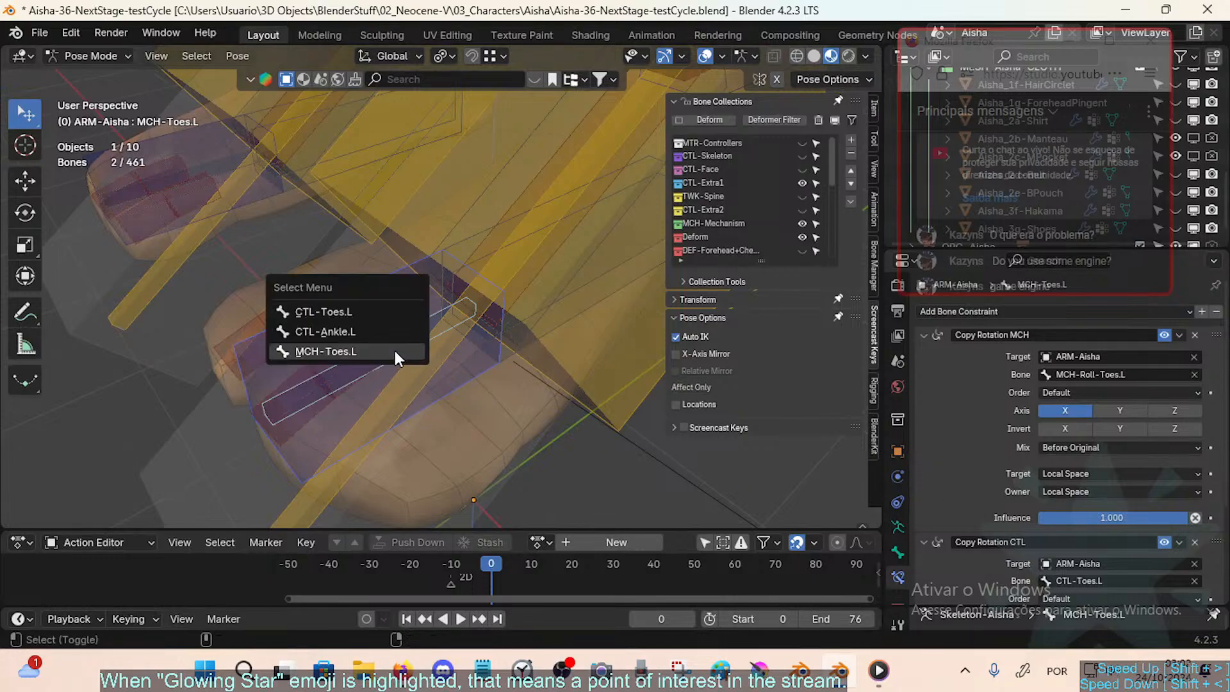
left_click(394, 351)
left_click(394, 351, "alt+shift")
left_click(393, 351)
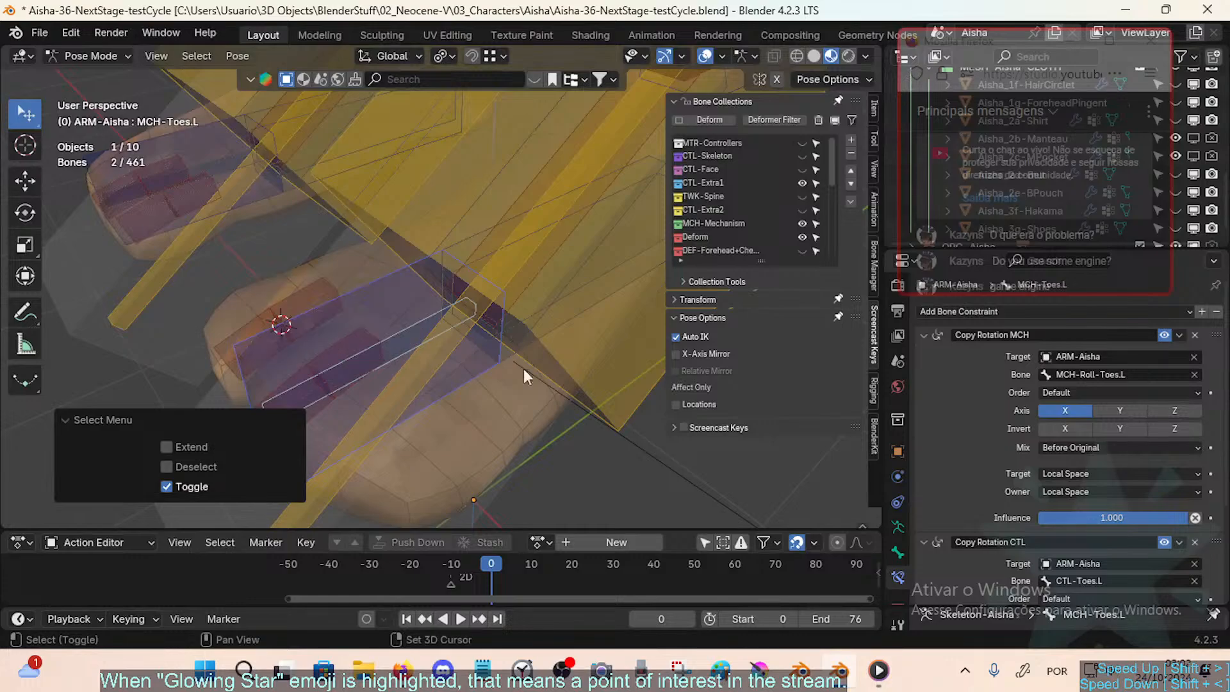
scroll(1107, 403, "down", 5)
scroll(1091, 415, "up", 5)
scroll(1103, 422, "down", 5)
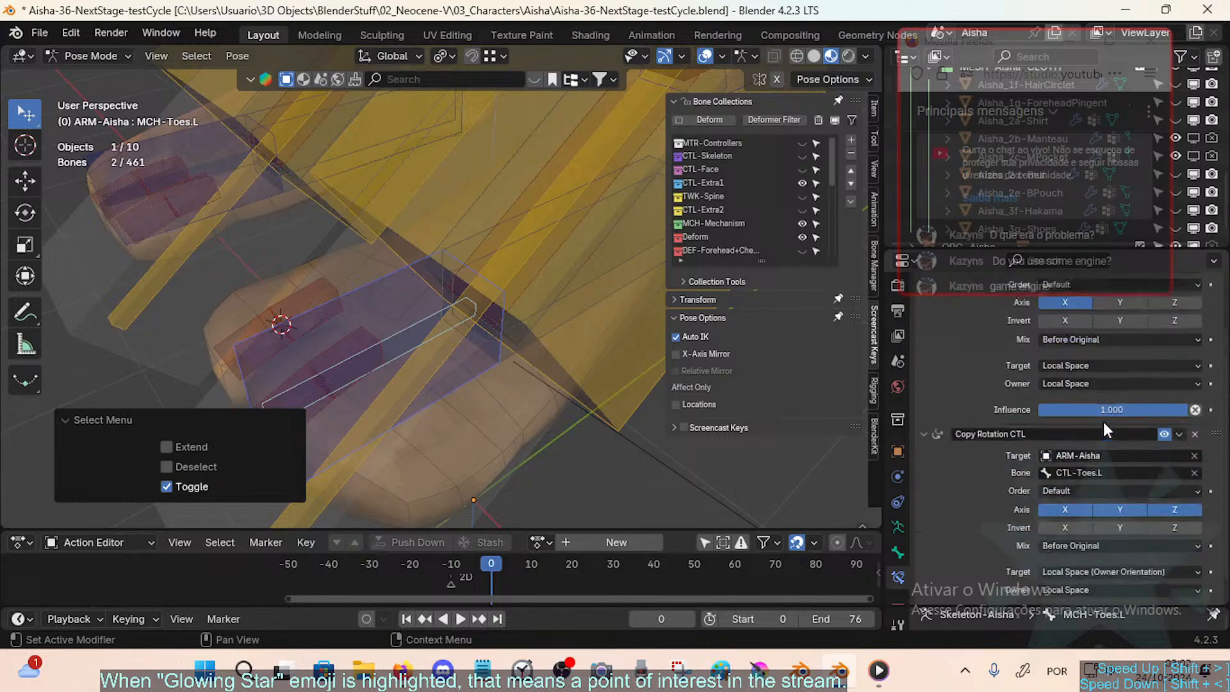
scroll(1091, 448, "up", 5)
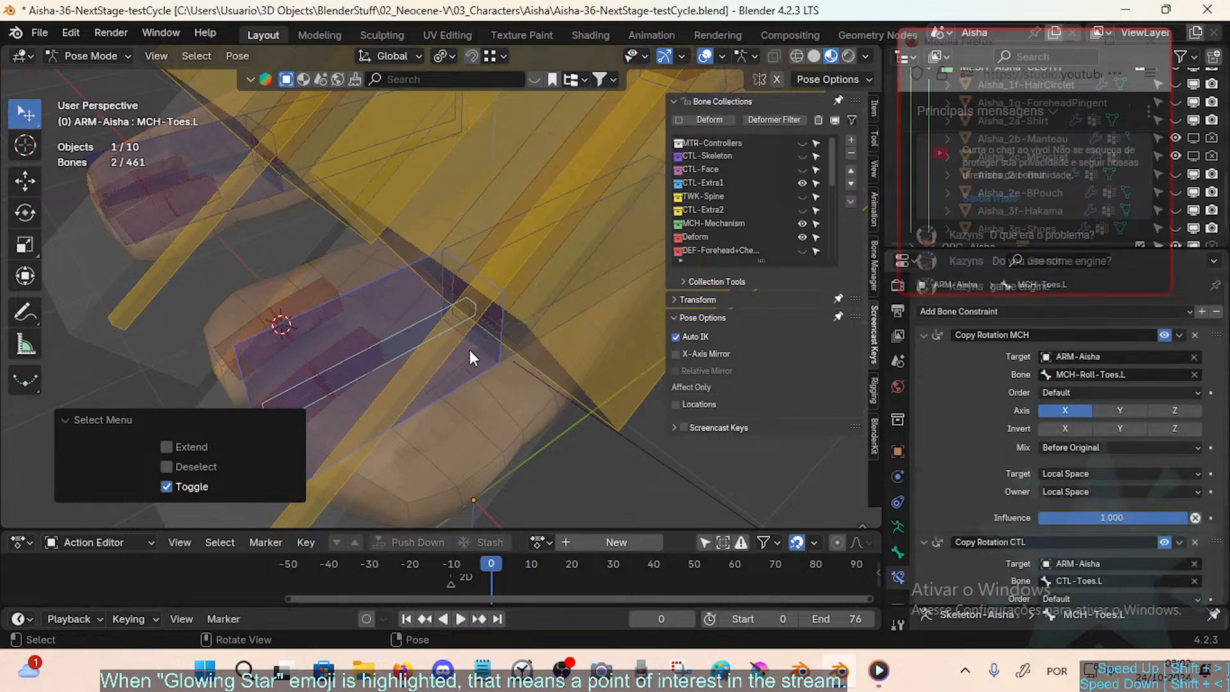
Step: Select CTL-Toes.L and test-rotate it about its local X axis to check how the left toes follow
scroll(408, 333, "down", 4)
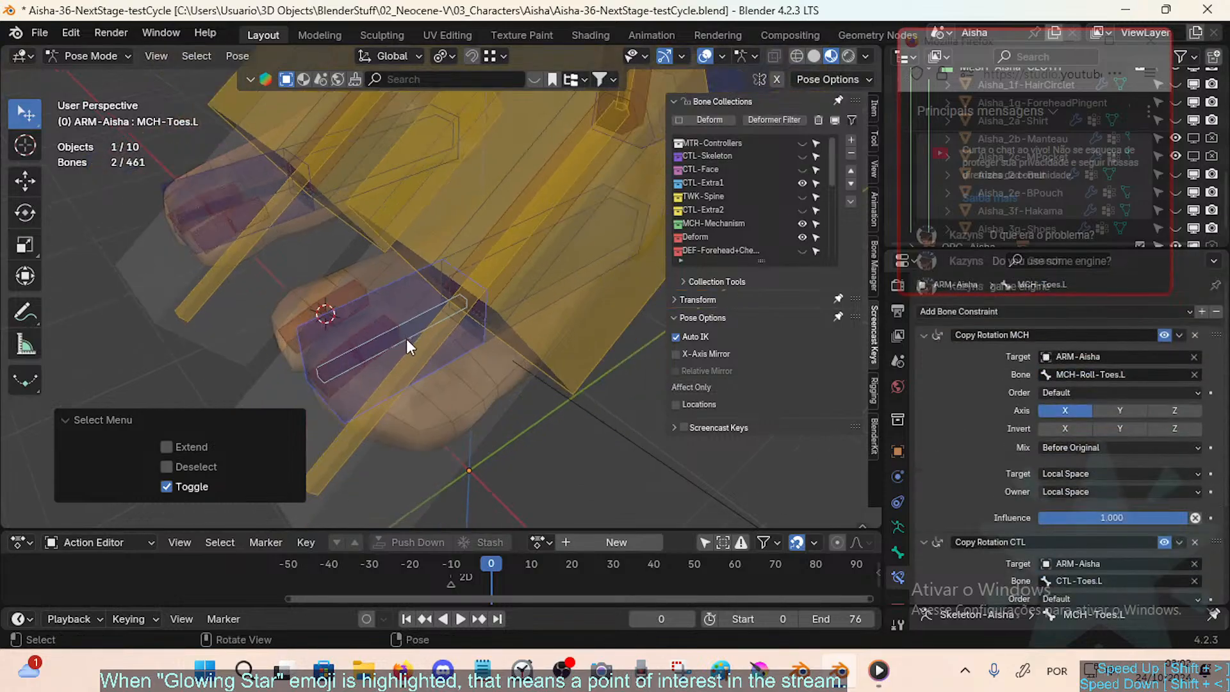
left_click(436, 324)
left_click(437, 344)
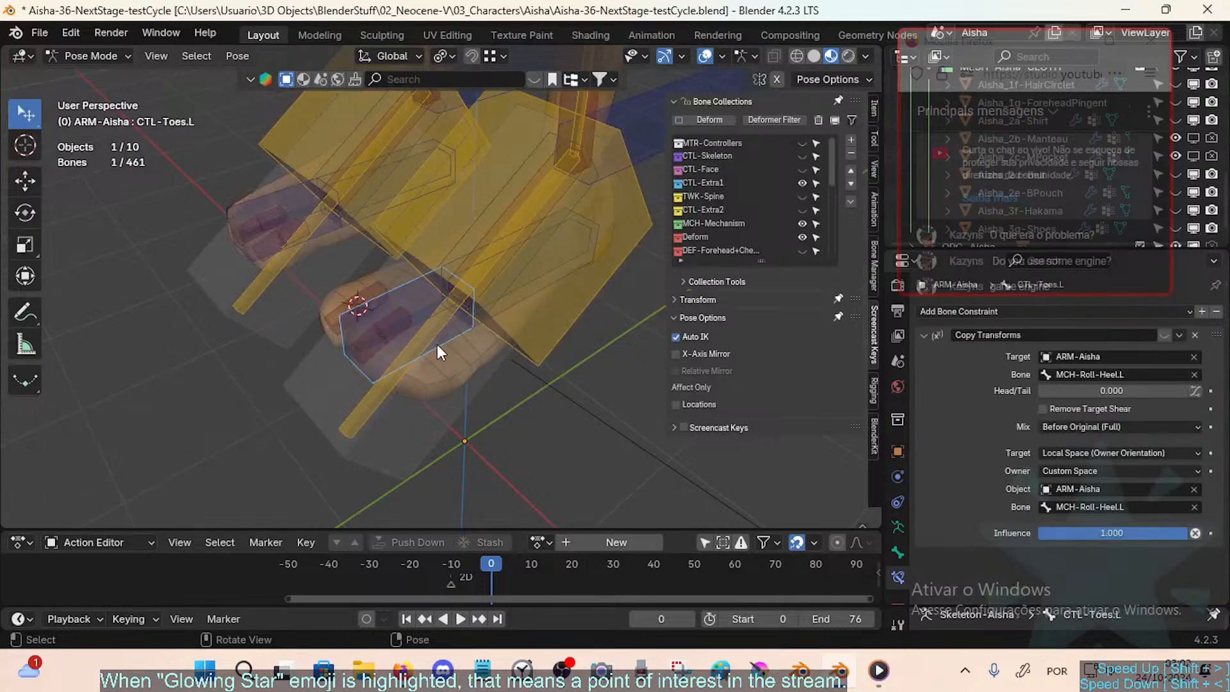
left_click(437, 341)
middle_click_drag(437, 340, 433, 326)
left_click(432, 333)
key("r")
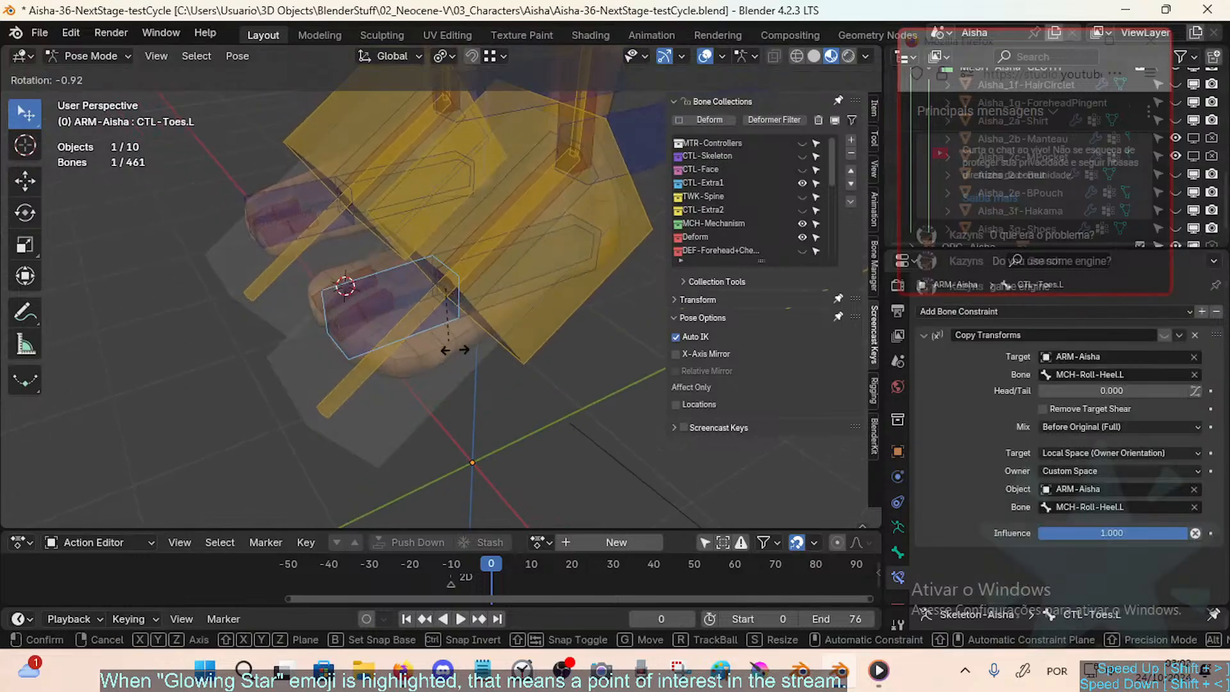
key("x")
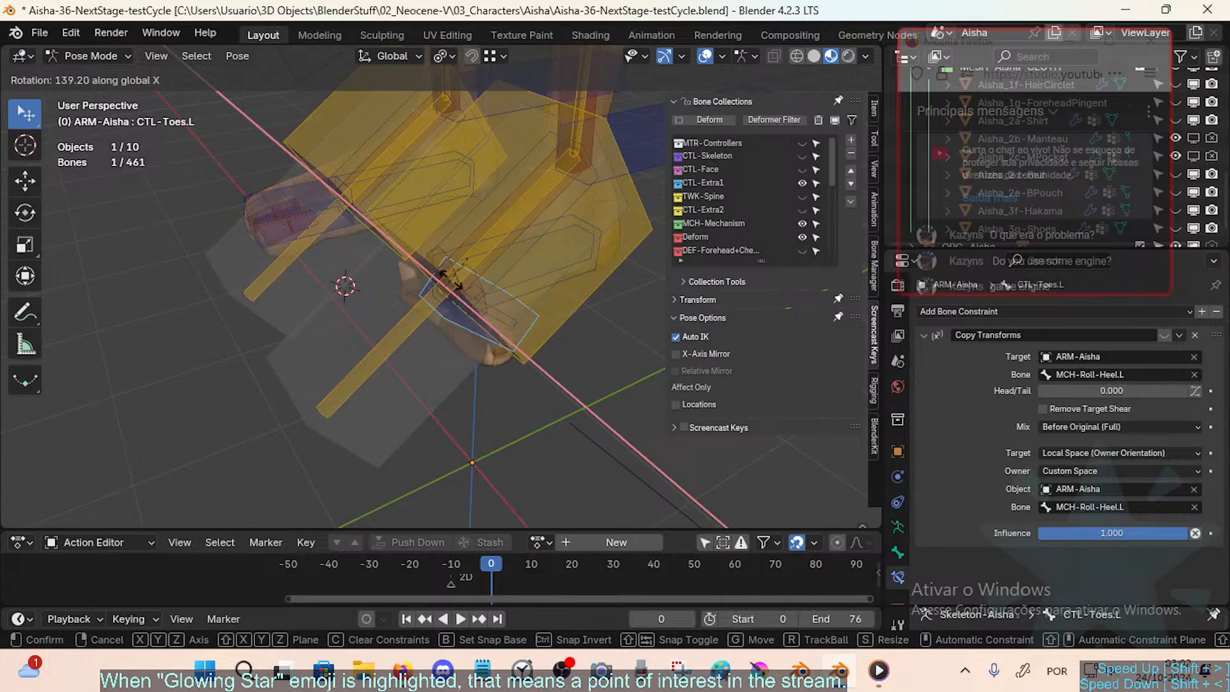
key("x")
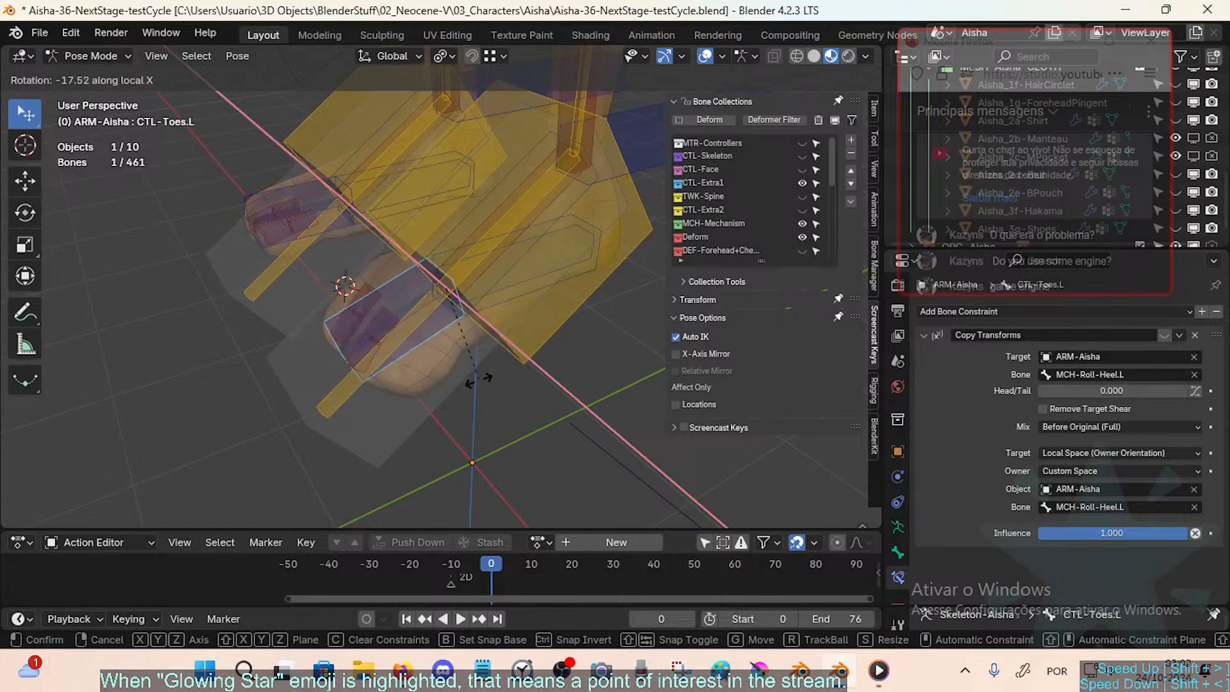
left_click(458, 372)
Step: Test the left foot roll by rotating CTL-Roll-Heel.L about the global X axis
left_click(593, 210)
key("r")
key("x")
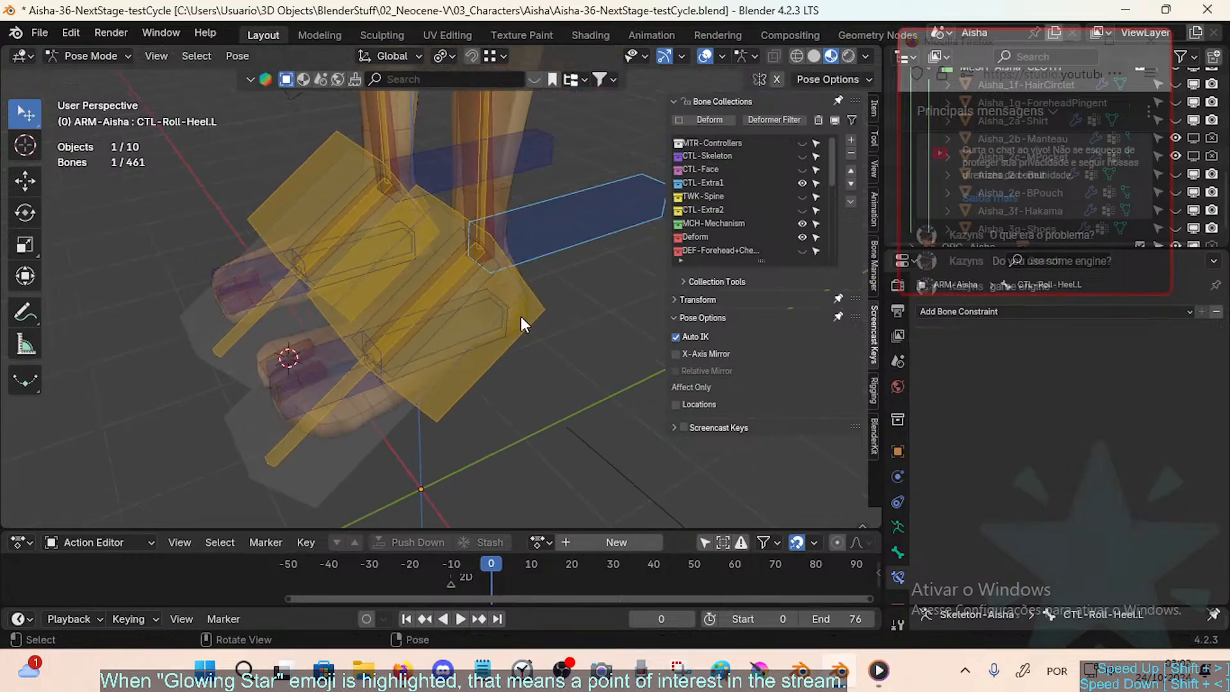
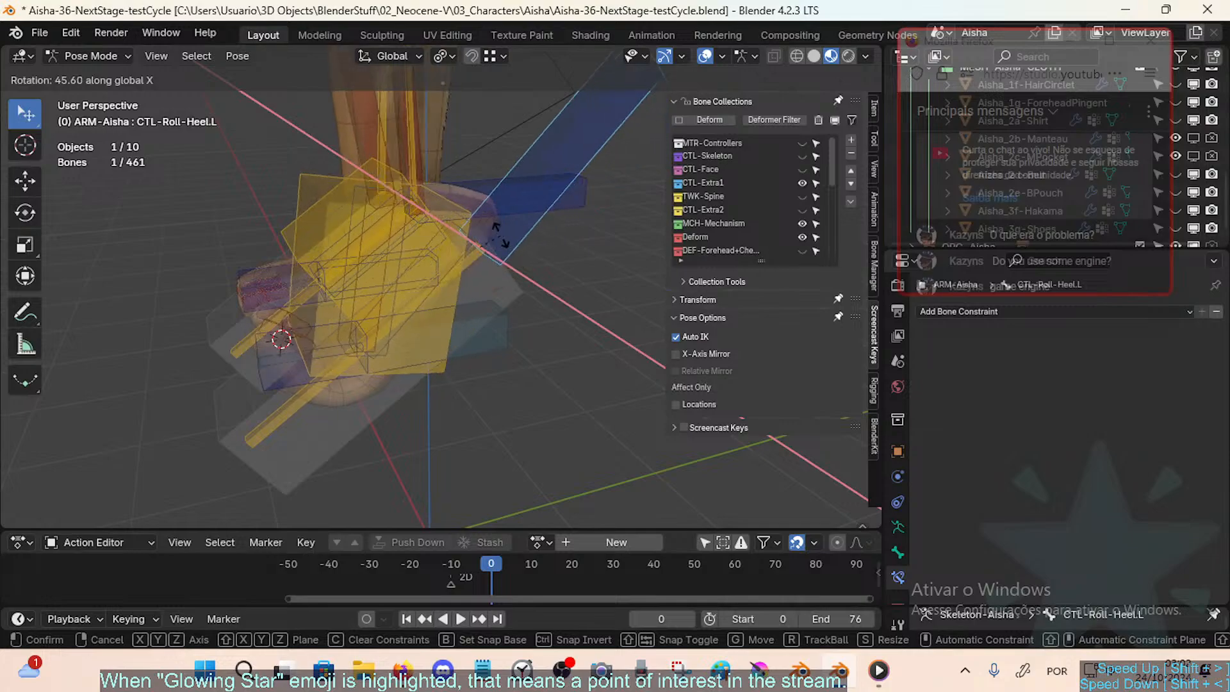
left_click(475, 267)
Step: Pick DEF-Toes.L.001 among the overlapping left toe bones and delete its Copy Rotation MCH and Copy Rotation CTL constraints
middle_click_drag(289, 343, 497, 284, "shift")
scroll(396, 220, "up", 4)
left_click(498, 284)
left_click(502, 285)
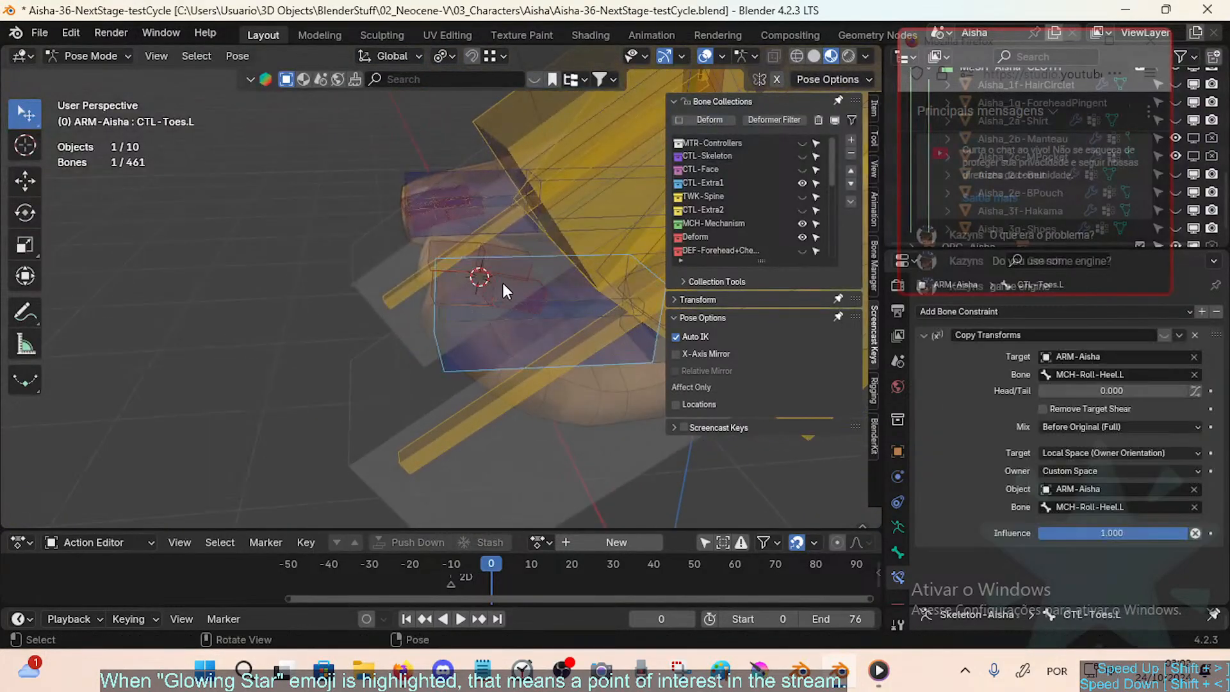
left_click(502, 284)
left_click(503, 284)
left_click(502, 283)
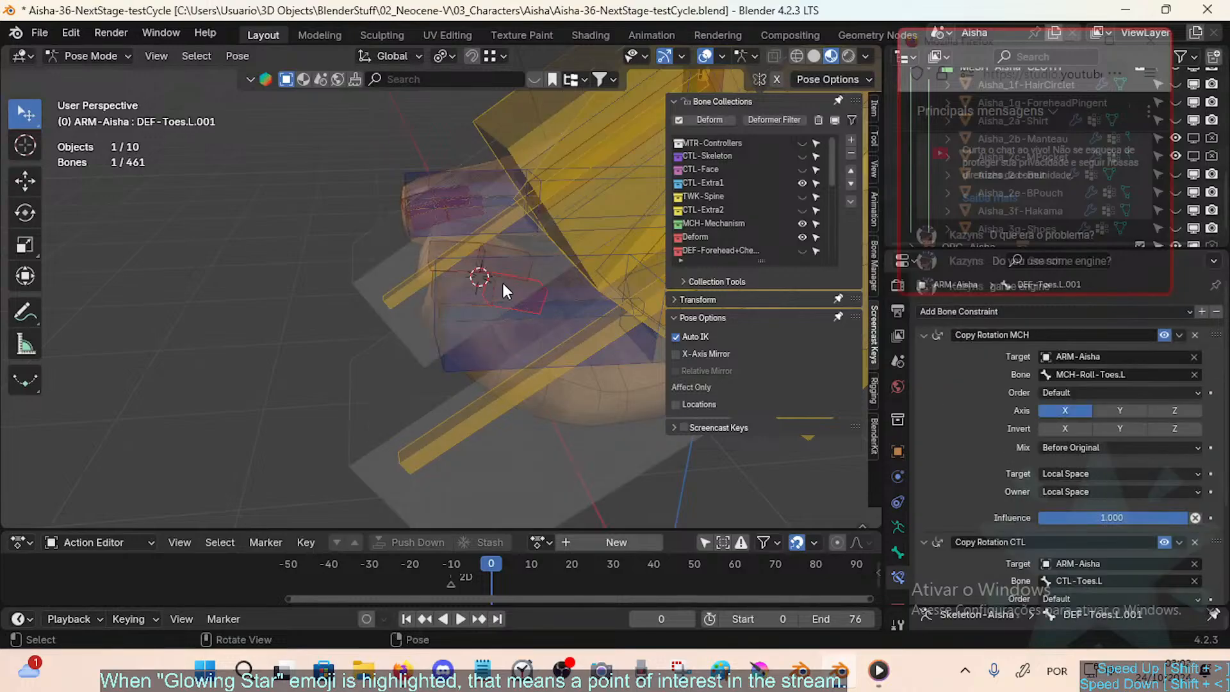
middle_click_drag(502, 283, 506, 324, "shift")
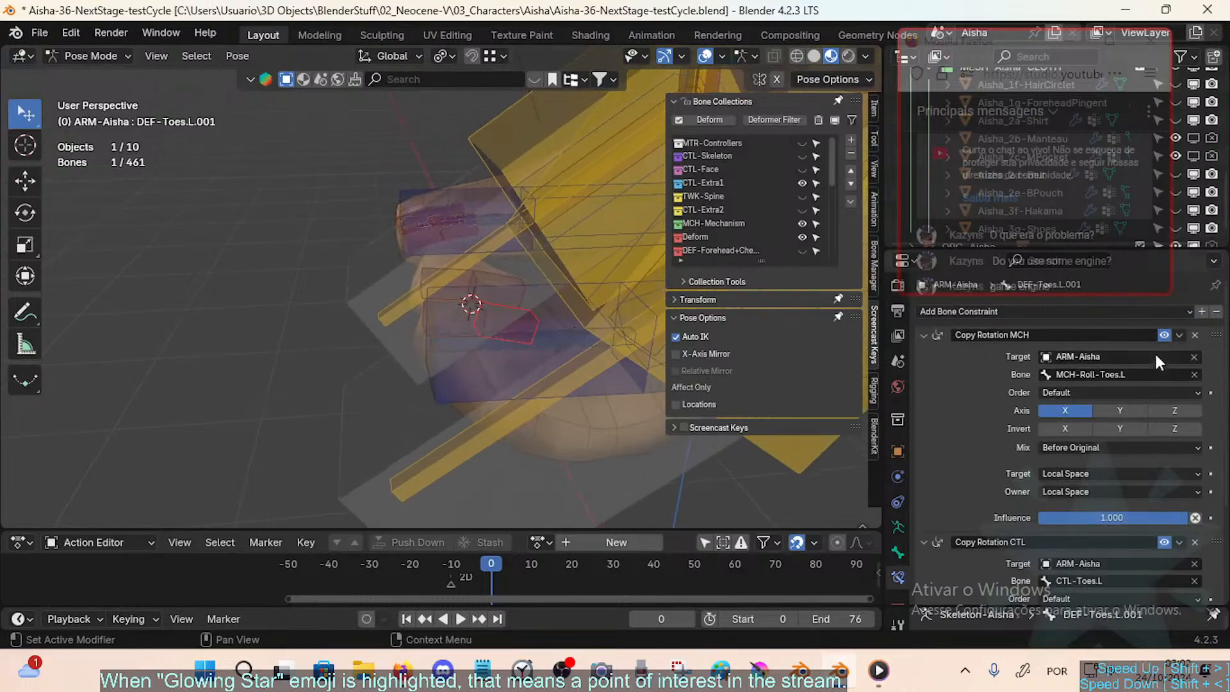
left_click(1194, 334)
left_click(1194, 335)
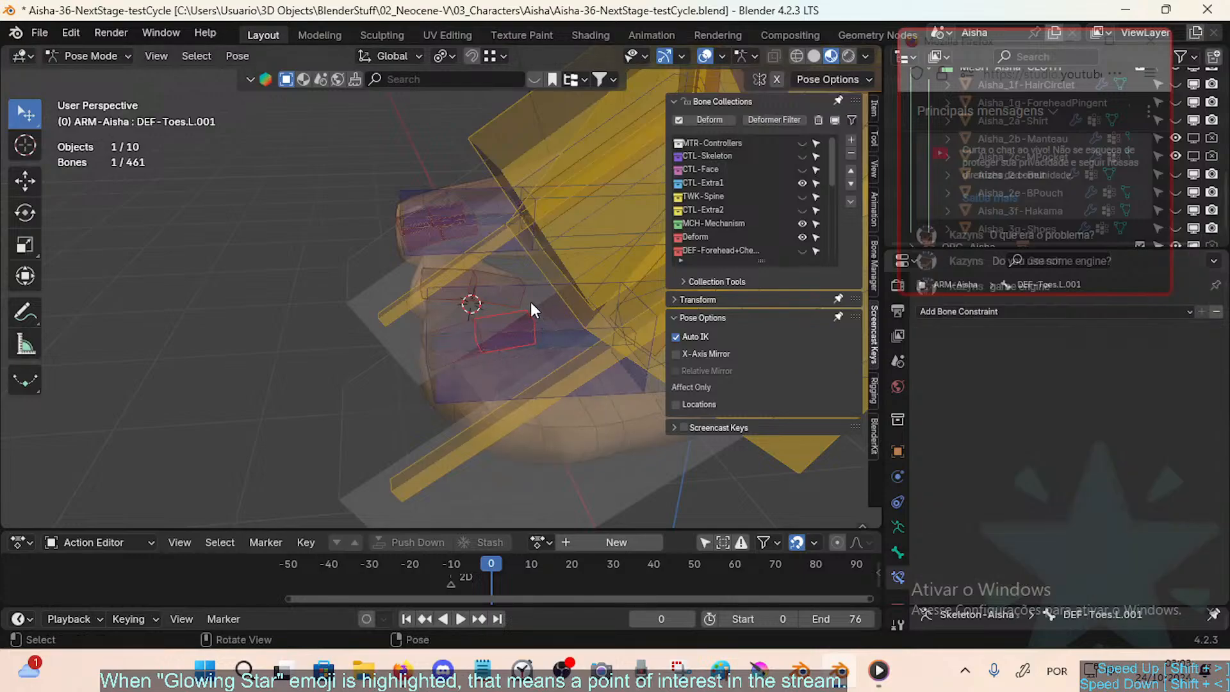
Step: Select DEF-BigToe.L.001 and delete its Copy Rotation MCH and Copy Rotation CTL constraints
left_click(513, 282)
left_click(512, 281)
left_click(512, 281)
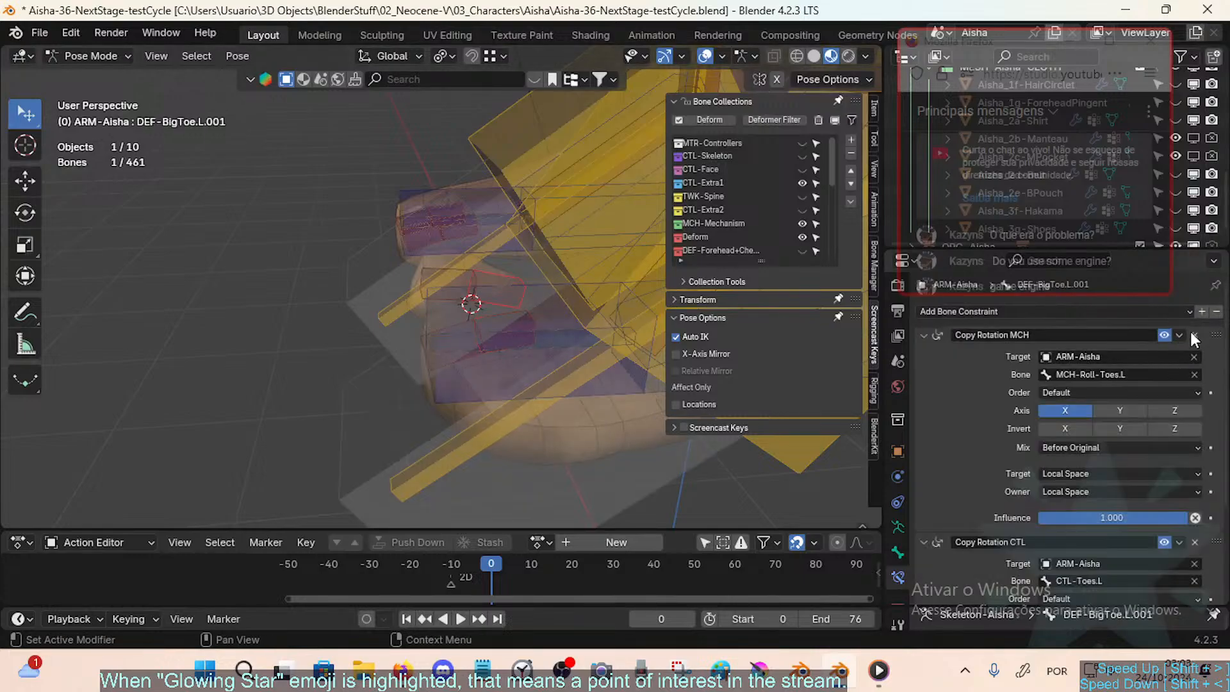
left_click(1194, 334)
left_click(1193, 335)
Step: Hide the CTL-Extra1 and MCH-Mechanism collections and check the left toe deform bones for remaining constraints
left_click(442, 301)
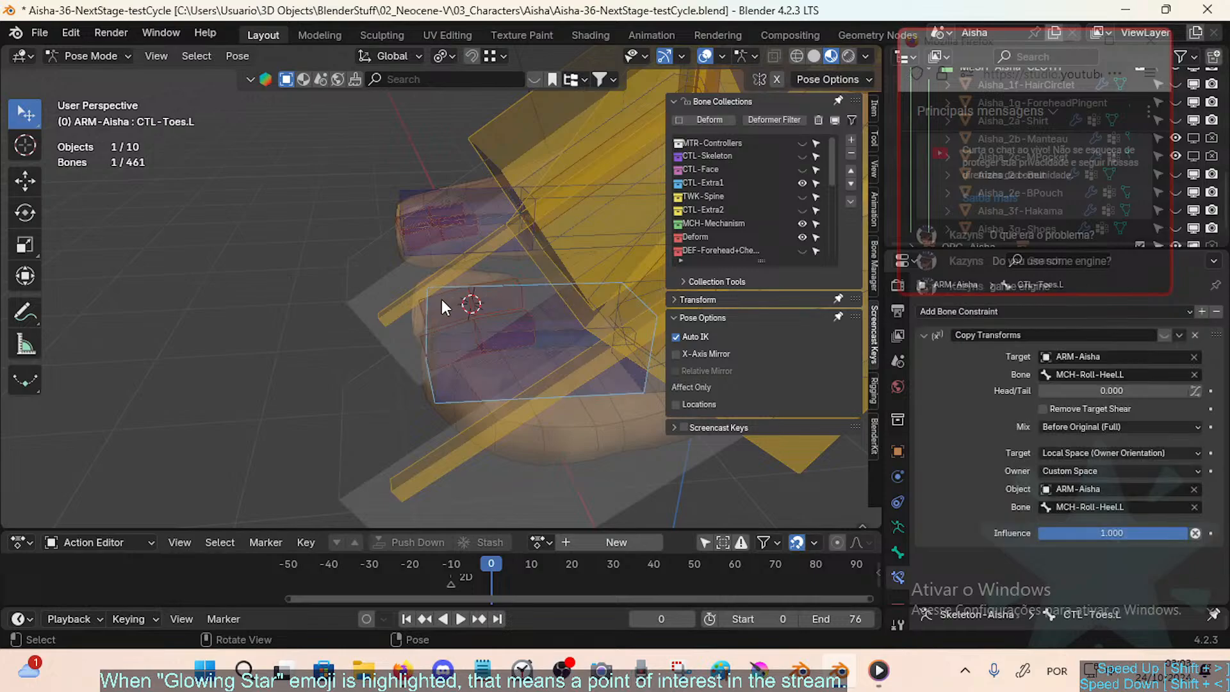
left_click(801, 183)
left_click(802, 223)
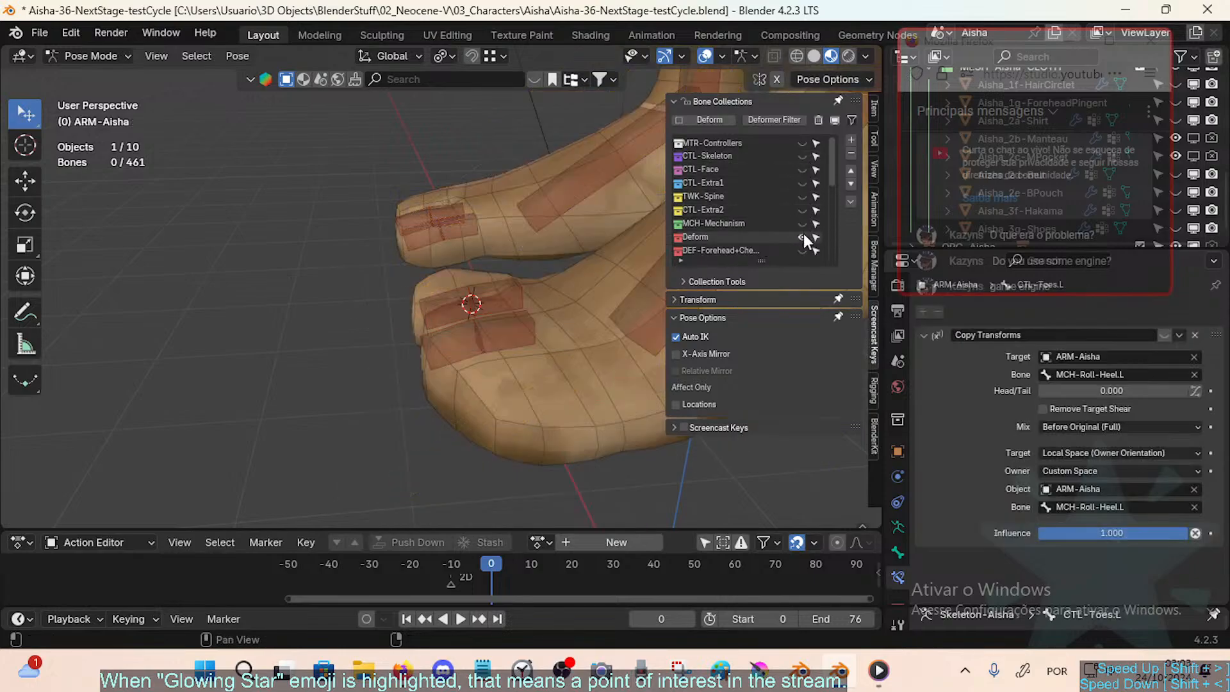
left_click(802, 237)
left_click(463, 302)
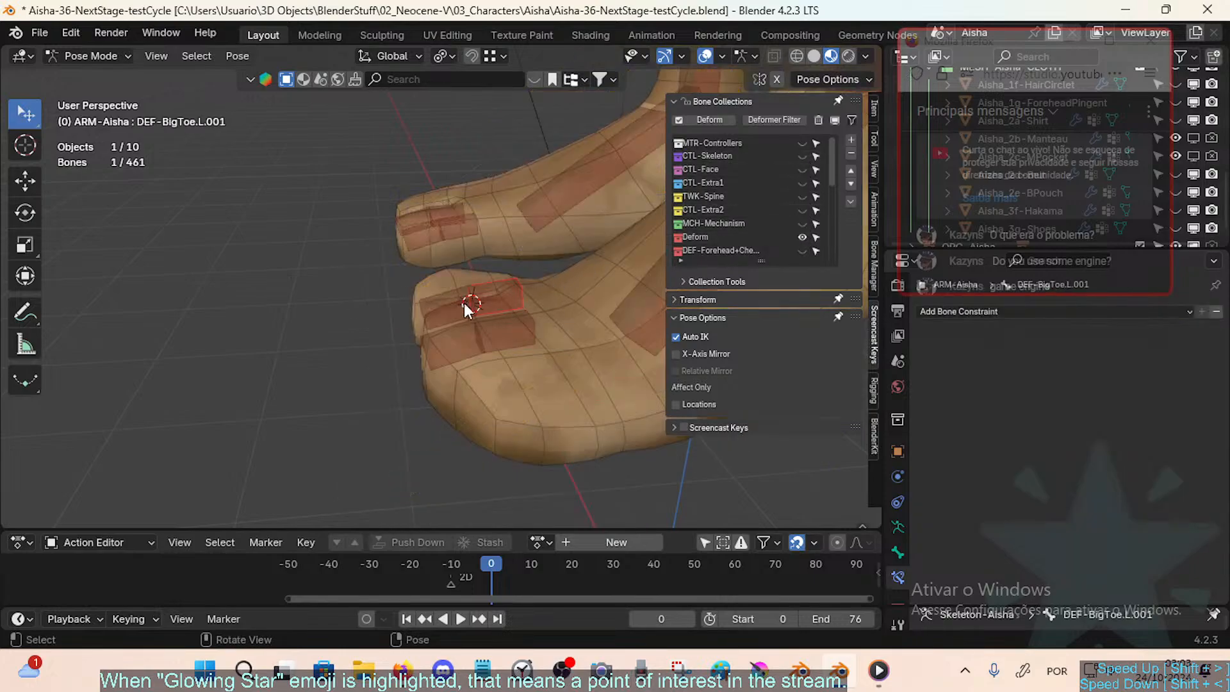
left_click(492, 325)
left_click(507, 331)
left_click(448, 302)
left_click(503, 336)
left_click(503, 337)
Step: Select the four deform toe bones of the right foot and clear their bone constraints
left_click(461, 227)
left_click(448, 209, "shift")
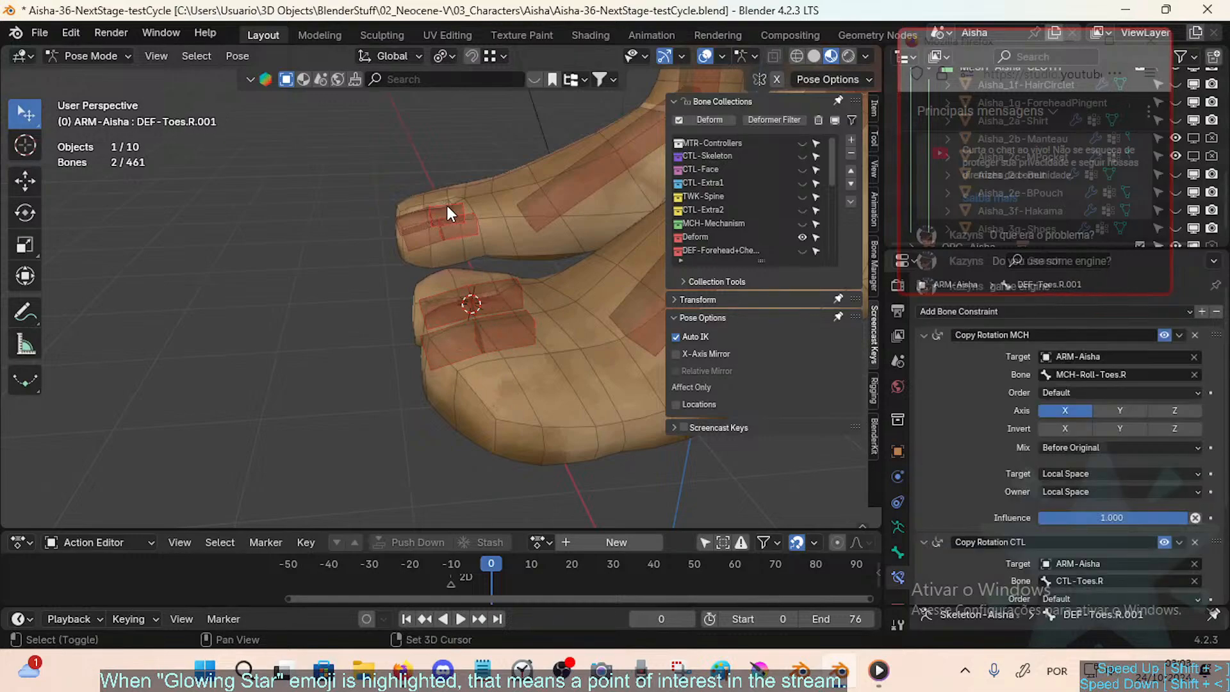
left_click(416, 221, "shift")
left_click(421, 236, "shift")
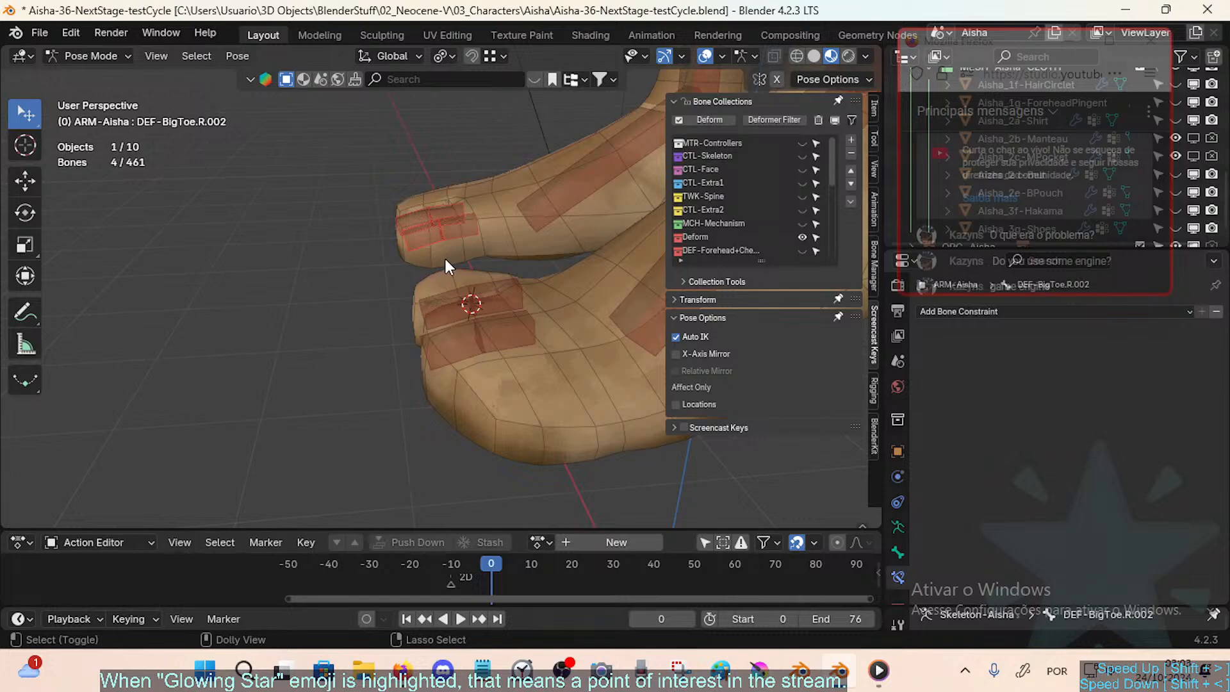
key("ctrl+shift+c")
key("Escape")
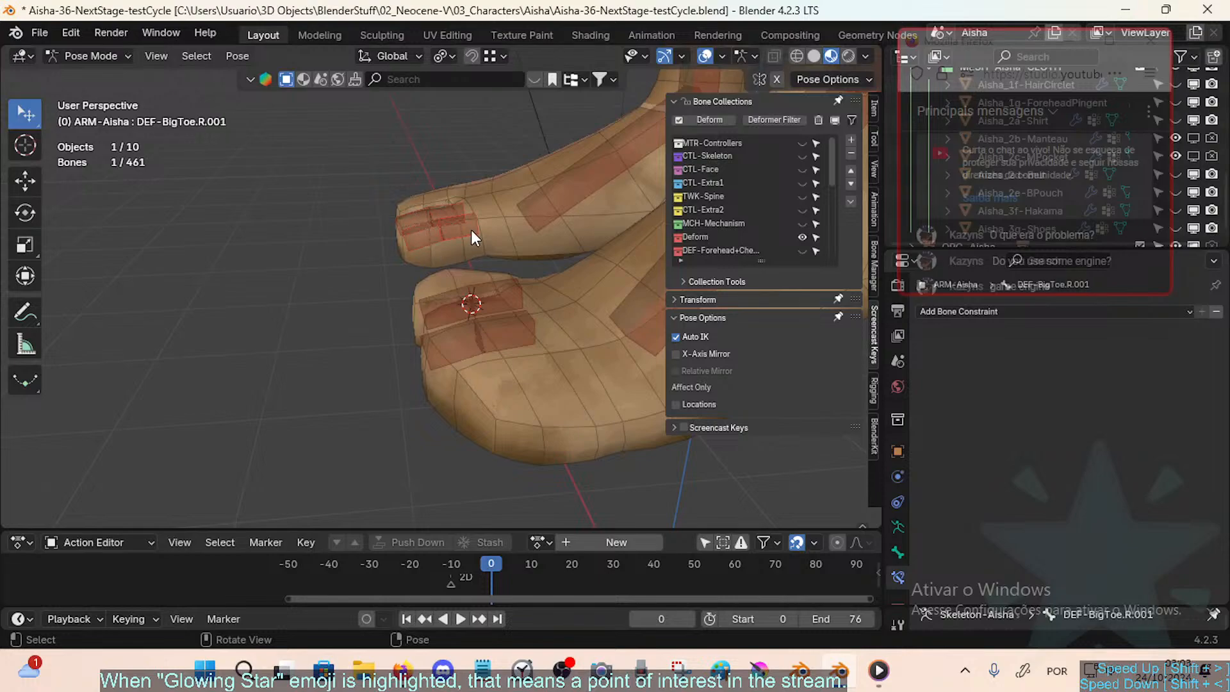
Step: Select all visible deform bones, return the armature to Pose Mode and show the CTL-Extra1 collection
key("Tab")
key("a")
scroll(479, 335, "down", 2)
middle_click_drag(479, 334, 428, 360, "shift")
key("ctrl+Tab")
left_click(447, 453)
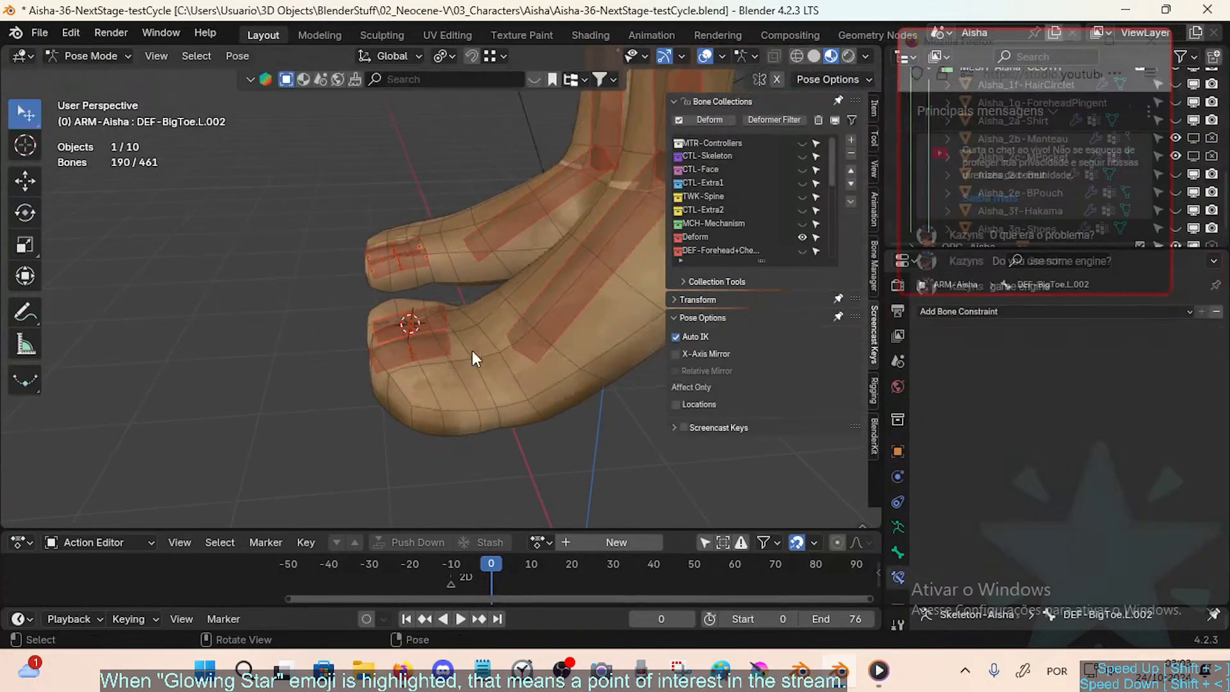
left_click(808, 181)
middle_click_drag(451, 270, 462, 313)
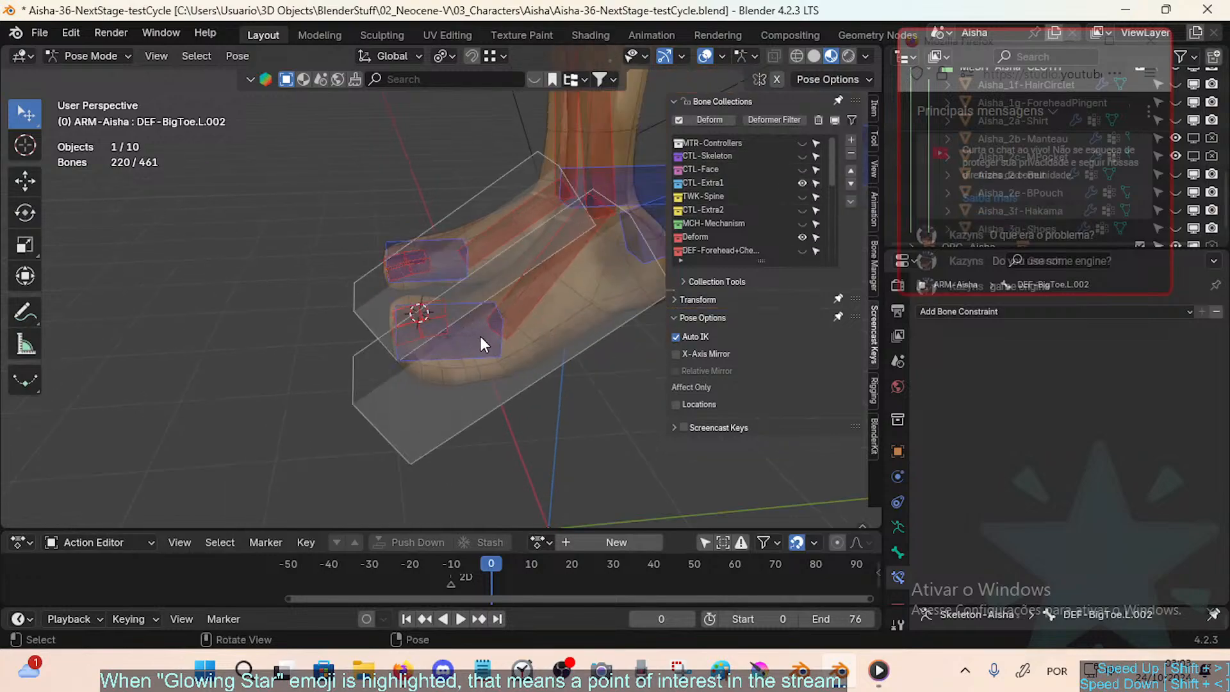
Step: Test-rotate CTL-Ankle.L and CTL-Toes.L about the global X axis to check how the left foot responds
left_click(481, 352)
key("r")
key("x")
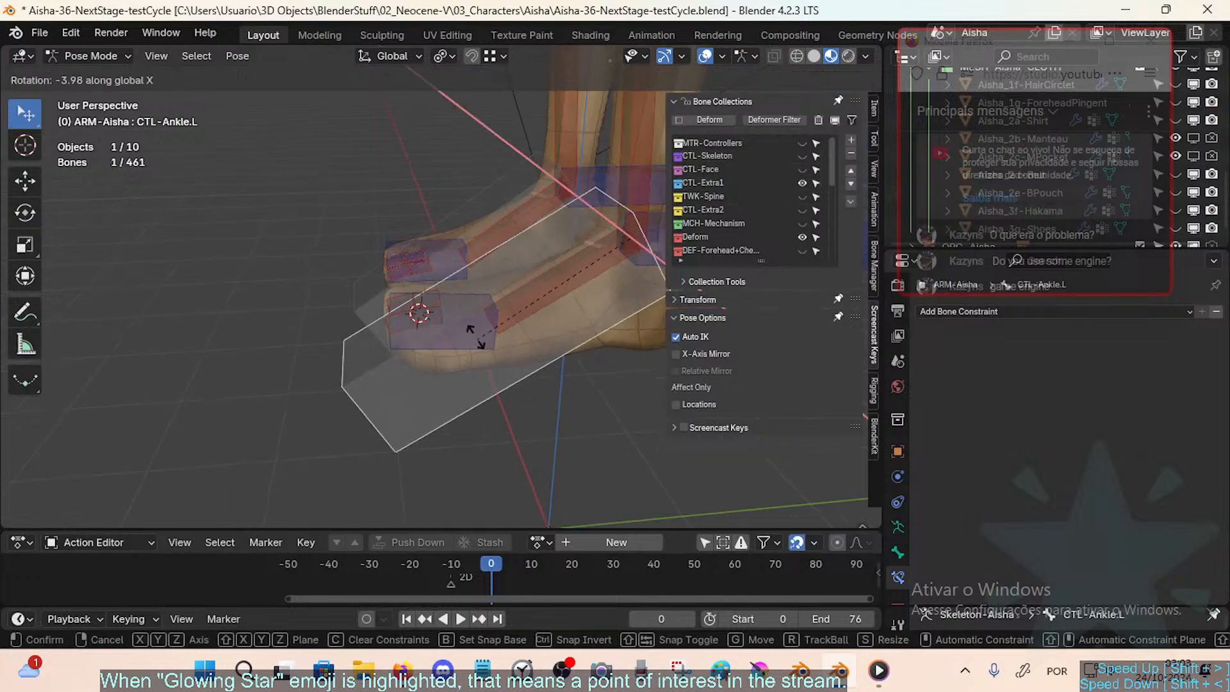
left_click(467, 324)
left_click(456, 326)
key("r")
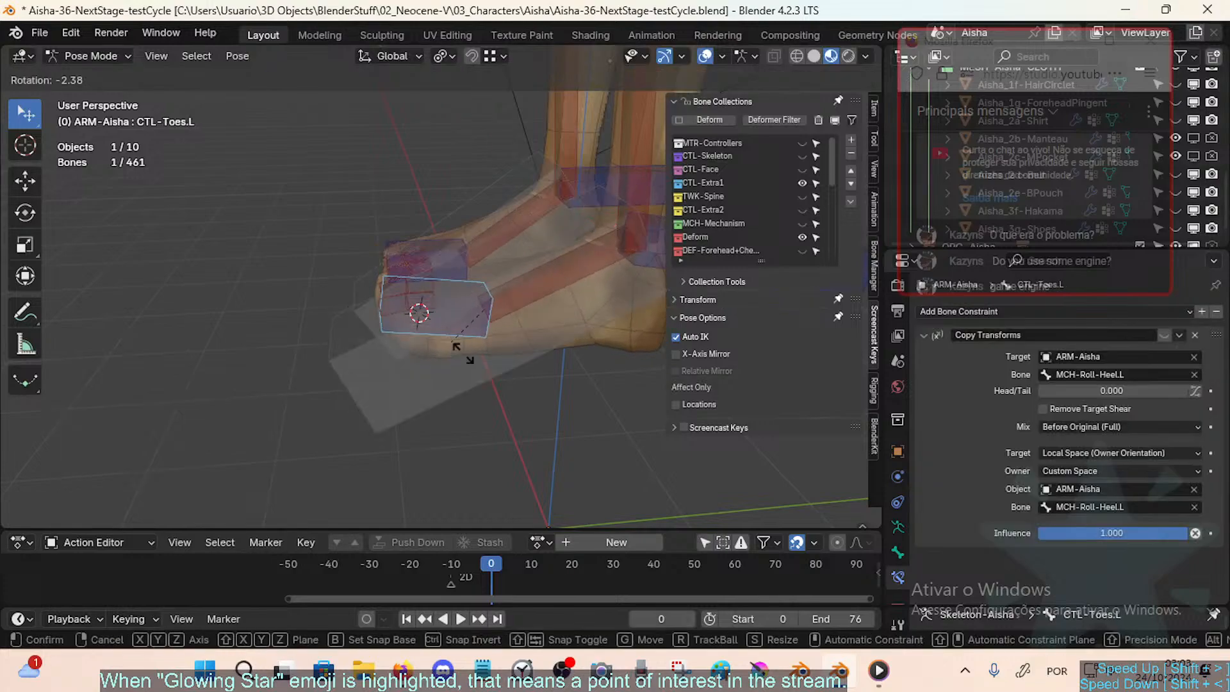
key("x")
left_click(451, 328)
Step: Rotate CTL-Roll-Heel.L about the global X axis to lift the front of the left foot
middle_click_drag(451, 329, 359, 330)
left_click(597, 263)
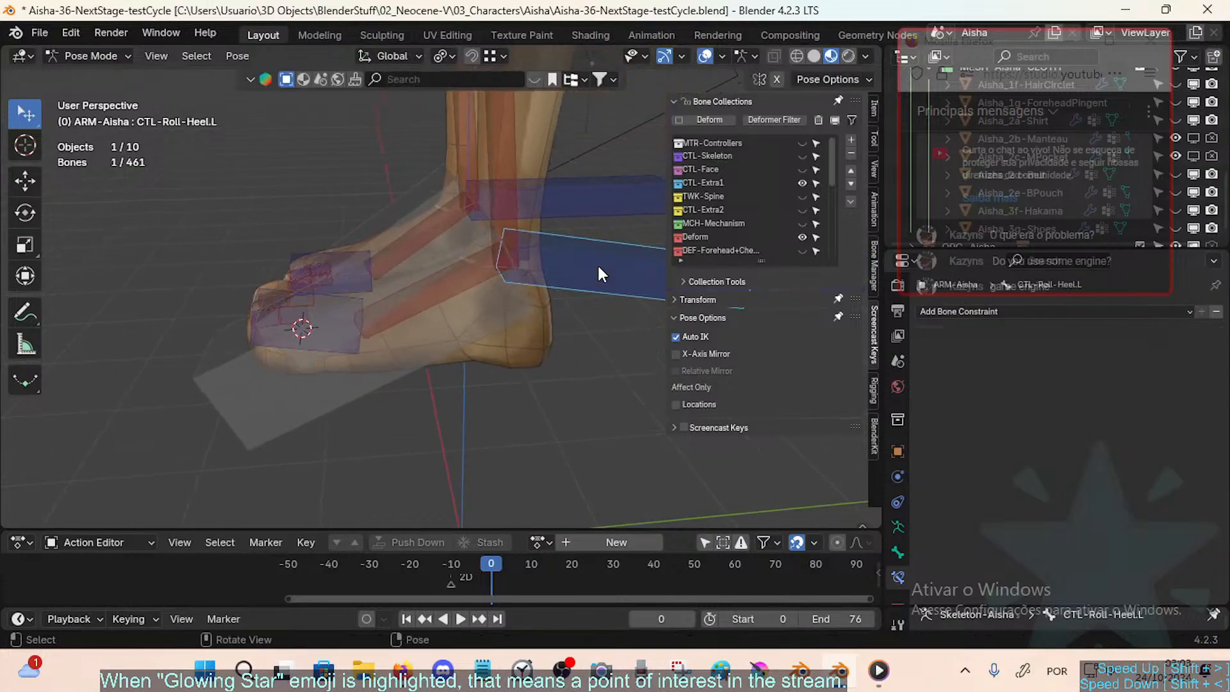
key("r")
key("x")
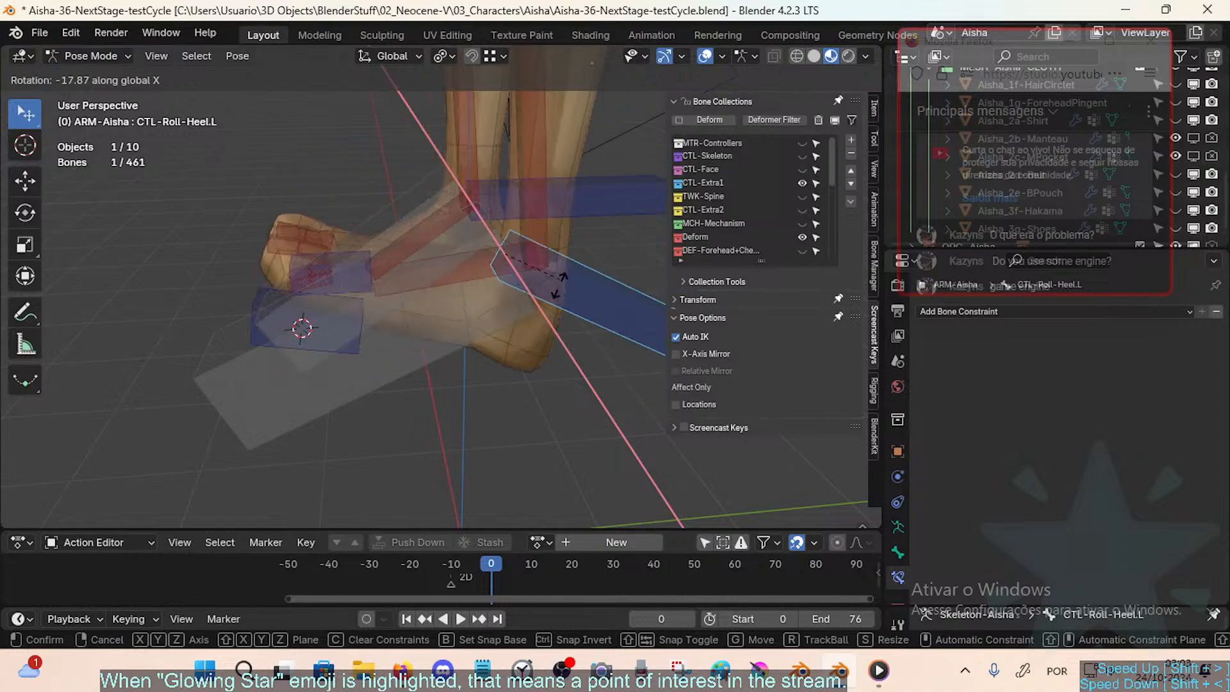
Step: Test-rotate CTL-Toes.L about the global X axis and clear the rotation of all visible bones
left_click(278, 329)
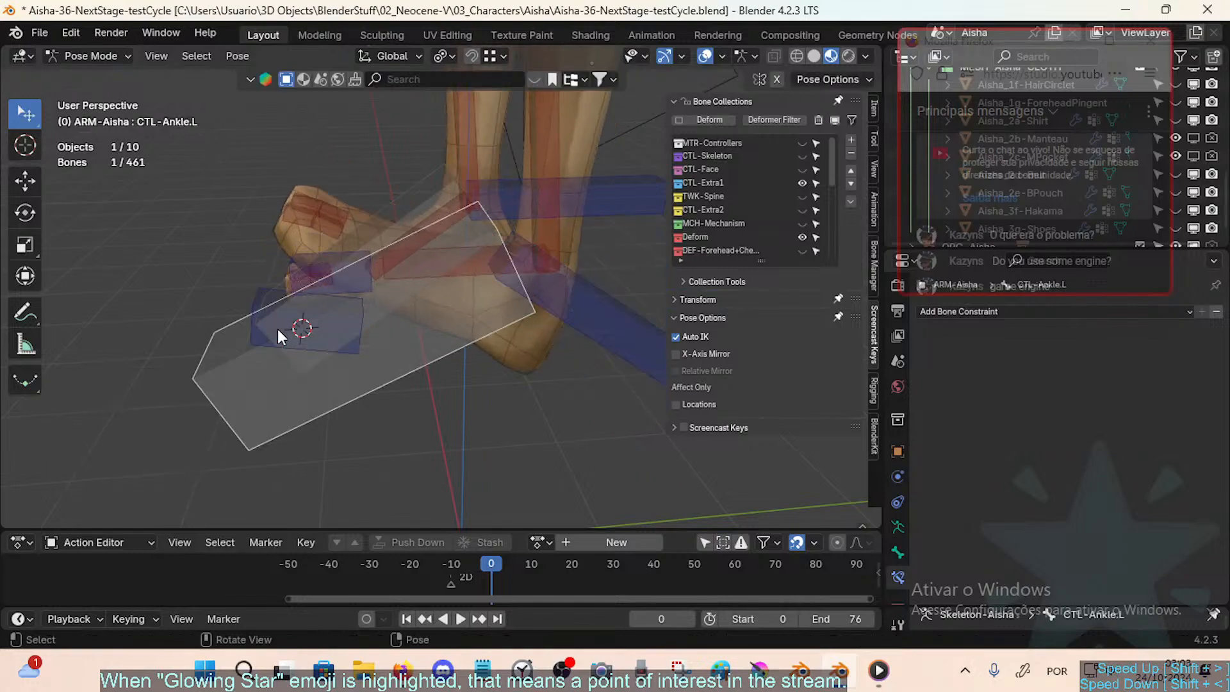
left_click(274, 306)
key("r")
key("x")
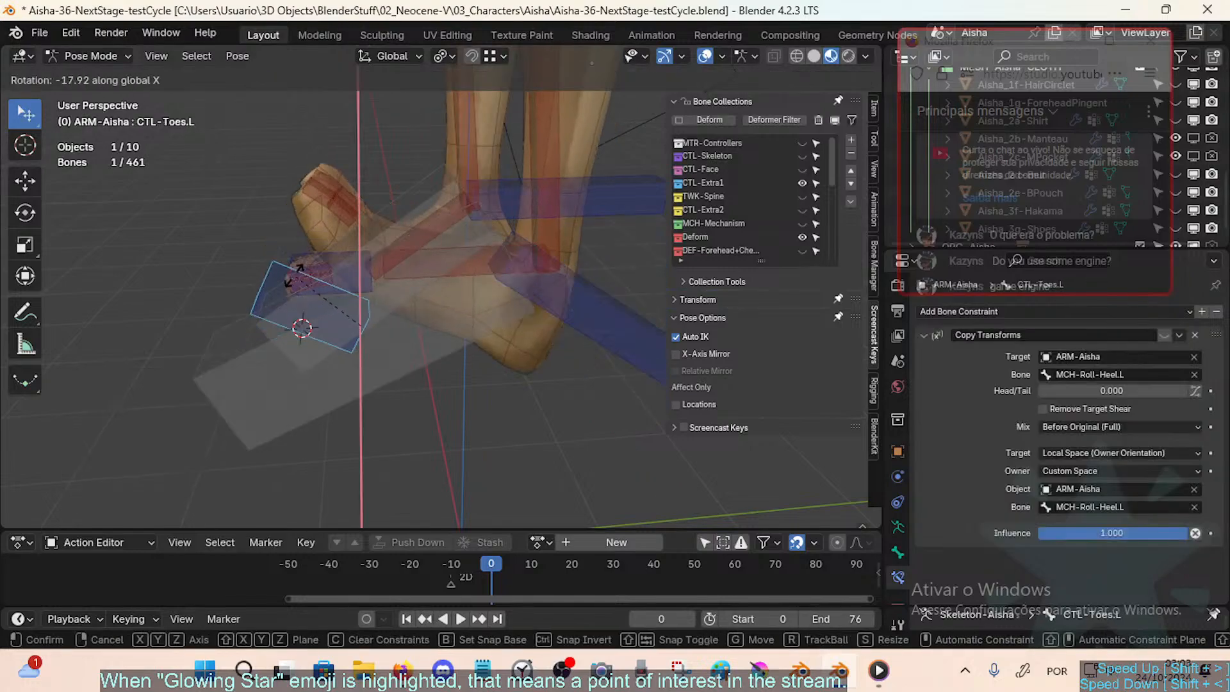
left_click(288, 279)
key("a")
key("alt+r")
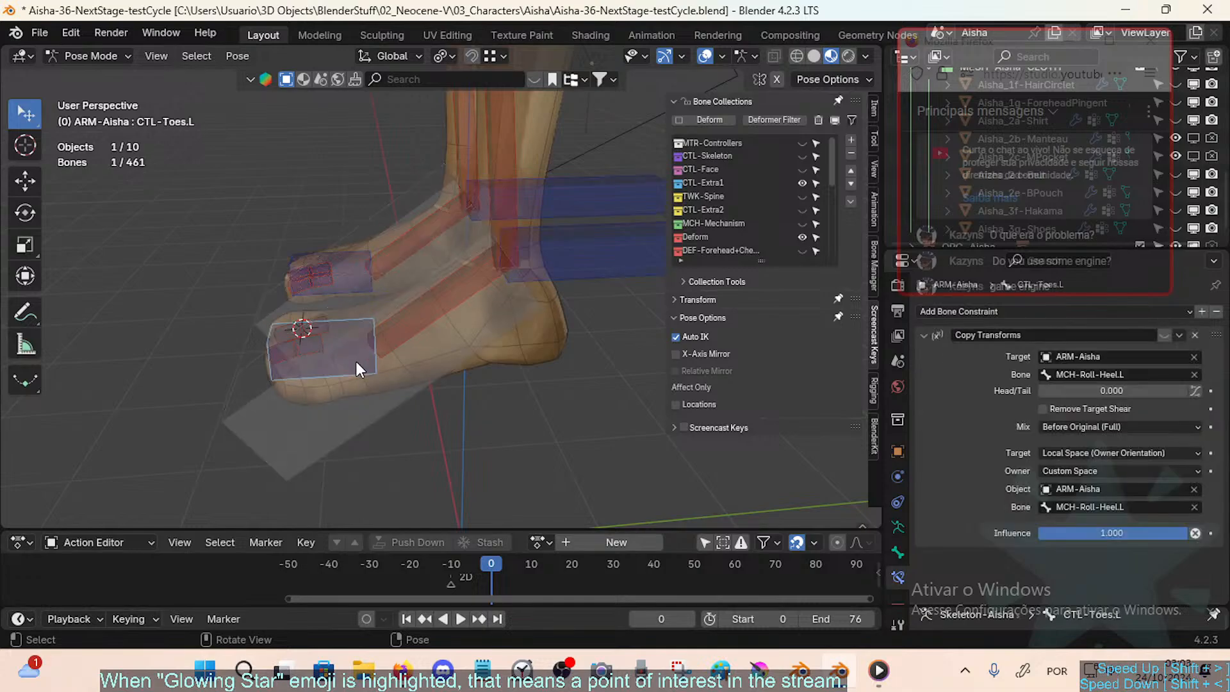
Step: Rotate CTL-Roll-Heel.L about the global X axis by about -22.6°, and by a further -1.31°
left_click(589, 259)
key("r")
key("x")
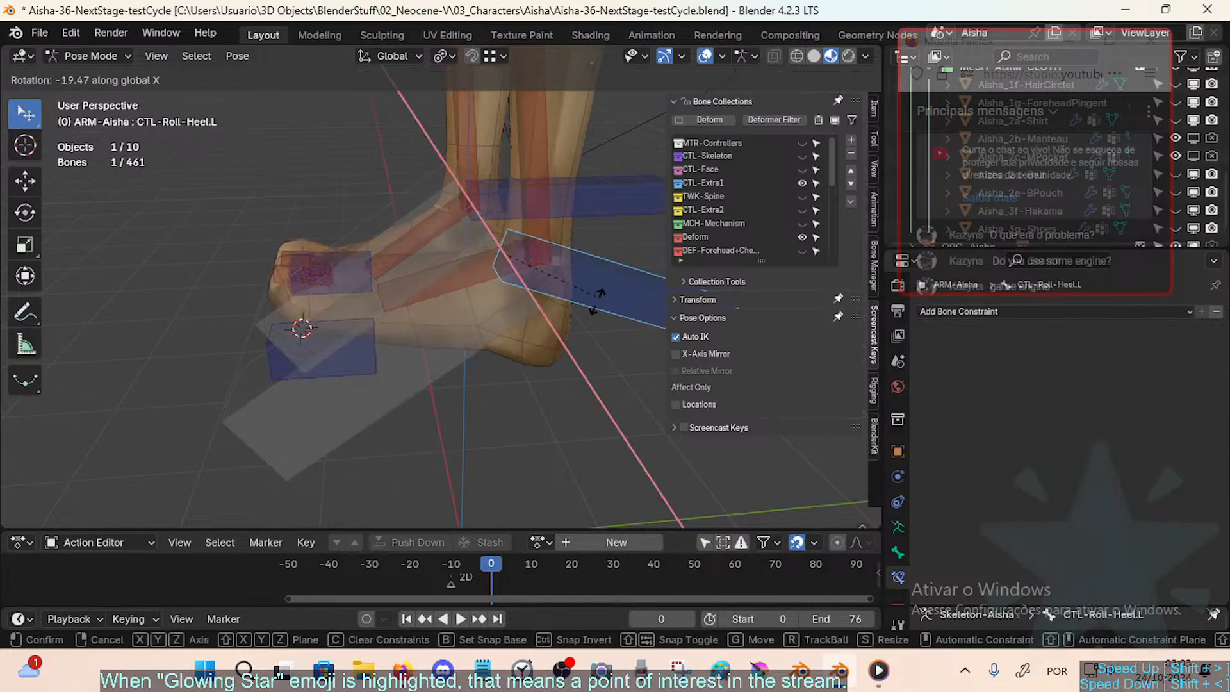
left_click(586, 290)
key("r")
key("x")
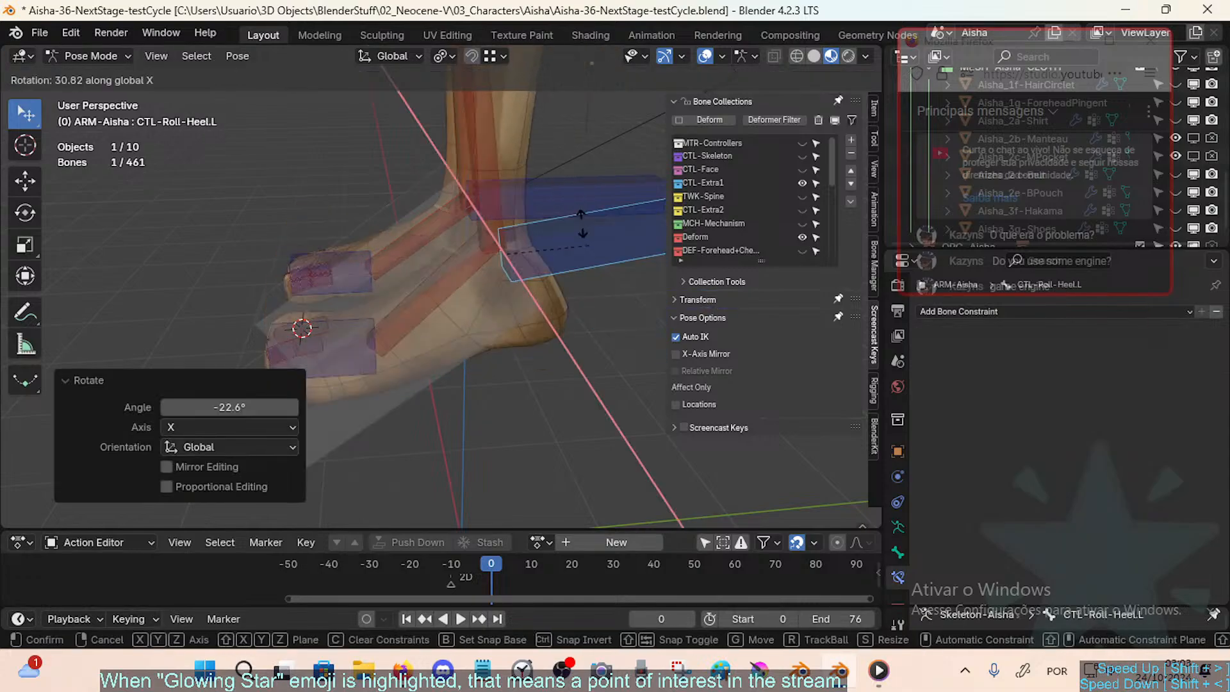
left_click(557, 289)
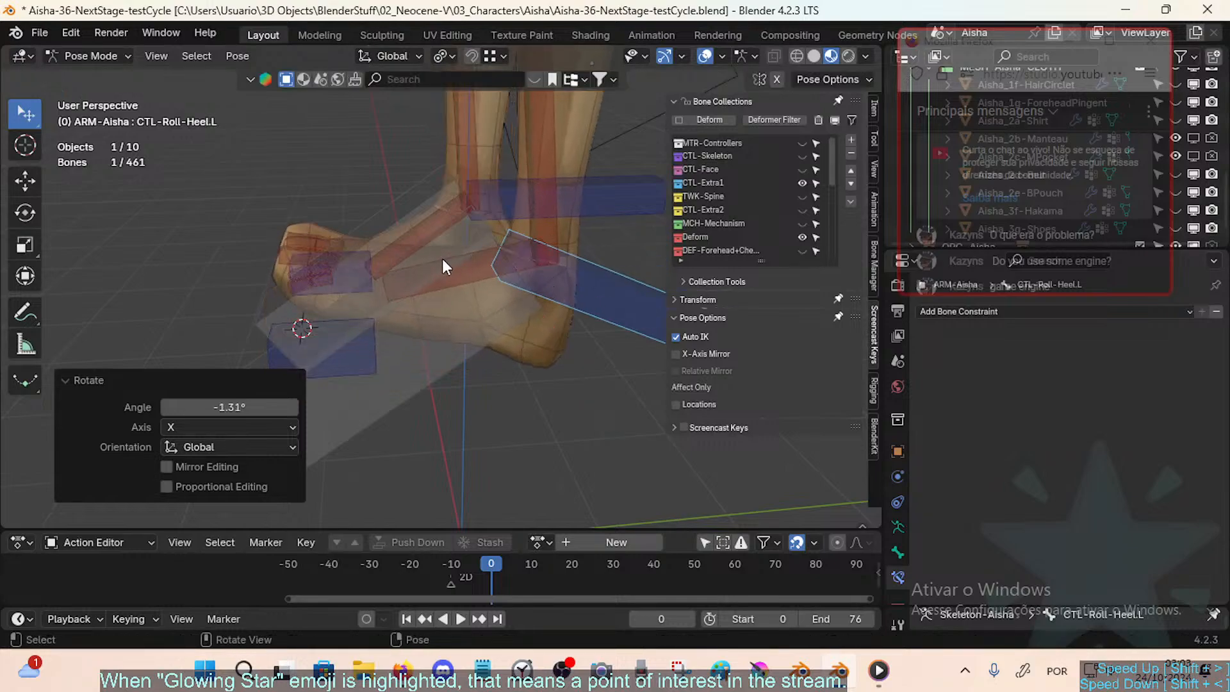
Step: Show the MCH-Mechanism collection and select CTL-Toes.L at the rolled left foot
scroll(804, 202, "down", 2)
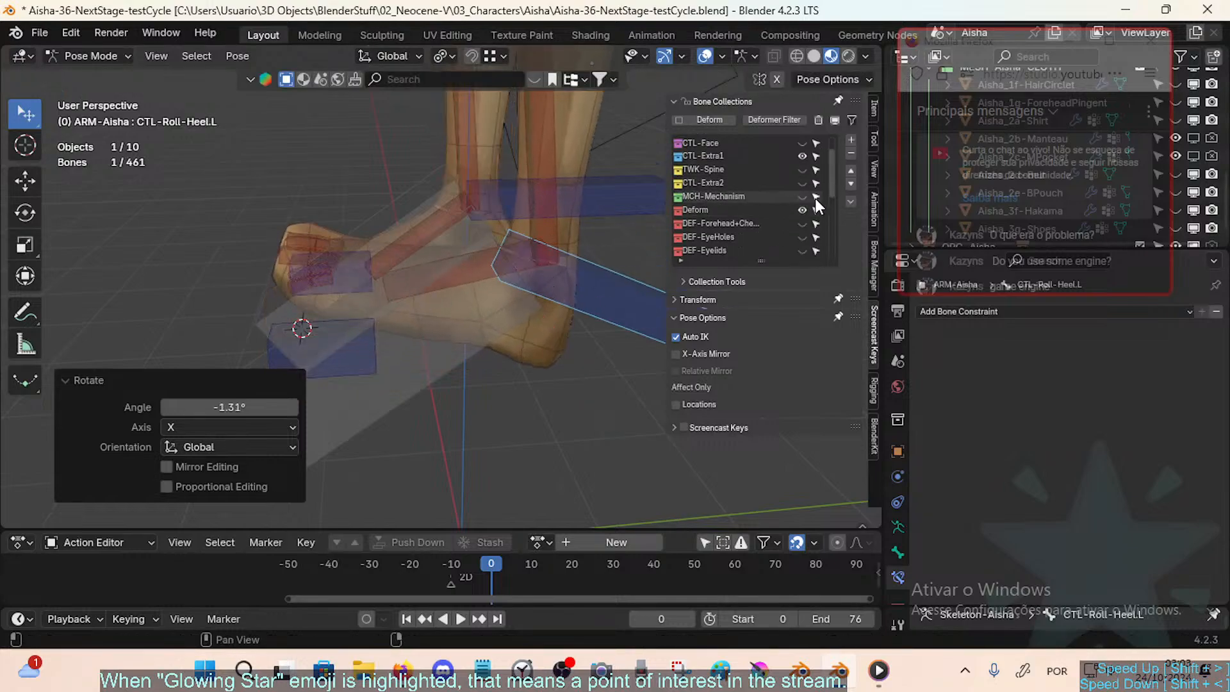
left_click(803, 197)
middle_click_drag(525, 239, 448, 308)
left_click(378, 342)
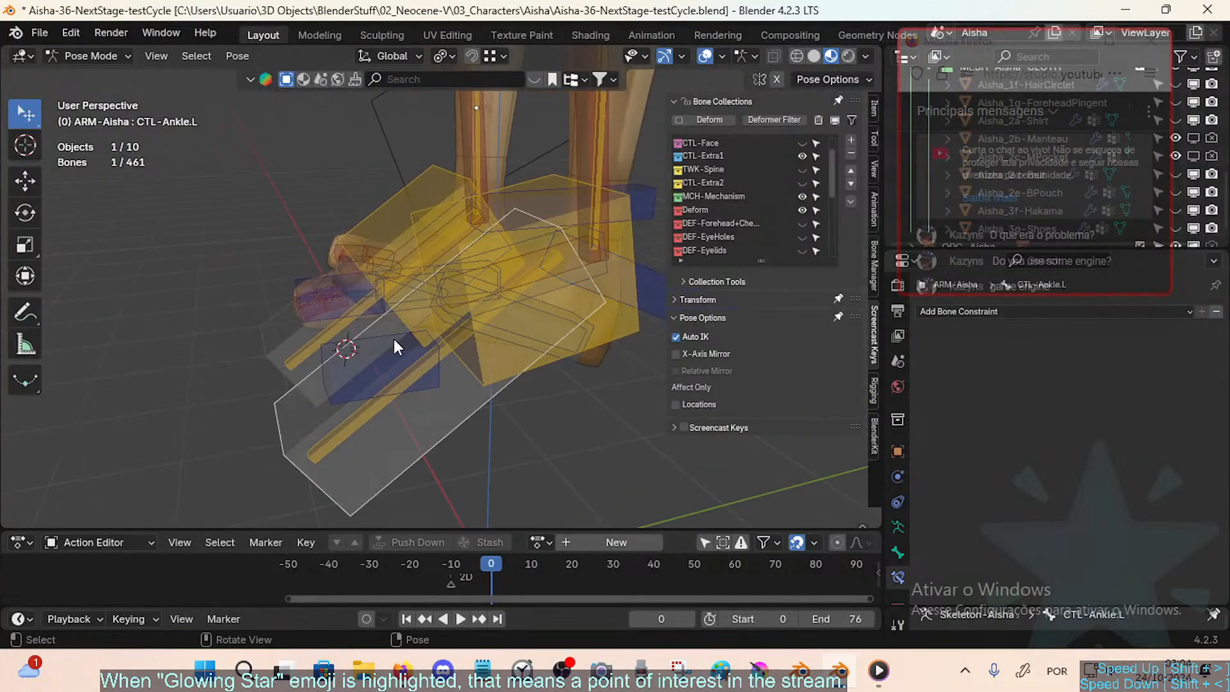
middle_click_drag(393, 336, 490, 348)
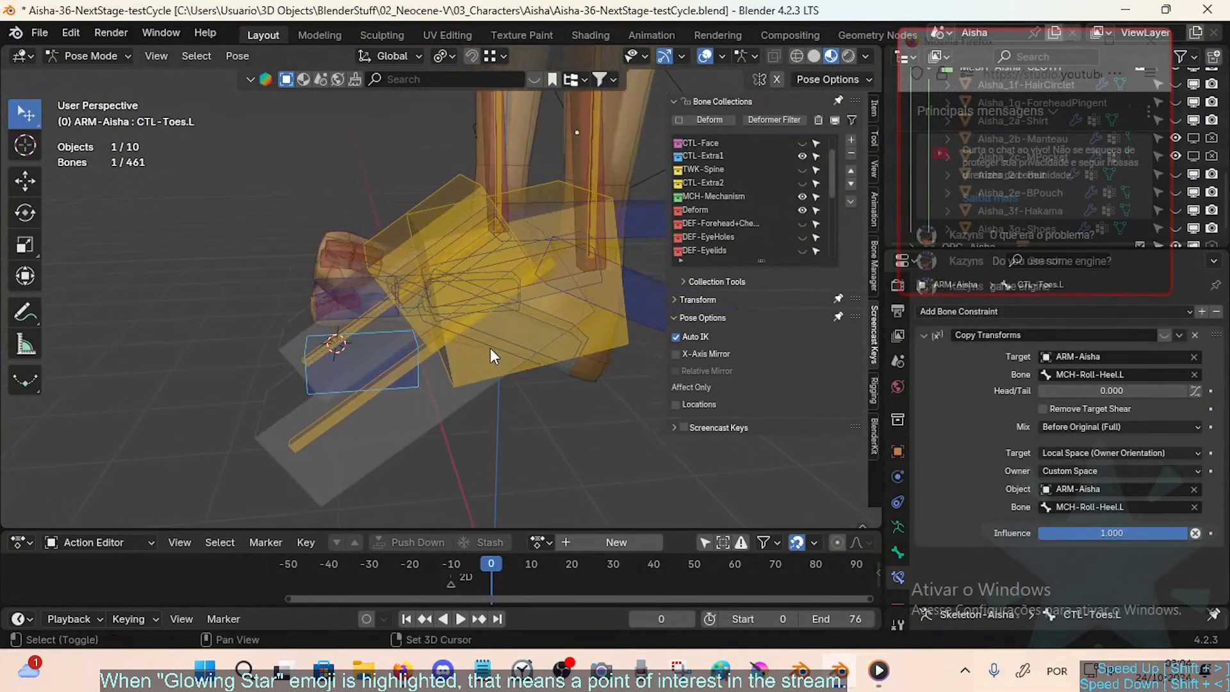
Step: Show the bone properties of CTL-Toes.L, enlarge the lower properties editor and examine the bone's parent relations
left_click(898, 552)
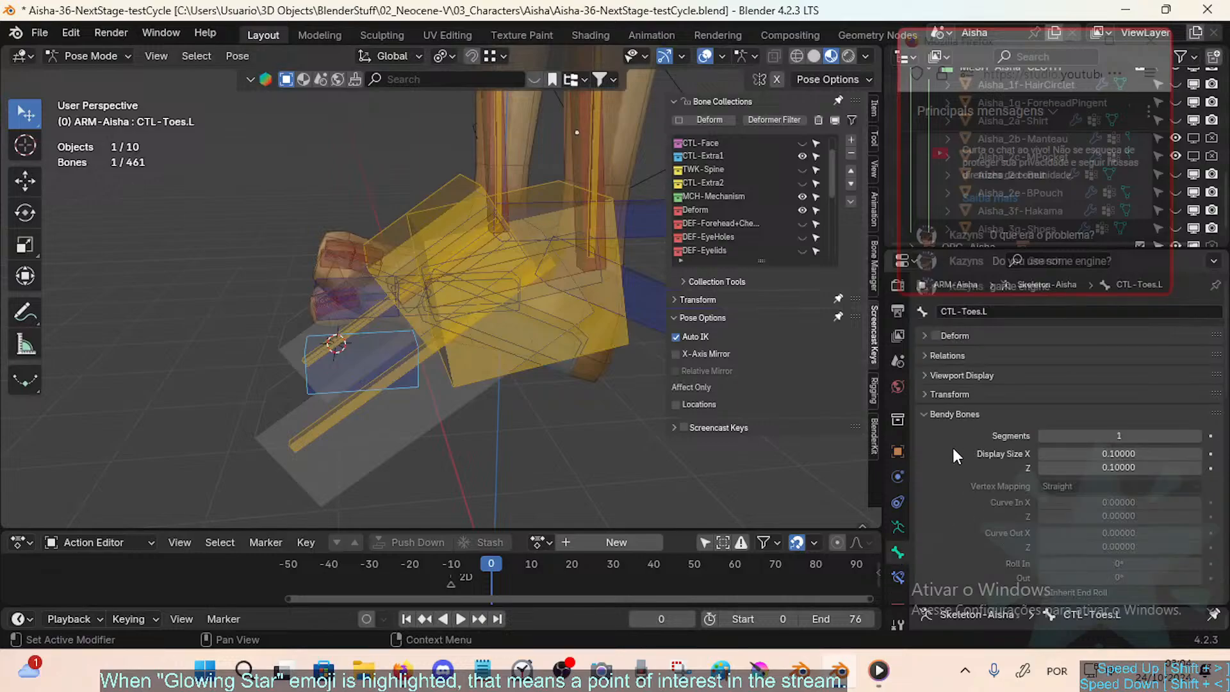
left_click_drag(978, 607, 980, 555)
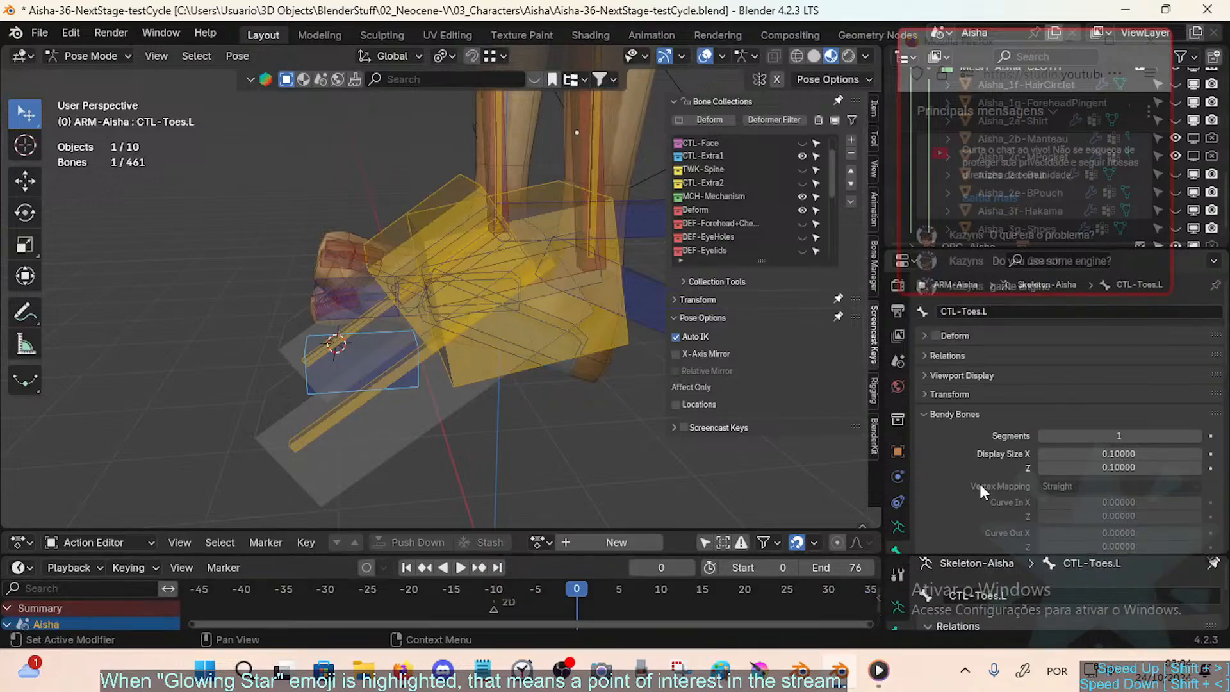
scroll(1036, 586, "down", 3)
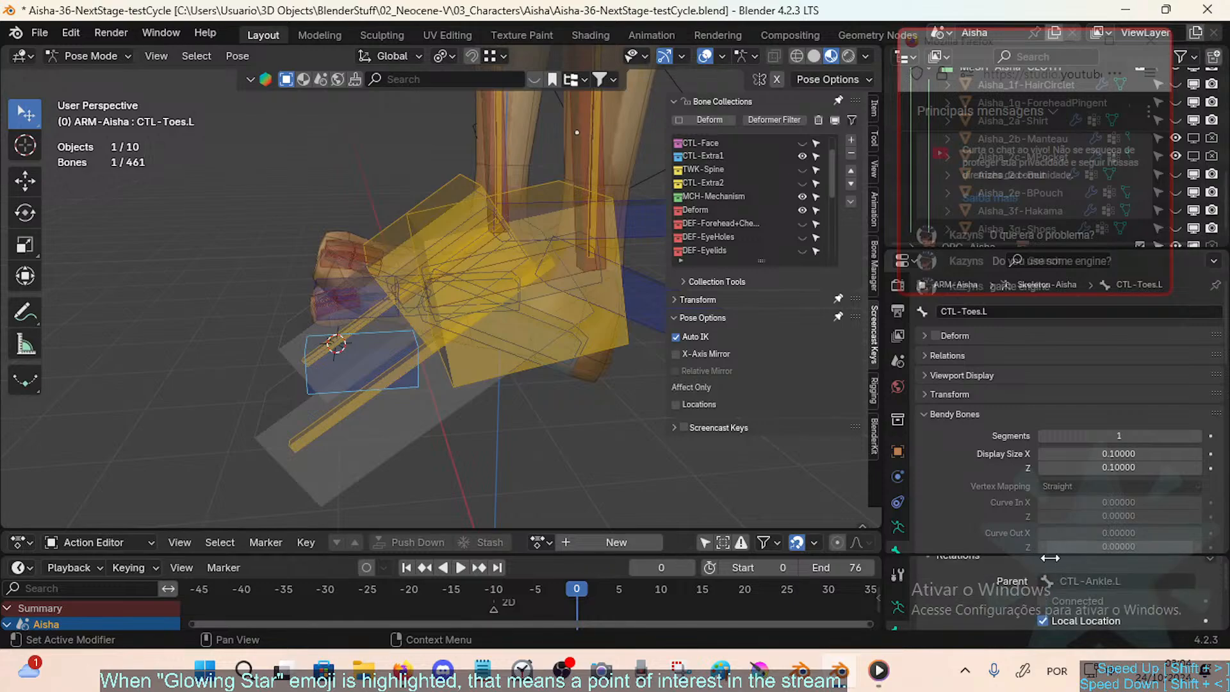
left_click(1049, 558)
scroll(1057, 576, "up", 5)
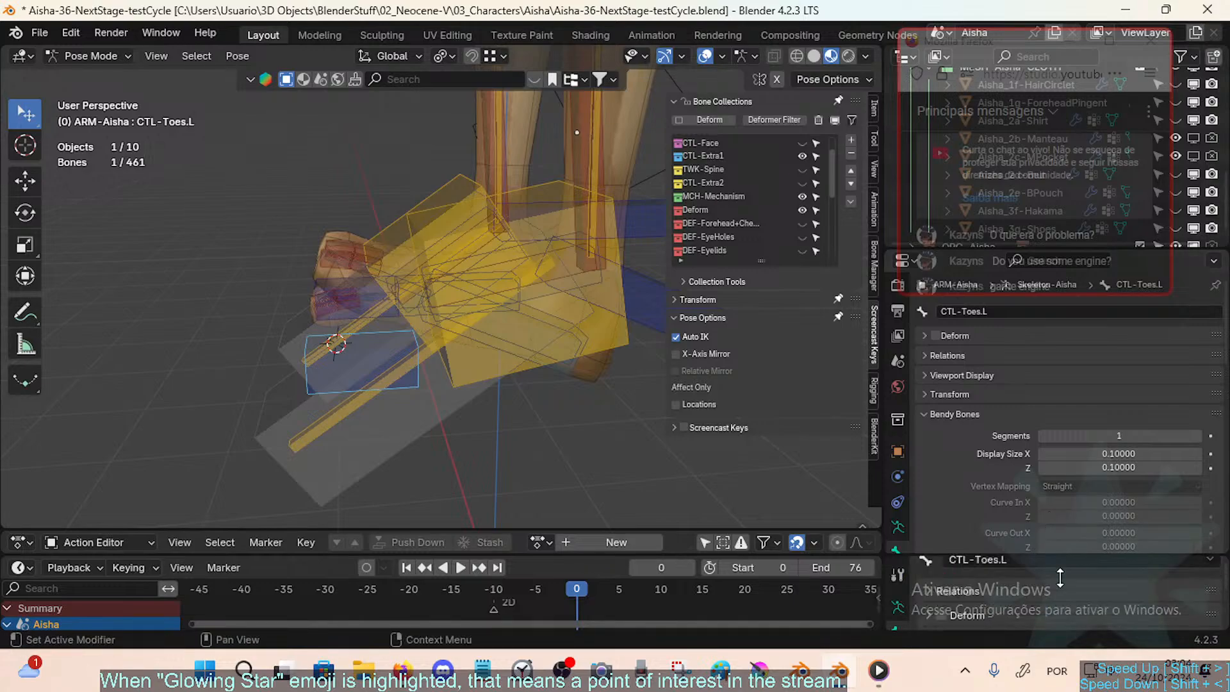
scroll(1059, 578, "down", 5)
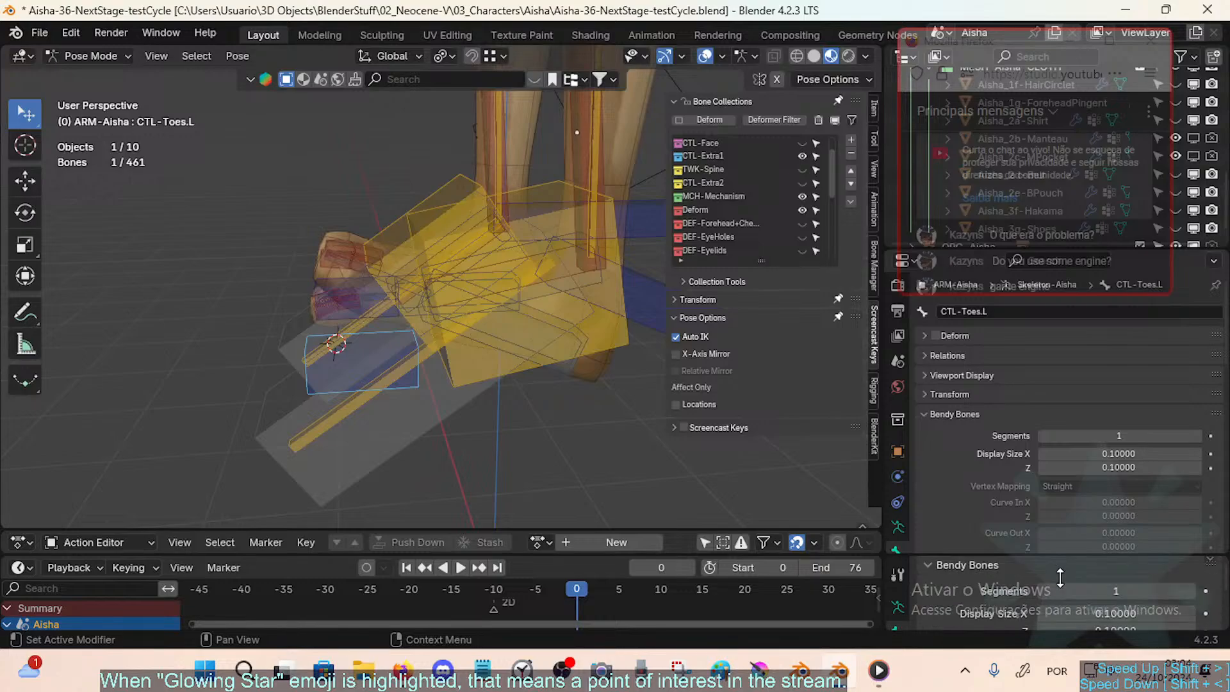
scroll(1059, 578, "up", 5)
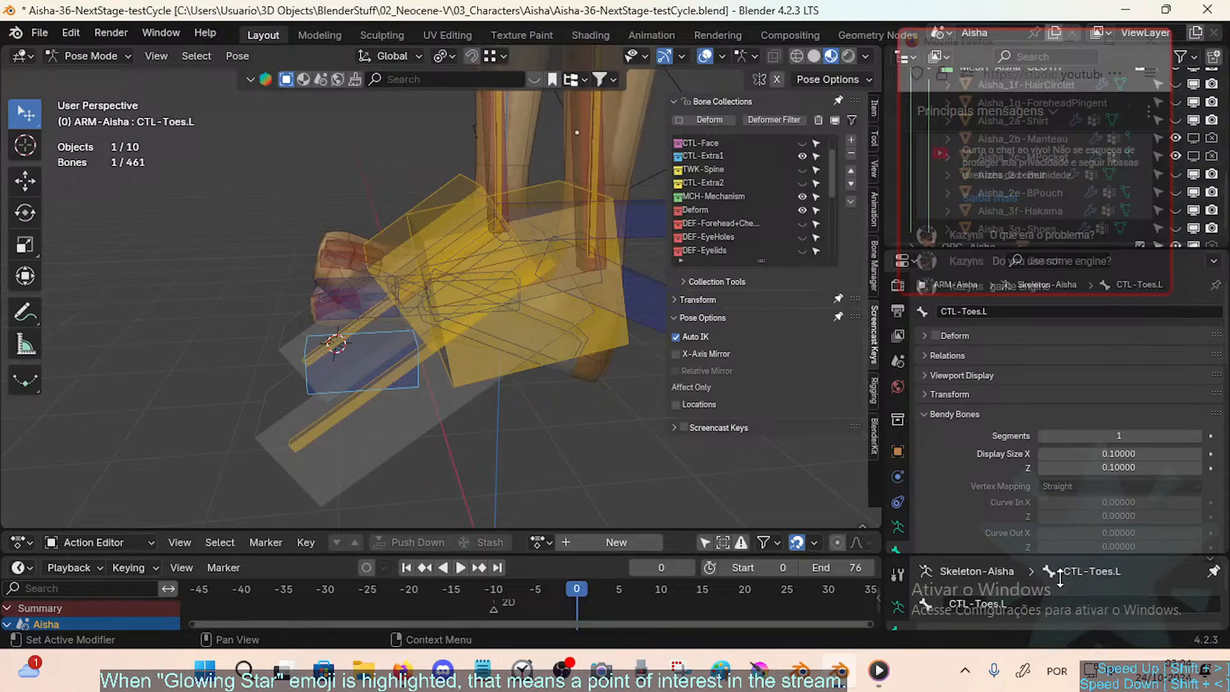
Step: Clear the rotation of all visible bones and rotate CTL-Roll-Heel.L about the global X axis
left_click(639, 262)
middle_click_drag(639, 263, 513, 330)
key("a")
key("alt+r")
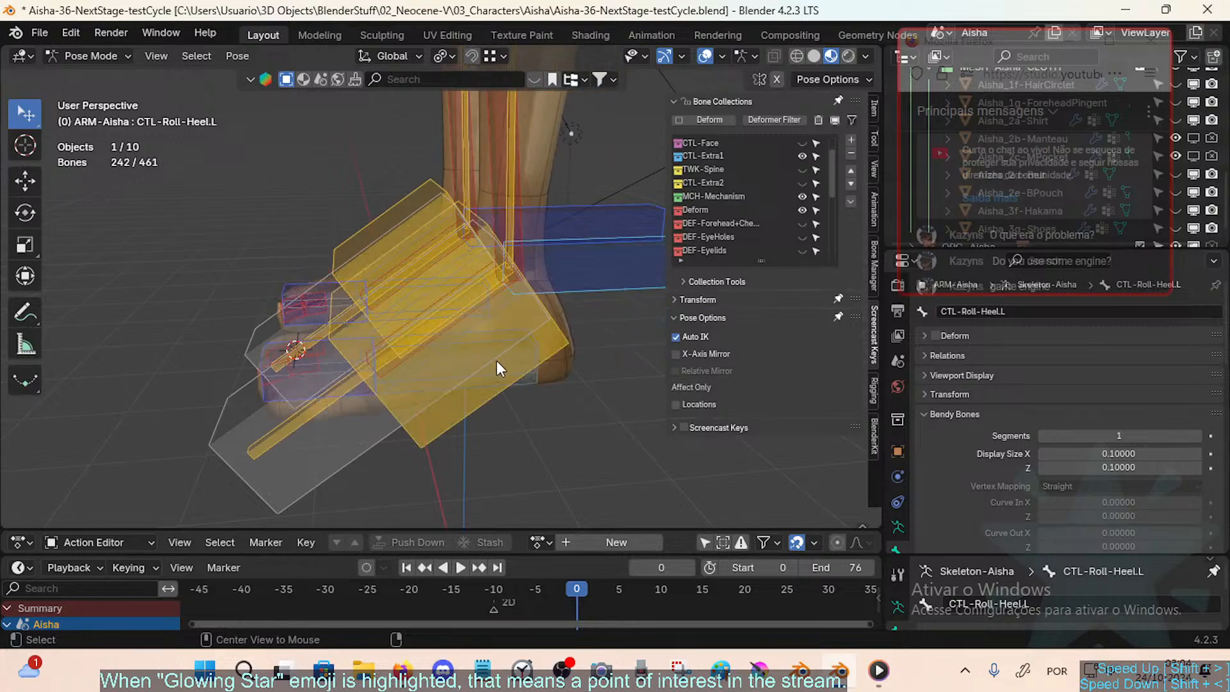
left_click(621, 267)
key("r")
key("x")
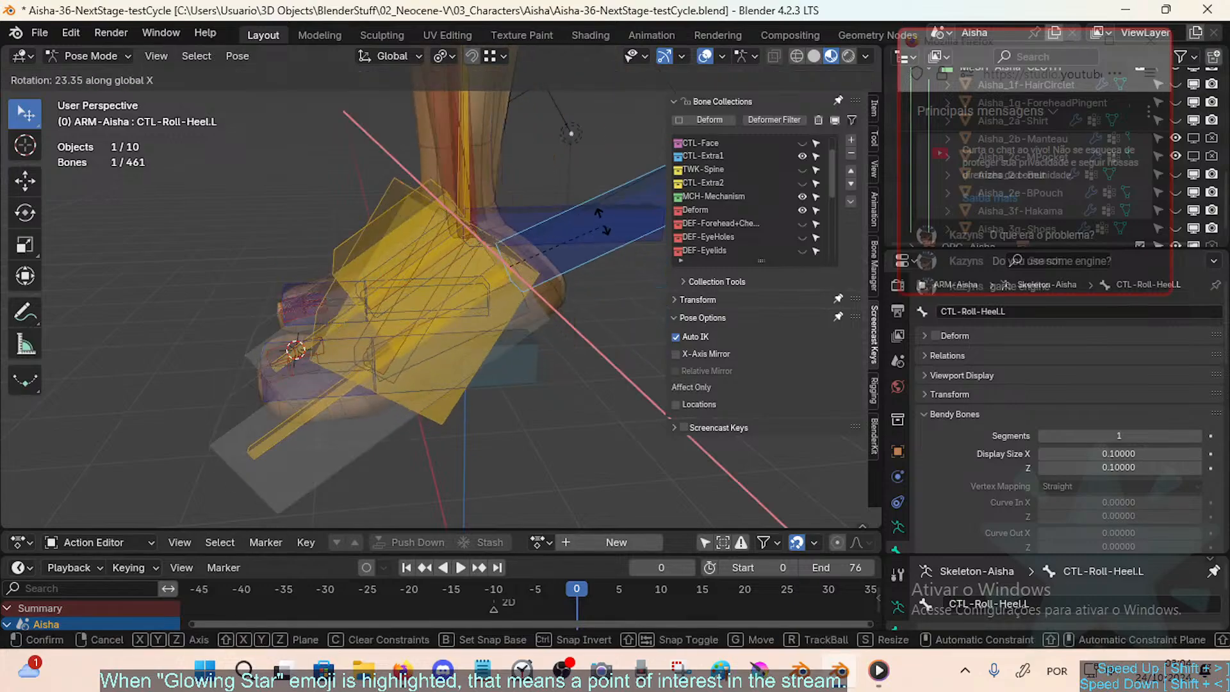
left_click(606, 290)
Step: Select MAP-IK-Owner-Foot.L among the overlapping bones of the rolled left foot and bring its parent relations into view
left_click(520, 290)
left_click(509, 294)
left_click(510, 294)
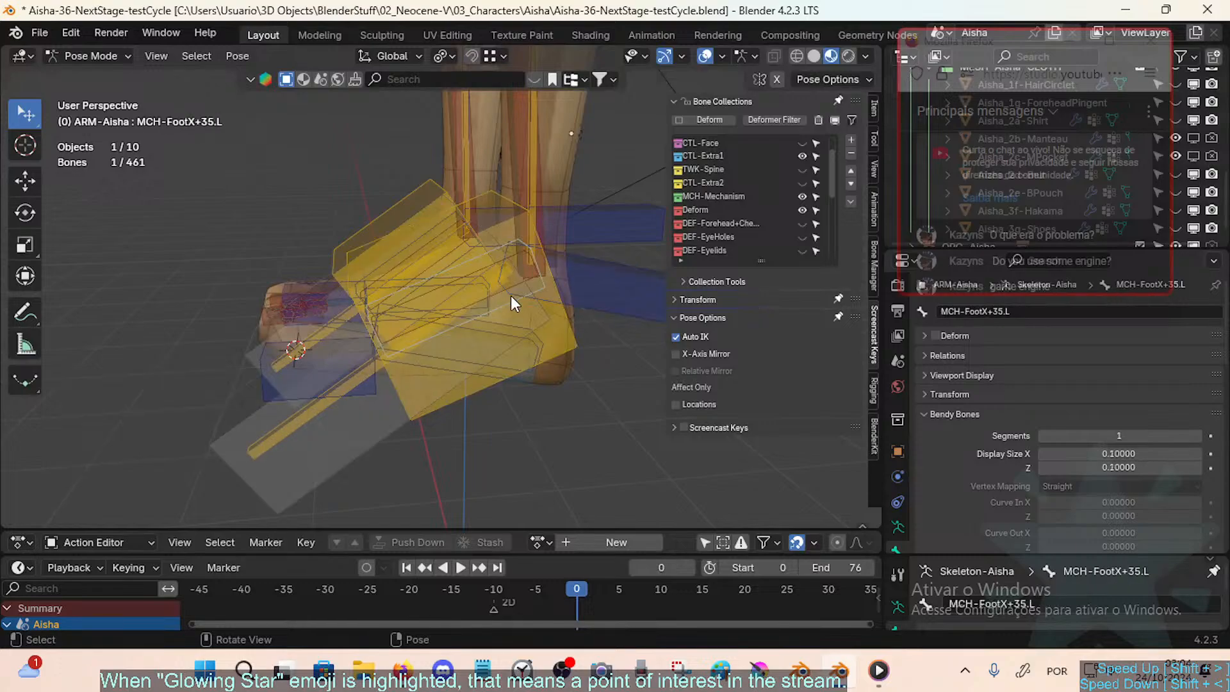
left_click(509, 302)
left_click(508, 302)
left_click(509, 302)
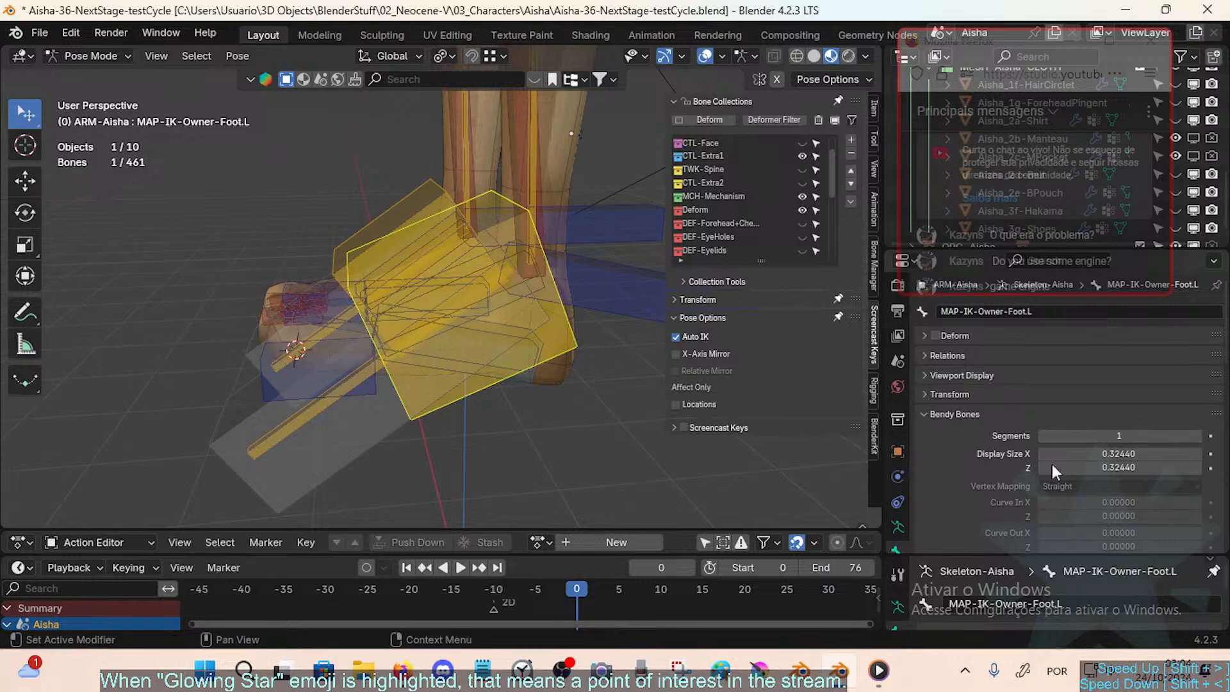
scroll(982, 601, "down", 2)
scroll(981, 602, "up", 2)
scroll(981, 601, "down", 2)
left_click(925, 598)
scroll(990, 593, "down", 2)
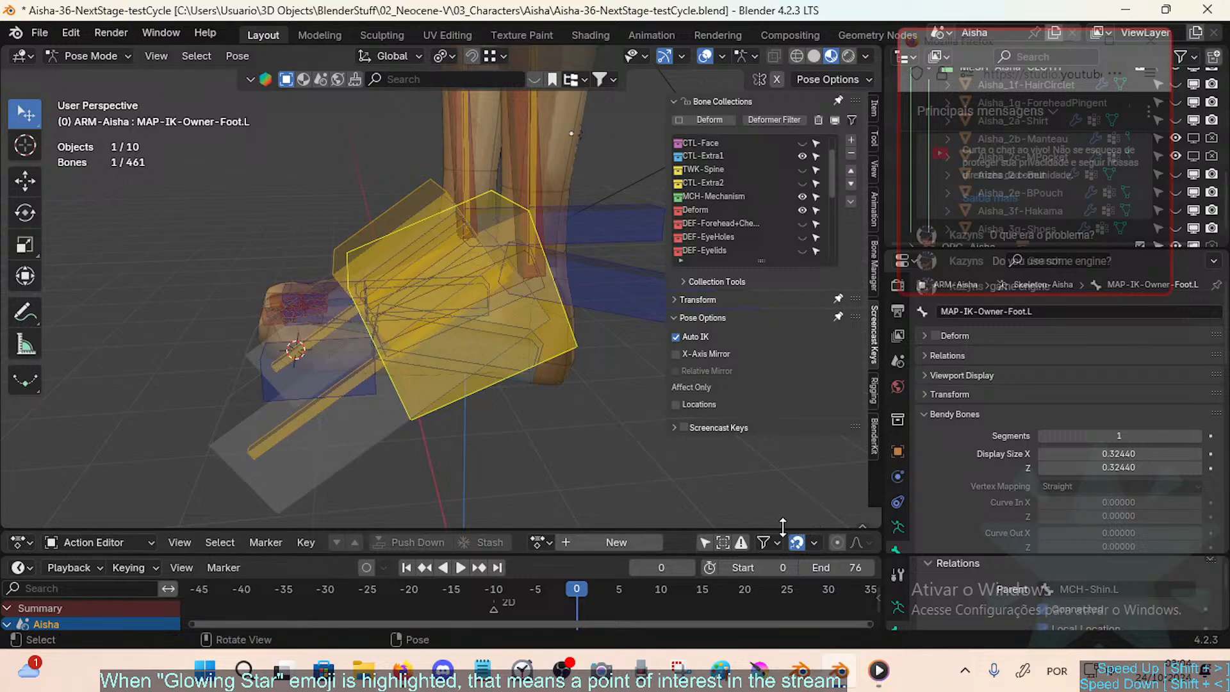
Step: Shrink the 3D viewport and Action Editor to make the timeline and the lower bone properties editor taller
left_click_drag(755, 531, 756, 475)
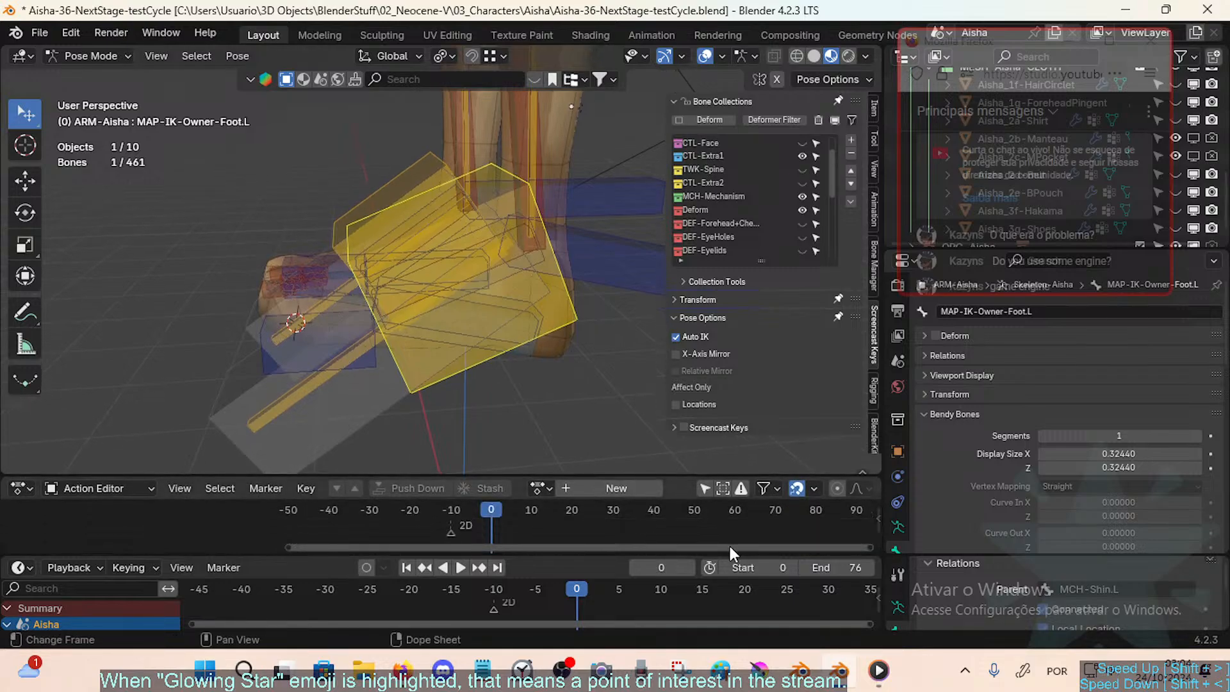
left_click_drag(733, 555, 752, 492)
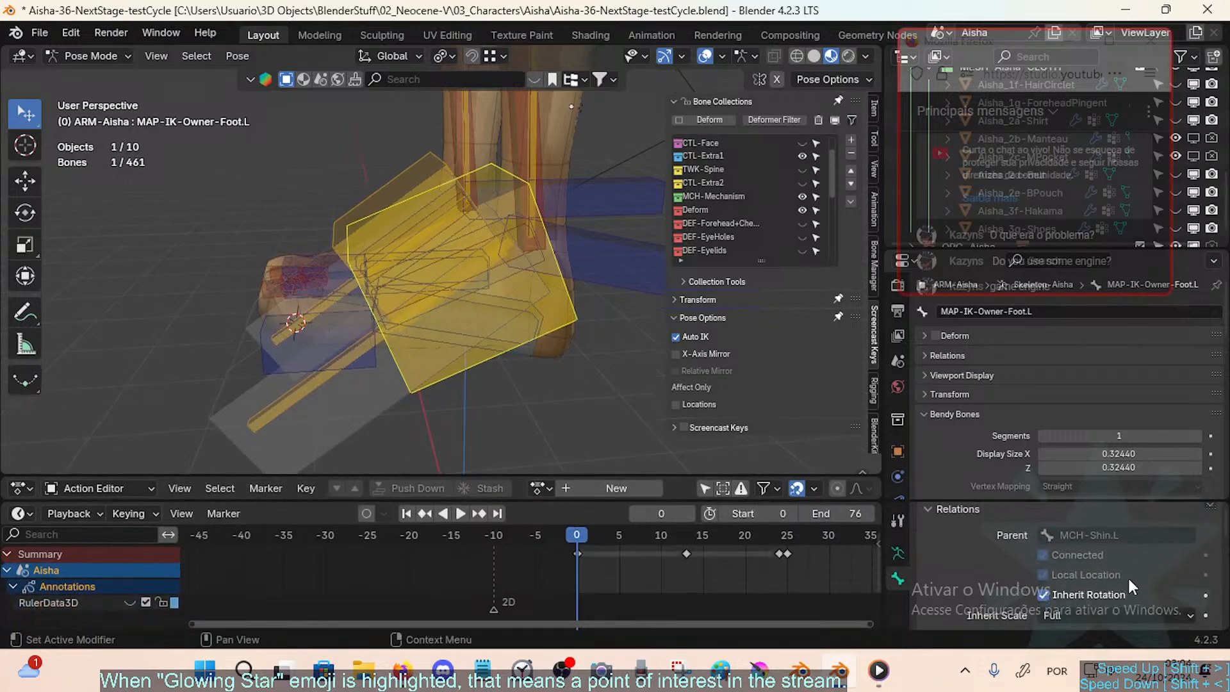
middle_click_drag(501, 337, 466, 363)
scroll(467, 381, "up", 1)
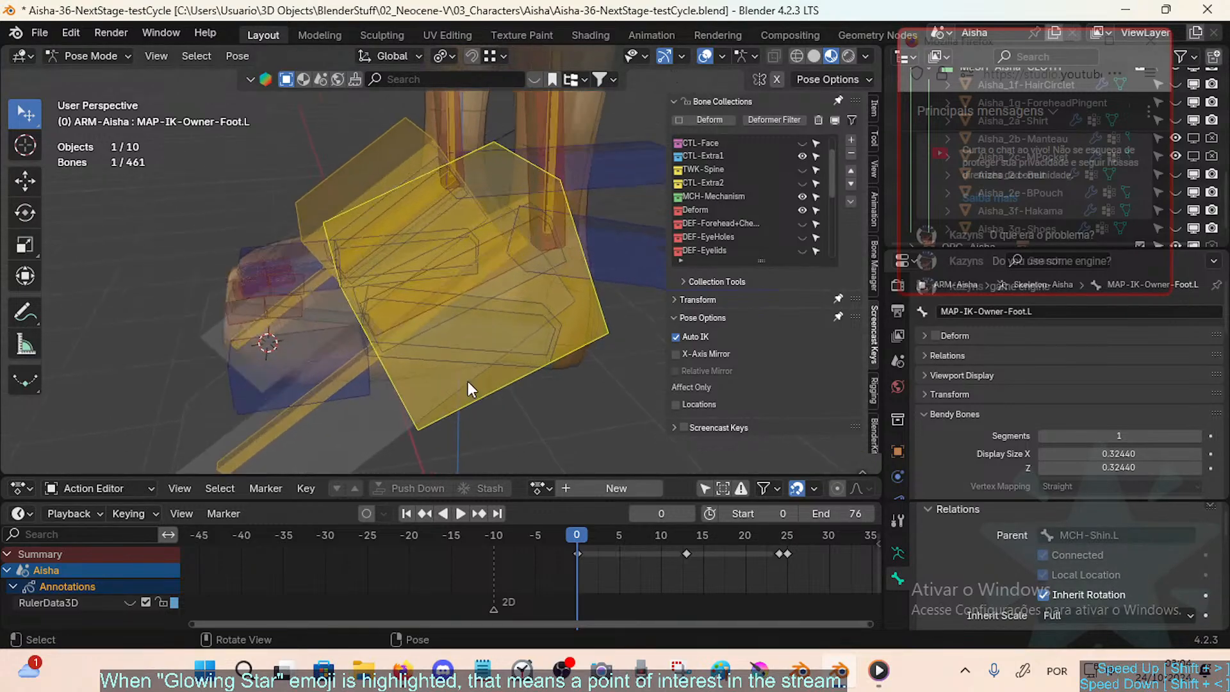
Step: Examine the parents of CTL-Ankle.L, MCH-FootX+35.L and MAP-IK-Owner-Foot.L at the rolled left foot
left_click(502, 285)
left_click(524, 295)
left_click(525, 287)
left_click(518, 280)
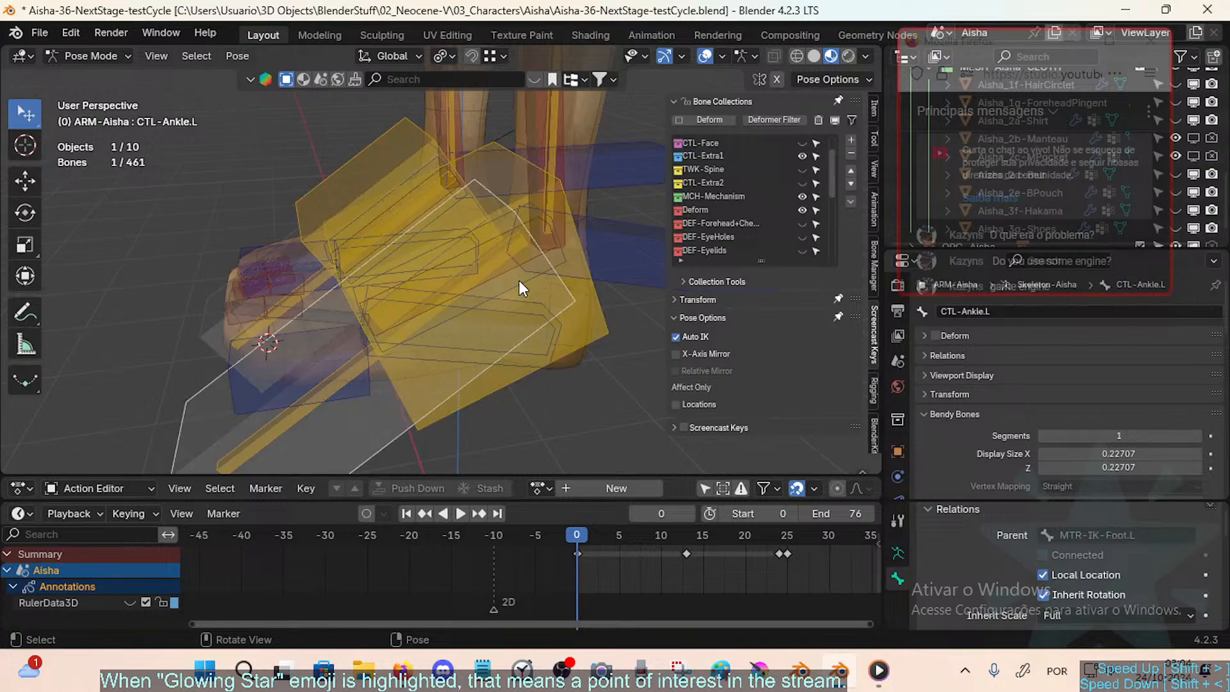
left_click(519, 287)
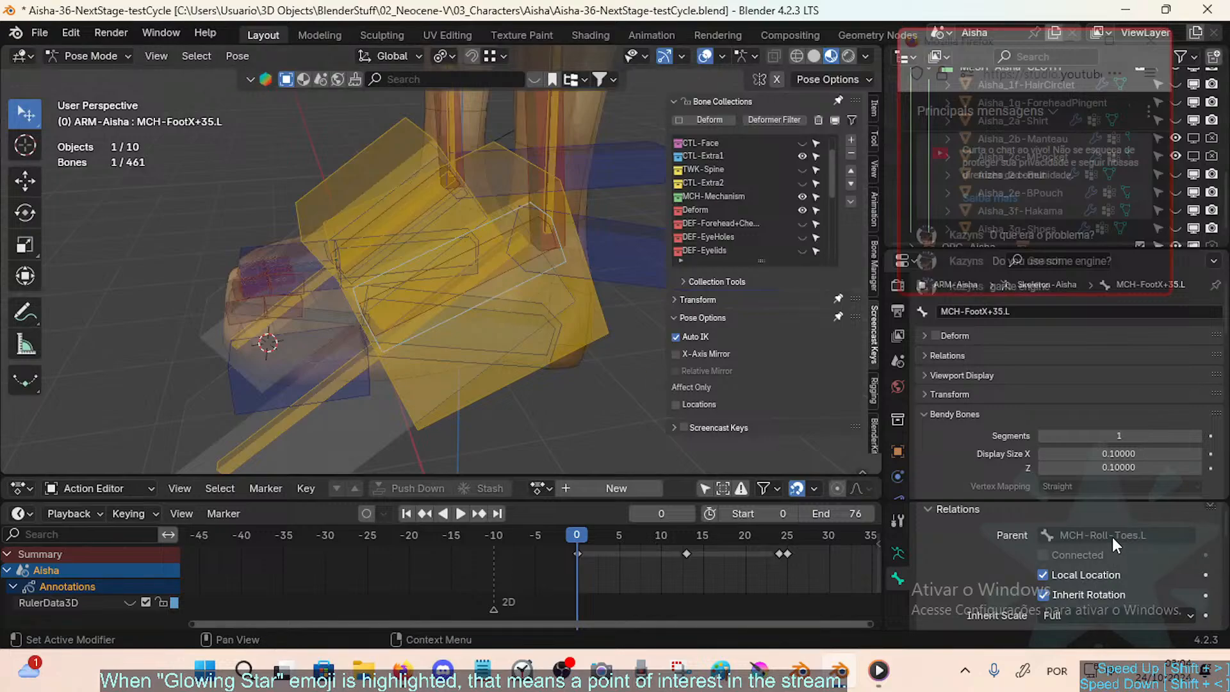
left_click(599, 347)
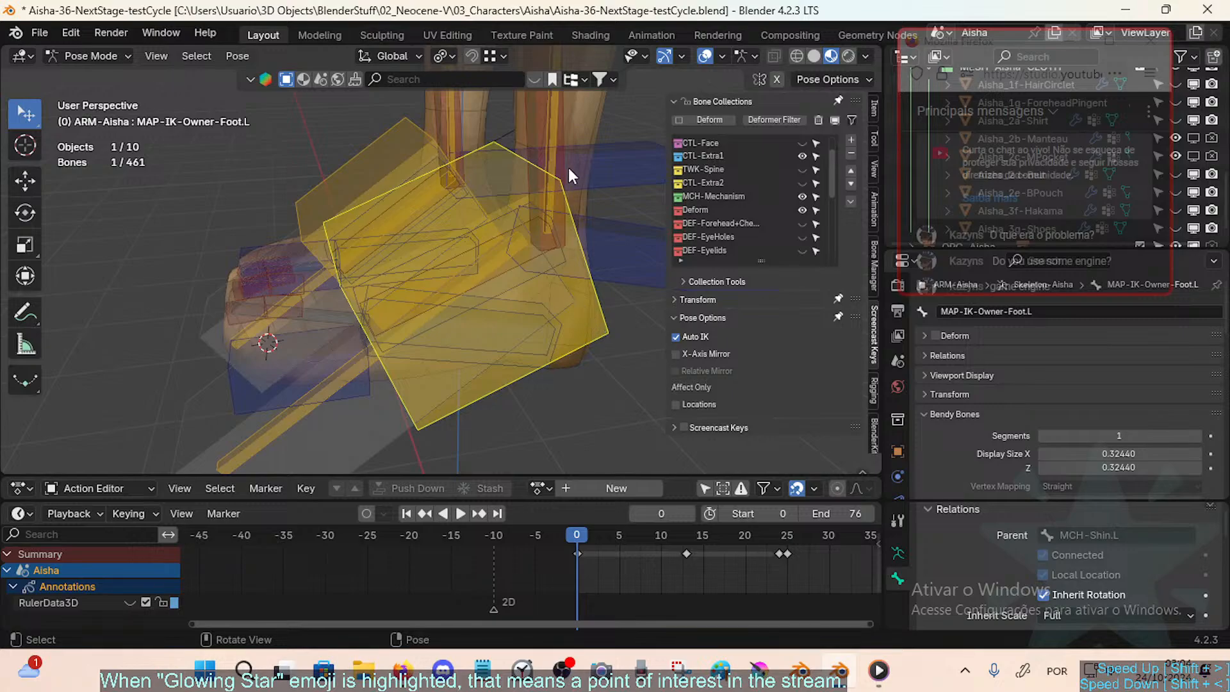
left_click(506, 288)
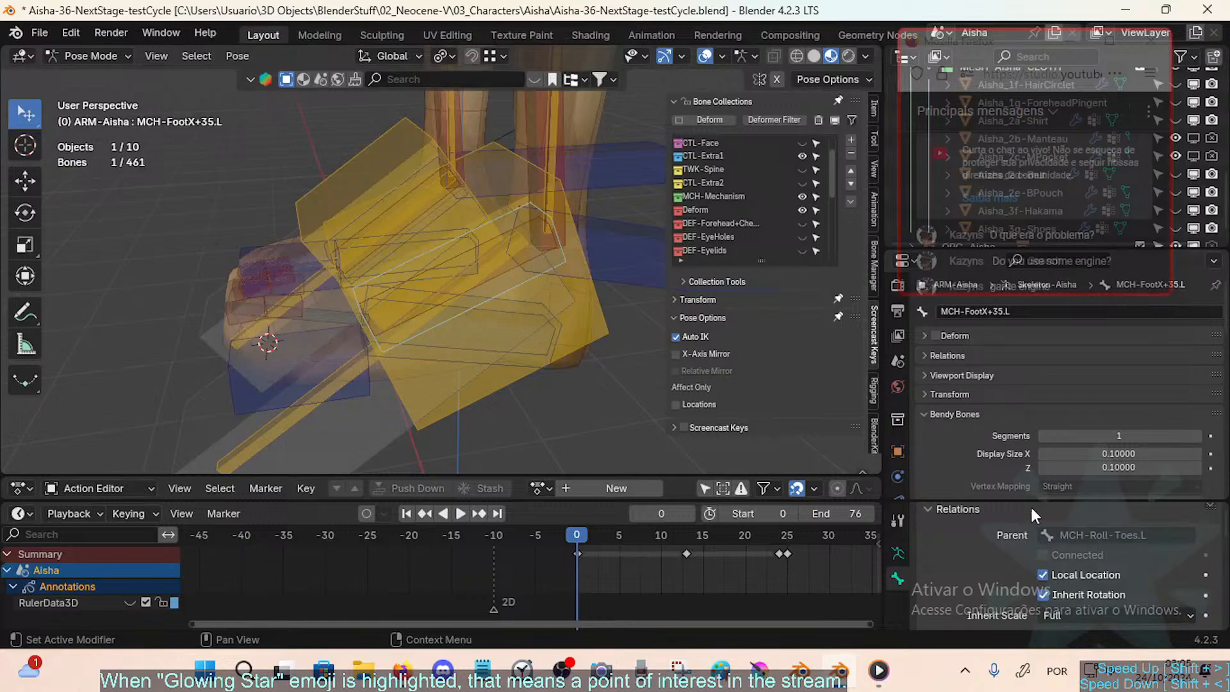
Step: Cycle through the overlapping foot bones to MCH-Roll-Heel.L and check its parent
middle_click_drag(513, 350, 532, 352)
left_click(474, 356)
left_click(474, 356)
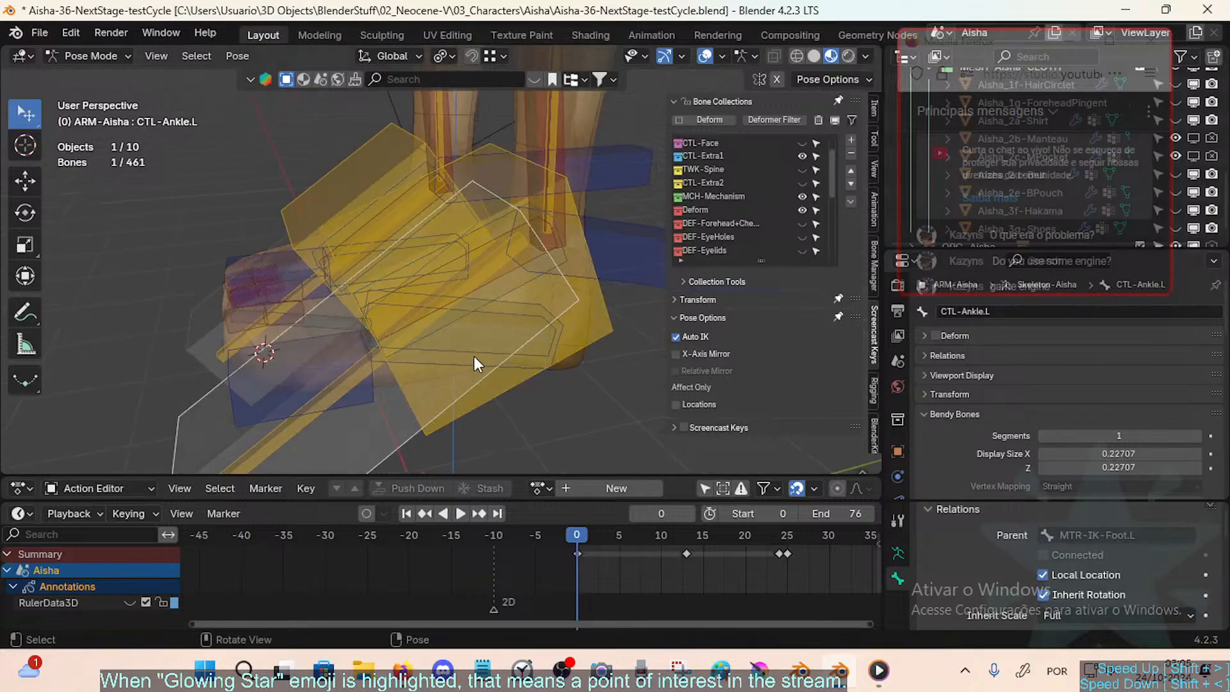
left_click(474, 356)
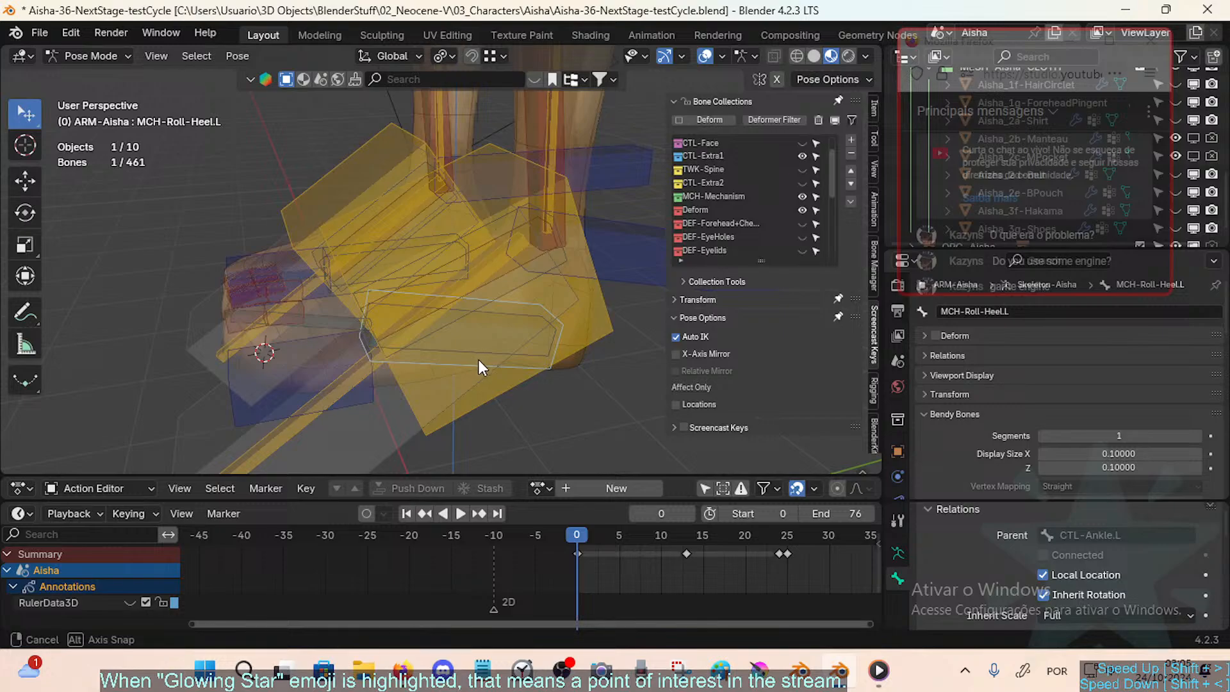
Step: Test the left heel roll by rotating CTL-Roll-Heel.L about the global X axis, and clear the rotation of all bones
middle_click_drag(479, 364, 434, 357)
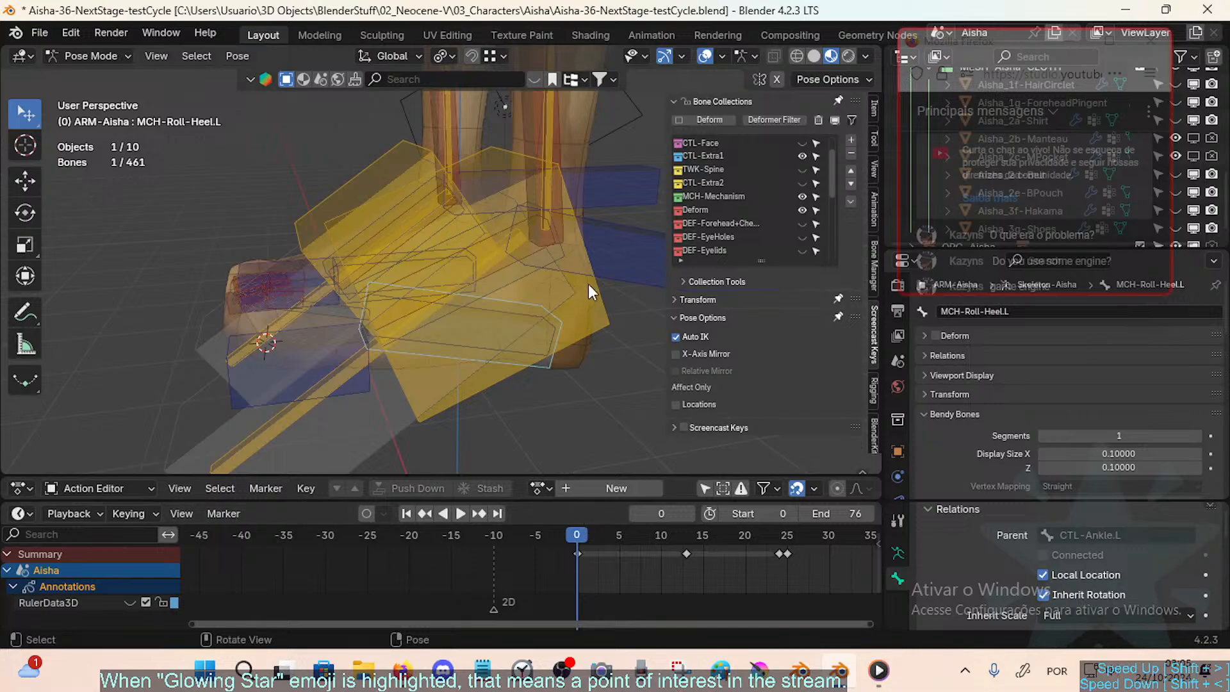
left_click(628, 260)
key("r")
key("x")
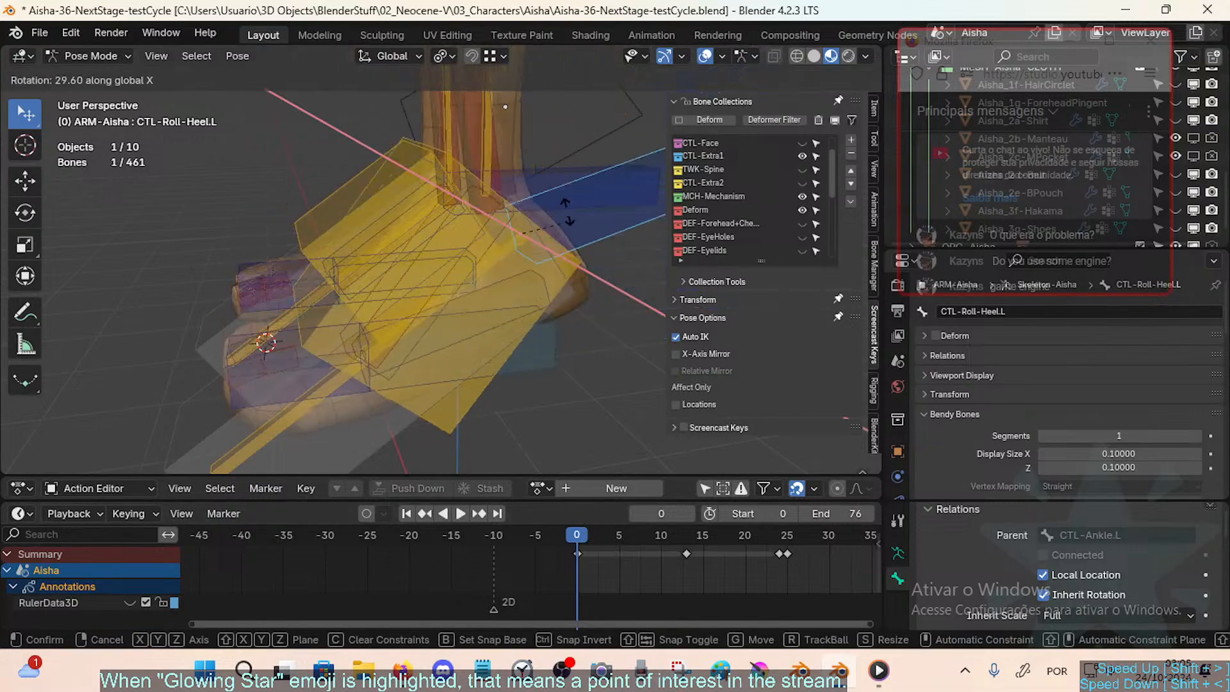
left_click(519, 304)
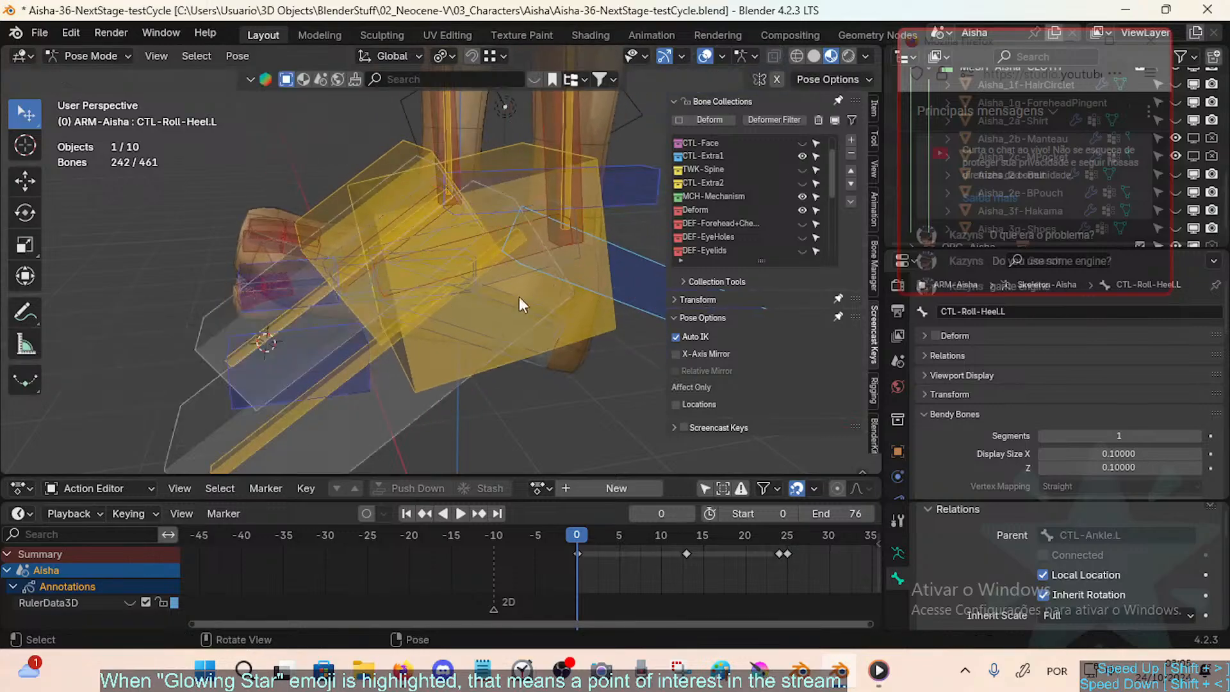
key("alt+r")
Step: Test-move CTL-Ankle.L freehand by about 0.11 m in X, 0.25 m in Y and -0.13 m in Z
mouse_move(424, 385)
middle_mouse_down()
mouse_move(442, 343)
mouse_move(375, 364)
mouse_move(411, 382)
middle_mouse_up()
left_click(384, 354)
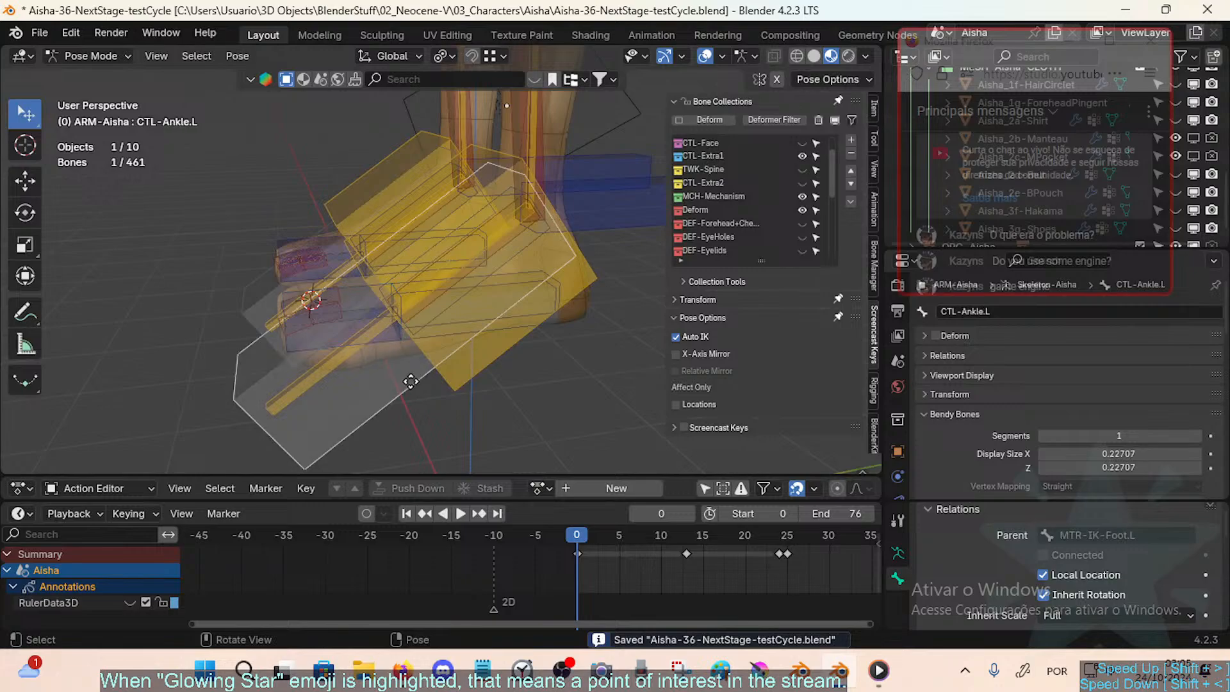
key("g")
left_click(428, 378)
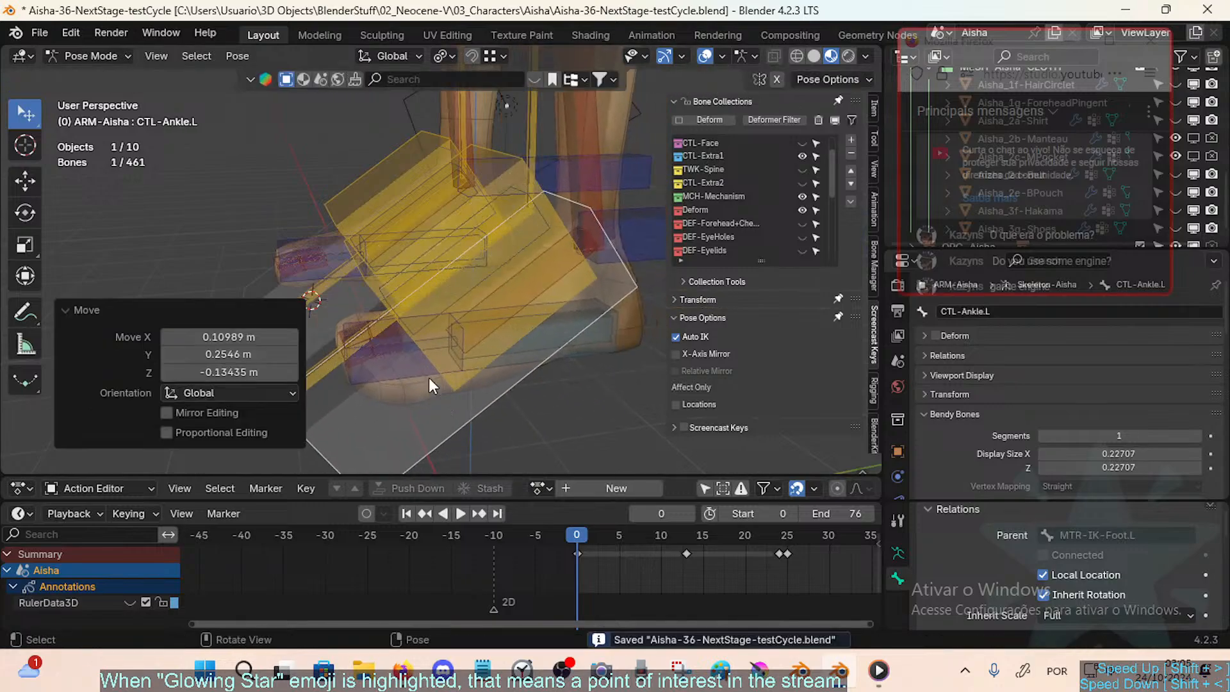
key("ctrl+z")
Step: Select CTL-Toes.L and MCH-Roll-Heel.L, inspect them in Edit Mode and return to Pose Mode
left_click(421, 364)
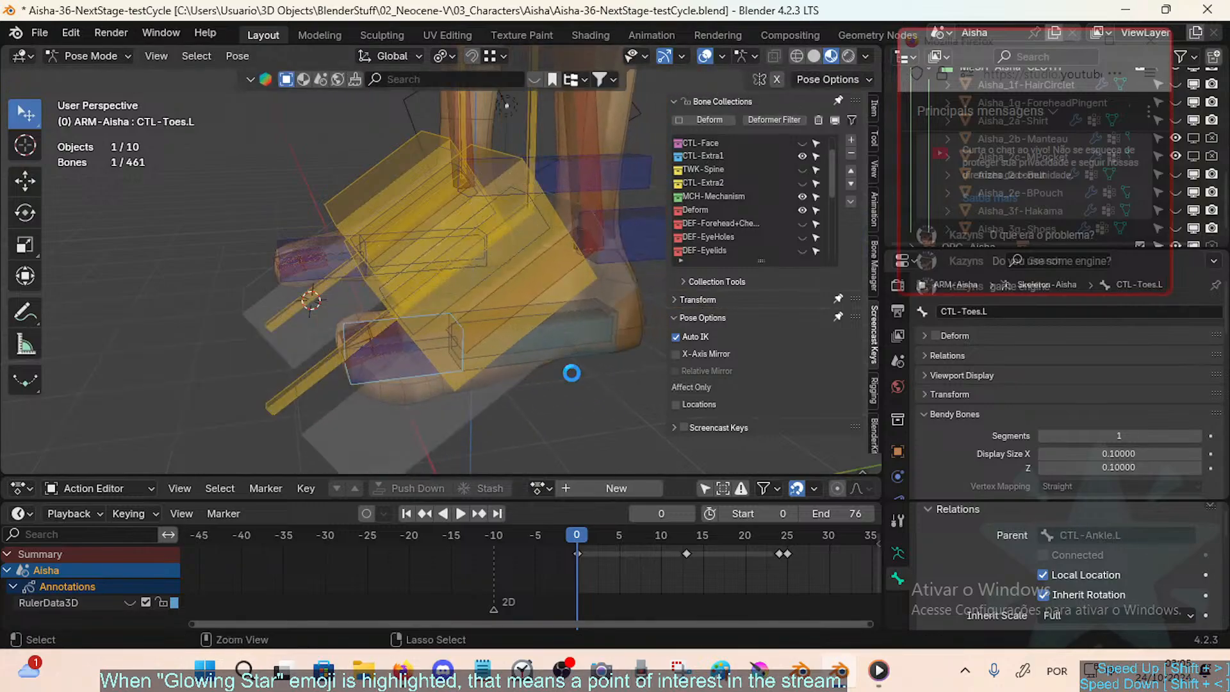
left_click(591, 353)
key("Tab")
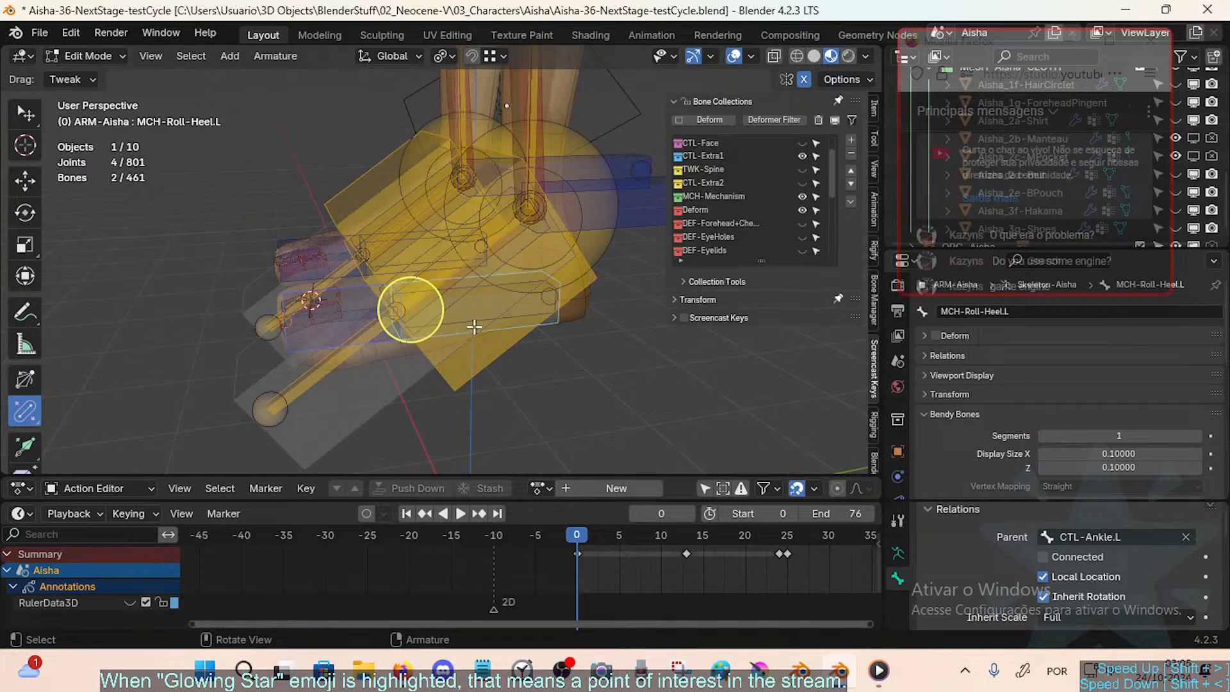
key("ctrl+Tab")
Step: With the ankle moved, rotate CTL-Roll-Heel.L about the global X axis to test how the toes follow
left_click(619, 272)
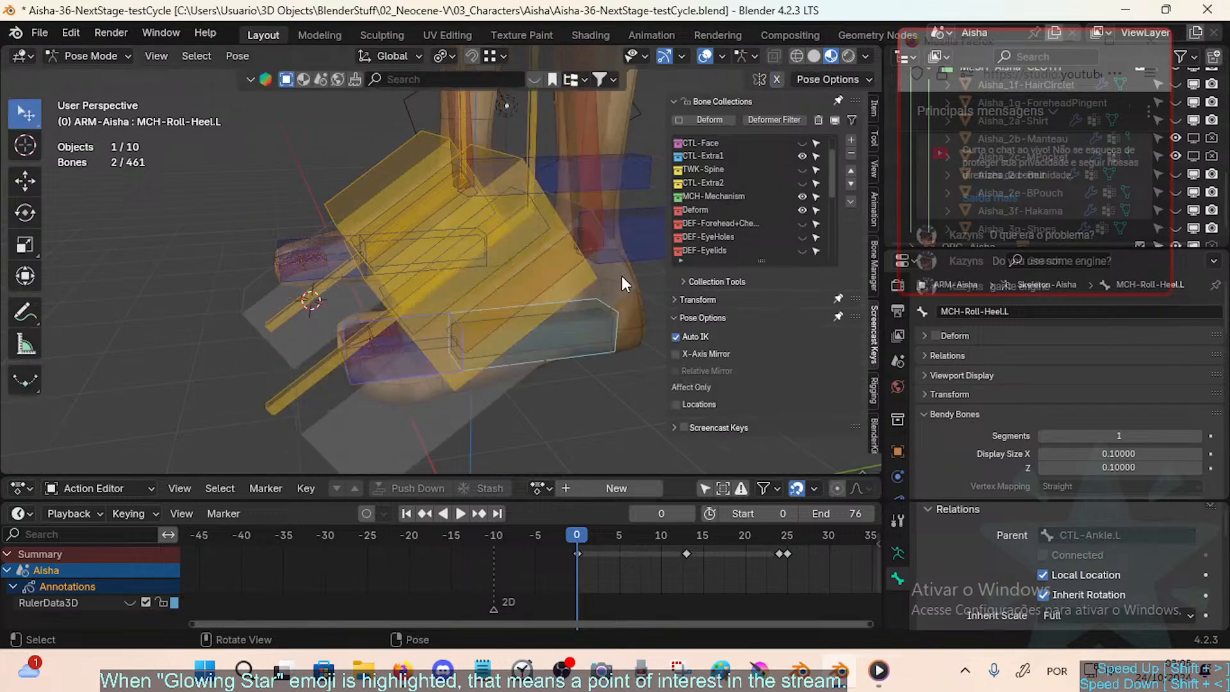
left_click(644, 257)
key("r")
key("x")
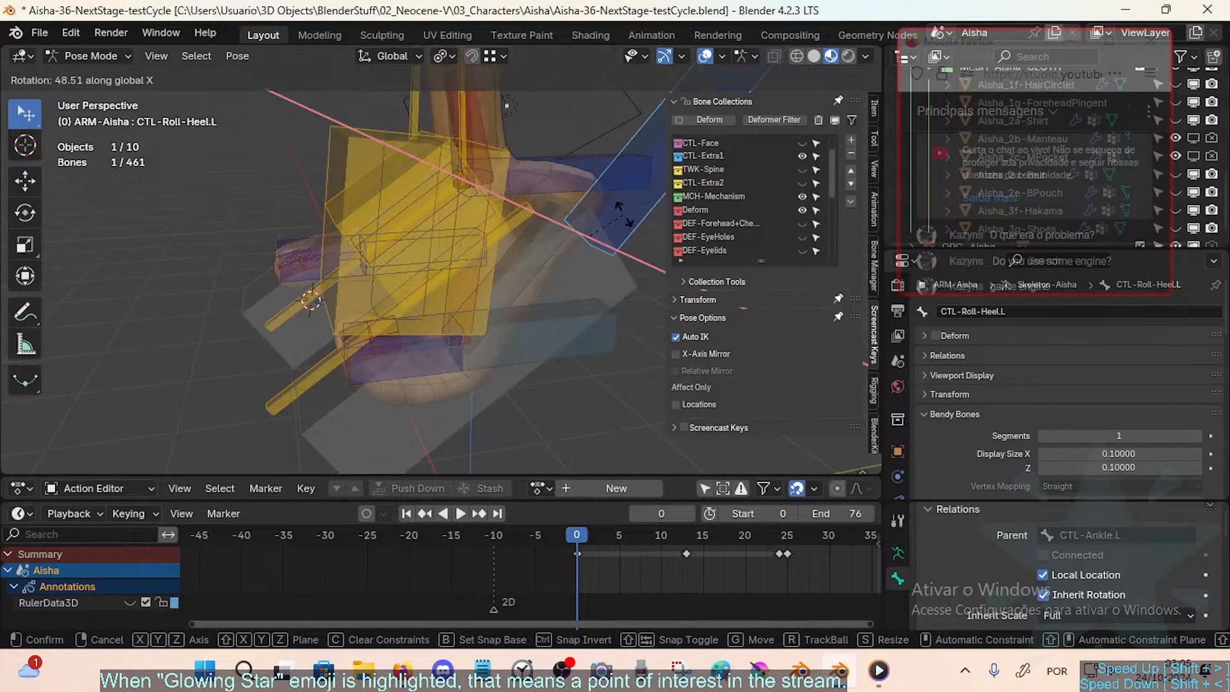
left_click(618, 263)
Step: Parent CTL-Toes.L to MCH-Roll-Heel.L in Edit Mode using Keep Offset
left_click(452, 351)
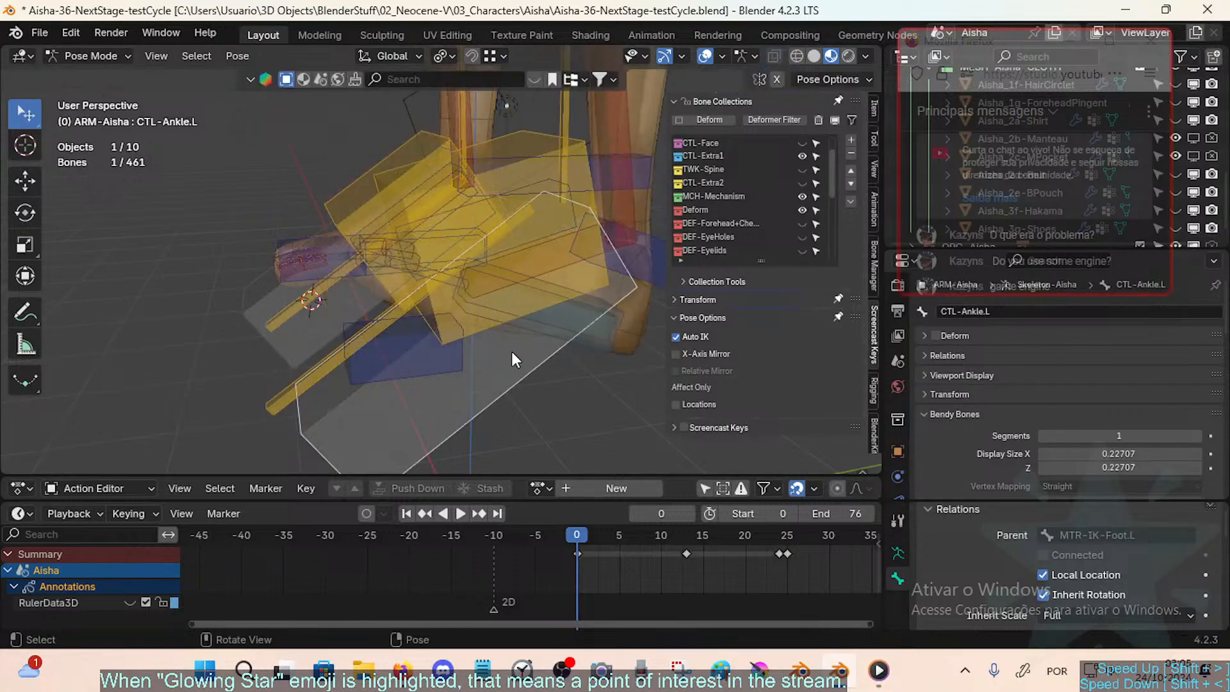
key("Tab")
key("Tab")
key("Tab")
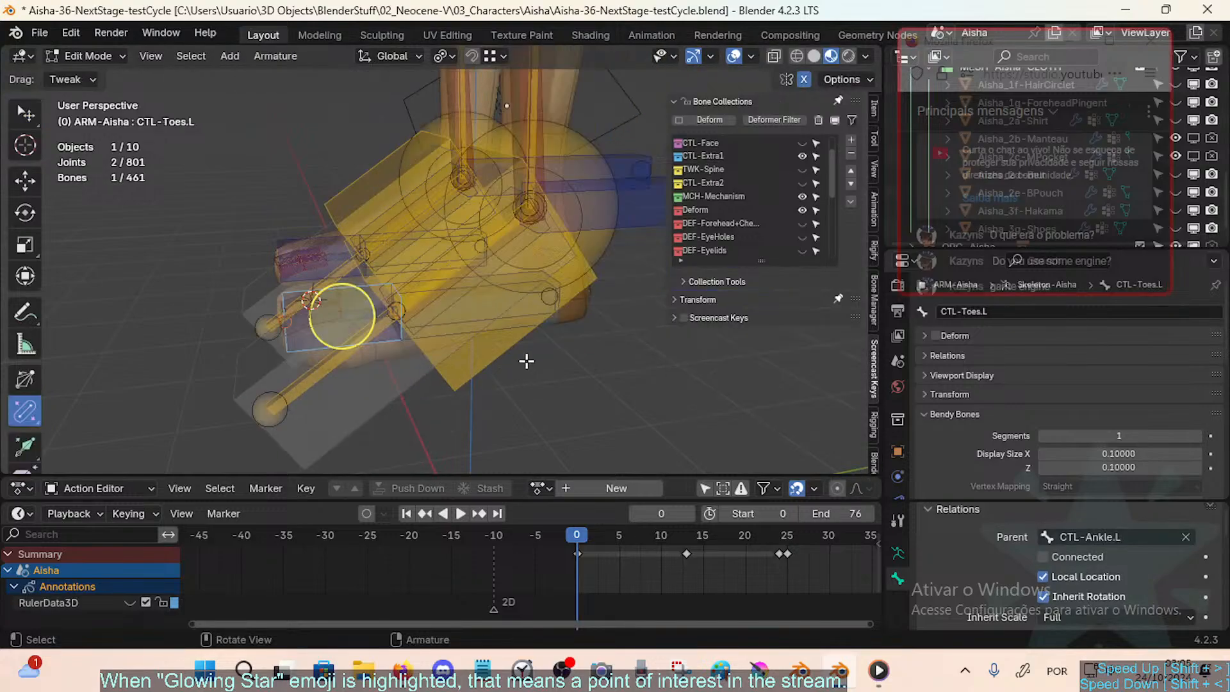
left_click(562, 324, "shift")
key("ctrl+p")
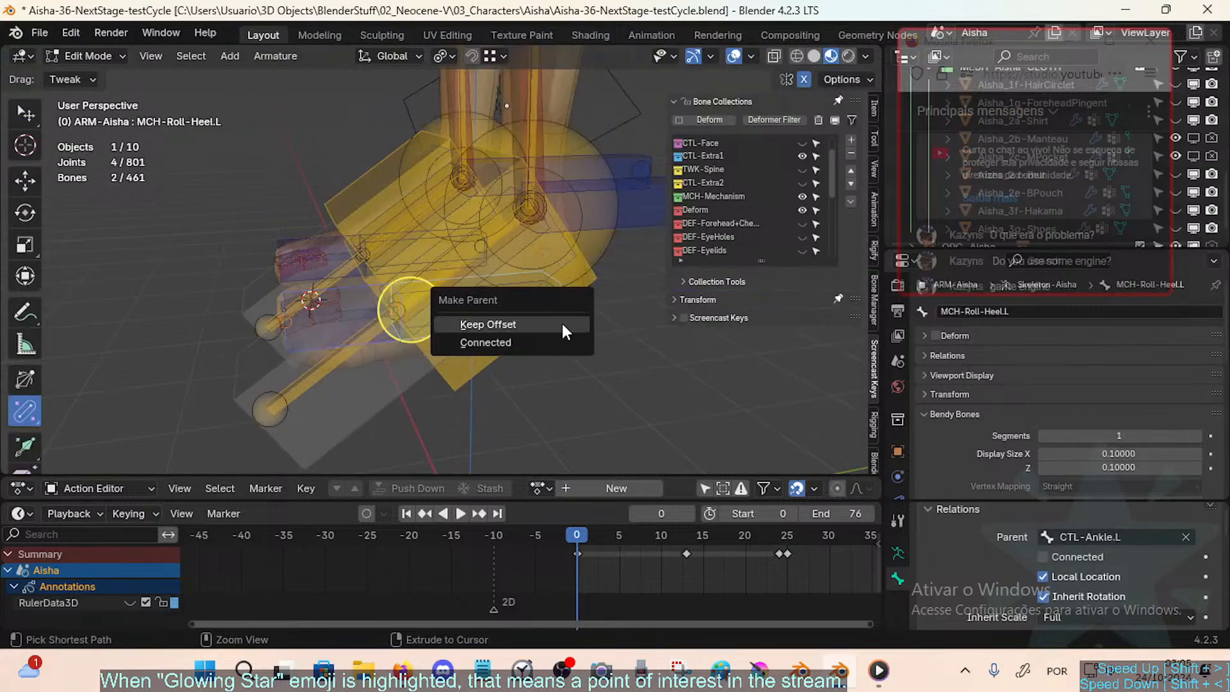
left_click(562, 324)
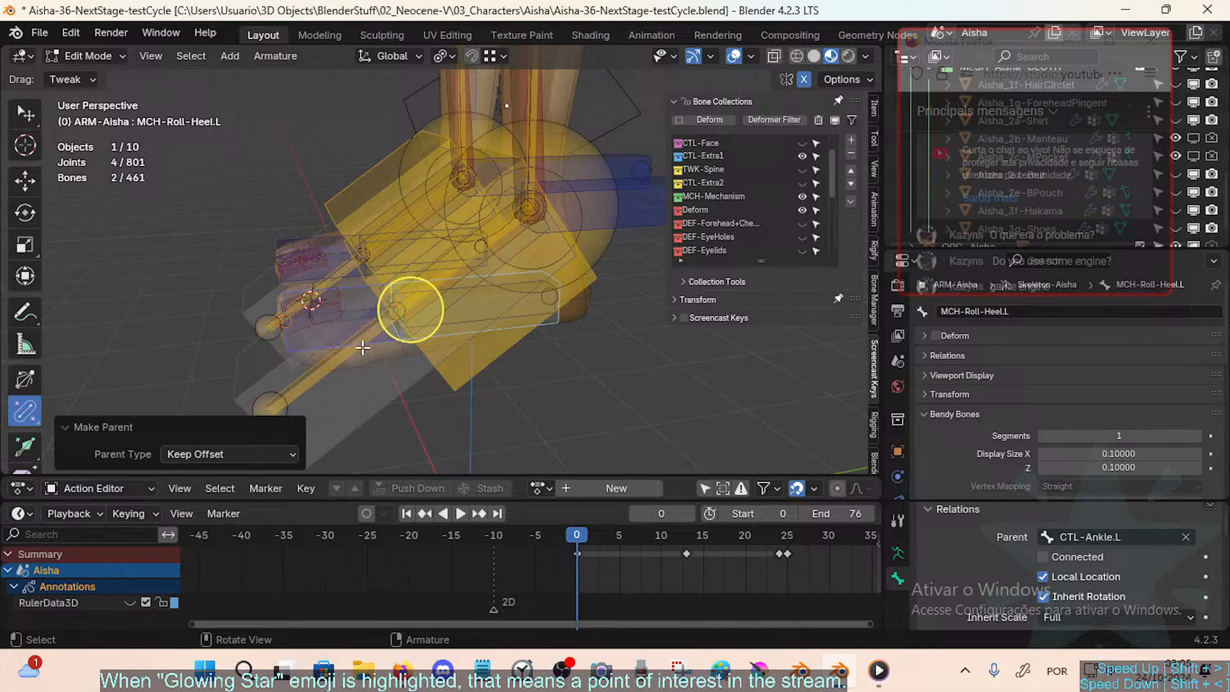
Step: Inspect the parent of CTL-Toes.R on the opposite foot, cancelling a trial move of it
left_click(268, 230)
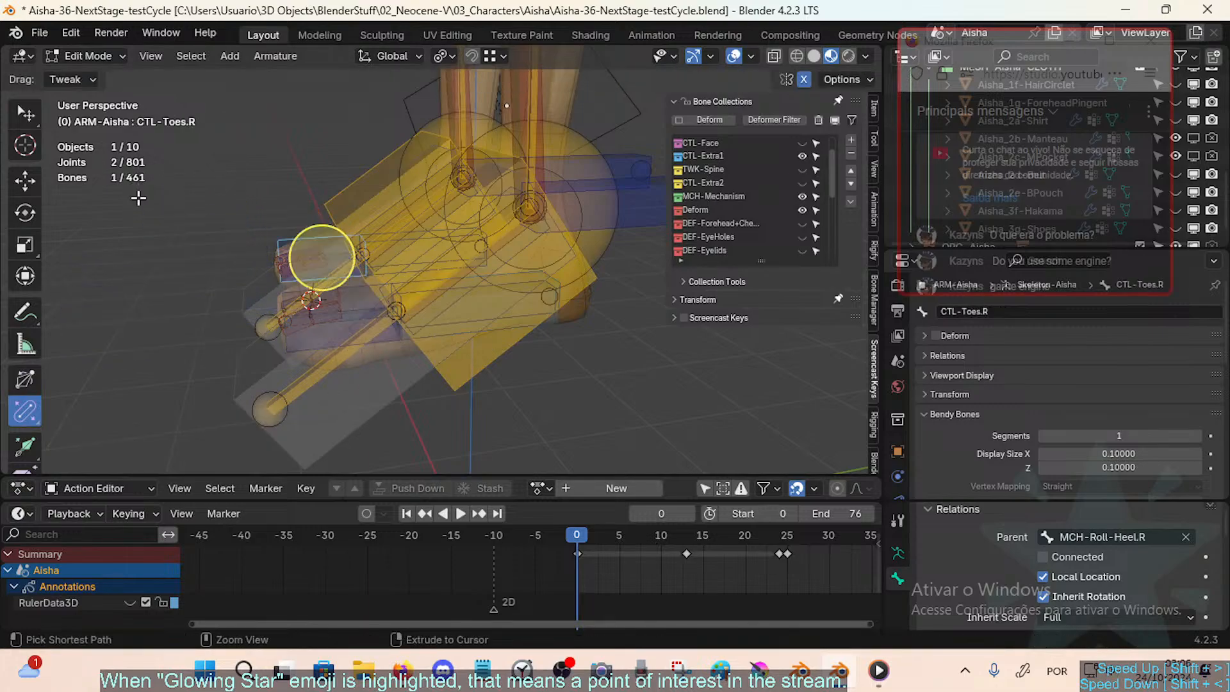
key("g")
right_click(70, 186)
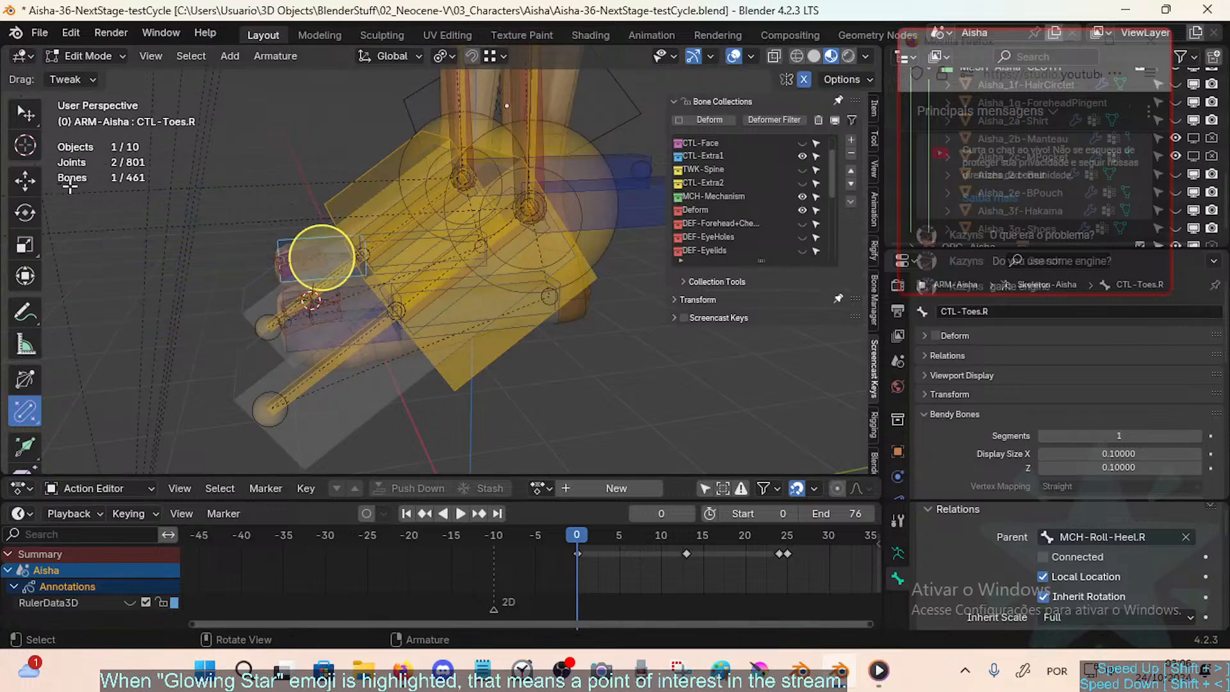
Step: Return to Pose Mode and rotate CTL-Roll-Heel.L by -26.5° about the global X axis to test the new parenting
key("ctrl+Tab")
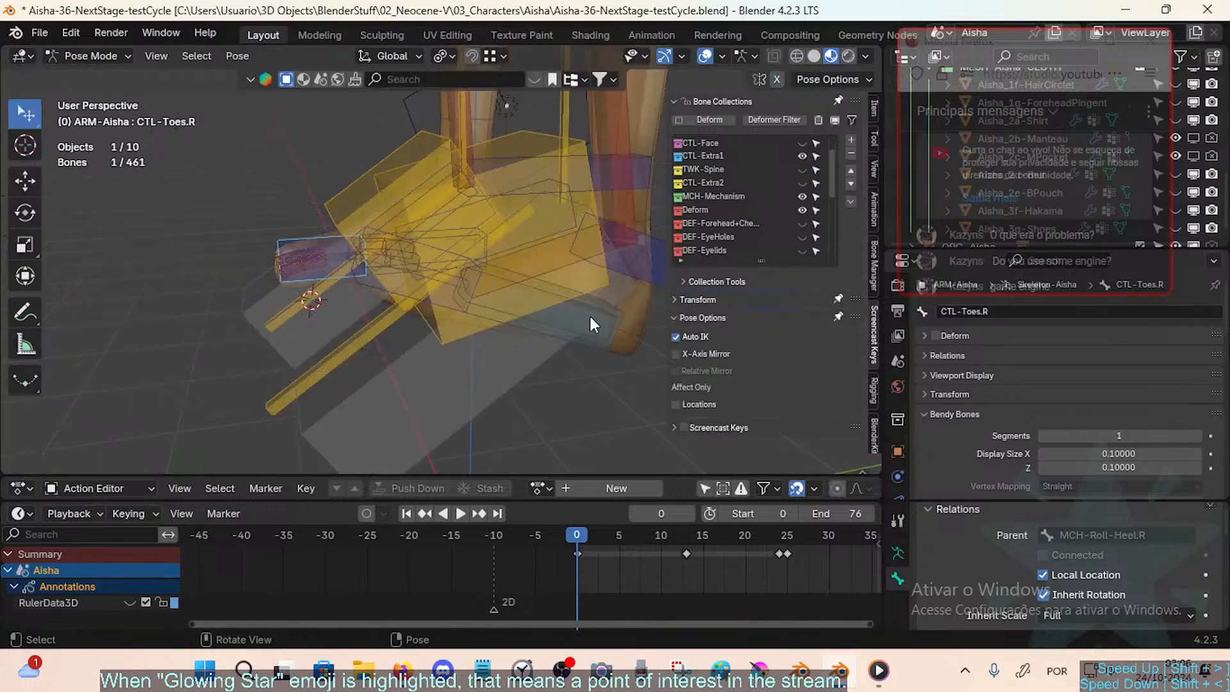
left_click(602, 317)
key("r")
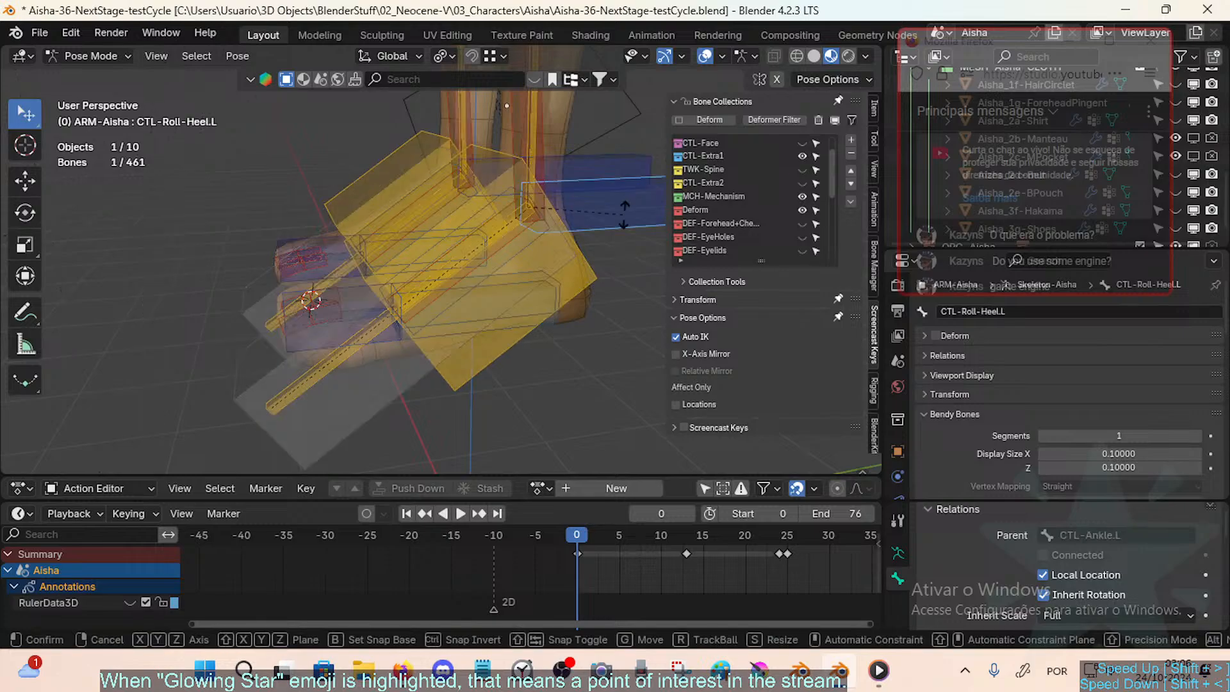
key("x")
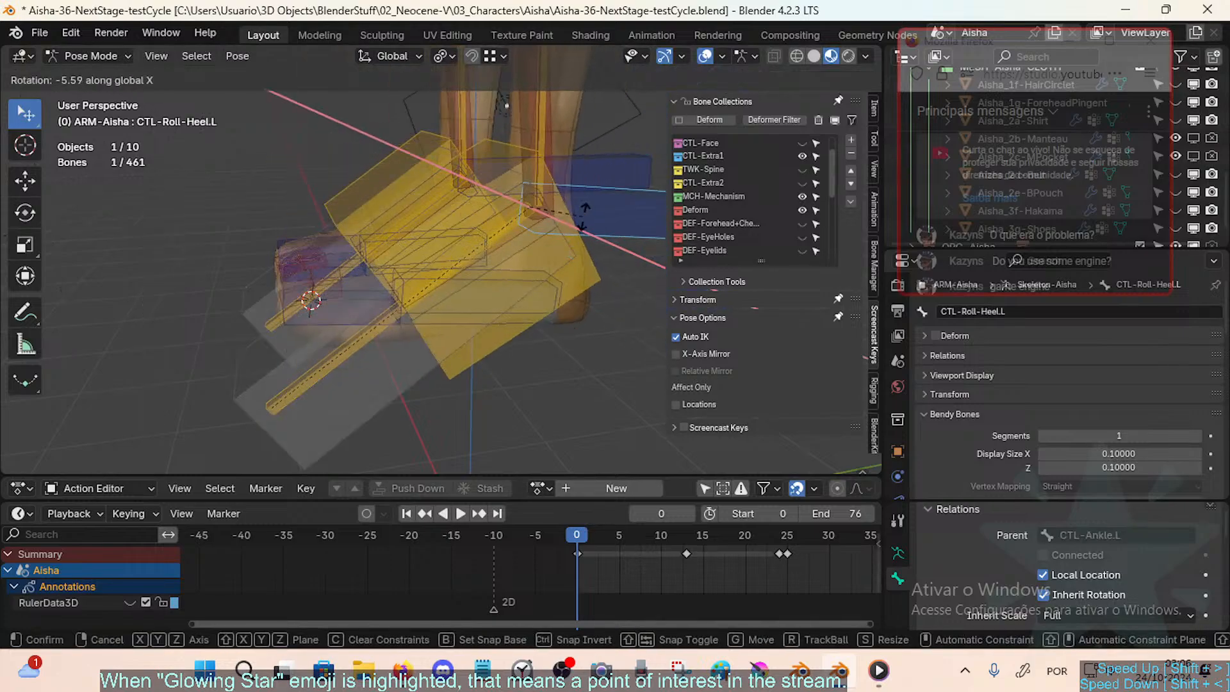
left_click(236, 110)
Step: Switch to the Blender system console, review its log messages and switch back to the rig
key("alt+Tab")
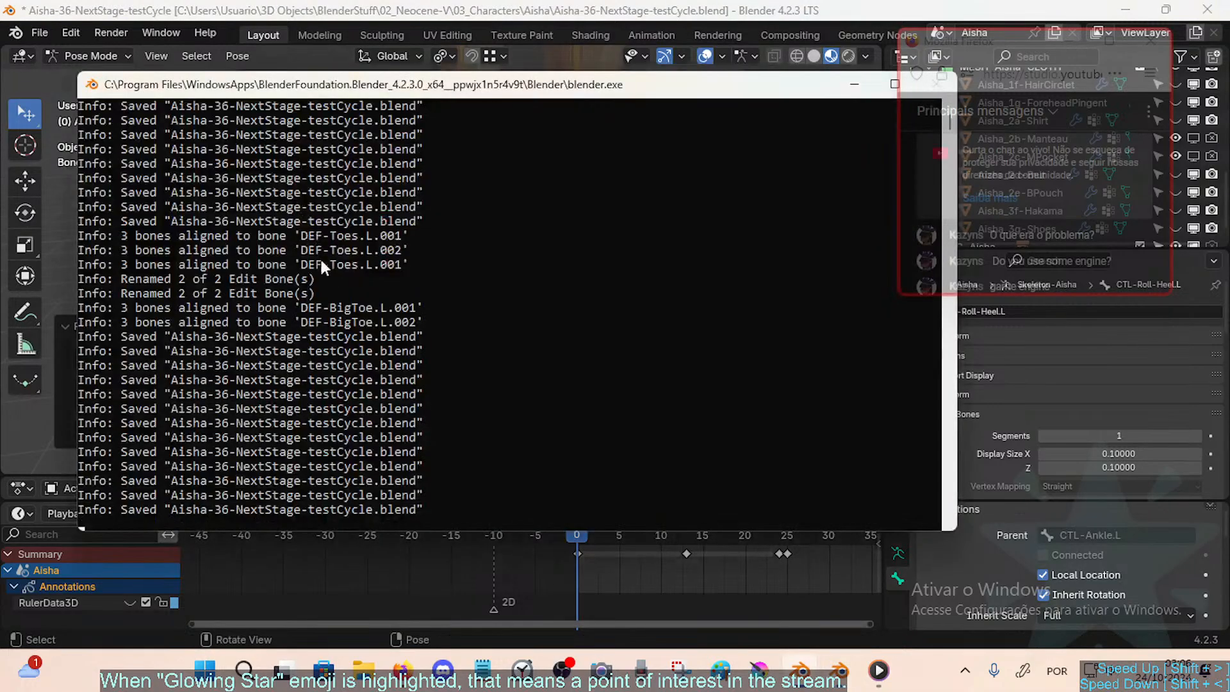
scroll(329, 291, "down", 4)
scroll(335, 307, "up", 3)
scroll(313, 365, "up", 7)
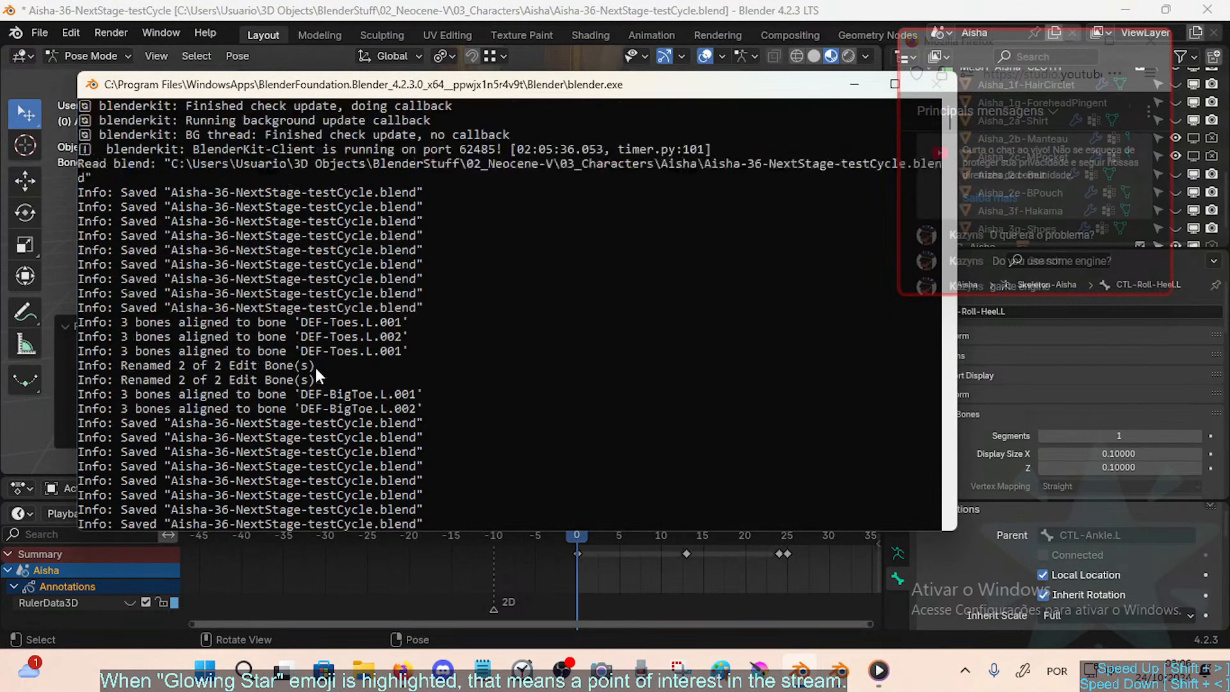
scroll(316, 367, "down", 6)
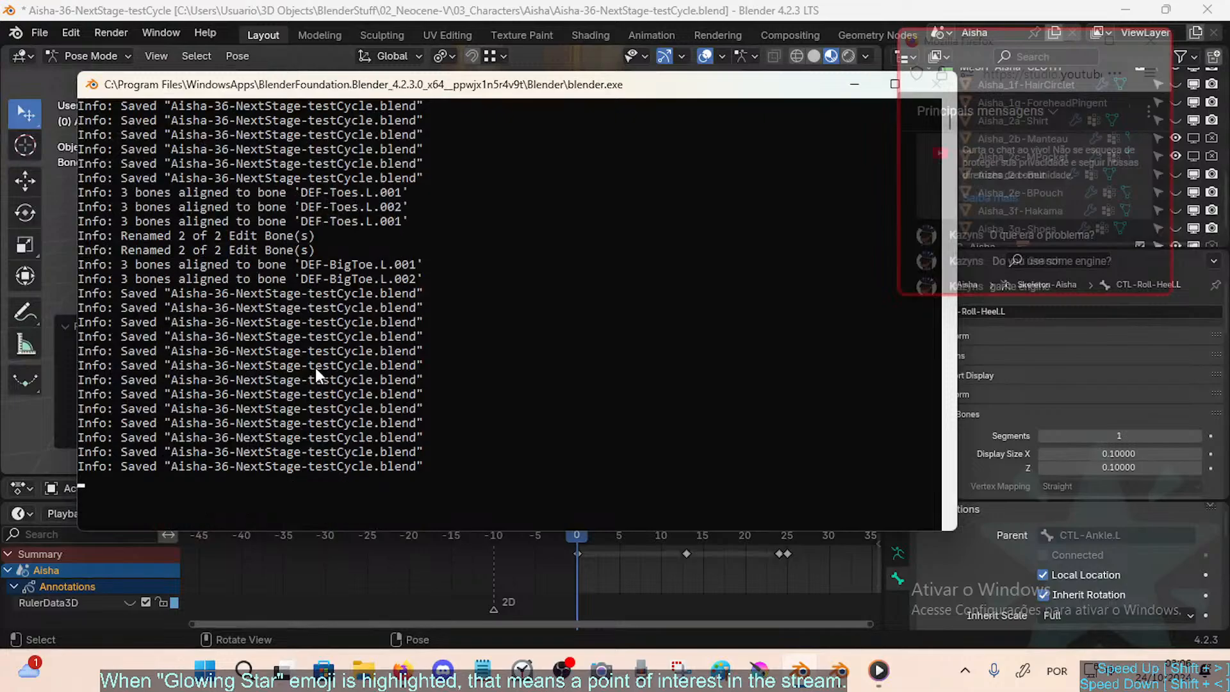
key("alt+Tab")
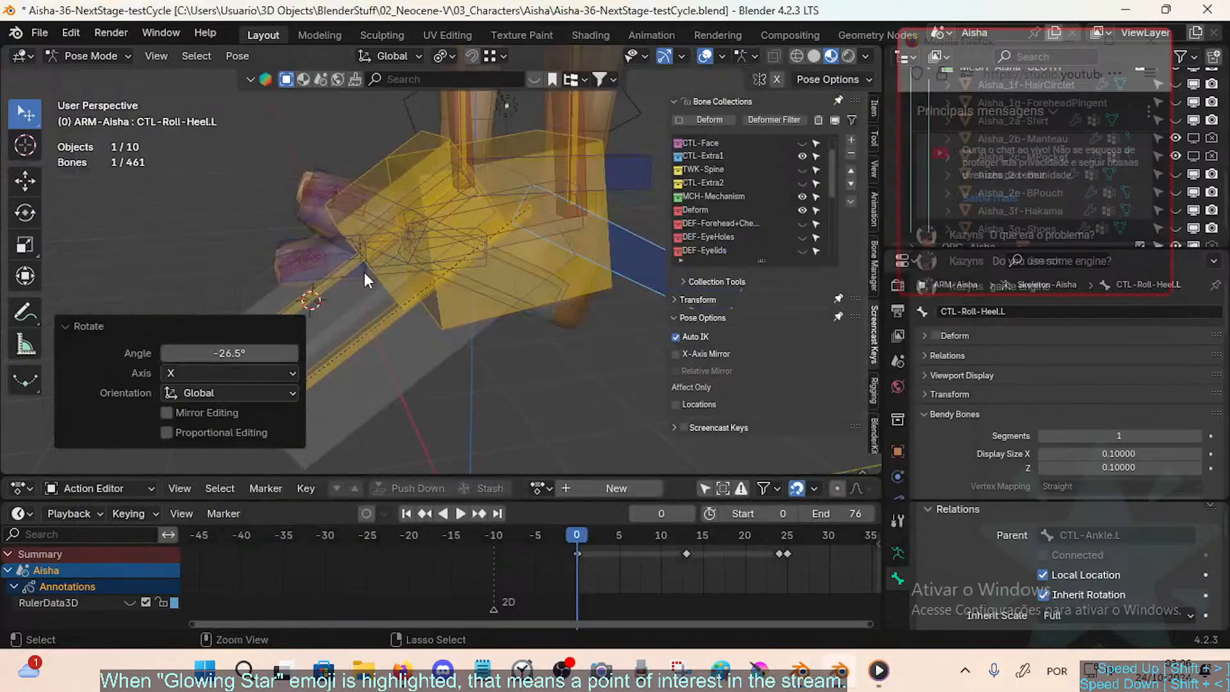
Step: Select all bones and clear their rotation
left_click(437, 359)
scroll(440, 341, "down", 2)
key("a")
key("alt+r")
left_click(524, 305)
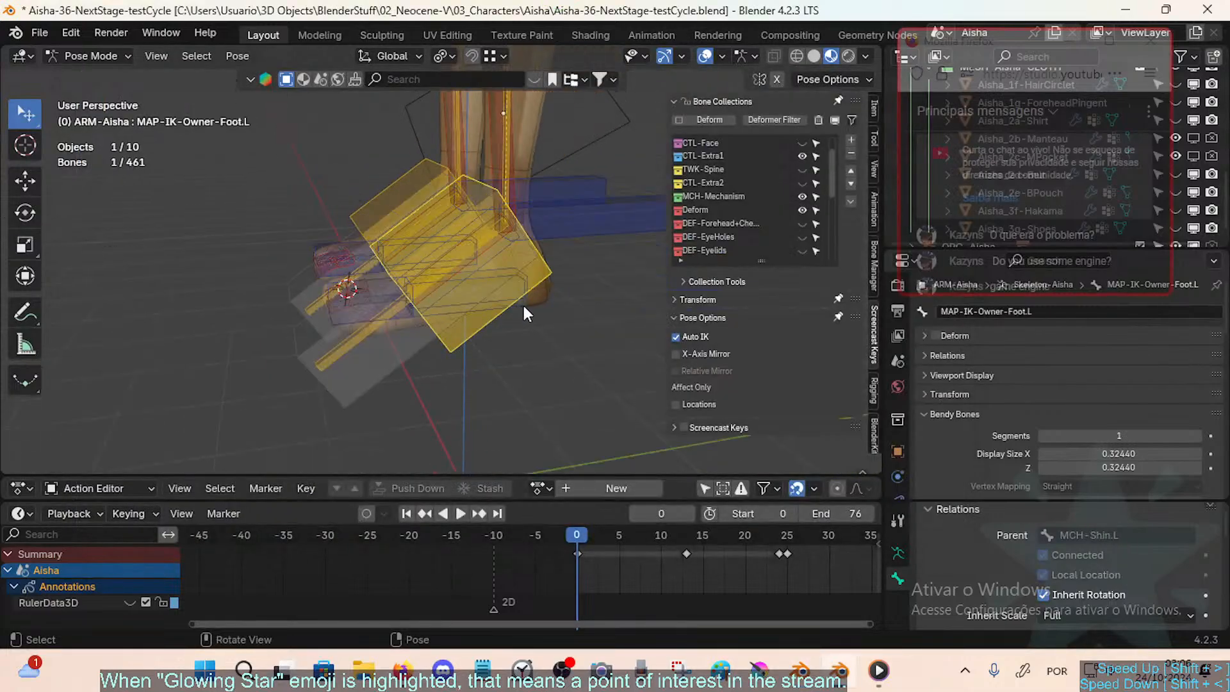
Step: Test the left toes by rotating CTL-Toes.L about the global X axis
middle_click_drag(473, 346, 465, 368)
left_click(394, 363)
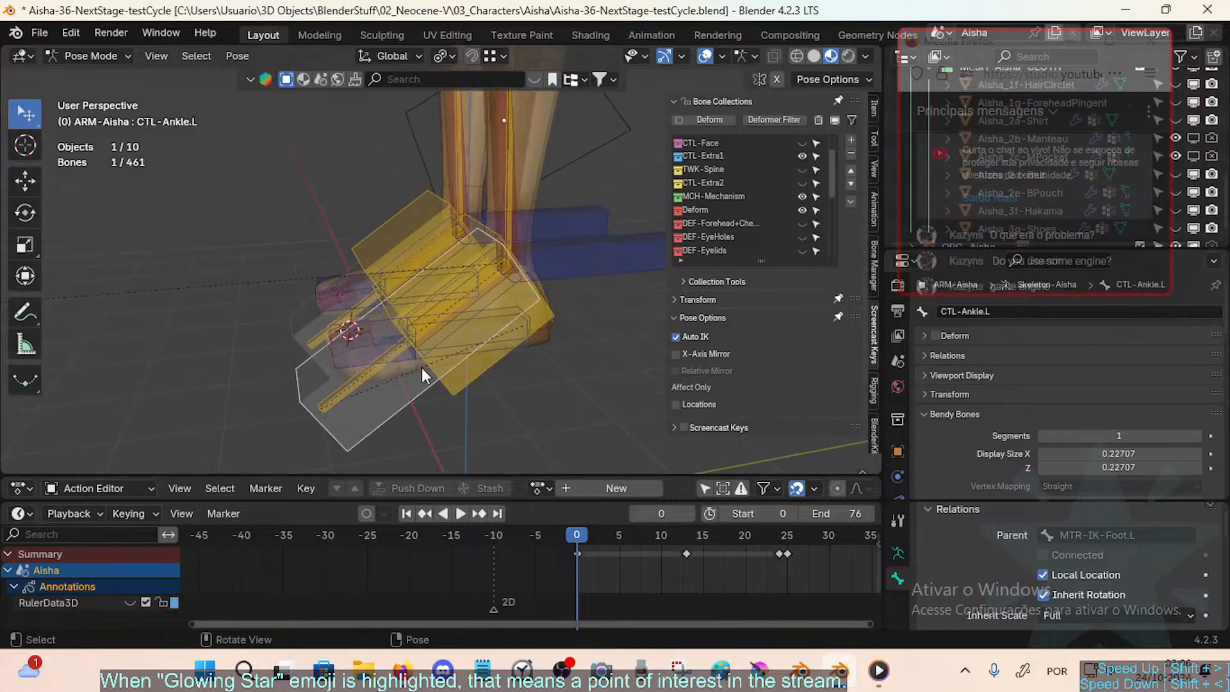
left_click(360, 359)
key("r")
key("x")
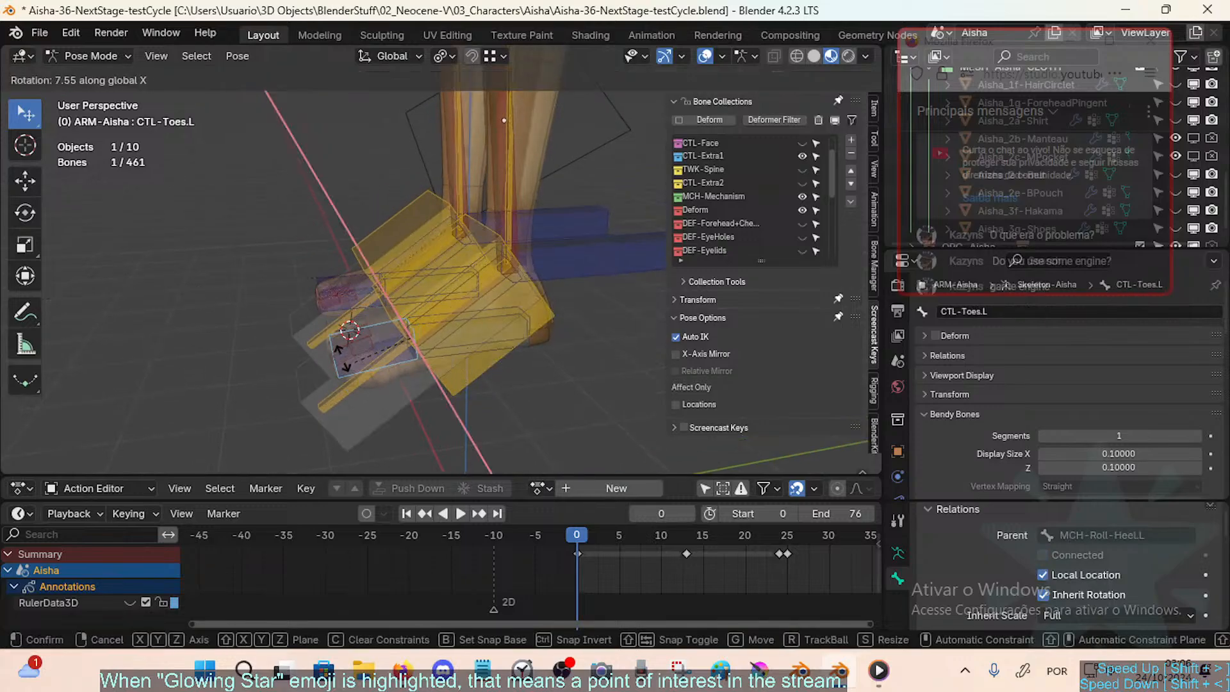
left_click(342, 358)
Step: Raise the left foot by moving CTL-Ankle.L about -0.48 m in X, -0.83 m in Y and 0.85 m in Z
left_click(382, 423)
key("g")
left_click(247, 271)
middle_click_drag(333, 263, 357, 333, "shift")
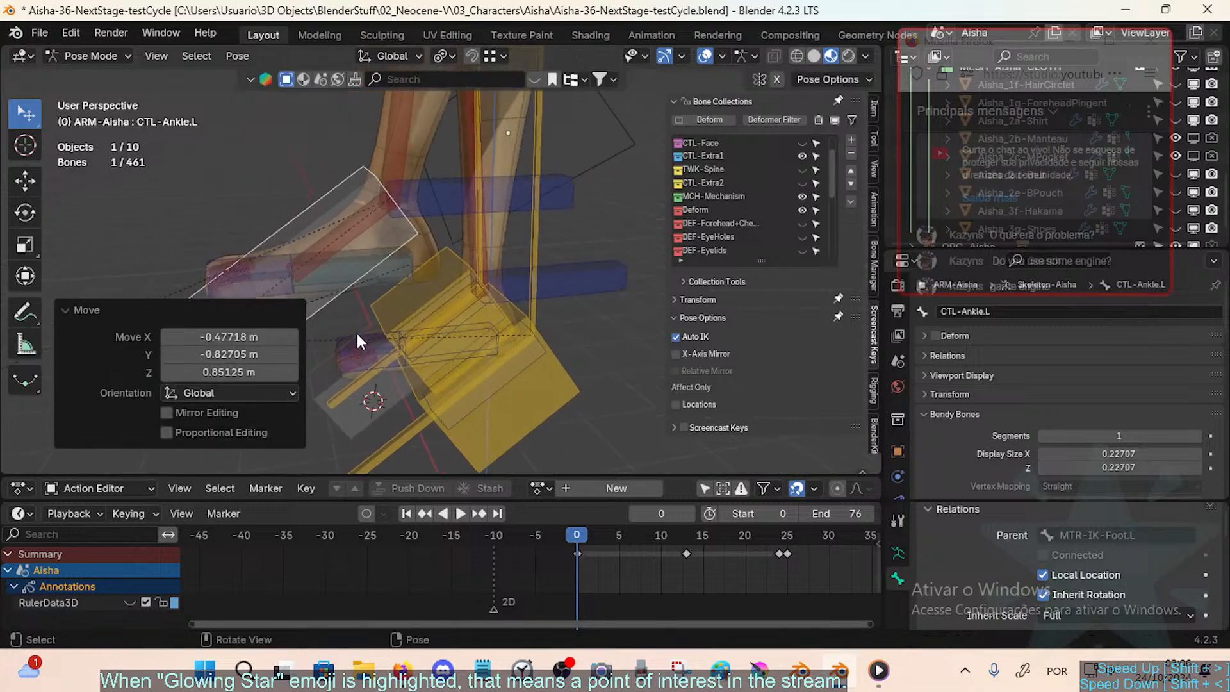
scroll(371, 320, "down", 5)
Step: Swing the raised left foot behind the standing leg by repeatedly moving CTL-Ankle.L
key("g")
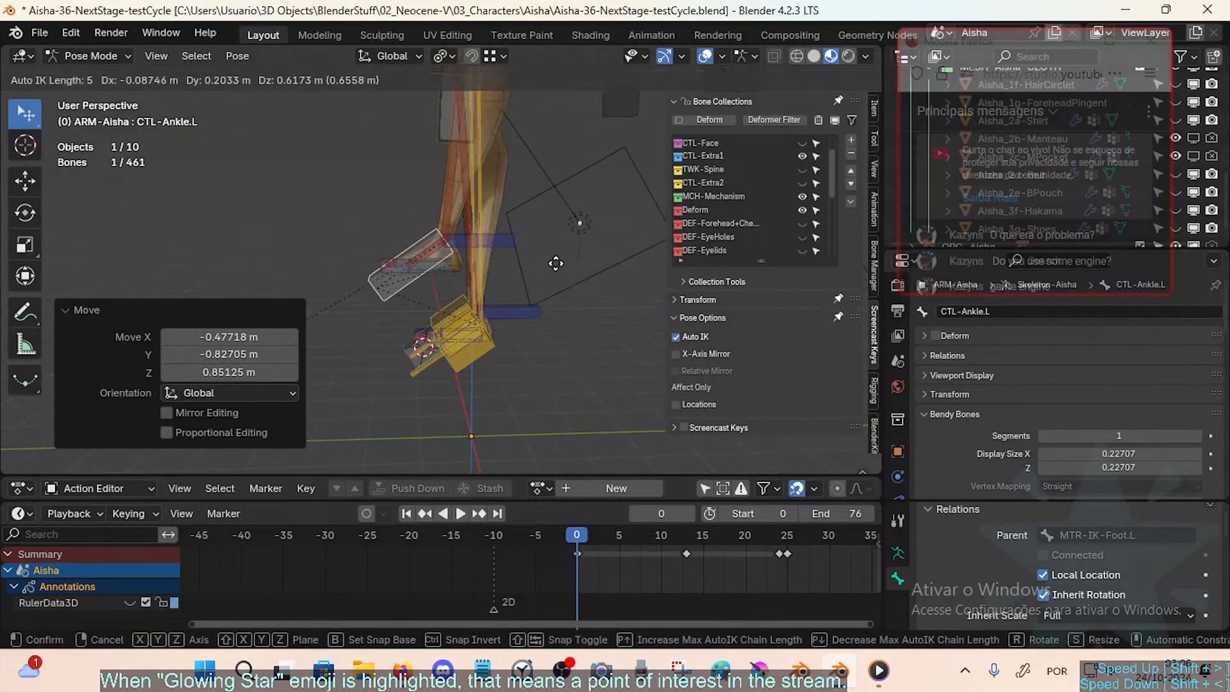
left_click(663, 278)
middle_click_drag(558, 246, 508, 340, "shift")
key("g")
left_click(542, 347)
key("g")
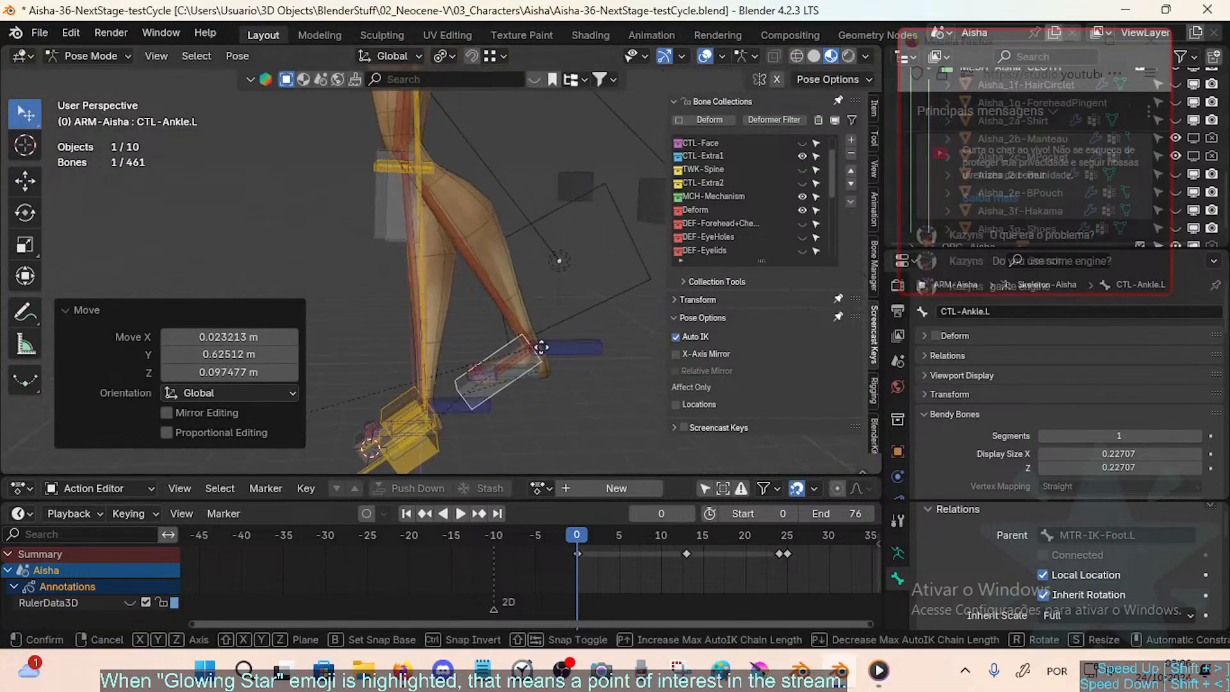
left_click(574, 312)
Step: Rotate CTL-Roll-Heel.L by 43.6° about the global X axis on the raised foot
left_click(576, 323)
key("r")
key("x")
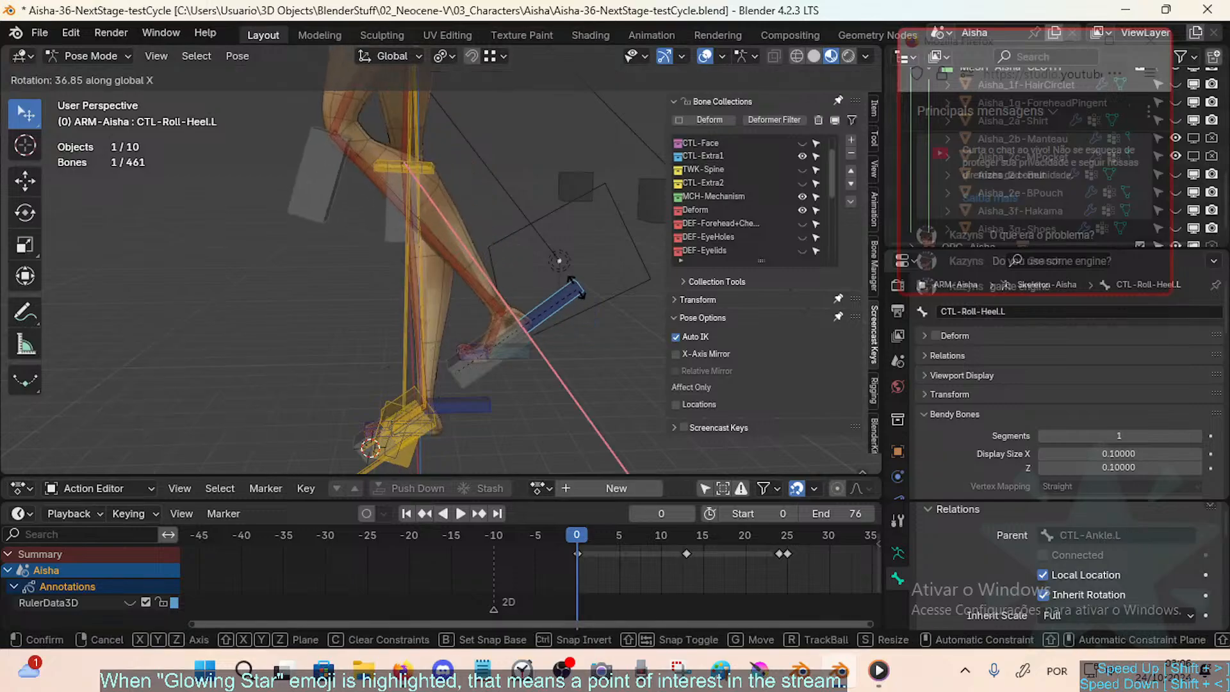
left_click(536, 368)
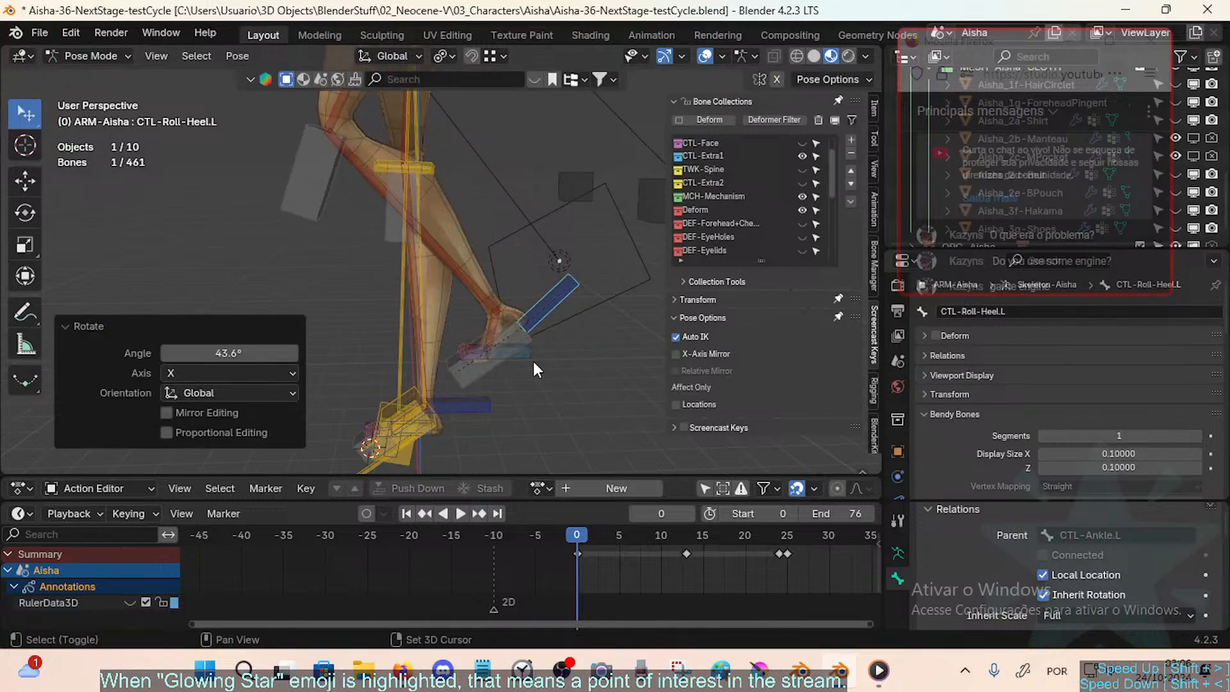
Step: Hide the viewport sidebar and rotate CTL-Roll-Heel.L in the opposite direction about the global X axis
middle_click_drag(537, 368, 520, 239, "shift")
middle_click_drag(506, 250, 463, 269)
key("r")
key("x")
right_click(611, 274)
key("n")
key("r")
key("x")
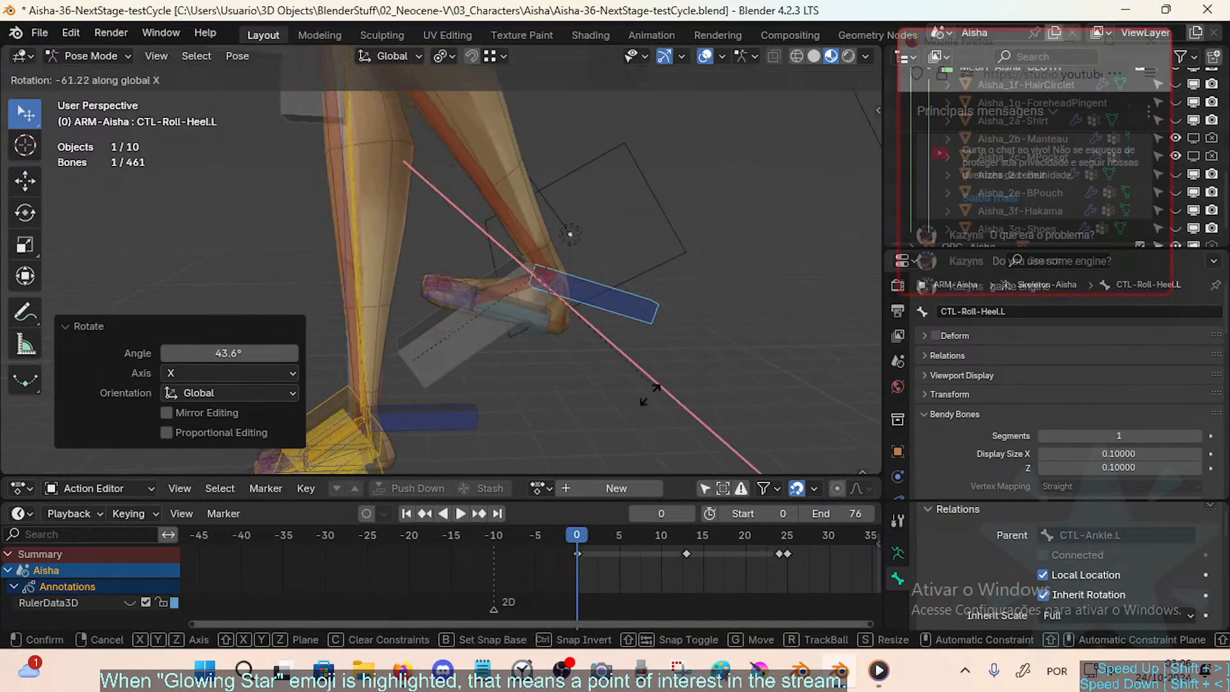
left_click(465, 282)
Step: Try rotating CTL-Toes.L about the global X axis on the raised foot and cancel the rotation
left_click(459, 282)
key("r")
key("x")
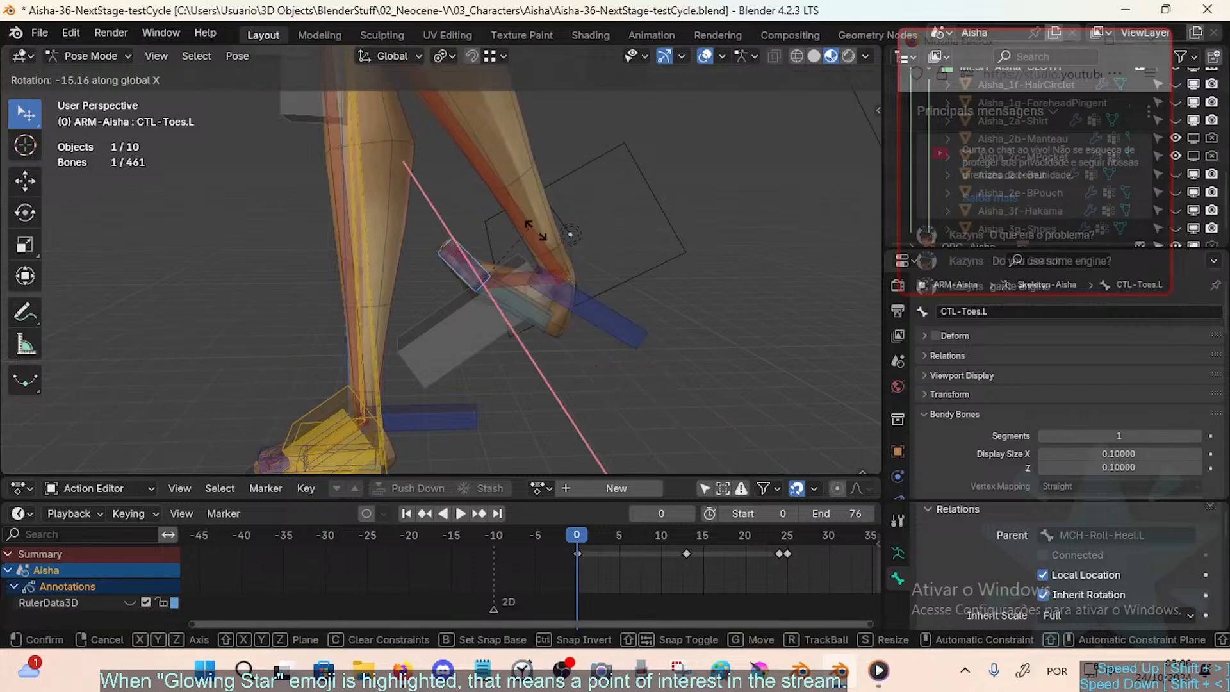
key("Escape")
Step: Try to move CTL-Roll-Heel.L, and reset the transforms of all bones to the rest pose
left_click(574, 310)
key("g")
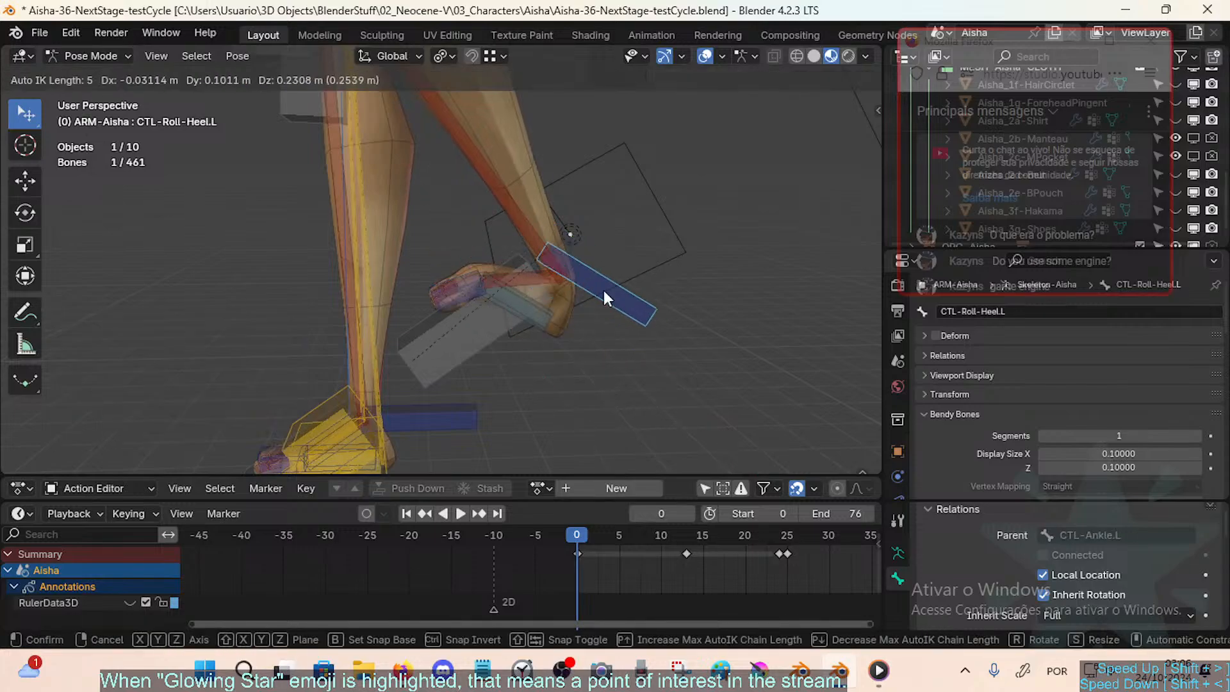
left_click(604, 294)
key("a")
key("alt+g")
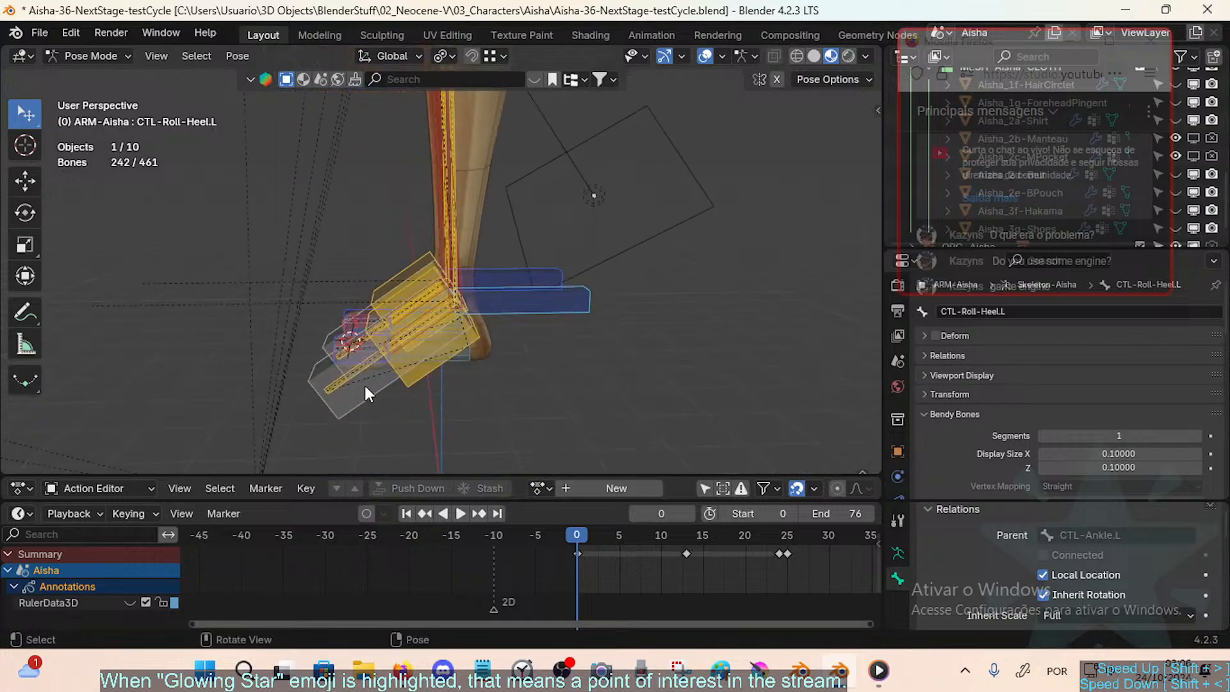
Step: Test-move CTL-Ankle.L from the rest pose and undo the move
left_click(365, 390)
key("g")
left_click(326, 301)
key("ctrl+z")
key("ctrl+z")
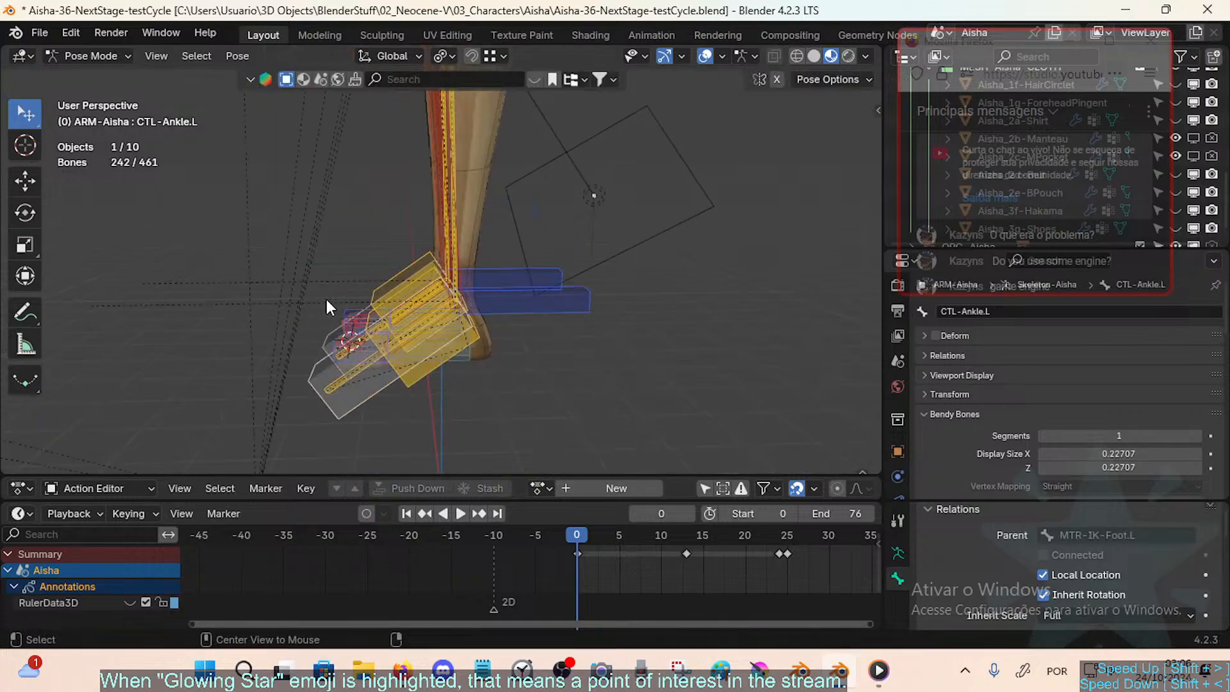
Step: Make the MTR-Controllers bone collection visible and hide the viewport sidebar
key("n")
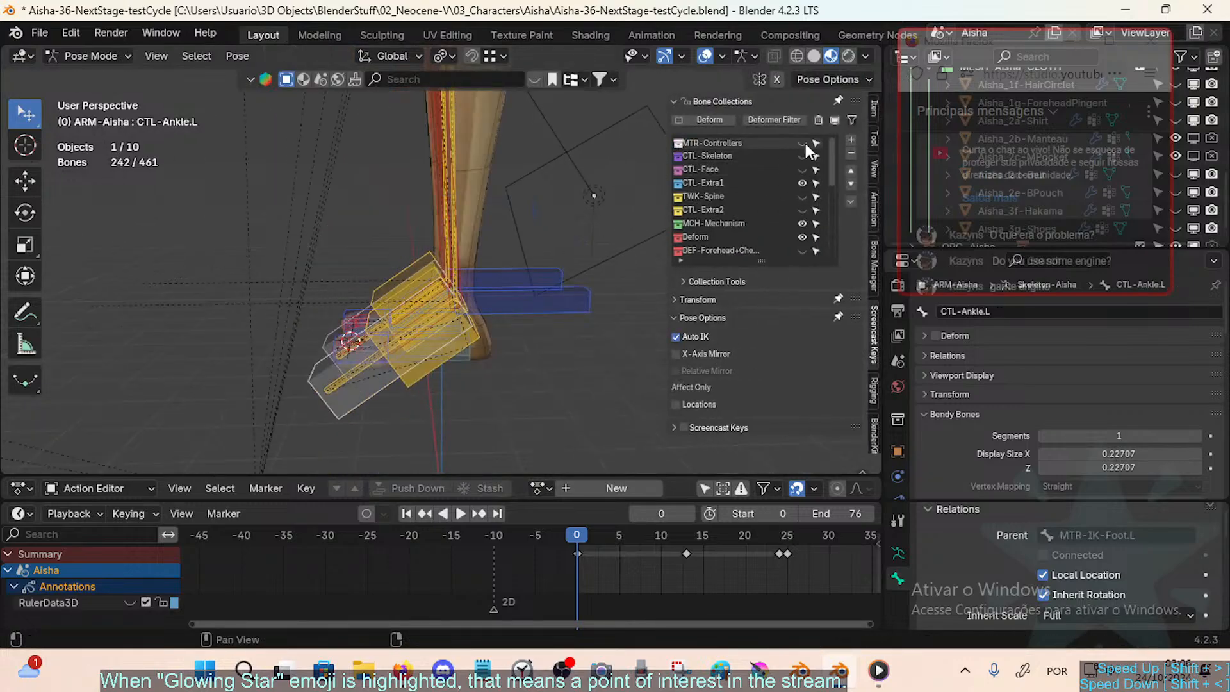
left_click(802, 143)
key("n")
Step: Test-move MTR-IK-Foot.L upward to lift the left foot off the ground
left_click(299, 301)
key("g")
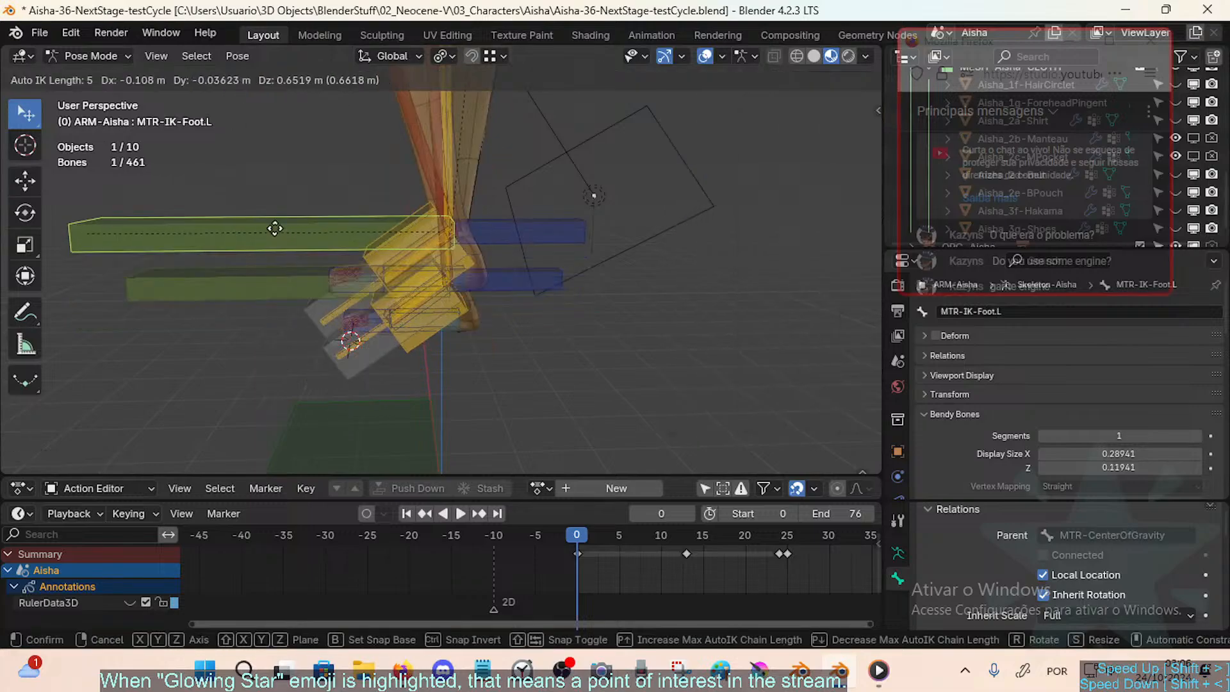
left_click(234, 219)
Step: Test-rotate CTL-Roll-Heel.L about the global X axis on the lifted left foot
middle_click_drag(328, 226, 403, 294, "shift")
left_click(527, 228)
key("r")
key("x")
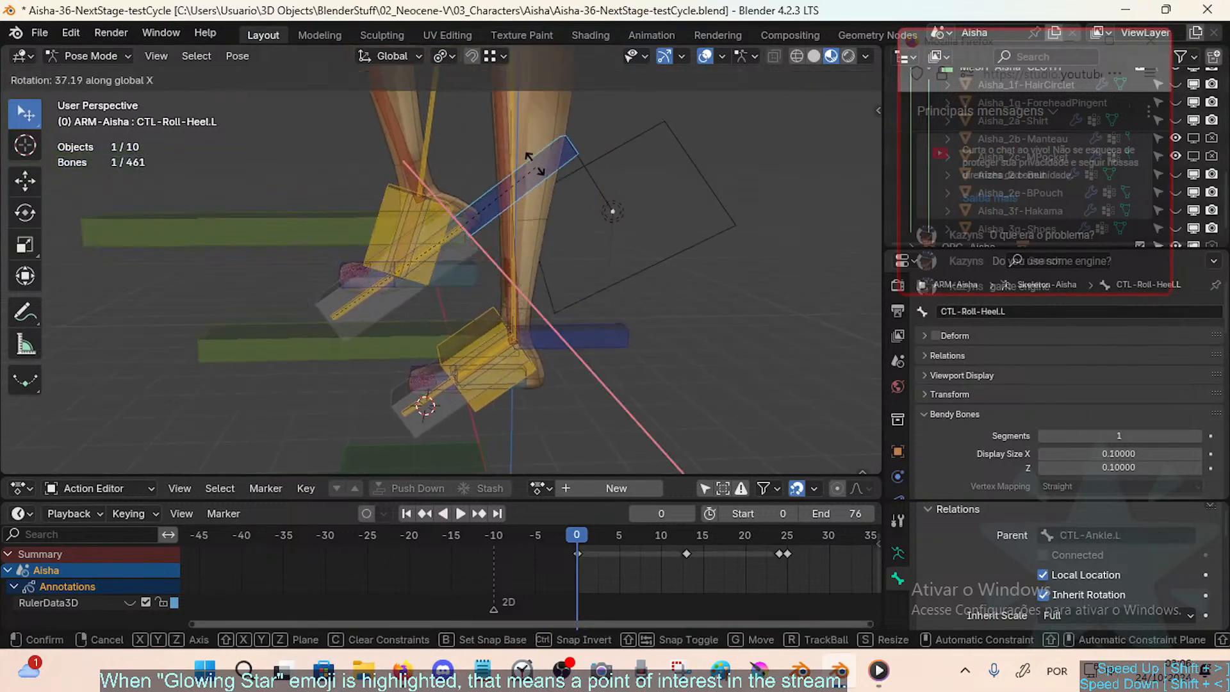
left_click(567, 273)
Step: Test-move CTL-Ankle.L upward on the lifted left foot
left_click(379, 301)
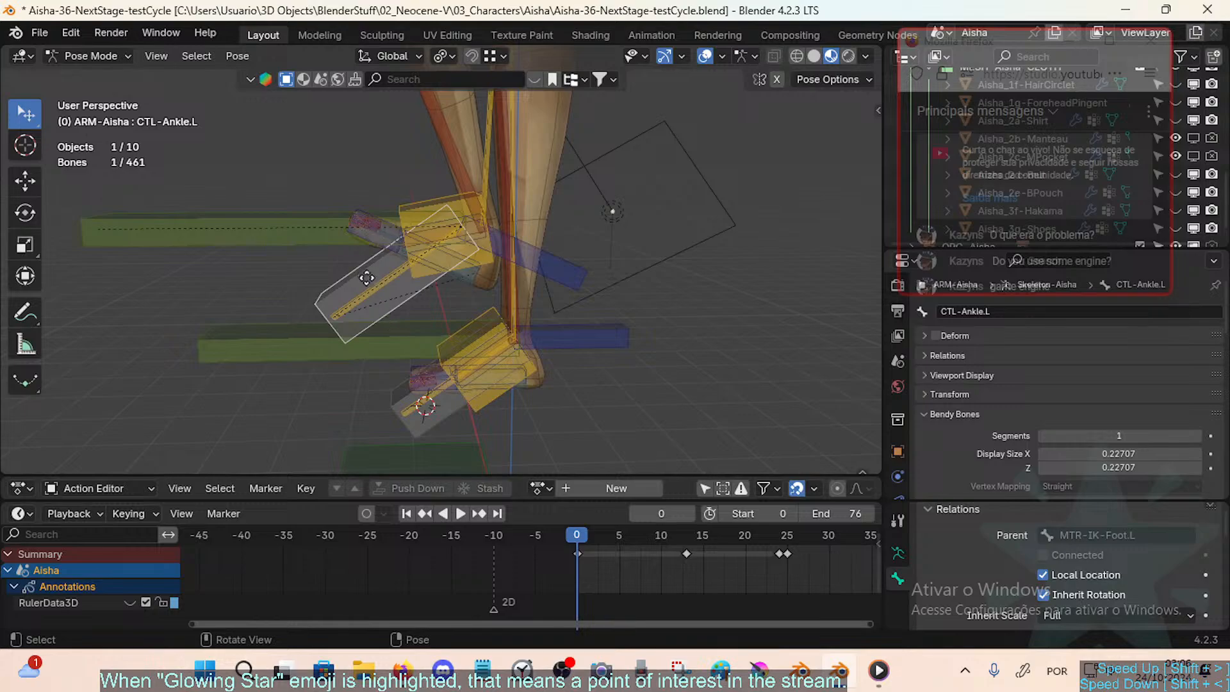
key("g")
left_click(332, 192)
Step: Test-rotate CTL-Toes.L about the global X axis after the ankle move
left_click(331, 175)
key("r")
key("x")
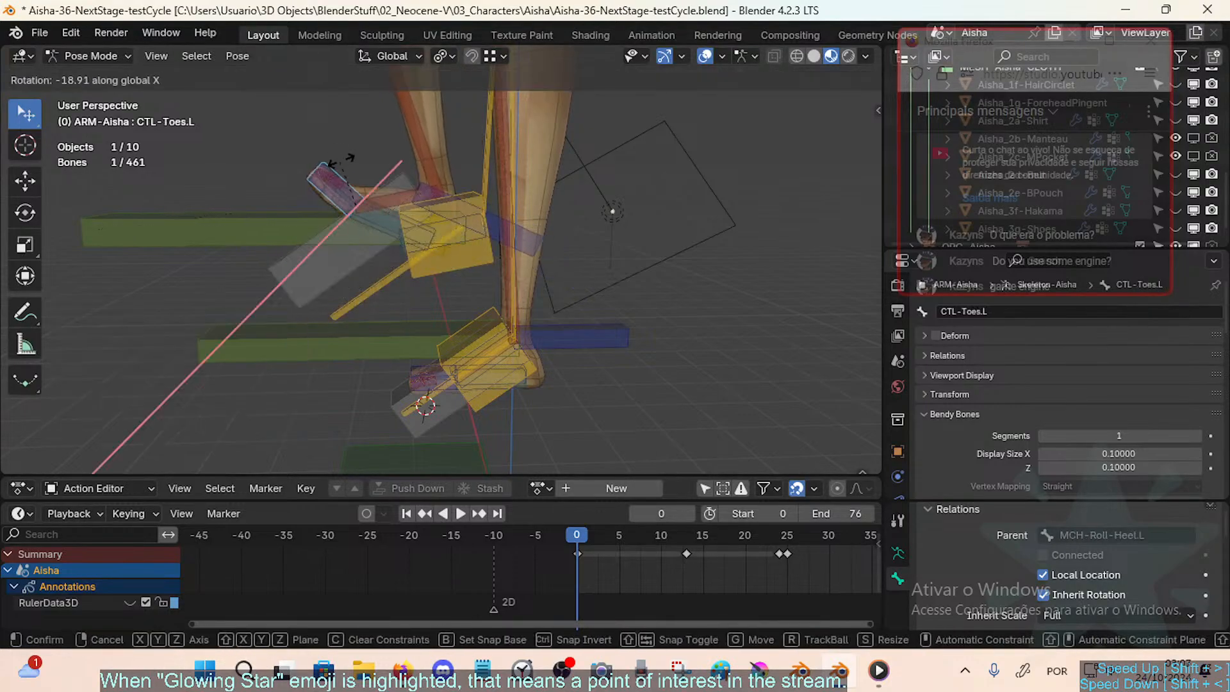
left_click(512, 237)
Step: Test-rotate CTL-Roll-Heel.L about the global X axis by 63.8°, and rotate it once more about the same axis
left_click(529, 246)
key("r")
key("x")
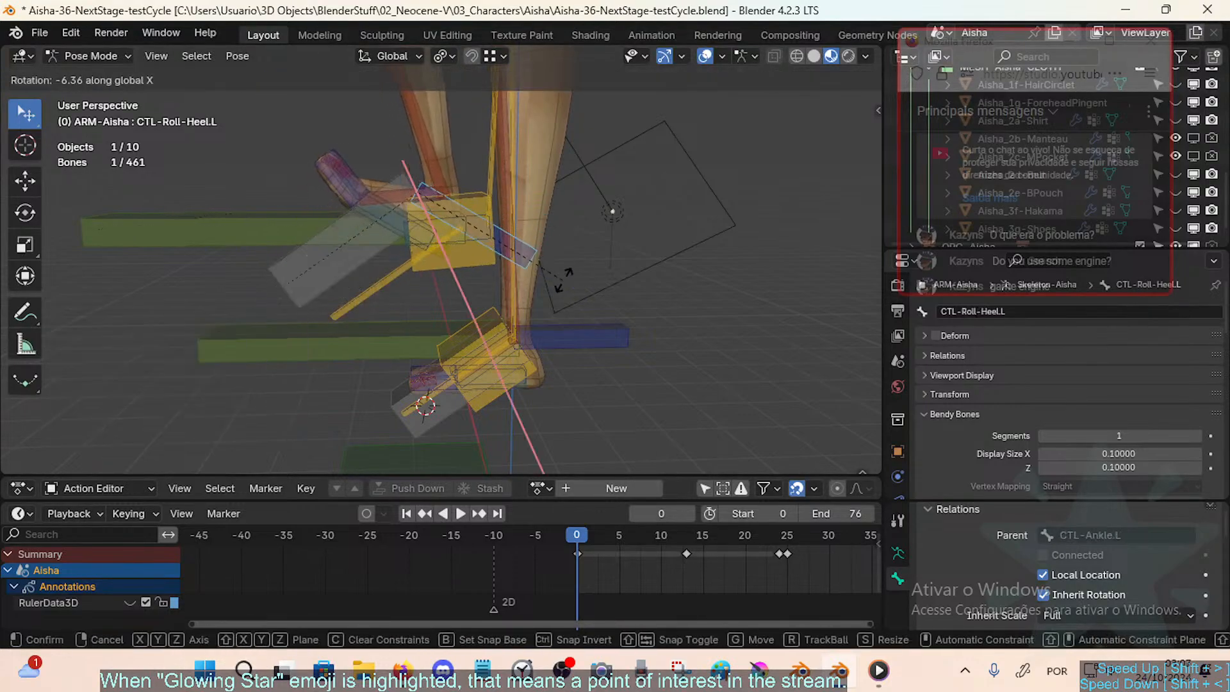
left_click(490, 169)
key("x")
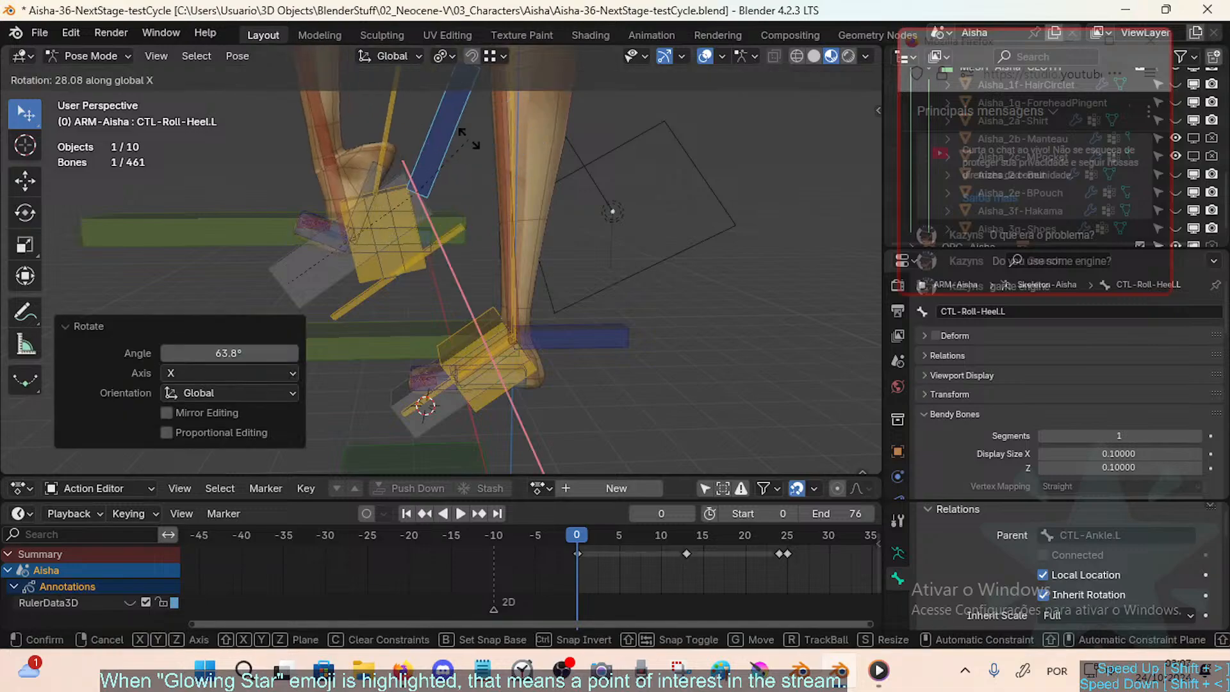
left_click(552, 228)
left_click(321, 205)
key("r")
key("x")
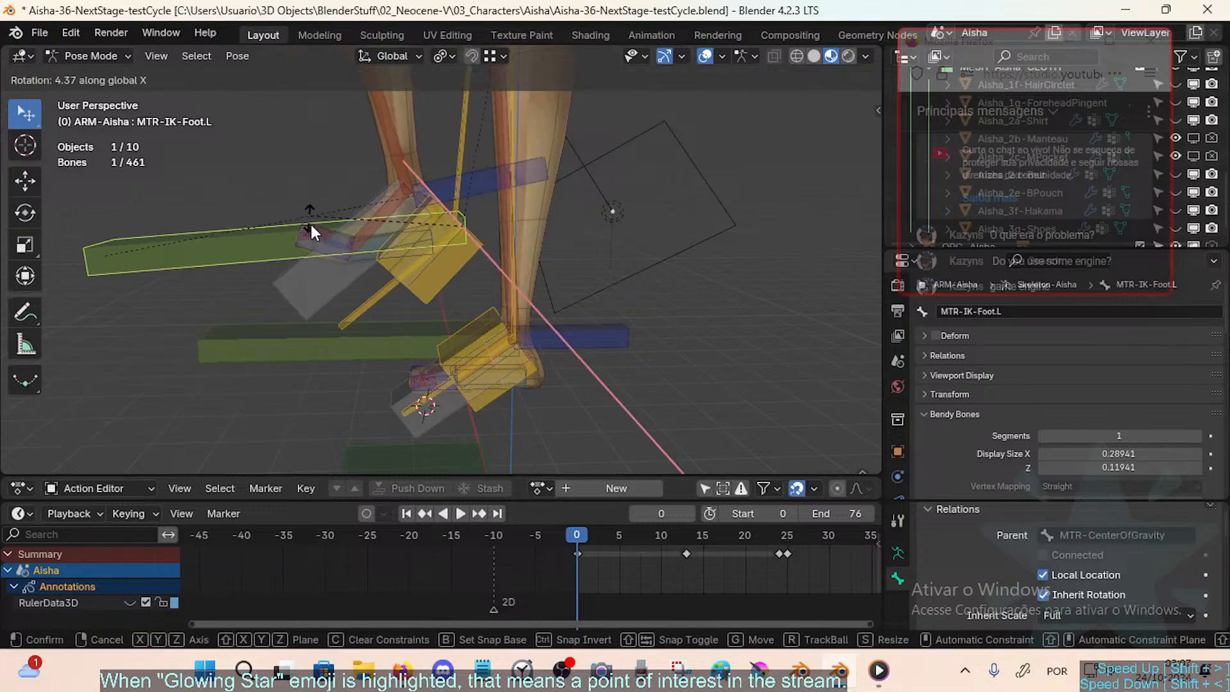
right_click(310, 224)
Step: Test-rotate CTL-Toes.L by 63.7° about the global X axis
left_click(309, 246)
left_click(305, 237)
left_click(303, 234)
key("r")
key("x")
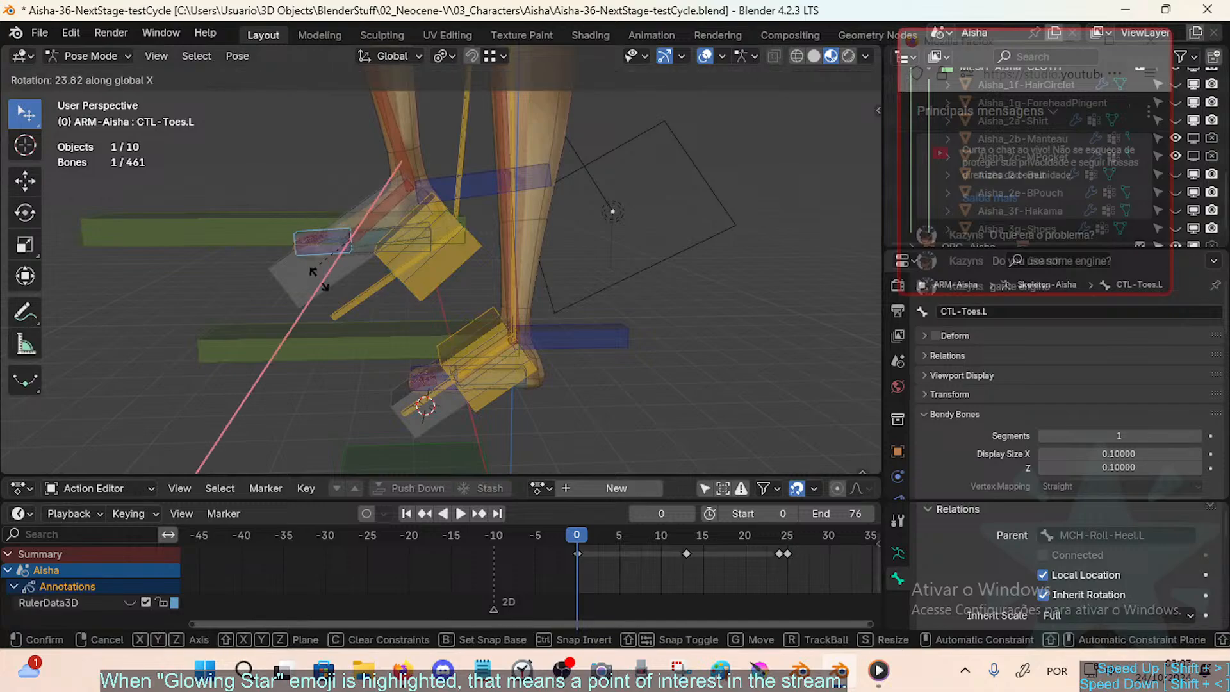
left_click(328, 298)
Step: Test-rotate CTL-Toes.L by -25° about the global X axis
scroll(330, 302, "up", 3)
middle_click_drag(339, 315, 441, 378, "shift")
scroll(454, 334, "up", 3)
key("r")
key("x")
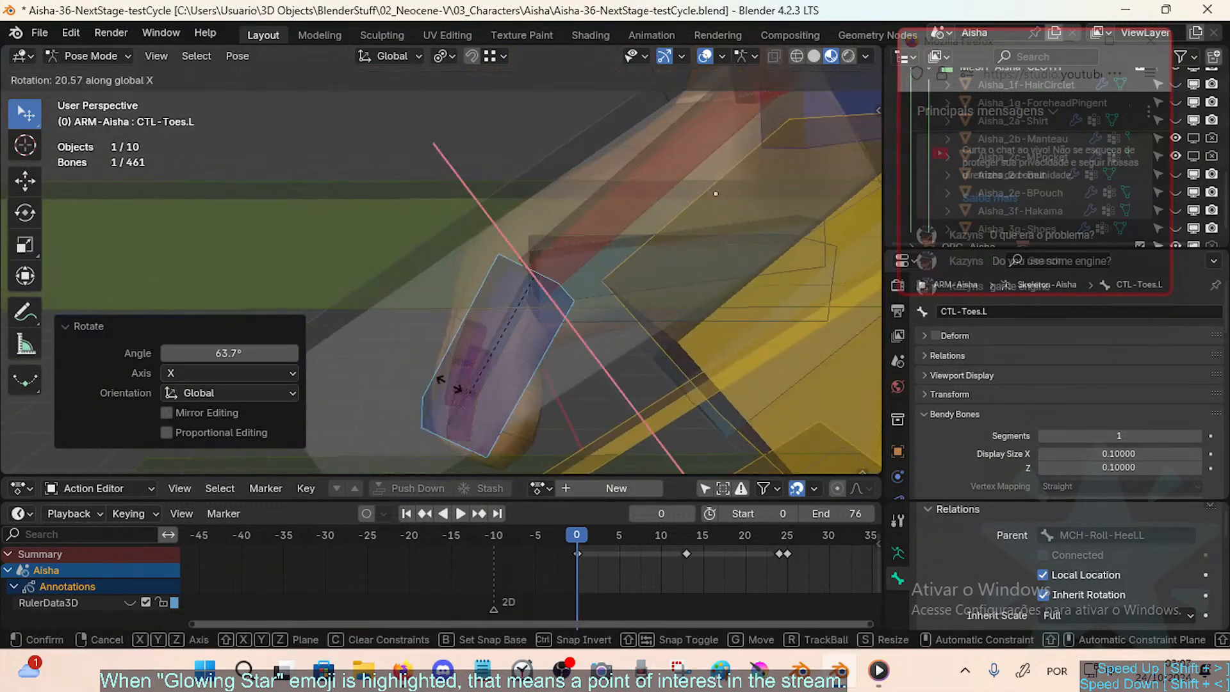
left_click(405, 313)
Step: Swing CTL-Toes.L about the global X axis once more to test the toe bend
scroll(442, 307, "down", 2)
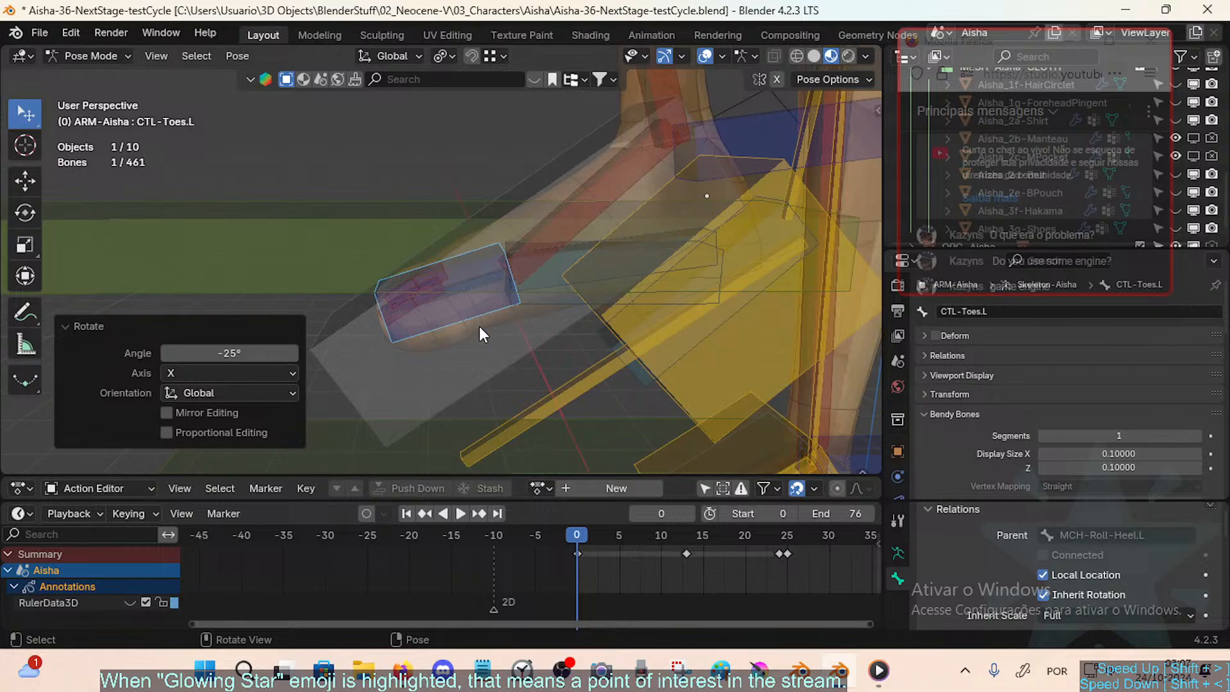
key("r")
key("x")
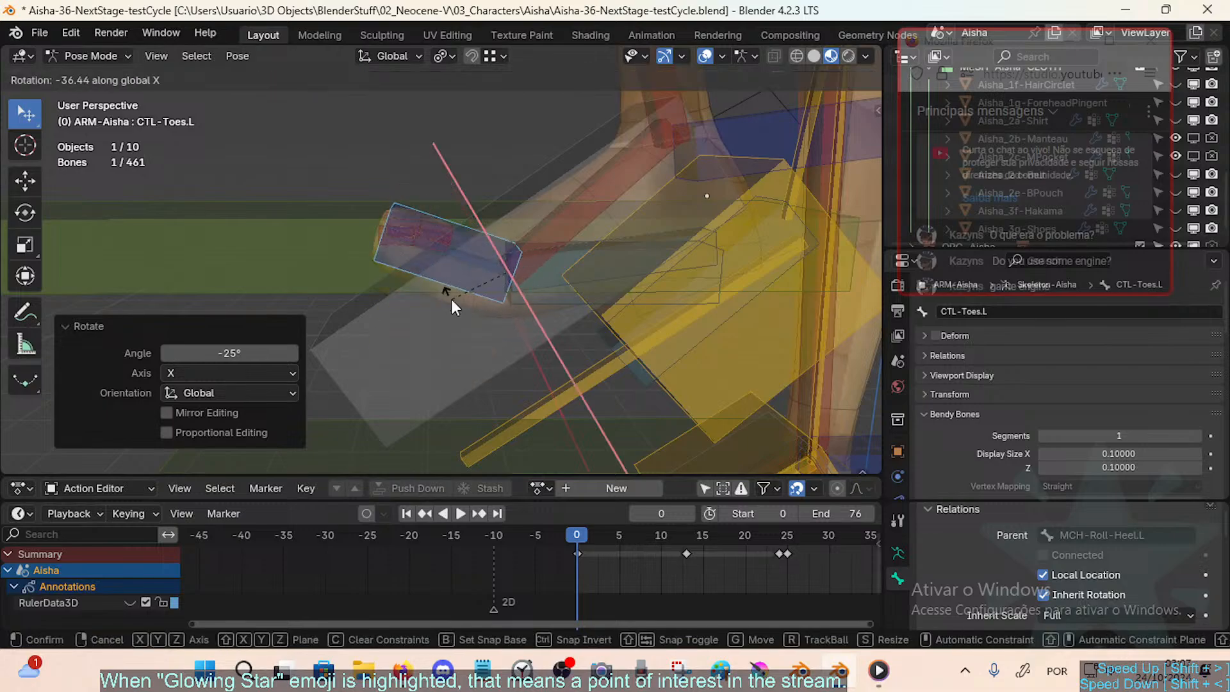
left_click(451, 299)
Step: Select all bones and reset their transforms to the rest pose
scroll(467, 290, "down", 2)
key("a")
key("alt+g")
scroll(522, 311, "down", 5)
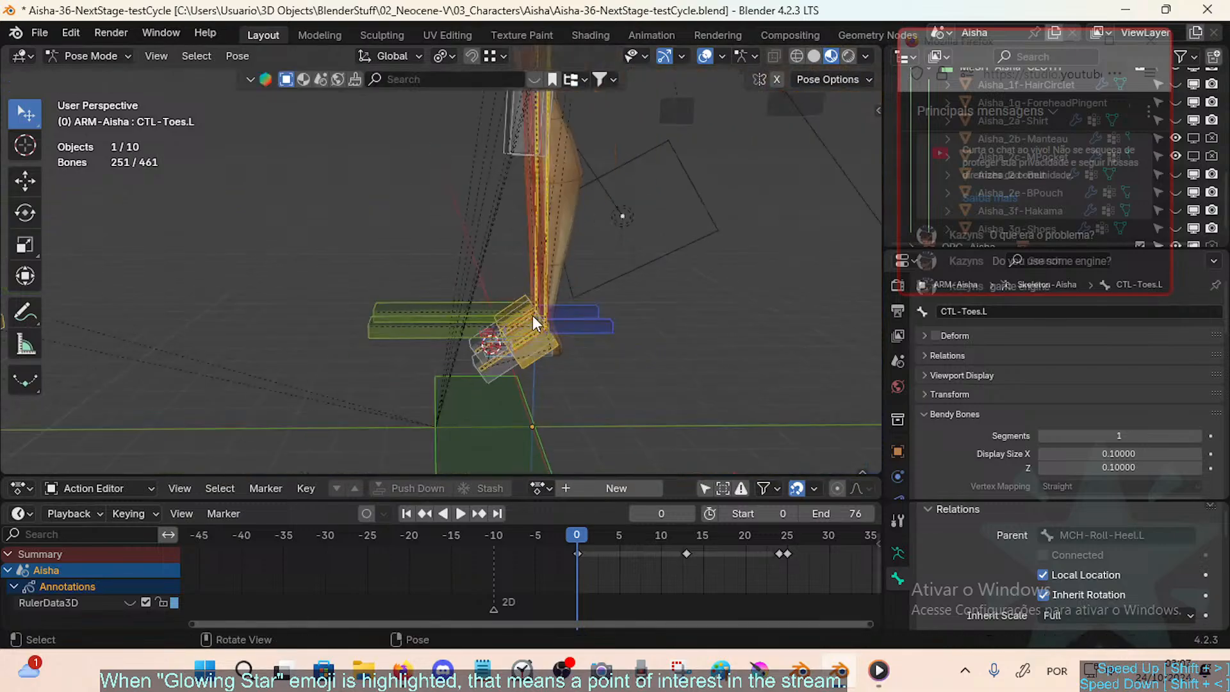
Step: Select MCH-Toes.L inside the left toes and examine its placement among the surrounding foot bones from several angles
middle_click_drag(532, 315, 509, 361, "shift")
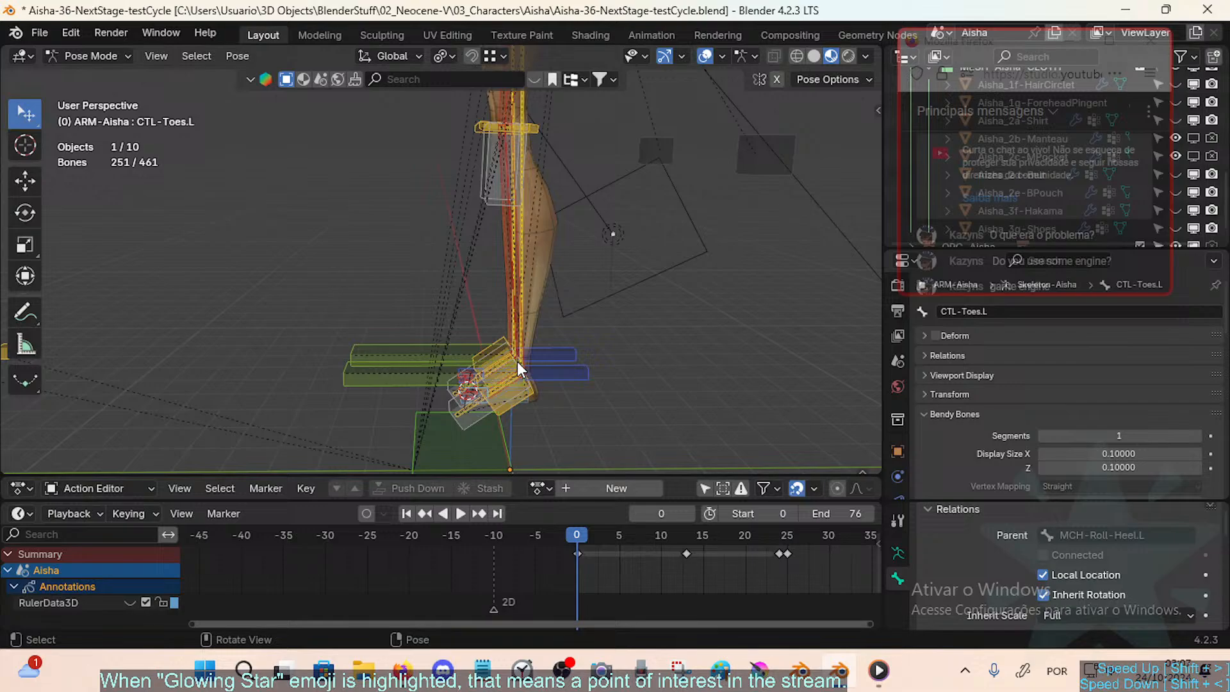
key("shift+grave")
key("w")
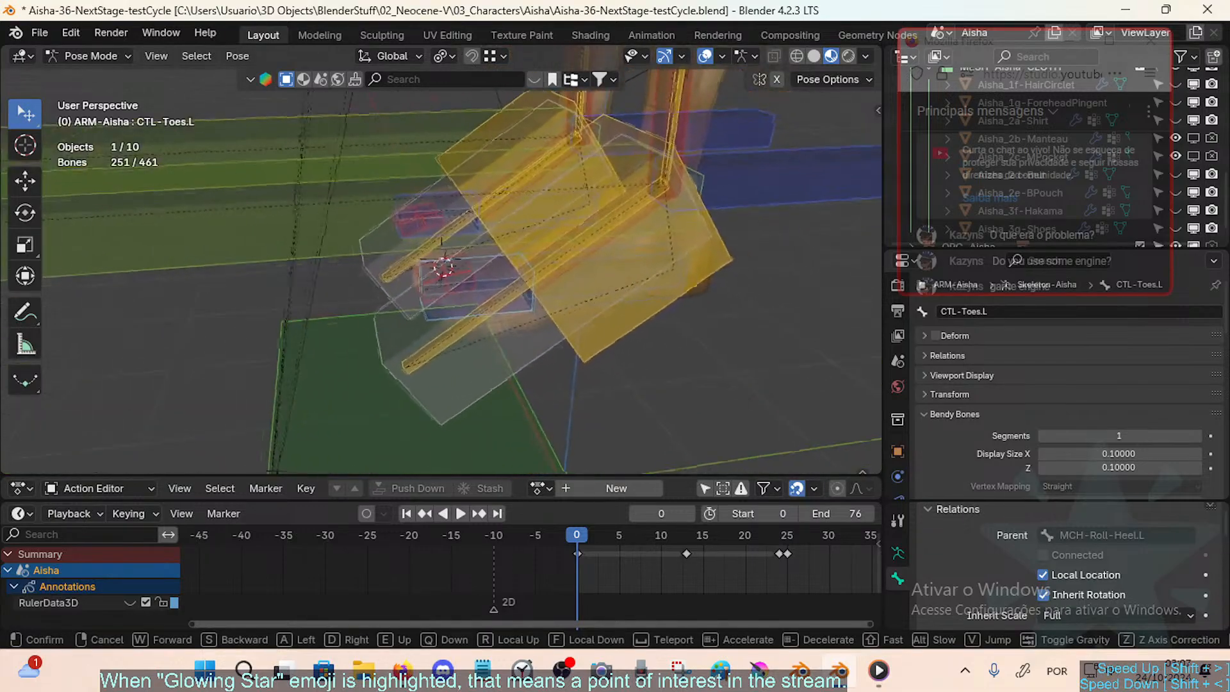
key("w")
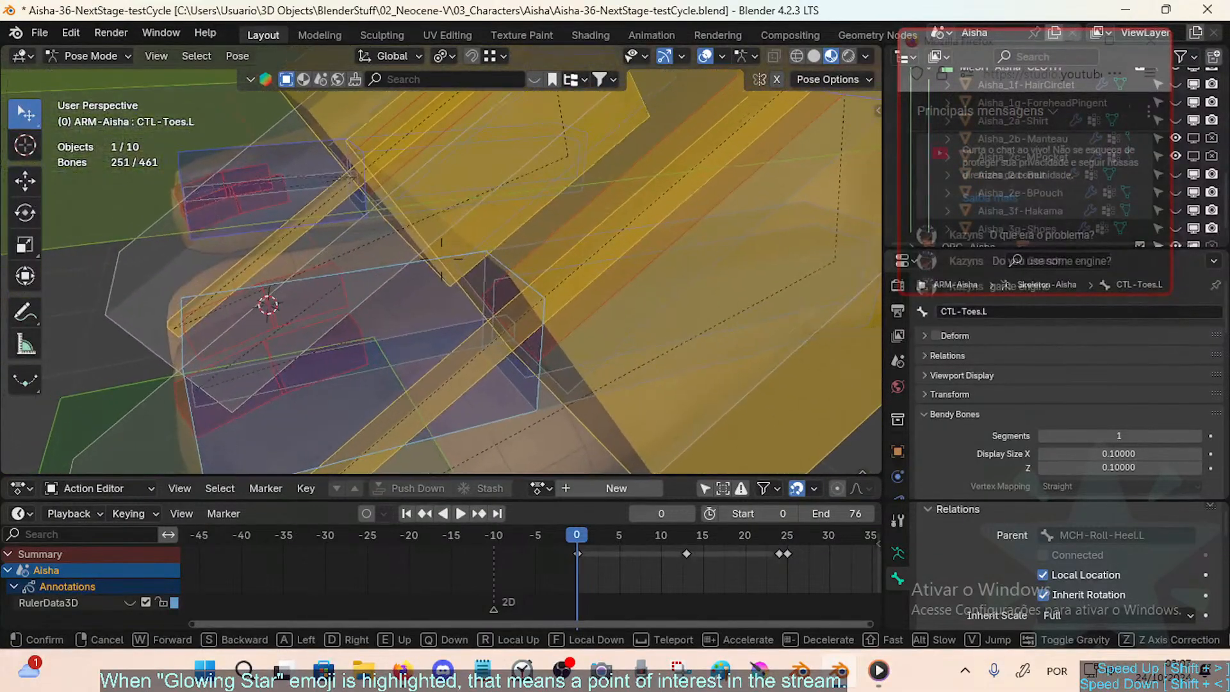
key("s")
left_click(456, 308)
left_click(452, 308)
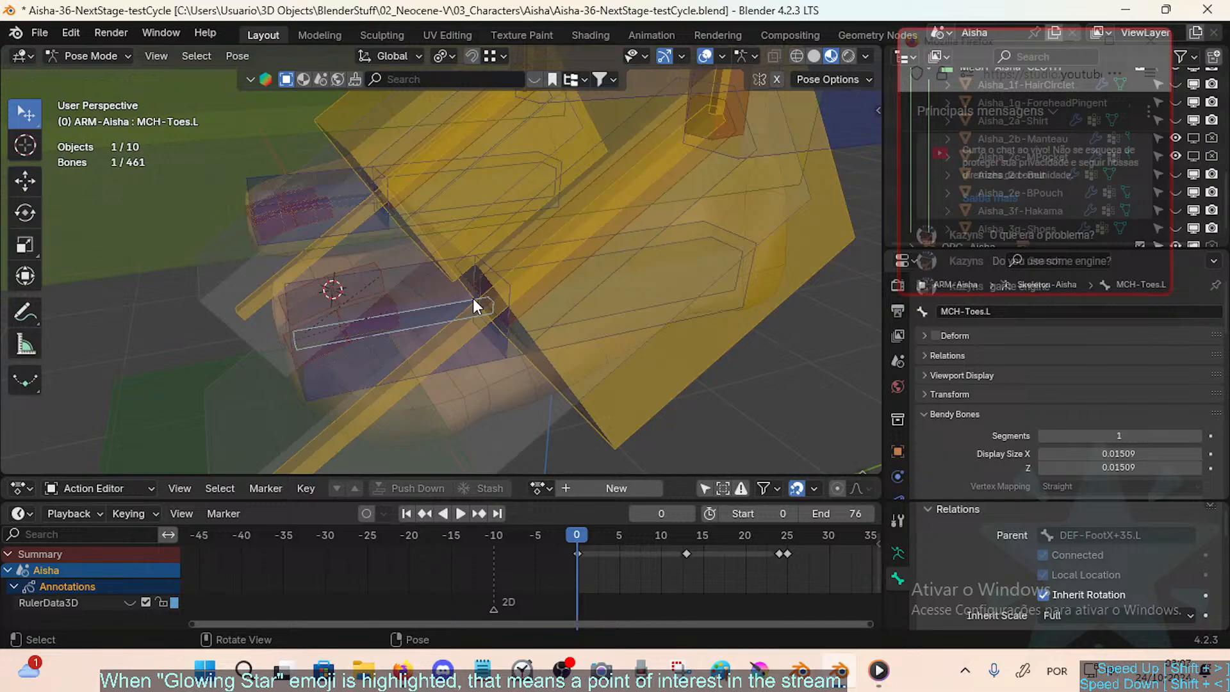
middle_click_drag(469, 309, 402, 325)
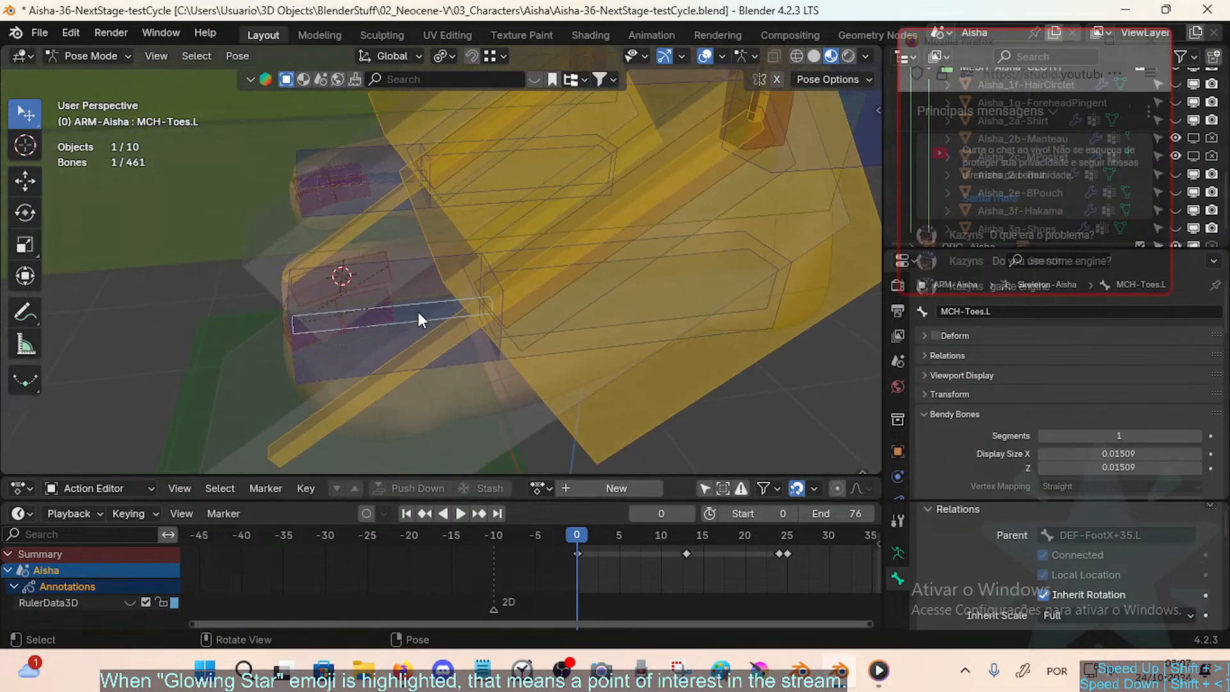
middle_click_drag(418, 314, 372, 395)
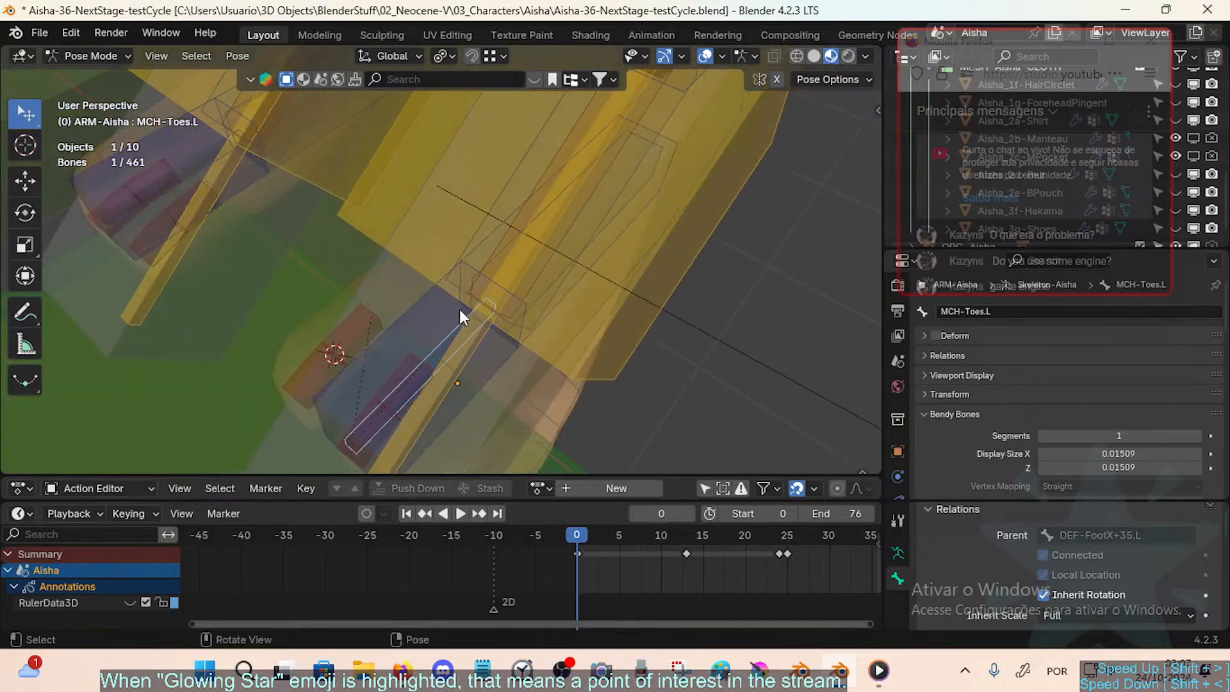
middle_click_drag(454, 337, 417, 327)
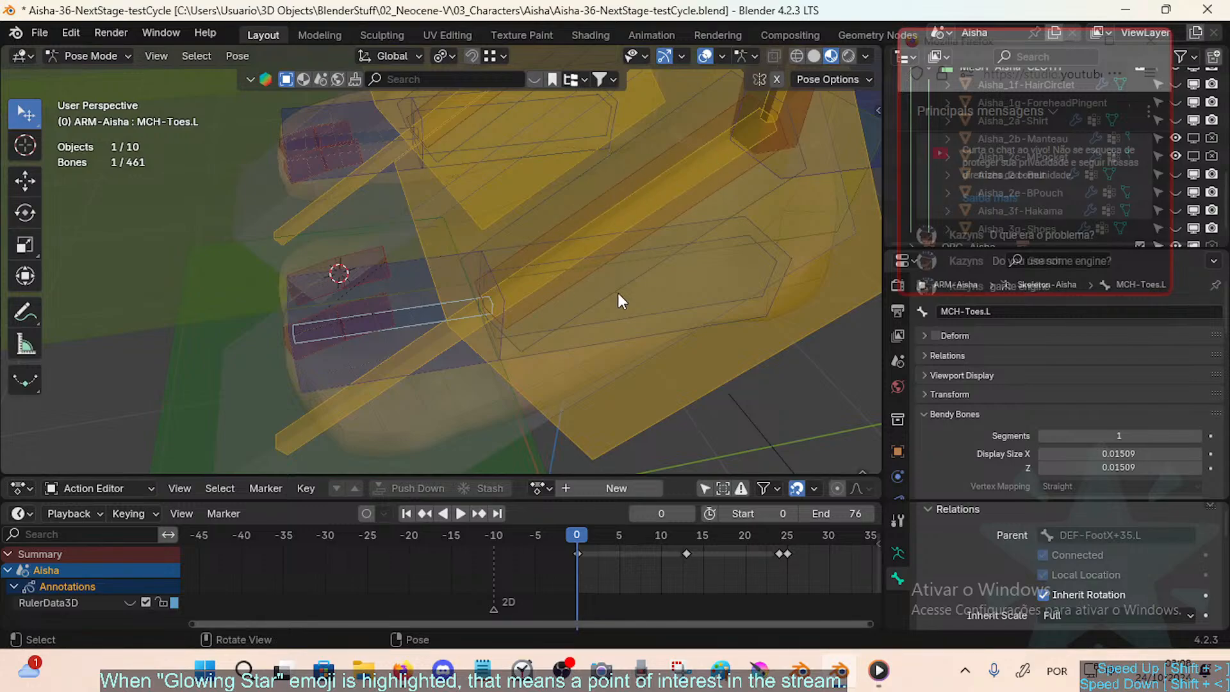
middle_click_drag(618, 295, 506, 265)
middle_click_drag(482, 338, 581, 355)
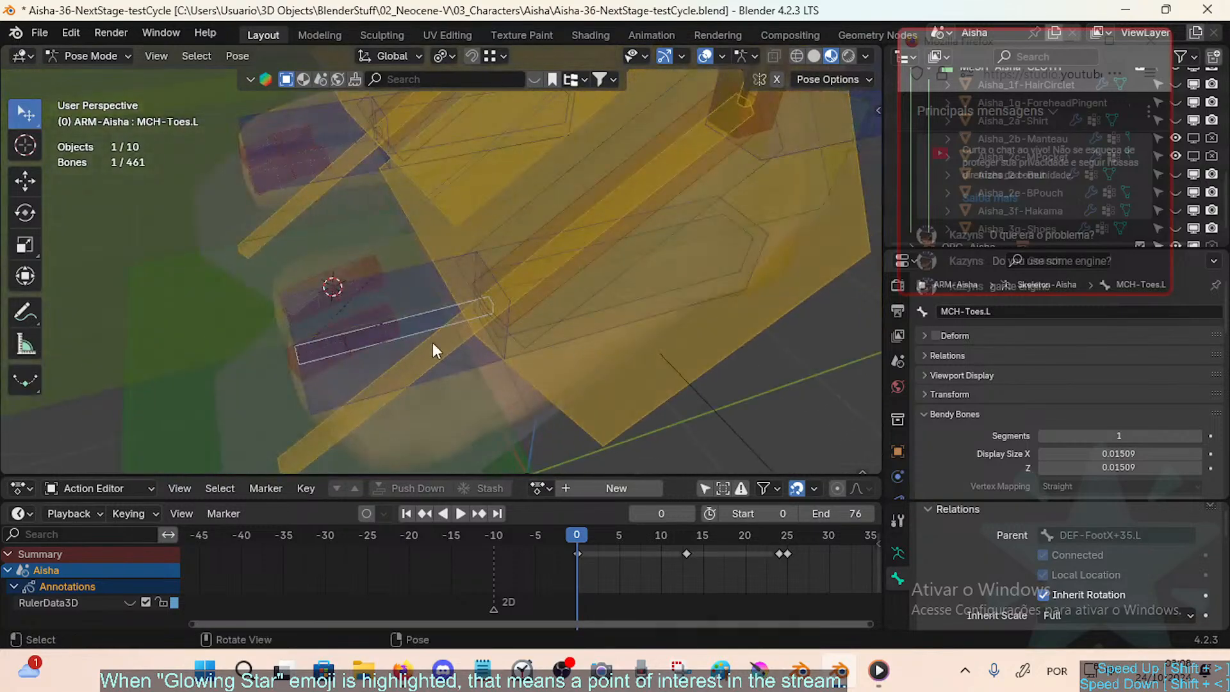
Step: Shorten MCH-Toes.L in Edit Mode by scaling it down twice, the second time by 0.957
left_click(436, 317)
left_click(435, 316)
middle_click_drag(435, 317, 412, 330)
key("Tab")
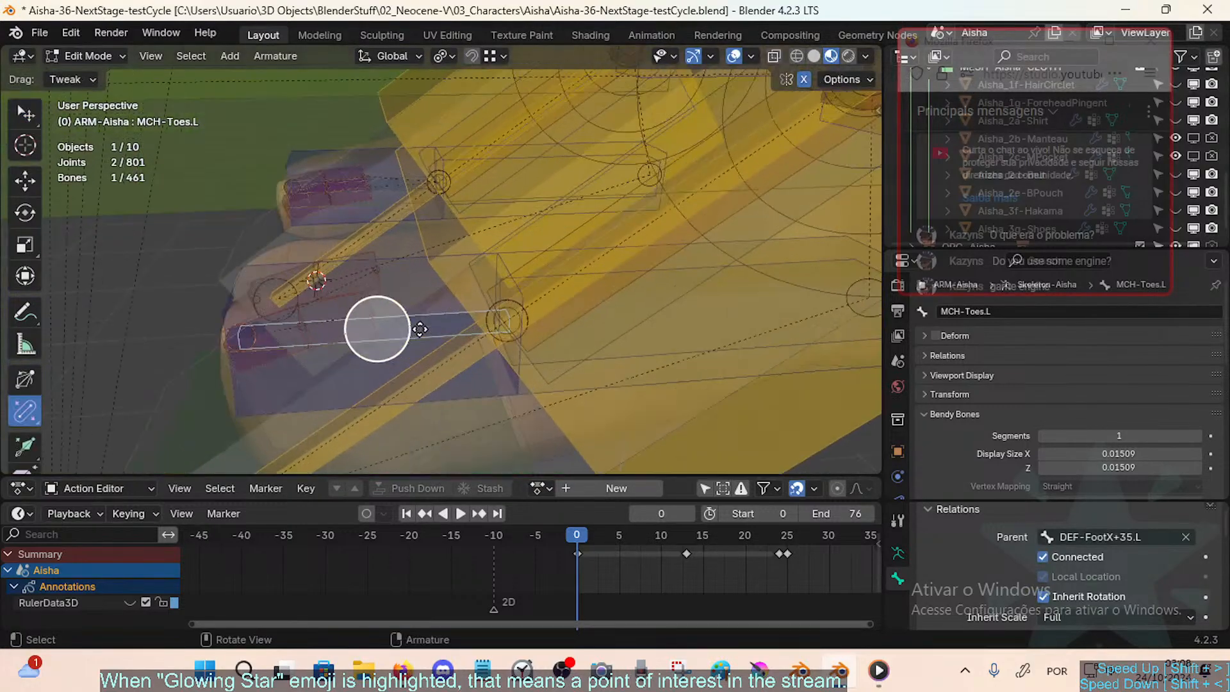
key("s")
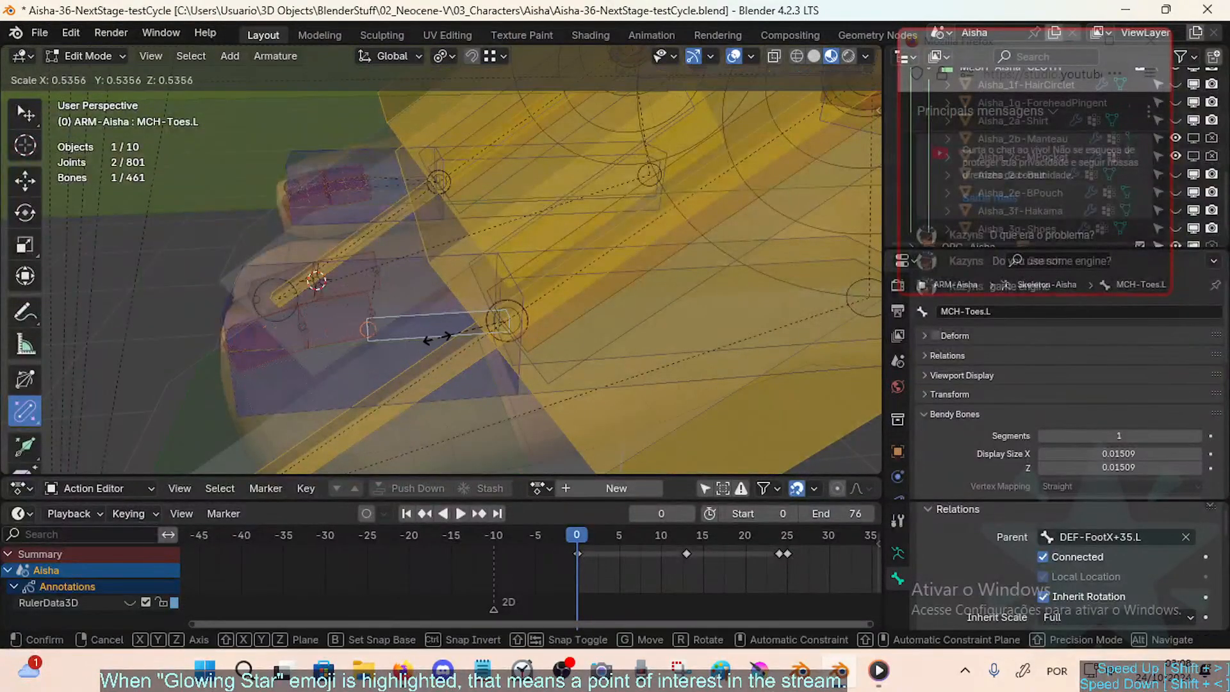
left_click(445, 339)
middle_click_drag(410, 256, 392, 365)
key("s")
left_click(405, 353)
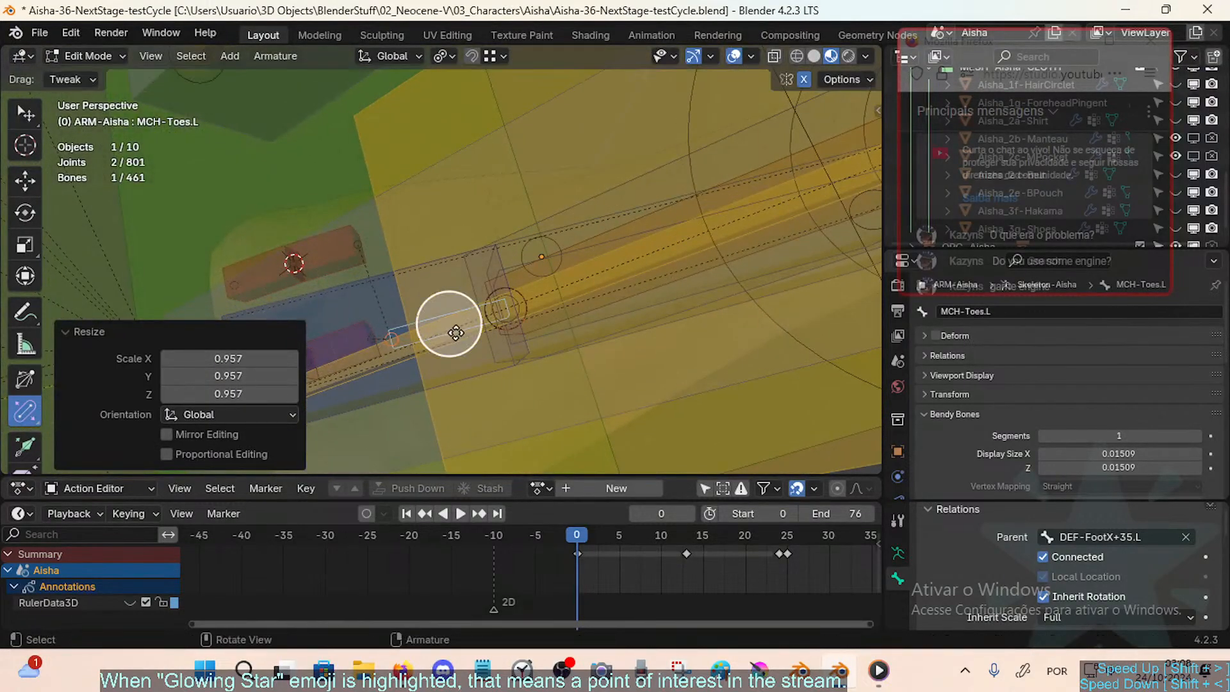
Step: Scale the B-Bone display size of MCH-Toes.L by 2.3303, to 0.03516 in X and Z
left_click_drag(478, 336, 555, 376)
middle_click_drag(554, 377, 457, 344)
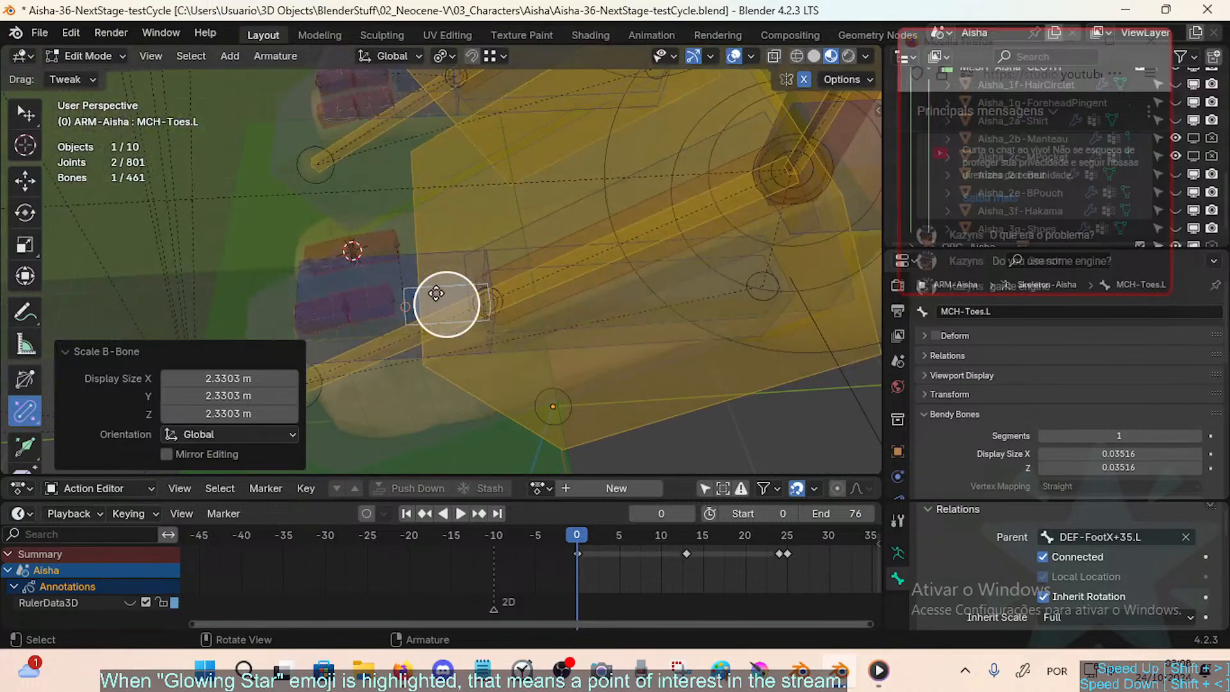
mouse_move(436, 293)
middle_mouse_down()
mouse_move(440, 355)
mouse_move(448, 316)
mouse_move(470, 344)
mouse_move(447, 316)
mouse_move(450, 341)
mouse_move(446, 304)
middle_mouse_up()
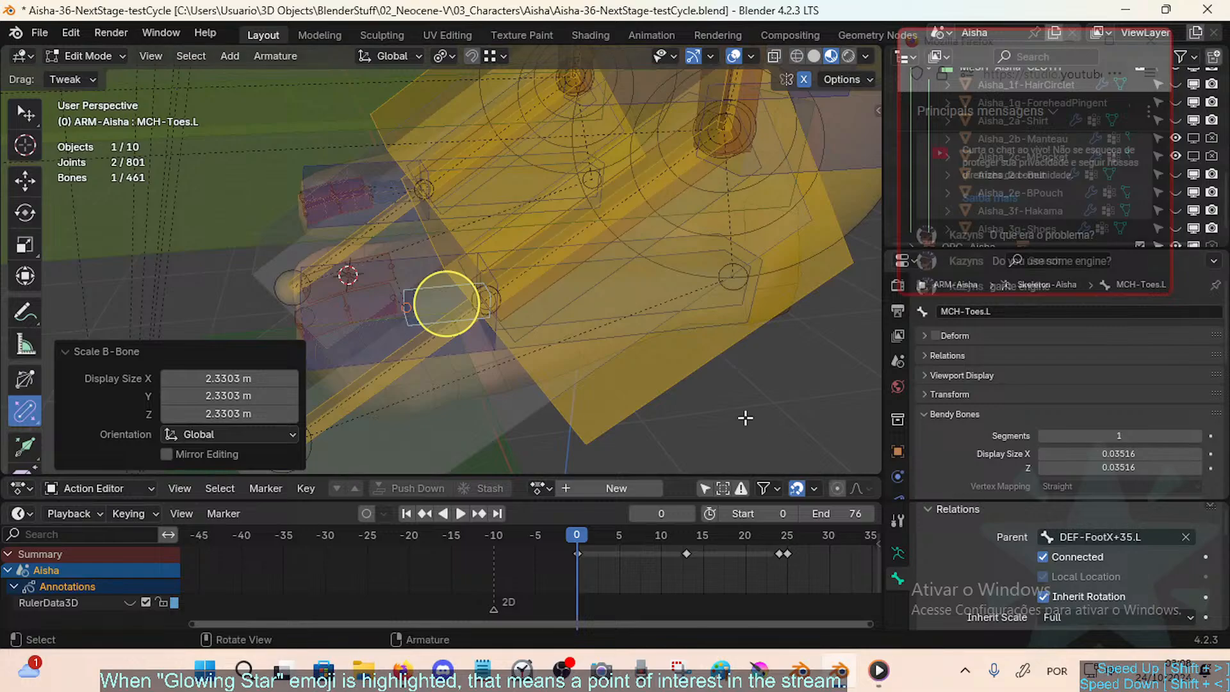
middle_click_drag(495, 300, 390, 254)
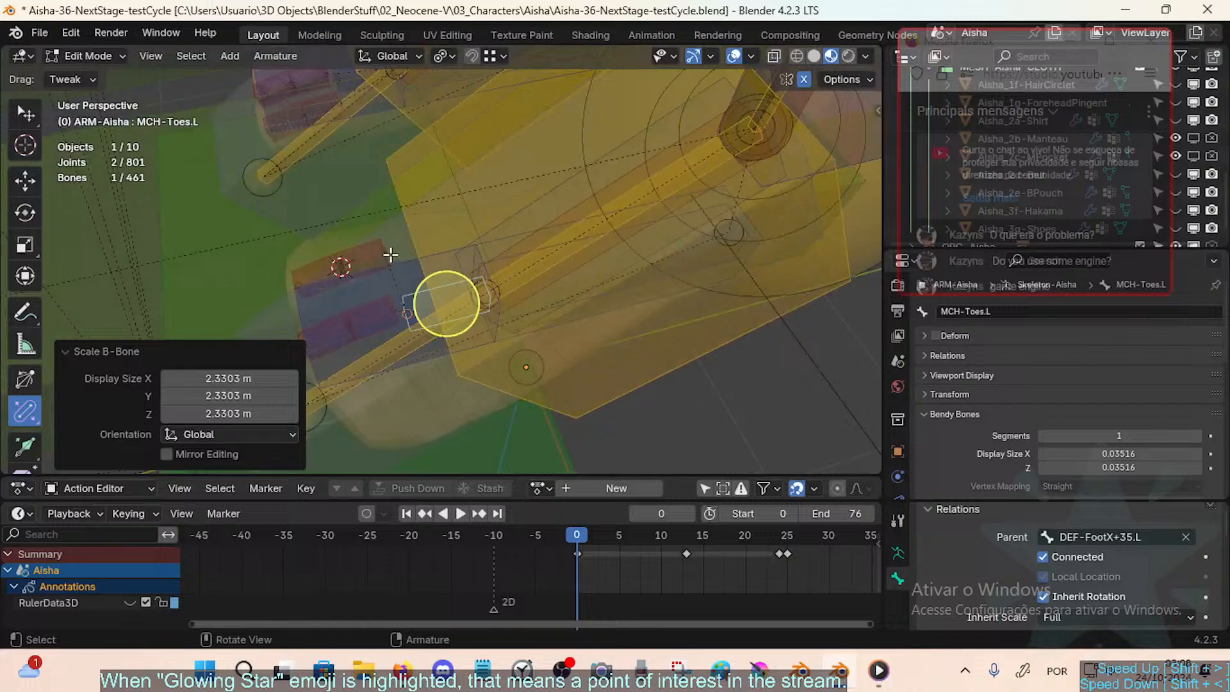
Step: Enable Deform on MCH-Toes.L and on its mirrored counterpart MCH-Toes.R
left_click(935, 335)
key("ctrl")
middle_click_drag(484, 161, 417, 165, "shift")
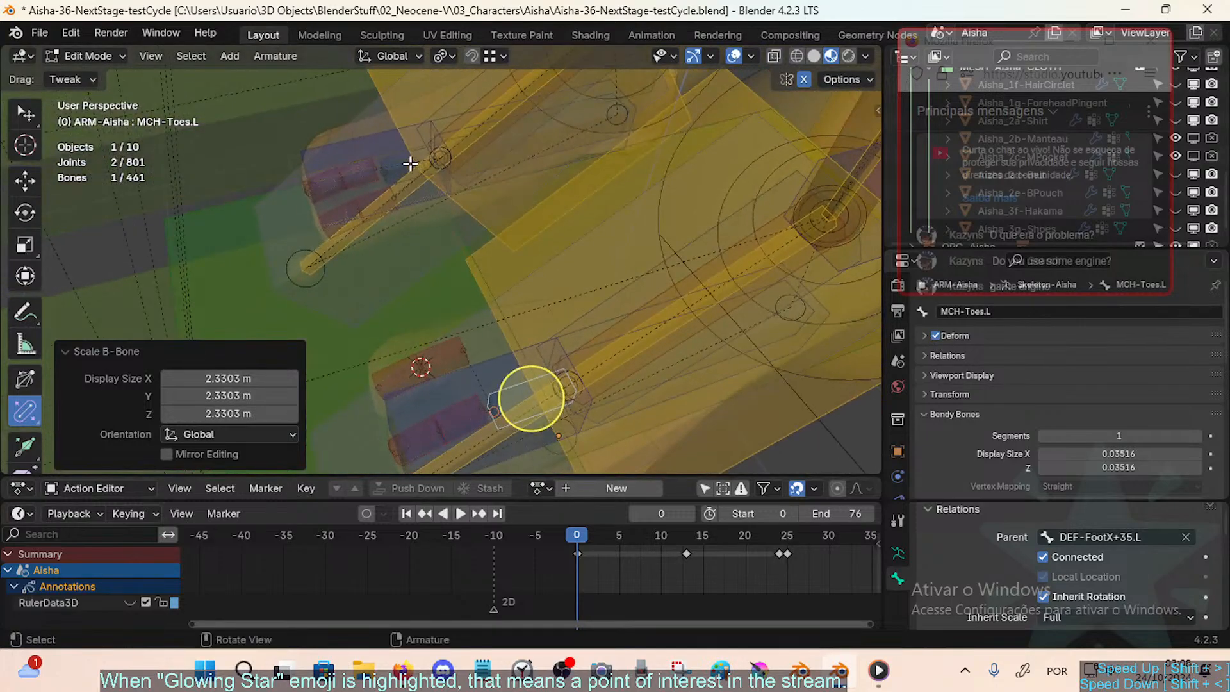
left_click(410, 164)
left_click(399, 164)
left_click(401, 166)
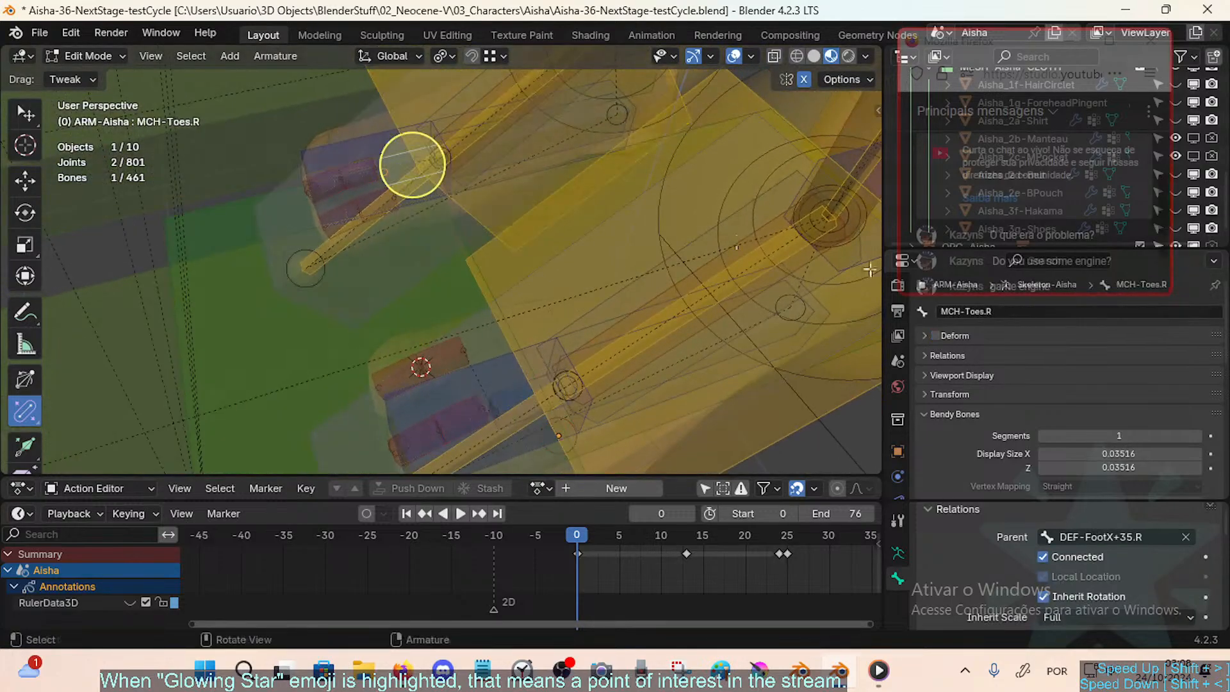
left_click(933, 335)
Step: Leave Edit Mode and put the Aisha armature back into Pose Mode
middle_click_drag(565, 309, 538, 163, "shift")
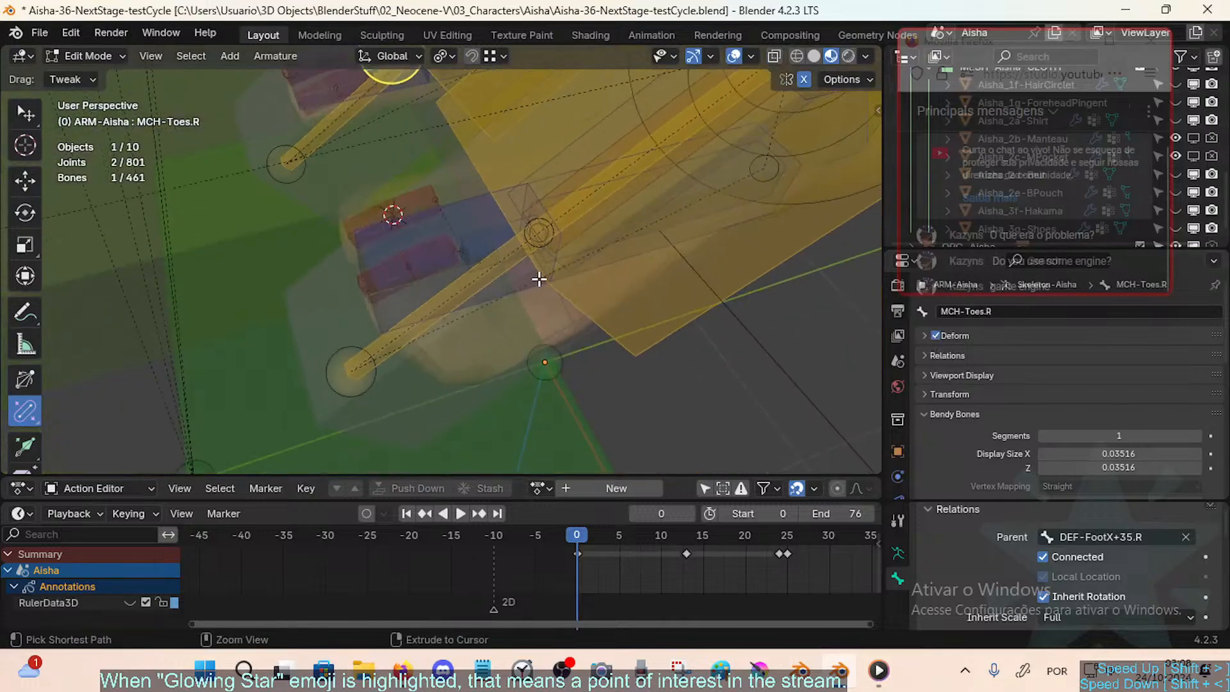
key("ctrl+Tab")
left_click(498, 281)
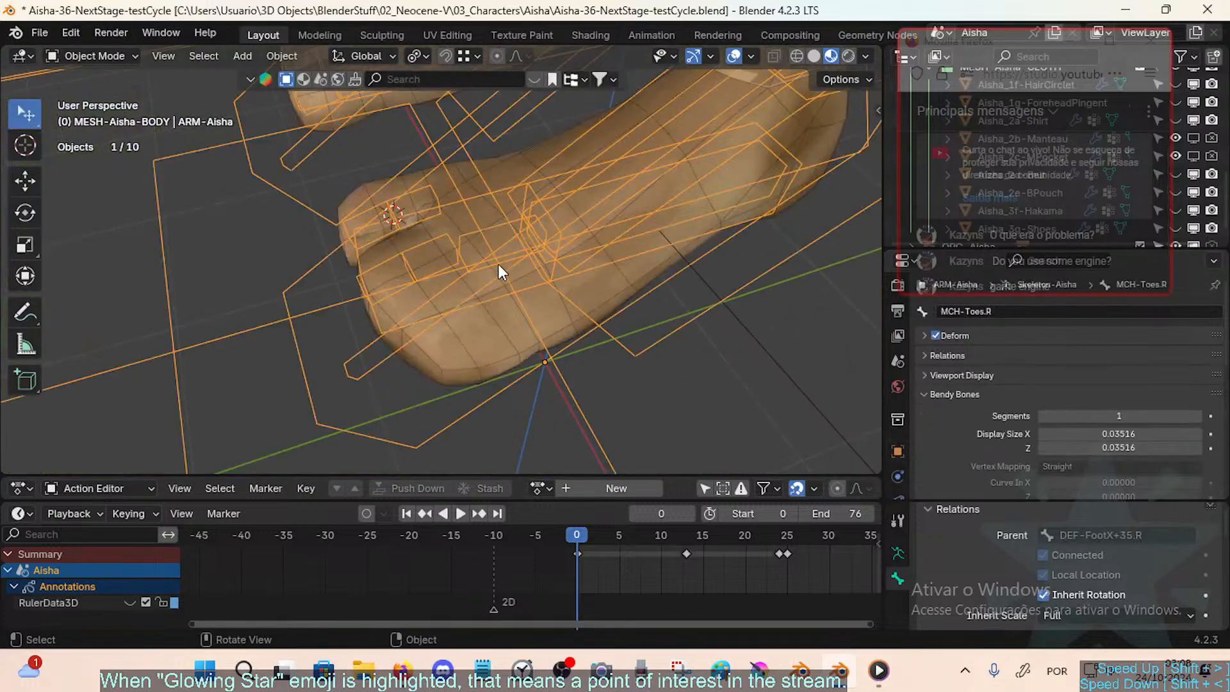
key("ctrl+Tab")
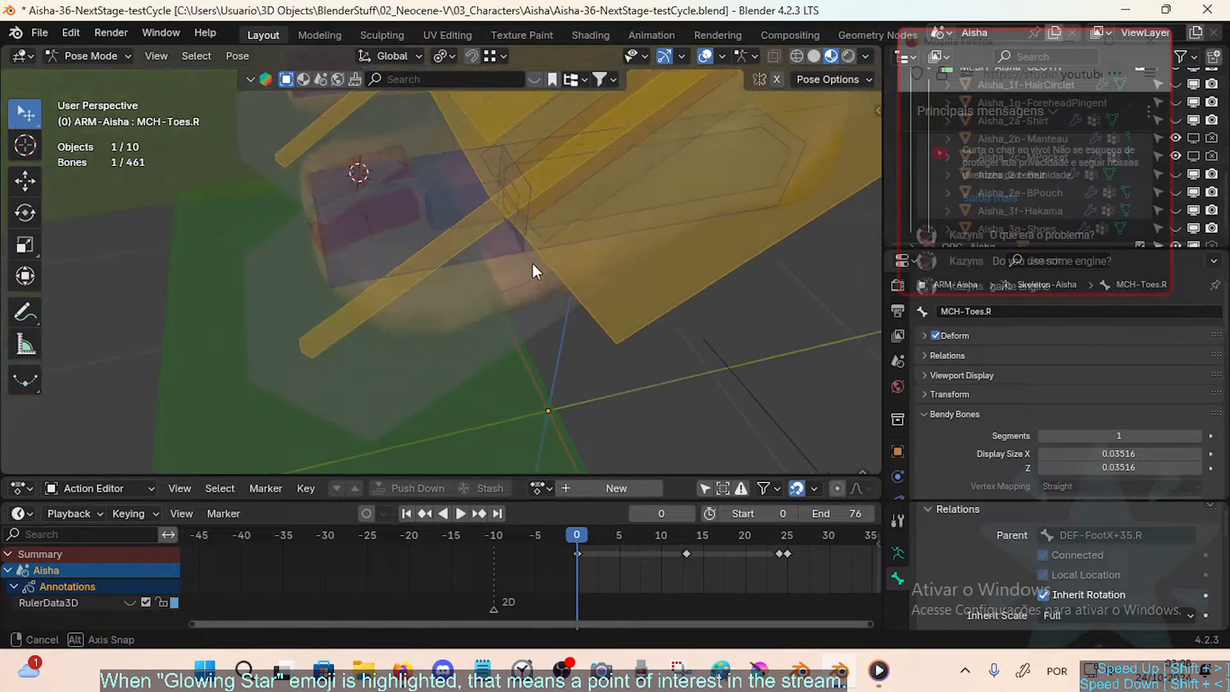
Step: Select the MCH-Toes.L bone at the left foot's toe joint, cycling past the overlapping control bones
key("shift+grave")
left_click(546, 271)
scroll(545, 270, "down", 1)
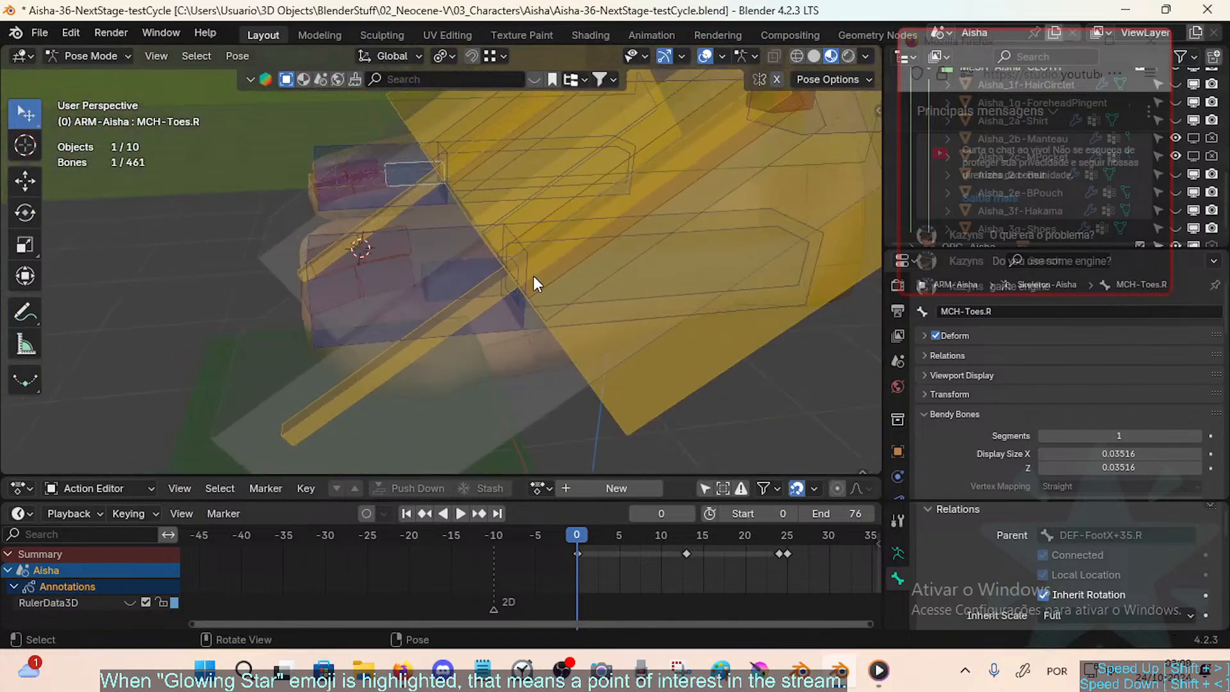
middle_click_drag(533, 275, 508, 258)
scroll(514, 231, "up", 1)
left_click(566, 227)
left_click(566, 227)
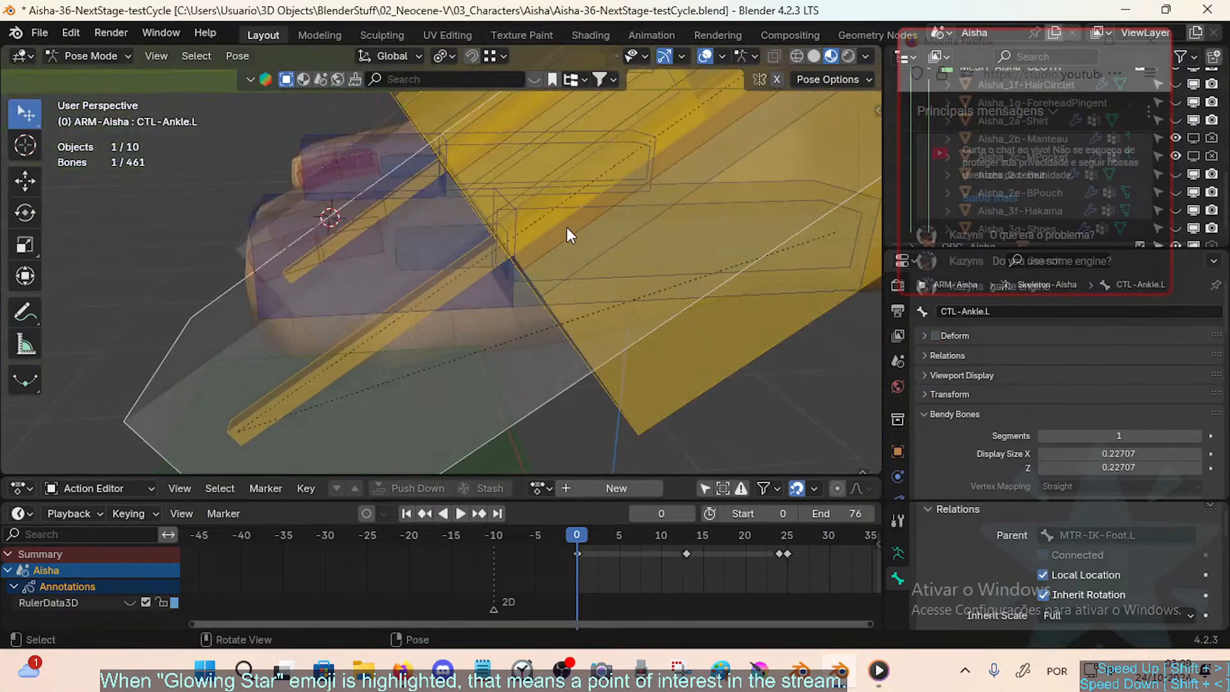
left_click(567, 227)
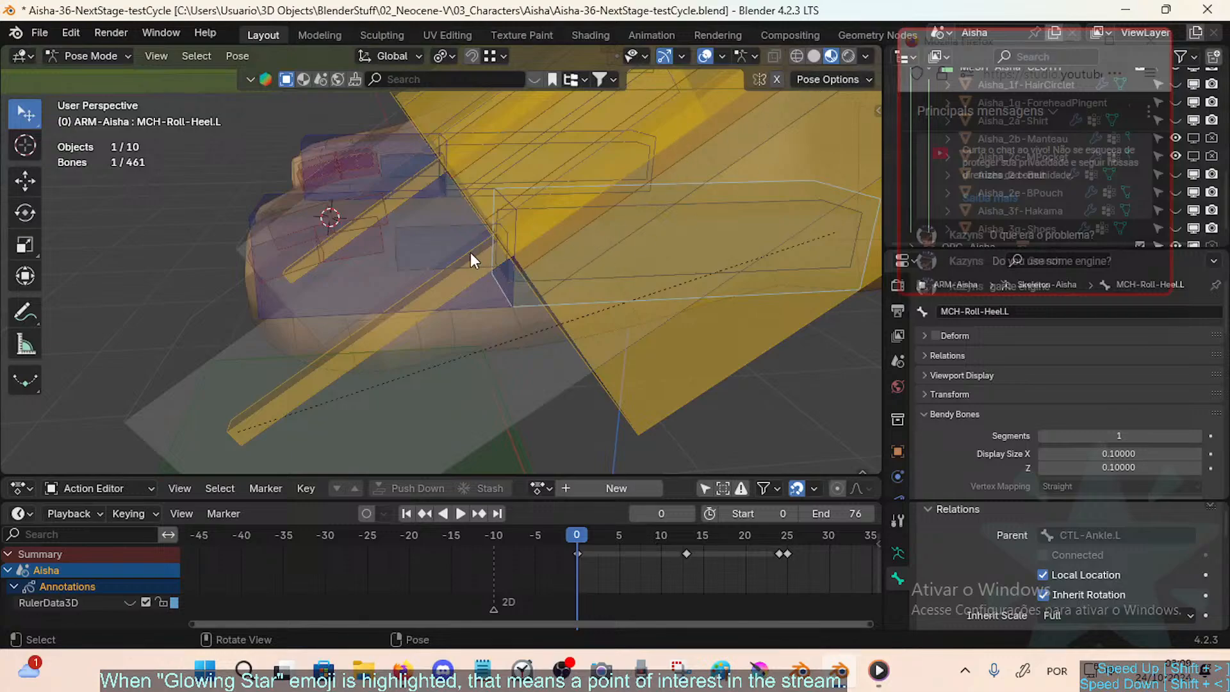
left_click(452, 246)
Step: Hide the MTR-Controllers bone collection and keep MCH-Mechanism and Deform shown
key("n")
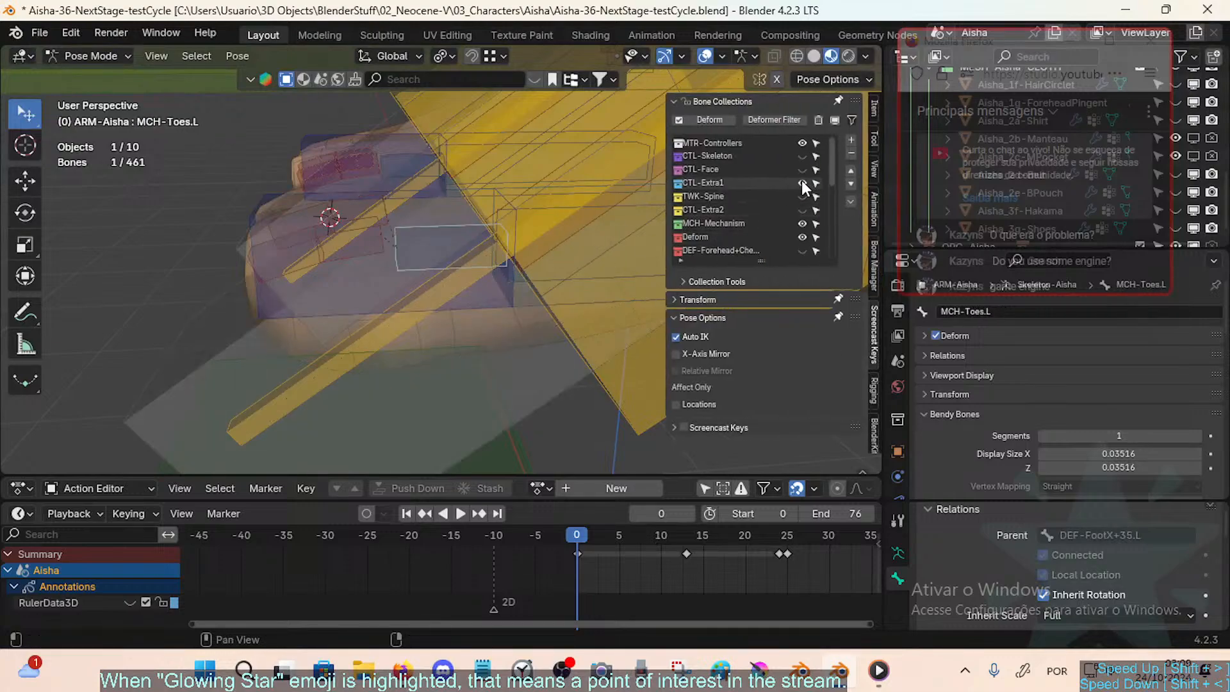
left_click(802, 142)
scroll(806, 142, "down", 2)
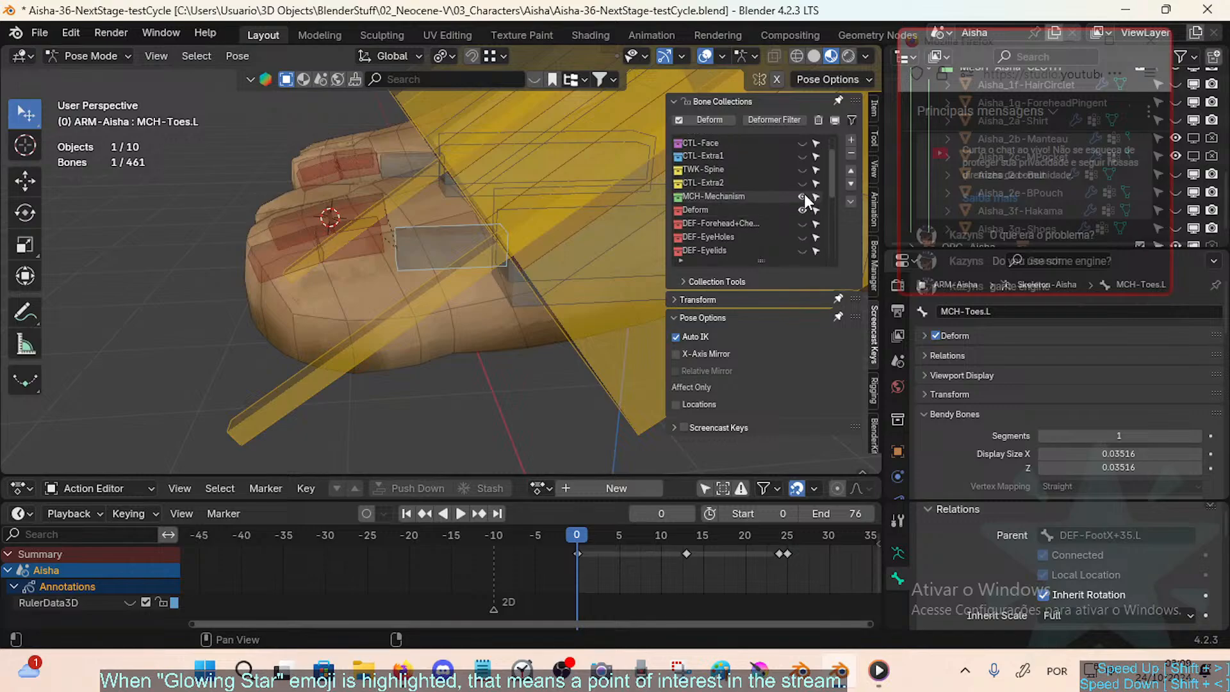
left_click(804, 196)
left_click(803, 197)
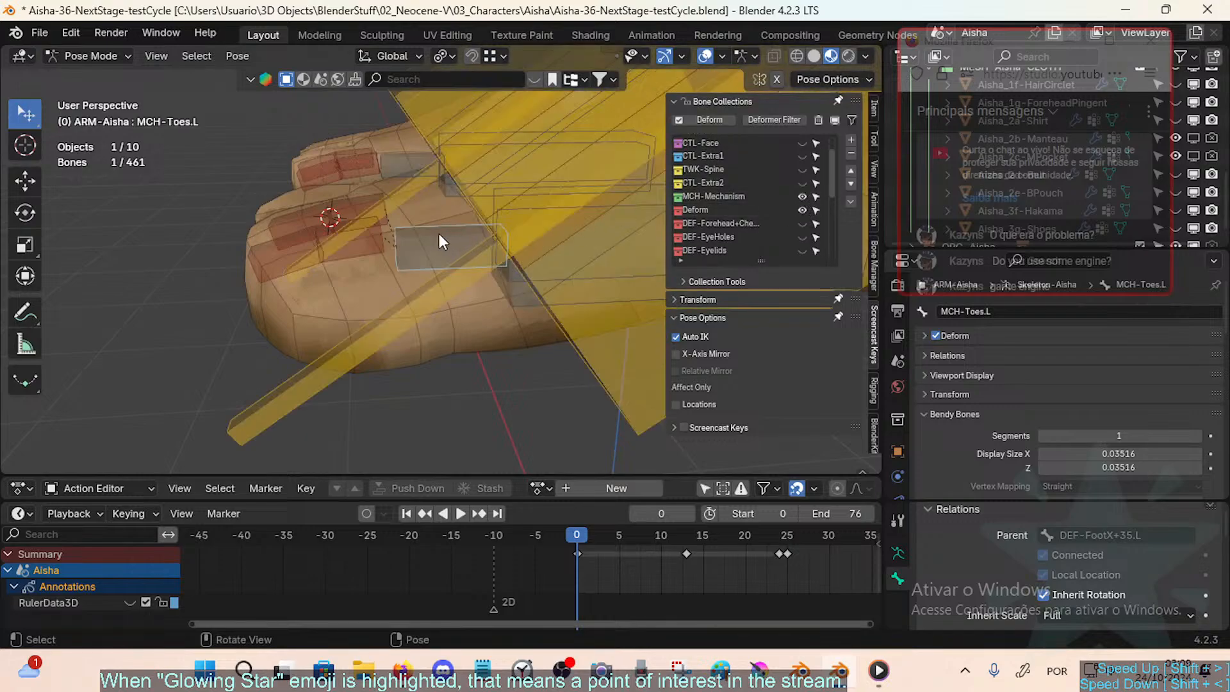
Step: Add MCH-Toes.R to the selection and move both MCH-Toes bones to the Deform bone collection
left_click(401, 163, "shift")
key("m")
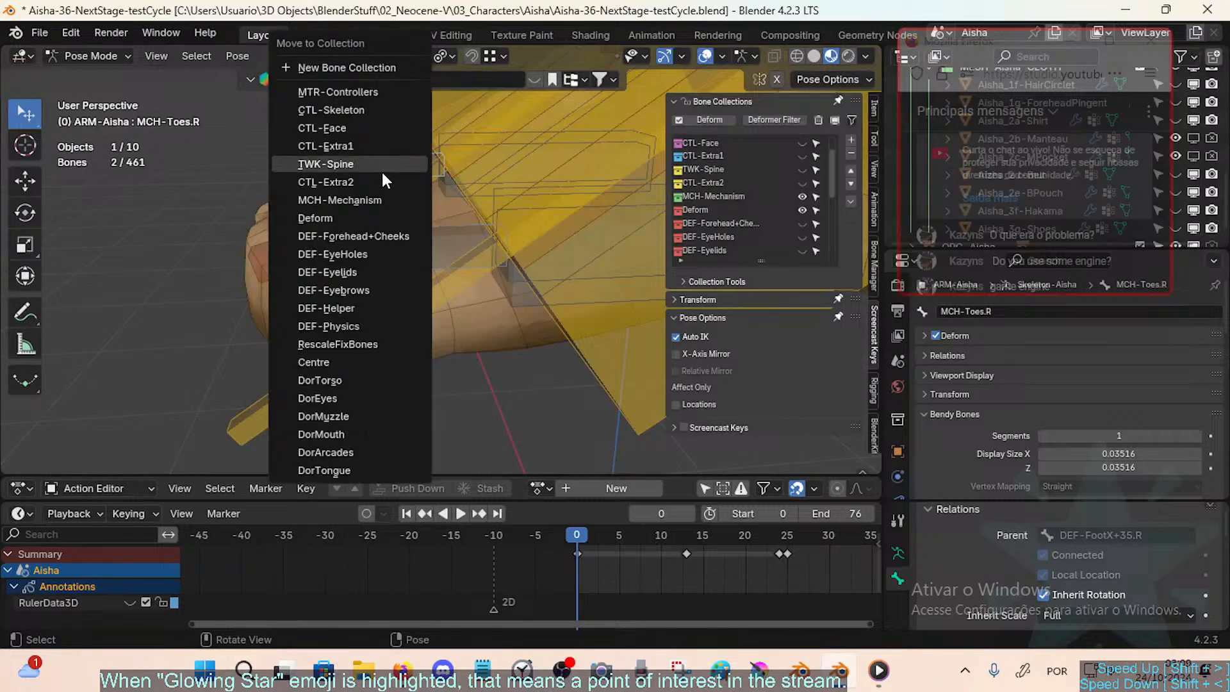
left_click(351, 218)
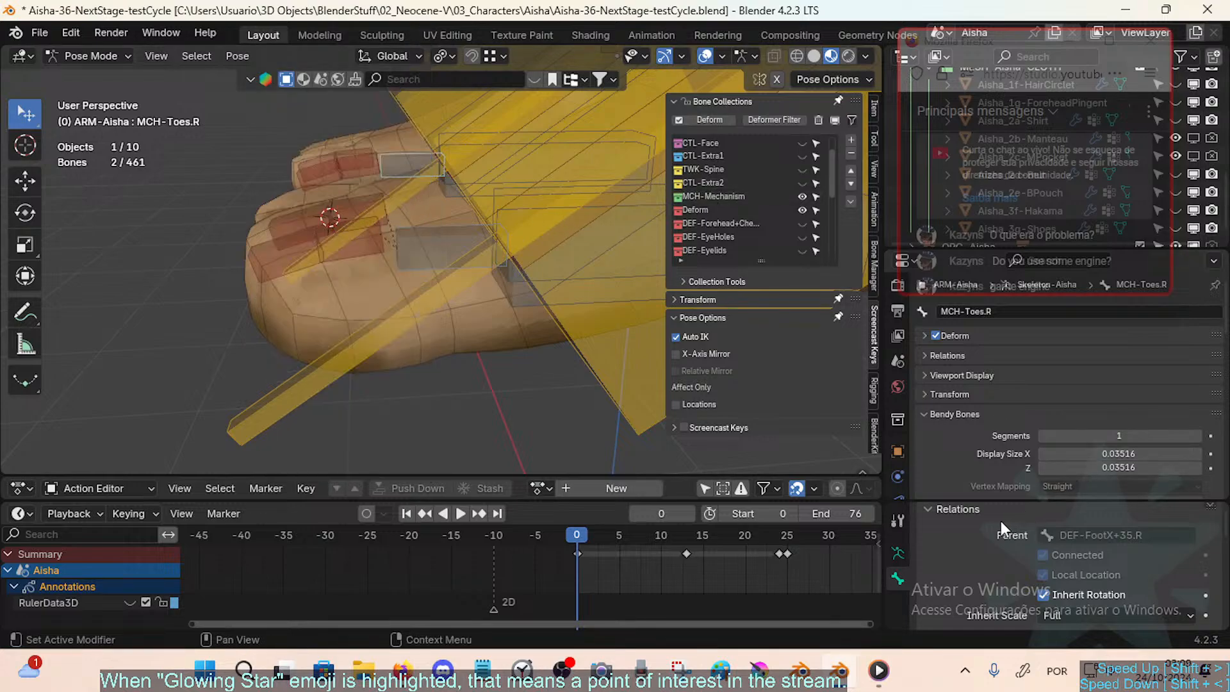
Step: Set the bone color of the selected MCH-Toes bones to 01 - Theme Color Set and deselect all bones
left_click(927, 509)
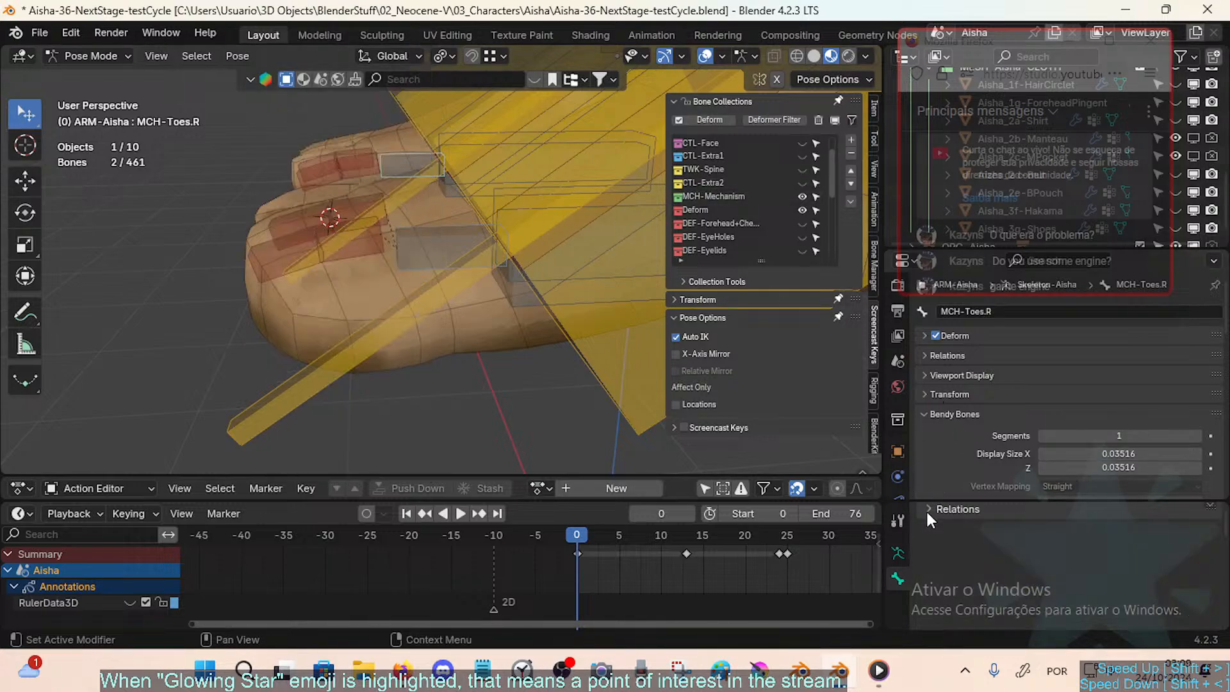
left_click(923, 414)
left_click(926, 376)
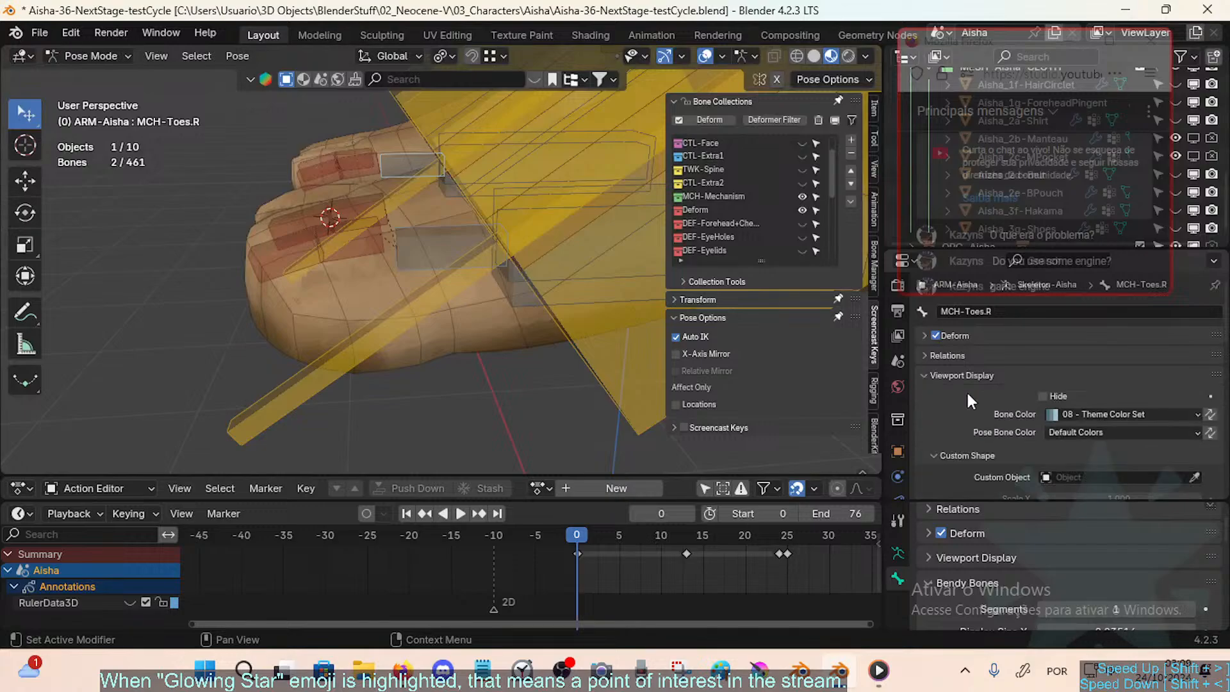
left_click(1066, 414)
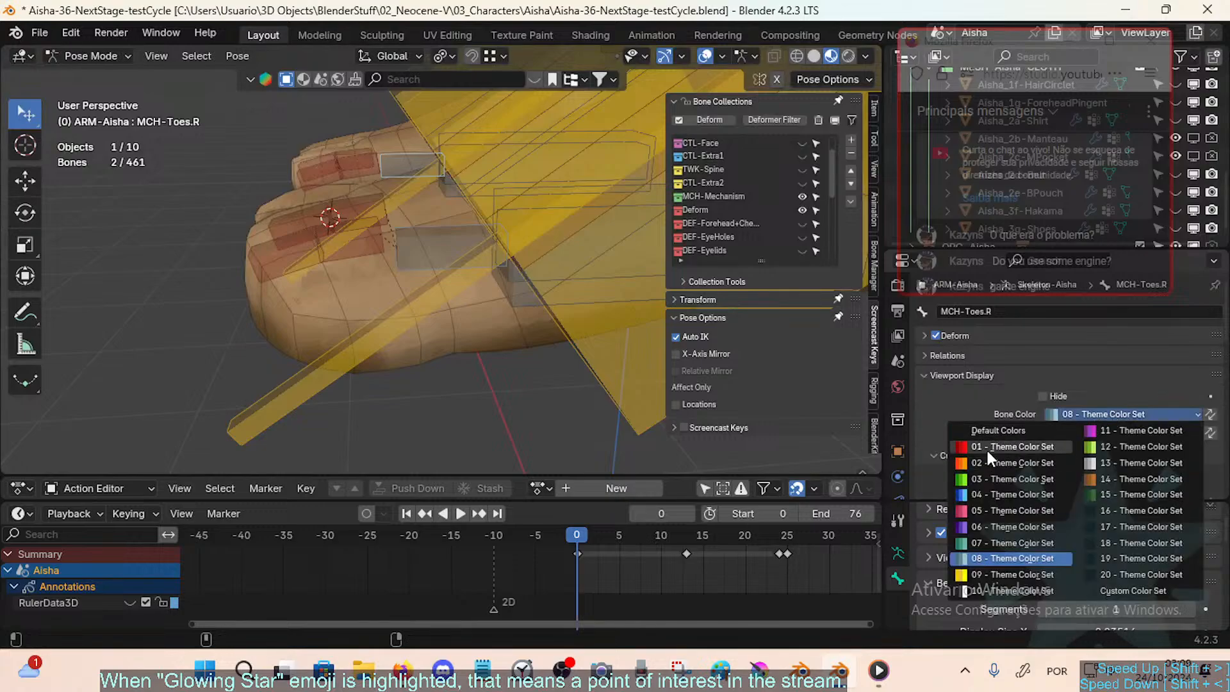
left_click(986, 447)
middle_click_drag(482, 225, 443, 270)
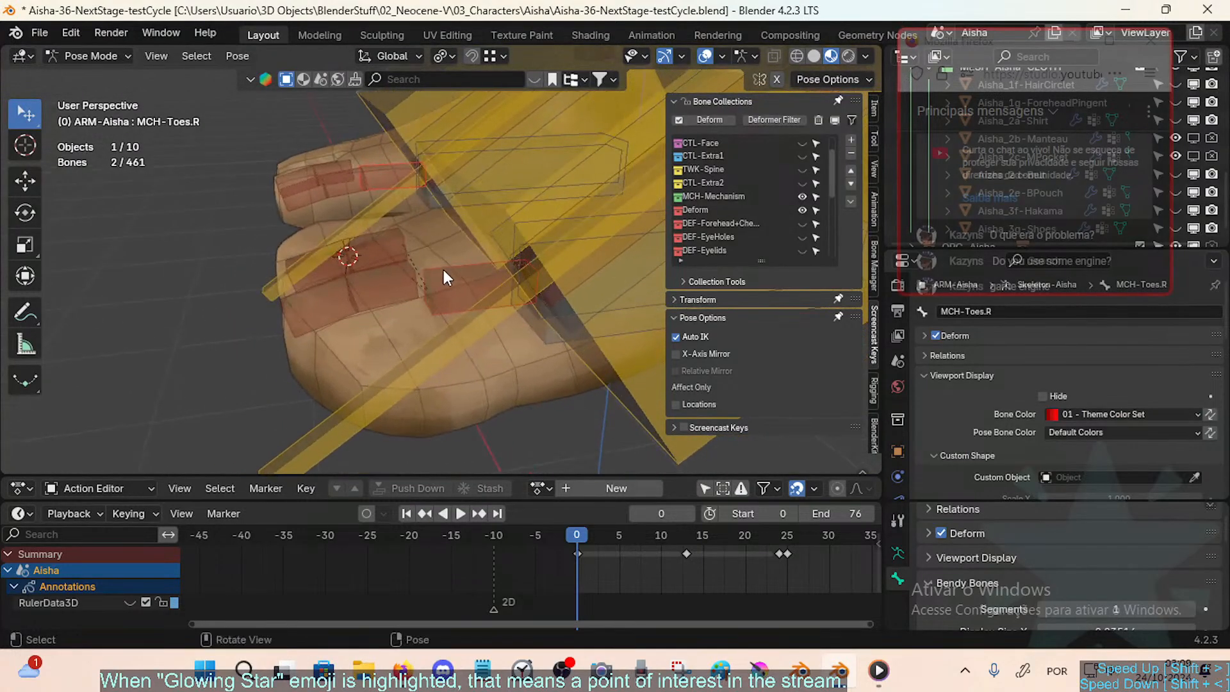
key("alt+a")
Step: Hide the MCH-Mechanism bone collection so that only the Deform bones are shown on the feet
left_click(802, 210)
left_click(802, 196)
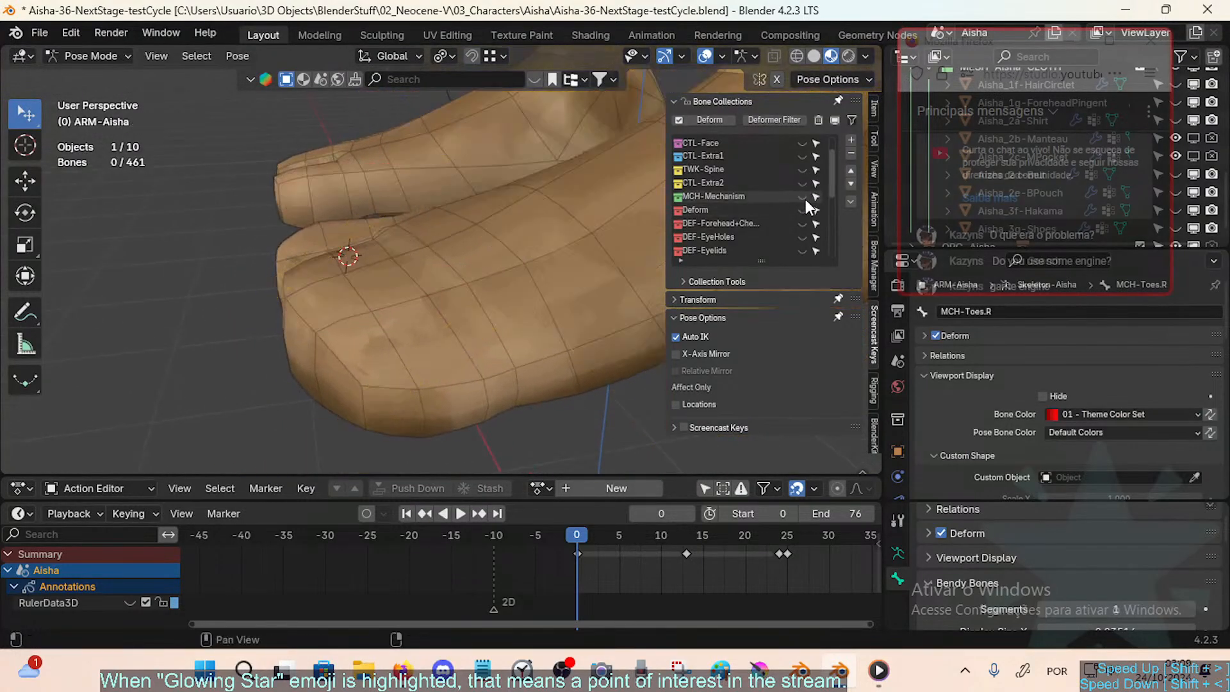
left_click(803, 210)
middle_click_drag(419, 266, 448, 295)
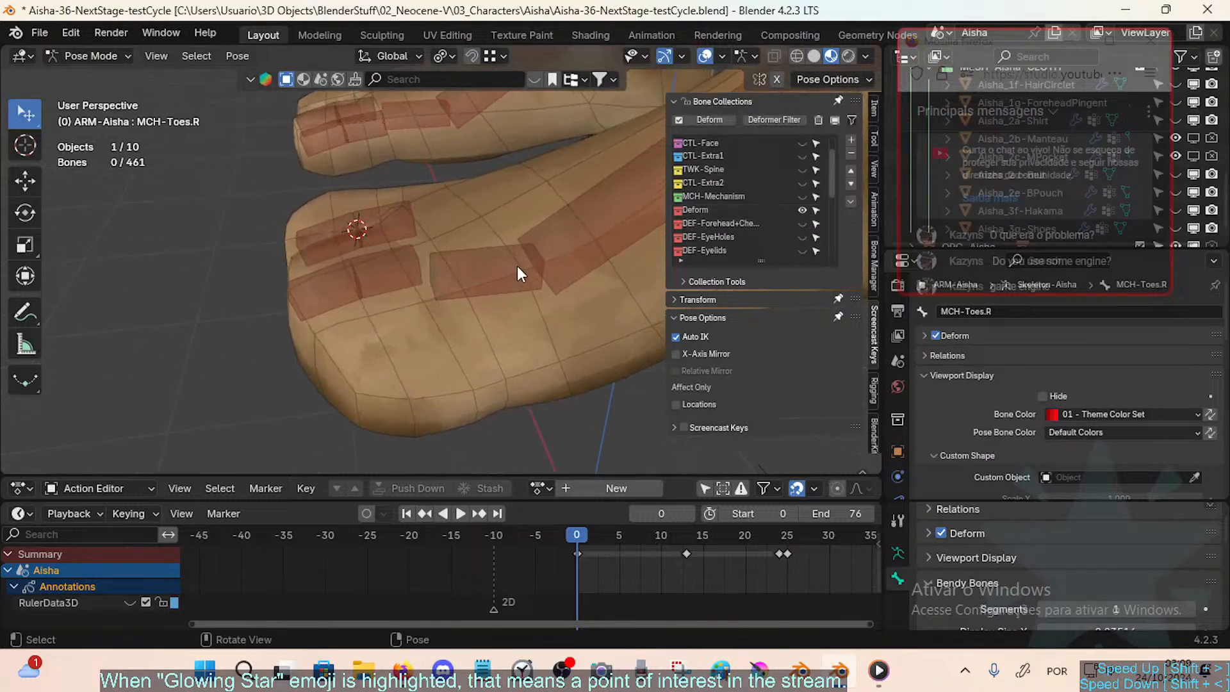
Step: In Object Mode, select the armature together with the Aisha_0b-Body mesh as active and enter Weight Paint mode
middle_click_drag(505, 268, 402, 293, "shift")
left_click(491, 270)
left_click(489, 263)
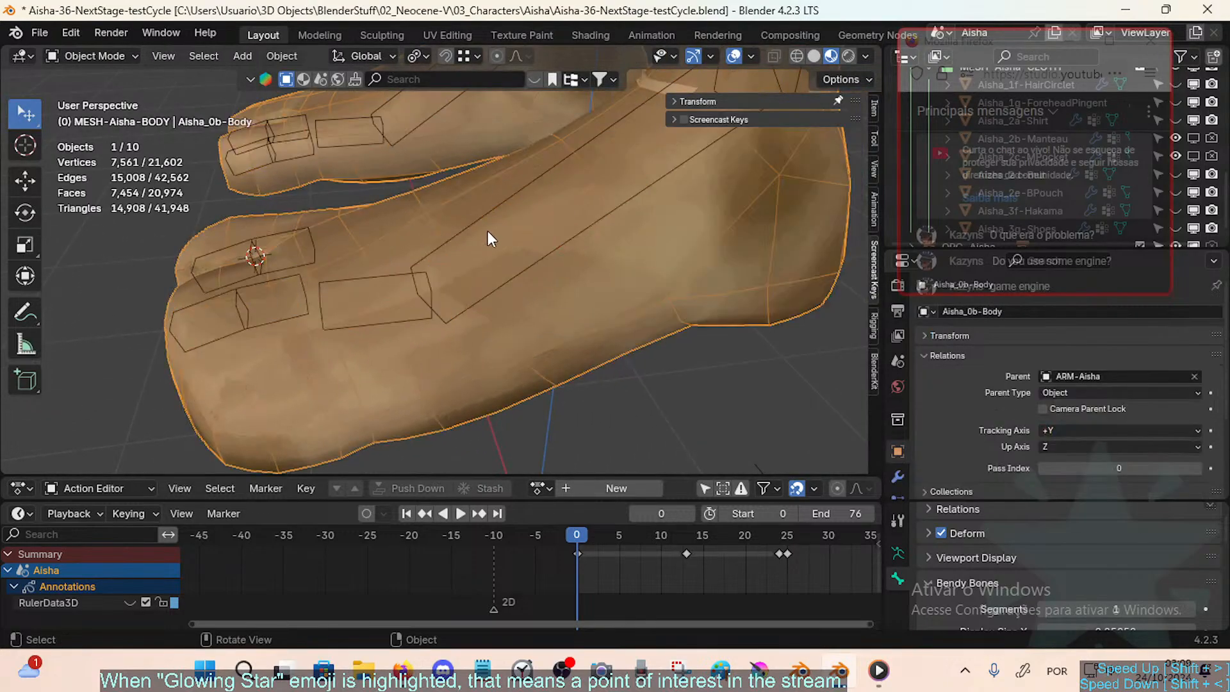
left_click(477, 231)
left_click(501, 325, "shift")
key("ctrl+Tab")
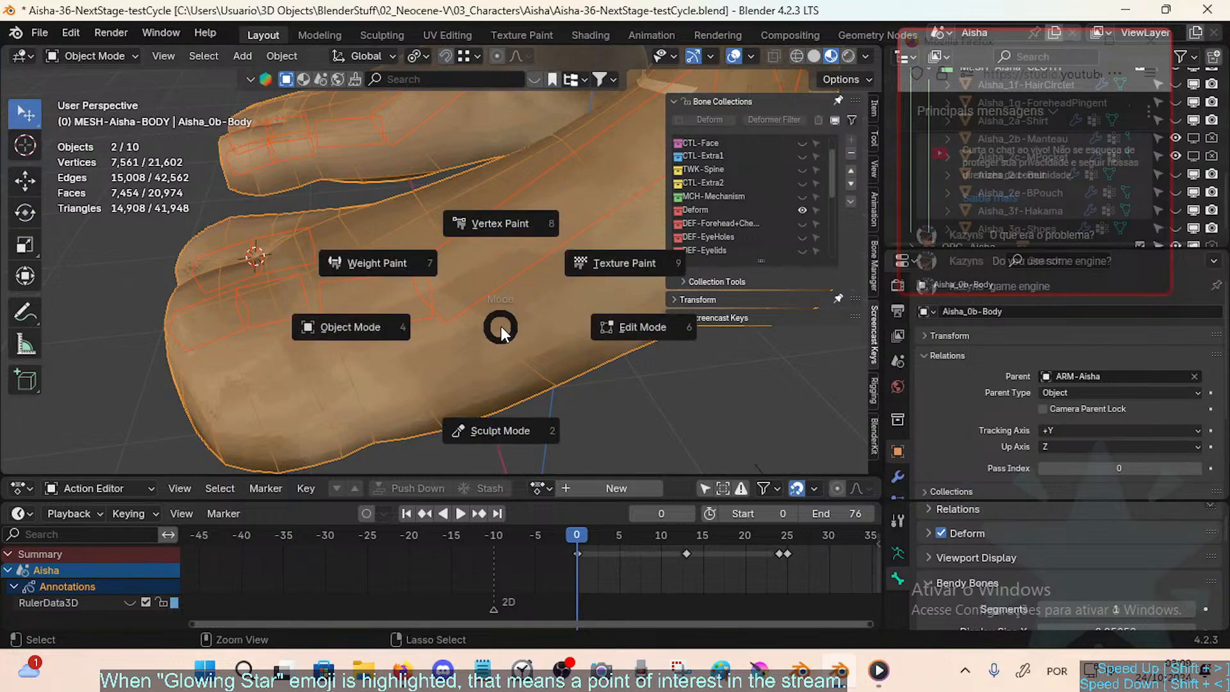
key("w")
Step: Turn on bone selection in Weight Paint, make DEF-FootX+35.L the active bone and save the file
left_click(499, 272, "alt")
key("ctrl+z")
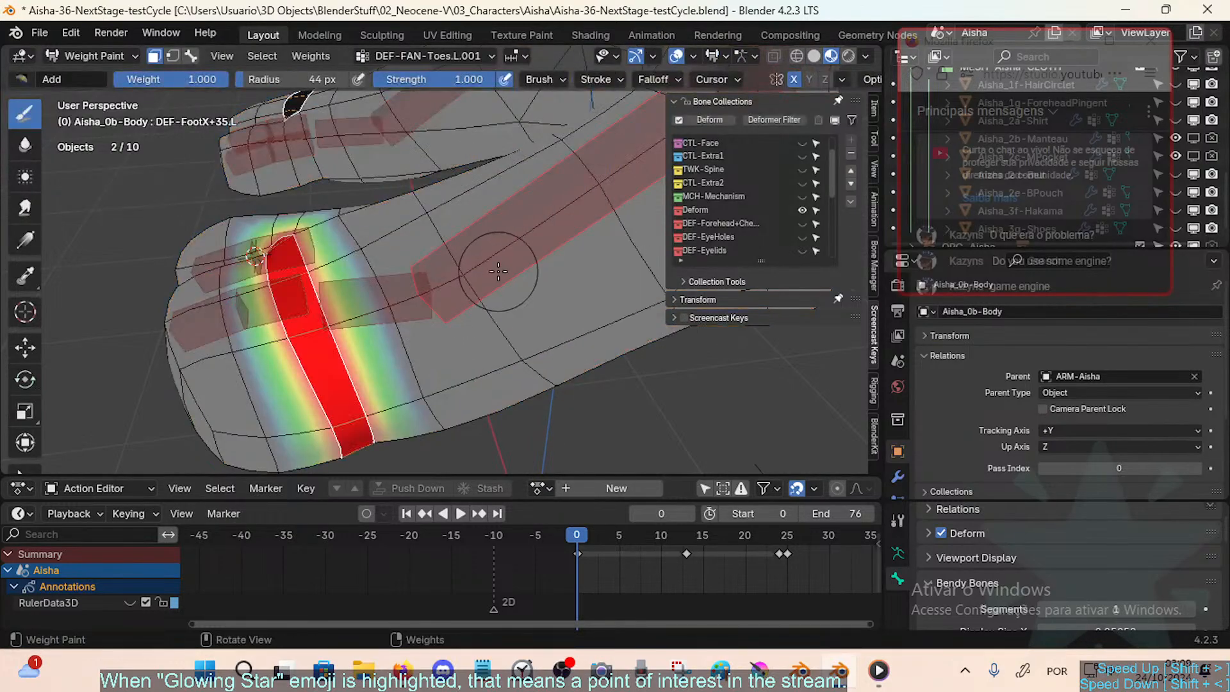
key("3")
left_click(425, 276, "alt")
left_click(396, 289, "alt")
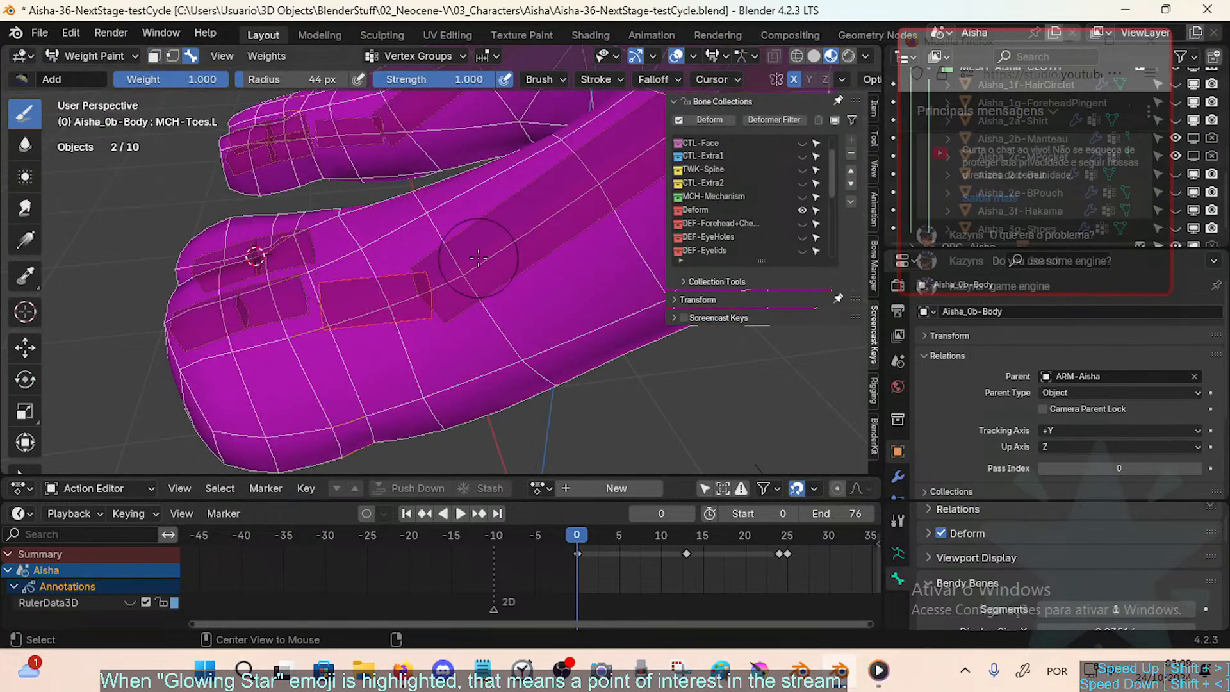
left_click(440, 282, "alt")
key("ctrl+s")
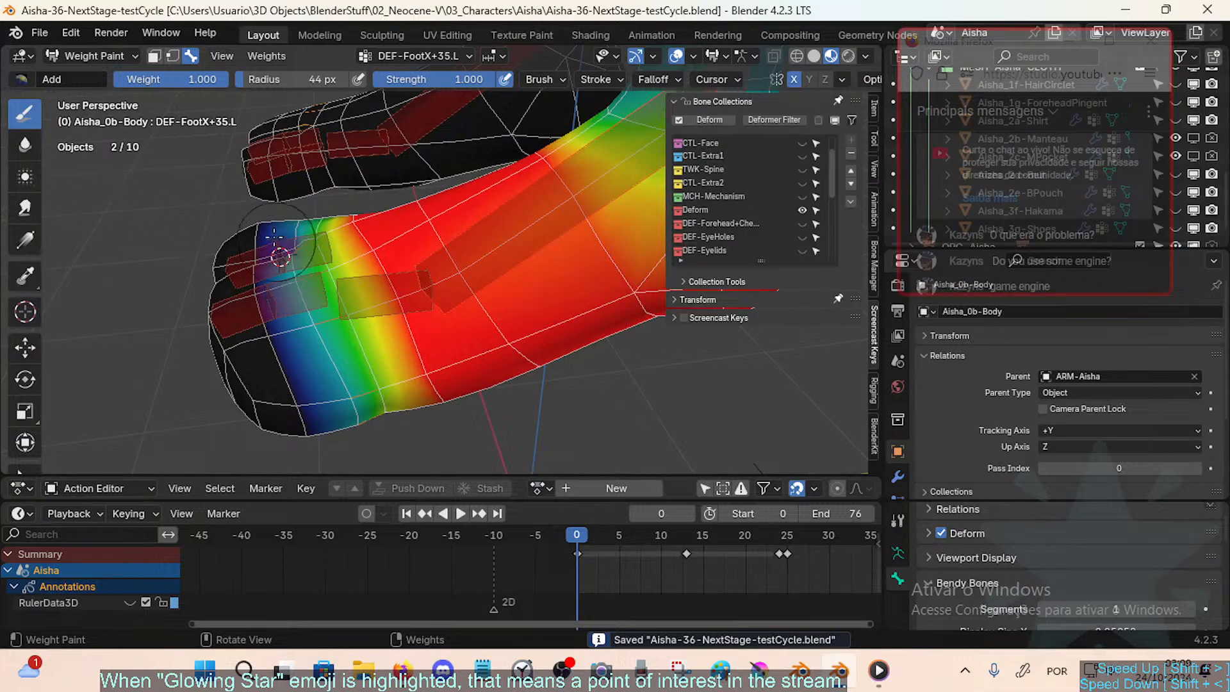
Step: Subtract the DEF-FootX+35.L weights from the toes and the ball of the left foot, including the sole
middle_click_drag(377, 218, 378, 271)
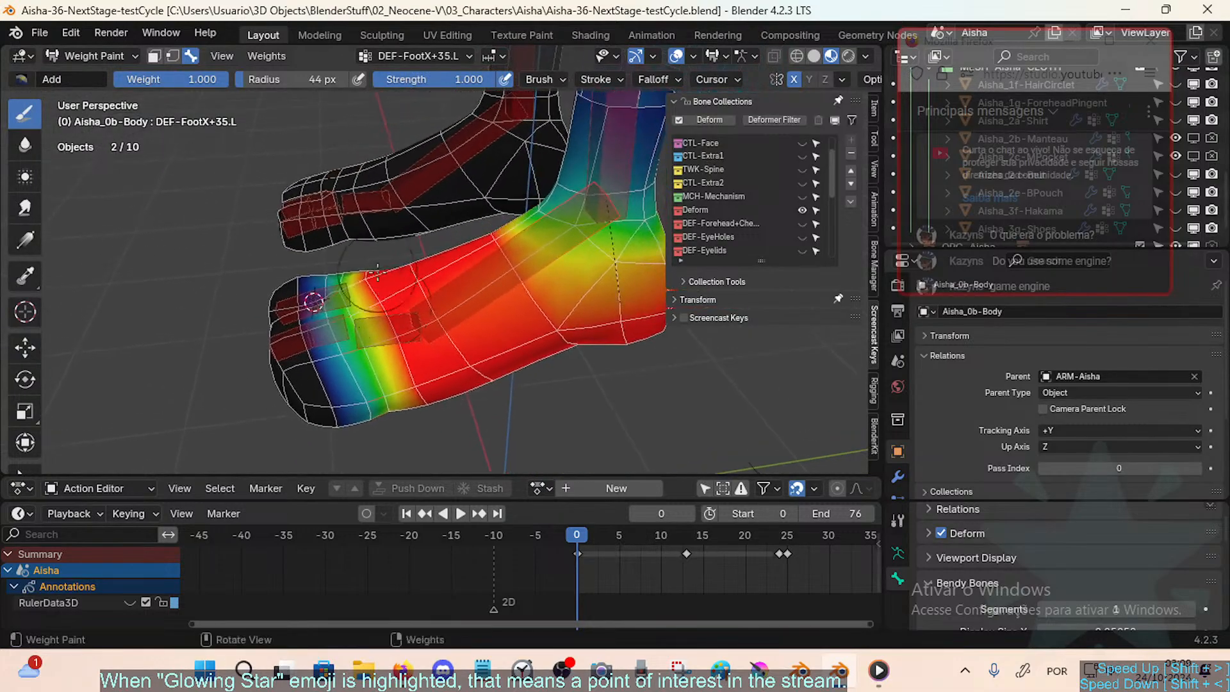
middle_click_drag(361, 217, 336, 302, "shift")
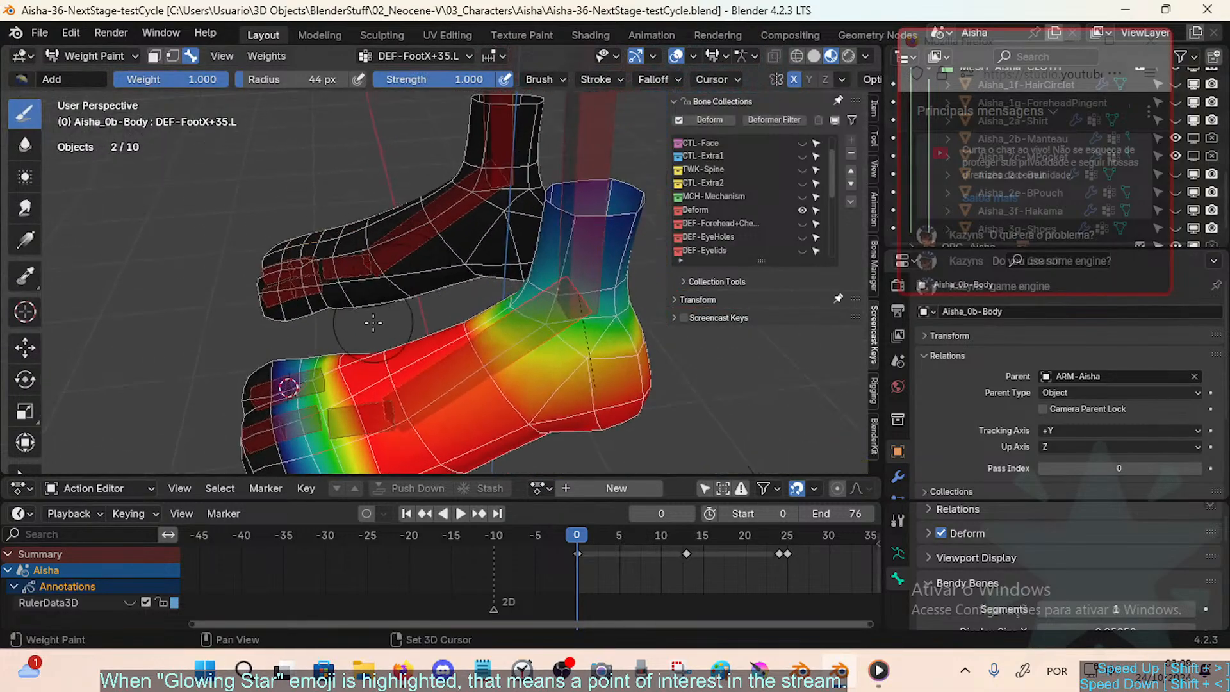
middle_click_drag(353, 407, 378, 335, "shift")
mouse_move(363, 314)
left_mouse_down("ctrl")
mouse_move(389, 355)
mouse_move(317, 304)
mouse_move(417, 403)
left_mouse_up("ctrl")
middle_click_drag(416, 403, 383, 301)
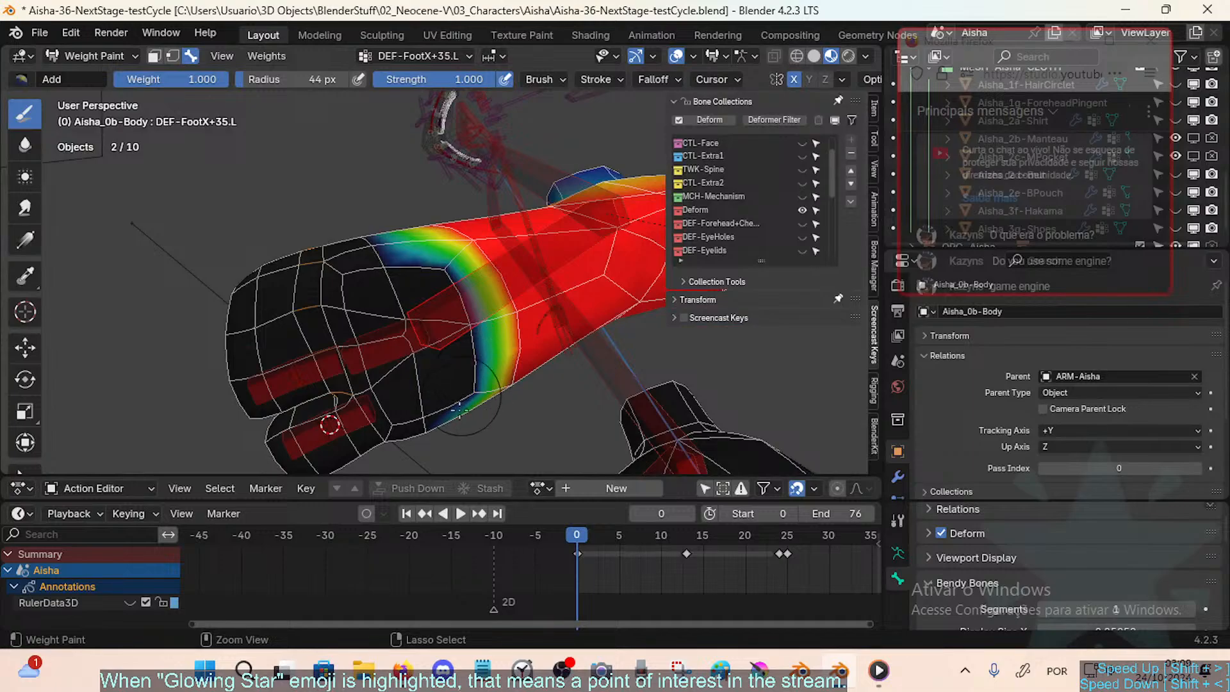
mouse_move(459, 413)
middle_mouse_down()
mouse_move(439, 366)
mouse_move(242, 240)
mouse_move(447, 346)
mouse_move(421, 369)
mouse_move(297, 236)
middle_mouse_up()
Step: Blur the DEF-FootX+35.L weight boundary behind the left toe joint with a 31 px brush at strength 1.000
left_click(25, 145)
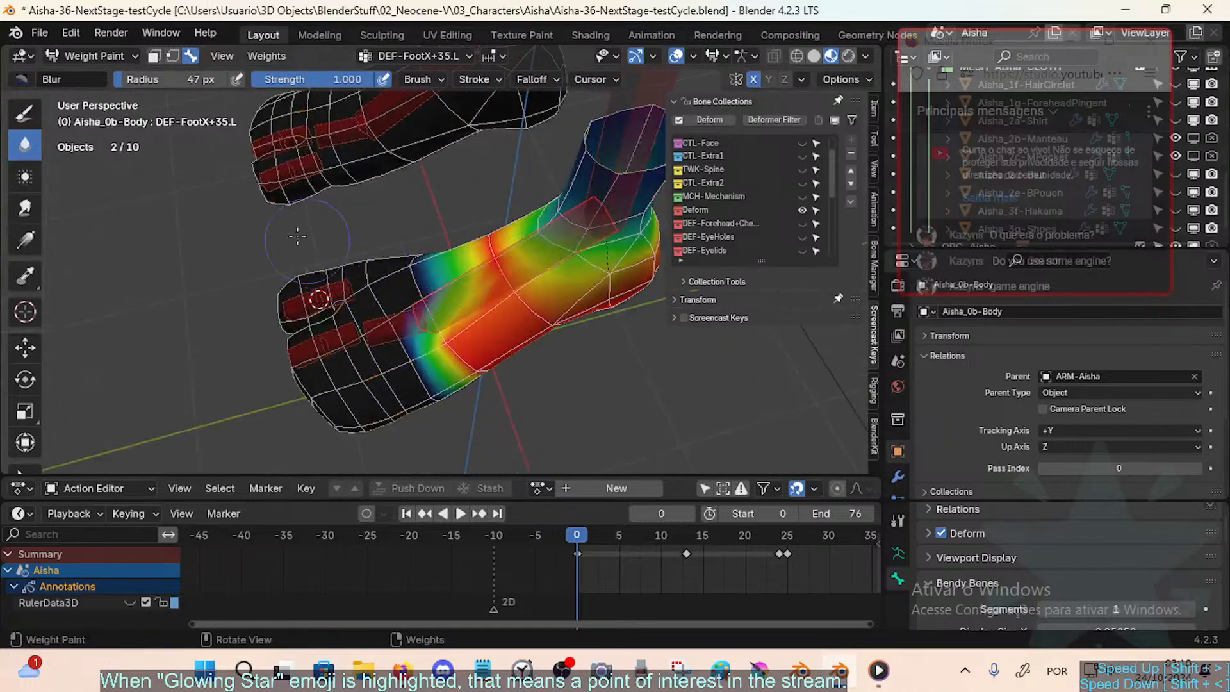
key("f")
left_click(394, 312)
middle_click_drag(401, 312, 421, 312)
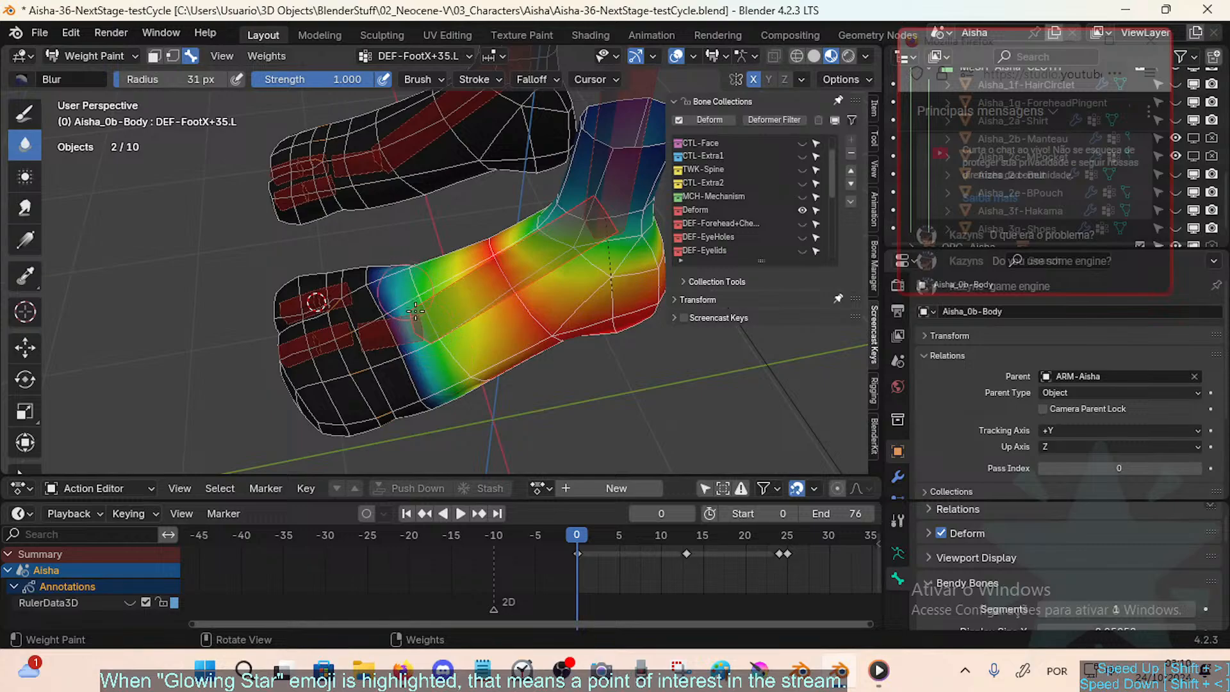
middle_click_drag(423, 314, 459, 330)
left_click_drag(485, 304, 468, 301)
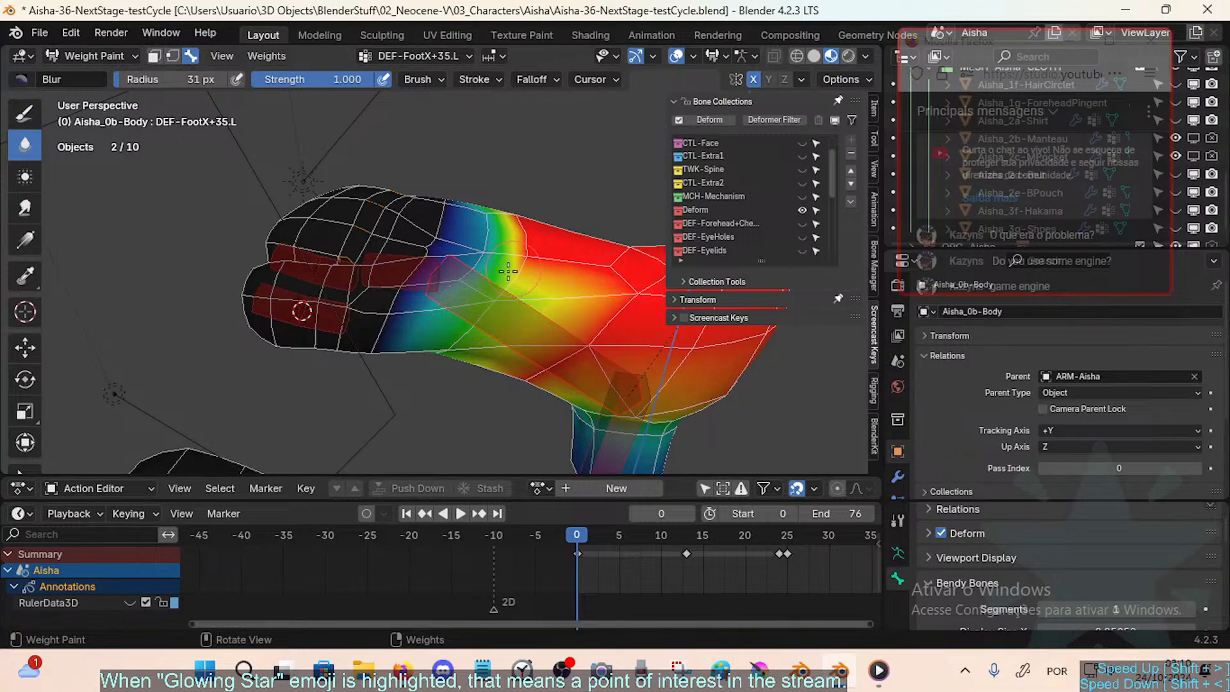
mouse_move(576, 263)
middle_mouse_down()
mouse_move(534, 233)
mouse_move(516, 285)
mouse_move(521, 329)
mouse_move(471, 212)
mouse_move(443, 267)
middle_mouse_up()
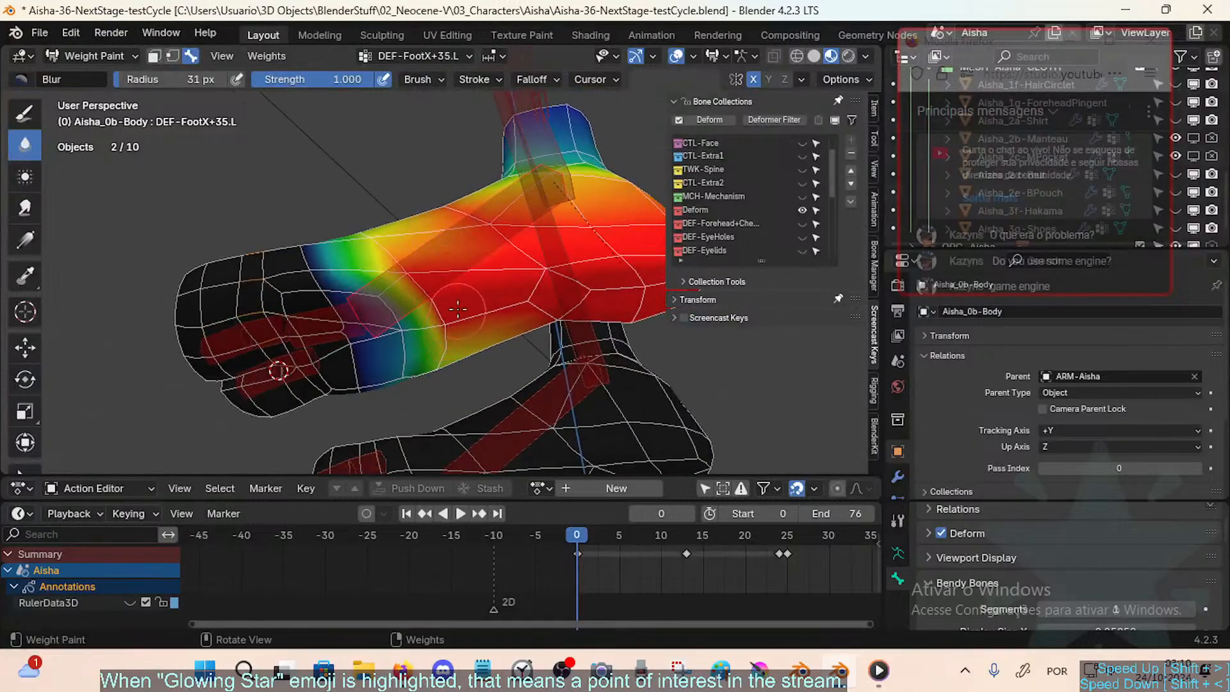
middle_click_drag(457, 310, 444, 225)
Step: Add DEF-FootX+35.L weight behind the left toe joint at weight 1.000 with a 27 px brush, blurring the boundary between passes
left_click(23, 119)
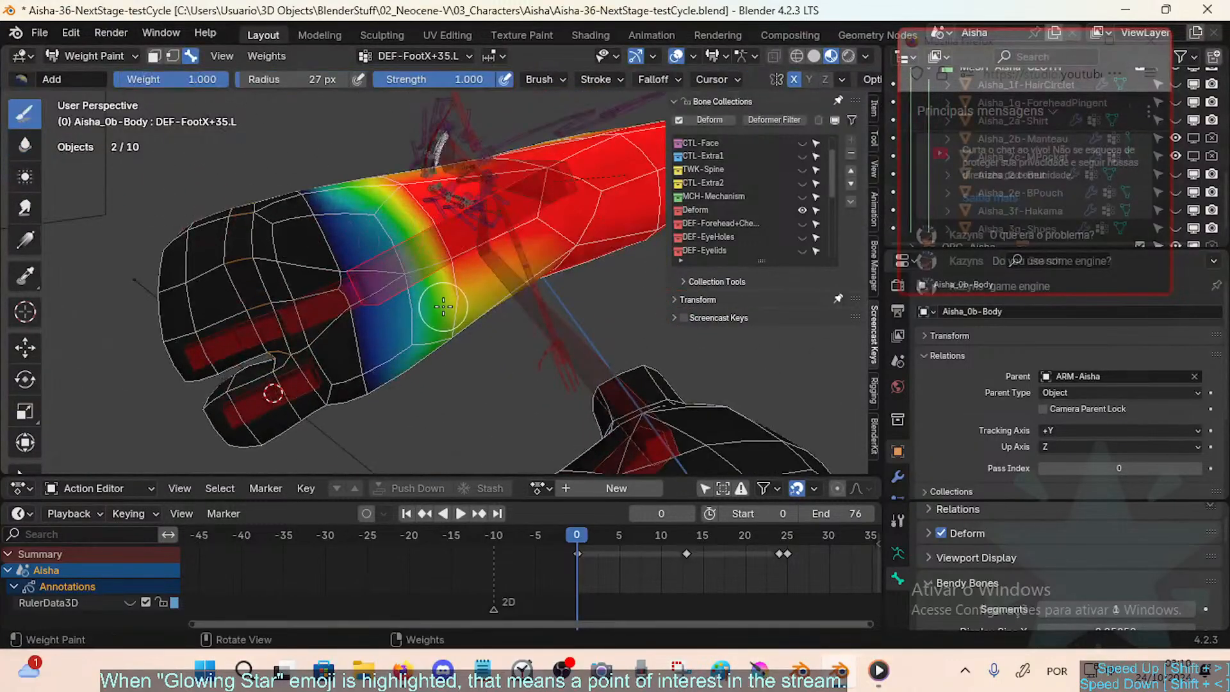
mouse_move(443, 306)
middle_mouse_down()
mouse_move(418, 377)
mouse_move(417, 214)
mouse_move(398, 214)
mouse_move(417, 228)
mouse_move(445, 182)
middle_mouse_up()
left_click(26, 146)
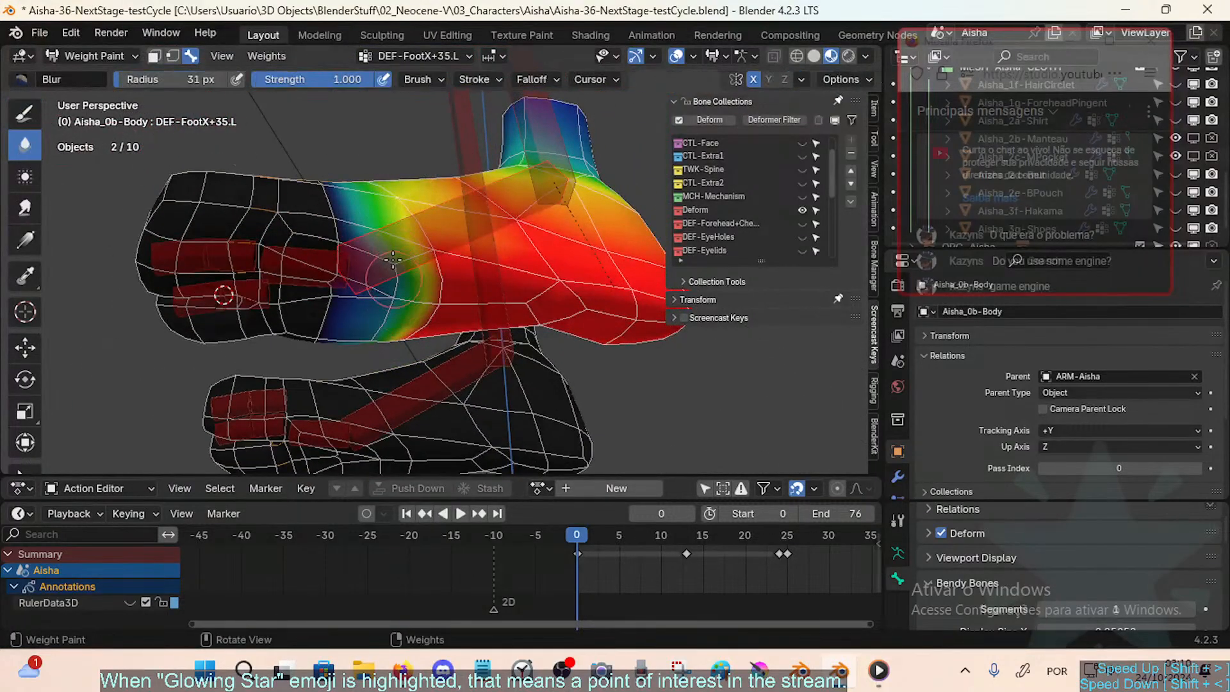
middle_click_drag(374, 348, 400, 312)
left_click(24, 113)
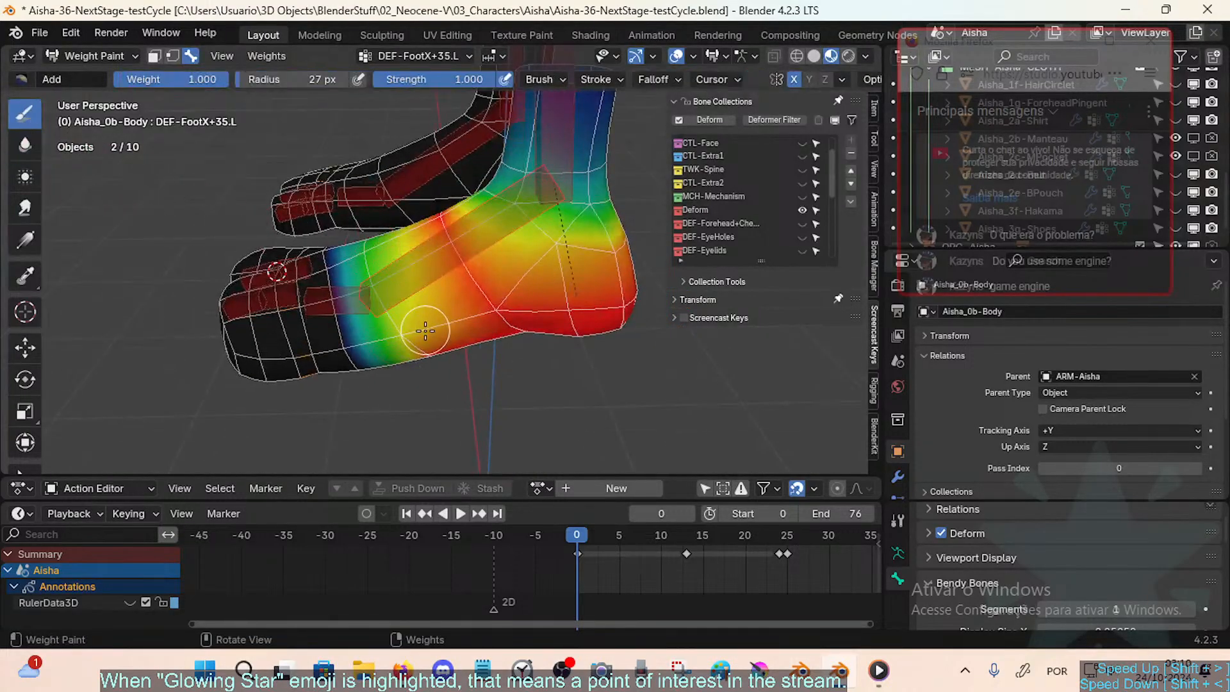
middle_click_drag(400, 234, 365, 206)
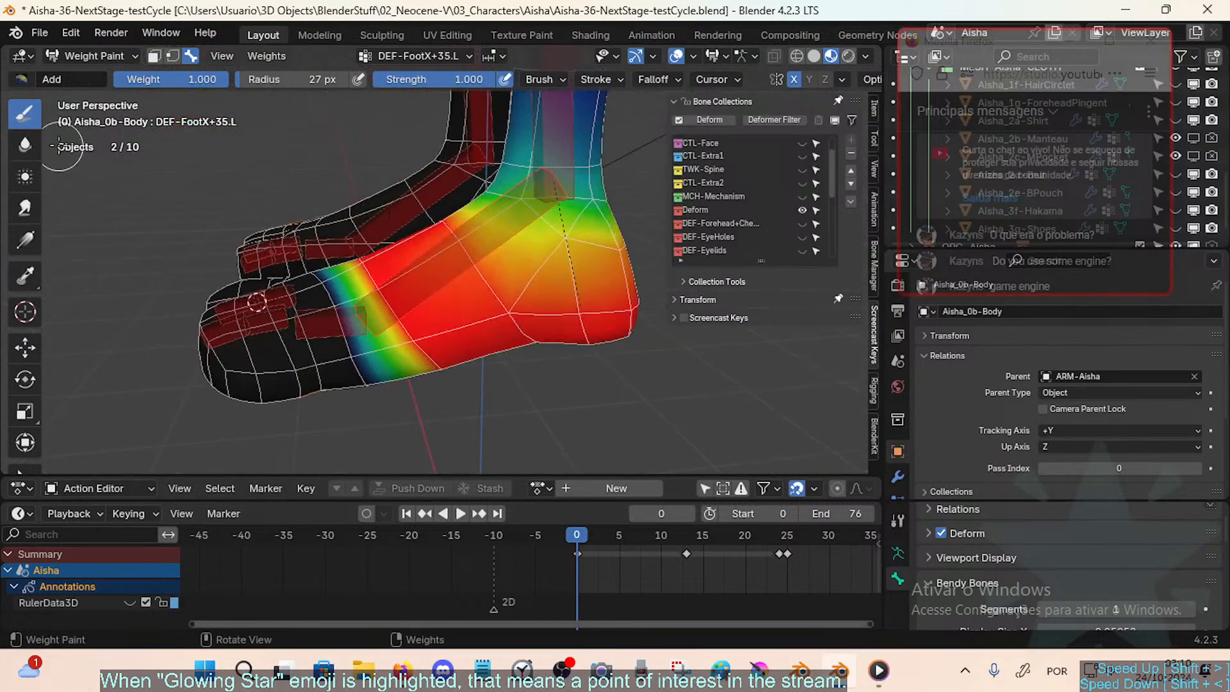
Step: Blur the DEF-FootX+35.L weight boundary around the ball of the foot at strength 0.636, with radii of 20 and 34 px
left_click(24, 144)
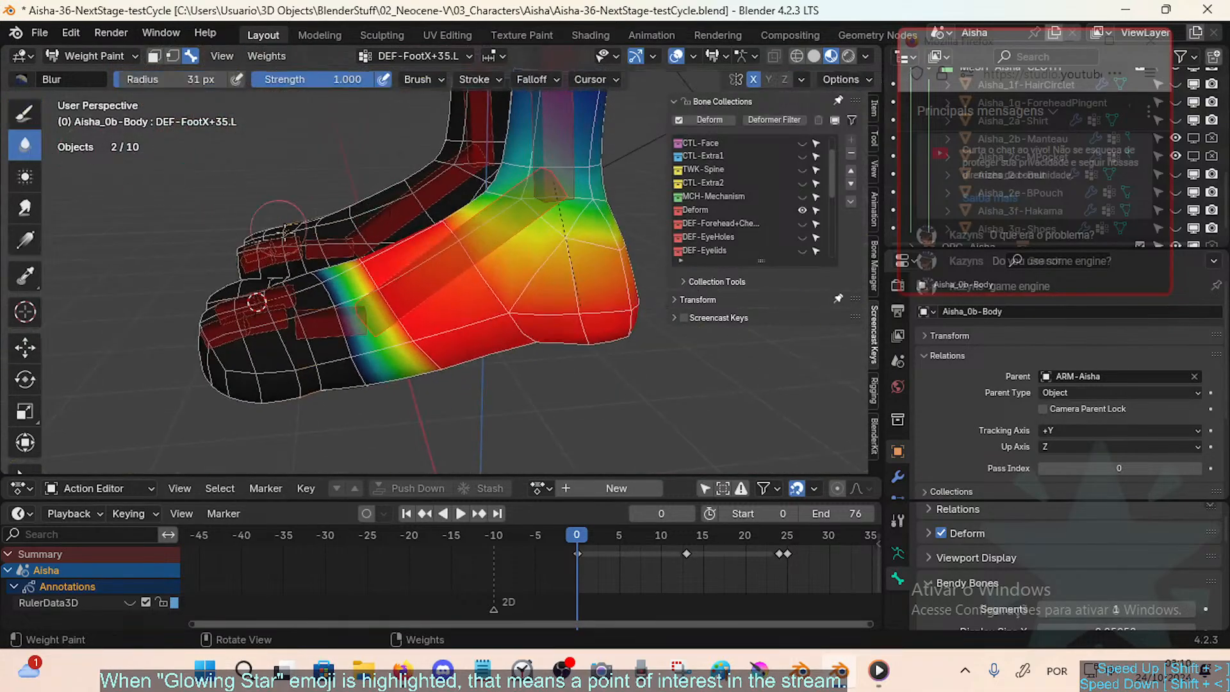
key("shift+f")
left_click(330, 276)
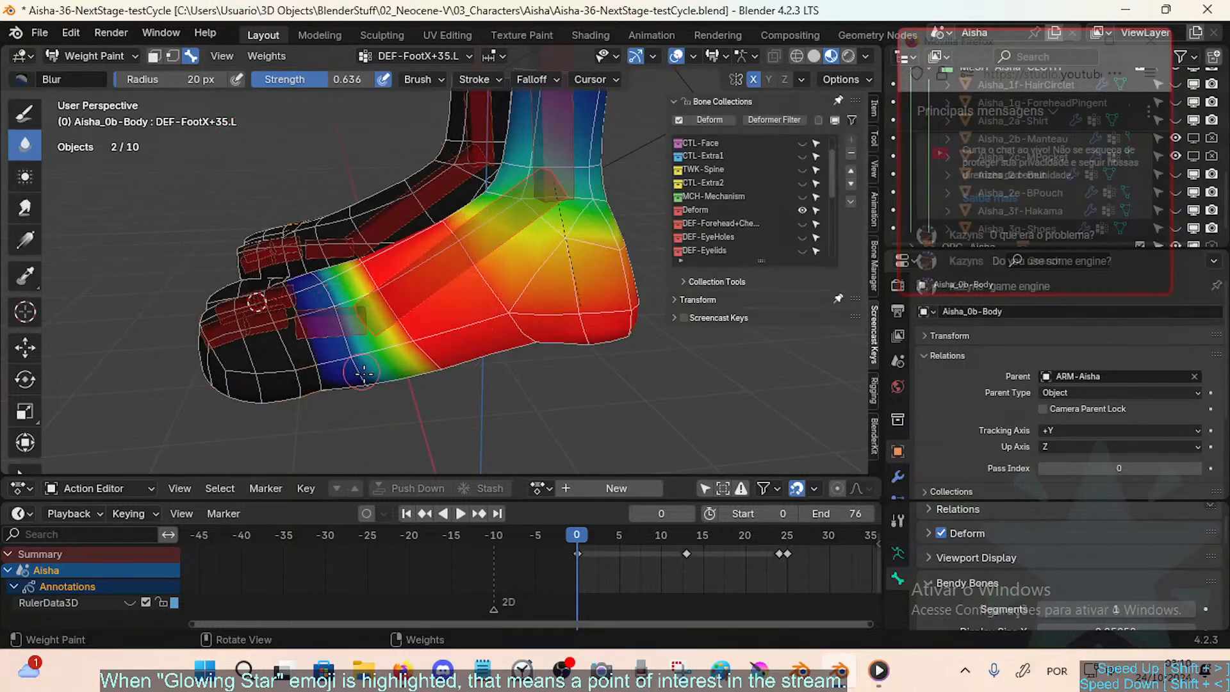
mouse_move(356, 358)
middle_mouse_down()
mouse_move(260, 220)
mouse_move(327, 267)
middle_mouse_up()
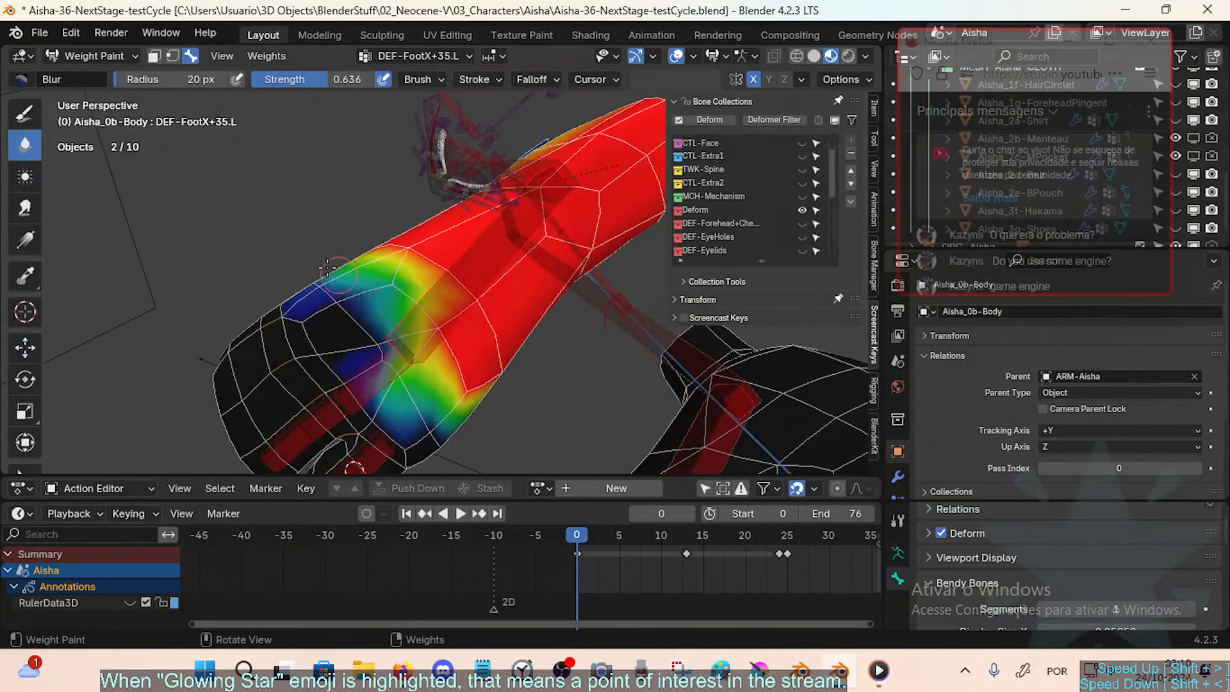
left_click_drag(327, 267, 378, 351)
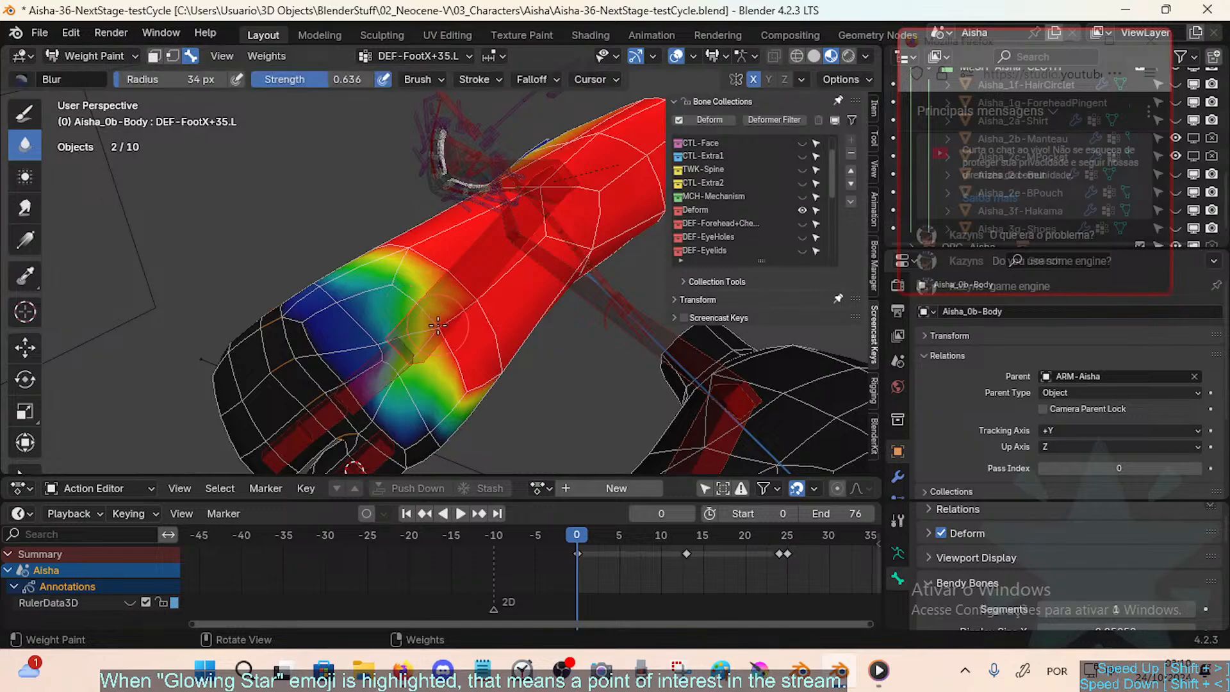
mouse_move(437, 325)
left_mouse_down()
mouse_move(423, 330)
mouse_move(435, 346)
mouse_move(412, 356)
left_mouse_up()
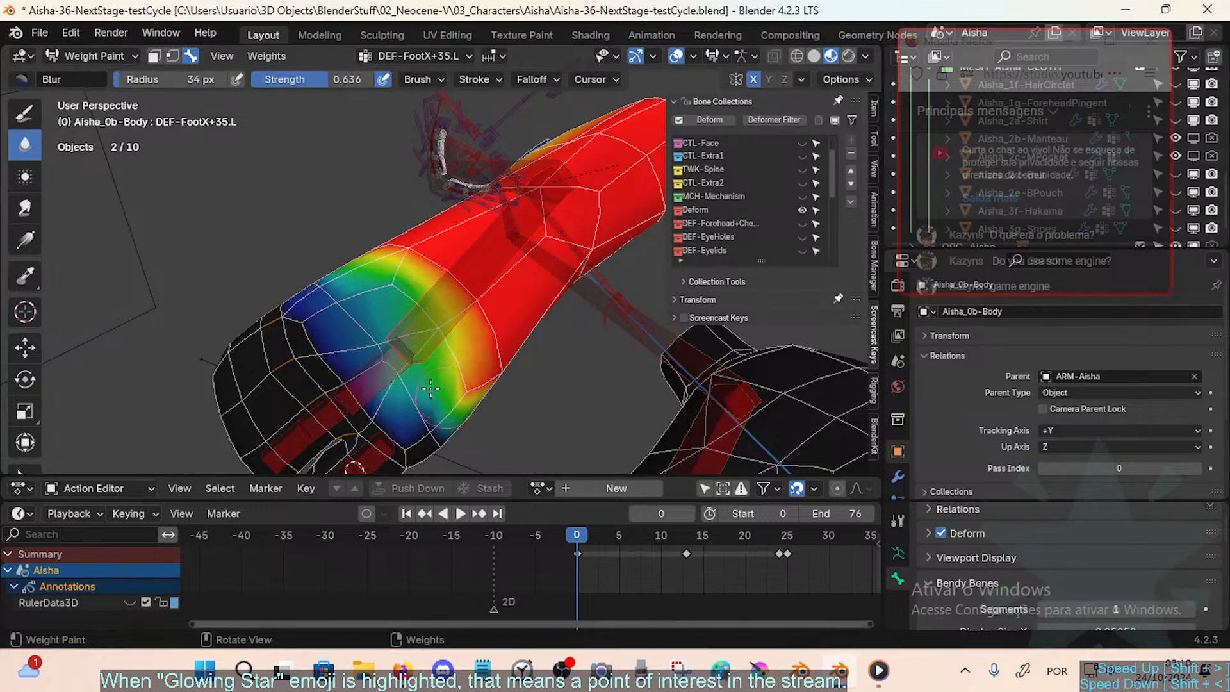
Step: Even out the DEF-FootX+35.L weight gradient across the top and sides of the left forefoot with Blur and save the file
mouse_move(431, 388)
middle_mouse_down()
mouse_move(442, 379)
mouse_move(419, 352)
middle_mouse_up()
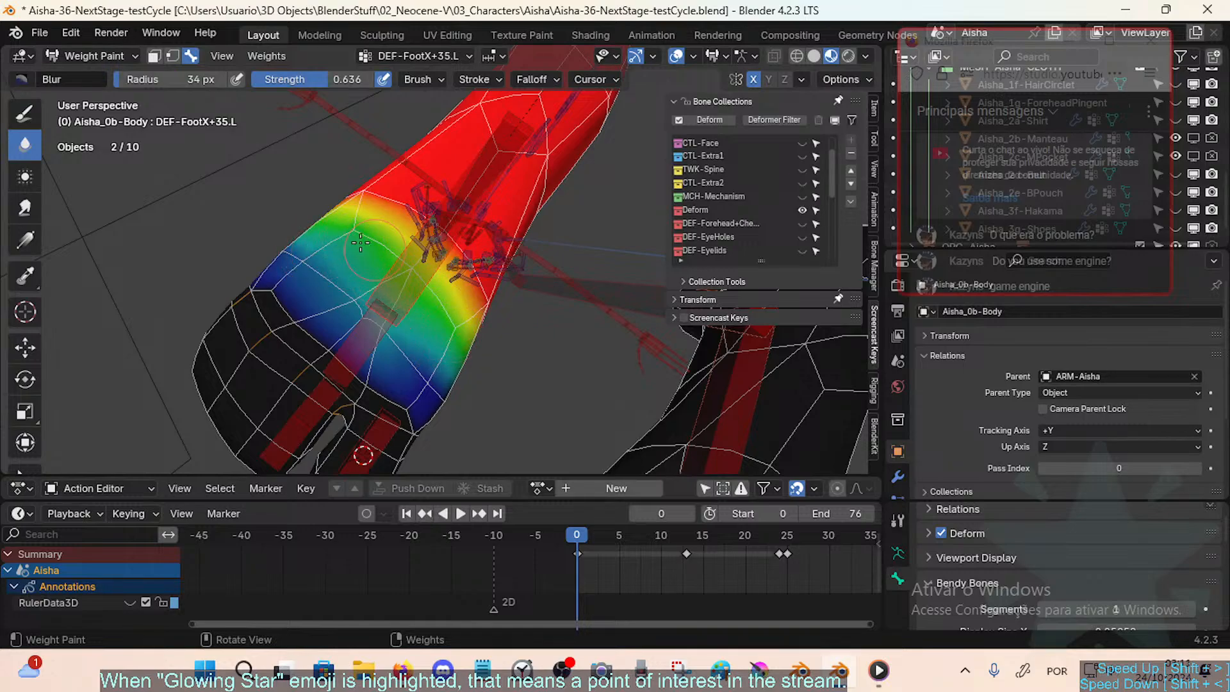
middle_click_drag(448, 354, 447, 377)
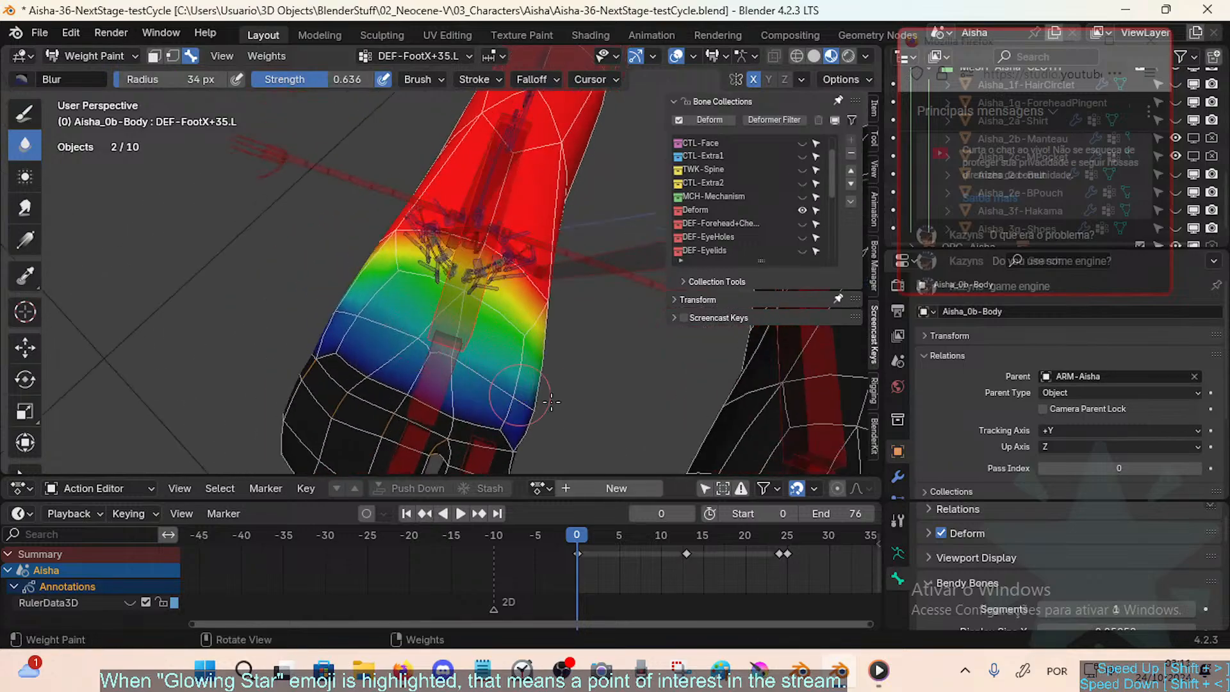
mouse_move(582, 391)
middle_mouse_down()
mouse_move(623, 251)
mouse_move(362, 387)
mouse_move(477, 336)
middle_mouse_up()
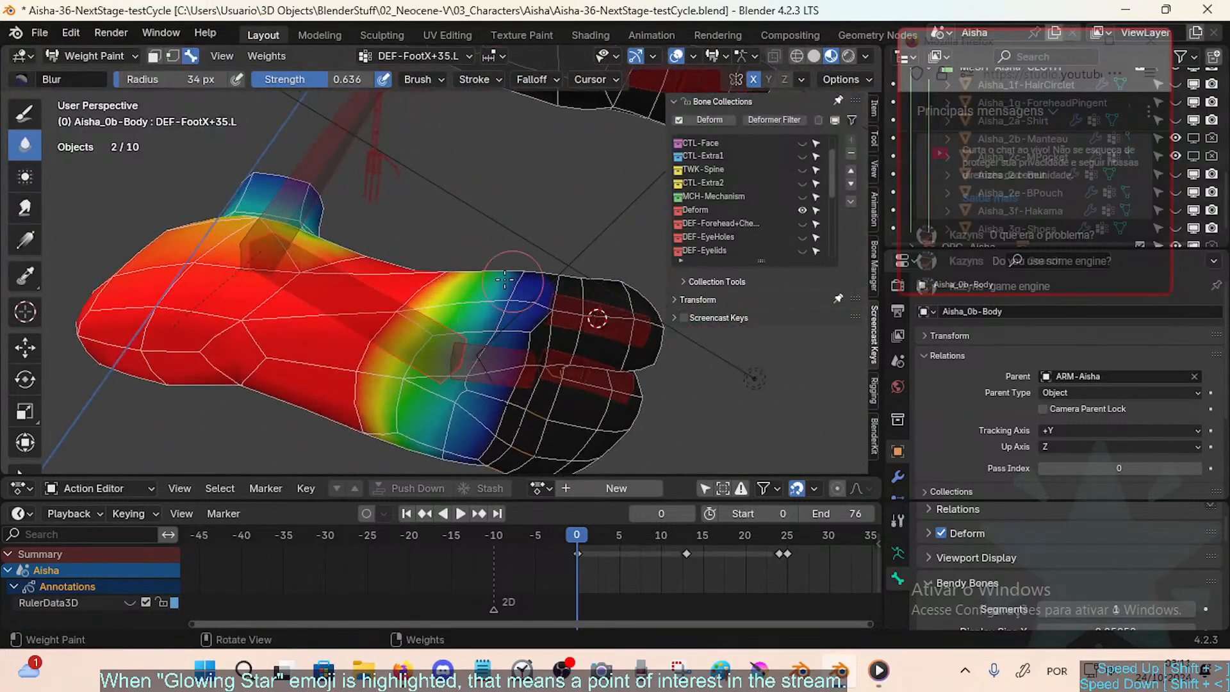
mouse_move(515, 282)
middle_mouse_down()
mouse_move(490, 393)
mouse_move(456, 353)
middle_mouse_up()
key("ctrl+s")
Step: Make MCH-Toes.L the active weight group, leave Weight Paint and open the body mesh in Edit Mode
left_click(456, 353, "ctrl")
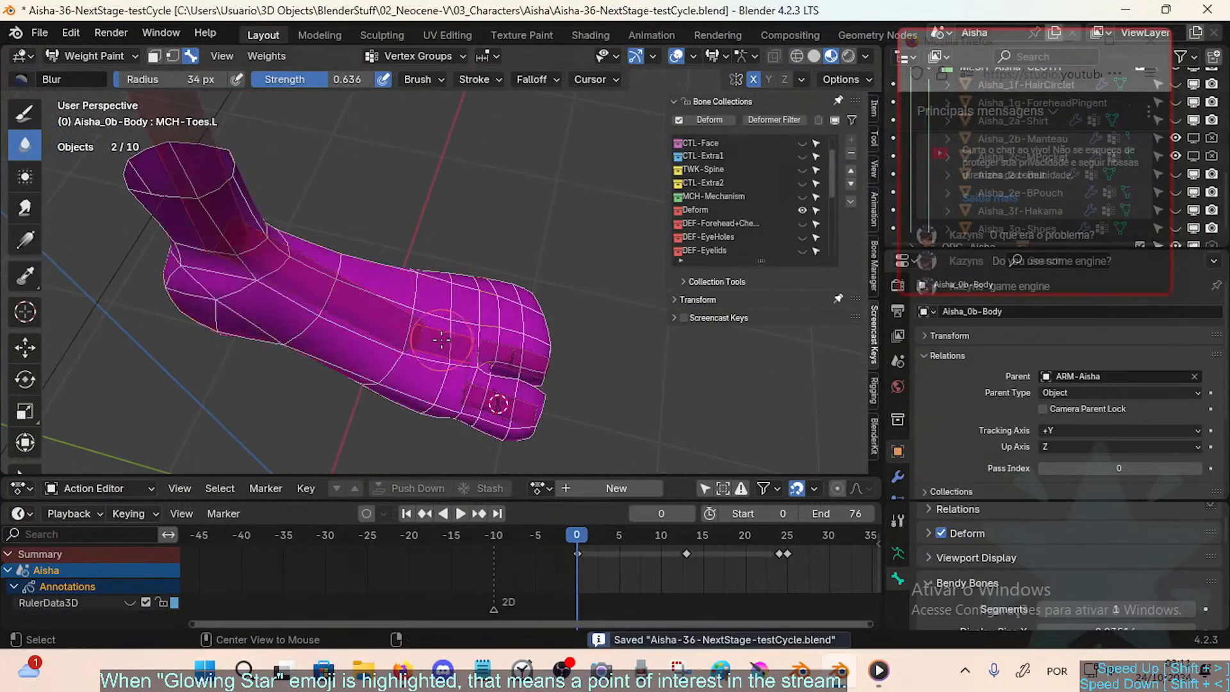
key("ctrl+Tab")
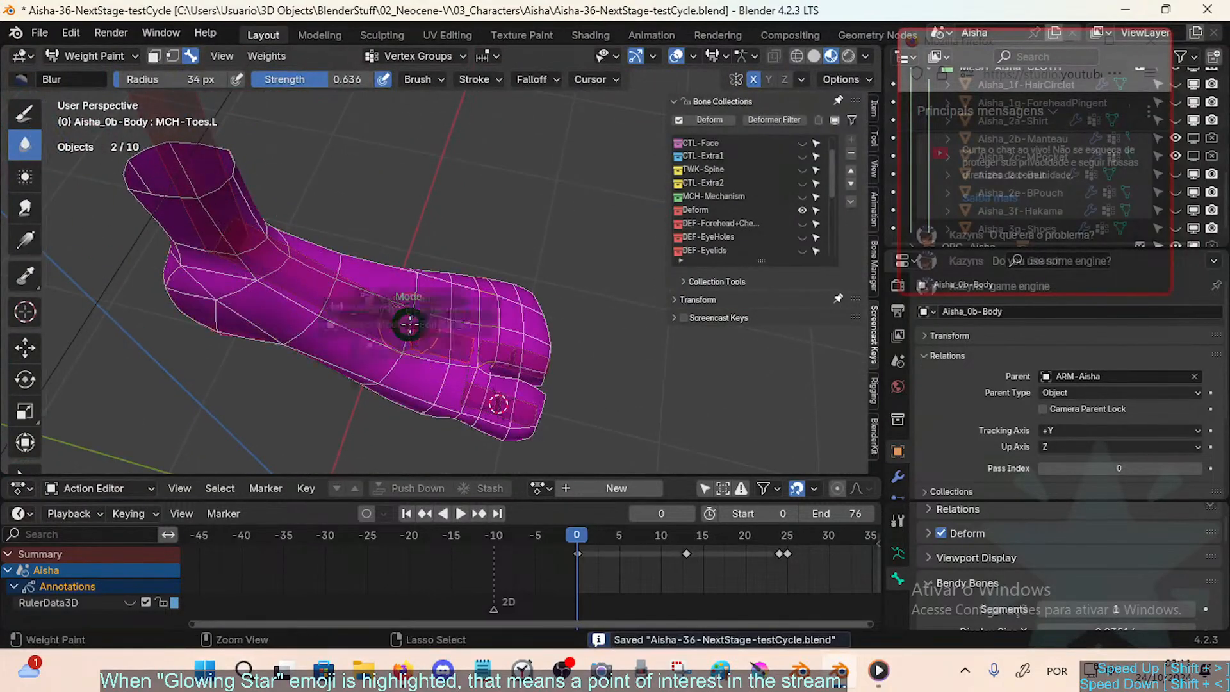
key("ctrl+Tab")
left_click(294, 347)
left_click(458, 333)
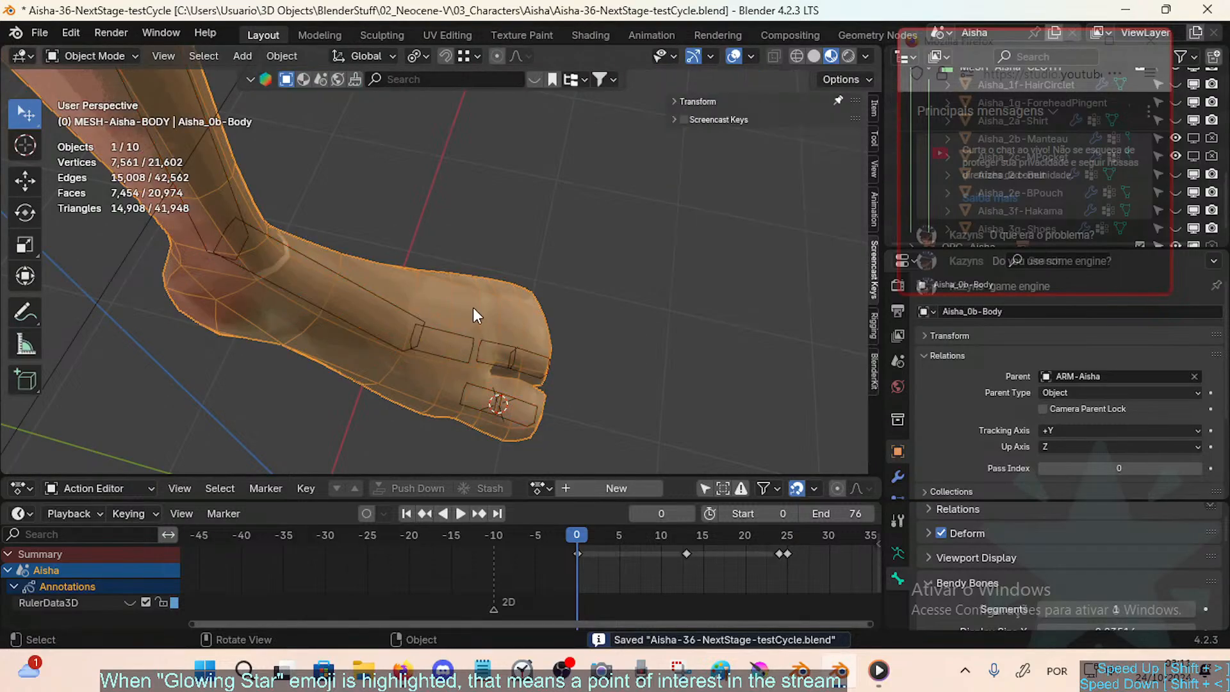
key("Tab")
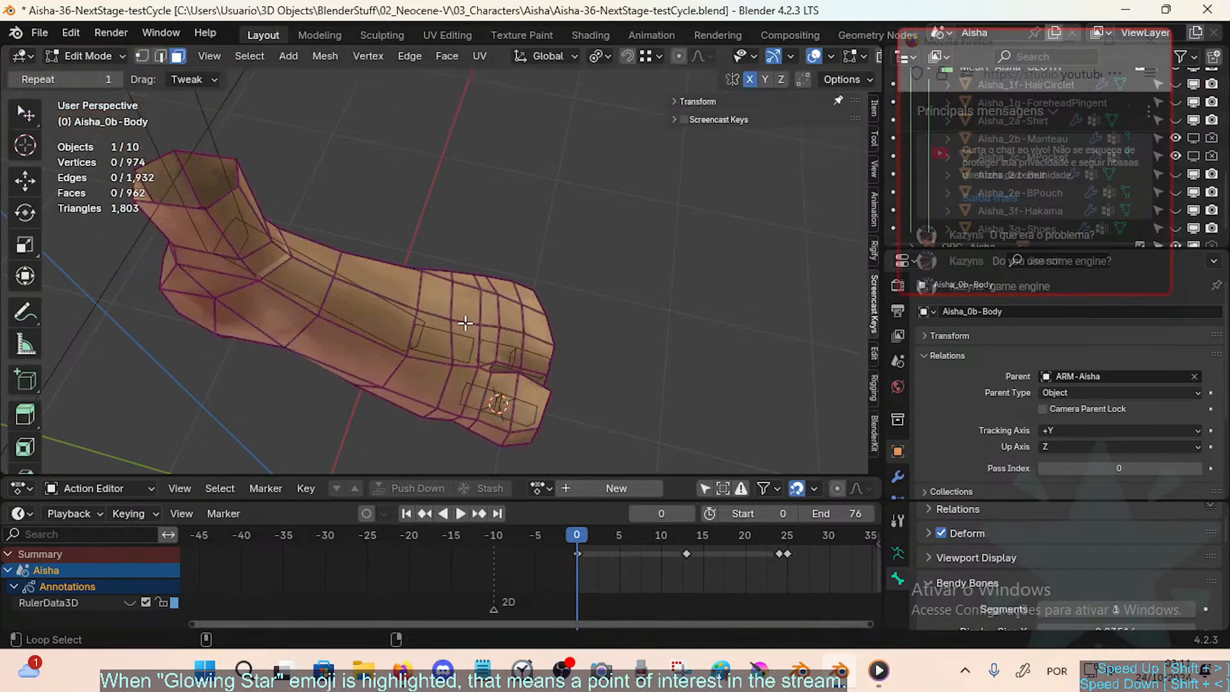
Step: Select the face loop at the base of the left toes and circle-select the faces behind it across the upper foot
left_click(463, 321, "alt")
left_click(431, 336, "alt+shift")
key("alt+a")
left_click(431, 377, "alt")
key("c")
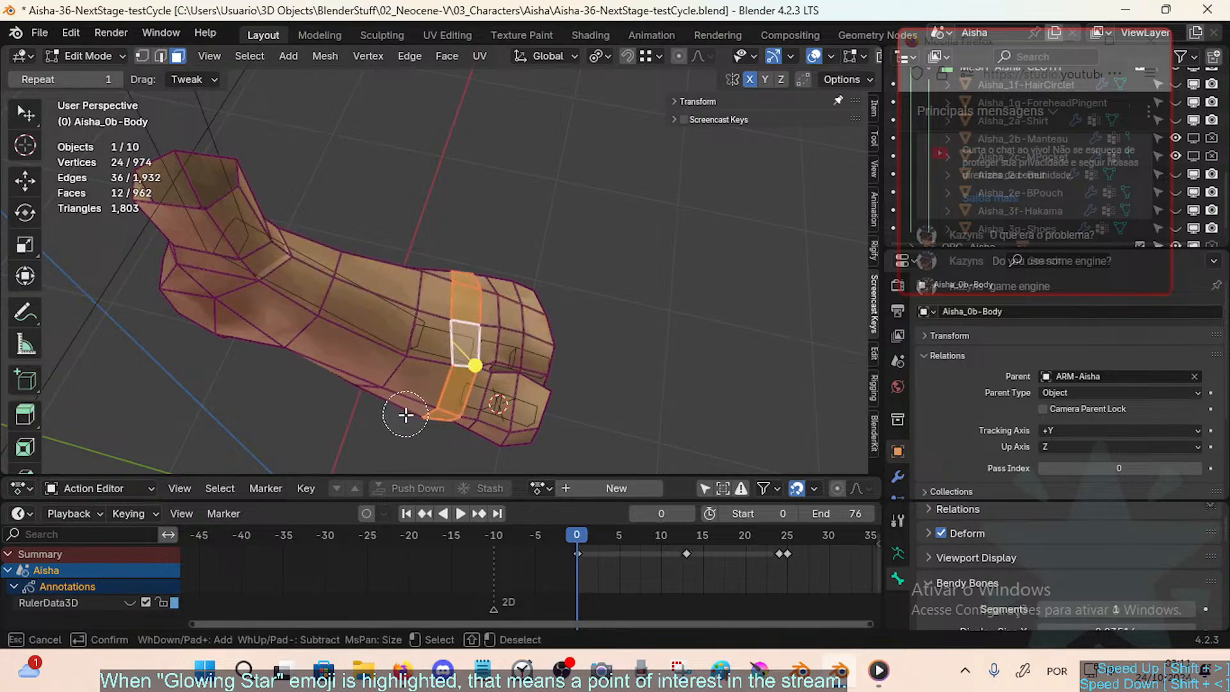
left_click(420, 401)
mouse_move(420, 401)
left_mouse_down()
mouse_move(431, 290)
mouse_move(447, 292)
left_mouse_up()
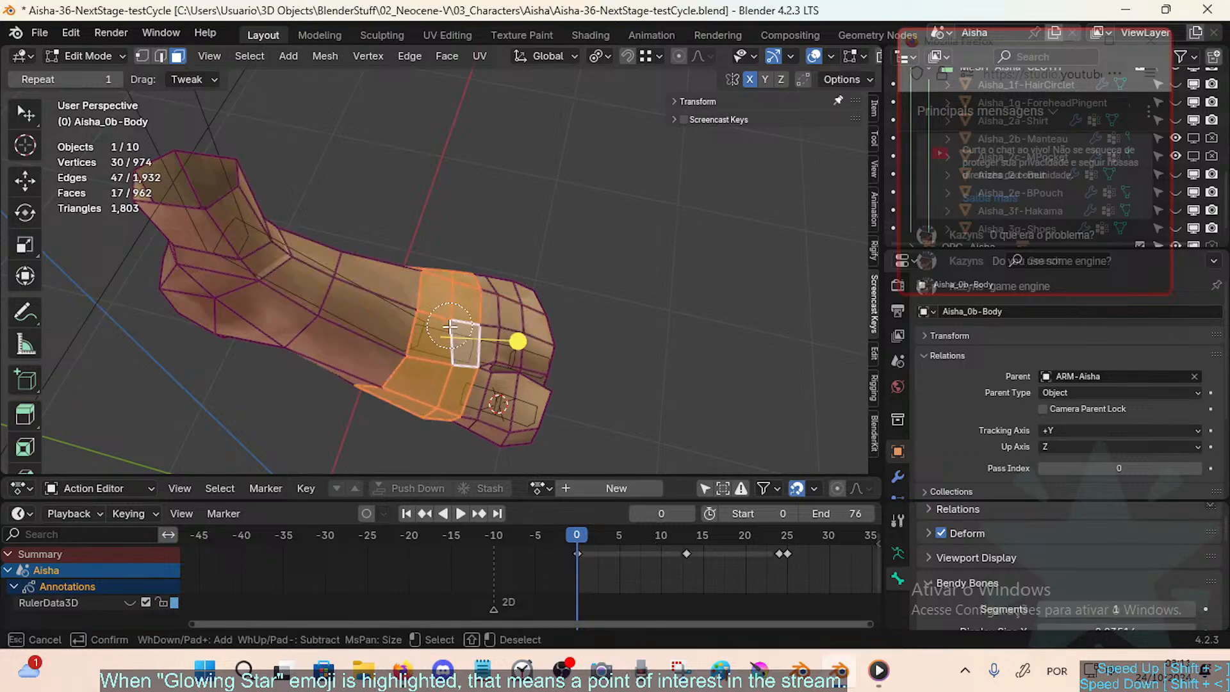
right_click(448, 325)
Step: Add the faces on the sides and sole of the ball of the left foot to the selection
mouse_move(448, 325)
middle_mouse_down()
mouse_move(431, 453)
mouse_move(437, 420)
middle_mouse_up()
key("c")
mouse_move(429, 372)
left_mouse_down()
mouse_move(406, 313)
mouse_move(390, 310)
left_mouse_up()
right_click(424, 312)
middle_click_drag(433, 312, 425, 363)
key("c")
mouse_move(430, 362)
left_mouse_down()
mouse_move(441, 354)
mouse_move(439, 304)
left_mouse_up()
right_click(435, 304)
middle_click_drag(446, 306, 450, 360)
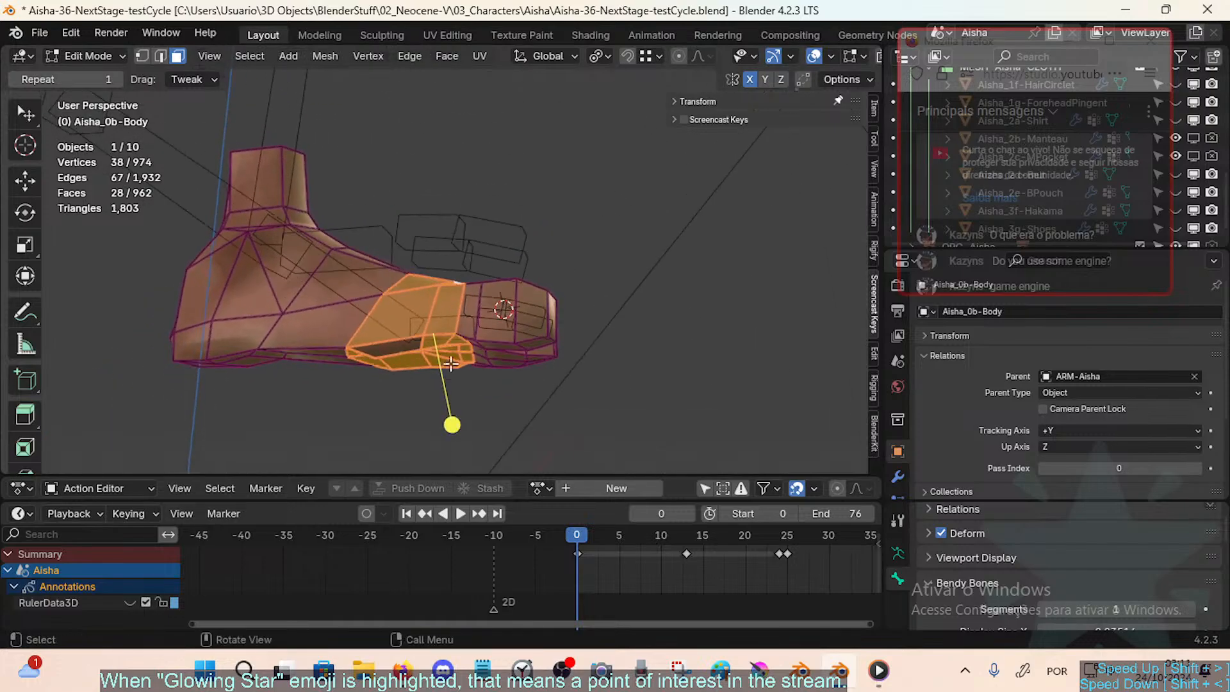
key("c")
left_click(409, 348)
right_click(436, 312)
middle_click_drag(441, 303, 452, 333)
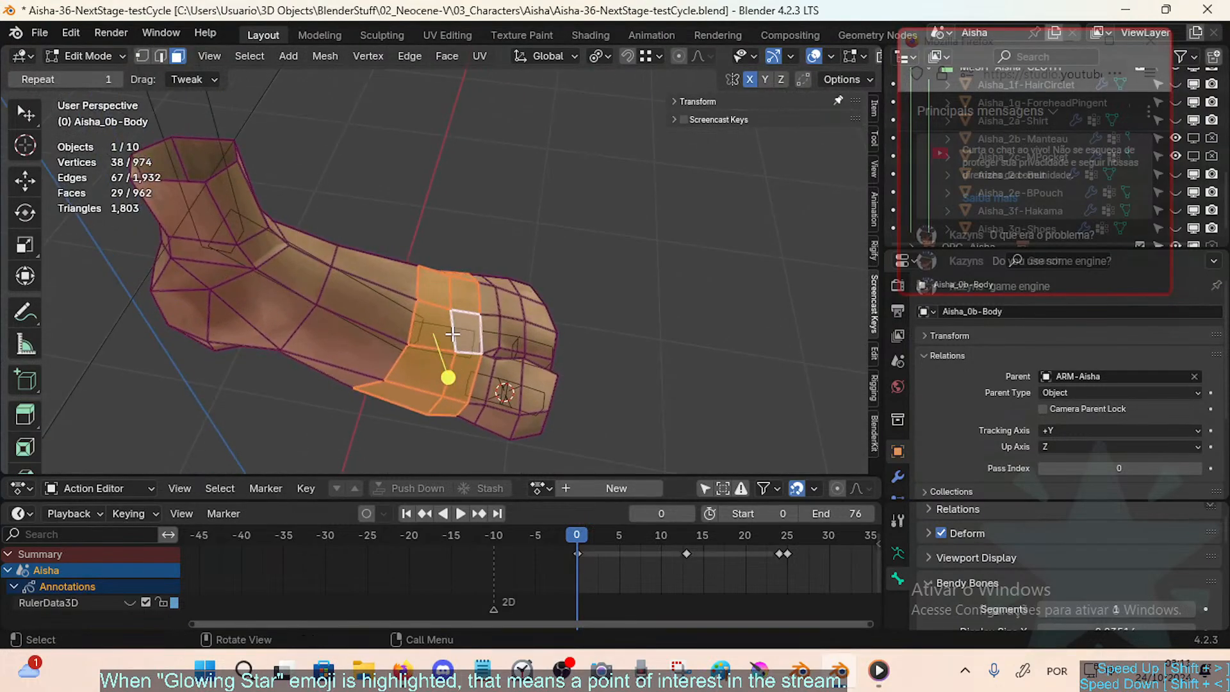
Step: Leave Edit Mode, save the file and return to Weight Paint with the rig and body mesh selected together
key("ctrl+Tab")
key("Tab")
key("ctrl+s")
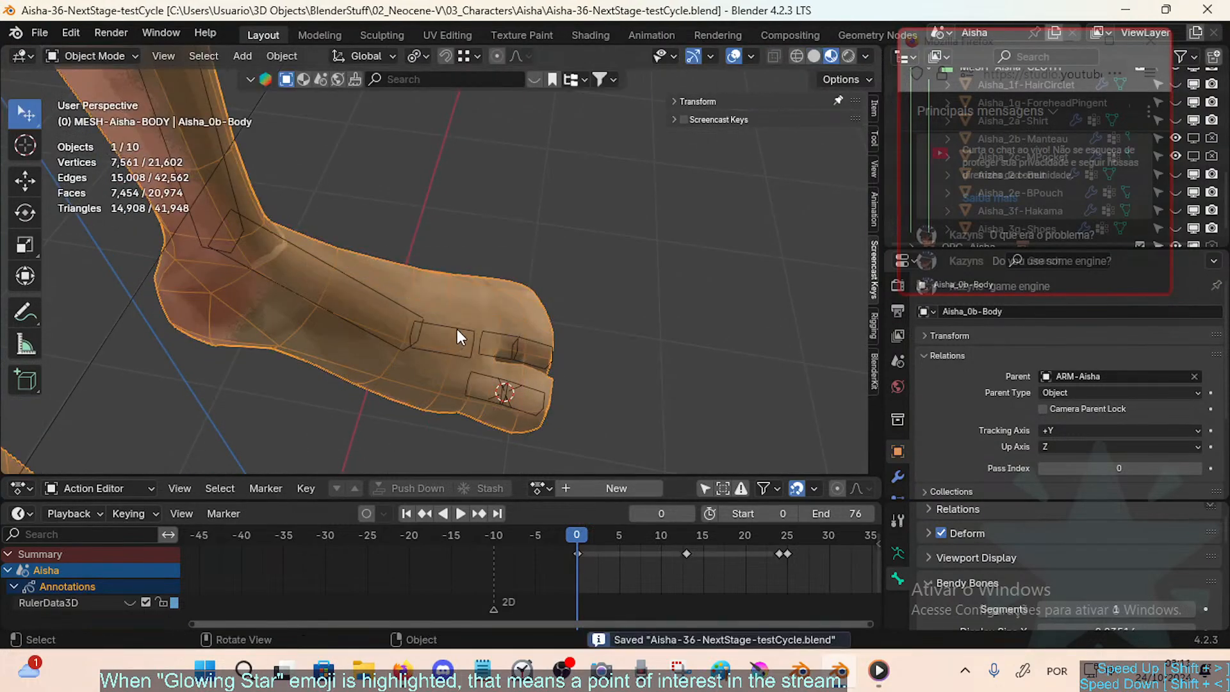
left_click(457, 328, "shift")
left_click(467, 314, "shift")
key("ctrl+Tab")
key("7")
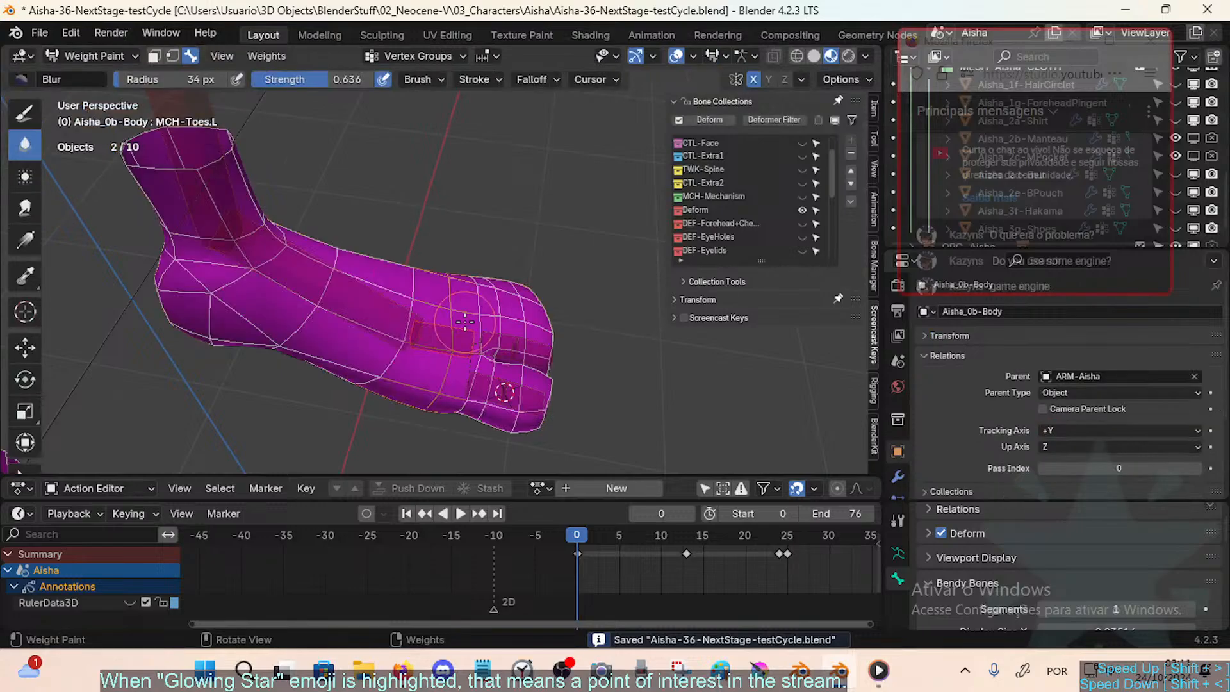
Step: Mask painting to the selected faces, give them MCH-Toes.L weight 1.000, and switch back to bone selection
right_click(466, 329)
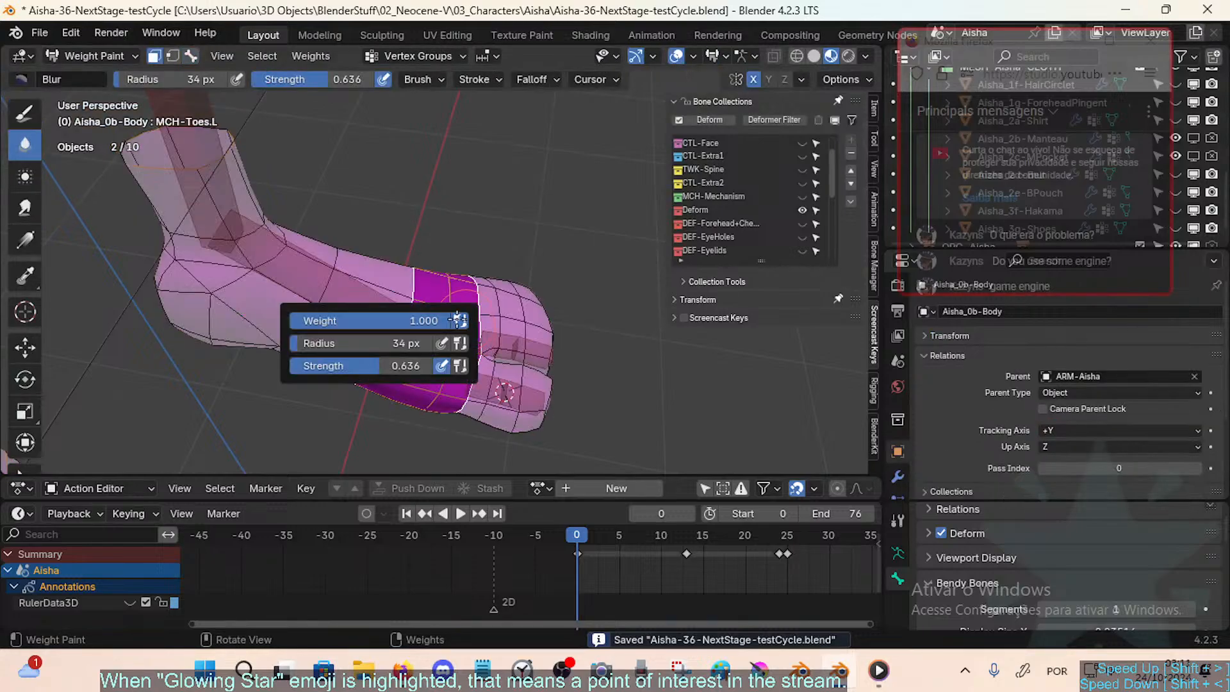
left_click(16, 124)
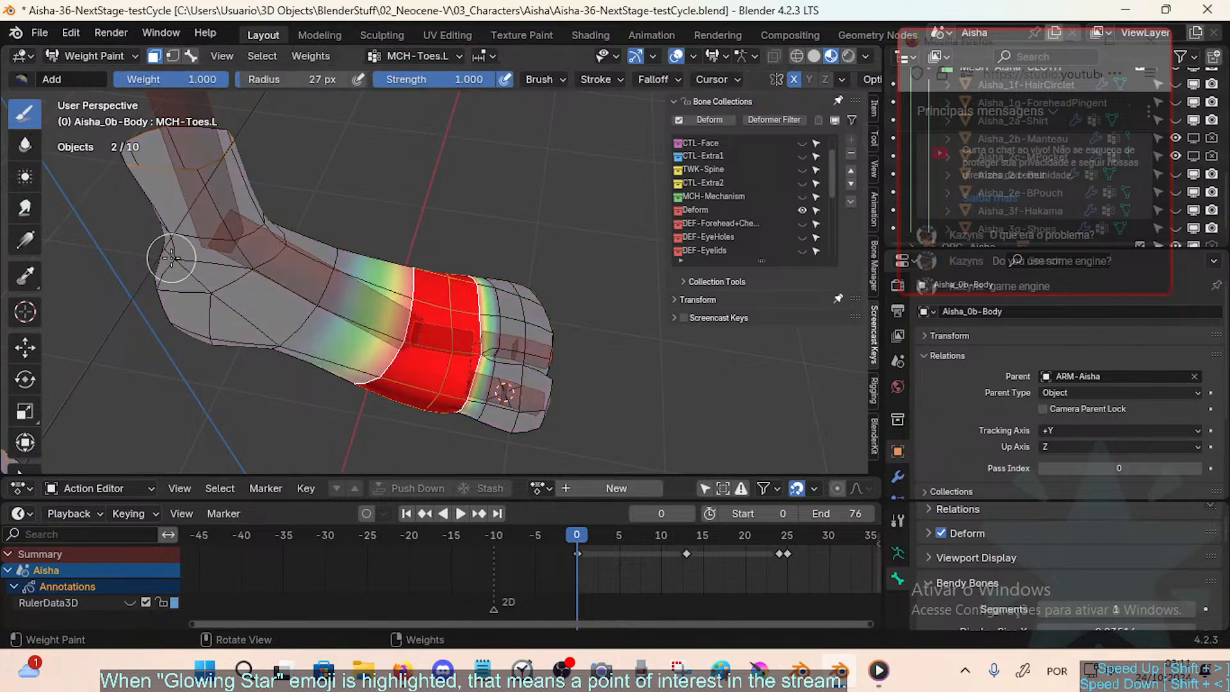
mouse_move(488, 356)
middle_mouse_down()
mouse_move(460, 338)
mouse_move(513, 346)
mouse_move(494, 346)
middle_mouse_up()
key("ctrl+KP_Add")
key("3")
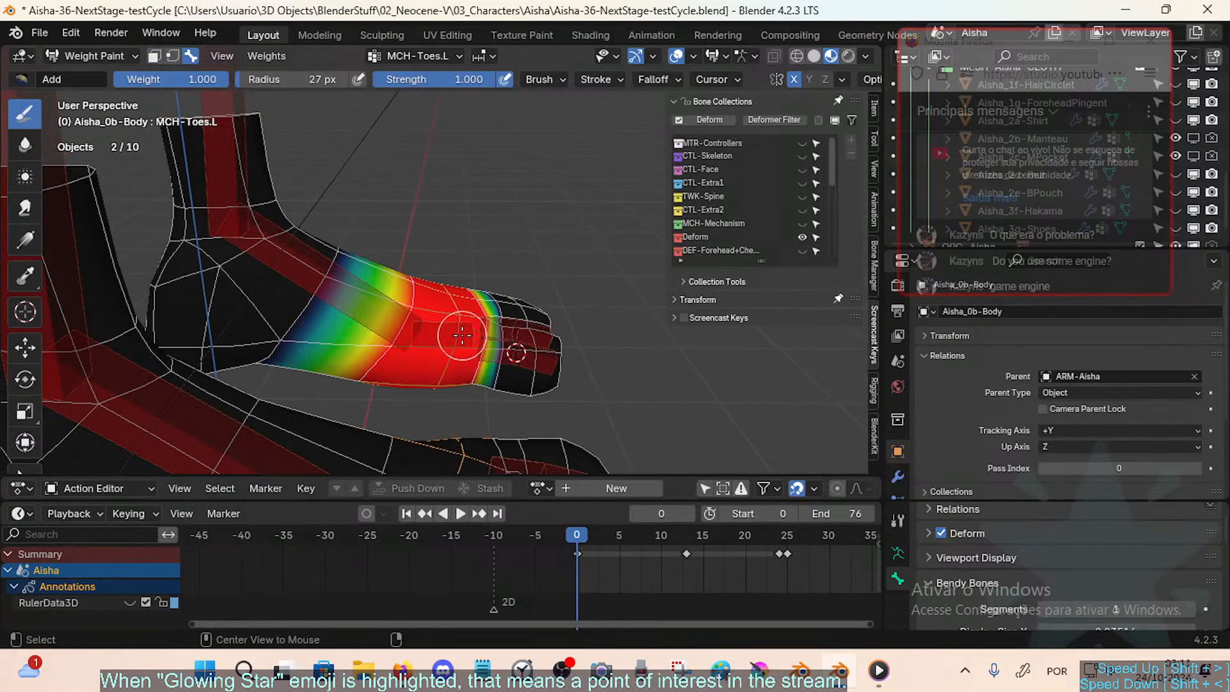
Step: Test-rotate MCH-Toes.L about the X axis from both sides of the foot to check the toe joint bend
key("r")
key("x")
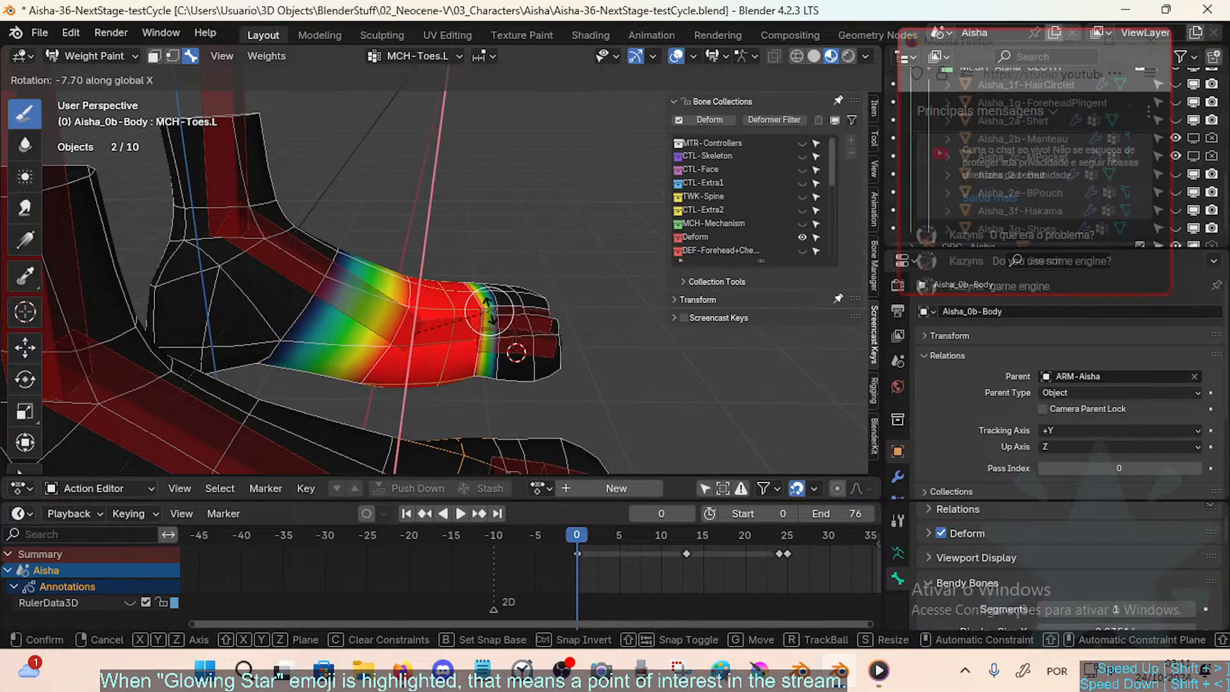
left_click(489, 312)
middle_click_drag(530, 309, 381, 317)
key("r")
key("x")
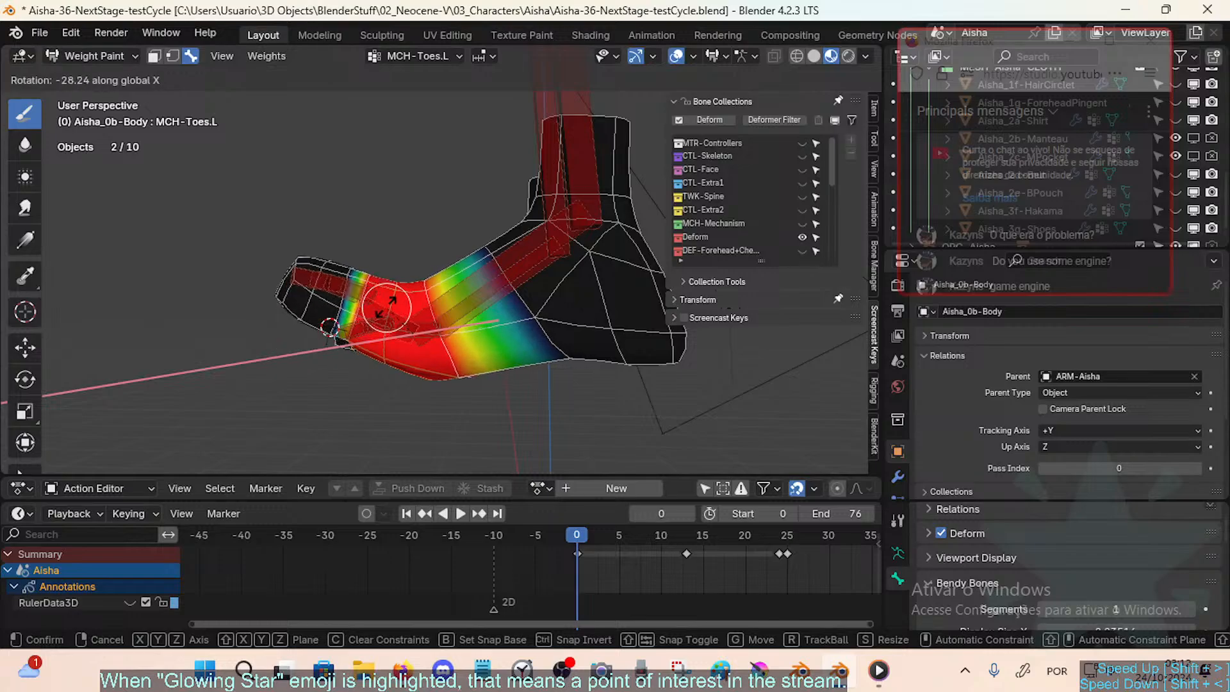
right_click(337, 261)
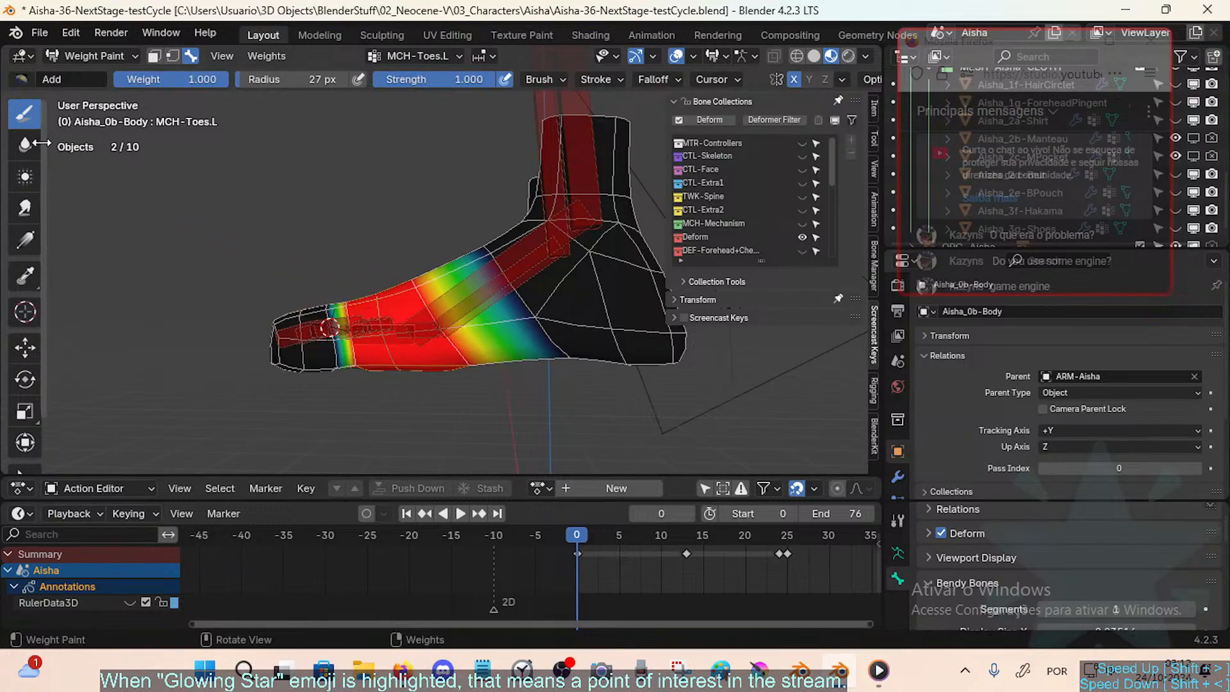
Step: Blur the MCH-Toes.L weights behind the left toe joint, setting the brush to a 23 px radius and strength 1.000
left_click(25, 144)
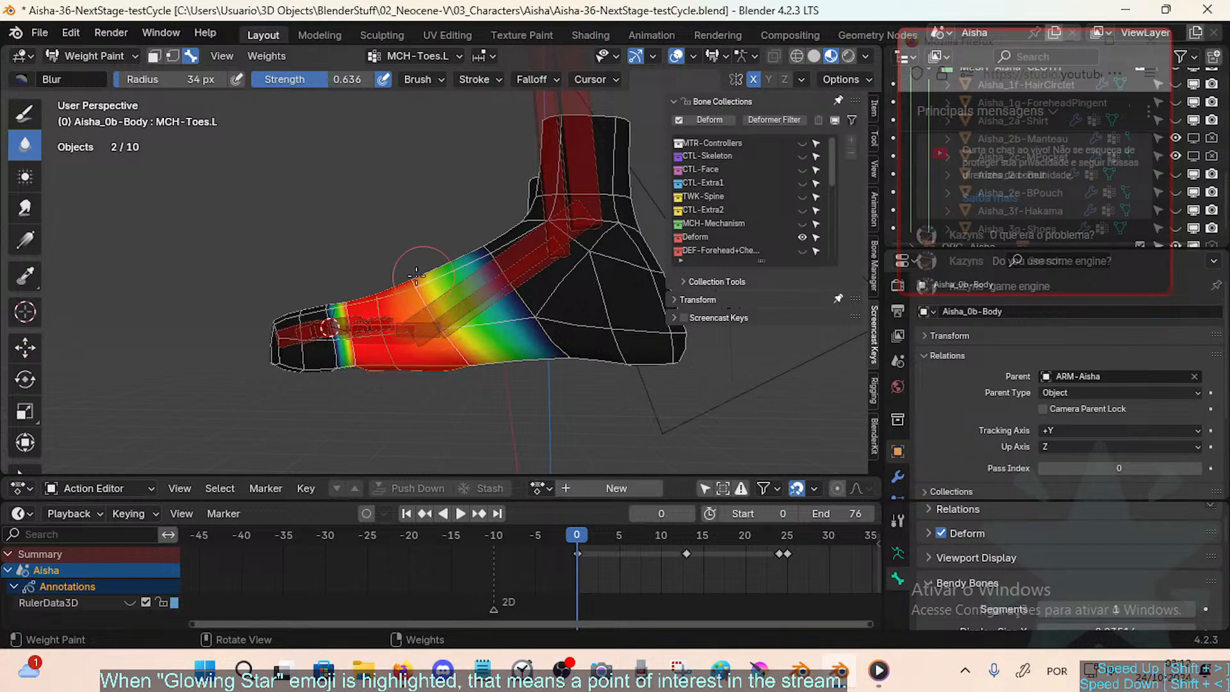
middle_click_drag(466, 372, 466, 258)
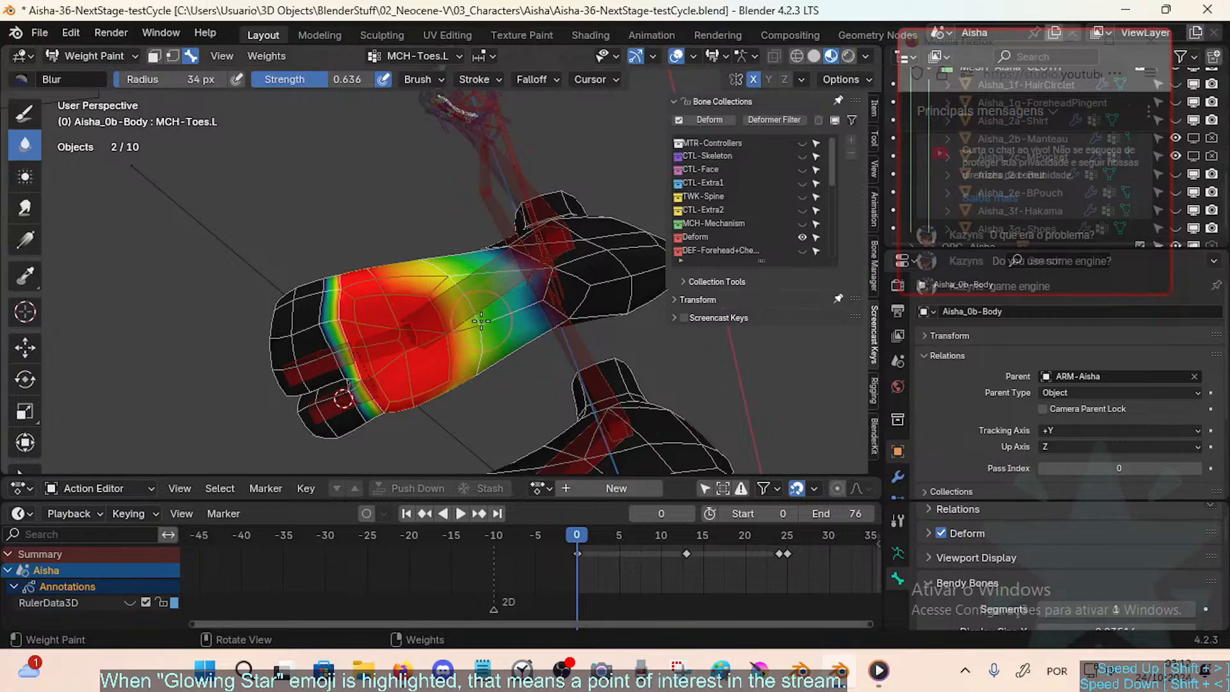
key("ctrl+f")
left_click(498, 307)
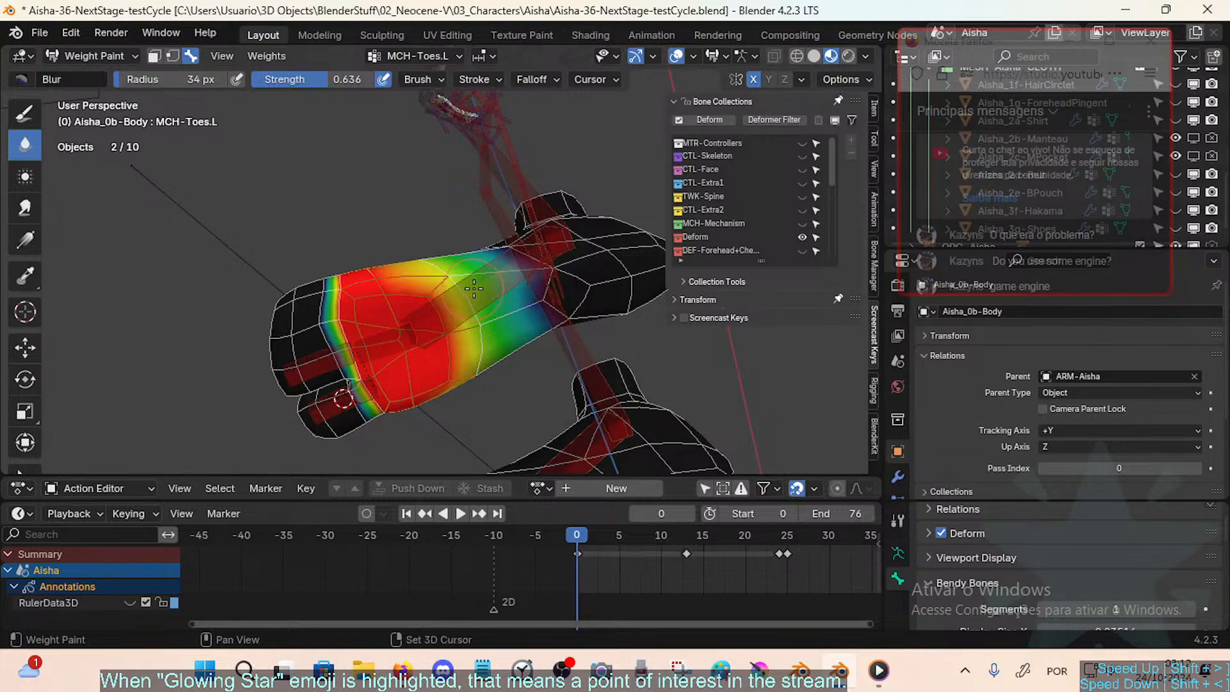
key("shift+f")
left_click(489, 283)
key("shift+f")
left_click(462, 271)
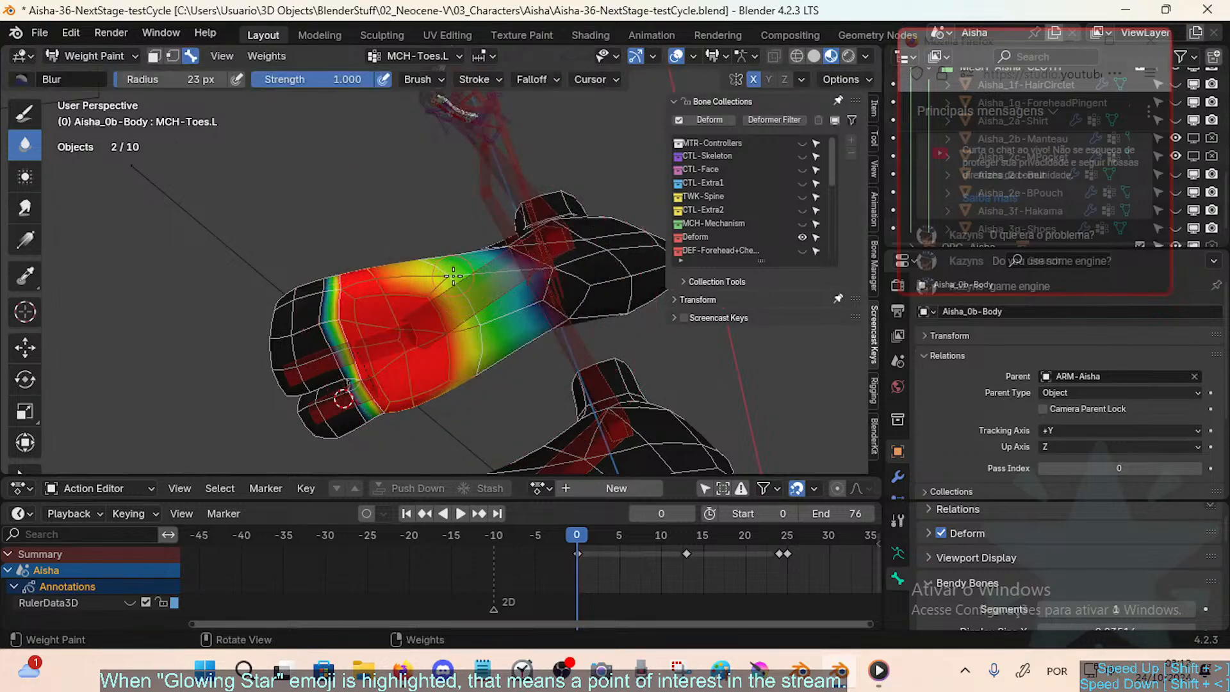
mouse_move(484, 382)
middle_mouse_down()
mouse_move(423, 293)
mouse_move(394, 296)
mouse_move(374, 320)
mouse_move(437, 366)
middle_mouse_up()
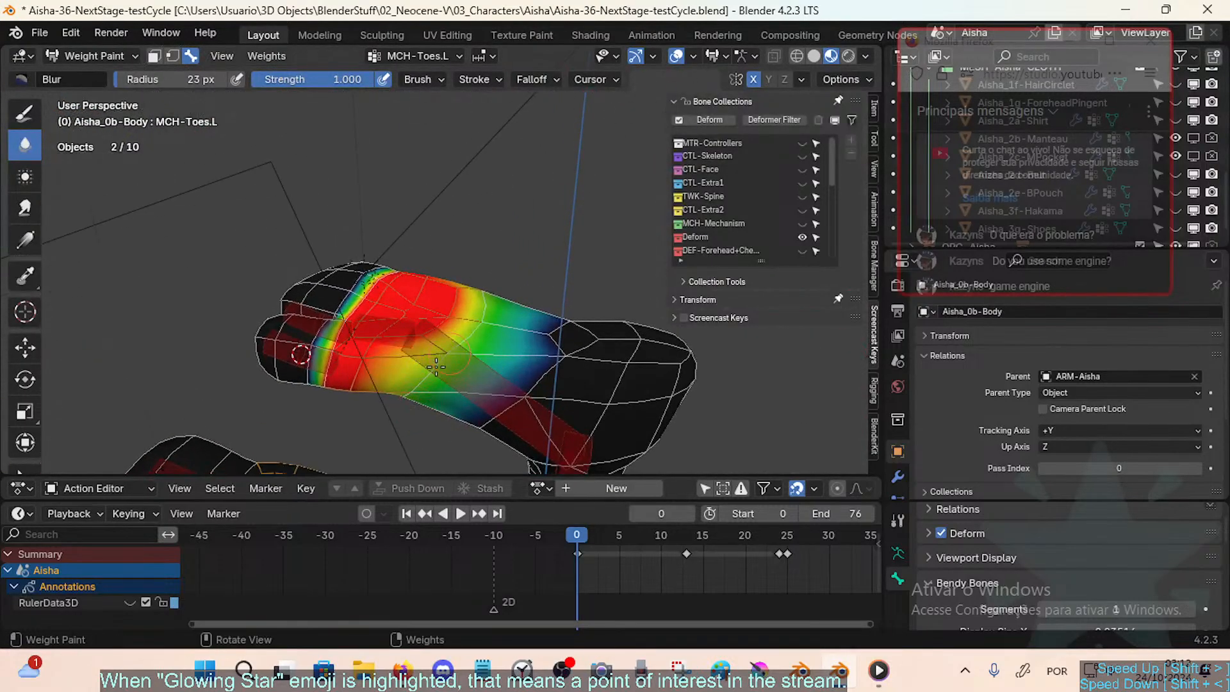
Step: Blur the MCH-Toes.L weight boundary into the base of the toes on the underside of the left foot
mouse_move(483, 306)
middle_mouse_down()
mouse_move(351, 282)
mouse_move(350, 319)
middle_mouse_up()
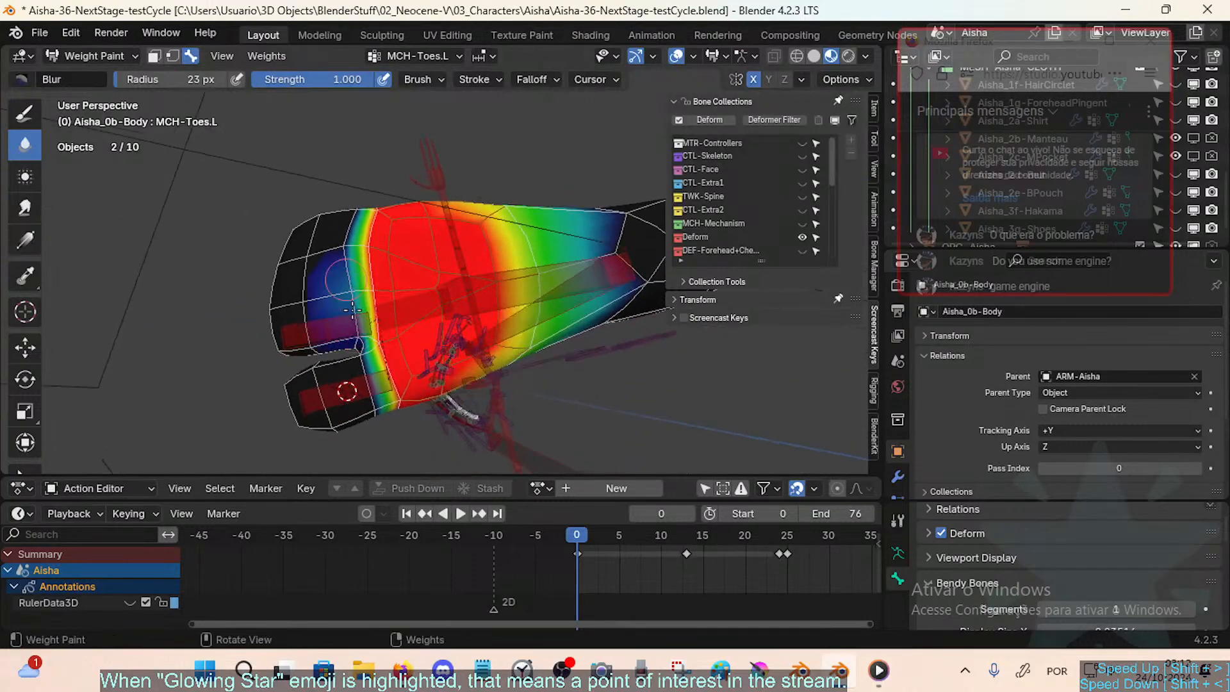
left_click_drag(353, 260, 358, 324)
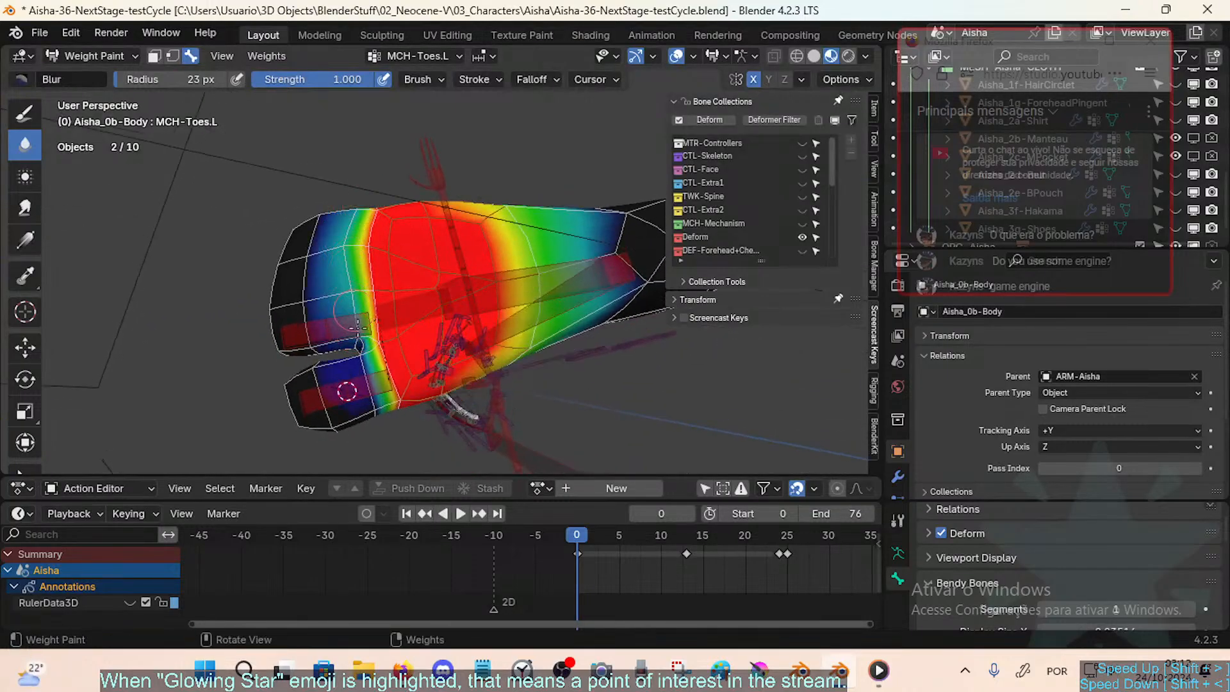
left_click_drag(370, 370, 385, 409)
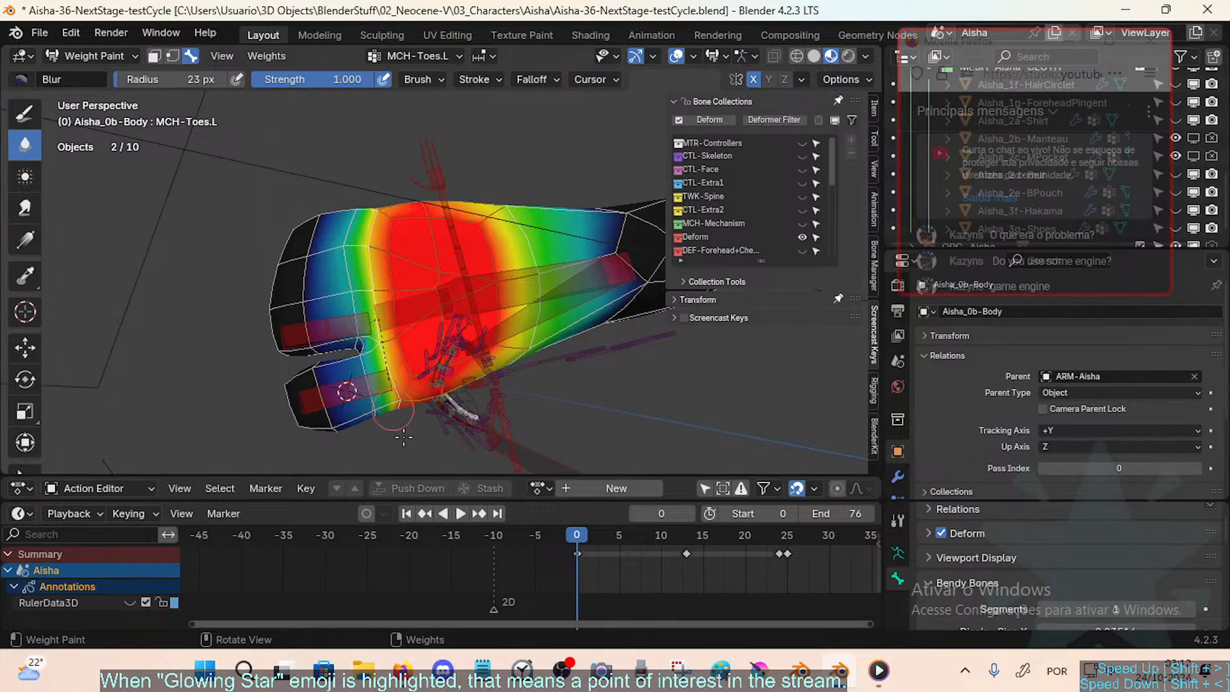
Step: Blur the MCH-Toes.L weight boundary at the base of the toes across the top and sides of the left foot
mouse_move(403, 438)
middle_mouse_down()
mouse_move(318, 321)
mouse_move(319, 302)
mouse_move(392, 239)
middle_mouse_up()
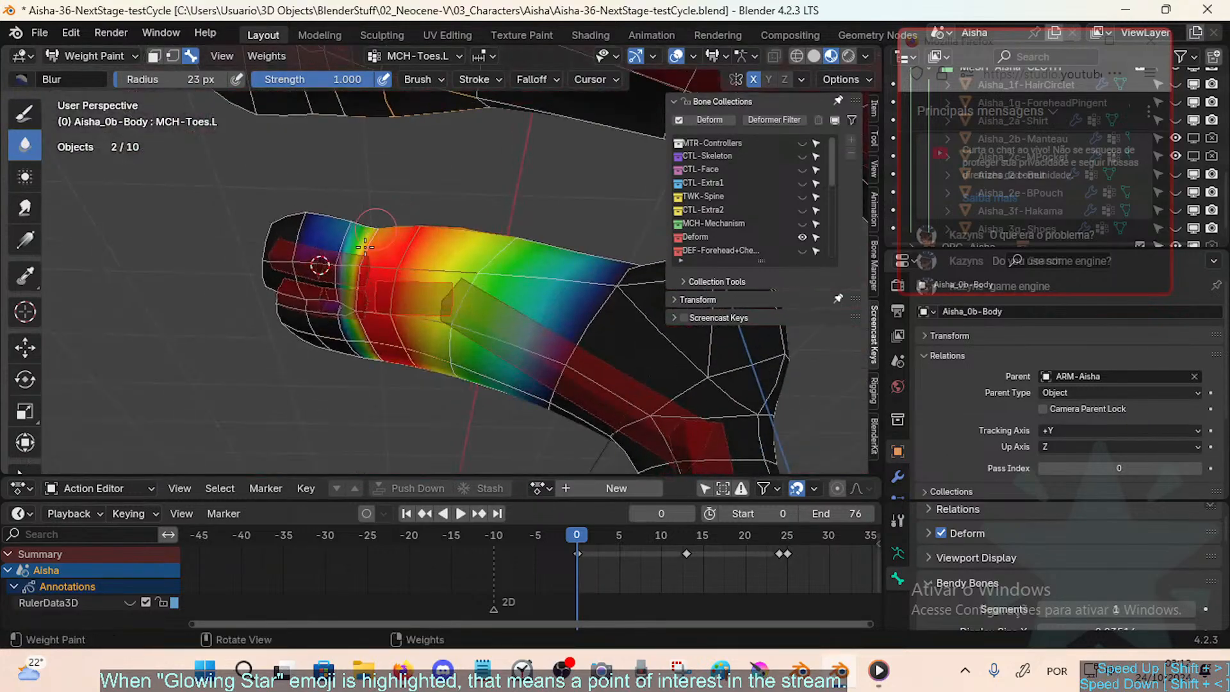
middle_click_drag(356, 292, 384, 213)
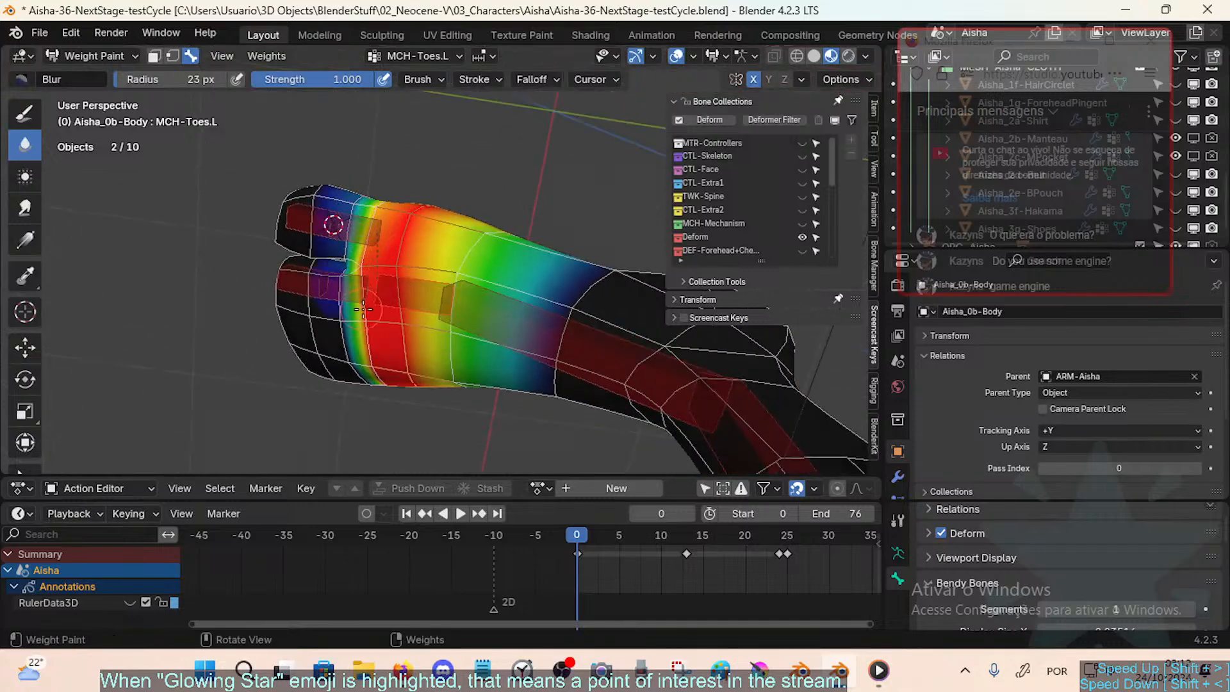
middle_click_drag(363, 309, 388, 205)
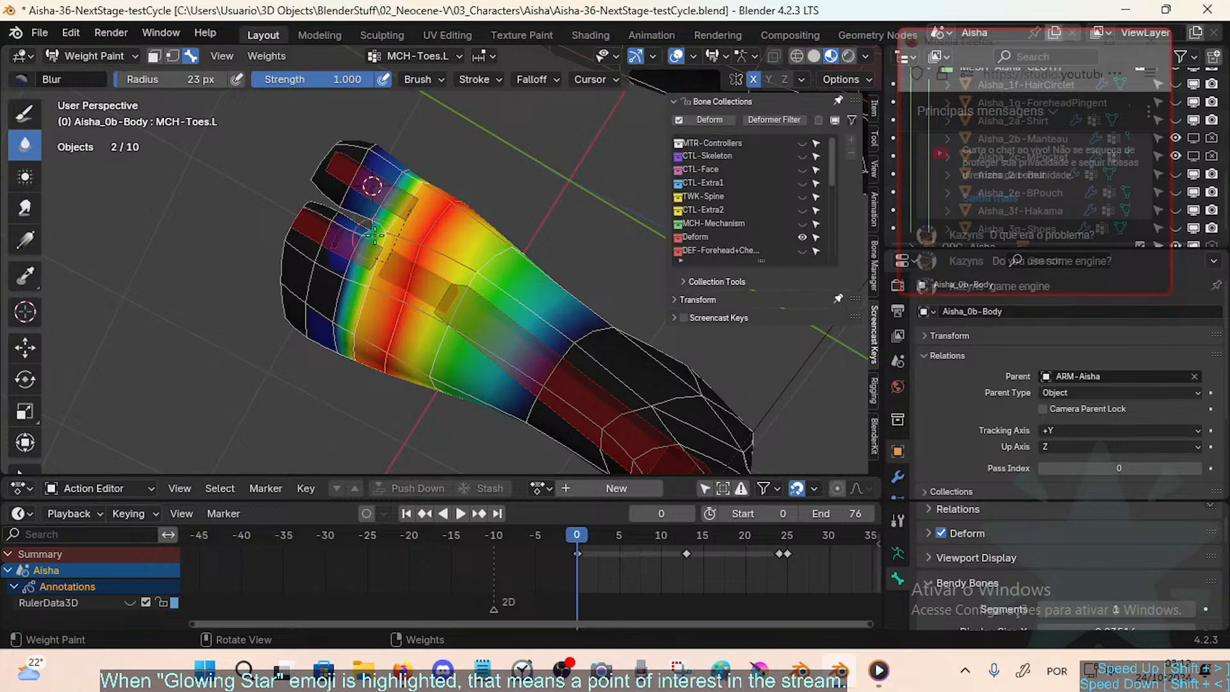
middle_click_drag(382, 404, 352, 263)
mouse_move(393, 348)
middle_mouse_down()
mouse_move(384, 309)
mouse_move(401, 246)
middle_mouse_up()
Step: Rotate MCH-Toes.L about the global X axis to check the blurred forefoot weights
mouse_move(376, 286)
middle_mouse_down()
mouse_move(373, 195)
mouse_move(360, 308)
mouse_move(384, 313)
mouse_move(413, 288)
middle_mouse_up()
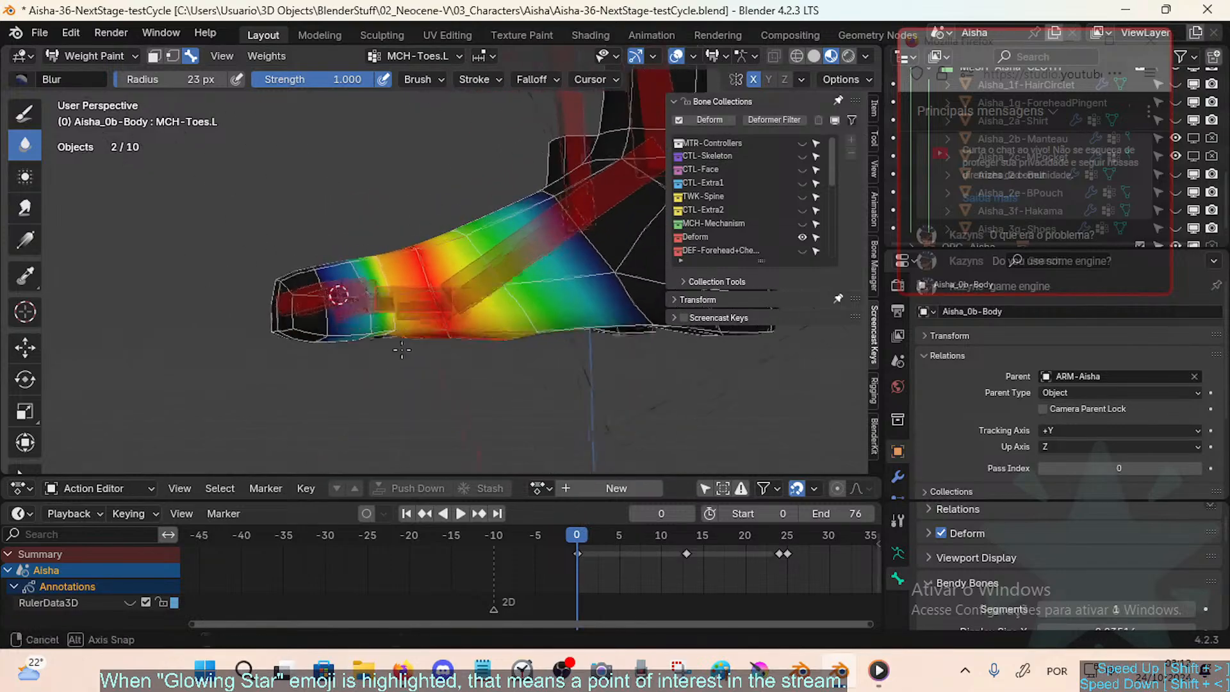
key("r")
key("x")
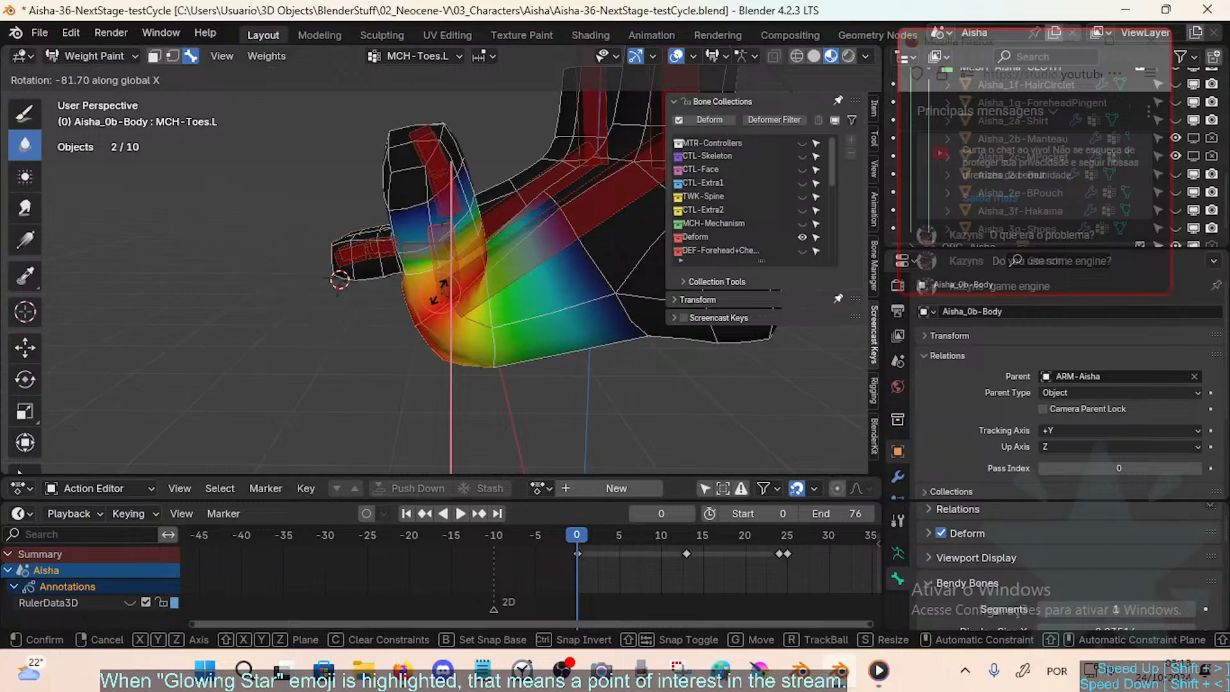
left_click(408, 365)
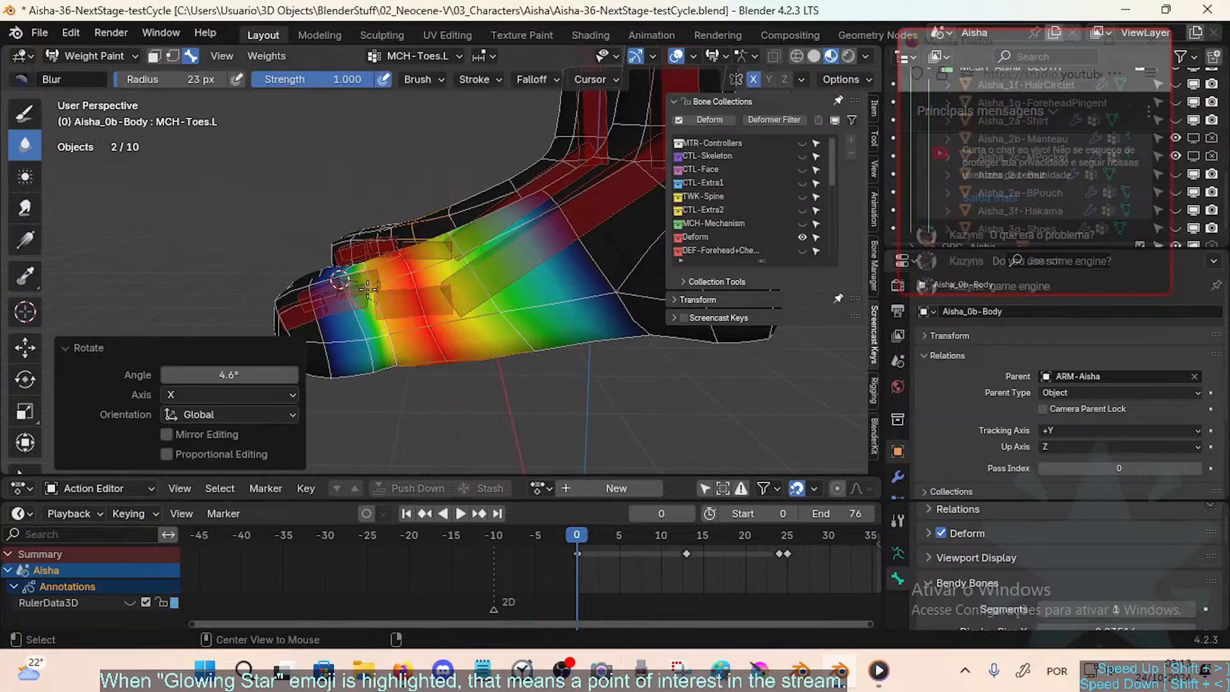
Step: Rotate DEF-Toes.L.001 about the global X axis to check how the toes bend, and select DEF-BigToe.L.001
left_click(375, 315, "alt")
key("r")
key("x")
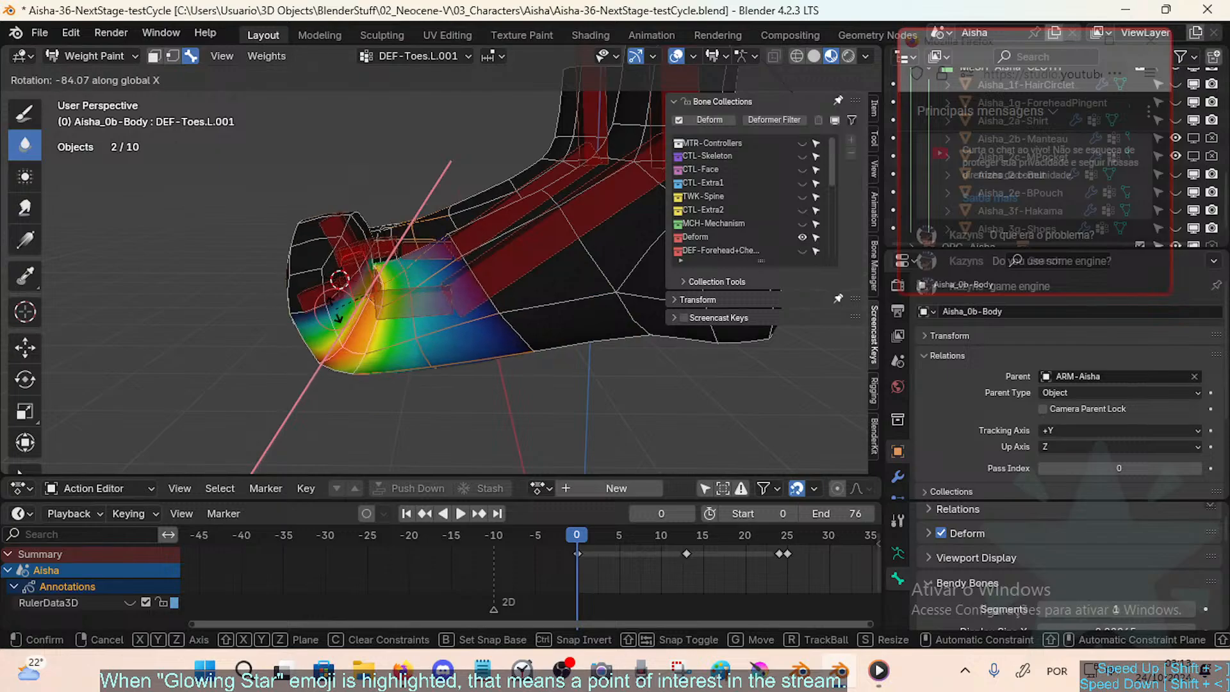
left_click(375, 334)
middle_click_drag(375, 334, 410, 343)
left_click(403, 288, "alt")
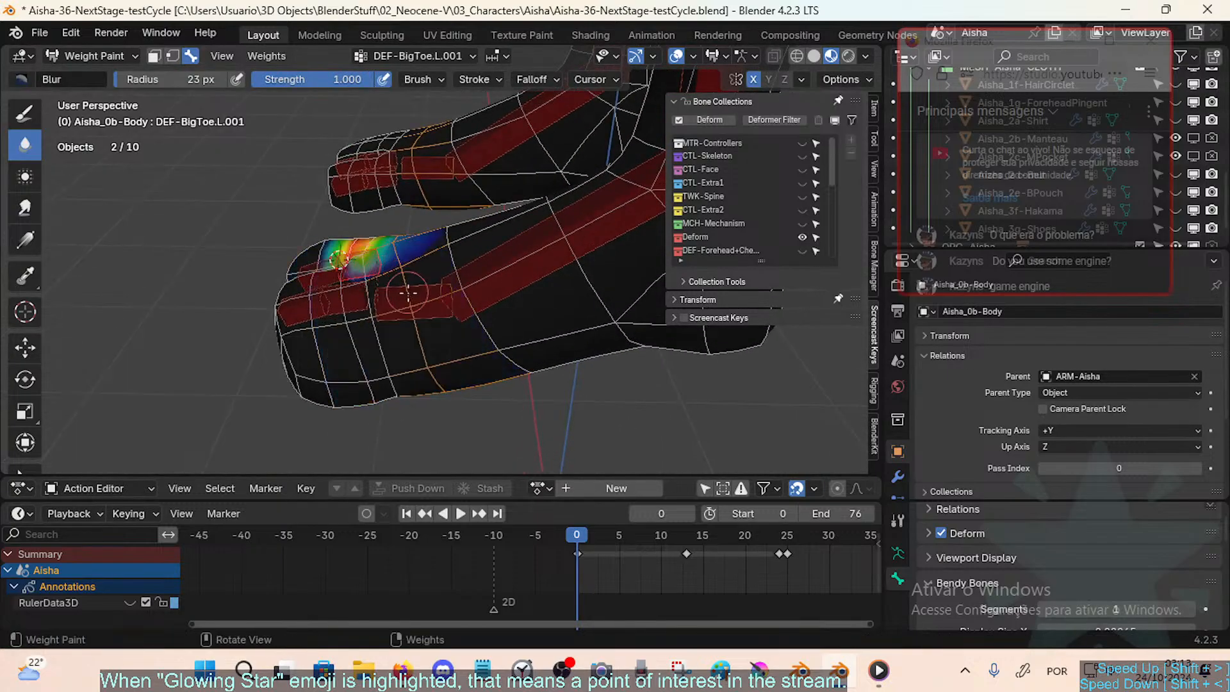
Step: Rotate DEF-BigToe.L.001 about the global X axis to check how the big toe bends
middle_click_drag(406, 288, 467, 256)
key("r")
key("x")
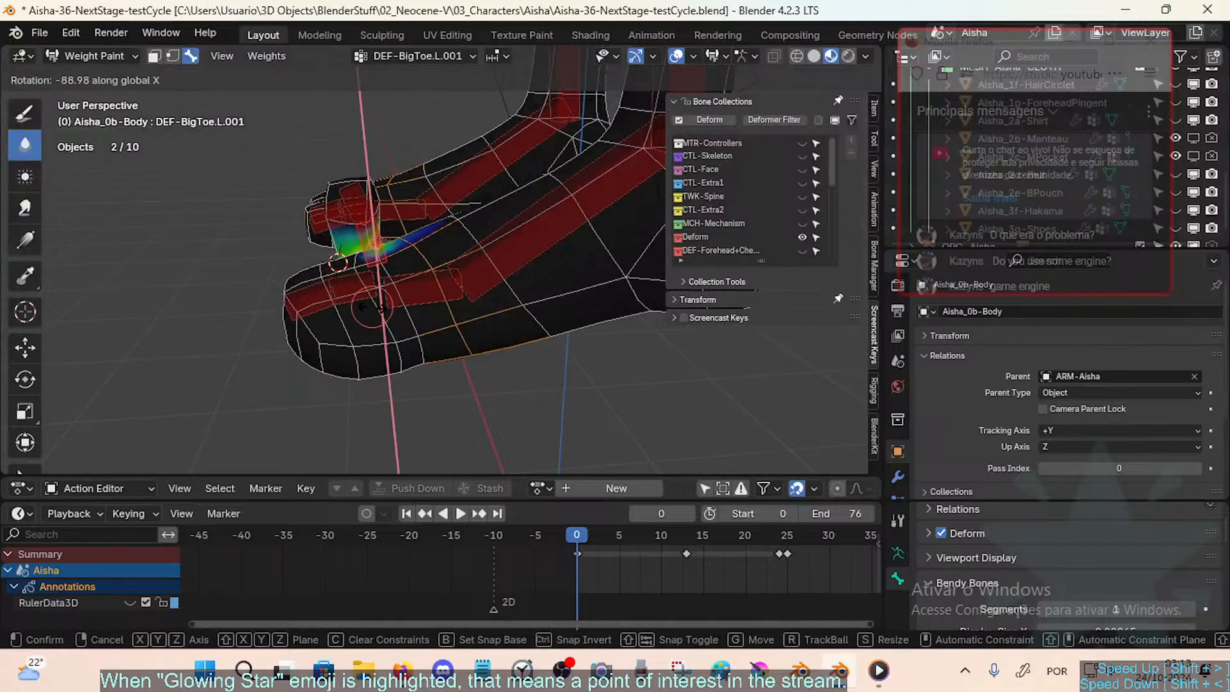
left_click(406, 288)
Step: Select MCH-Toes.L and rotate it -45° about the global X axis to bend the left forefoot upward
left_click(419, 291, "alt")
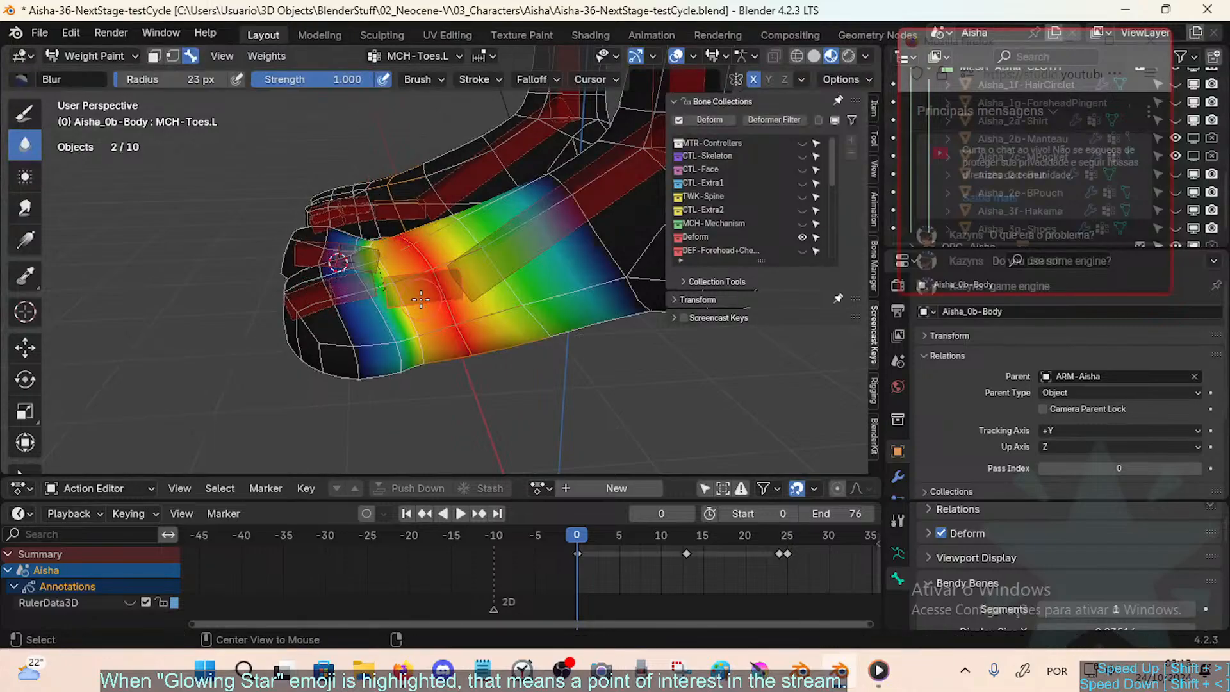
key("r")
key("x")
left_click(467, 294)
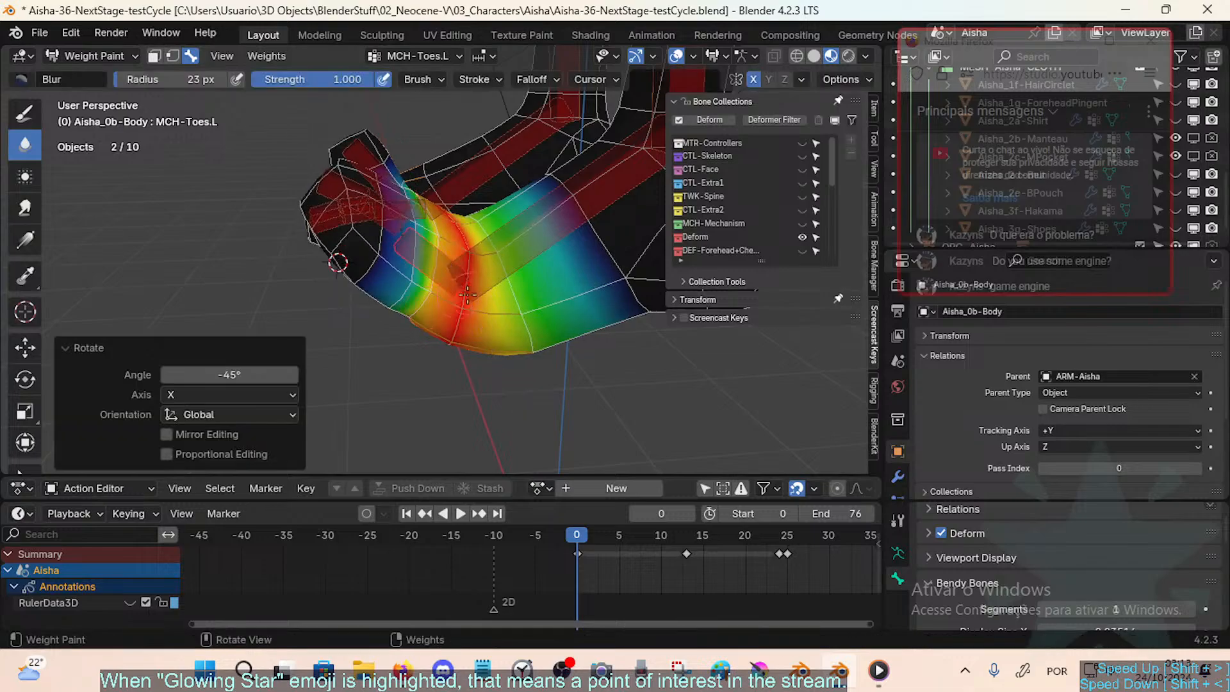
Step: Remove MCH-Toes.L weight from the left midfoot behind the toe joint with the Add brush in subtract mode
left_click(24, 113)
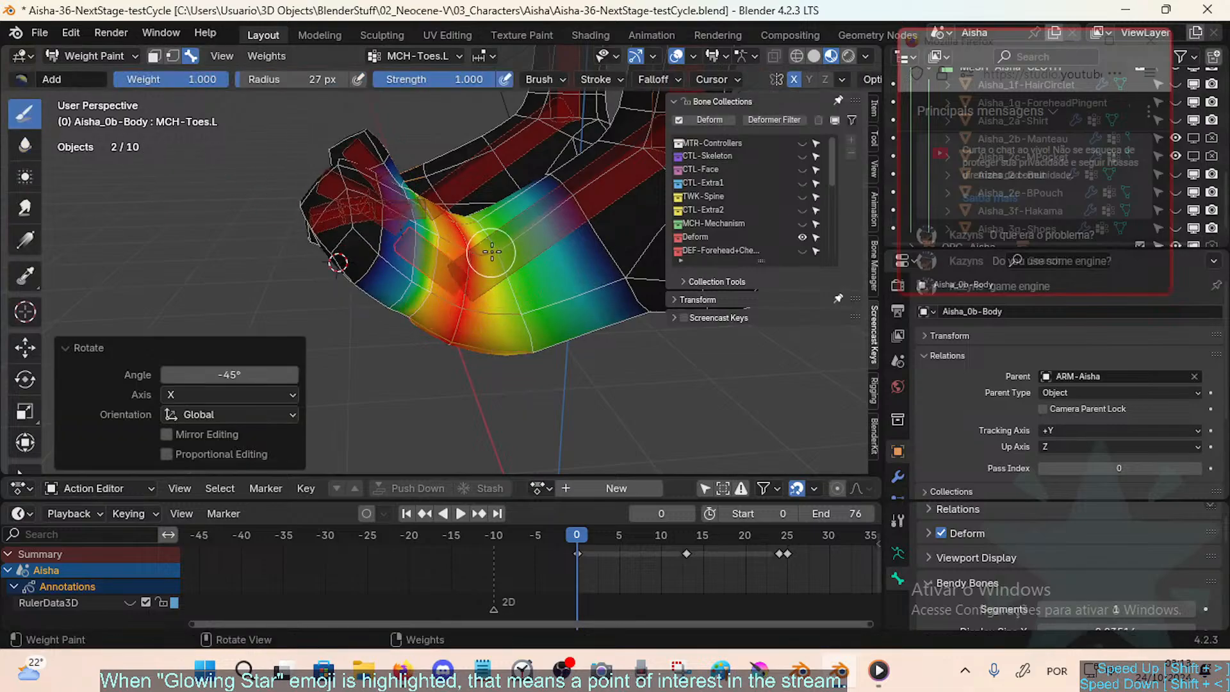
mouse_move(492, 252)
left_mouse_down()
mouse_move(576, 243)
mouse_move(627, 307)
left_mouse_up()
middle_click_drag(627, 308, 504, 293)
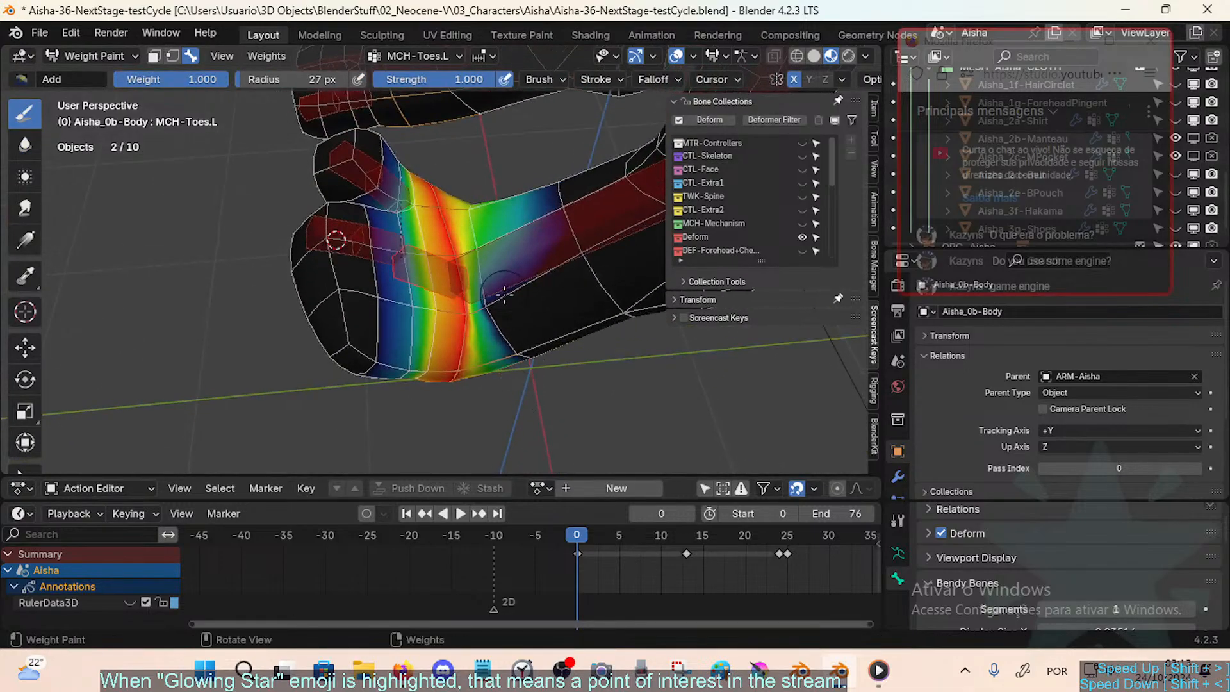
middle_click_drag(491, 239, 484, 345)
middle_click_drag(541, 274, 507, 299)
Step: Switch to the Blur brush and rotate MCH-Toes.L about the global X axis to pose the forefoot for blurring
left_click(25, 145)
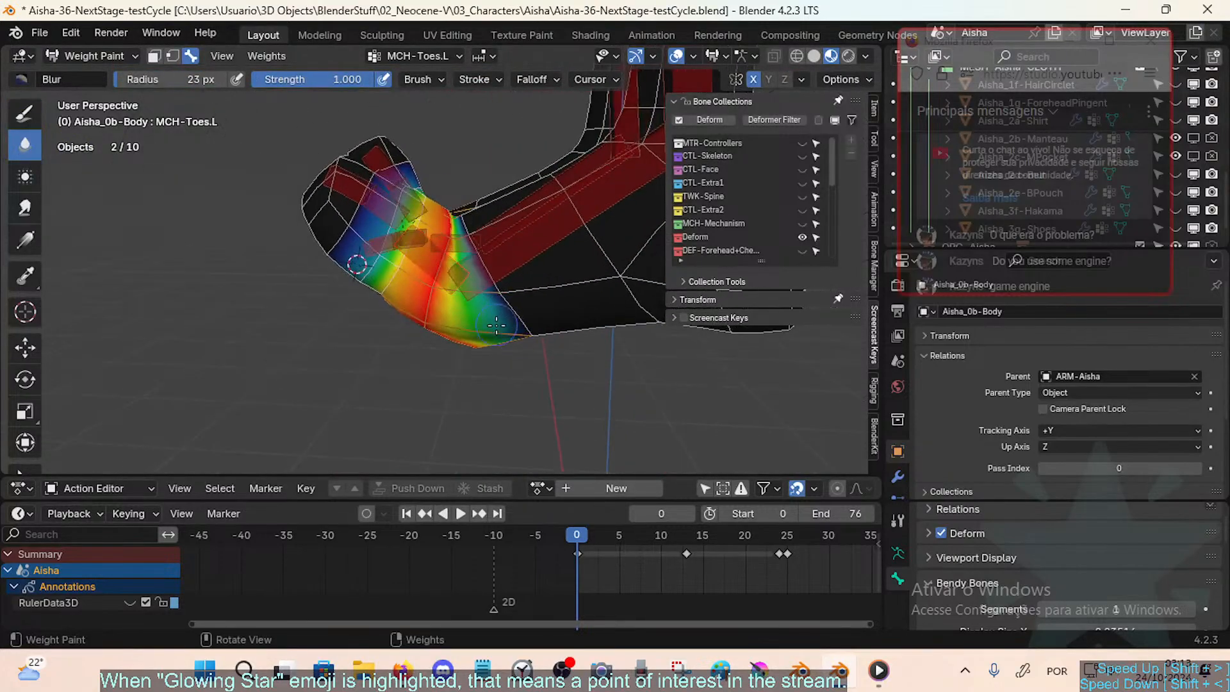
key("r")
key("x")
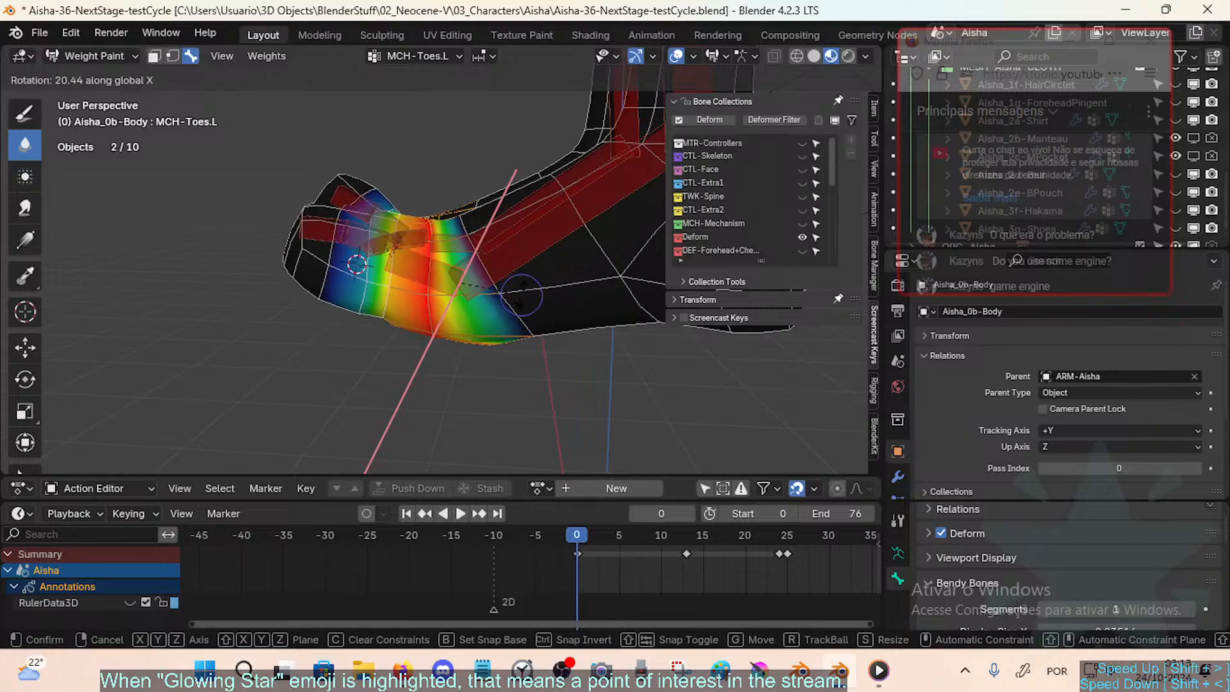
left_click(415, 306)
middle_click_drag(389, 326, 470, 359)
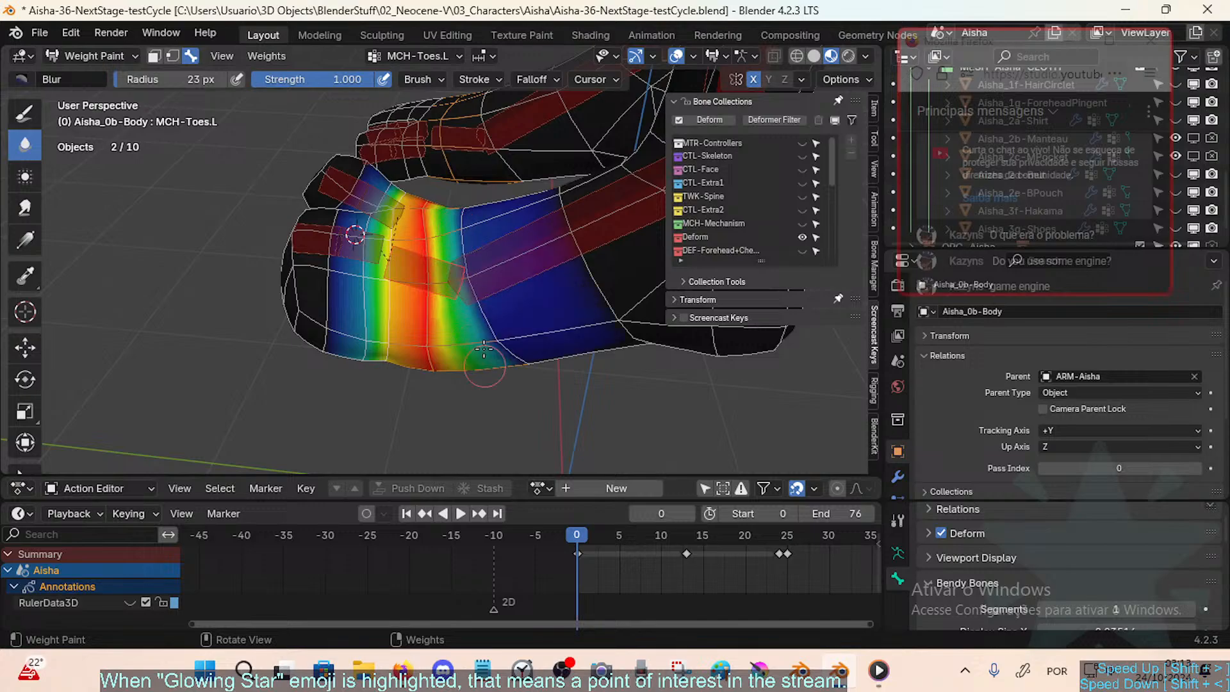
Step: Blur the rear MCH-Toes.L weight boundary into the midfoot around the side and sole of the left foot
middle_click_drag(480, 317, 497, 237)
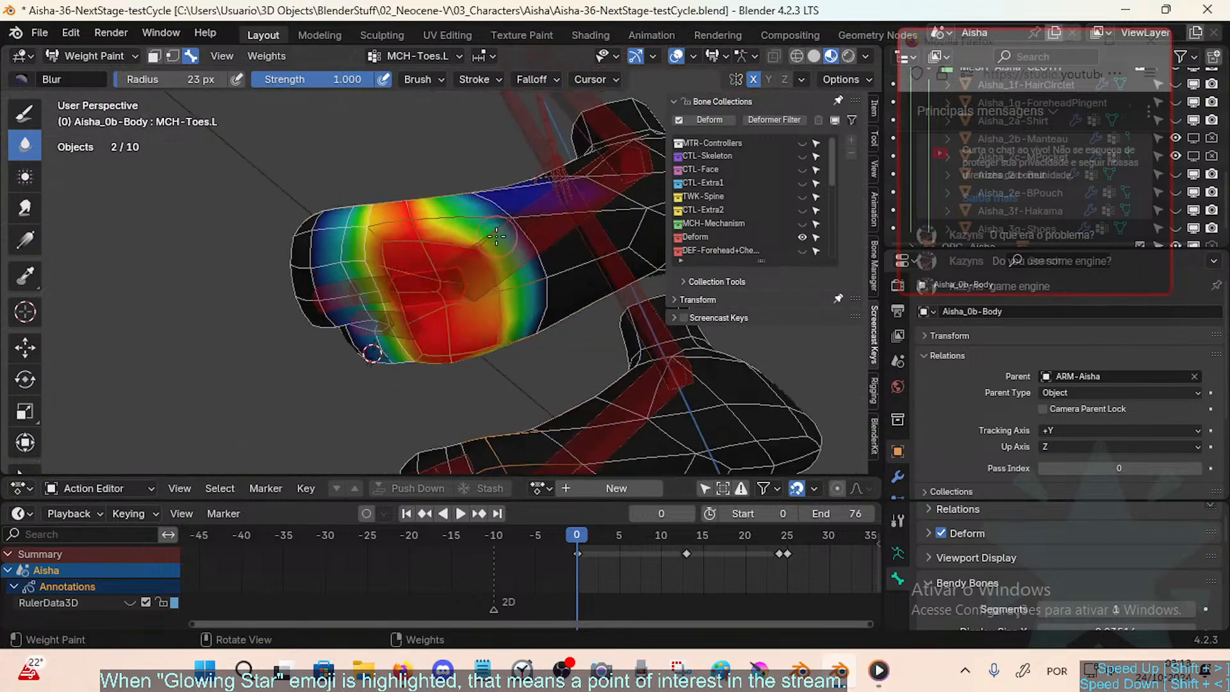
middle_click_drag(523, 370, 538, 252)
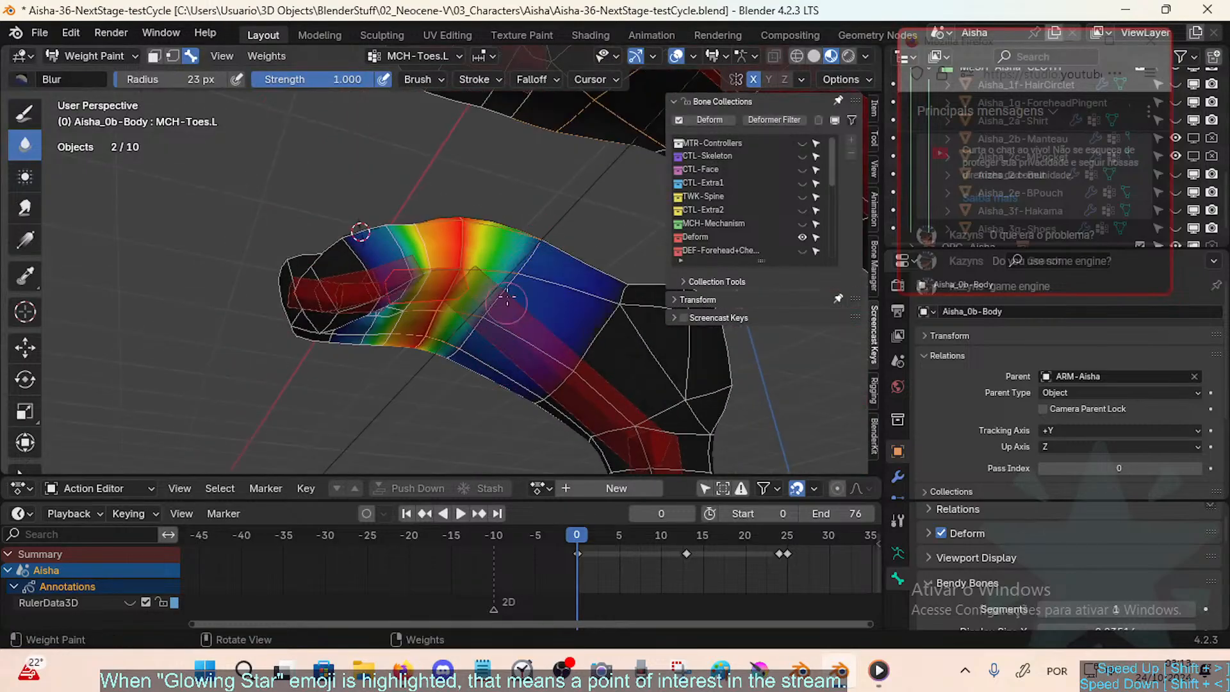
mouse_move(506, 297)
middle_mouse_down()
mouse_move(490, 303)
mouse_move(495, 249)
middle_mouse_up()
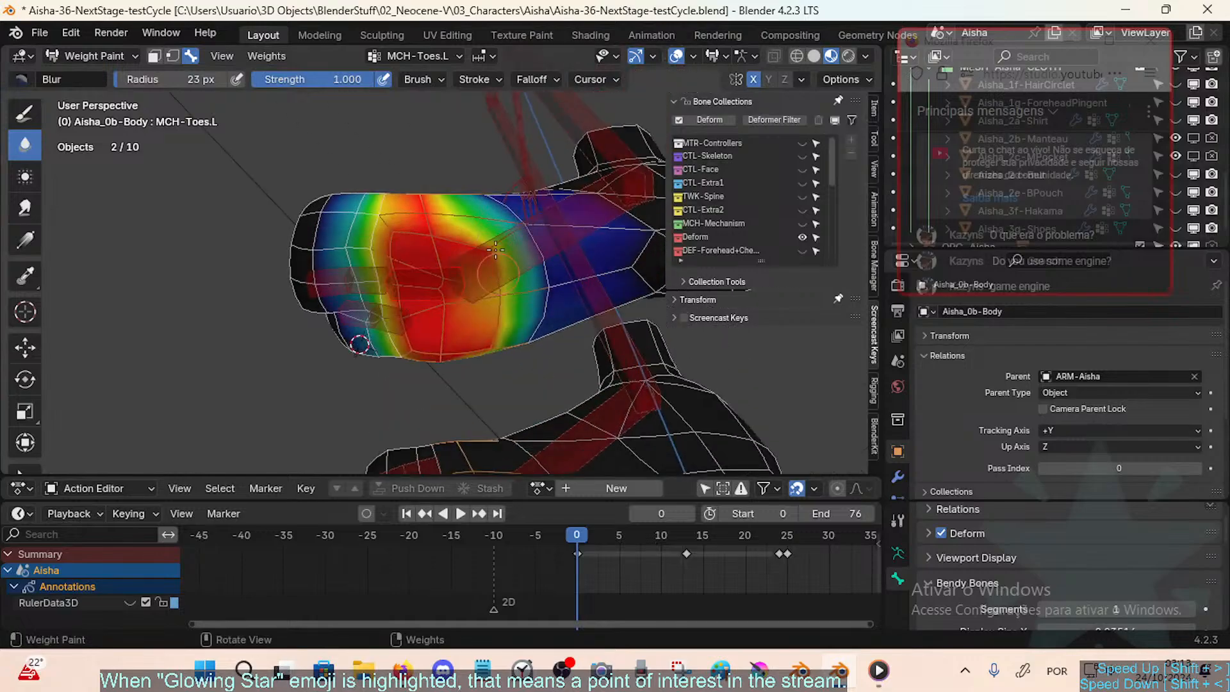
middle_click_drag(497, 296, 501, 302)
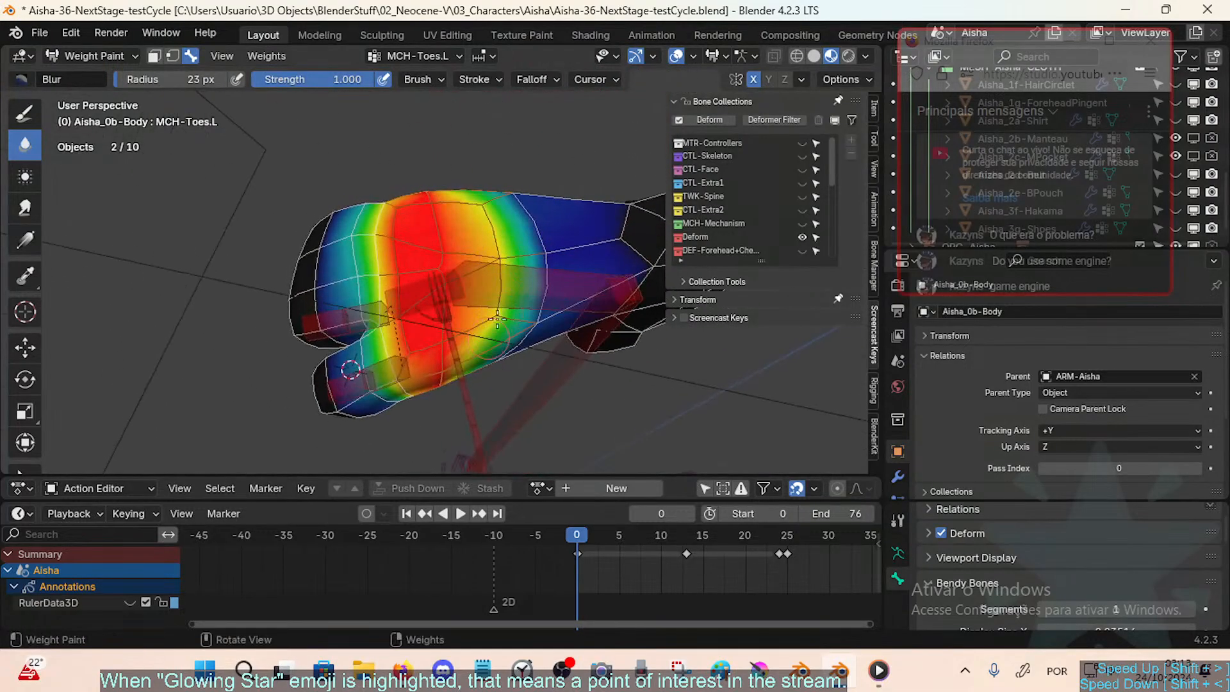
mouse_move(490, 218)
middle_mouse_down()
mouse_move(499, 252)
mouse_move(467, 333)
middle_mouse_up()
Step: Rotate MCH-Toes.L -25.3° about the global X axis and blur its weights across the top of the toe joint
key("r")
key("x")
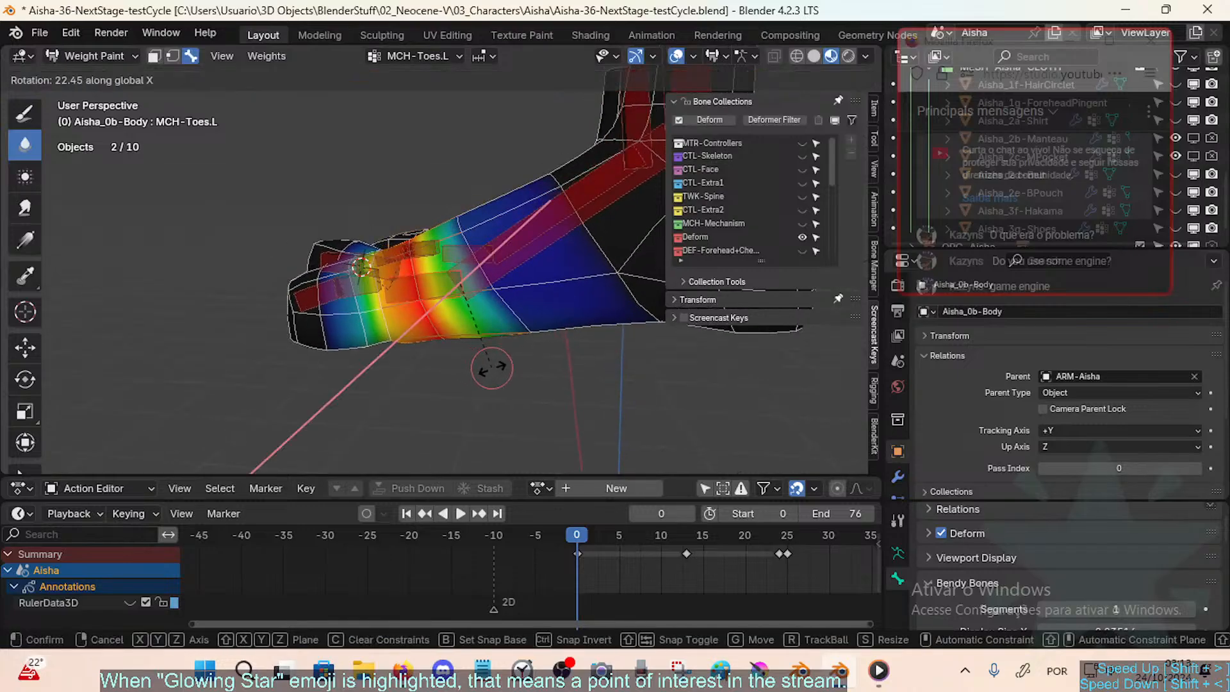
left_click(452, 302)
middle_click_drag(451, 302, 450, 311)
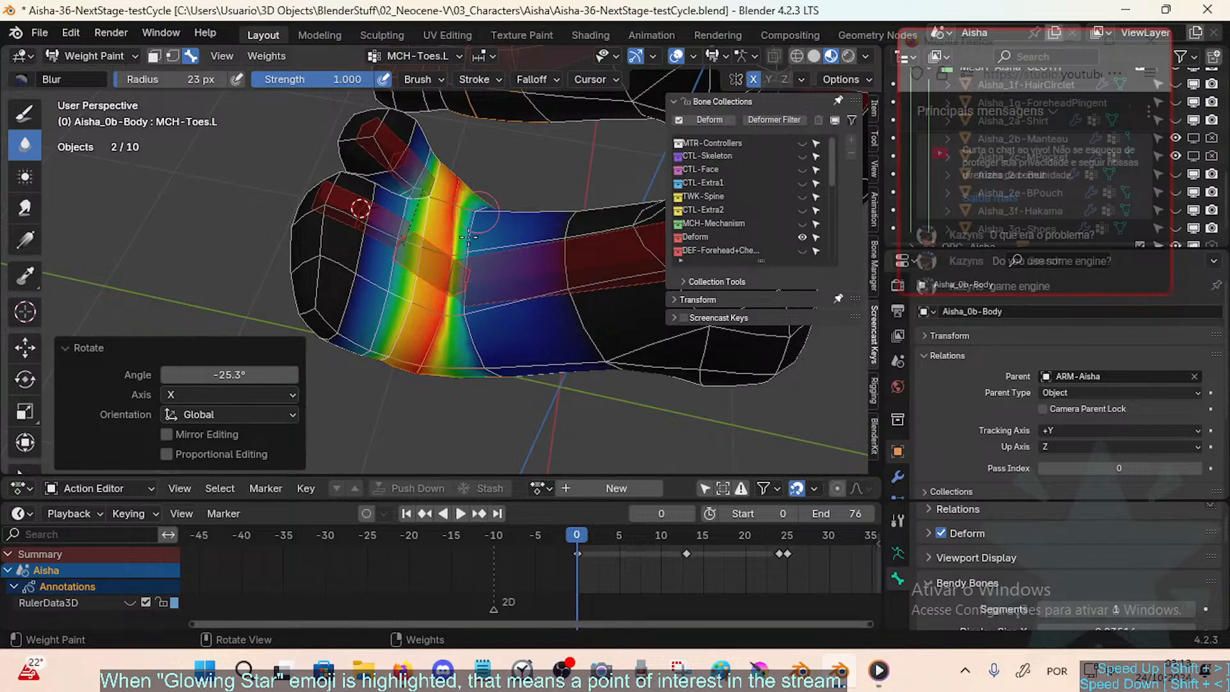
middle_click_drag(468, 237, 458, 220)
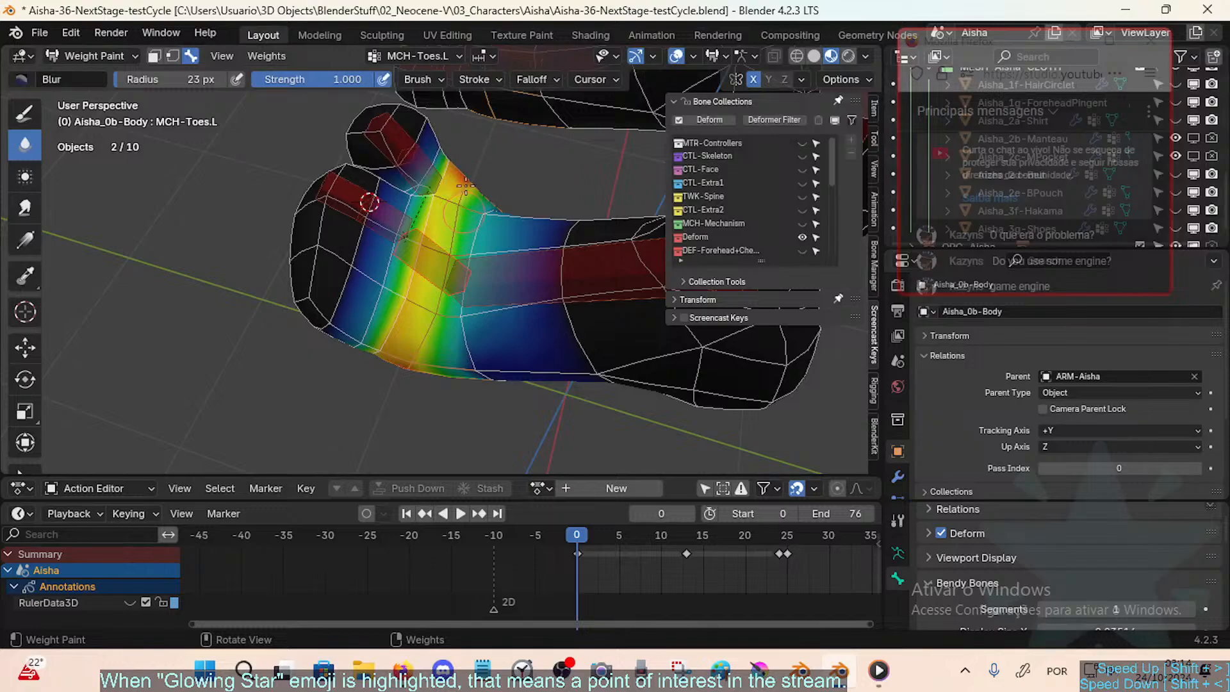
Step: Rotate MCH-Toes.L about the global X axis to check how the blurred toe joint bends downward
middle_click_drag(481, 350, 448, 296)
key("r")
key("x")
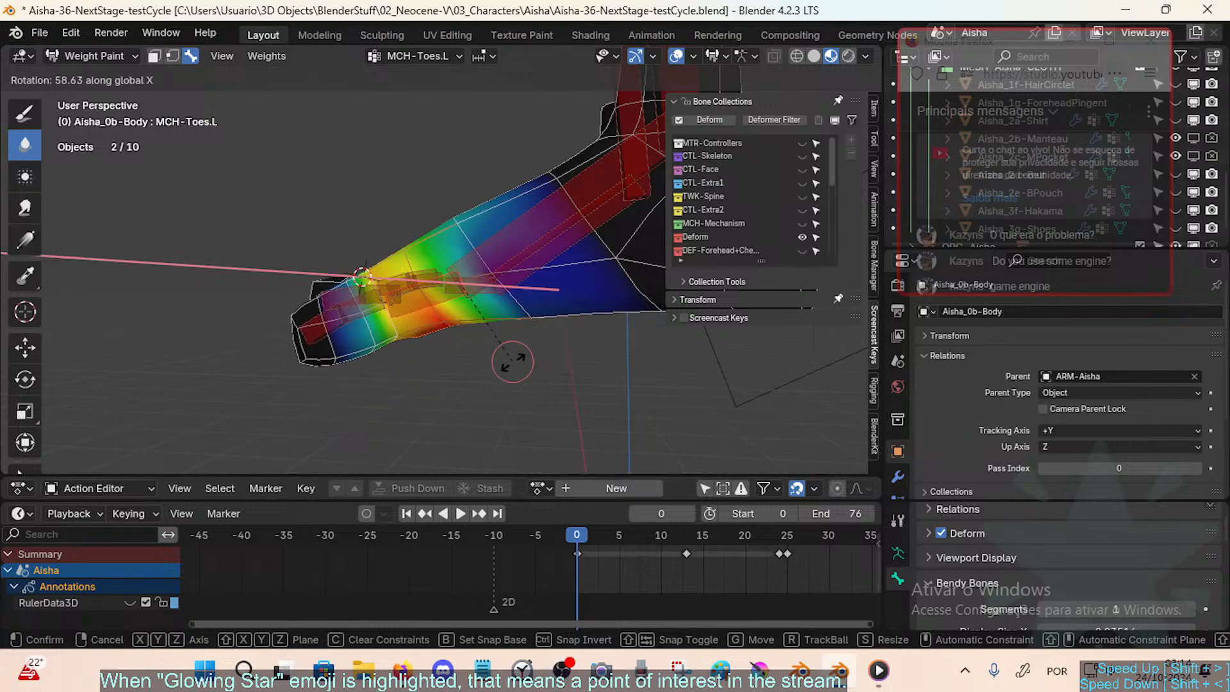
left_click(503, 364)
key("r")
key("x")
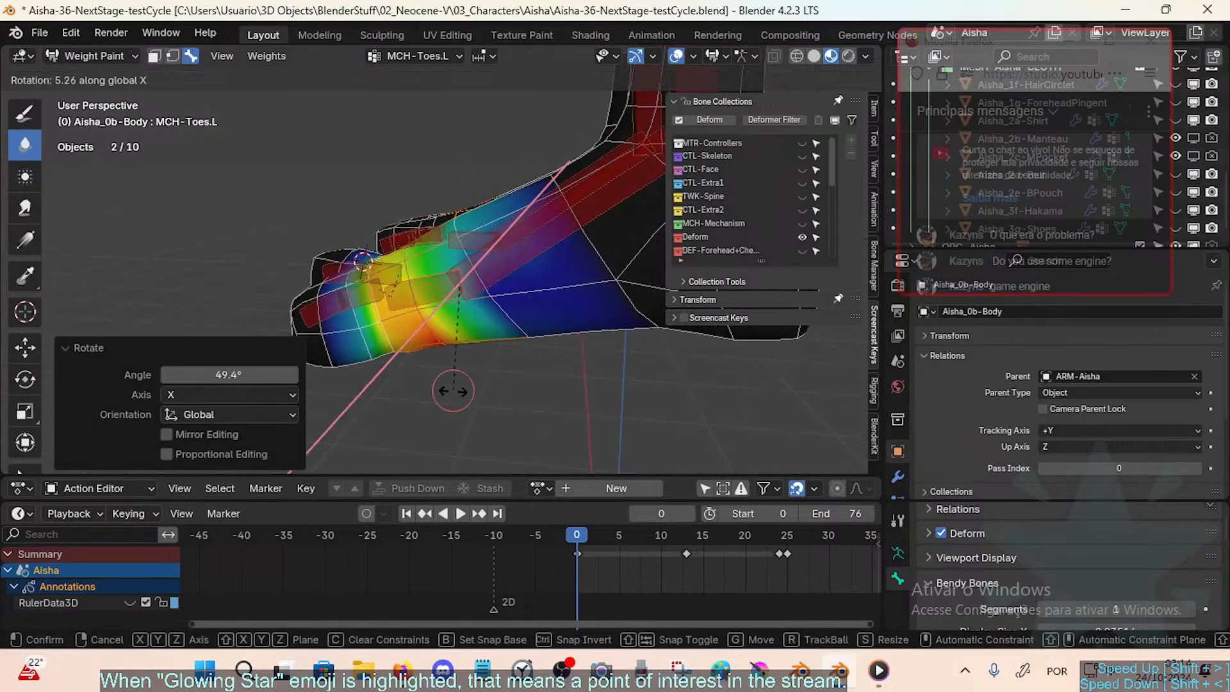
left_click(508, 317)
Step: Swing MCH-Toes.L further down and back up about the global X axis, finishing with a 55.9° rotation, to compare both bends
key("r")
key("x")
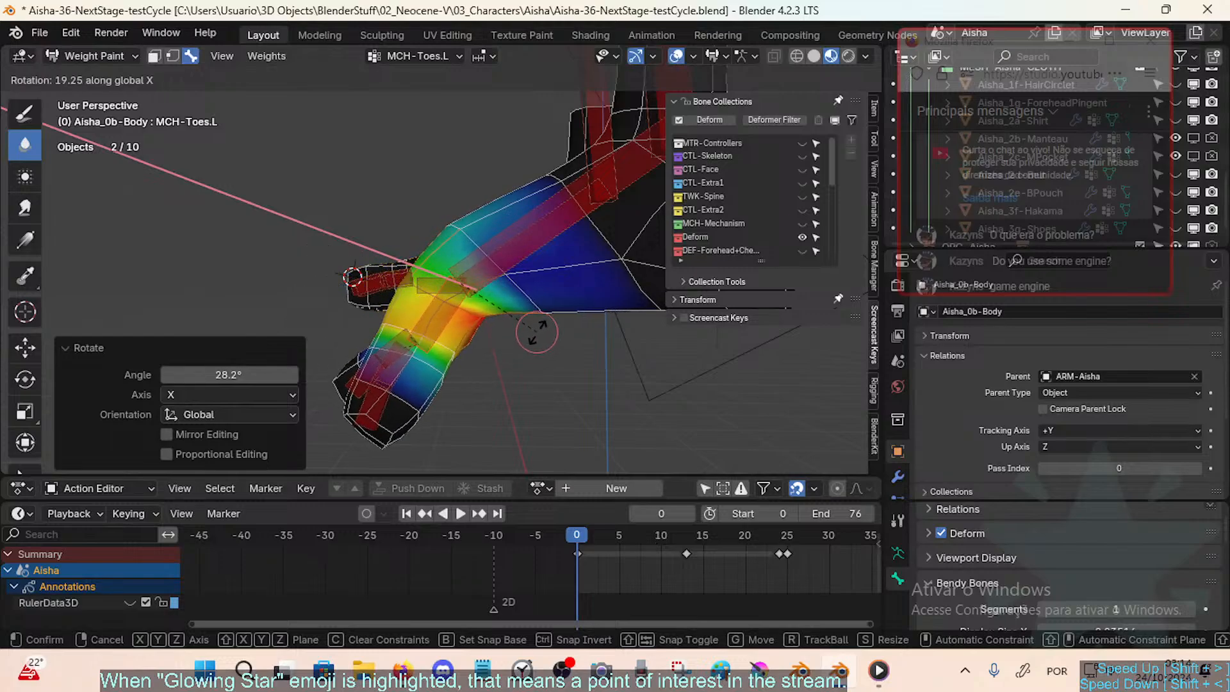
left_click(536, 327)
middle_click_drag(536, 327, 512, 310)
key("r")
key("x")
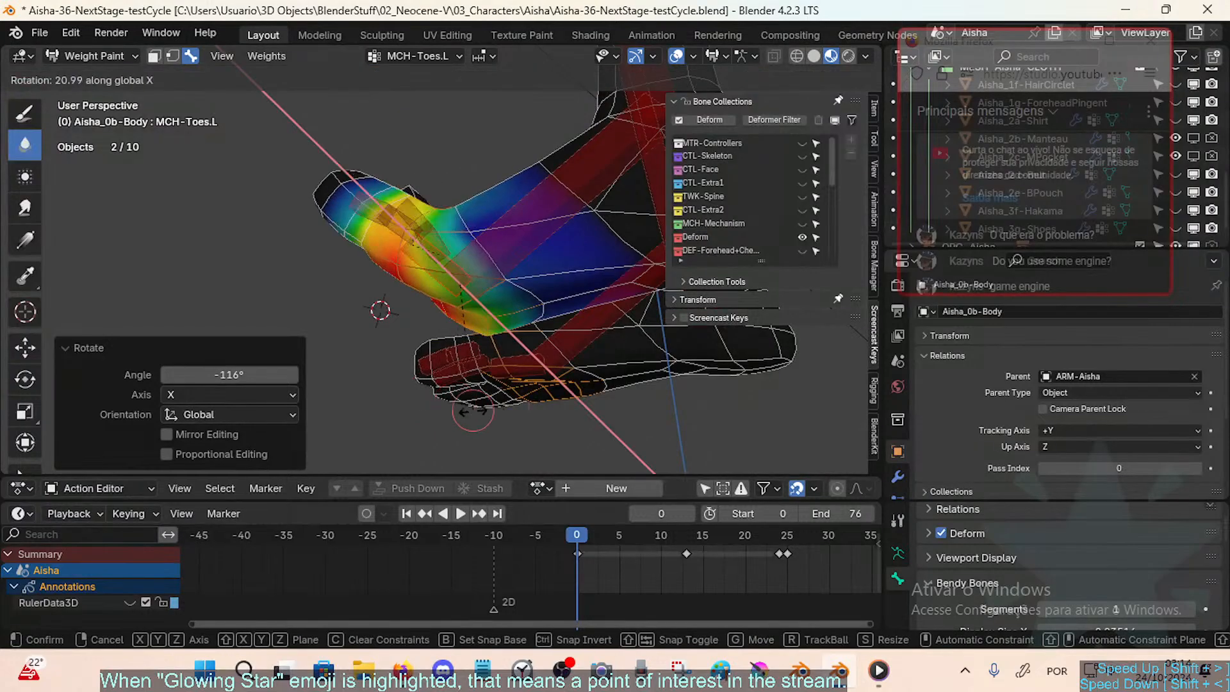
left_click(538, 378)
Step: Blur the MCH-Toes.L weights across the ball of the left foot on the sole
middle_click_drag(538, 378, 474, 277)
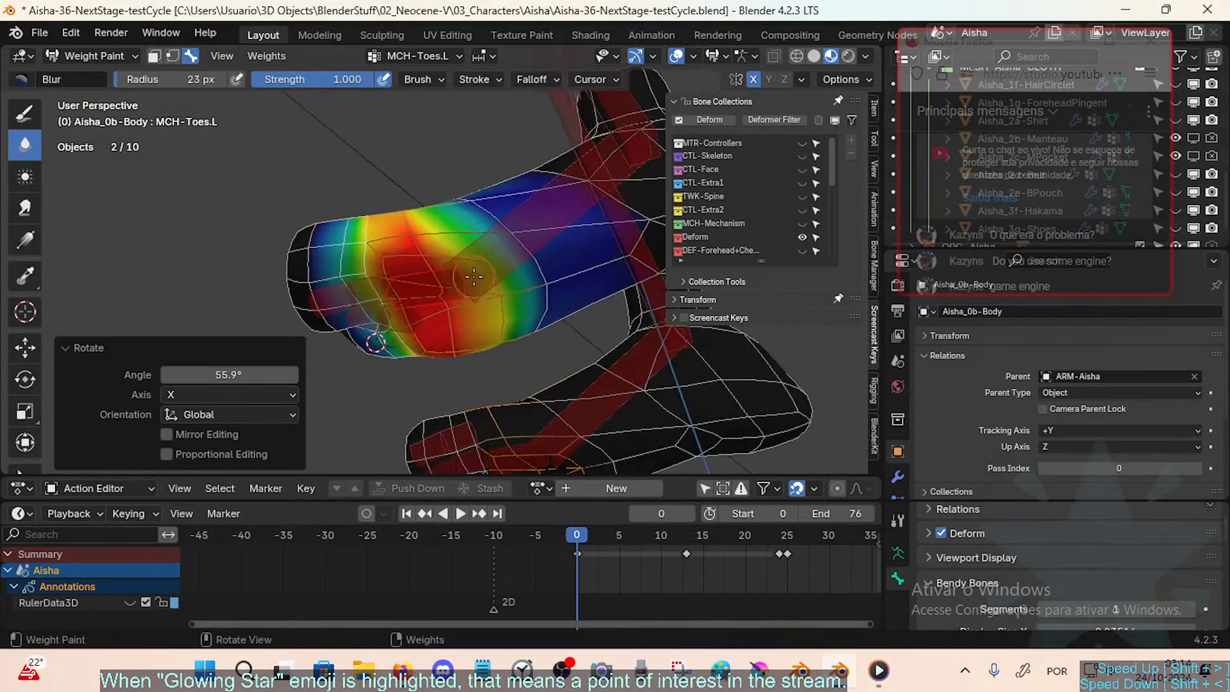
left_click_drag(492, 285, 448, 251)
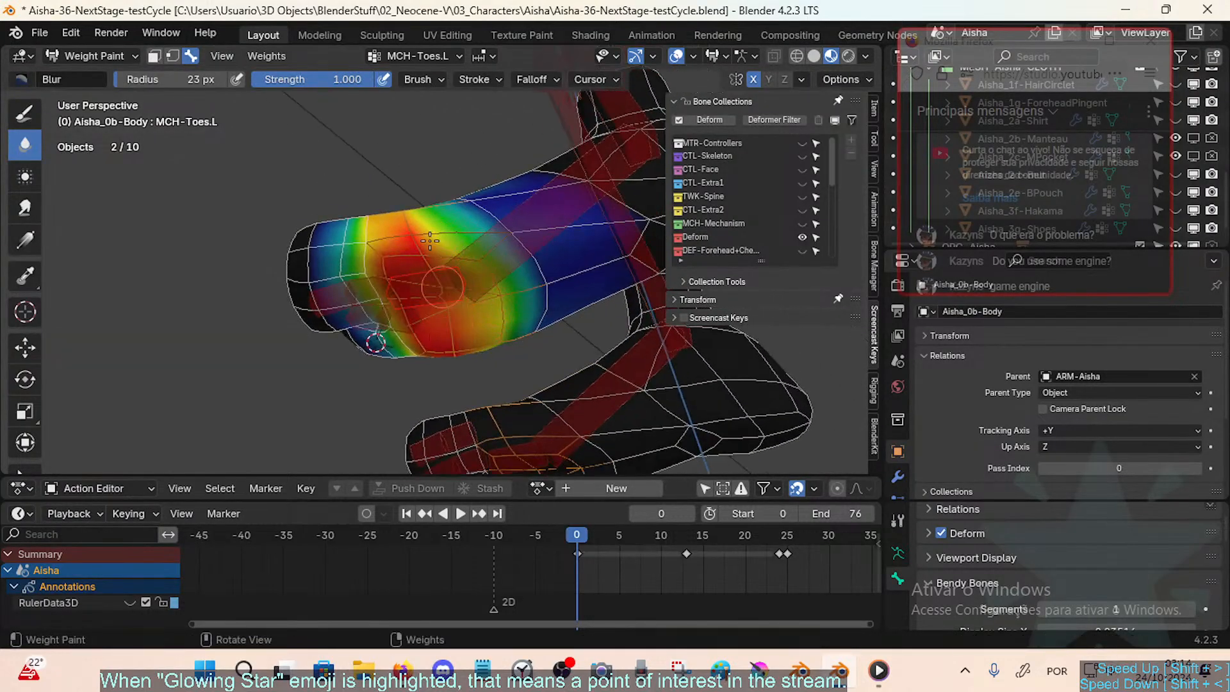
middle_click_drag(439, 340, 453, 258)
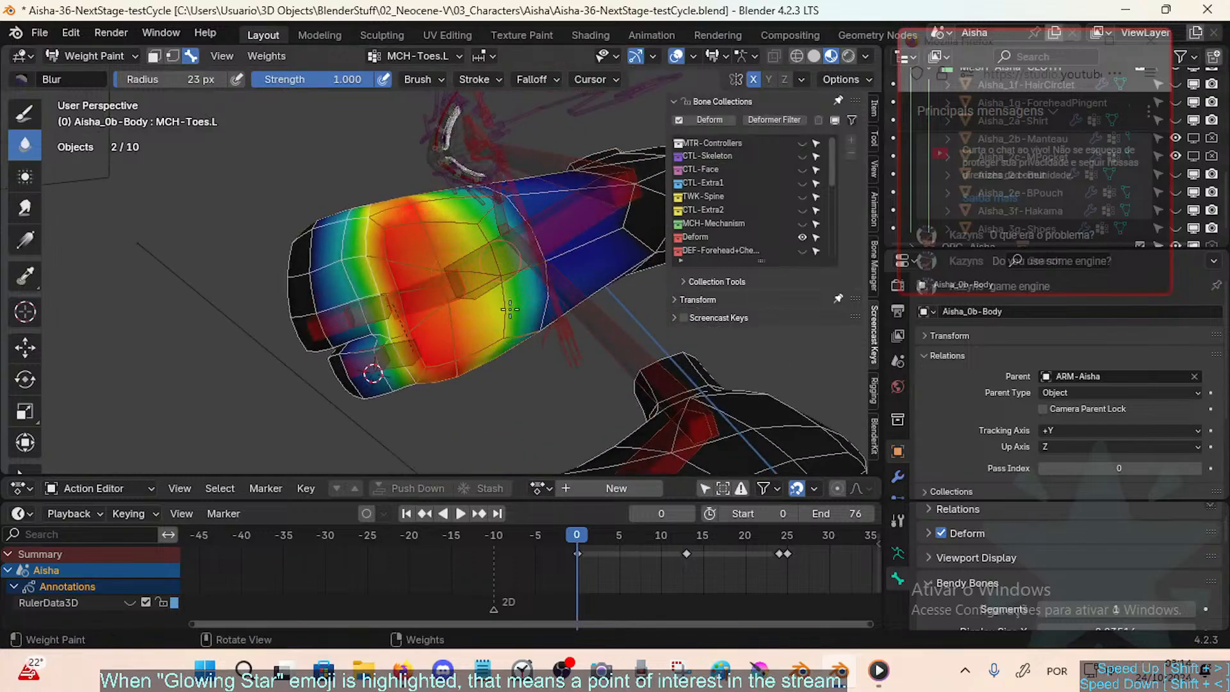
middle_click_drag(510, 309, 503, 251)
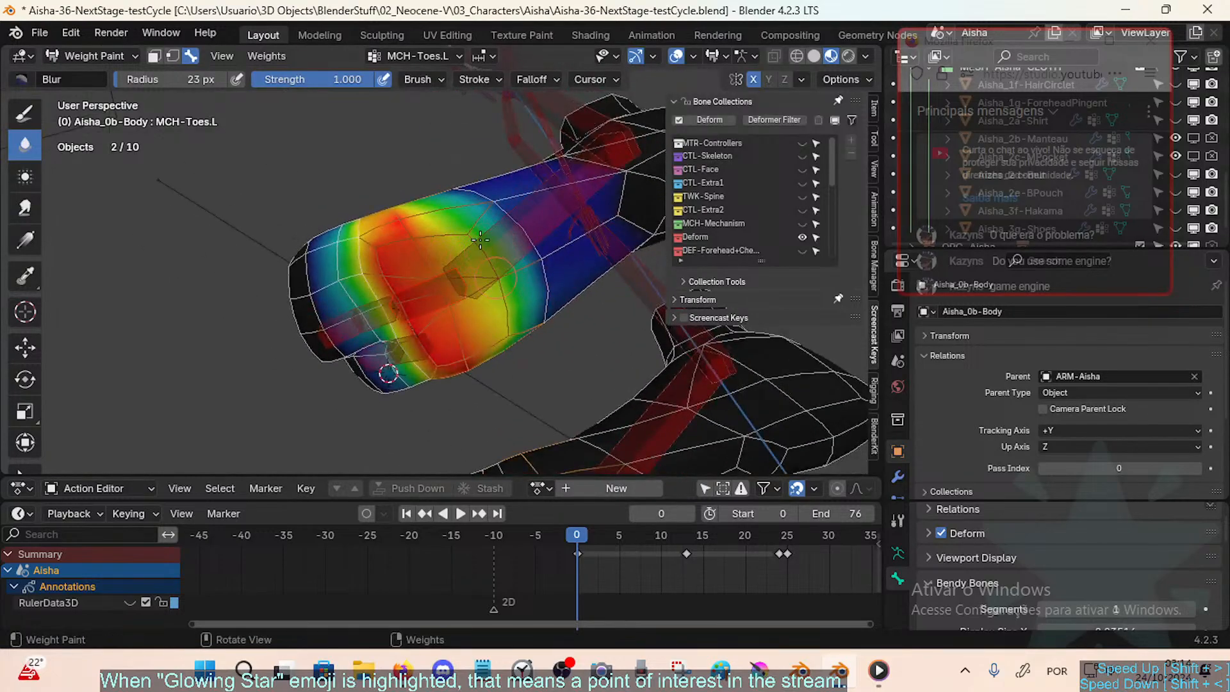
Step: Switch the draw brush to Mix and set its weight to 0.286 for MCH-Toes.L
left_click(21, 118)
left_click(21, 79)
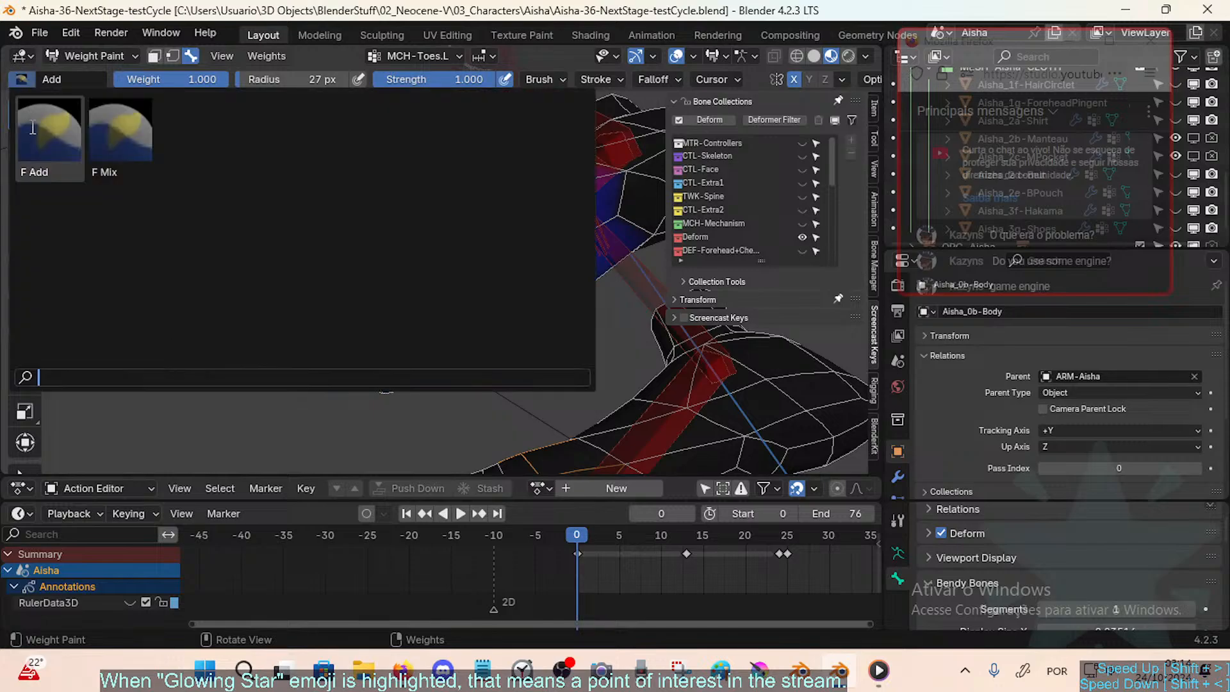
left_click(125, 138)
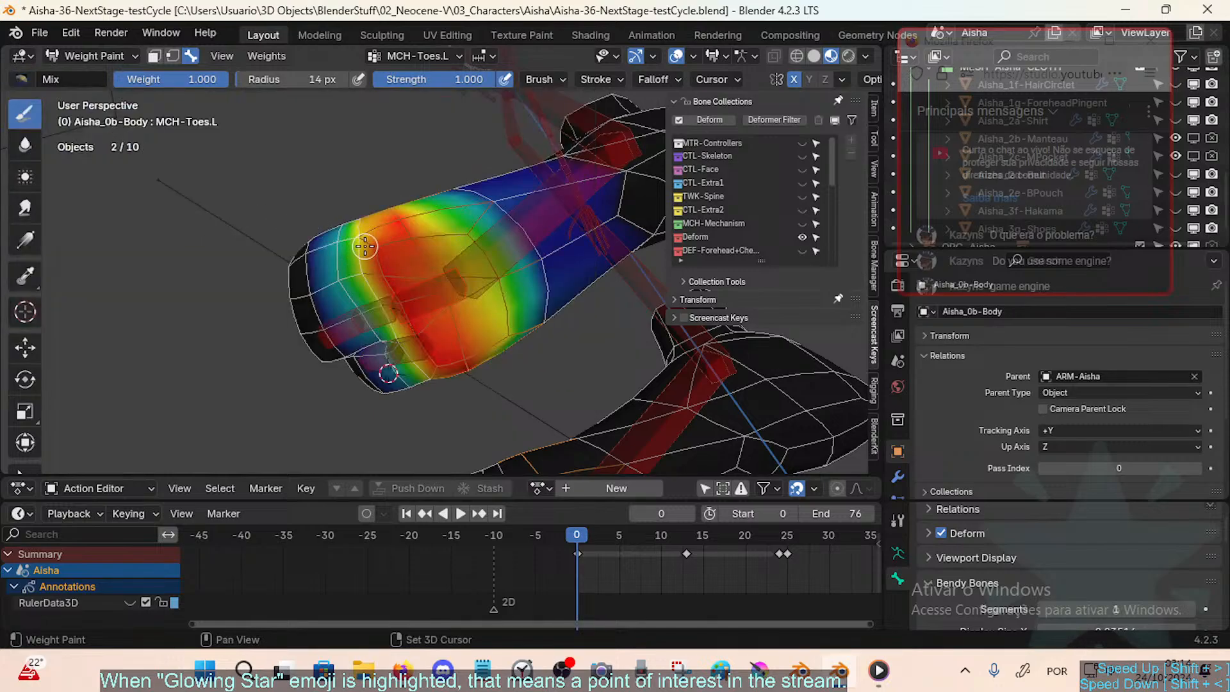
right_click(468, 229)
left_click_drag(384, 230, 340, 230)
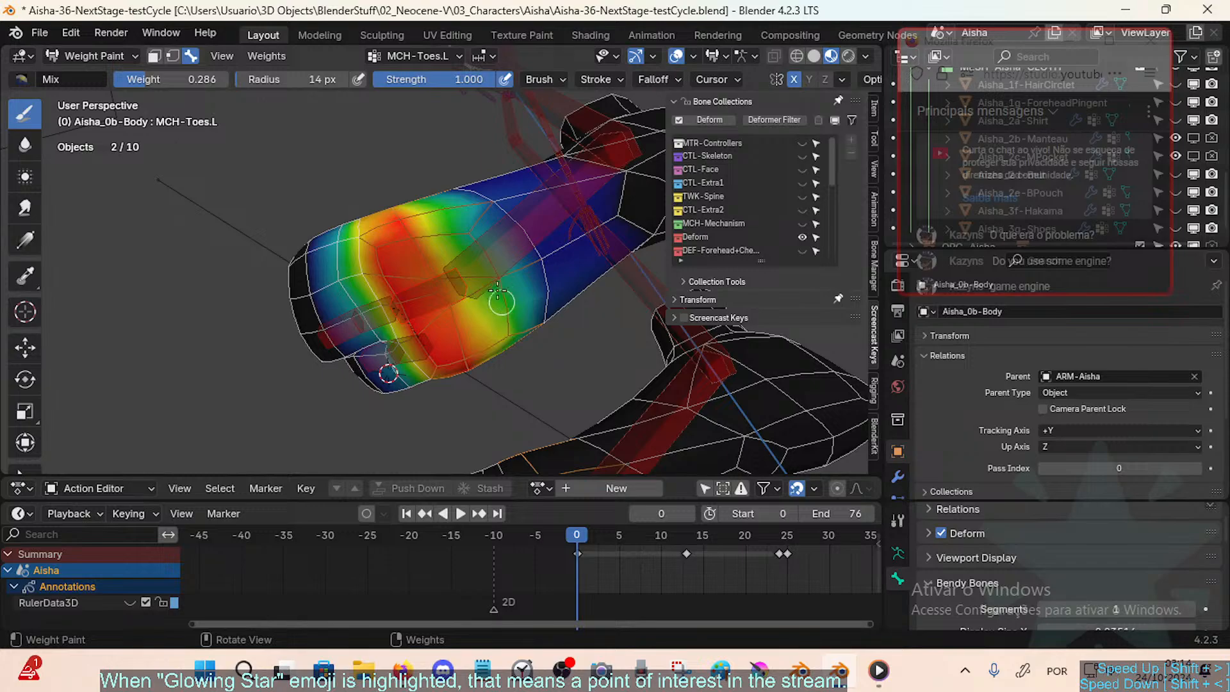
Step: Enlarge the brush radius to 39 px and paint the 0.286 weight across the sole behind the ball of the foot
key("f")
left_click(520, 288)
left_click_drag(516, 297, 498, 341)
middle_click_drag(497, 282, 492, 260)
left_click_drag(513, 310, 493, 268)
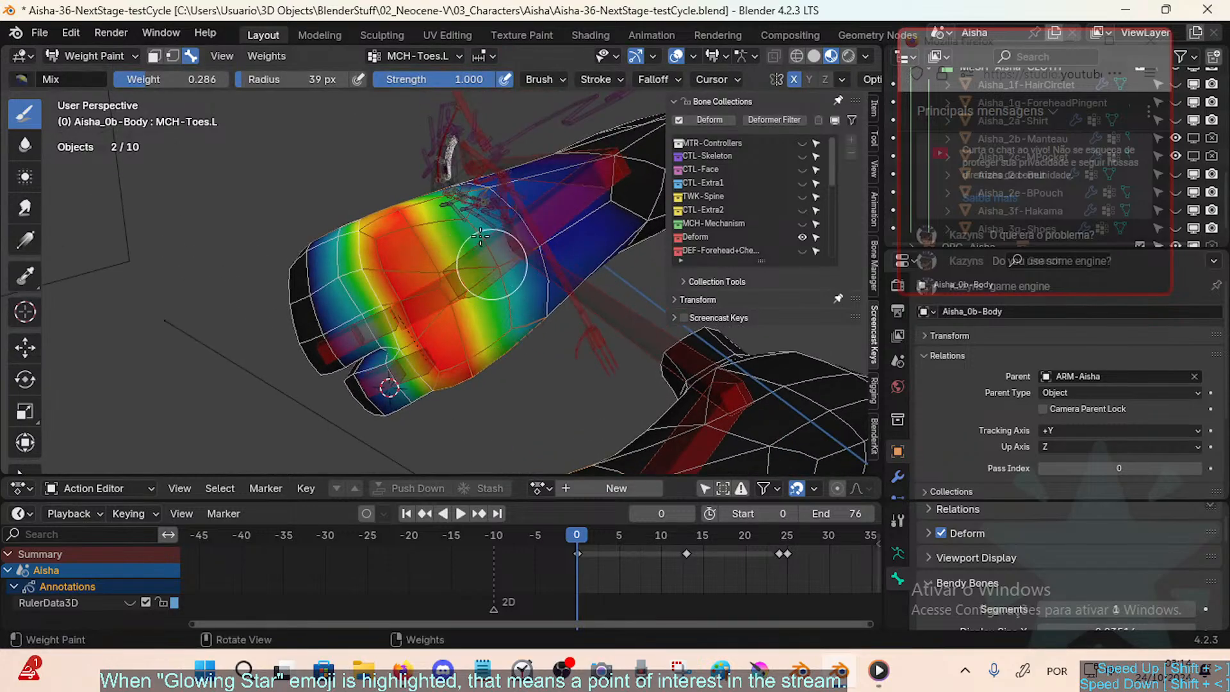
middle_click_drag(505, 330, 486, 301)
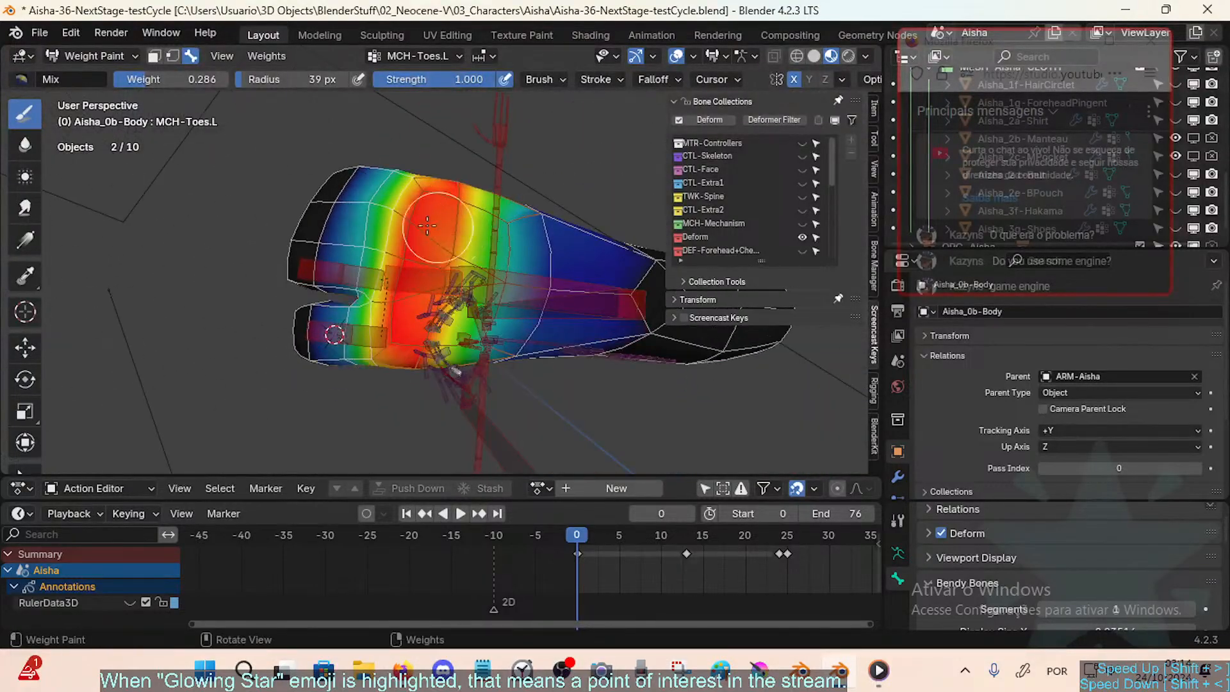
Step: Blur the MCH-Toes.L weights across the sole and sides of the left forefoot to smooth the painted band
left_click(26, 145)
middle_click_drag(389, 241, 454, 285)
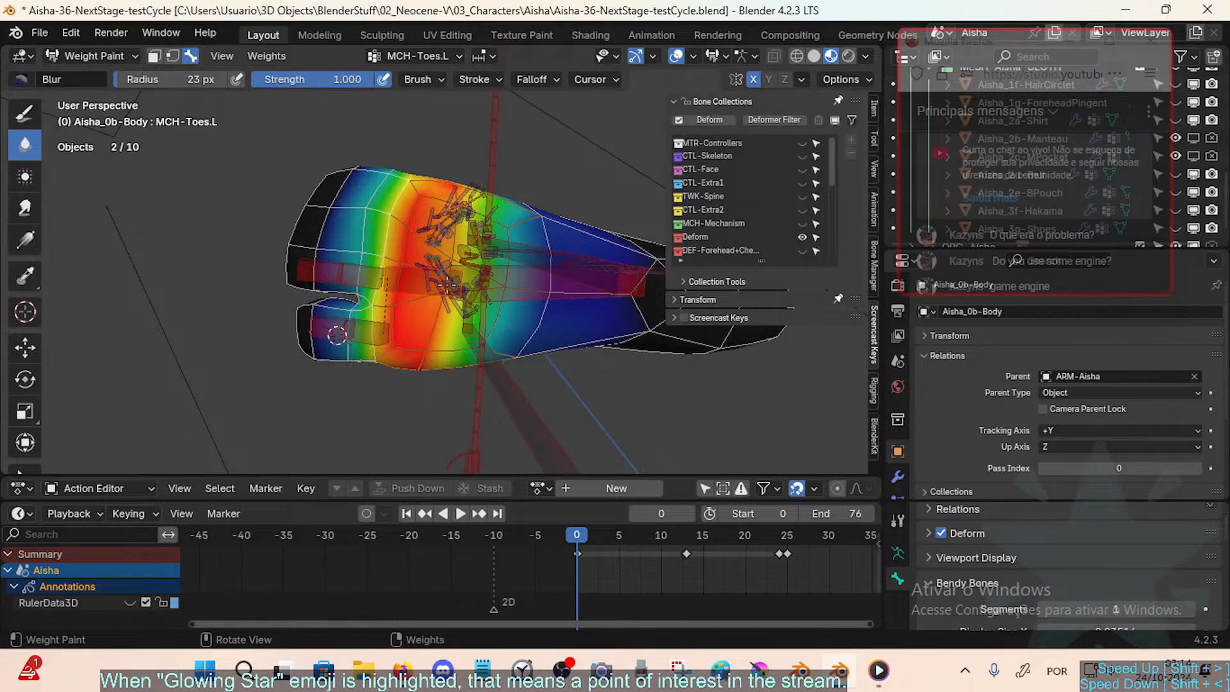
middle_click_drag(435, 359, 451, 287)
middle_click_drag(442, 332, 474, 336)
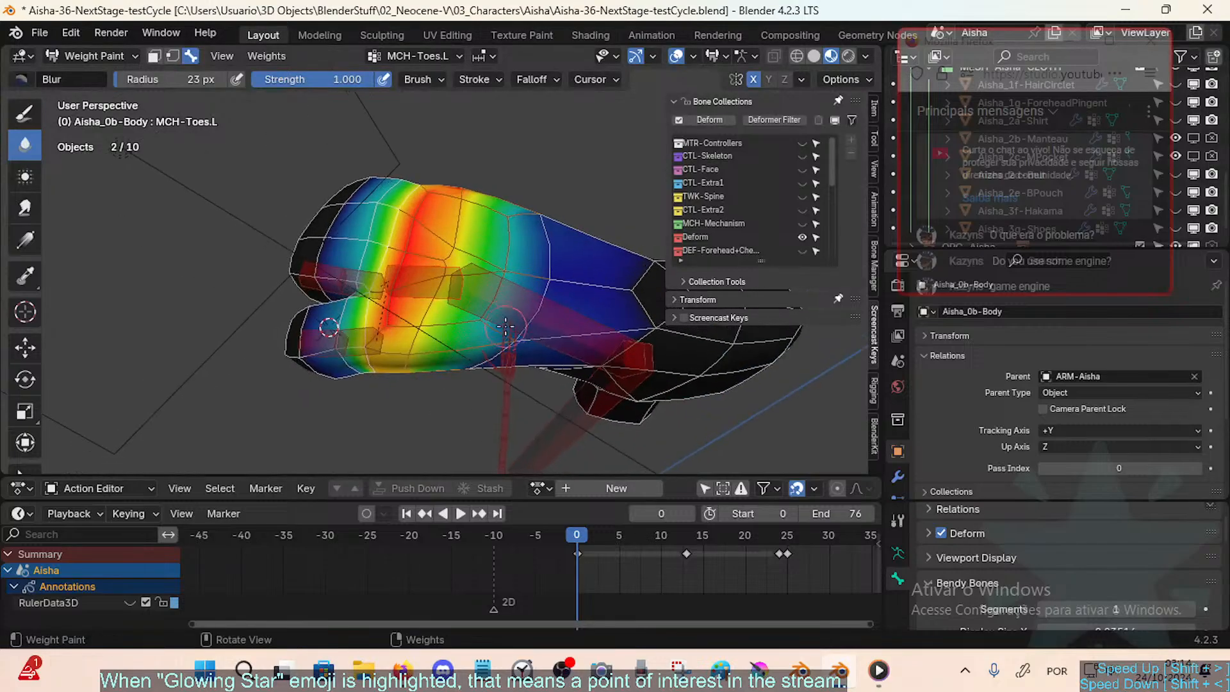
middle_click_drag(501, 209, 472, 330)
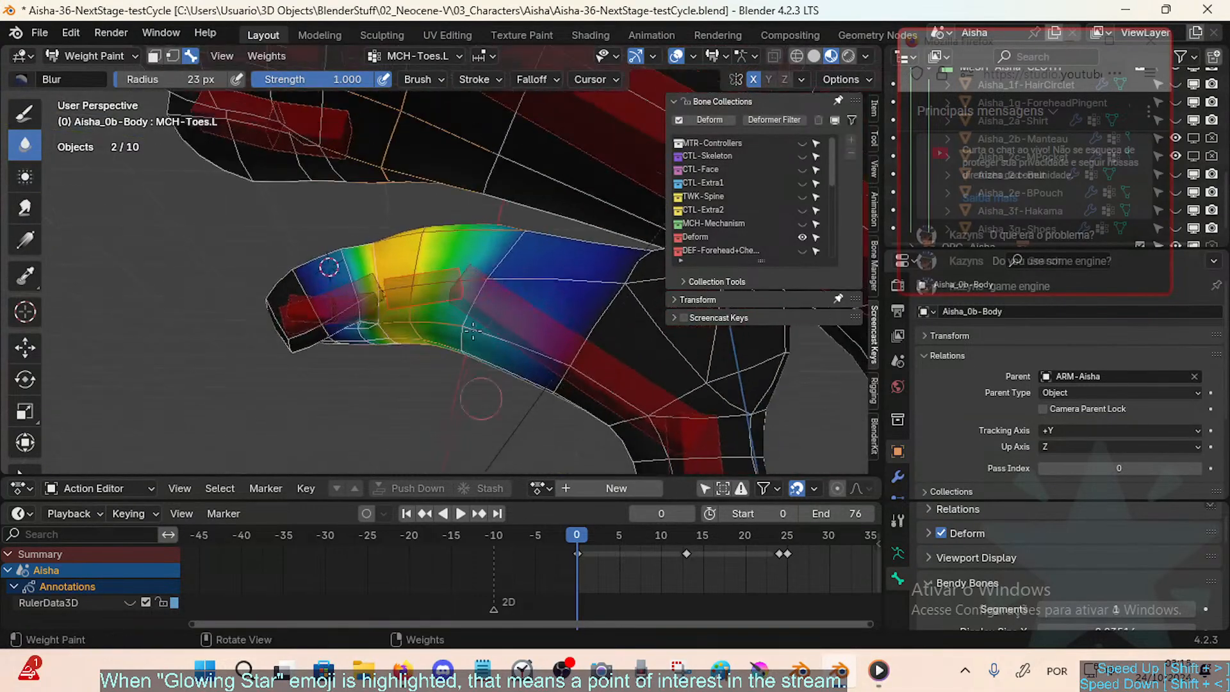
mouse_move(503, 225)
middle_mouse_down()
mouse_move(534, 206)
mouse_move(506, 402)
mouse_move(536, 268)
mouse_move(468, 253)
mouse_move(392, 275)
mouse_move(403, 198)
middle_mouse_up()
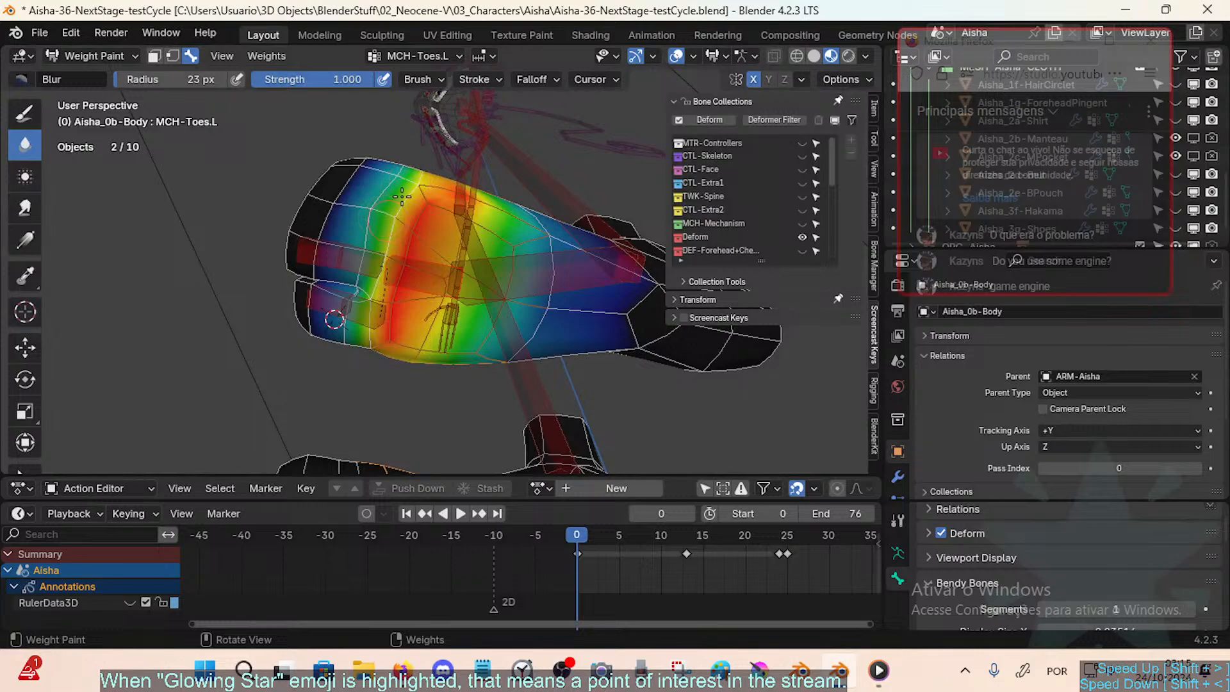
Step: Rotate MCH-Toes.L about global X by 104°, -163° and 59.1° to test the toe bend downward, upward and back
middle_click_drag(428, 322, 444, 290)
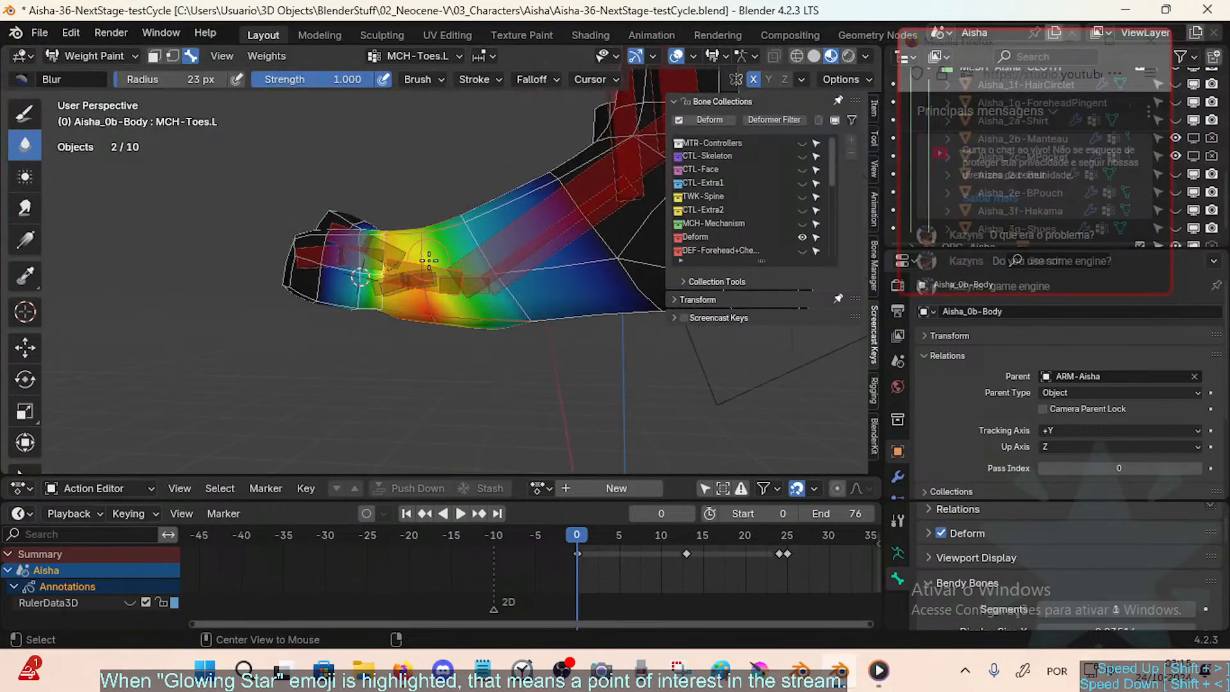
key("r")
key("x")
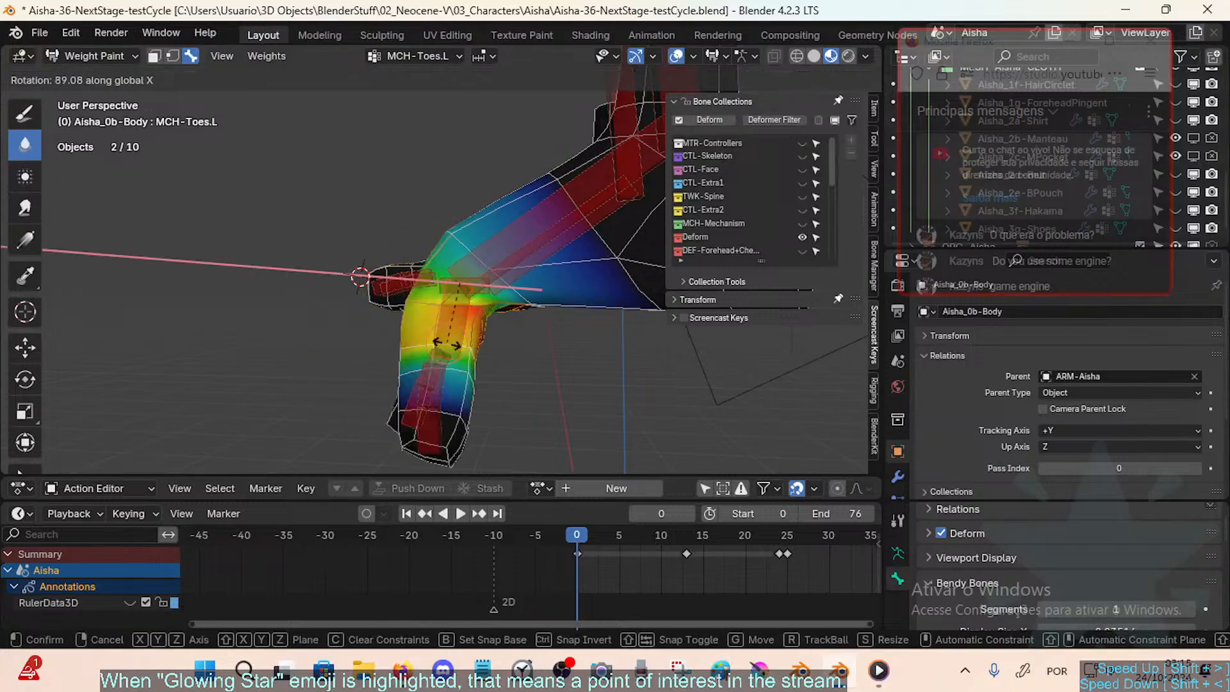
left_click(420, 374)
key("r")
key("x")
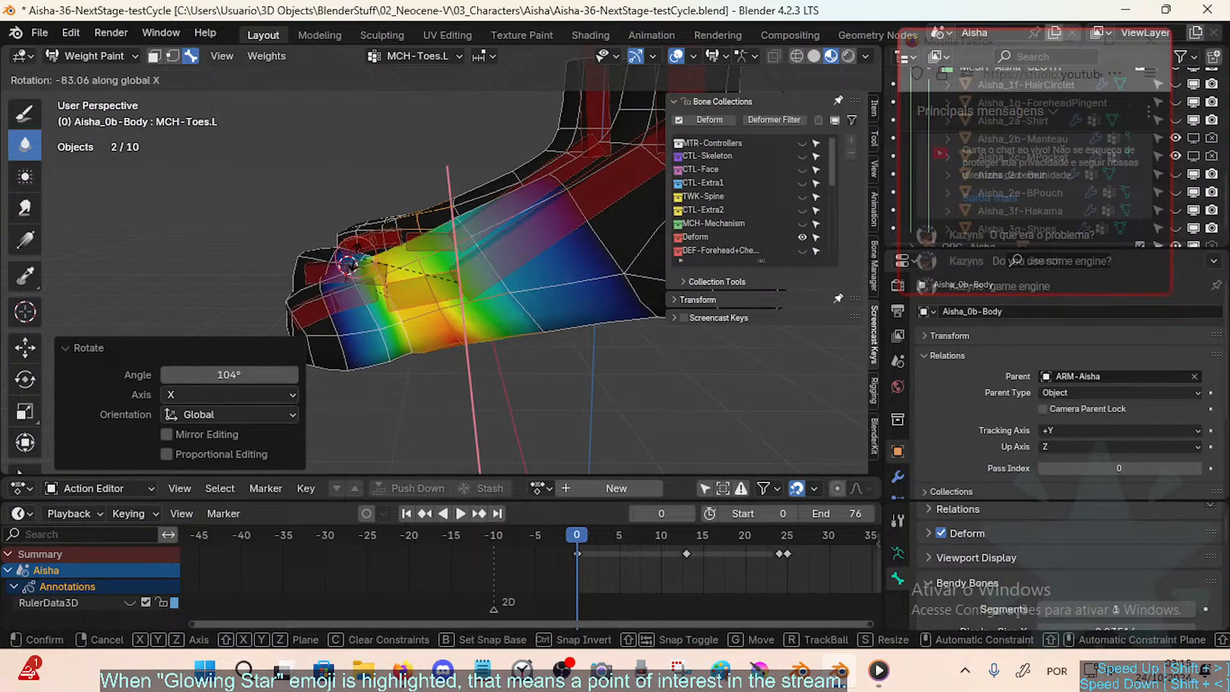
left_click(455, 235)
middle_click_drag(455, 234, 401, 241)
key("r")
key("x")
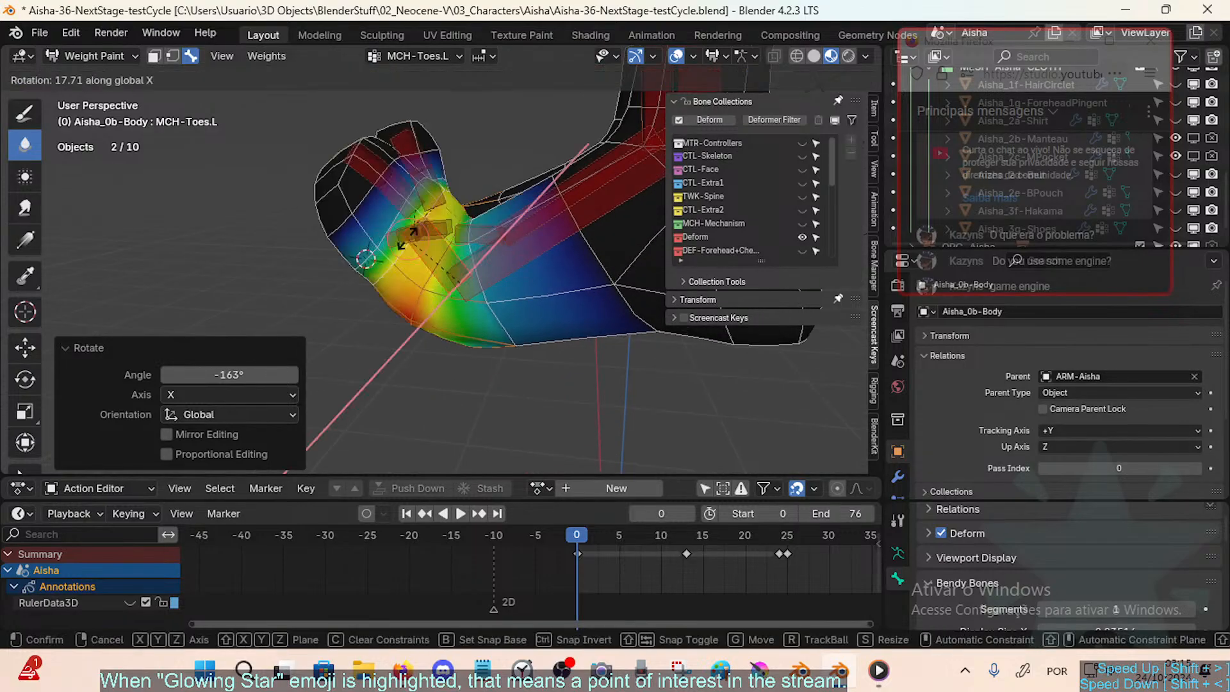
left_click(351, 288)
middle_click_drag(351, 289, 430, 282)
Step: Select DEF-FootX+35.L and blur its weights behind the toes on top of the left foot with a 30 px brush
left_click(25, 114)
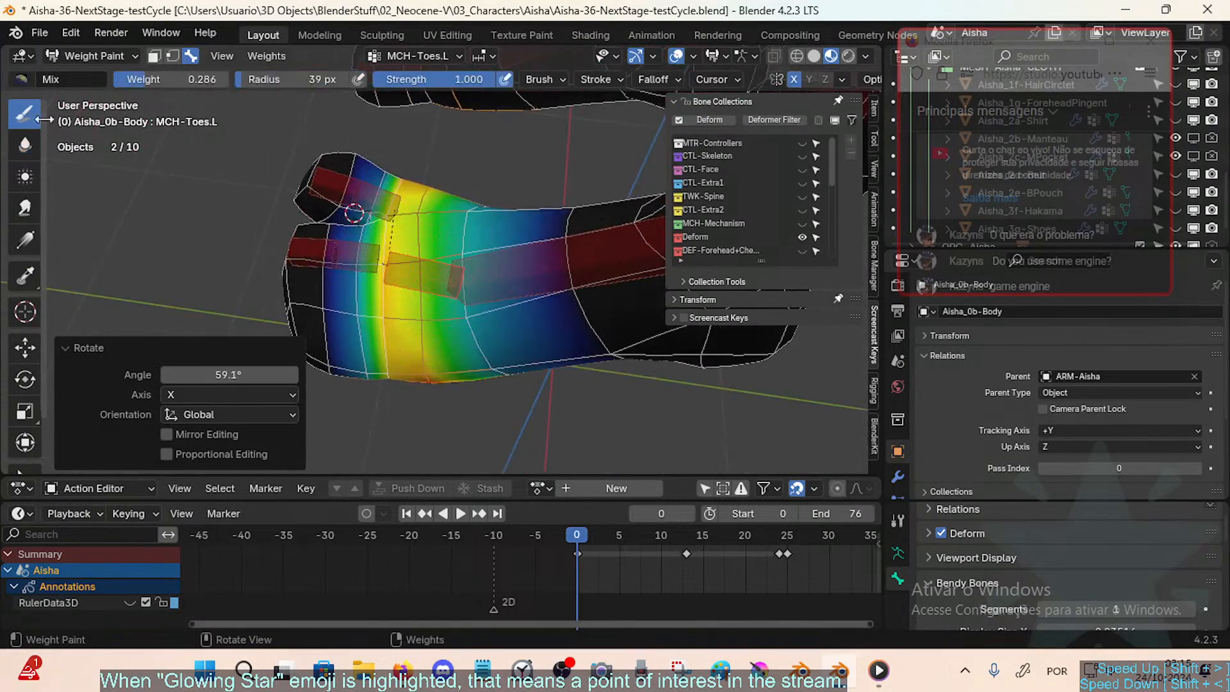
middle_click_drag(462, 230, 491, 224)
left_click_drag(466, 312, 475, 228, "ctrl")
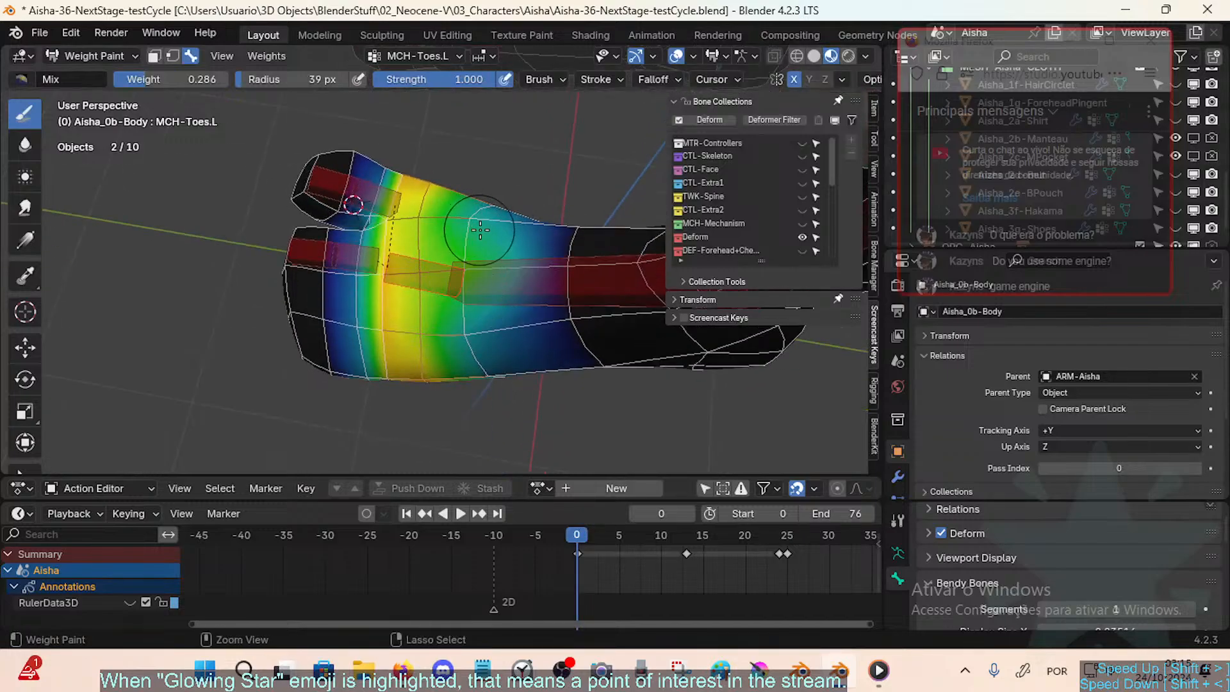
left_click(489, 288, "alt")
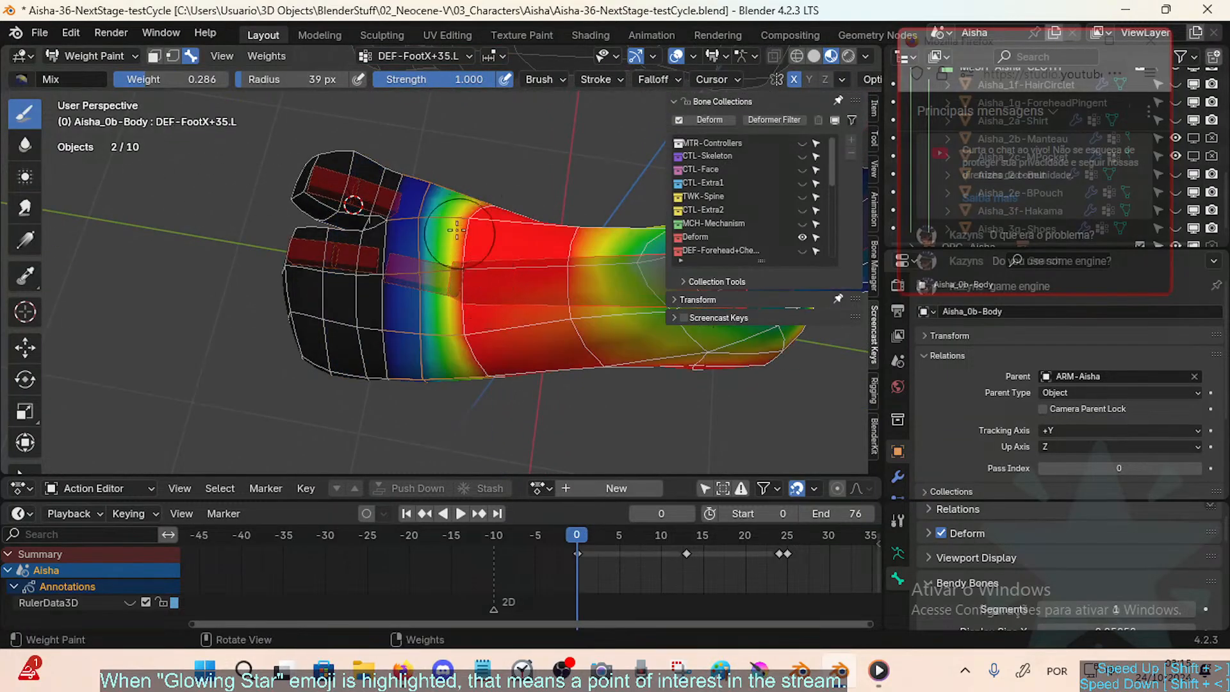
left_click(19, 148)
key("f")
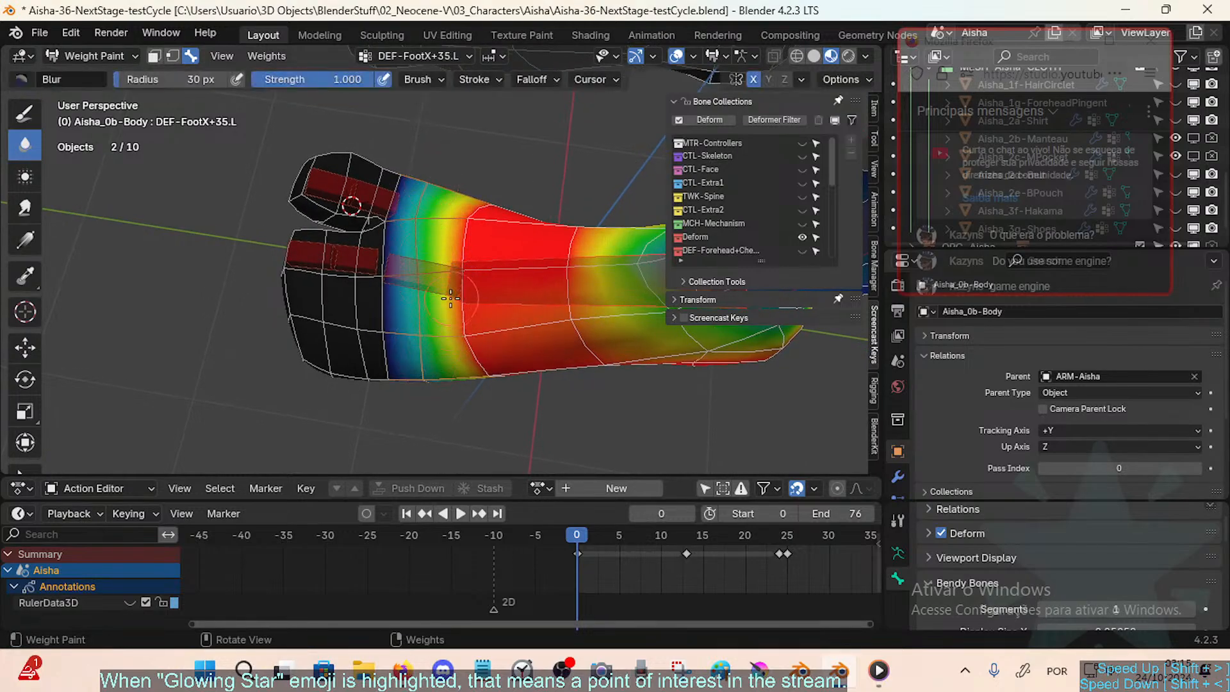
mouse_move(465, 343)
left_mouse_down()
mouse_move(490, 356)
mouse_move(448, 321)
left_mouse_up()
Step: Select MCH-Toes.L and rotate it about global X to test the downward toe bend from the side
mouse_move(448, 321)
middle_mouse_down()
mouse_move(447, 387)
mouse_move(455, 278)
middle_mouse_up()
left_click(445, 393, "alt")
key("r")
key("x")
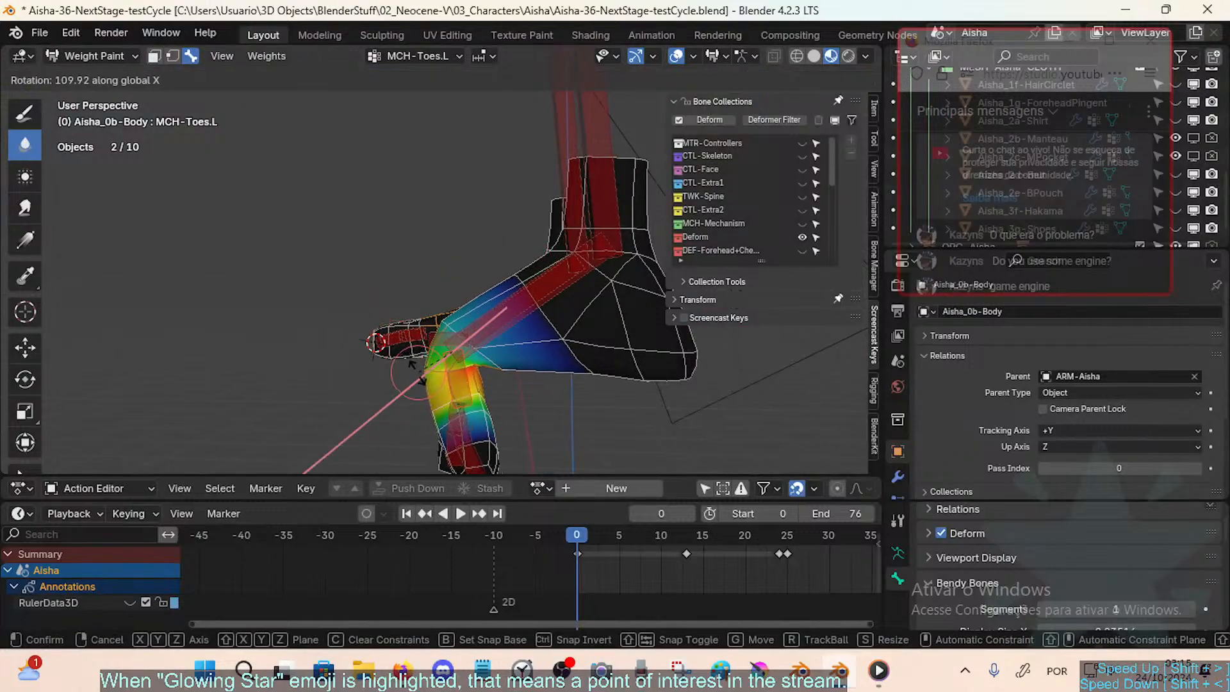
left_click(477, 336)
Step: Select DEF-FootX+35.L and blur its weights across the sole from the ball of the foot into the arch
left_click(477, 336, "ctrl+shift")
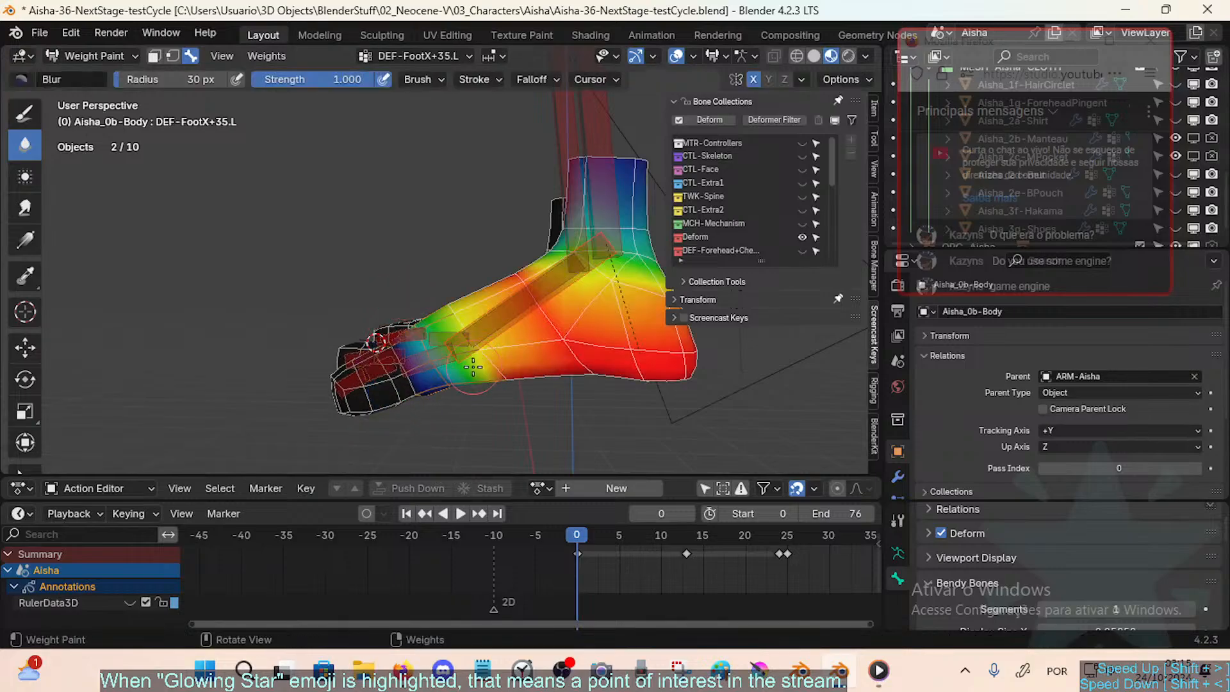
middle_click_drag(473, 360, 479, 261)
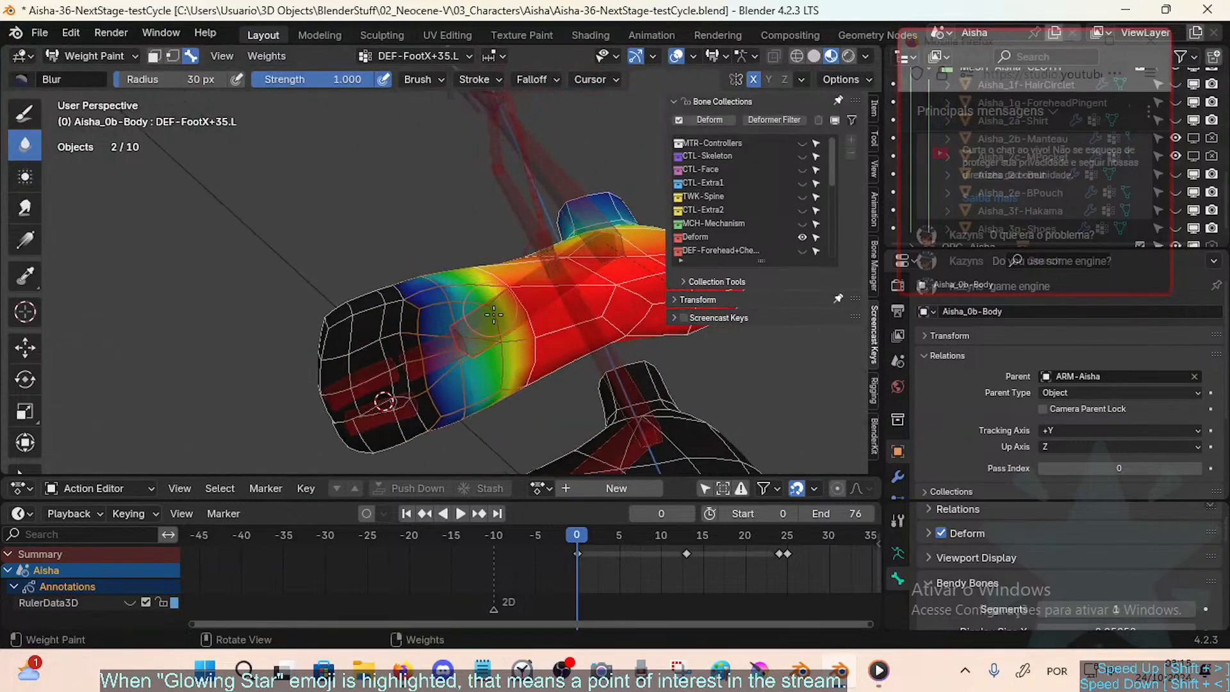
left_click_drag(505, 306, 529, 344)
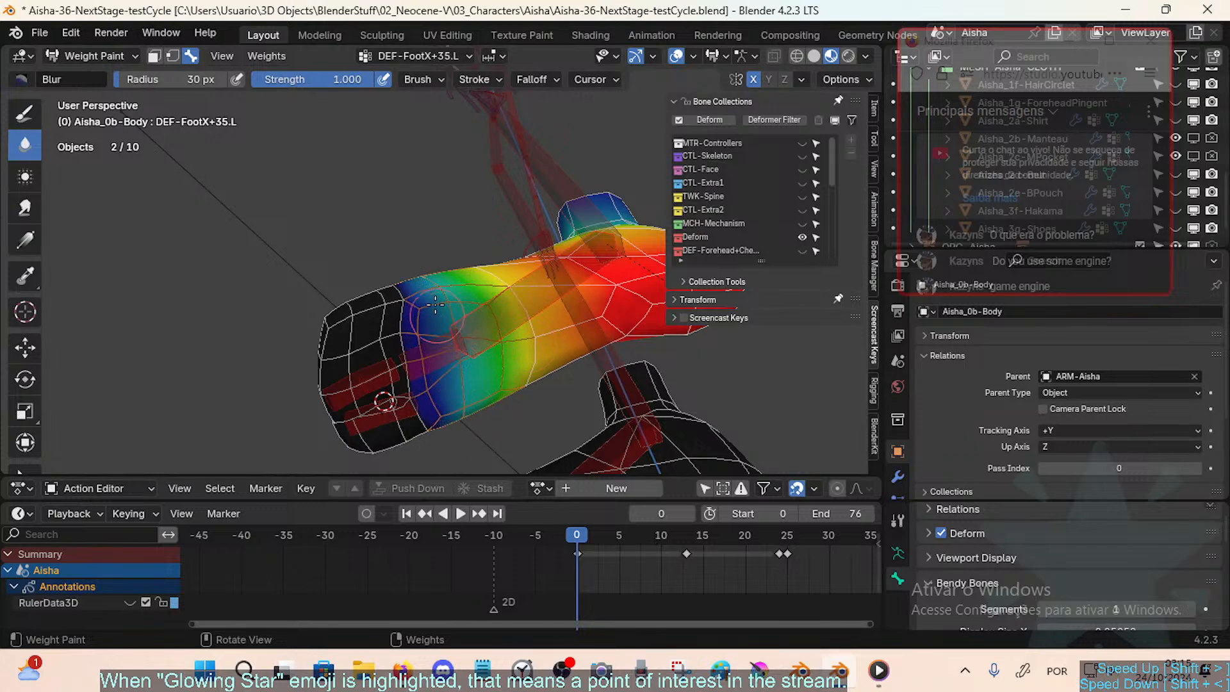
Step: Select MCH-Toes.L and rotate it about global X, including a -39.7° turn, to test the toes bending upward
mouse_move(462, 373)
middle_mouse_down()
mouse_move(470, 273)
mouse_move(398, 416)
mouse_move(517, 433)
mouse_move(469, 397)
mouse_move(466, 410)
mouse_move(426, 274)
mouse_move(485, 420)
mouse_move(458, 350)
mouse_move(429, 329)
middle_mouse_up()
left_click(442, 364, "ctrl")
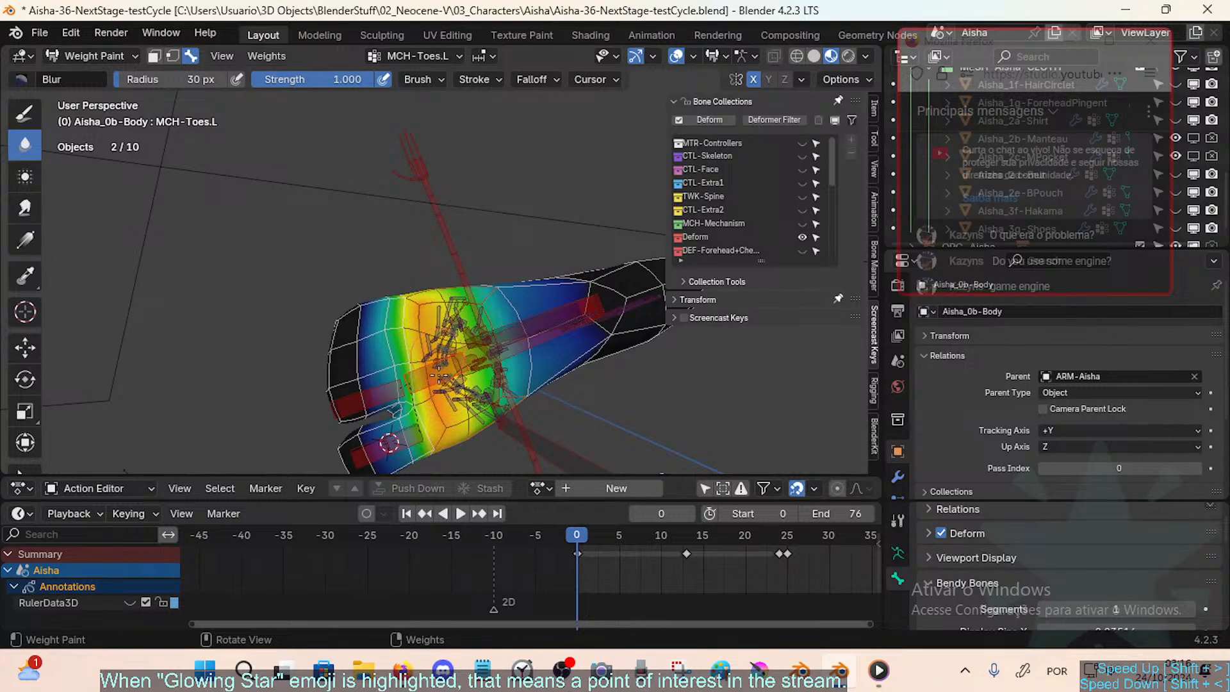
middle_click_drag(476, 310, 428, 410)
key("r")
key("x")
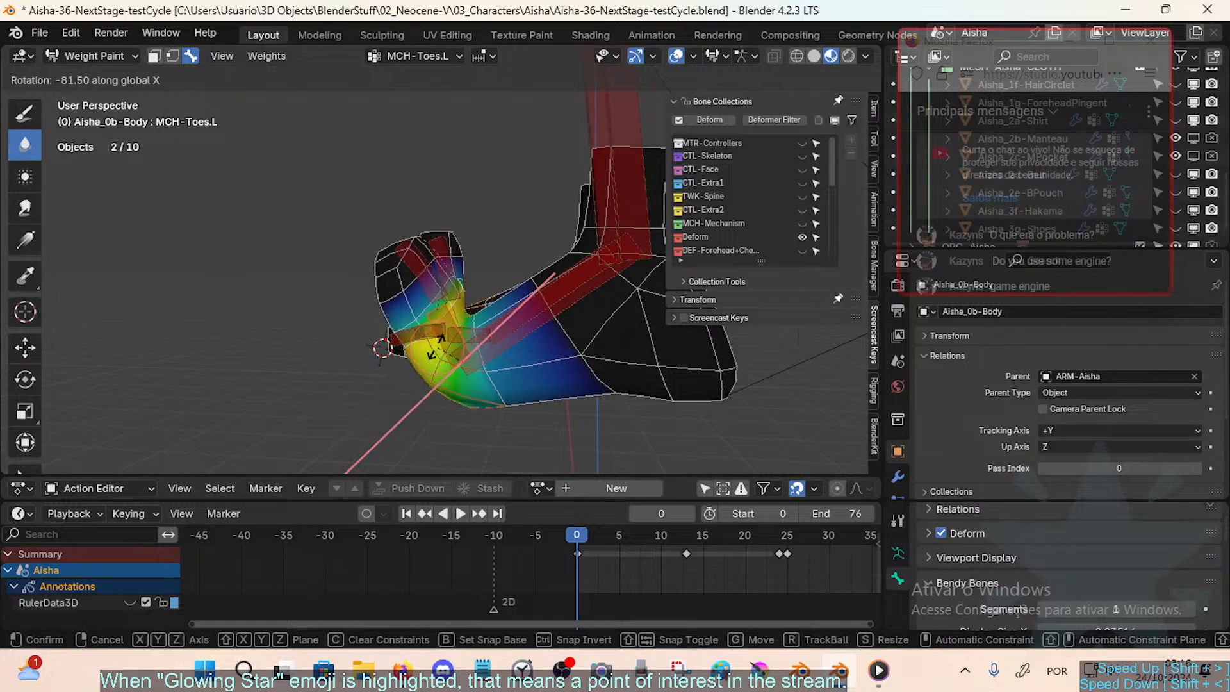
left_click(417, 362)
key("r")
key("x")
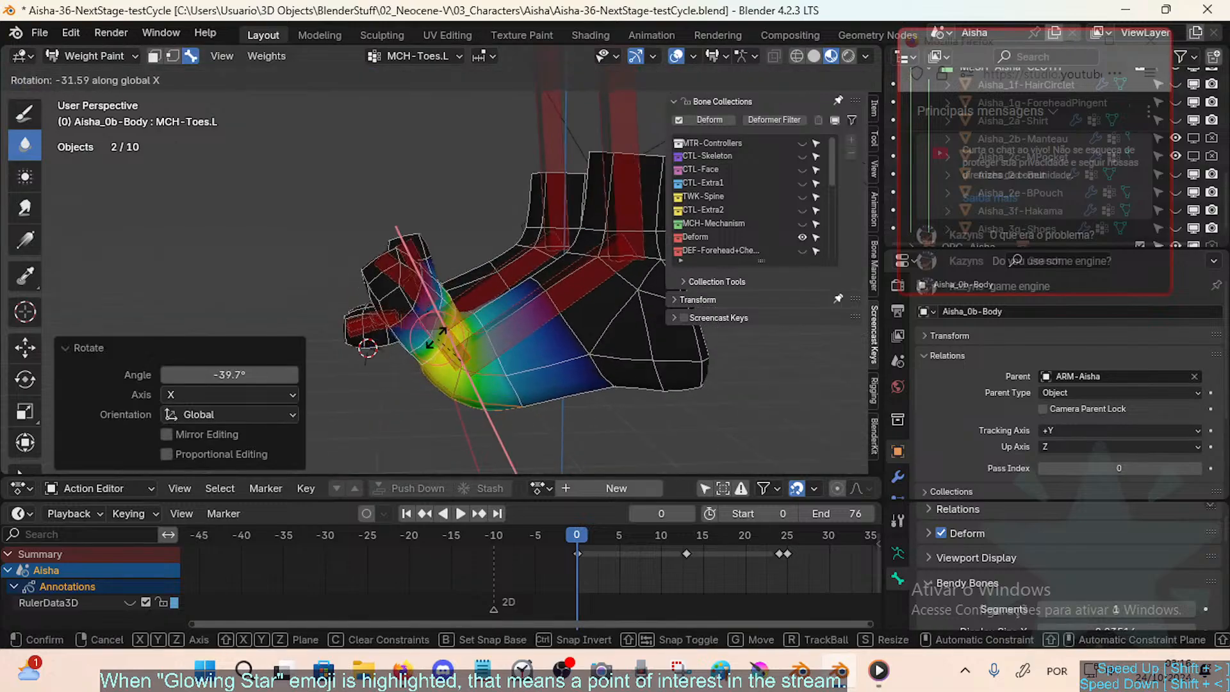
left_click(409, 355)
Step: Rotate MCH-Toes.L about global X by 17.1° and fine-tune the turn to bring the toes back level
middle_click_drag(409, 355, 442, 345)
key("r")
key("x")
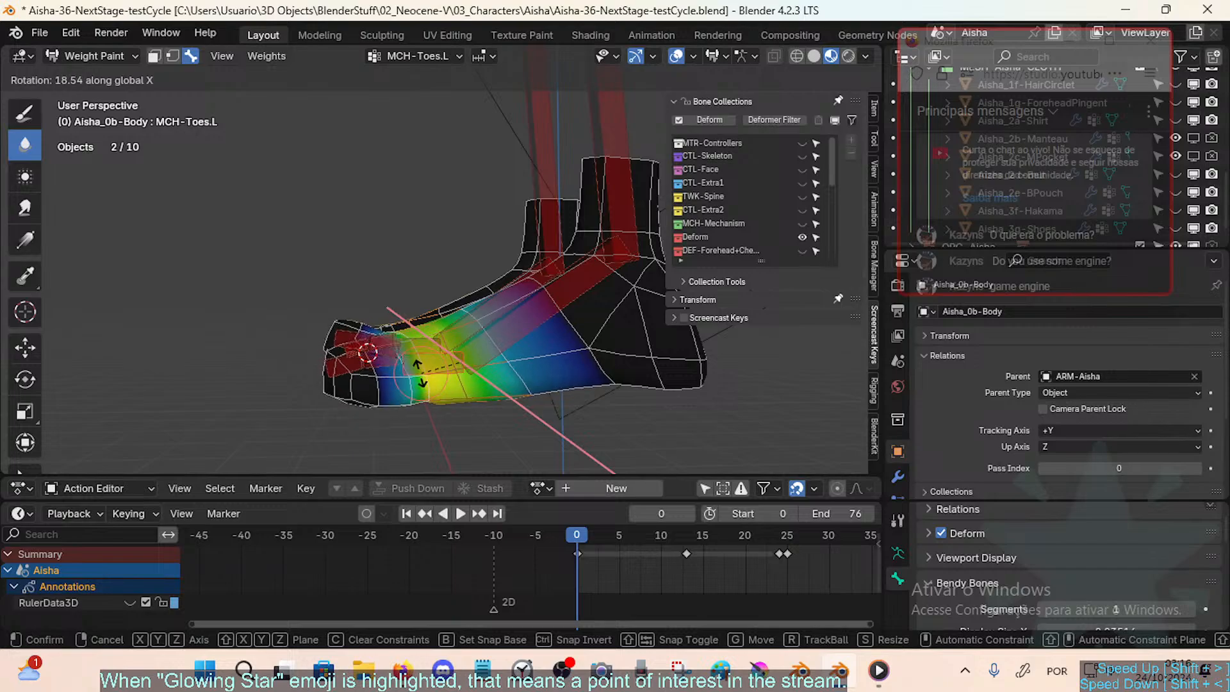
left_click(436, 387)
key("r")
key("x")
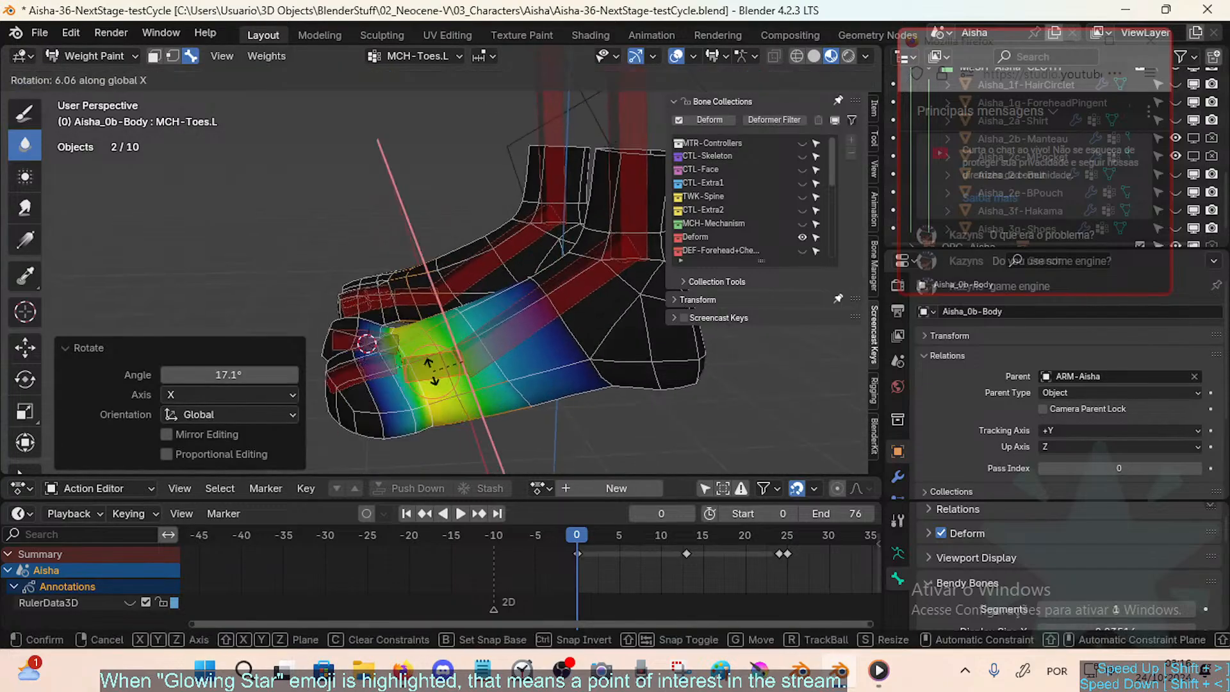
left_click(444, 345)
Step: Select DEF-FootX+35.L and set the Mix draw brush to weight 0.806 and radius 22 px for its midfoot weights
left_click(494, 320, "alt")
middle_click_drag(494, 320, 478, 320)
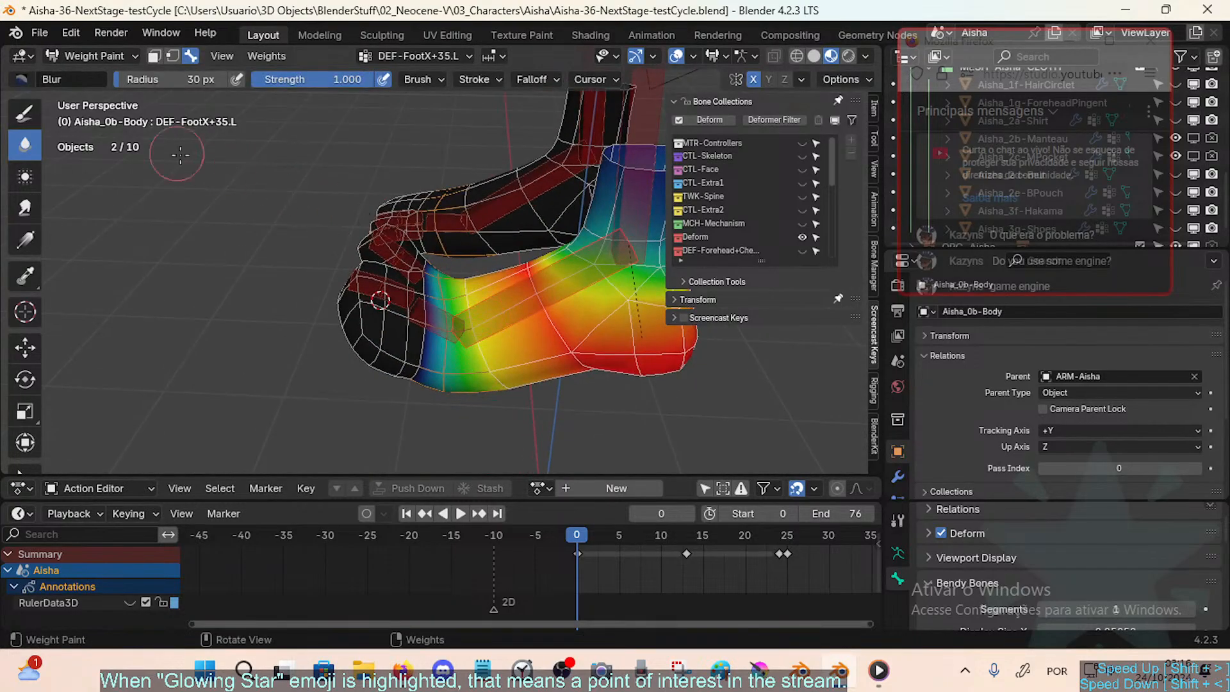
left_click(24, 113)
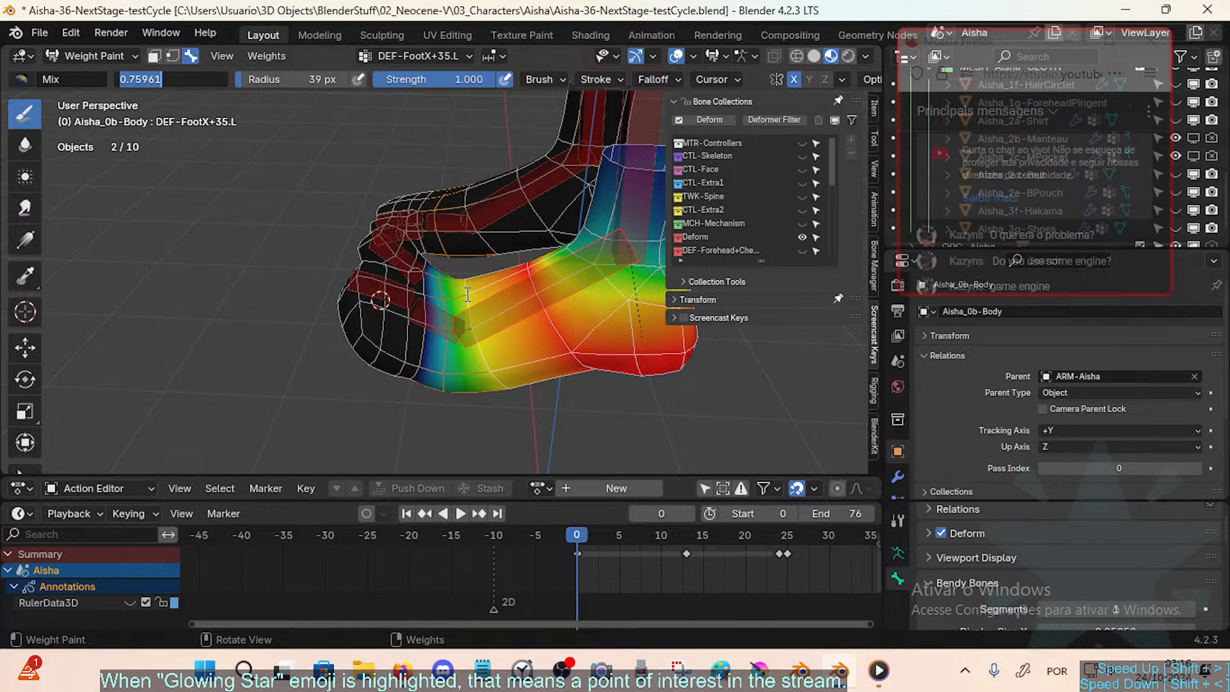
key("Return")
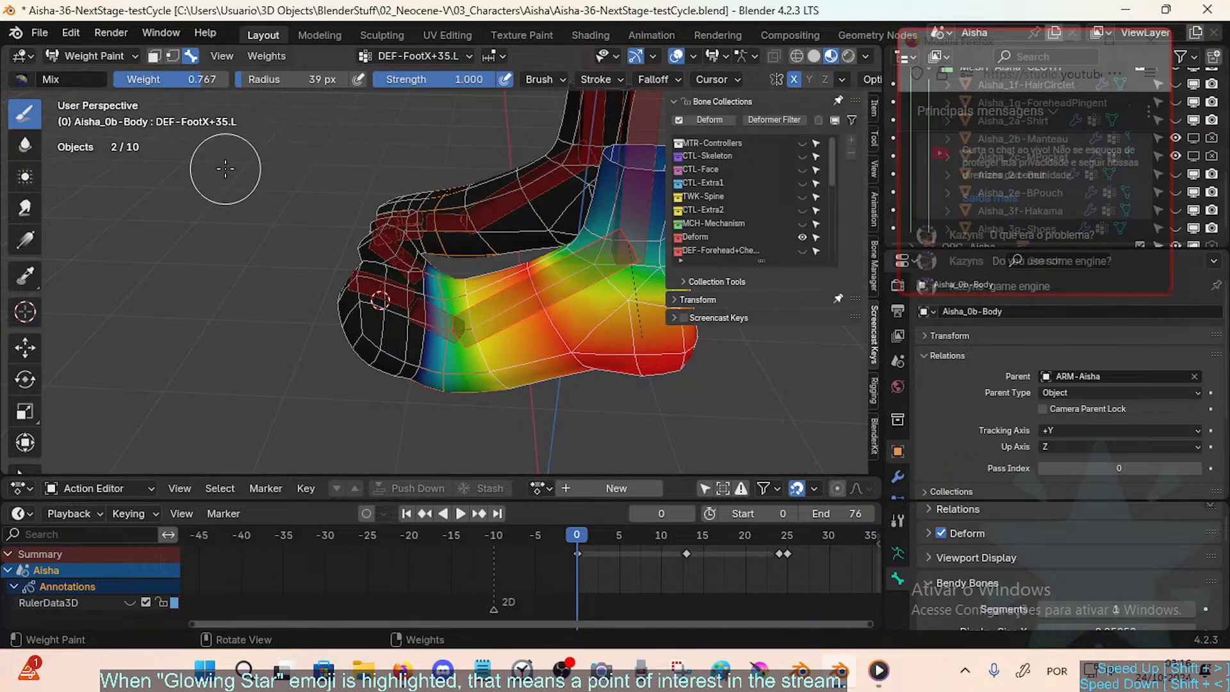
right_click(184, 171)
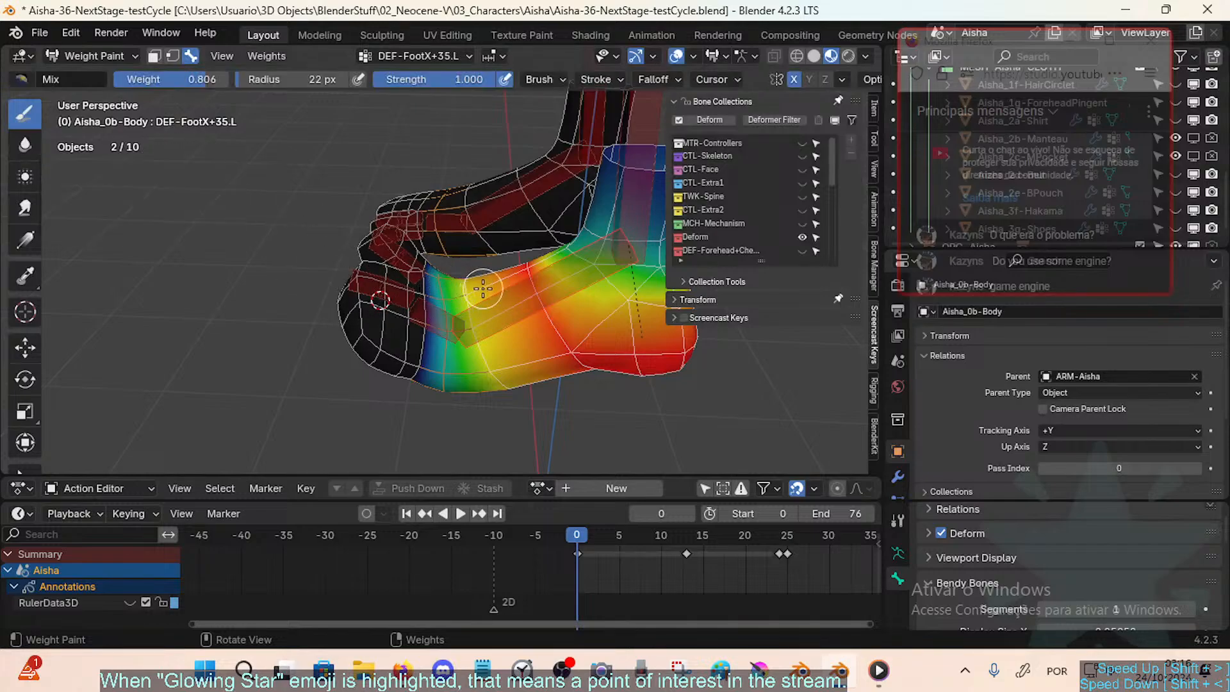
middle_click_drag(482, 289, 471, 277)
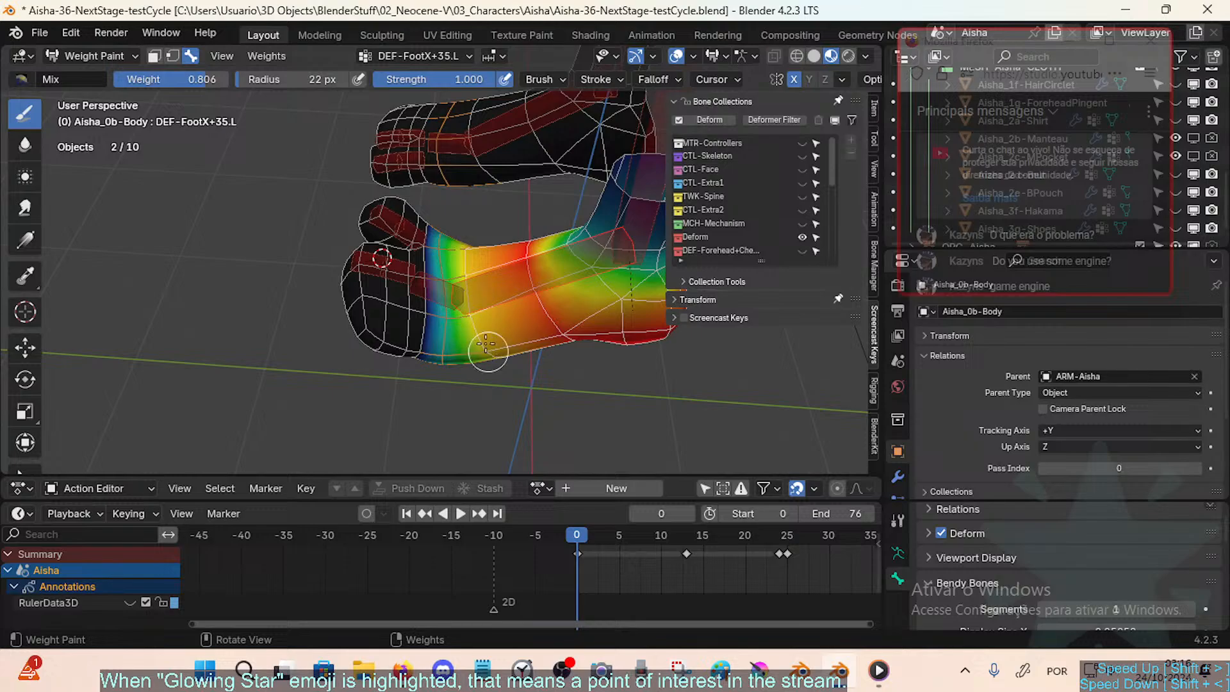
middle_click_drag(476, 305, 473, 346)
middle_click_drag(533, 234, 527, 349)
middle_click_drag(532, 299, 509, 259)
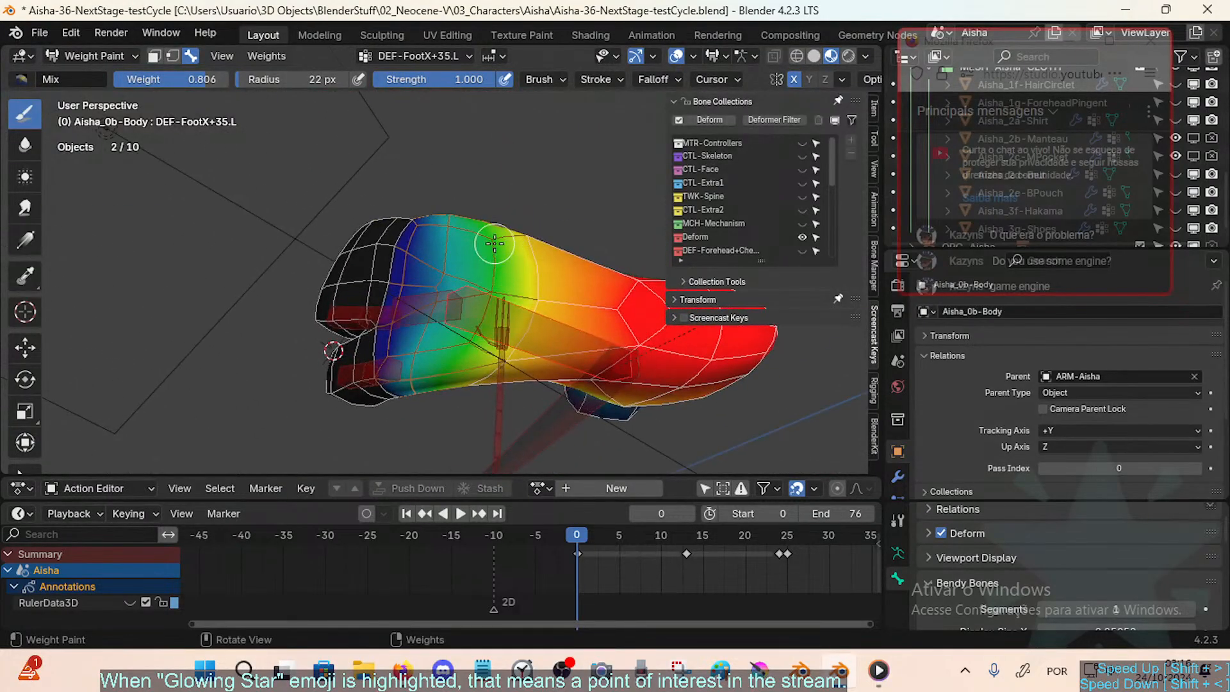
Step: Sample a weight from the sole, set the draw weight to 0.613, and paint it across the ball of the foot
key("shift+x")
right_click(247, 225)
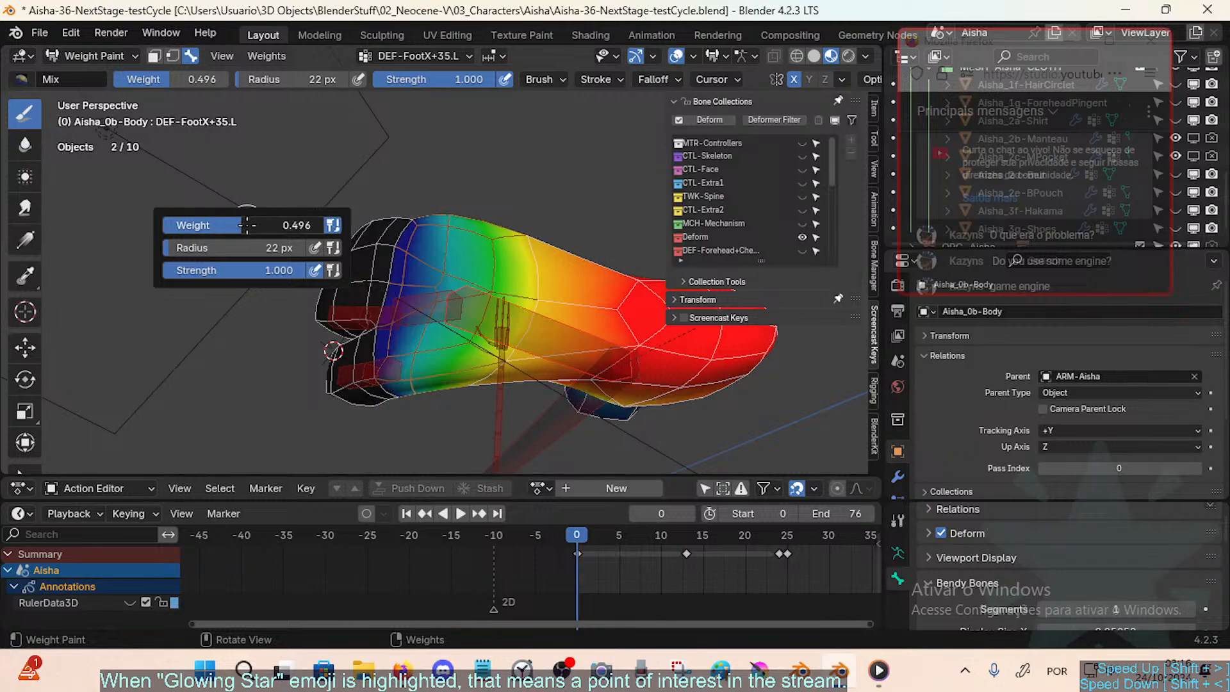
left_click_drag(274, 225, 255, 225)
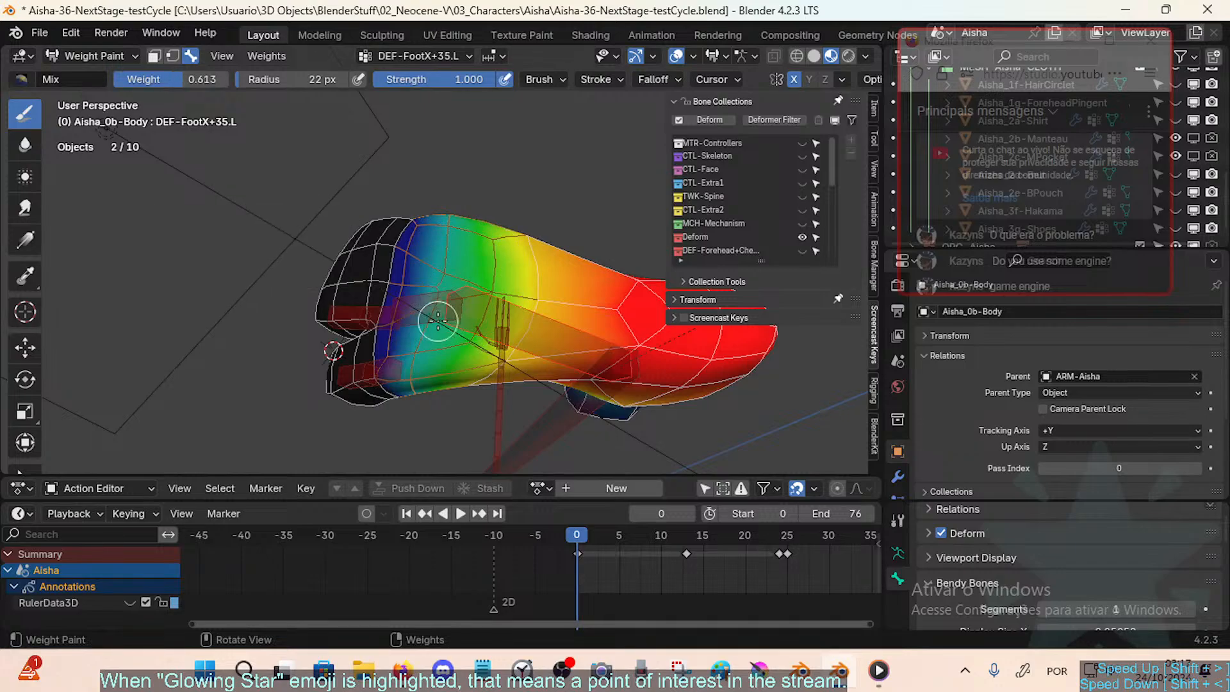
middle_click_drag(446, 341, 441, 316)
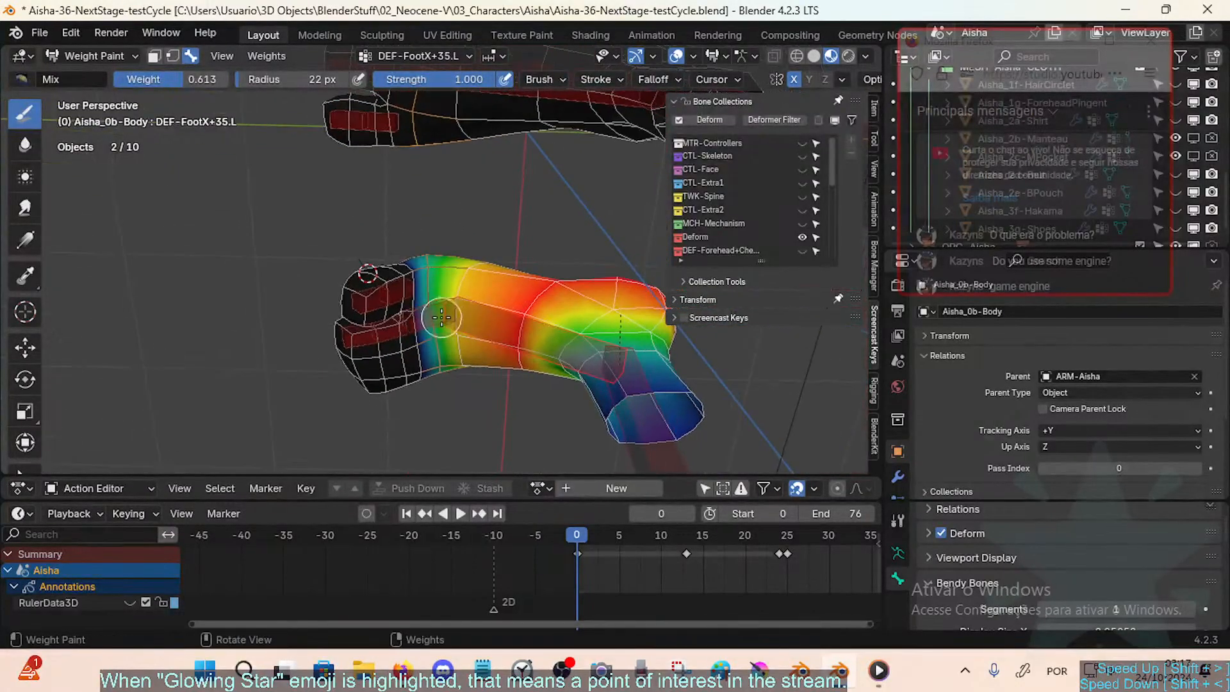
middle_click_drag(441, 361, 454, 289)
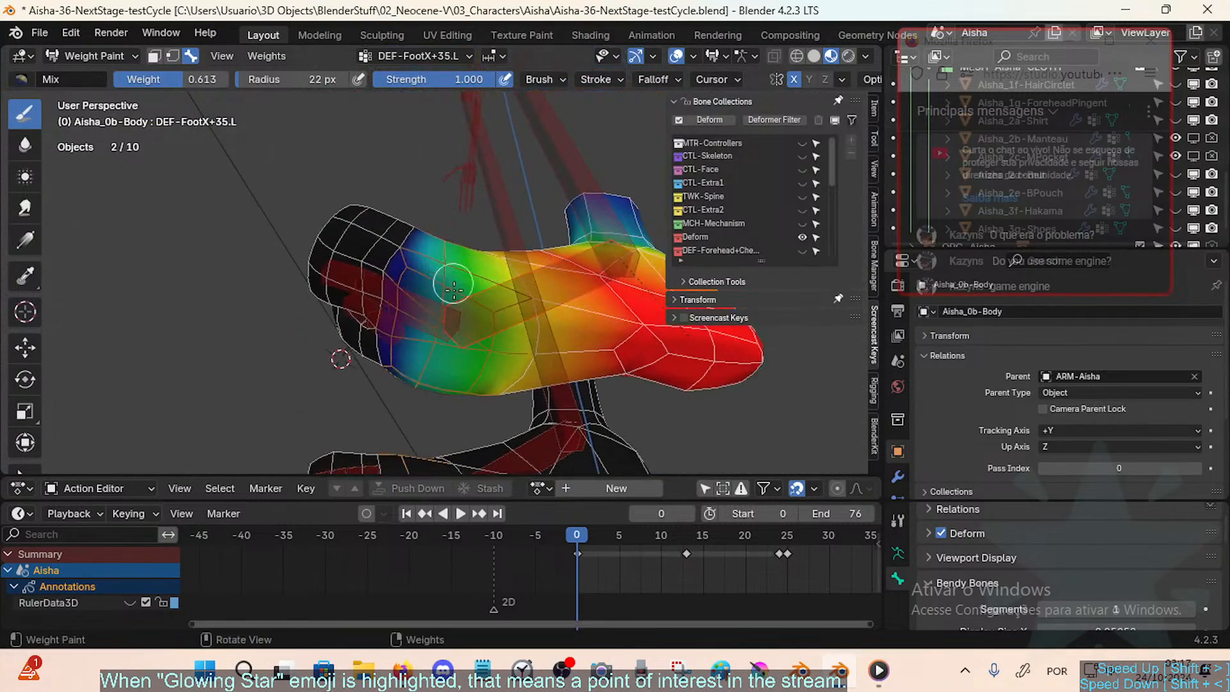
middle_click_drag(456, 343, 439, 258)
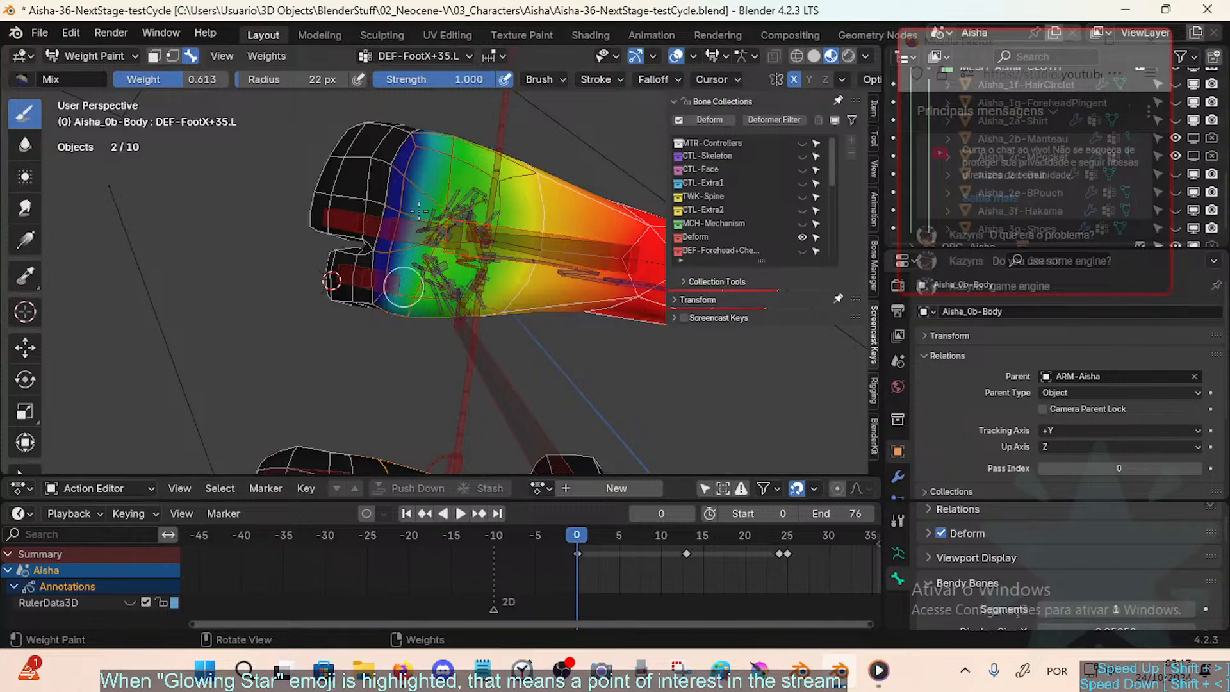
Step: Select MCH-Toes.L and rotate it about global X to check the toe fold, finishing at about 29°
middle_click_drag(418, 211, 390, 324)
left_click(388, 322, "alt")
key("r")
key("x")
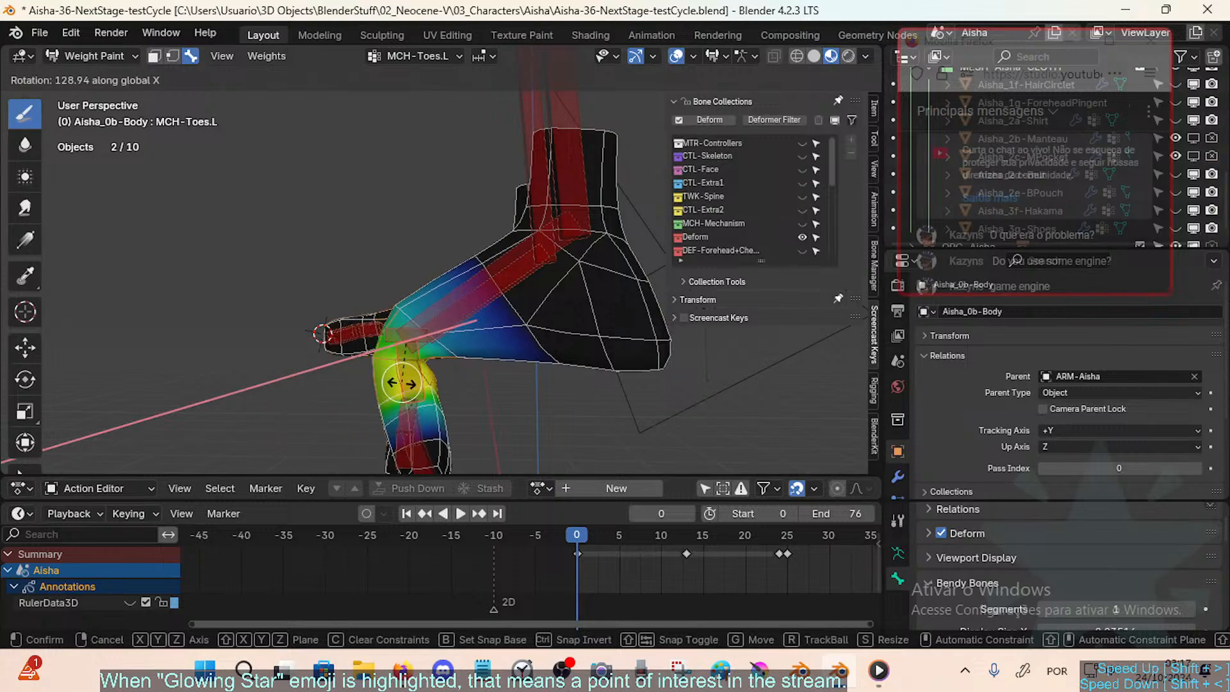
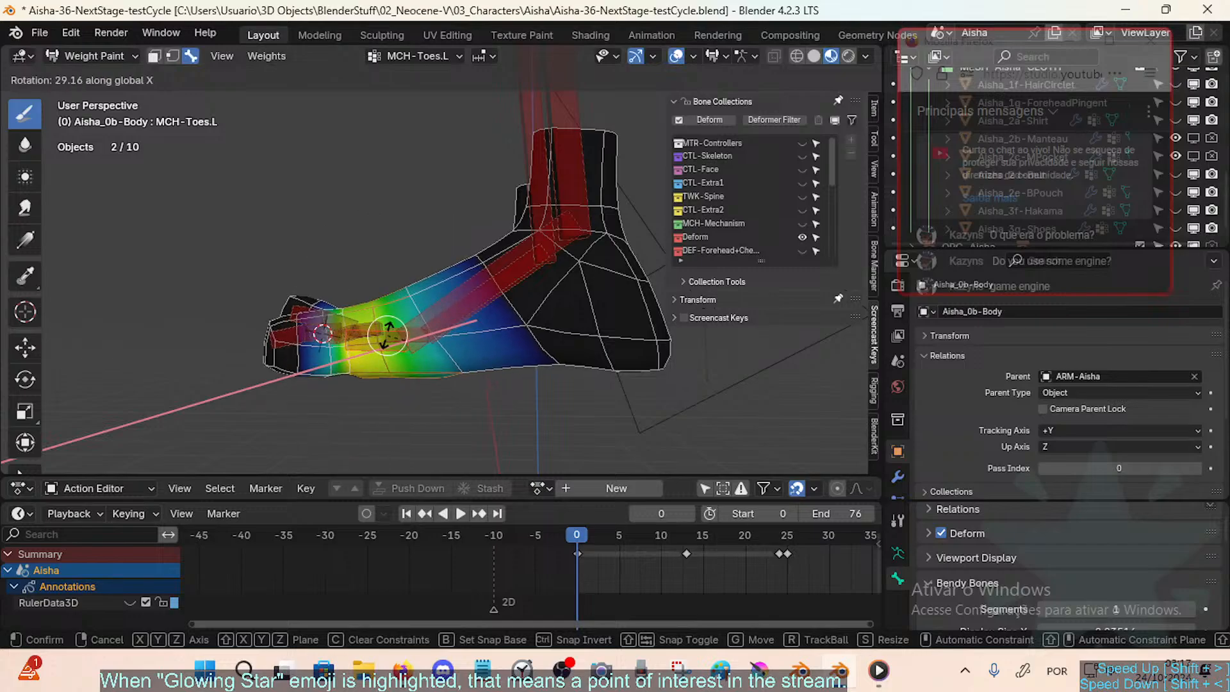
left_click(387, 335)
Step: Select DEF-FootX+35.L, switch to the Blur brush, and save the file
middle_click_drag(387, 335, 385, 287)
left_click(437, 320, "alt")
left_click(26, 151)
key("ctrl+s")
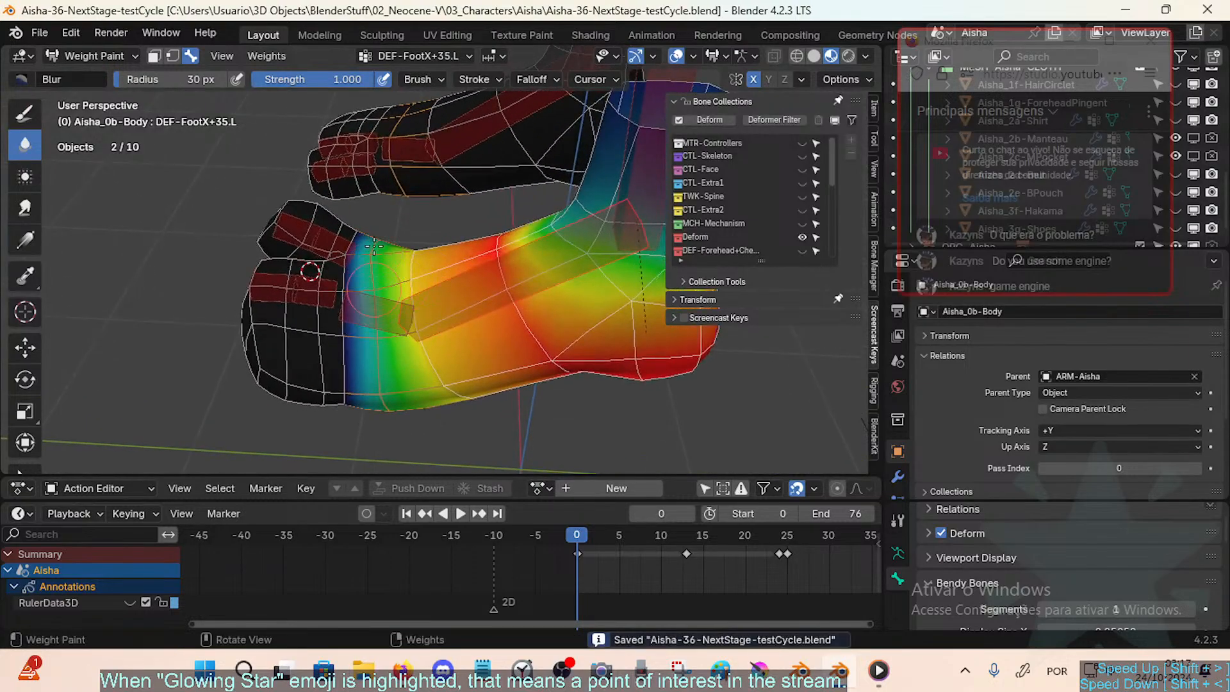
Step: Reduce the Blur brush radius to 23 px and smooth the DEF-FootX+35.L weights around the toe joint and sole
left_click_drag(374, 269, 349, 296)
key("shift+f")
left_click(390, 269)
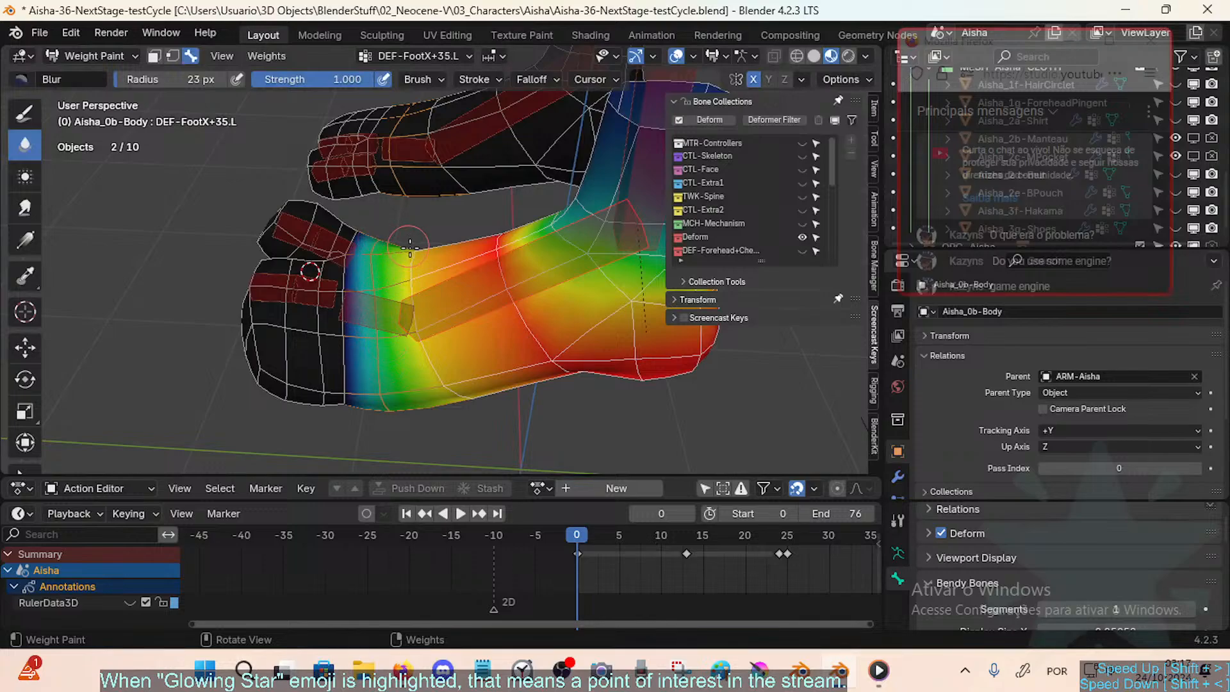
middle_click_drag(410, 246, 388, 227)
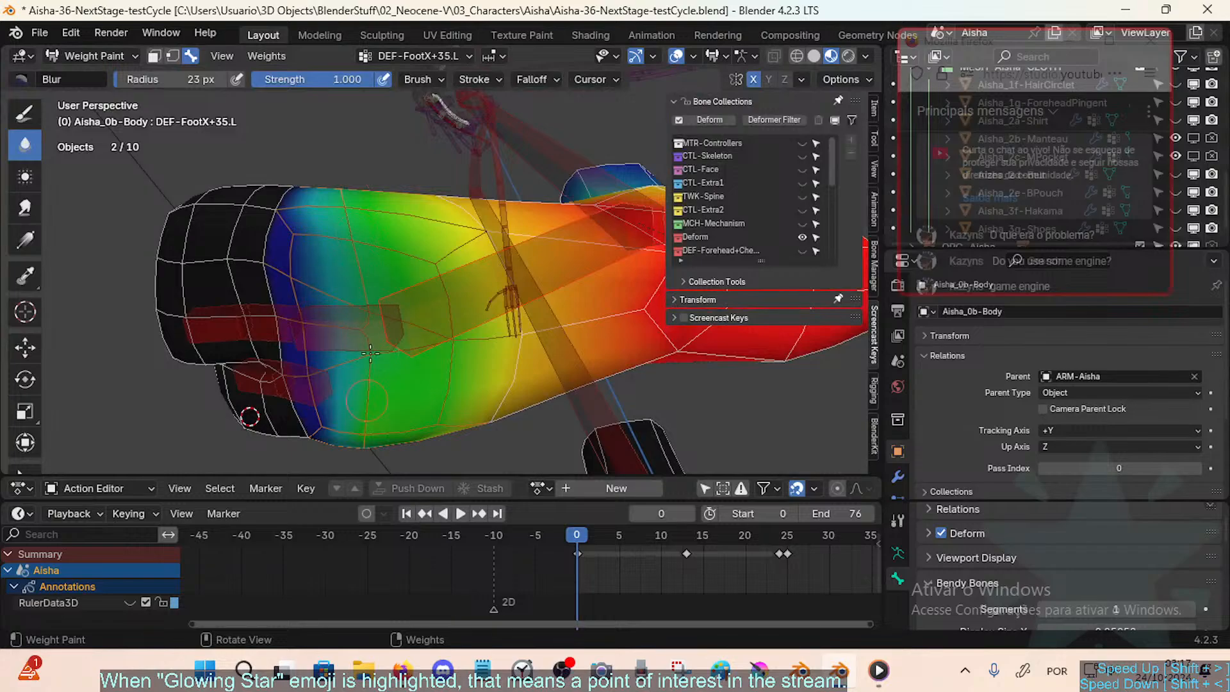
middle_click_drag(388, 299, 356, 160)
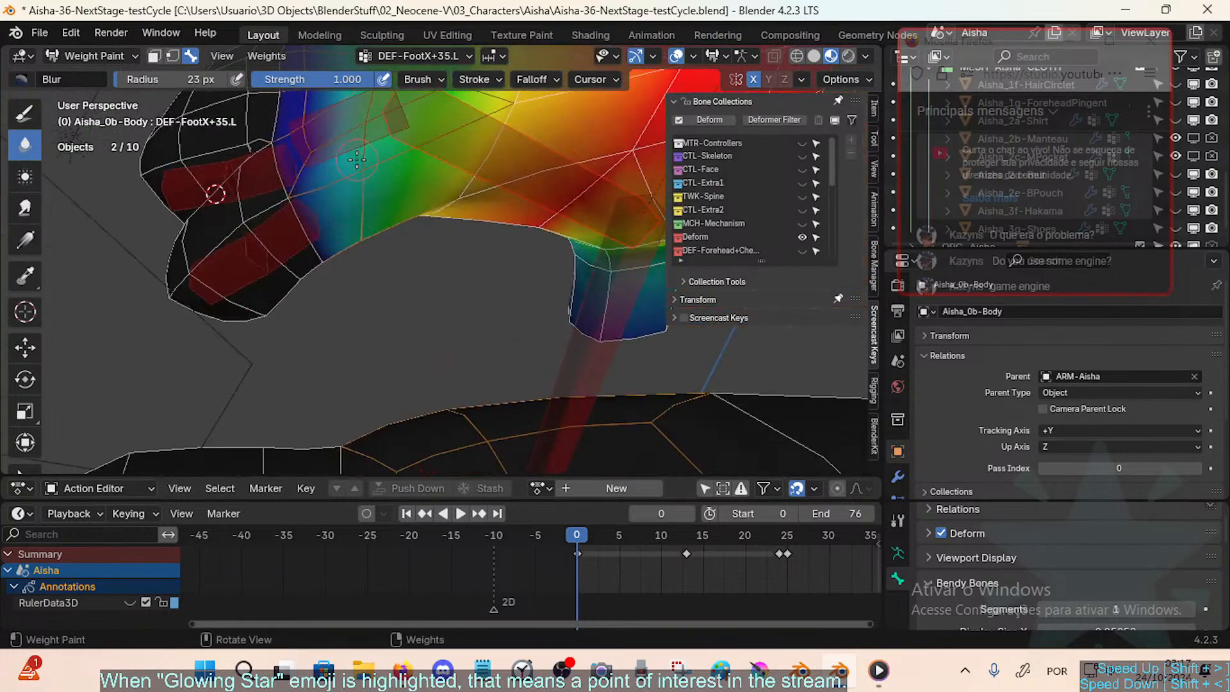
middle_click_drag(363, 274, 374, 247)
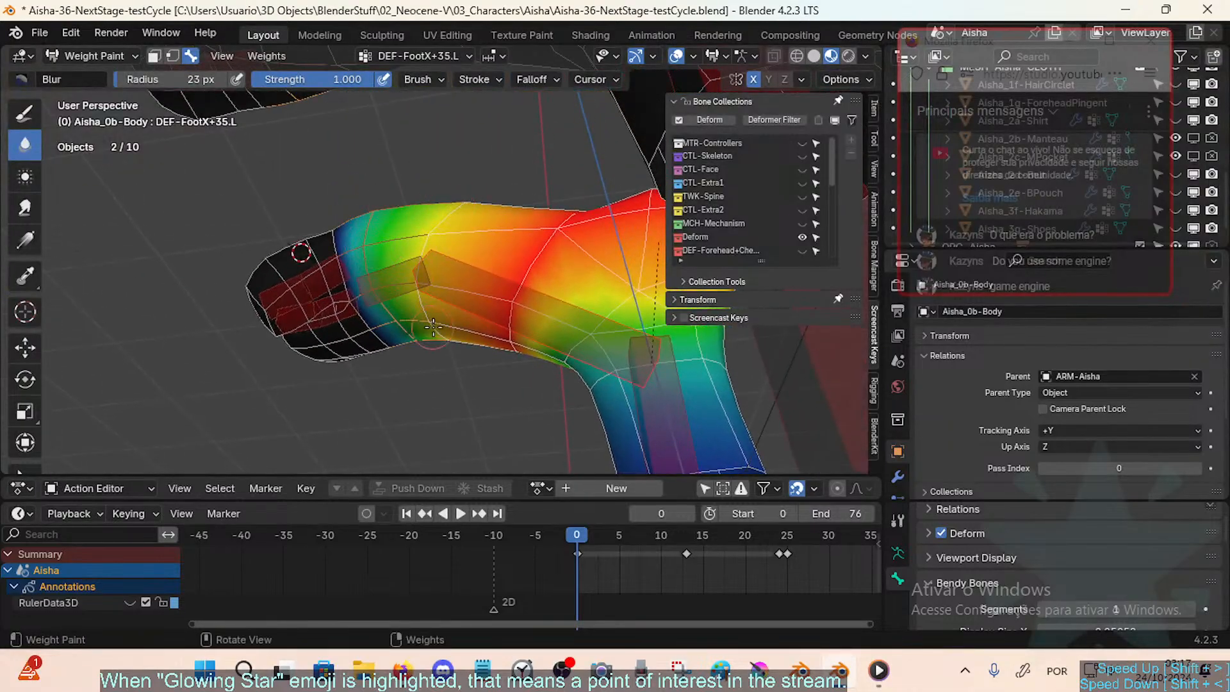
Step: Set the Blur brush strength to 0.582 and inspect the DEF-FootX+35.L weights around the sole and toe joint
middle_click_drag(433, 327, 415, 259)
middle_click_drag(483, 349, 449, 256)
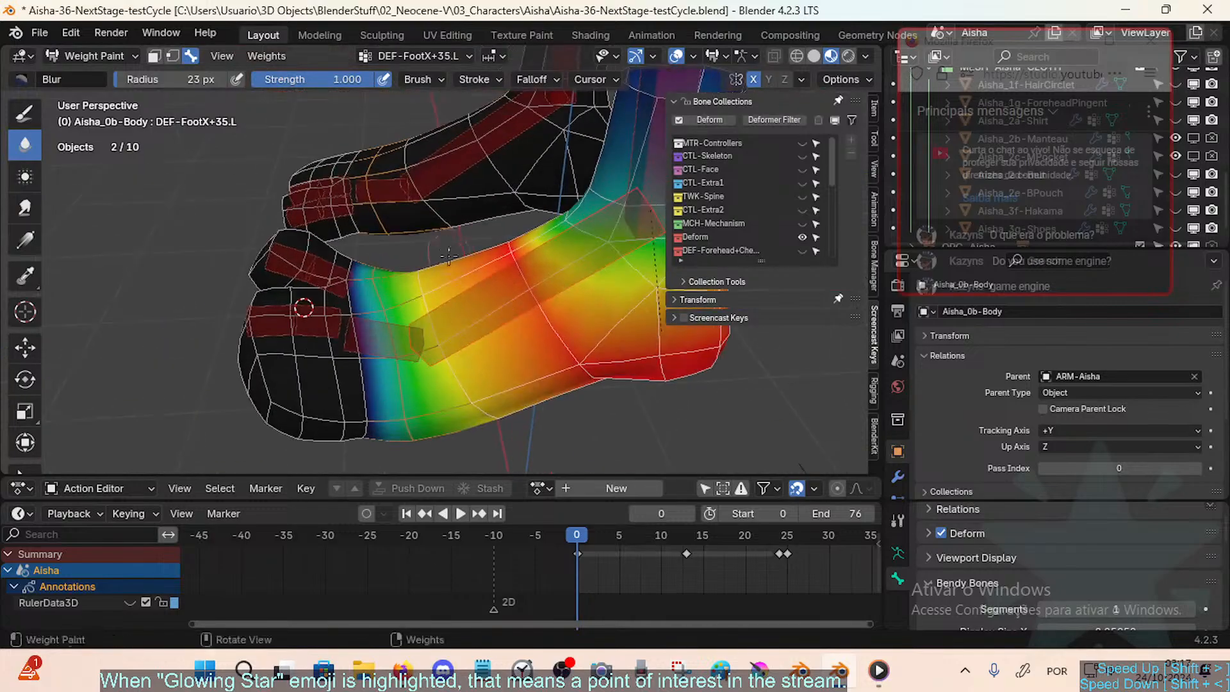
key("shift+f")
left_click(435, 241)
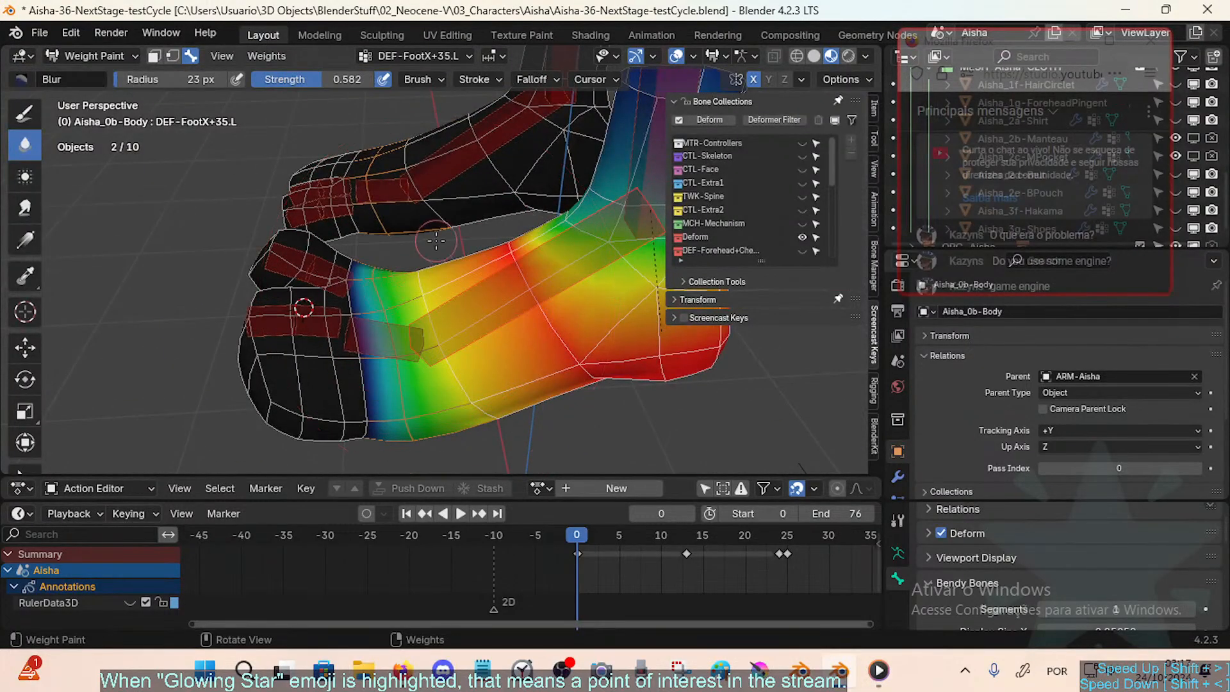
middle_click_drag(430, 295, 443, 328)
middle_click_drag(572, 456, 466, 337)
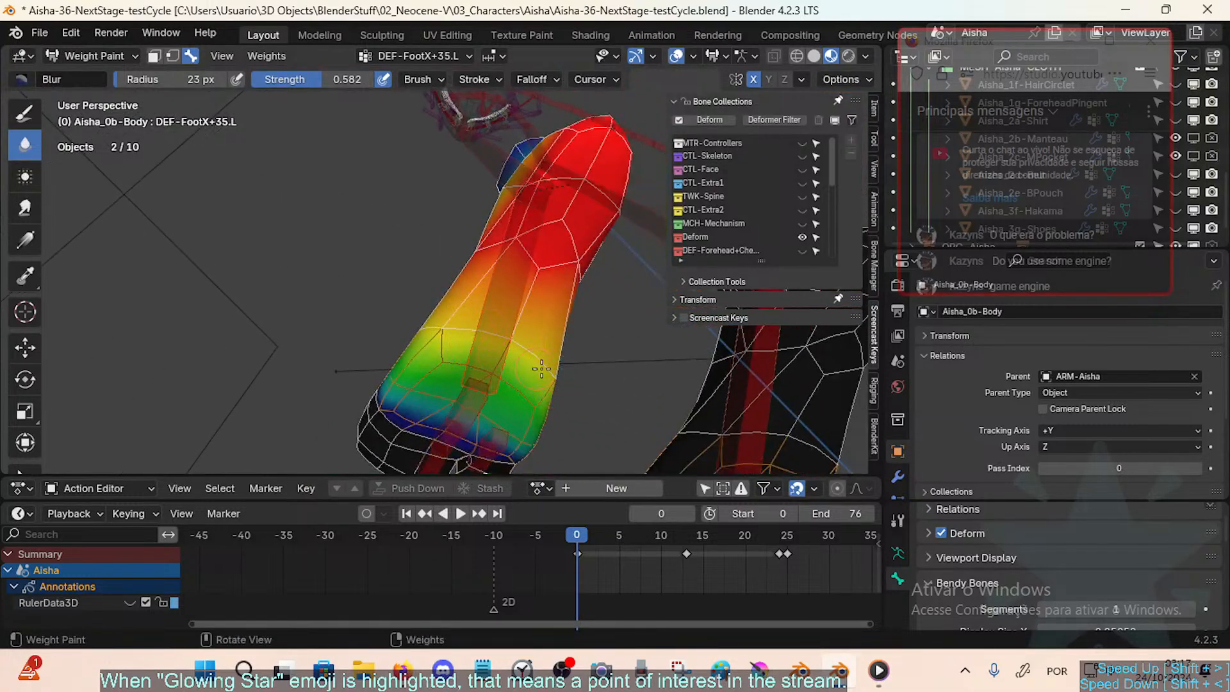
middle_click_drag(562, 374, 460, 364)
mouse_move(454, 306)
middle_mouse_down()
mouse_move(456, 335)
mouse_move(462, 315)
middle_mouse_up()
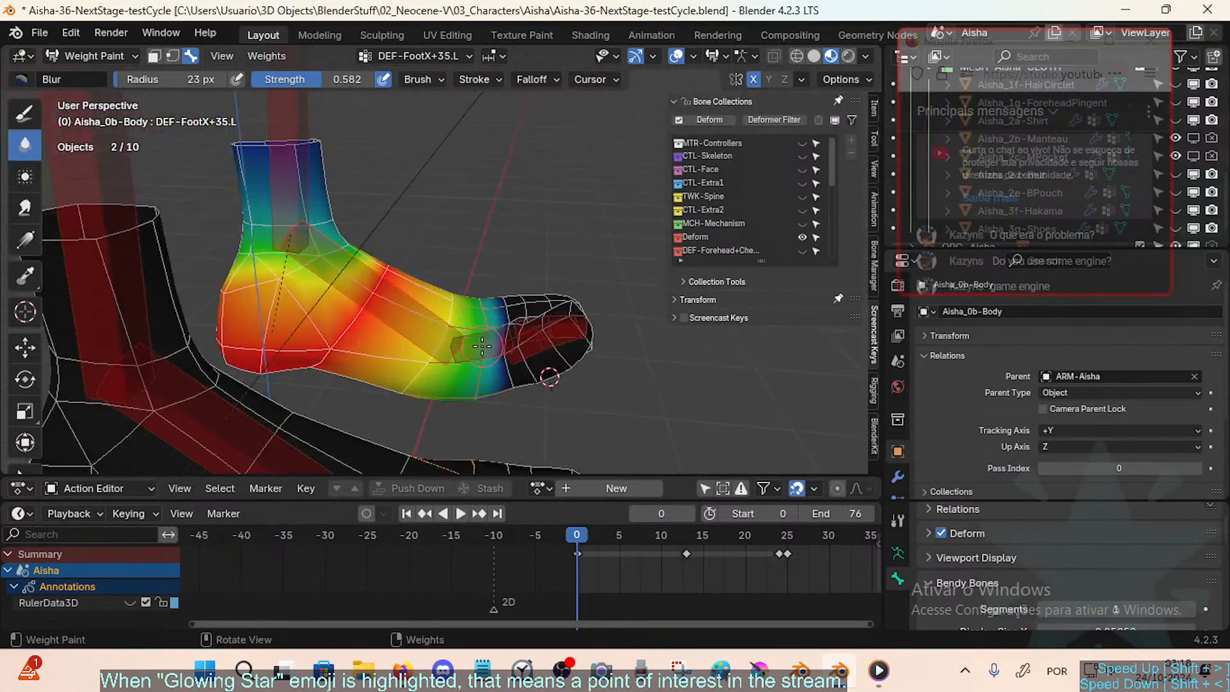
Step: Select MCH-Toes.L and rotate it -30° about global X
left_click(488, 346, "alt")
type("rx")
middle_click_drag(496, 352, 362, 282)
type("-30")
key("Return")
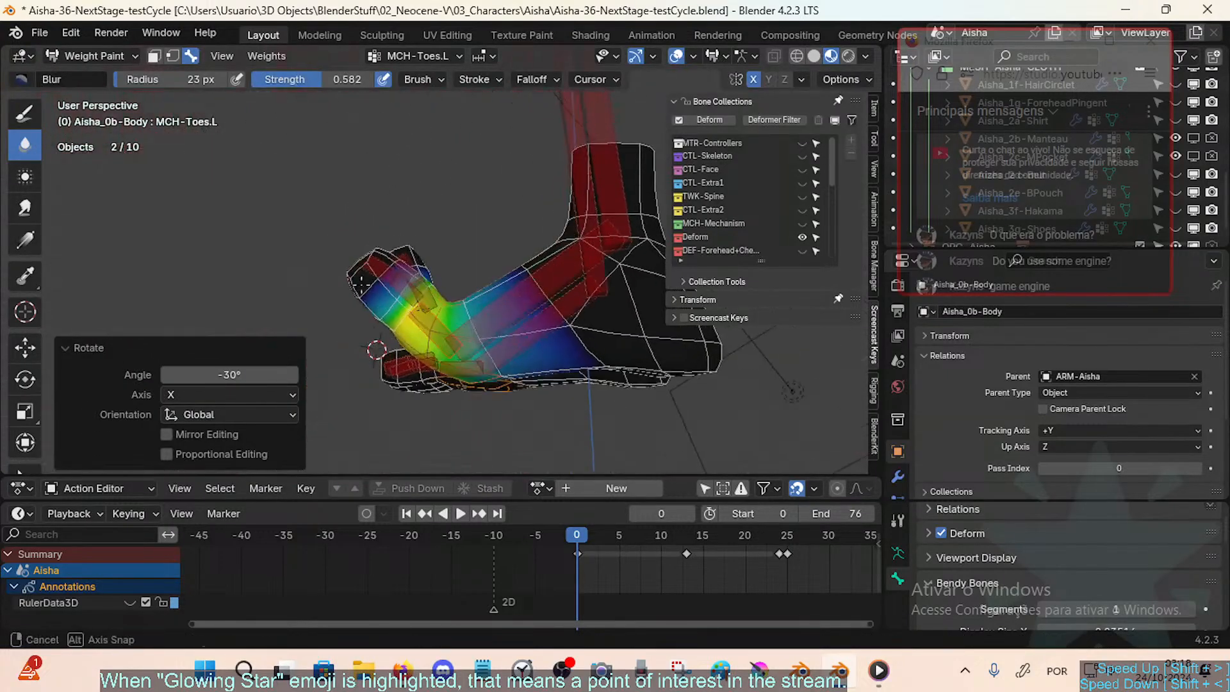
Step: Bend MCH-Toes.L down by about 98° and back up by about 57° about global X to check the joint
key("r")
key("x")
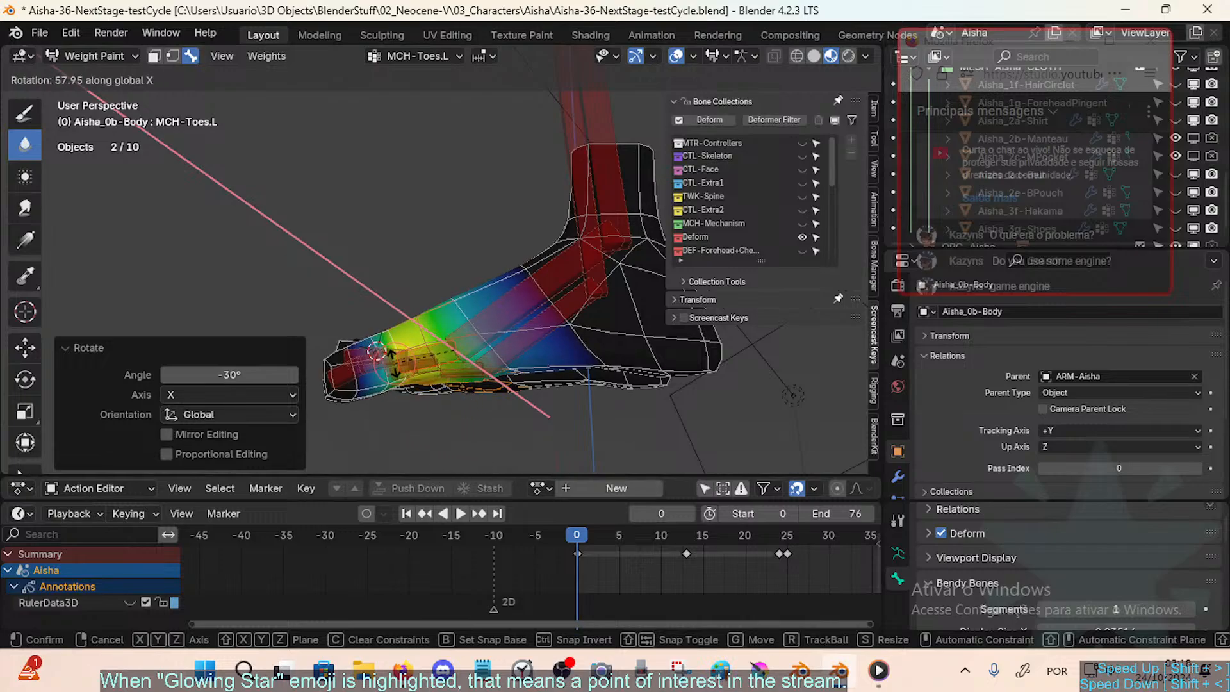
left_click(442, 387)
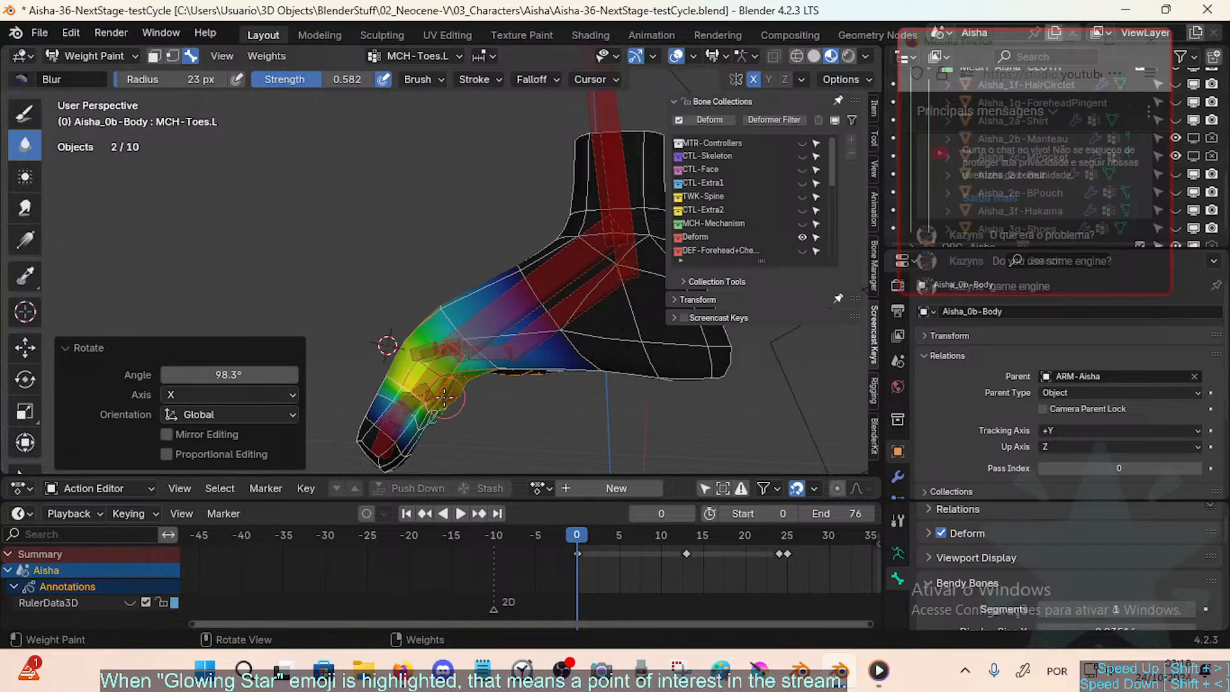
key("r")
key("x")
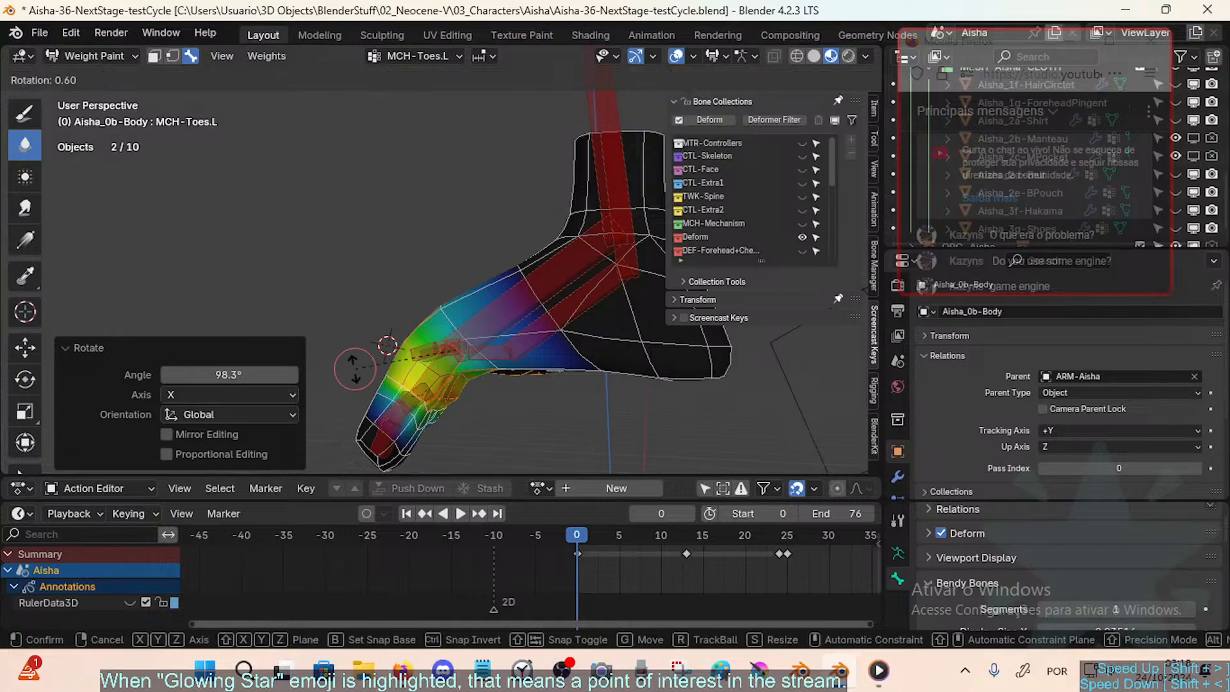
left_click(435, 377)
Step: Swing MCH-Toes.L by about -75° and 141° about global X to test the toe joint at both extremes
key("r")
key("x")
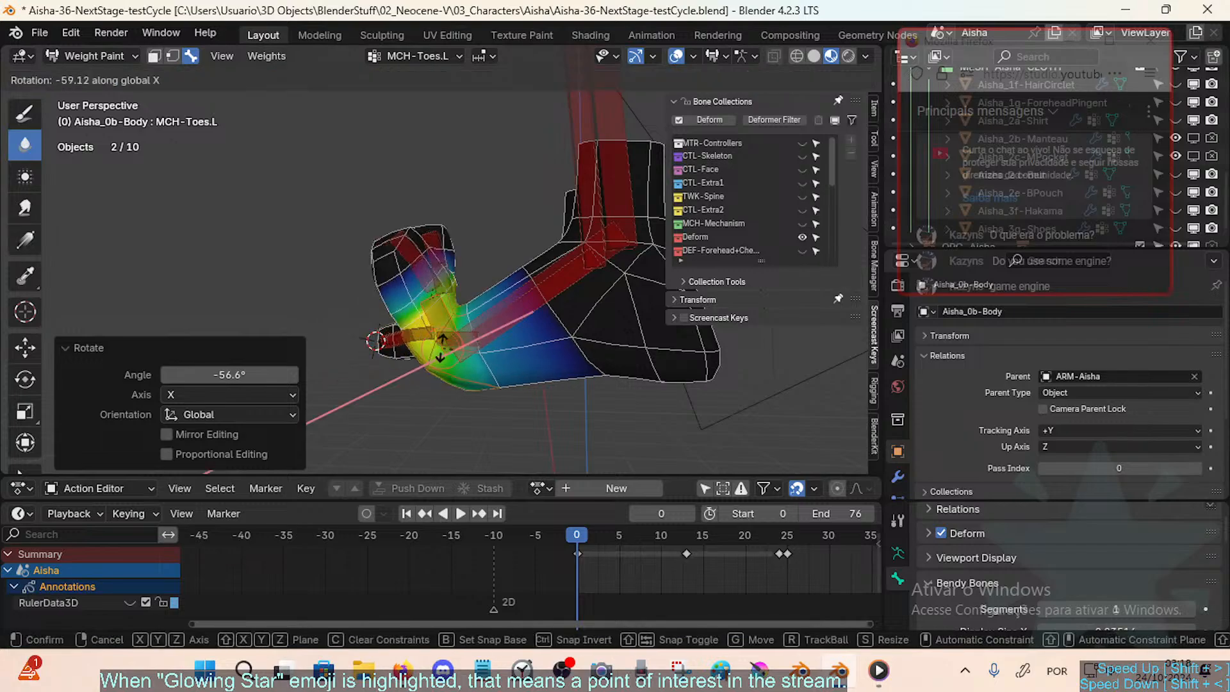
left_click(434, 353)
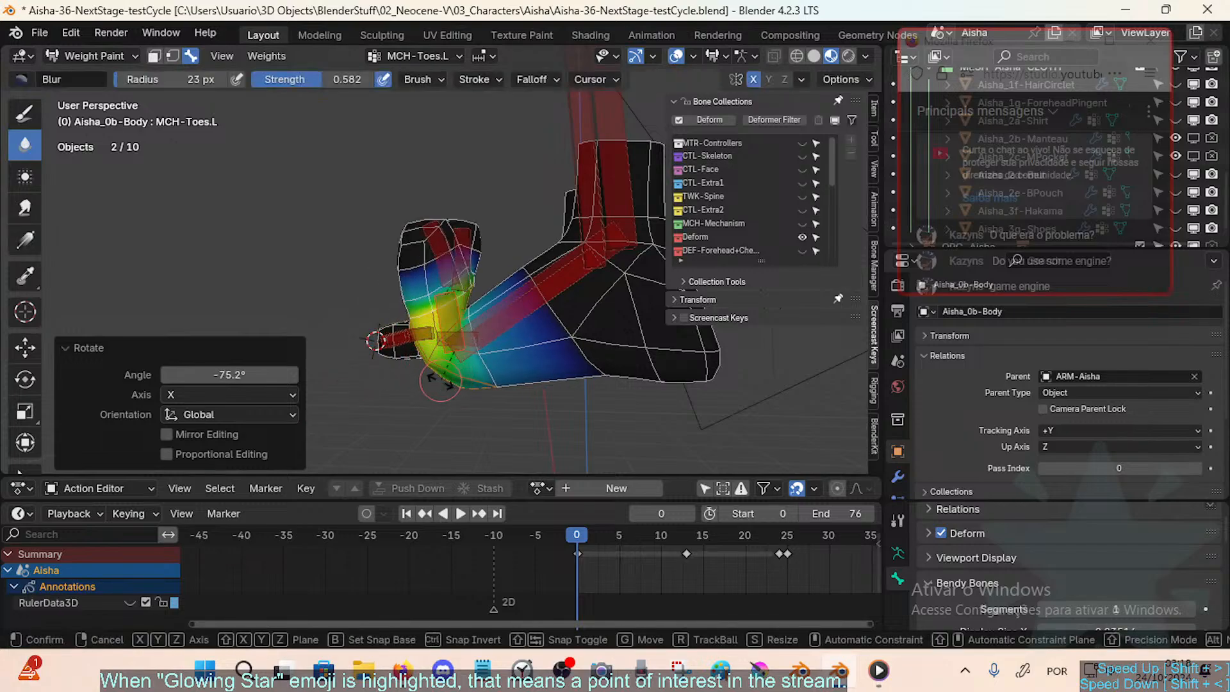
key("r")
key("x")
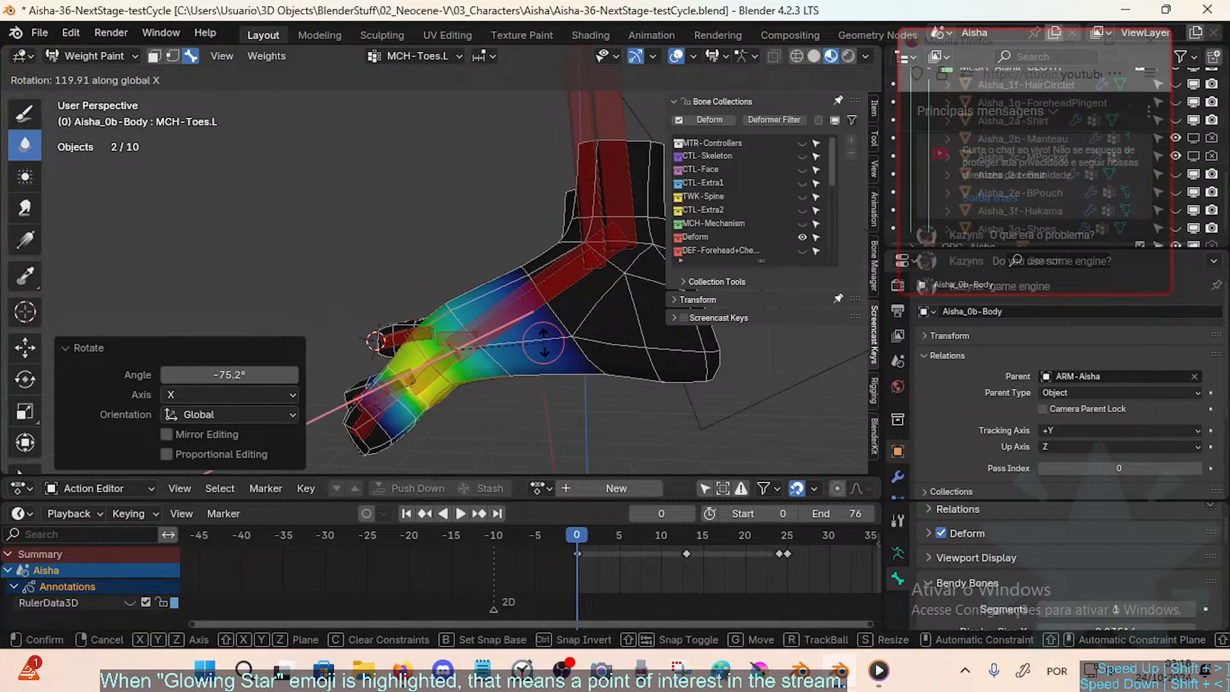
left_click(476, 394)
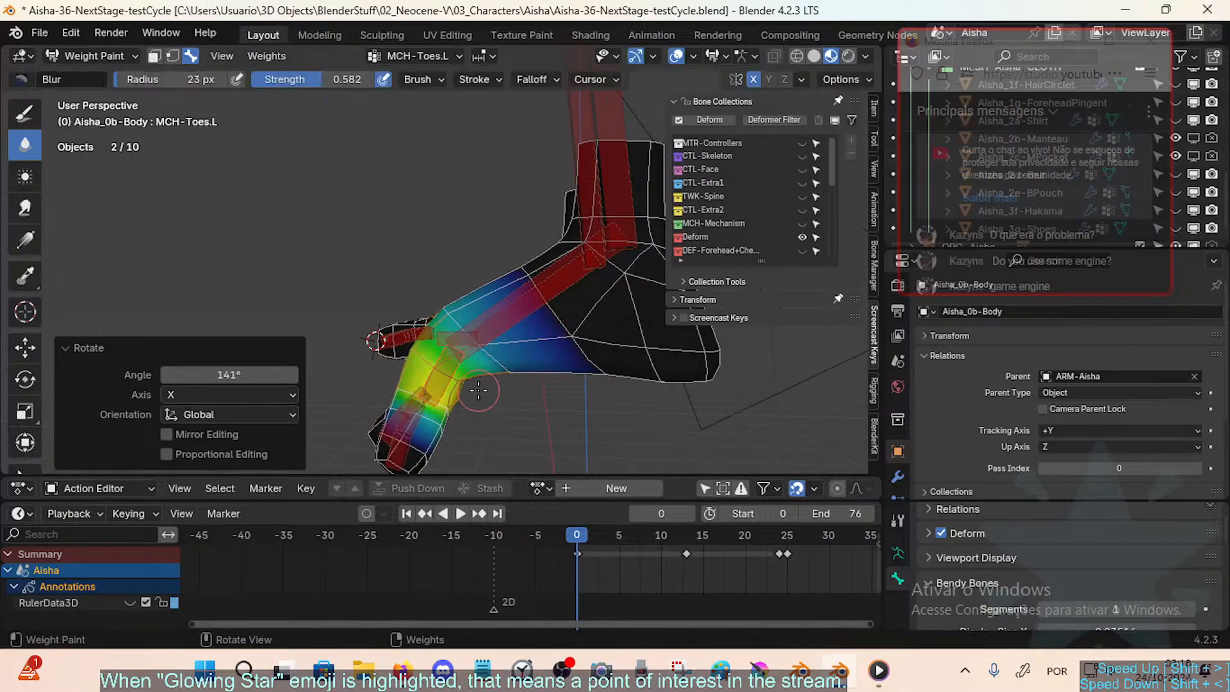
key("r")
key("x")
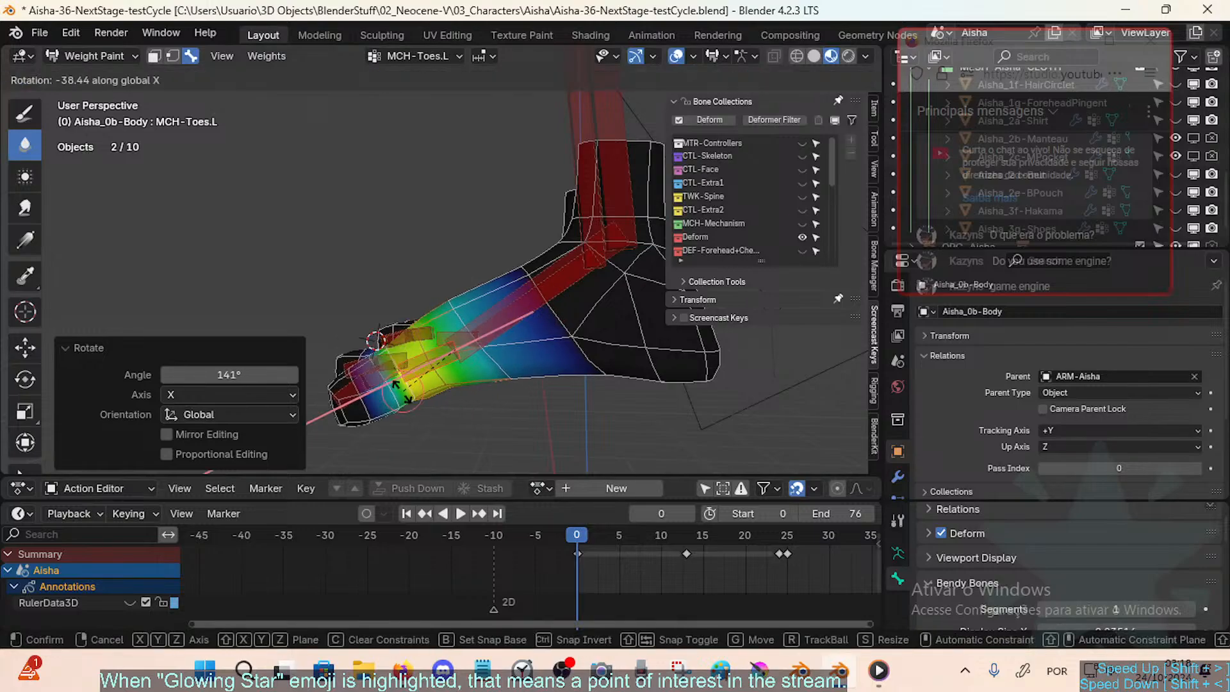
left_click(419, 398)
Step: Select DEF-Toes.L.001, try rotating it about global X, and undo the rotation
left_click(419, 399, "ctrl")
key("r")
key("x")
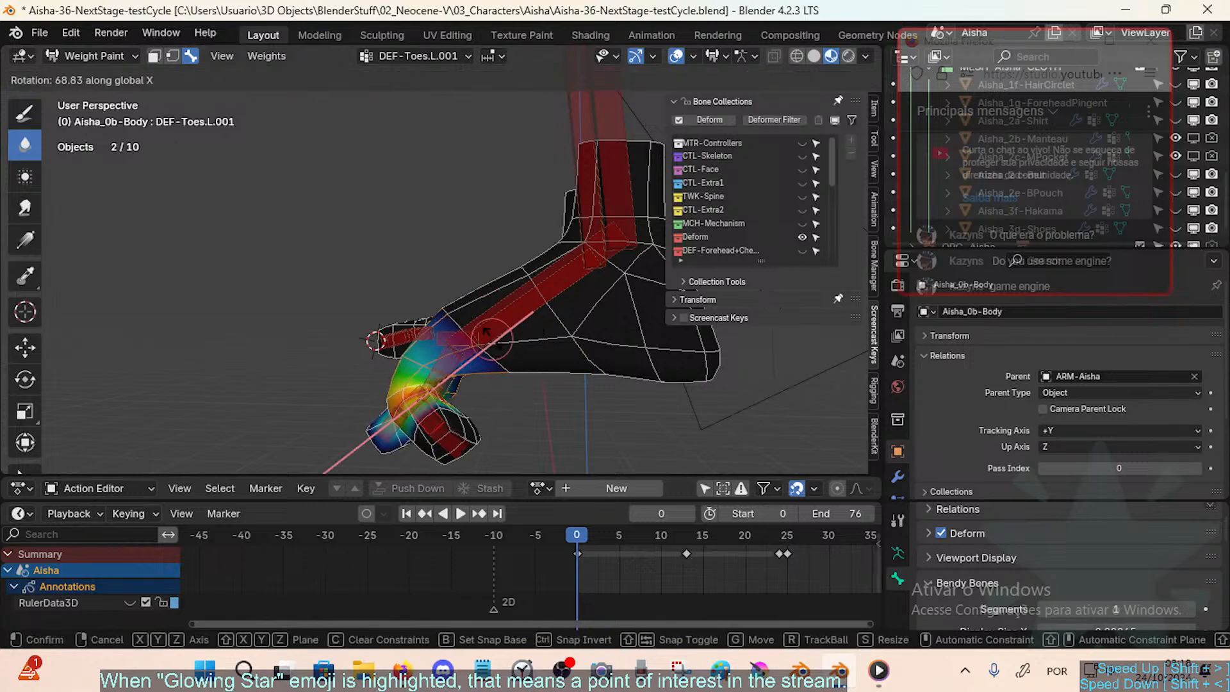
left_click(488, 367)
key("ctrl+z")
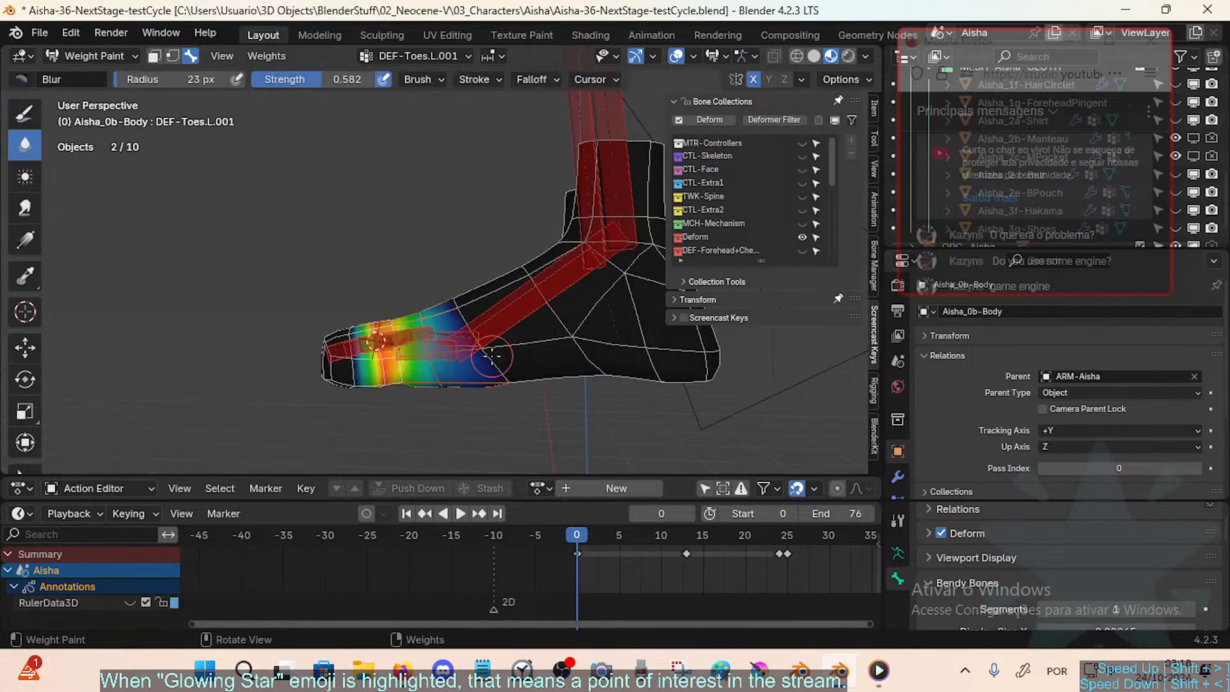
Step: Examine the DEF-Toes.L.001 weights around the toes from several angles and compare them with those of DEF-FootX+35.L
middle_click_drag(402, 299, 466, 329)
key("shift+grave")
key("w")
key("w")
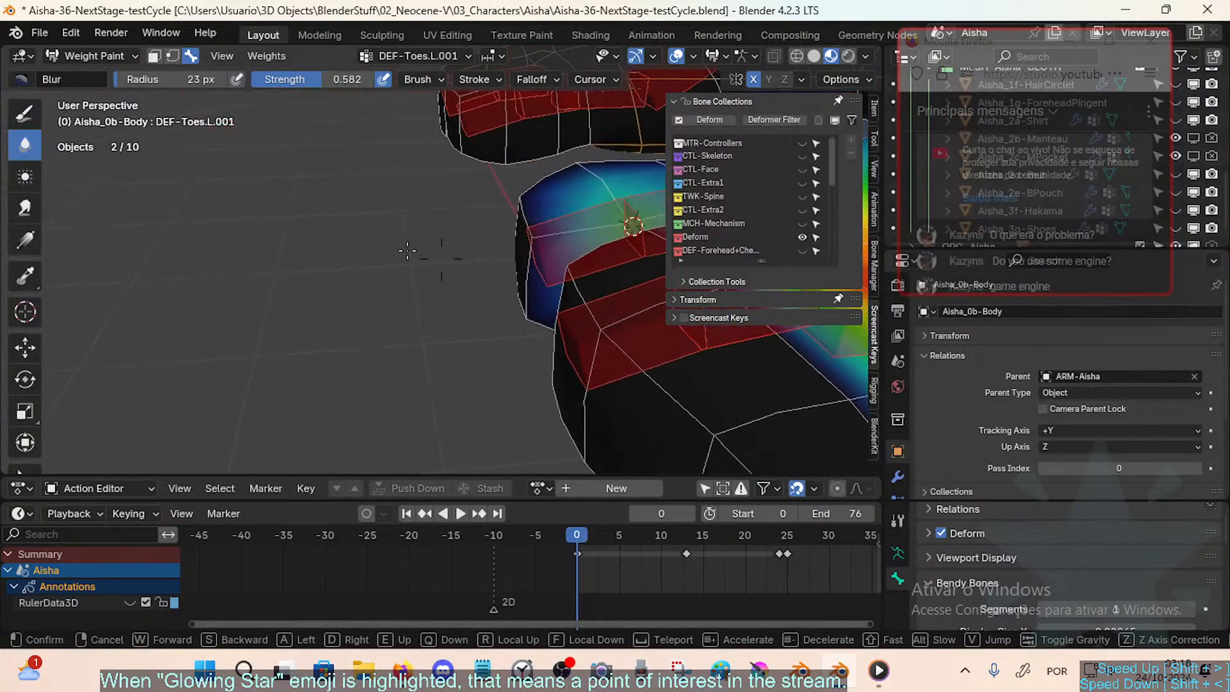
left_click(384, 256)
middle_click_drag(385, 256, 431, 260)
scroll(525, 219, "down", 3)
middle_click_drag(525, 220, 398, 332, "shift")
left_click(425, 306, "alt")
left_click(428, 323, "alt")
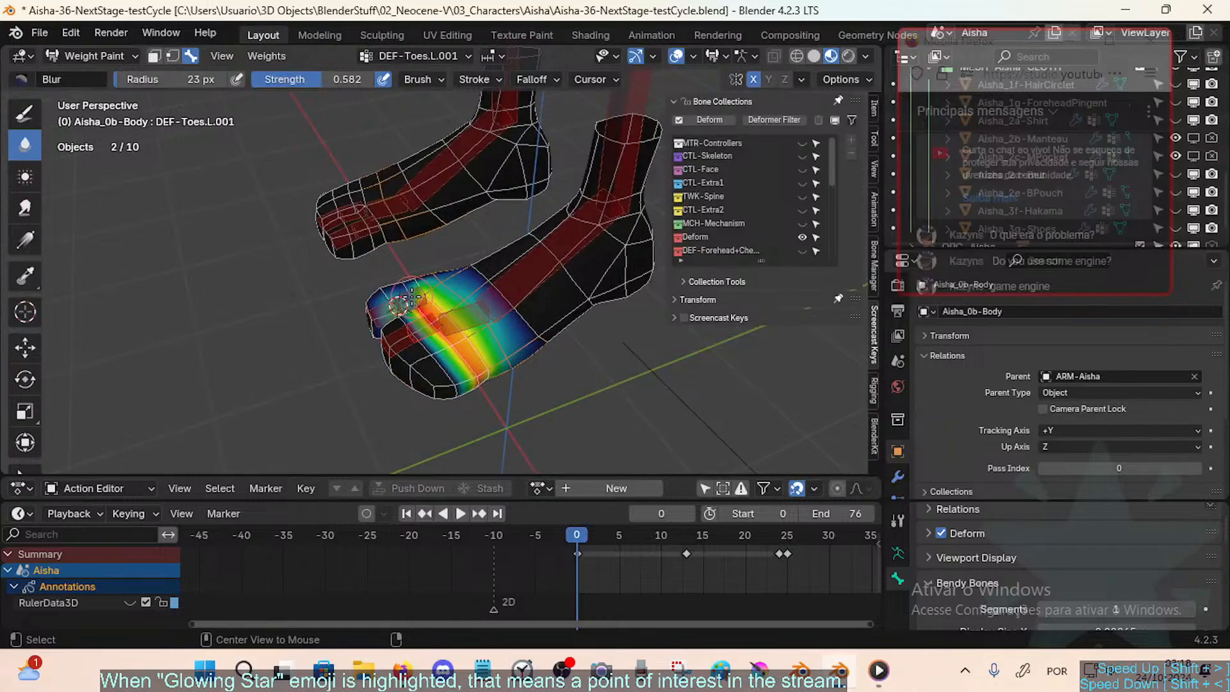
left_click(411, 297, "alt")
left_click(432, 325, "alt")
middle_click_drag(432, 326, 467, 338)
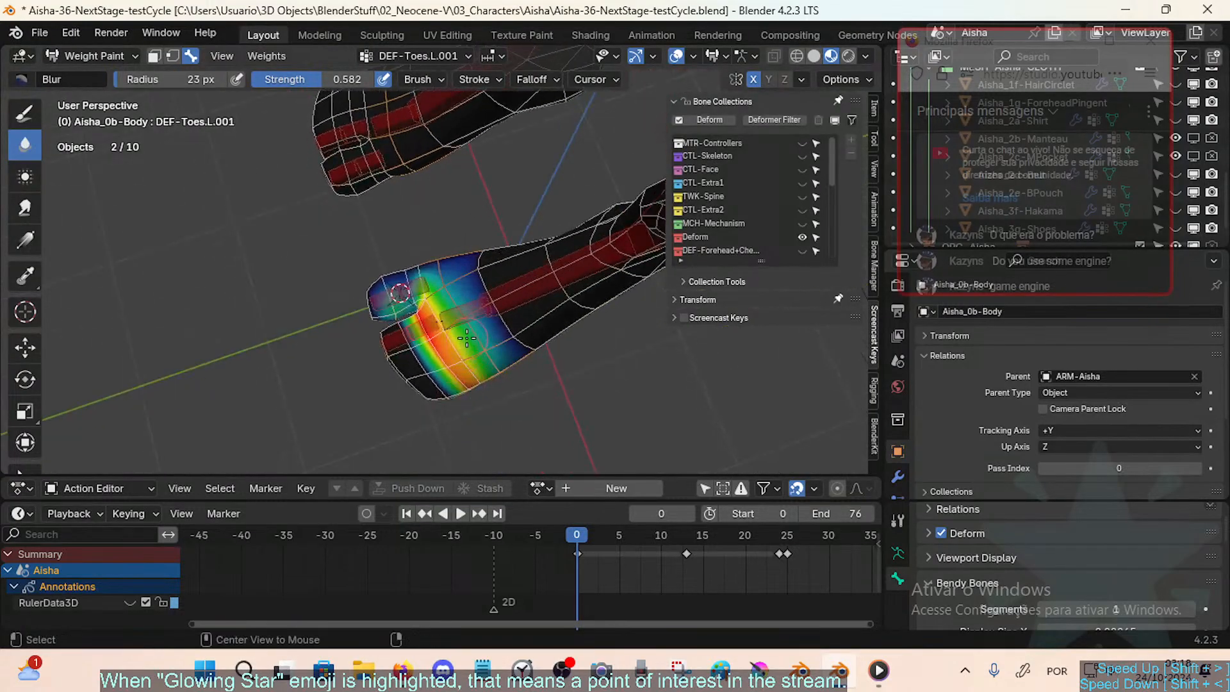
left_click(484, 306, "alt")
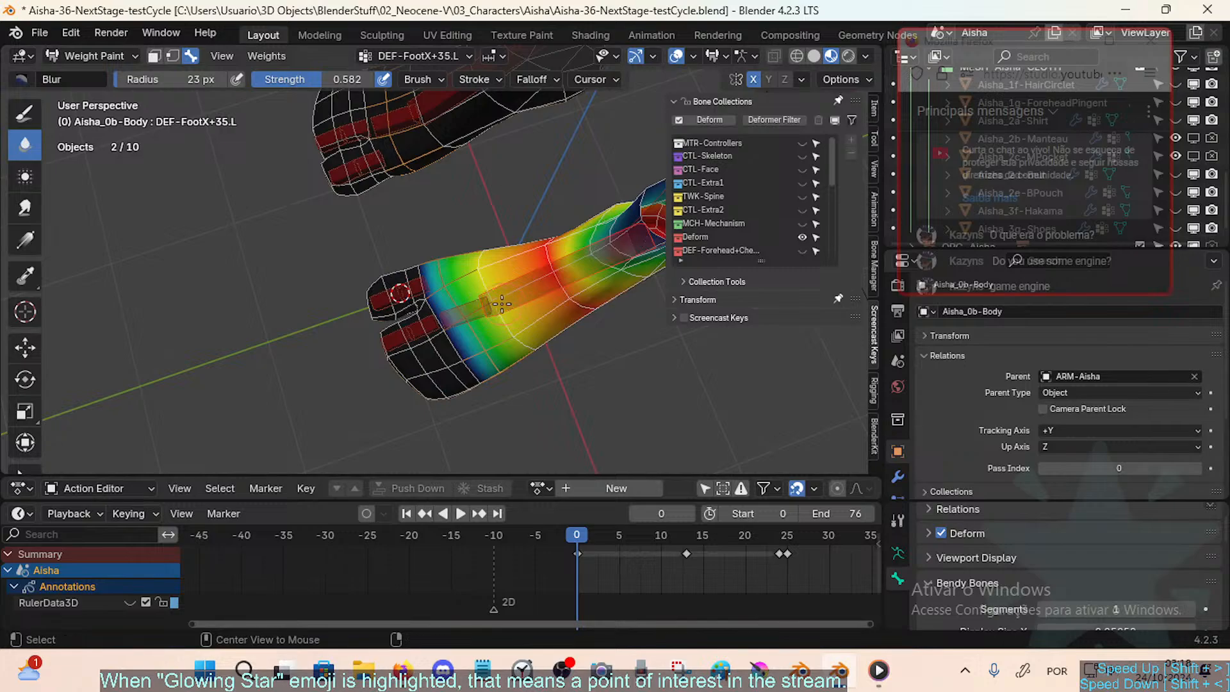
Step: Put the ARM-Aisha armature in Edit Mode with both MCH-Toes bones selected
left_click(406, 165, "alt")
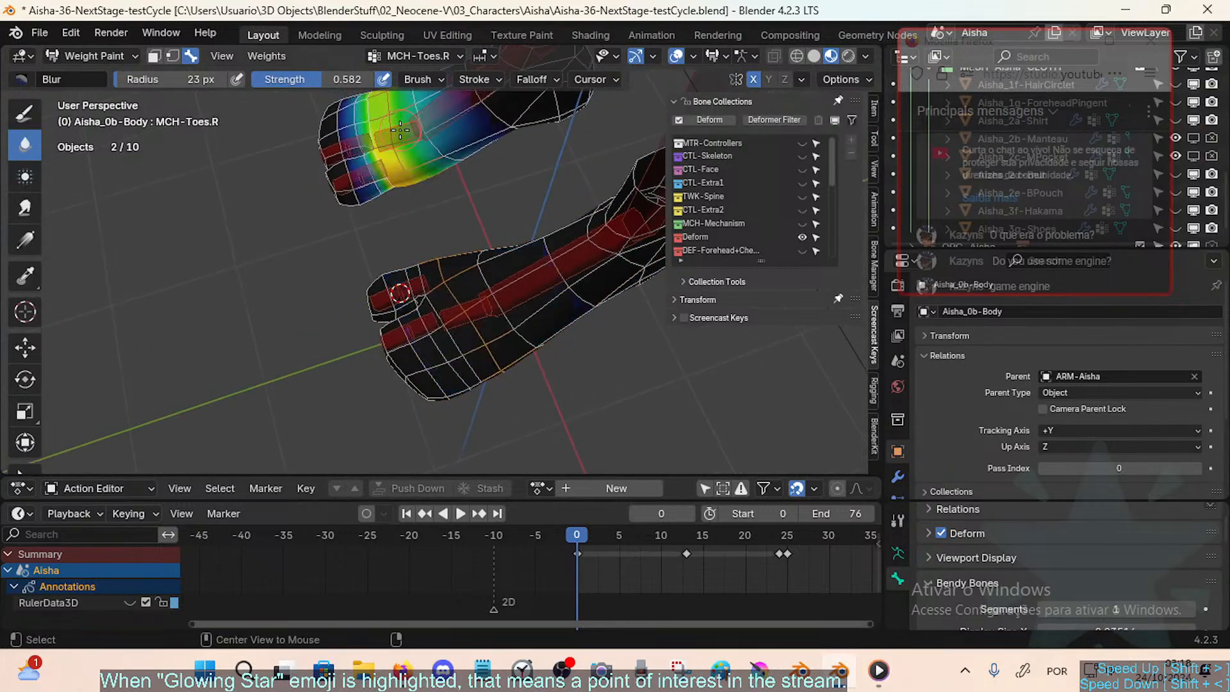
key("ctrl+Tab")
left_click(264, 165)
left_click(398, 142)
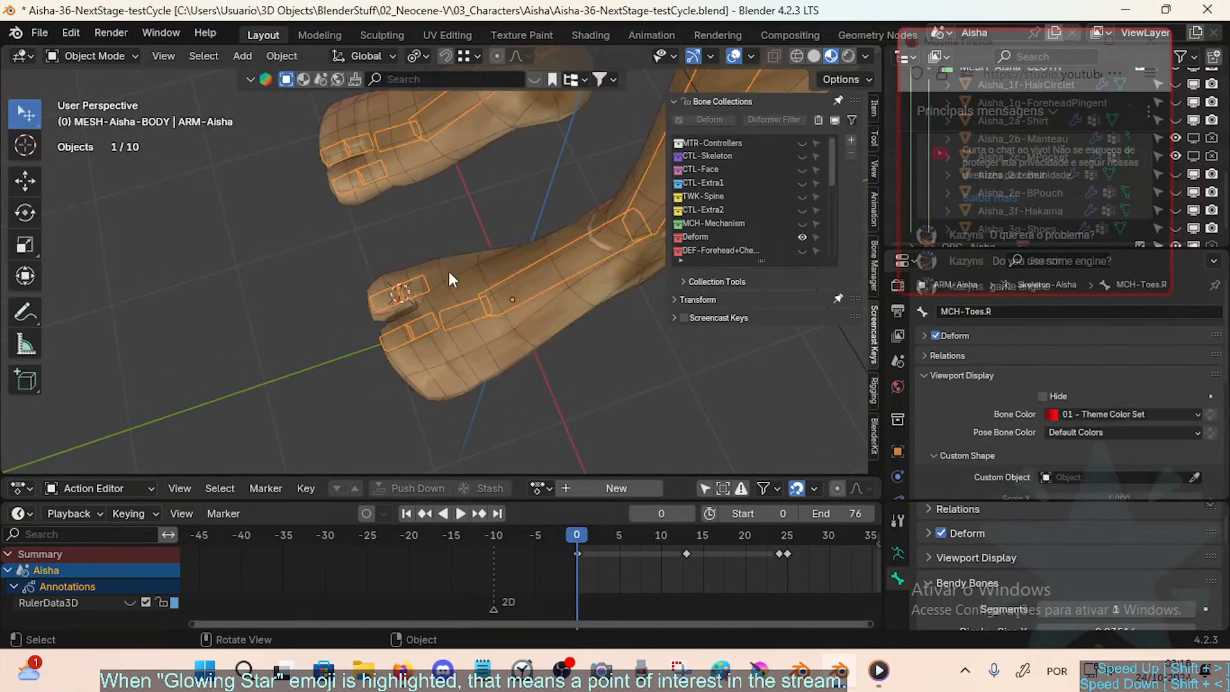
left_click(463, 312, "shift")
key("ctrl+Tab")
left_click(460, 310, "shift")
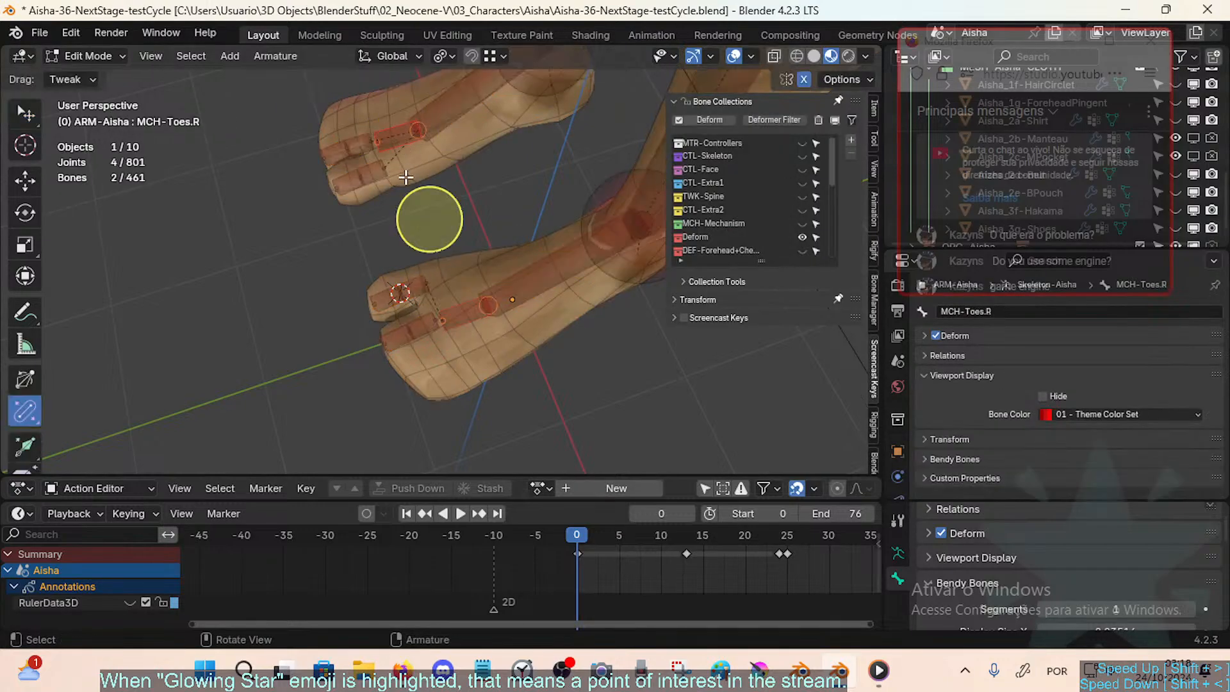
Step: Batch rename the two selected bones, finding MCH and replacing it with DEF
key("ctrl+F2")
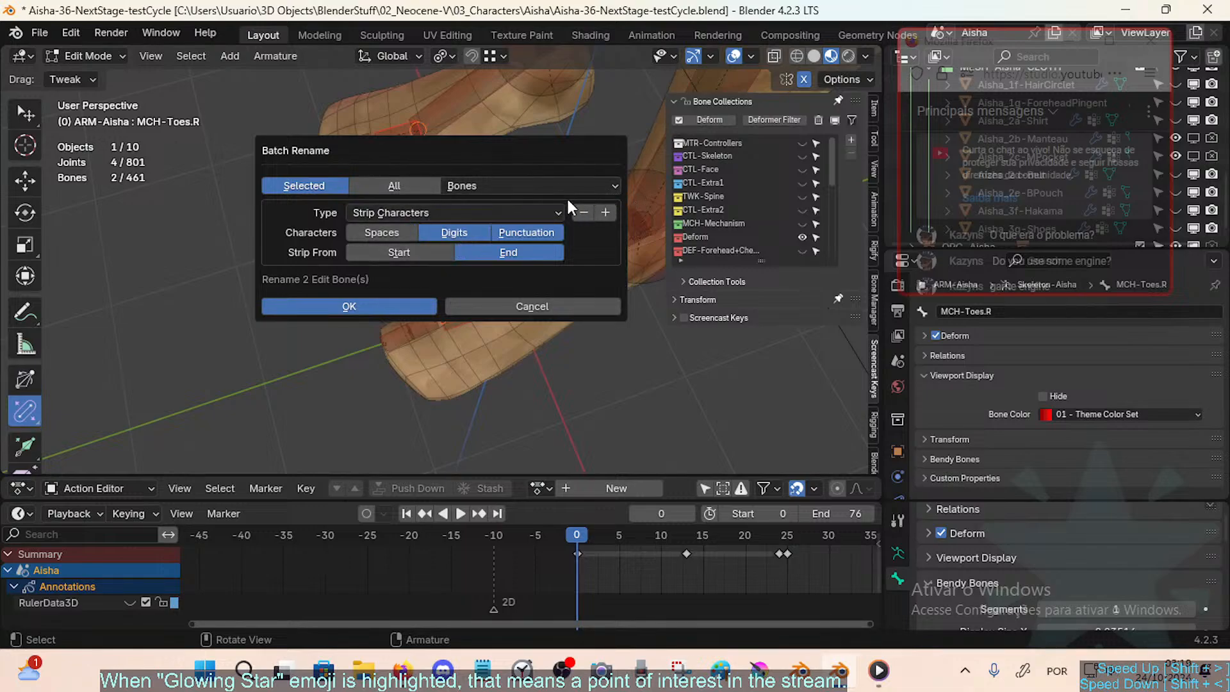
left_click(604, 212)
left_click(584, 211)
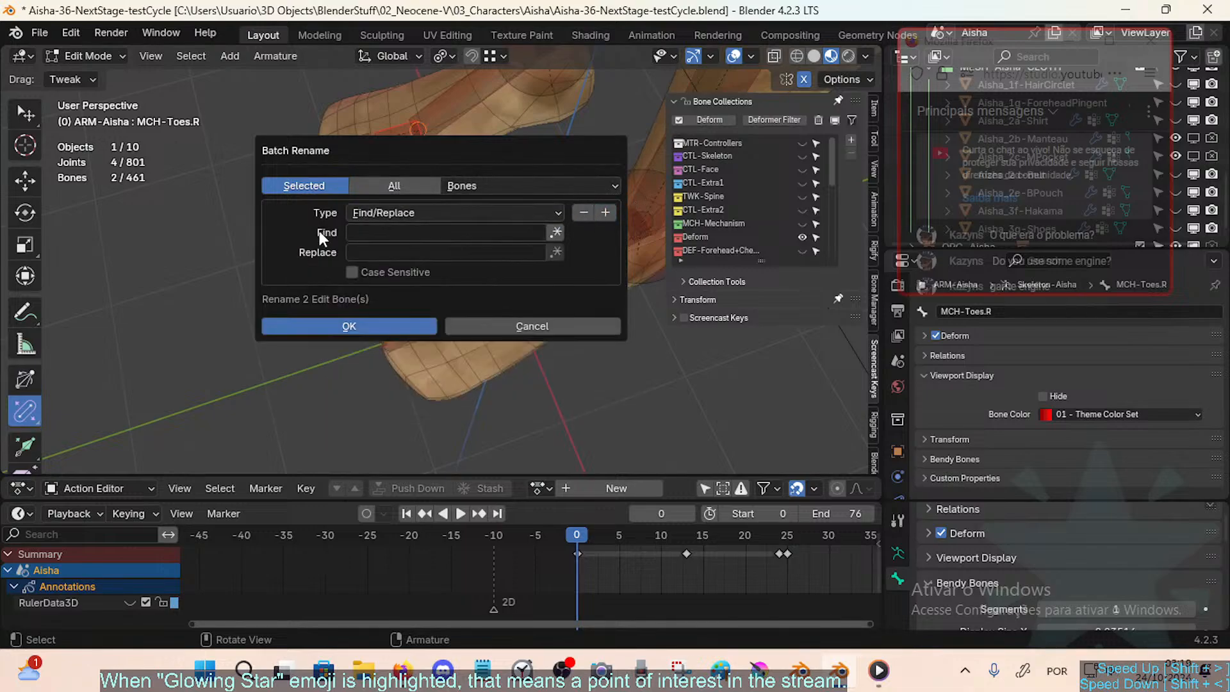
left_click(371, 233)
type("MCH")
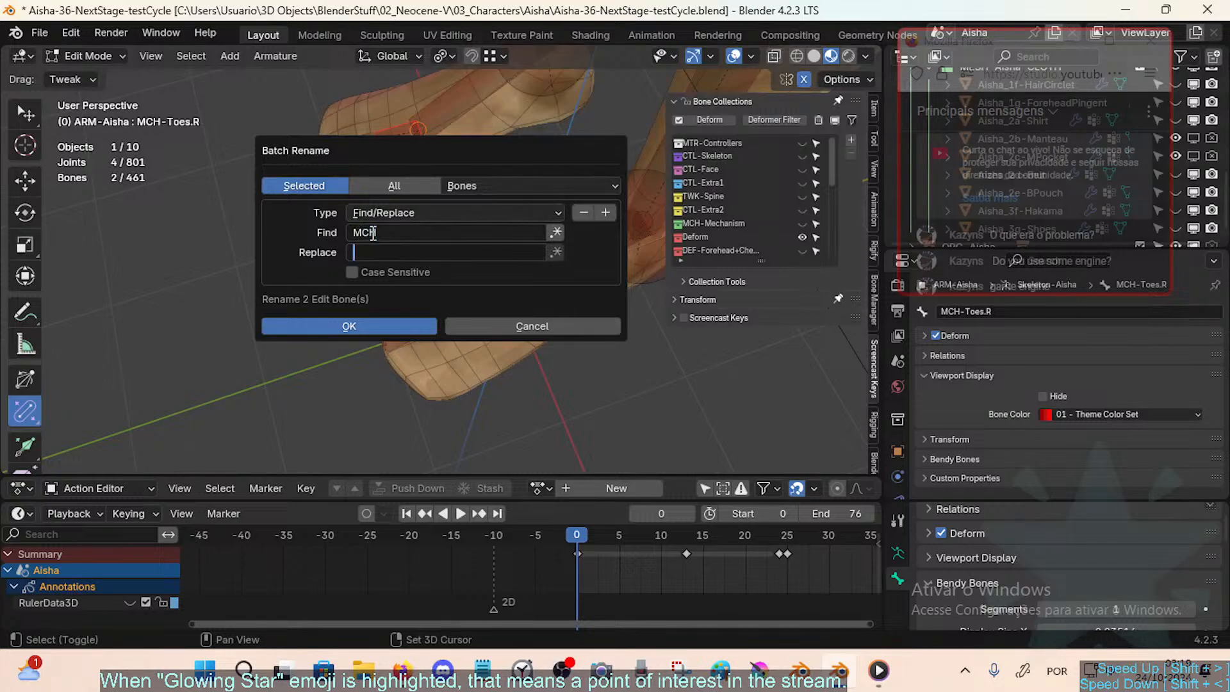
left_click(381, 325)
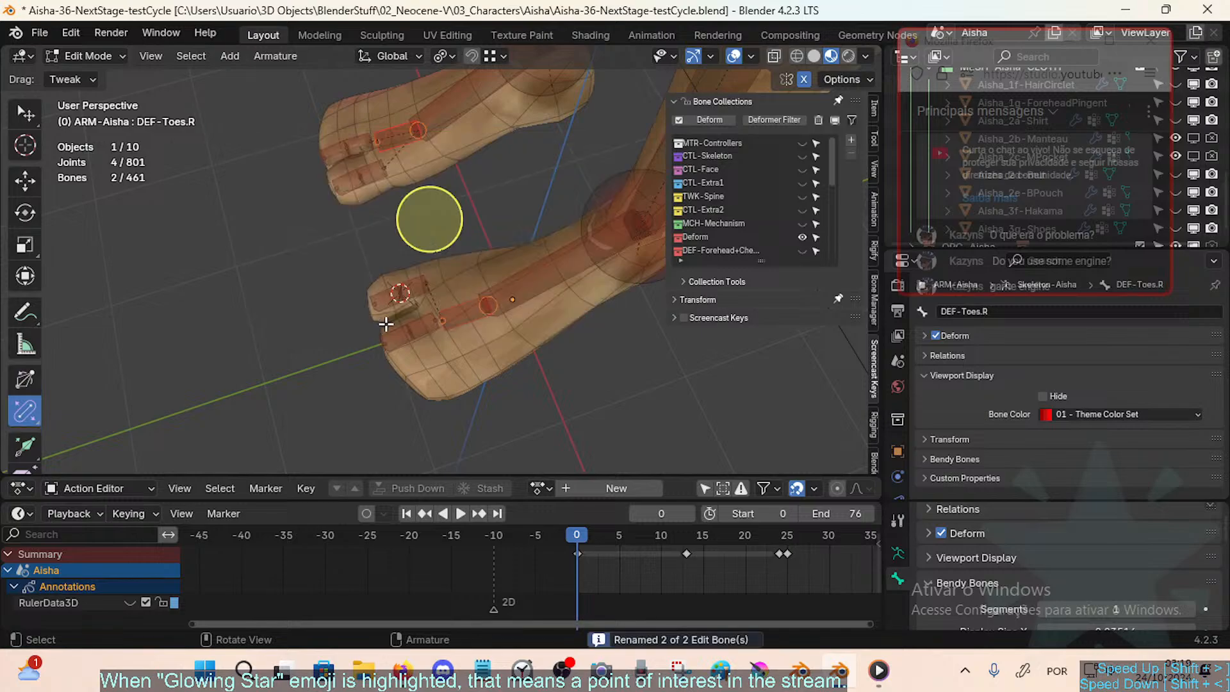
Step: Return the armature to Object Mode and save the file
middle_click_drag(431, 225, 448, 282)
key("ctrl+Tab")
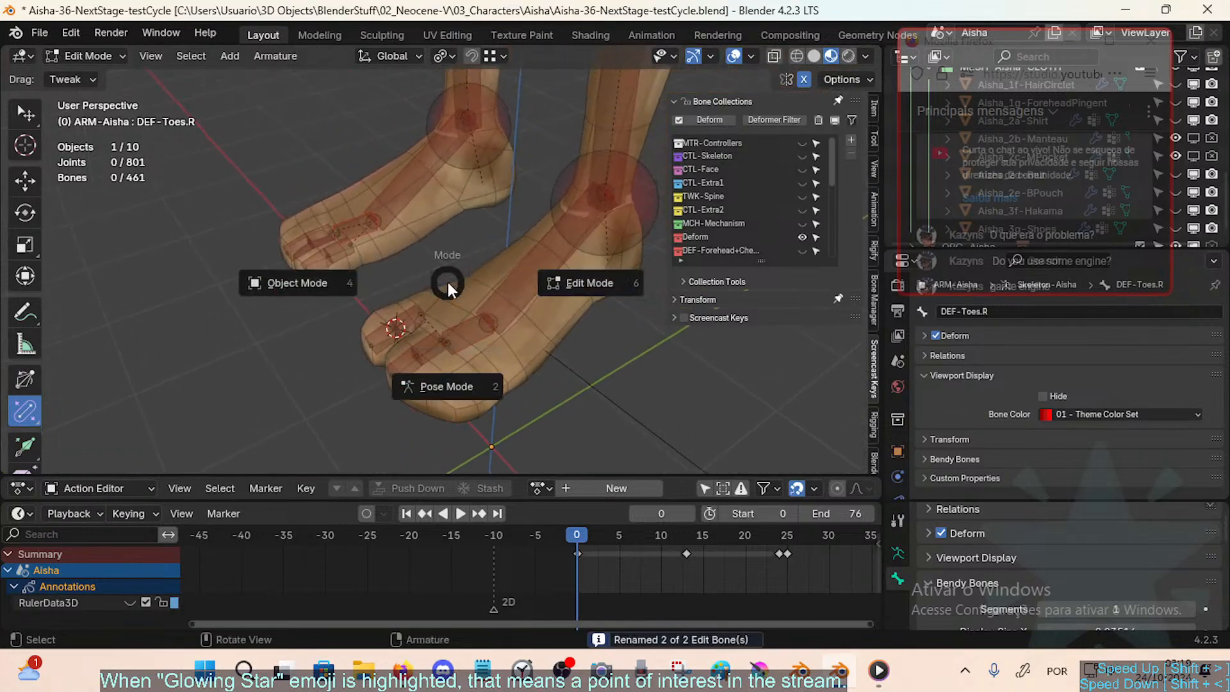
left_click(298, 281)
scroll(473, 226, "down", 4)
middle_click_drag(473, 226, 441, 350, "shift")
scroll(459, 287, "down", 1)
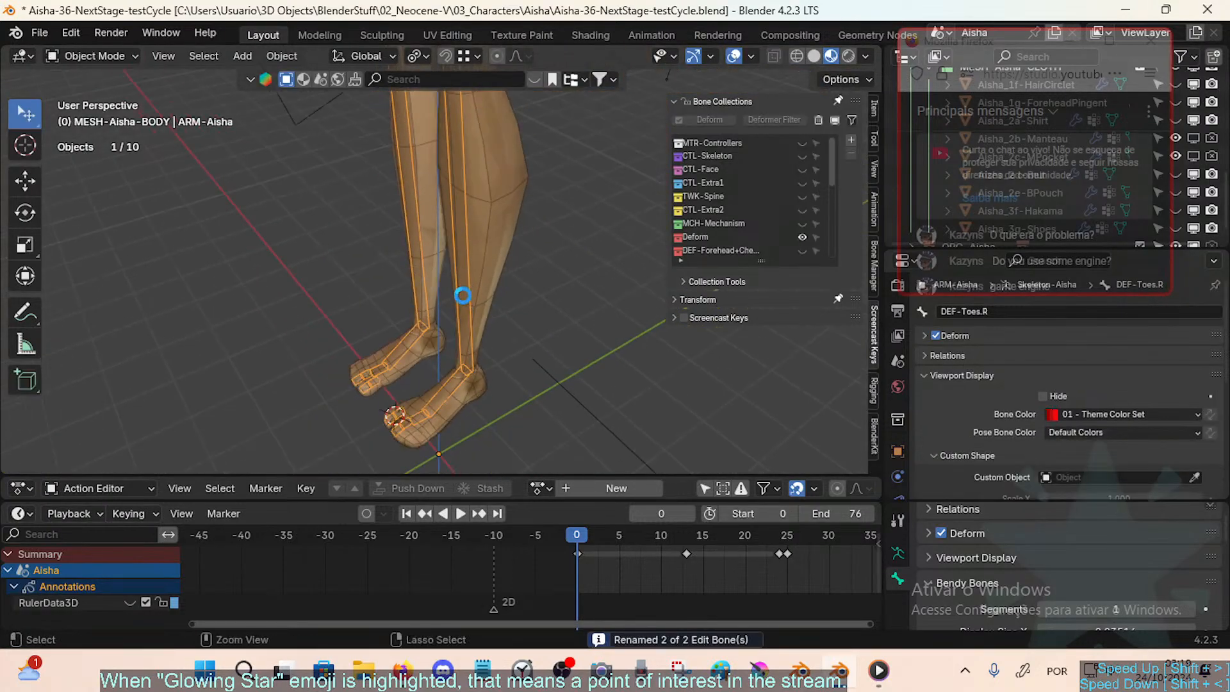
key("ctrl+s")
Step: Reveal all hidden geometry of the Aisha_0b-Body mesh in Edit Mode and return it to Object Mode
middle_click_drag(466, 282, 454, 320)
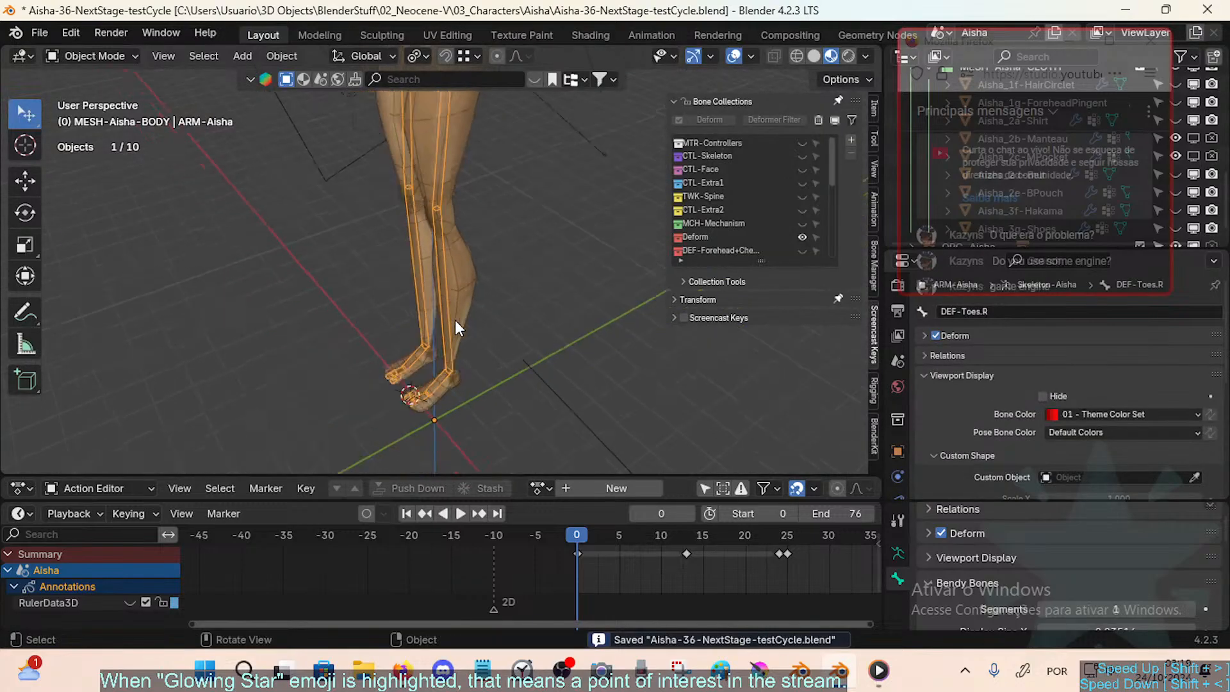
scroll(455, 320, "down", 1)
key("Tab")
key("Tab")
left_click(462, 287)
key("Tab")
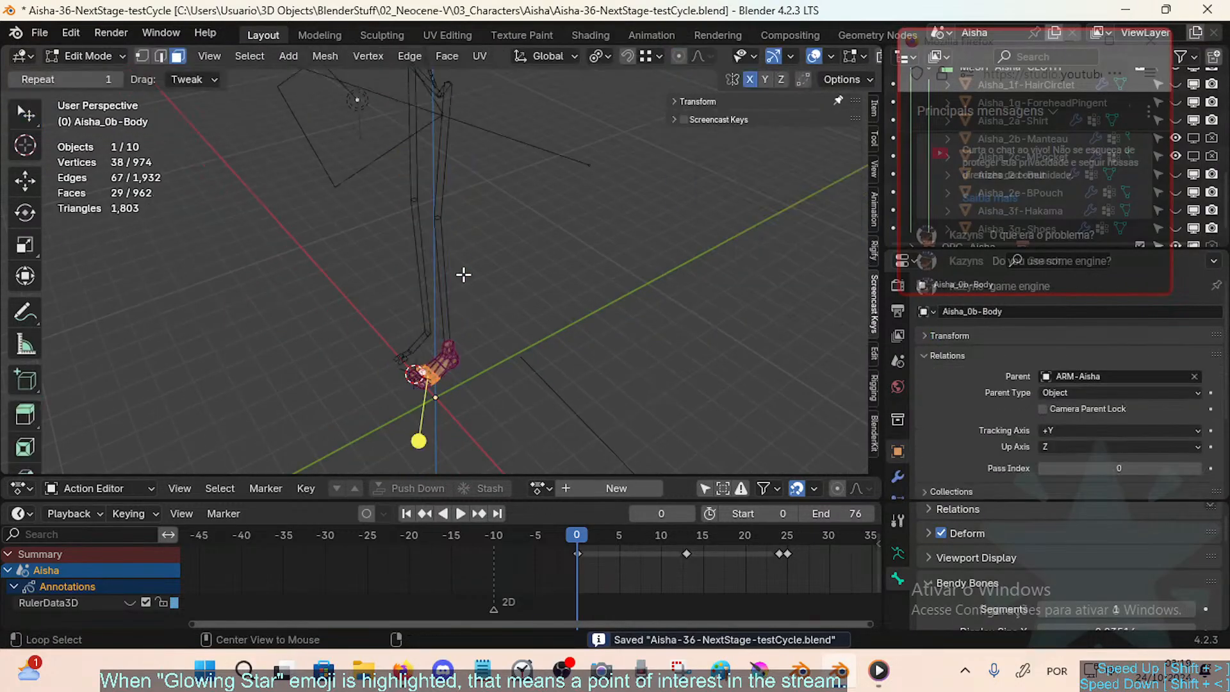
key("alt+h")
middle_click_drag(450, 327, 447, 271)
key("ctrl+Tab")
left_click(298, 272)
key("shift+grave")
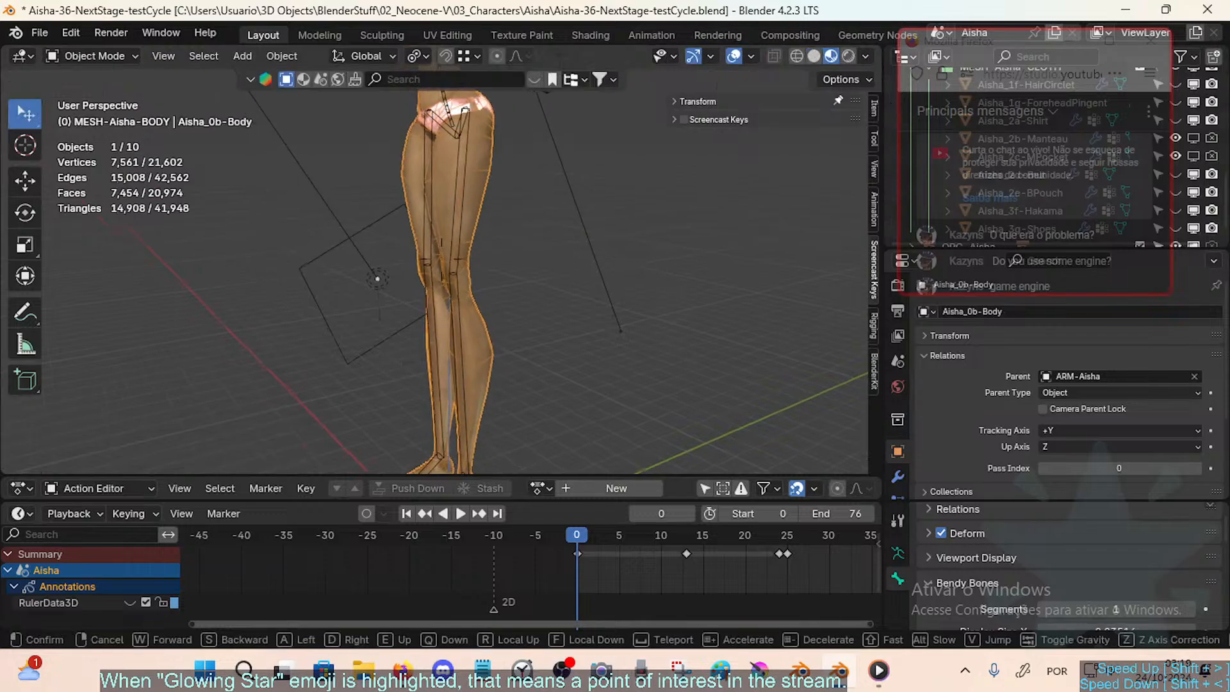
left_click(457, 251)
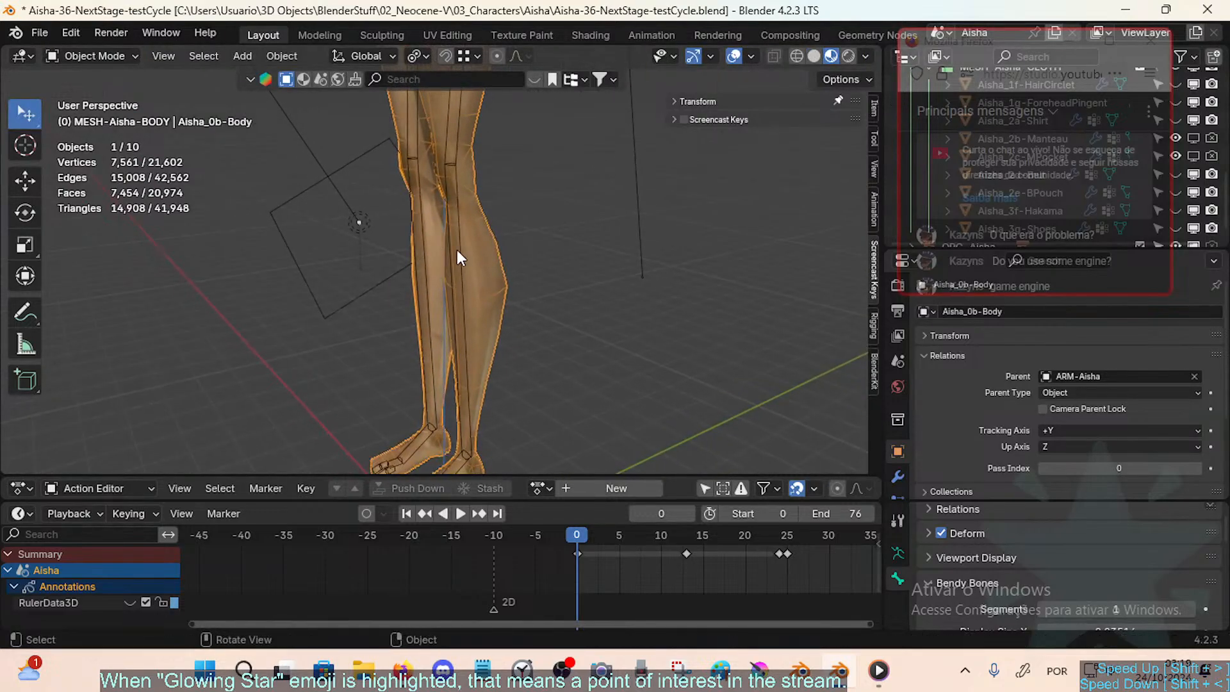
middle_click_drag(475, 240, 448, 366, "shift")
scroll(447, 367, "down", 3)
middle_click_drag(442, 301, 400, 404, "shift")
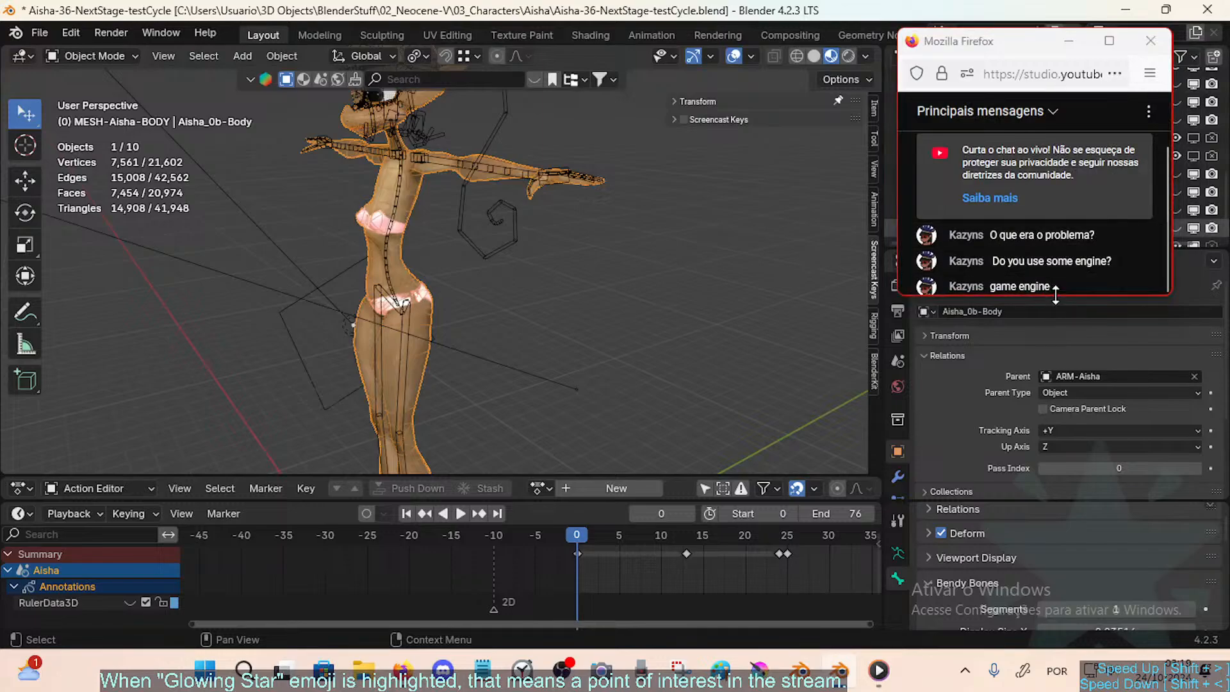
Step: Enlarge the live chat window and switch to the YouTube Studio livestream page in Firefox
left_click_drag(1055, 294, 1055, 326)
middle_click_drag(407, 198, 412, 253)
key("shift+grave")
key("w")
left_click(481, 383)
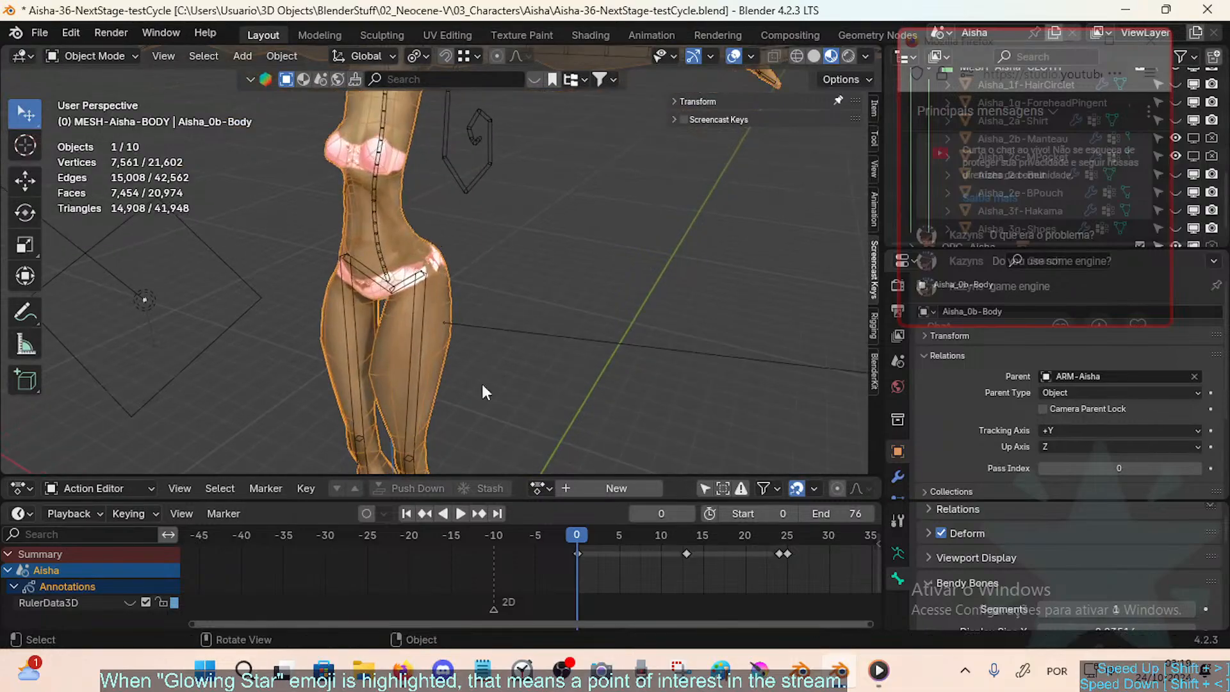
mouse_move(402, 666)
left_click(381, 594)
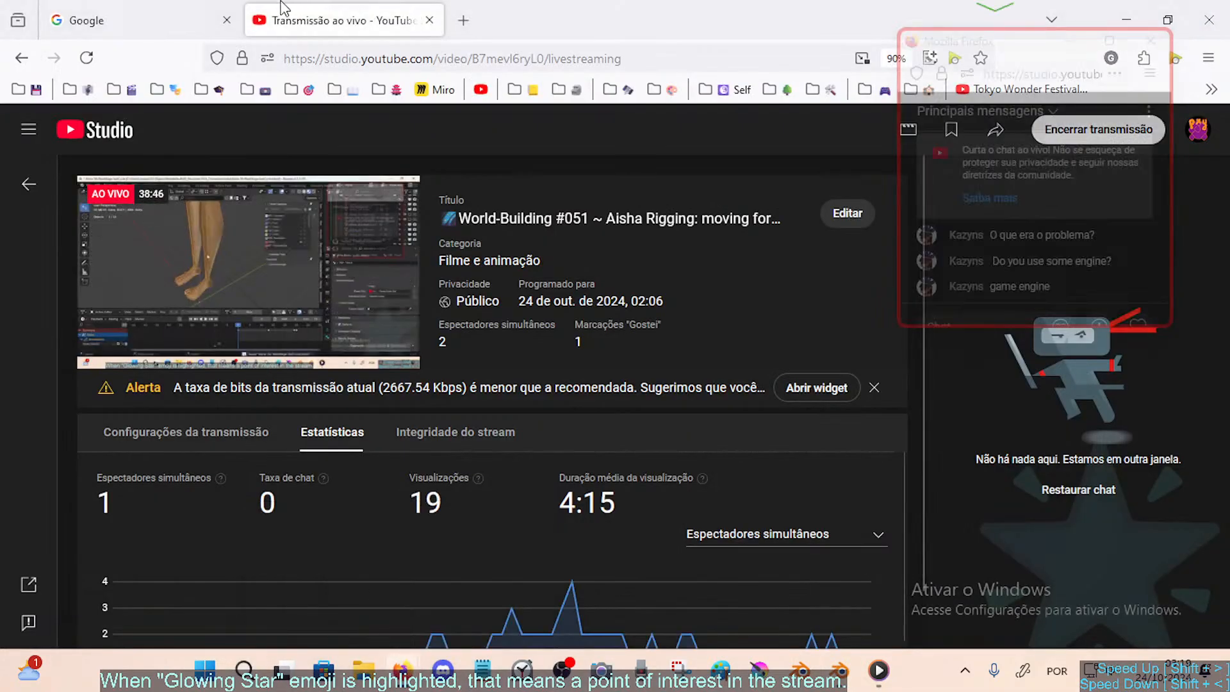
Step: Place the Google tab after the livestream tab and open the To-Do-Lists spreadsheet in it
left_click(178, 9)
left_click_drag(58, 15, 359, 14)
left_click(543, 87)
left_click(543, 129)
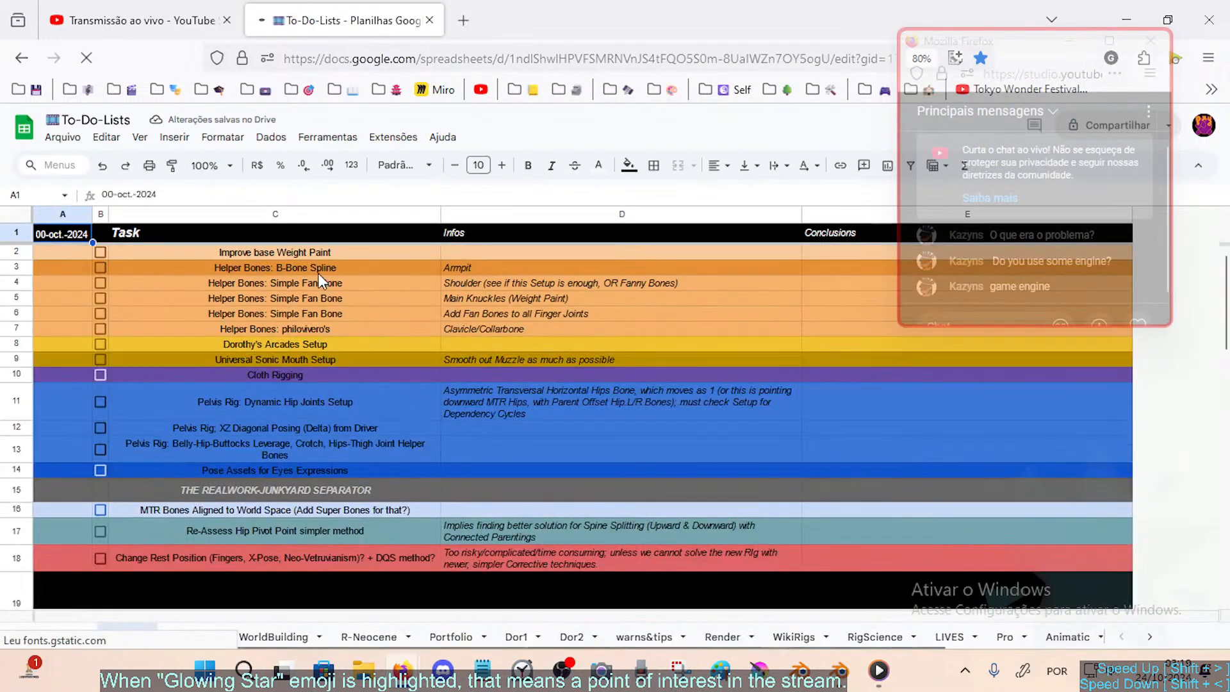
Step: Insert a row above row 2 and copy the "Improve base Weight Paint" task row into it
left_click(274, 257)
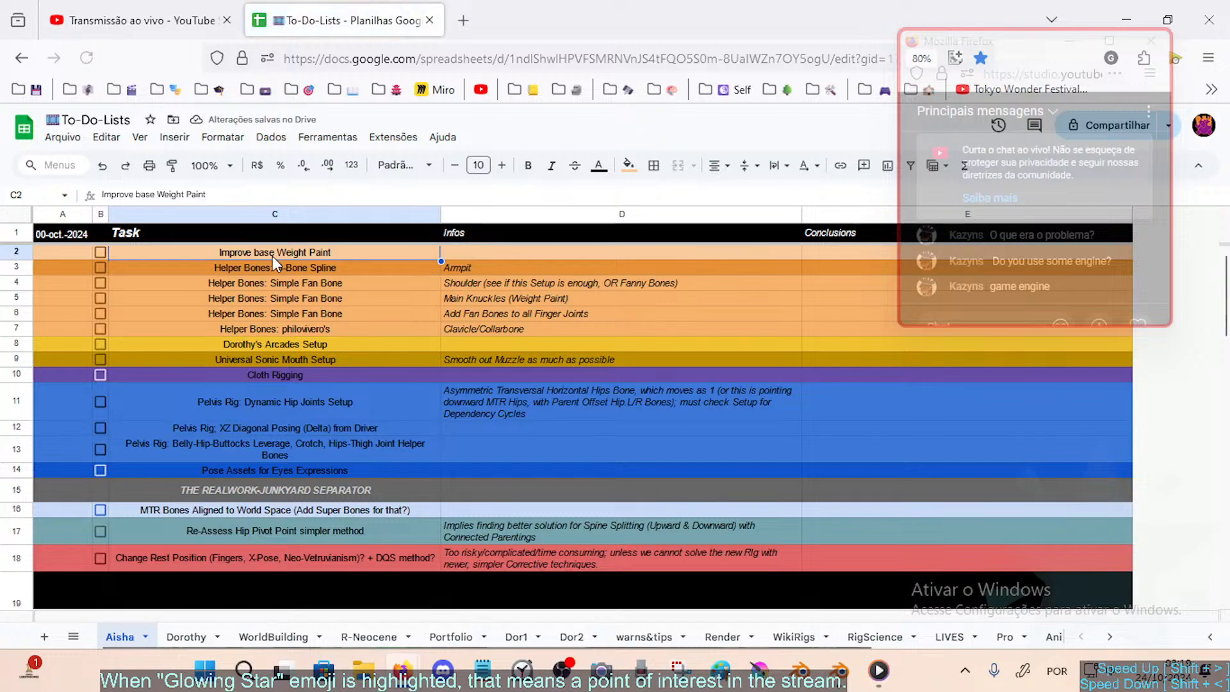
right_click(16, 251)
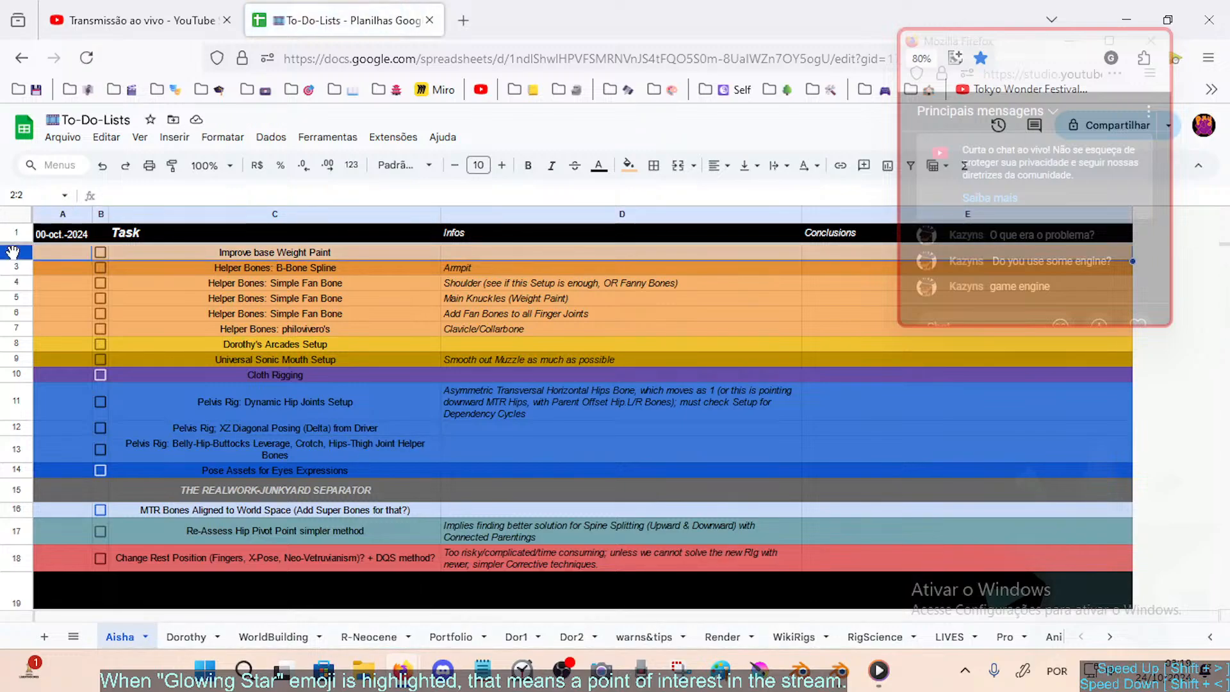
left_click(57, 375)
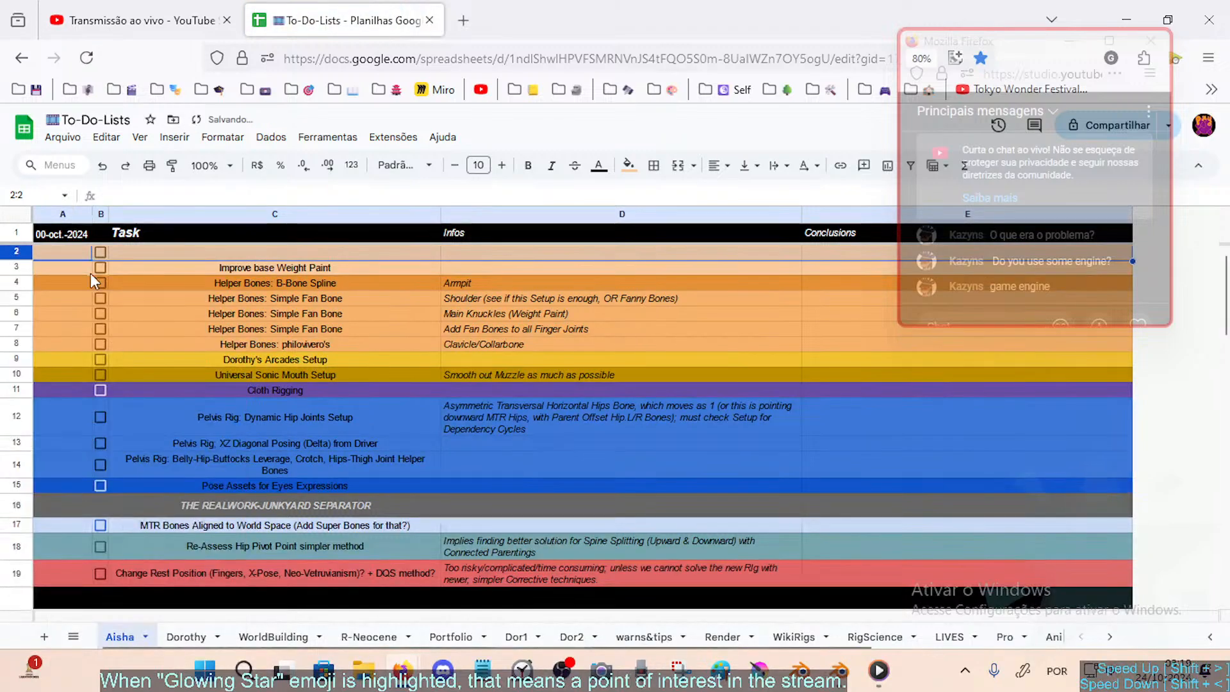
left_click(18, 267)
key("ctrl+c")
left_click(16, 253)
key("ctrl+v")
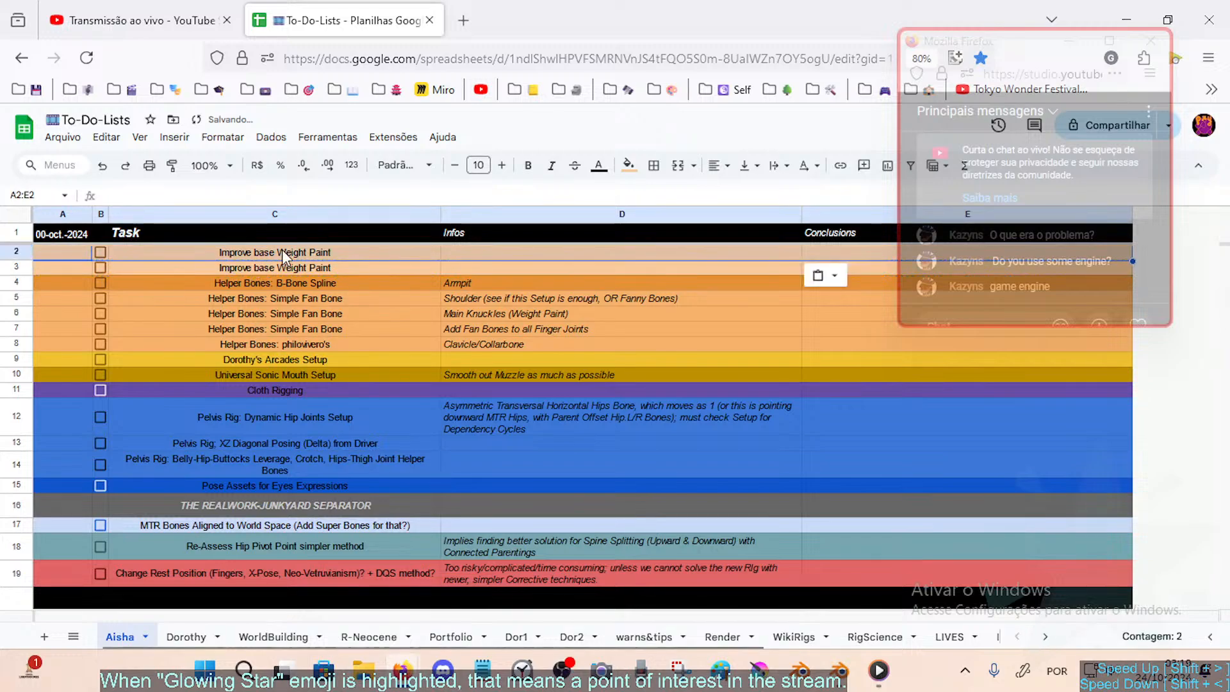
double_click(282, 252)
left_click(394, 266)
double_click(333, 252)
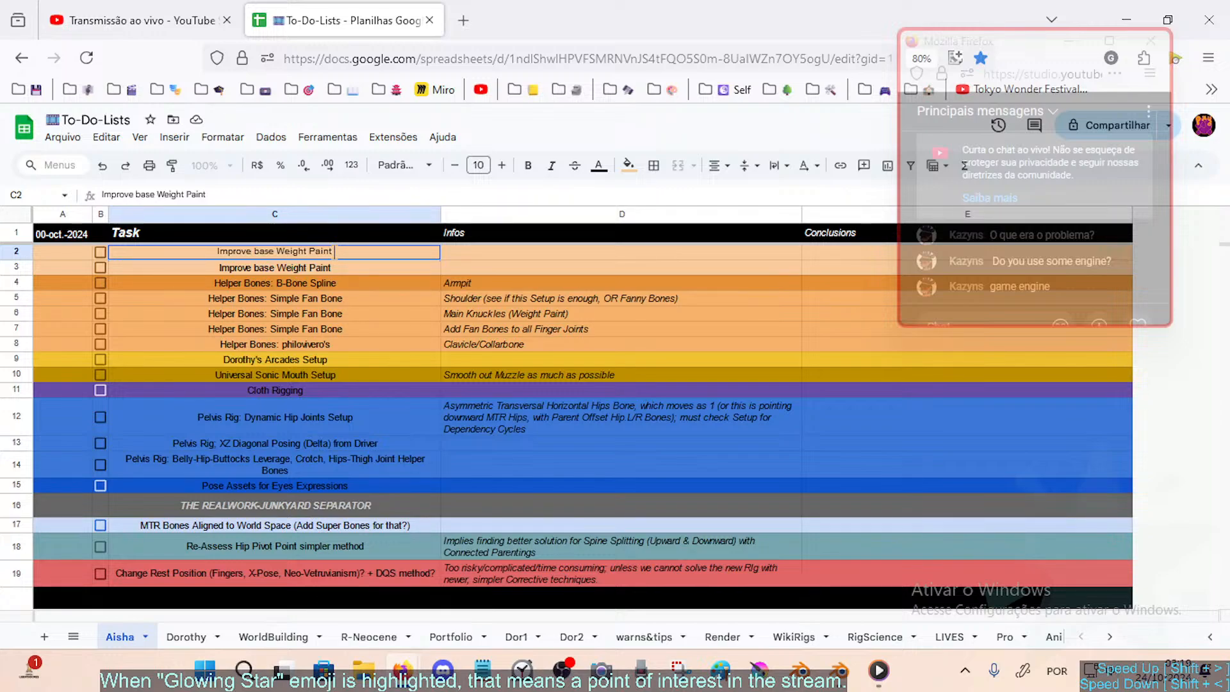
triple_click(338, 252)
left_click(329, 271)
left_click(337, 256)
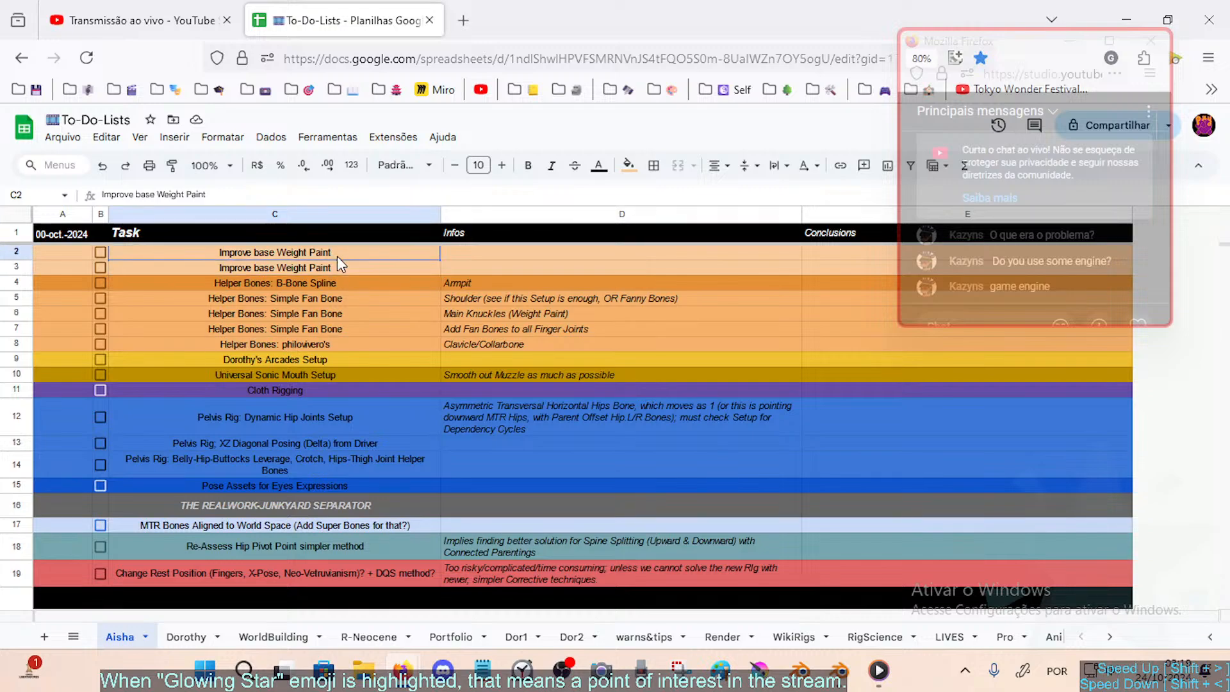
Step: Enter "Foot Setup" as the conclusion of the "Improve base Weight Paint" task in row 2
left_click(462, 263)
double_click(834, 253)
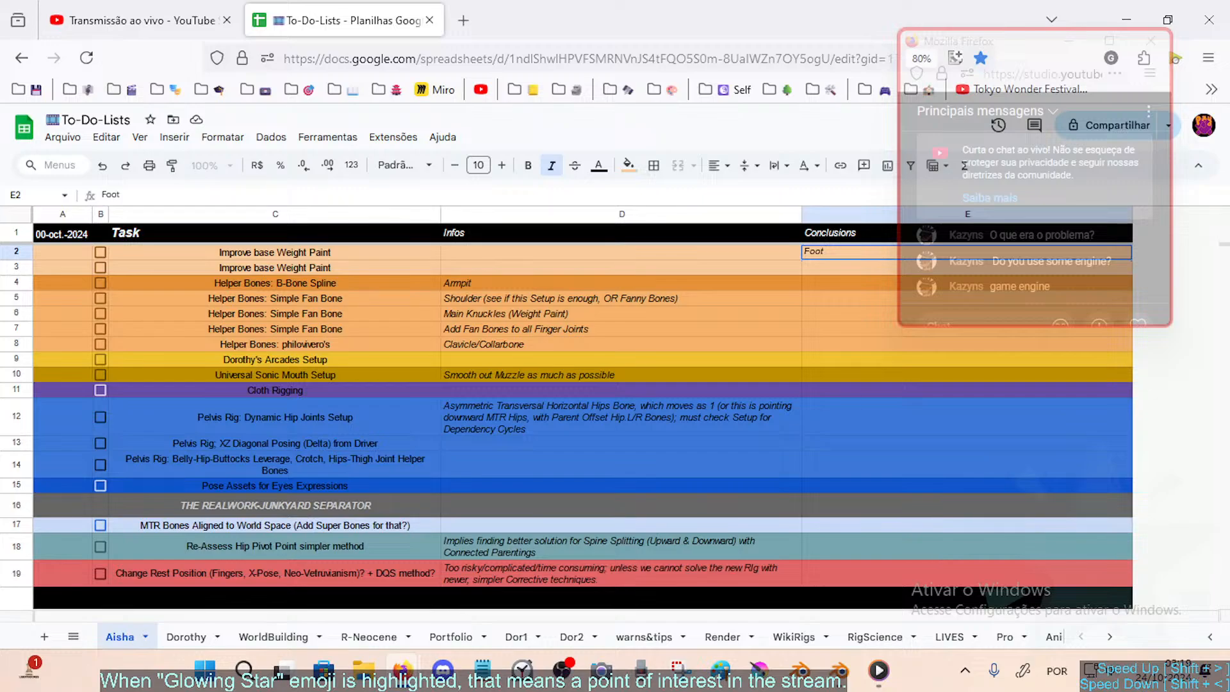
key("Return")
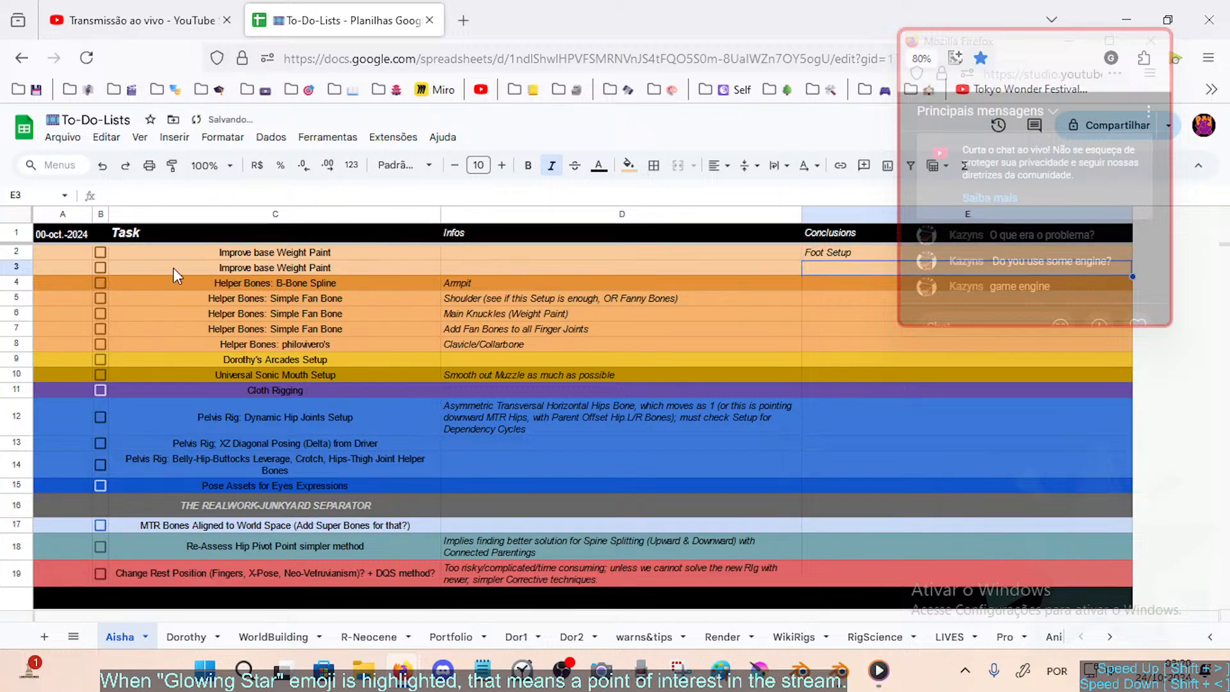
Step: Tick off the row 2 task as done and date it 23-oct.-2024
scroll(128, 368, "down", 3)
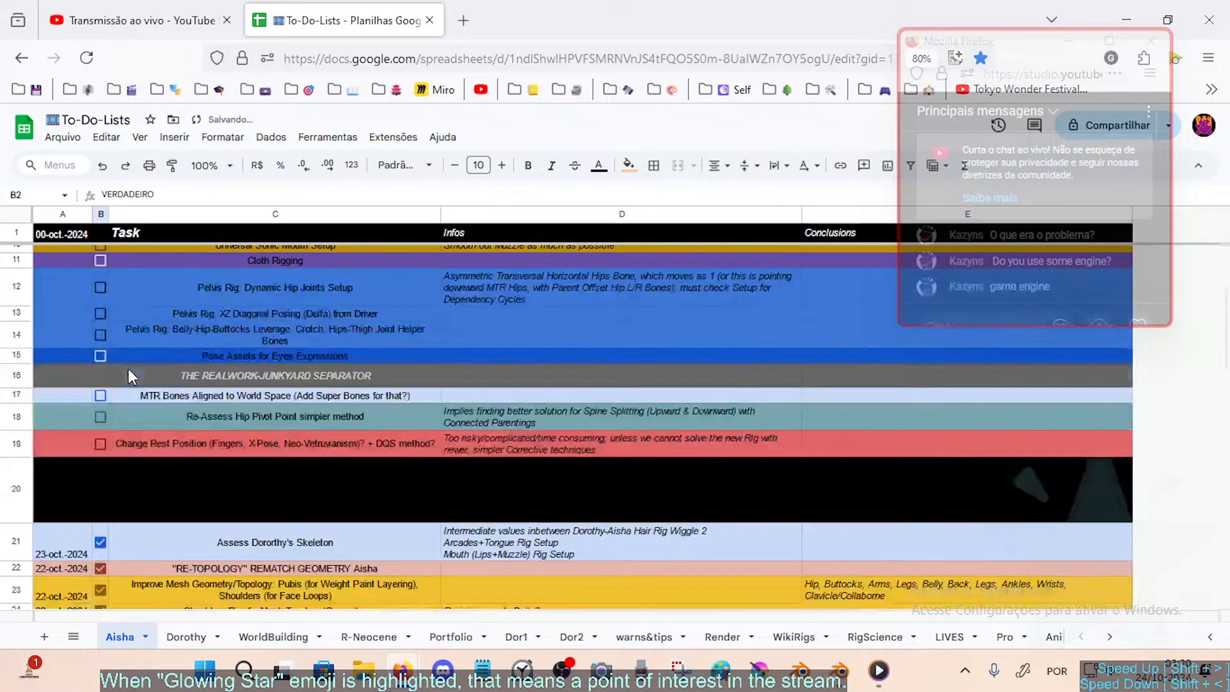
left_click(72, 490)
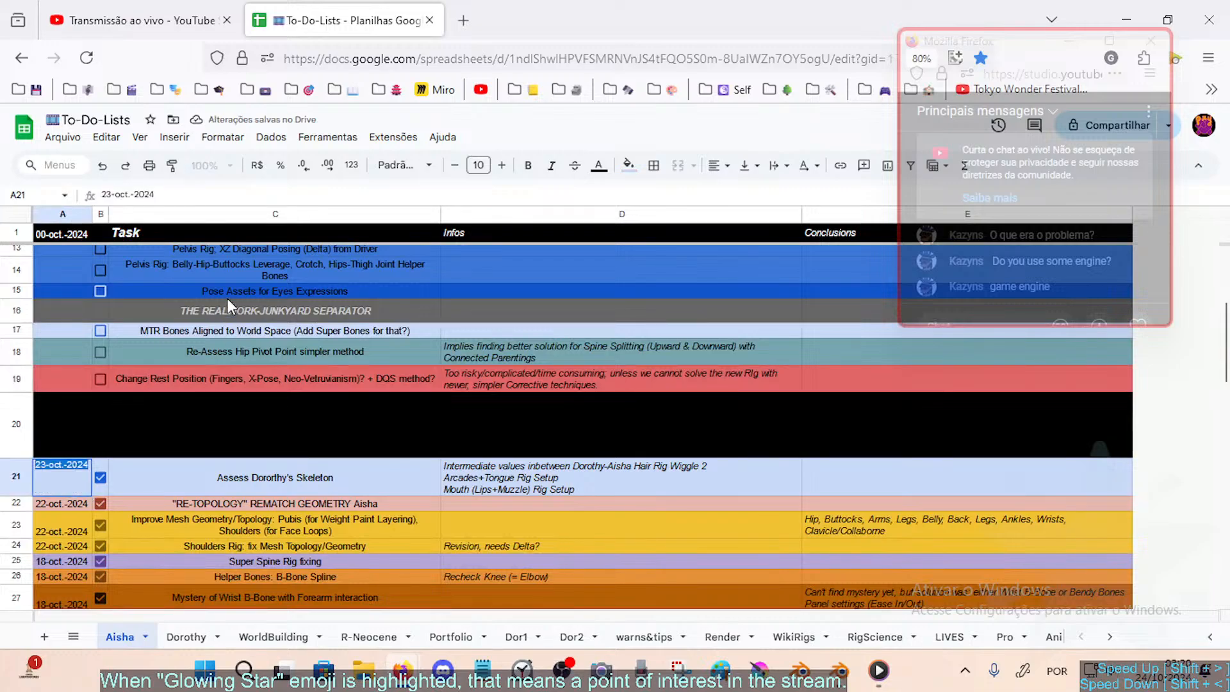
scroll(226, 274, "up", 3)
left_click(73, 251)
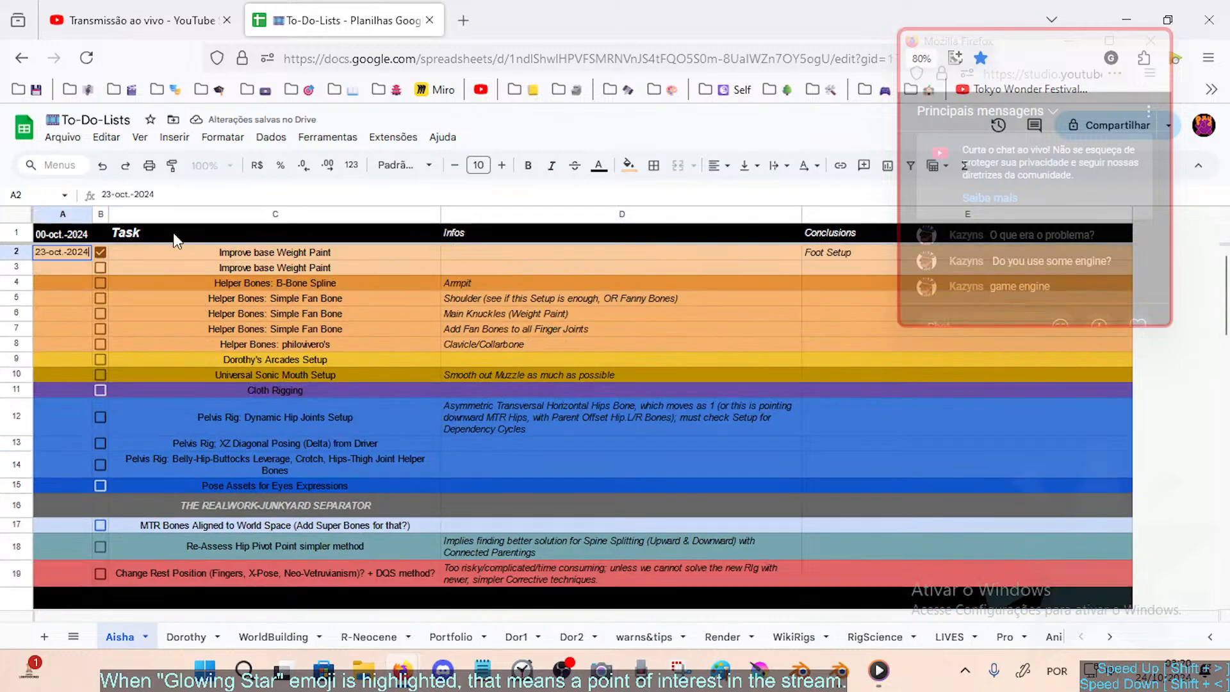
key("Return")
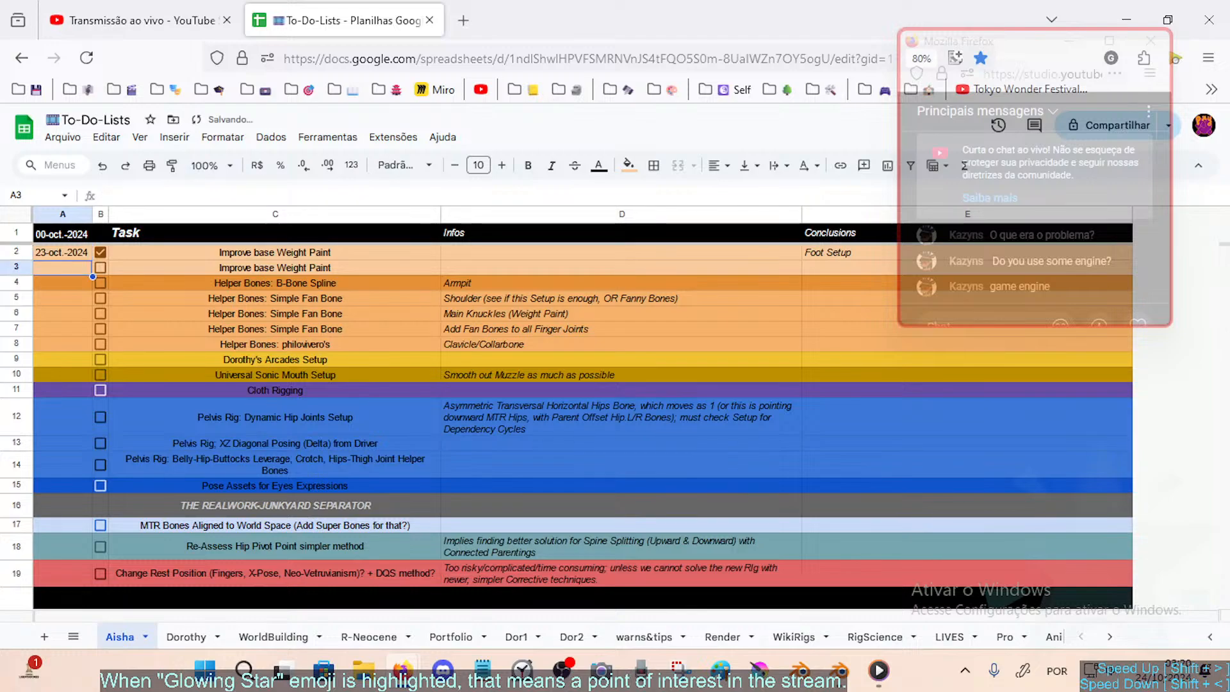
left_click(17, 251)
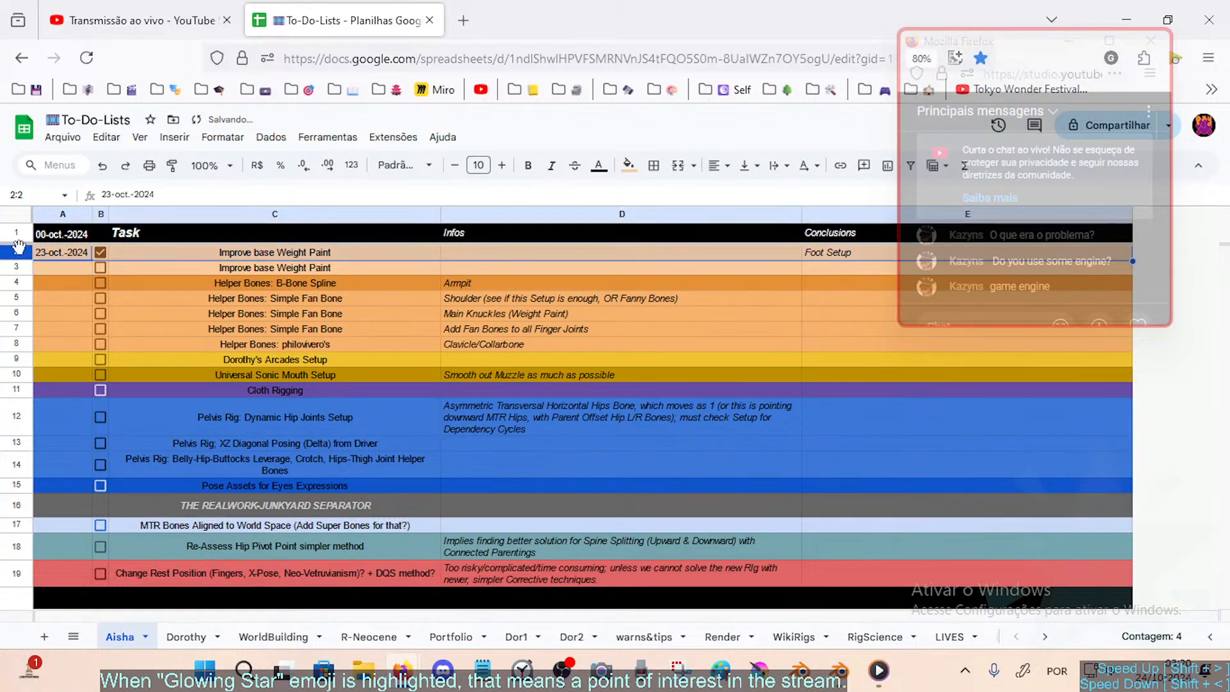
left_click(53, 251)
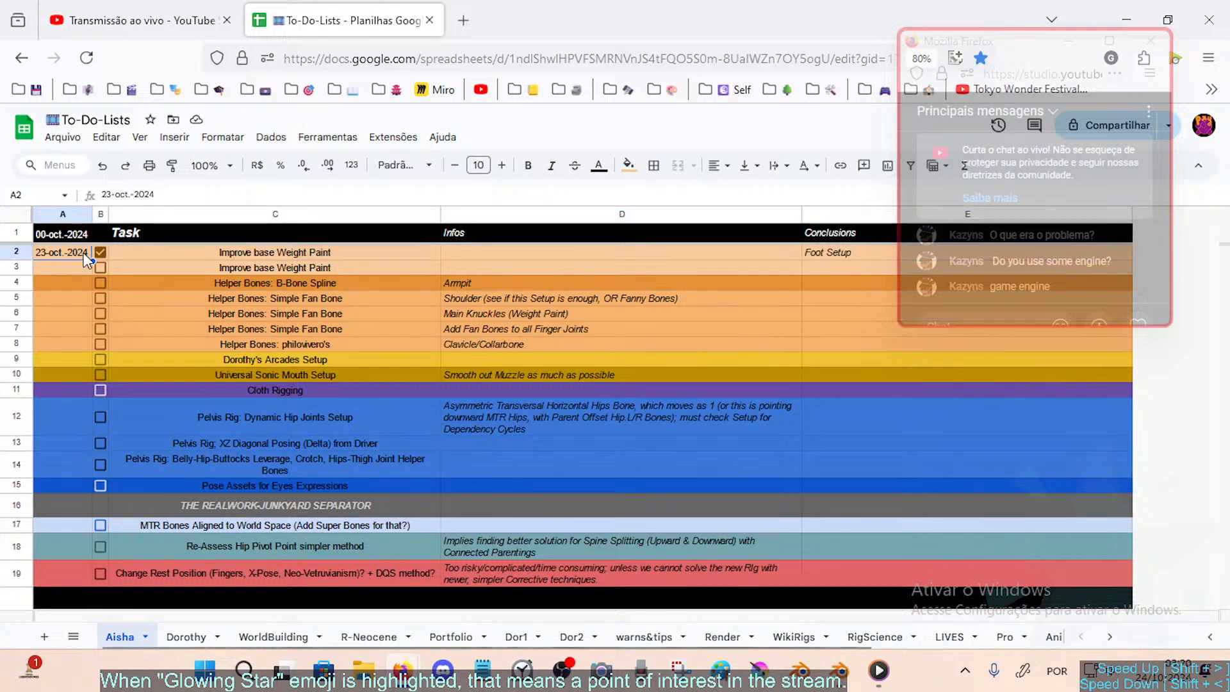
left_click(249, 255)
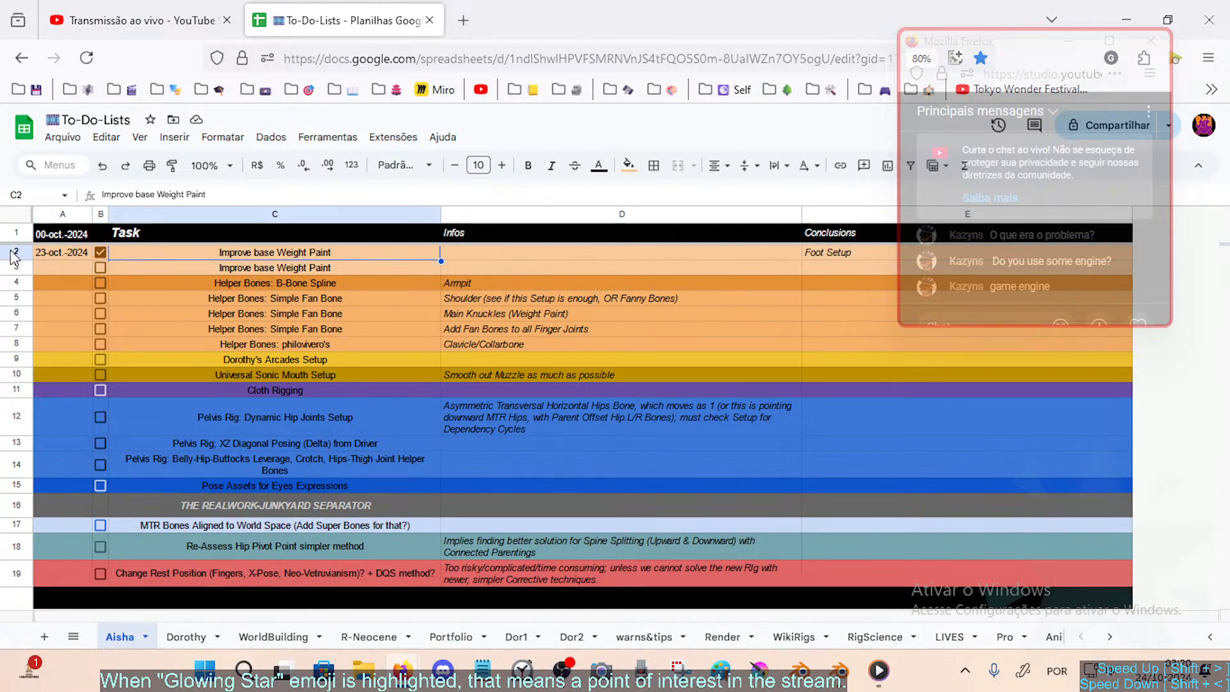
left_click(13, 255)
left_click(250, 269)
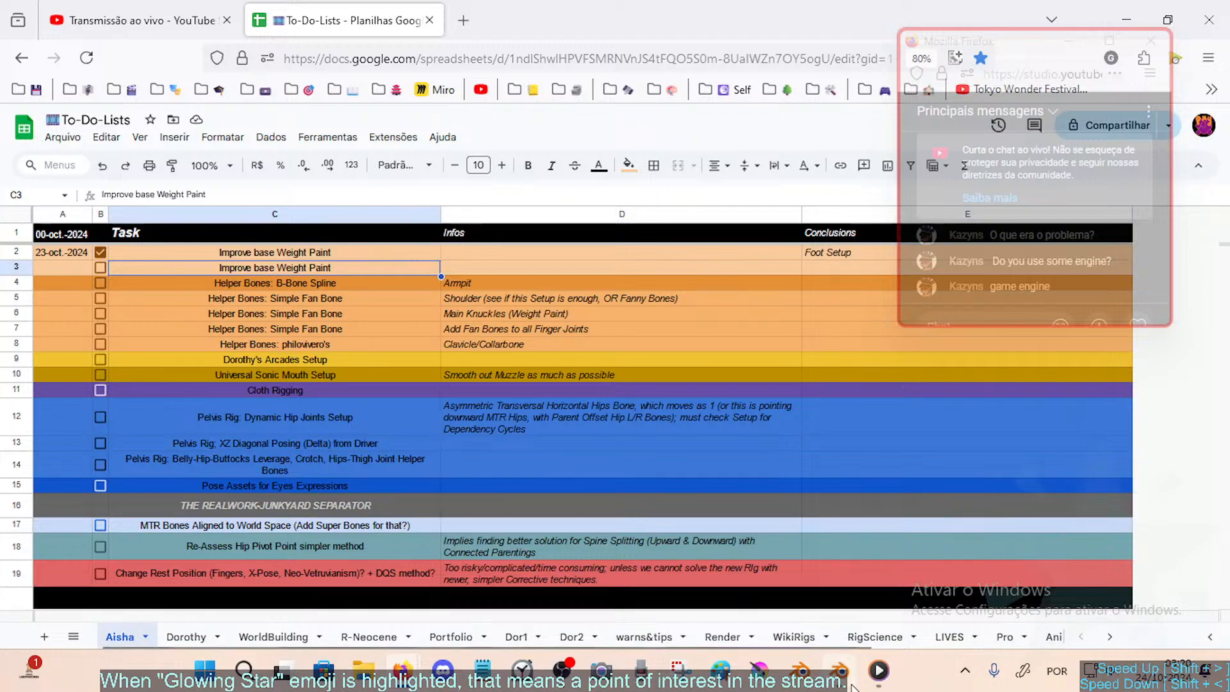
Step: Switch to the Aisha-36 Blender file and look over the body mesh from the torso down to the thighs
mouse_move(840, 672)
left_click(833, 576)
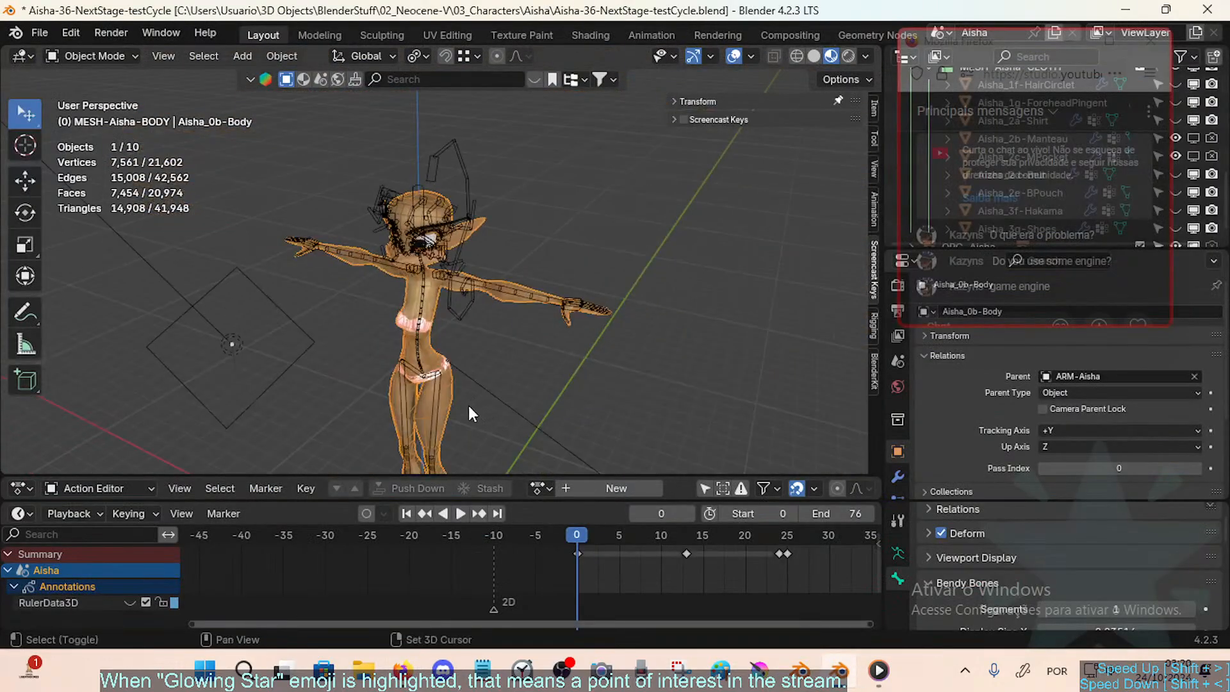
key("shift+grave")
key("w")
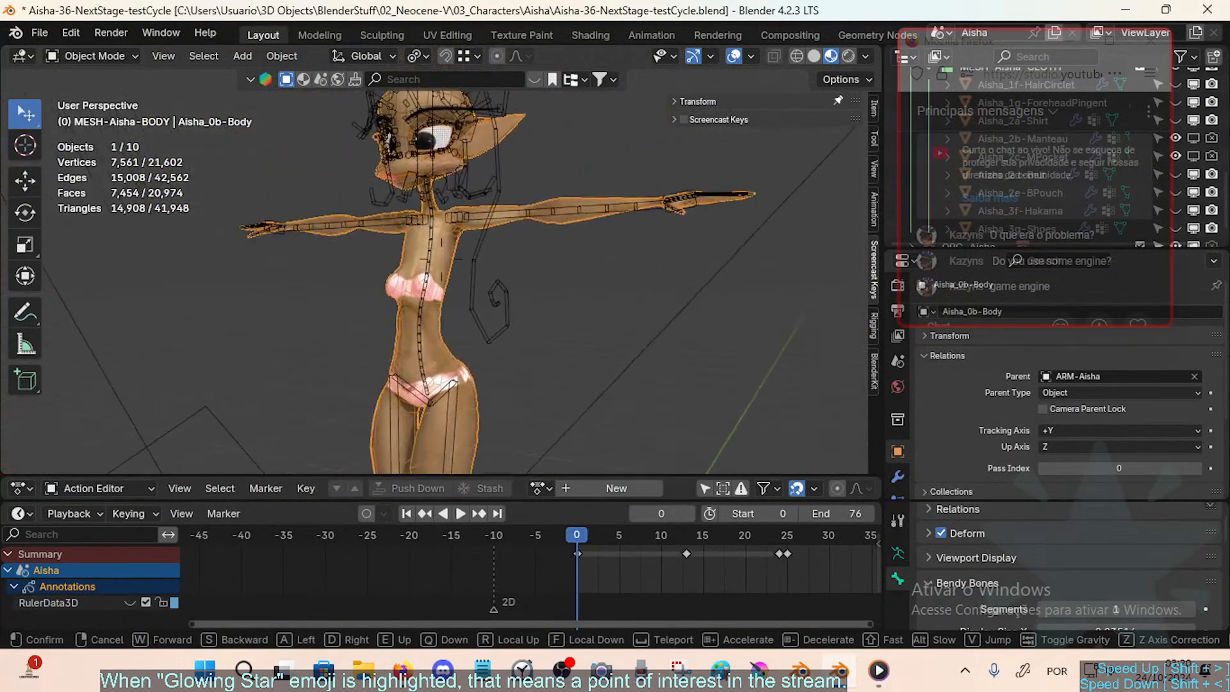
key("w")
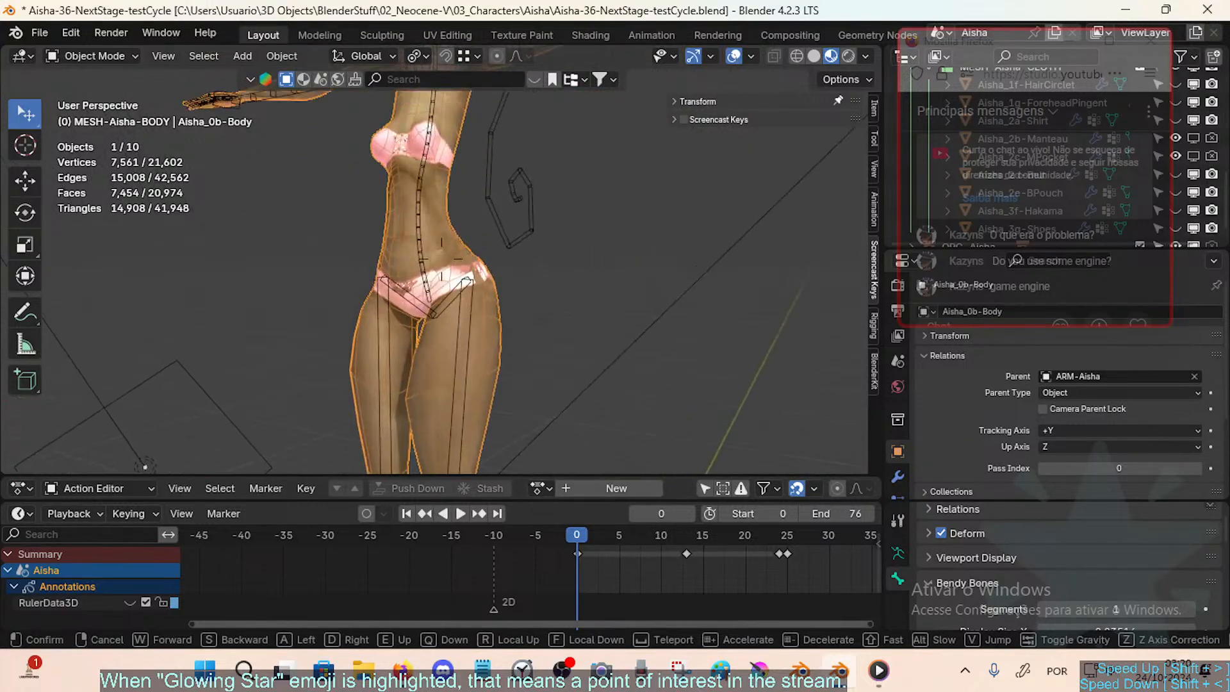
key("s")
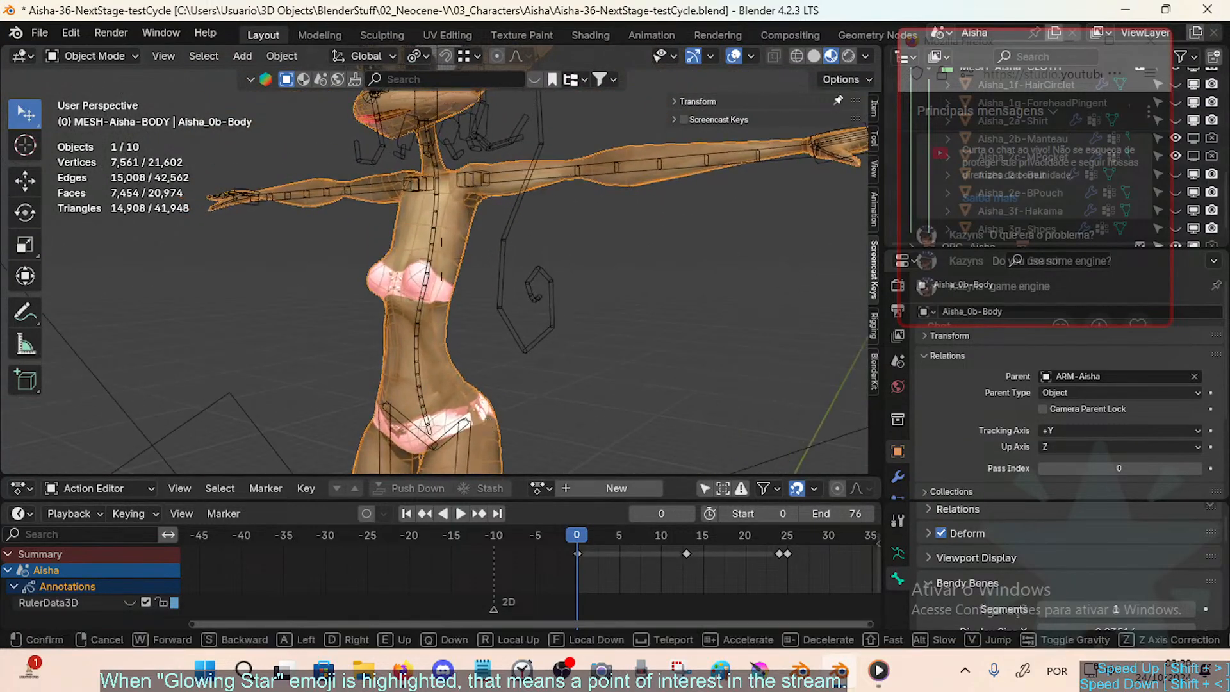
left_click(475, 418)
key("shift+grave")
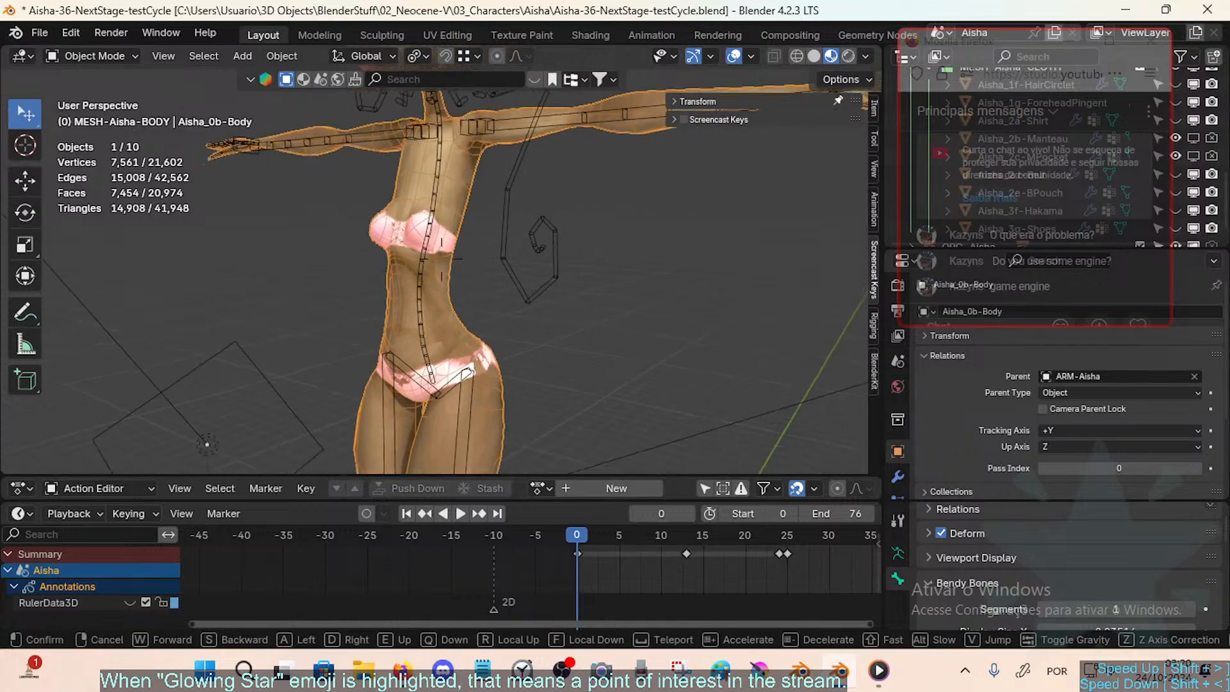
key("w")
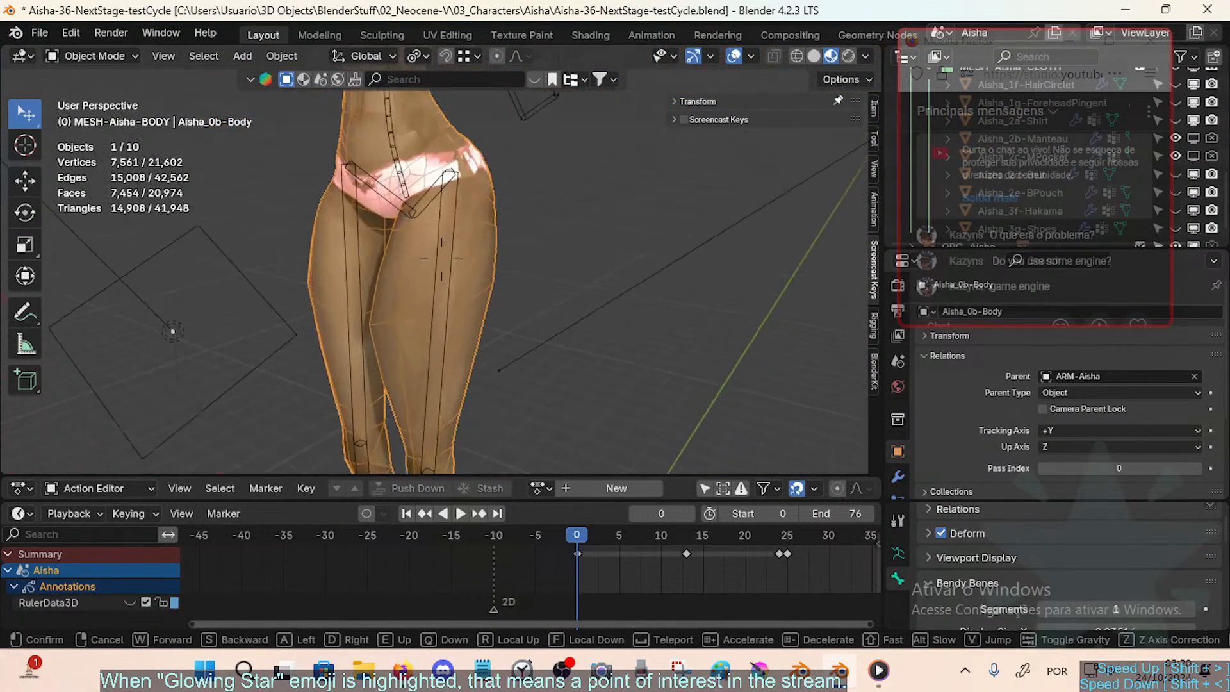
left_click(444, 366)
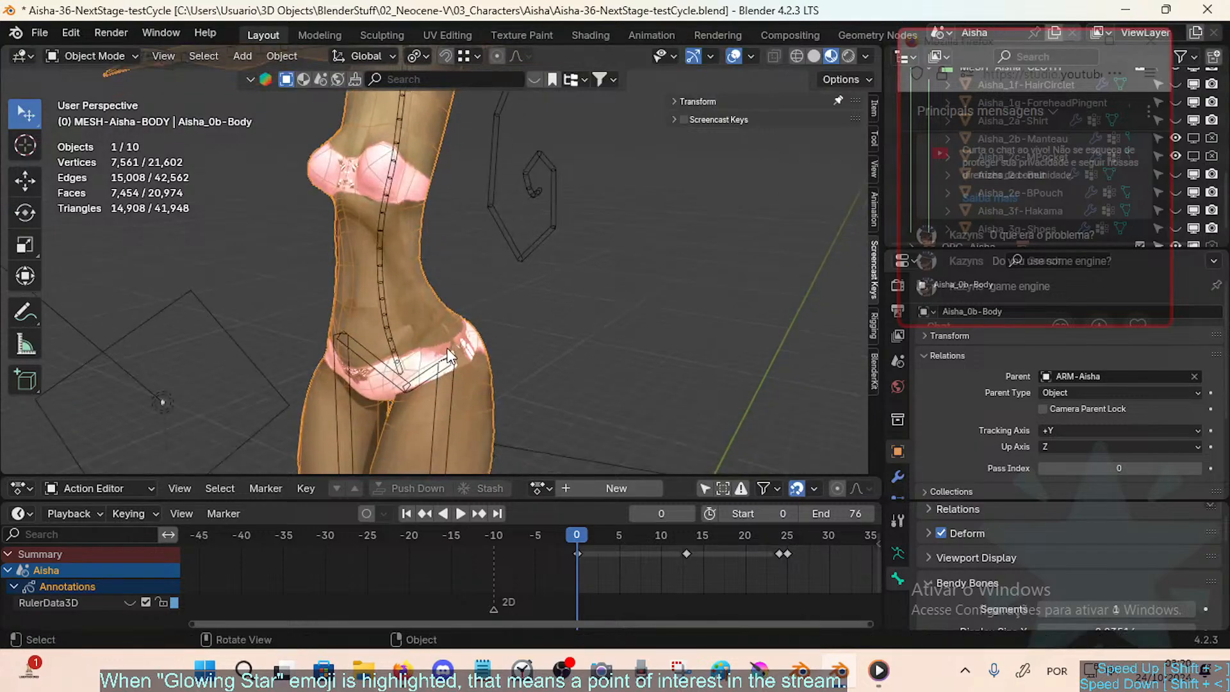
Step: Move the chat window clear of the outliner and put the ARM-Aisha armature into Pose Mode
left_click_drag(1001, 51, 925, 279)
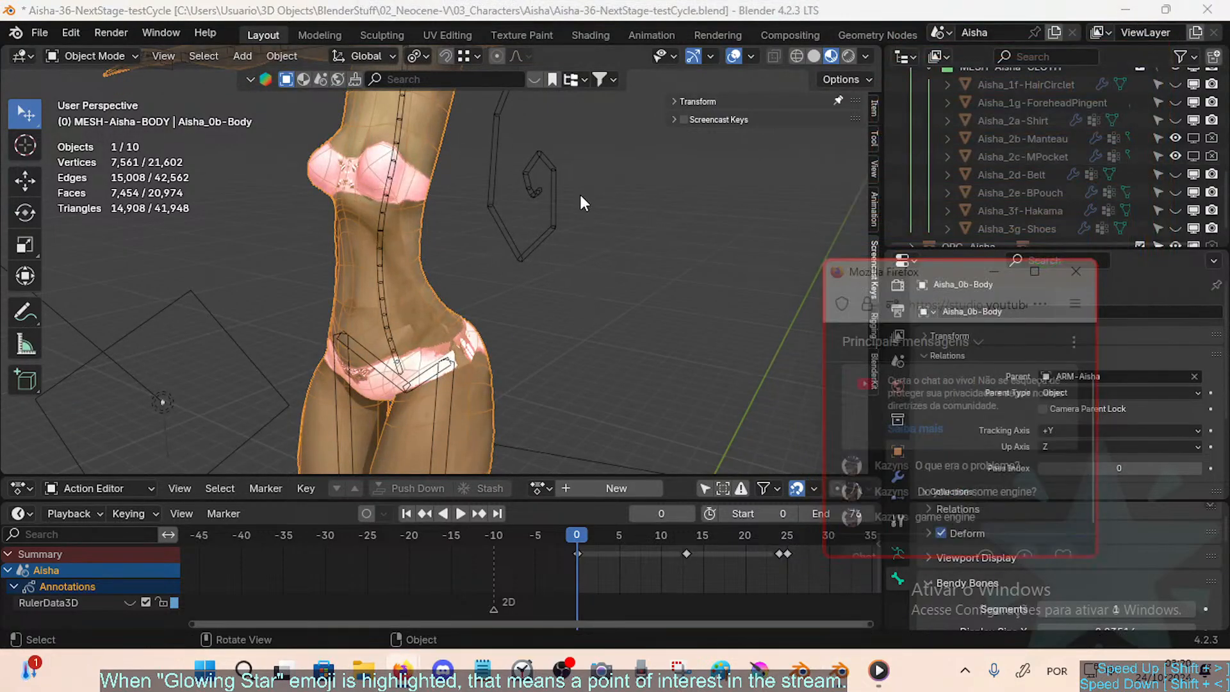
left_click(493, 215)
key("ctrl+Tab")
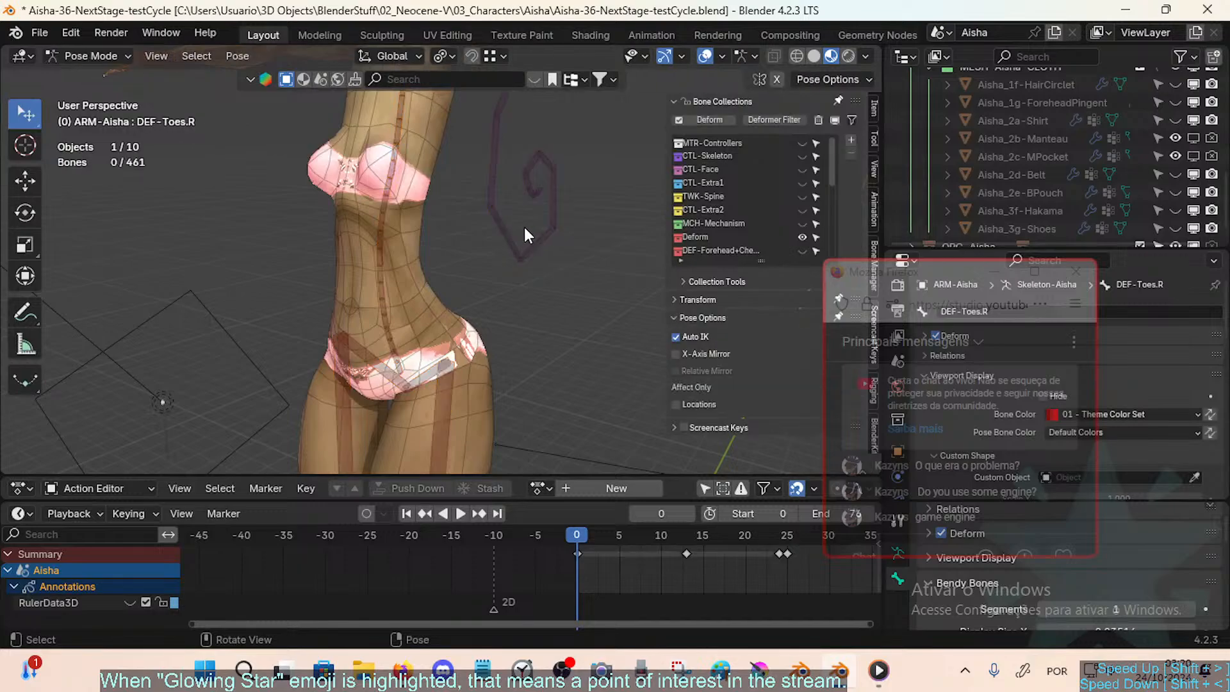
scroll(785, 175, "down", 2)
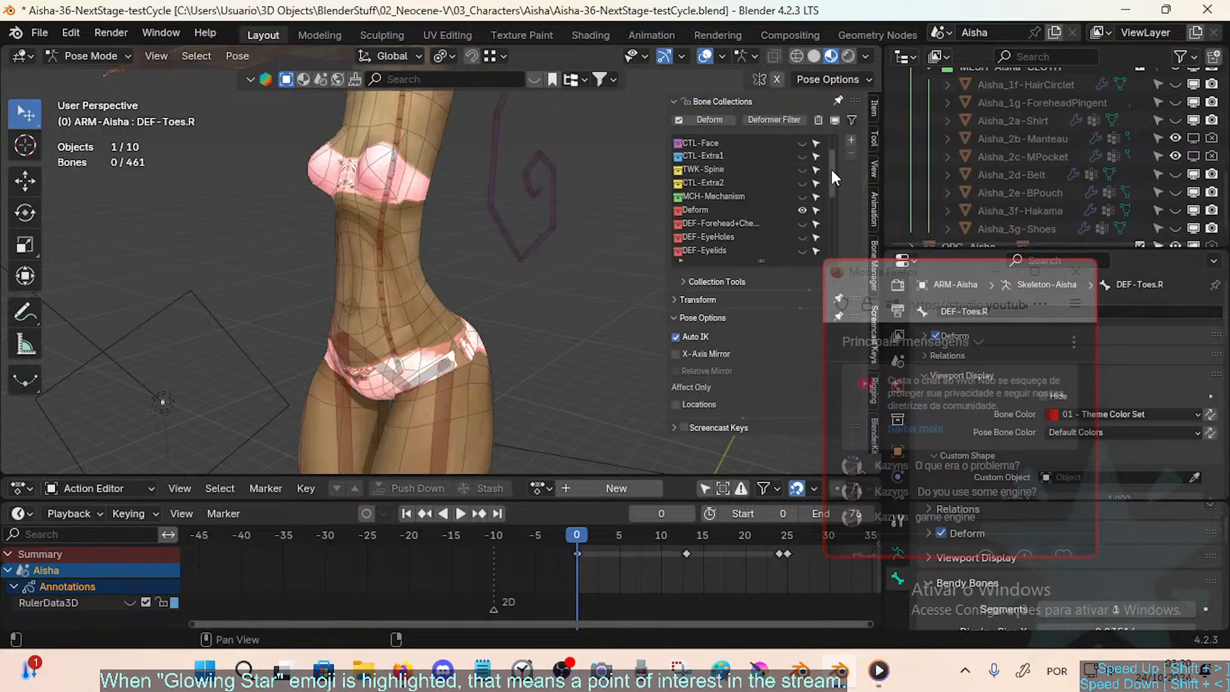
left_click_drag(831, 167, 831, 189)
left_click_drag(884, 276, 953, 282)
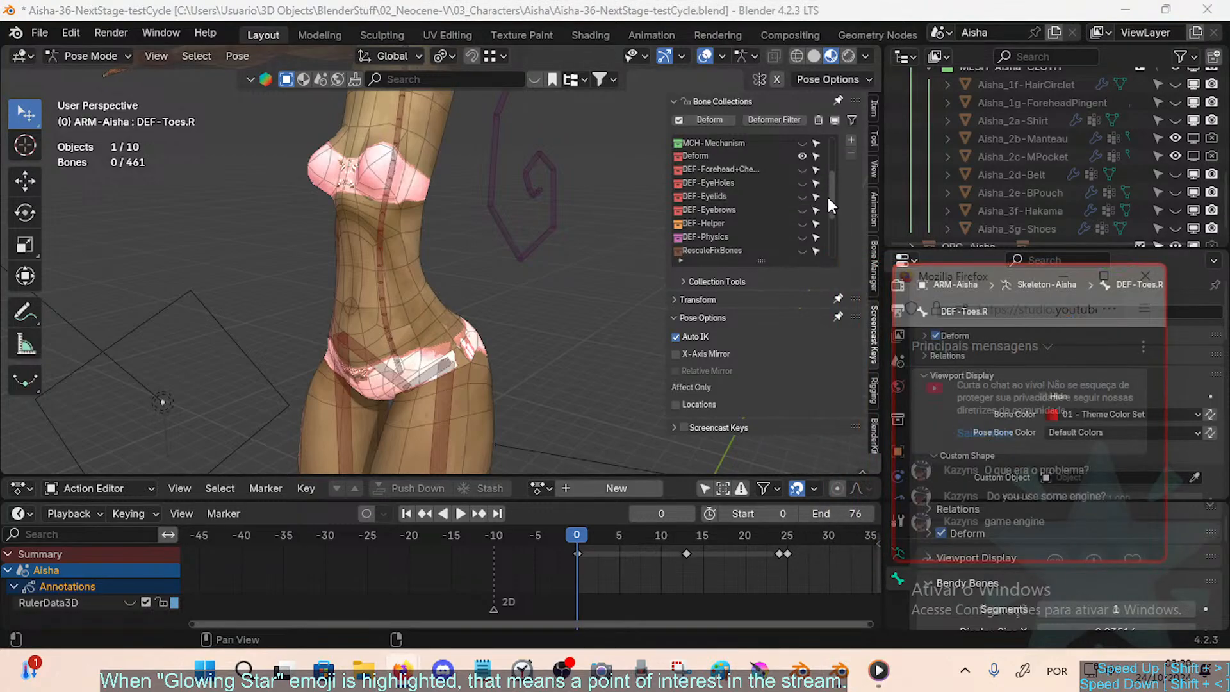
Step: Examine the deform bones around Aisha's pelvis and hips from the front and the back
key("shift+grave")
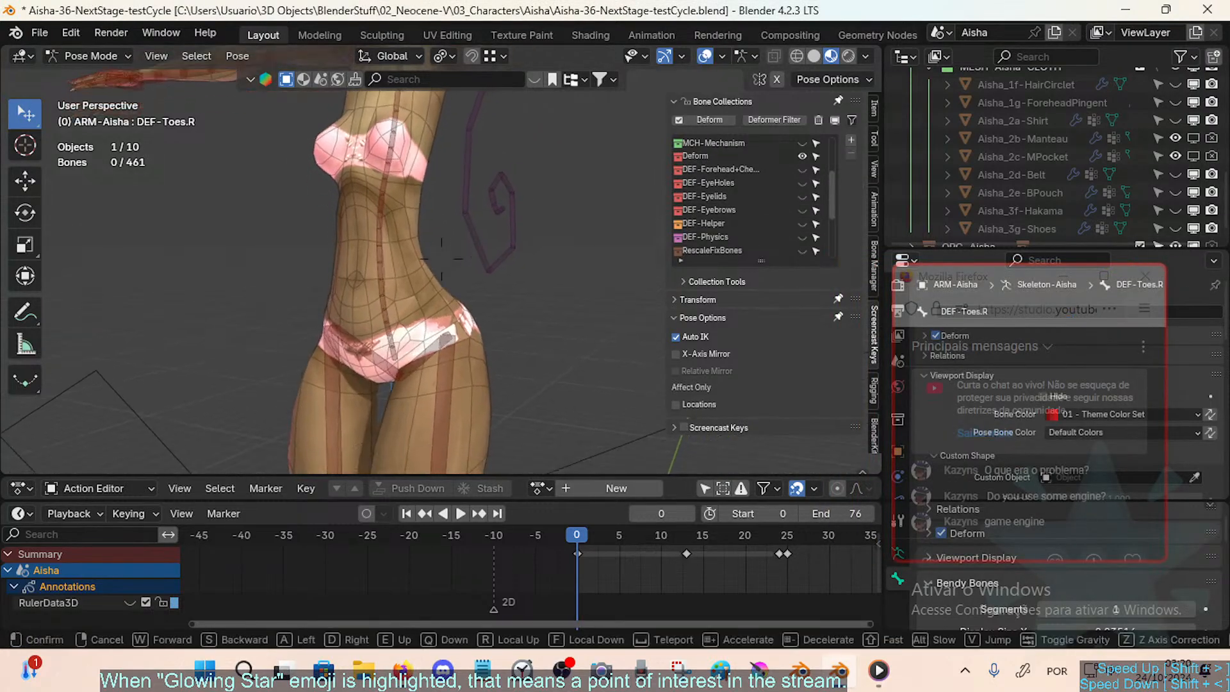
key("w")
key("w")
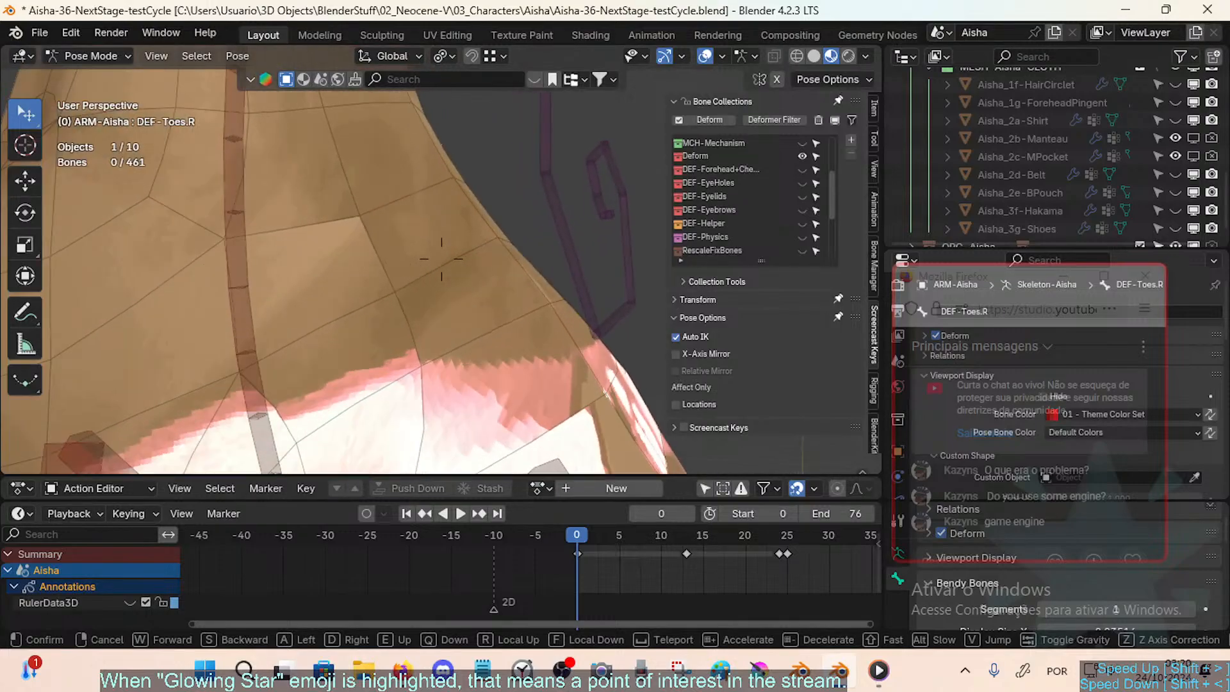
key("s")
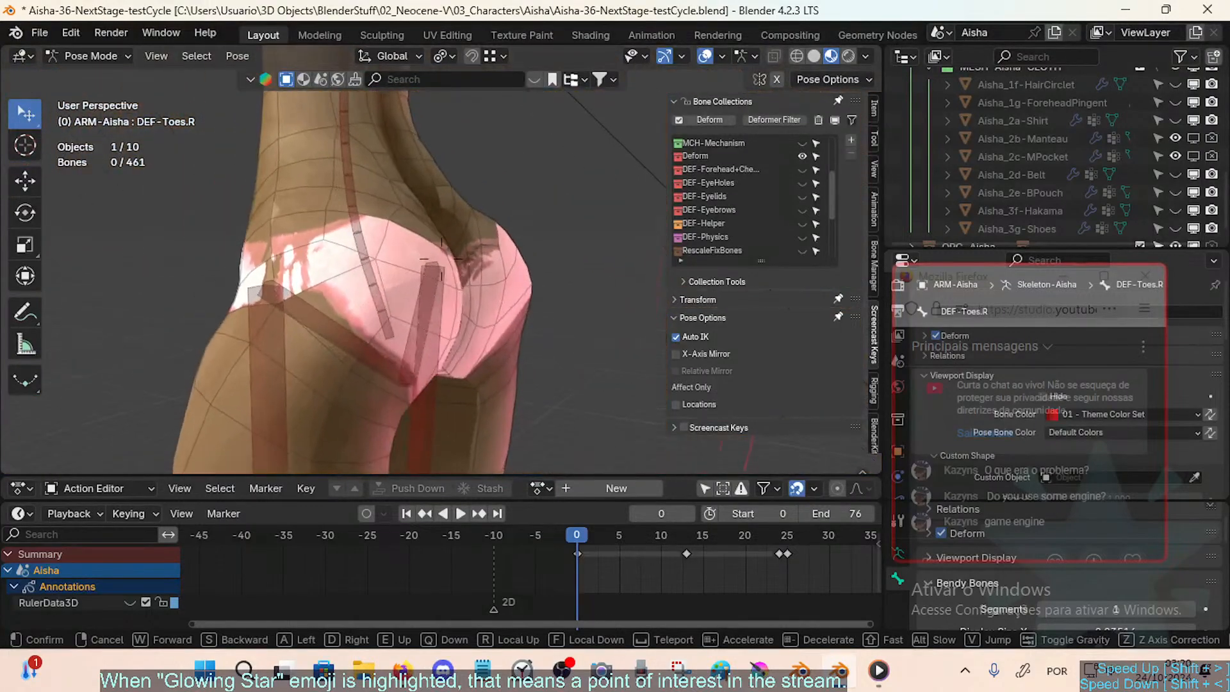
key("w")
key("w")
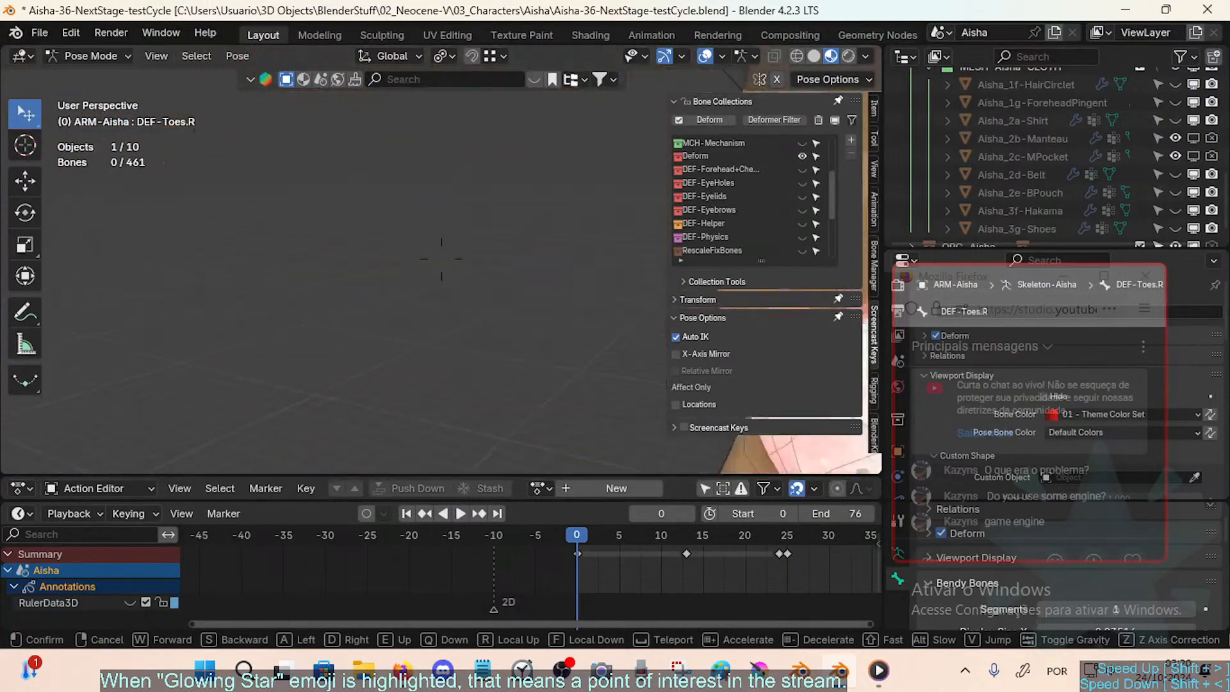
left_click(416, 355)
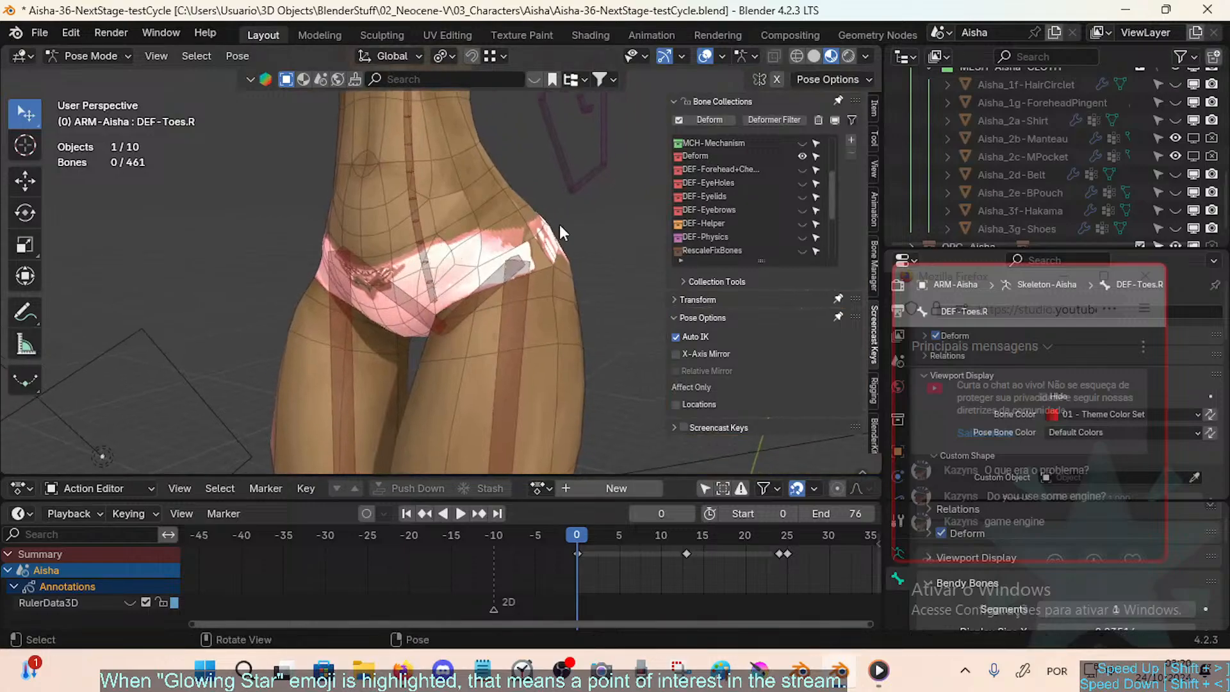
Step: Show the DorTorso bone collection and try moving the DEF-Leverage-Hips.L bone
left_click_drag(829, 186, 814, 247)
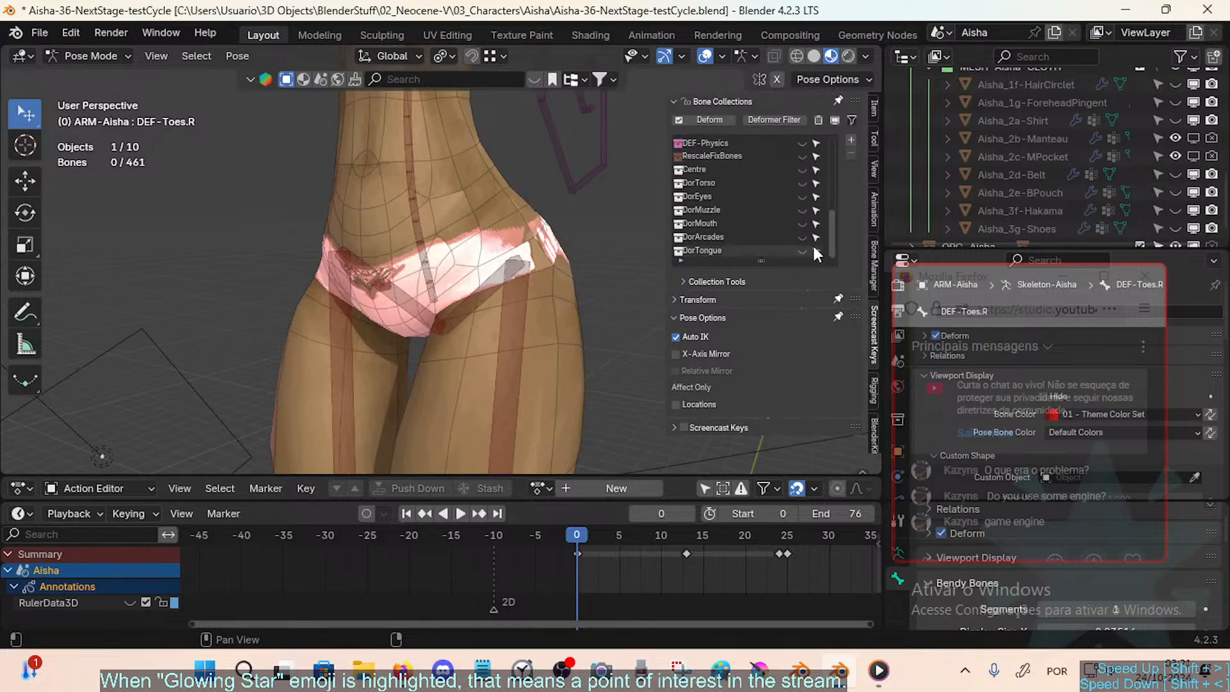
left_click(802, 183)
middle_click_drag(421, 306, 529, 245)
left_click(543, 221)
key("g")
right_click(543, 241)
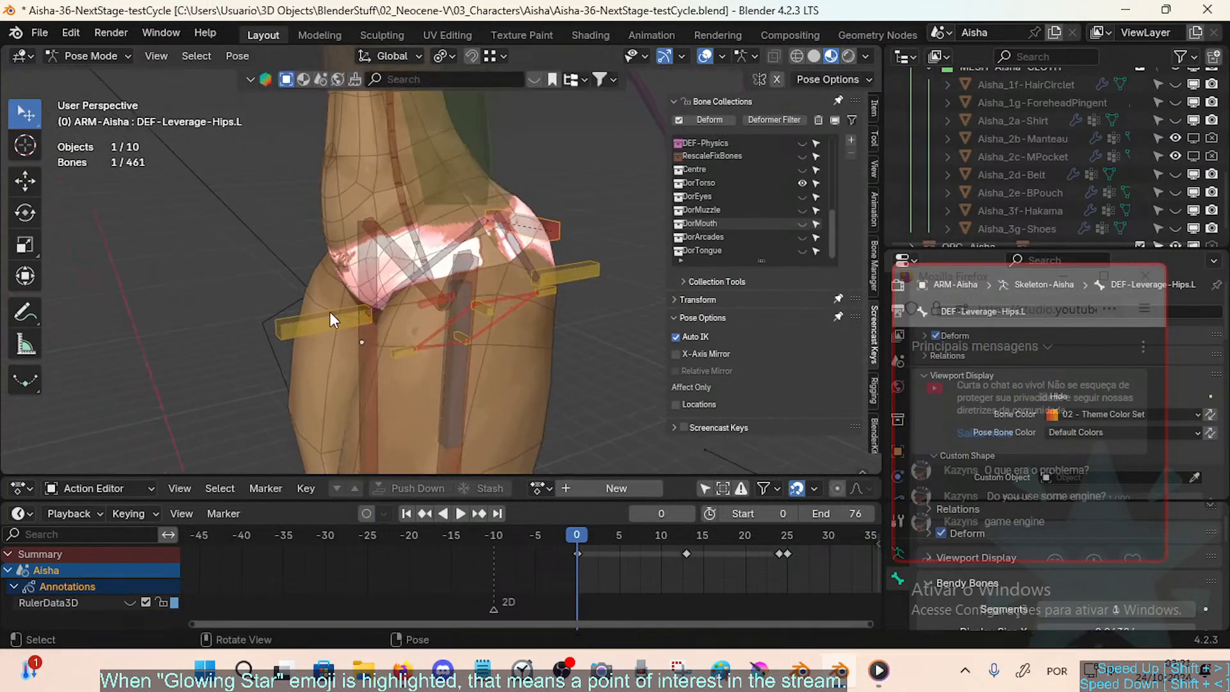
Step: Try moving the TWK-Leverage-Belly.L bone at the front of the hips and cancel the move
left_click(329, 312)
key("g")
right_click(425, 263)
middle_click_drag(425, 263, 506, 238)
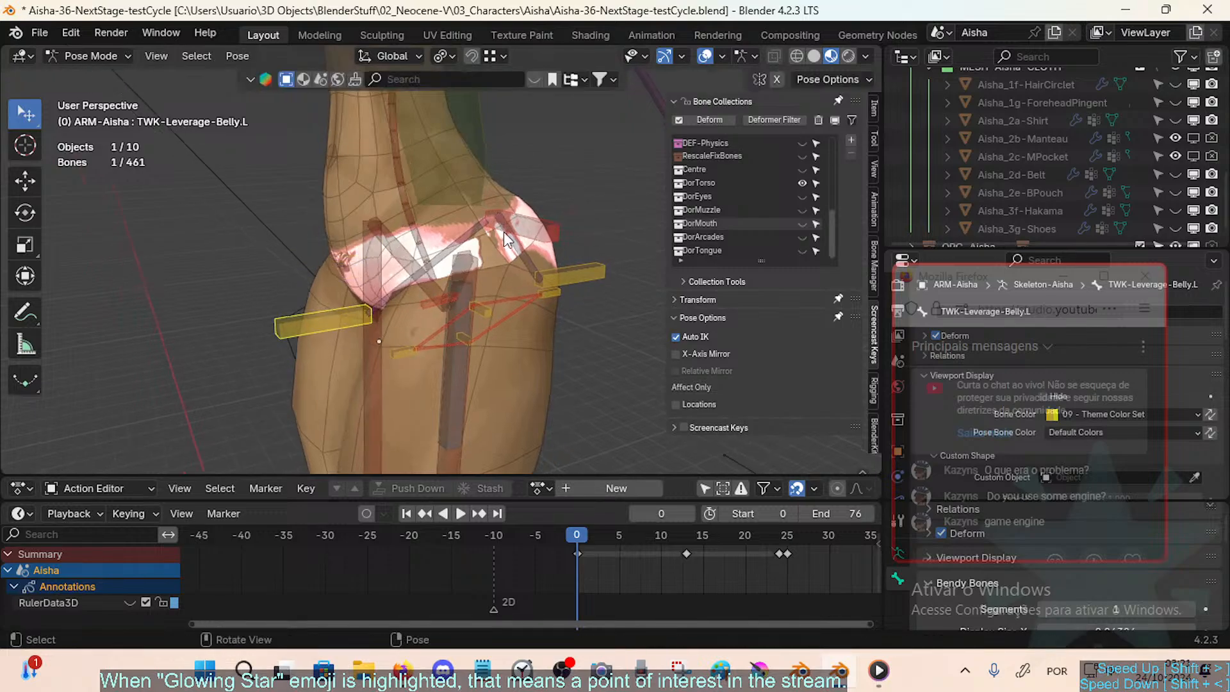
Step: Test-move the DEF-Leverage-Hips.L bone, cancel the move and view the hips from further round the side
left_click(505, 238)
key("g")
right_click(427, 285)
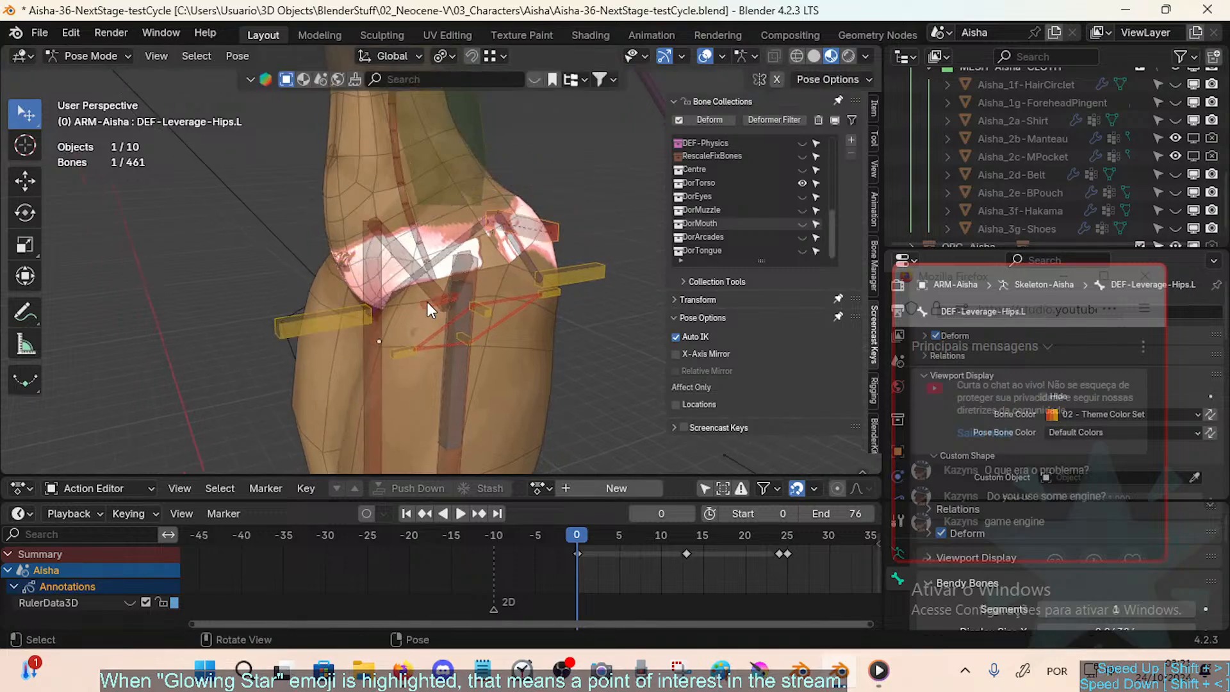
middle_click_drag(426, 302, 464, 262)
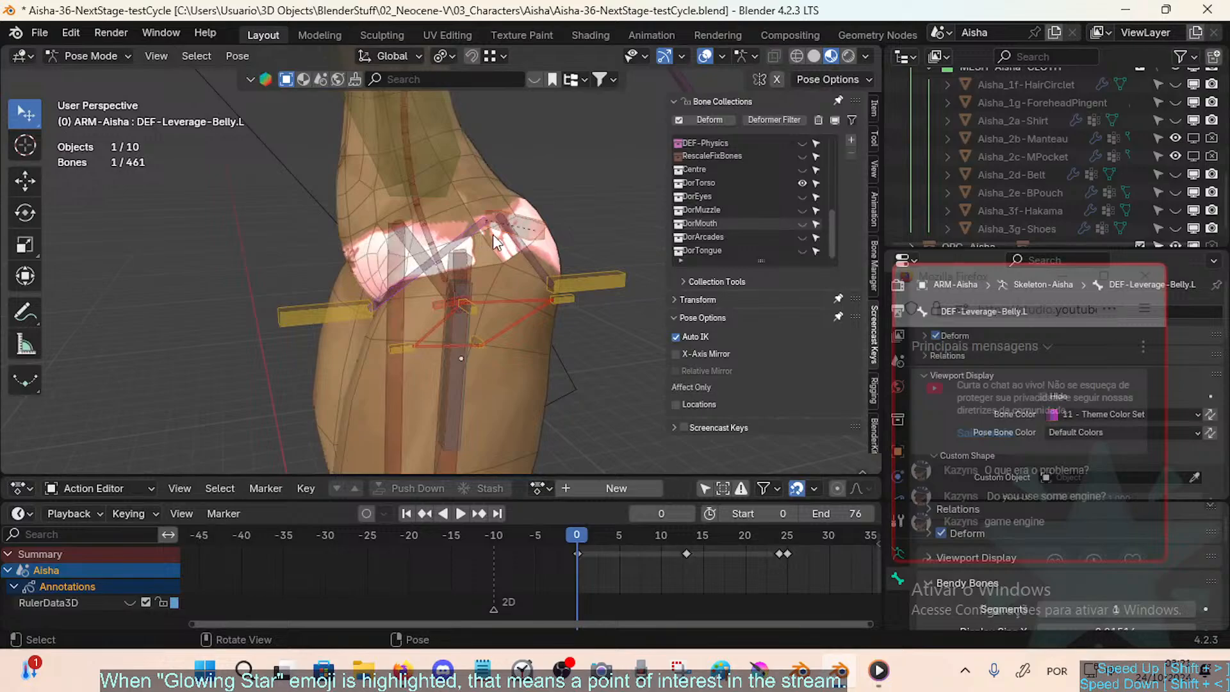
Step: Try moving the TWK-Leverage-Buttock.L bone behind the hips
left_click(528, 249)
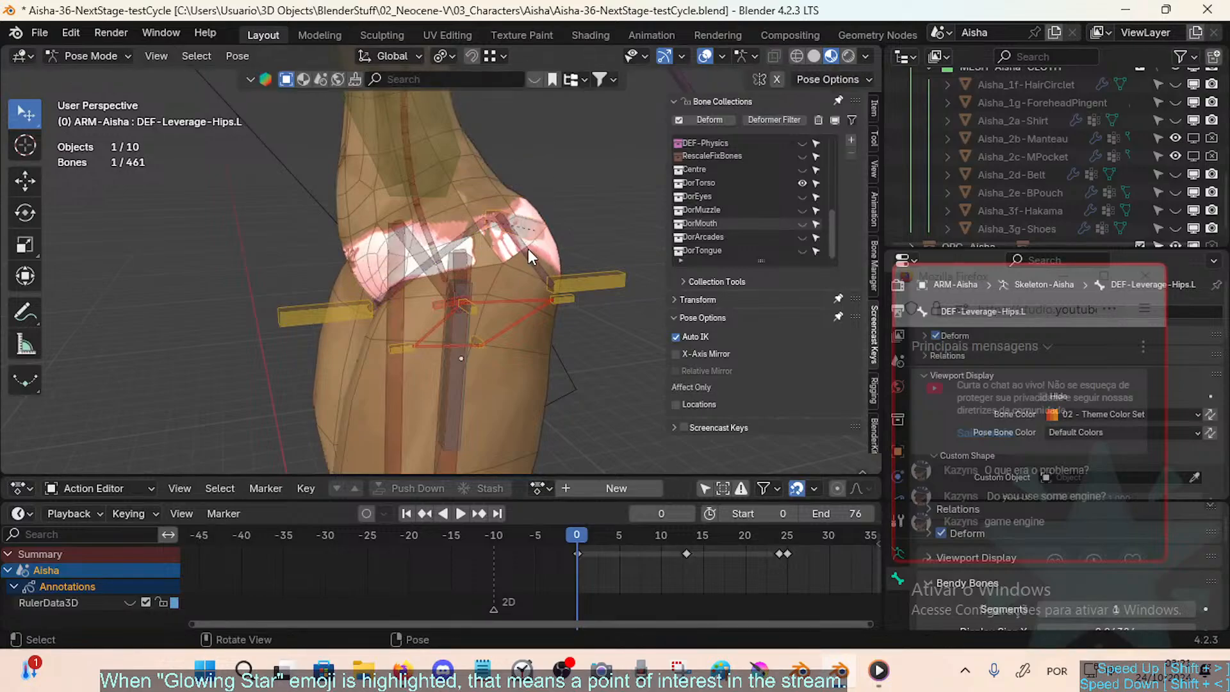
left_click(609, 287)
key("g")
left_click(550, 259)
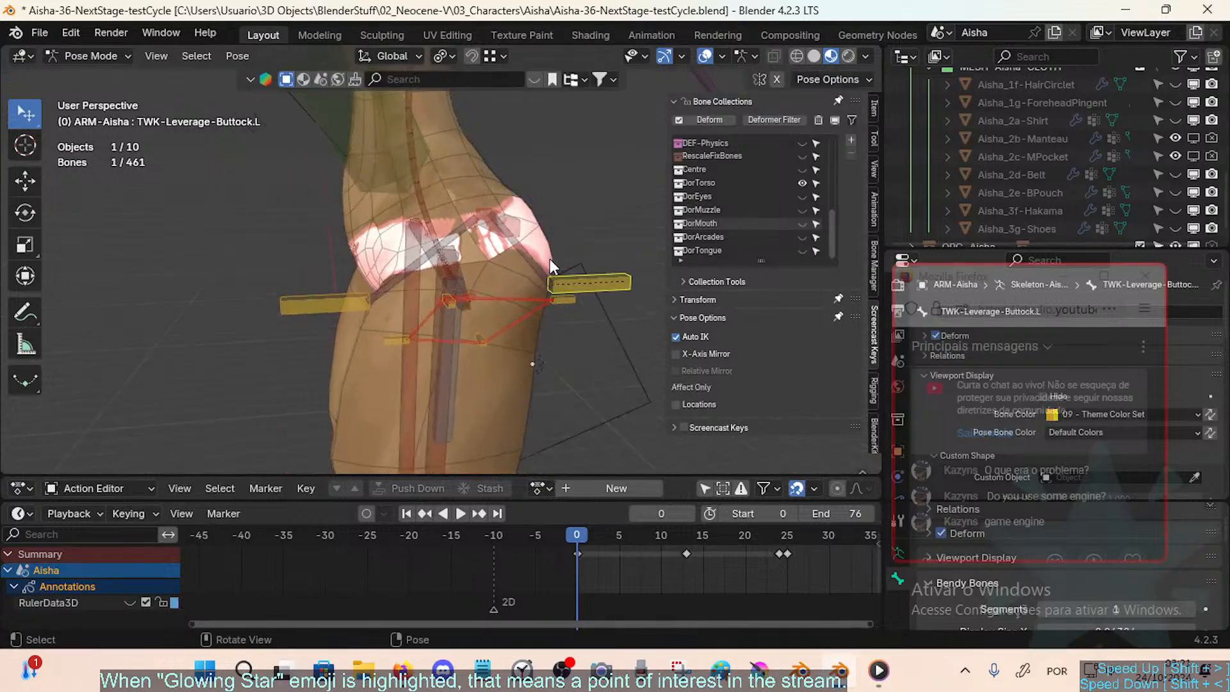
middle_click_drag(524, 264, 505, 310)
Step: Inspect the pelvis helper bones by selecting DEF-Crotch, TWK-Leverage-Buttock.L and their neighbours in turn
left_click(483, 325)
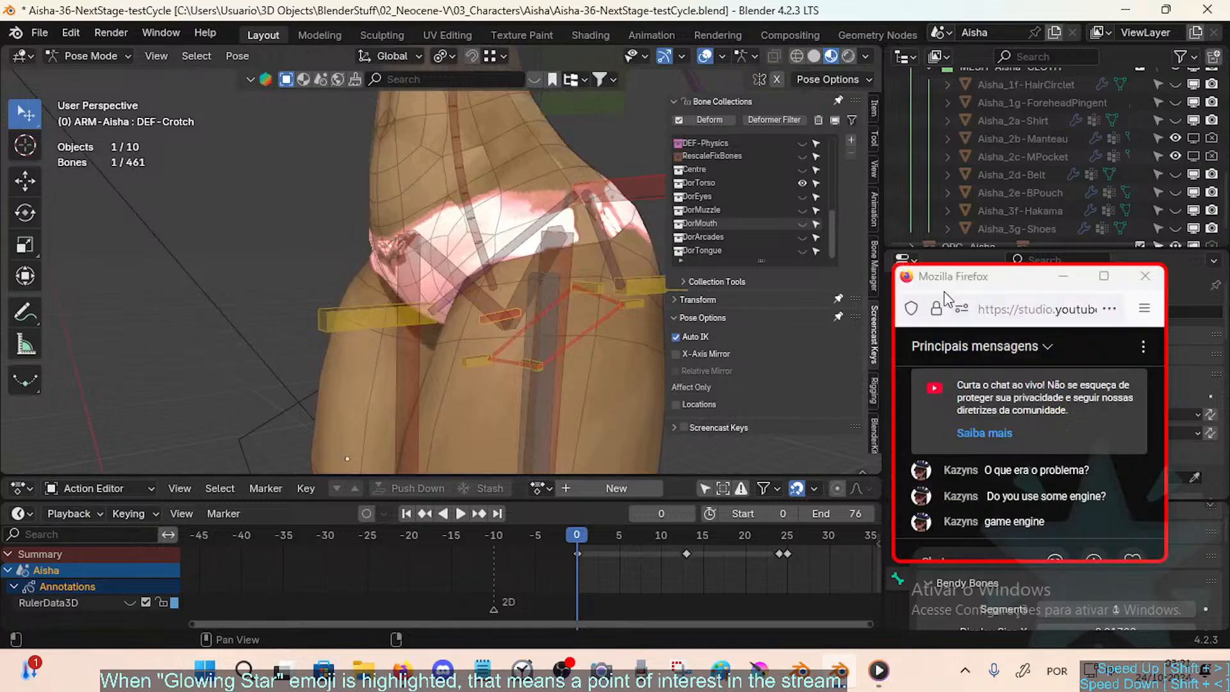
middle_click_drag(515, 255, 552, 262)
left_click(552, 261)
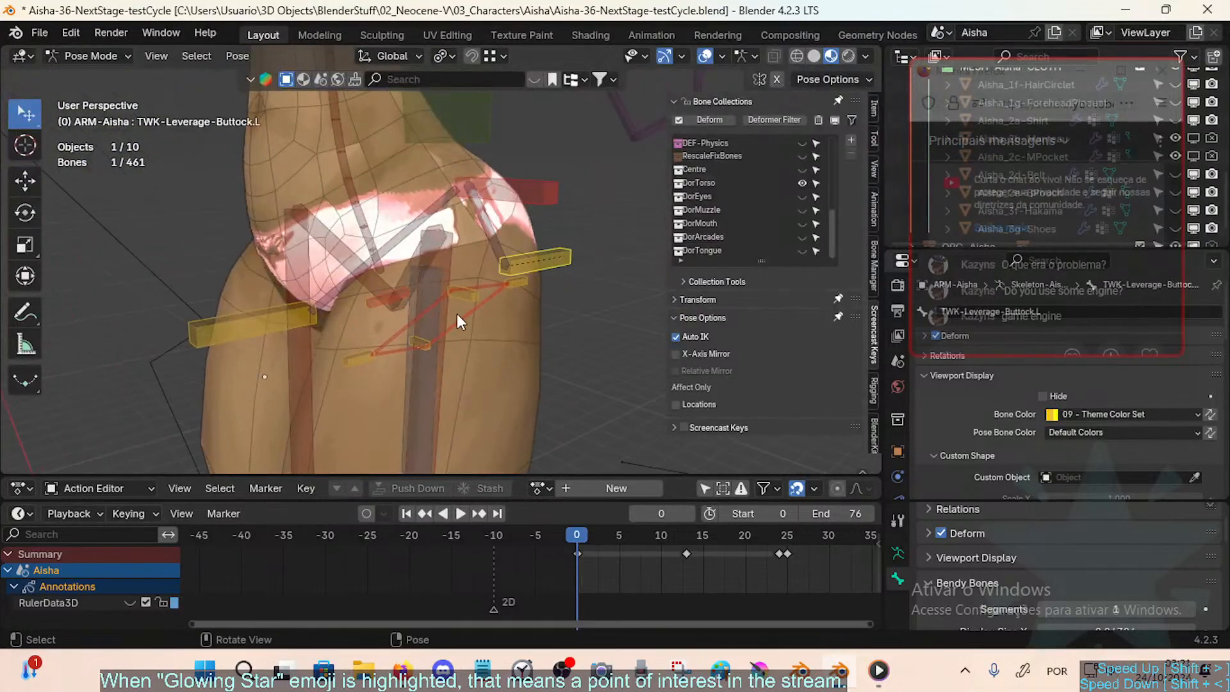
middle_click_drag(456, 314, 481, 304)
left_click(370, 319)
left_click(486, 352)
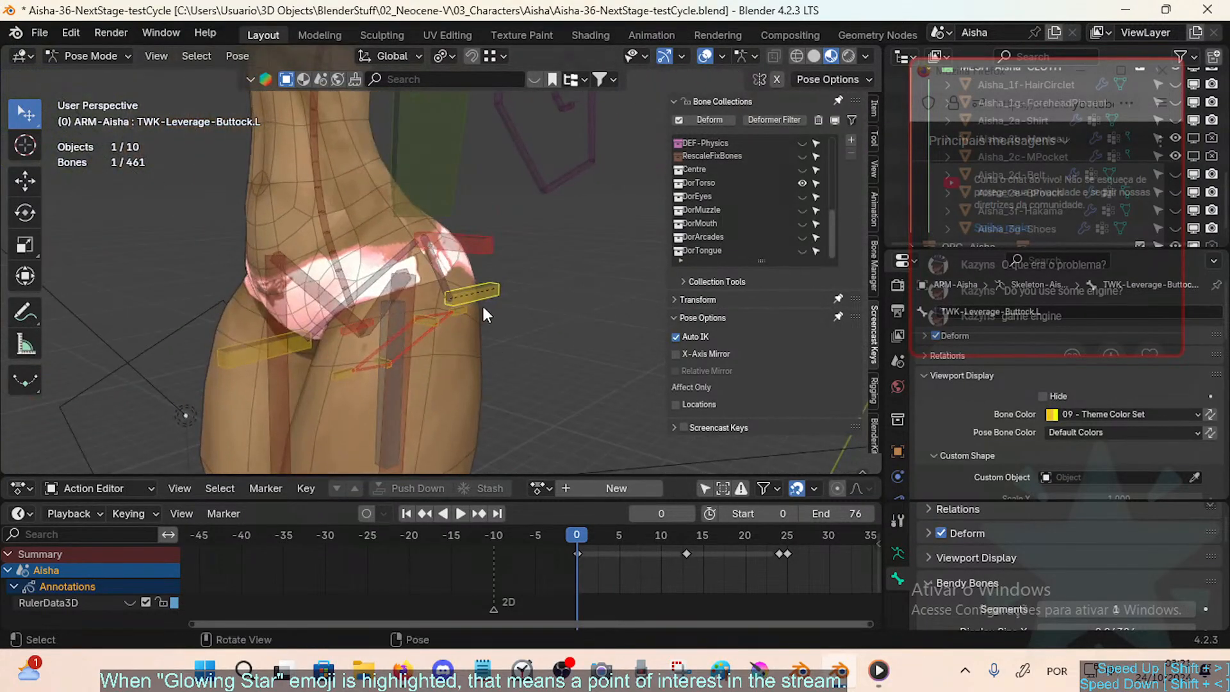
left_click(440, 267)
middle_click_drag(440, 266, 531, 289)
Step: Test-move DEF-Leverage-Hips.L twice from the front of the pelvis, cancelling each move
left_click(457, 240)
key("g")
right_click(490, 289)
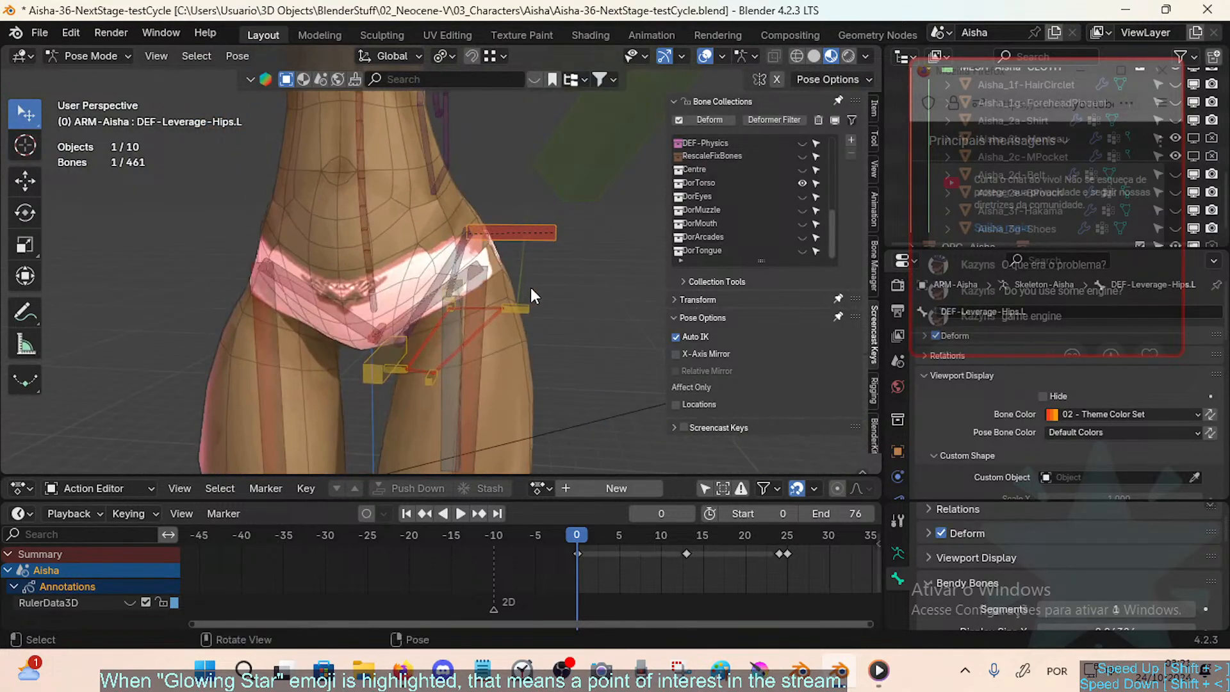
key("g")
right_click(497, 236)
Step: Inspect the yellow control bone at the crotch and test-move TWK-Leverage-Buttock.L from the side
left_click(367, 379)
middle_click_drag(368, 379, 354, 380)
middle_click_drag(406, 266, 426, 311)
left_click(618, 303)
key("g")
left_click(632, 268)
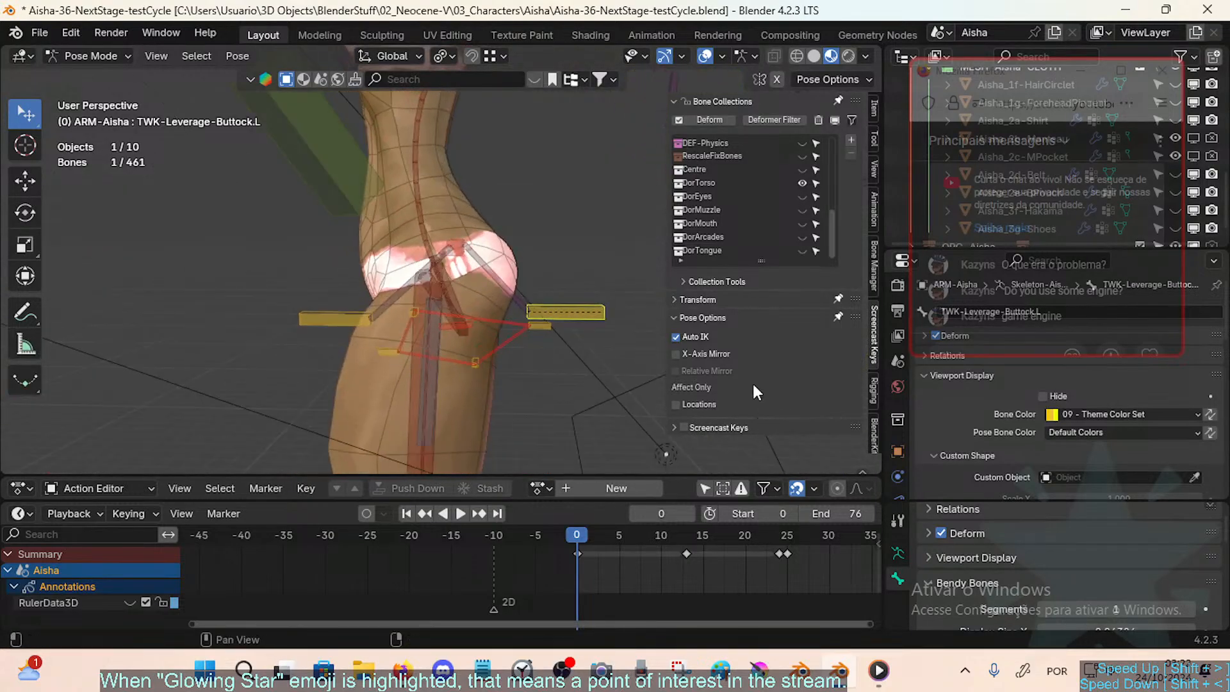
mouse_move(408, 356)
middle_mouse_down()
mouse_move(503, 370)
mouse_move(489, 347)
mouse_move(552, 359)
mouse_move(428, 351)
middle_mouse_up()
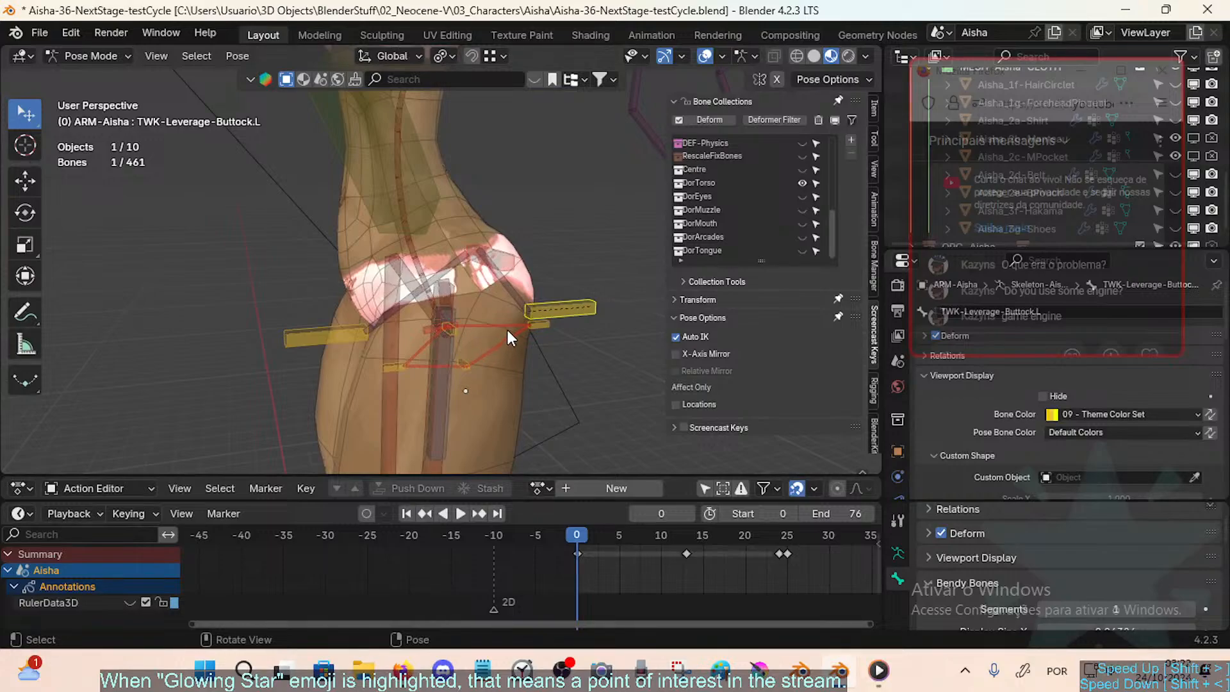
Step: Compare DEF-Leverage-Buttock.L with TWK-Leverage-Buttock.L, then try rotating the tweak bone and cancel
left_click(521, 297)
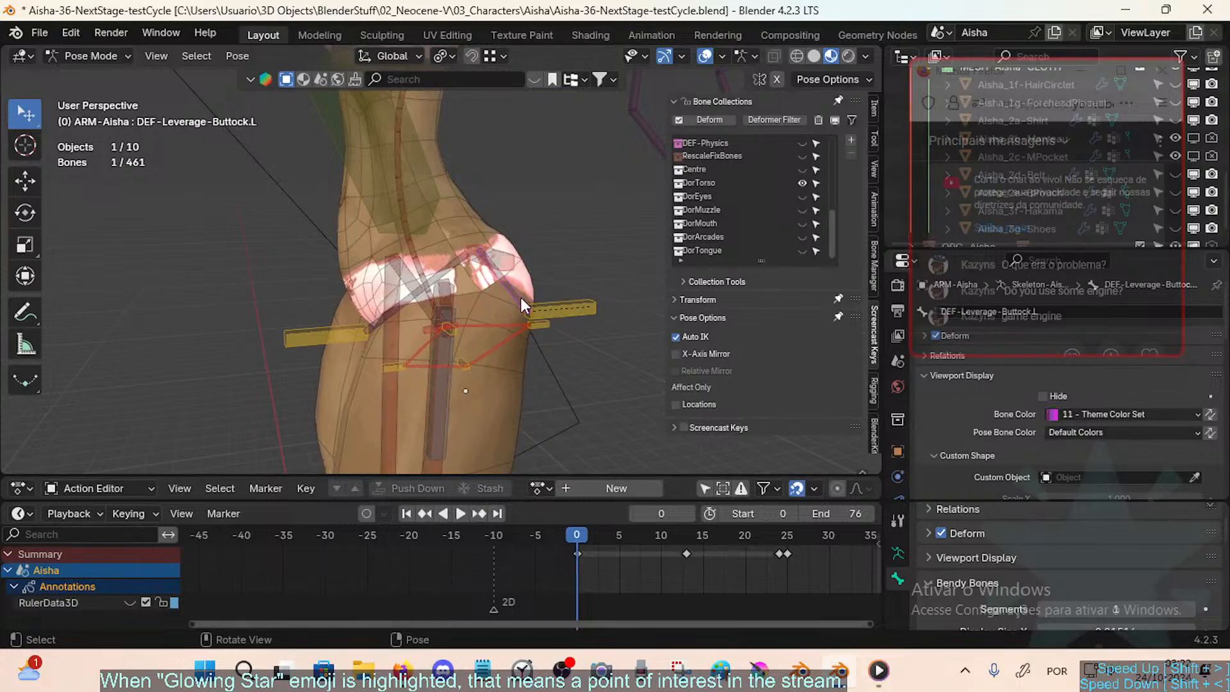
left_click(550, 308)
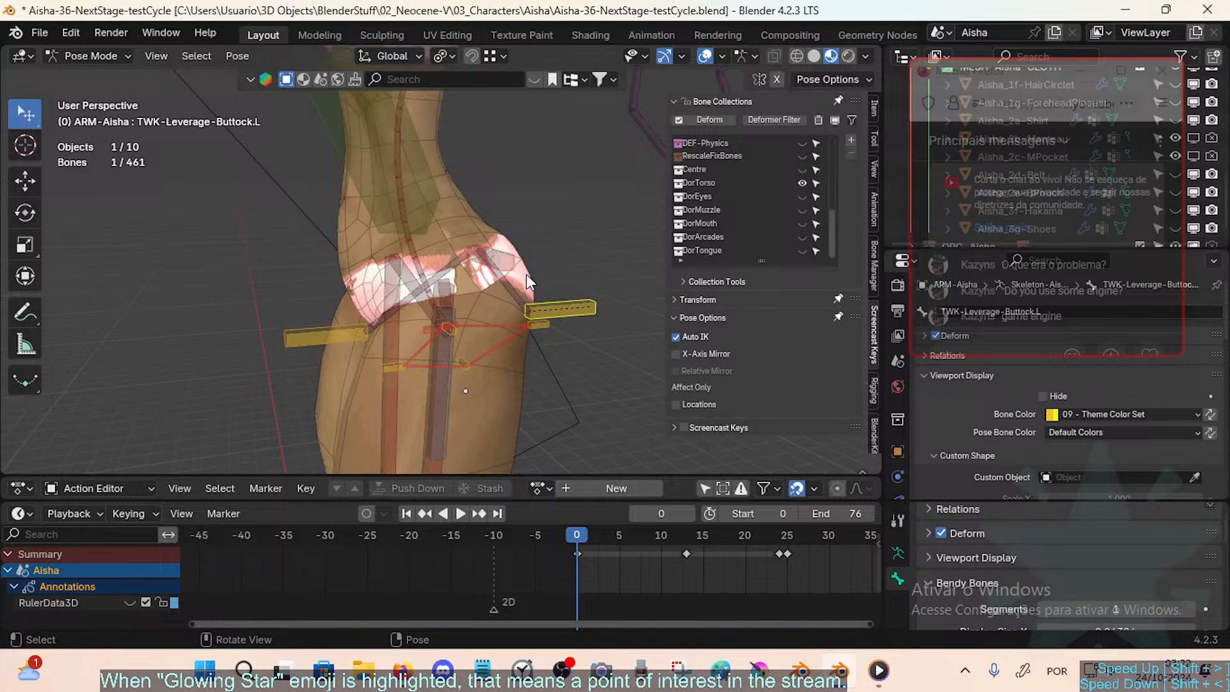
middle_click_drag(549, 315, 503, 274)
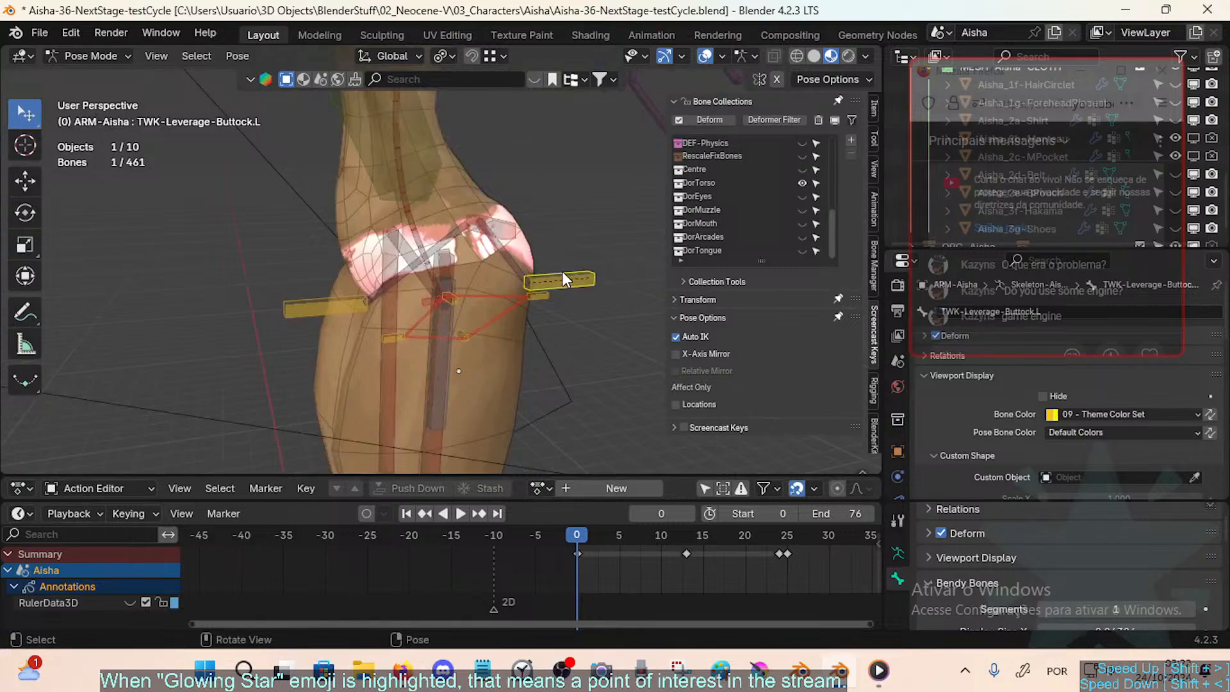
key("r")
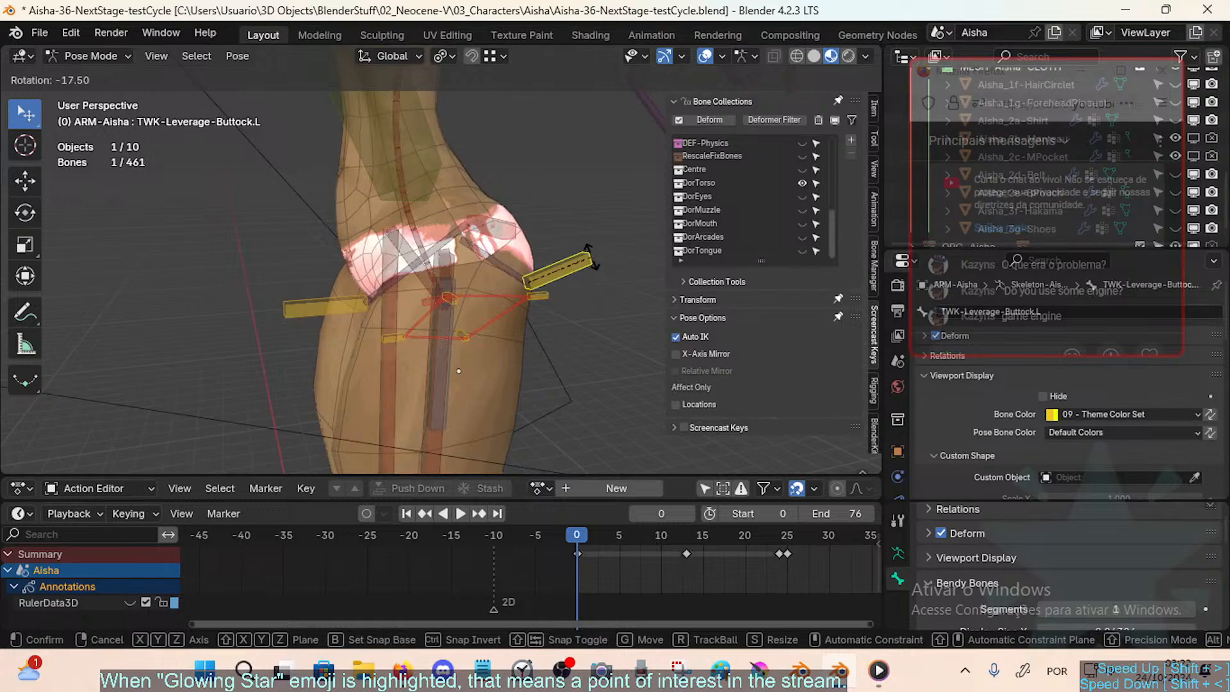
key("Escape")
Step: Inspect the hip and upper thigh bones by selecting DEF-Leverage-Hips.L, DEF-Thigh.L and DEF-FannyPelvis-Ft-Out.L in turn
left_click(503, 225)
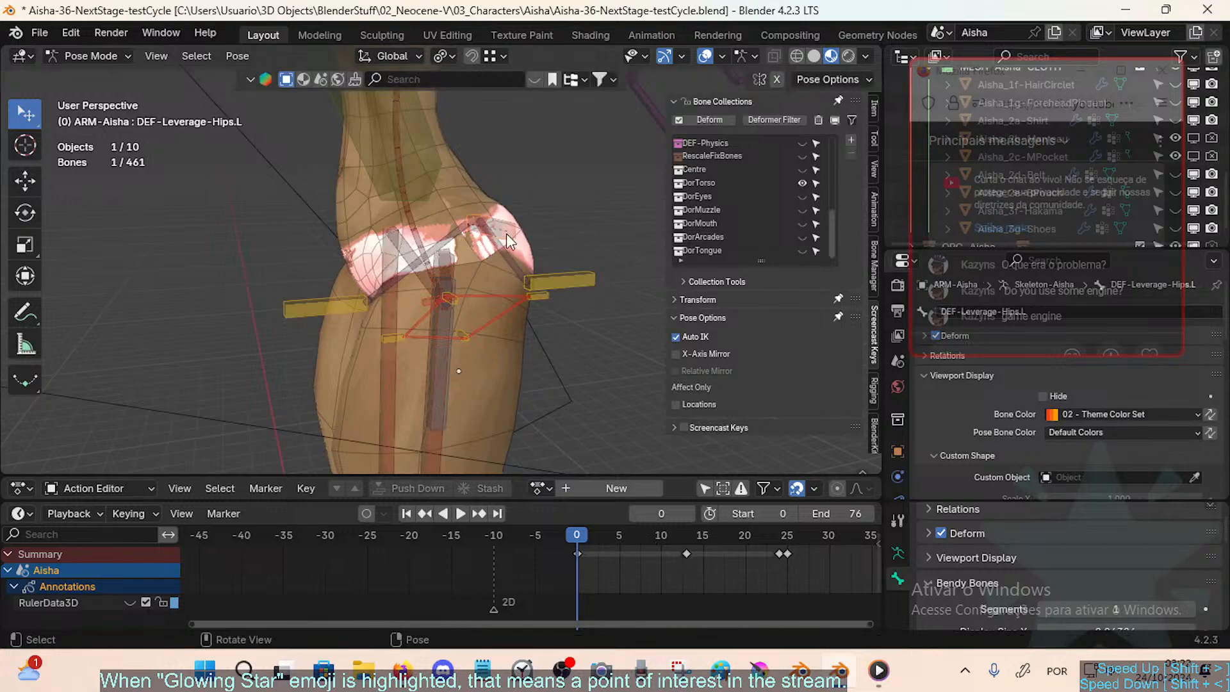
left_click(566, 274)
middle_click_drag(446, 279, 466, 337)
left_click(483, 373)
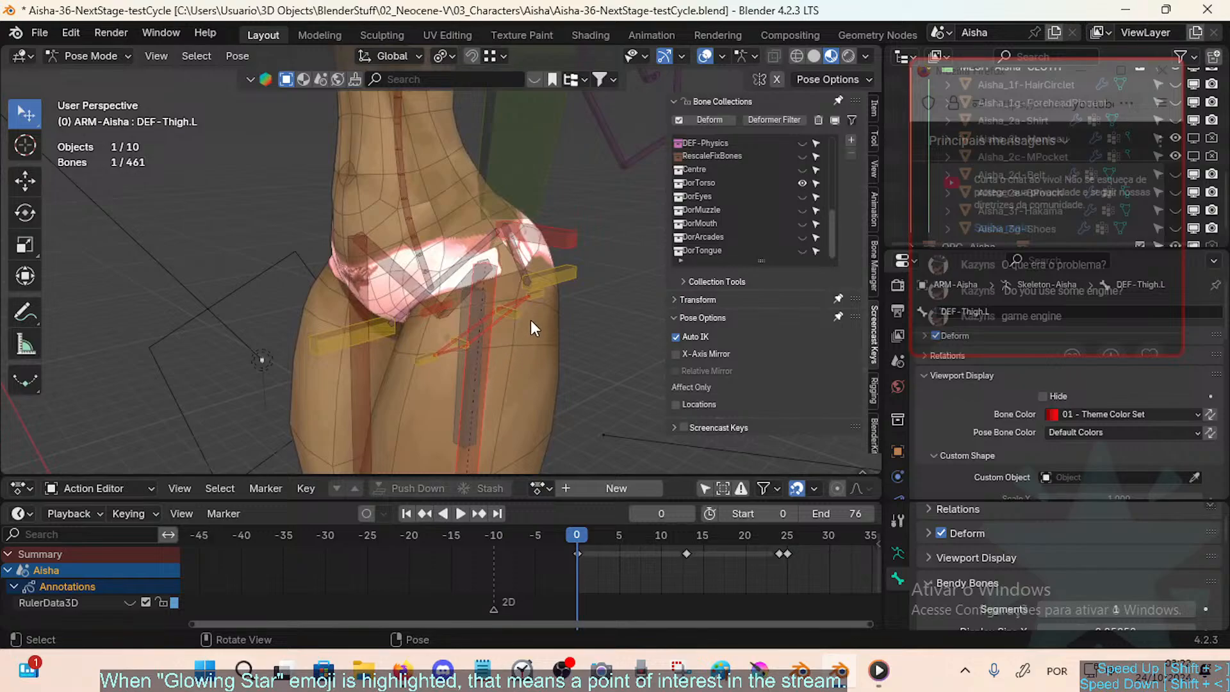
middle_click_drag(553, 282, 442, 352)
middle_click_drag(475, 454, 492, 322)
left_click(444, 379)
left_click(485, 300)
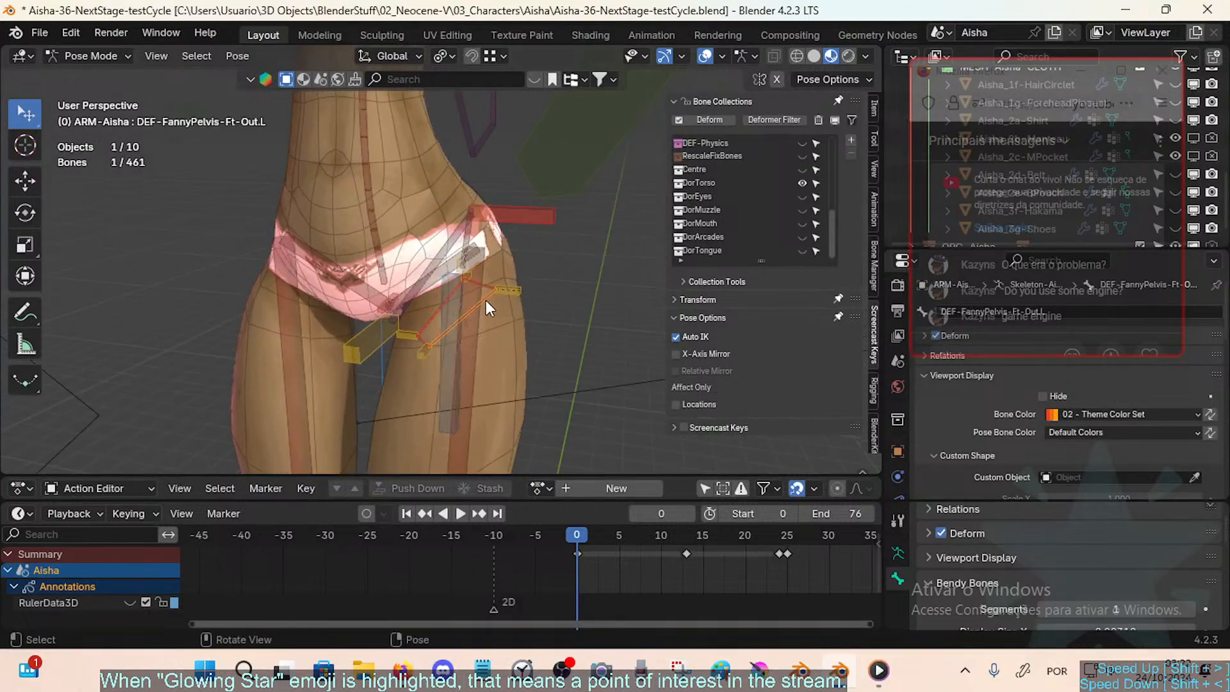
Step: Select the four DEF-FannyPelvis bones around the top of the left thigh together to show how they connect
scroll(485, 300, "up", 2)
left_click(509, 301, "shift")
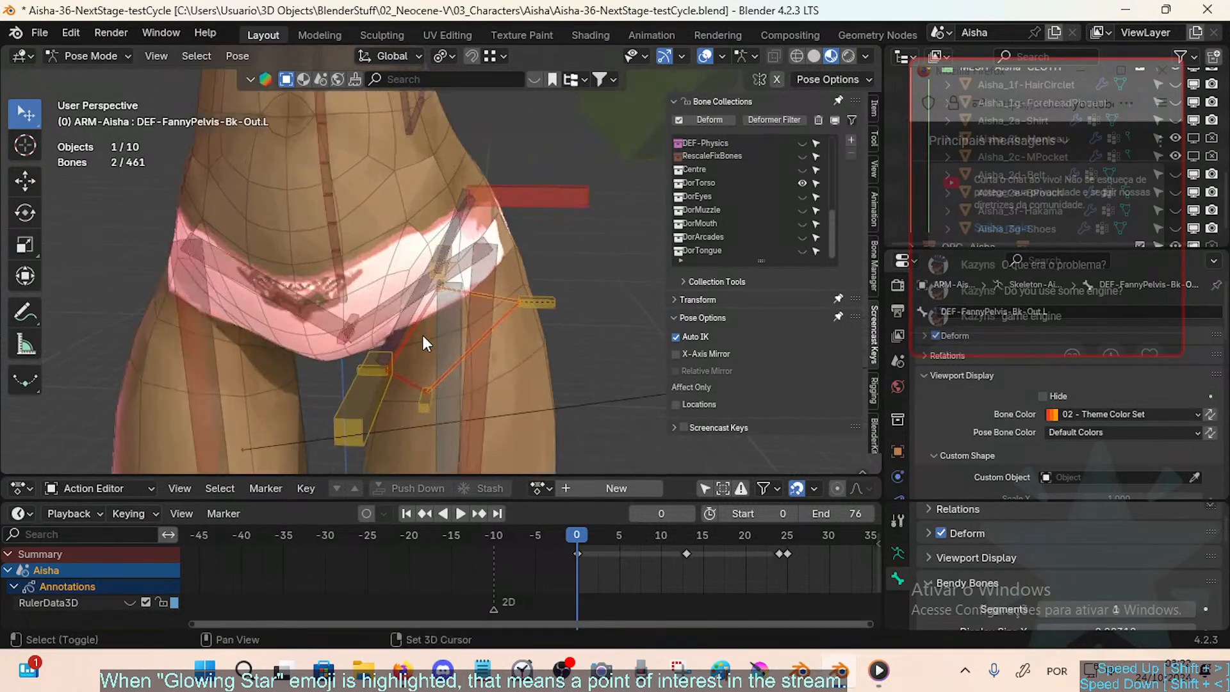
left_click(406, 371, "shift")
left_click(502, 316)
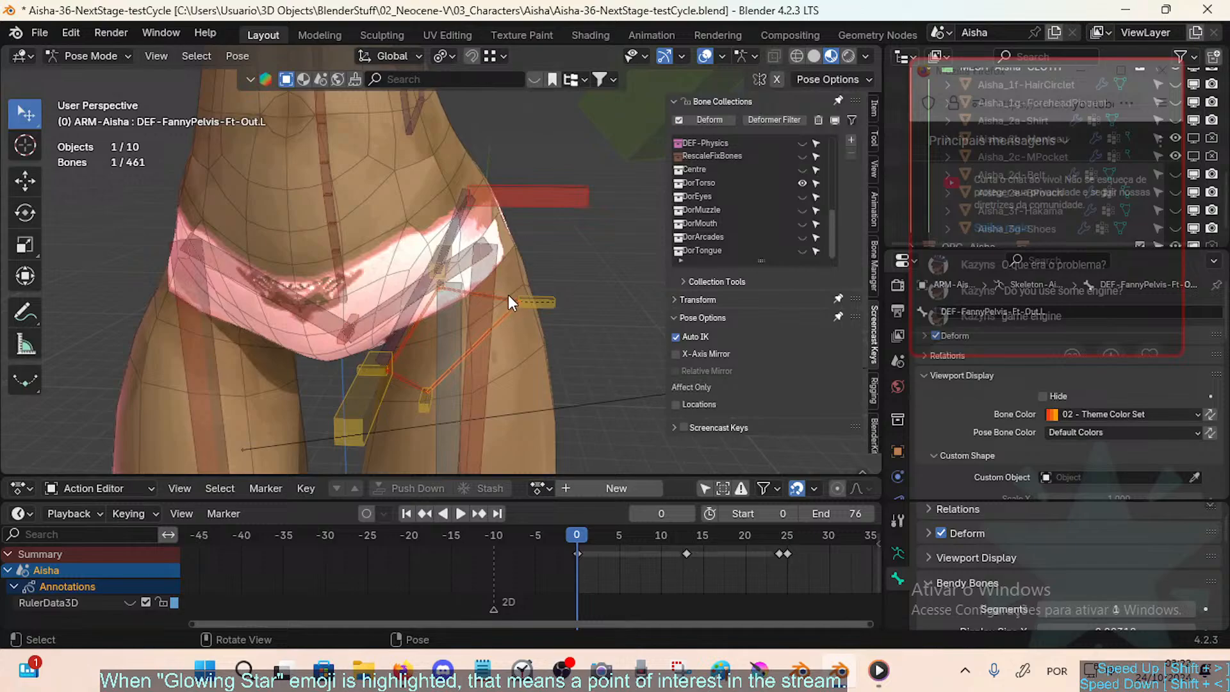
left_click(509, 295)
left_click(435, 343, "shift")
left_click(405, 381)
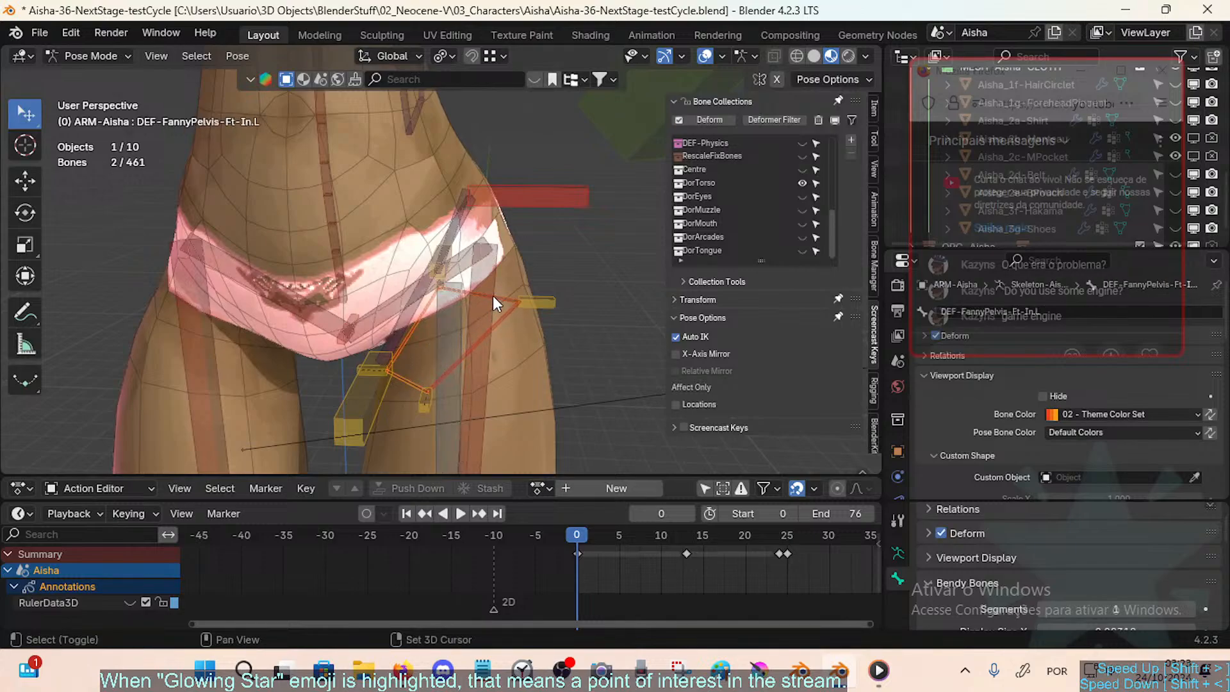
left_click(508, 294, "shift")
left_click(507, 321, "shift")
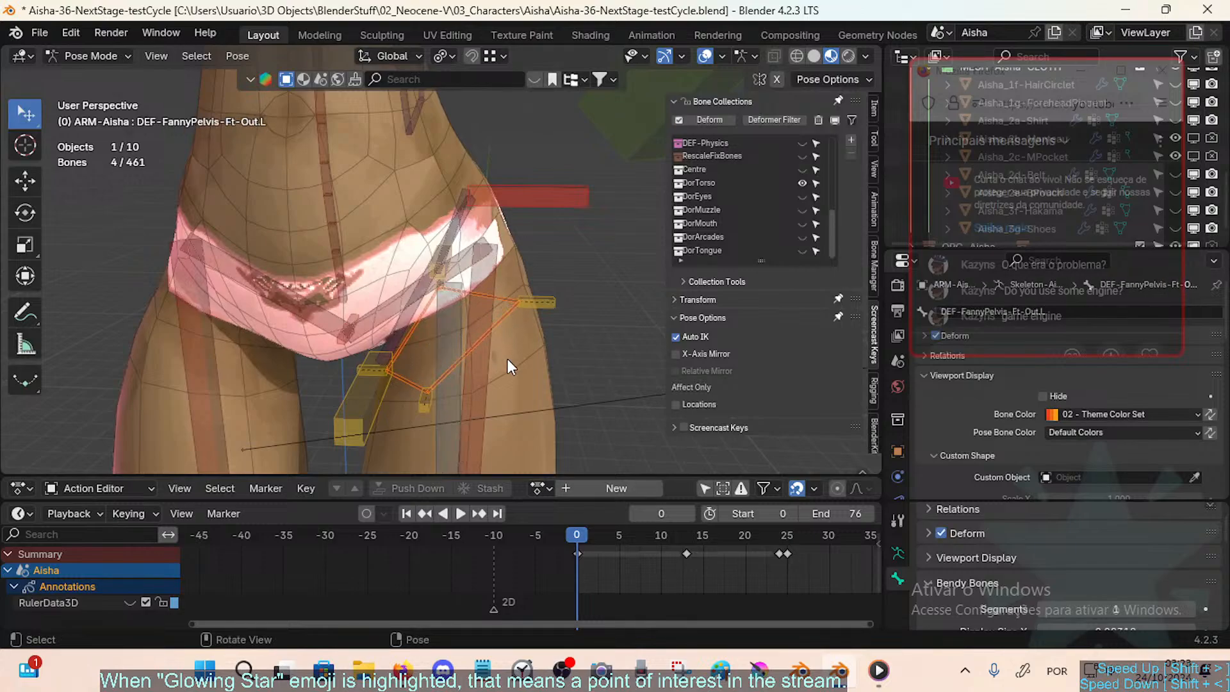
Step: Inspect TWK-Fanny-Pelvis-Out.L, DEF-Thigh.L and TWK-Fanny-Pelvis-Bk.L from several angles around the left thigh
middle_click_drag(507, 359, 474, 340)
left_click(524, 304)
middle_click_drag(524, 305, 457, 320)
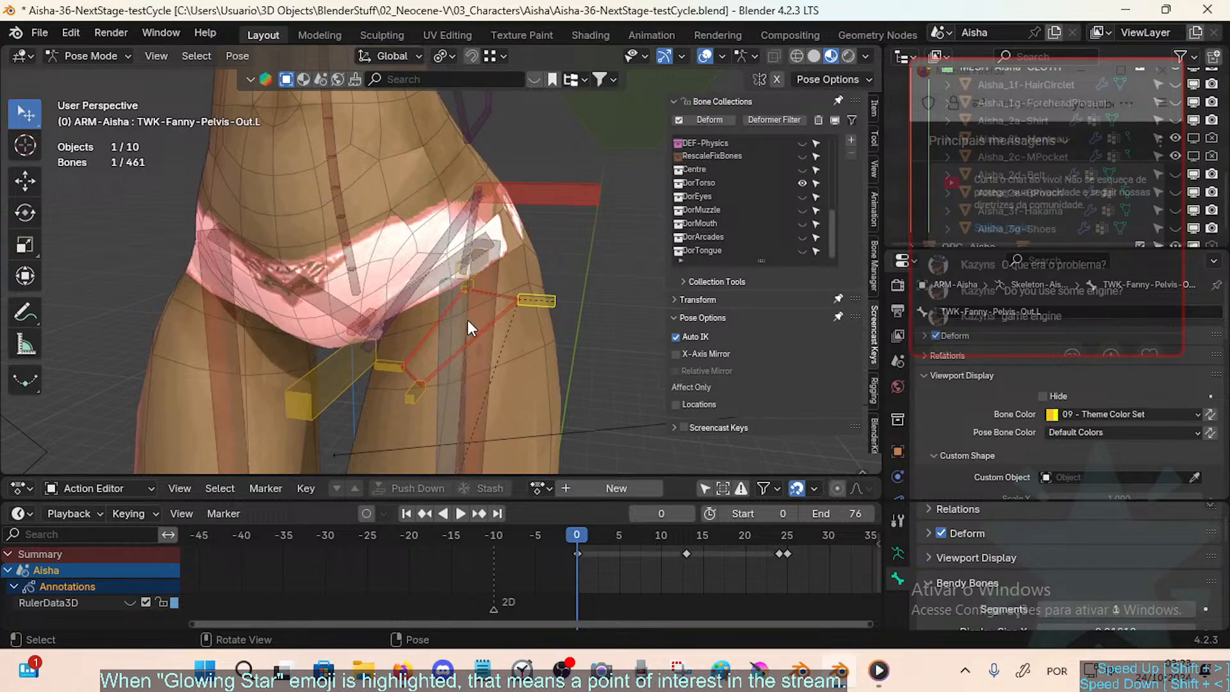
mouse_move(482, 314)
middle_mouse_down()
mouse_move(493, 325)
mouse_move(442, 325)
mouse_move(482, 320)
middle_mouse_up()
left_click(506, 291)
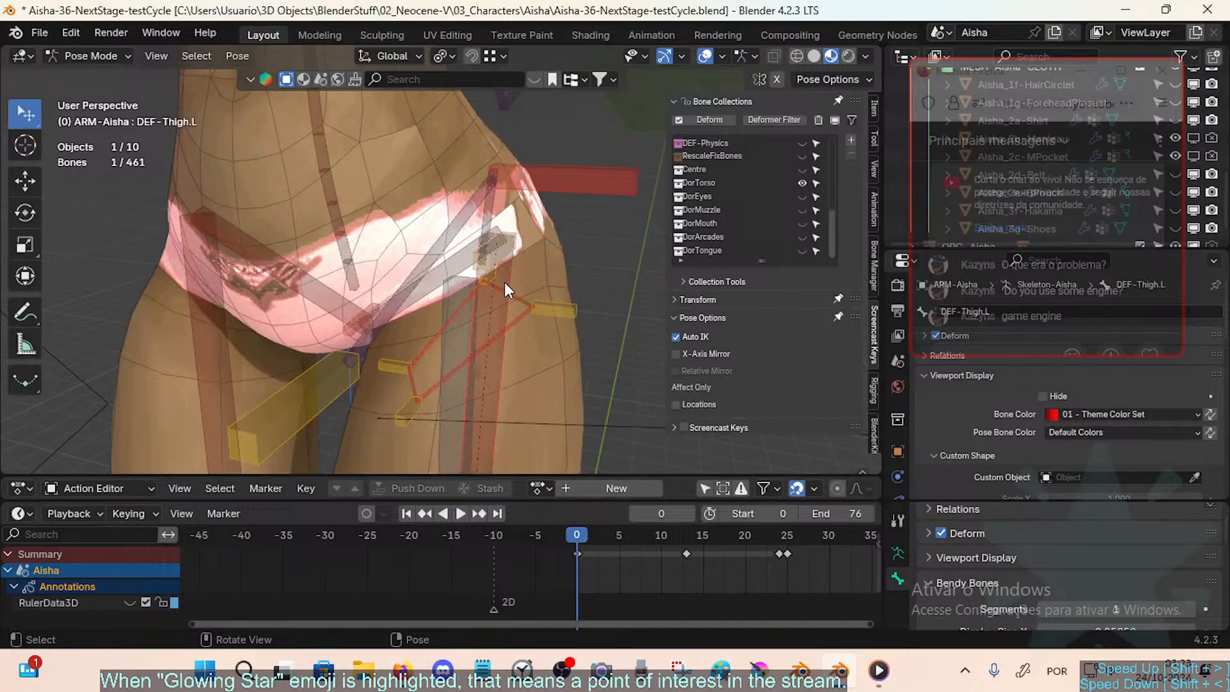
left_click(497, 278)
middle_click_drag(537, 322, 491, 293)
left_click(494, 283)
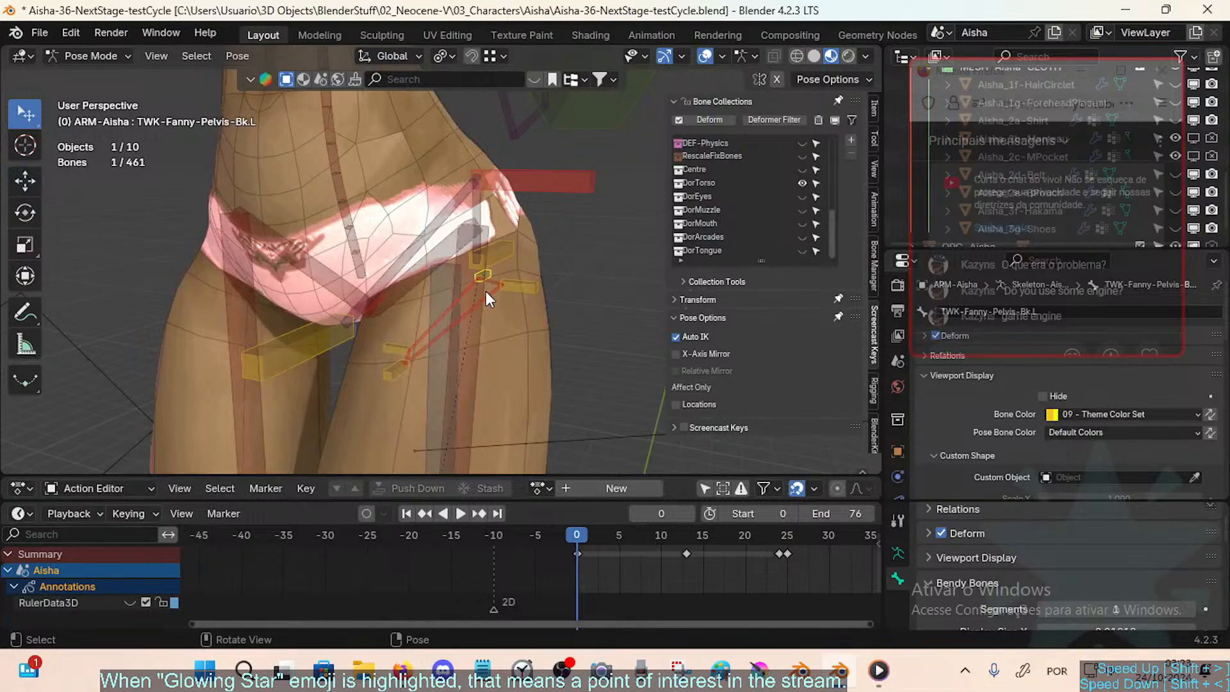
Step: Examine the back of the pelvis fan and select the DEF-FannyPelvis-Bk-In.L bone
middle_click_drag(483, 287, 470, 313)
scroll(470, 312, "up", 1)
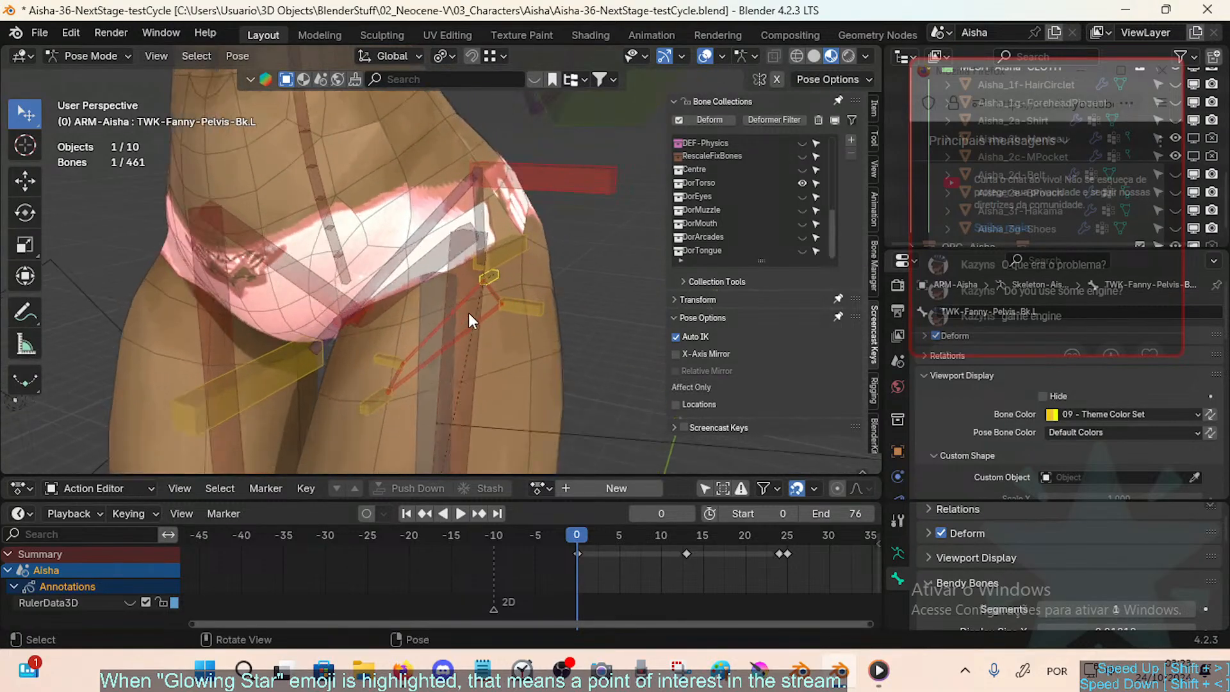
mouse_move(468, 314)
middle_mouse_down()
mouse_move(490, 337)
mouse_move(474, 342)
mouse_move(506, 336)
mouse_move(456, 336)
mouse_move(468, 336)
middle_mouse_up()
left_click(443, 331)
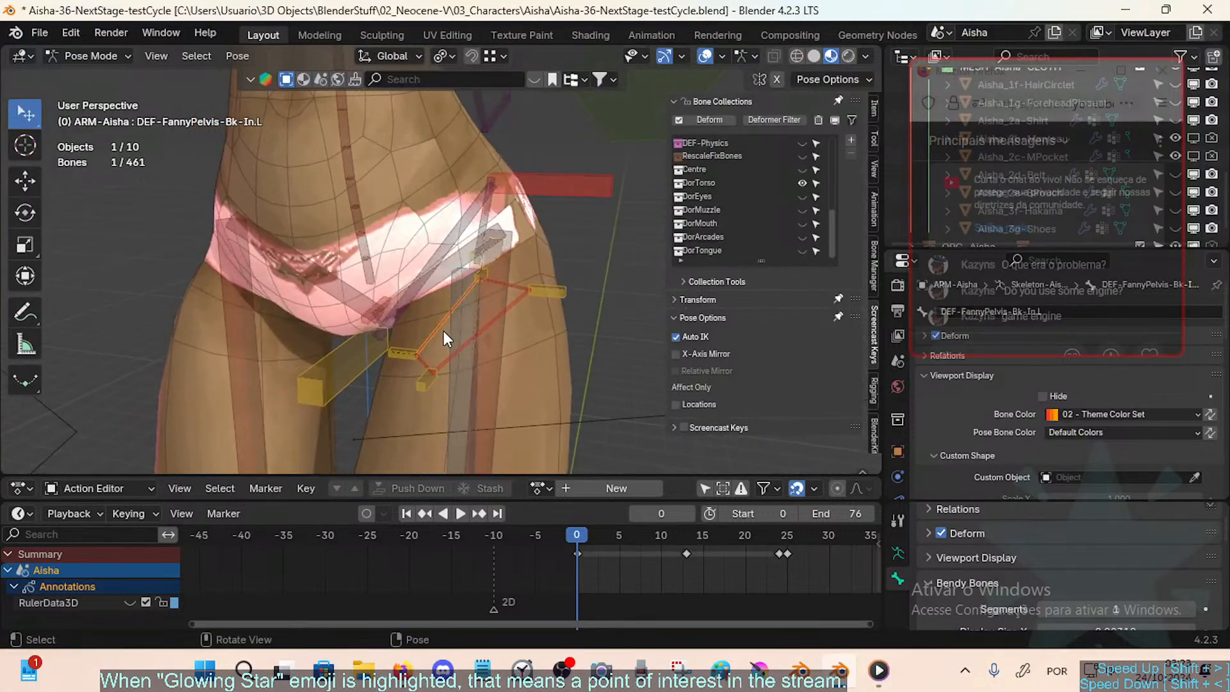
middle_click_drag(541, 290, 539, 317)
Step: Test-move the TWK-Fanny-Pelvis-Out.L and TWK-Fanny-Pelvis-Ft.L tweak bones
left_click(515, 284)
left_click(539, 314)
middle_click_drag(467, 368, 519, 344)
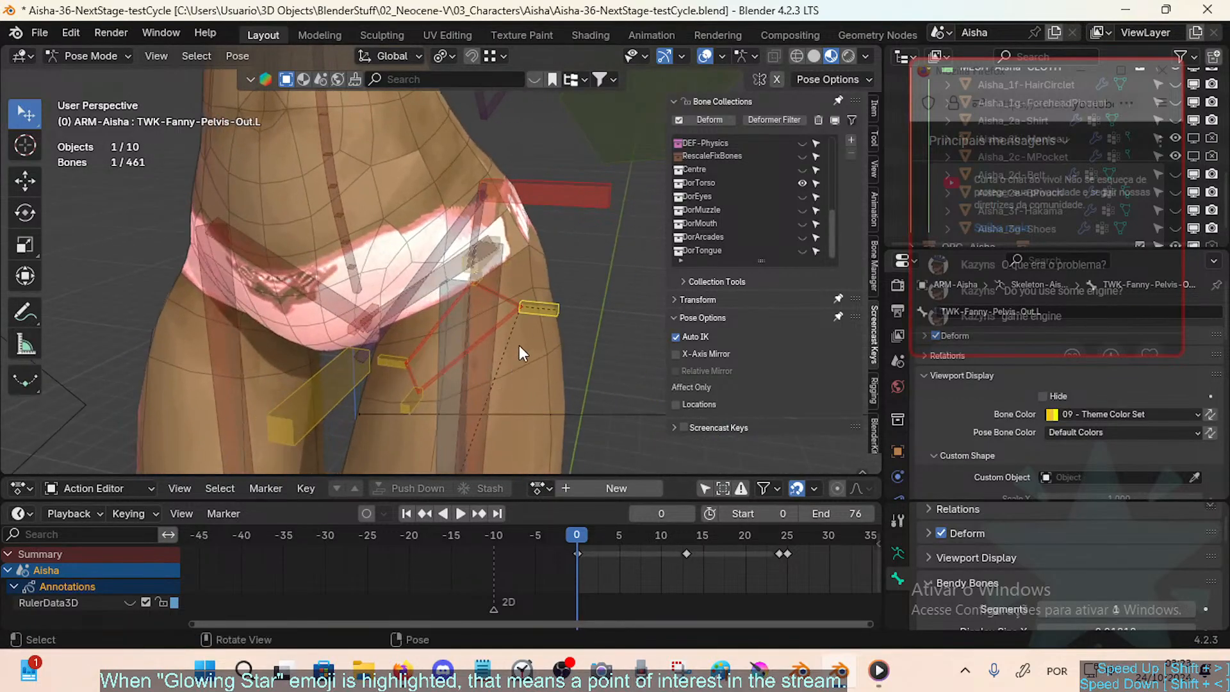
key("g")
left_click(497, 377)
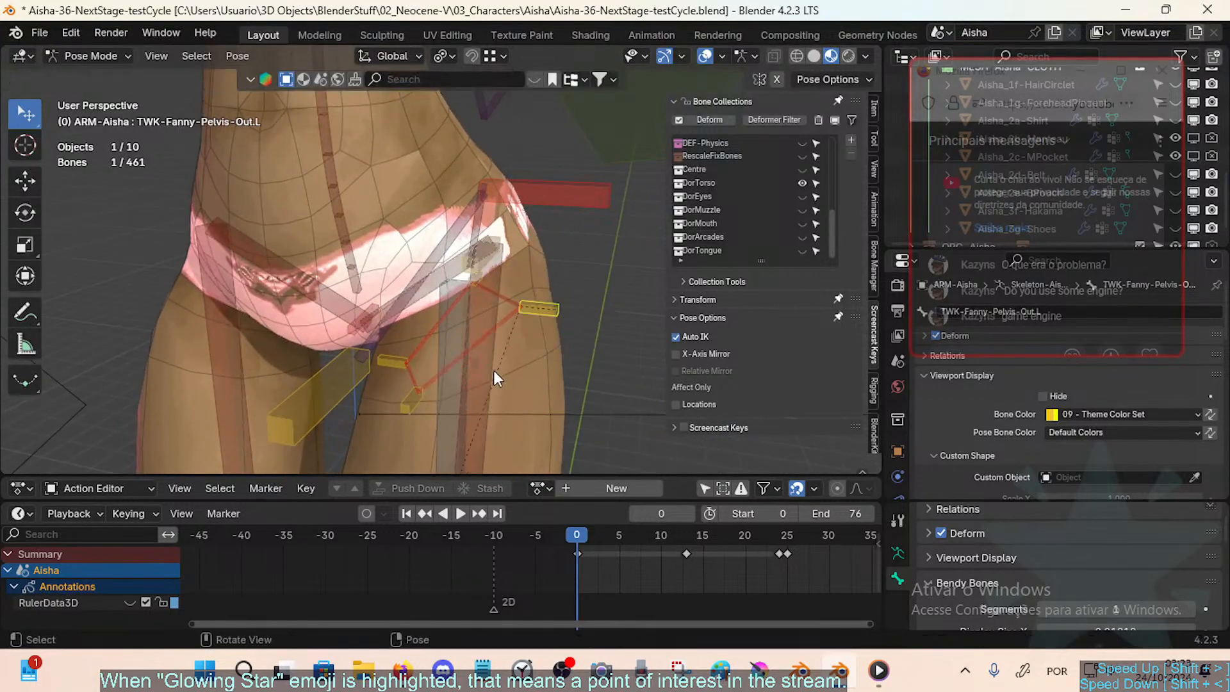
left_click(415, 403)
key("g")
left_click(439, 392)
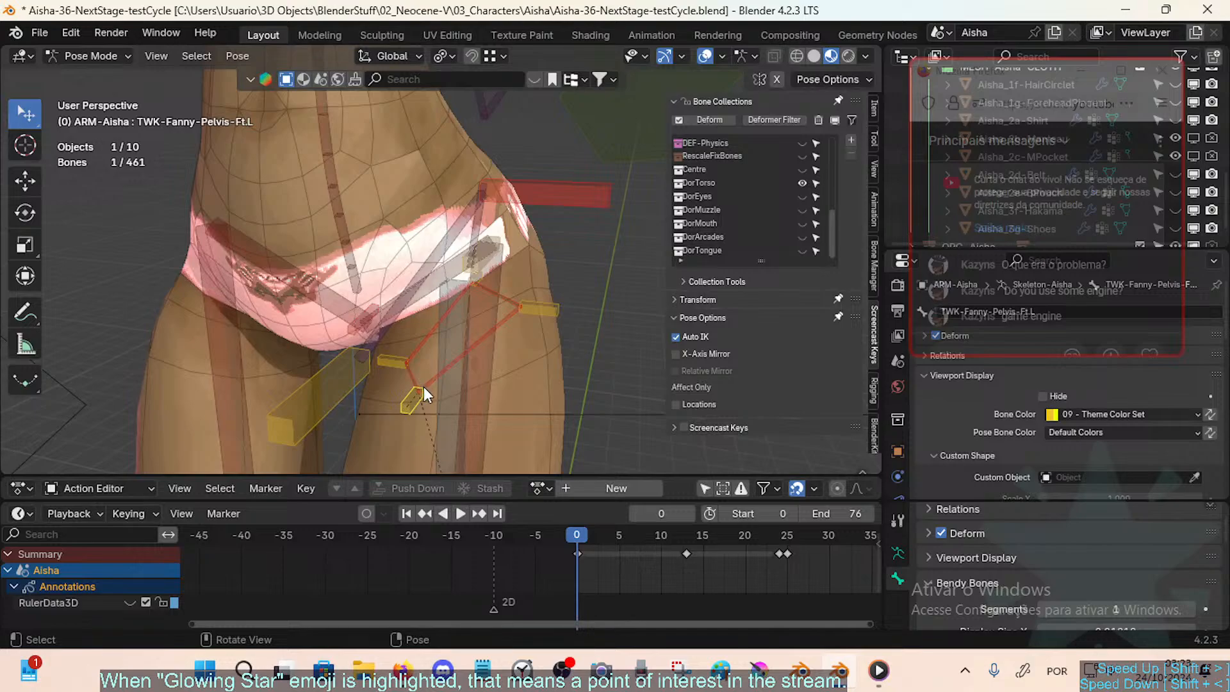
middle_click_drag(424, 386, 483, 332)
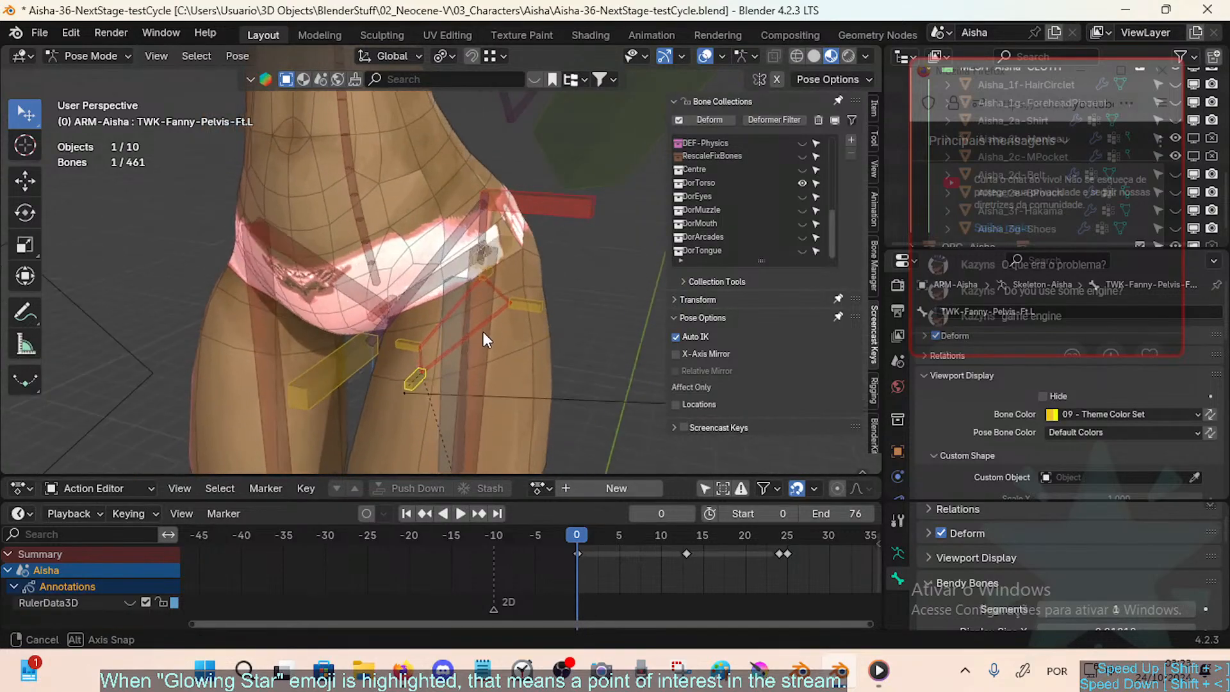
Step: Select DEF-FannyPelvis-Ft-Out.L and FAN-Thigh.L in turn and examine the thigh fan bone from several angles
left_click(430, 362)
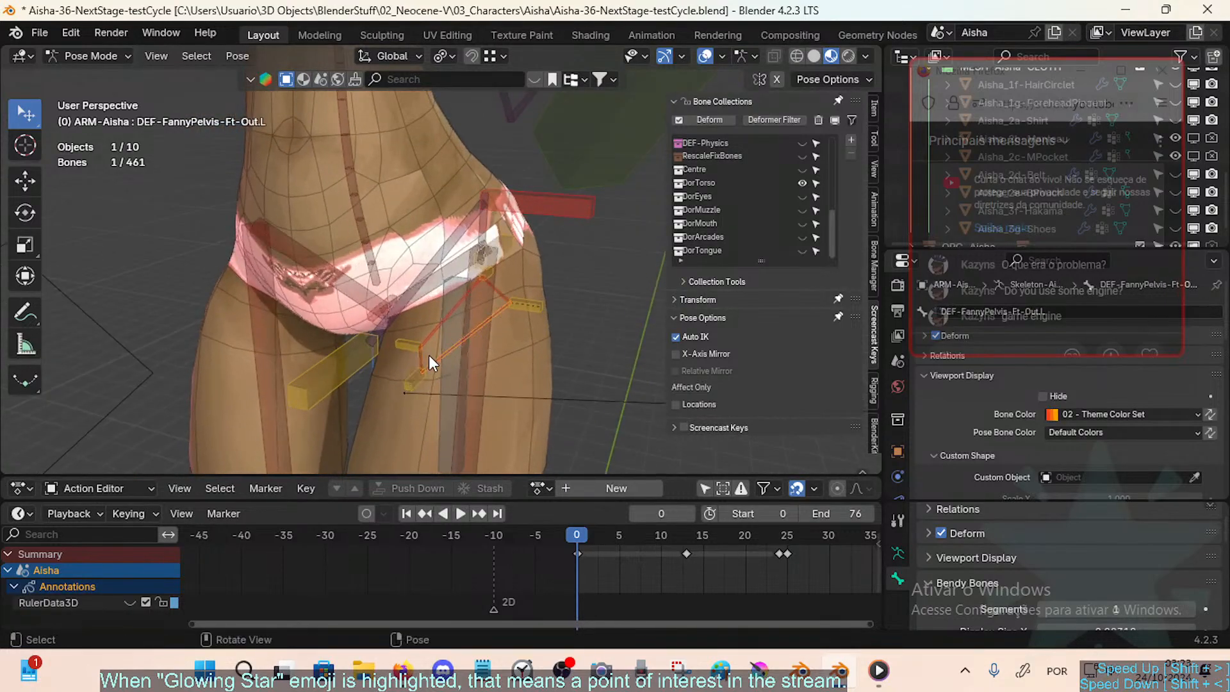
left_click(510, 310)
middle_click_drag(468, 327, 452, 382)
left_click(445, 337)
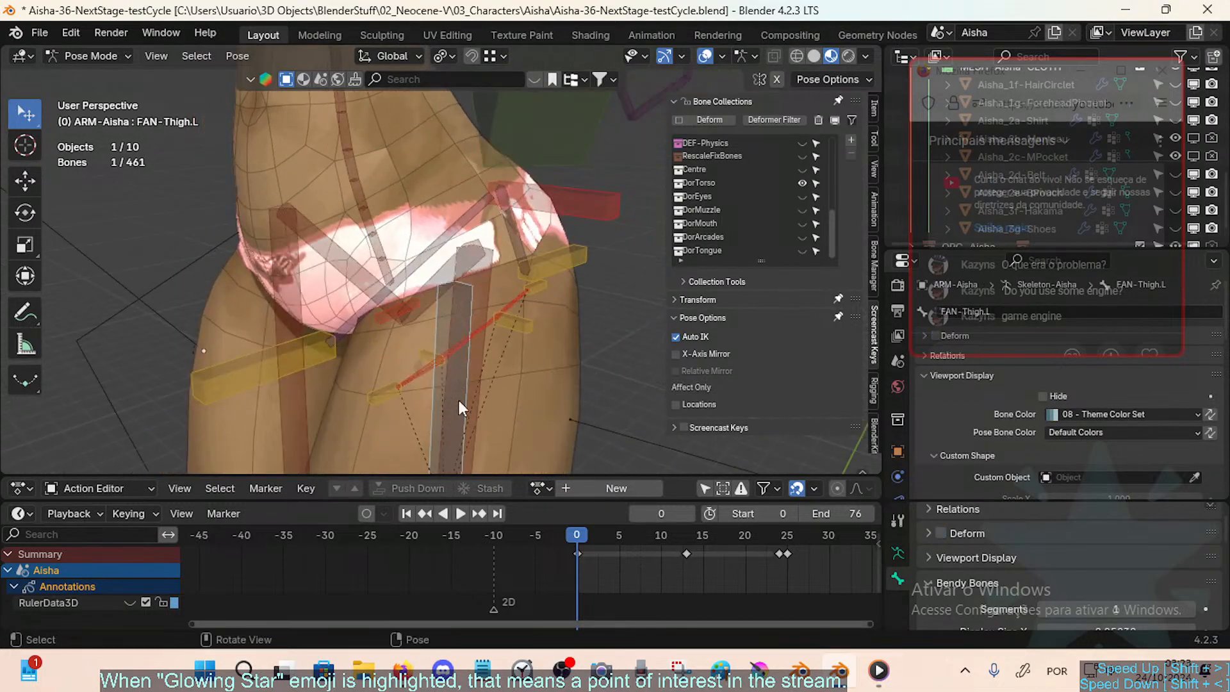
middle_click_drag(440, 302, 456, 337)
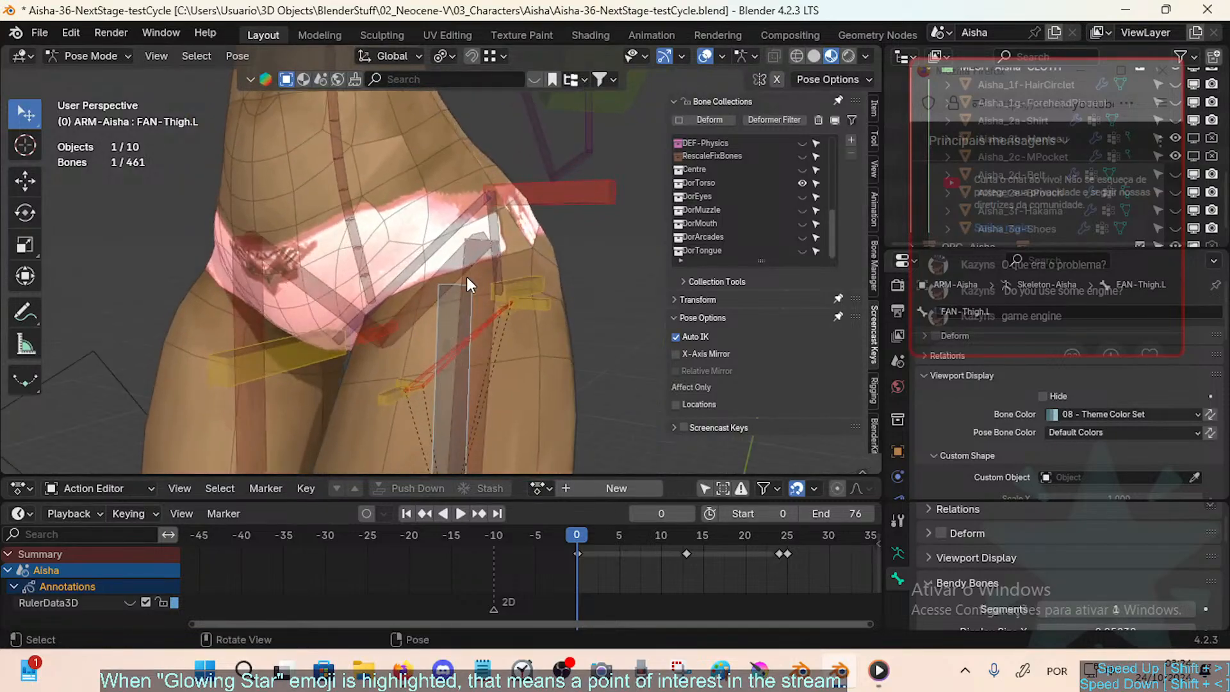
middle_click_drag(486, 288, 436, 312)
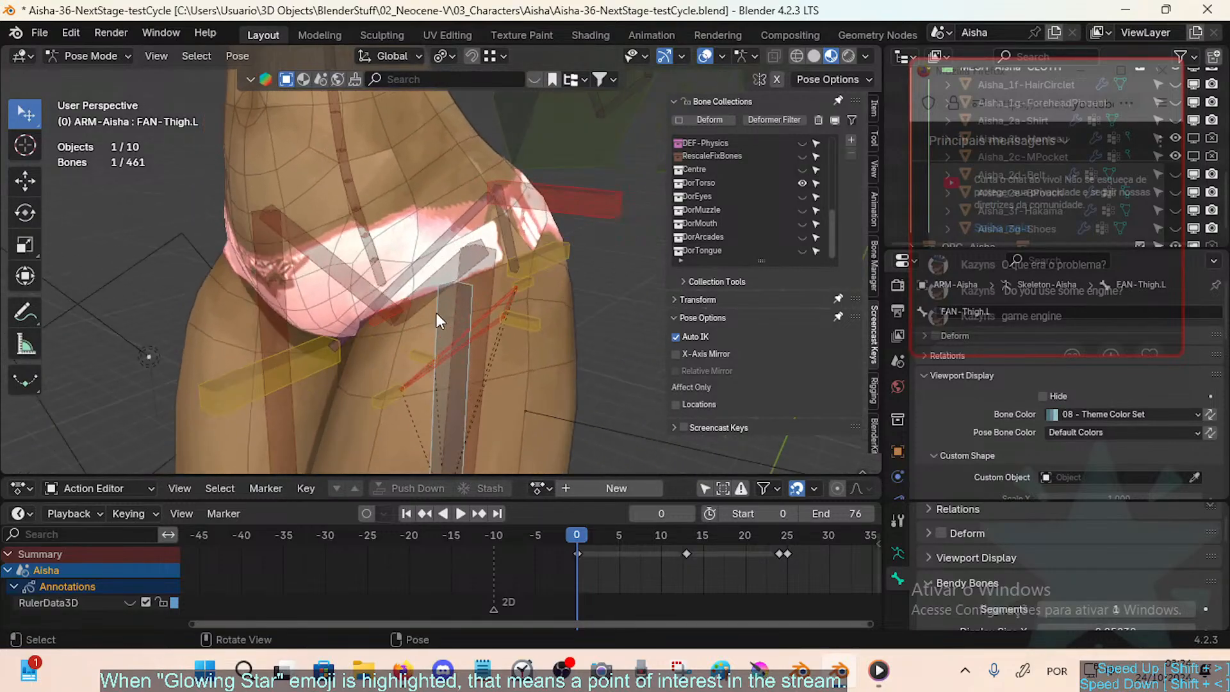
Step: Select TWK-Fanny-Pelvis-Out.L and TWK-Leverage-Buttock.L in turn and examine the tweak bones around the left hip
middle_click_drag(489, 275, 506, 316)
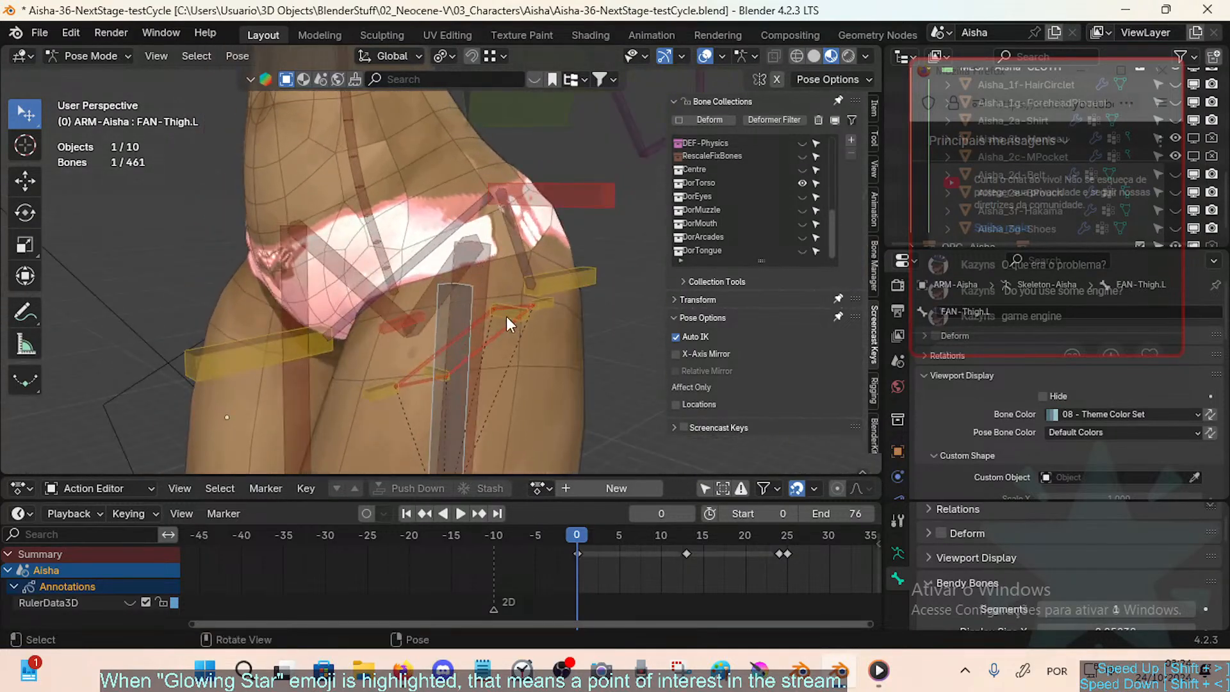
left_click(508, 317)
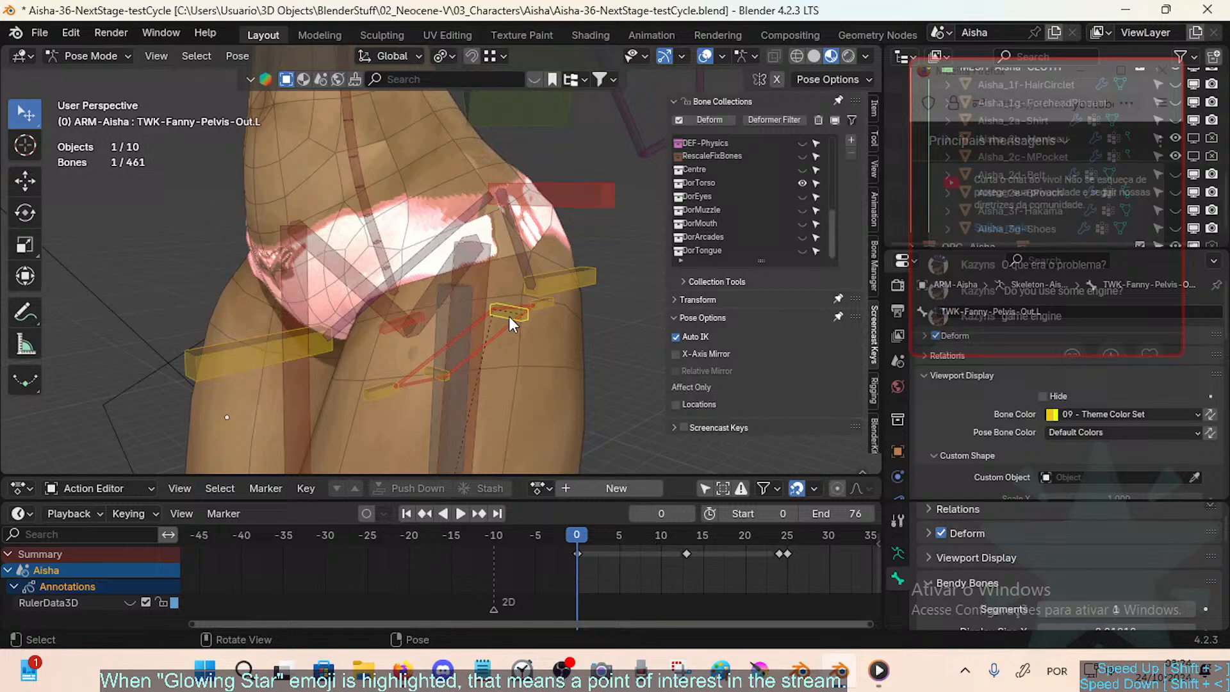
left_click(559, 287)
middle_click_drag(459, 274, 436, 267)
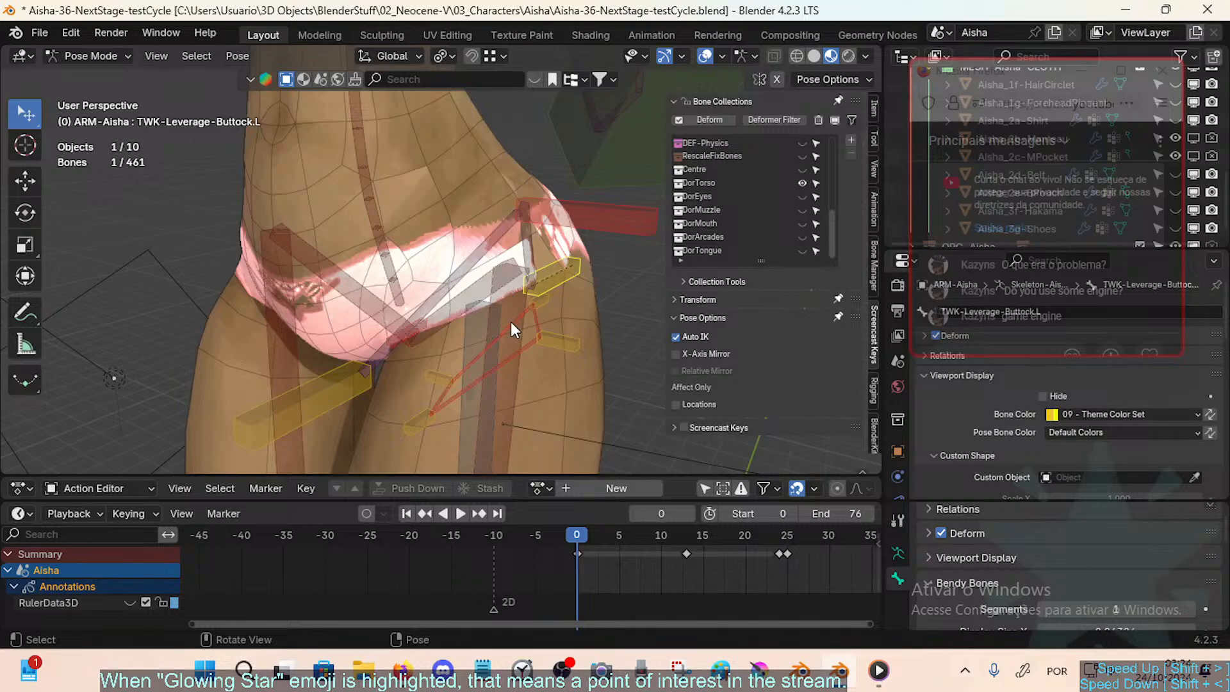
middle_click_drag(510, 321, 571, 226)
middle_click_drag(470, 316, 443, 244)
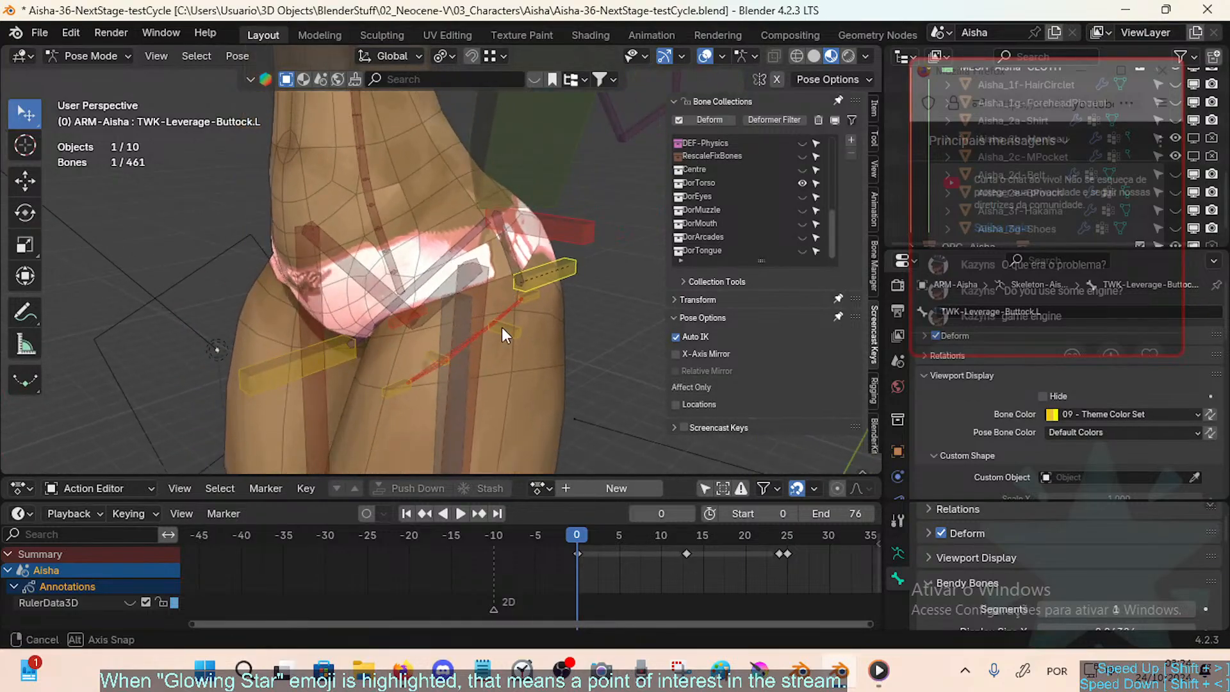
middle_click_drag(383, 298, 352, 302)
Step: Select DEF-Leverage-Hips.L and DEF-Thigh.L in turn and examine them from the back and front
left_click(364, 260)
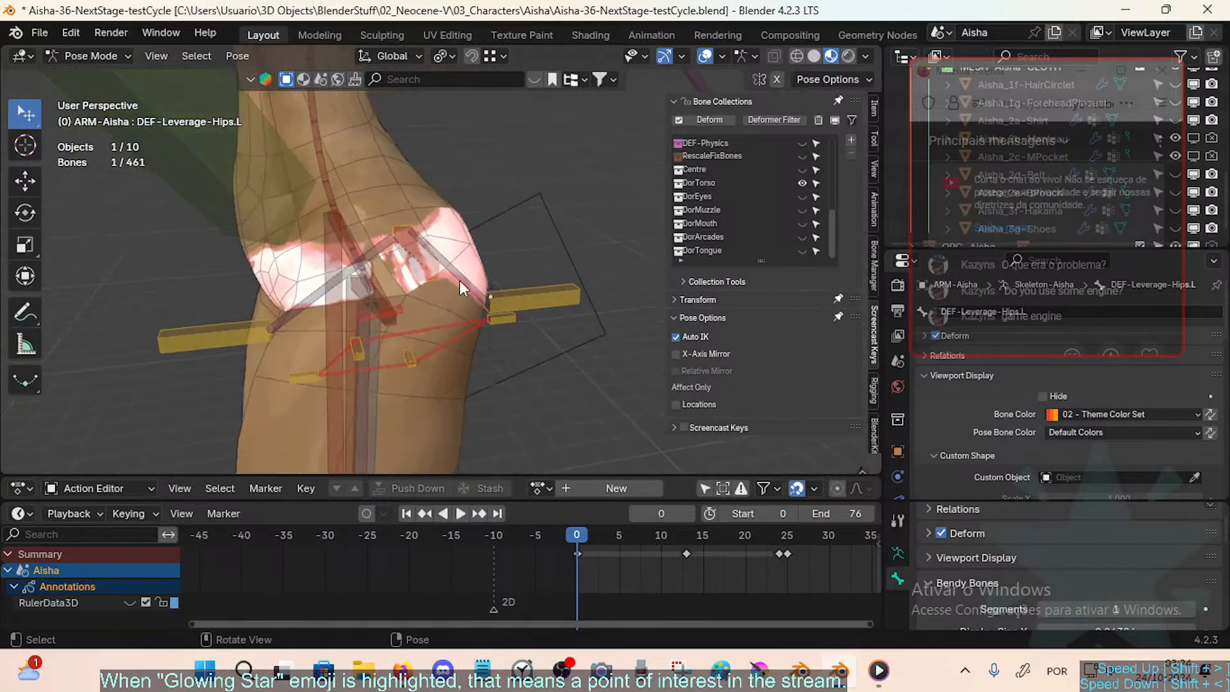
middle_click_drag(459, 280, 428, 318)
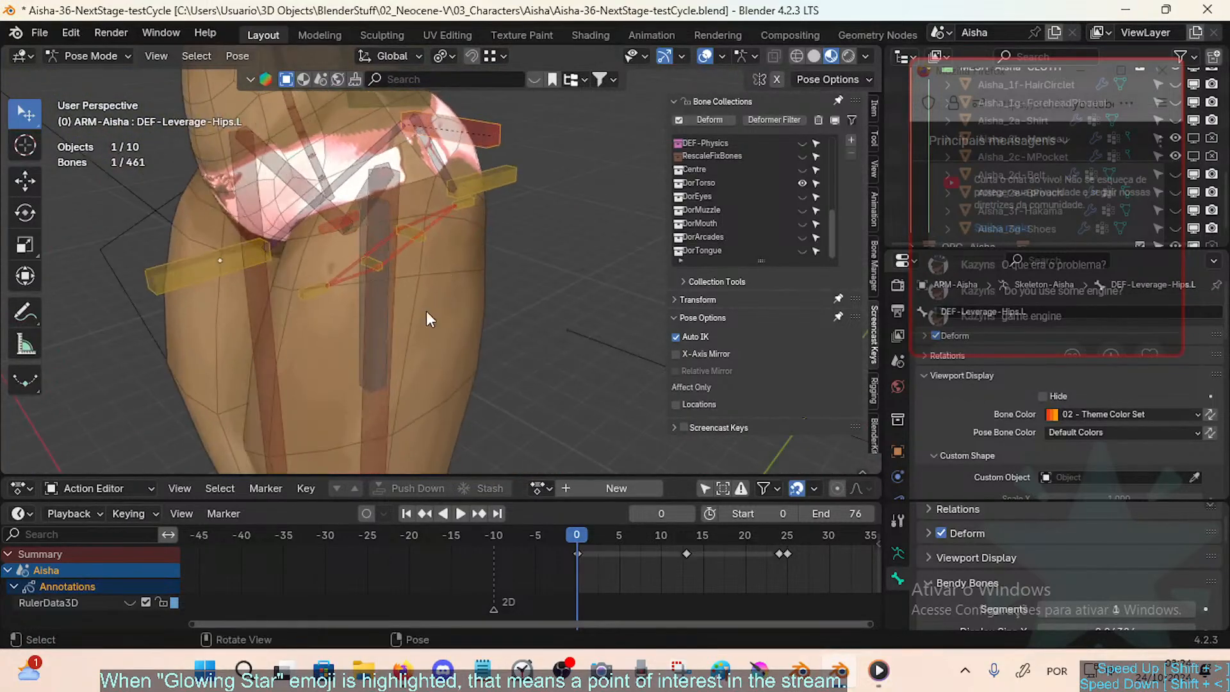
left_click(392, 308)
middle_click_drag(374, 236, 422, 282)
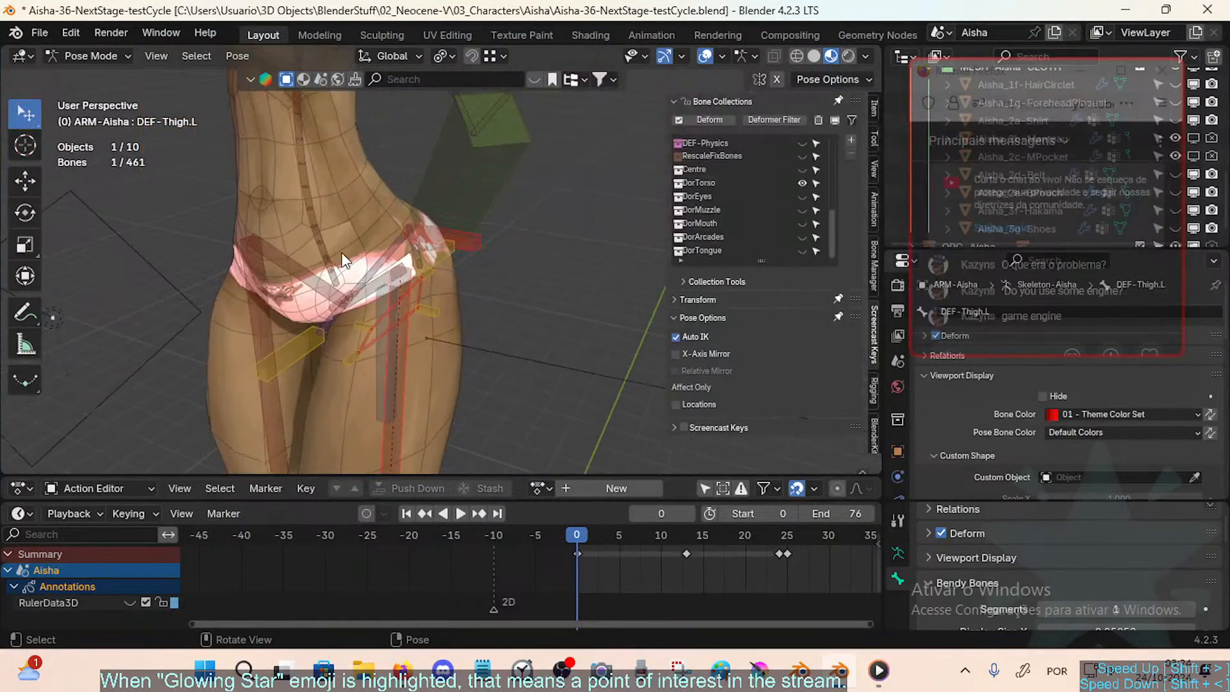
middle_click_drag(498, 274, 407, 325)
Step: Cycle through the overlapping bones around the left hip, select DEF-Hip.L, and shift the floating chat window slightly
left_click(393, 259)
left_click(395, 260)
left_click(441, 324)
left_click(426, 333)
left_click(436, 319)
left_click(428, 317)
left_click(428, 317)
left_click(456, 306)
left_click(450, 307)
scroll(407, 325, "up", 3)
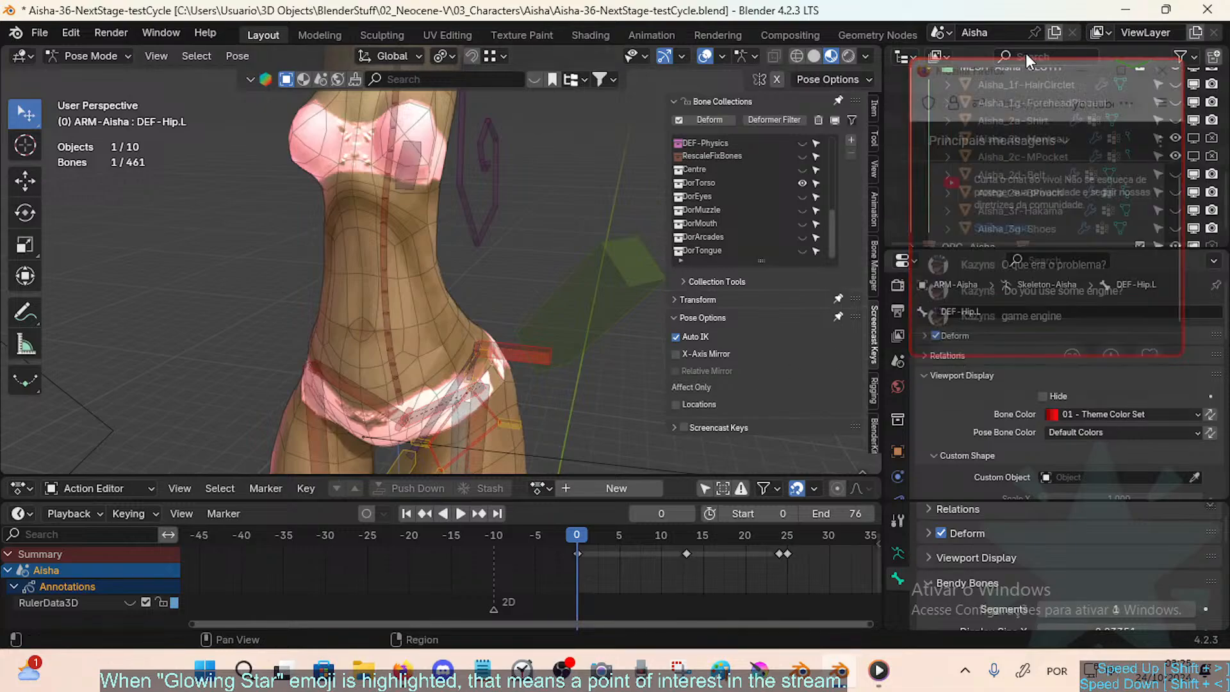
left_click_drag(1010, 73, 1005, 38)
Step: Select the DEF-FannyPelvis-Bk-Out.L bone and test-move the TWK-Leverage-Buttock.L tweak bone
middle_click_drag(462, 288, 392, 357)
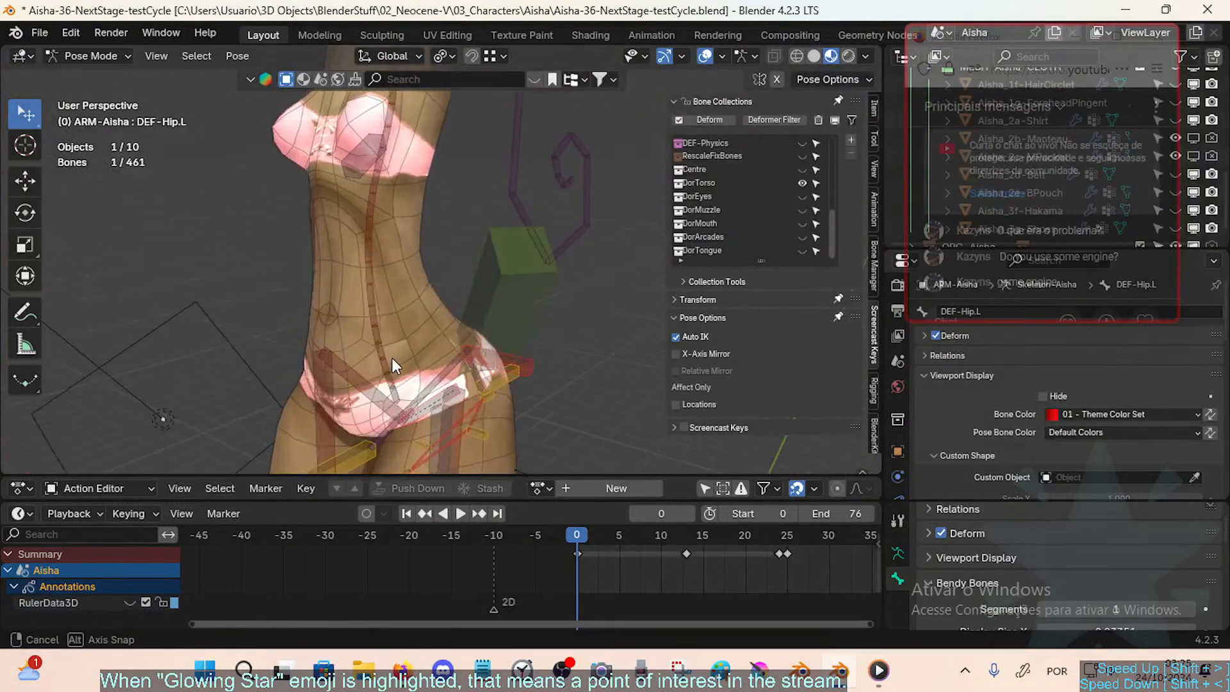
scroll(389, 300, "down", 3)
middle_click_drag(392, 307, 448, 313)
left_click(493, 323)
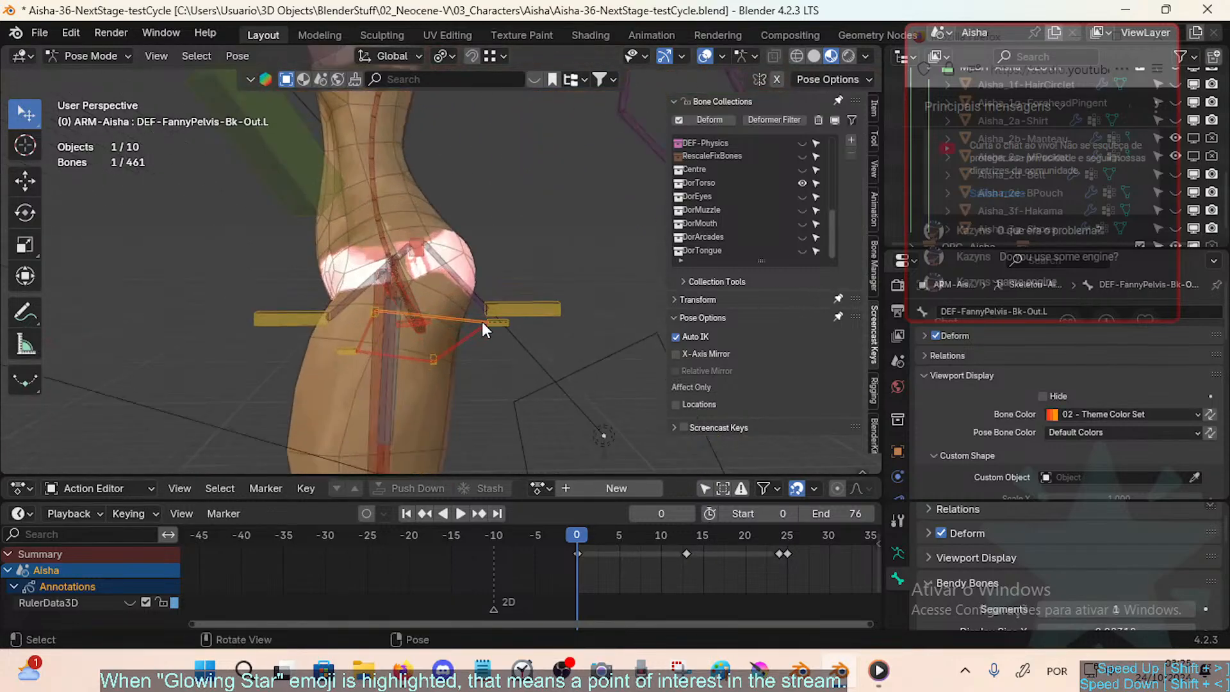
left_click(517, 307)
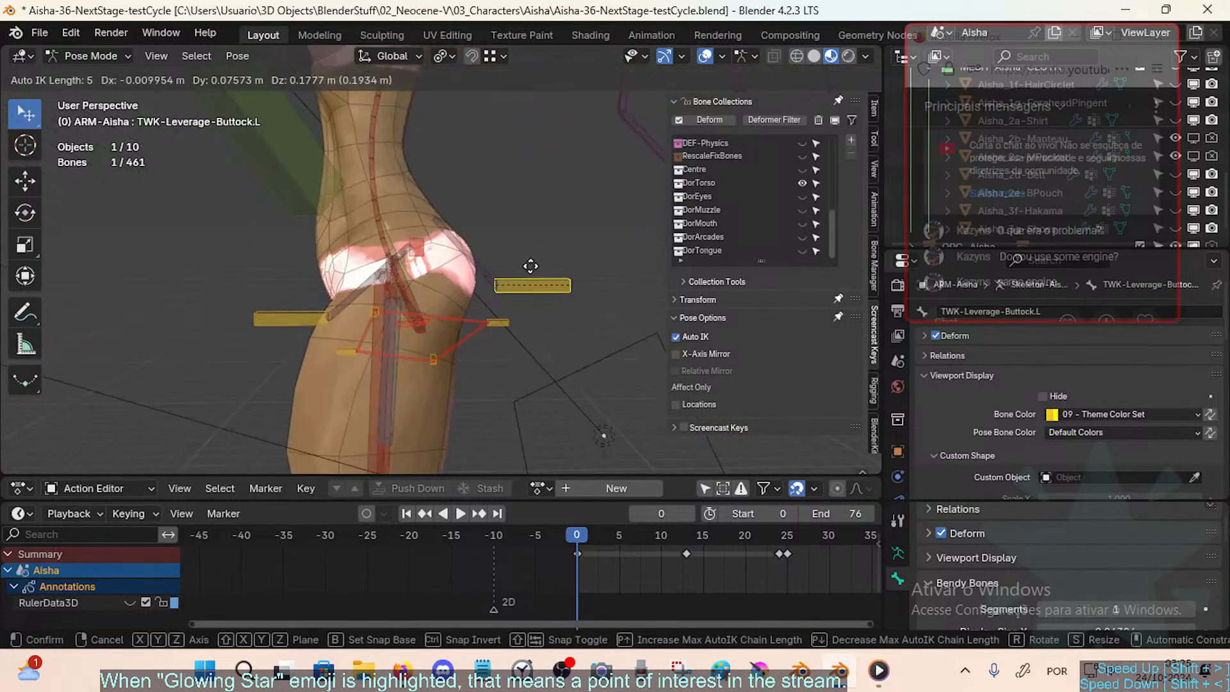
left_click(291, 318)
Step: Try a test move on the left pelvis bones and select TWK-Fanny-Pelvis-Out.L together with the neighbouring tweak bone
middle_click_drag(292, 319, 486, 306)
left_click(428, 293)
key("g")
left_click(493, 313)
left_click(468, 309, "shift")
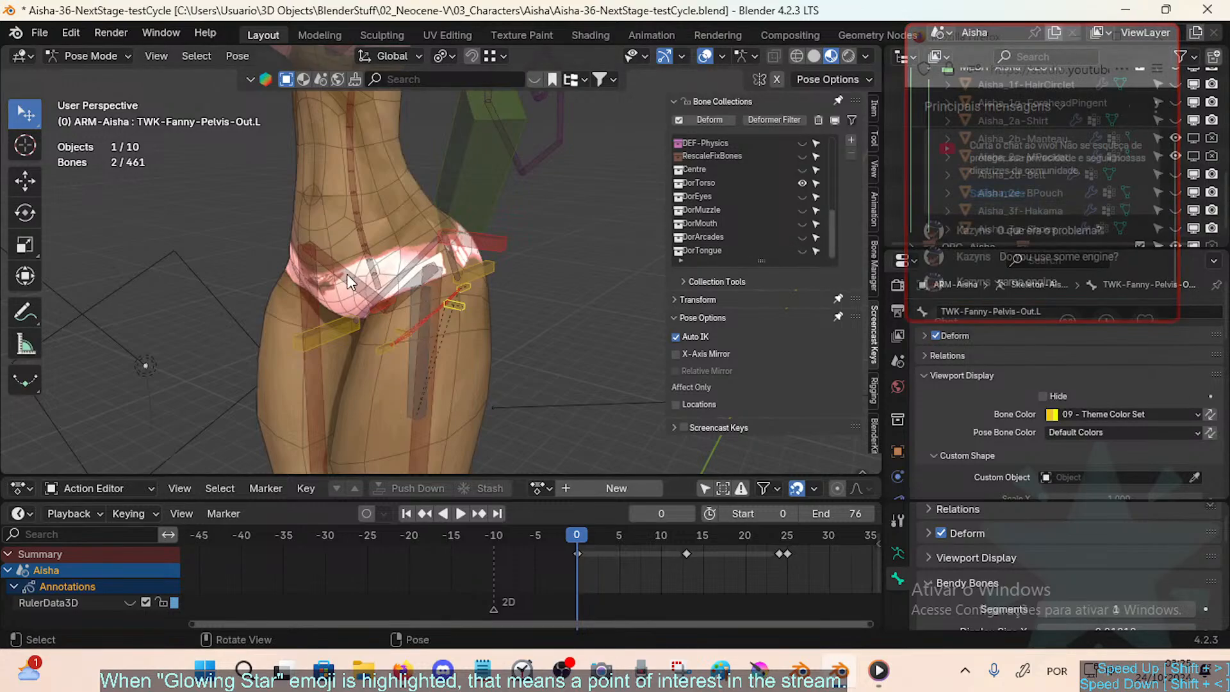
middle_click_drag(347, 274, 402, 267)
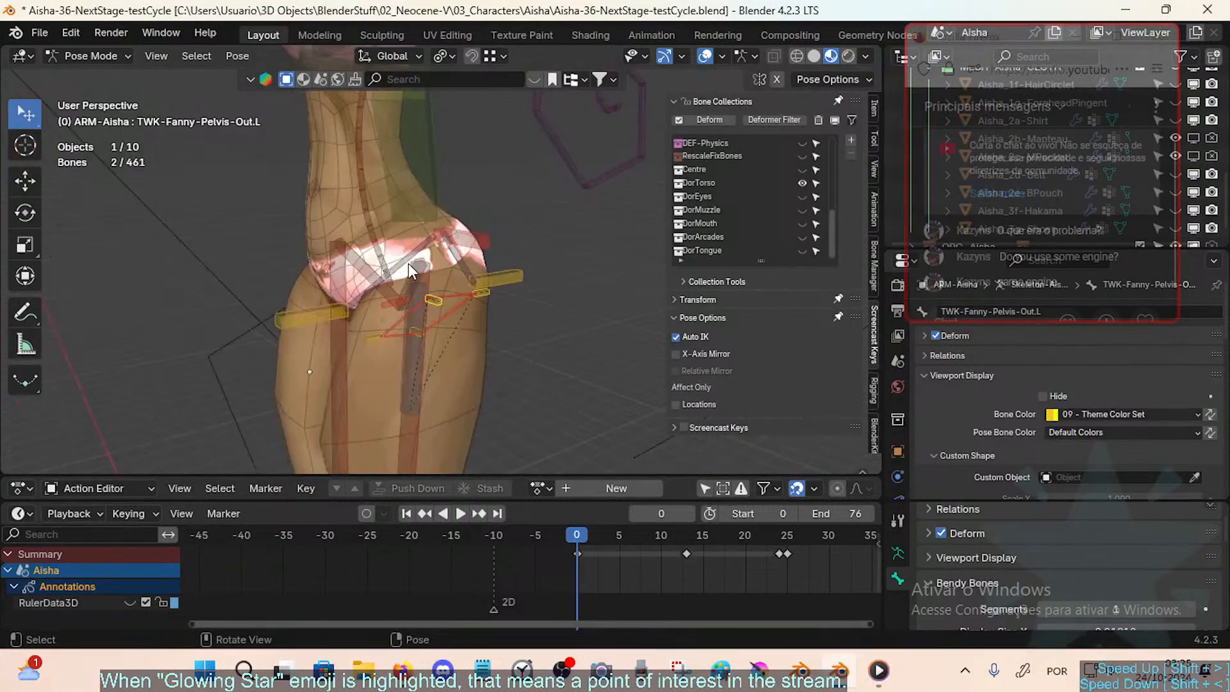
middle_click_drag(410, 270, 430, 305)
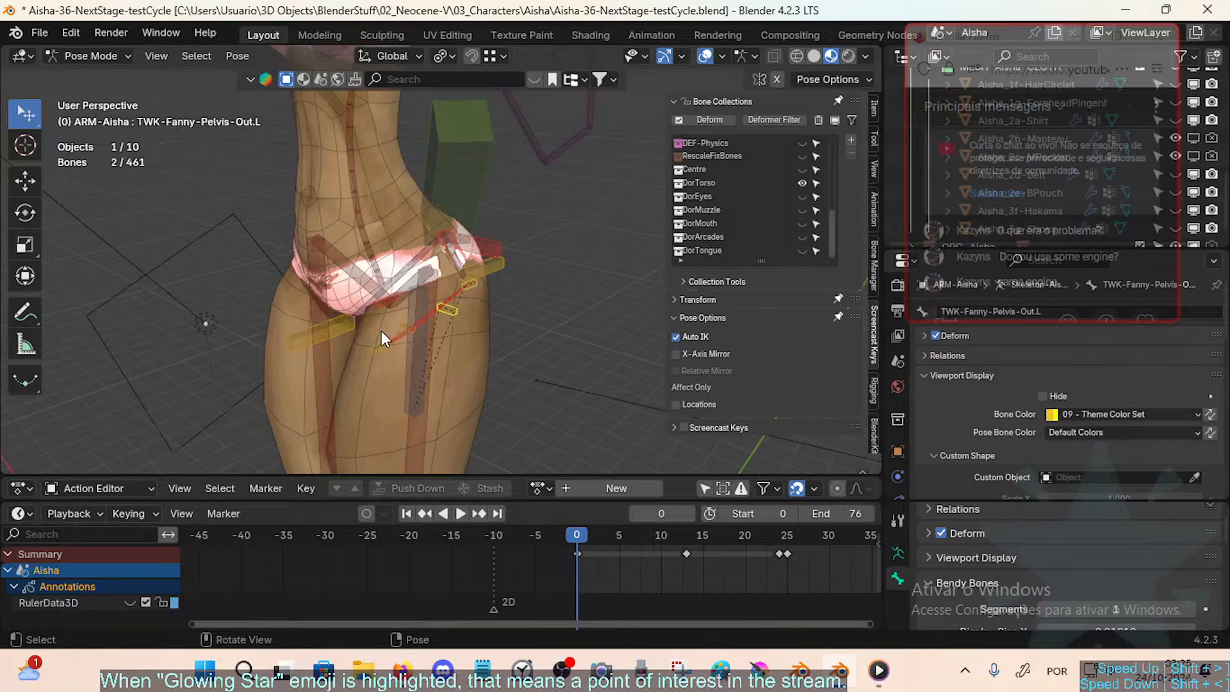
Step: Examine the whole figure and hips up close, selecting the green Action-Evaluator.L bone beside the left hip
middle_click_drag(458, 316, 604, 180)
middle_click_drag(552, 229, 408, 370)
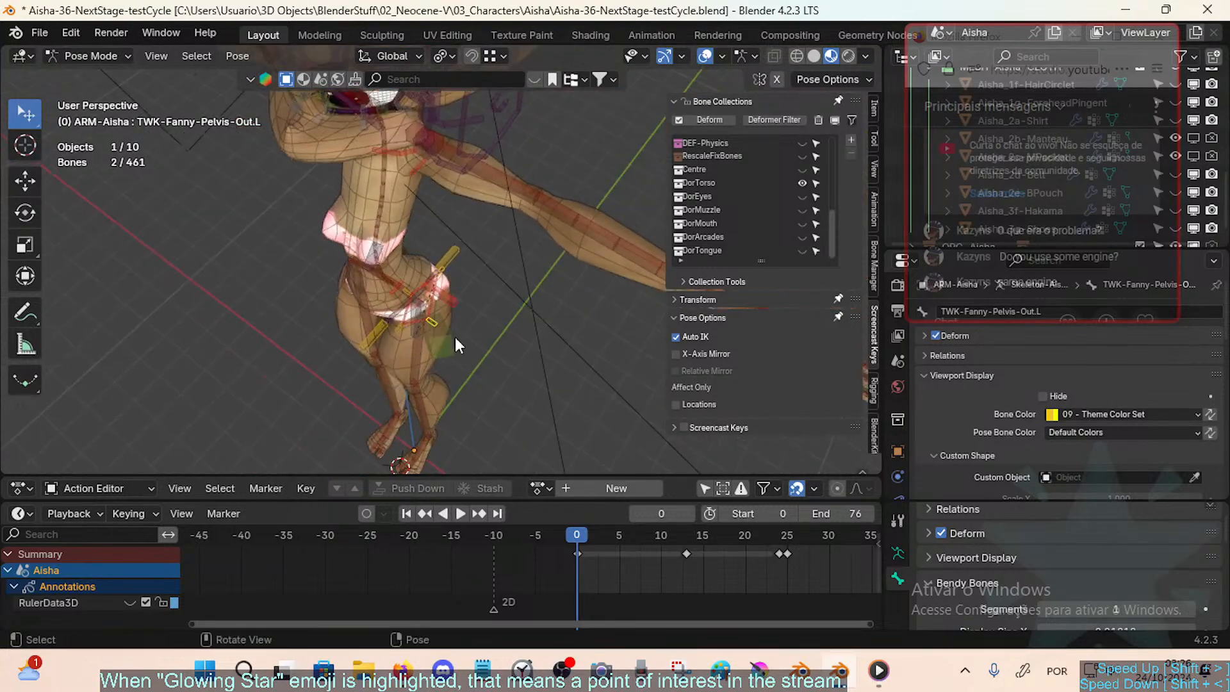
middle_click_drag(597, 274, 523, 260)
key("shift+grave")
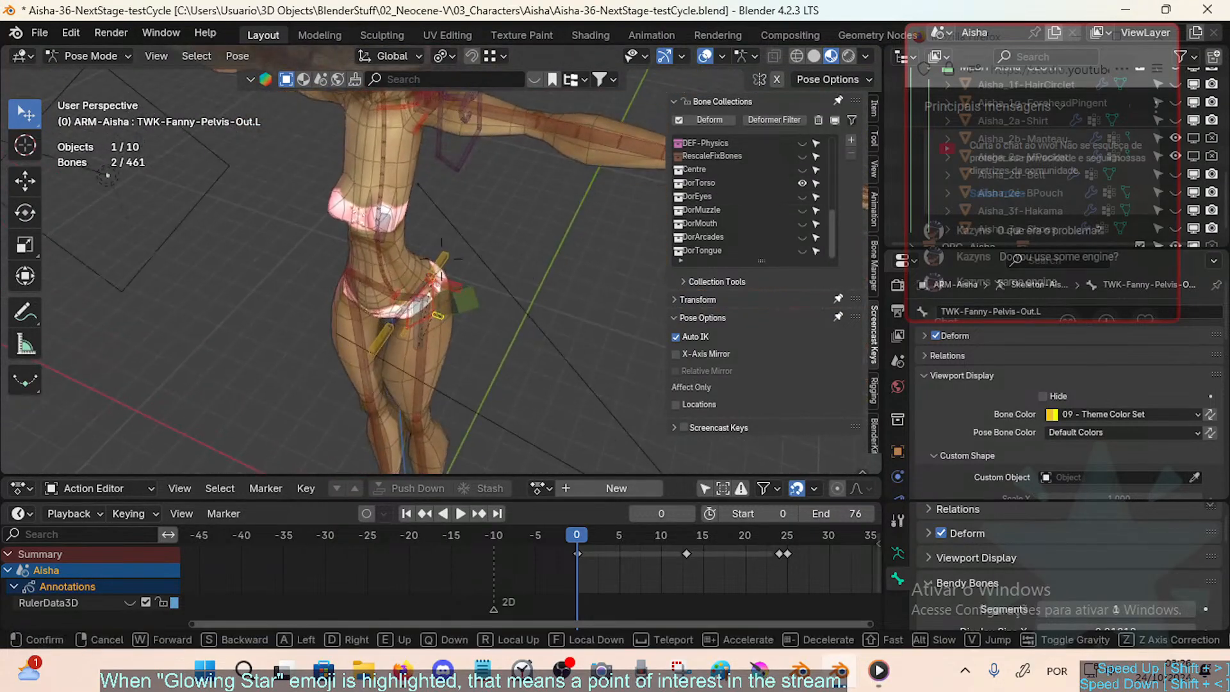
key("w")
left_click(422, 386)
left_click(421, 386)
middle_click_drag(463, 382, 337, 237)
left_click(567, 413)
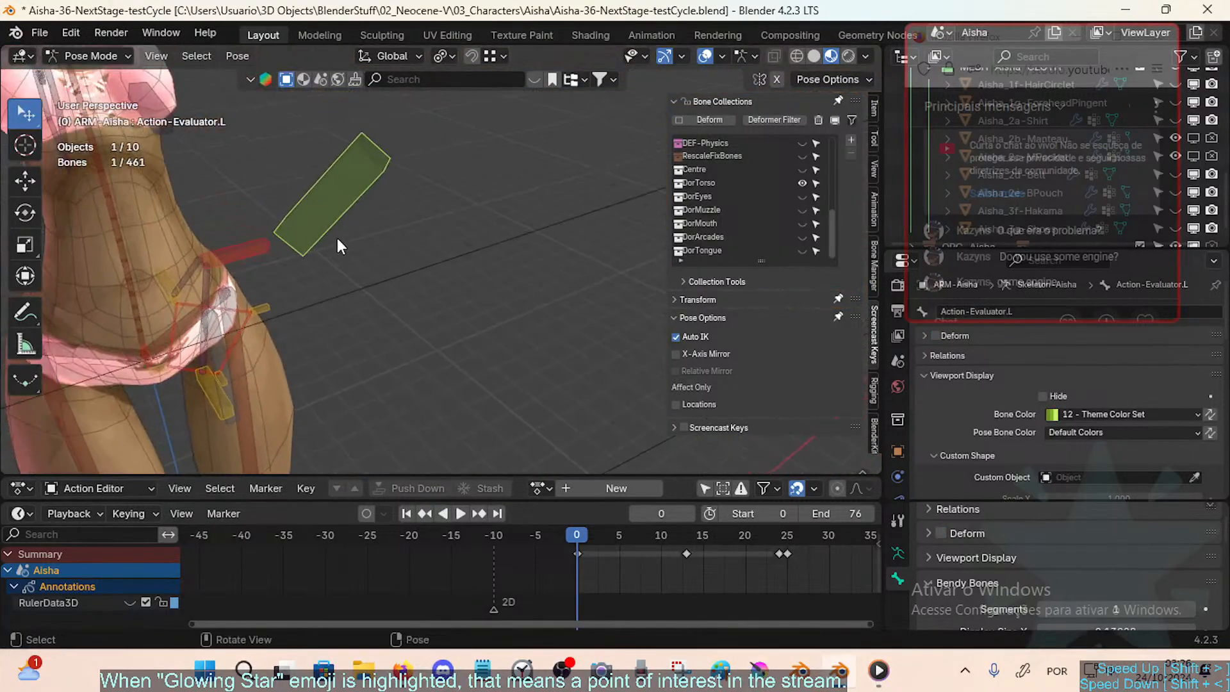
middle_click_drag(394, 165, 262, 237)
key("shift+grave")
key("w")
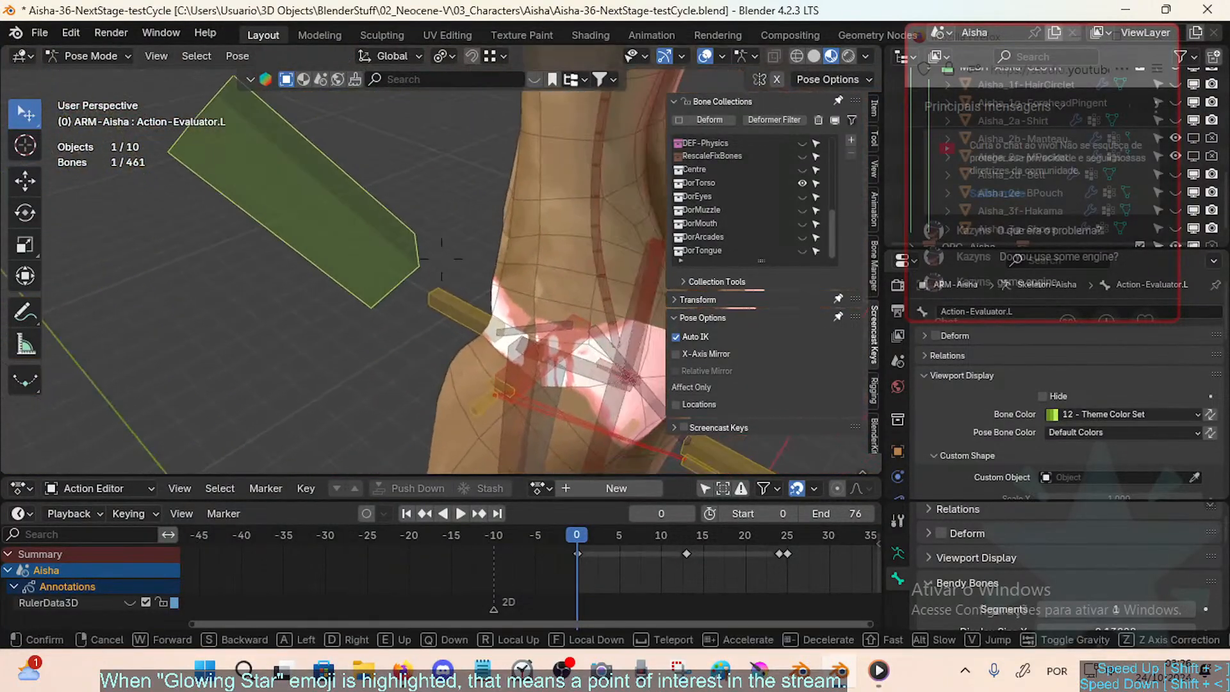
key("s")
key("w")
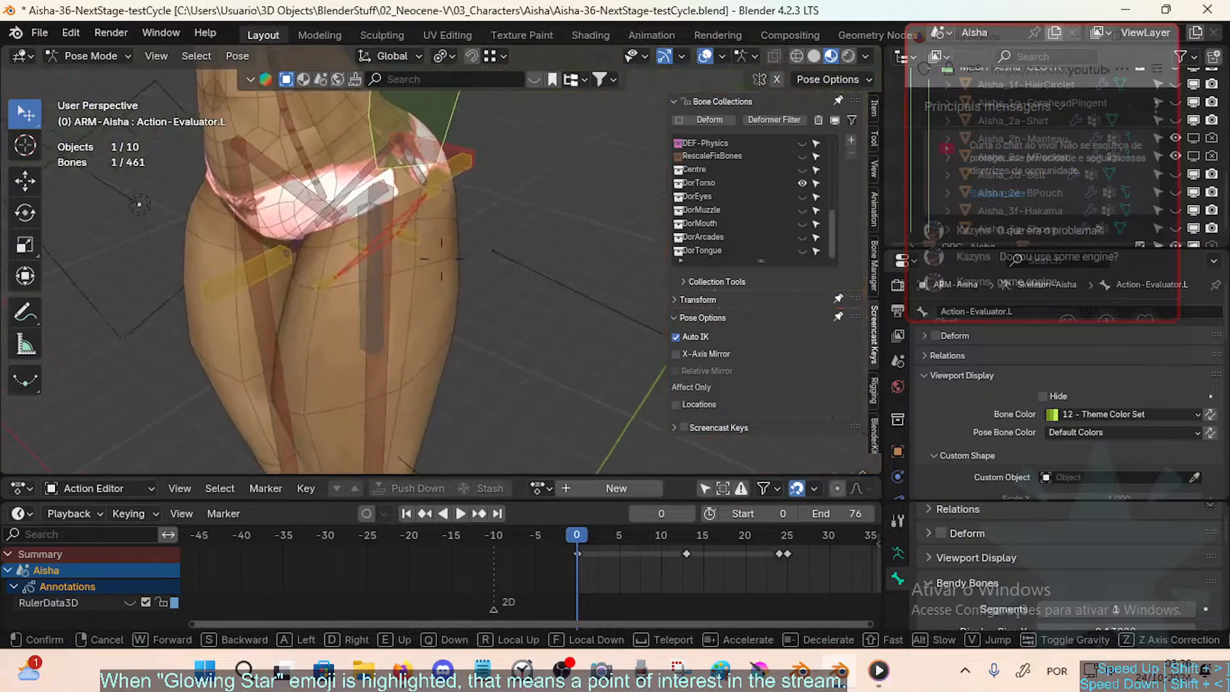
left_click(329, 251)
middle_click_drag(333, 211, 377, 260)
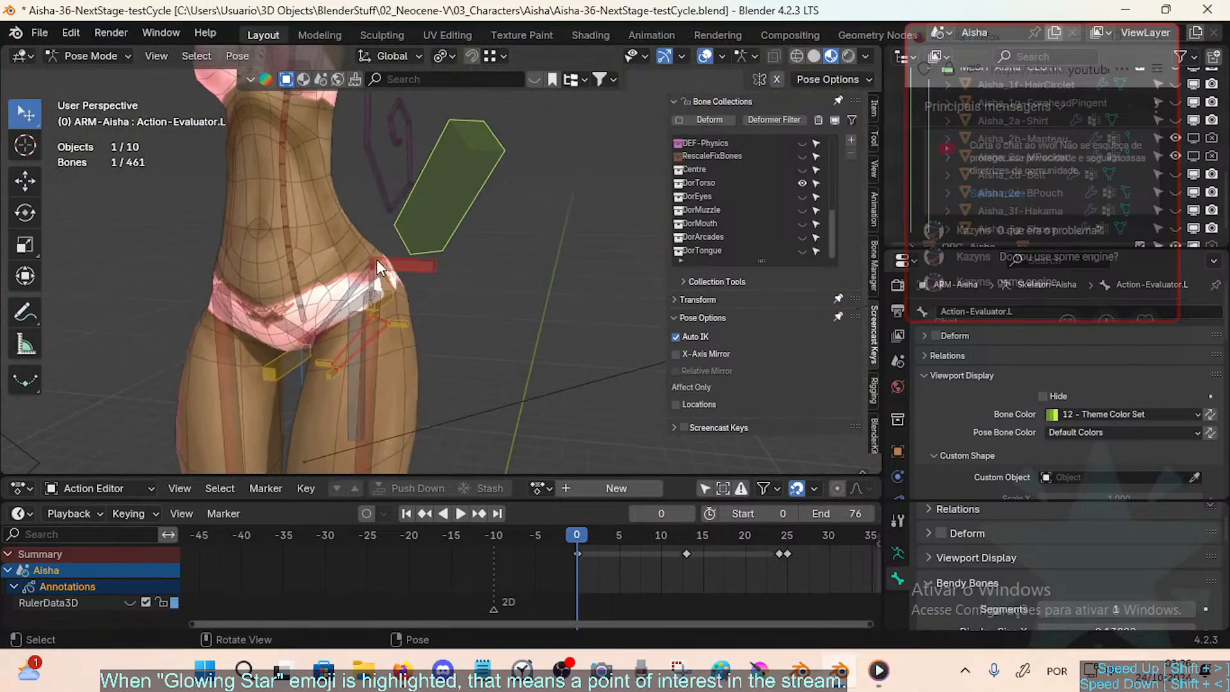
Step: Compare the bones around the left hip joint, selecting DEF-Thigh.L and returning to Action-Evaluator.L
left_click(429, 263)
left_click(435, 241)
left_click(414, 268)
left_click(409, 246)
left_click(379, 305)
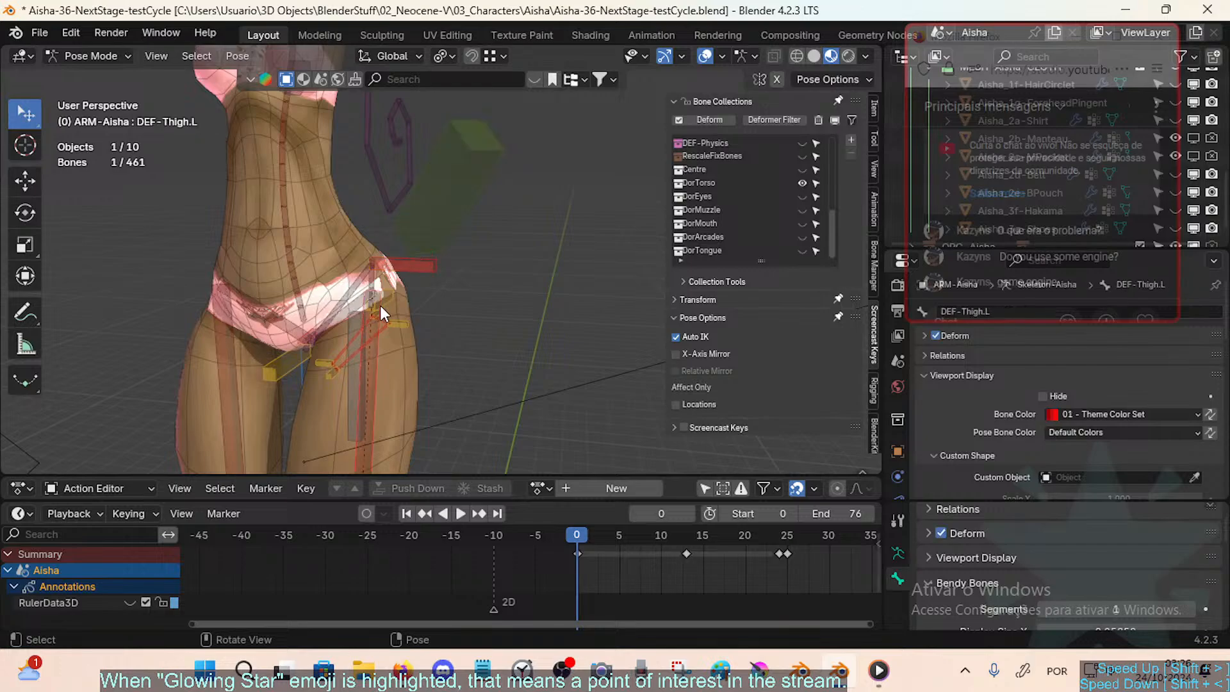
left_click(421, 236)
middle_click_drag(407, 286, 422, 306)
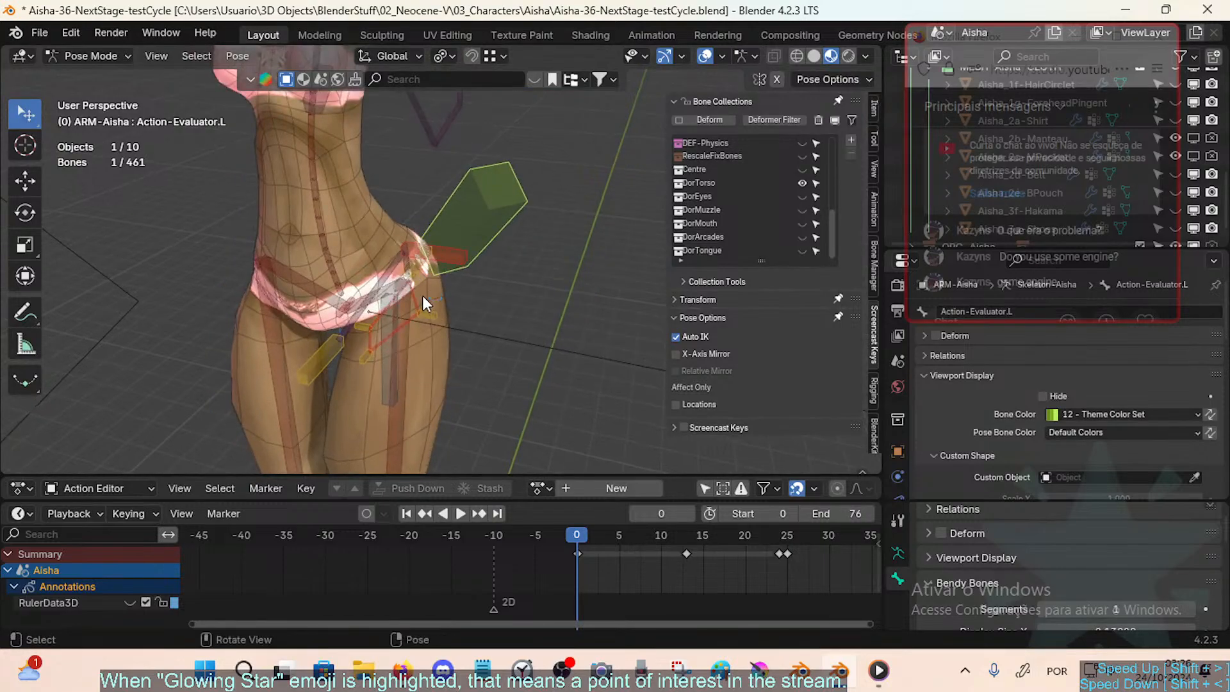
scroll(421, 294, "down", 2)
middle_click_drag(420, 293, 420, 323, "shift")
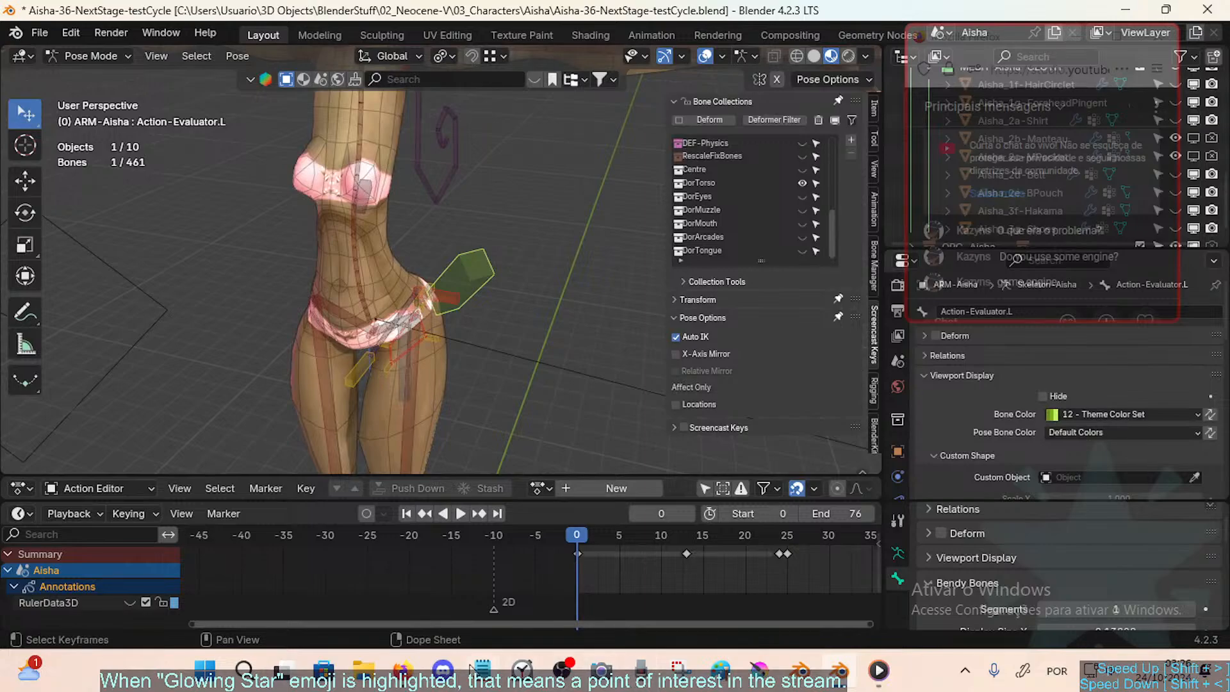
Step: Switch to the To-Do-Lists spreadsheet and highlight the Pelvis Rig tasks on the Aisha sheet
mouse_move(401, 669)
left_click(373, 579)
left_click_drag(271, 405, 449, 466)
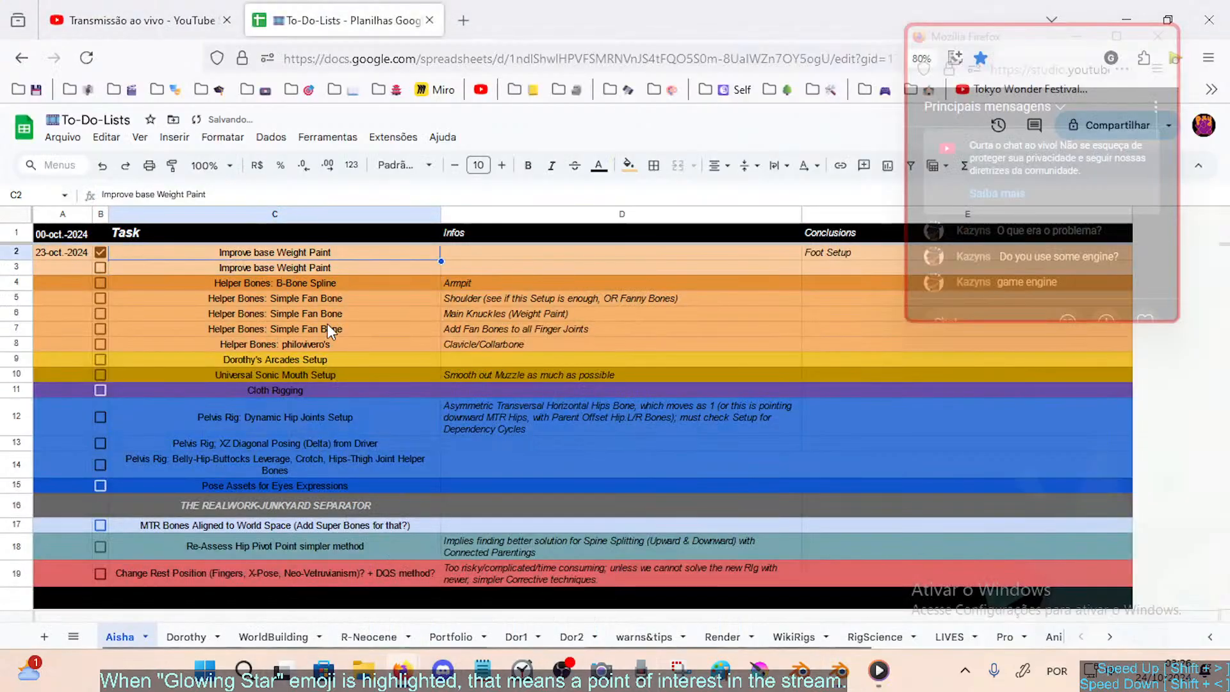
Step: Switch back to Blender and select the DEF-Hip.R bone on Aisha's pelvis
left_click(839, 670)
middle_click_drag(498, 355, 455, 388)
middle_click_drag(431, 333, 387, 351)
scroll(452, 343, "up", 2)
scroll(435, 366, "down", 4)
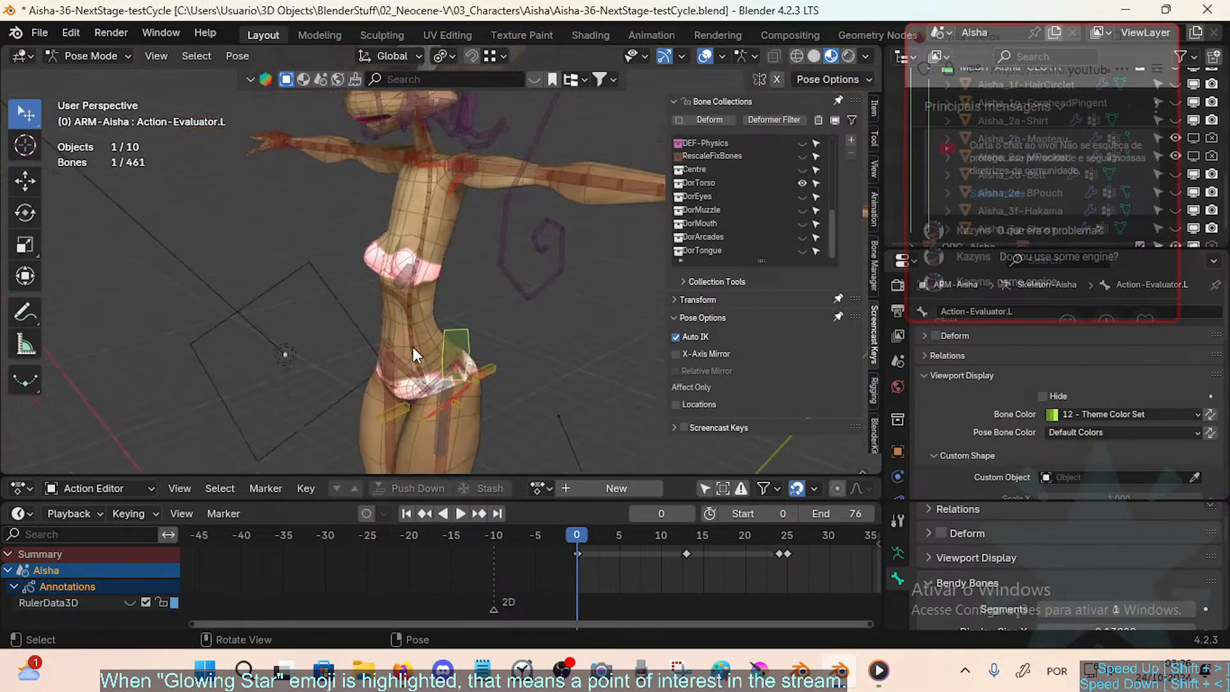
left_click(412, 347)
left_click(410, 378)
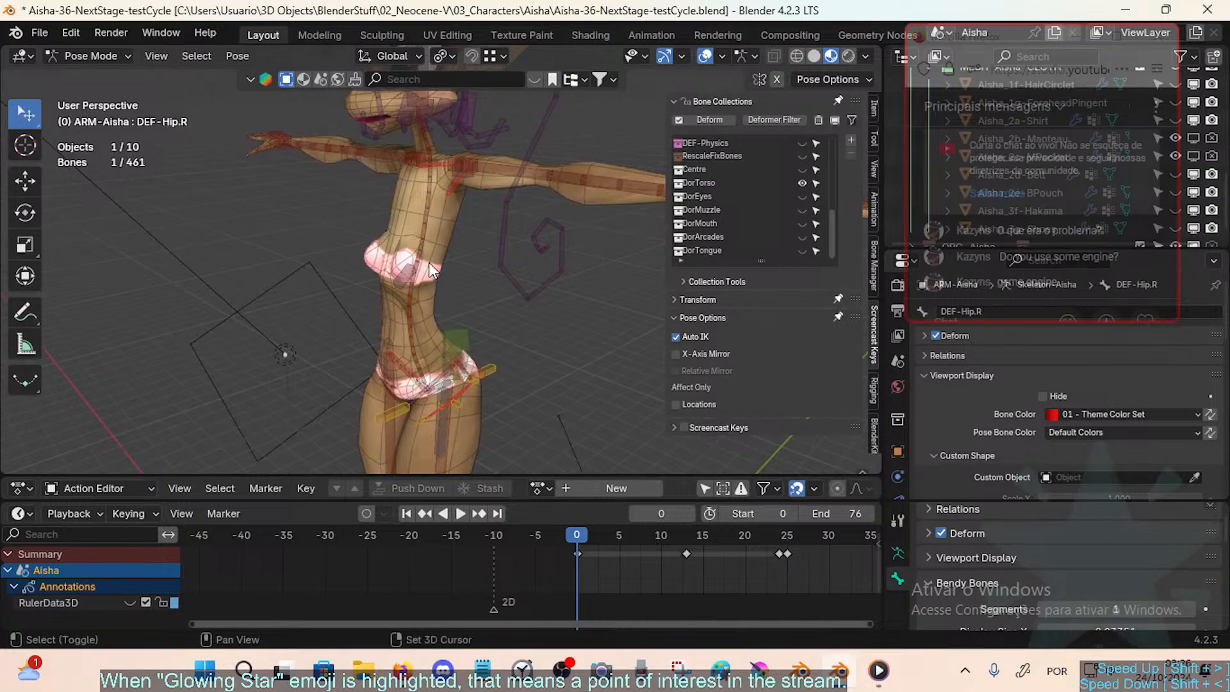
Step: Examine Aisha's upper body, arms and shoulder bones from the front
middle_click_drag(428, 263, 373, 346)
scroll(439, 306, "up", 2)
middle_click_drag(445, 309, 456, 301)
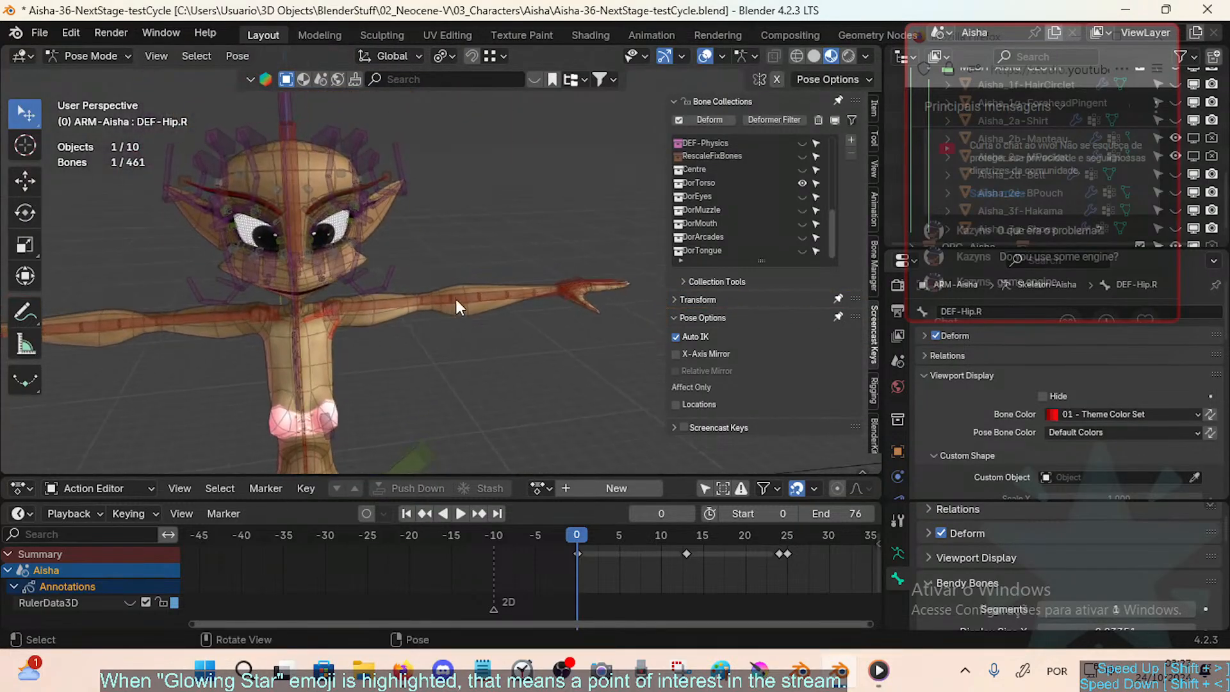
middle_click_drag(530, 279, 530, 305)
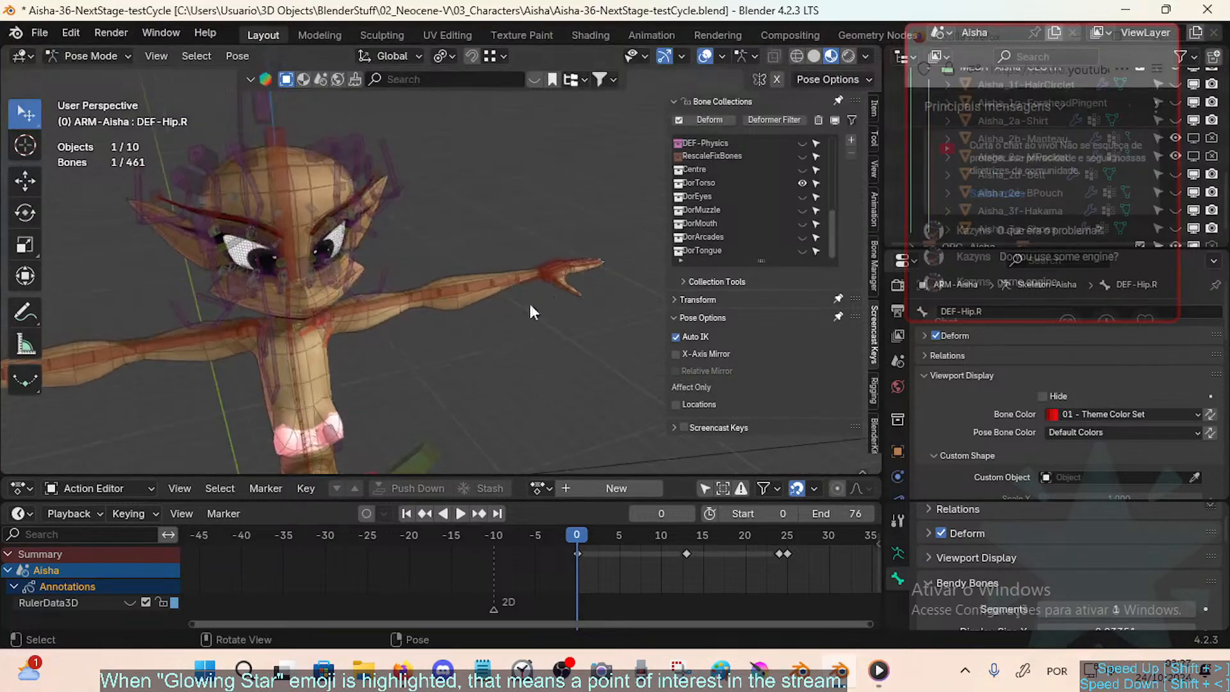
mouse_move(554, 264)
middle_mouse_down()
mouse_move(374, 306)
mouse_move(451, 279)
mouse_move(582, 257)
mouse_move(590, 268)
mouse_move(563, 260)
mouse_move(521, 276)
mouse_move(552, 250)
middle_mouse_up()
key("shift+grave")
key("d")
left_click(552, 256)
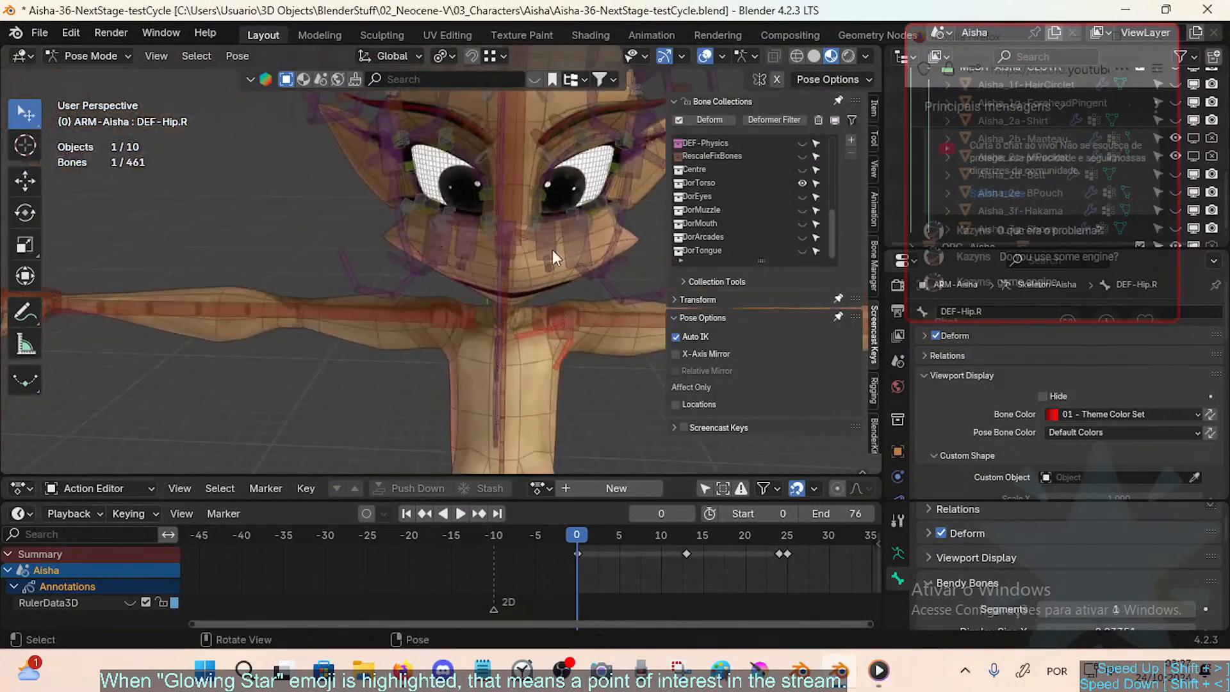
Step: Examine the bones and mesh of Aisha's head, eyes, muzzle and mouth from the side, below and front
key("shift+grave")
key("e")
key("d")
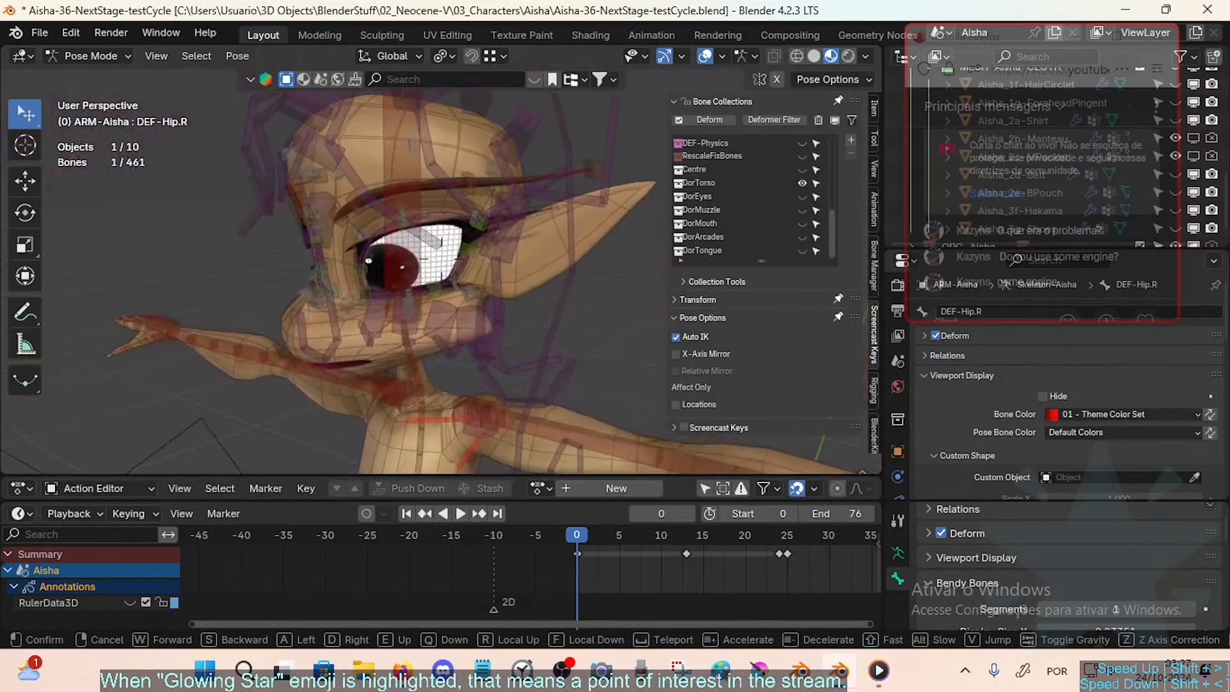
key("w")
key("s")
key("s")
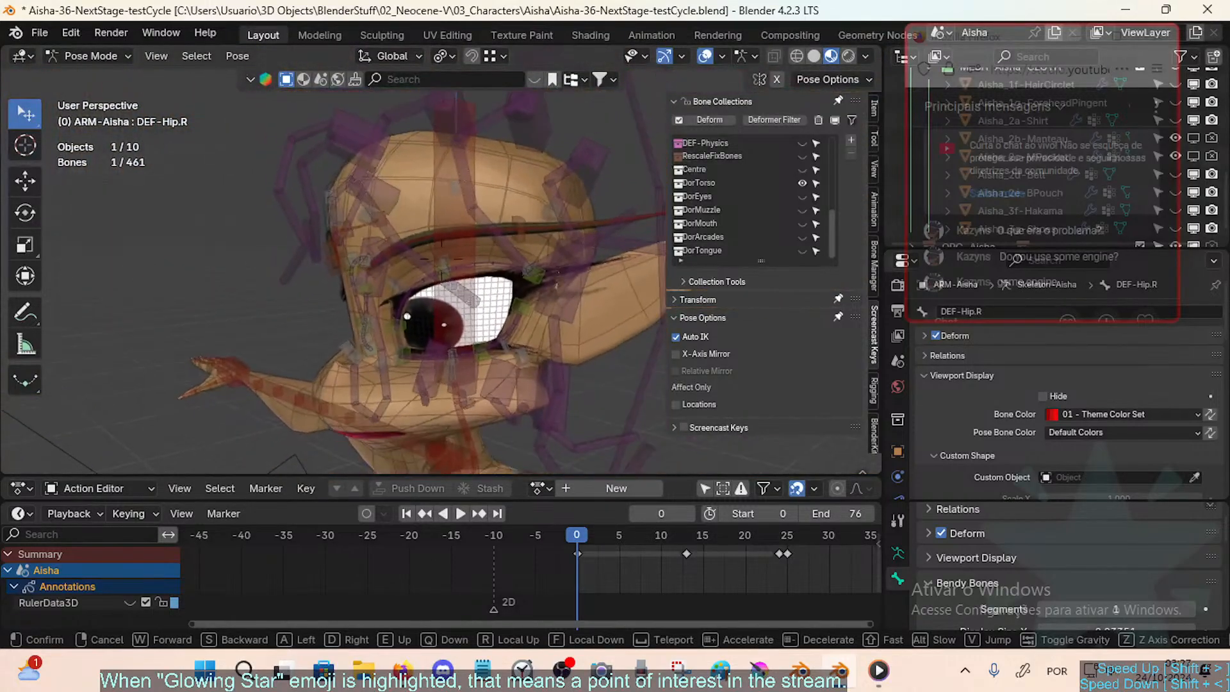
left_click(532, 297)
key("shift+grave")
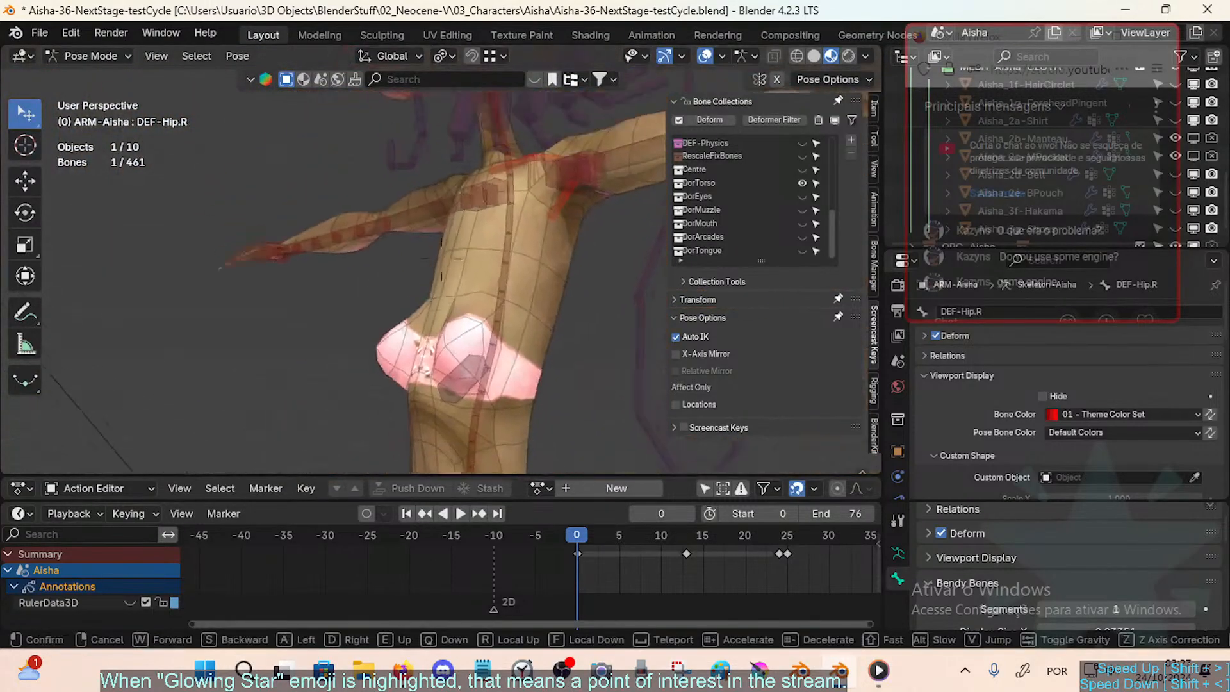
left_click(445, 294)
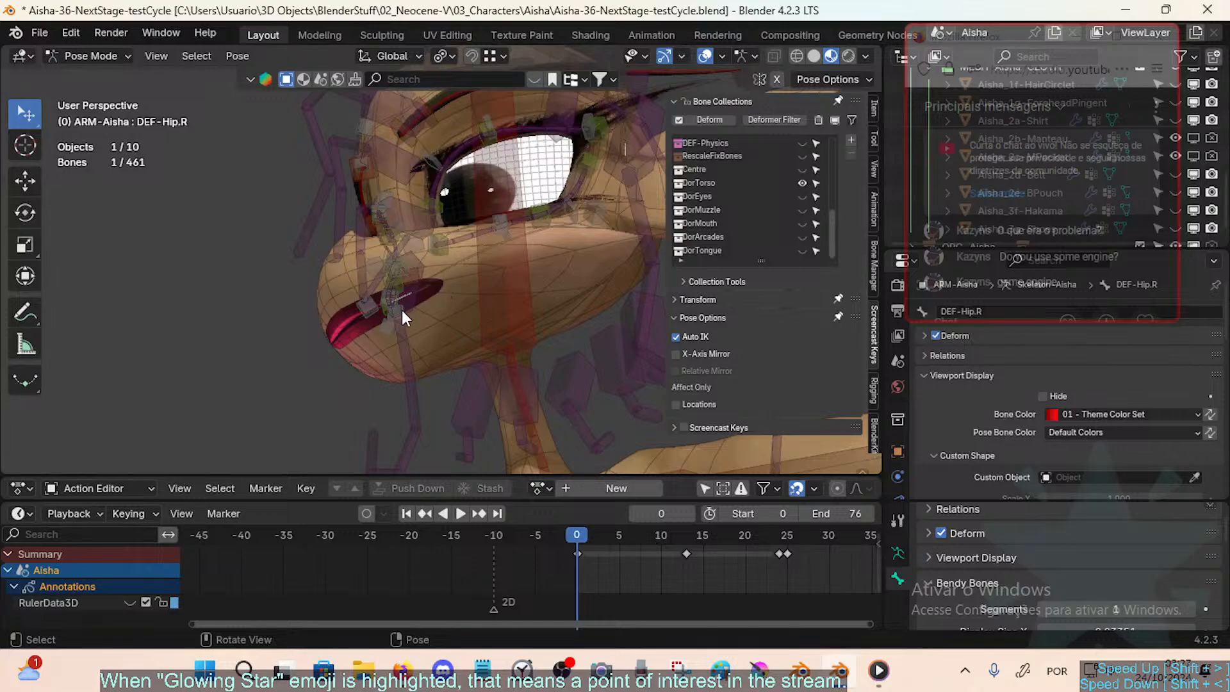
middle_click_drag(402, 311, 468, 339)
key("shift+grave")
key("s")
left_click(467, 339)
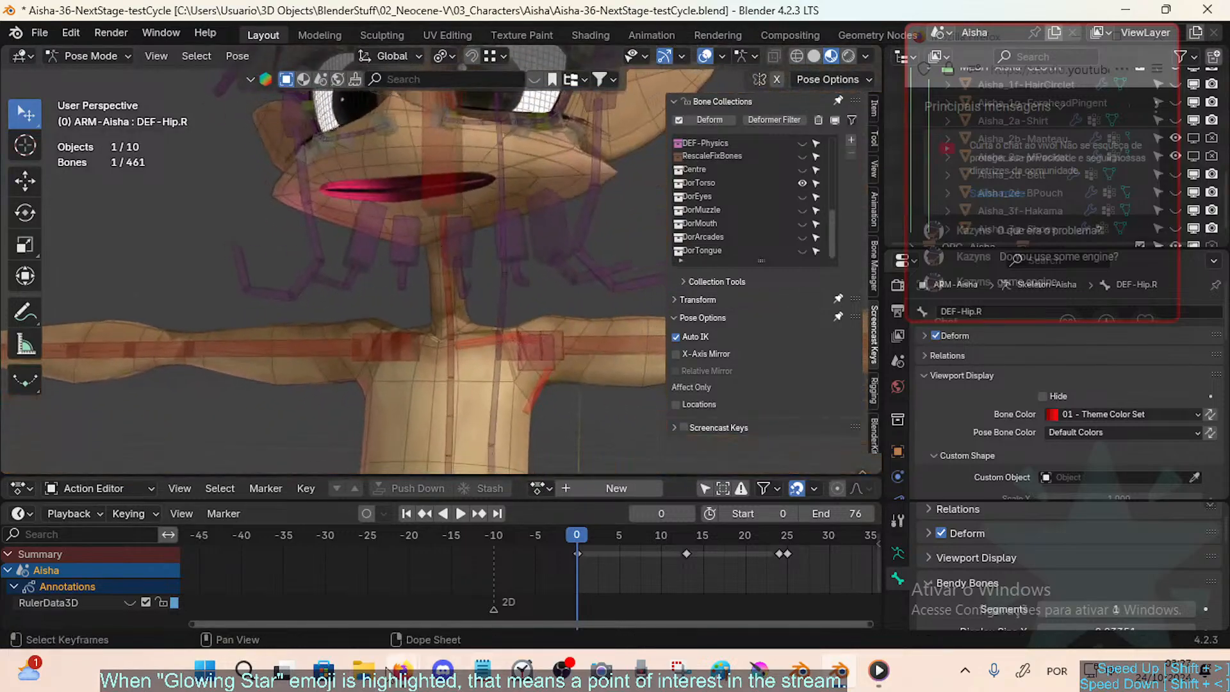
Step: Switch to the To-Do-Lists spreadsheet and select the Dorothy's Arcades Setup task
mouse_move(387, 670)
left_click(352, 564)
left_click(256, 357)
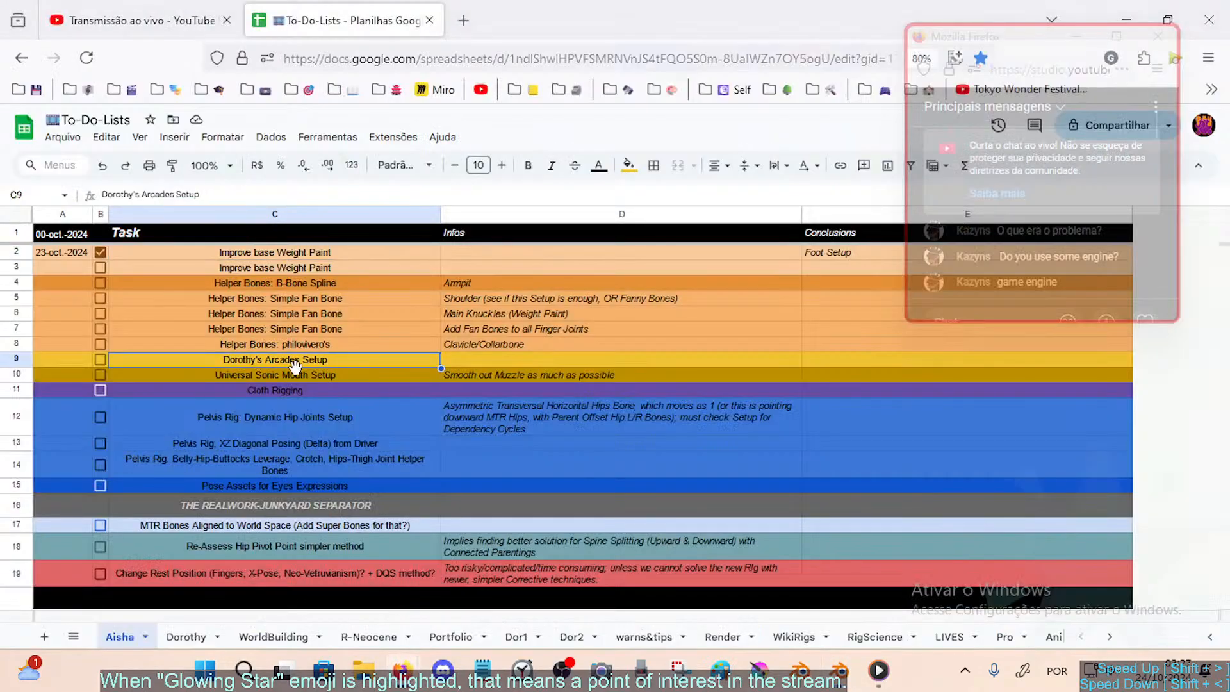
Step: Select the Universal Sonic Mouth Setup task in Aisha's to-do list
left_click(308, 373)
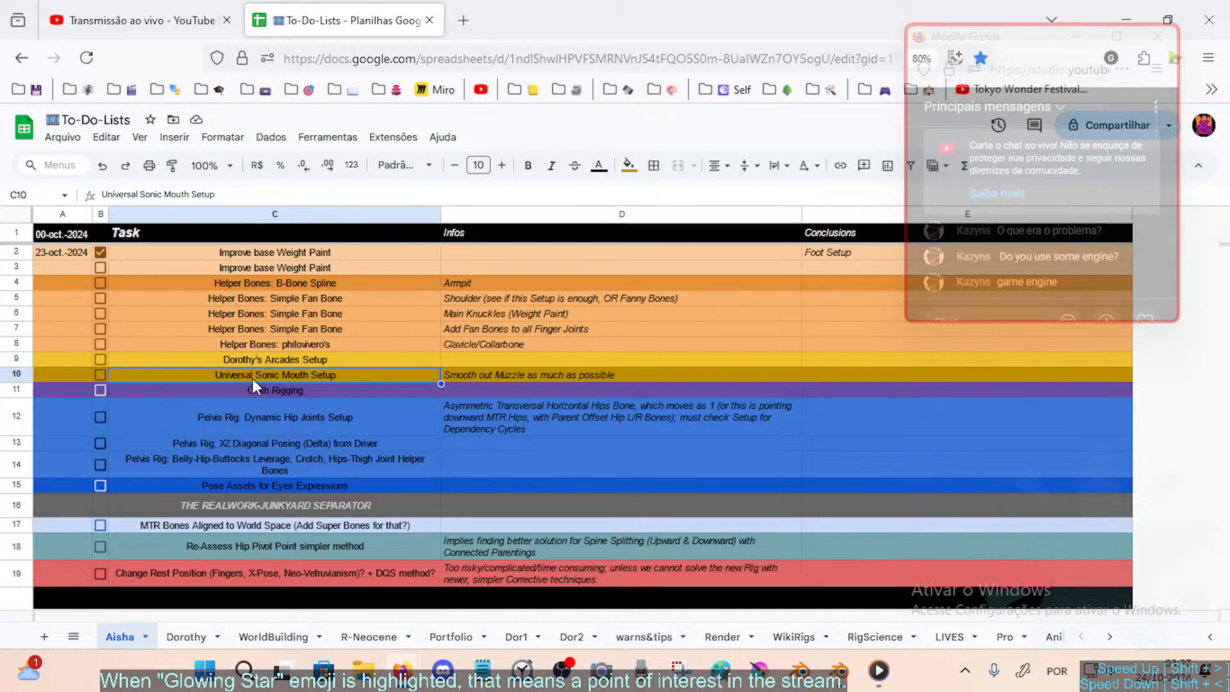
triple_click(279, 377)
key("Escape")
Step: Bring the pop-out live chat forward, move it slightly lower, and select the Main Knuckles Simple Fan Bone task in the spreadsheet
mouse_move(402, 670)
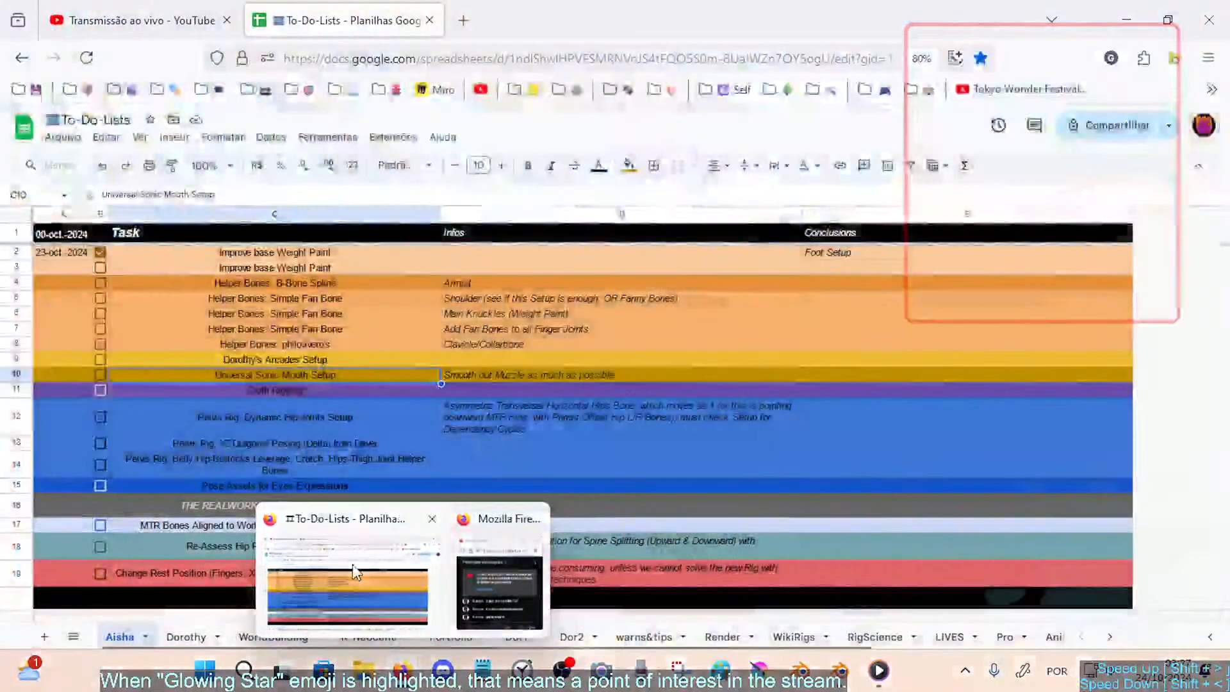
left_click(356, 570)
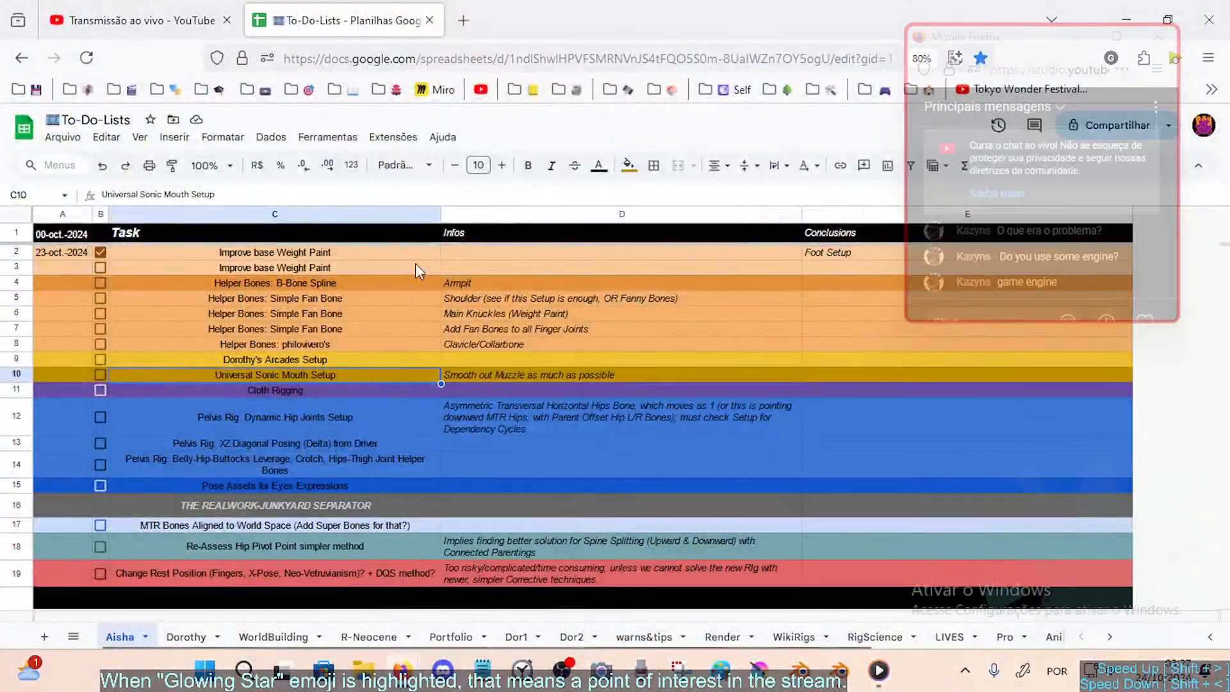
mouse_move(401, 670)
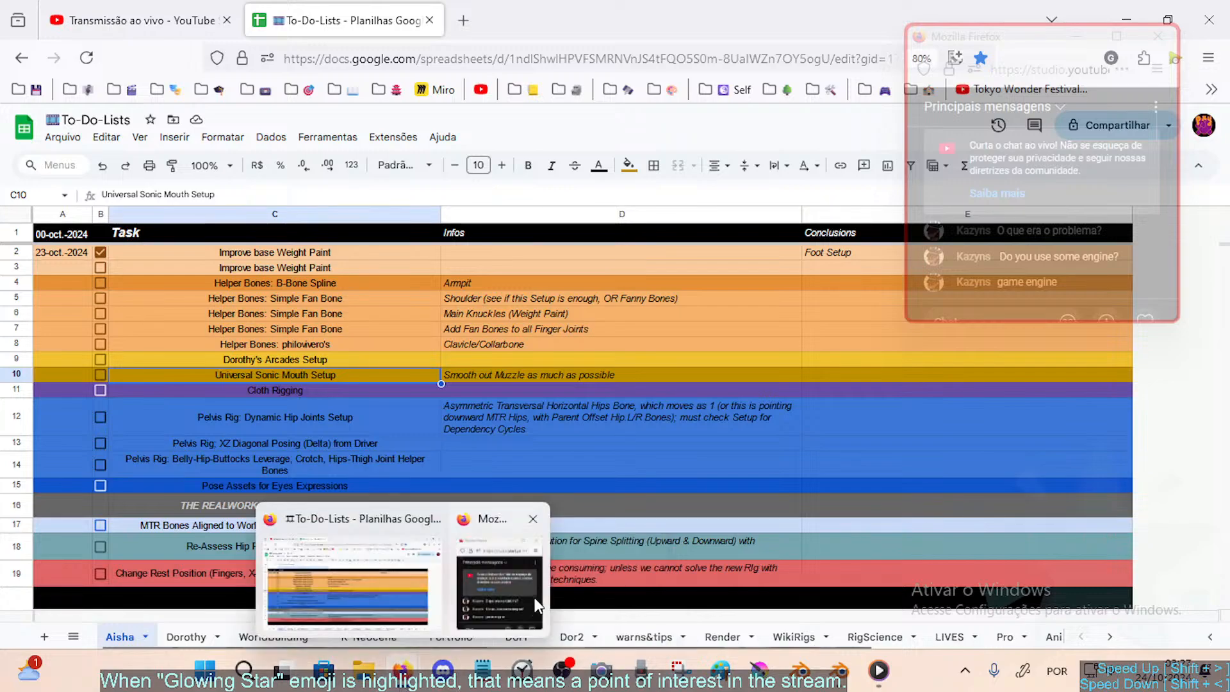
left_click(513, 591)
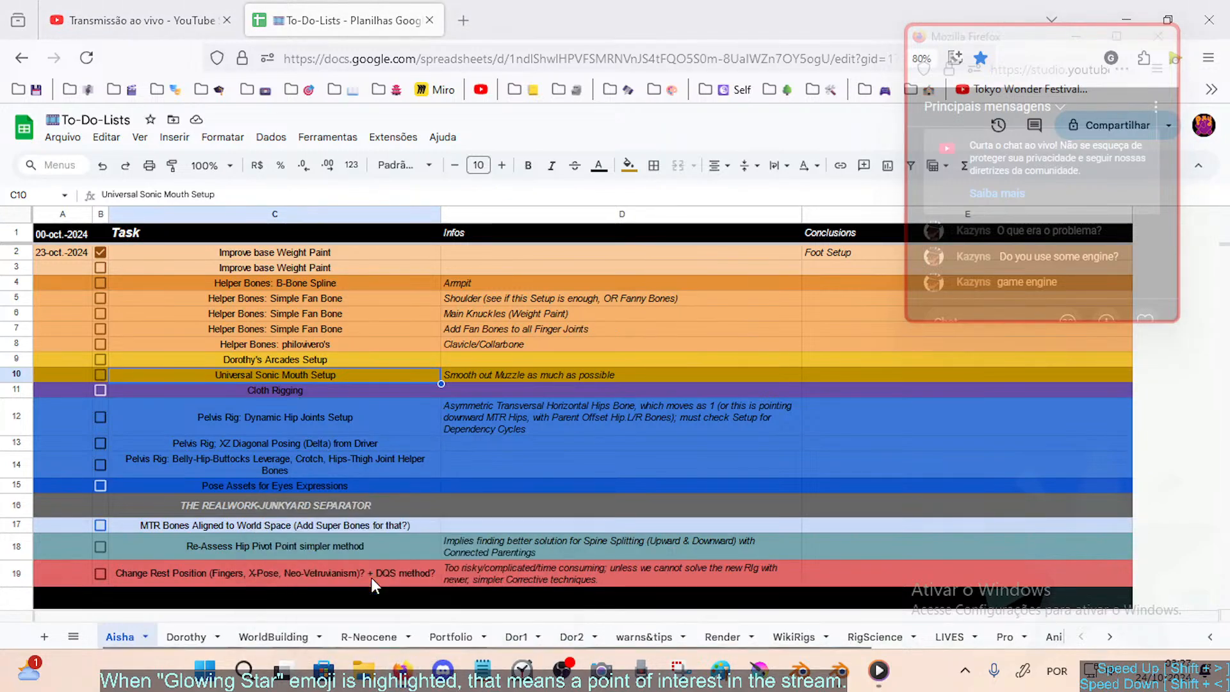
left_click(467, 609)
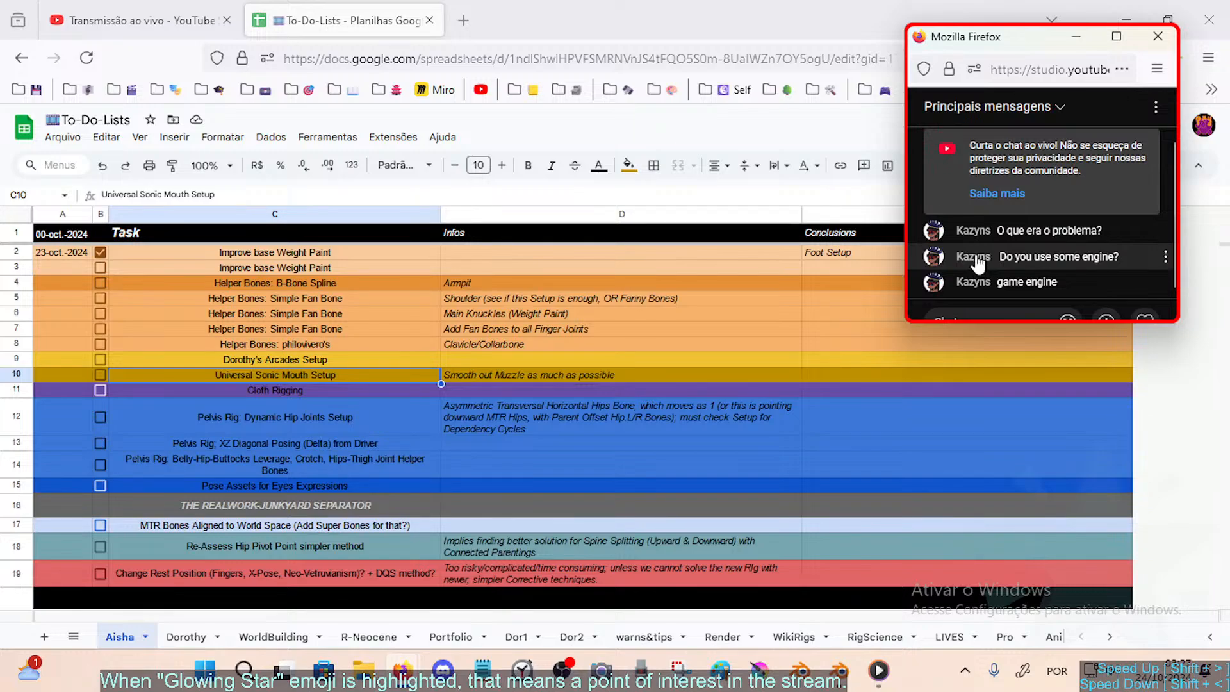
left_click_drag(991, 43, 967, 100)
left_click(360, 330)
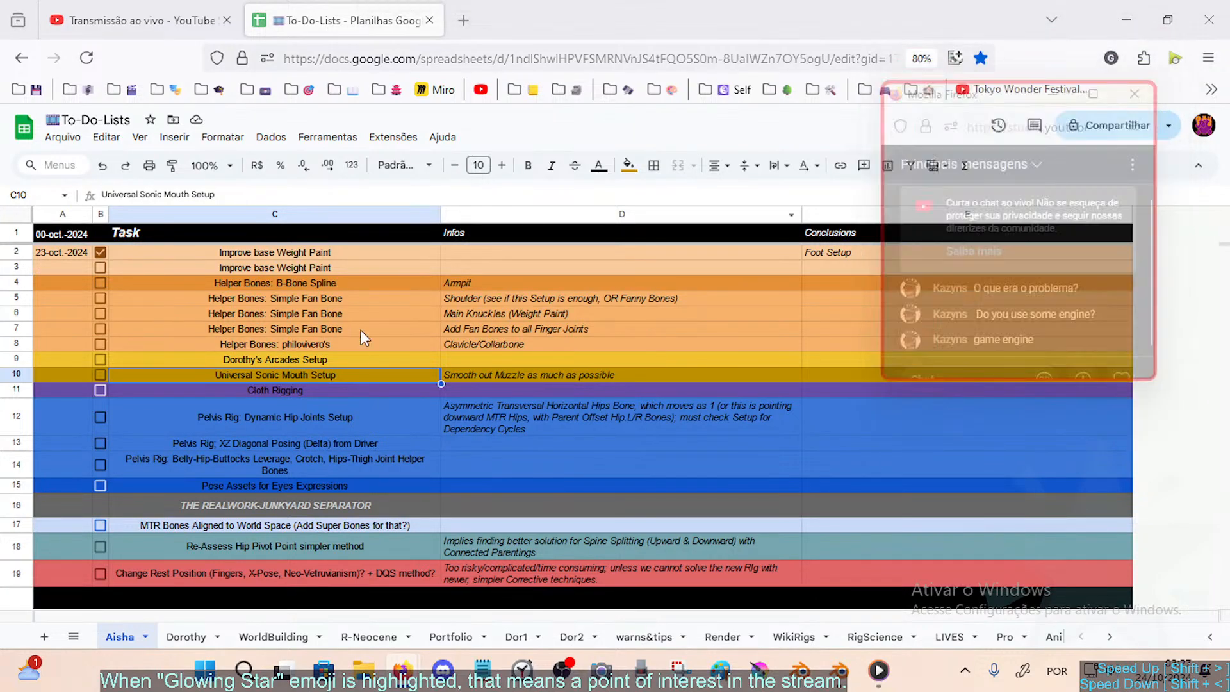
left_click(375, 315)
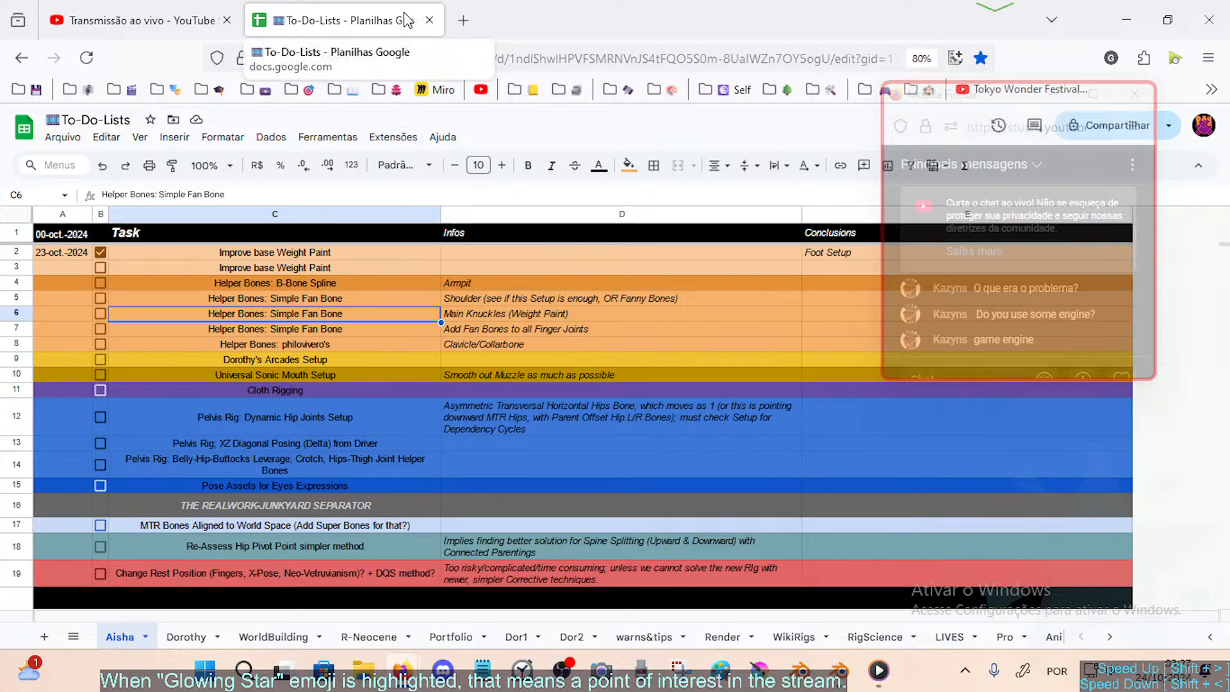
Step: Switch to the YouTube Studio livestream page and close the pop-out chat window
left_click(173, 8)
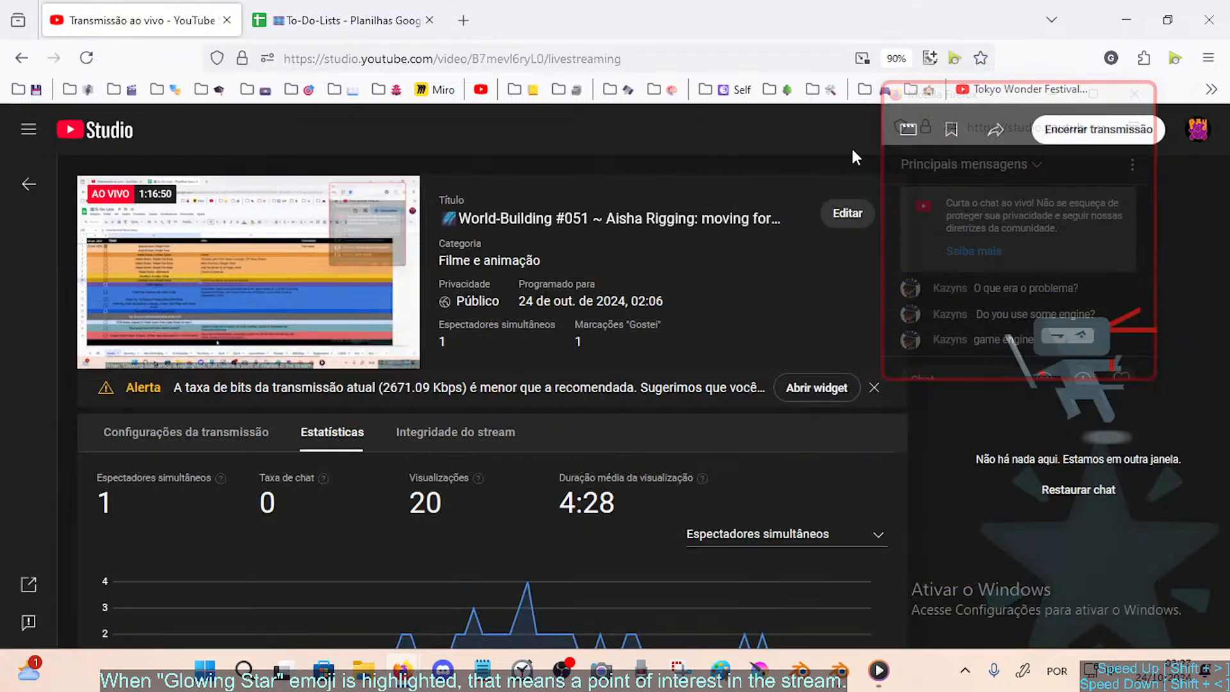
mouse_move(1125, 91)
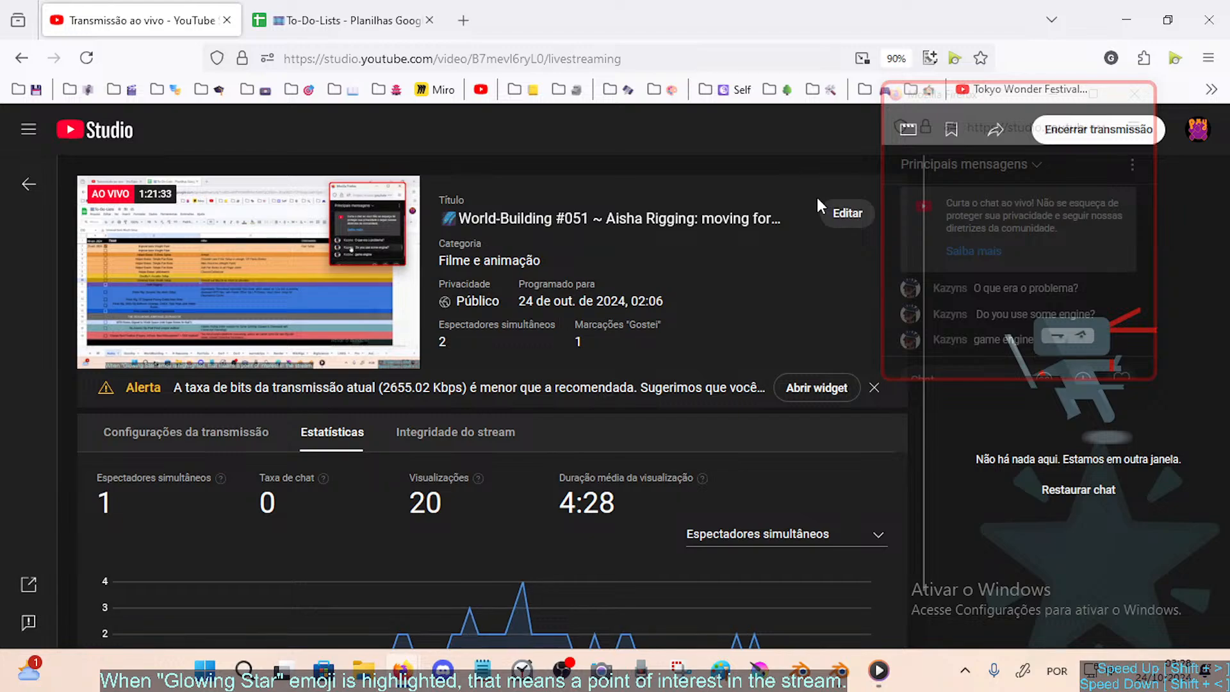
left_click_drag(1009, 90, 994, 95)
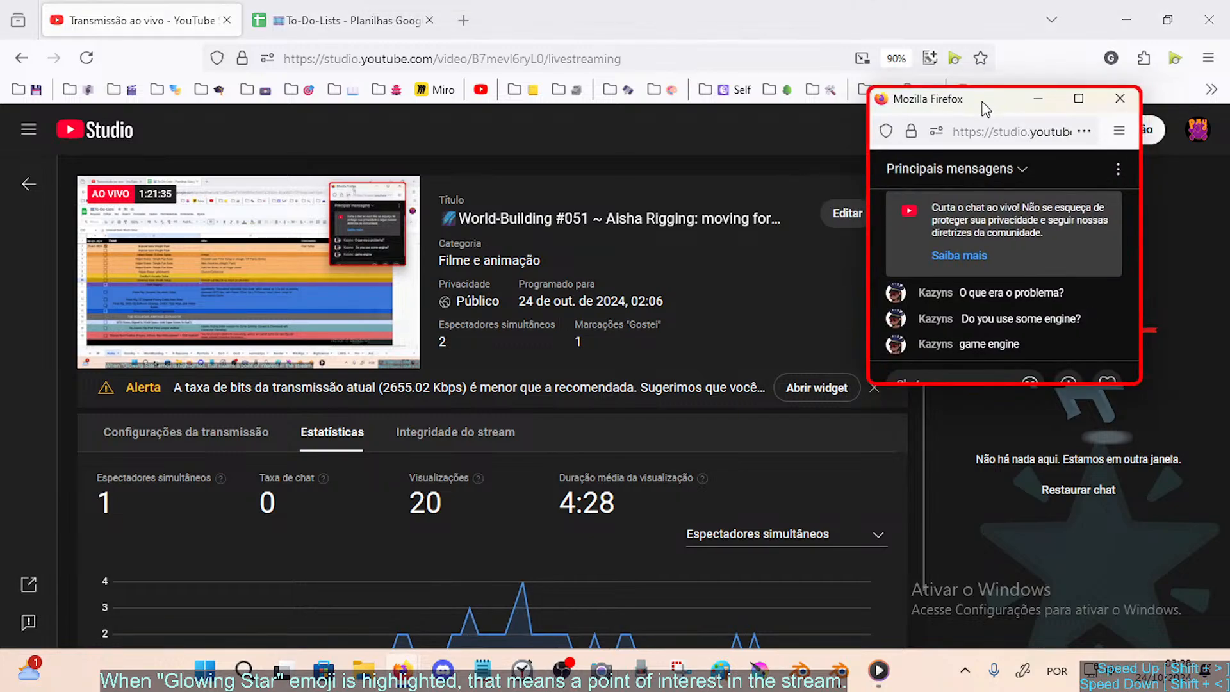
left_click(1118, 99)
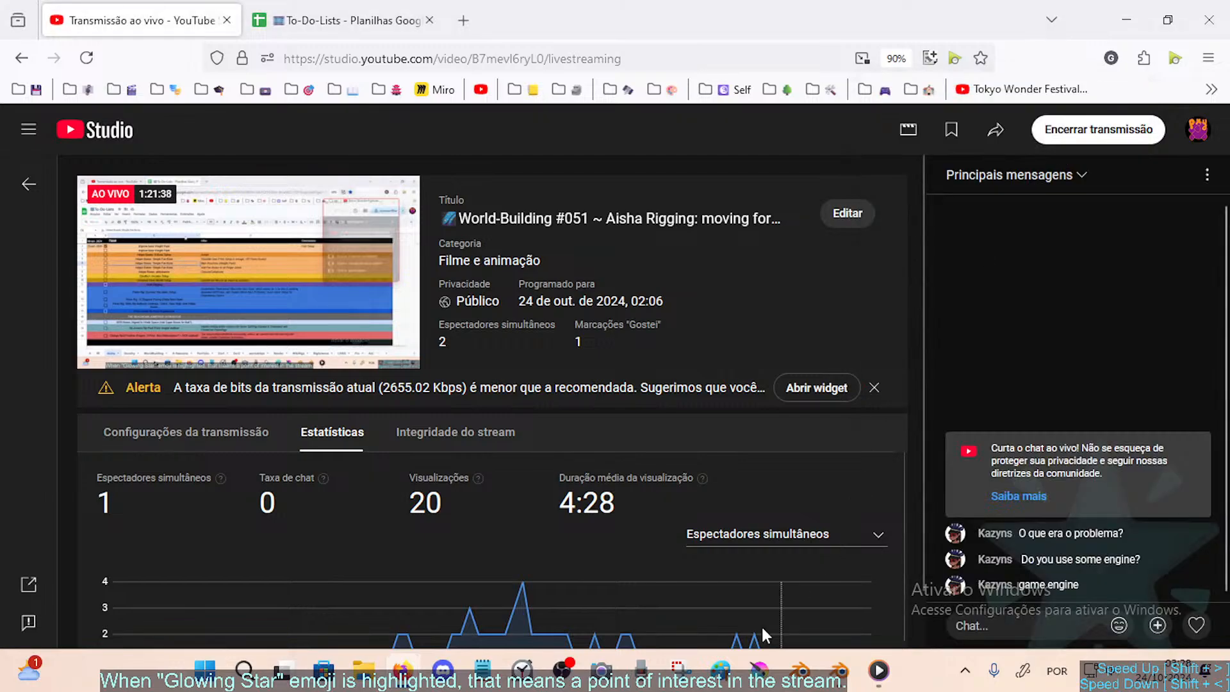
left_click(835, 671)
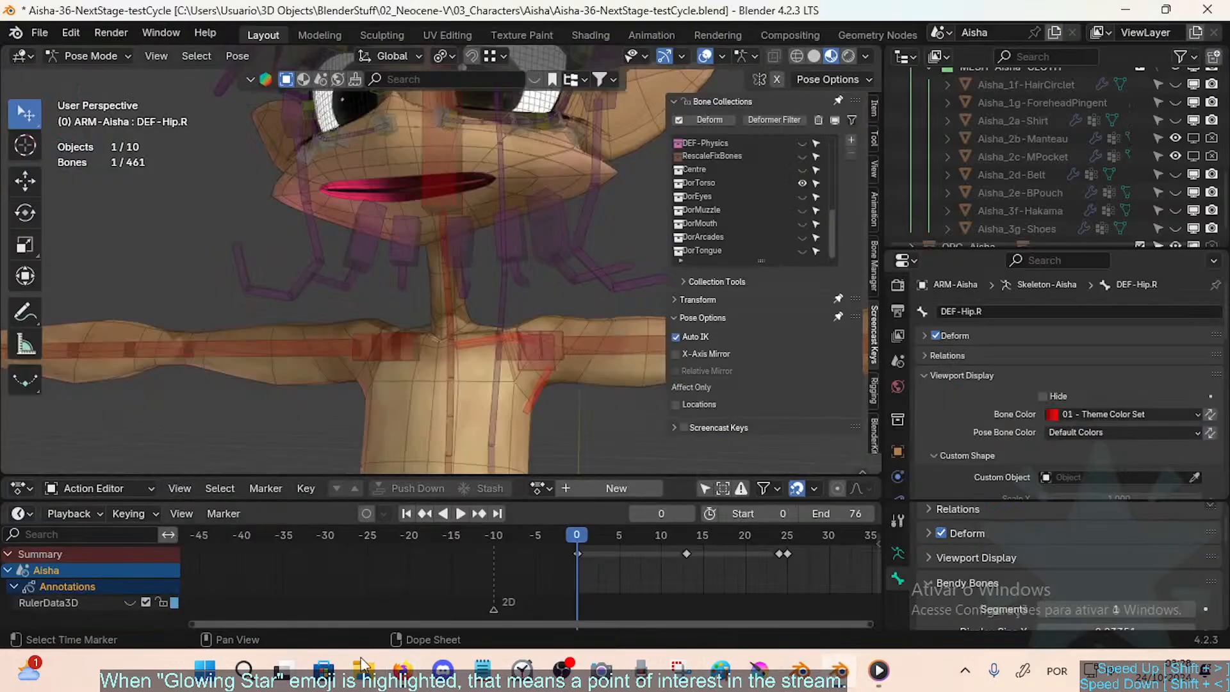
left_click(401, 673)
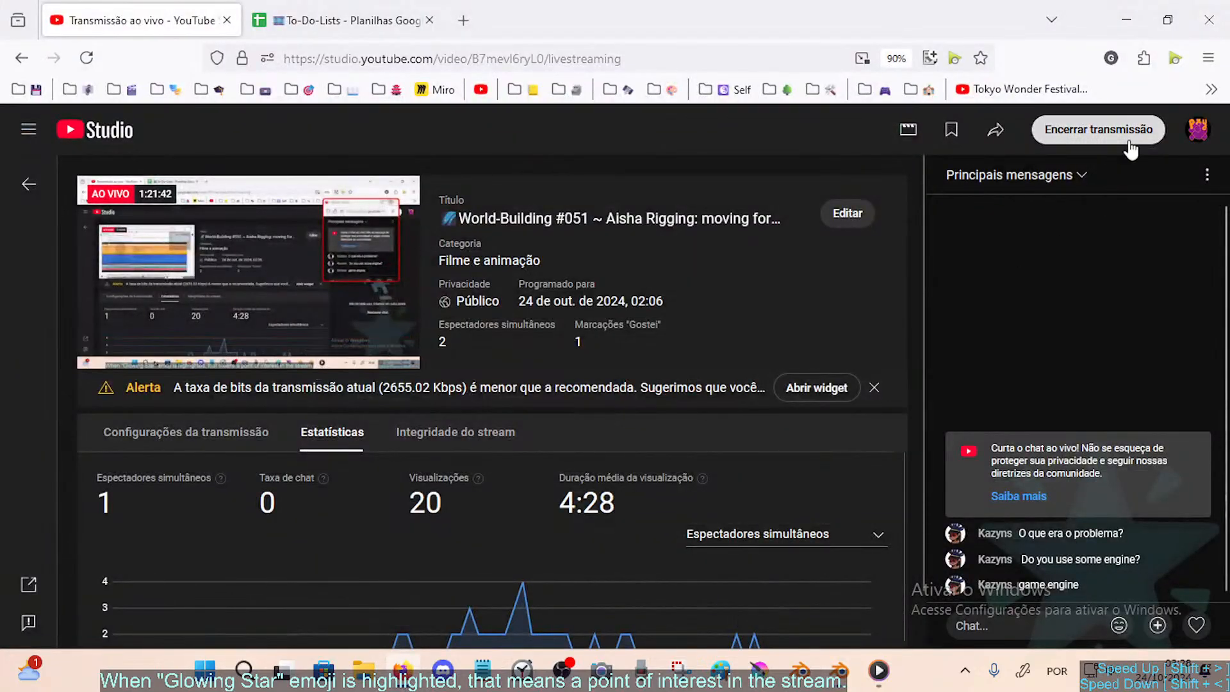